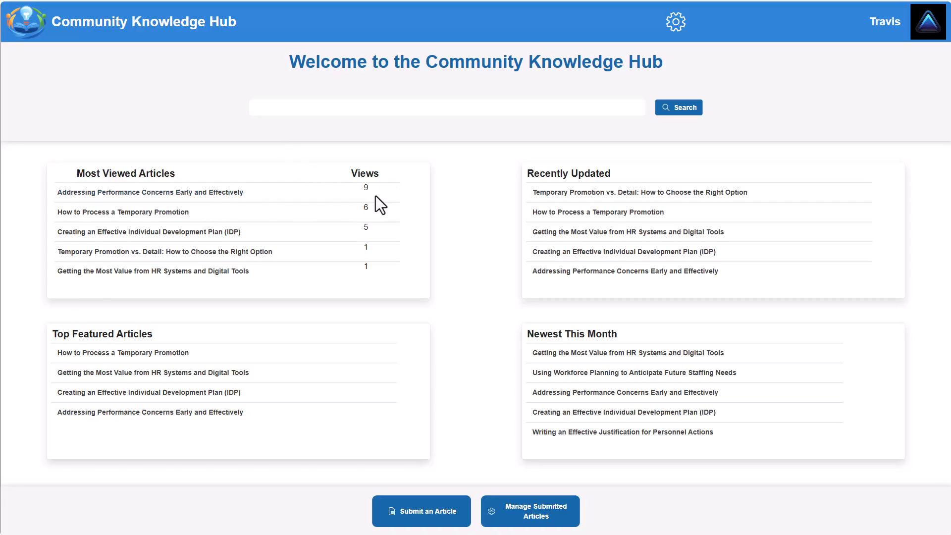
Step: View the "Addressing Performance Concerns Early and Effectively" and "Temporary Promotion vs. Detail" articles, returning to the home page after each
click(212, 203)
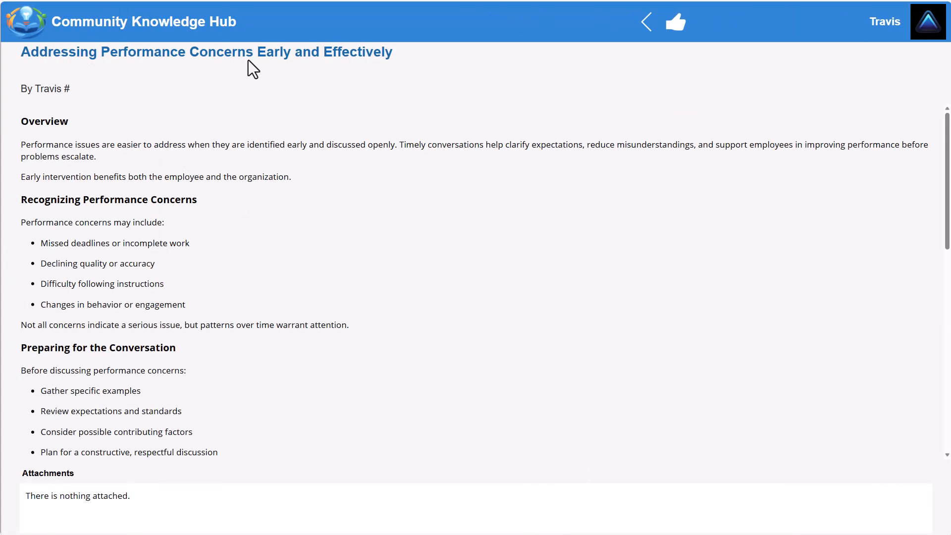
scroll(108, 224, down, 10)
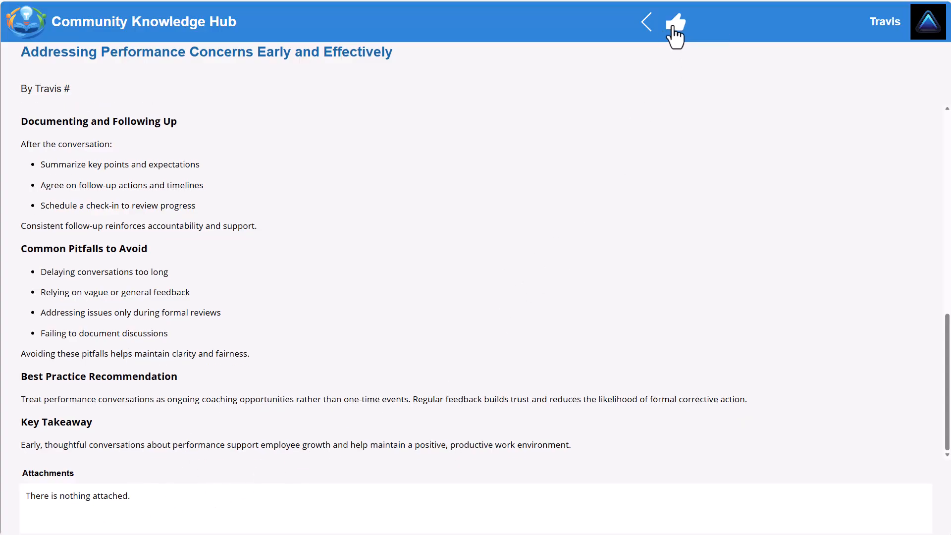
click(646, 23)
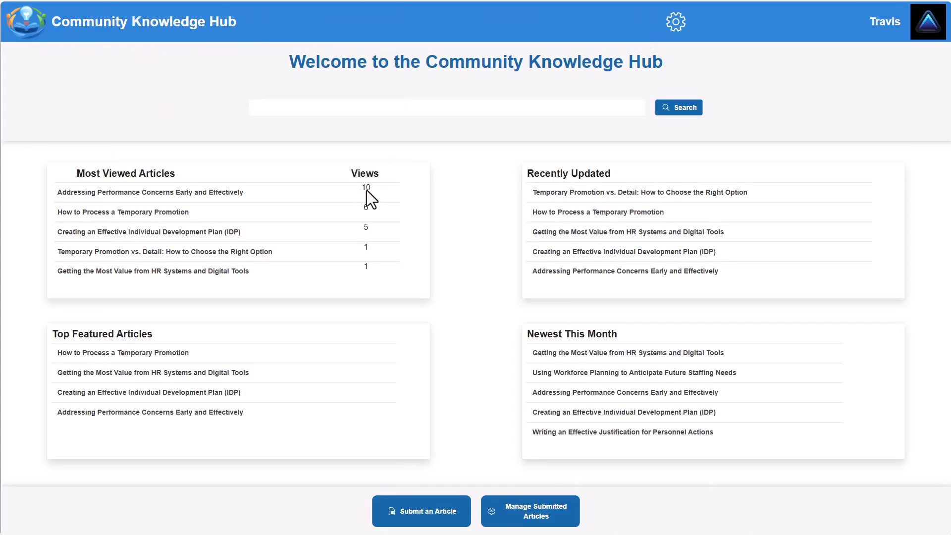
click(213, 254)
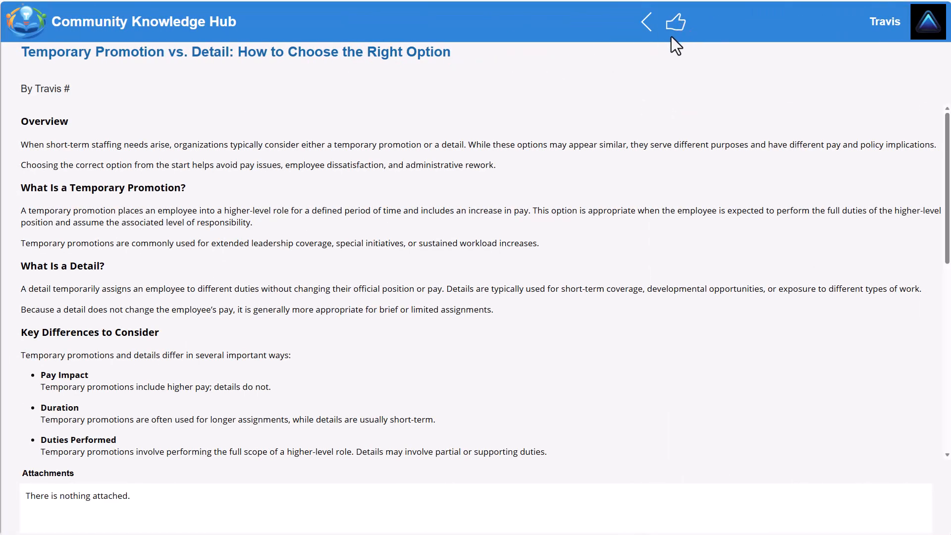
click(647, 22)
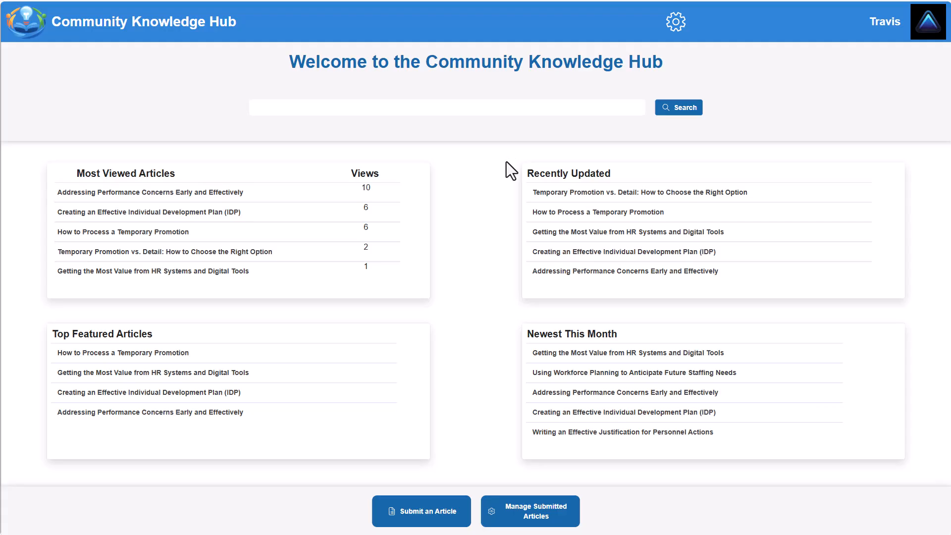
Step: Browse the full article list, search it for "address", and return to the home page
click(681, 112)
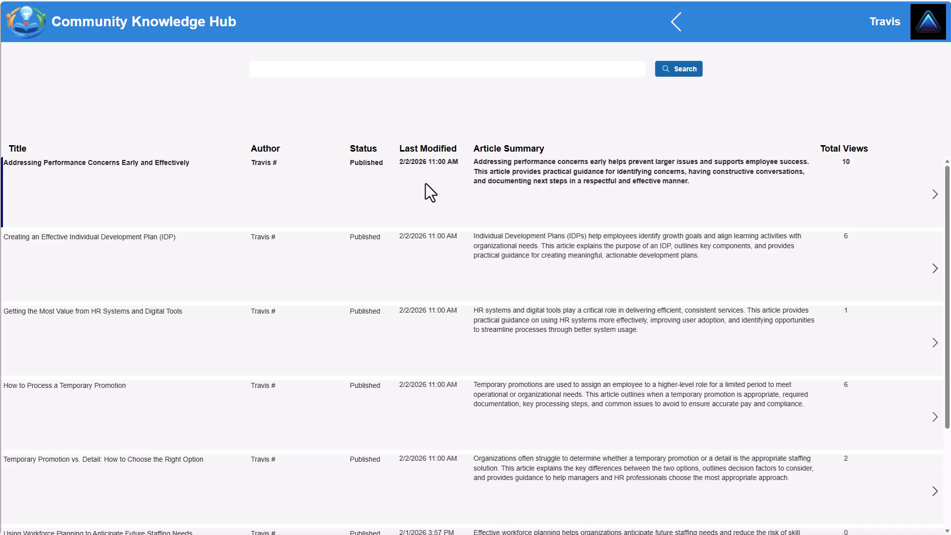
scroll(426, 188, down, 2)
scroll(426, 198, up, 2)
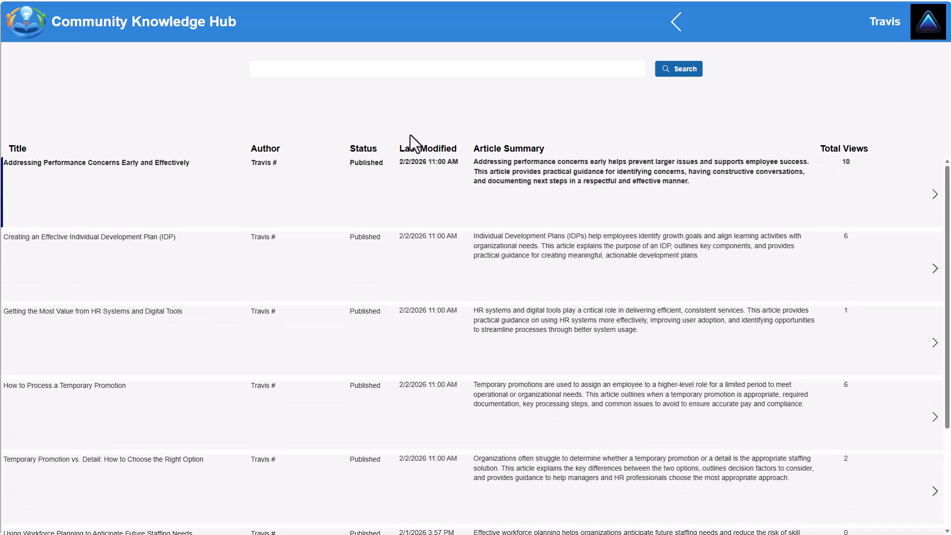
click(395, 71)
text(address)
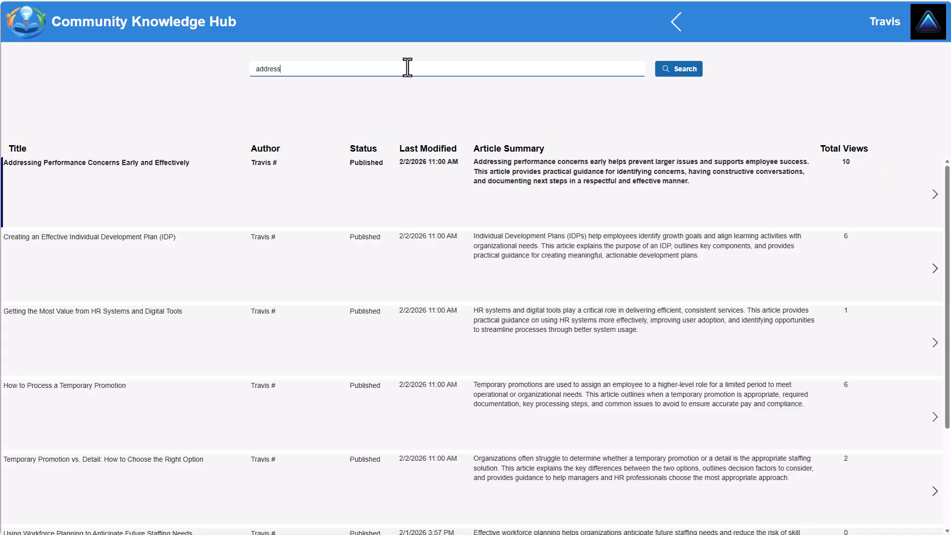
click(683, 71)
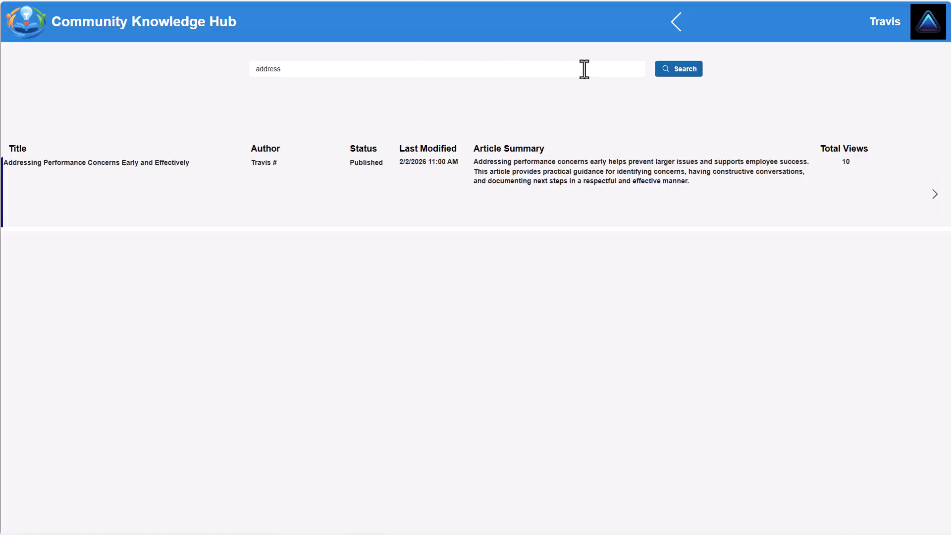
click(675, 22)
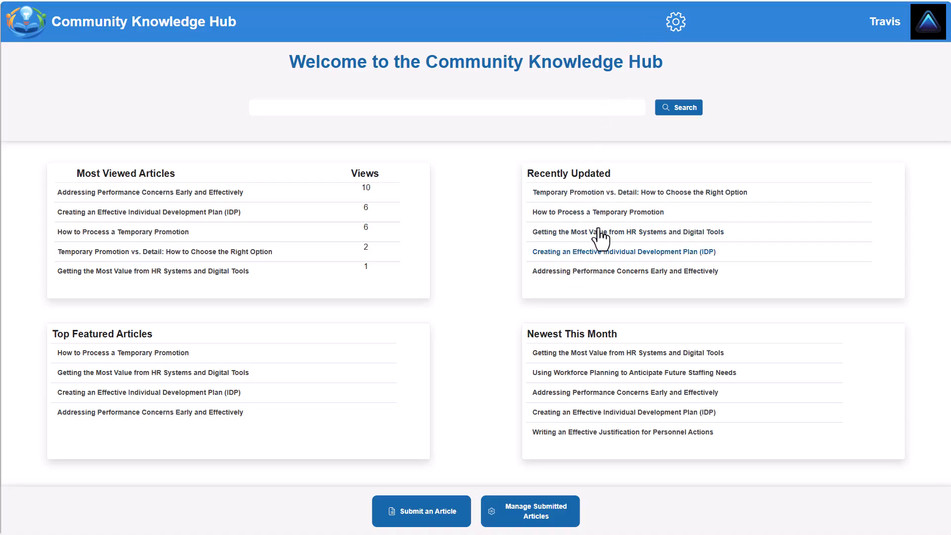
Step: In the admin Article Management list, filter articles by status Published and by Submitted, and reset the filter
click(674, 31)
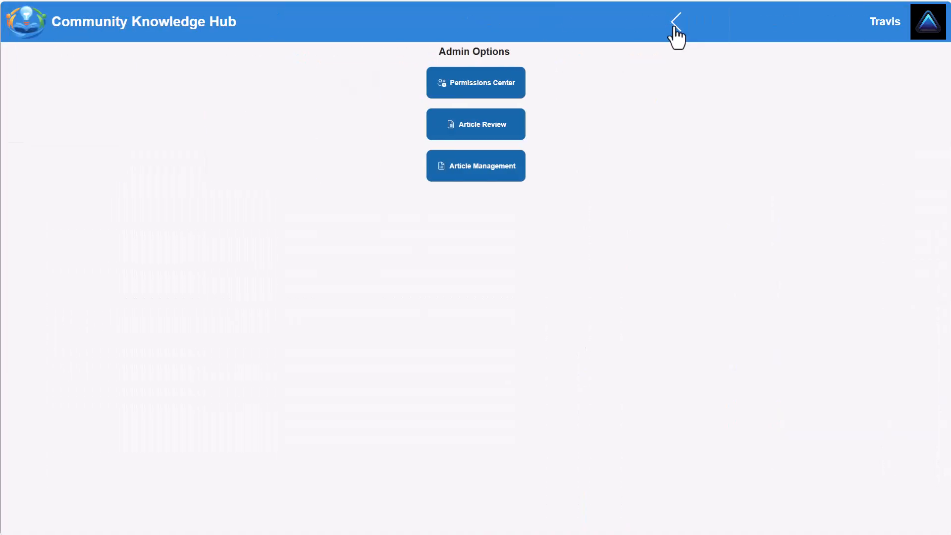
click(473, 171)
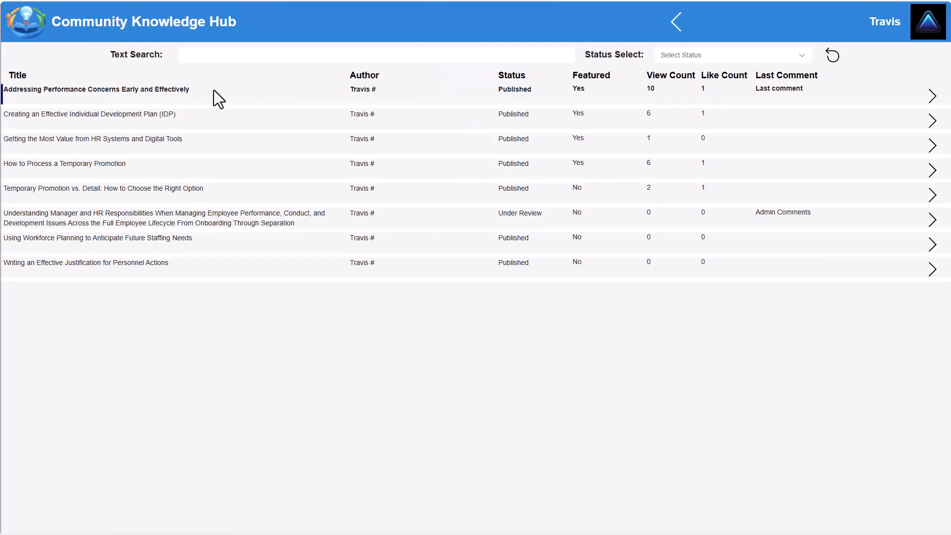
click(804, 58)
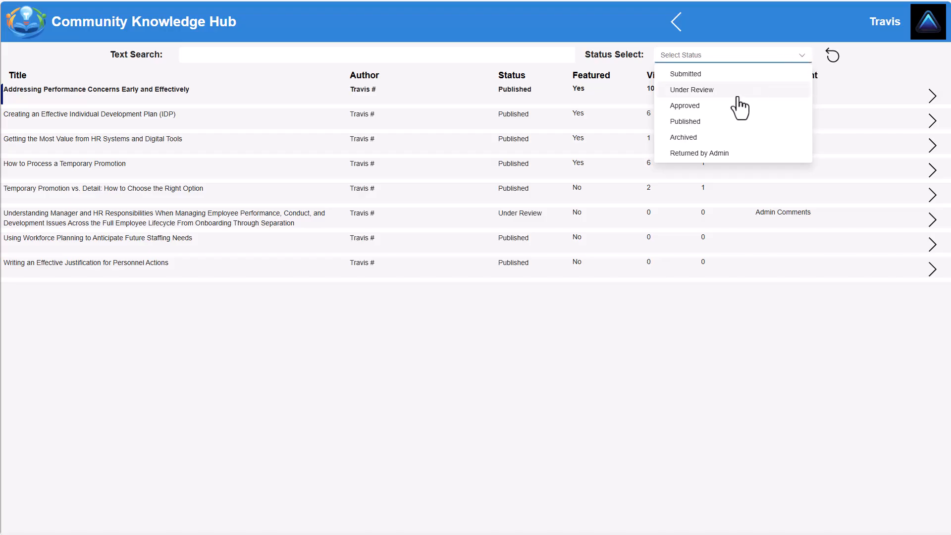
click(704, 123)
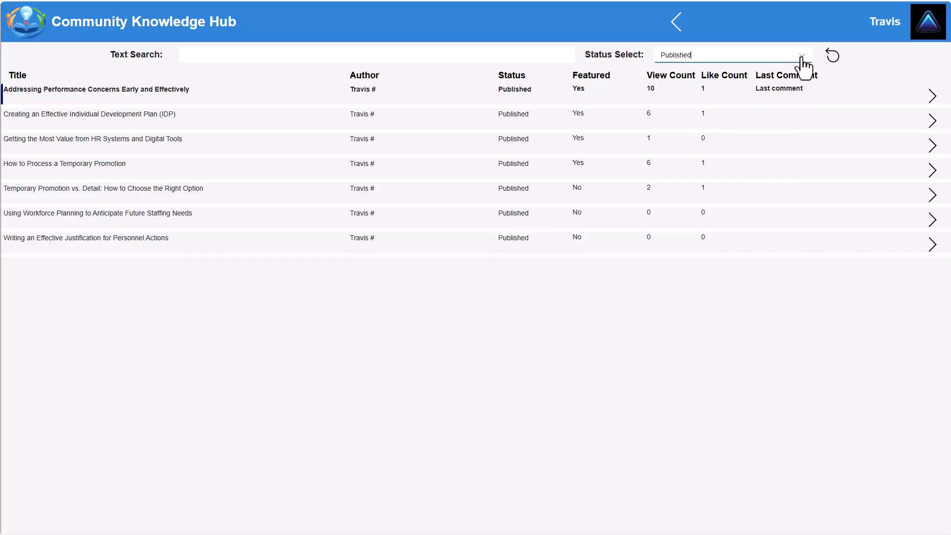
click(802, 59)
click(689, 79)
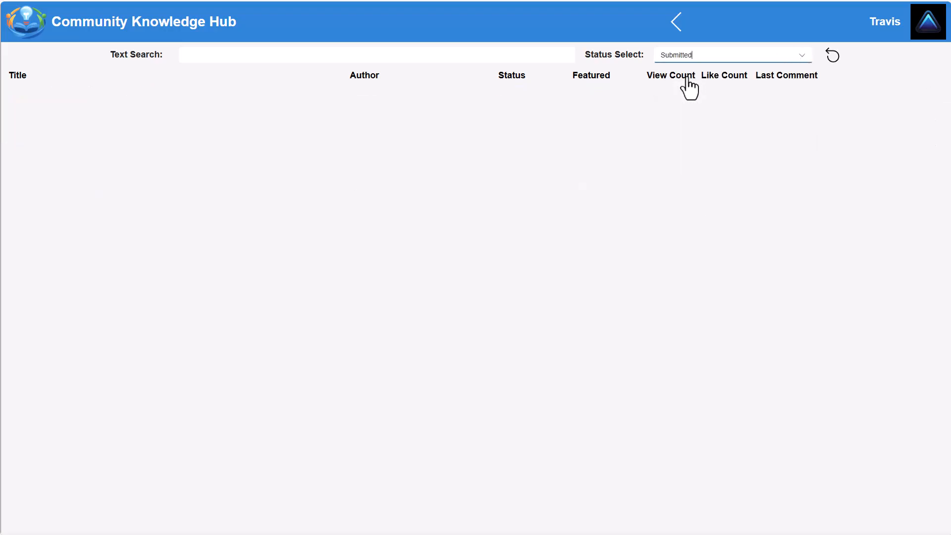
click(805, 57)
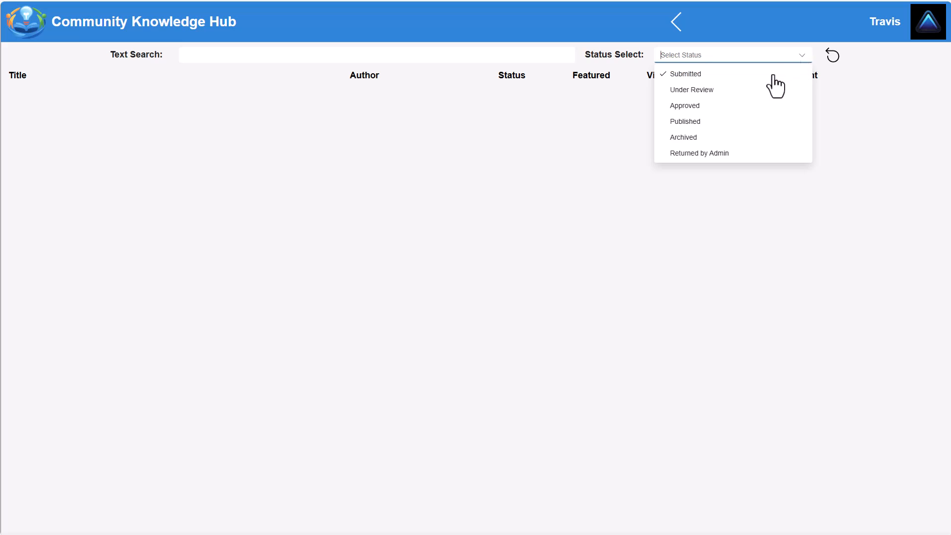
click(833, 57)
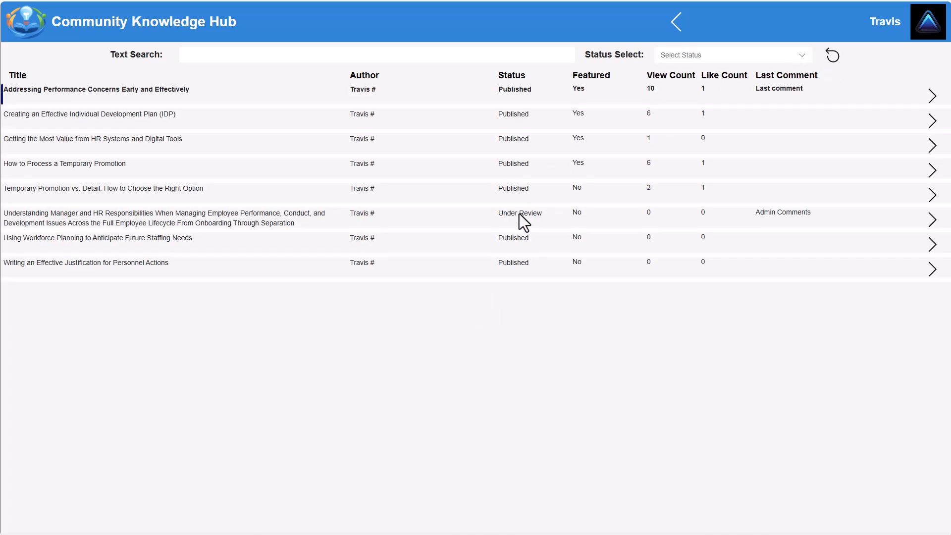
Step: Search the managed articles for the text "how" and clear the search
click(286, 56)
text(how)
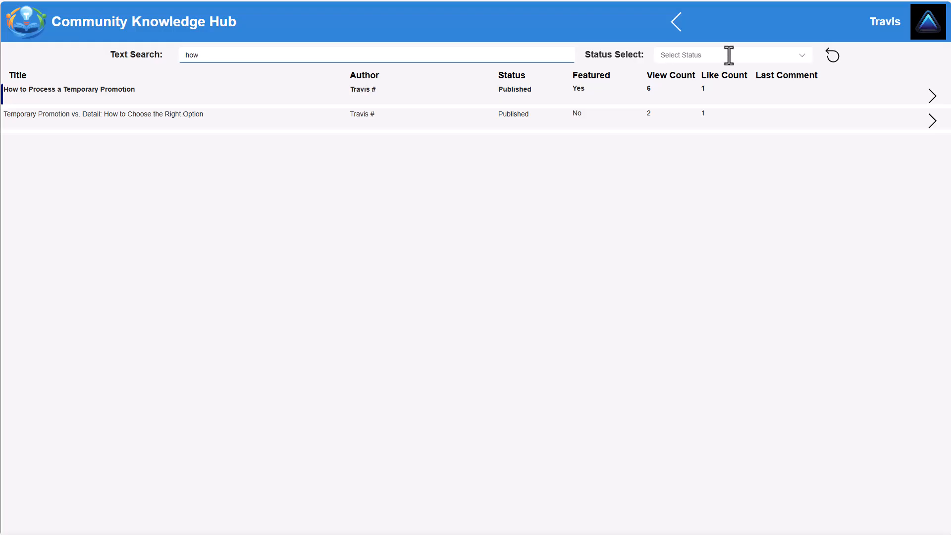
click(824, 59)
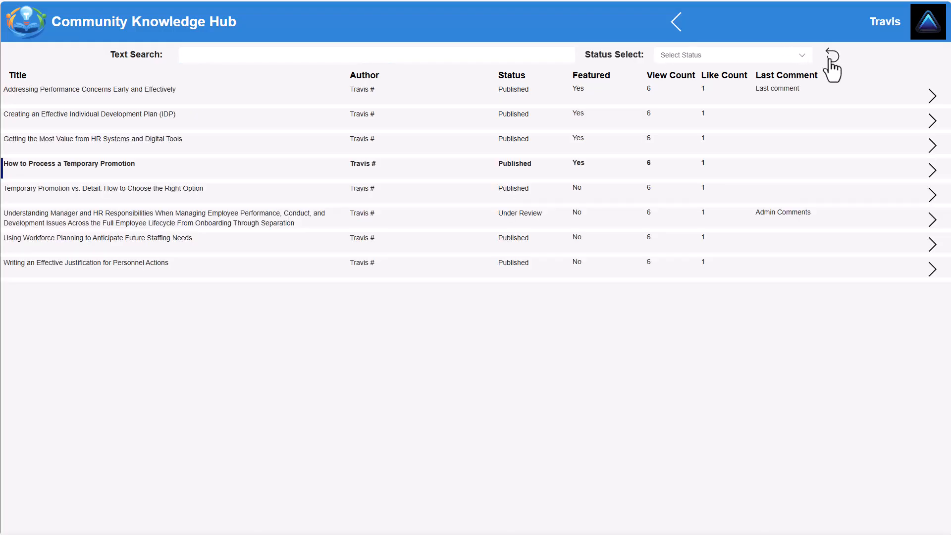
Step: View the edit form of "Addressing Performance Concerns Early and Effectively" without changes and return to the admin options
click(931, 101)
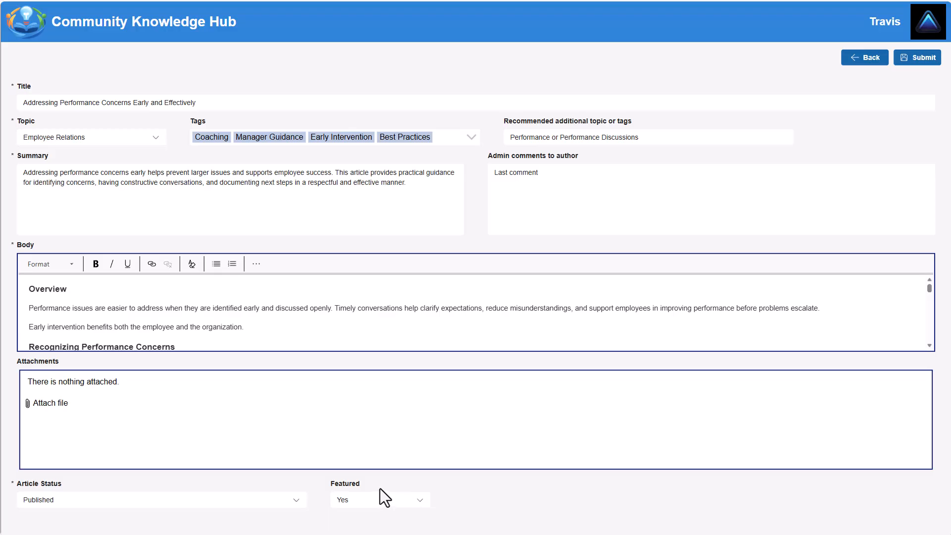
click(869, 61)
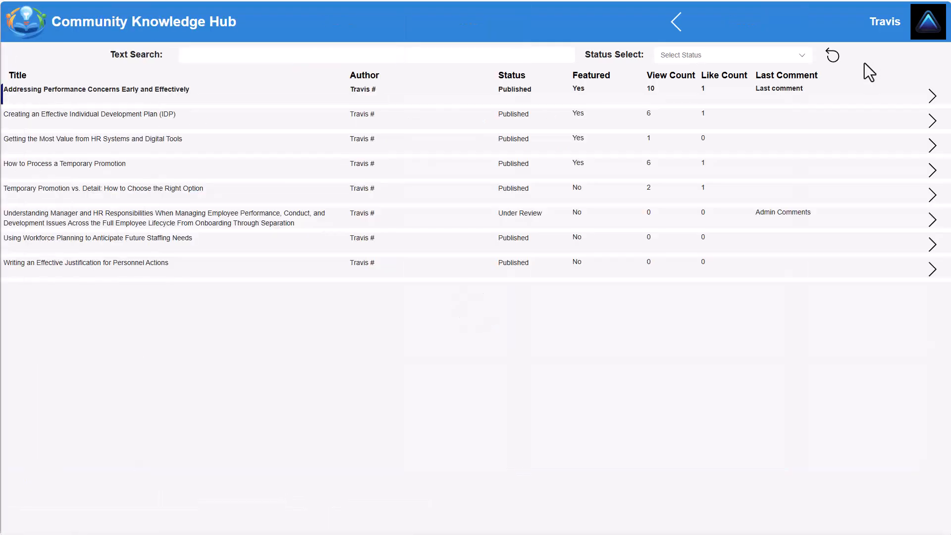
click(677, 29)
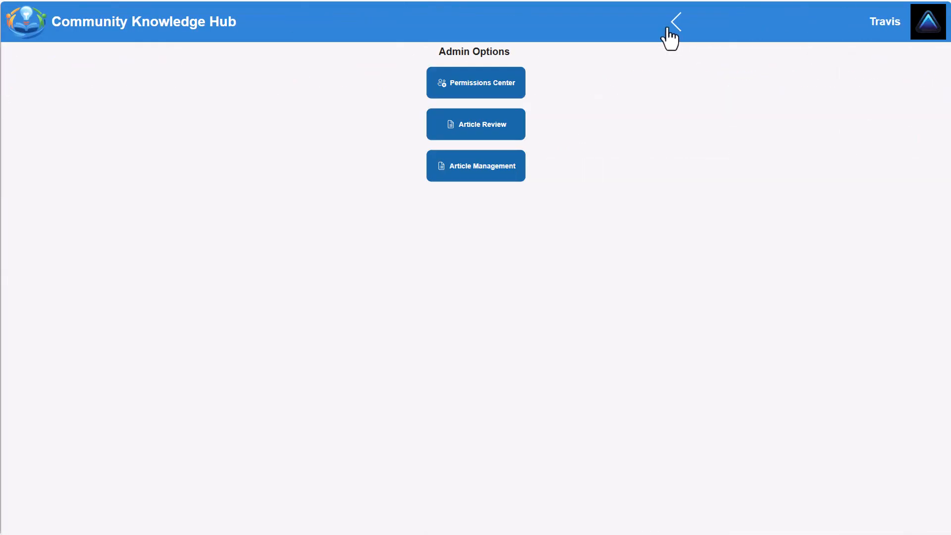
Step: Check the Article Review queue and the Permissions Center's user entry forms, returning to the admin options
click(486, 127)
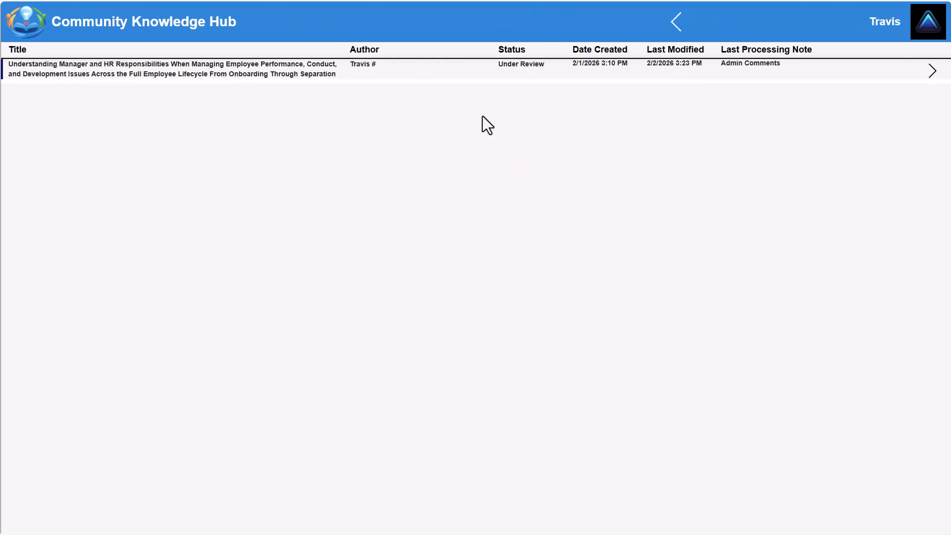
click(674, 27)
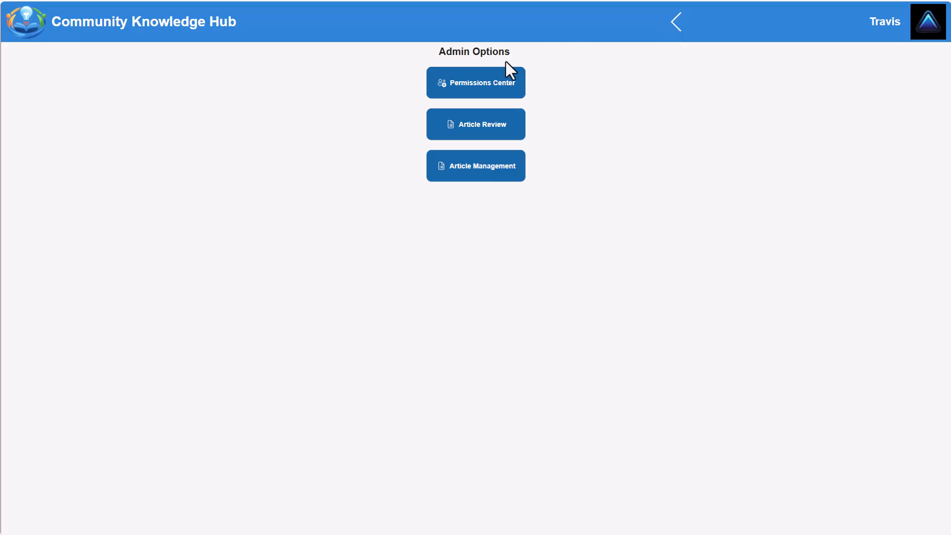
click(465, 94)
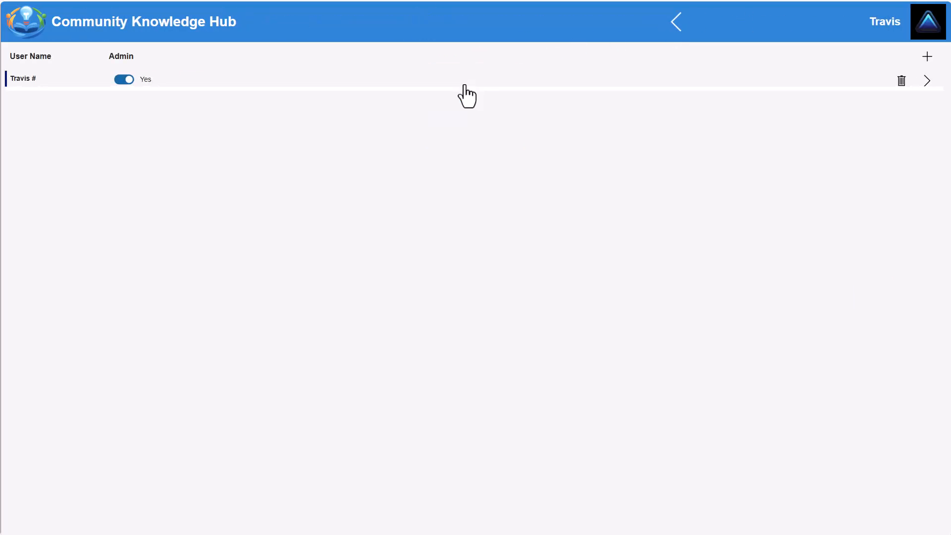
click(926, 83)
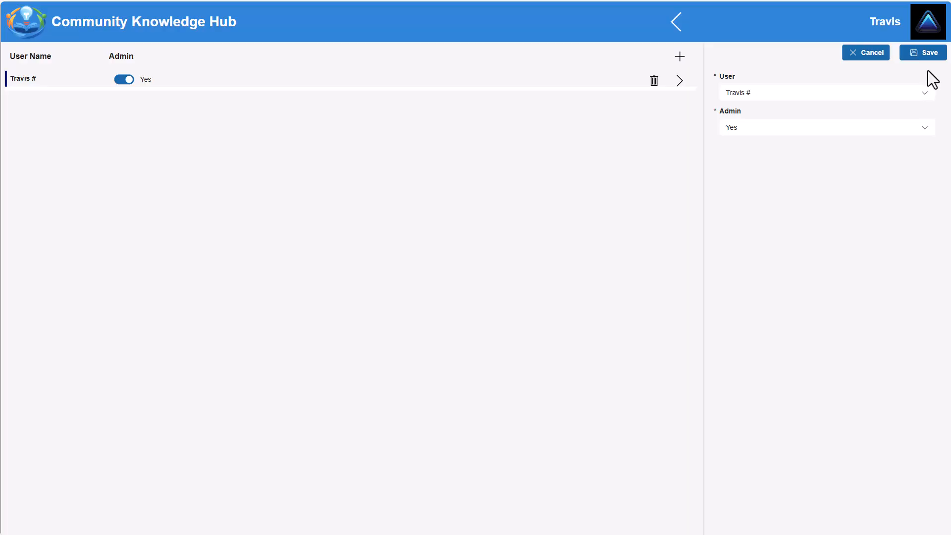
click(679, 57)
click(683, 28)
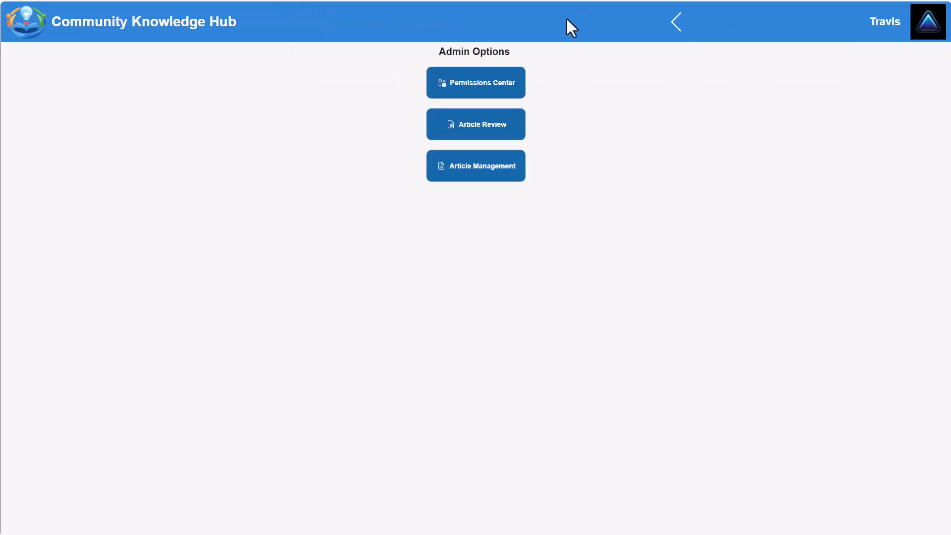
Step: Return to the home page, view the blank article submission form, and leave it without submitting
click(678, 31)
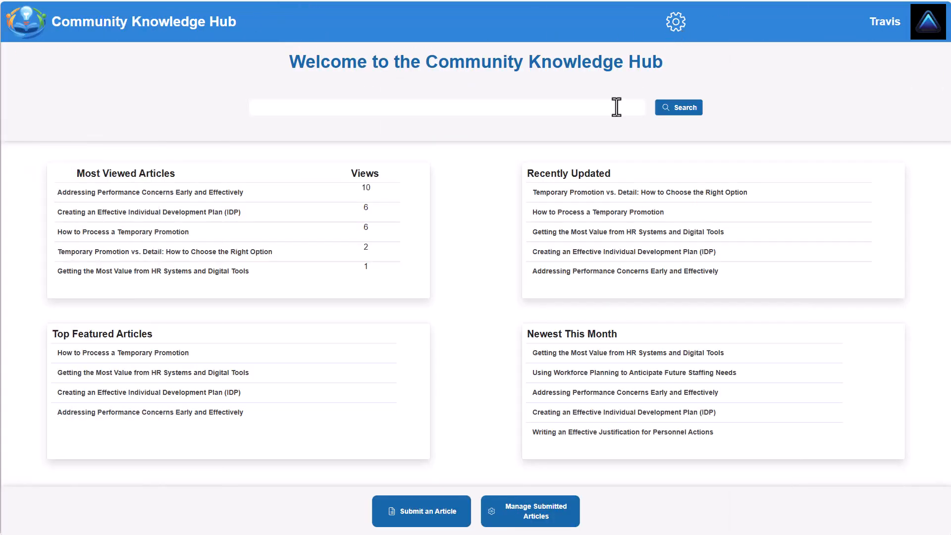
click(430, 514)
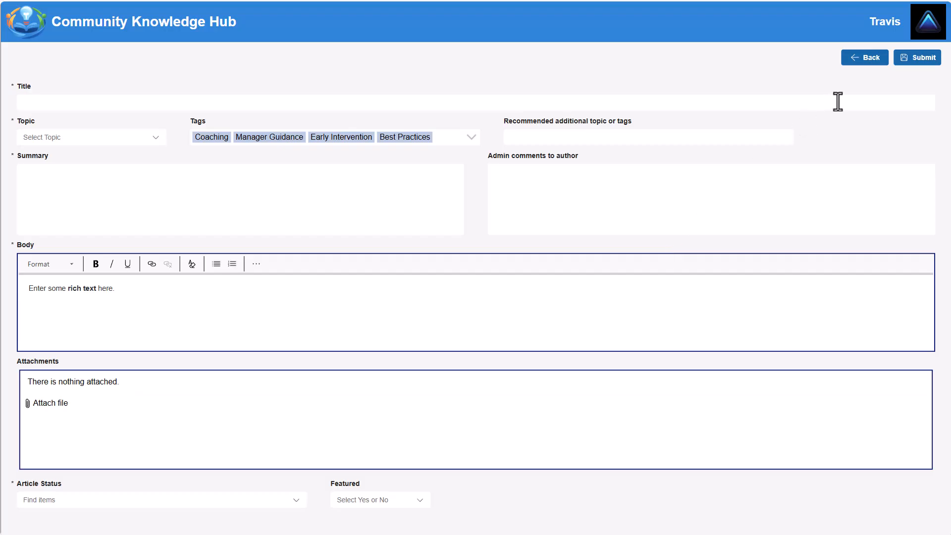
click(862, 58)
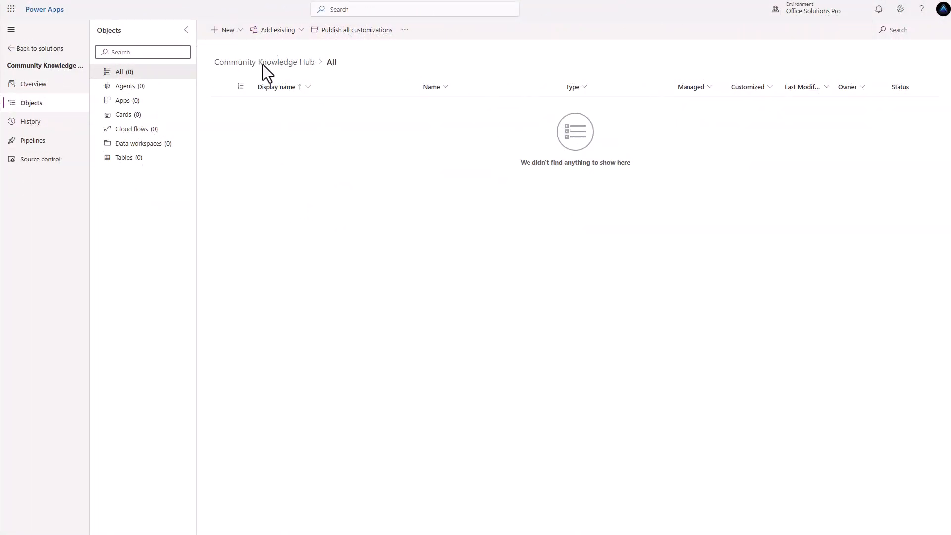
Step: In the Community Knowledge Hub solution in Power Apps, start a new table from properties with the display name Article
click(234, 36)
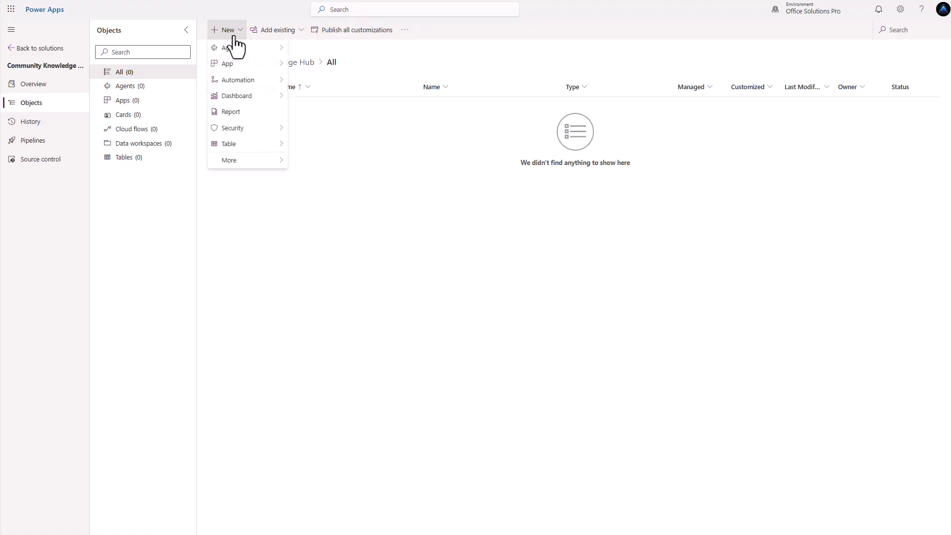
mouse_move(260, 144)
click(332, 161)
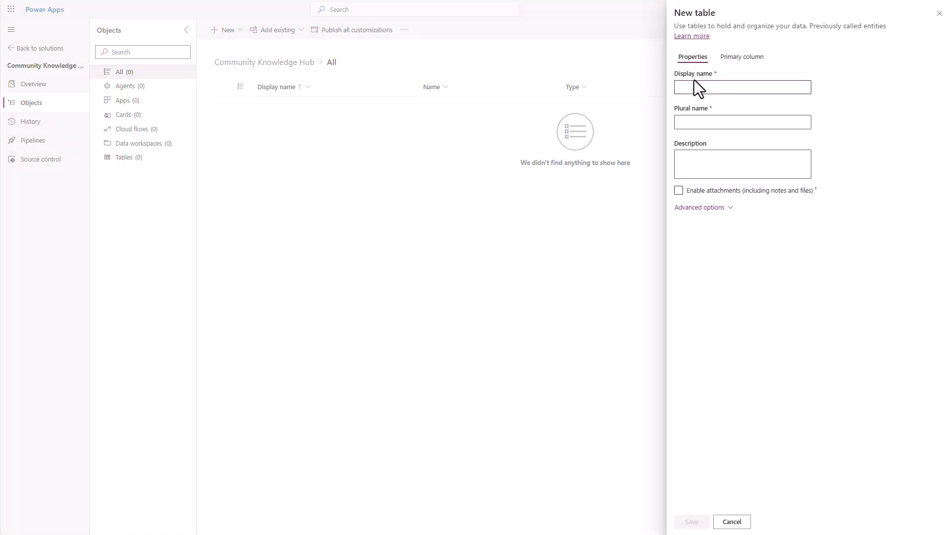
text(Articl)
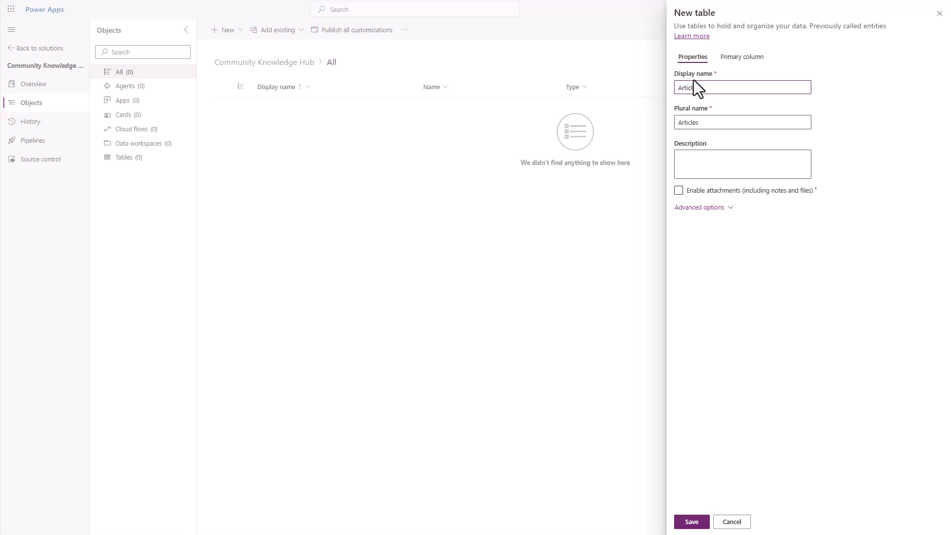
text(e)
Step: Enable attachments for the Article table and turn on its advanced option to leverage the quick-create form if available
click(679, 192)
click(679, 196)
click(716, 208)
scroll(809, 296, down, 1)
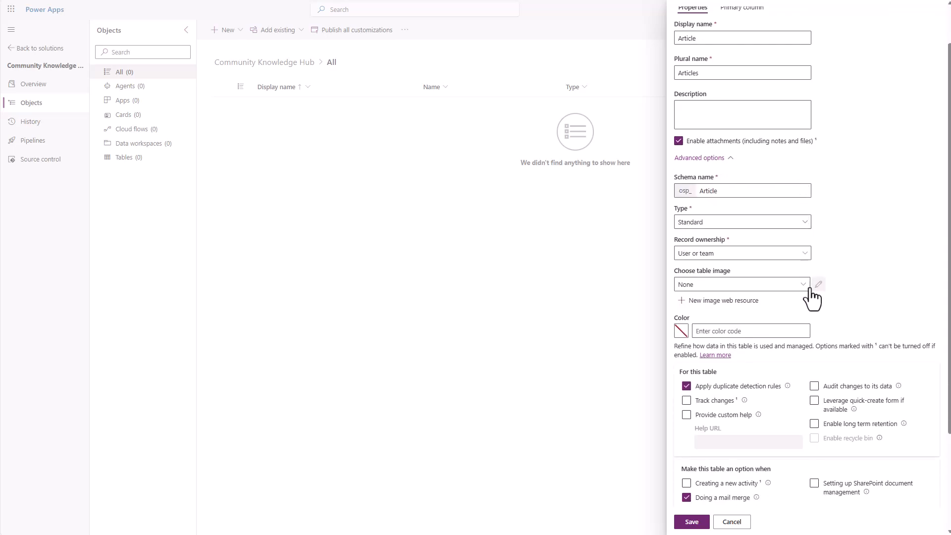
click(815, 401)
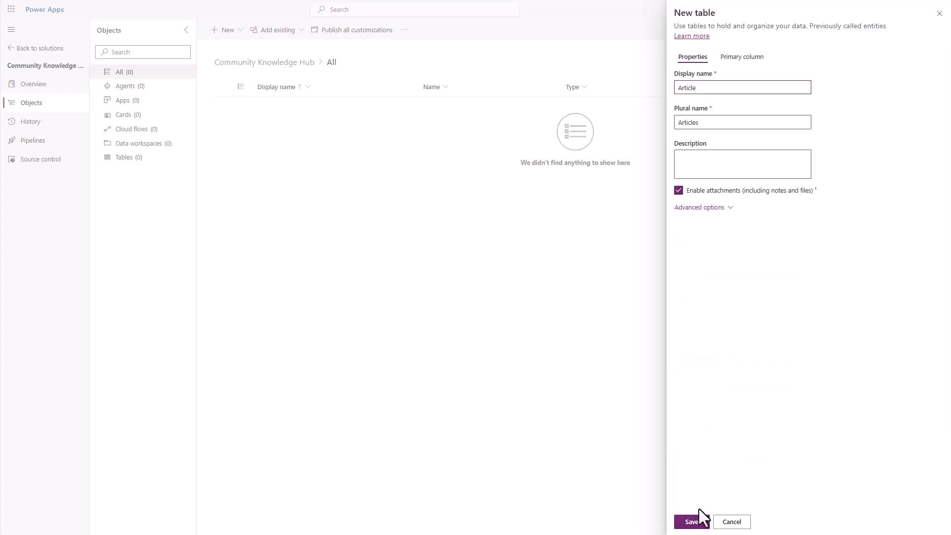
Step: Save the Article table and limit its displayed data columns to Name (Primary) only
click(690, 522)
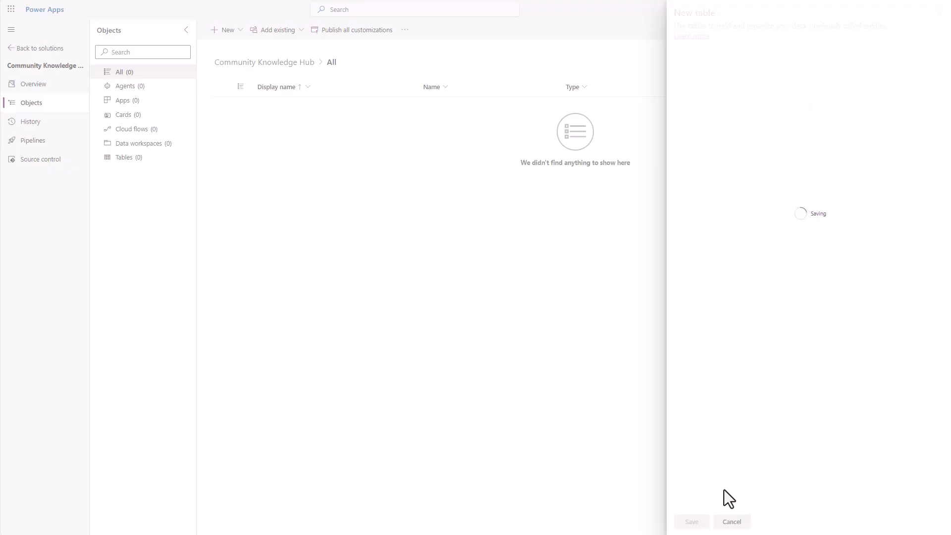
click(890, 220)
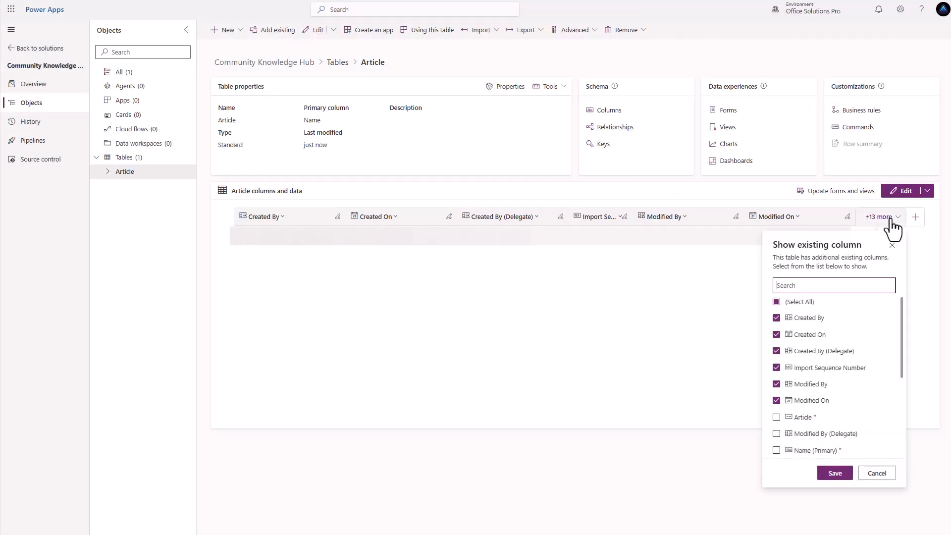
click(776, 302)
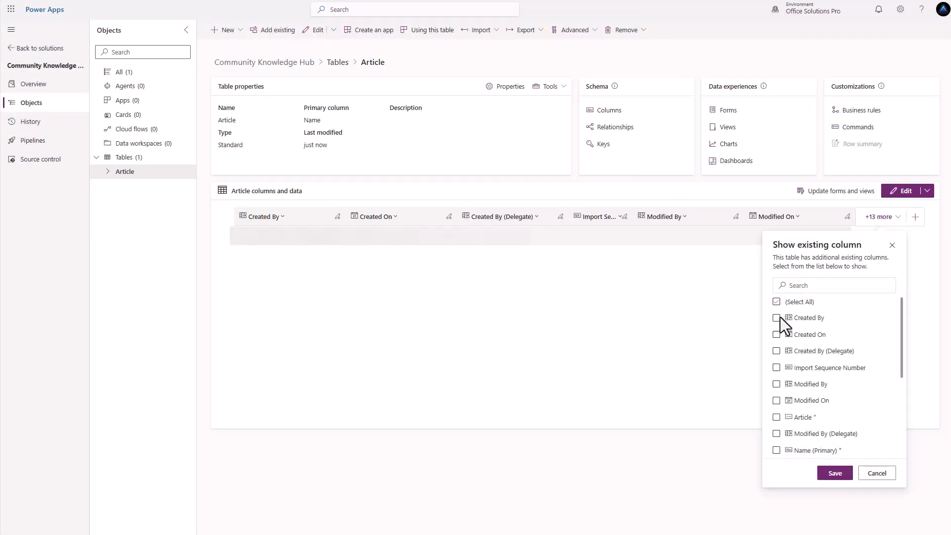
scroll(788, 347, down, 3)
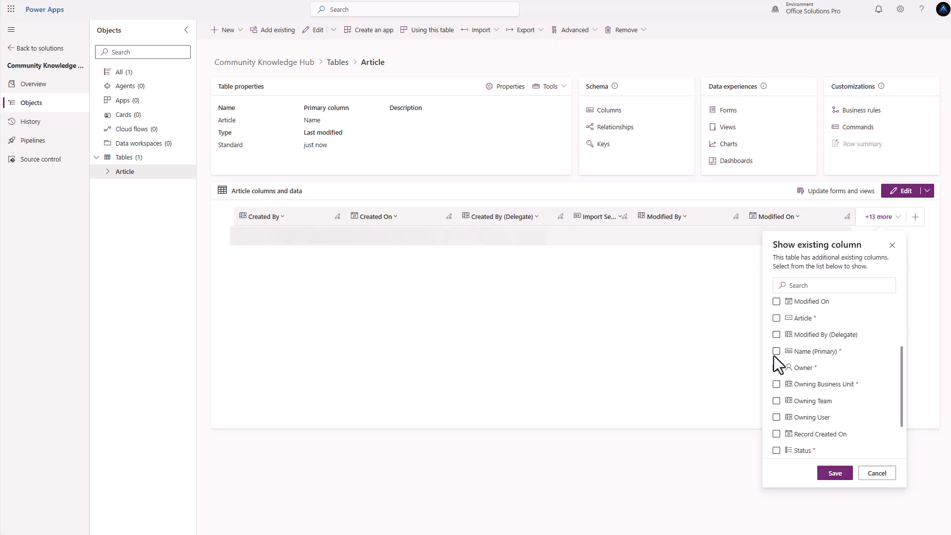
click(776, 351)
click(835, 473)
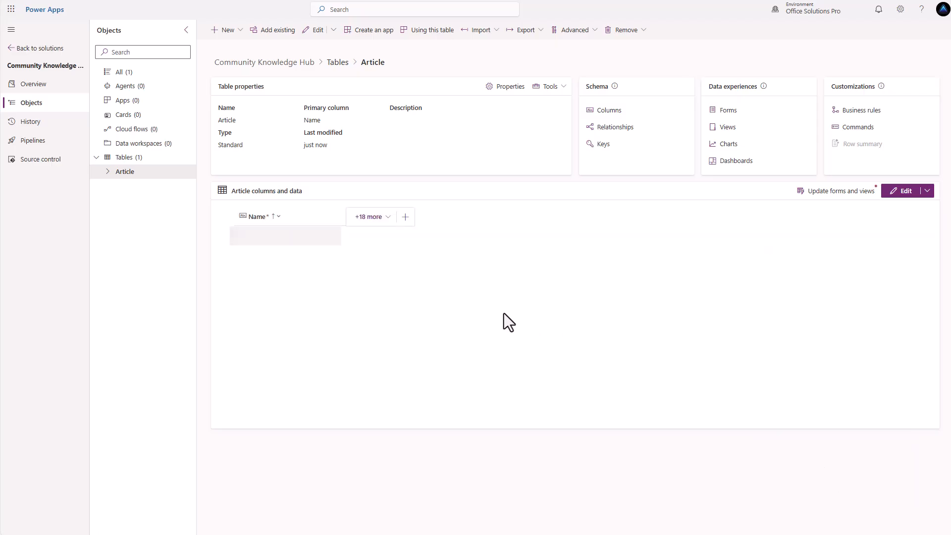
Step: Edit the Article table's primary Name column and change its display name to Title
click(278, 220)
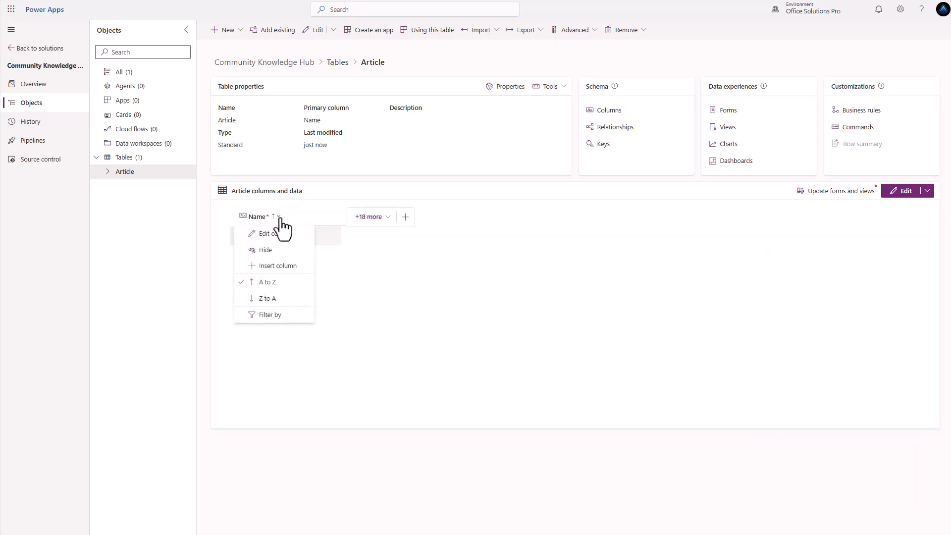
click(277, 236)
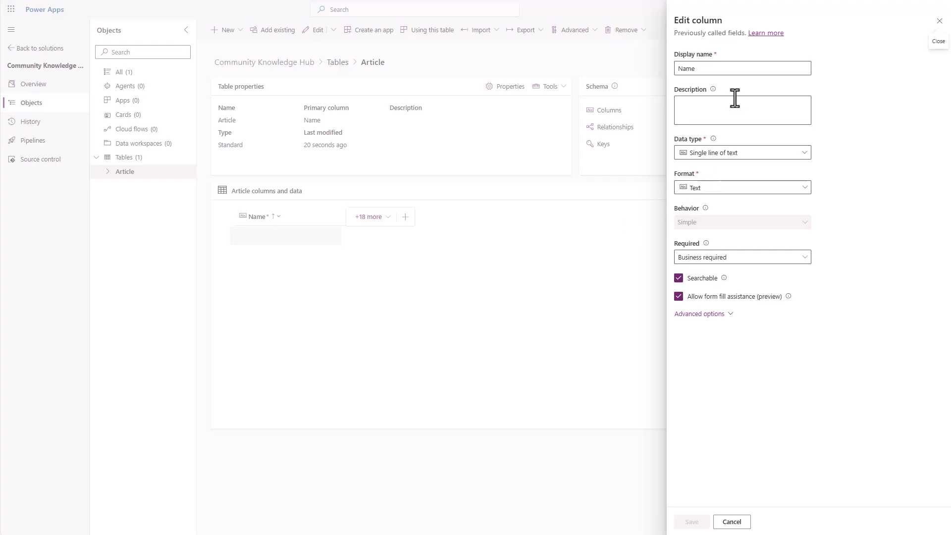
drag(709, 71, 643, 84)
text(Title)
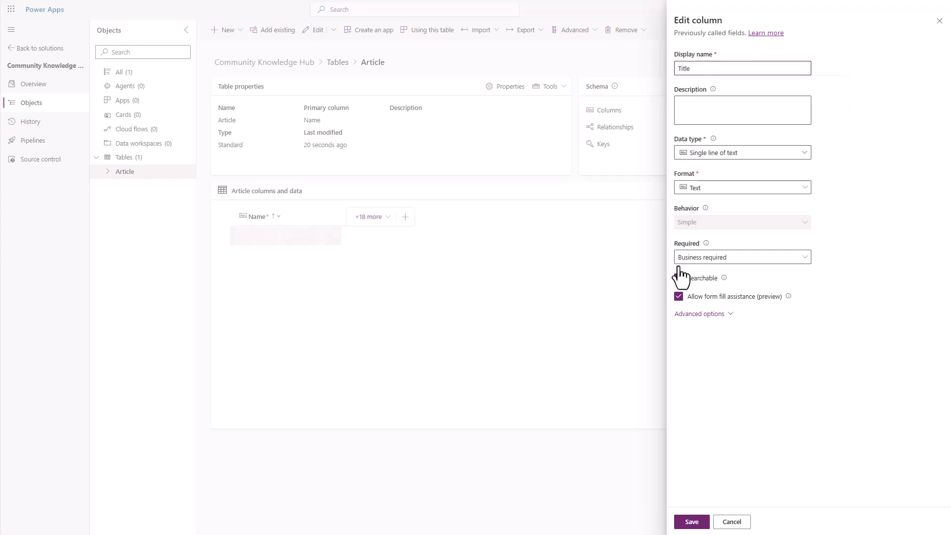
Step: Set the Title column's maximum character count to 200, make it sortable, and save the column
click(689, 315)
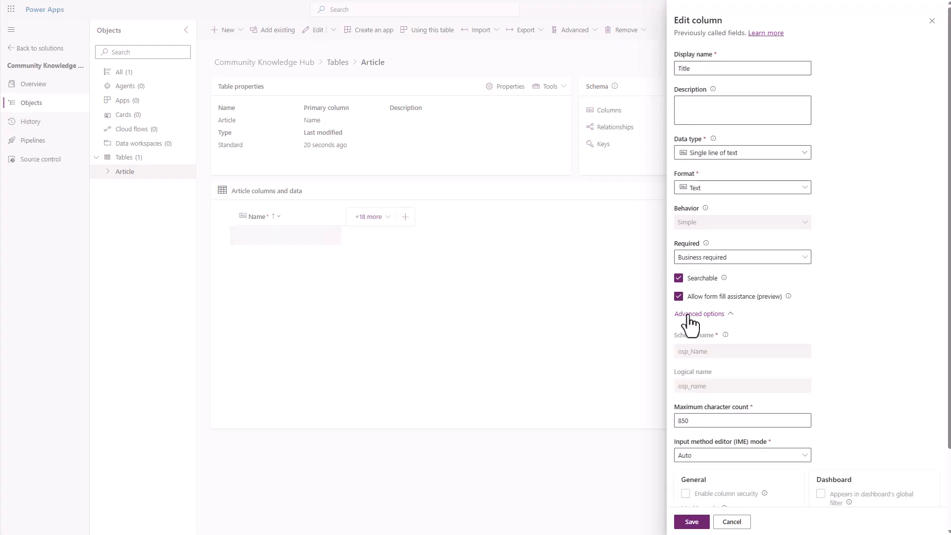
drag(690, 421, 668, 422)
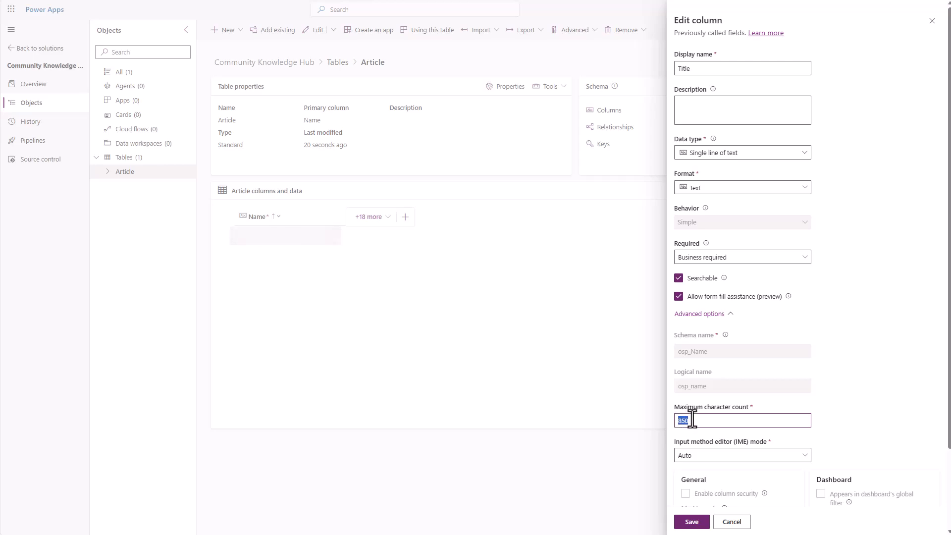
click(692, 421)
double_click(703, 421)
text(200)
click(864, 370)
scroll(864, 371, down, 2)
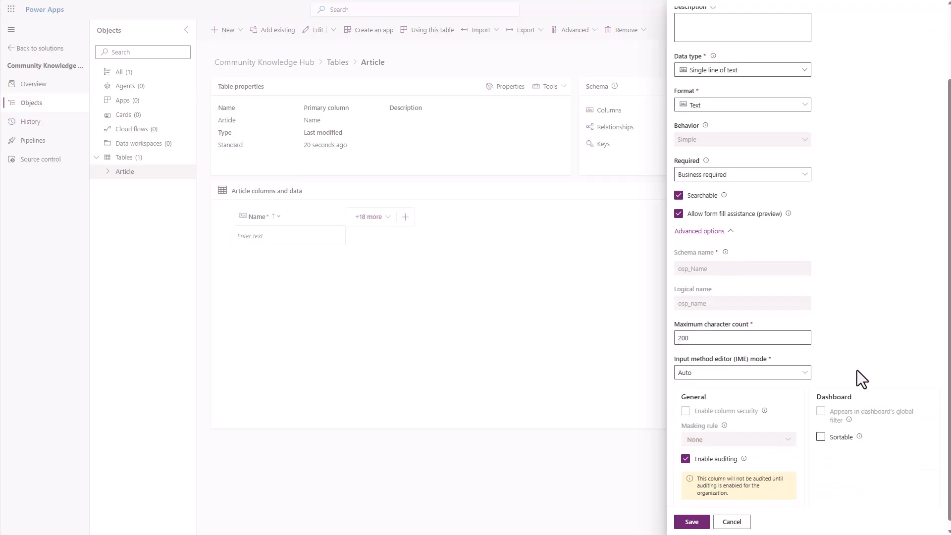
click(821, 425)
scroll(831, 404, up, 1)
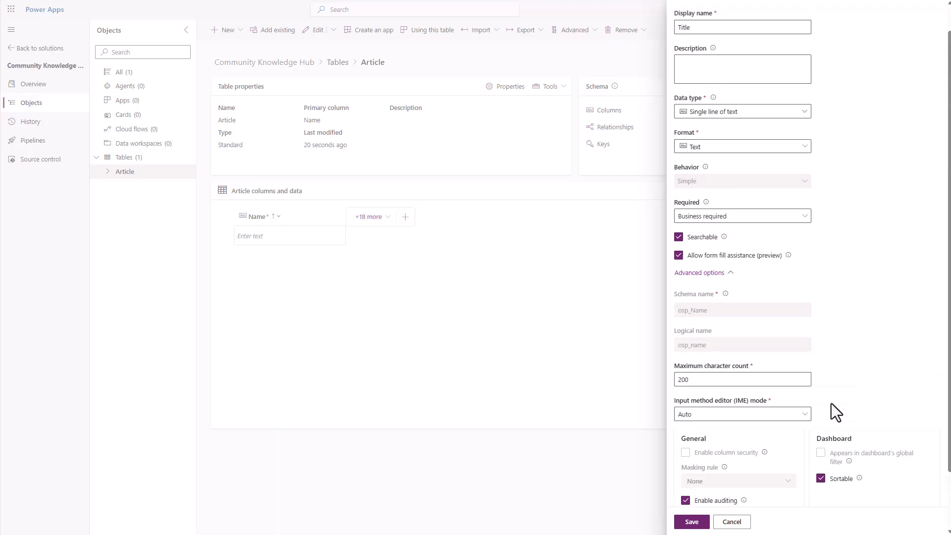
scroll(831, 403, up, 1)
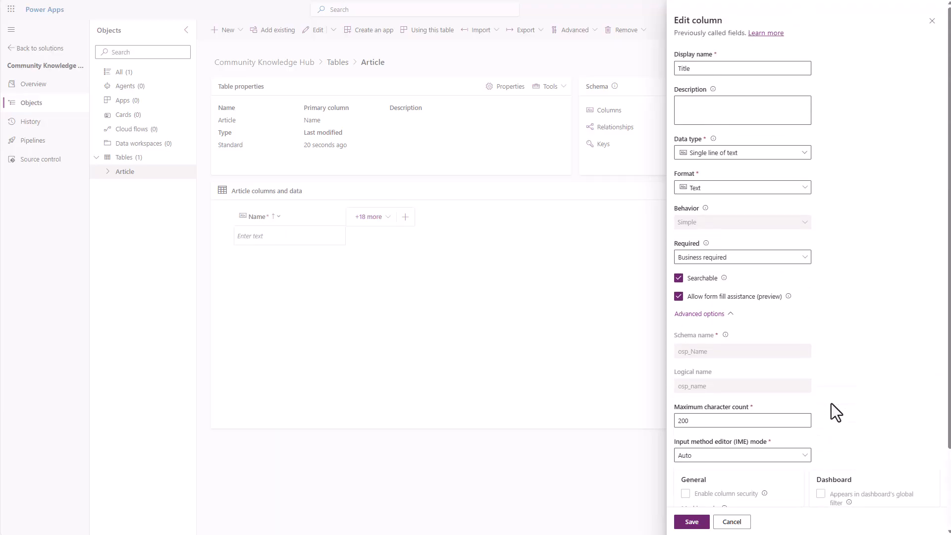
click(692, 521)
Step: Start a new Article column named Summary with the plain text data type for multiple lines of text
click(404, 218)
click(701, 70)
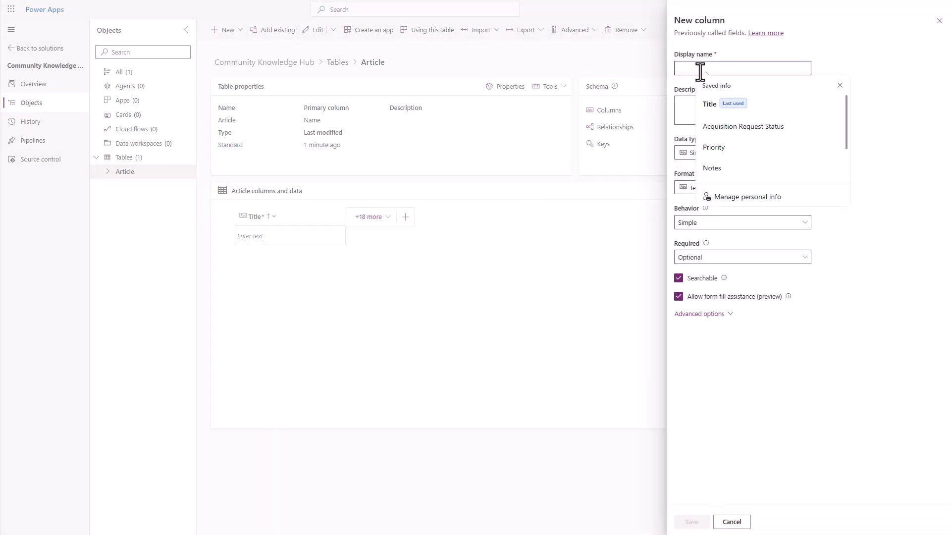
text(Summary)
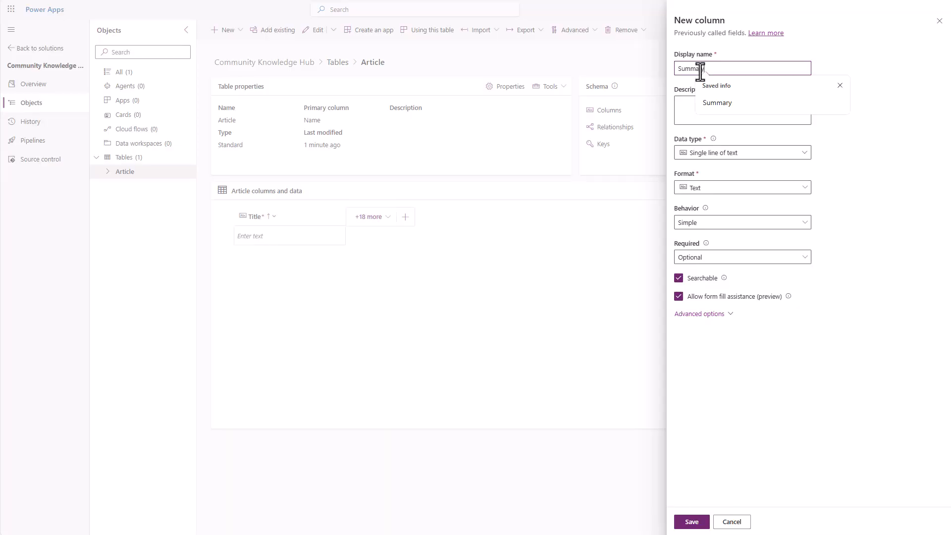
click(738, 154)
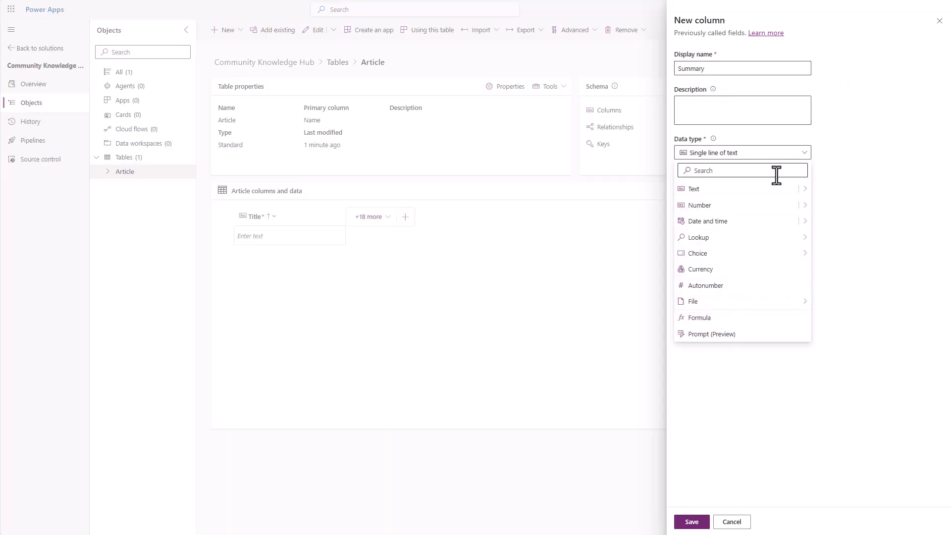
mouse_move(802, 196)
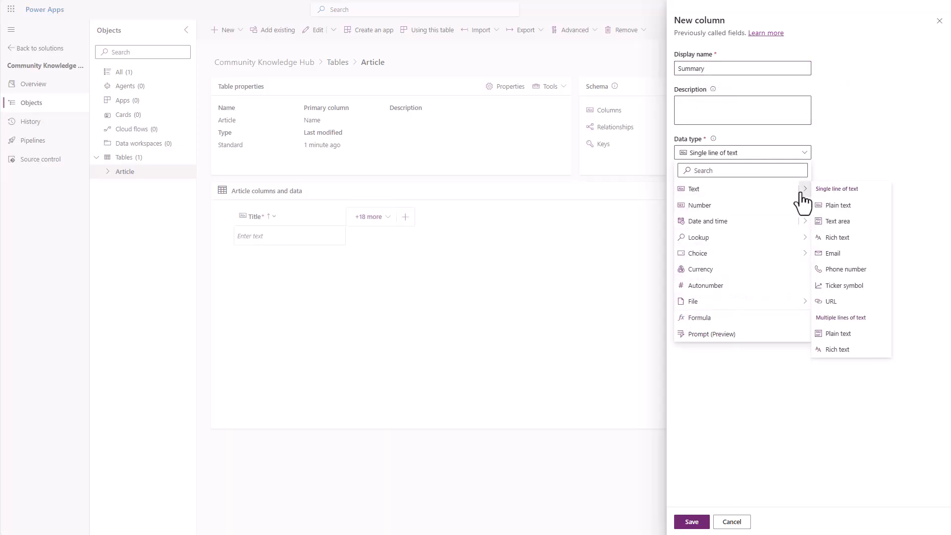
click(847, 335)
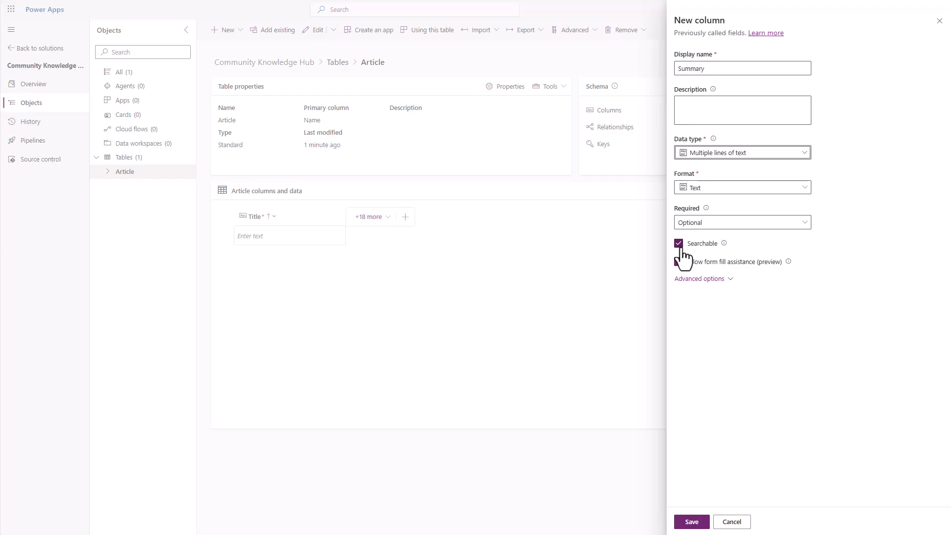
Step: Set the Summary column's maximum character count to 300, make it sortable, and save the column
click(696, 282)
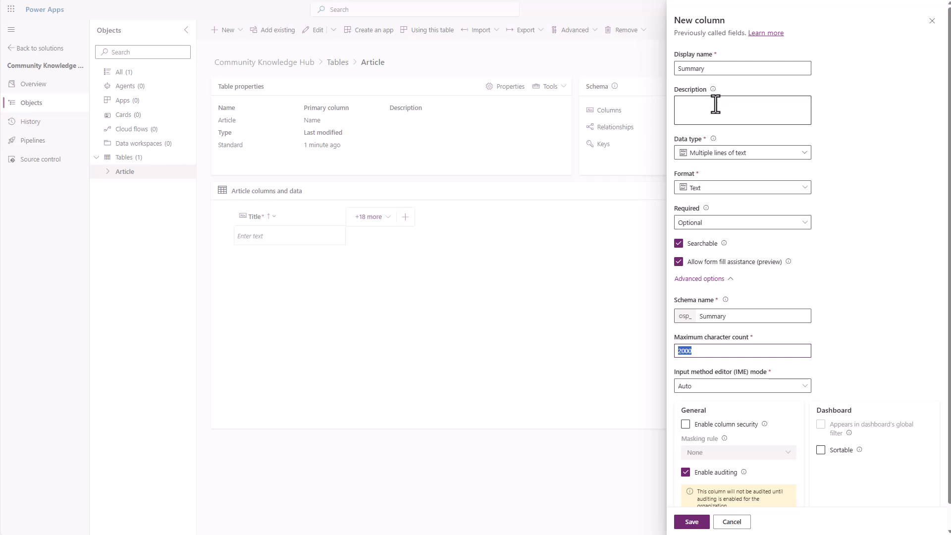
text(30)
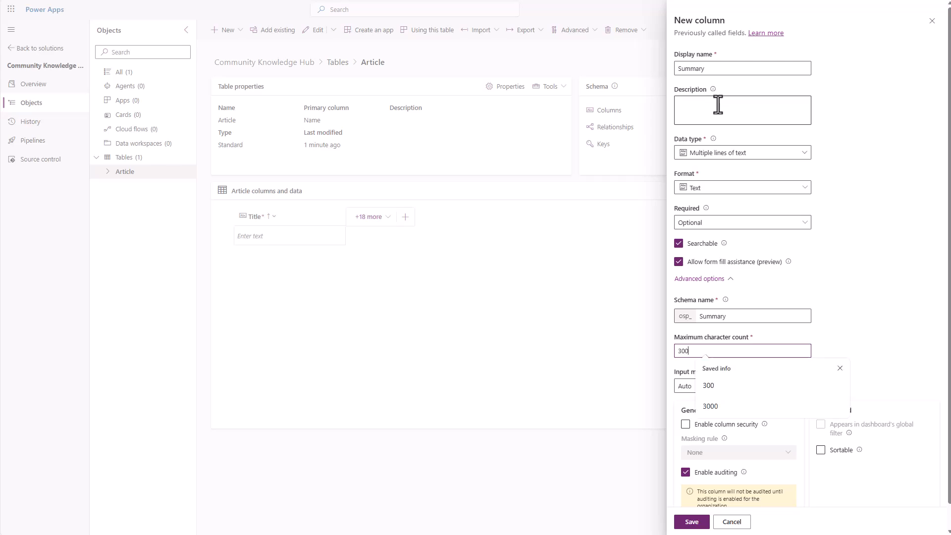
text(0)
click(848, 245)
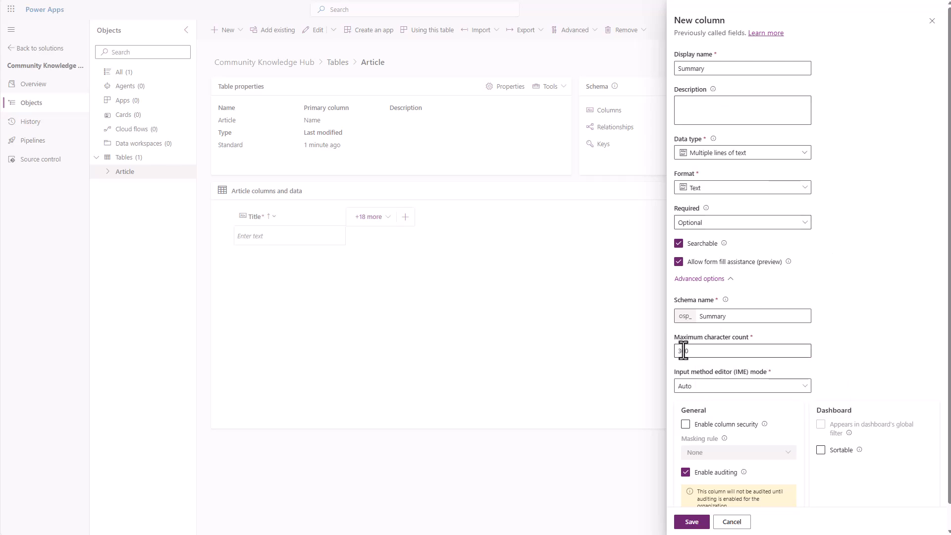
scroll(690, 353, down, 1)
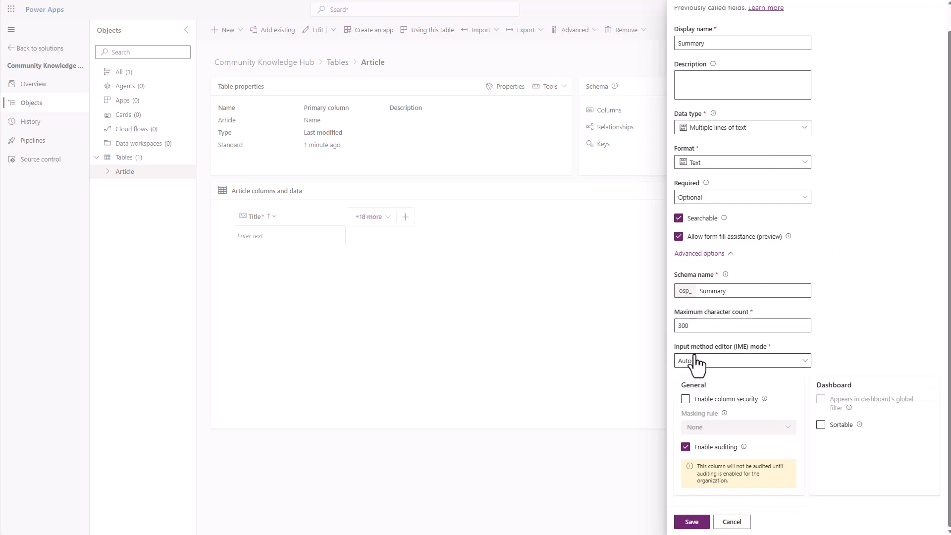
click(821, 425)
click(692, 522)
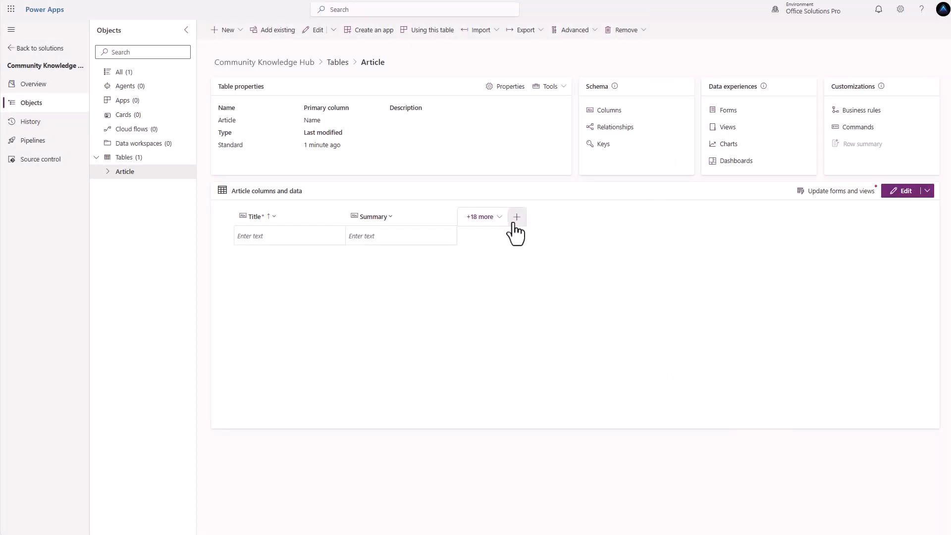
Step: Start a new Article column named Body as multiple lines of rich text and make it sortable in its advanced options
click(515, 224)
click(693, 68)
text(Body)
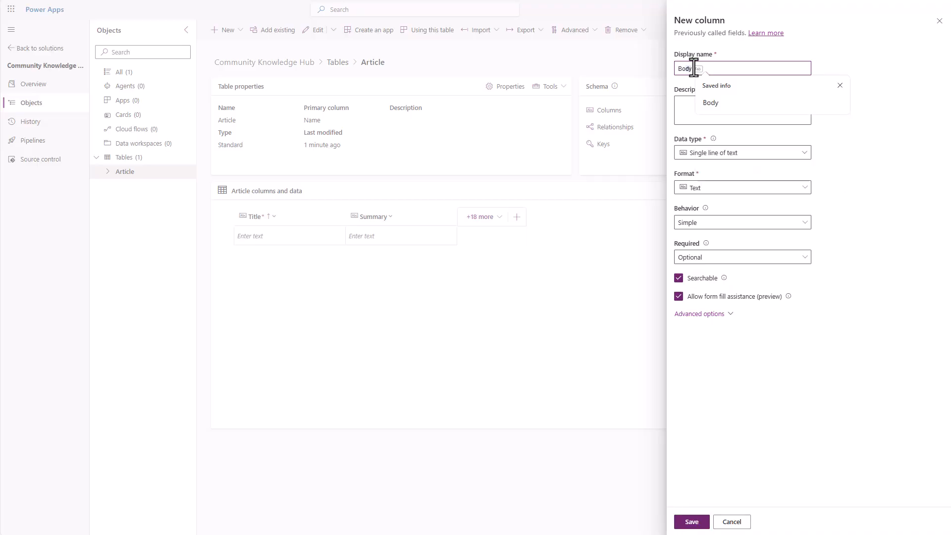
click(803, 154)
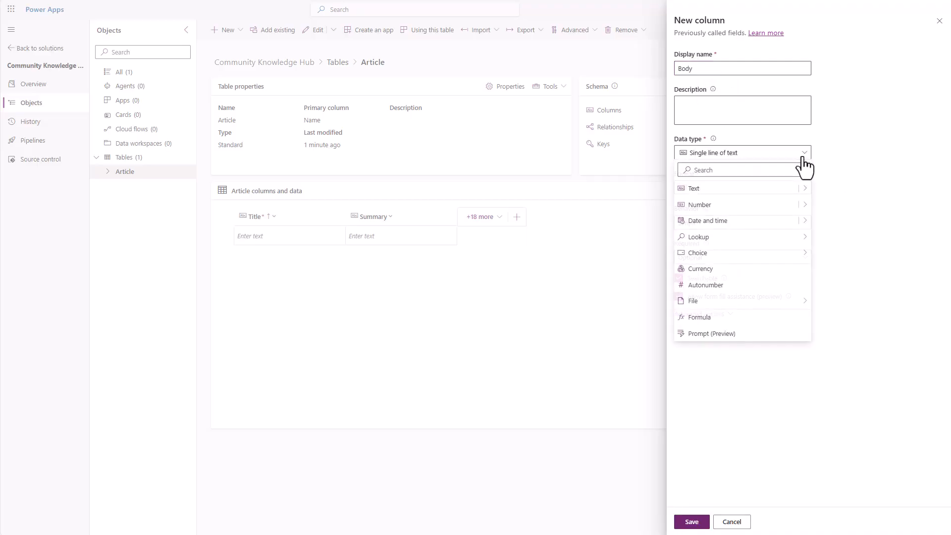
mouse_move(805, 196)
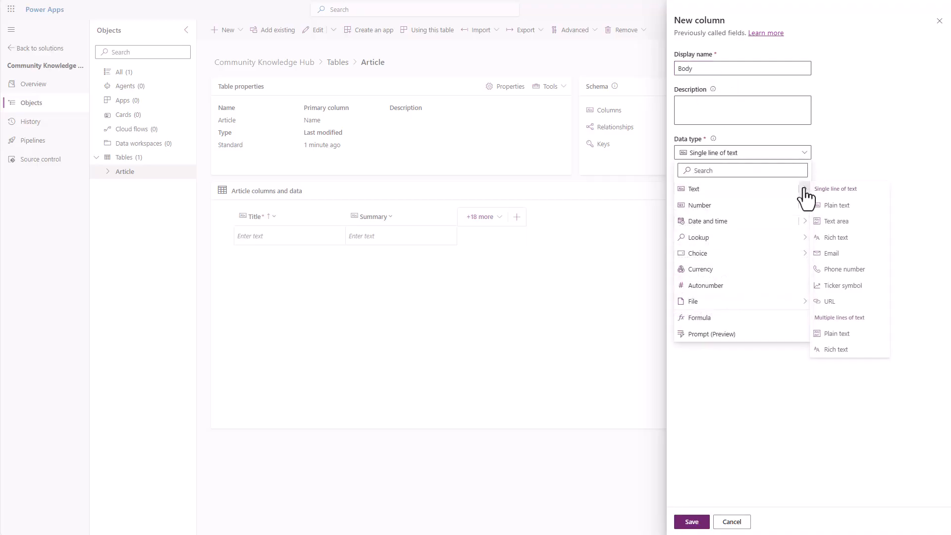
click(824, 350)
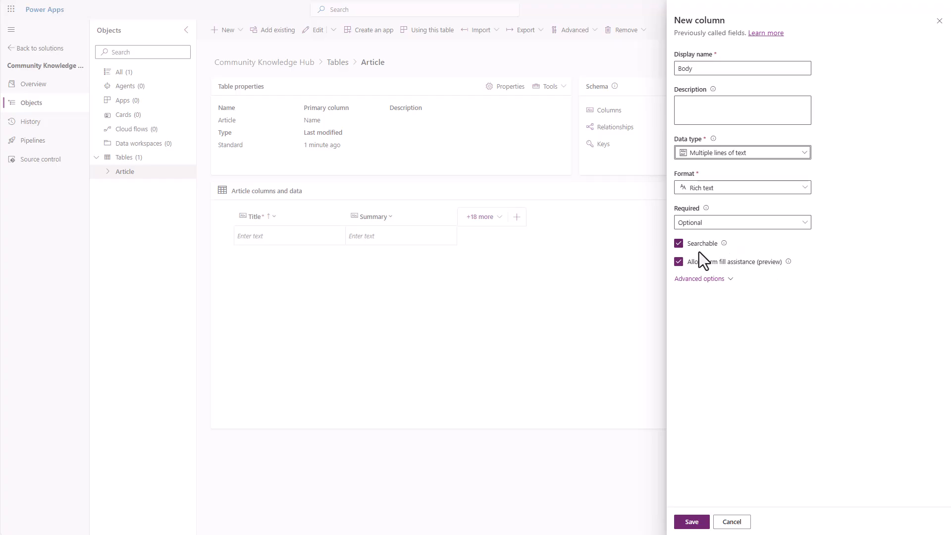
click(690, 280)
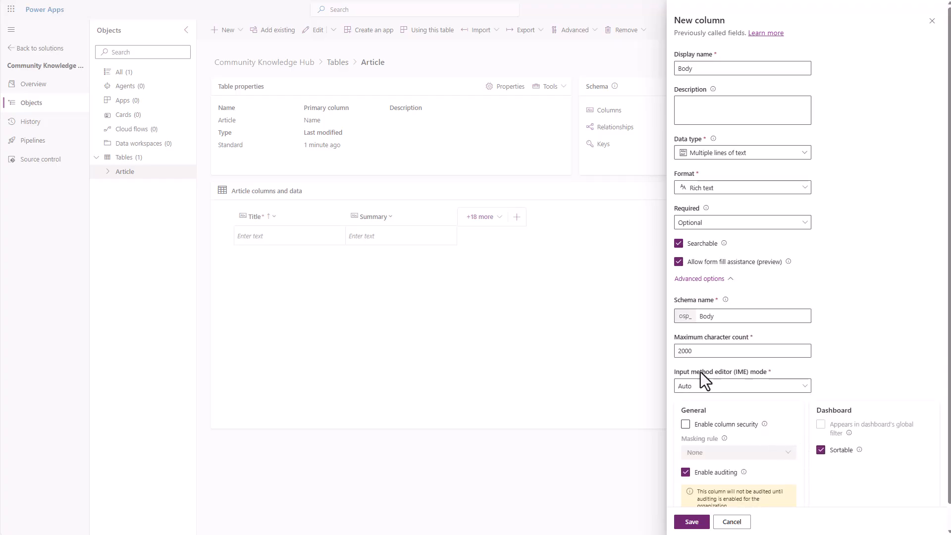
Step: Try to set the Body column's maximum character count to 4000000
drag(699, 351, 669, 349)
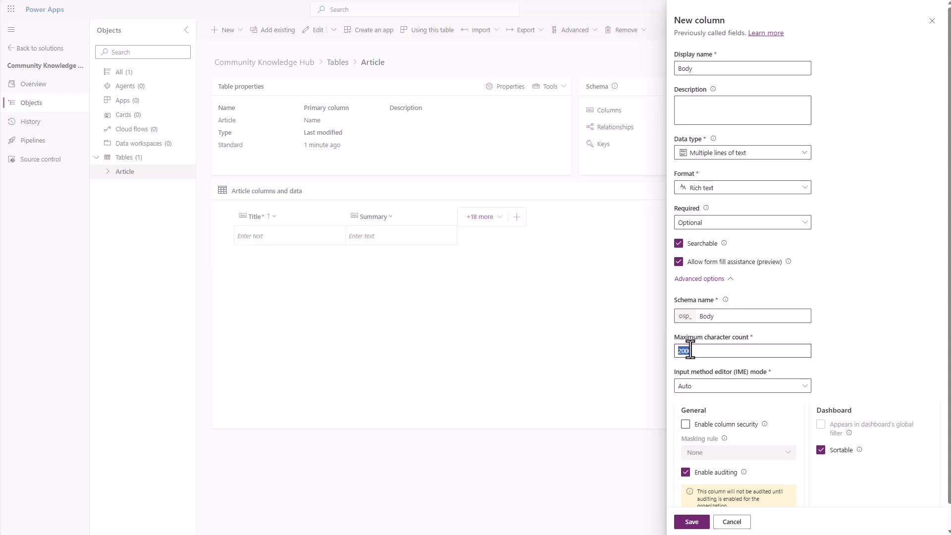
text(4000000)
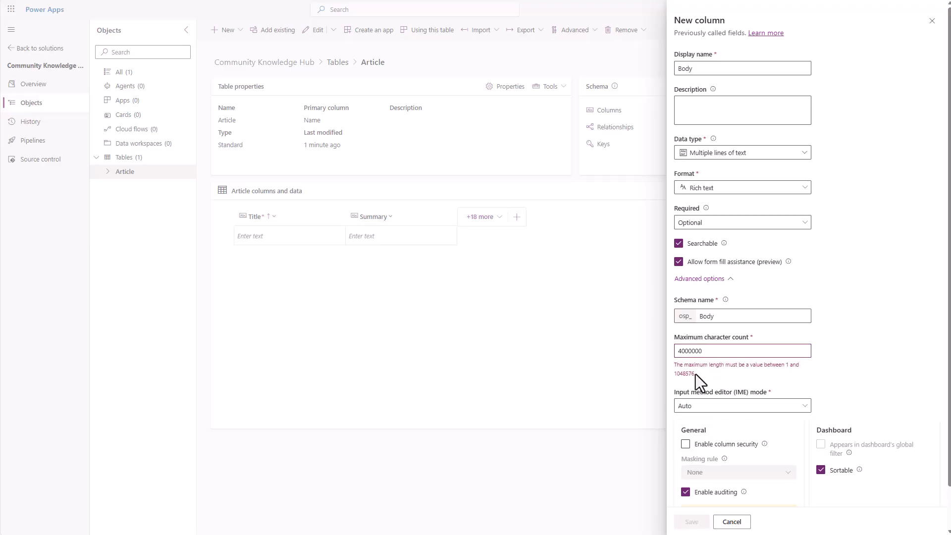
drag(674, 374, 696, 375)
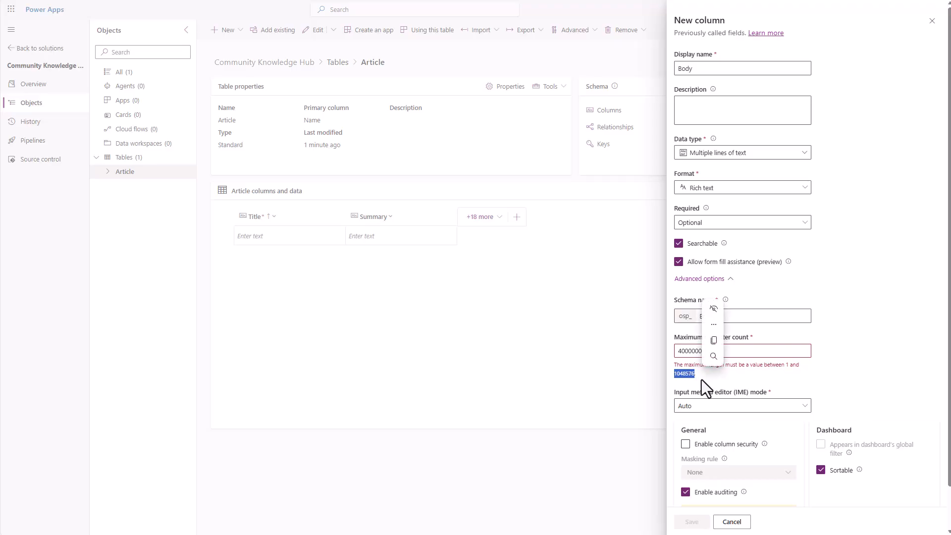
Step: Set the Body column's maximum character count to 40000 and save the column
click(688, 357)
drag(705, 354, 696, 354)
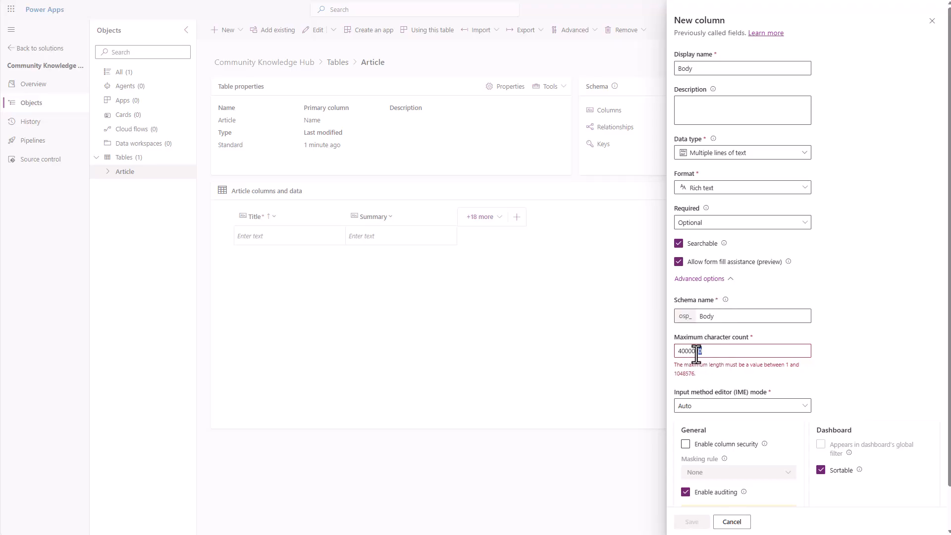
text(40000)
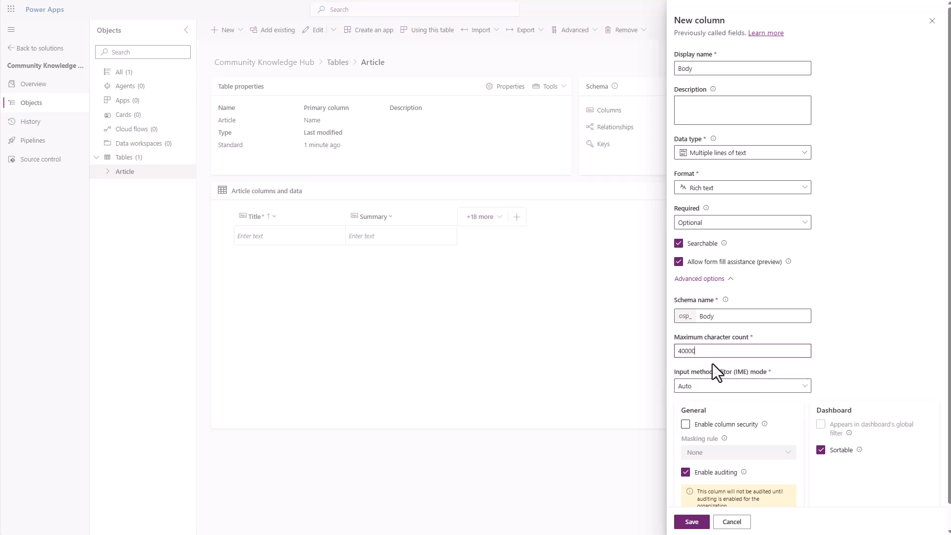
scroll(695, 384, down, 1)
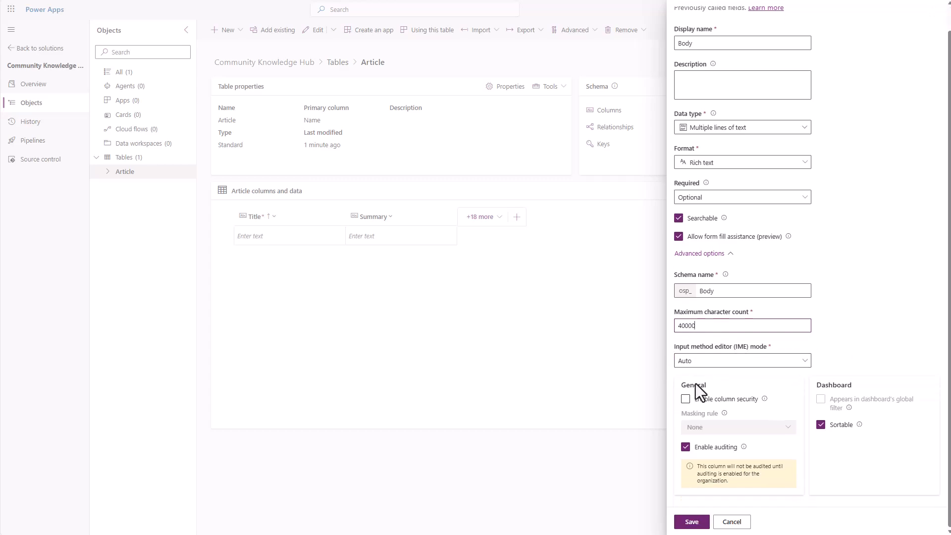
click(692, 522)
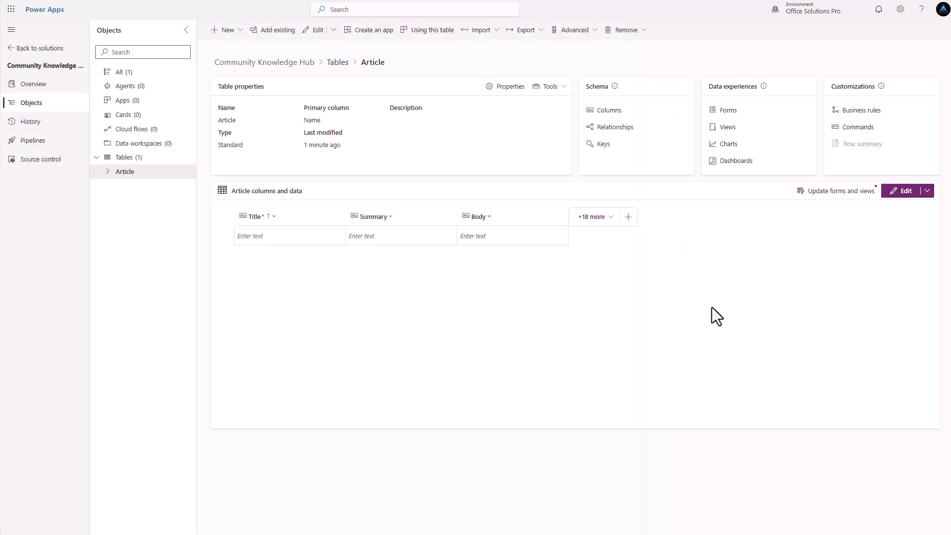
Step: Start a new Article column named Article Status with the Choice data type
click(628, 218)
click(703, 68)
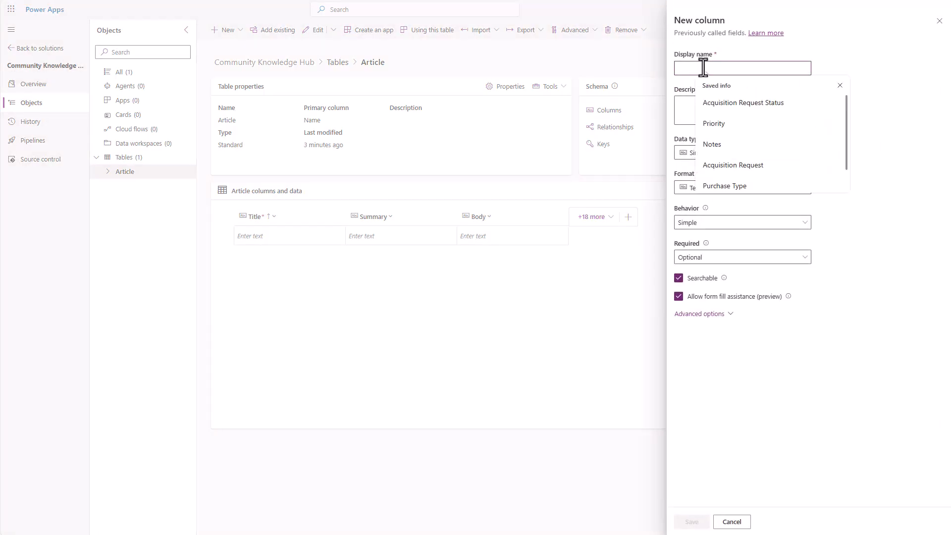
text(Article Status)
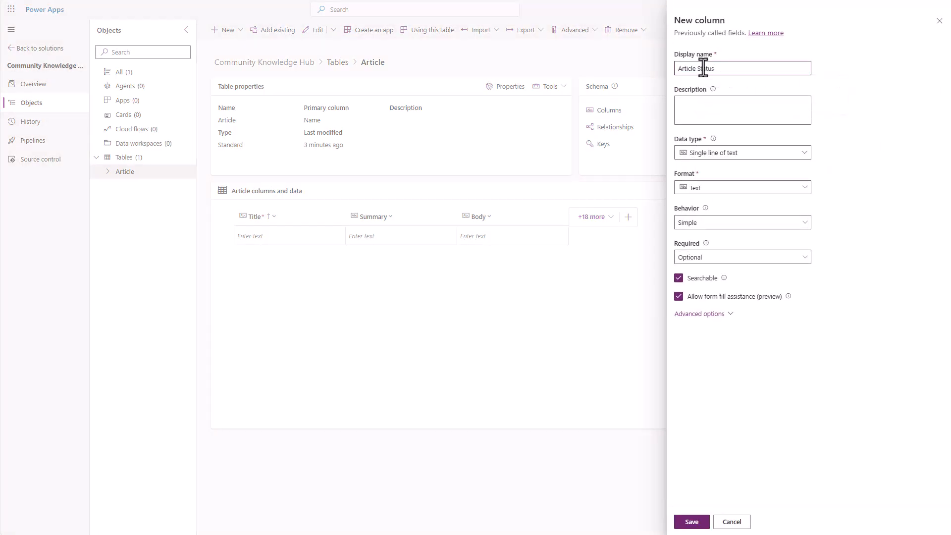
click(788, 153)
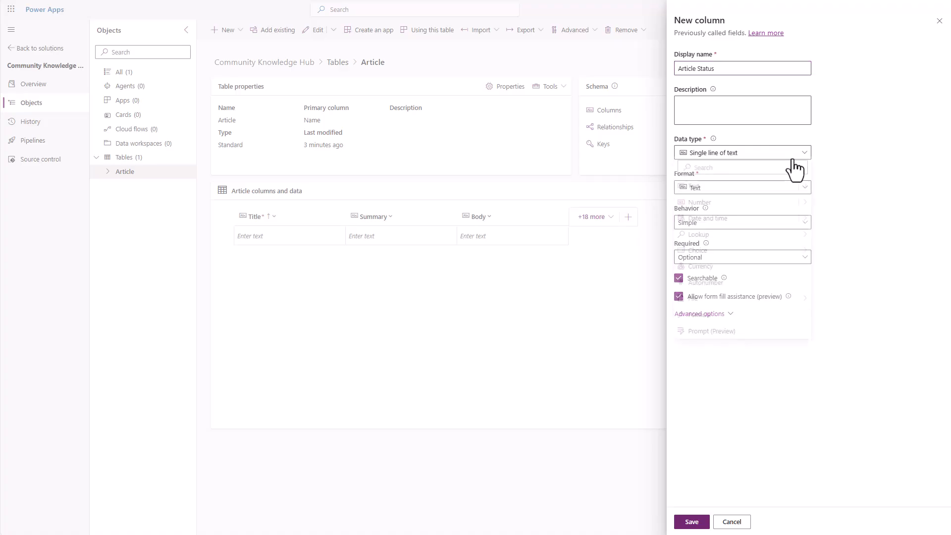
mouse_move(786, 268)
click(837, 253)
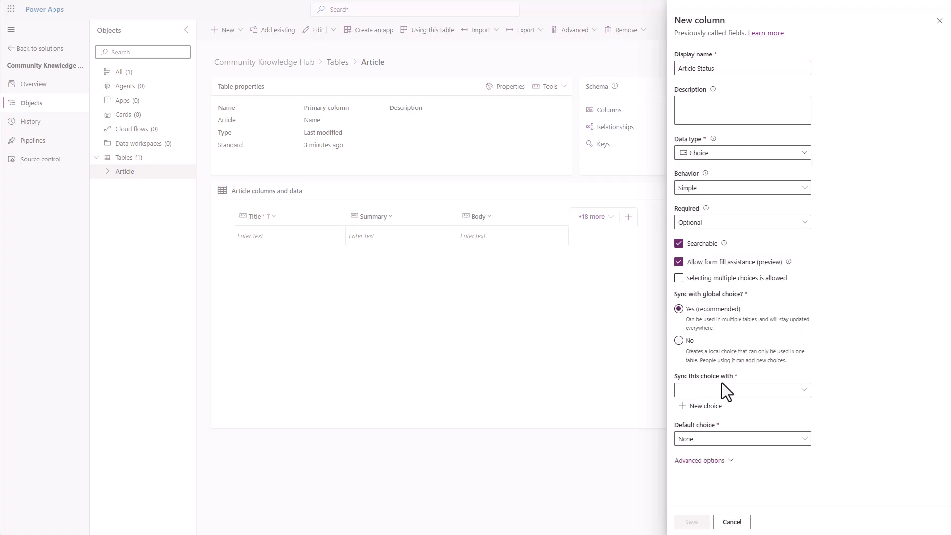
Step: Create a new global choice named Article Status Choice with the labels Submitted and Under Review
click(703, 407)
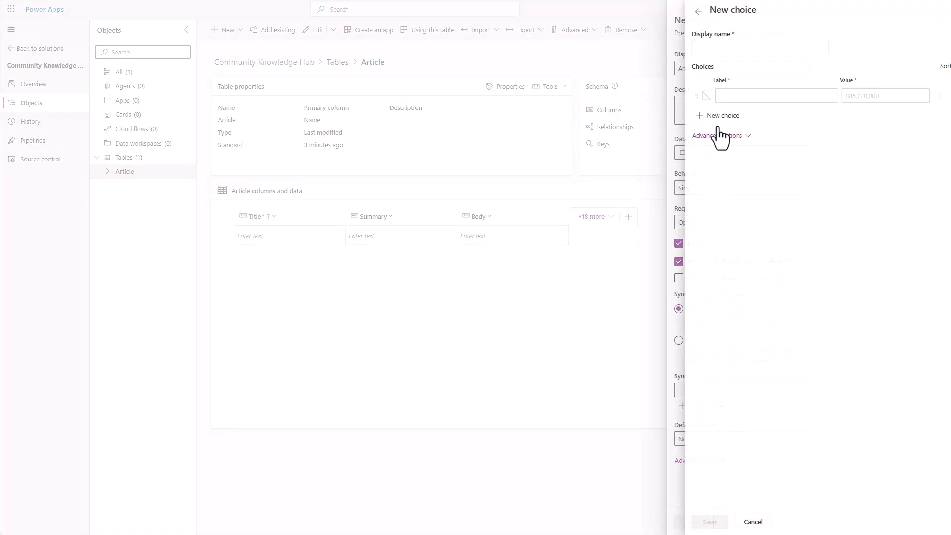
click(719, 47)
text(Article Statu)
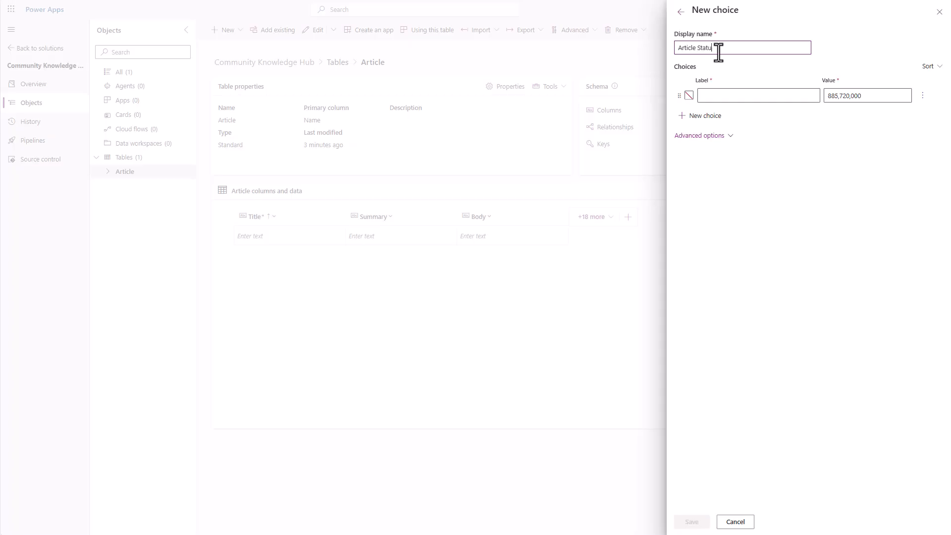
text(s Choice)
click(746, 97)
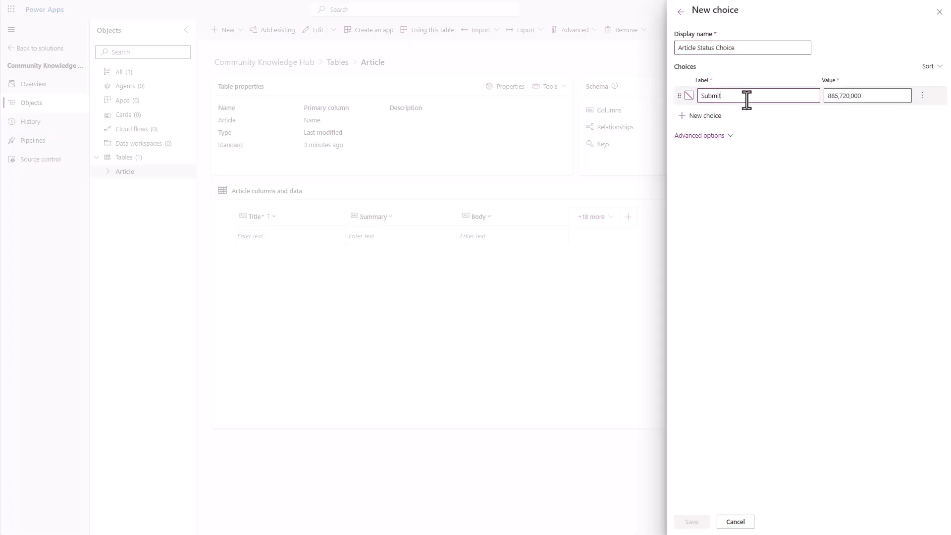
click(709, 116)
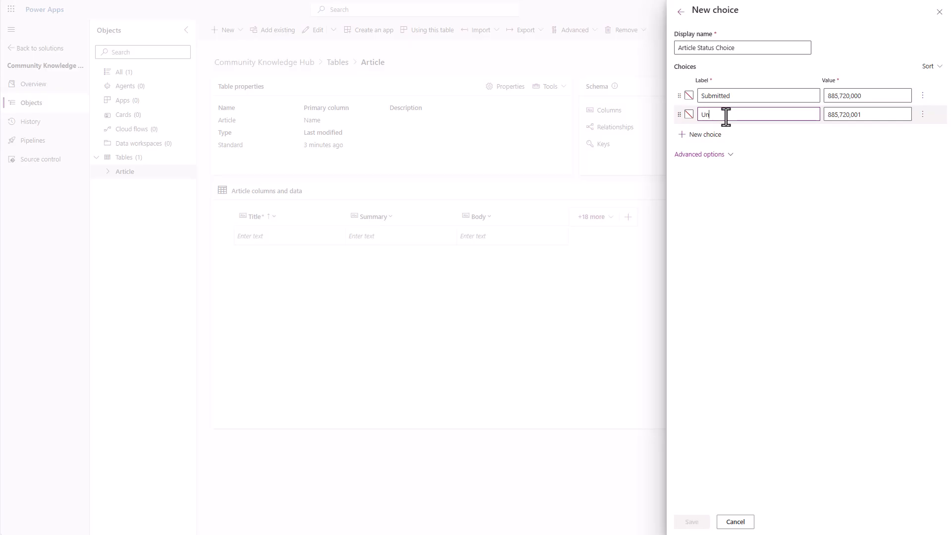
text(Under Review)
Step: Add the labels Approved, Published and Archived to the Article Status Choice and save the choice
click(719, 134)
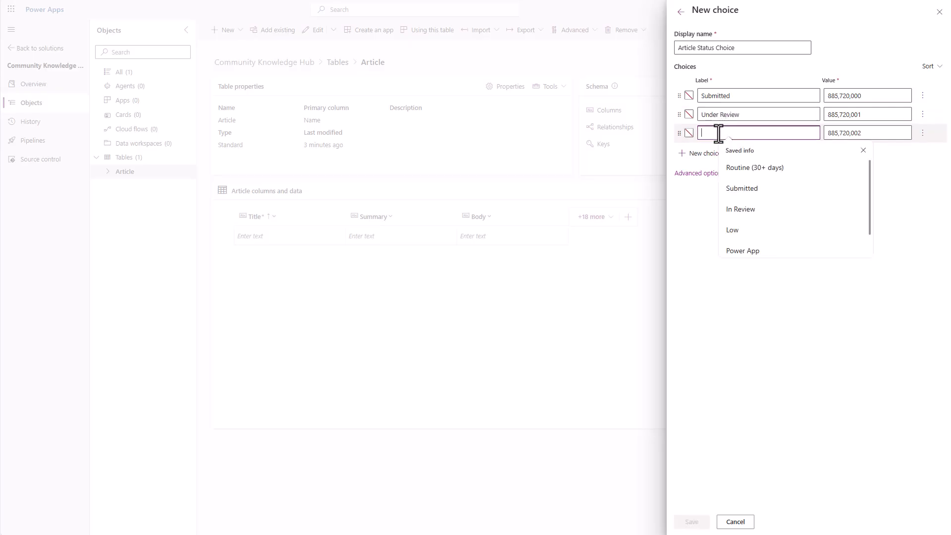
text(Approved)
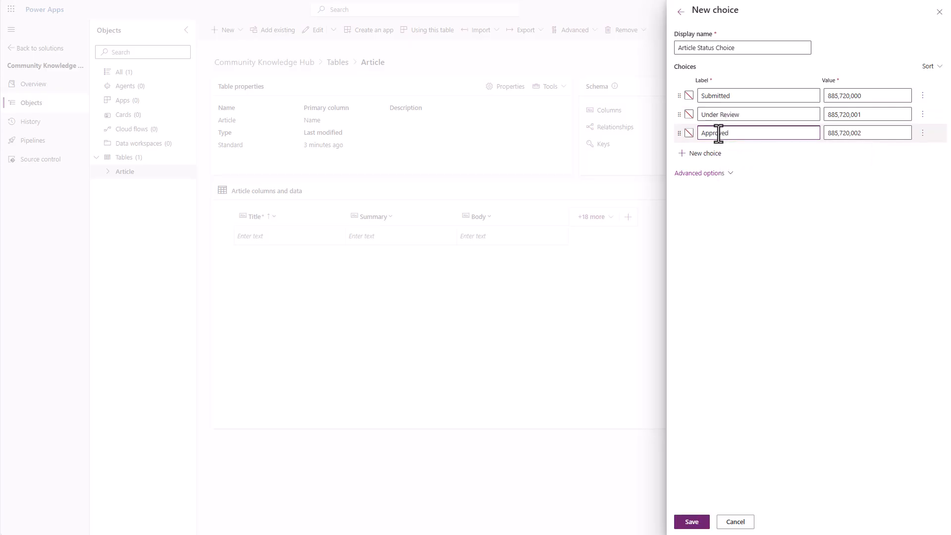
click(715, 153)
text(Published)
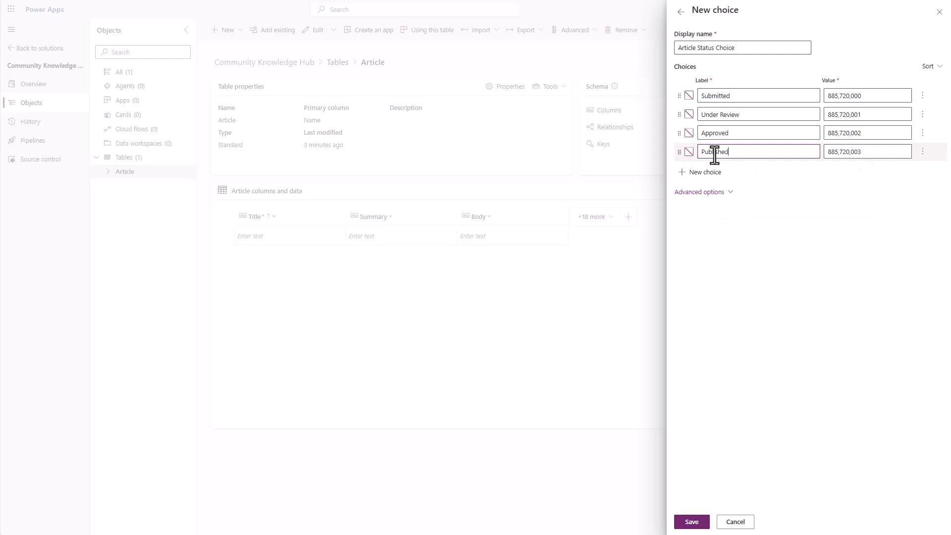
click(706, 172)
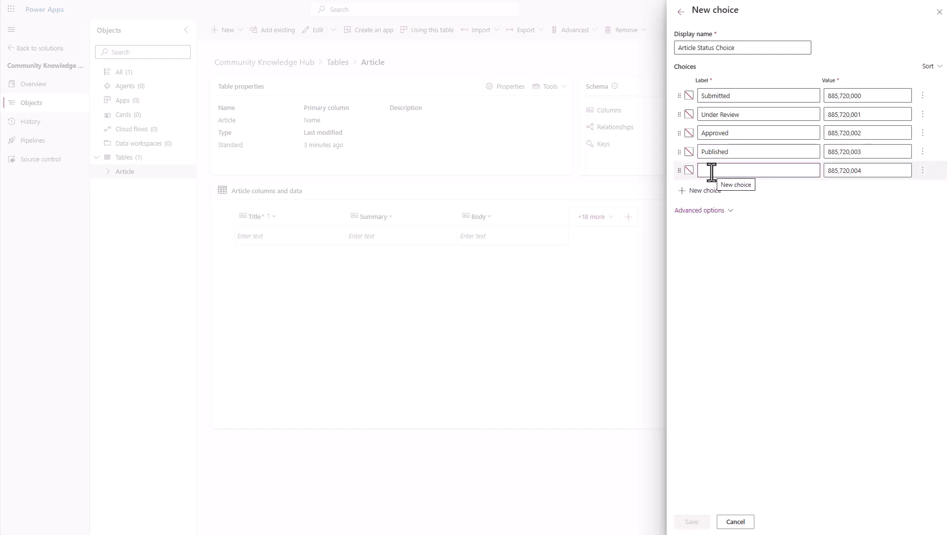
text(Archived)
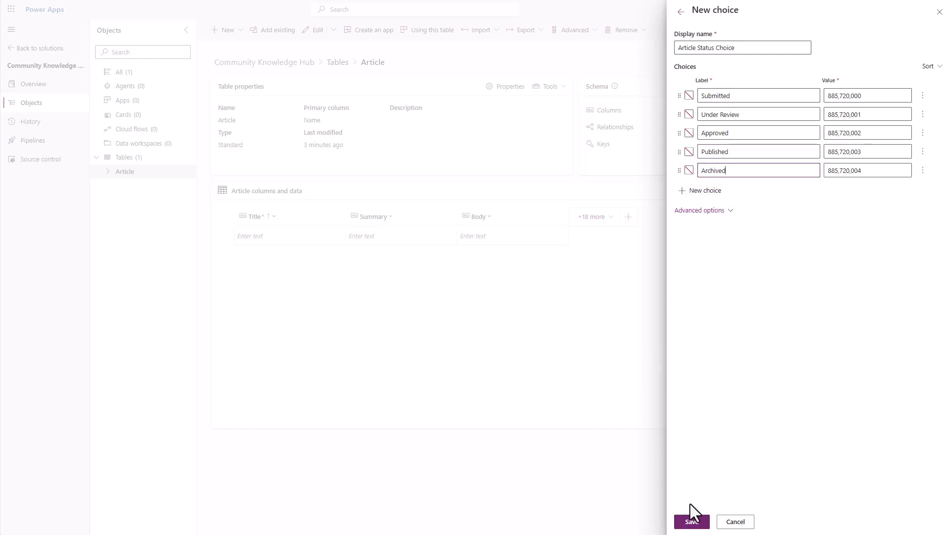
click(692, 522)
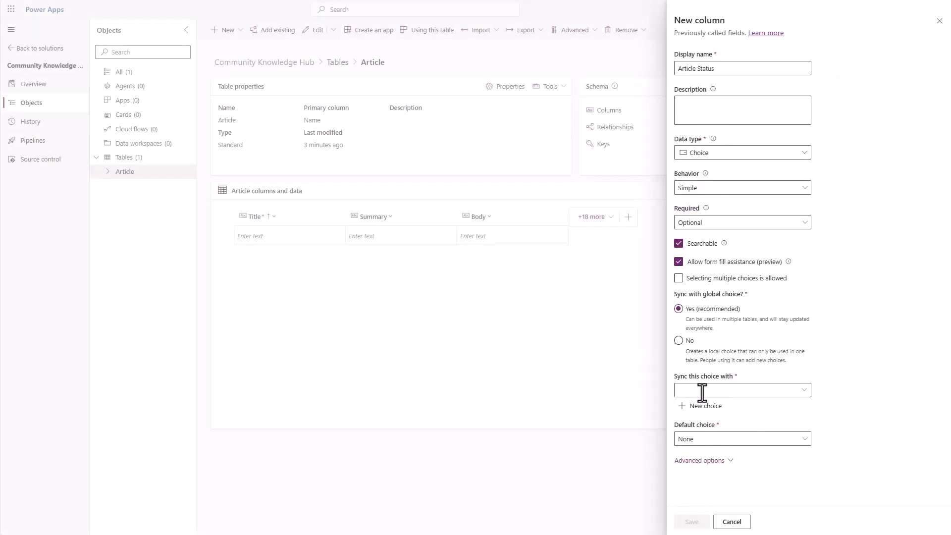
Step: Sync the Article Status column with Article Status Choice, keep None as the default choice, and save the column
click(702, 390)
text(article)
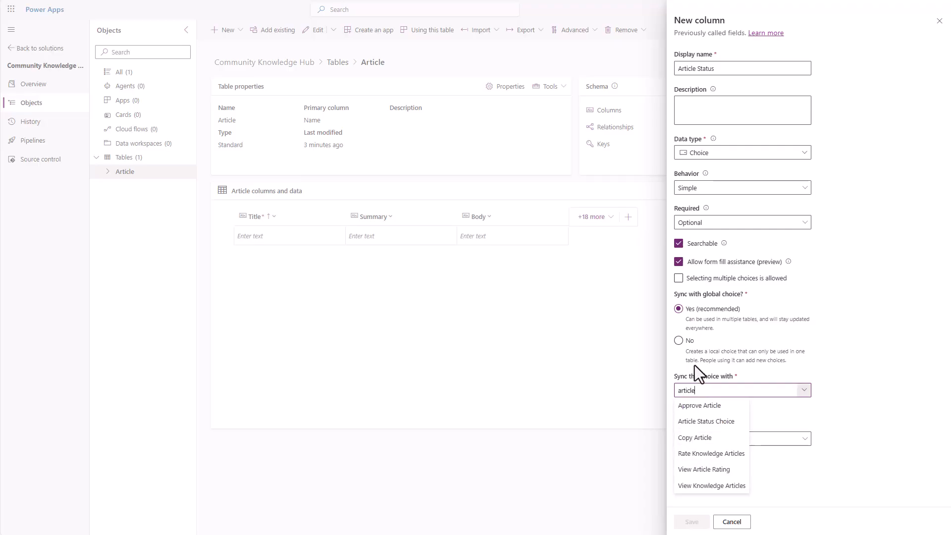
click(714, 422)
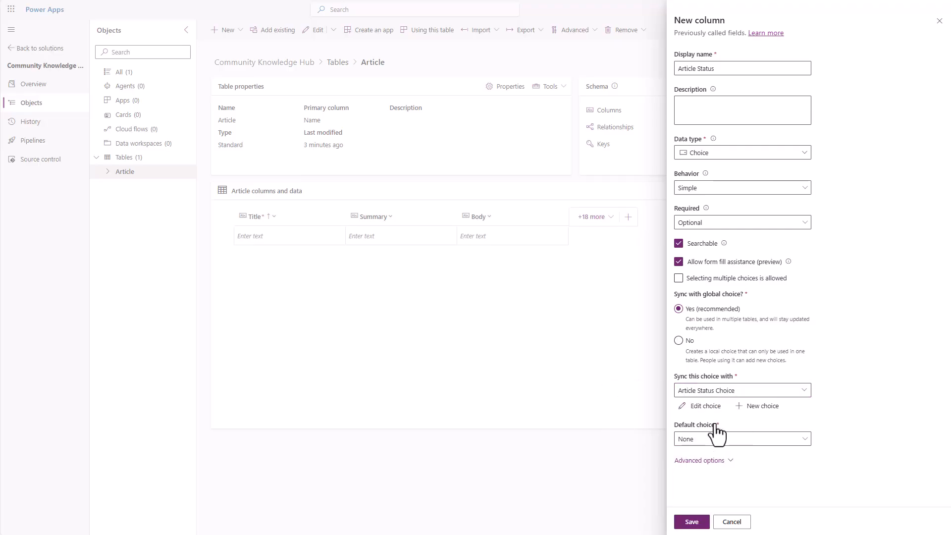
click(720, 440)
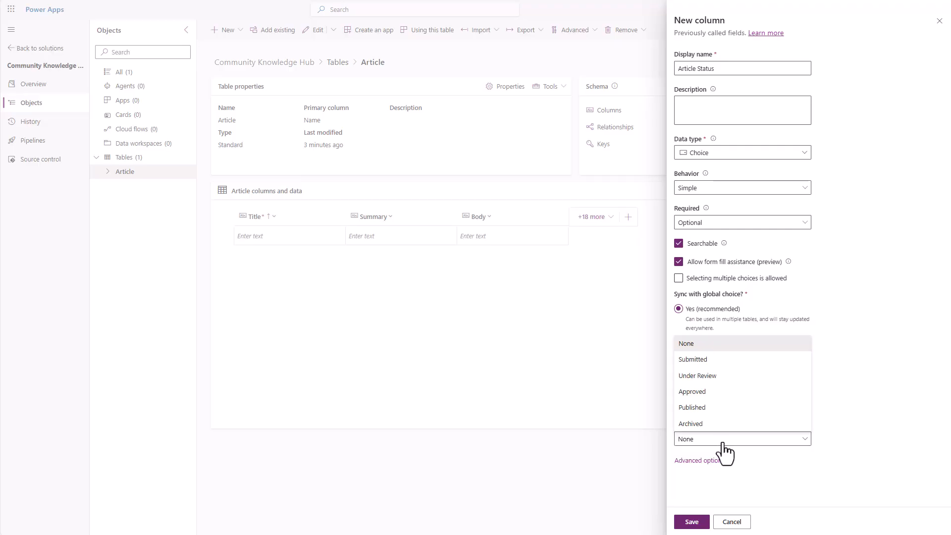
click(722, 443)
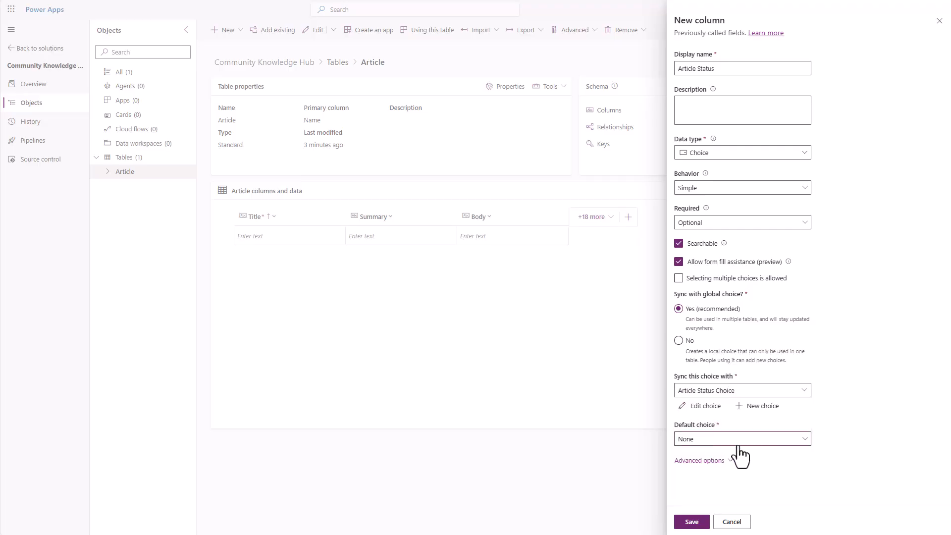
click(696, 521)
click(690, 523)
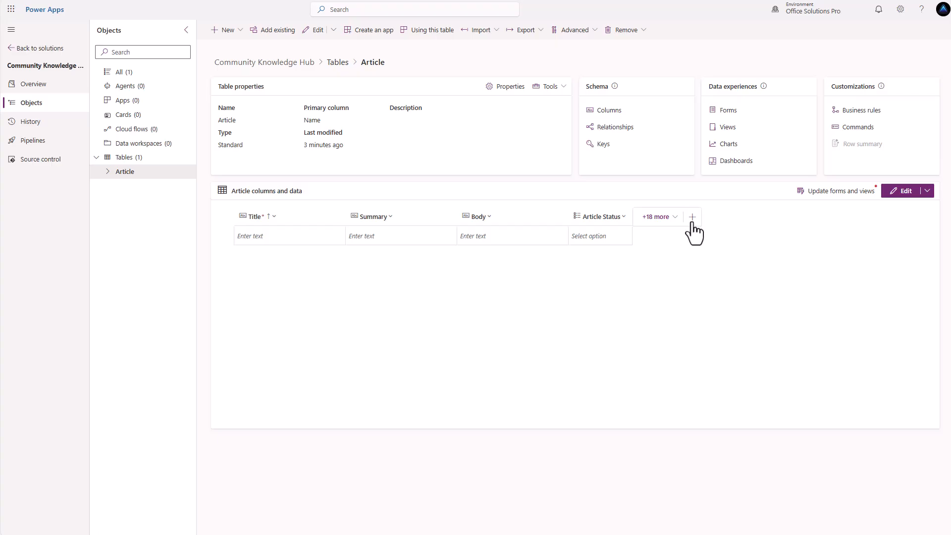
Step: Start a new Article column named Approved By with the Lookup data type
click(693, 217)
click(708, 69)
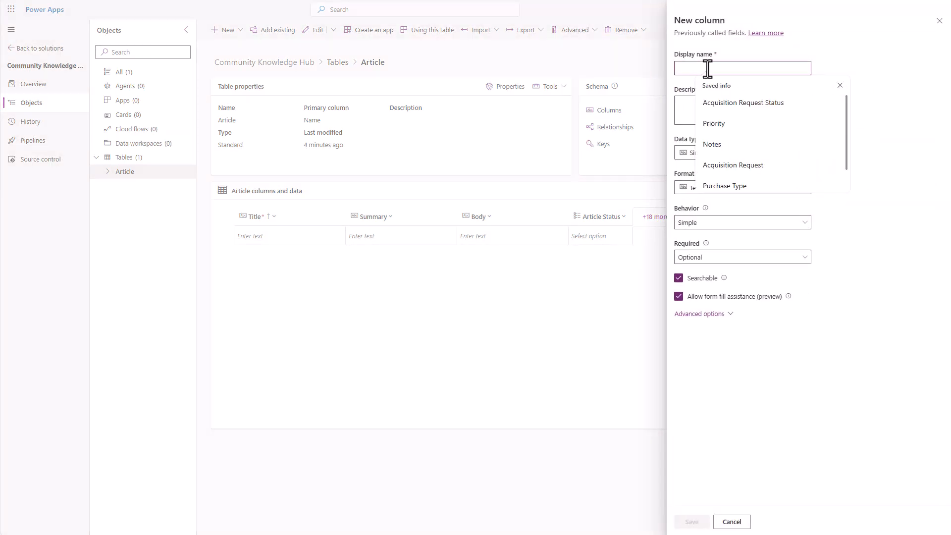
text(Approved)
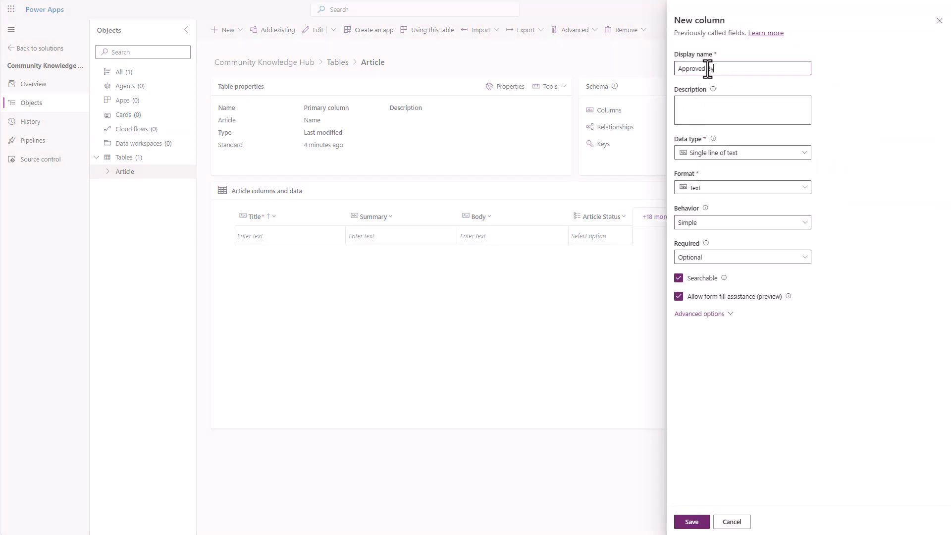
text( By)
click(800, 153)
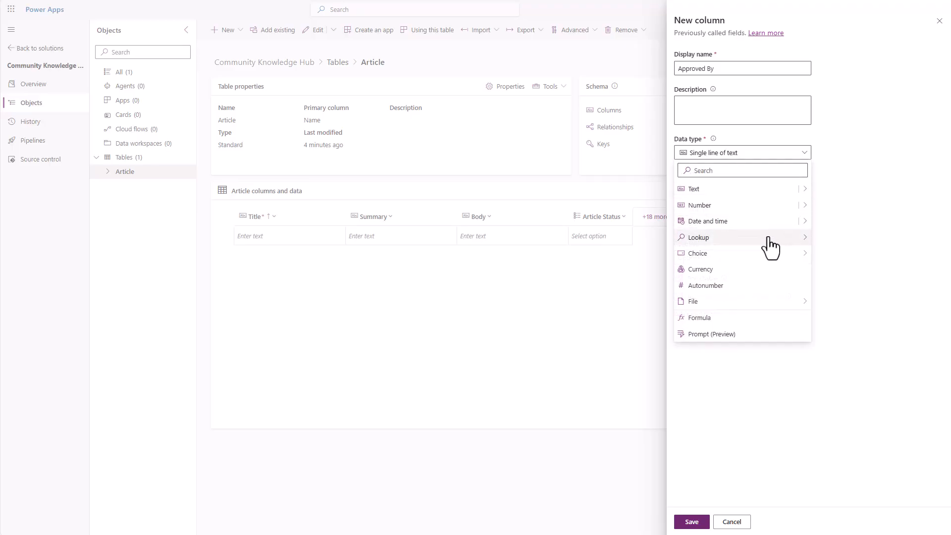
mouse_move(807, 242)
click(836, 238)
Step: Set the Approved By column's related table to User and save the column
click(724, 259)
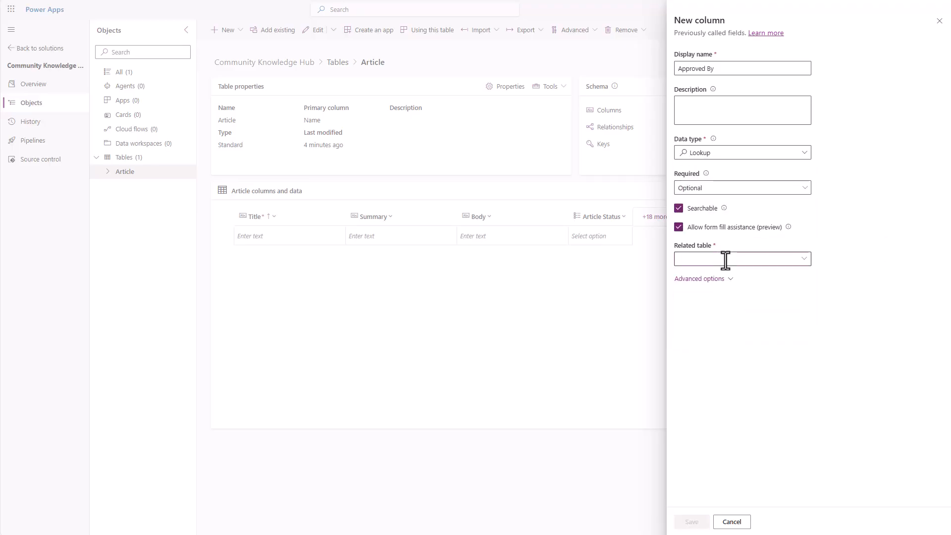
text(User)
click(702, 372)
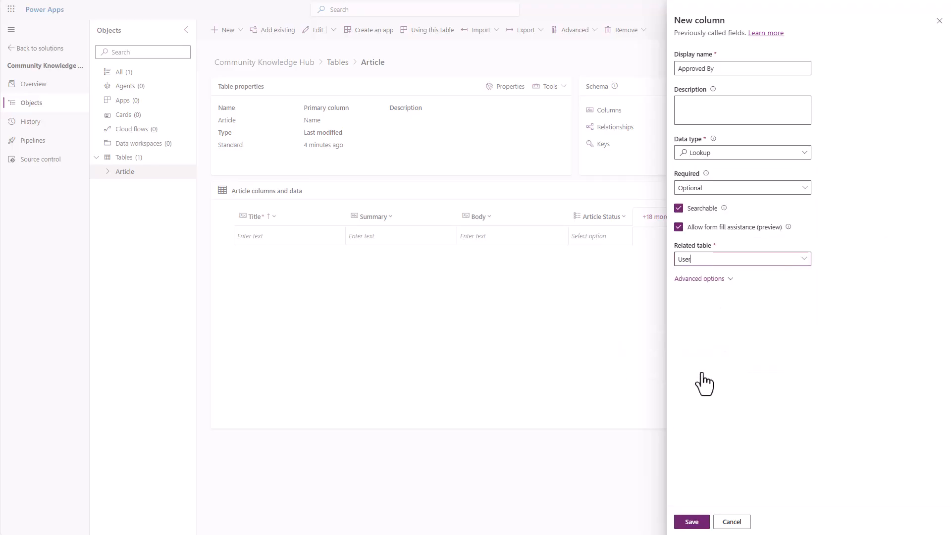
click(691, 522)
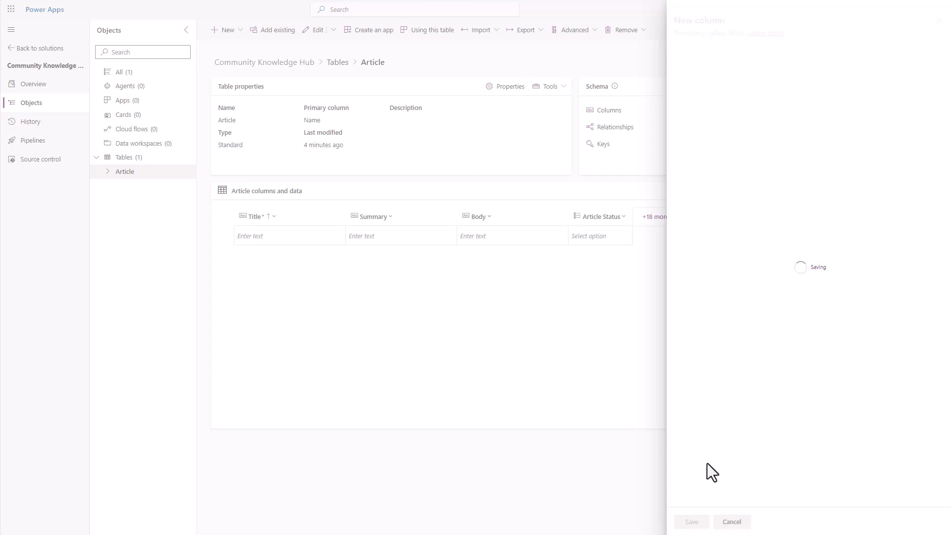
Step: Add an Article column named Approved On with the Date and time data type and save it
click(804, 218)
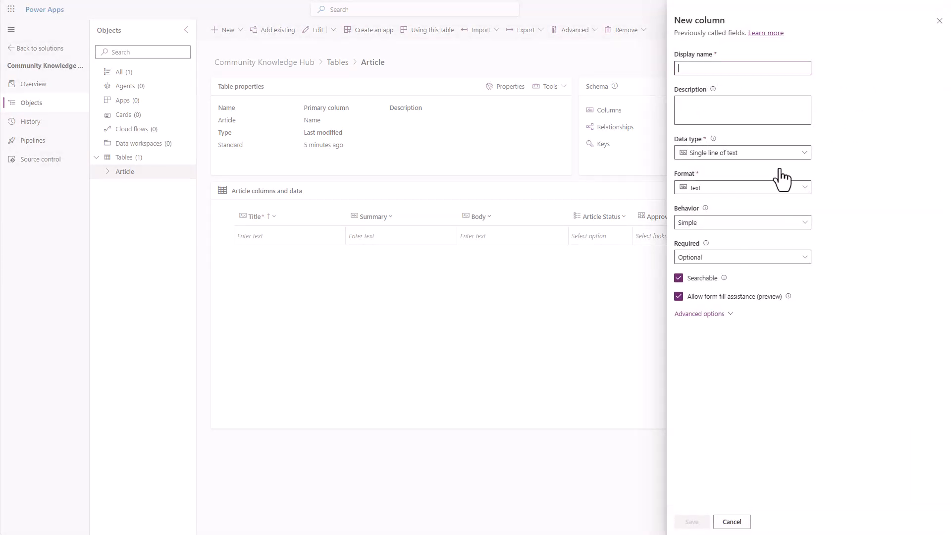
text(Approved On)
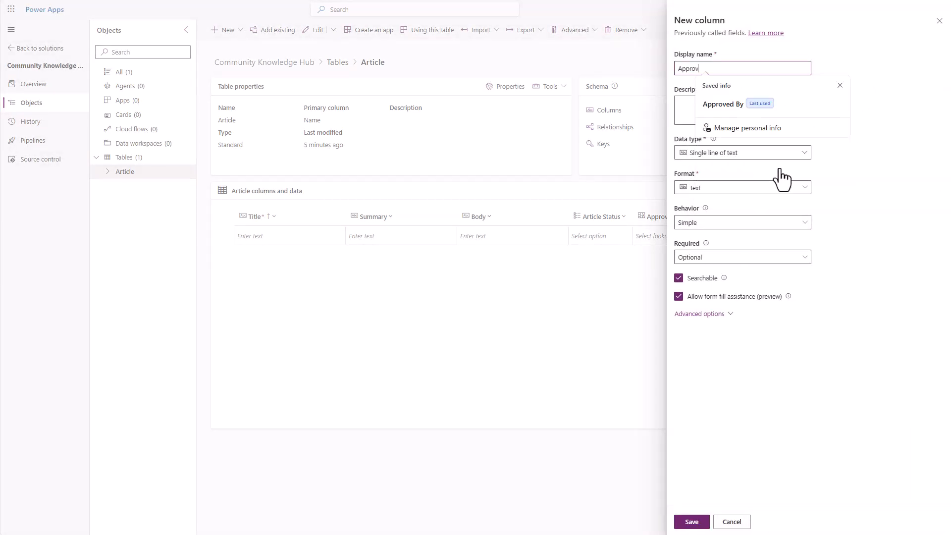
click(805, 154)
click(837, 221)
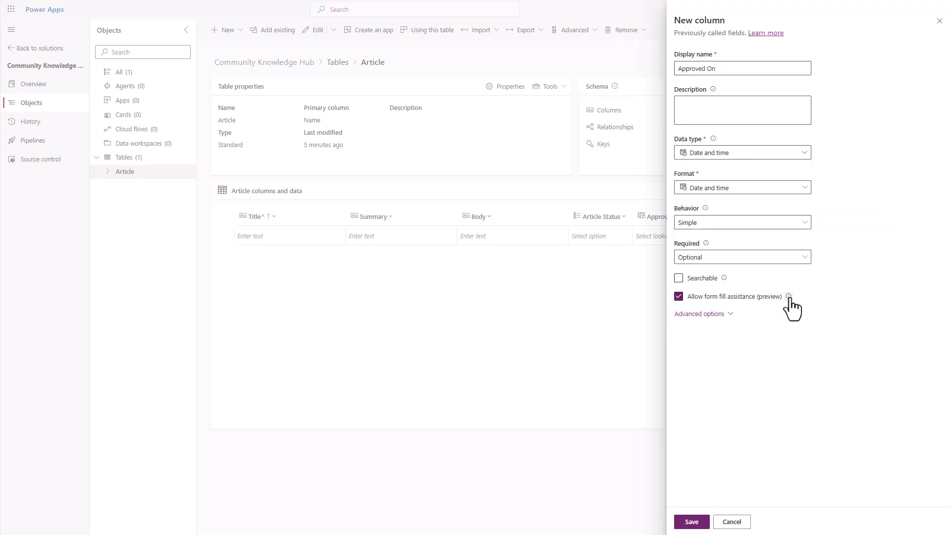
click(691, 522)
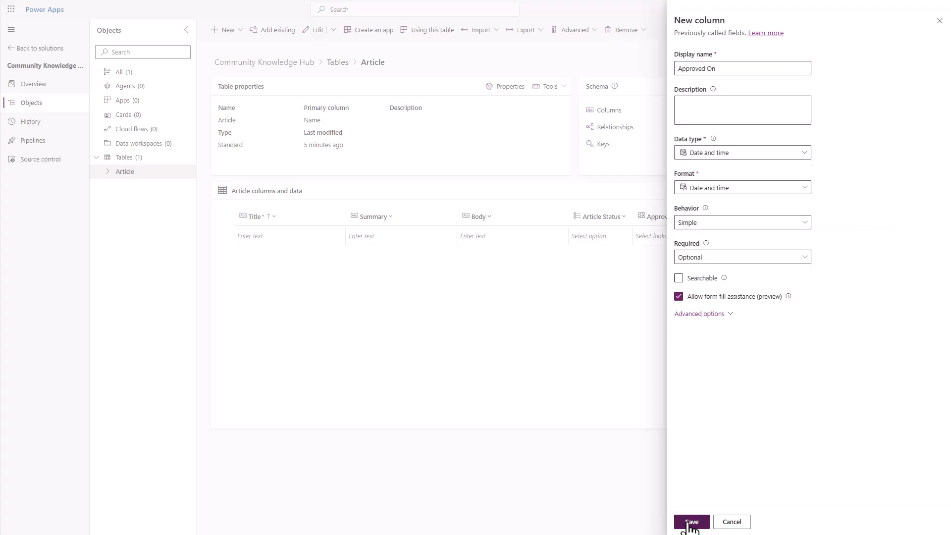
Step: Add an Article column named Featured with the Yes/no data type, default choice No, and save it
click(915, 218)
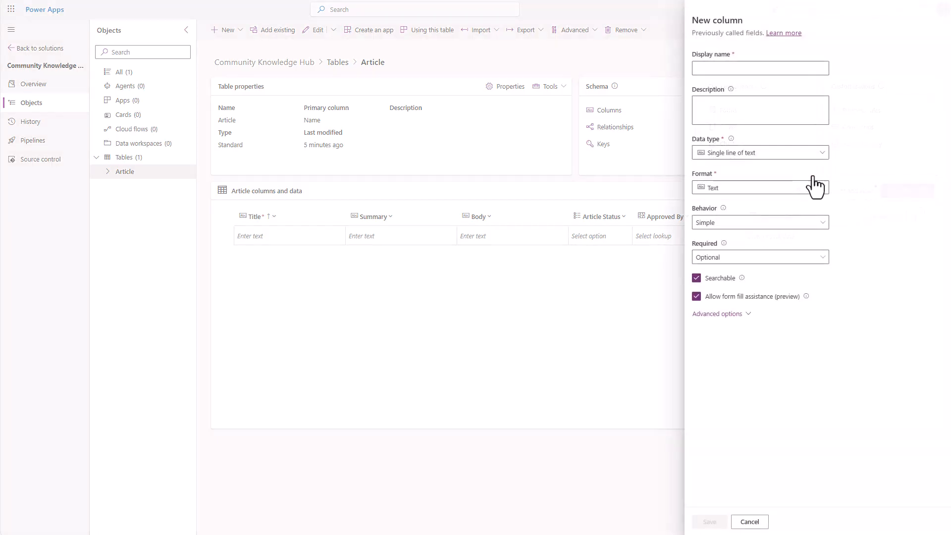
click(699, 68)
text(Featu)
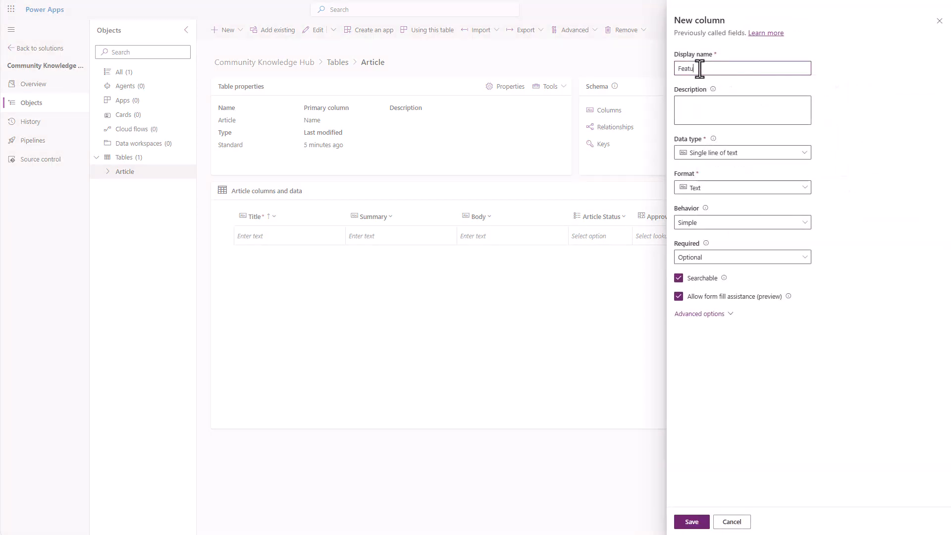
text(red)
click(799, 153)
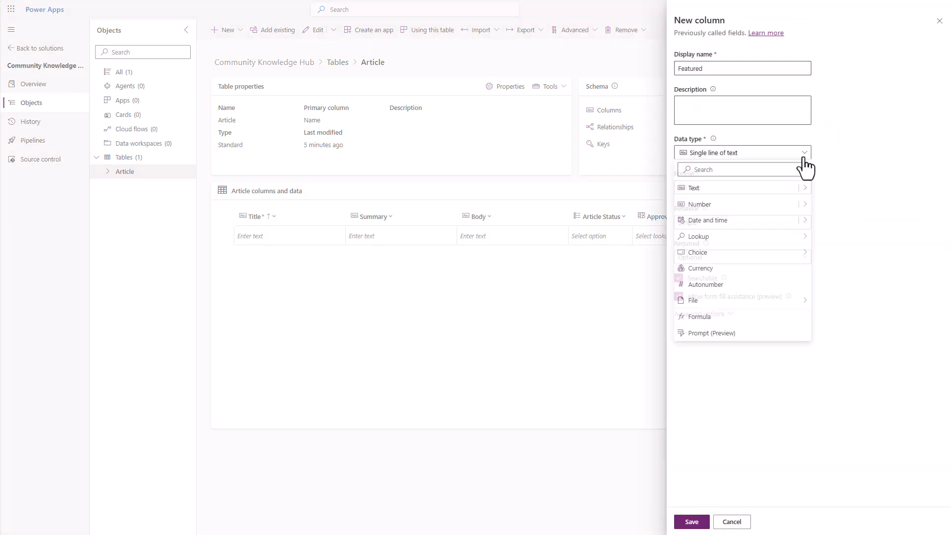
mouse_move(801, 239)
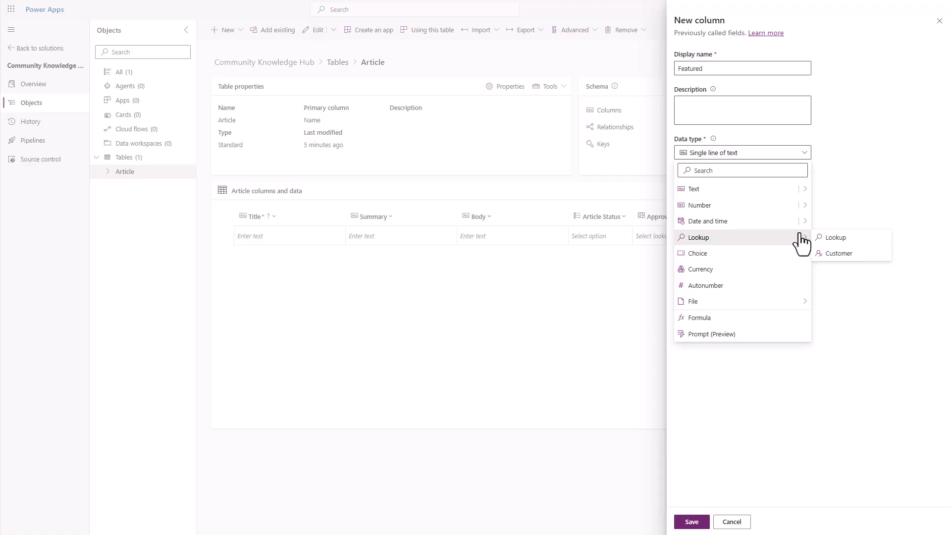
click(826, 269)
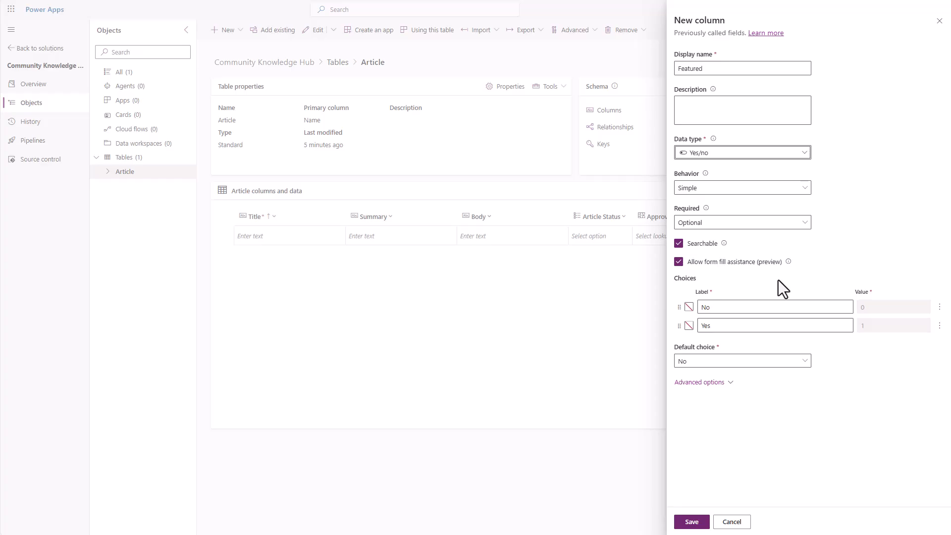
click(692, 522)
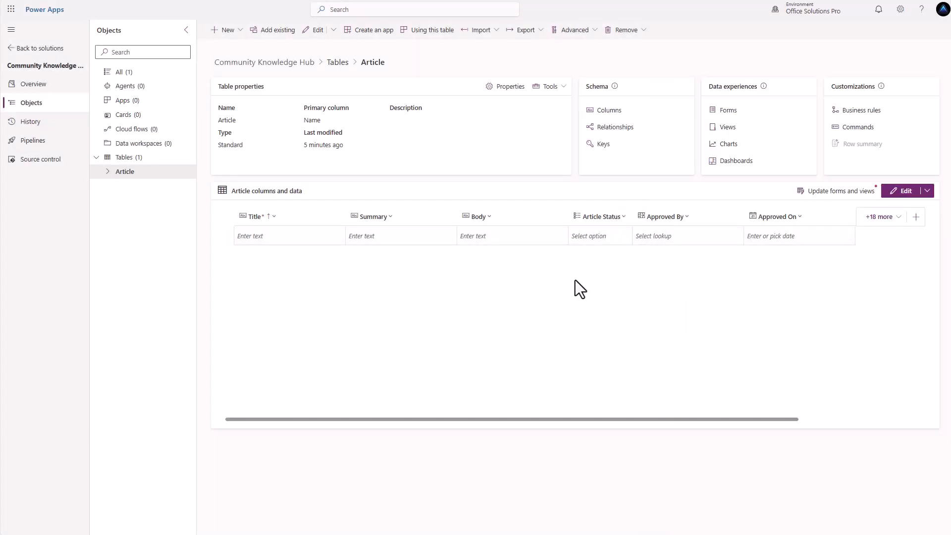
Step: Start a new table in the solution with the display name Tag
click(133, 159)
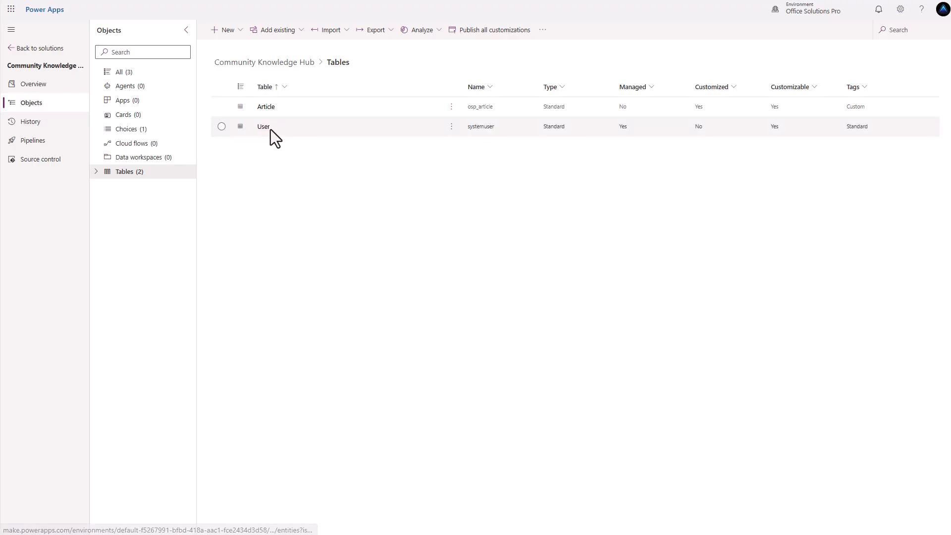
click(227, 30)
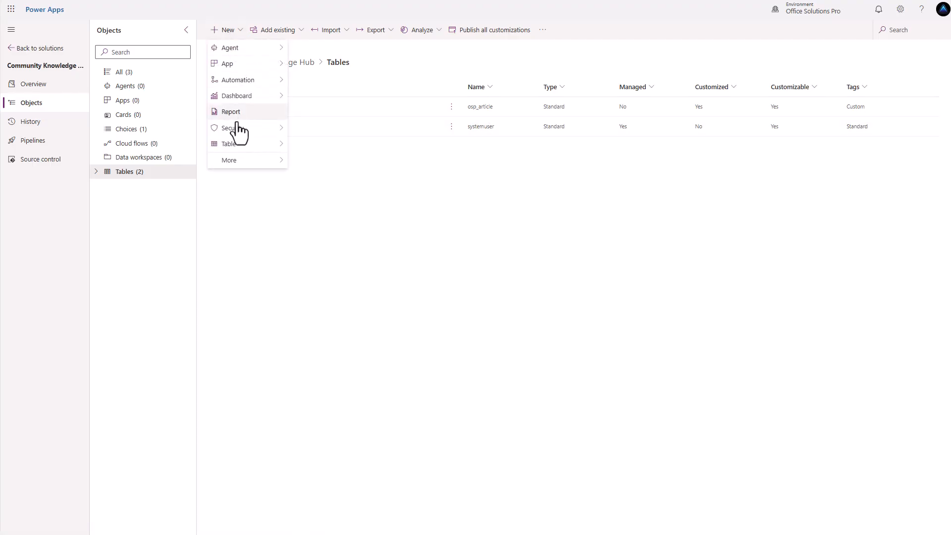
mouse_move(239, 146)
click(314, 161)
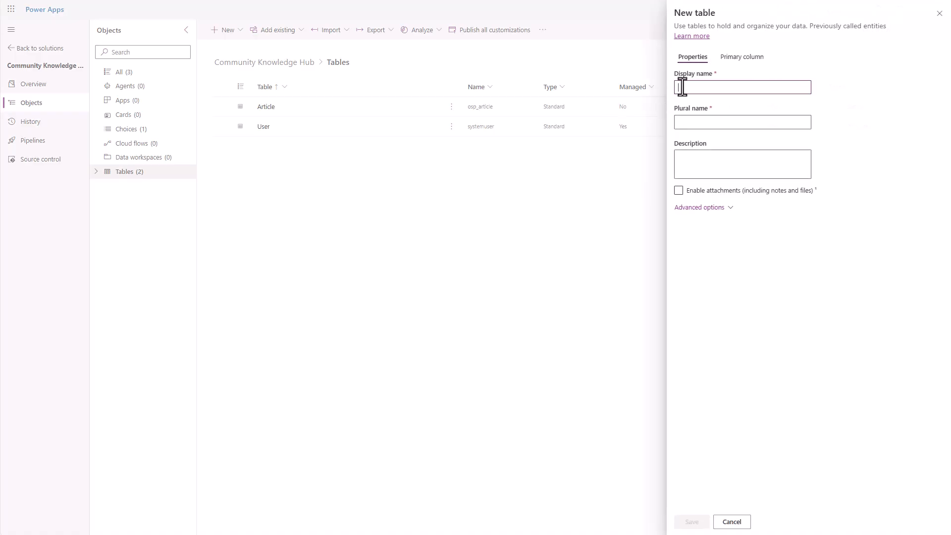
text(Tag)
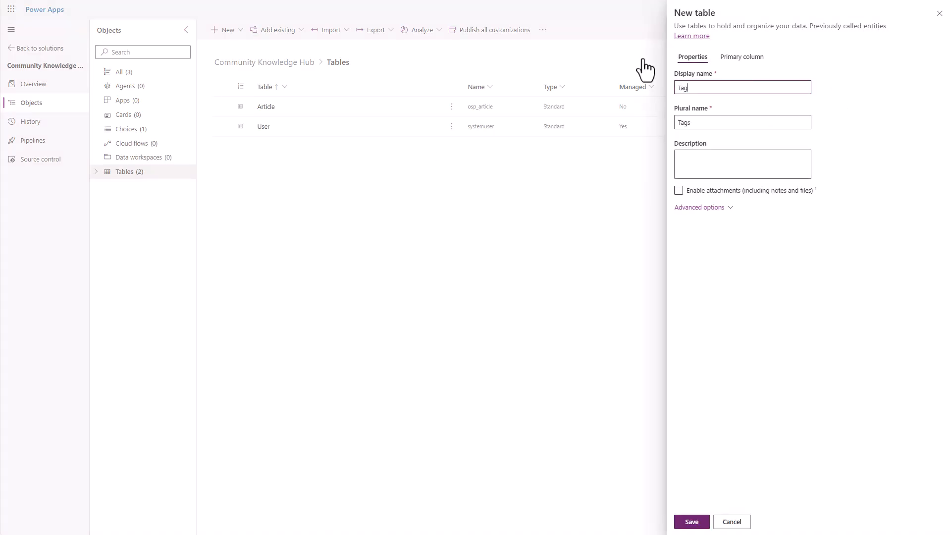
Step: Set the Tag table's record ownership to Organization, enable the quick-create form option, and save the table
click(701, 208)
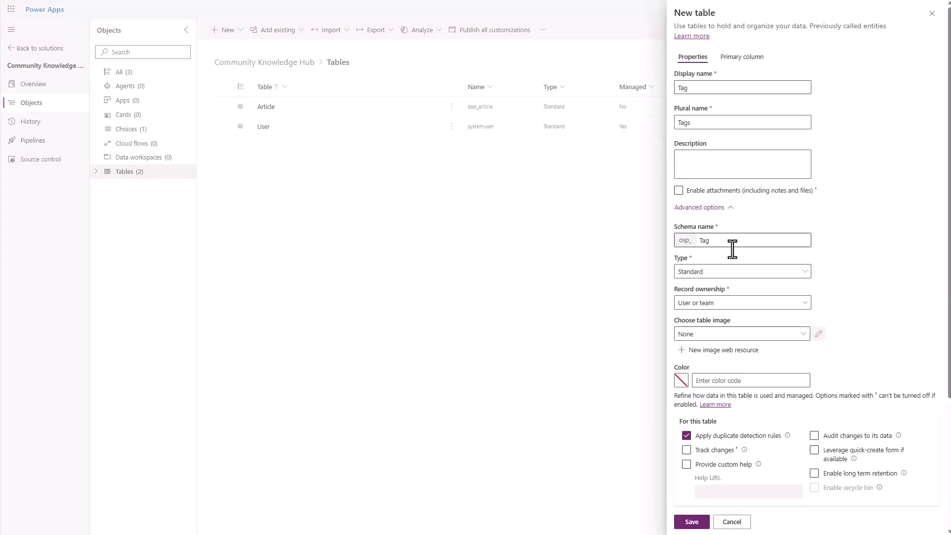
click(797, 303)
click(751, 333)
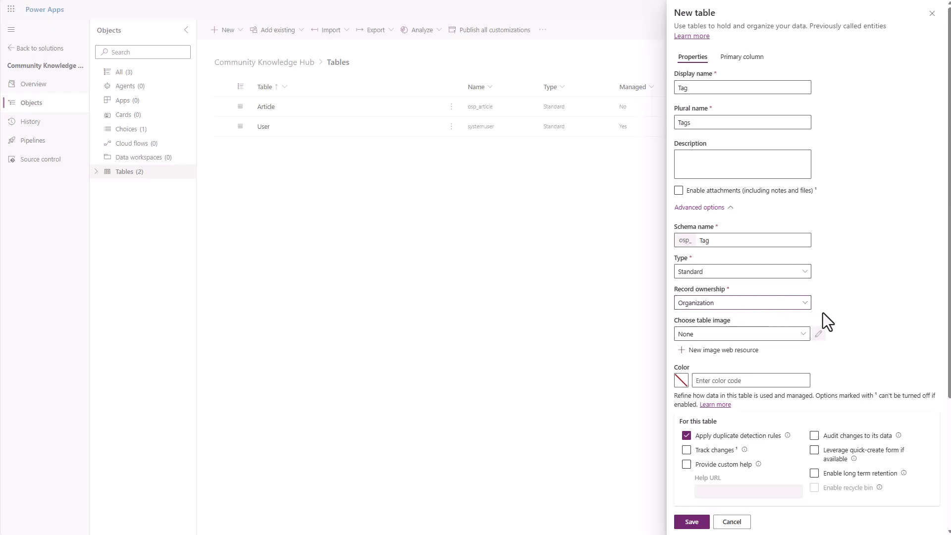
scroll(820, 312, down, 1)
click(815, 401)
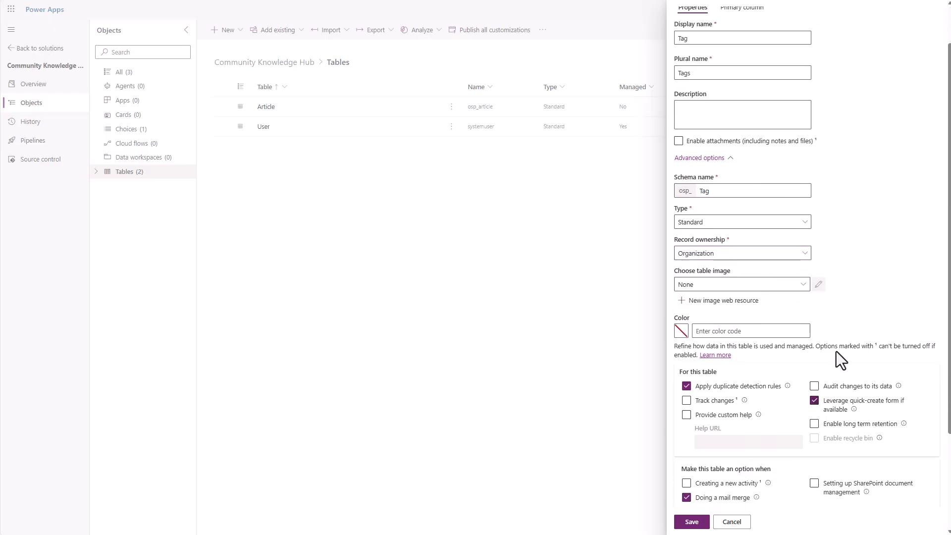
scroll(840, 360, down, 3)
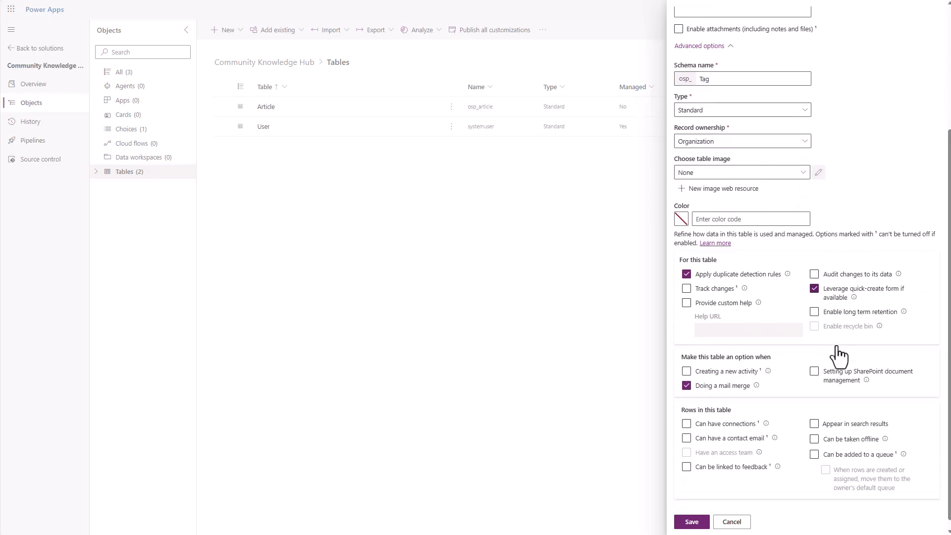
click(692, 522)
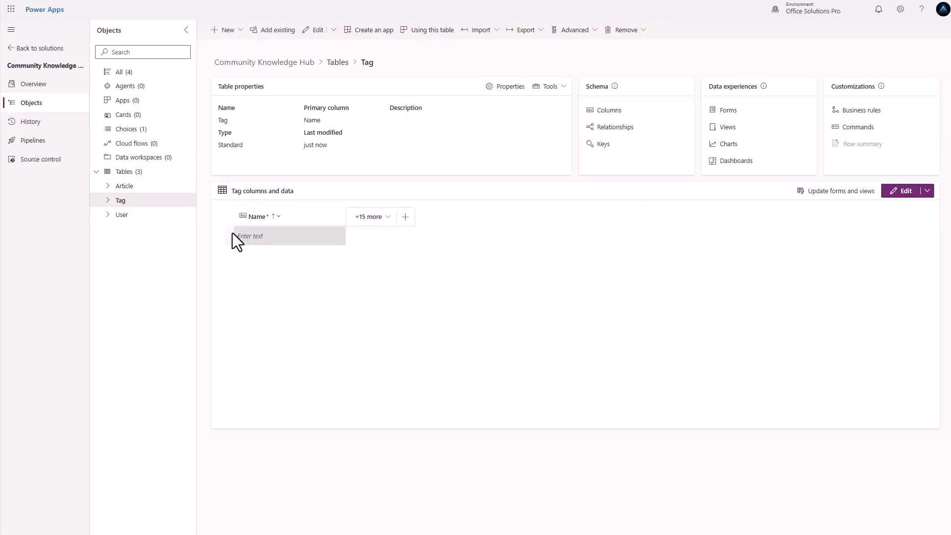
Step: Rename the Tag table's primary column to Tag, limit it to 150 characters, make it sortable, and save it
click(276, 221)
click(276, 236)
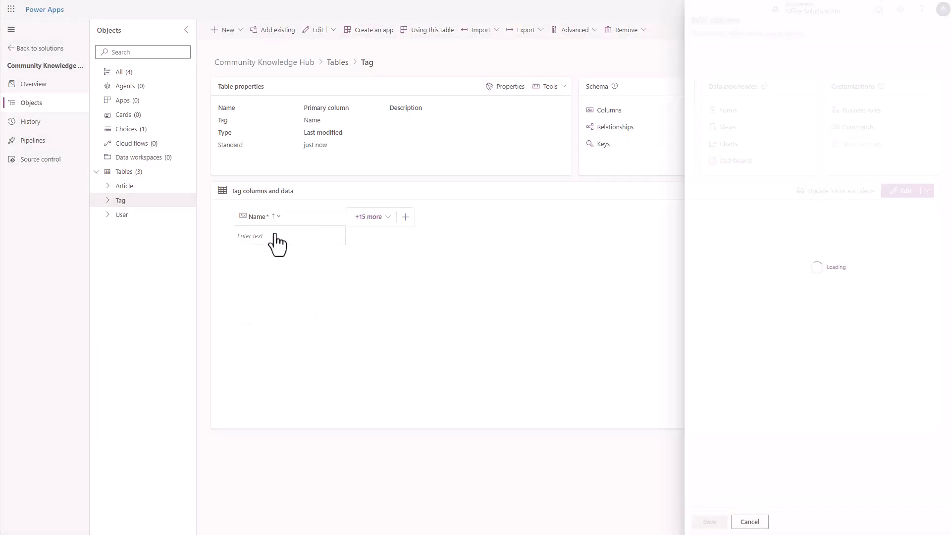
double_click(715, 74)
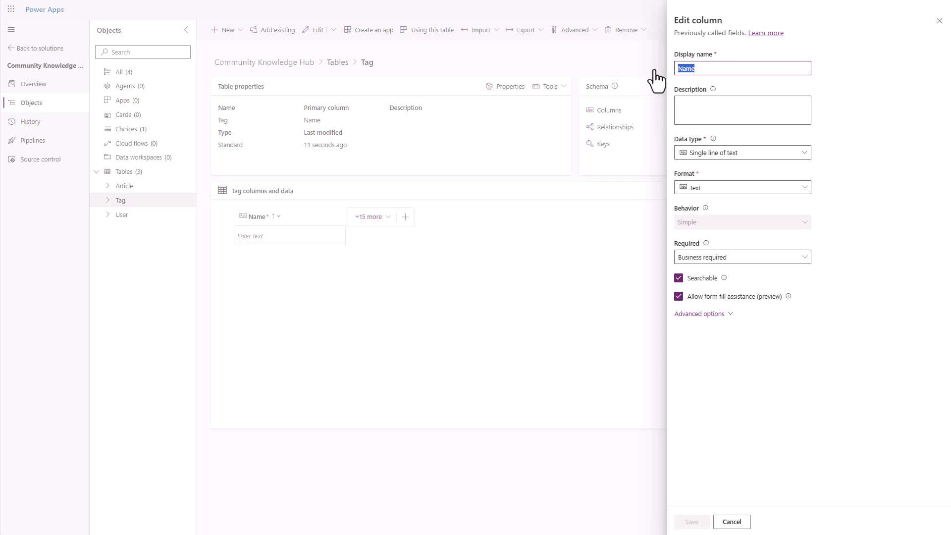
text(Tag)
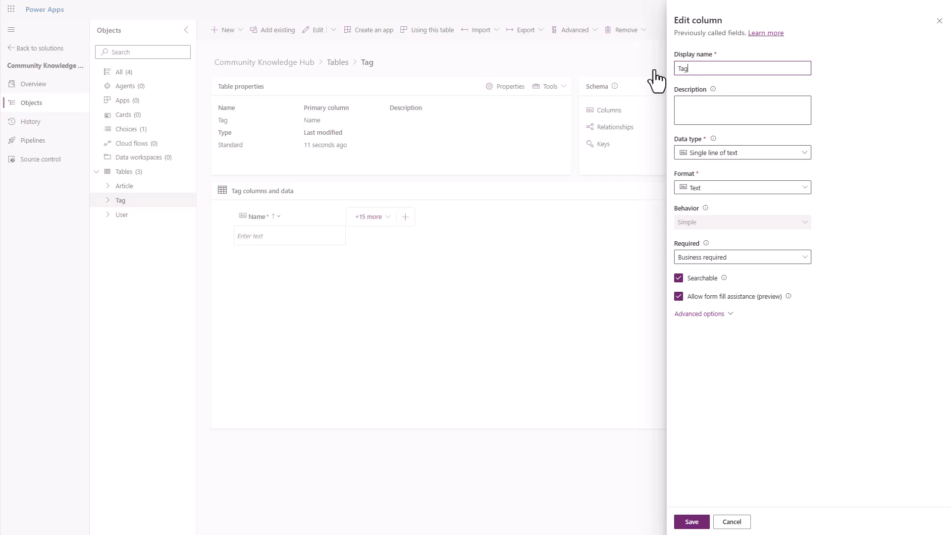
click(704, 315)
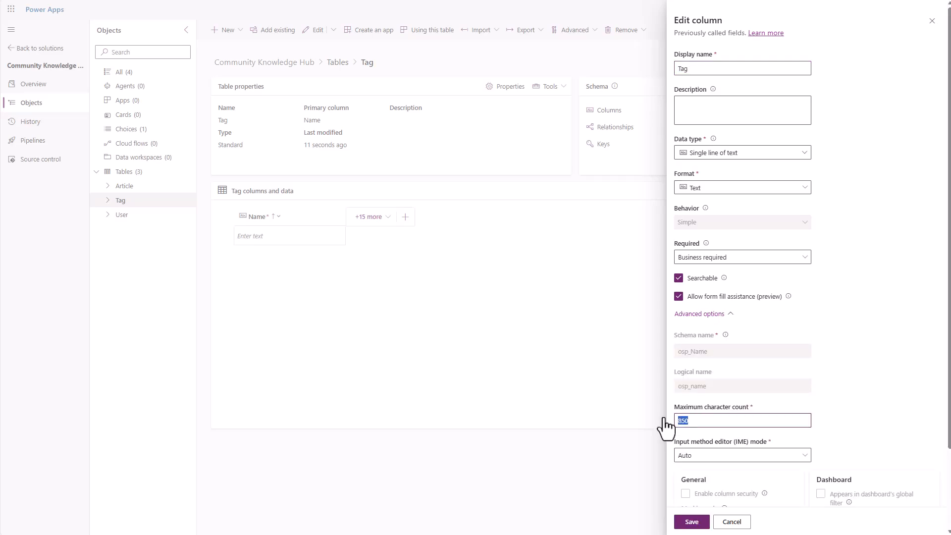
text(150)
scroll(693, 438, down, 2)
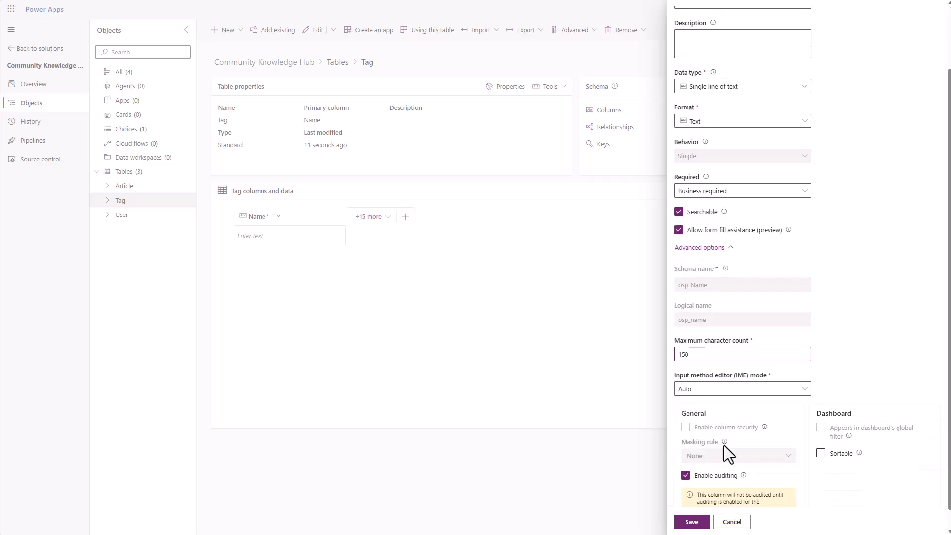
click(821, 425)
click(692, 522)
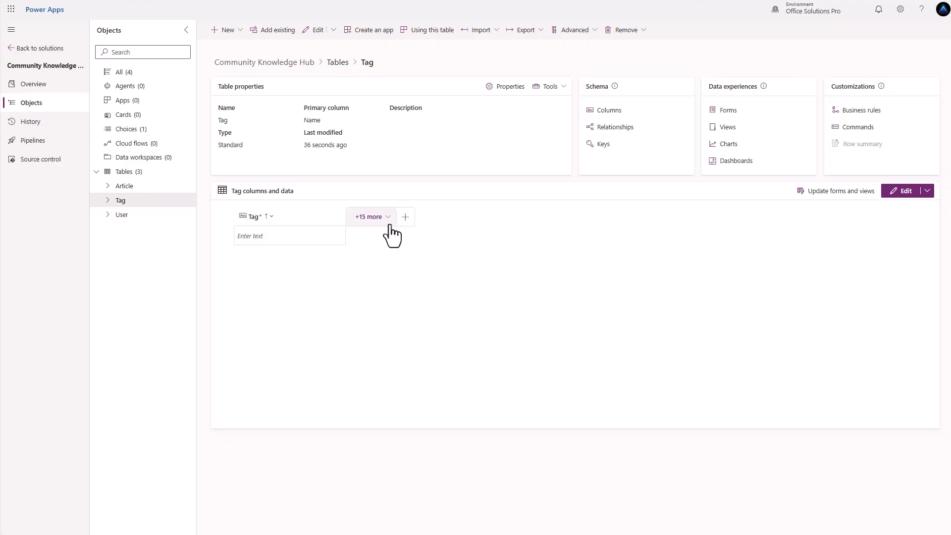
Step: Start a new Tag table column named Sort Order with the Whole number data type
click(405, 218)
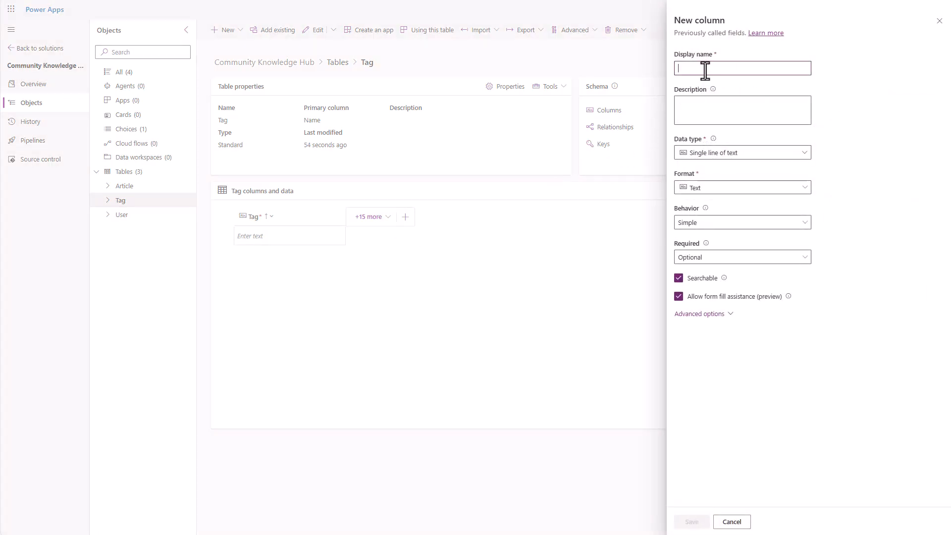
text(Sort Orde)
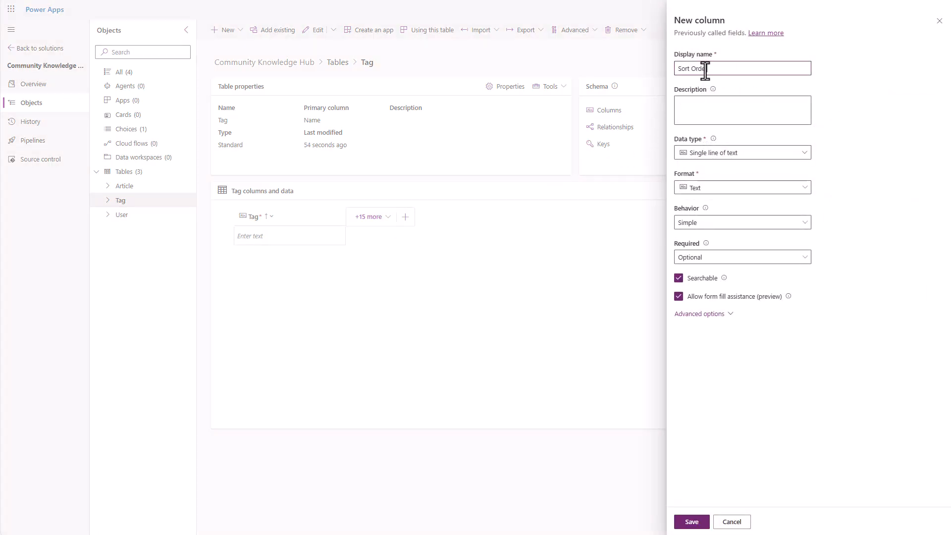
text(r)
click(748, 154)
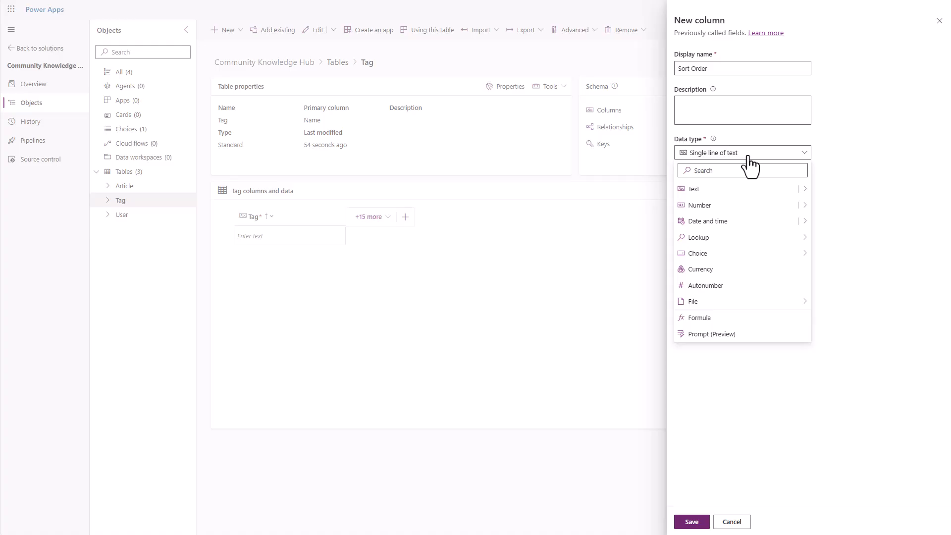
click(830, 205)
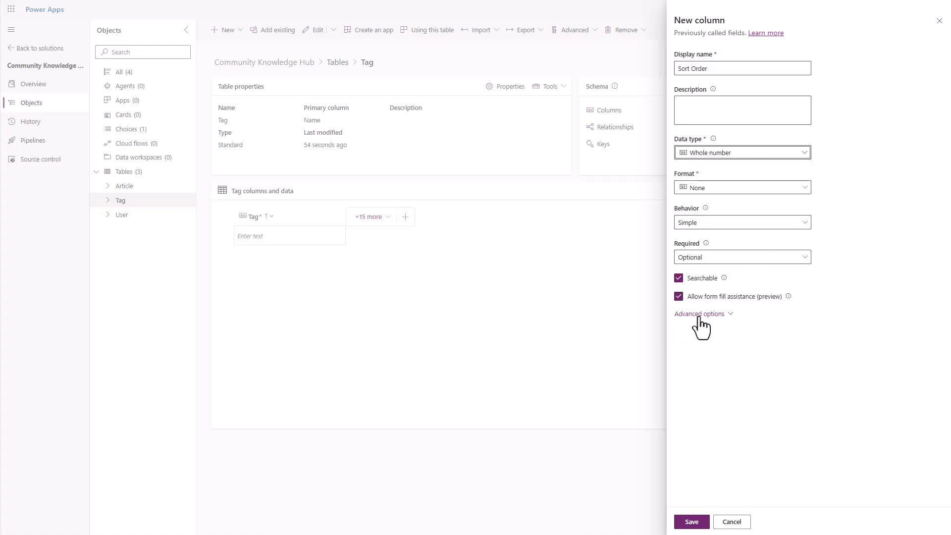
Step: Make the Sort Order column non-searchable and sortable with a minimum value of 0, and save it
click(695, 315)
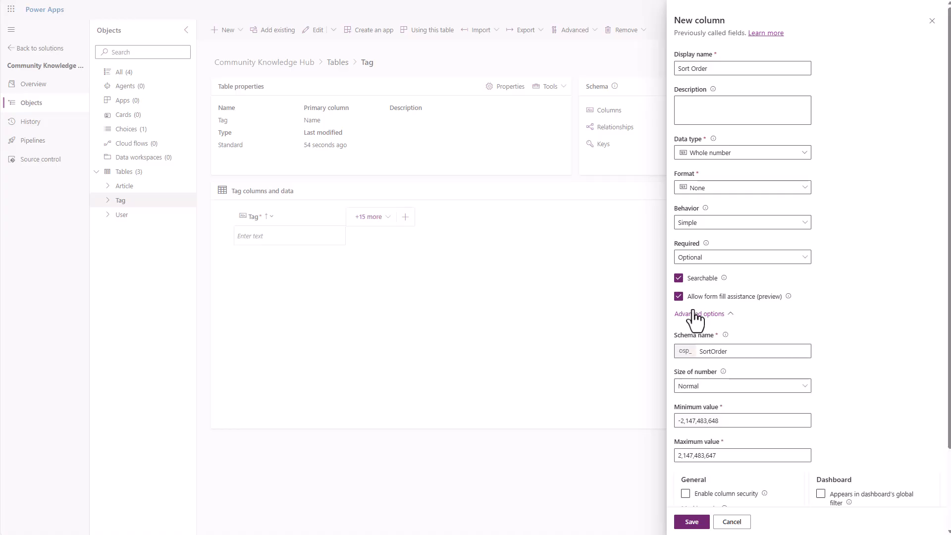
click(678, 278)
scroll(766, 308, down, 1)
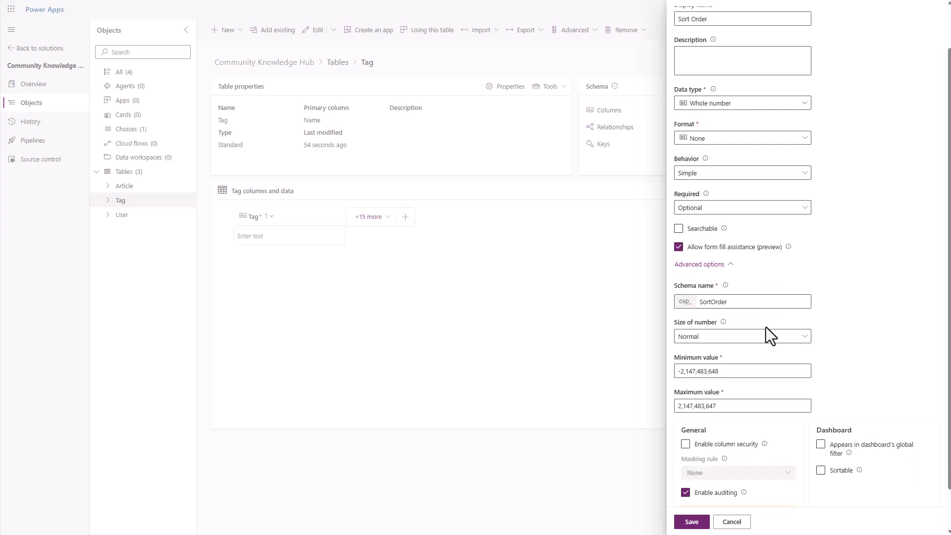
click(737, 372)
drag(737, 372, 645, 372)
text(0)
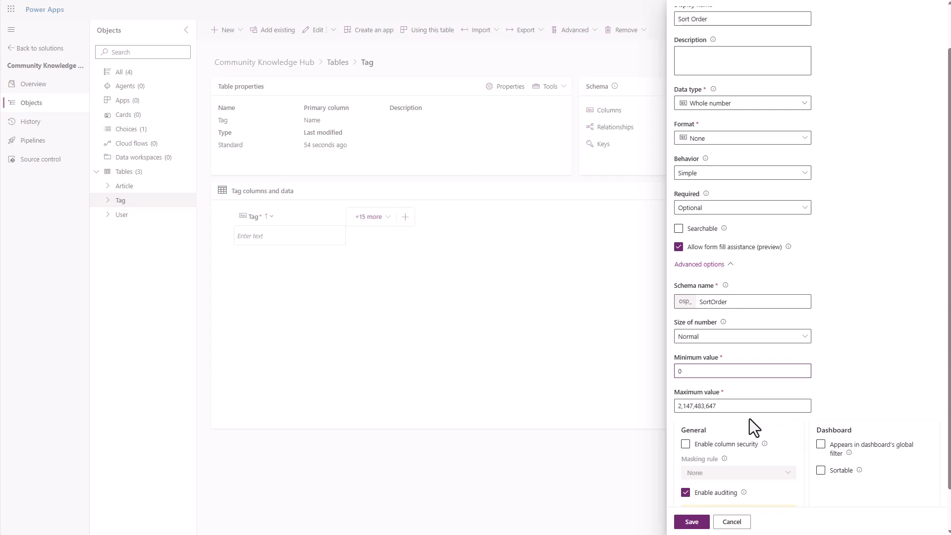
click(822, 471)
scroll(824, 376, up, 1)
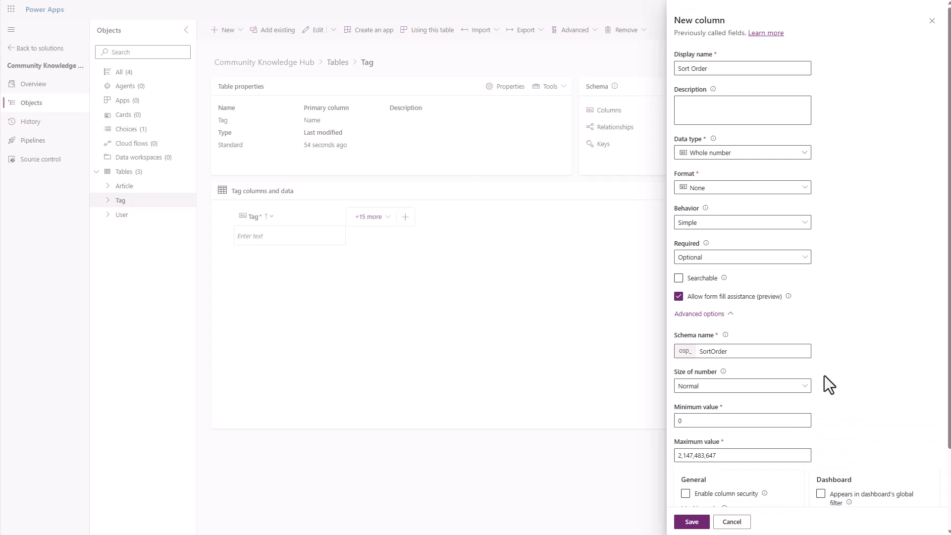
click(691, 522)
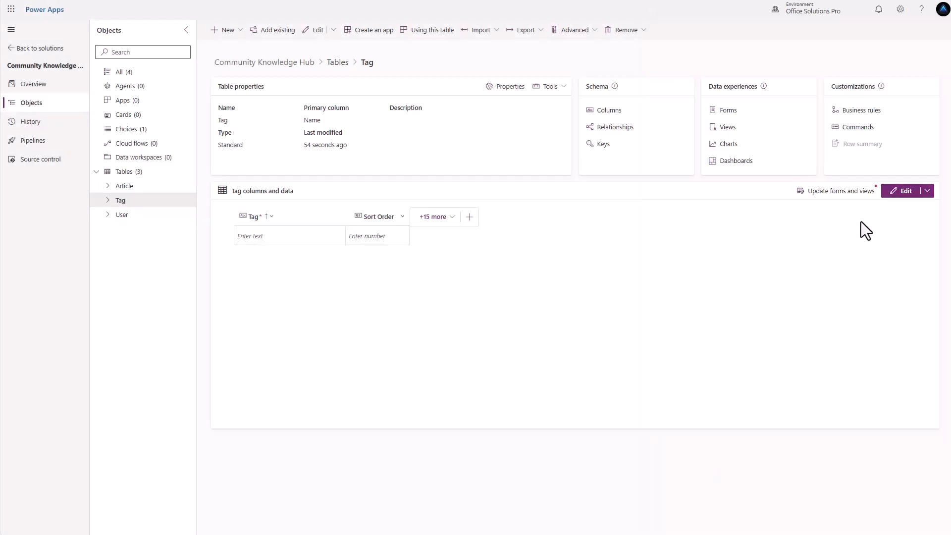
Step: Fill the Tag table with tag rows numbered by sort order, starting with Awards & Recognition as 1, and return to the solution
click(906, 192)
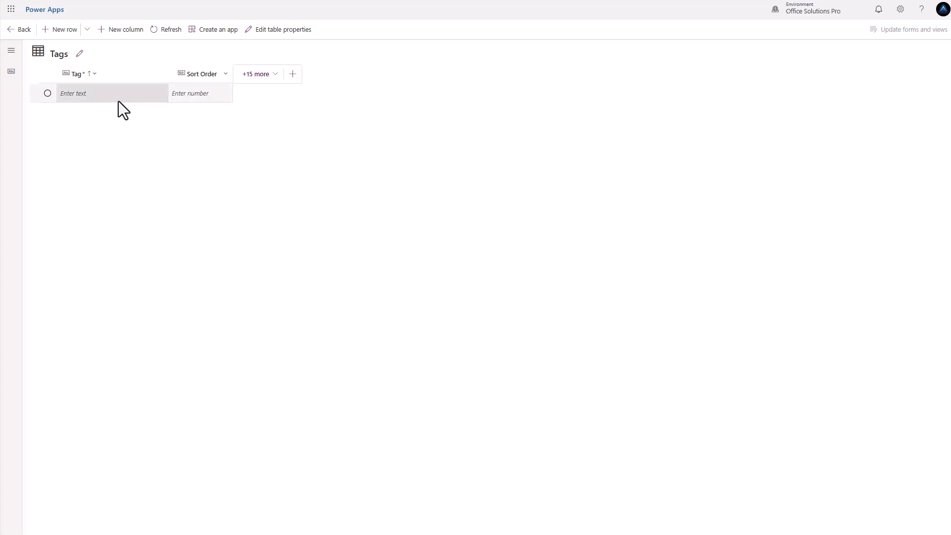
click(127, 93)
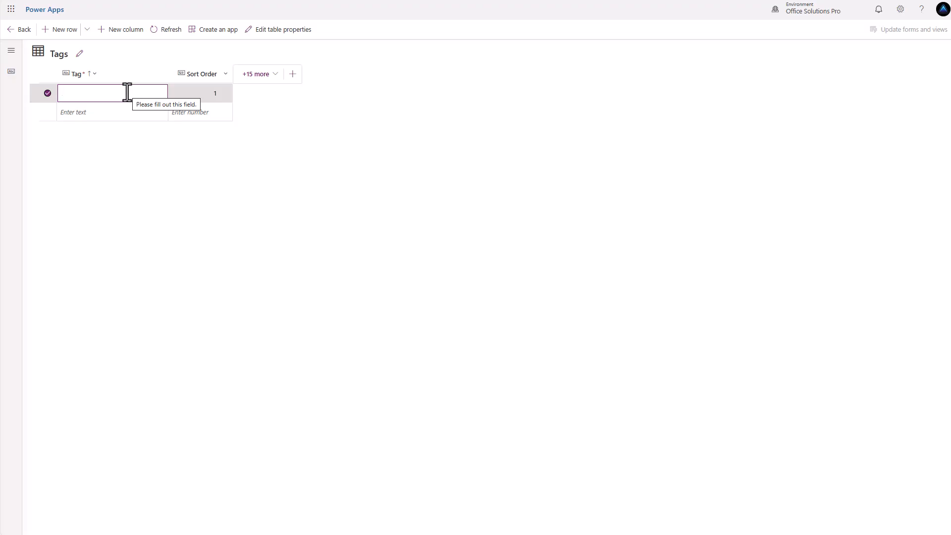
text(Awards & Recognition)
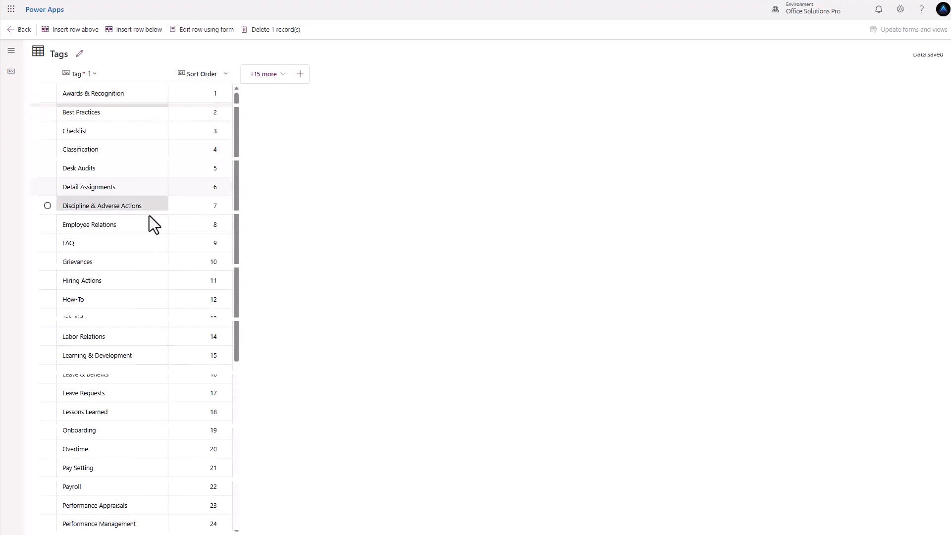
scroll(144, 211, down, 5)
scroll(138, 204, up, 5)
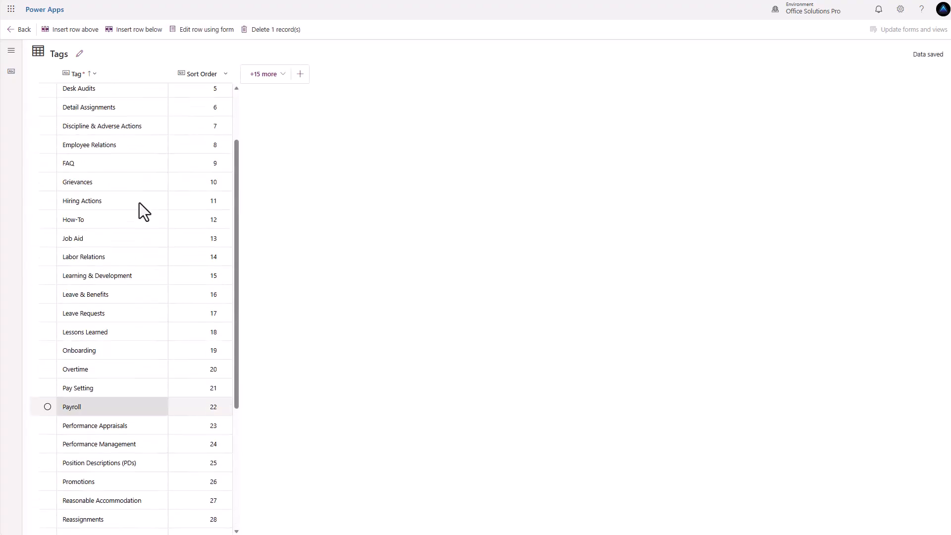
click(22, 34)
Step: Start a new table in the solution with the display name Topic
click(130, 173)
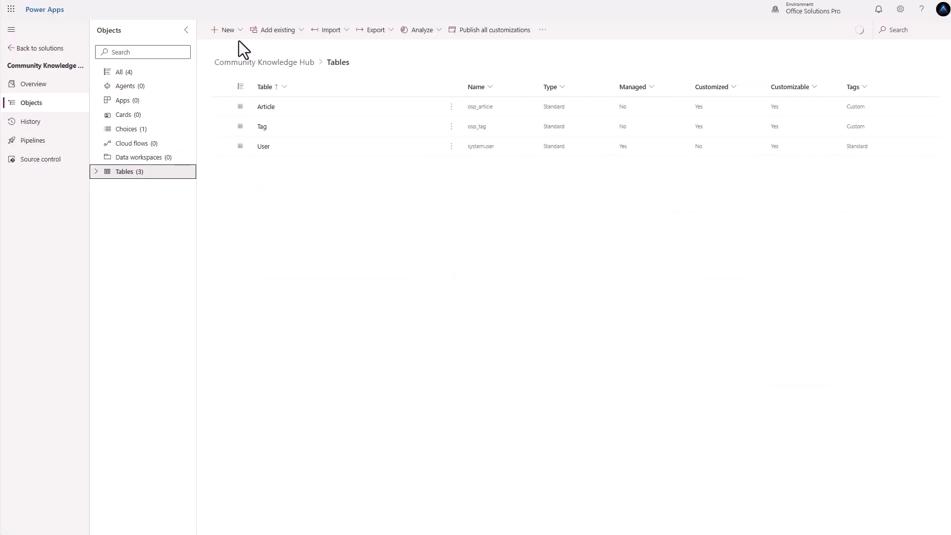
click(241, 31)
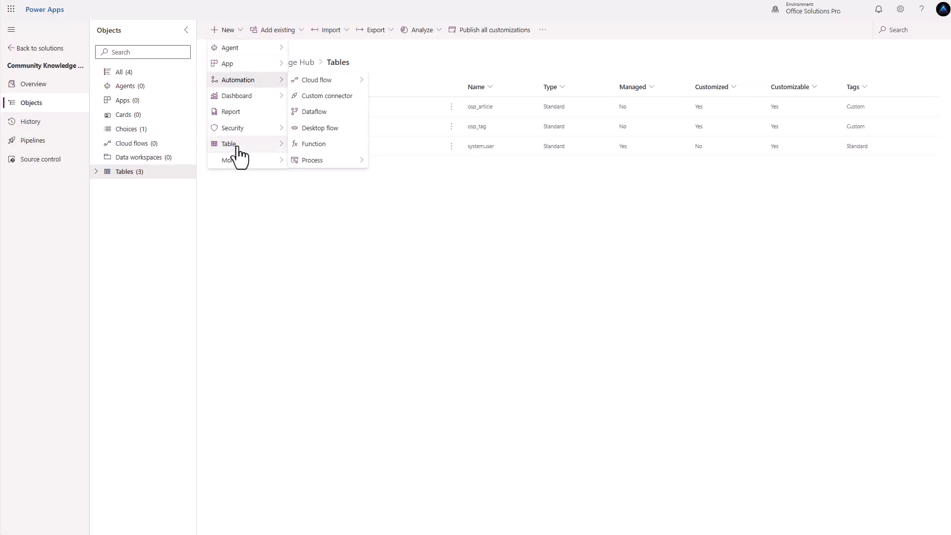
mouse_move(233, 144)
click(309, 161)
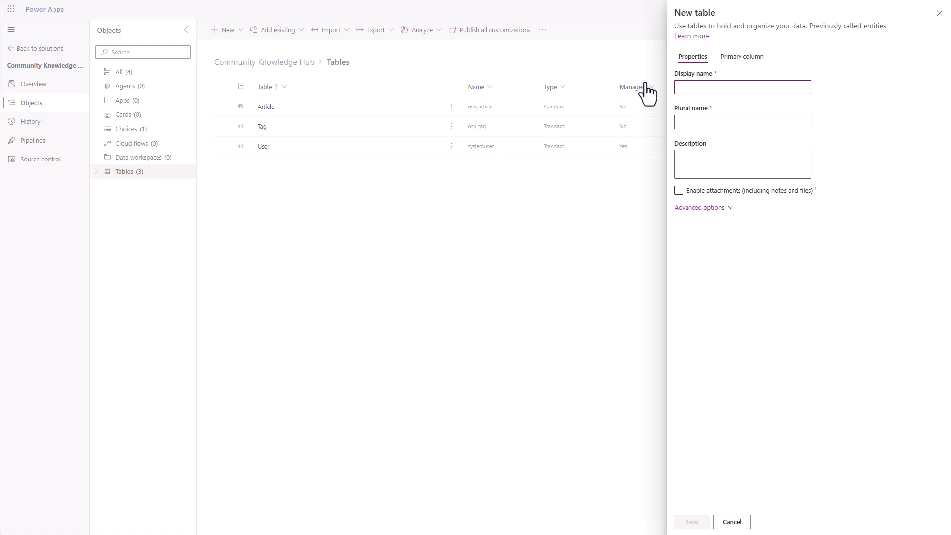
text(Topic)
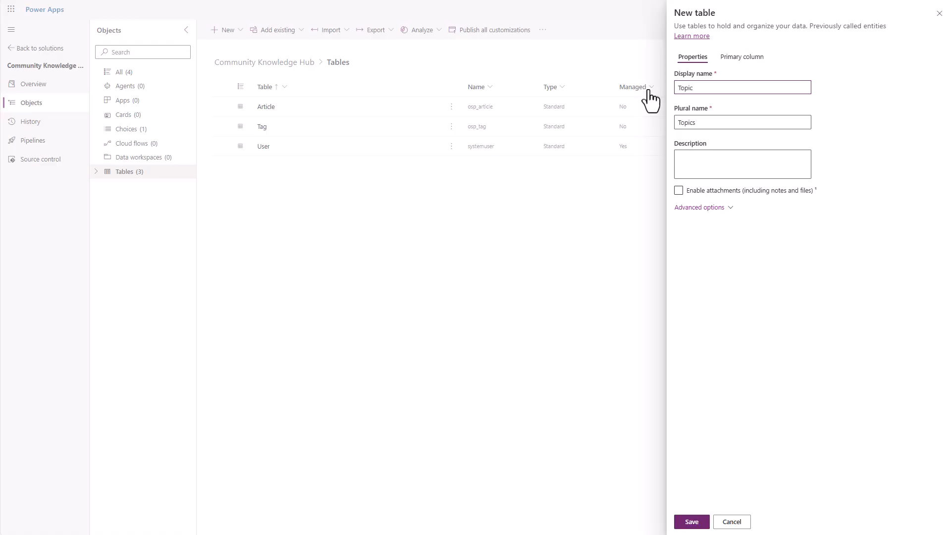
Step: Set the Topic table's record ownership to Organization, enable its quick-create form, and save the table
click(700, 208)
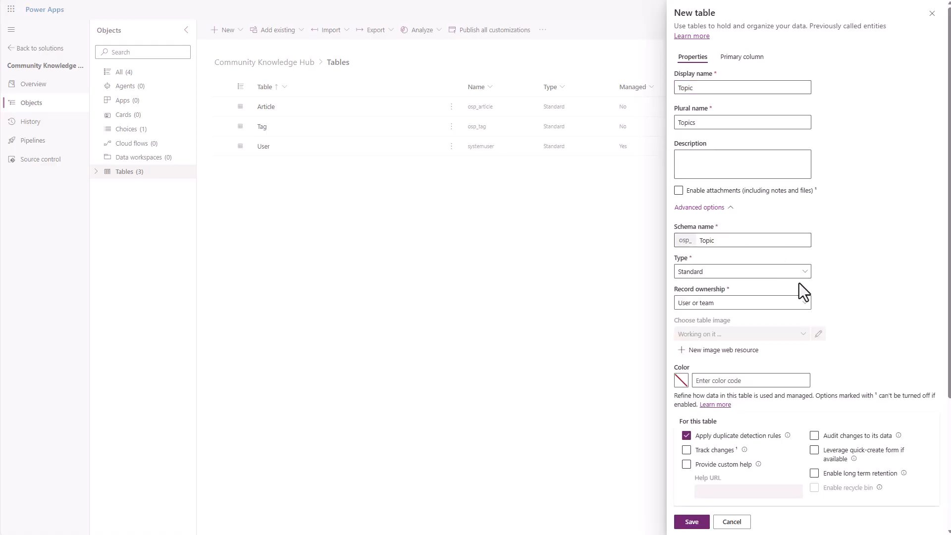
click(799, 306)
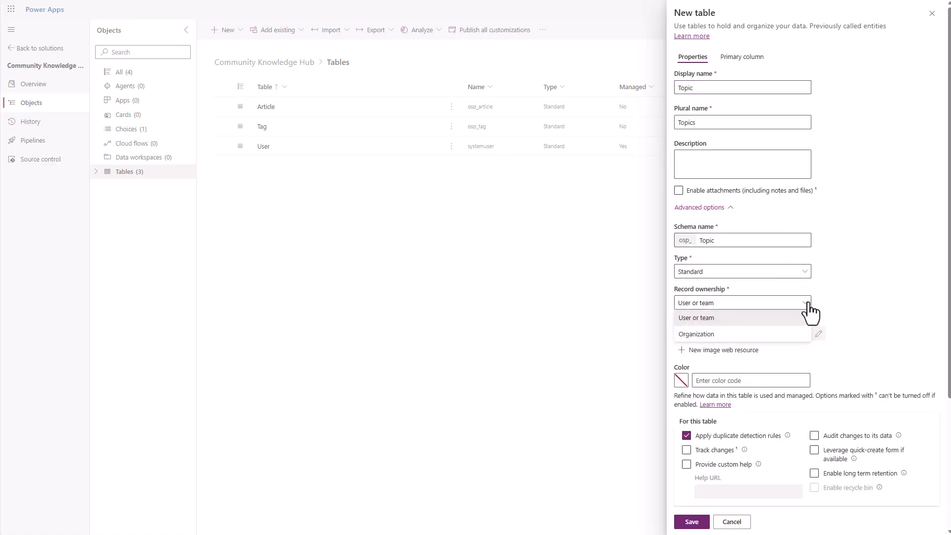
click(742, 335)
click(815, 451)
scroll(816, 461, down, 1)
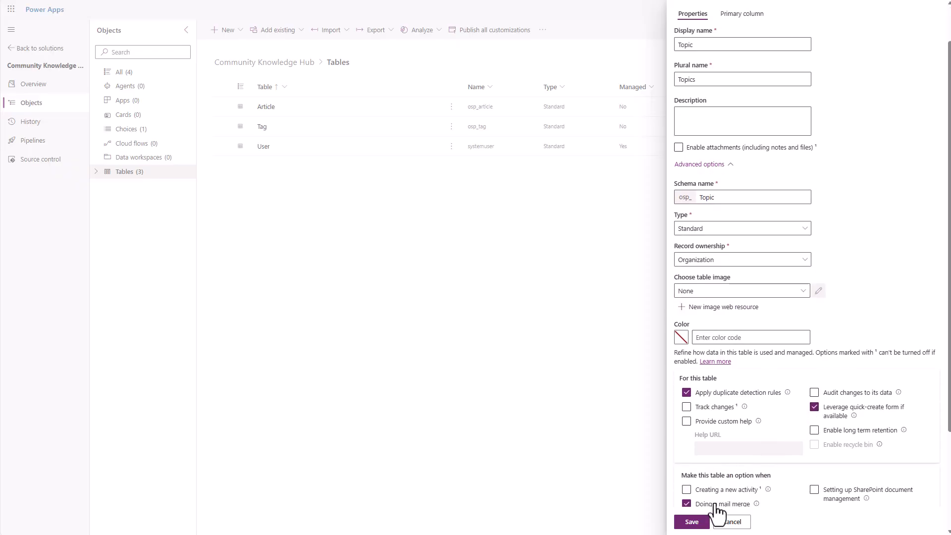
click(692, 522)
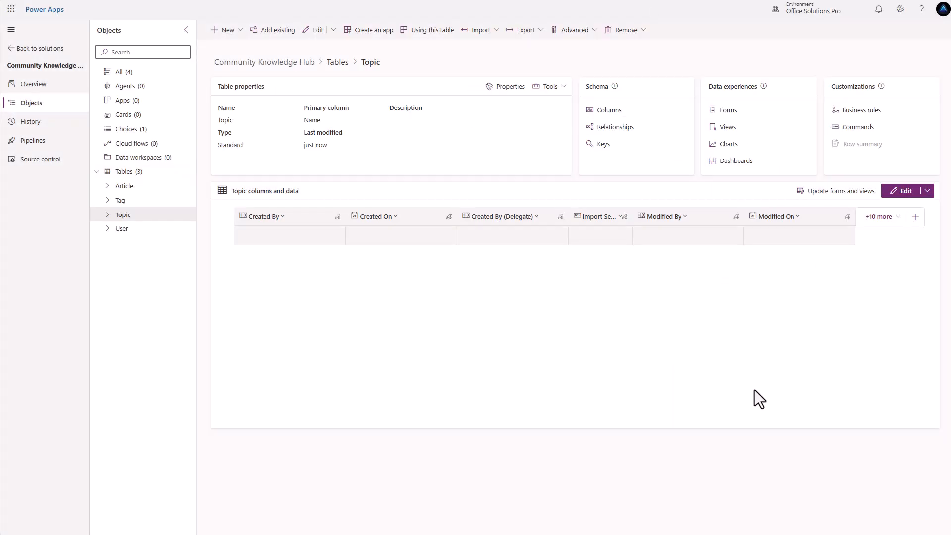
Step: Show only the primary Name column in the Topic table's data grid
click(878, 216)
click(777, 302)
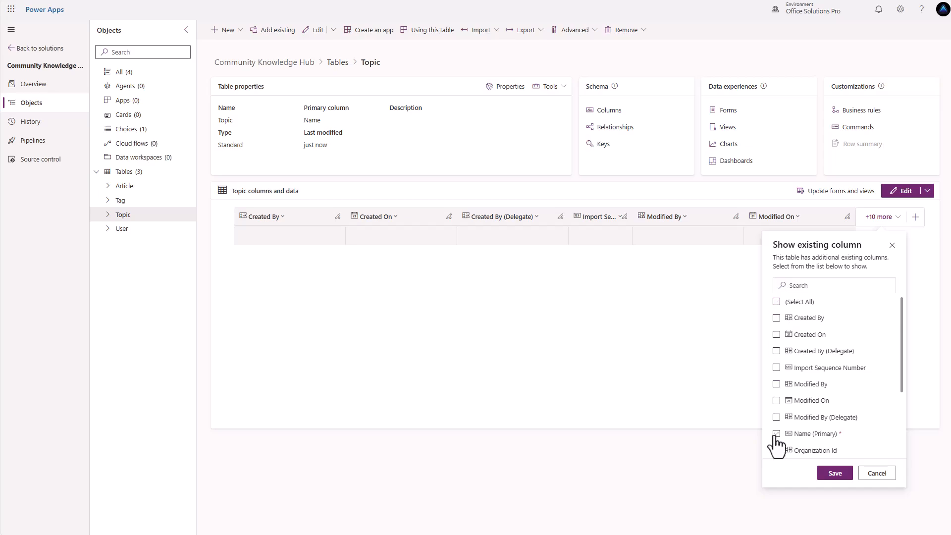
click(836, 475)
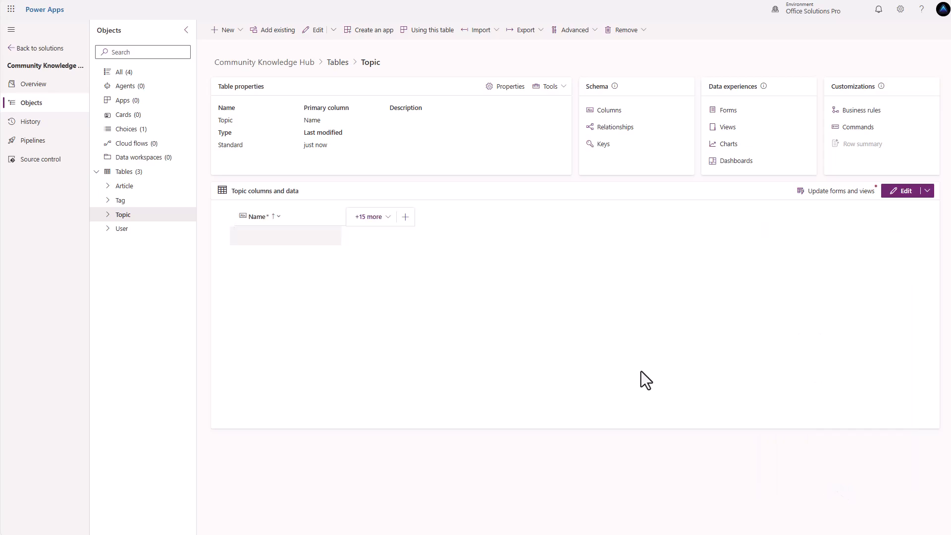
Step: Rename the Topic table's primary column to Topic with a maximum character count of 150, and save it
click(275, 218)
click(286, 236)
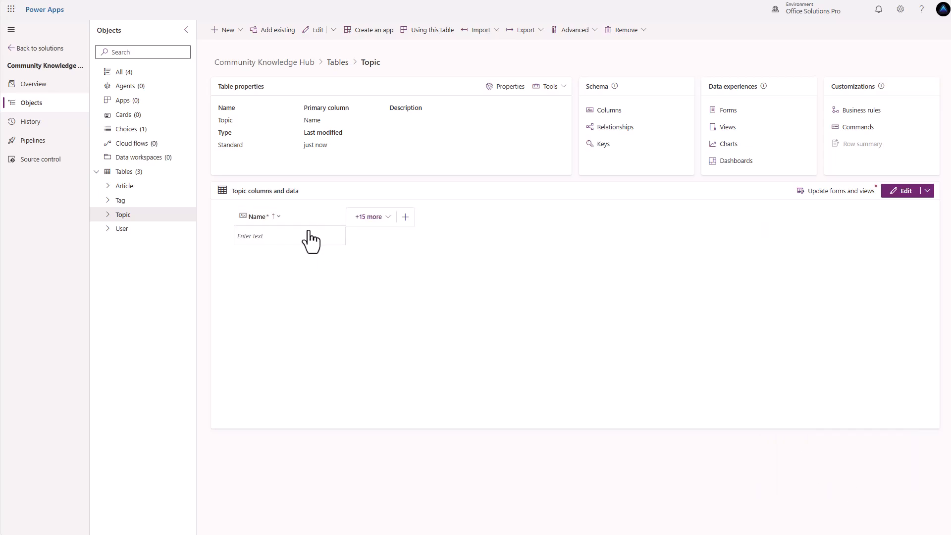
double_click(696, 69)
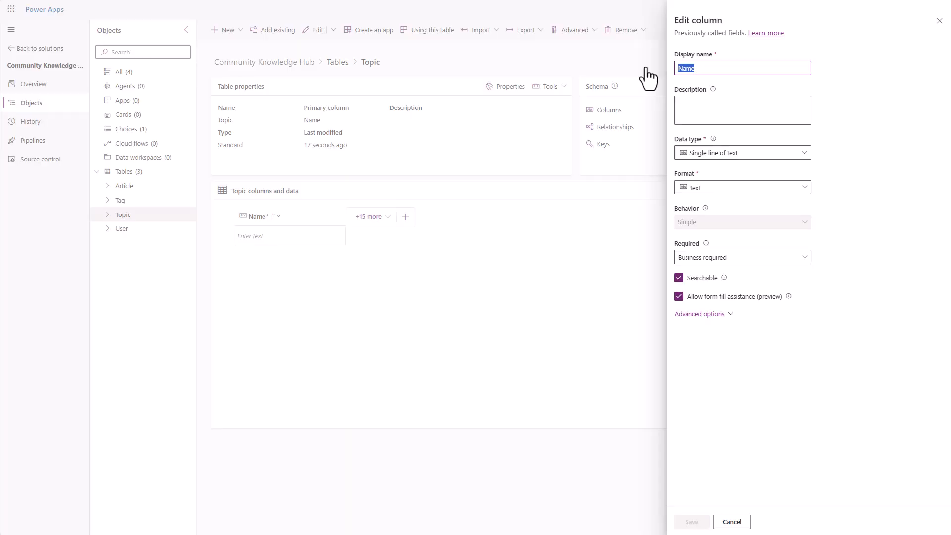
text(Topic)
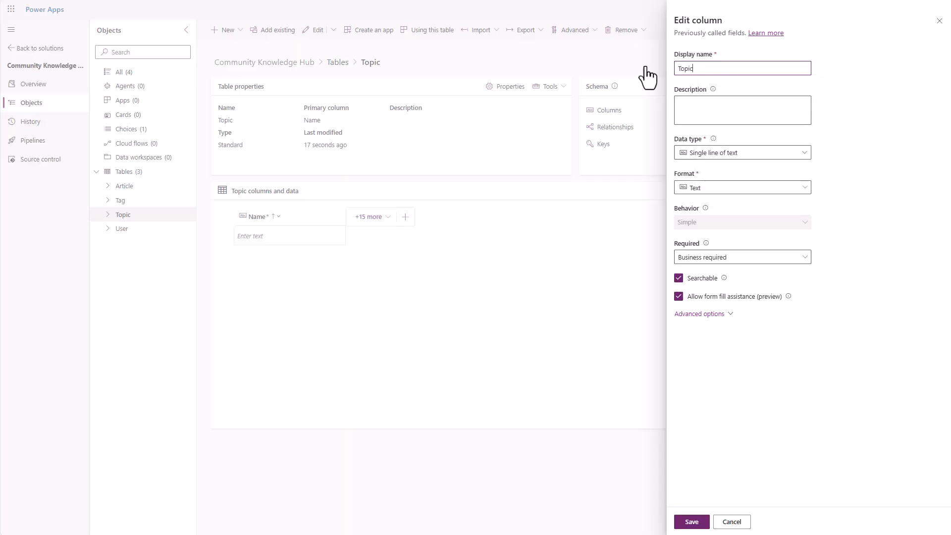
click(699, 314)
scroll(698, 362, down, 1)
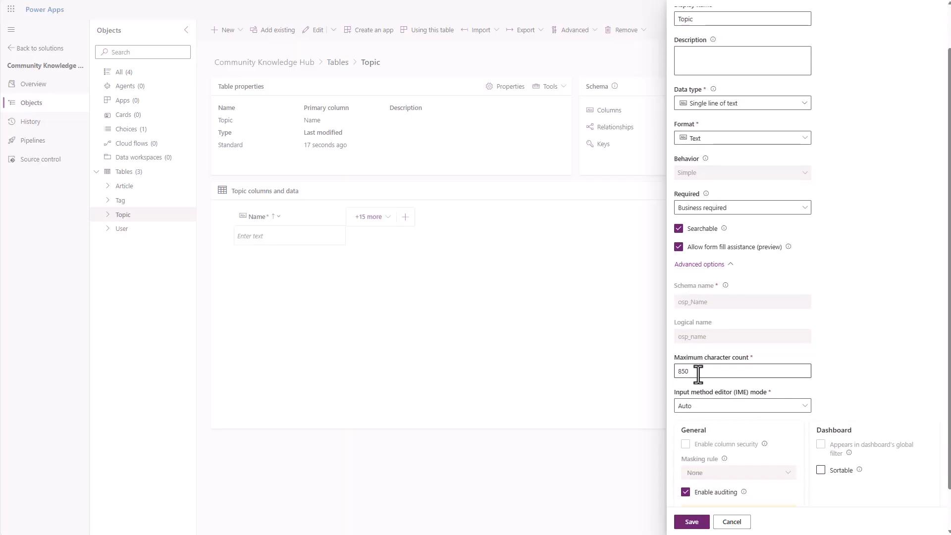
text(150)
Step: Start a new Topic table column named Topic Description with the plain text, multiple lines data type
click(404, 218)
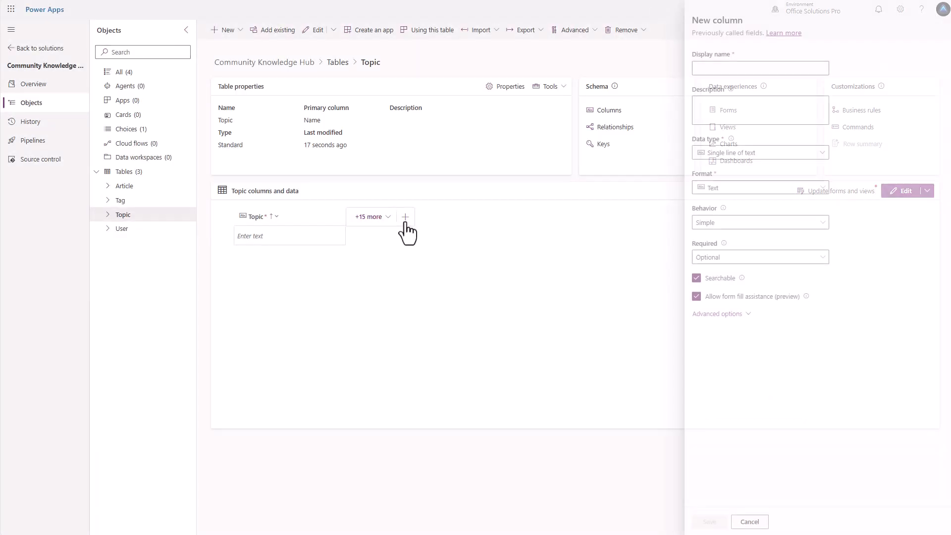
text(To)
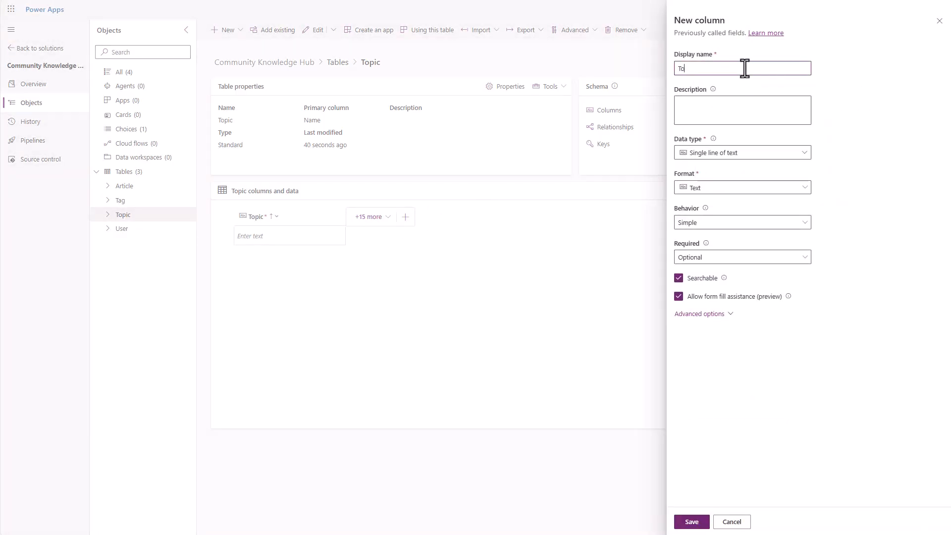
key(BackSpace)
key(BackSpace)
text(pic De)
click(790, 157)
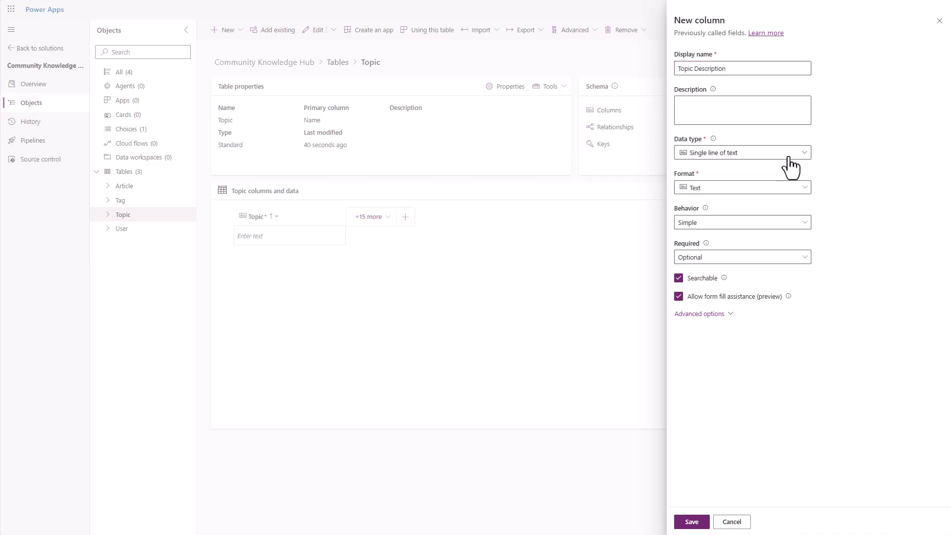
mouse_move(805, 192)
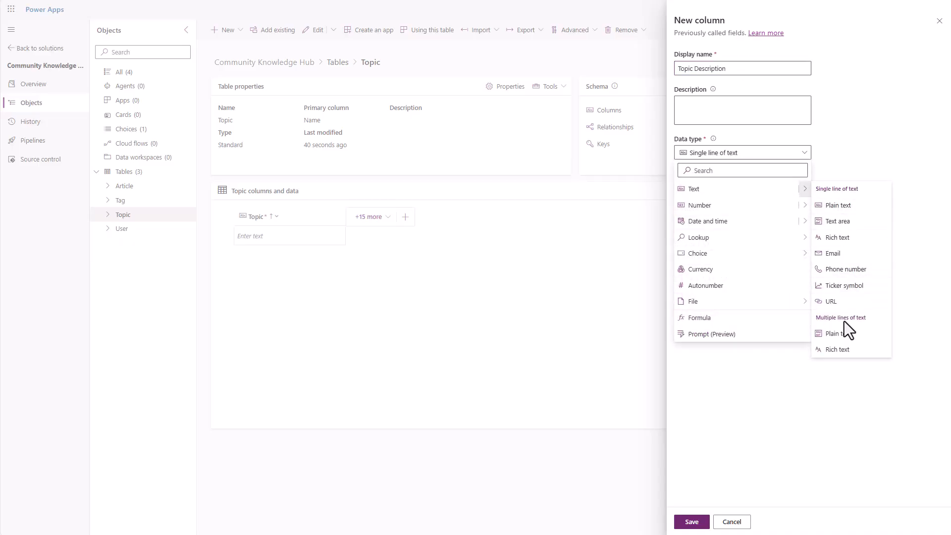
click(838, 333)
Step: Limit the Topic Description column to 300 characters and save it
click(704, 279)
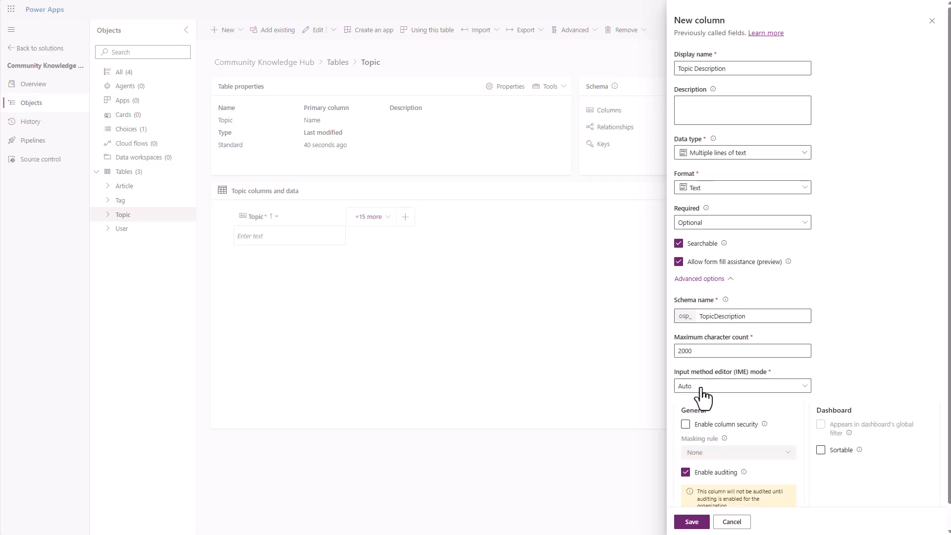
double_click(699, 352)
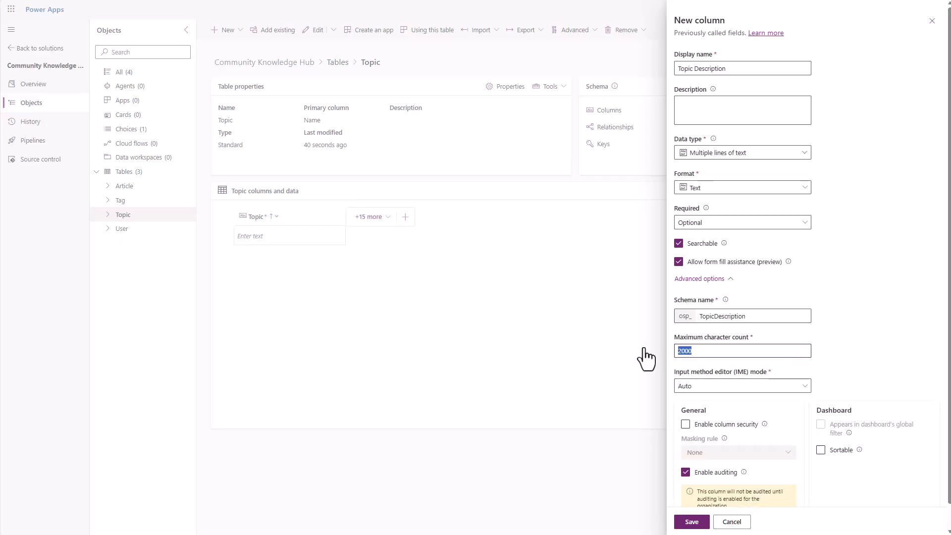
text(300)
click(832, 355)
scroll(830, 346, down, 1)
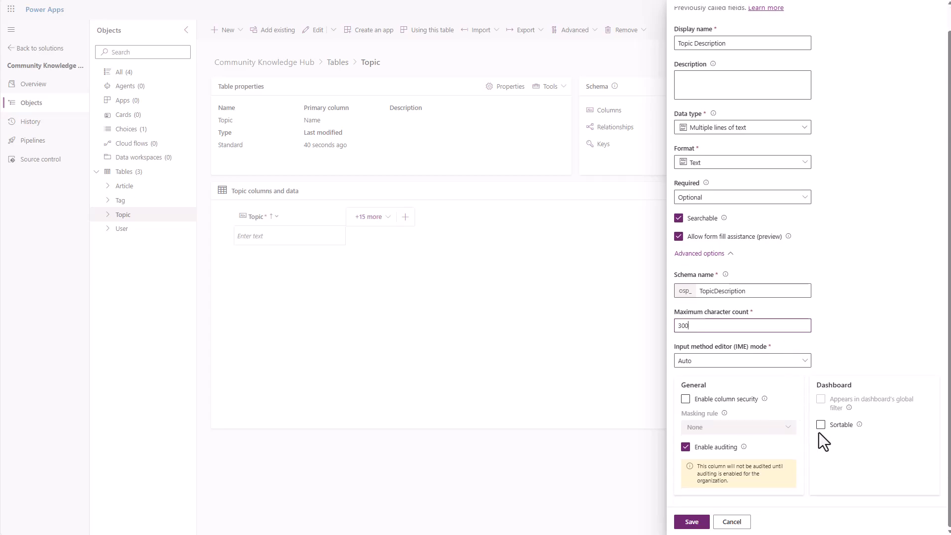
click(691, 520)
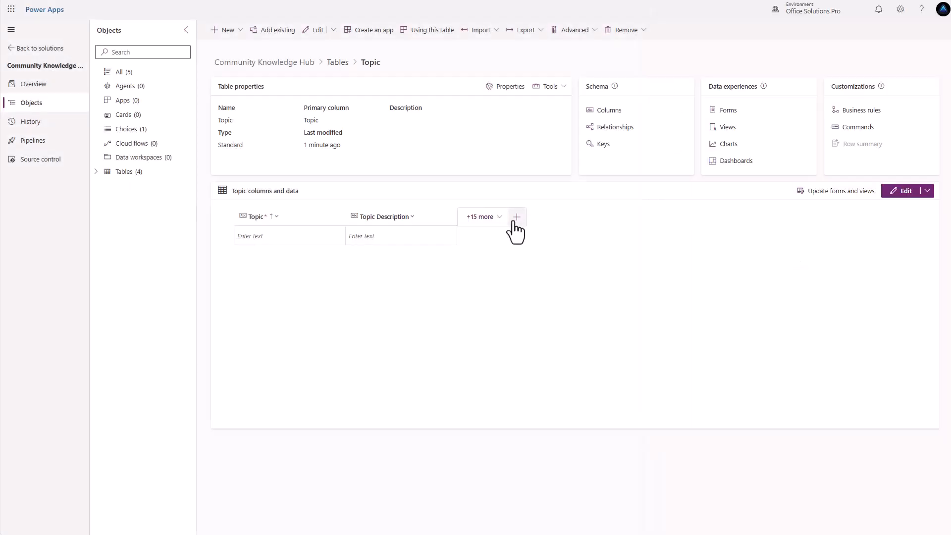
Step: Start a new Topic table column named Sort Order with the Whole number data type
click(516, 221)
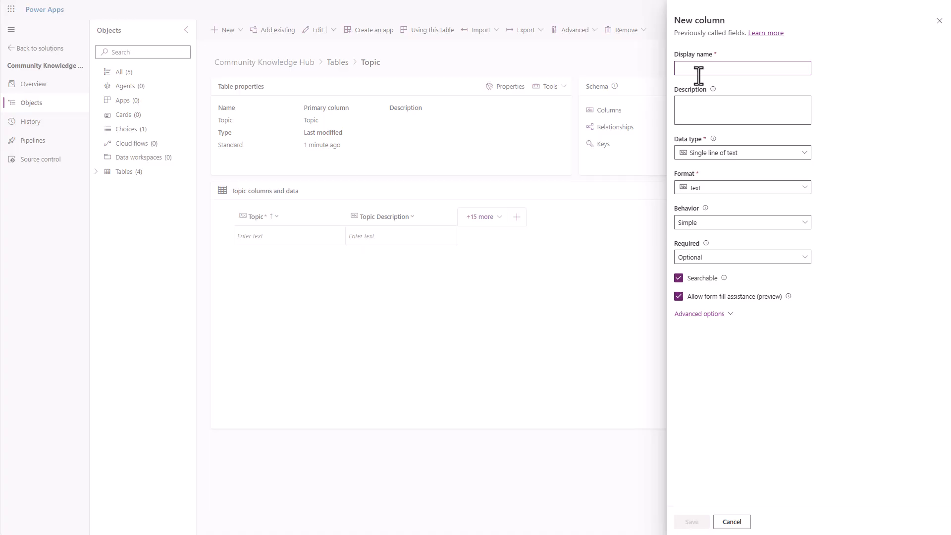
click(695, 69)
text(Sort)
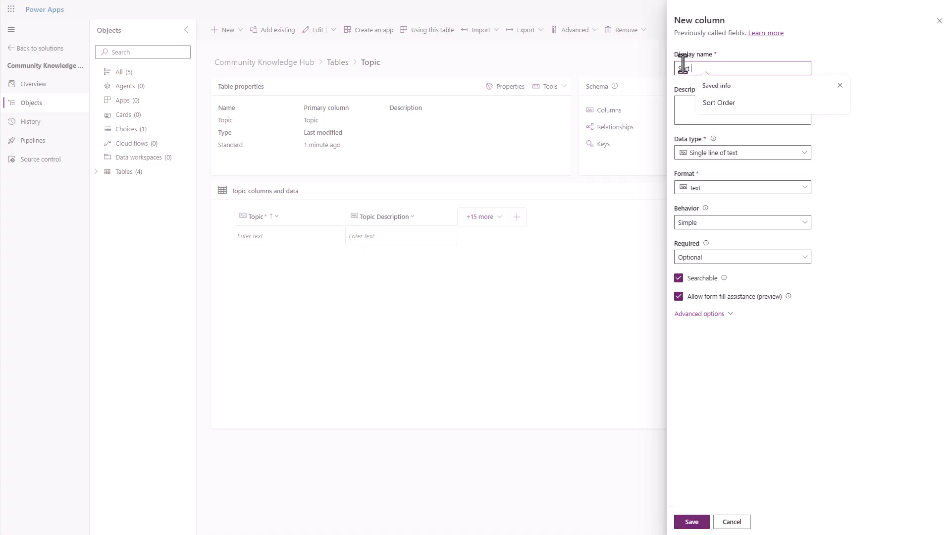
text( Order)
click(788, 154)
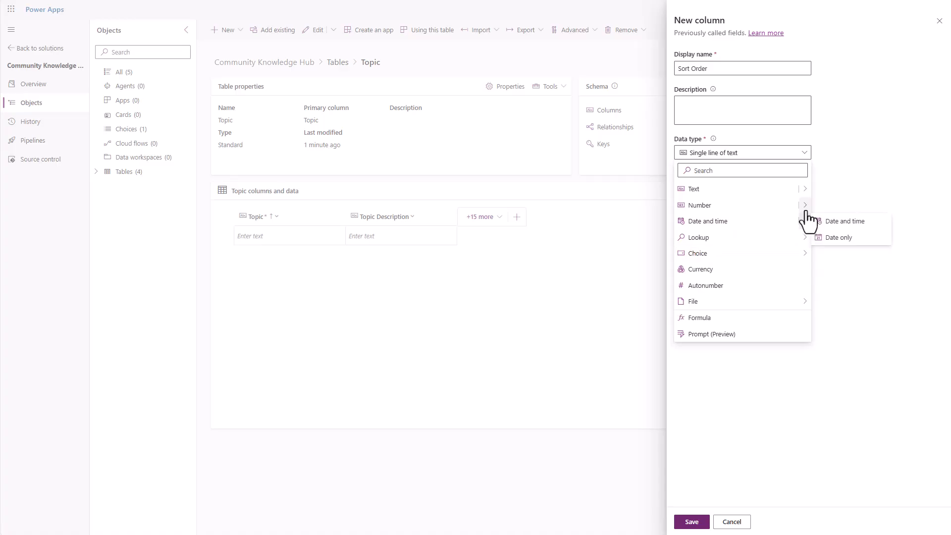
mouse_move(812, 206)
click(842, 203)
Step: Make the Topic table's Sort Order column non-searchable with a minimum value of 0, and save it
click(696, 314)
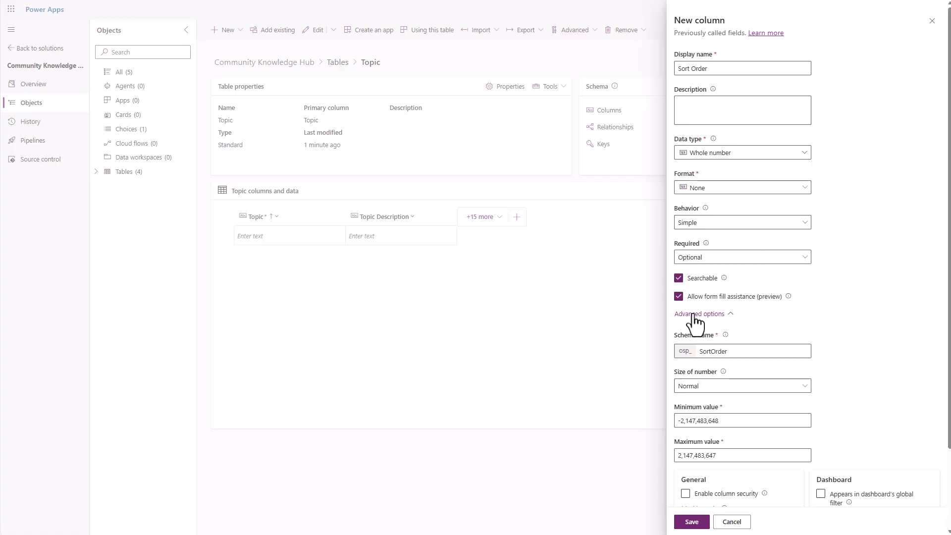
click(679, 277)
drag(728, 423, 633, 426)
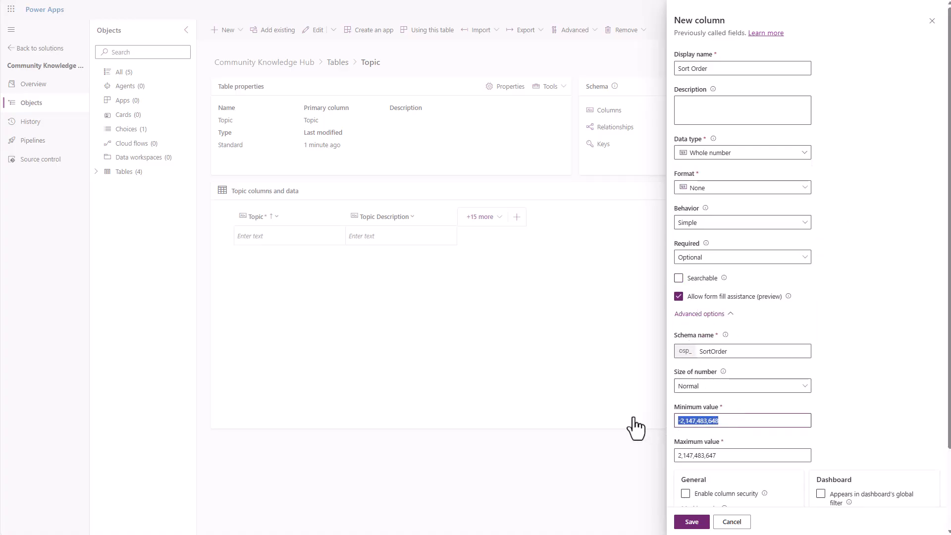
text(0)
scroll(806, 456, down, 2)
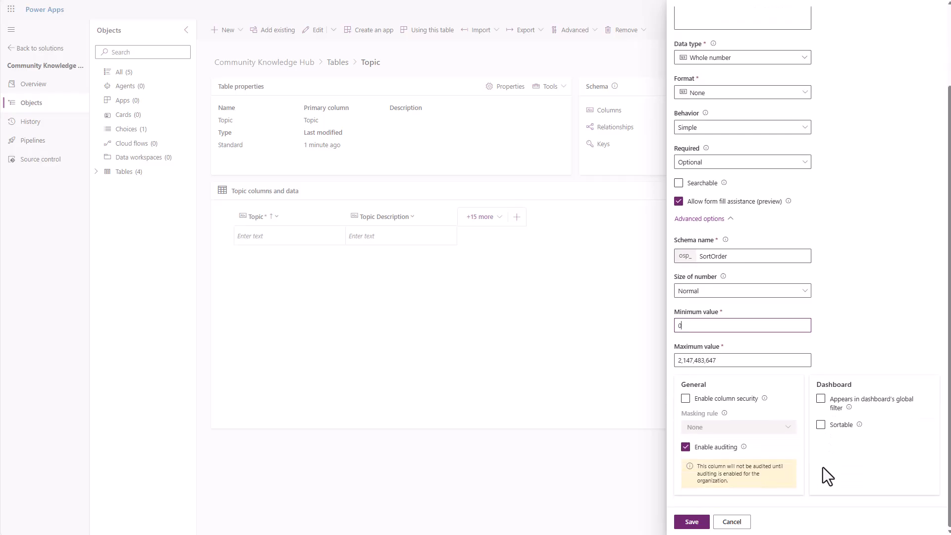
click(691, 522)
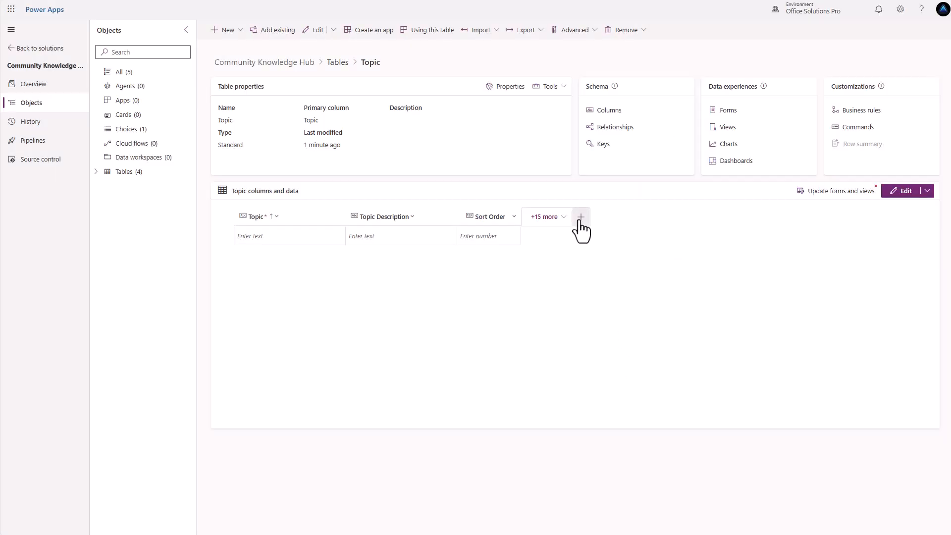
Step: Start a new Topic table column named Active with the Yes/no data type
click(581, 217)
click(687, 69)
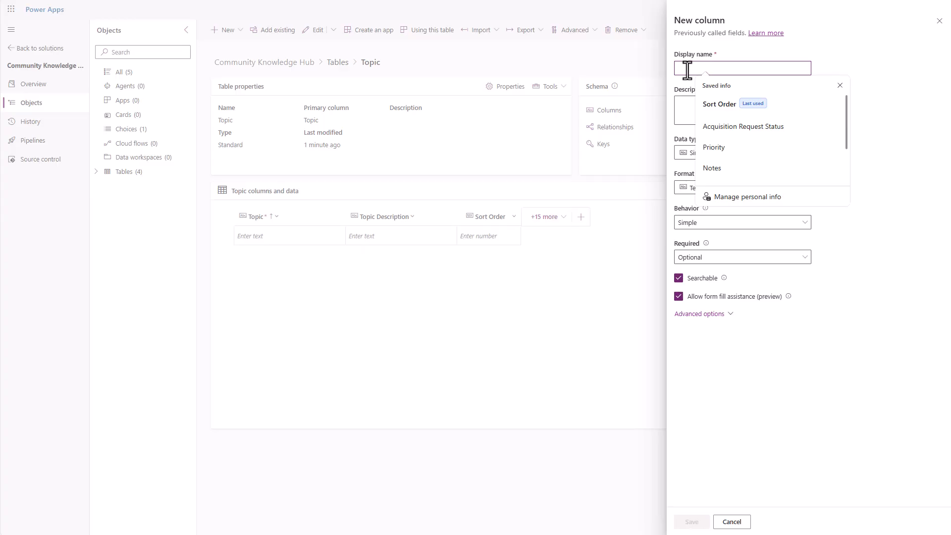
click(724, 69)
text(Active)
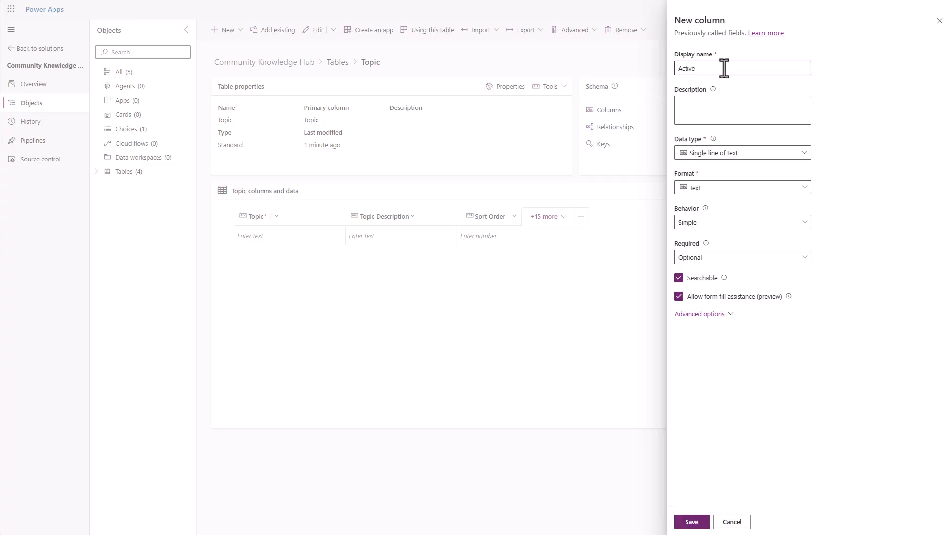
click(801, 153)
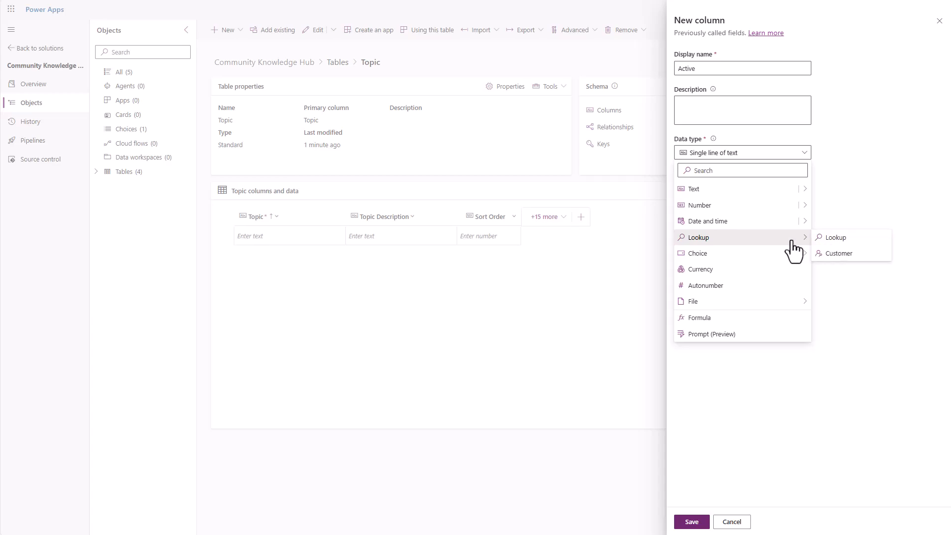
mouse_move(803, 255)
click(825, 271)
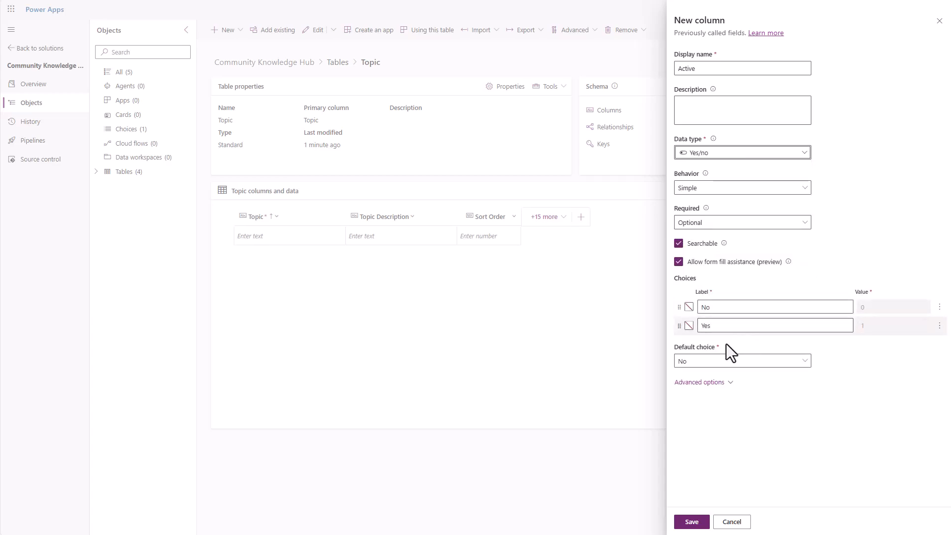
Step: Save the Active column with Yes as its default choice, and open the Topic table's data for editing
click(709, 365)
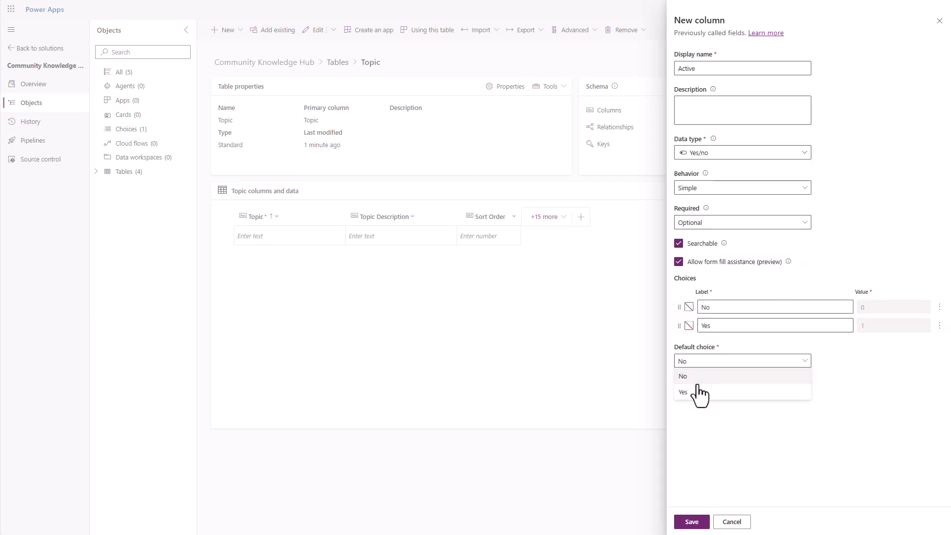
click(698, 394)
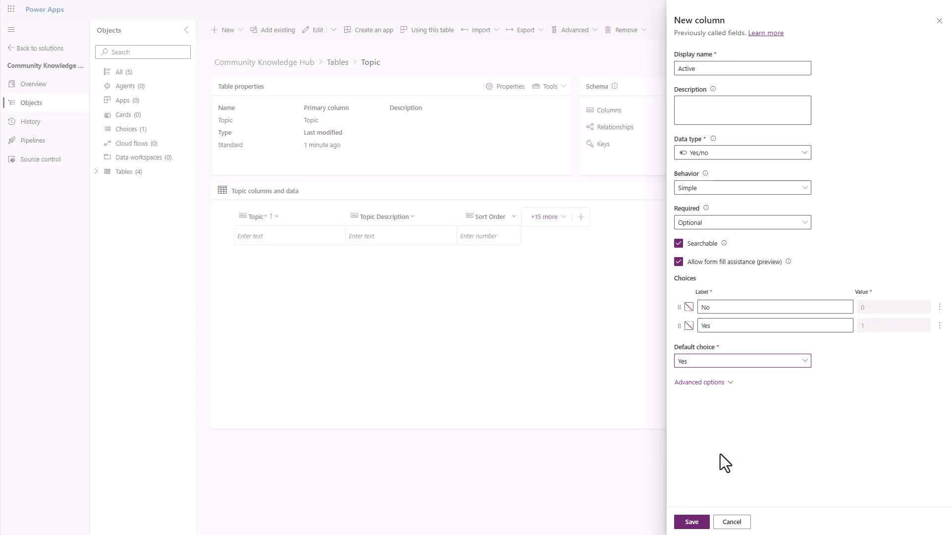
click(691, 521)
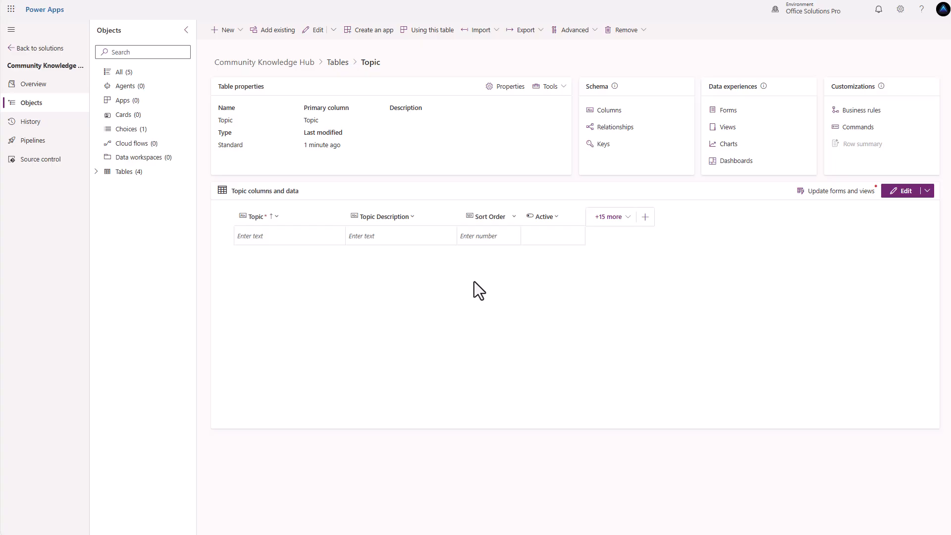
click(890, 192)
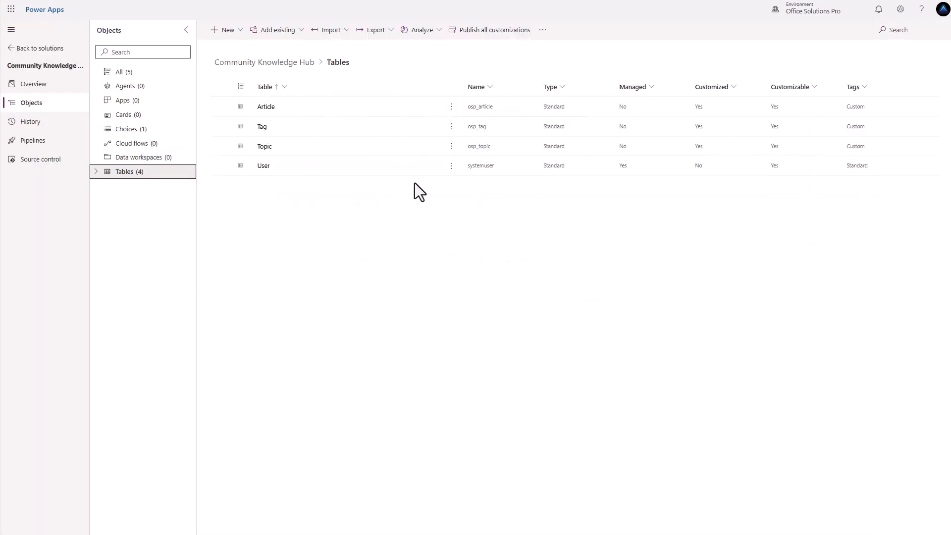
Step: Add a Topic column to the Article table with the Lookup data type, relate it to the Topic table, and save it
click(265, 110)
click(266, 108)
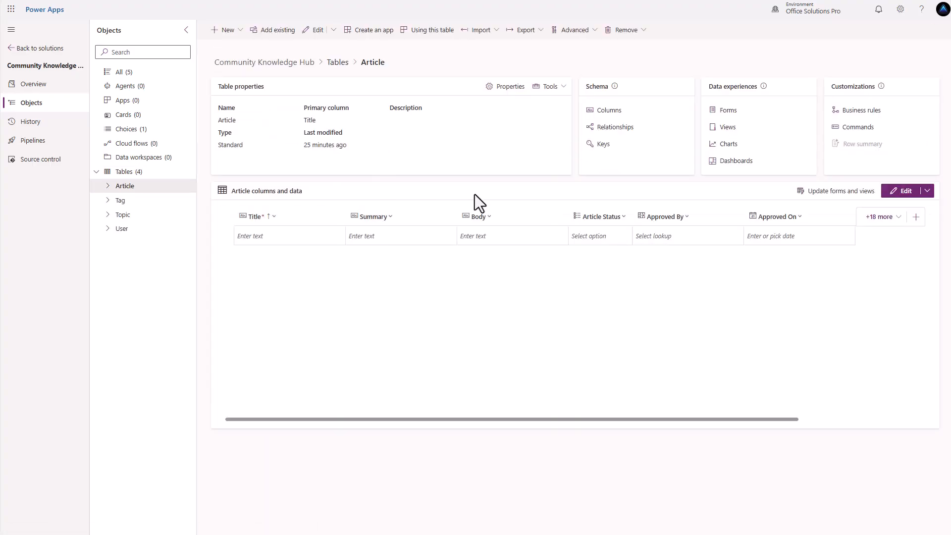
click(916, 217)
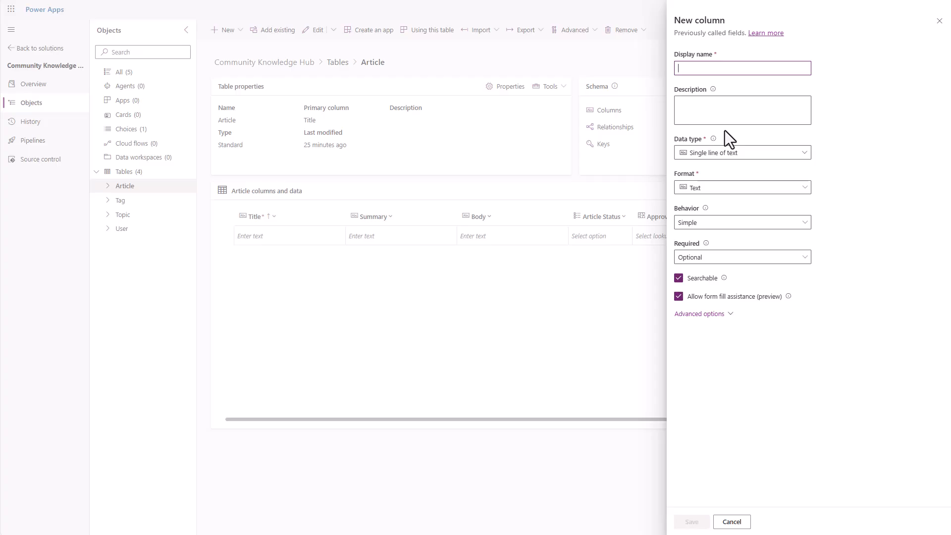
text(Topic)
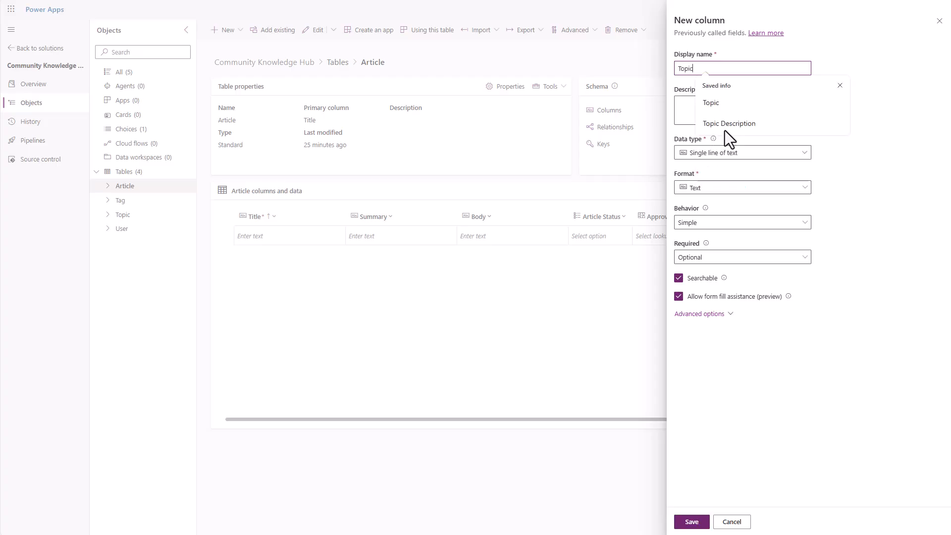
click(783, 156)
click(743, 237)
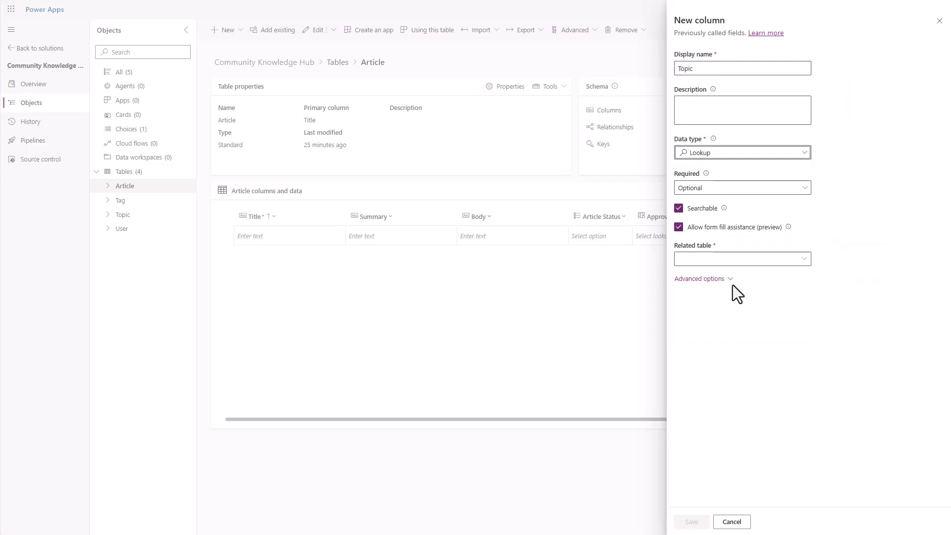
click(703, 258)
text(Topic)
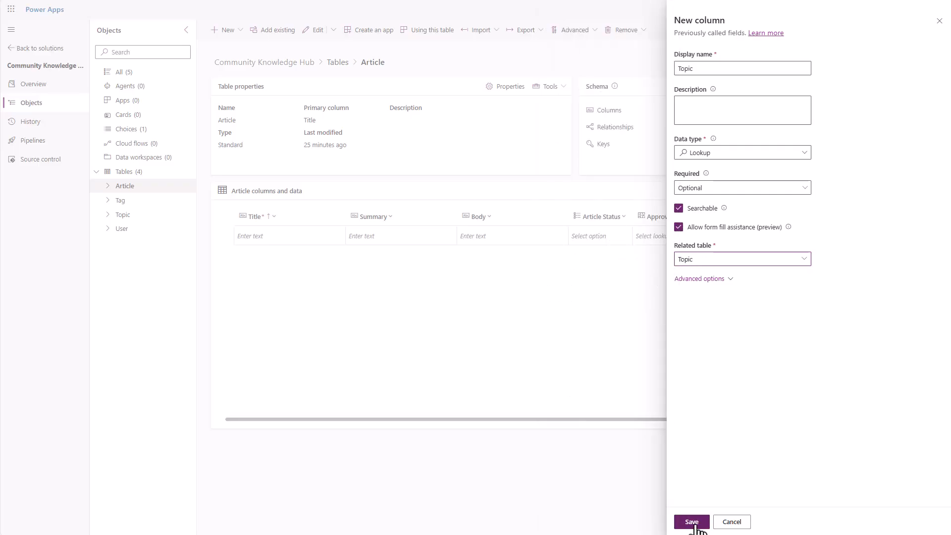
click(691, 525)
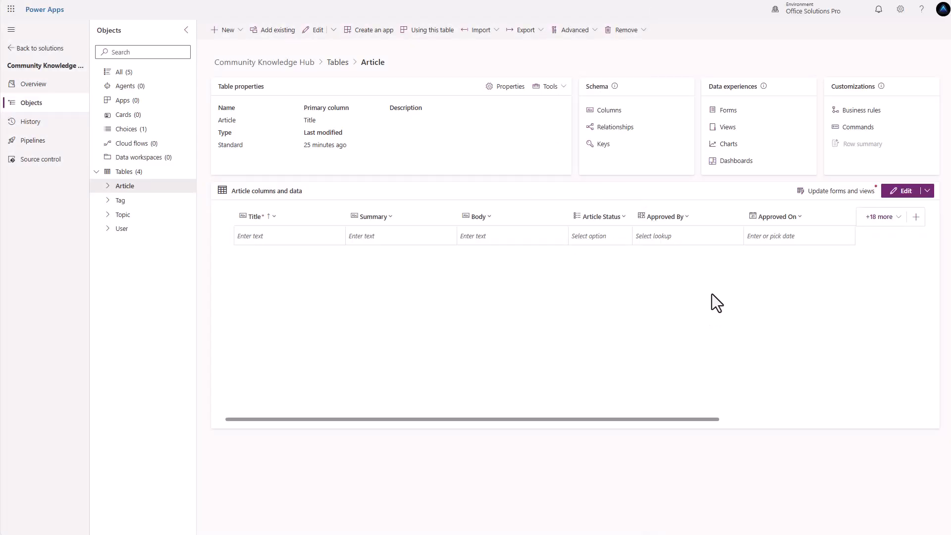
Step: Create a many-to-many relationship from the Article table to the Tag table
click(615, 127)
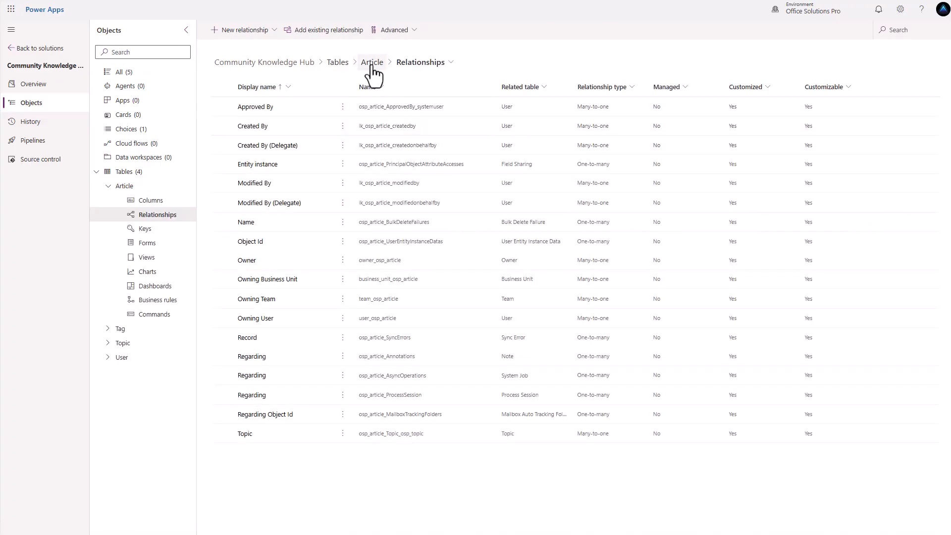
click(270, 32)
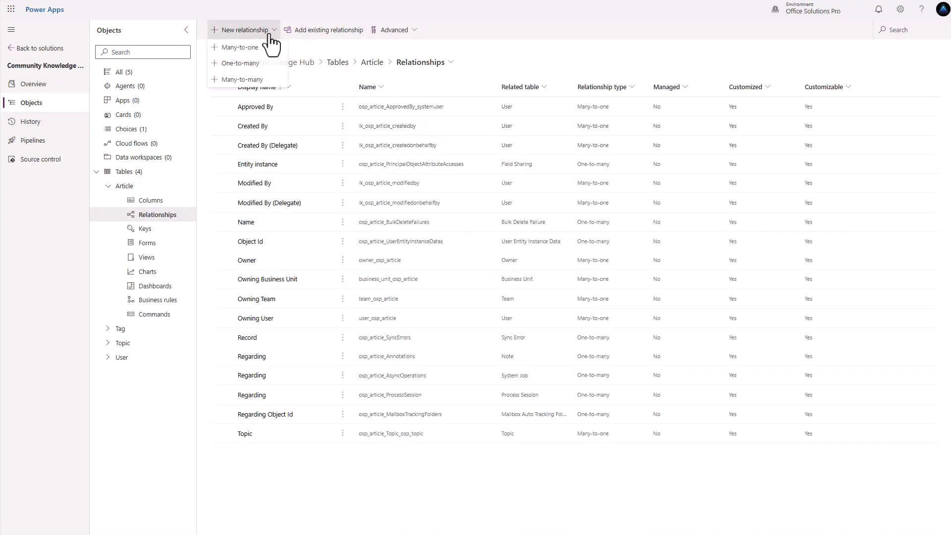
click(248, 80)
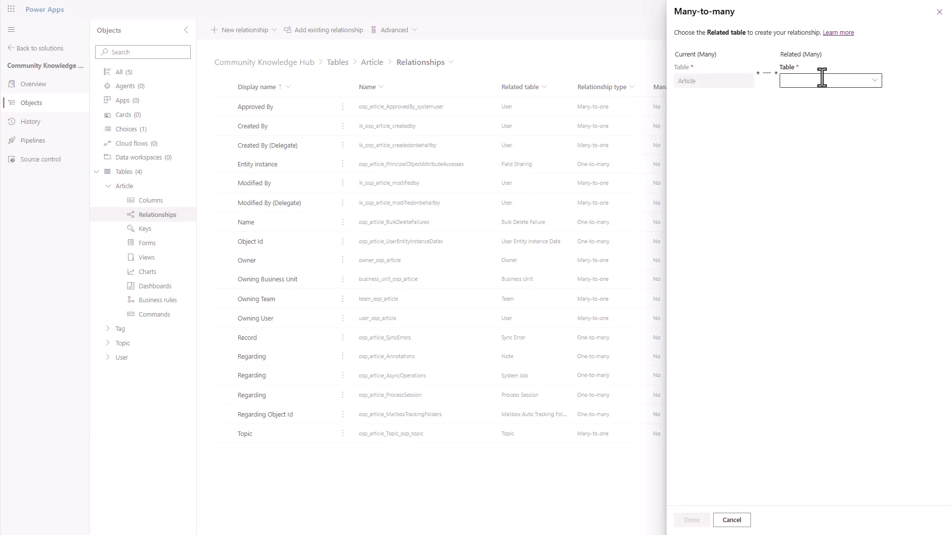
click(874, 84)
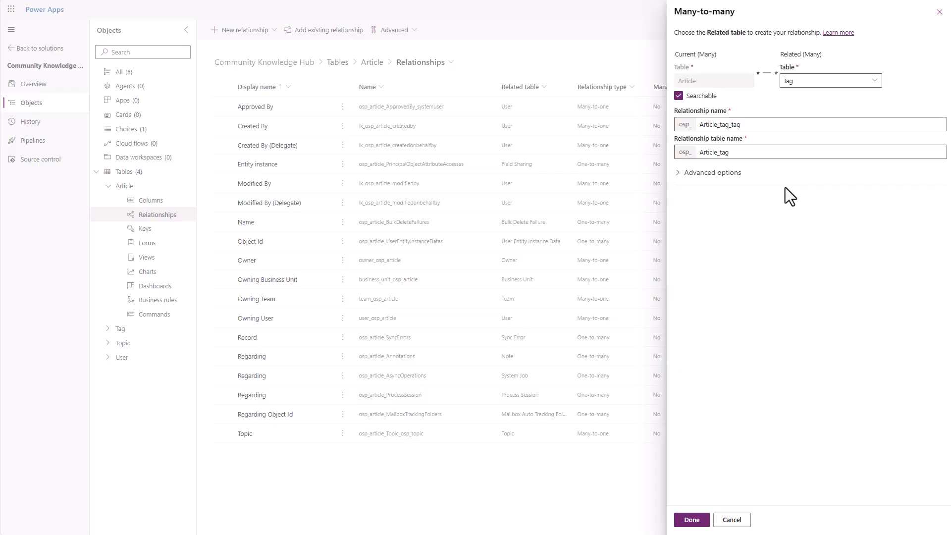
click(690, 523)
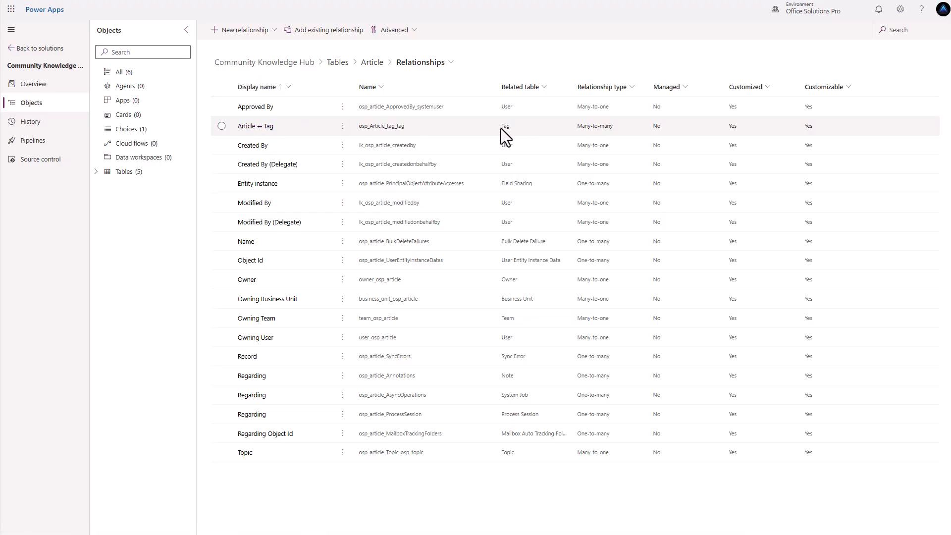
Step: Start a new table in the solution with the display name Article View
click(166, 169)
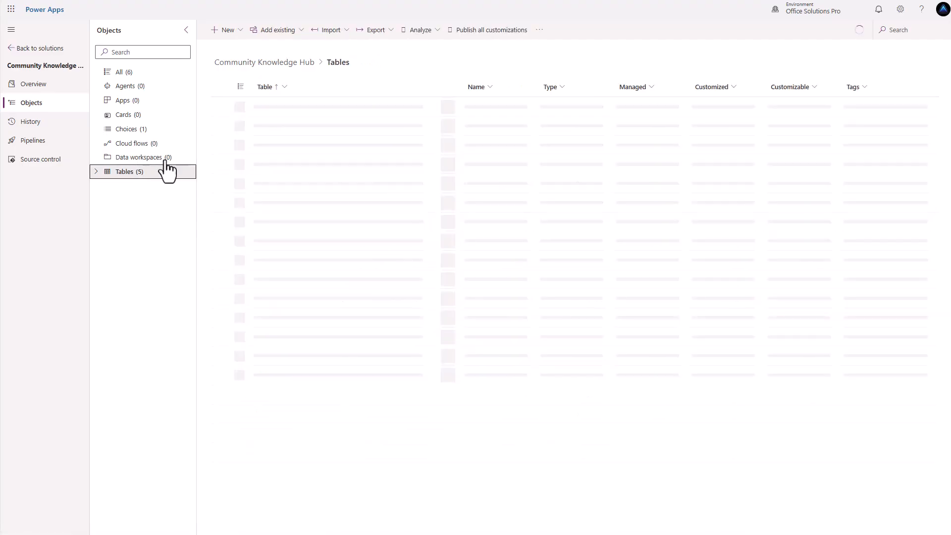
click(228, 30)
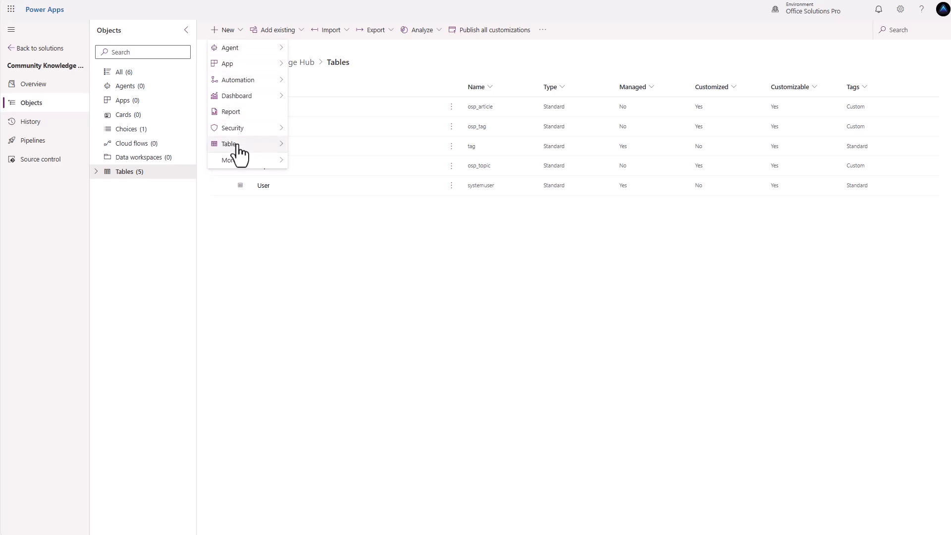
mouse_move(240, 151)
click(313, 157)
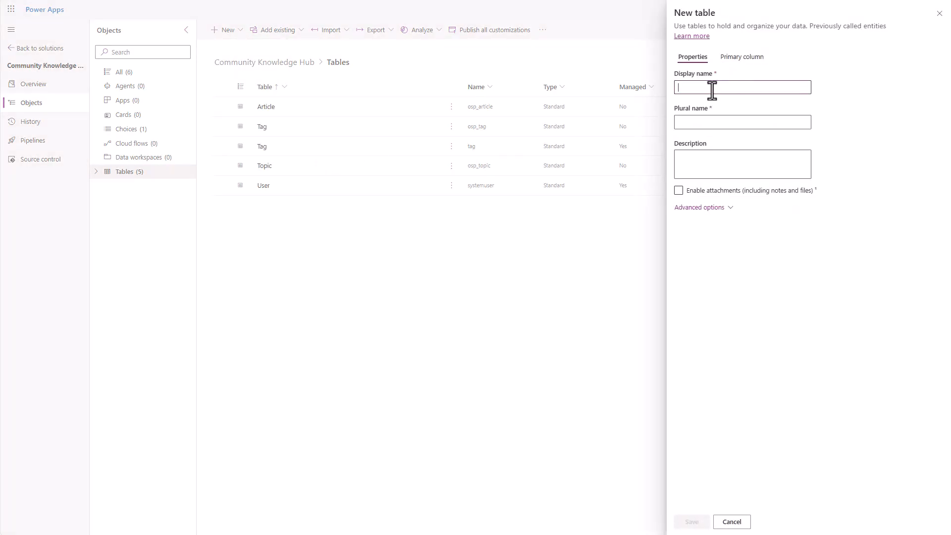
text(Ar)
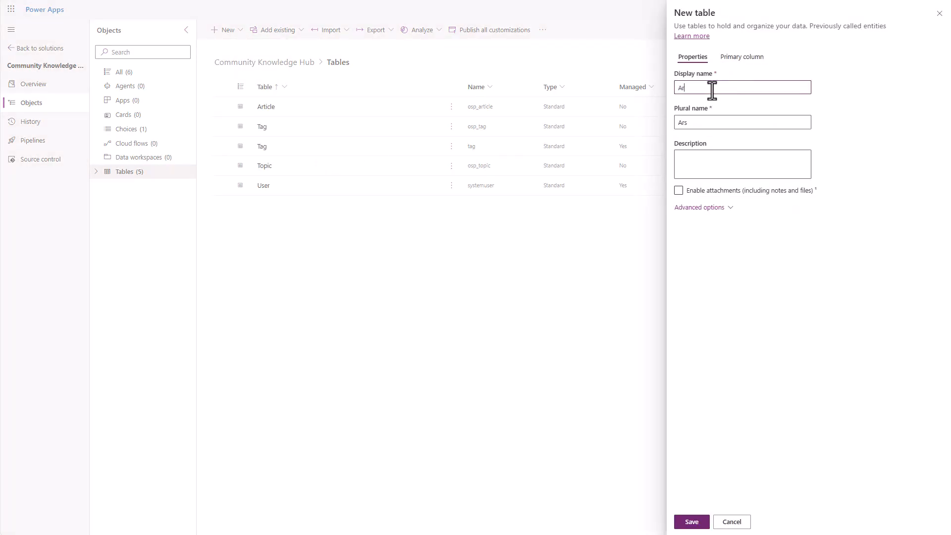
text(itc)
key(BackSpace)
key(BackSpace)
key(BackSpace)
key(BackSpace)
key(BackSpace)
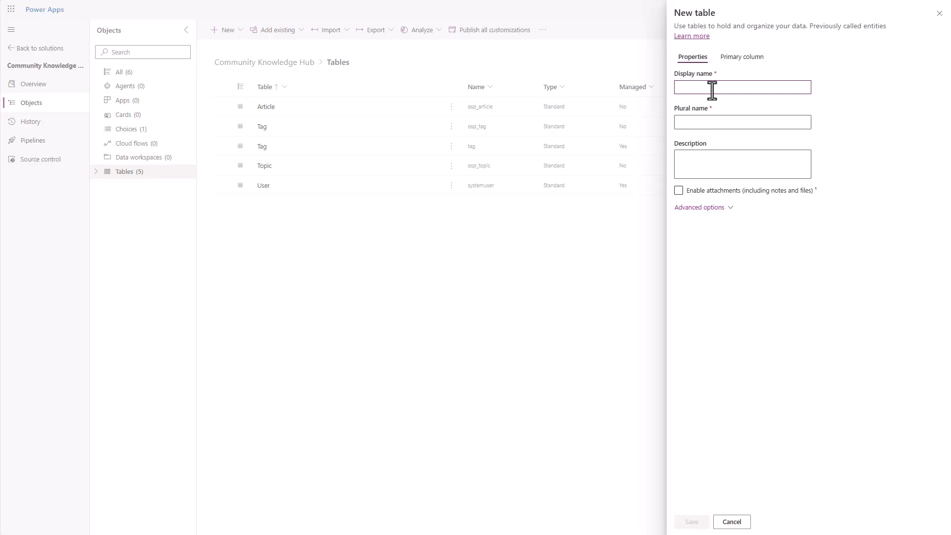
text(Article View)
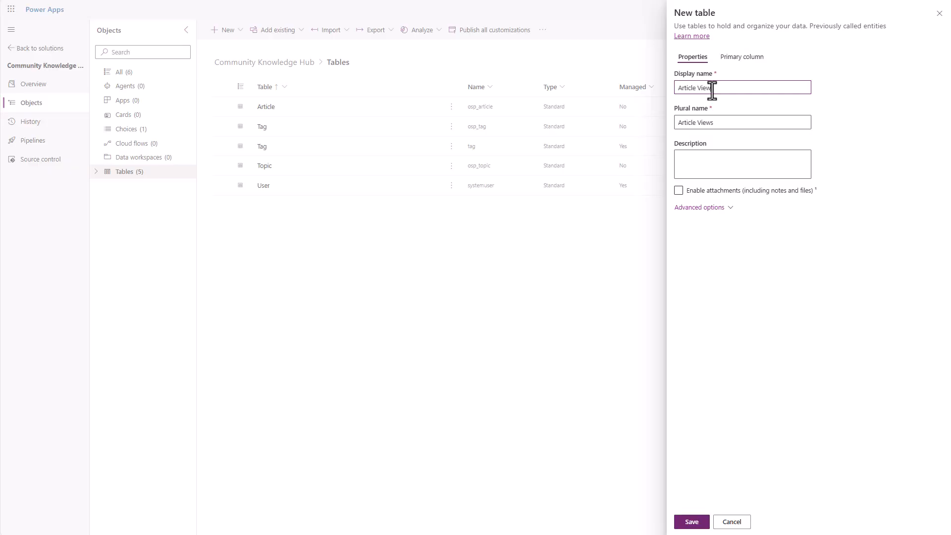
Step: Set the Article View table's record ownership to Organization with the quick-create form option enabled, and save the table
click(696, 209)
click(791, 305)
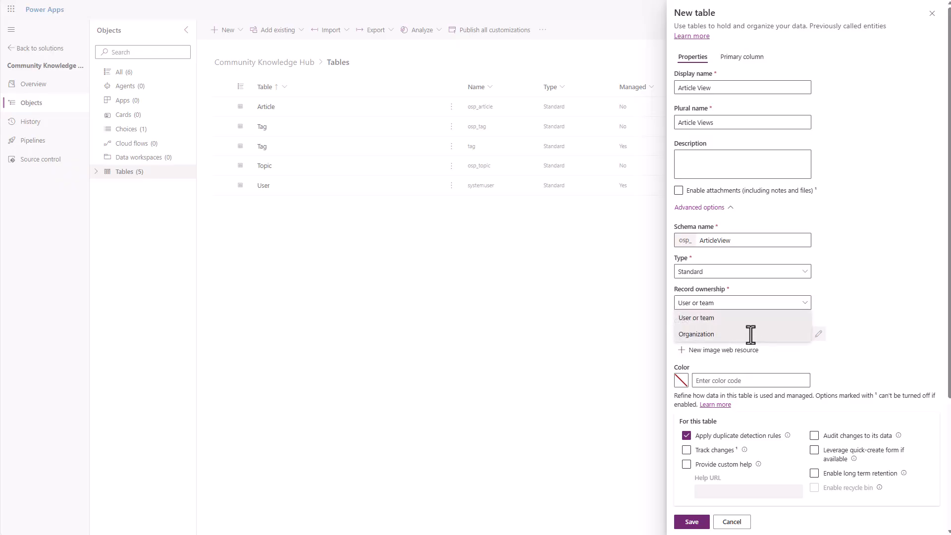
click(748, 332)
scroll(842, 376, down, 2)
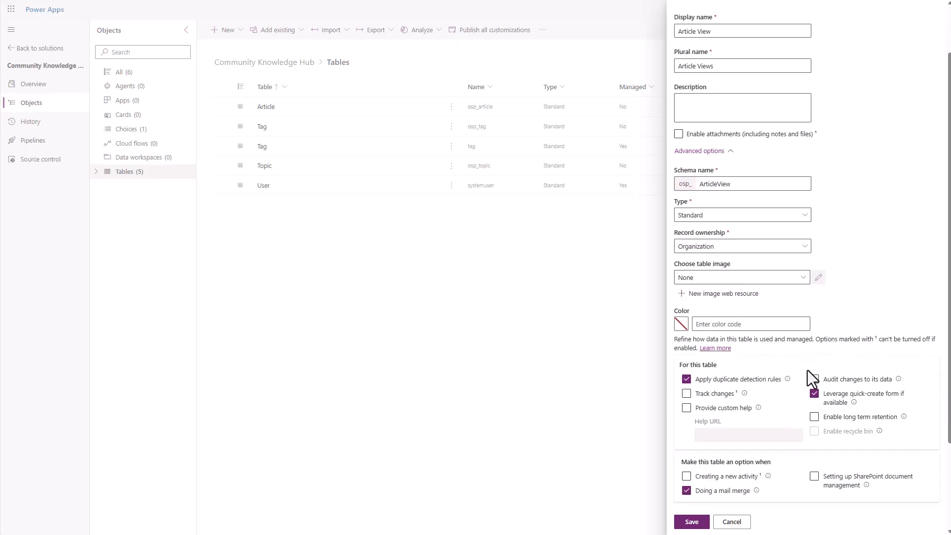
scroll(733, 475, up, 2)
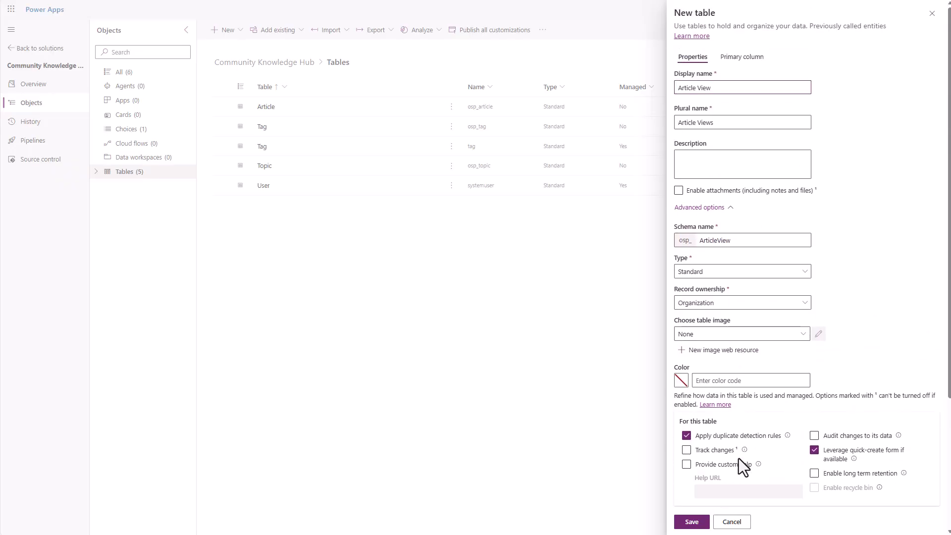
click(692, 522)
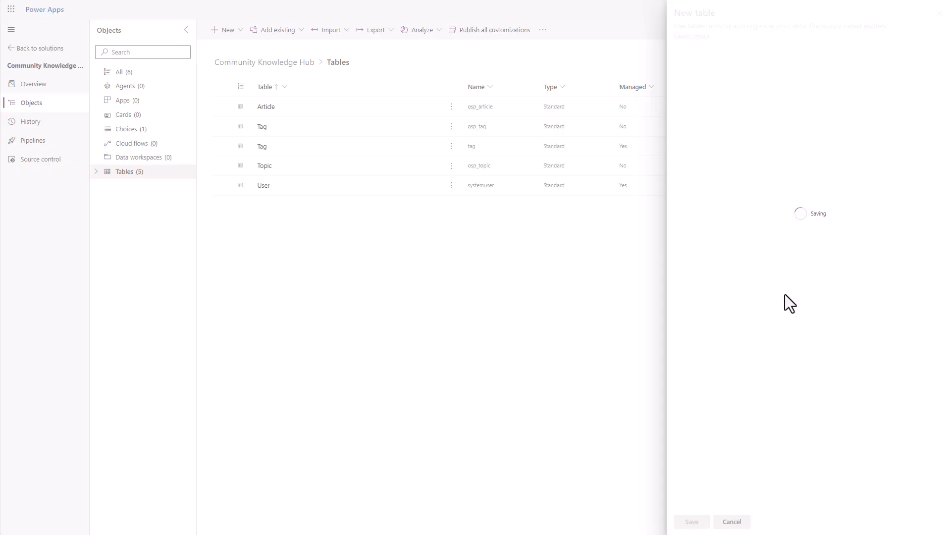
Step: Show only the primary Name column in the Article View table's columns and data
click(875, 218)
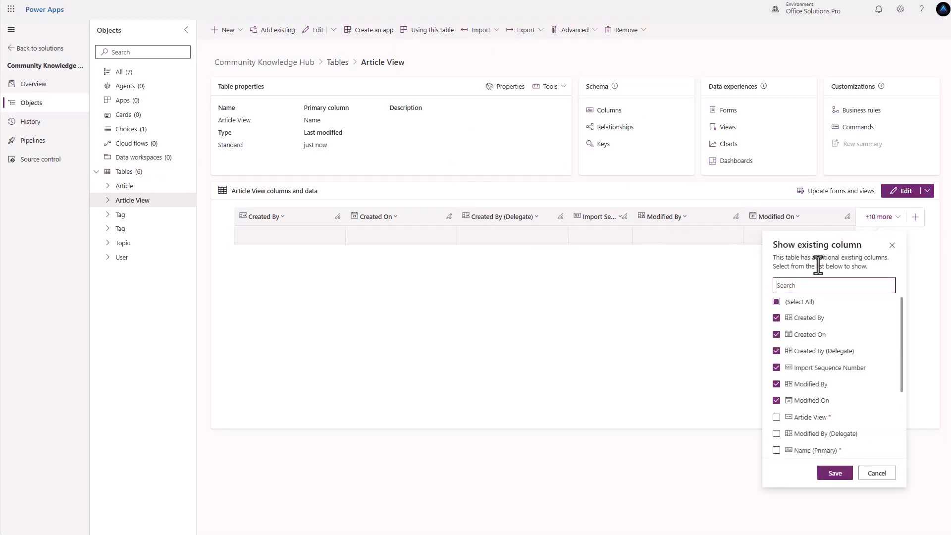
click(776, 301)
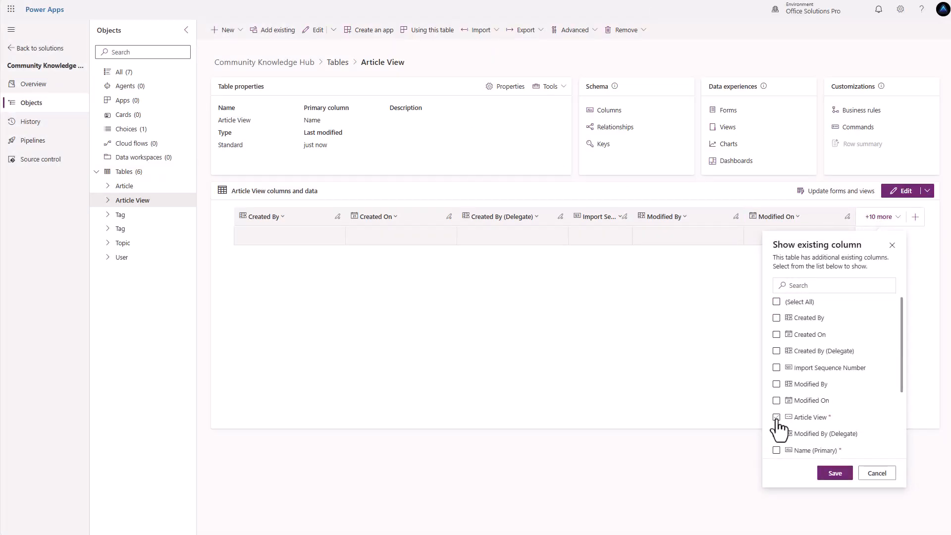
click(776, 450)
click(835, 473)
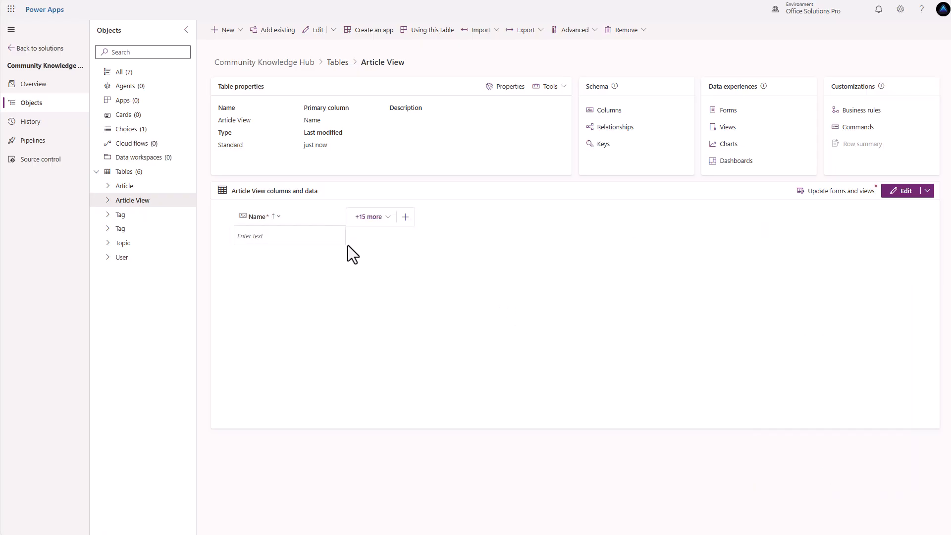
Step: Change the Article View table's Name column requirement to Optional and save the column
click(272, 217)
click(284, 234)
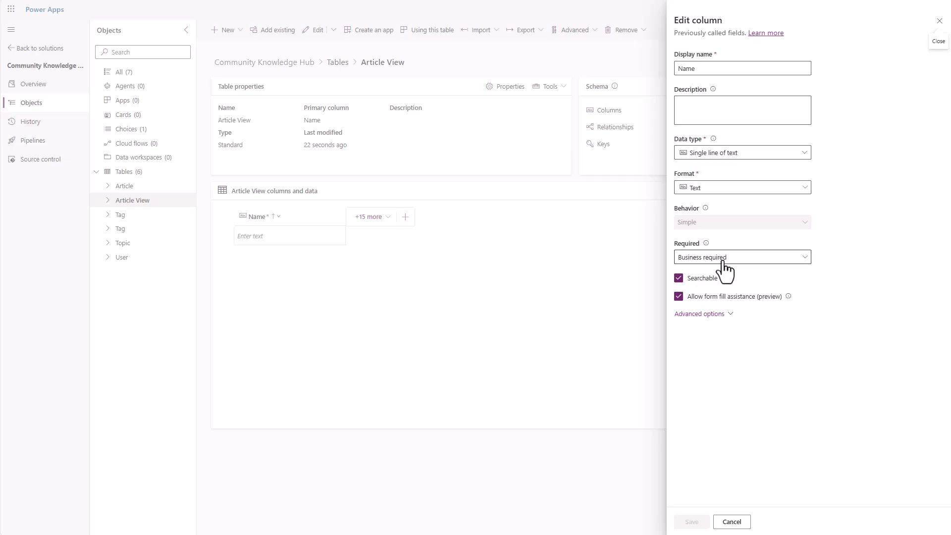
click(723, 262)
click(714, 308)
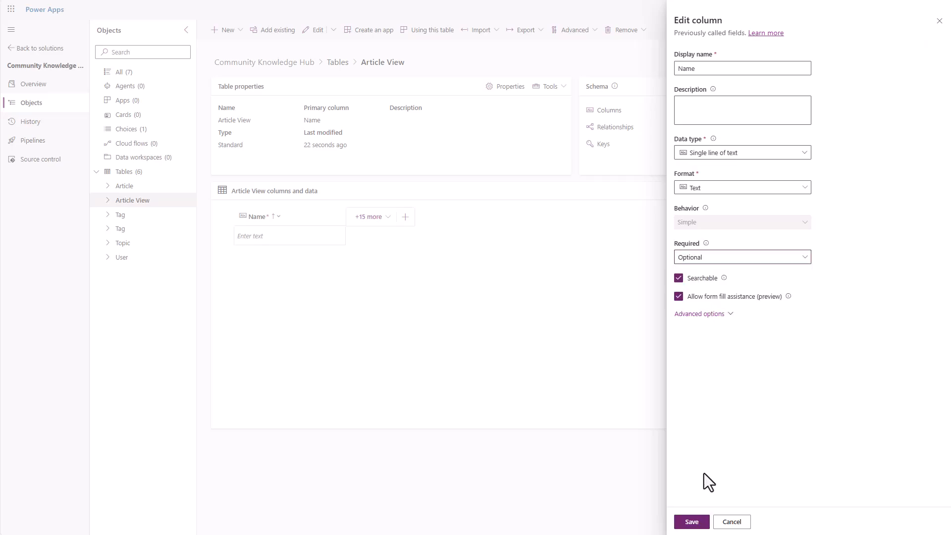
click(691, 522)
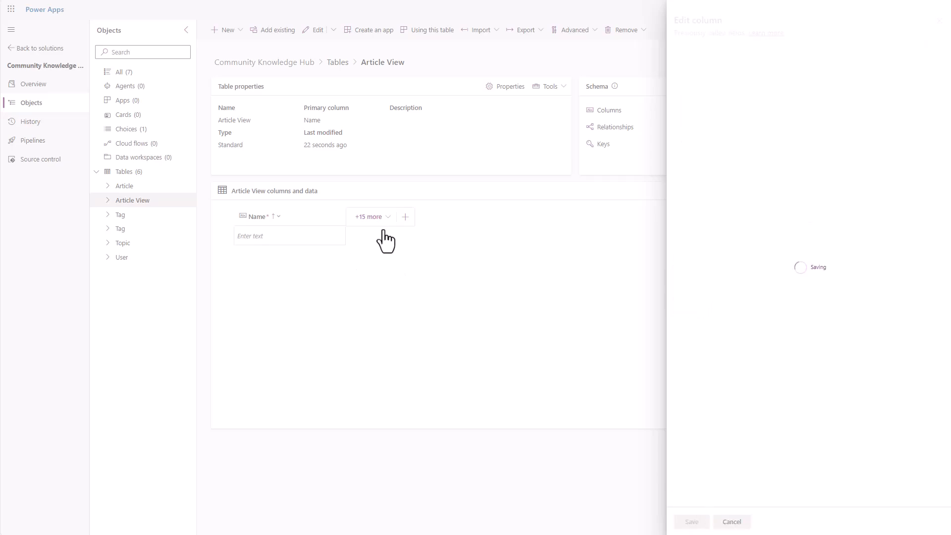
Step: Add a User column to the Article View table with the Lookup data type, relate it to the User table, and save it
click(406, 218)
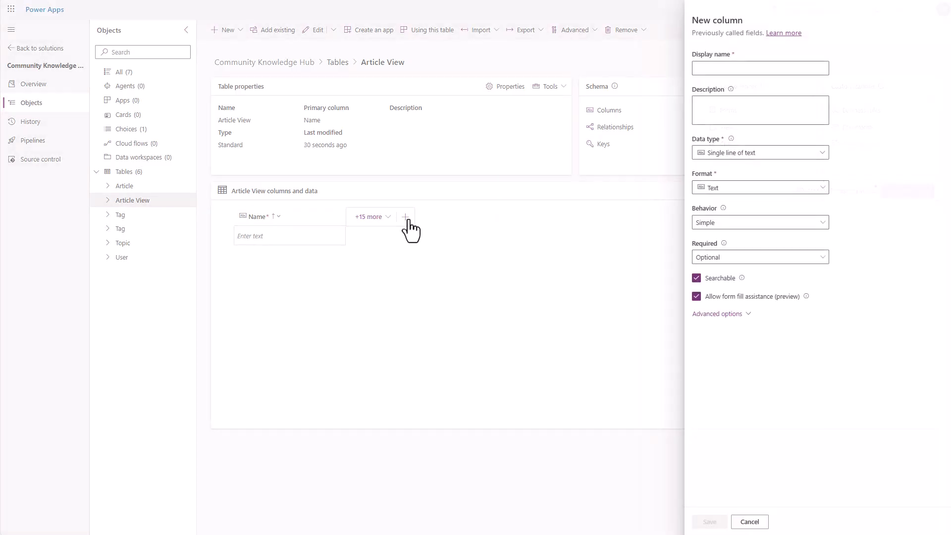
click(701, 68)
text(User)
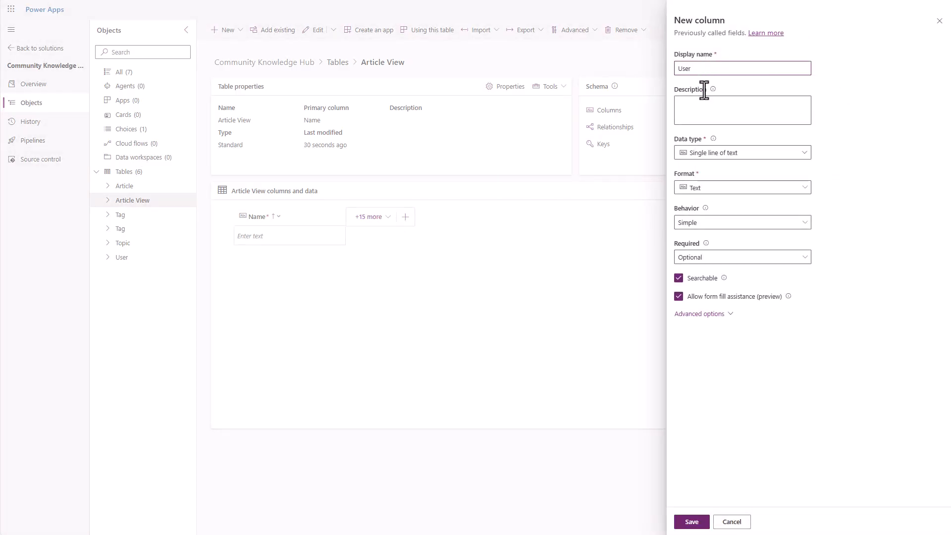
click(796, 153)
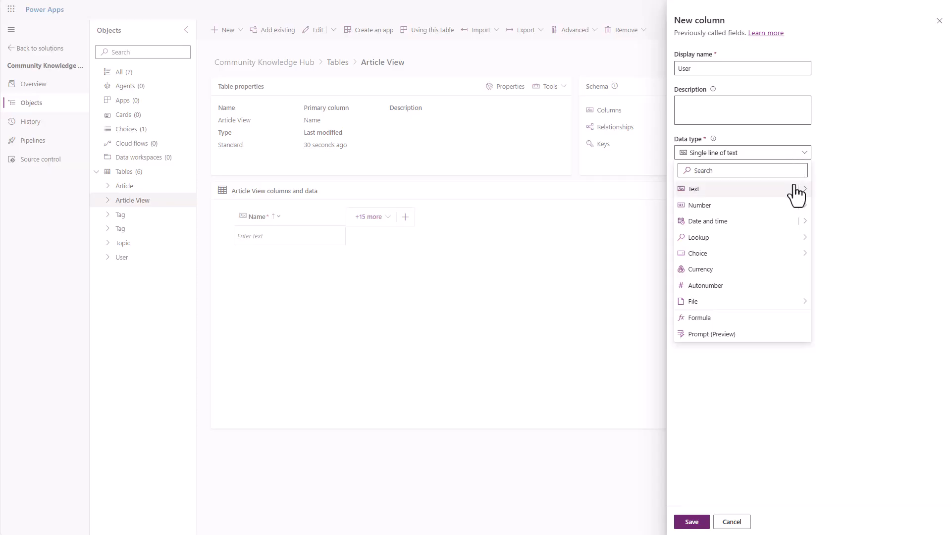
mouse_move(793, 240)
click(836, 238)
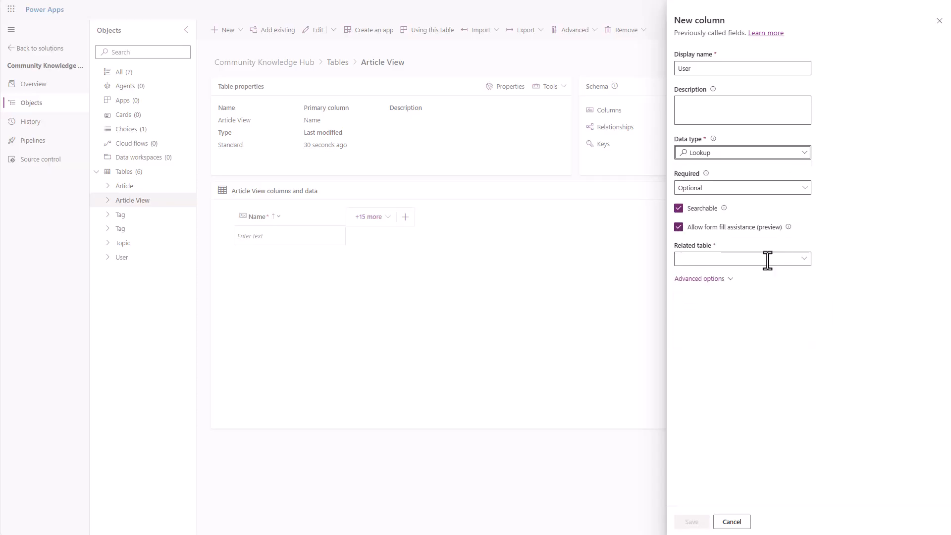
click(718, 258)
text(user)
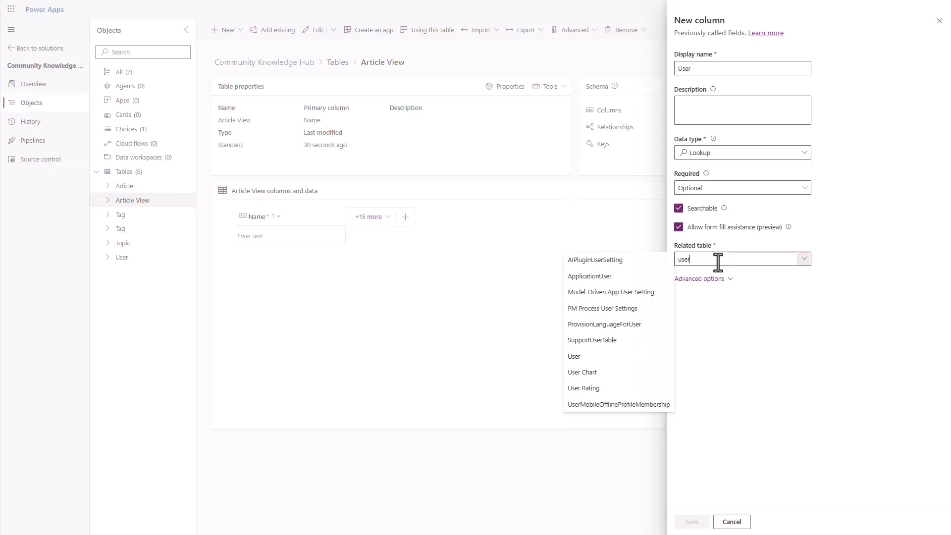
click(608, 358)
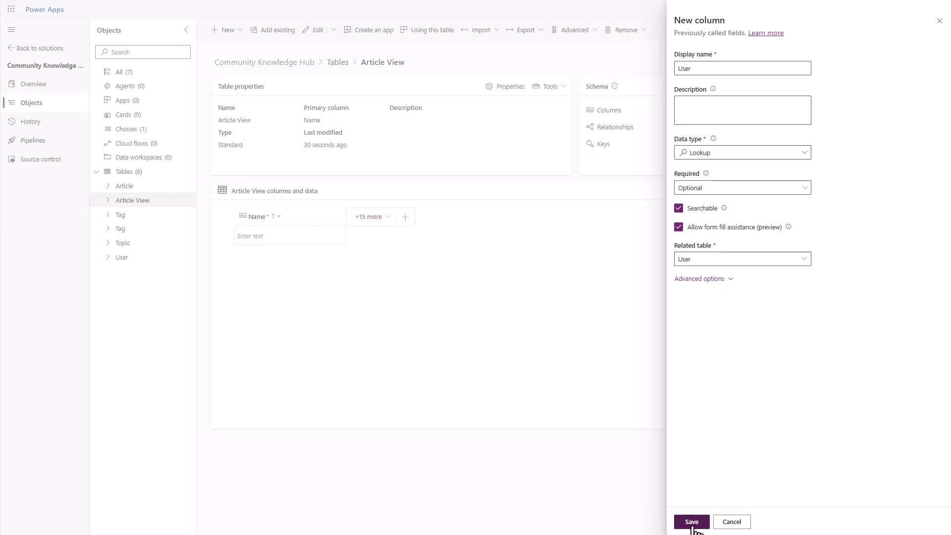
click(692, 523)
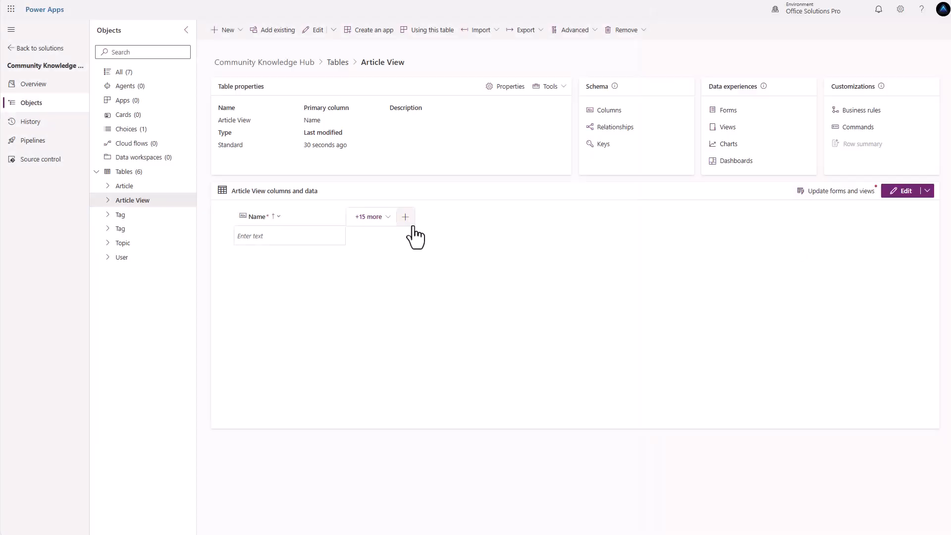
Step: Start a new column in the Article View table with the display name Article
click(517, 220)
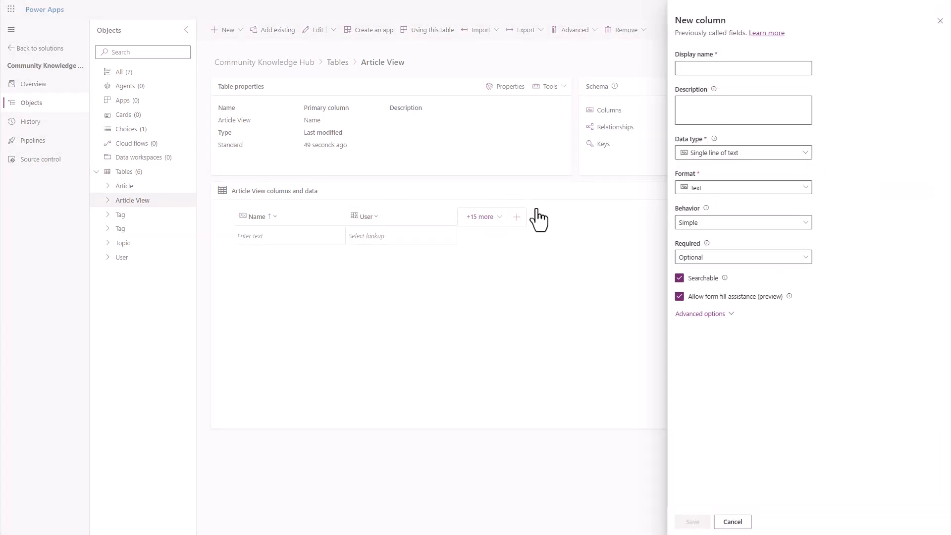
click(706, 68)
text(Arti)
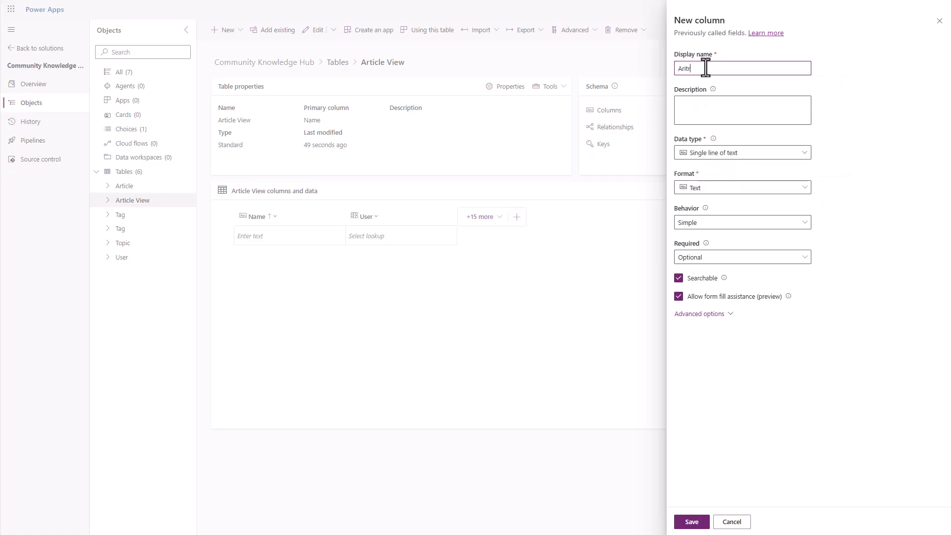
key(BackSpace)
key(BackSpace)
key(BackSpace)
text(rticle)
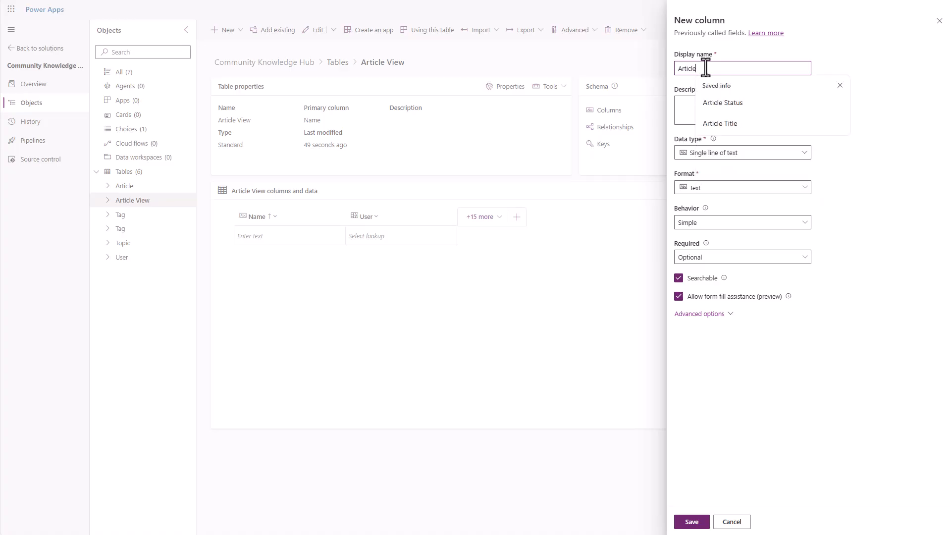
Step: Give the new Article column the Lookup data type, relate it to the Article table, and save it
click(784, 154)
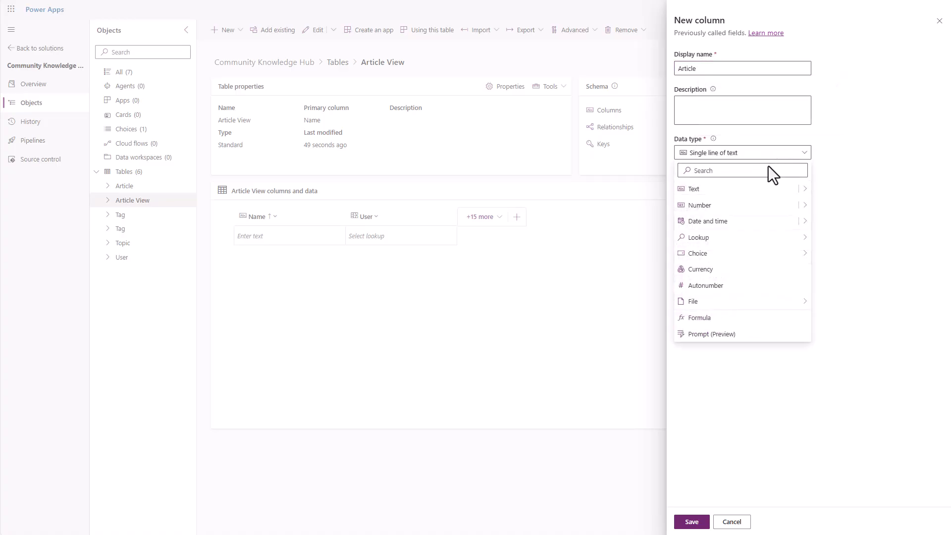
mouse_move(780, 240)
click(842, 239)
click(712, 259)
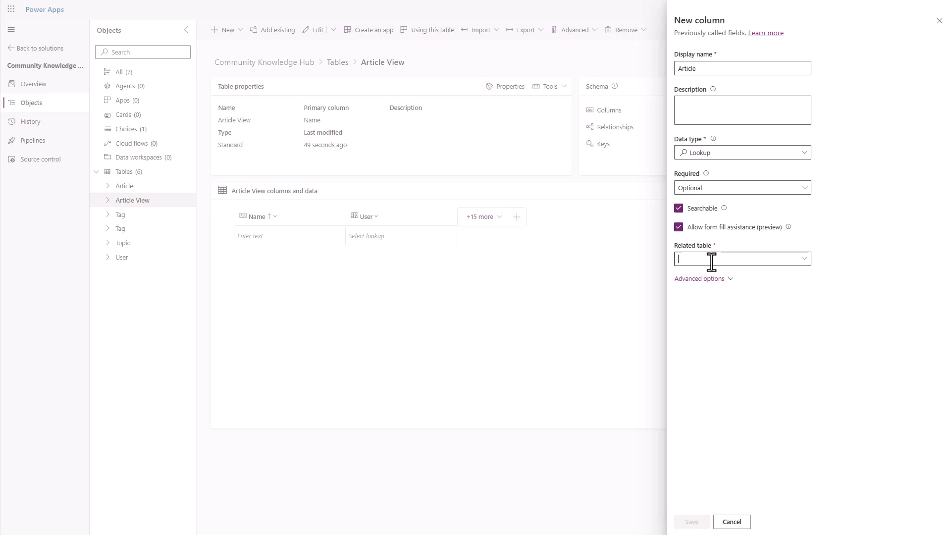
text(Art)
click(819, 269)
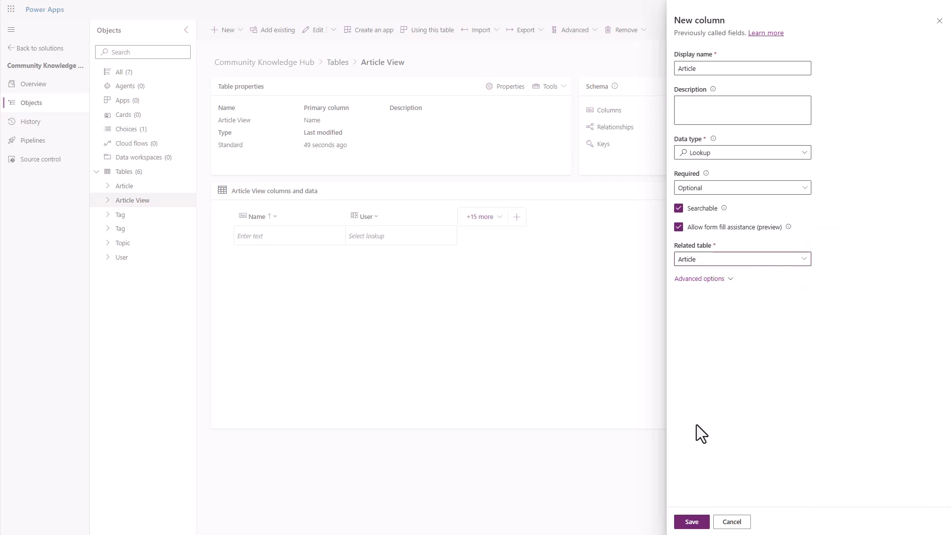
click(692, 522)
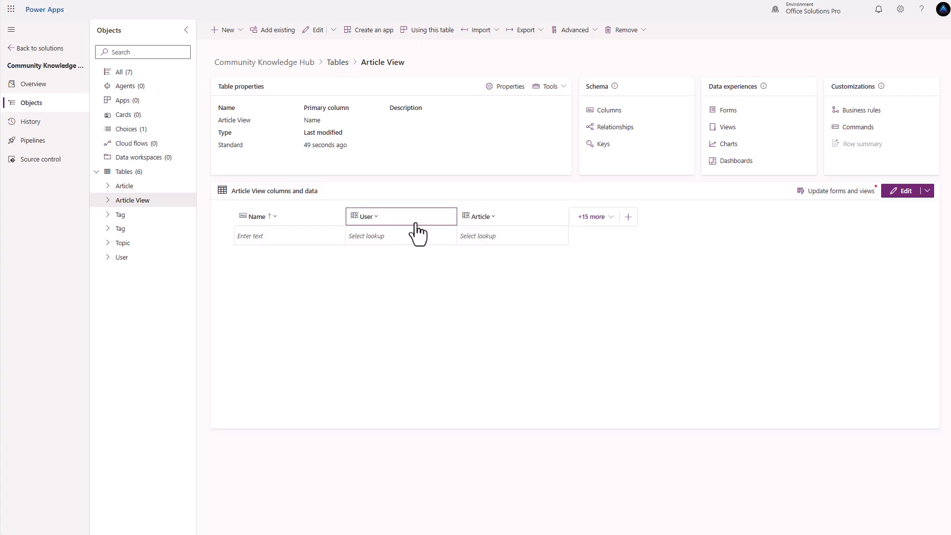
Step: Show the existing Created On column in the Article View table's columns and data
click(605, 226)
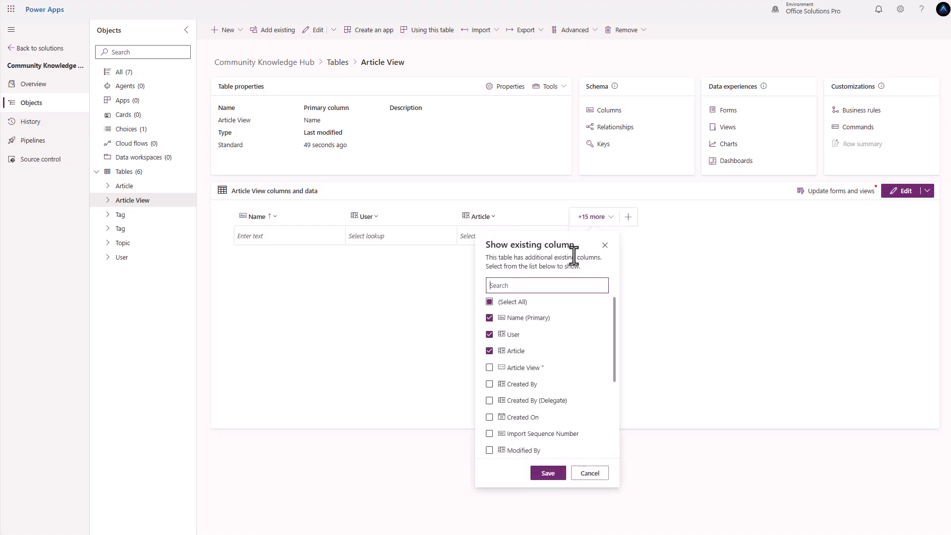
text(cre)
click(490, 335)
click(489, 335)
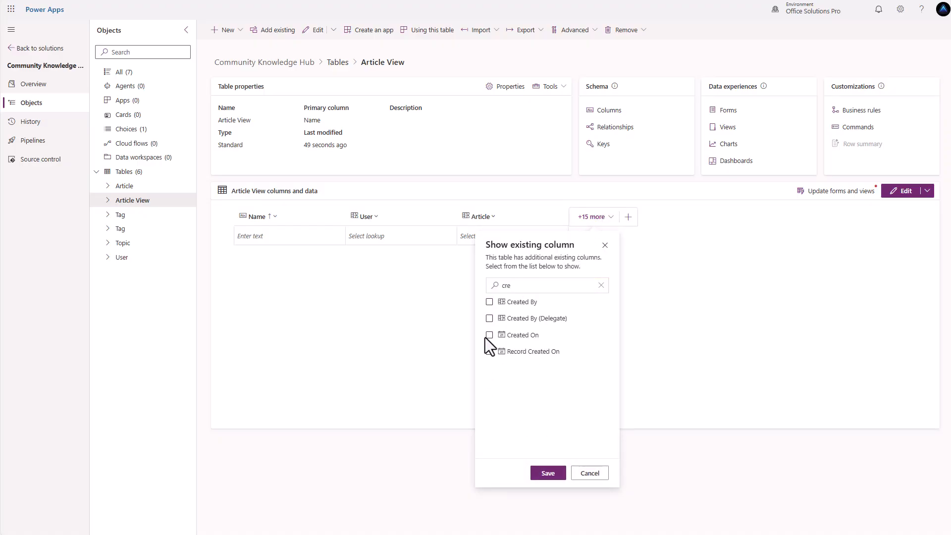
click(547, 475)
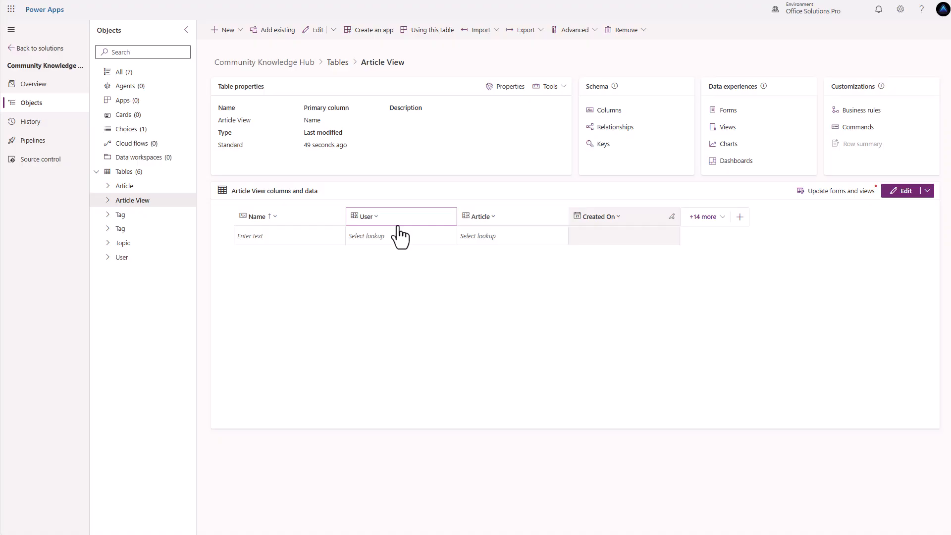
Step: Create a table with advanced properties named Liked Articles, set its record ownership to Organization, and save it
click(130, 172)
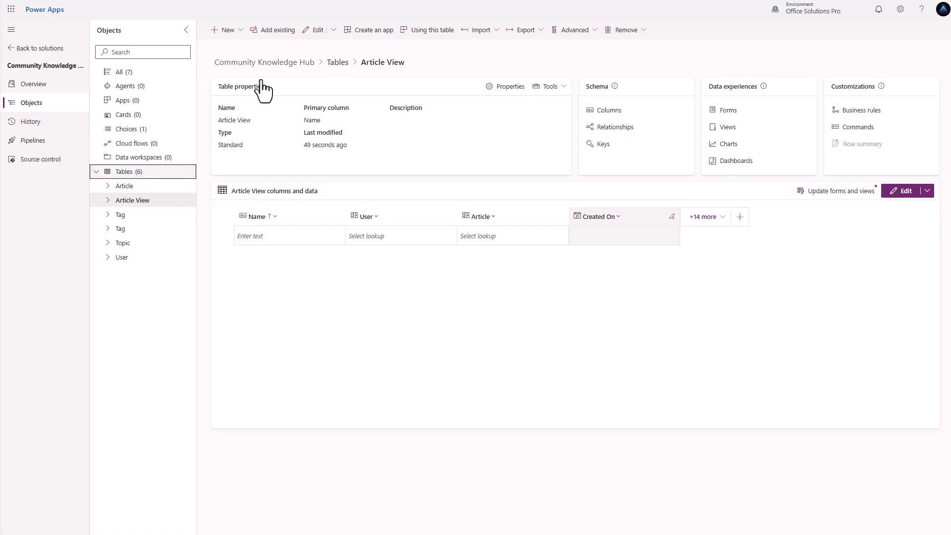
click(234, 34)
mouse_move(238, 144)
click(396, 142)
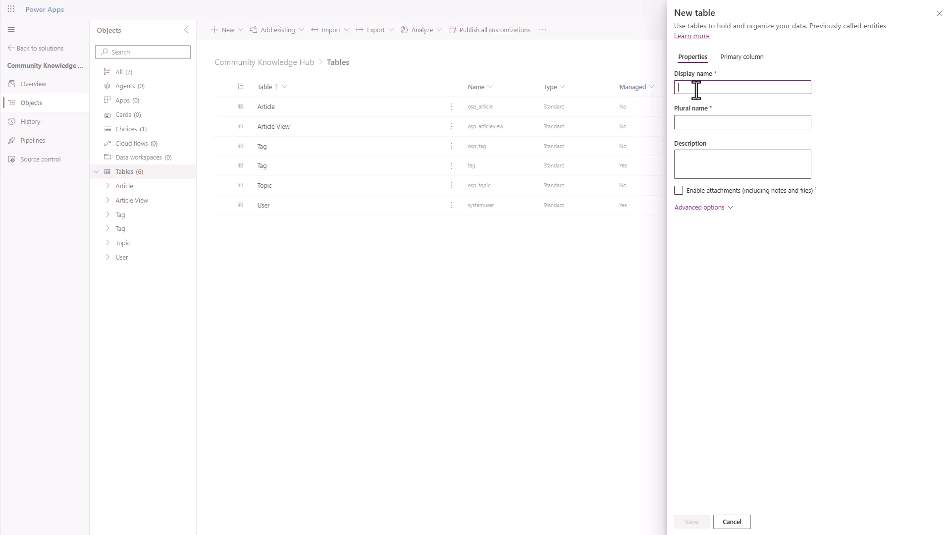
text(Liked Articles)
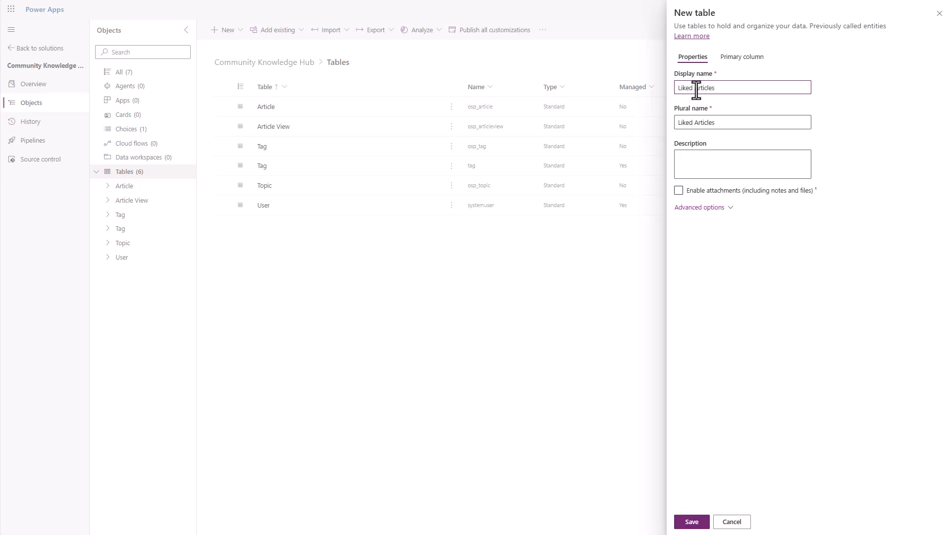
click(700, 208)
click(803, 304)
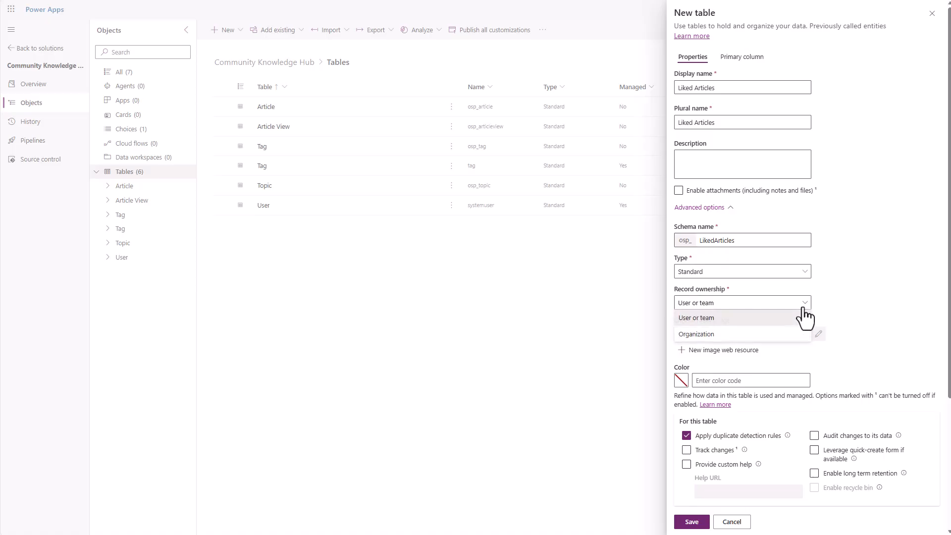
click(770, 334)
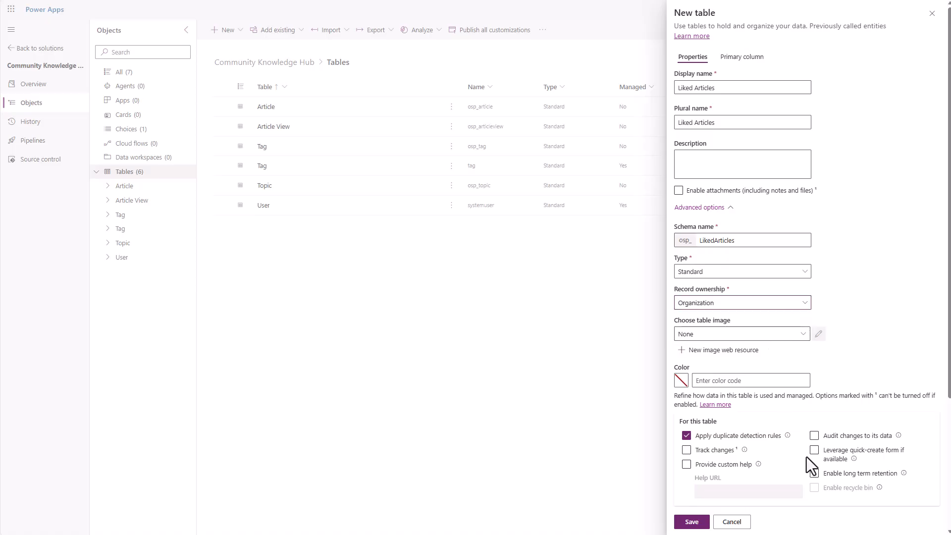
click(685, 526)
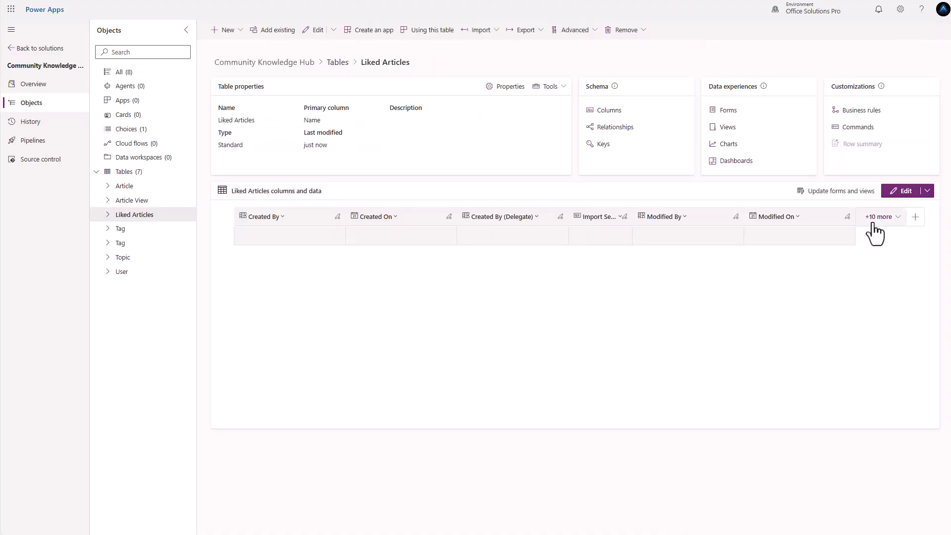
Step: Show only the primary Name column in the Liked Articles table's columns and data
click(877, 218)
click(777, 302)
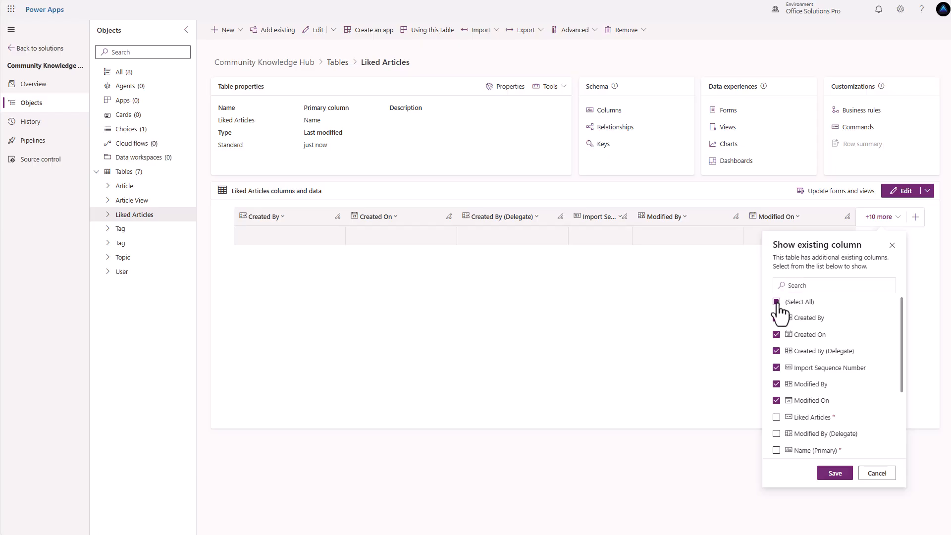
click(777, 450)
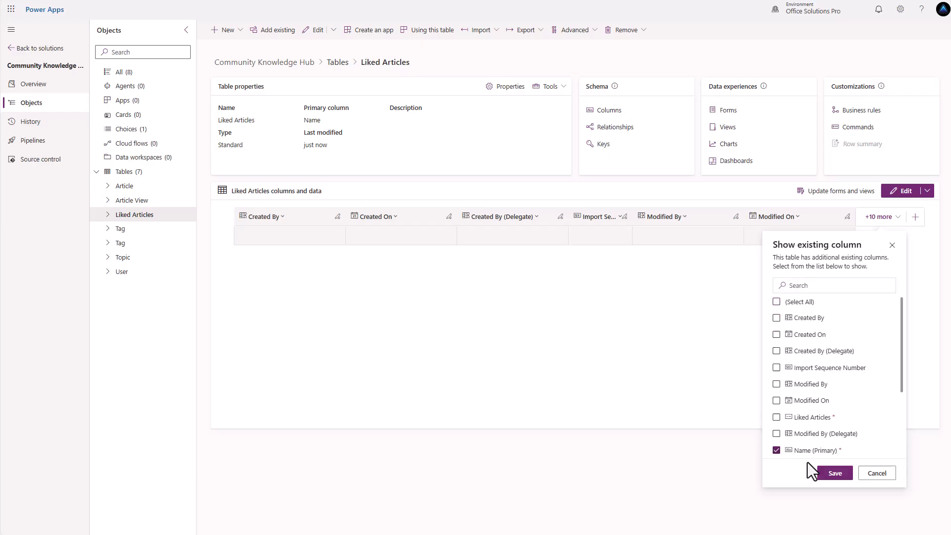
click(835, 474)
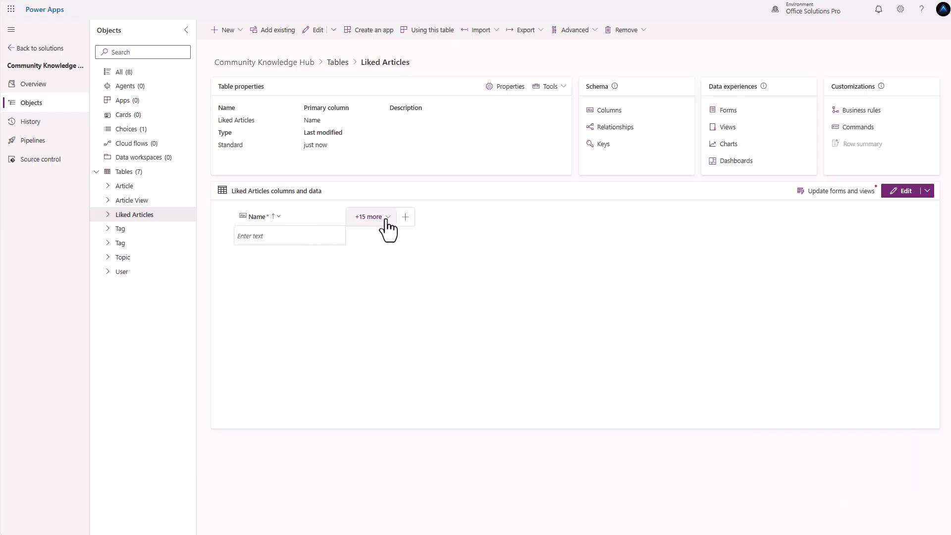
Step: Add a User column to the Liked Articles table with the Lookup data type, relate it to the User table, and save it
click(405, 218)
click(718, 68)
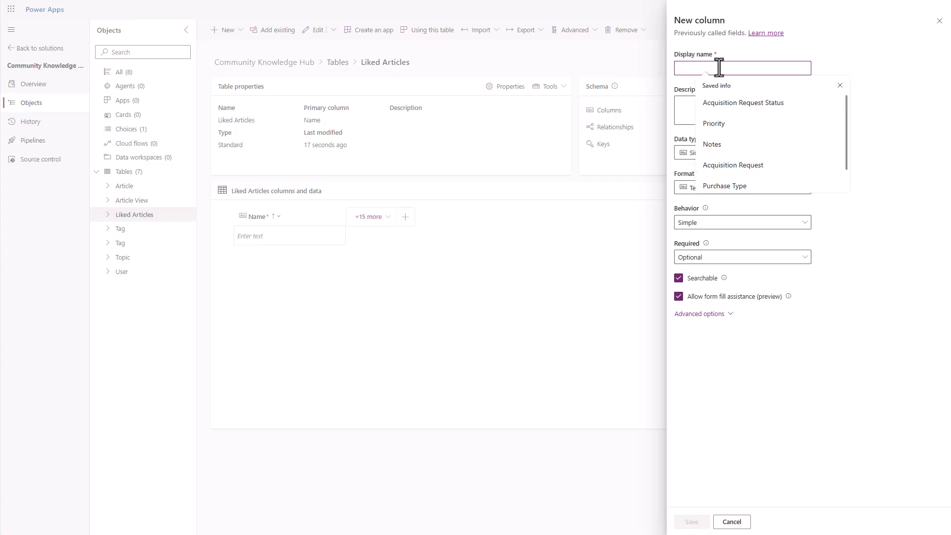
text(User)
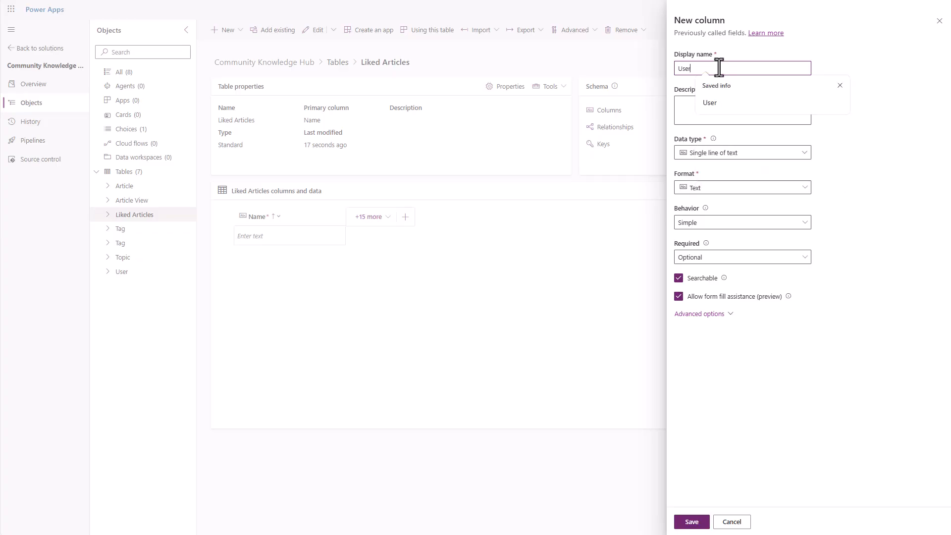
click(801, 154)
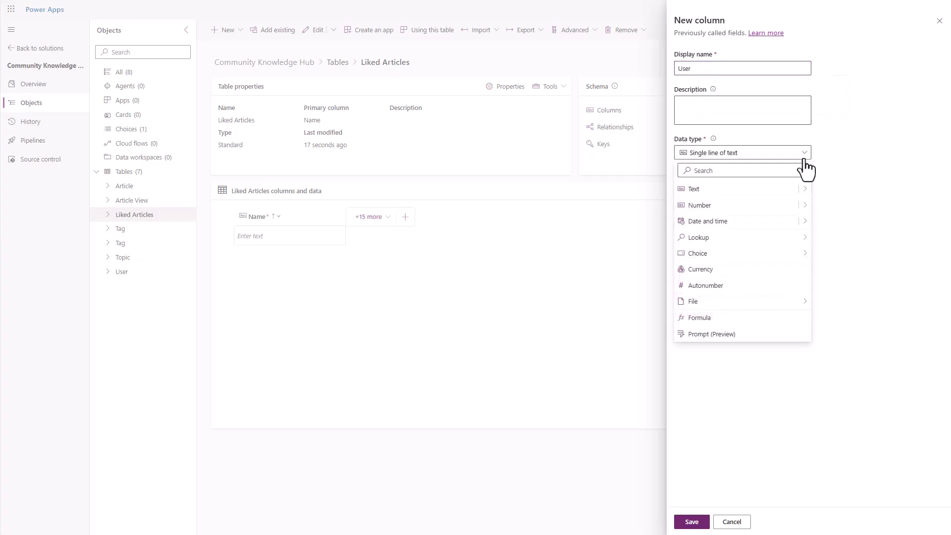
click(832, 239)
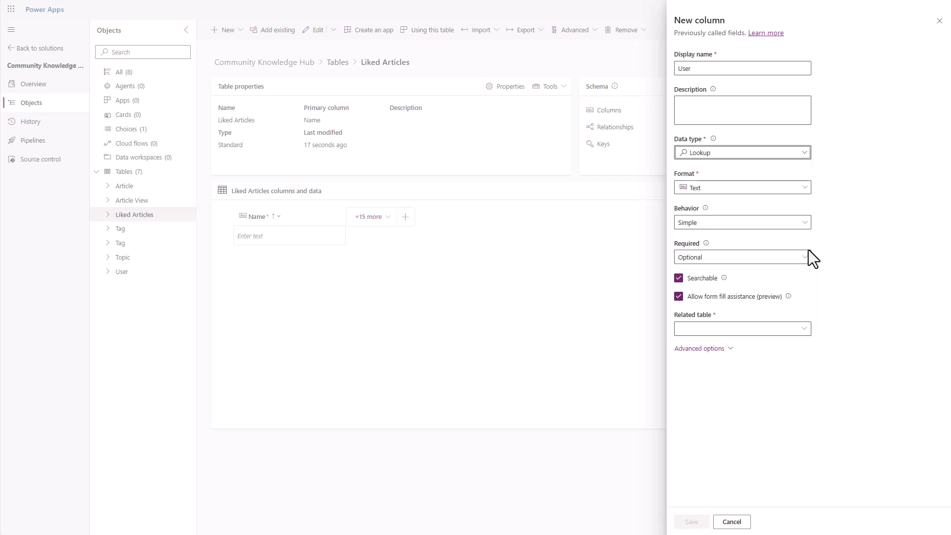
click(726, 259)
click(725, 259)
text(User)
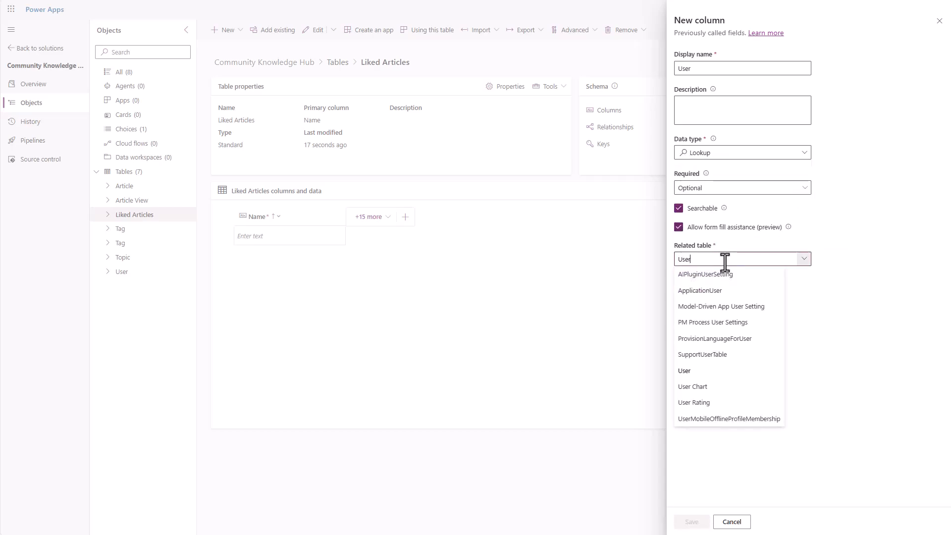
click(691, 520)
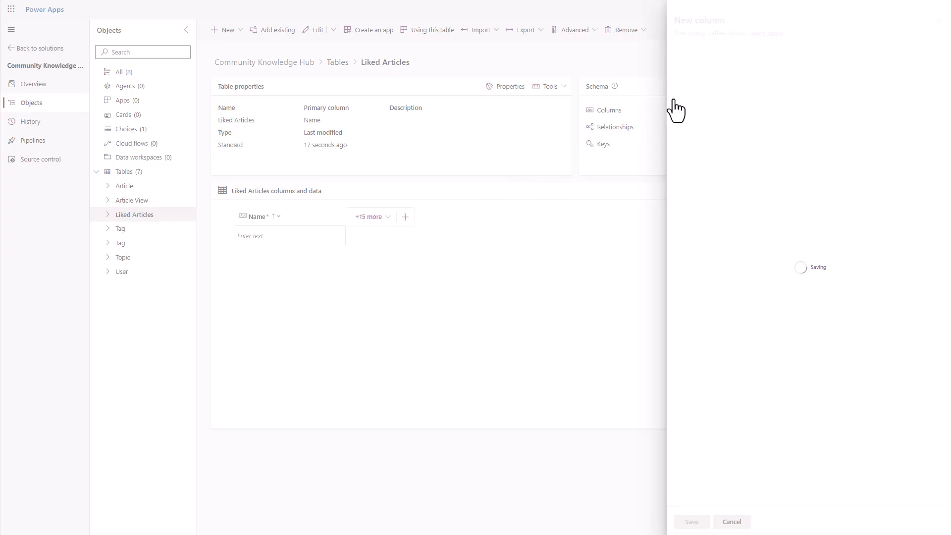
Step: Add an Article column to the Liked Articles table with the Lookup data type, relate it to the Article table, and save it
click(736, 68)
text(art)
click(703, 165)
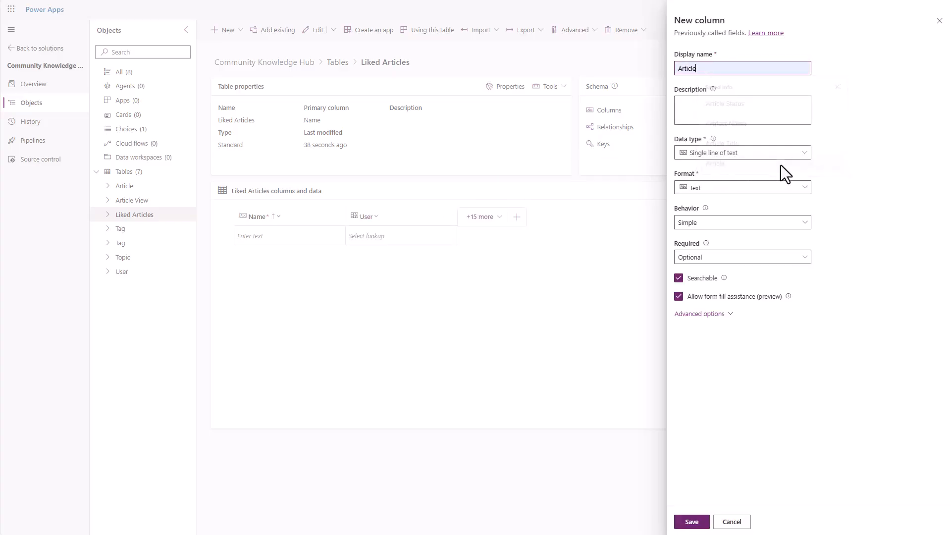
click(802, 153)
mouse_move(795, 240)
click(835, 238)
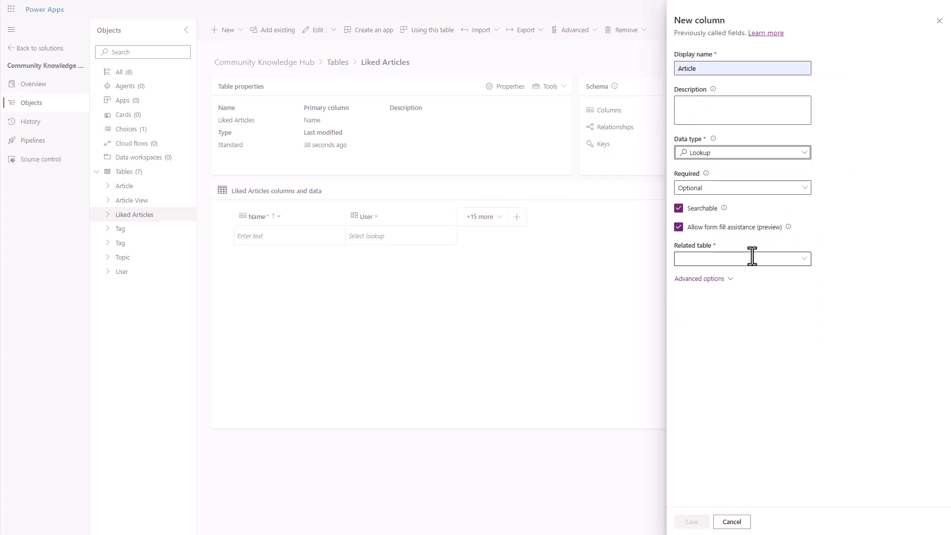
click(749, 257)
text(artic)
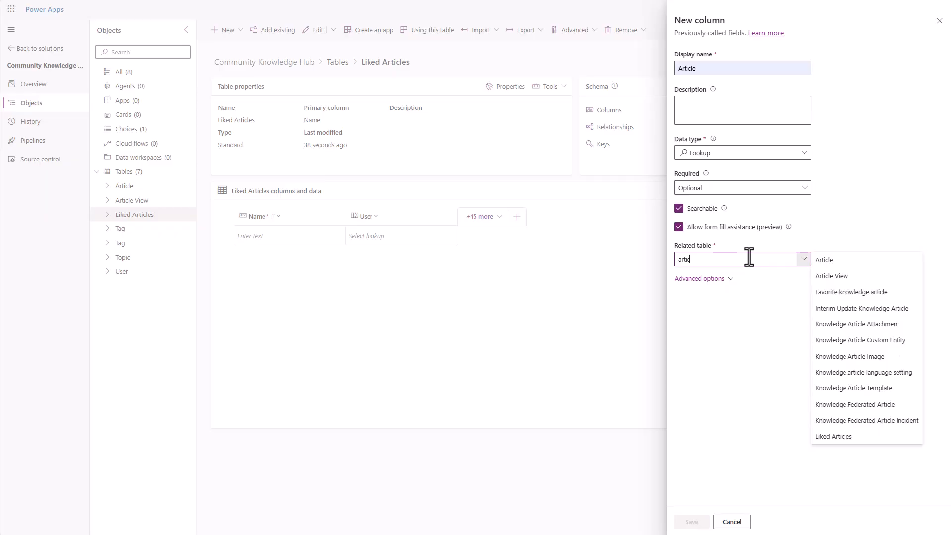
click(853, 260)
click(691, 521)
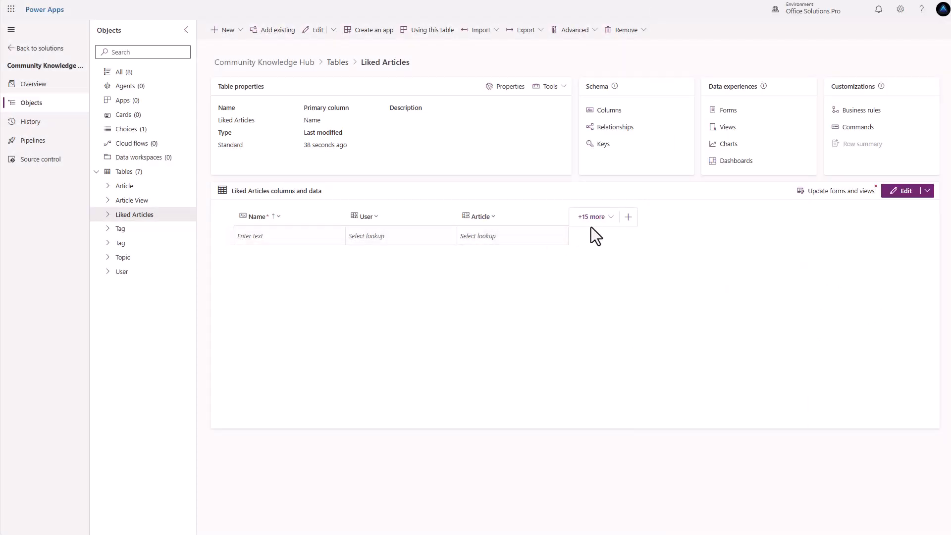
Step: Show the existing Created On column in the Liked Articles table's columns and data
click(597, 218)
click(492, 399)
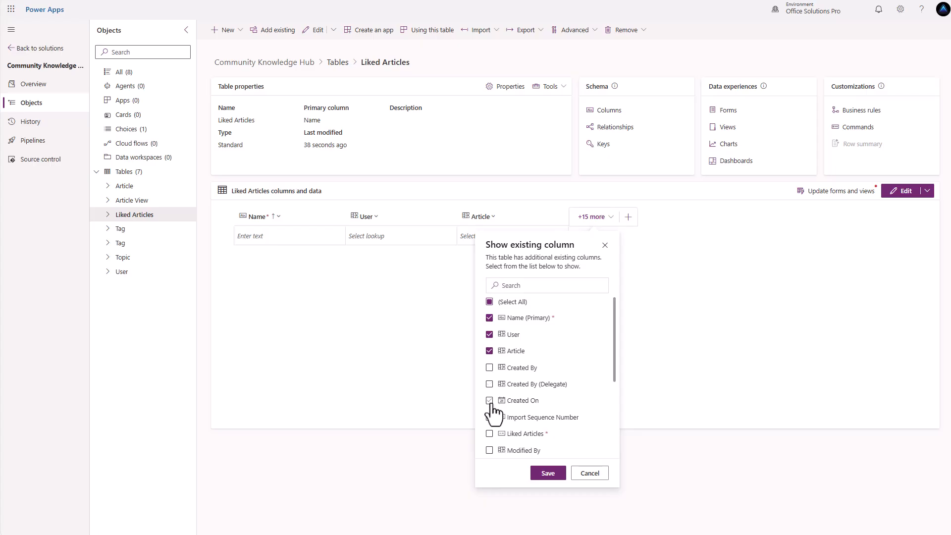
click(545, 474)
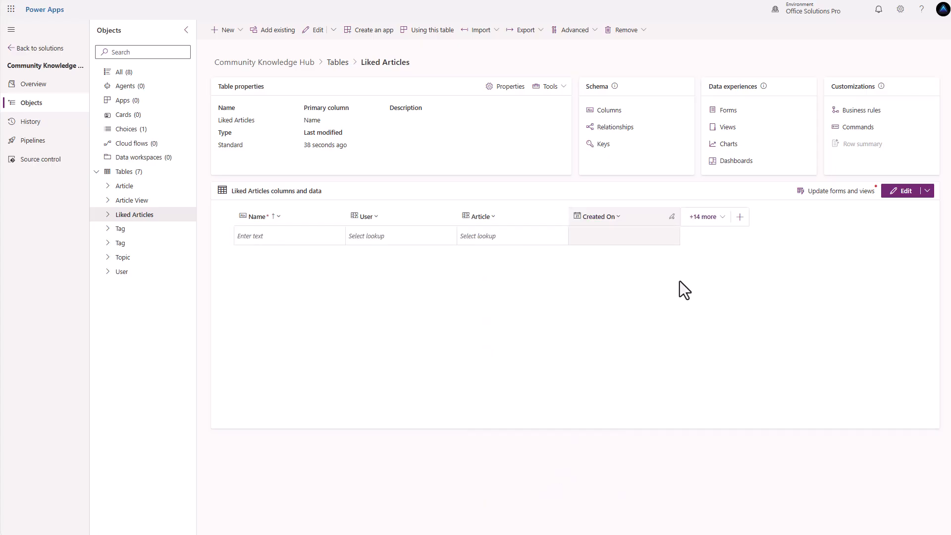
Step: Create a table named Search History using advanced properties, with Organization record ownership and the quick-create form option enabled, and save it
click(140, 174)
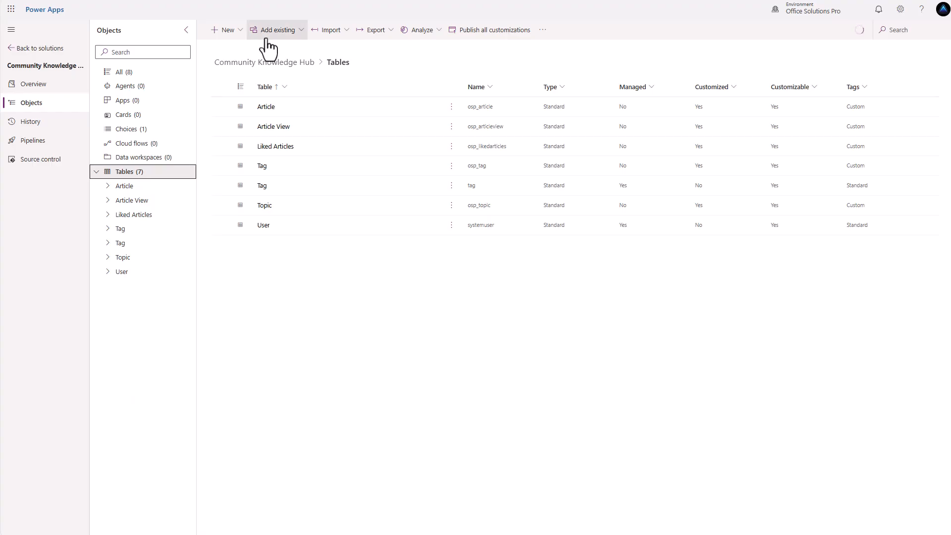
click(227, 30)
mouse_move(237, 144)
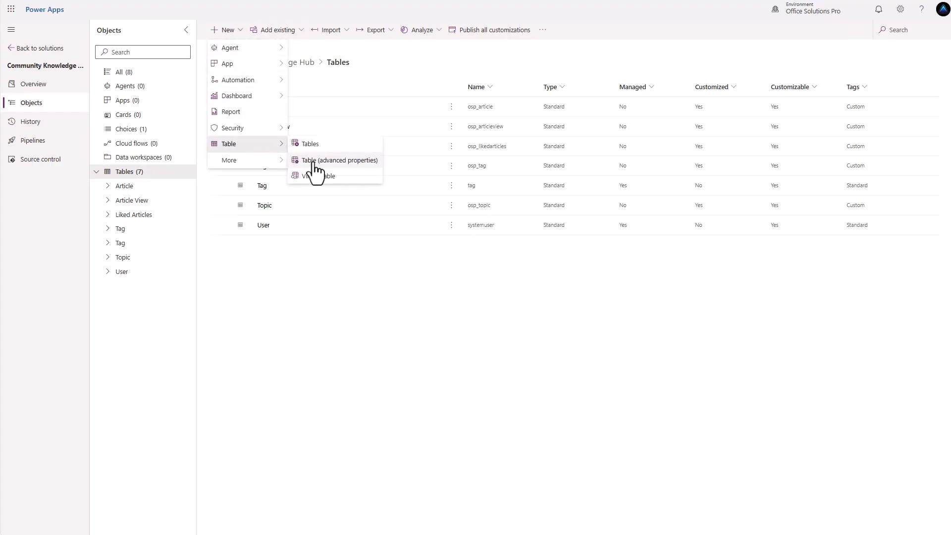
click(312, 159)
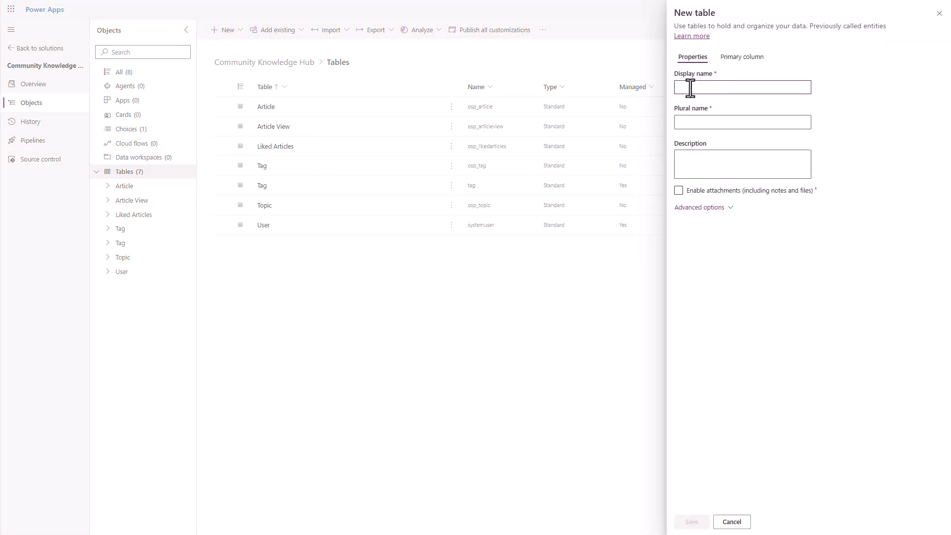
text(Search History)
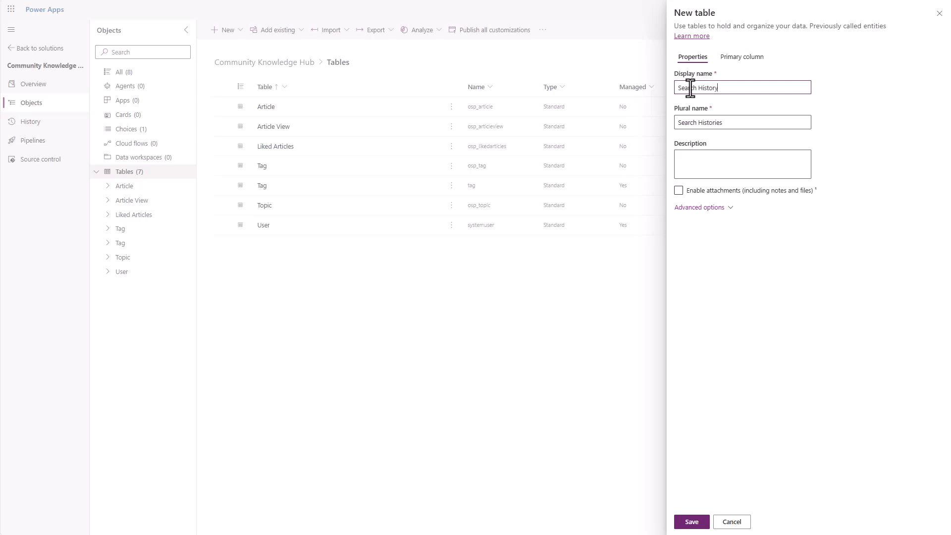
click(702, 208)
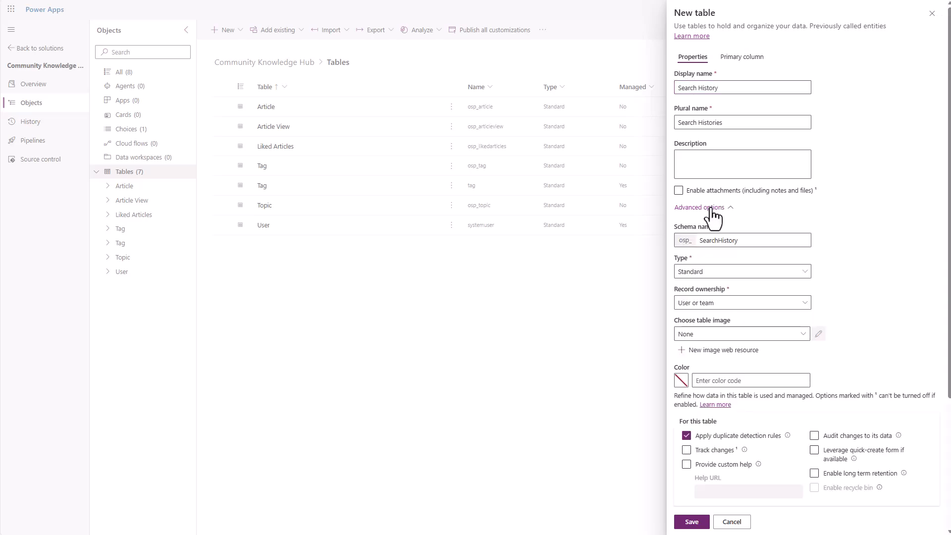
click(775, 303)
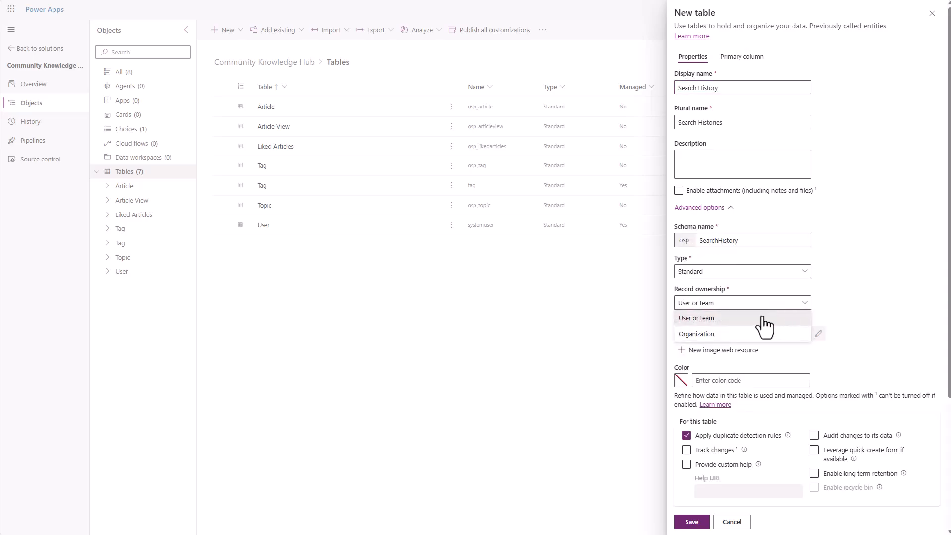
click(749, 337)
click(814, 451)
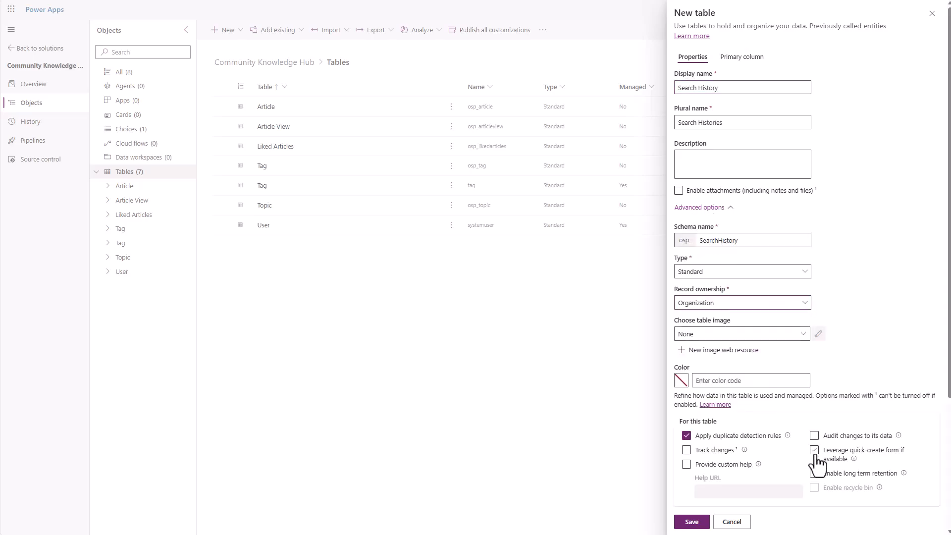
click(692, 523)
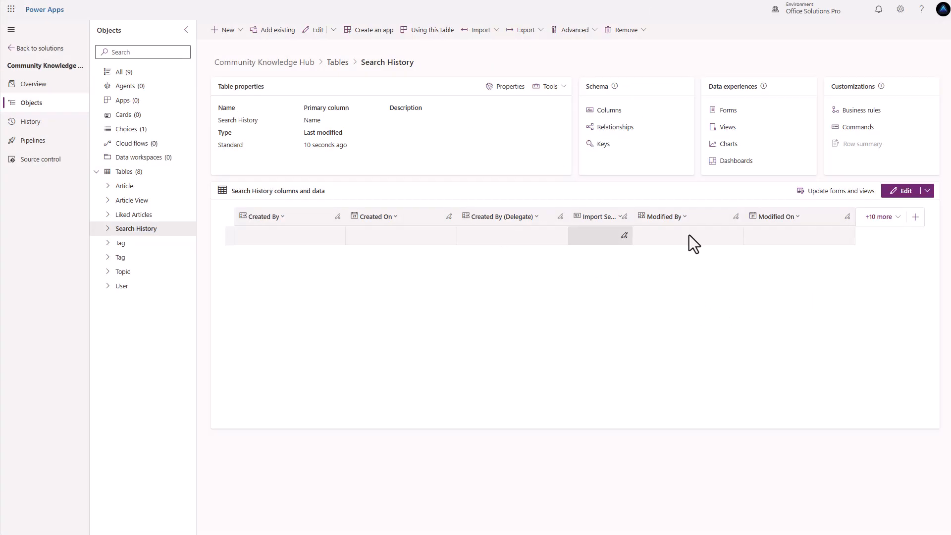
Step: Show only the primary Name column in the Search History table's columns and data
click(884, 218)
click(777, 318)
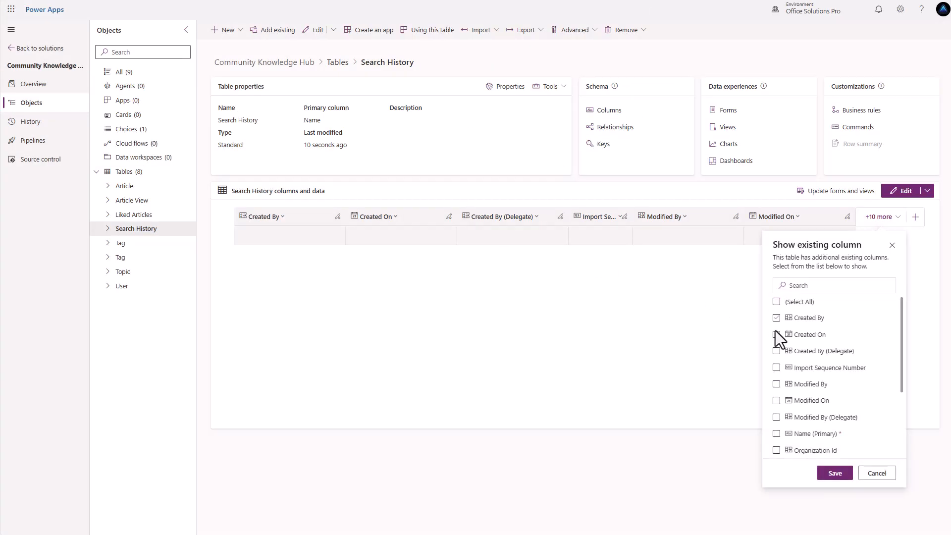
click(777, 434)
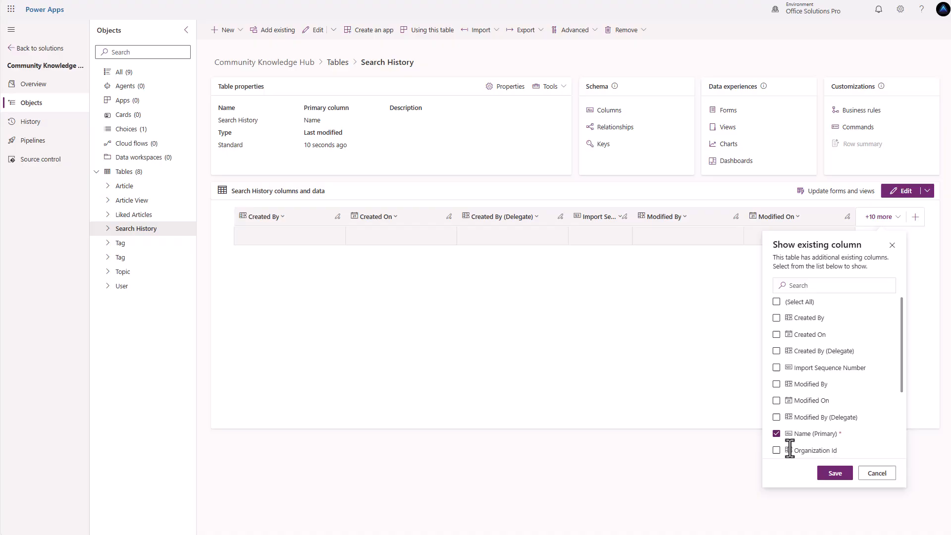
click(835, 473)
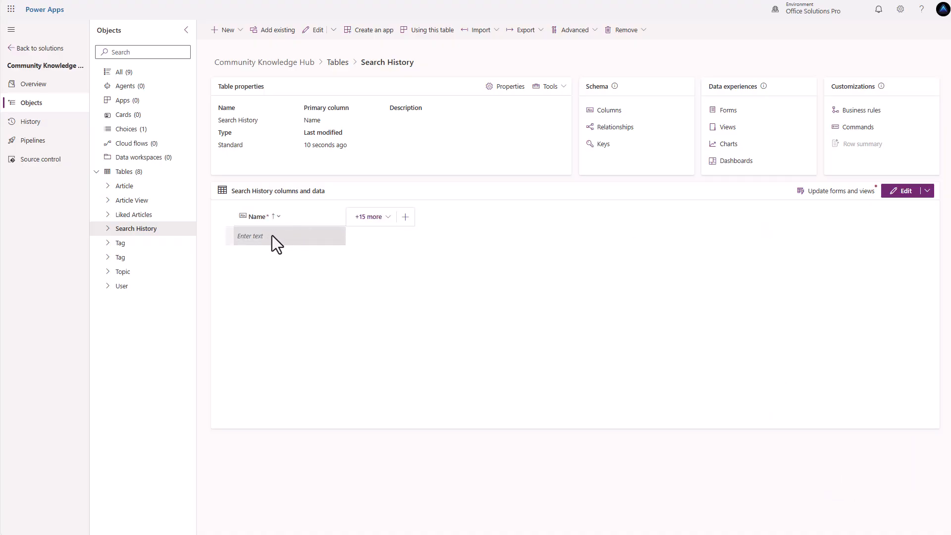
Step: Rename the Search History table's primary Name column to Searched Text and save it
click(271, 221)
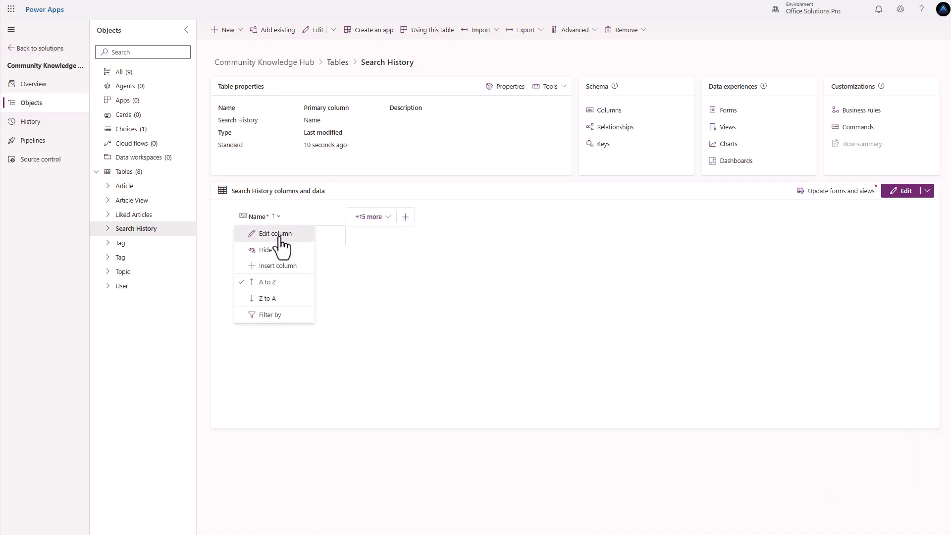
click(280, 236)
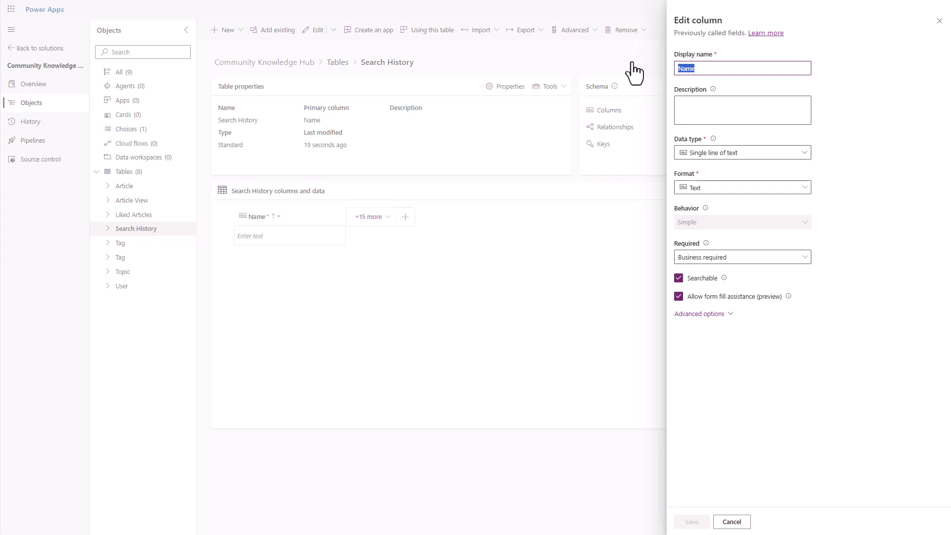
text(Searched Text)
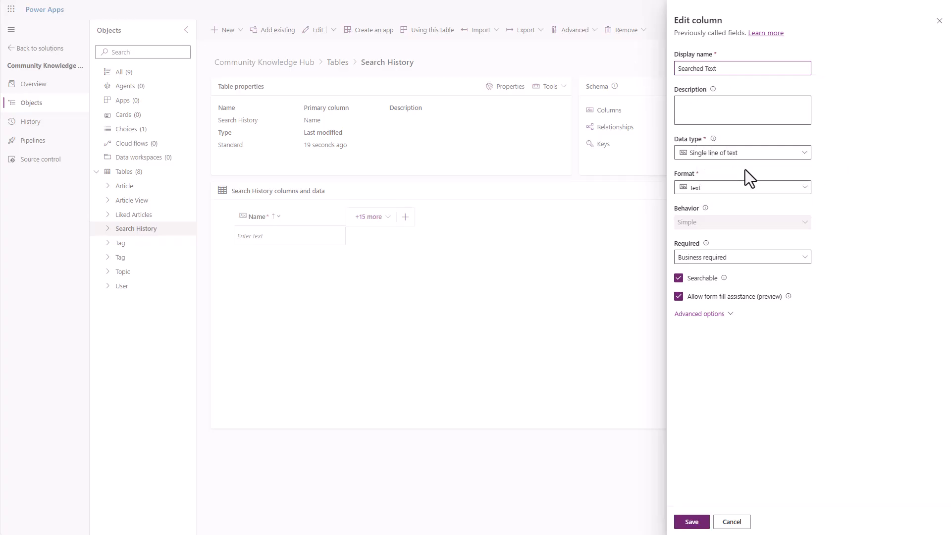
click(800, 158)
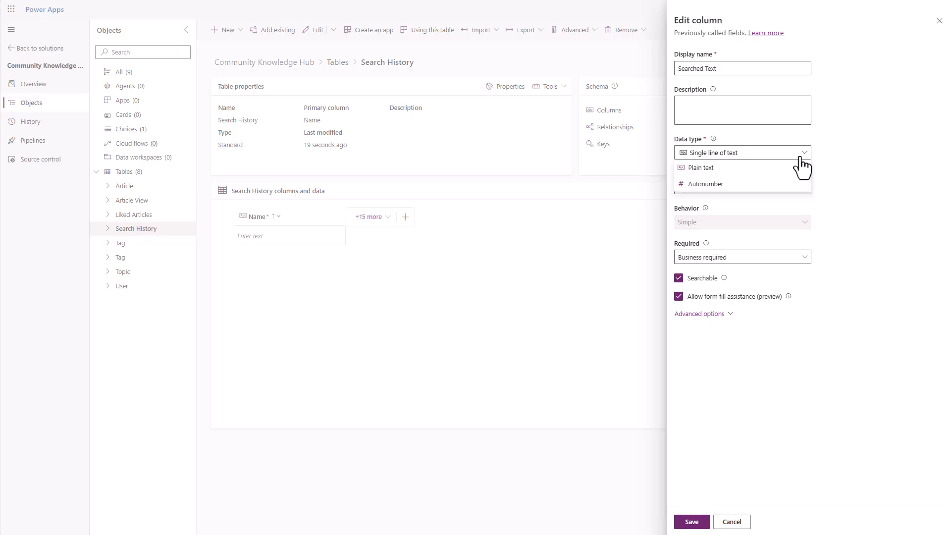
click(800, 158)
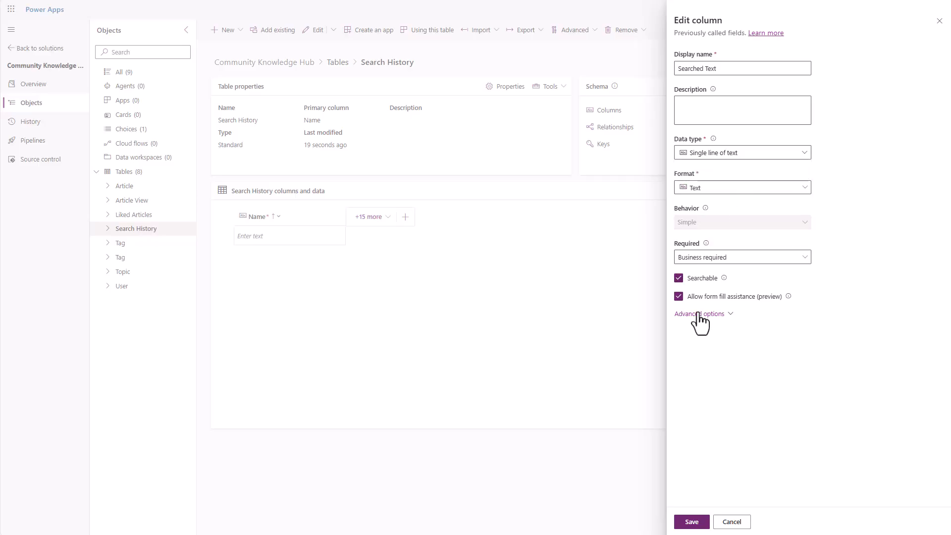
click(692, 521)
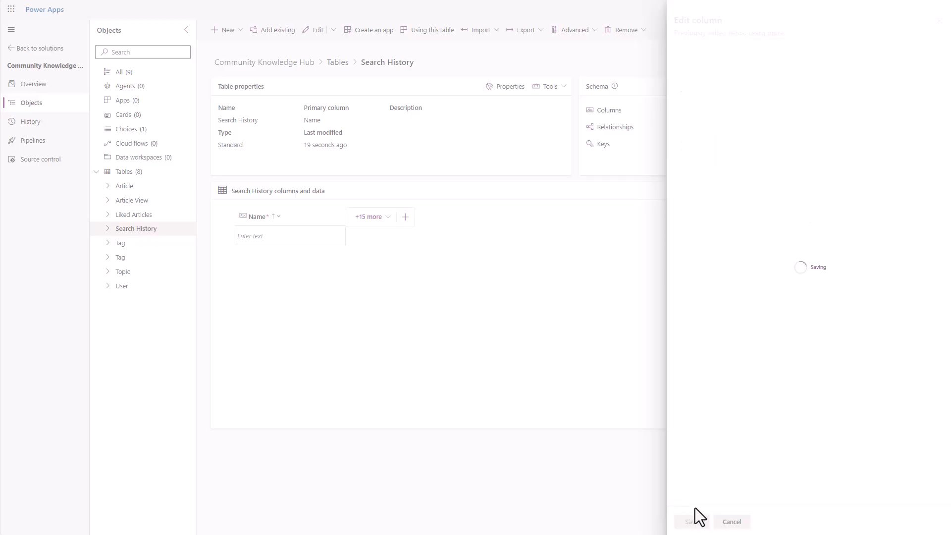
Step: Add a User column to the Search History table with the Lookup data type, relate it to the User table, and save it
click(405, 217)
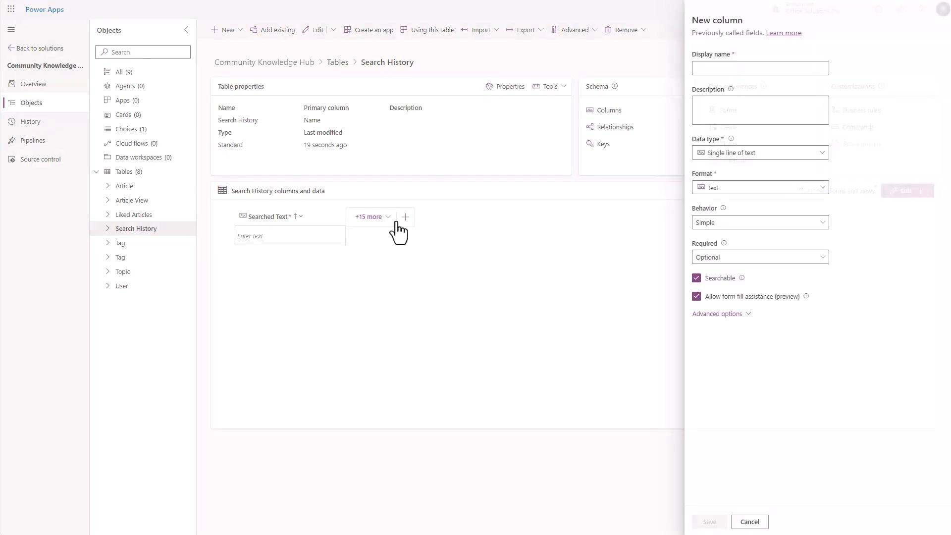
click(701, 67)
text(User)
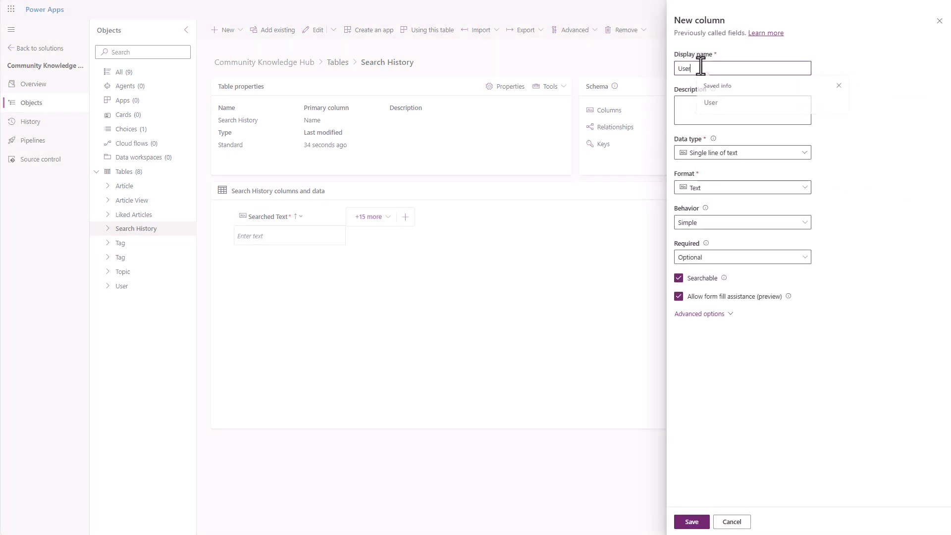
click(743, 153)
mouse_move(783, 246)
click(825, 238)
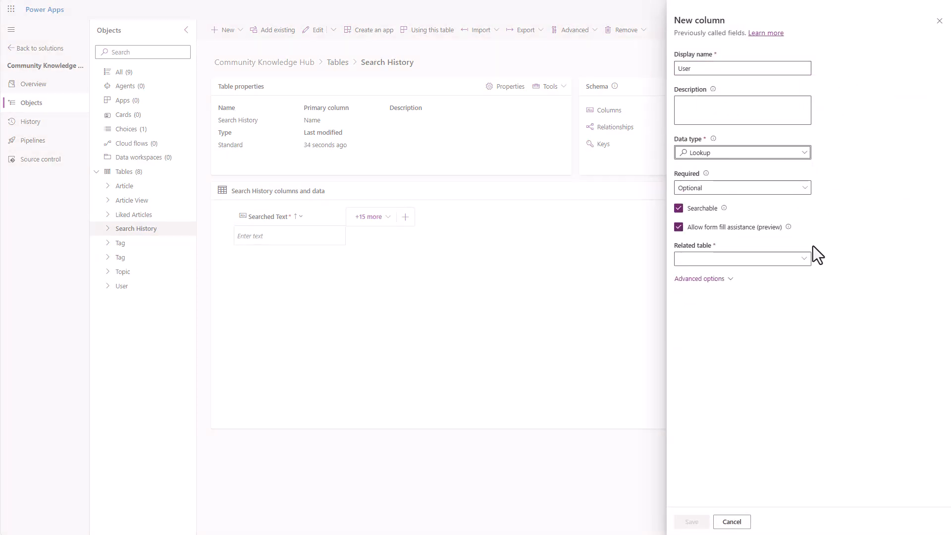
click(717, 258)
click(704, 411)
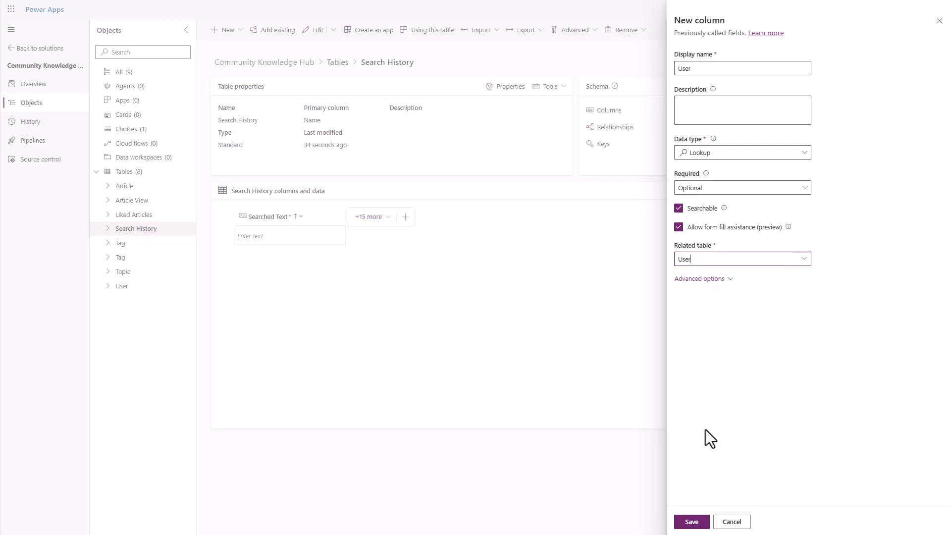
click(691, 522)
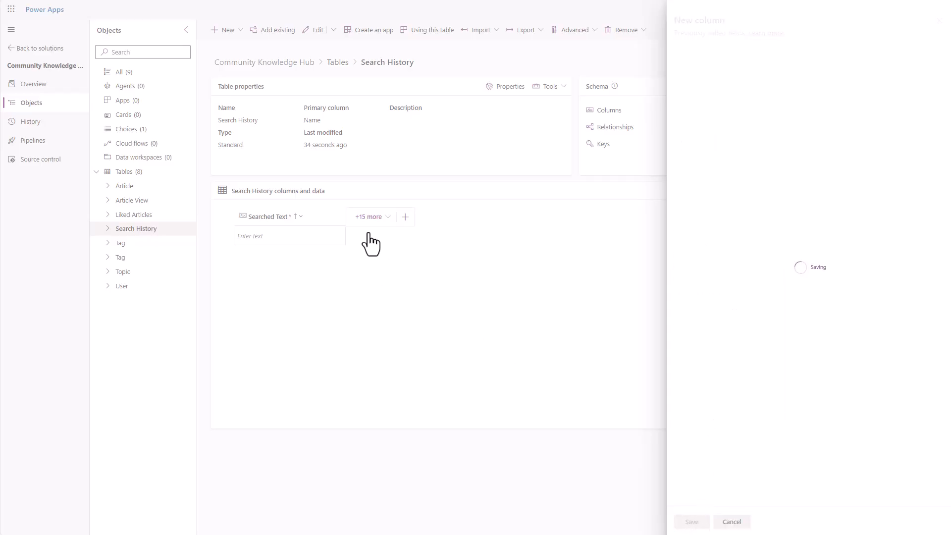
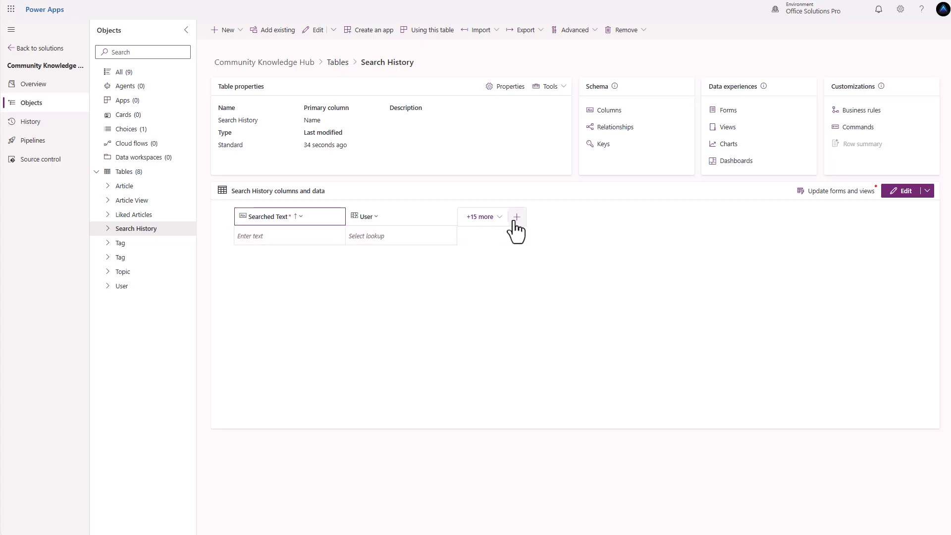
Step: Show the existing Created On column in the Search History table's columns and data
click(490, 218)
click(378, 384)
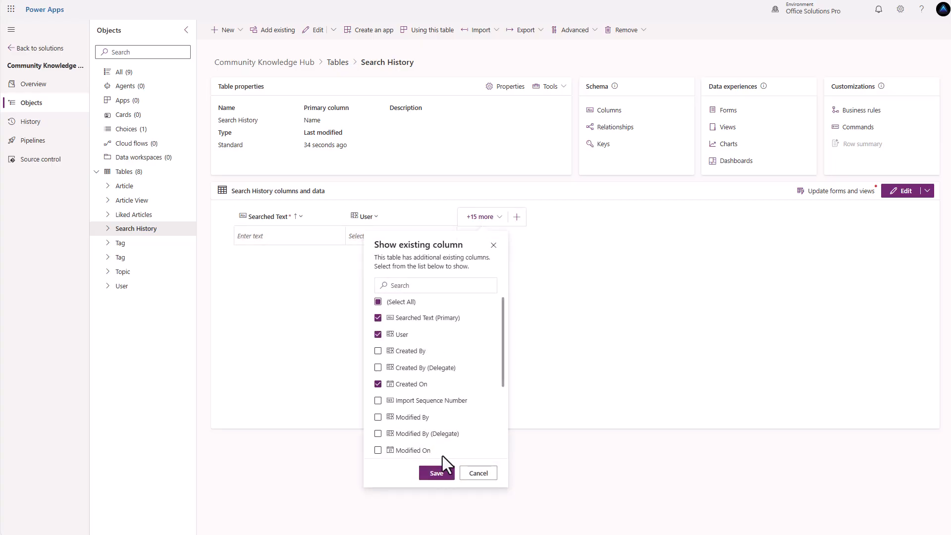
click(437, 473)
Step: Create a blank canvas app in Tablet format named Community Knowledge Hub within the solution
click(130, 172)
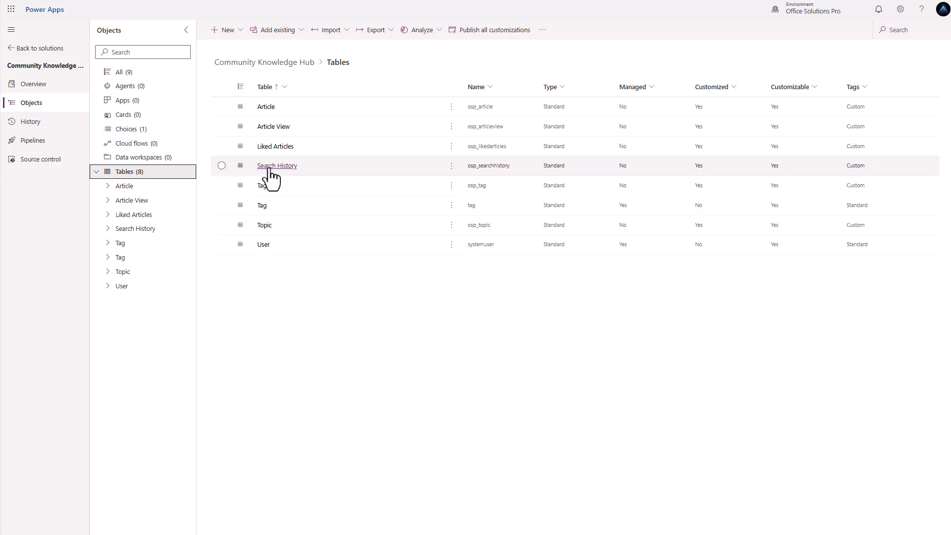
click(128, 105)
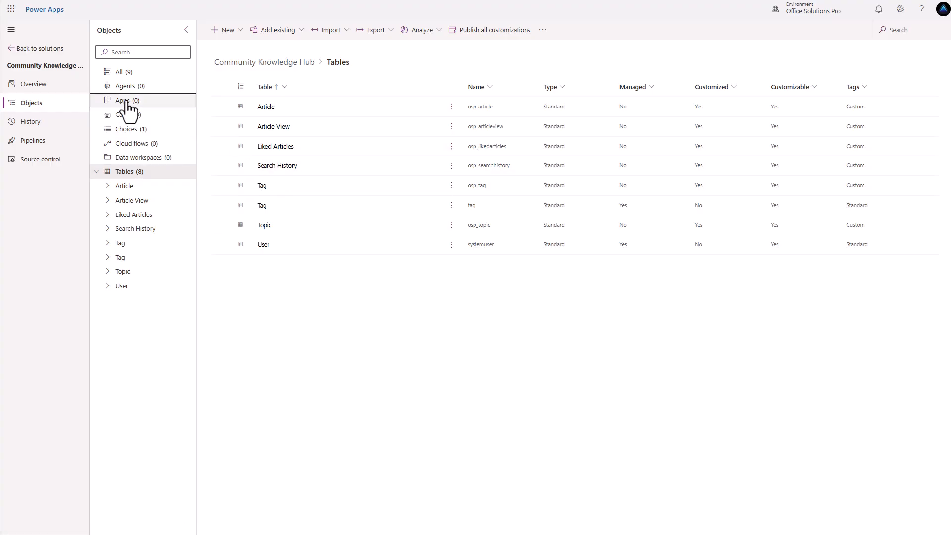
click(229, 31)
mouse_move(233, 64)
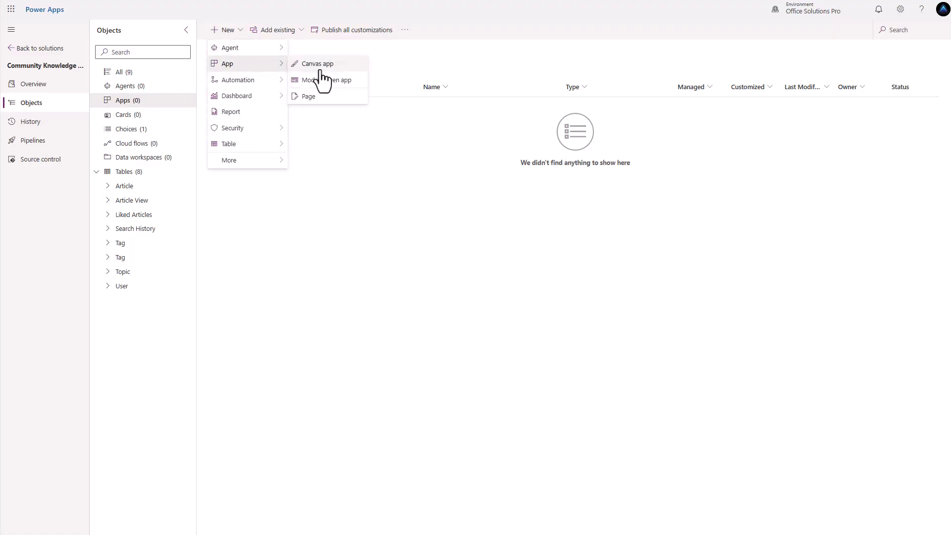
click(320, 69)
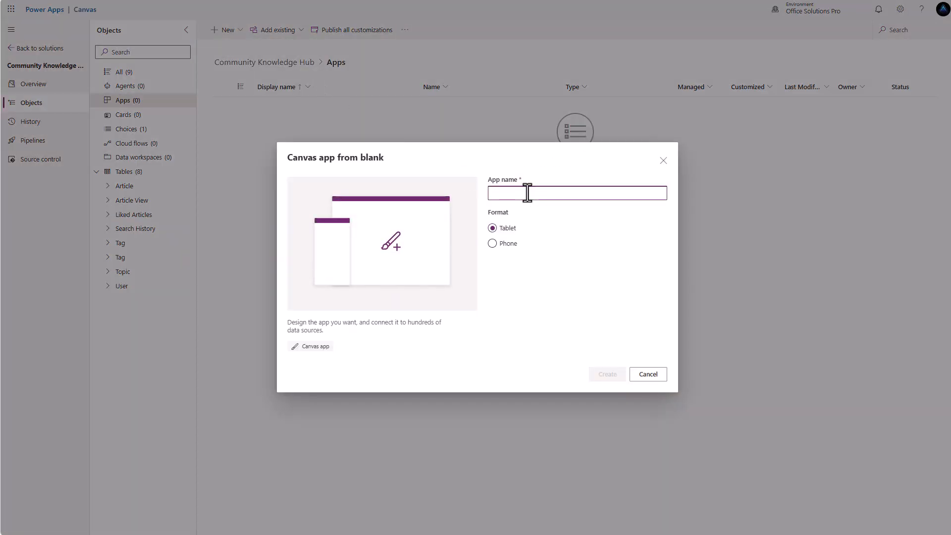
text(Community Knowle)
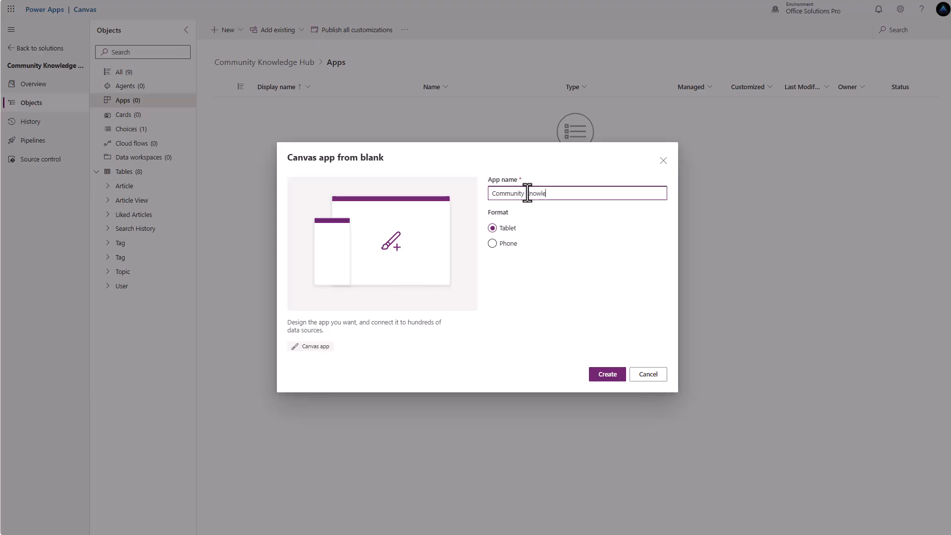
text(dge Hub)
click(606, 378)
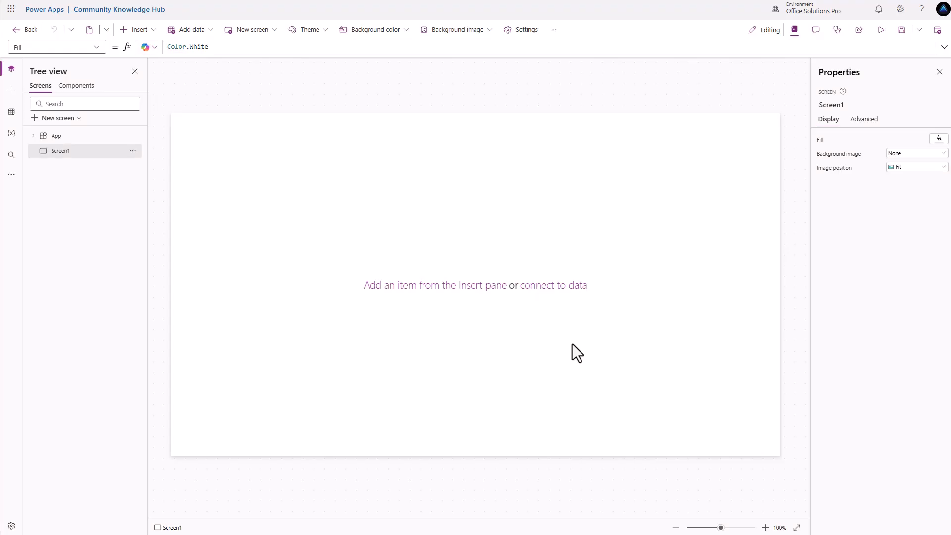
Step: Enable Modern controls and themes in the app's update settings and close the settings
click(521, 48)
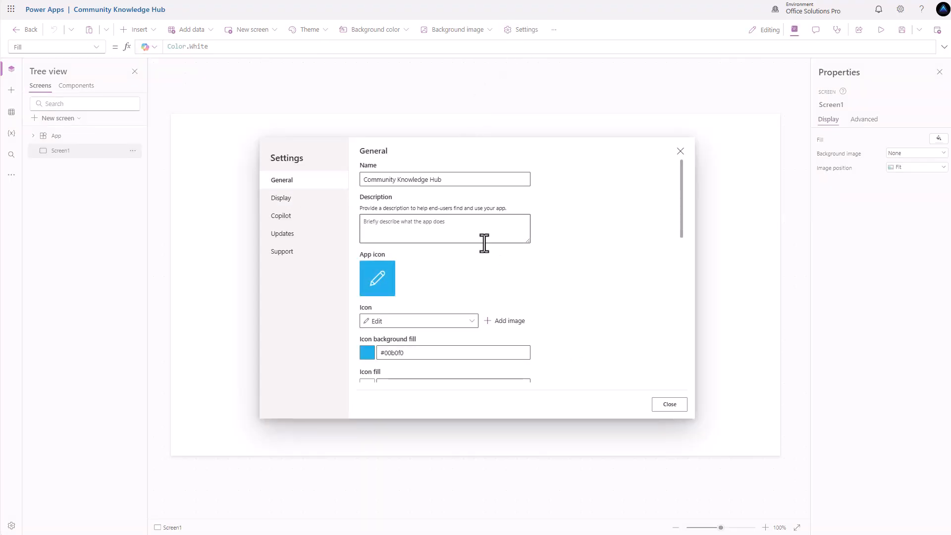
click(298, 237)
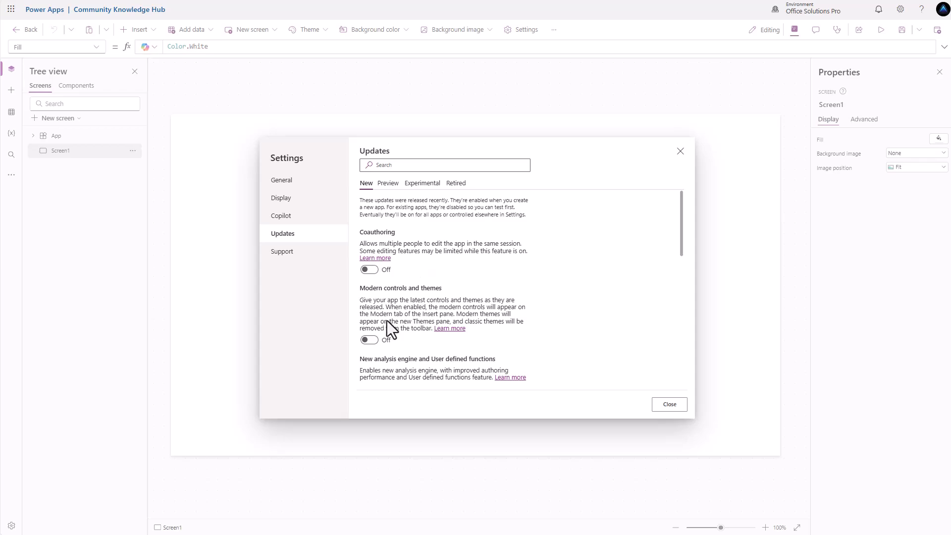
click(374, 343)
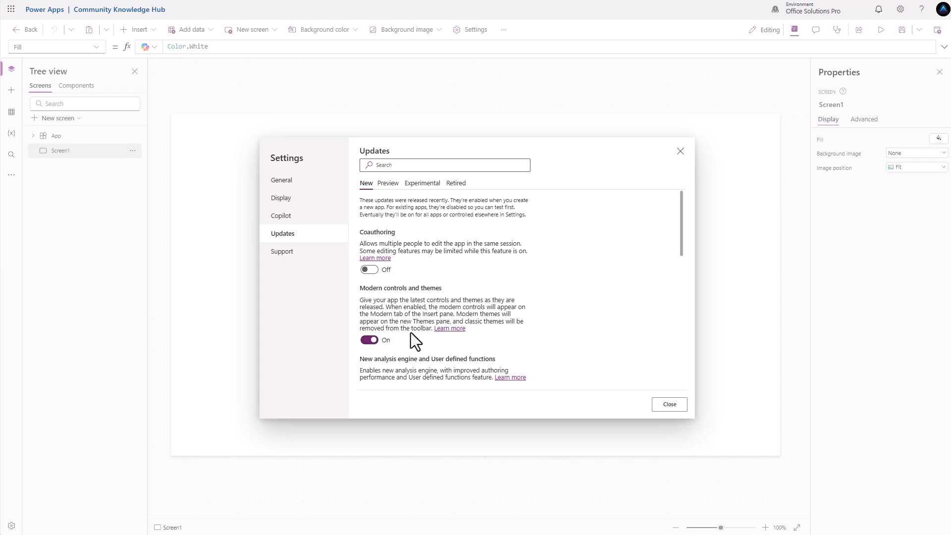
click(671, 409)
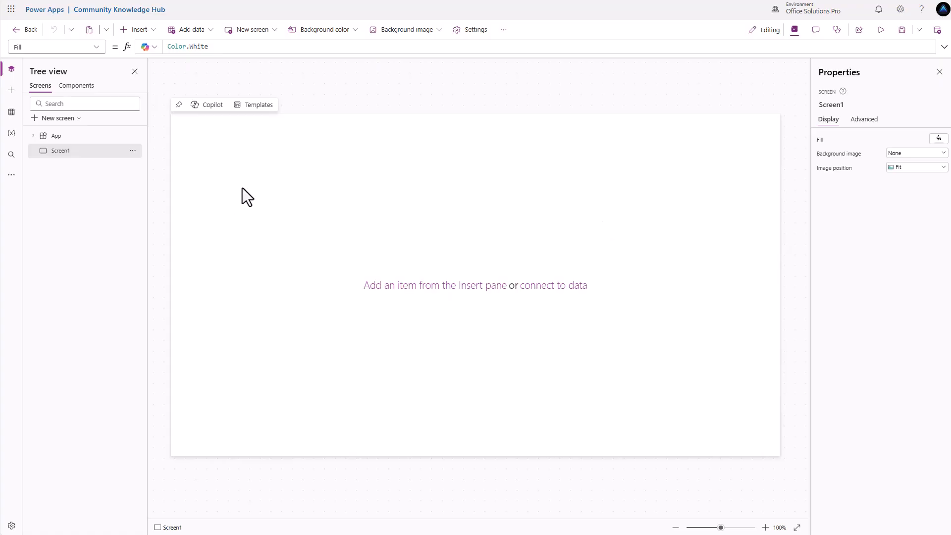
Step: Create a custom theme named OSP with the Arial font and primary color 0770b8, and close the theme list
click(11, 175)
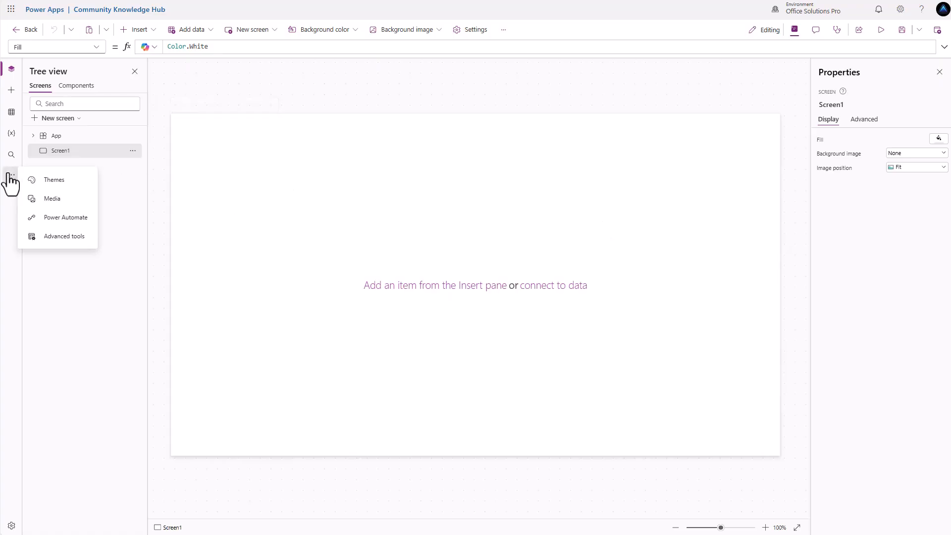
click(53, 180)
click(56, 102)
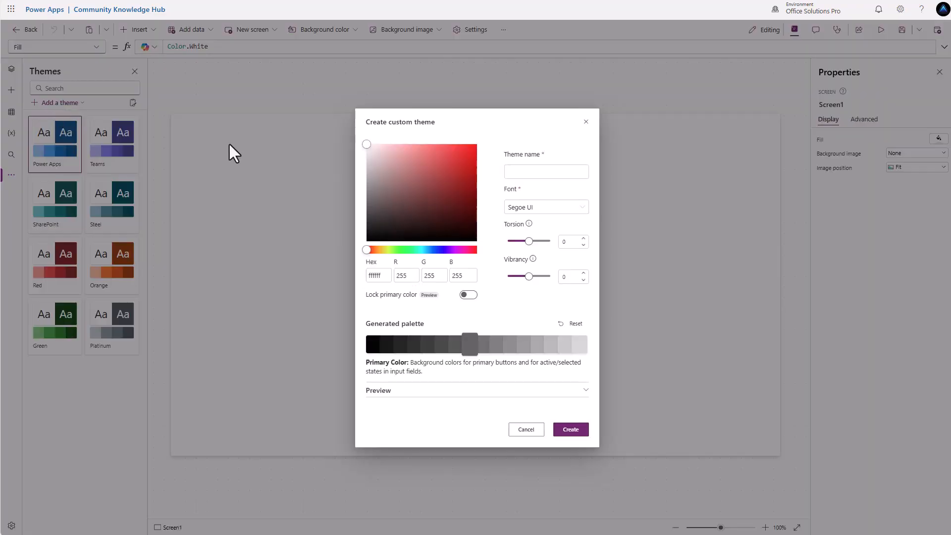
click(514, 172)
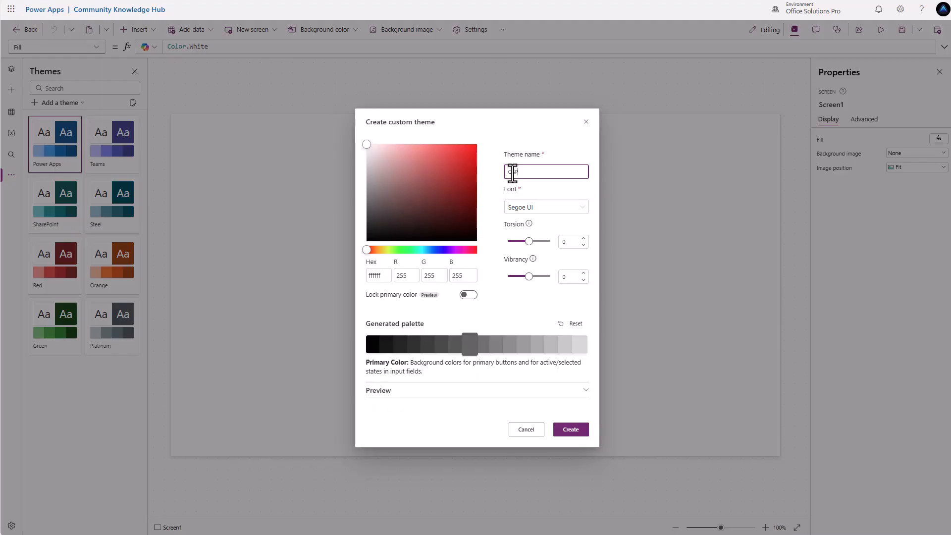
click(521, 208)
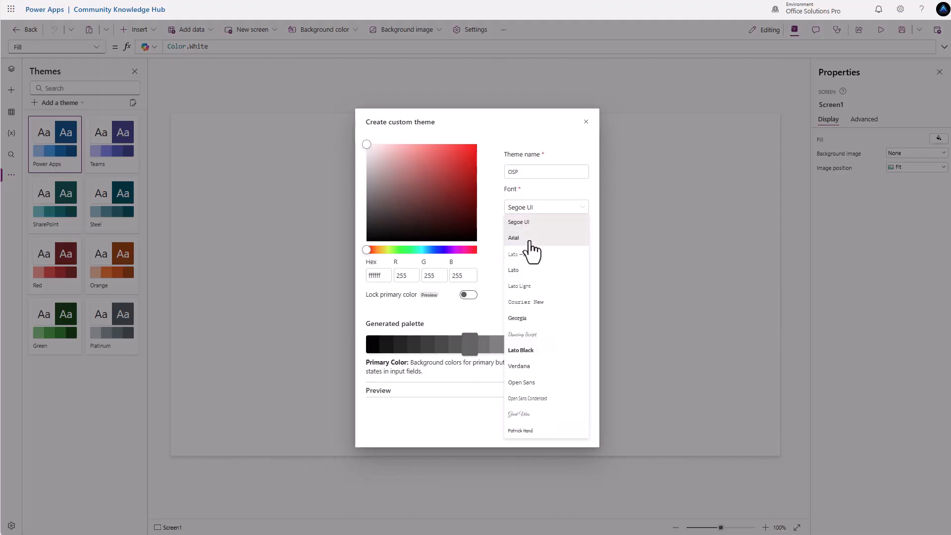
click(526, 239)
double_click(382, 275)
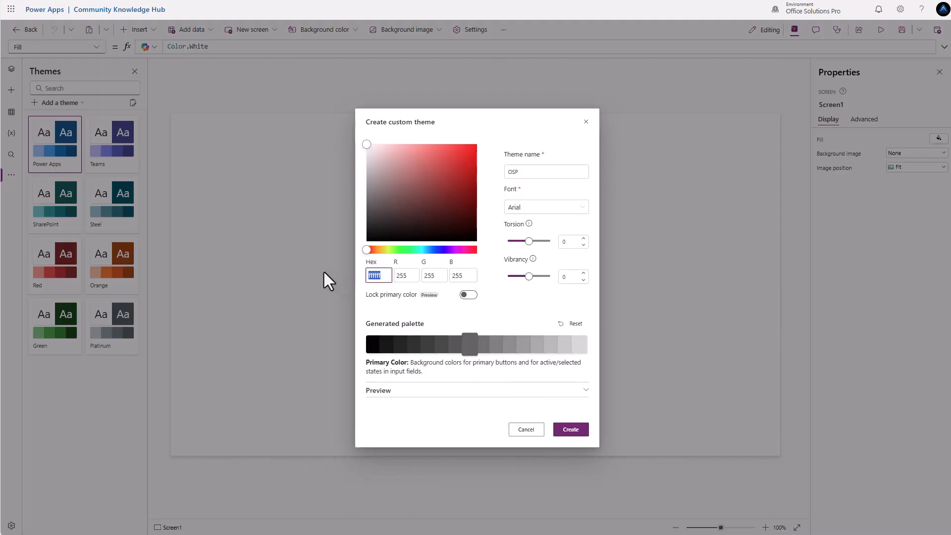
text(0770b8)
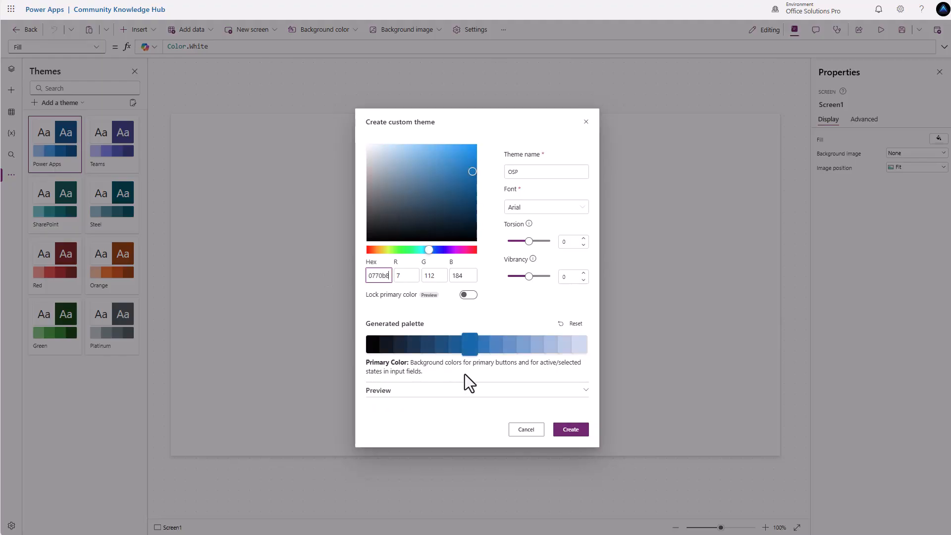
click(569, 430)
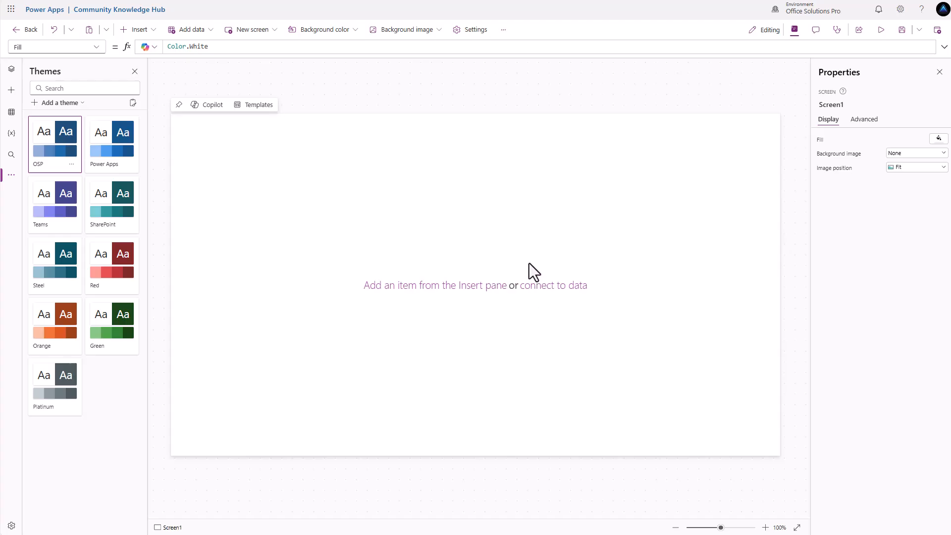
click(135, 73)
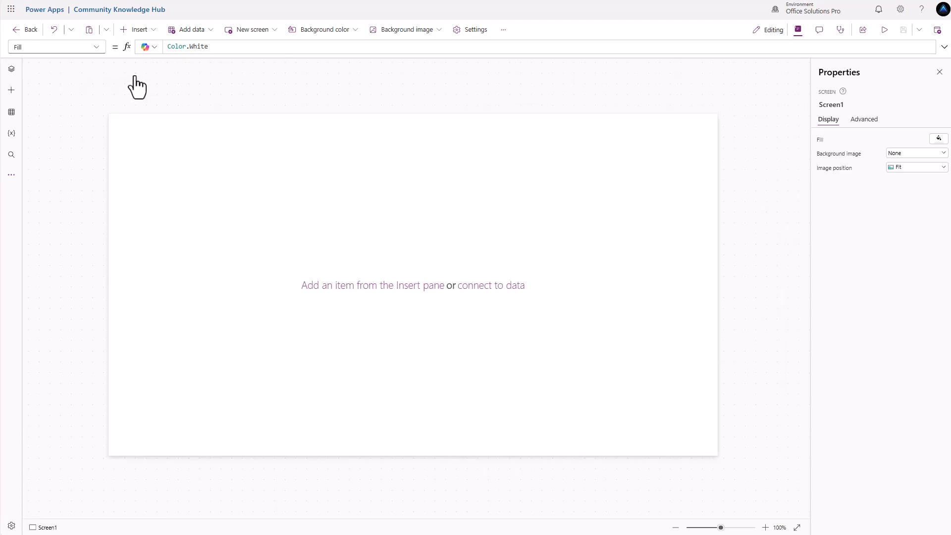
Step: Add the Dataverse tables Articles, Article Views, Liked Articles, Search Histories, Tags and Topics as data sources of the app
click(9, 119)
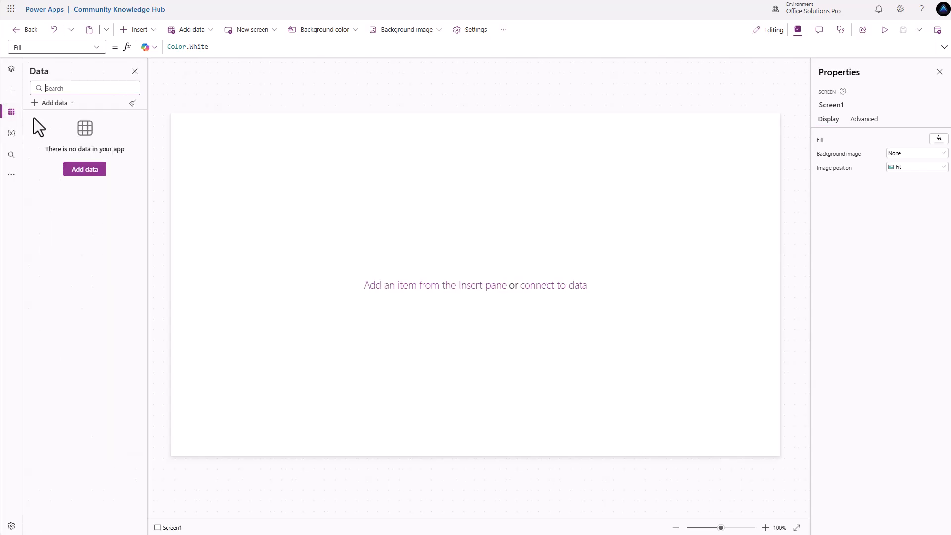
click(87, 171)
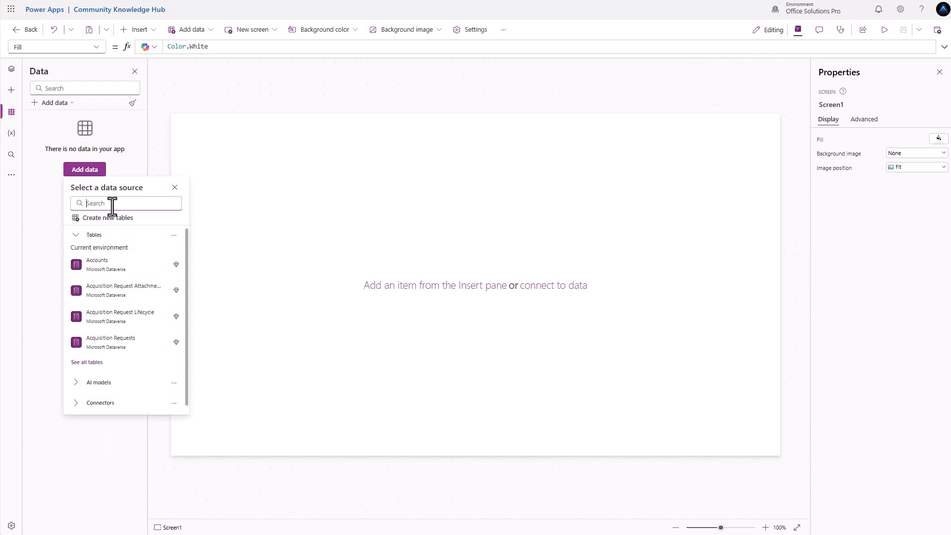
text(artic)
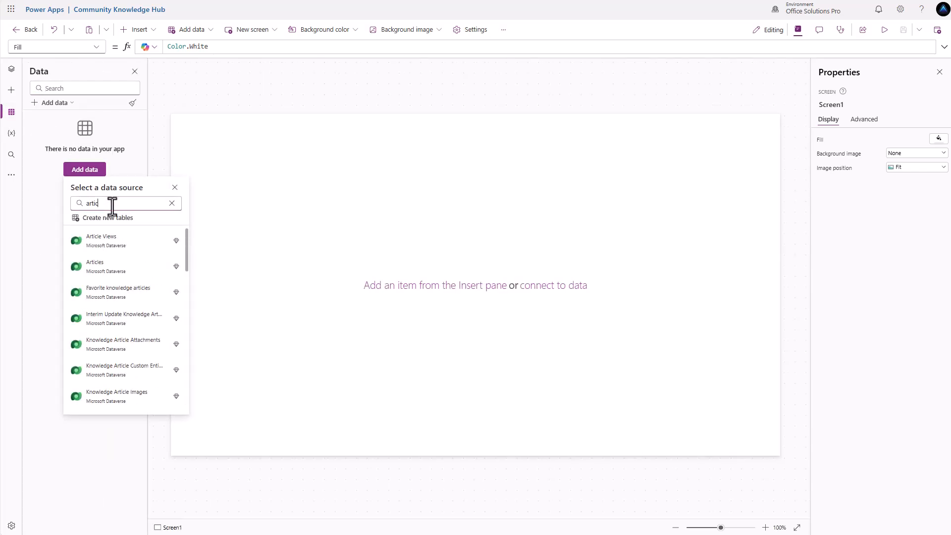
click(144, 269)
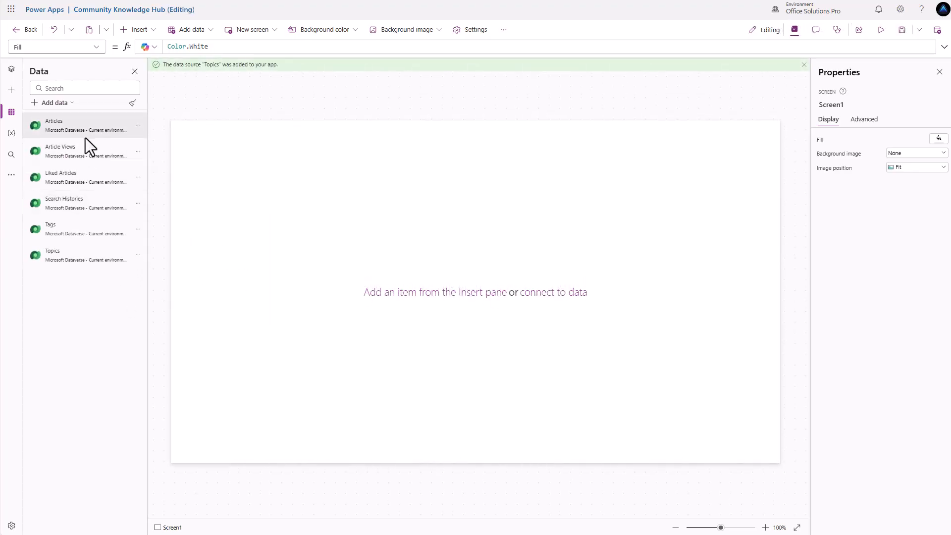
mouse_move(85, 138)
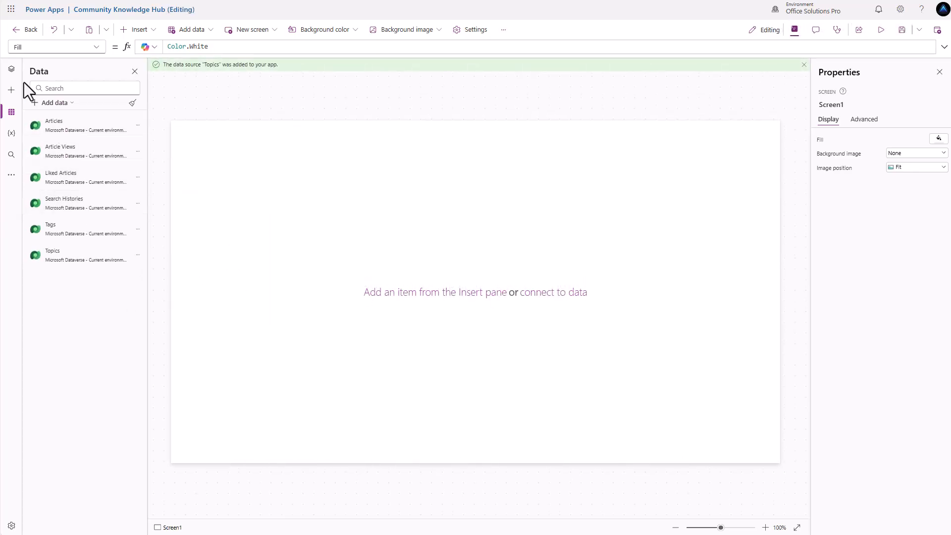
Step: Add a second screen to the app using the Blank layout
click(11, 70)
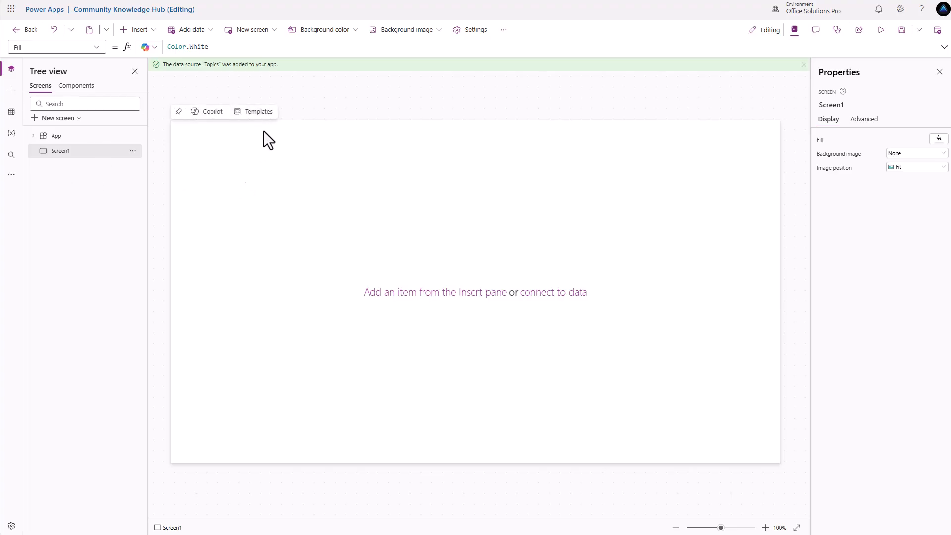
click(254, 31)
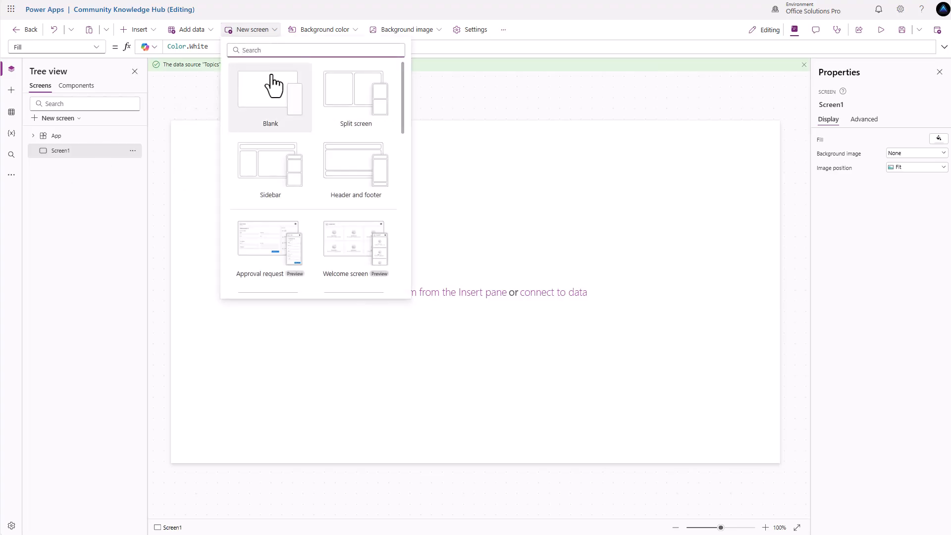
click(278, 99)
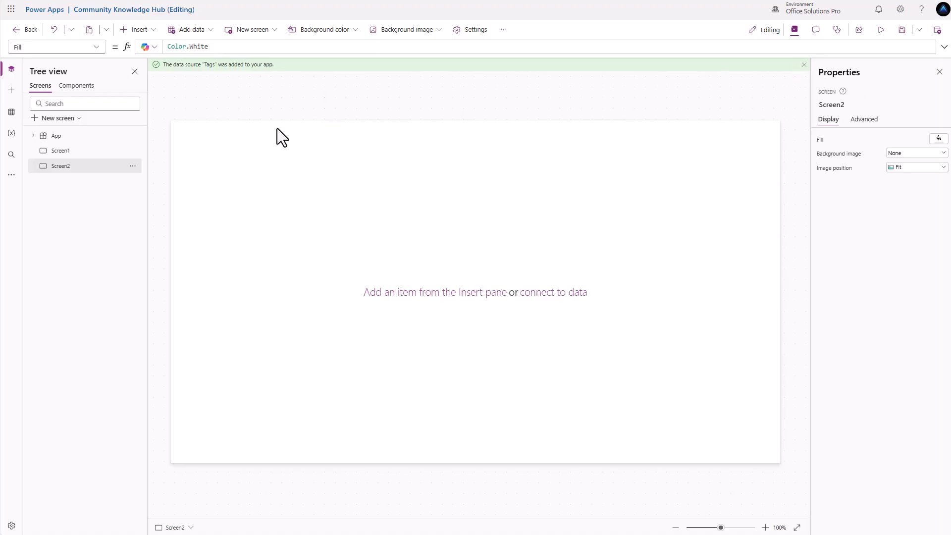
Step: Rename the first screen as Main Screen and the second screen as Article Screen
double_click(75, 150)
text(Main S)
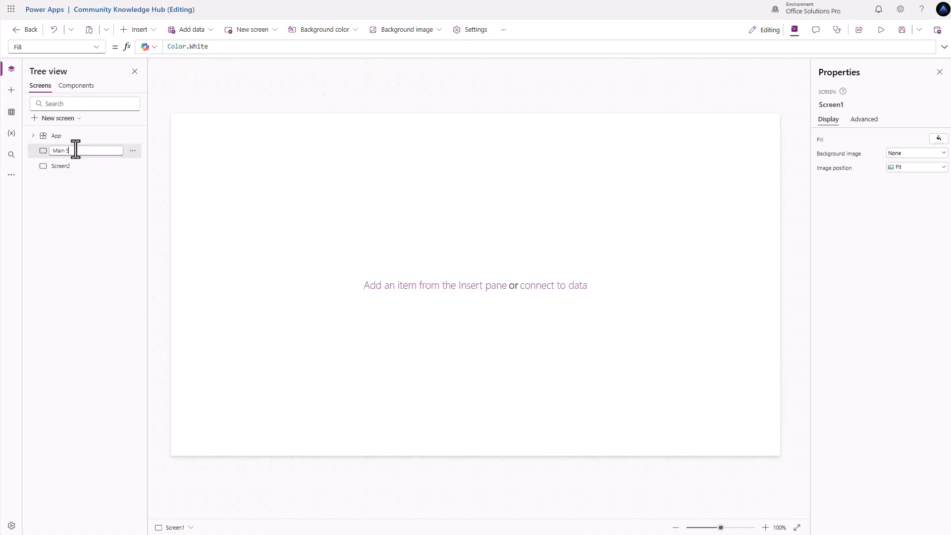
text(creen)
double_click(74, 166)
text(Ar)
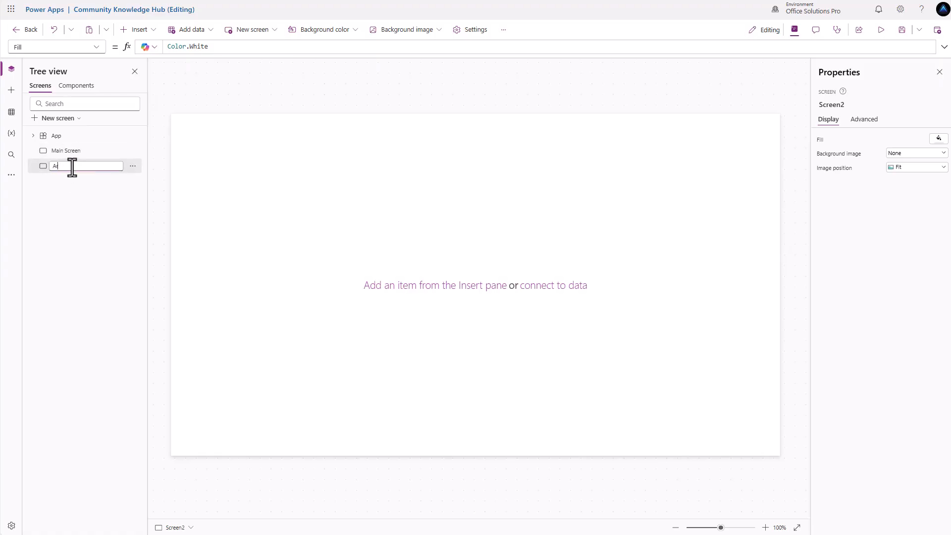
text(ticle Screen)
key(Return)
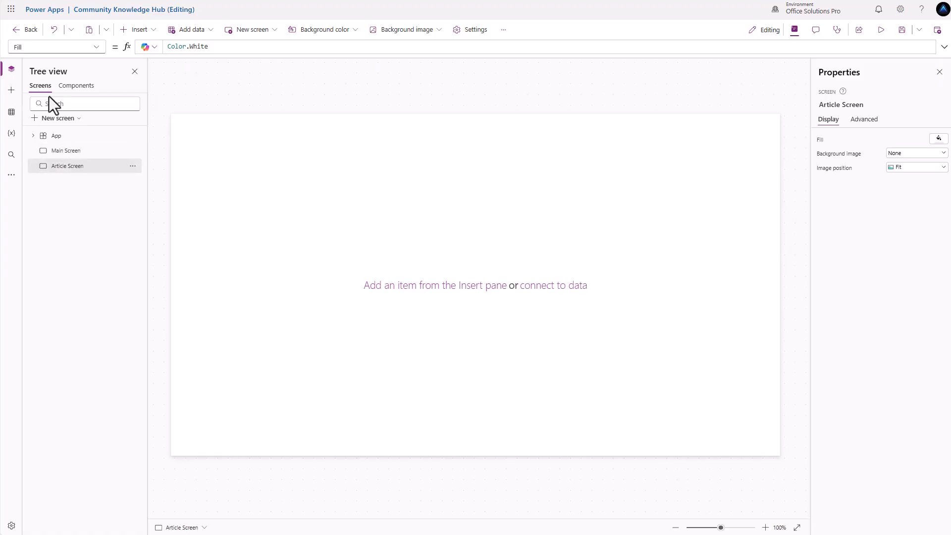
Step: Insert a horizontal container on the Article Screen and set its X and Y position to 0
click(152, 32)
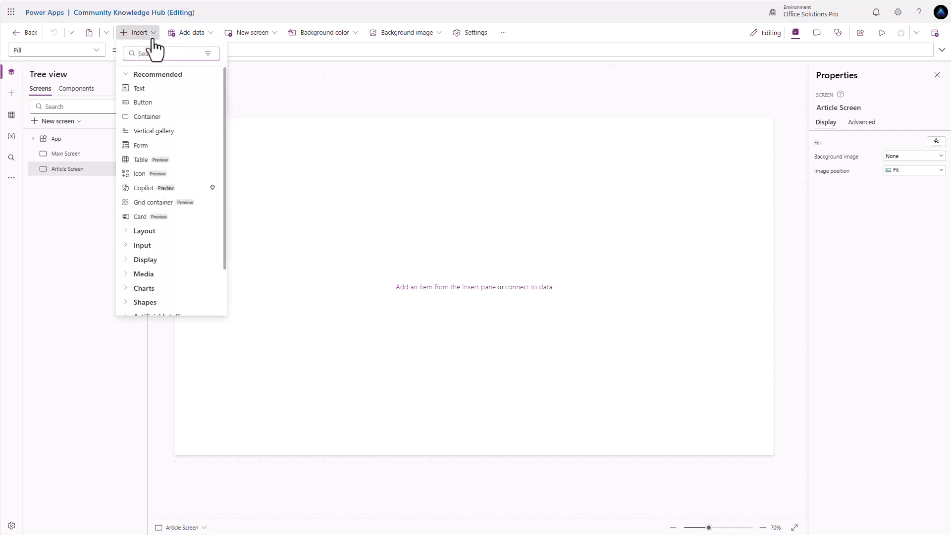
text(cont)
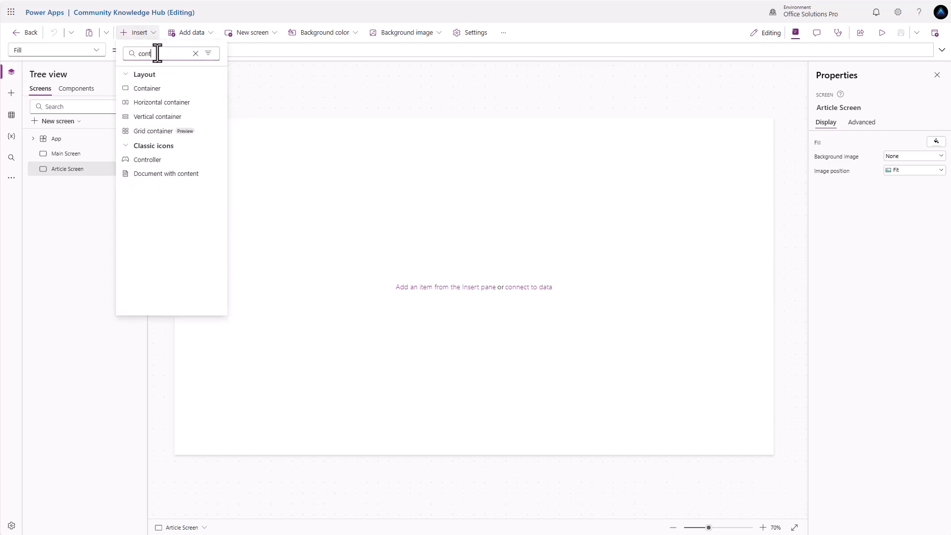
click(193, 103)
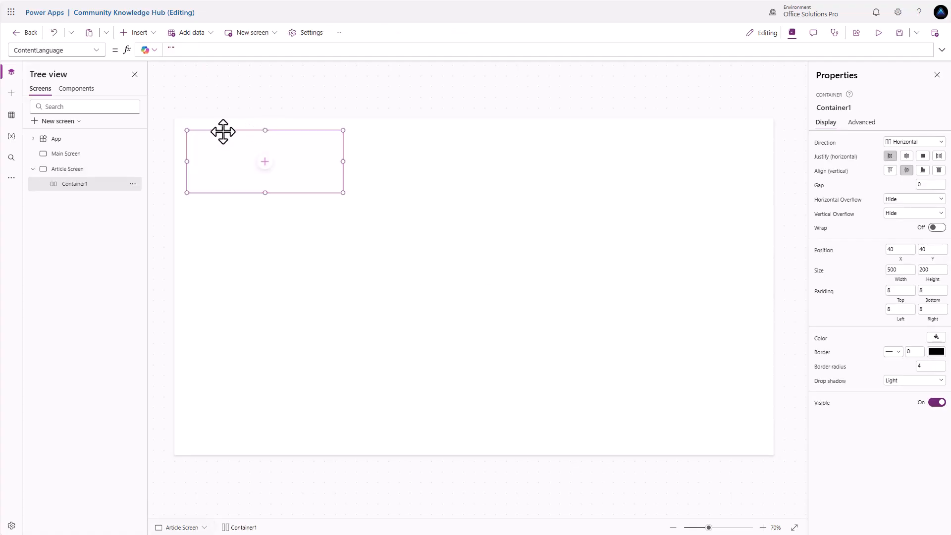
click(907, 254)
text(0)
key(Tab)
text(0)
Step: Set the container's width to the formula Parent.Width and its height to 42
click(895, 270)
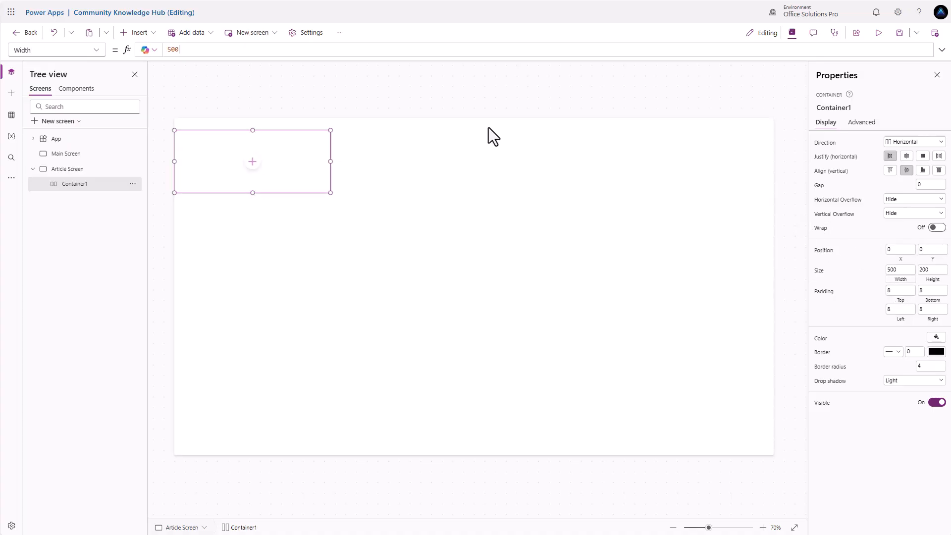
double_click(183, 50)
text(P)
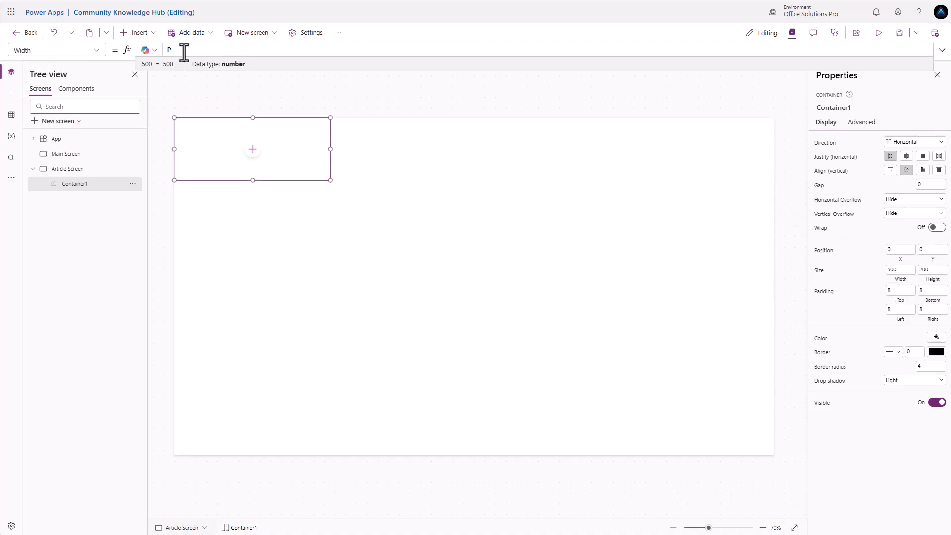
text(arent.Width)
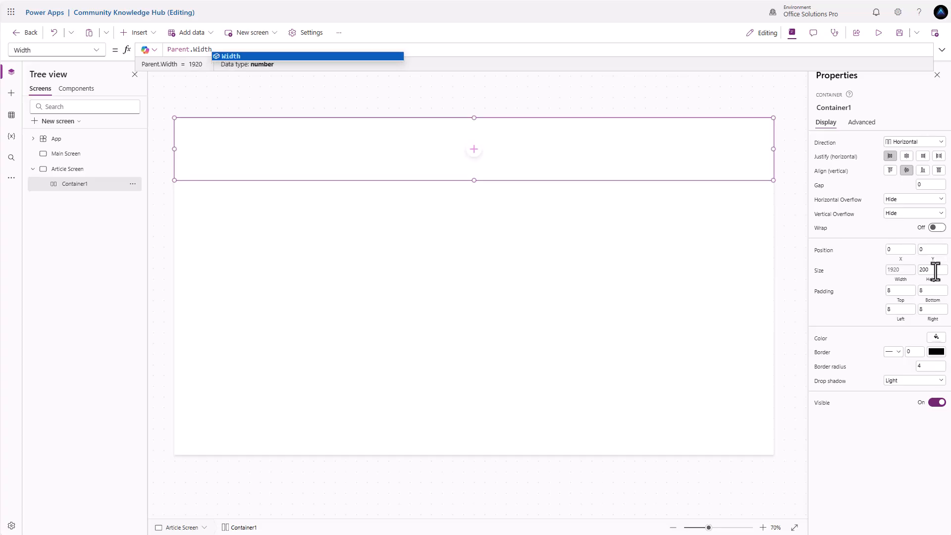
click(935, 270)
text(42)
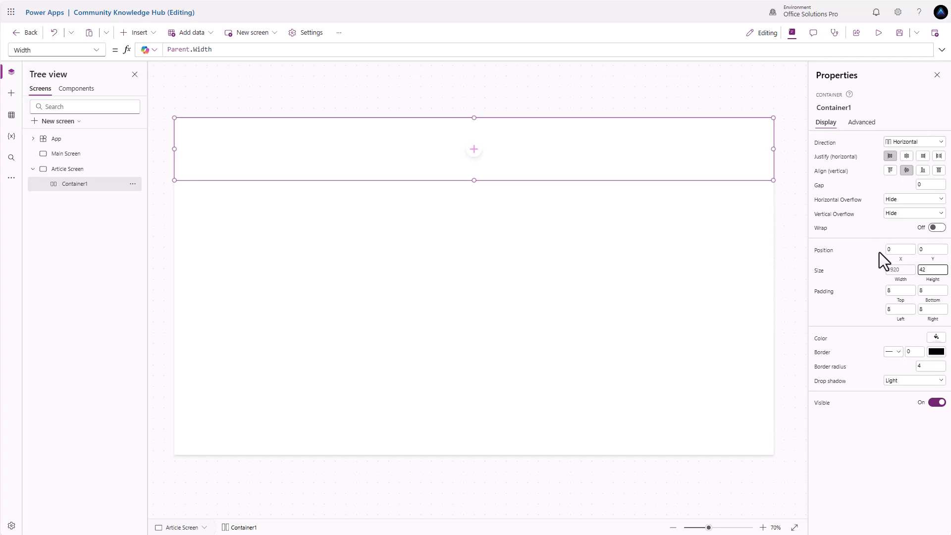
key(Return)
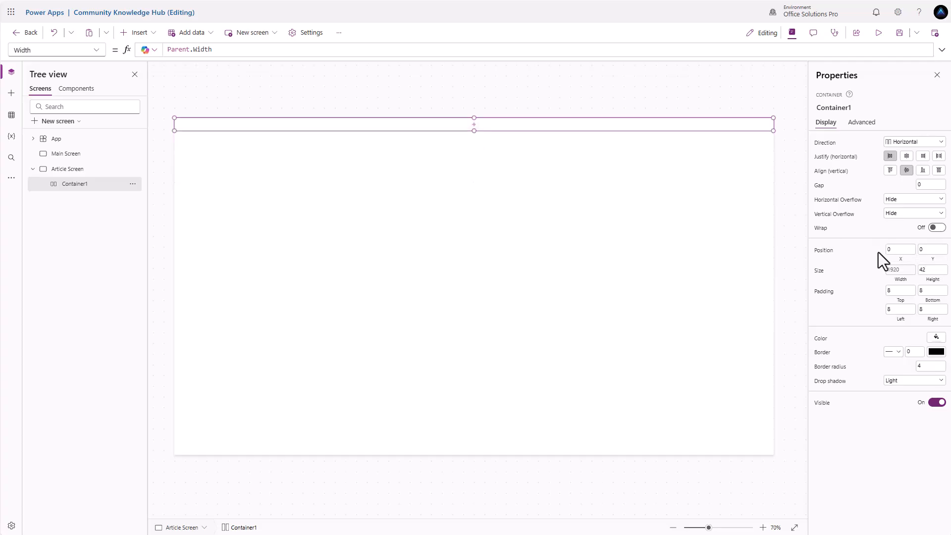
Step: Set the container's drop shadow to None and its border radius to 0
click(902, 381)
click(899, 394)
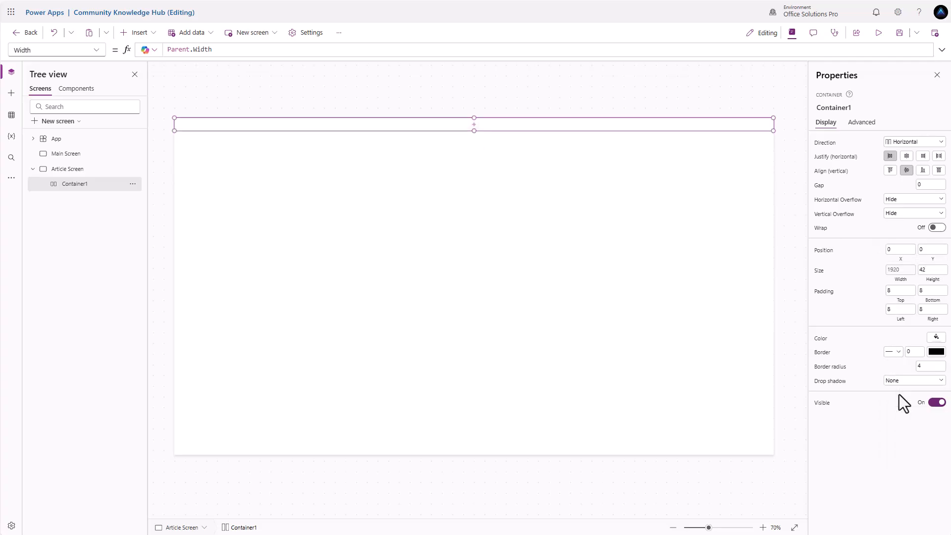
click(927, 368)
click(900, 333)
Step: Insert a nested horizontal container inside the full-width container on the Article Screen
click(474, 125)
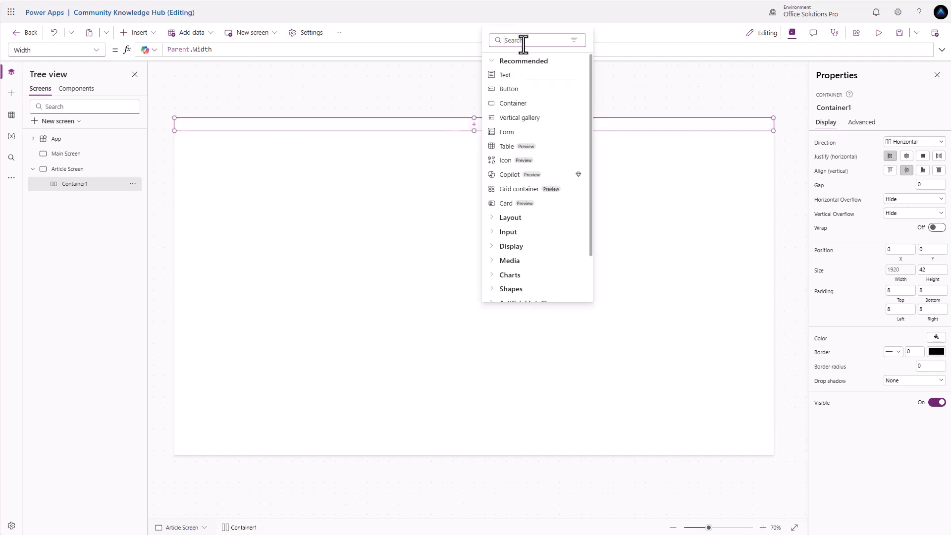
text(cont)
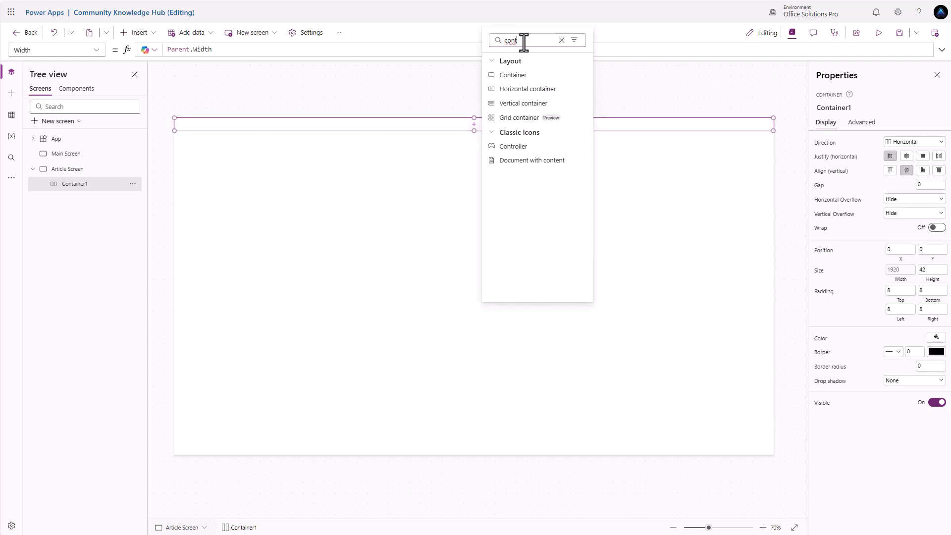
click(528, 91)
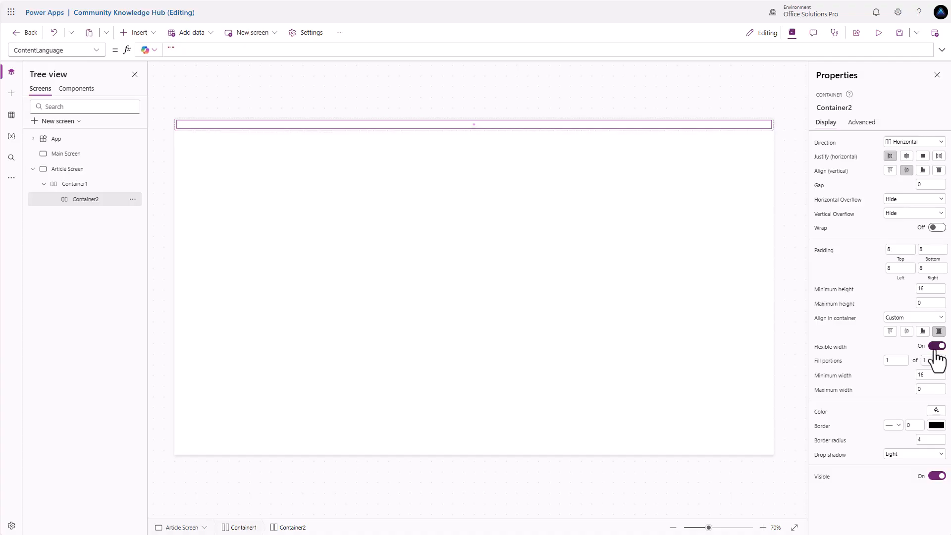
Step: Give the nested container a fixed, non-flexible width of 42 and reselect its parent container
click(936, 347)
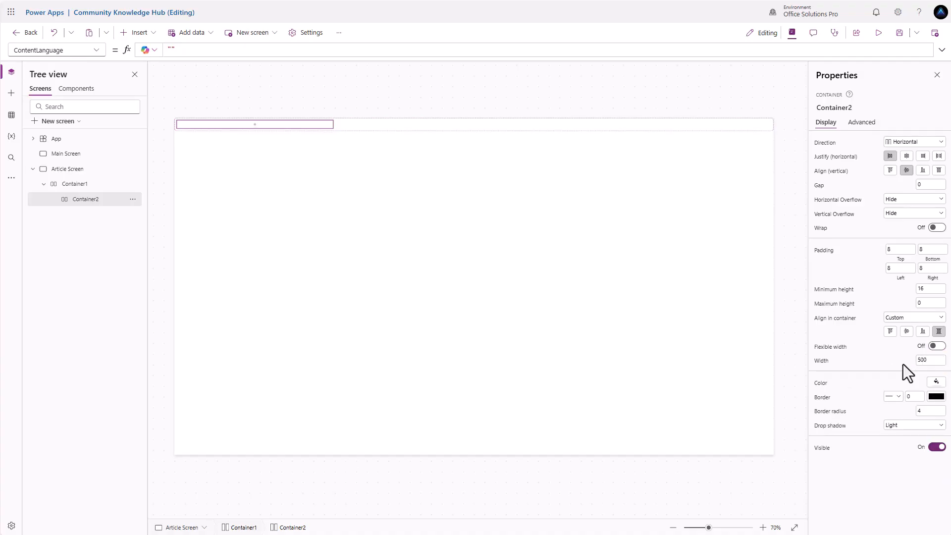
click(822, 362)
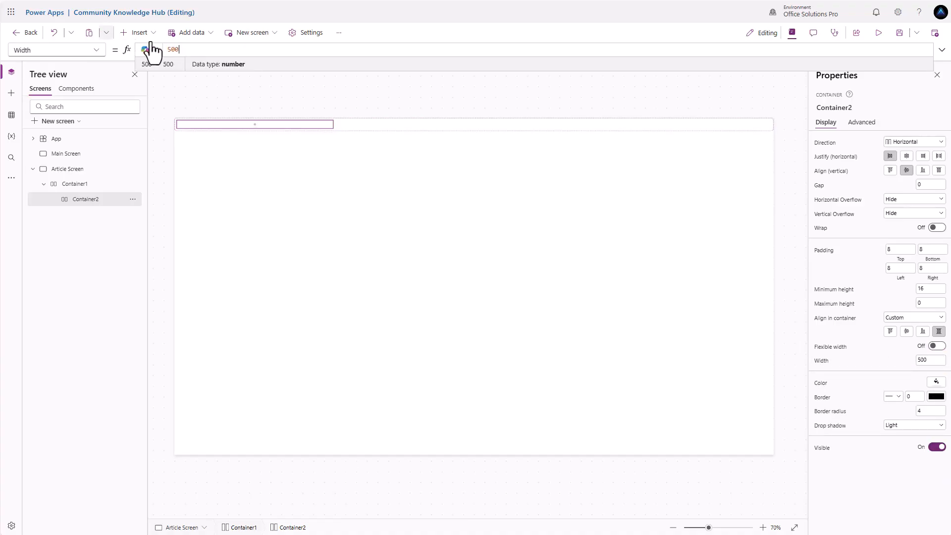
click(187, 50)
double_click(186, 50)
text(42)
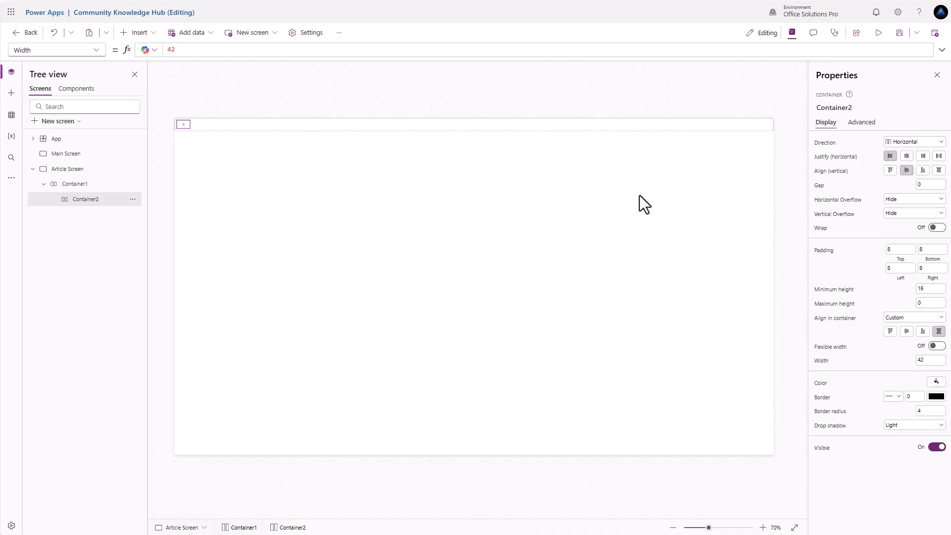
click(552, 127)
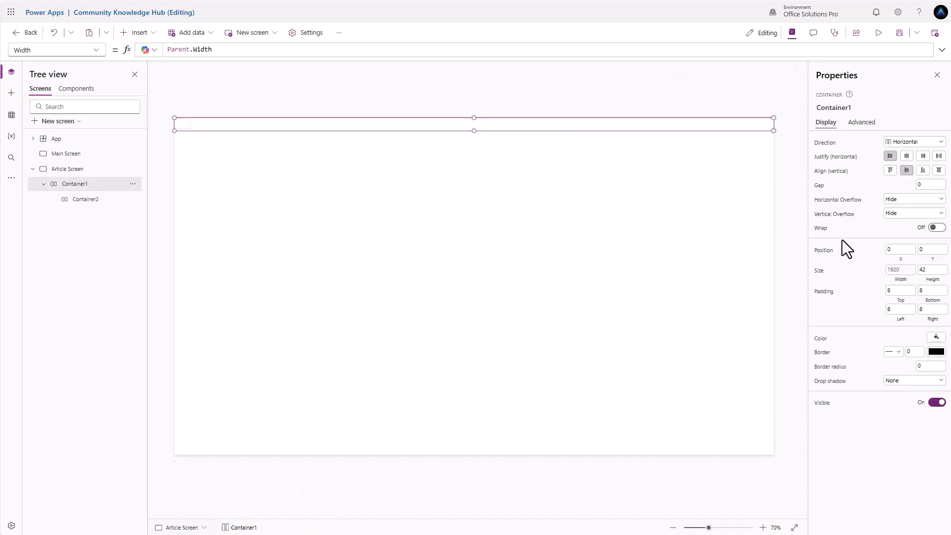
Step: Set all four paddings of the full-width container on the Article Screen to 0
double_click(902, 292)
text(0)
key(Tab)
text(0)
key(Tab)
text(0)
key(Tab)
text(0)
click(873, 256)
Step: Insert an image control inside the nested container
click(182, 127)
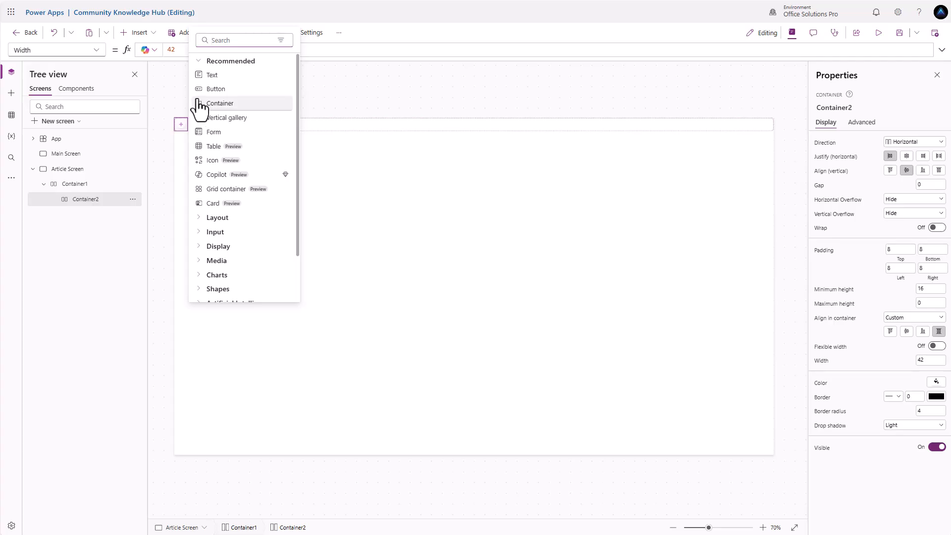
text(im)
click(213, 103)
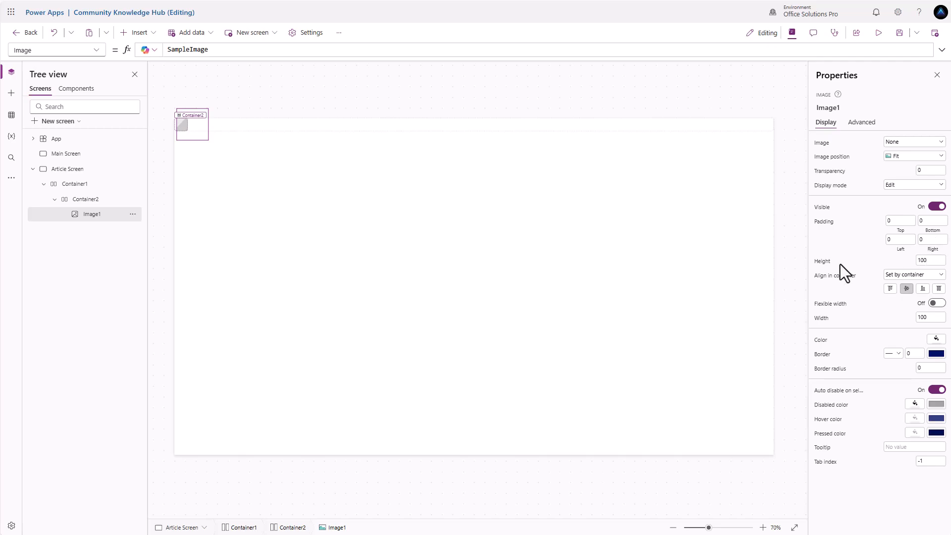
Step: Set both the height and the width of the image to the formula Parent.Height
click(825, 261)
double_click(184, 50)
text(Pare)
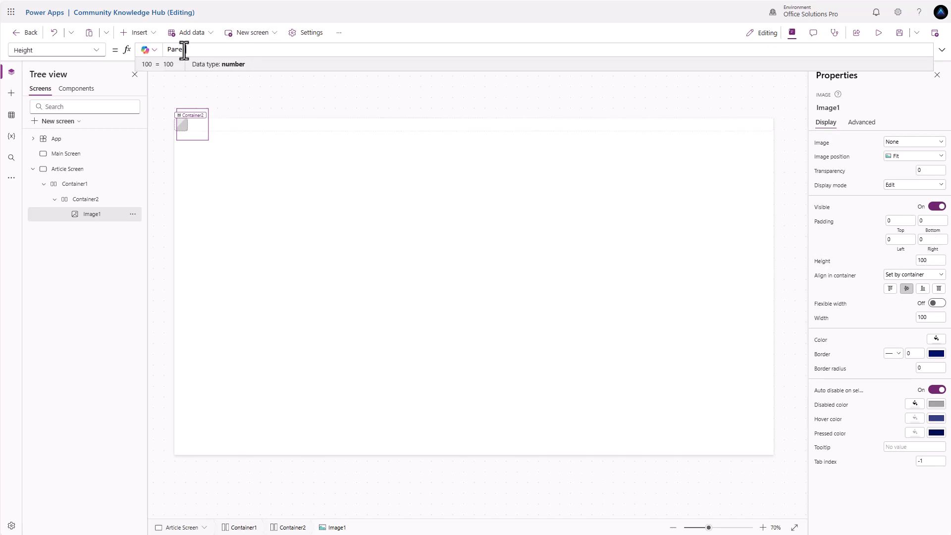
text(nt.Heigh)
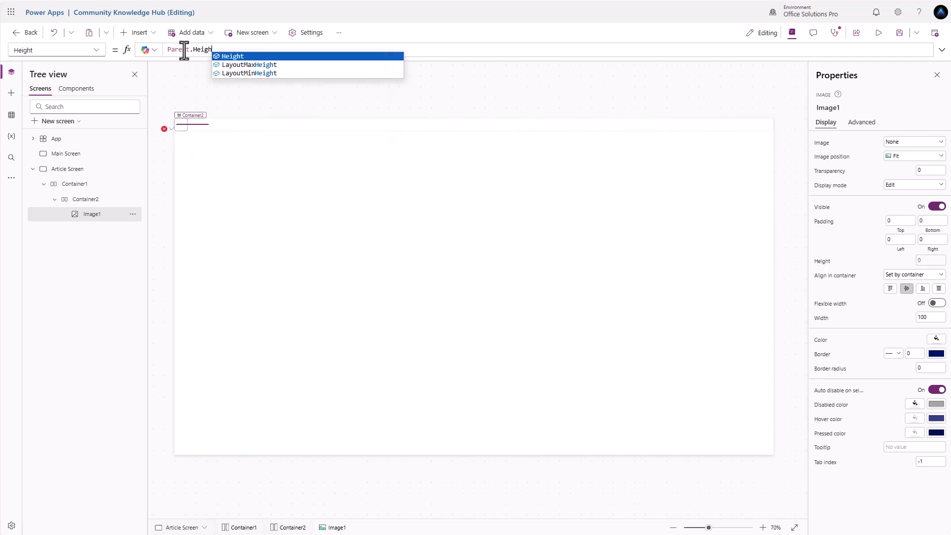
text(t)
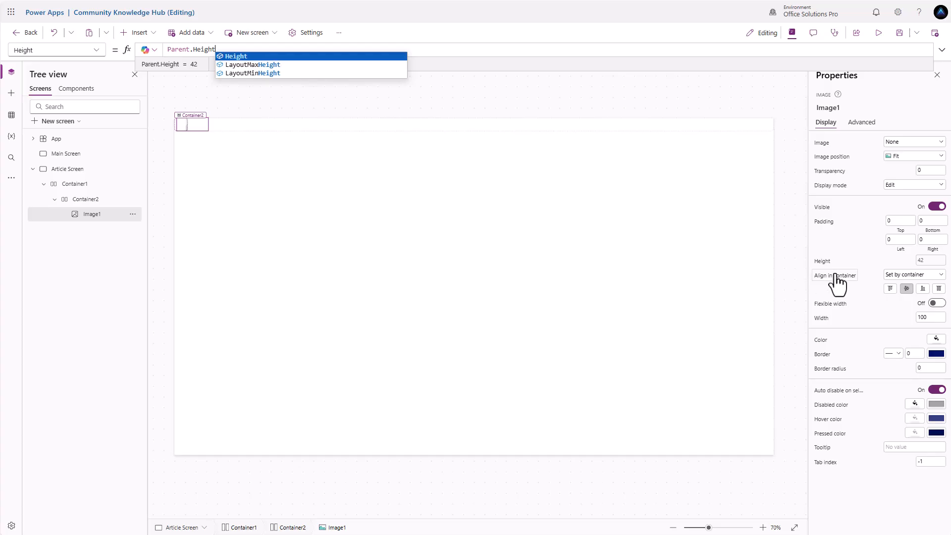
click(822, 318)
double_click(182, 50)
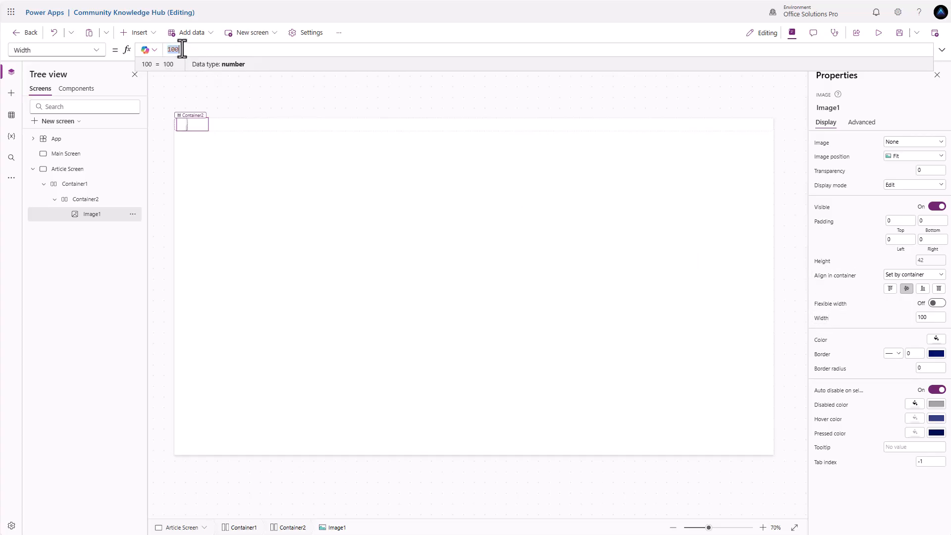
text(Parent.Heighjtt)
Step: Assign the App Logo picture to the image control
click(182, 127)
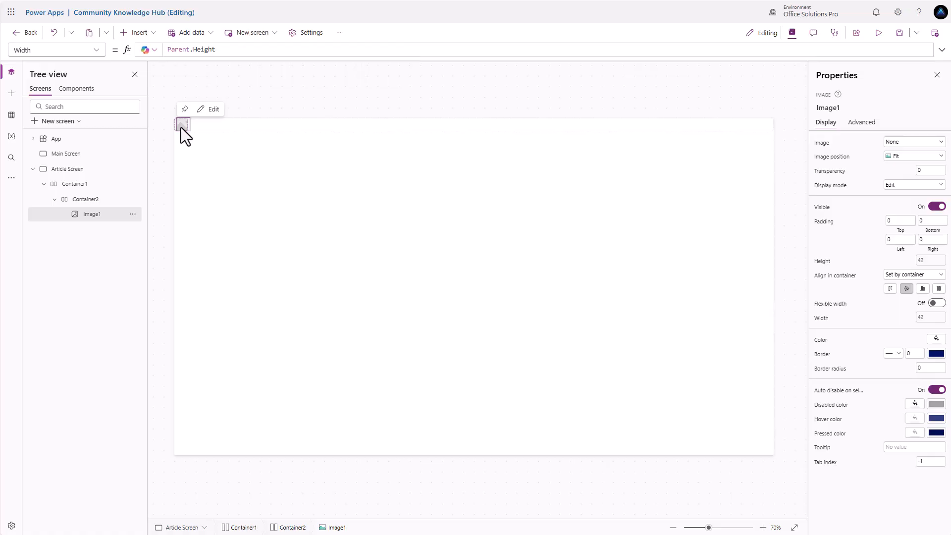
click(905, 144)
click(903, 173)
Step: Set all four paddings of the nested container holding the logo to 0
click(95, 199)
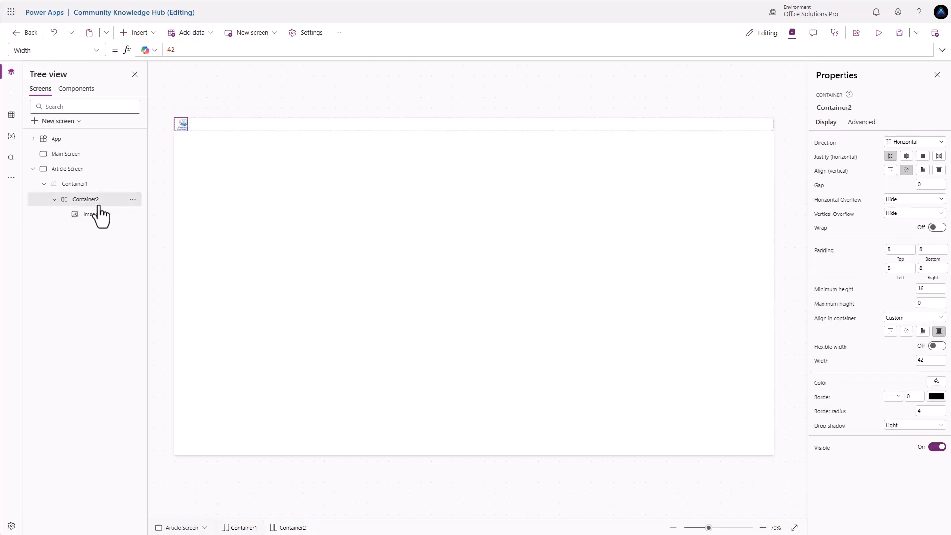
drag(906, 252, 886, 246)
text(0)
key(Tab)
text(0)
key(Tab)
text(0)
key(Tab)
text(0)
click(866, 251)
Step: Set the height of the full-width container to 82
click(326, 127)
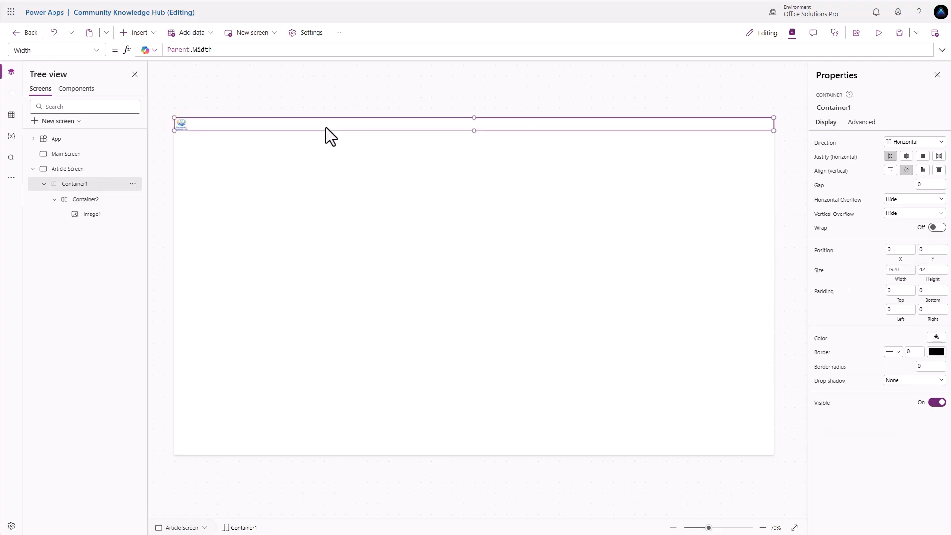
click(928, 270)
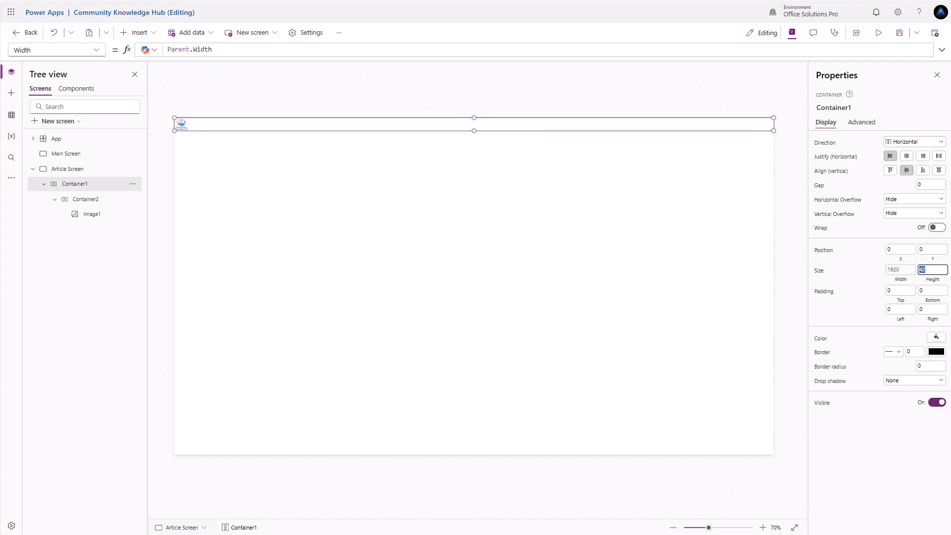
text(82)
click(868, 266)
Step: Set the width of the logo's container, Container2, to the formula Container1.Height
click(194, 135)
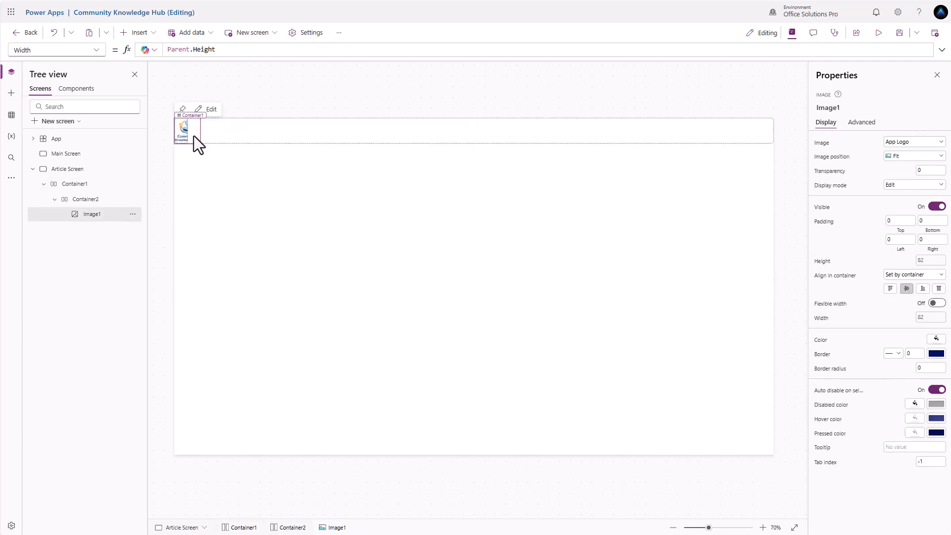
click(92, 200)
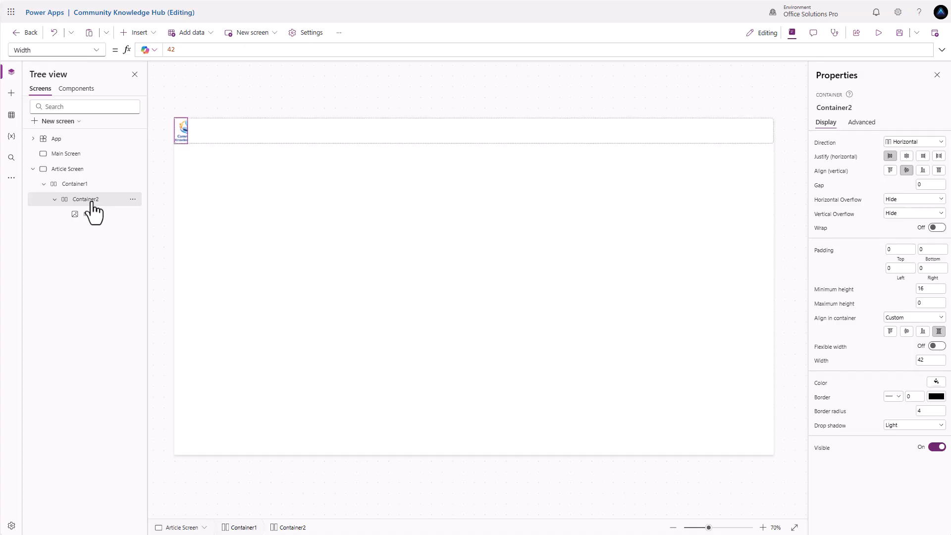
click(823, 365)
drag(181, 53, 140, 50)
text(Containe)
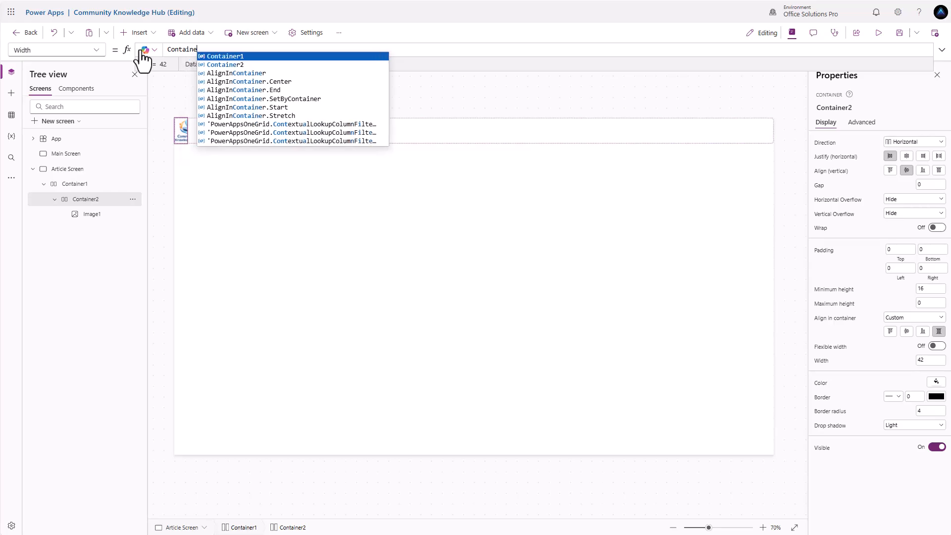
text(r1.Height)
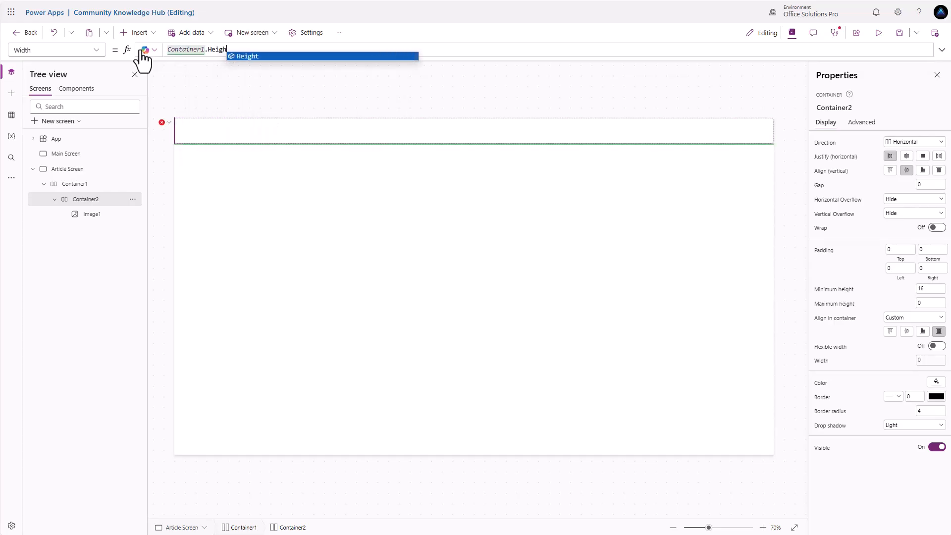
Step: Set the Height property of the logo's container to the formula Container1.Height
click(861, 122)
scroll(854, 260, down, 5)
scroll(851, 256, down, 8)
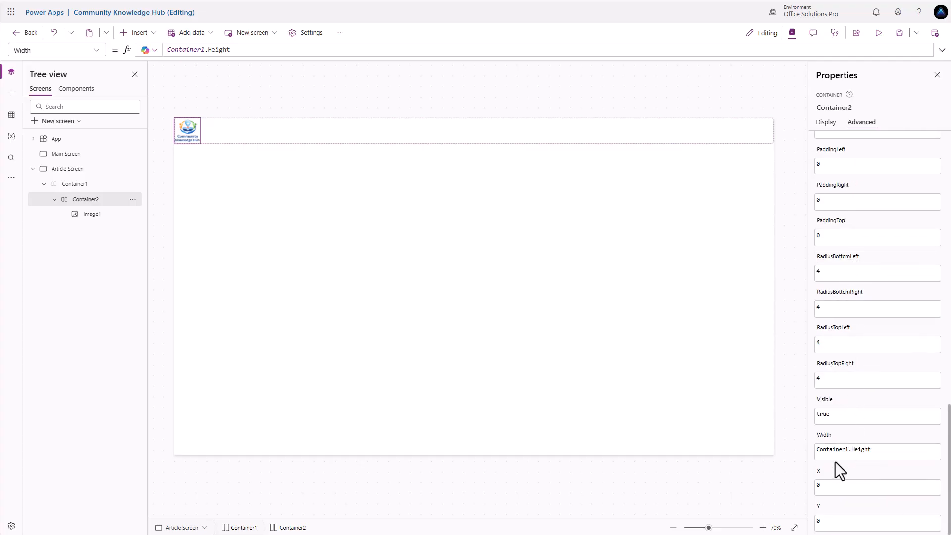
scroll(843, 438, up, 6)
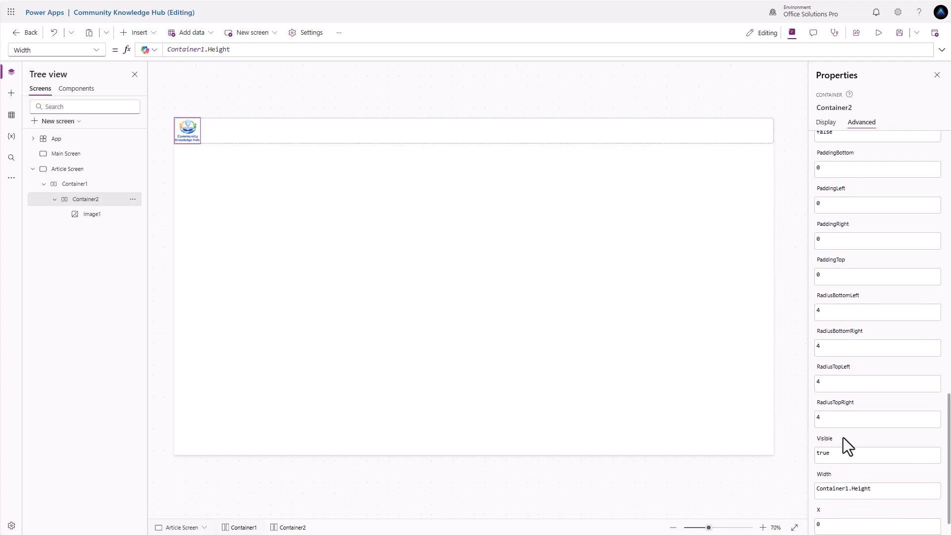
scroll(843, 272, up, 1)
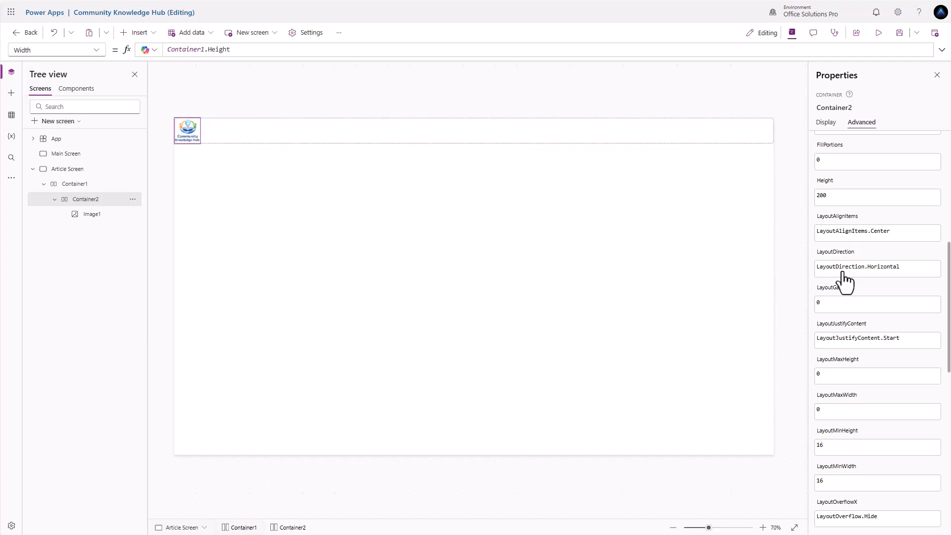
click(825, 197)
drag(184, 48, 153, 43)
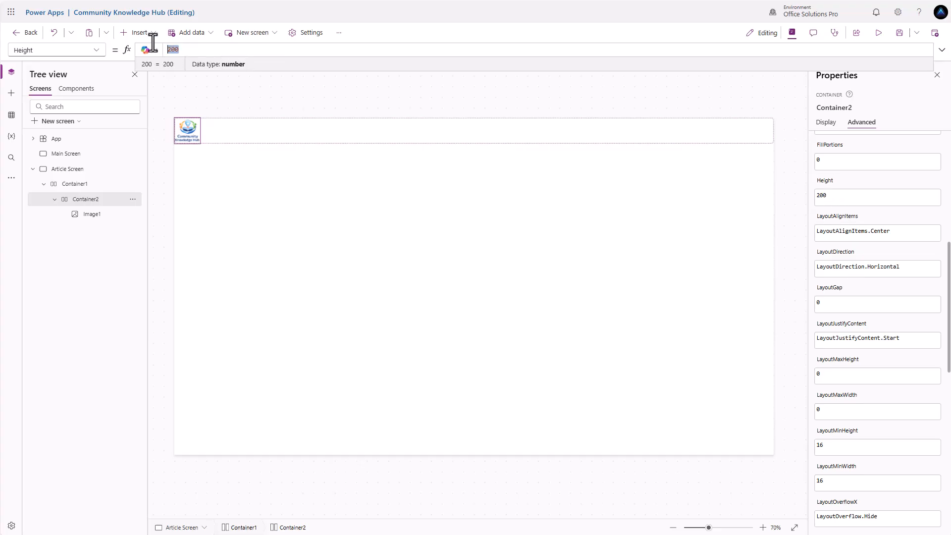
text(Container1.Height)
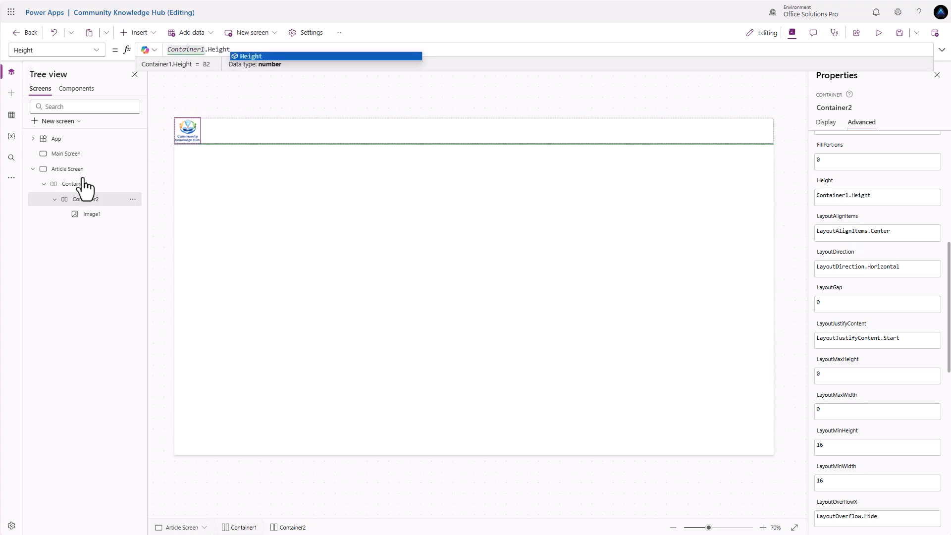
Step: Rename Container1 to Container Header Article Screen
double_click(77, 184)
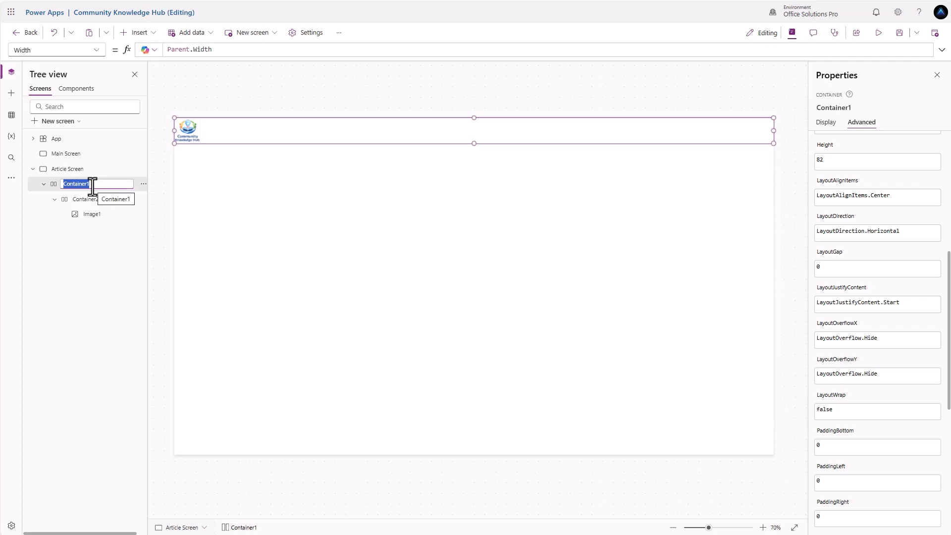
text(C)
text(ontainer Header Article Screen)
key(Return)
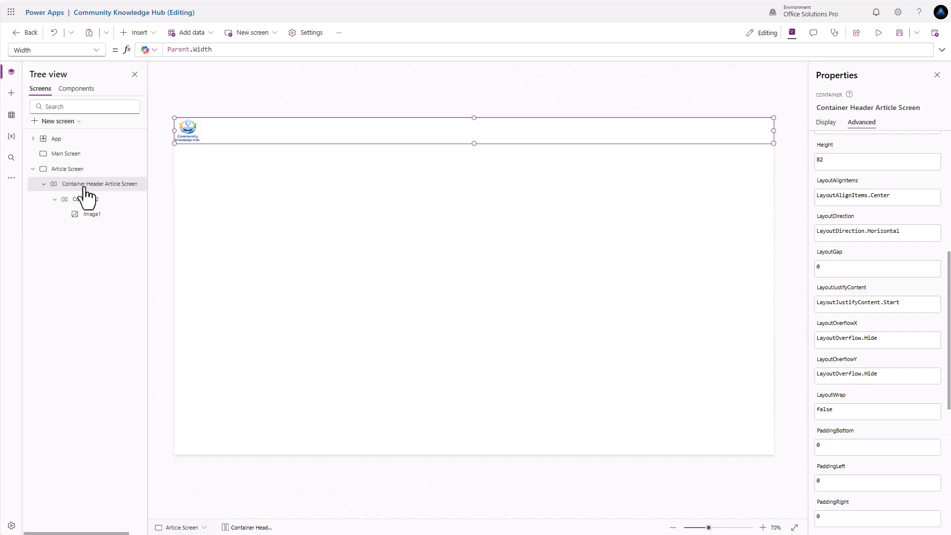
Step: Rename Container2 to Container Header Logo Article Screen
double_click(123, 199)
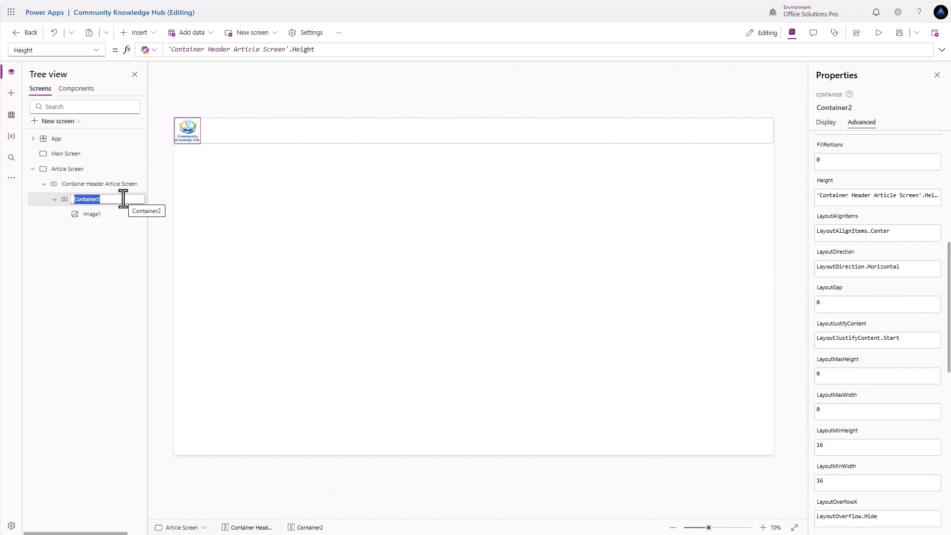
text(Container Header L)
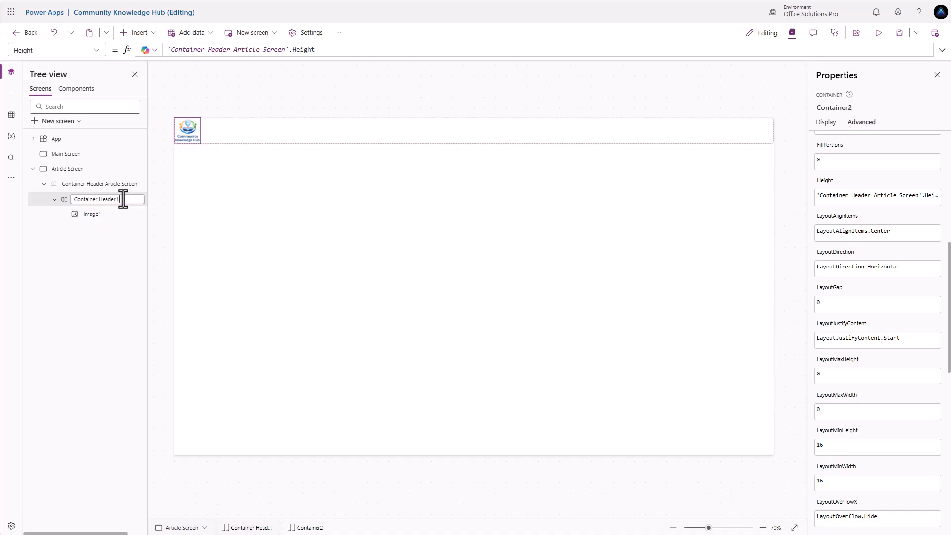
text(ogo Article Screen)
key(Return)
Step: Rename the logo image to imgLogo Article Screen and collapse its container in the control hierarchy
double_click(114, 214)
key(BackSpace)
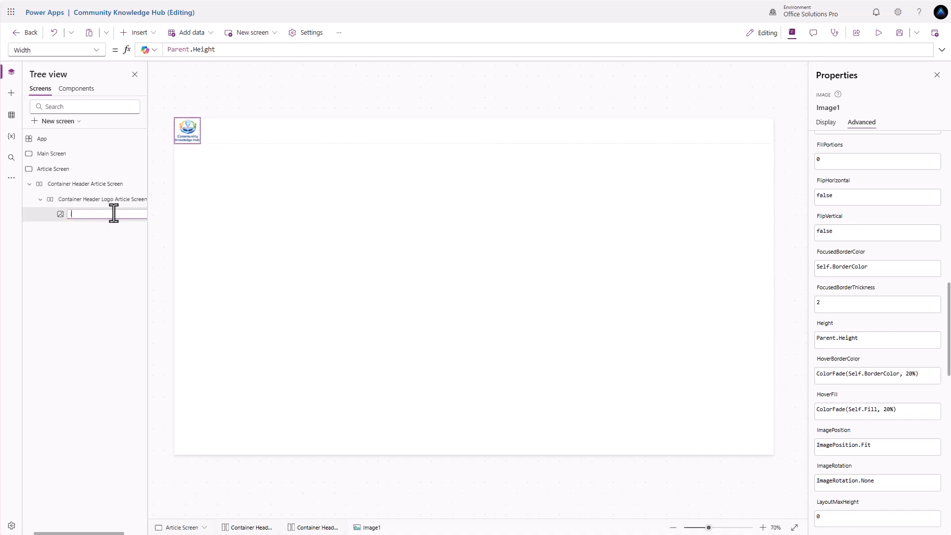
text(imgLogo Article Screen)
key(Return)
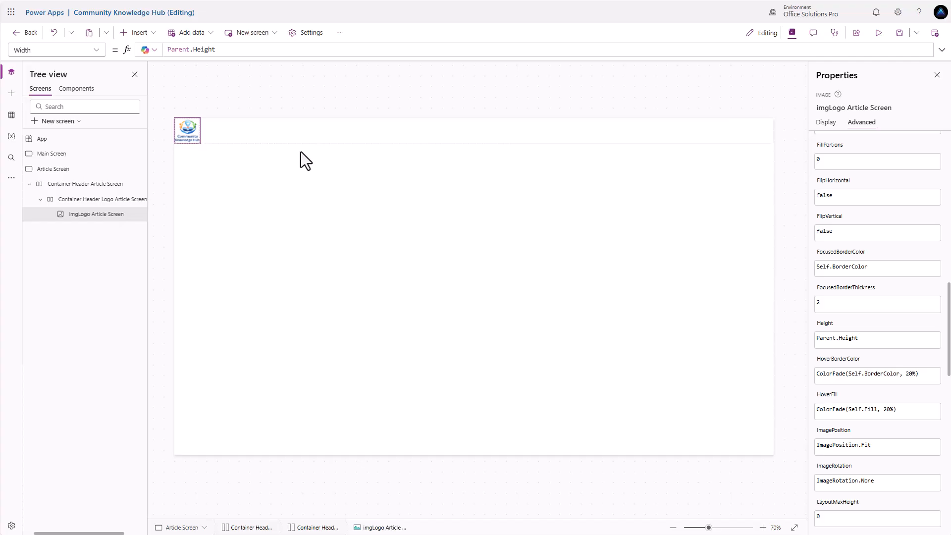
click(40, 199)
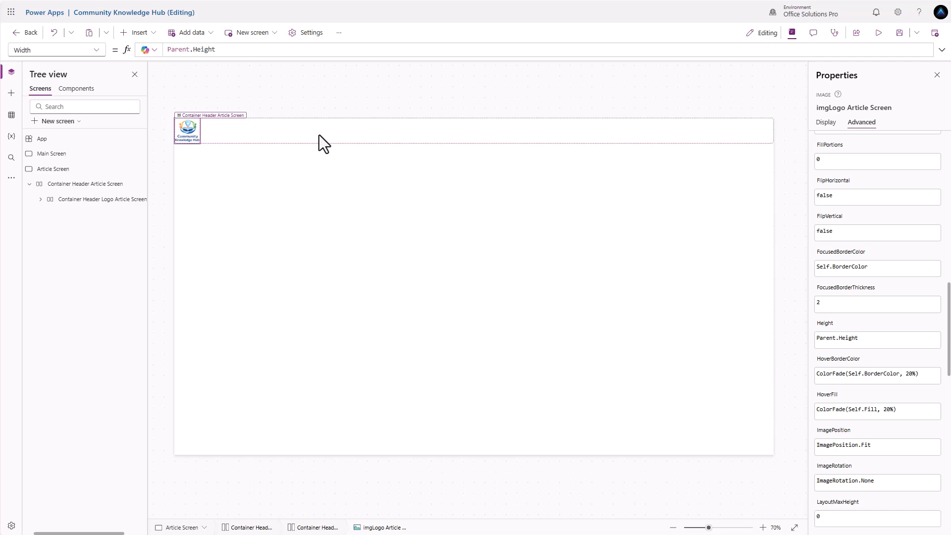
Step: Insert a second horizontal container inside Container Header Article Screen
click(101, 185)
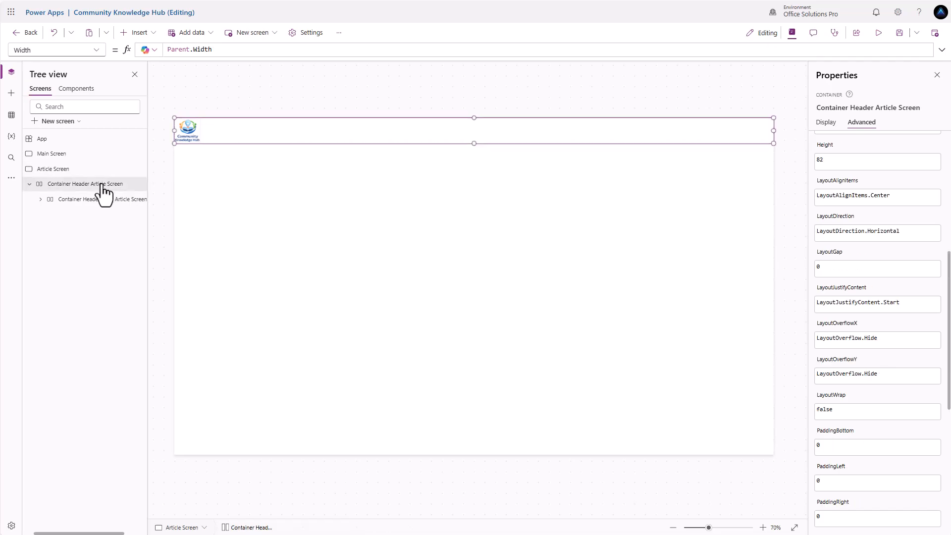
click(137, 33)
text(cont)
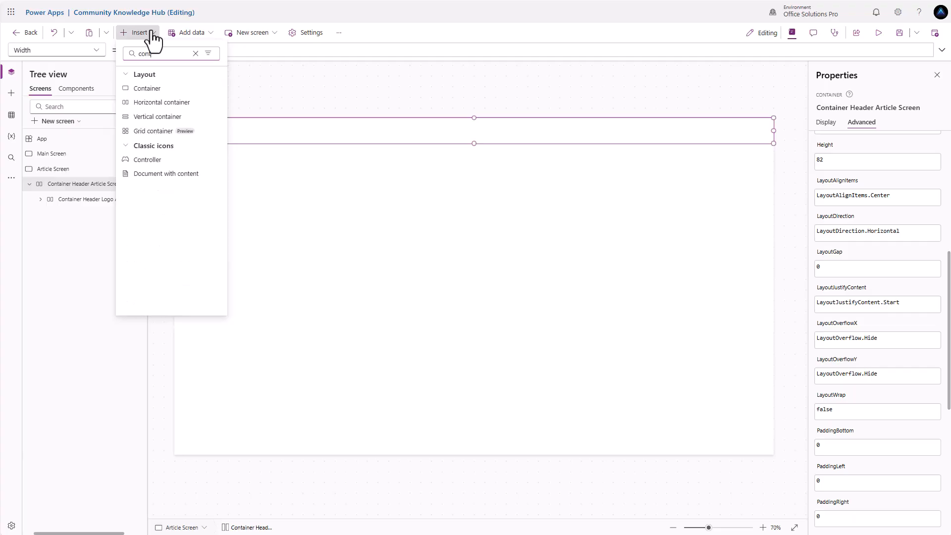
click(174, 103)
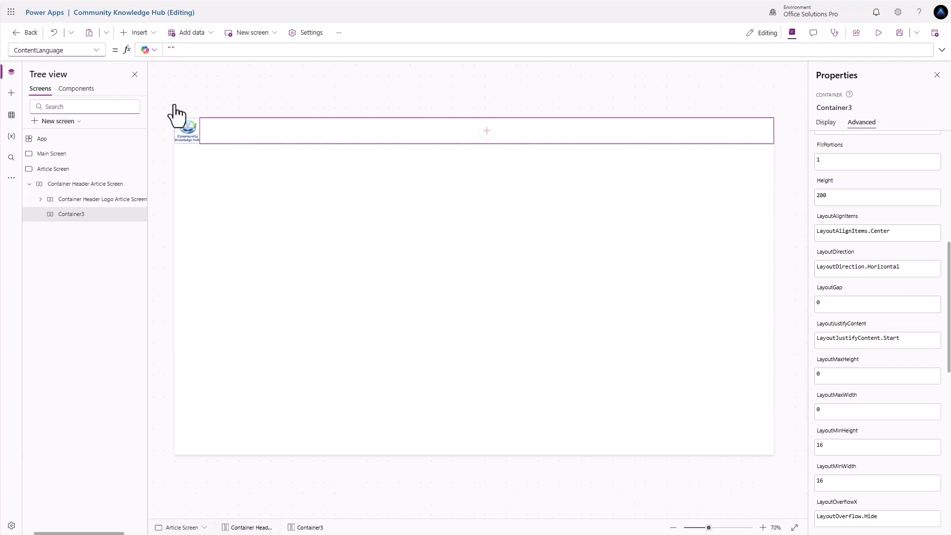
Step: Turn off flexible width for the new container beside the logo and set its width to 800
click(826, 123)
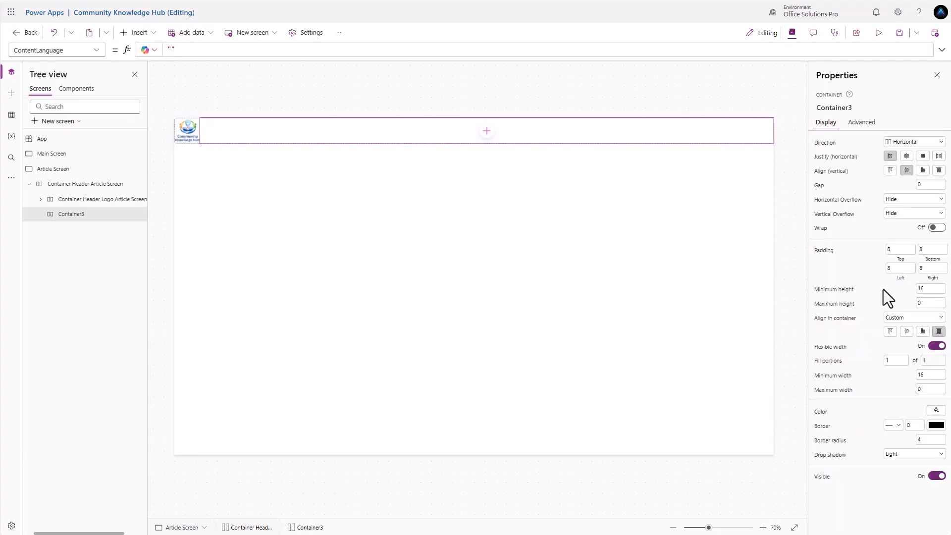
click(934, 348)
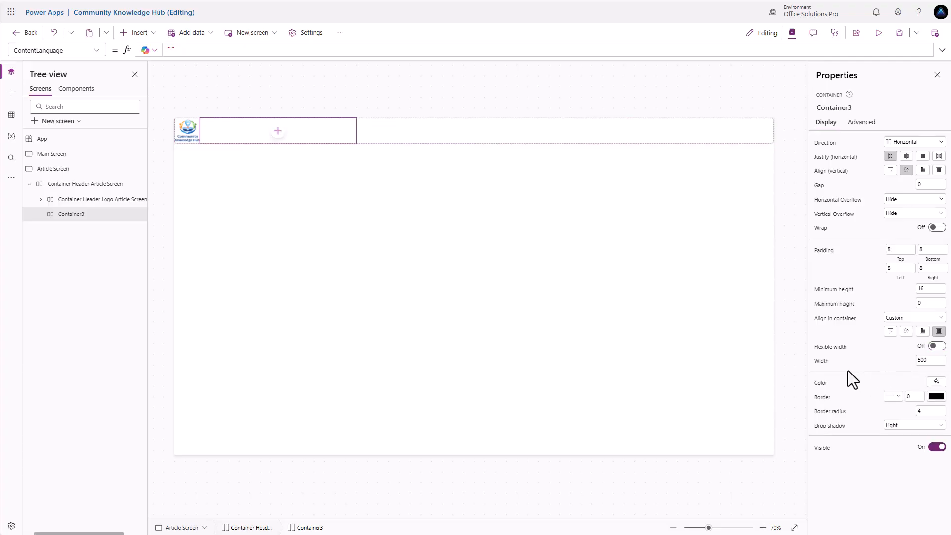
drag(930, 361, 921, 361)
text(800)
key(Return)
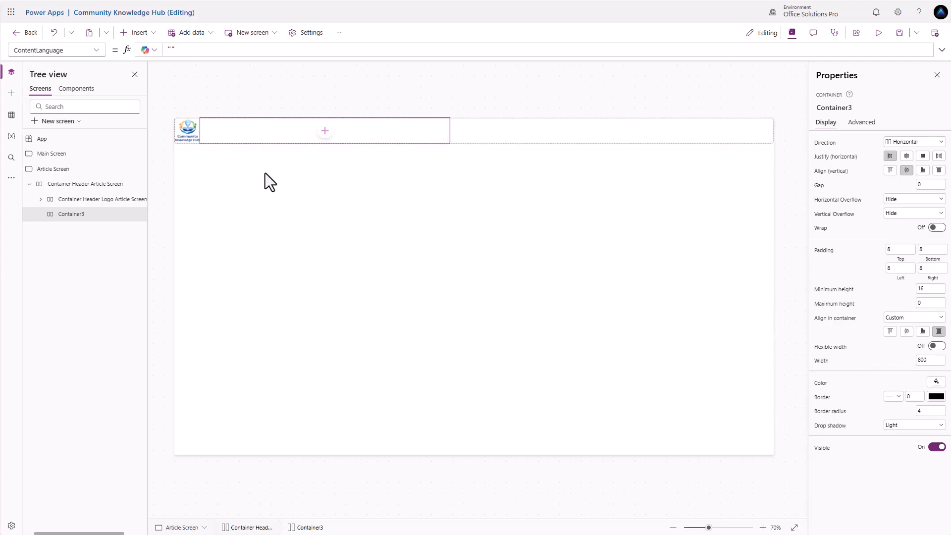
Step: Insert a text control into the 800-wide container and reselect that container
click(325, 132)
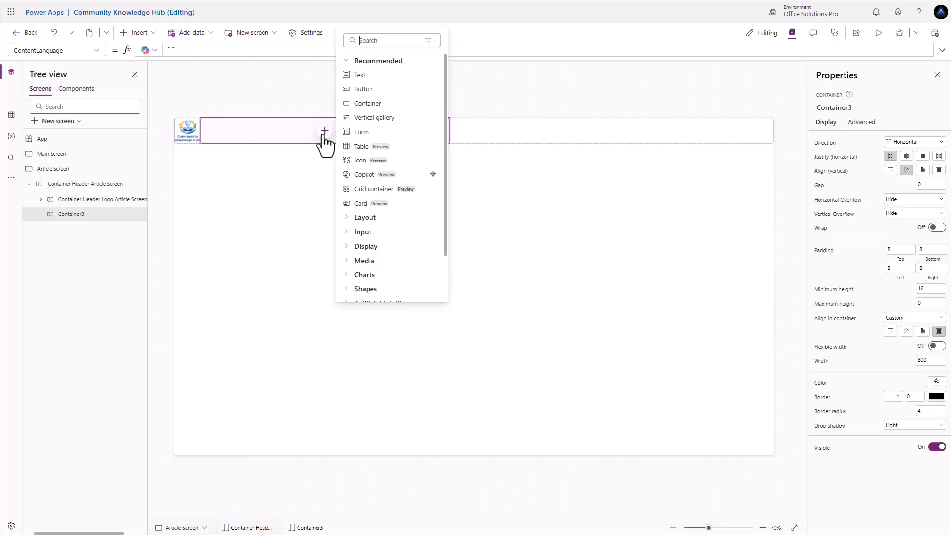
click(368, 91)
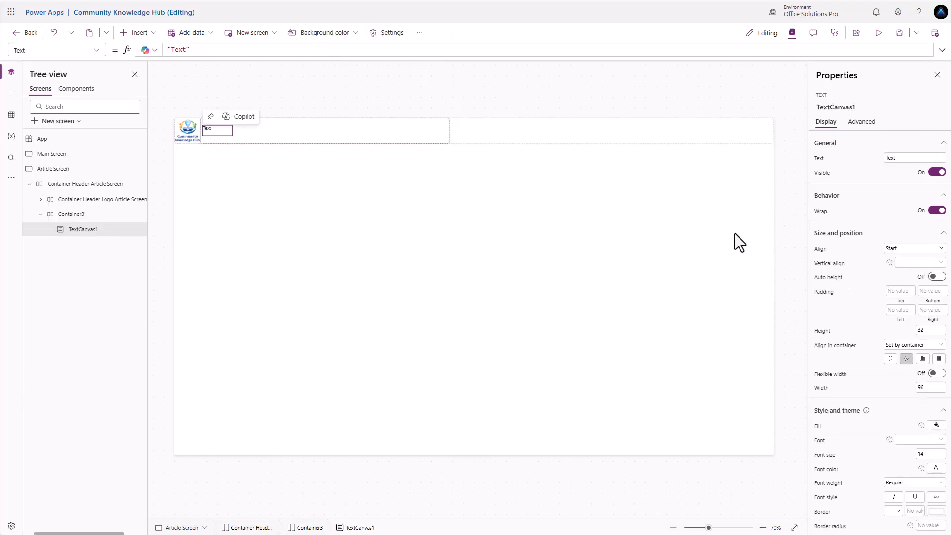
click(429, 130)
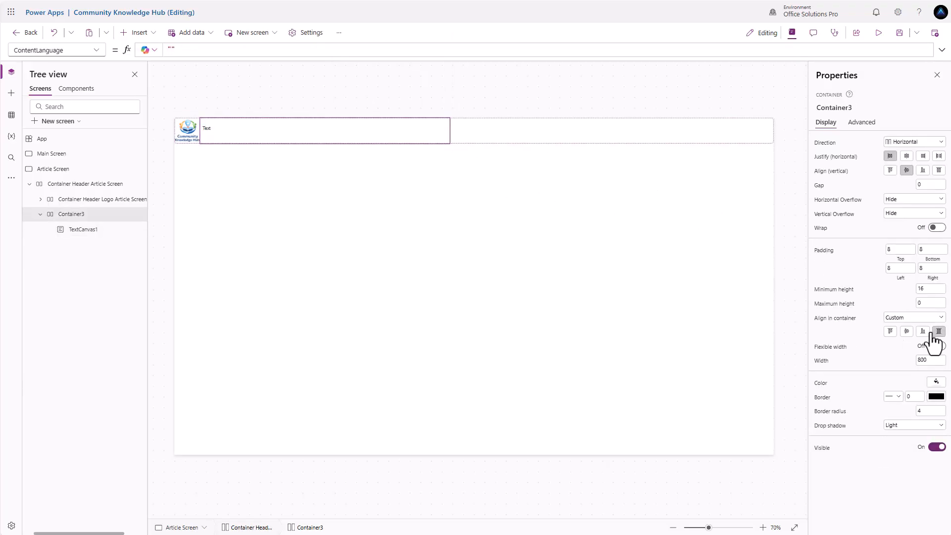
Step: Set the padding of the 800-wide container beside the logo to 0 on all sides
drag(896, 251, 863, 248)
text(0)
click(845, 224)
Step: Set the text control's height to Parent.Height and its width to Parent.Width
click(208, 134)
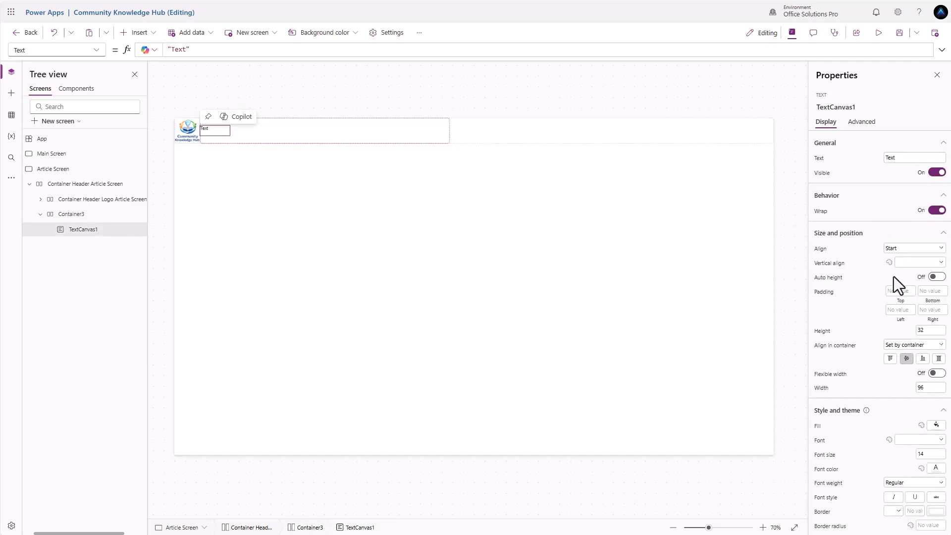
click(825, 331)
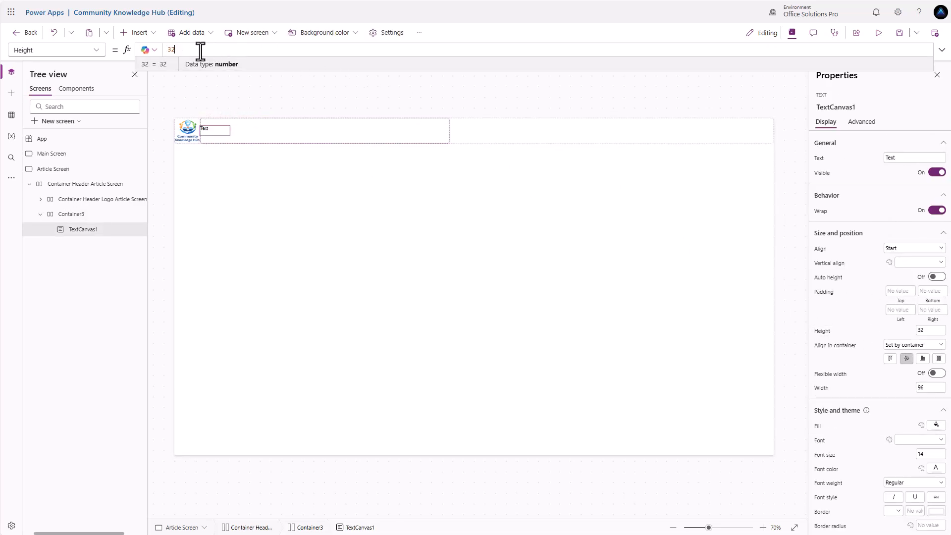
drag(201, 51, 137, 49)
text(Parent.)
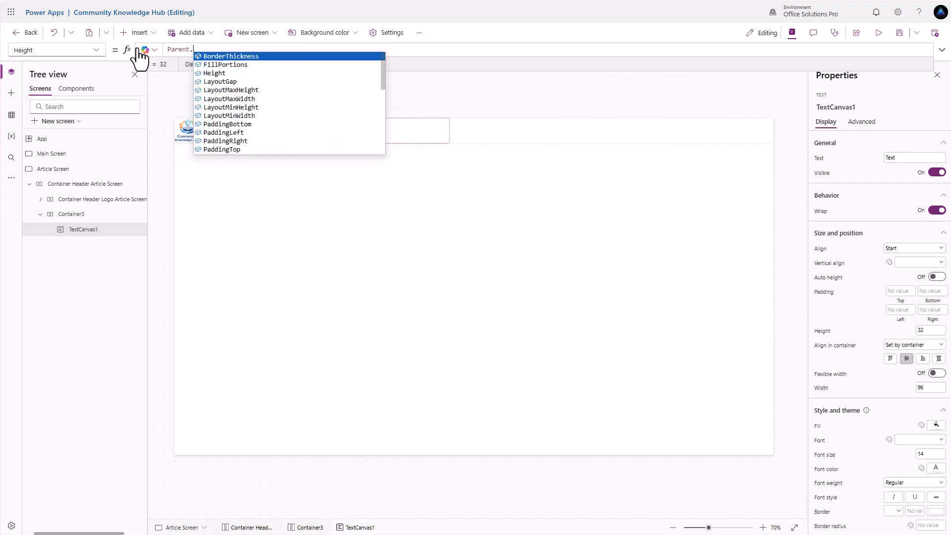
text(Height)
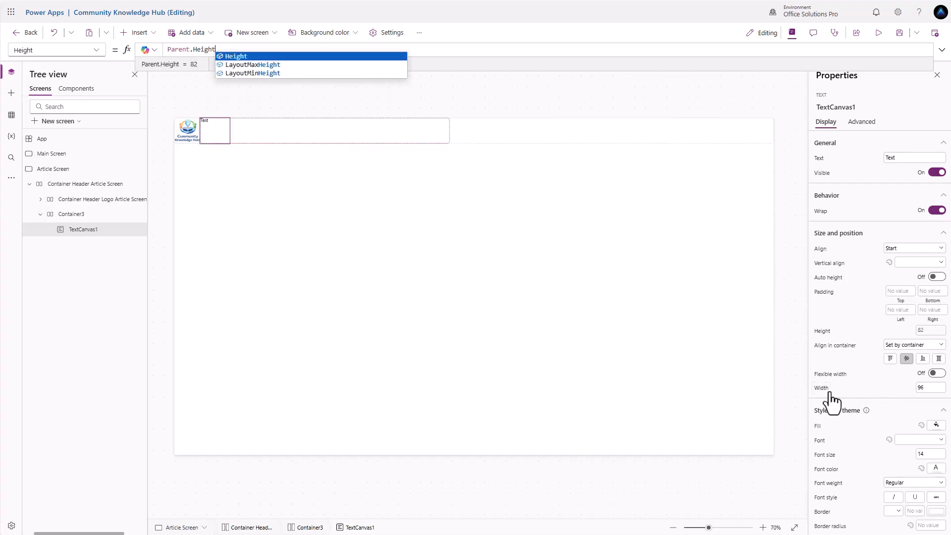
click(825, 389)
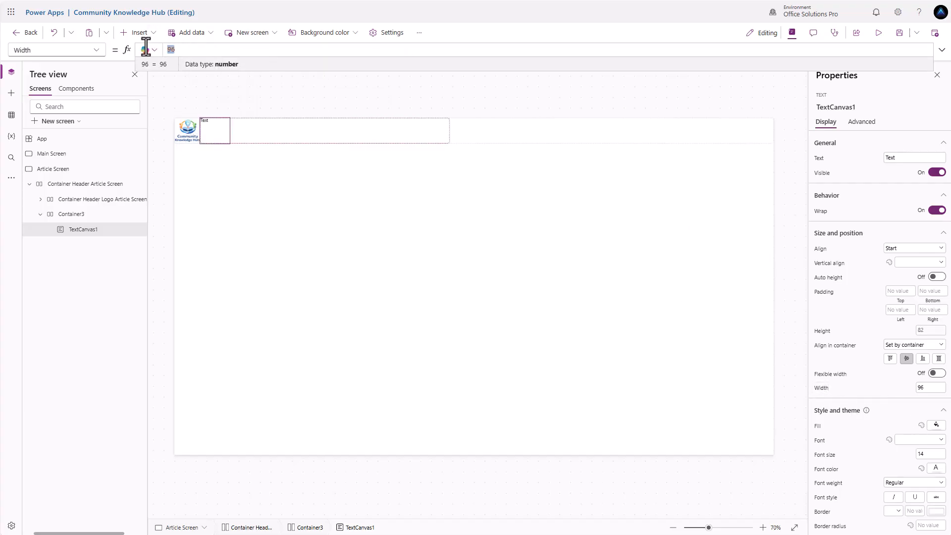
text(Parent.Width)
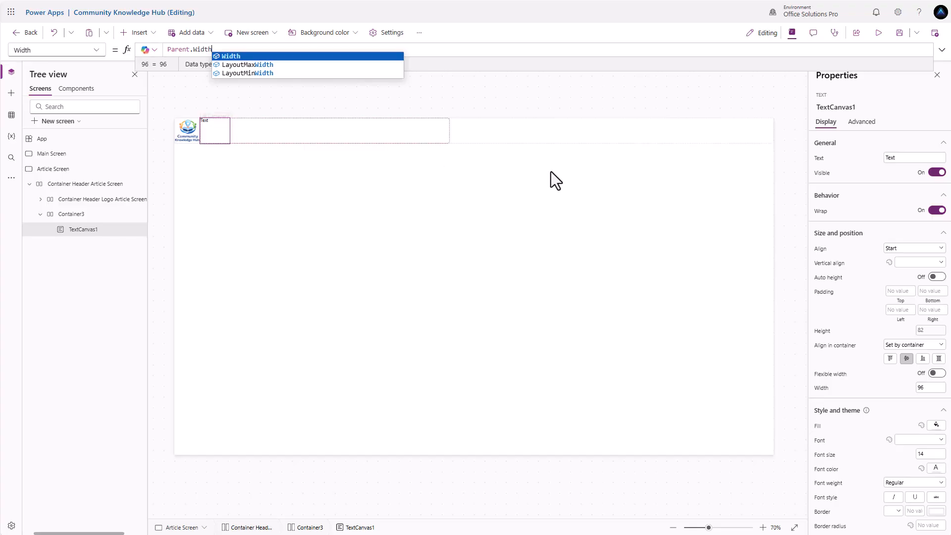
Step: Format the header text control with Middle vertical alignment, font size 28 and Bold font weight
click(917, 261)
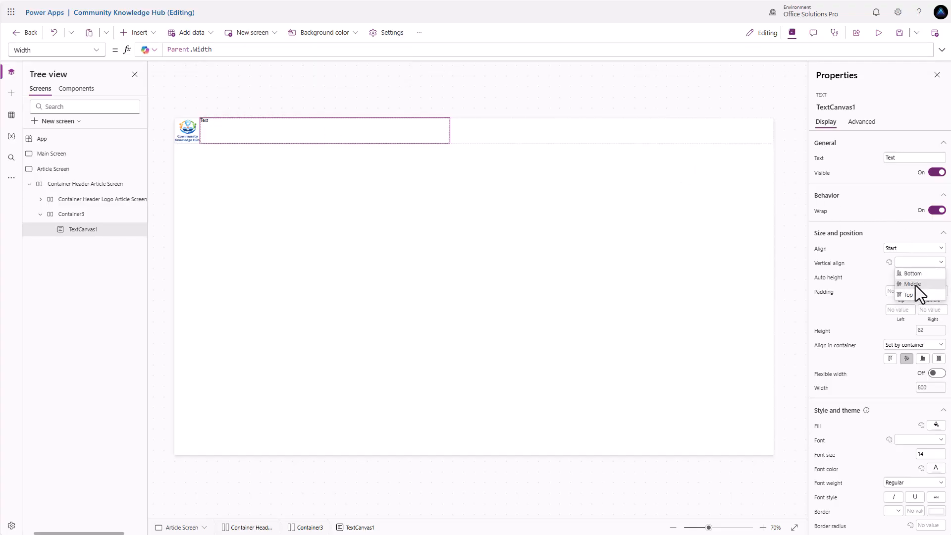
click(915, 284)
click(926, 455)
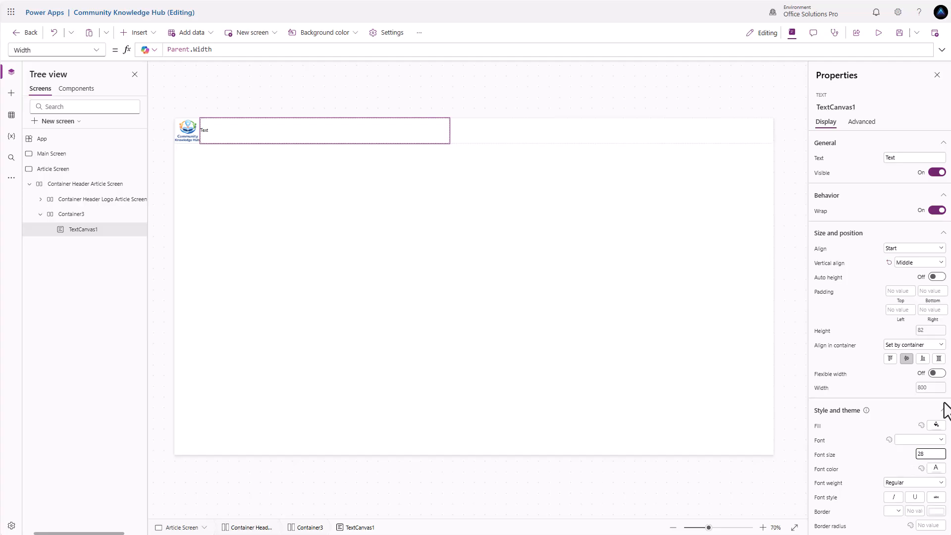
click(907, 412)
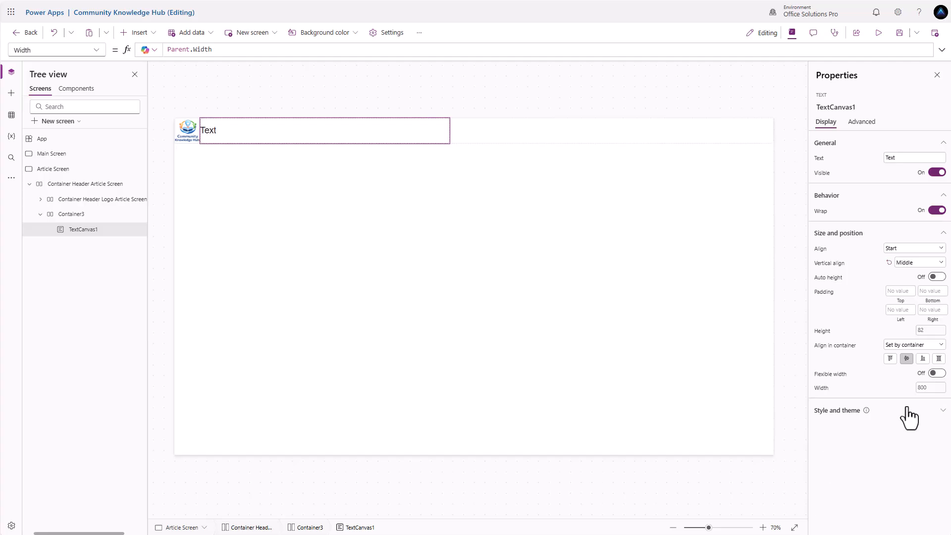
click(847, 416)
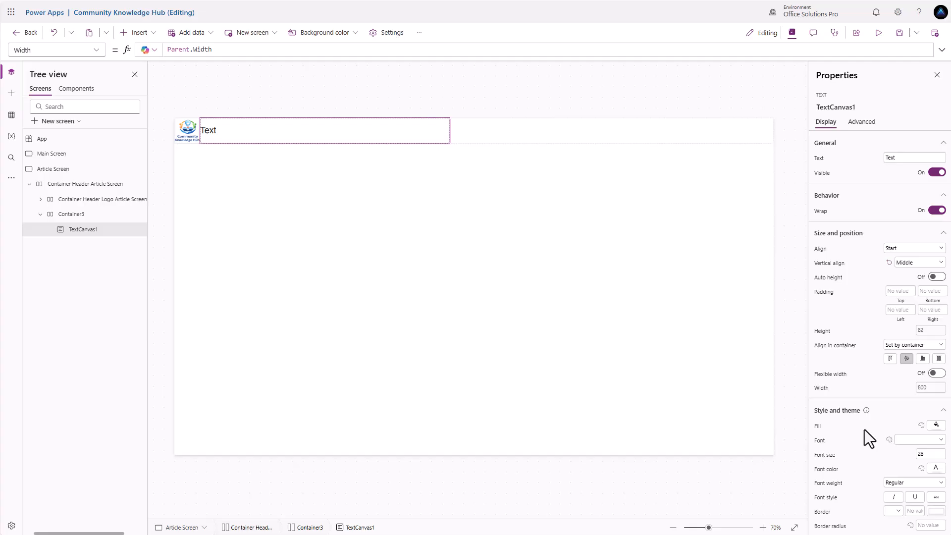
click(904, 483)
click(898, 525)
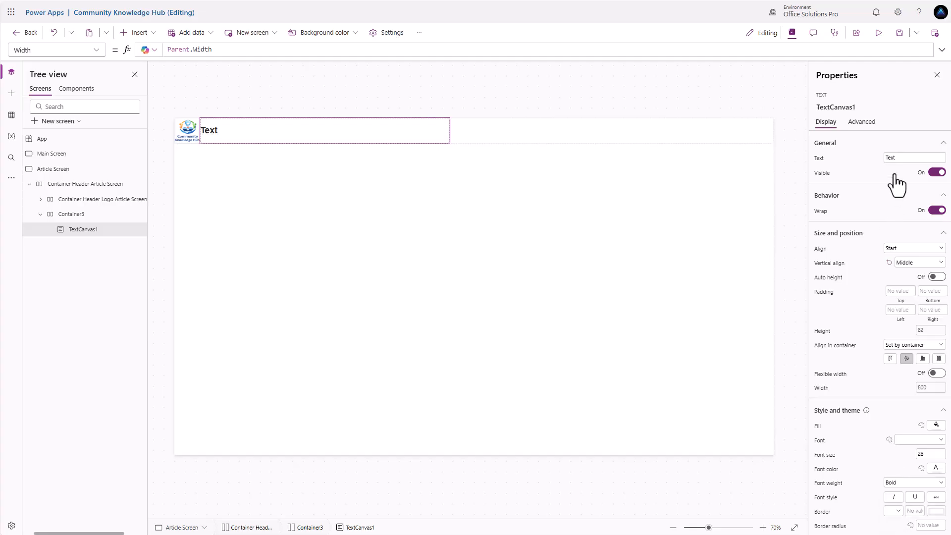
Step: Change the header text to "Community Knowledge Hub" and rename the text control as lblHeader Article Screen
click(907, 157)
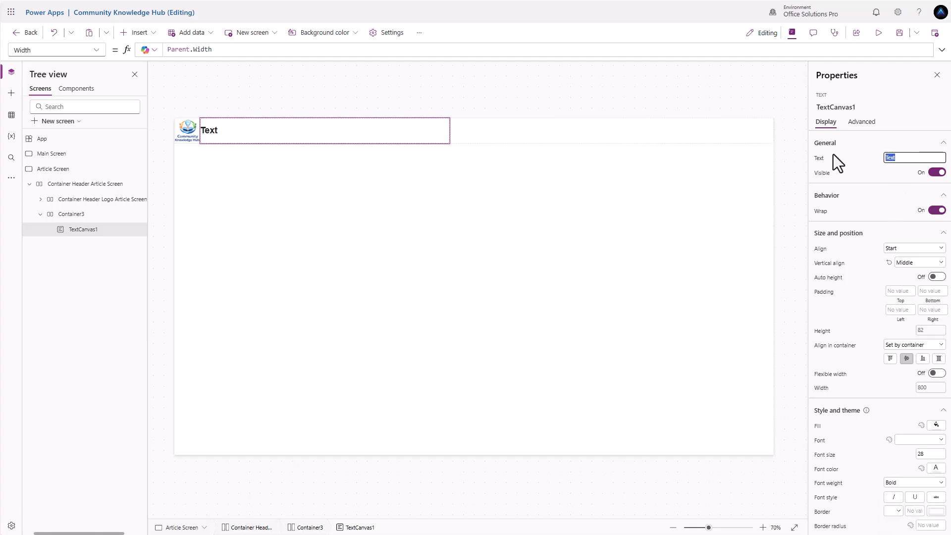
text(Community Knowledge Hub)
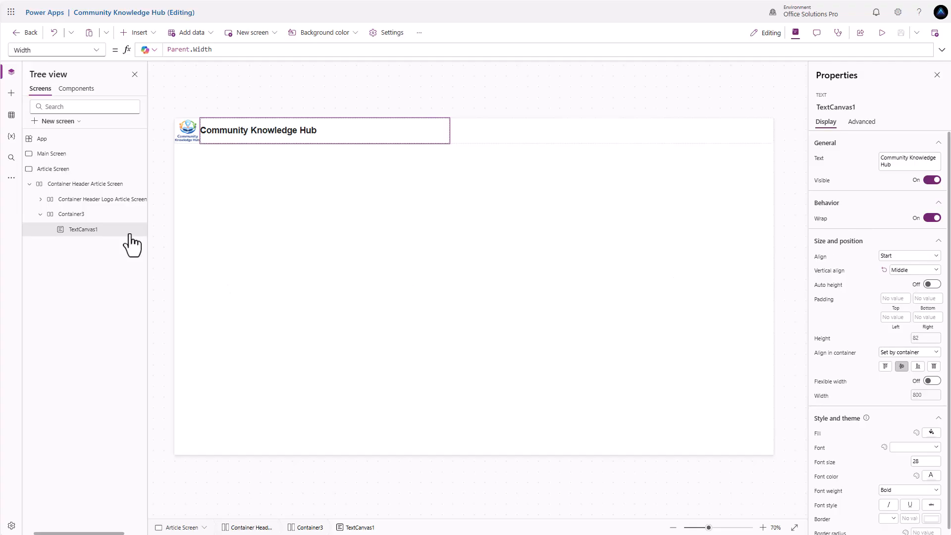
double_click(102, 229)
text(lblHeader)
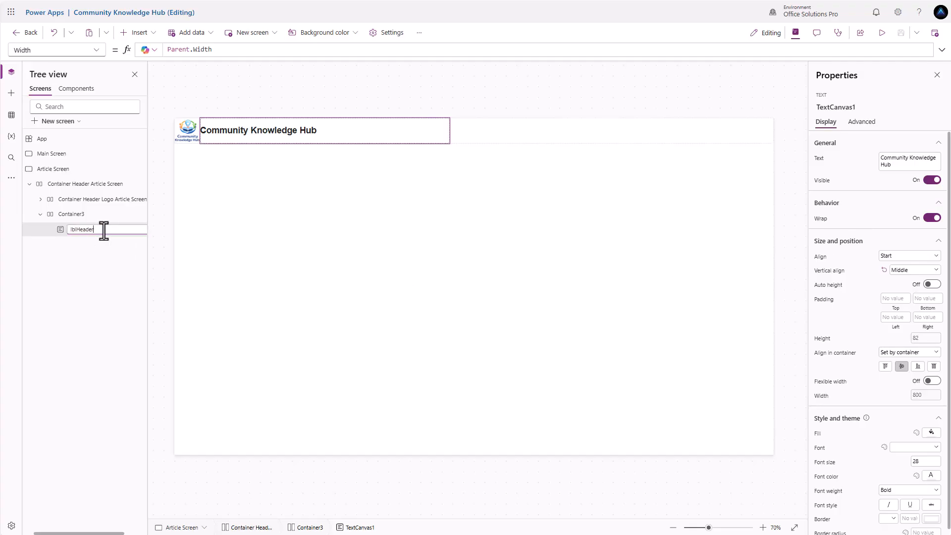
text(icle Screen)
key(Return)
Step: Rename the container that holds the header text as Container Header Text Article Screen
double_click(83, 215)
text(Conta)
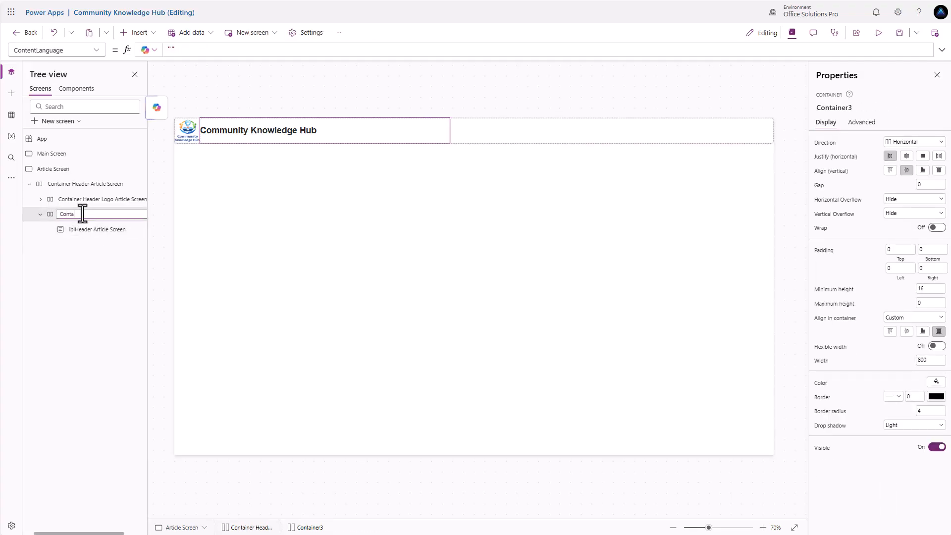
text(iner Header Text Article Screen)
key(Return)
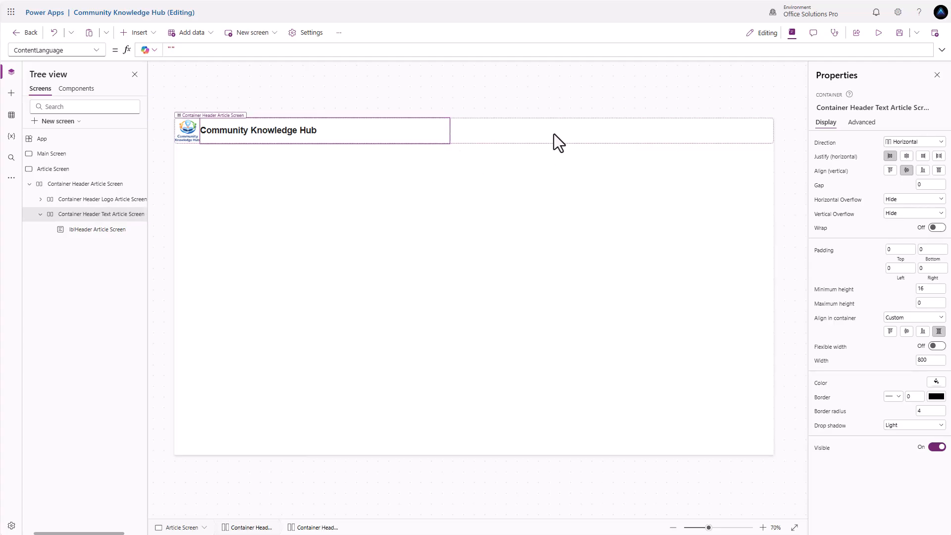
Step: Insert a third horizontal container inside Container Header Article Screen
click(152, 34)
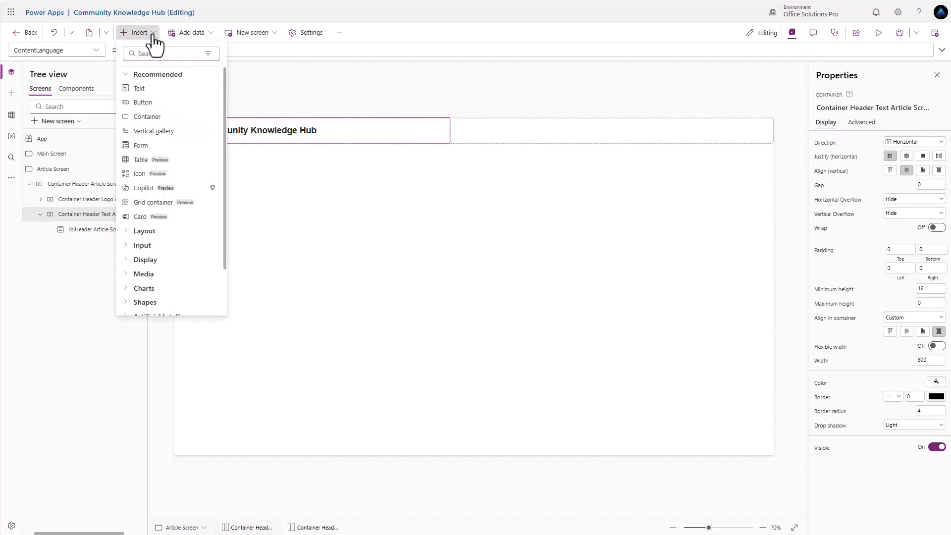
click(151, 34)
click(81, 184)
click(140, 34)
text(cont)
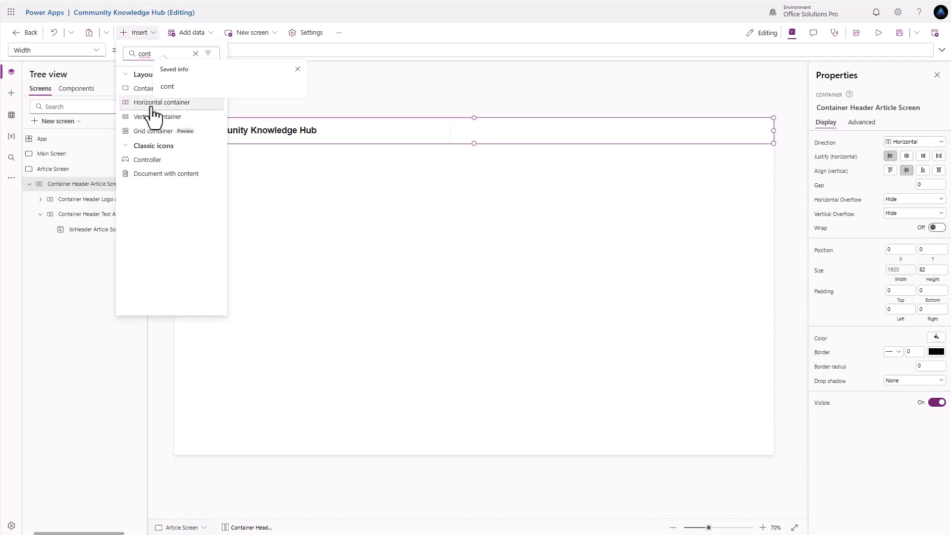
click(150, 106)
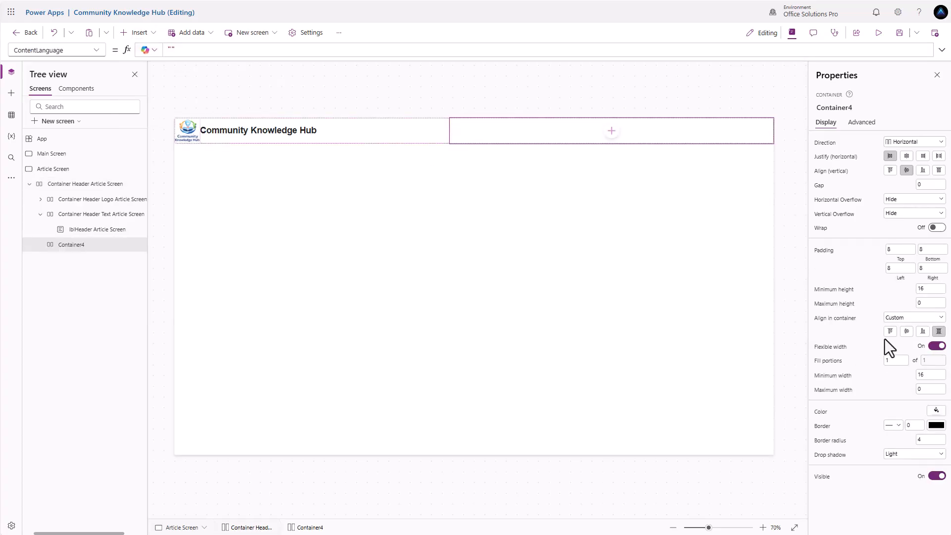
Step: Set the new third container's drop shadow to None and its border radius to 0
click(920, 455)
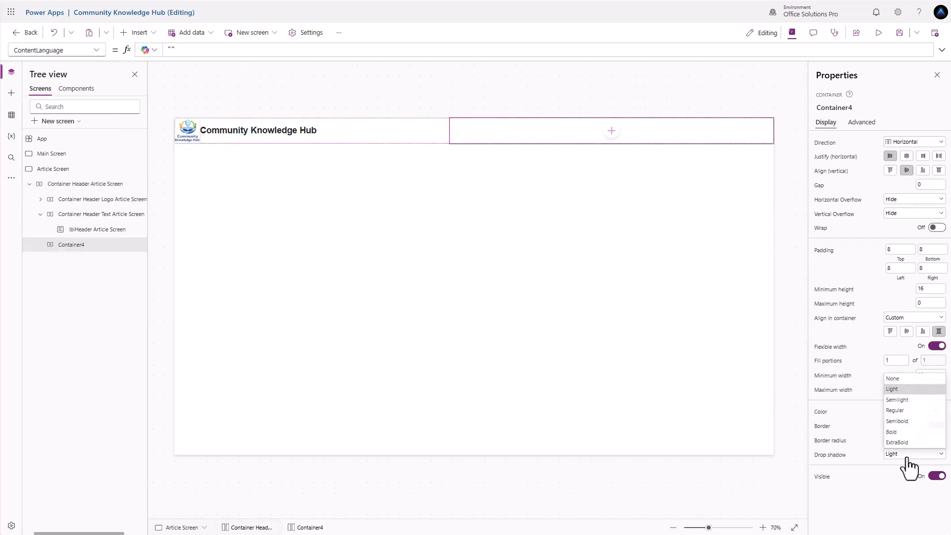
click(898, 381)
double_click(928, 440)
text(0)
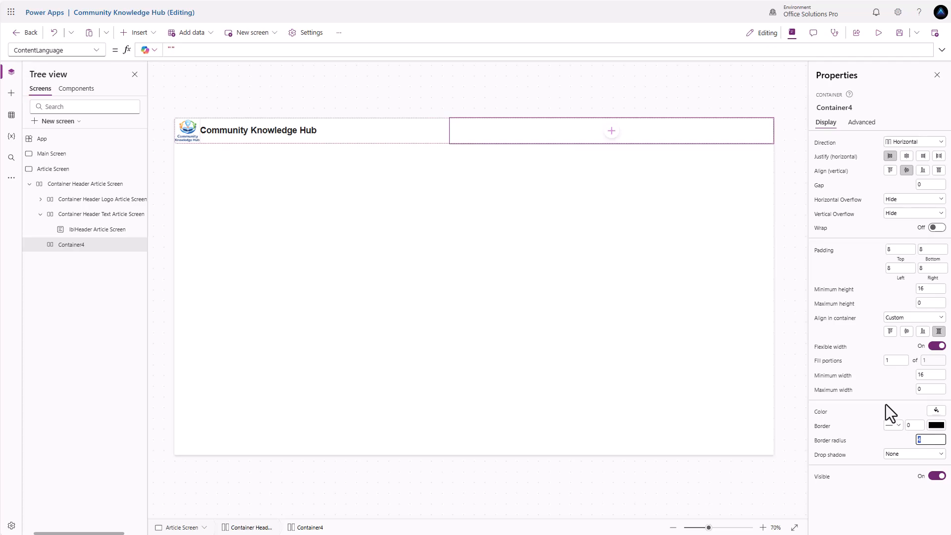
Step: Set the drop shadow of Container Header Text Article Screen to None and its border radius to 0
click(105, 214)
click(906, 426)
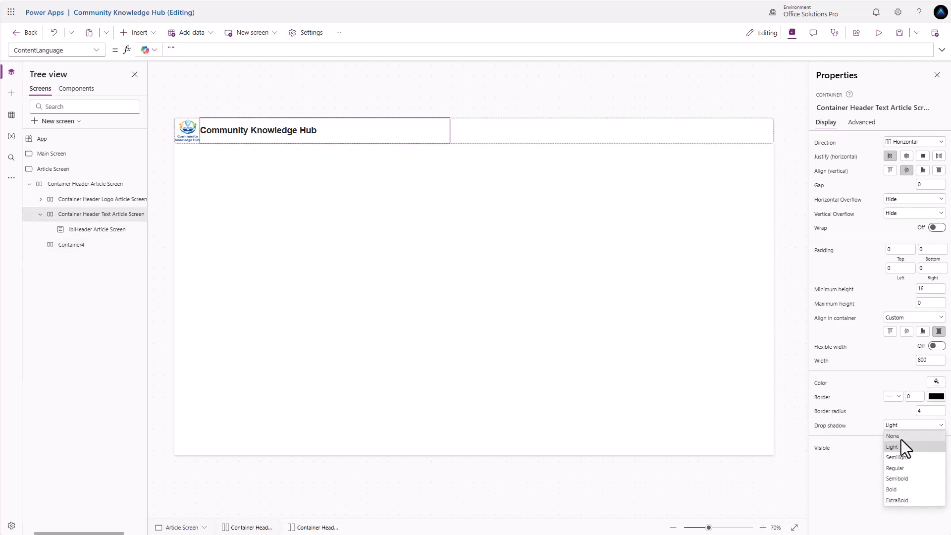
click(902, 437)
double_click(923, 411)
text(0)
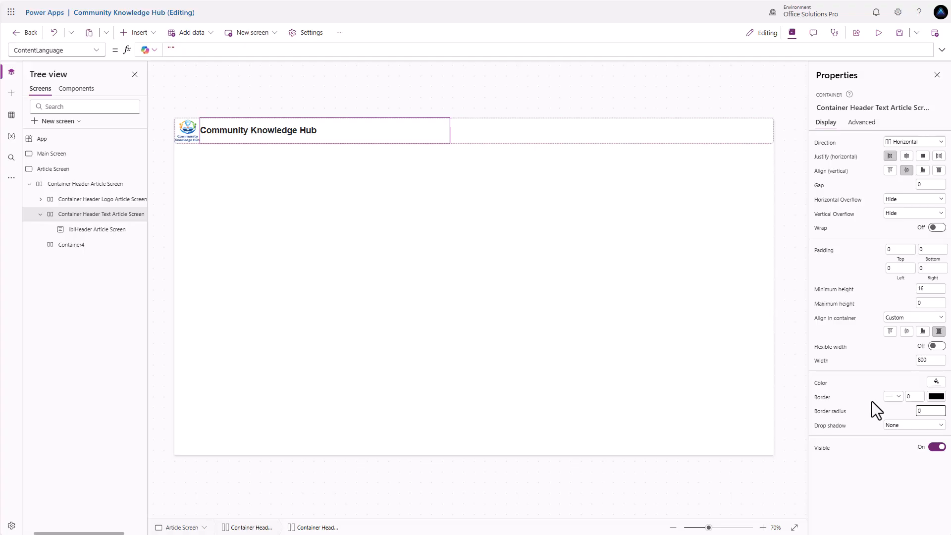
click(872, 402)
Step: Turn off flexible width for the empty third header container and set its width to 500
click(507, 136)
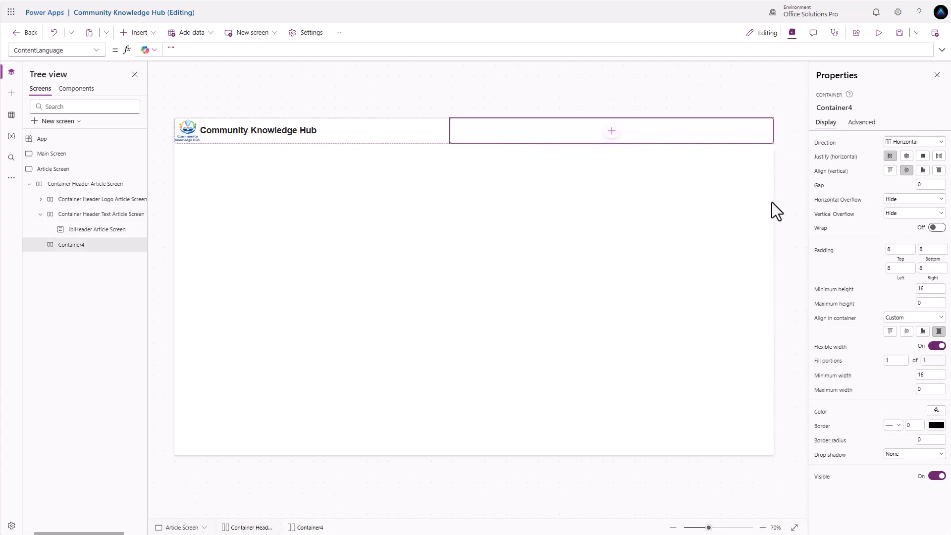
click(937, 349)
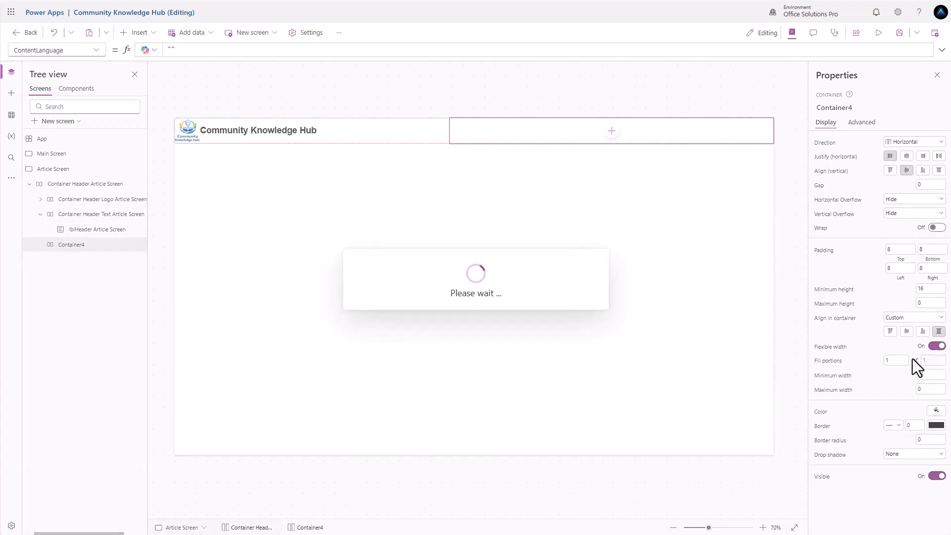
click(933, 362)
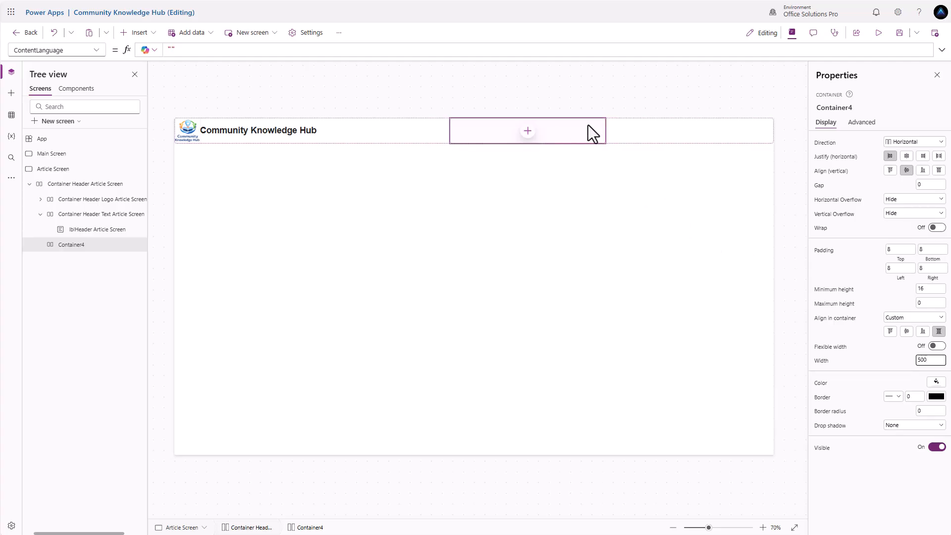
Step: Rename the 500-wide container as Container Header Buttons Article Screen and select the parent header container
double_click(87, 245)
text(Containe)
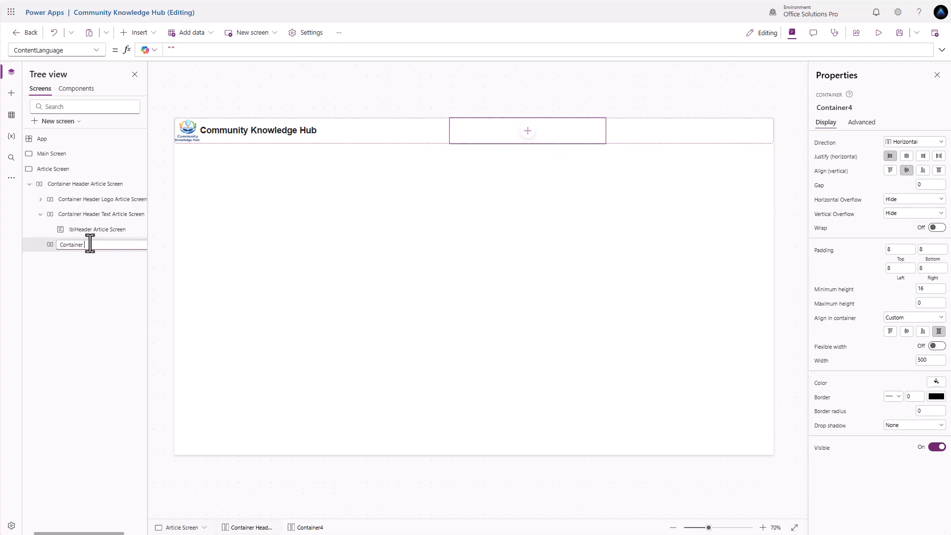
text(r Header)
text( Buttons Article Screen)
key(Return)
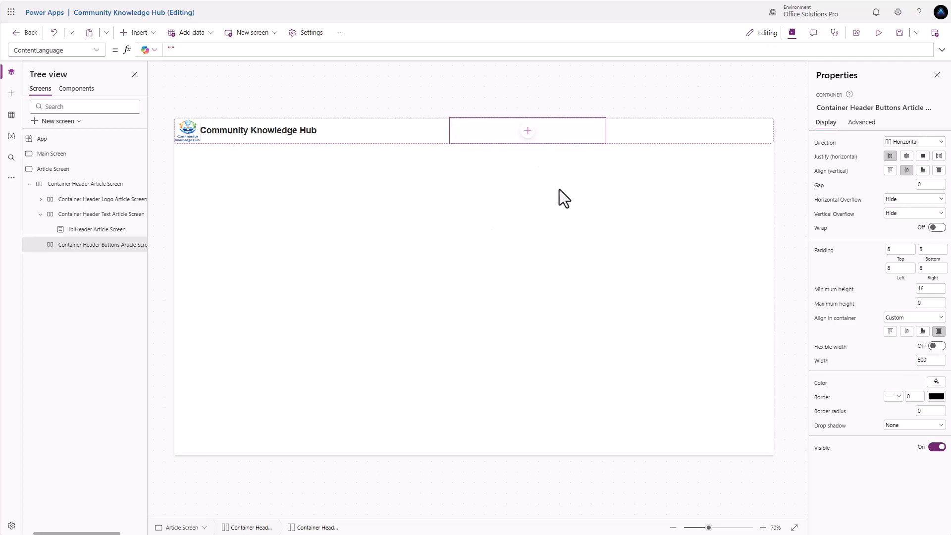
click(646, 131)
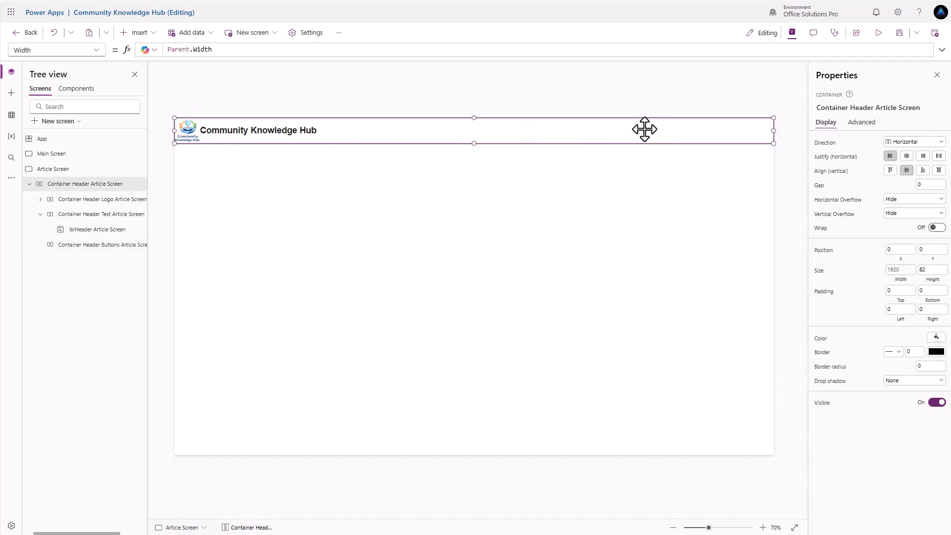
Step: Insert a horizontal container into the Article Screen's header container
click(135, 32)
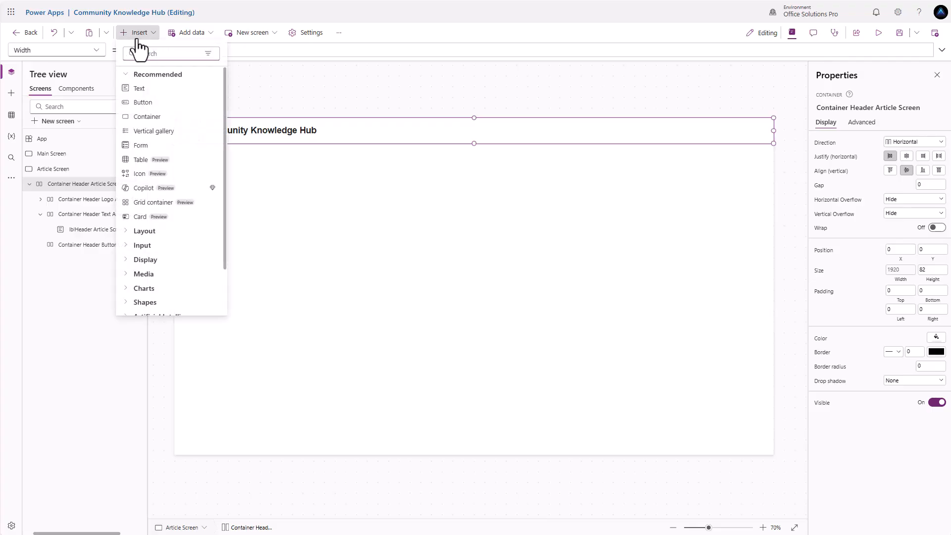
text(cont)
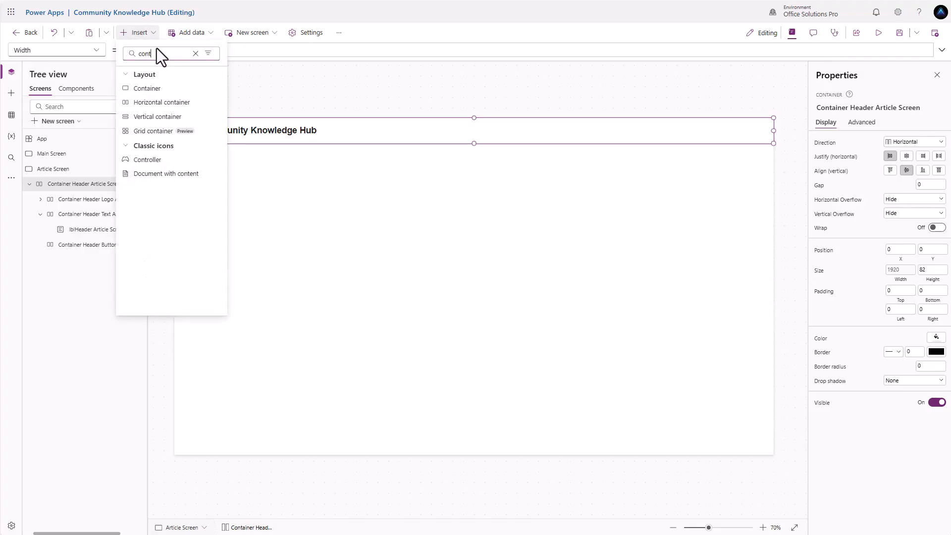
drag(169, 106, 495, 142)
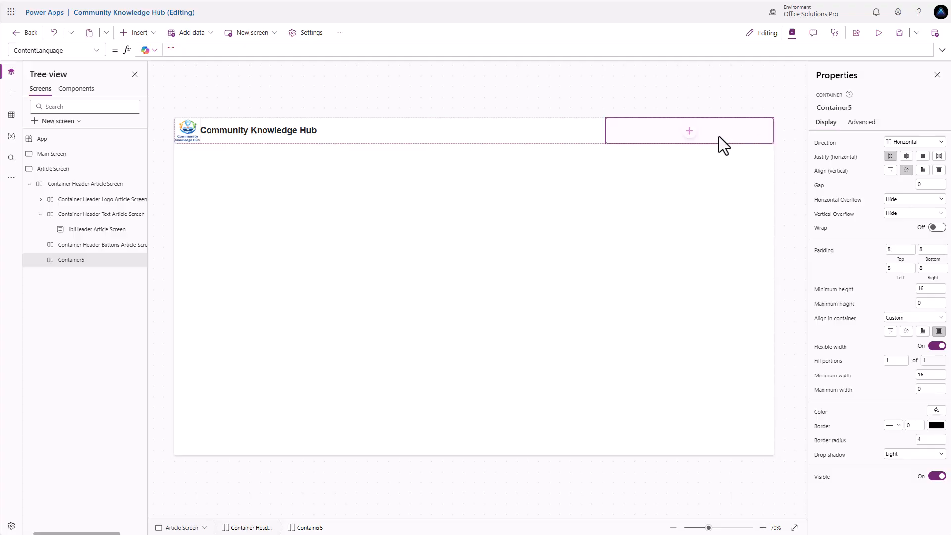
Step: Add an image and a text label to the new header container, with the label ordered before the image
click(689, 134)
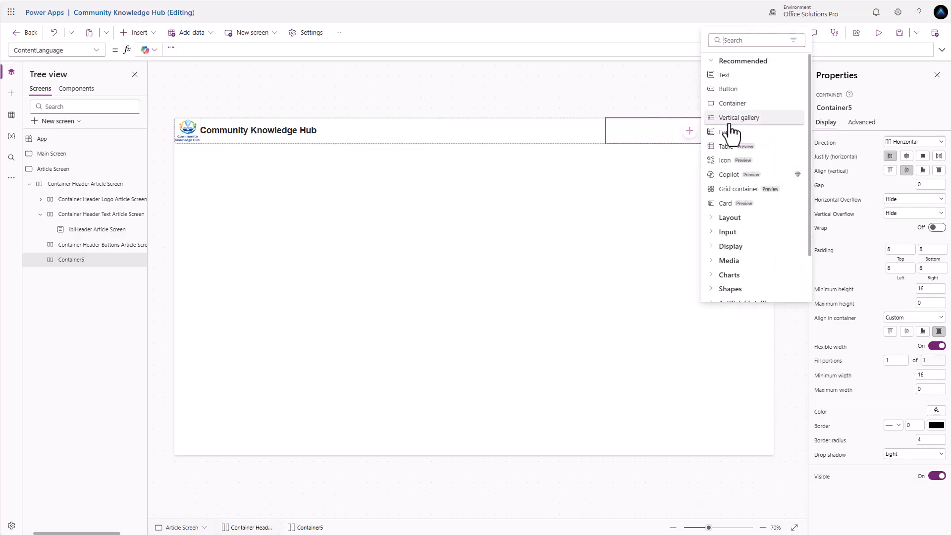
text(image)
click(728, 75)
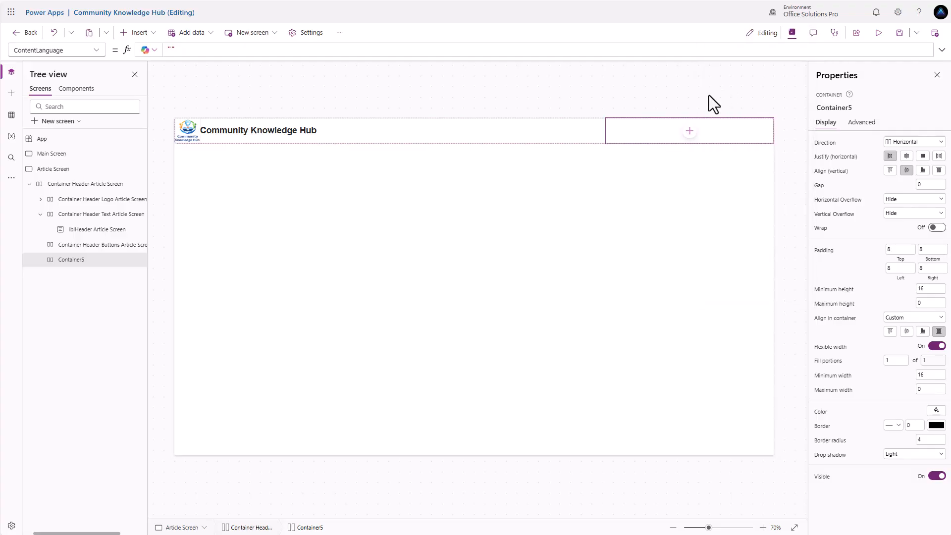
click(682, 139)
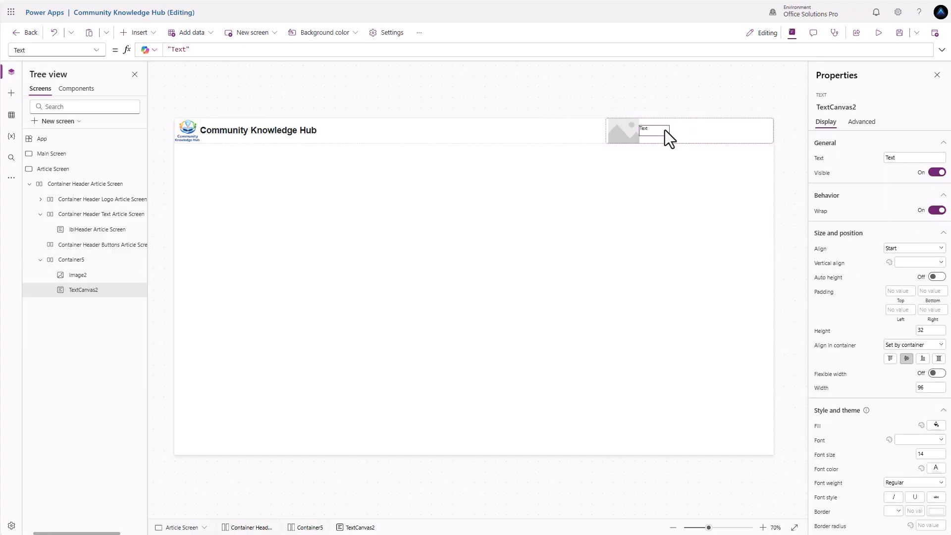
drag(84, 291, 88, 274)
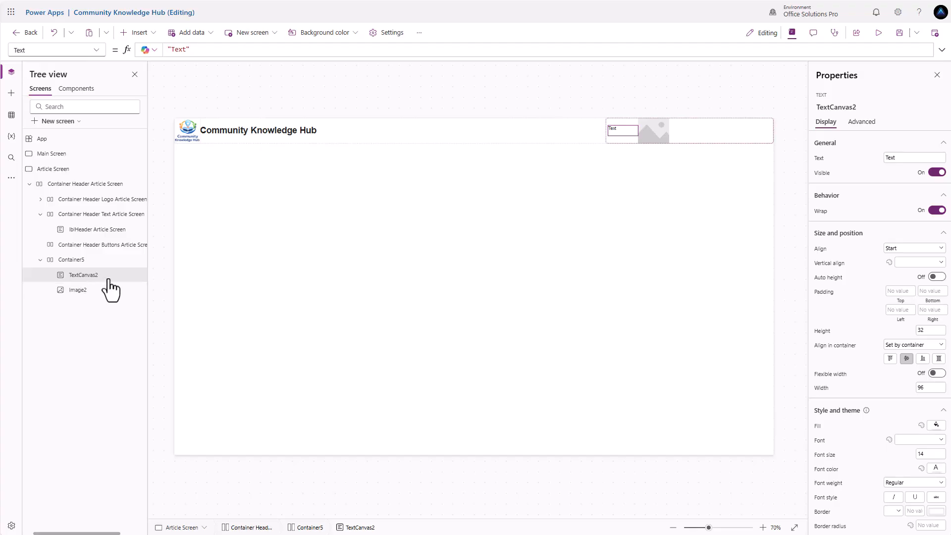
Step: Rename the new text label as lblUserName Header Artricle Screen
double_click(98, 278)
text(lbl)
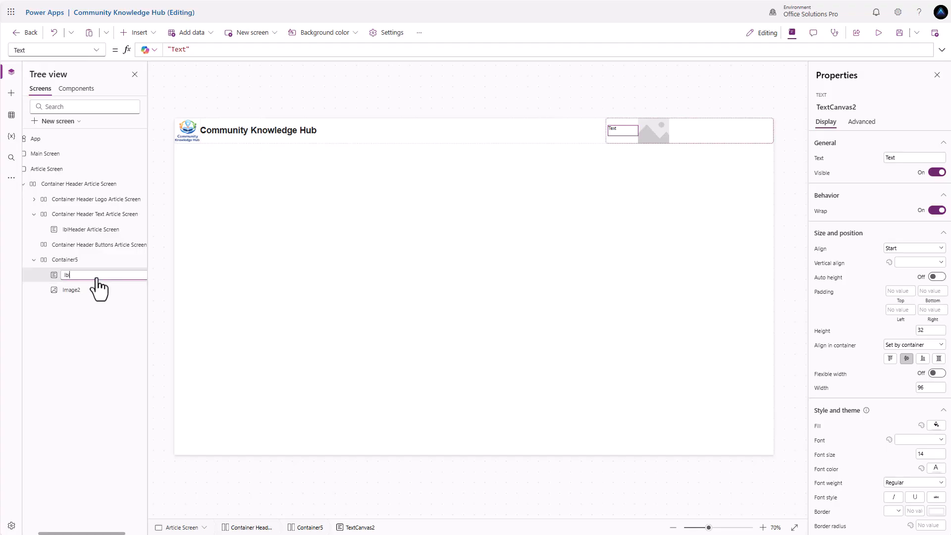
text(UserName Article Screen)
Step: Rename the new image control as imgUser Header Article Screen
click(77, 293)
double_click(77, 291)
text(imgU)
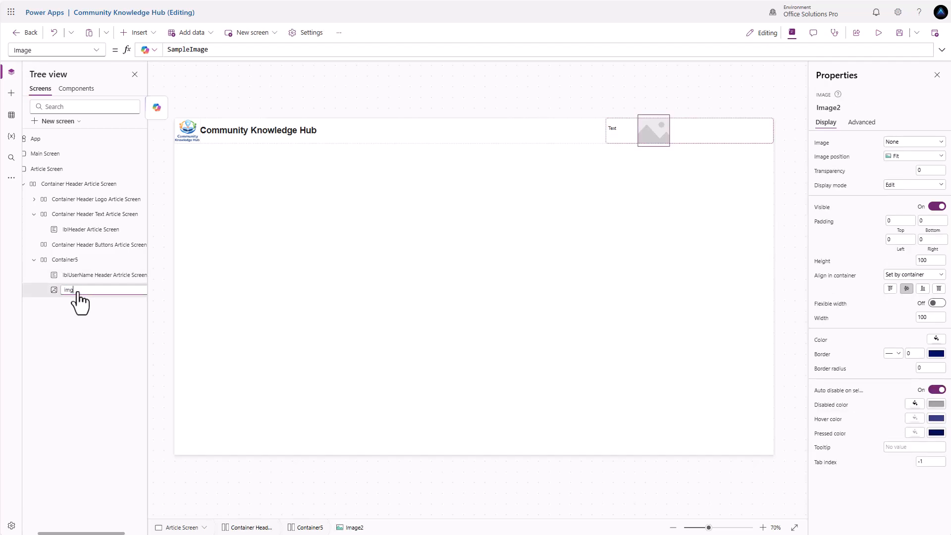
text(ser Header ARt)
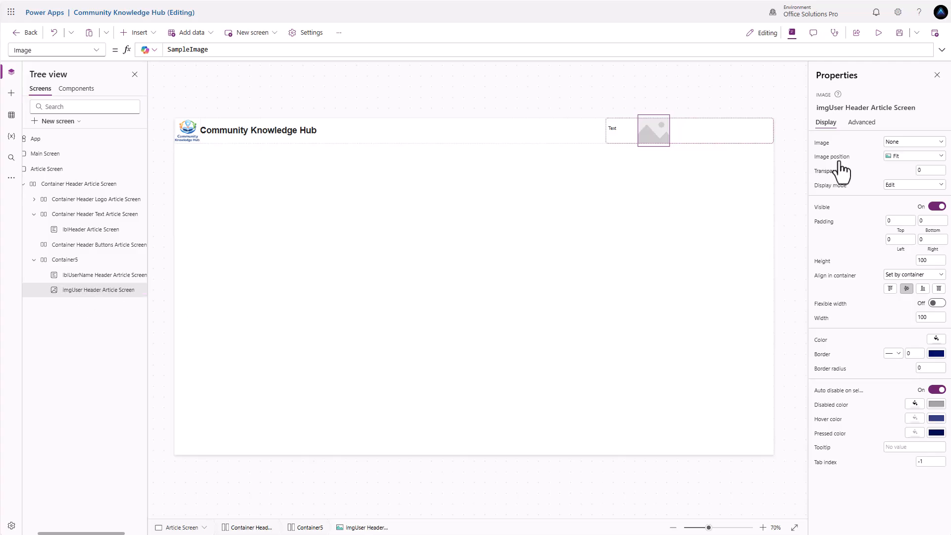
Step: Justify the contents of Container5 horizontally to the end and set its gap to 20
click(757, 132)
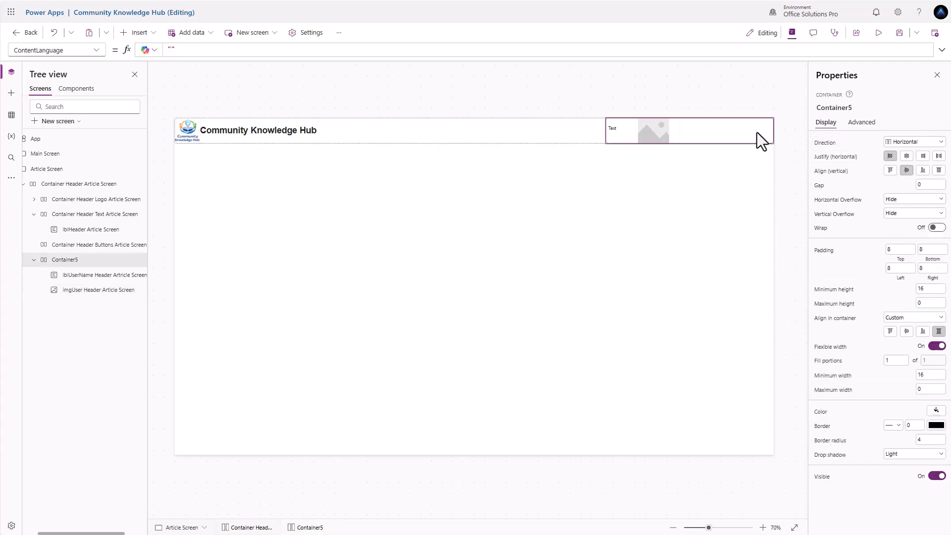
click(923, 156)
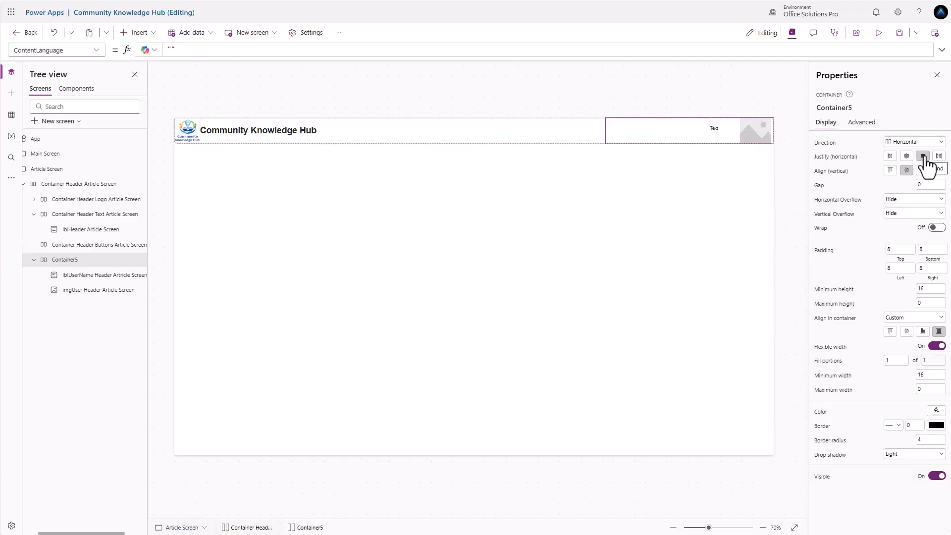
click(928, 185)
key(Return)
Step: Set the user name label's height to the formula Parent.Height
click(713, 130)
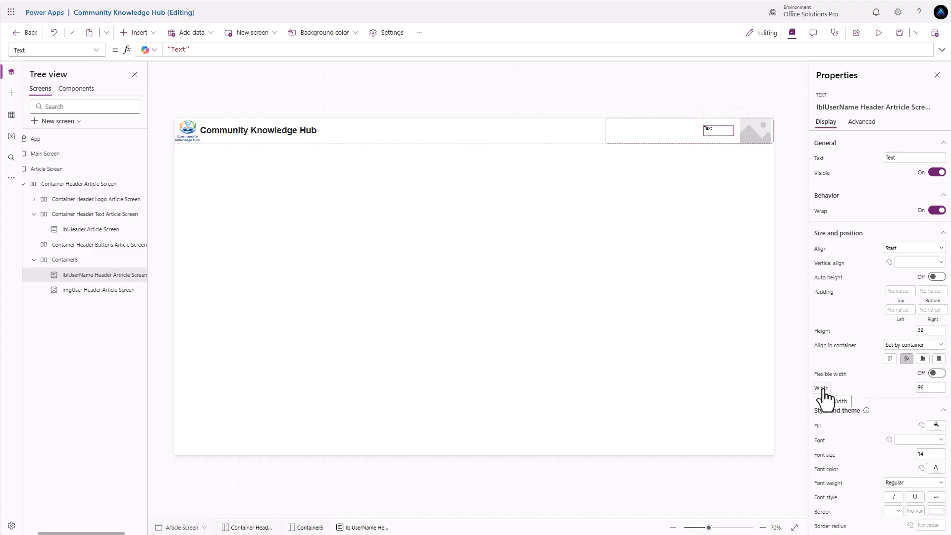
click(822, 333)
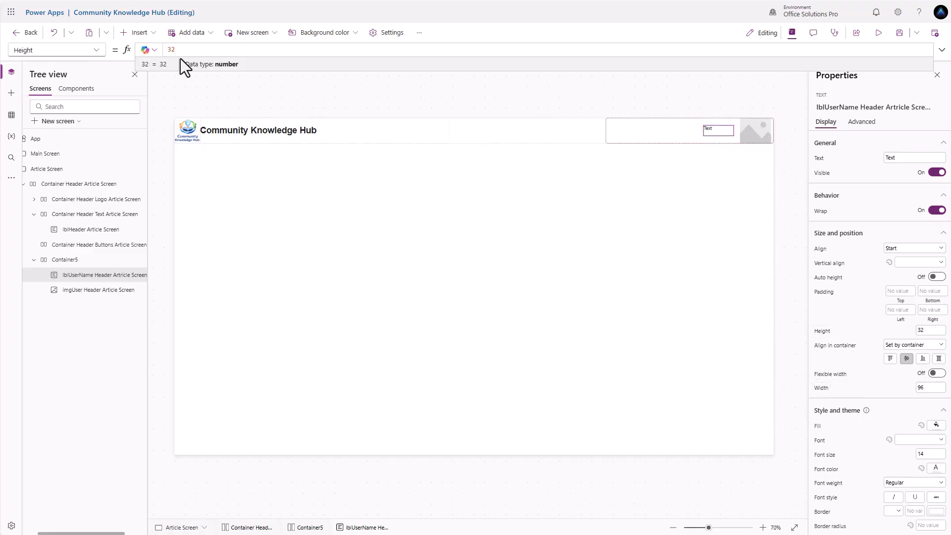
key(ctrl+a)
text(Parent.Height)
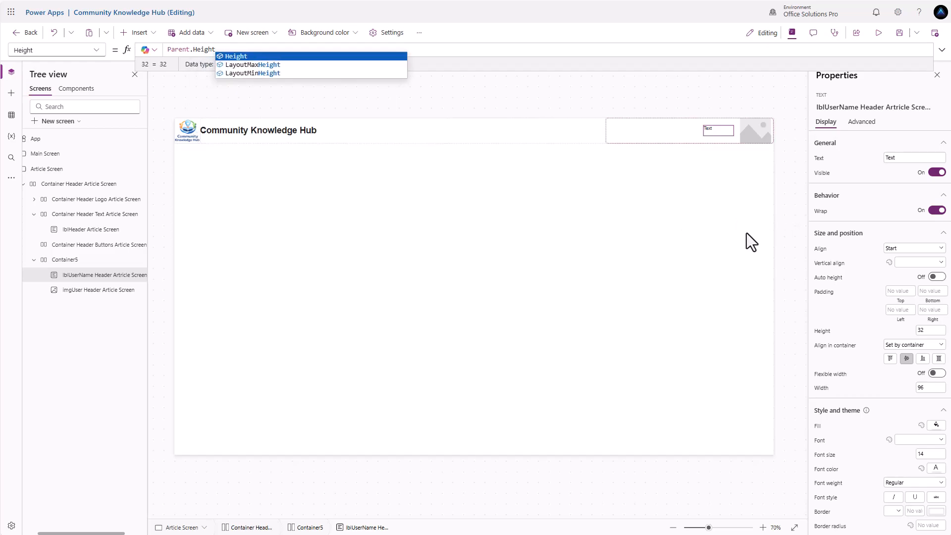
Step: Set the user name label's width to the formula Parent.Width - 'imgUser Header Article Screen'.Width - 20
click(821, 388)
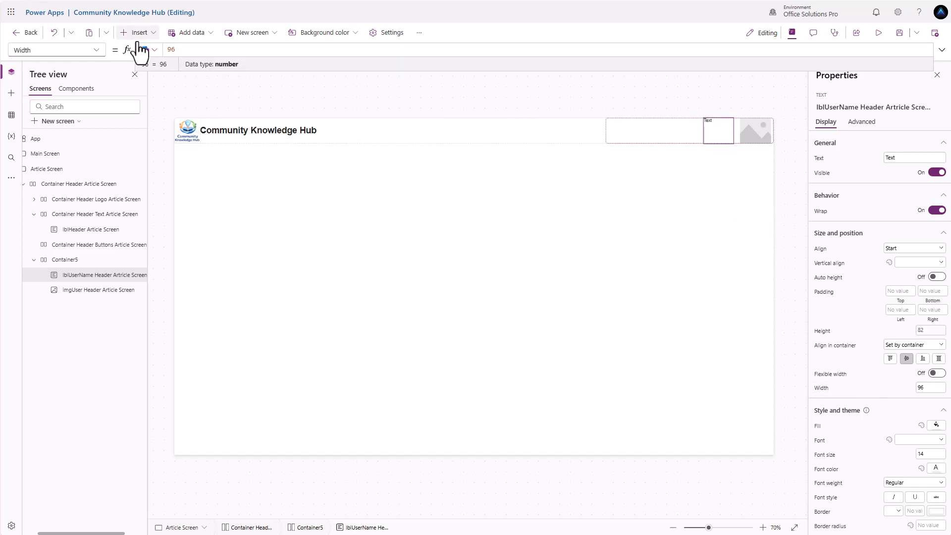
click(186, 50)
key(ctrl+a)
text(Parent.Wid)
text(th - 'img)
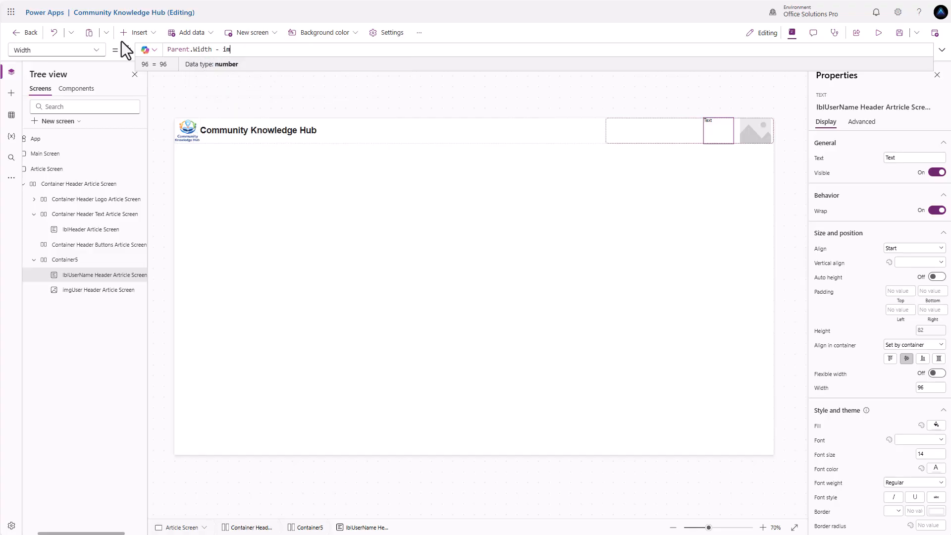
text(U)
key(Tab)
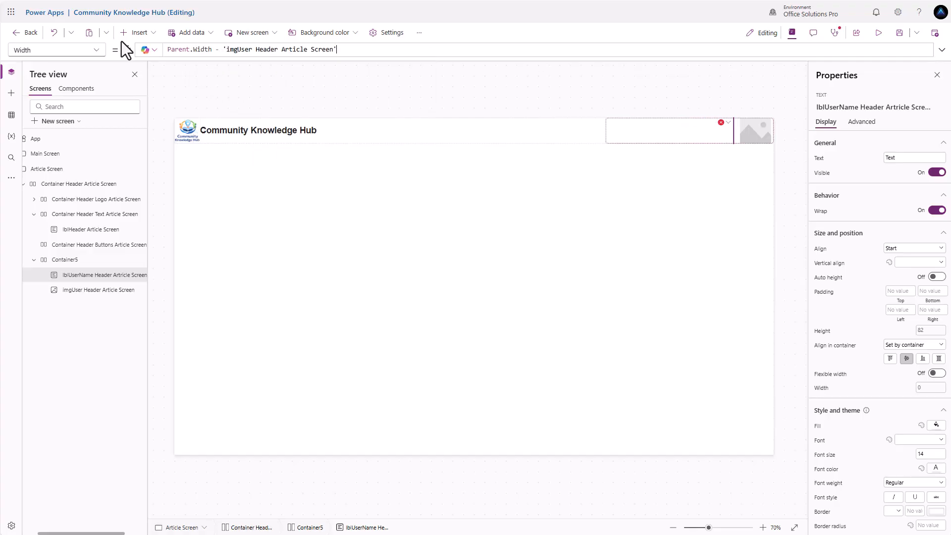
text(.)
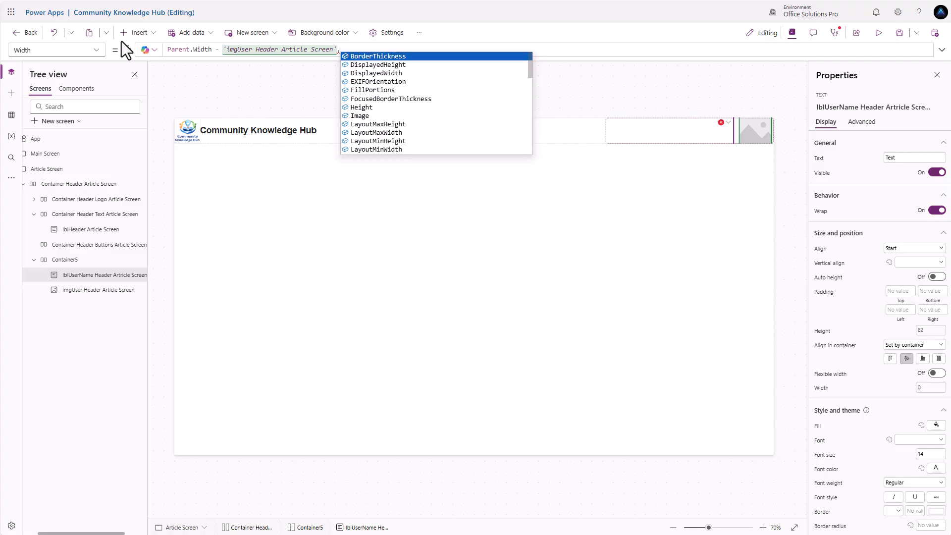
text(Width)
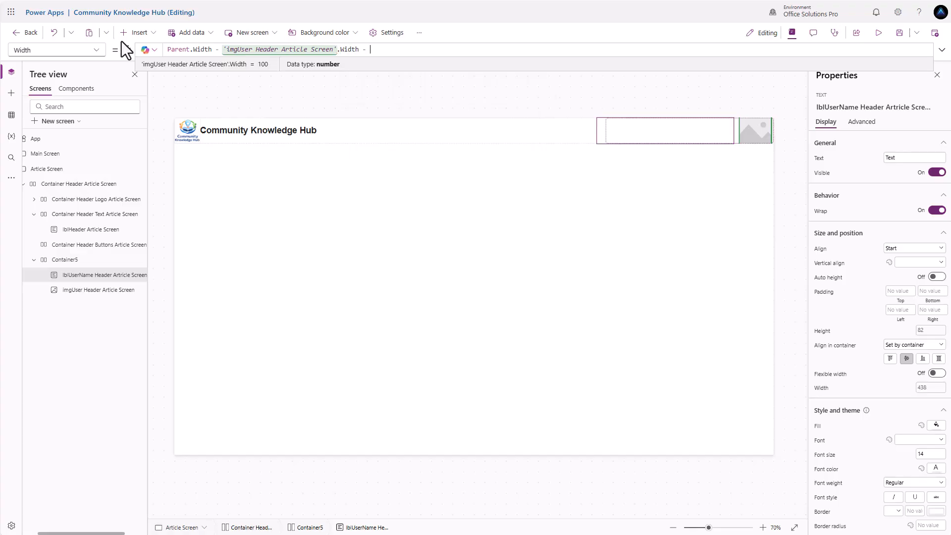
text( - 20)
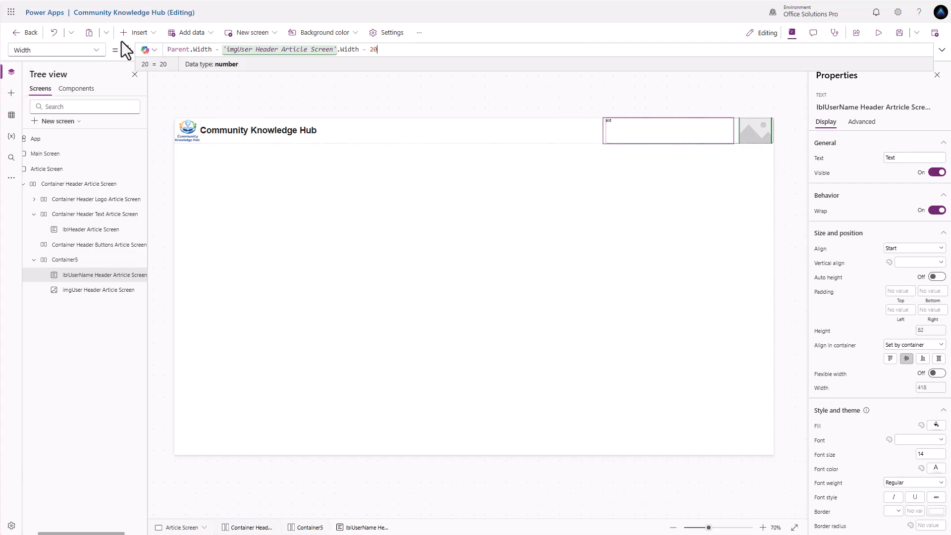
Step: Set the user name label's font size to 22
click(917, 453)
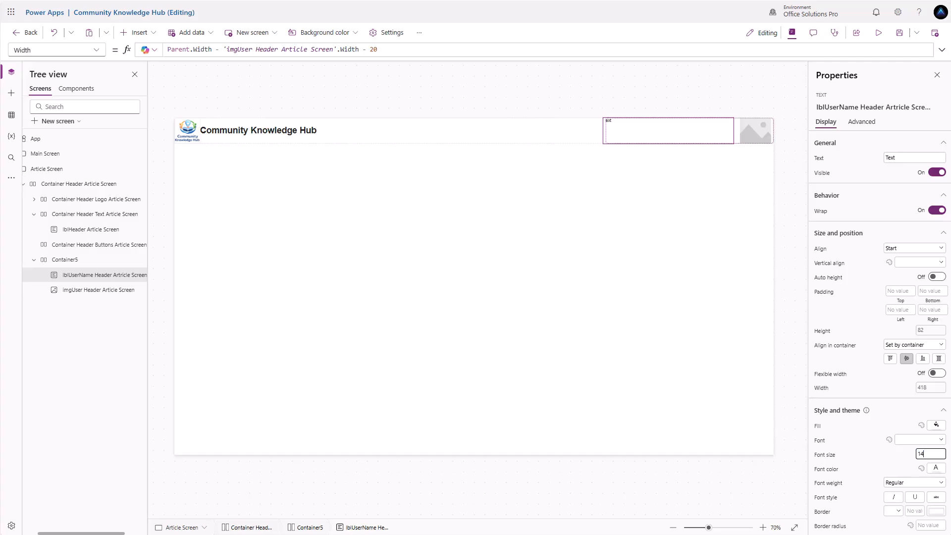
text(1)
key(BackSpace)
key(BackSpace)
key(BackSpace)
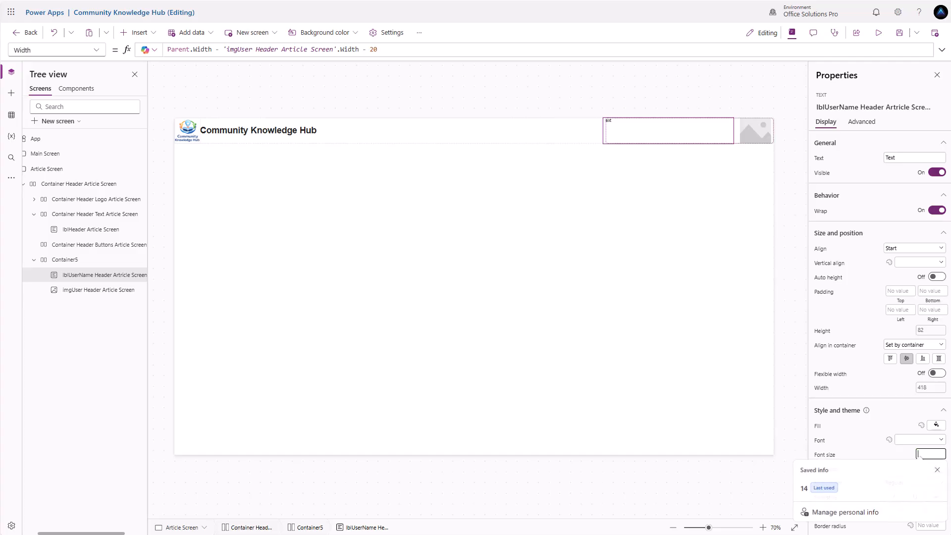
text(22)
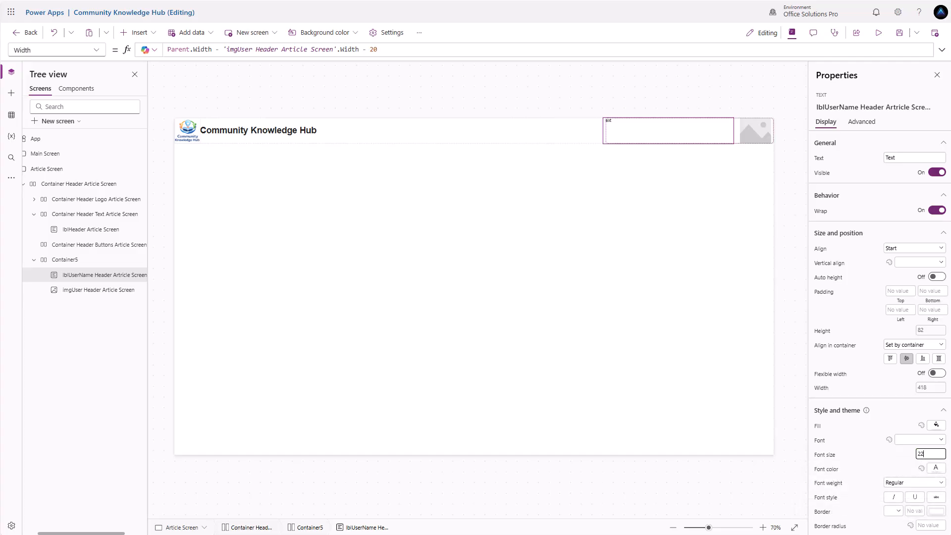
click(894, 388)
click(738, 140)
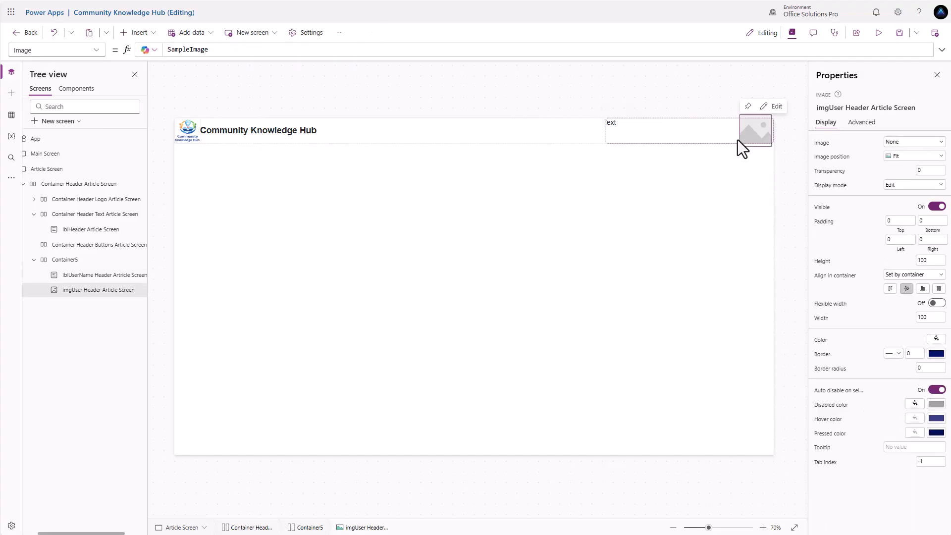
Step: Set the top, bottom, left and right padding of Container5 to 0
click(67, 260)
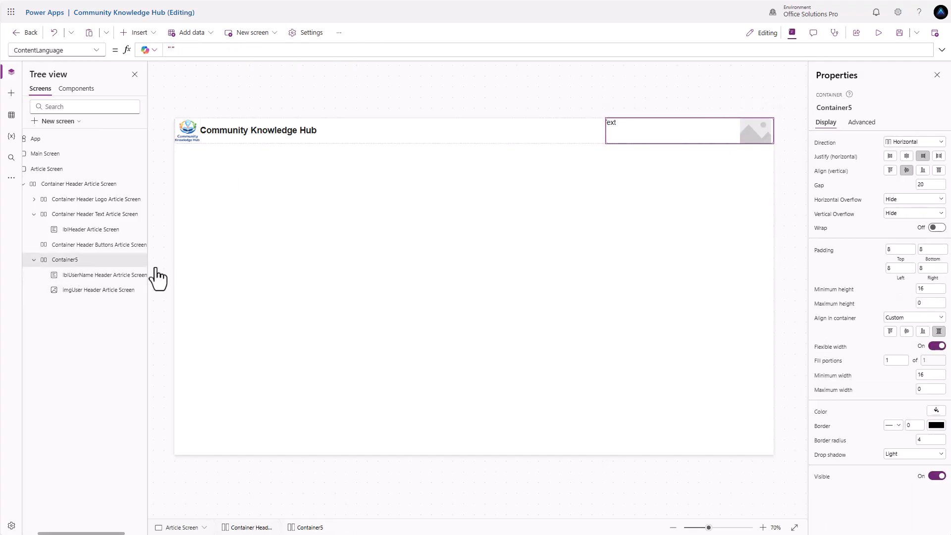
click(894, 249)
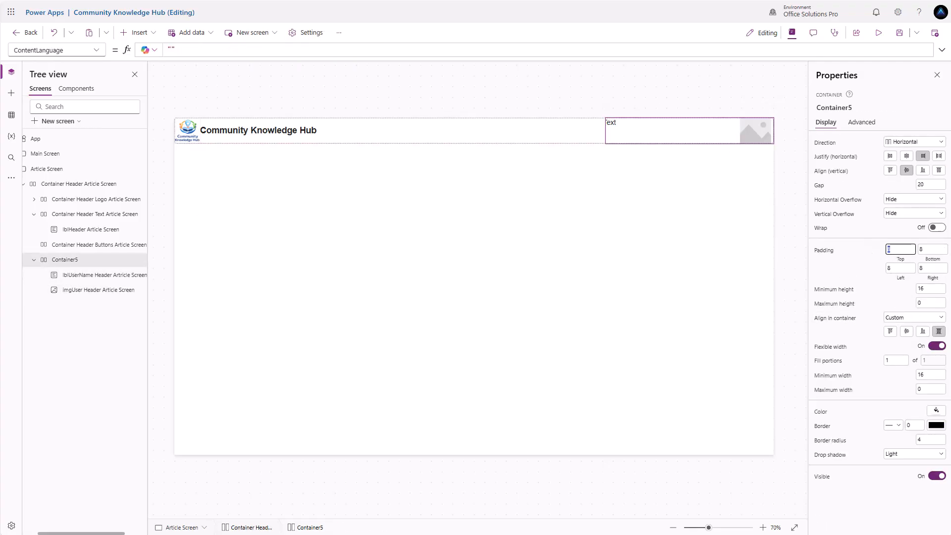
text(0)
key(Tab)
text(0)
key(Tab)
text(0)
key(Tab)
text(0)
Step: Rename Container5 as Container Header User Article Screen
double_click(68, 261)
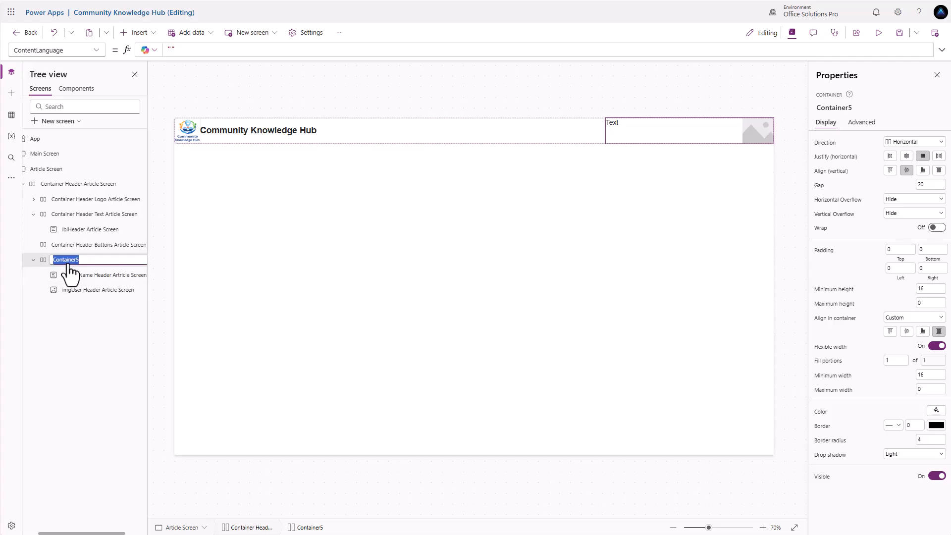
text(Container Header User ARt)
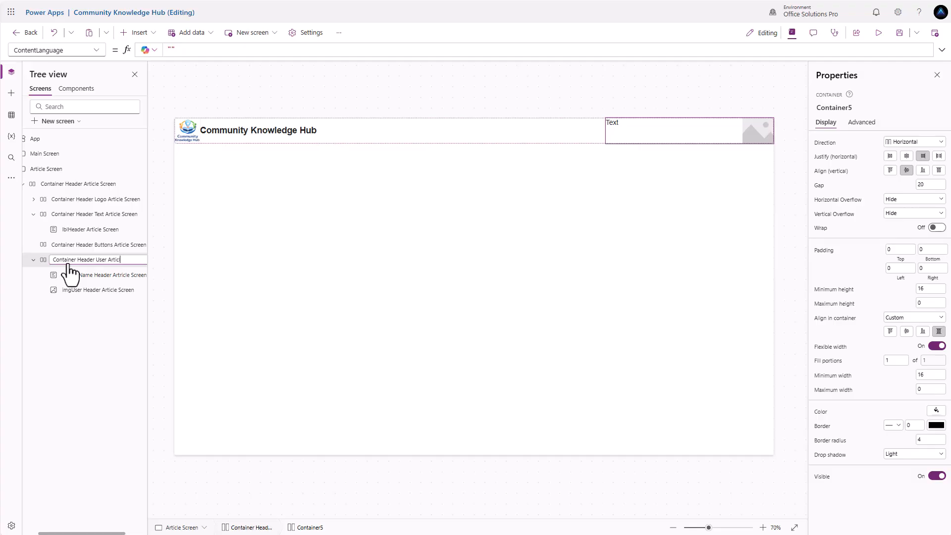
text(icle Screen)
key(Return)
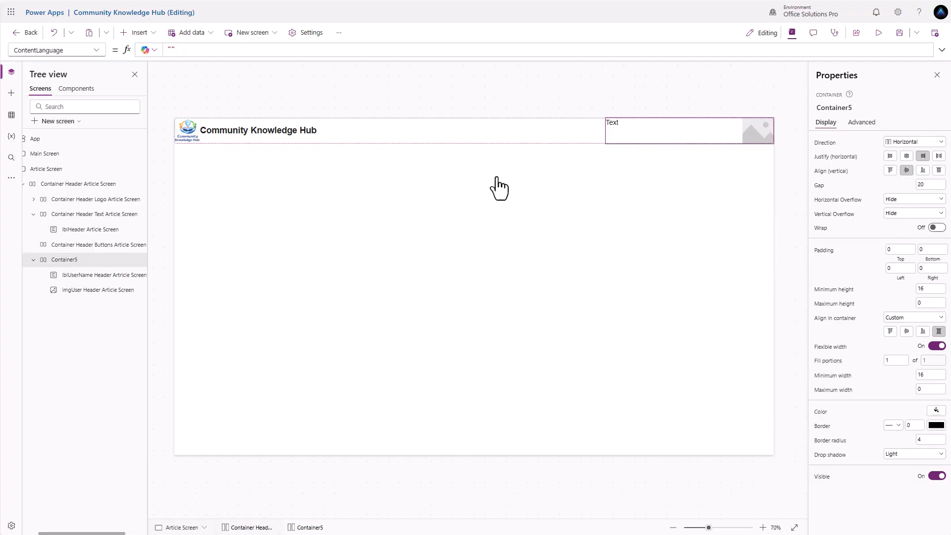
Step: Align the user name label's text vertically to Middle
click(636, 135)
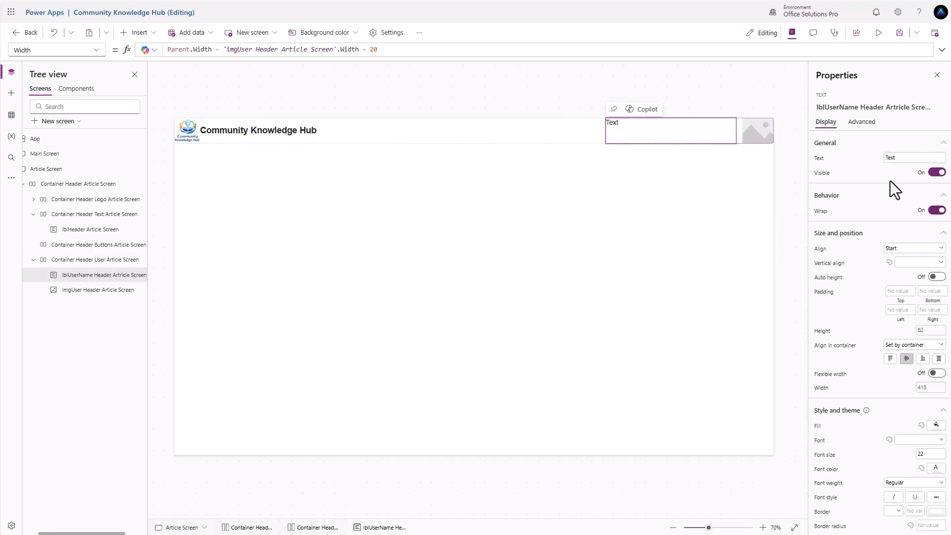
click(922, 262)
click(914, 284)
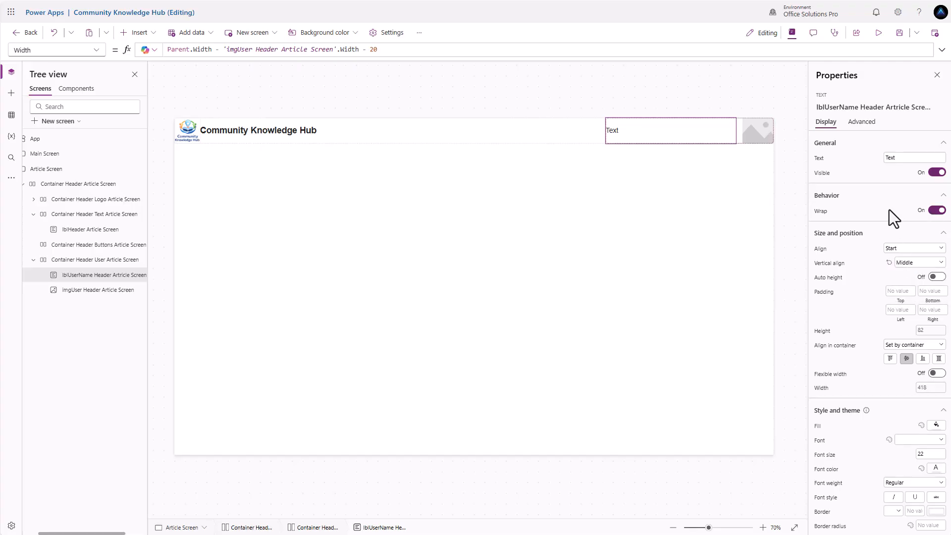
Step: Set both the width and the height of the user image in the header to Parent.Height
click(749, 137)
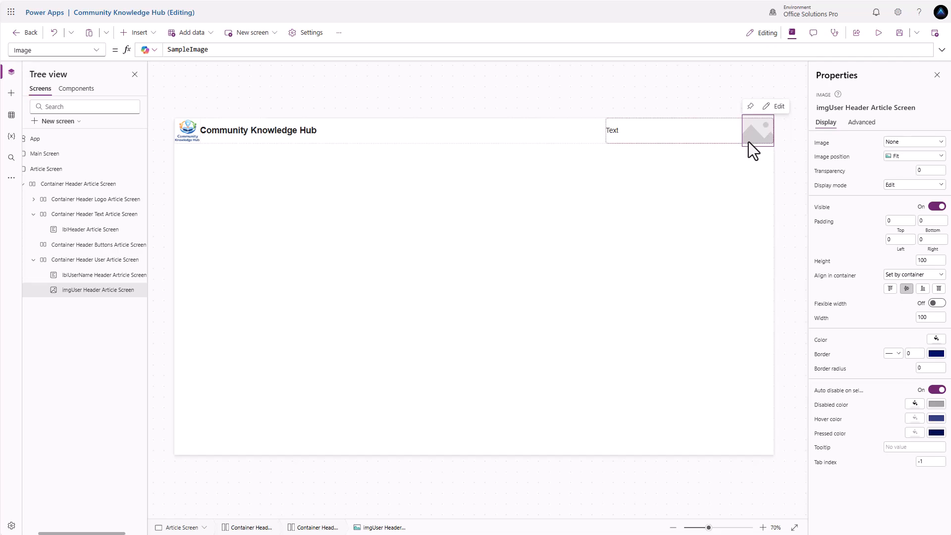
click(822, 319)
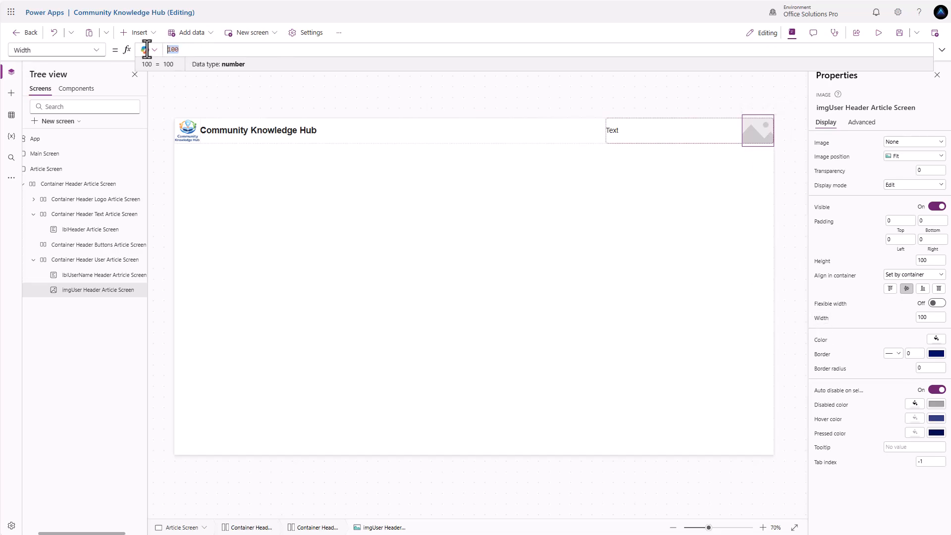
text(Parent.)
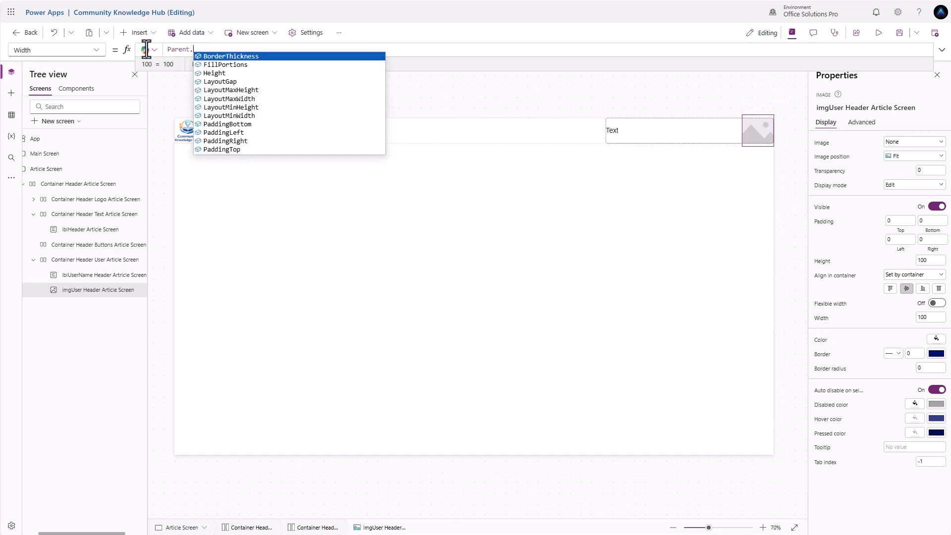
text(Height)
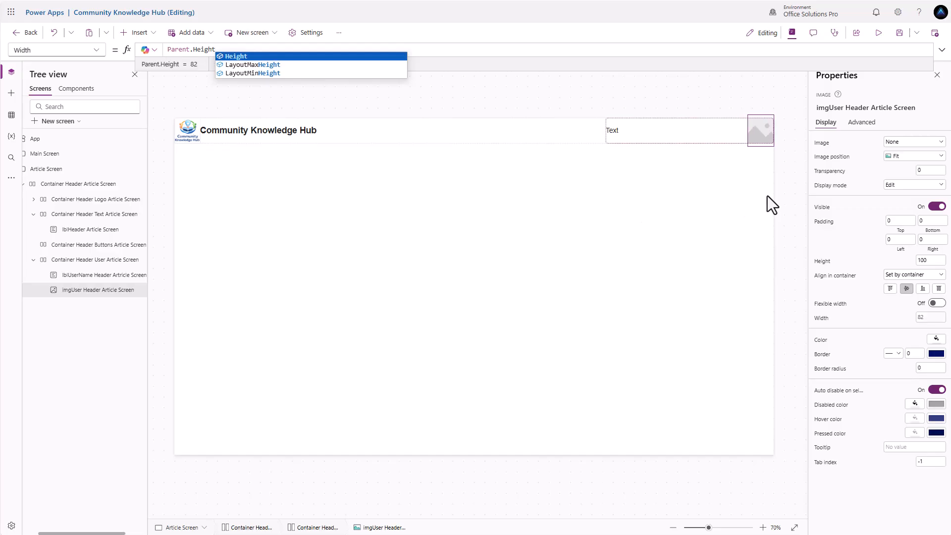
click(822, 261)
double_click(172, 50)
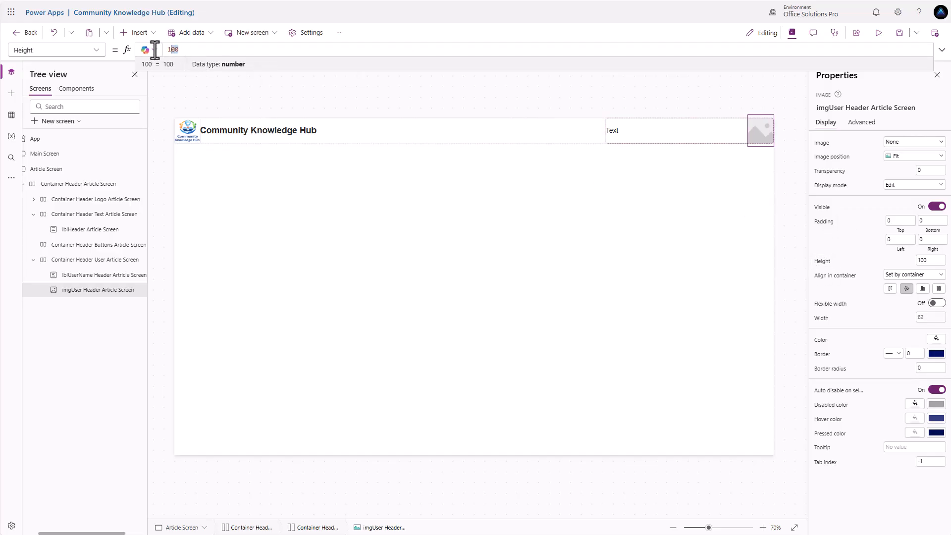
text(Parent.Height)
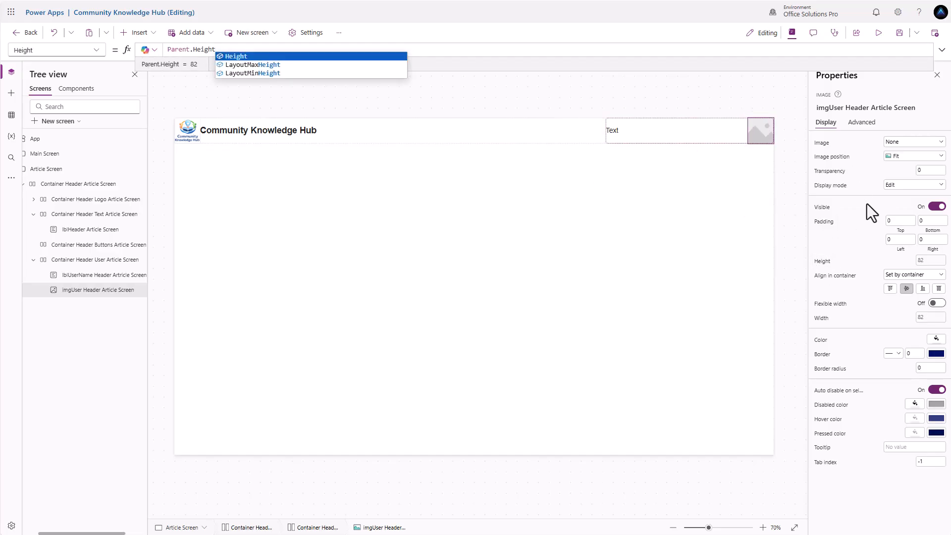
click(867, 204)
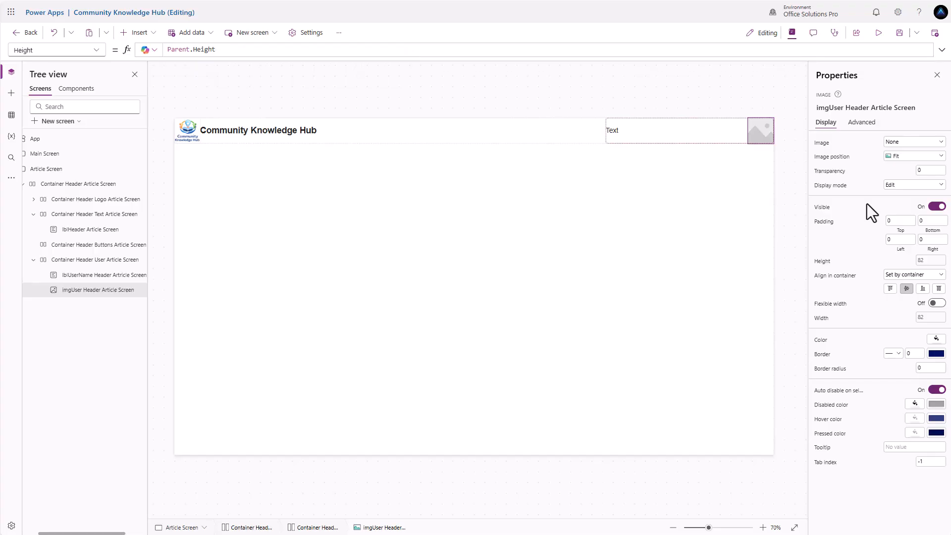
Step: Set the border radius of Container Header User Article Screen to 0 and its drop shadow to None
click(57, 261)
click(924, 440)
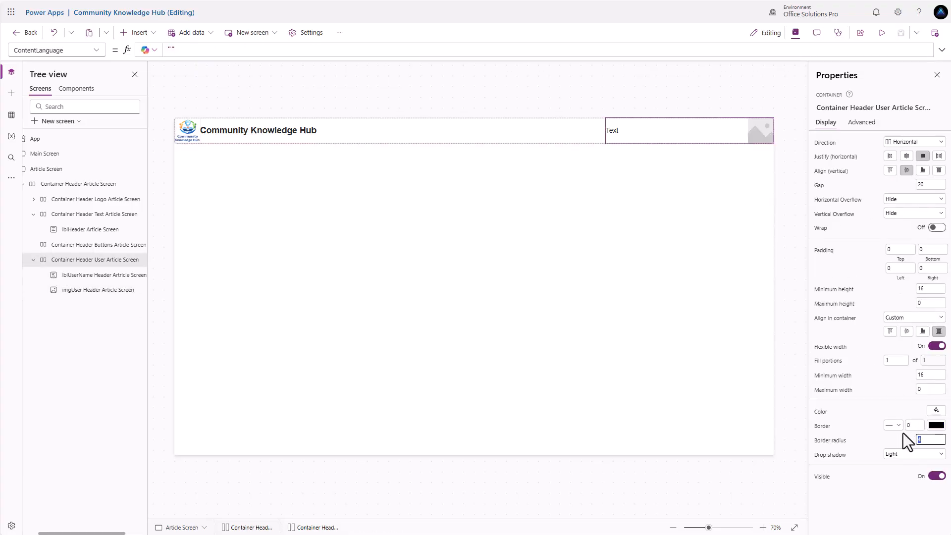
click(909, 454)
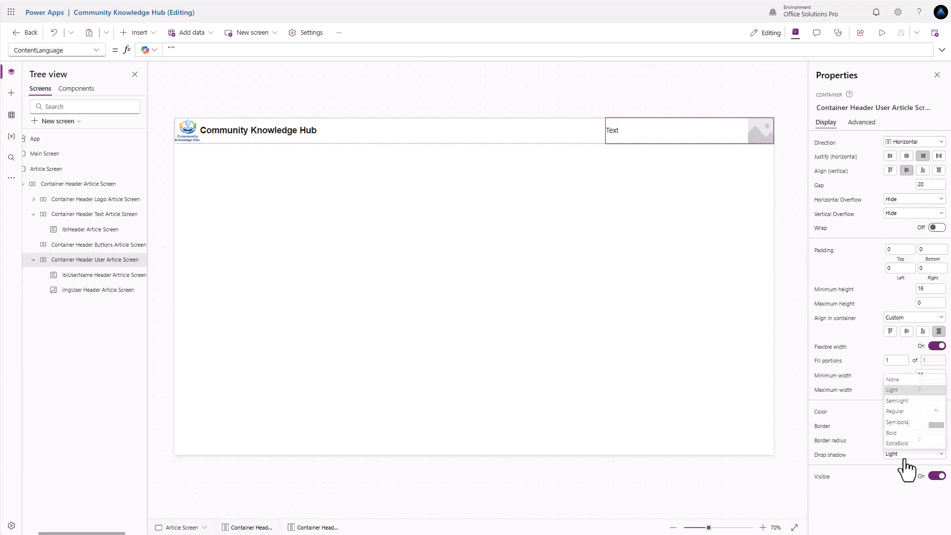
click(906, 393)
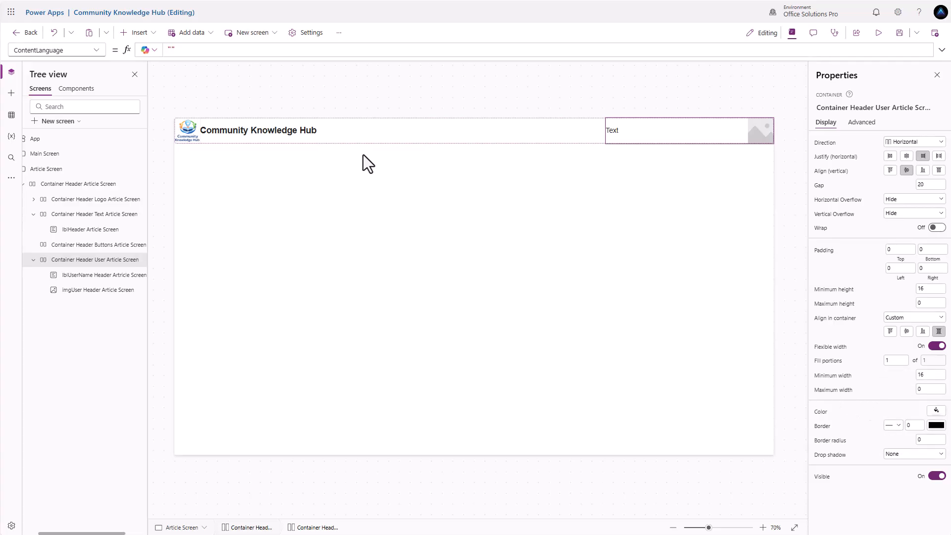
Step: Set the left padding of the Community Knowledge Hub header label to 10
click(246, 141)
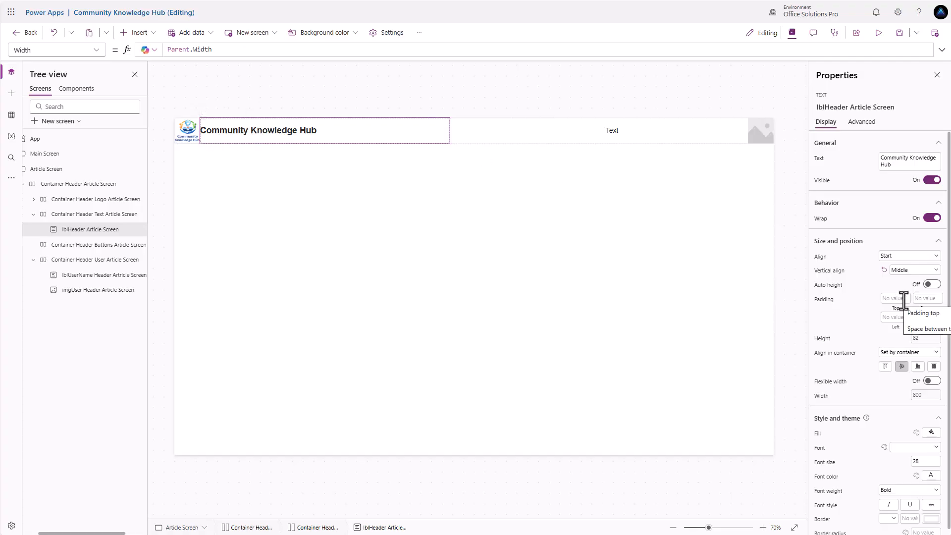
click(894, 317)
text(10)
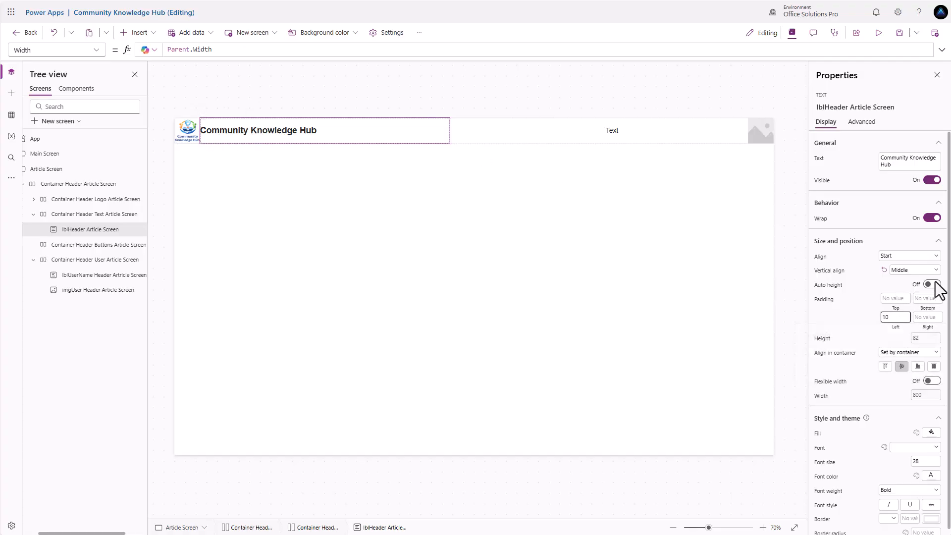
click(860, 317)
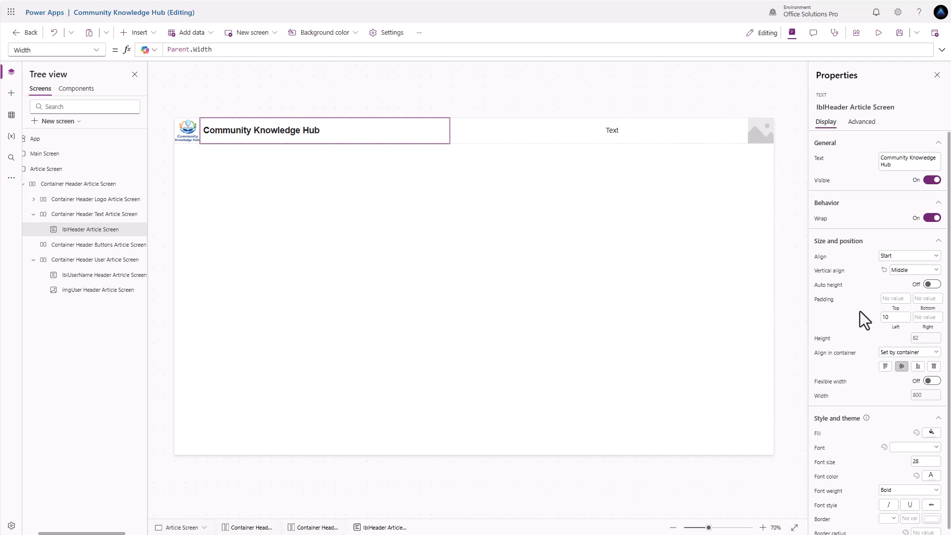
Step: Set the left padding of Container Header User Article Screen to 10
click(624, 136)
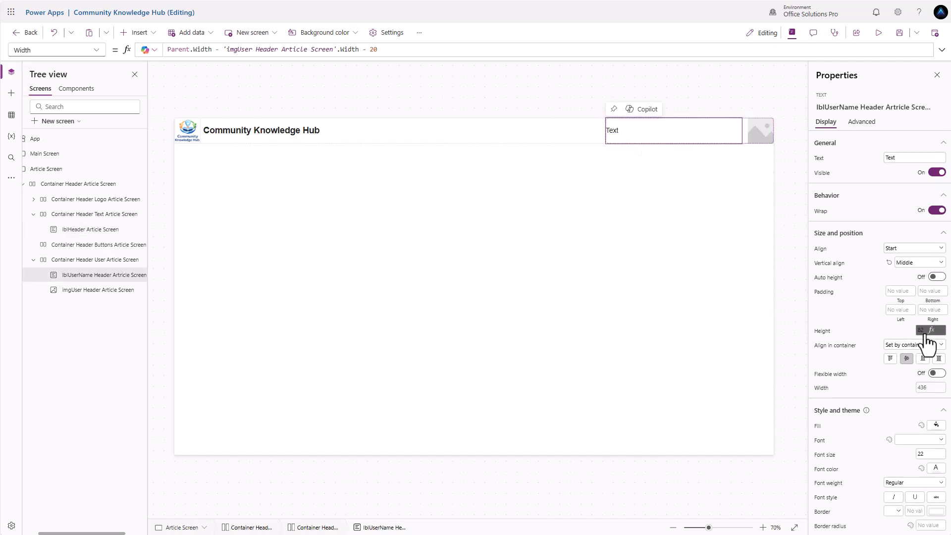
click(100, 260)
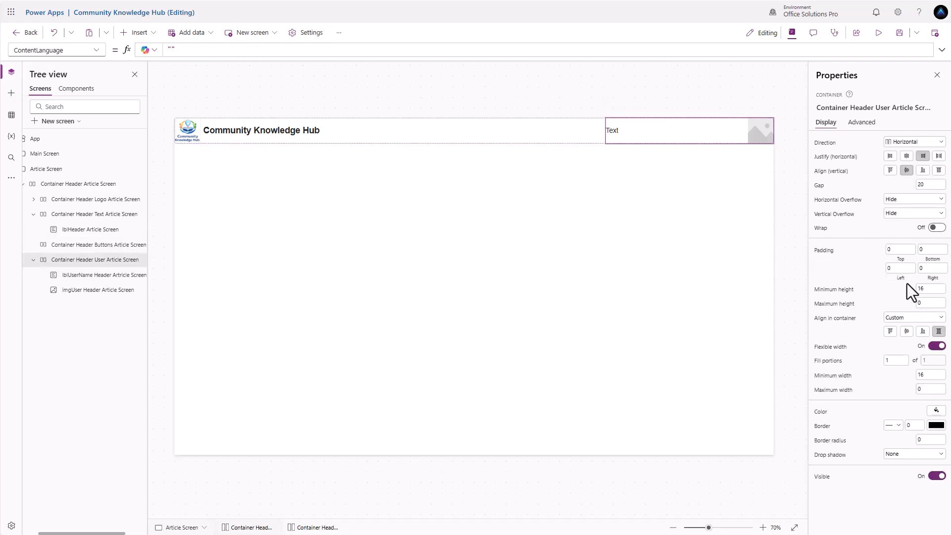
click(891, 269)
double_click(892, 269)
click(862, 270)
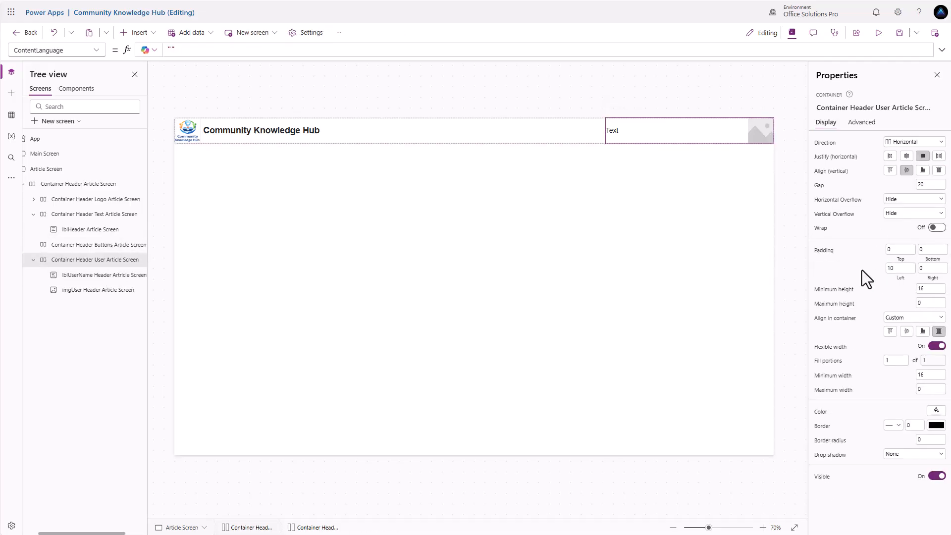
Step: Change the user name label's width formula to Parent.Width - 'imgUser Header Article Screen'.Width - 30
click(623, 133)
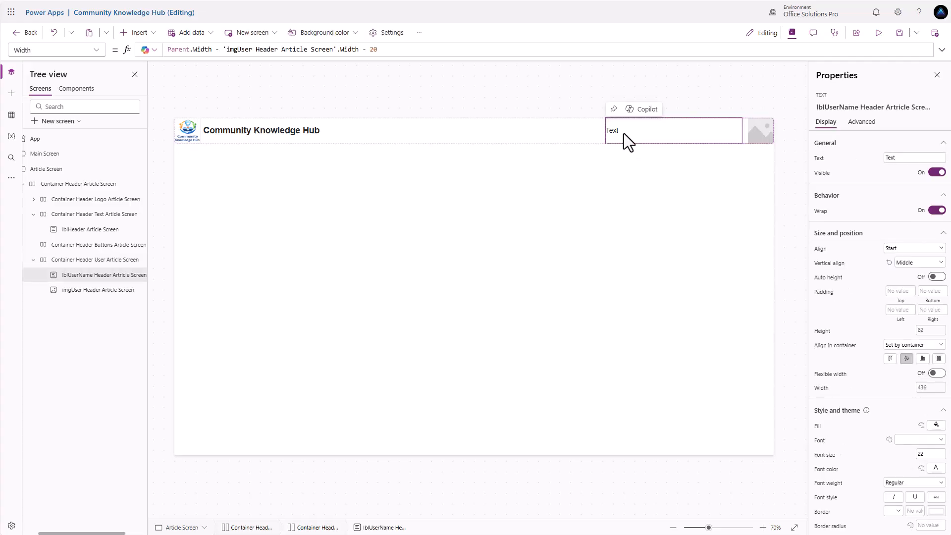
double_click(373, 49)
text(30)
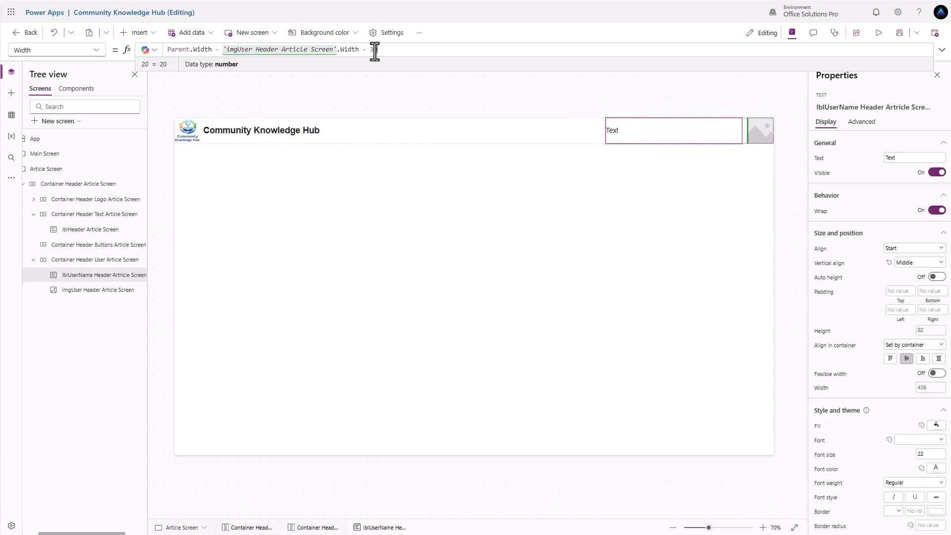
click(763, 136)
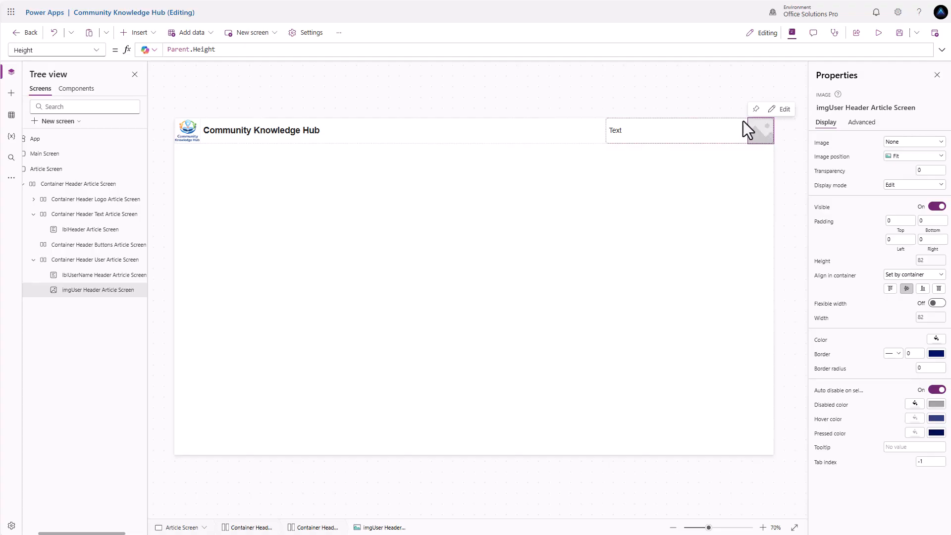
Step: Set the drop shadow of Container Header Logo Article Screen to None
click(196, 139)
click(98, 201)
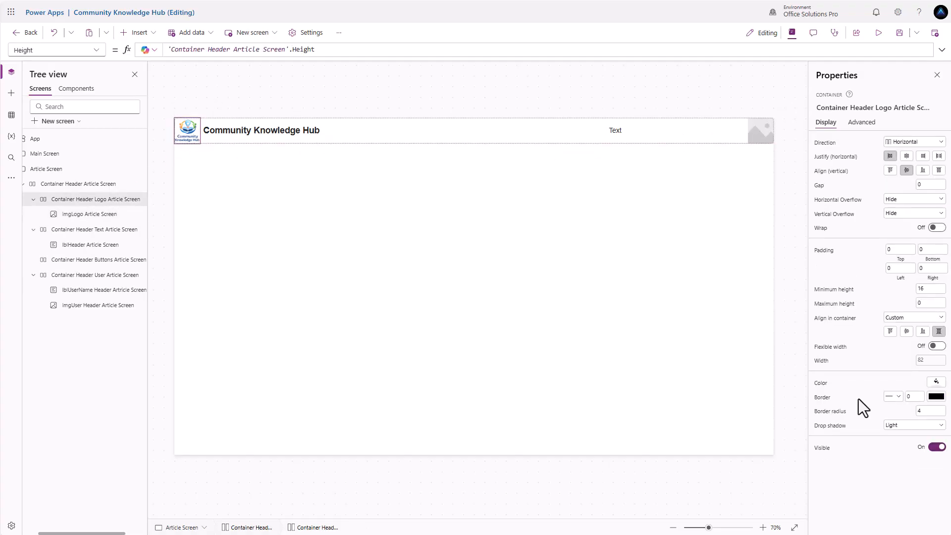
click(904, 426)
click(904, 436)
click(226, 95)
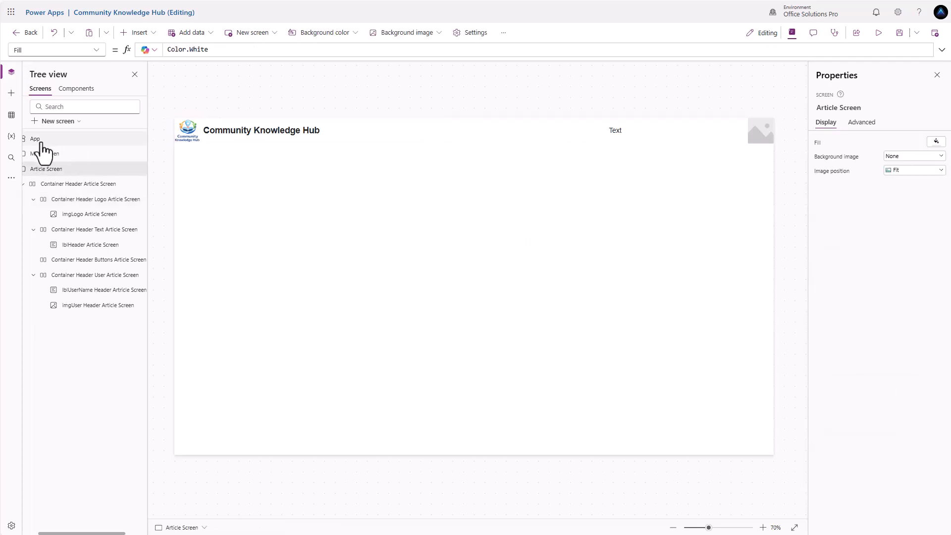
Step: Write an App OnStart formula storing User() in gblUser and its FullName, Email and Image, each coalesced to "", in gblUserName, gblUserEmail and gblUserImage
click(35, 138)
click(103, 52)
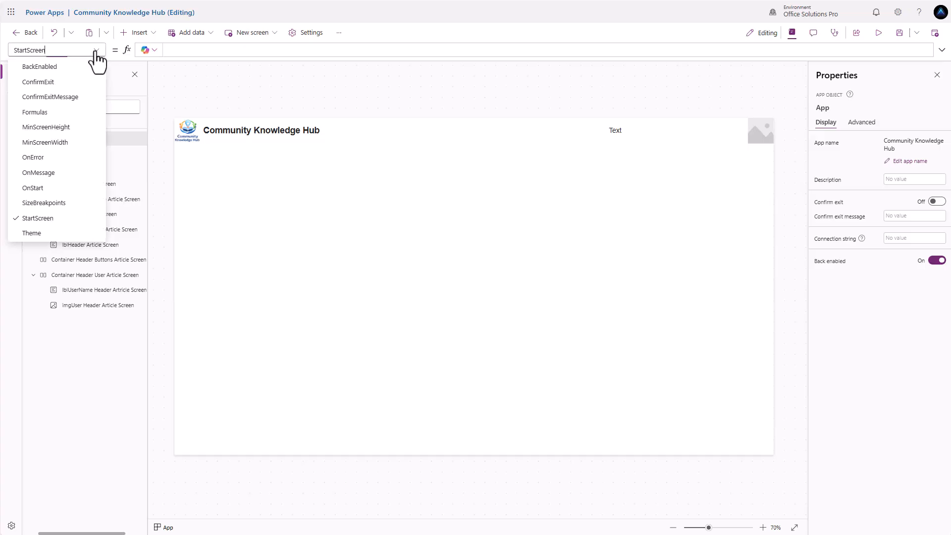
click(37, 187)
drag(217, 60, 215, 118)
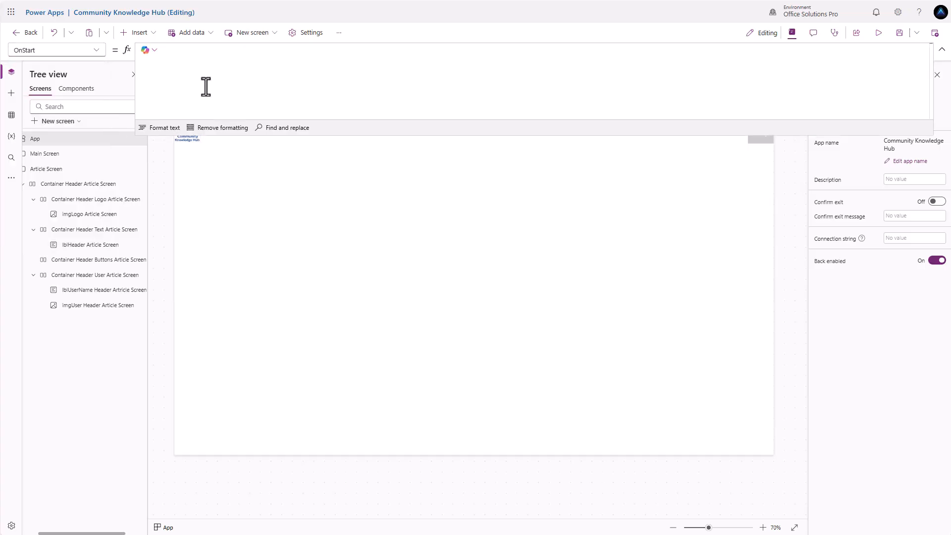
click(182, 53)
text(With({ user: User()},     Set(gblUser, user);     Set(gblUserName, Coalesce(user.FullName, ""));     Set(gblUserEmail, Coalesce(user.Email, ""));     Set(gblUserImage, Coalesce(user.Image, "")));)
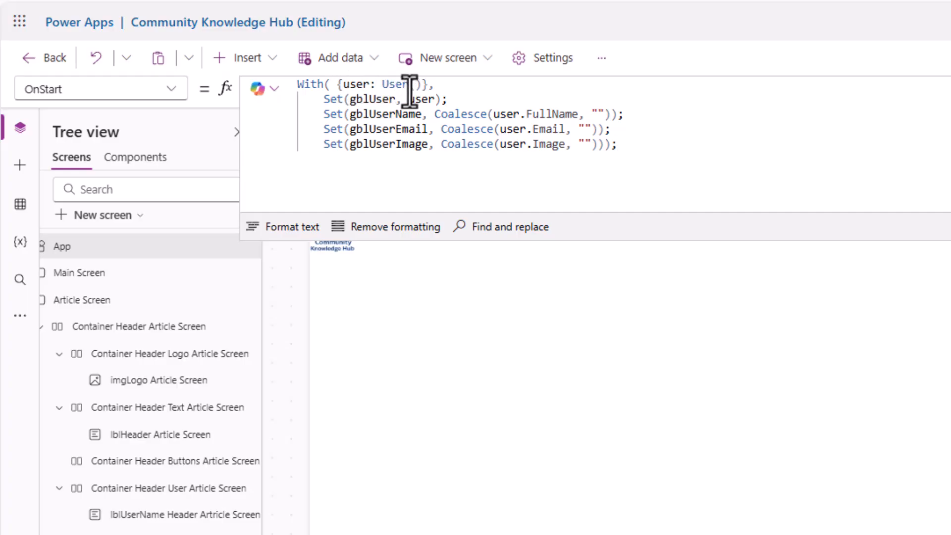
drag(453, 99, 322, 102)
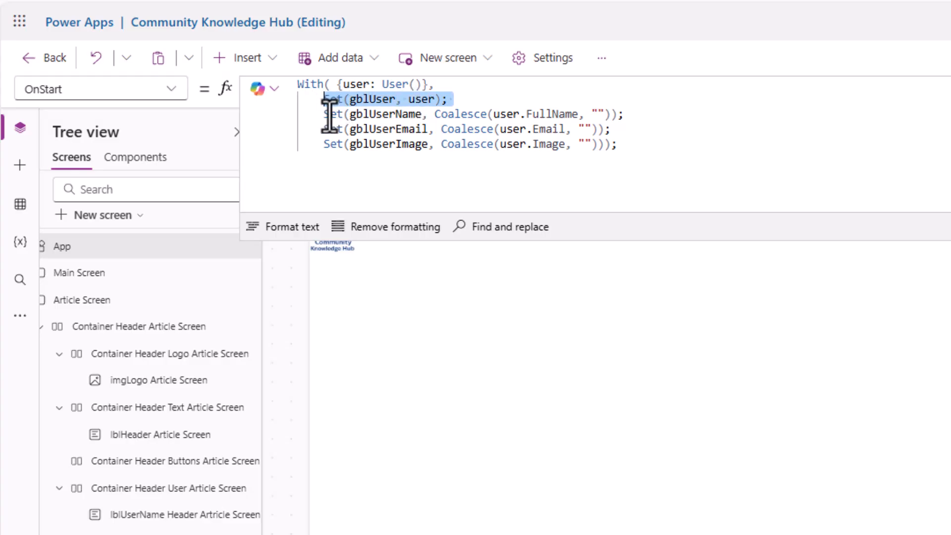
click(325, 119)
drag(326, 119, 603, 153)
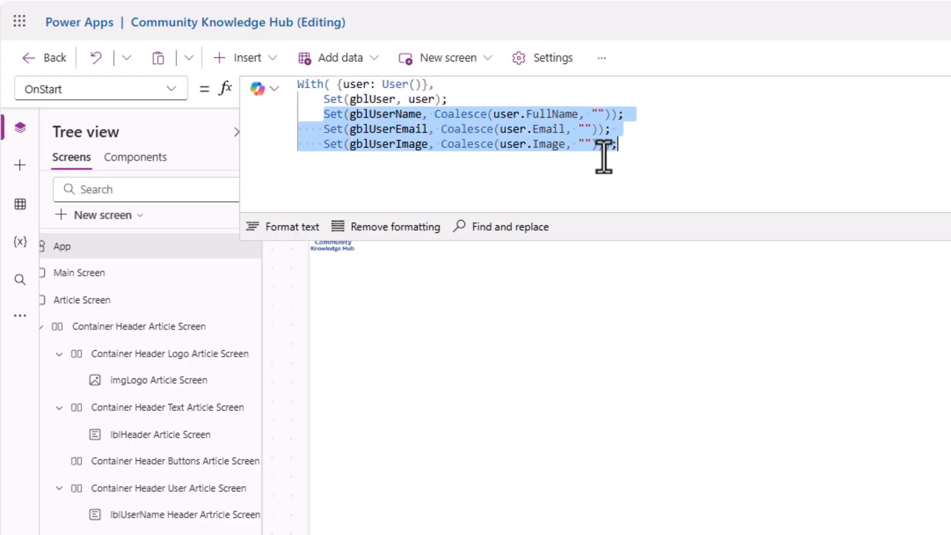
click(361, 102)
double_click(384, 99)
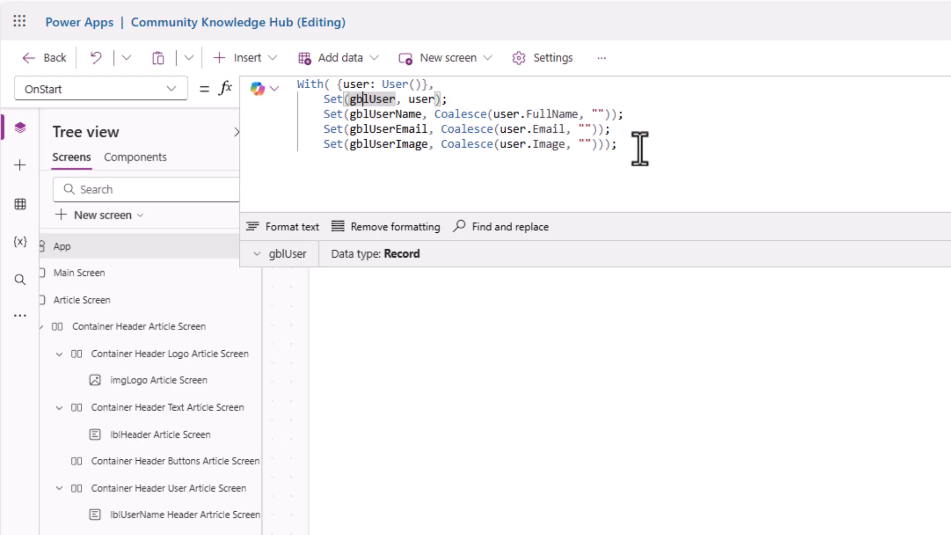
Step: Run the app's OnStart to initialise the user variables, and shrink the expanded formula editor
right_click(111, 247)
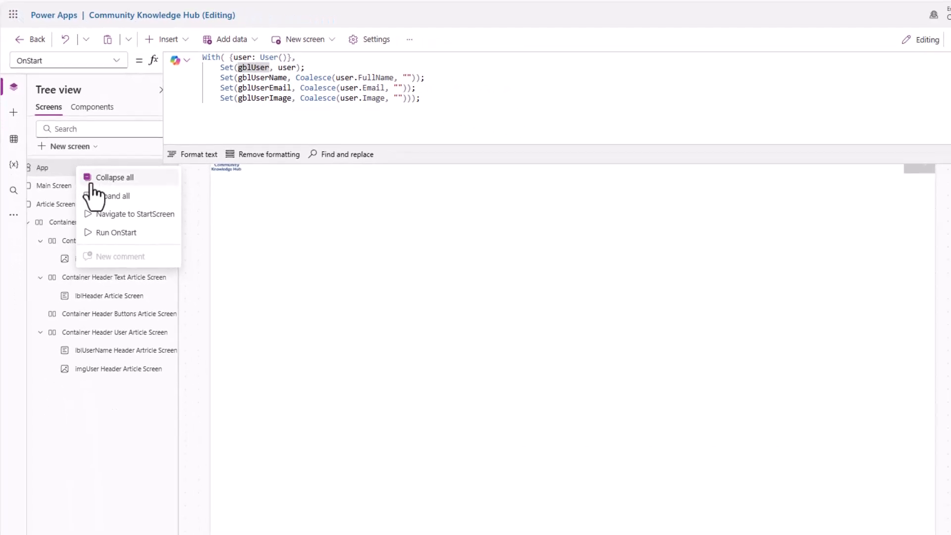
click(150, 343)
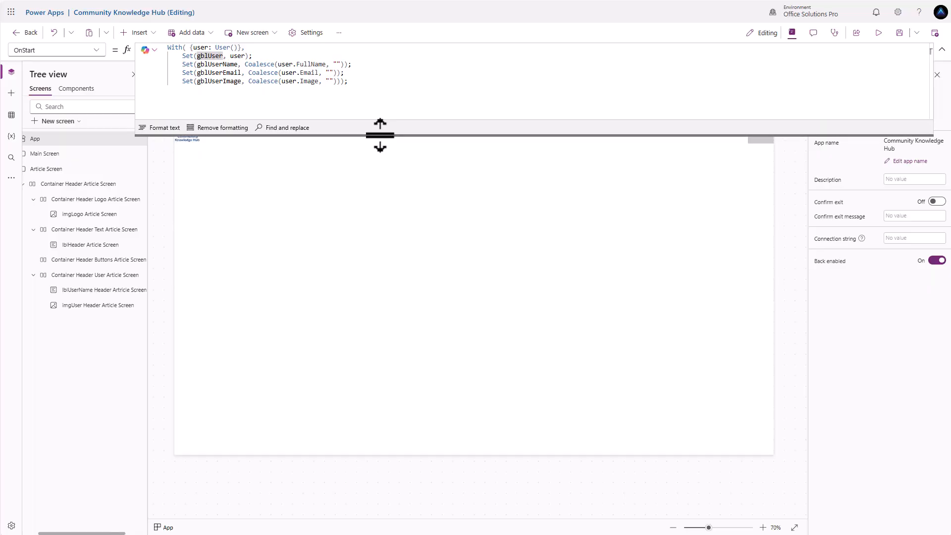
drag(380, 133, 383, 67)
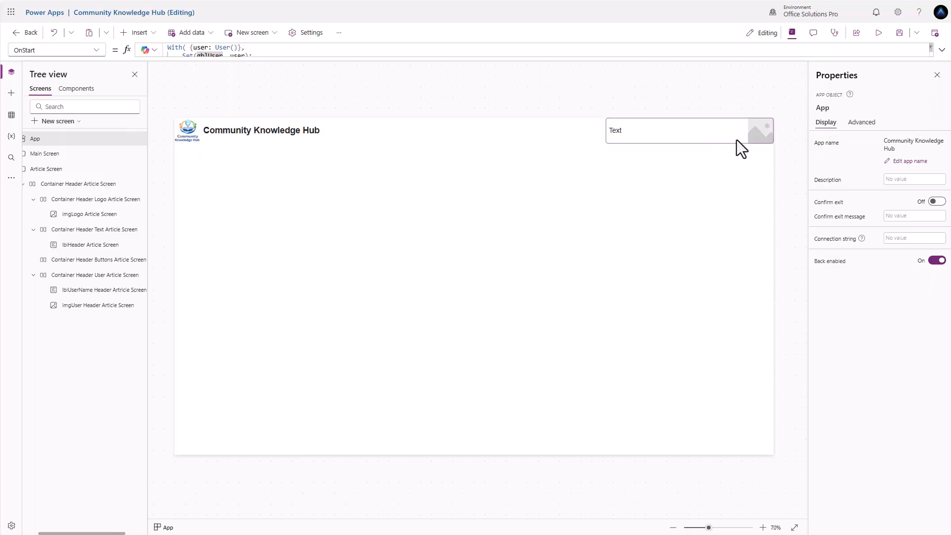
Step: Set the user name label's Text property to the variable gblUserName
click(683, 134)
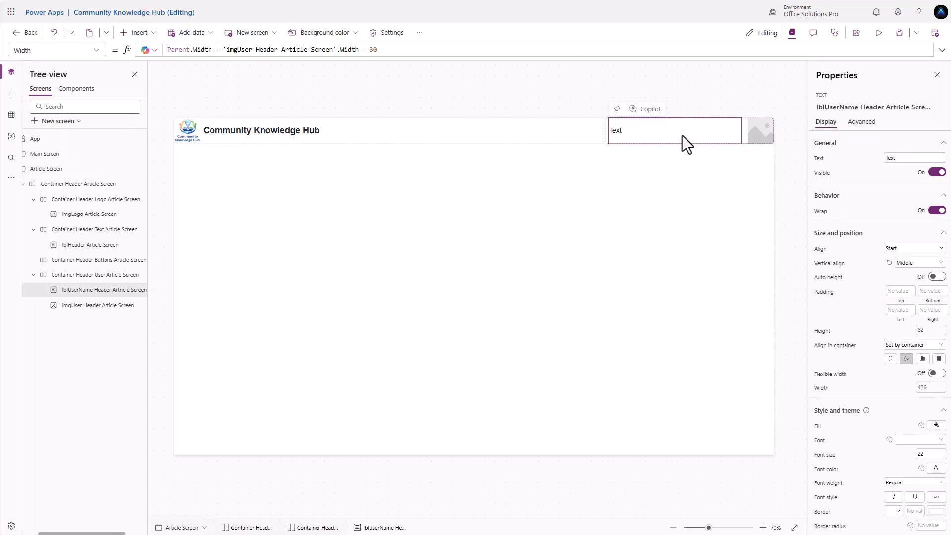
click(819, 158)
click(193, 50)
key(ctrl+a)
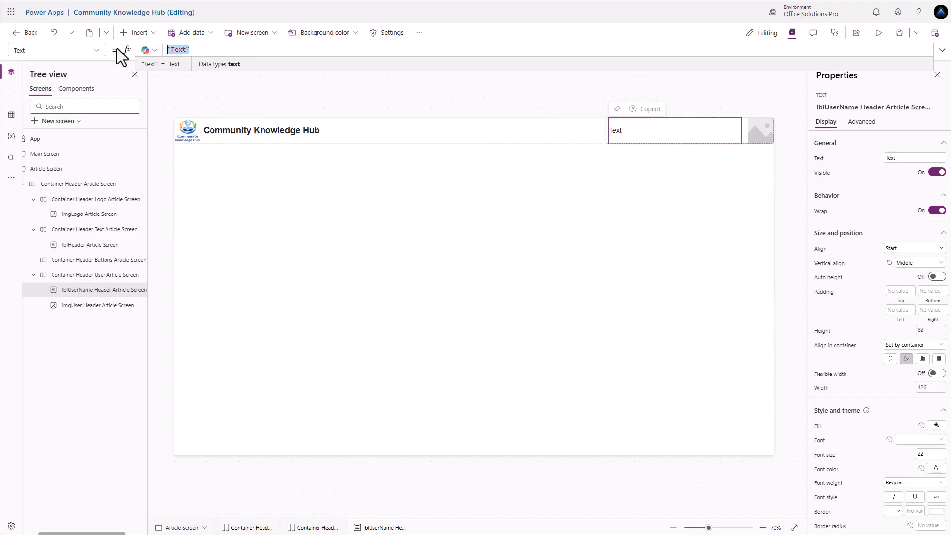
text(gbl)
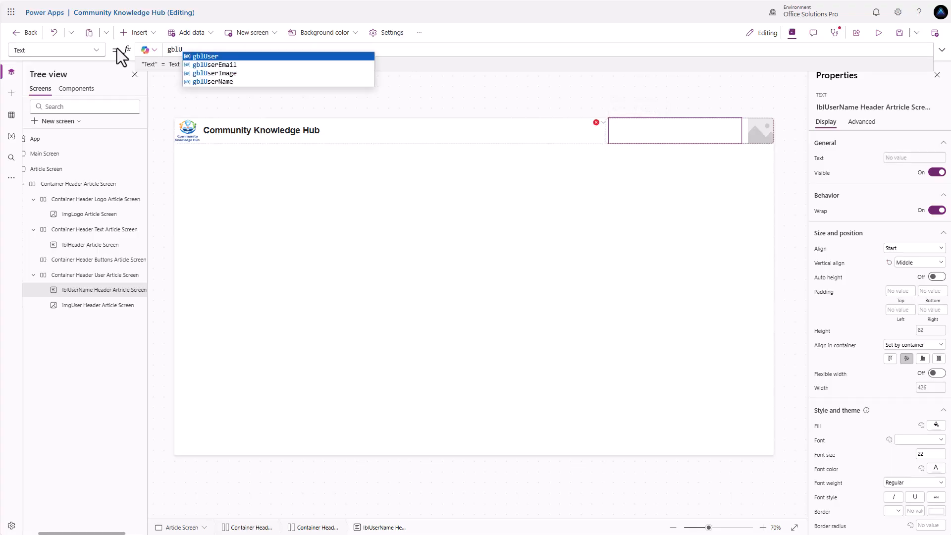
text(U)
key(Tab)
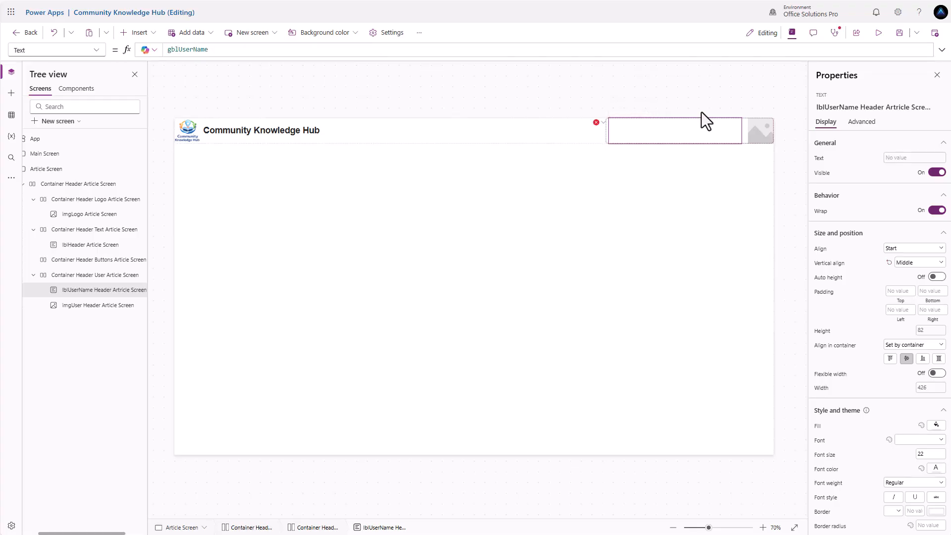
Step: Set the Image property of imgUser Header Article Screen to the variable gblUserImage
click(765, 136)
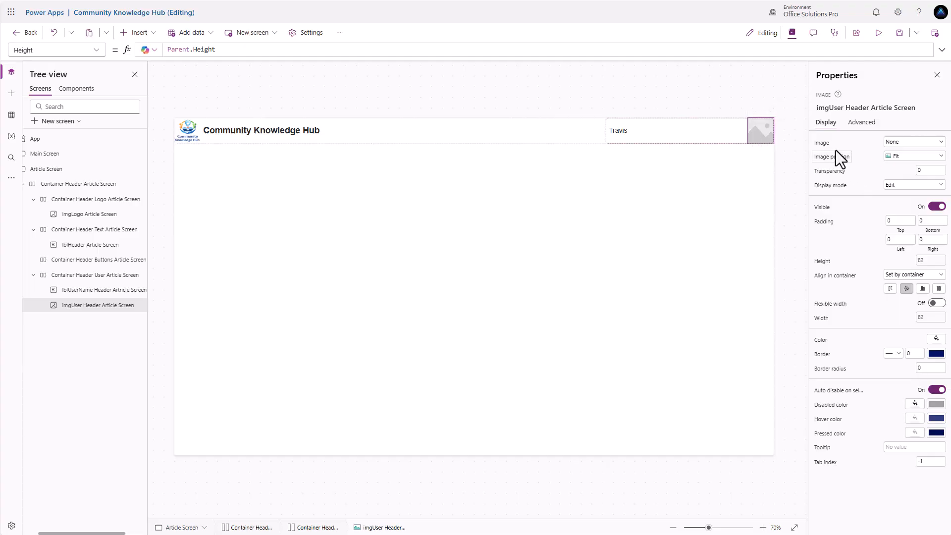
click(824, 145)
drag(221, 49, 118, 46)
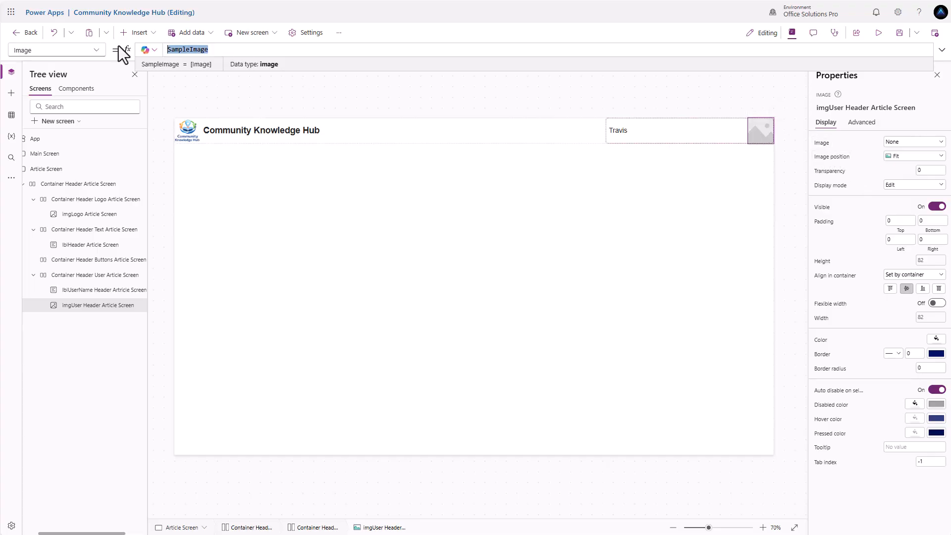
text(gbl)
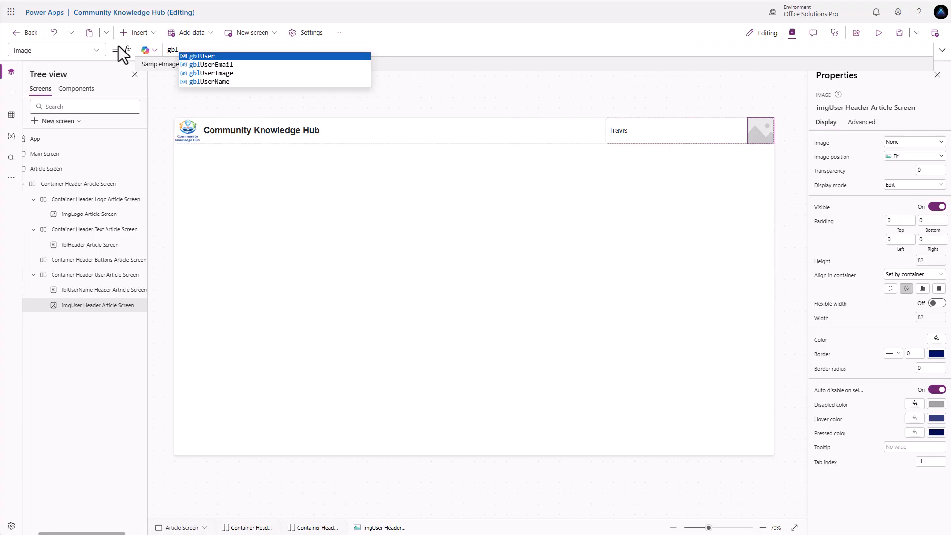
key(Down)
key(Down)
key(Tab)
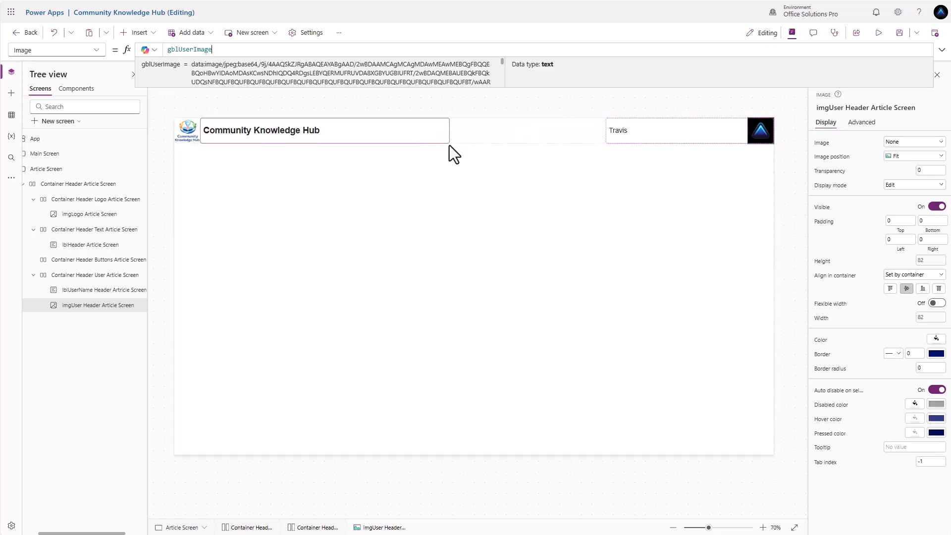
Step: Fill Container Header Article Screen with the light blue theme color
click(89, 187)
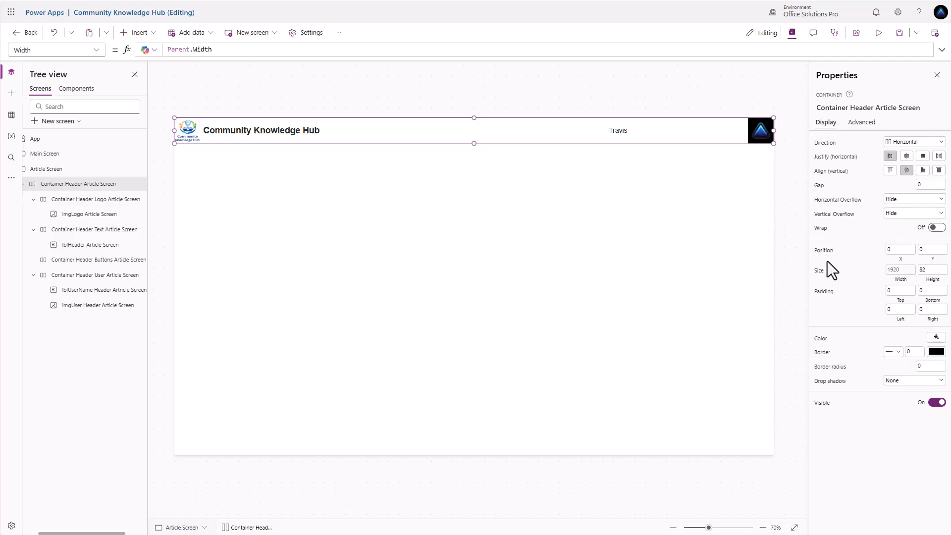
click(936, 338)
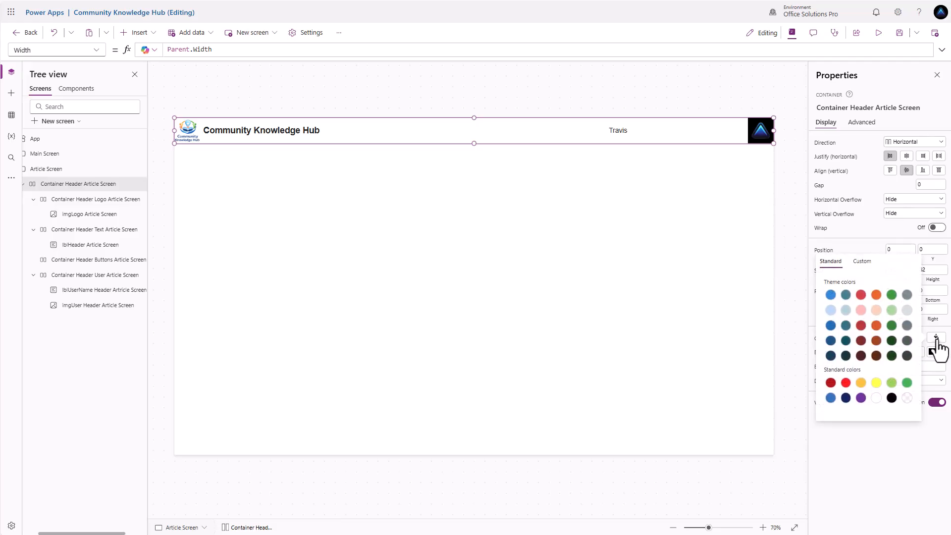
click(832, 296)
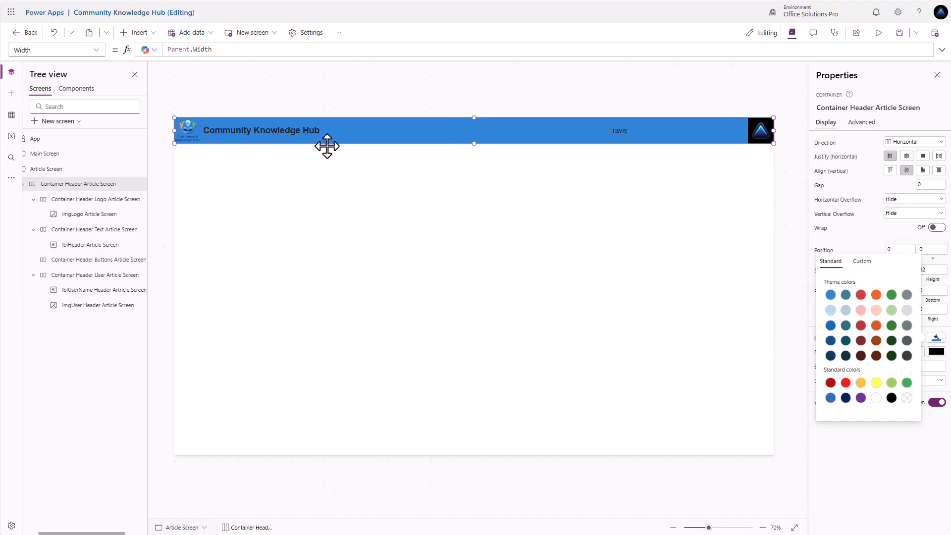
click(831, 311)
Step: Align the header's user name label text to End and set its font weight to Bold
click(620, 135)
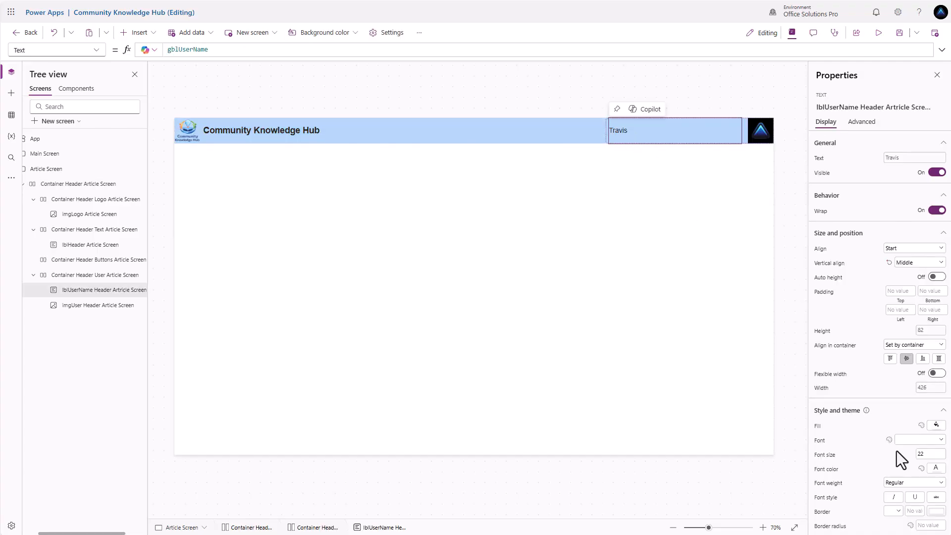
click(930, 251)
click(917, 271)
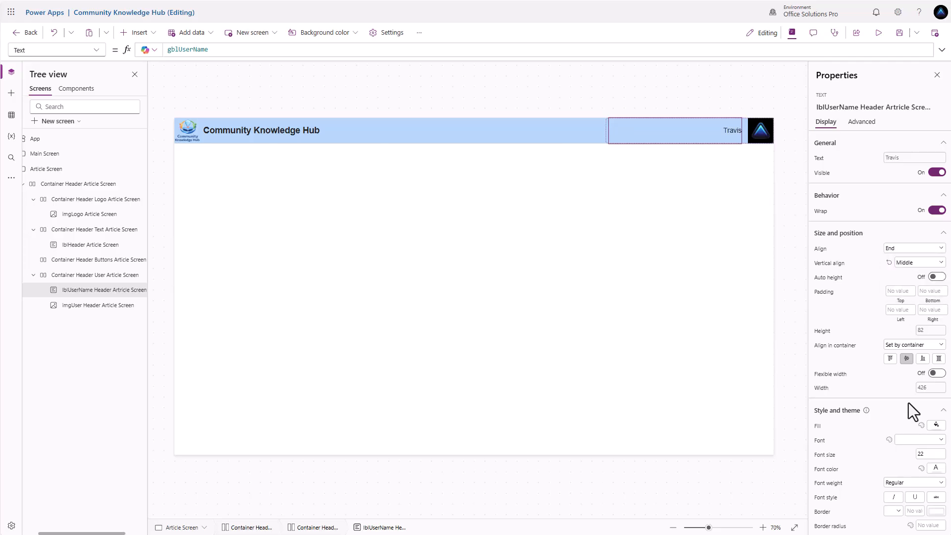
click(912, 486)
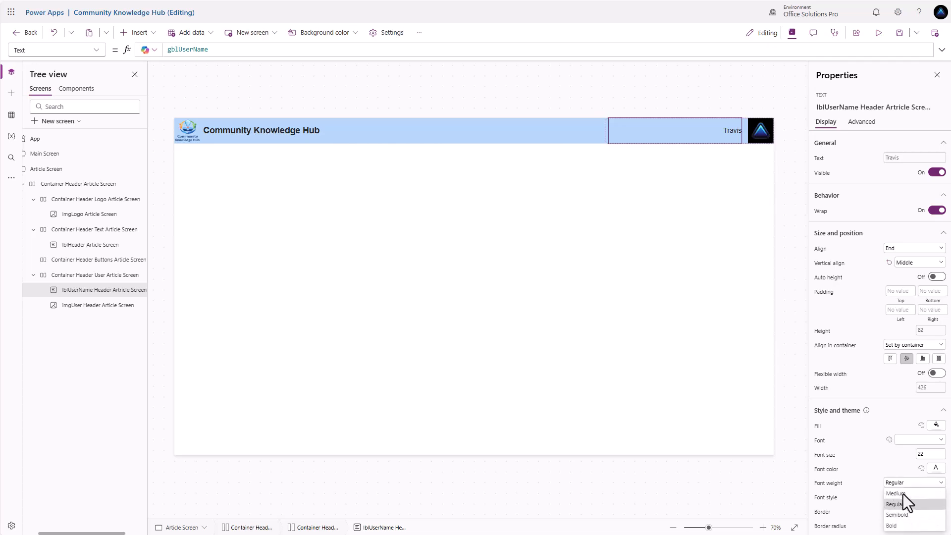
click(901, 520)
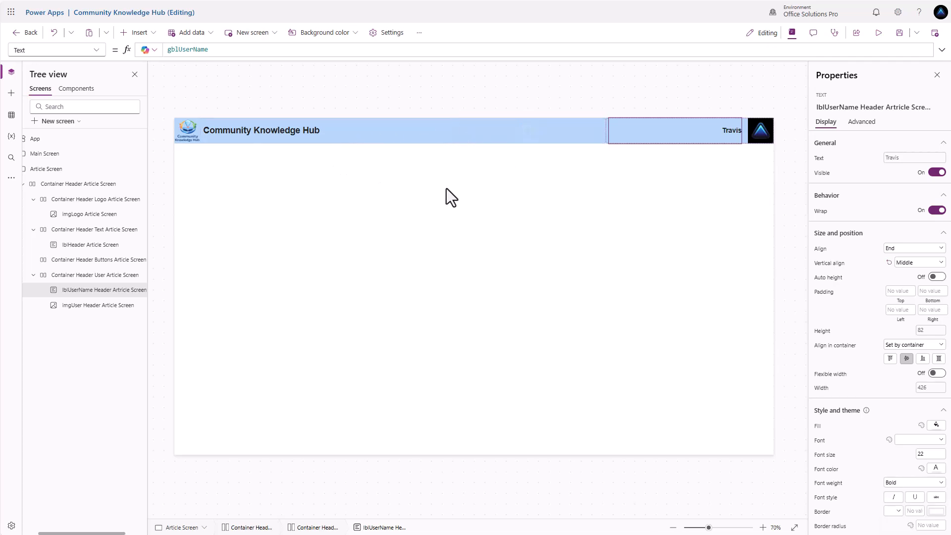
Step: Set the fill of Article Screen to the custom hex color F5F5F5
click(537, 214)
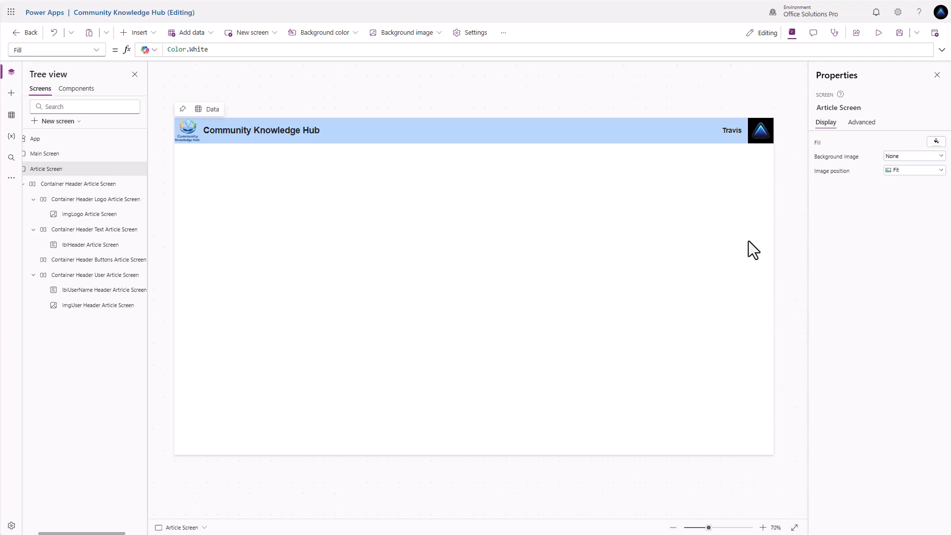
click(936, 143)
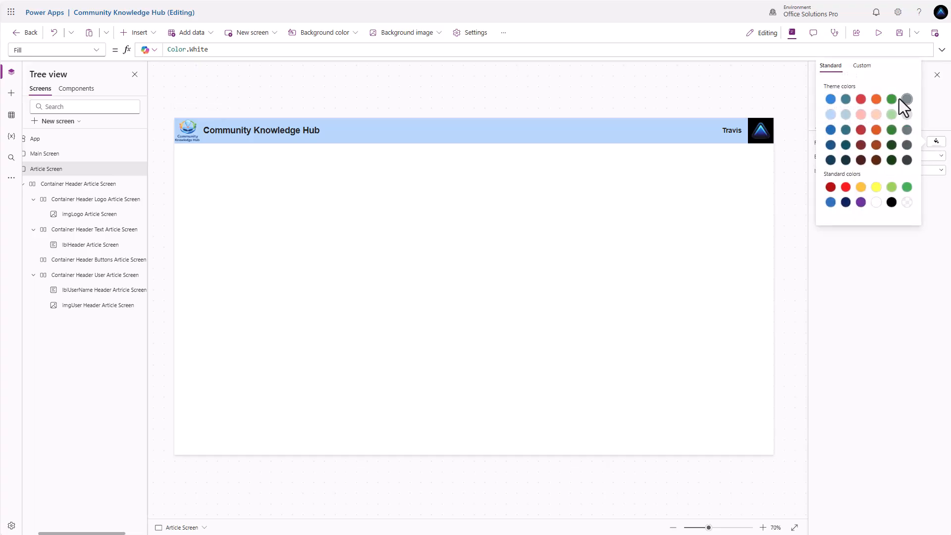
click(862, 65)
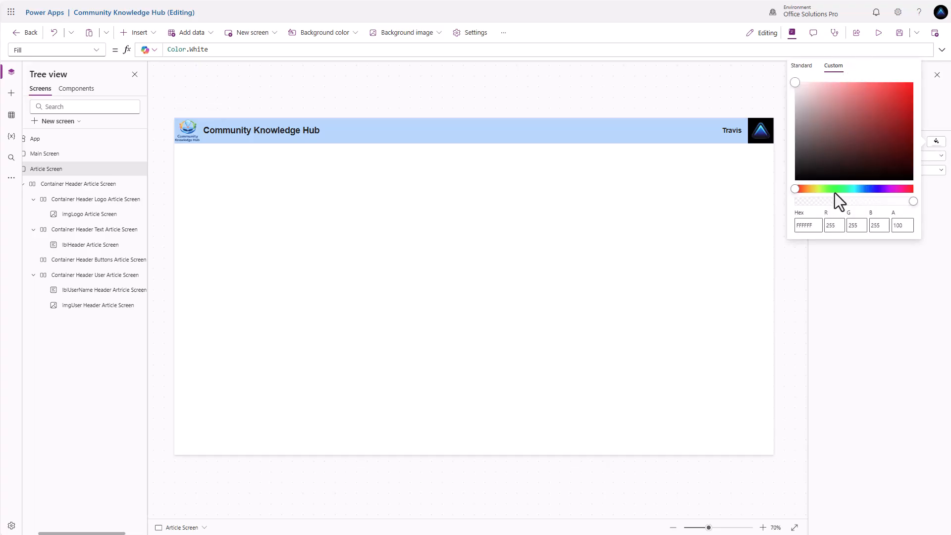
click(808, 219)
key(BackSpace)
key(BackSpace)
key(BackSpace)
key(BackSpace)
key(BackSpace)
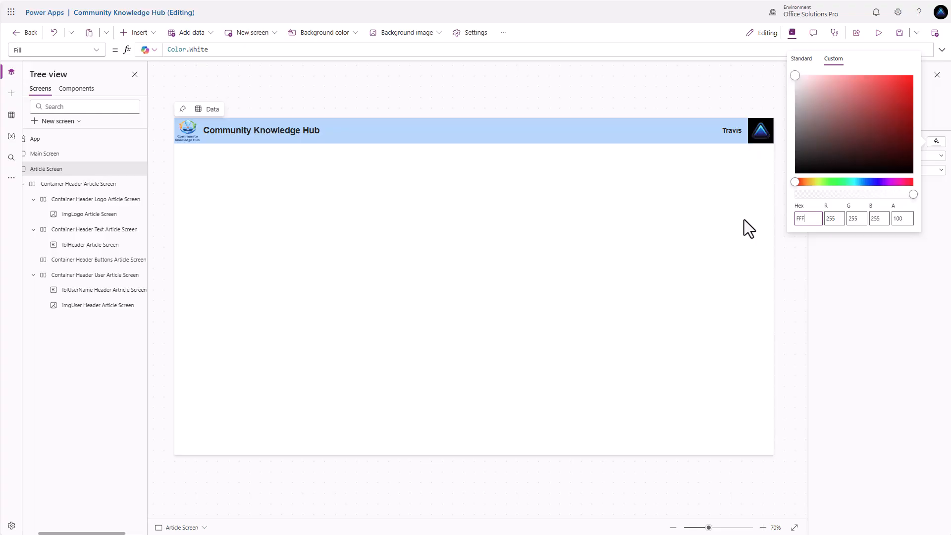
text(F5F5F5)
click(881, 262)
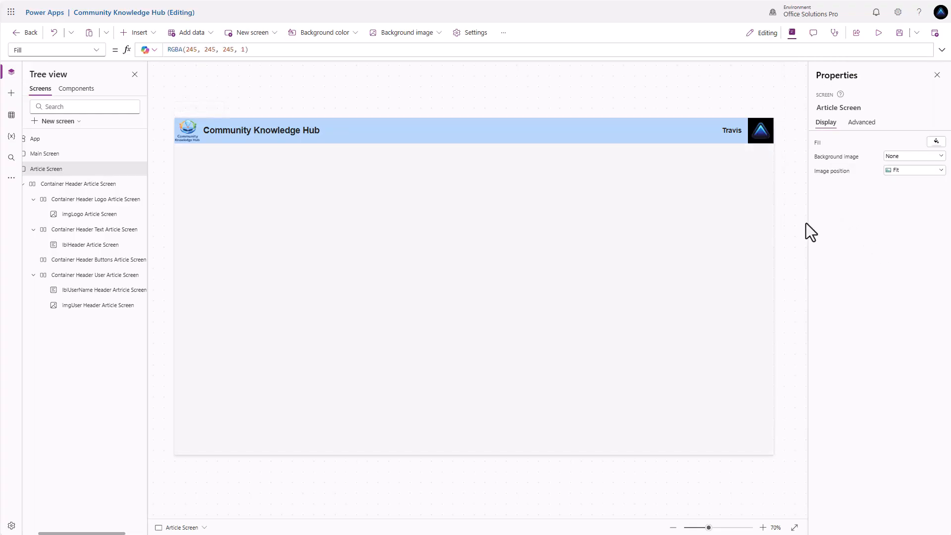
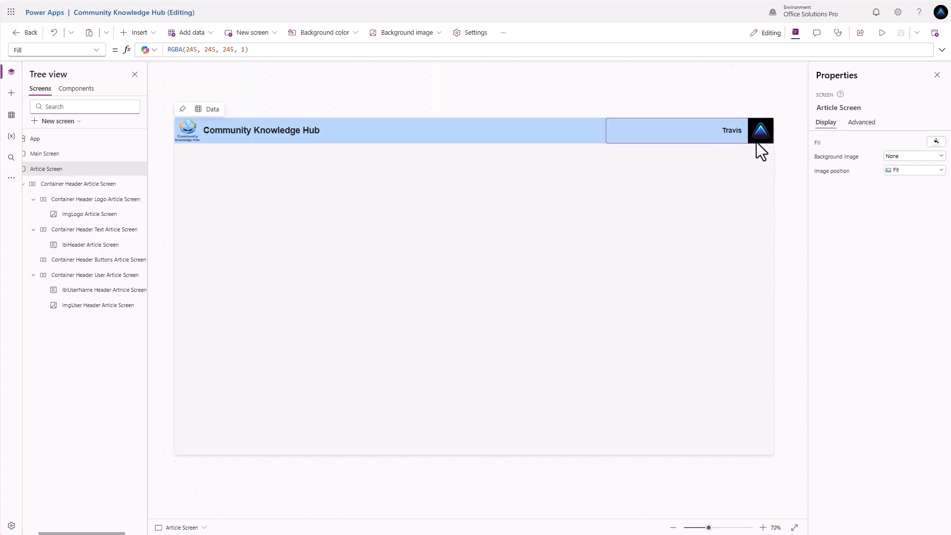
Step: Set both the Width and Height of imgUser Header Article Screen to Parent.Height - 5
click(761, 134)
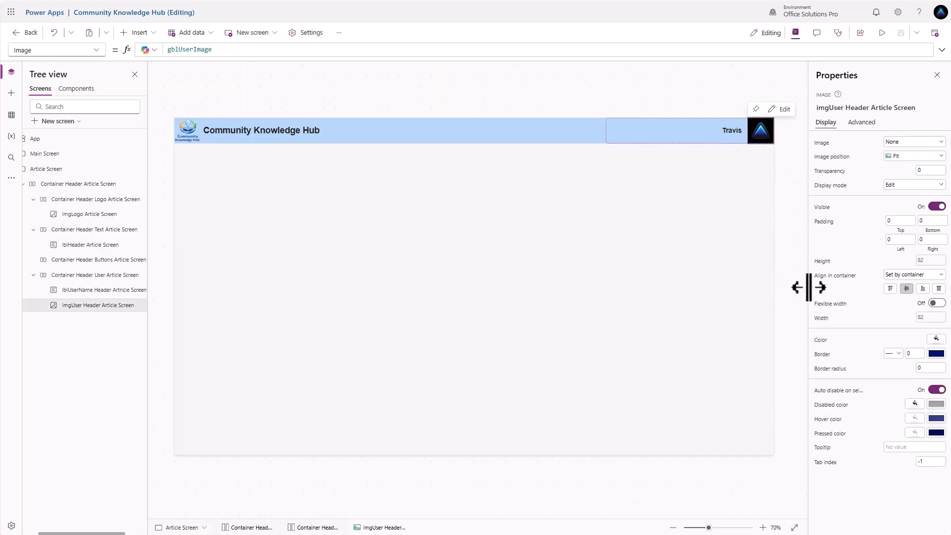
click(819, 318)
text(-)
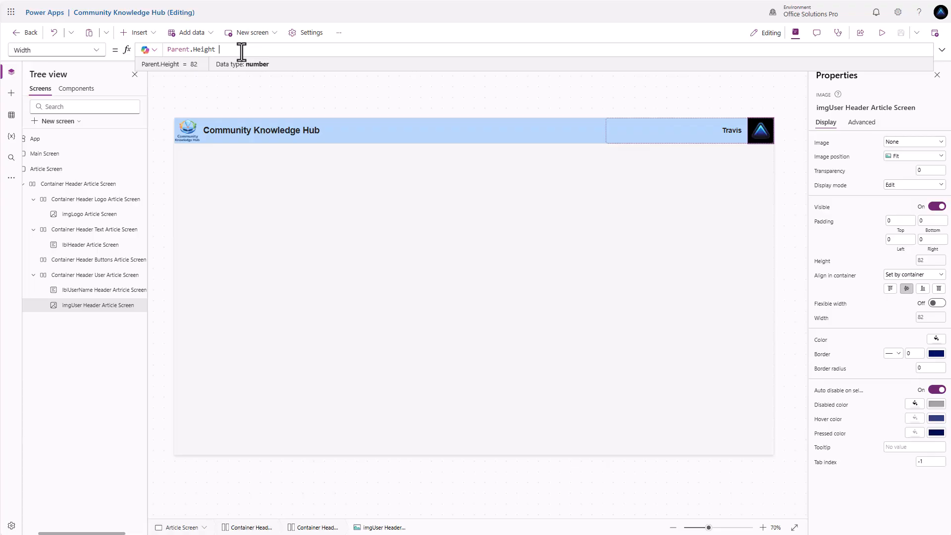
text( 5)
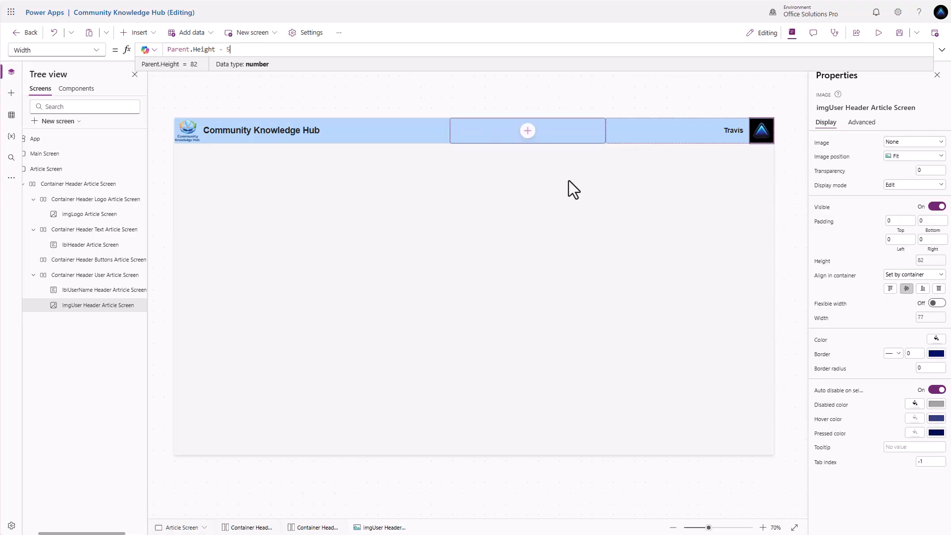
click(822, 263)
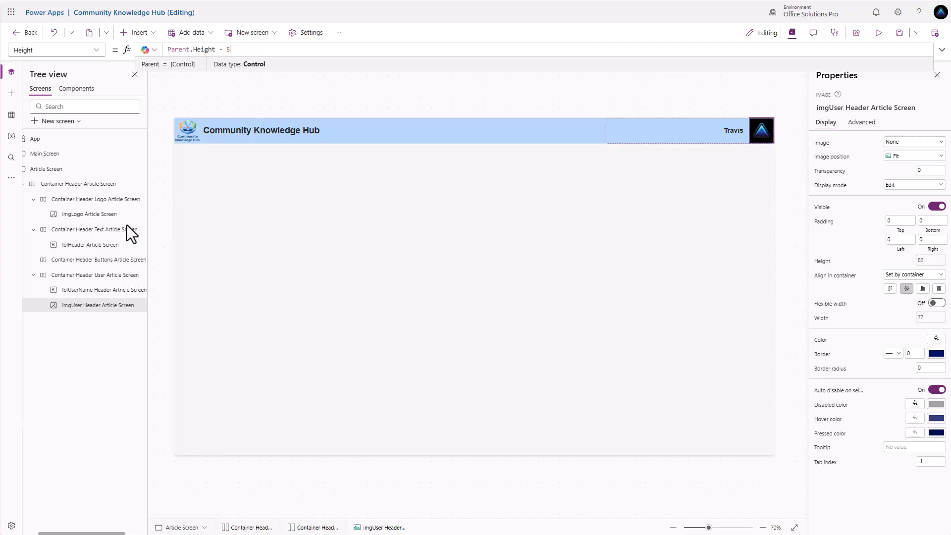
Step: Set the right, bottom and top padding of Container Header User Article Screen to 5
click(72, 289)
click(80, 278)
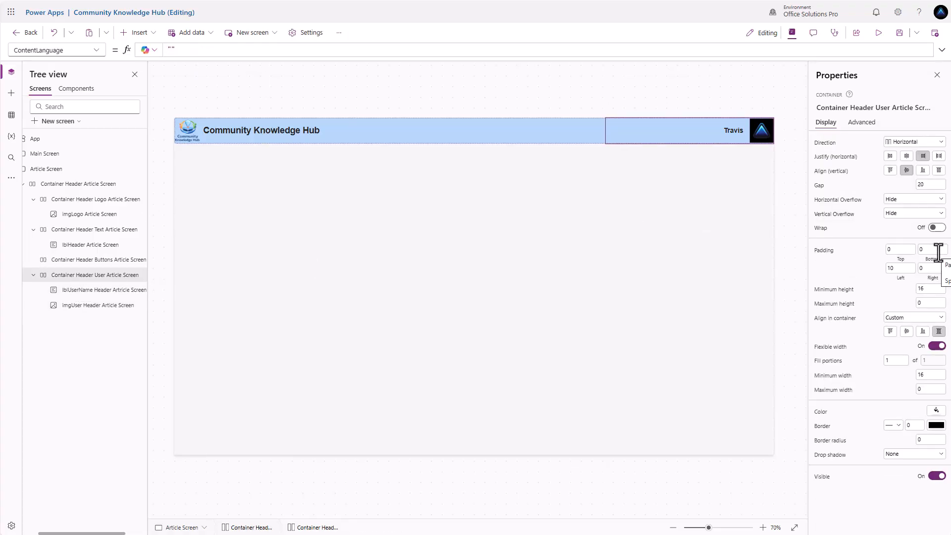
click(934, 268)
text(5)
click(930, 250)
text(5)
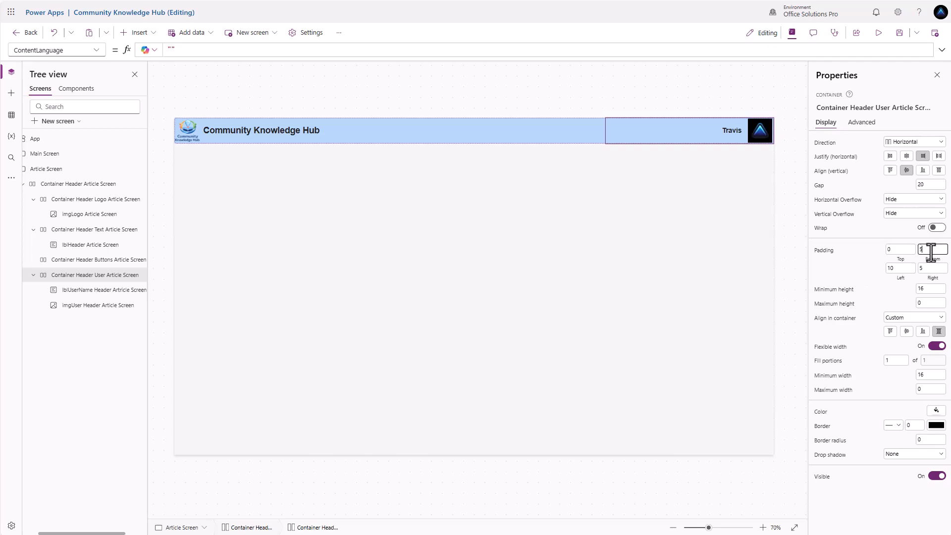
click(907, 249)
text(5)
click(859, 249)
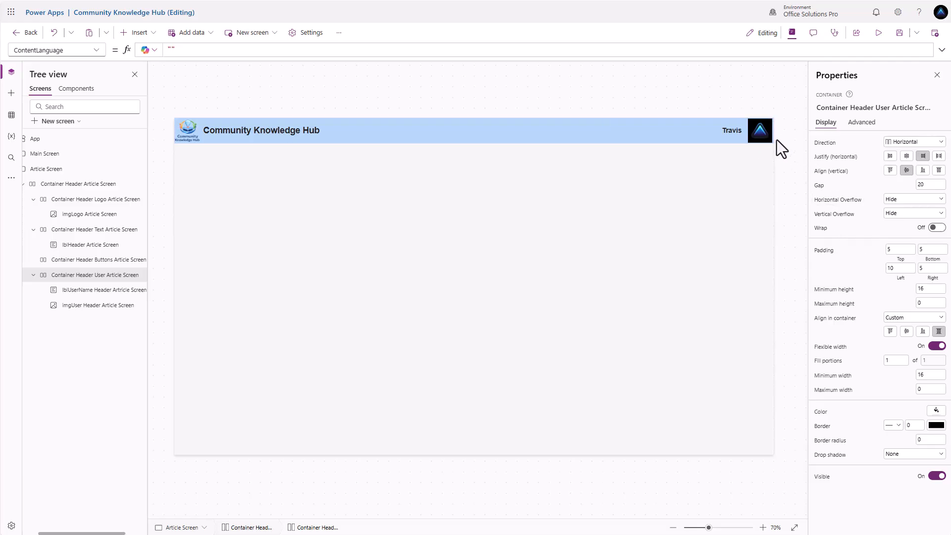
Step: Increase the padding of Container Header User Article Screen to 10
double_click(887, 251)
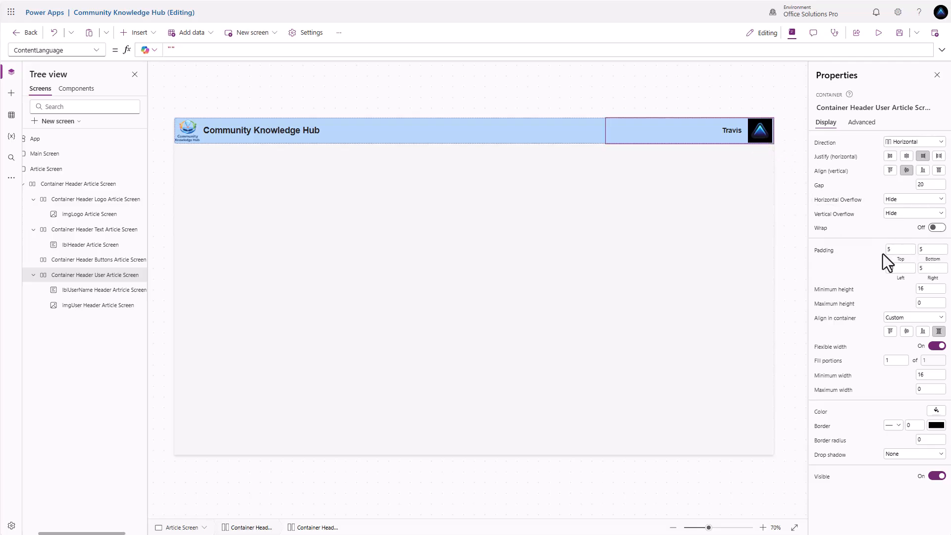
text(10)
key(Tab)
text(10)
key(Tab)
Step: Change the Height and Width formulas of imgUser Header Article Screen to Parent.Height - 10
click(760, 135)
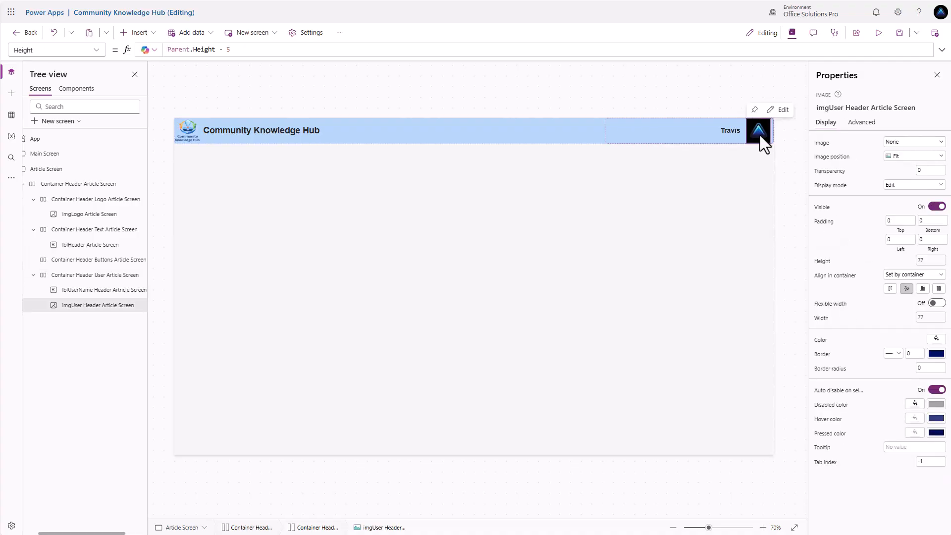
click(251, 50)
key(BackSpace)
text(10)
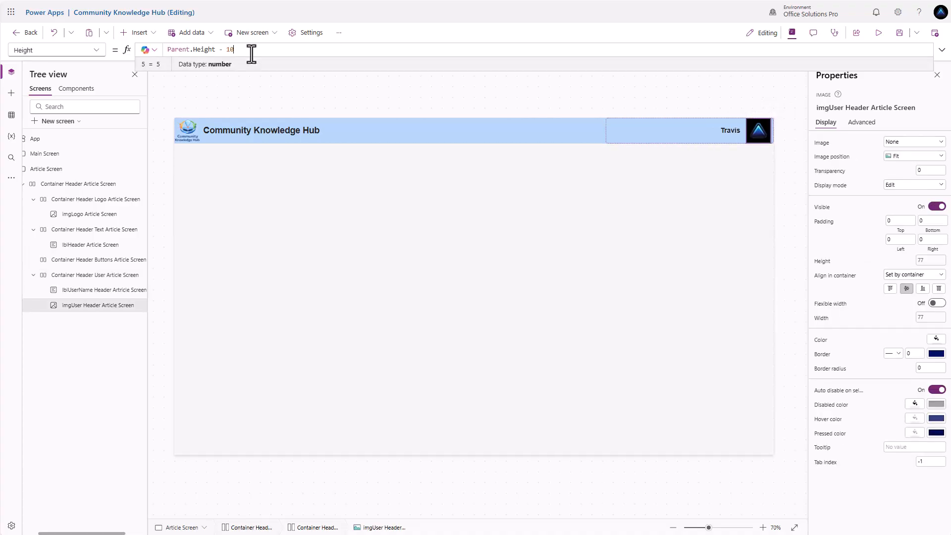
click(822, 318)
click(240, 50)
key(BackSpace)
text(10)
click(859, 246)
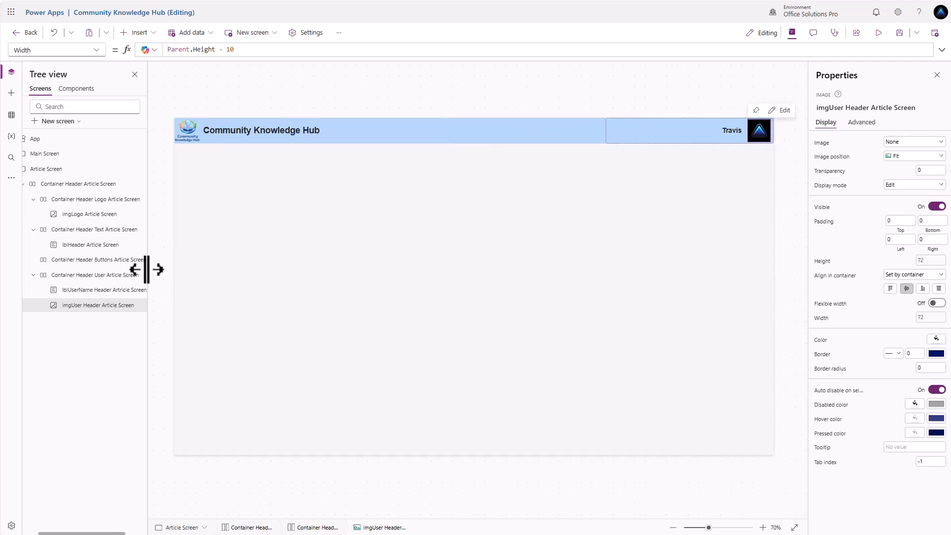
Step: Copy Container Header Article Screen with its contents and paste it onto Main Screen
right_click(81, 185)
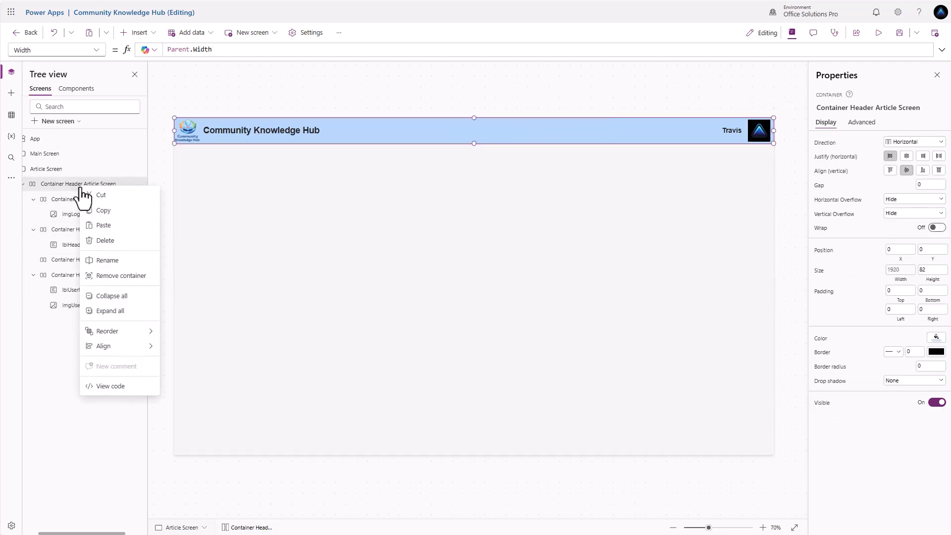
click(113, 214)
click(50, 155)
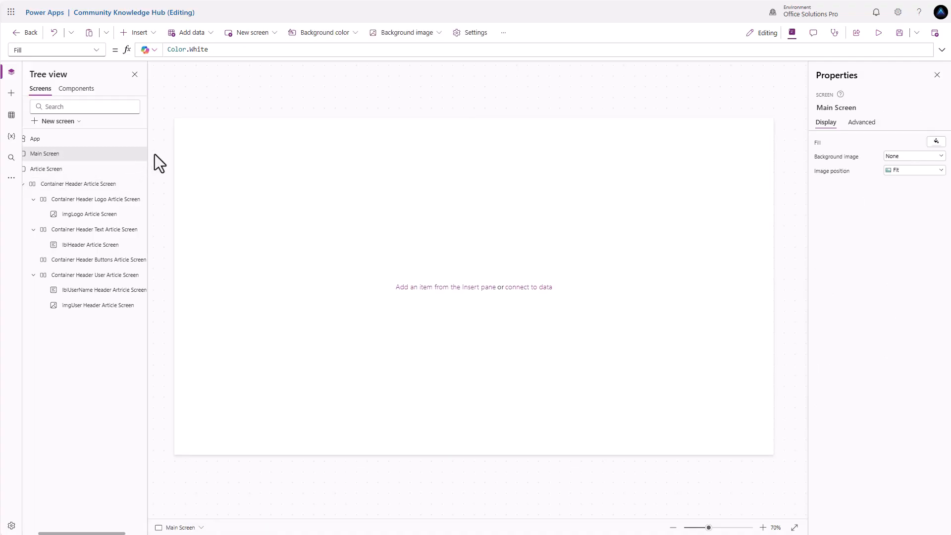
key(ctrl+v)
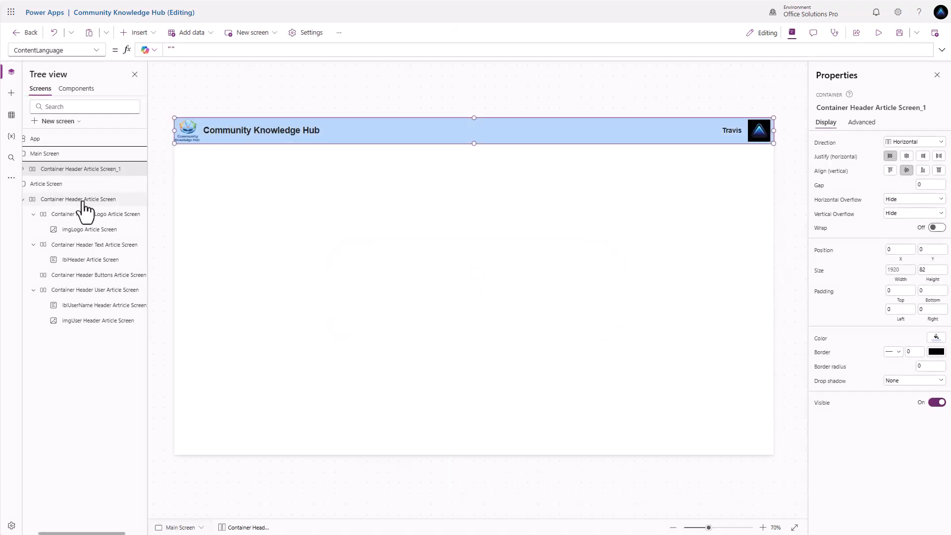
Step: Set the fill of Main Screen to the custom hex color F5F5F5, matching Article Screen
click(68, 187)
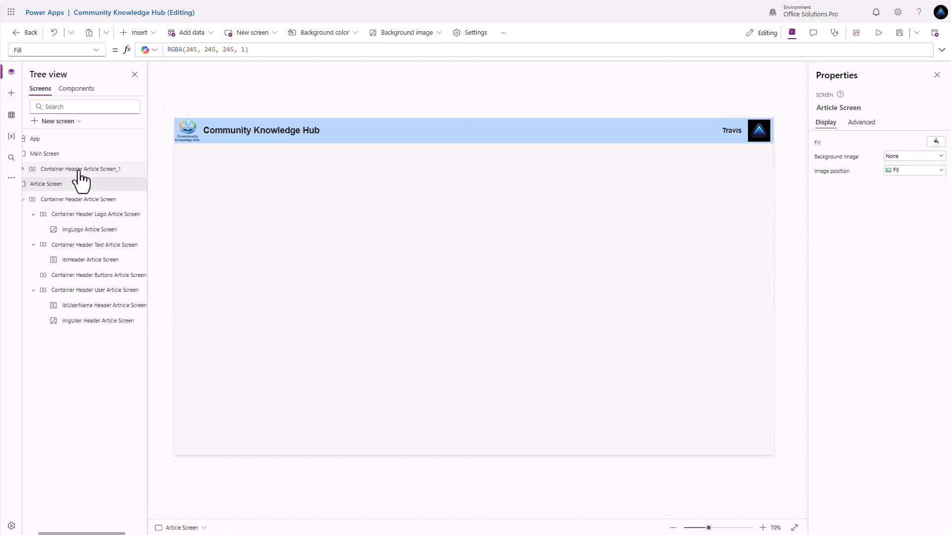
click(77, 156)
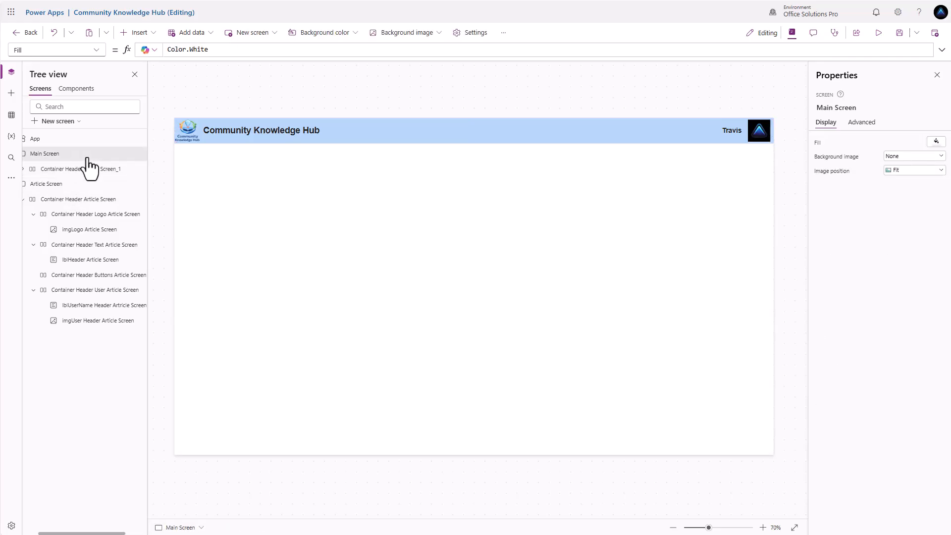
click(937, 141)
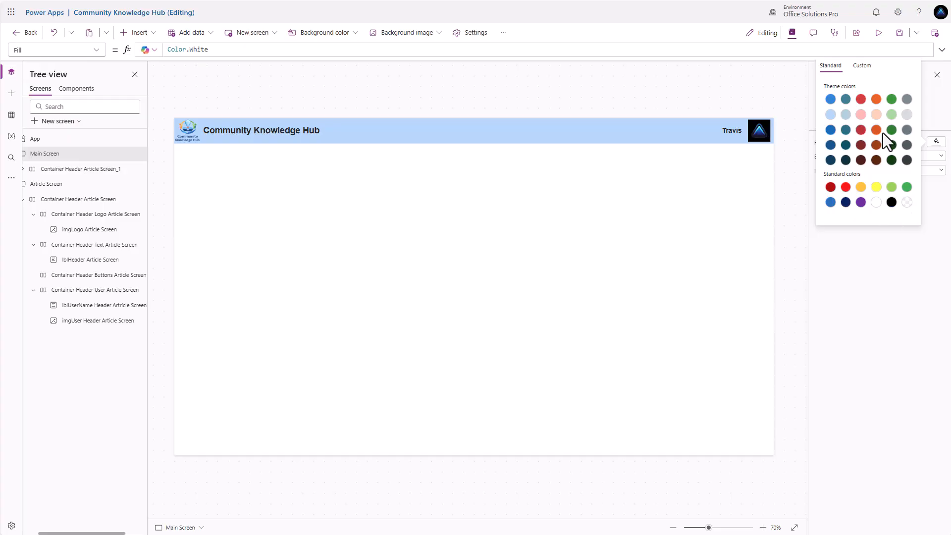
click(865, 69)
double_click(809, 220)
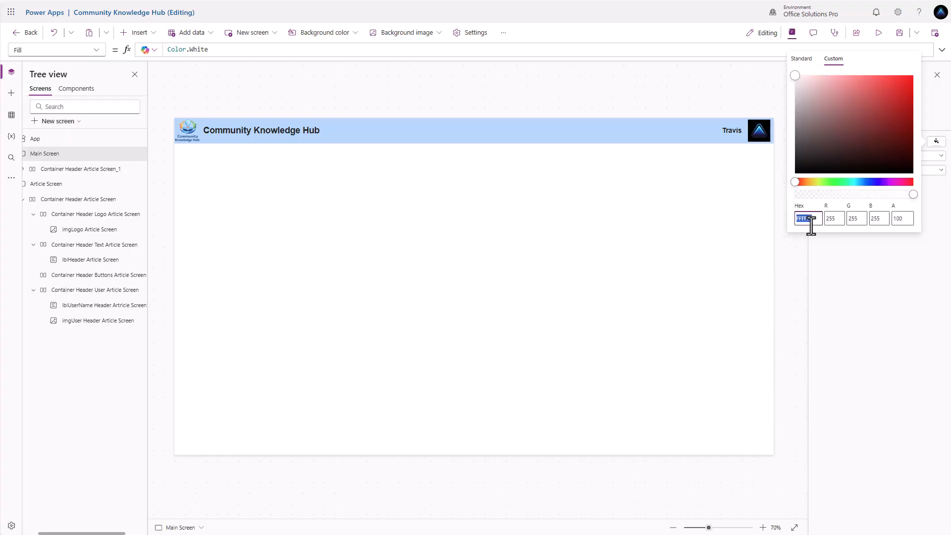
text(F5F5F5)
click(846, 259)
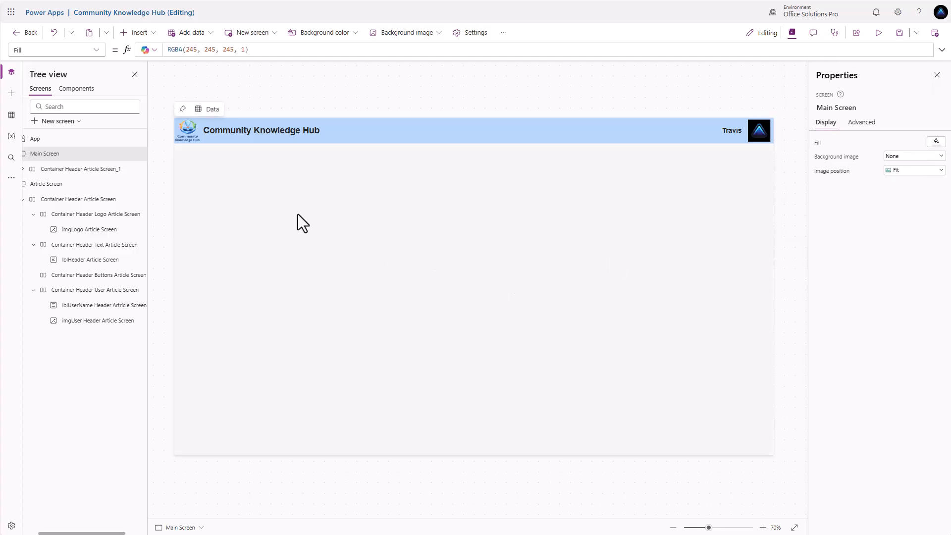
Step: Collapse Container Header Article Screen in the tree and insert a vertical container on Article Screen
click(81, 189)
click(24, 199)
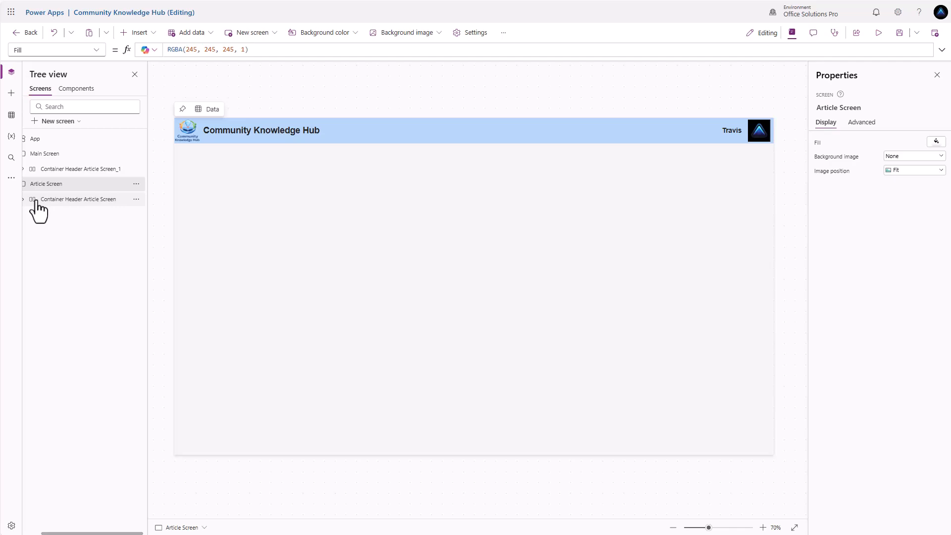
right_click(63, 190)
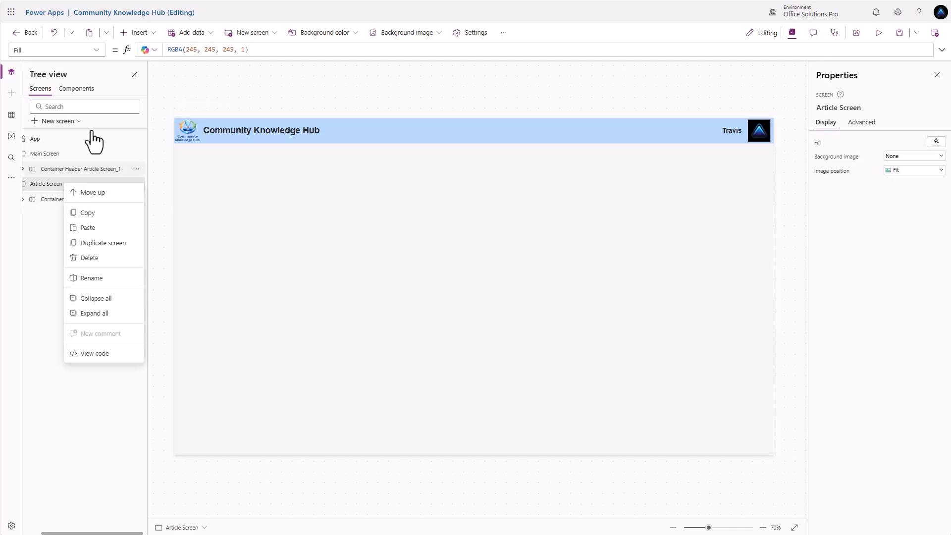
click(152, 35)
text(con)
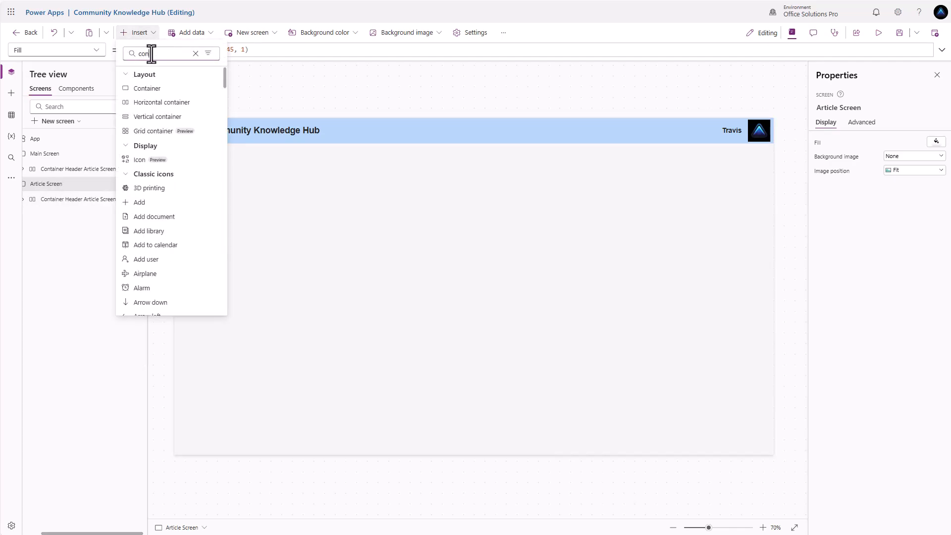
text(t)
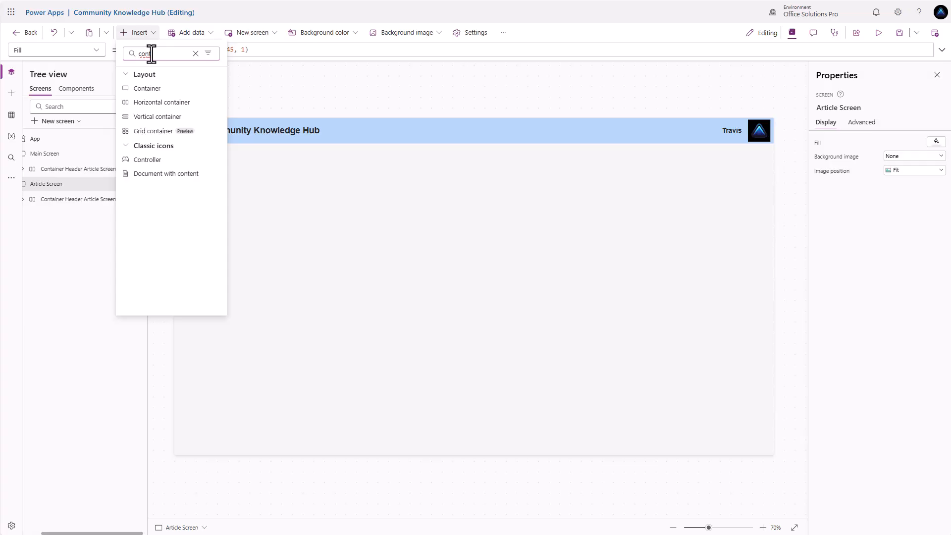
click(151, 117)
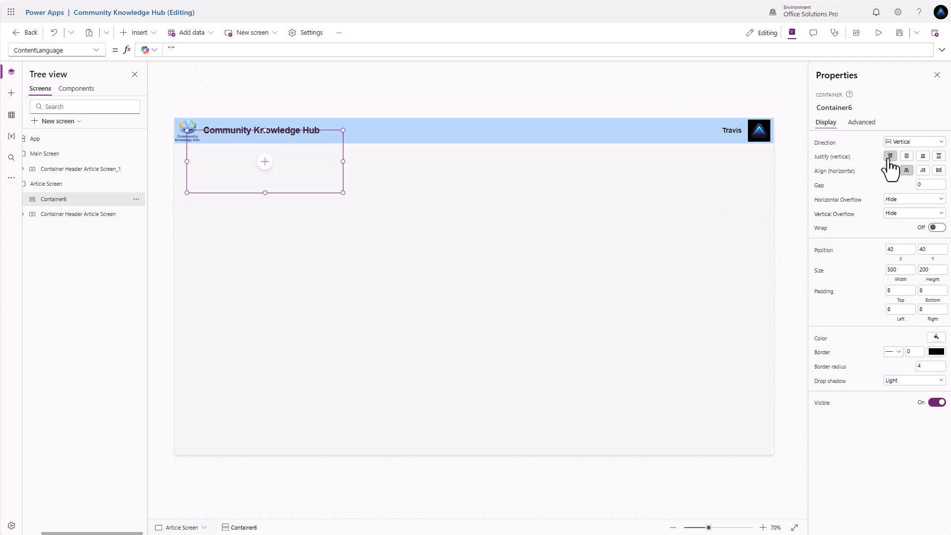
Step: Set the new container's X to 0 and its Y to 'Container Header Article Screen'.Y + 'Container Header Article Screen'.Height
click(899, 246)
text(0)
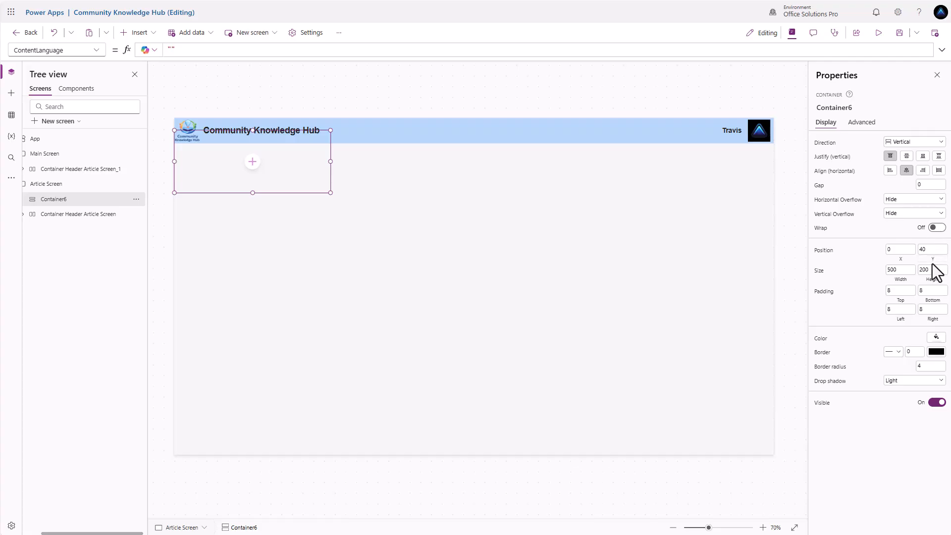
click(191, 51)
text(Co)
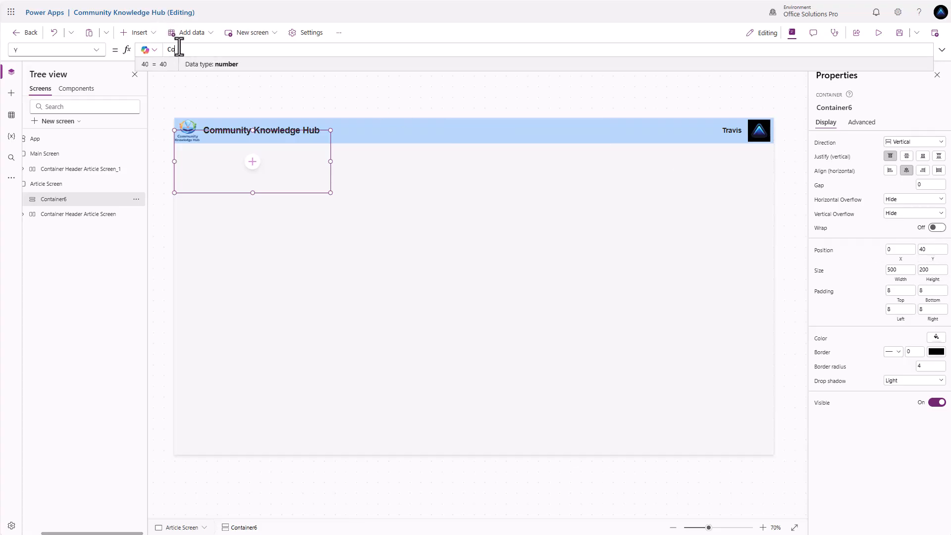
text(ntainer)
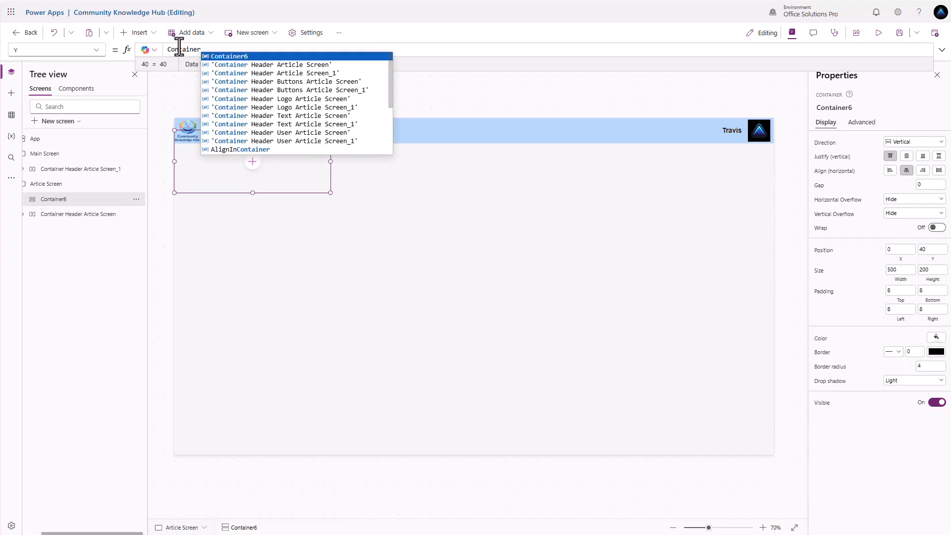
click(317, 64)
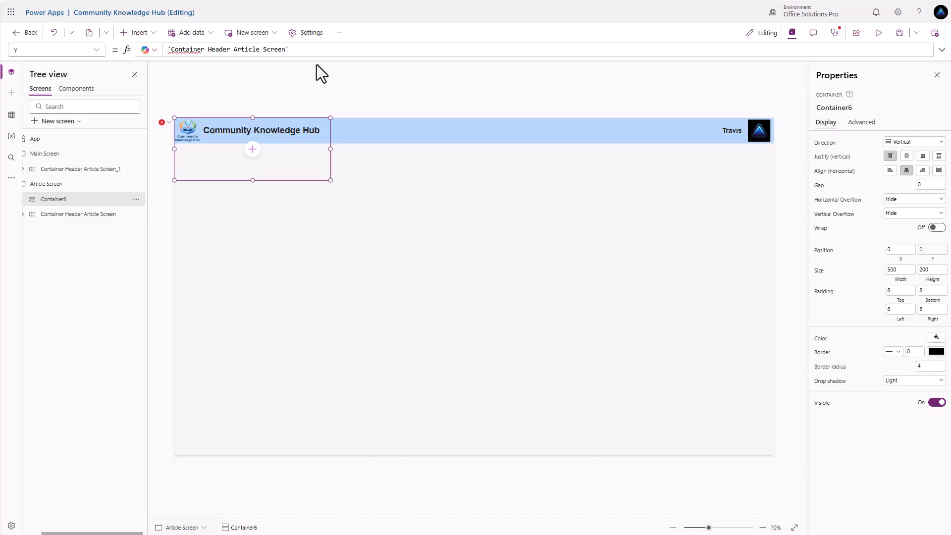
text(.)
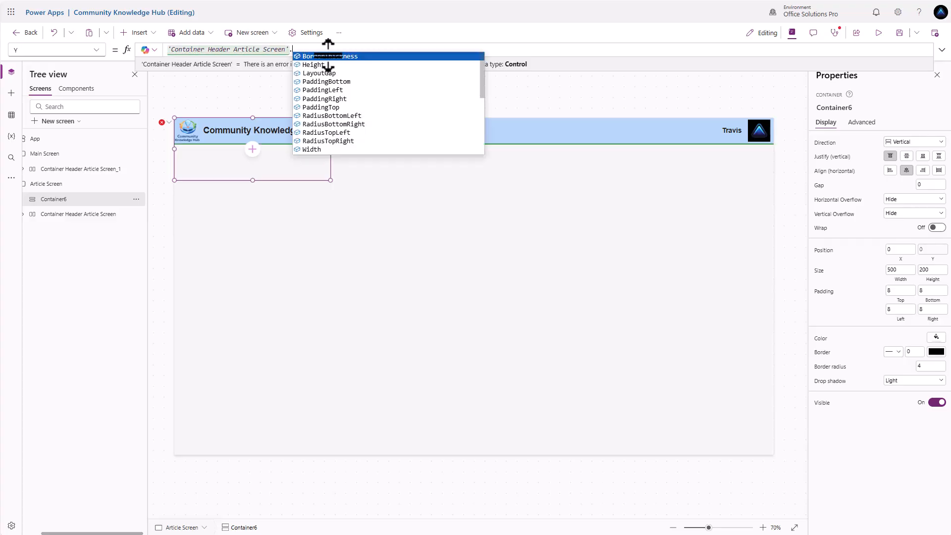
text(Y)
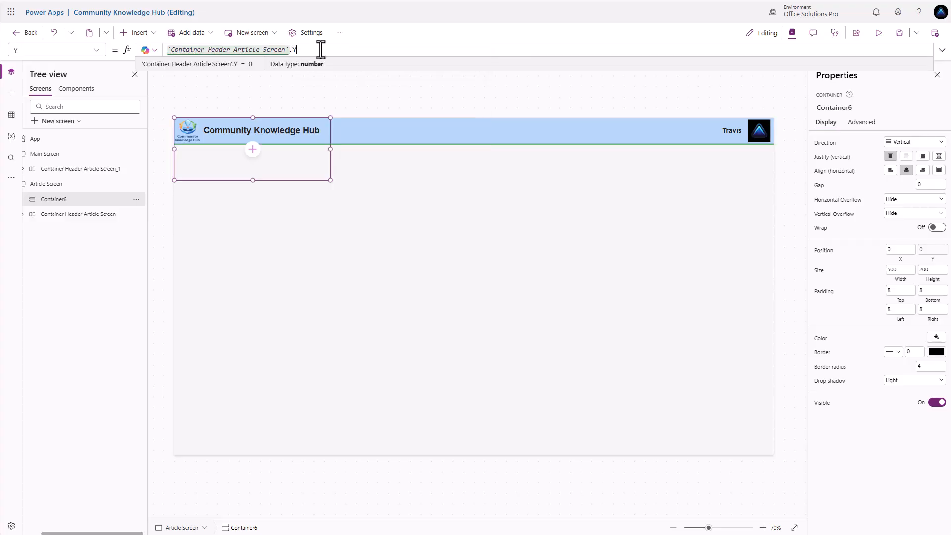
text( + 'Container Header Article Screen'.Height)
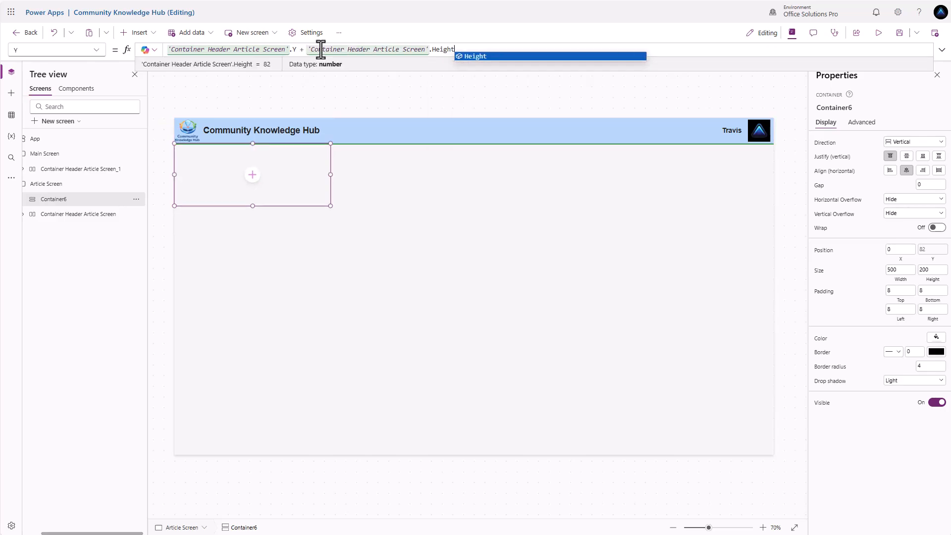
Step: Set the new vertical container's Width formula to Parent.Width
click(901, 272)
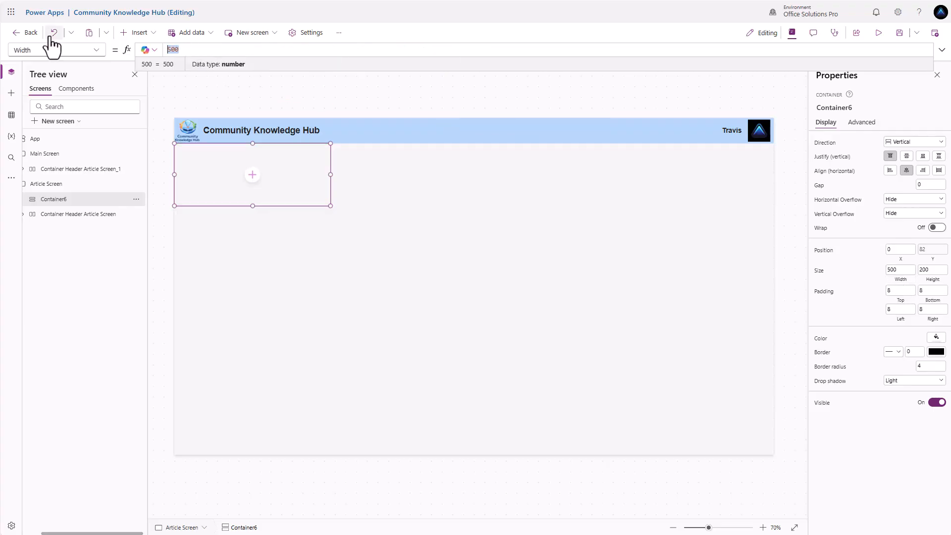
text(Parent.Widt)
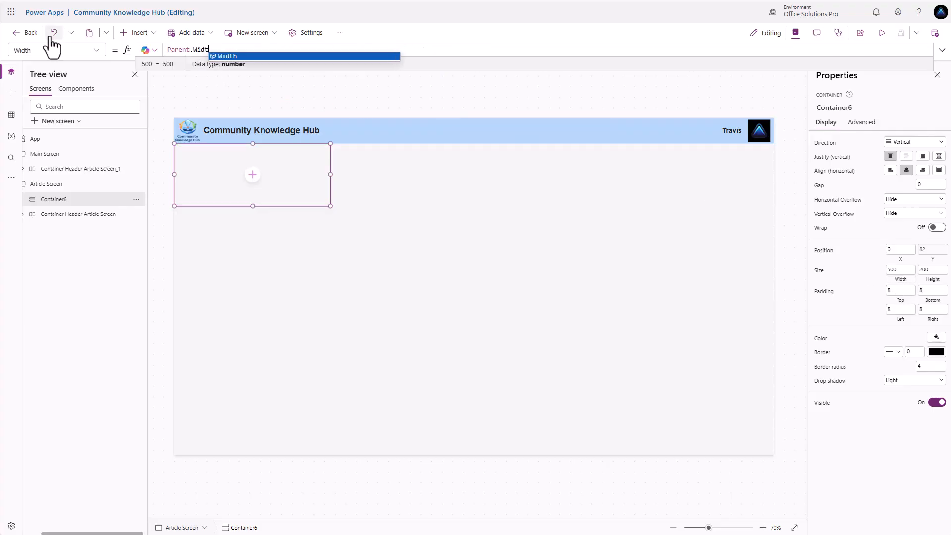
text(h)
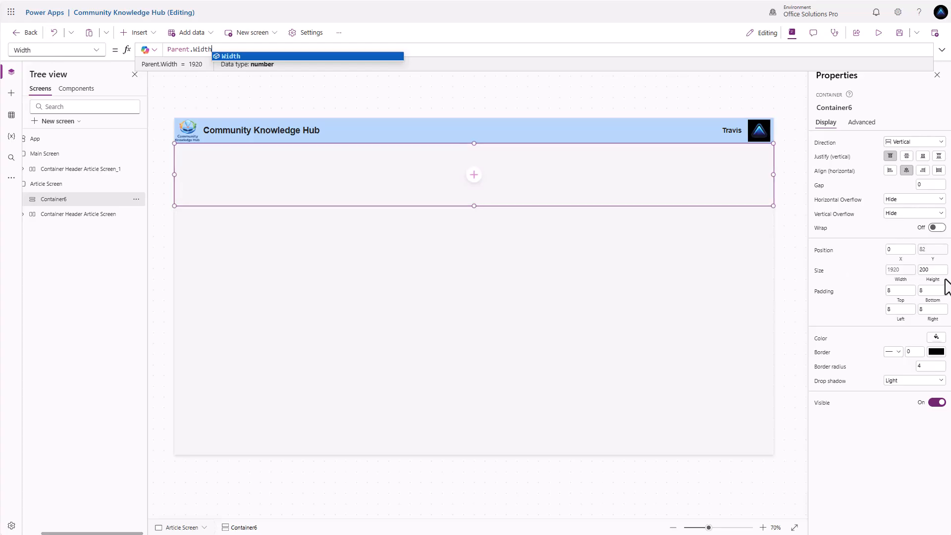
Step: Set the vertical container's Height formula to Parent.Height - 'Container Header Article Screen'.Height
click(928, 278)
double_click(193, 50)
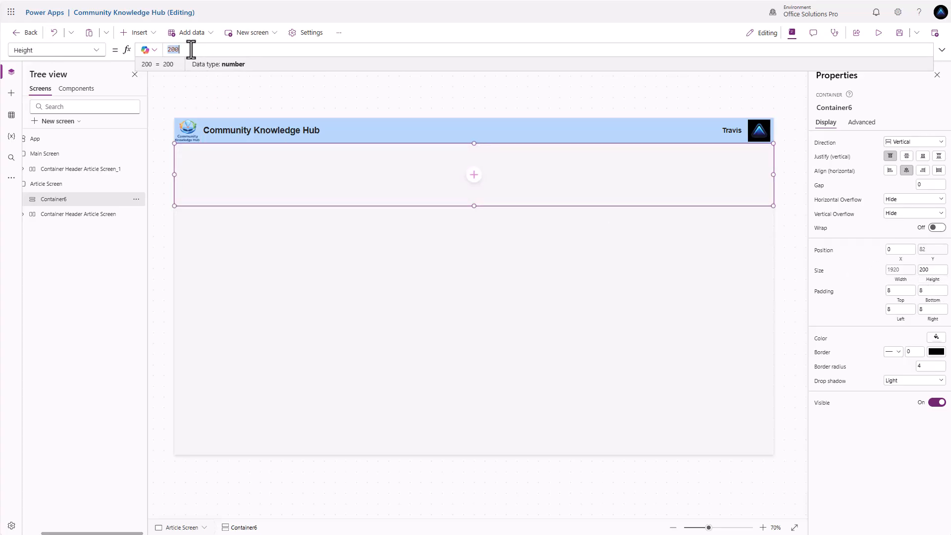
text(Parent.)
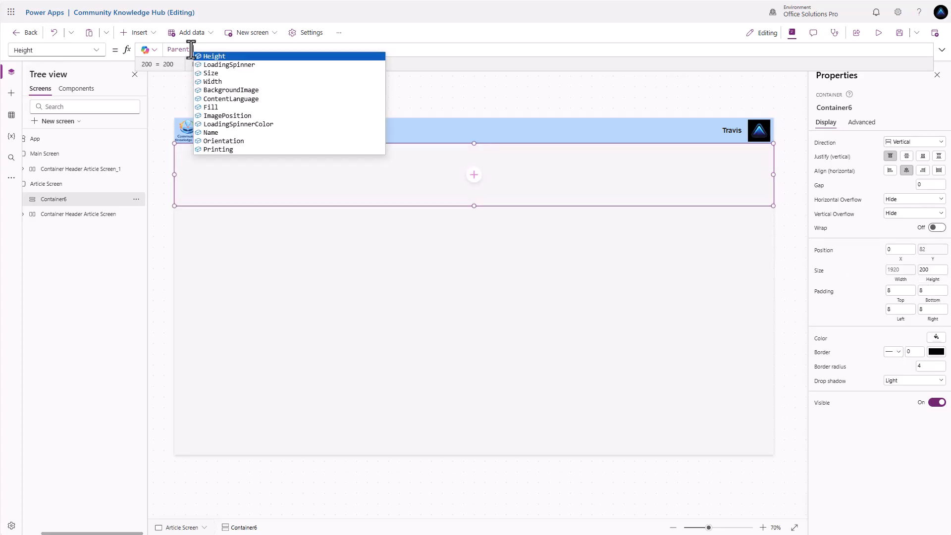
key(Tab)
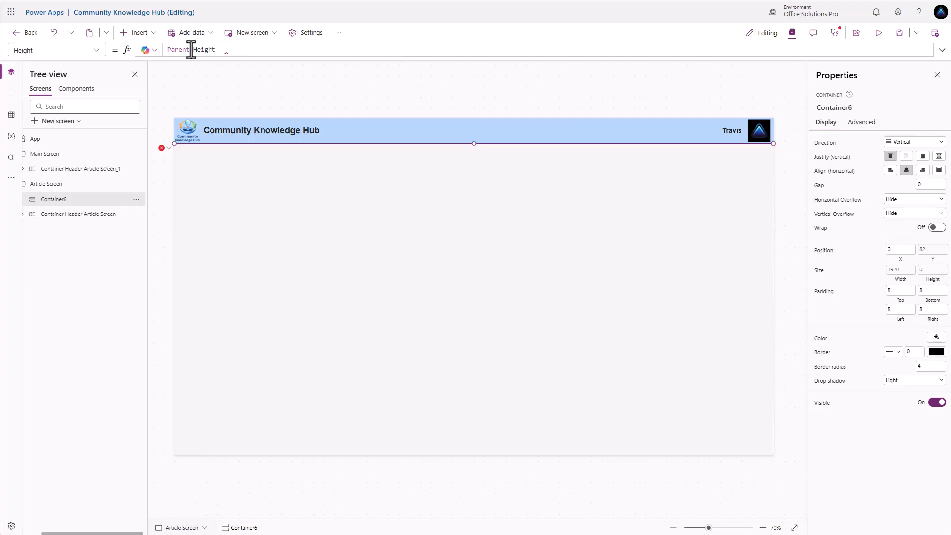
text(- Container)
key(Down)
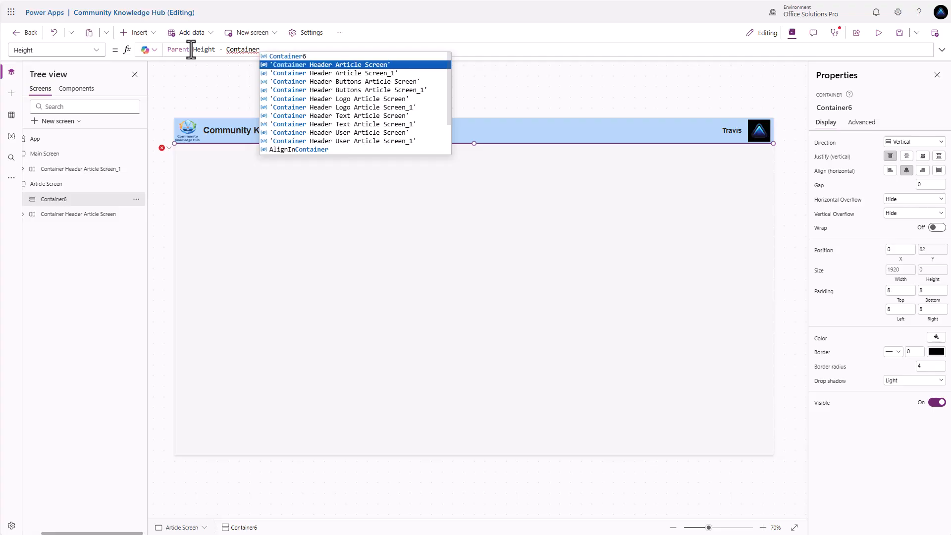
key(Tab)
text(.Height)
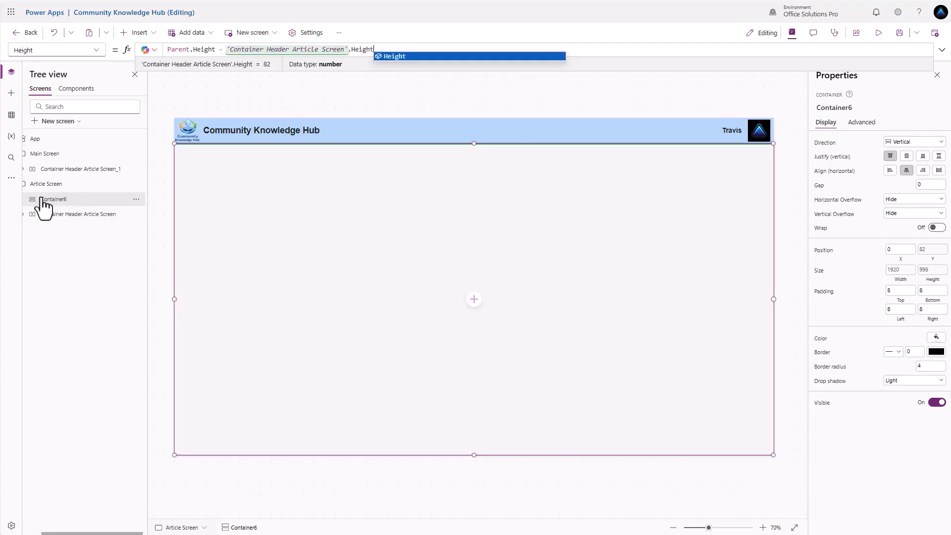
Step: Reorder the vertical container below Container Header Article Screen and rename it Container Article Objects Article Screen
click(136, 199)
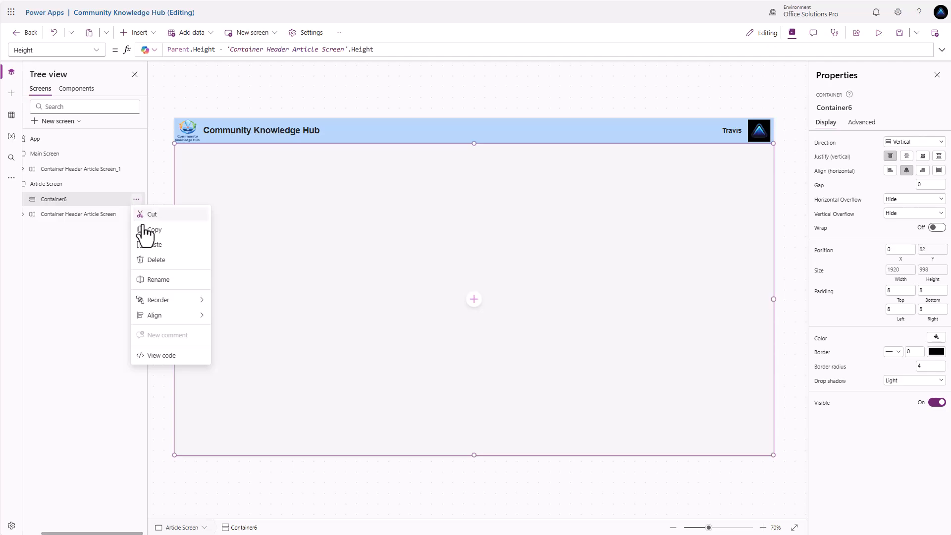
click(158, 300)
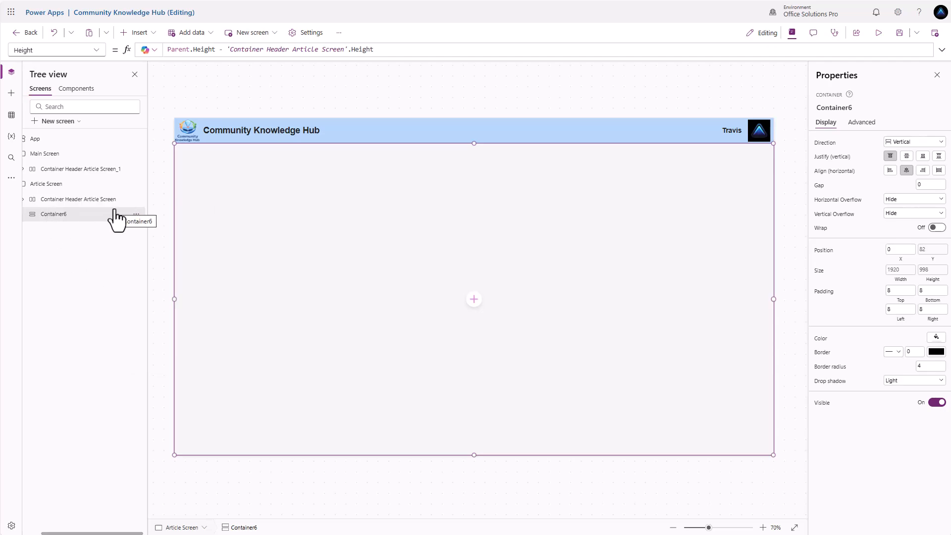
double_click(74, 214)
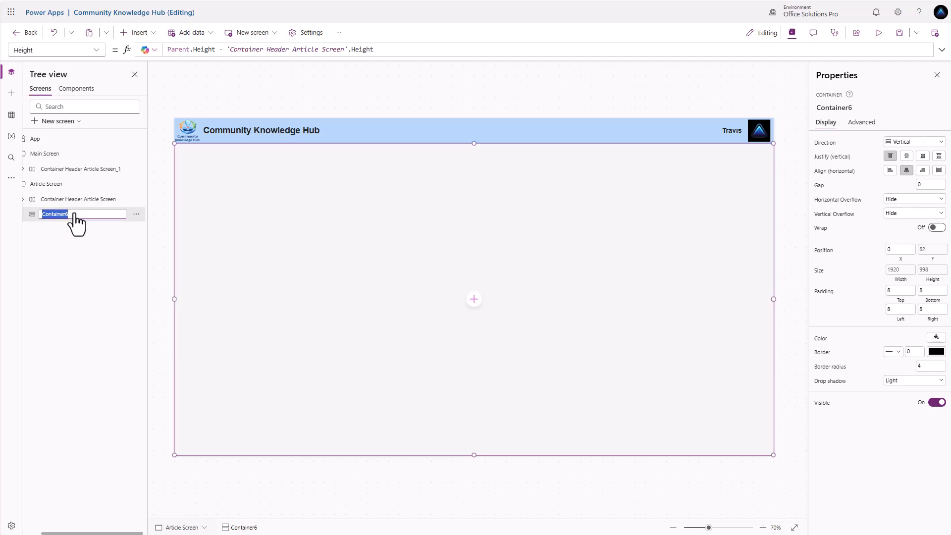
text(Container Article Objects Article Screen)
key(Return)
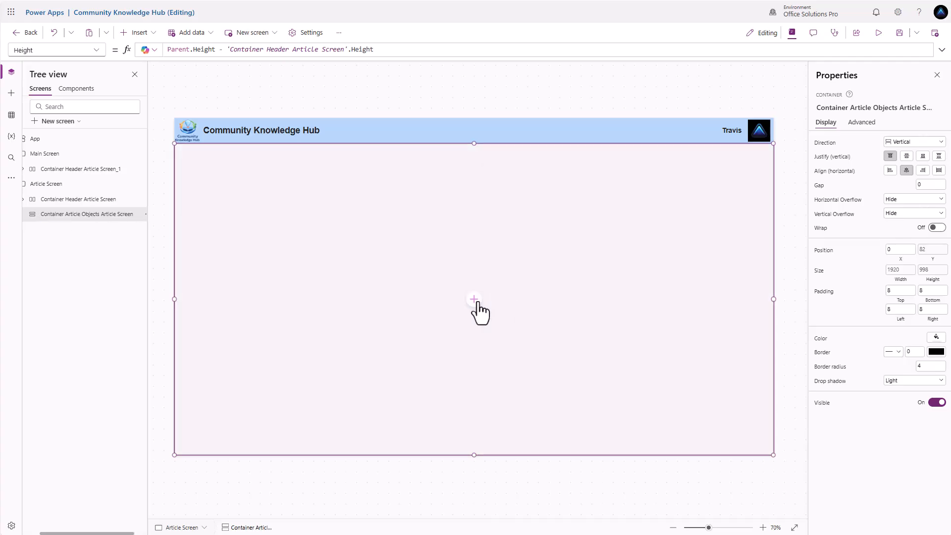
Step: Insert a horizontal container inside Container Article Objects Article Screen, with flexible height off and a height of 42
click(474, 300)
text(cont)
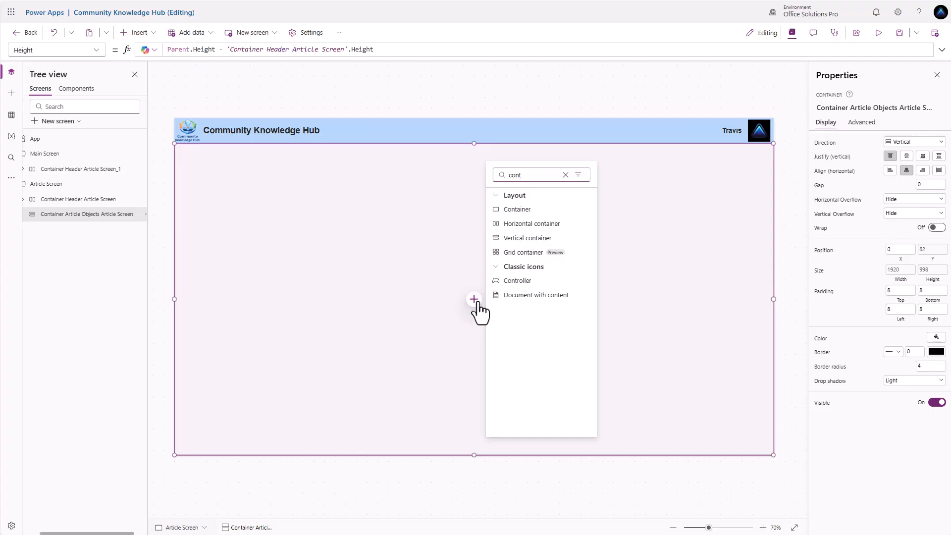
click(540, 224)
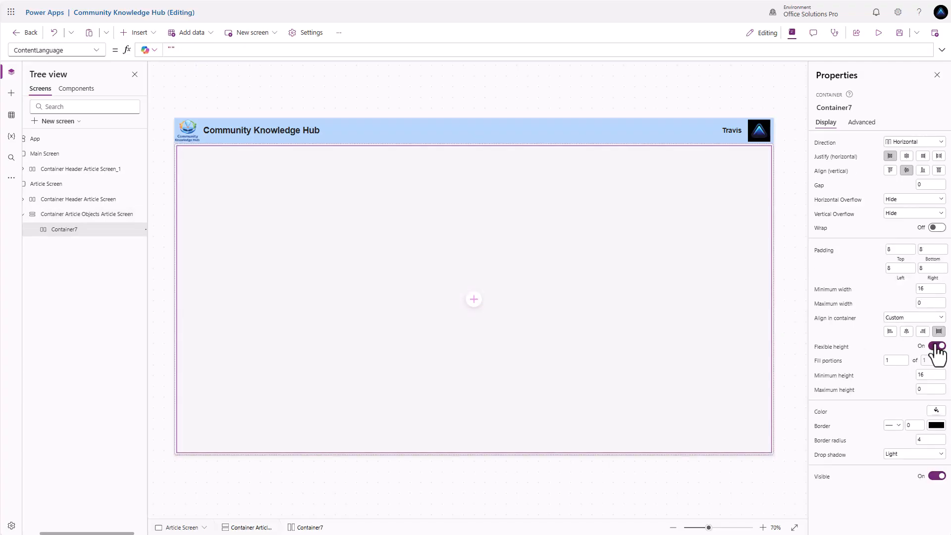
click(937, 346)
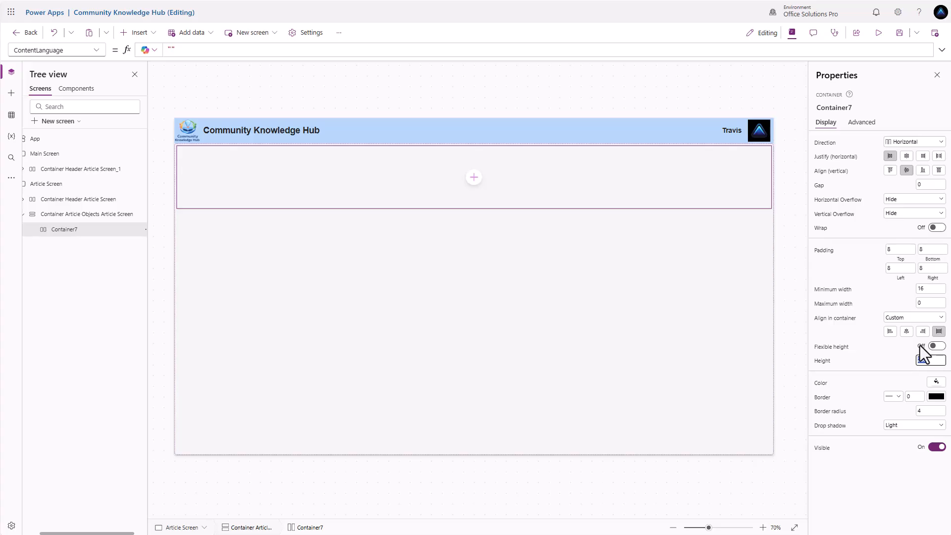
text(42)
click(890, 353)
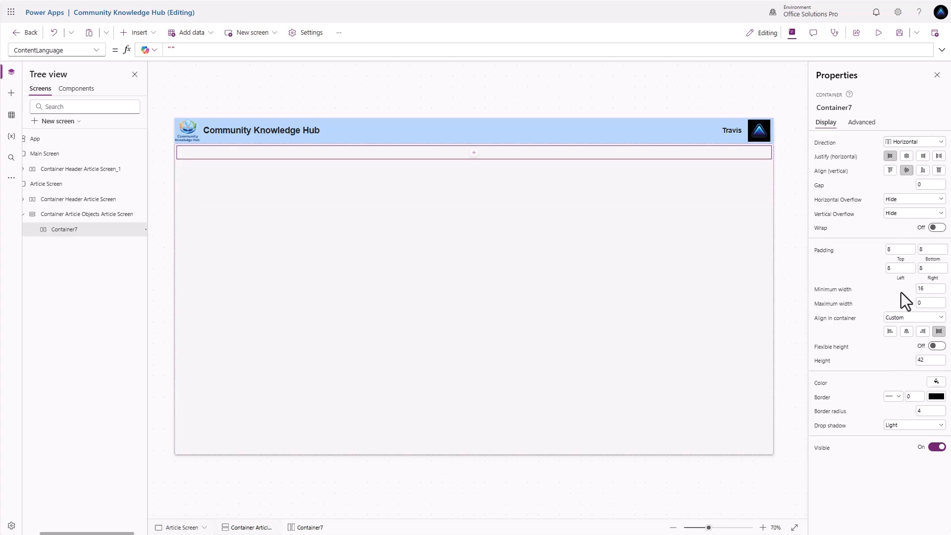
Step: Set all four paddings of the nested horizontal container to 0 and remove its drop shadow
click(901, 251)
text(0)
key(Tab)
text(0)
key(Tab)
text(0)
key(Tab)
text(0)
key(Tab)
click(899, 428)
click(898, 436)
Step: Set all four paddings of Container Article Objects Article Screen to 0 and its drop shadow to None
click(695, 327)
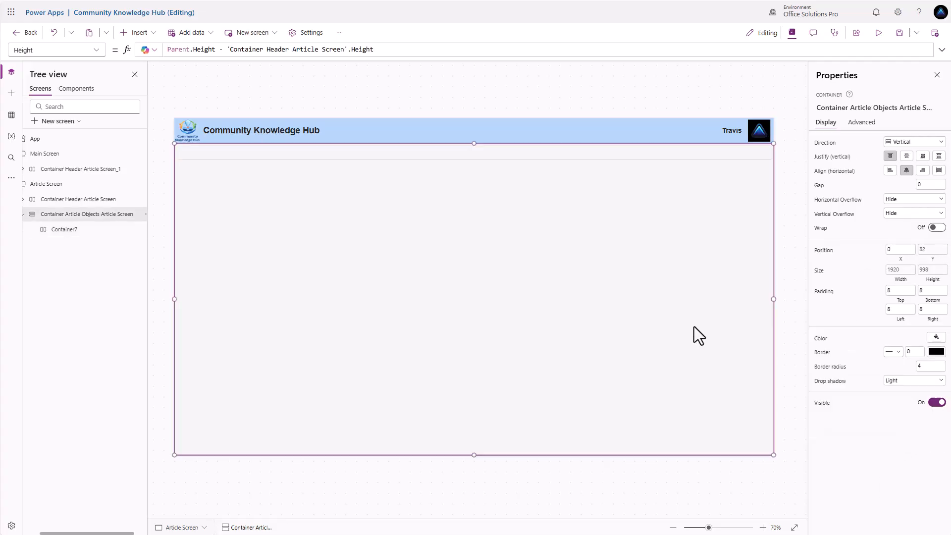
click(901, 290)
text(0)
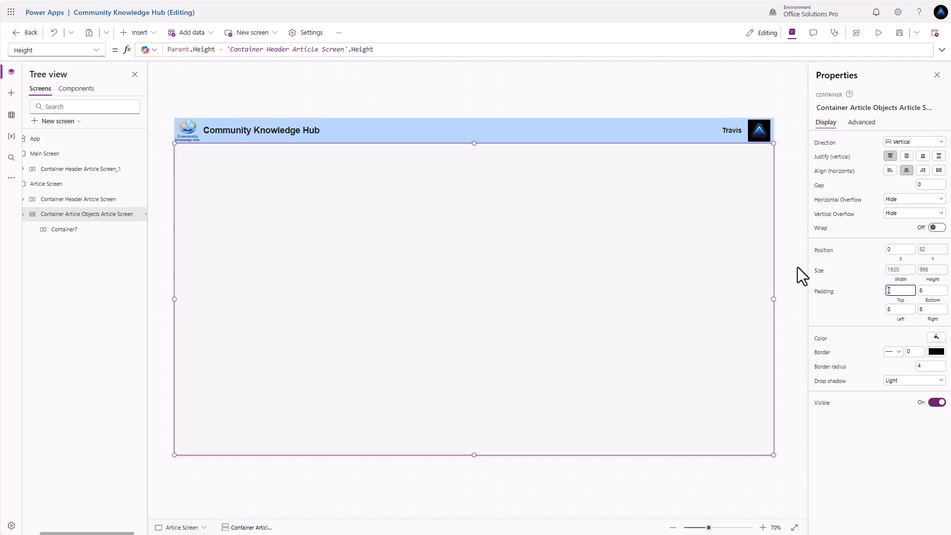
key(Tab)
text(0)
key(Tab)
text(0)
key(Tab)
text(0)
click(894, 384)
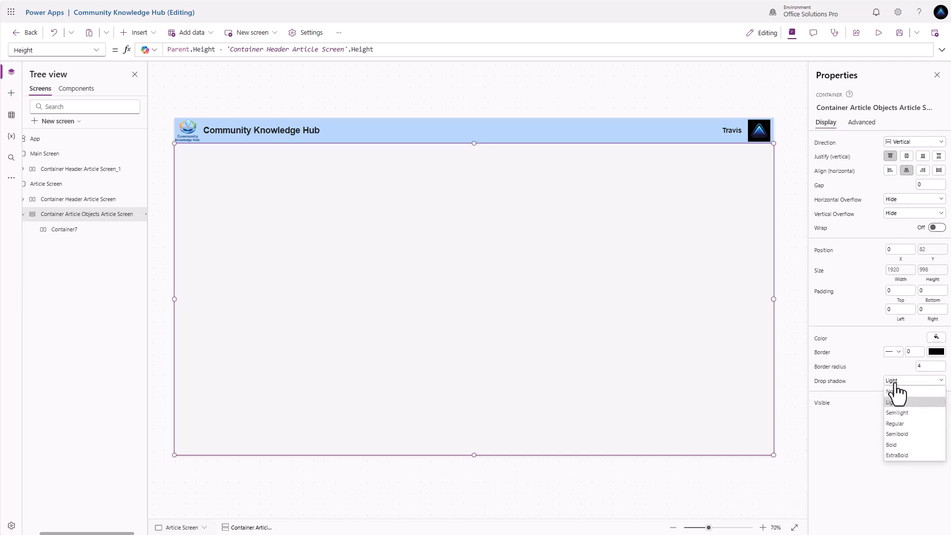
click(899, 396)
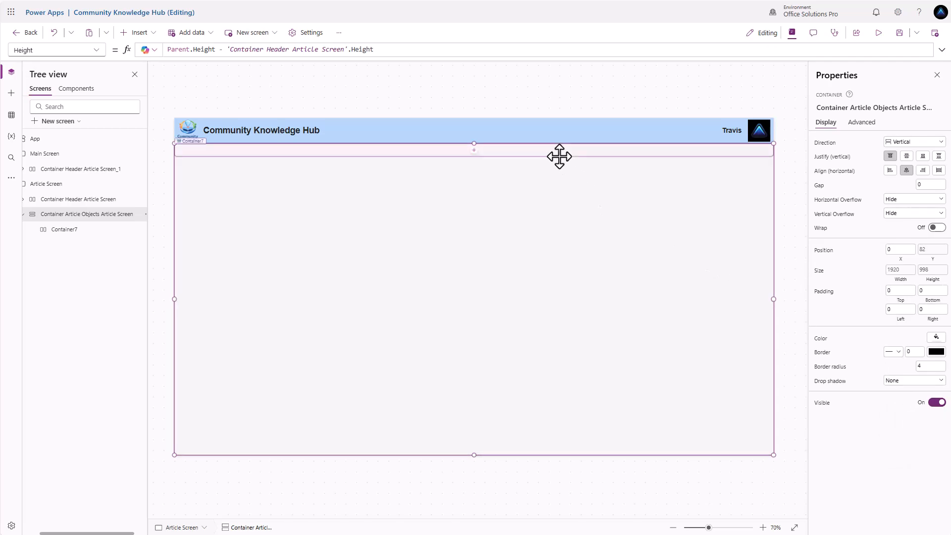
Step: Rename the nested horizontal container as Container Article Buttons Article Screen
click(552, 153)
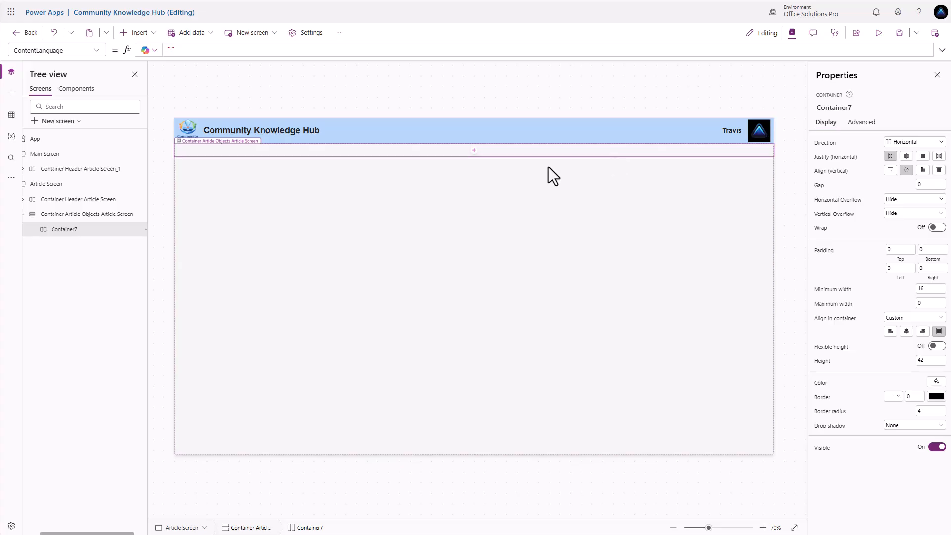
click(459, 231)
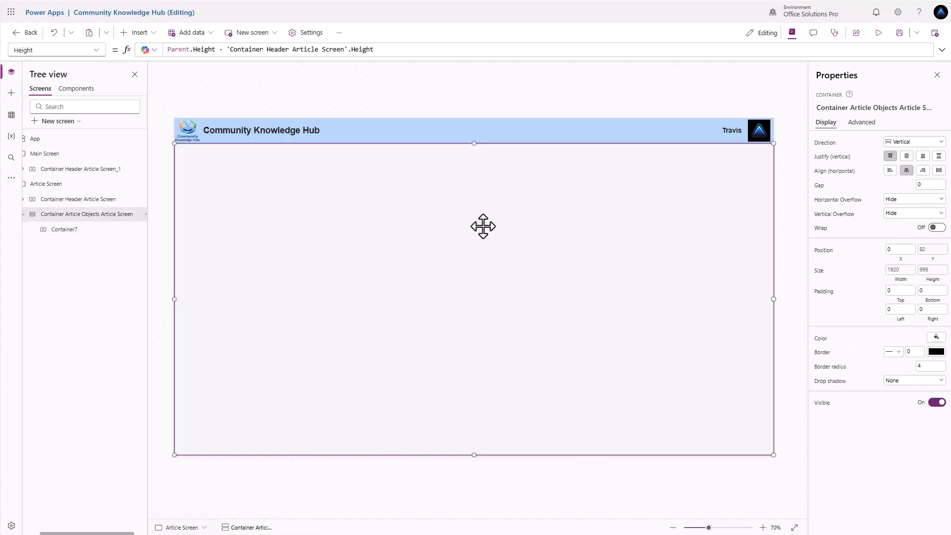
double_click(55, 229)
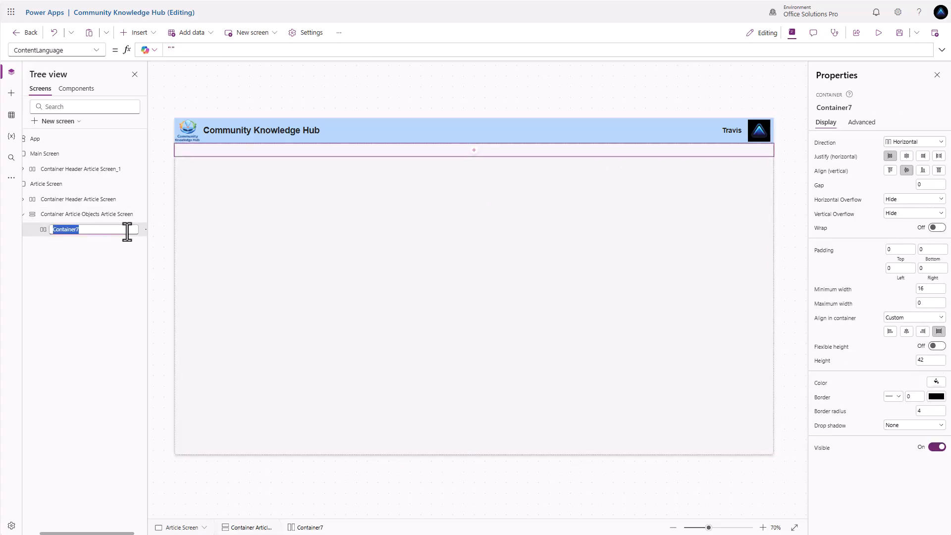
text(Container Article Buttons Article Screen)
key(Return)
Step: Insert a vertical container inside Container Article Objects Article Screen and name it Container Form Article Screen
click(99, 218)
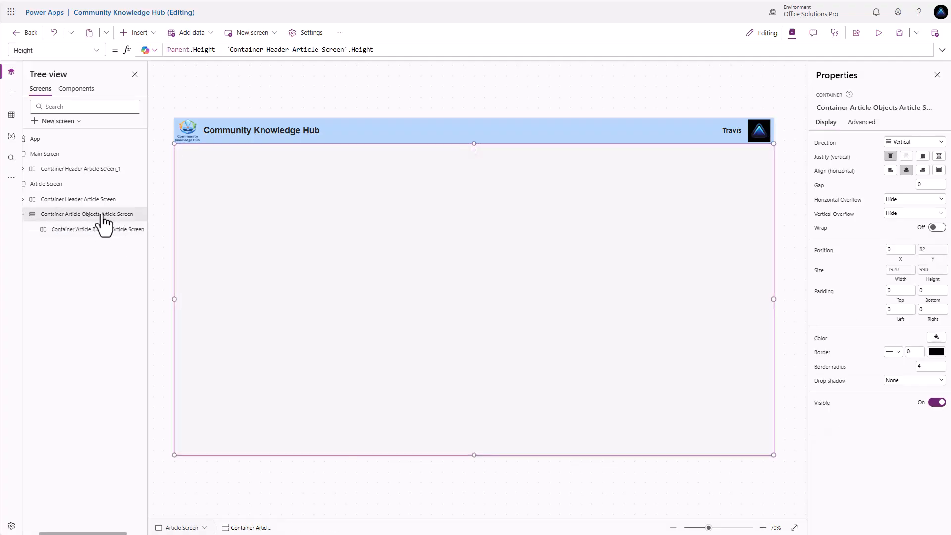
click(149, 37)
text(cont)
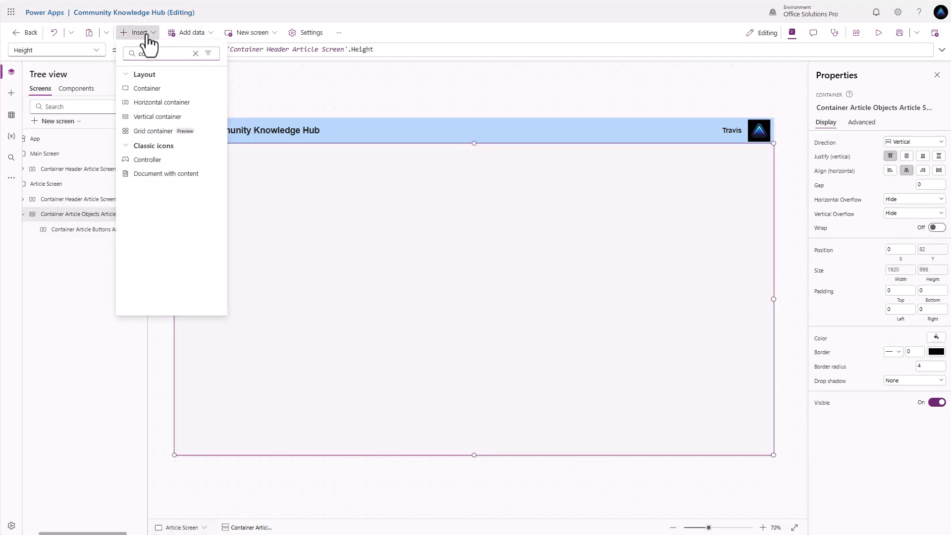
click(157, 116)
text(Container Form Ar)
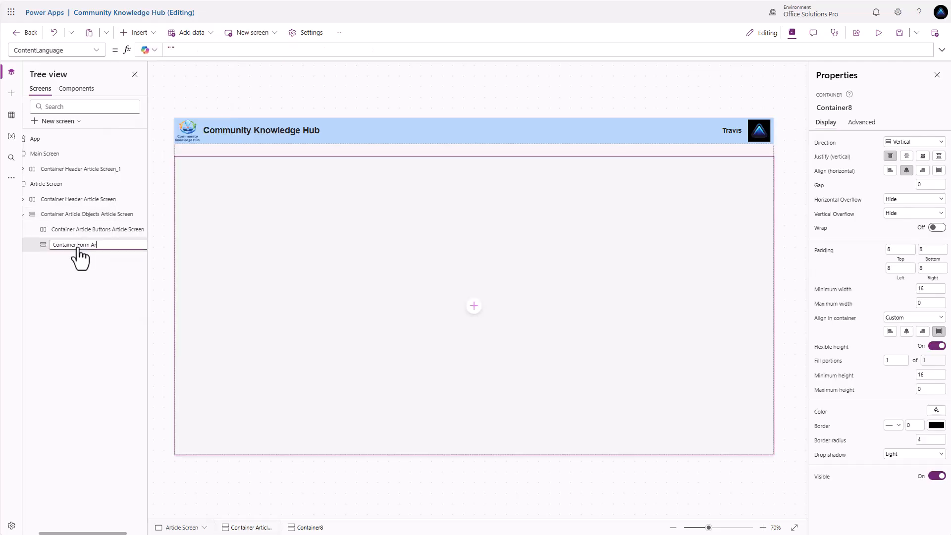
text(ticle Screen)
key(Return)
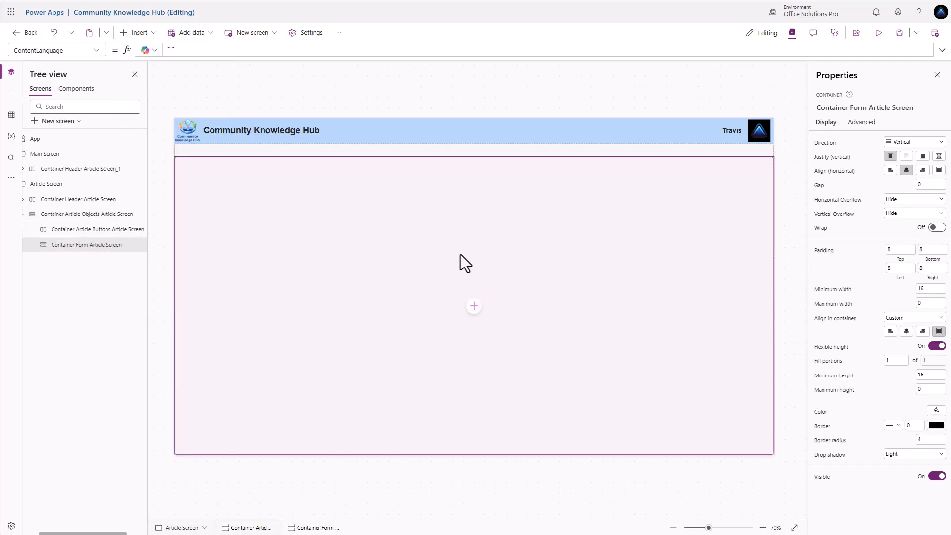
Step: Insert a form in Container Form Article Screen, connect it to the Articles table and set its default mode to New
click(474, 306)
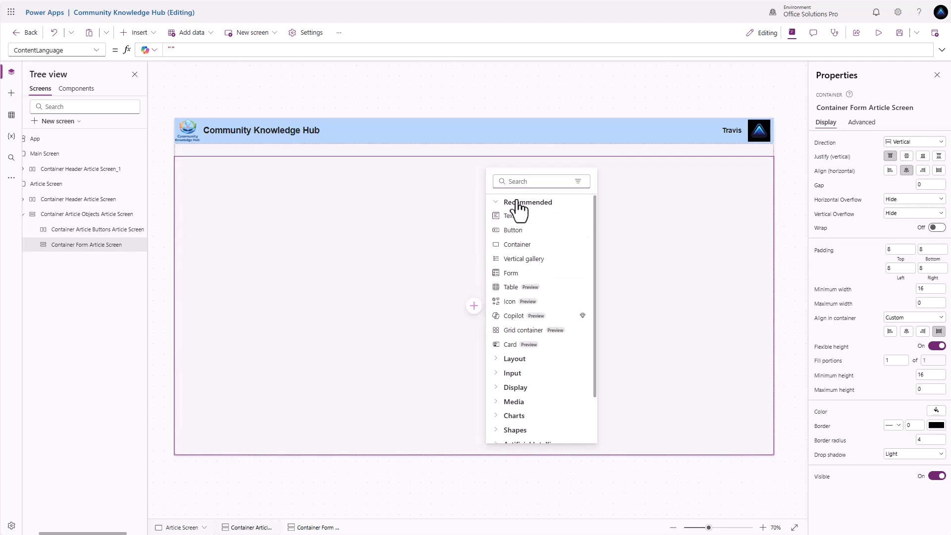
click(528, 274)
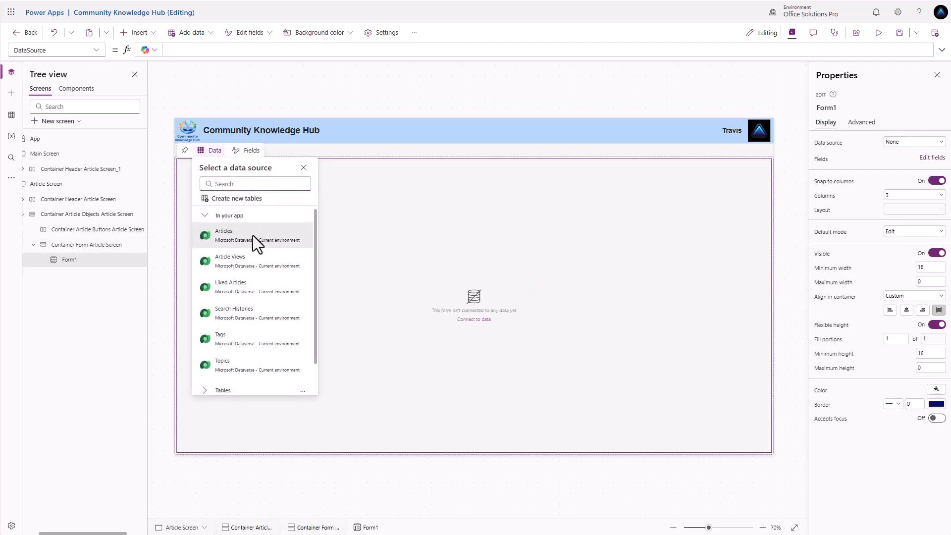
click(229, 240)
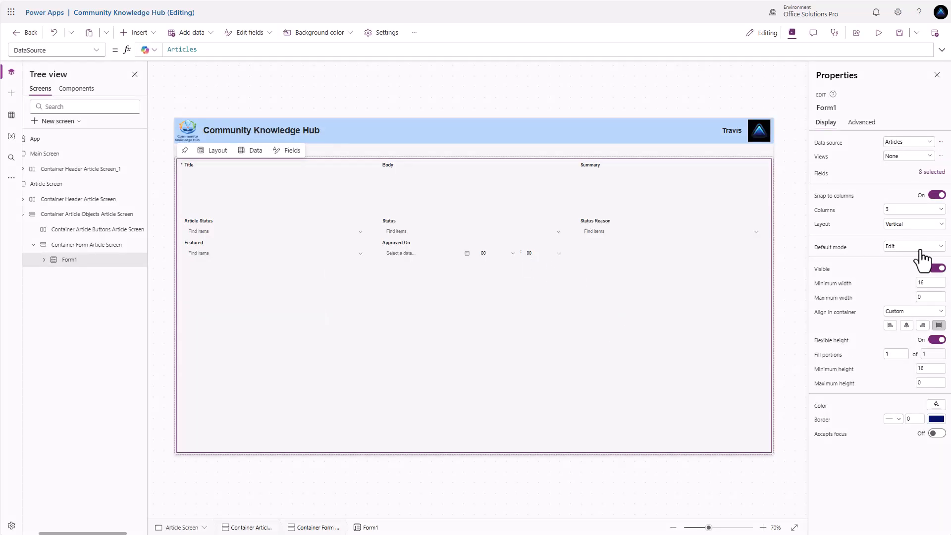
click(921, 251)
click(906, 269)
Step: Delete the Status Reason, Status, Featured and Approved On cards from the form
click(609, 232)
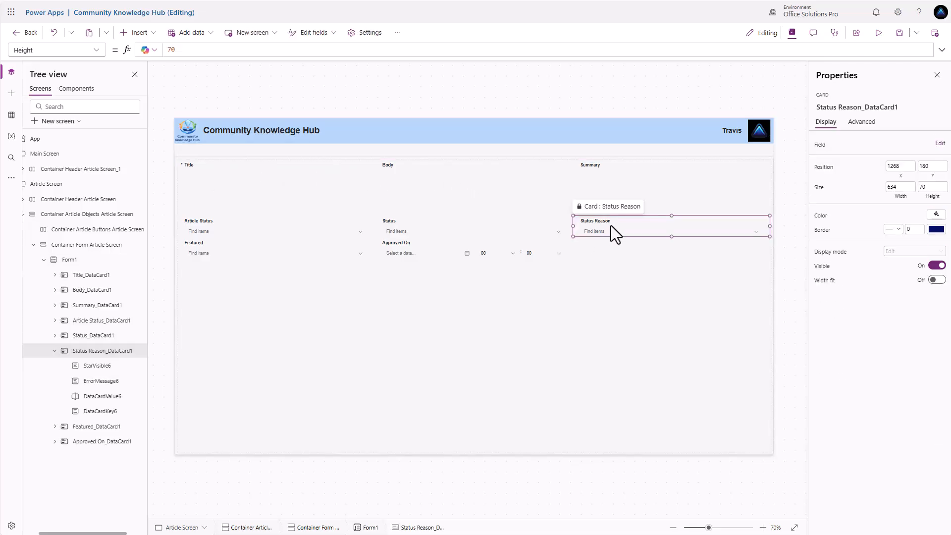
key(Delete)
click(406, 225)
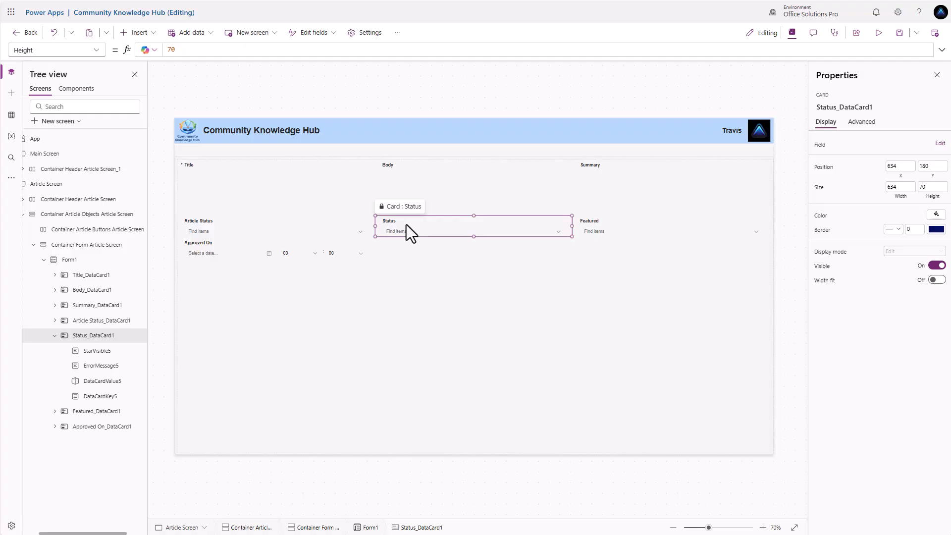
key(Delete)
click(468, 230)
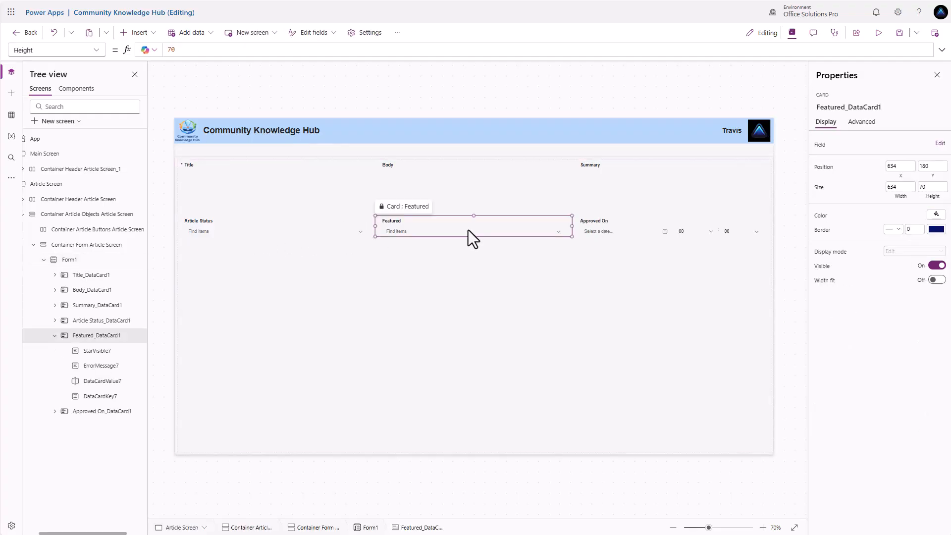
key(Delete)
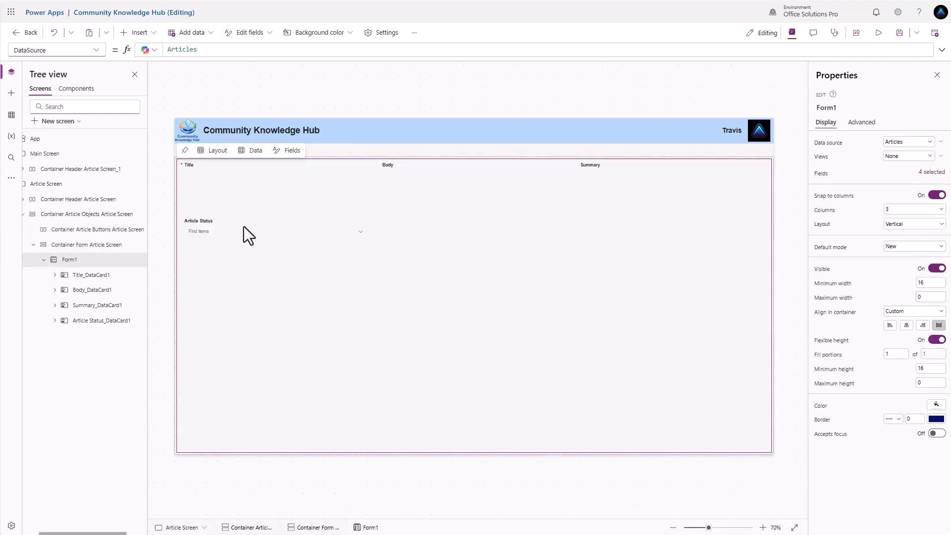
Step: Add the Topic and Attachments fields to the Articles form
click(244, 226)
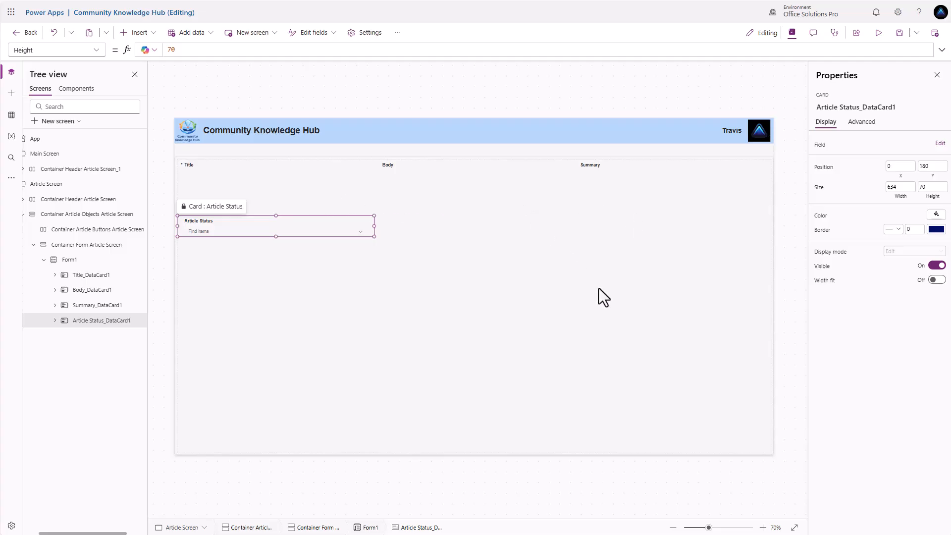
click(631, 326)
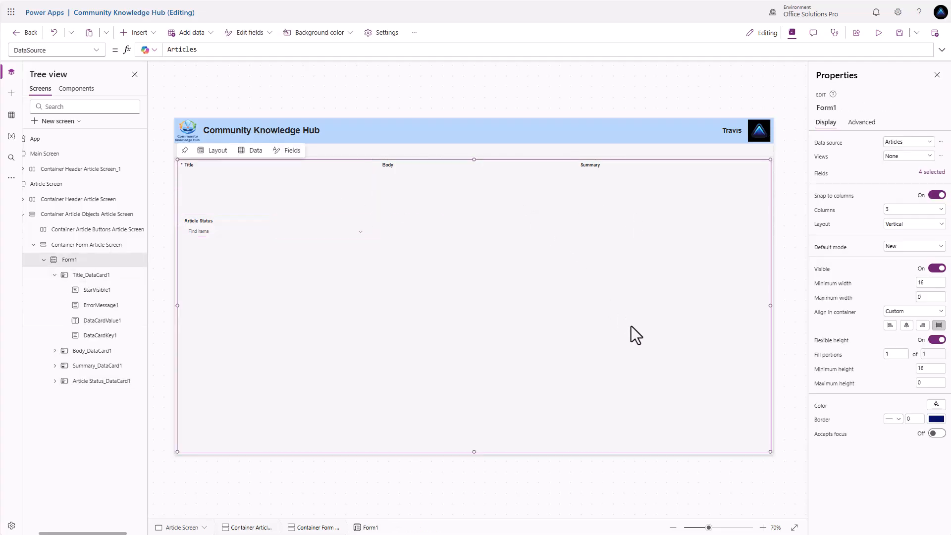
click(931, 172)
click(691, 92)
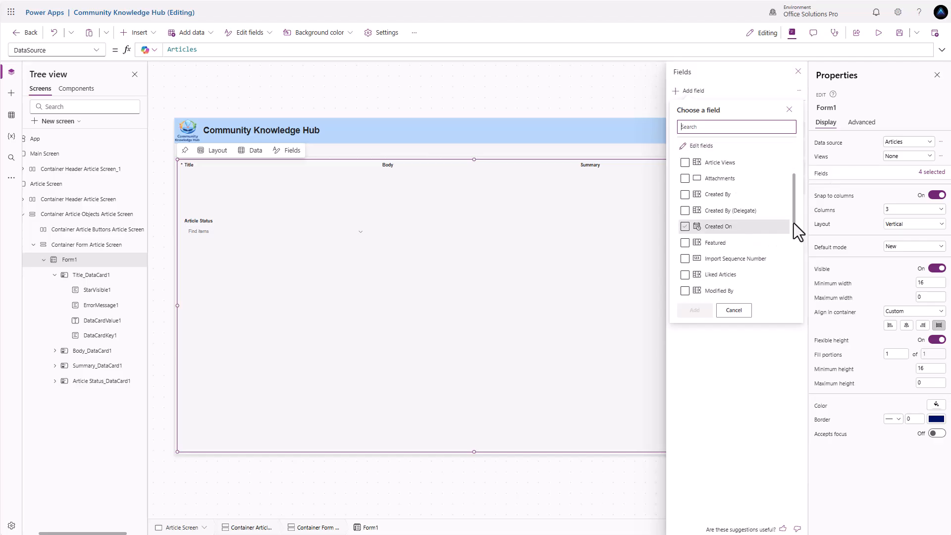
drag(796, 218, 796, 195)
click(685, 263)
click(685, 225)
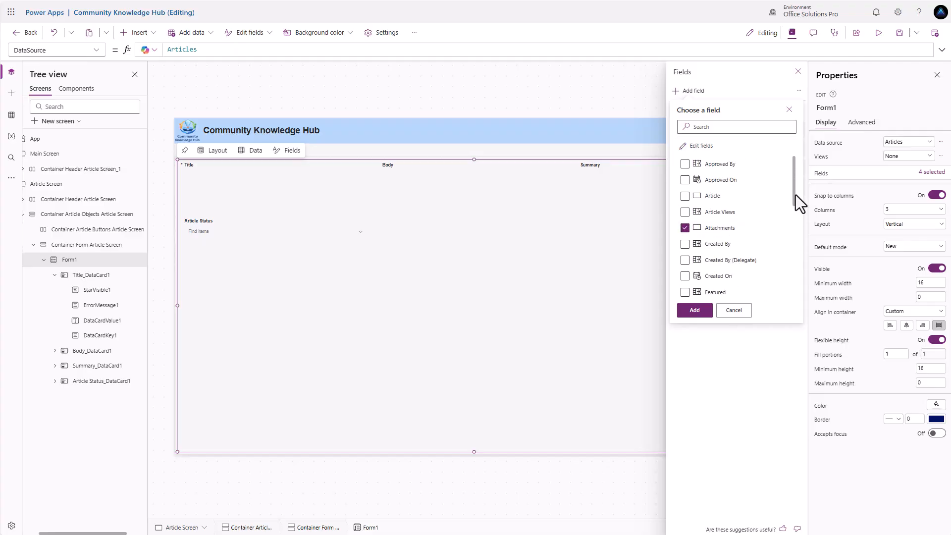
click(698, 310)
click(584, 250)
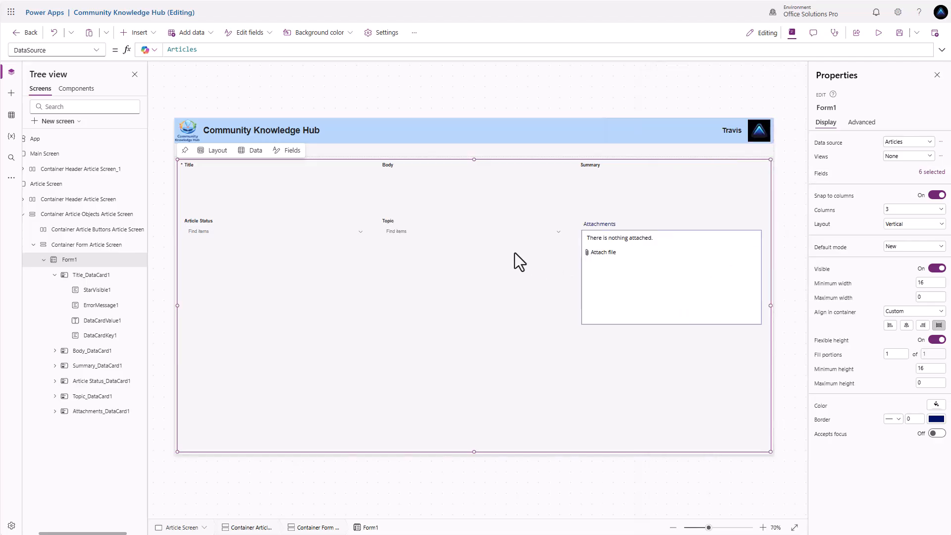
Step: Reorder the form fields so Topic follows Title, Summary precedes Body, and Attachments precedes Article Status
click(923, 173)
click(676, 186)
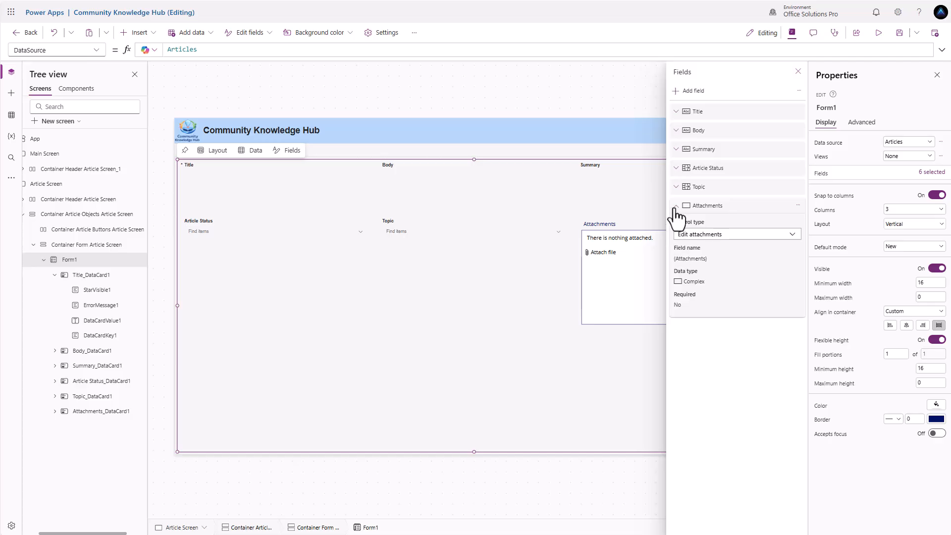
click(676, 206)
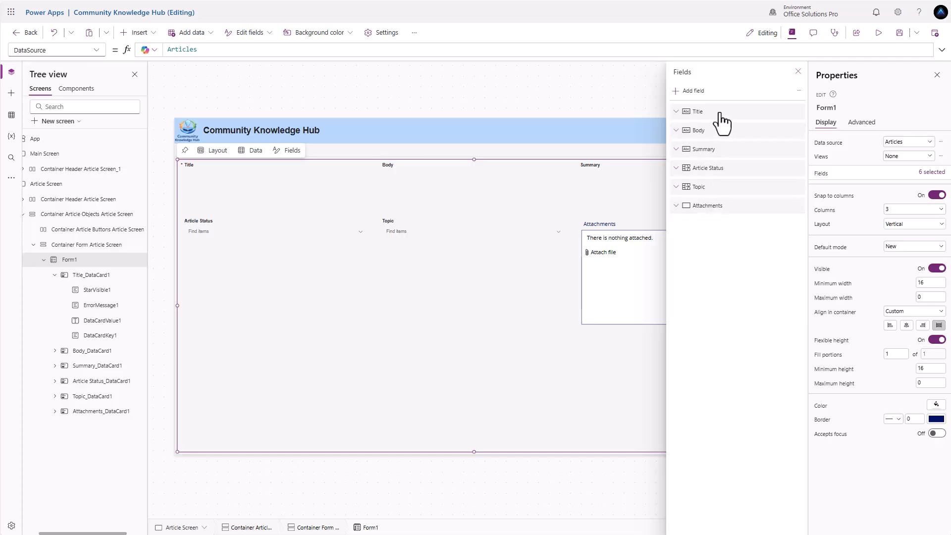
drag(714, 193, 722, 131)
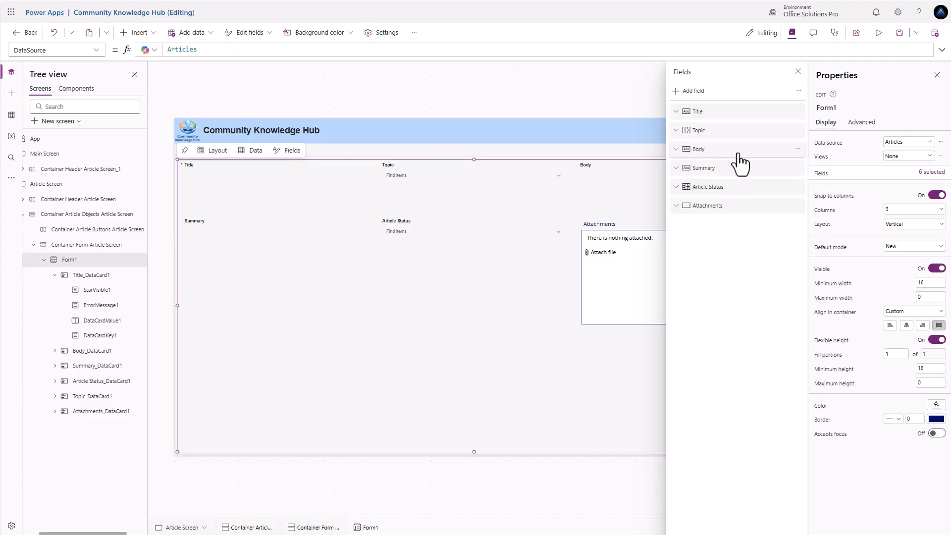
drag(738, 154, 733, 173)
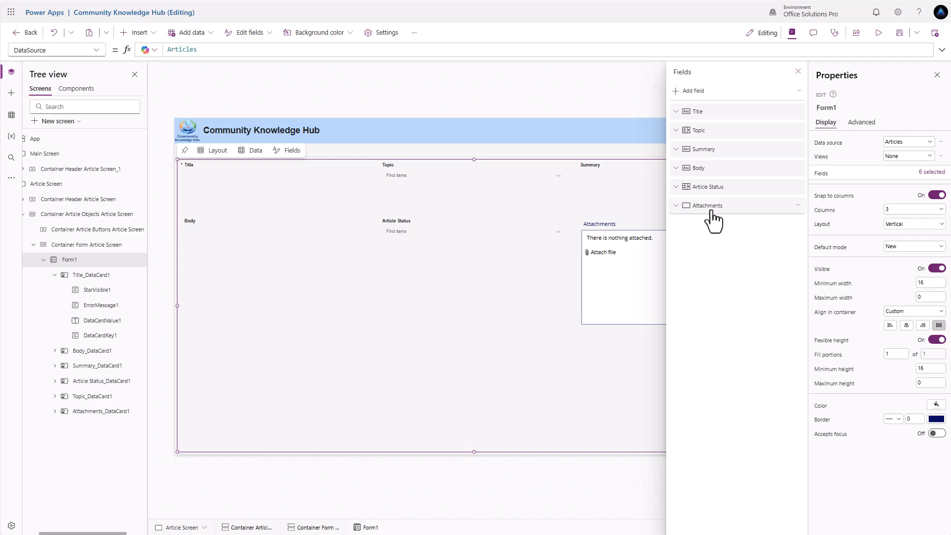
Step: Set a white fill on the Title, Topic, Summary, Body and Article Status input controls in the form
click(230, 184)
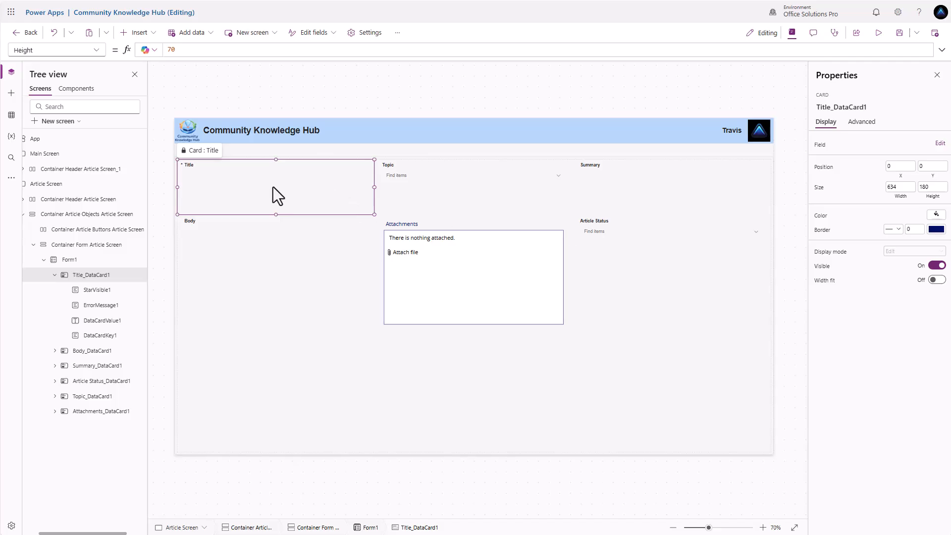
click(255, 175)
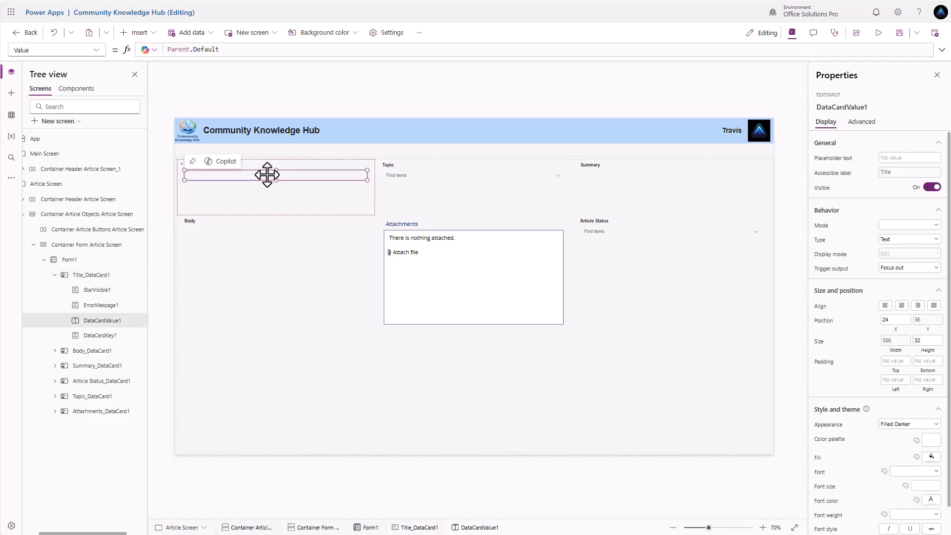
click(930, 456)
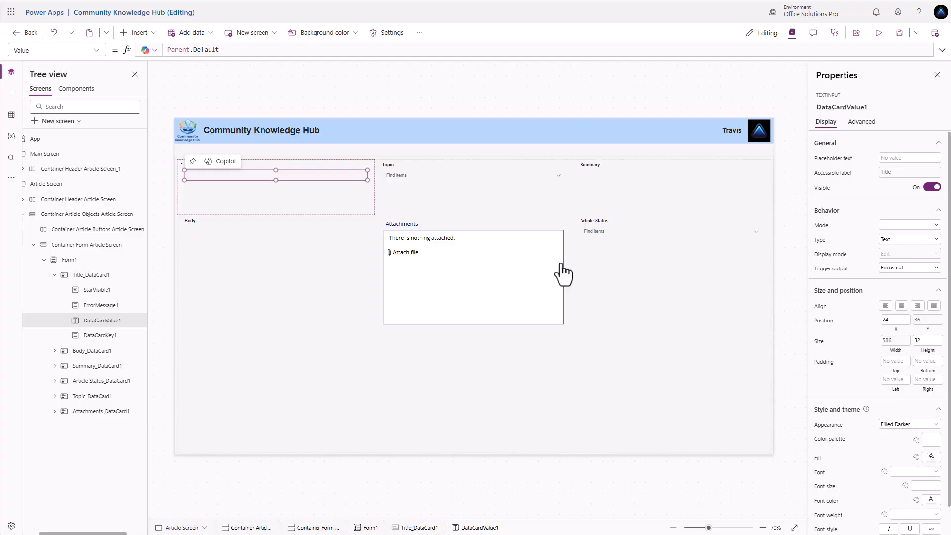
click(402, 178)
click(402, 176)
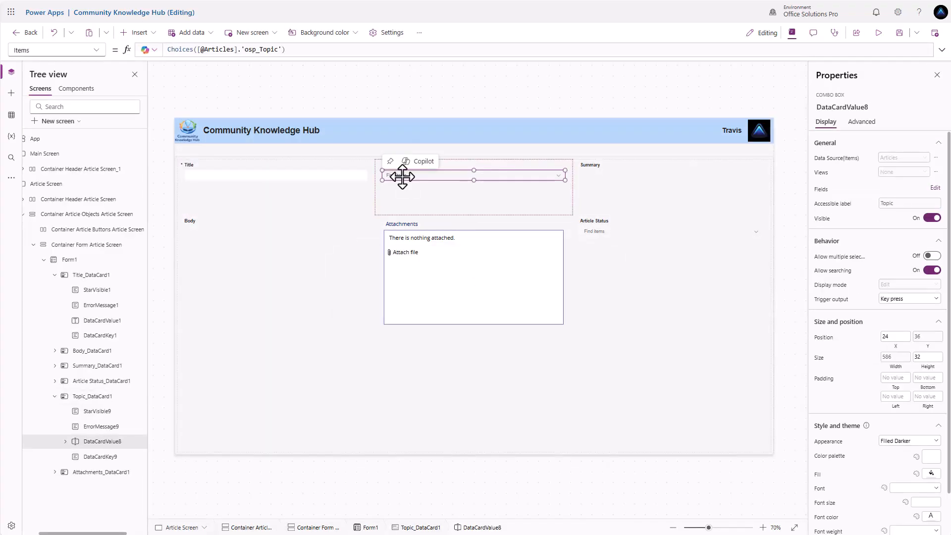
click(585, 258)
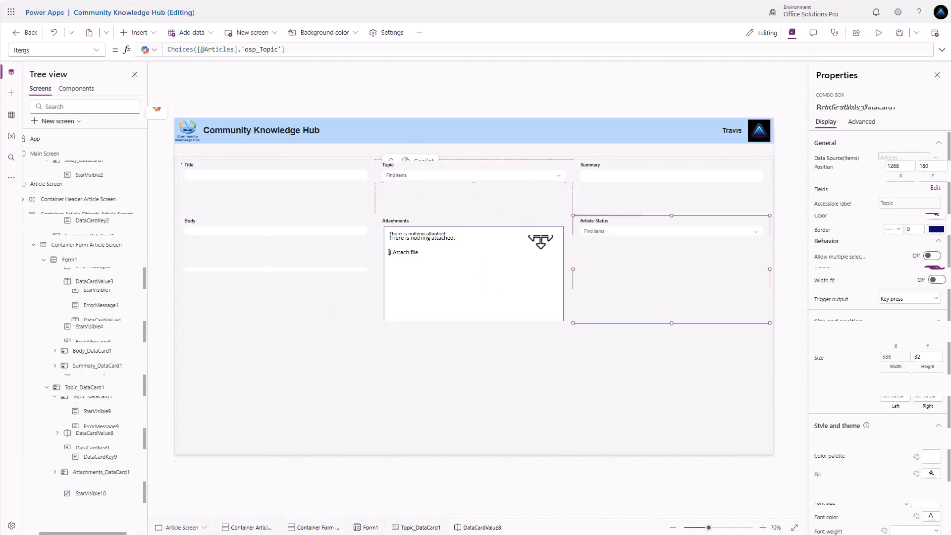
Step: Set the Title card's Width formula to Parent.Width
click(290, 187)
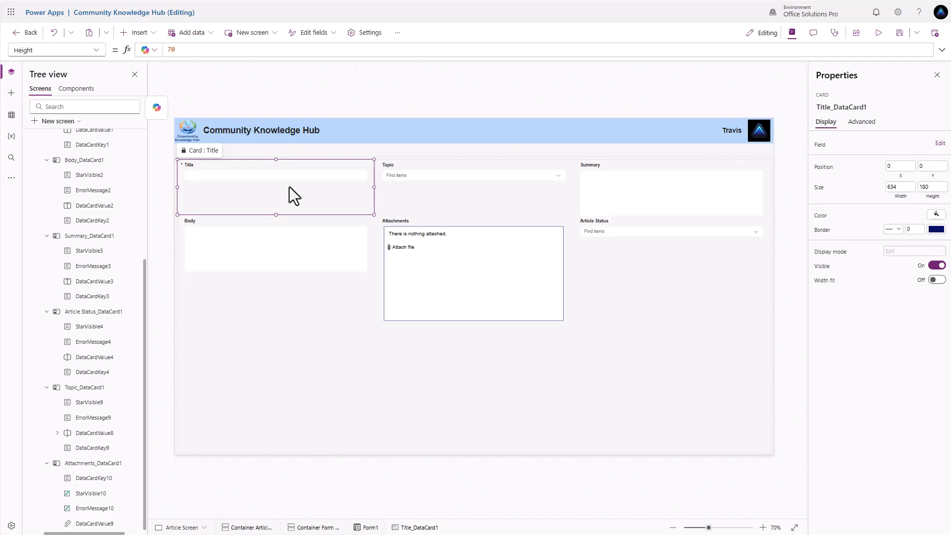
click(900, 187)
click(192, 49)
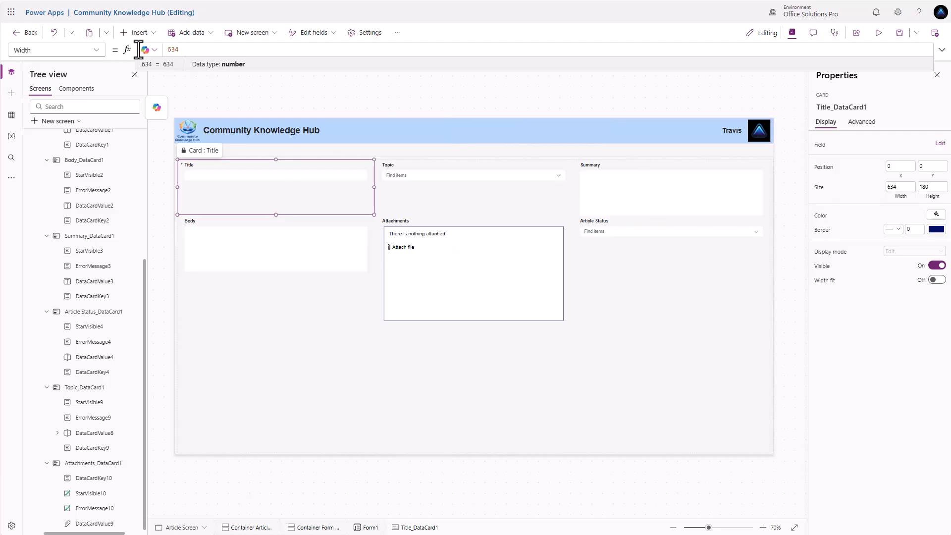
drag(192, 49, 139, 49)
text(Parent.Width)
click(297, 194)
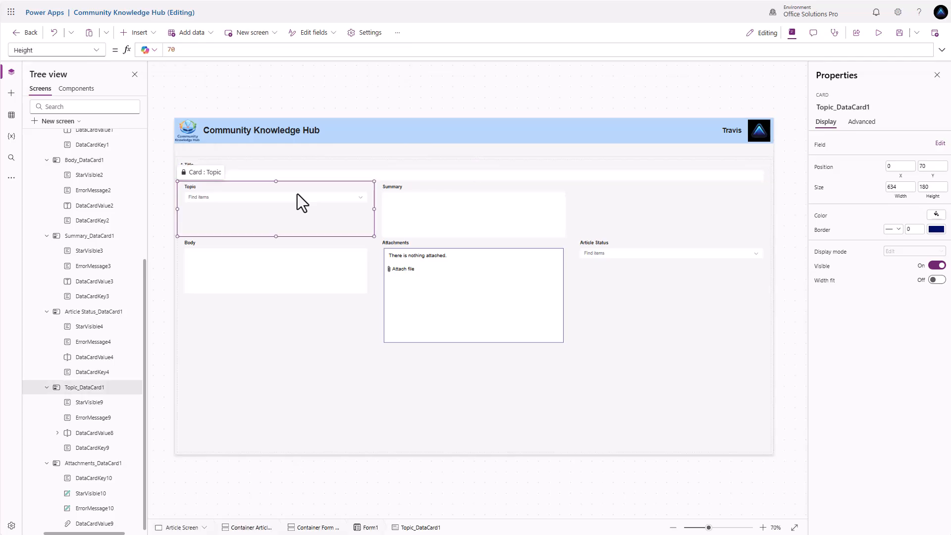
Step: Set the Summary card's Width formula to Parent.Width - Topic_DataCard1.Width
click(417, 191)
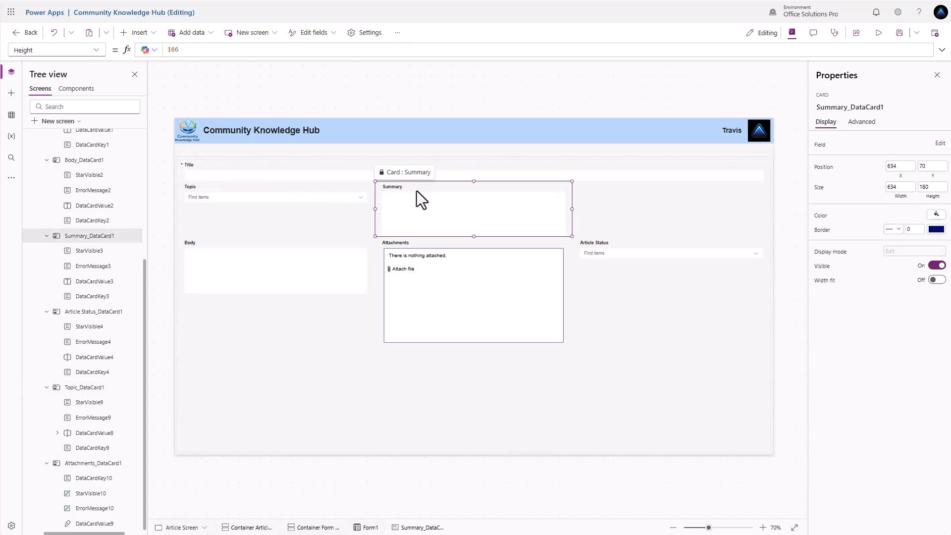
click(898, 188)
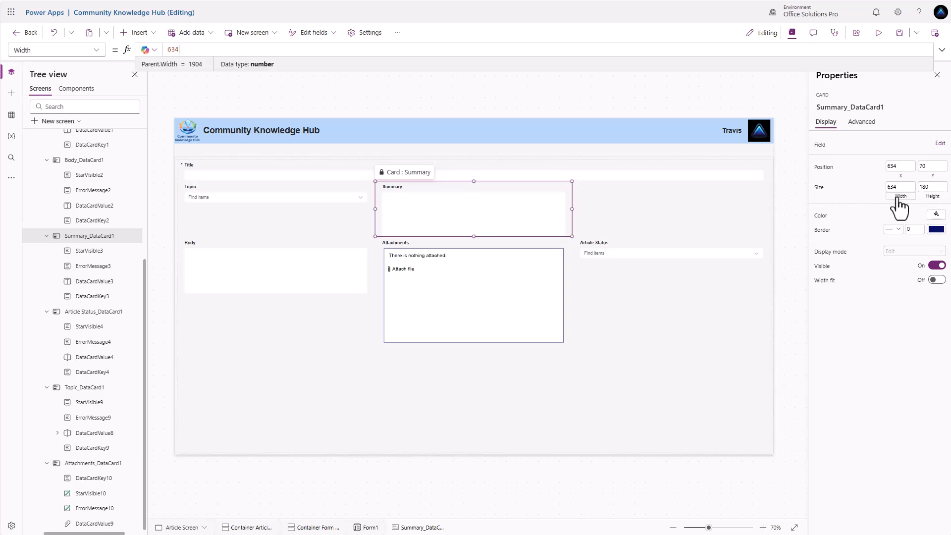
double_click(173, 50)
text(Topic)
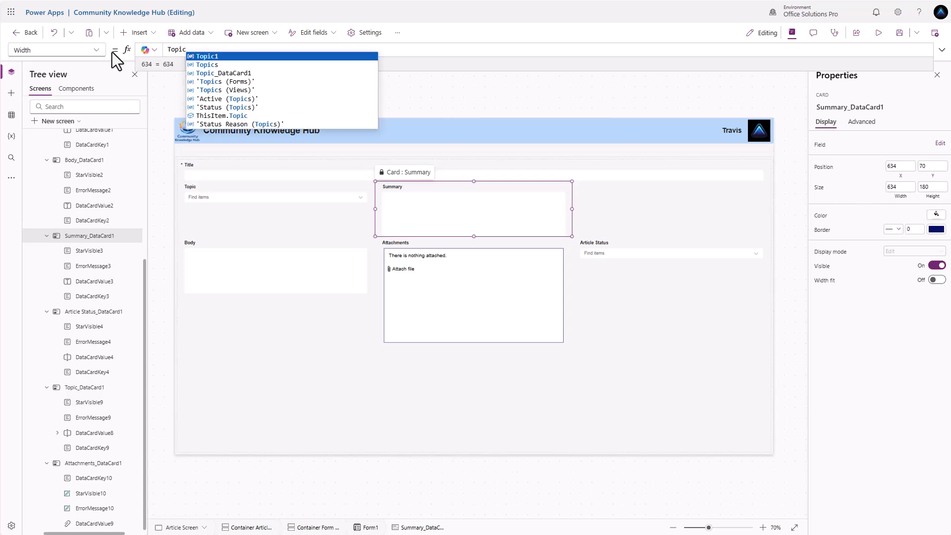
key(Down)
key(Down)
key(Down)
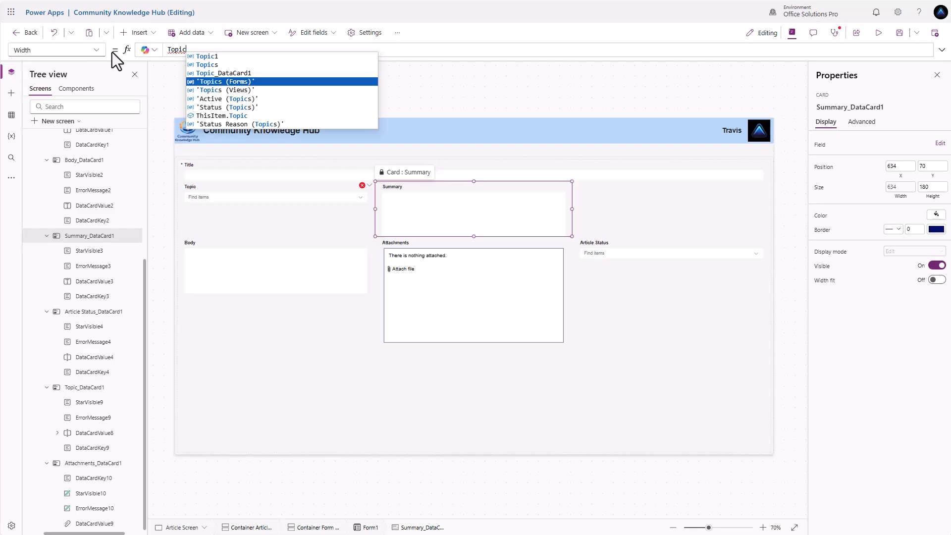
key(Up)
key(Return)
text(.)
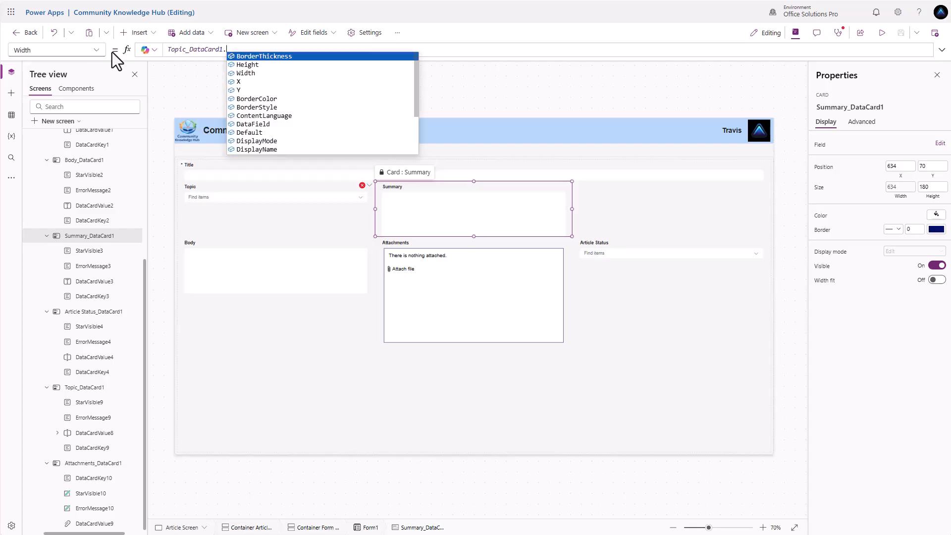
text(Width)
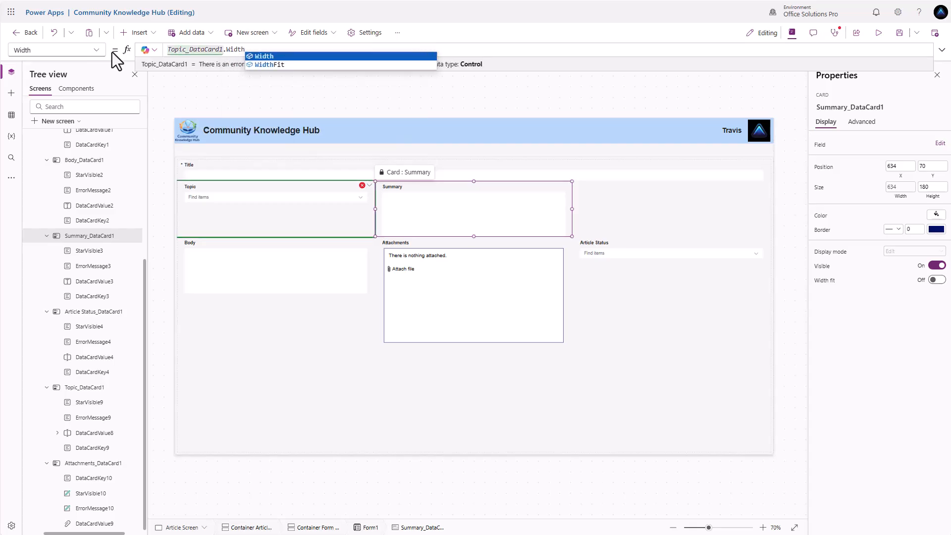
key(Escape)
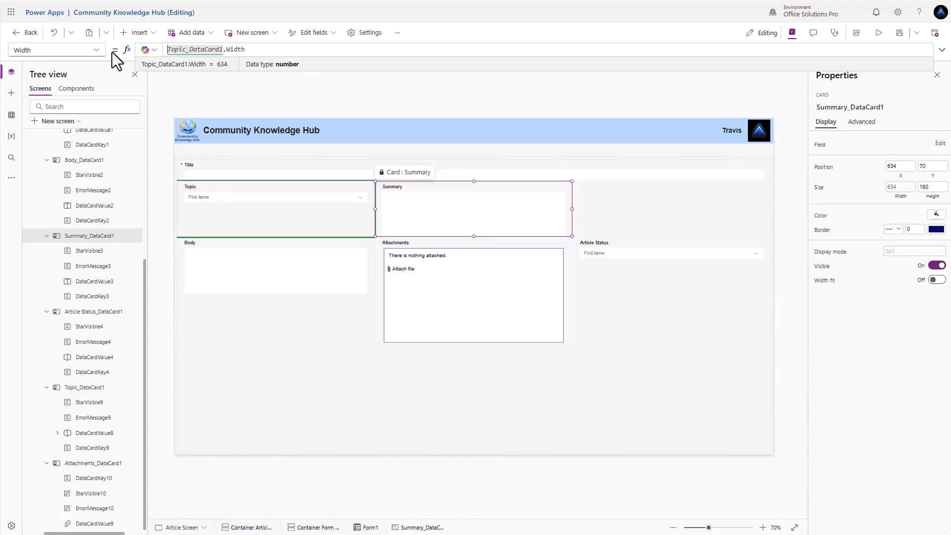
key(ctrl+shift+Right)
key(Left)
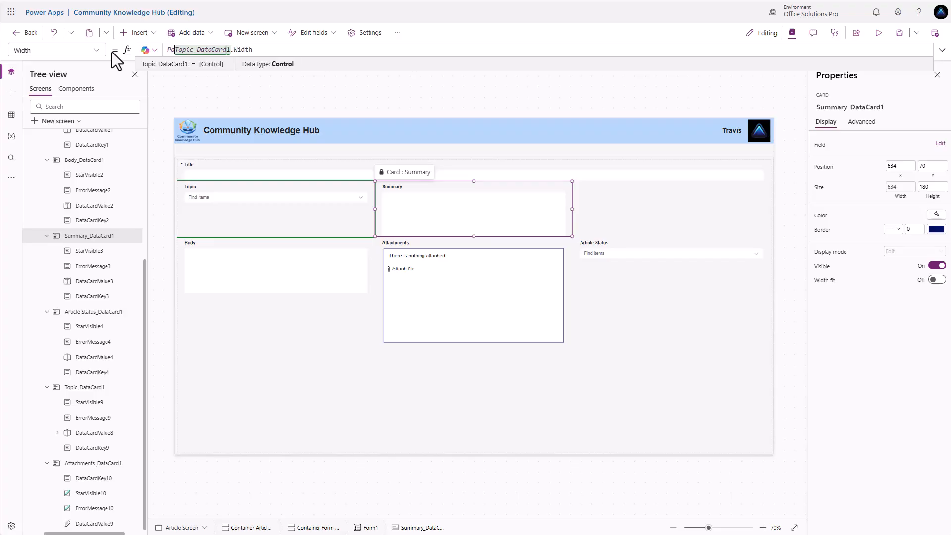
text(Parent.Width -)
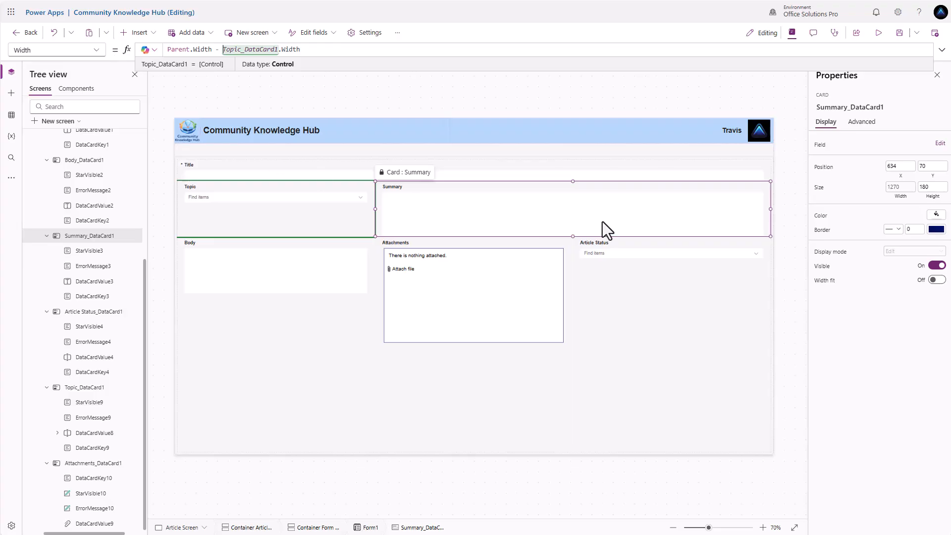
Step: Set the Width formula of both the Body card and the Attachments card to Parent.Width
click(277, 247)
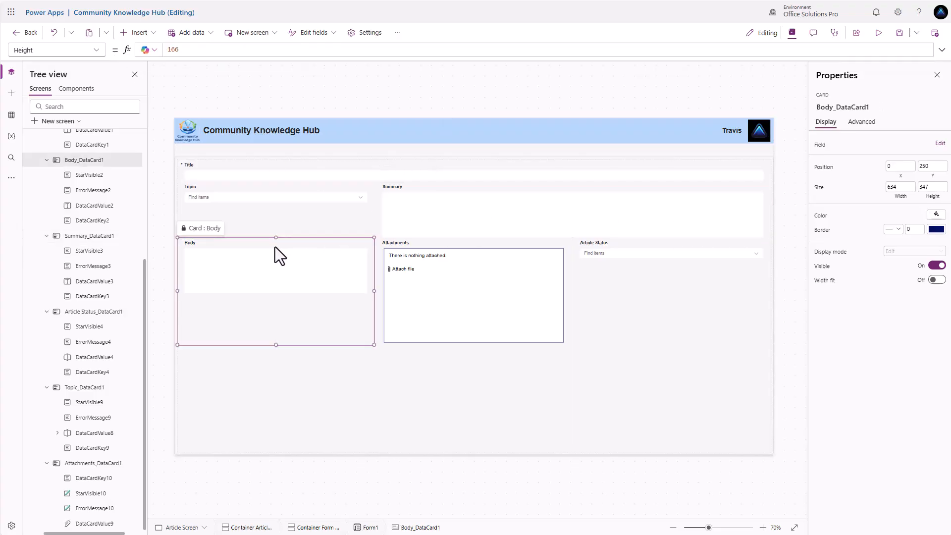
click(905, 199)
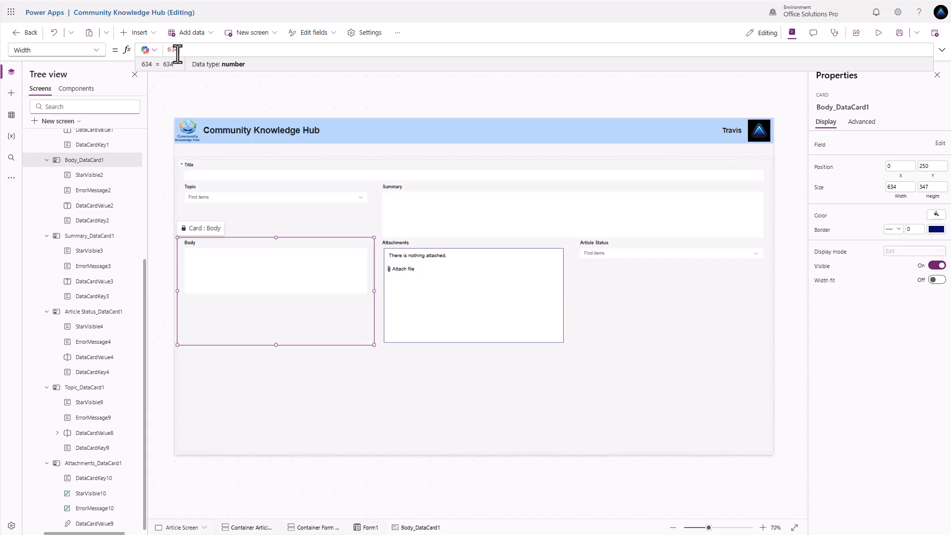
drag(177, 49, 147, 51)
text(Parent.Width)
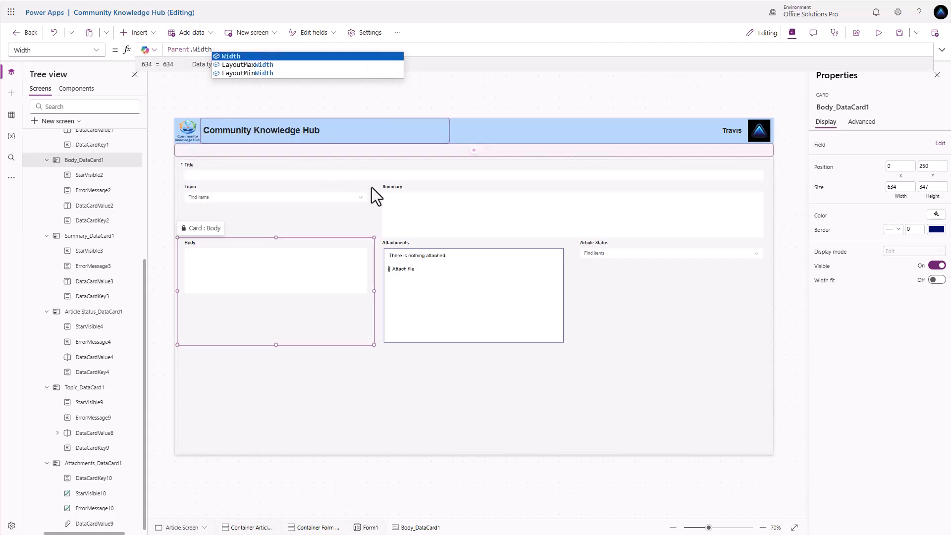
click(332, 304)
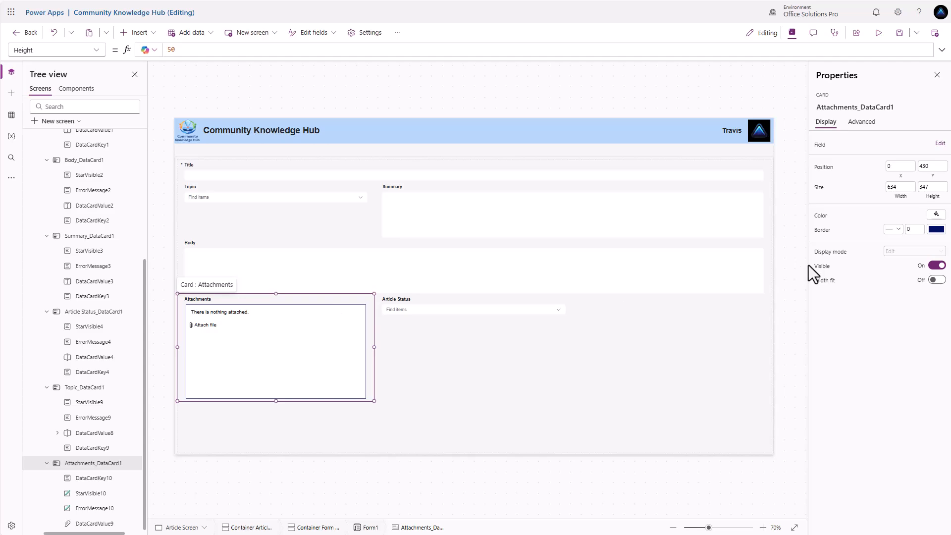
click(906, 198)
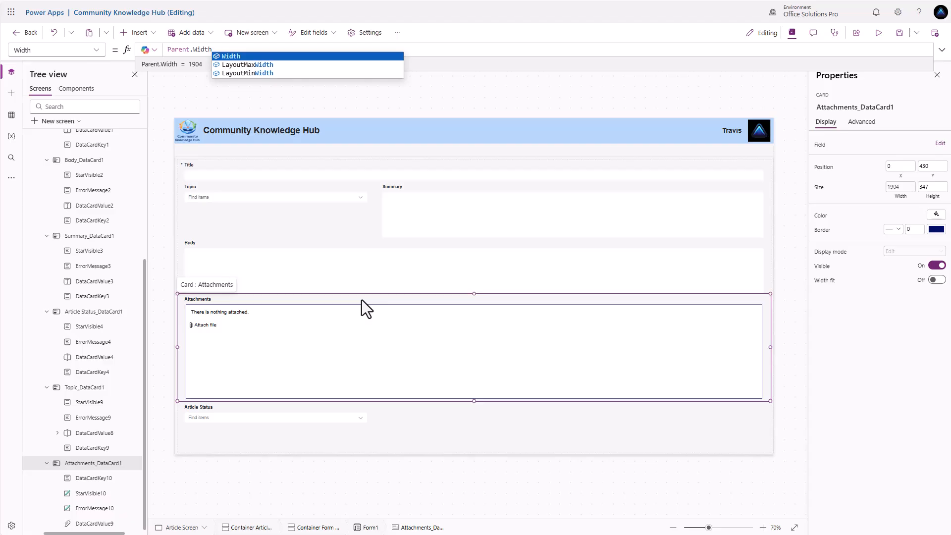
Step: Examine the choices offered by the form's Article Status dropdown
click(360, 418)
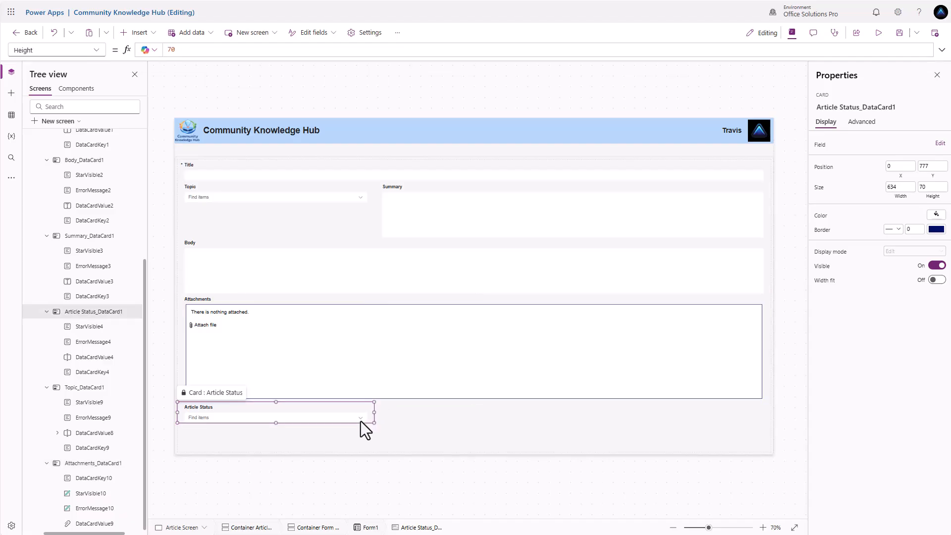
click(361, 421)
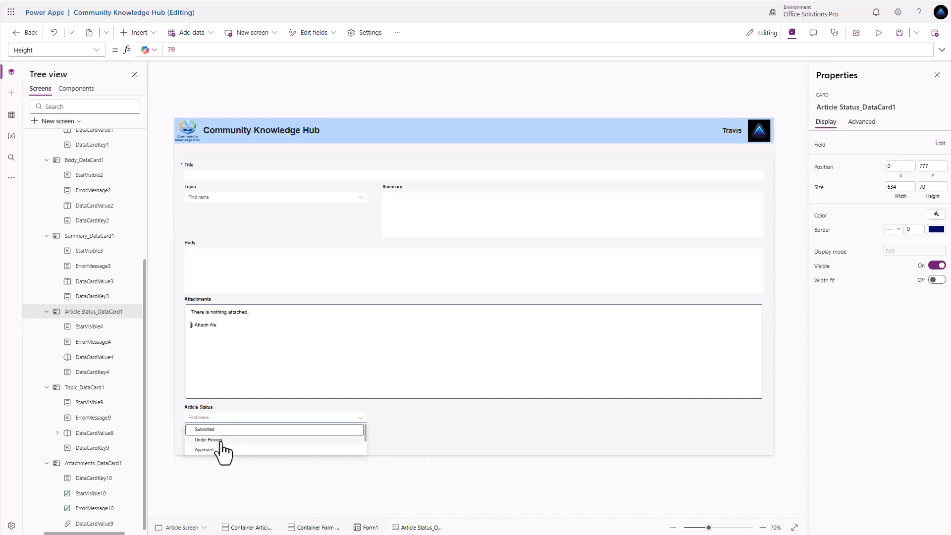
scroll(225, 454, down, 2)
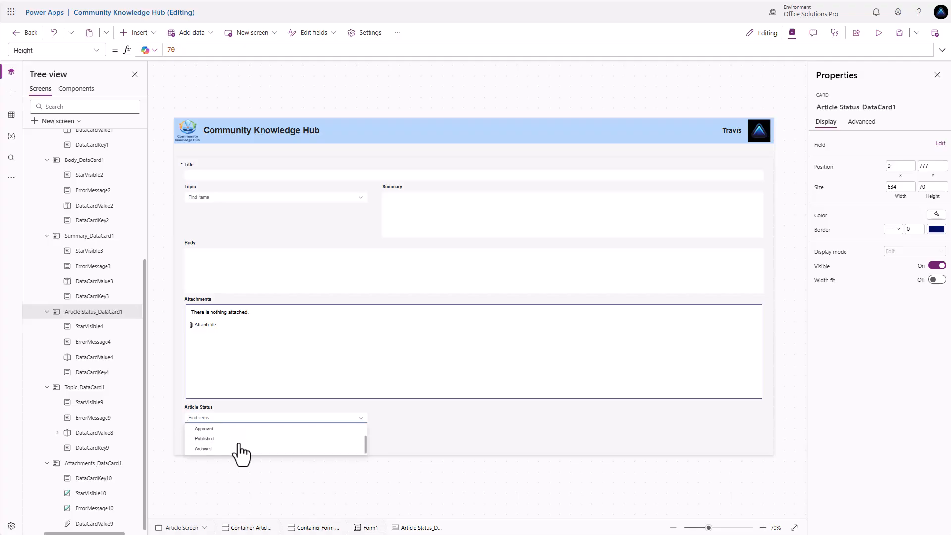
scroll(239, 444, up, 2)
scroll(239, 445, down, 2)
scroll(242, 444, up, 2)
scroll(242, 444, down, 2)
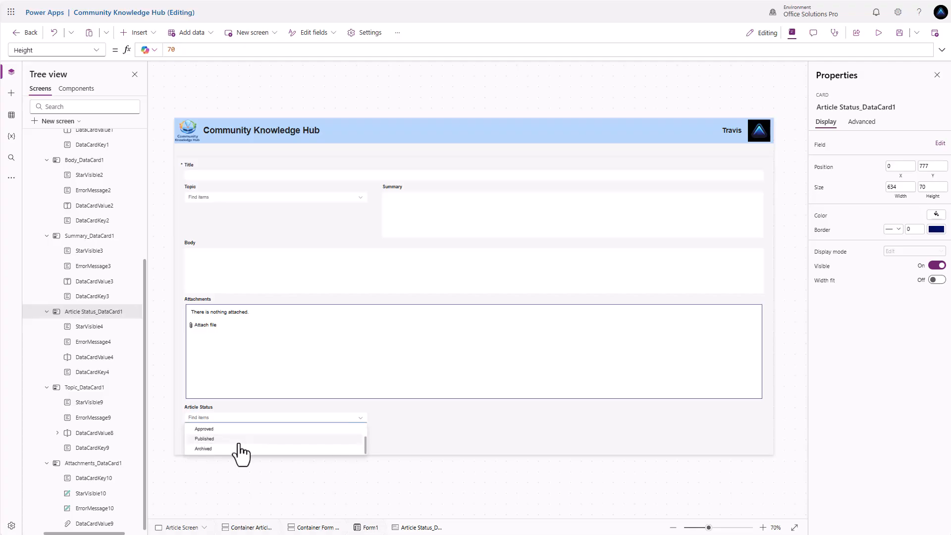
scroll(241, 445, up, 2)
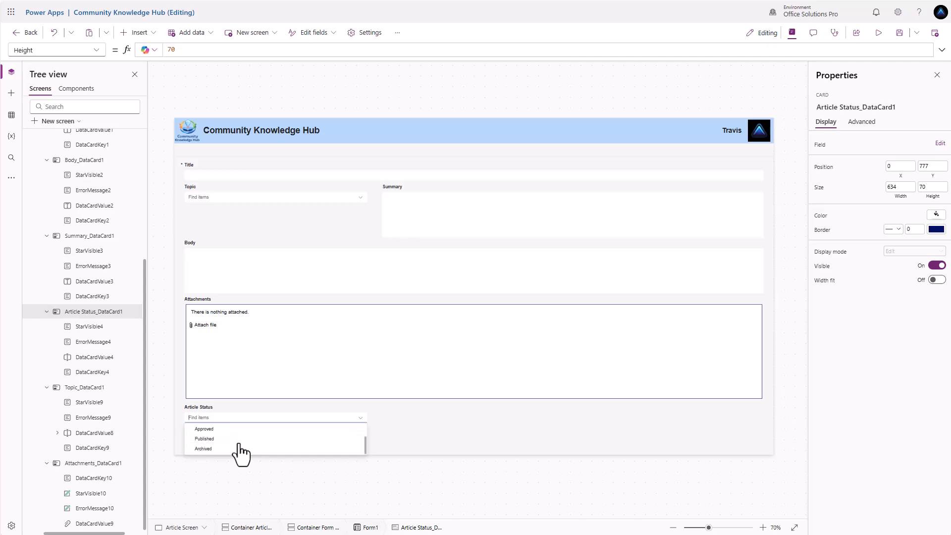
scroll(239, 445, down, 2)
scroll(239, 445, up, 2)
click(231, 411)
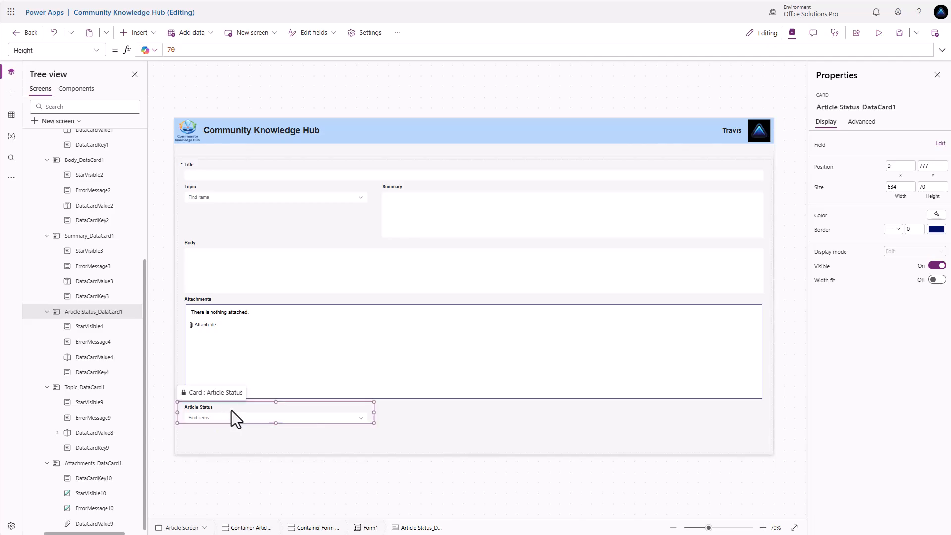
Step: Comment out the existing DataCardValue4.Selected.Value formula in the Article Status card's Update property
click(231, 410)
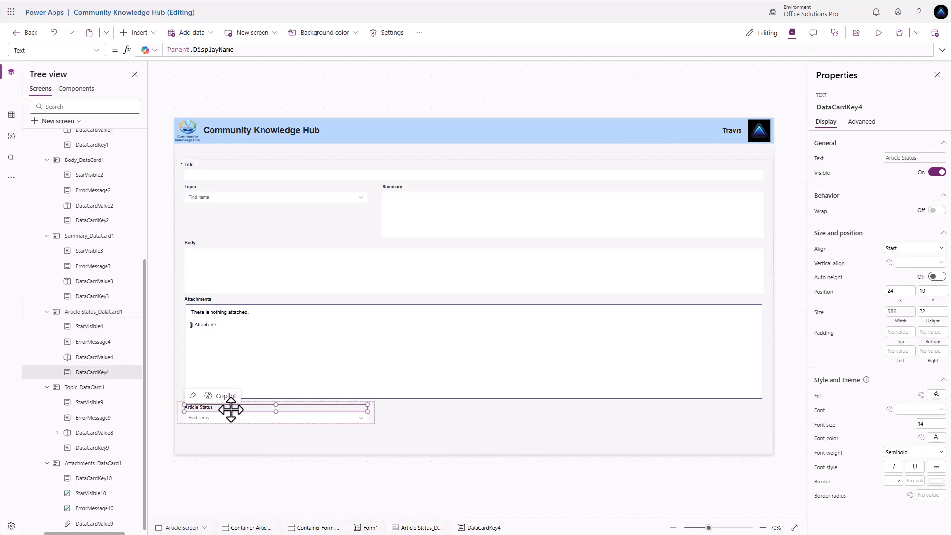
click(180, 416)
click(862, 124)
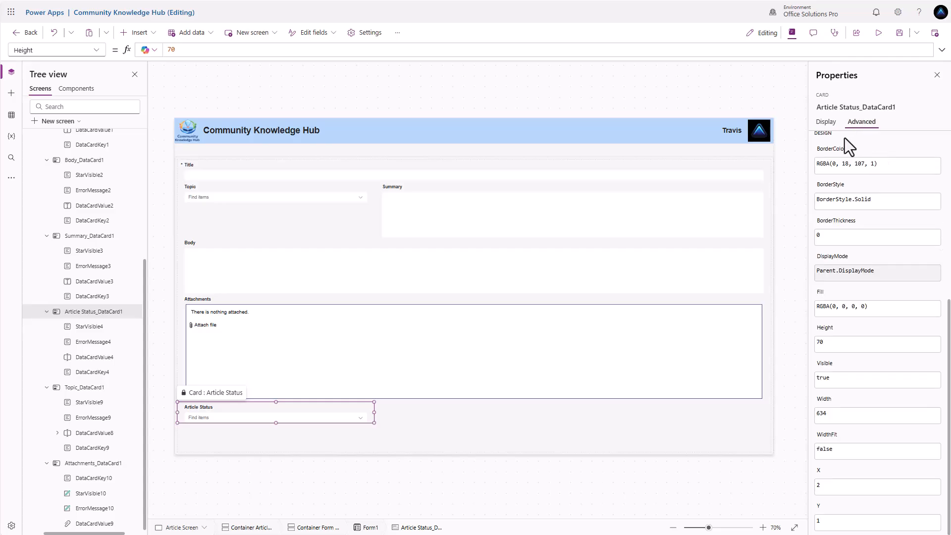
click(825, 146)
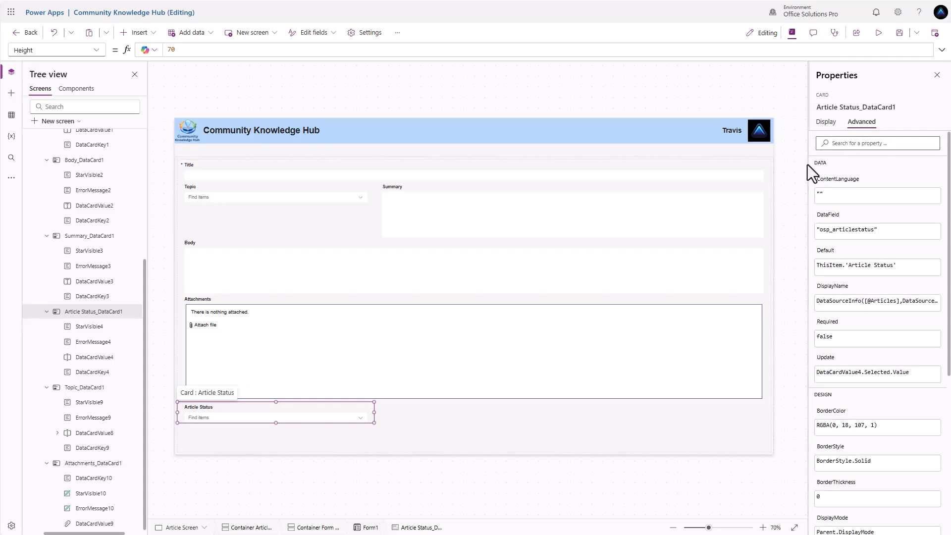
click(99, 57)
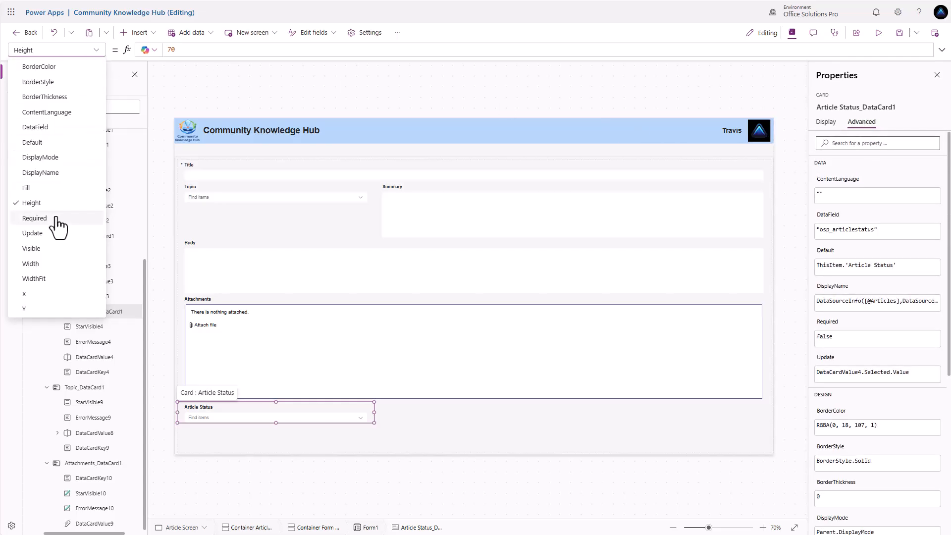
click(53, 239)
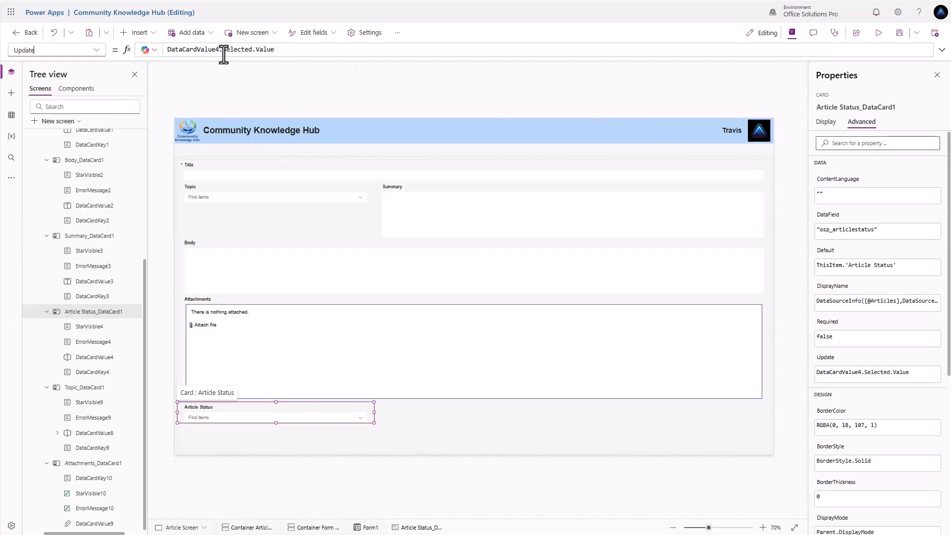
click(168, 51)
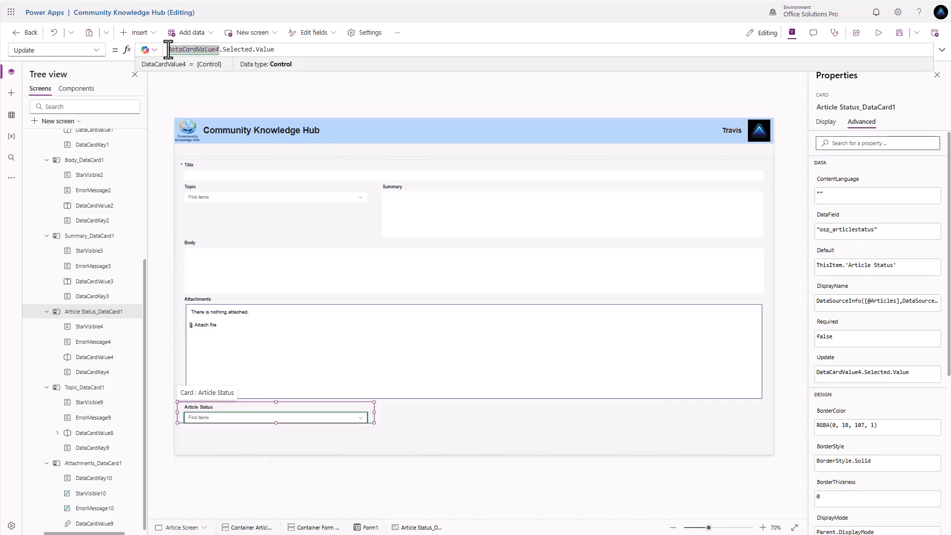
key(shift+Return)
text(//)
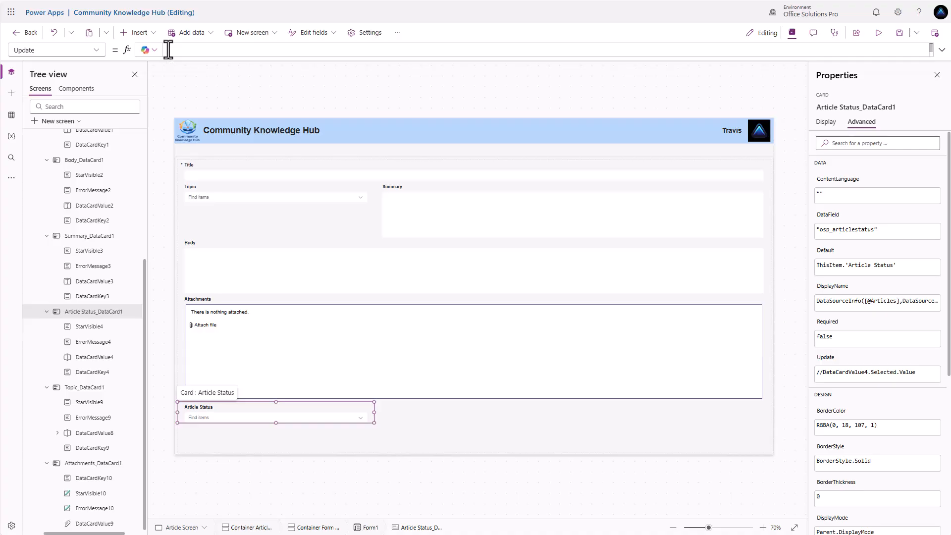
Step: Enter 'Article Status Choice'.Submitted as the Article Status card's Update value ahead of the commented-out formula
text(Article)
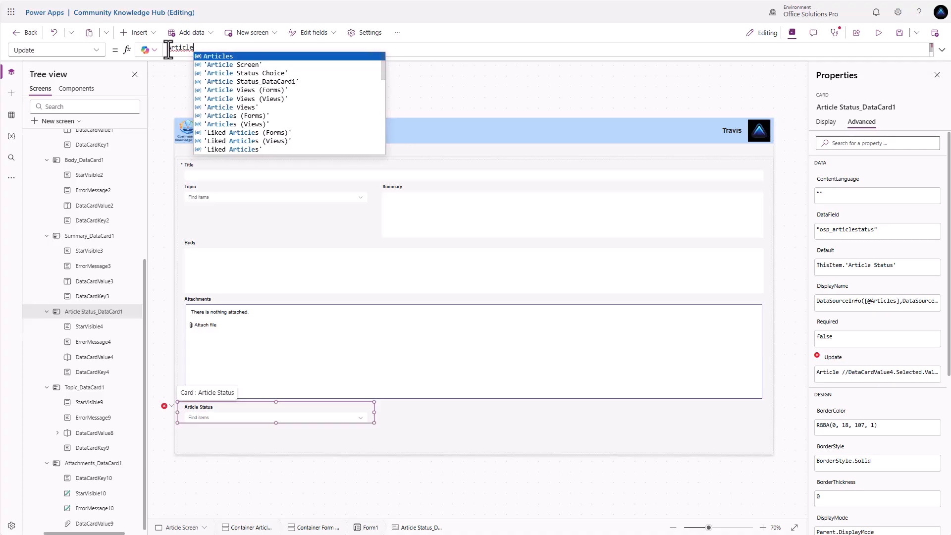
click(239, 73)
text(.)
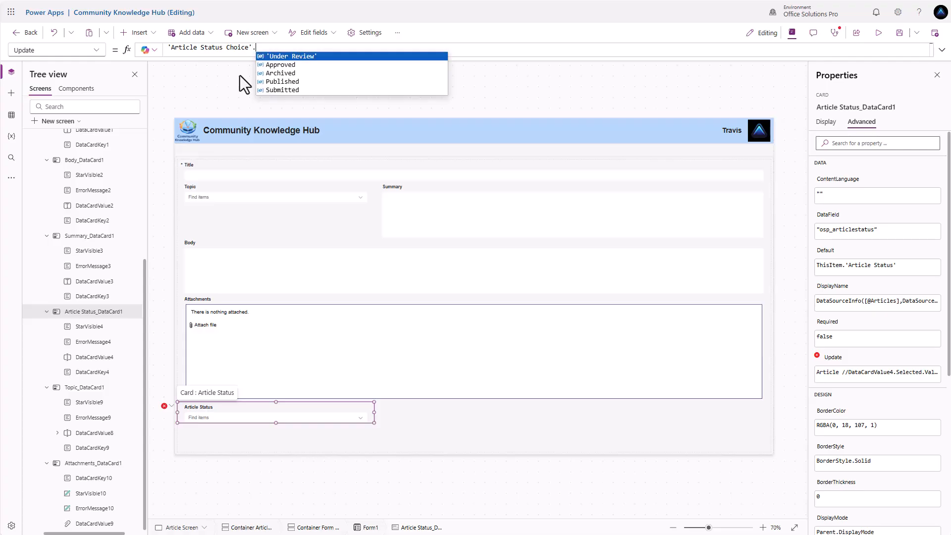
key(Down)
key(Down)
key(Down)
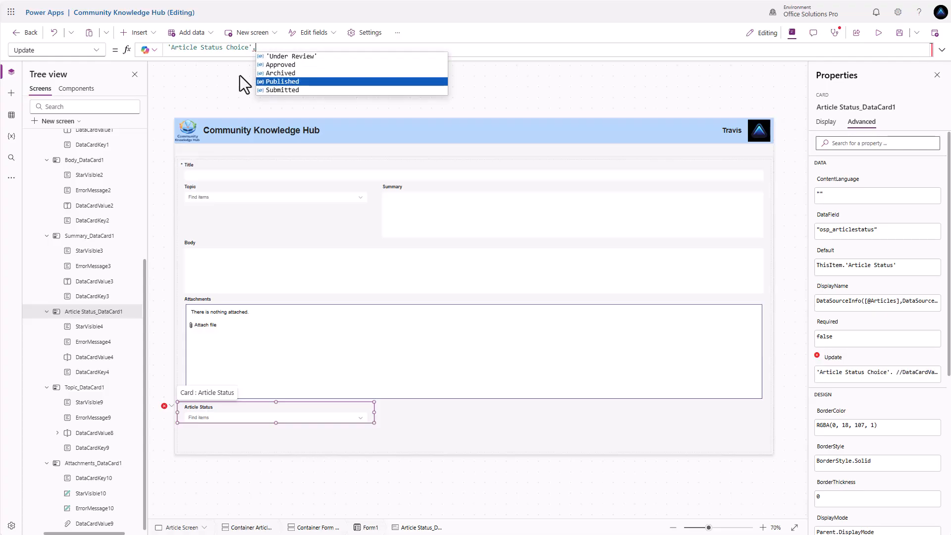
key(Down)
key(Tab)
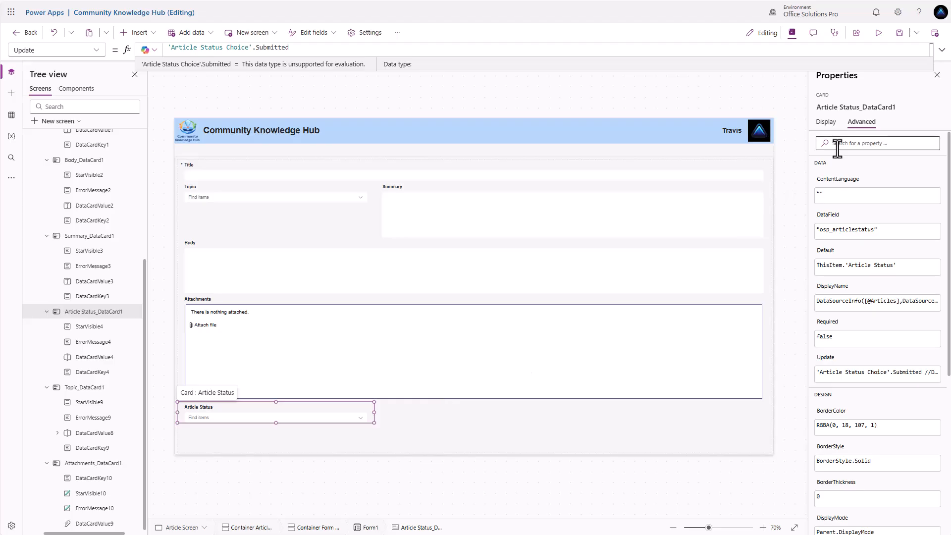
Step: Hide the Article Status card by setting its Visible property to false
click(826, 121)
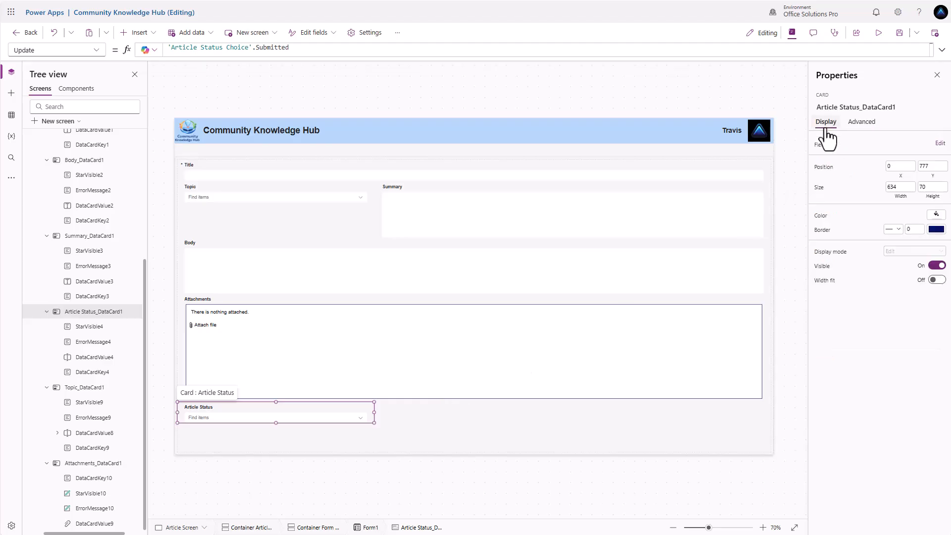
click(825, 268)
drag(181, 52, 148, 50)
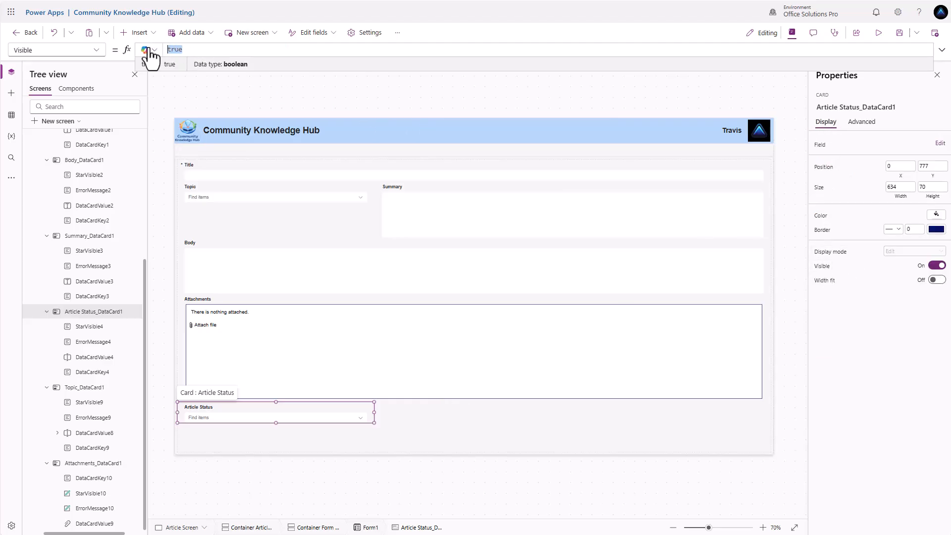
text(false)
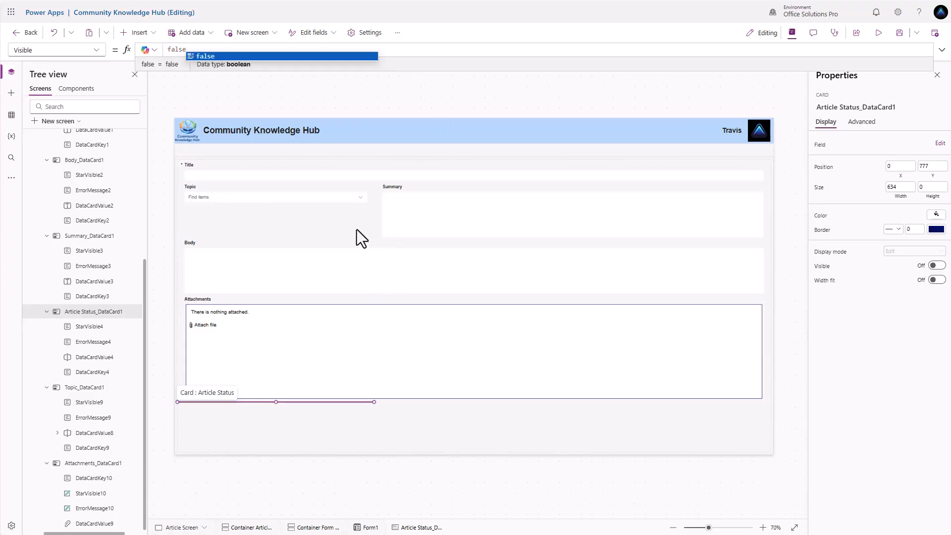
click(221, 193)
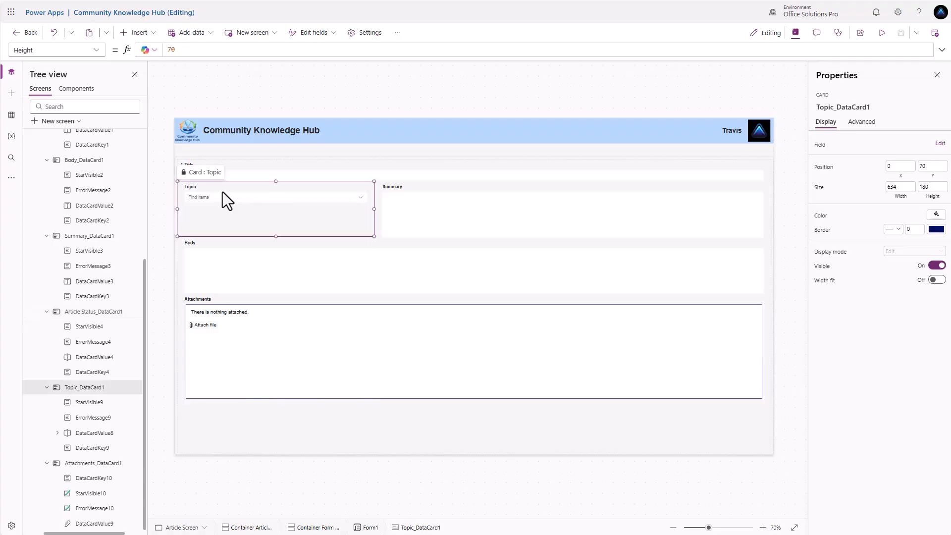
Step: Rename the article form control Form1 to frmArticle
scroll(89, 267, up, 3)
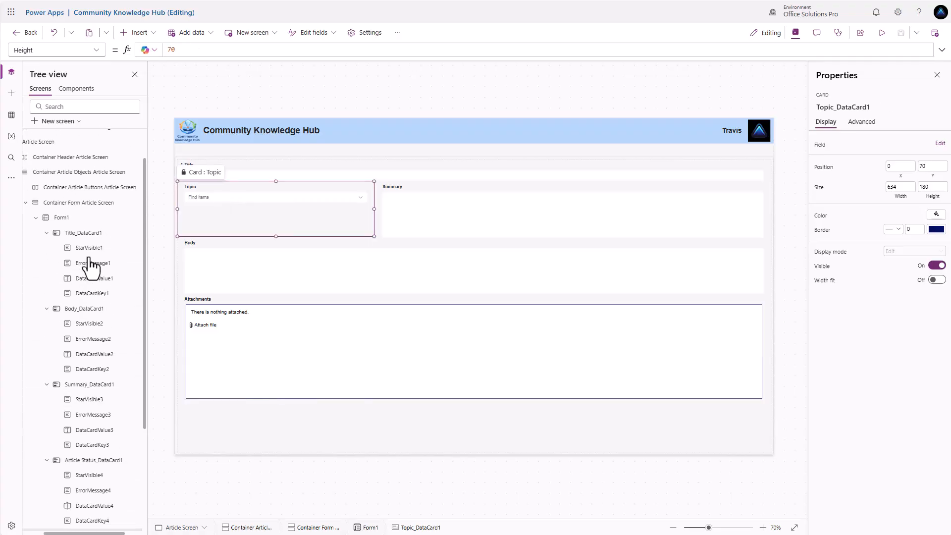
click(64, 219)
double_click(65, 218)
text(frmArticle)
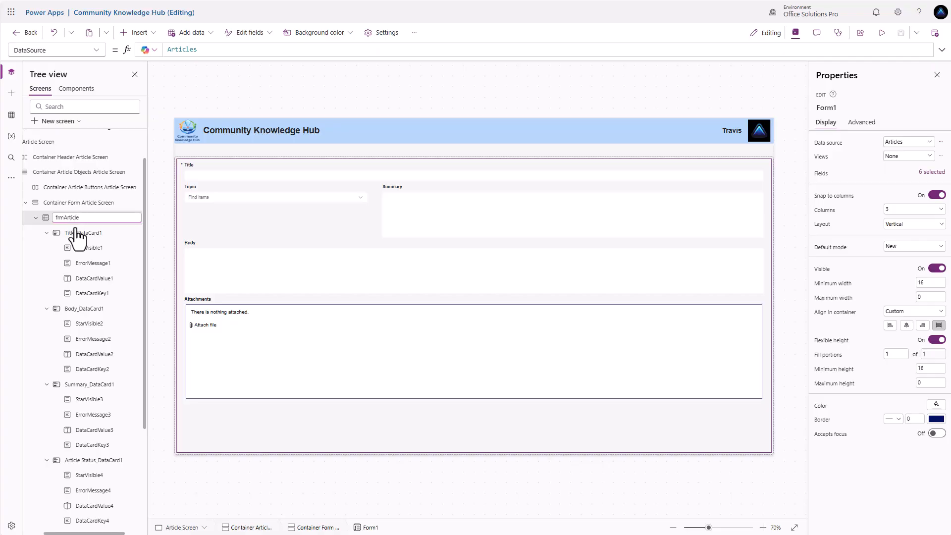
click(78, 235)
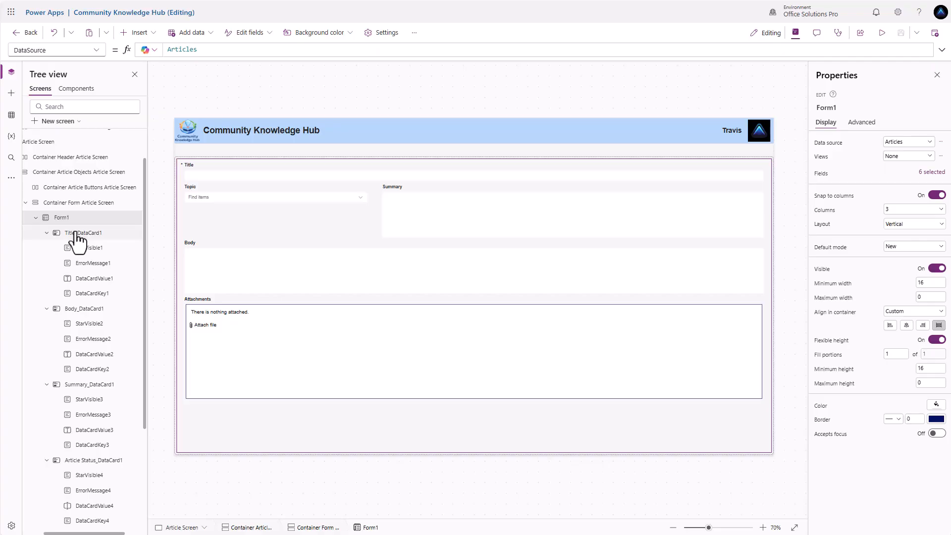
Step: Make the Title, Body, Summary and Topic cards mandatory together by setting their Required property to true
click(84, 309)
ctrl+click(81, 234)
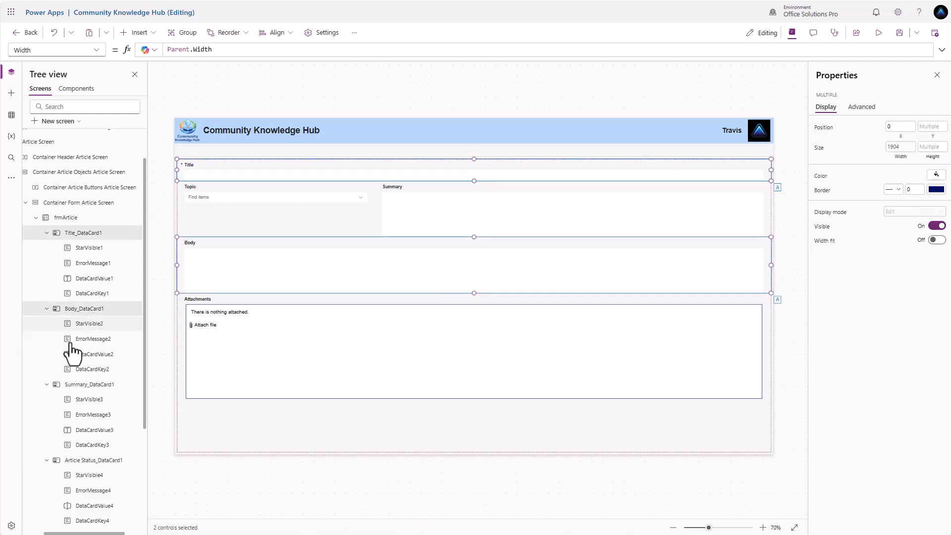
ctrl+click(72, 386)
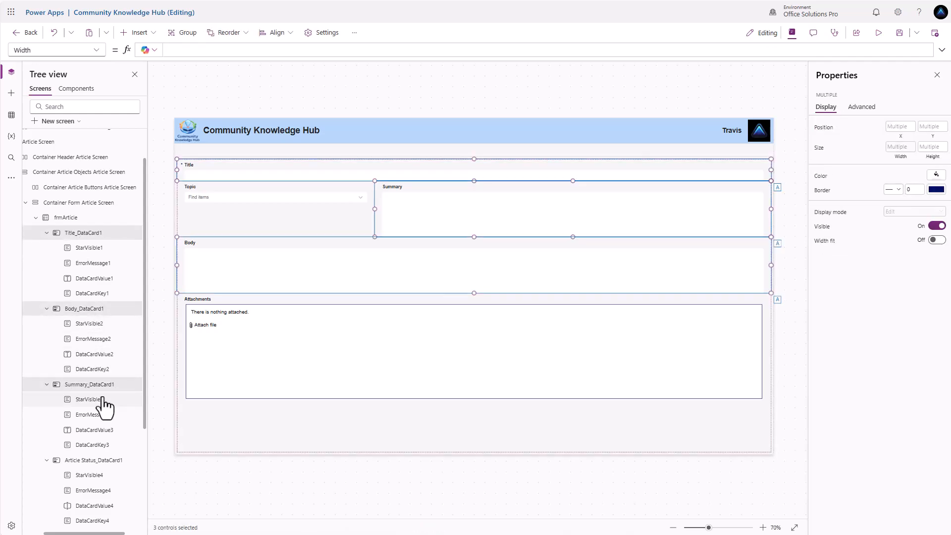
scroll(94, 464, down, 2)
ctrl+click(89, 439)
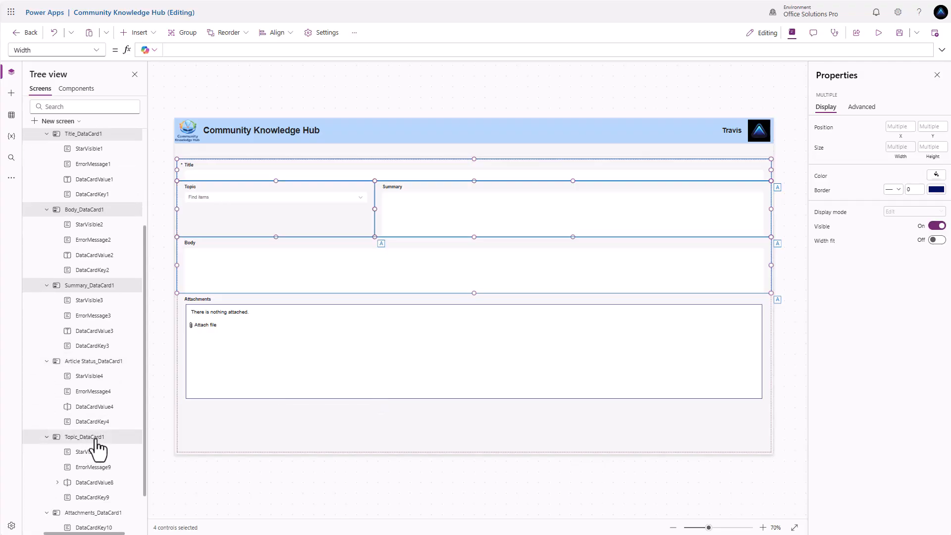
scroll(94, 448, down, 1)
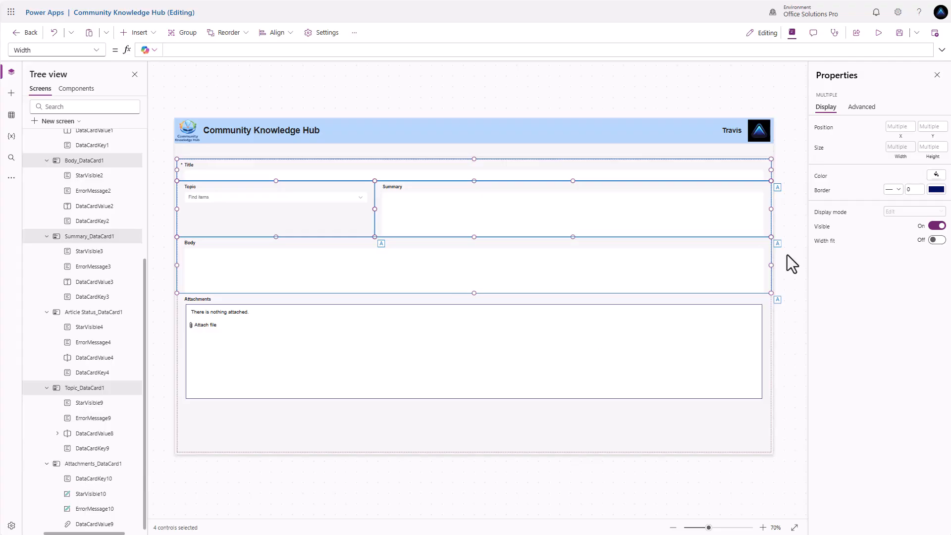
click(862, 107)
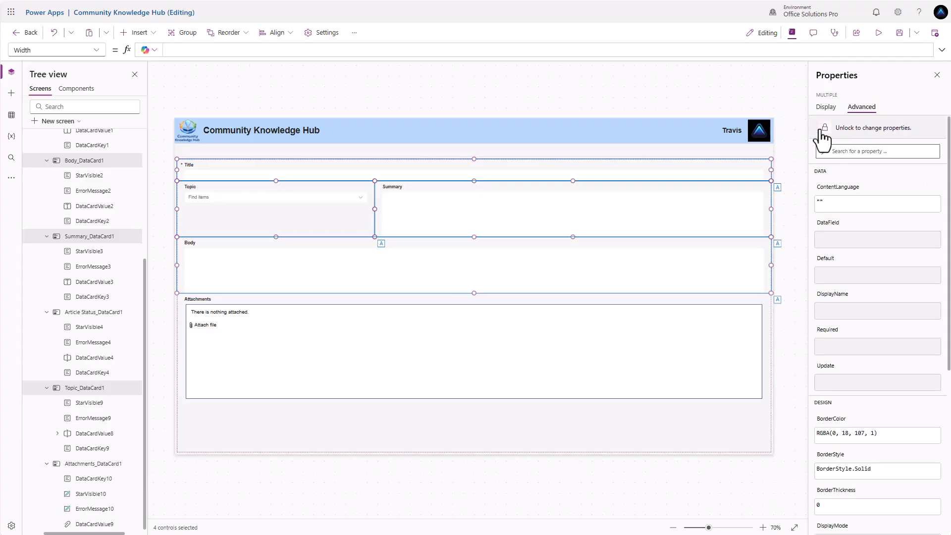
scroll(815, 317, down, 1)
click(833, 323)
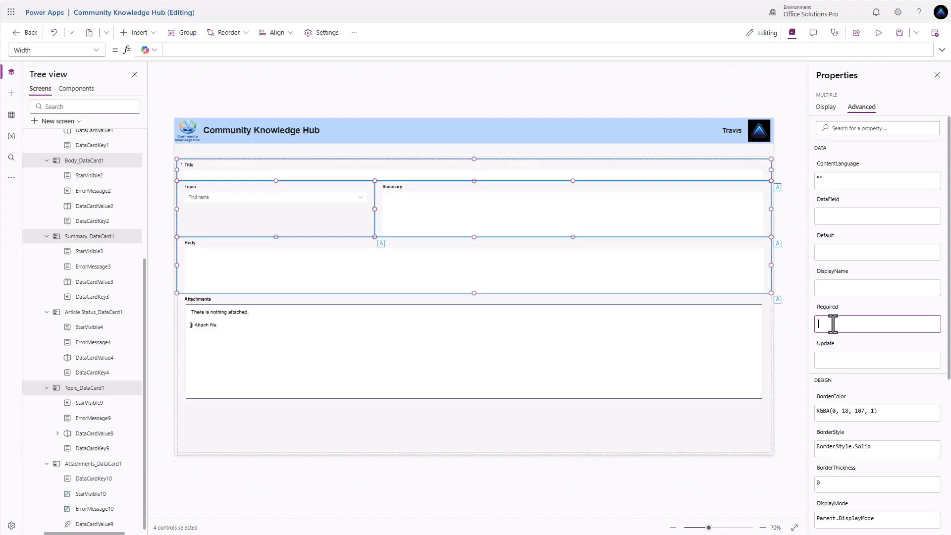
text(true)
key(Return)
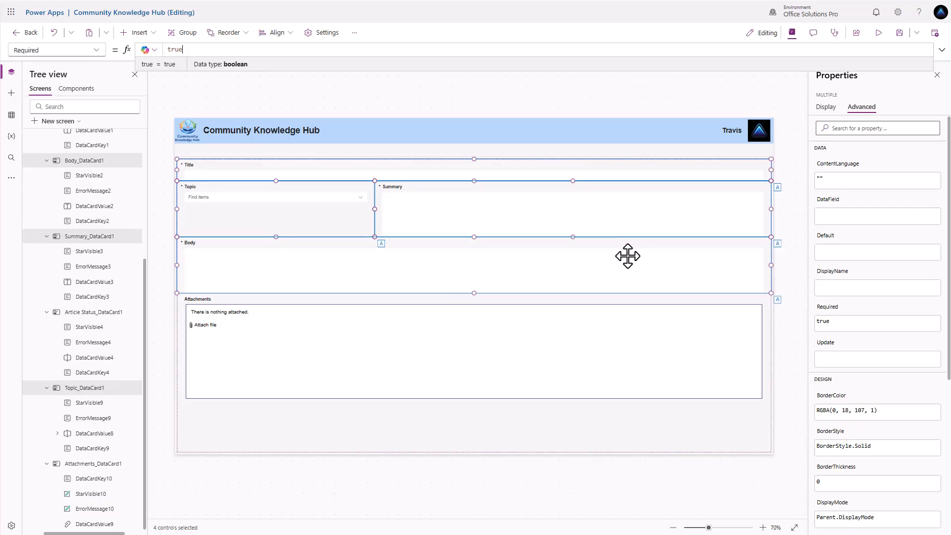
Step: Change the Topic combo box's InputTextPlaceholder to "Select Topic"
click(328, 198)
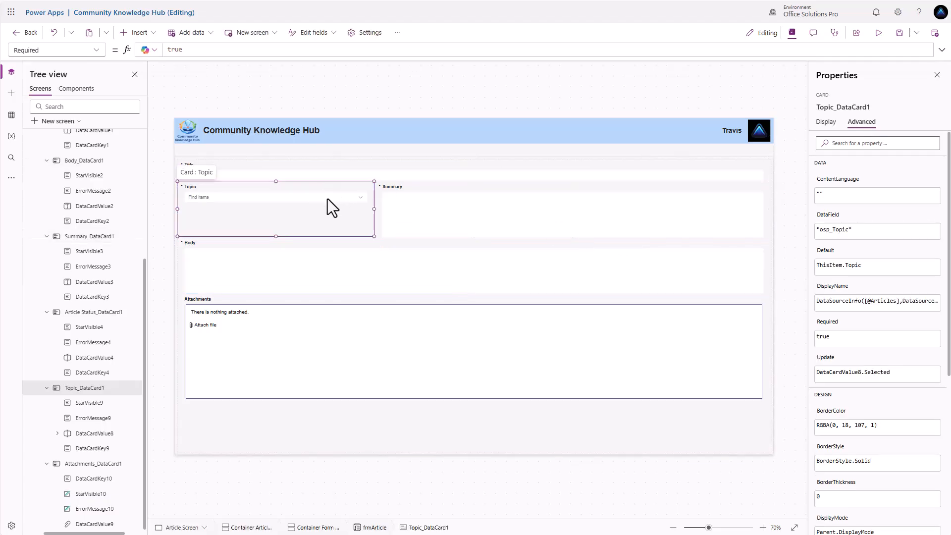
click(328, 199)
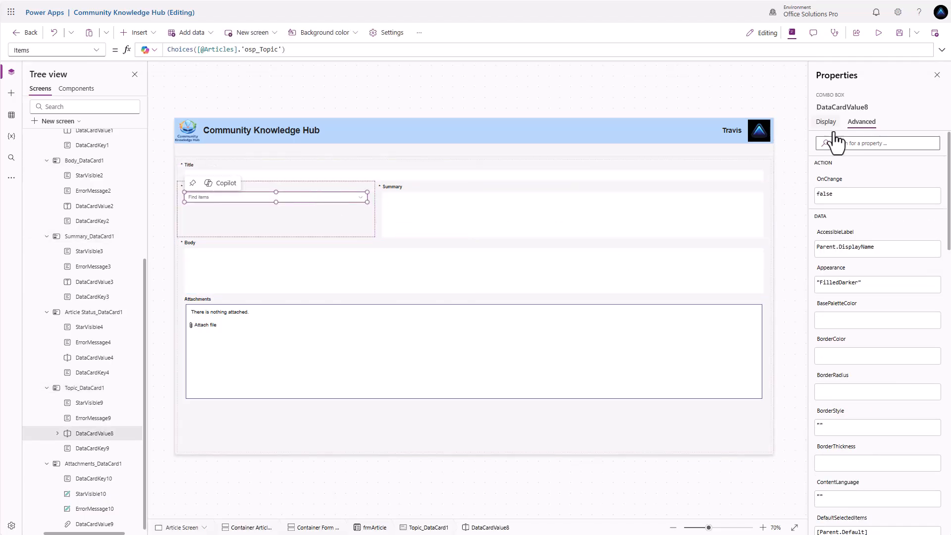
scroll(851, 299, down, 3)
scroll(884, 358, down, 5)
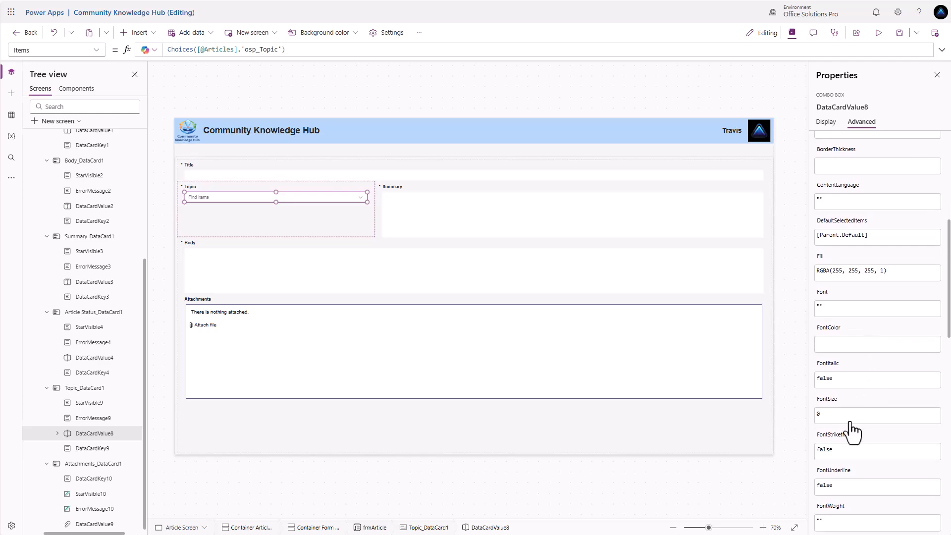
click(852, 462)
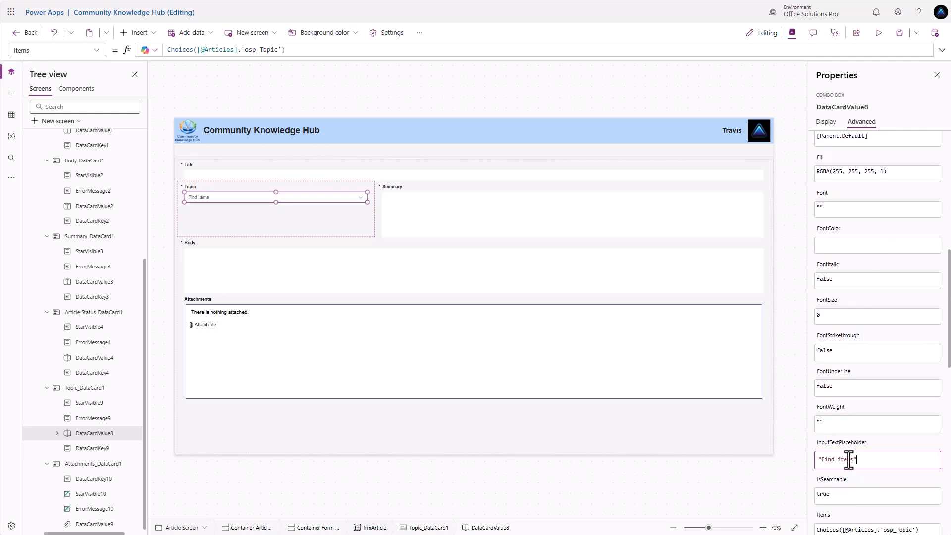
drag(856, 461, 820, 459)
text(Select Topic)
key(Return)
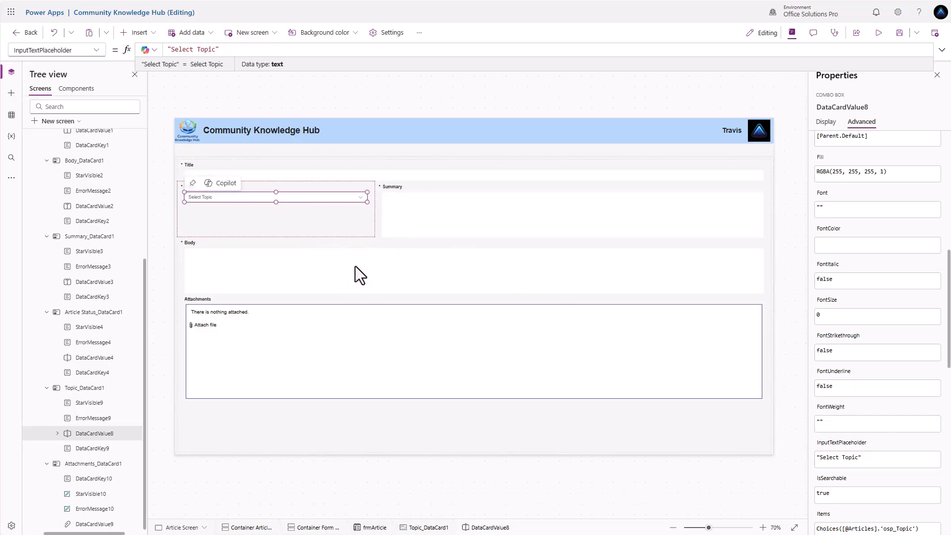
Step: Add a custom card to frmArticle and move it between the Topic and Summary cards in the field order
click(457, 245)
click(826, 124)
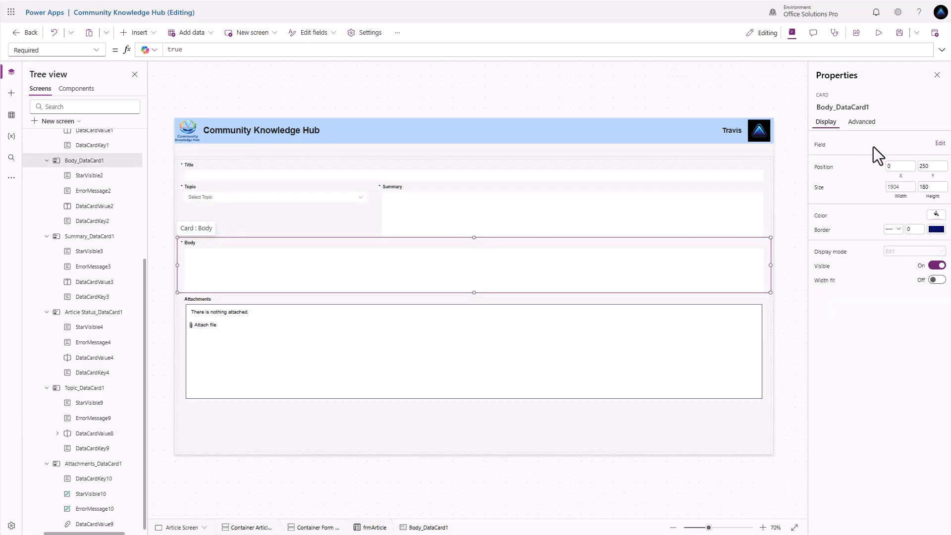
click(746, 424)
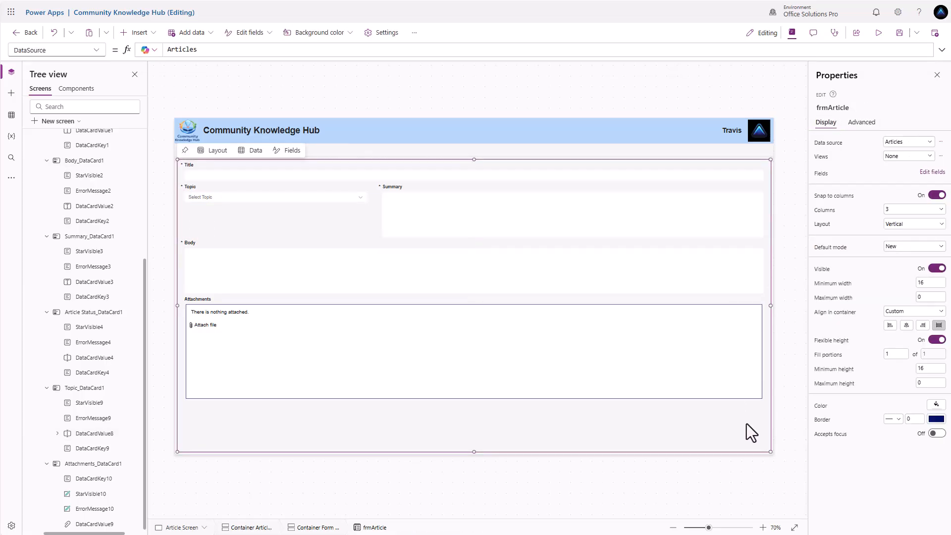
click(932, 172)
click(798, 92)
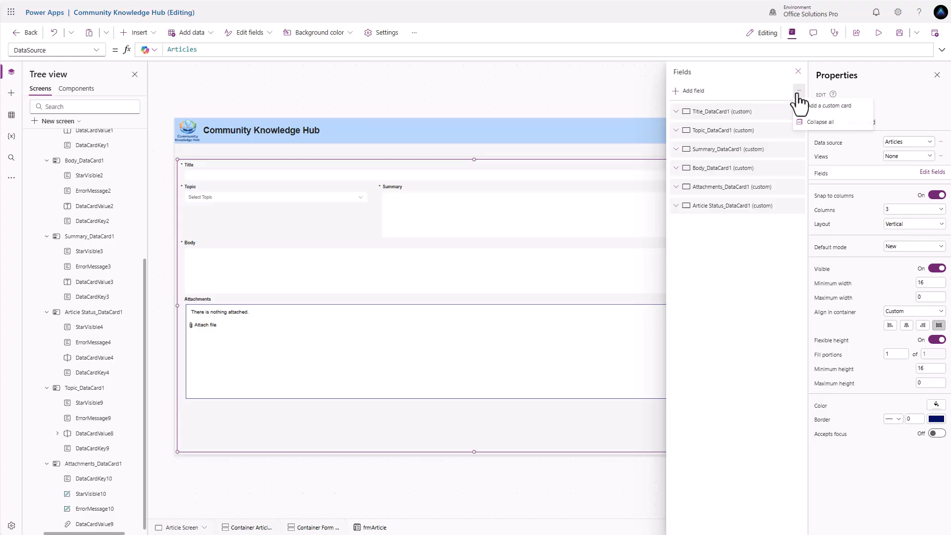
click(829, 106)
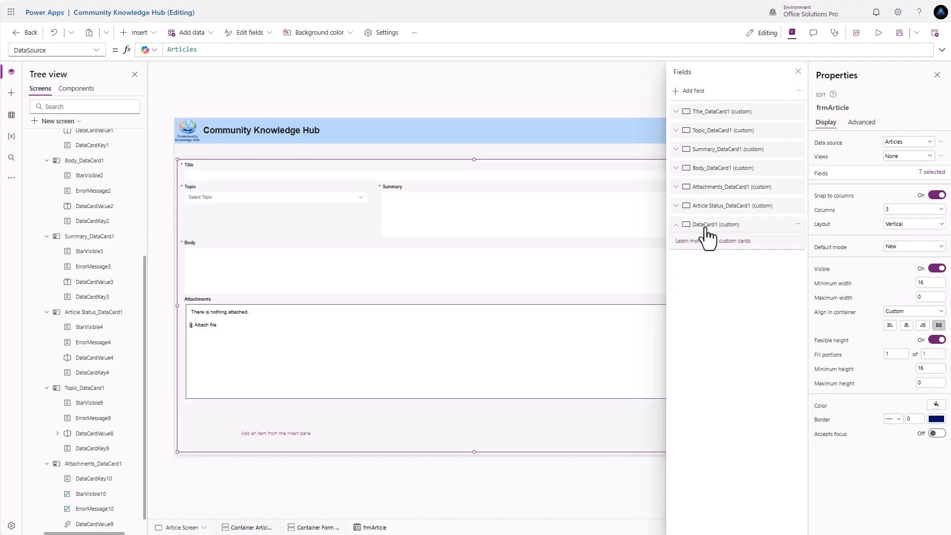
drag(708, 231, 711, 147)
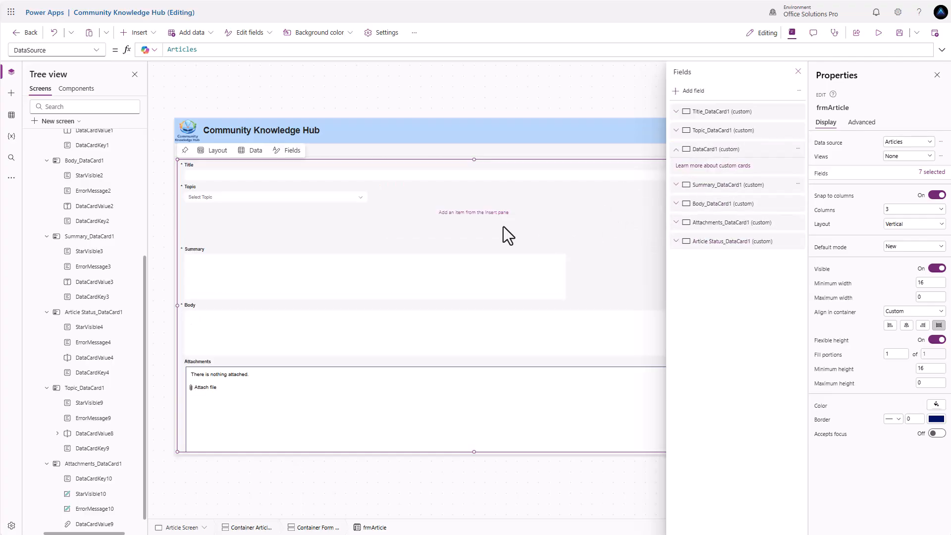
Step: Set the blank custom card's height to 70, matching the Title card
click(503, 226)
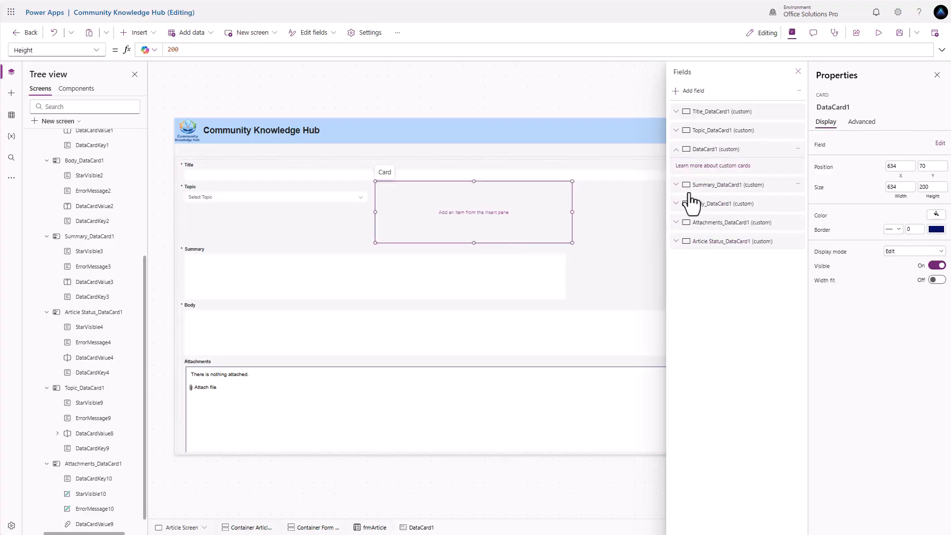
click(472, 172)
click(472, 171)
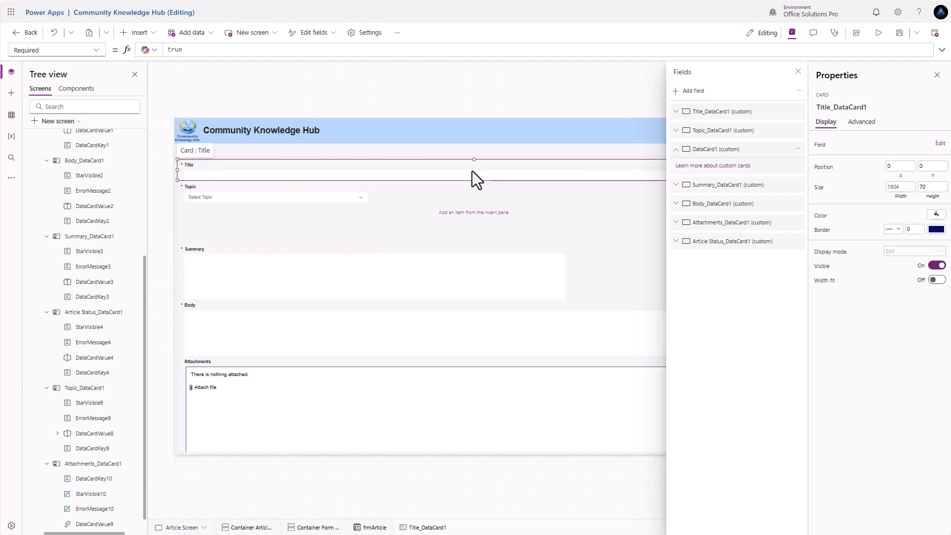
click(472, 204)
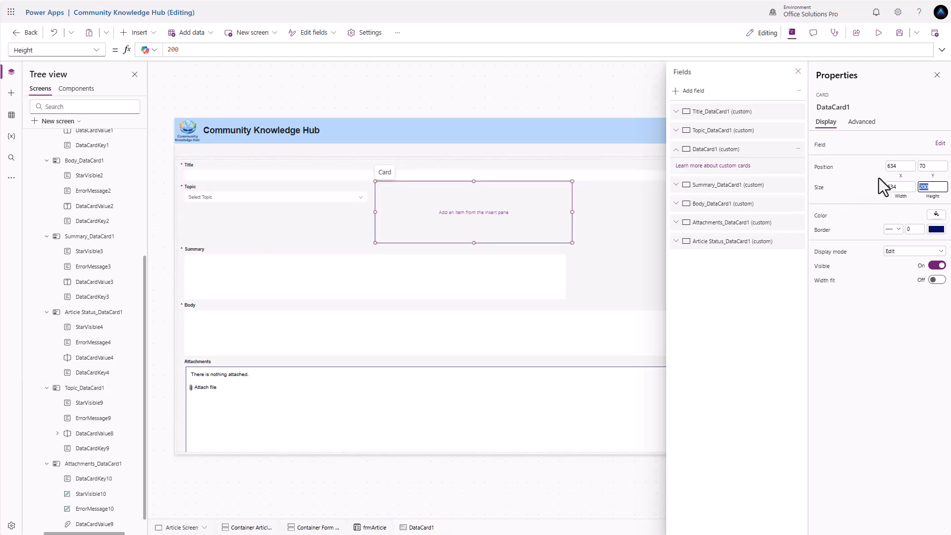
click(849, 188)
Step: Copy the Topic card's label into the blank custom card and set the copy's text to "Tags"
click(198, 188)
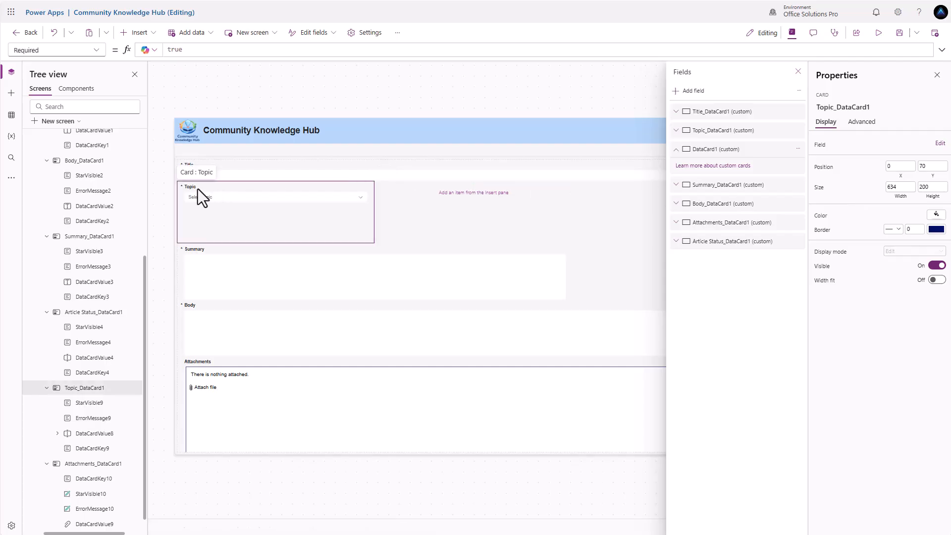
click(198, 188)
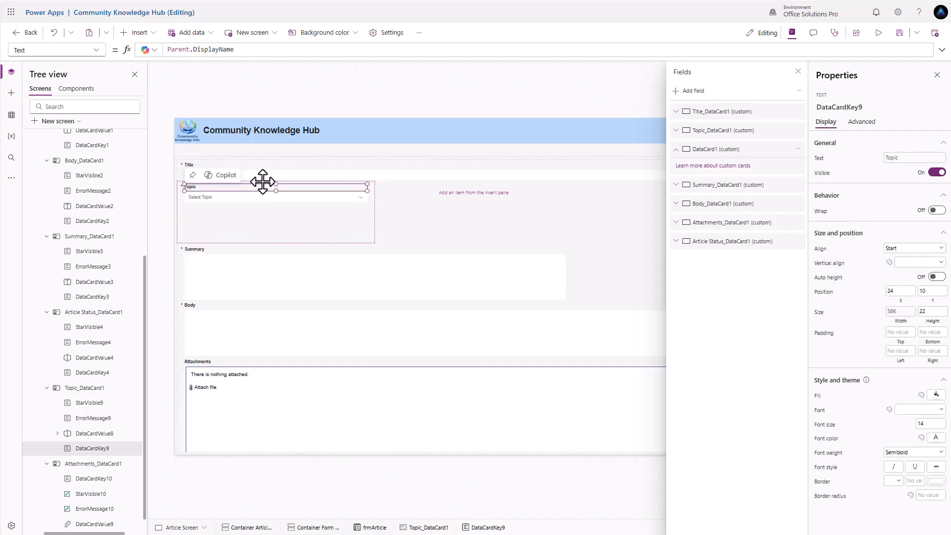
click(420, 191)
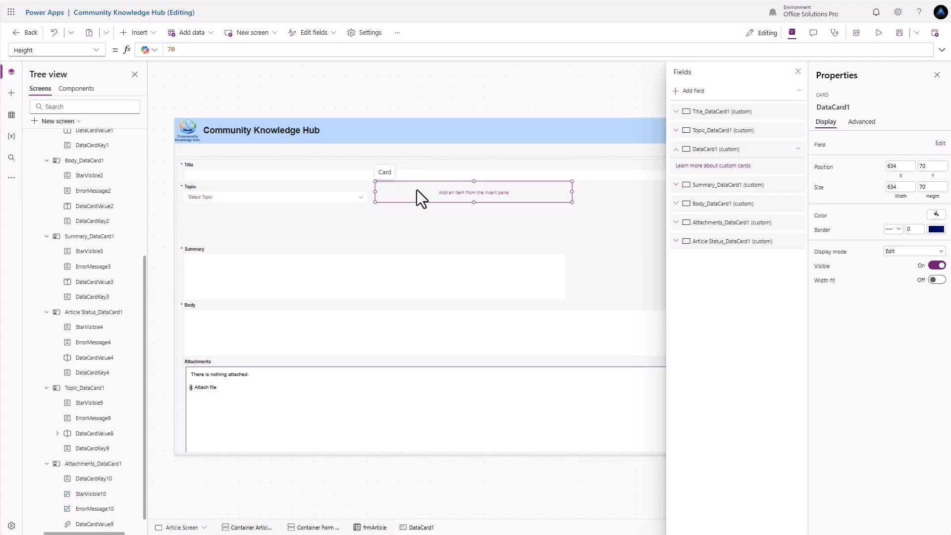
key(ctrl+v)
click(819, 160)
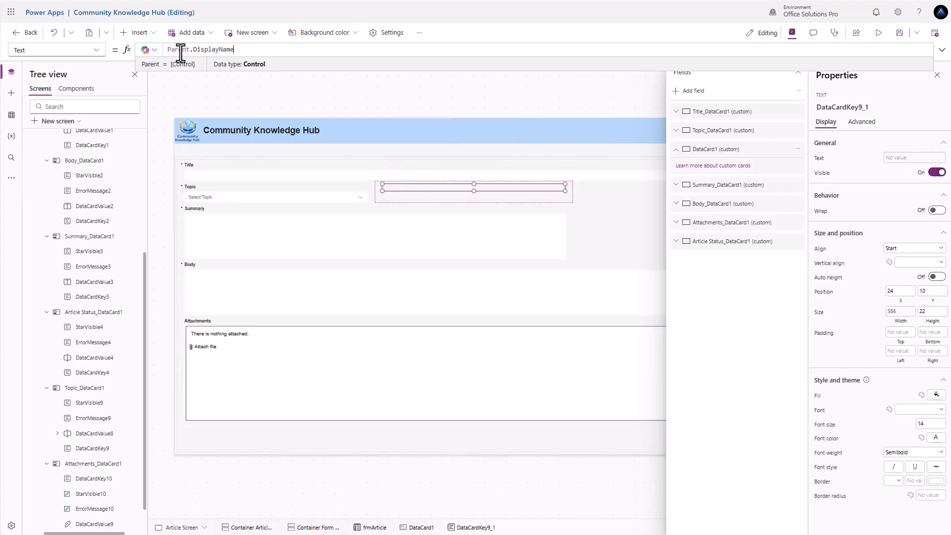
drag(246, 52, 123, 45)
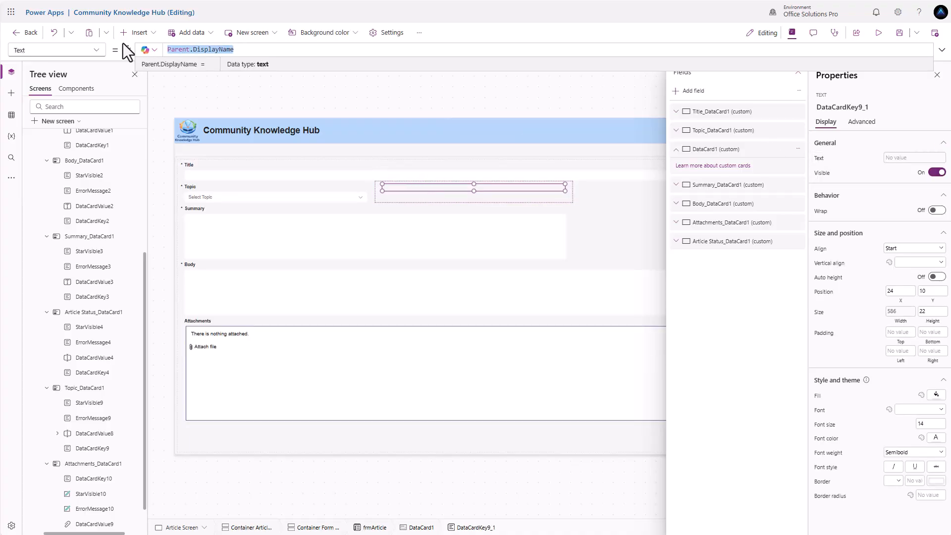
text(")
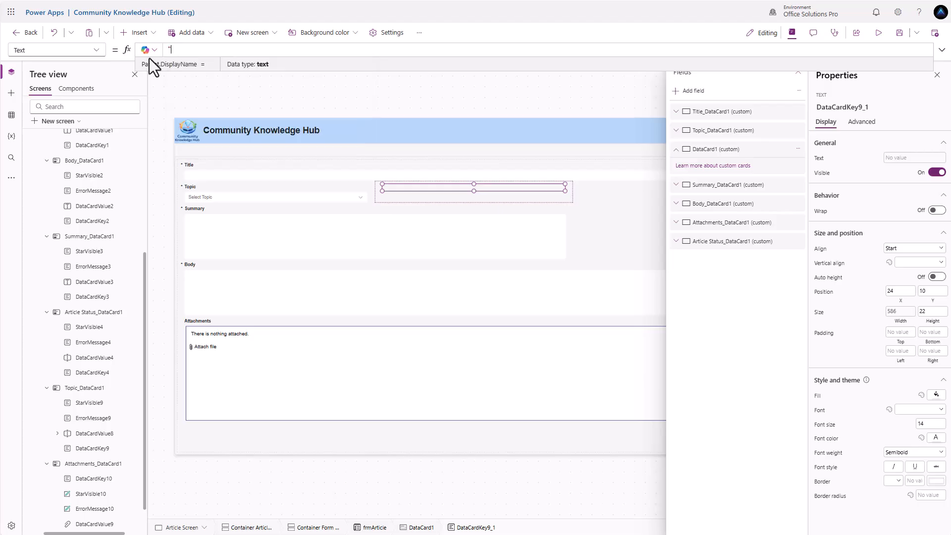
text(Tags")
Step: Insert a classic Combo box in the custom card and place it directly beneath the Tags label at X 24, Y 32
click(150, 33)
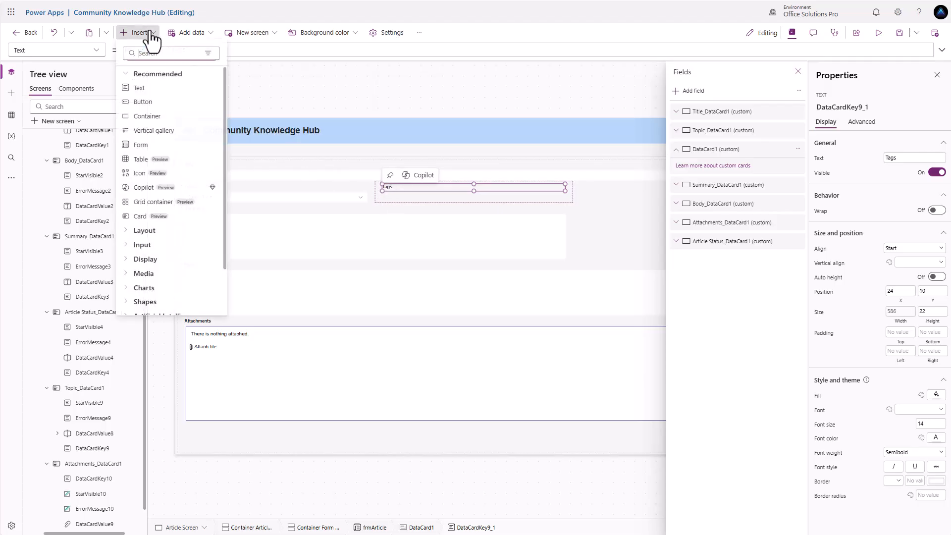
text(comb)
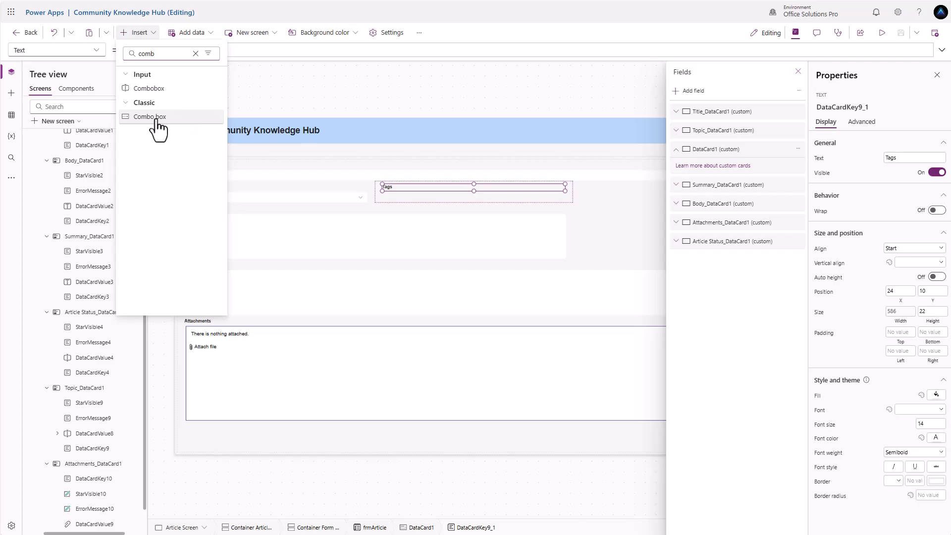
click(160, 120)
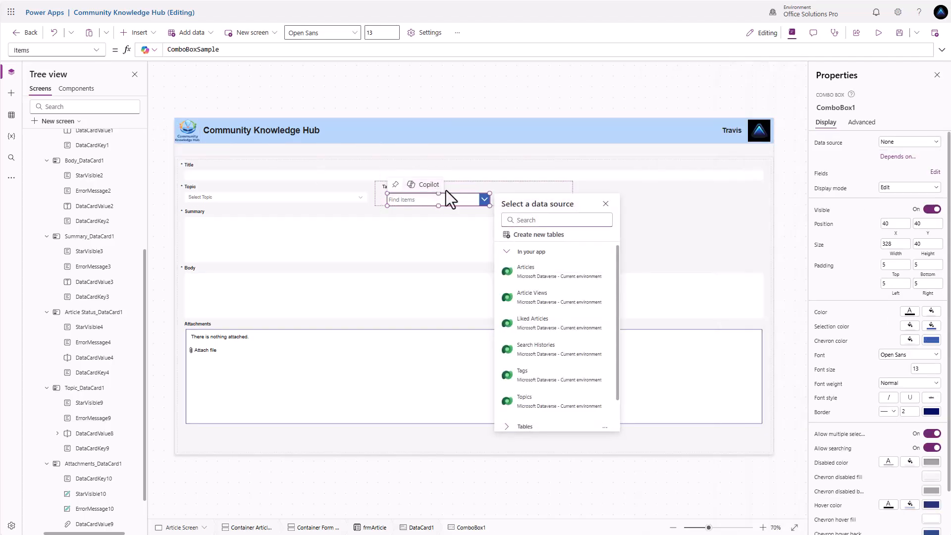
click(436, 198)
drag(436, 198, 432, 198)
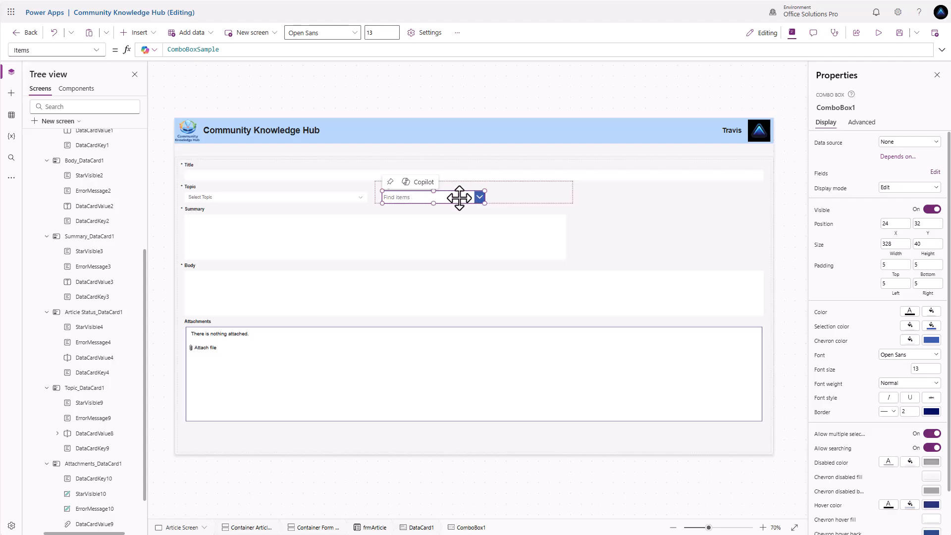
Step: Rename the combo box in the custom Tags card as cmbTags
click(468, 186)
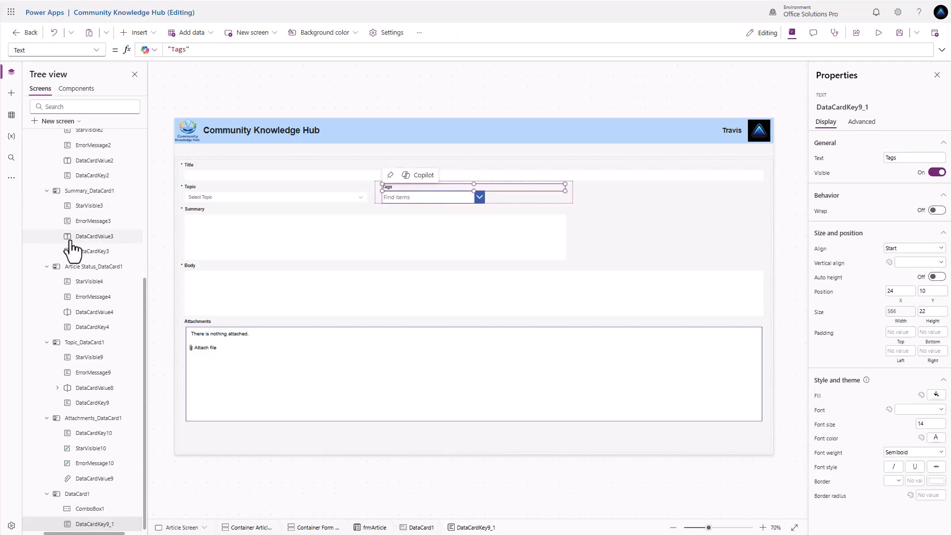
double_click(100, 524)
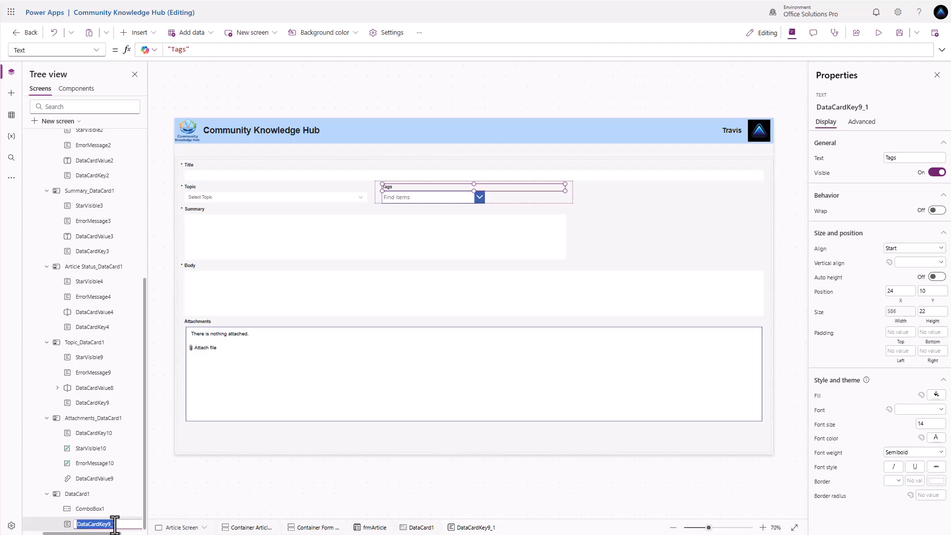
click(120, 524)
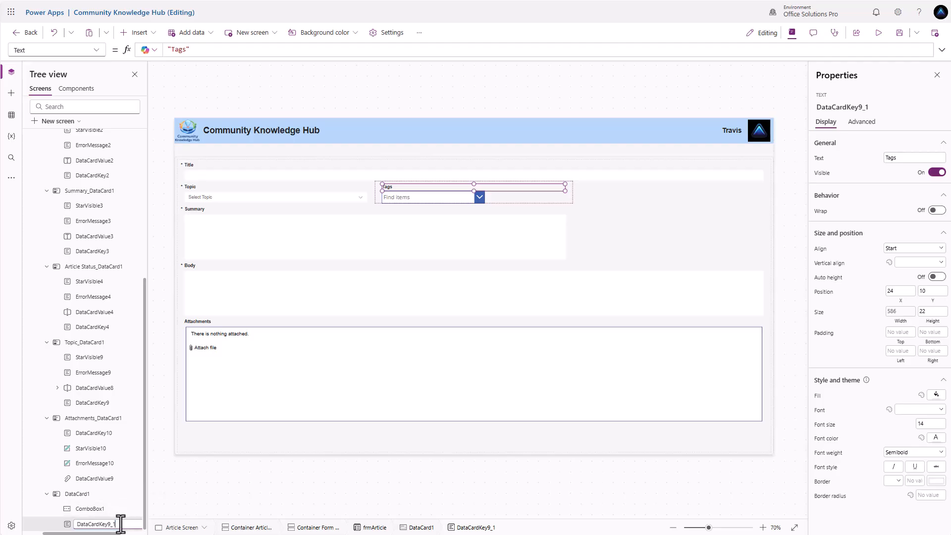
double_click(94, 509)
text(cmbTag)
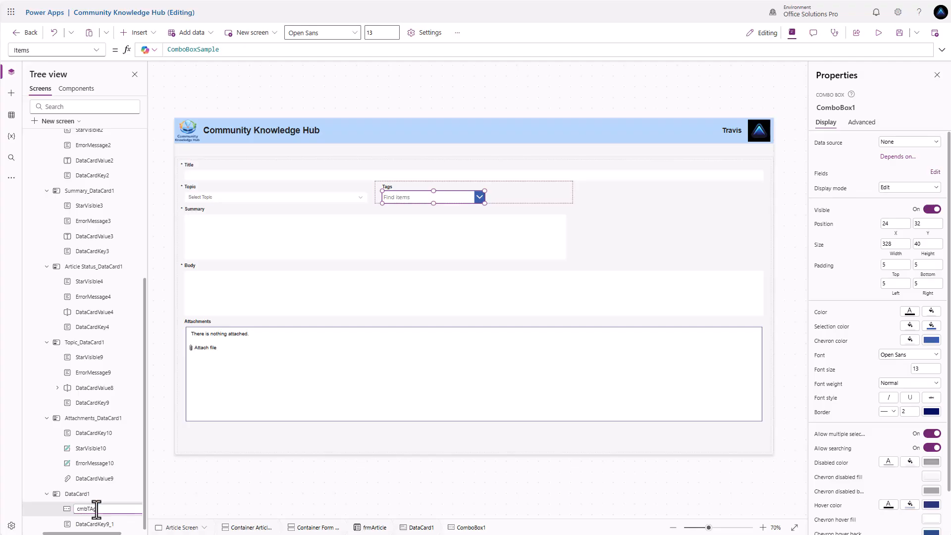
key(Escape)
Step: Rename the custom card that holds the Tags label and combo box as Tag_DataCard
double_click(91, 494)
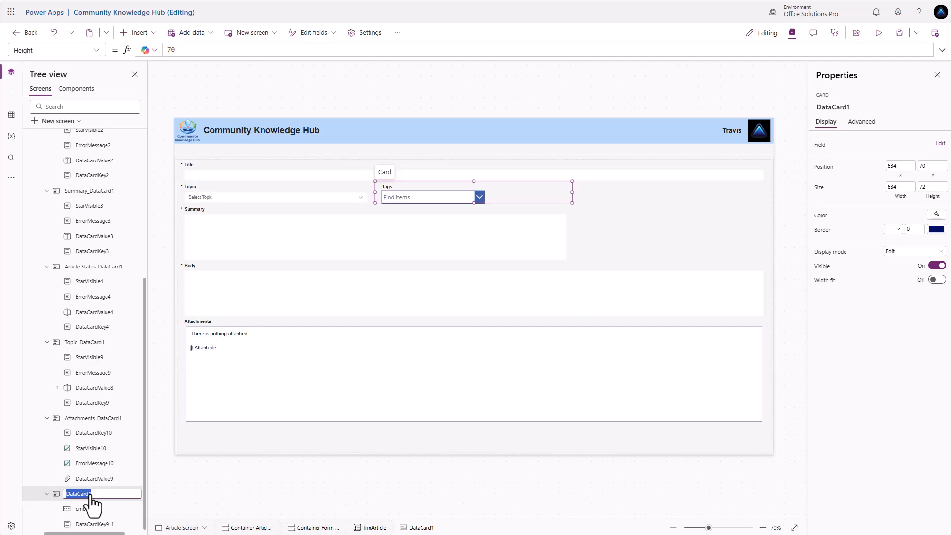
text(Tag_DataCard)
key(Return)
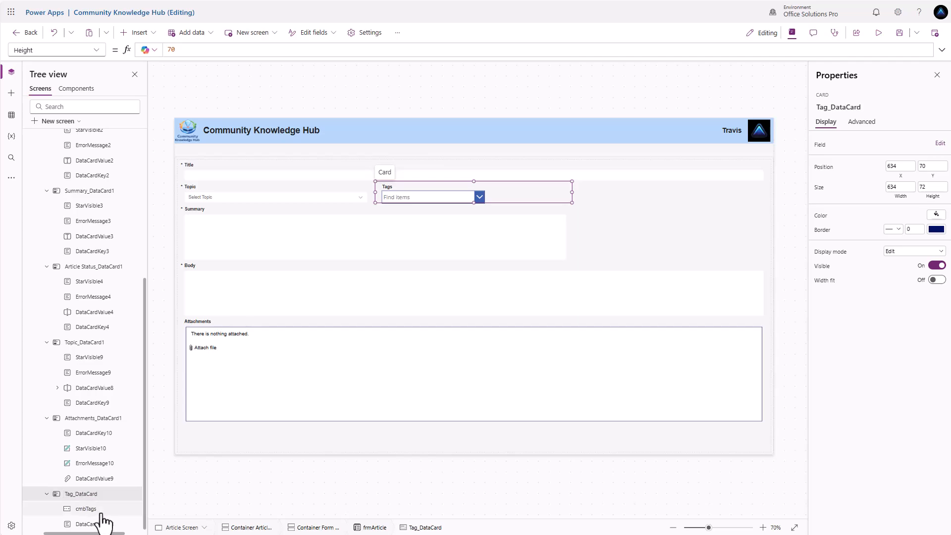
Step: Set the cmbTags combo box's Width formula to Parent.Width - 48
click(474, 199)
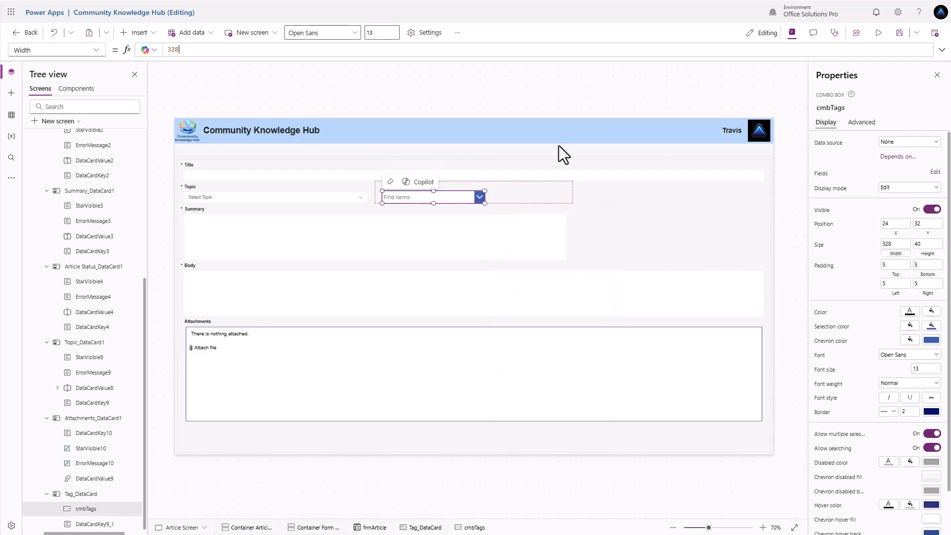
drag(196, 52, 111, 45)
text(Paren)
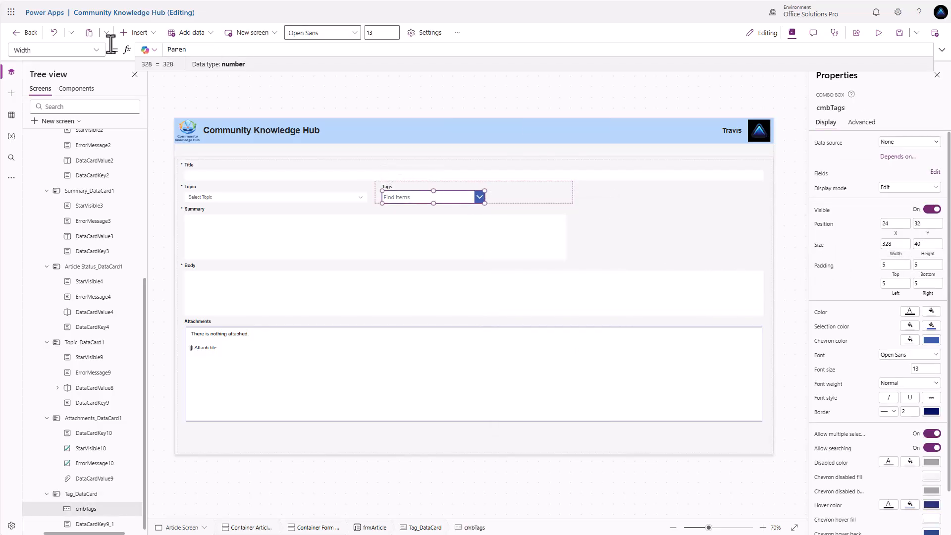
text(t.Width - 48)
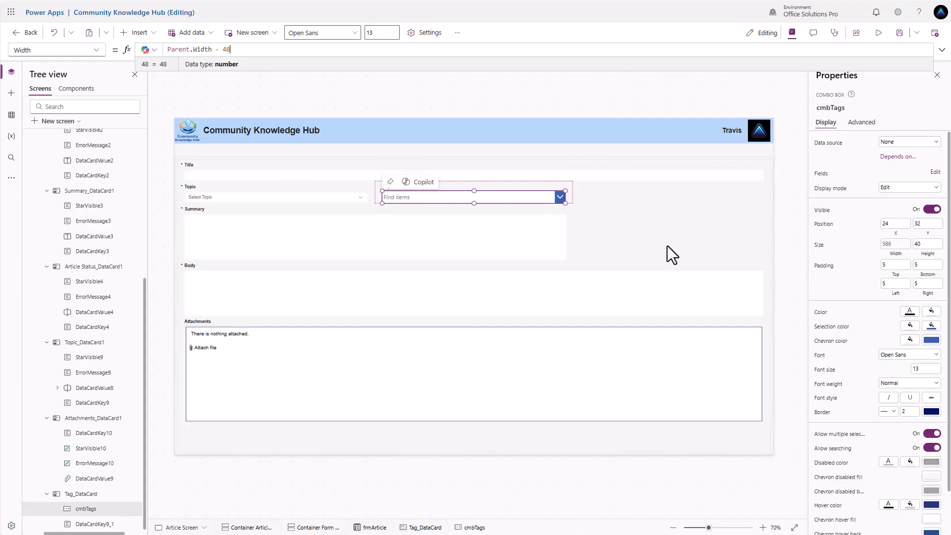
Step: Set the cmbTags combo box's font to Arial and its font size to 12
scroll(872, 327, down, 1)
click(900, 306)
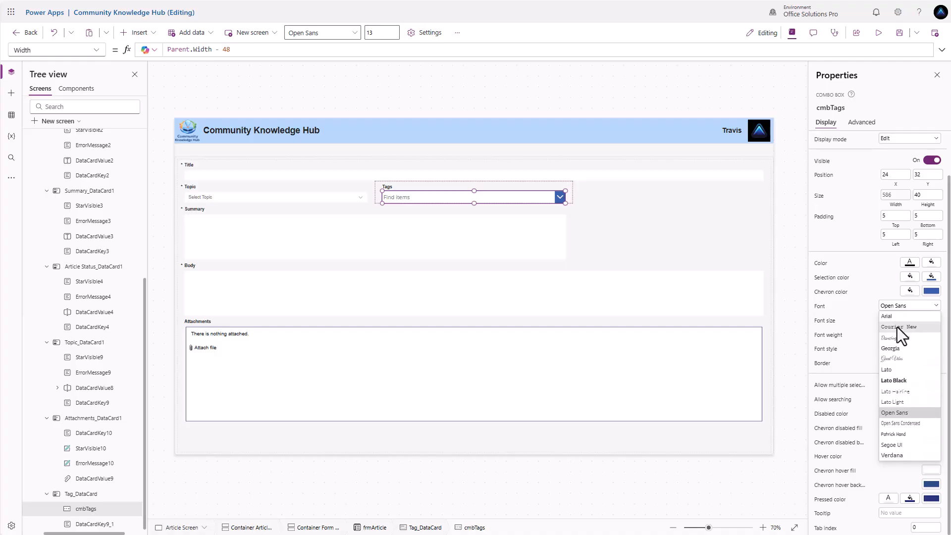
click(896, 317)
click(922, 320)
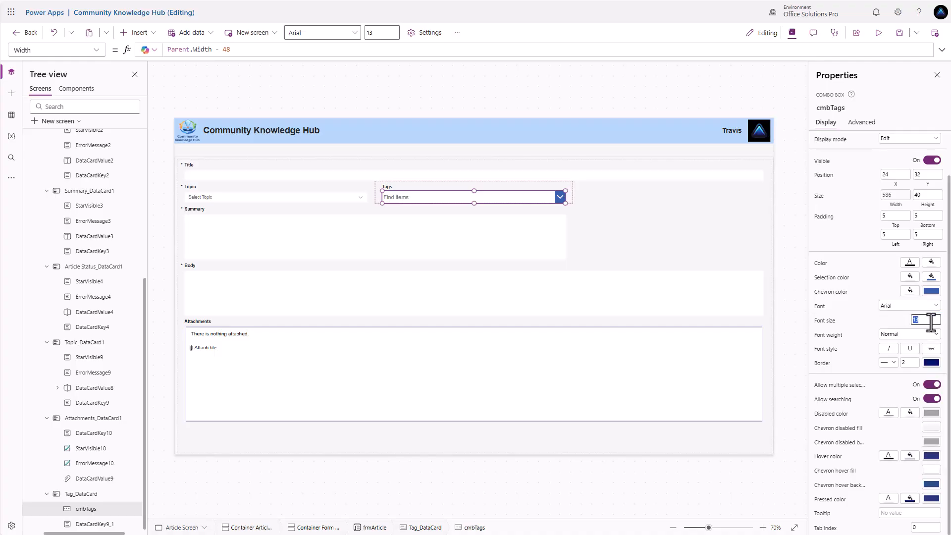
text(12)
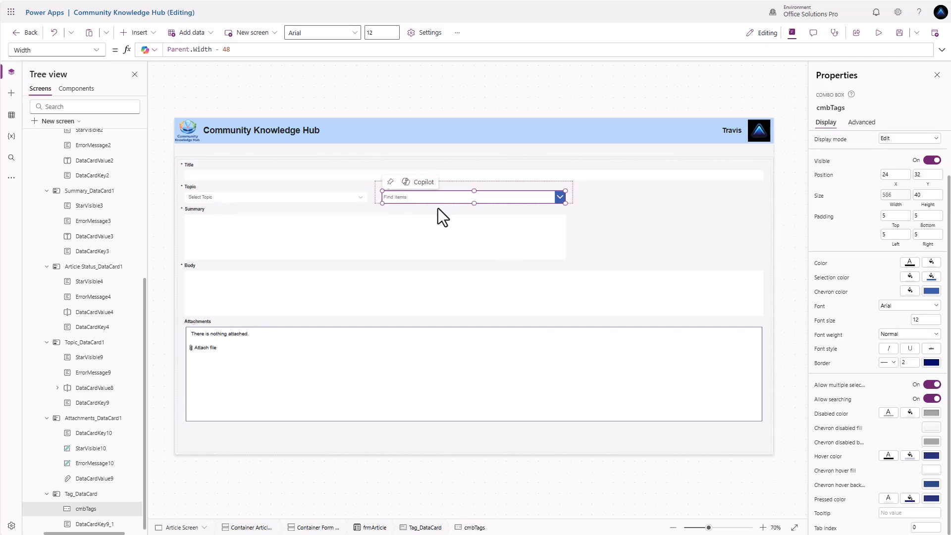
Step: Set the height of the cmbTags combo box to 22
click(924, 196)
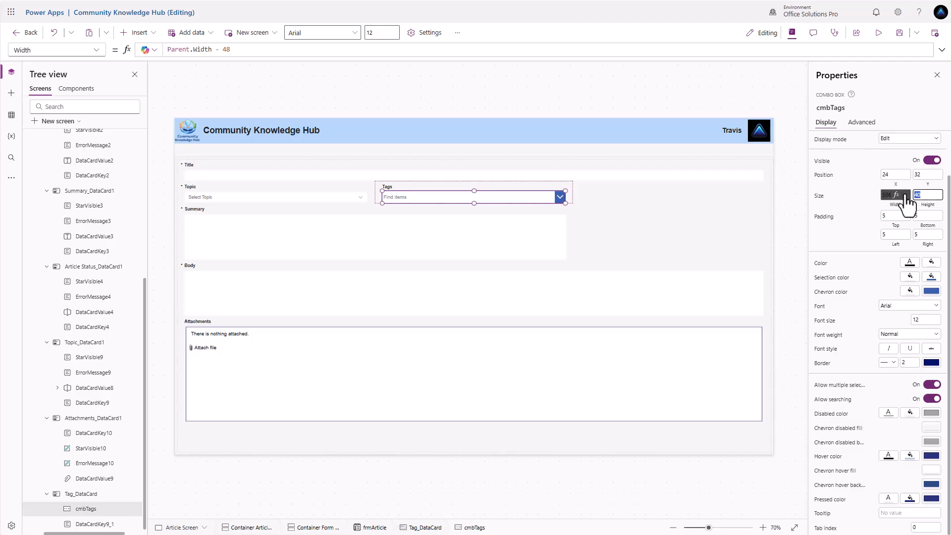
text(22)
key(Return)
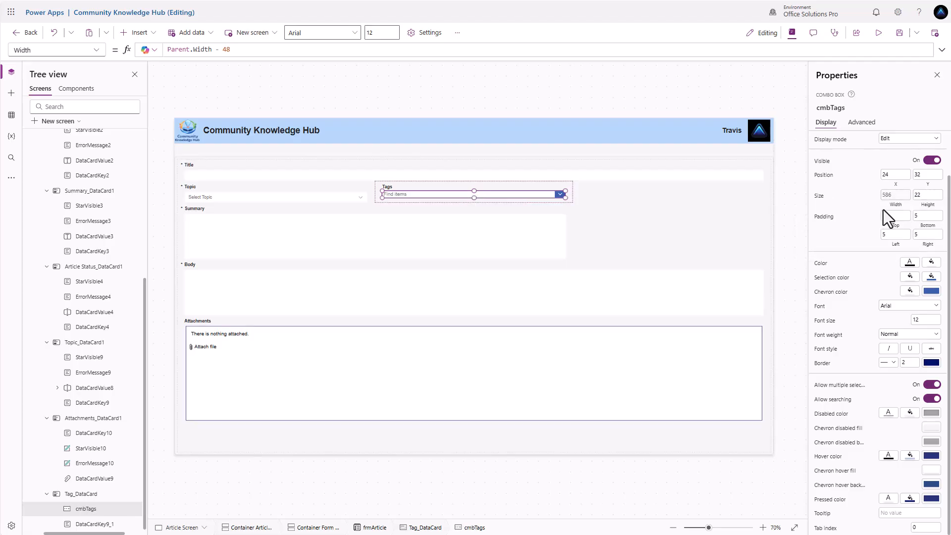
Step: Check the Topic combo box's position and set the Y position of cmbTags to 36 to match it
click(303, 200)
click(303, 200)
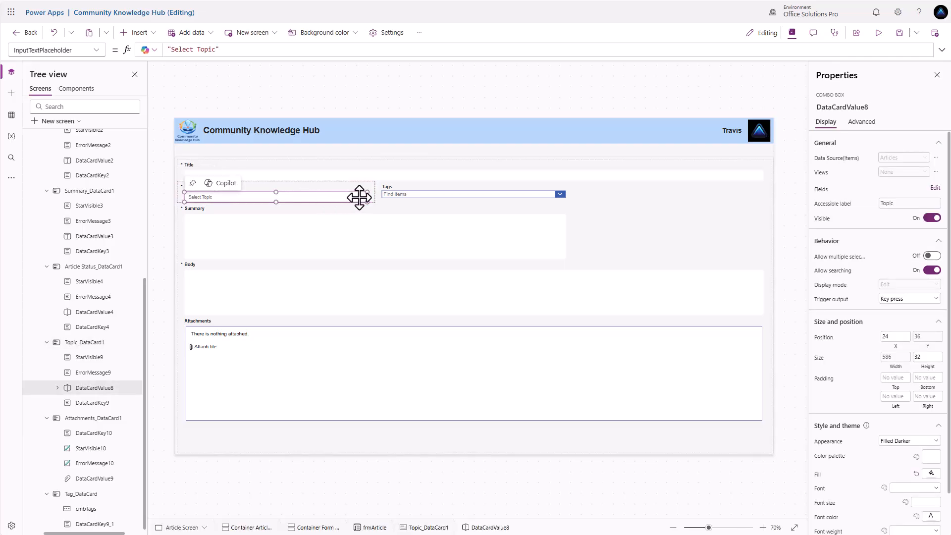
click(429, 194)
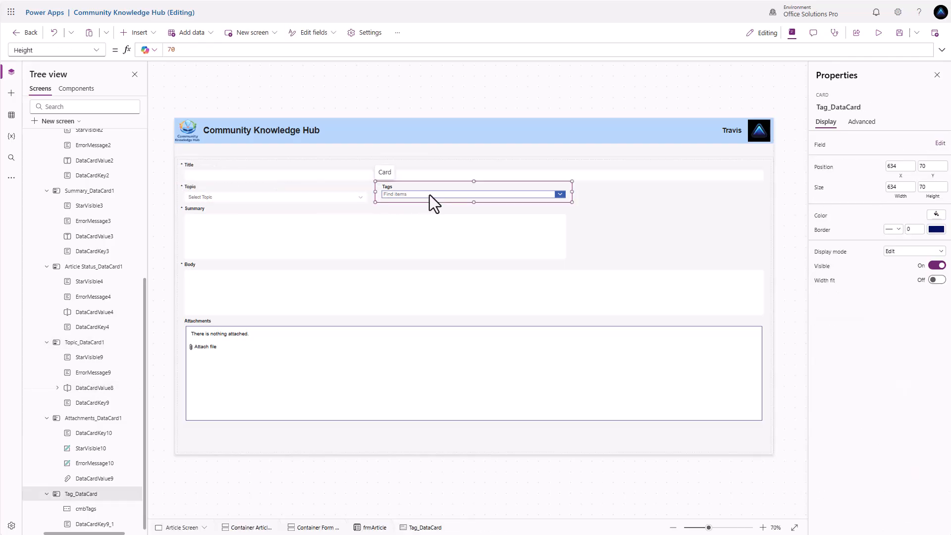
click(430, 194)
drag(934, 225, 890, 220)
text(36)
key(Return)
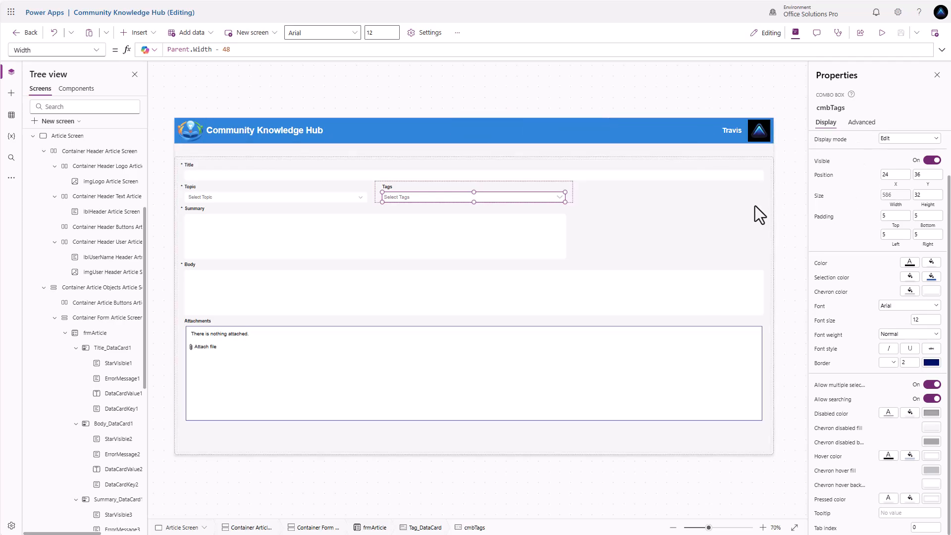
Step: Set the Tooltip property of cmbTags to "Select tags"
click(864, 124)
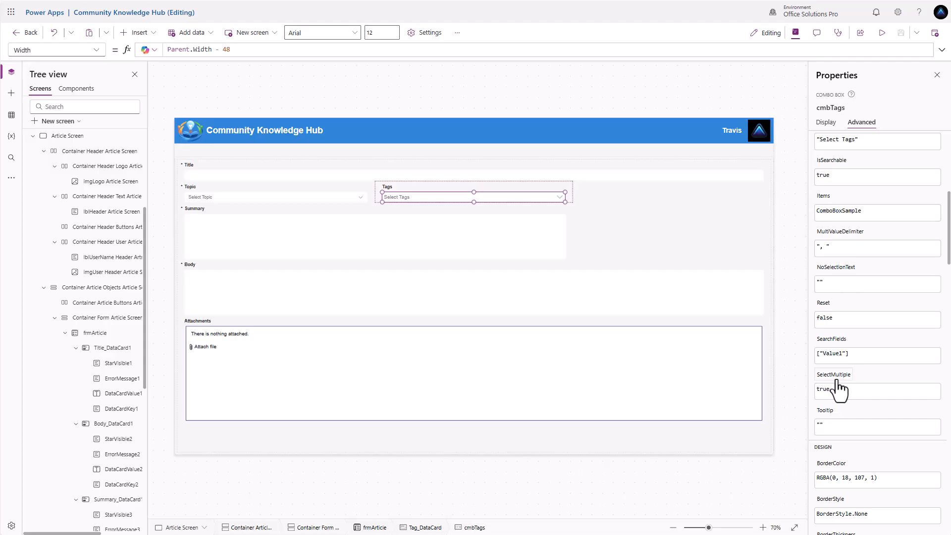
click(818, 429)
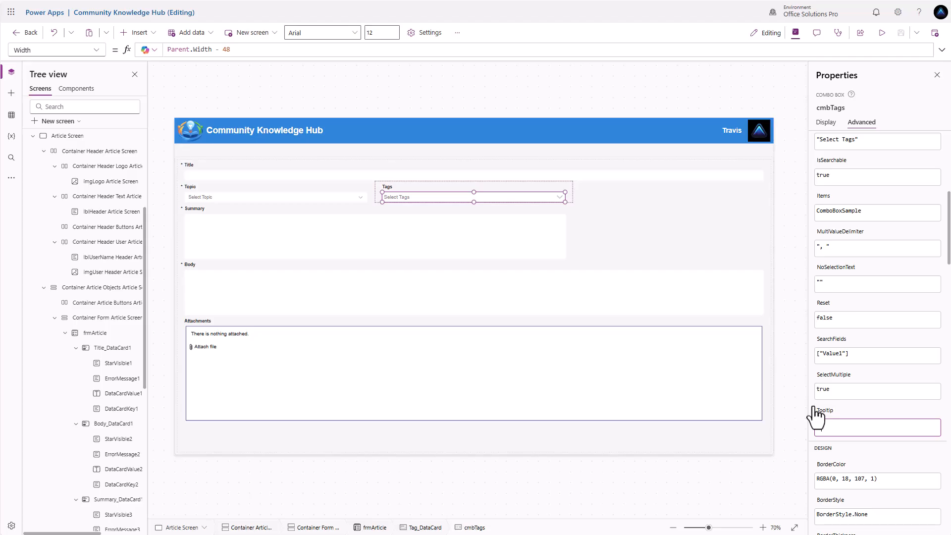
text(Select tags")
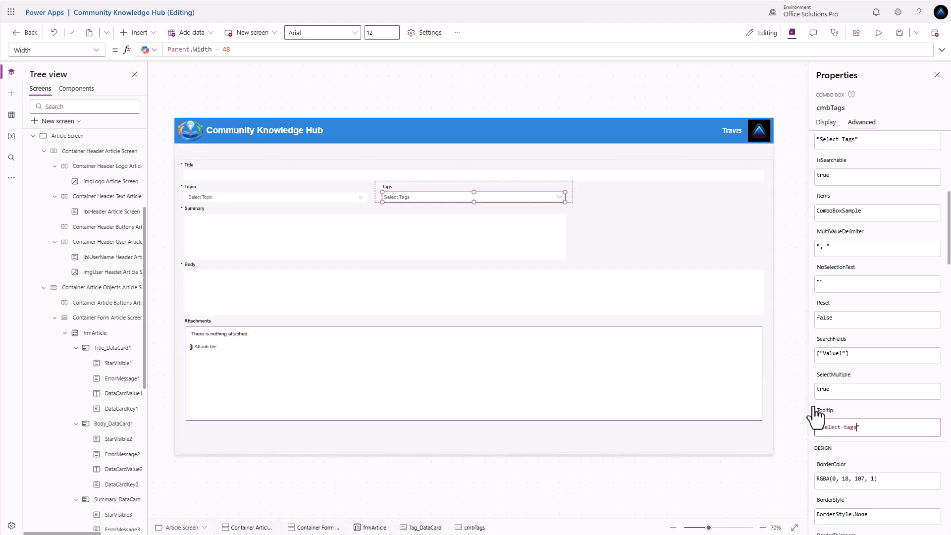
Step: Set the AccessibleLabel property of cmbTags to the formula Self.Tooltip
scroll(823, 411, up, 5)
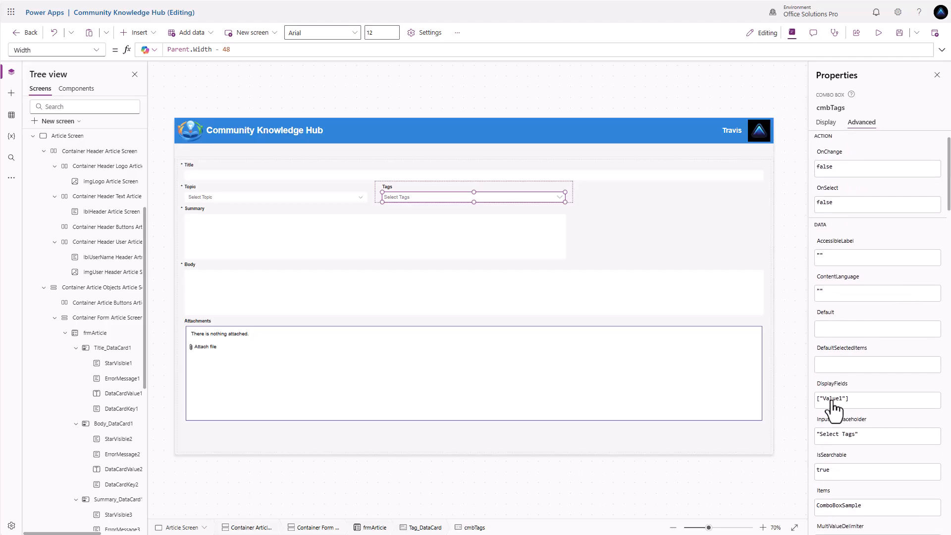
click(823, 286)
double_click(828, 285)
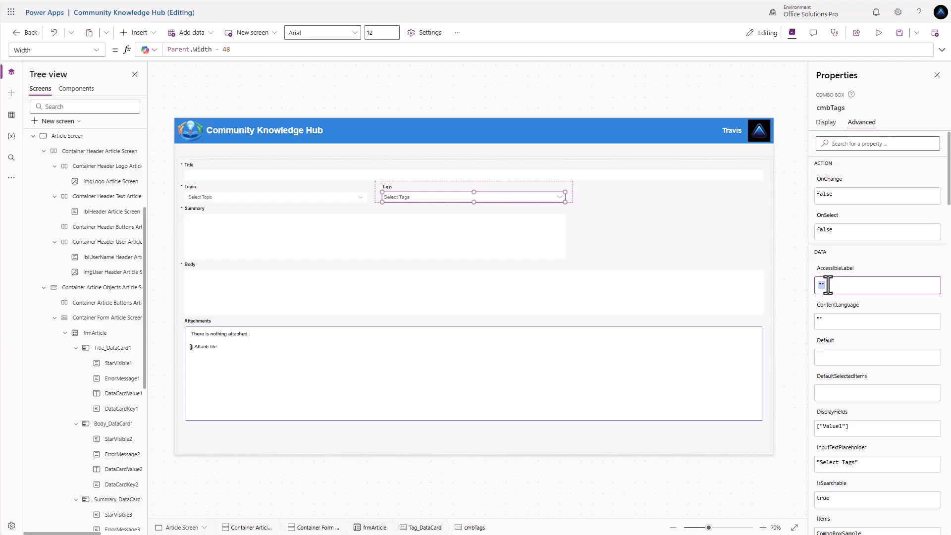
text(Self.T)
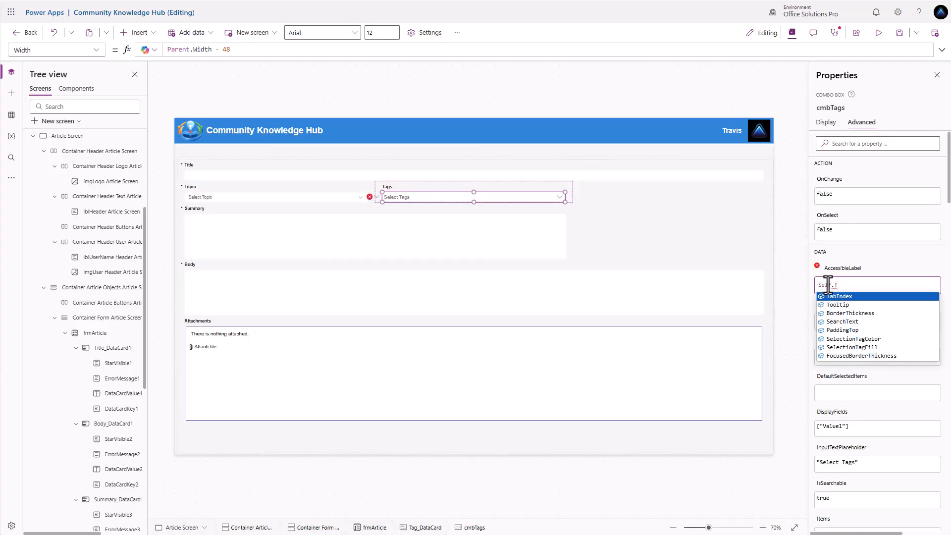
key(Down)
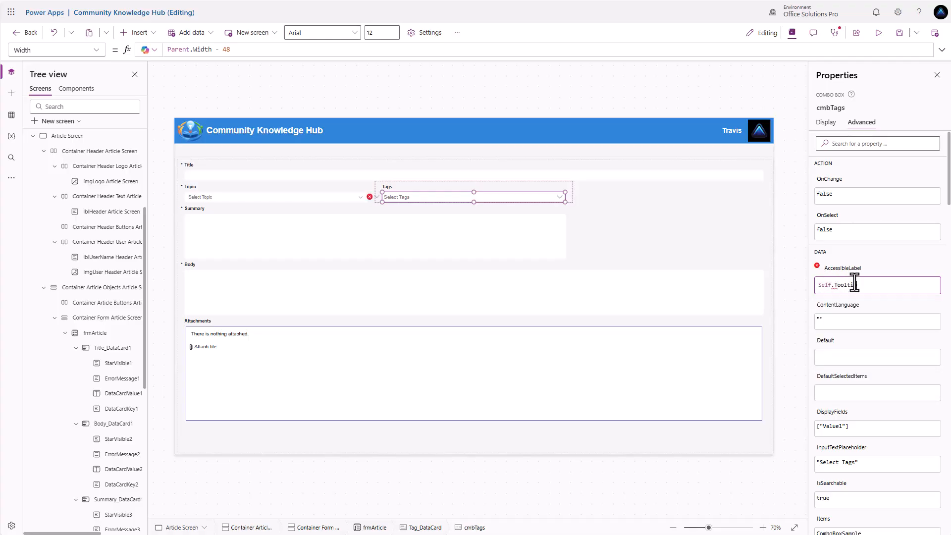
key(Tab)
Step: Set the OnChange formula of cmbTags to ClearCollect(colSelectedTags, cmbTags.SelectedItems)
click(842, 193)
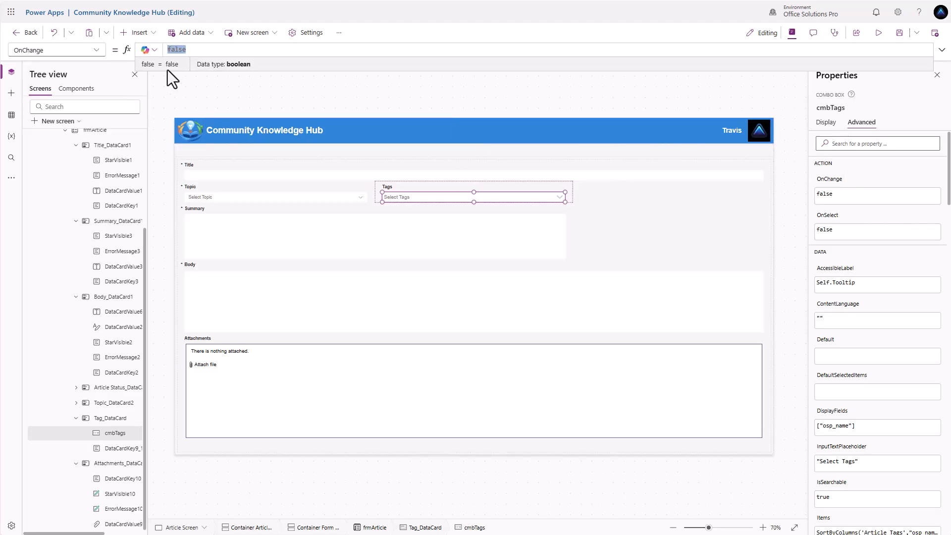
text(ClearCol)
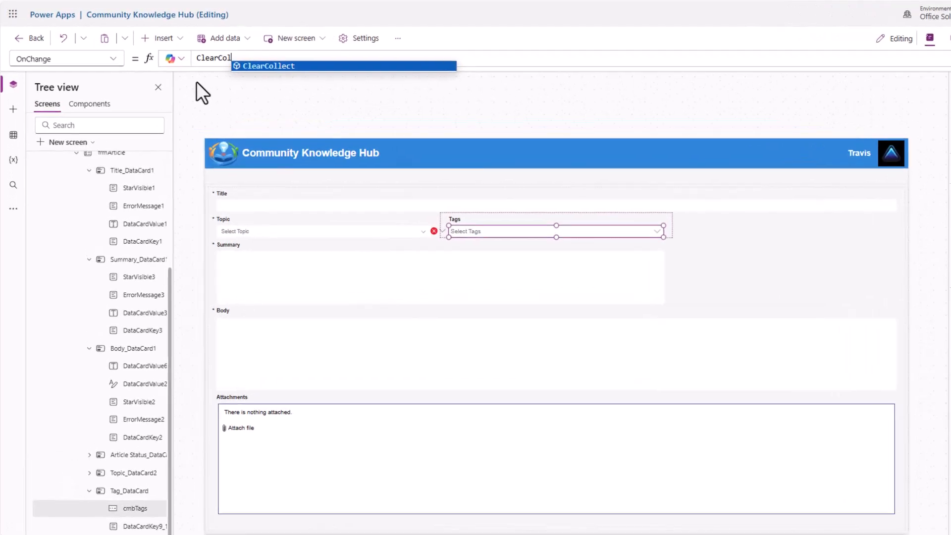
key(Tab)
text(col)
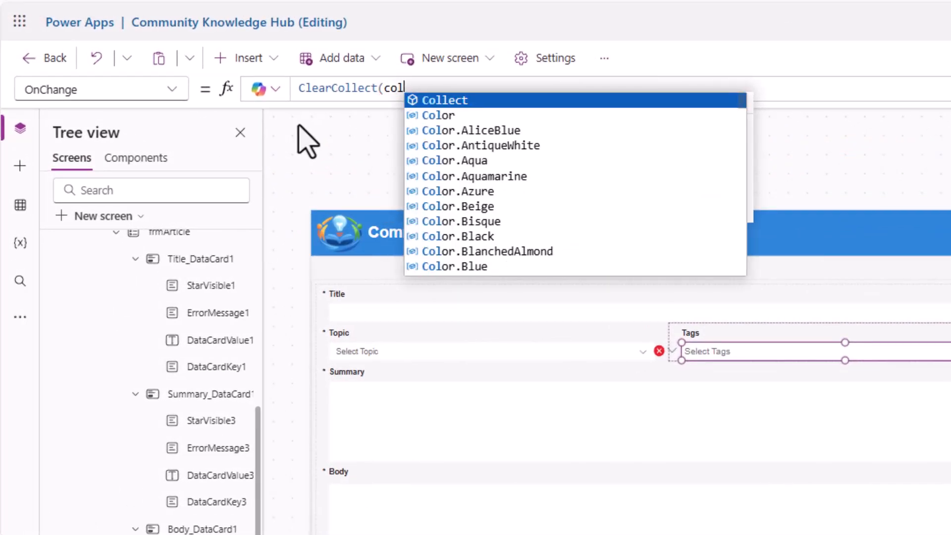
text(Selected)
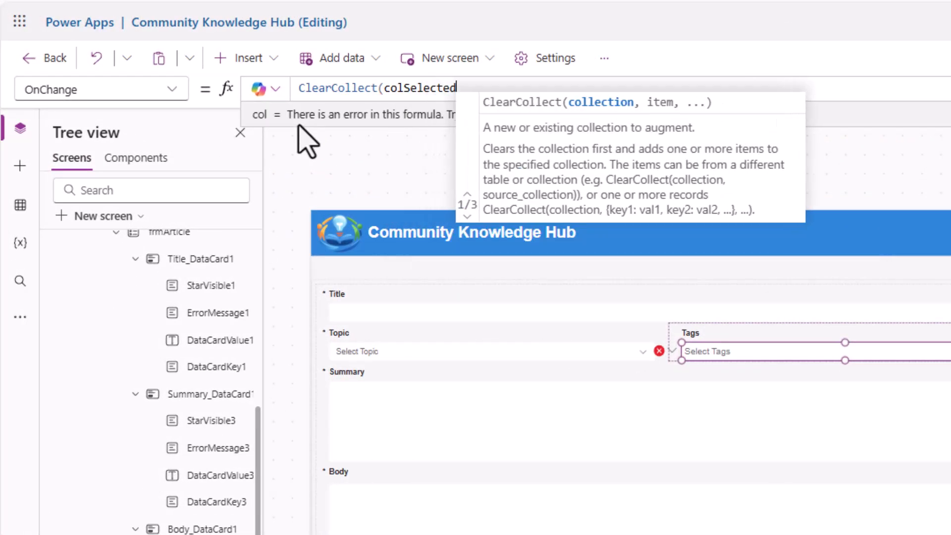
text(Tags, cmb)
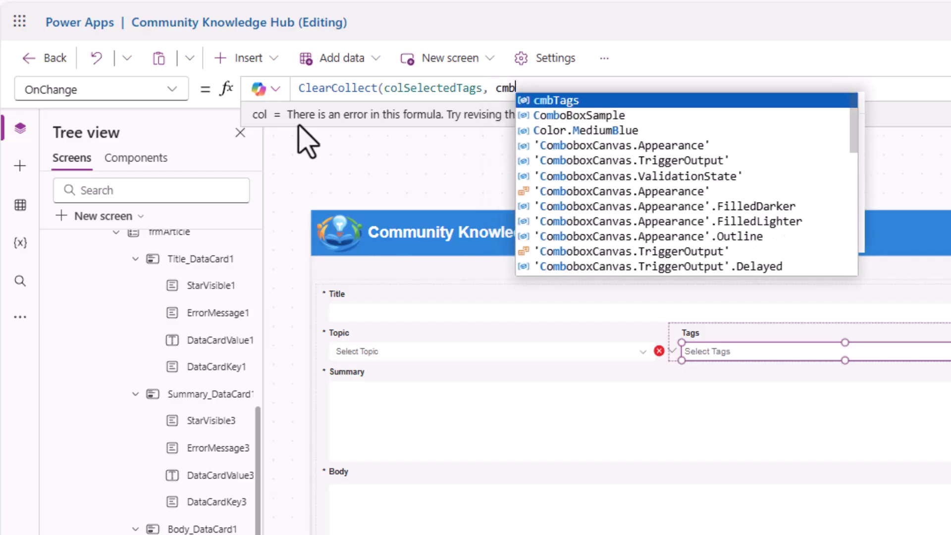
key(Tab)
text(.)
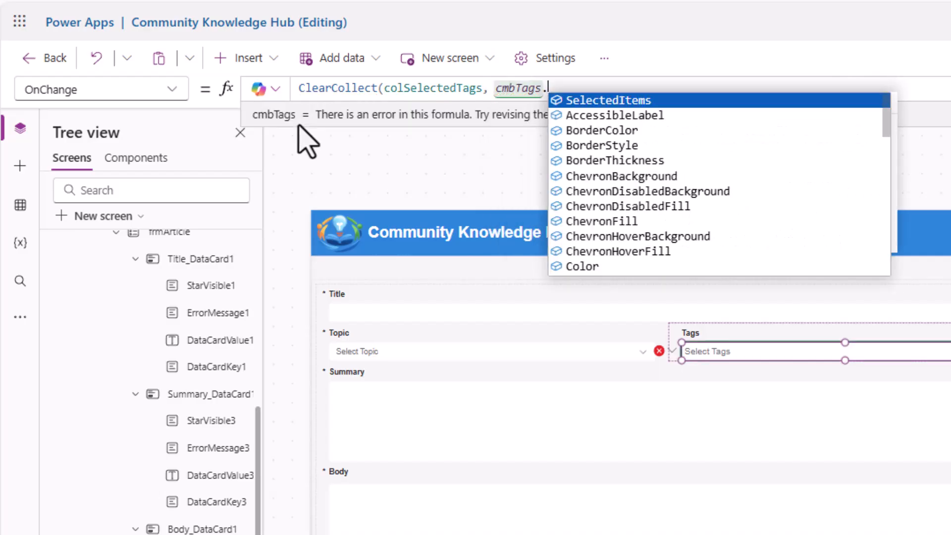
key(Tab)
text())
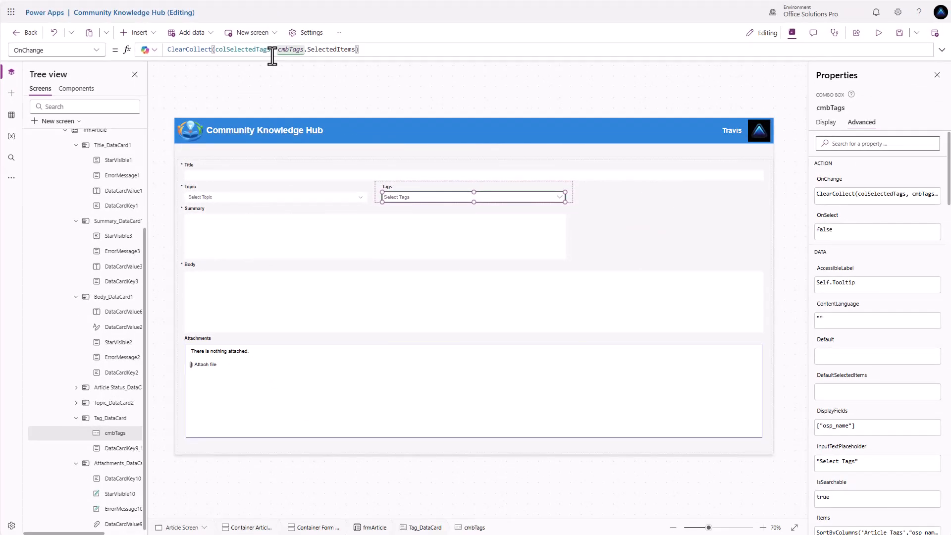
Step: Set the DefaultSelectedItems property of cmbTags to the collection colSelectedTags
click(839, 389)
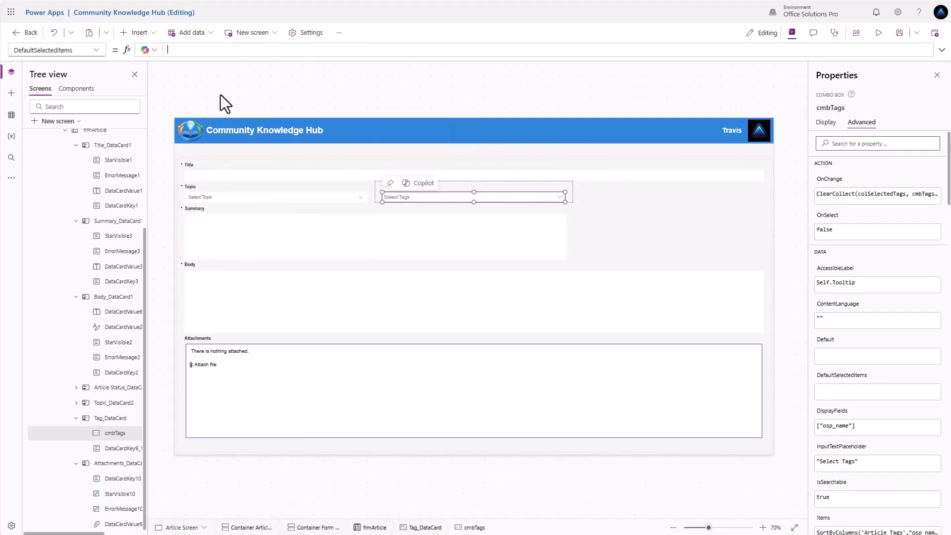
click(187, 48)
text(colSelectedTags)
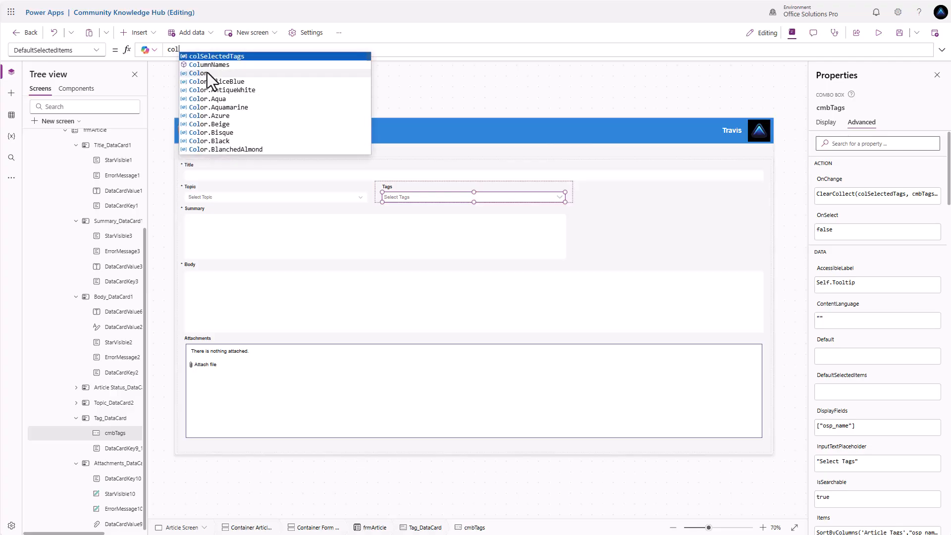
key(Tab)
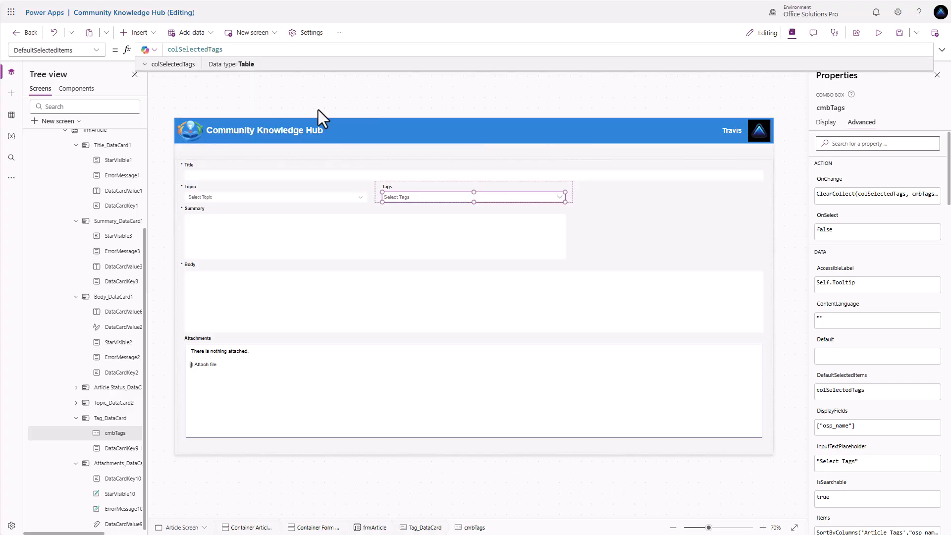
Step: Insert a button into the empty article buttons container between the header and the article form
click(595, 163)
click(604, 152)
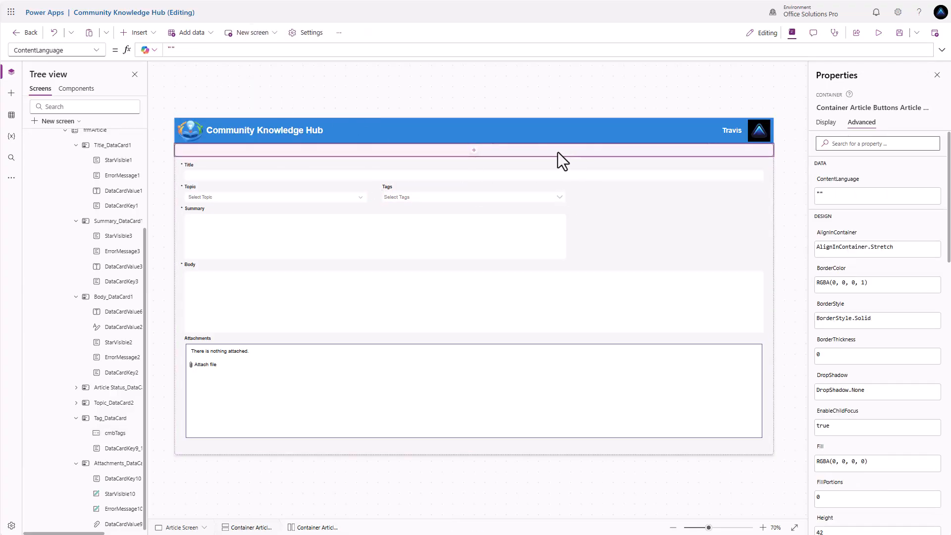
click(474, 150)
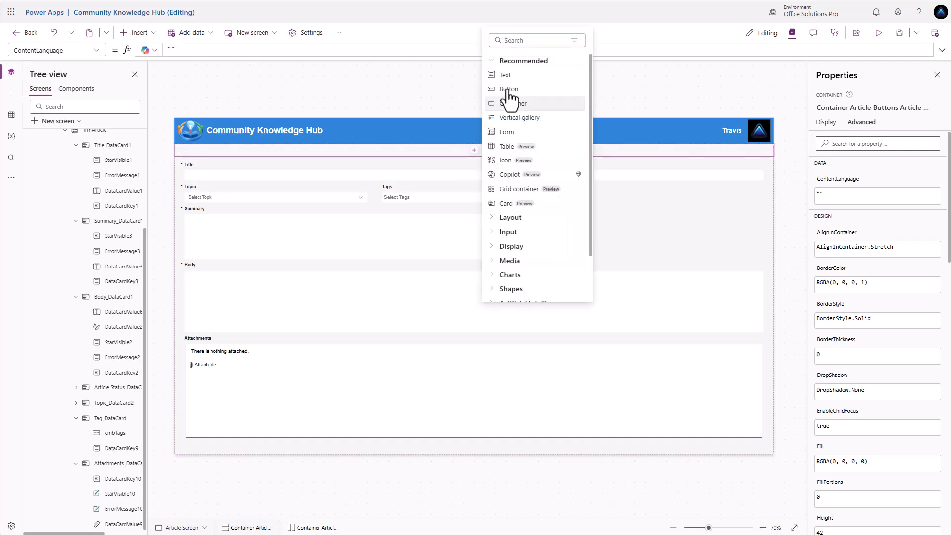
click(513, 104)
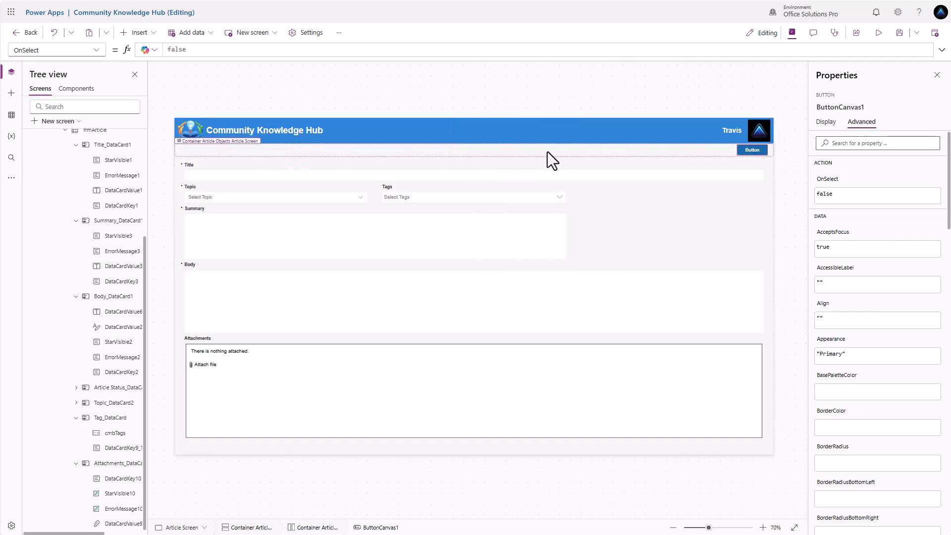
Step: Set the new button's text to "Submit" and give it the Save icon
click(827, 124)
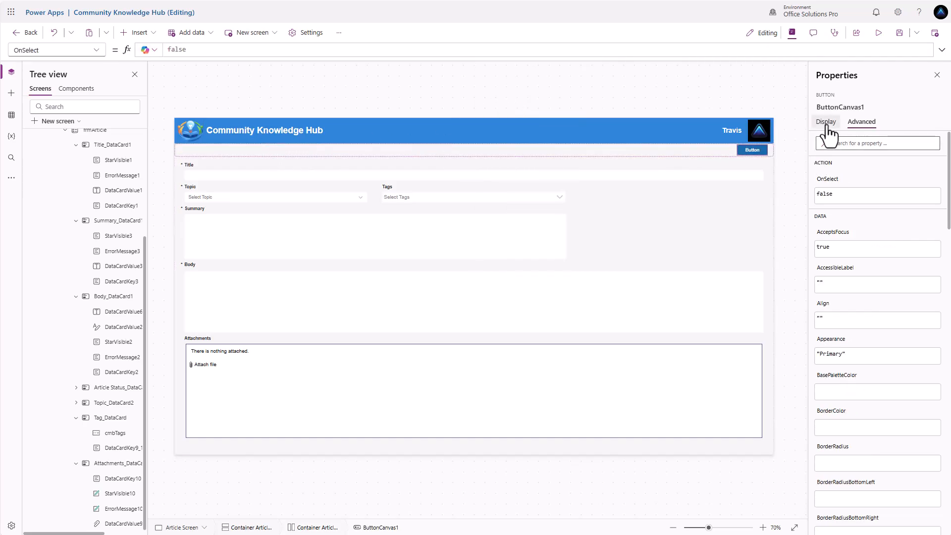
click(935, 173)
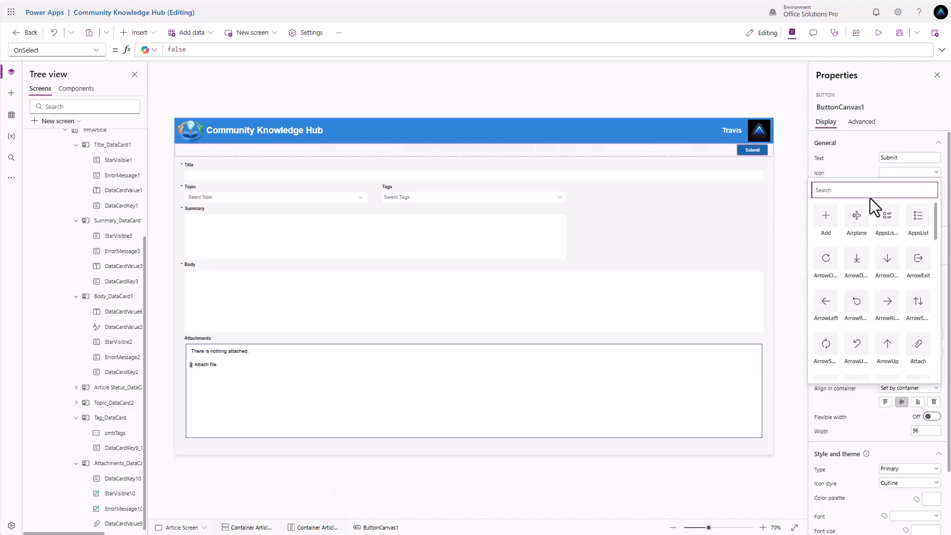
text(sav)
click(856, 216)
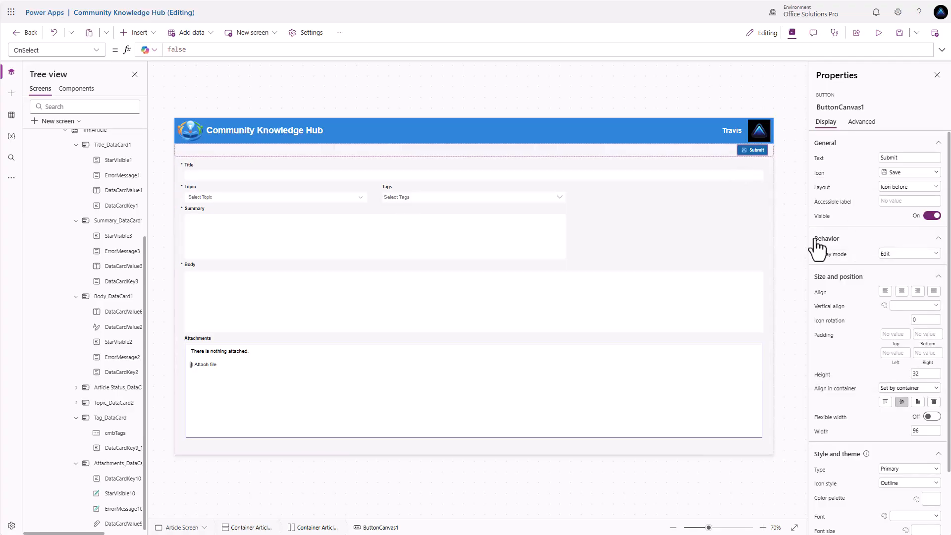
Step: Set the height of the article buttons container to 62
click(705, 153)
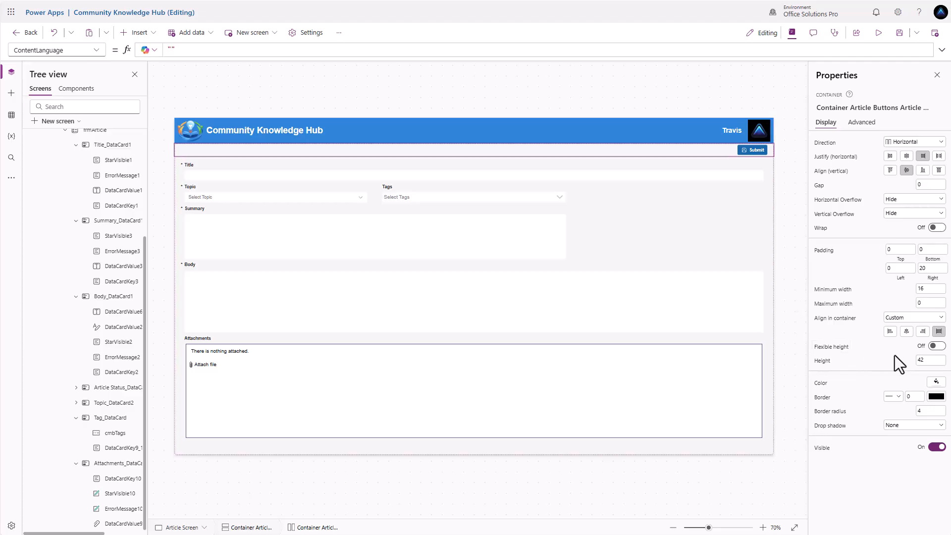
double_click(928, 360)
text(42)
click(869, 351)
double_click(924, 360)
text(62)
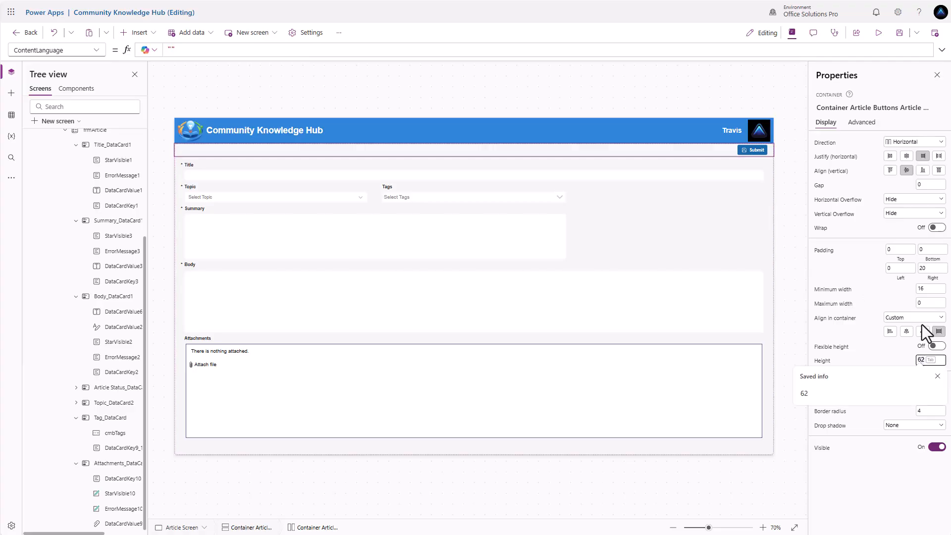
click(870, 330)
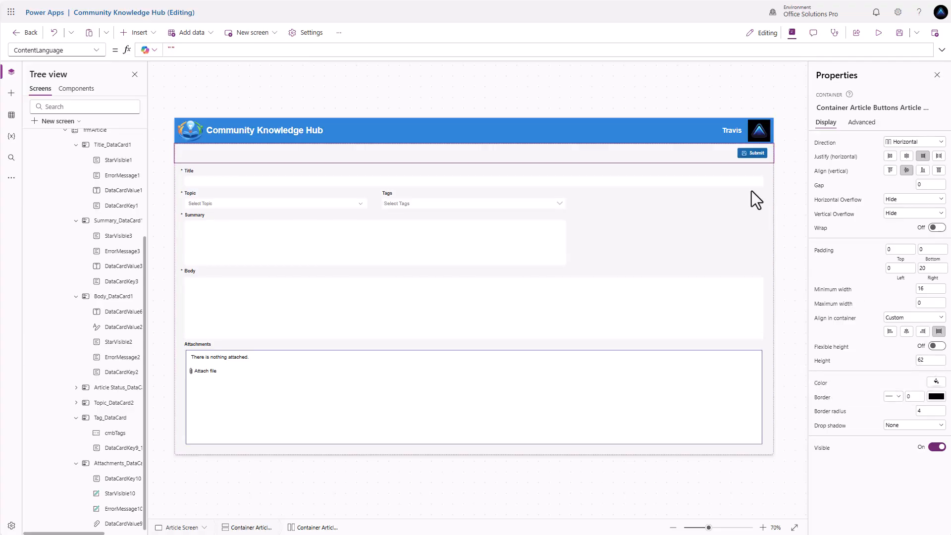
Step: Set the Submit button's OnSelect formula to SubmitForm(frmArticle);
click(744, 152)
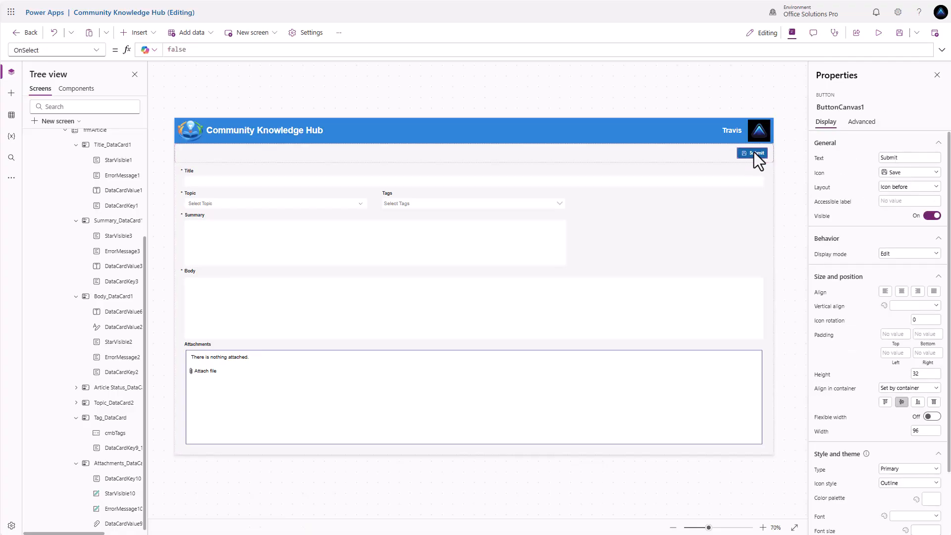
drag(238, 53, 122, 97)
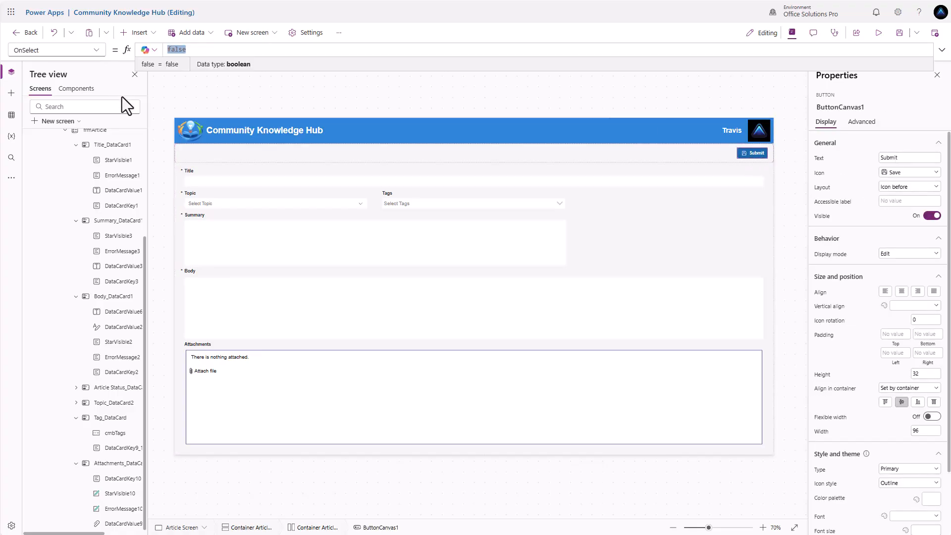
text(SubmitForm(f)
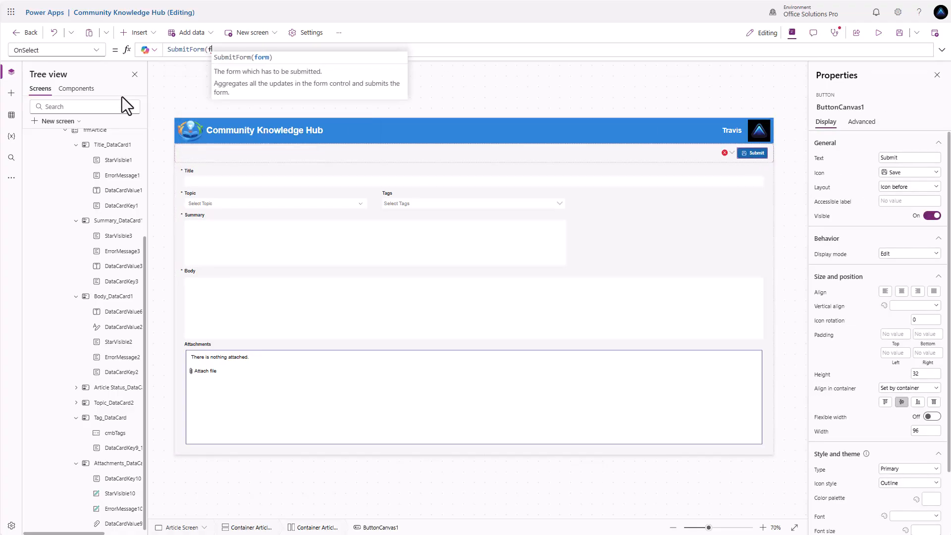
text(rmArticle);)
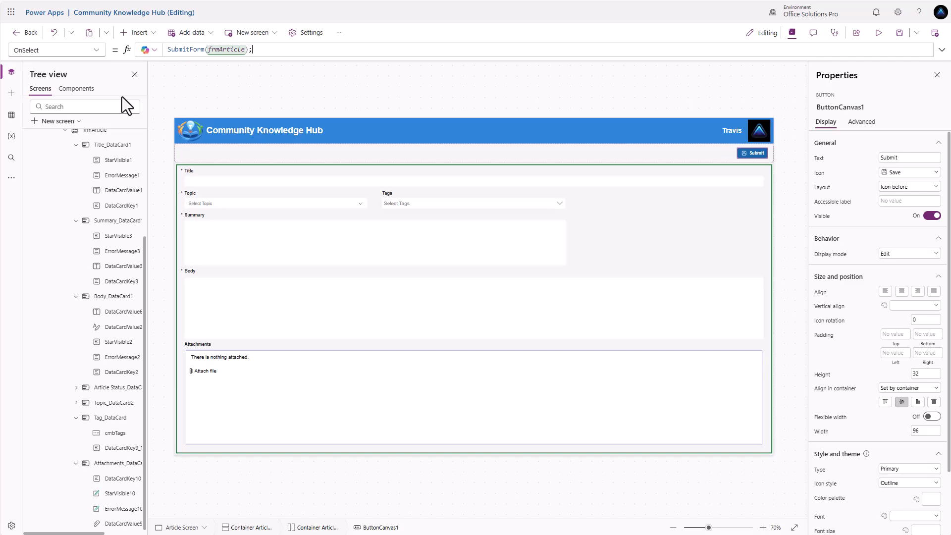
Step: Set the OnSuccess formula of frmArticle to Set(gblArticle, frmArticle.LastSubmit);
click(732, 215)
click(862, 123)
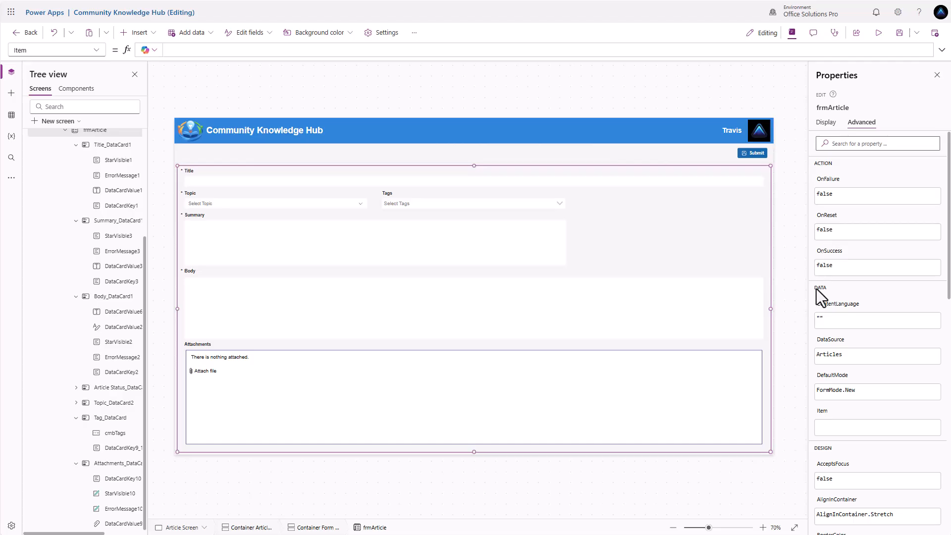
click(831, 266)
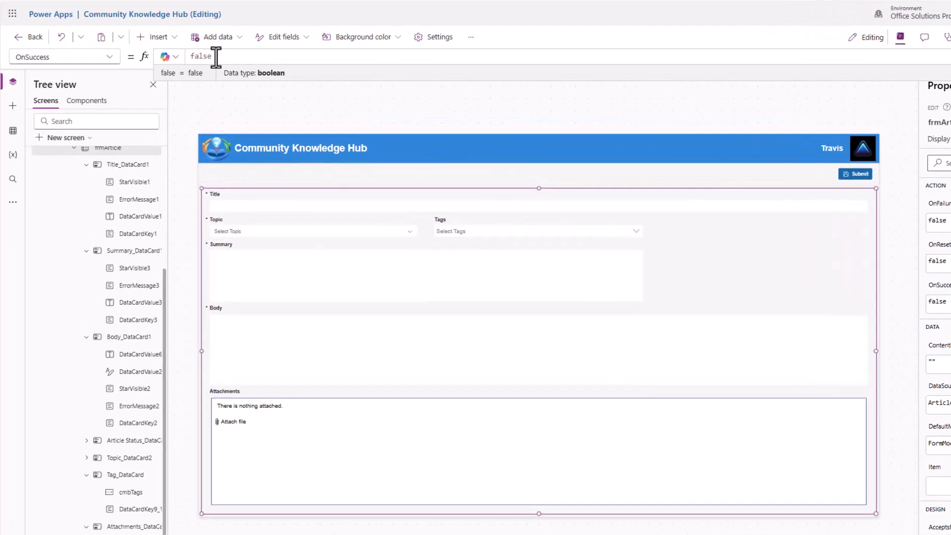
drag(216, 57, 159, 56)
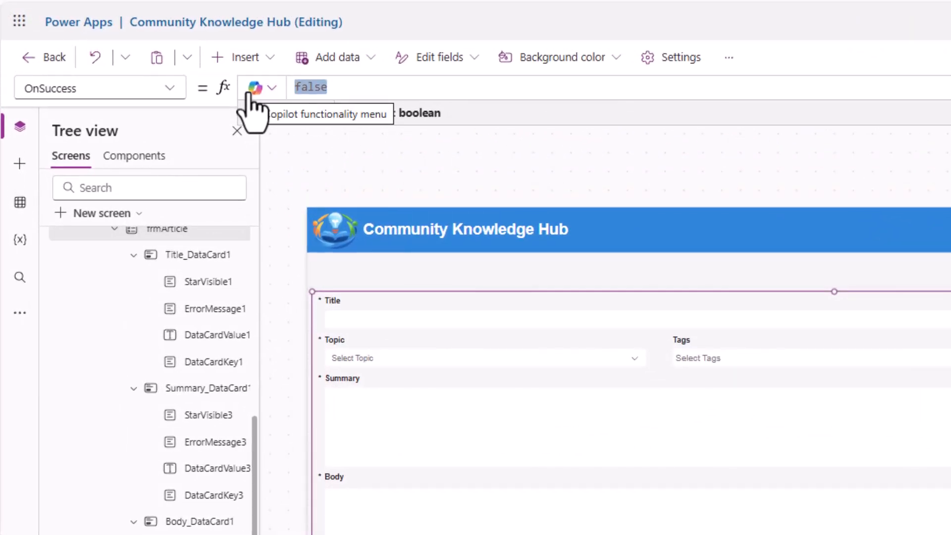
text(Set(gbl)
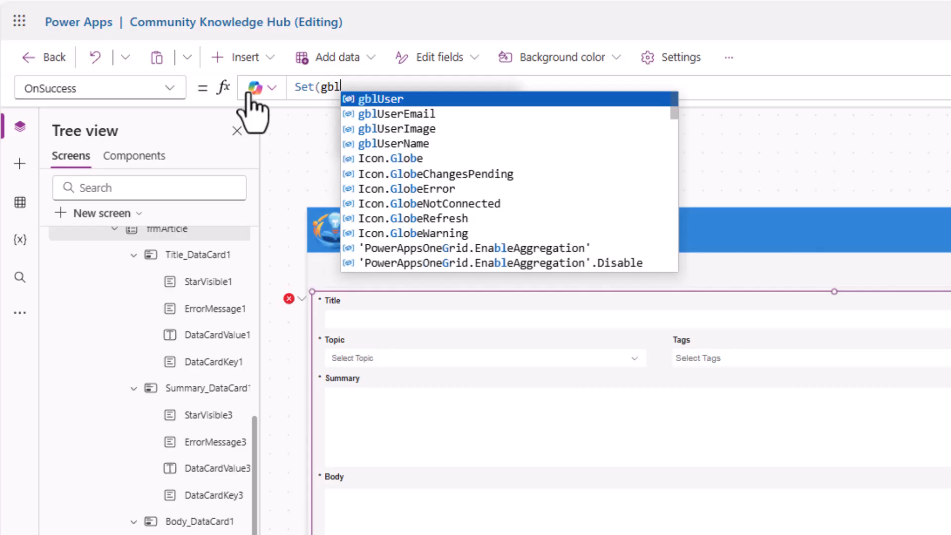
text(Article, )
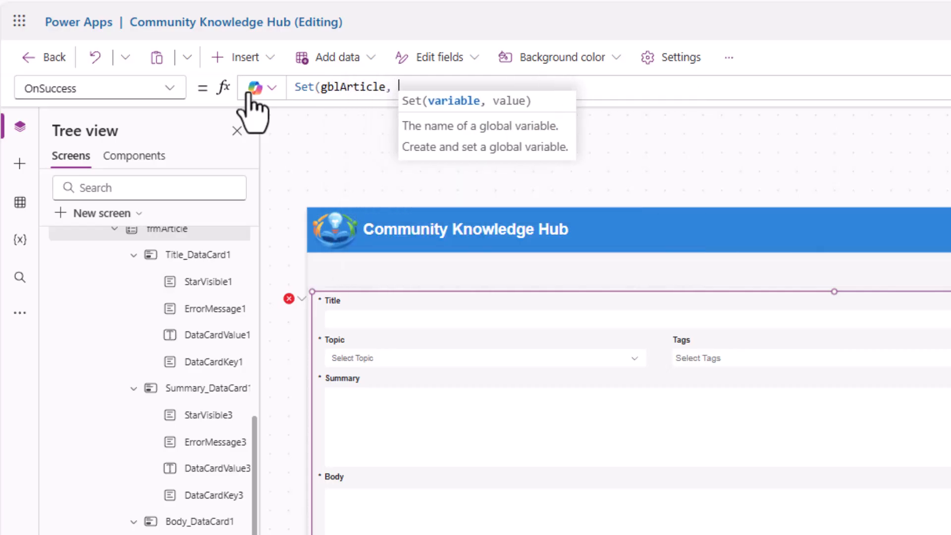
text(frm)
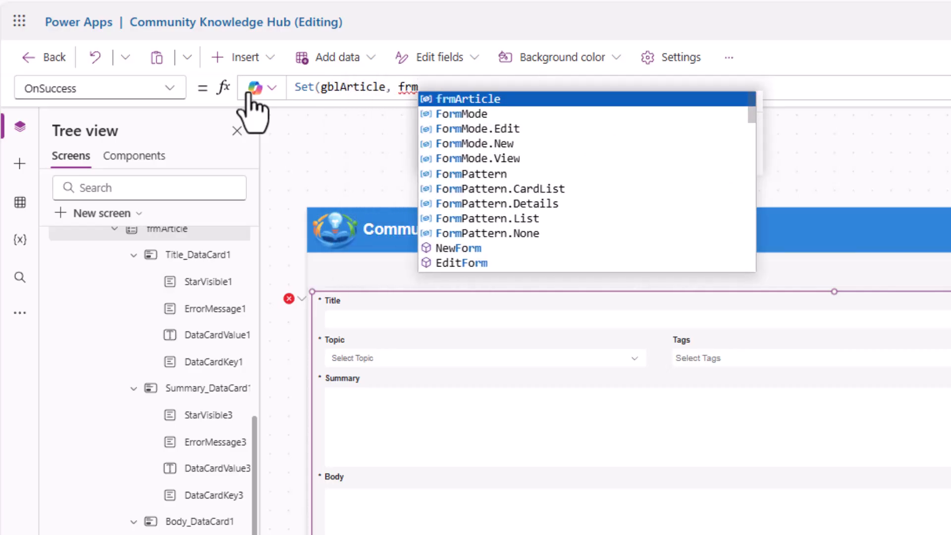
text(Article.LastSubmit)
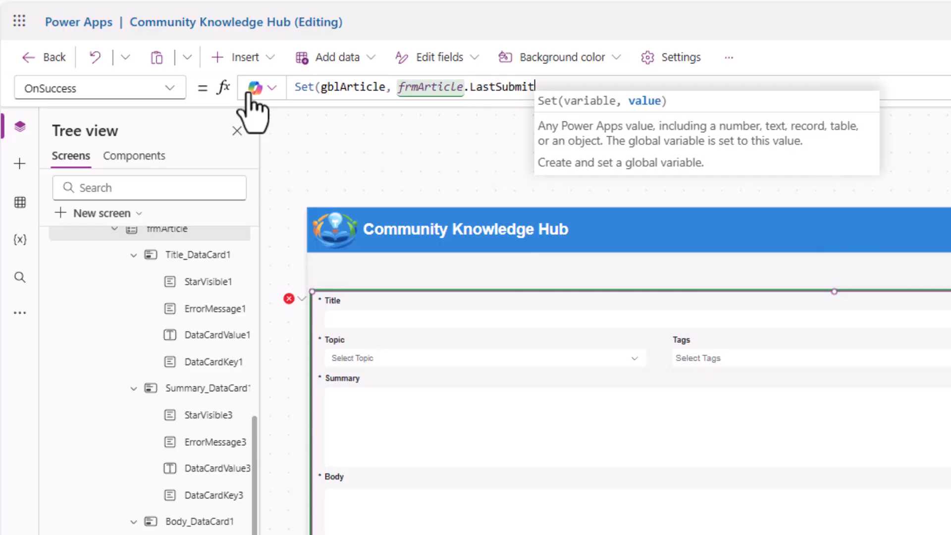
text();)
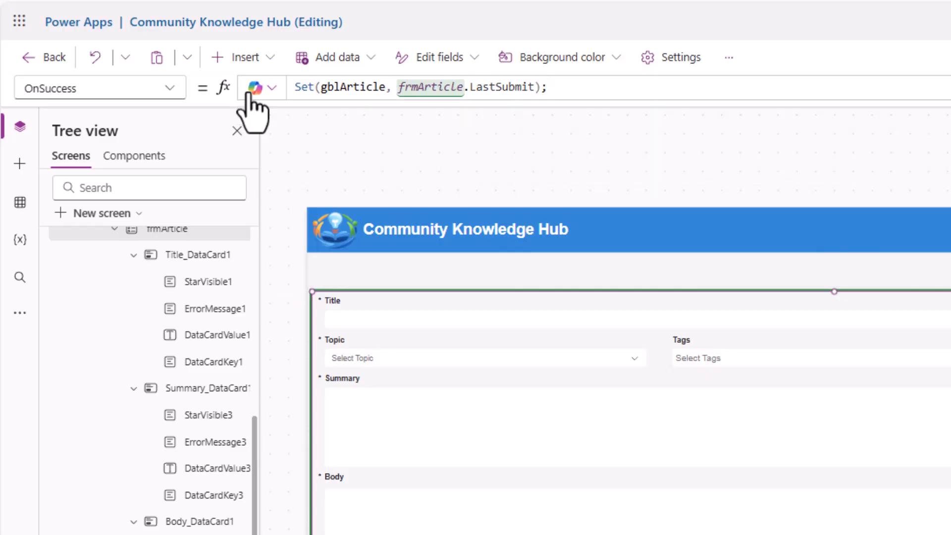
Step: Add EditForm(frmArticle); as a second line to the OnSuccess formula of frmArticle
key(shift+Return)
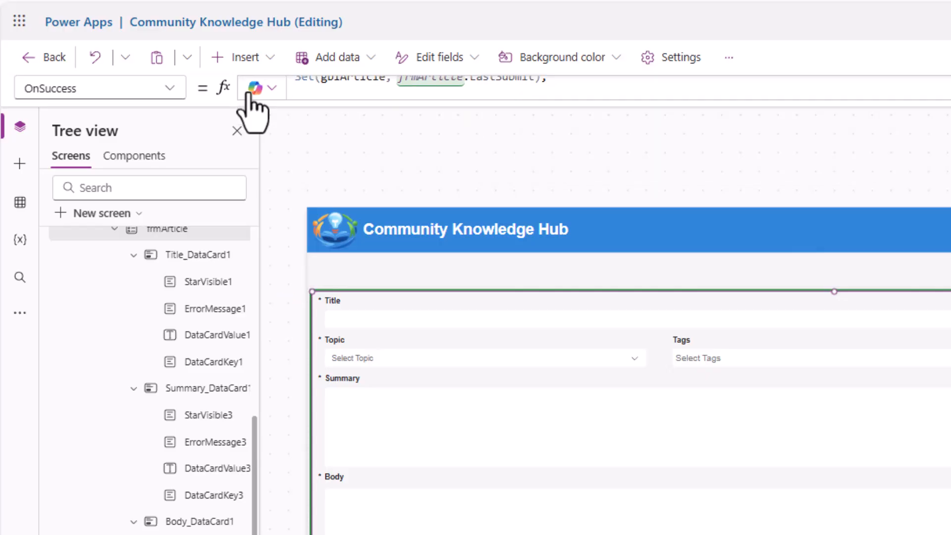
text(Edit)
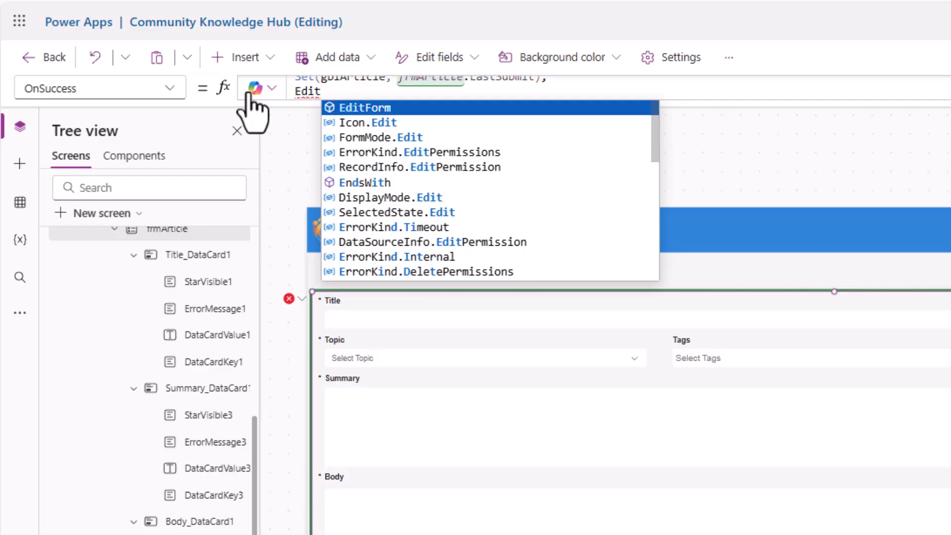
text(Form()
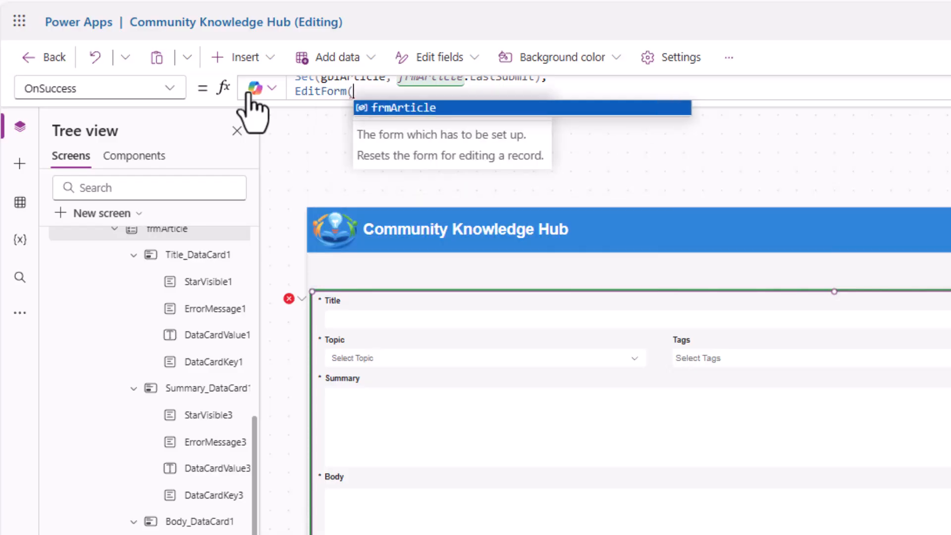
key(Tab)
text();)
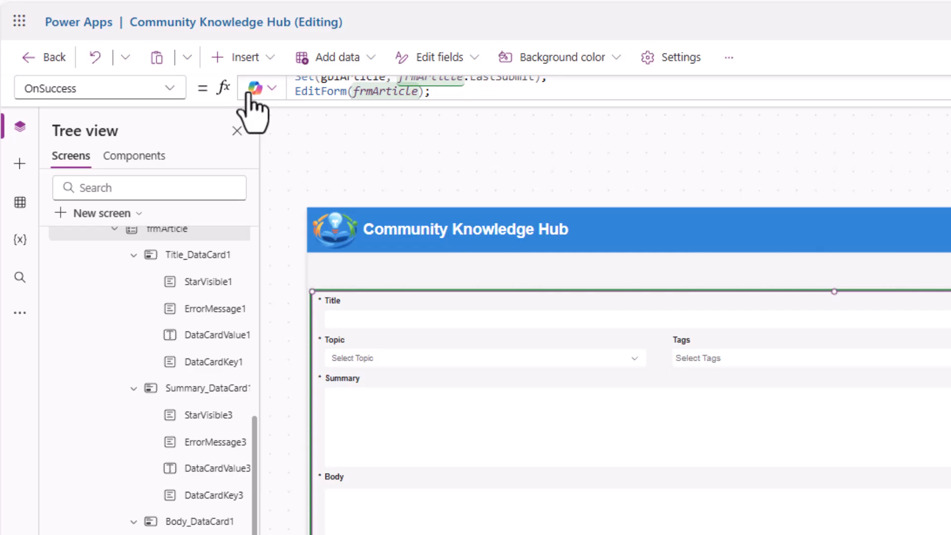
Step: Add ClearCollect(colTagsToRemove, gblArticle.'Article Tags'); as the next line of frmArticle's OnSuccess formula
key(shift+Return)
text(ClearCo)
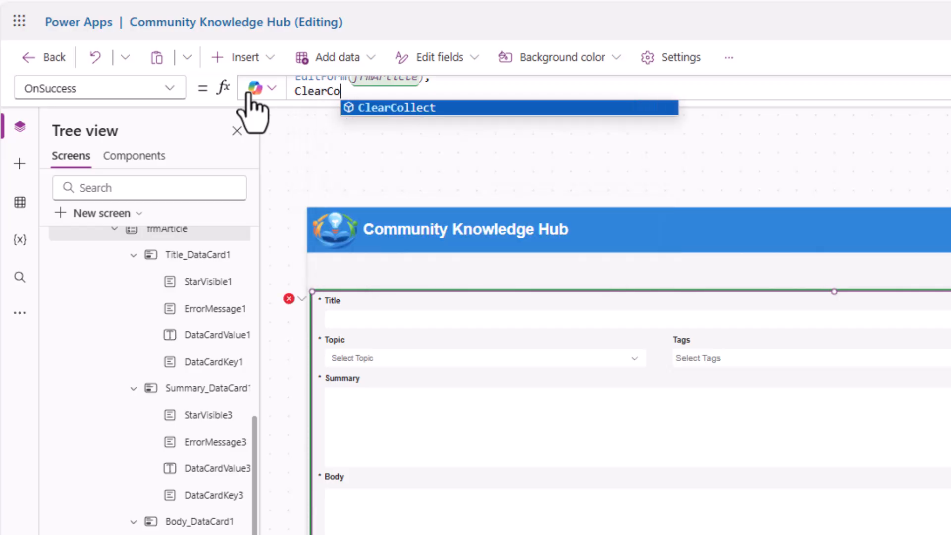
key(Tab)
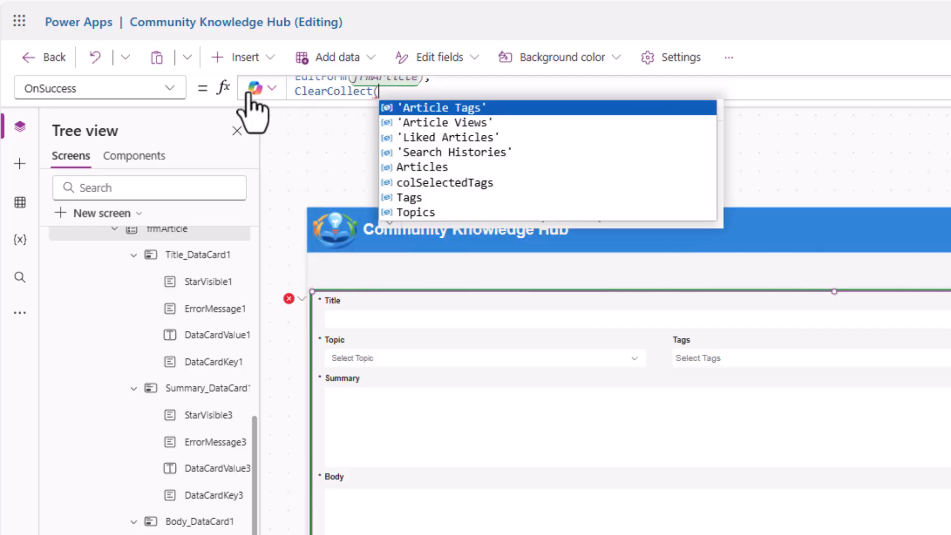
text(colTags)
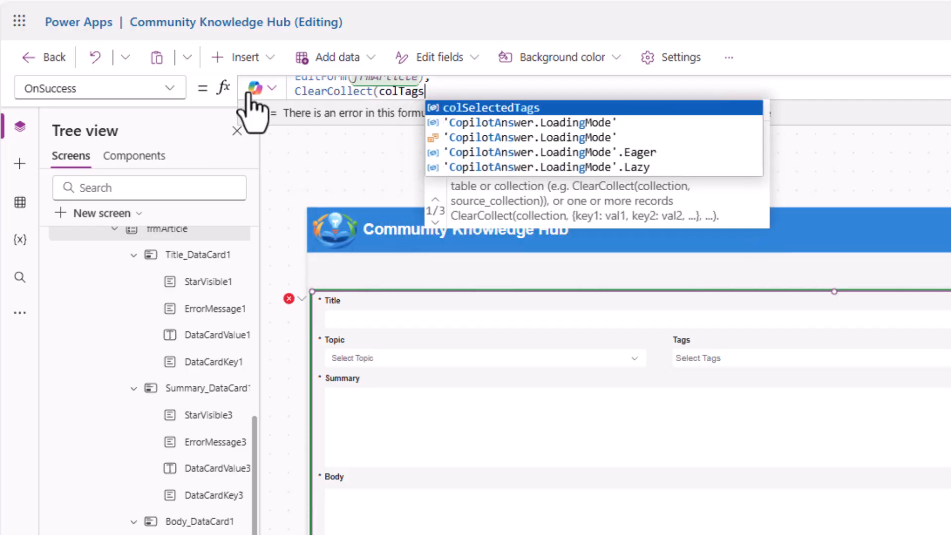
text(t)
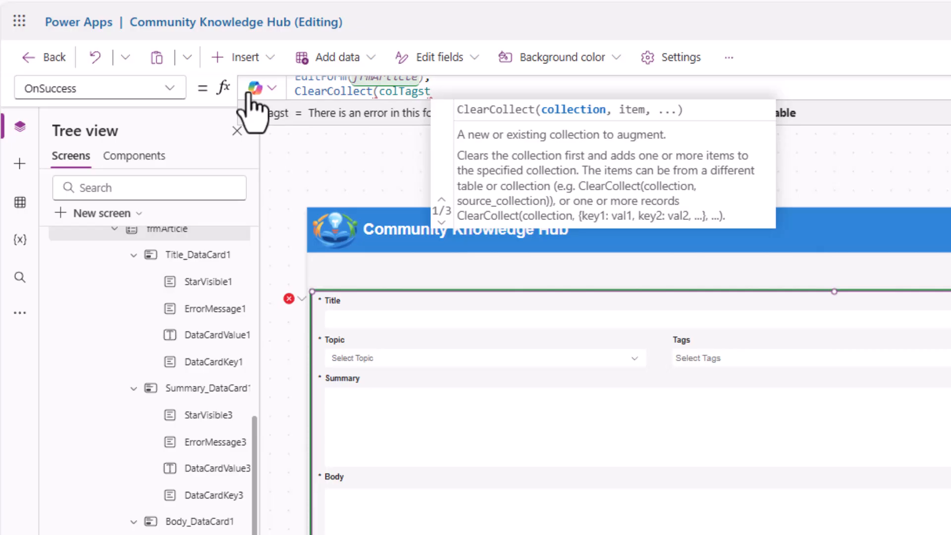
key(BackSpace)
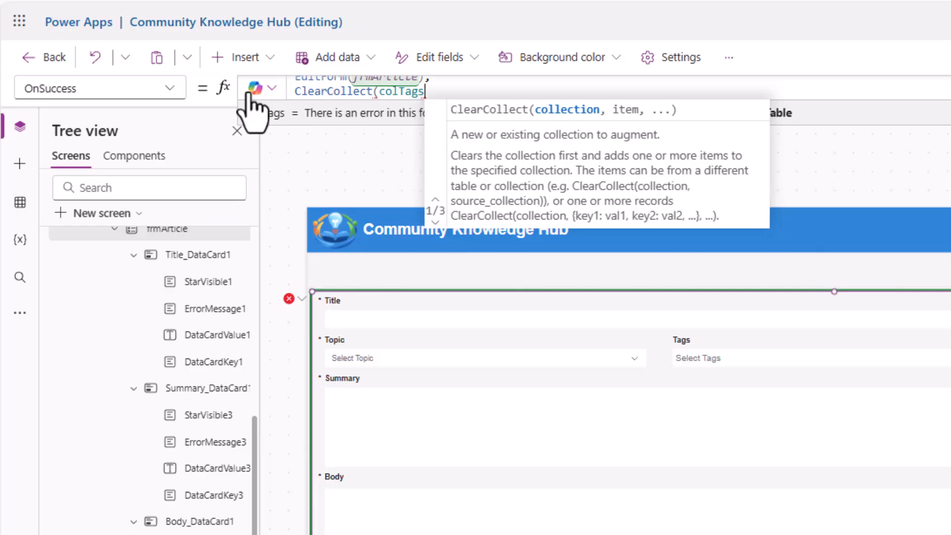
text(ToRemove)
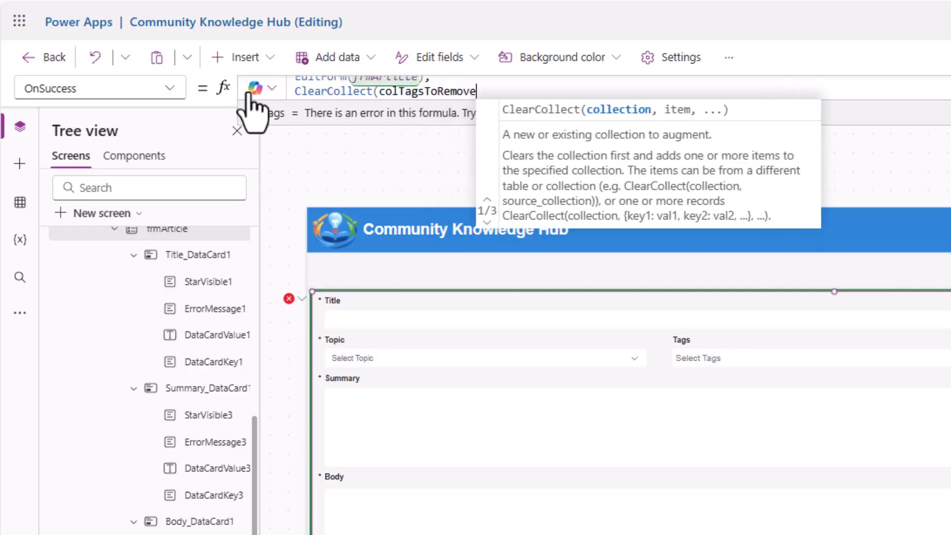
text(, gbl)
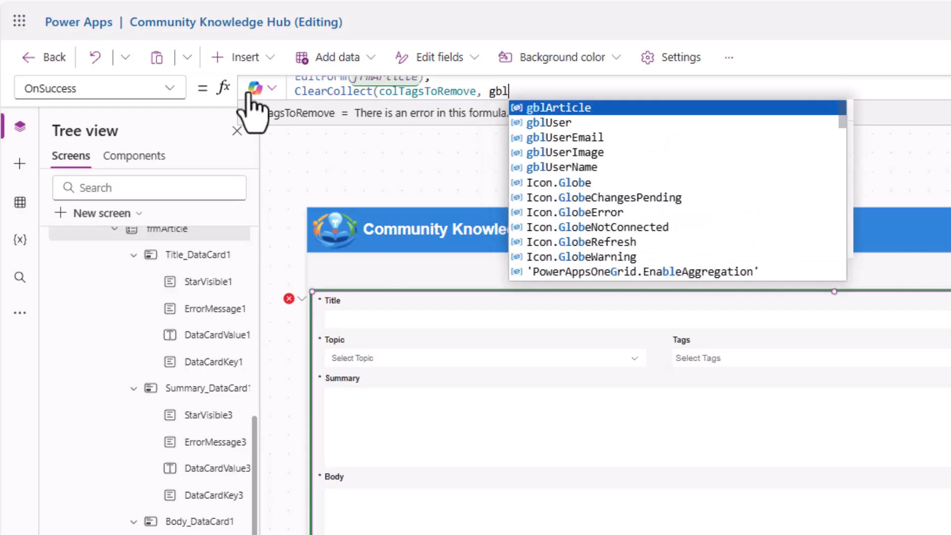
key(Tab)
text(.)
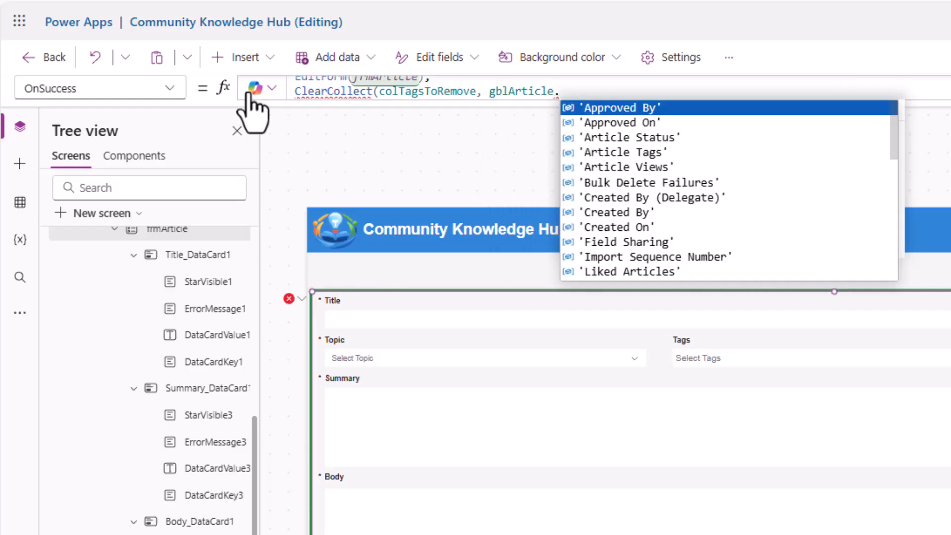
text(Artic)
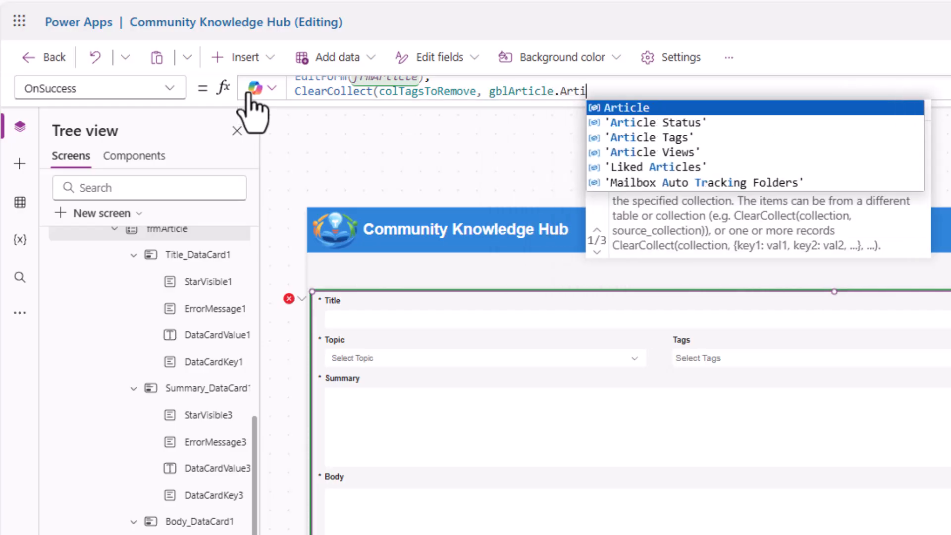
key(Down)
key(Down)
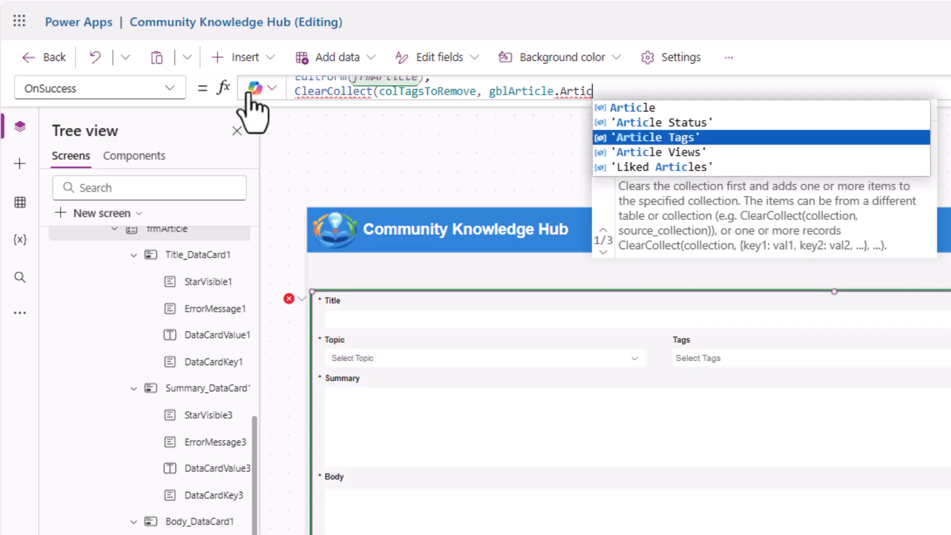
key(Tab)
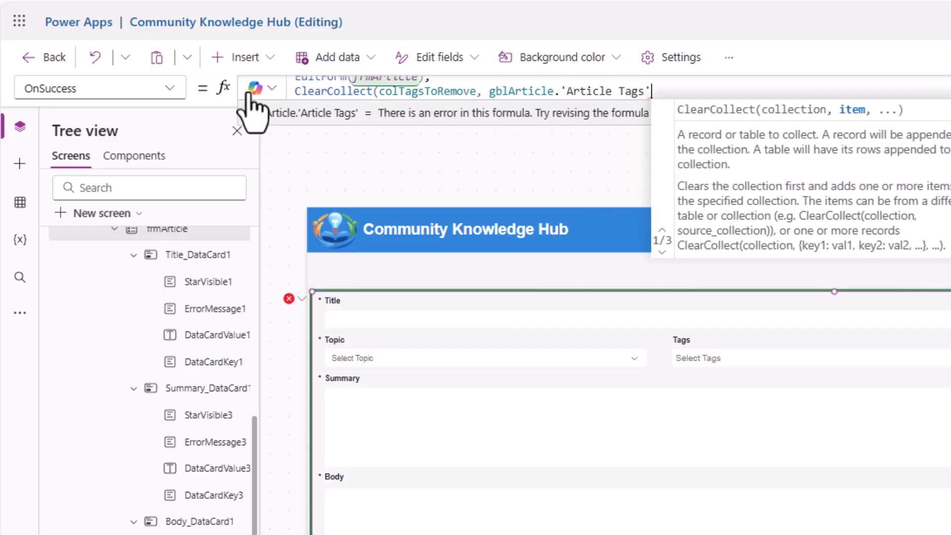
text();)
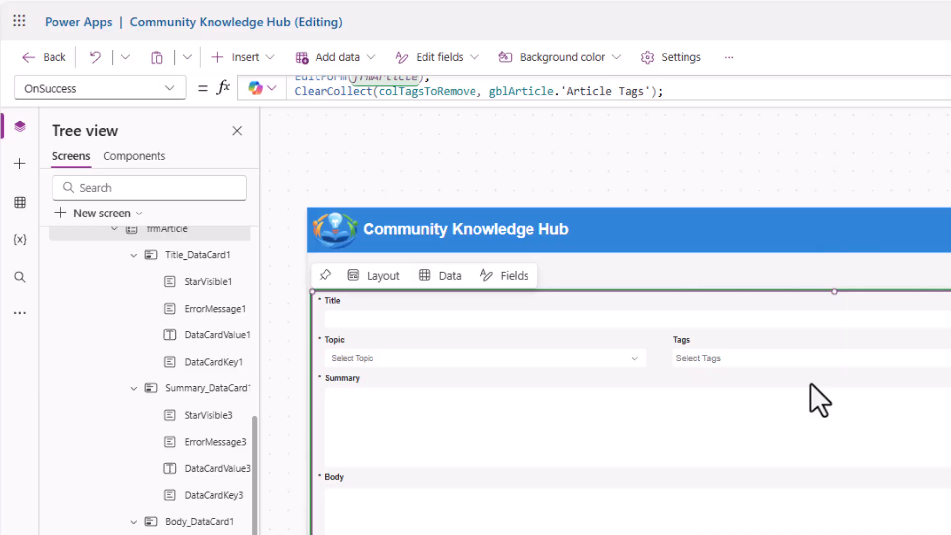
Step: Add ForAll(colTagsToRemove, Unrelate(gblArticle.'Article Tags', ThisRecord)); as the next line of frmArticle's OnSuccess formula
key(shift+Return)
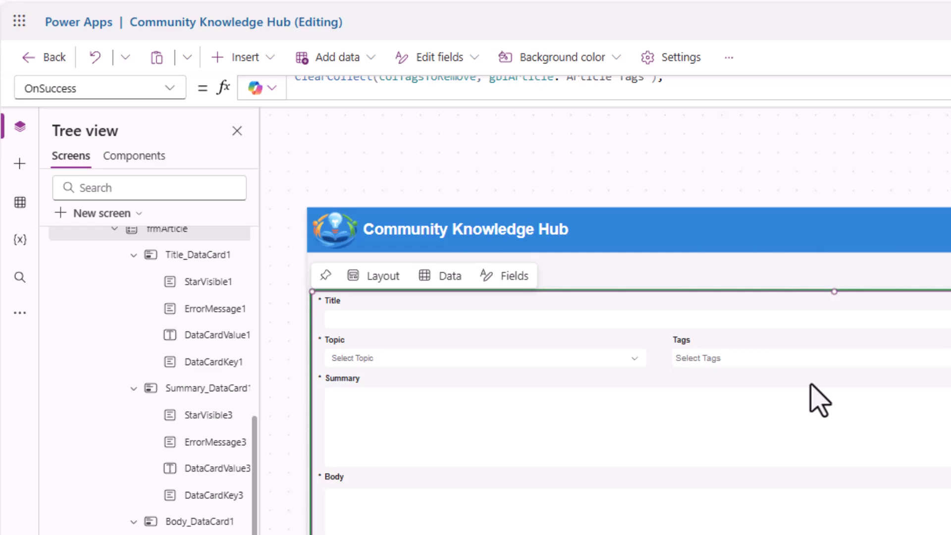
text(ForAll()
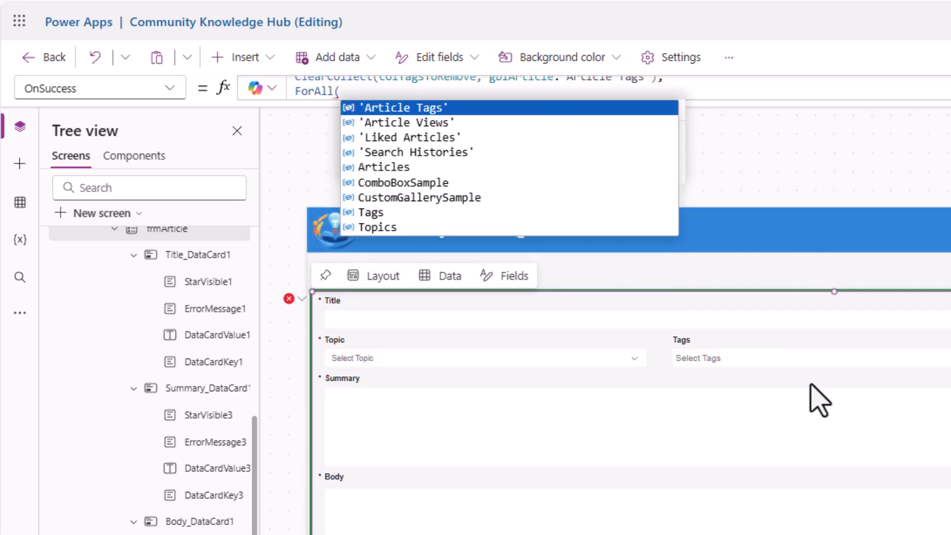
text(col)
key(Down)
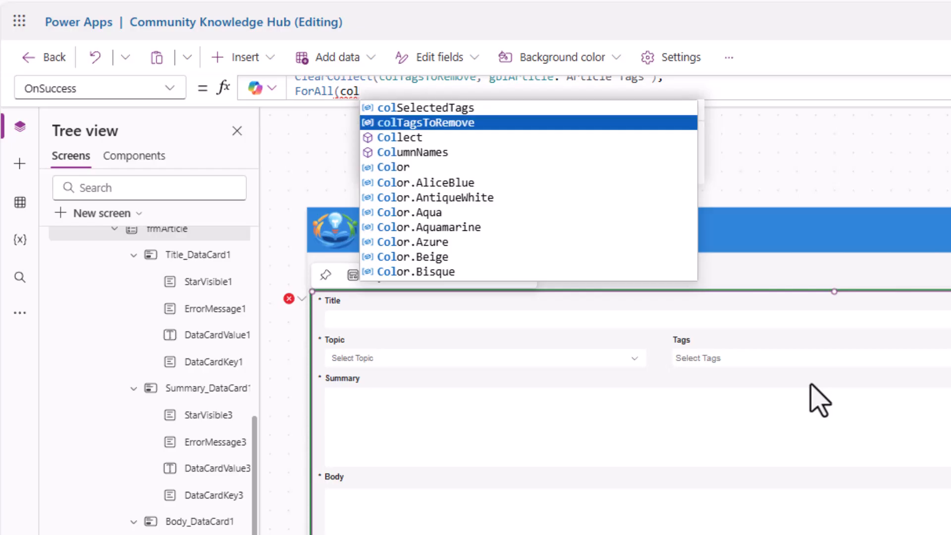
key(Tab)
text(, U)
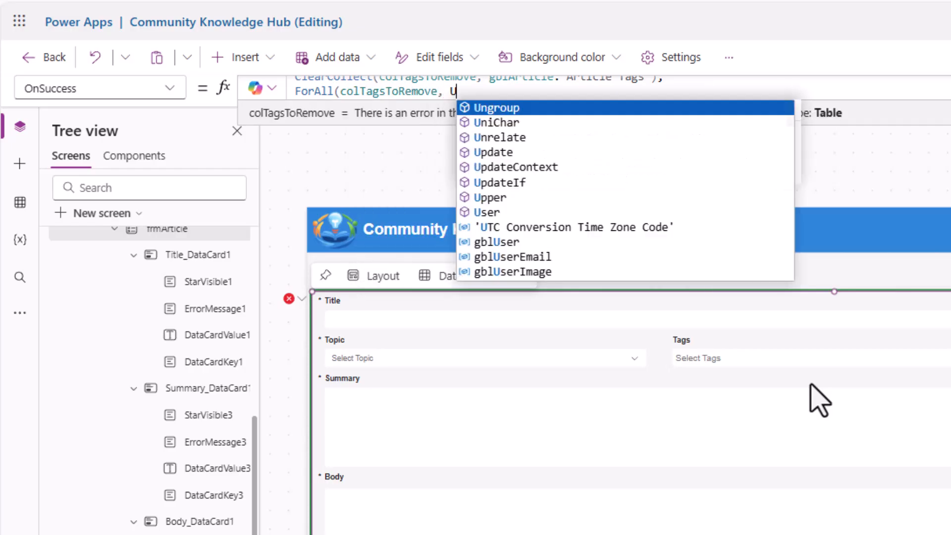
text(nrelate()
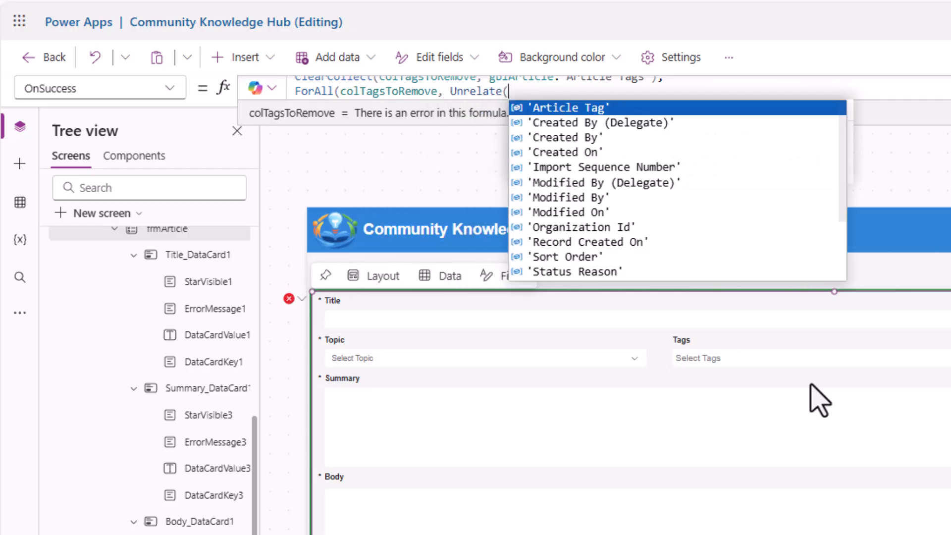
text(gbl)
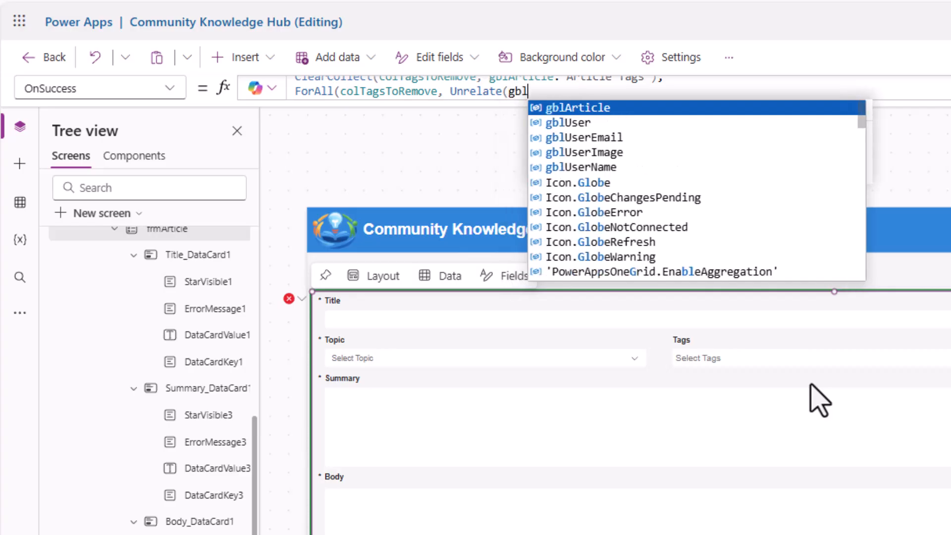
key(Tab)
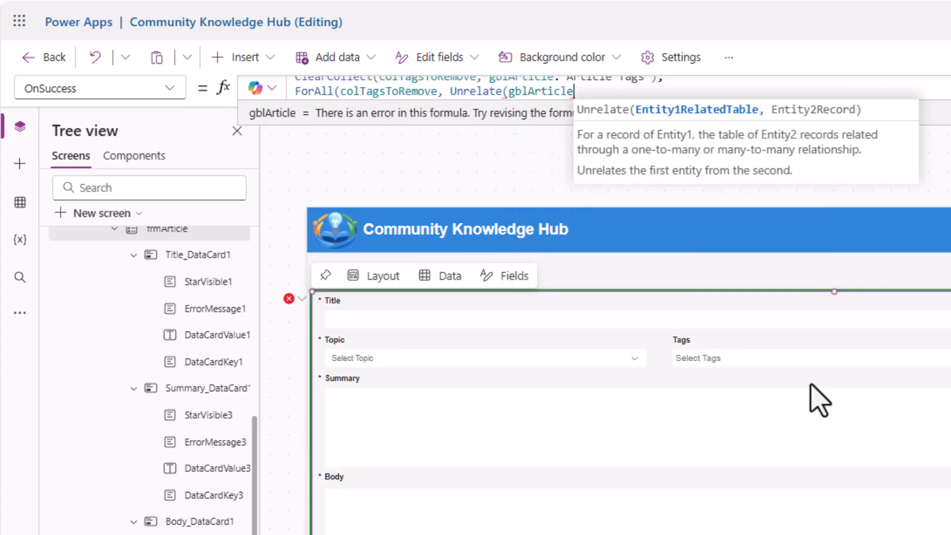
text(.Arti)
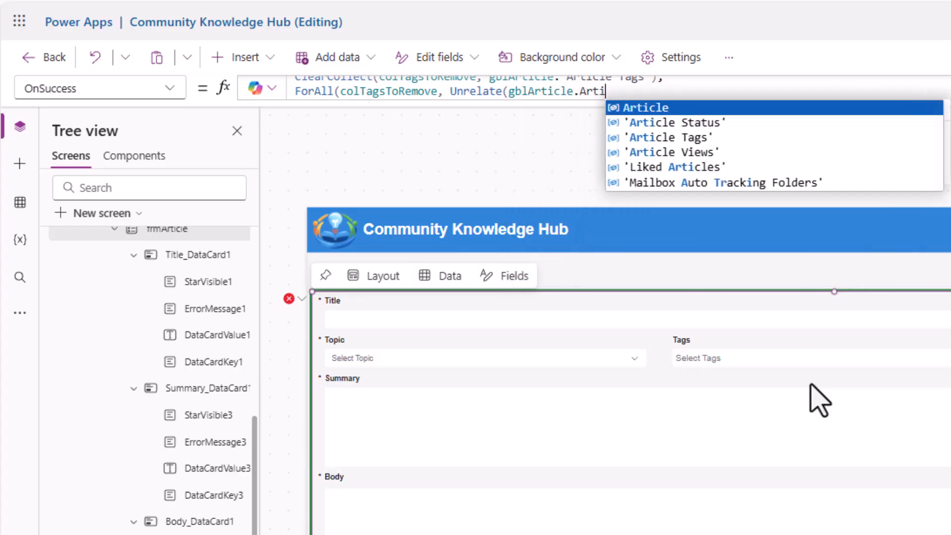
key(Down)
key(Down)
key(Tab)
text(, )
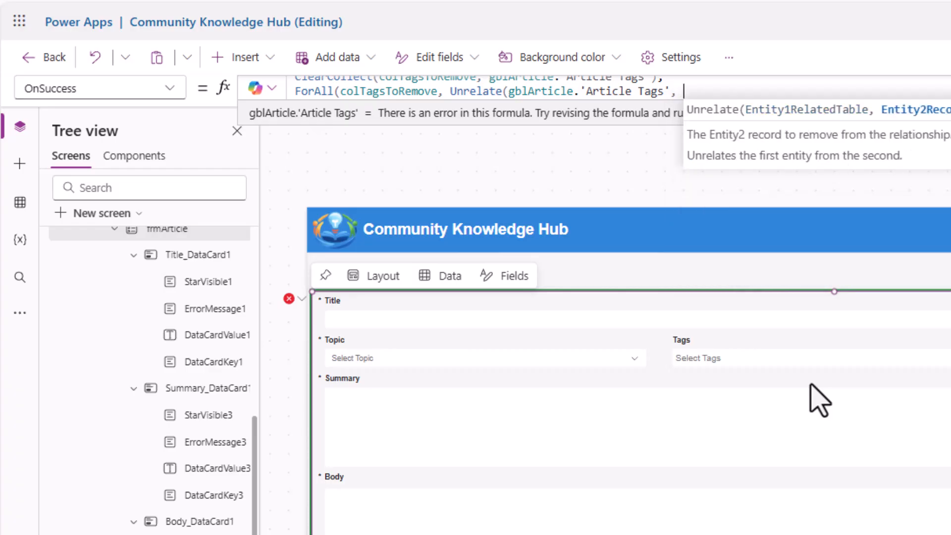
text(ThisRecord)
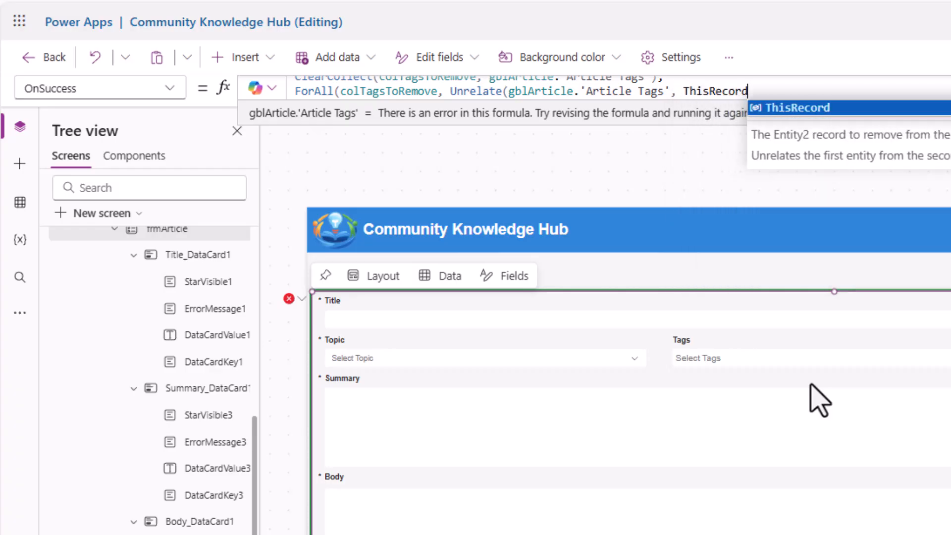
text()))
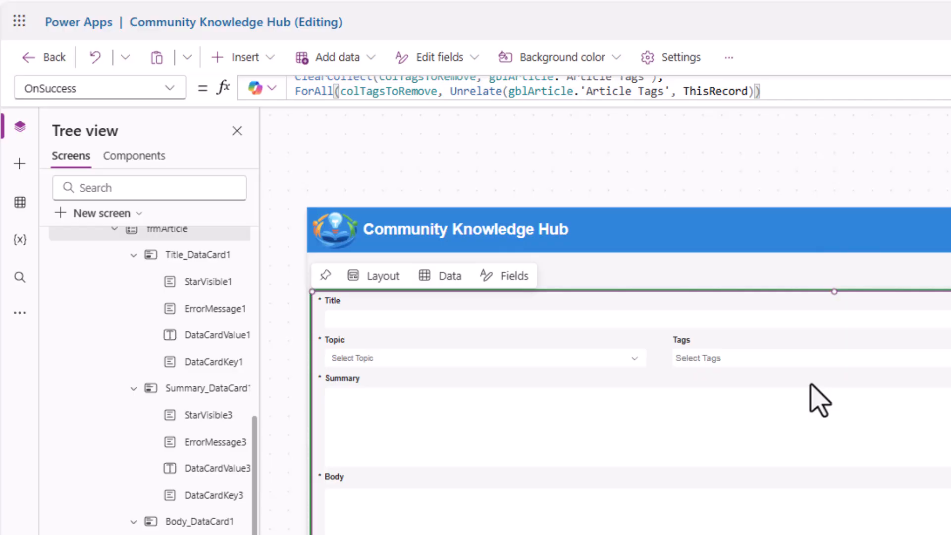
text(;)
Step: Add ForAll(cmbTags.SelectedItems, Relate(gblArticle.'Article Tags', ThisRecord)); as the next line of frmArticle's OnSuccess formula
key(shift+Return)
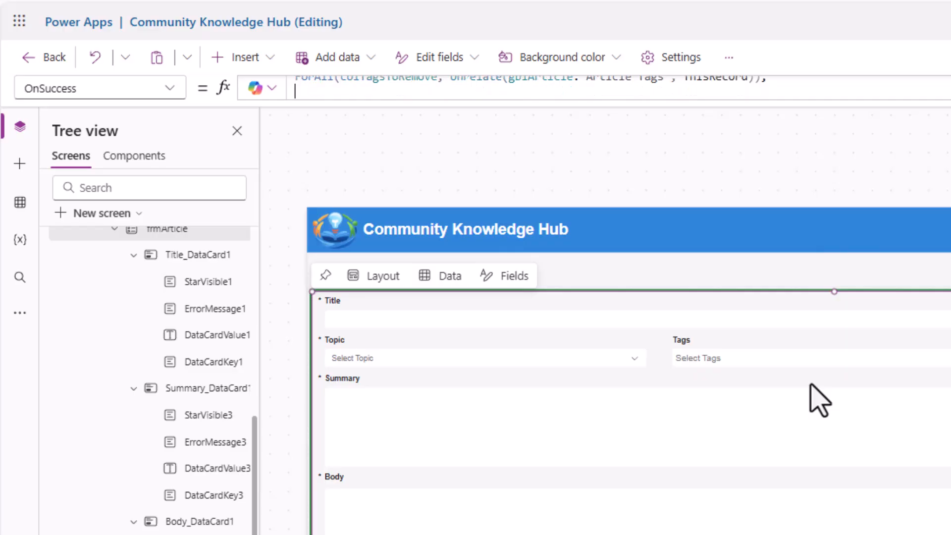
text(ForAll()
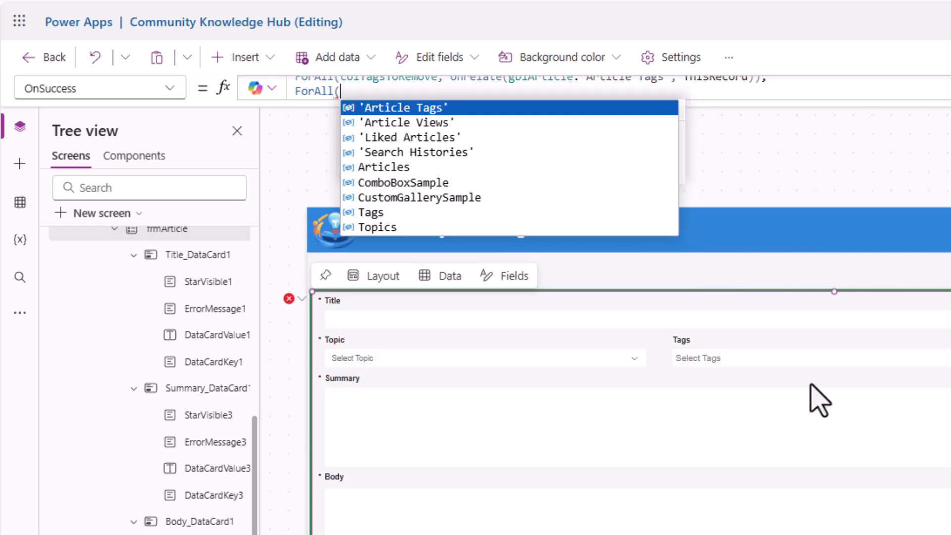
text(cmb)
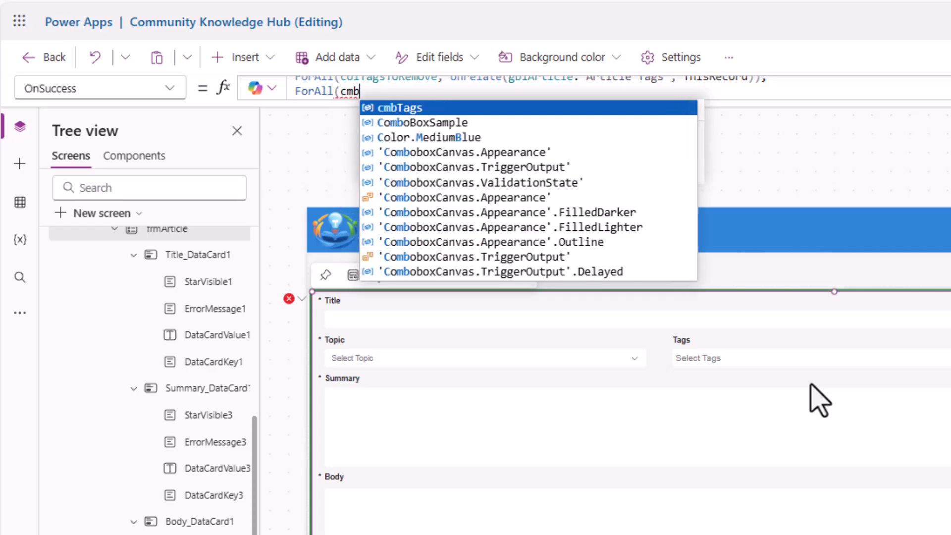
key(Tab)
text(.)
key(Tab)
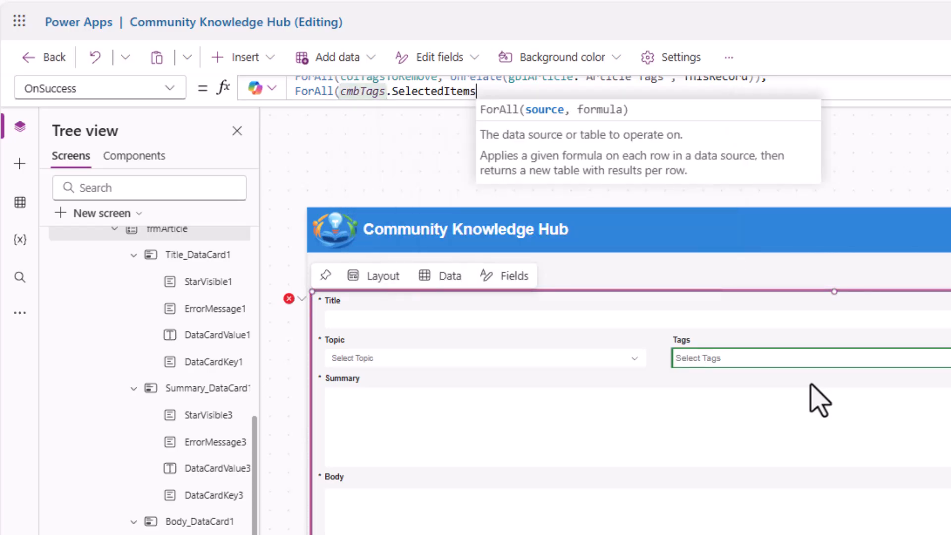
text(, Relat)
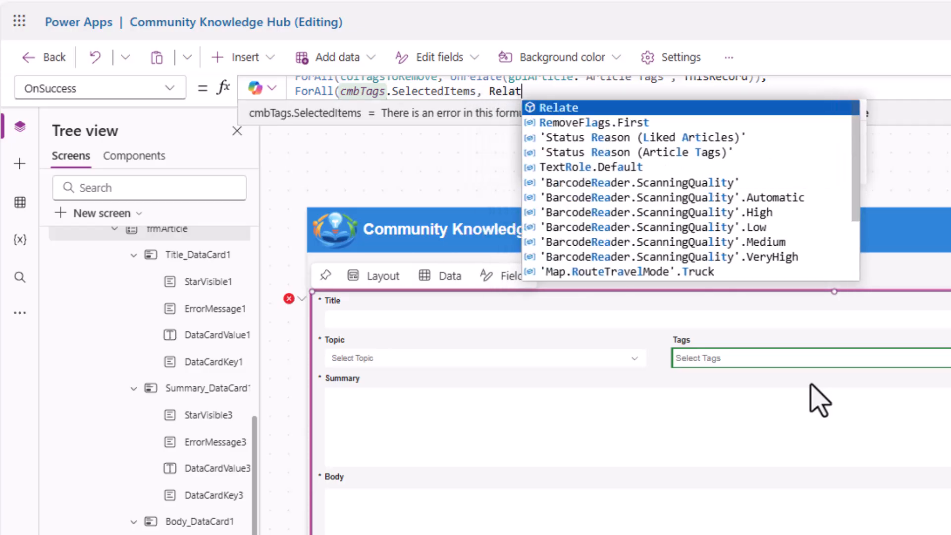
key(Tab)
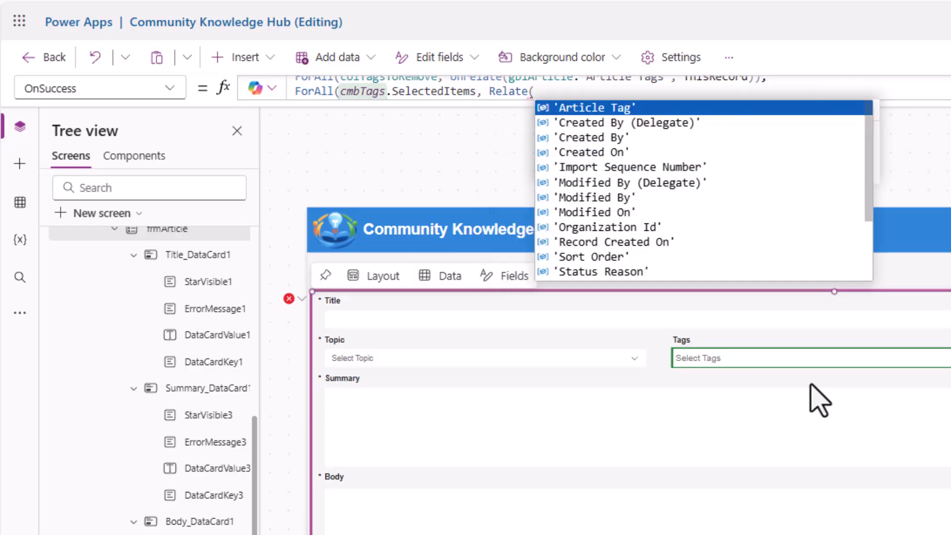
text(gbl)
key(Tab)
text(.)
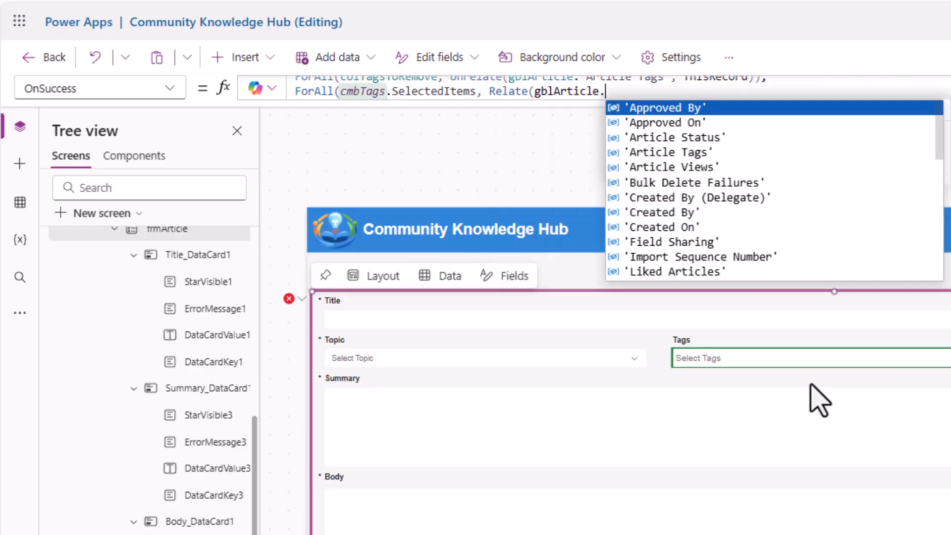
key(Down)
key(Down)
key(Down)
key(Tab)
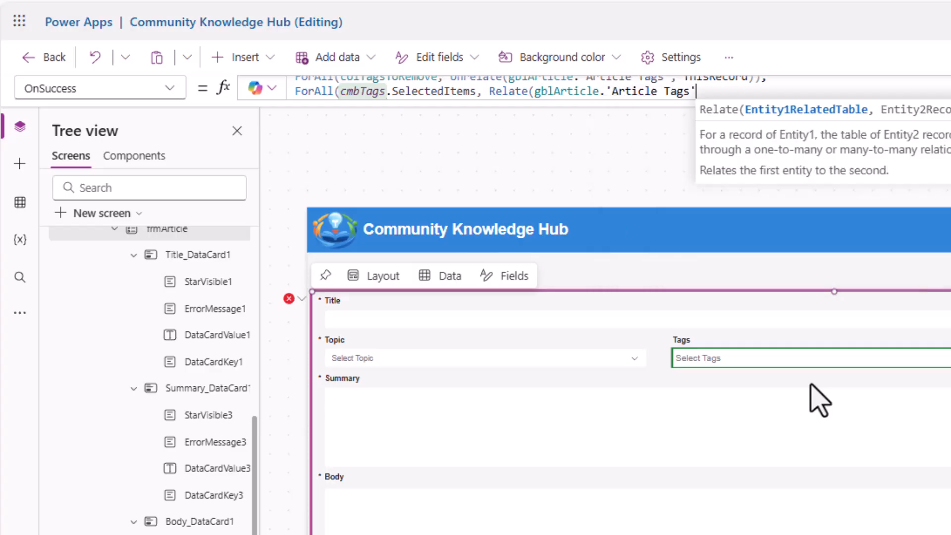
text(, This)
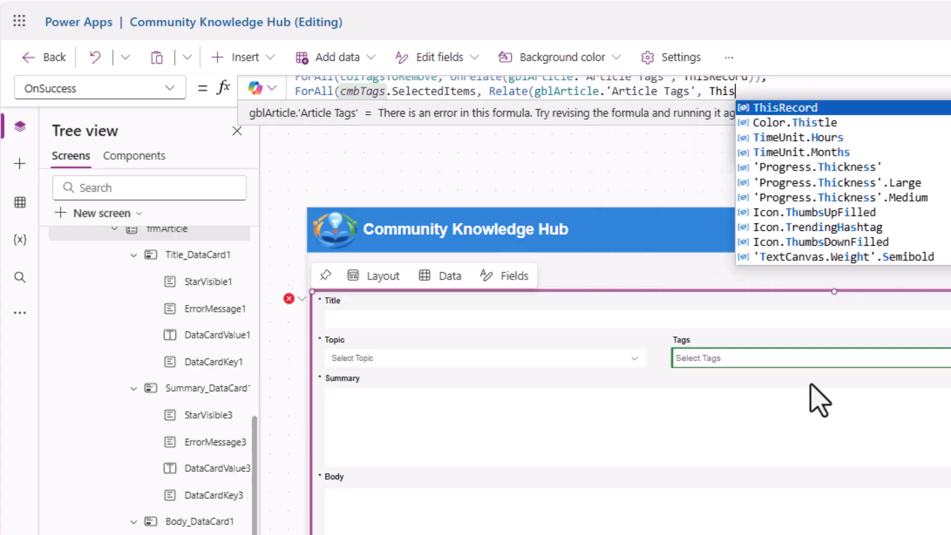
key(Tab)
text());)
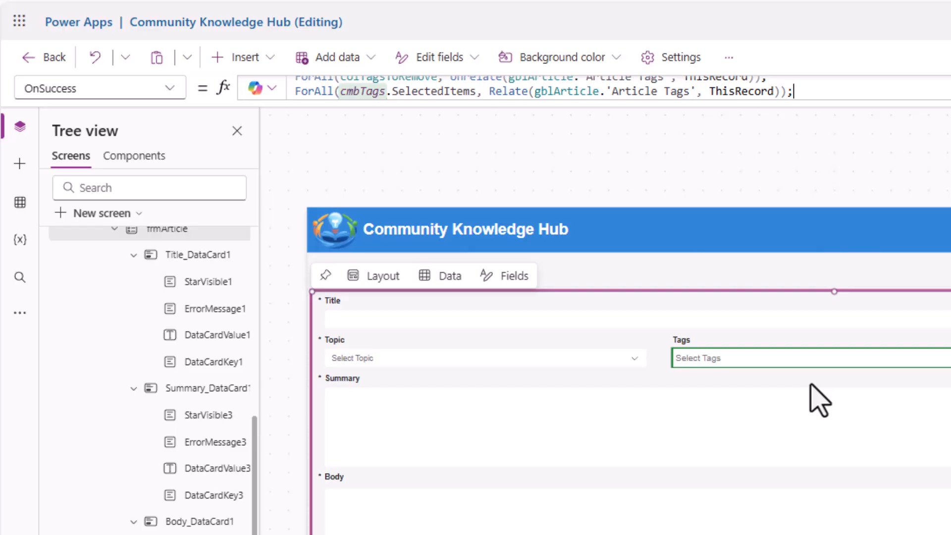
Step: Add Notify("Successfully submitted the article", NotificationType.Success, 3000); as the last line of frmArticle's OnSuccess formula and enlarge the formula area
key(shift+Return)
text(Notify)
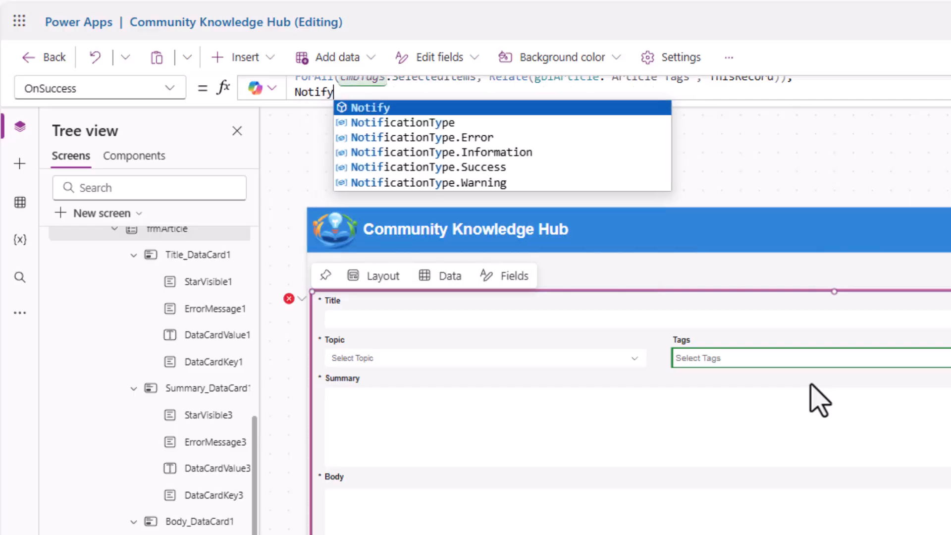
text(("Succes)
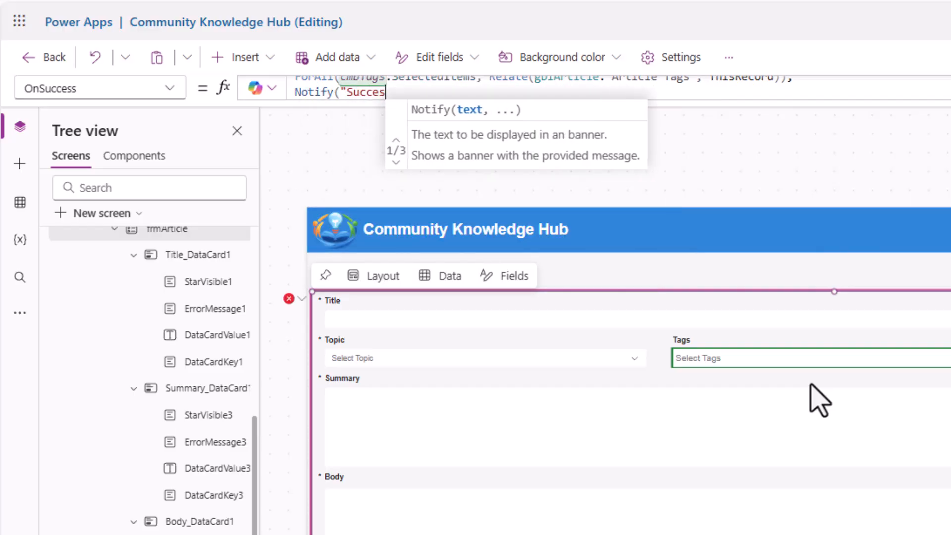
text(sfully )
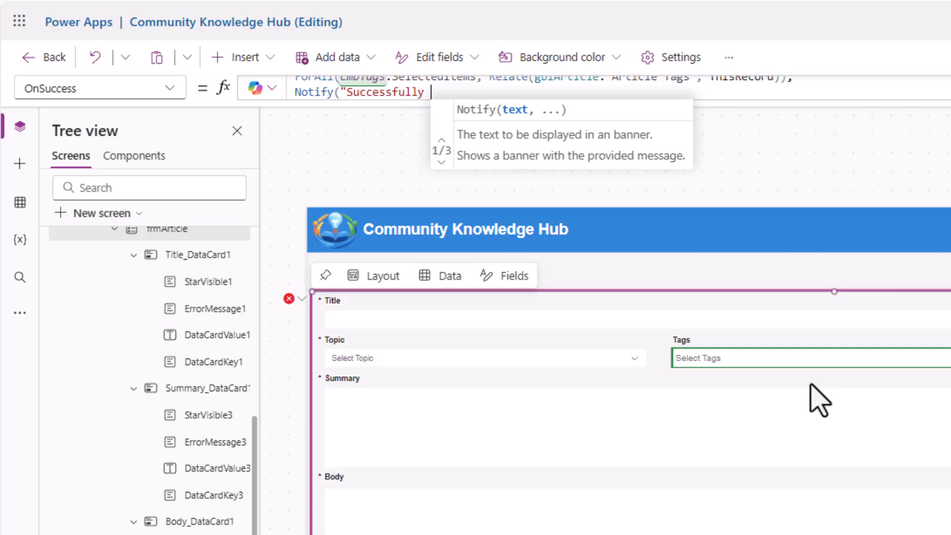
text(submitted the a)
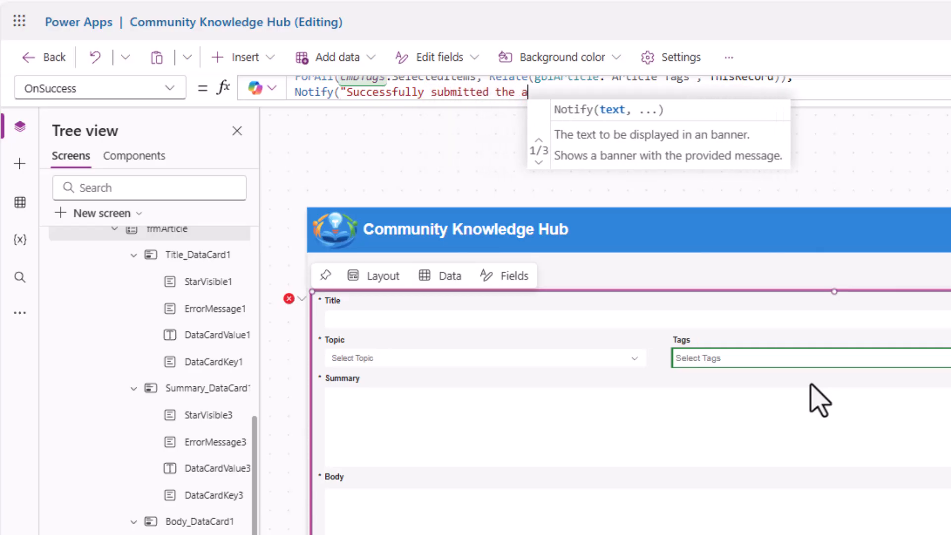
text(rticle")
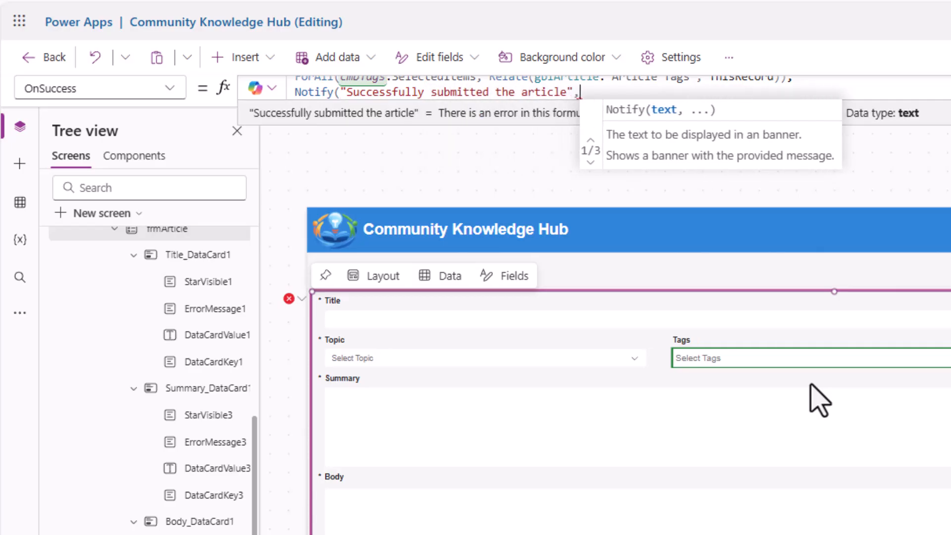
text(, Not)
key(Down)
key(Down)
key(Down)
key(Down)
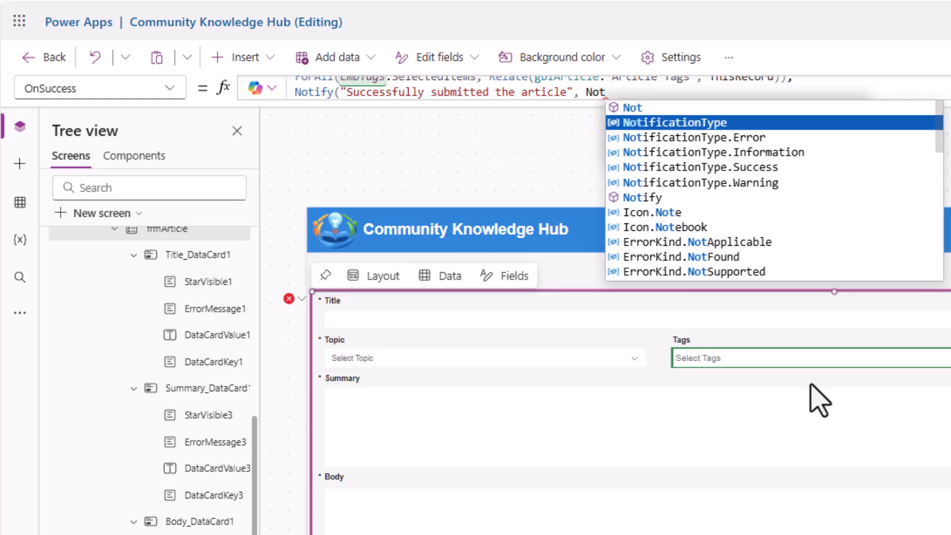
key(Tab)
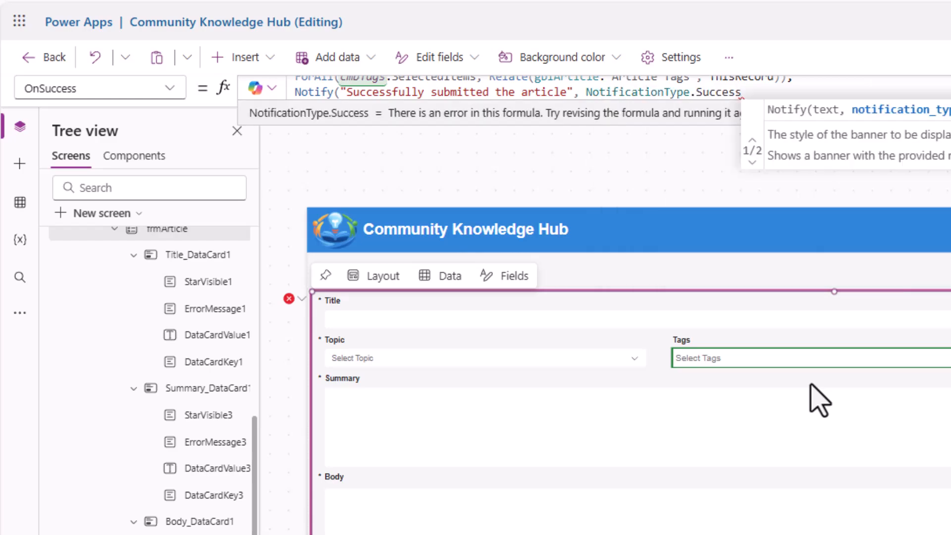
text(, 3000);)
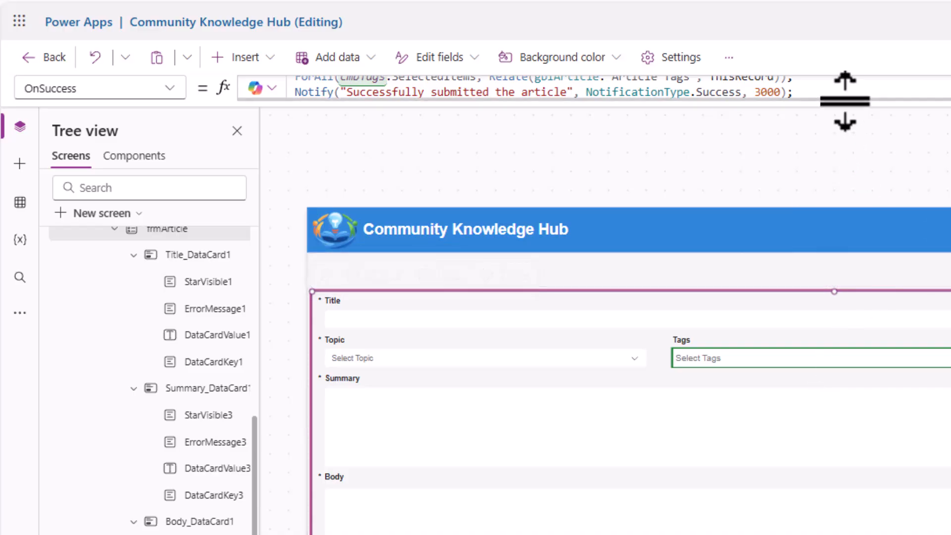
drag(836, 131, 822, 230)
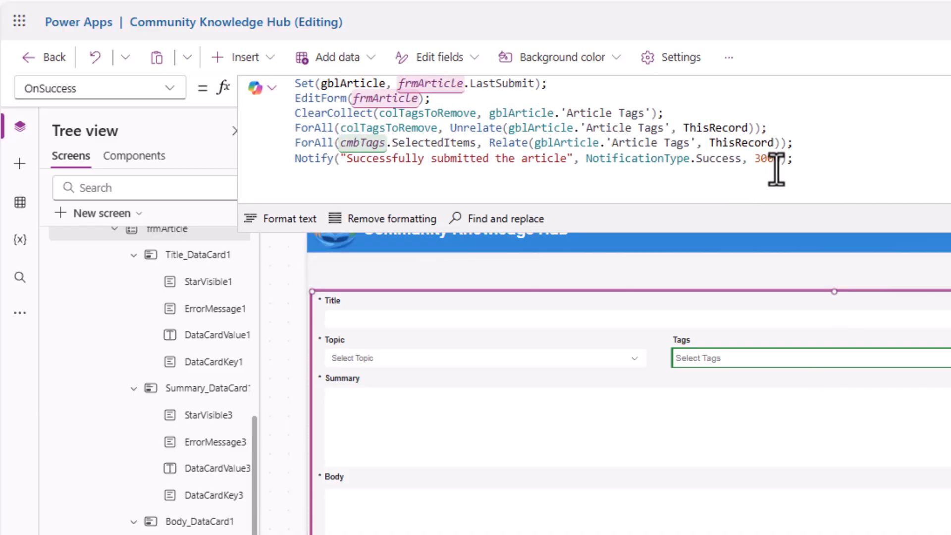
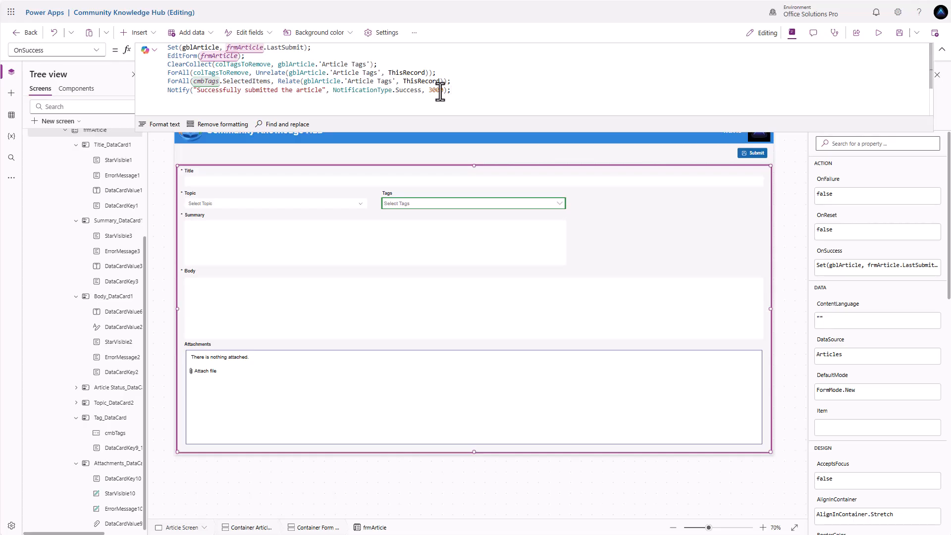
Step: Set frmArticle's Item property to gblArticle
click(708, 236)
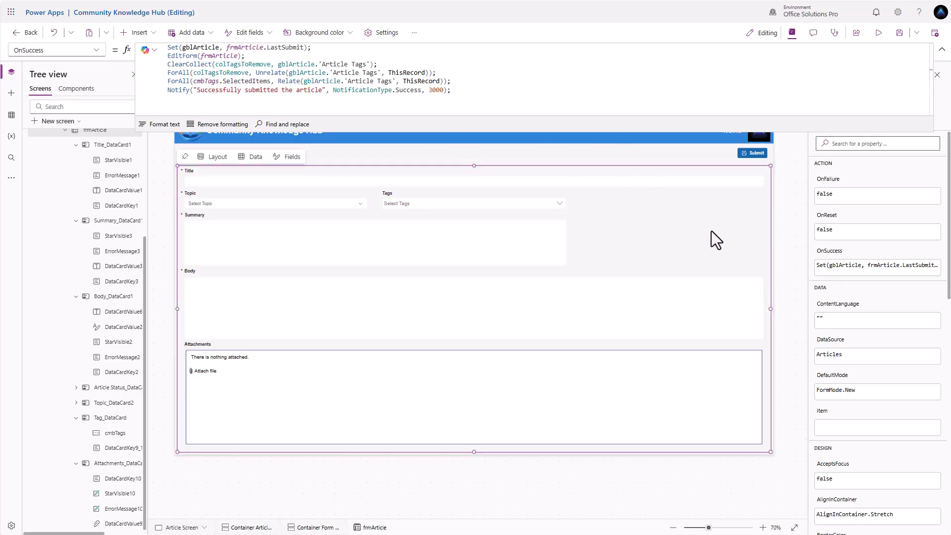
click(820, 426)
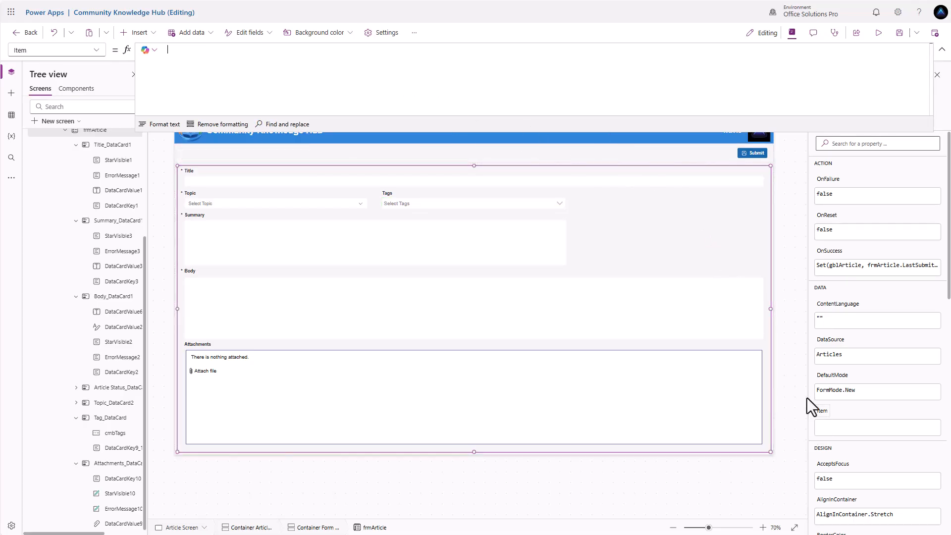
click(243, 74)
text(gbl)
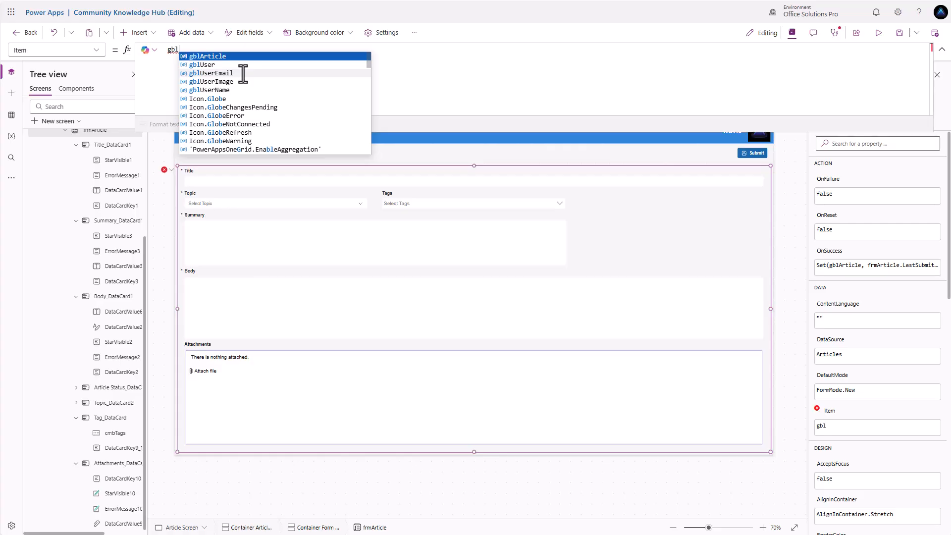
key(Tab)
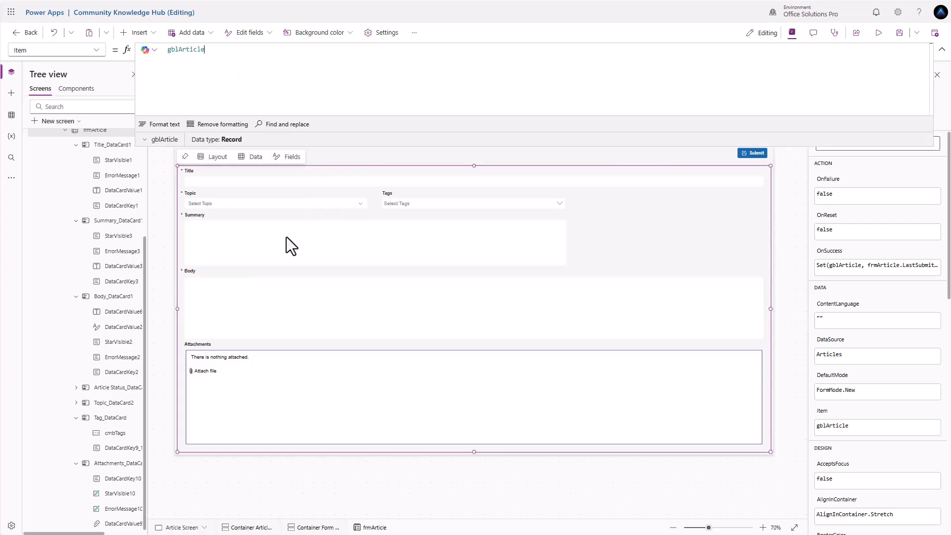
click(242, 376)
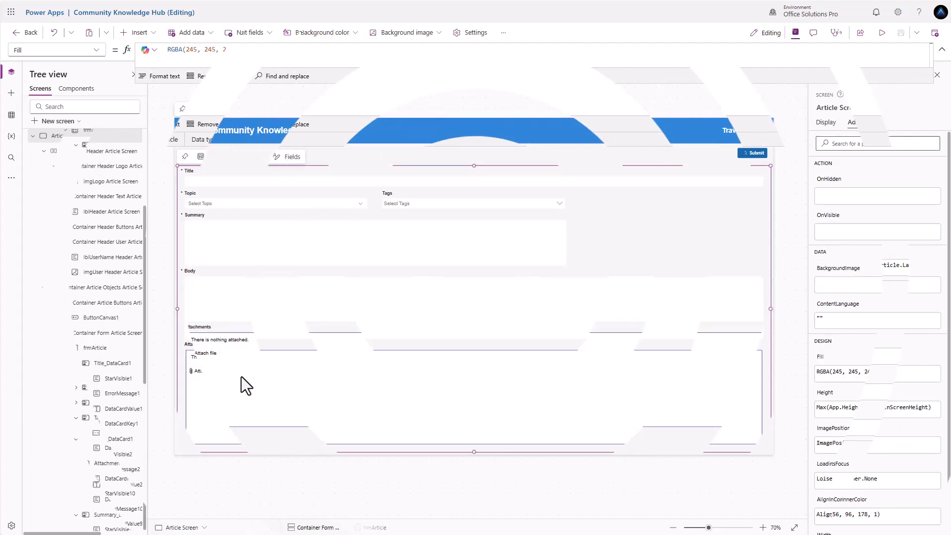
Step: Insert a rich text editor into the form's Body card
click(225, 303)
click(223, 298)
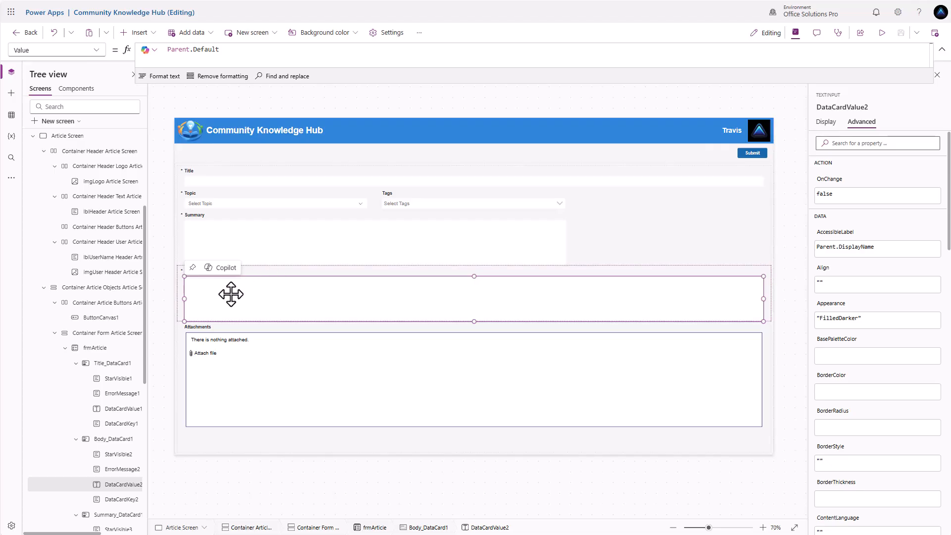
click(137, 34)
text(ric)
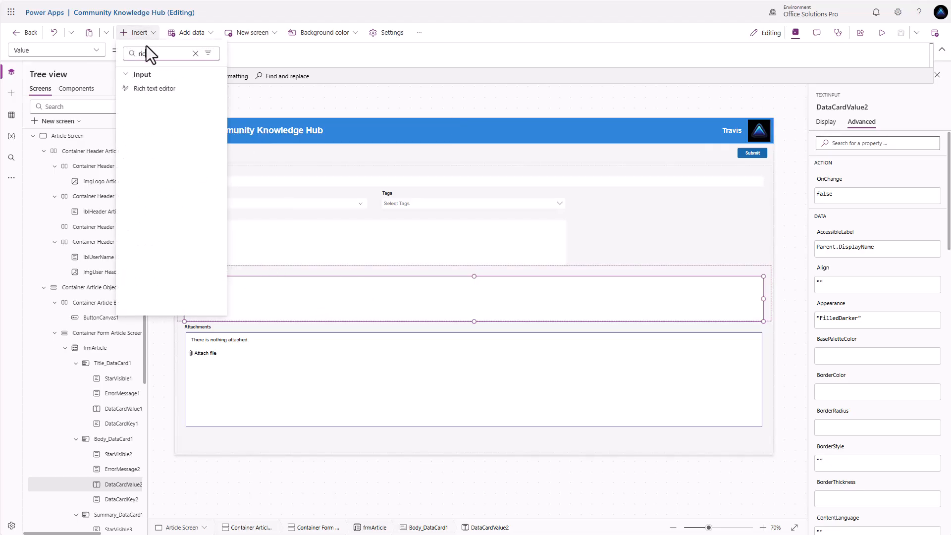
click(173, 90)
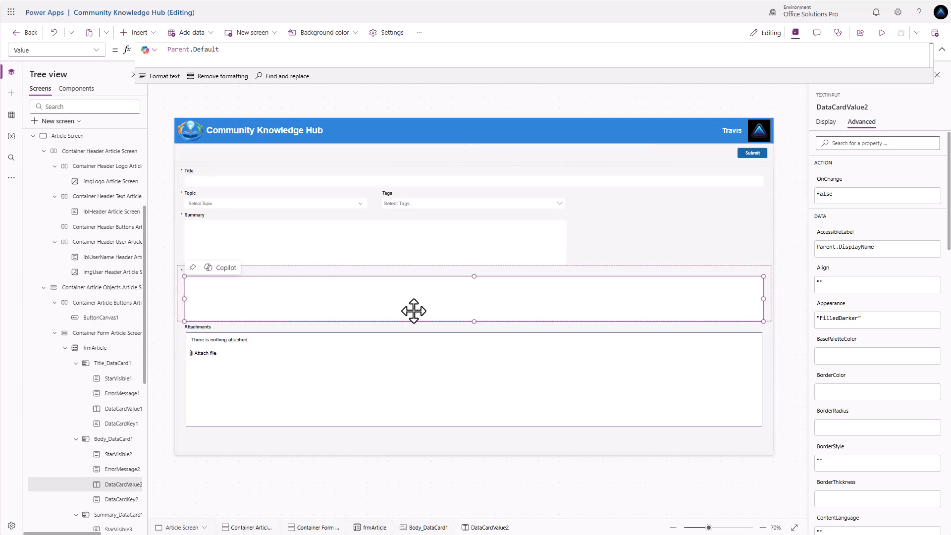
drag(332, 303, 328, 301)
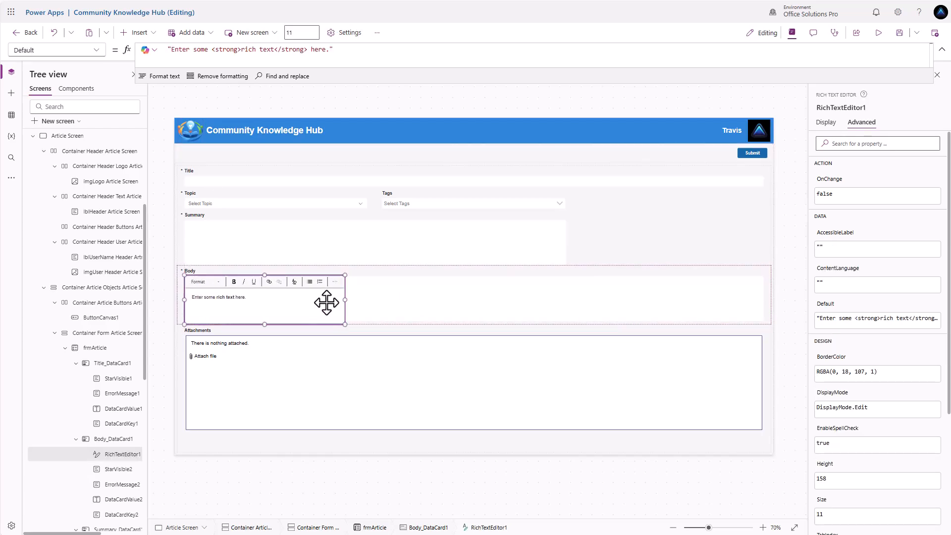
Step: Copy the Body text input's Y formula, DataCardKey2.Y + DataCardKey2.Height + 4, to the Y property of RichTextEditor1
click(433, 311)
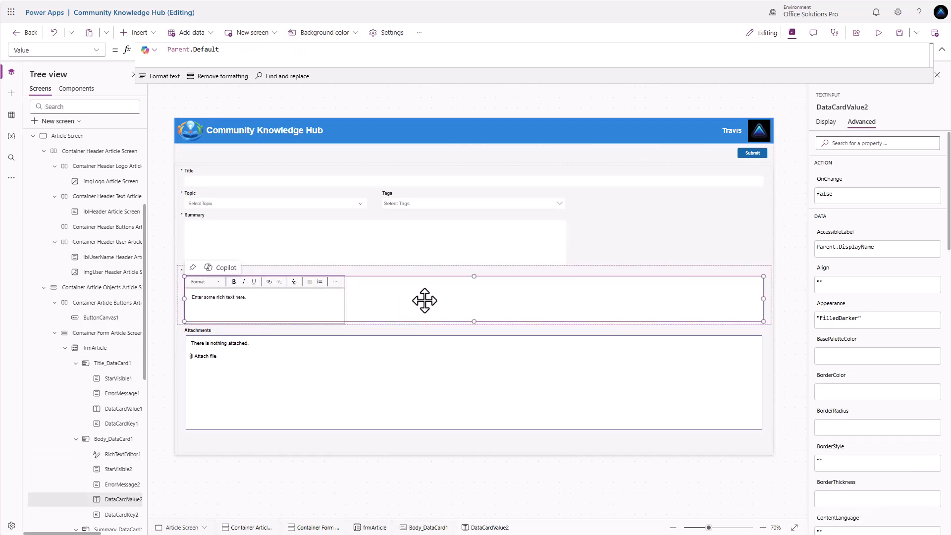
click(826, 122)
click(928, 319)
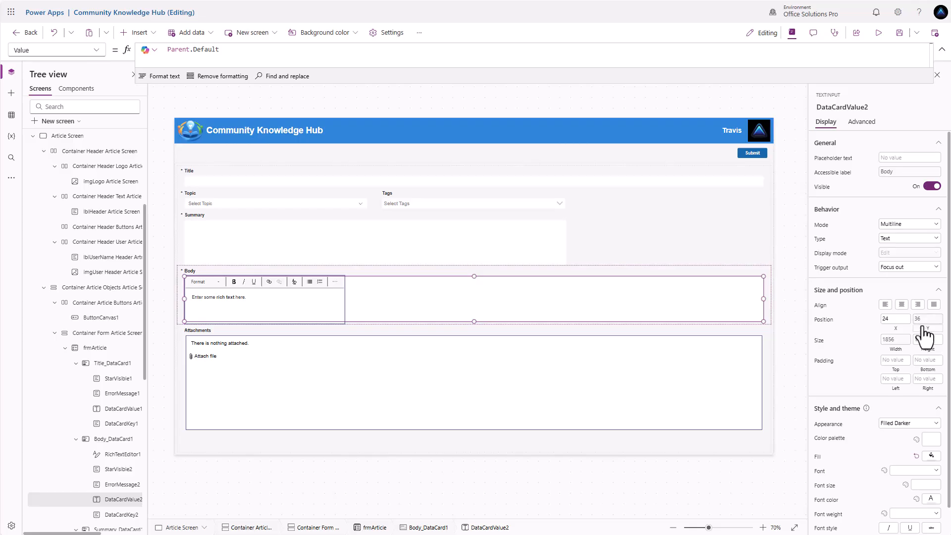
drag(314, 49, 122, 52)
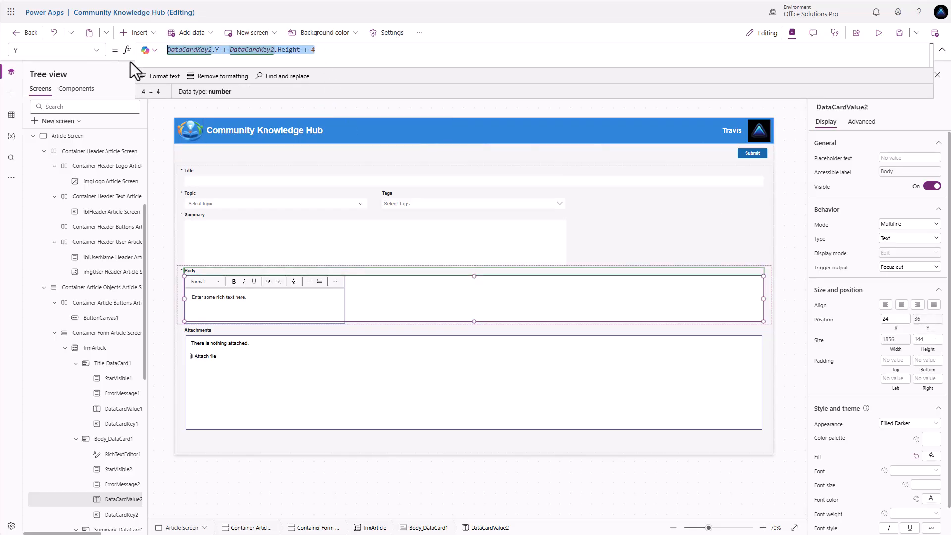
click(319, 299)
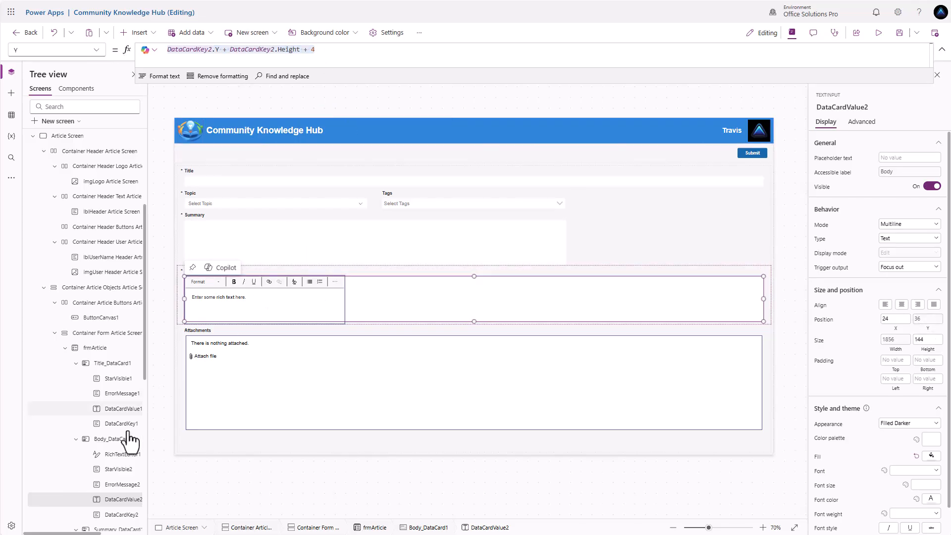
click(124, 454)
Step: Set RichTextEditor1's width to Parent.Width - 48 and its height to 200
click(899, 256)
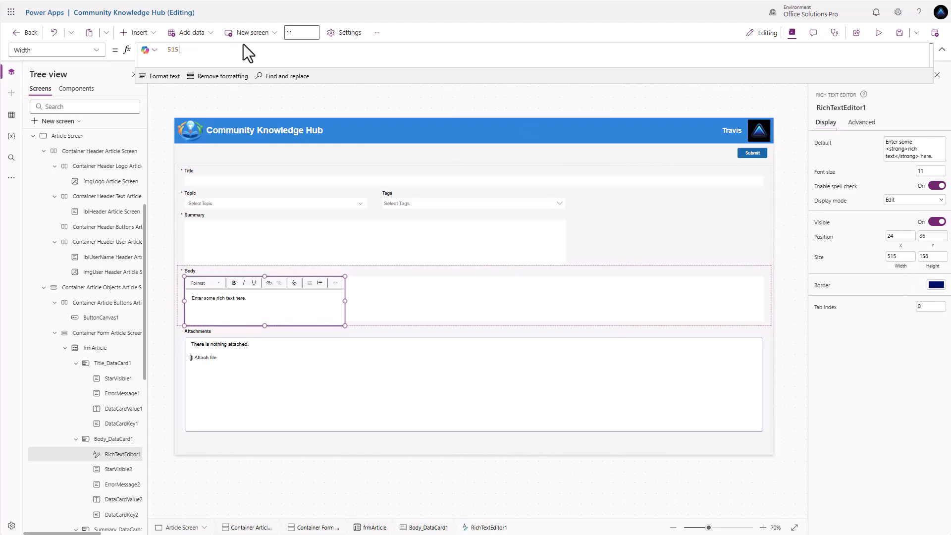
click(207, 49)
text(parent.Width - 48)
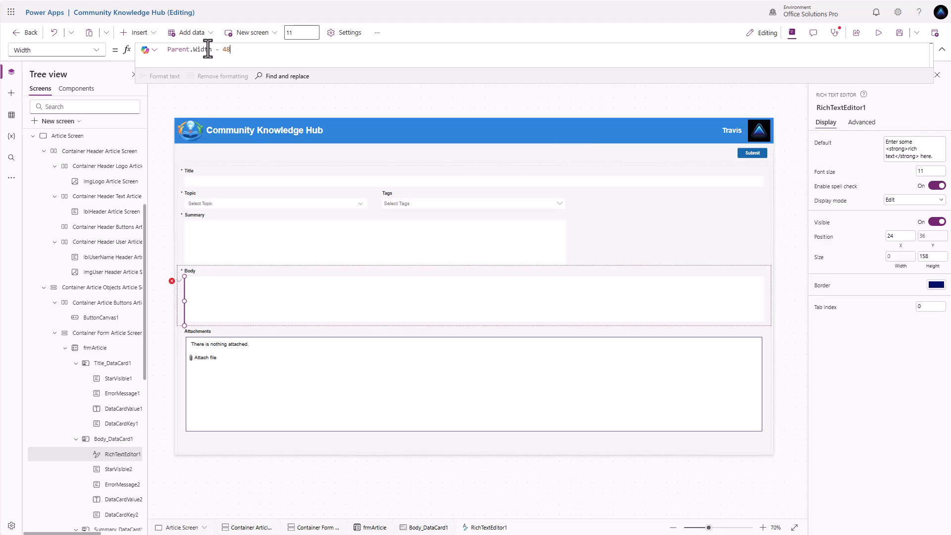
click(933, 256)
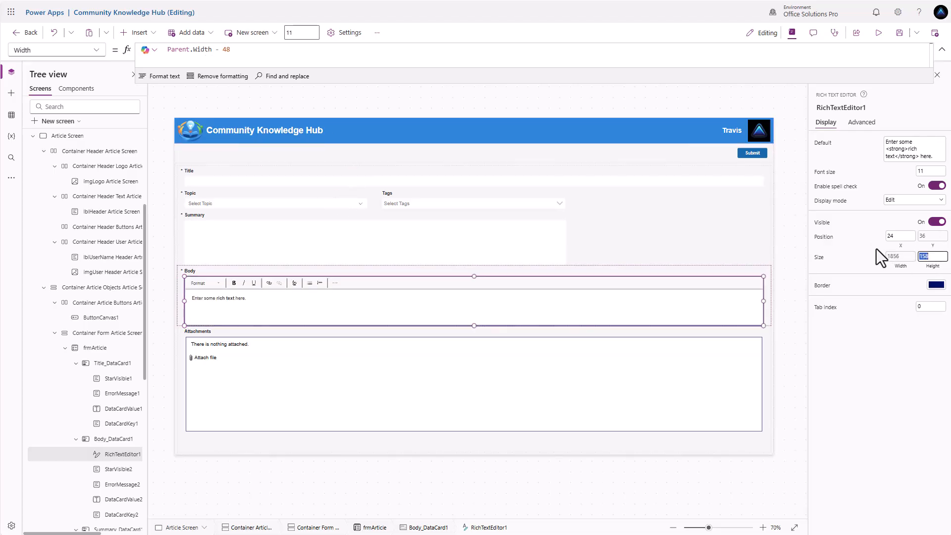
text(200)
key(Return)
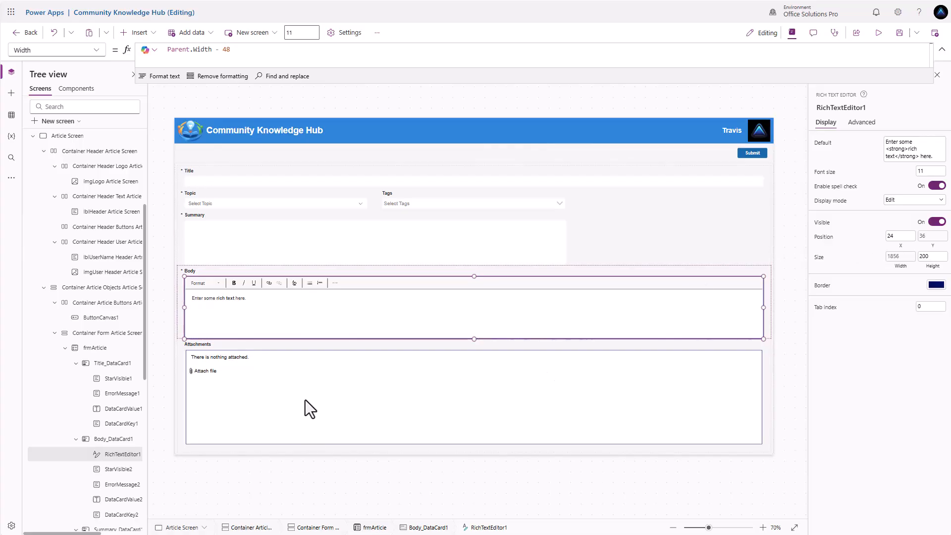
Step: Copy the name of the Body card's text input DataCardValue2 and delete that control
click(125, 503)
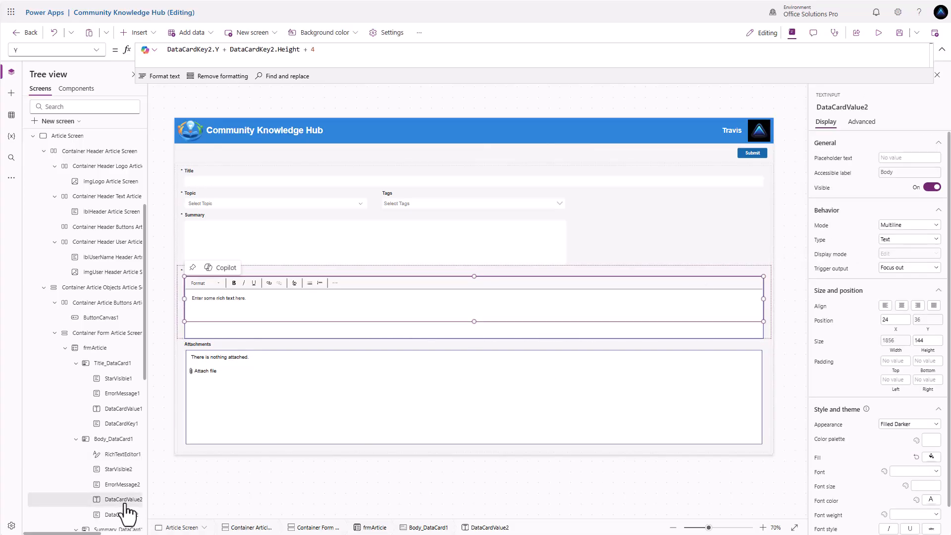
double_click(126, 502)
key(ctrl+c)
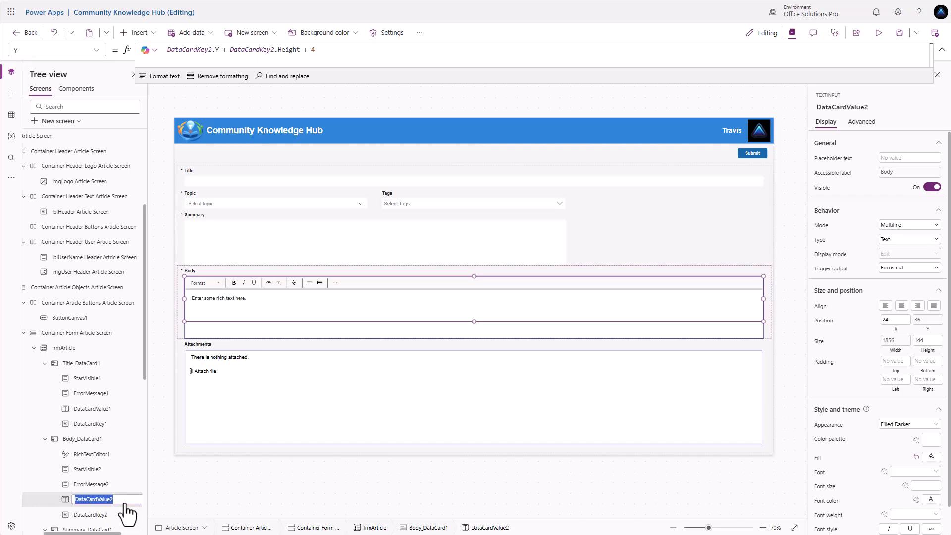
click(99, 484)
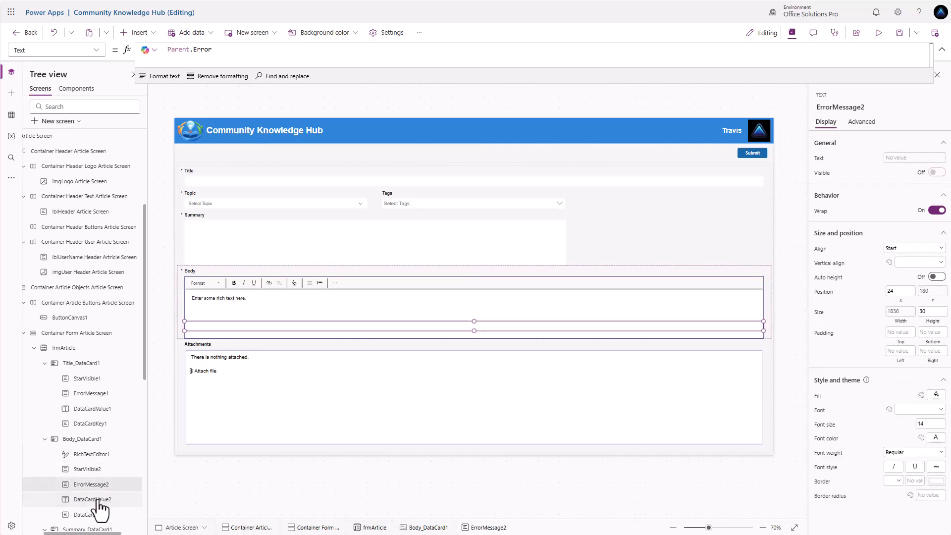
right_click(98, 501)
click(128, 379)
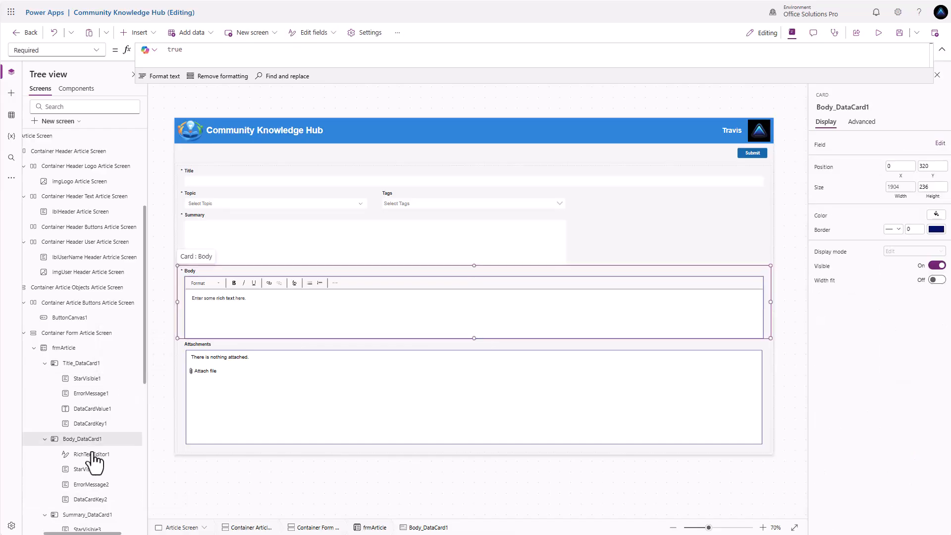
Step: Rename the Body card's rich text editor as DataCardValue2
double_click(94, 455)
key(ctrl+v)
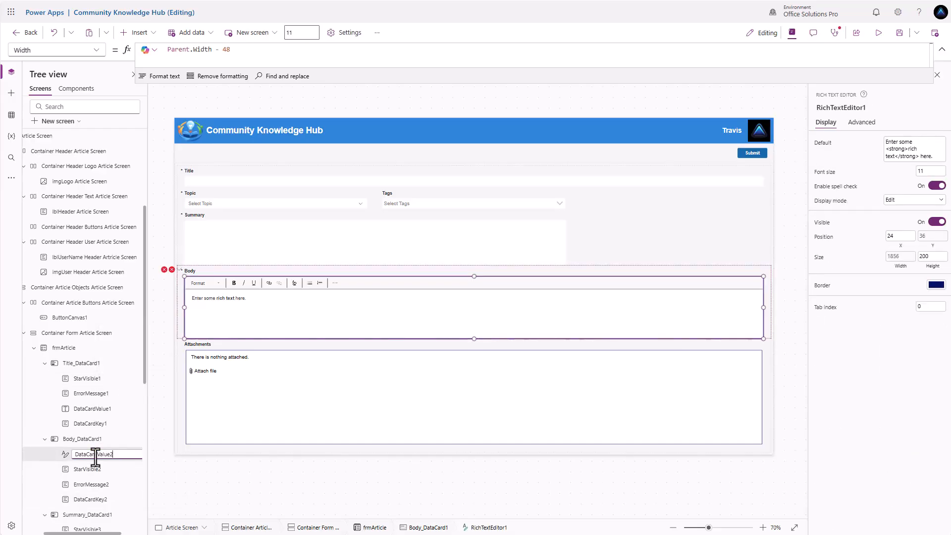
click(89, 469)
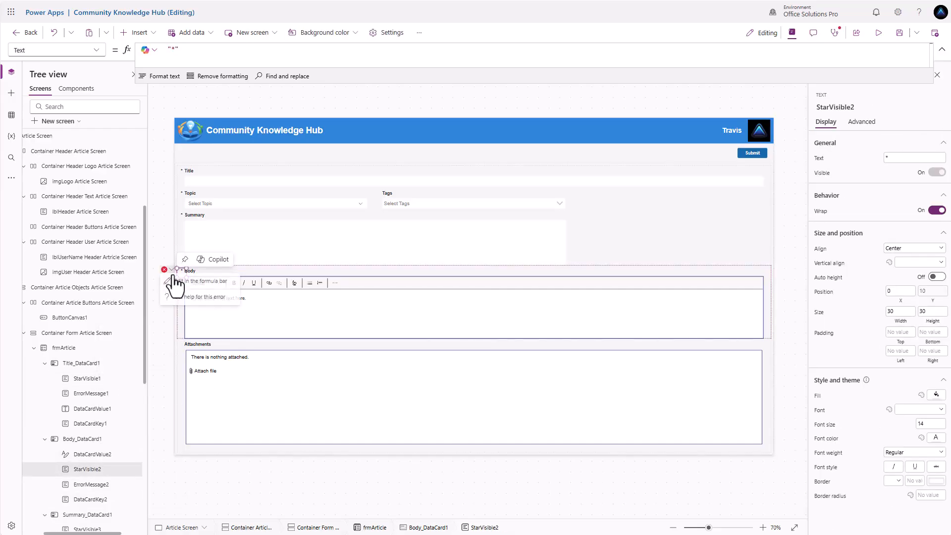
Step: Change the Update formula of Body_DataCard1 to DataCardValue2.HtmlText
click(172, 278)
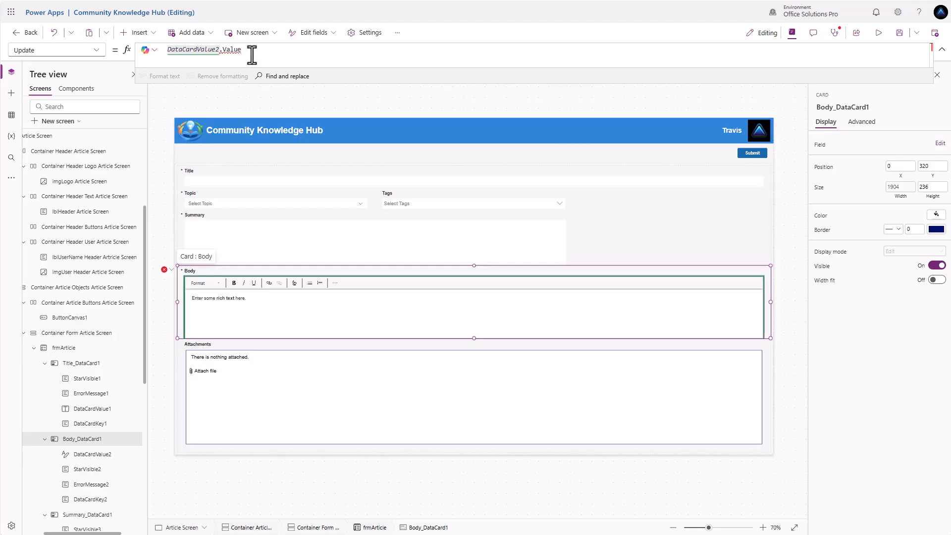
drag(235, 54, 219, 52)
text(.HtmlText)
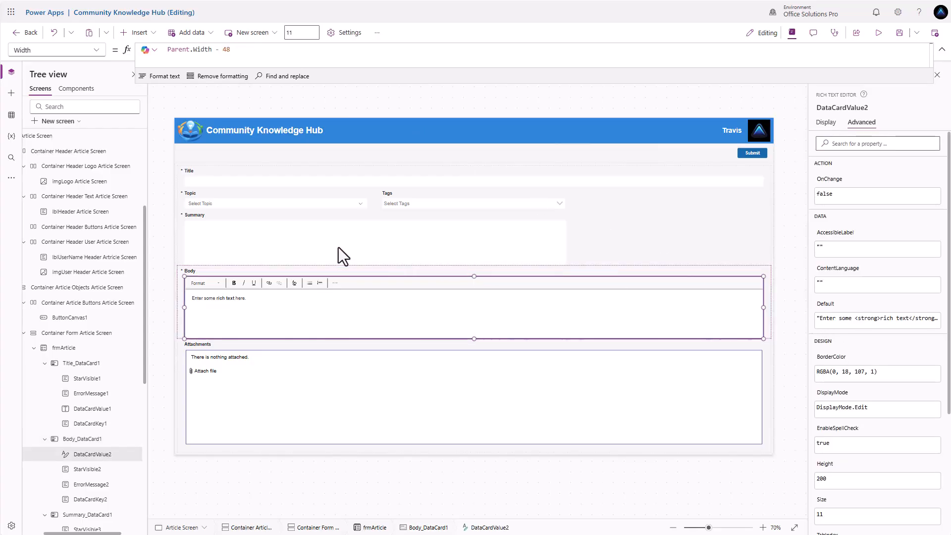
Step: Set the MaxLength of the Summary card's text input DataCardValue3 to 200
click(340, 246)
click(340, 245)
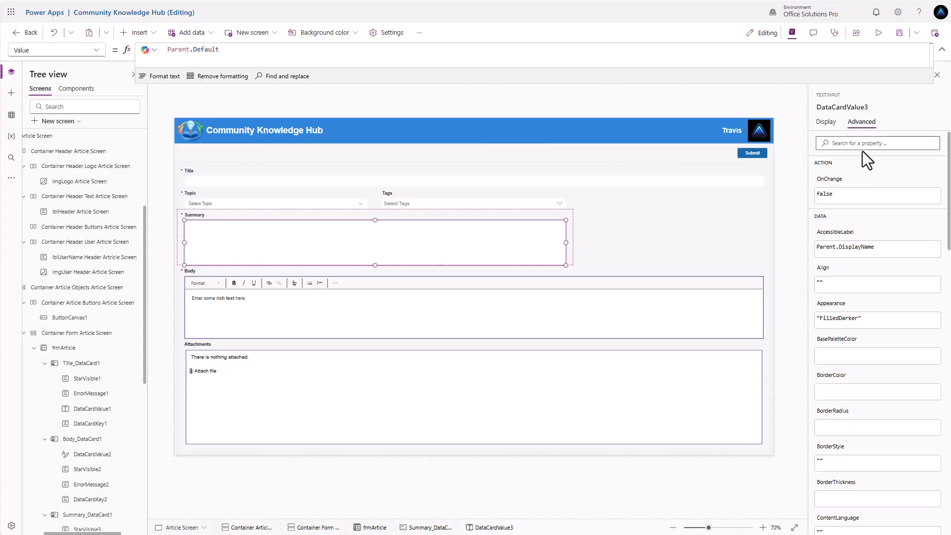
scroll(855, 322, down, 6)
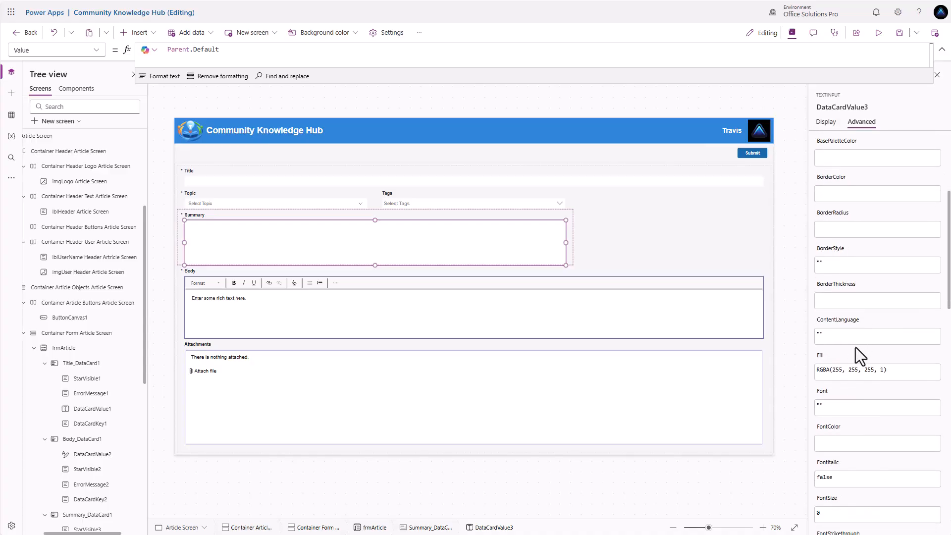
scroll(859, 369, down, 3)
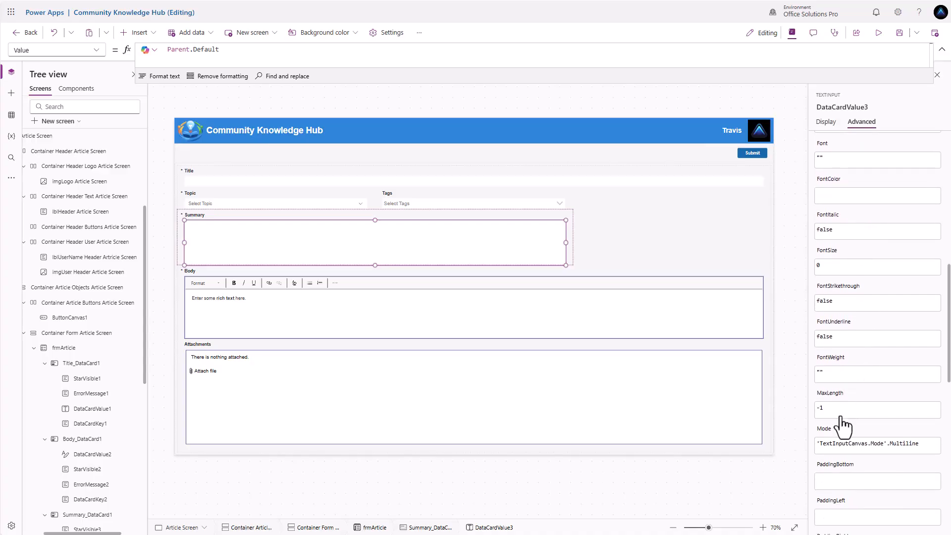
click(823, 410)
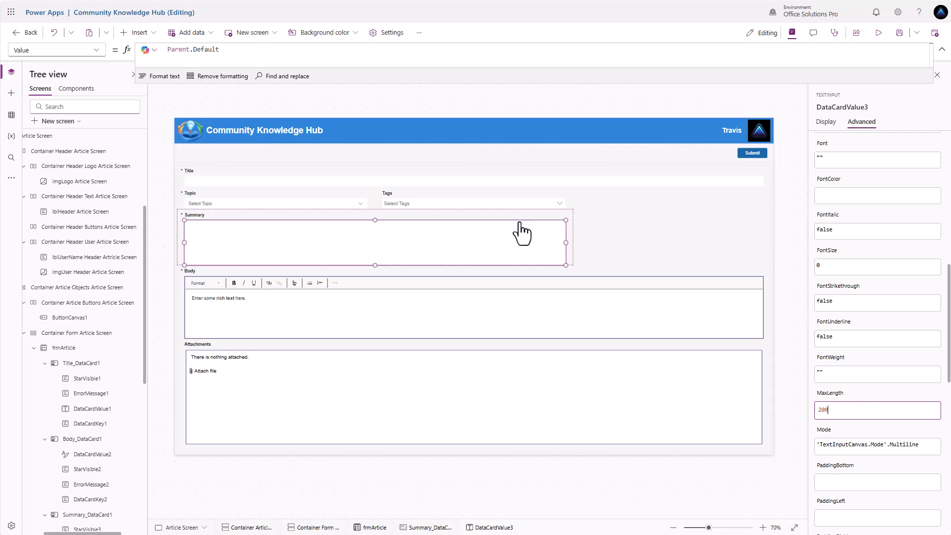
Step: Set the MaxLength of the Title card's text input DataCardValue1 to 200
click(489, 183)
click(489, 183)
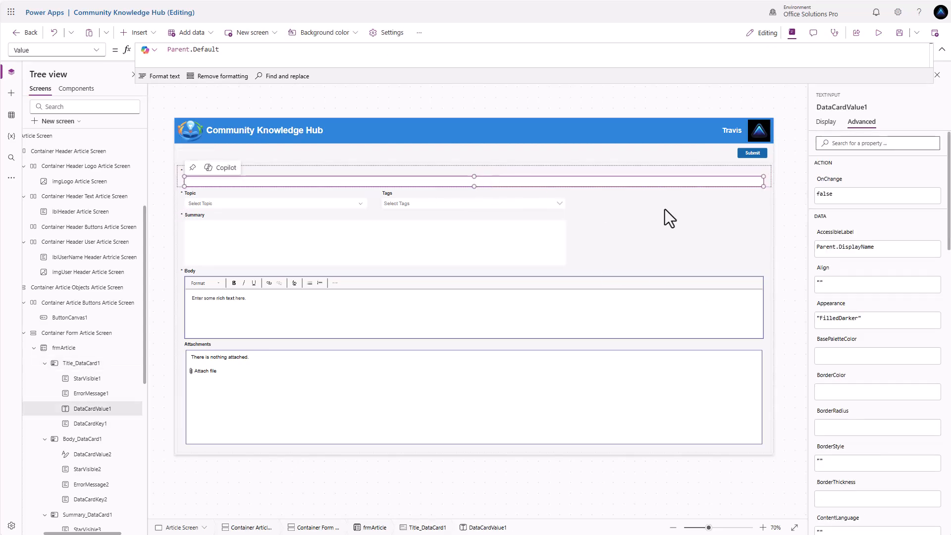
scroll(870, 387, down, 5)
scroll(868, 386, down, 7)
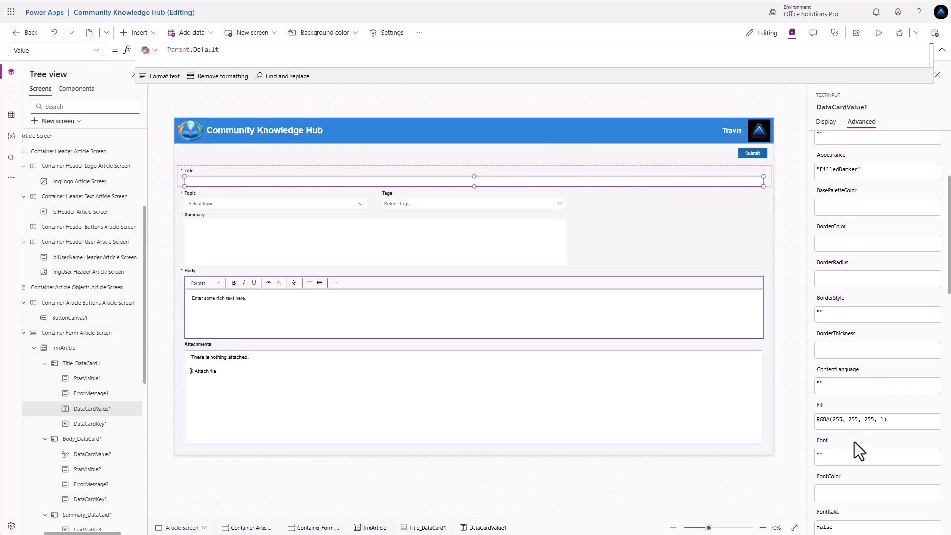
click(831, 411)
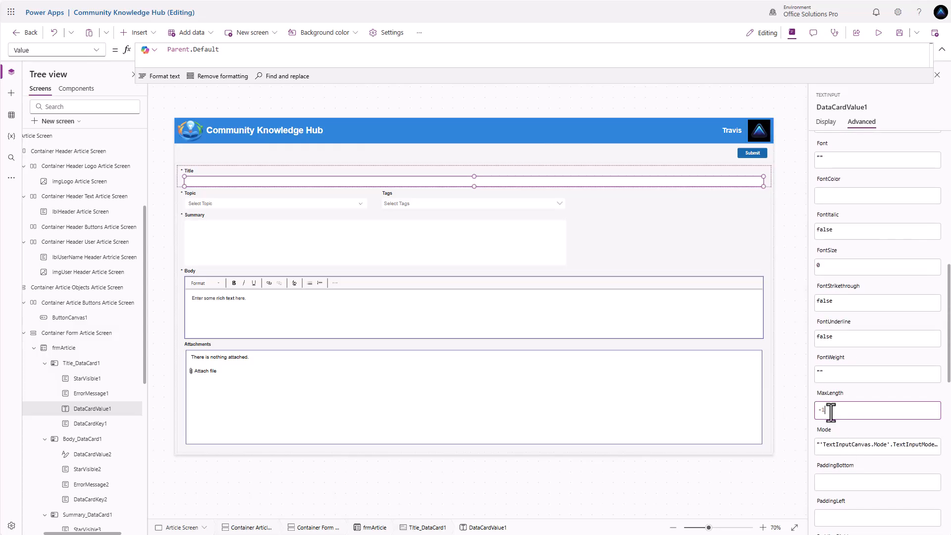
text(200)
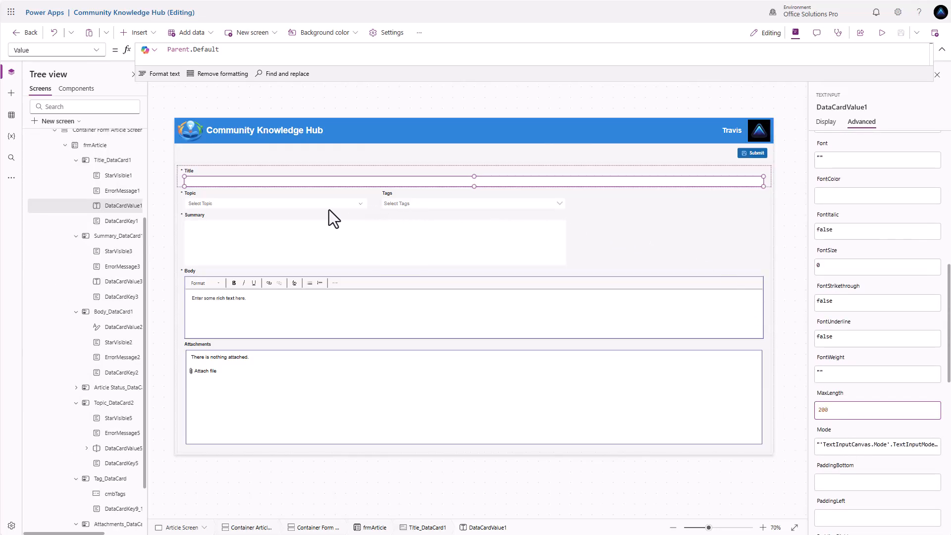
Step: Set the Topic card's width to 350 and check how its dropdown choices fit
click(326, 196)
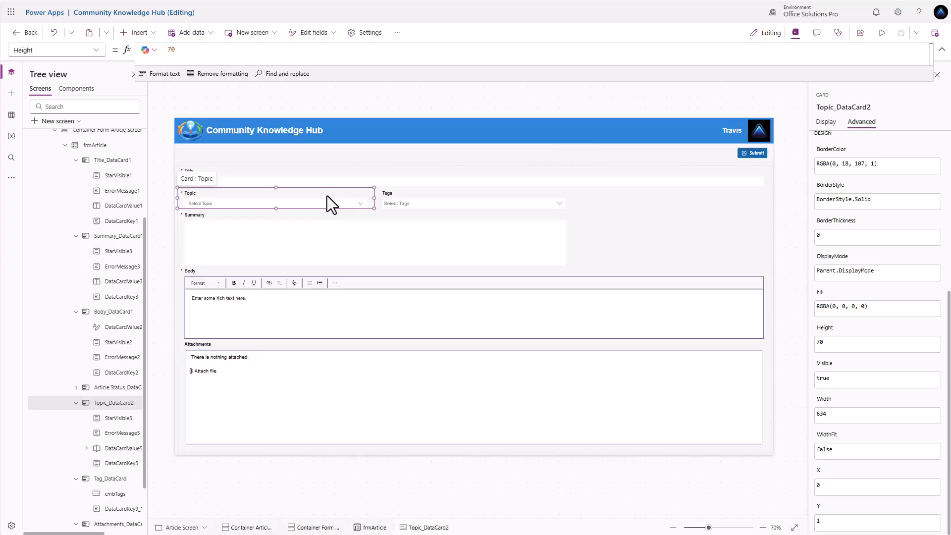
click(826, 122)
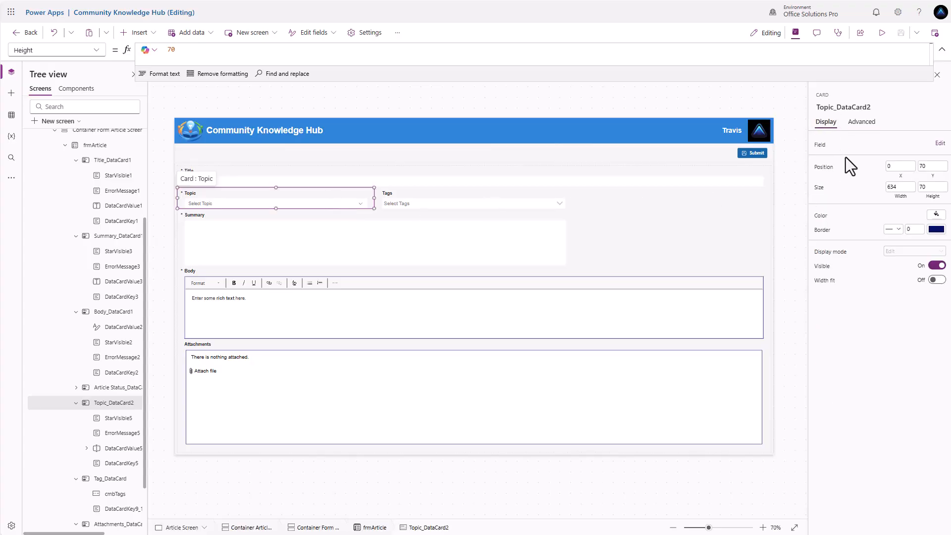
click(904, 188)
key(Return)
alt+click(269, 204)
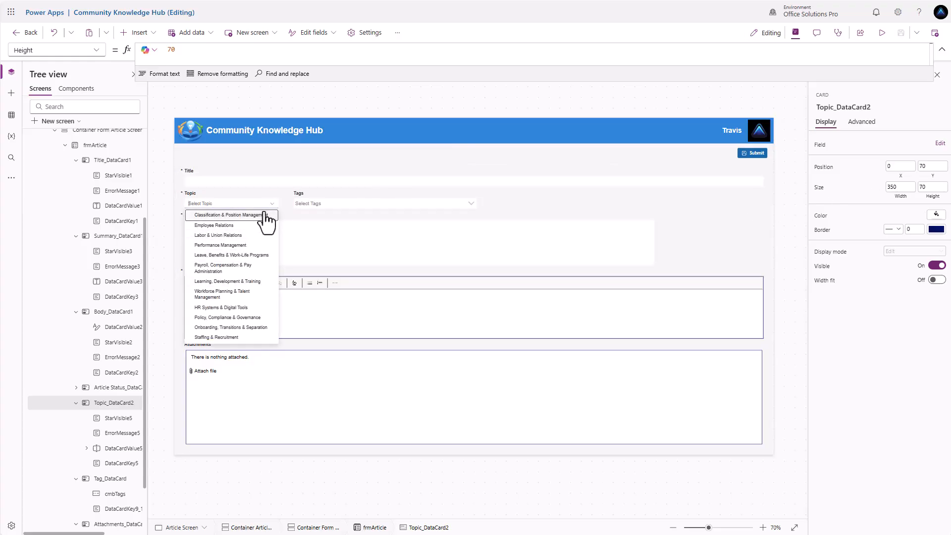
alt+click(271, 204)
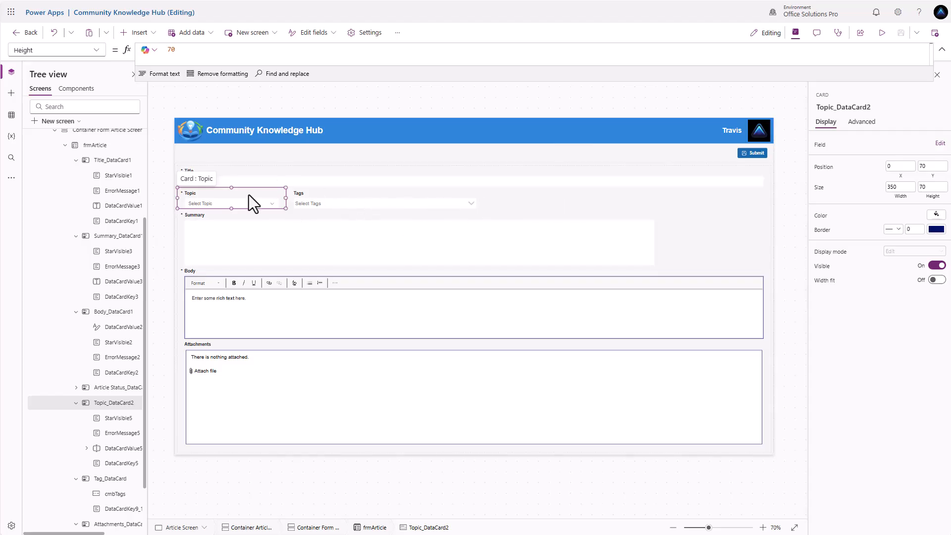
Step: Set the Summary card's width formula to Parent.Width - Topic_DataCard2.Width - Tag_DataCard.Width
click(272, 218)
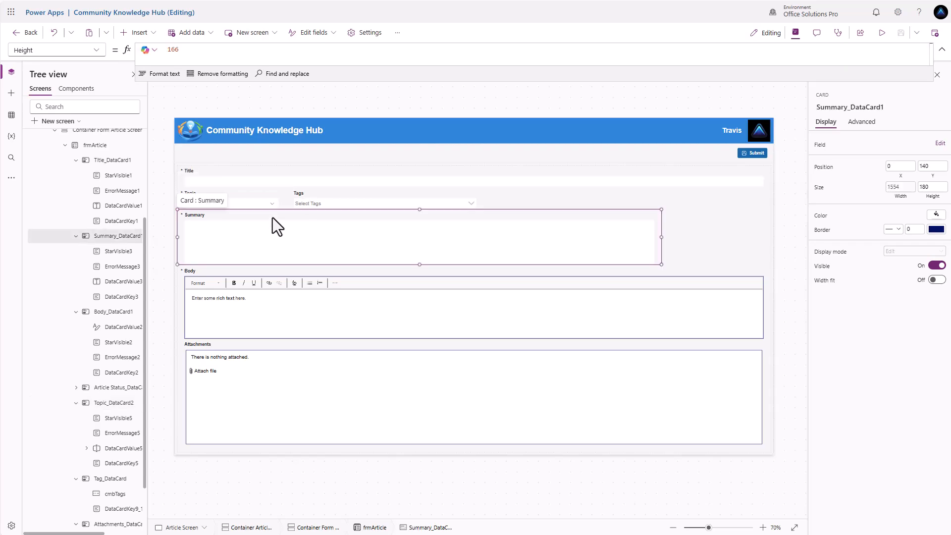
click(900, 187)
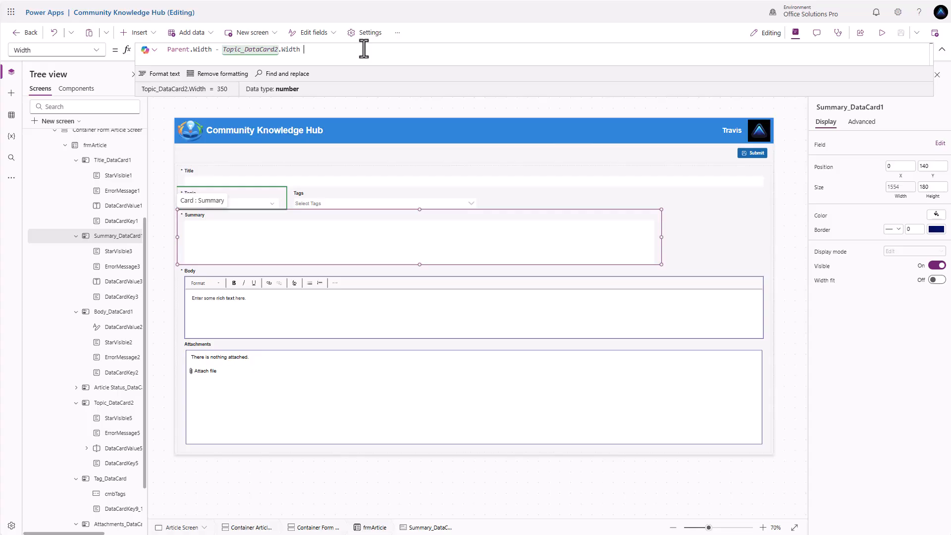
text(- )
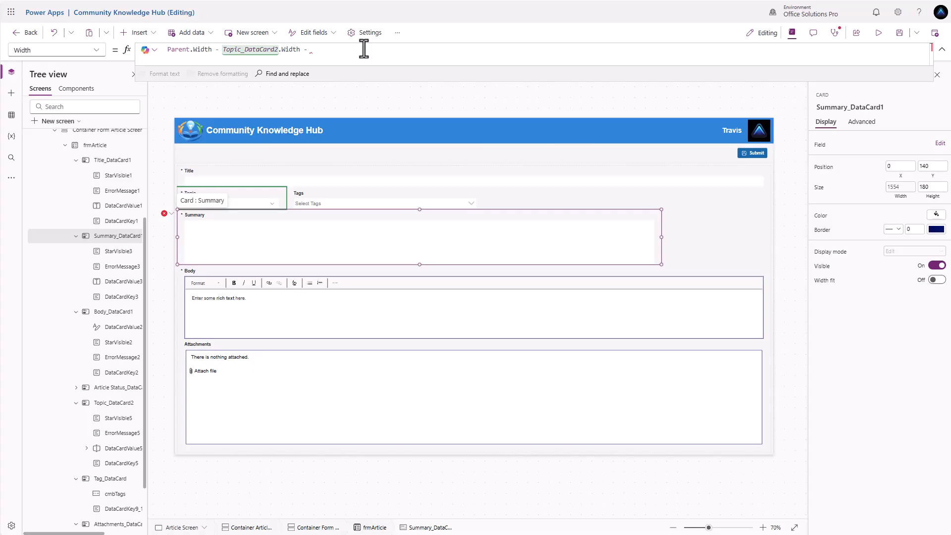
text(Tag)
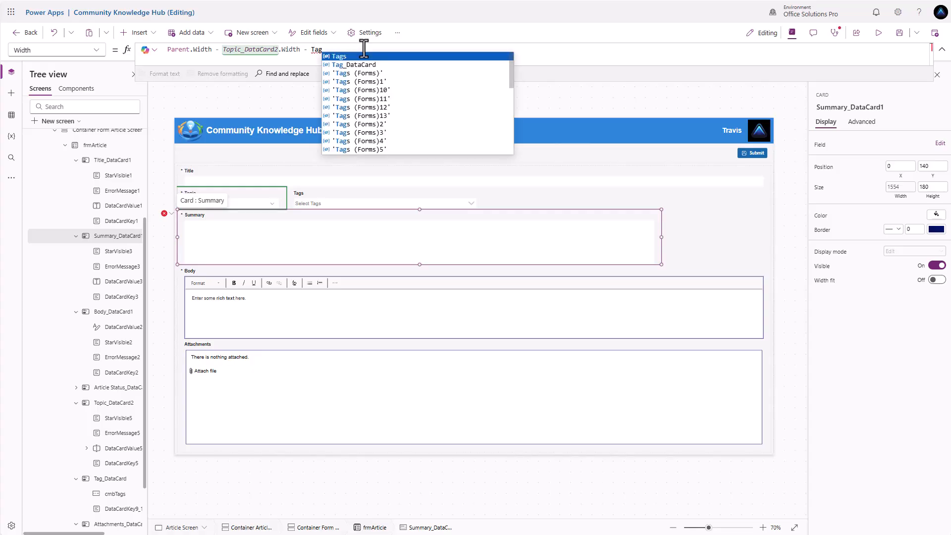
key(Down)
key(Tab)
text(.Width)
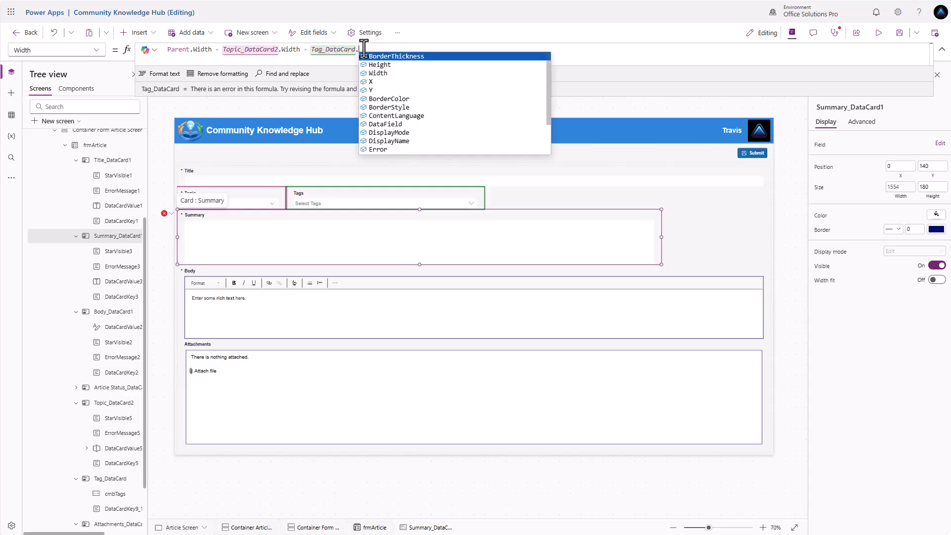
Step: Check the Tags card's X and Y properties, and place the Summary card beside it with X 2 and Y 1
click(371, 196)
click(95, 52)
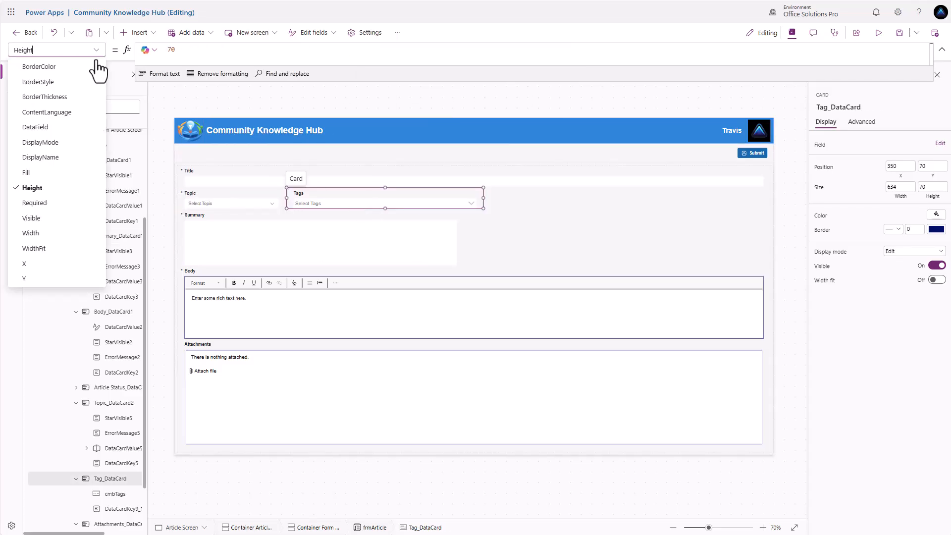
click(47, 264)
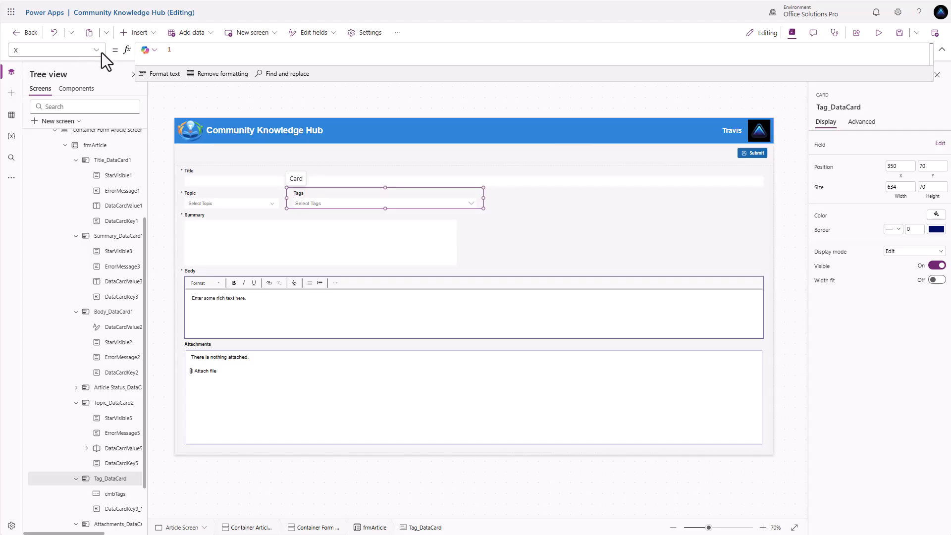
click(102, 53)
click(55, 281)
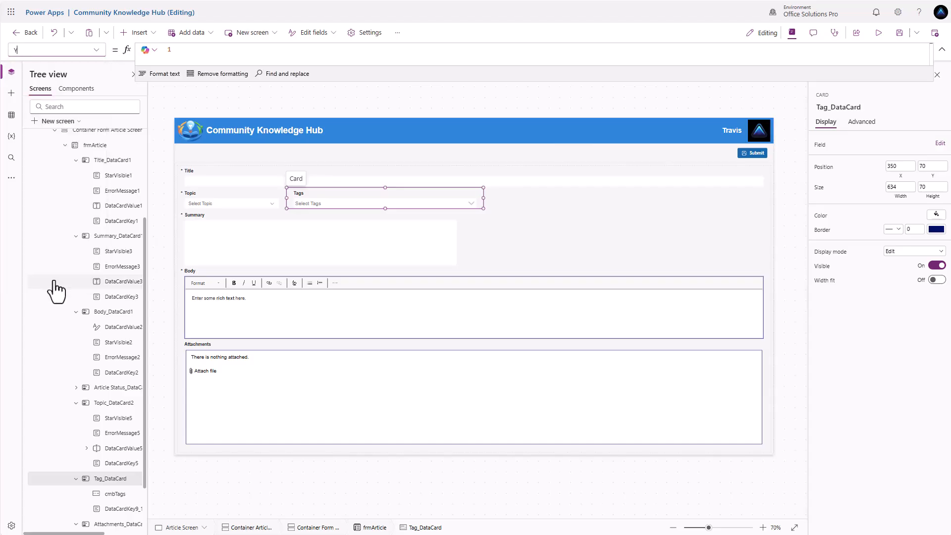
click(283, 215)
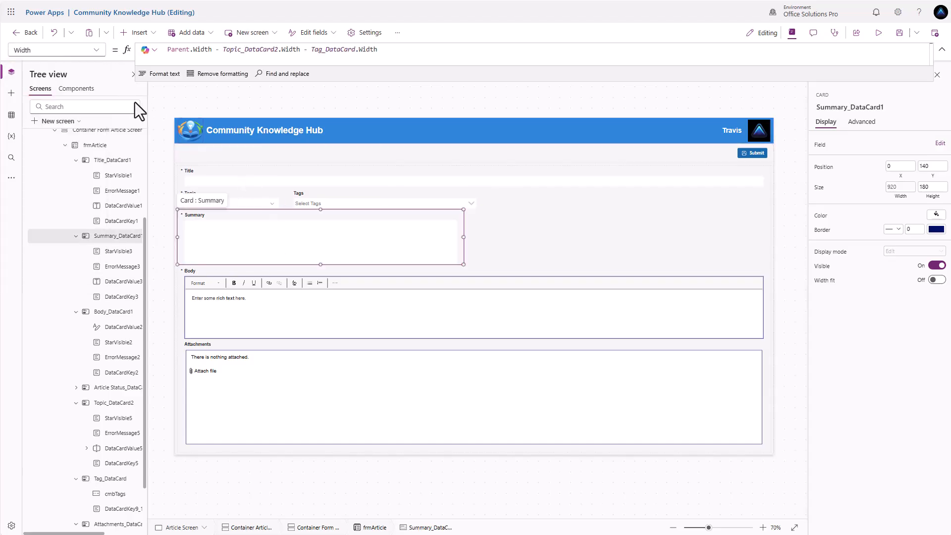
click(96, 51)
click(25, 307)
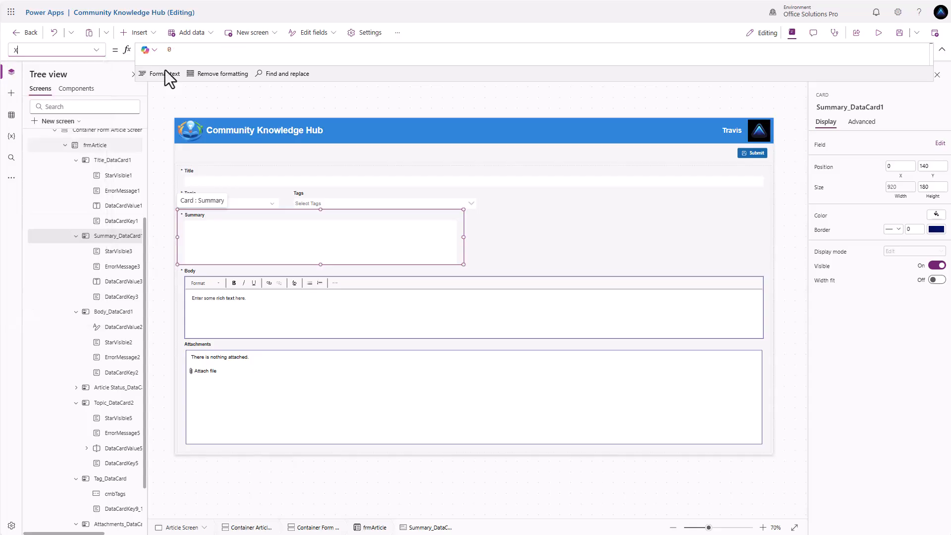
click(186, 50)
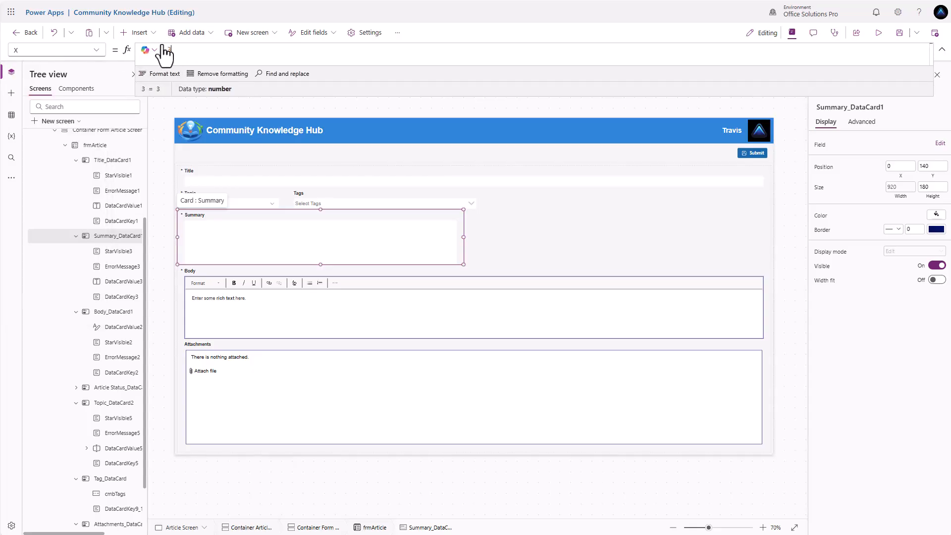
click(96, 50)
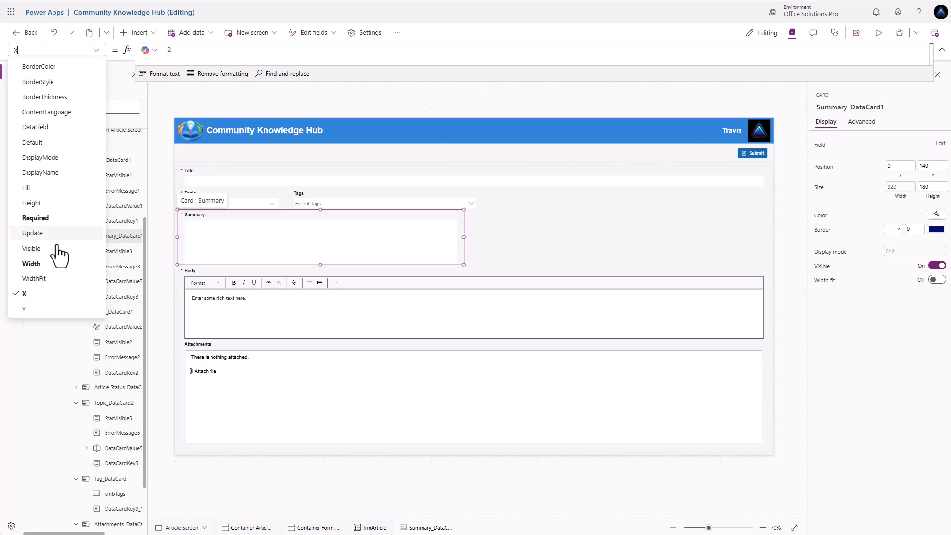
click(39, 309)
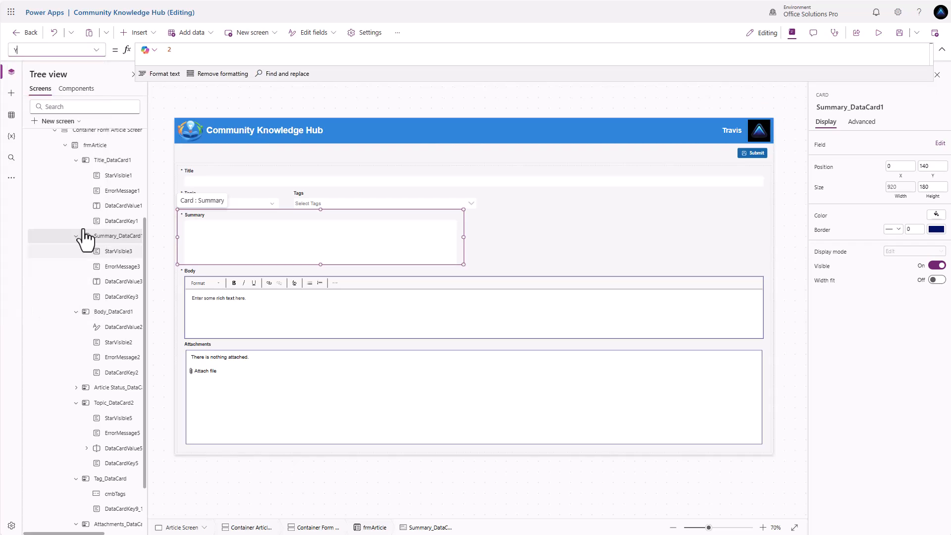
double_click(179, 50)
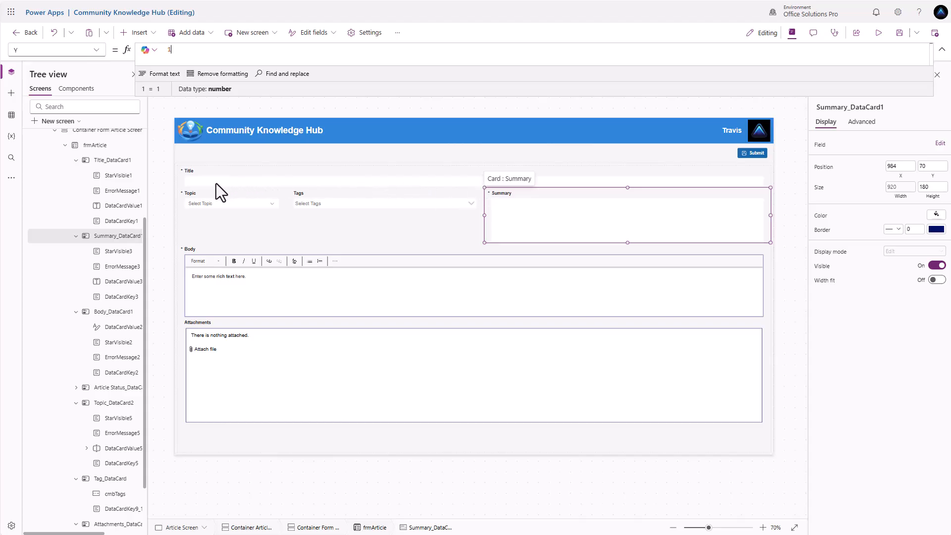
Step: Review the advanced properties of the cmbTags combo box, including its action, data and design settings
click(330, 206)
click(331, 206)
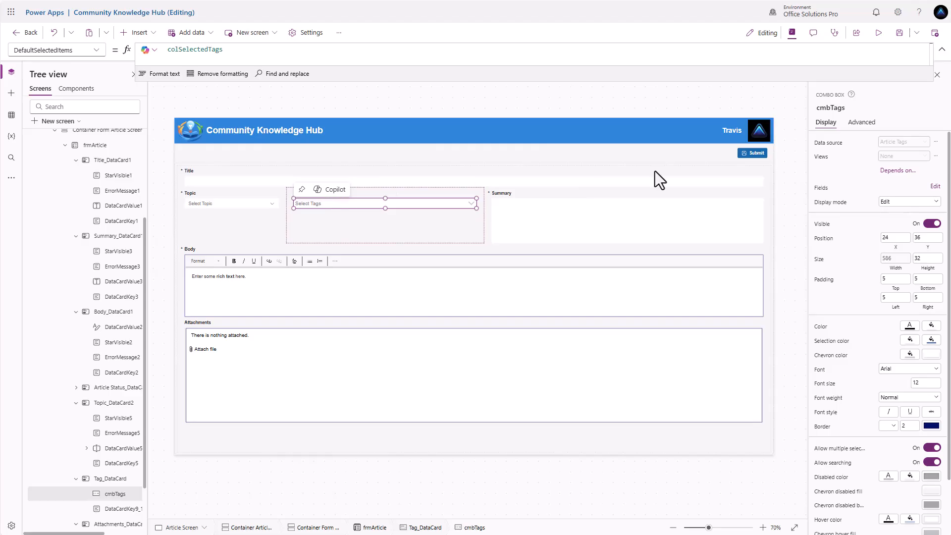
click(862, 124)
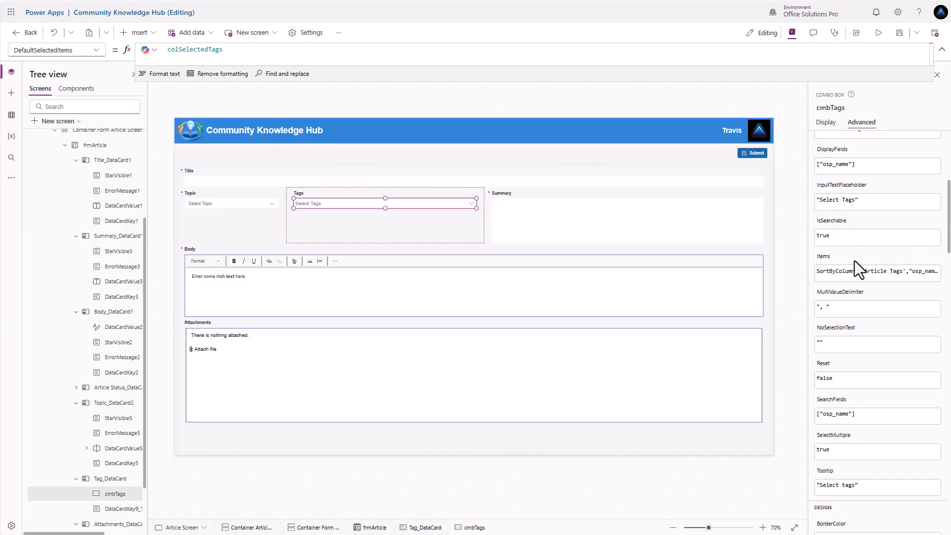
scroll(855, 260, up, 5)
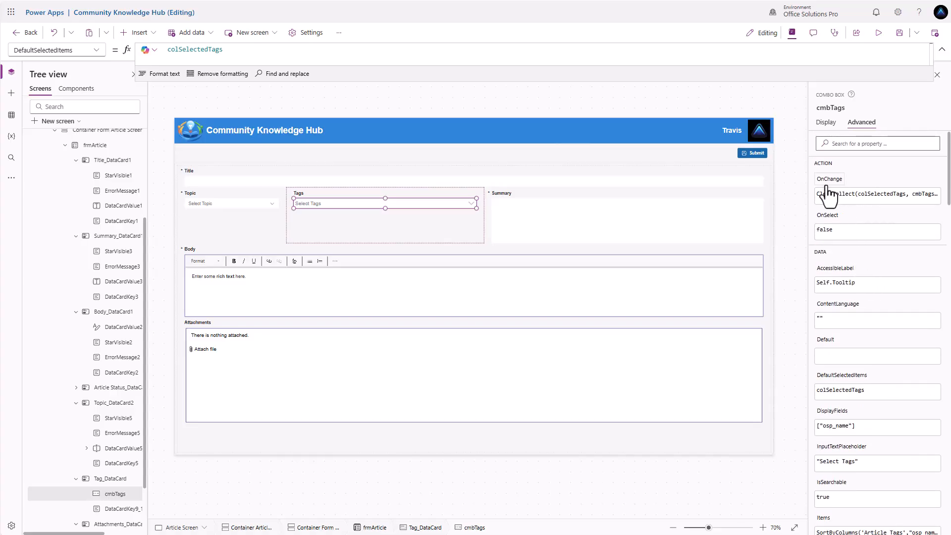
scroll(848, 313, down, 7)
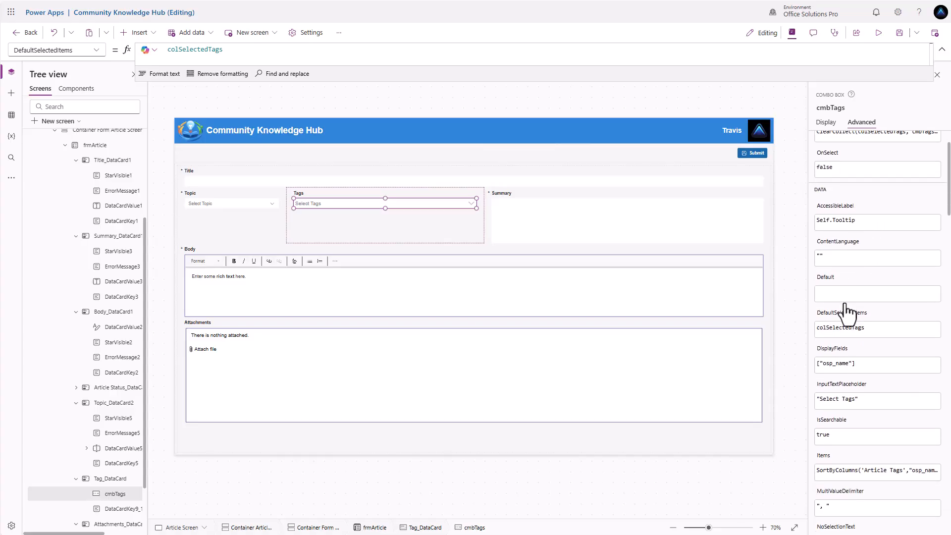
scroll(849, 313, down, 4)
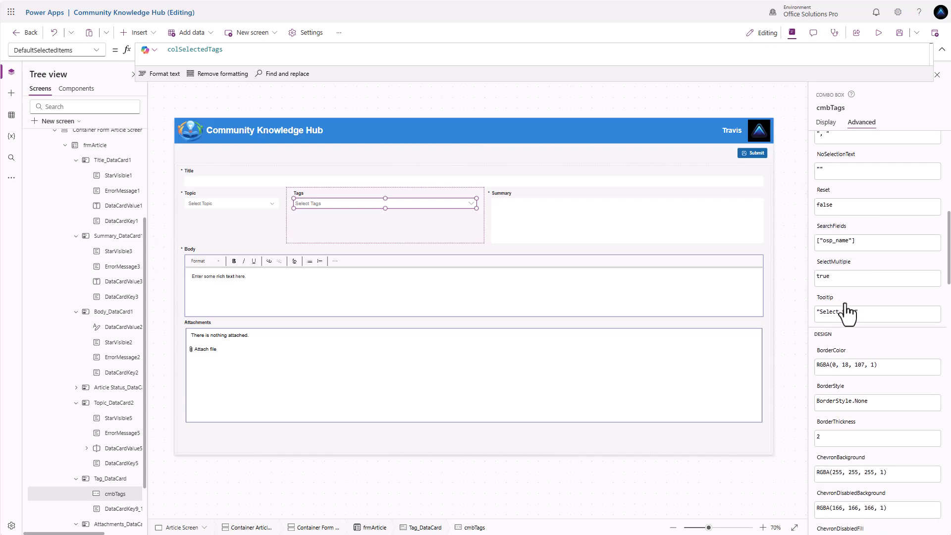
scroll(849, 312, up, 7)
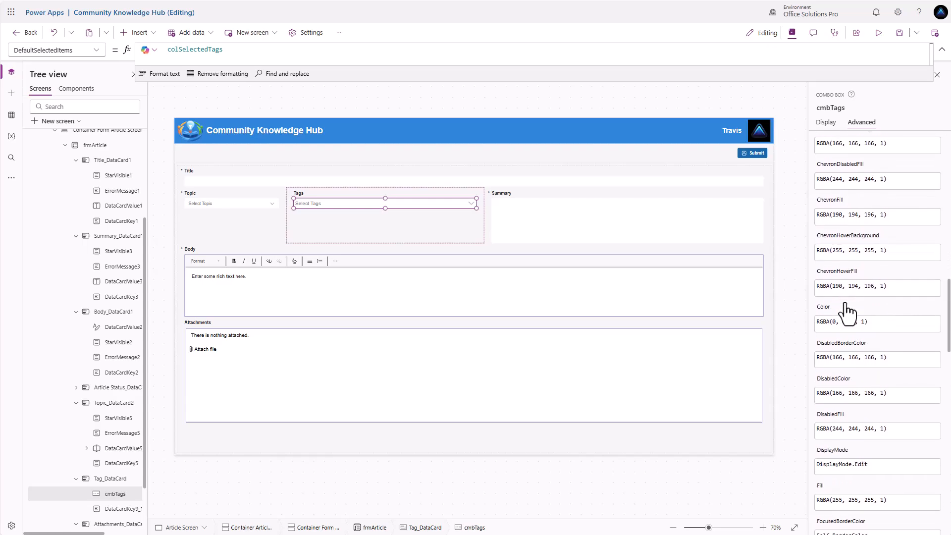
scroll(843, 299, up, 2)
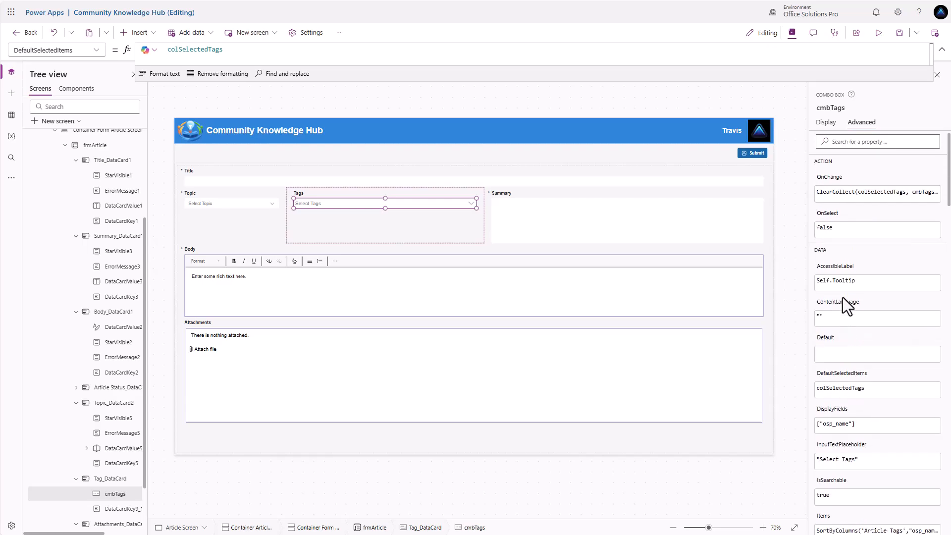
Step: Check the Summary text input's maximum length and set its trigger output to Key press
click(607, 222)
click(608, 221)
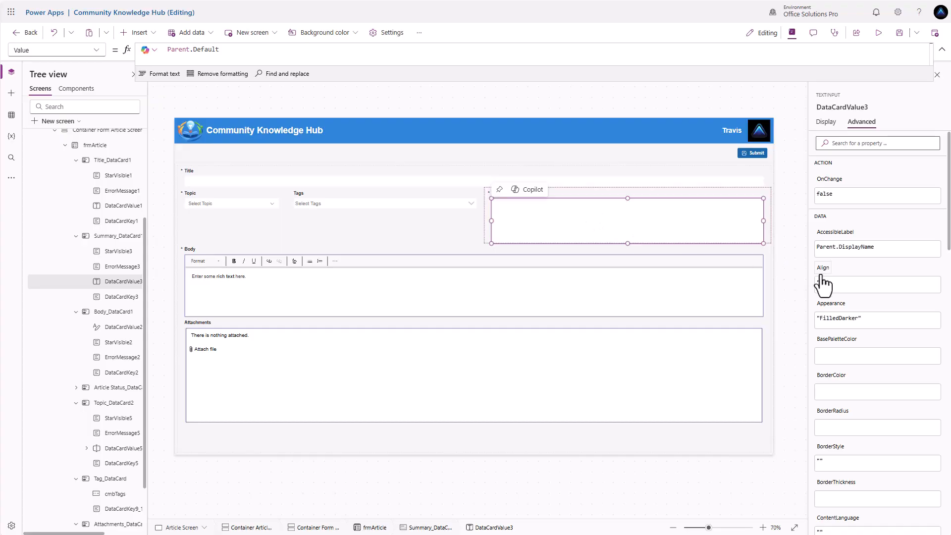
scroll(827, 289, down, 10)
scroll(867, 298, up, 4)
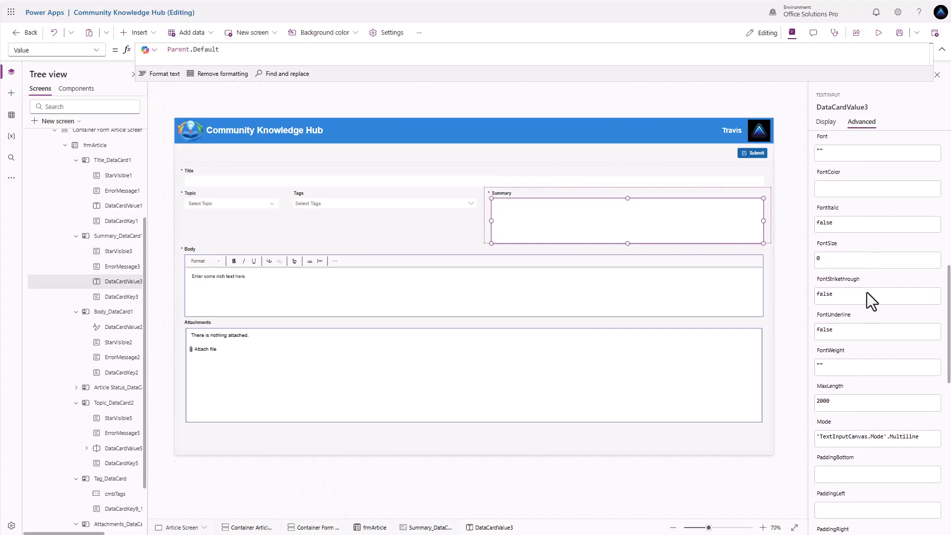
click(827, 122)
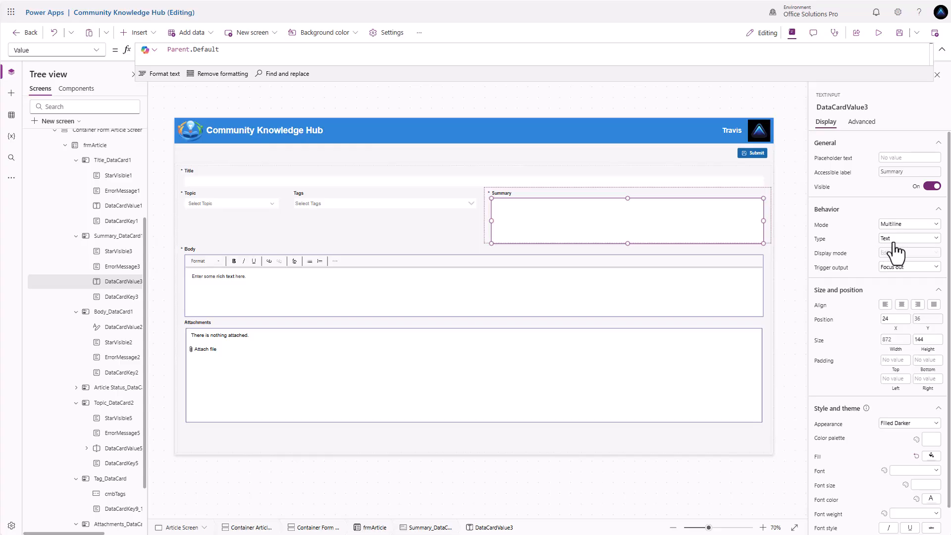
click(906, 268)
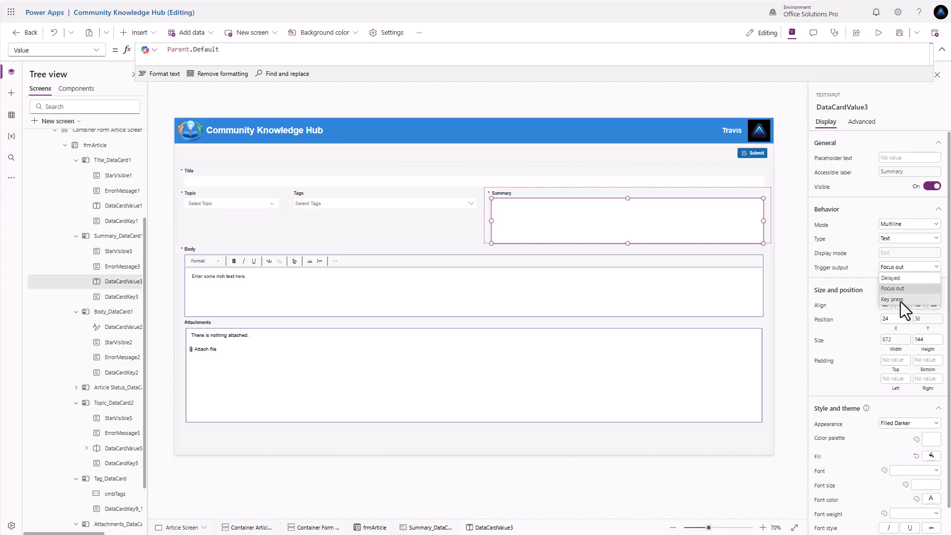
click(899, 300)
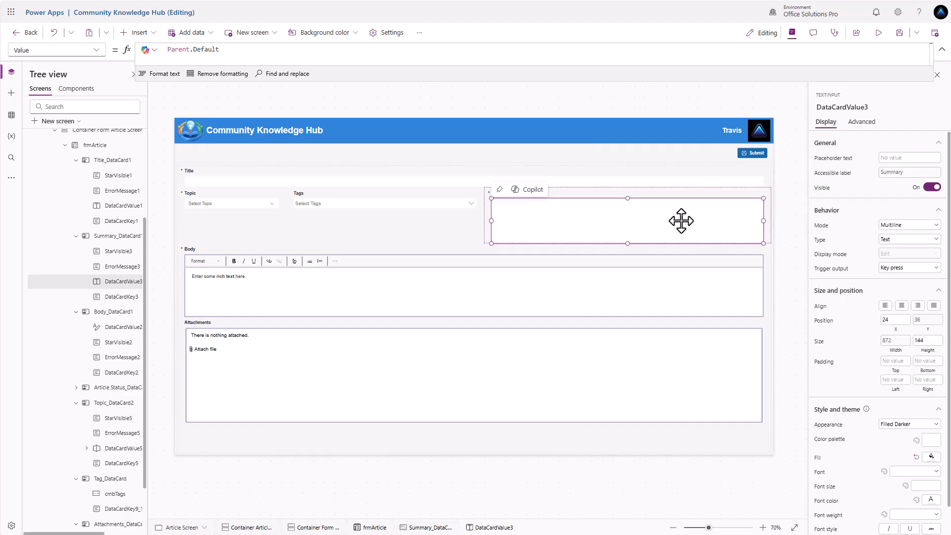
Step: Set the AccessibleLabel of the Body rich text editor to "Enter the body of the article."
click(456, 288)
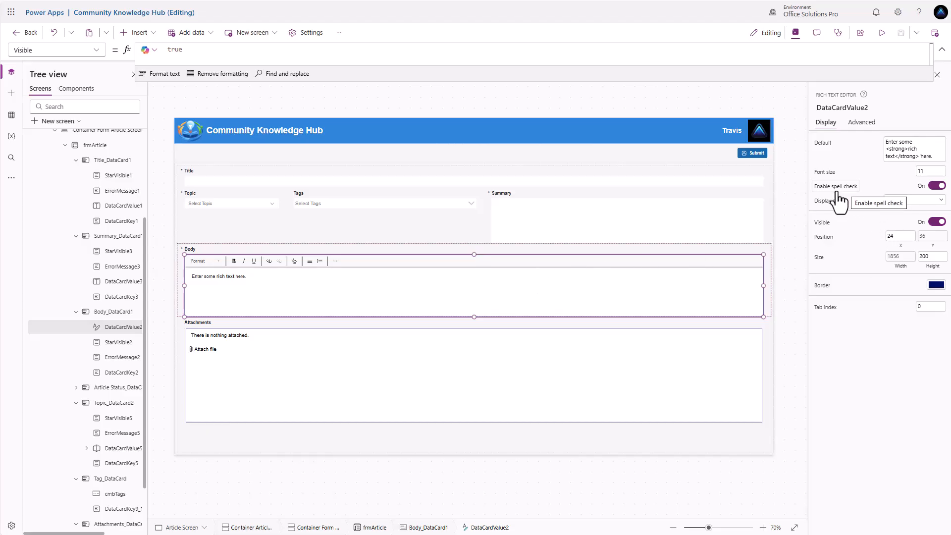
click(866, 125)
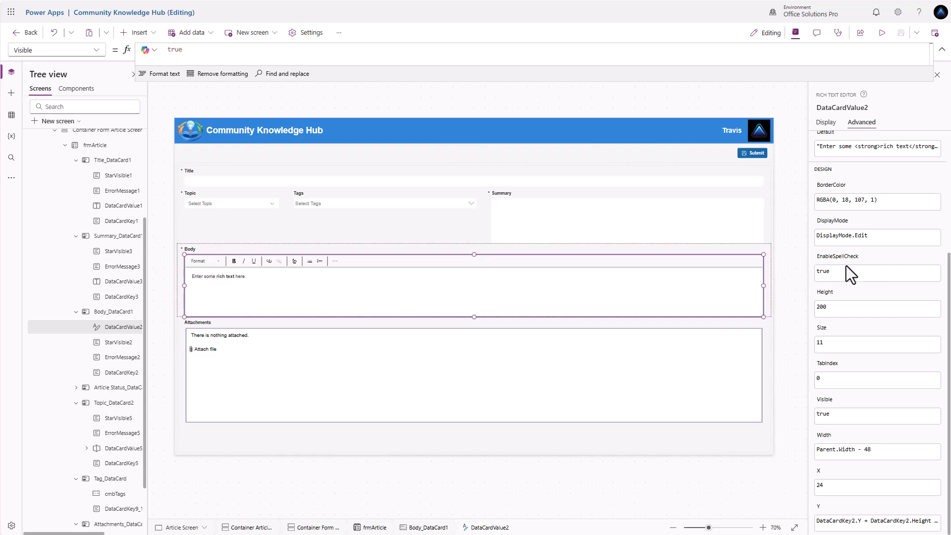
scroll(851, 278, up, 3)
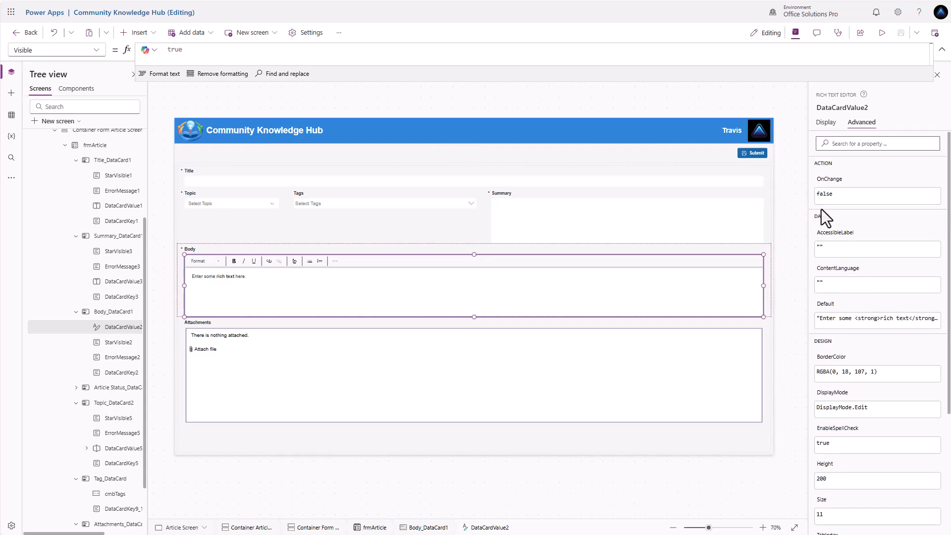
click(819, 249)
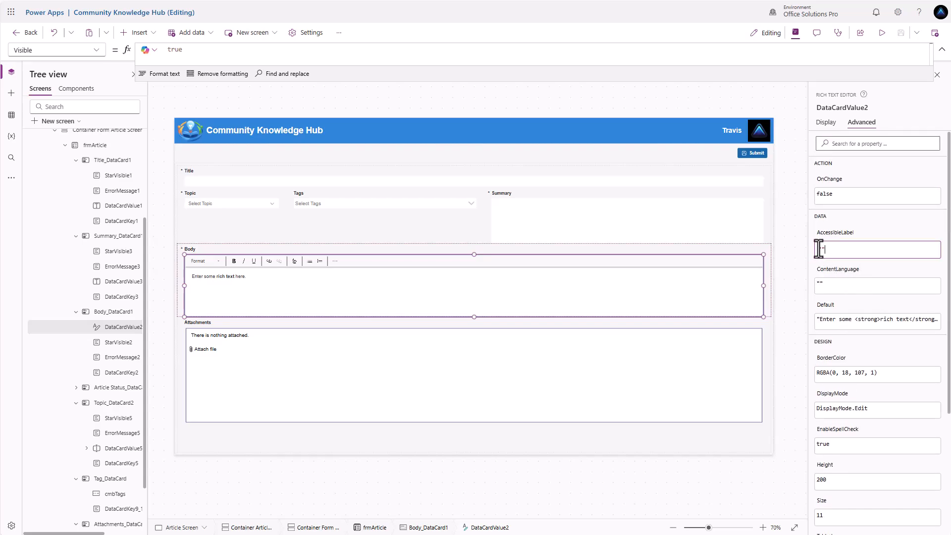
text("Enter the body of the article.")
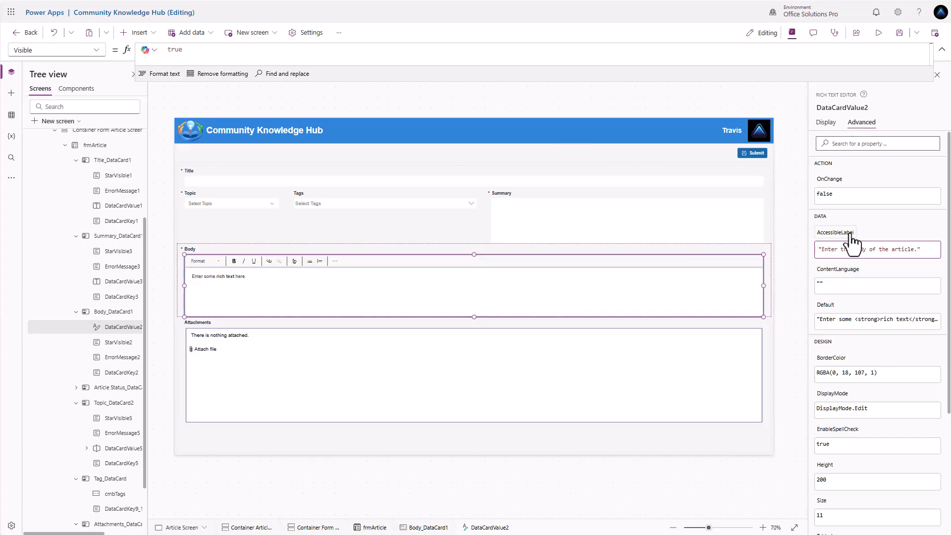
Step: Begin the Body rich text editor's Default formula with If(frmArticle.Mode = FormMode.New || IsBlank(Parent.Default), keeping the placeholder text as the true value
click(843, 319)
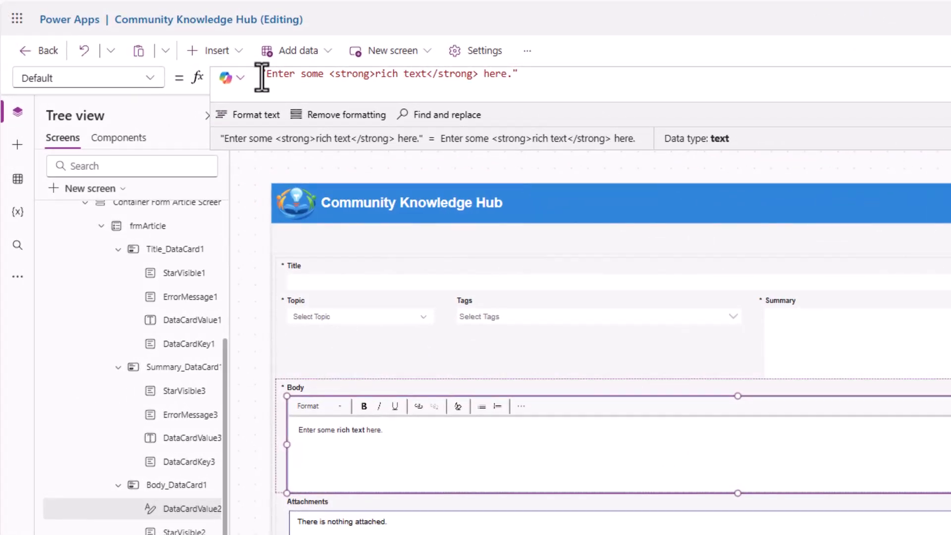
key(Return)
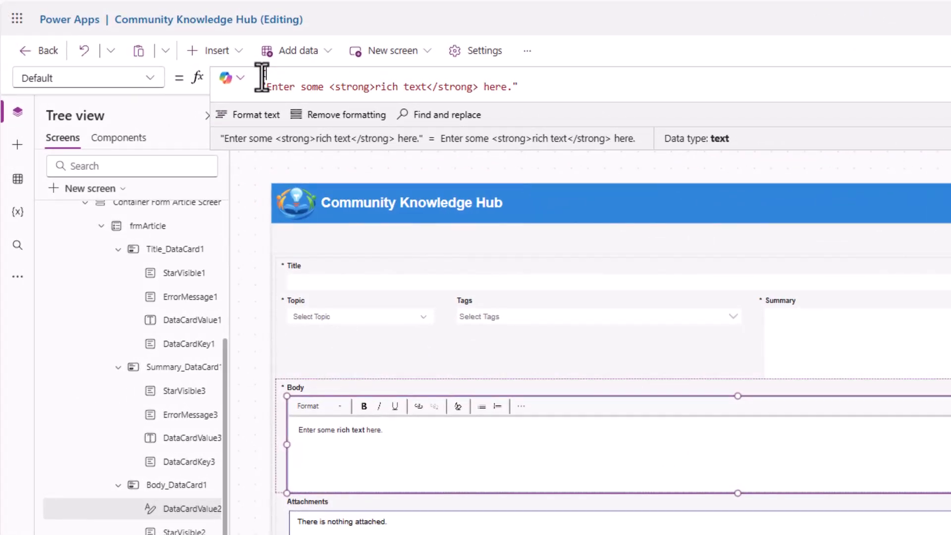
text(If(frmArticle)
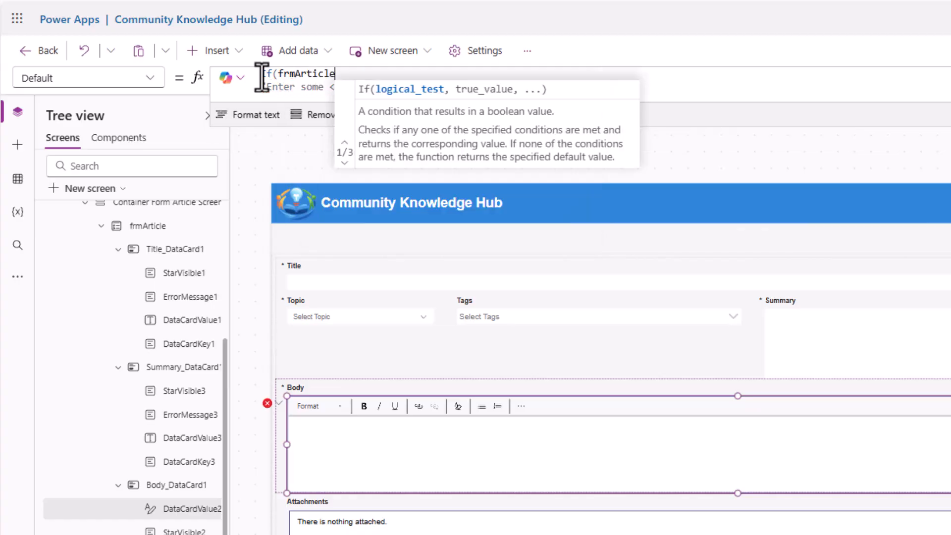
text(.Mode )
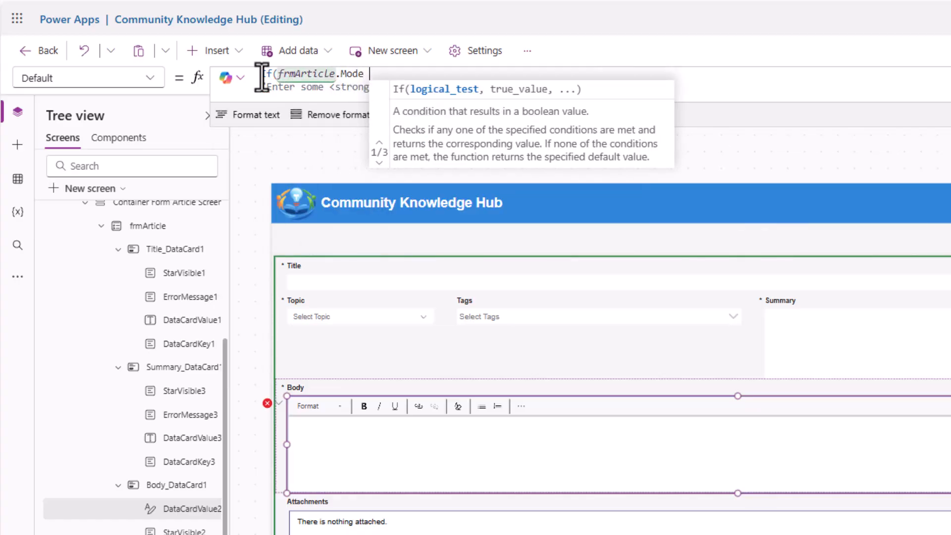
text(= FormMod)
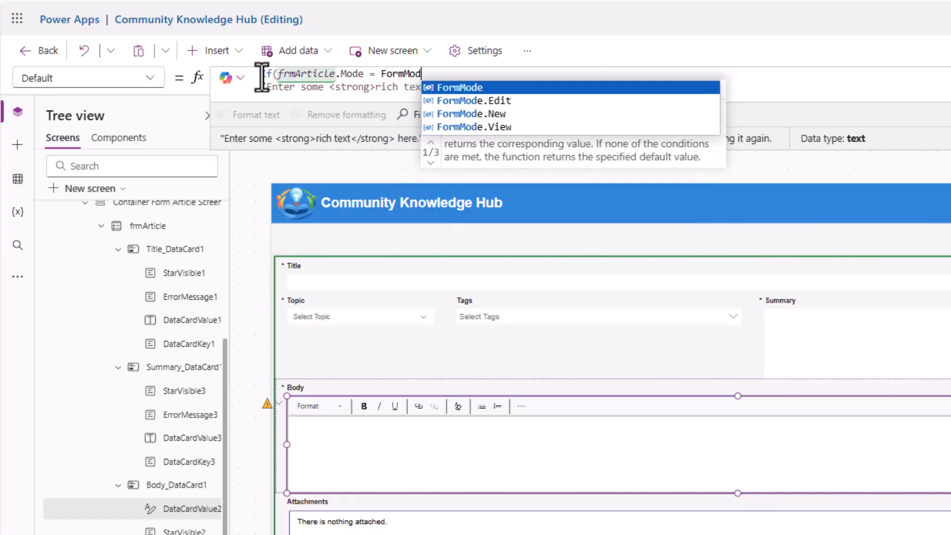
text(e.New)
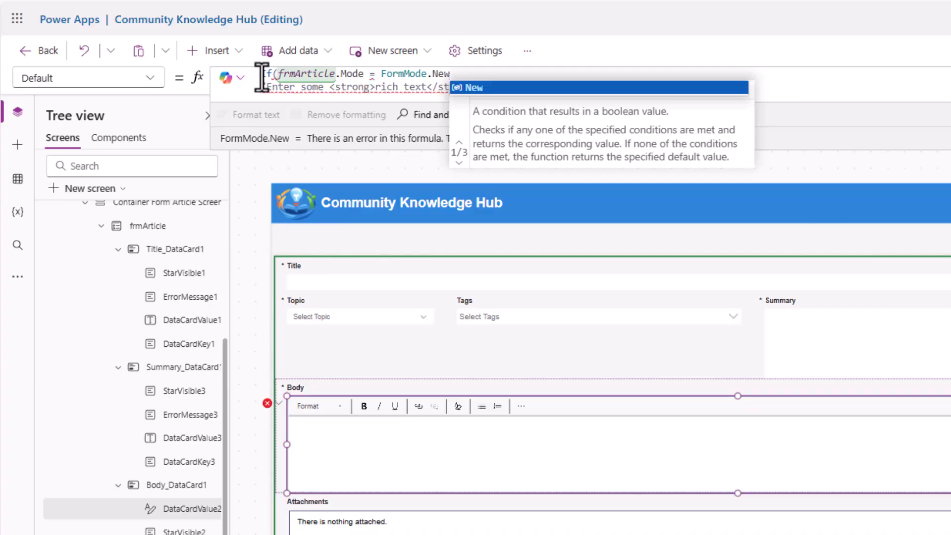
text( ||)
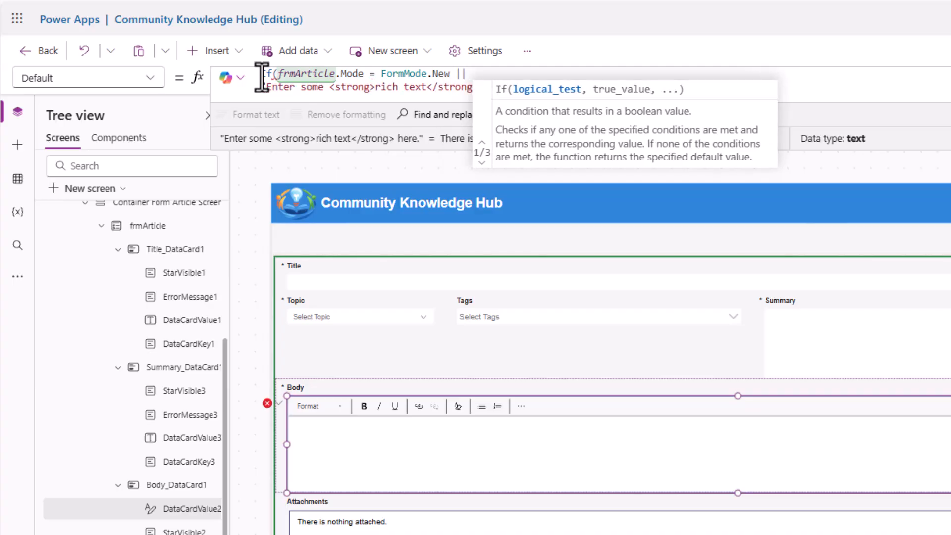
text( IsBlank()
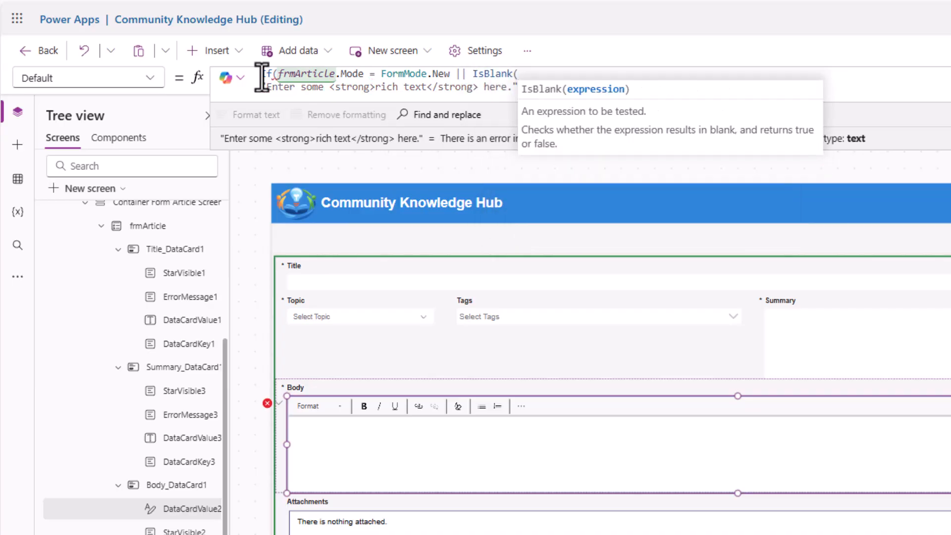
text(Parent.Default),)
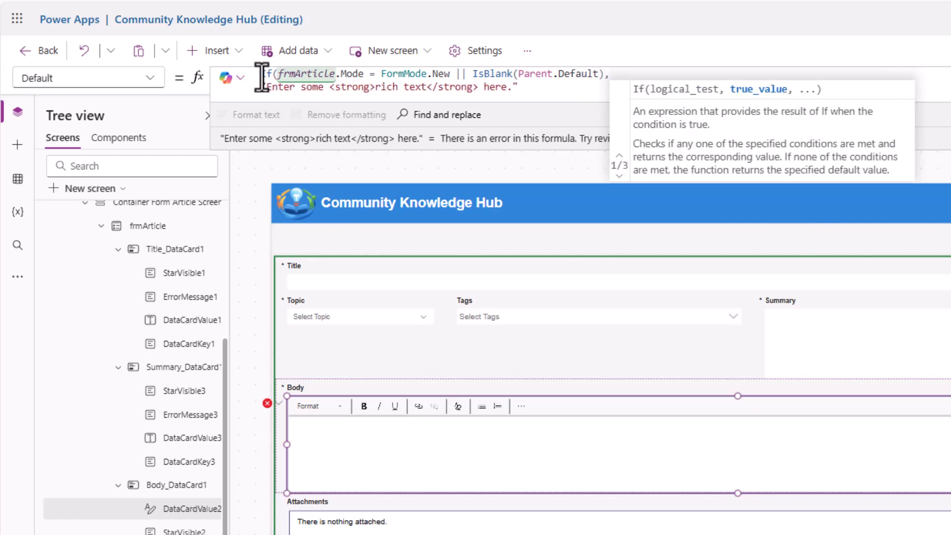
key(Left)
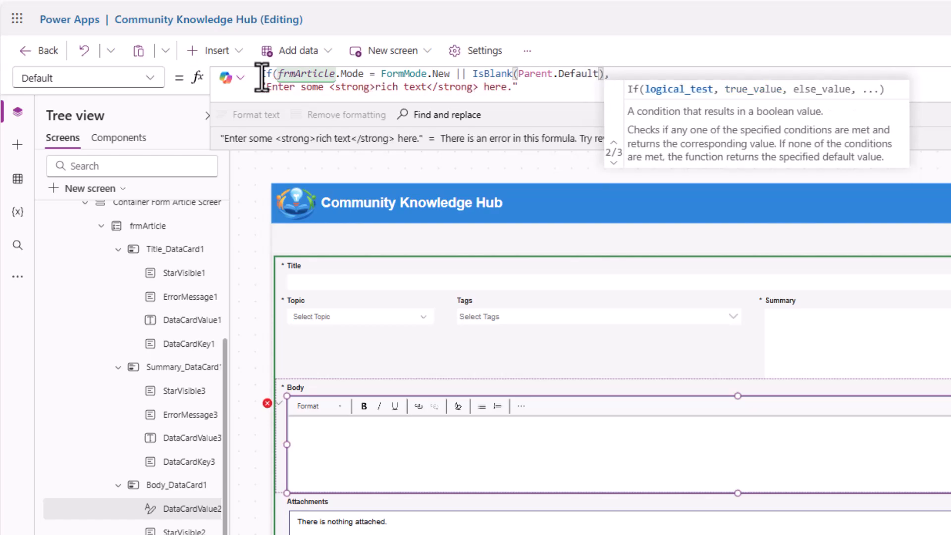
Step: Complete the Body editor's Default formula with Parent.Default as the else value, and save the app
click(521, 88)
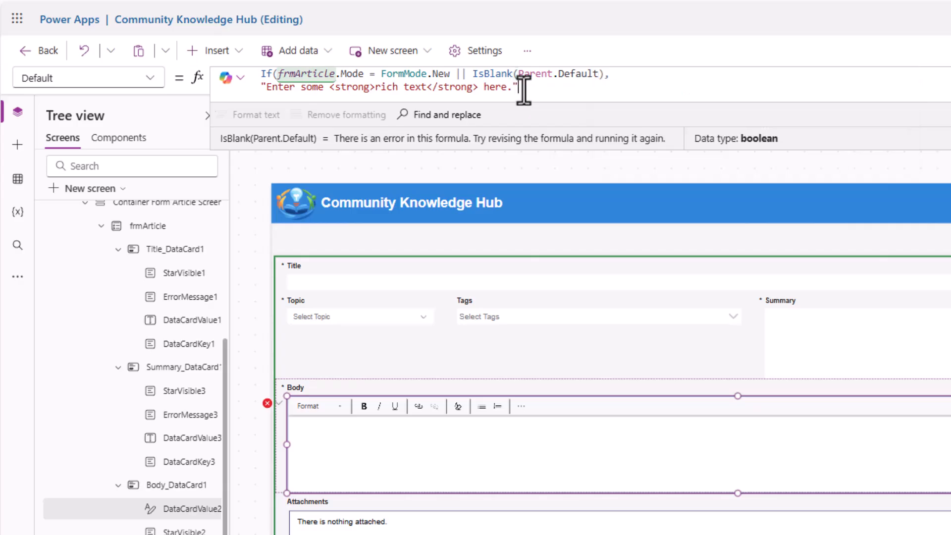
text(,)
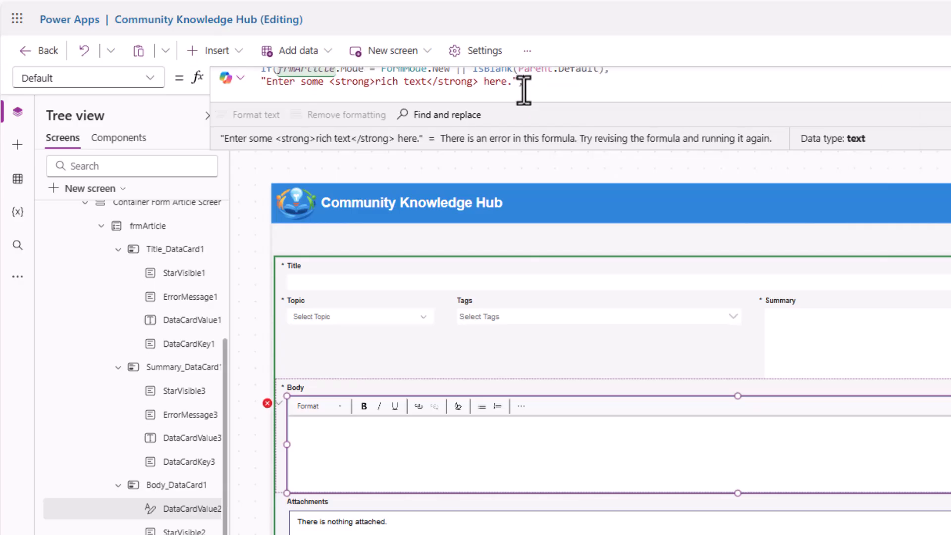
key(Return)
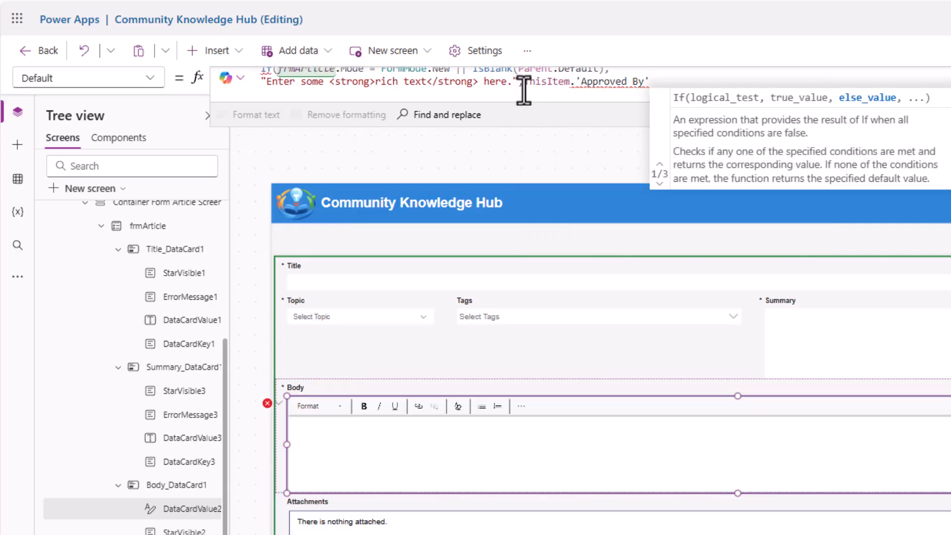
key(ctrl+z)
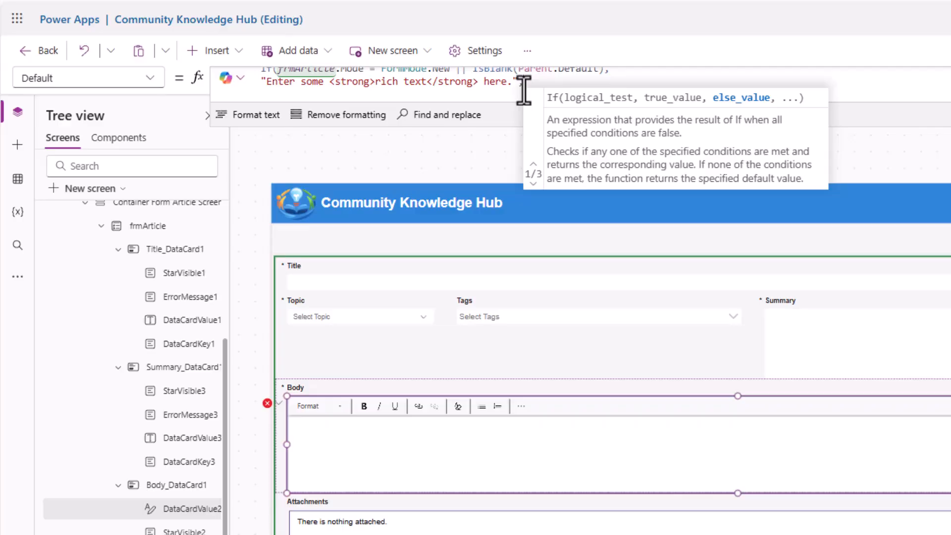
key(shift+Return)
text(Parent)
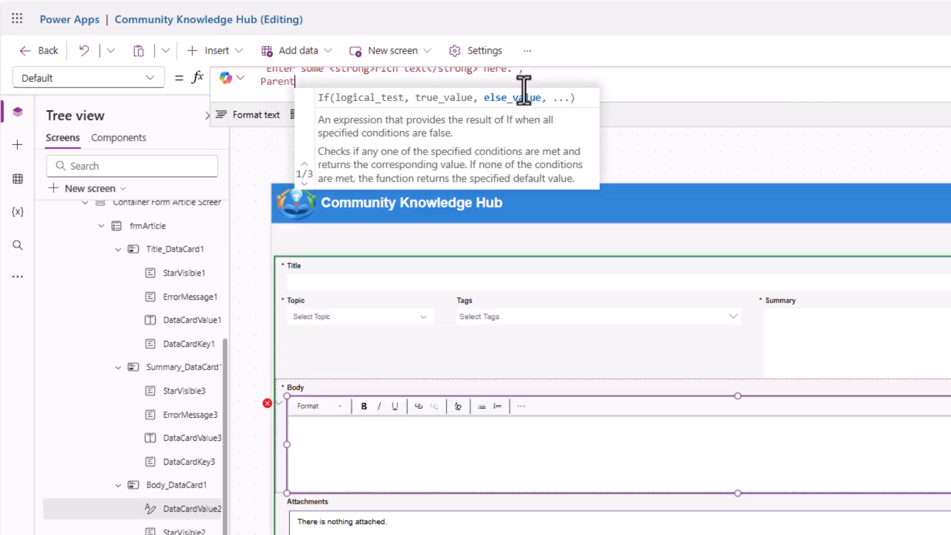
text(.Default)
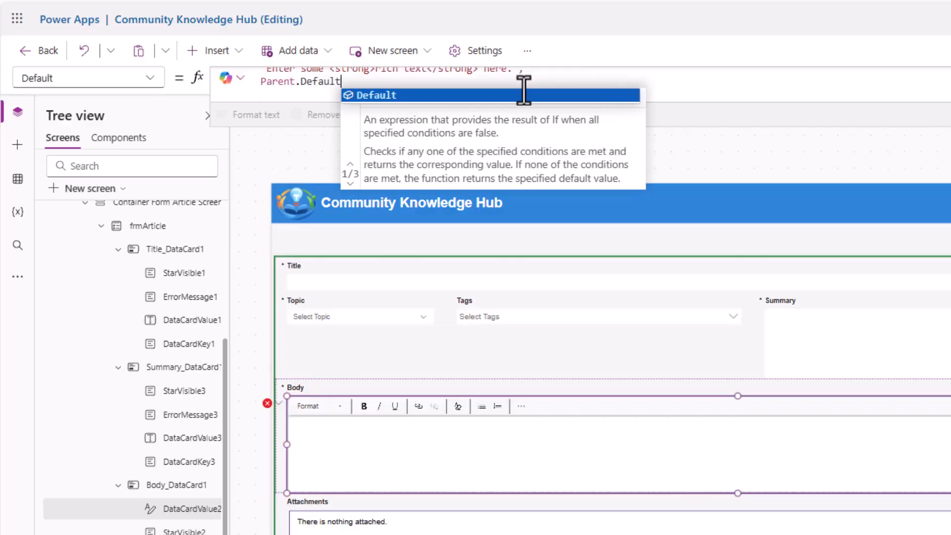
text())
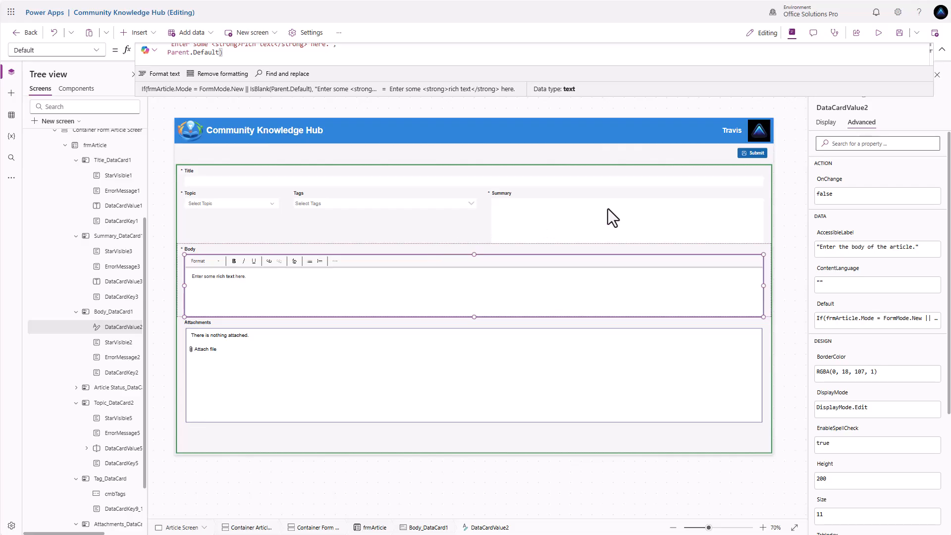
click(900, 34)
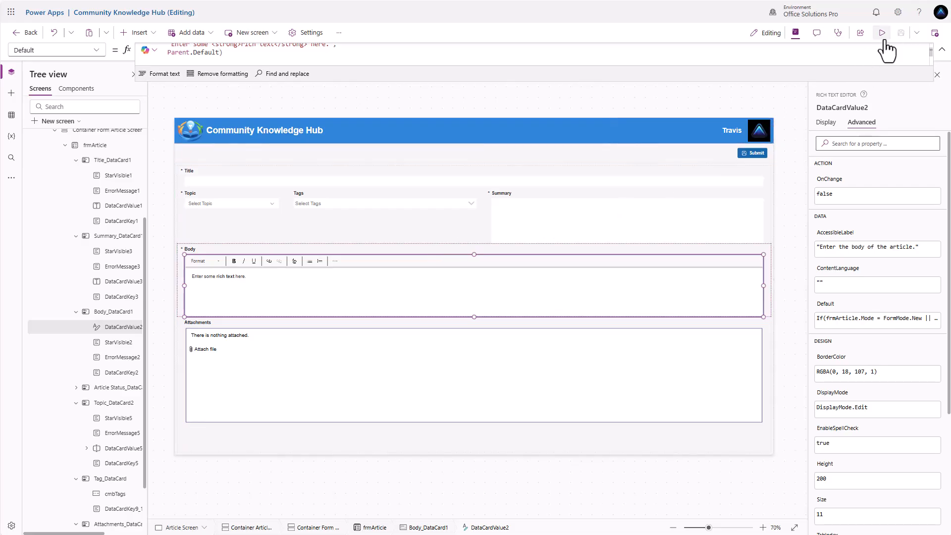
Step: Preview the app, look through the article's Body text, submit the "How to Process a Temporary Promotion" article, and close the preview
click(883, 39)
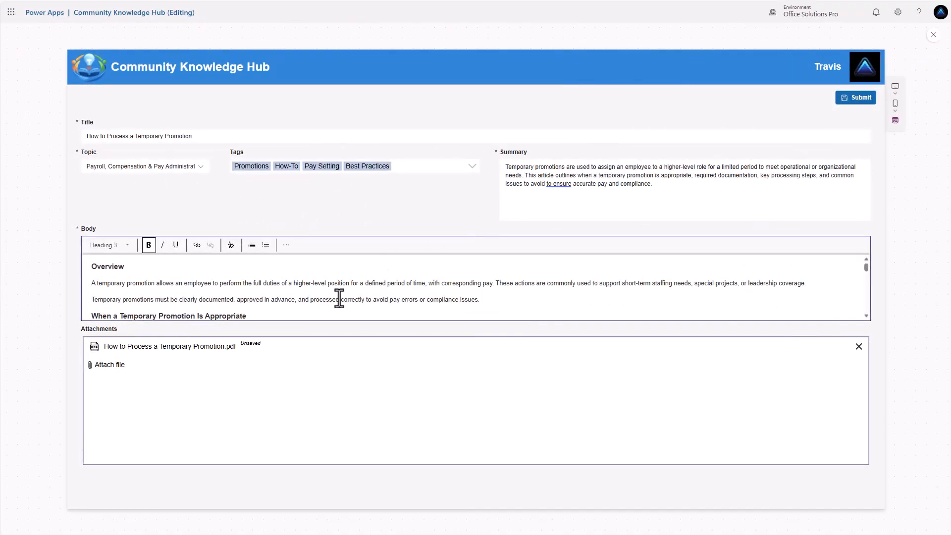
scroll(338, 299, down, 10)
scroll(338, 298, up, 8)
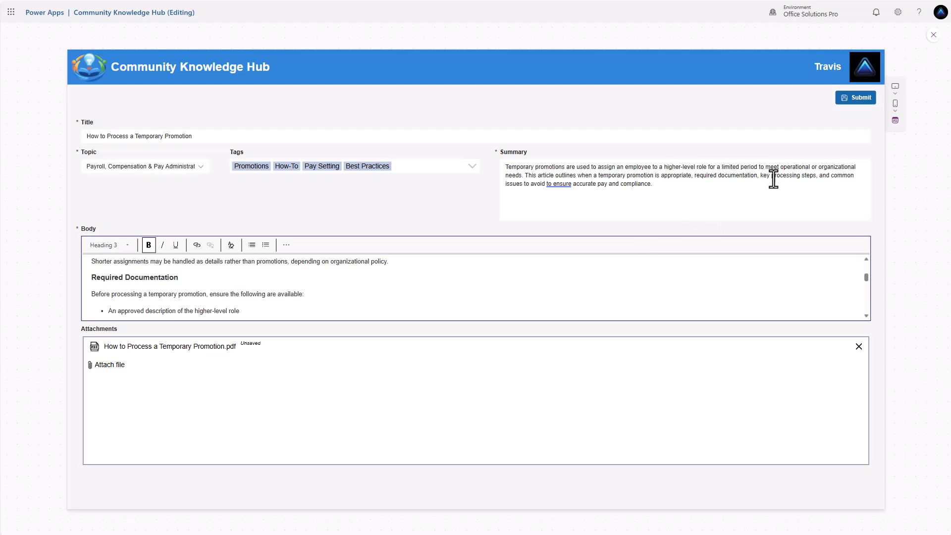
click(853, 101)
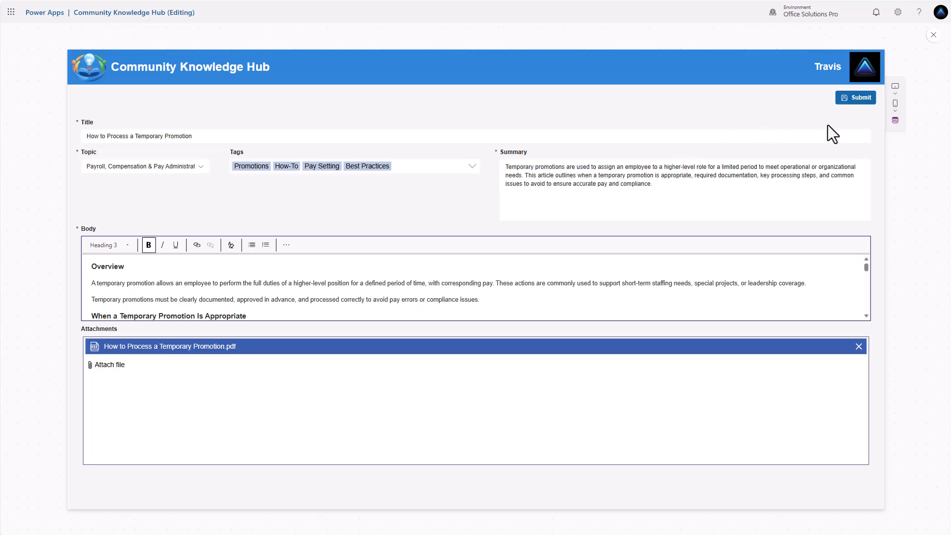
click(935, 35)
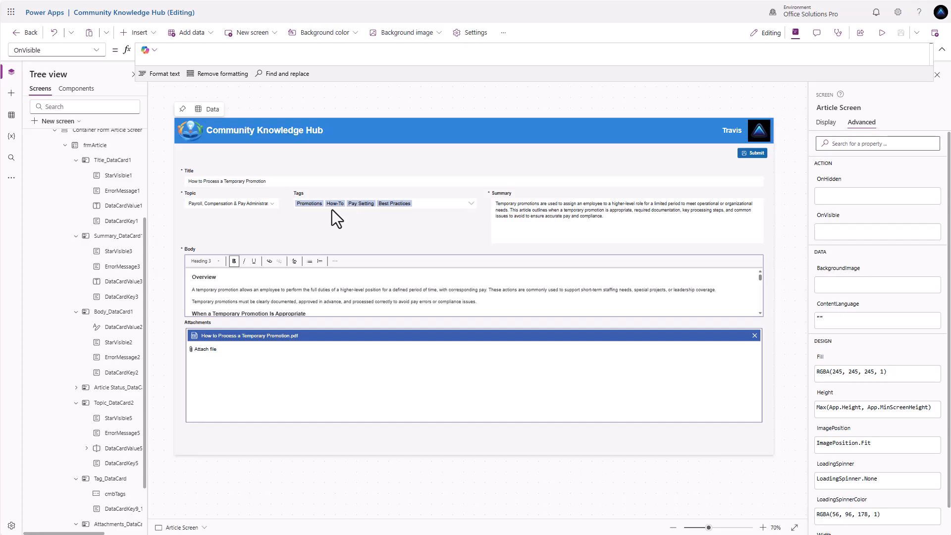
Step: Collapse the Main Screen and Article Screen trees, duplicate Article Screen, and select the copy
scroll(102, 297, up, 4)
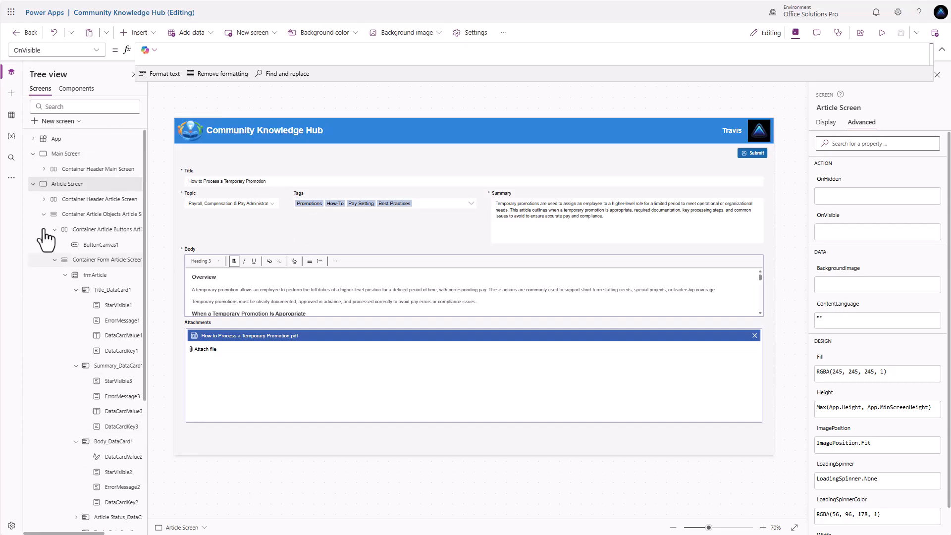
click(33, 184)
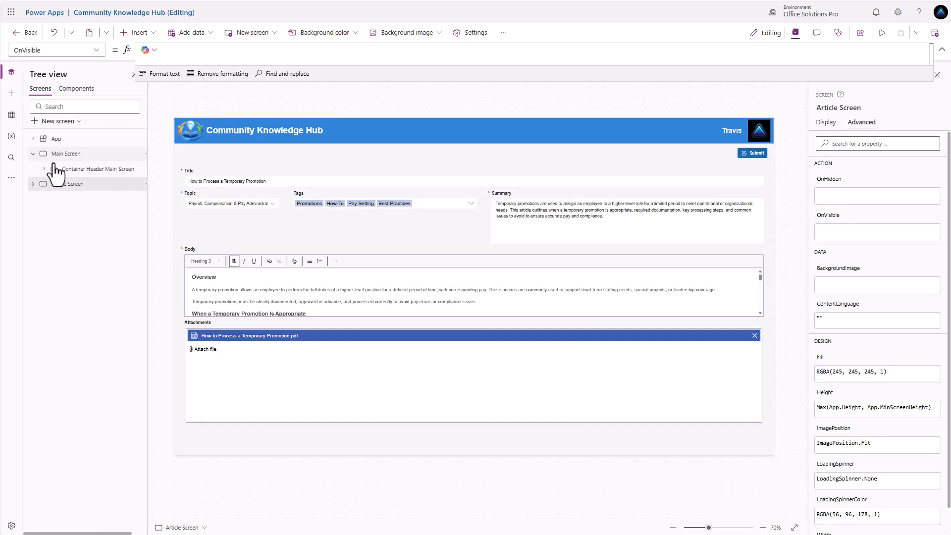
click(33, 153)
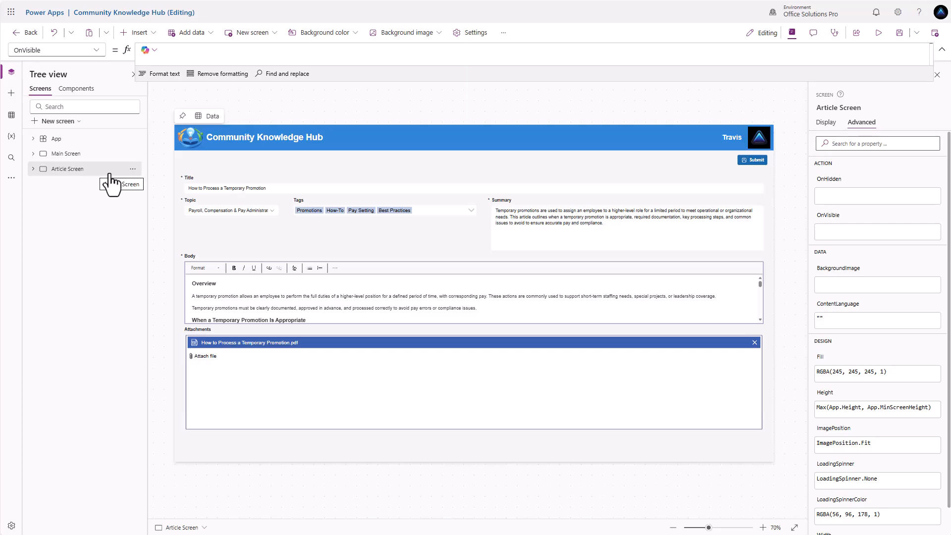
click(133, 169)
click(78, 216)
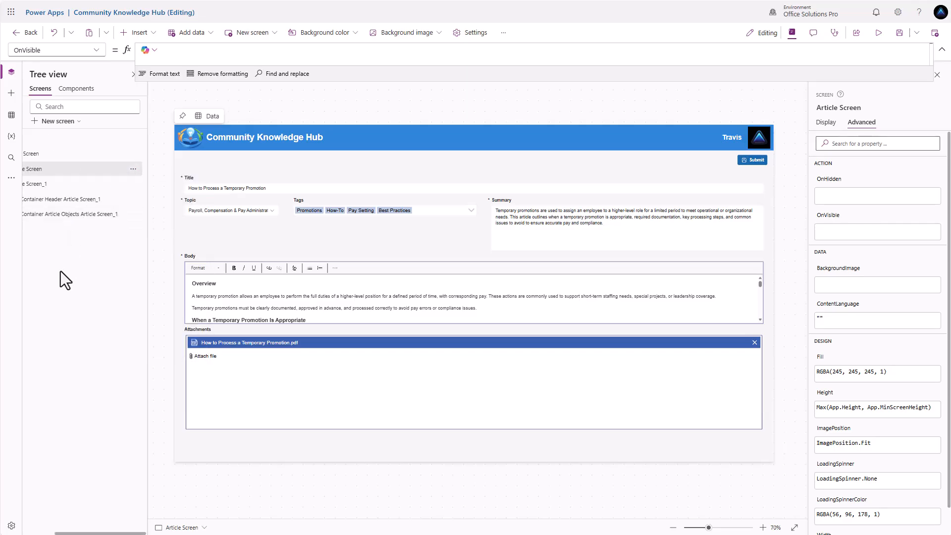
click(59, 186)
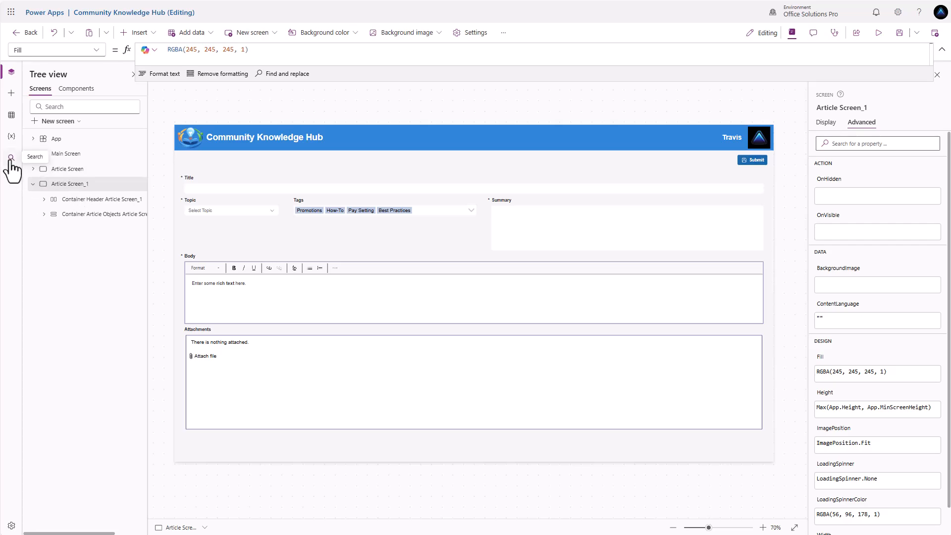
Step: Replace every occurrence of "Article Screen_1" in the app with "Author Articles"
click(11, 159)
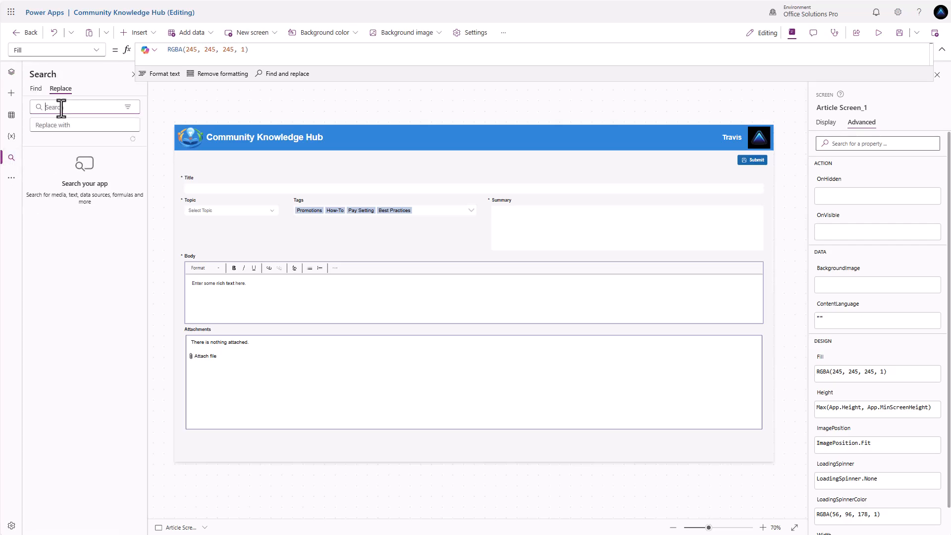
text(Article Screen_1)
click(69, 125)
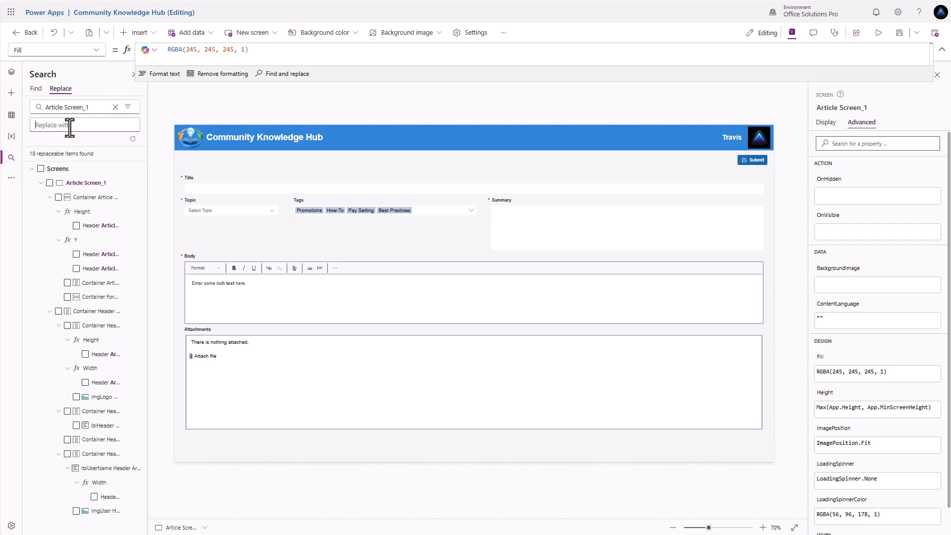
text(Author Artic)
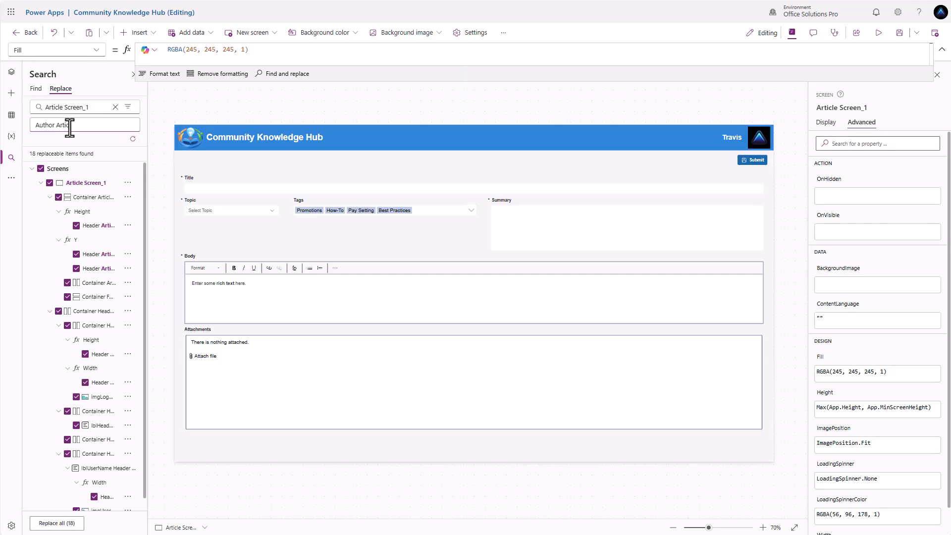
text(les)
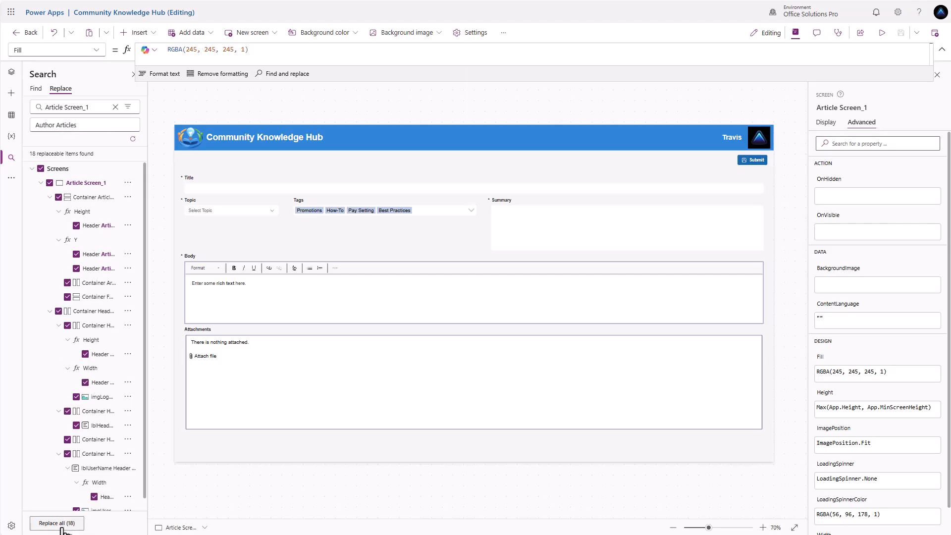
click(62, 528)
click(483, 307)
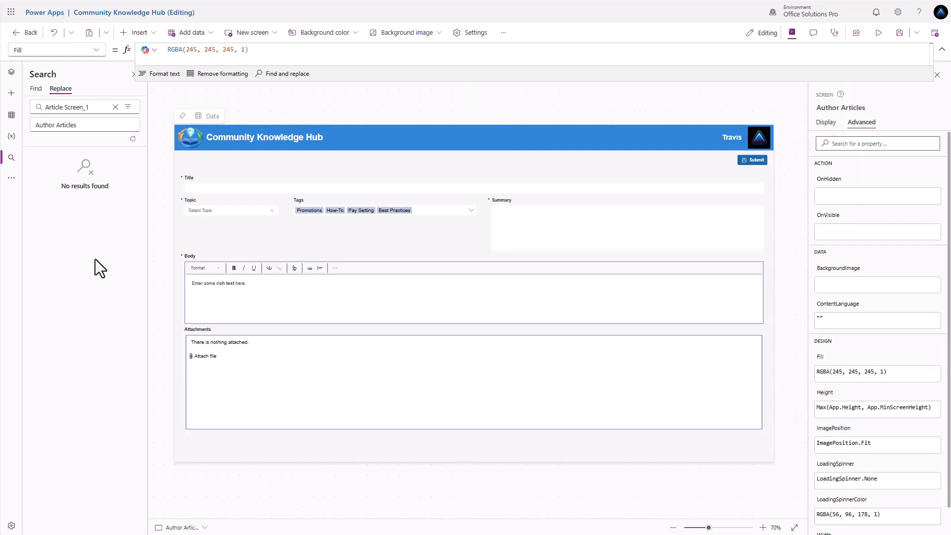
Step: Reorder the Author Articles screen's header container so it sits above the article objects container in the tree
click(11, 72)
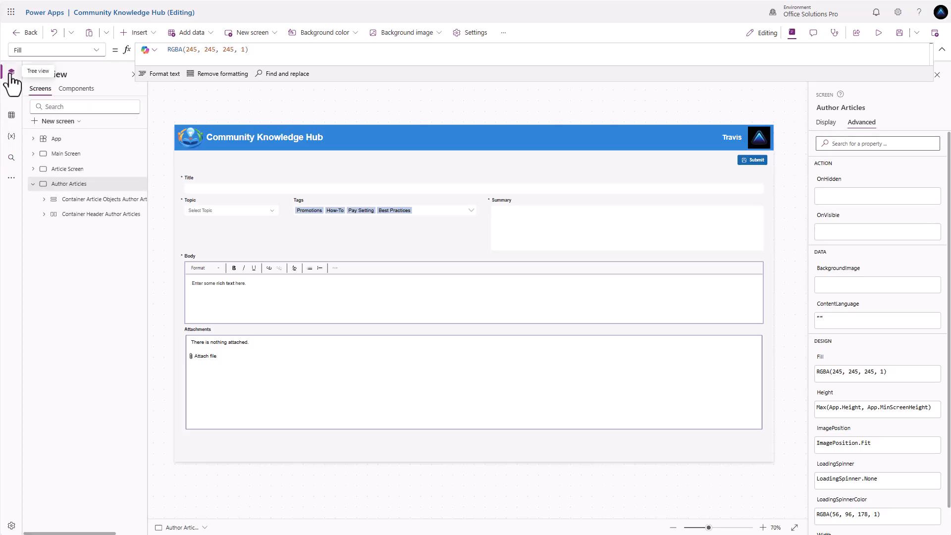
click(101, 218)
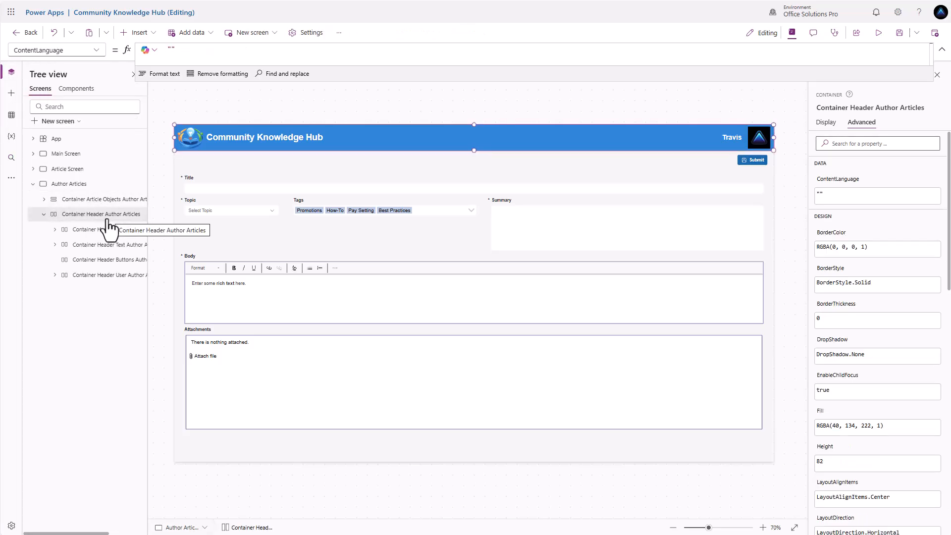
right_click(103, 219)
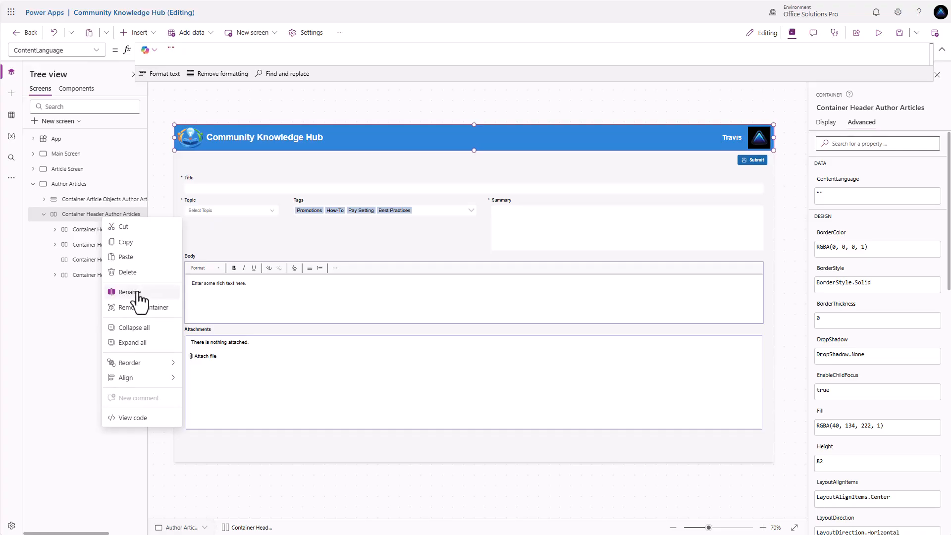
mouse_move(133, 366)
click(212, 378)
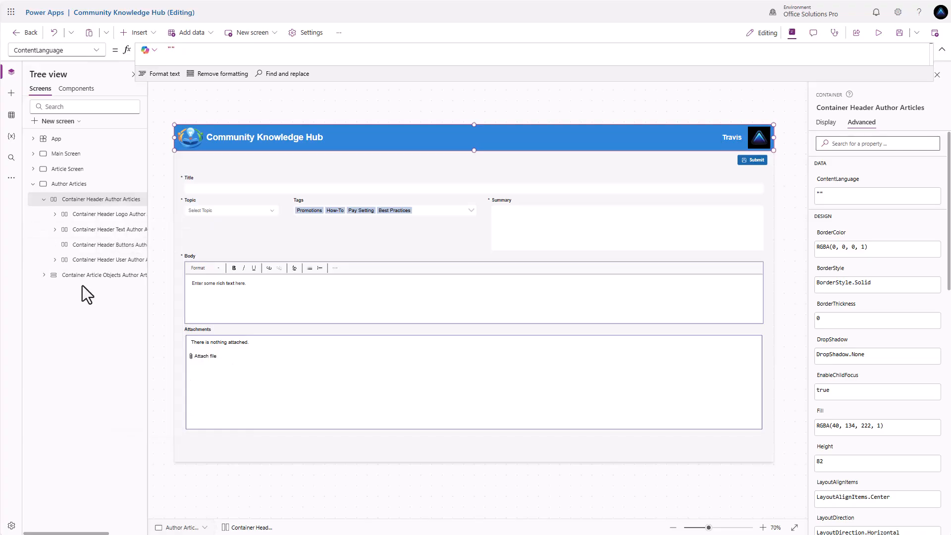
Step: Collapse the header container, expand the article objects container, and delete the frmArticle_1 form from the Author Articles screen
click(43, 200)
click(49, 215)
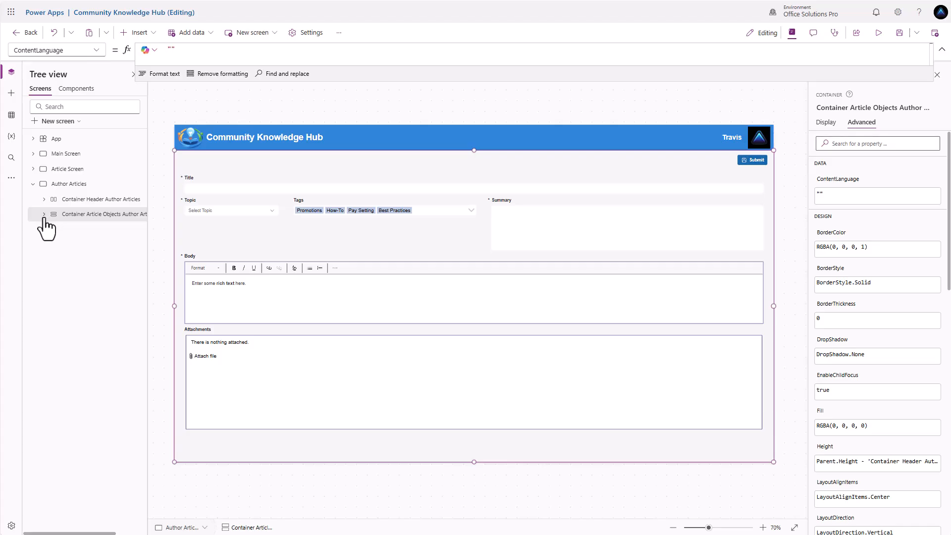
click(44, 214)
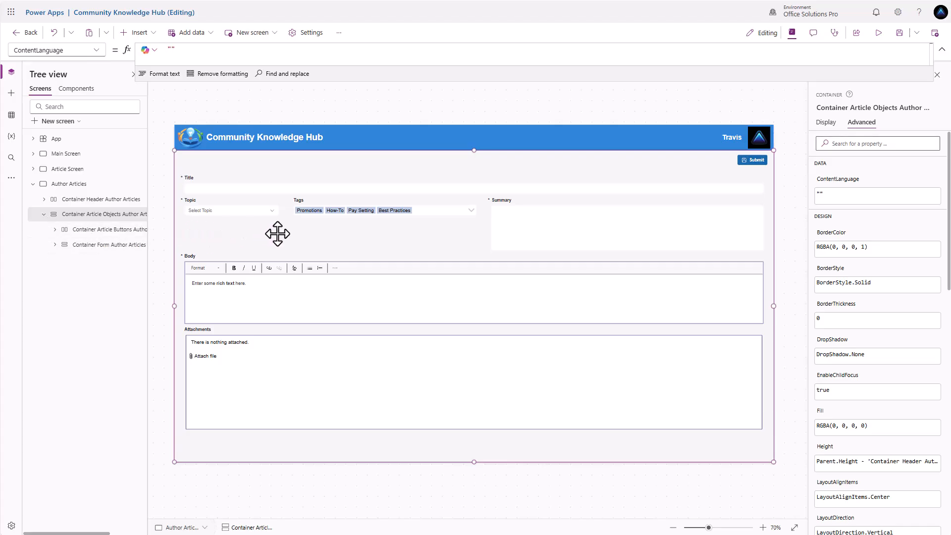
click(304, 238)
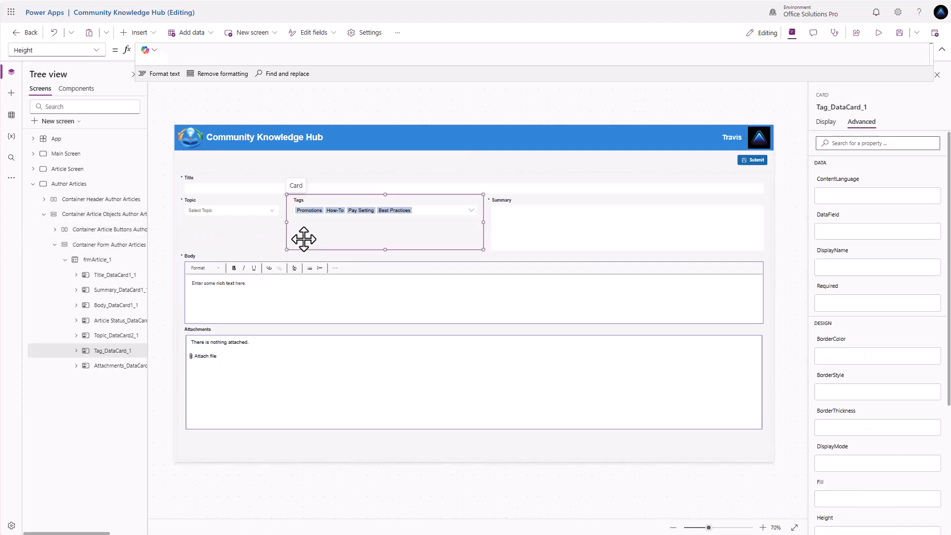
right_click(97, 259)
click(121, 334)
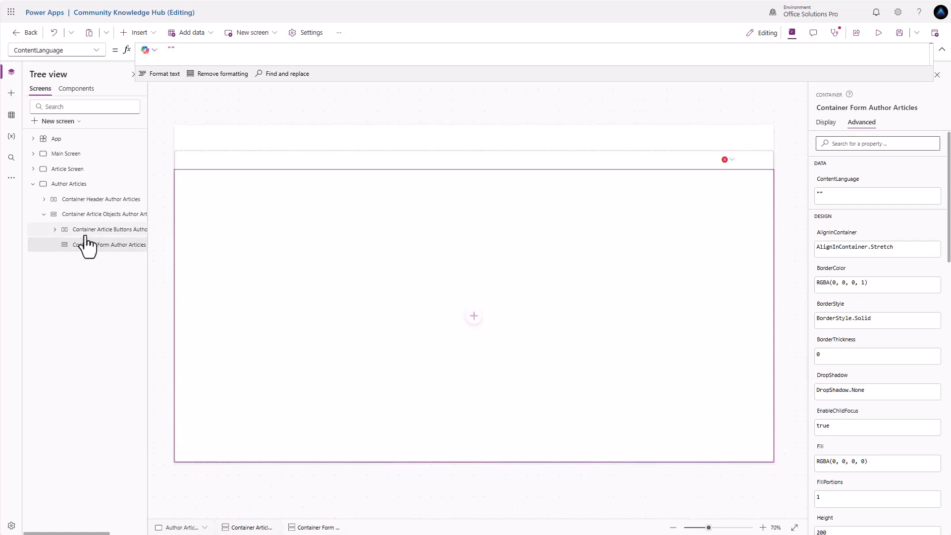
Step: Insert a vertical gallery with Articles as its data source into Container Form Author Articles, and delete the gallery's image
click(67, 230)
click(515, 254)
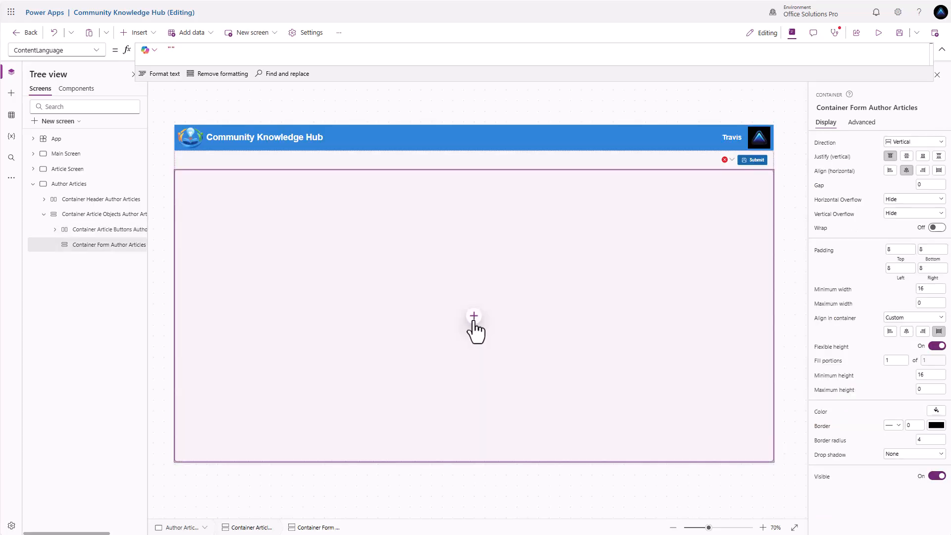
click(474, 316)
click(515, 270)
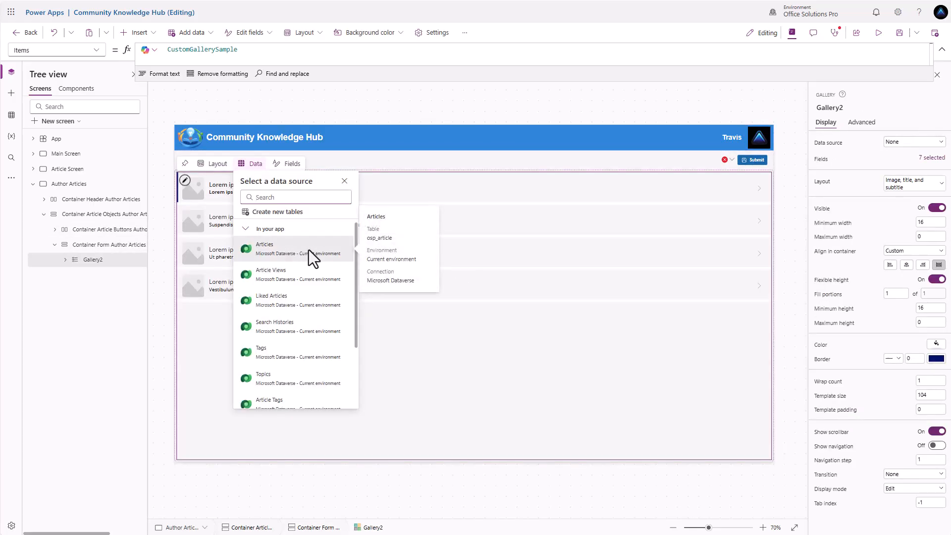
click(305, 250)
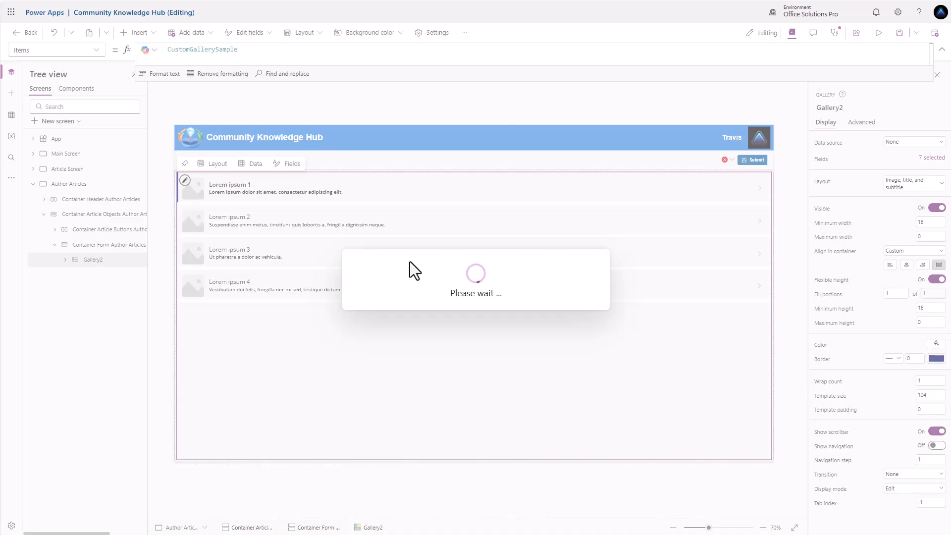
click(195, 192)
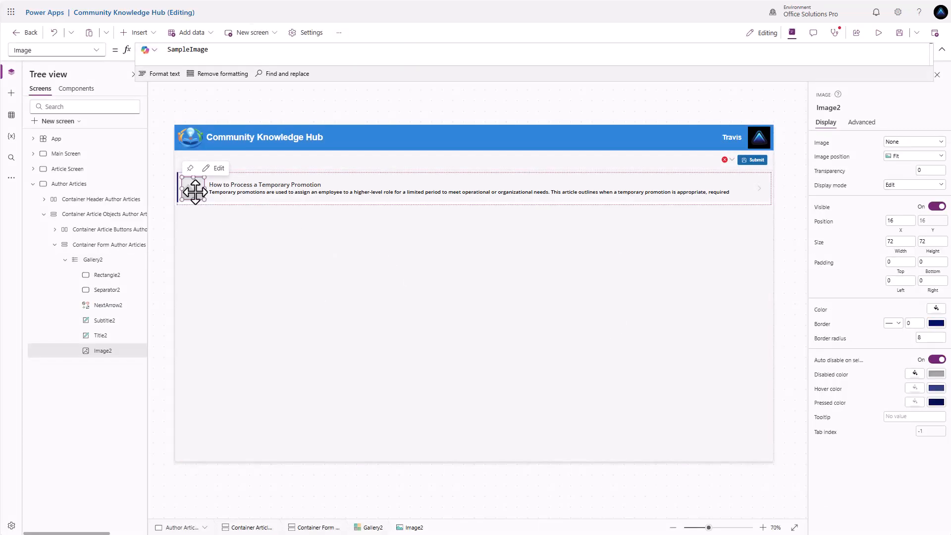
key(Delete)
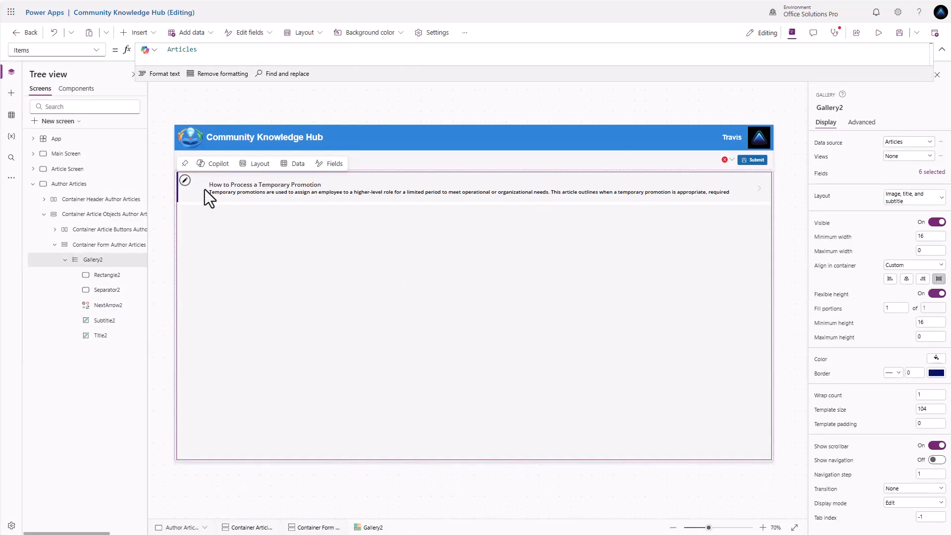
Step: Insert a Text control into the gallery's item template, about 347 wide and 28 high at X 7, Y 0
click(140, 34)
click(293, 191)
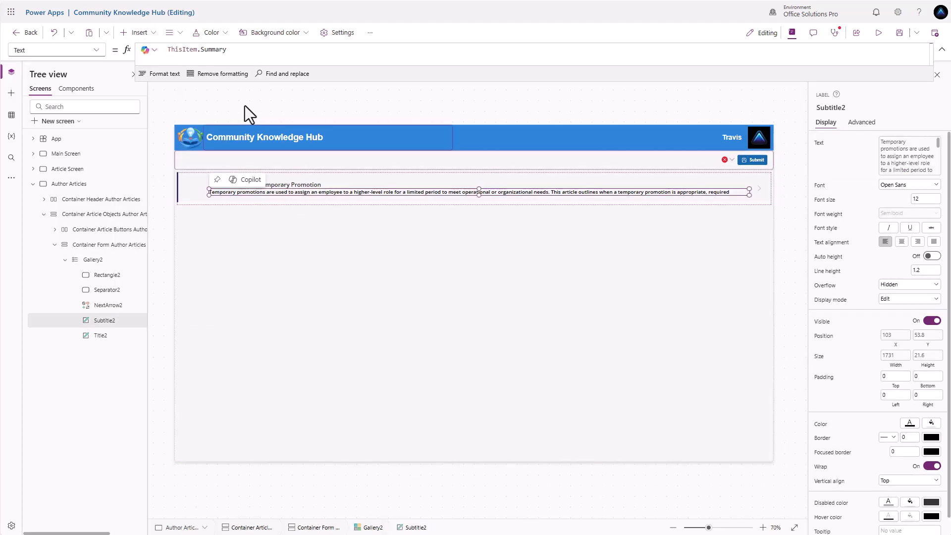
click(139, 32)
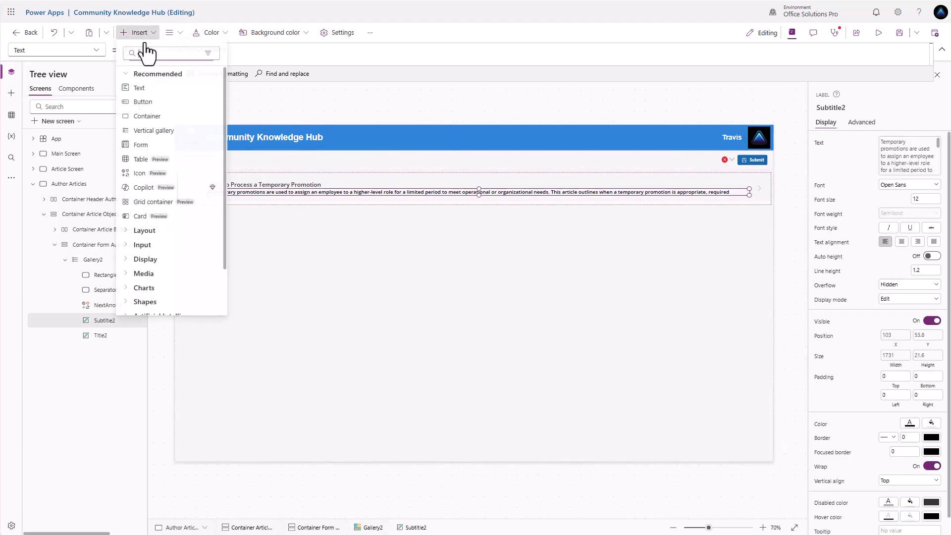
click(154, 93)
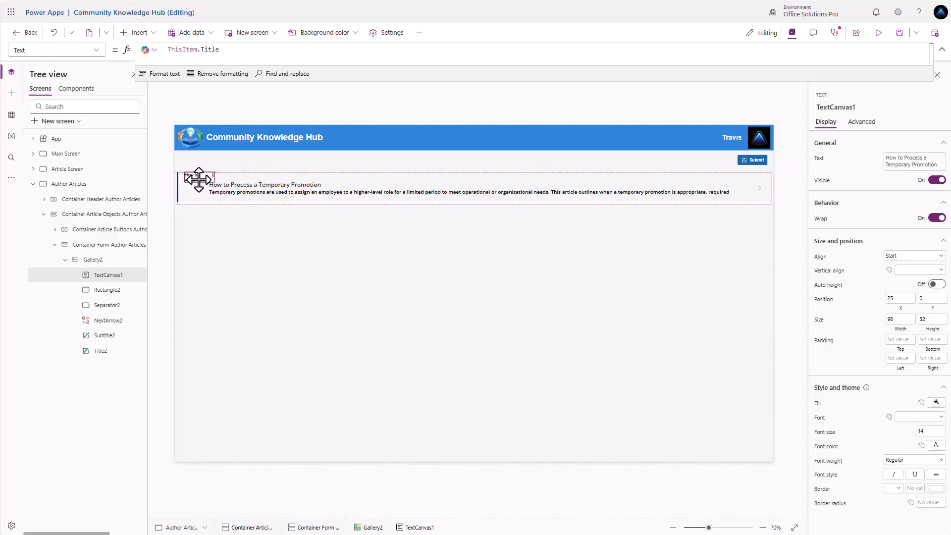
drag(198, 180, 290, 183)
Step: Copy the FontWeight formula from the gallery's original title label into the new text control's Weight property
click(300, 185)
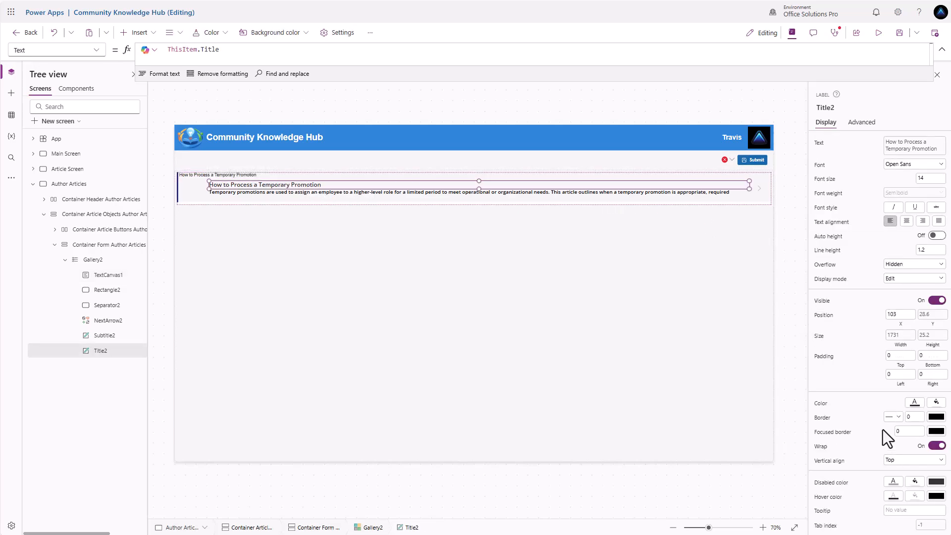
click(834, 196)
drag(407, 49, 75, 49)
key(ctrl+c)
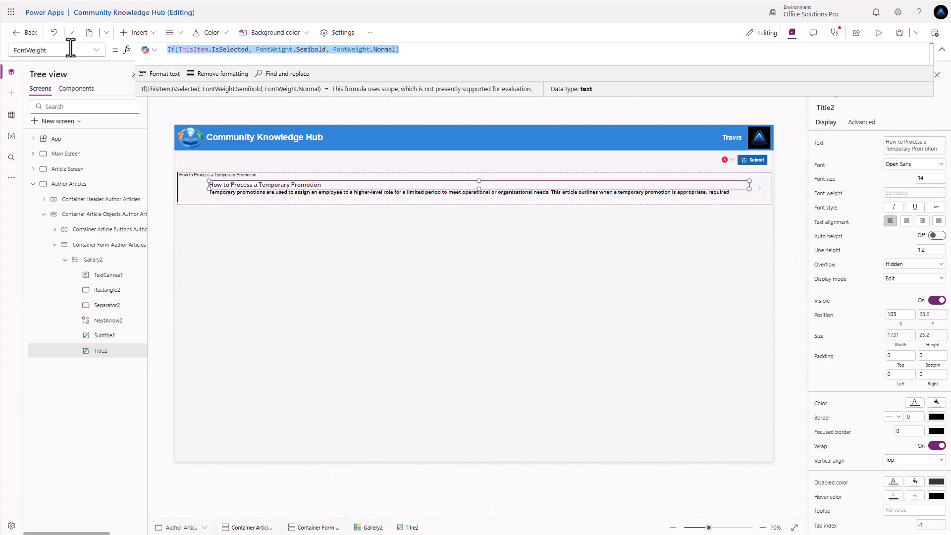
click(192, 176)
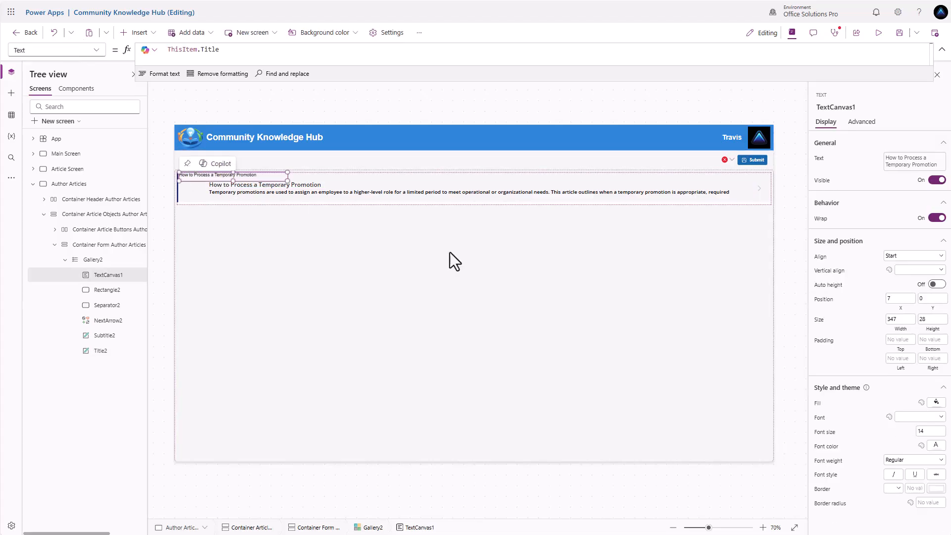
click(828, 461)
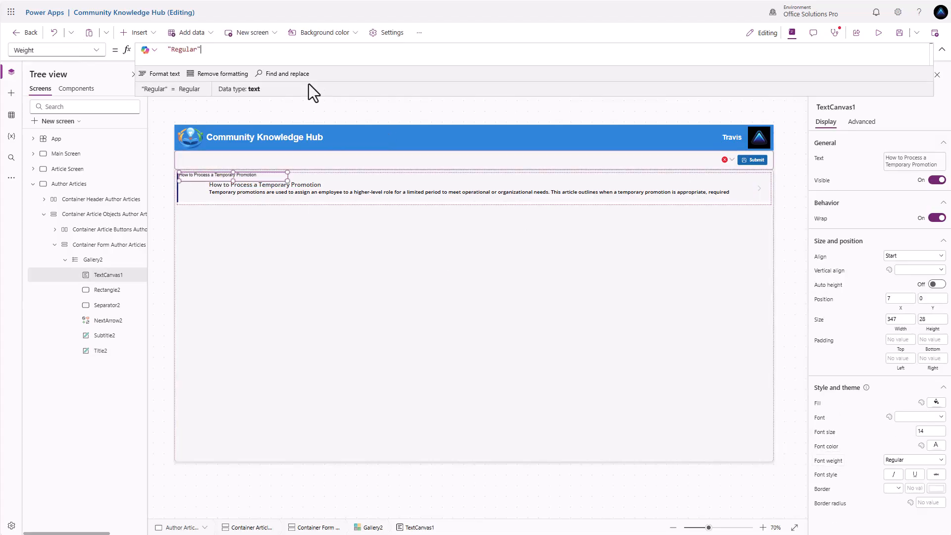
key(ctrl+a)
key(ctrl+v)
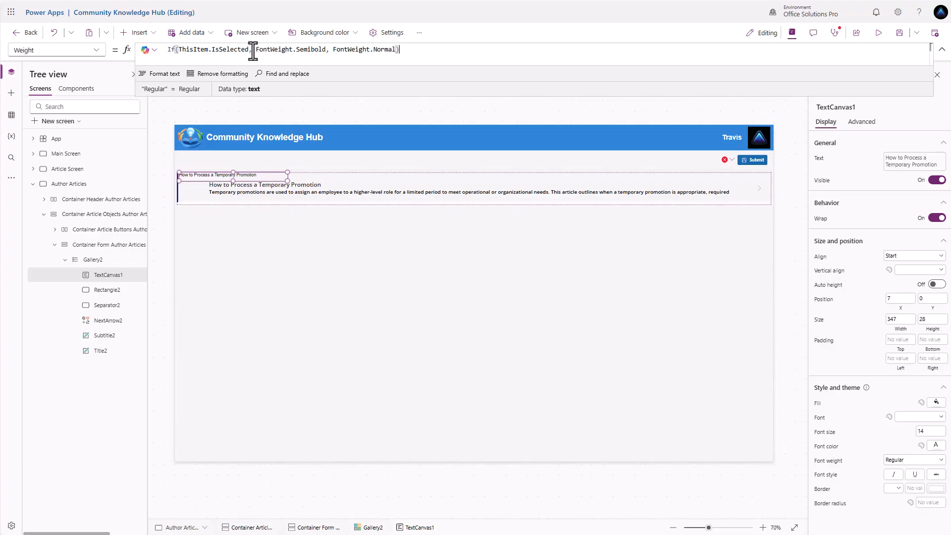
Step: Change the text control's Weight formula to If(ThisItem.IsSelected, "Bold", "Regular")
drag(256, 52, 325, 52)
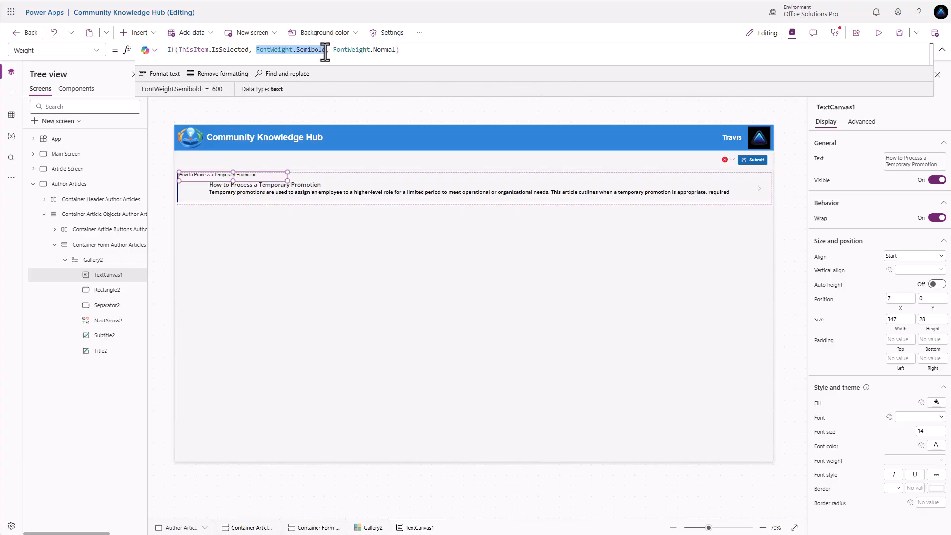
text("Bold")
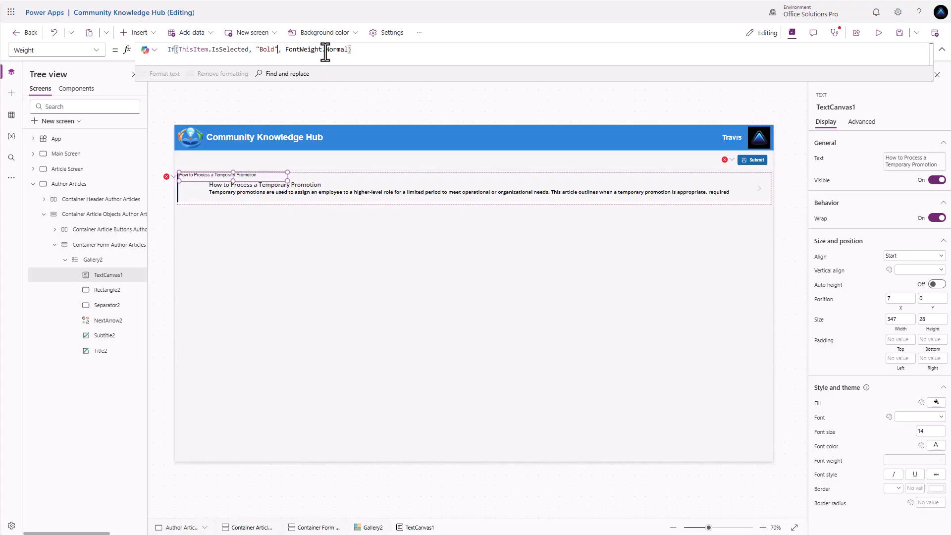
drag(284, 49, 346, 50)
text("Regular")
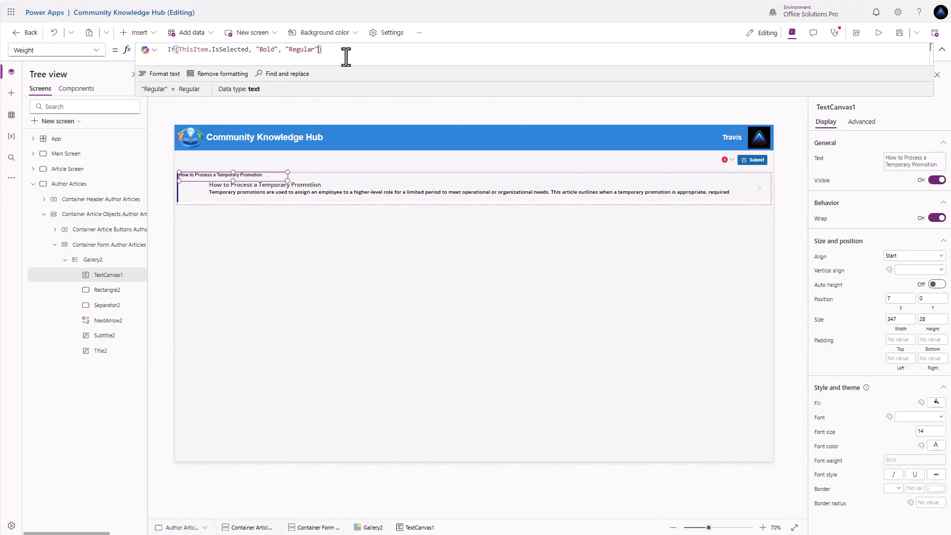
Step: Delete the gallery's original title and subtitle labels
click(307, 188)
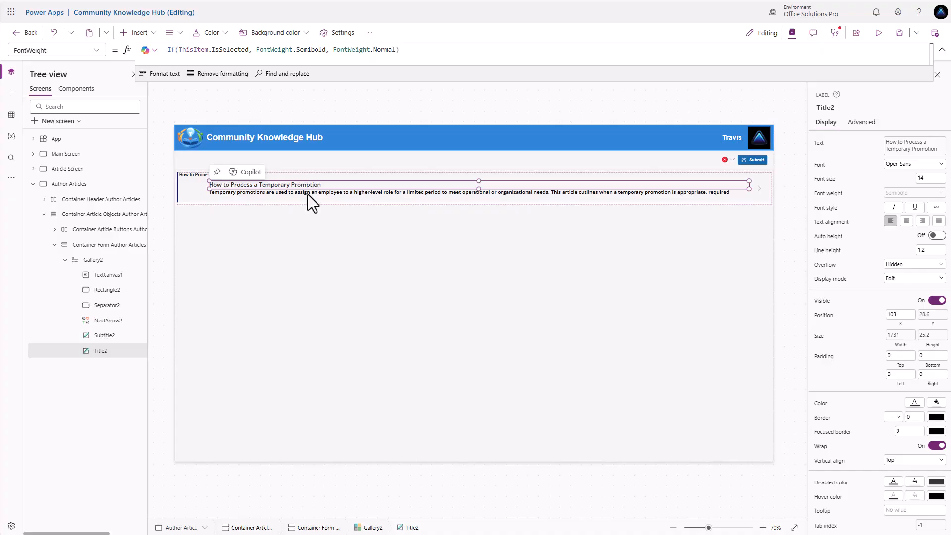
shift+click(307, 192)
key(Delete)
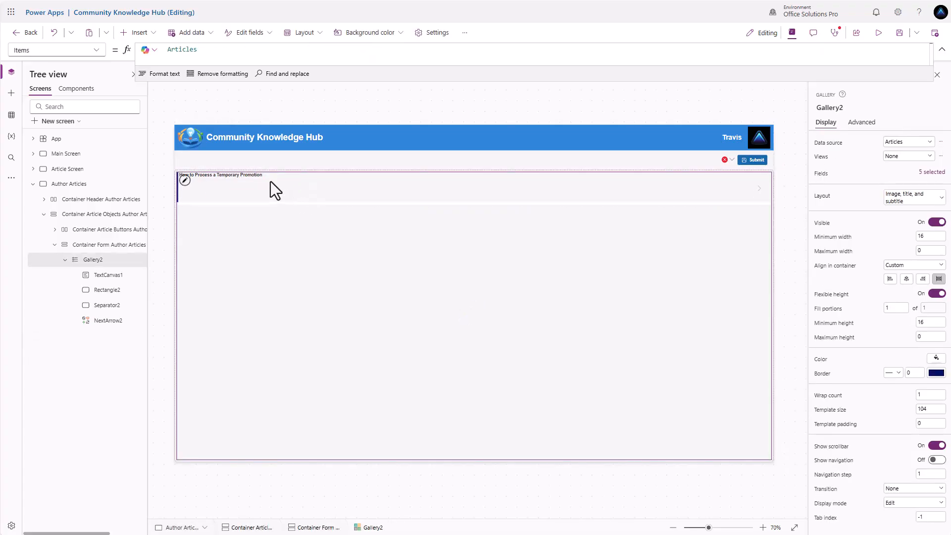
Step: Set the gallery text control's X position to 10
click(253, 178)
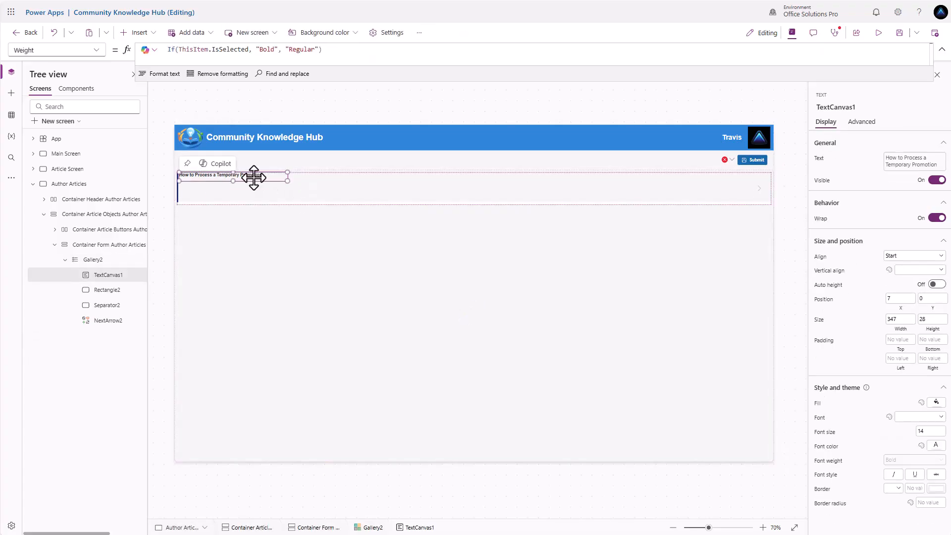
click(900, 298)
text(10)
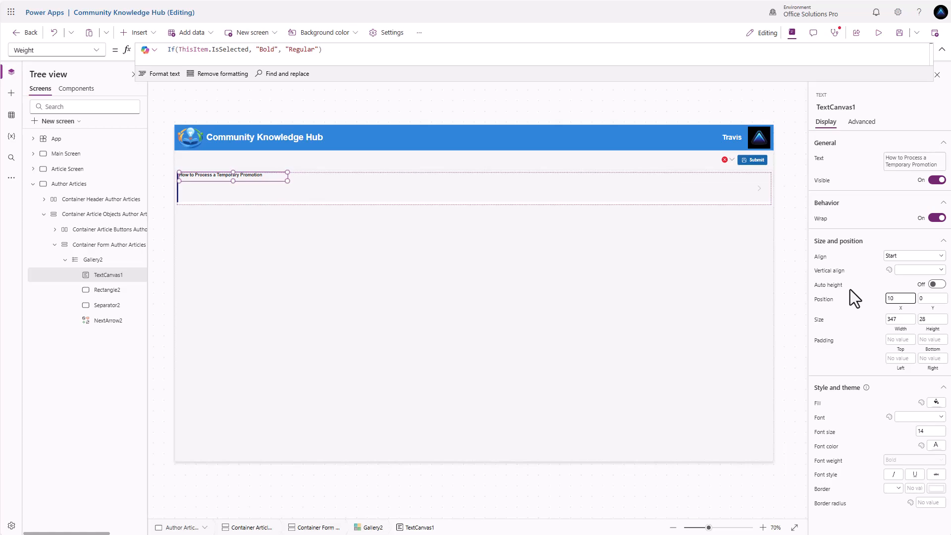
key(Tab)
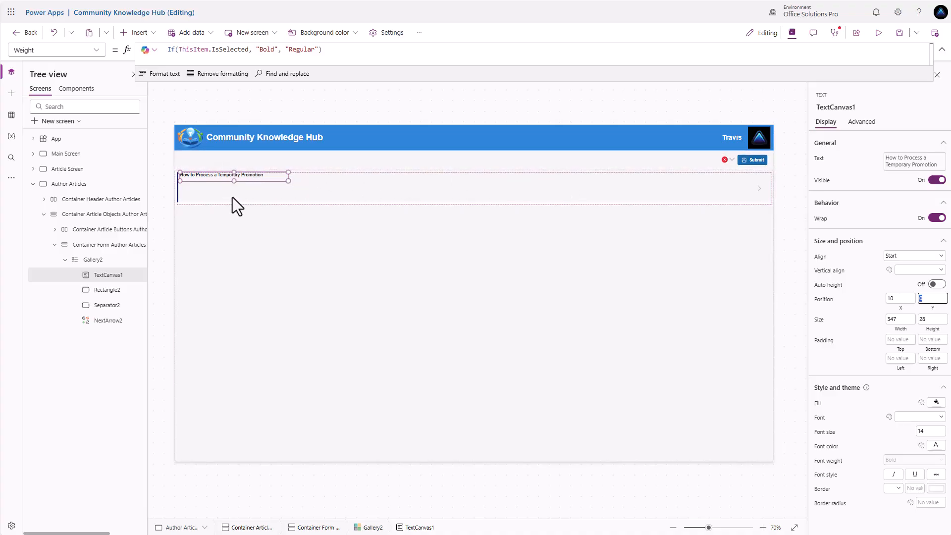
Step: Rename the gallery to "galArticles Author Articles" and its text control to "txtTitle Author Articles"
double_click(92, 261)
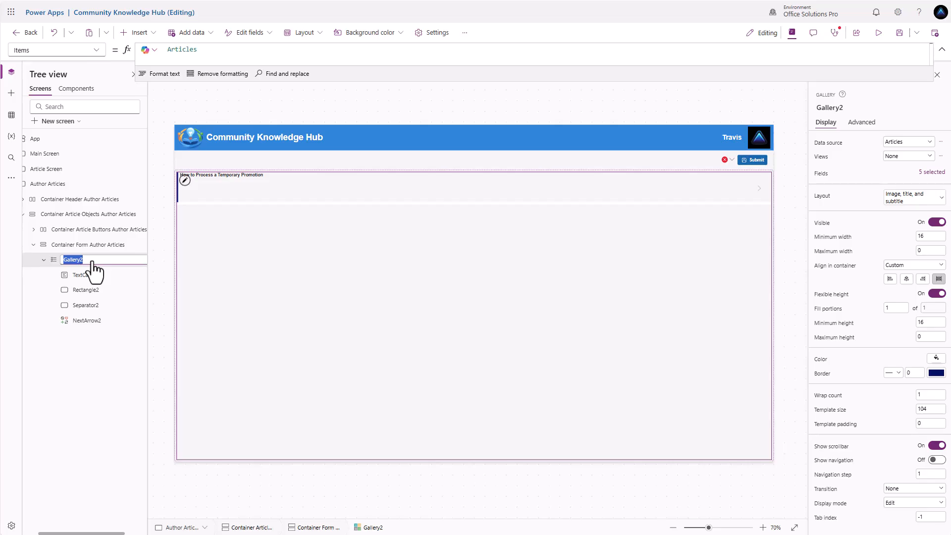
text(galArticles Author Articles)
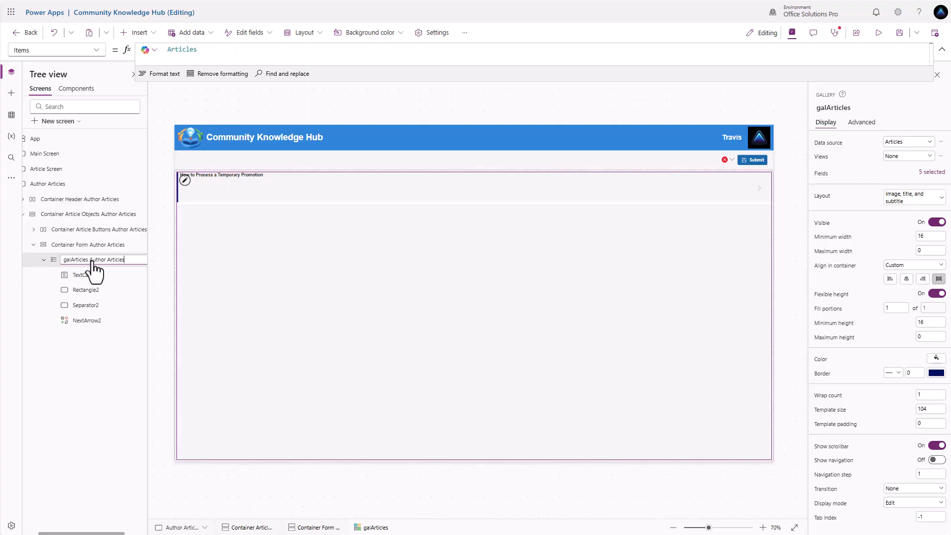
key(Return)
double_click(89, 276)
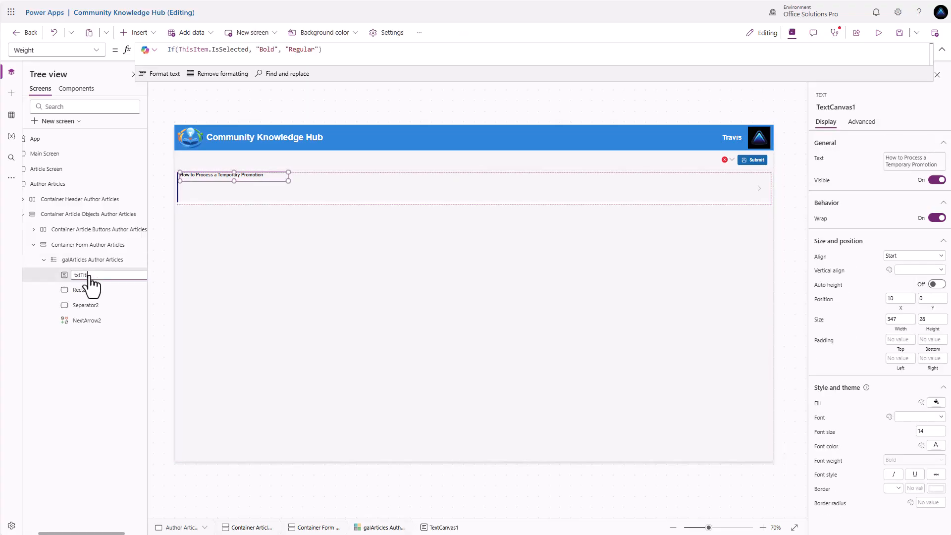
text(txtTitle A)
text(uthor Articles)
key(Return)
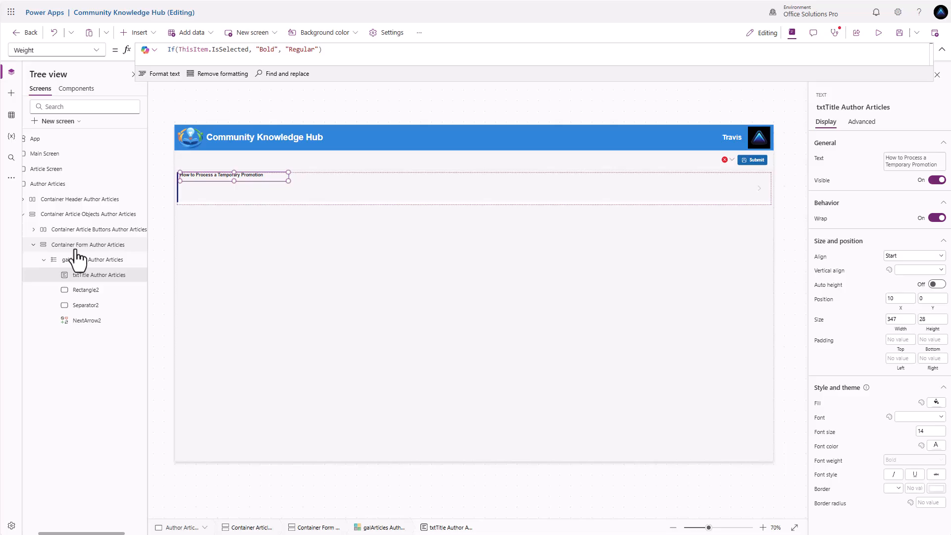
Step: Insert a horizontal container inside Container Article Objects Author Articles
click(76, 248)
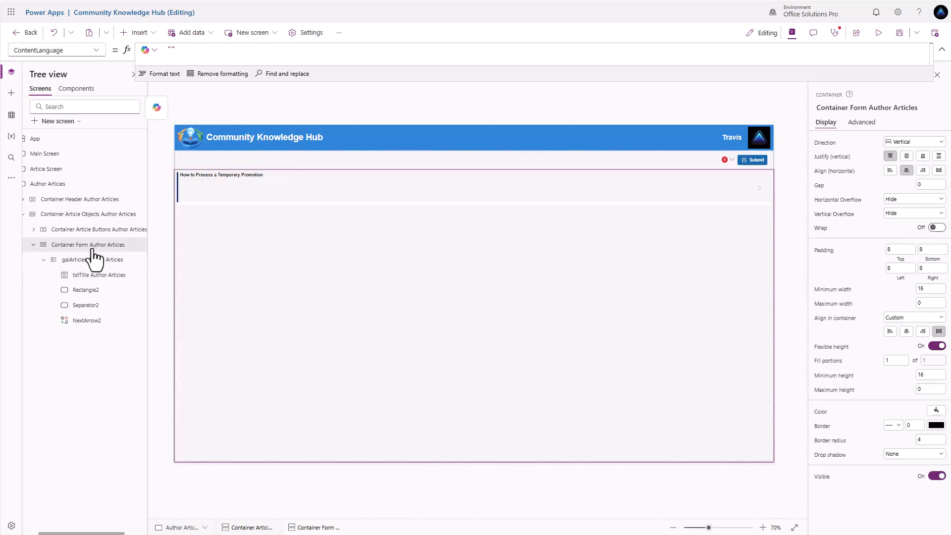
click(66, 215)
click(137, 34)
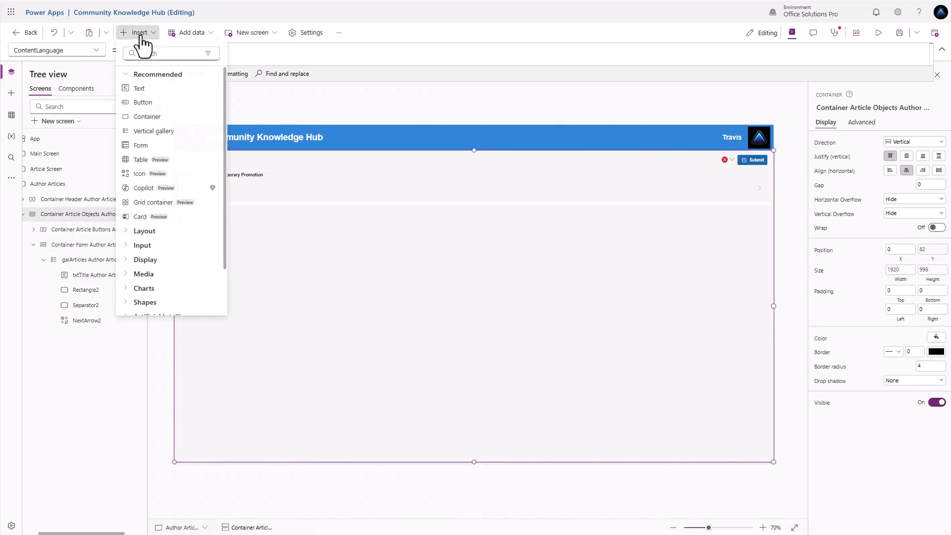
text(cont)
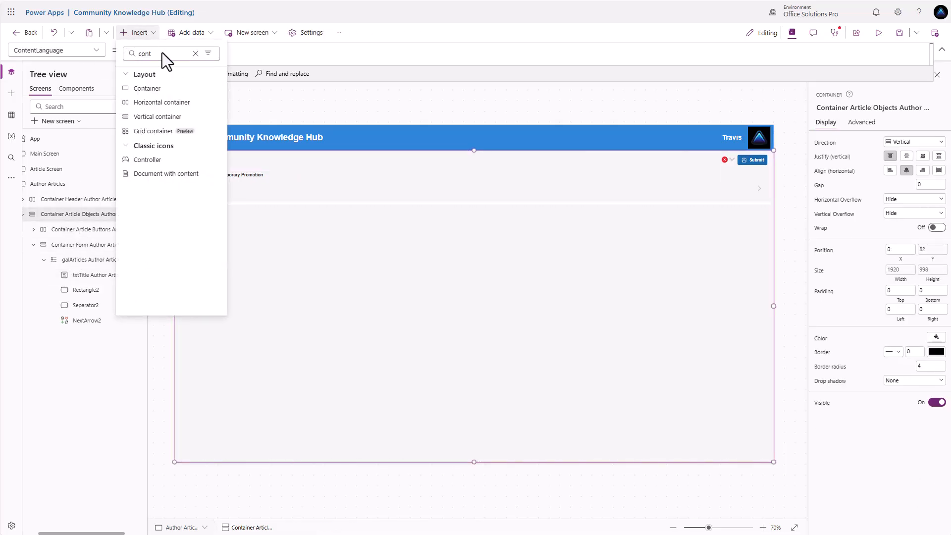
click(171, 102)
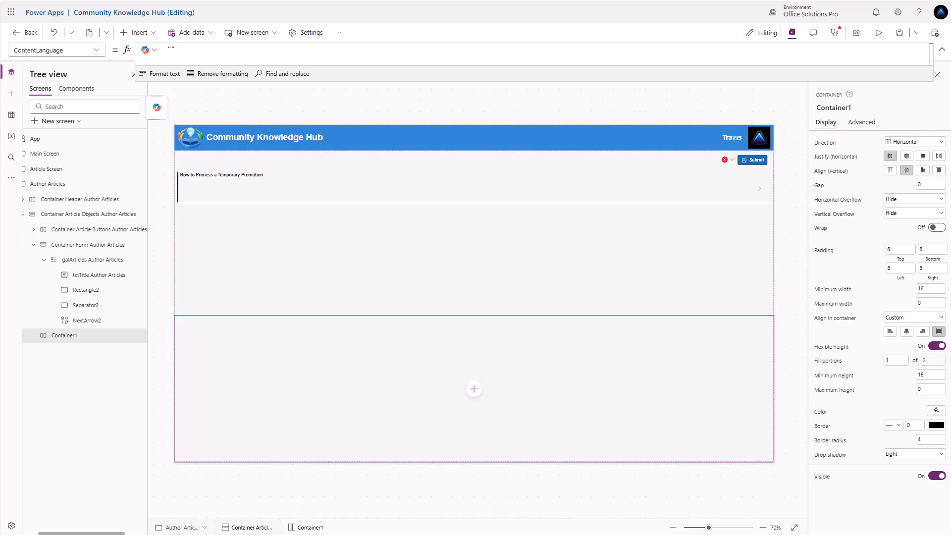
Step: Turn off flexible height for the new horizontal container and set its height to 32
click(936, 346)
click(931, 360)
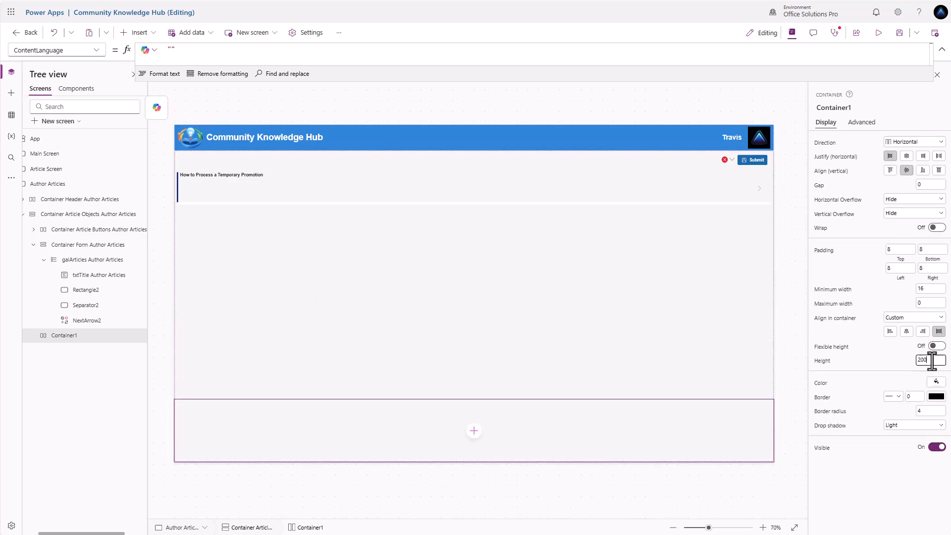
key(BackSpace)
key(BackSpace)
key(BackSpace)
text(4)
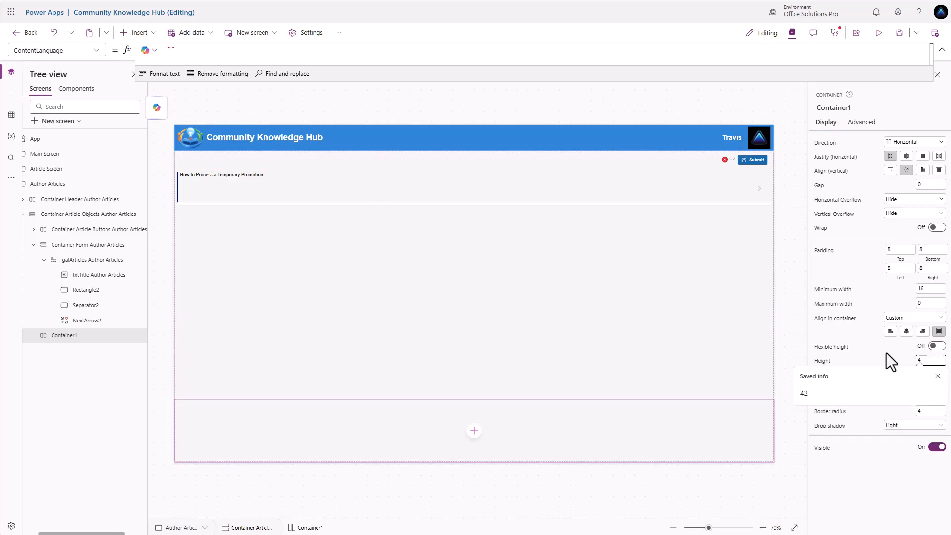
text(32)
key(Home)
key(Delete)
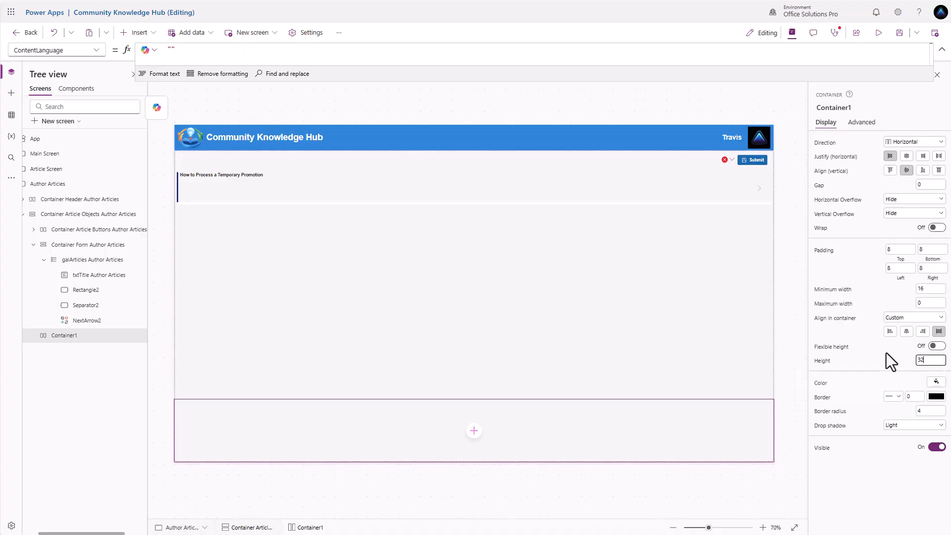
Step: Set the new container's drop shadow to None and move it above Container Form Author Articles
click(904, 427)
click(905, 435)
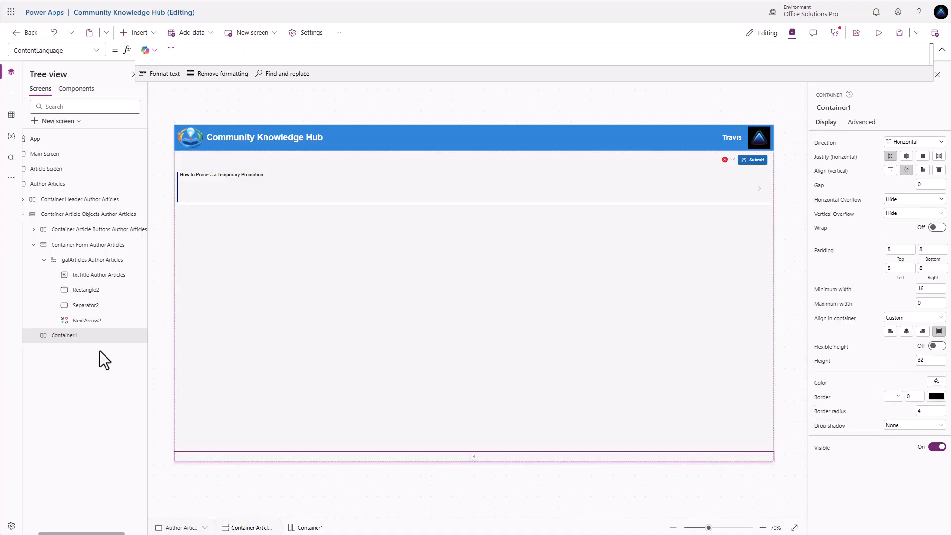
drag(64, 342, 70, 243)
Step: Insert a text control into the new horizontal container above the gallery
click(474, 174)
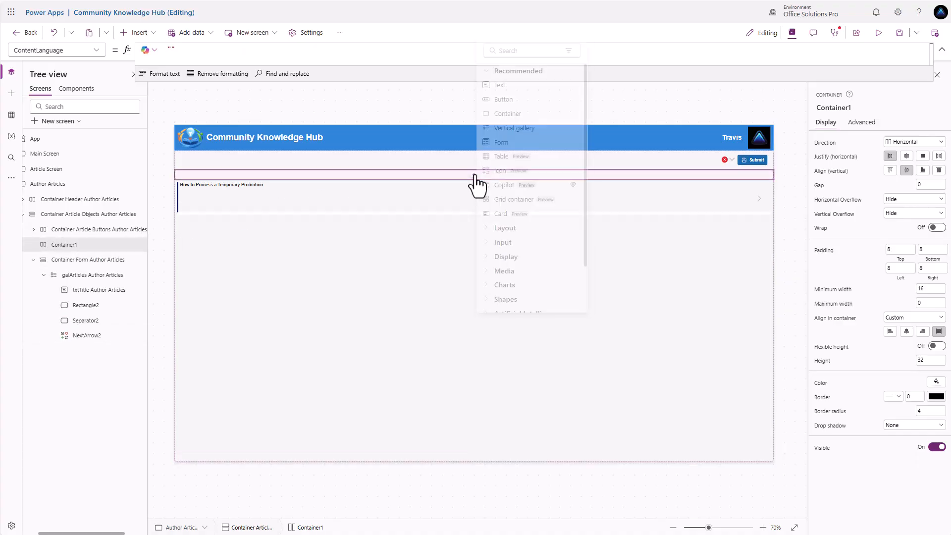
click(505, 86)
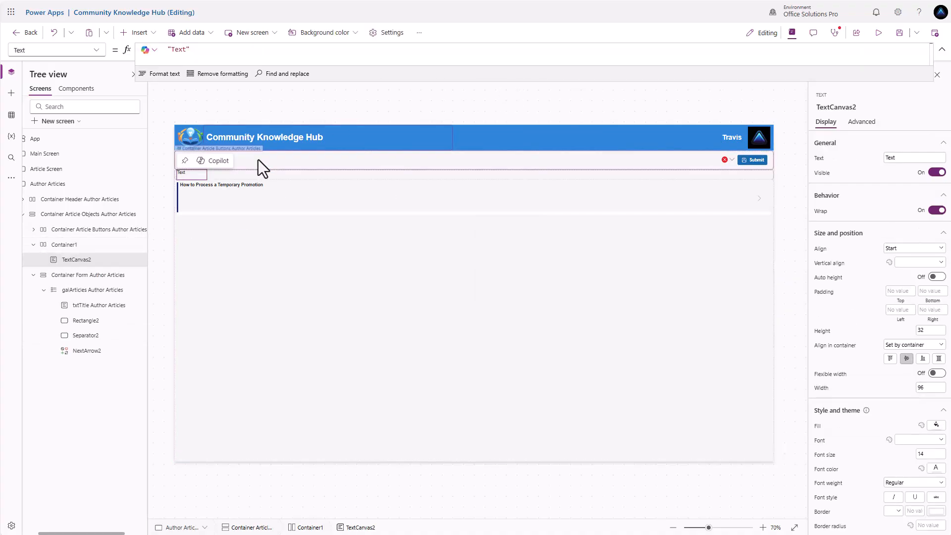
click(236, 174)
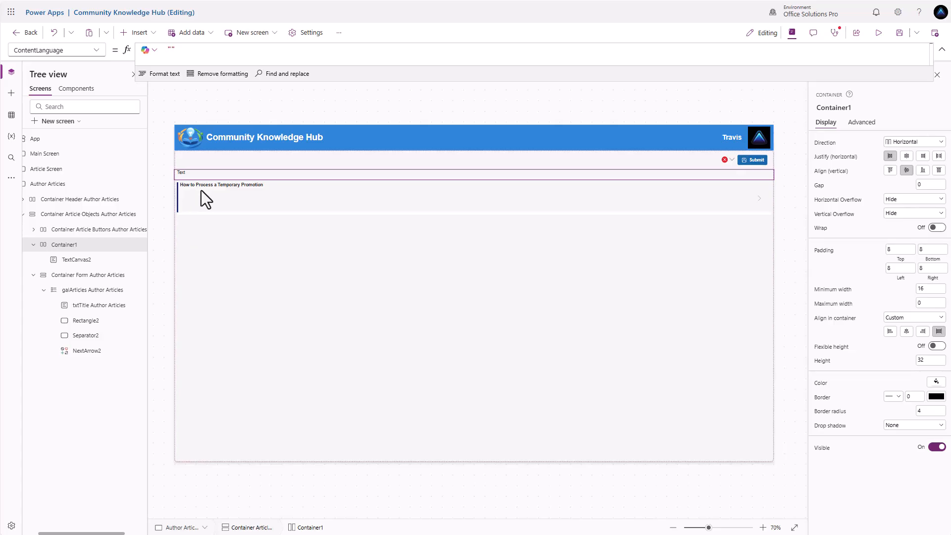
click(271, 189)
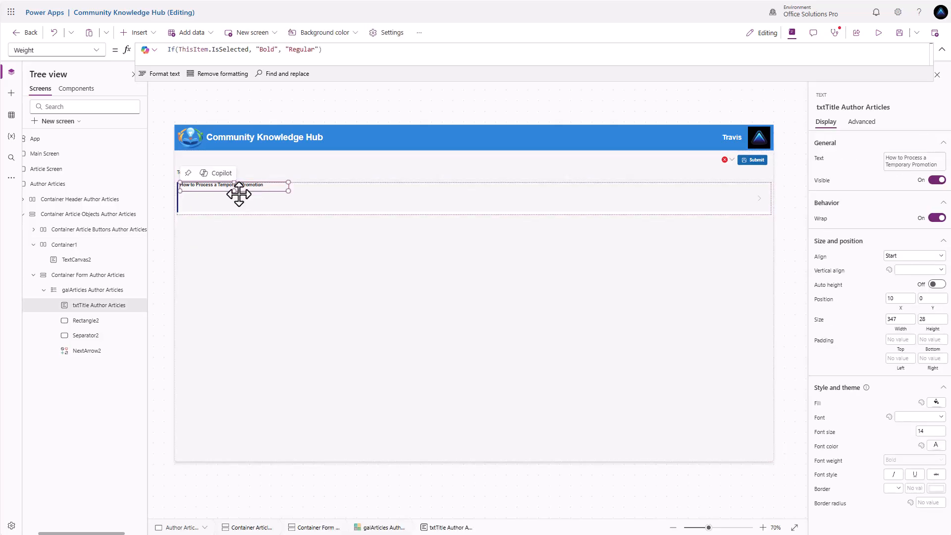
click(310, 174)
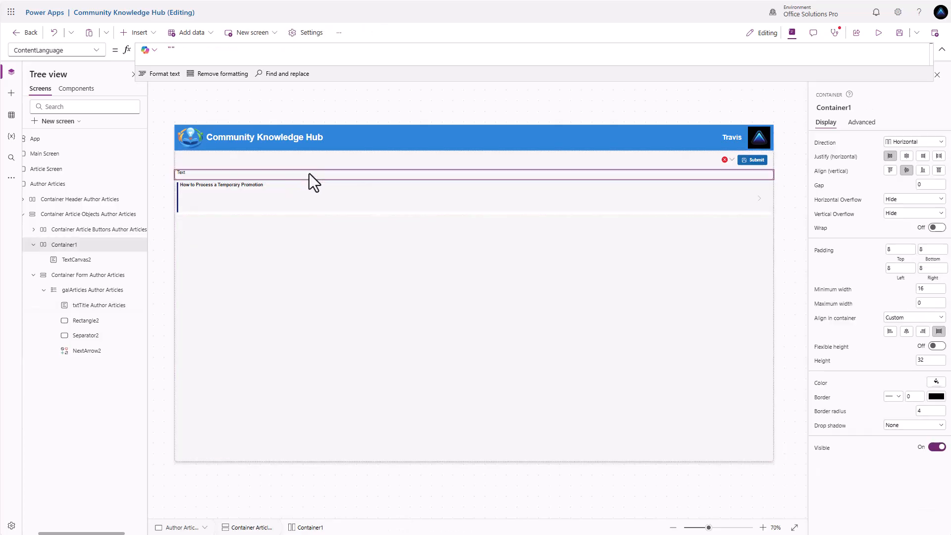
click(181, 173)
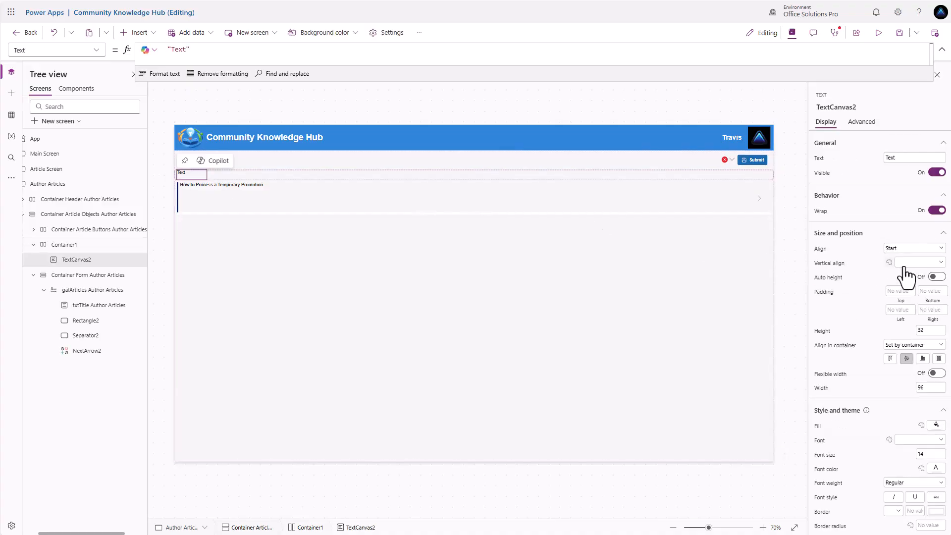
Step: Set the left padding of the horizontal container above the gallery to 18
click(378, 178)
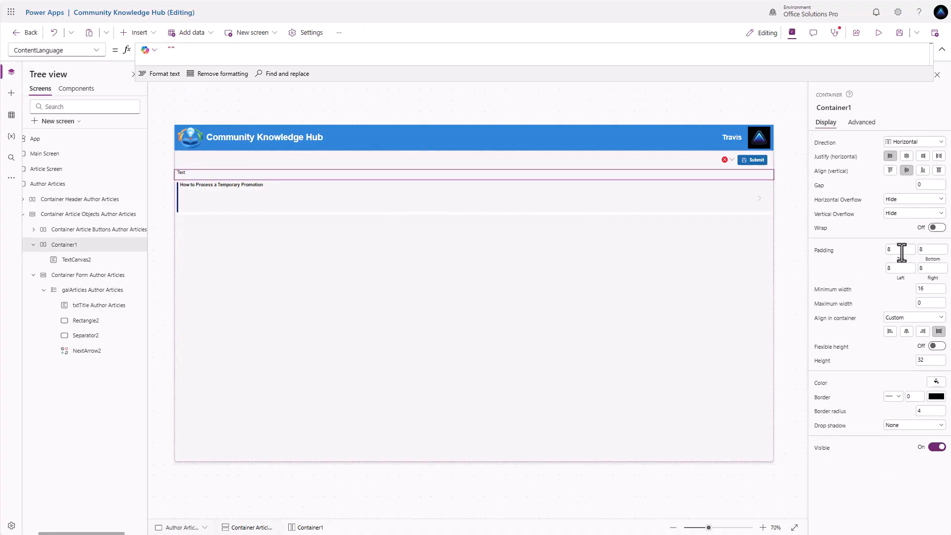
click(895, 268)
text(10)
click(849, 266)
click(898, 268)
click(871, 266)
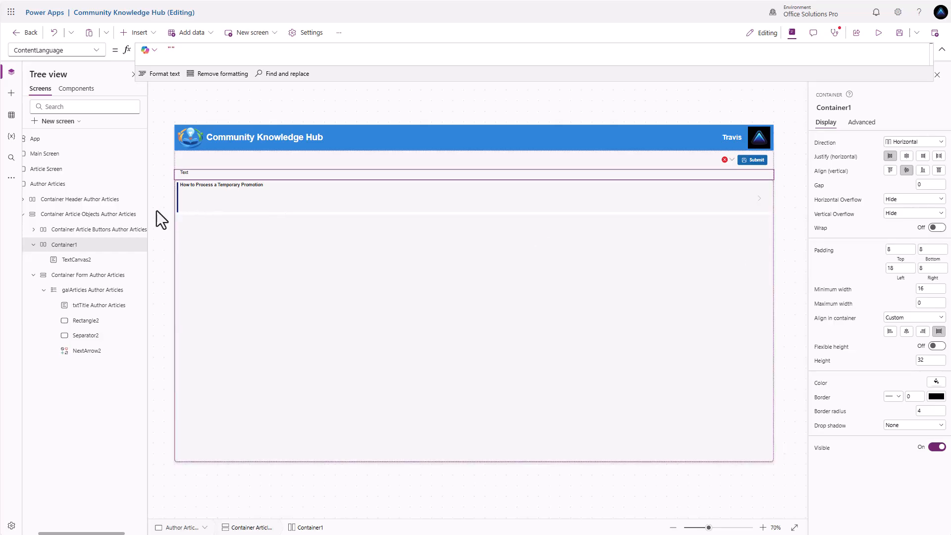
Step: Set the width of the text control in the new container to 120
click(185, 174)
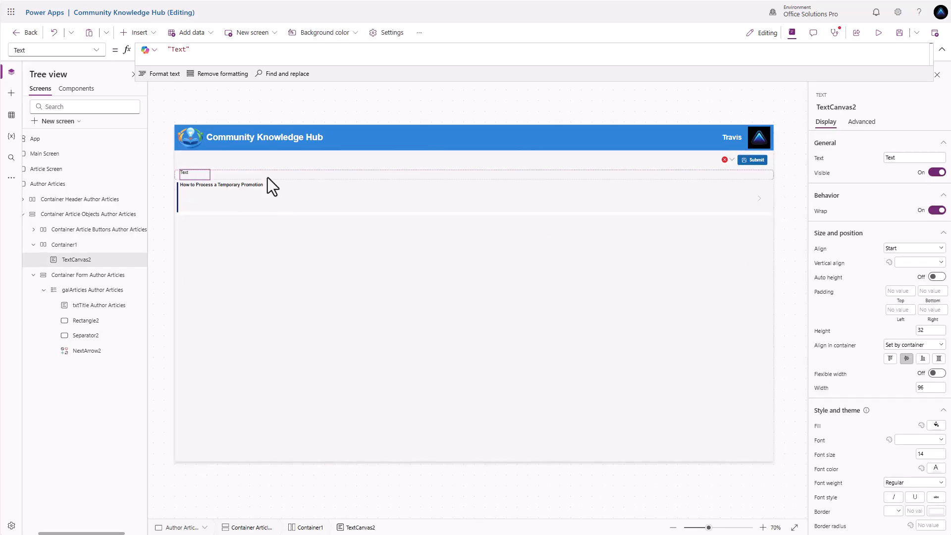
double_click(928, 387)
text(120)
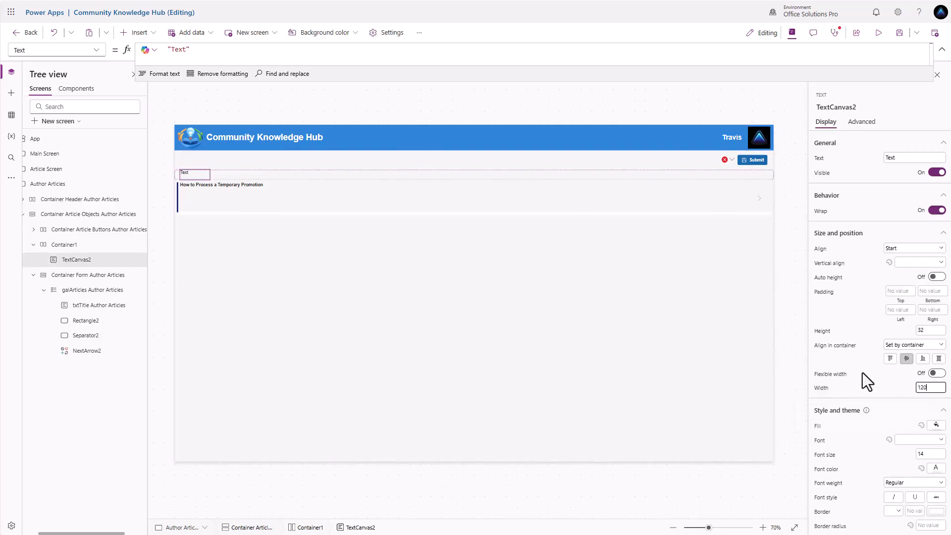
key(Return)
Step: Change the new text control's text to "Title" and format it in bold at font size 16
click(820, 159)
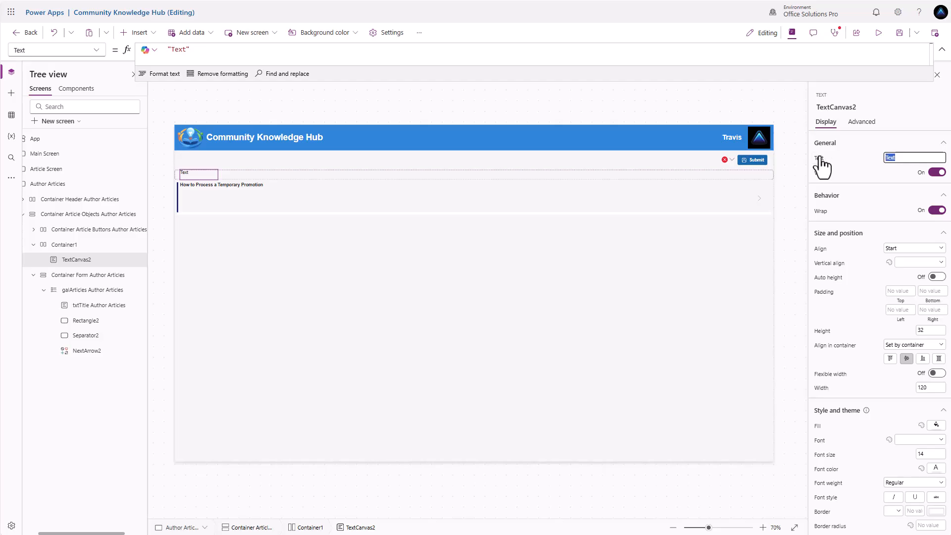
key(Return)
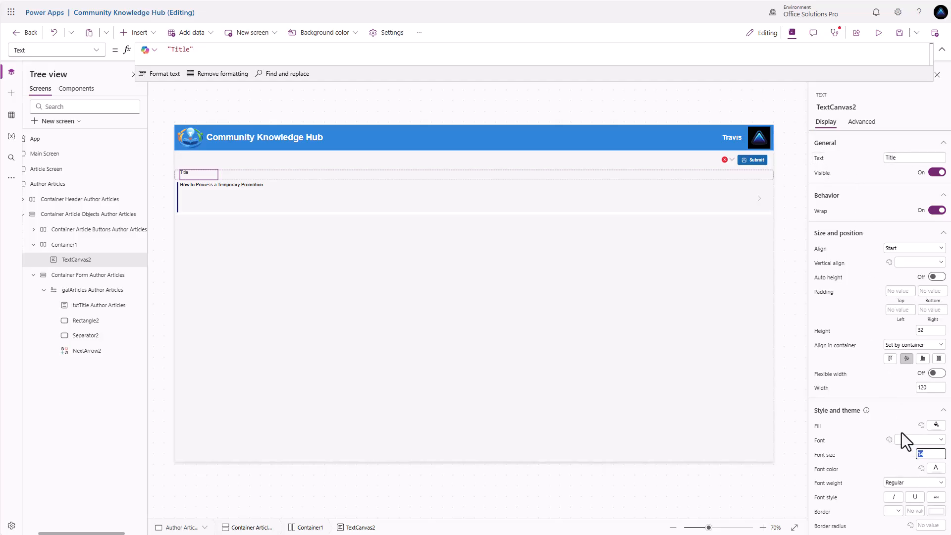
click(899, 483)
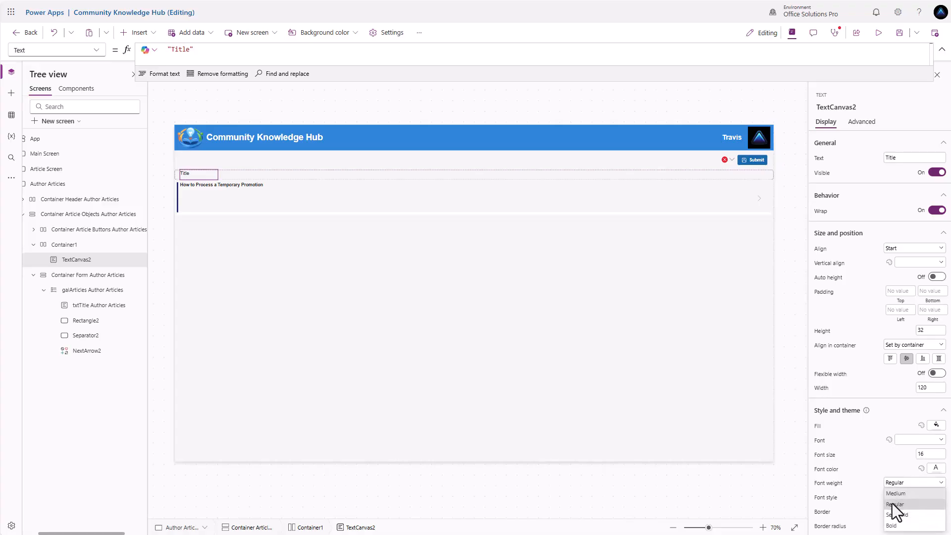
click(893, 526)
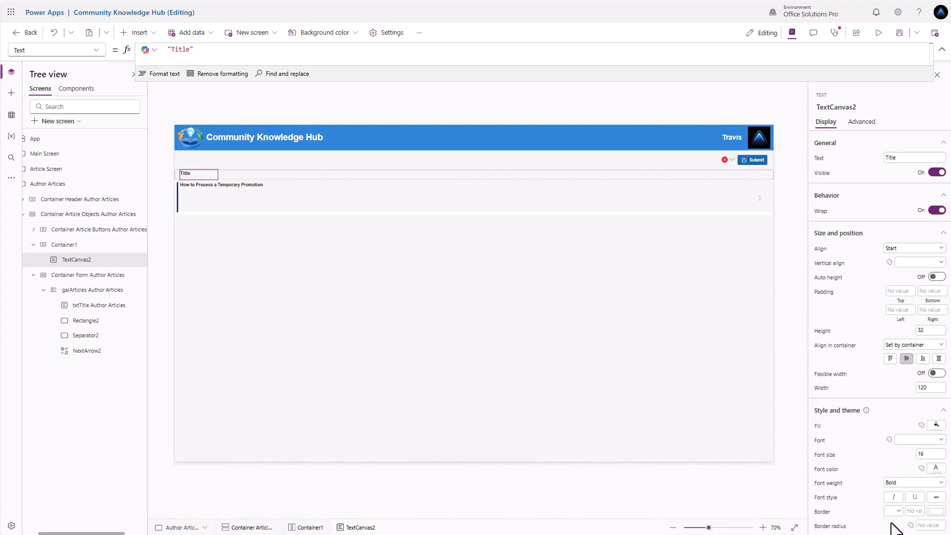
Step: Align the Title text vertically to Middle and set its font size to 18
click(906, 255)
click(909, 263)
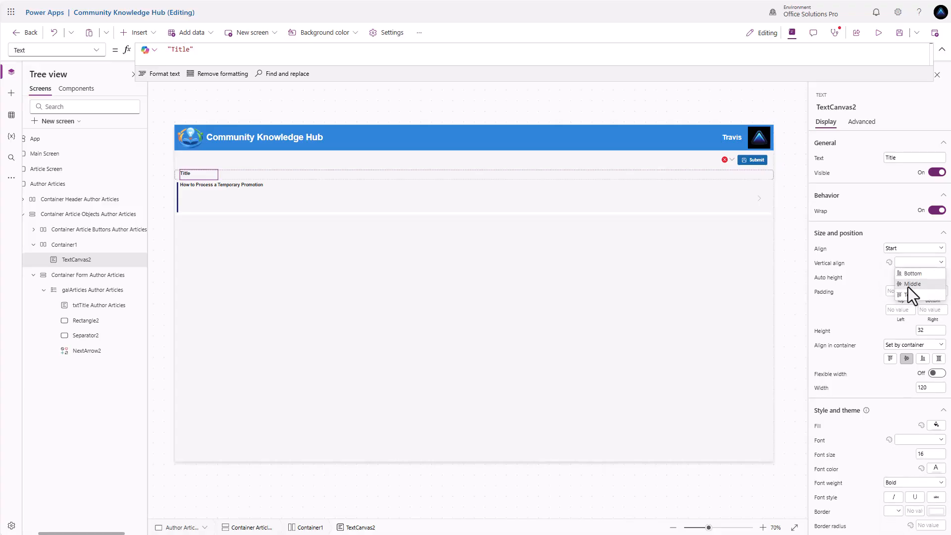
click(908, 284)
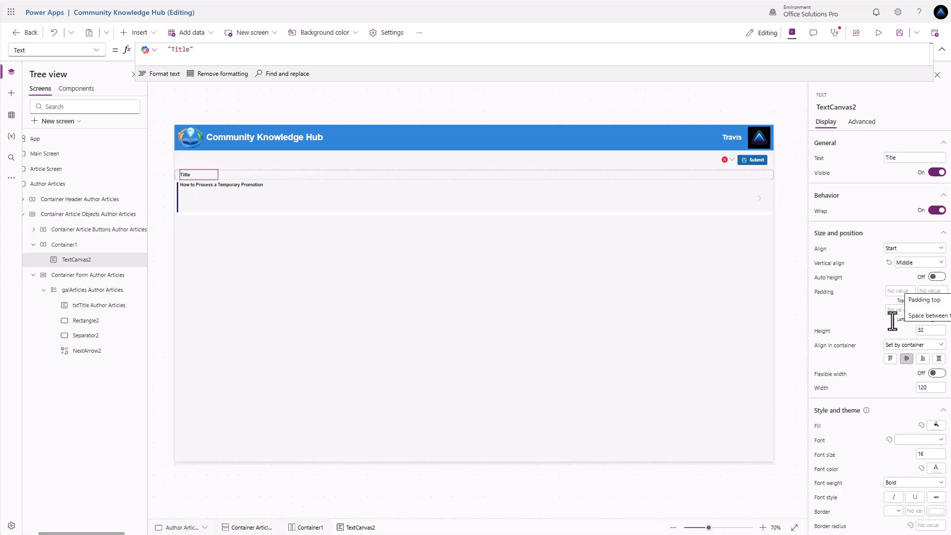
click(927, 454)
text(18)
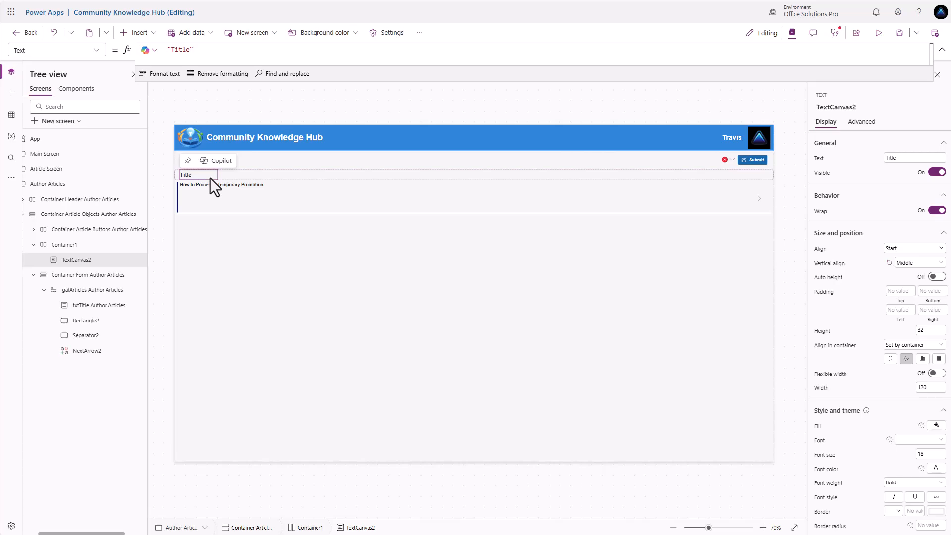
Step: Set the Title text control's width to 400
click(934, 388)
text(200)
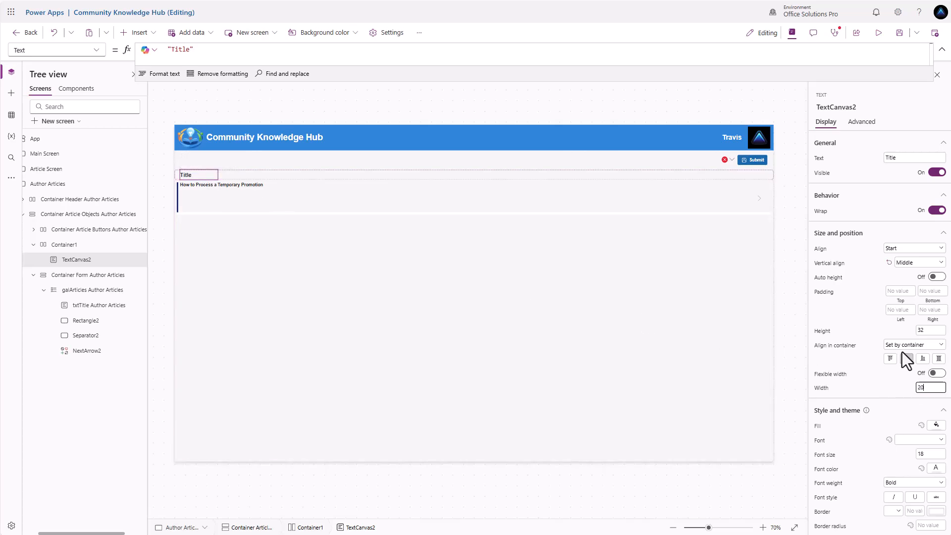
click(908, 355)
key(Return)
text(400)
key(Tab)
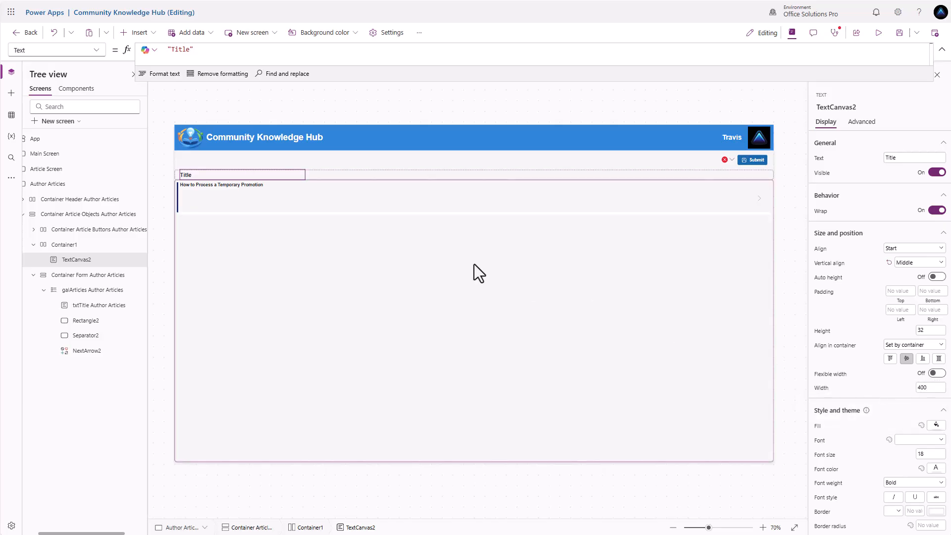
Step: Set the Width formula of txtTitle Author Articles in the gallery to TextCanvas2.Width
click(245, 185)
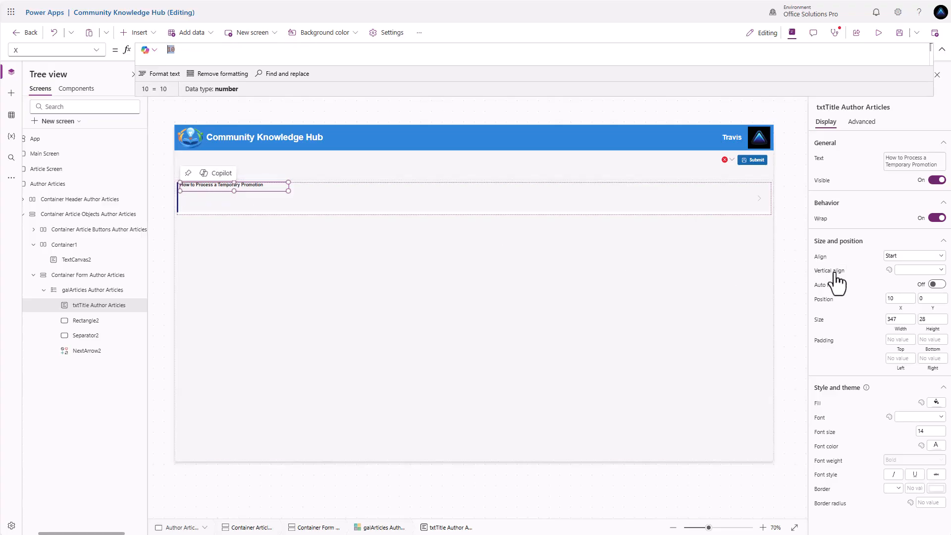
click(901, 319)
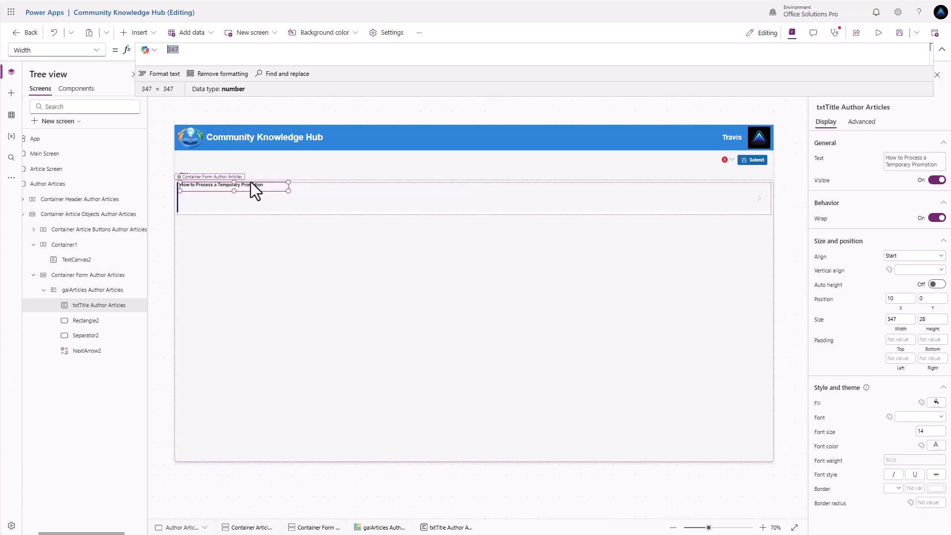
text(Text)
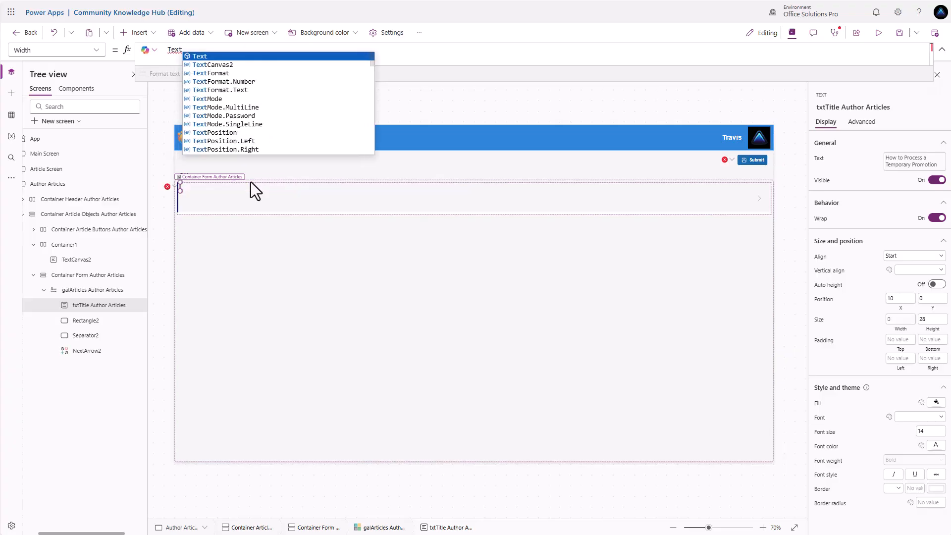
key(Down)
key(Tab)
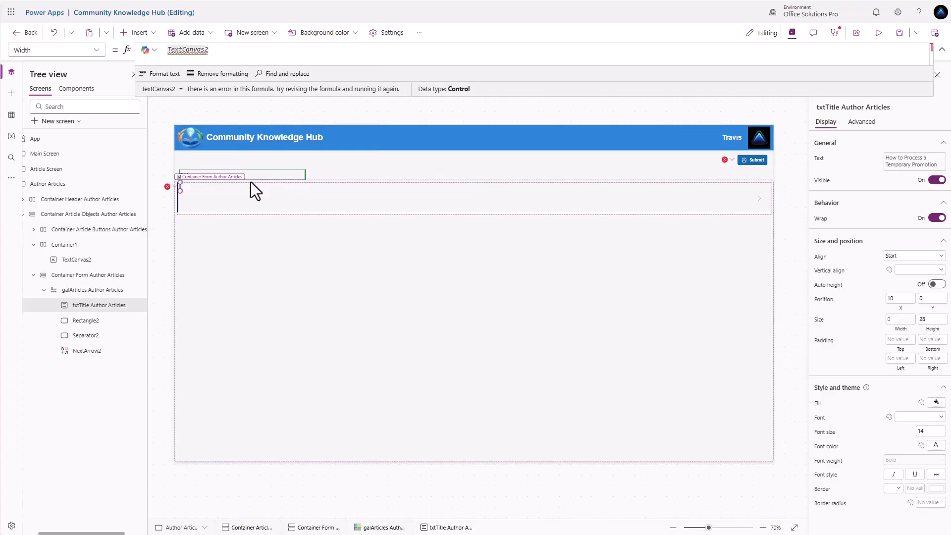
text(.Width)
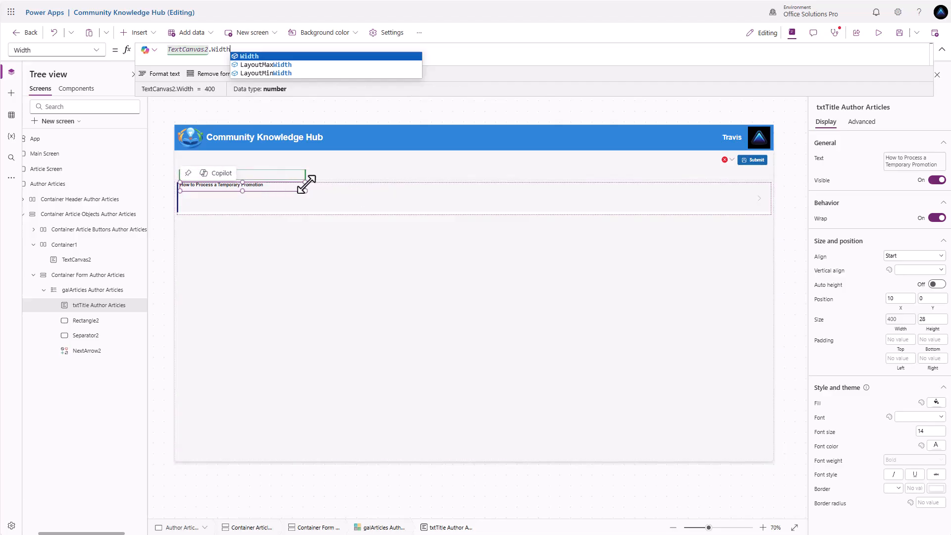
Step: Rename the Title text control in the header container to "lblTitle Author Articles"
double_click(74, 260)
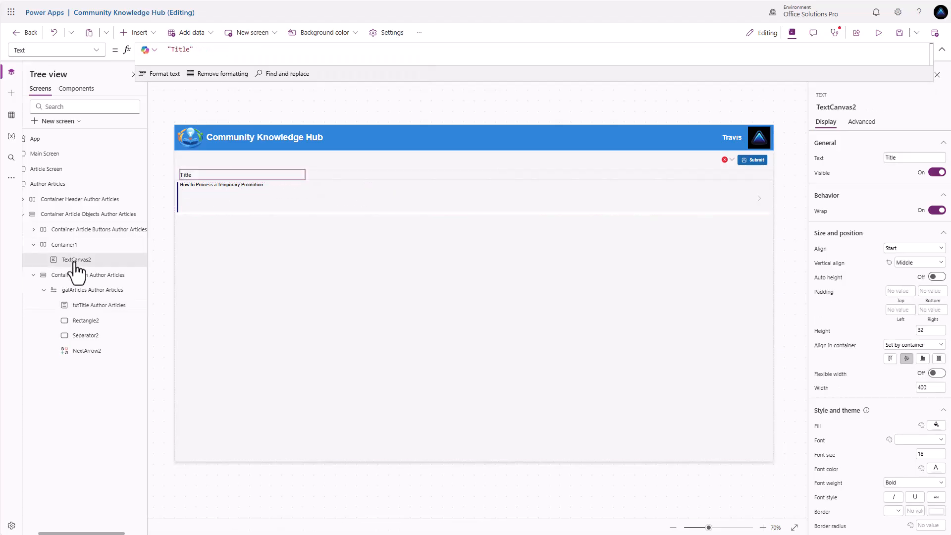
text(lb)
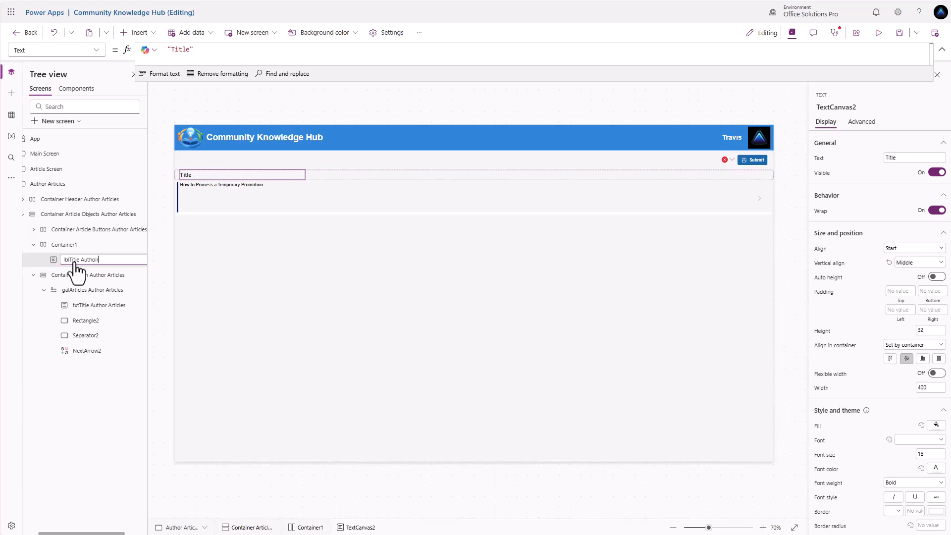
text(lTitle Author Articles)
key(Return)
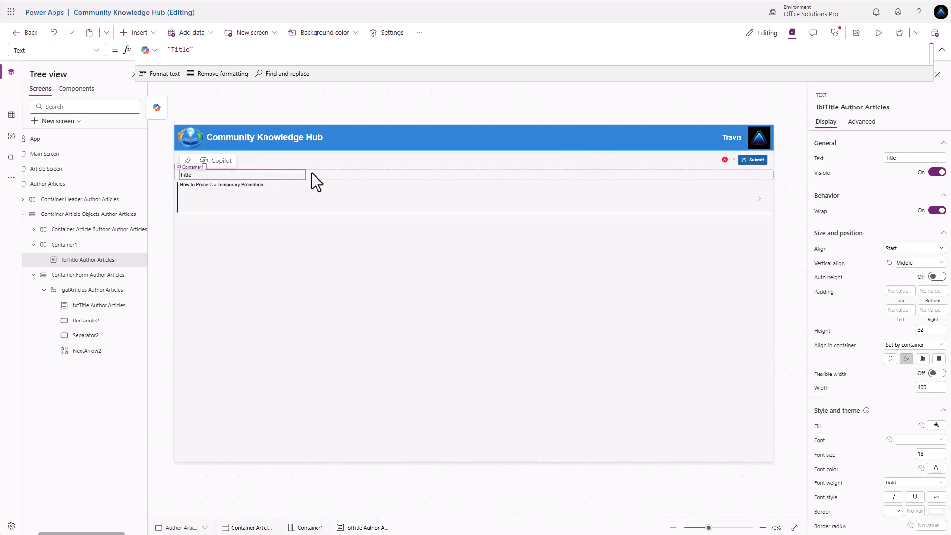
Step: Duplicate the Title heading in the header container and set the copy's text to "Author"
key(ctrl+v)
click(896, 158)
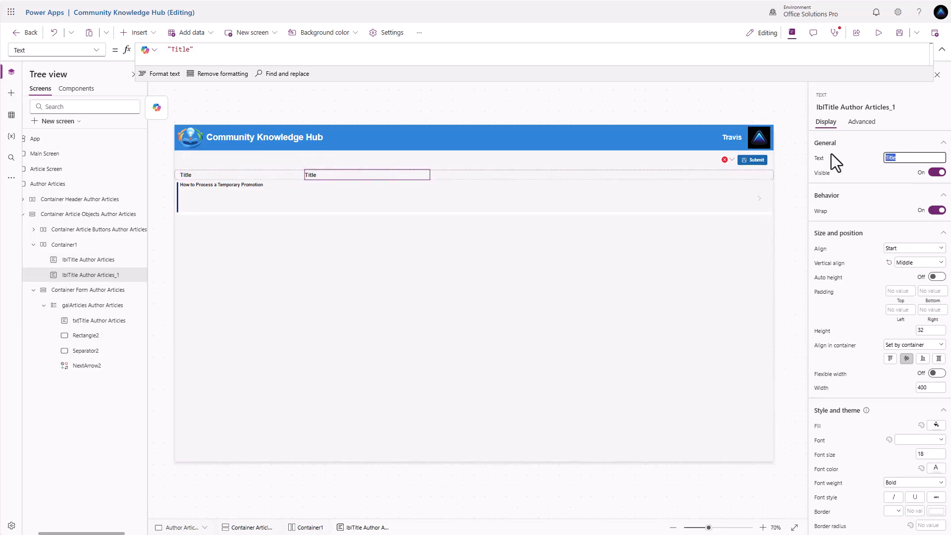
text(Aut)
text(hor)
Step: Duplicate the Author heading and set the new copy's text to "Status"
click(356, 177)
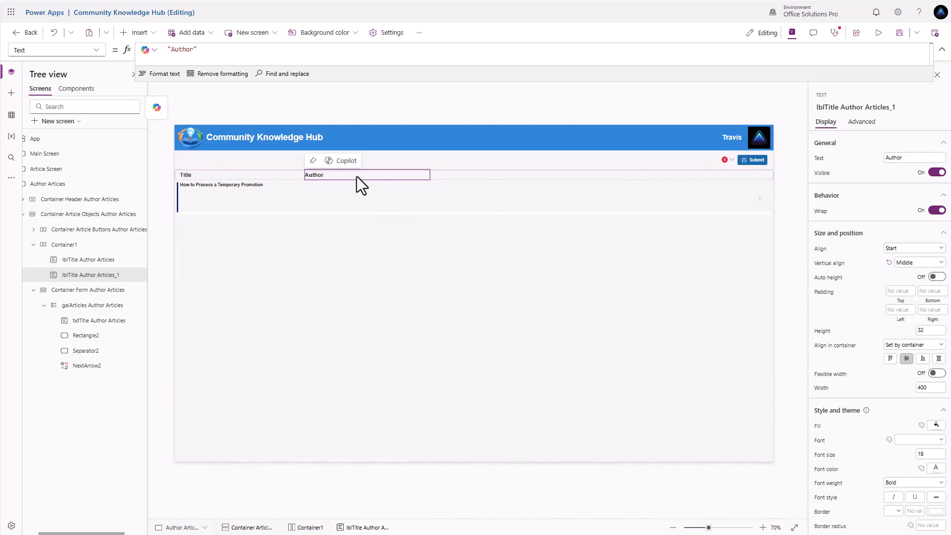
key(ctrl+c)
key(ctrl+v)
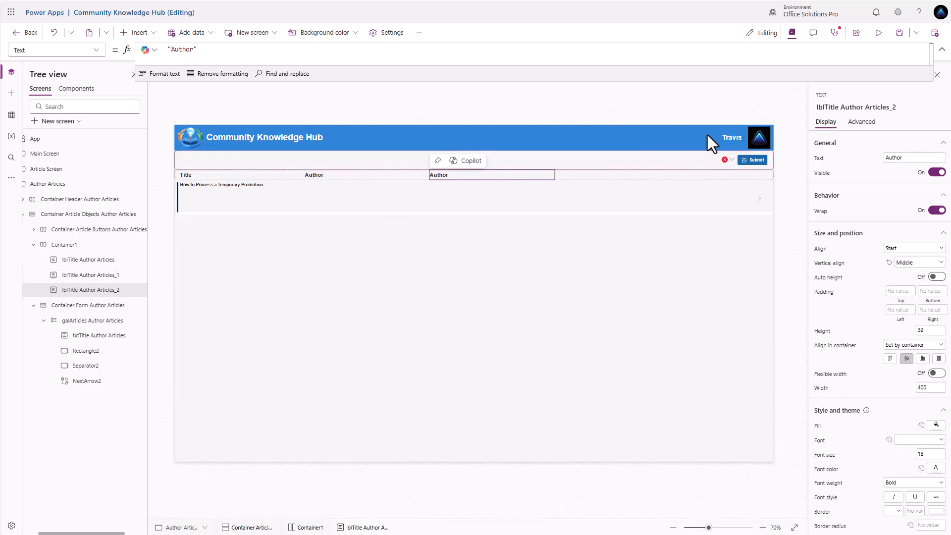
double_click(908, 157)
text(S)
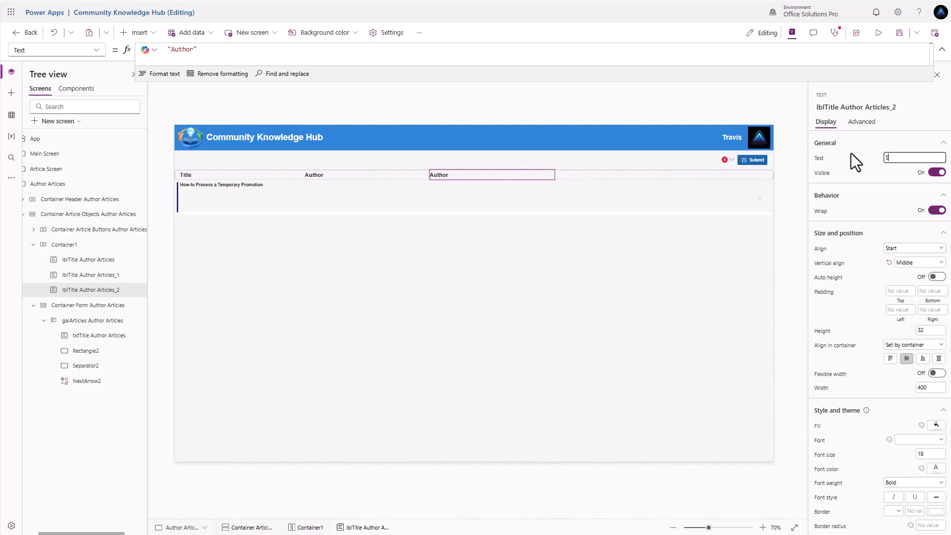
text(tatus)
key(Return)
Step: Rename the copied headings "lblAuthor Author Articles" and "lblStatus Author Articles", and set the Status heading's width to 250
double_click(88, 278)
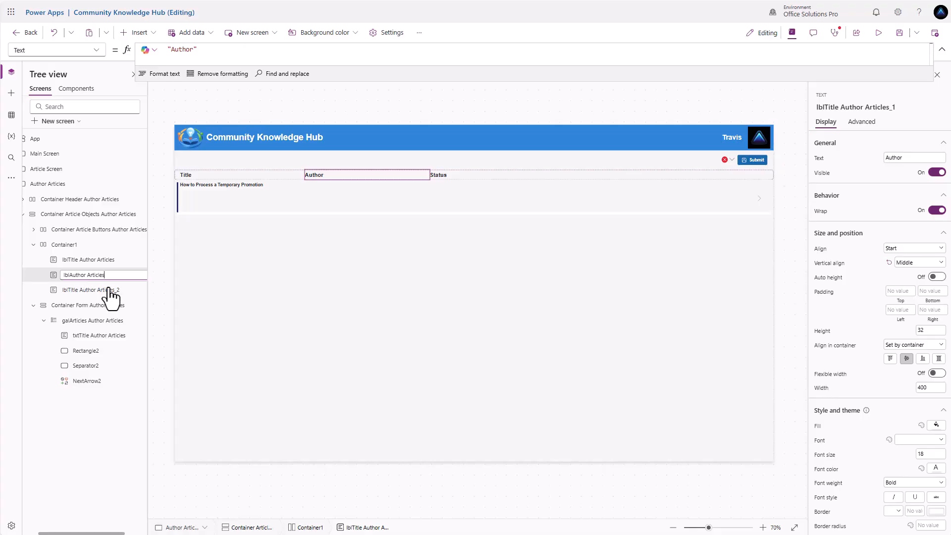
double_click(107, 290)
text(lblStatus Author Articles)
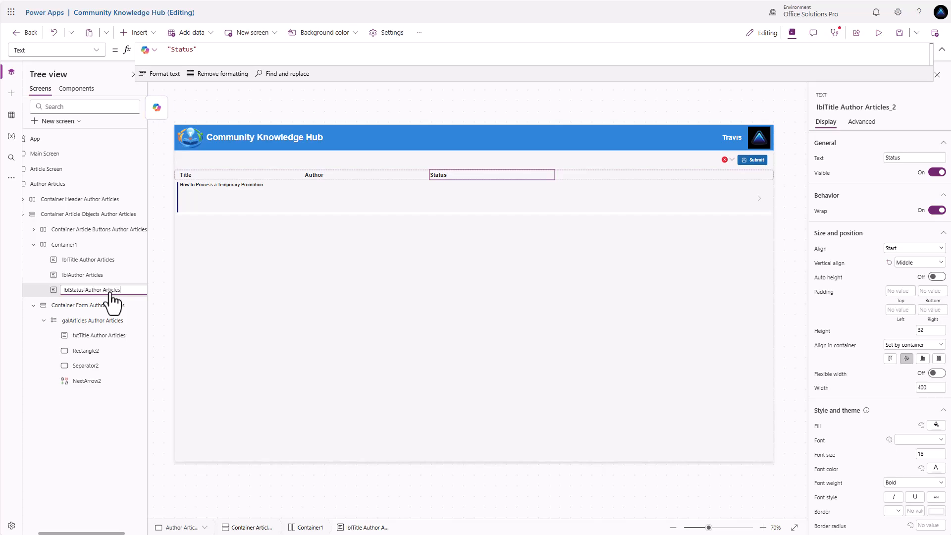
key(Return)
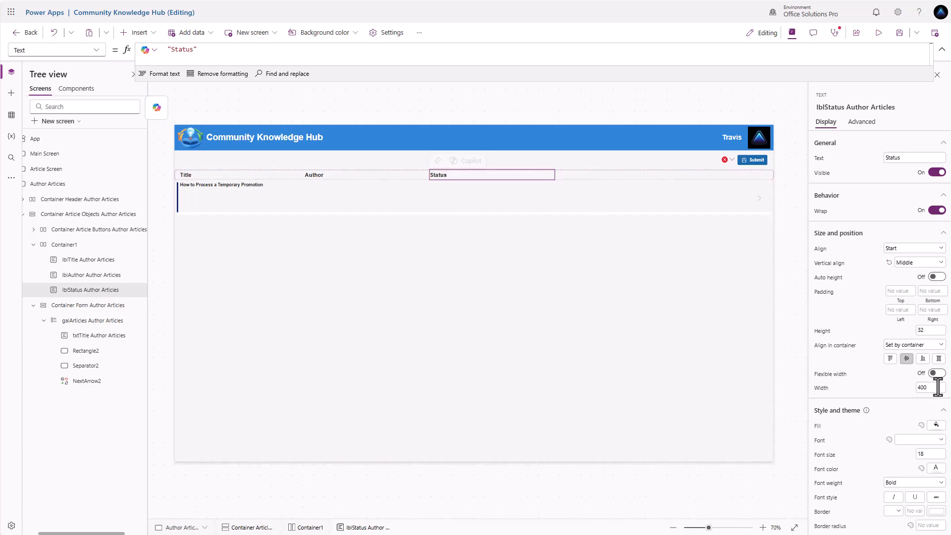
click(923, 388)
click(874, 385)
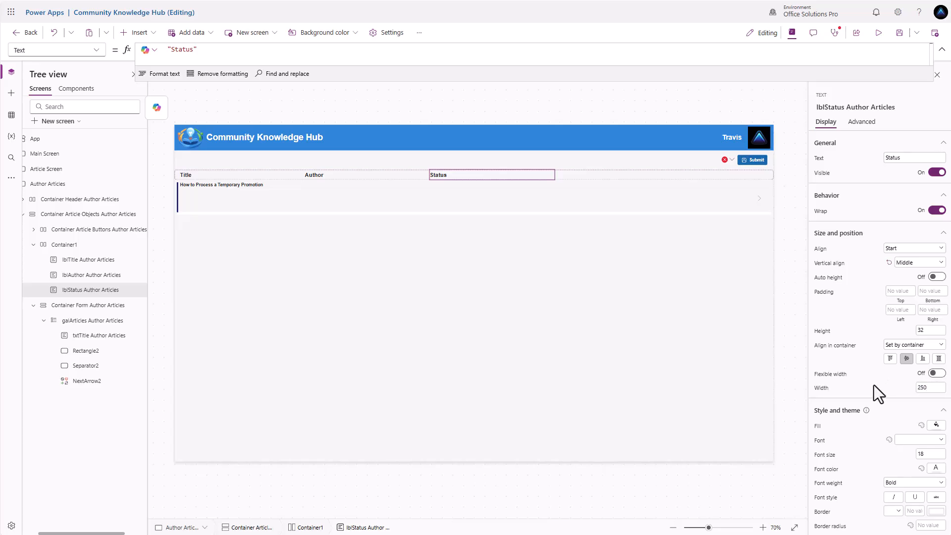
Step: Duplicate the title text in the gallery and set the copy's X formula to 'lblAuthor Author Articles'.X
click(233, 189)
key(ctrl+v)
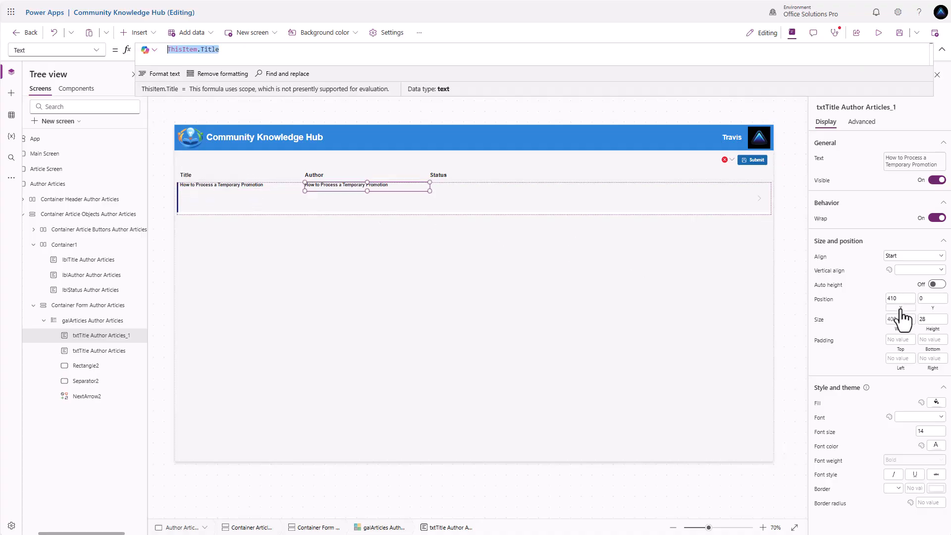
click(901, 309)
double_click(177, 49)
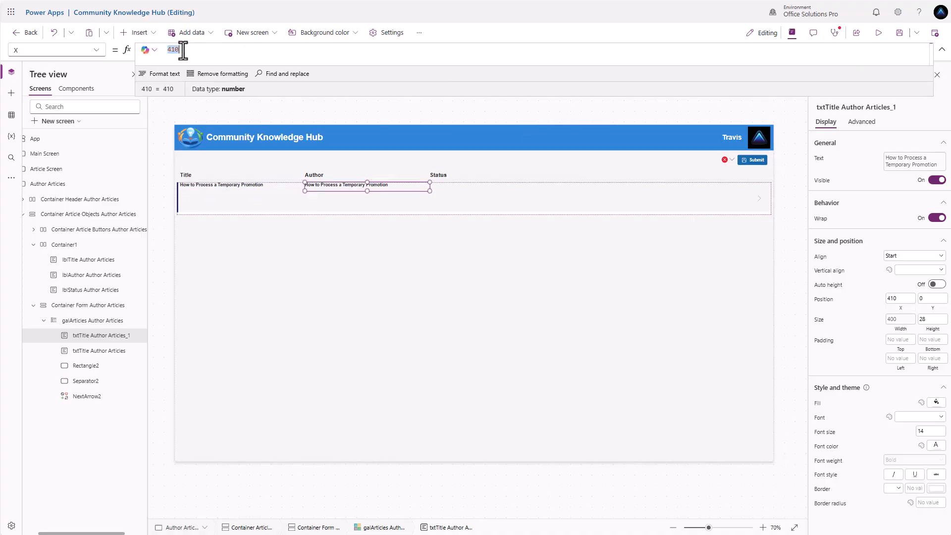
text(lbl)
key(Tab)
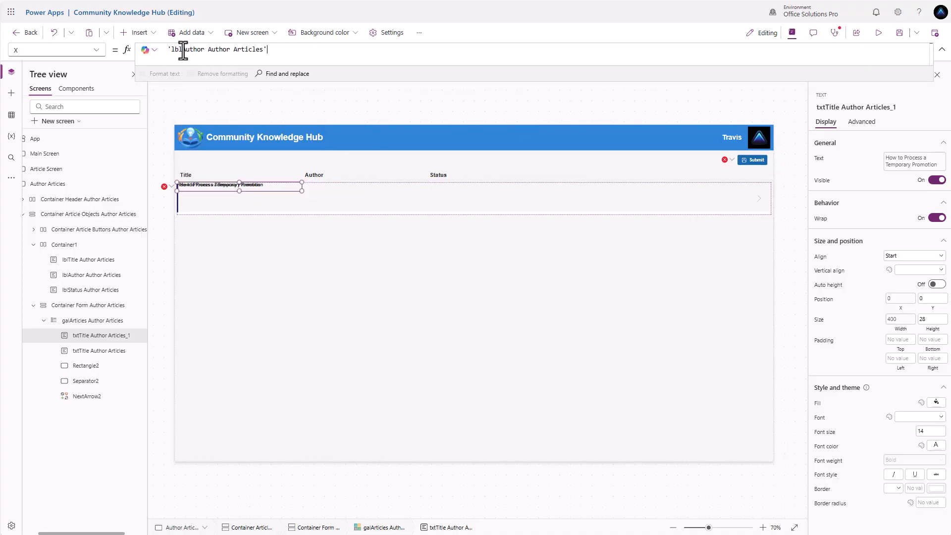
text(.X)
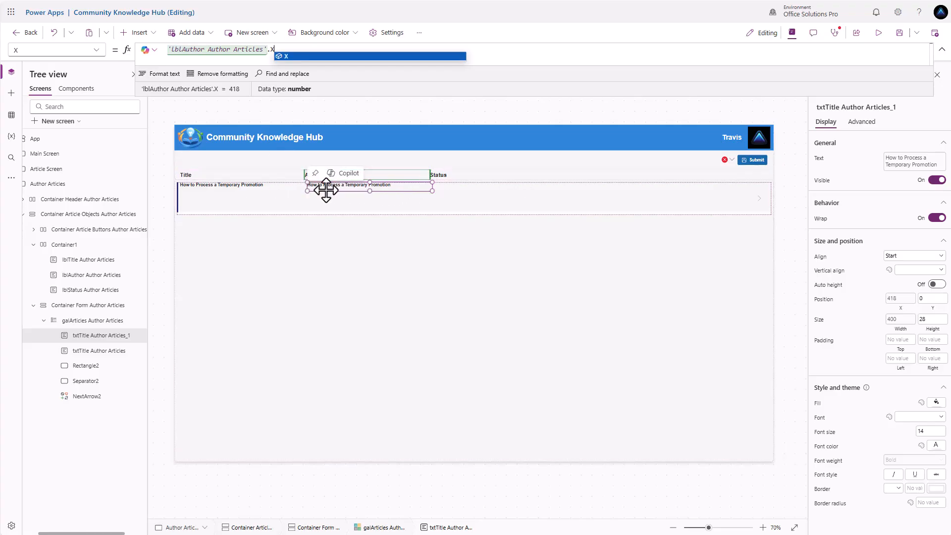
Step: Set the top, bottom, left and right padding of Container1 to 0
click(503, 176)
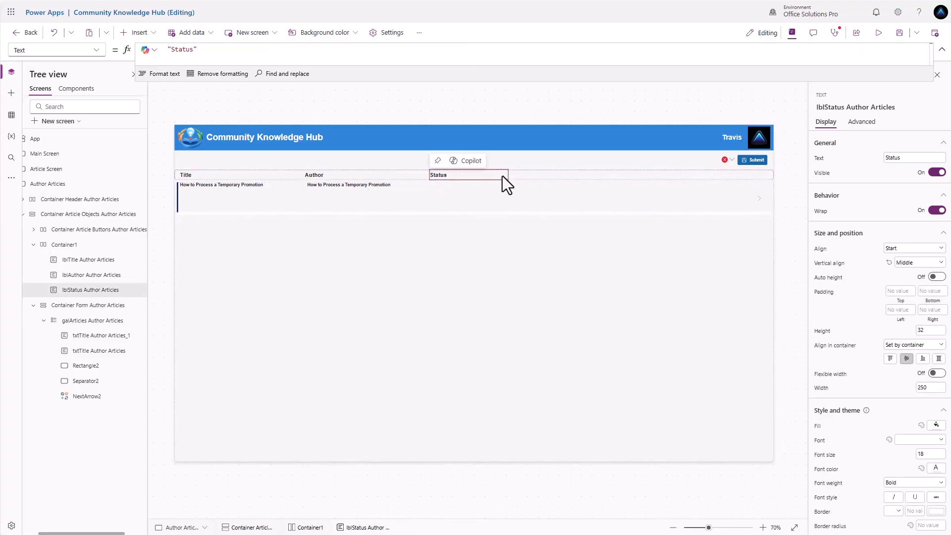
click(530, 176)
click(889, 249)
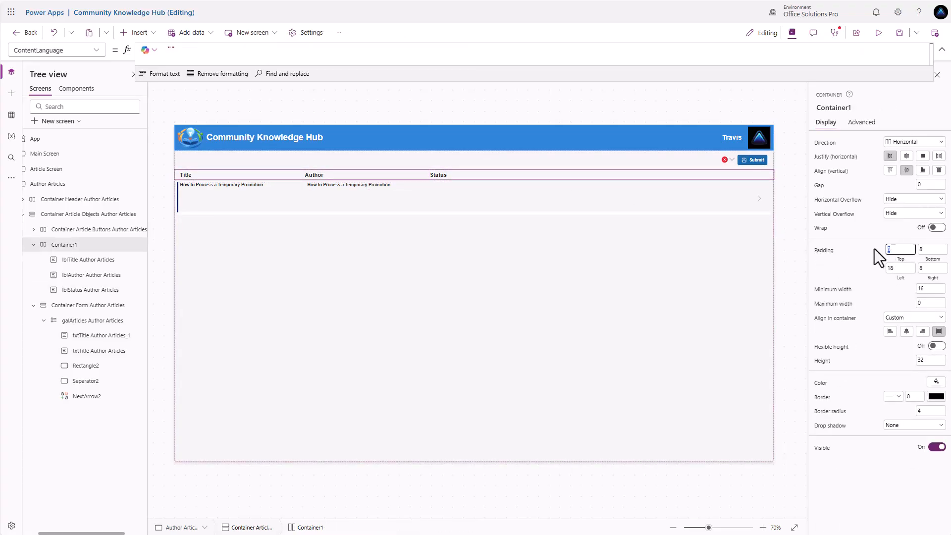
text(0)
key(Tab)
text(0)
key(Tab)
text(0)
key(Tab)
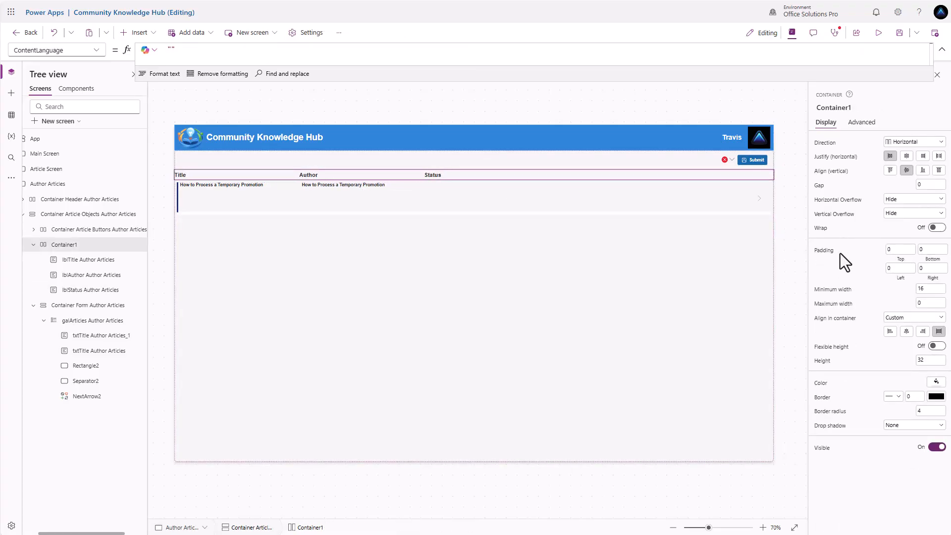
text(0)
click(187, 177)
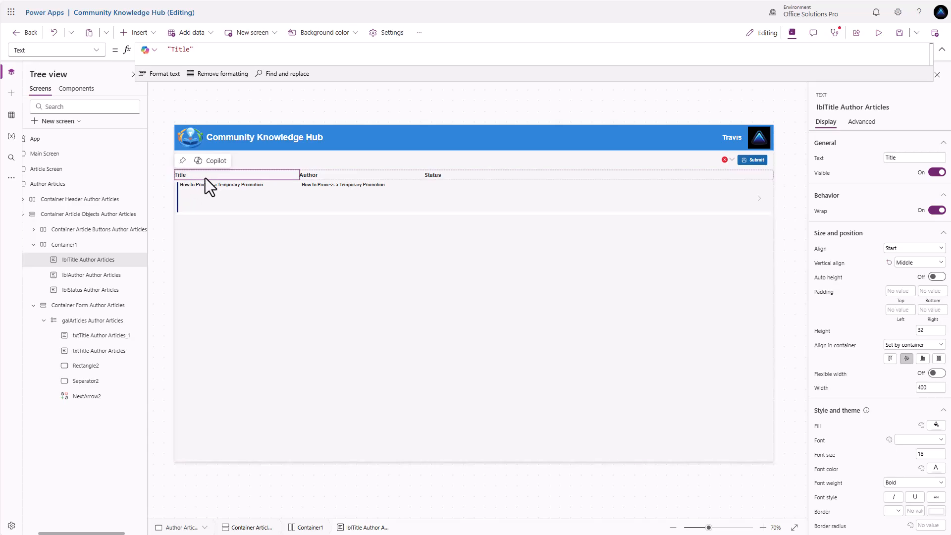
click(900, 291)
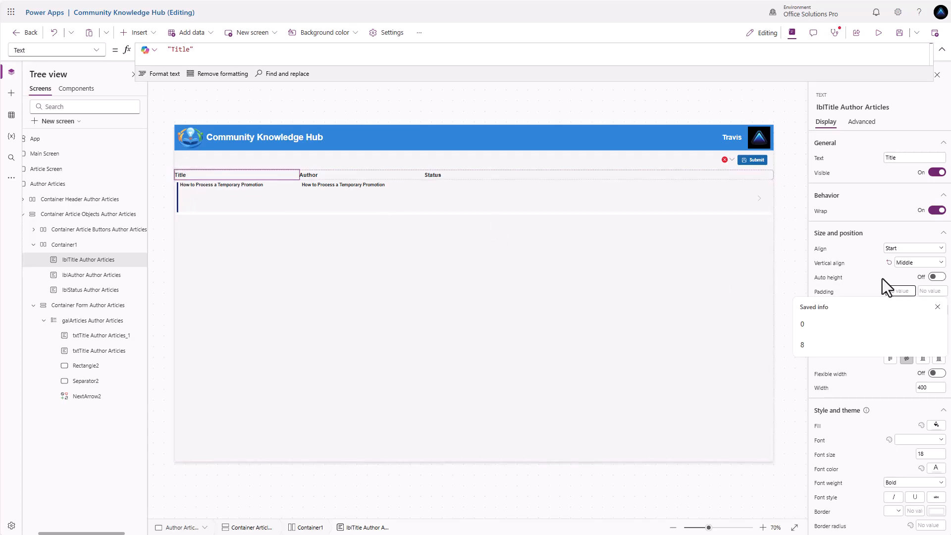
key(Escape)
Step: Set the padding of Container Form Author Articles to 0 on all sides
click(421, 257)
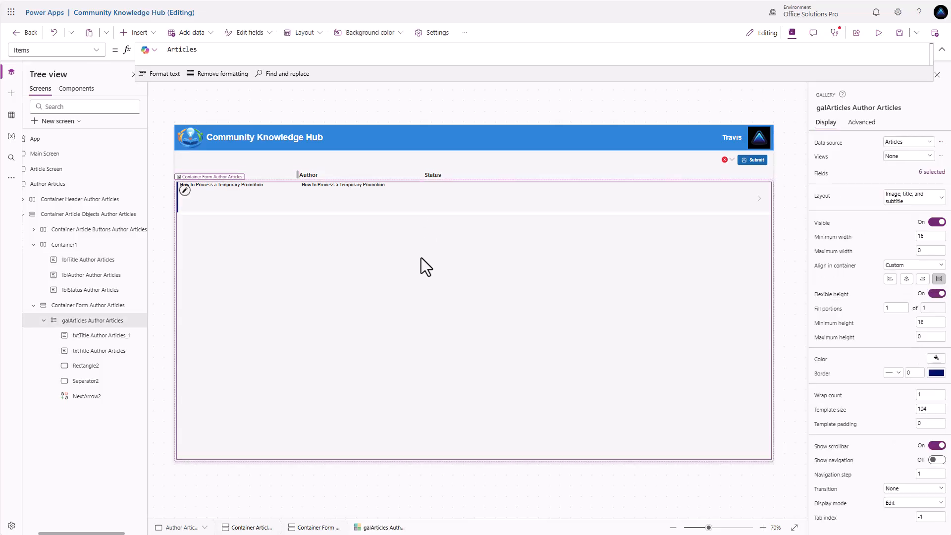
click(107, 306)
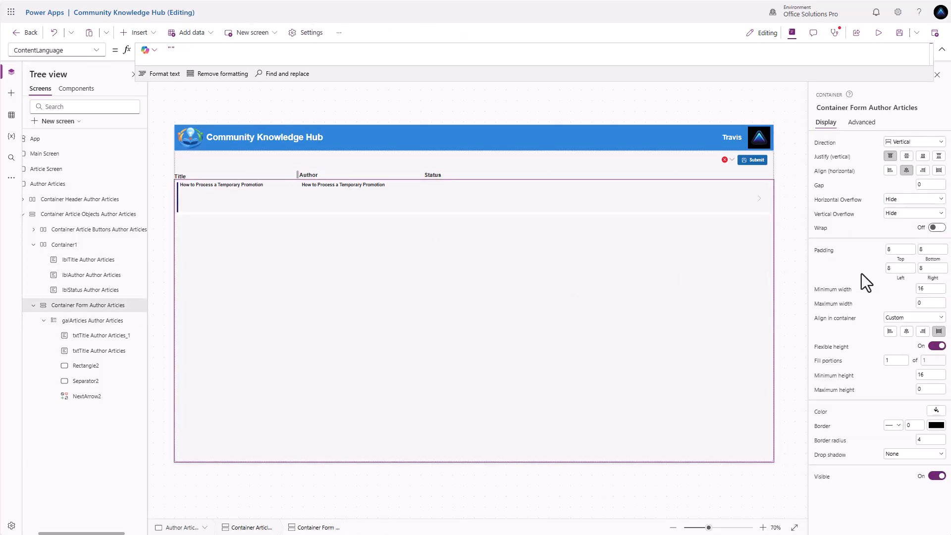
click(897, 249)
text(0)
key(Tab)
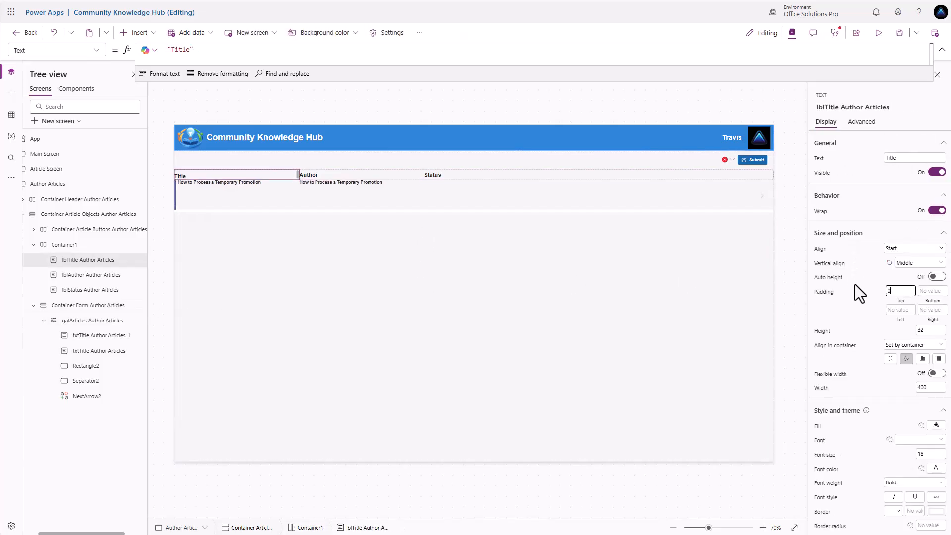
Step: Set the Title heading's top padding to 0 and its left padding to 10
text(0)
click(898, 310)
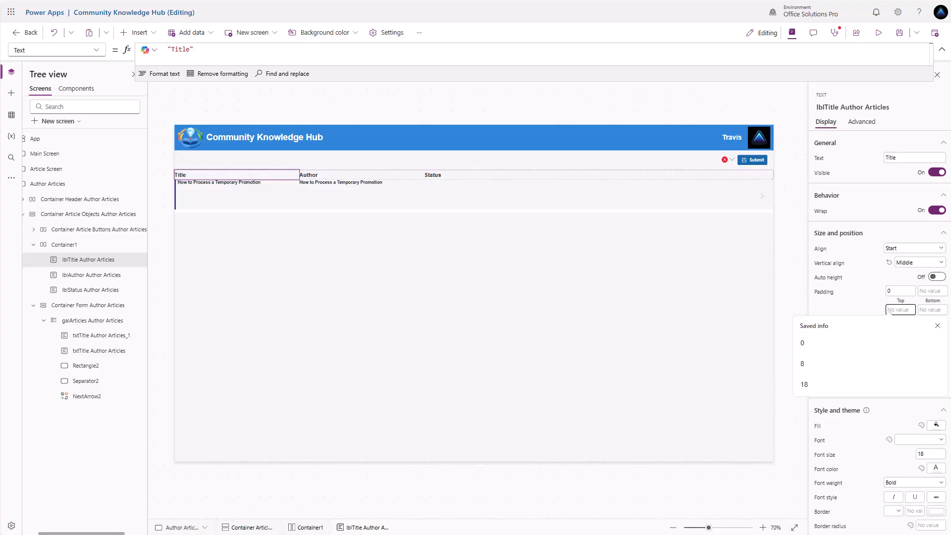
text(10)
click(866, 311)
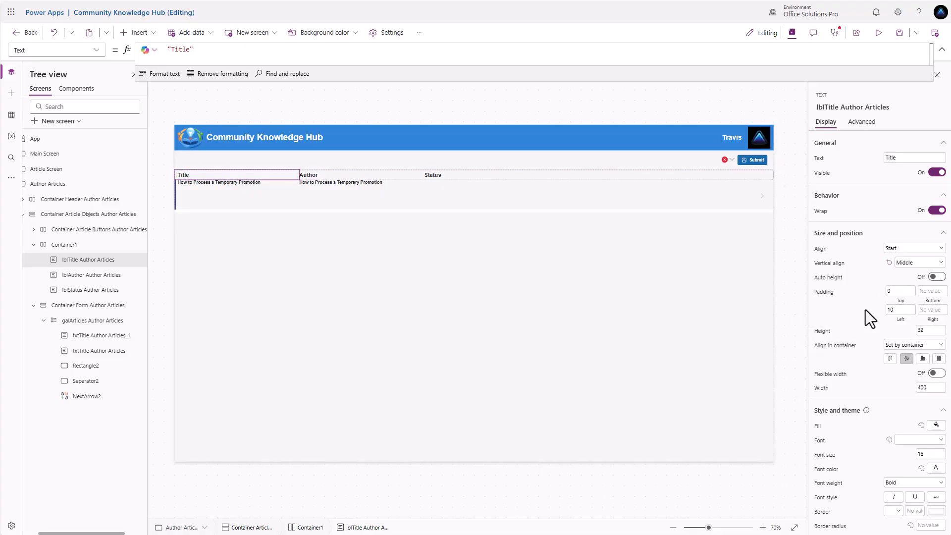
Step: Set the Text formula of the gallery text under the Author heading to ThisItem.'Created By'.'Full Name'
click(329, 186)
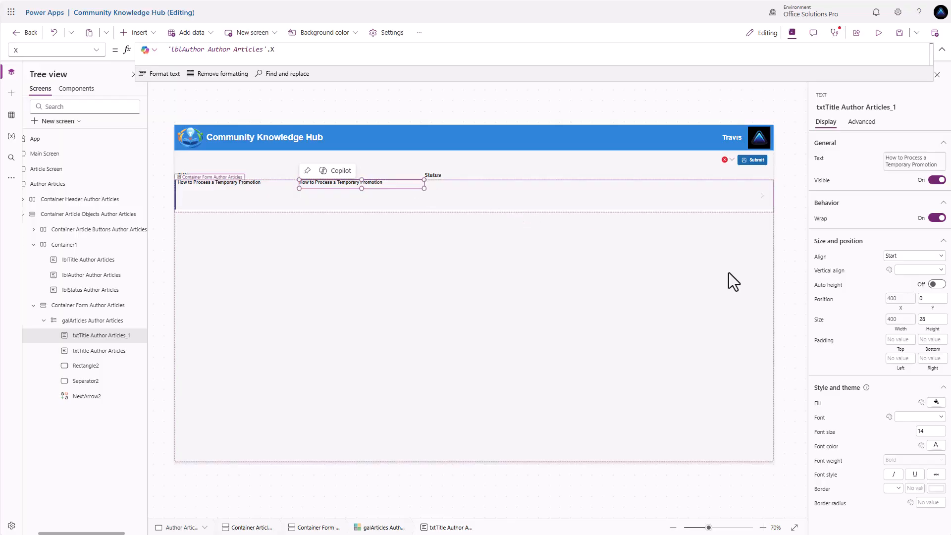
click(819, 158)
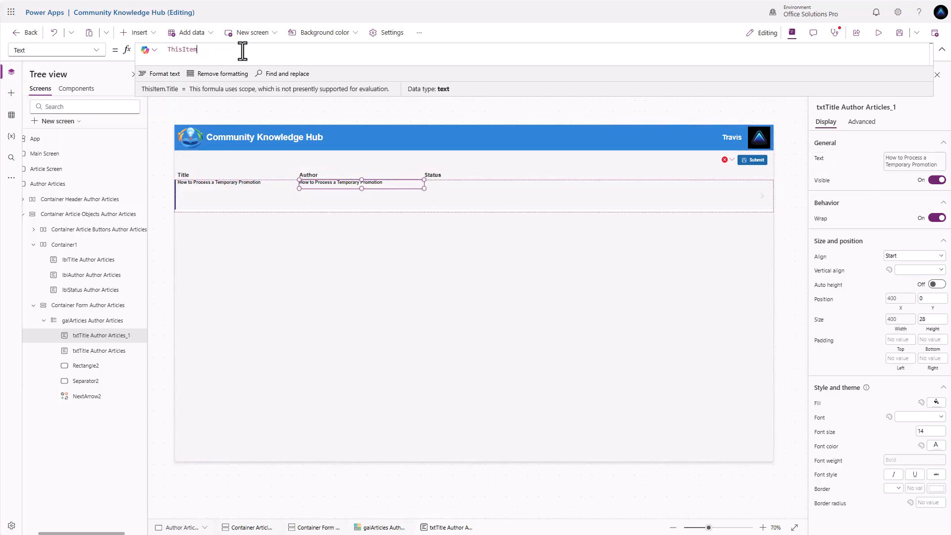
text(.c)
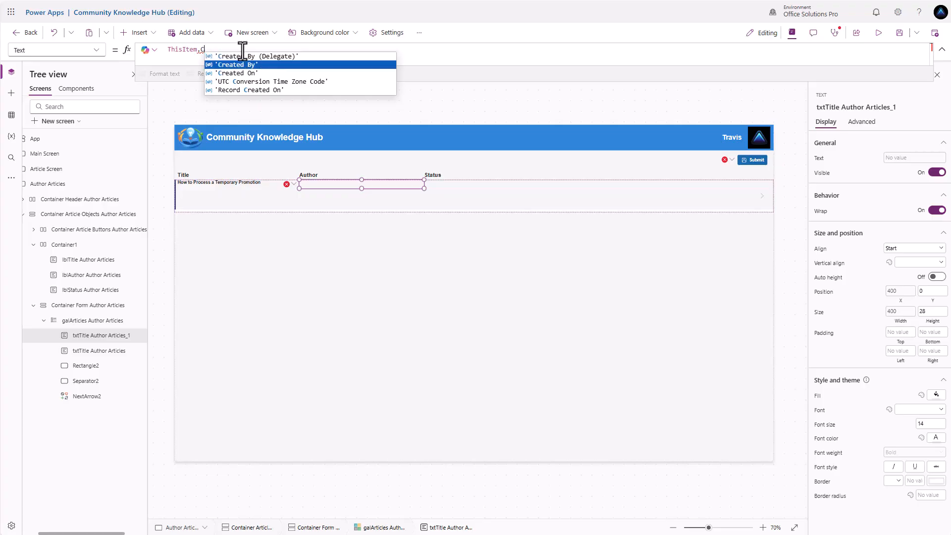
key(Tab)
text(.'Ful)
key(Tab)
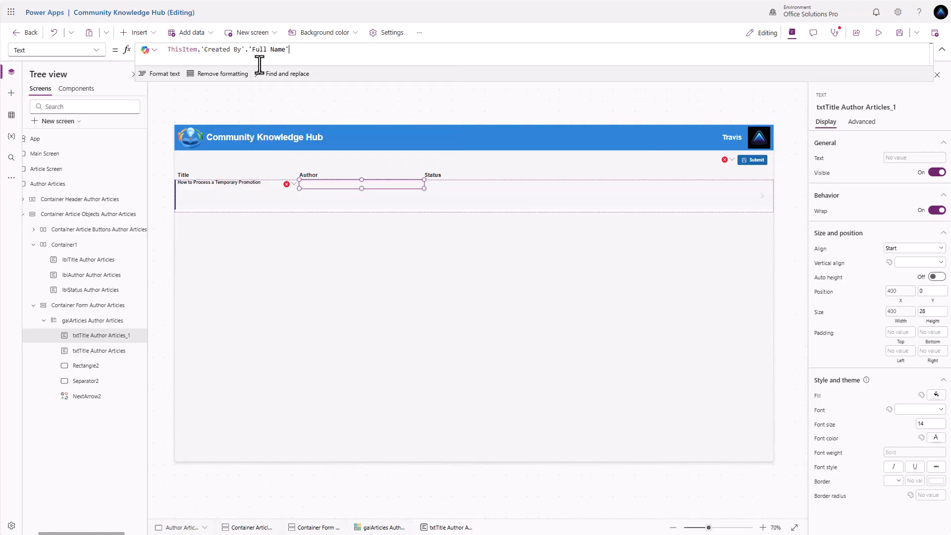
click(412, 185)
Step: Rename the gallery text under the Author heading to "txtAuthor Author Articles"
double_click(106, 336)
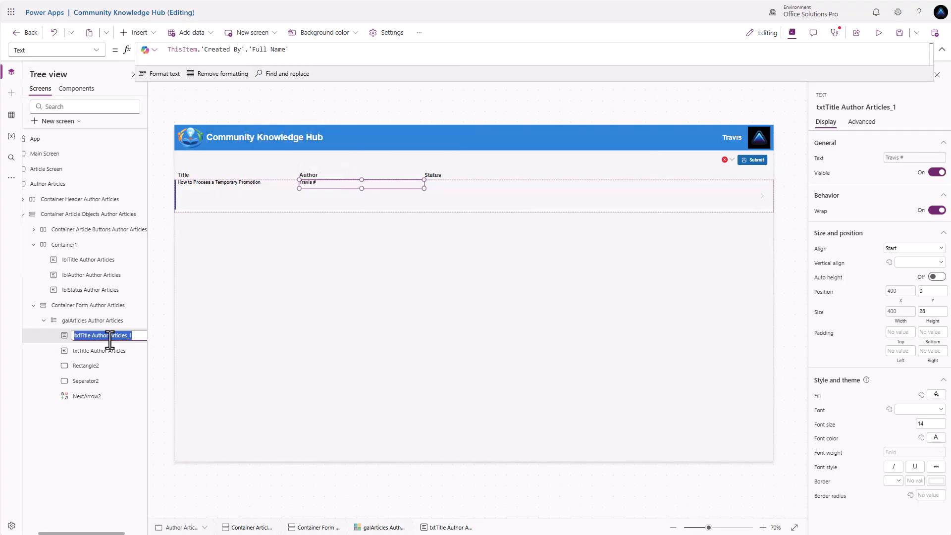
text(txtAuth)
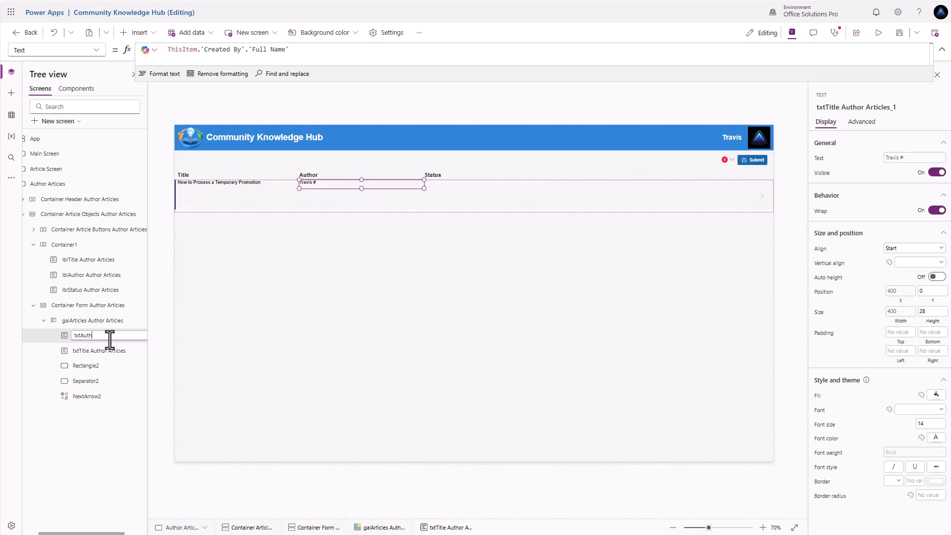
text(or Author Articles)
key(Return)
Step: Duplicate the author text in the gallery and place the copy directly under the Status heading
click(407, 187)
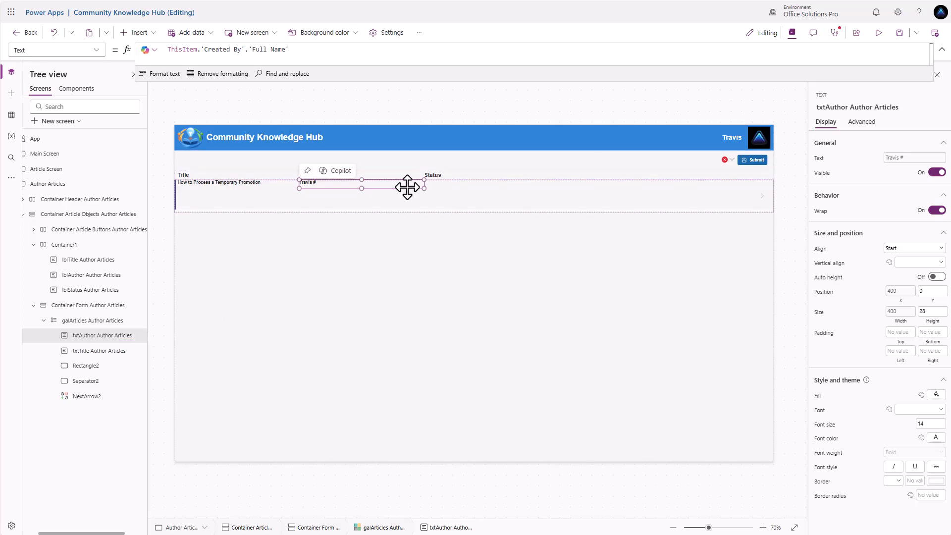
key(ctrl+c)
key(ctrl+v)
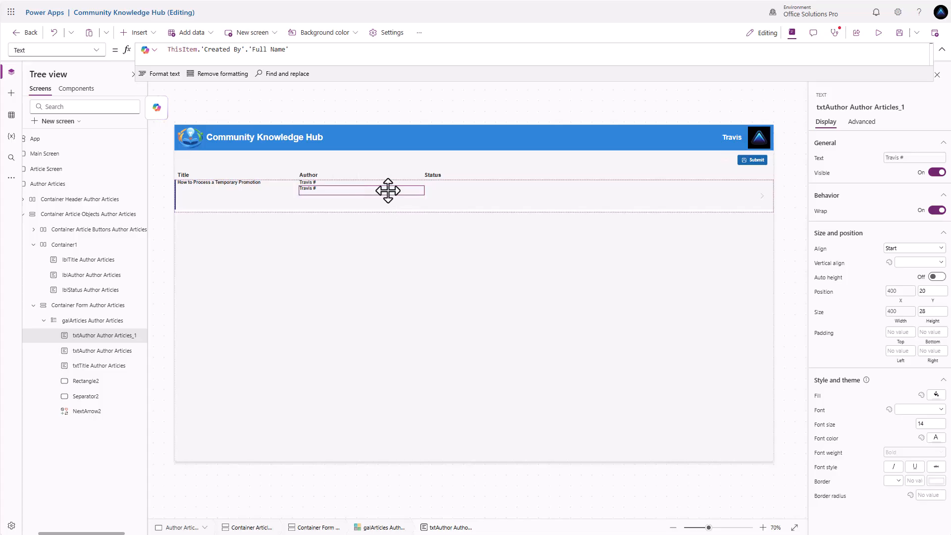
drag(389, 191, 511, 186)
Step: Set the X formula of the copied gallery text under Status to 'lblStatus Author Articles'.X
click(902, 303)
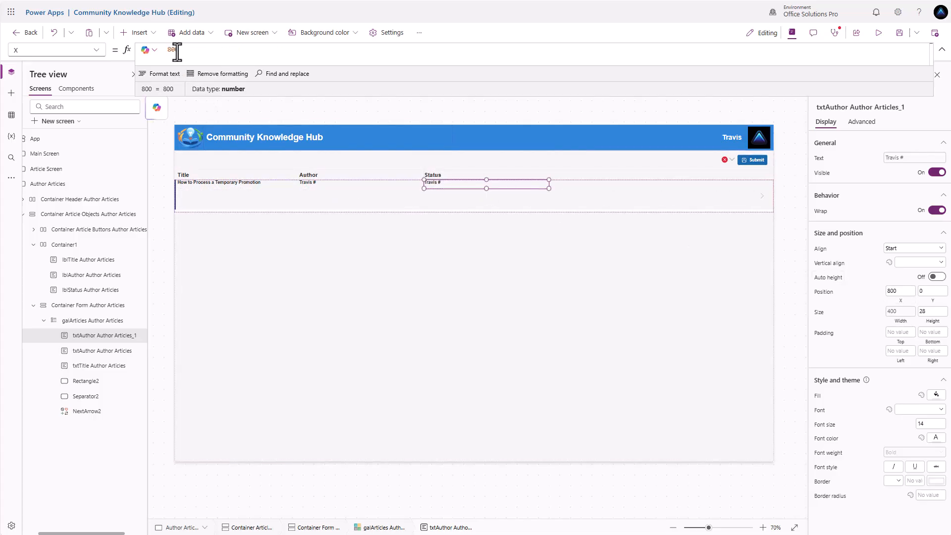
drag(187, 51, 102, 45)
text(lblStat)
key(Tab)
text(.X)
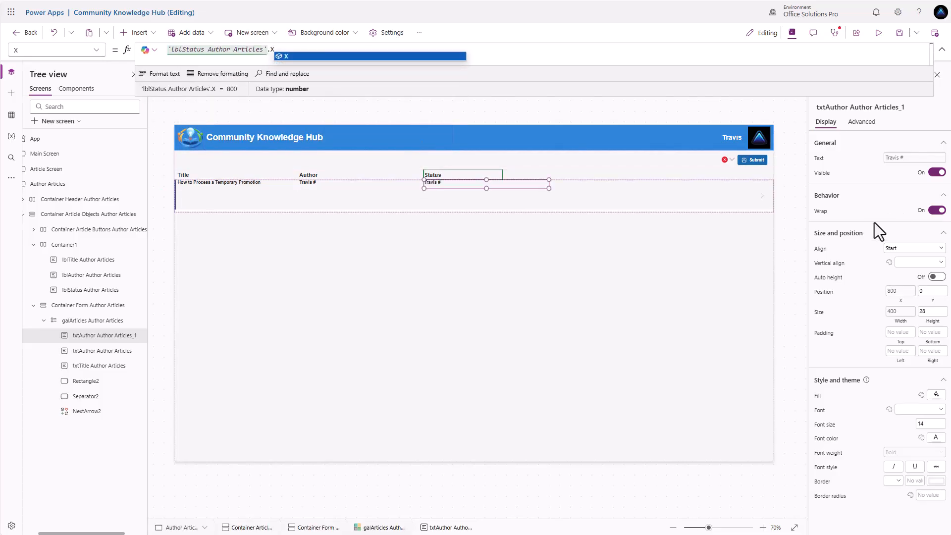
Step: Set the Width formula of the gallery text under Status to 'lblStatus Author Articles'.Width
click(900, 321)
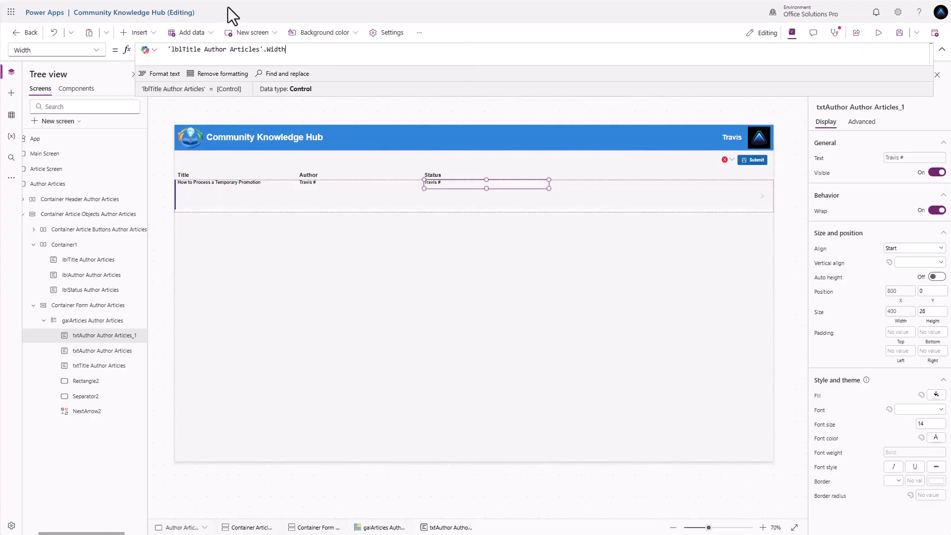
drag(293, 51, 71, 36)
text('lblStatus Author Articles'.Width)
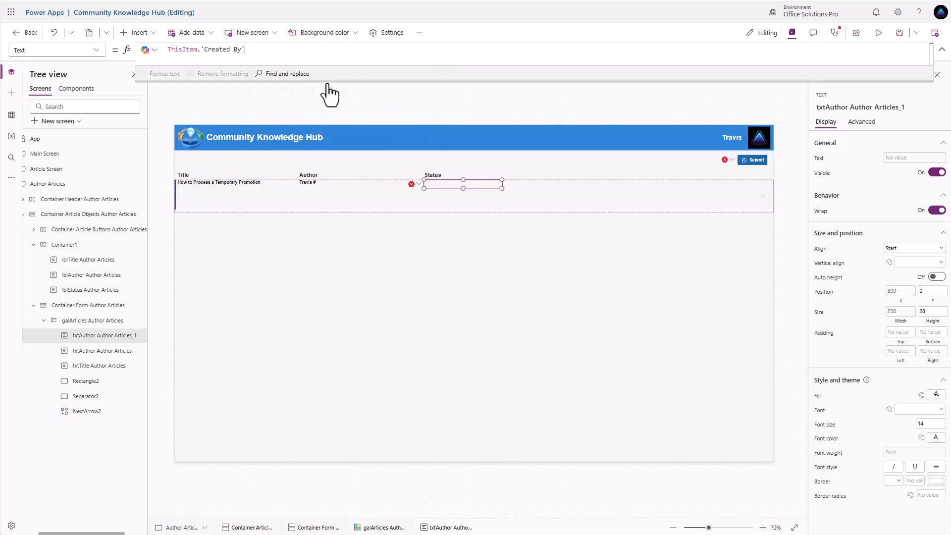
Step: Set the Text formula of the copied gallery text under Status to ThisItem.'Article Status'
key(BackSpace)
key(BackSpace)
key(BackSpace)
key(BackSpace)
key(BackSpace)
key(BackSpace)
key(BackSpace)
key(BackSpace)
key(BackSpace)
key(BackSpace)
key(BackSpace)
key(BackSpace)
key(BackSpace)
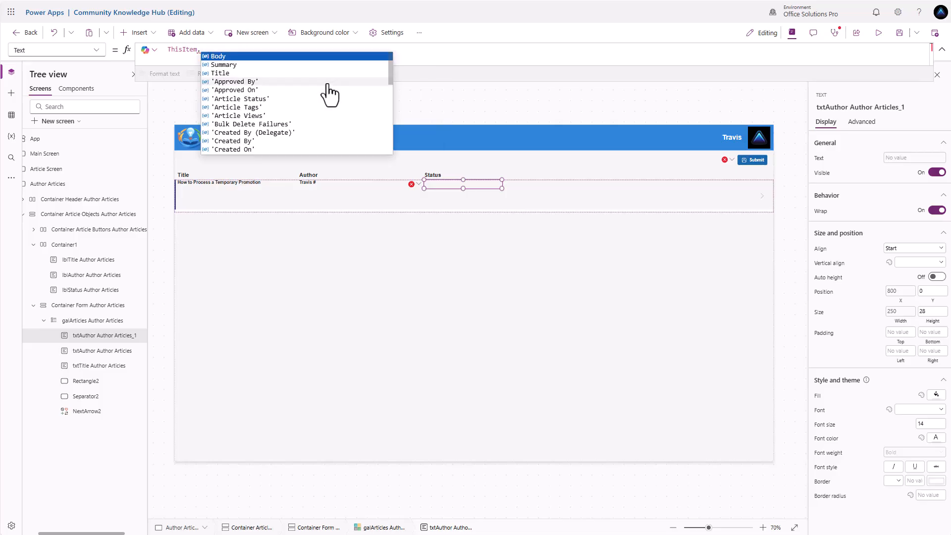
text(Arti)
key(Down)
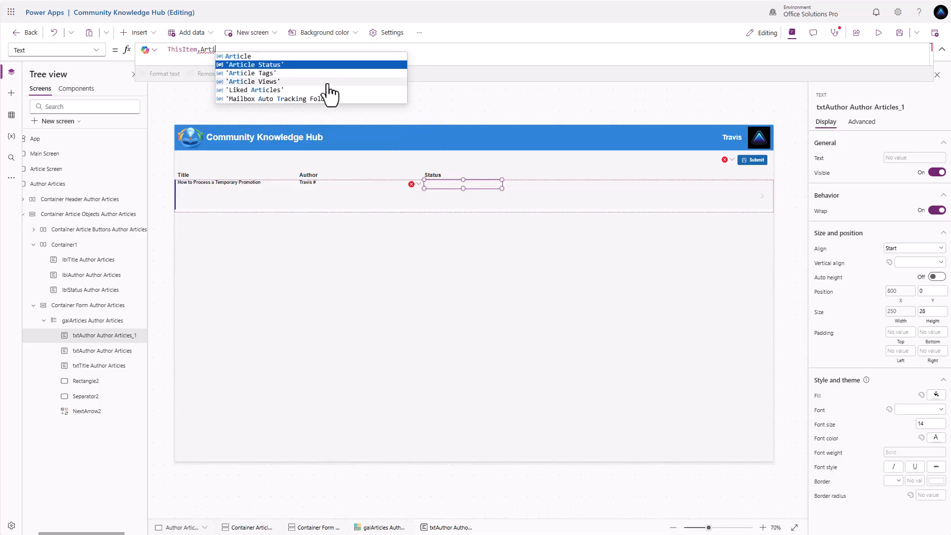
key(Tab)
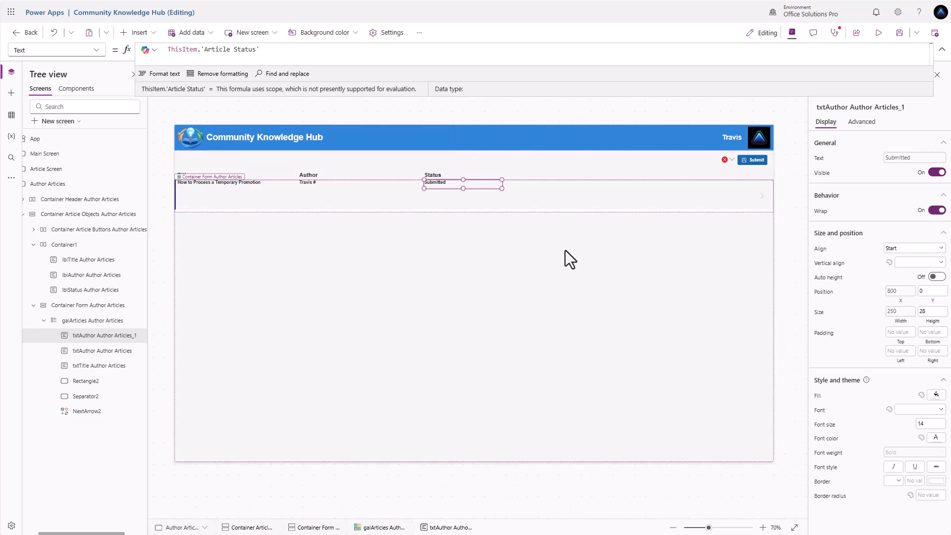
Step: Set the template size of the galArticles Author Articles gallery to 42
click(555, 251)
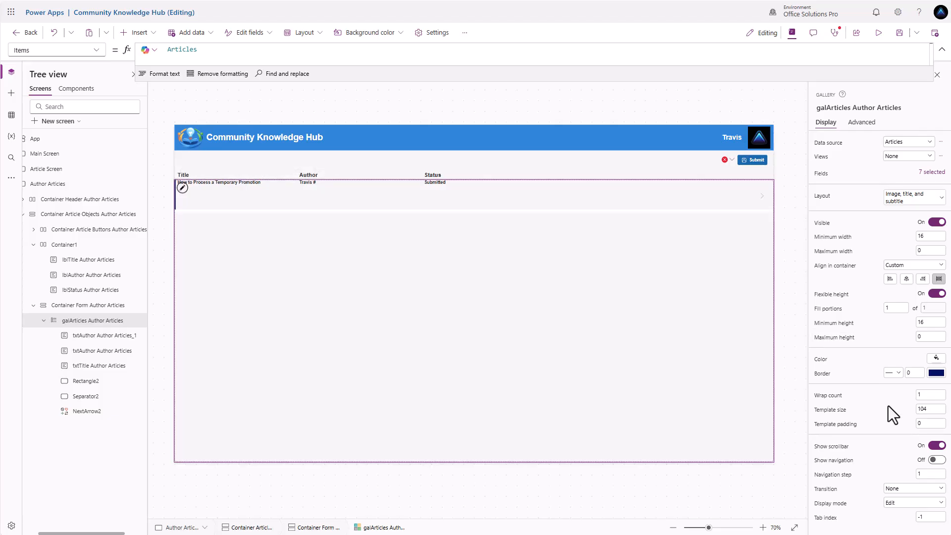
click(922, 409)
click(886, 403)
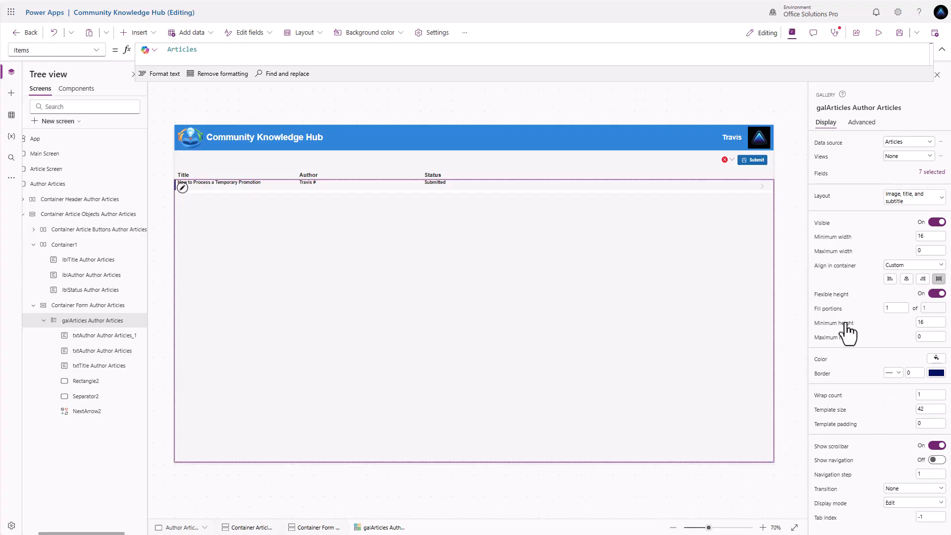
Step: Change the colour of the gallery row's next arrow icon to the standard black, RGBA(0, 0, 0, 1)
click(762, 187)
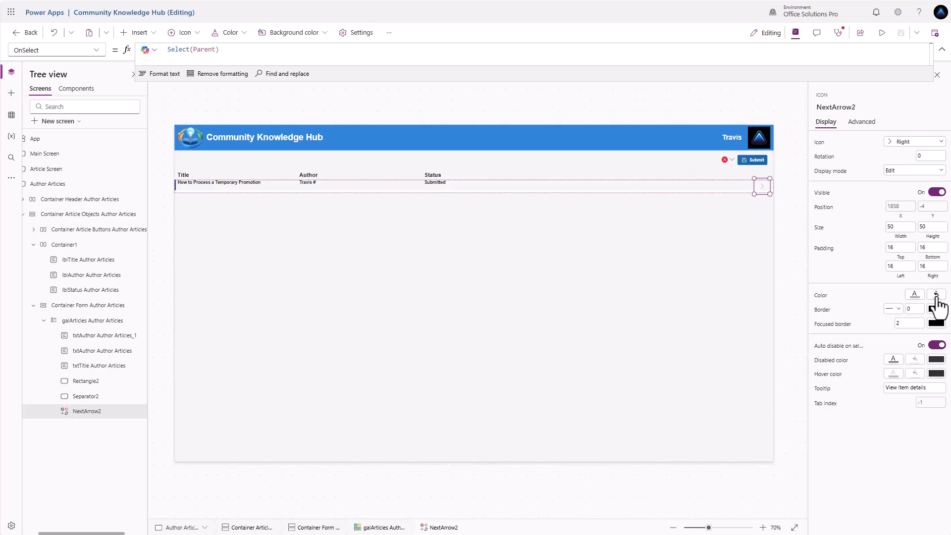
click(916, 299)
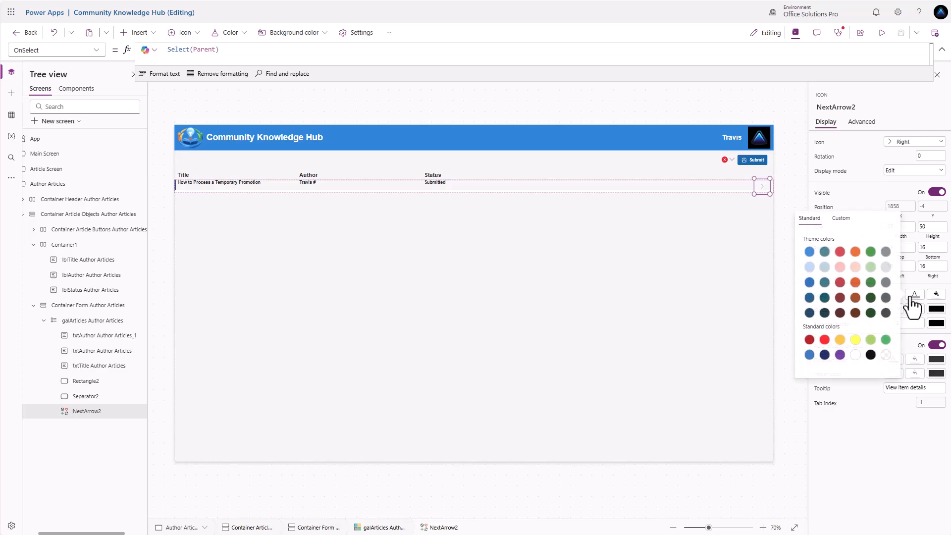
click(871, 355)
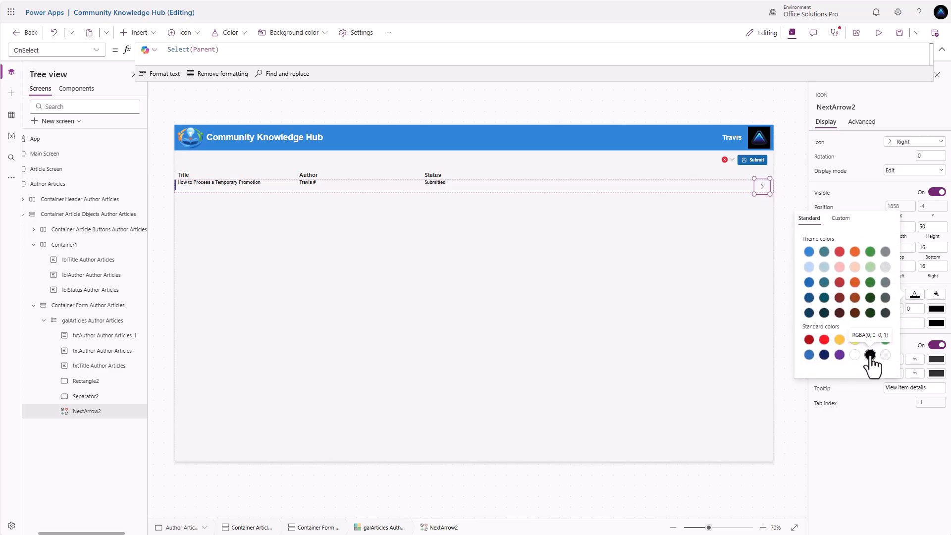
Step: Set the next arrow icon's top, bottom, left and right padding to 8
click(899, 247)
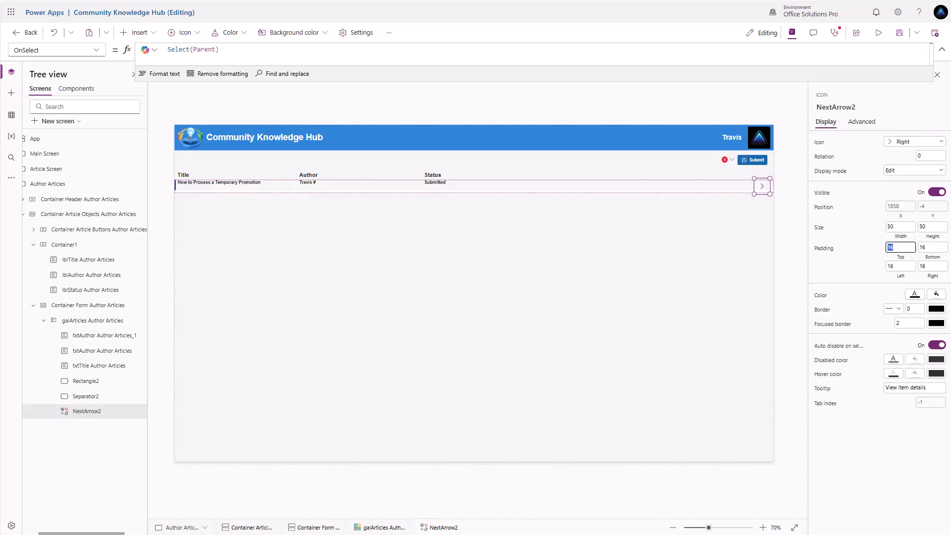
text(8)
key(Tab)
text(8)
key(Tab)
text(8)
key(Tab)
text(8)
Step: Set the Width formula of the next arrow icon to 'galArticles Author Articles'.TemplateHeight
click(898, 229)
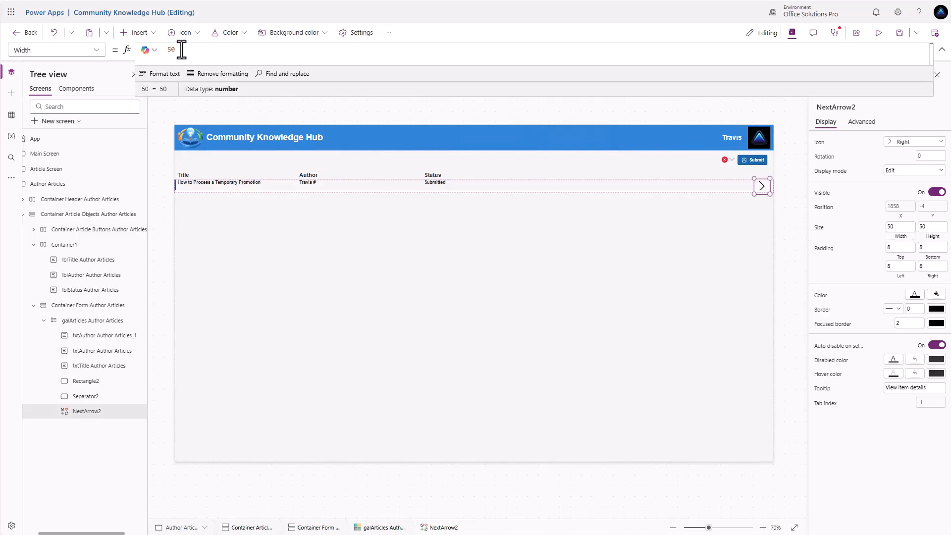
drag(181, 50, 125, 47)
text(gal)
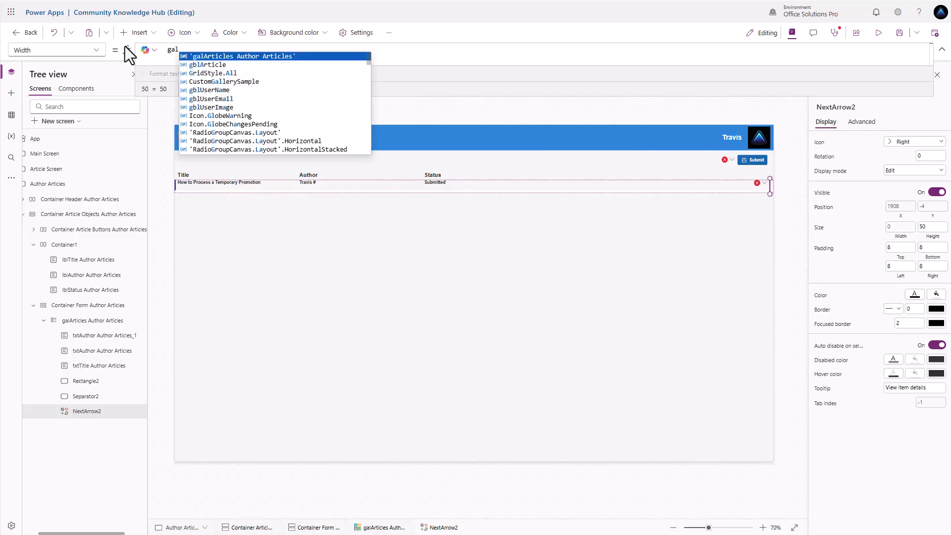
key(BackSpace)
key(BackSpace)
key(BackSpace)
text('galArticles Author Articles'.)
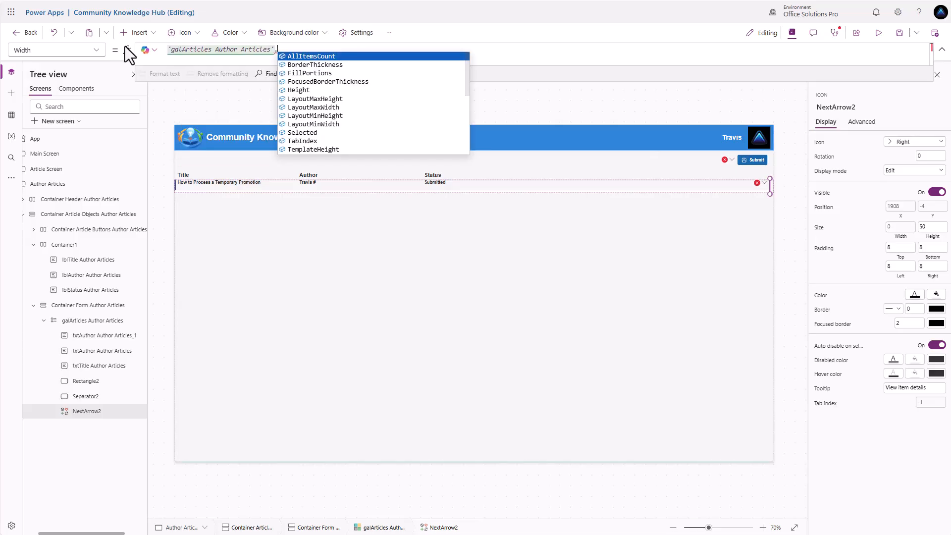
text(TemplateHeight)
Step: Reuse the arrow icon's width formula 'galArticles Author Articles'.TemplateHeight as its Height formula
key(ctrl+a)
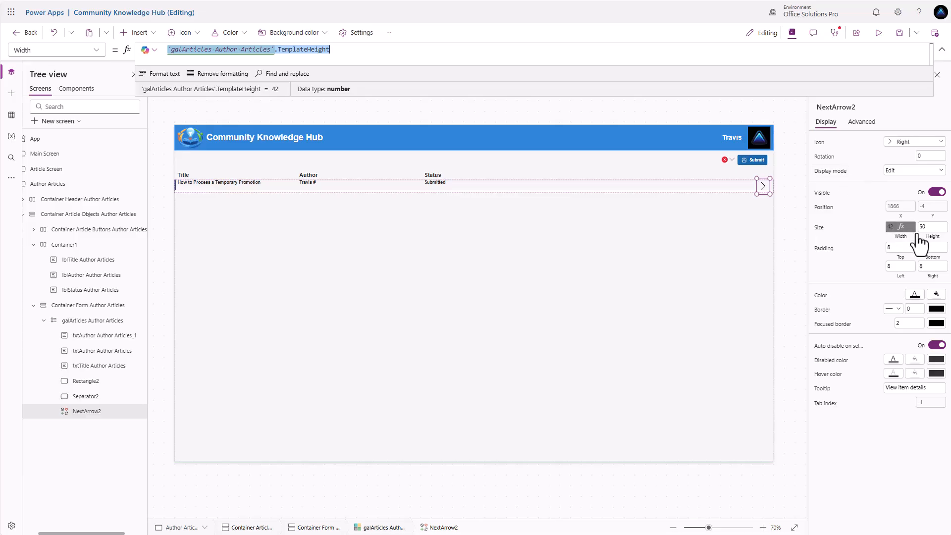
click(936, 239)
drag(242, 52, 141, 46)
key(ctrl+v)
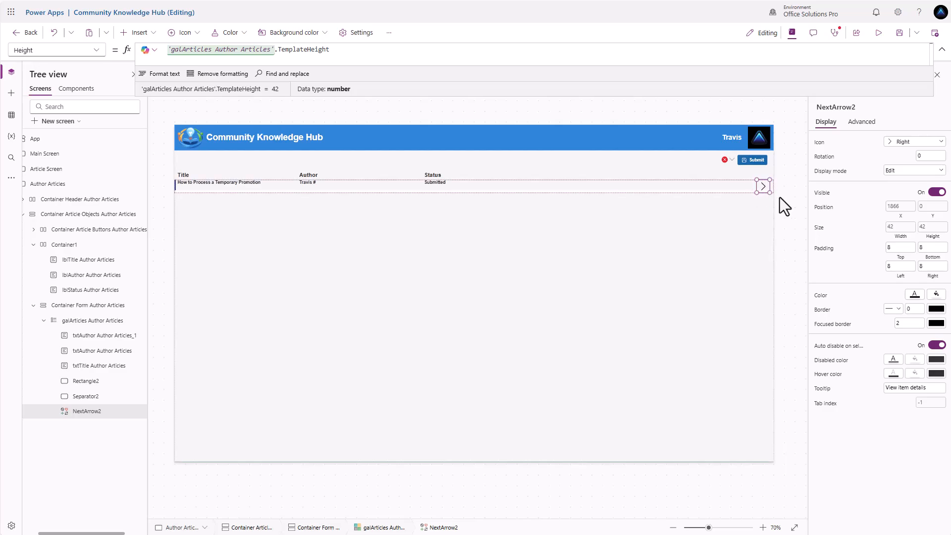
Step: Set the next arrow icon's padding to 10 on all four sides
click(887, 246)
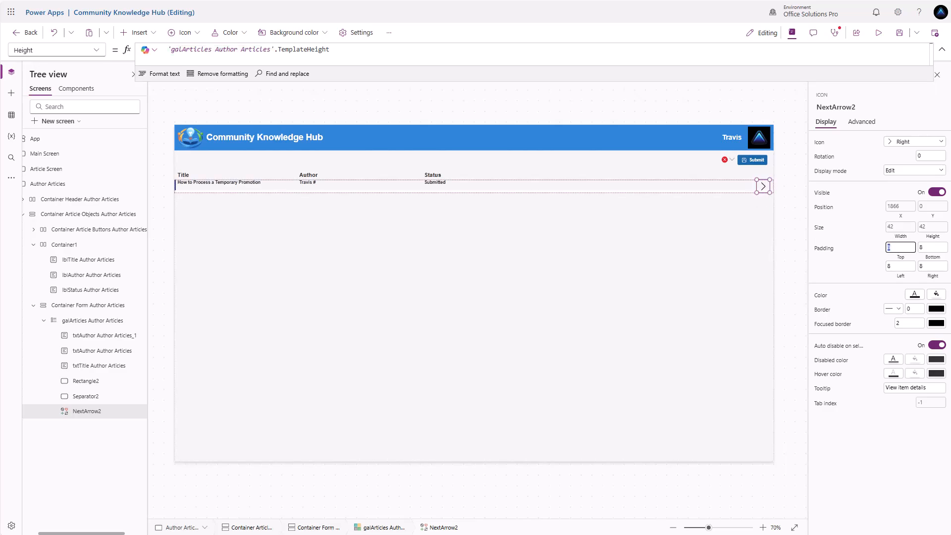
text(10)
key(Tab)
text(10)
key(Tab)
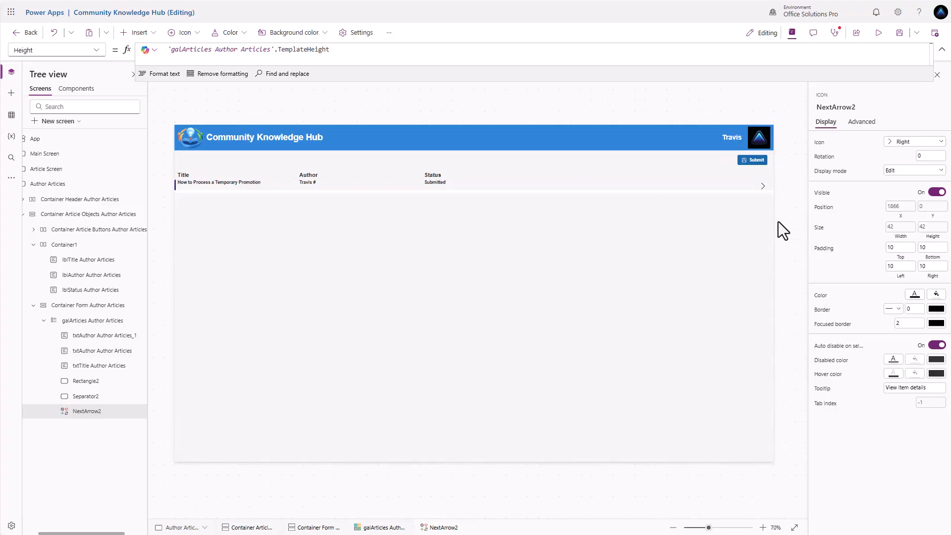
Step: Replace the next arrow icon's OnSelect formula with ResetForm(frmArticle);
click(762, 188)
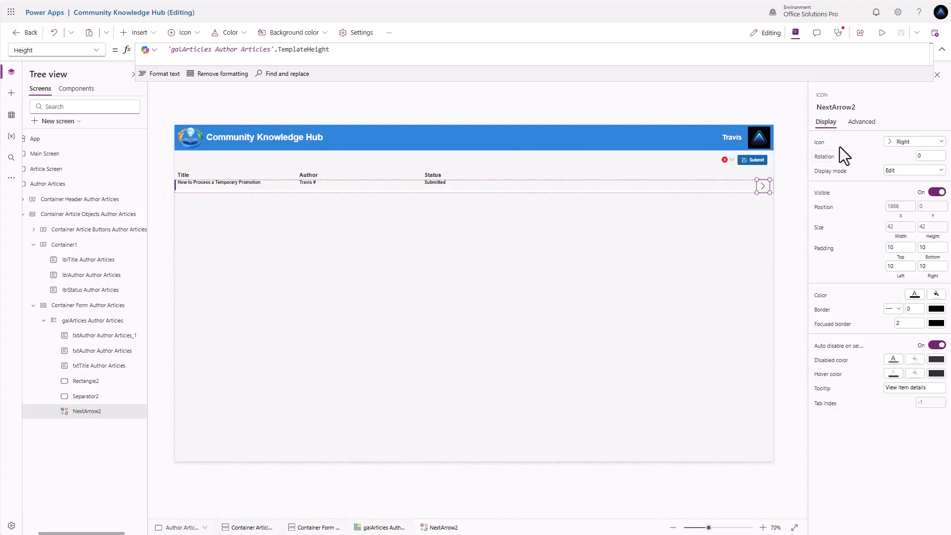
click(862, 121)
click(828, 182)
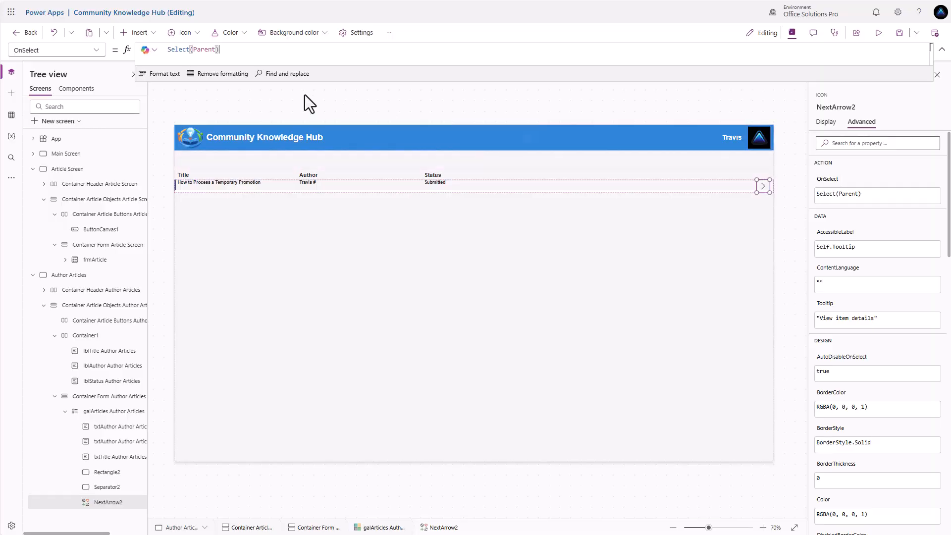
drag(234, 50, 137, 49)
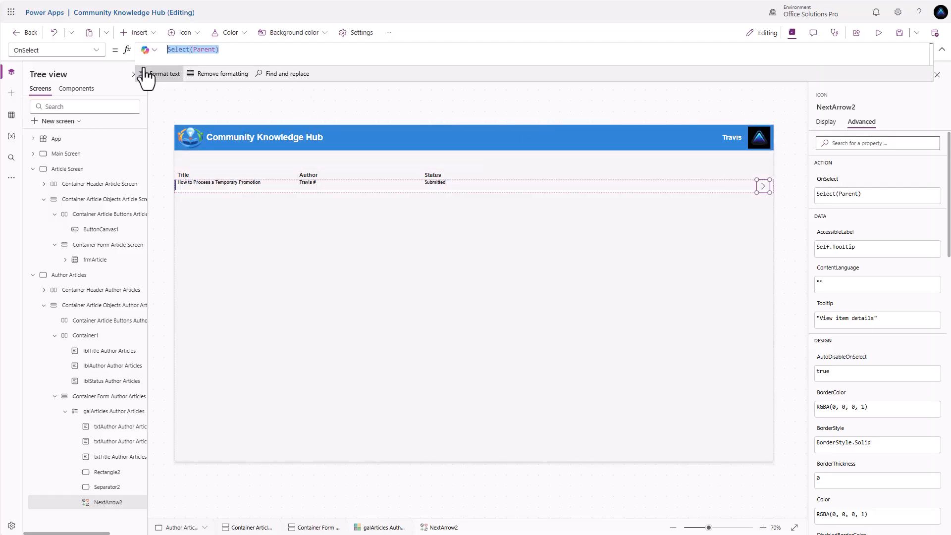
text(ResetForm)
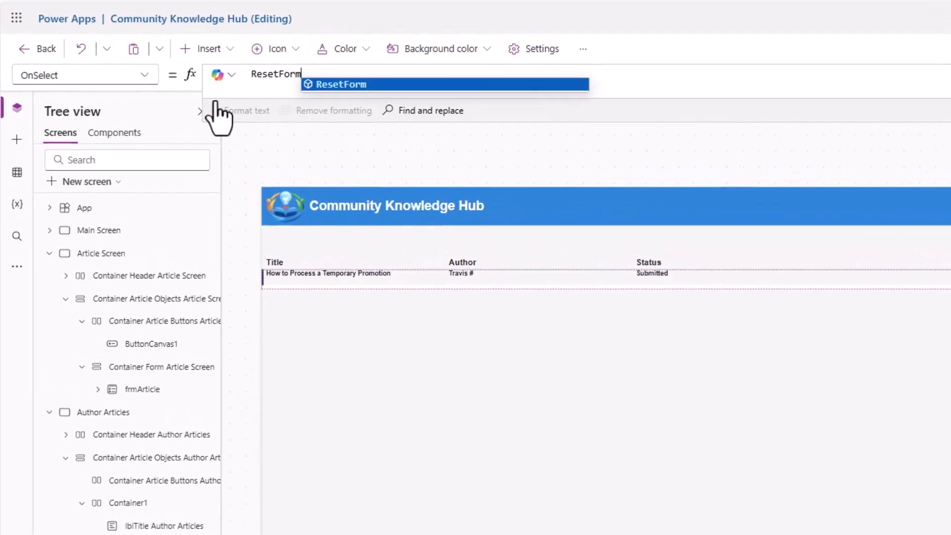
text((frmArticle)
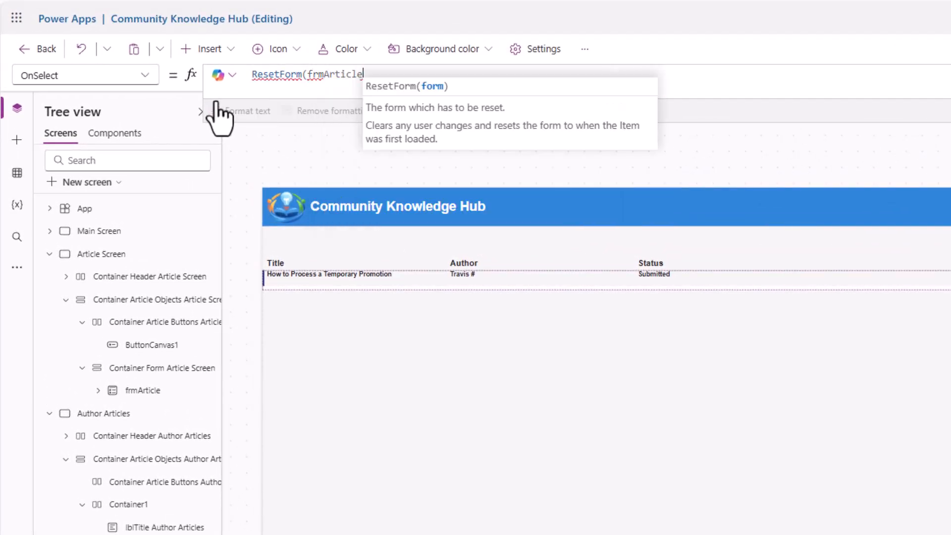
text();)
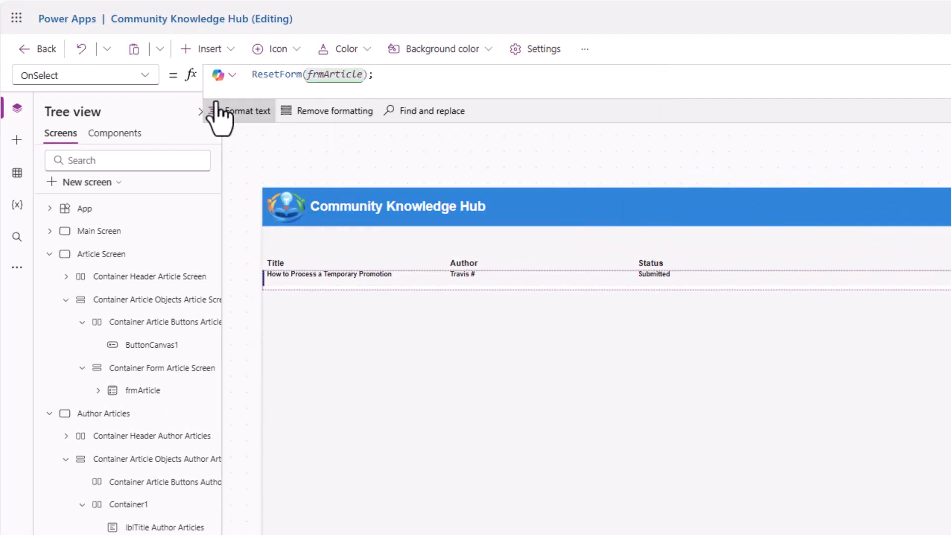
Step: Add a second line to the arrow's OnSelect formula: Set(gblArticle, LookUp(Articles, Article = ThisItem.Article));
key(shift+Return)
text(Set)
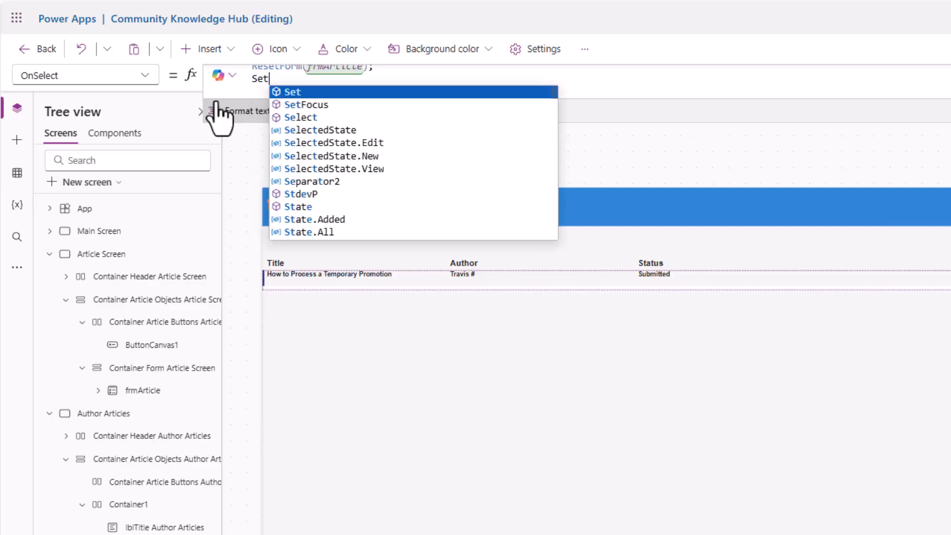
text((gblArticle, )
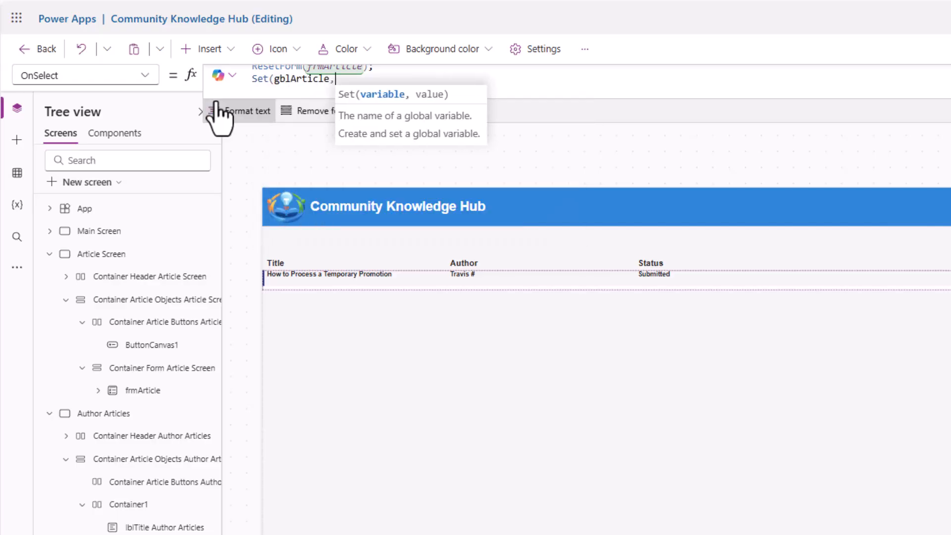
text(LookUp()
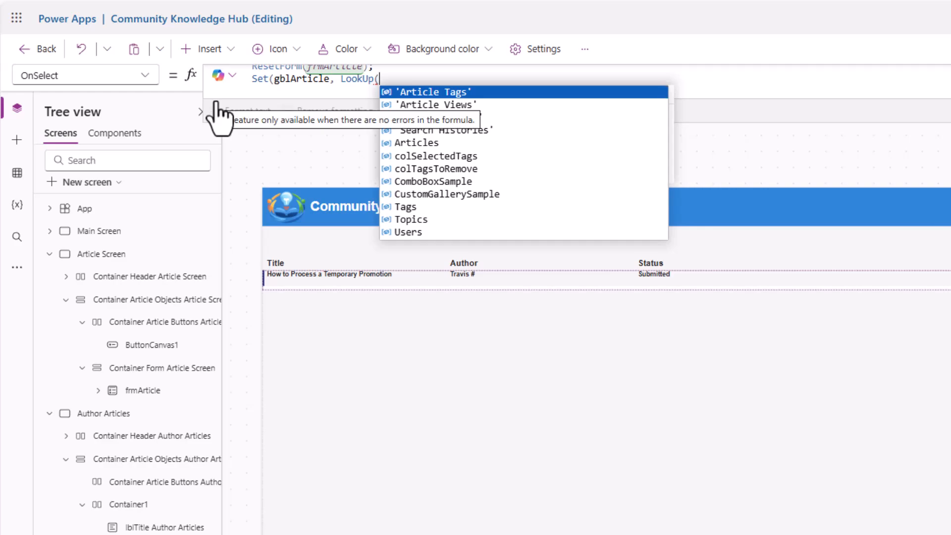
text(Art)
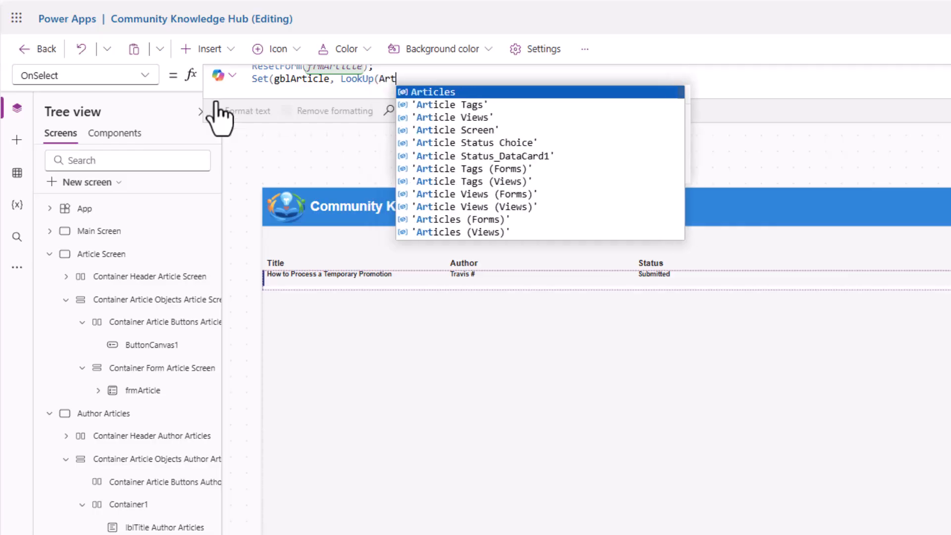
text(icles, )
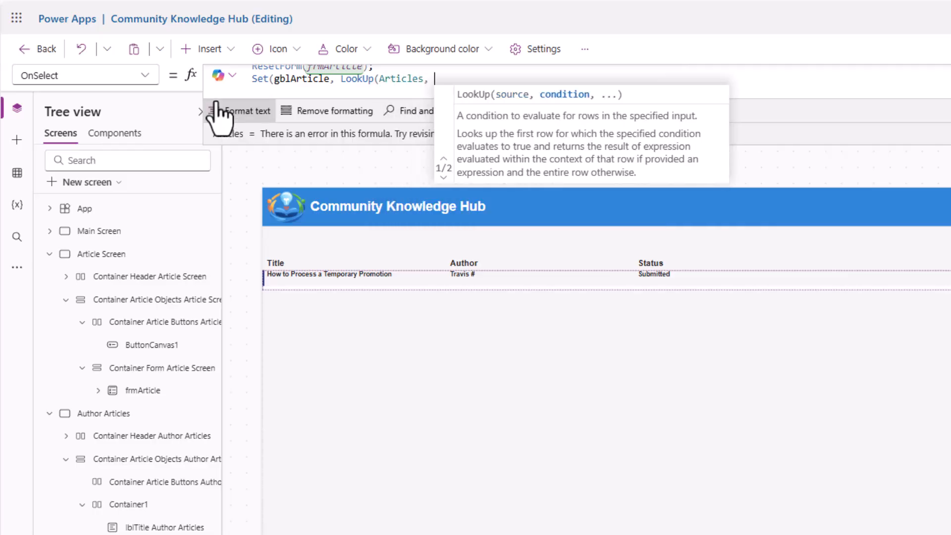
text(Article )
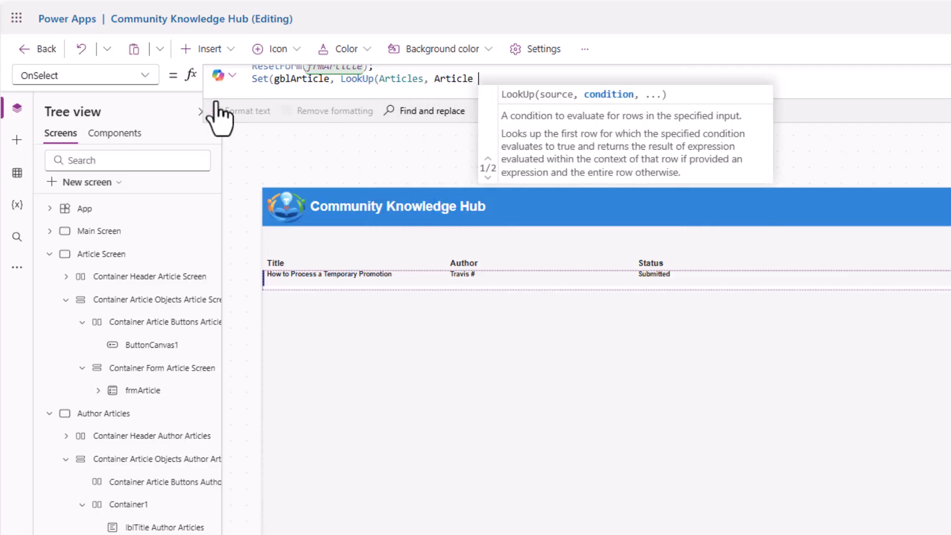
text(= ThisItem.)
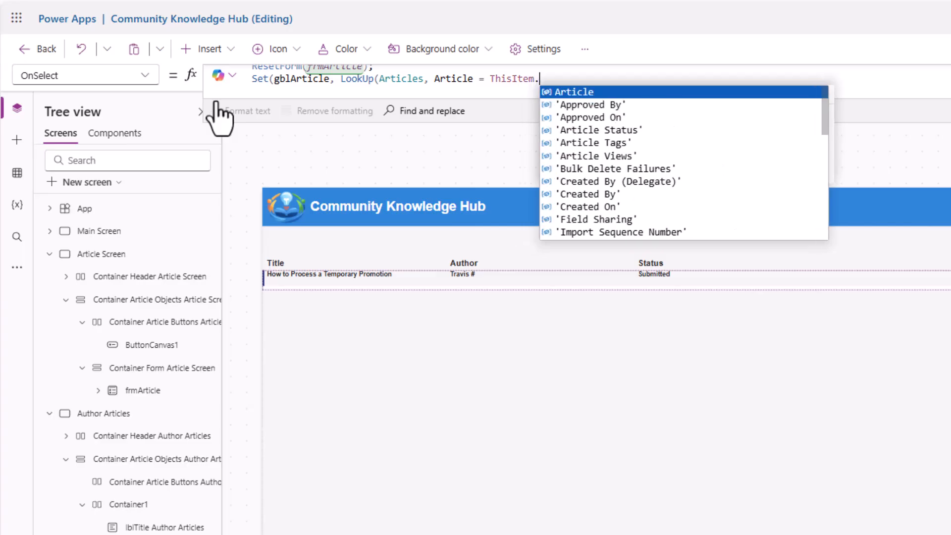
text(Article));)
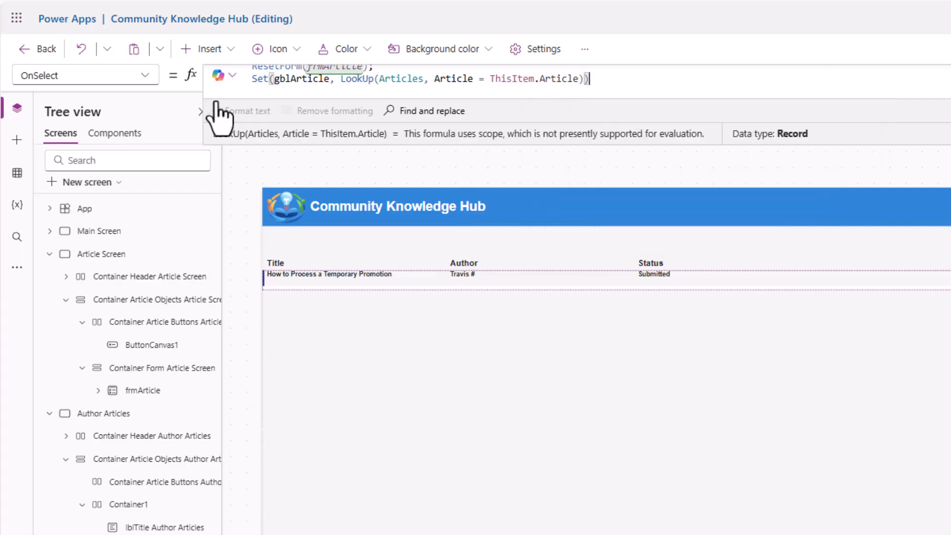
Step: Add a third line to the arrow's OnSelect formula: ClearCollect(colSelectedTags, gblArticle.'Article Tags');
key(shift+Return)
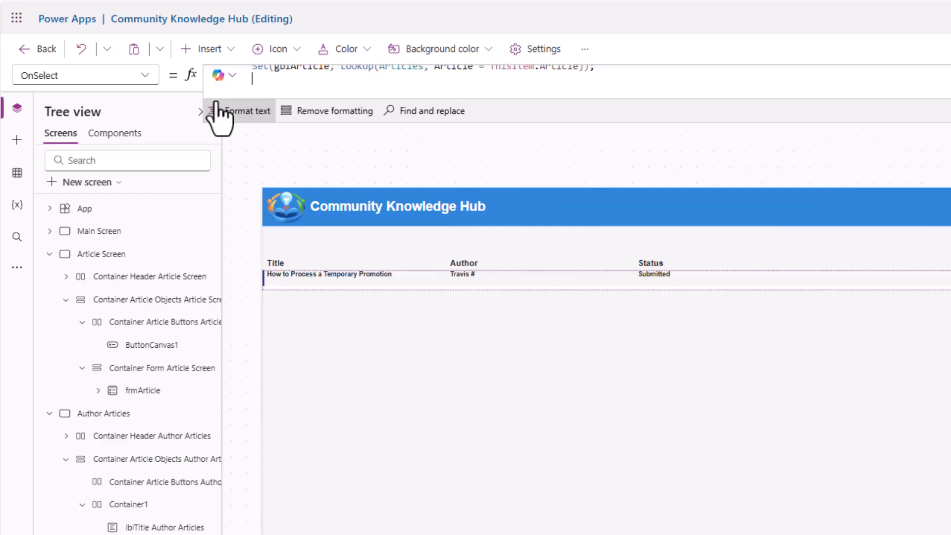
text(ClearCollect)
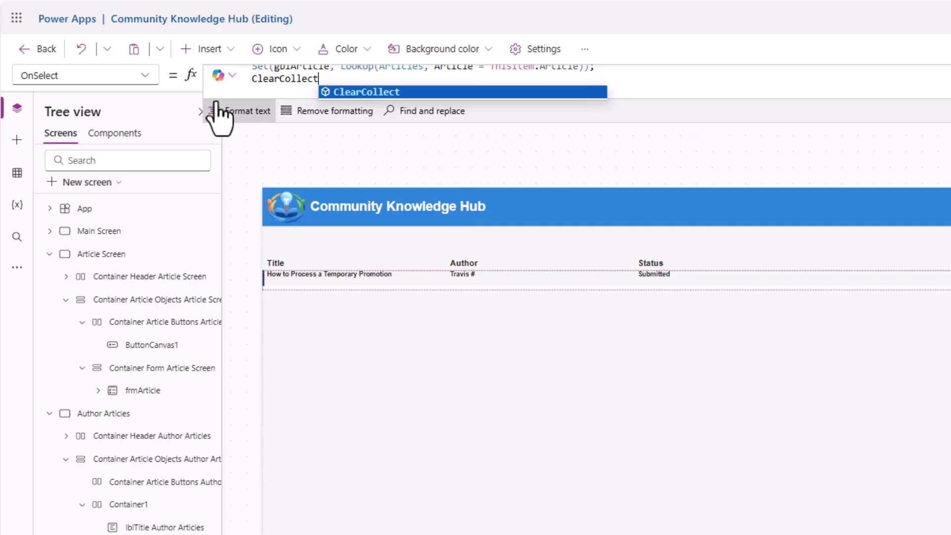
text(()
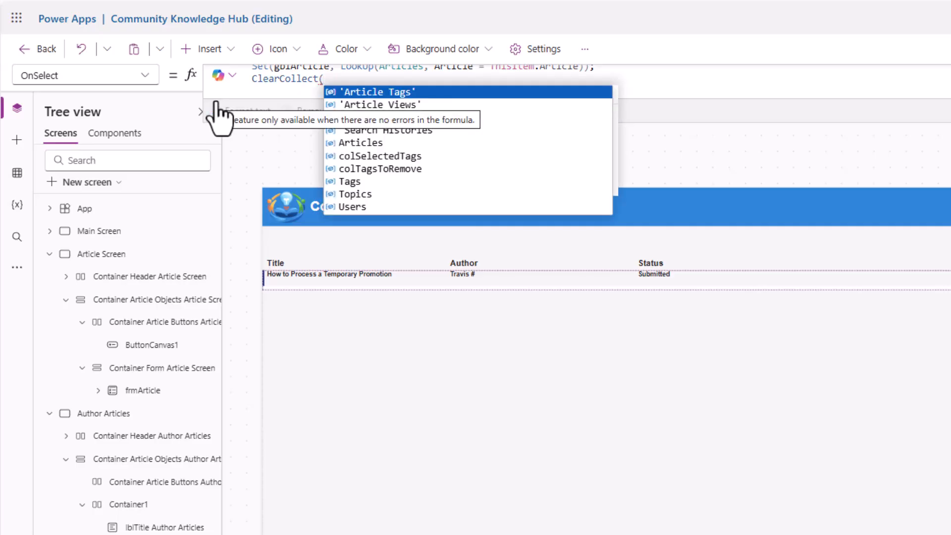
text(col)
key(Tab)
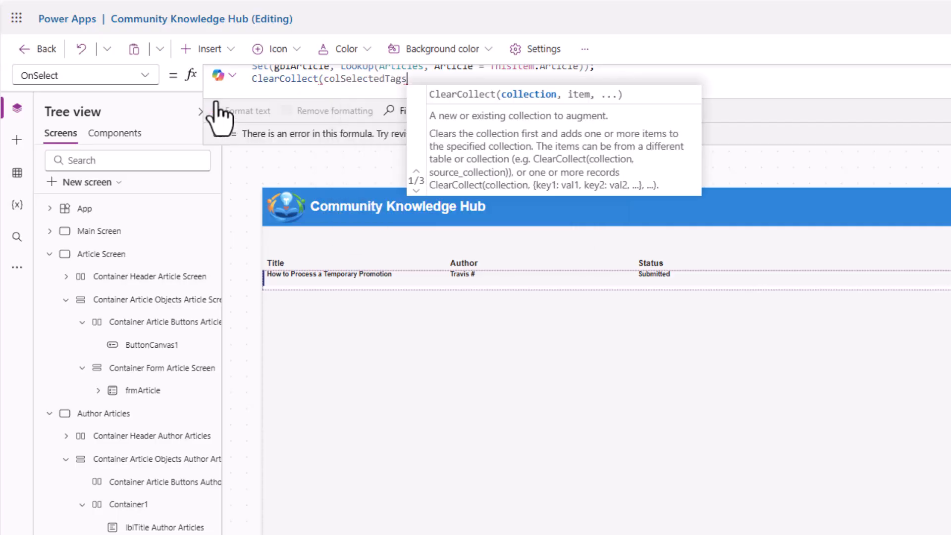
text(, )
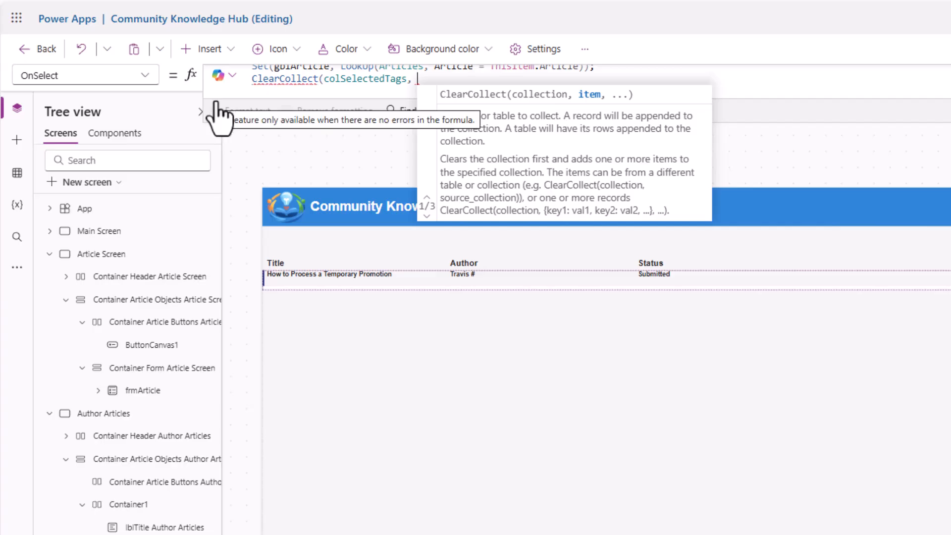
text(gblArticle.)
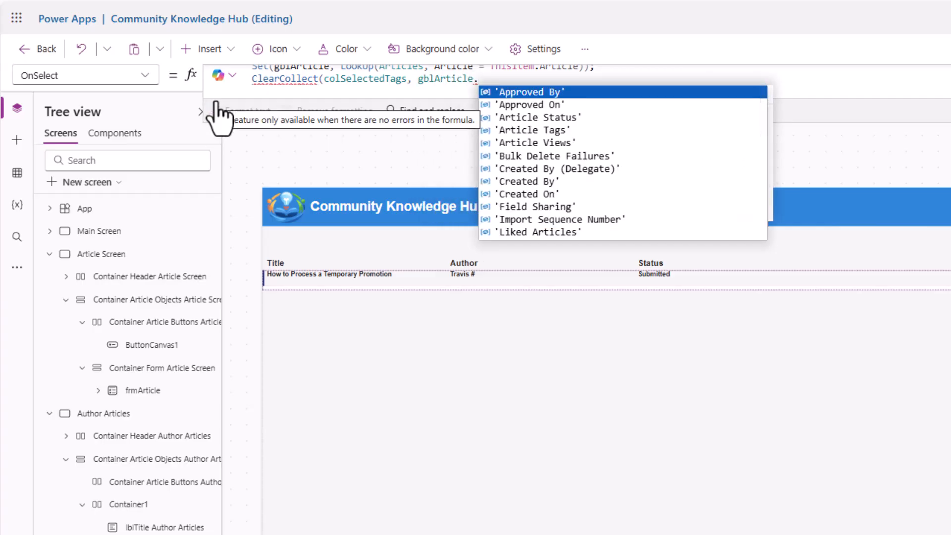
text('Ar)
key(Down)
key(Down)
key(Tab)
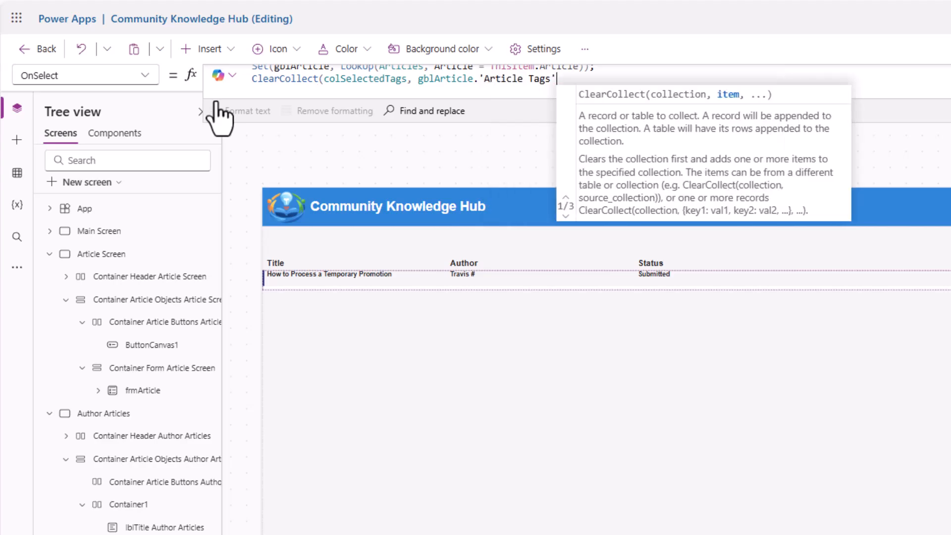
text();)
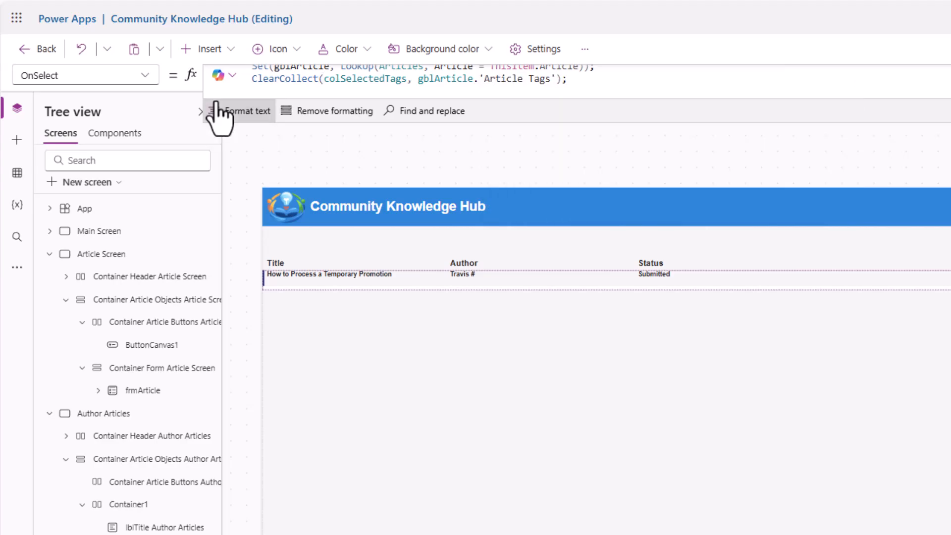
Step: Add EditForm(frmArticle); as the fourth line of the arrow's OnSelect formula
key(shift+Return)
text(EditForm9)
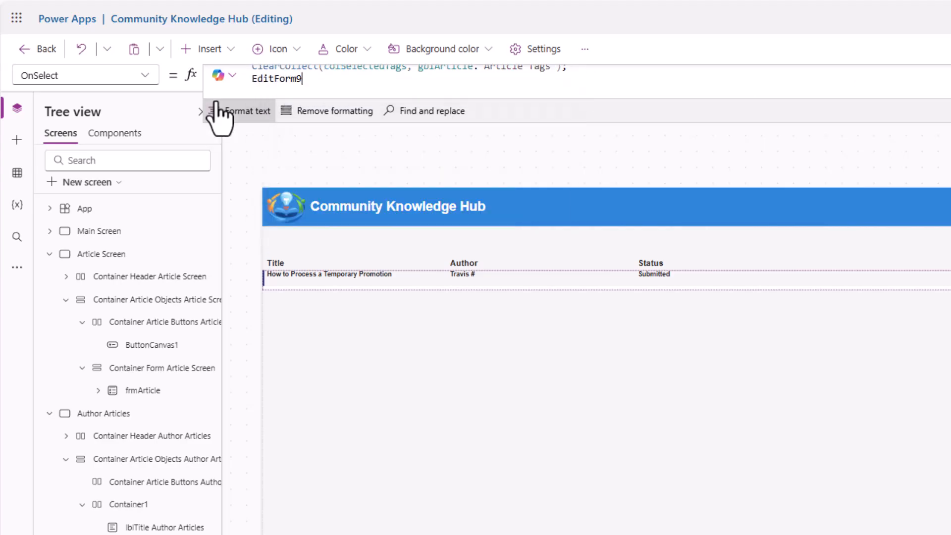
text(fr)
key(BackSpace)
key(BackSpace)
key(BackSpace)
text((frm)
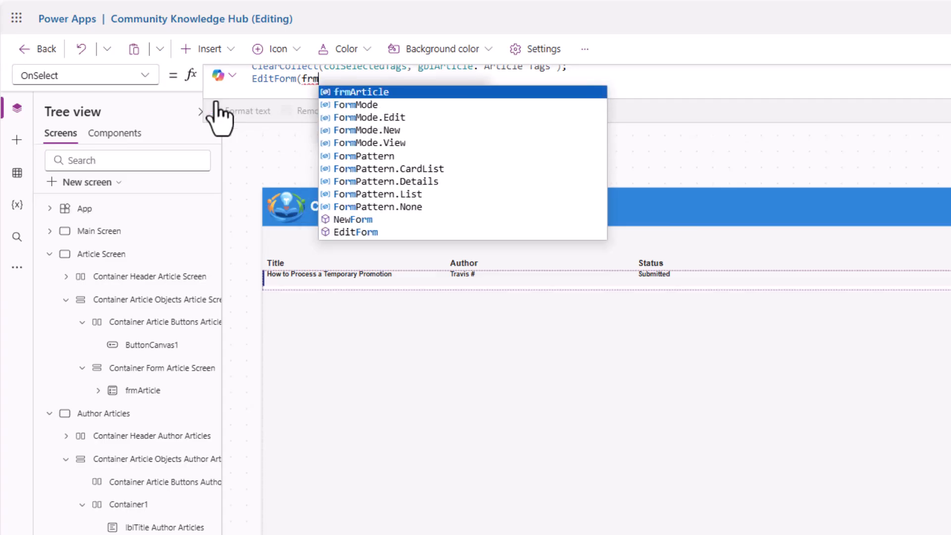
text(Article))
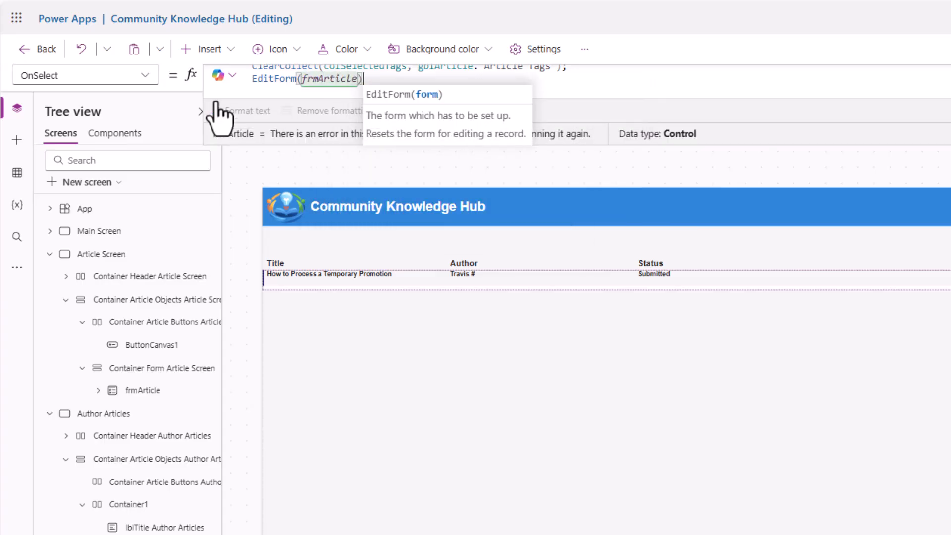
text(;)
Step: Finish the arrow's OnSelect formula with Navigate('Article Screen',ScreenTransition.CoverRight) and test the arrow on the listed article
key(shift+Return)
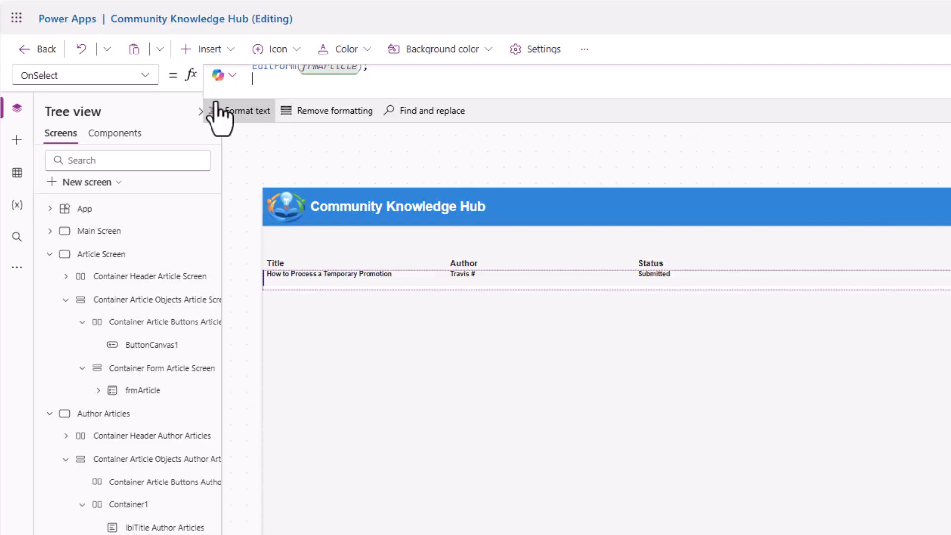
text(Navigate()
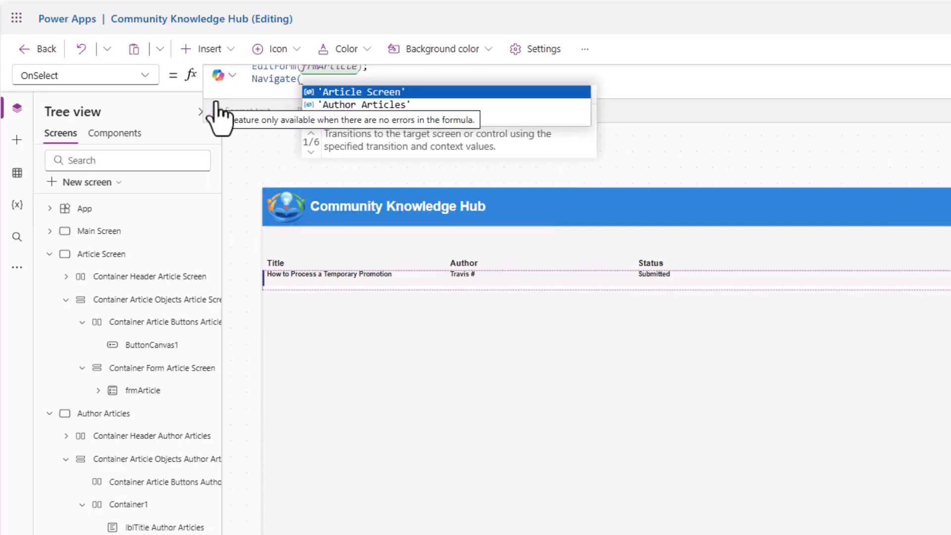
key(Tab)
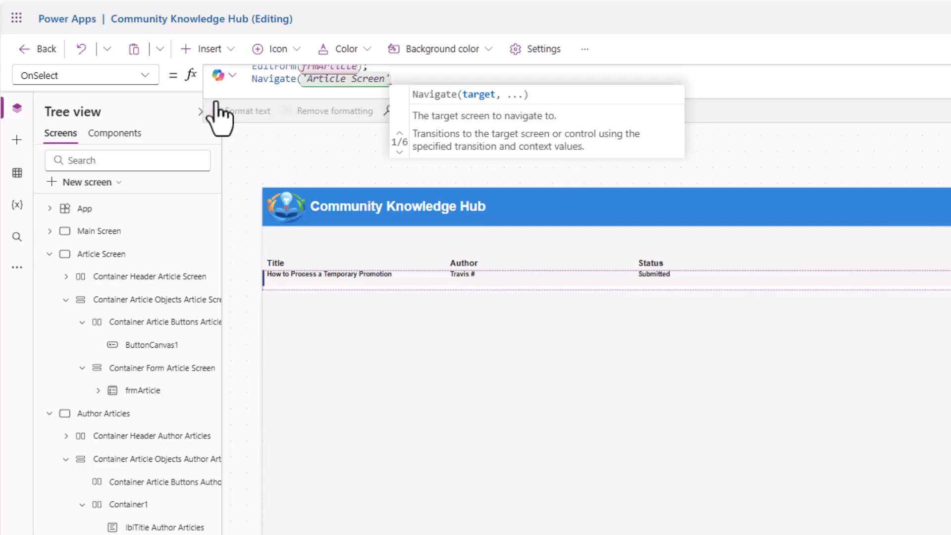
text(,)
key(Down)
key(Tab)
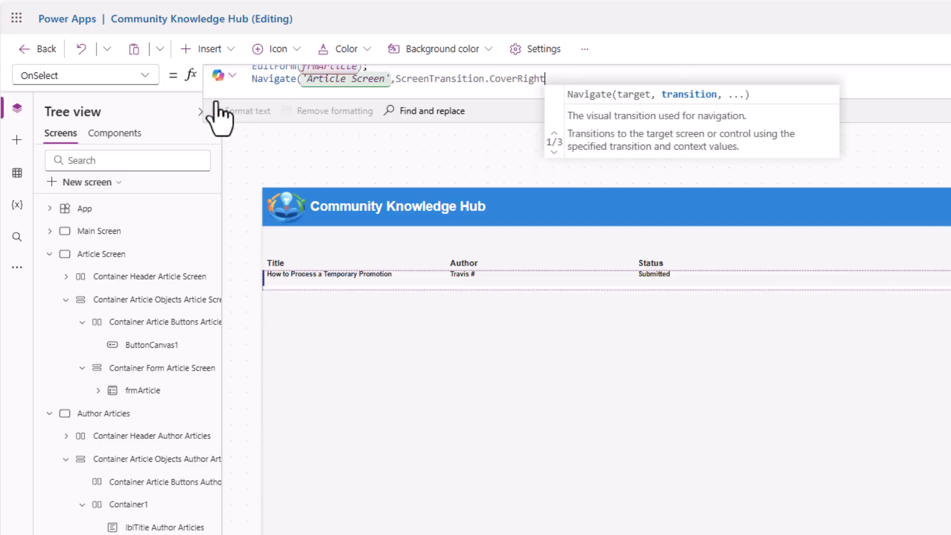
text())
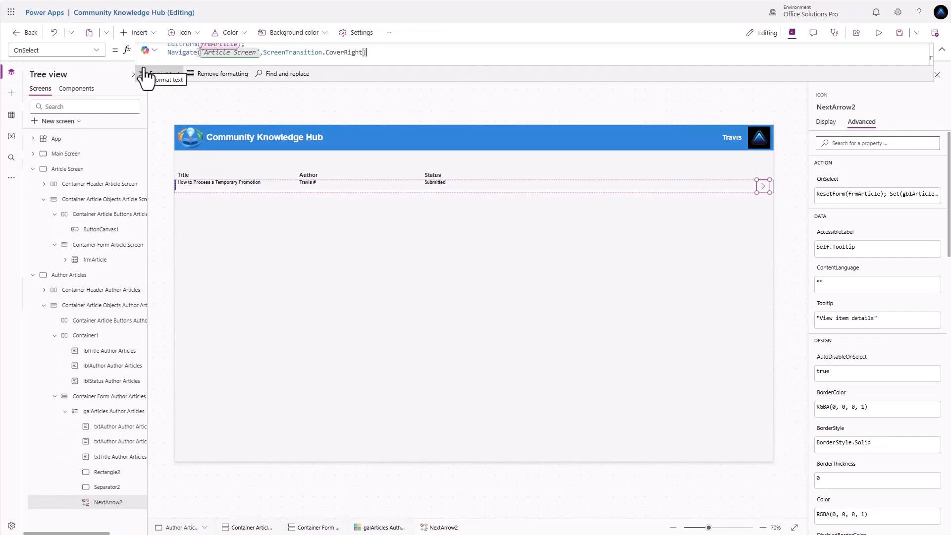
alt+click(762, 188)
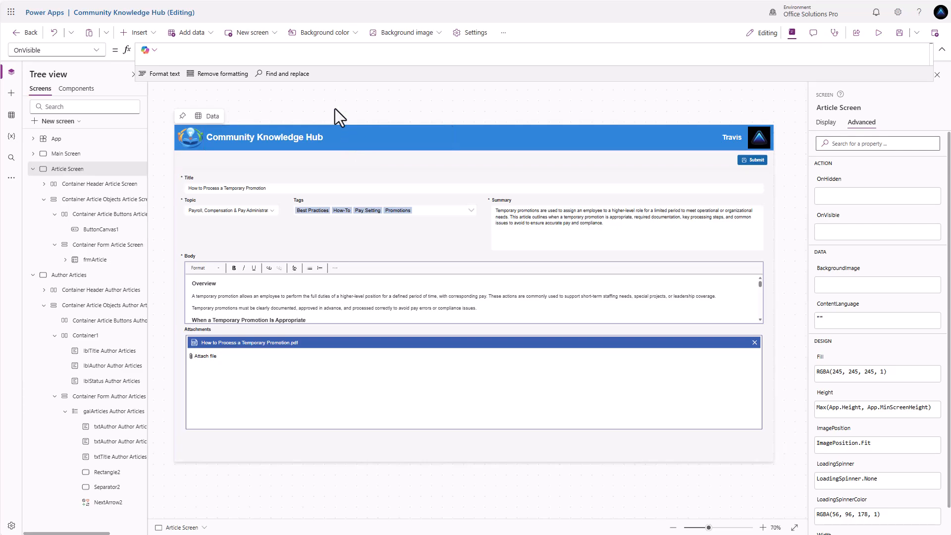
Step: Insert a button on the Article Screen and place it above the form's Title field, in the Submit button's row
click(140, 33)
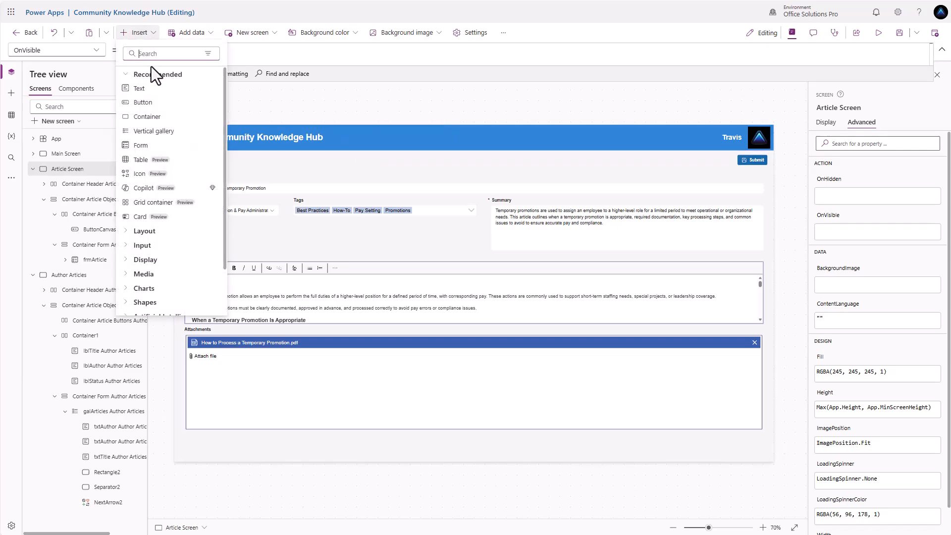
click(143, 102)
drag(213, 153, 287, 164)
Step: Replace the new button's OnSelect formula with Set(gblArticle, Blank());
click(194, 49)
key(ctrl+a)
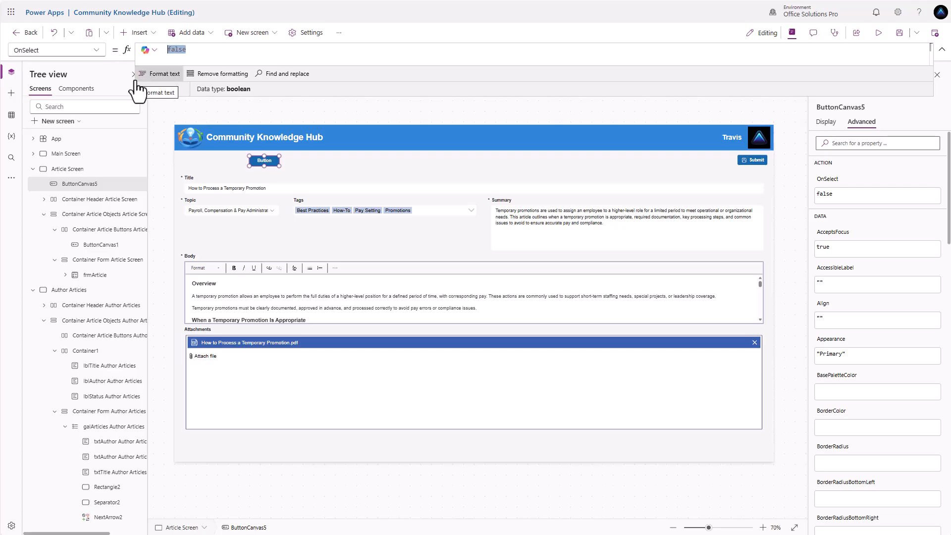
text(Set(gbl)
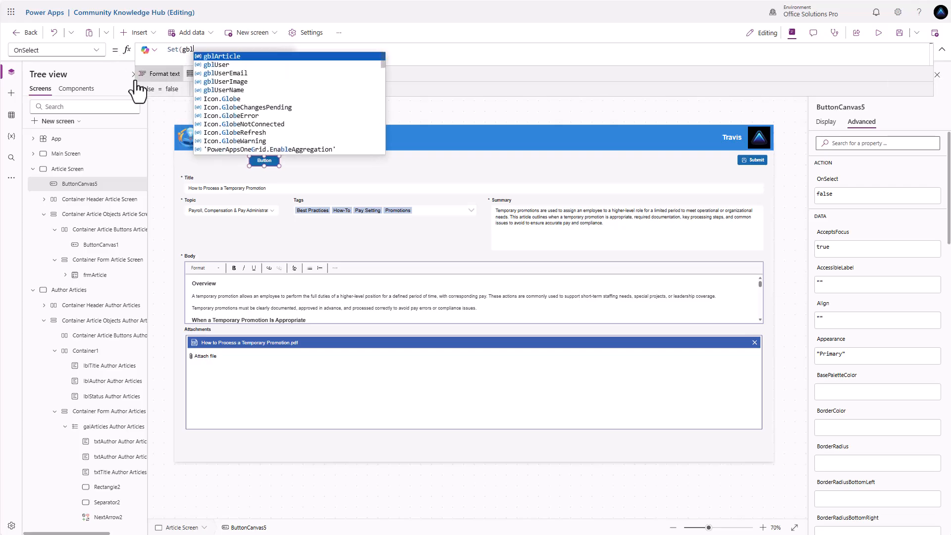
text(Article, Blank())
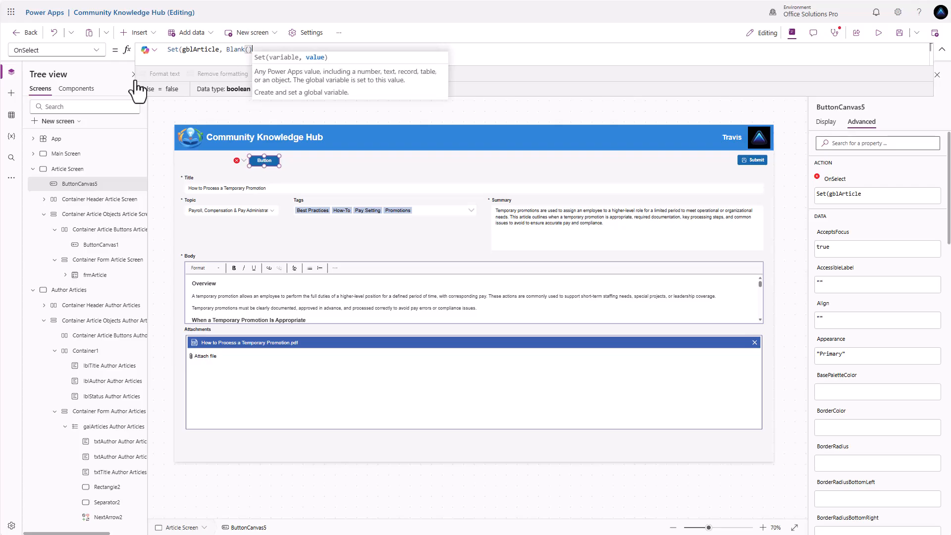
text();)
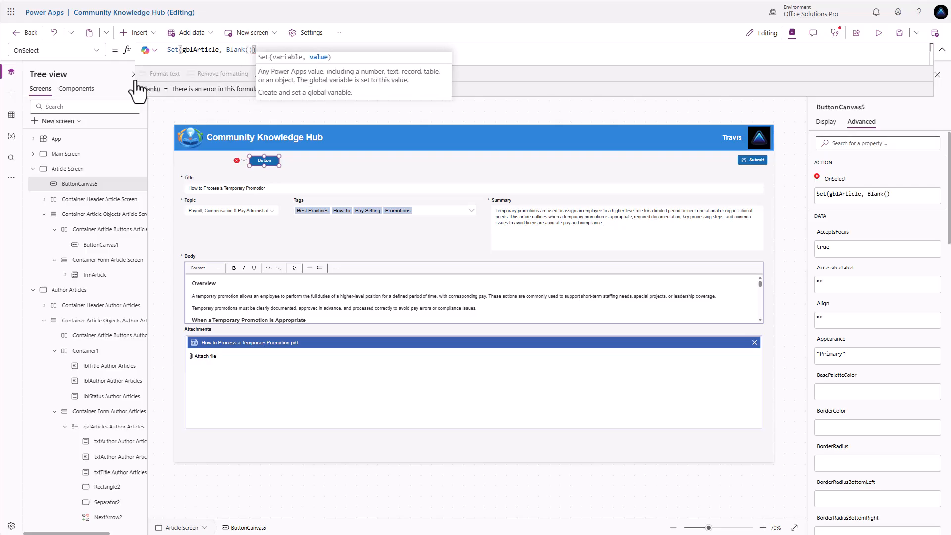
Step: Add a second line to the new button's OnSelect formula: Clear(colSelectedTags); Clear(colTagsToRemove);
key(shift+Return)
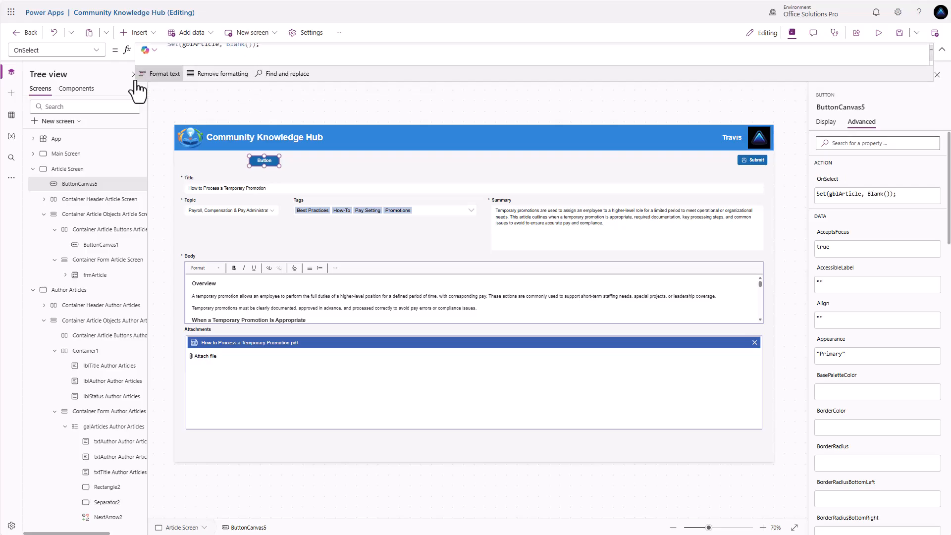
text(Clear(co)
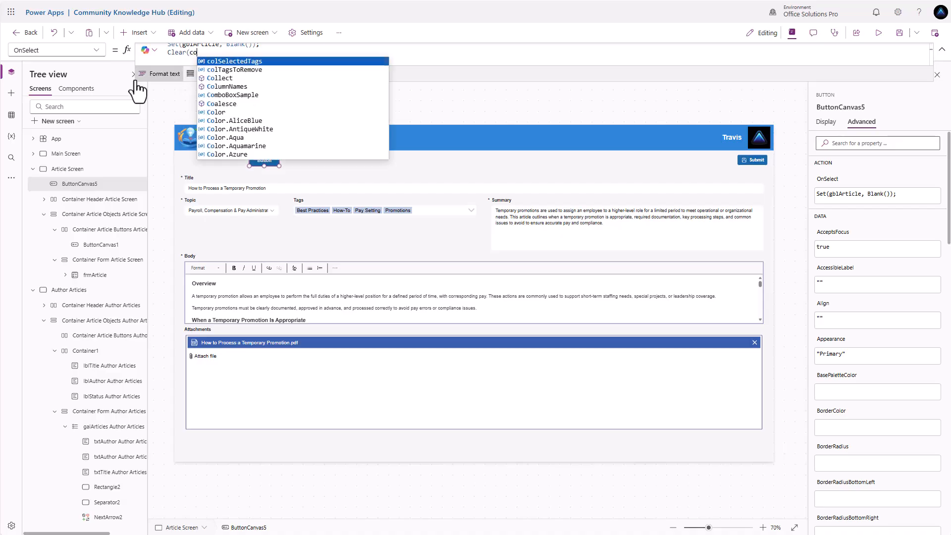
text(lSelectedTags); )
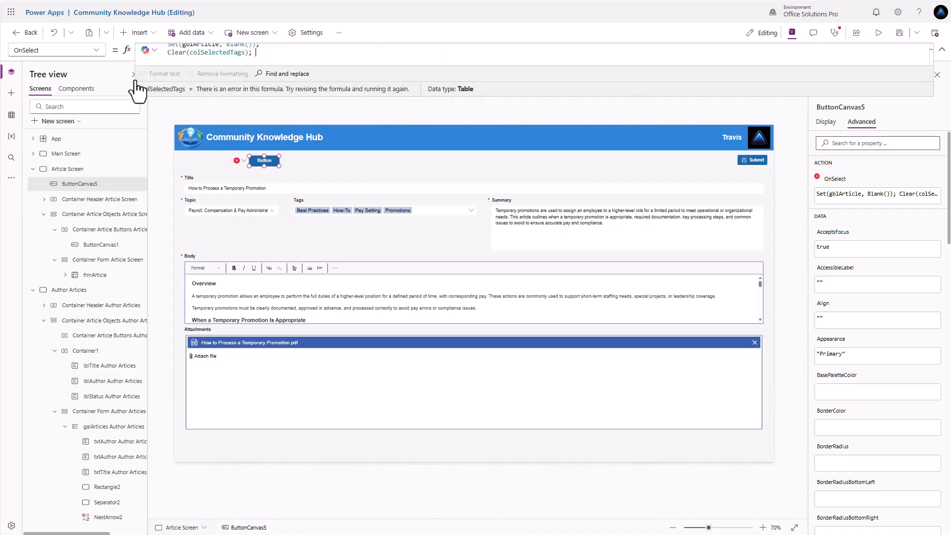
text(Clear(co)
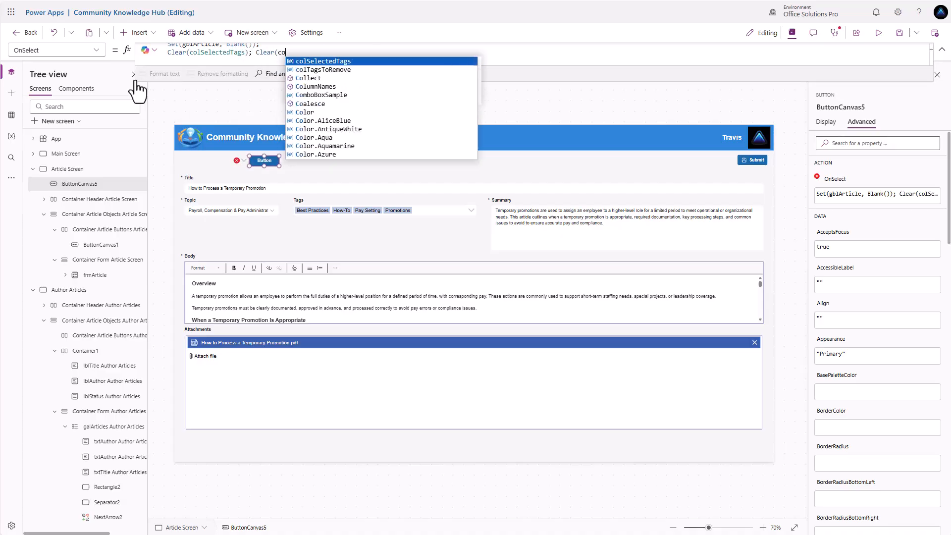
text(lTagsToRemove);)
Step: Add ResetForm(frmArticle); as the third line of the new button's OnSelect formula
key(shift+Return)
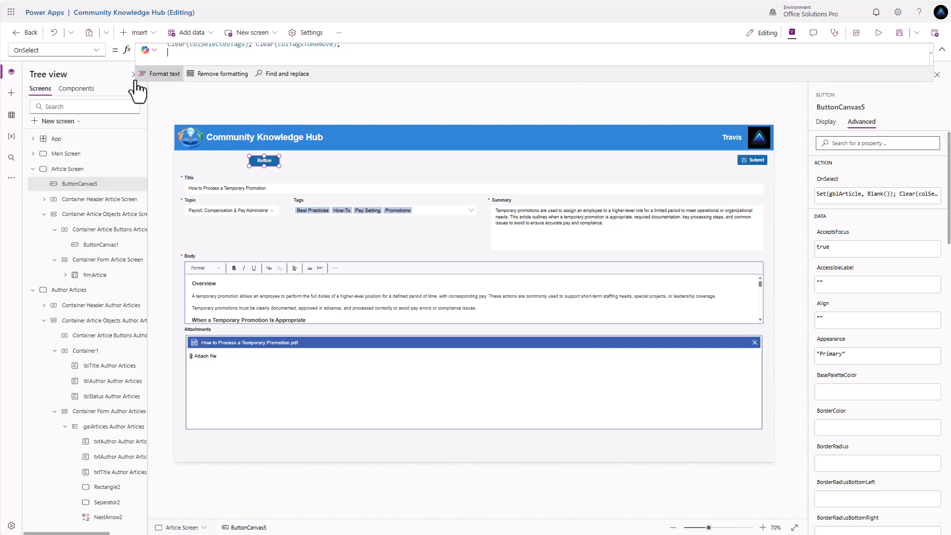
text(RestForm(f)
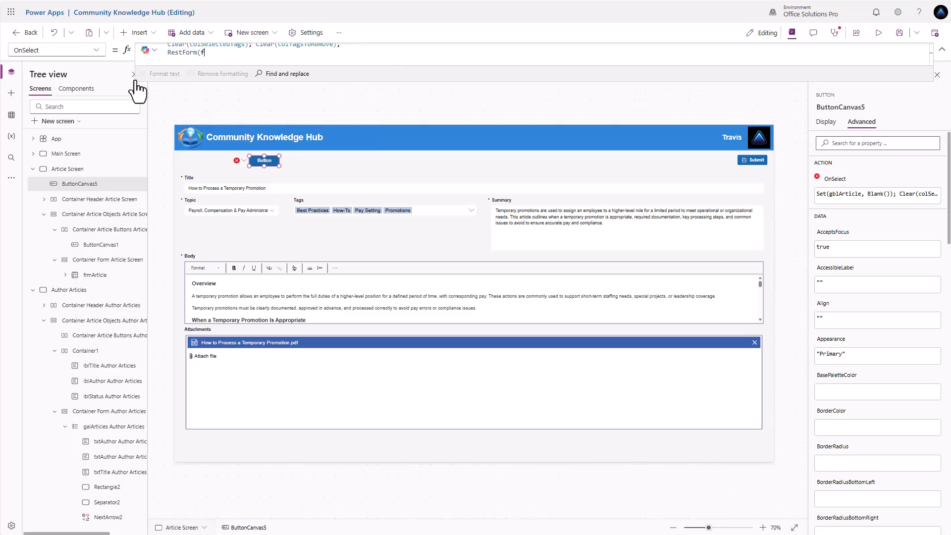
text(rmArticle);)
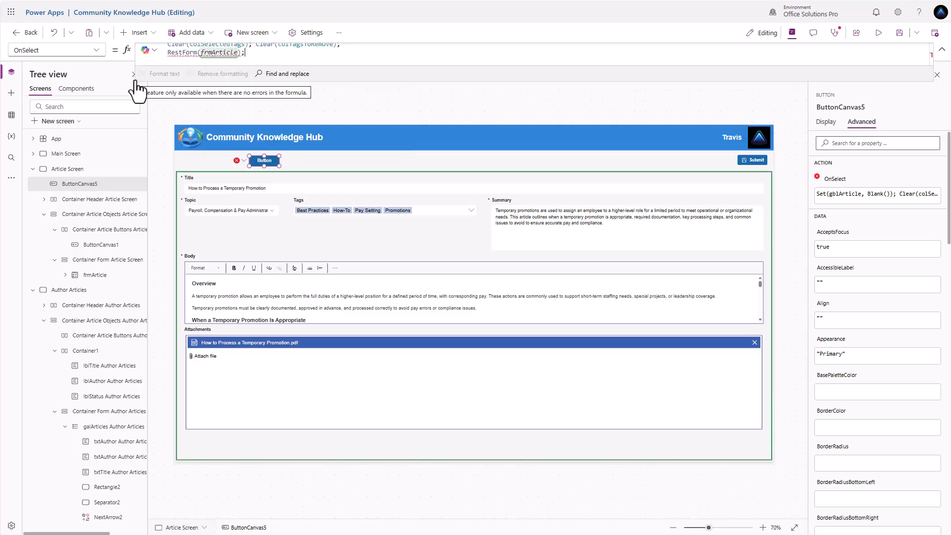
click(178, 52)
text(e)
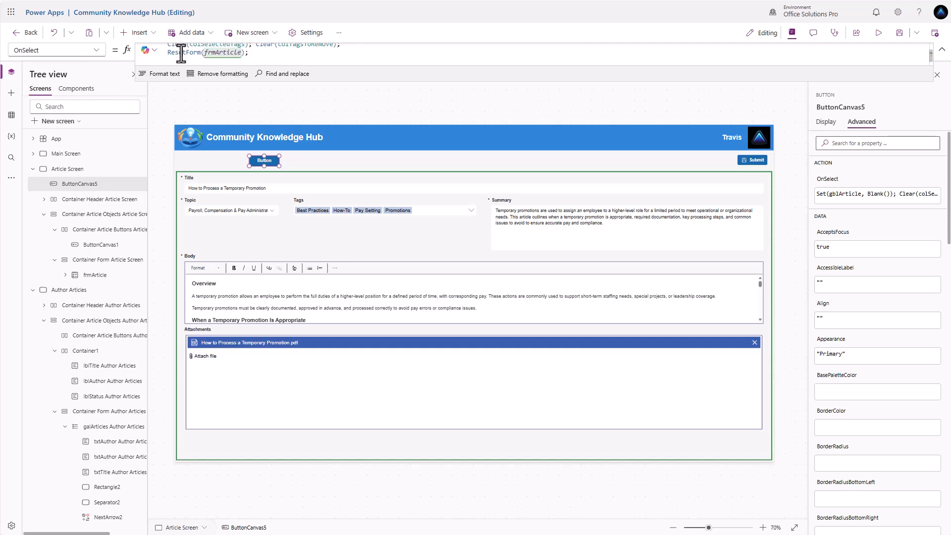
Step: Test the new button's reset of the article form, and reload the article with the arrow on the Author Articles screen
alt+click(264, 160)
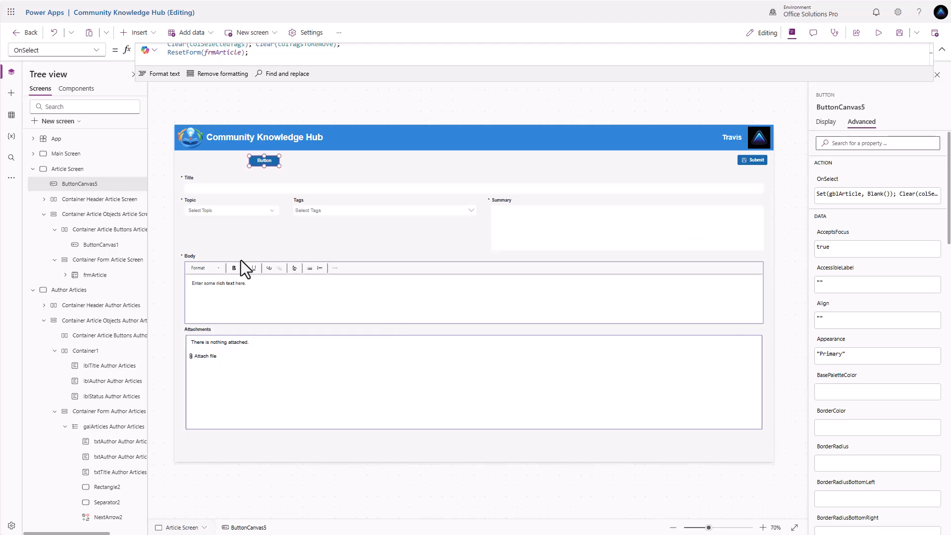
click(89, 291)
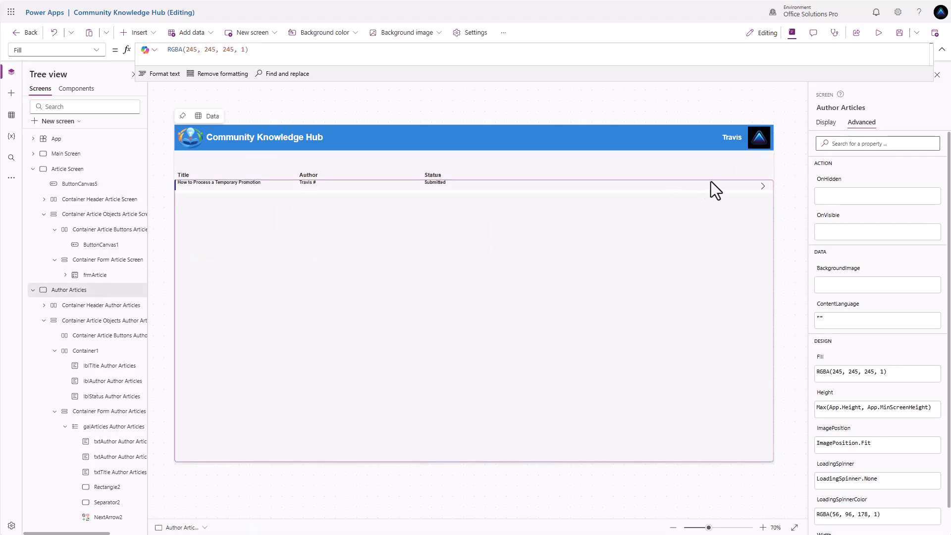
alt+click(763, 188)
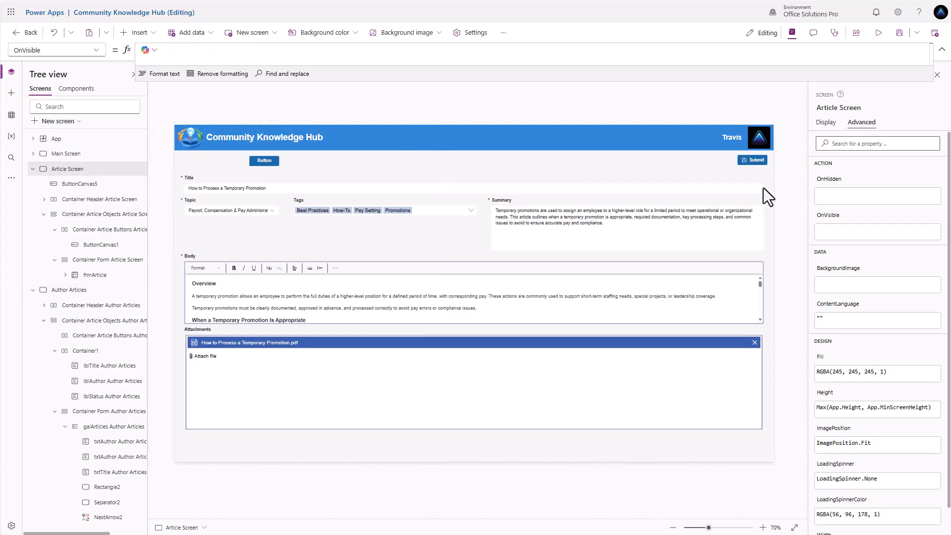
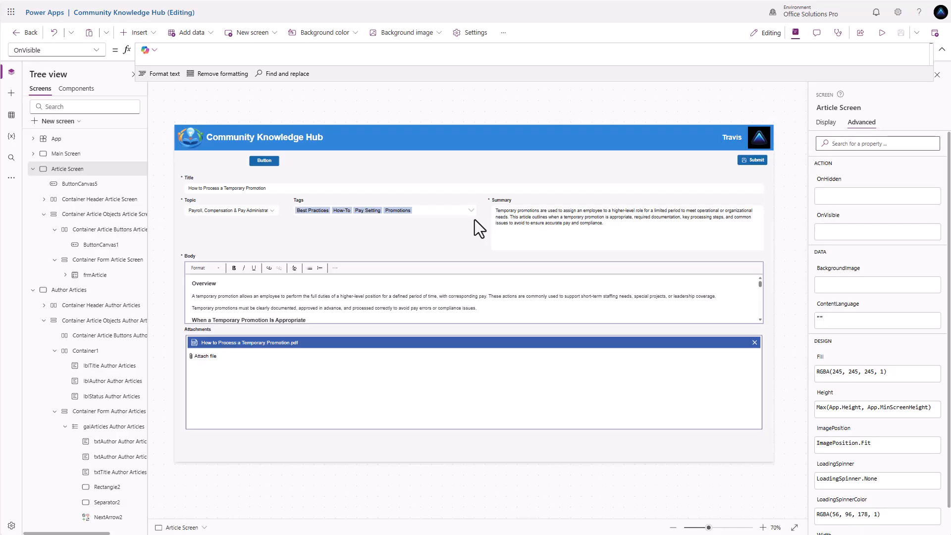
Step: Delete the temporary reset button from the Article Screen
click(271, 163)
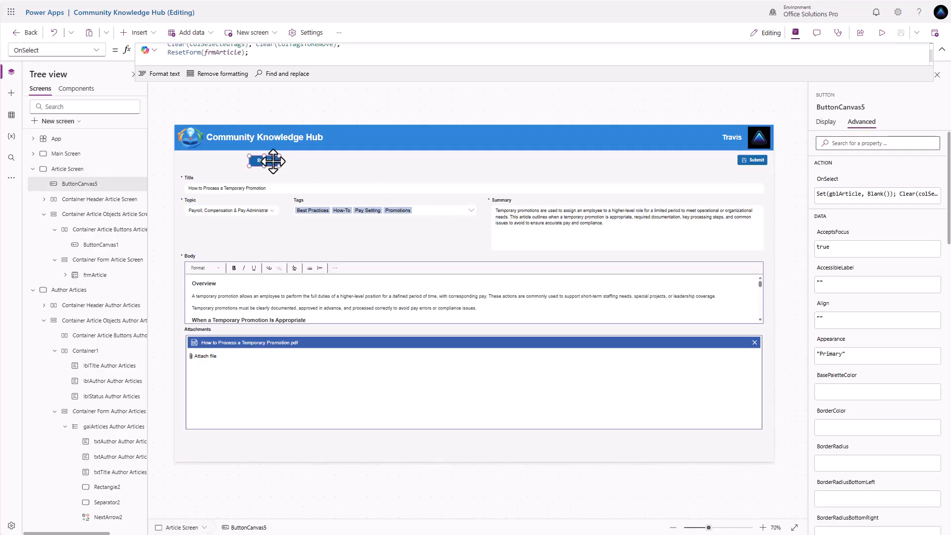
key(Delete)
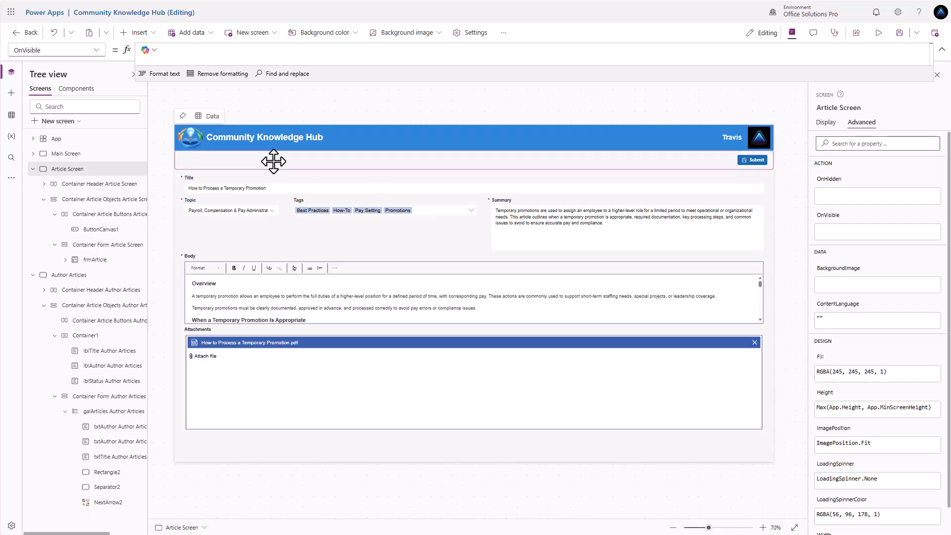
Step: Rename Container1 on the Author Articles screen as Container Gallery Header Author Articles
click(69, 275)
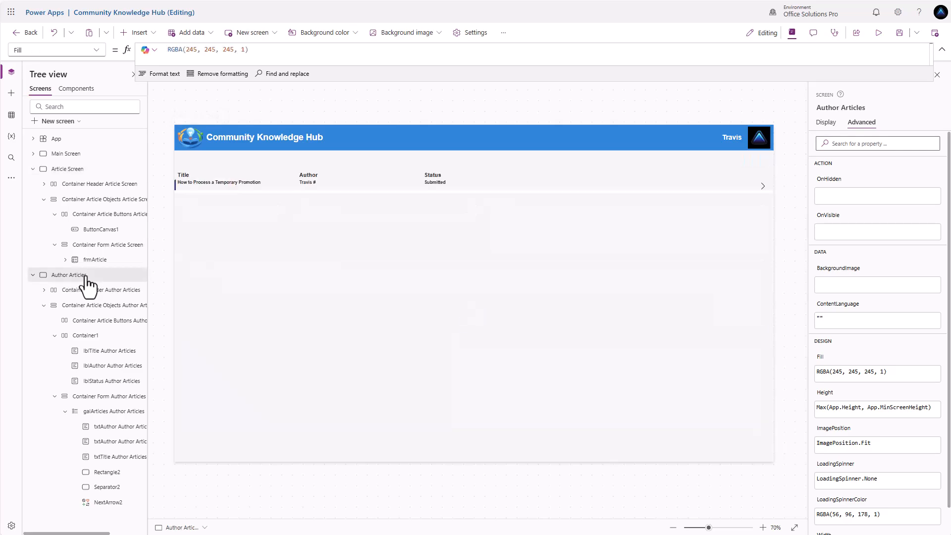
click(494, 232)
click(494, 236)
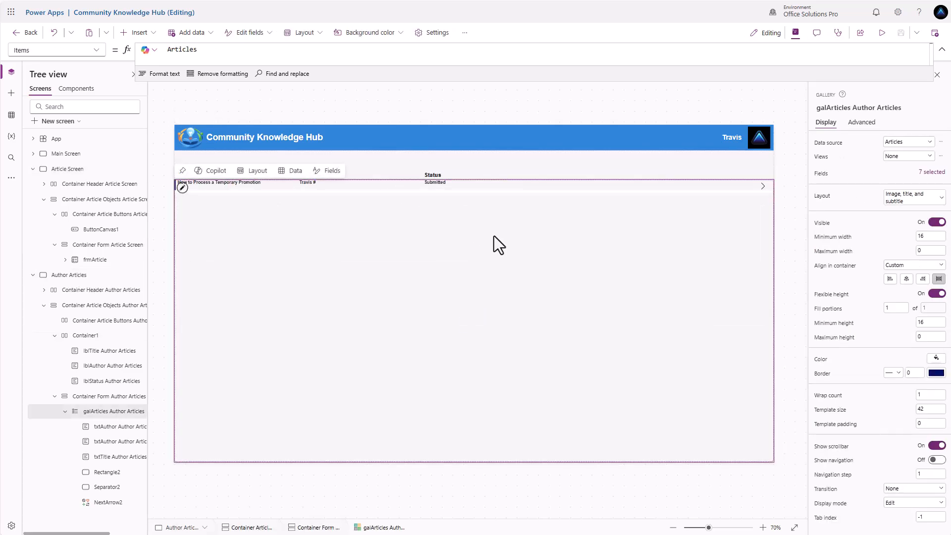
double_click(98, 339)
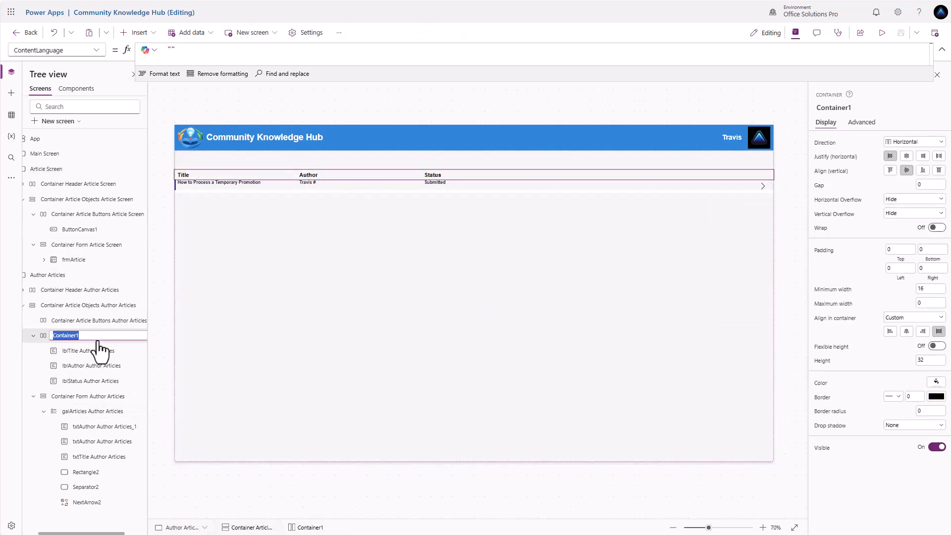
text(Container Gallery)
text(Header Author Articles)
key(Return)
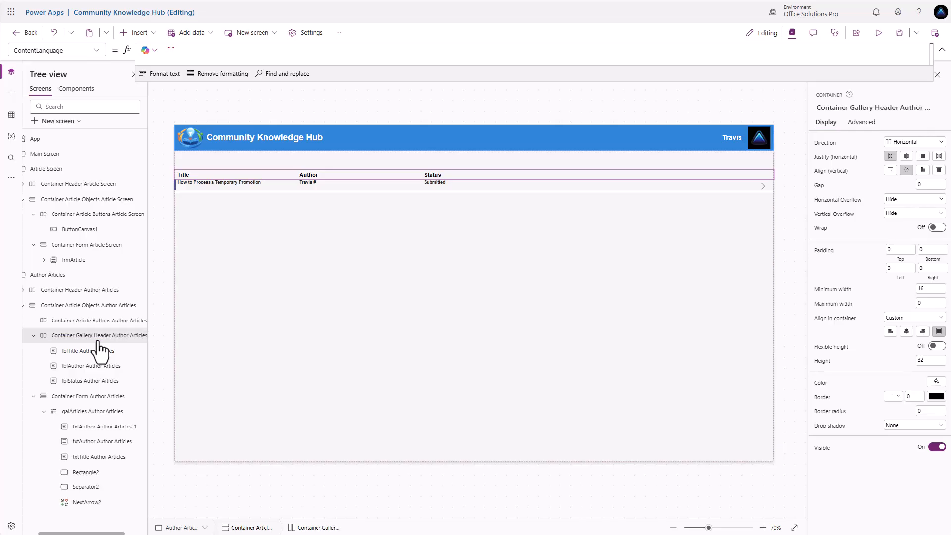
Step: Rename the gallery's status text control as txtStatus Author Articles
click(110, 428)
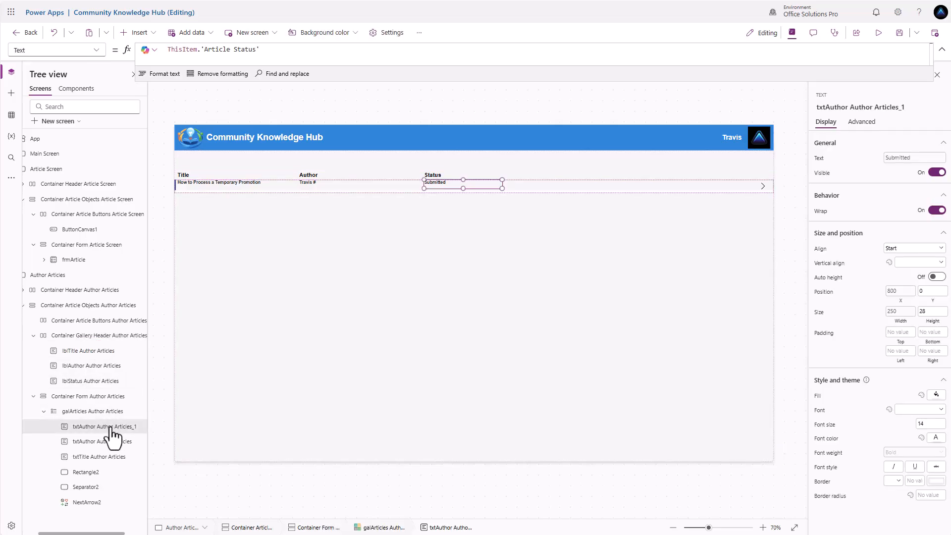
double_click(111, 428)
text(txtStatus Author Articles)
key(Return)
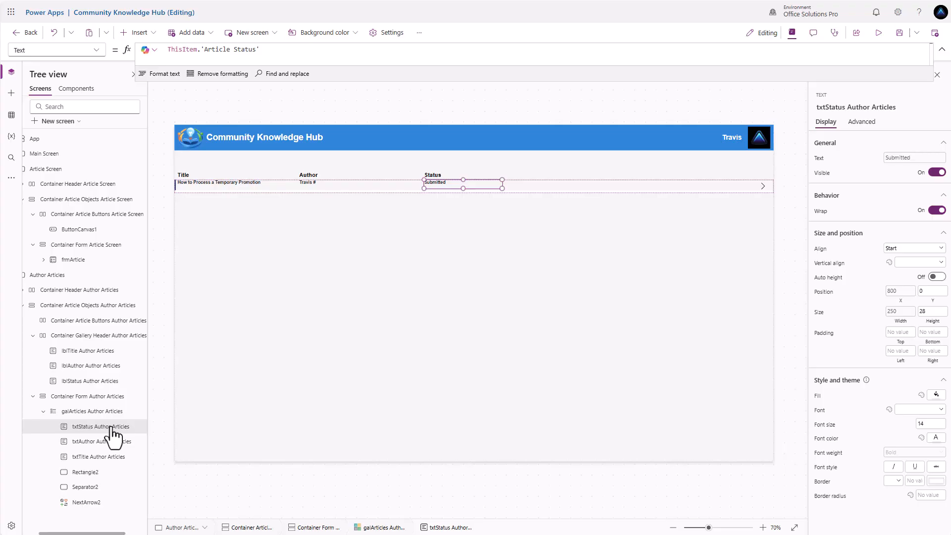
Step: Move Container Article Buttons Author Articles between the gallery header container and Container Form Author Articles
click(84, 305)
click(145, 37)
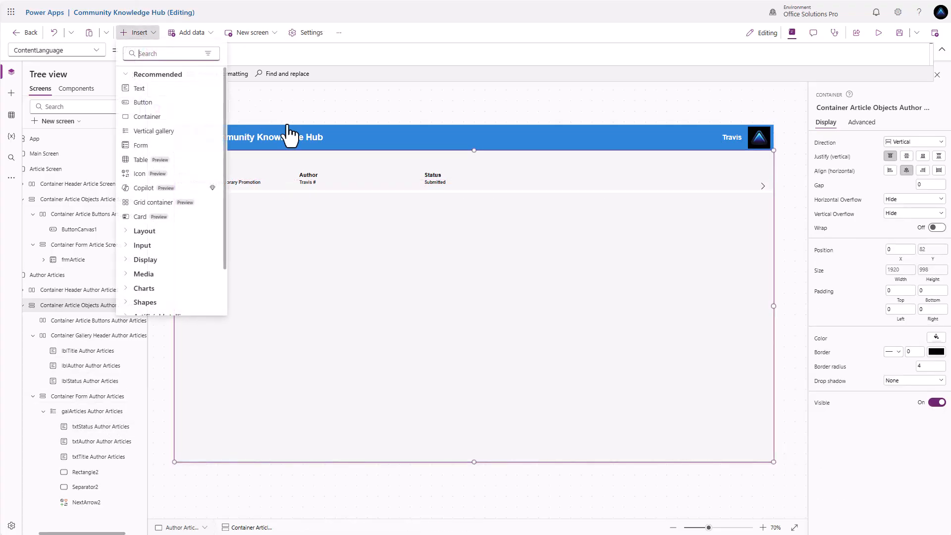
click(424, 167)
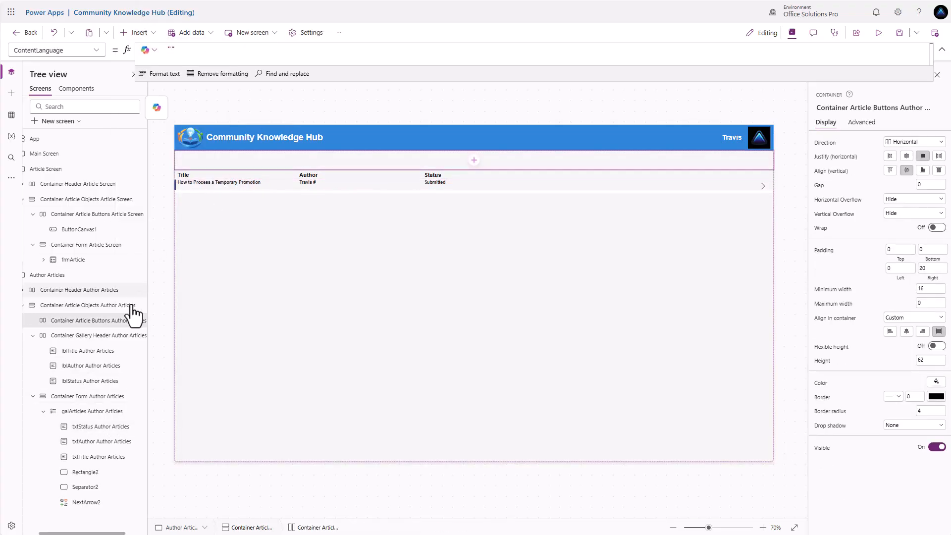
drag(118, 327, 101, 394)
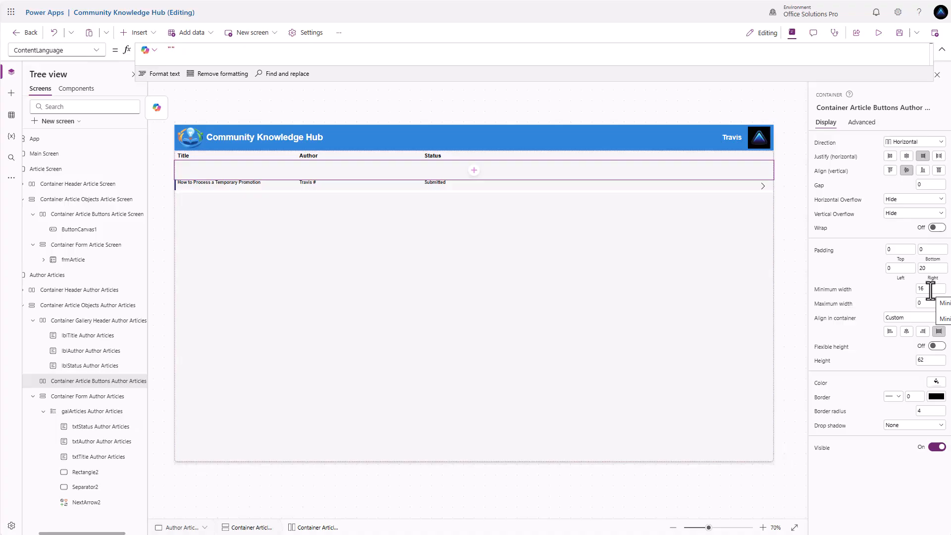
Step: Turn the moved buttons container into a divider line with height 2, border thickness 1 and an ExtraBold drop shadow, and preview the screen
click(923, 360)
text(2)
click(903, 425)
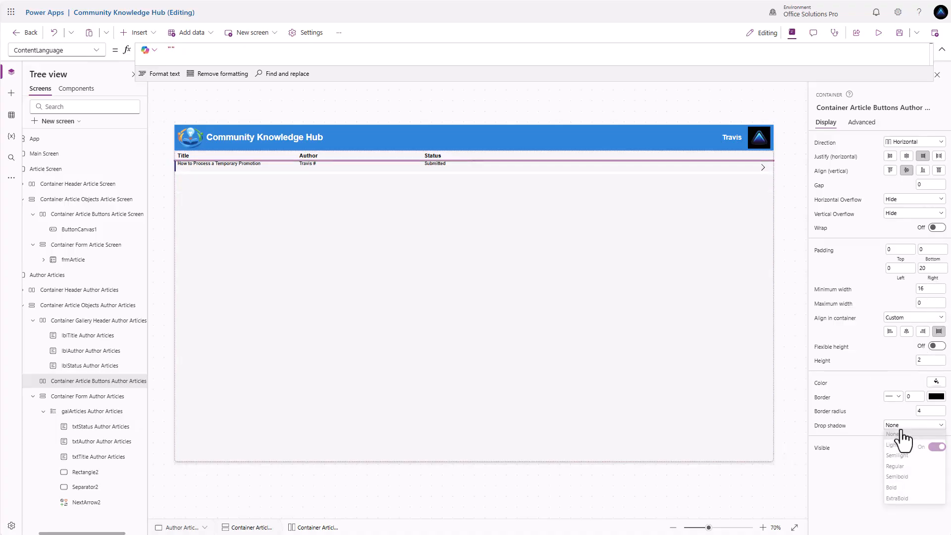
click(902, 460)
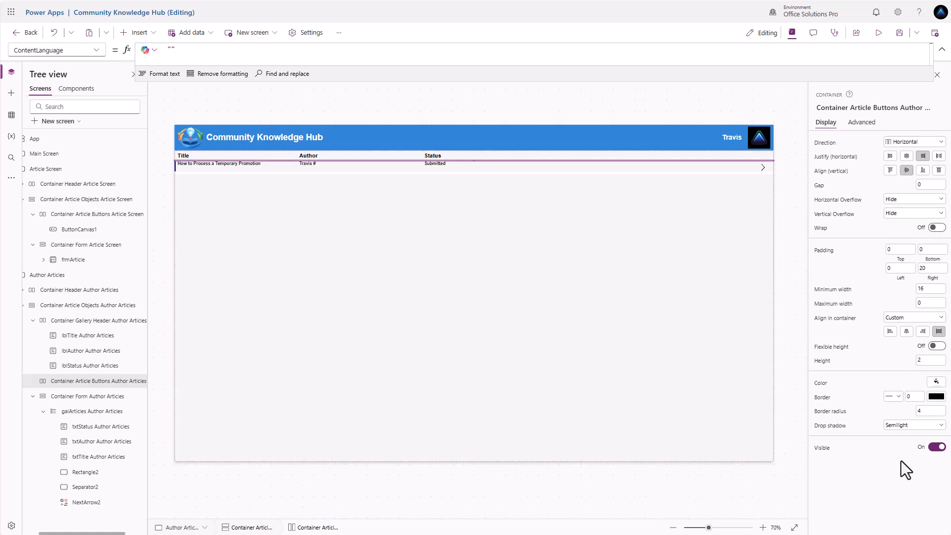
click(914, 426)
click(902, 499)
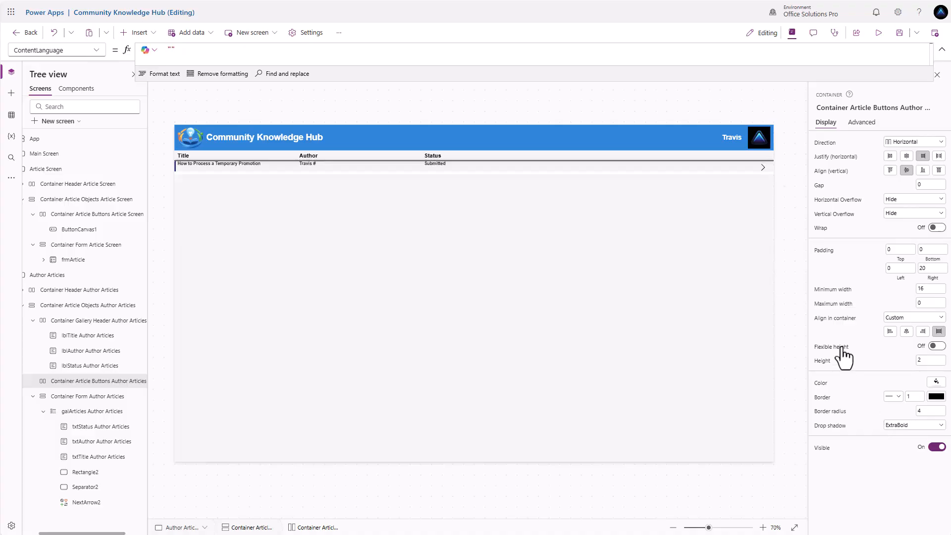
click(874, 35)
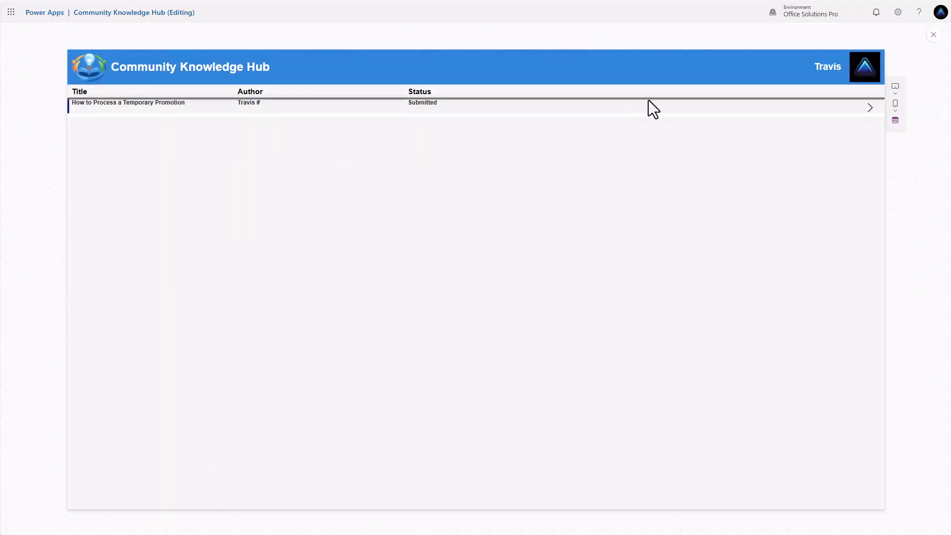
click(933, 35)
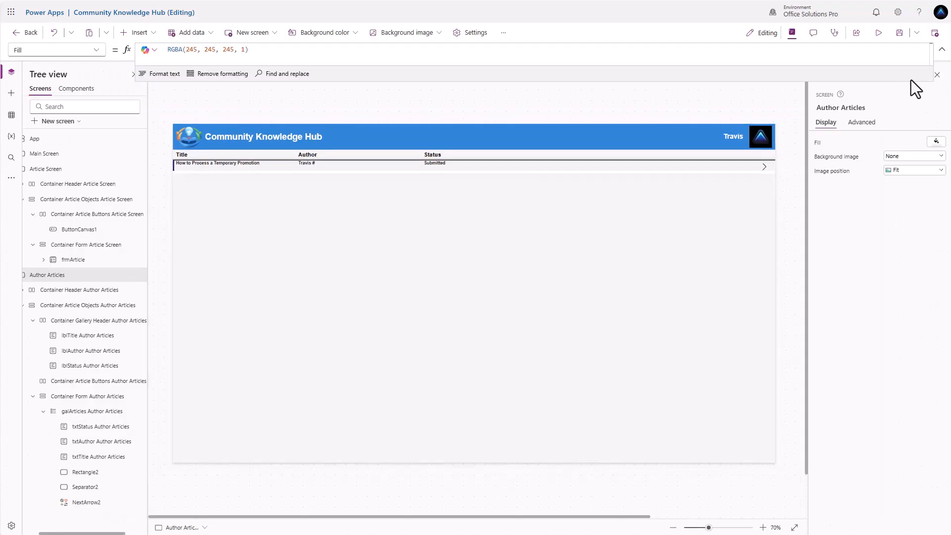
Step: Set the divider container's height to 1 and preview the Author Articles screen
click(94, 381)
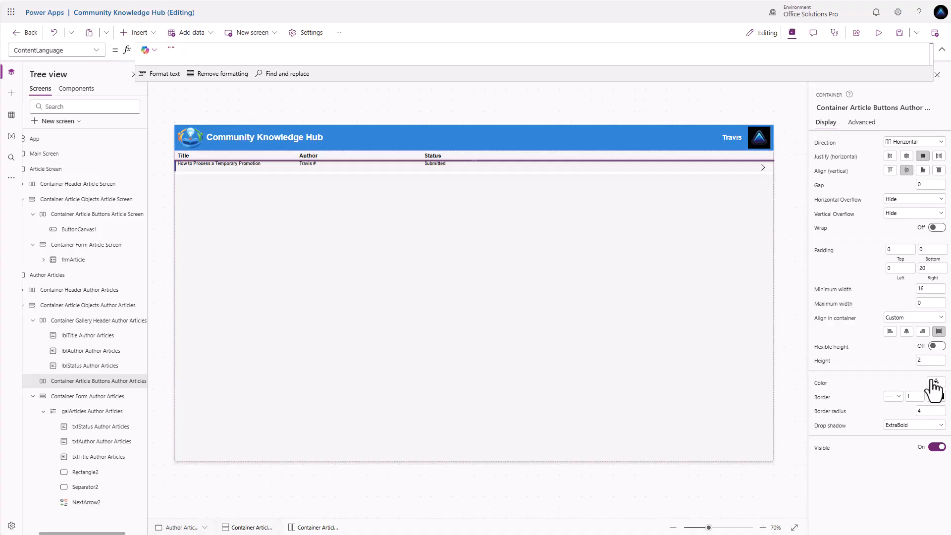
click(925, 360)
text(1)
click(895, 361)
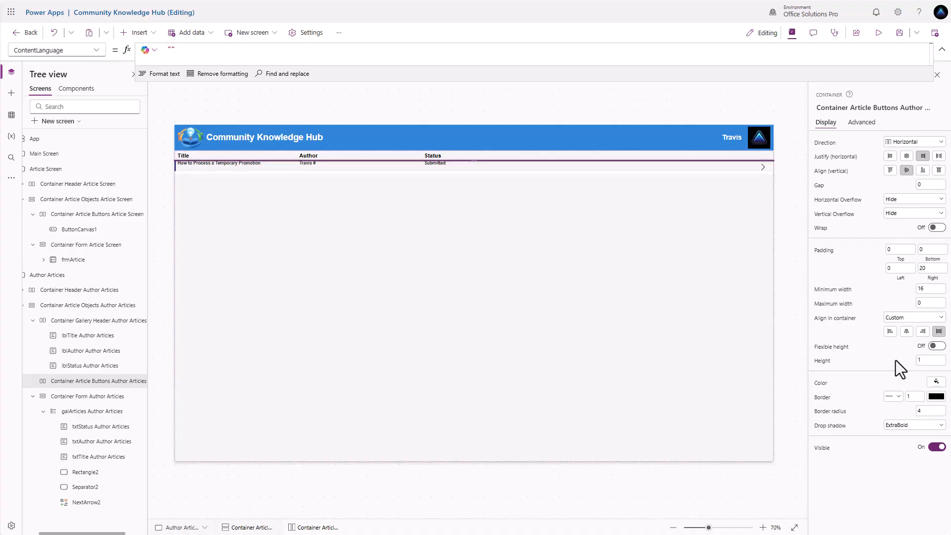
click(878, 33)
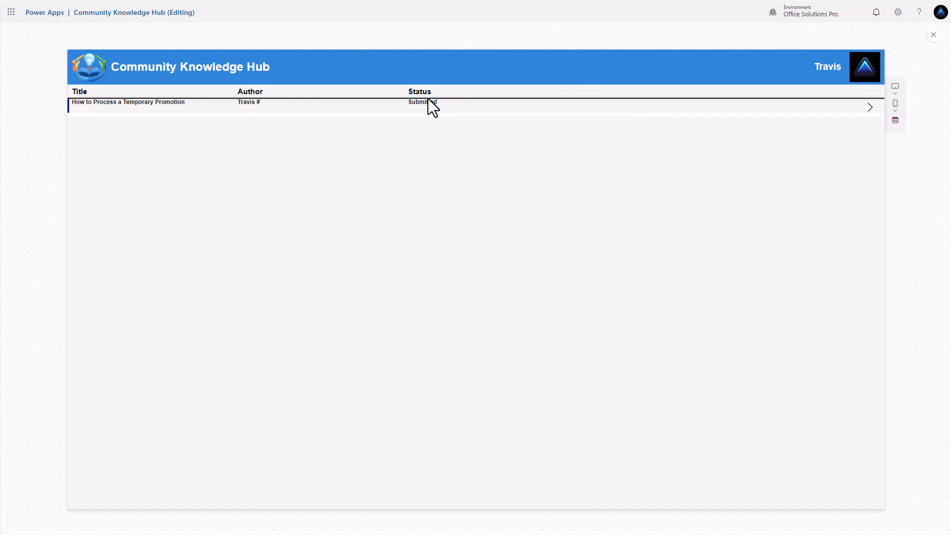
click(935, 37)
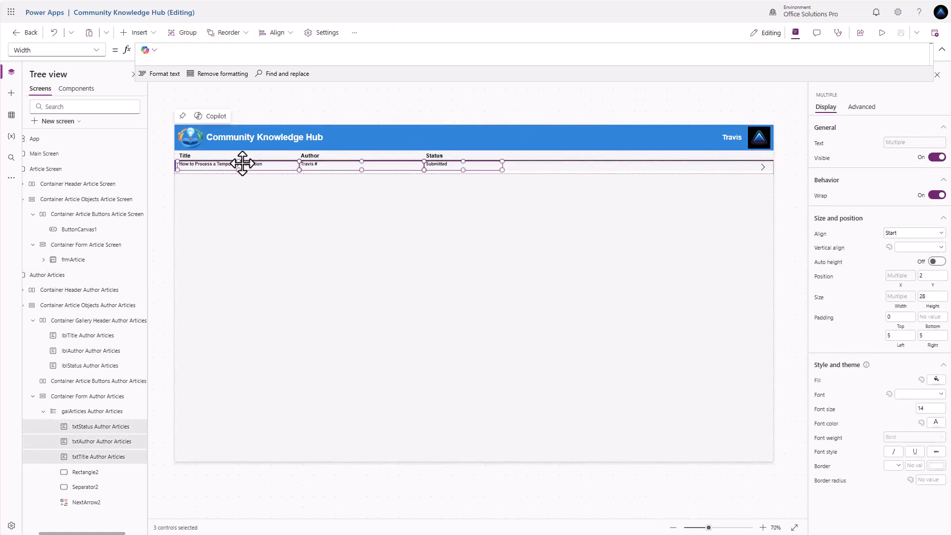
Step: Wrap Articles in the author gallery's Items formula in a Filter function and begin its condition with 'Created By'
click(223, 196)
click(471, 111)
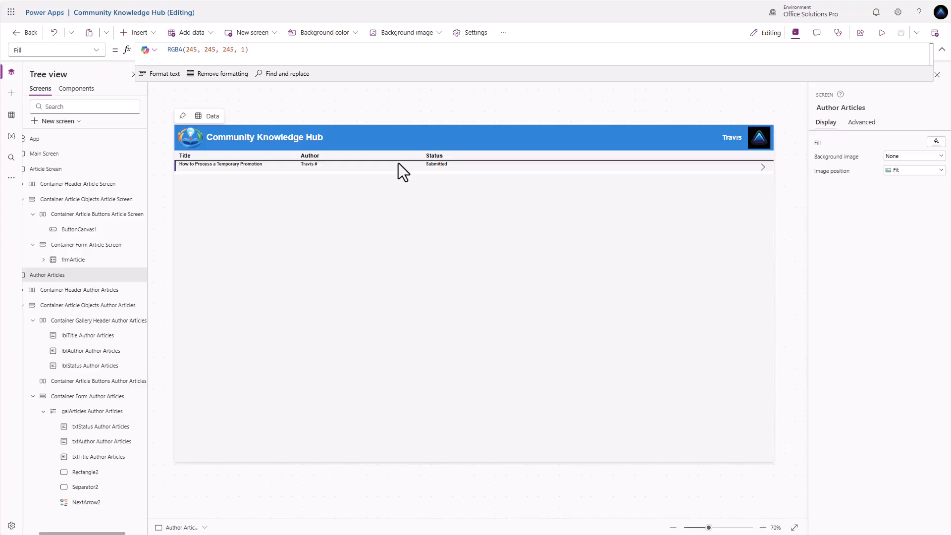
click(403, 235)
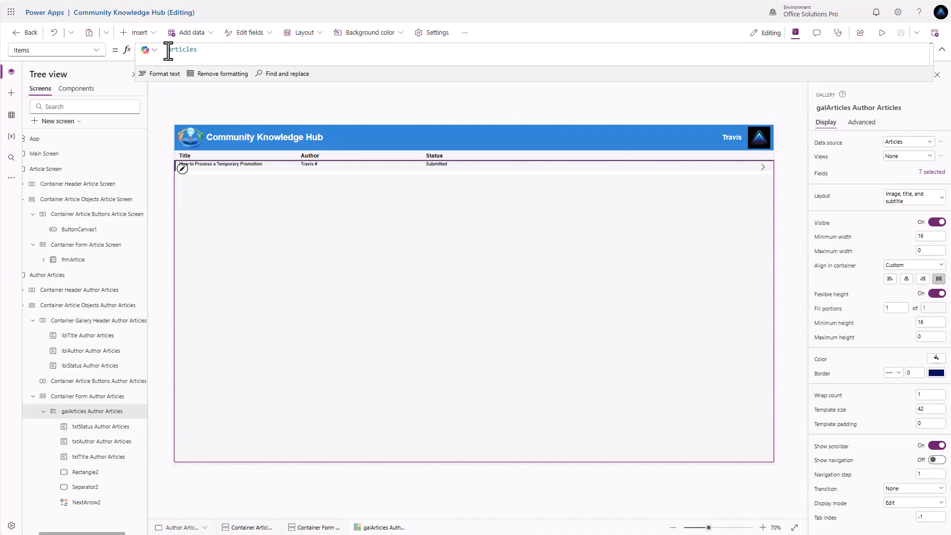
click(183, 48)
key(Home)
text(Filter()
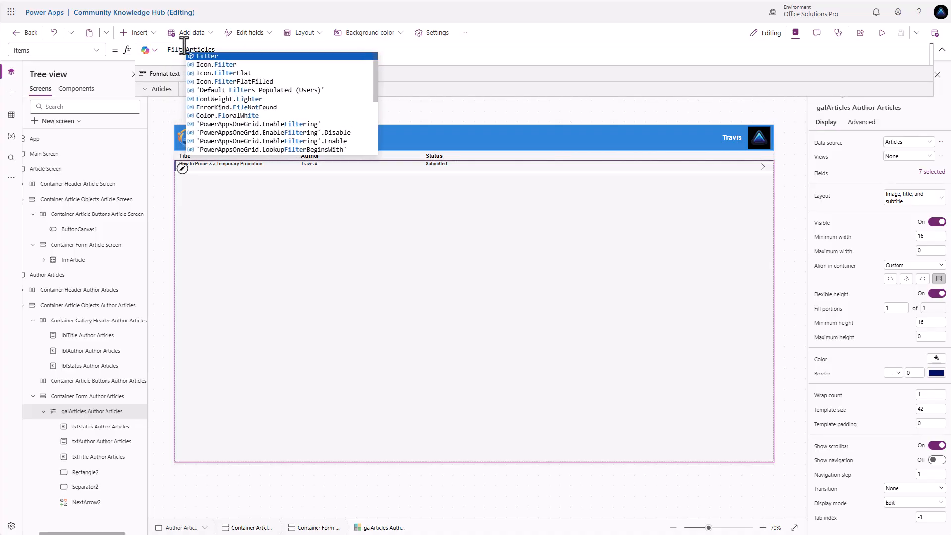
click(229, 52)
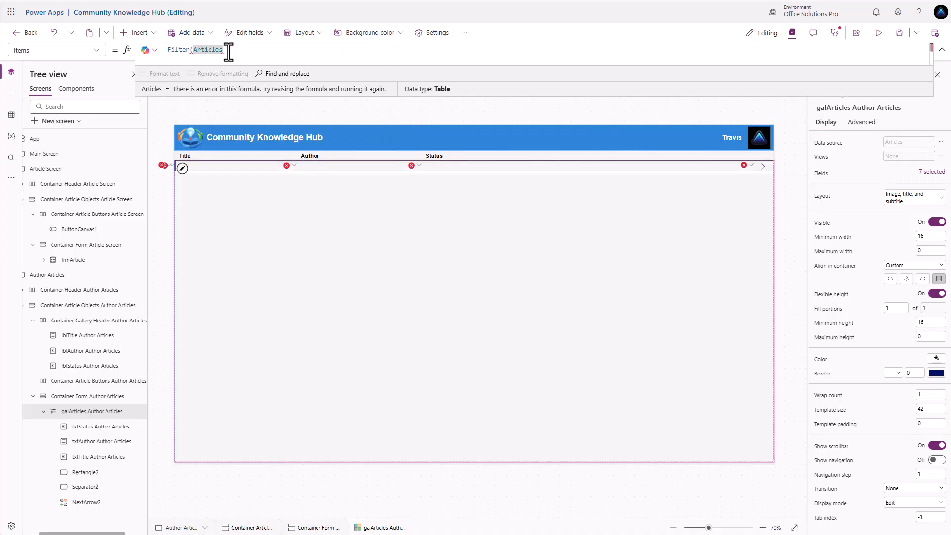
text(, Creat)
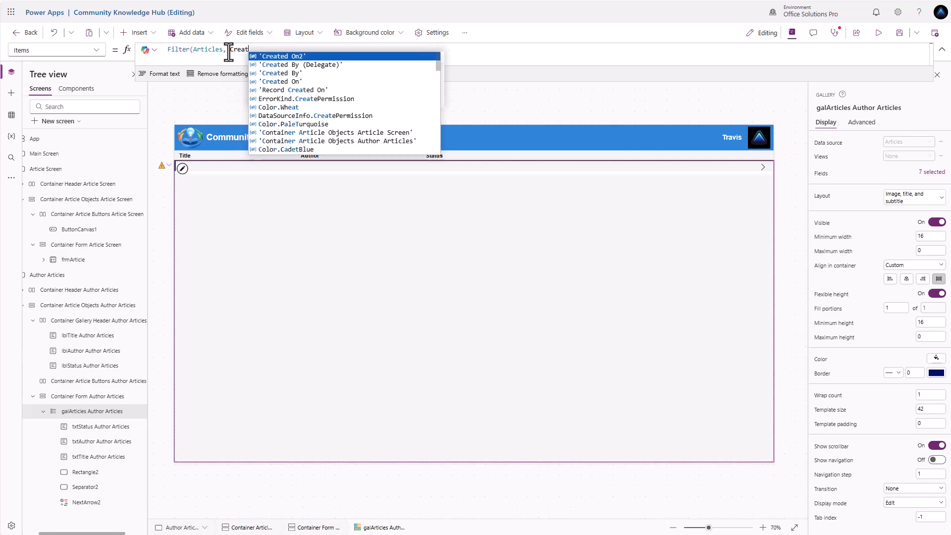
key(Down)
key(Down)
key(Tab)
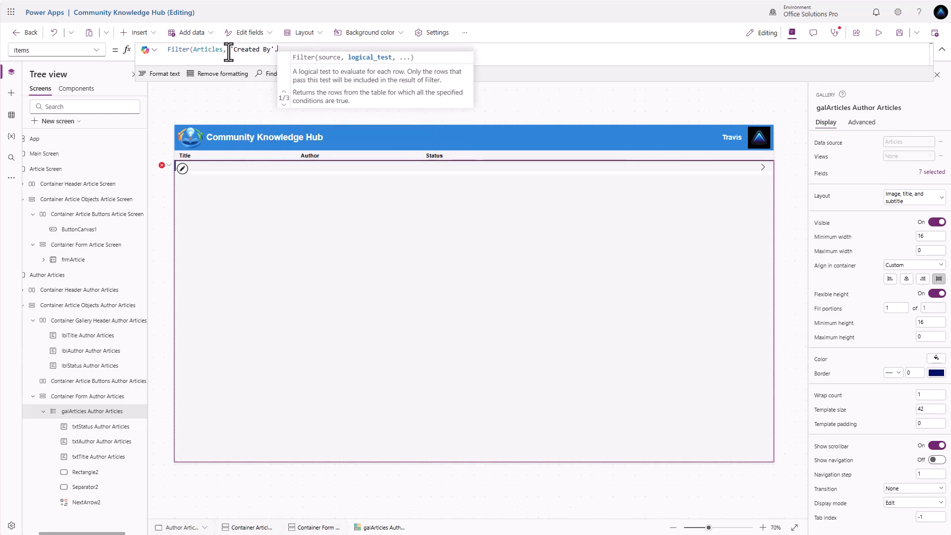
Step: Complete the filter condition so 'Created By'.'Primary Email' = gblUserEmail, and close the Filter function
text(.'Primar)
key(Down)
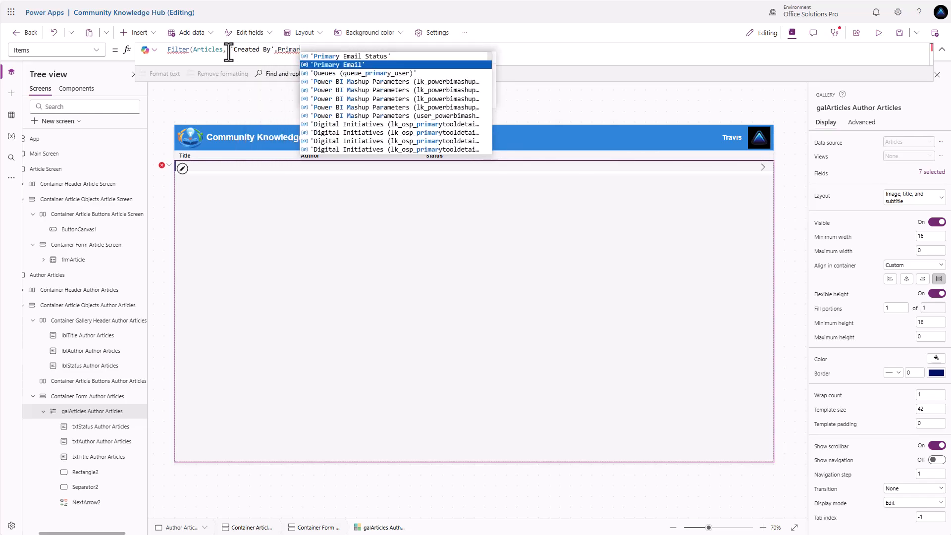
key(Tab)
text(=)
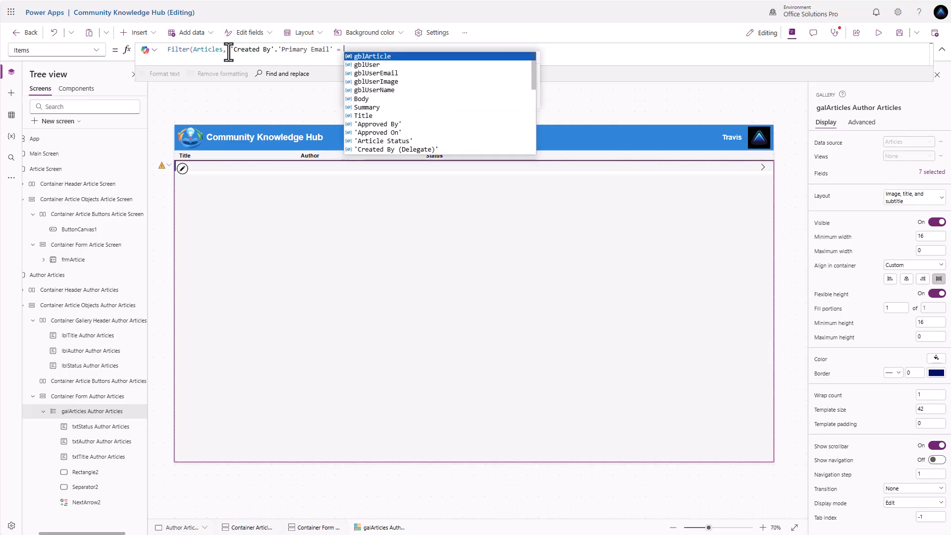
text( gbl)
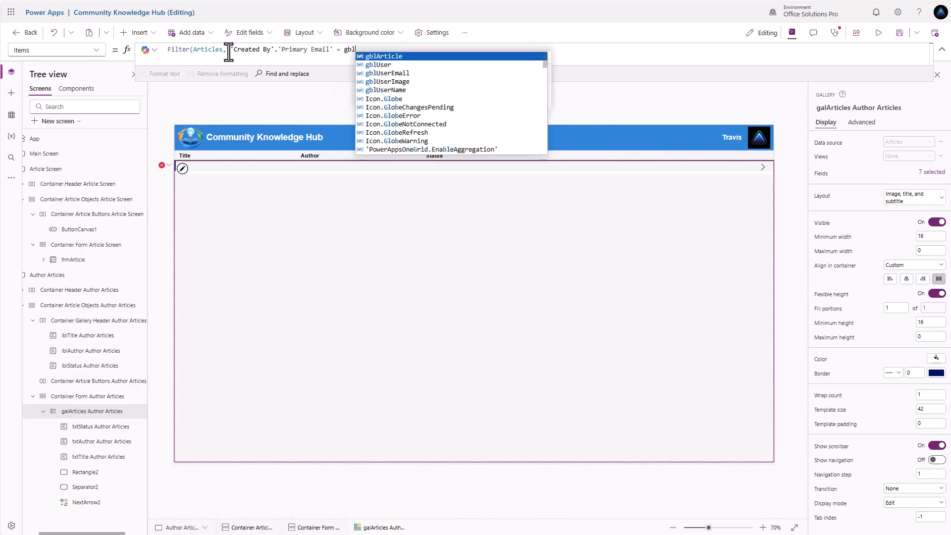
key(Down)
key(Down)
key(Tab)
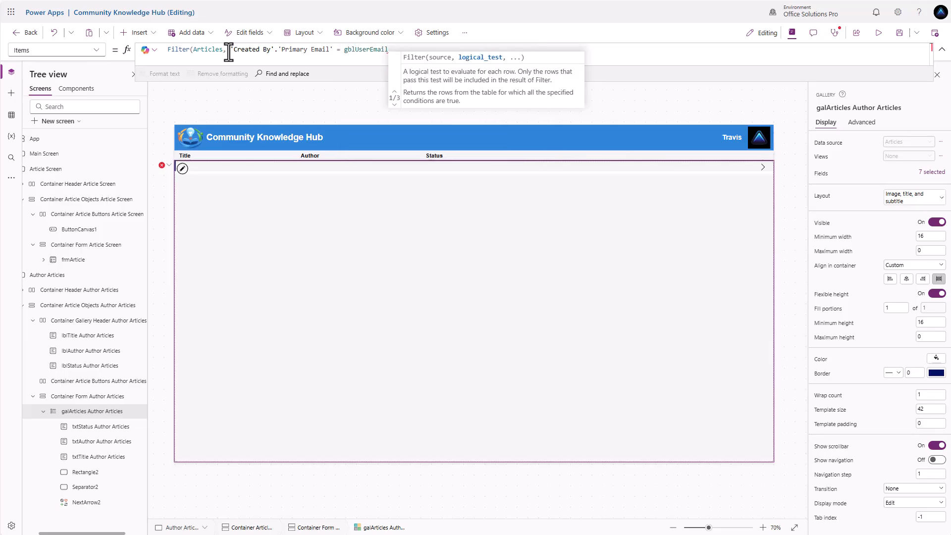
text())
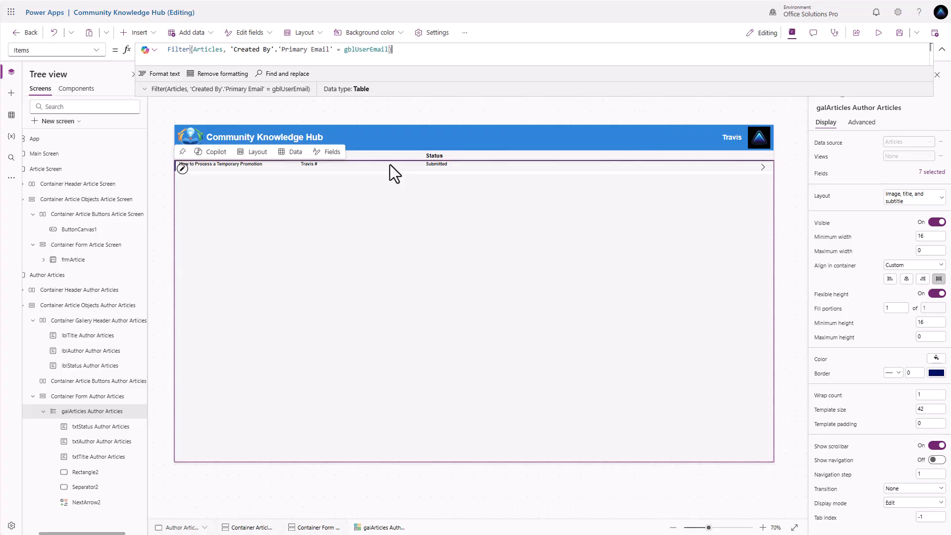
Step: Wrap the author gallery's Filter formula in a SortByColumns function, with a comma after the Filter function
double_click(169, 50)
text(SortBy)
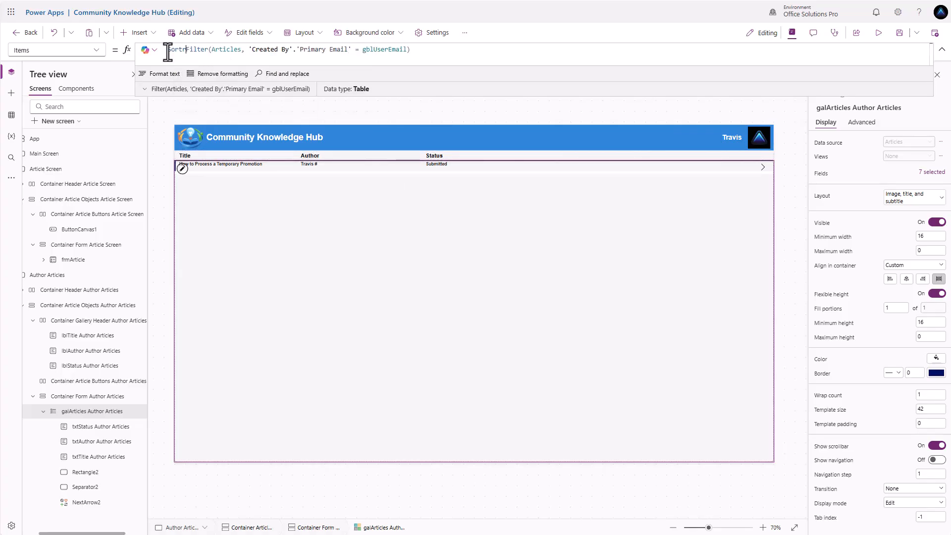
text(Columns()
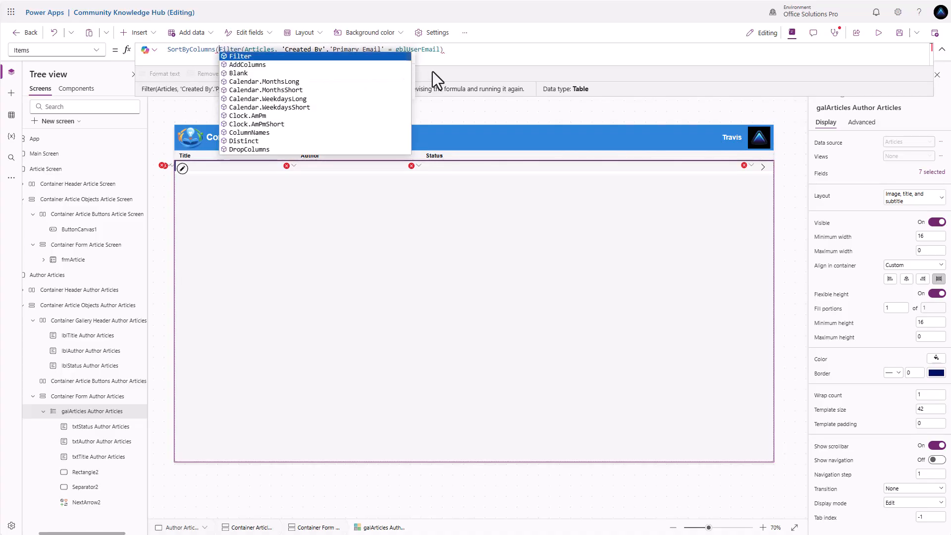
click(452, 49)
text(, )
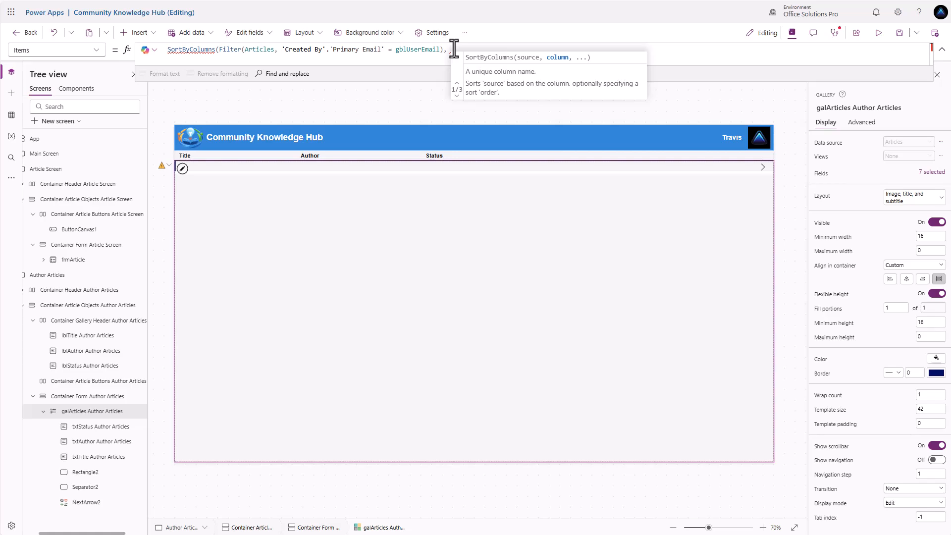
Step: Complete the SortByColumns formula with the column "osp_name" and SortOrder.Ascending, and close the function
text(Tit)
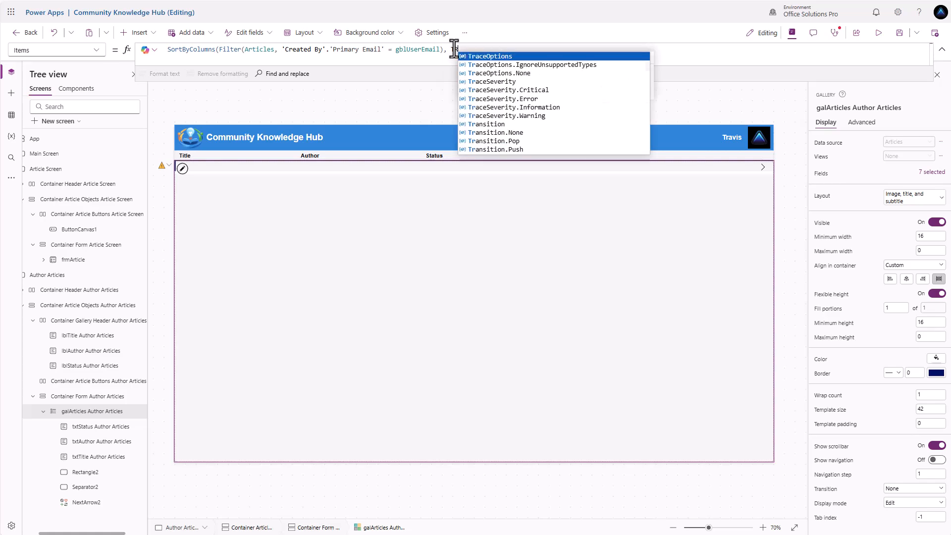
key(BackSpace)
key(BackSpace)
key(BackSpace)
text("osp_name",)
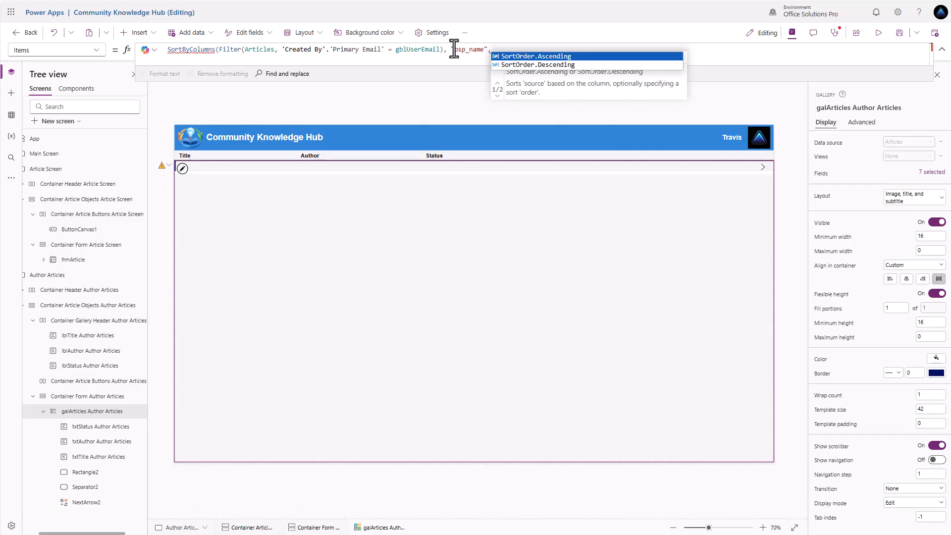
key(Tab)
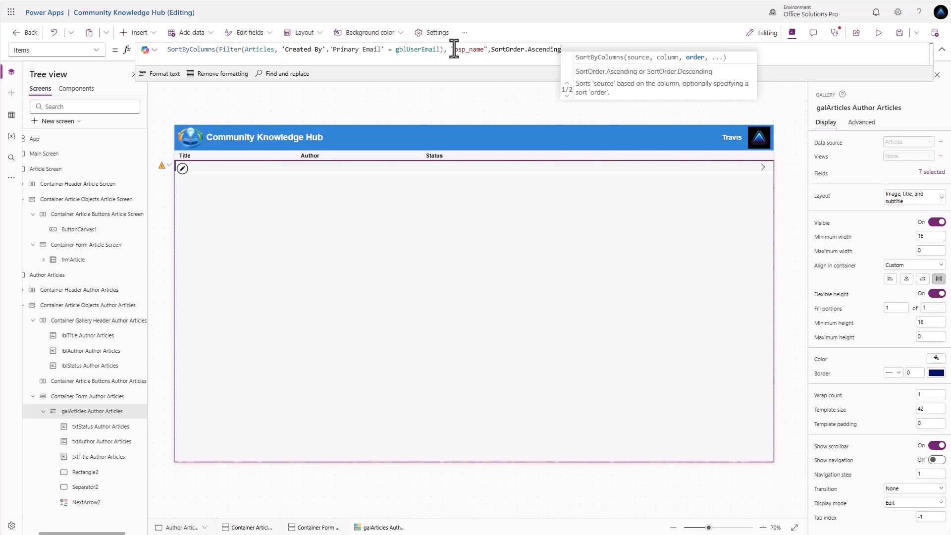
text())
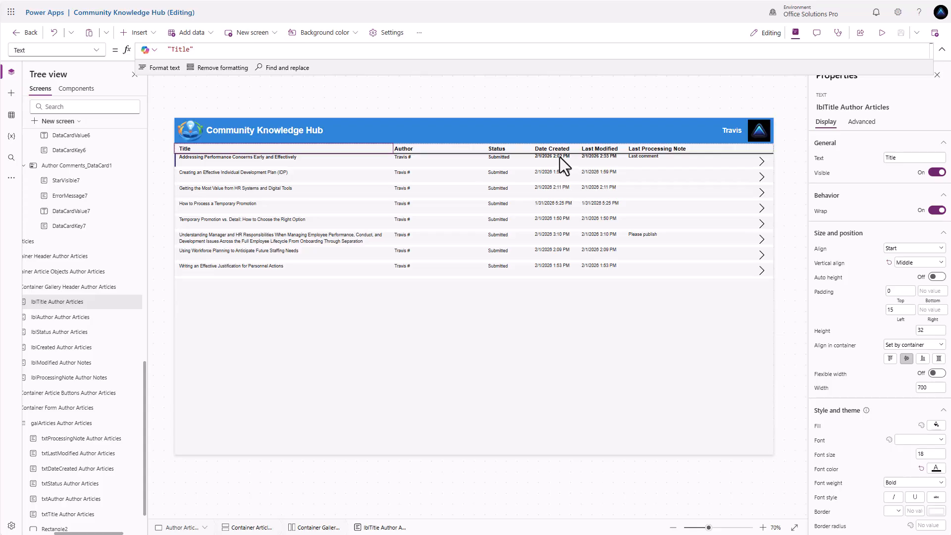
Step: Examine the full Text formula of the Last Processing Note field in the author gallery
click(654, 157)
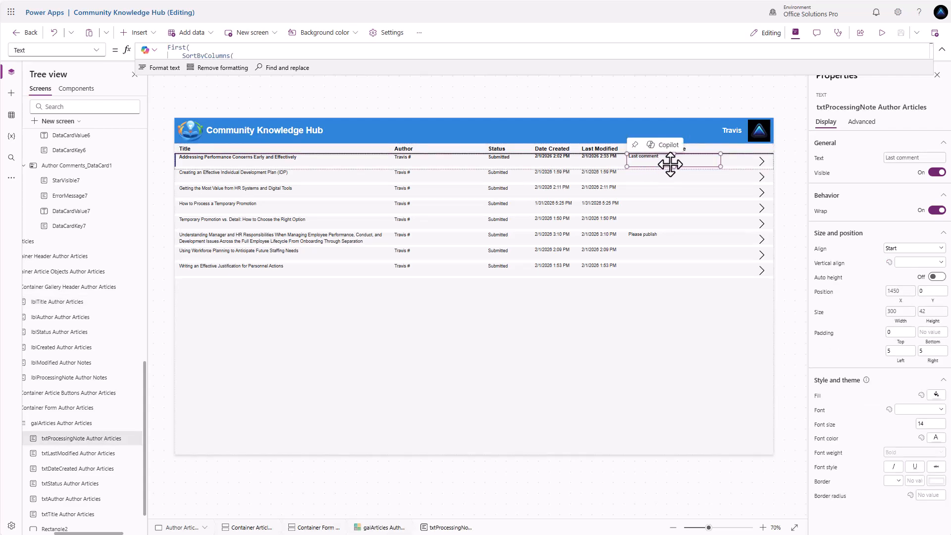
drag(503, 76, 499, 135)
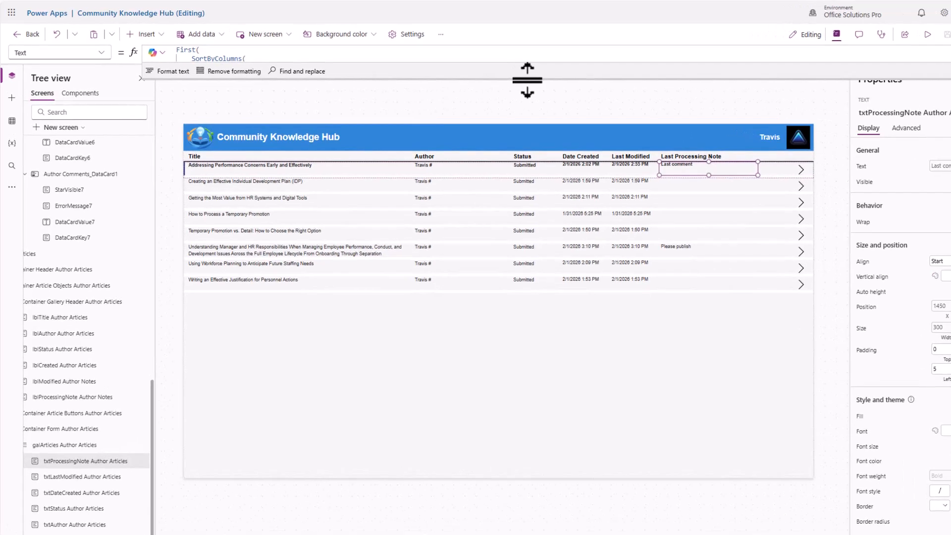
drag(763, 208, 751, 276)
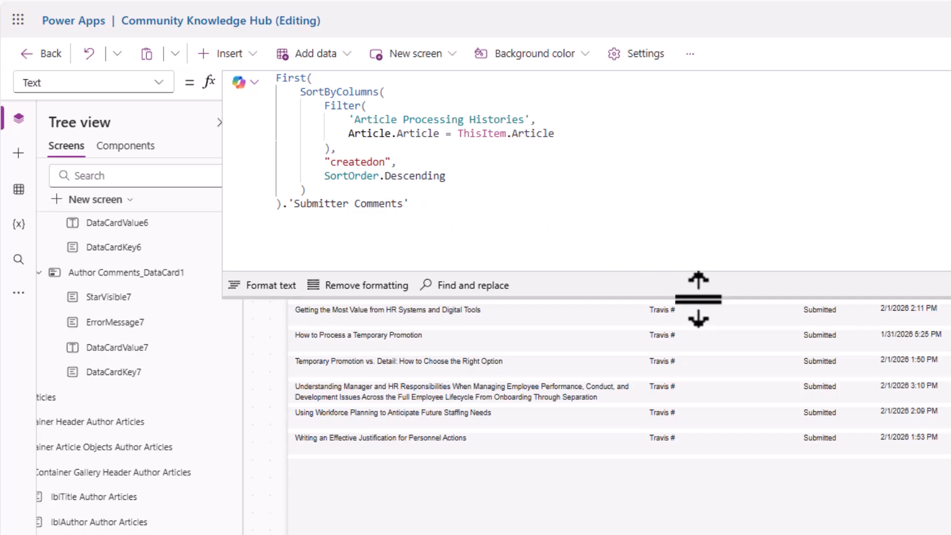
drag(699, 297, 720, 171)
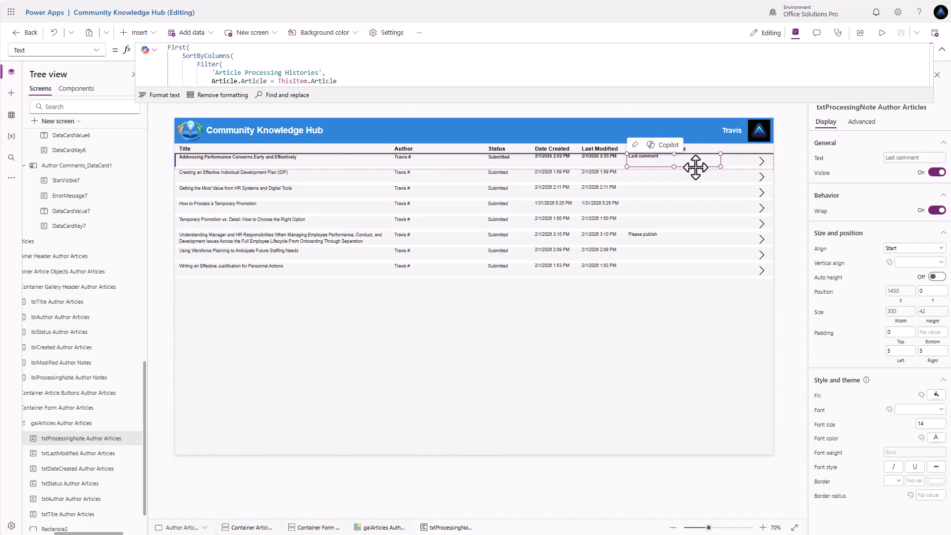
Step: Test opening the first article from the author gallery and returning to the list with the Back button
alt+click(759, 168)
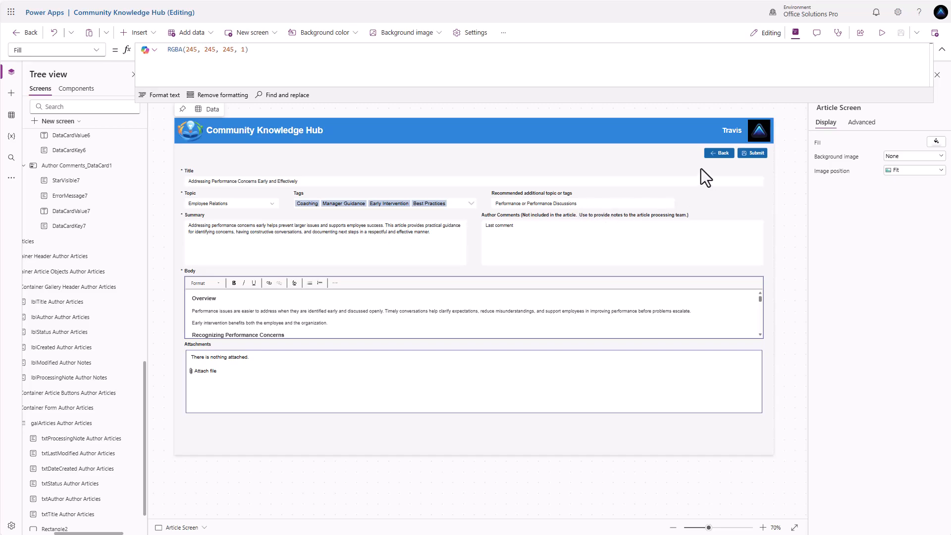
alt+click(719, 156)
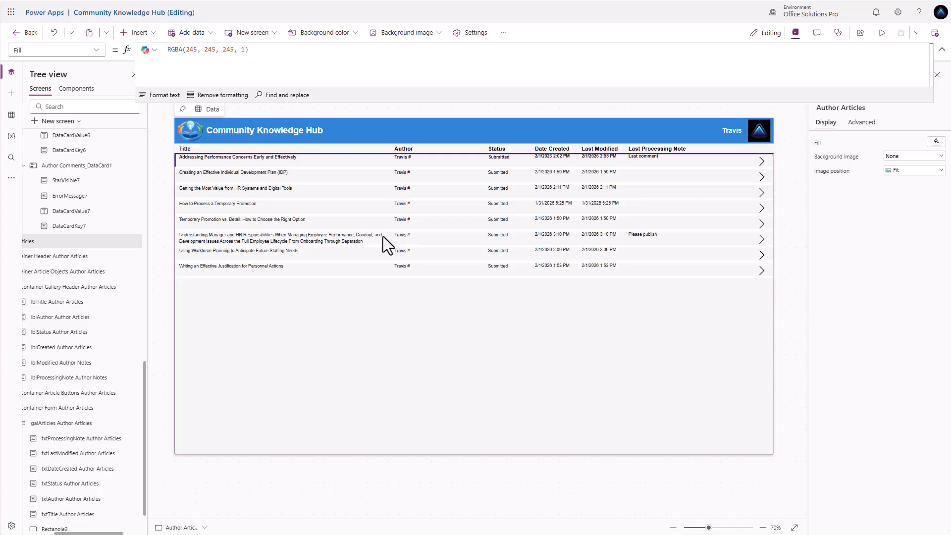
Step: Insert a vertical container on the Main Screen
scroll(89, 273, up, 10)
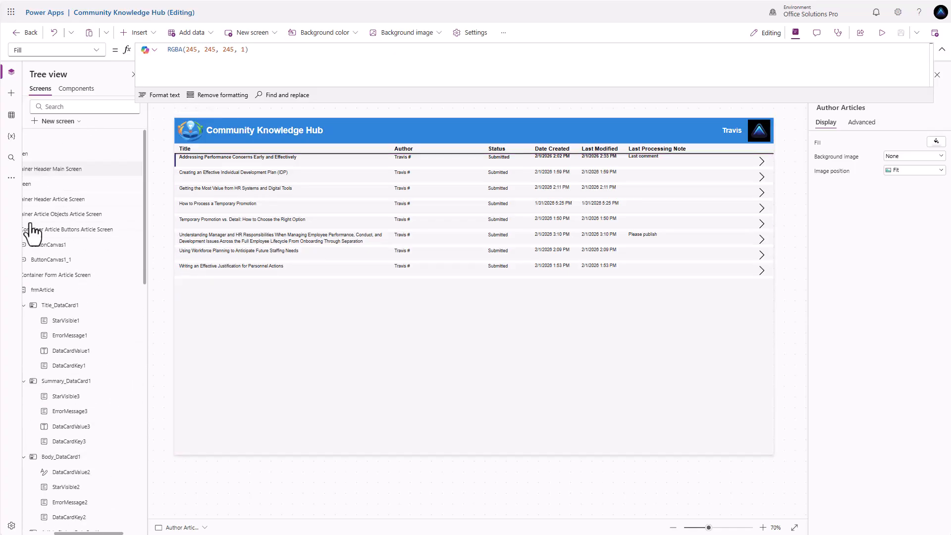
scroll(43, 496, left, 2)
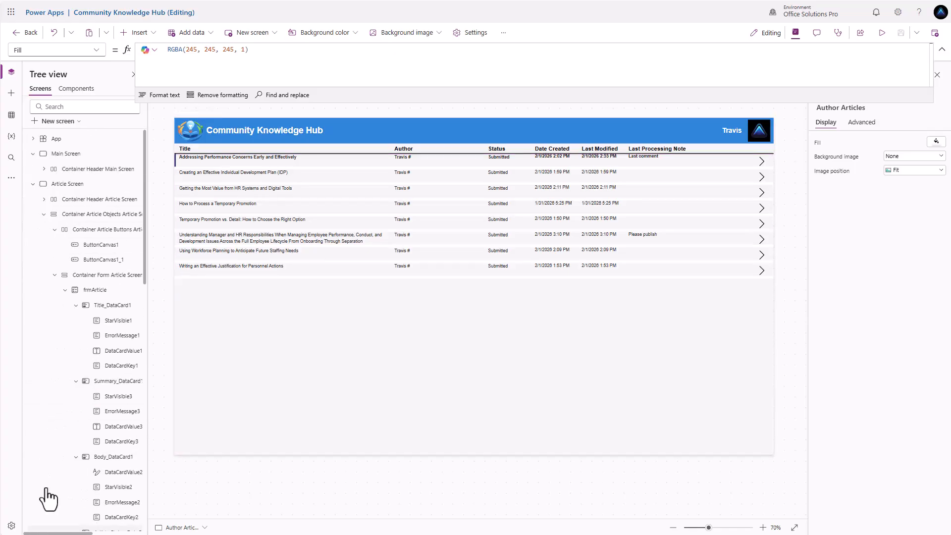
click(101, 156)
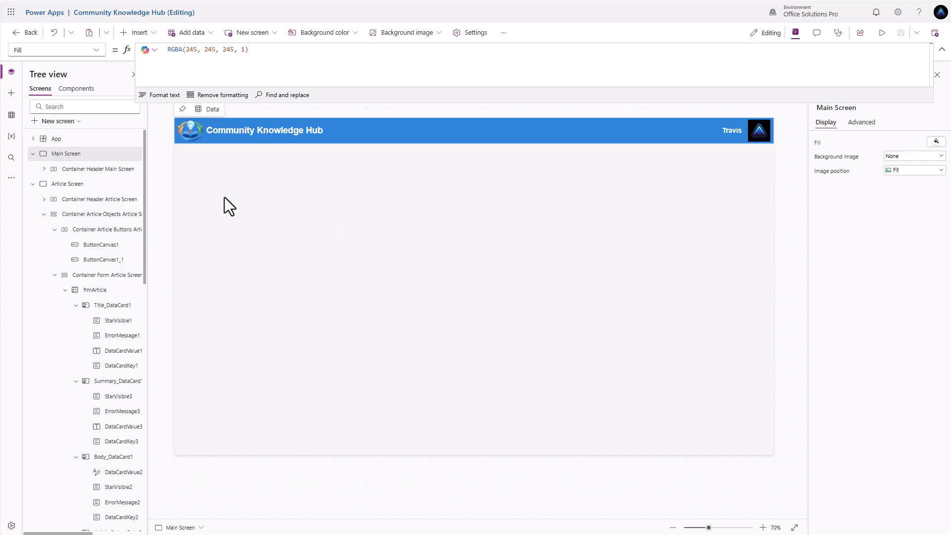
click(149, 33)
text(cont)
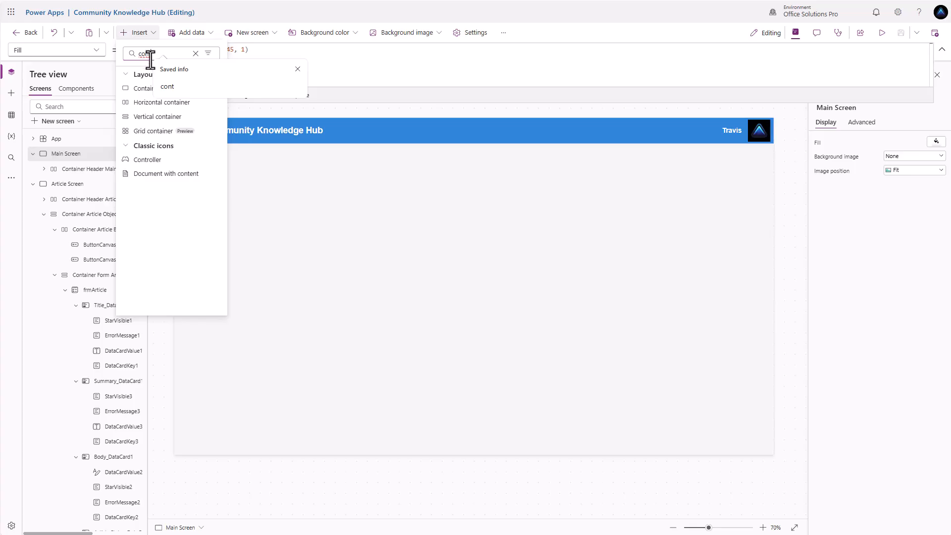
click(150, 117)
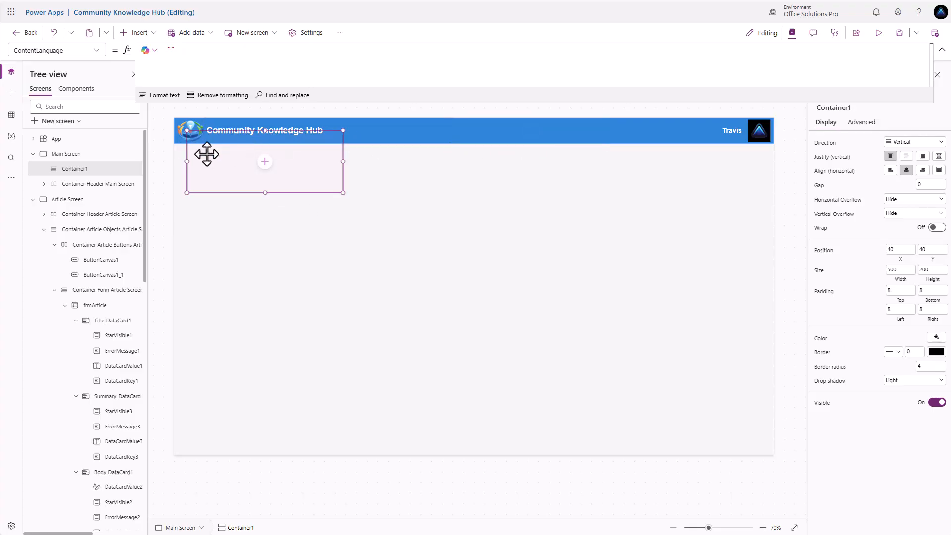
Step: Send the new Main Screen container to the back and rename it Container Search Main Screen
right_click(68, 169)
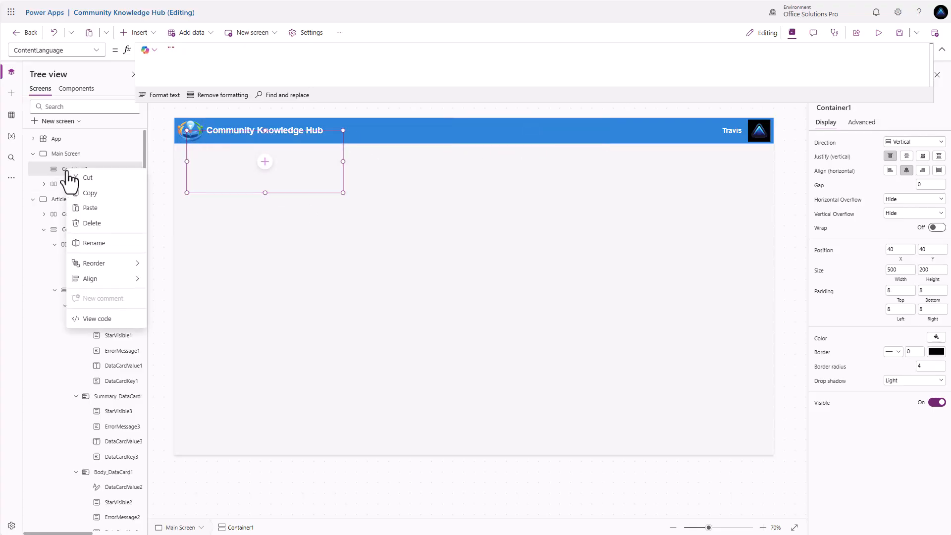
mouse_move(97, 265)
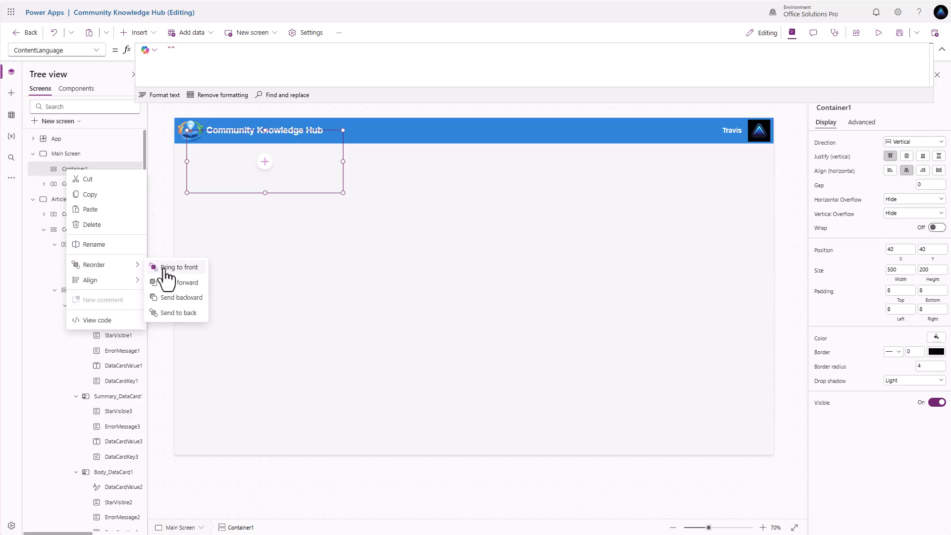
click(186, 314)
double_click(89, 184)
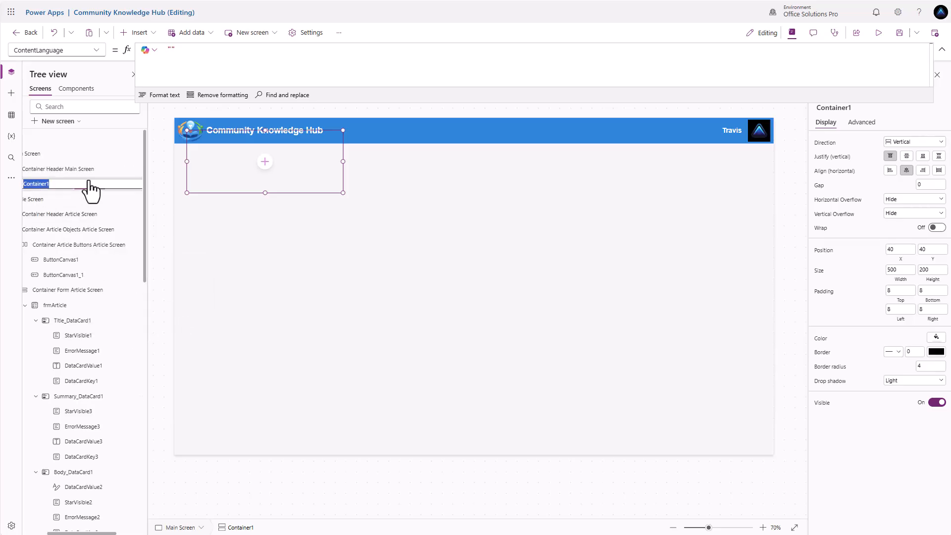
text(Container Search Main Screen)
click(249, 220)
Step: Set the X position of Container Search Main Screen to 0
click(312, 186)
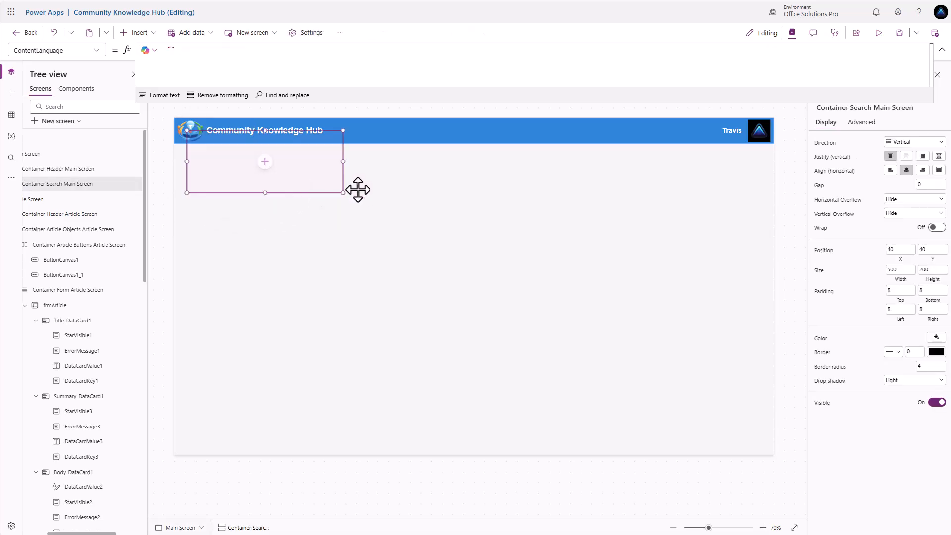
click(894, 249)
text(0)
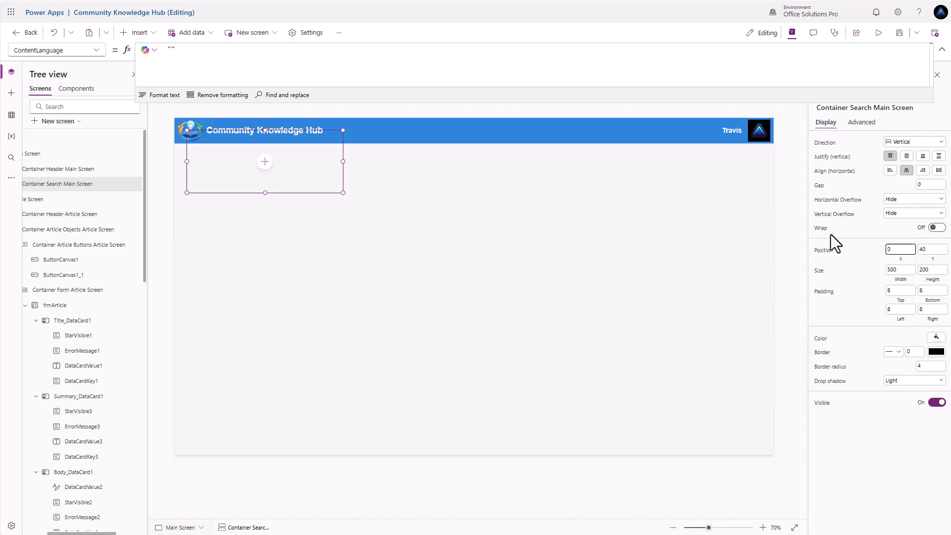
key(Return)
Step: Set the search container's Y formula to 'Container Header Main Screen'.Y + 'Container Header Main Screen'.Height
click(933, 259)
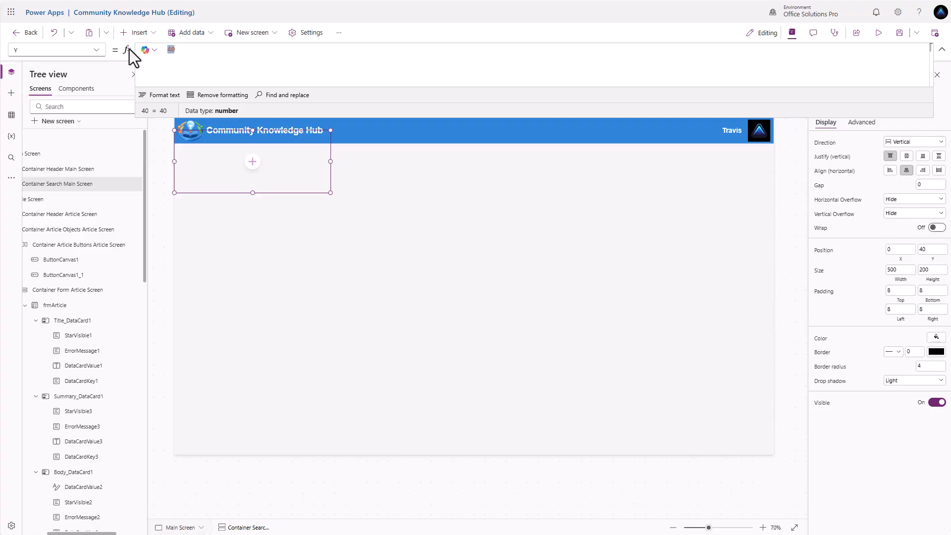
text(Contain)
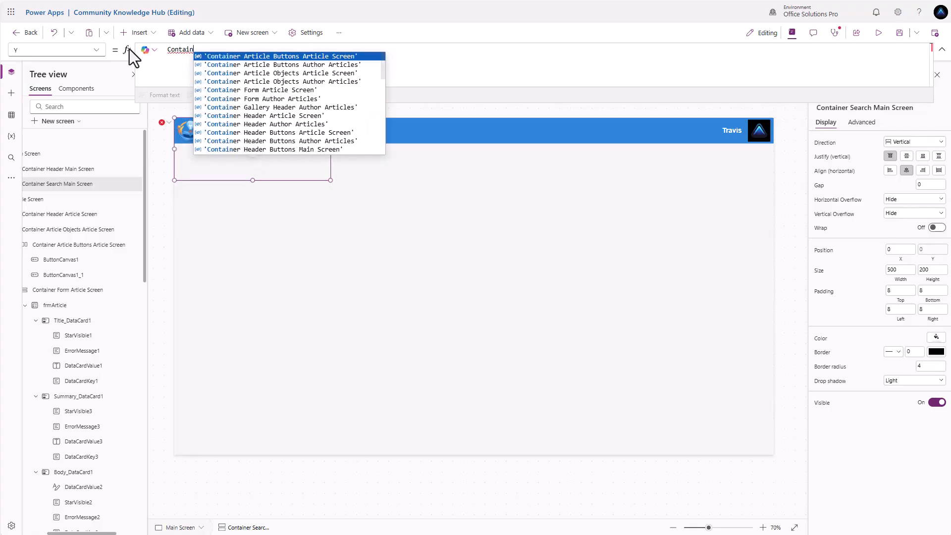
text(er)
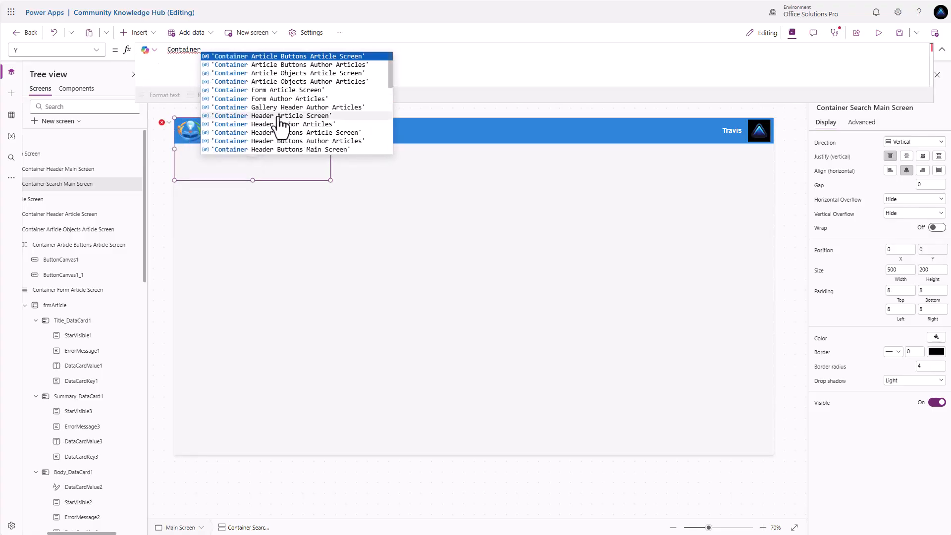
scroll(281, 126, down, 2)
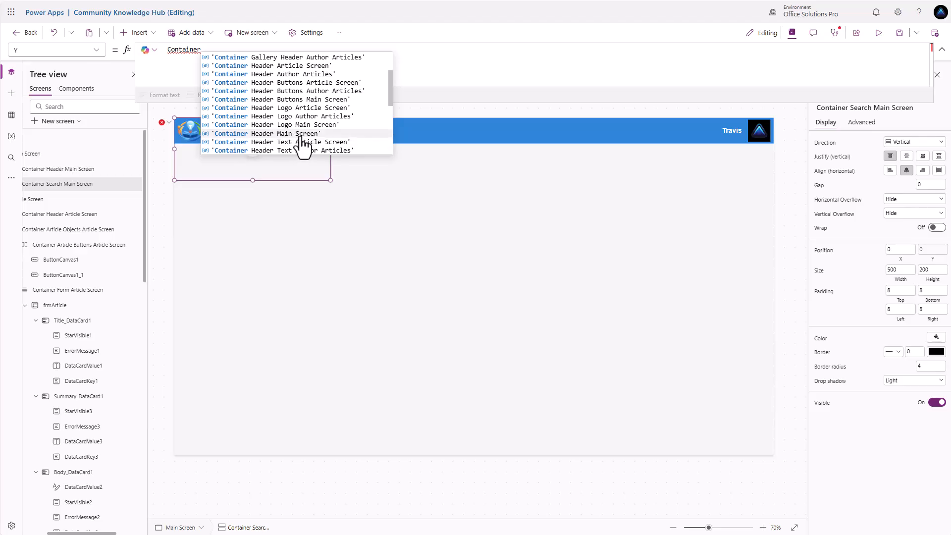
click(299, 133)
text(.Y)
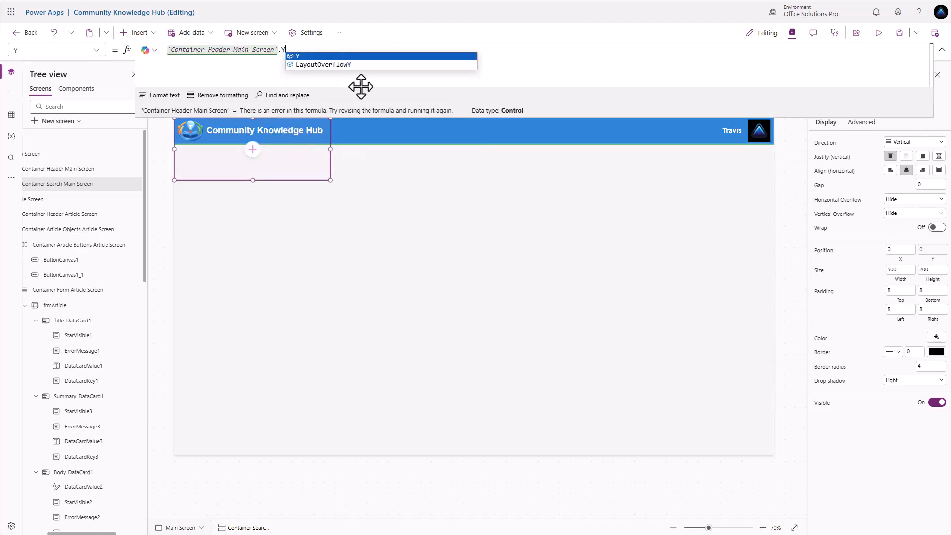
text( ++)
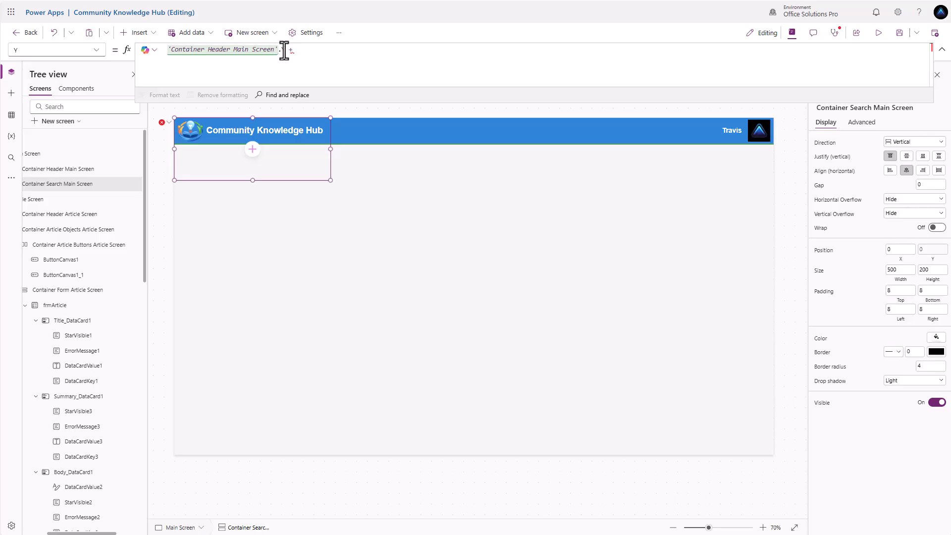
drag(286, 49, 129, 52)
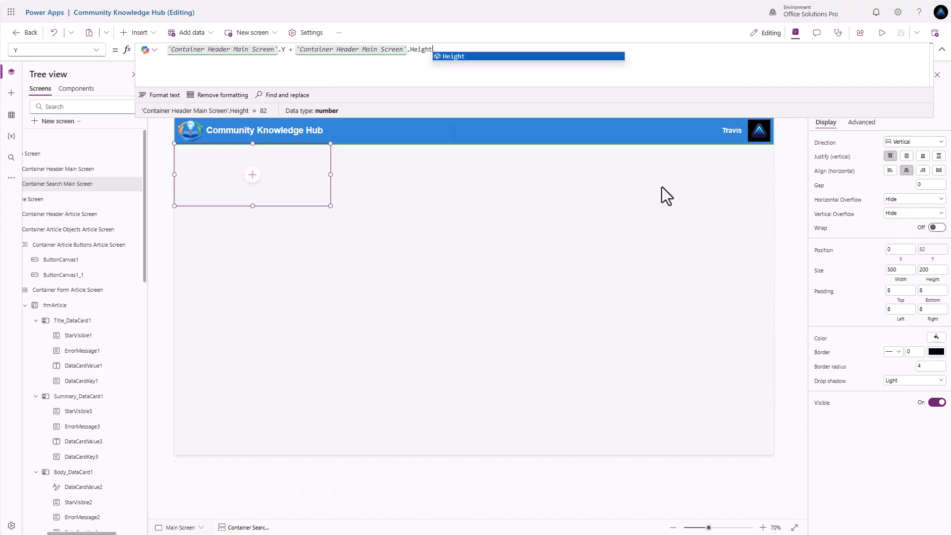
Step: Set the search container's width to Parent.Width
click(899, 274)
text(P)
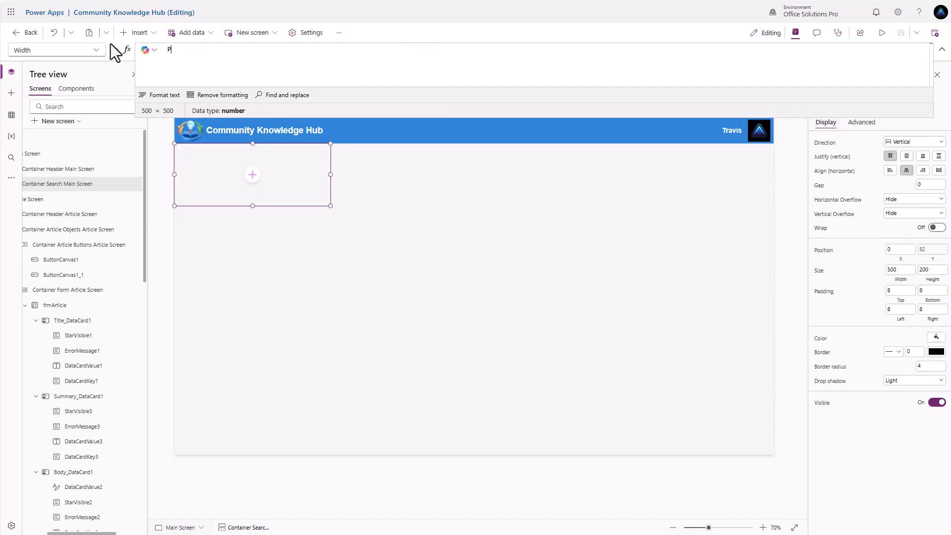
text(arent.Width)
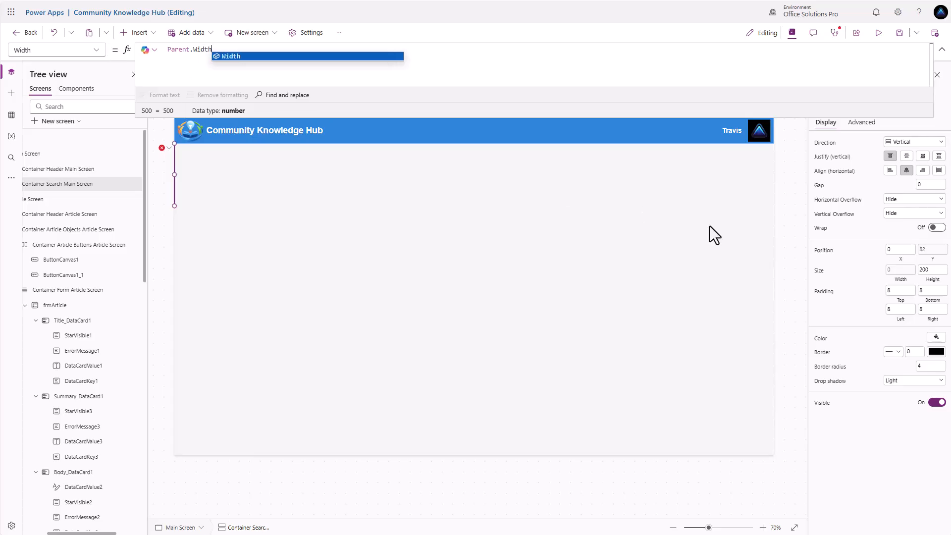
click(931, 269)
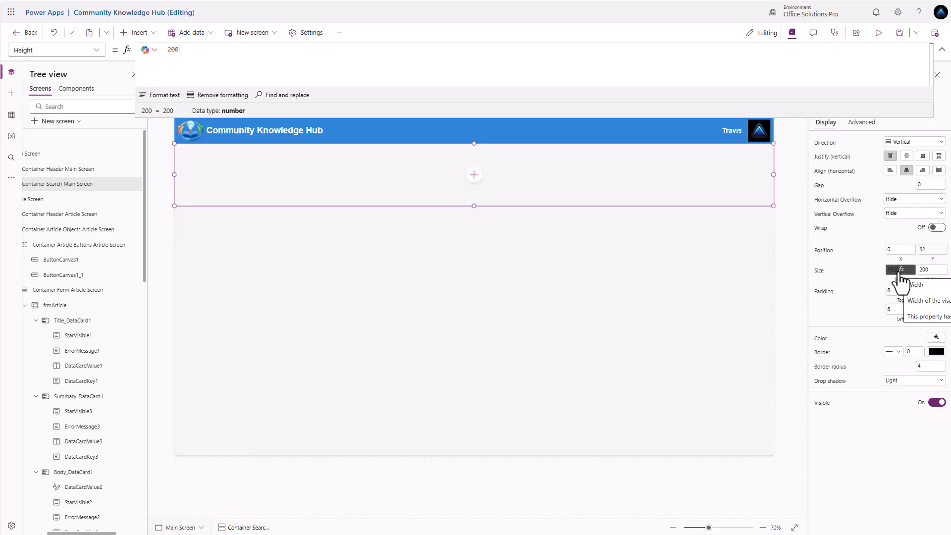
Step: Insert a Text control into Container Search Main Screen
click(474, 190)
click(474, 179)
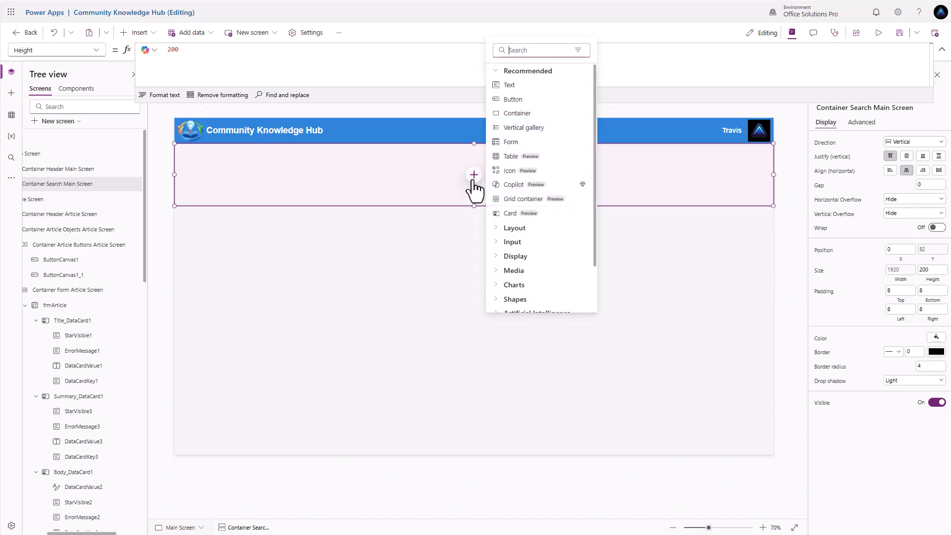
click(514, 94)
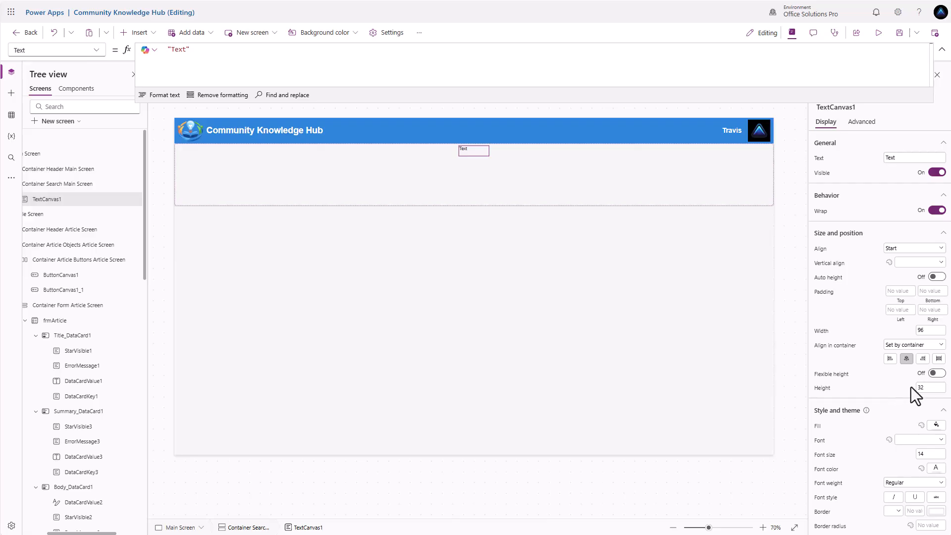
Step: Set the new text control's Width formula to Parent.Width - 16
click(930, 329)
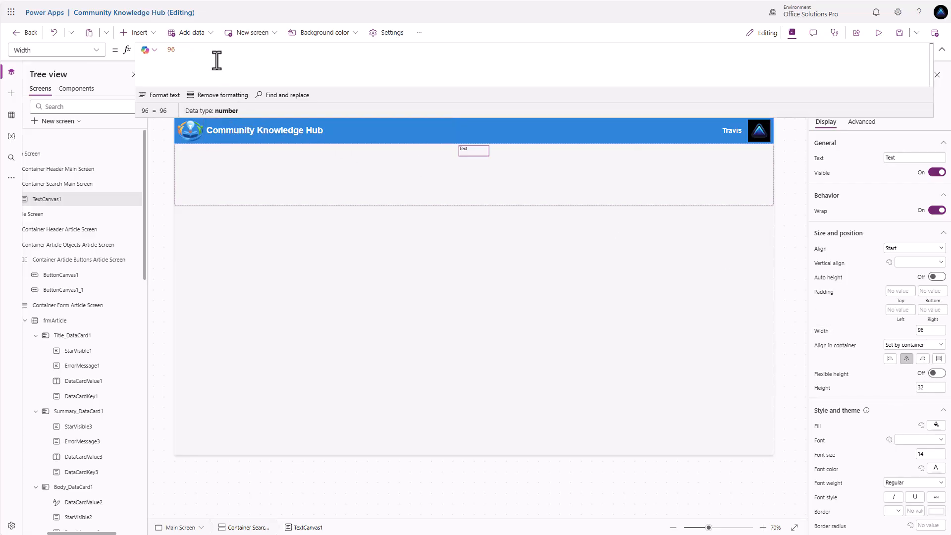
key(ctrl+a)
text(Parent.)
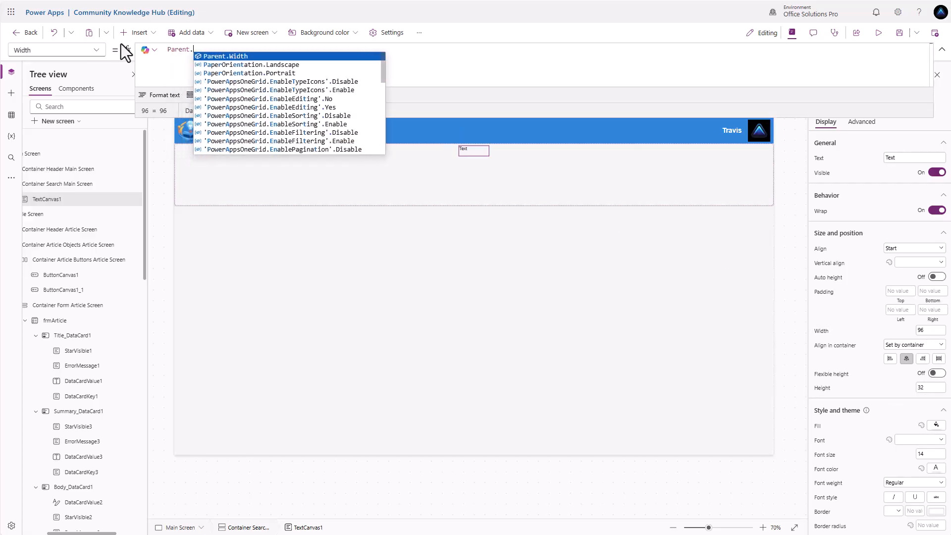
text(Width - 16)
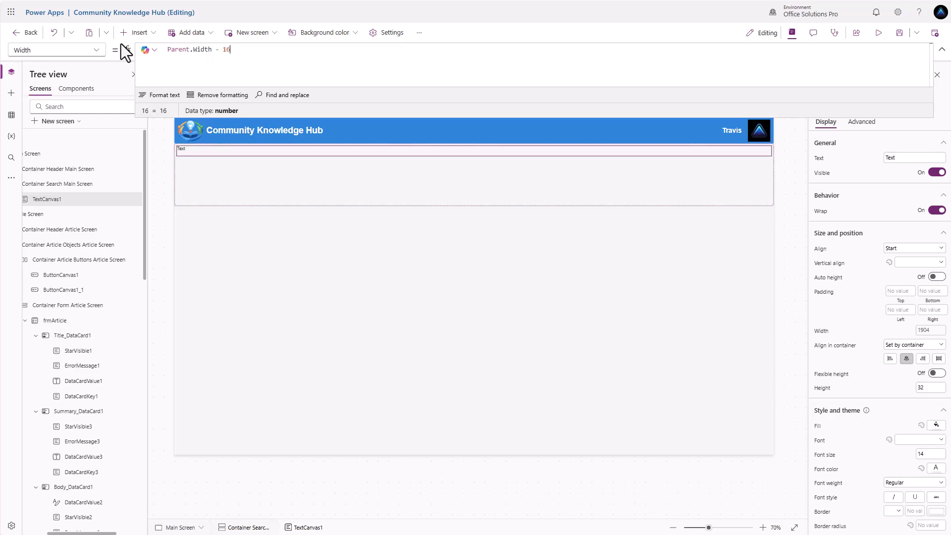
Step: Align the text control's content to Center horizontally and Middle vertically
click(925, 248)
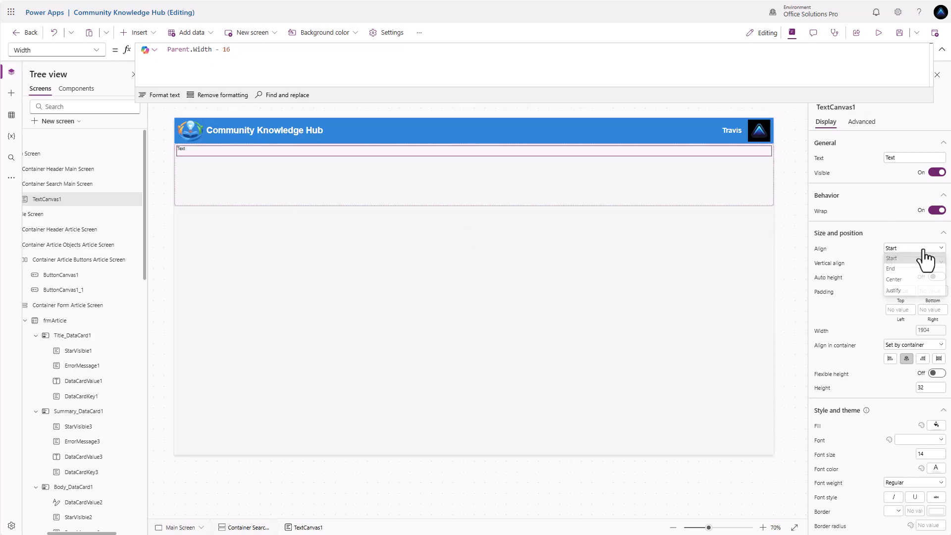
click(902, 281)
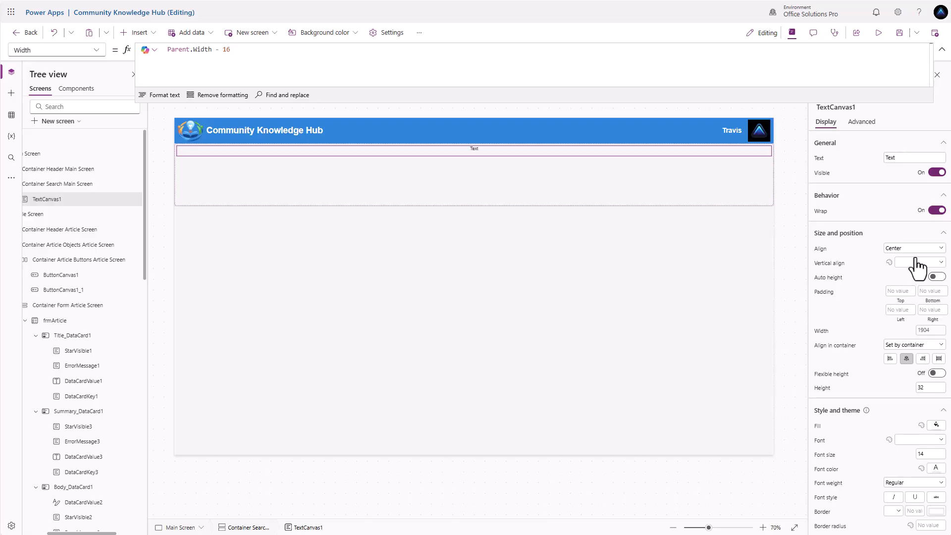
click(915, 265)
click(911, 284)
Step: Change the text control's wording to "Welcome to the Community Knowledge Hub"
click(904, 156)
text(Welcome to the Community)
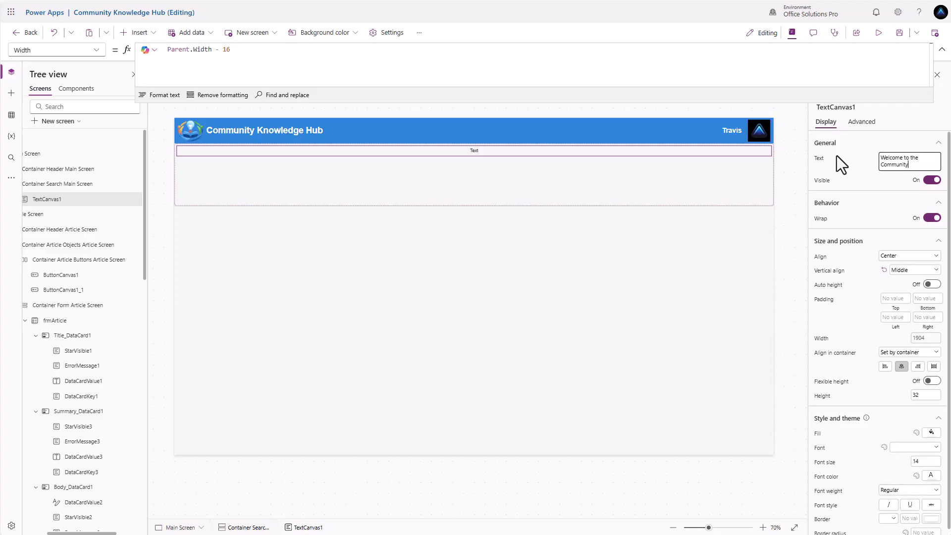
text( Knowledge Hub)
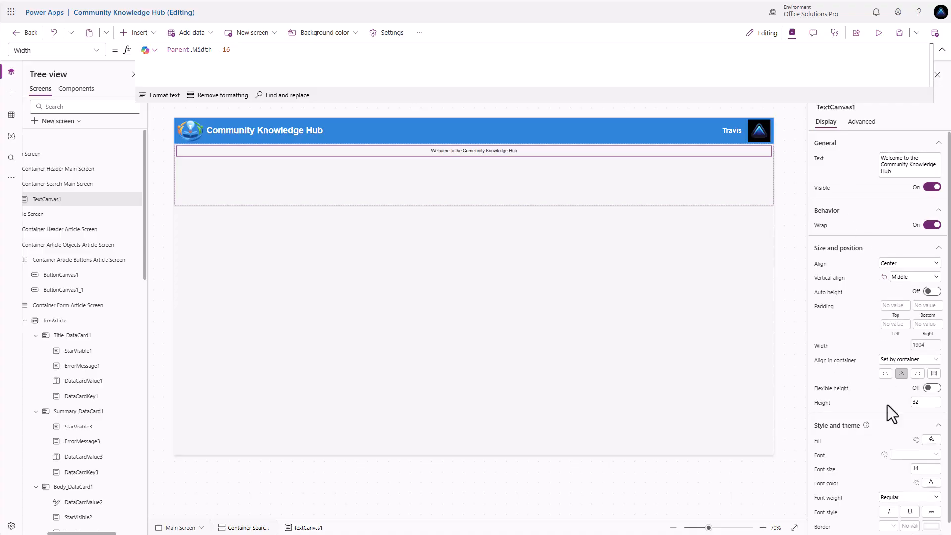
Step: Format the welcome text with font size 28 and Bold weight
click(919, 468)
text(2)
click(918, 450)
click(912, 500)
click(902, 492)
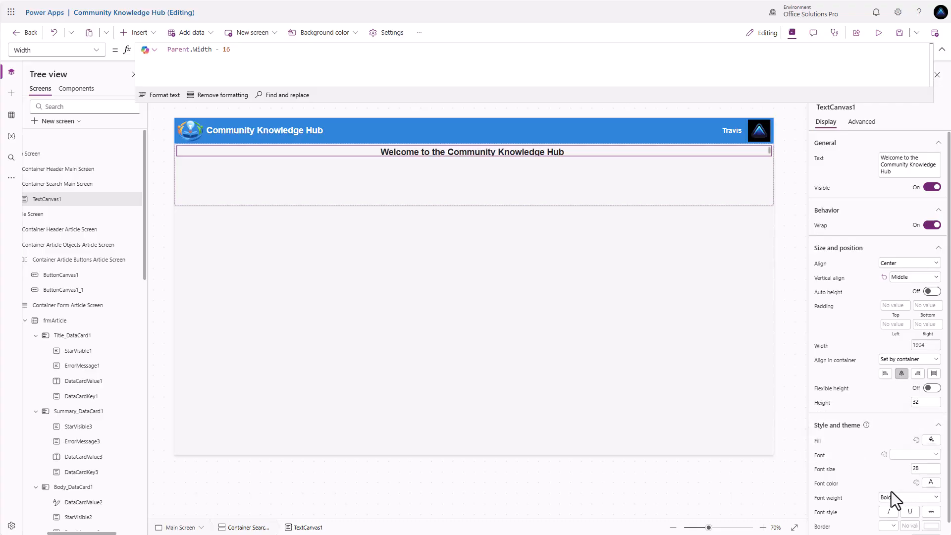
Step: Set the welcome text control's height to 64
double_click(916, 402)
text(64)
key(Return)
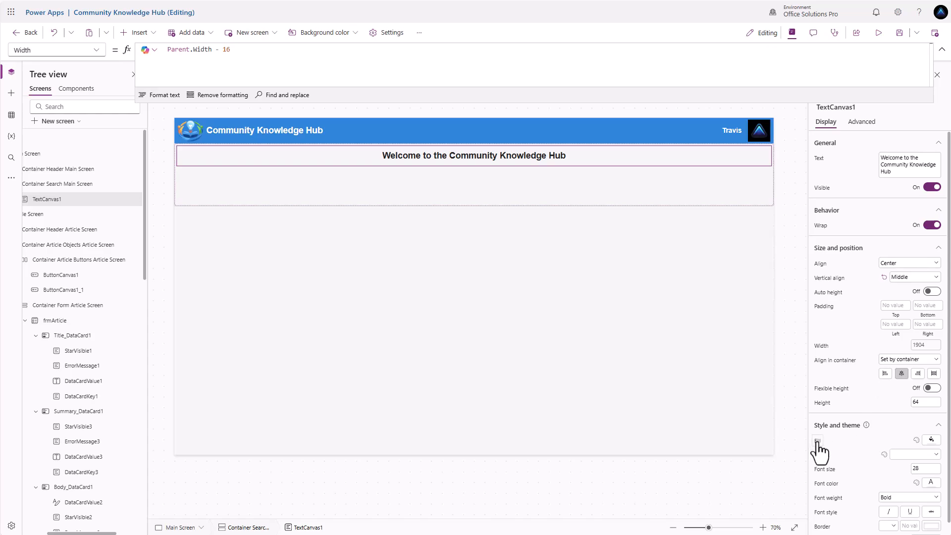
Step: Set the welcome text's FontColor formula to App.Theme.Colors.Primary
click(829, 485)
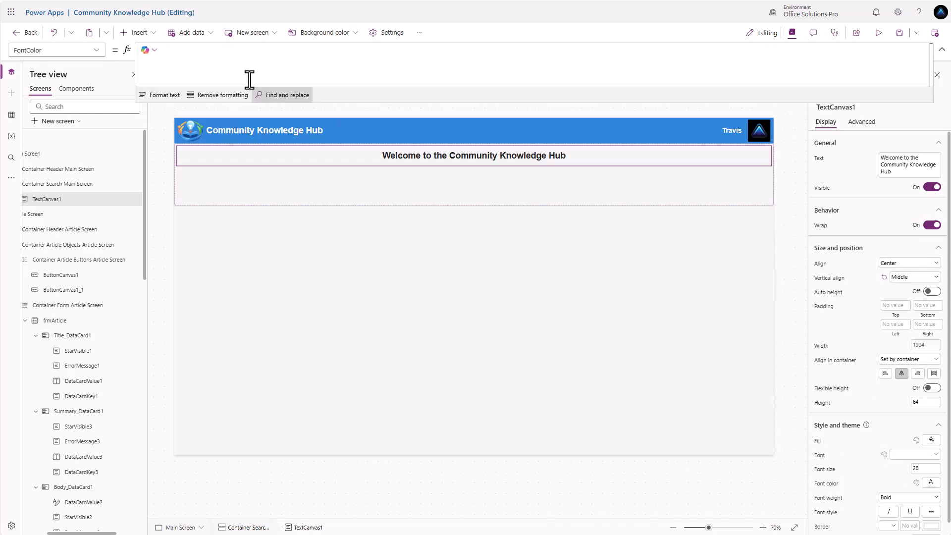
click(220, 59)
text(App)
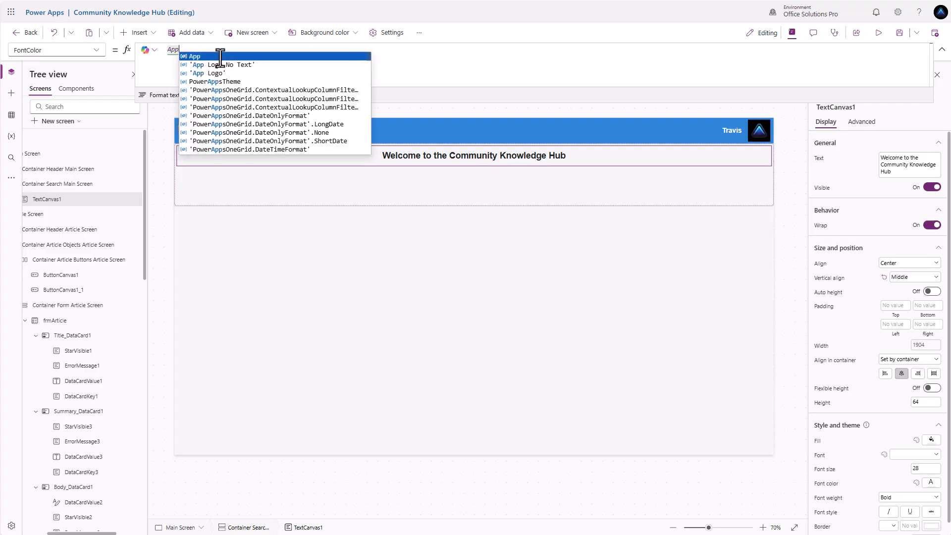
text(.Theme.Colors.Primary)
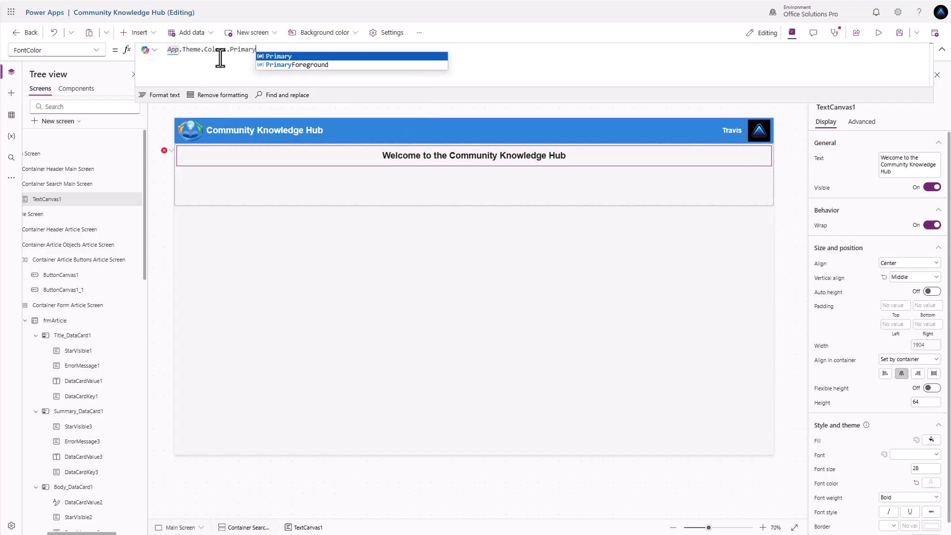
Step: Increase the welcome text's font size to 36
click(921, 469)
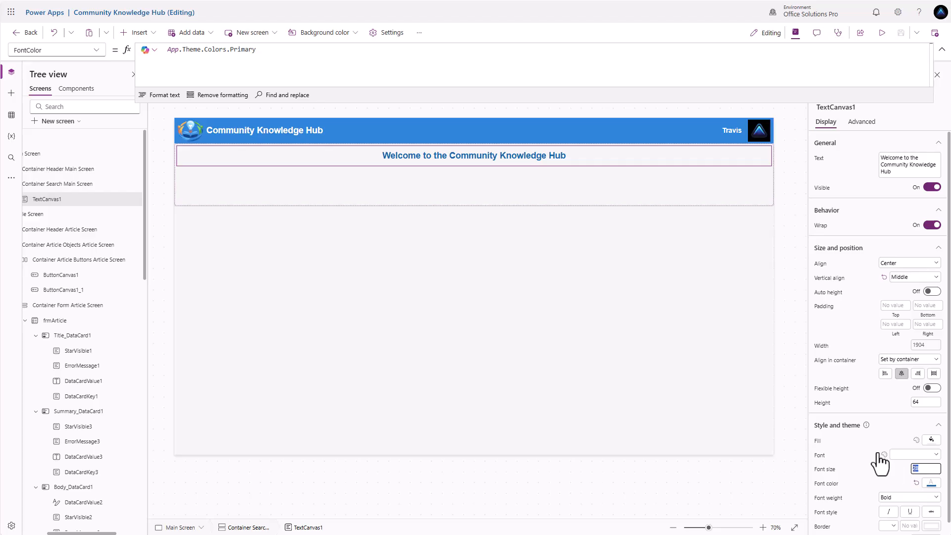
text(36)
click(851, 443)
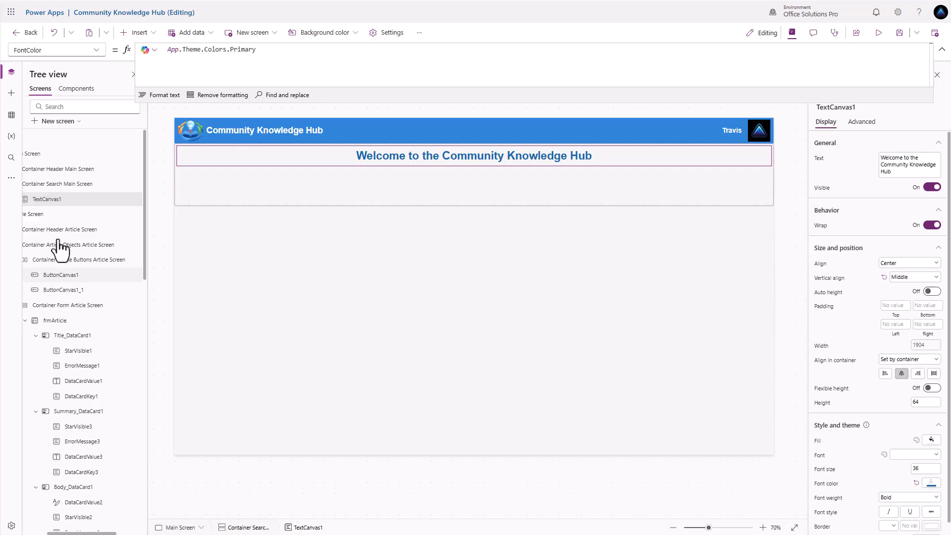
Step: Rename the welcome text control as lblWelcomeMessage Main Screen
double_click(50, 199)
text(lbl)
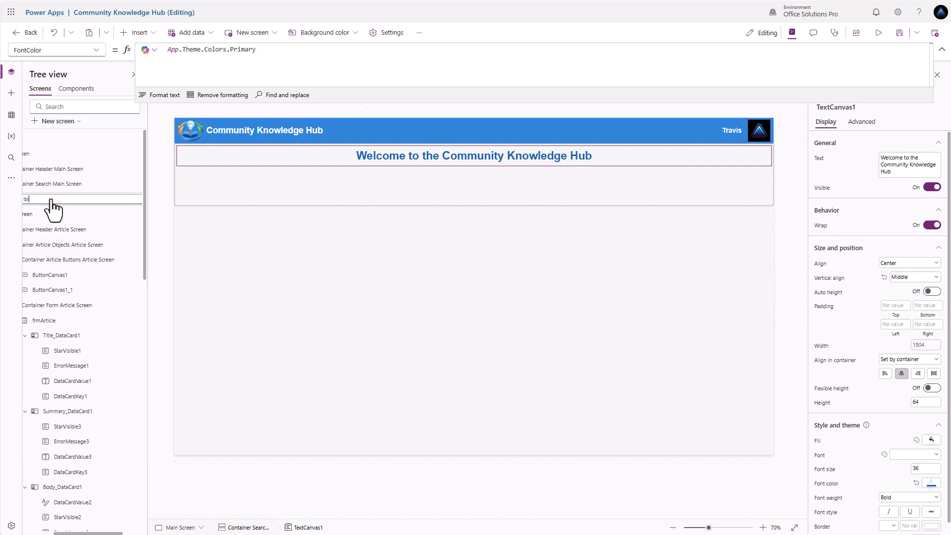
text(WelcomeMessage Main Screen)
key(Return)
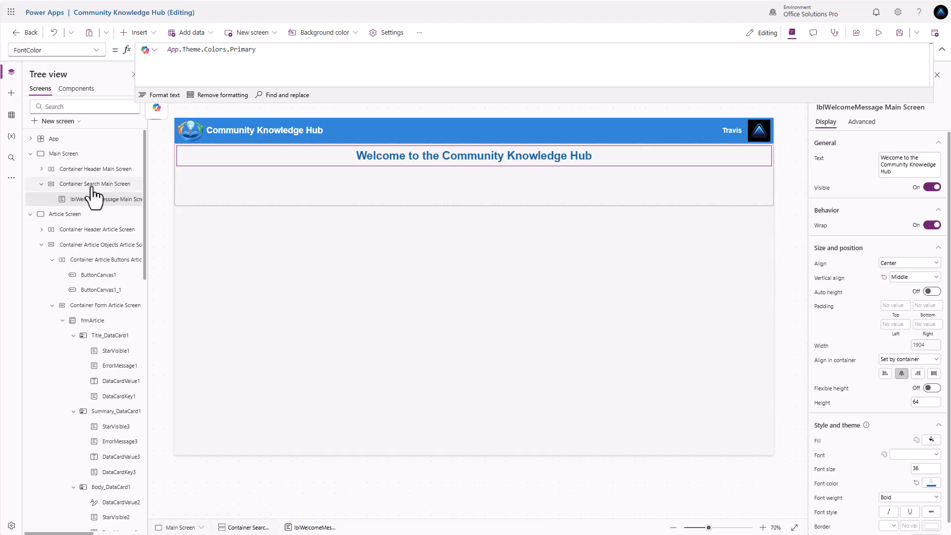
Step: Insert a horizontal container into Container Search Main Screen, below the welcome message
right_click(73, 185)
key(Escape)
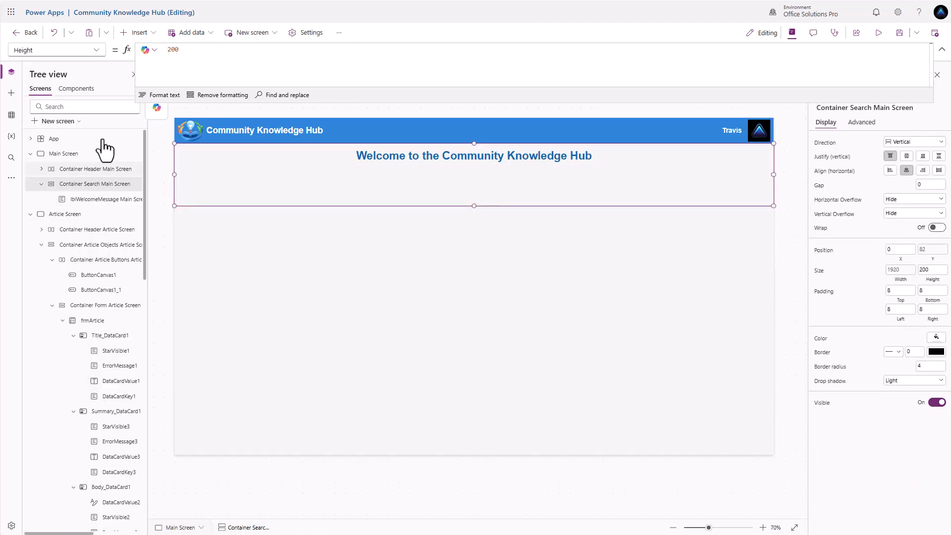
click(144, 32)
text(cont)
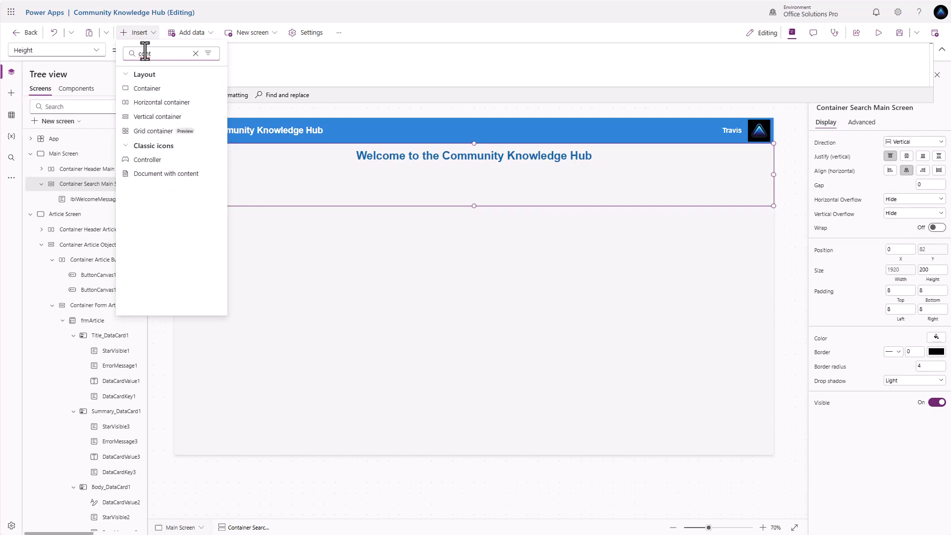
click(173, 115)
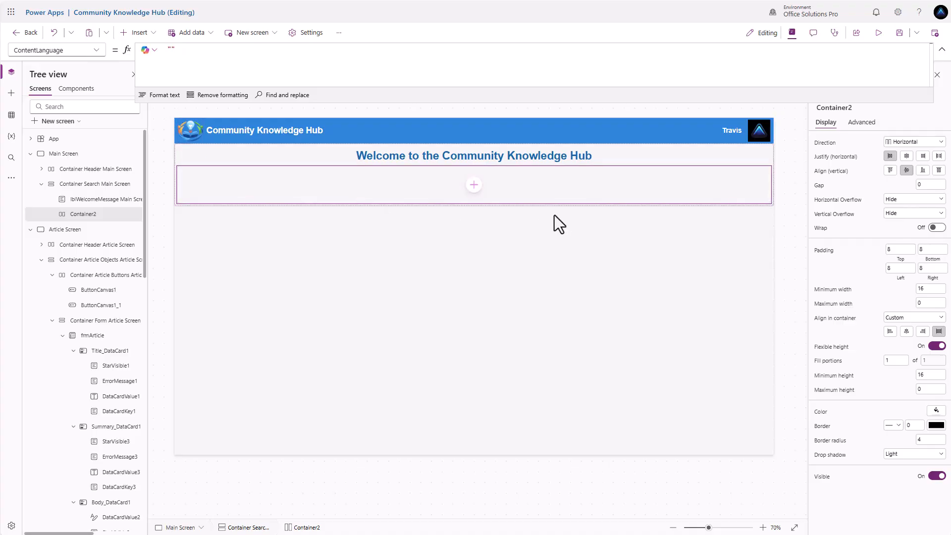
Step: Insert a text input into the new horizontal container and give it a white fill, RGBA(255, 255, 255, 1)
click(474, 186)
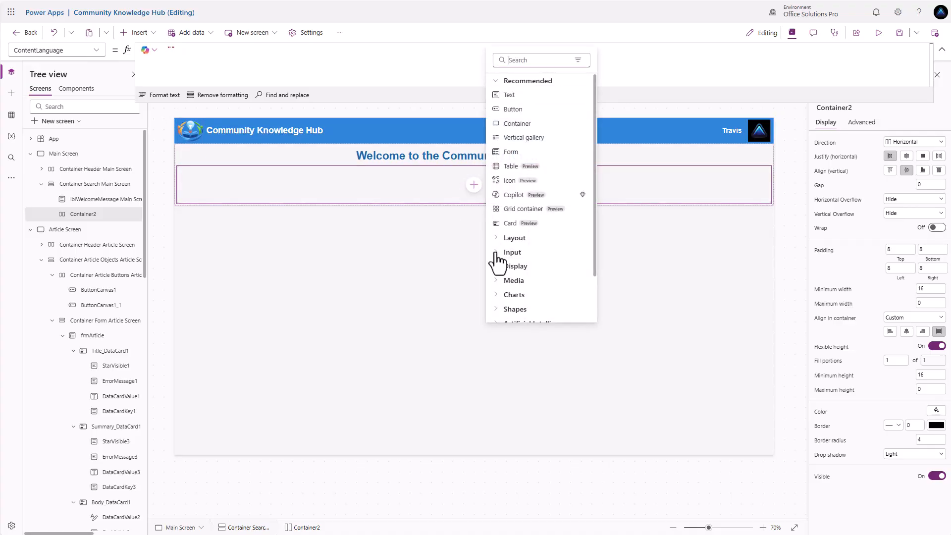
click(511, 252)
click(528, 281)
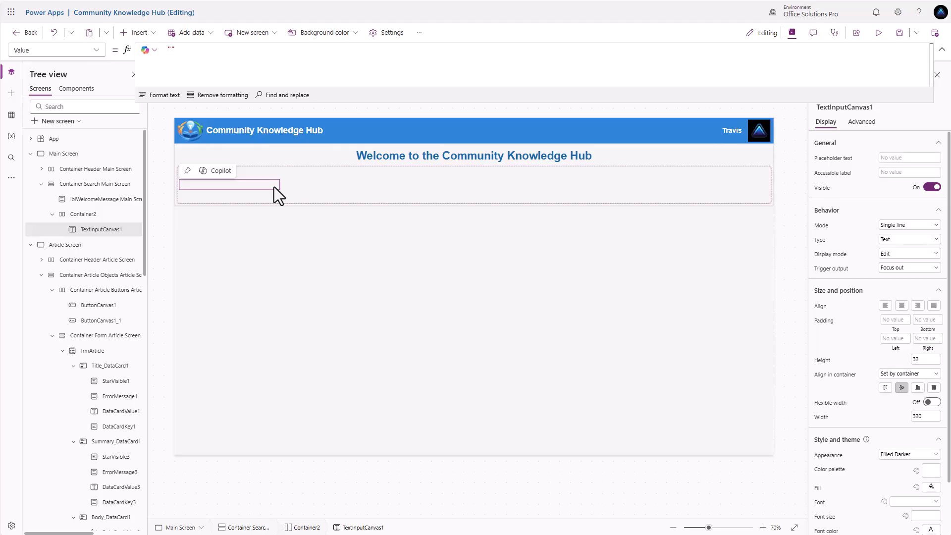
click(931, 487)
click(871, 509)
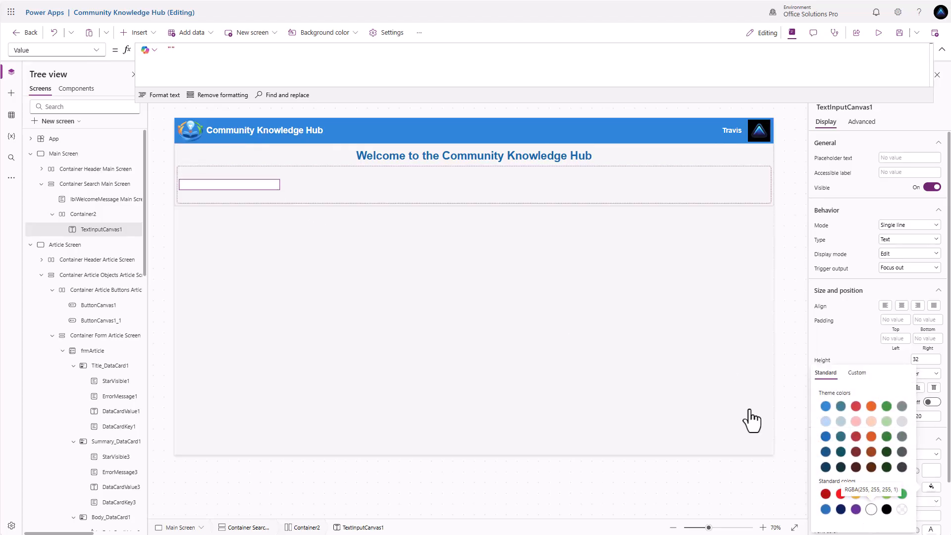
Step: Add a button beside the text input in the horizontal container, with the text Search and the Search icon
click(461, 186)
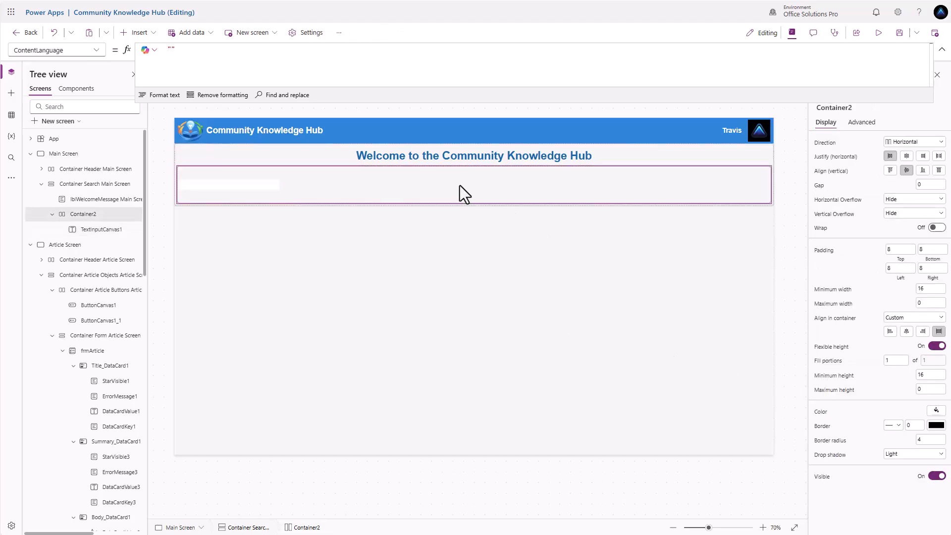
click(140, 40)
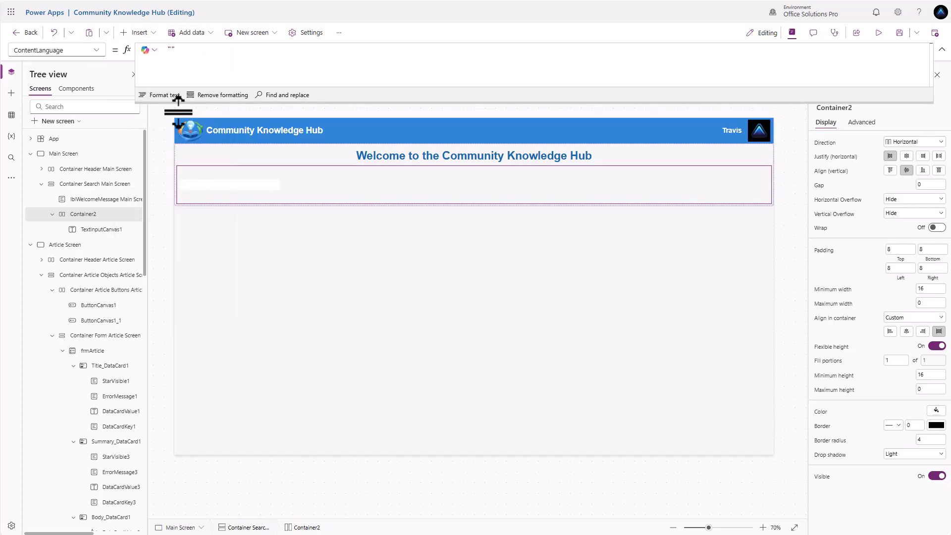
double_click(913, 158)
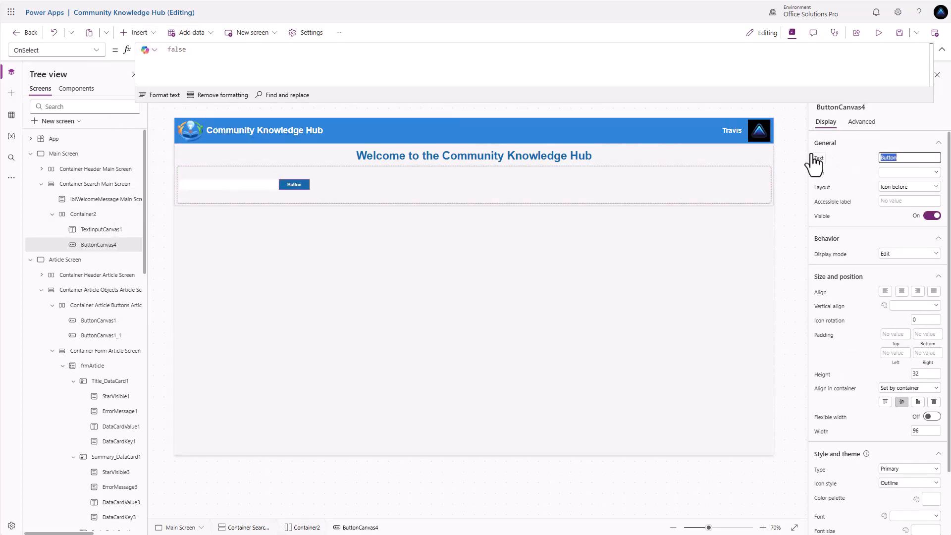
text(Search)
click(893, 175)
text(sea)
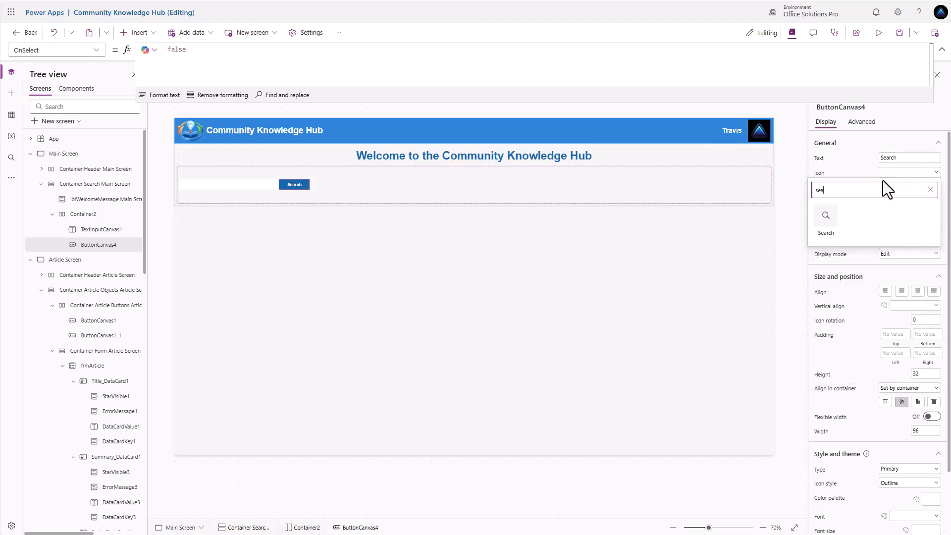
click(825, 216)
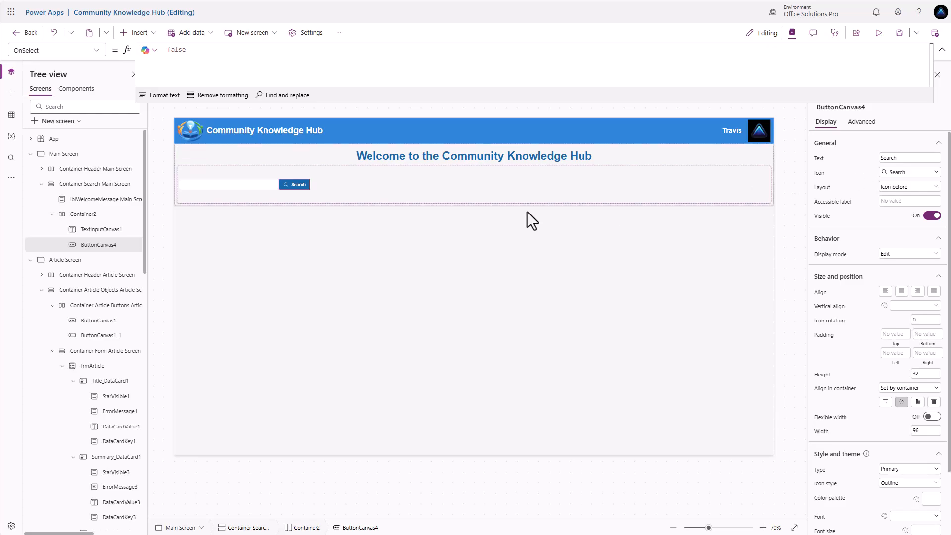
Step: Set the width of the text input beside the Search button to 800
click(264, 182)
click(267, 184)
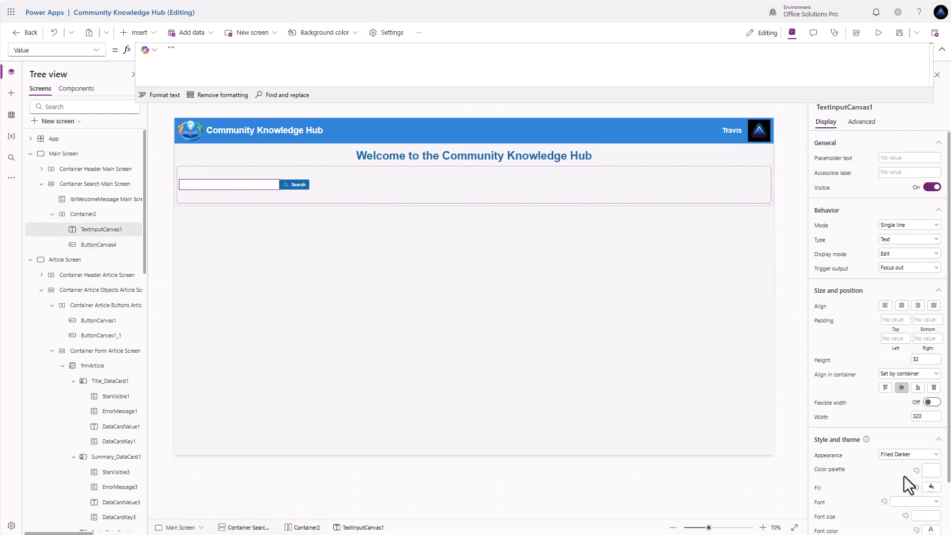
click(925, 415)
text(800)
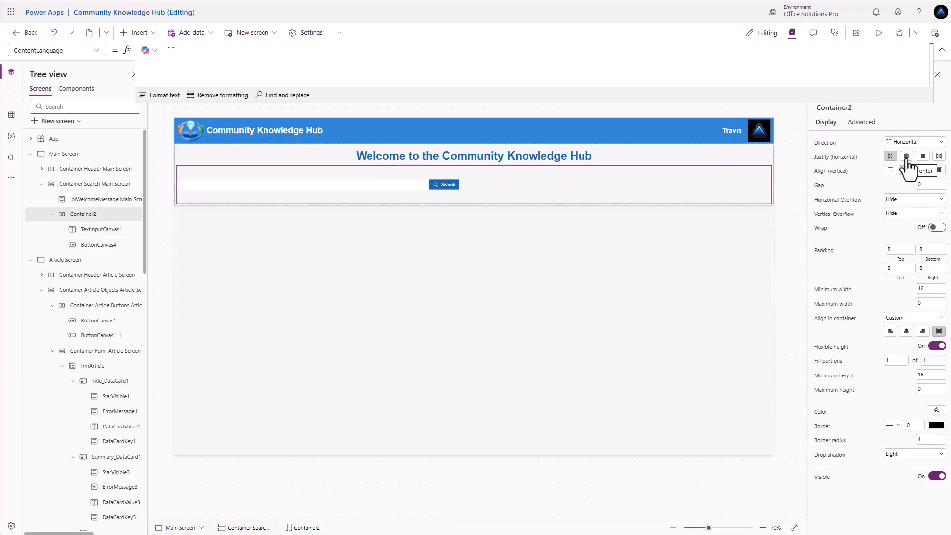
Step: Center the horizontal container's contents horizontally and set the gap between them to 20
click(906, 156)
click(918, 184)
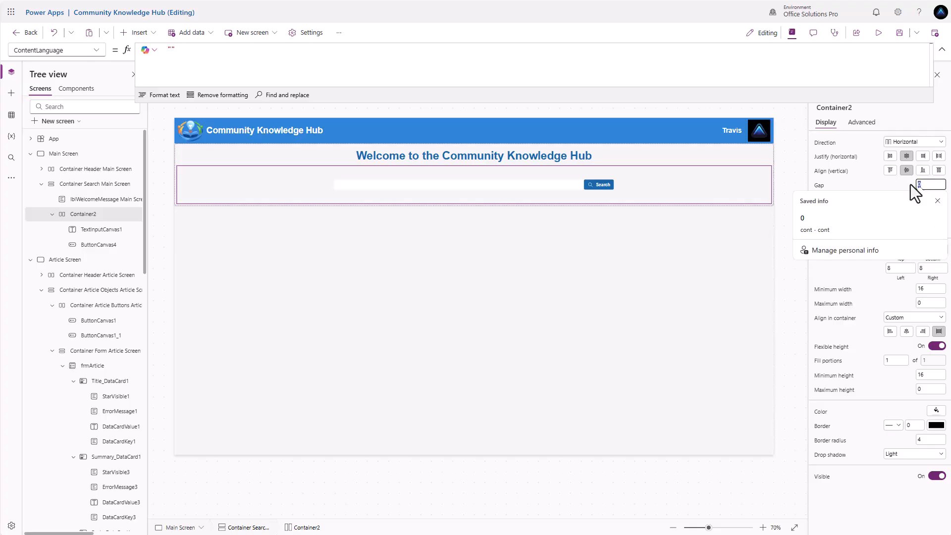
text(20)
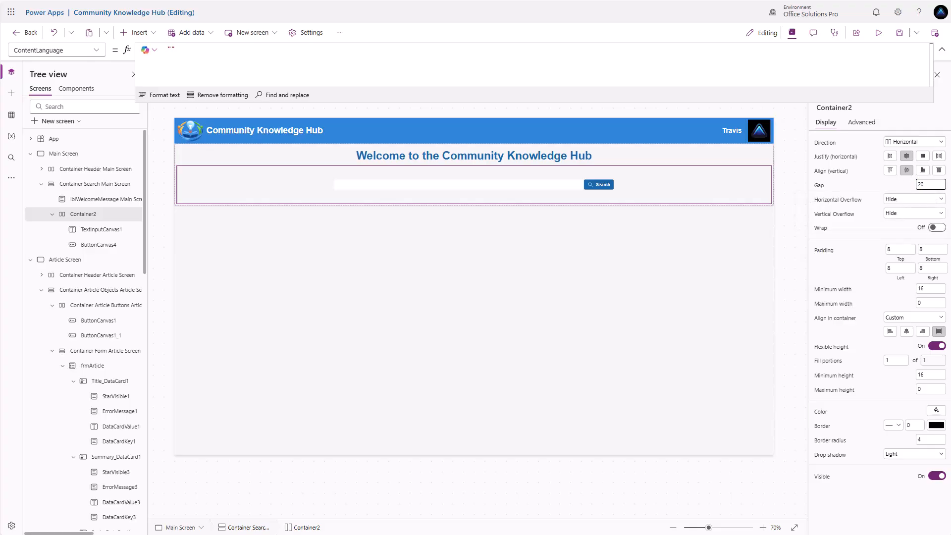
click(880, 186)
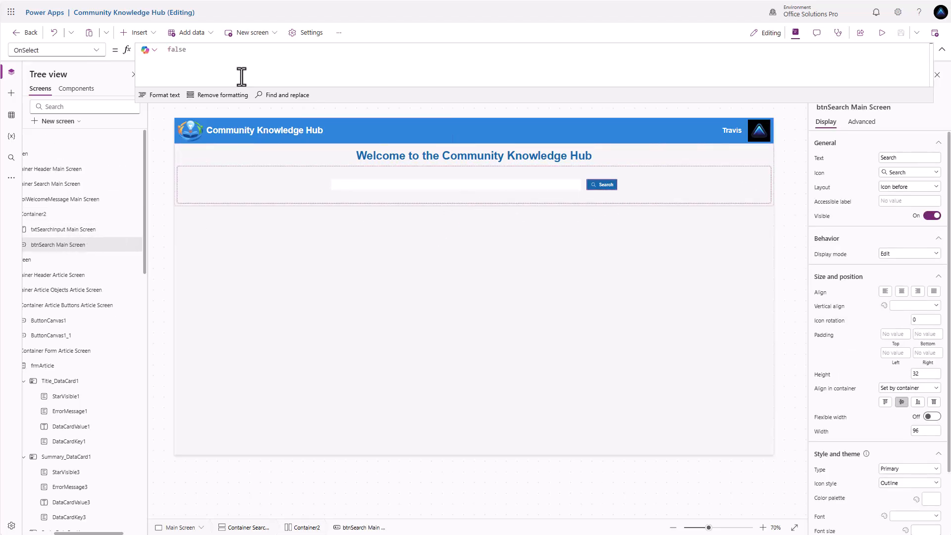
Step: Set the Search button's OnSelect formula to Set(gblSearchText, Trim('txtSearchInput Main Screen'.Value));
drag(201, 50, 142, 55)
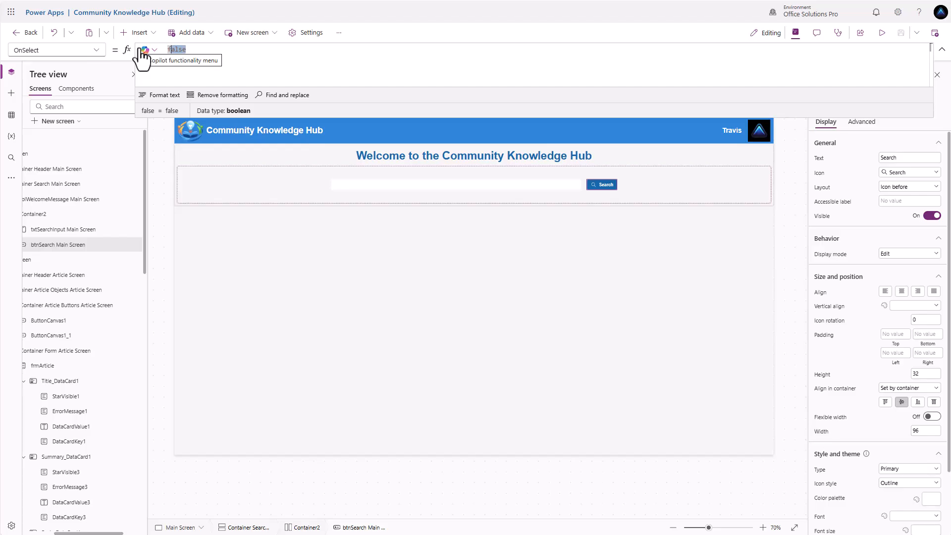
text(fSet)
key(BackSpace)
key(BackSpace)
key(BackSpace)
key(BackSpace)
text(Se)
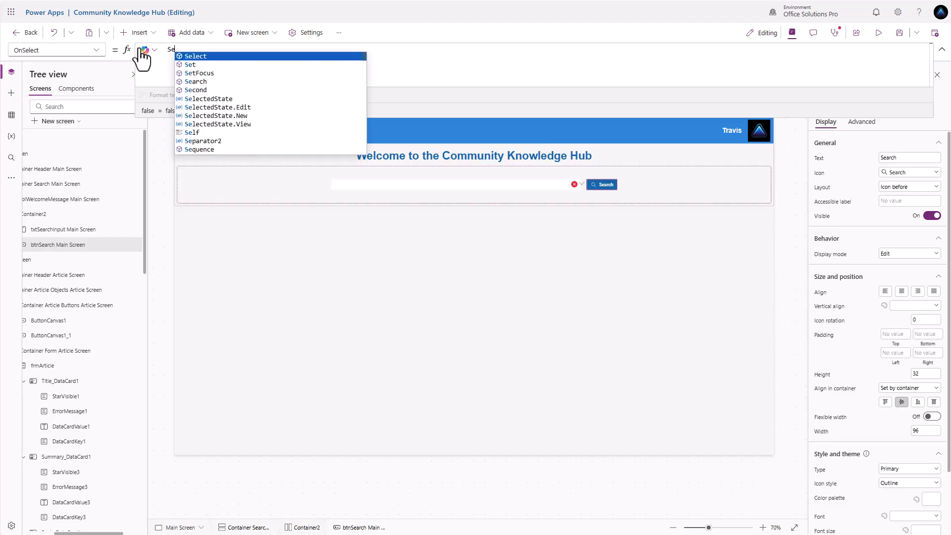
text(t(gbl)
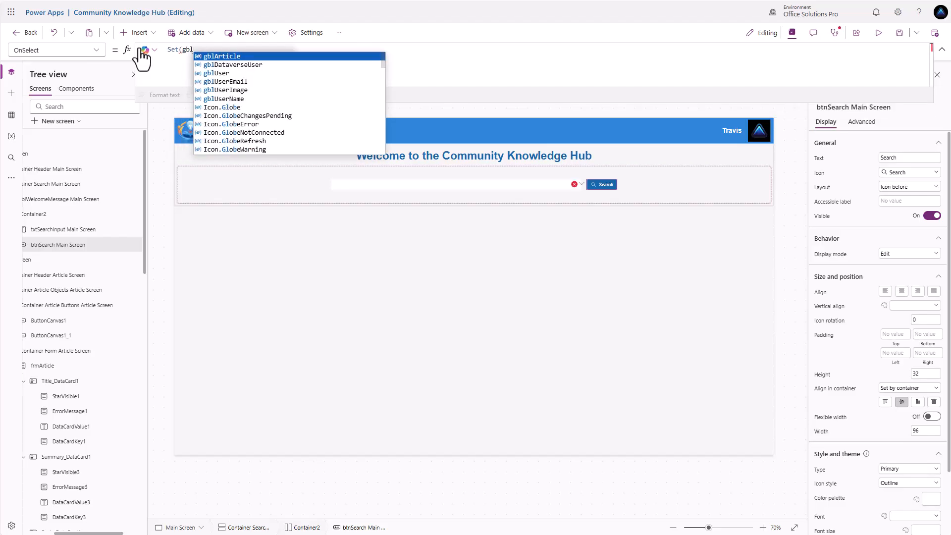
text(SearchText)
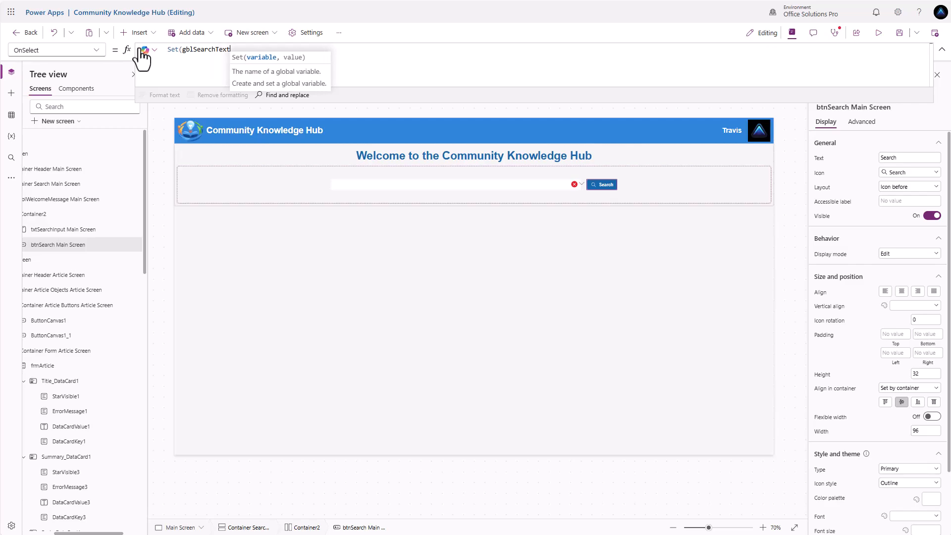
text(, Tr)
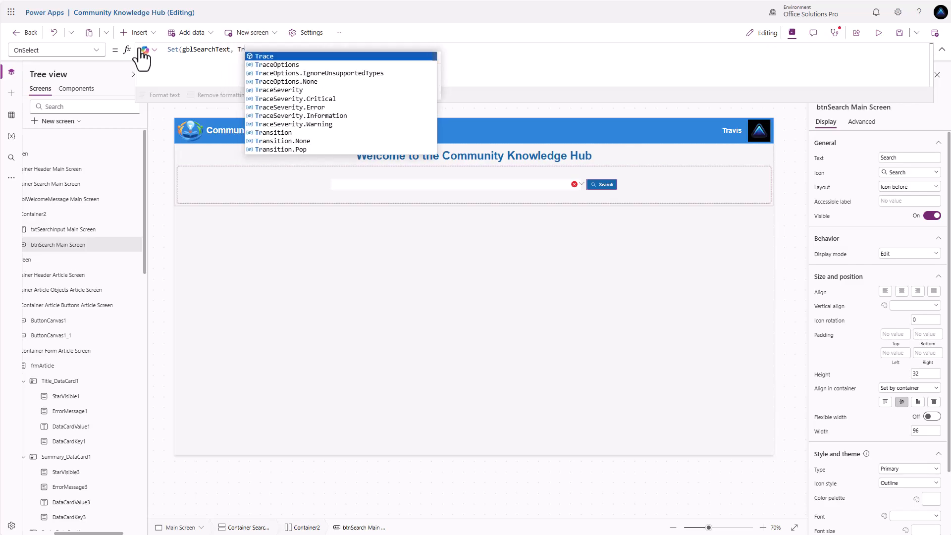
text(im()
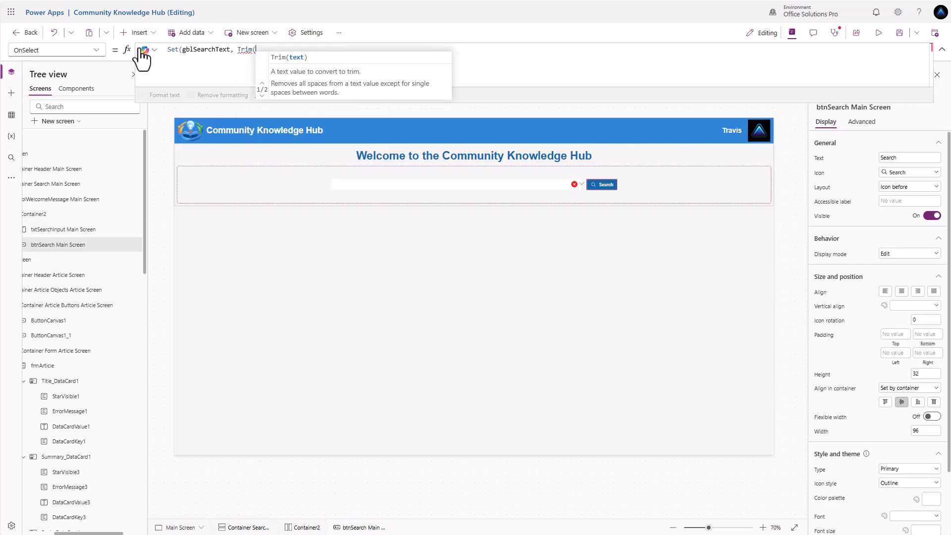
text(txtS)
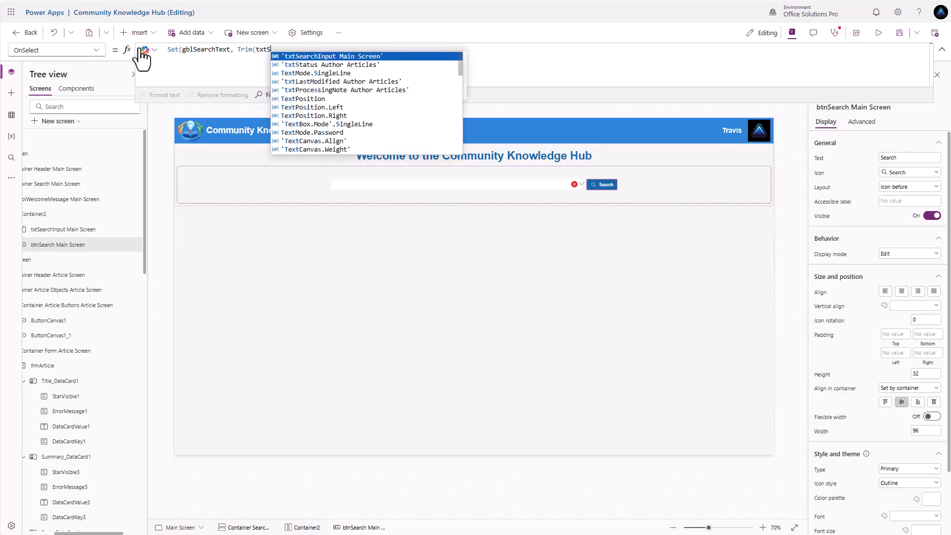
key(Tab)
text(.Value)
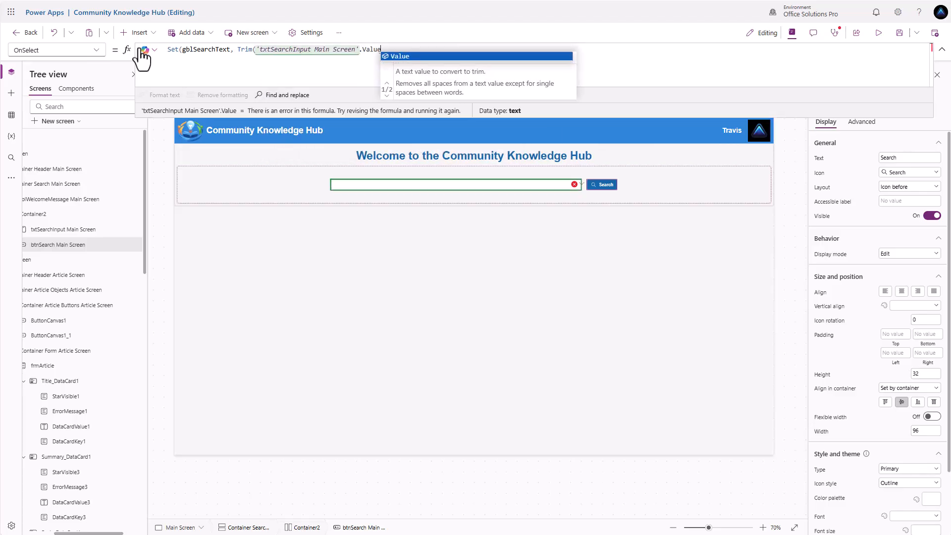
text());)
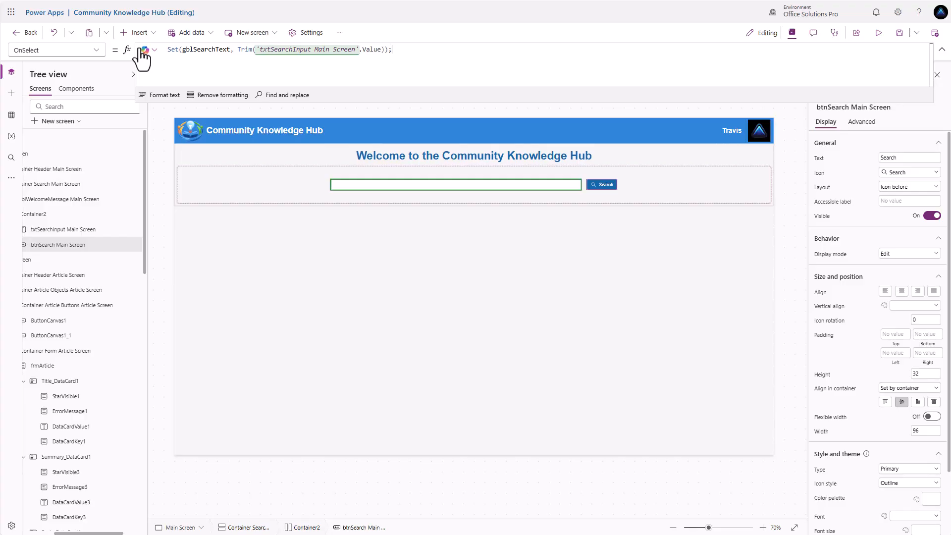
Step: Duplicate the Author Articles screen
scroll(124, 480, down, 6)
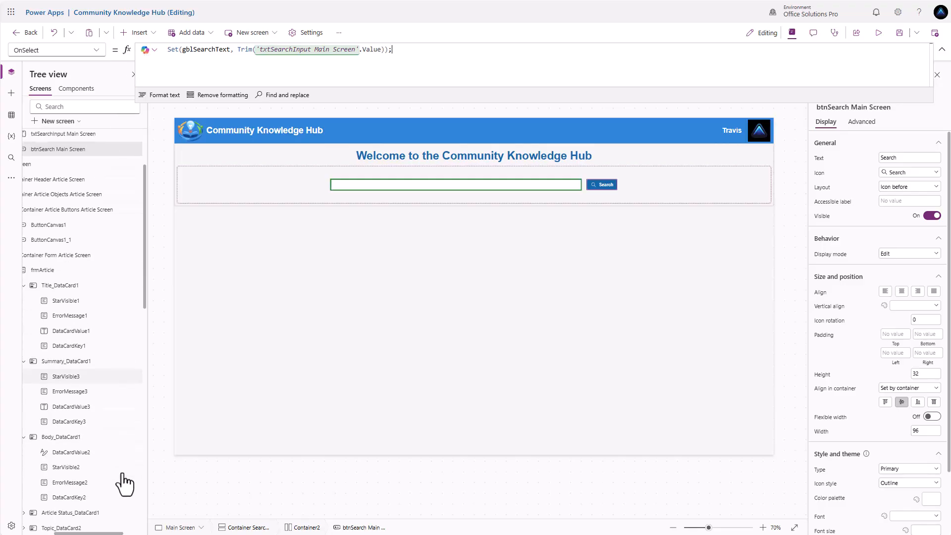
scroll(119, 483, down, 4)
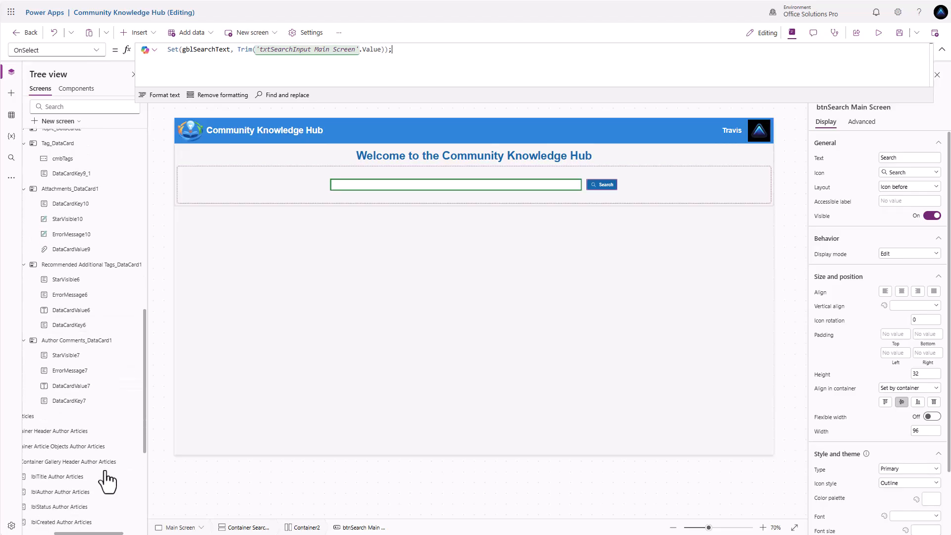
drag(62, 533, 37, 532)
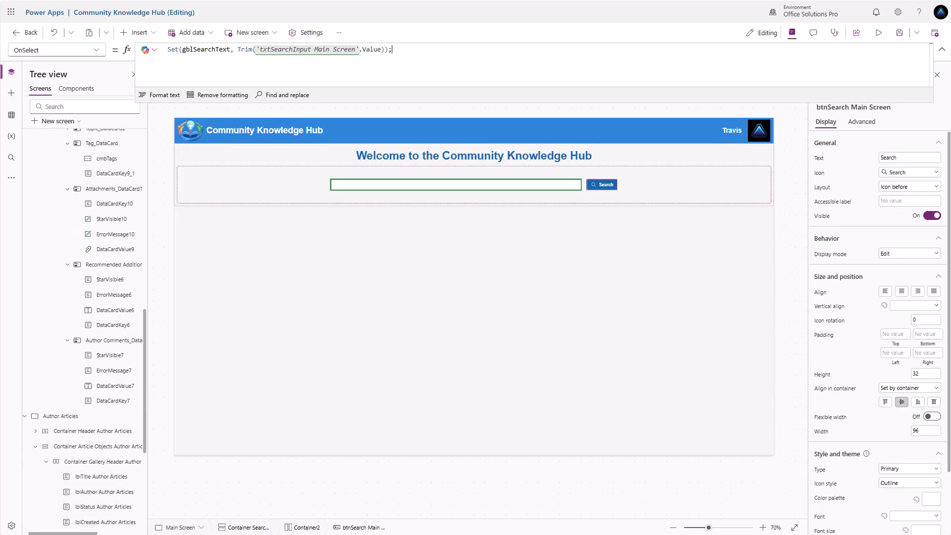
click(90, 417)
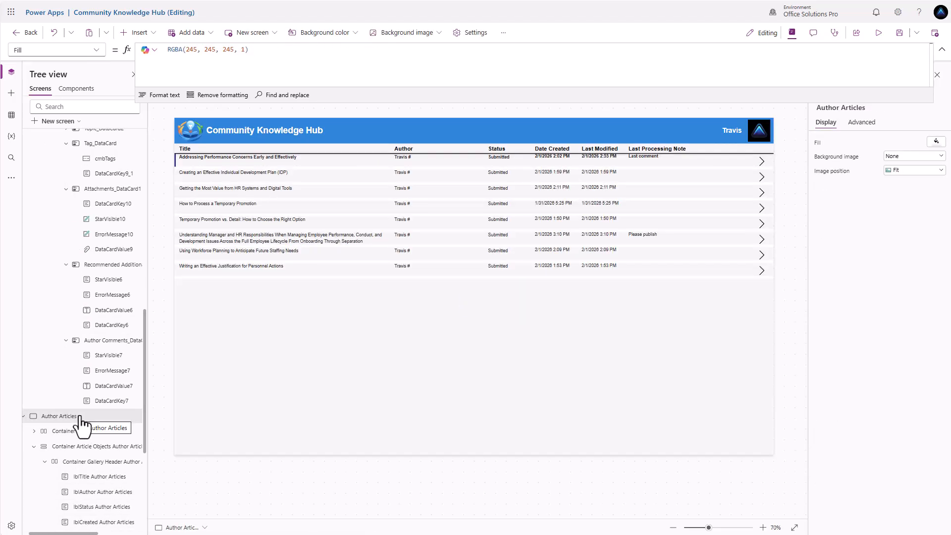
right_click(77, 417)
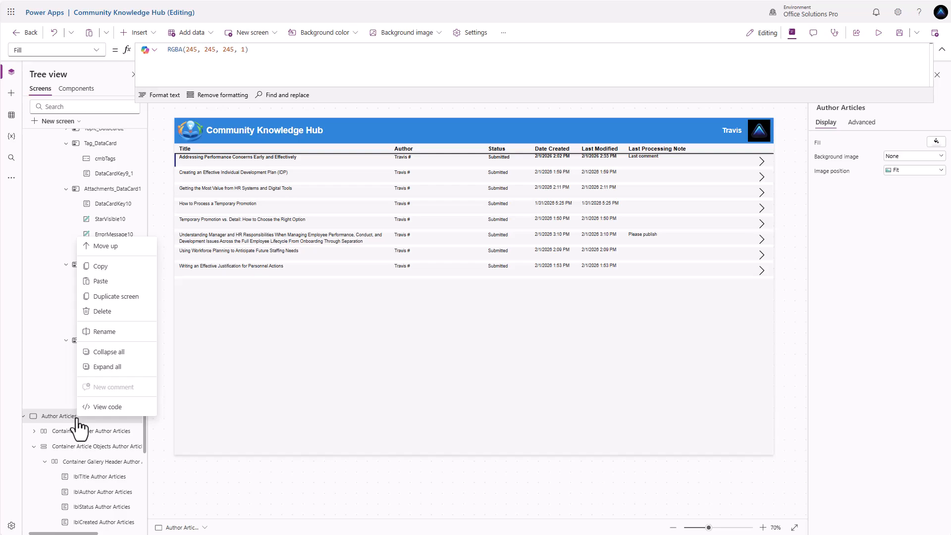
click(116, 297)
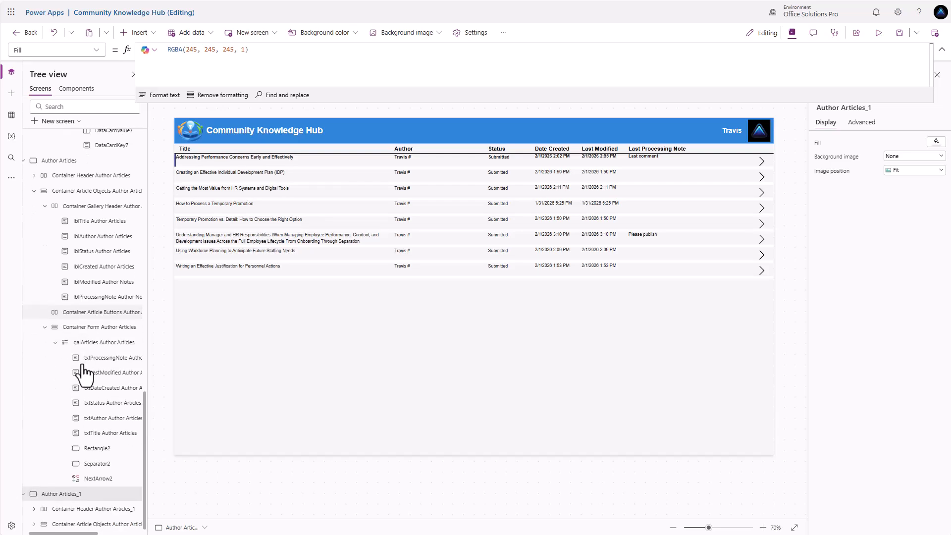
Step: Replace every occurrence of Author Articles_1 in the app with Article Search, renaming the duplicated screen and its controls
double_click(83, 495)
key(ctrl+c)
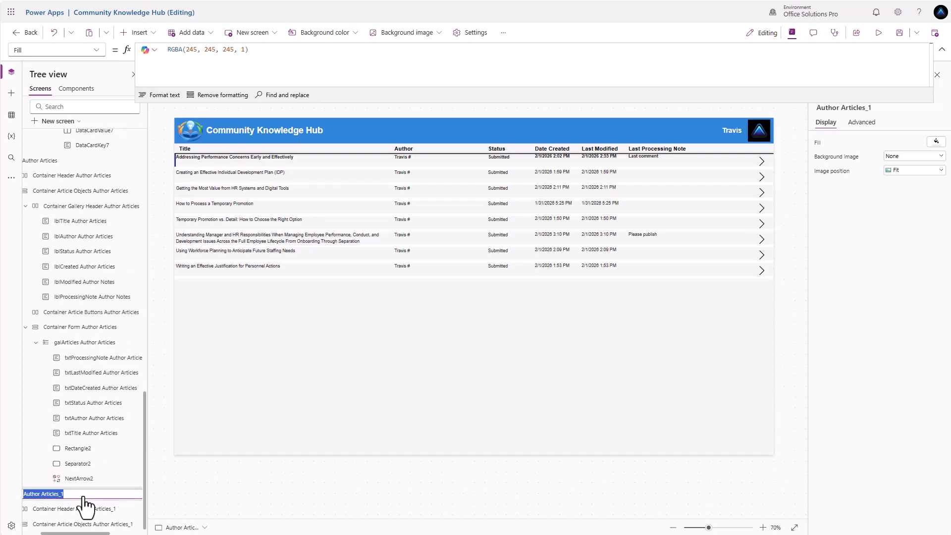
click(10, 157)
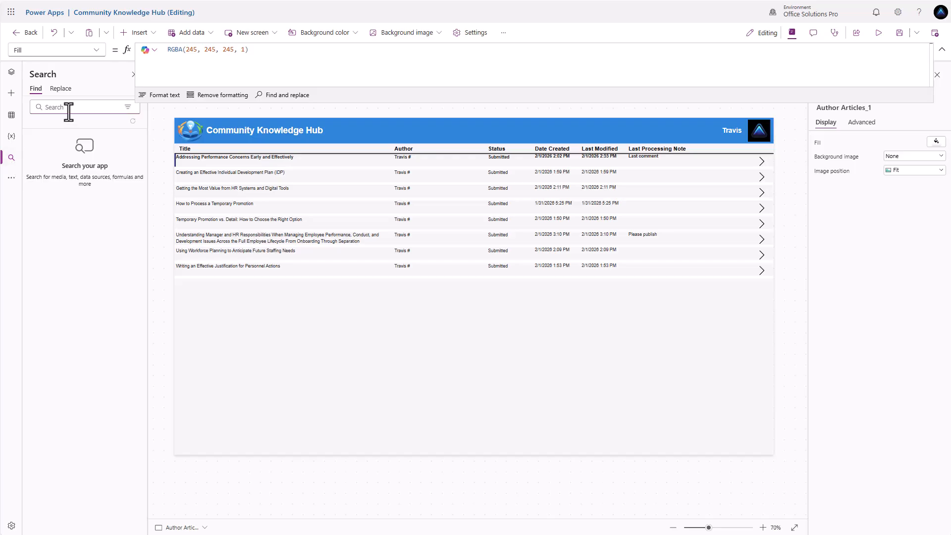
key(ctrl+v)
click(63, 96)
click(79, 124)
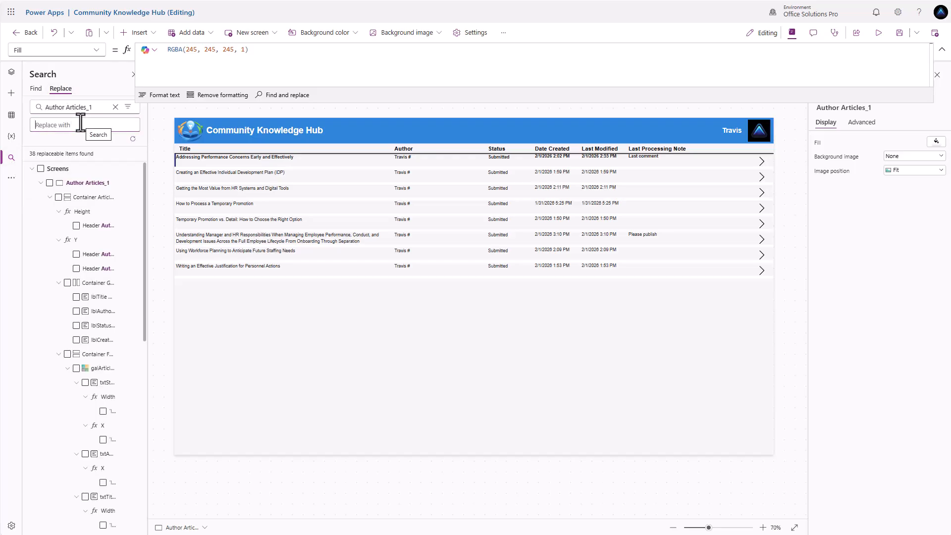
text(Article Search)
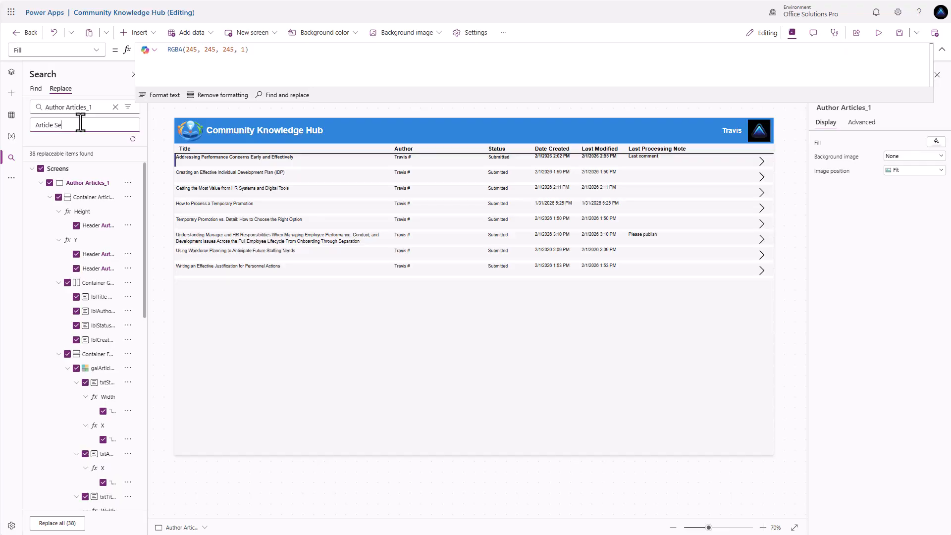
click(58, 525)
click(474, 308)
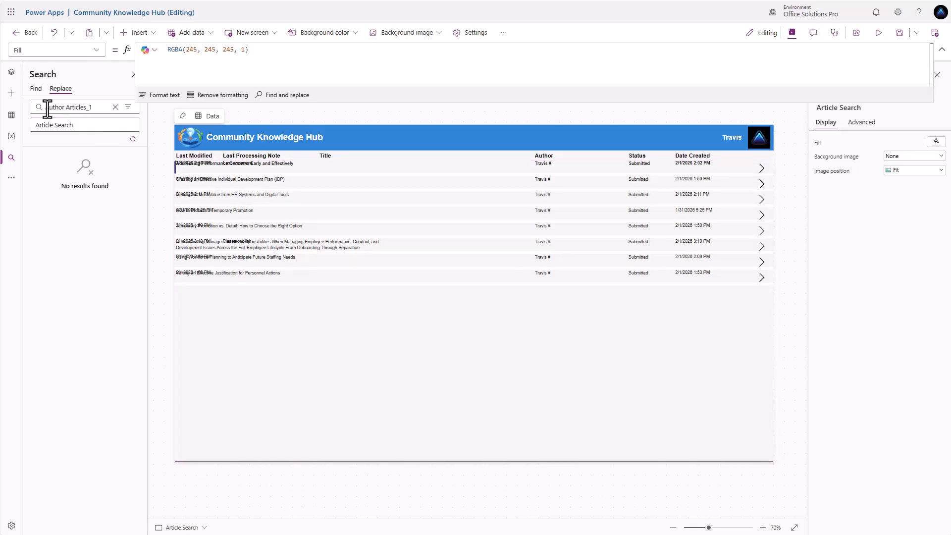
Step: Reduce the Items formula of the Article Search screen's gallery to Articles, removing the sorting and the creator email filter
click(11, 72)
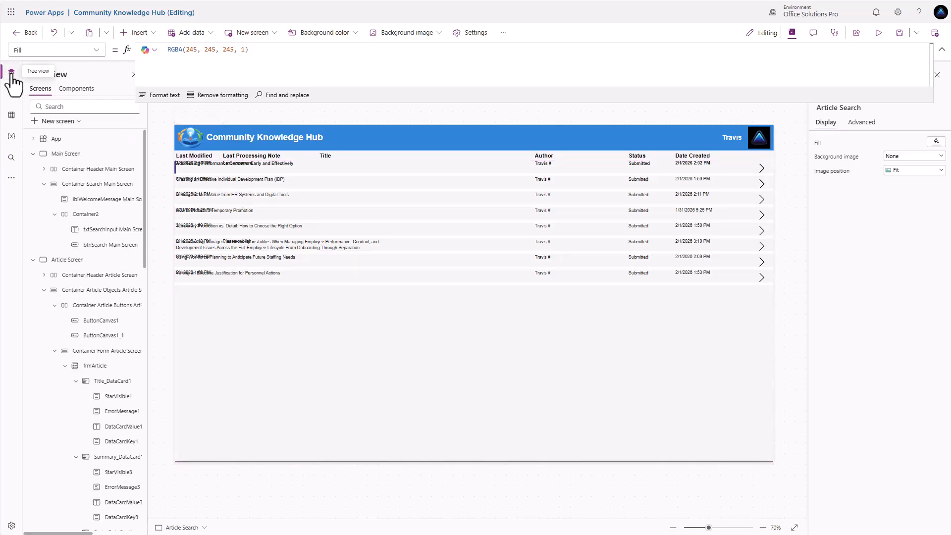
click(257, 185)
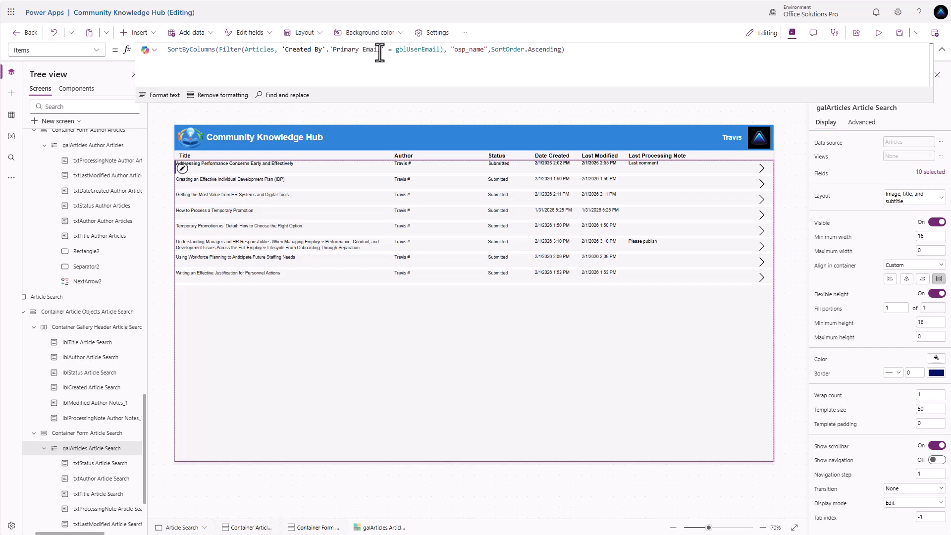
drag(247, 50, 124, 49)
key(BackSpace)
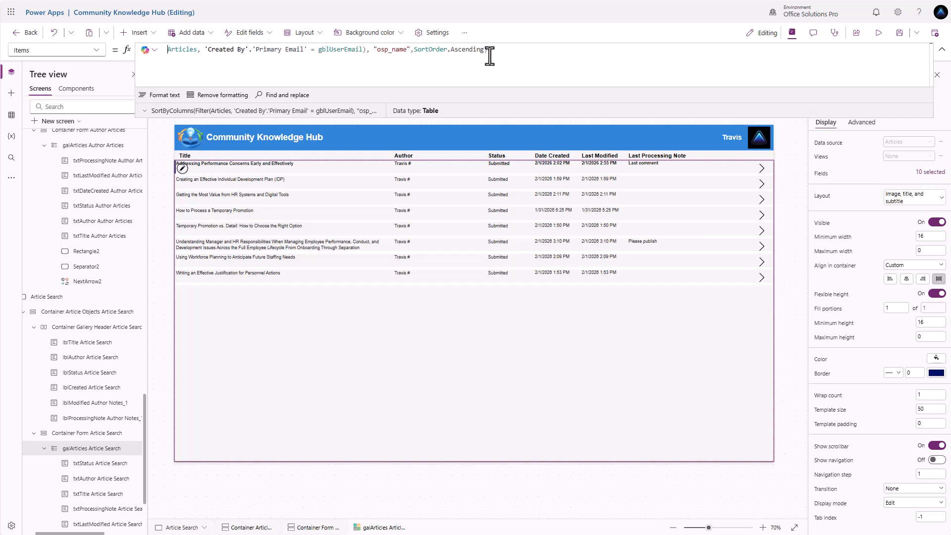
drag(488, 49, 198, 50)
key(BackSpace)
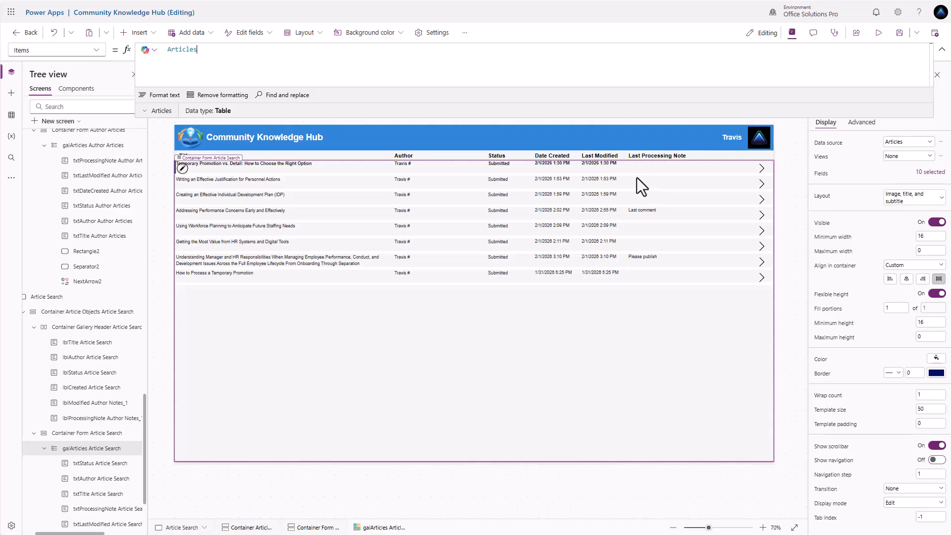
Step: Insert a Left icon into the header's empty buttons container on the Article Search screen and color it white
click(589, 141)
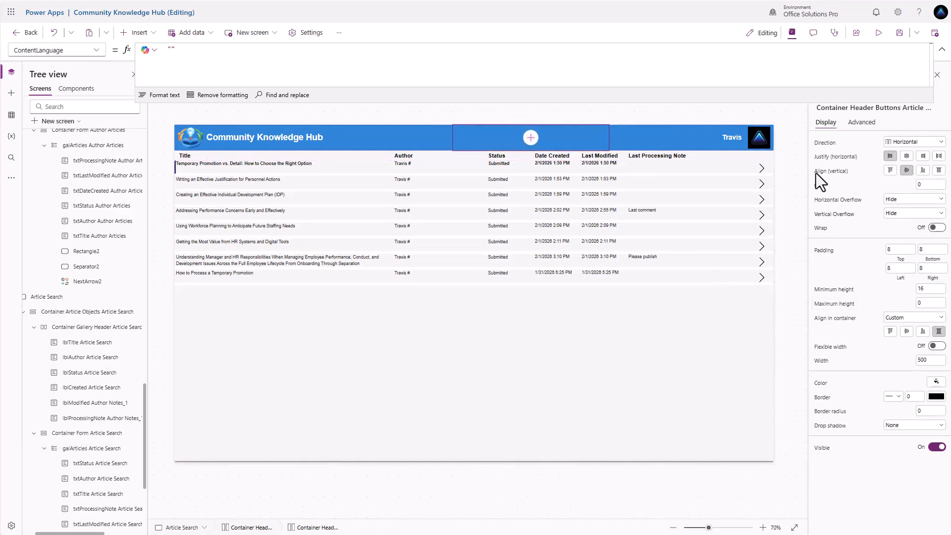
click(136, 32)
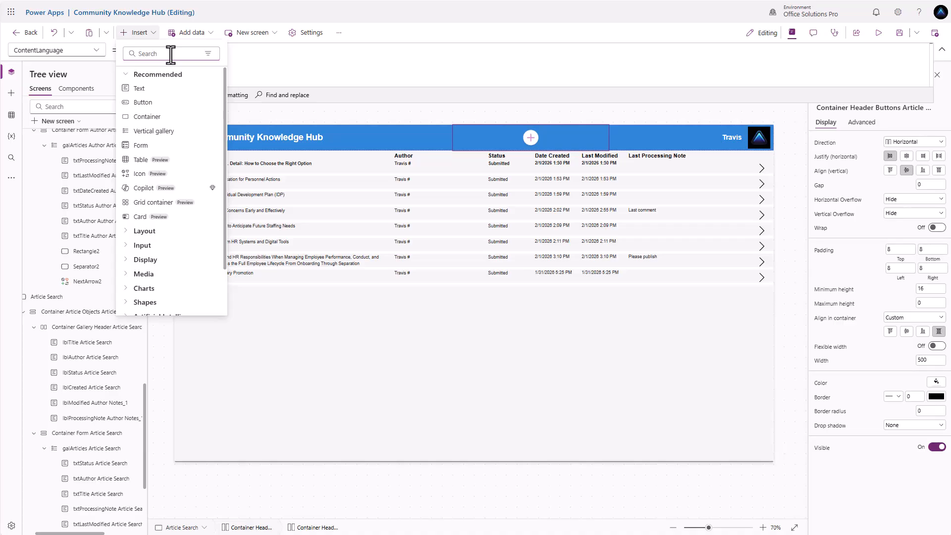
text(lef)
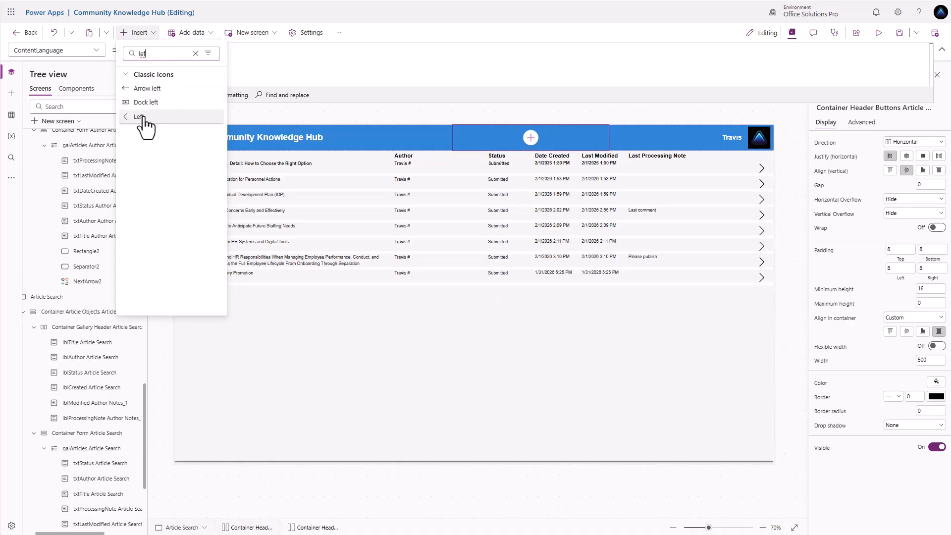
click(139, 117)
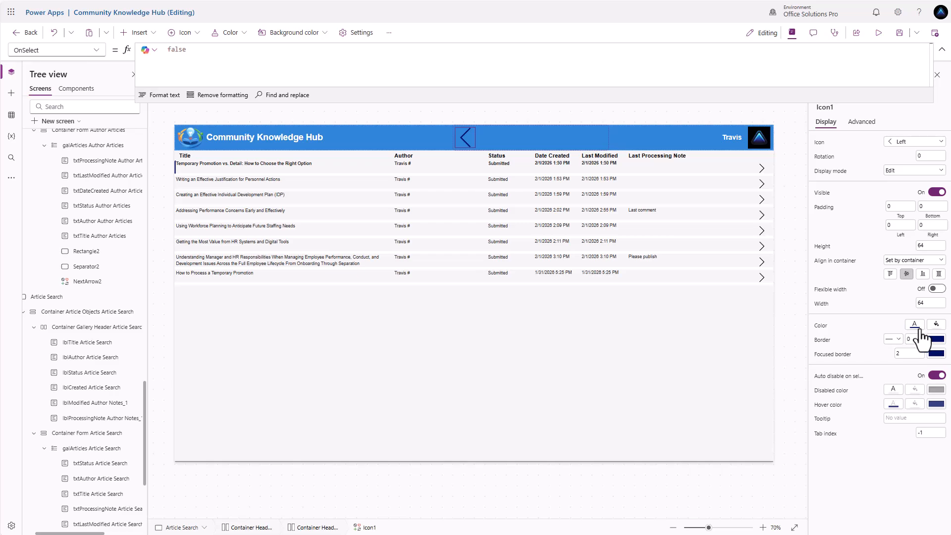
click(922, 328)
click(855, 386)
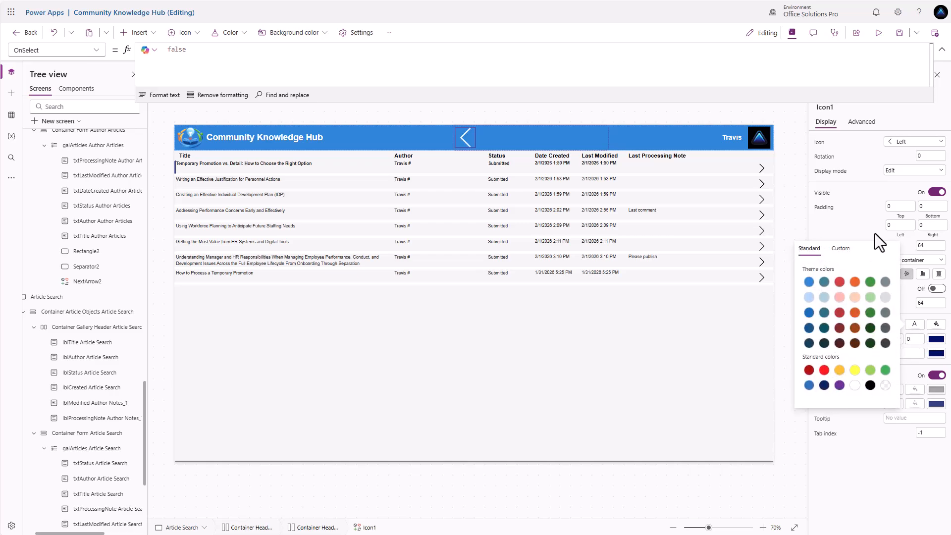
Step: Justify the contents of the header buttons container to its right end
click(575, 135)
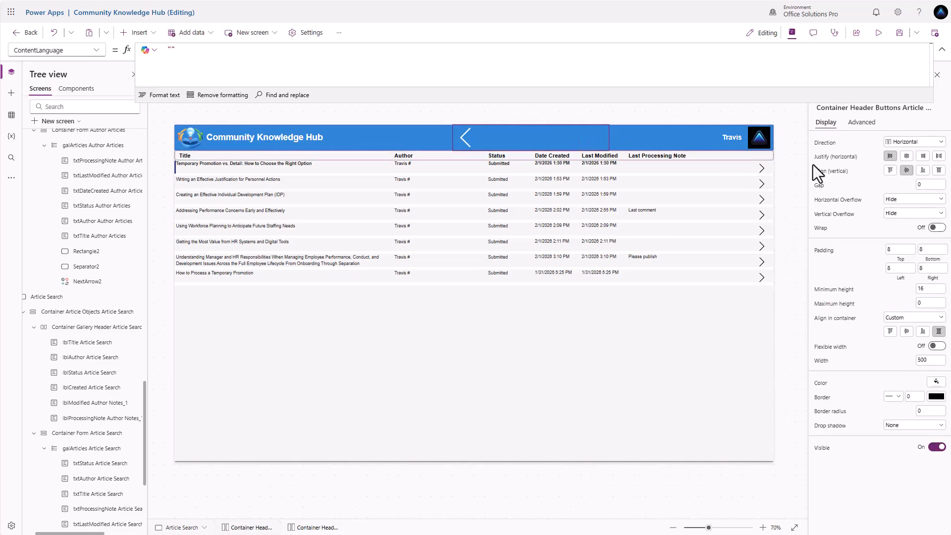
click(923, 156)
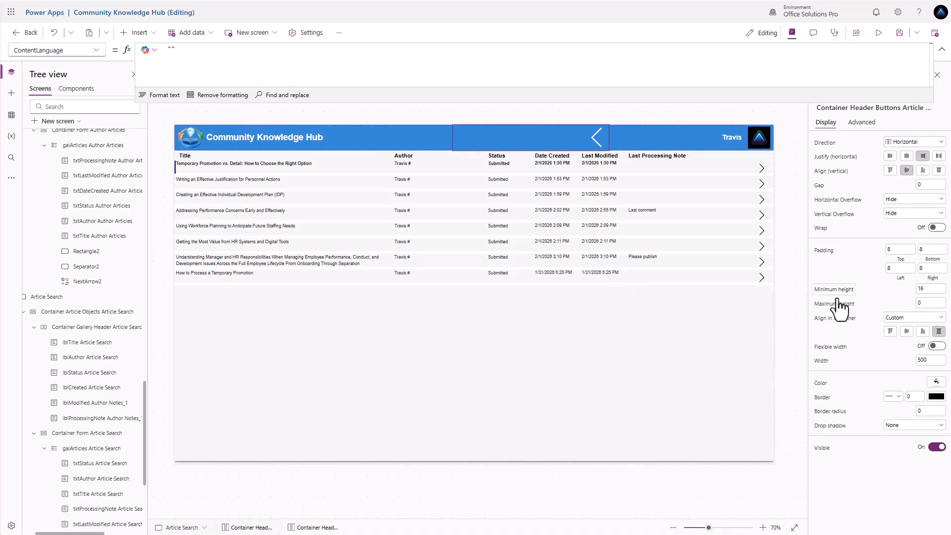
click(822, 362)
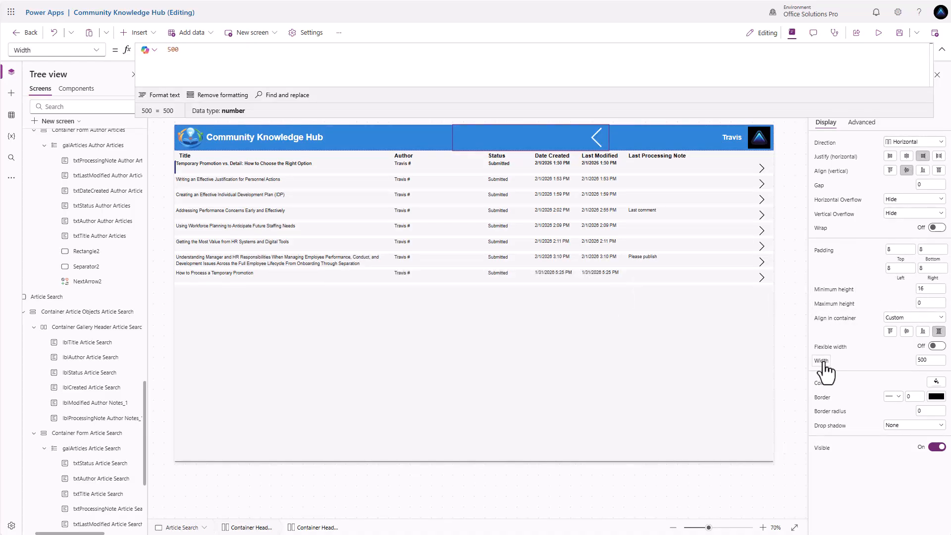
Step: Set both the width and the height of the Left icon in the header to 40
click(599, 139)
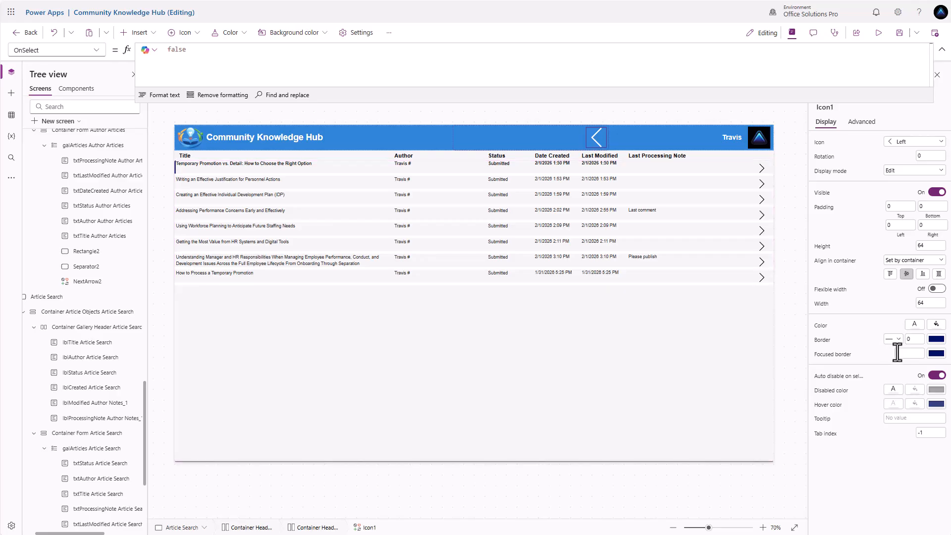
click(822, 304)
double_click(171, 49)
text(40)
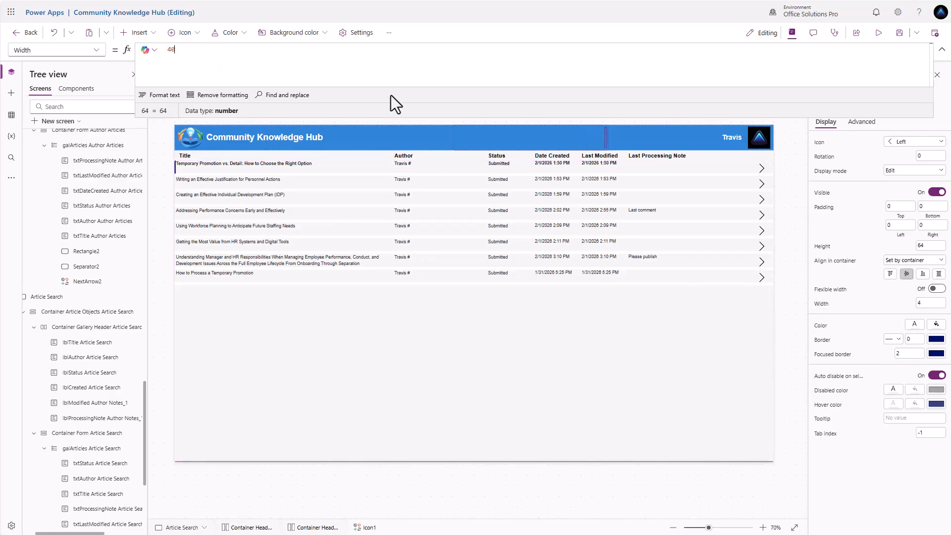
click(930, 247)
key(BackSpace)
key(BackSpace)
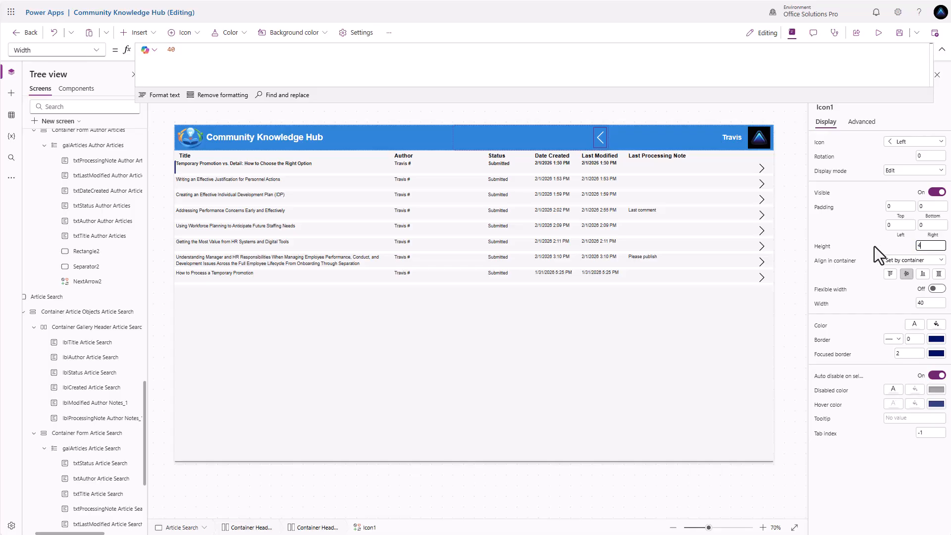
text(40)
click(856, 230)
Step: Erase the Solid value from the Left icon's BorderStyle property
click(862, 123)
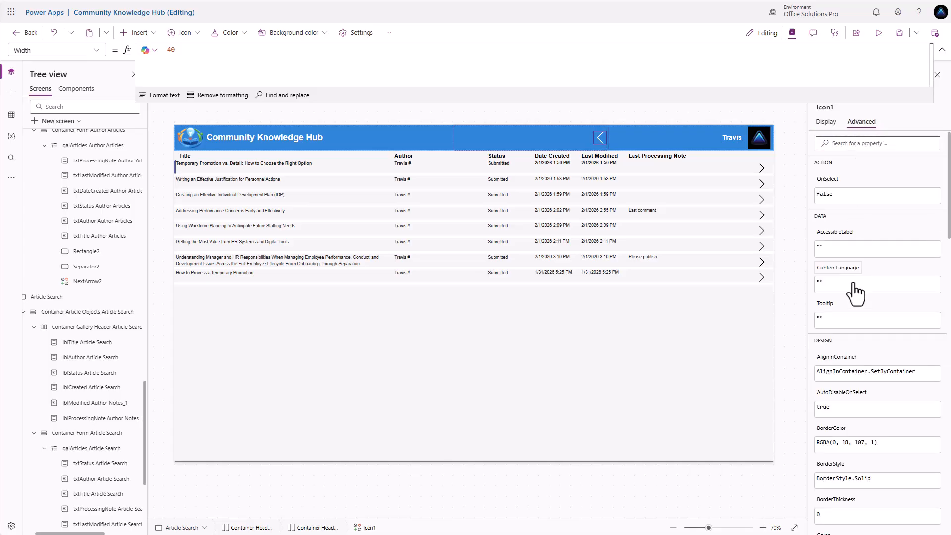
click(879, 482)
key(BackSpace)
key(BackSpace)
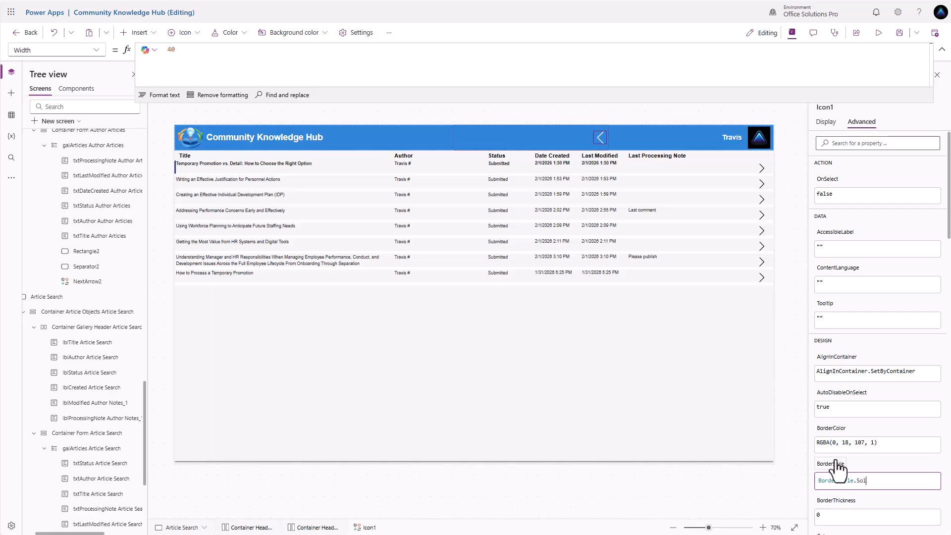
Step: Set the header back arrow icon's BorderStyle to BorderStyle.None and its OnSelect formula to Back()
text(None)
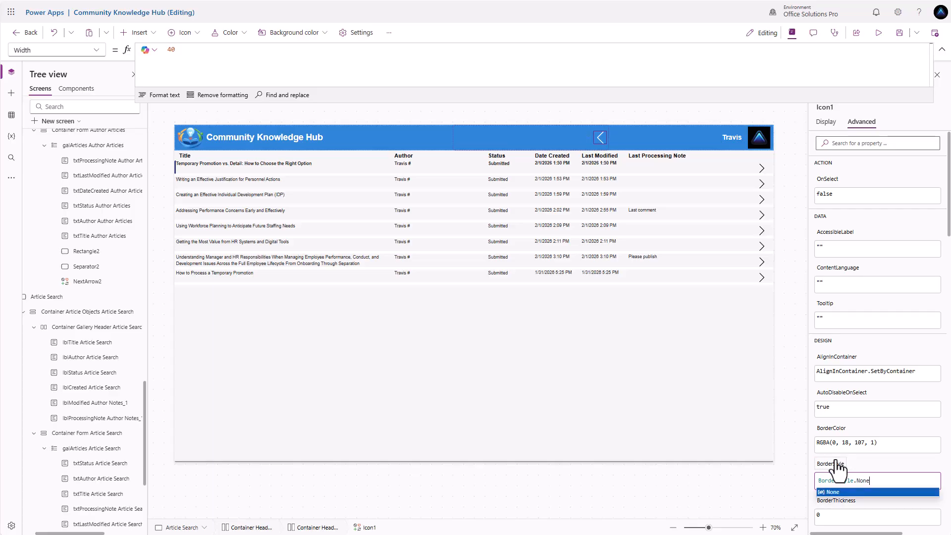
click(872, 463)
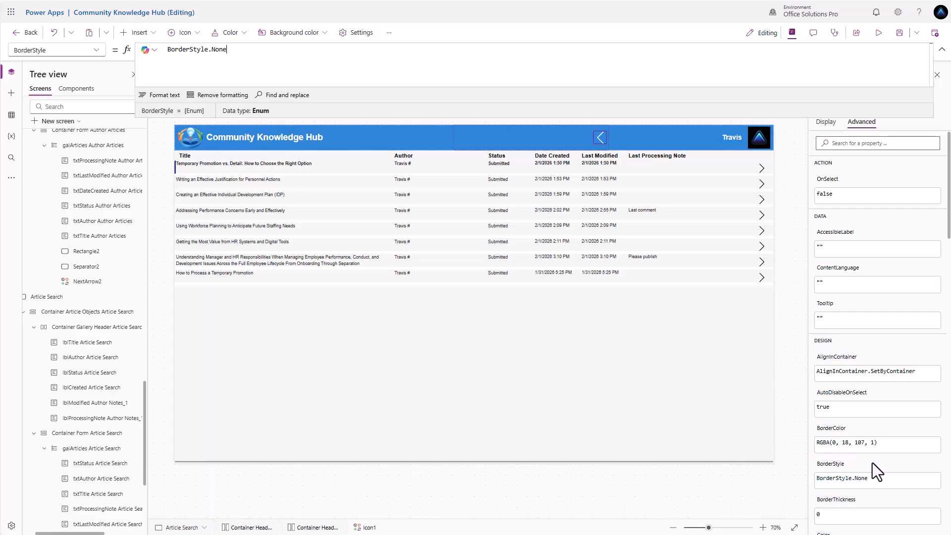
click(841, 195)
text(Back())
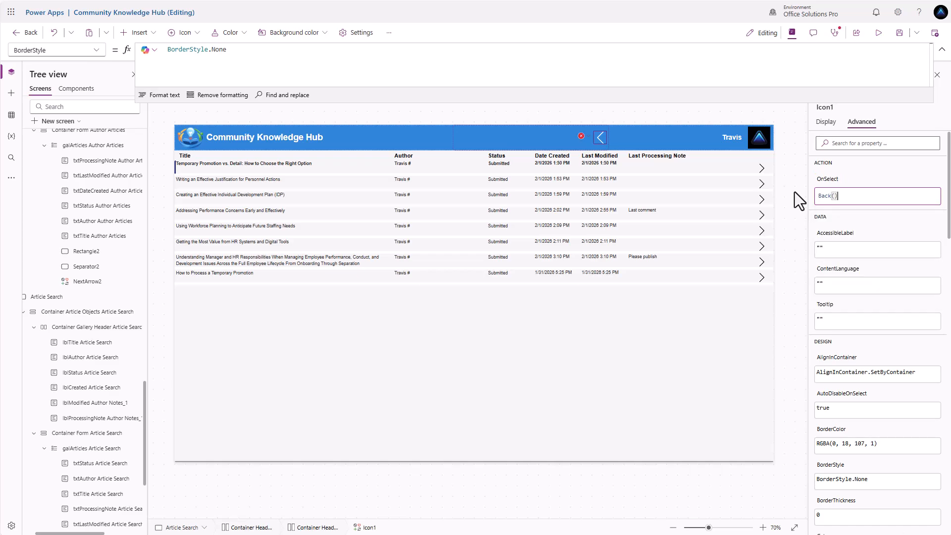
click(877, 171)
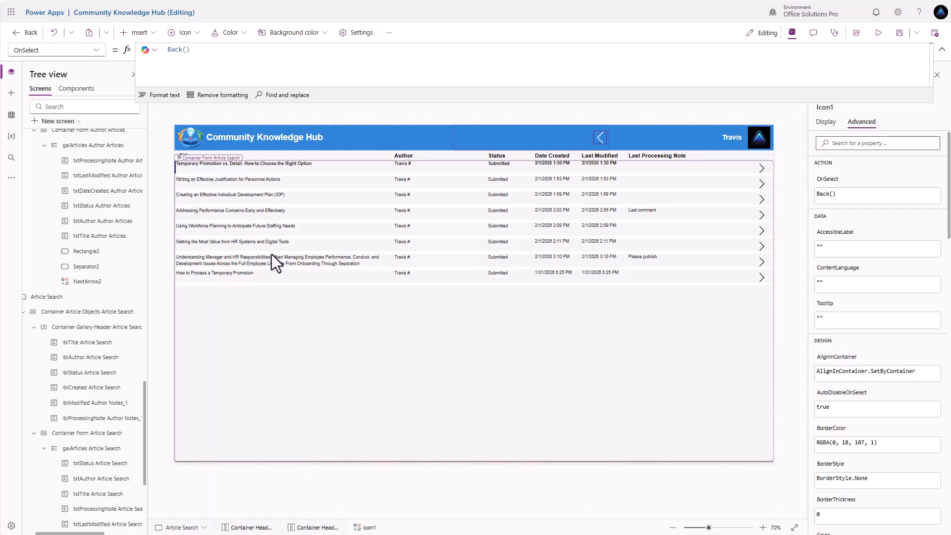
Step: Add Navigate('Article Search',ScreenTransition.CoverRight); on a new line of the OnSelect formula for the Main Screen's Search button
scroll(103, 315, up, 15)
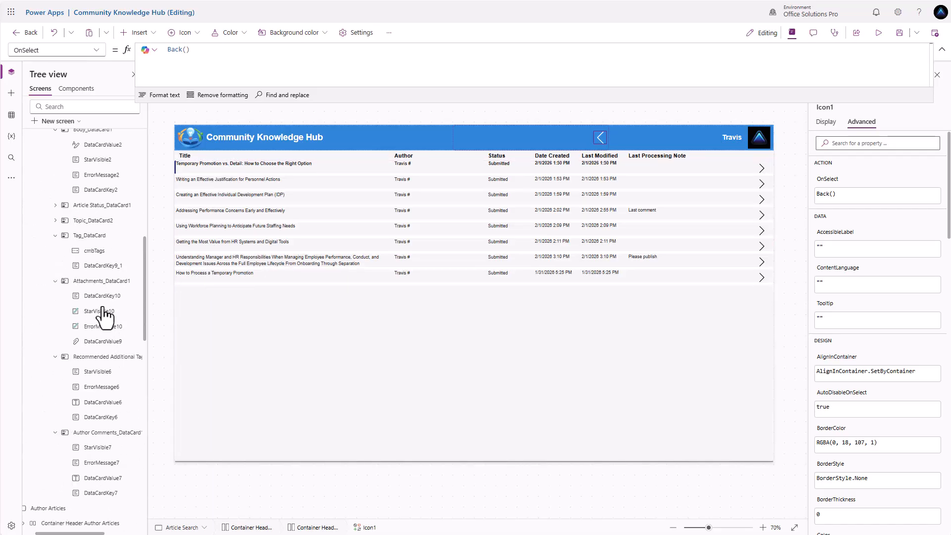
click(47, 153)
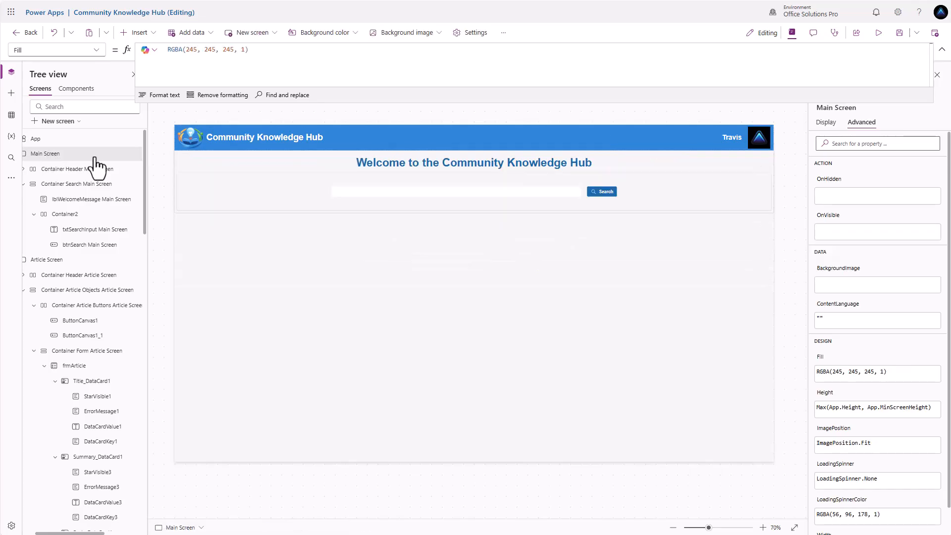
click(607, 193)
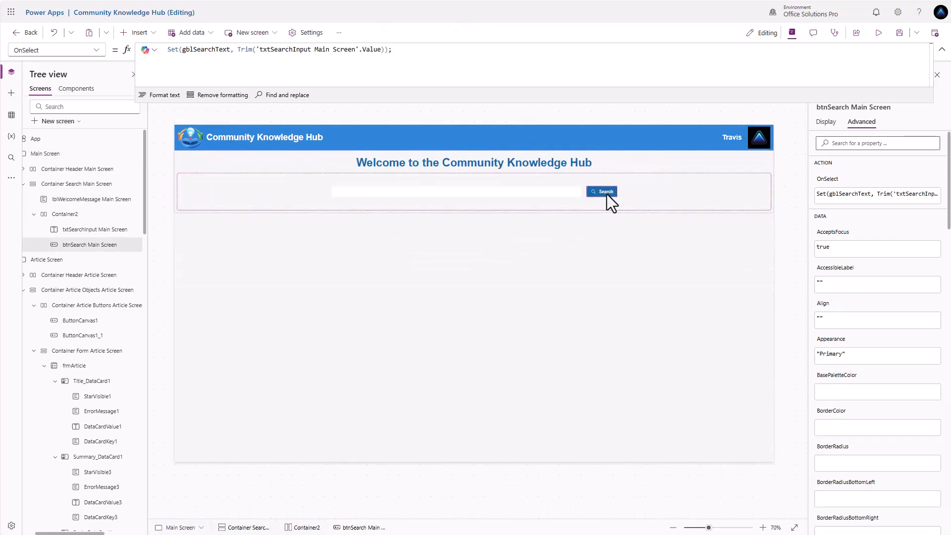
click(392, 59)
text(;)
key(shift+Return)
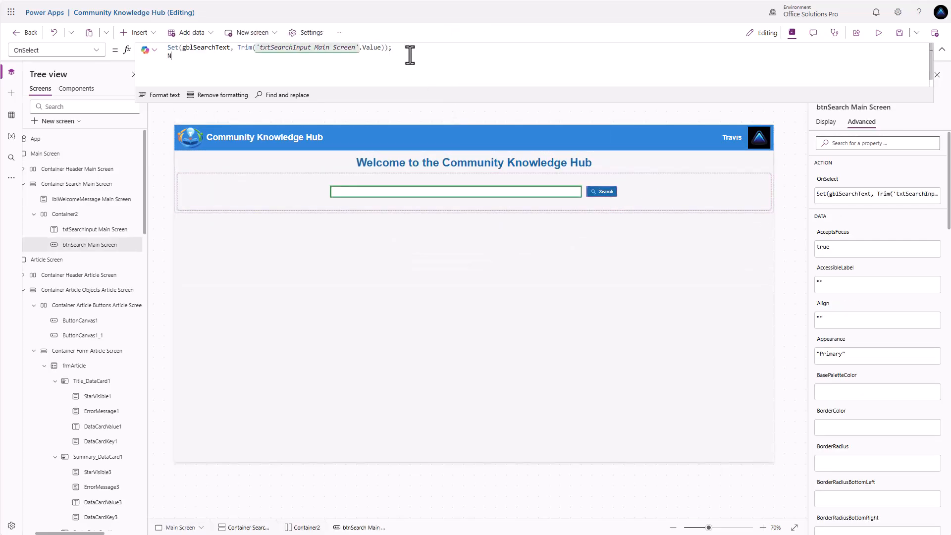
text(Navigate()
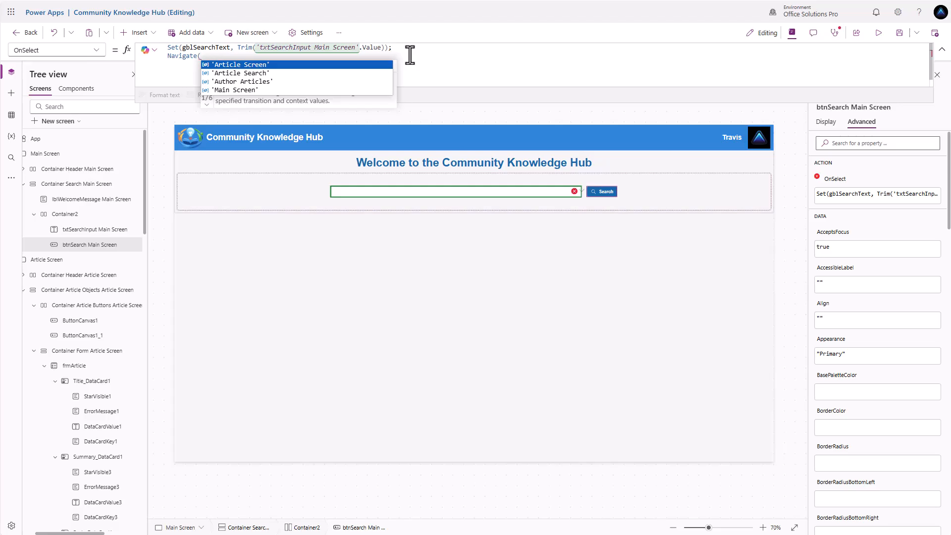
key(Down)
key(Tab)
text(,)
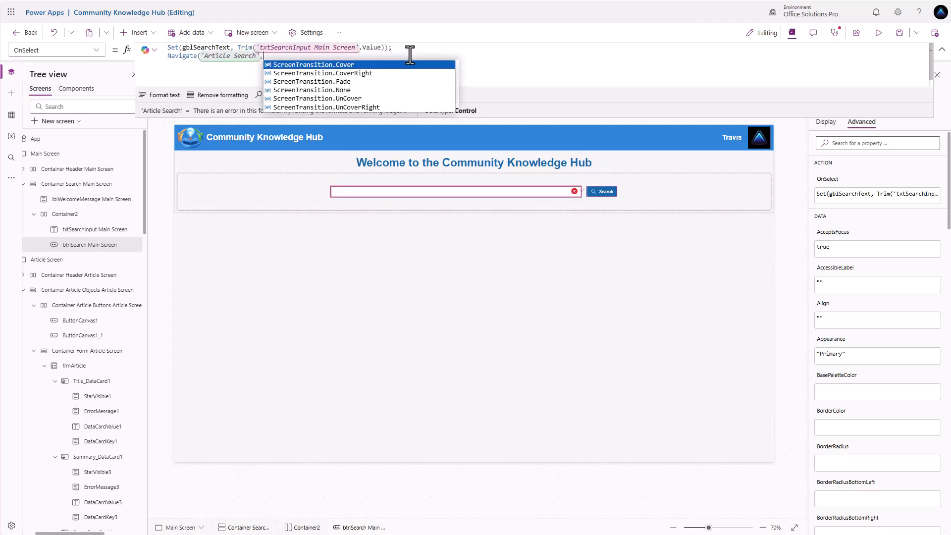
key(Down)
key(Tab)
text();)
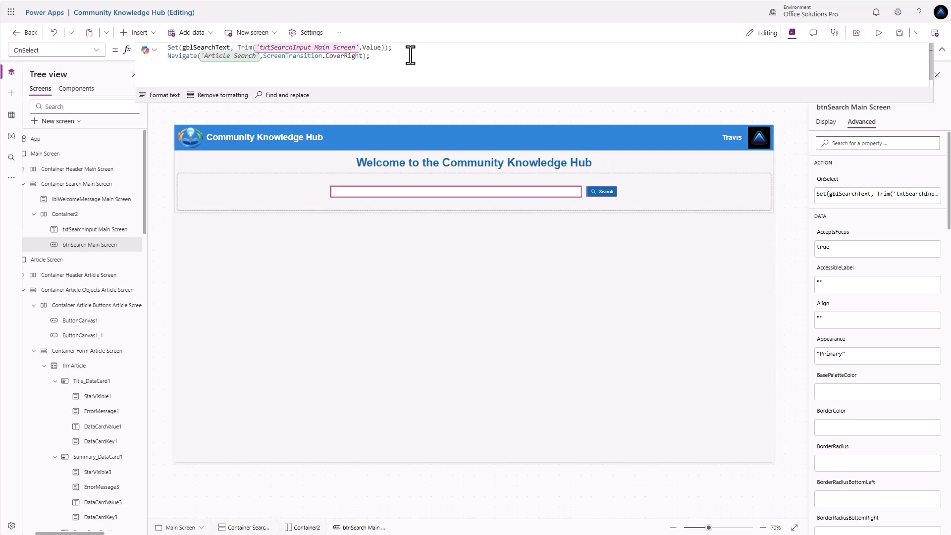
Step: Preview the app, search for "Promotion" from the main screen, and close the preview
click(878, 32)
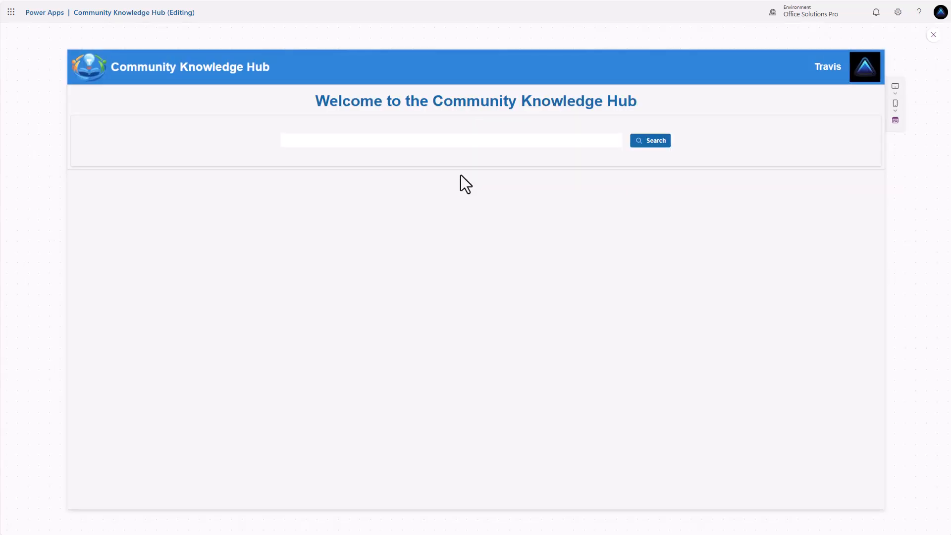
click(431, 141)
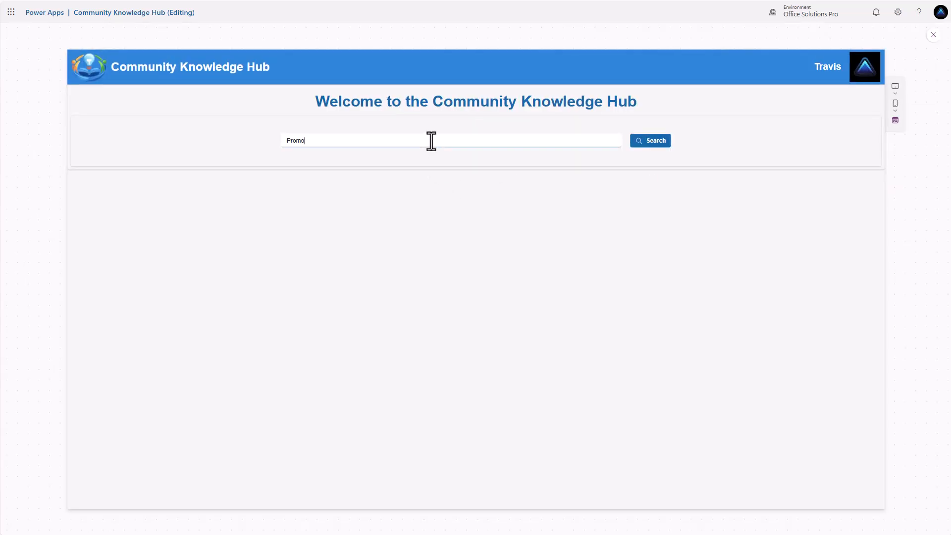
click(655, 142)
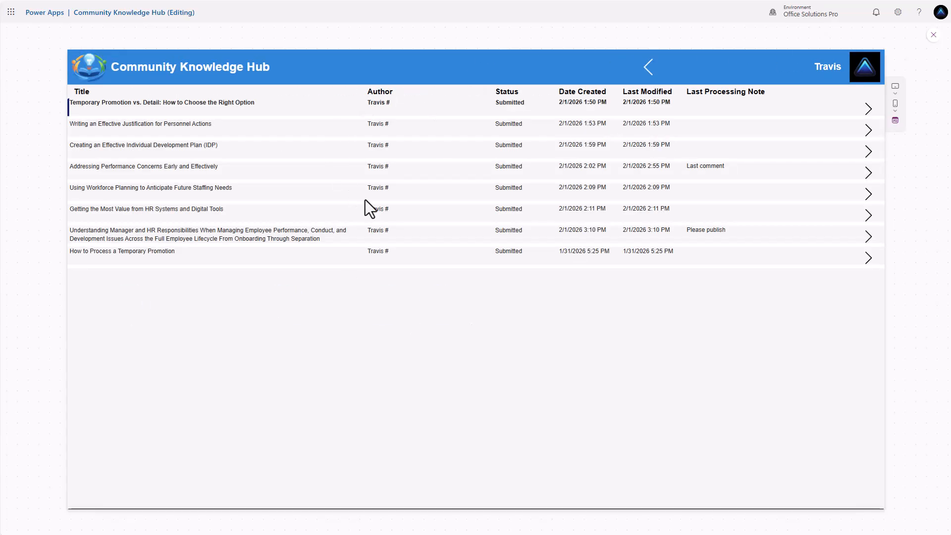
click(933, 35)
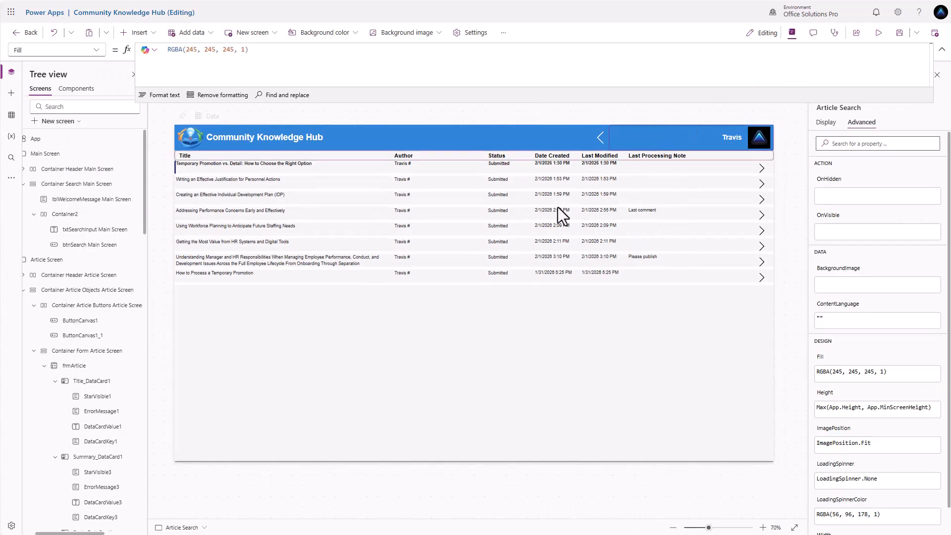
Step: Wrap the Article Search gallery's Items formula in If( with the condition IsBlank(gblSearchText), keeping Articles as the true result
click(439, 306)
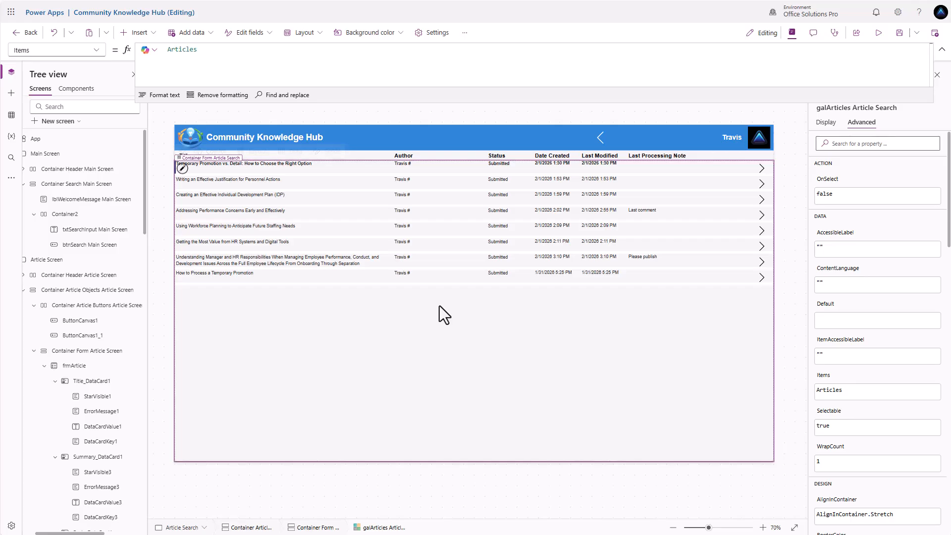
click(215, 46)
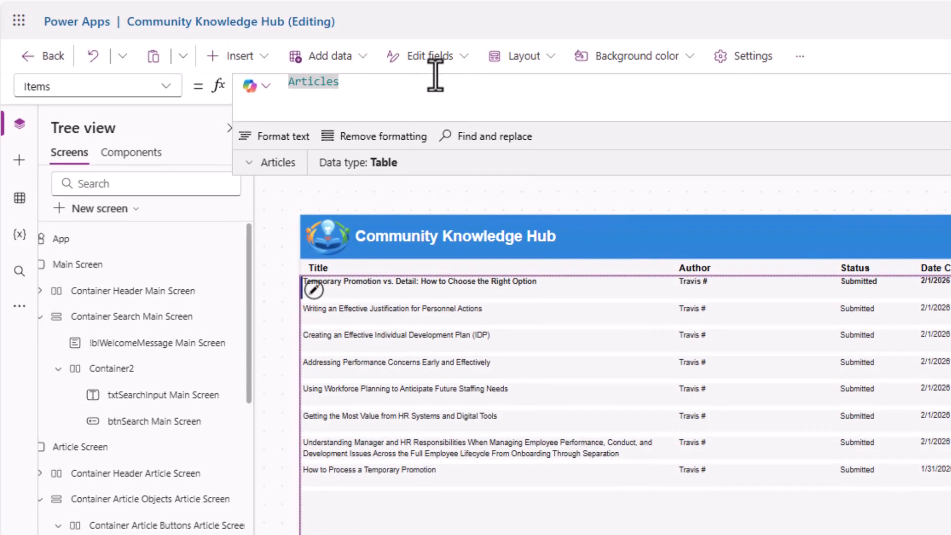
key(Home)
text(If()
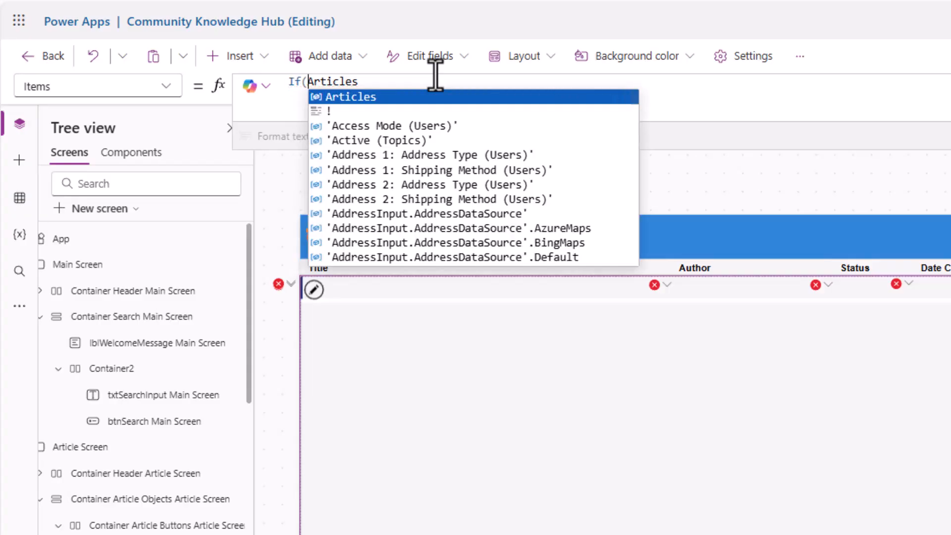
key(shift+Return)
key(Left)
key(Left)
key(Left)
key(Left)
key(Left)
key(Left)
key(Left)
key(Left)
key(shift+Return)
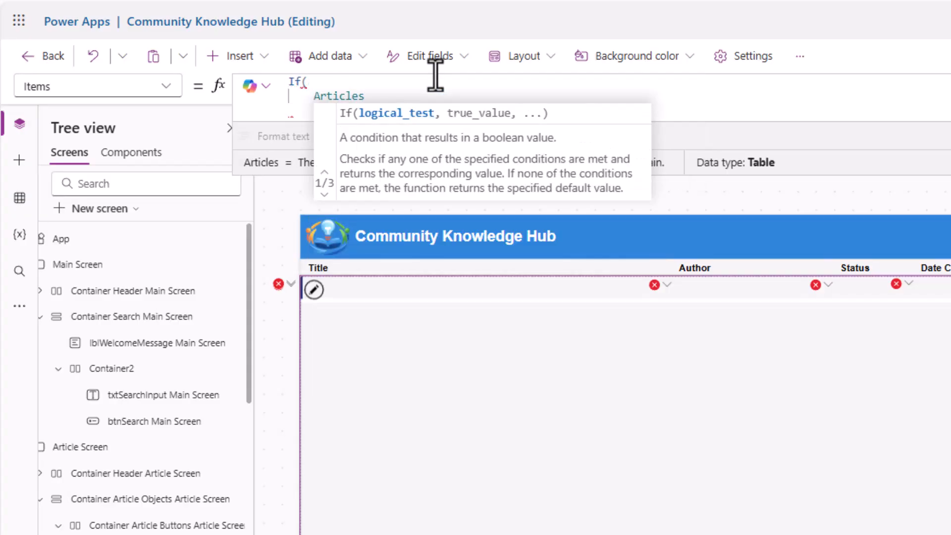
text(IsBlank()
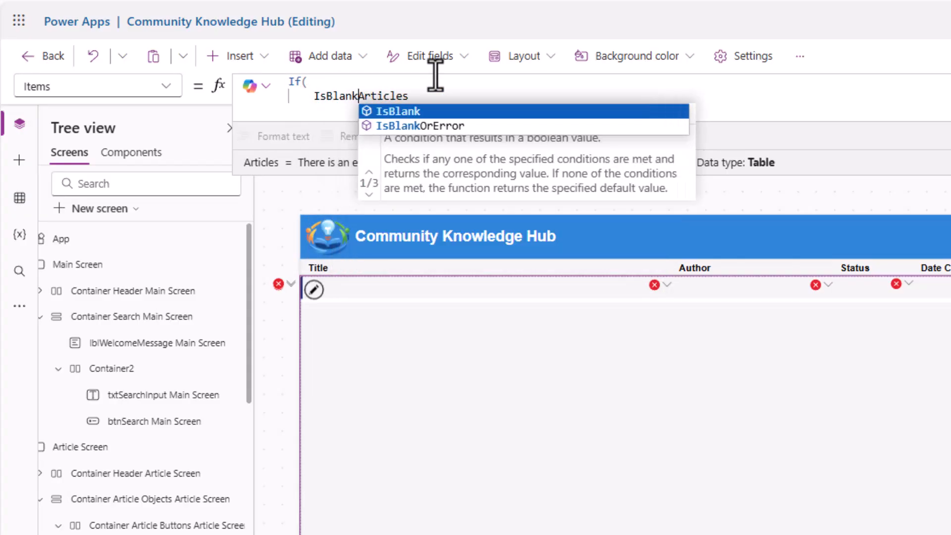
text(gblSearchText)
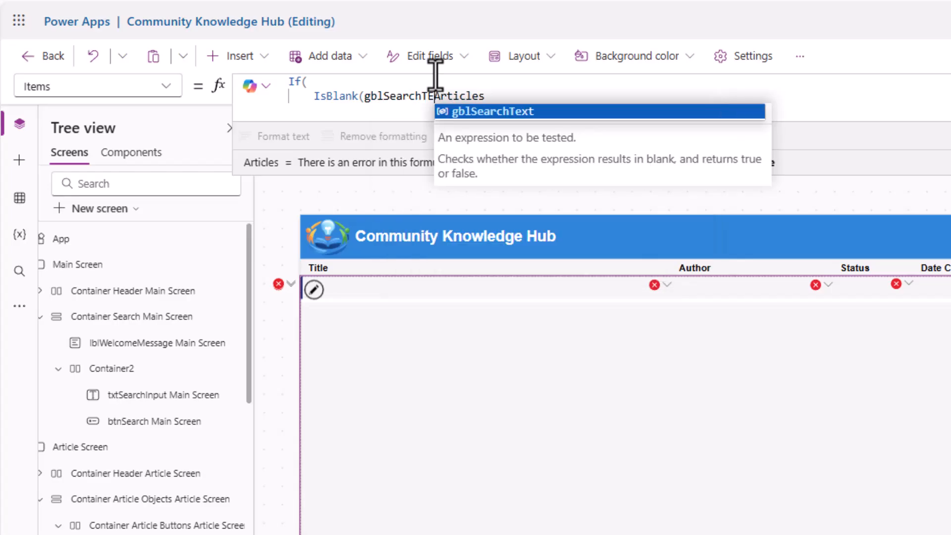
text(),)
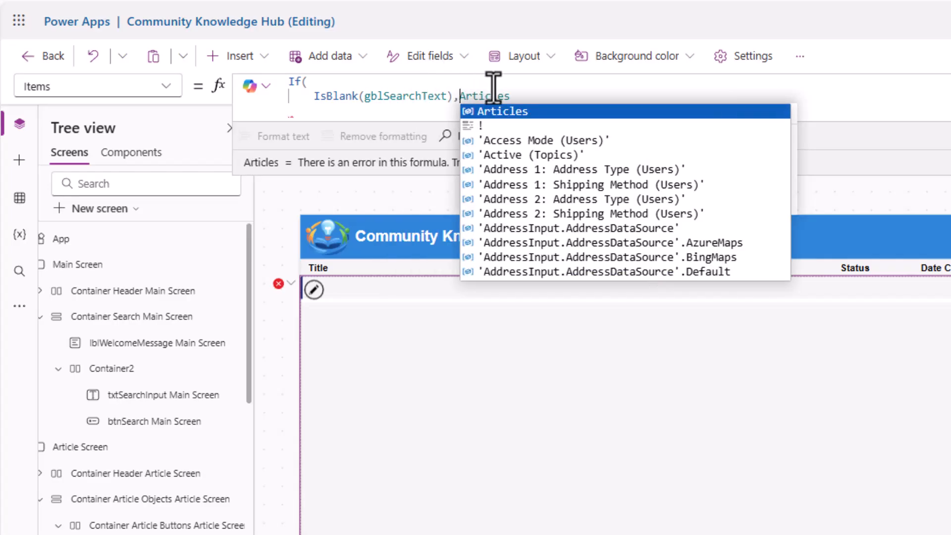
click(512, 96)
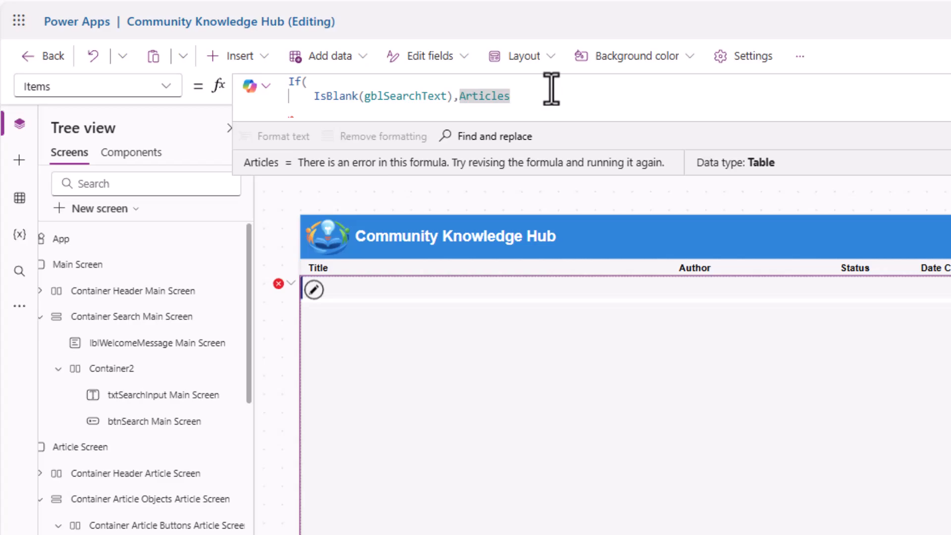
Step: Complete the gallery's If formula with Search(Articles, gblSearchText, Title) as the else value
text(, )
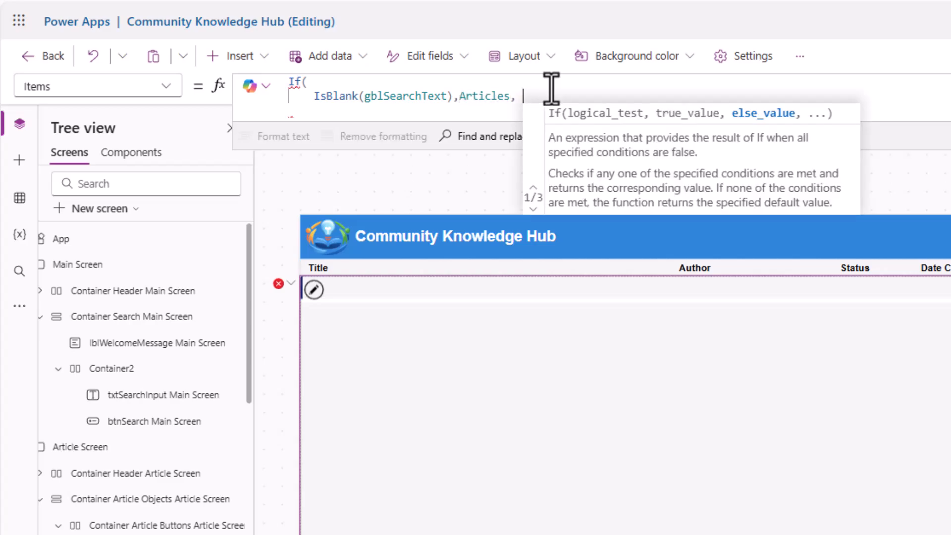
text(Search()
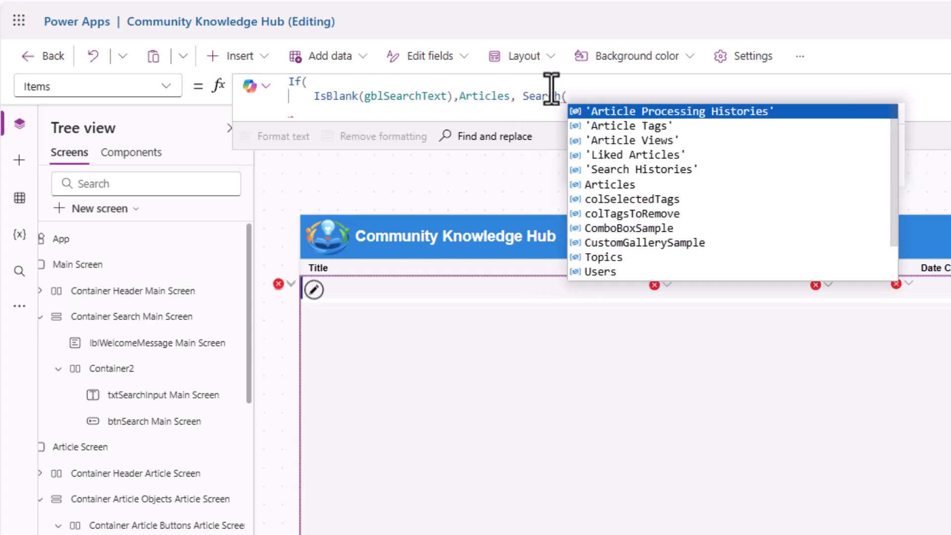
text(Articles, )
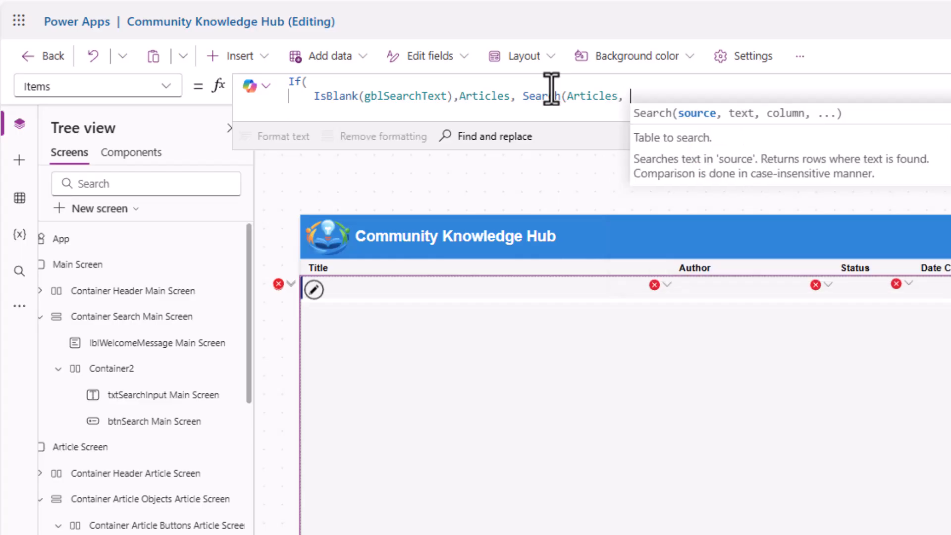
text(gblS)
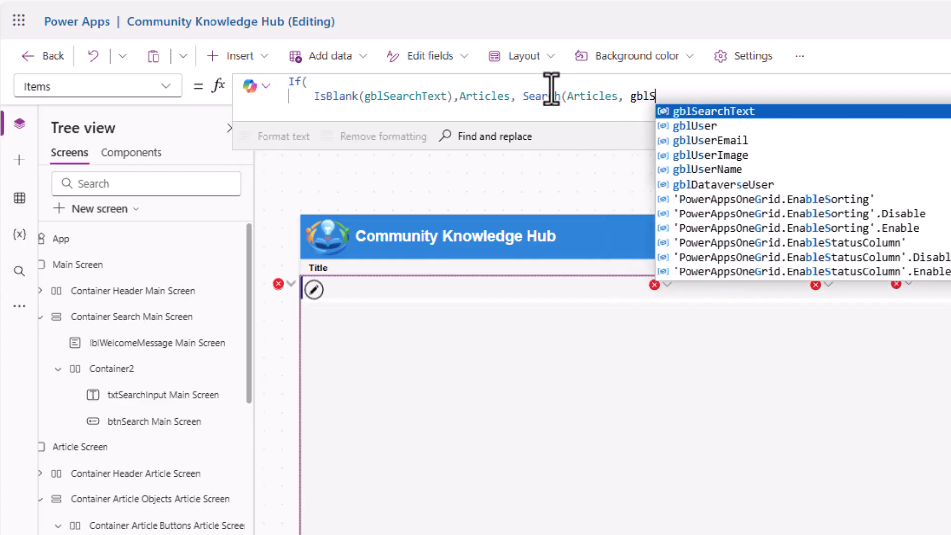
key(Tab)
text(, )
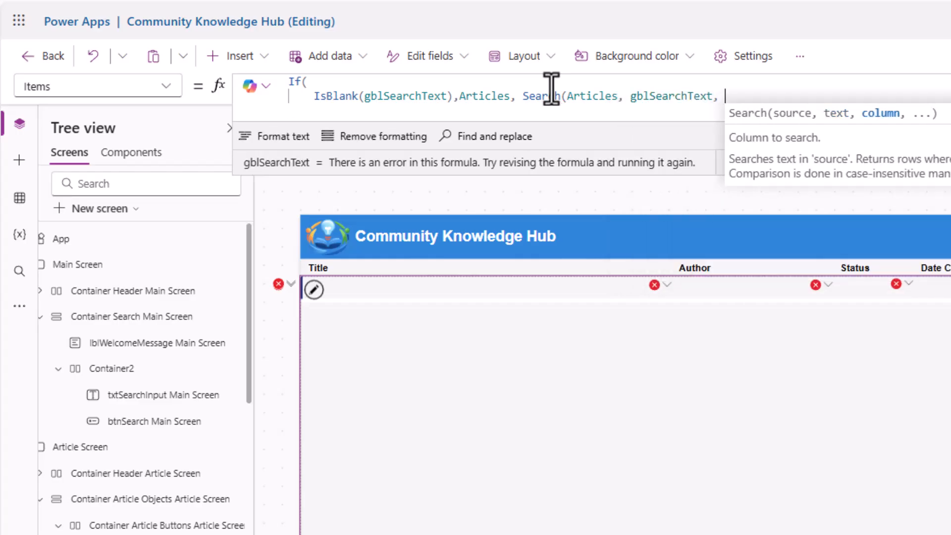
text(Title)
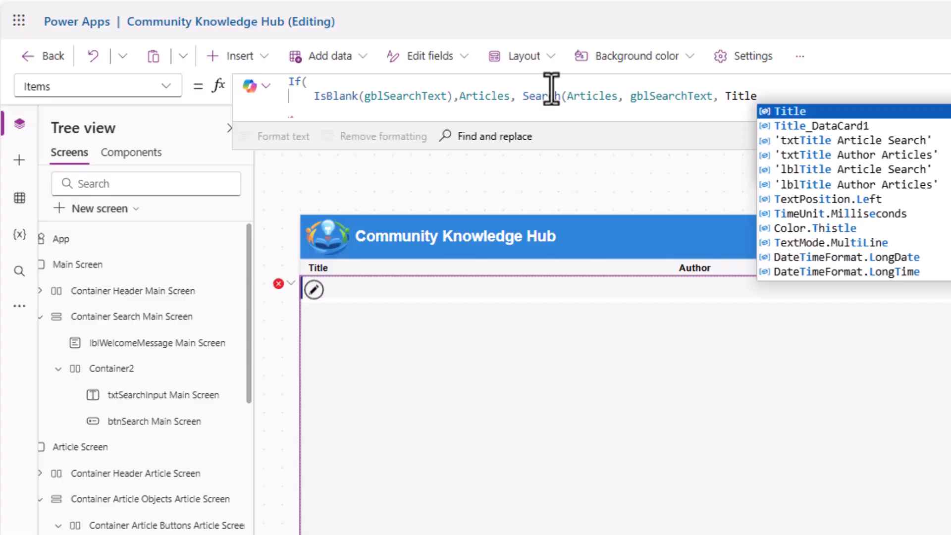
text())
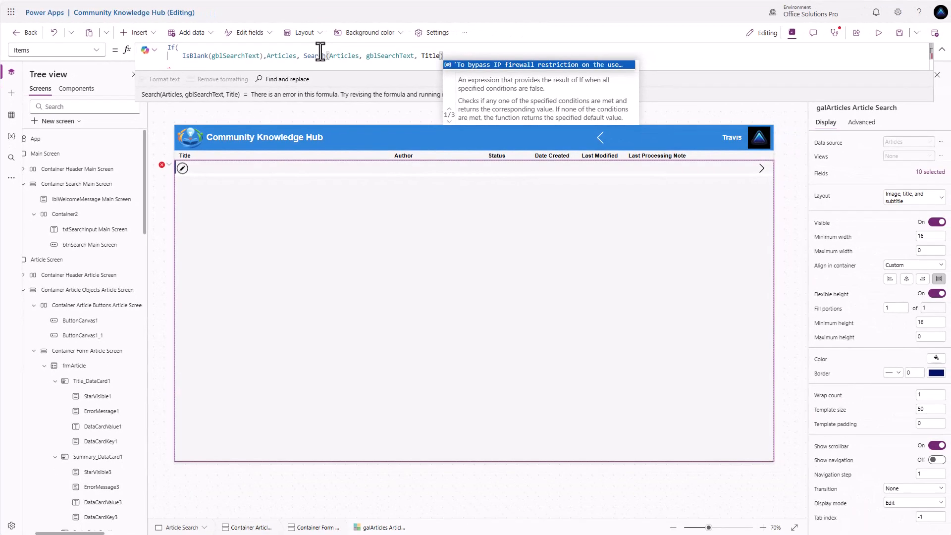
text())
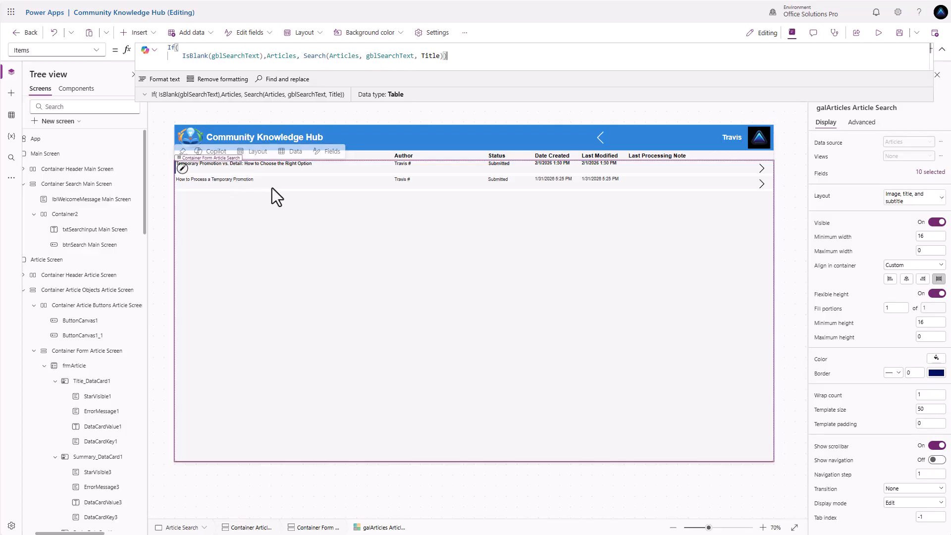
Step: Preview the app, go back to the main screen, clear the search text, and run a blank search
click(878, 32)
click(647, 68)
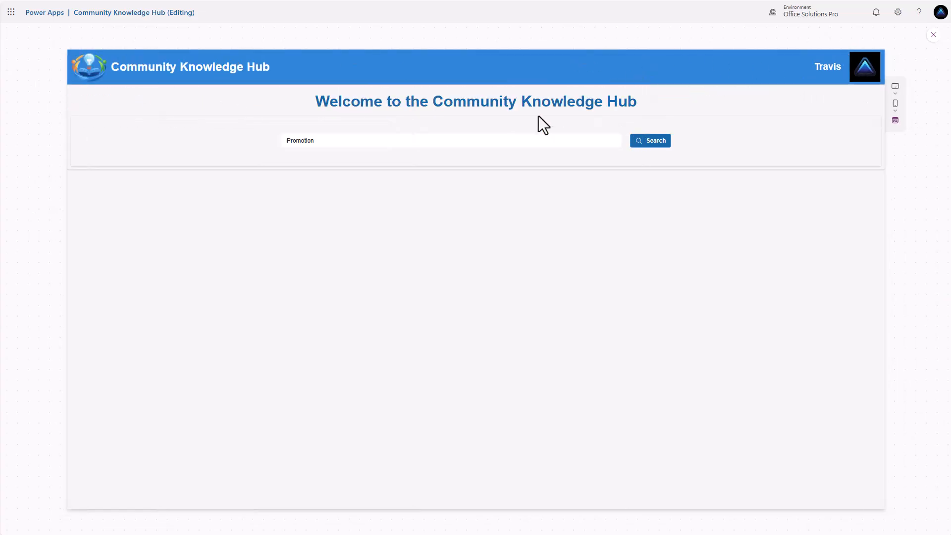
drag(329, 142, 249, 140)
key(BackSpace)
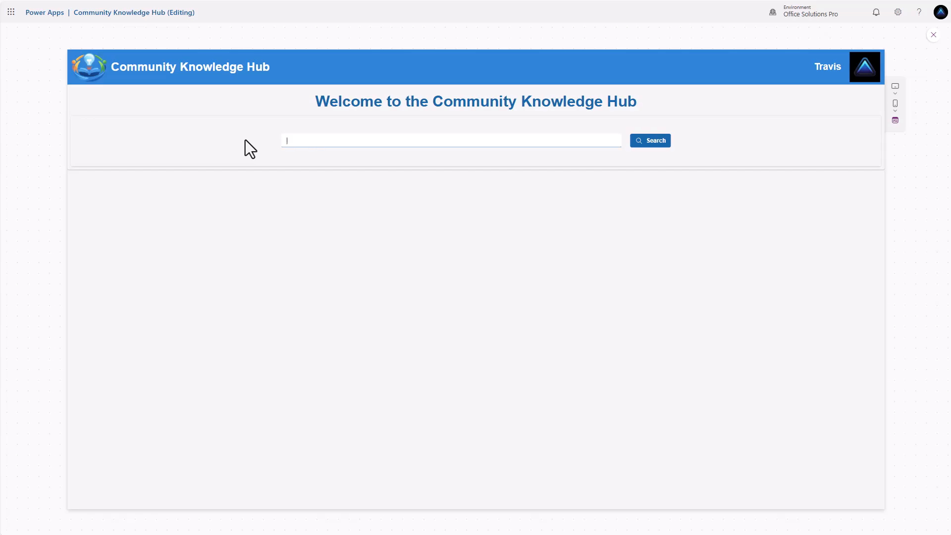
click(652, 141)
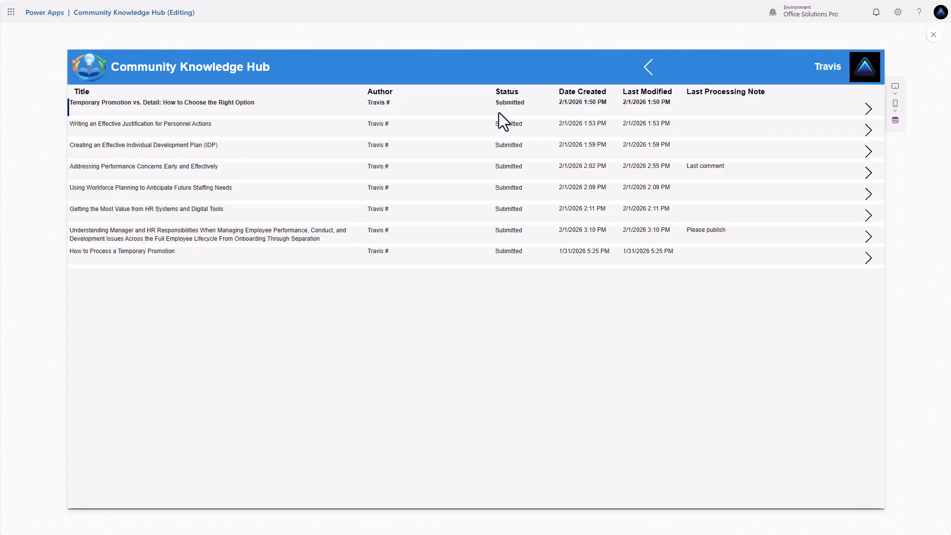
Step: Go back to the main screen, search for "to", and close the app preview
click(648, 67)
click(537, 140)
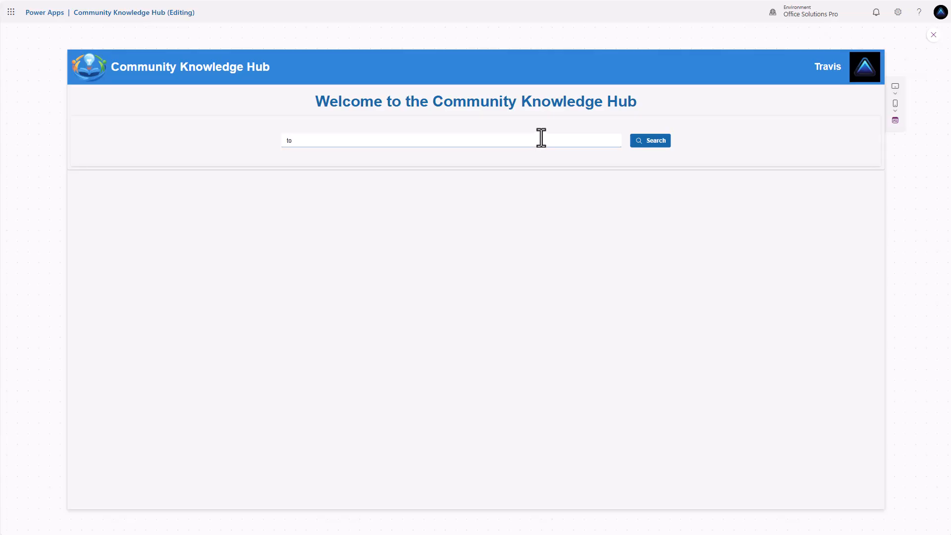
click(650, 143)
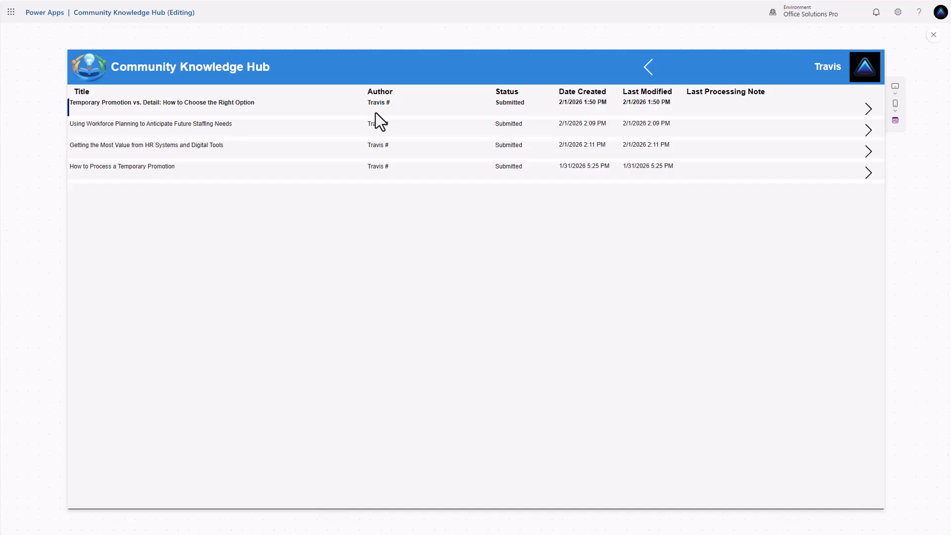
click(933, 36)
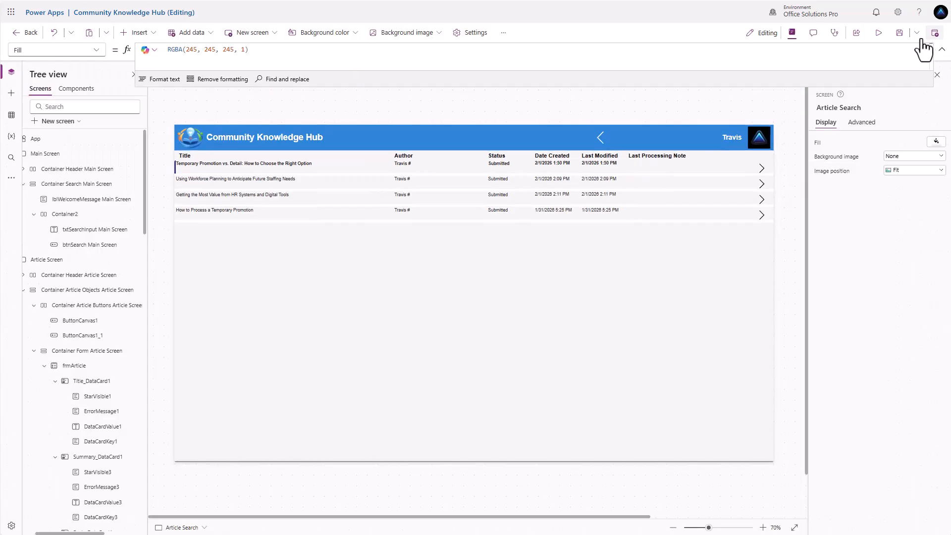
Step: Enlarge the formula bar for the Article Search gallery's Items property and auto-format its formula across multiple lines
click(487, 270)
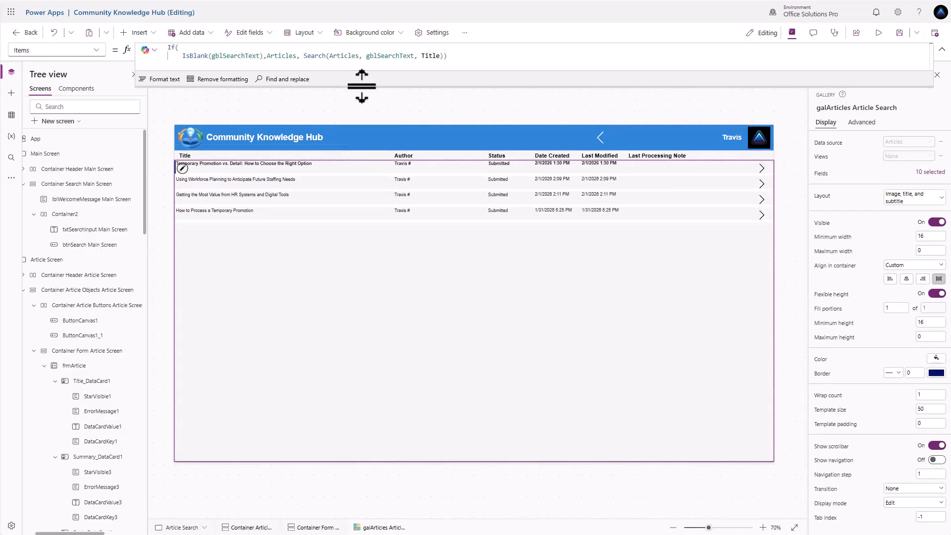
drag(361, 85, 306, 148)
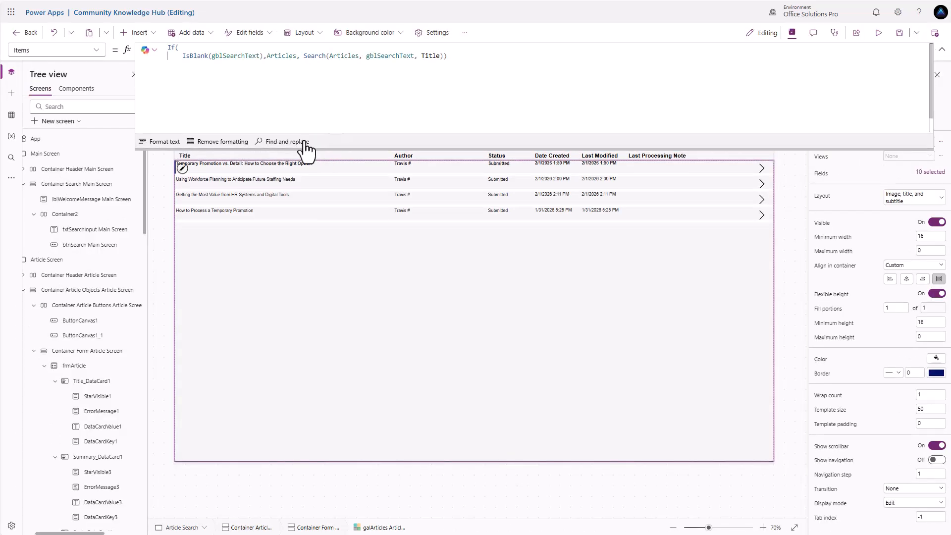
click(161, 143)
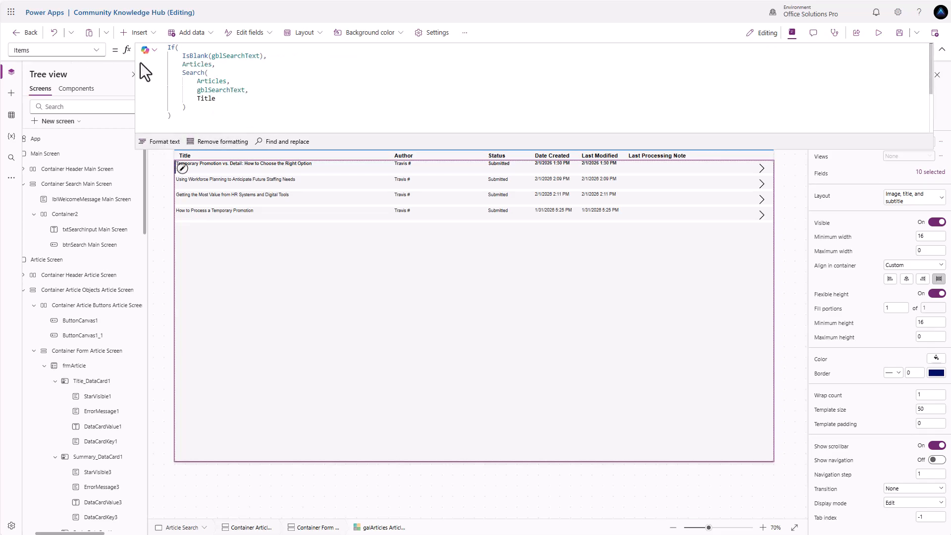
Step: Wrap the gallery's If formula in SortByColumns, sorting by "osp_name" with SortOrder.Ascending
click(168, 49)
drag(169, 48, 176, 45)
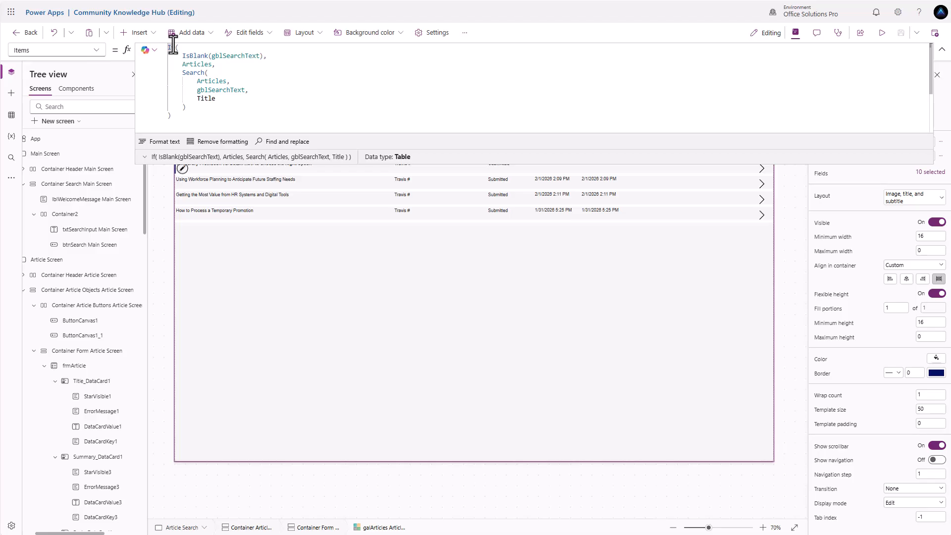
text(SortByColumns()
click(181, 116)
text(,)
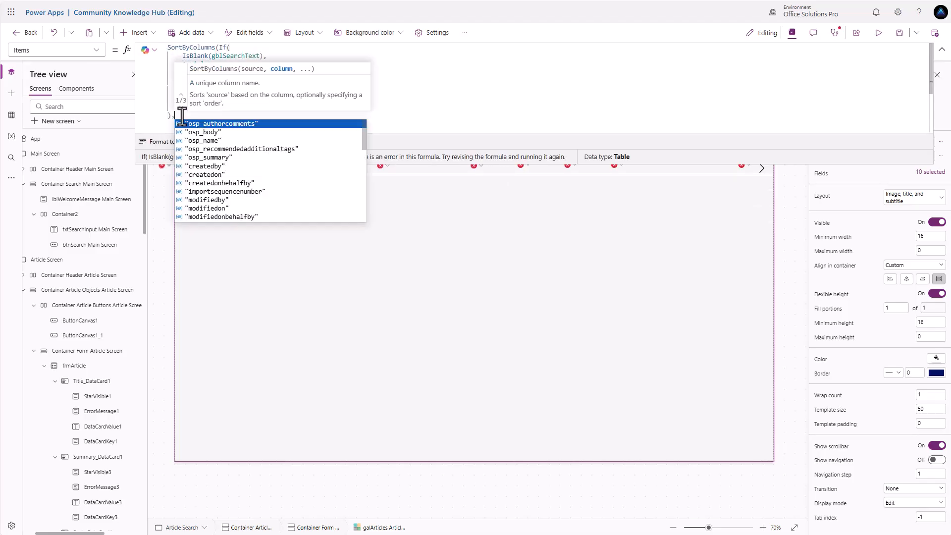
click(215, 144)
text(,)
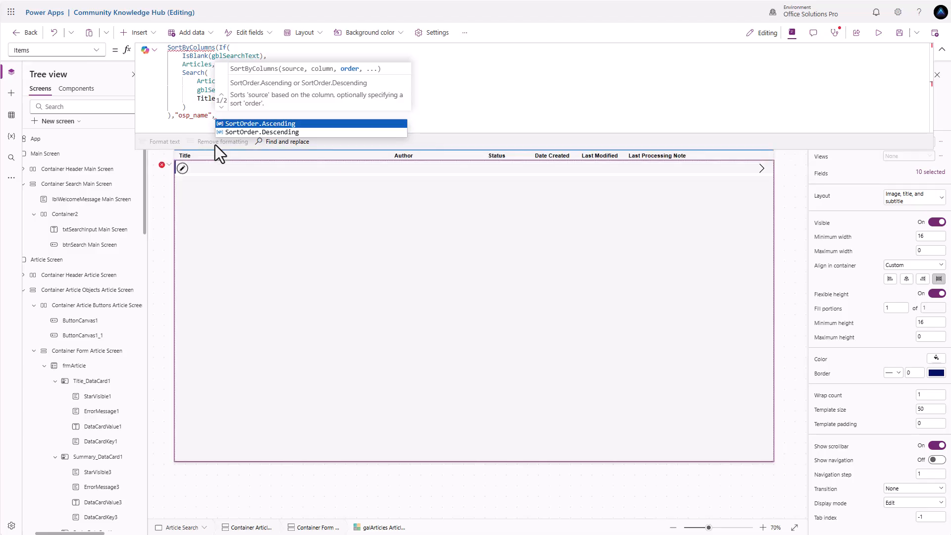
key(Tab)
text())
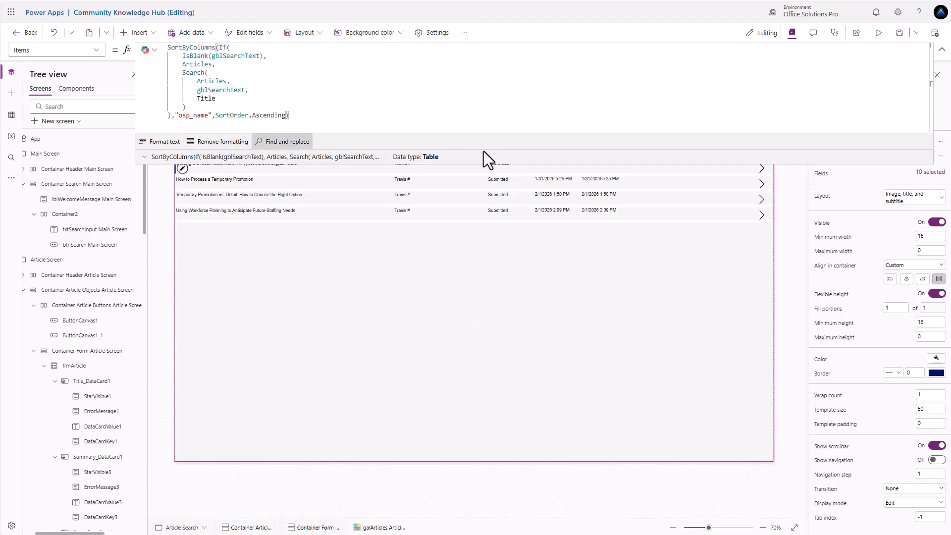
drag(486, 164, 488, 107)
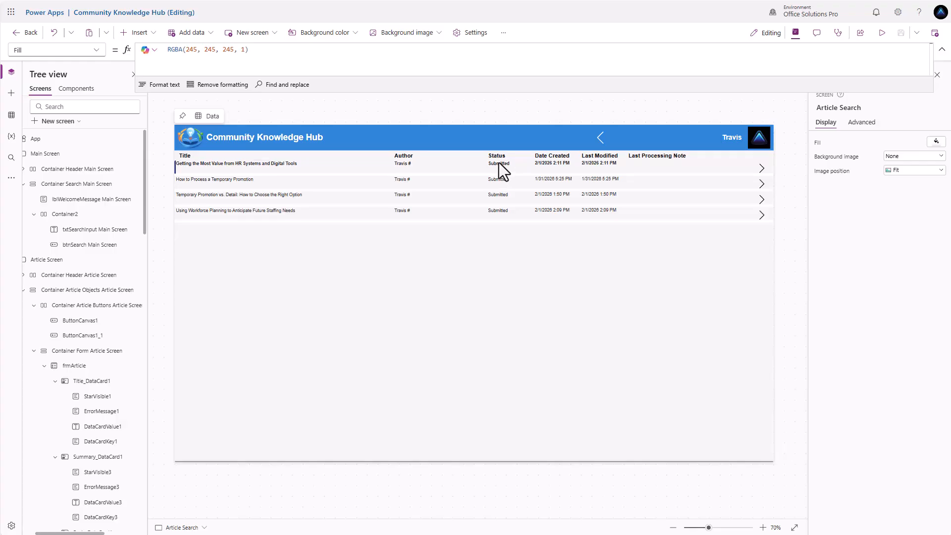
Step: In the gallery's Items formula, start a Filter around the If true result Articles, using the 'Article Status' column
click(409, 252)
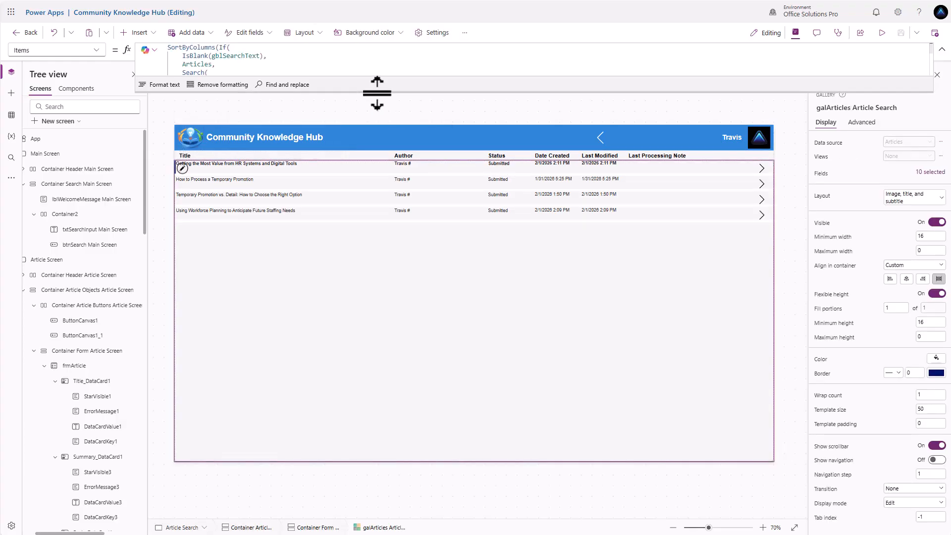
drag(375, 89, 375, 150)
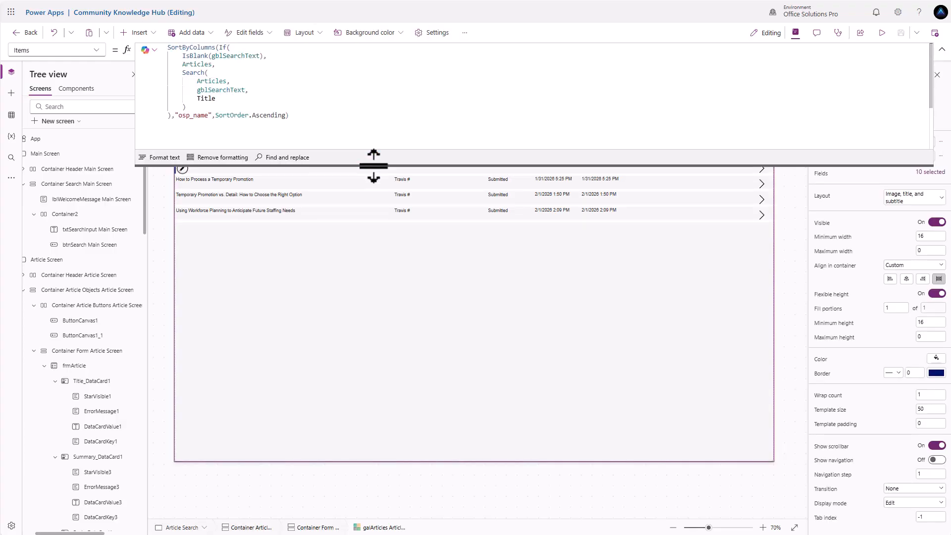
click(182, 65)
text(Filter()
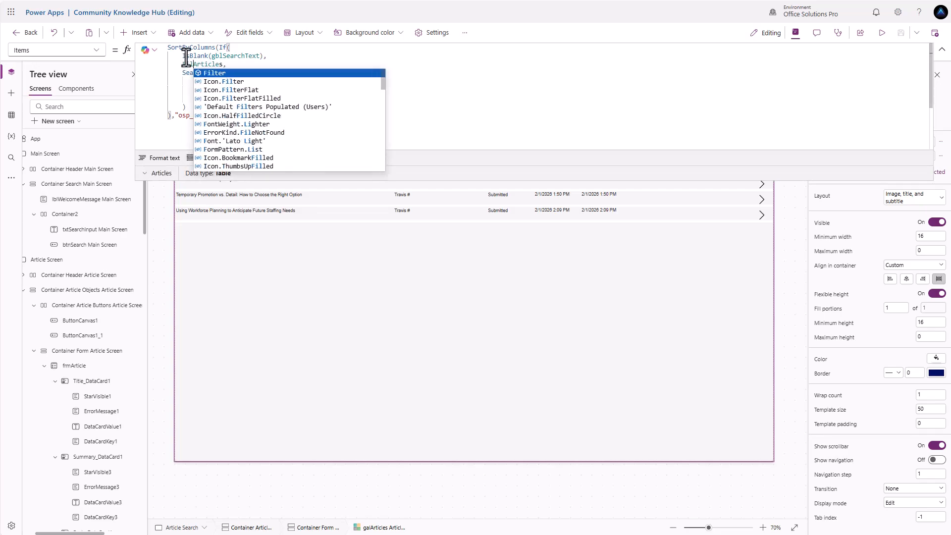
key(ctrl+Right)
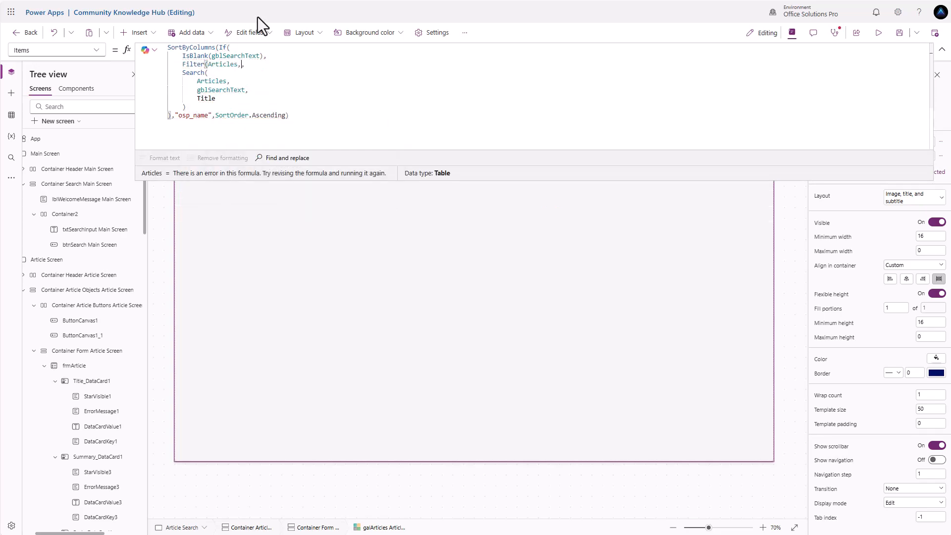
text(, )
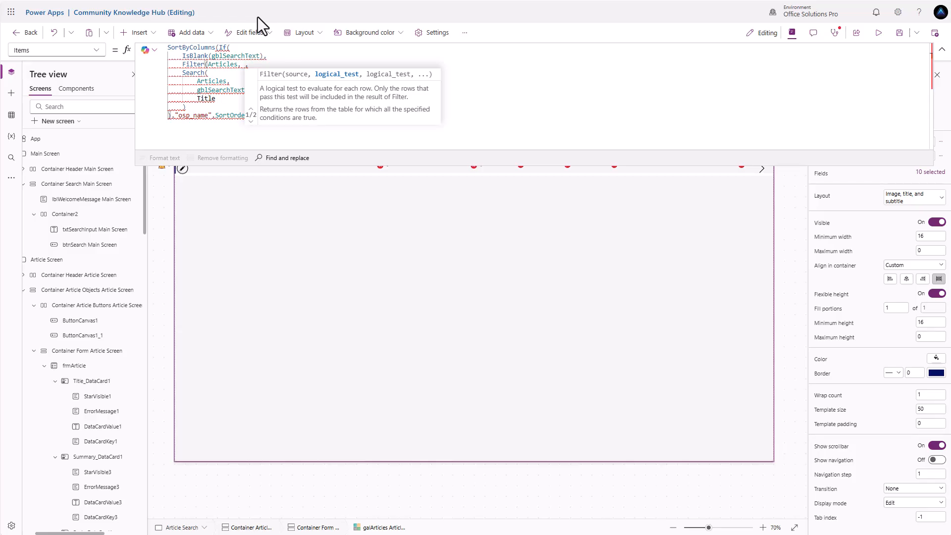
text(Article)
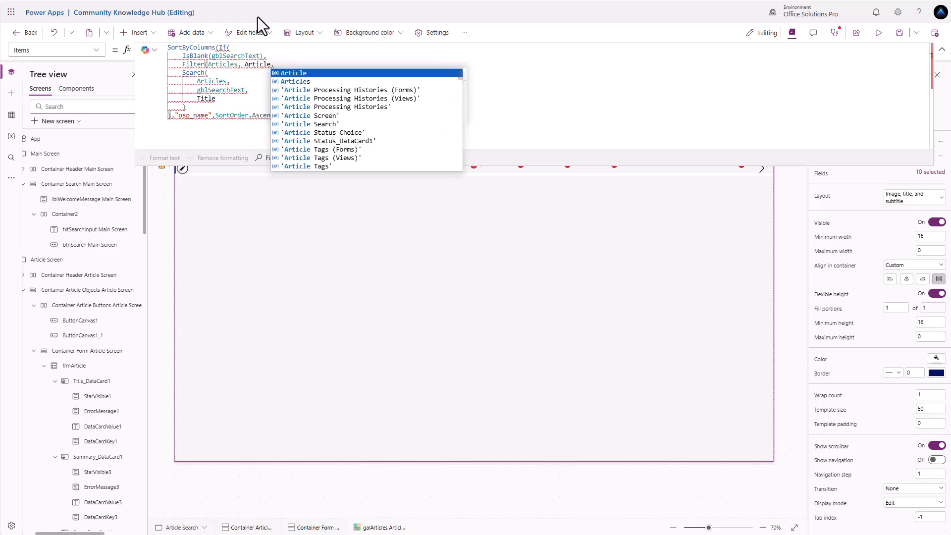
scroll(345, 148, down, 3)
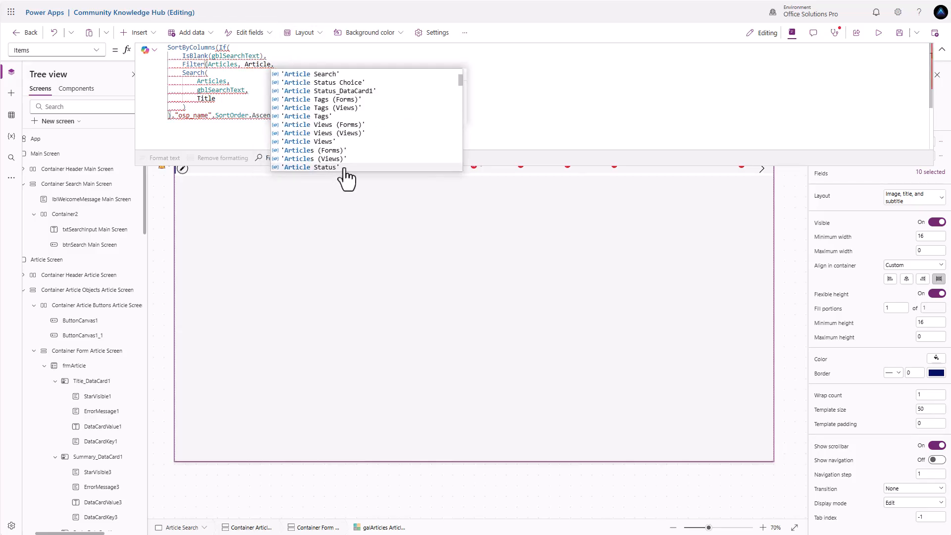
click(346, 167)
Step: Complete the true-result Filter condition with = 'Article Status Choice'.Published and close its parenthesis
text(= )
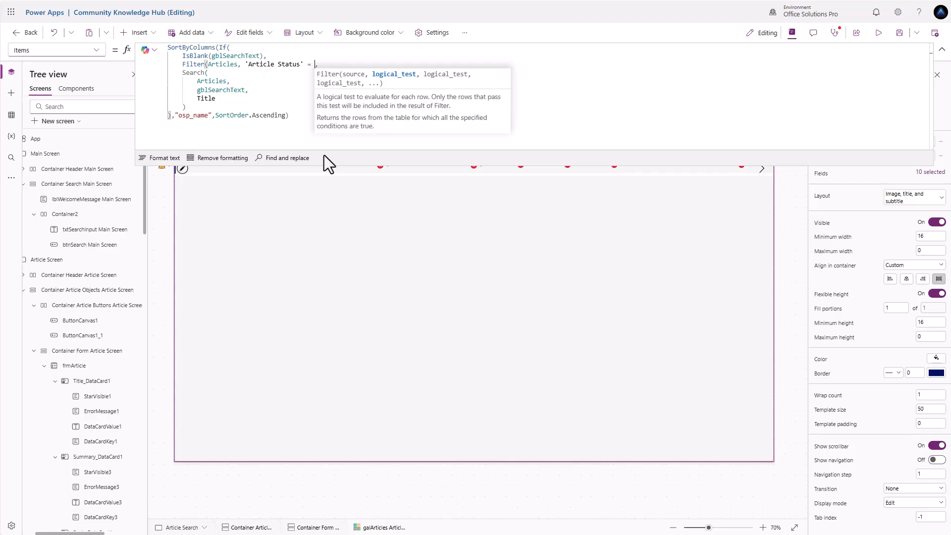
text(Article)
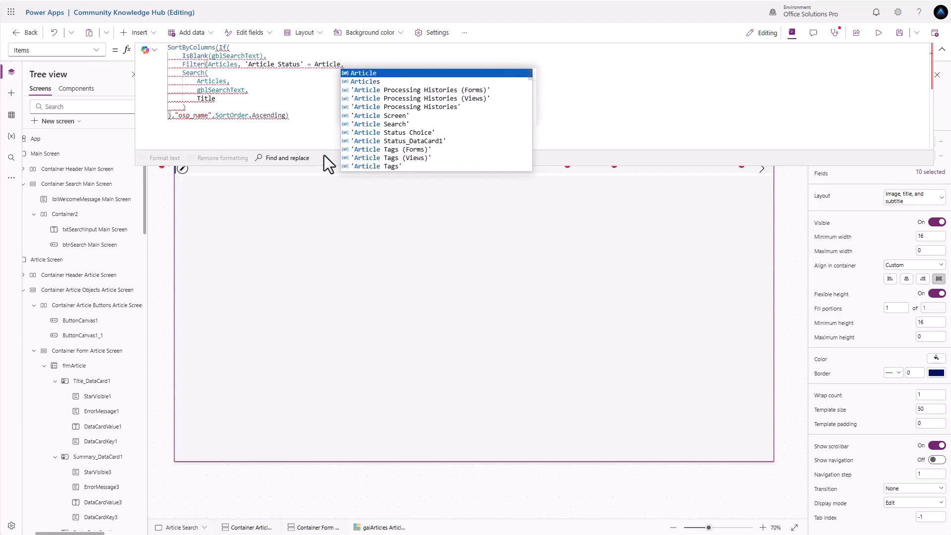
click(377, 133)
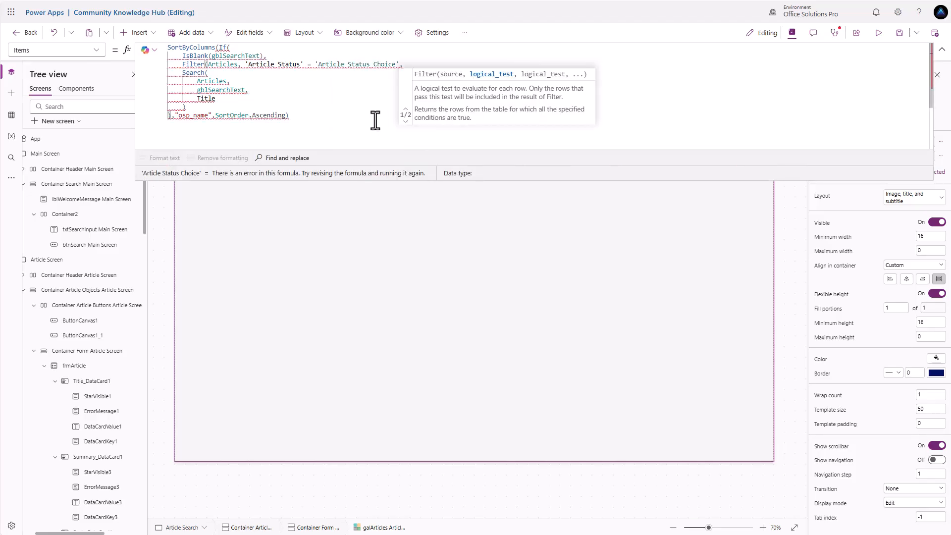
text(.)
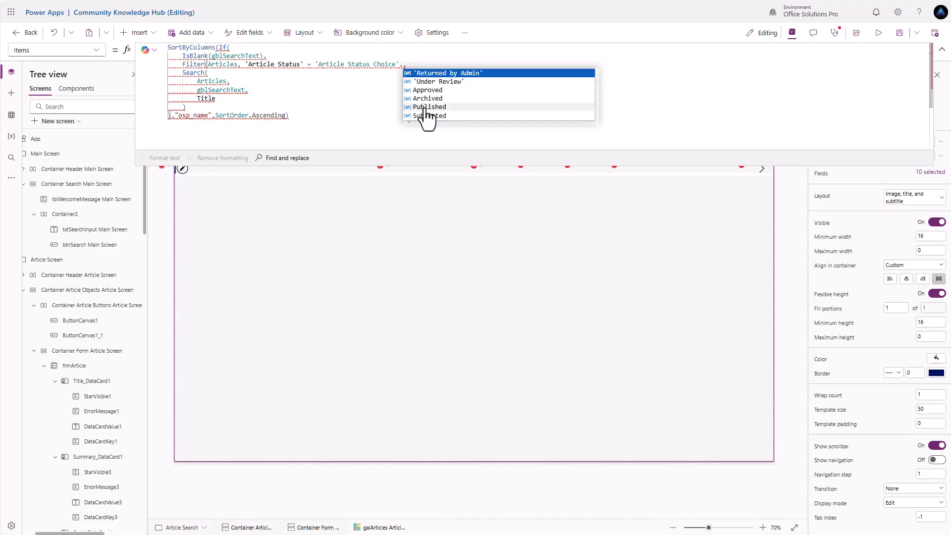
click(425, 107)
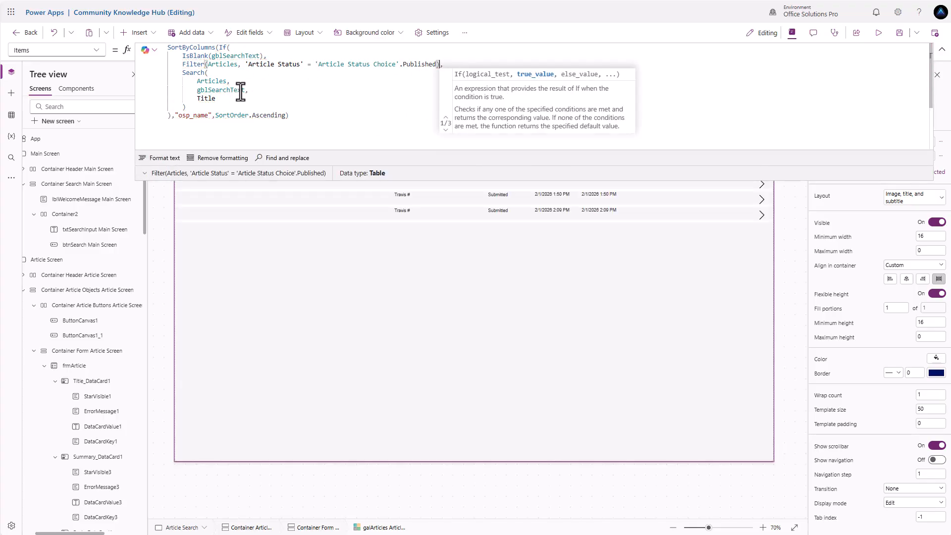
Step: Wrap Search's Articles source in Filter with a copy of the 'Article Status' = 'Article Status Choice'.Published condition, and format the formula
click(197, 84)
click(198, 81)
text(Filter()
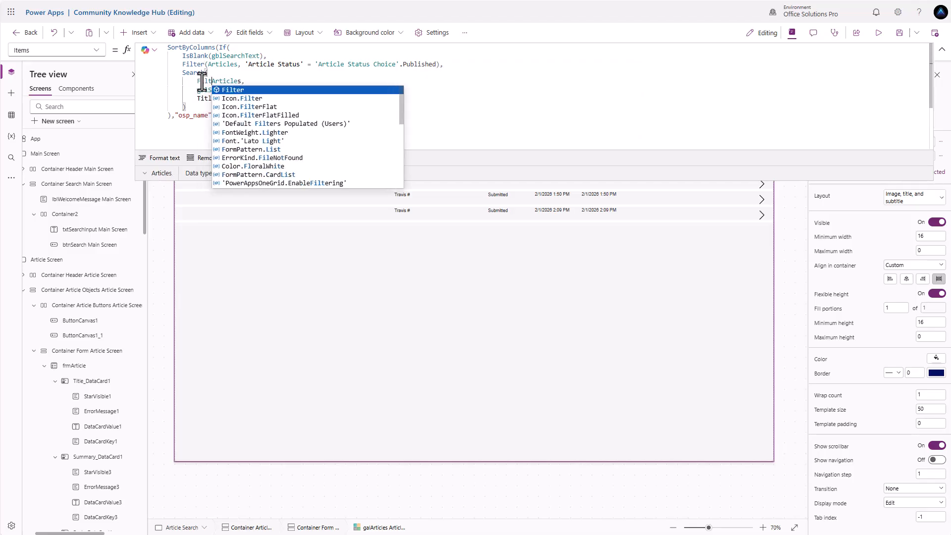
click(255, 83)
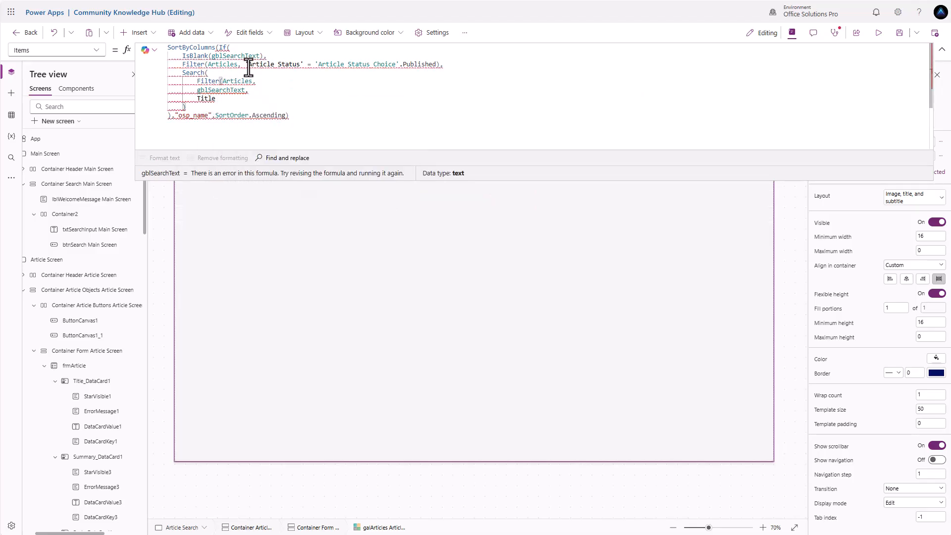
click(245, 64)
drag(244, 64, 439, 64)
key(ctrl+c)
click(268, 83)
key(ctrl+v)
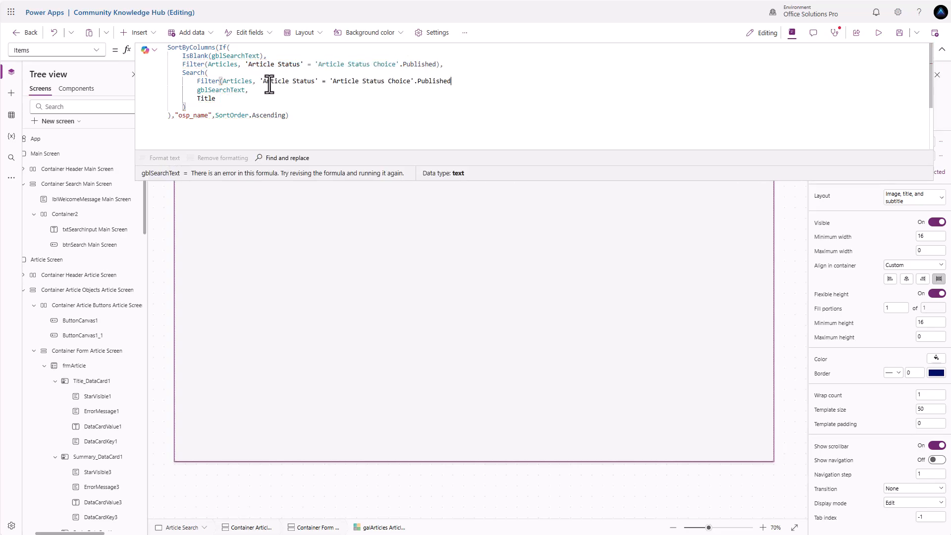
text(),)
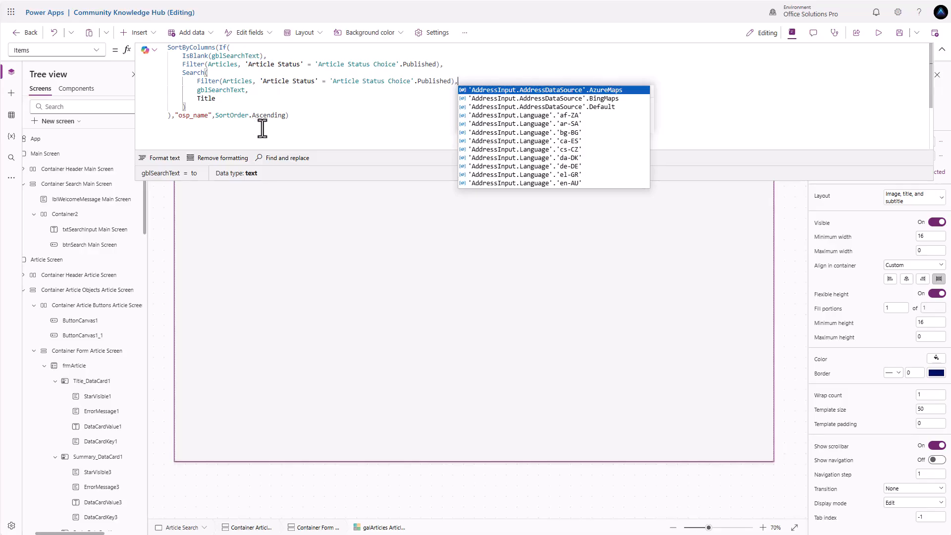
click(171, 158)
scroll(307, 119, up, 3)
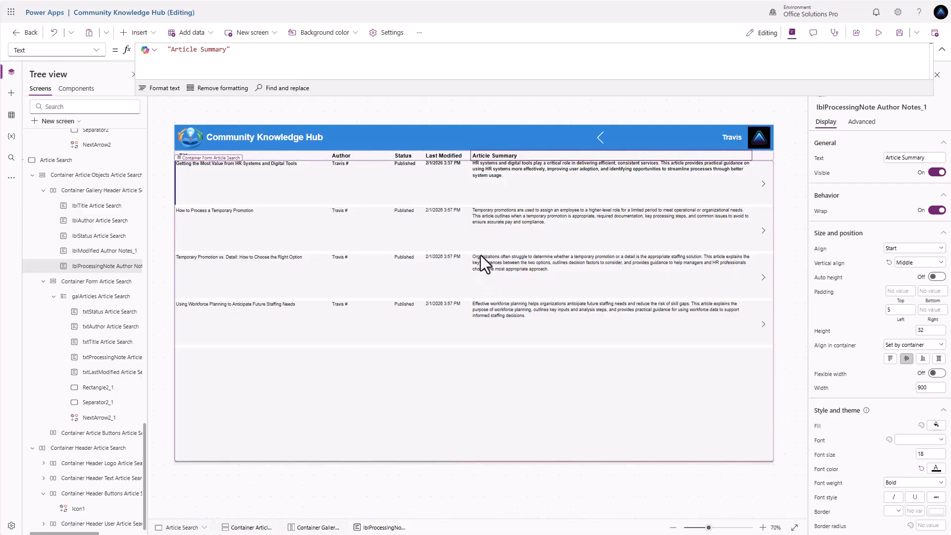
Step: Examine the article summary text's formula and the OnSelect formula of the gallery's NextArrow2_1 icon
click(483, 181)
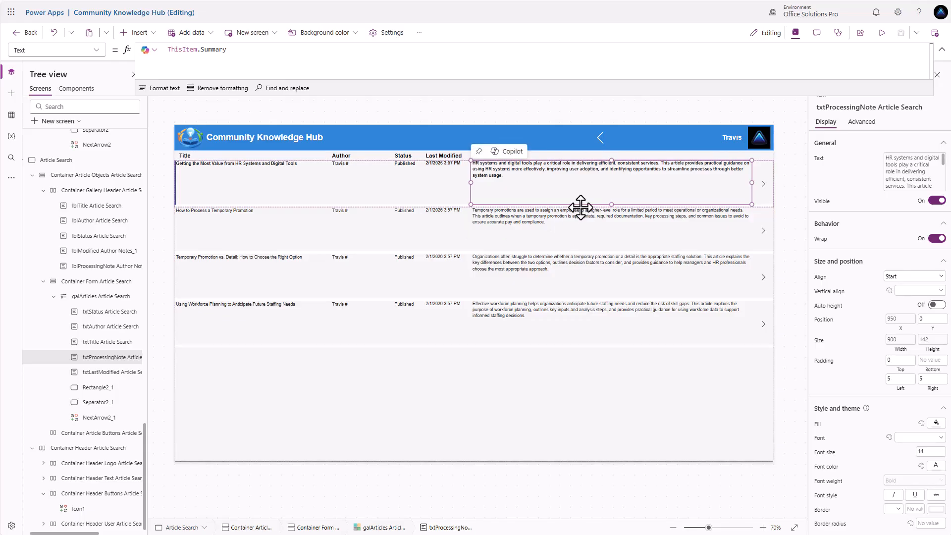
click(763, 184)
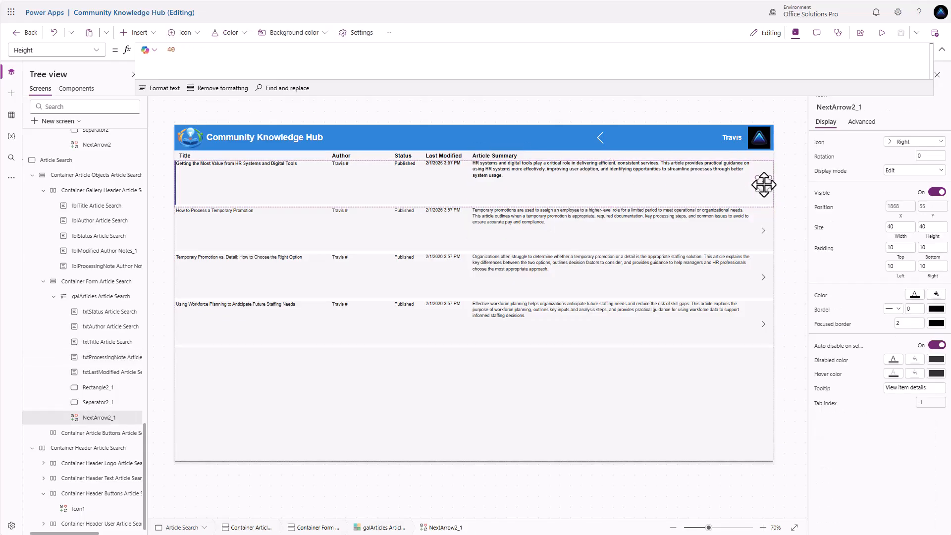
click(862, 123)
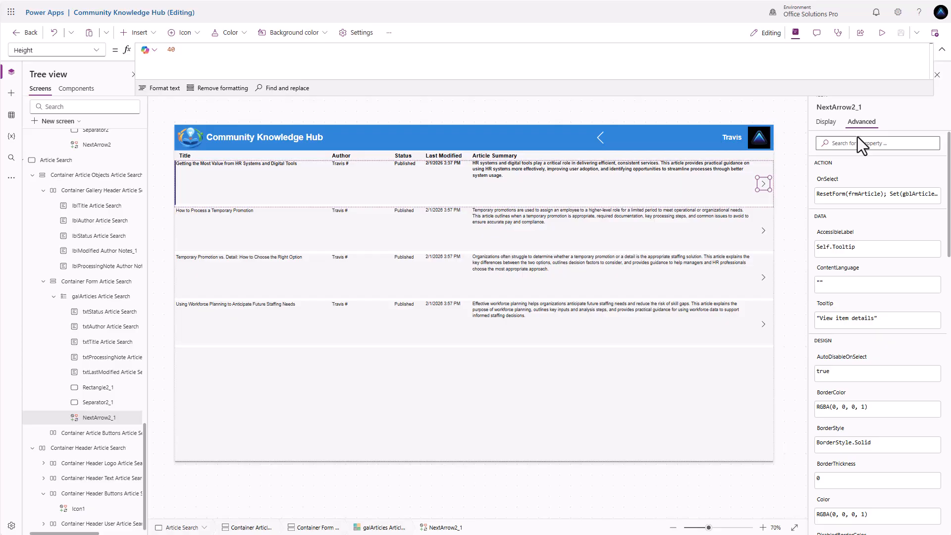
click(827, 182)
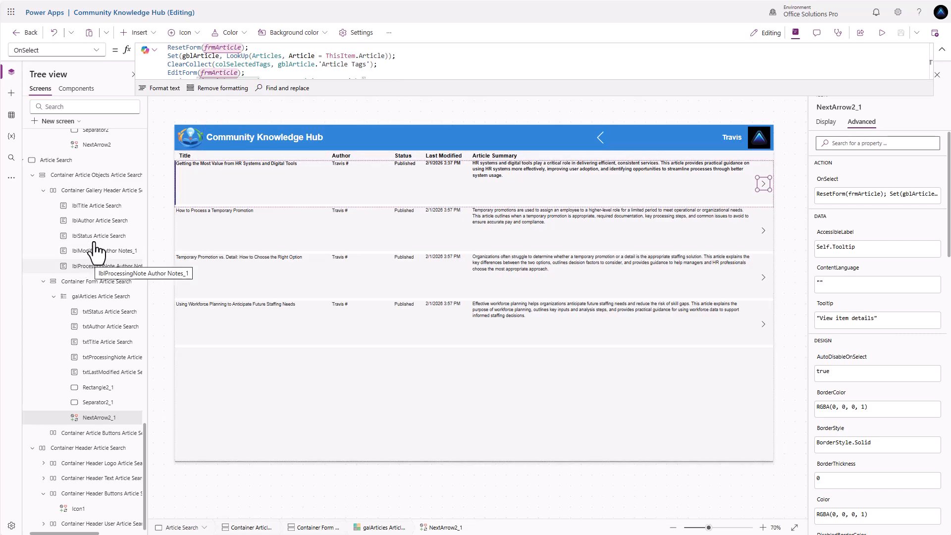
Step: Duplicate the Article Search screen and copy the duplicate's name
right_click(70, 165)
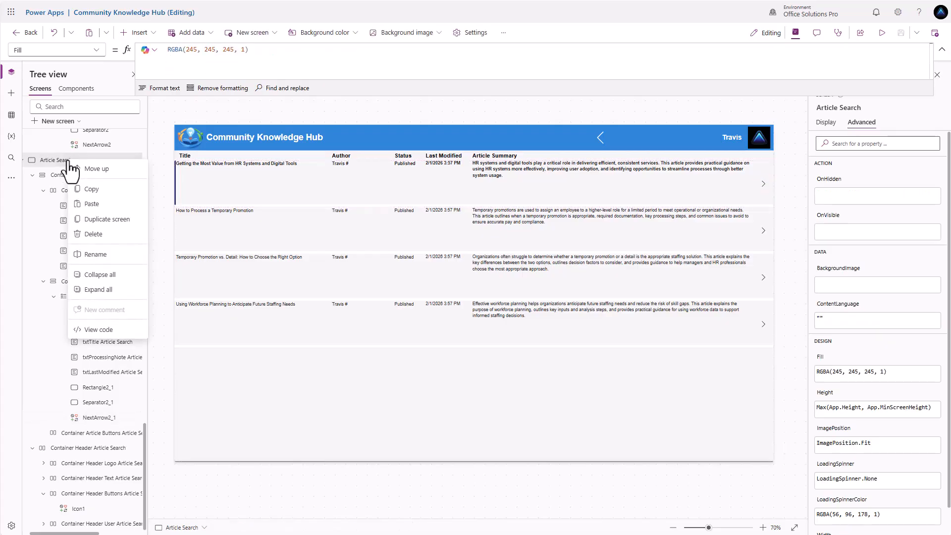
click(102, 219)
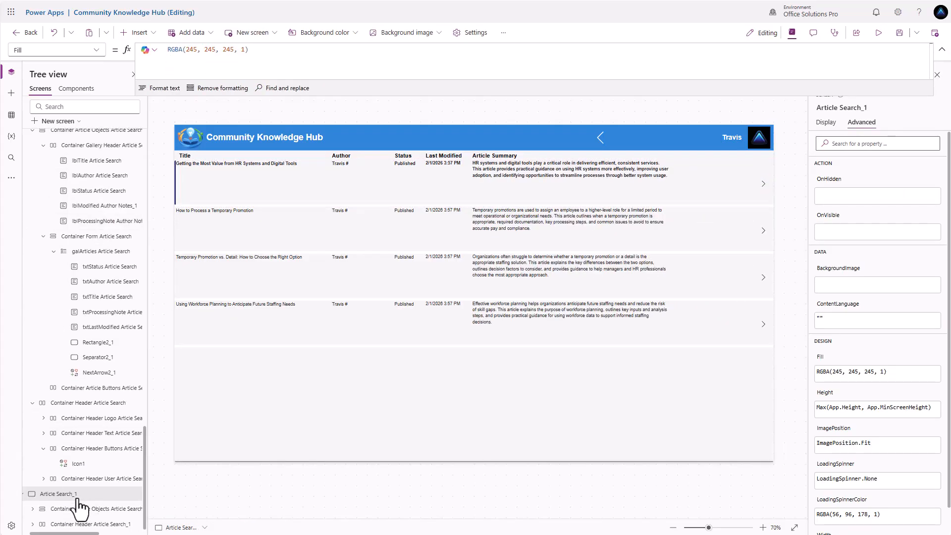
double_click(76, 495)
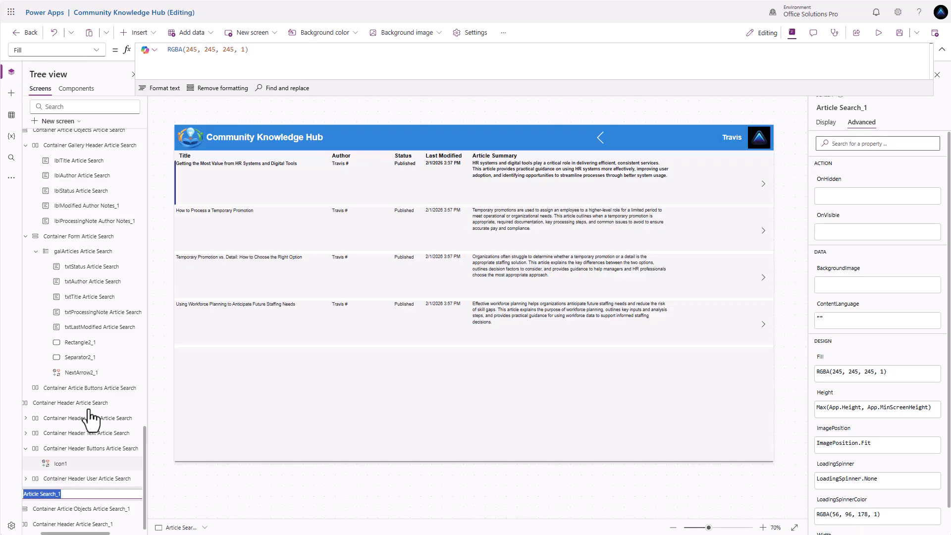
Step: Replace every occurrence of Article Search_1 in the app with Article Details
click(10, 158)
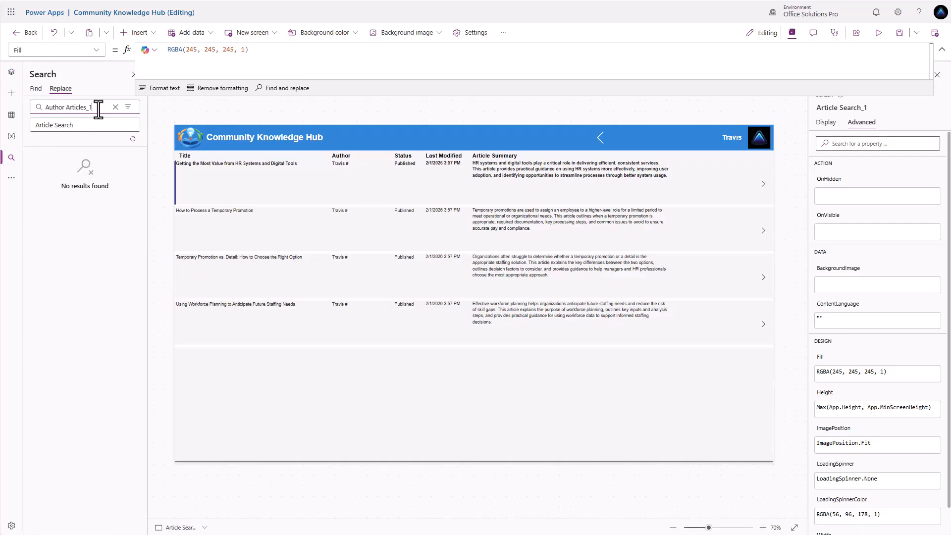
drag(98, 107, 31, 112)
key(ctrl+v)
drag(79, 125, 6, 123)
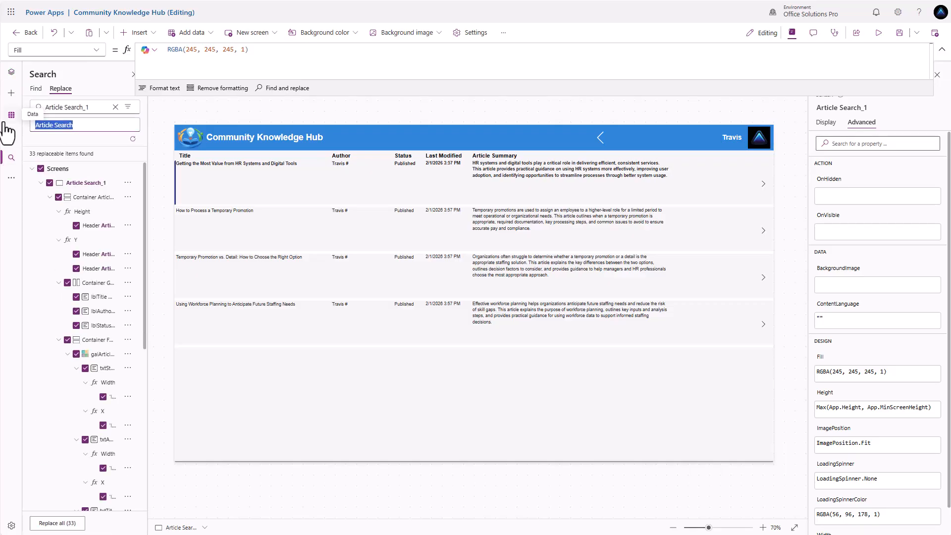
text(Ar)
click(75, 524)
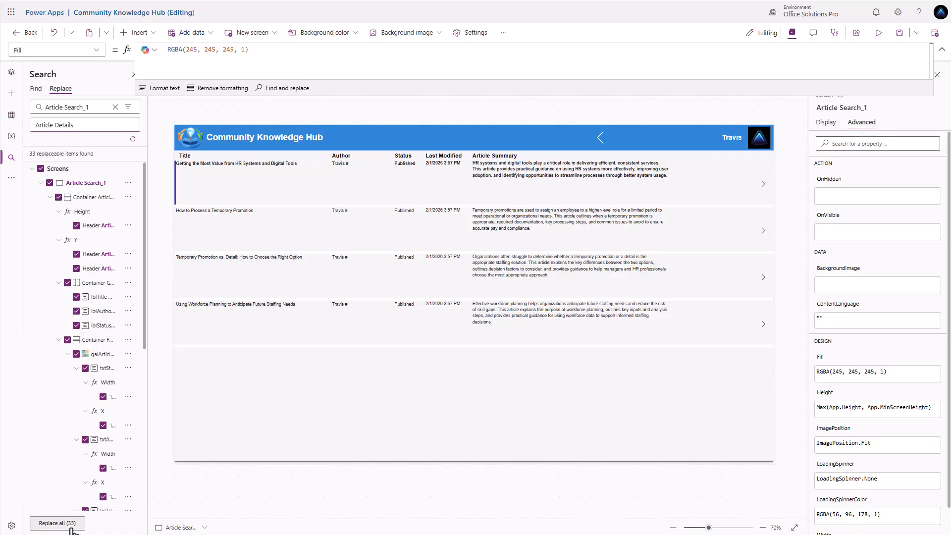
click(471, 307)
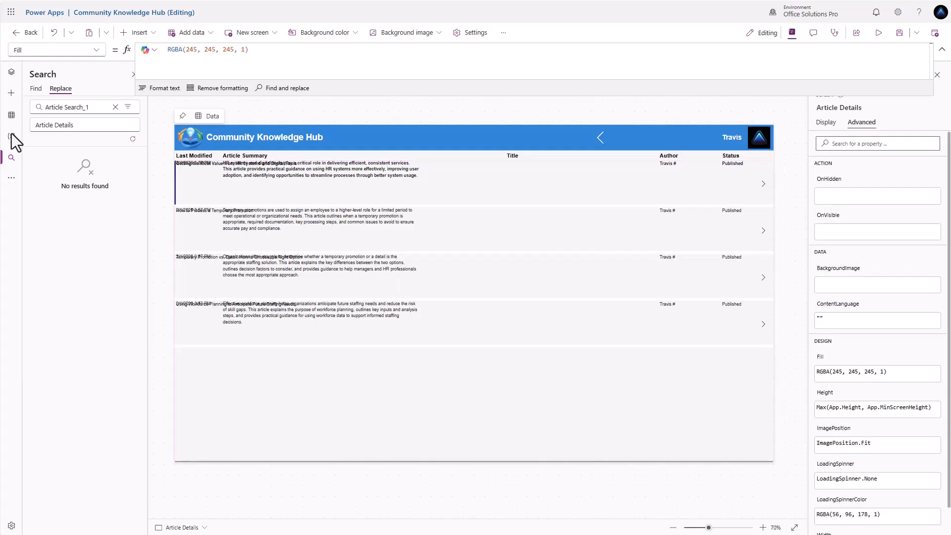
Step: Delete the articles gallery from the Article Details screen's form container
click(11, 72)
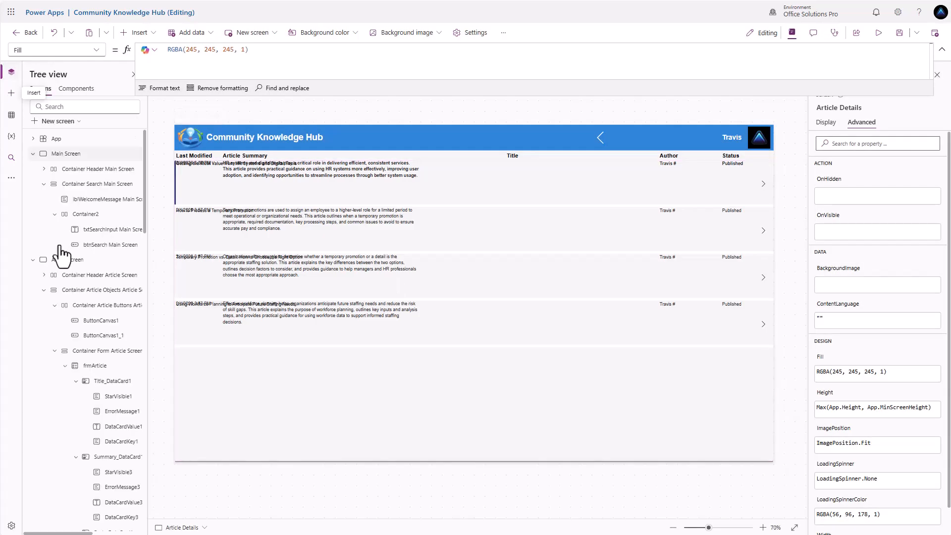
click(364, 383)
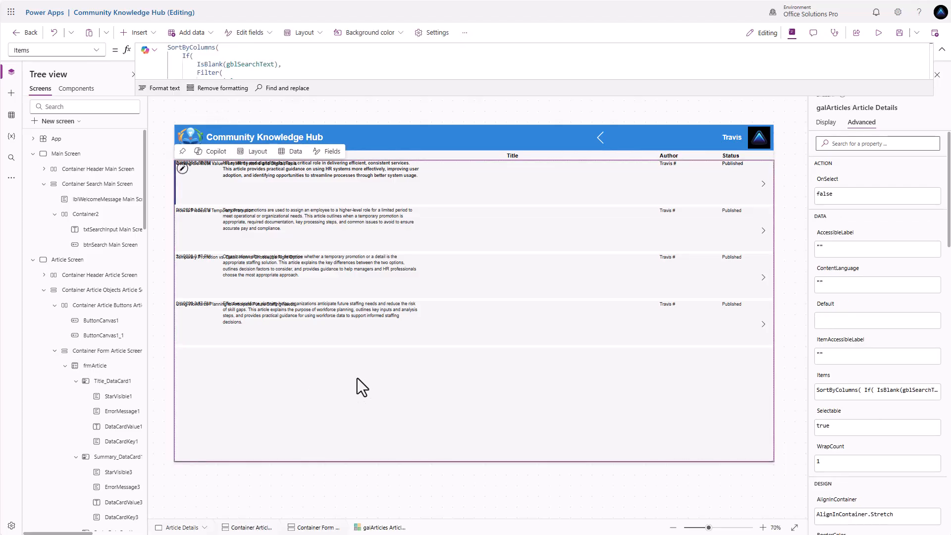
key(Delete)
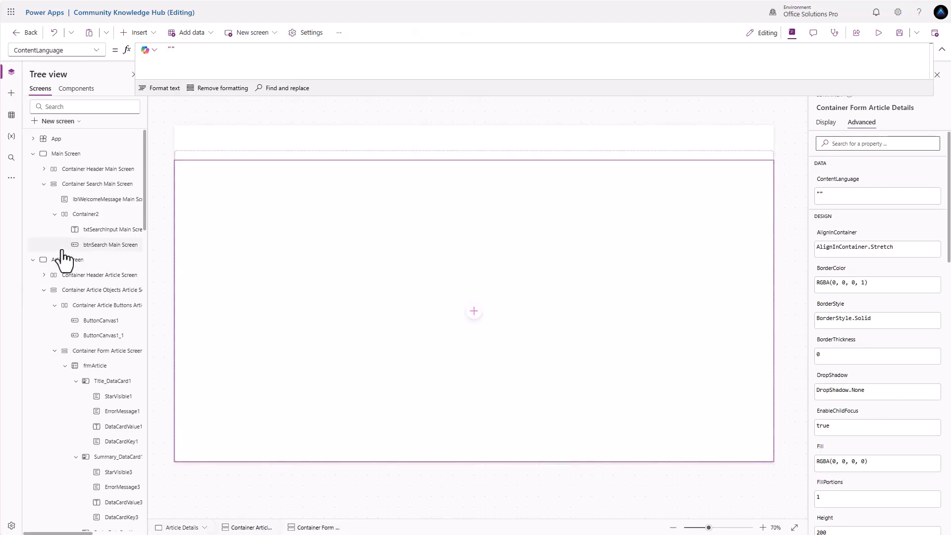
Step: Delete the Last Modified, Article Summary, Title, Author and Status header labels from the Article Details screen
click(70, 155)
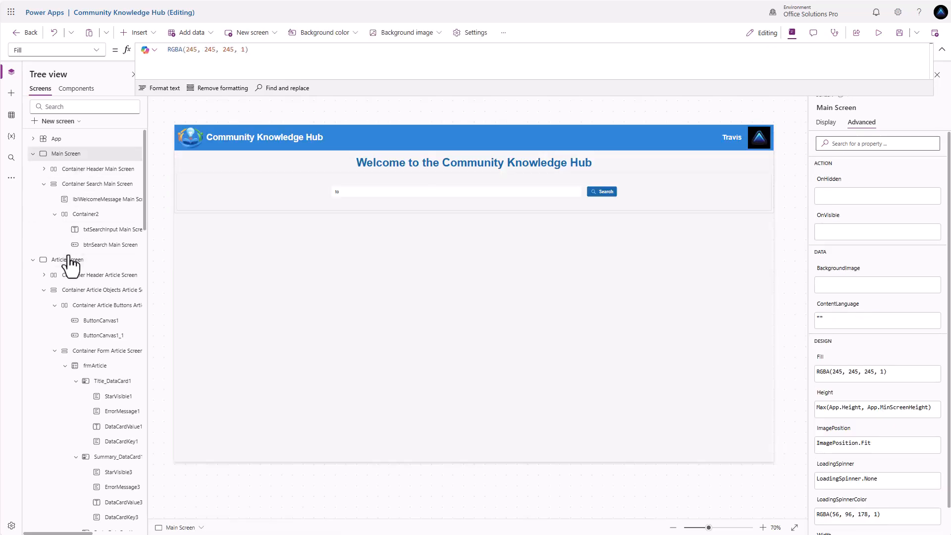
scroll(70, 272, down, 10)
scroll(72, 333, down, 5)
click(68, 449)
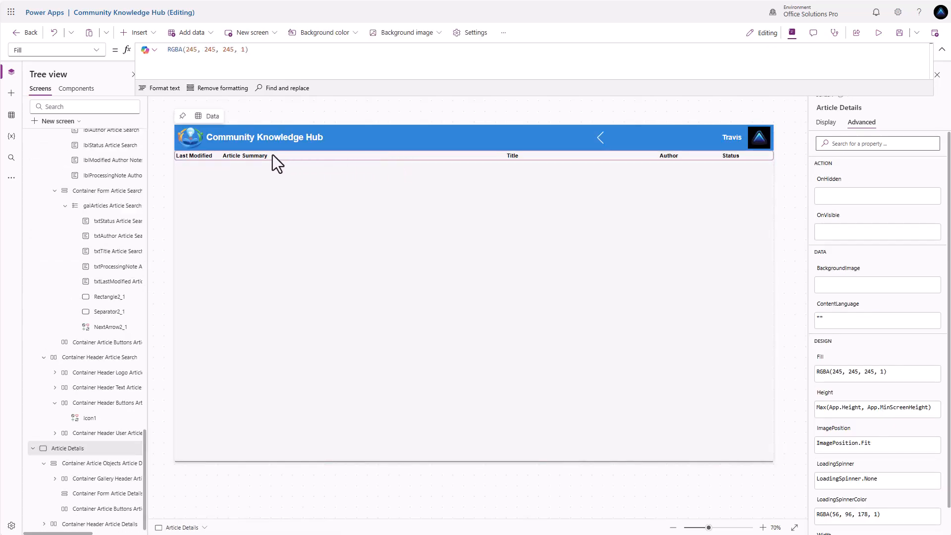
click(180, 156)
shift+click(260, 159)
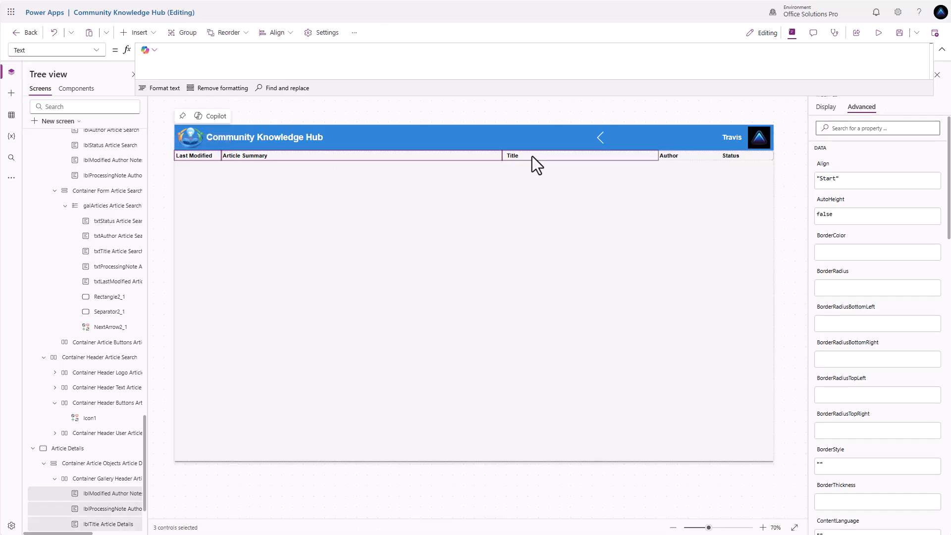
shift+click(532, 156)
shift+click(673, 157)
shift+click(738, 157)
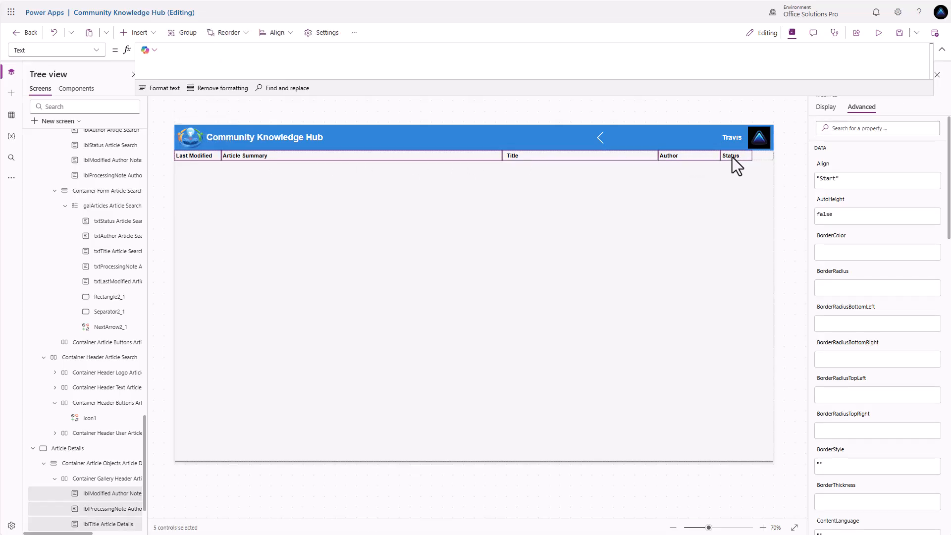
key(Delete)
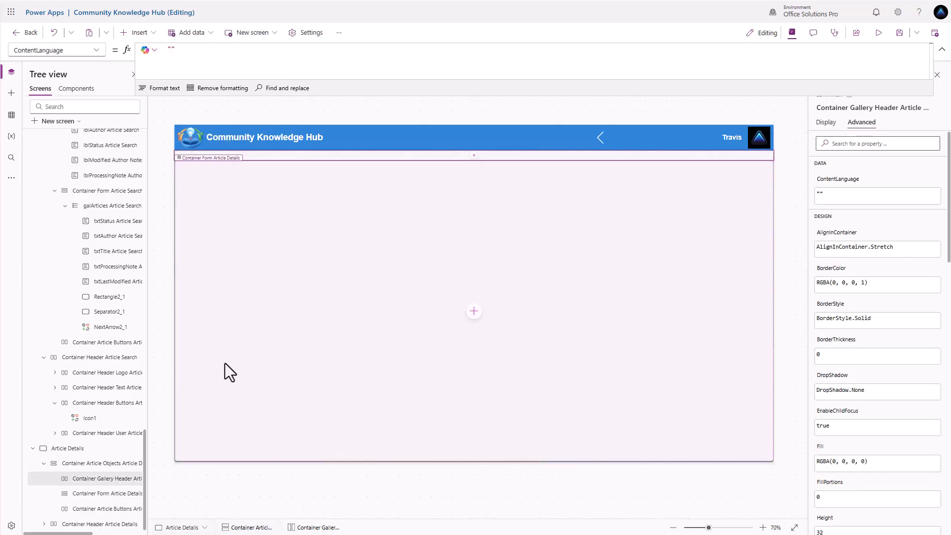
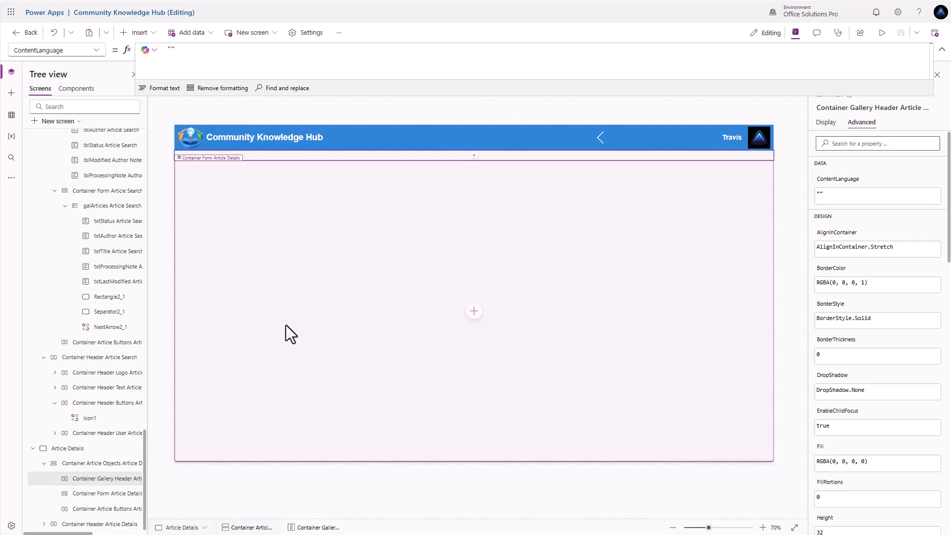
Step: Remove the ResetForm, ClearCollect and EditForm lines from the OnSelect formula of NextArrow2_1 on the Article Search screen
scroll(70, 329, up, 2)
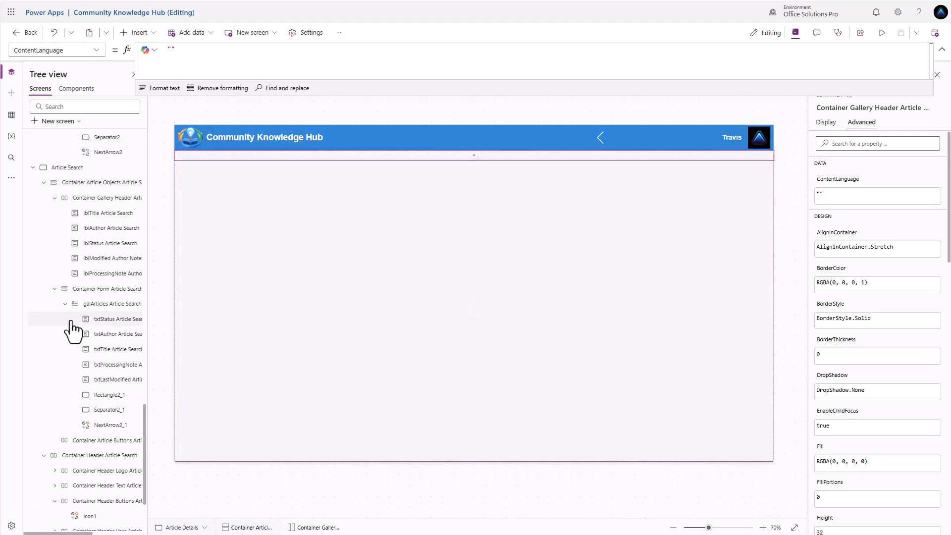
click(78, 171)
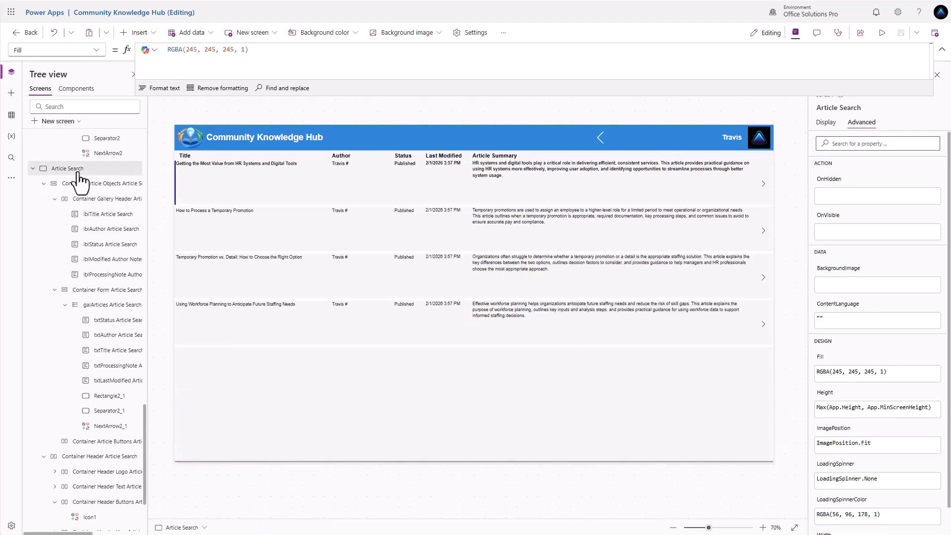
click(762, 184)
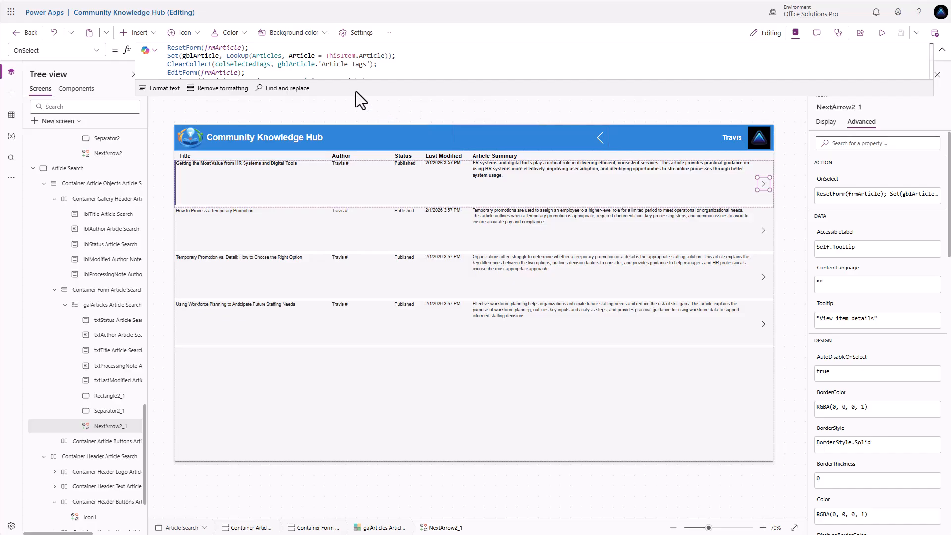
drag(355, 95, 336, 127)
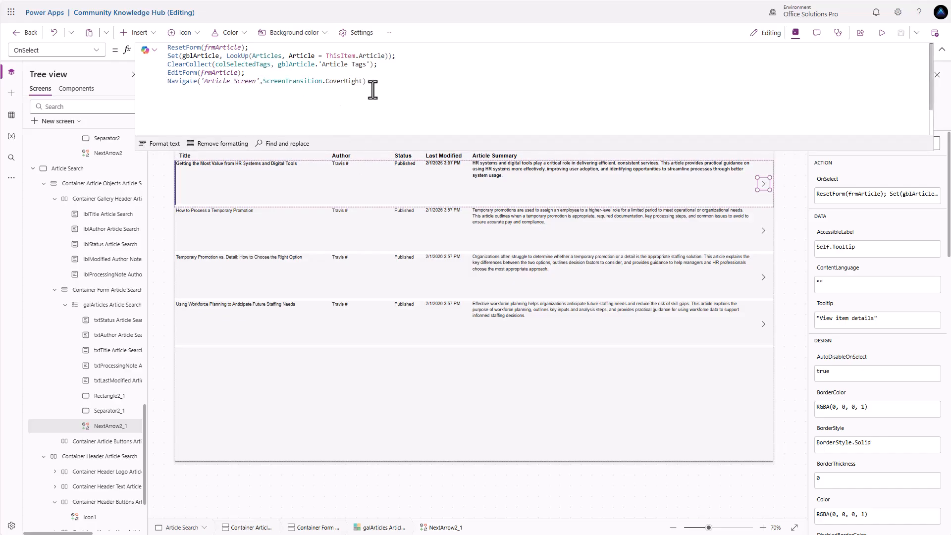
click(415, 86)
key(ctrl+a)
drag(253, 52, 156, 44)
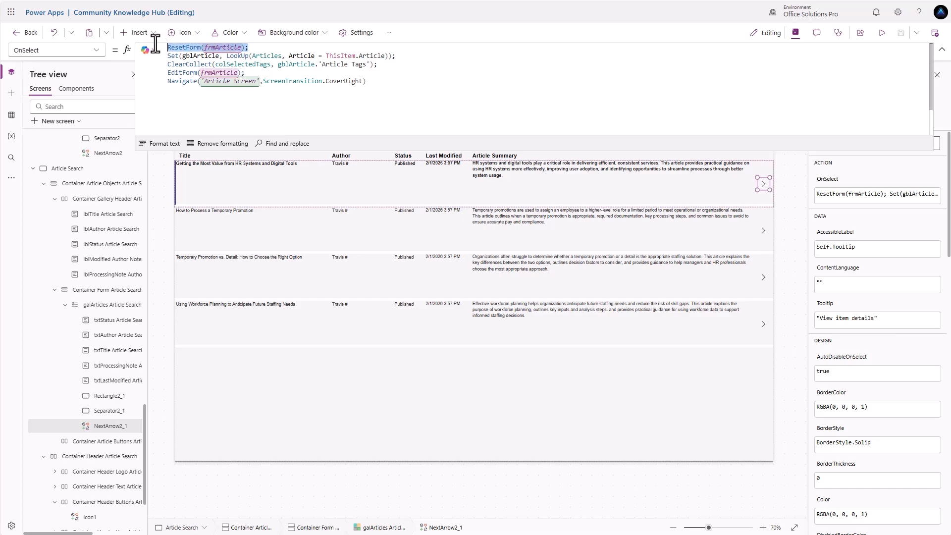
key(Delete)
key(Delete)
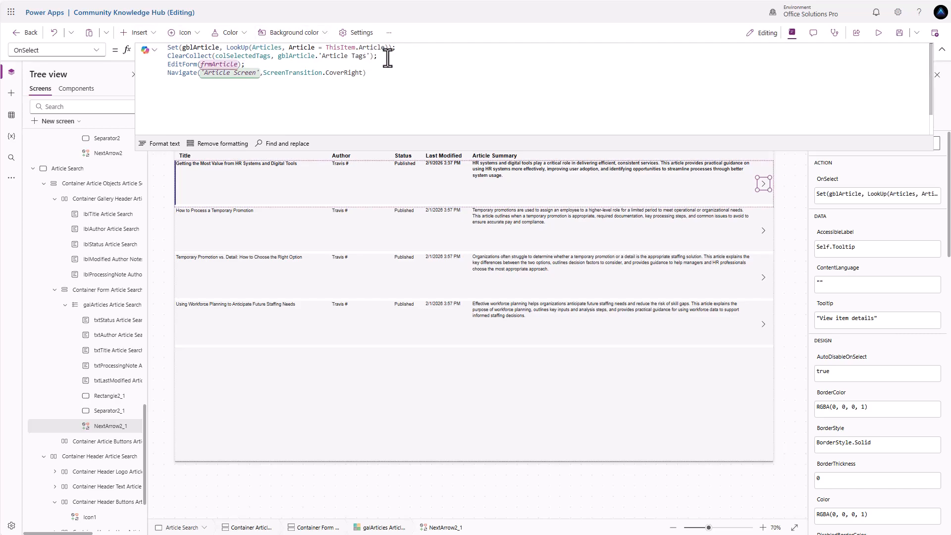
drag(387, 56, 245, 64)
key(Delete)
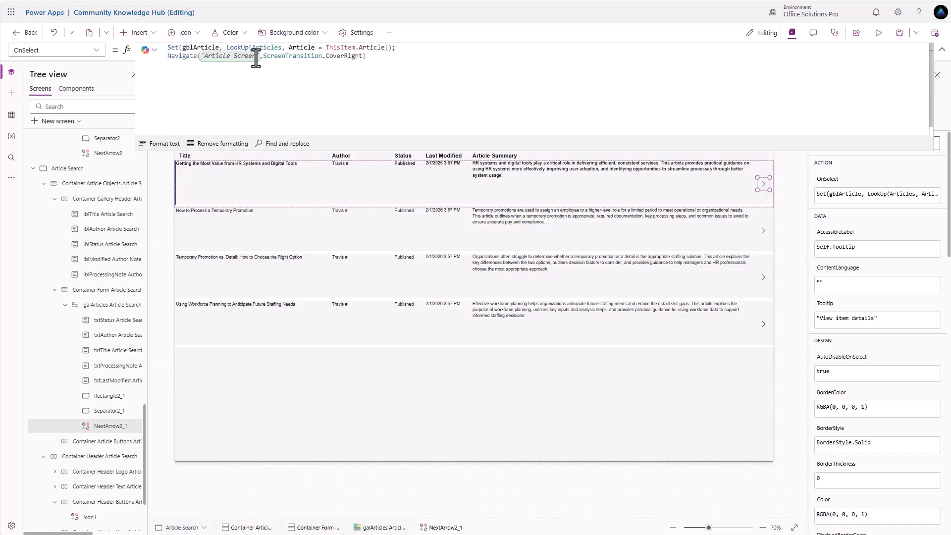
Step: Change the Navigate target in NextArrow2_1's OnSelect formula to 'Article Details'
drag(257, 57, 234, 61)
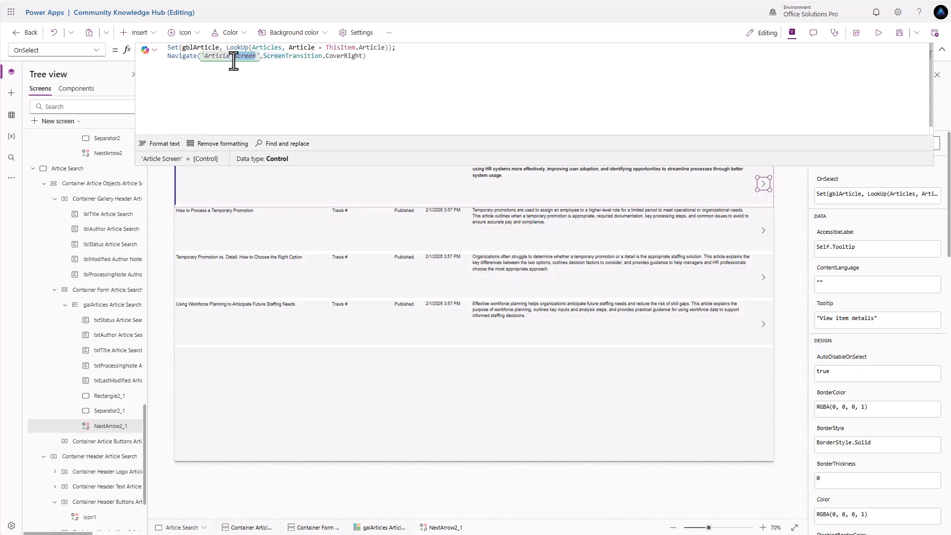
key(BackSpace)
text('Article Details')
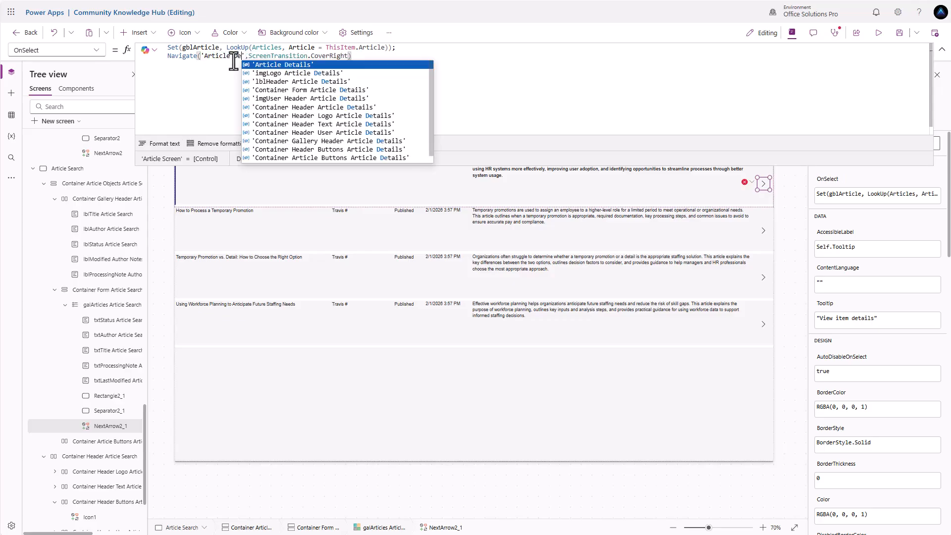
key(Tab)
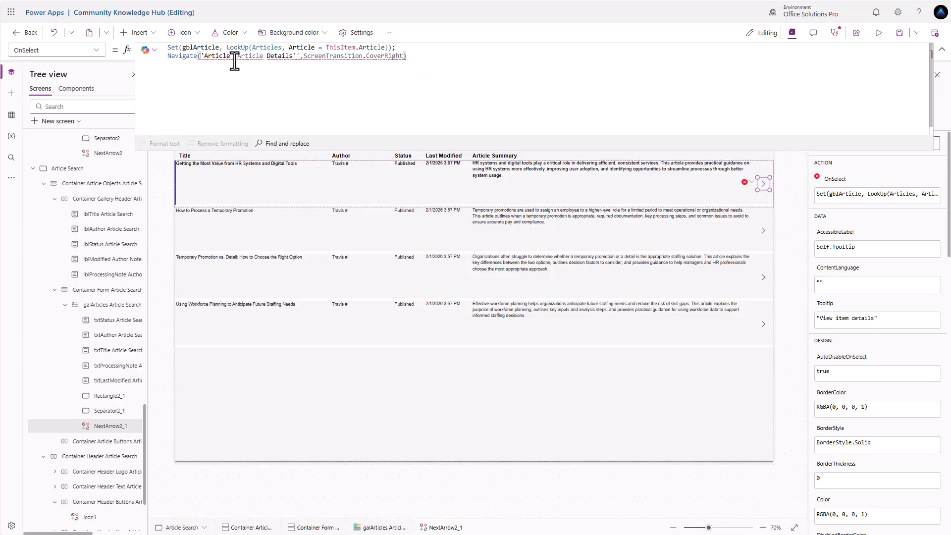
key(ctrl+z)
text(Details)
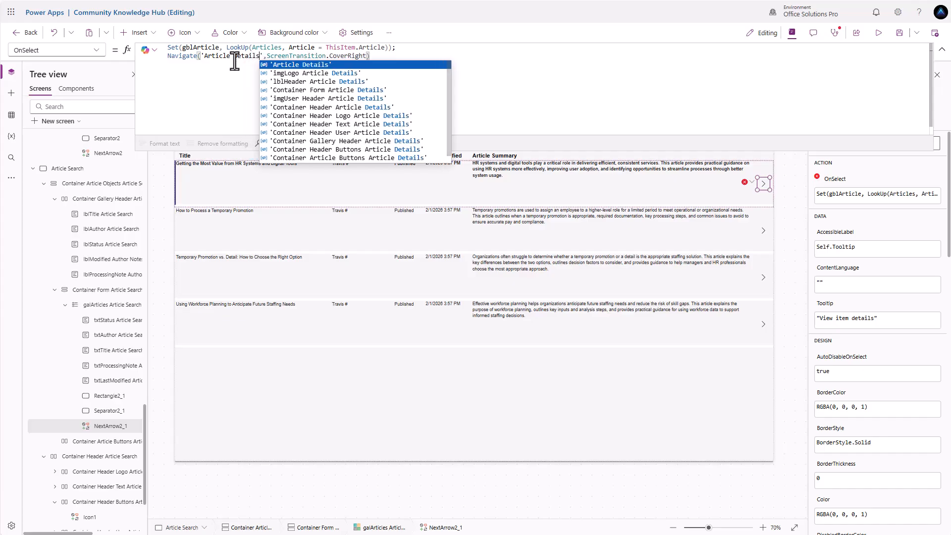
double_click(237, 57)
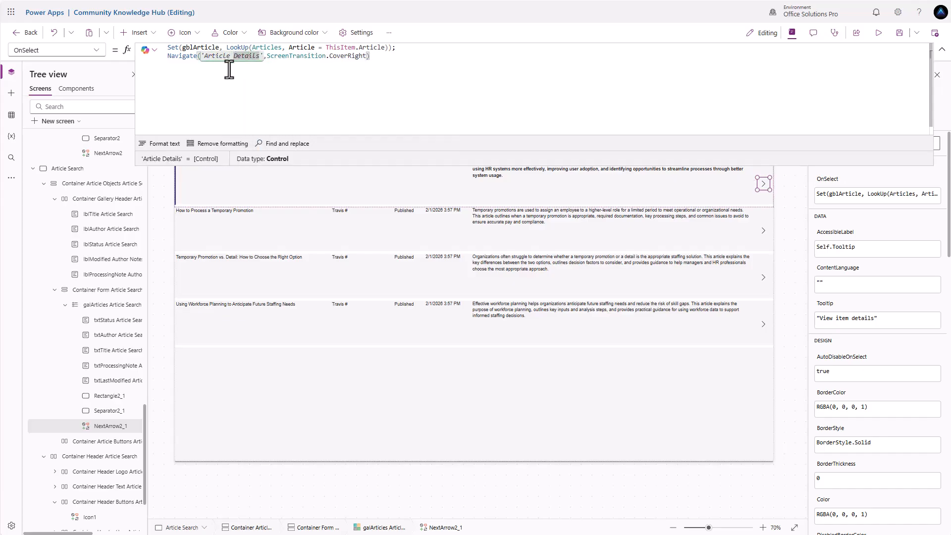
Step: Test the first article's arrow to reach the Article Details screen, and shrink the formula bar
click(765, 185)
alt+click(765, 185)
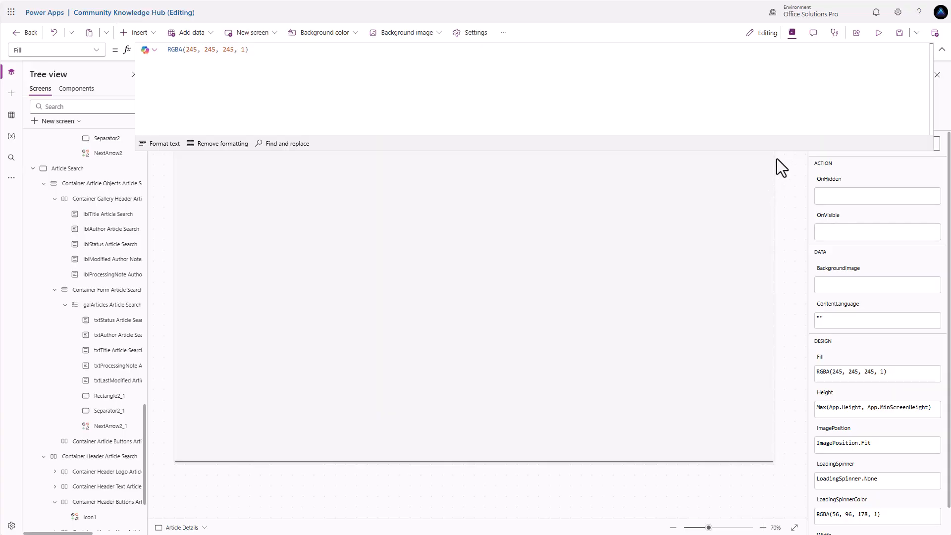
drag(781, 149, 788, 106)
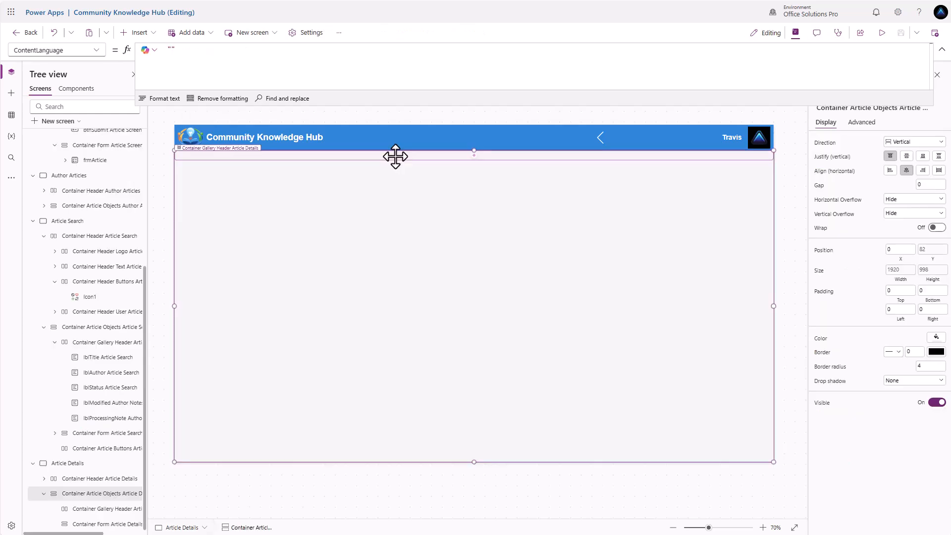
Step: Set the height of Container Gallery Header Article Details to 120
click(395, 156)
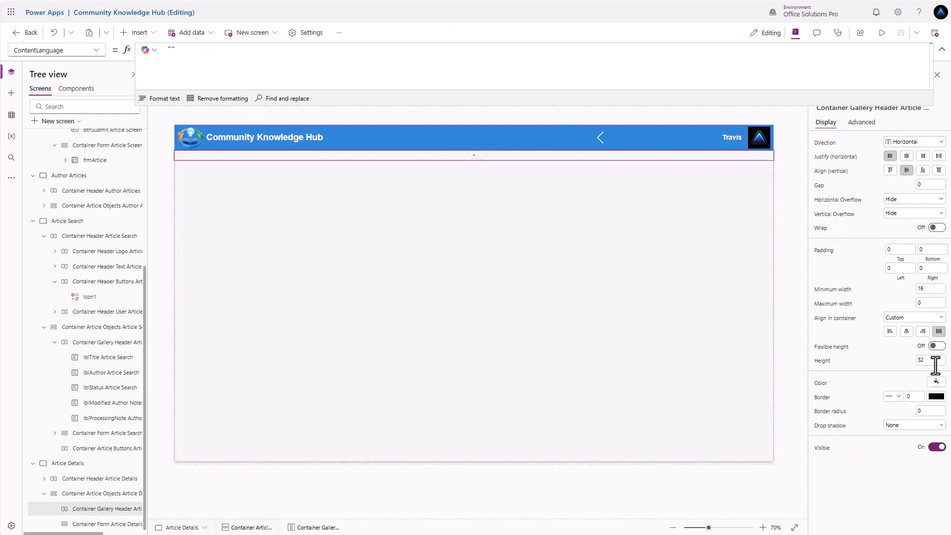
text(120)
key(Return)
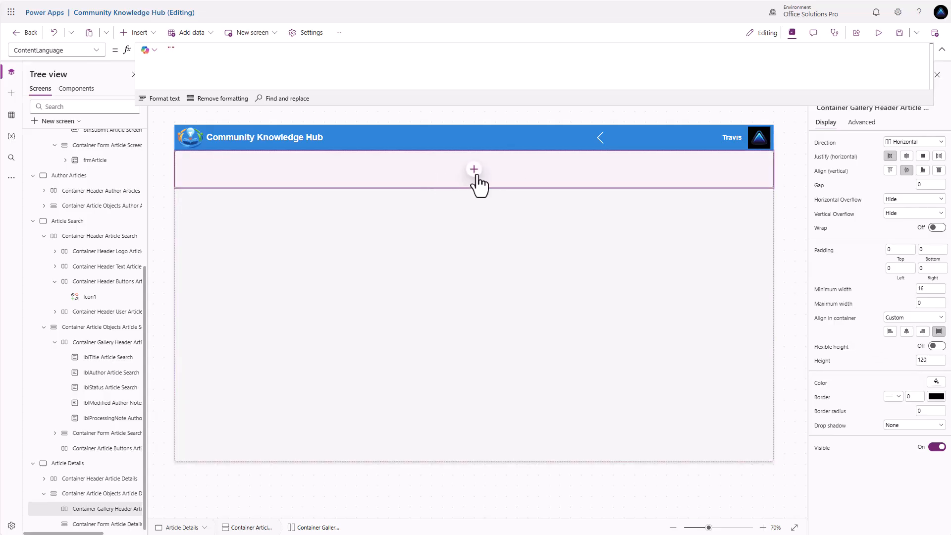
Step: Switch the Article Details gallery header container's direction to Vertical and insert a Text control into it
click(908, 142)
click(906, 163)
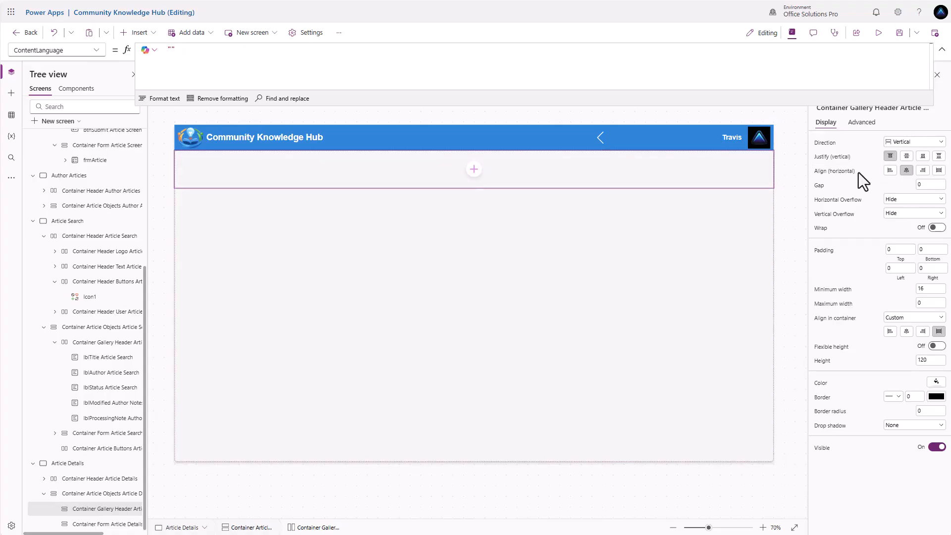
click(475, 169)
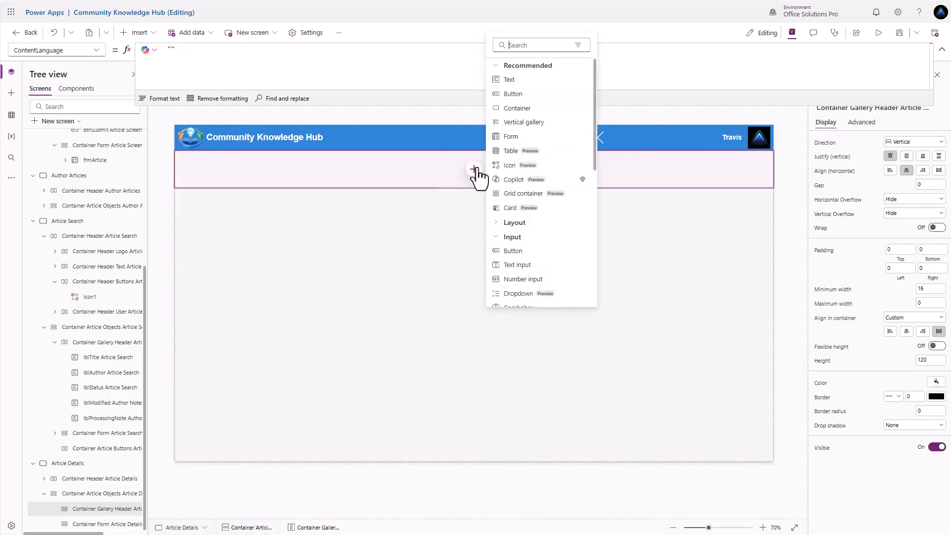
click(518, 81)
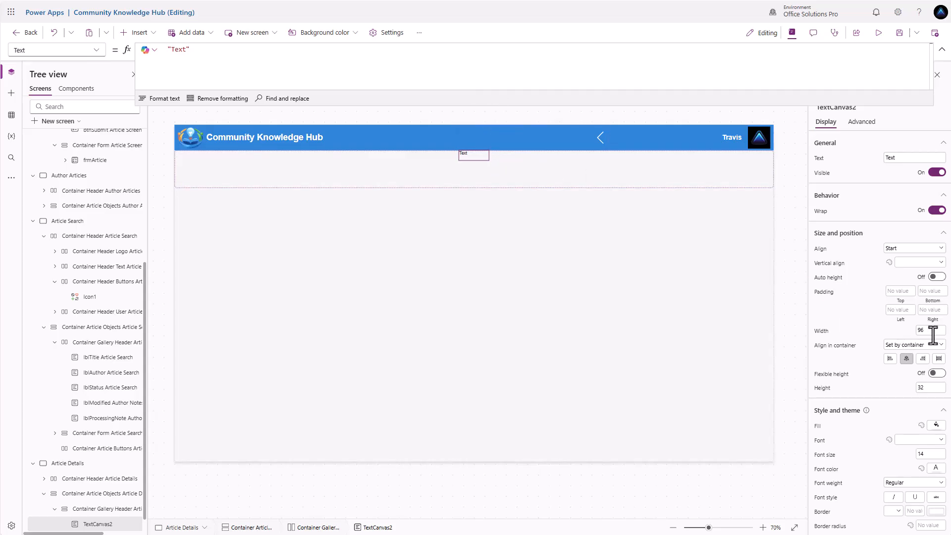
Step: Set the width of the new Text control in the Article Details gallery header container to Parent.Width
click(823, 334)
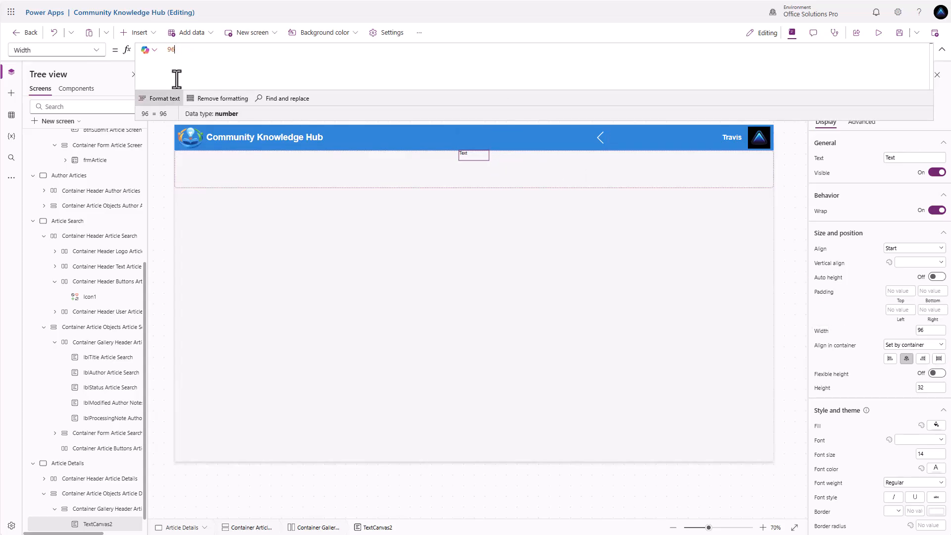
text(Parent.Width)
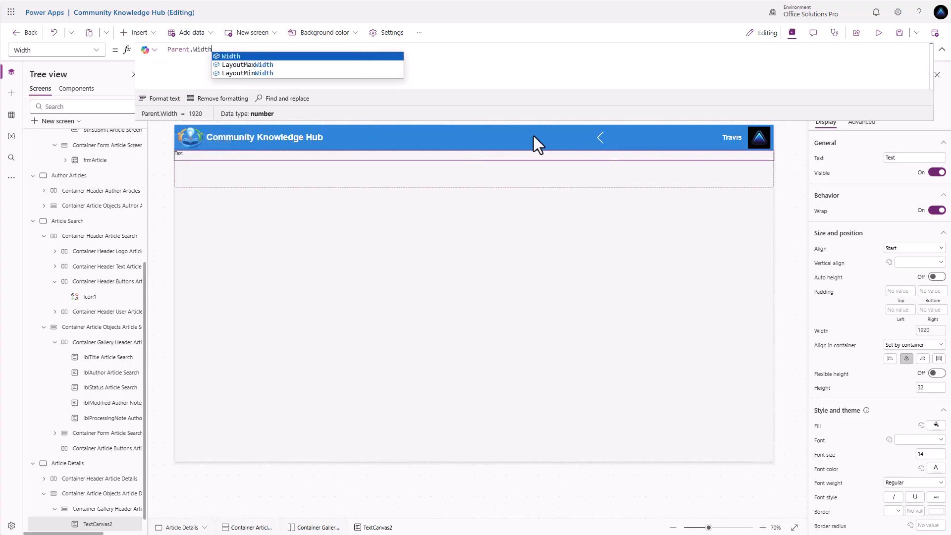
click(820, 159)
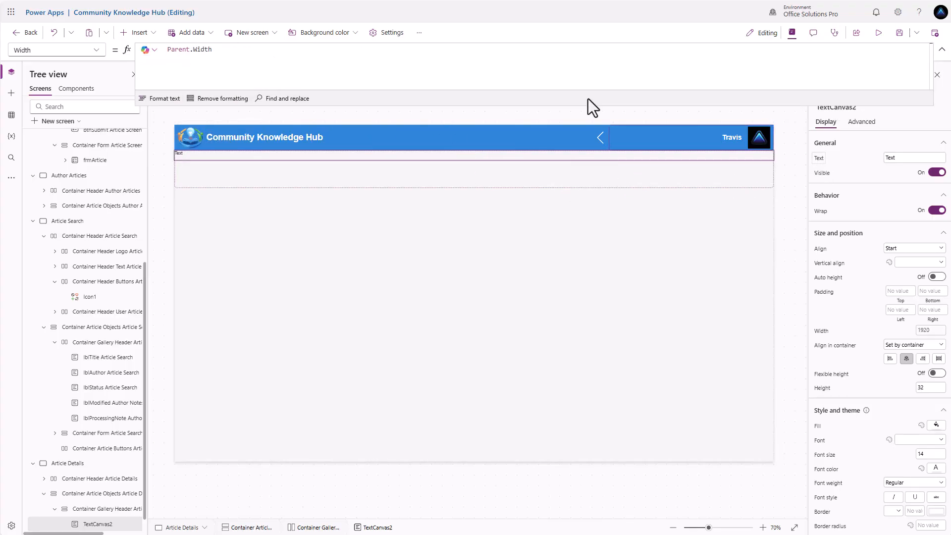
click(224, 50)
key(BackSpace)
key(BackSpace)
key(BackSpace)
key(BackSpace)
key(BackSpace)
key(BackSpace)
key(BackSpace)
key(BackSpace)
key(BackSpace)
key(BackSpace)
key(BackSpace)
key(BackSpace)
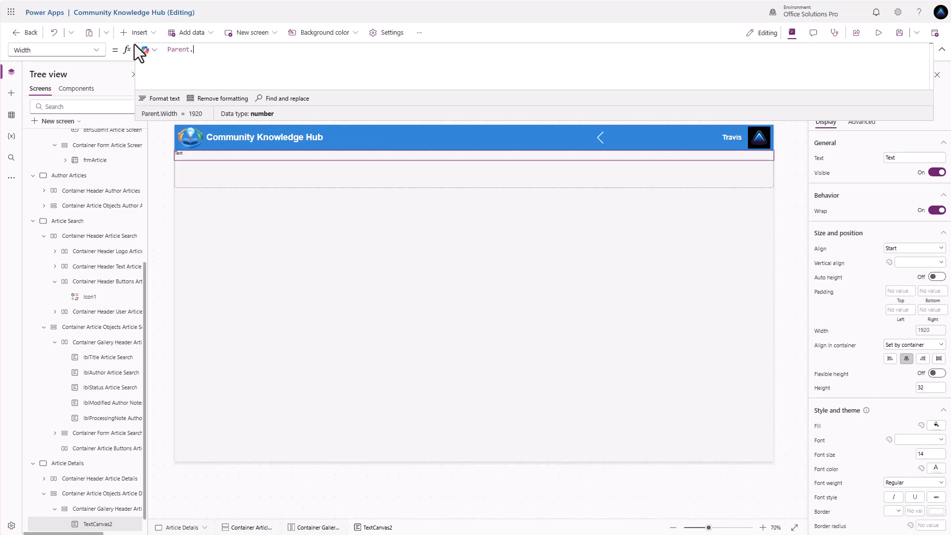
text(gbl)
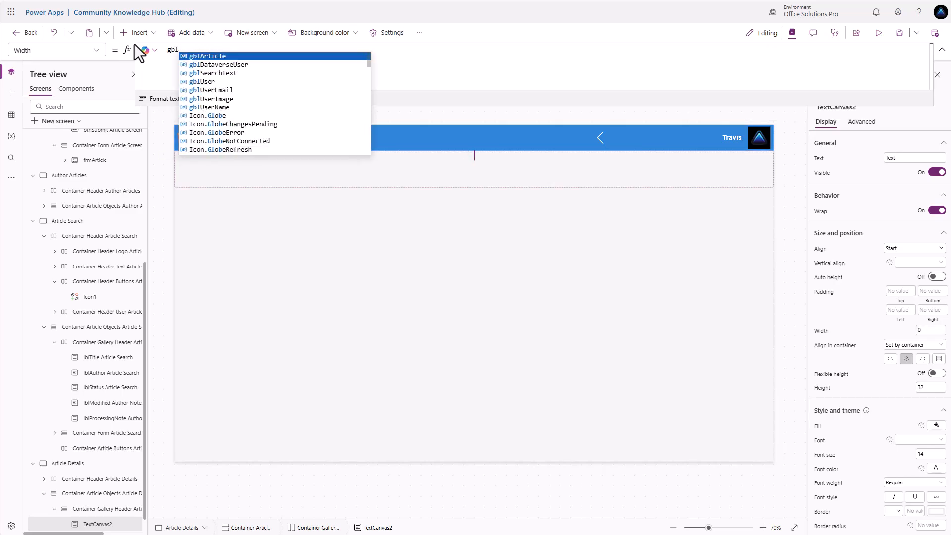
key(Tab)
text(.Title)
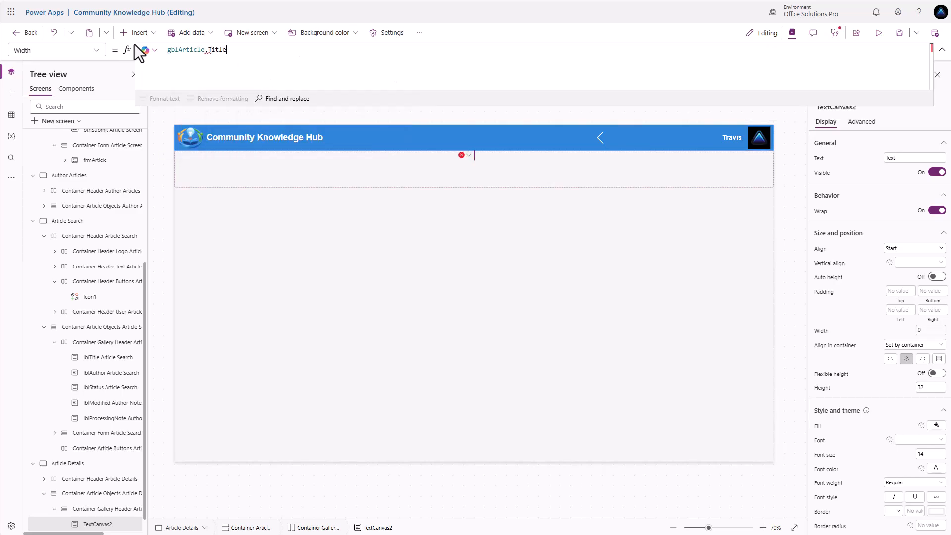
key(ctrl+z)
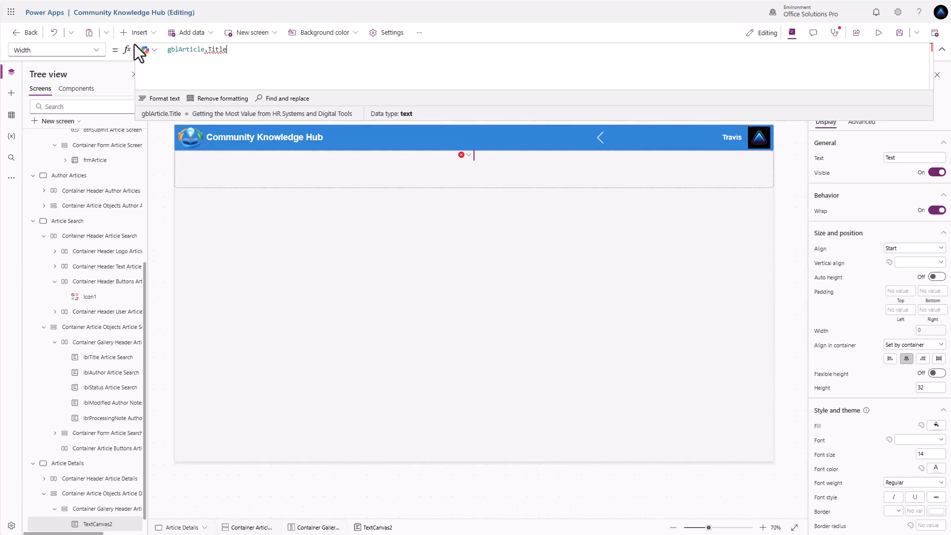
Step: Set the Text property of the new Text control to gblArticle.Title
click(820, 160)
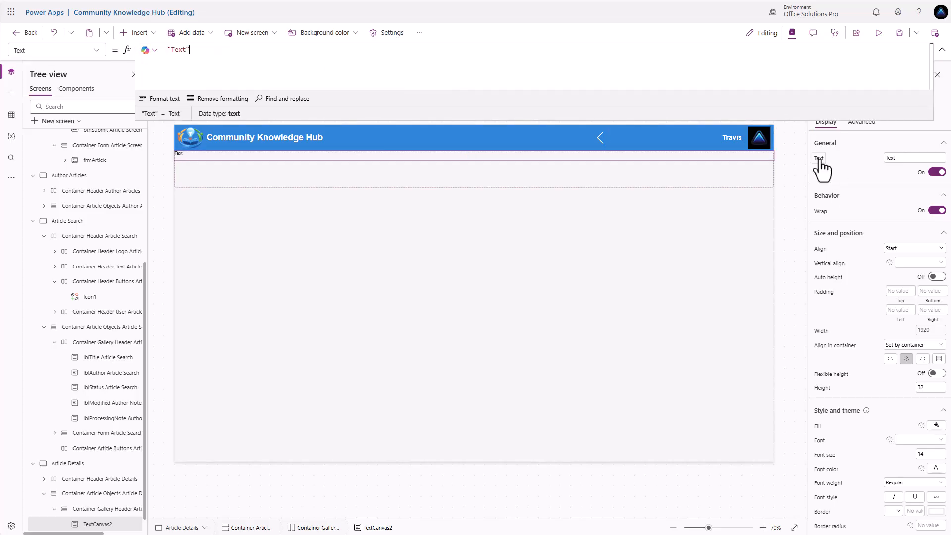
text(gbl)
key(Tab)
text(.Title)
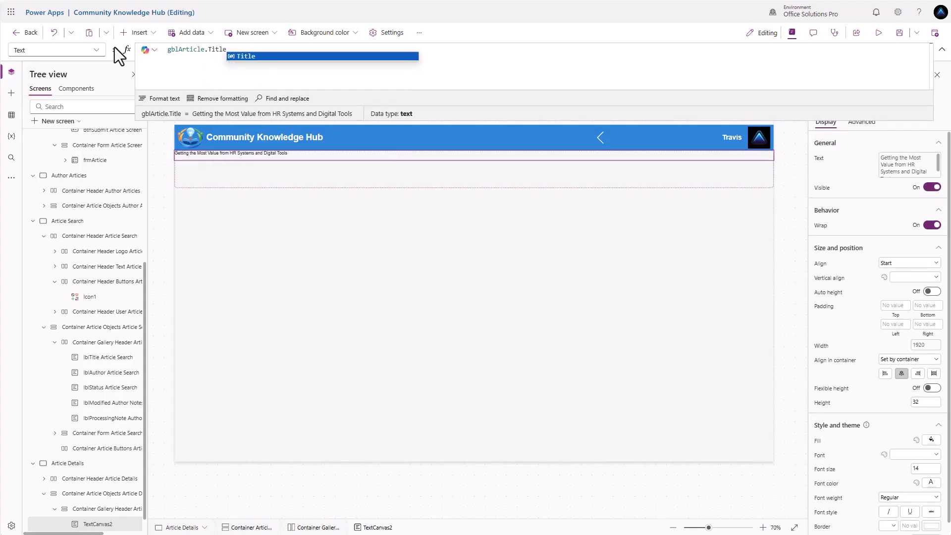
Step: Set the article title text's height to 80 and its font size to 36
click(921, 402)
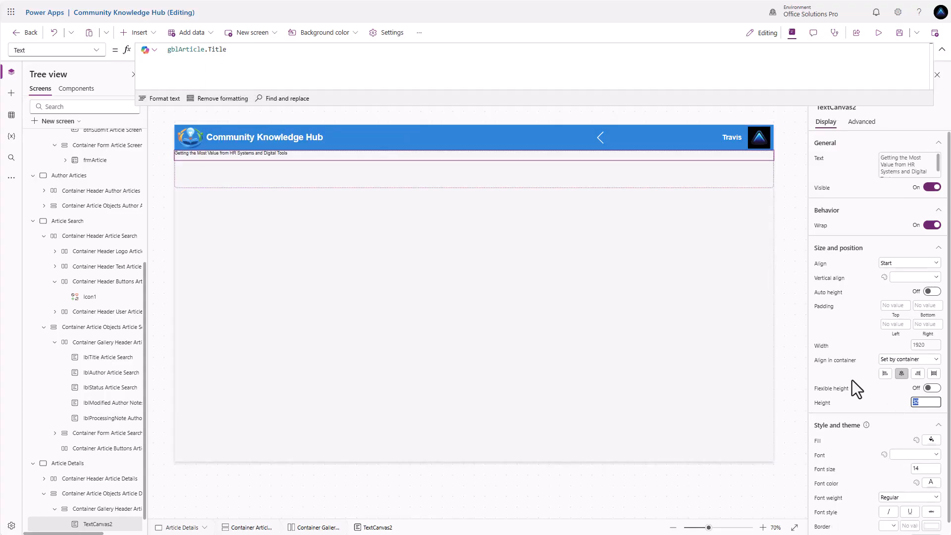
text(80)
key(Return)
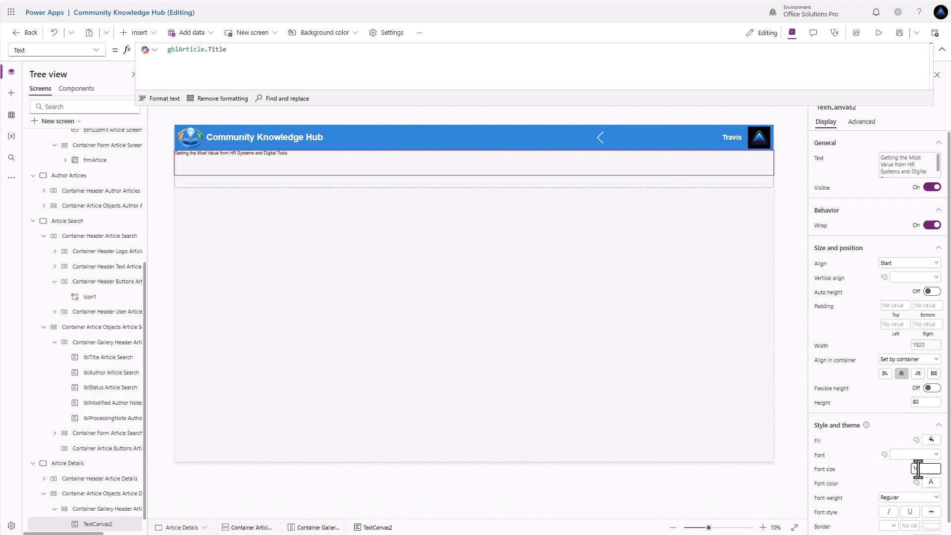
text(36)
key(Return)
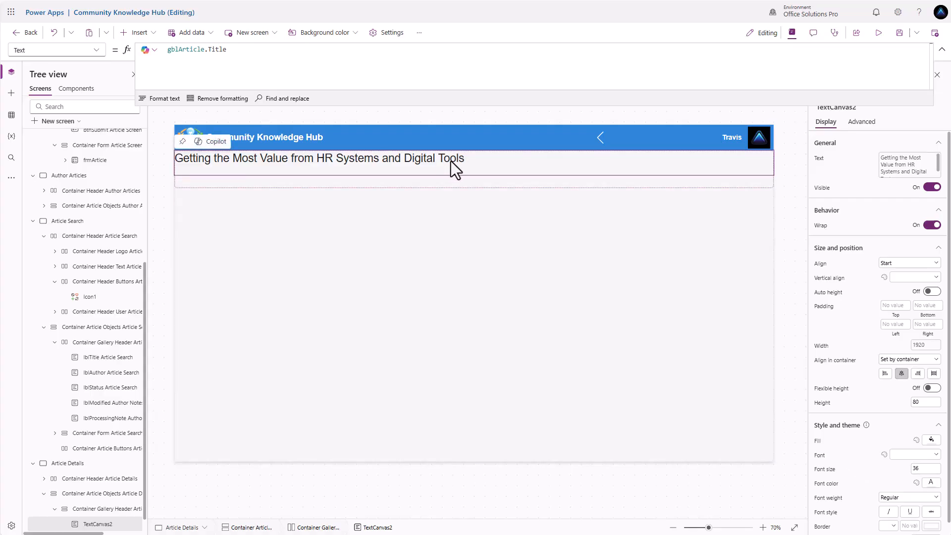
Step: Preview from Main Screen with an empty search and open the article 'Temporary Promotion vs. Detail: How to Choose the Right Option'
click(445, 205)
scroll(83, 231, up, 5)
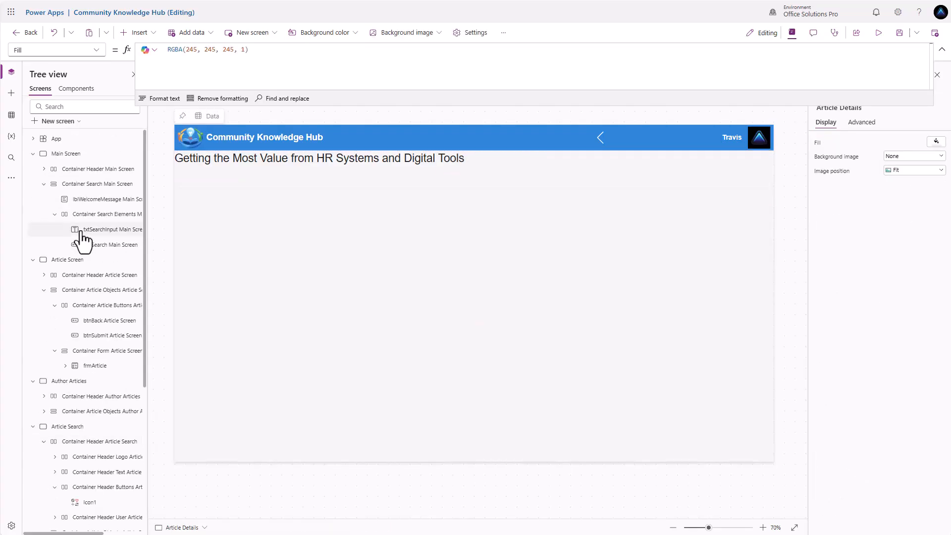
click(65, 154)
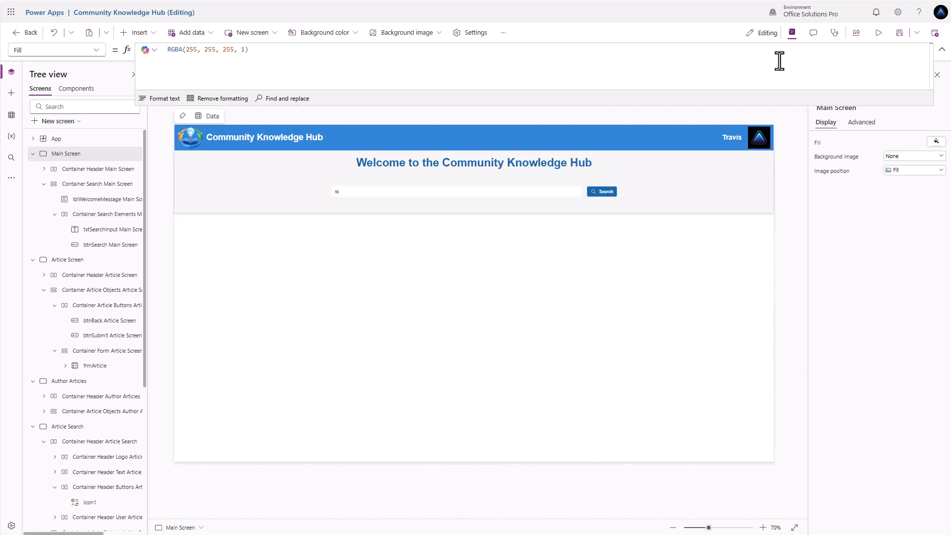
click(878, 32)
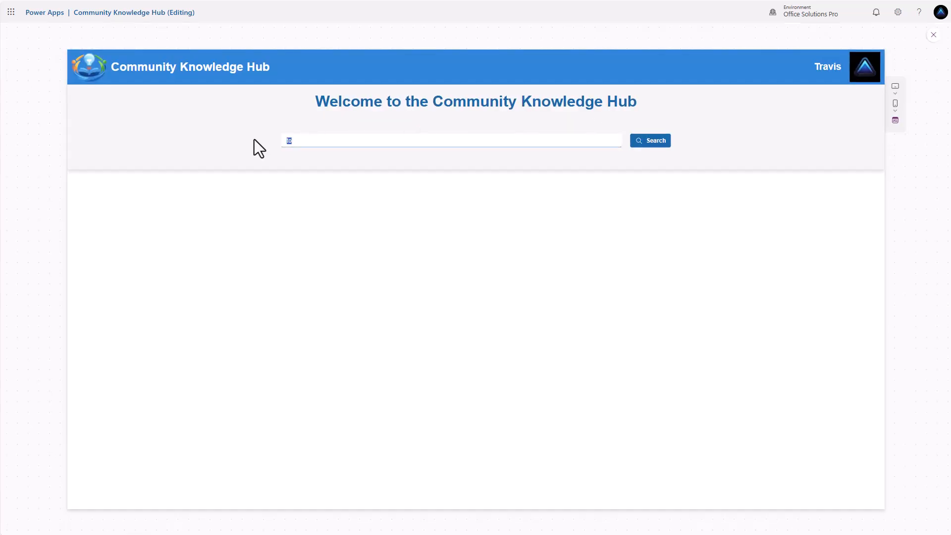
key(BackSpace)
key(Return)
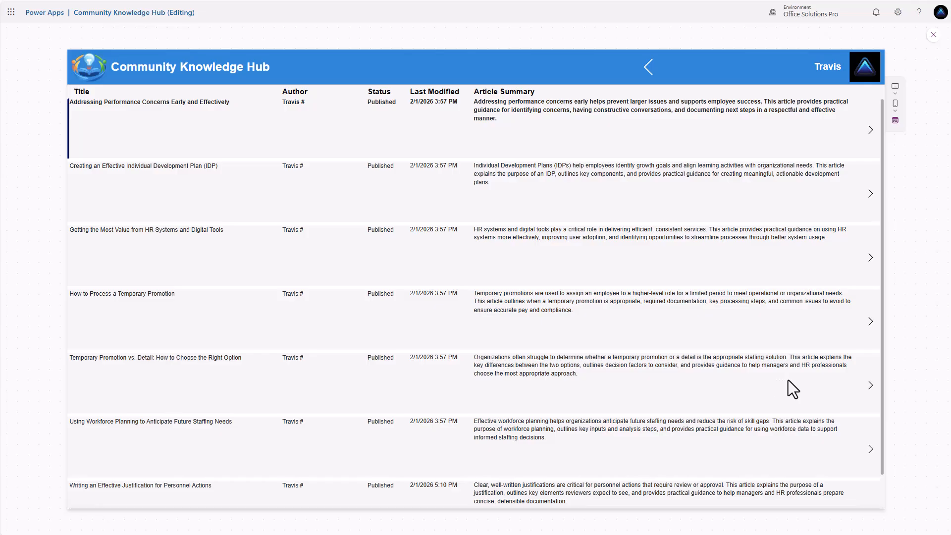
click(870, 386)
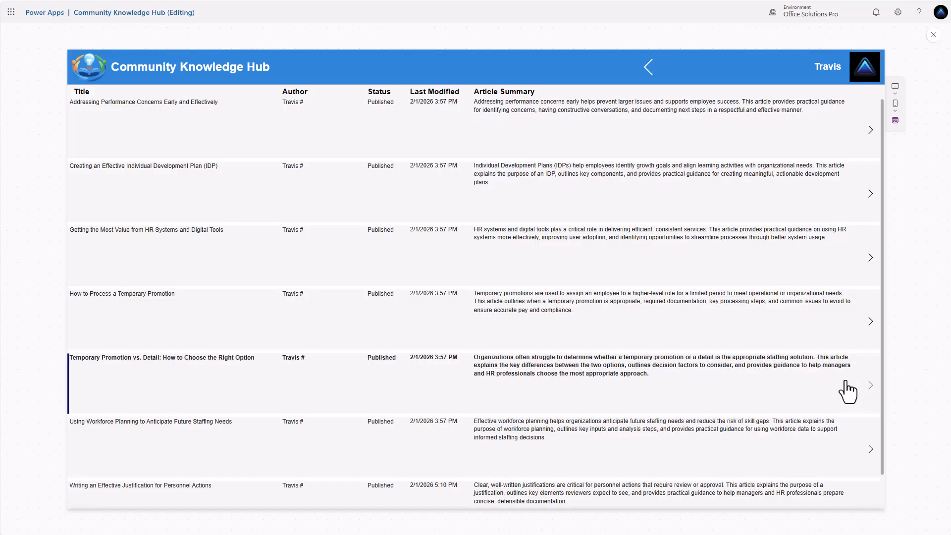
click(932, 35)
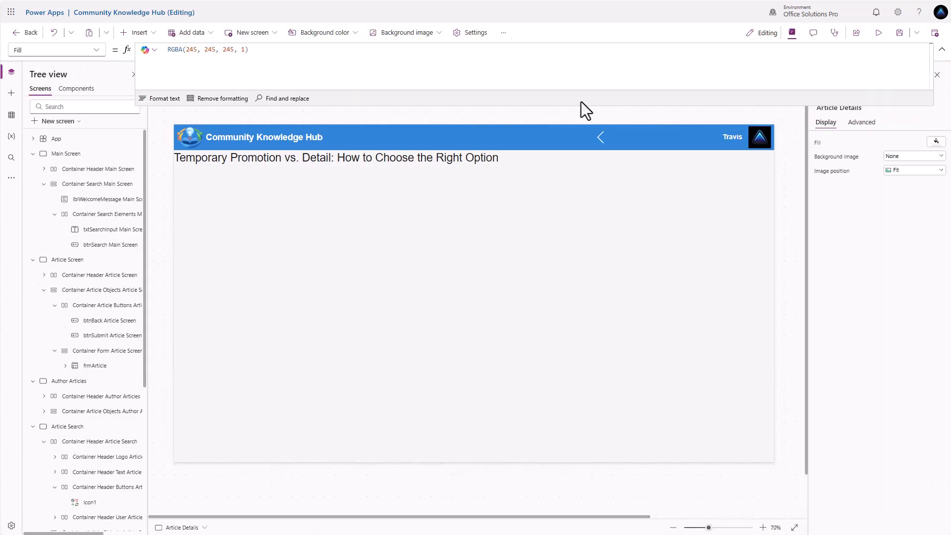
Step: Set the left padding of the Article Details gallery header container to 40
click(687, 219)
click(901, 269)
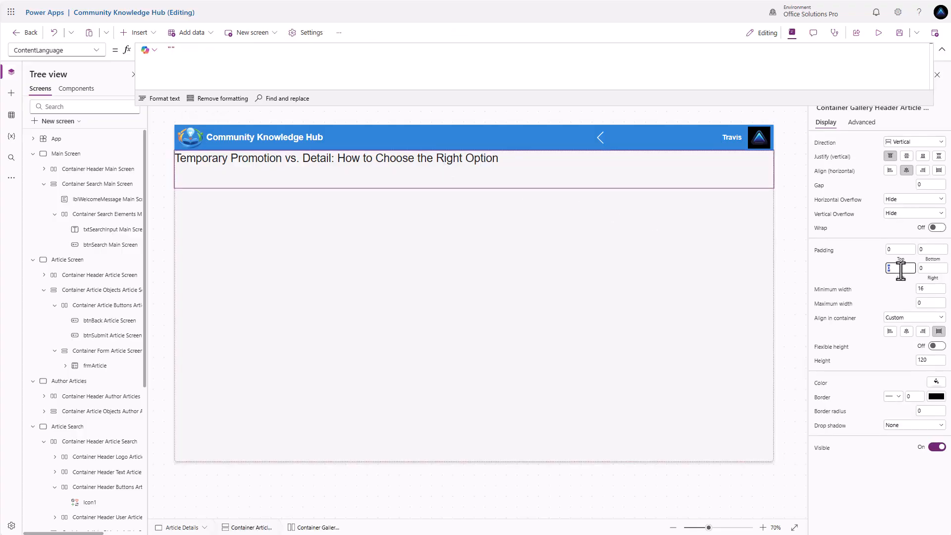
click(854, 266)
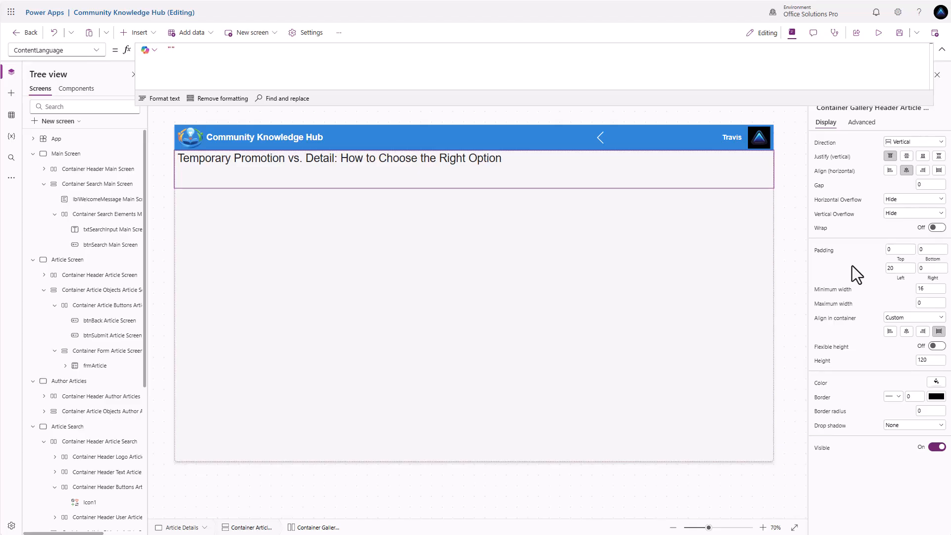
click(909, 268)
text(40)
click(849, 257)
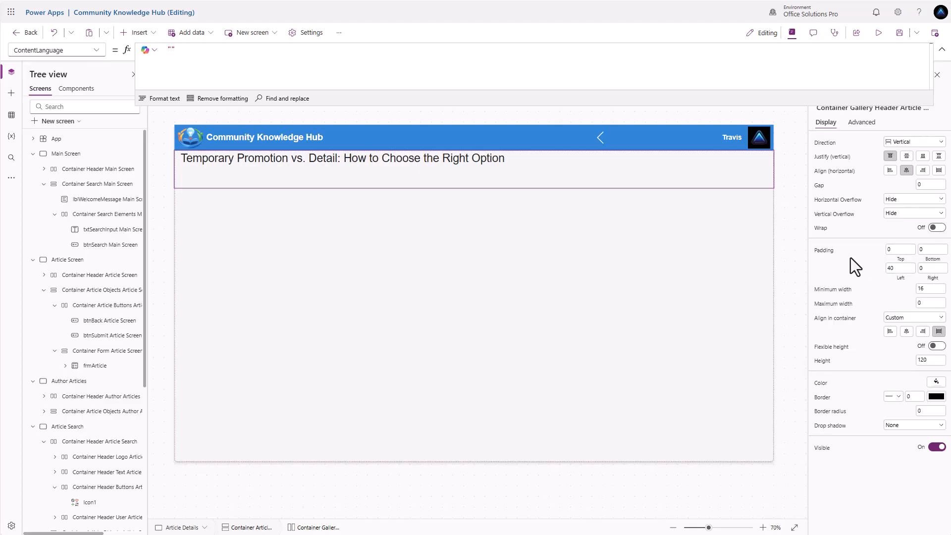
Step: Insert a second Text control into the Article Details gallery header container, below the title
click(456, 172)
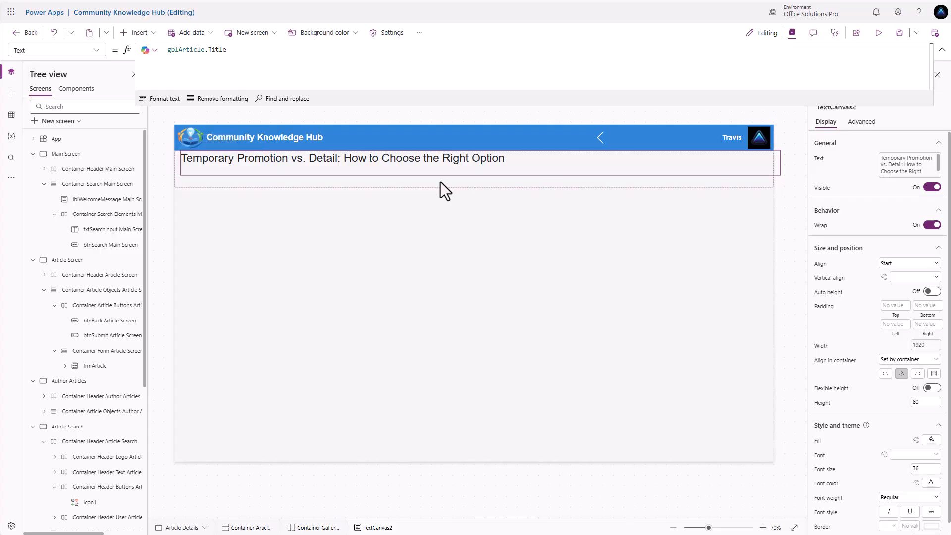
click(441, 182)
click(456, 172)
click(457, 182)
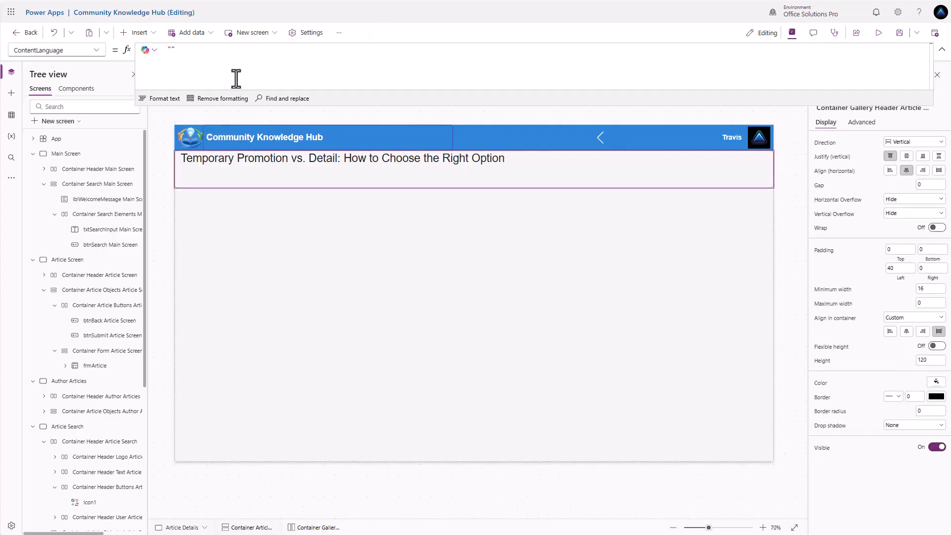
click(141, 32)
click(140, 89)
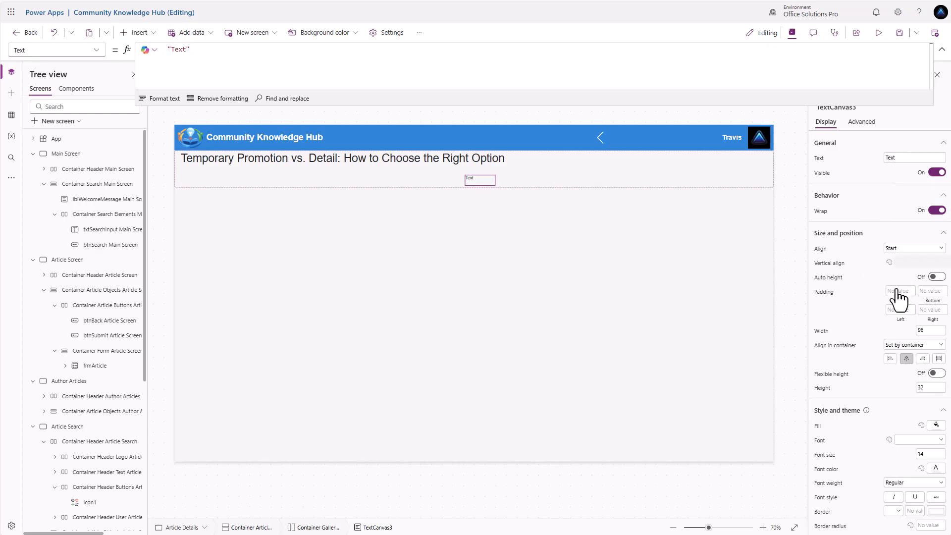
Step: Set the width of the second Text control to Parent.Width
click(822, 331)
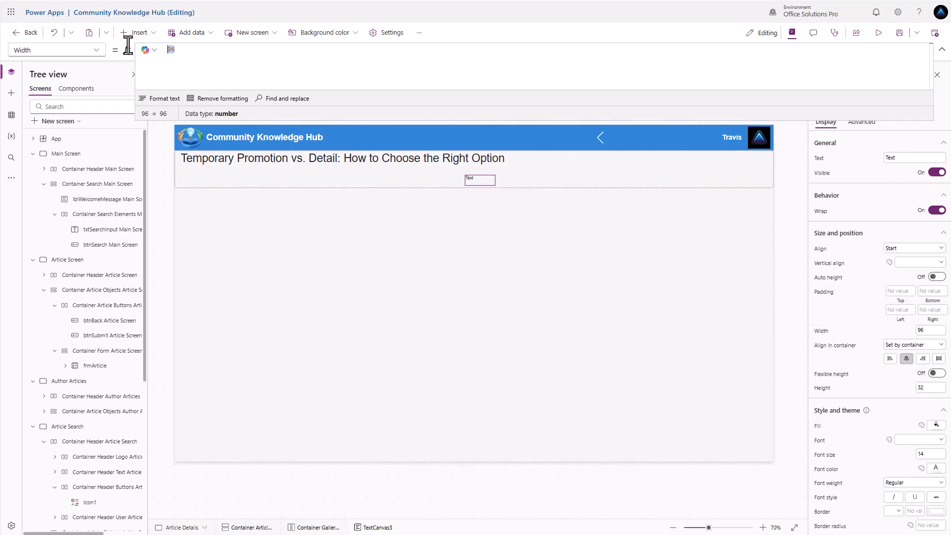
key(ctrl+a)
text(Parent.Width)
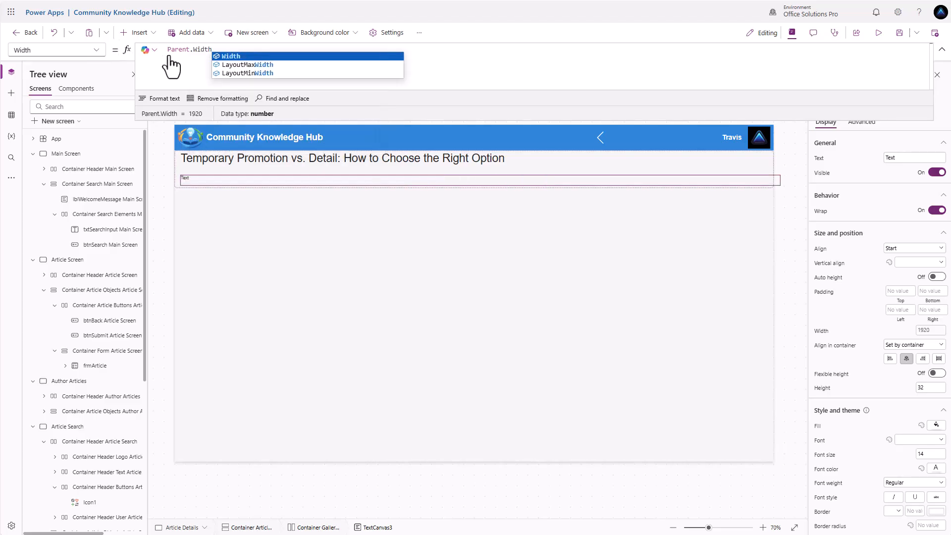
Step: Set the second control's Text formula to "By " & gblArticle.'Created By'.'First Name'
click(819, 156)
key(ctrl+a)
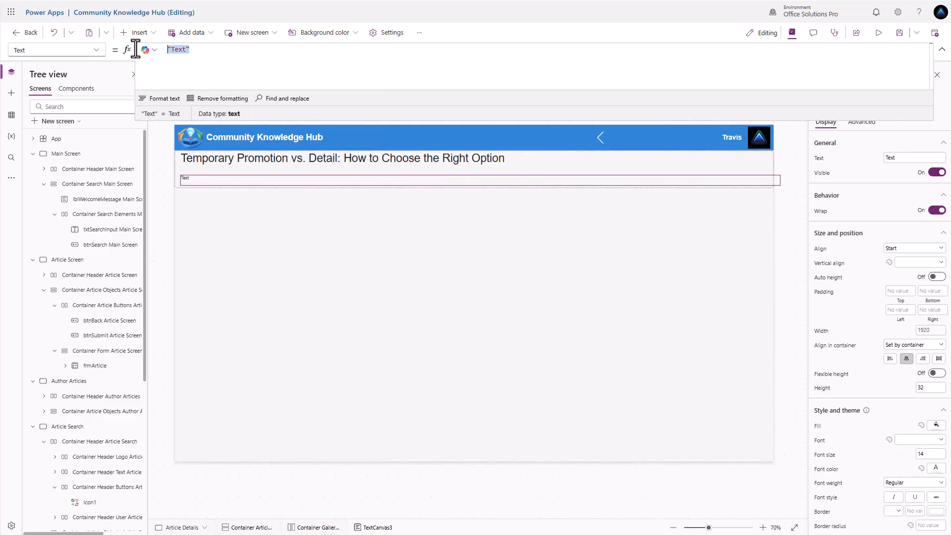
text("By ")
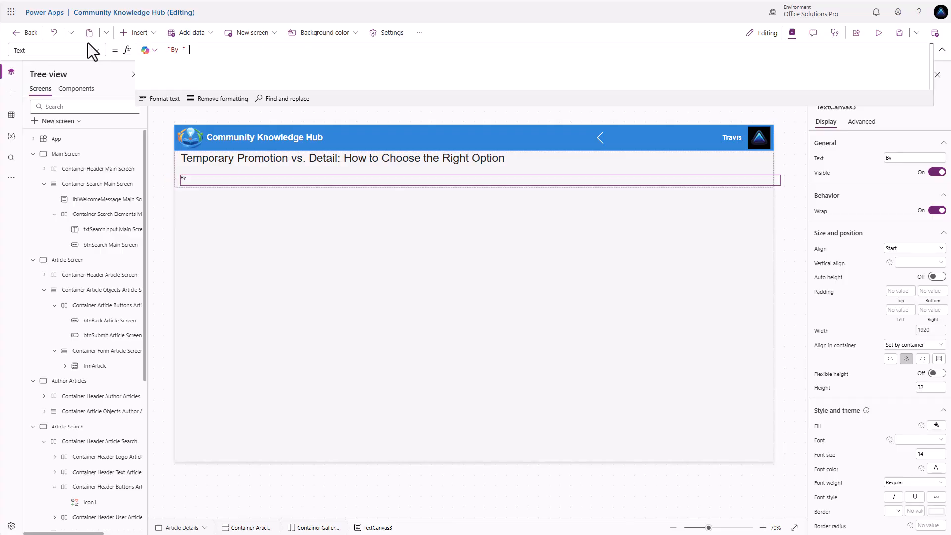
text( & )
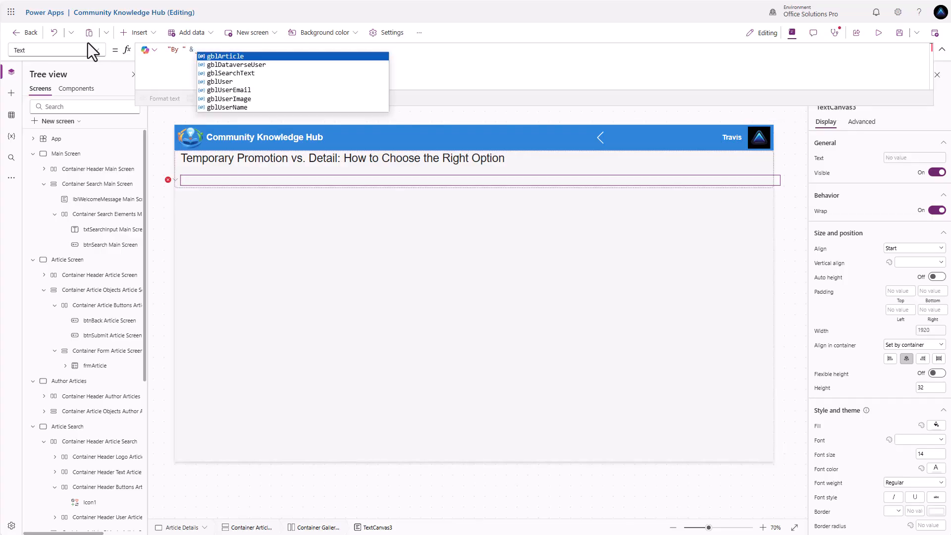
text(gblArticle.Created)
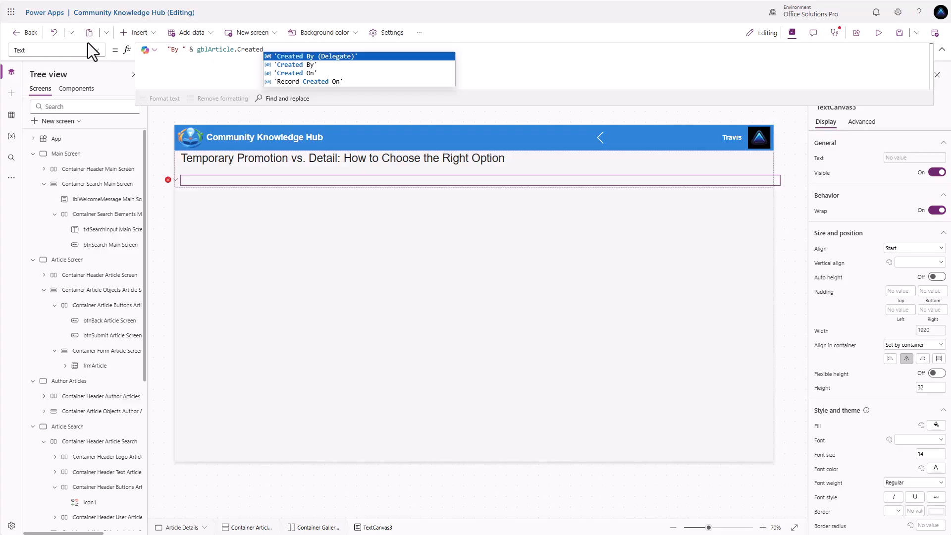
key(Down)
key(Tab)
text(.')
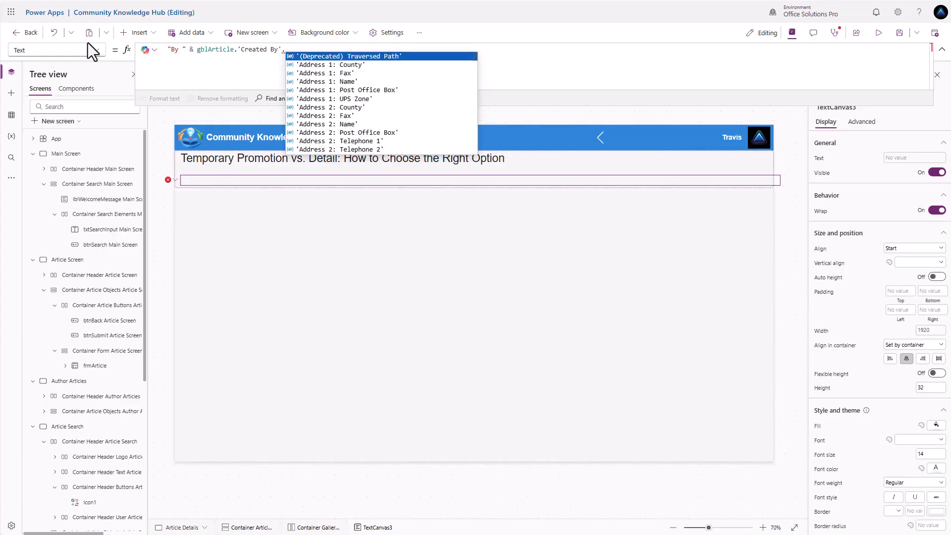
text(Fir)
key(Tab)
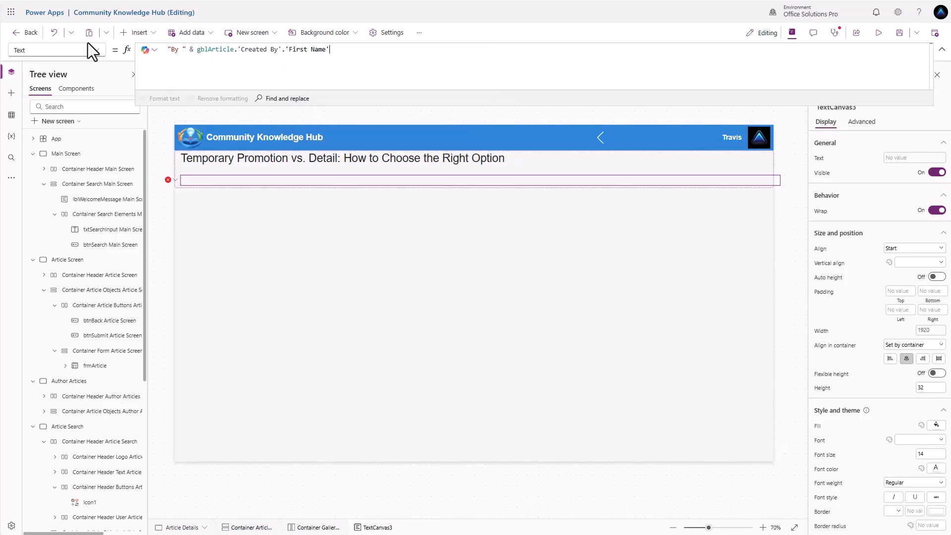
Step: Append & " " & gblArticle.'Created By'.'Last Name' to the byline formula and reopen the Temporary Promotion vs. Detail article from Article Search
text(& " " )
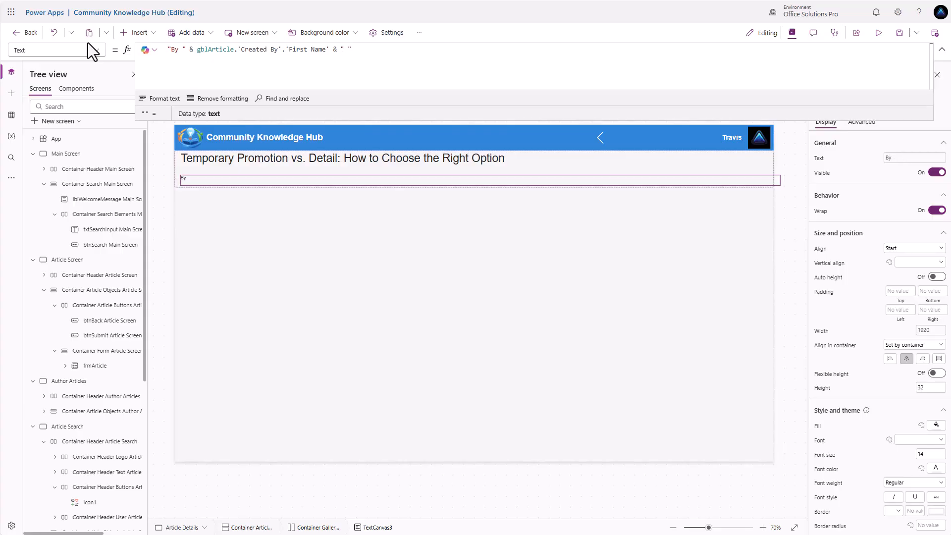
text(& gblArti)
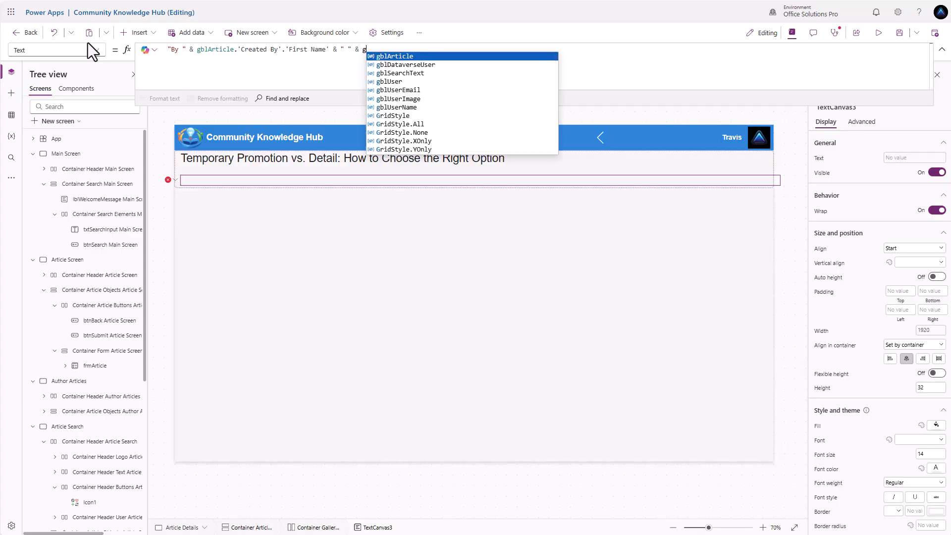
key(Tab)
text(.Create)
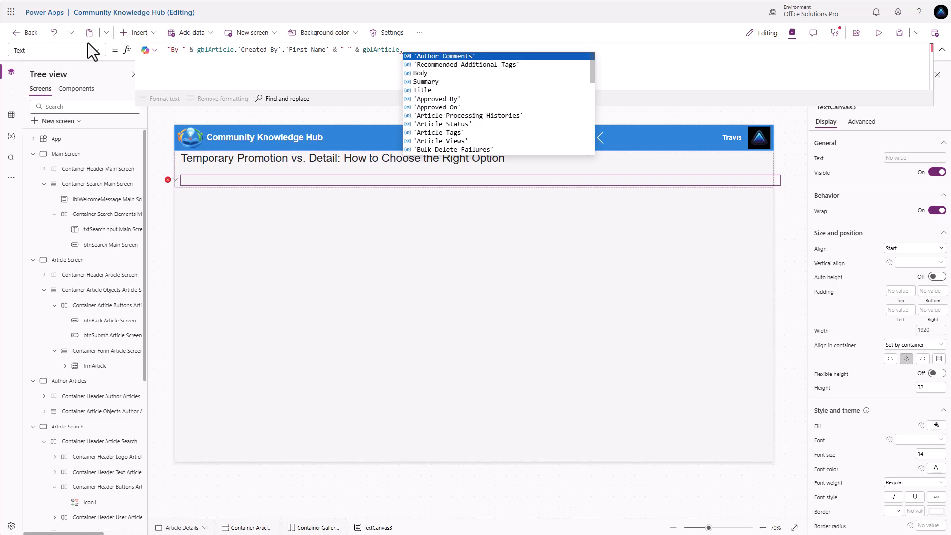
key(Down)
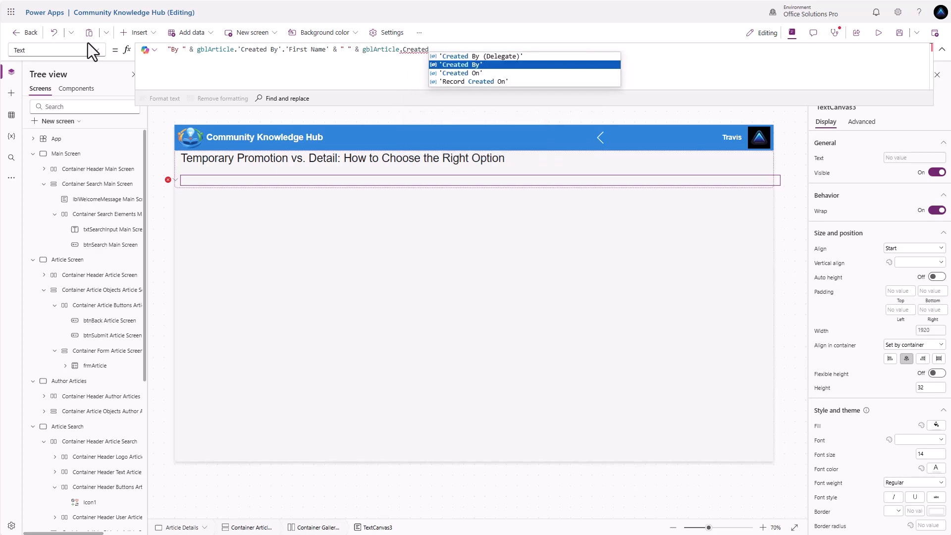
key(Tab)
text(.)
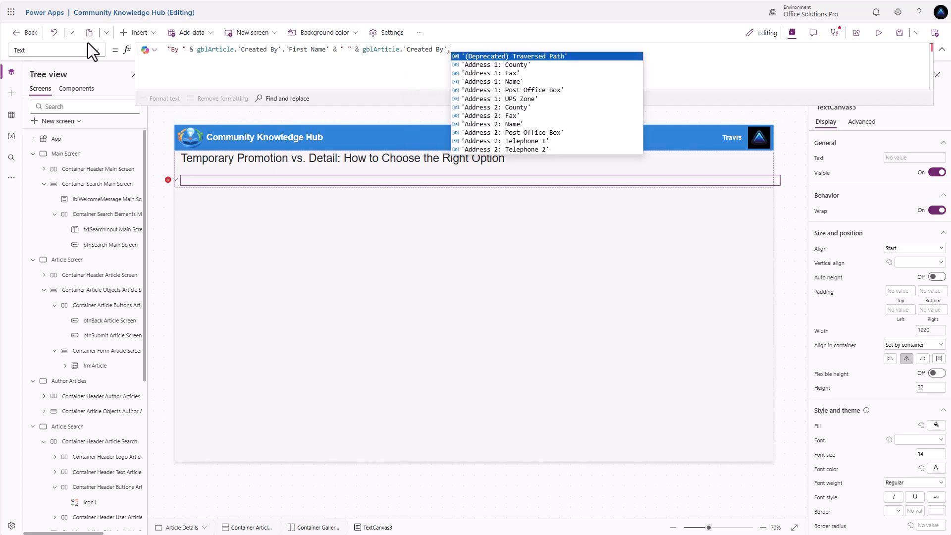
text(L)
key(Tab)
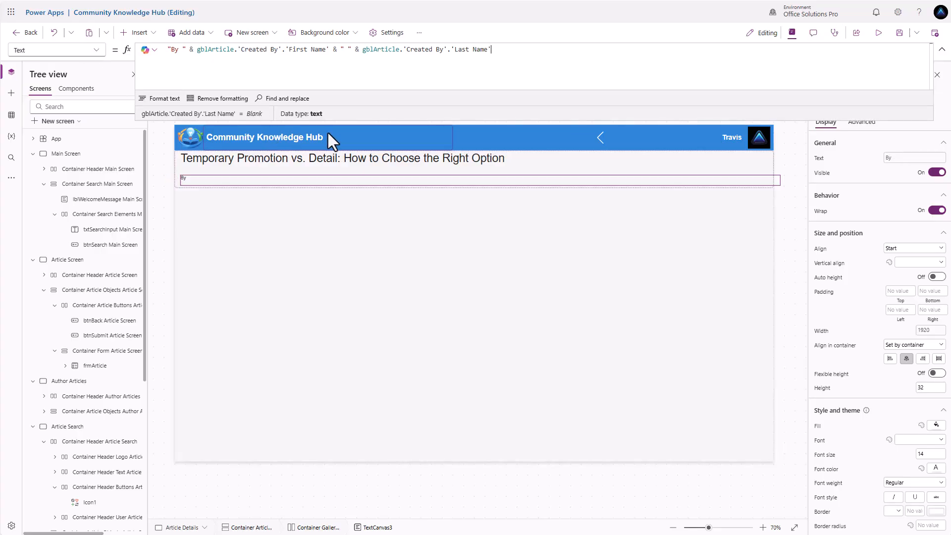
alt+click(600, 141)
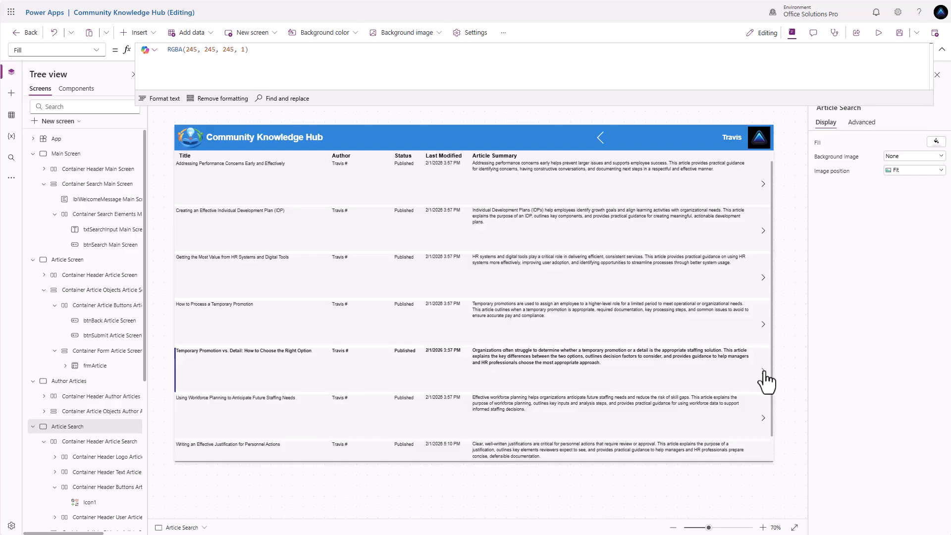
alt+click(763, 372)
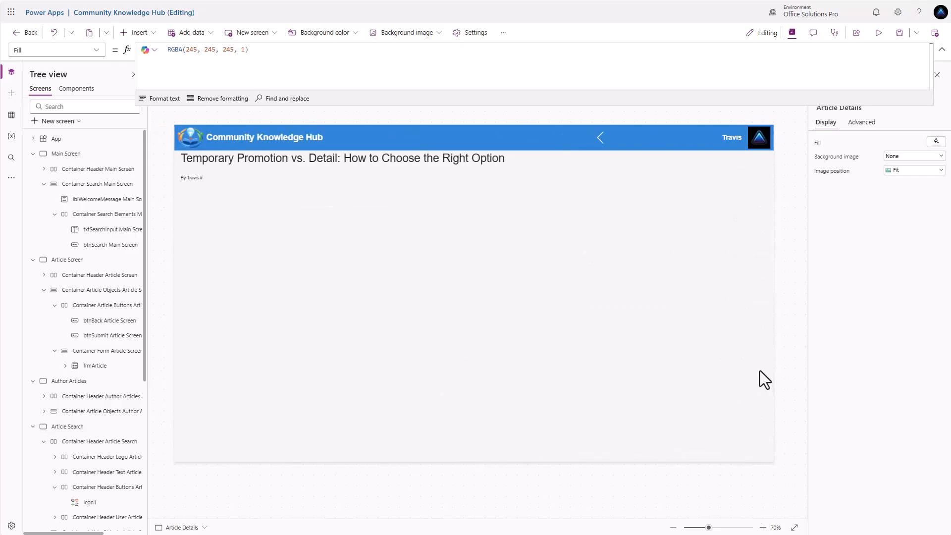
Step: Set the font size of the author byline below the article title to 20
click(198, 180)
click(941, 455)
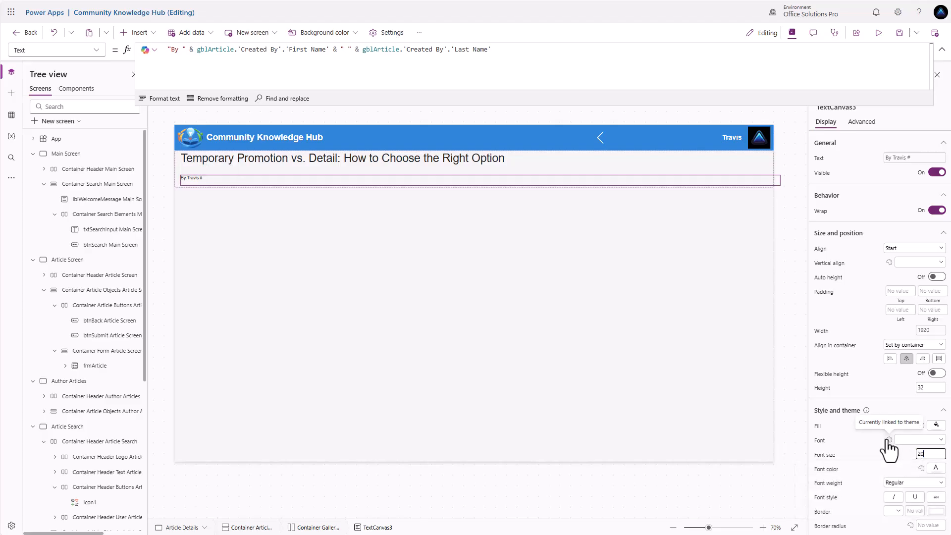
text(20)
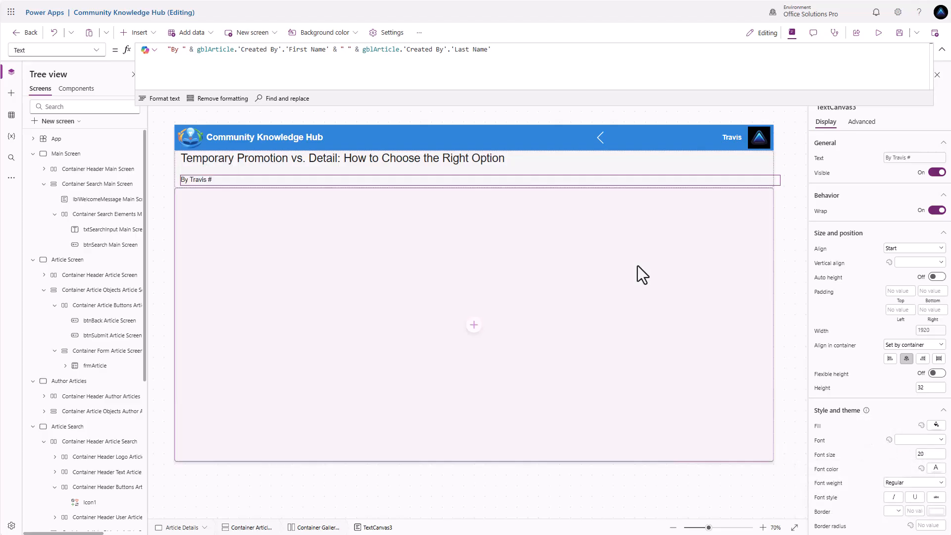
Step: Set the article title's font color to App.Theme.Colors.Primary and its font weight to Bold
click(483, 168)
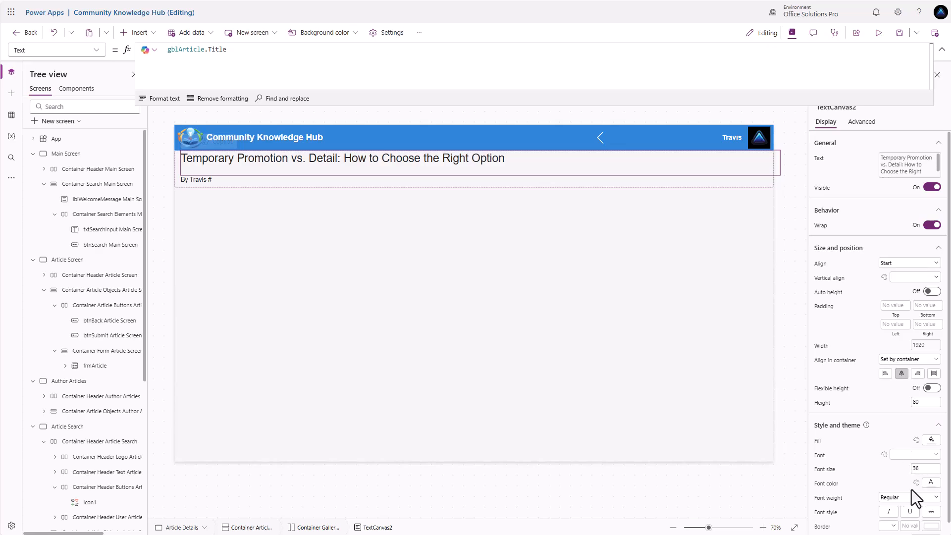
click(930, 484)
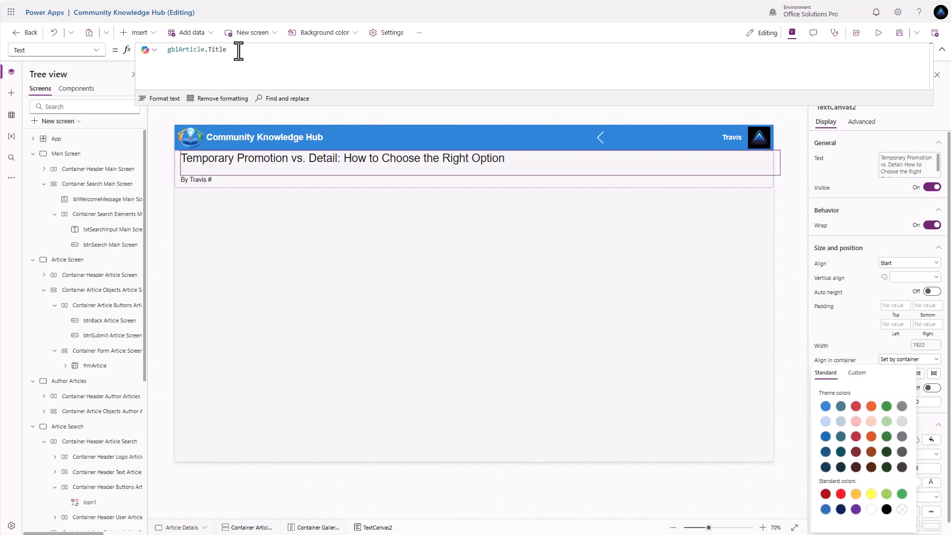
click(828, 484)
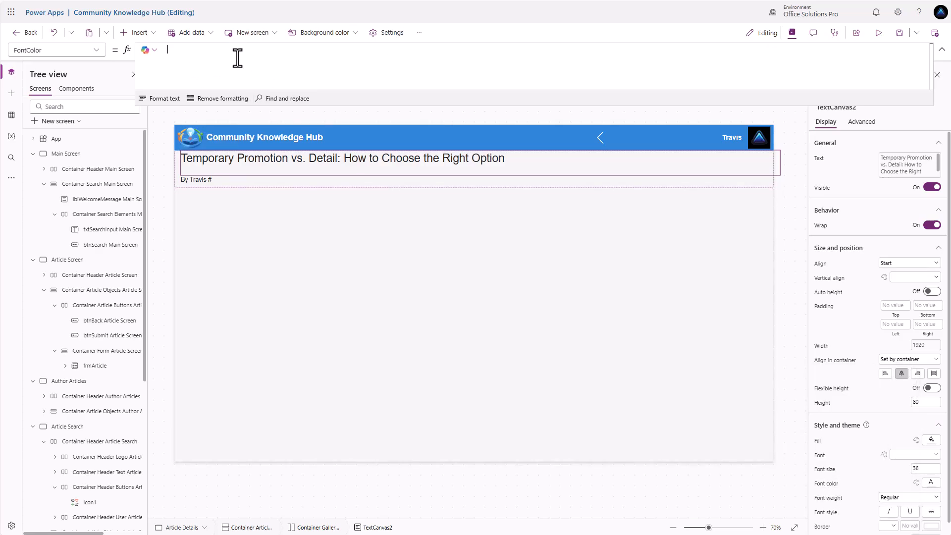
text(App.T)
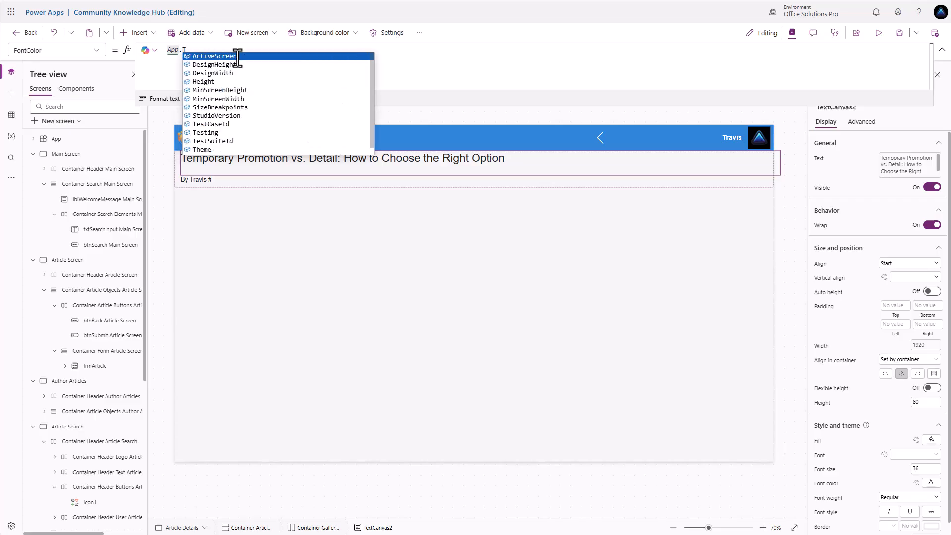
text(heme.Co)
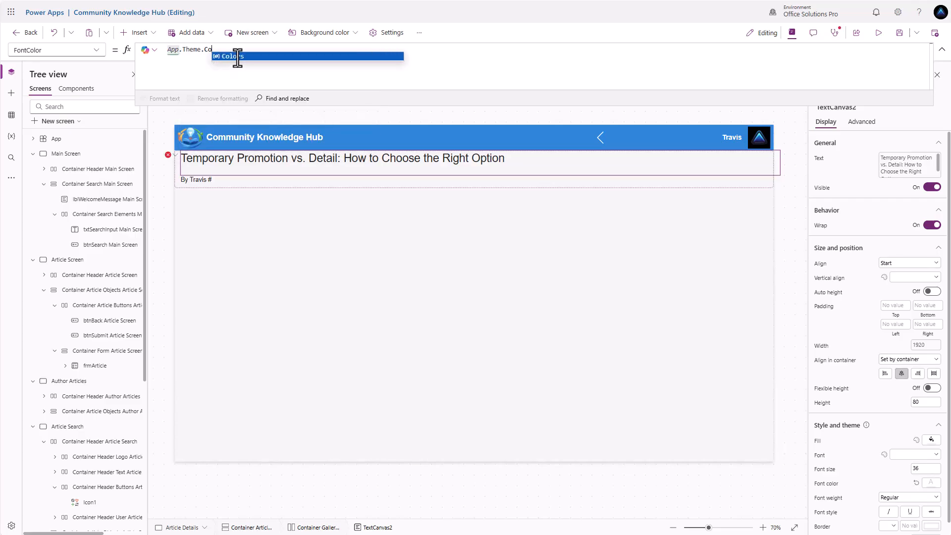
text(lors.Primary)
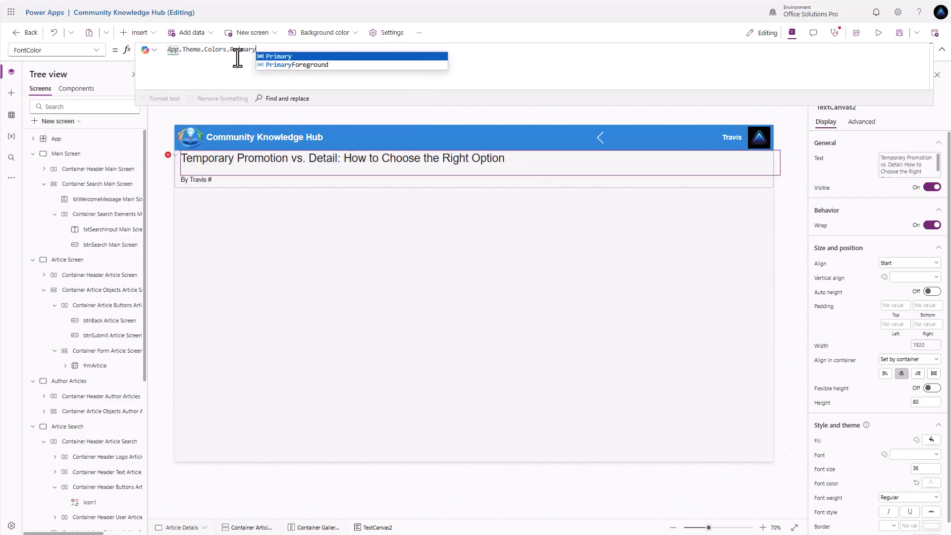
click(904, 498)
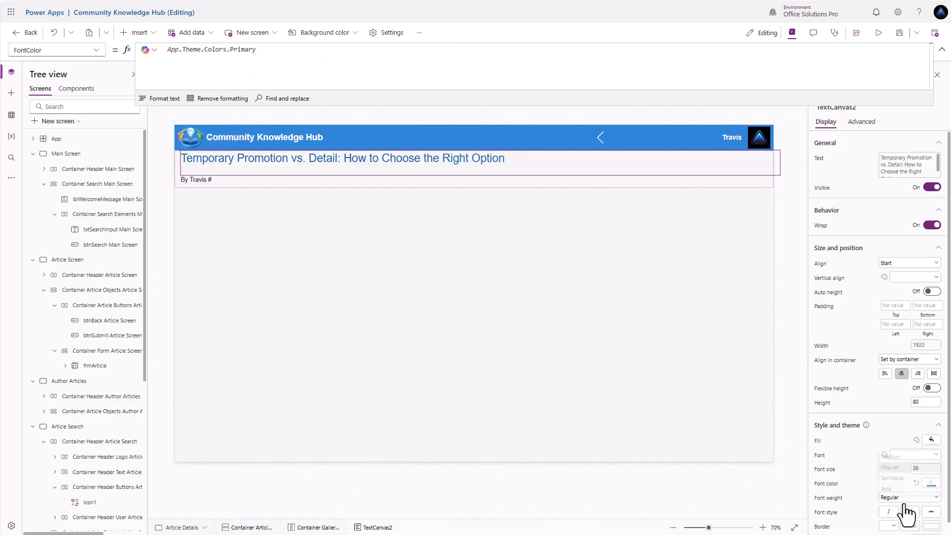
click(896, 490)
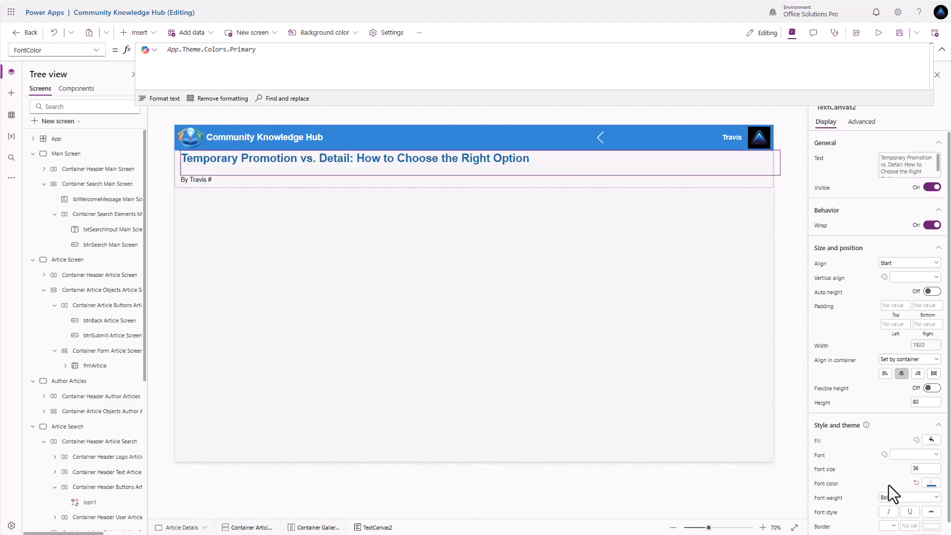
Step: Set the width of both the title and byline text controls to Parent.Width - 40
shift+click(552, 184)
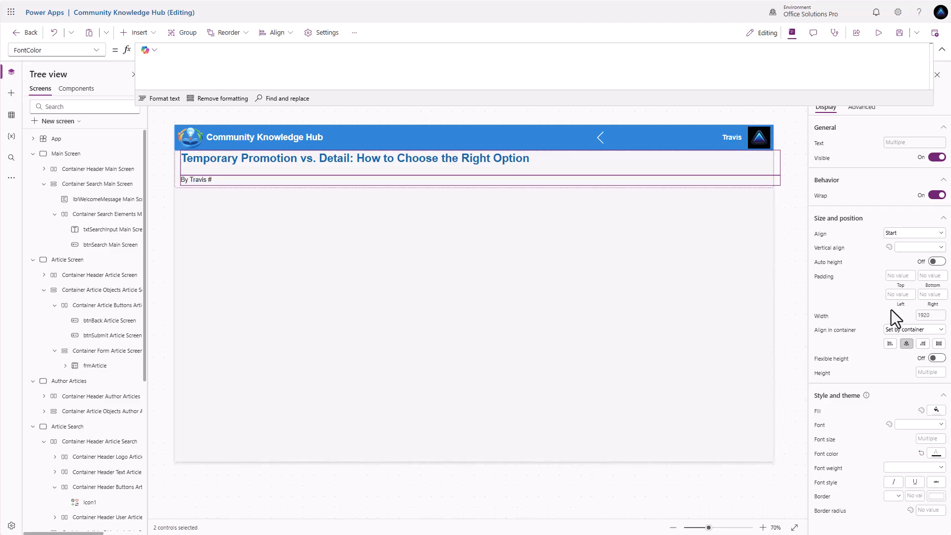
click(820, 317)
click(250, 54)
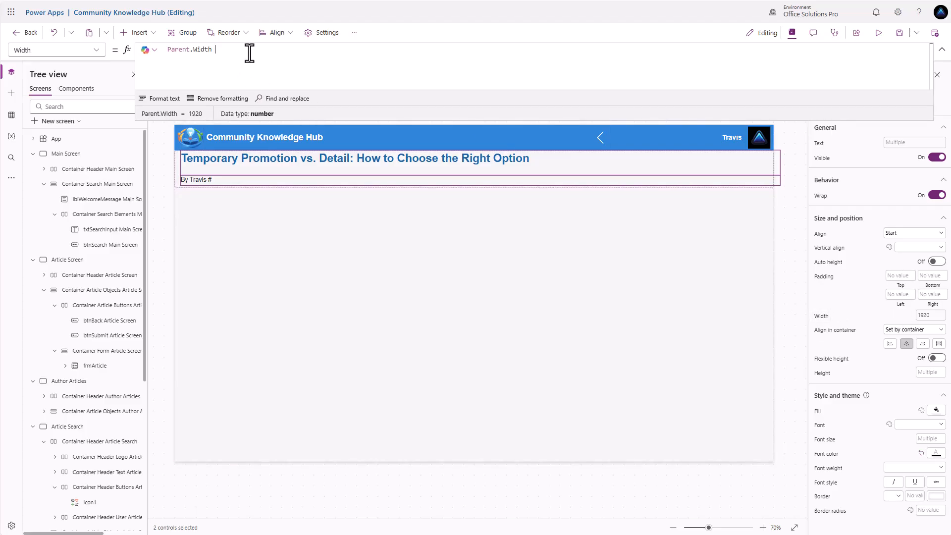
text(- 40)
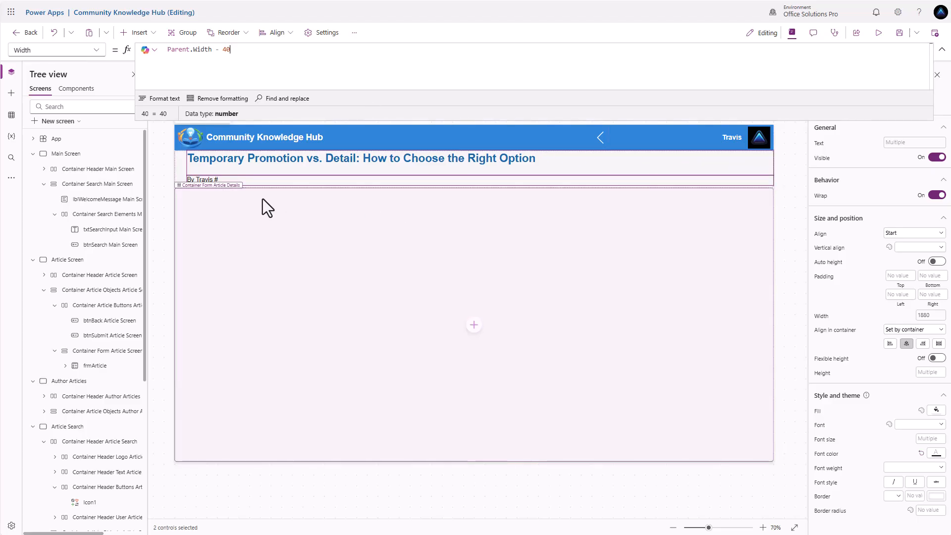
Step: Insert an HTML text control into the empty Container Form Article Details
click(474, 326)
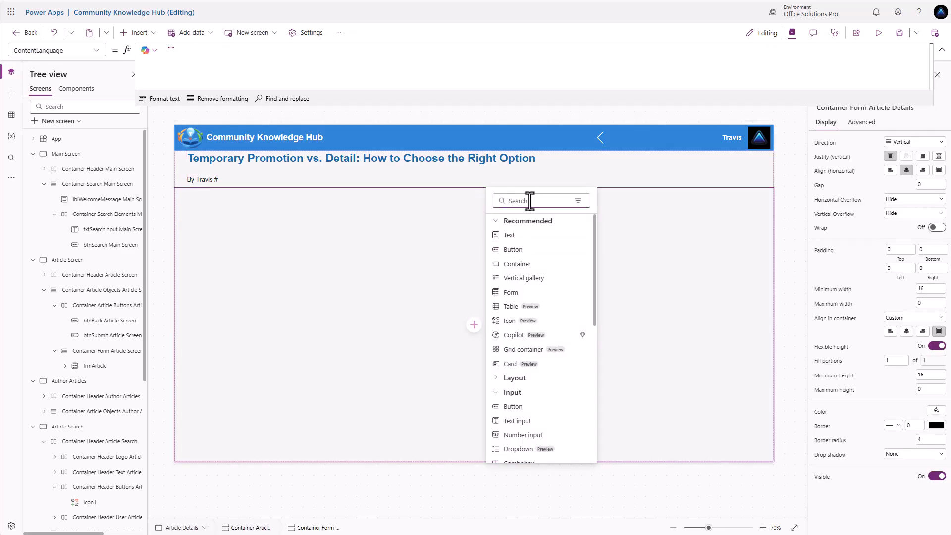
text(htm)
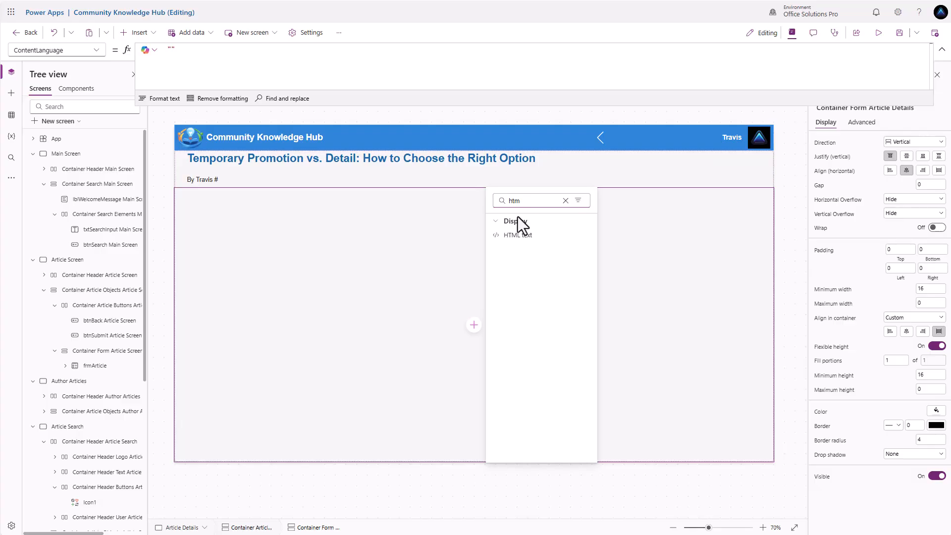
click(510, 237)
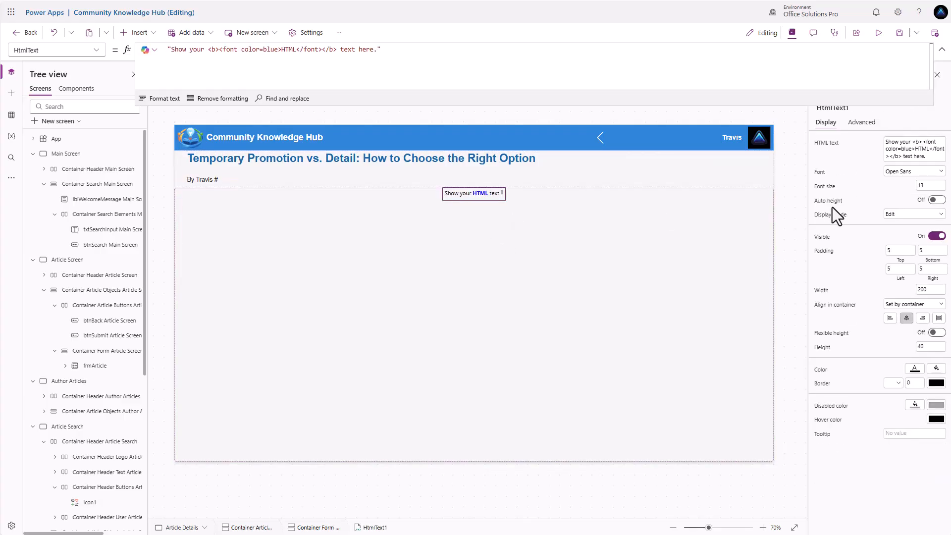
click(299, 56)
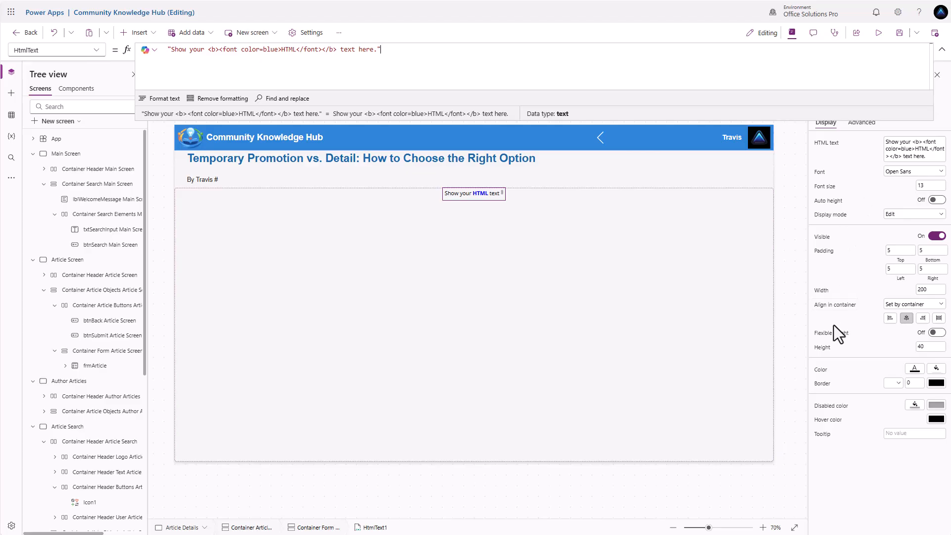
Step: Set the HTML text control's width to Parent.Width and its height to Parent.Height
click(822, 291)
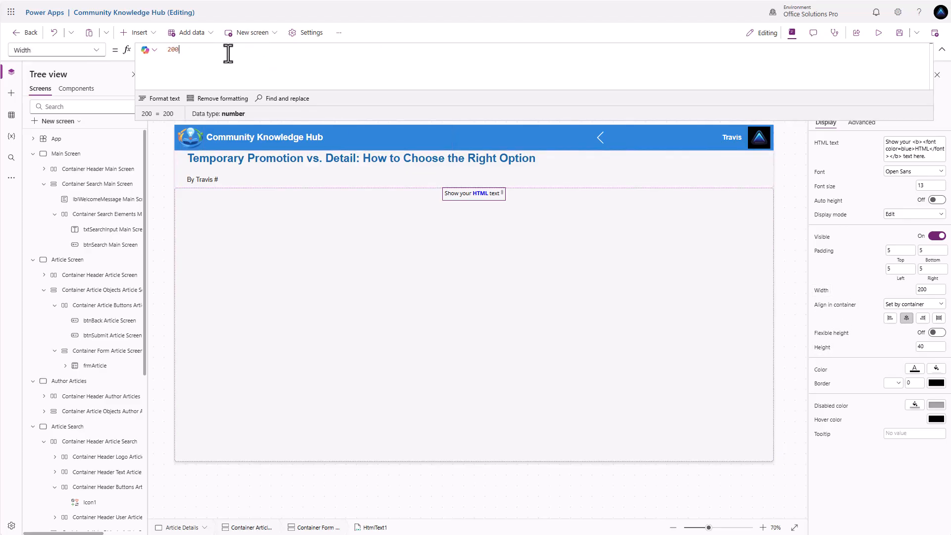
key(ctrl+a)
text(Parent.)
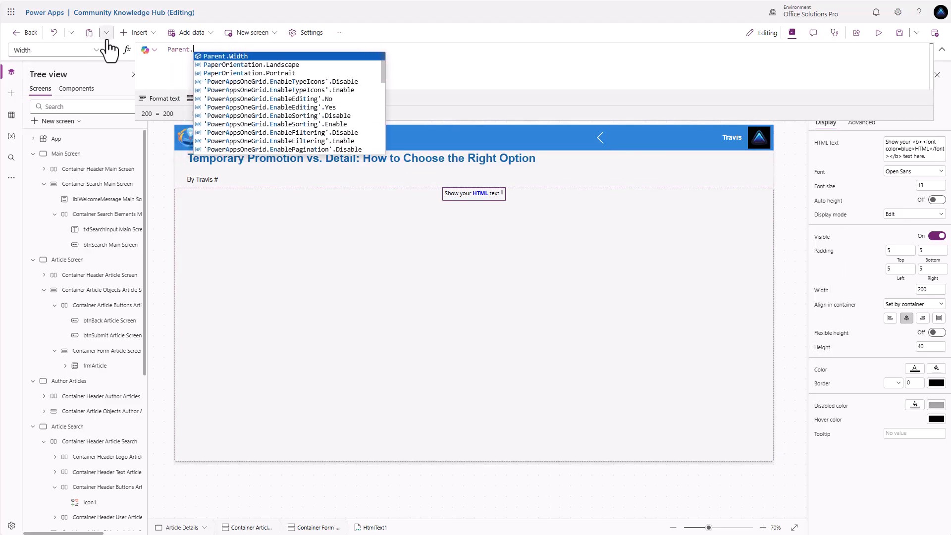
text(Width)
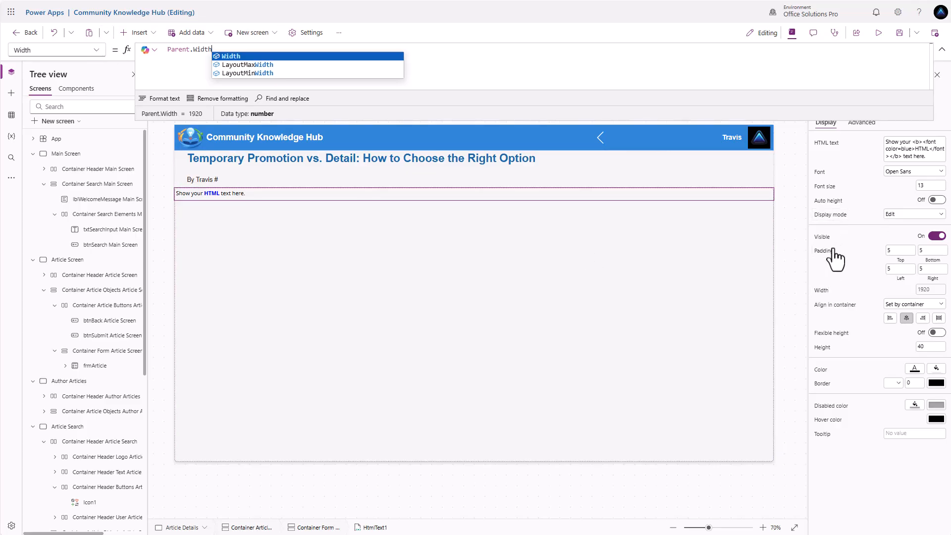
click(821, 348)
drag(202, 55, 97, 38)
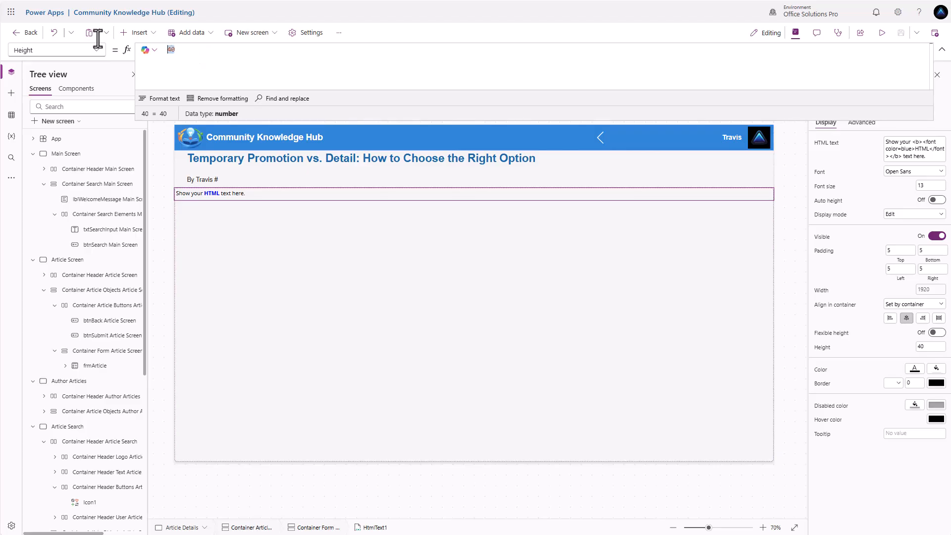
text(Parent.He)
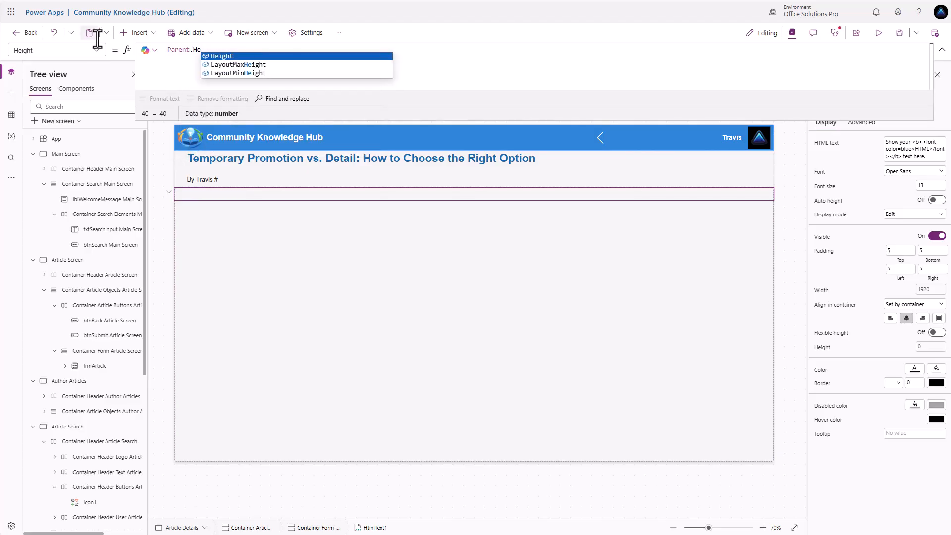
text(ight)
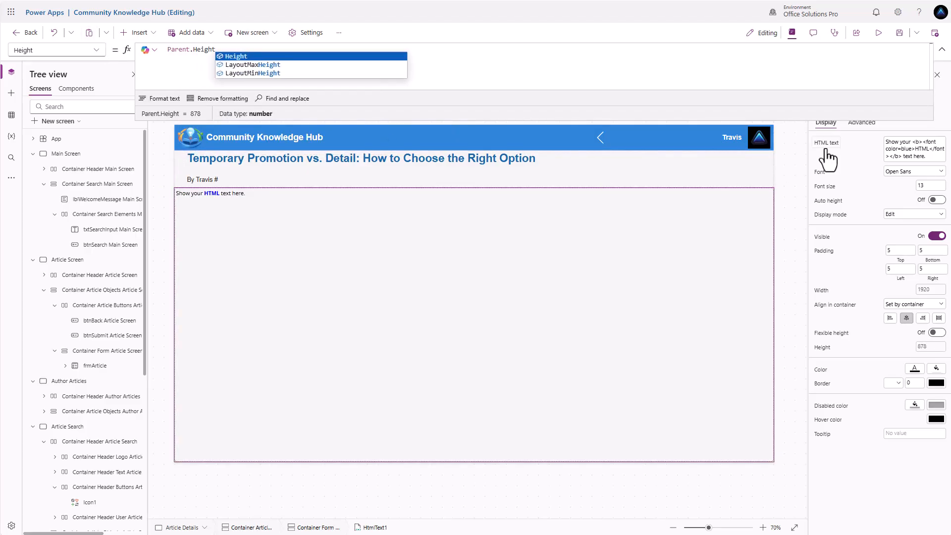
Step: Replace the HTML text control's placeholder content with the formula gblArticle.Body
click(826, 145)
key(ctrl+a)
key(Delete)
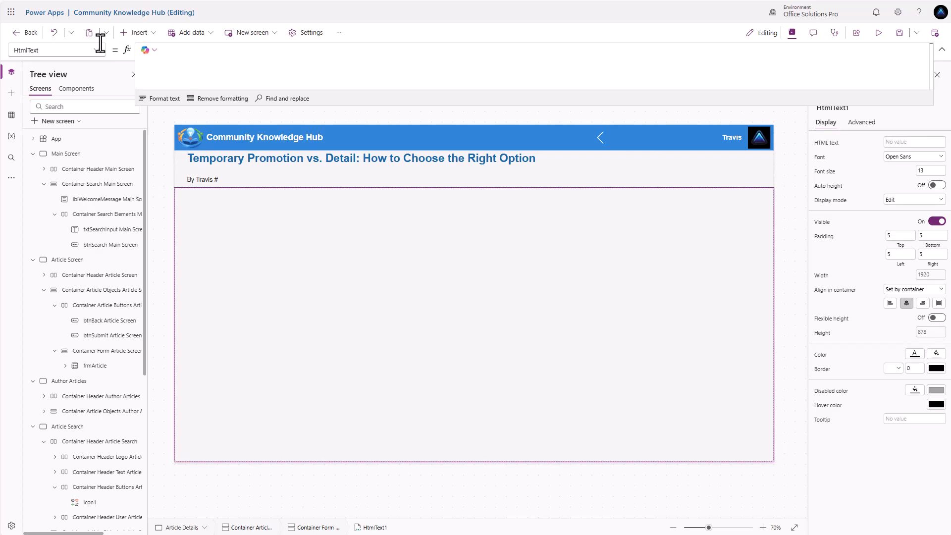
text(gbl)
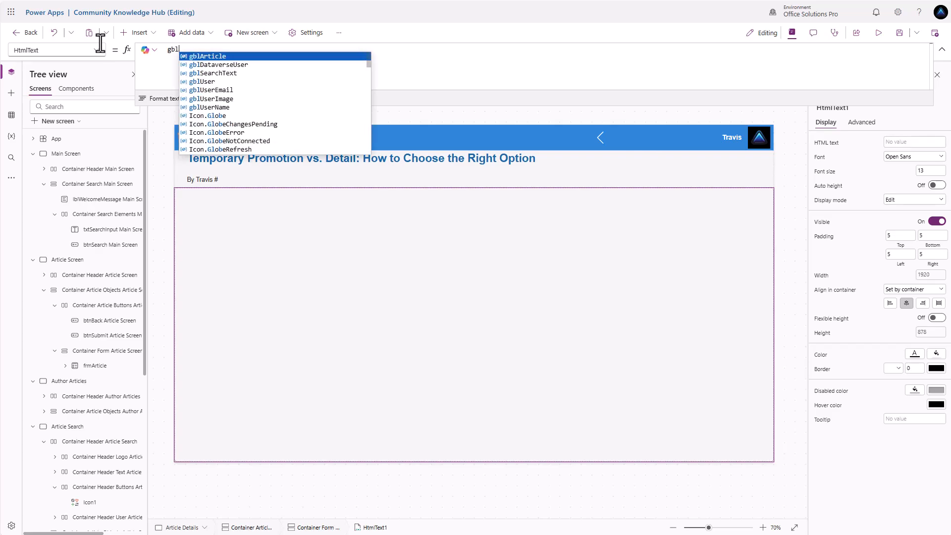
text(Article.Body)
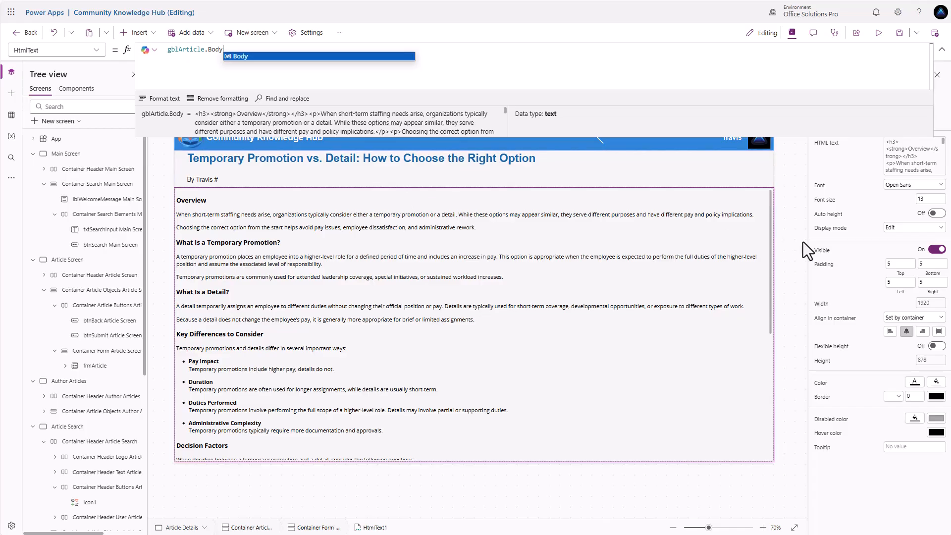
Step: Set the left padding of the HTML text control showing the article body to 40
click(891, 283)
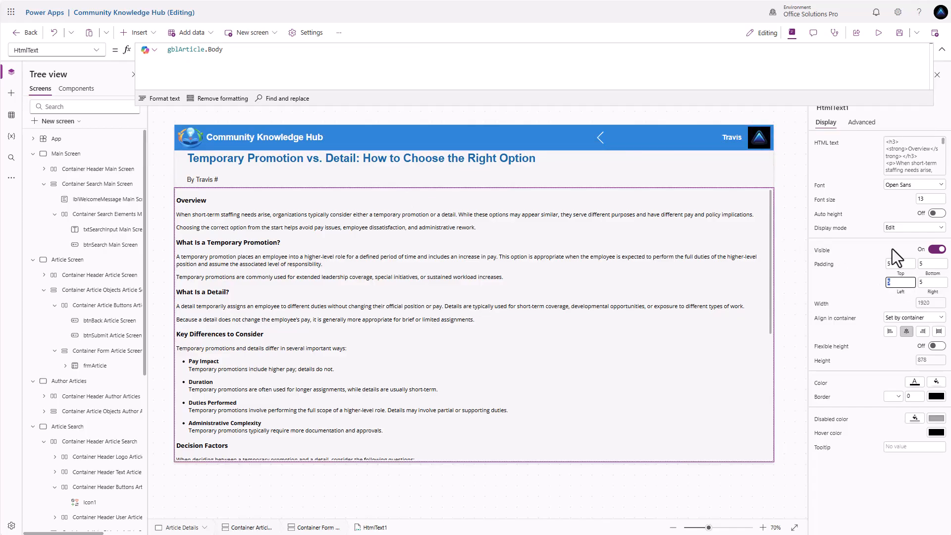
text(40)
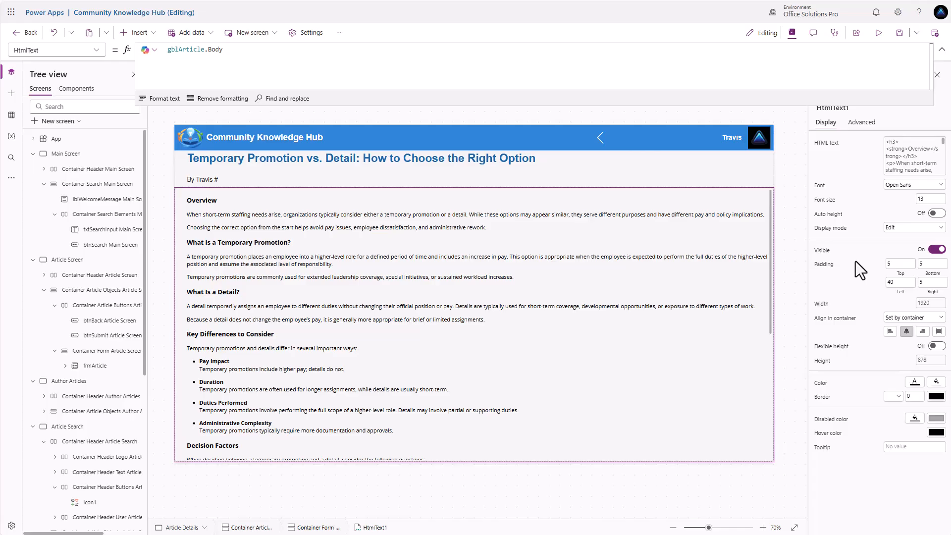
scroll(671, 295, down, 5)
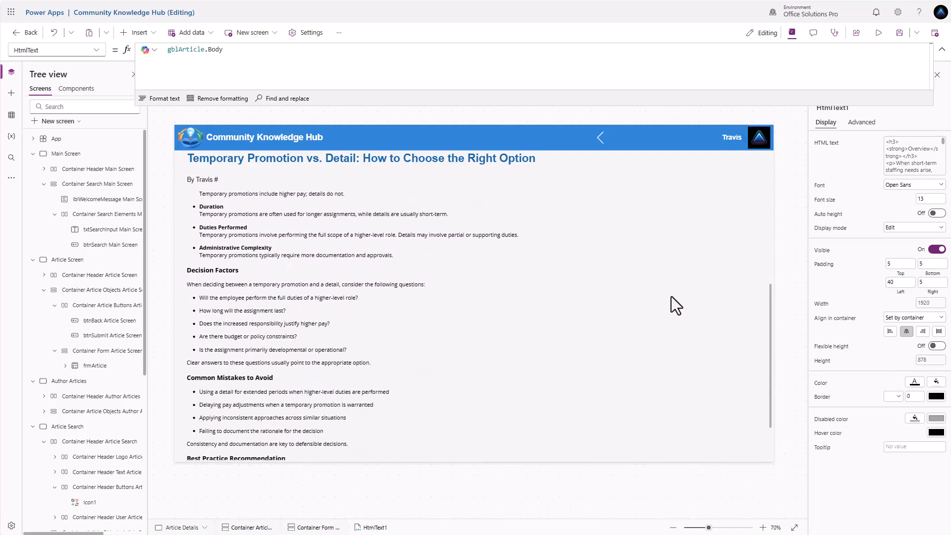
scroll(671, 296, up, 5)
scroll(670, 299, down, 5)
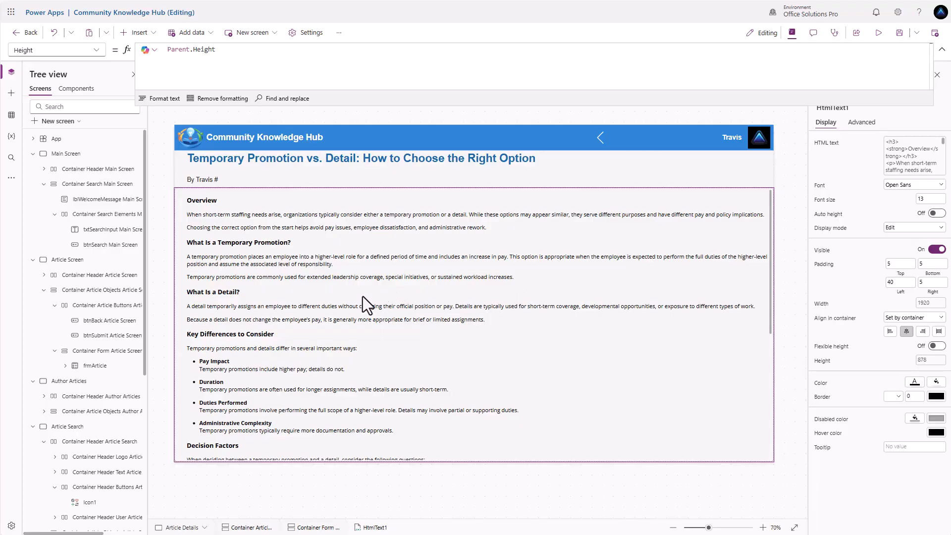
Step: Rename the HTML text control in Container Form Article Details as htmlBody Article Details
scroll(124, 346, down, 5)
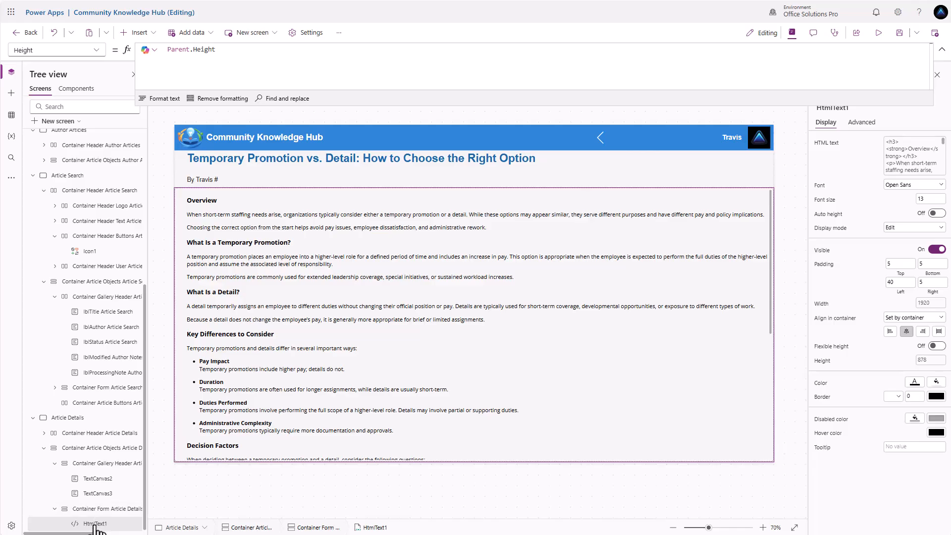
double_click(97, 522)
text(htmlBody Article Details)
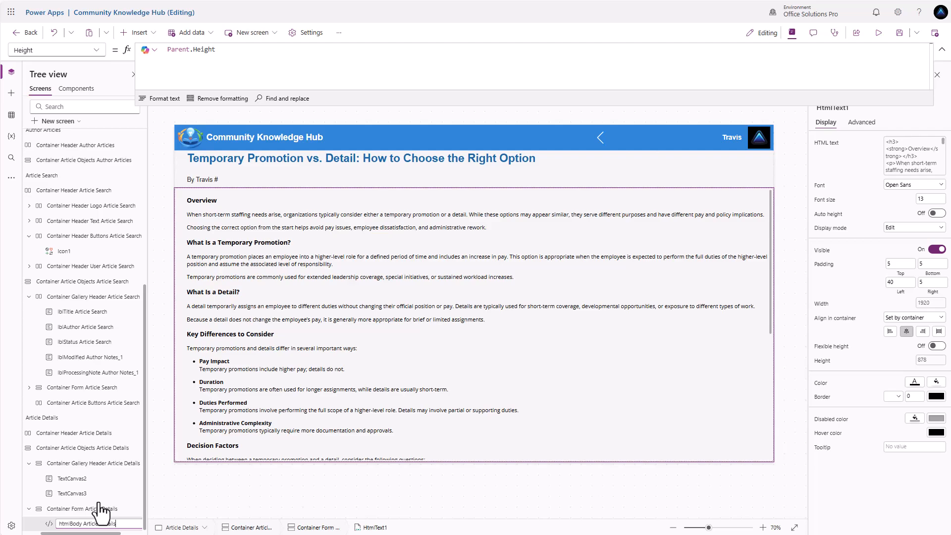
key(Return)
Step: Rename the byline text control as lblAuthor Article Details and the title text control as lblTitle Article Details
click(74, 493)
double_click(73, 493)
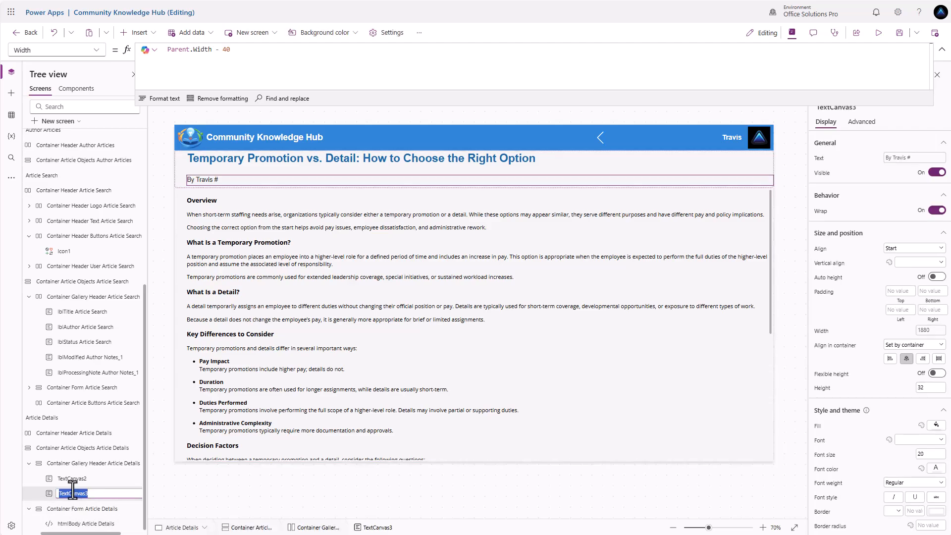
text(lblAuthor Article Details)
key(Return)
double_click(75, 479)
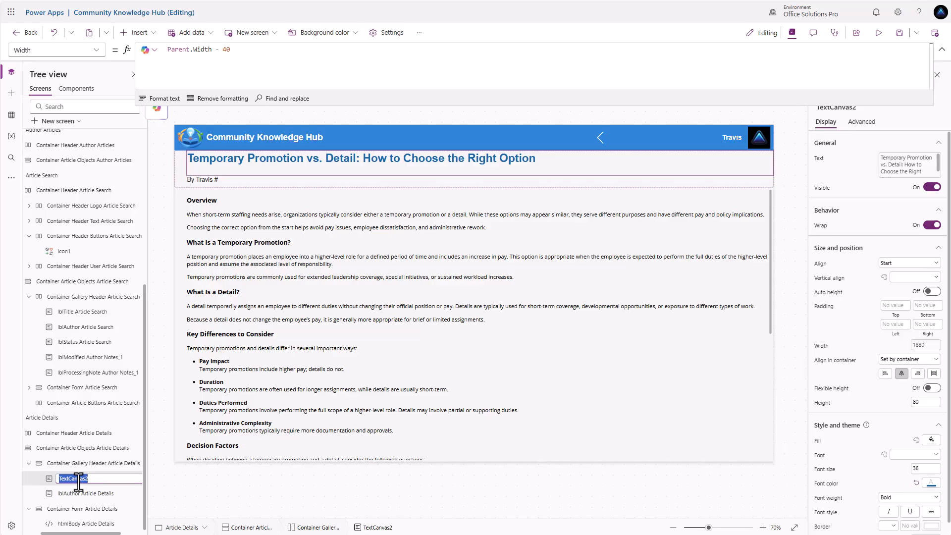
text(lblTitle Article Details)
key(Return)
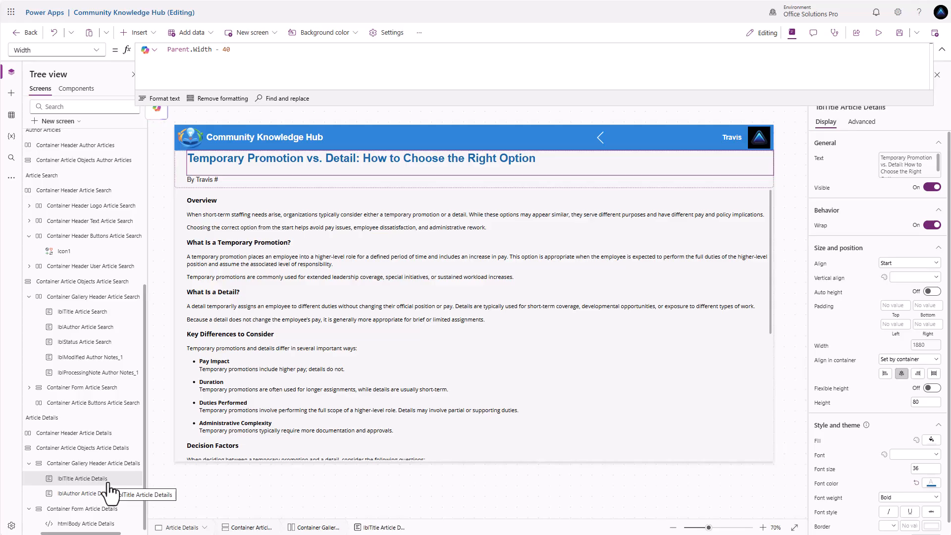
Step: Insert a vertical container into Container Article Objects Article Details and name it Container Attachments
click(92, 509)
click(50, 451)
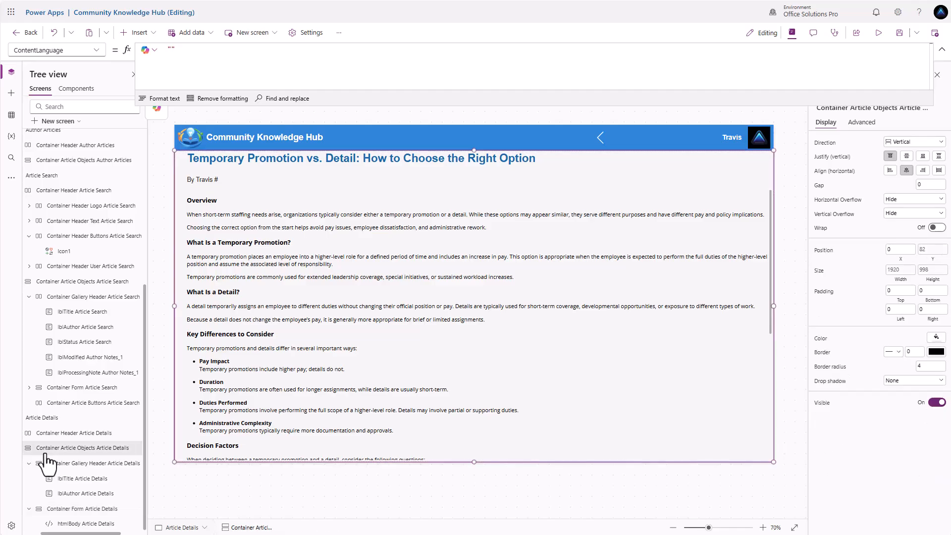
click(152, 34)
text(cont)
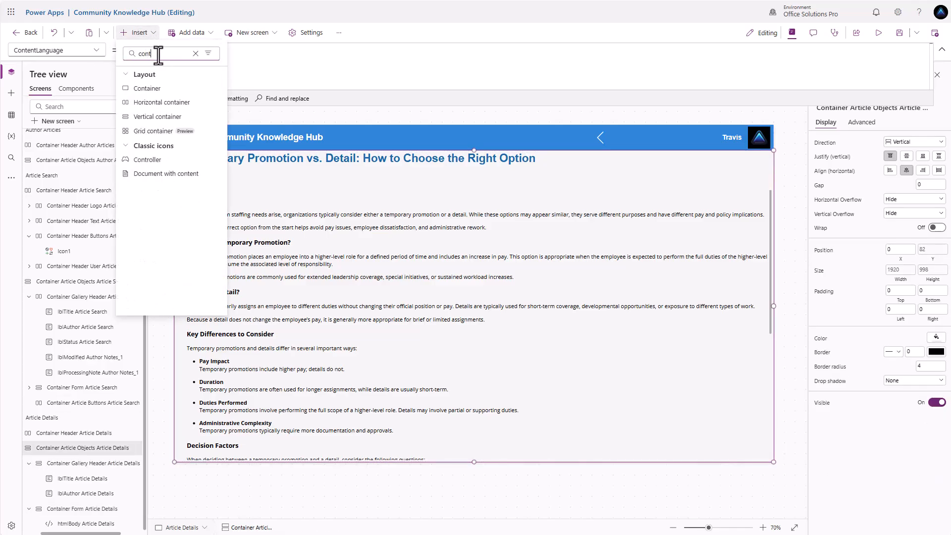
click(181, 119)
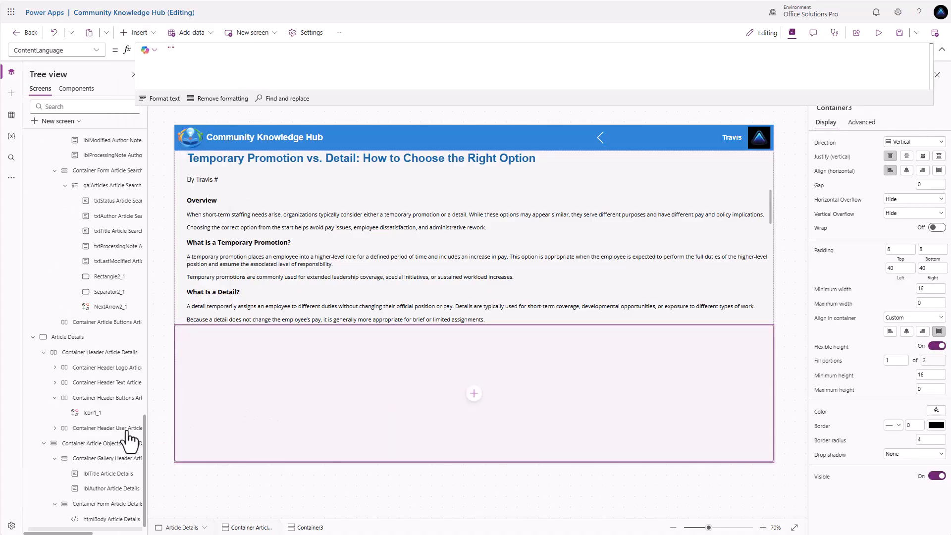
scroll(127, 436, down, 2)
double_click(98, 524)
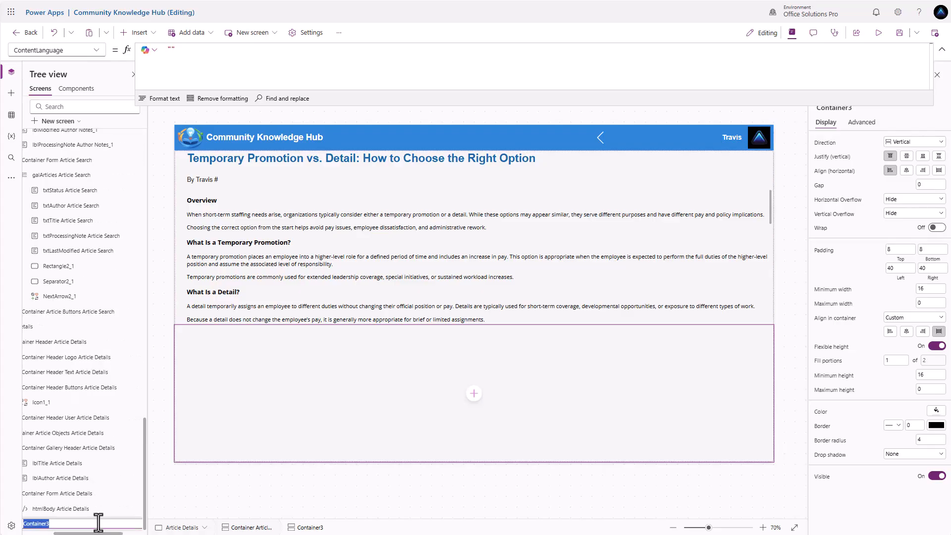
text(Container Attachments)
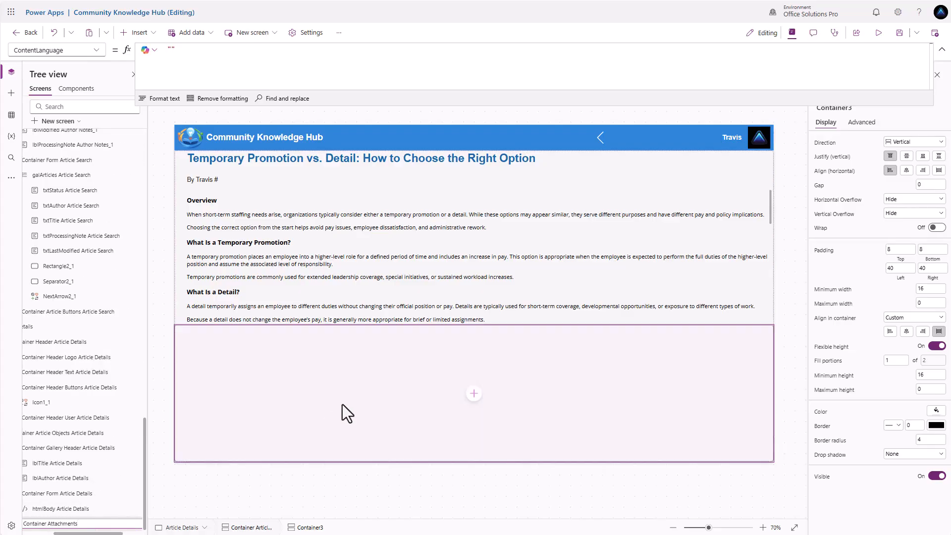
Step: Insert a form into Container Attachments and connect it to the Articles data source
click(473, 394)
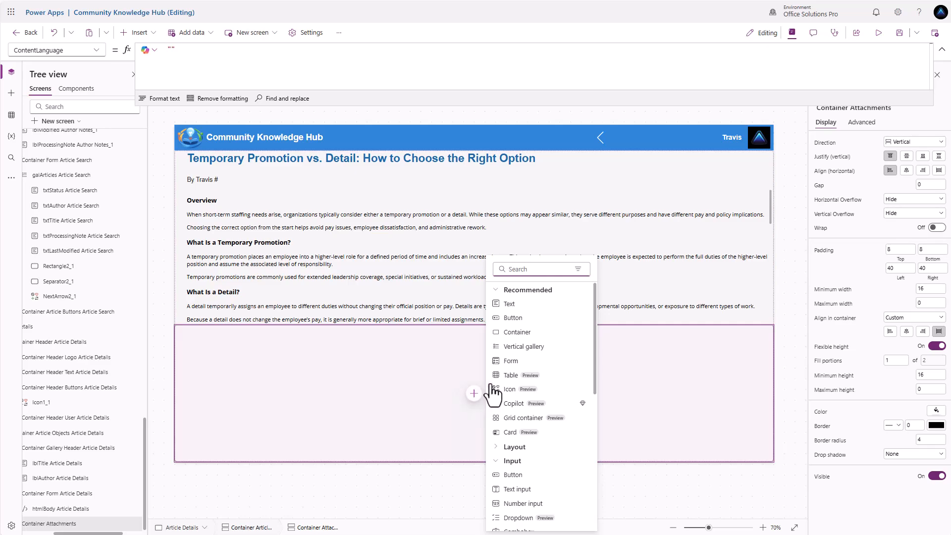
click(512, 362)
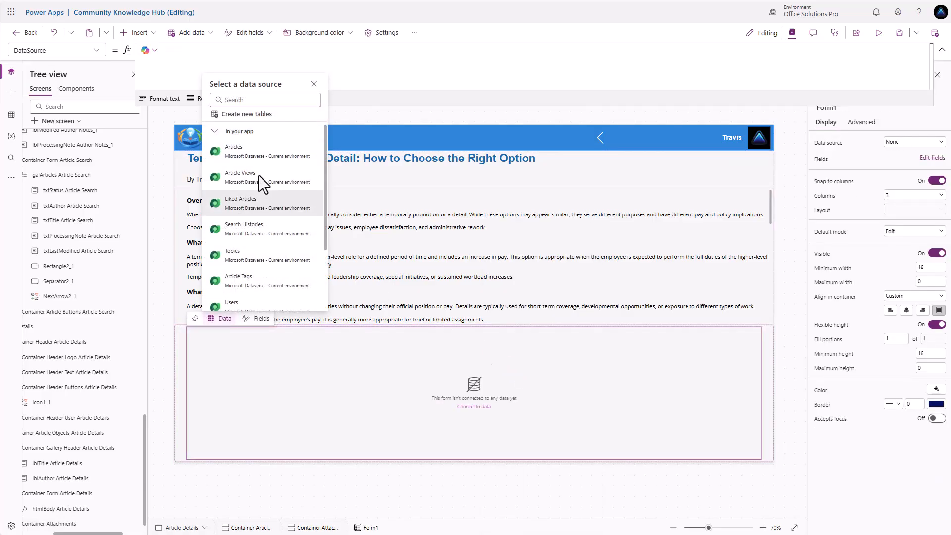
click(252, 159)
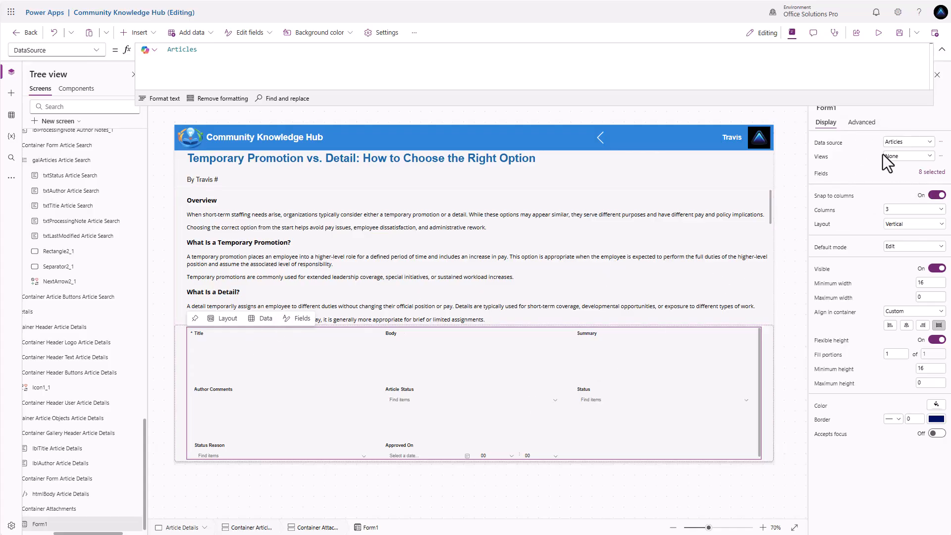
Step: Remove all the default fields from the new form and add only the Attachments field
click(931, 172)
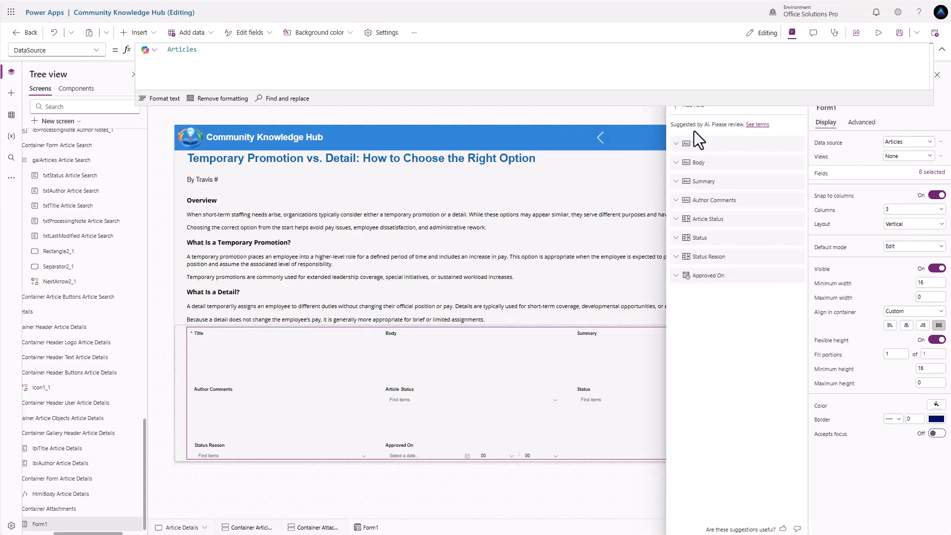
click(799, 143)
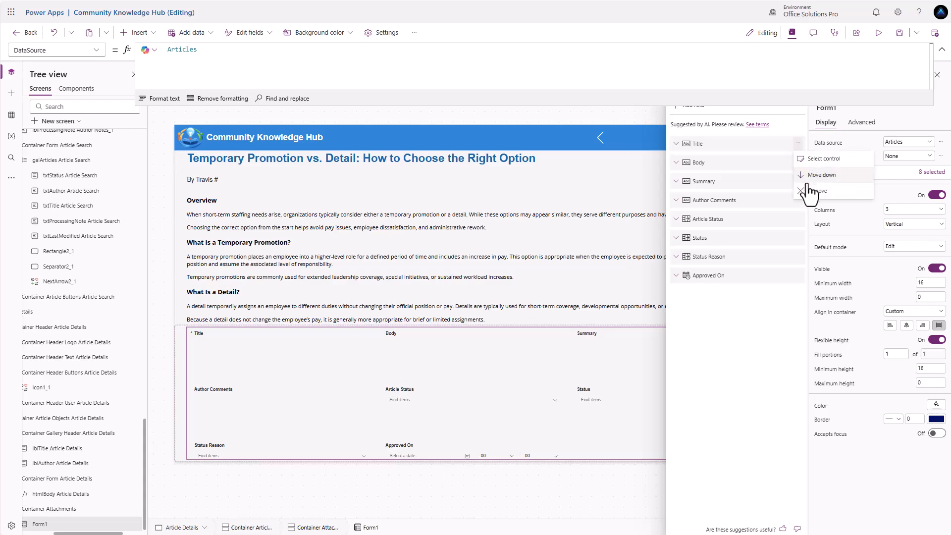
click(822, 191)
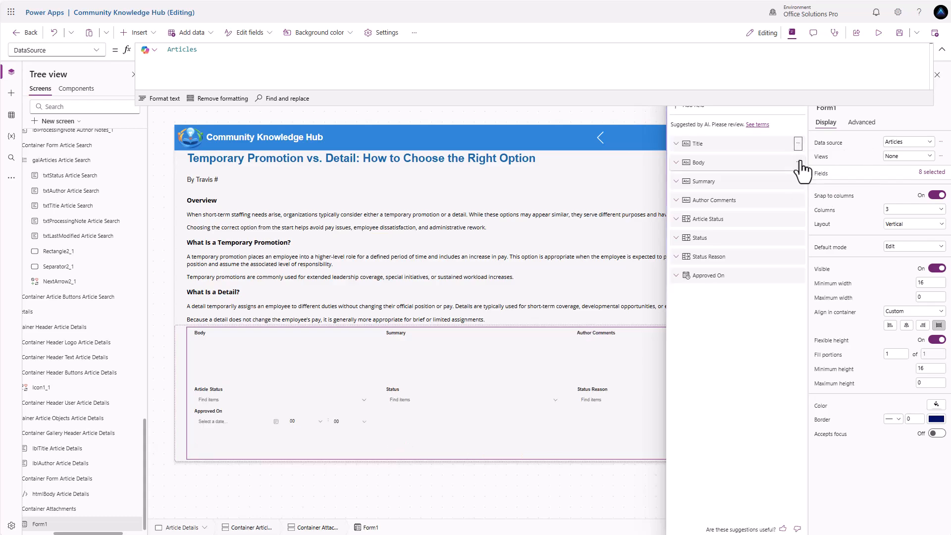
click(798, 143)
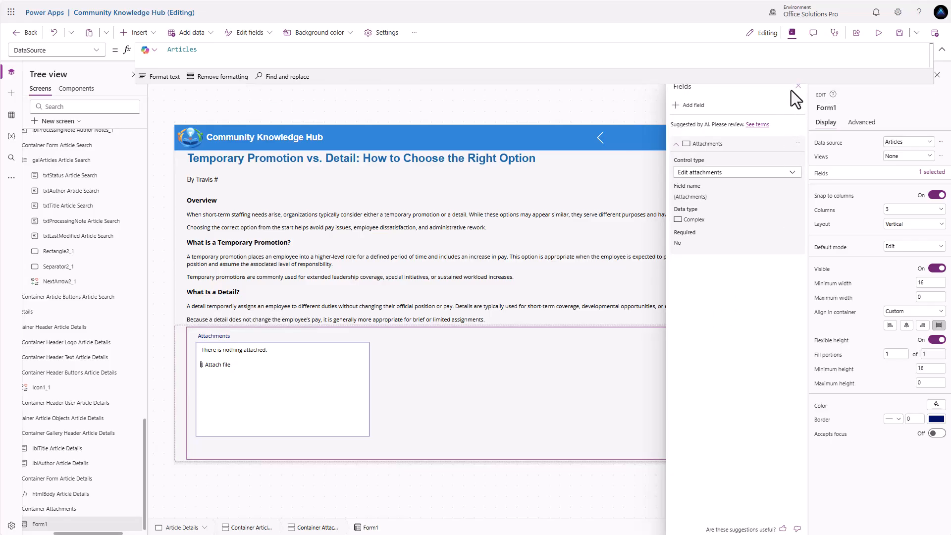
click(793, 91)
Step: Set the attachments form's Item property to gblArticle
click(861, 122)
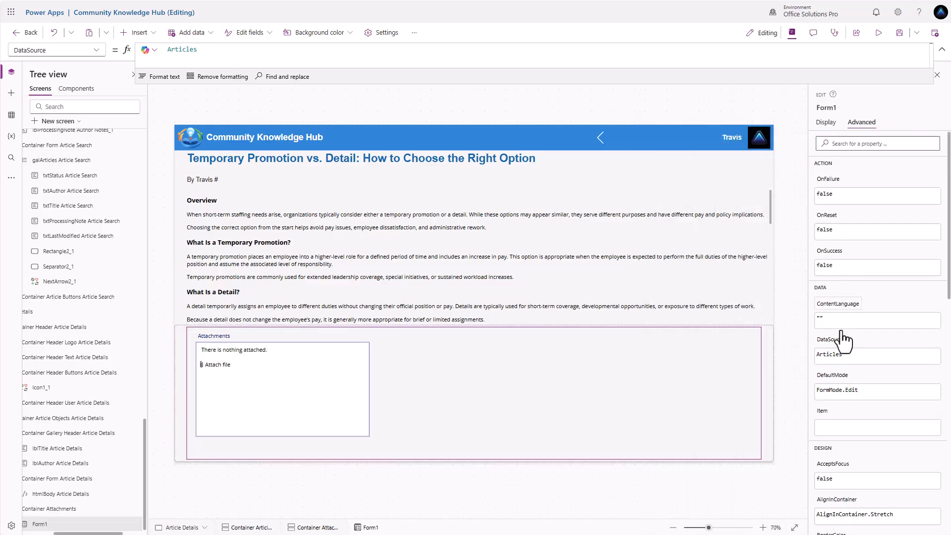
click(835, 428)
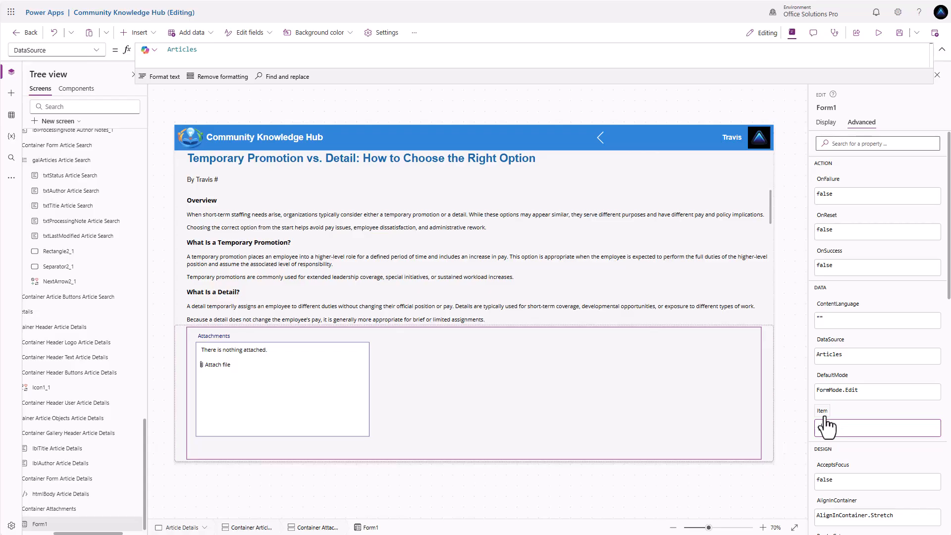
text(gb)
key(Tab)
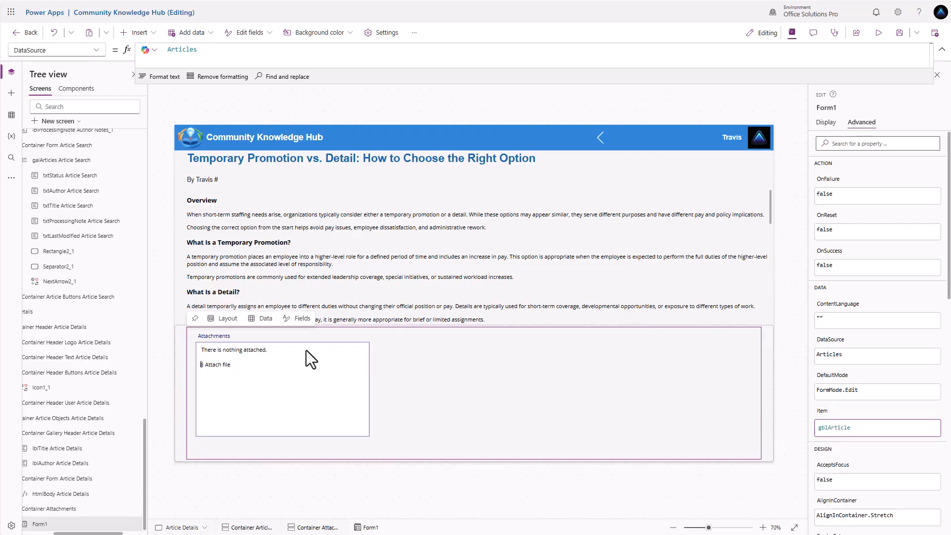
Step: Change the font color of the Attachments label in the form to black
click(215, 337)
click(215, 336)
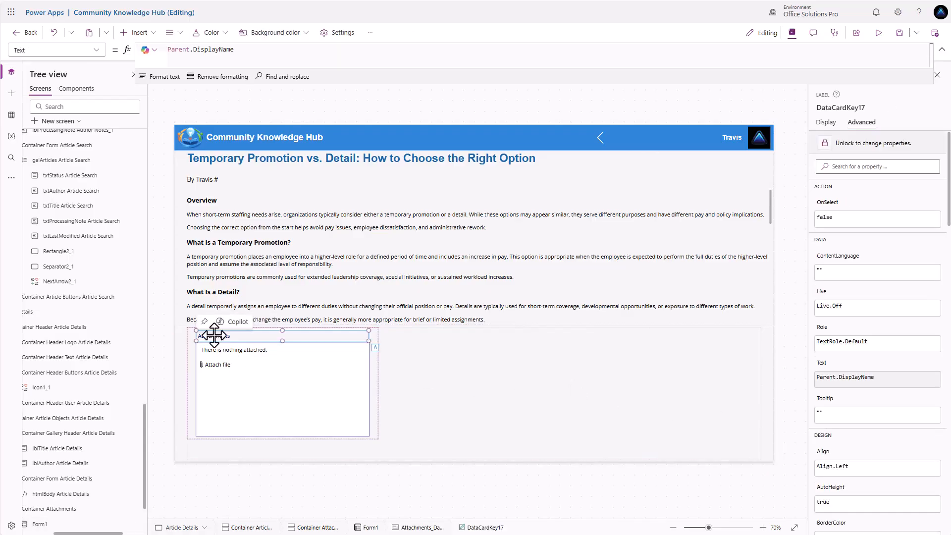
click(826, 122)
click(915, 394)
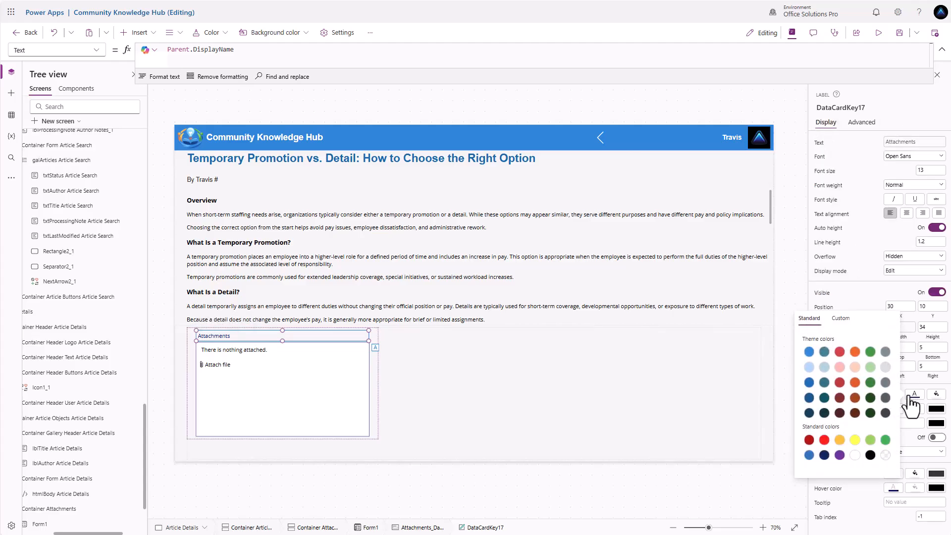
click(870, 457)
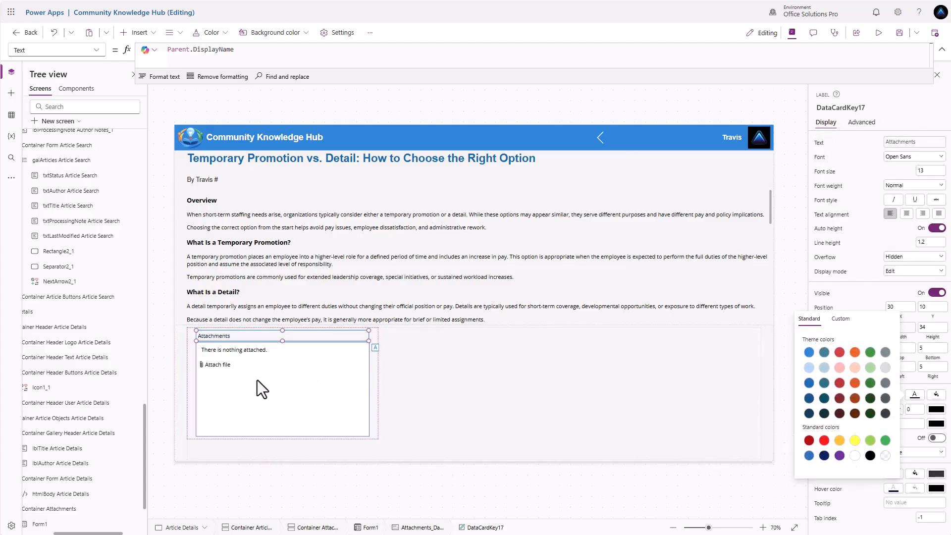
Step: Set the width of the Attachments data card to Parent.Width
click(192, 346)
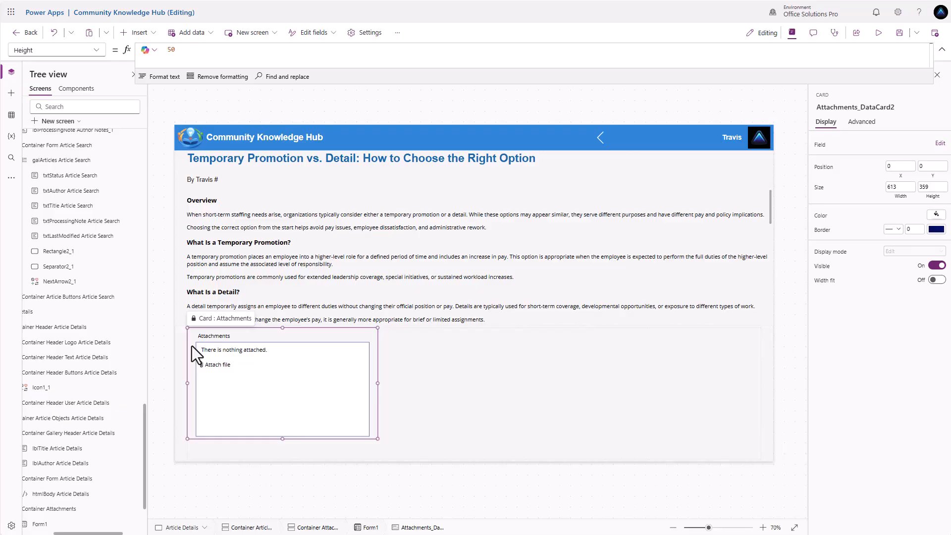
click(898, 190)
drag(193, 53, 83, 42)
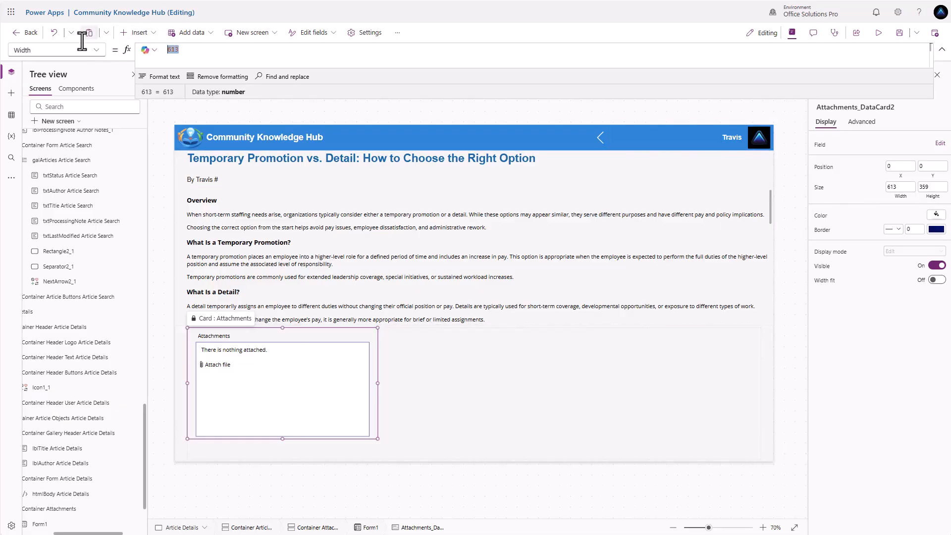
text(Parent.Width)
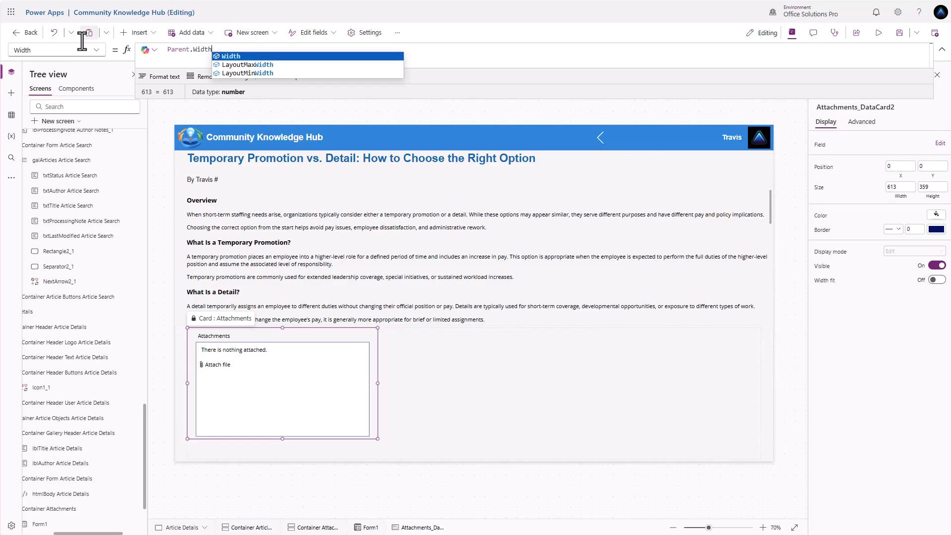
Step: Set the height of the attachments control inside the card to 150
click(527, 388)
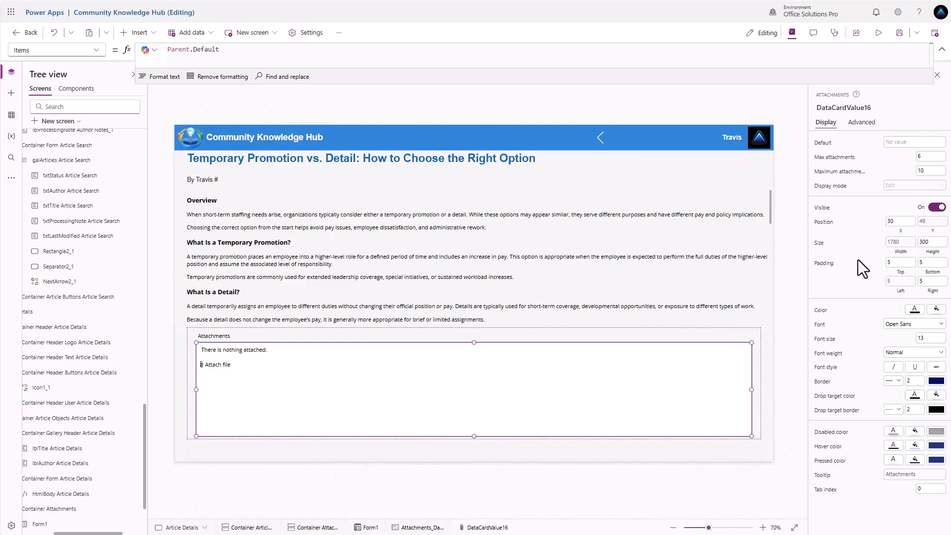
click(930, 242)
text(150)
key(Return)
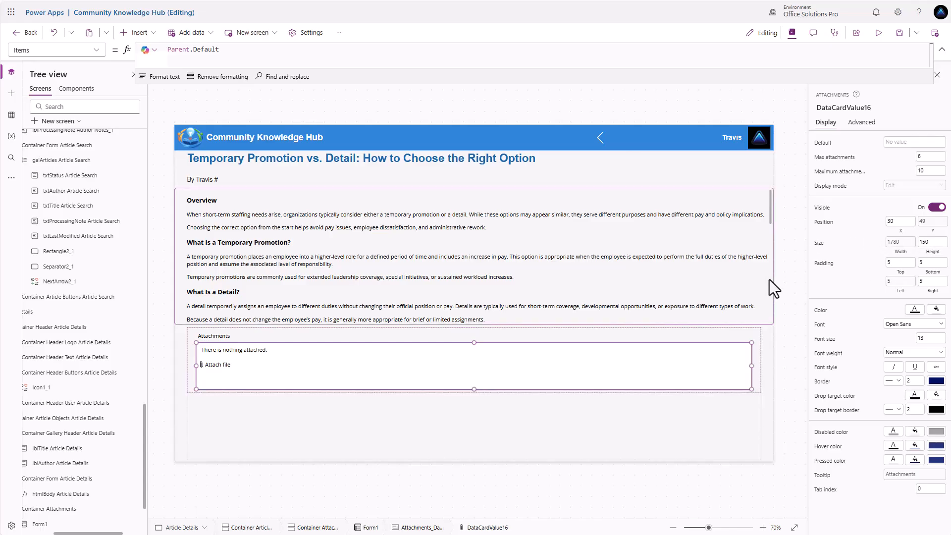
Step: Set the left and right padding of Container Attachments to 8
click(203, 337)
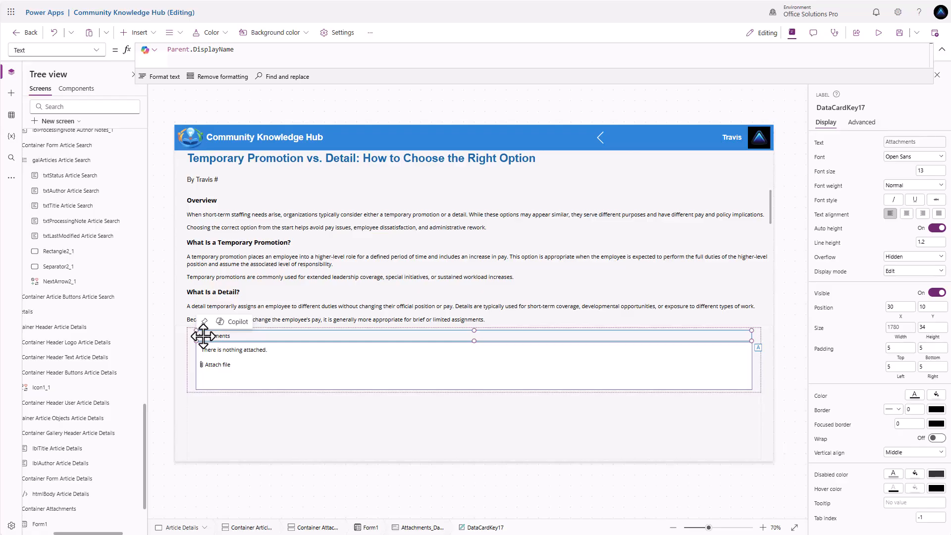
key(Delete)
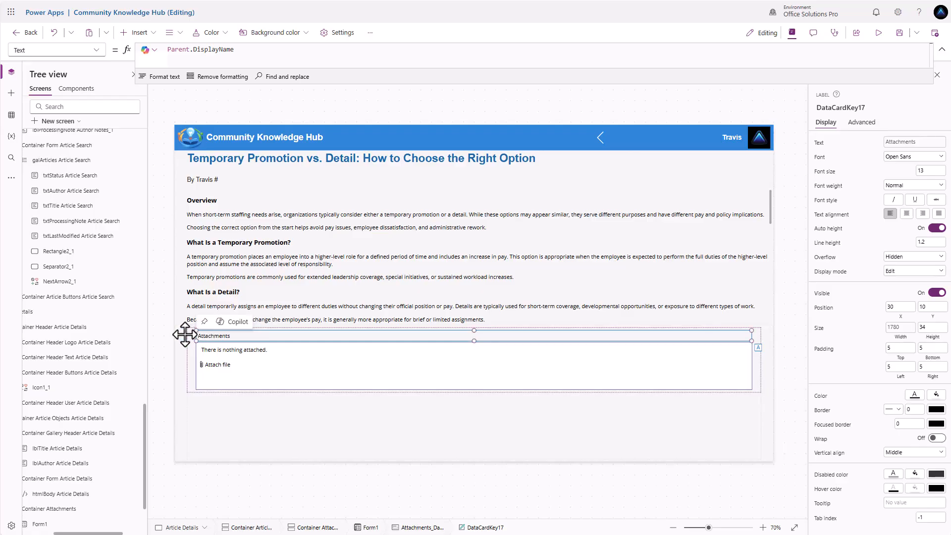
click(184, 335)
double_click(899, 268)
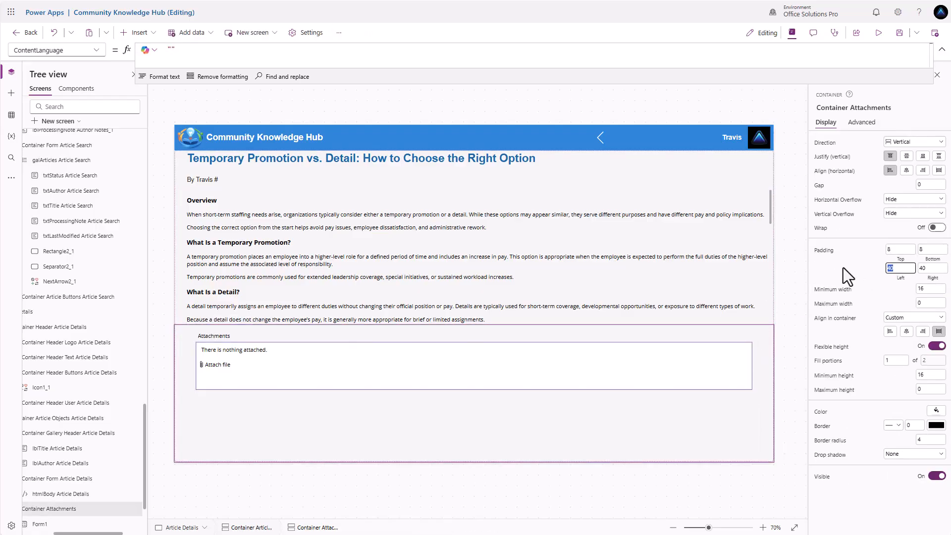
text(8)
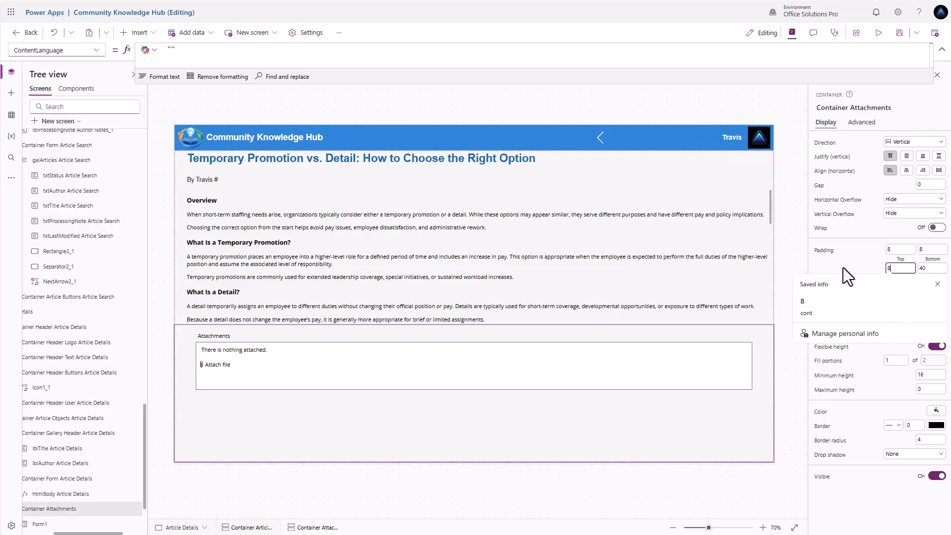
key(Tab)
text(8)
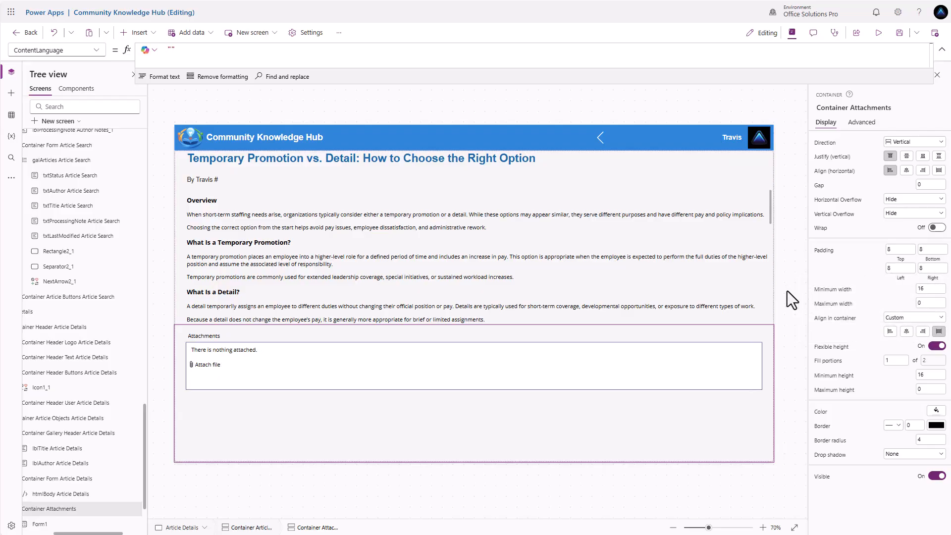
Step: Change the Attachments label's font to Arial and its font weight to Bold
click(196, 338)
click(197, 338)
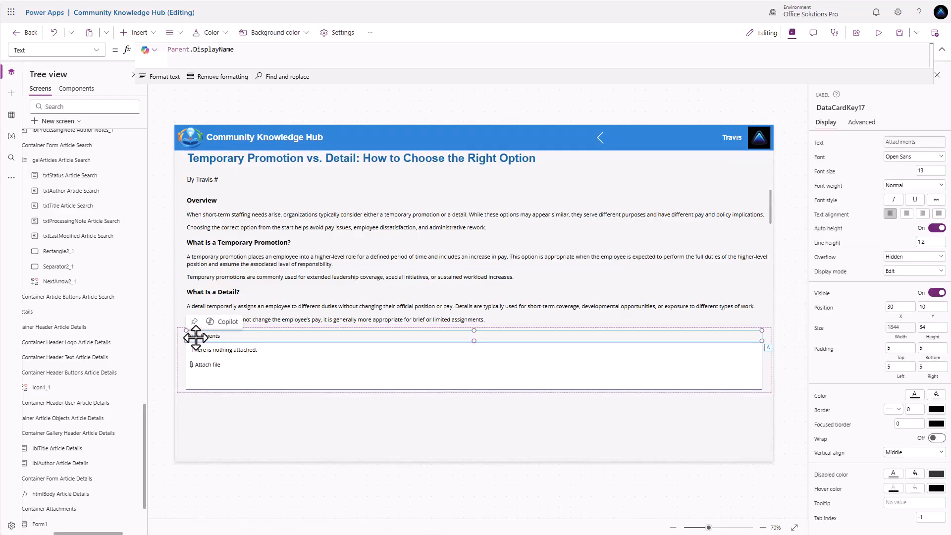
click(926, 158)
click(905, 168)
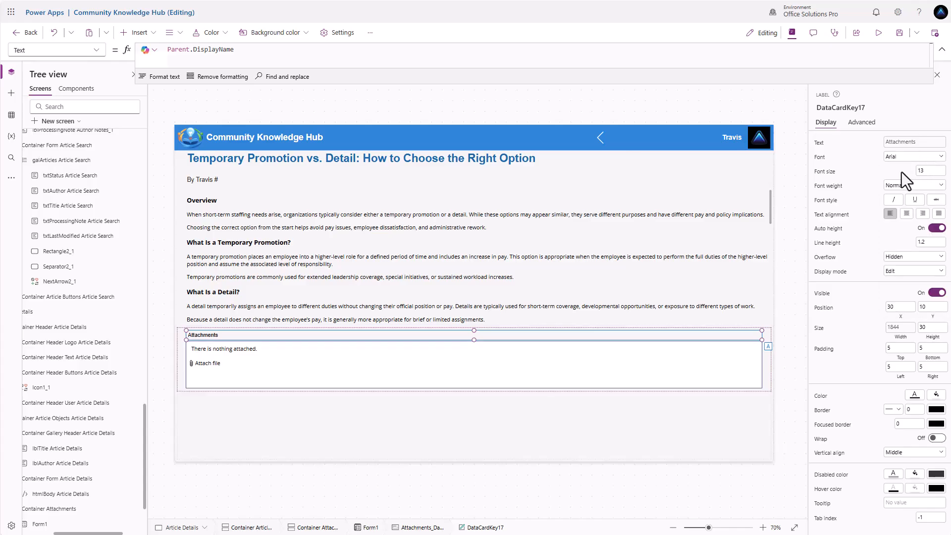
click(922, 185)
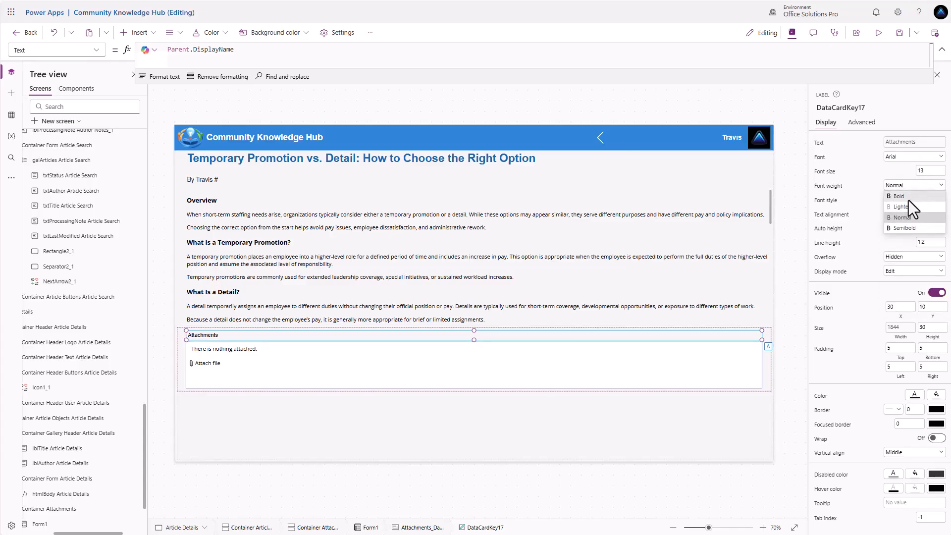
click(909, 200)
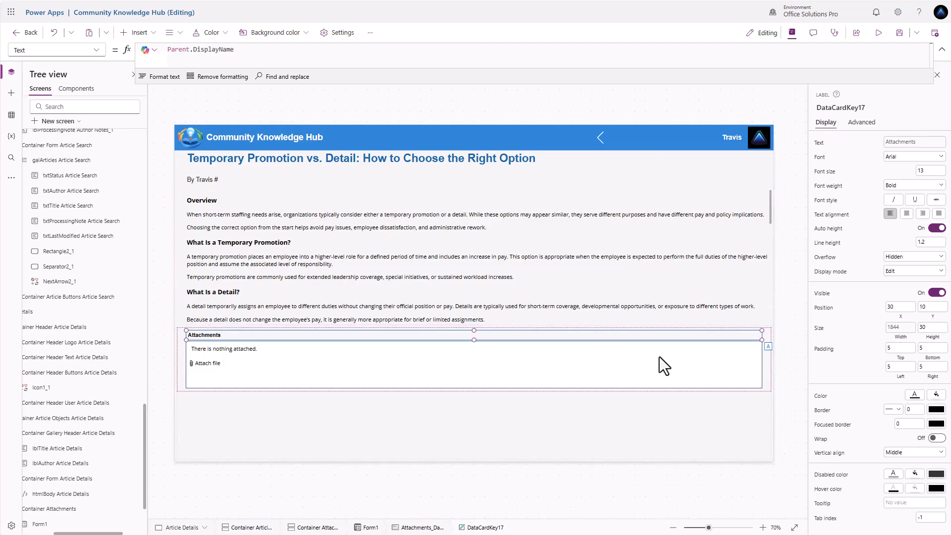
Step: Unlock the Attachments data card and set its DisplayMode property to DisplayMode.View
click(768, 367)
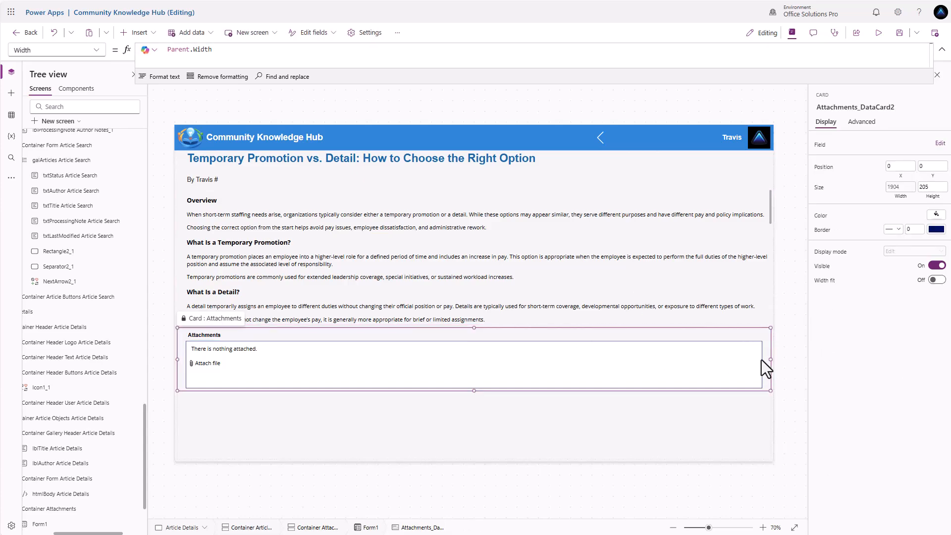
click(901, 251)
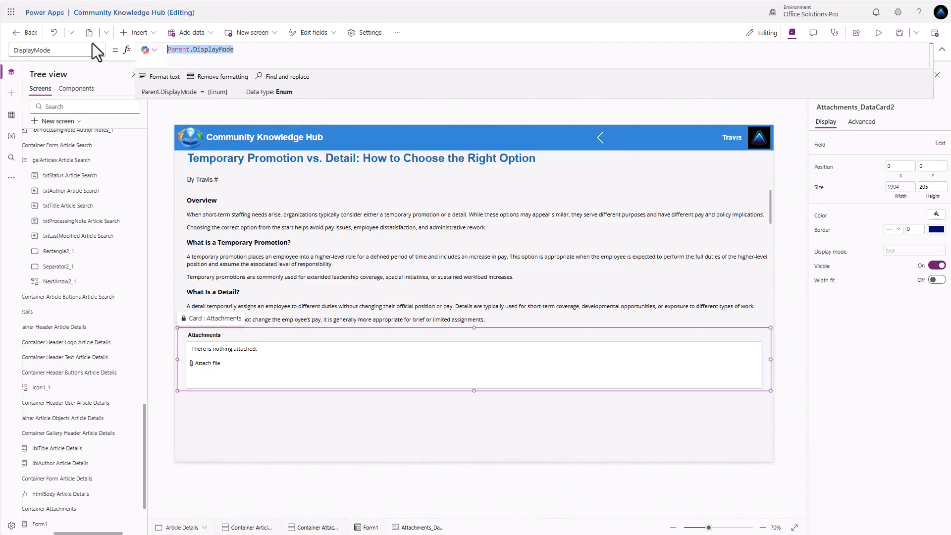
key(Delete)
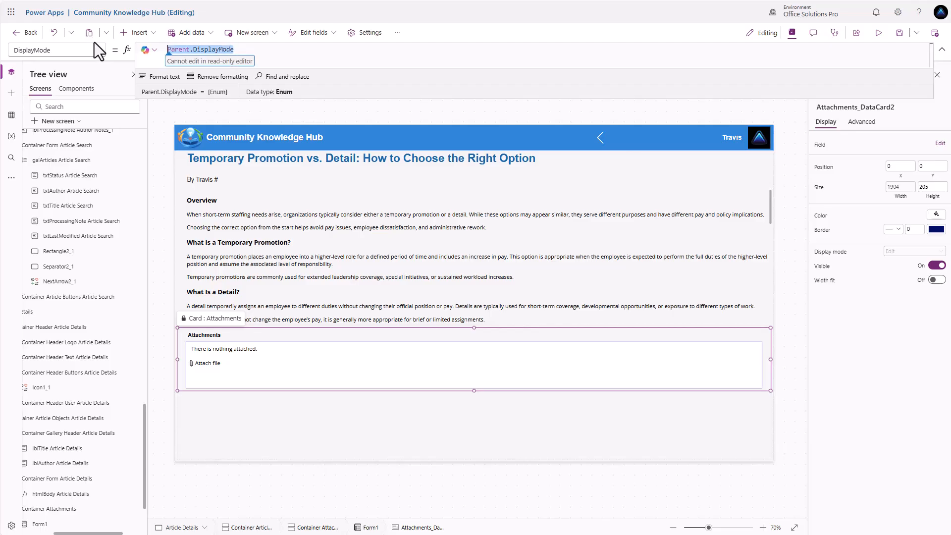
click(862, 122)
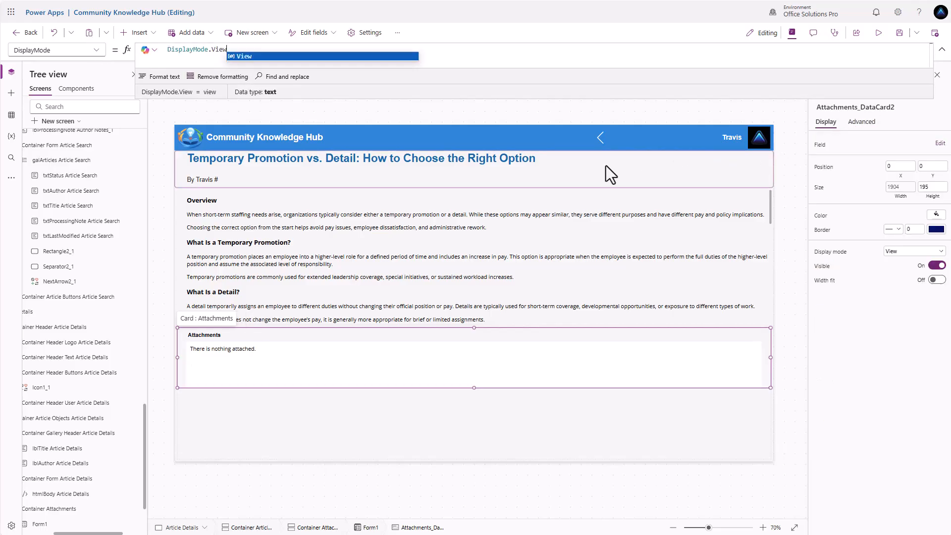
Step: Return to the article search, open the How to Process a Temporary Promotion article and test downloading its PDF attachment
alt+click(602, 141)
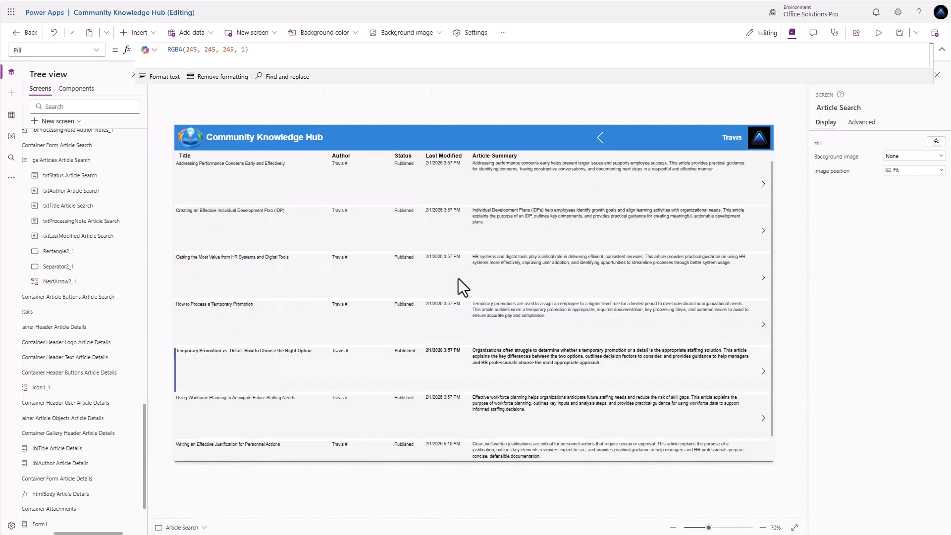
alt+click(763, 325)
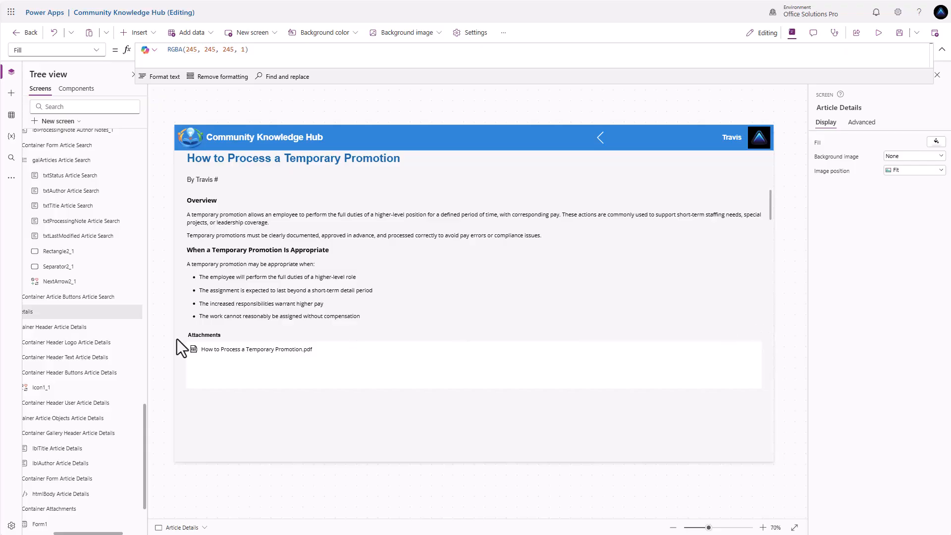
alt+click(249, 353)
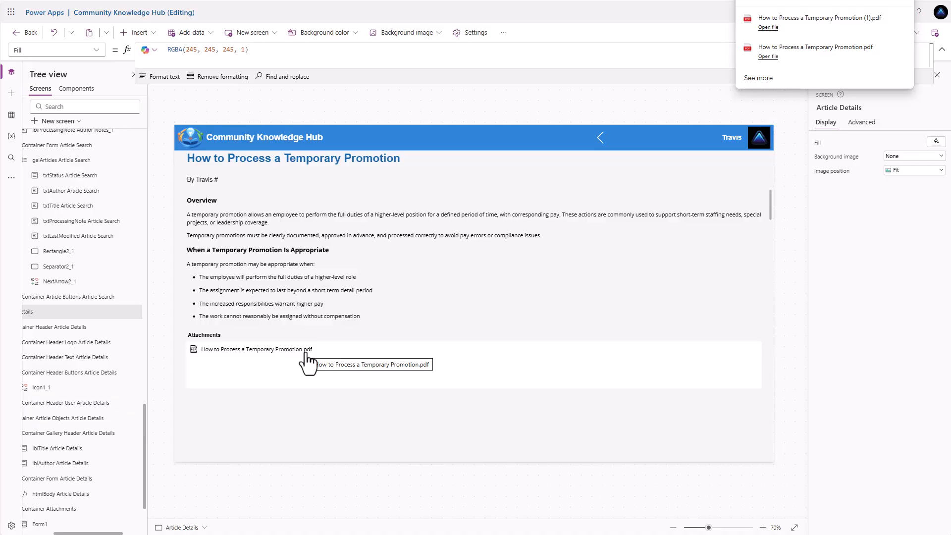
Step: Turn off flexible height for Form1 and set its height to 250
click(542, 424)
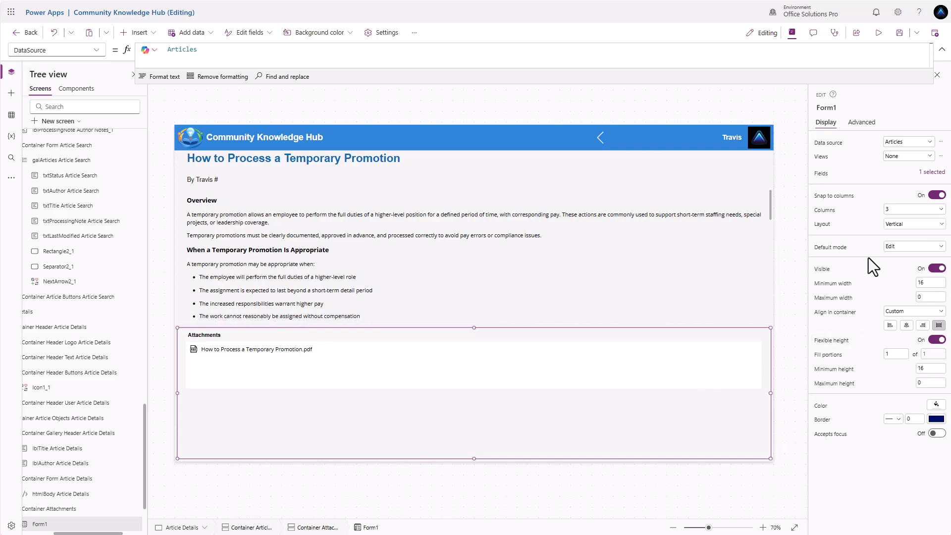
click(936, 339)
drag(930, 354, 906, 361)
key(ctrl+a)
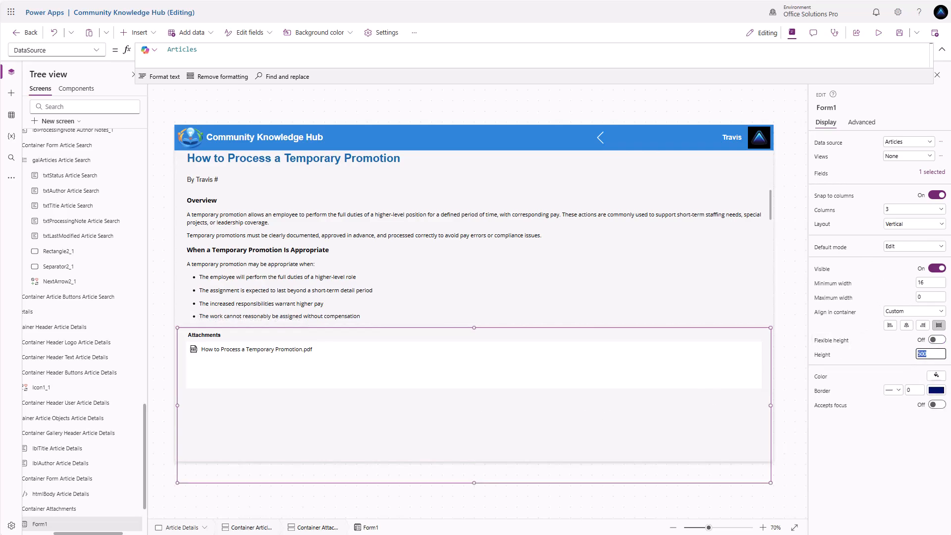
text(250)
click(895, 354)
Step: Rename Form1 as frmAttachment Article Details
scroll(65, 525, down, 2)
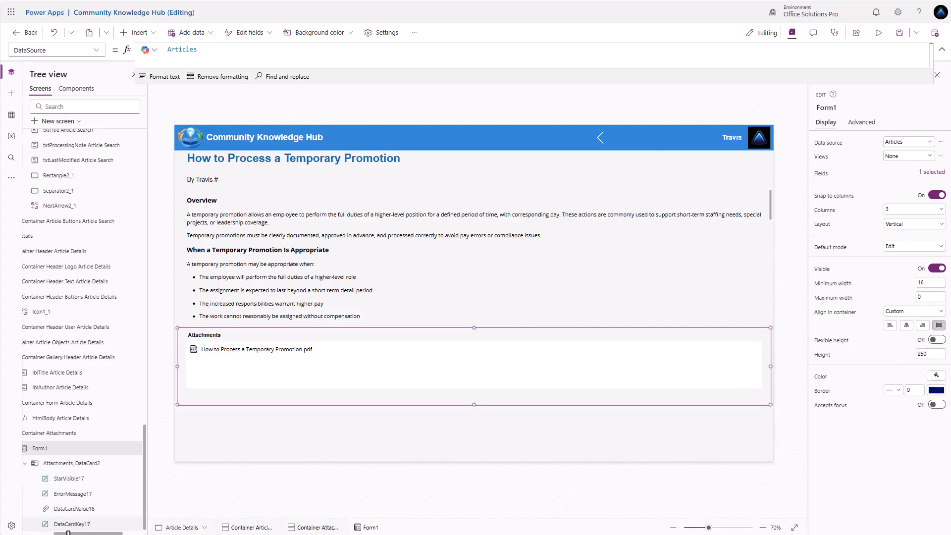
click(51, 452)
double_click(51, 453)
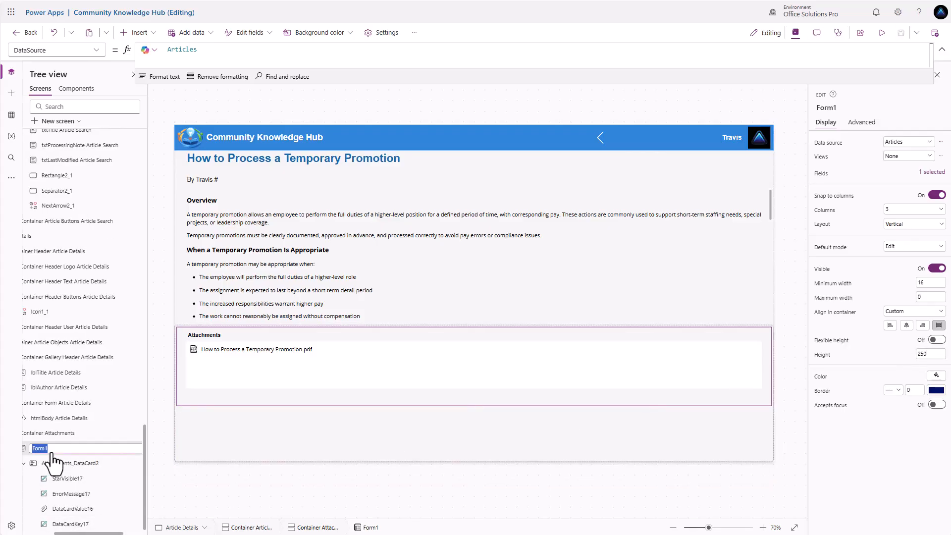
text(frmAttachment Article Details)
Step: Turn off flexible height for Container Attachments and set its height to 175
click(39, 437)
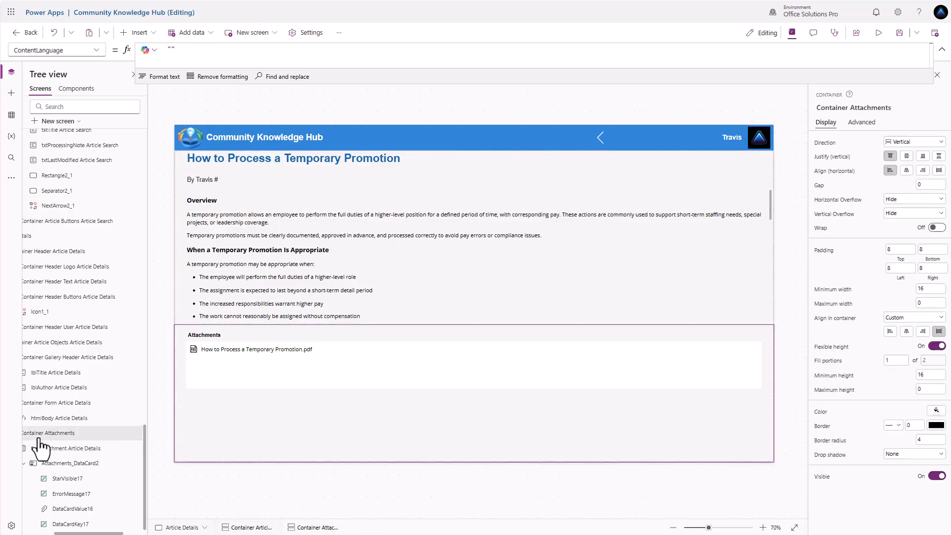
click(932, 346)
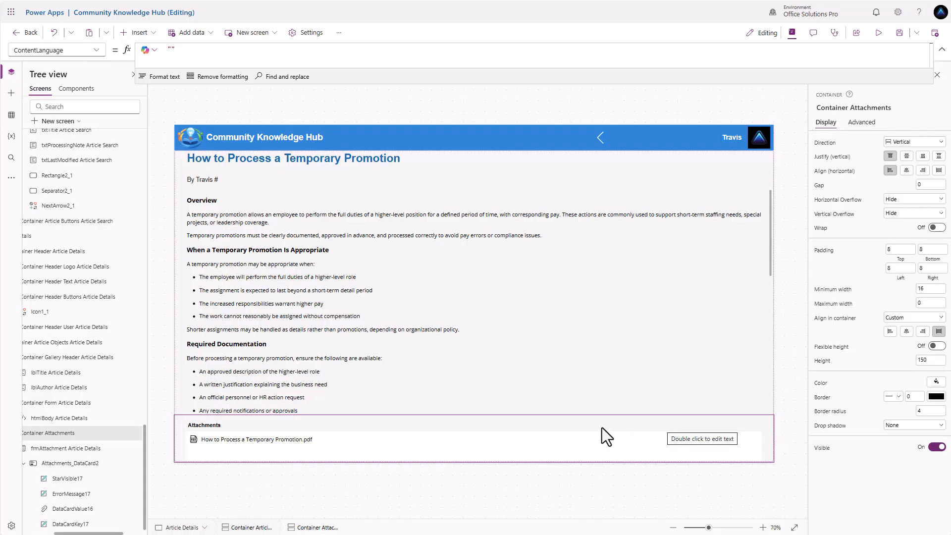
click(929, 360)
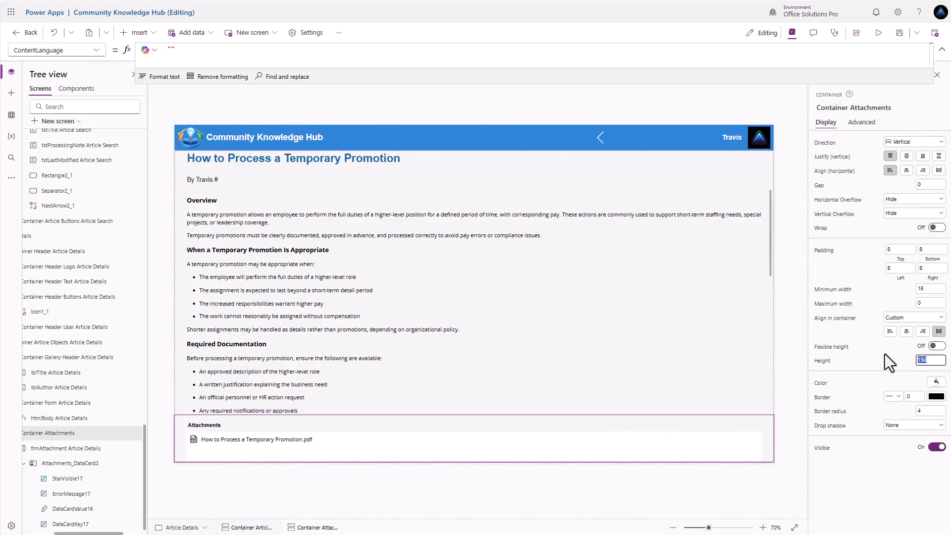
text(175)
key(Return)
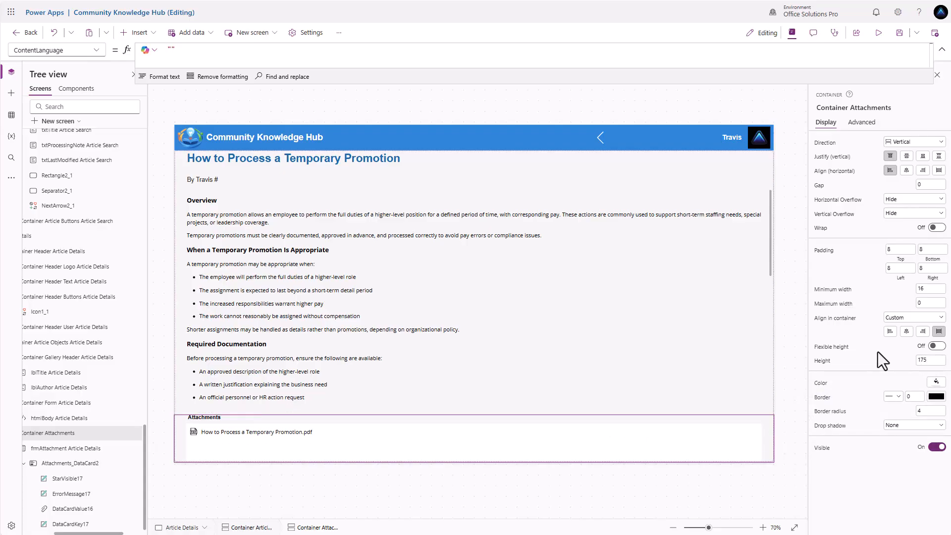
Step: Set the height of the attachments control inside the data card to 100
click(208, 420)
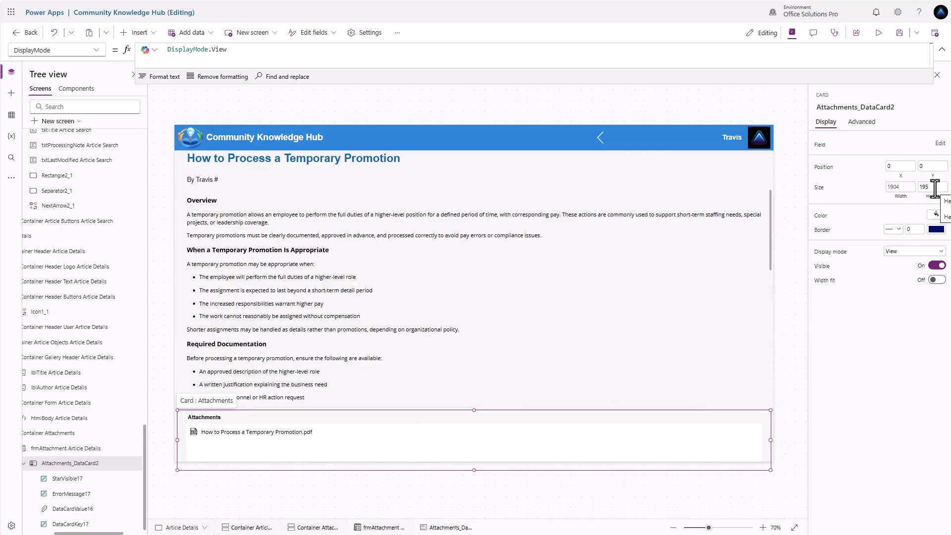
click(650, 440)
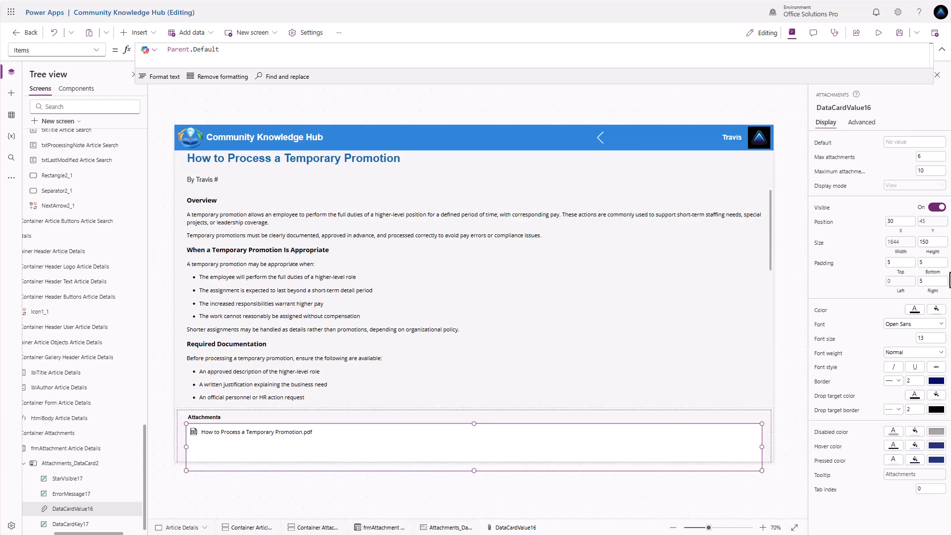
click(931, 242)
text(100)
click(876, 233)
Step: Set the height of the Attachments data card to 155
click(766, 420)
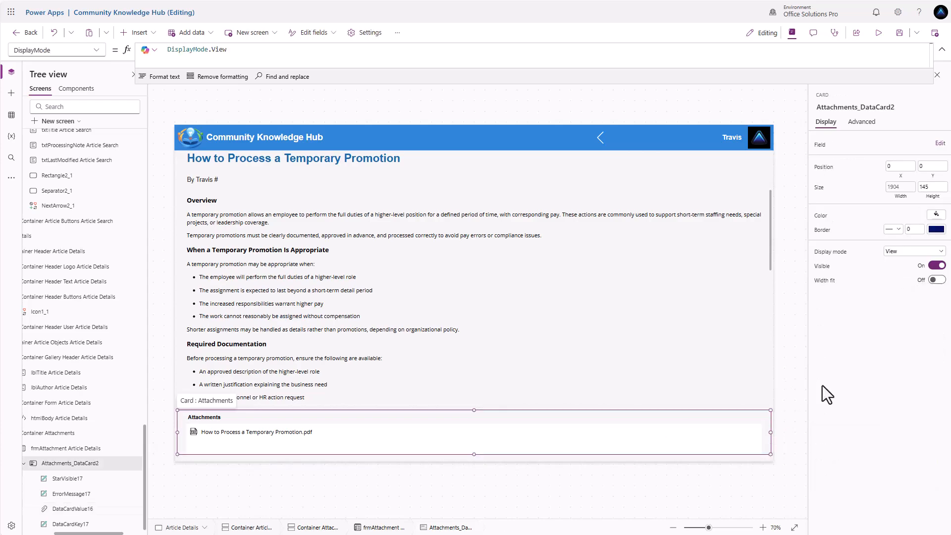
click(930, 187)
text(155)
click(876, 189)
Step: Preview the article details by reading through the HTML body above the attachments area and returning to its beginning
key(alt)
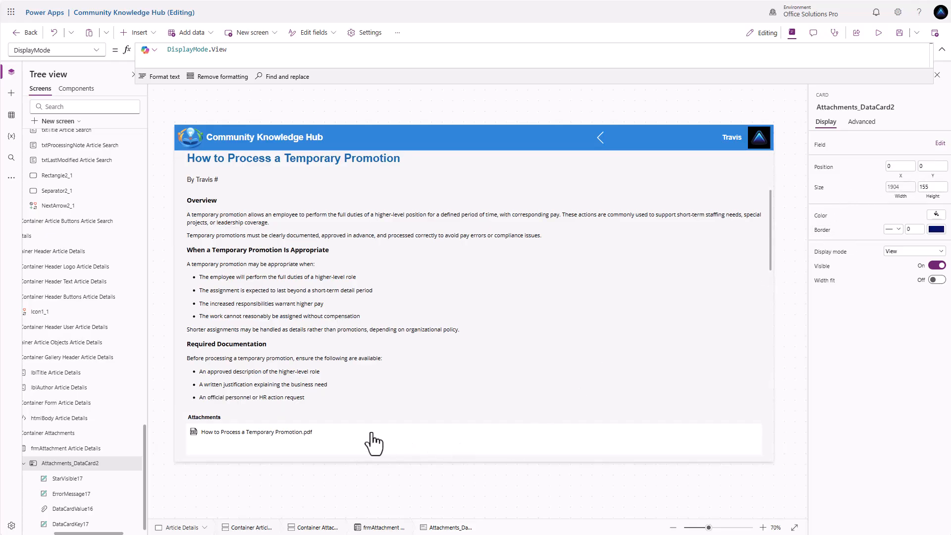
scroll(310, 338, up, 1)
scroll(294, 230, down, 10)
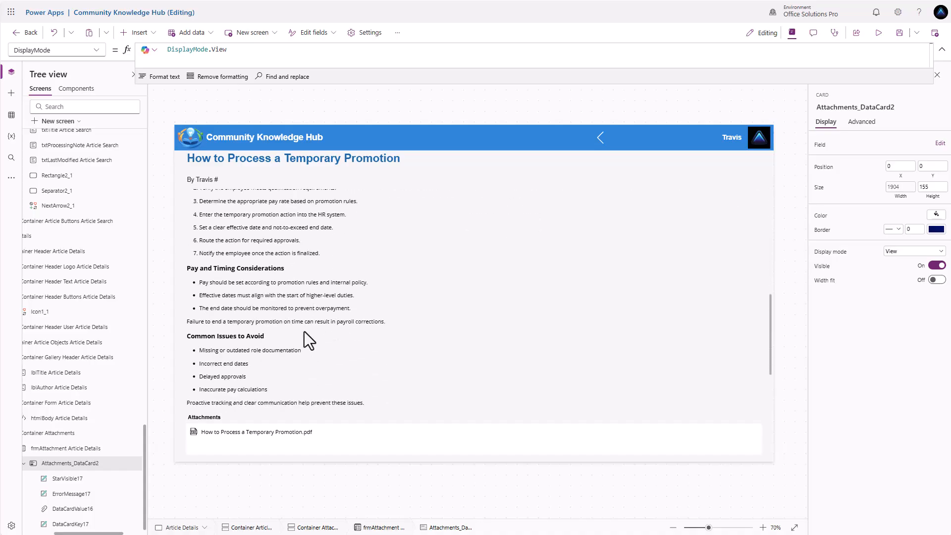
scroll(305, 323, up, 5)
scroll(305, 322, down, 10)
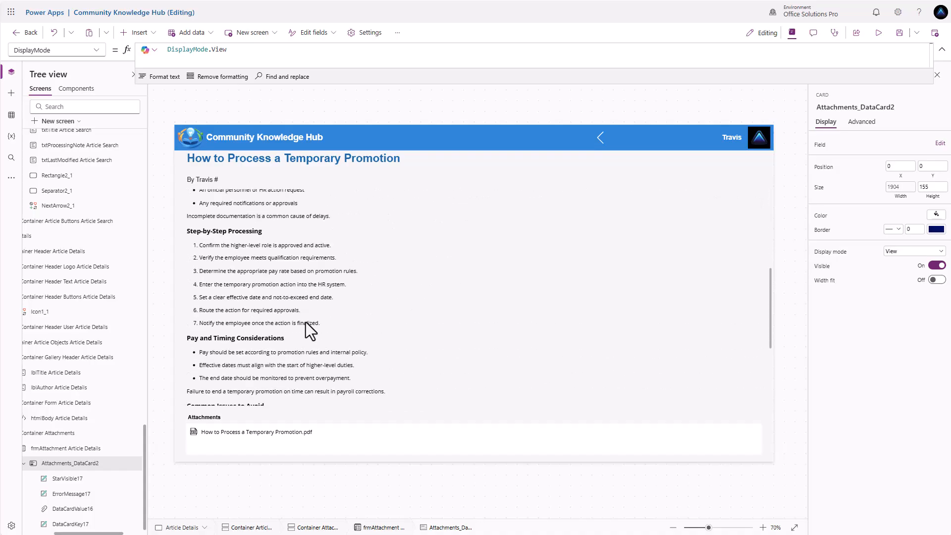
scroll(307, 325, up, 10)
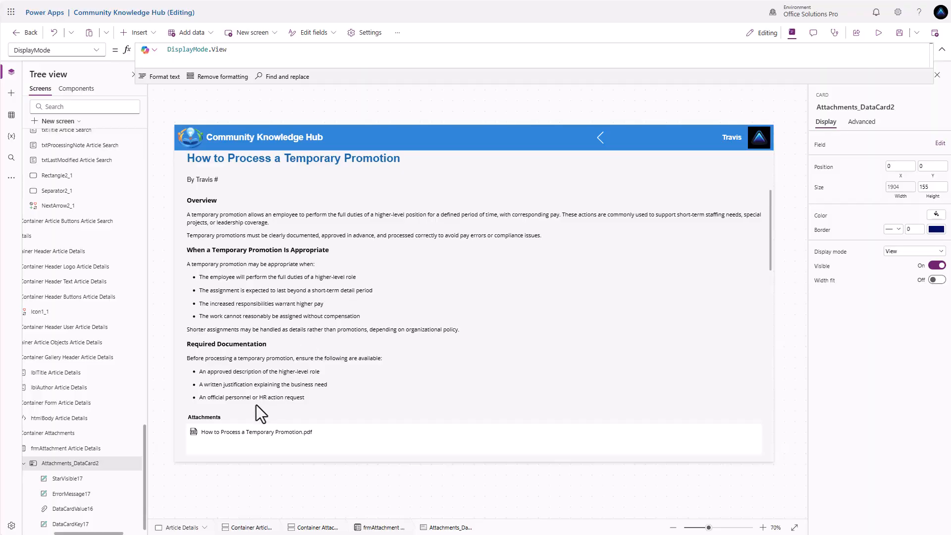
Step: Set the Attachments label's Y position inside the data card to 0
click(215, 419)
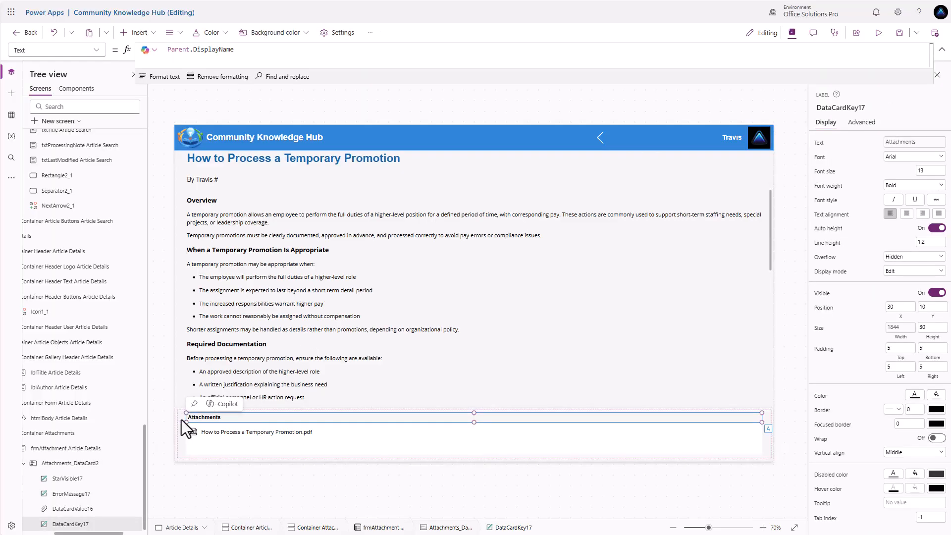
click(931, 307)
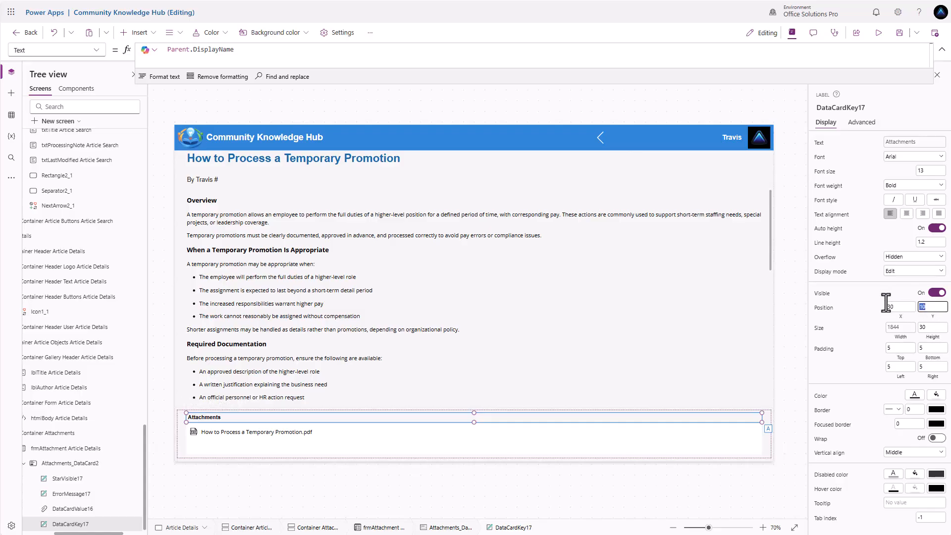
text(0)
key(Return)
Step: Set the height of the Attachments data card to 145
click(764, 445)
click(932, 187)
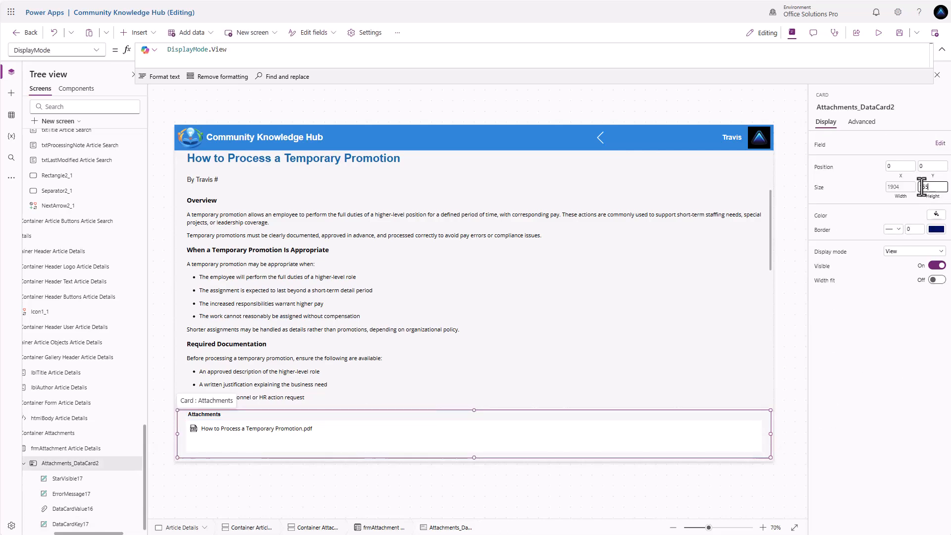
text(145)
key(Return)
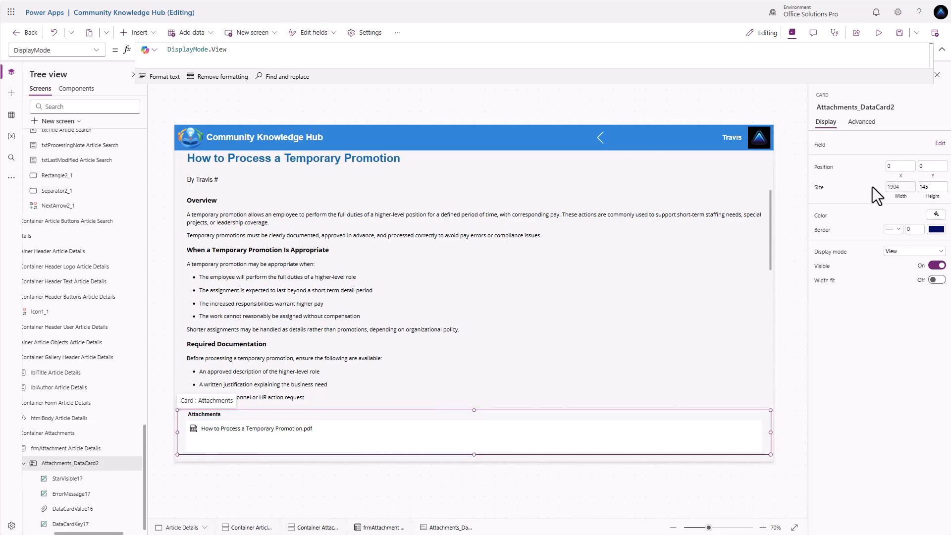
Step: Set the height of the frmAttachment Article Details form to 150
click(469, 461)
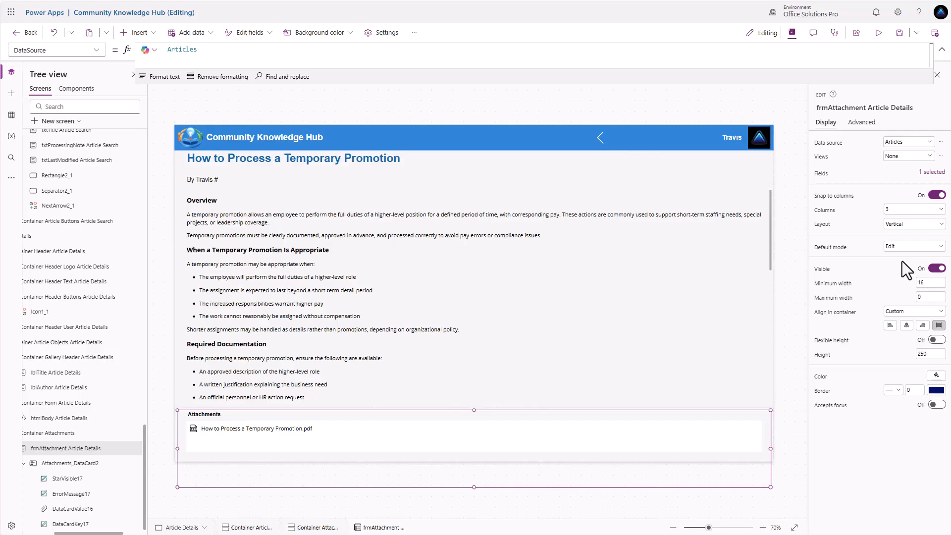
click(931, 354)
text(150)
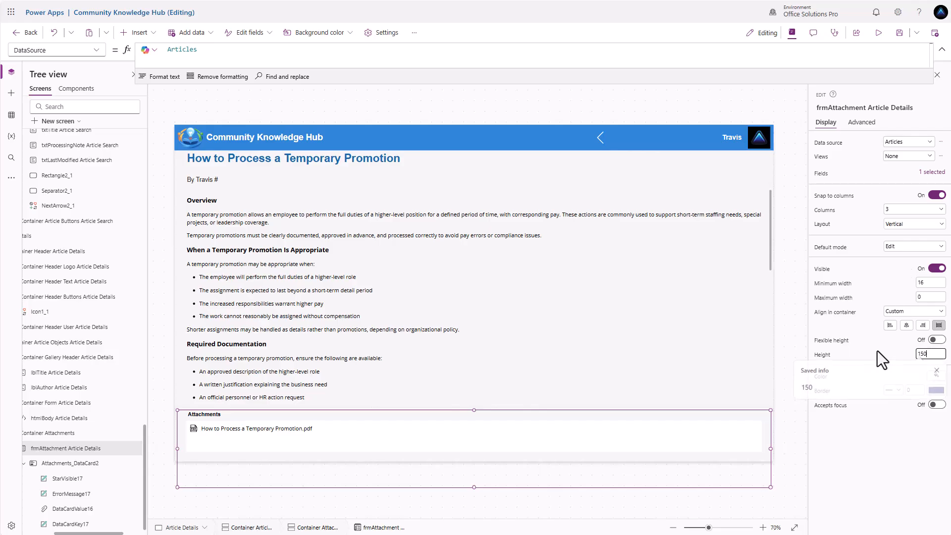
key(Return)
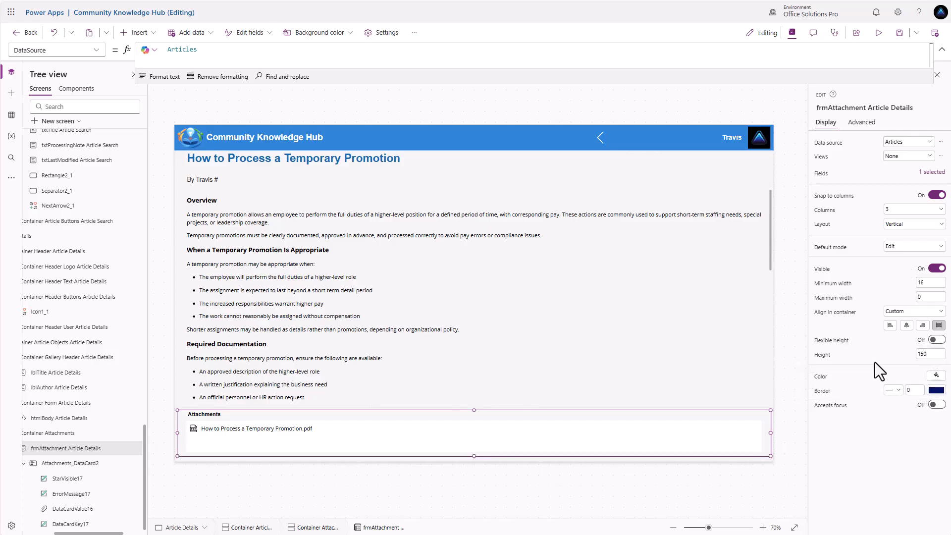
Step: Set the height of the Container Attachments container to 150
click(69, 434)
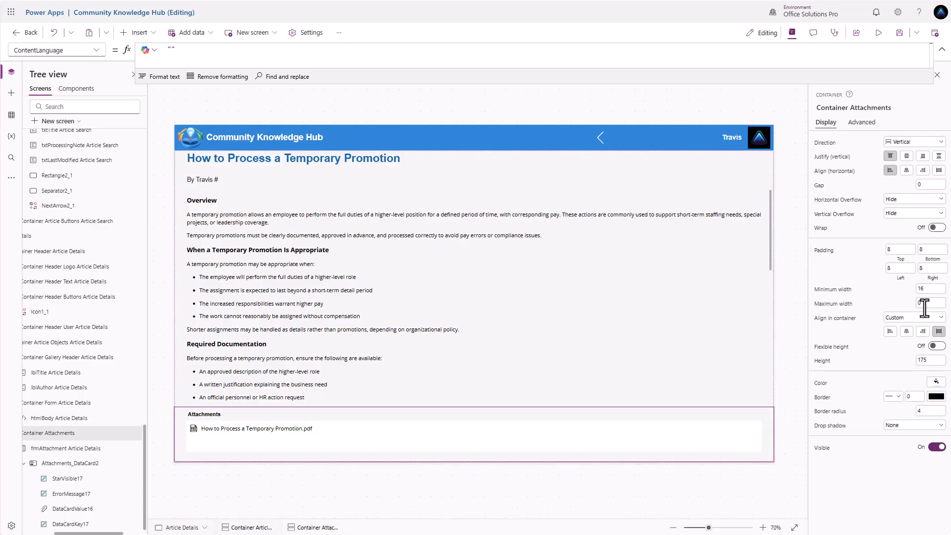
click(931, 360)
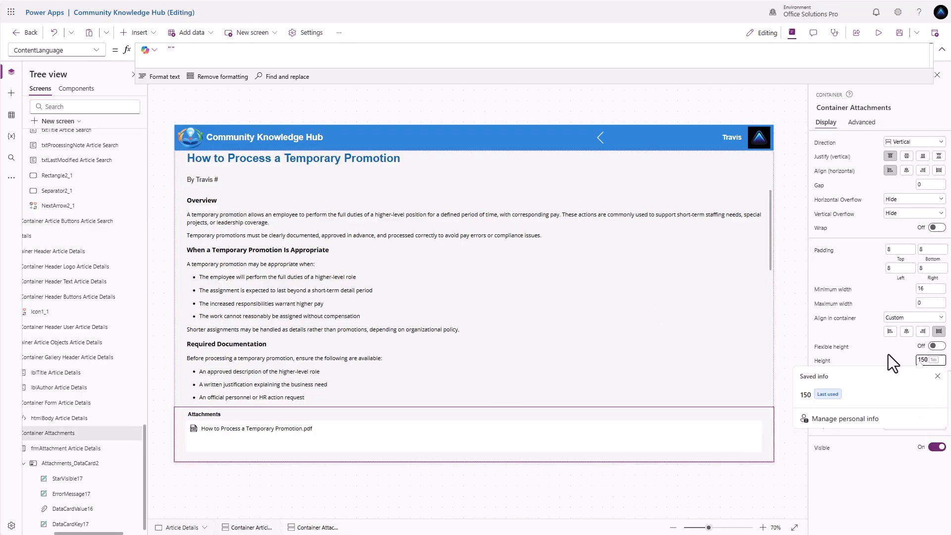
text(150)
key(Return)
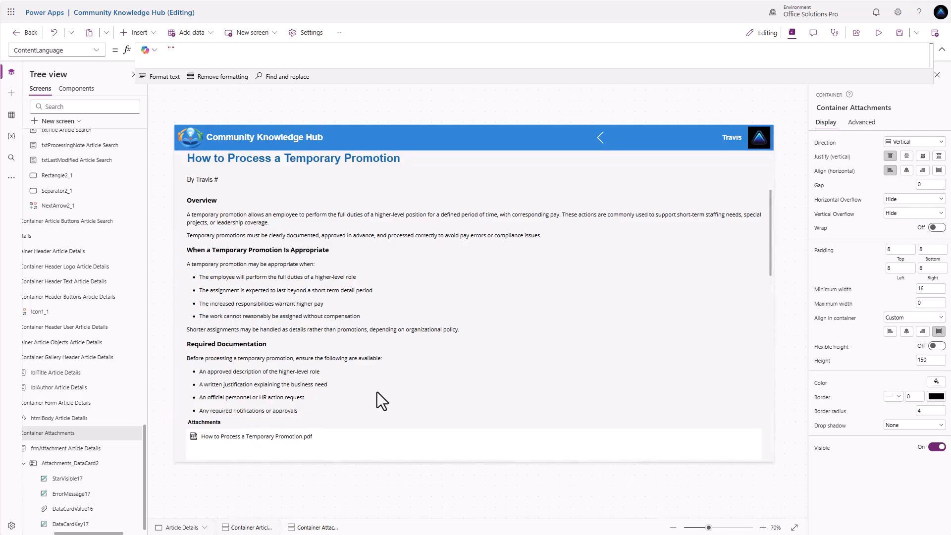
Step: Check how the article's HTML body reads above the attachments area, from its beginning through the later sections and back
scroll(369, 254, down, 5)
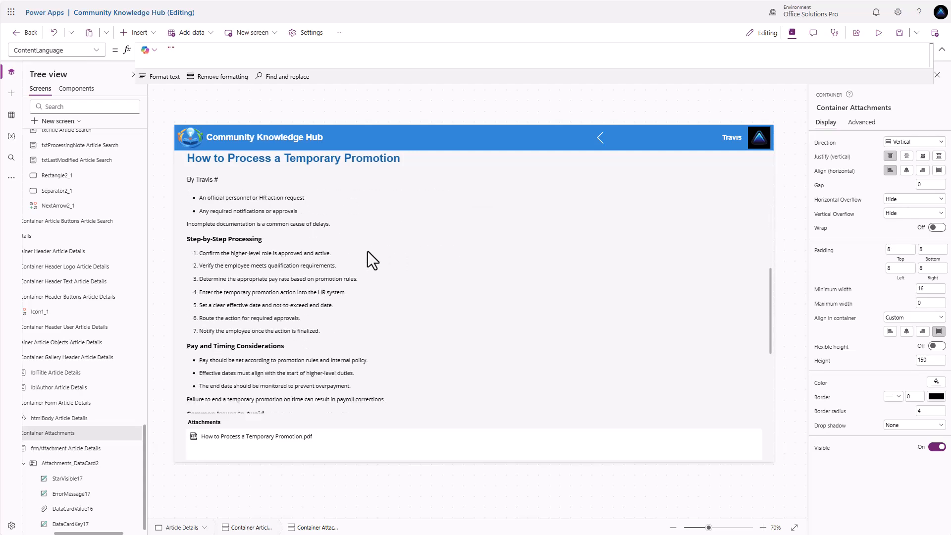
scroll(367, 252, up, 3)
scroll(367, 251, up, 1)
scroll(368, 253, down, 5)
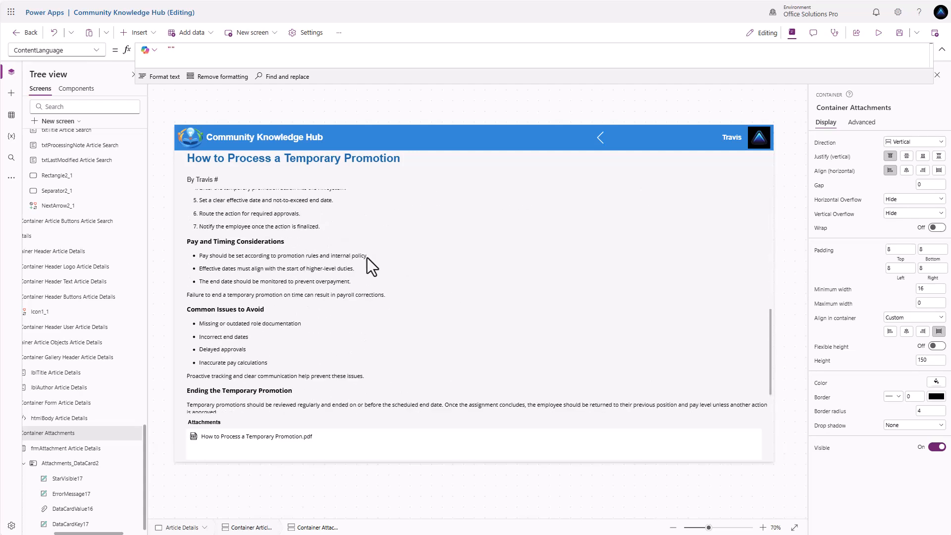
scroll(367, 258, up, 7)
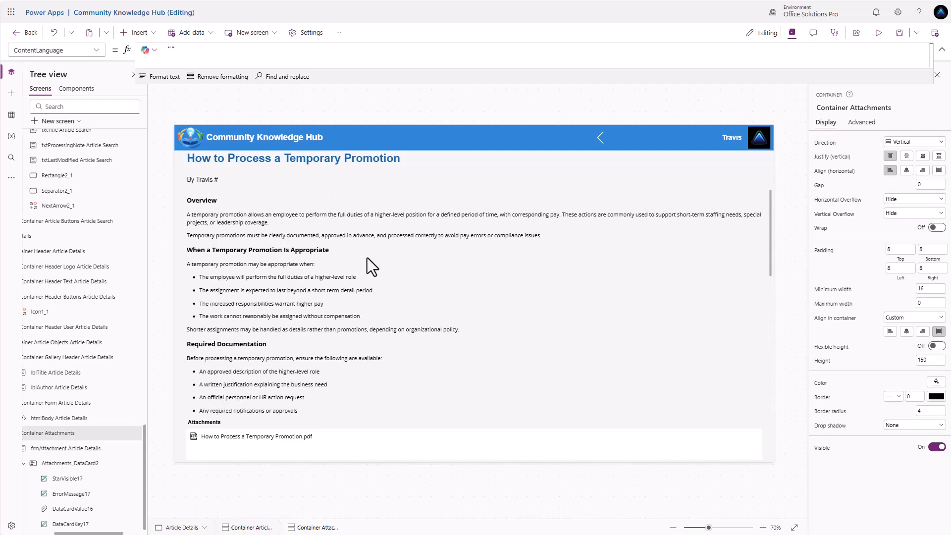
scroll(504, 250, down, 7)
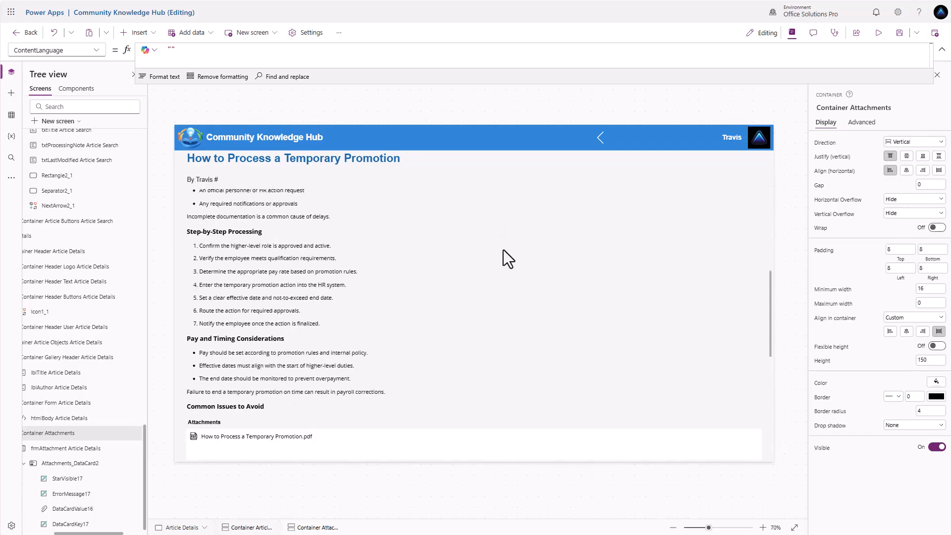
scroll(503, 250, up, 5)
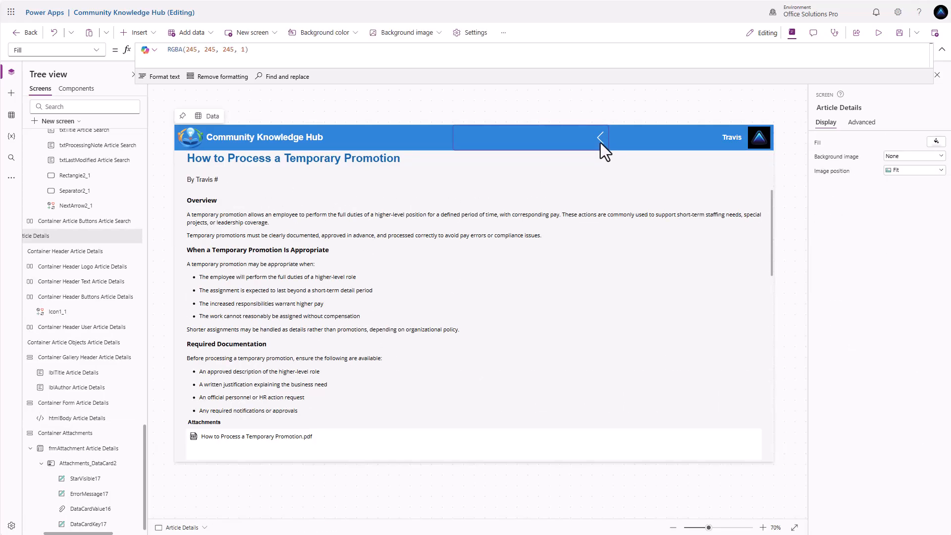
Step: Return to the Article Search screen and duplicate the Last Modified header label, setting the copy's text to Total Views
click(601, 143)
alt+click(600, 143)
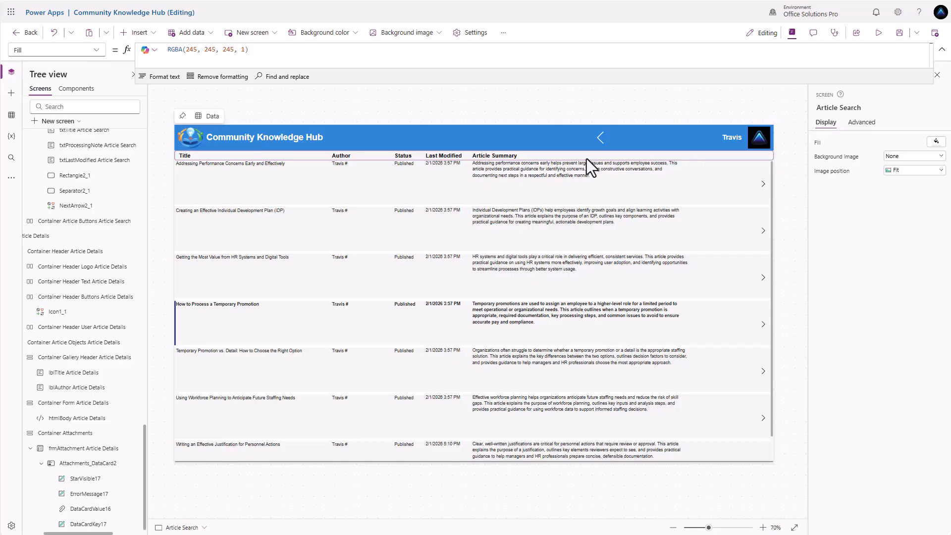
click(608, 158)
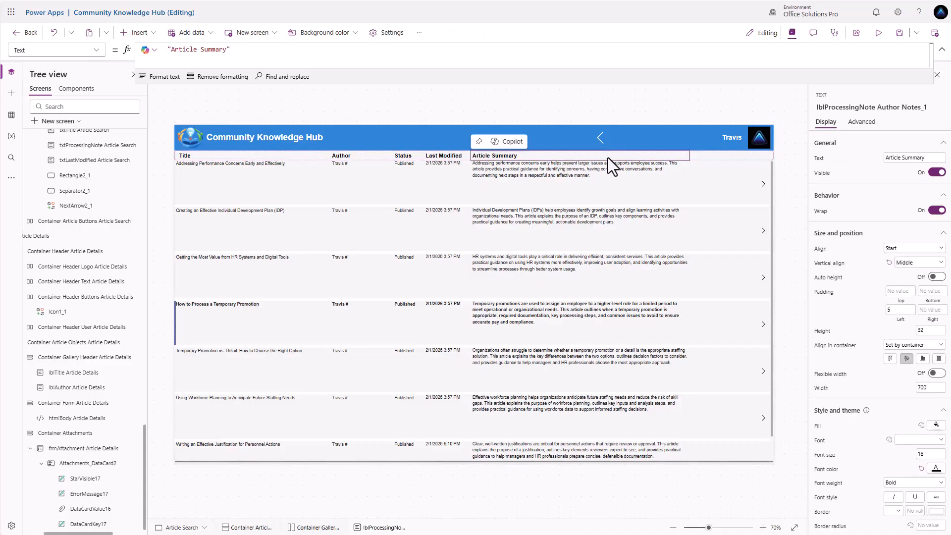
click(439, 155)
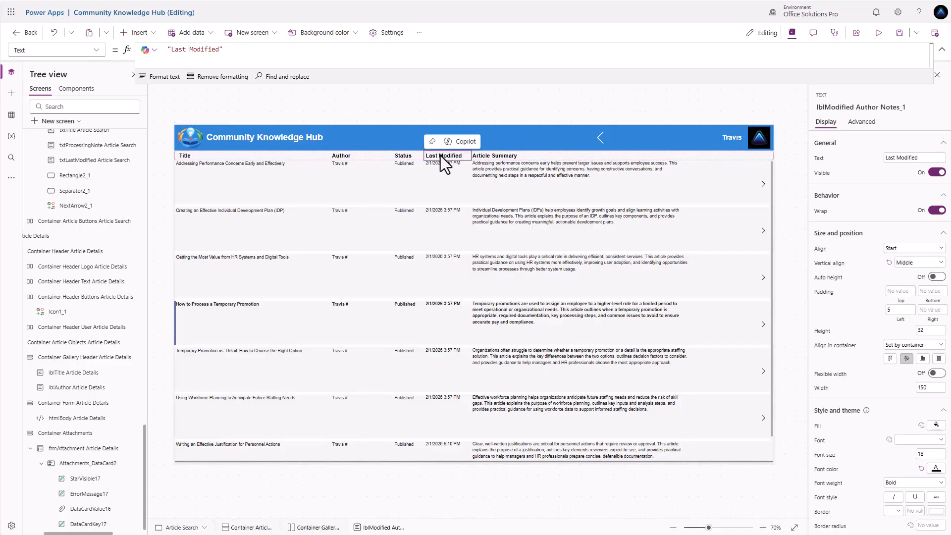
key(ctrl+c)
key(ctrl+v)
click(919, 158)
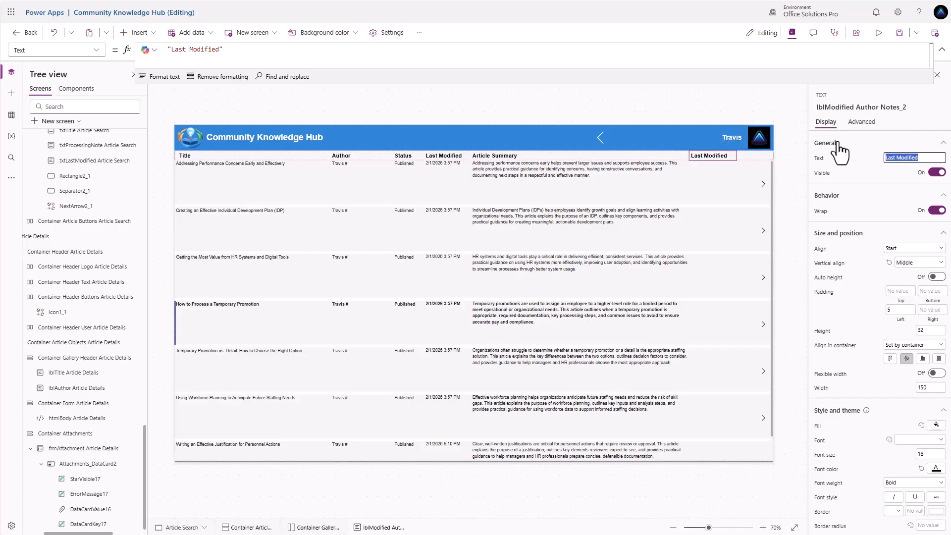
text(Total Views)
Step: Rename the Total Views header label as lblTotalViews Article Search
scroll(91, 364, up, 6)
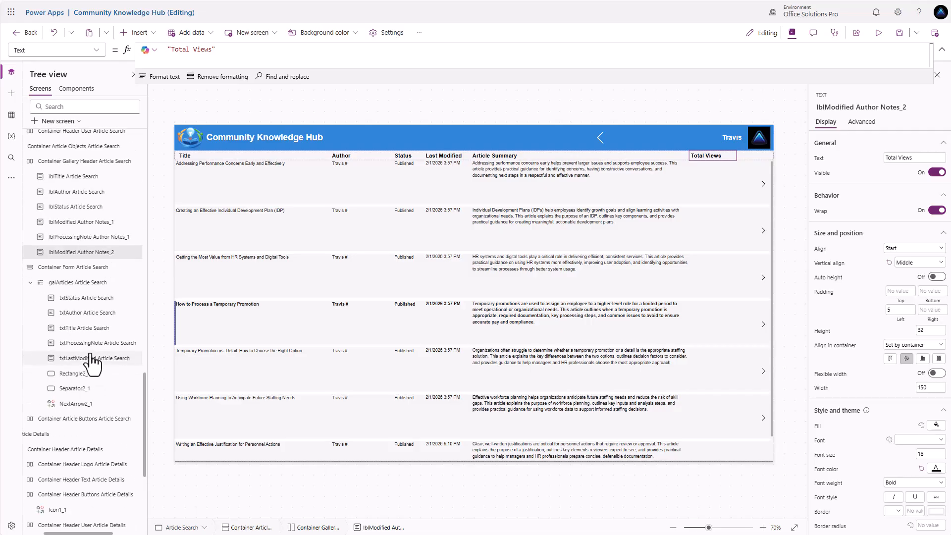
double_click(92, 352)
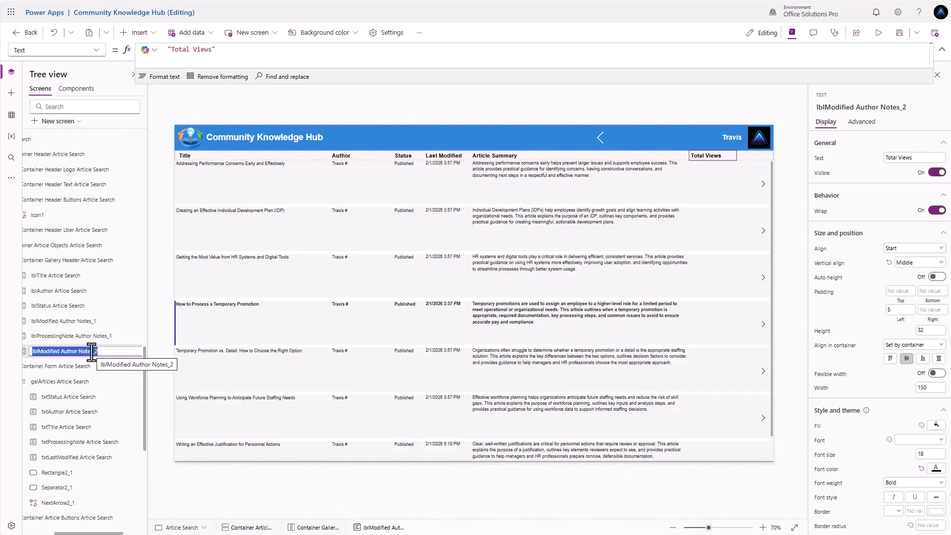
text(lb)
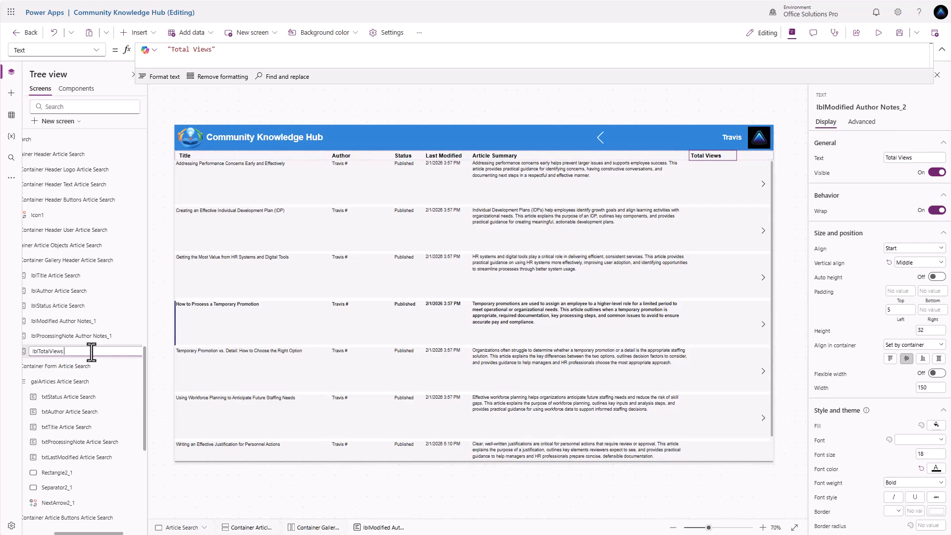
text(lTotalViews)
key(ctrl+v)
key(Return)
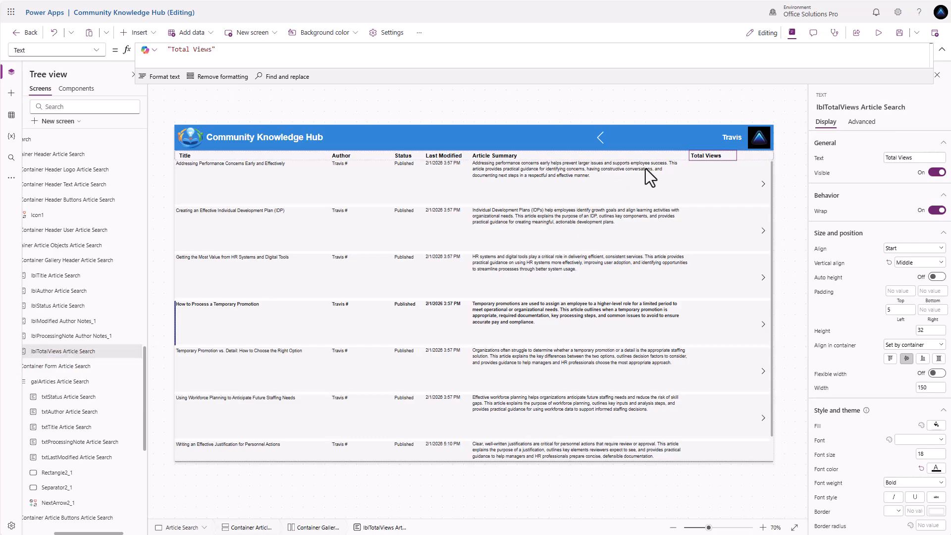
Step: Duplicate the gallery's last-modified text and place the copy under the Total Views header at X 1650, Y 0
click(436, 164)
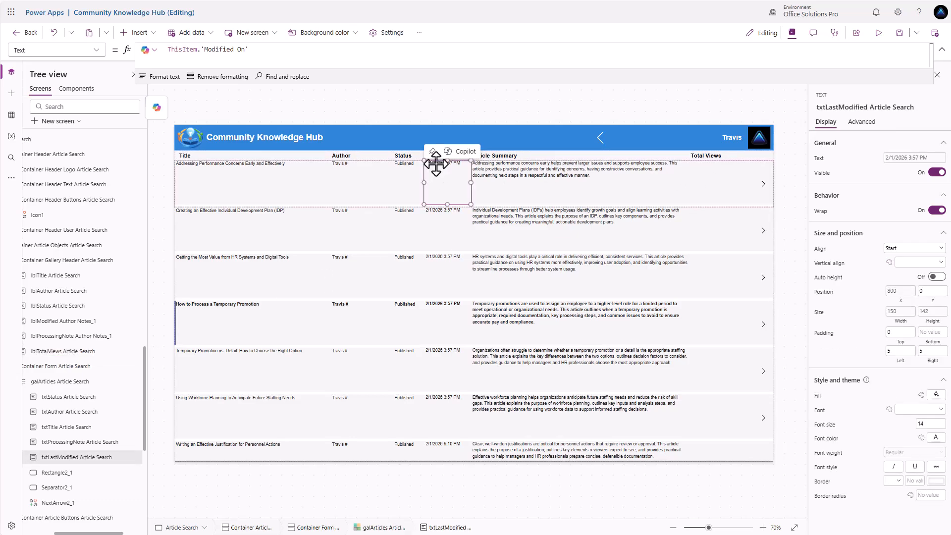
key(ctrl+c)
key(ctrl+v)
drag(436, 164, 709, 173)
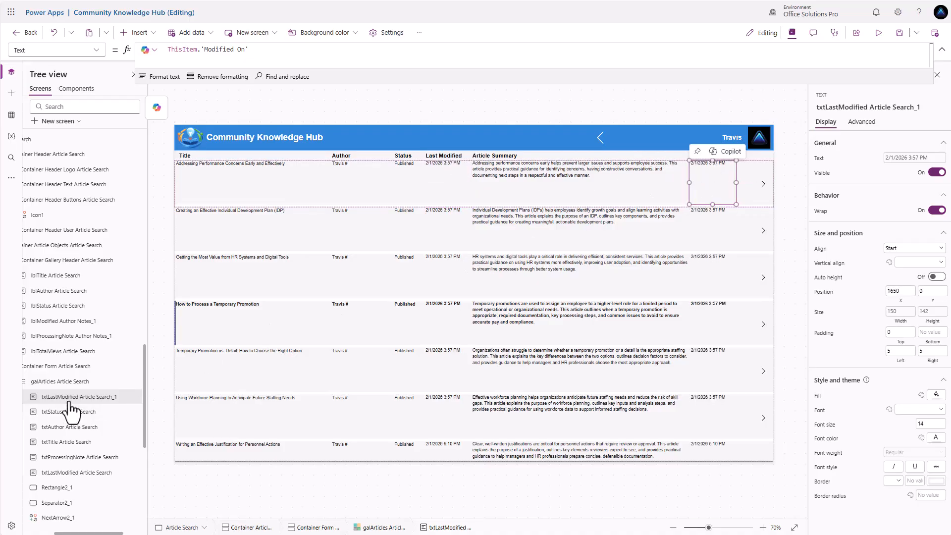
Step: Rename the duplicated gallery text as txtTotalViews Article Search
double_click(67, 398)
text(txt)
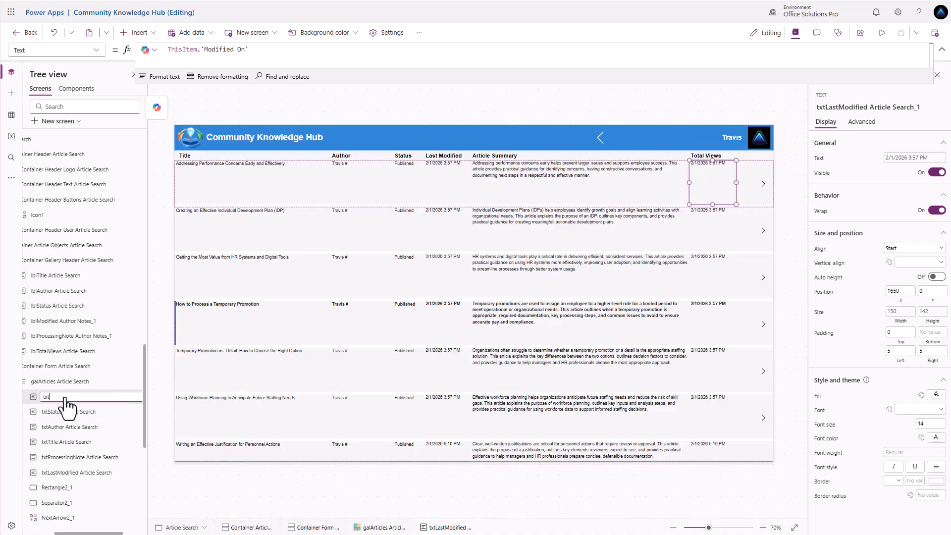
text(TotalViews Article Search)
key(Return)
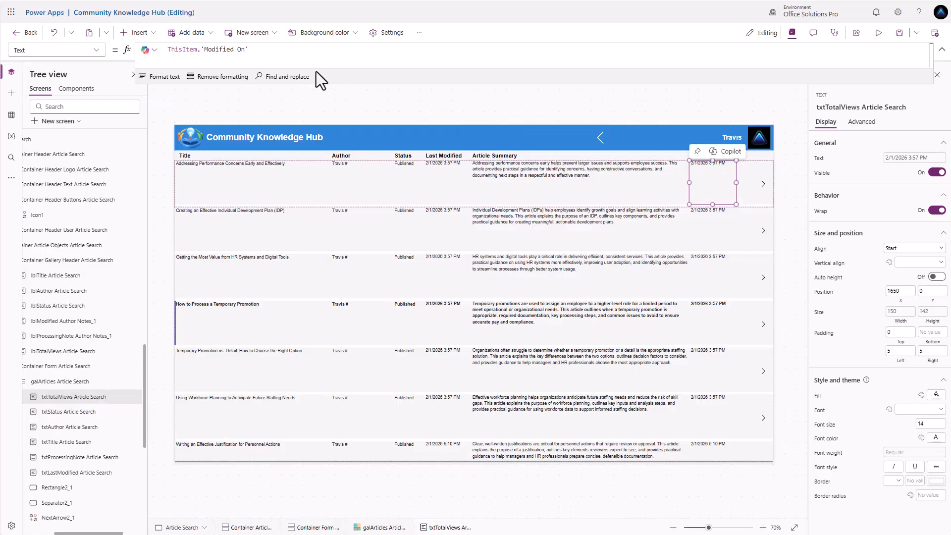
Step: Set the Text formula of txtTotalViews Article Search to CountRows(Filter('Article Views', Article.Article = ThisItem.Article))
triple_click(272, 52)
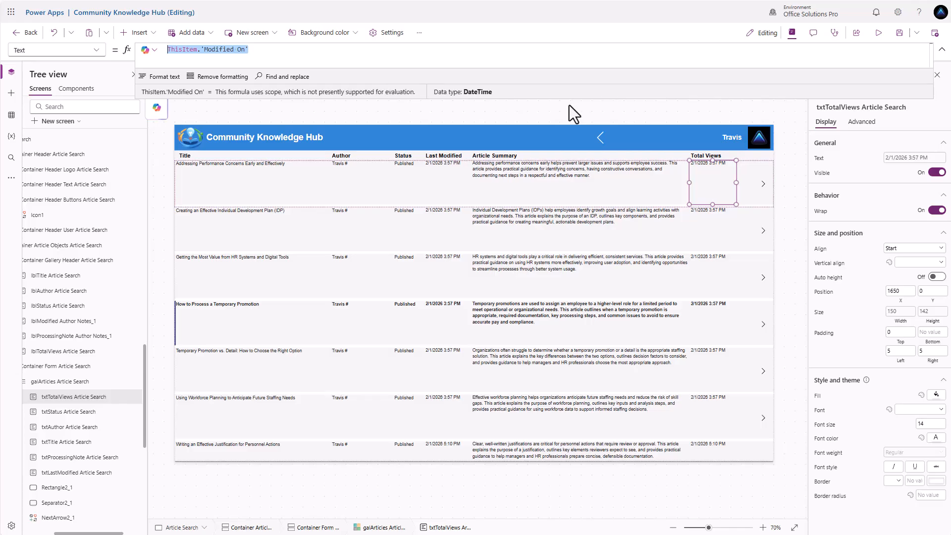
text(C)
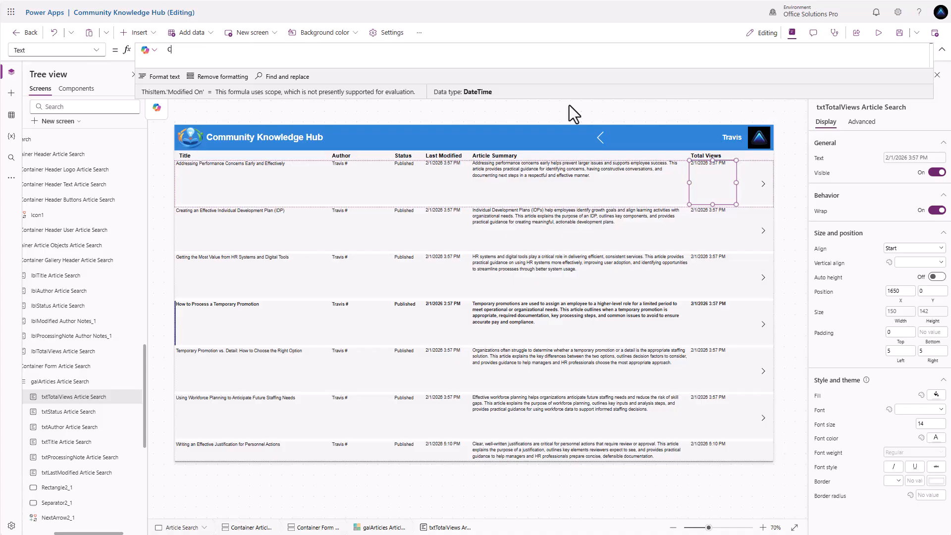
text(ountRows()
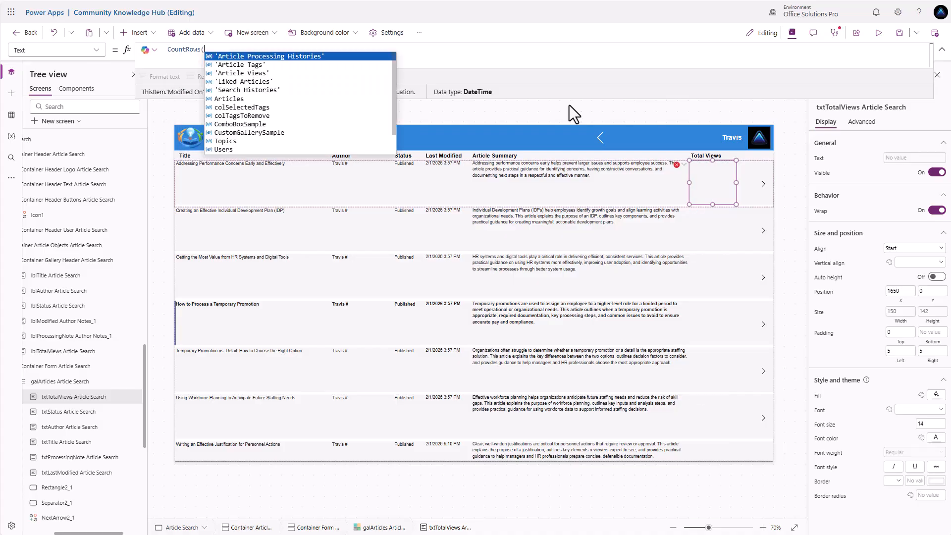
text(Filter(Arit)
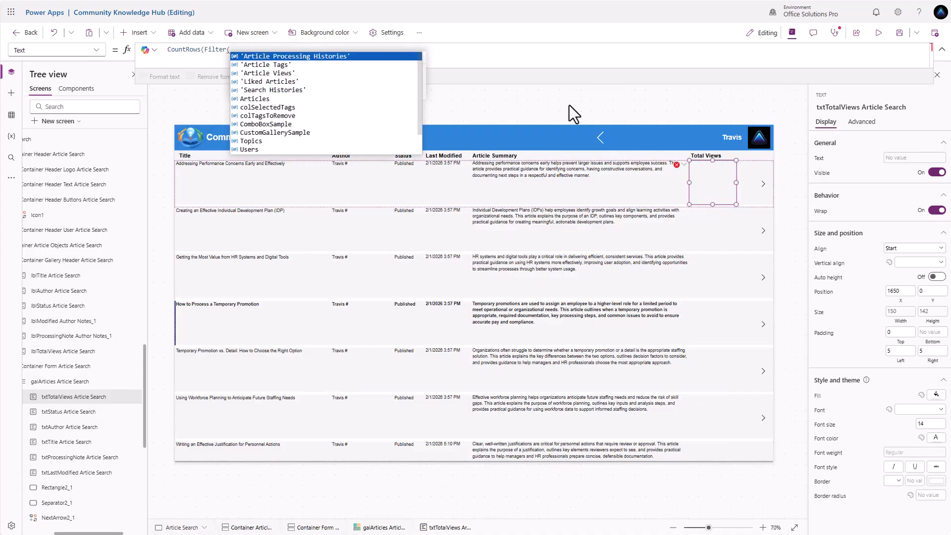
key(Down)
key(Down)
key(Down)
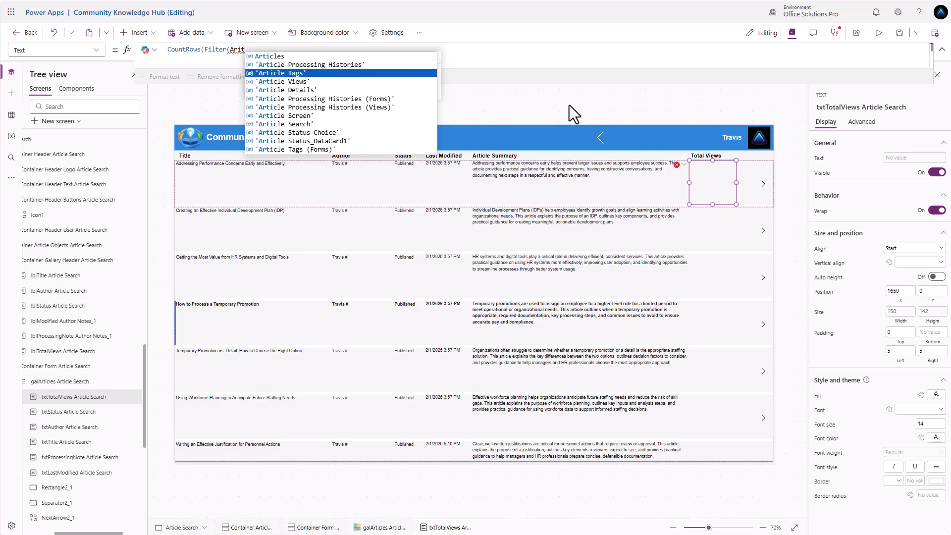
key(Tab)
text(, Article.)
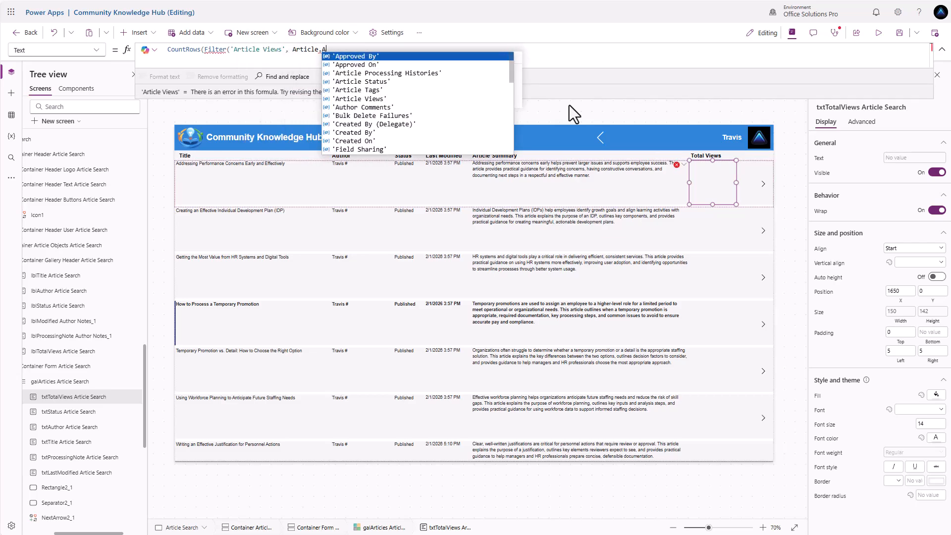
text(Article)
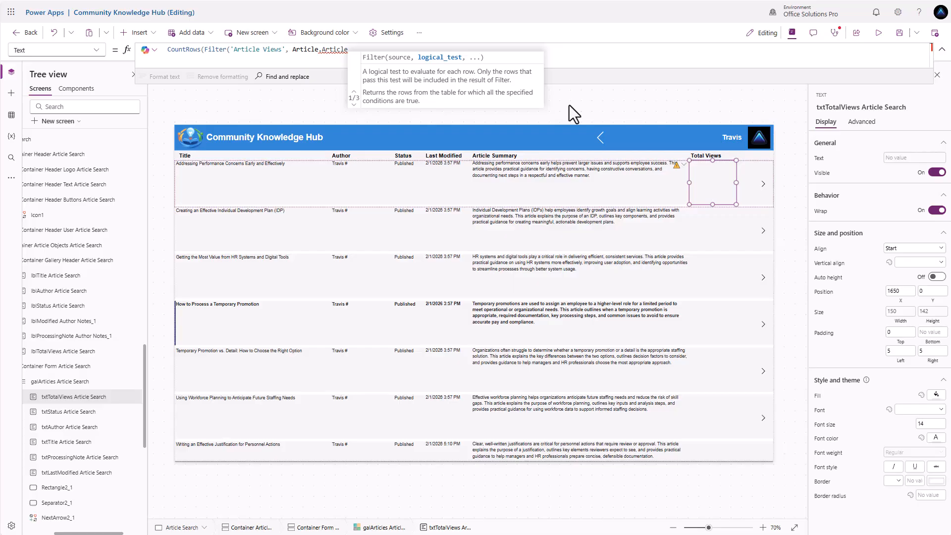
text( = )
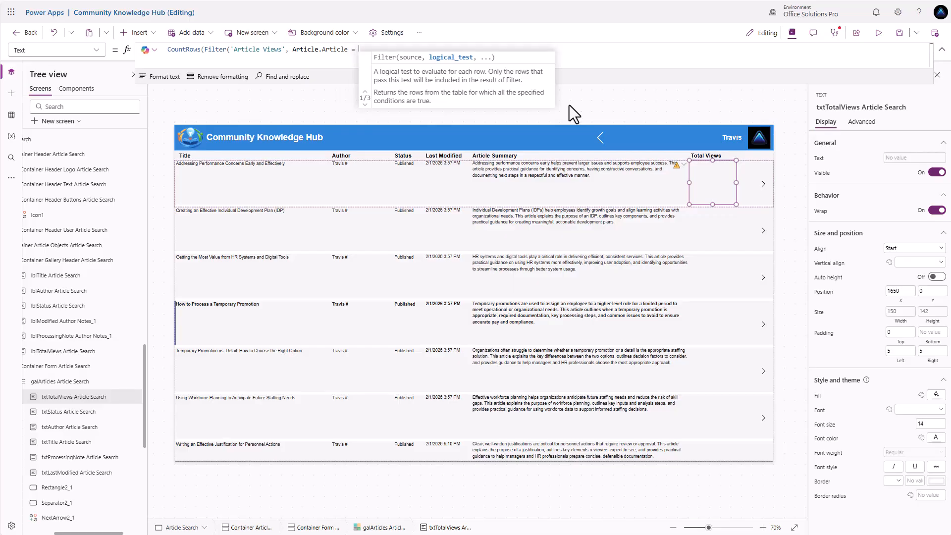
text(ThisItem)
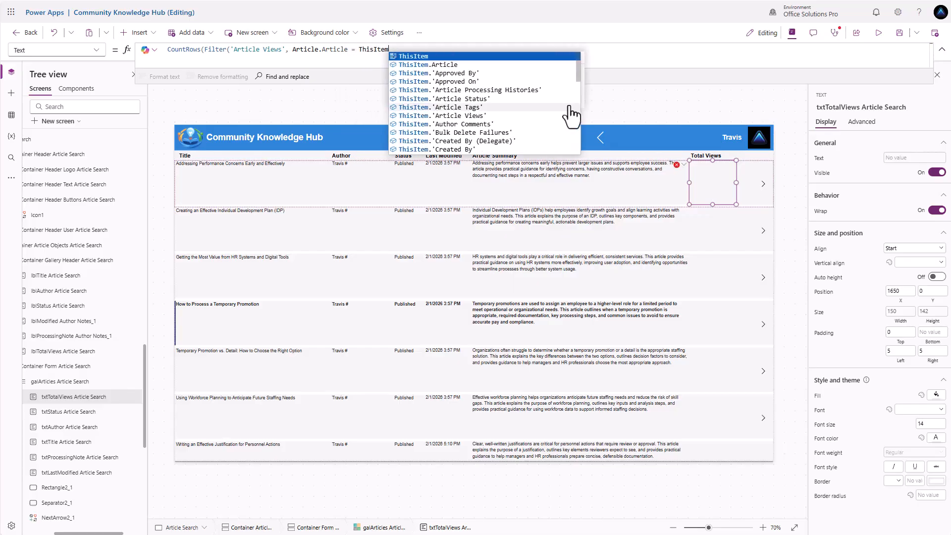
text(.Article)
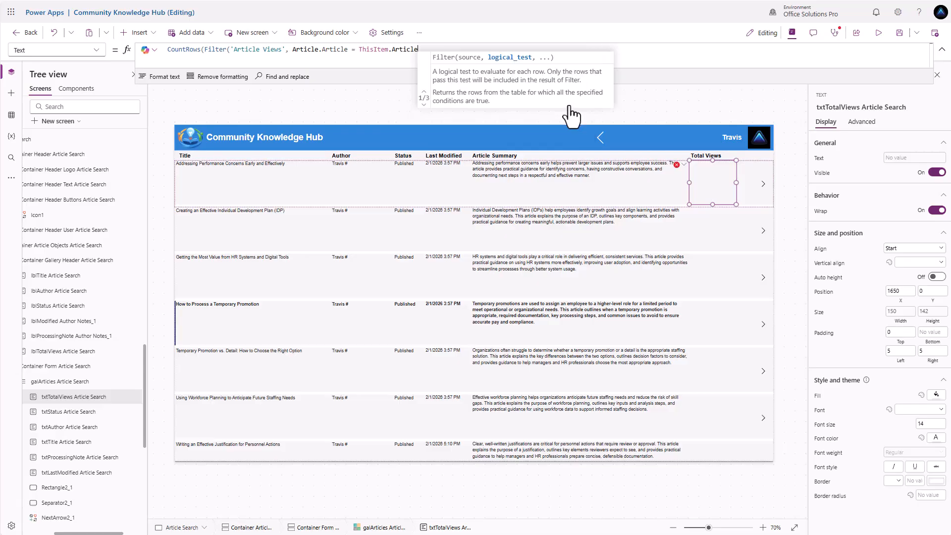
text()))
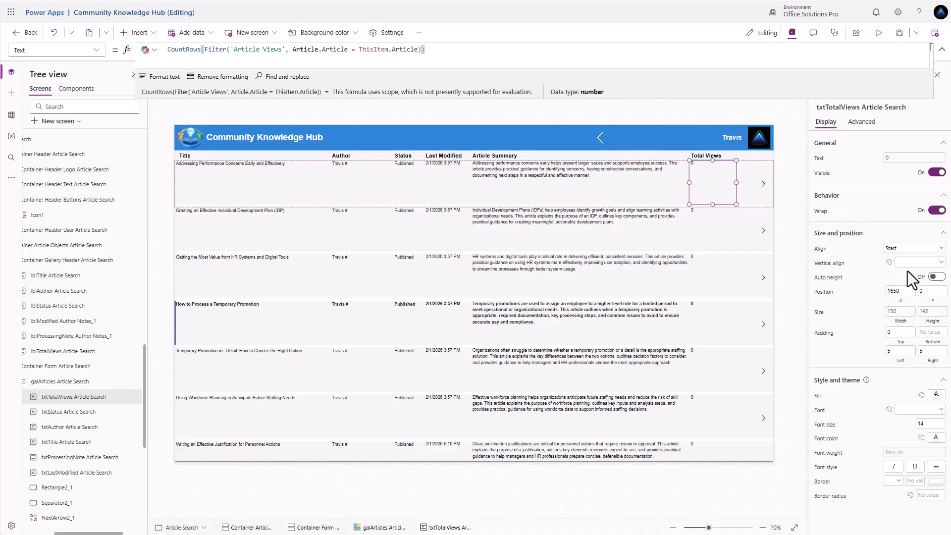
Step: Center-align the view count text in txtTotalViews Article Search
click(927, 263)
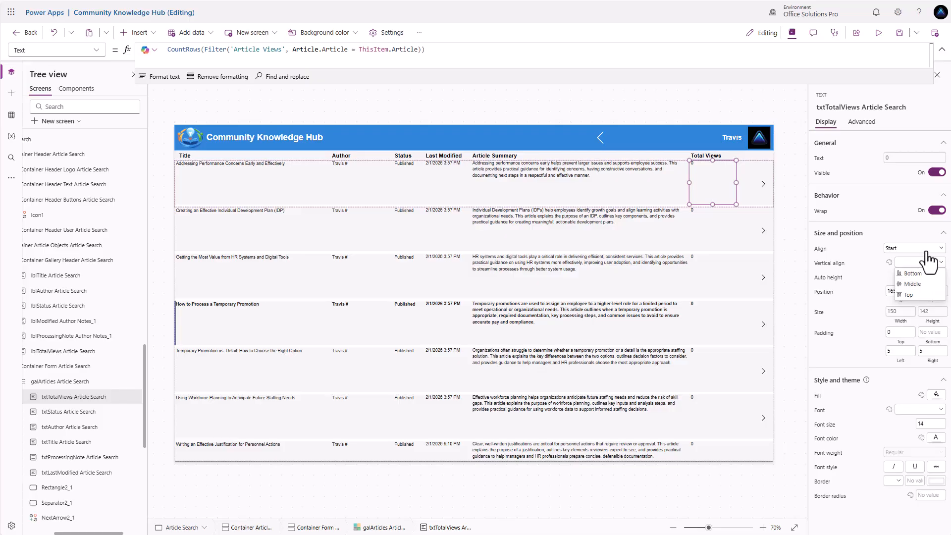
click(926, 249)
click(908, 279)
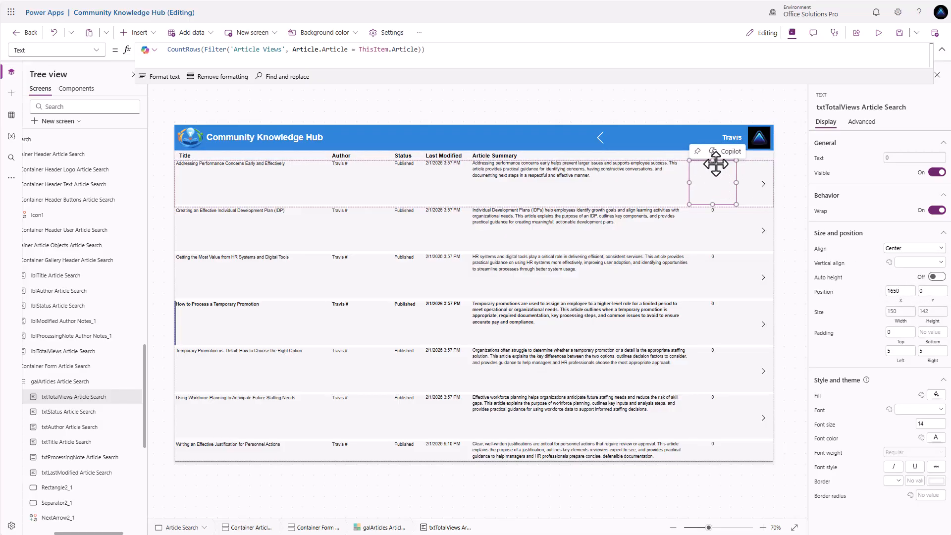
Step: Set the X position of txtTotalViews Article Search to 'lblTotalViews Article Search'.X
click(897, 291)
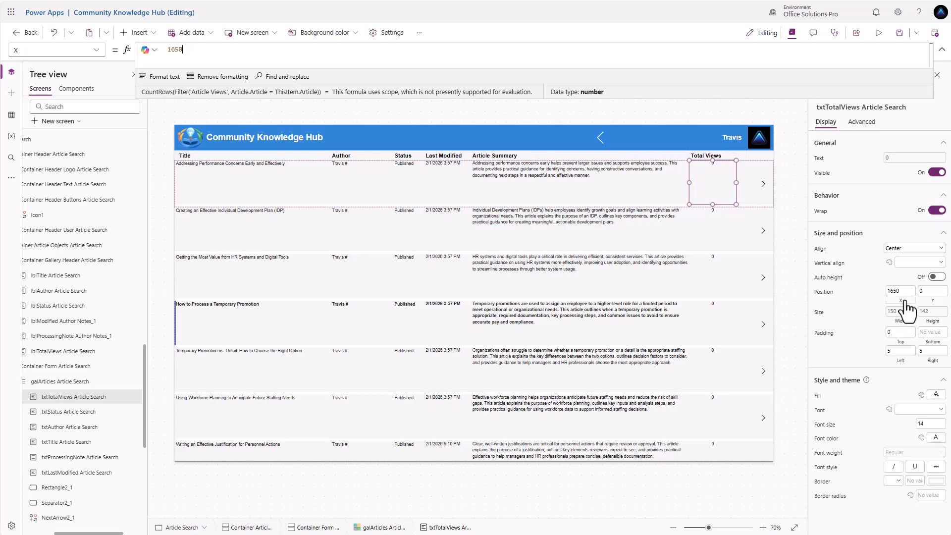
drag(193, 51, 128, 54)
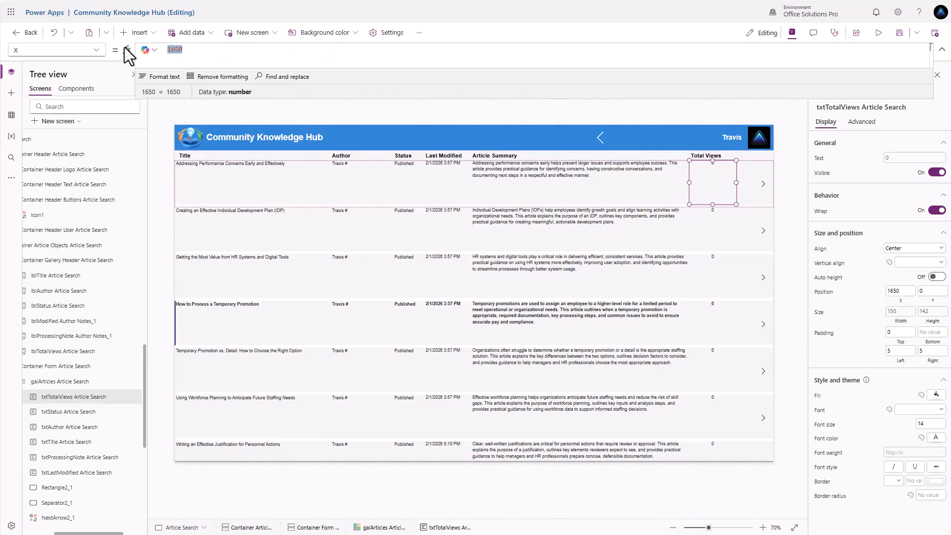
text('lblTotalViews Article Search')
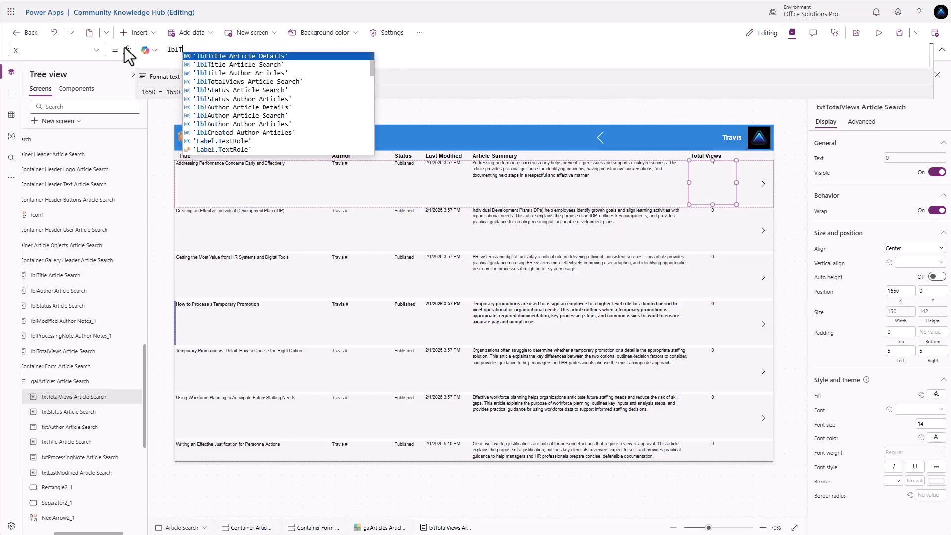
text(.X)
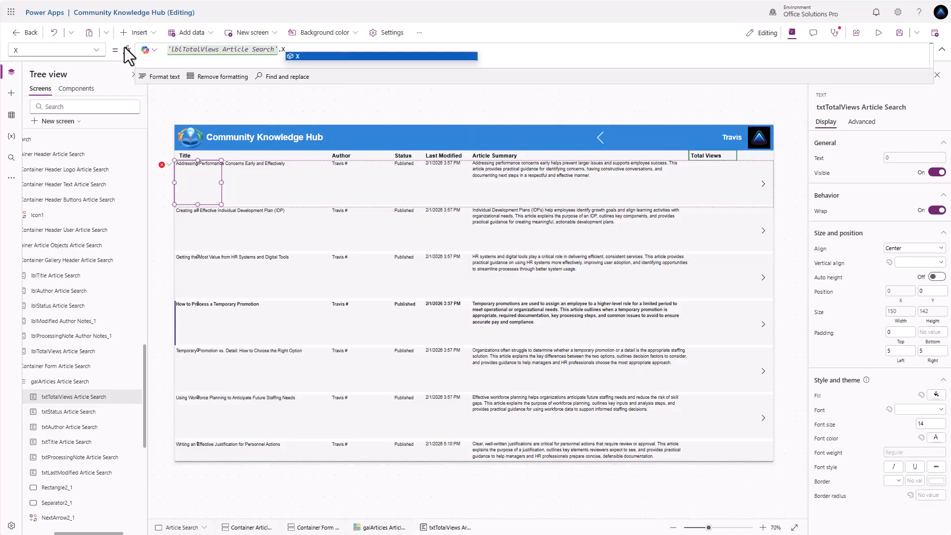
Step: Set the Width of txtTotalViews Article Search to 'lblTotalViews Article Search'.Width, reusing the X reference
key(ctrl+a)
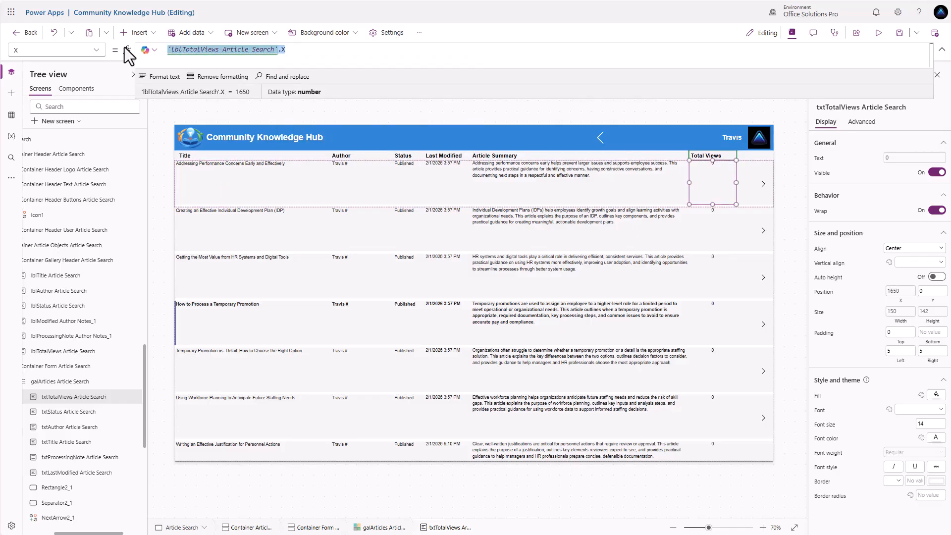
click(898, 331)
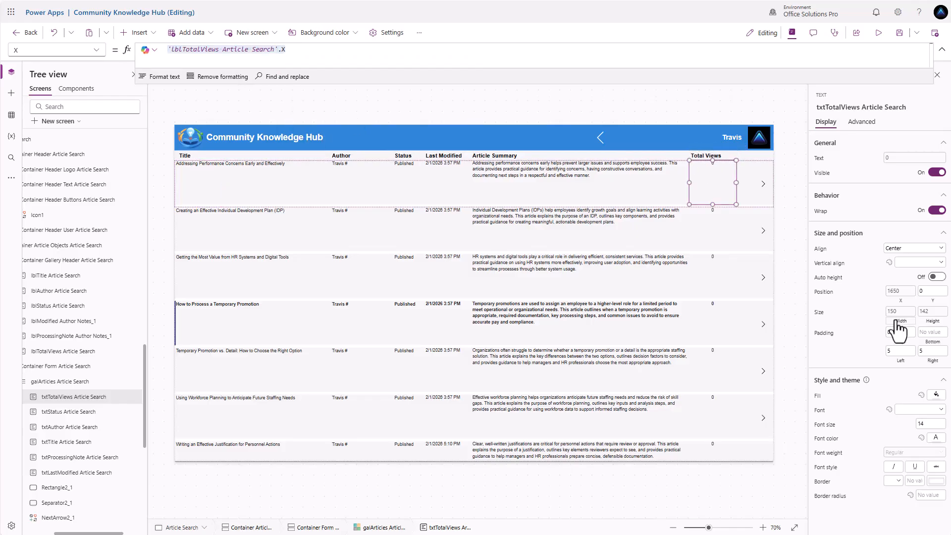
click(896, 321)
drag(301, 51, 132, 46)
key(ctrl+v)
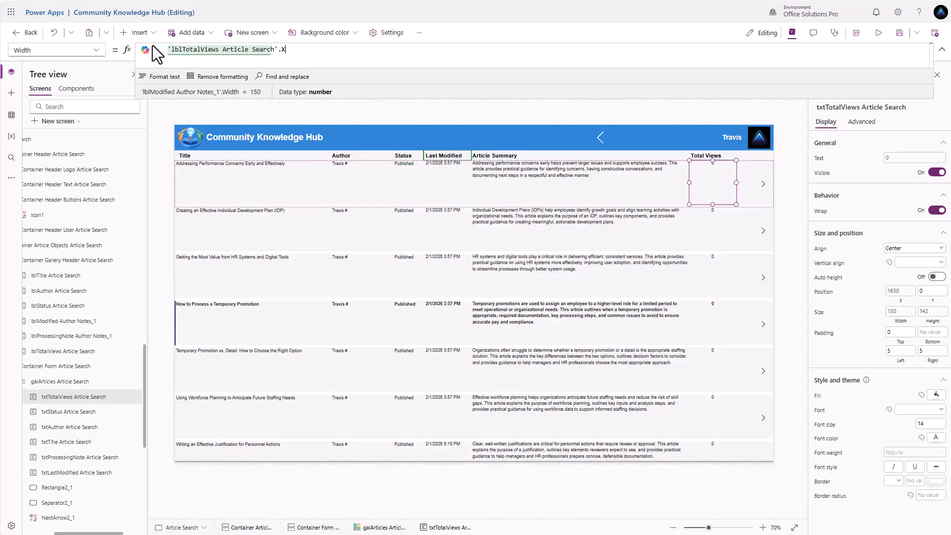
key(BackSpace)
text(Width)
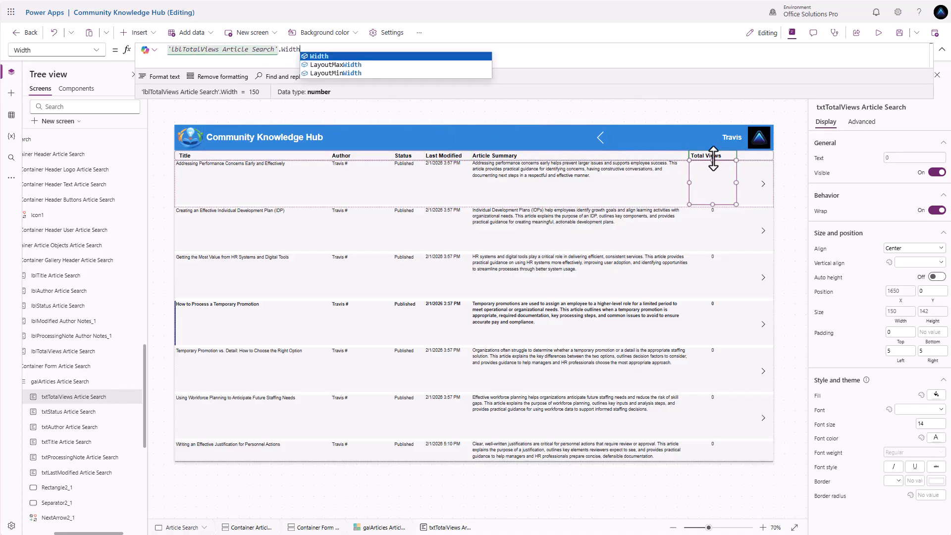
Step: Set the width of the Total Views header label to 115, after trying 100 and 125
click(730, 155)
click(928, 387)
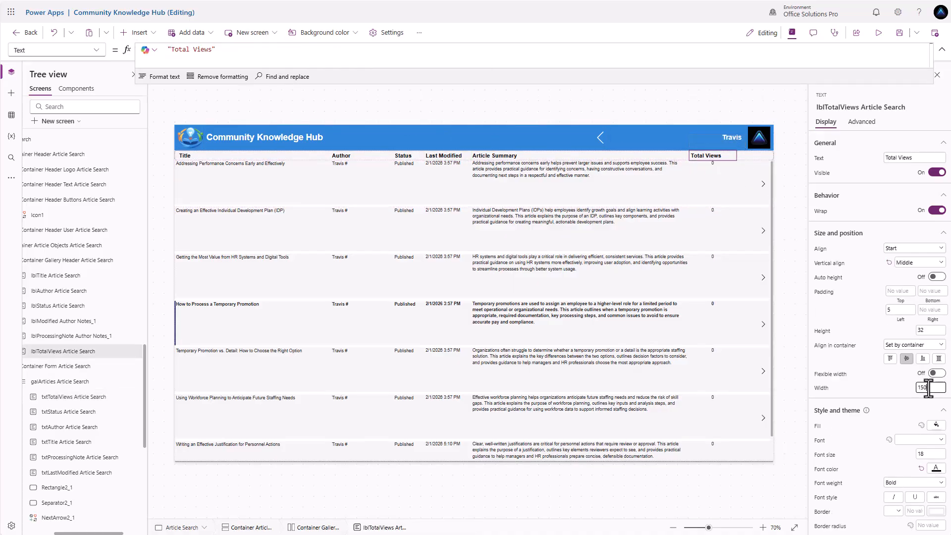
text(100)
key(Return)
key(ctrl+z)
click(929, 388)
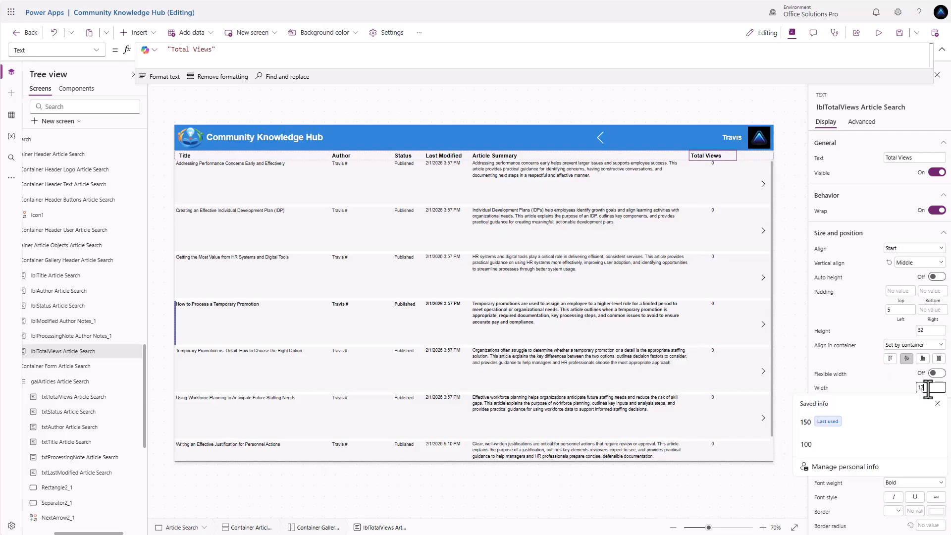
text(125)
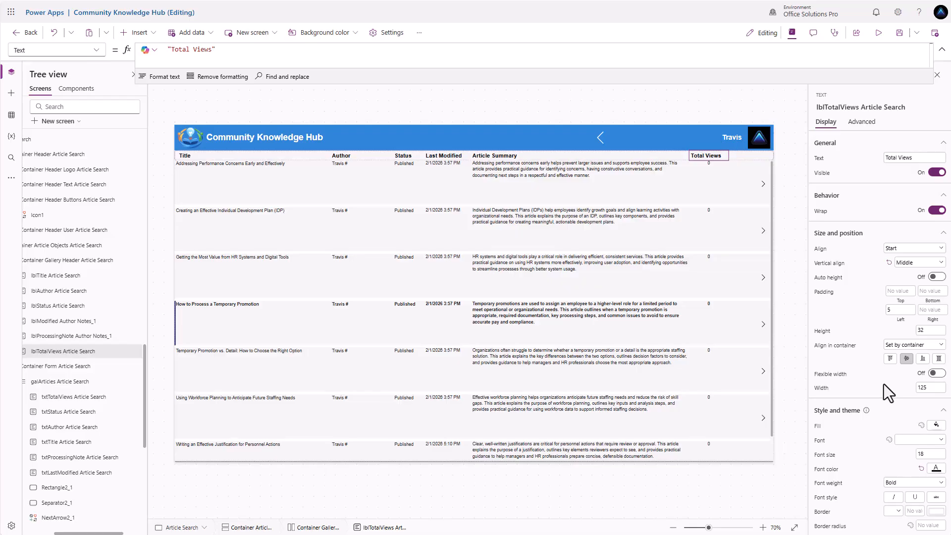
click(930, 388)
text(115)
Step: In the OnSelect of the gallery's next arrow, start a Patch on 'Article Views' on a new line after Navigate
click(763, 185)
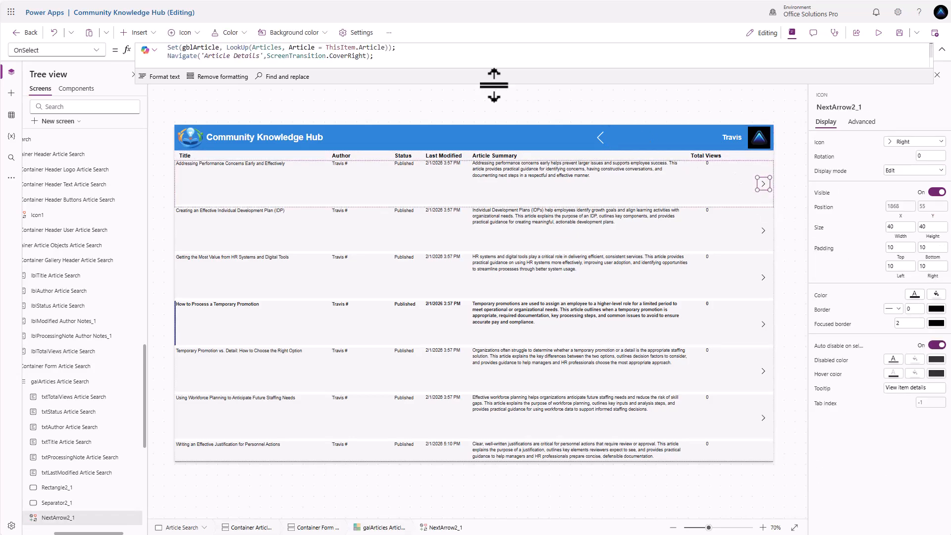
click(384, 56)
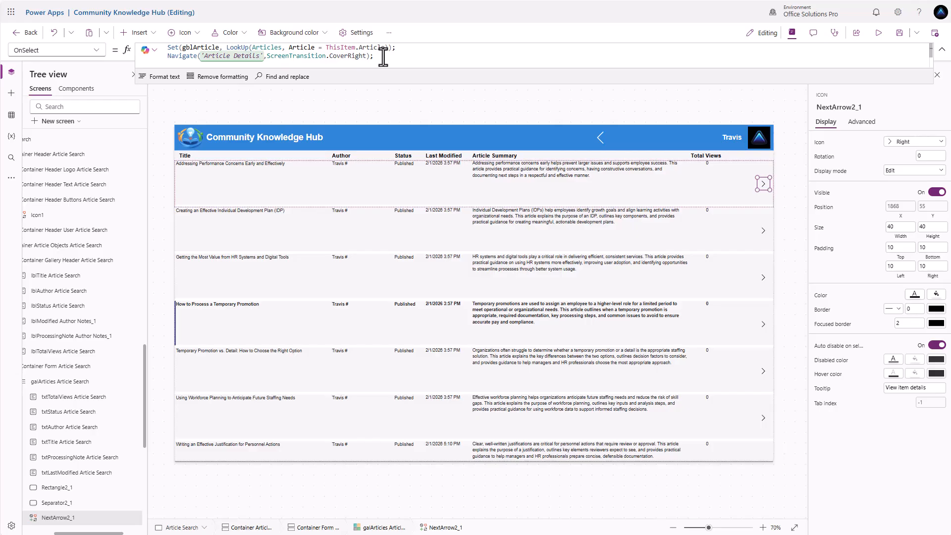
key(shift+Return)
text(Patch()
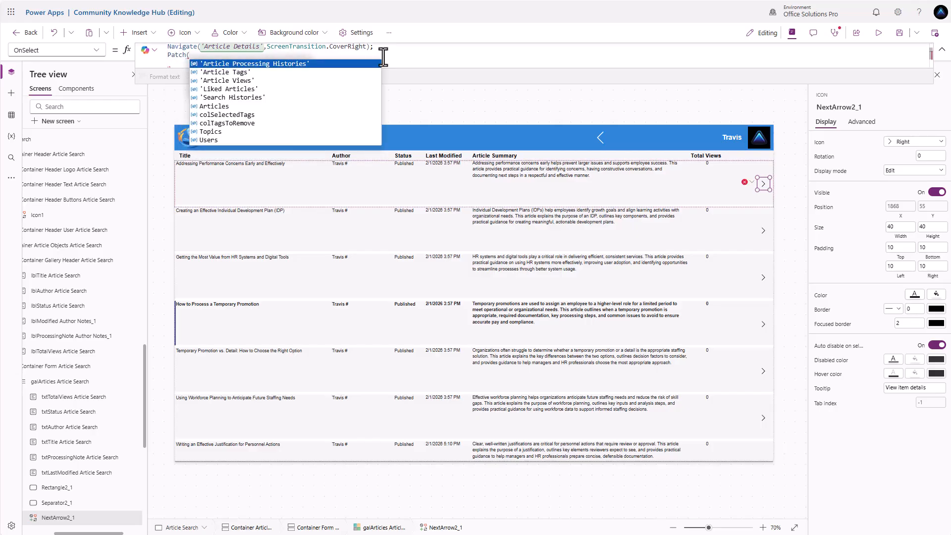
key(Down)
key(Down)
key(Tab)
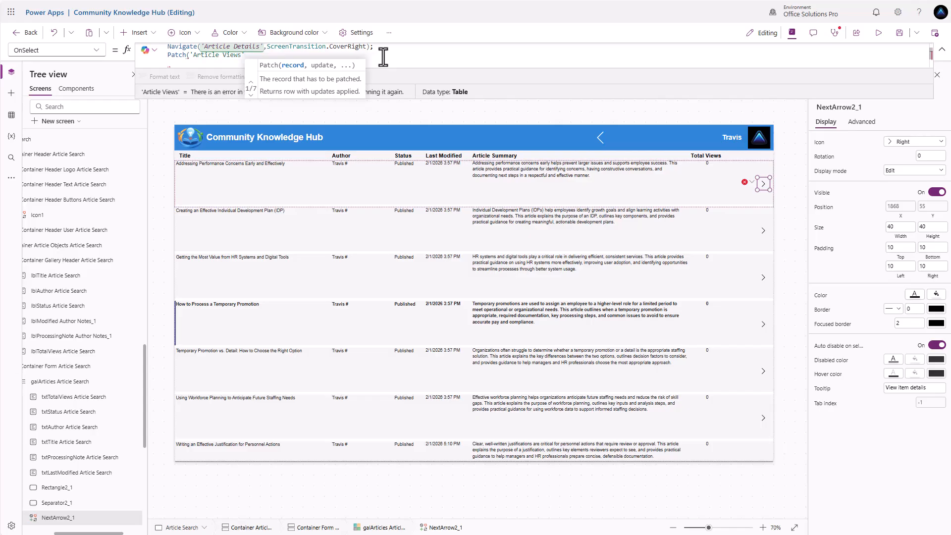
Step: Add Defaults('Article Views') as the record argument of the Patch call
text(, Default)
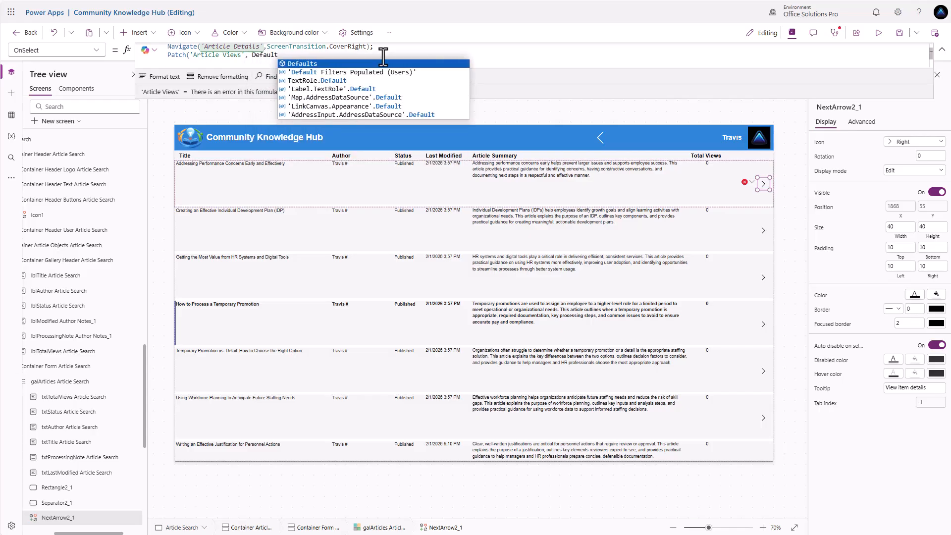
text(s(a)
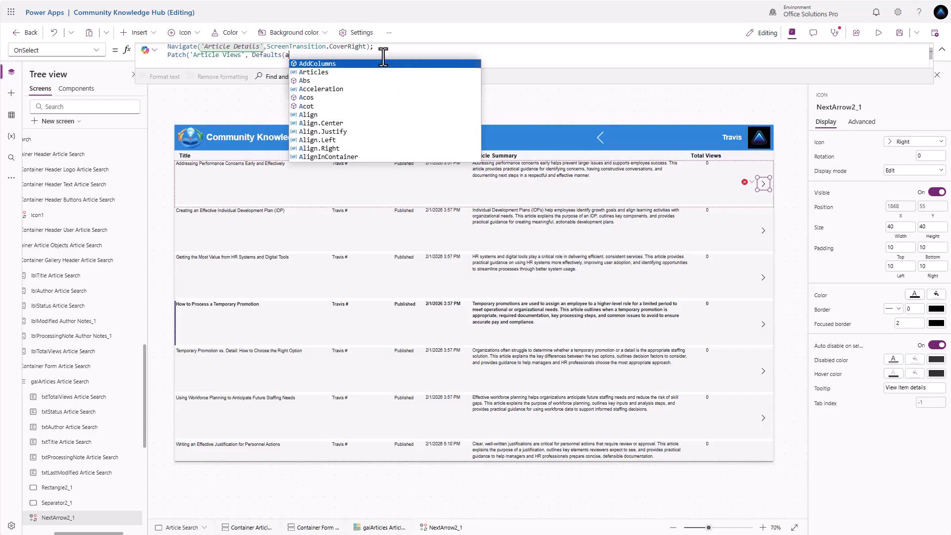
text(r)
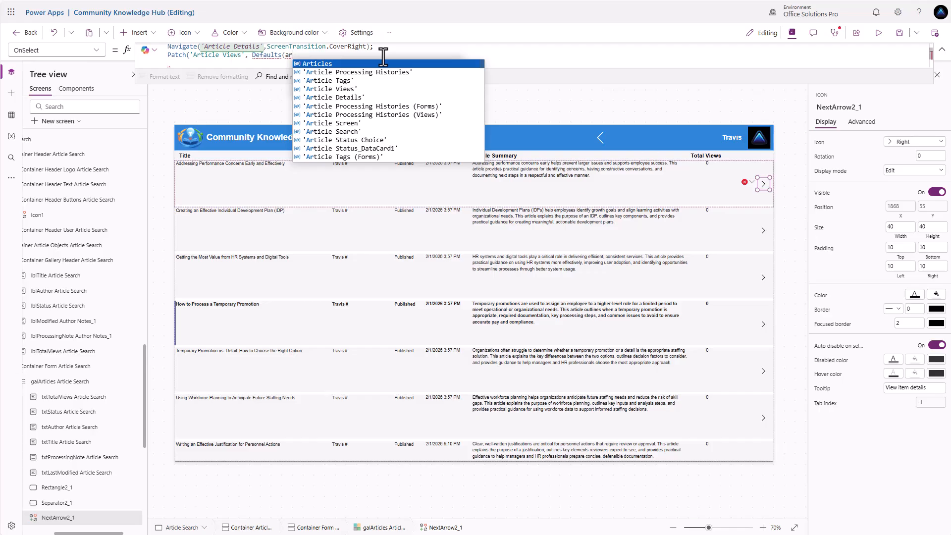
key(Down)
key(Down)
key(Down)
key(Tab)
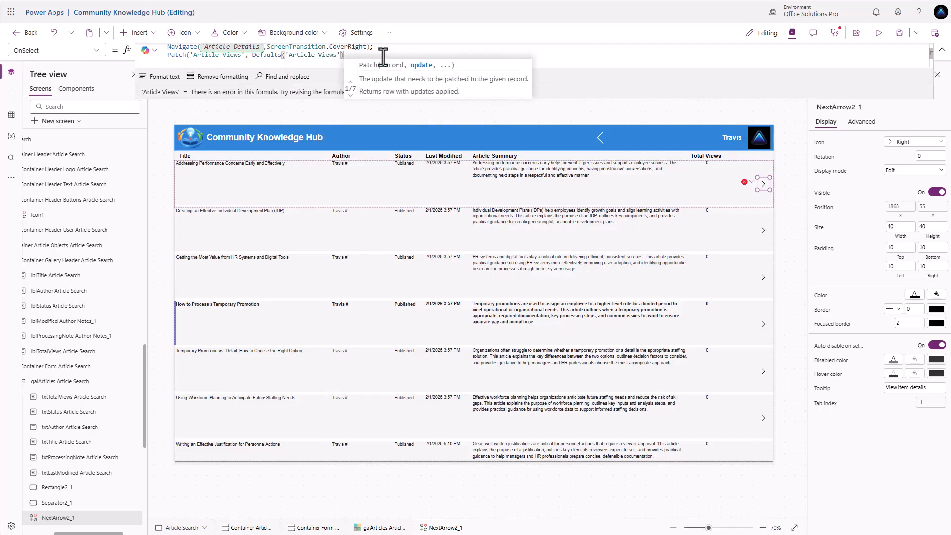
text(), )
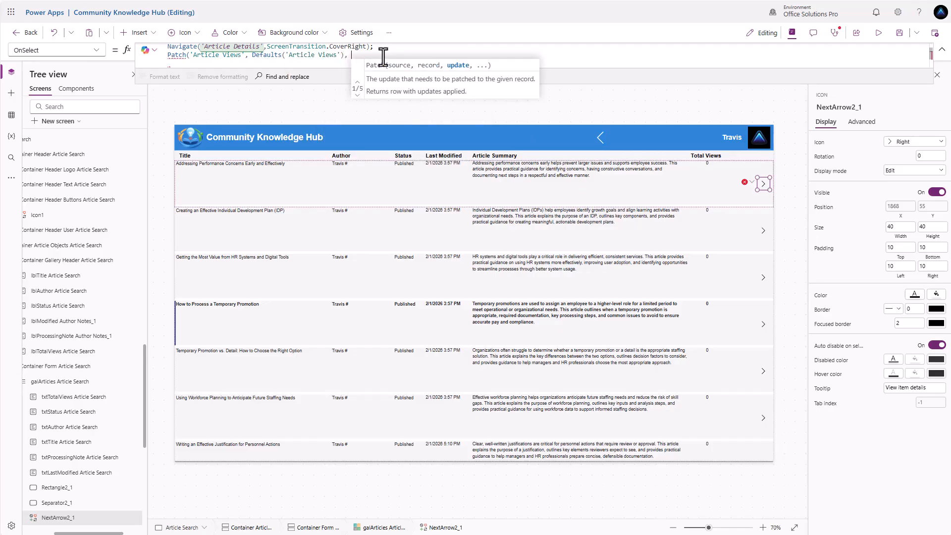
Step: Complete the Patch call with the record {User: gblDataverseUser, Article: ThisItem} and end it with a semicolon
text({)
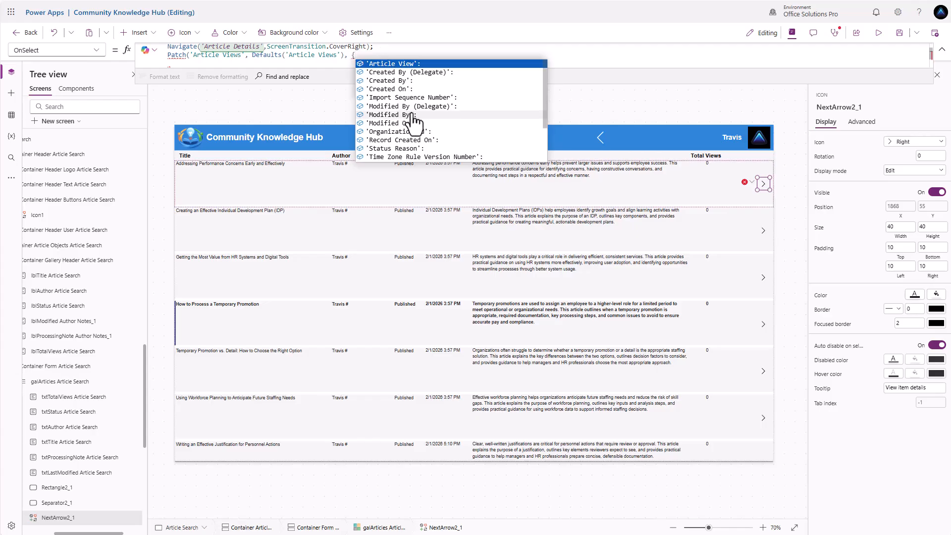
text(User: gbl)
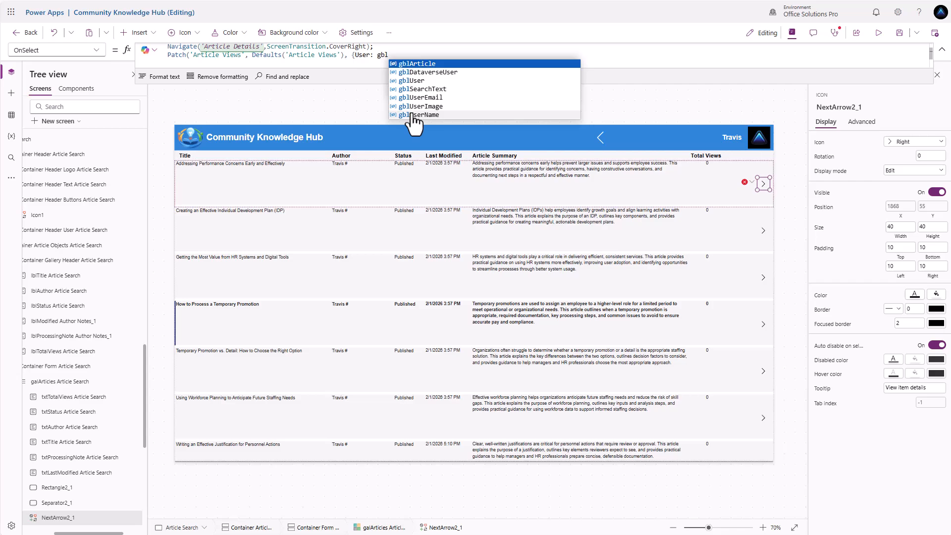
key(Down)
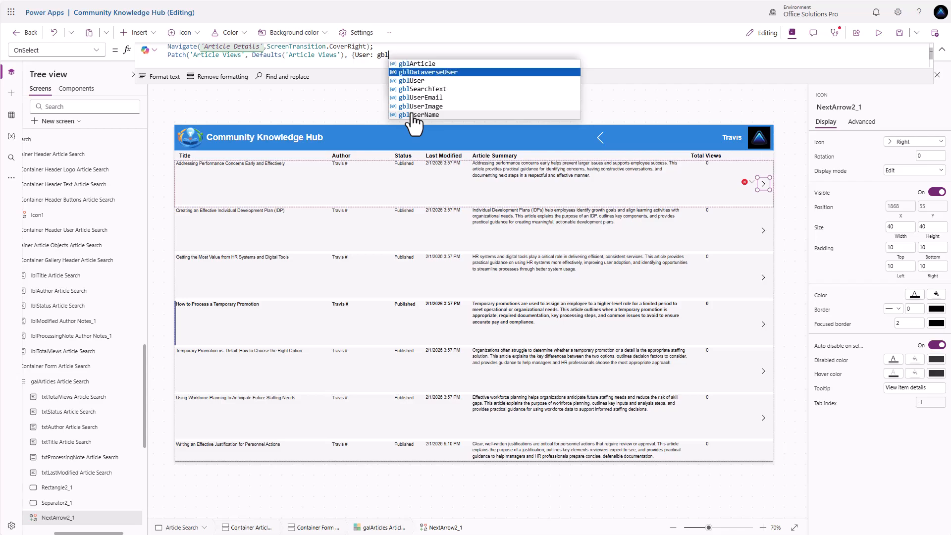
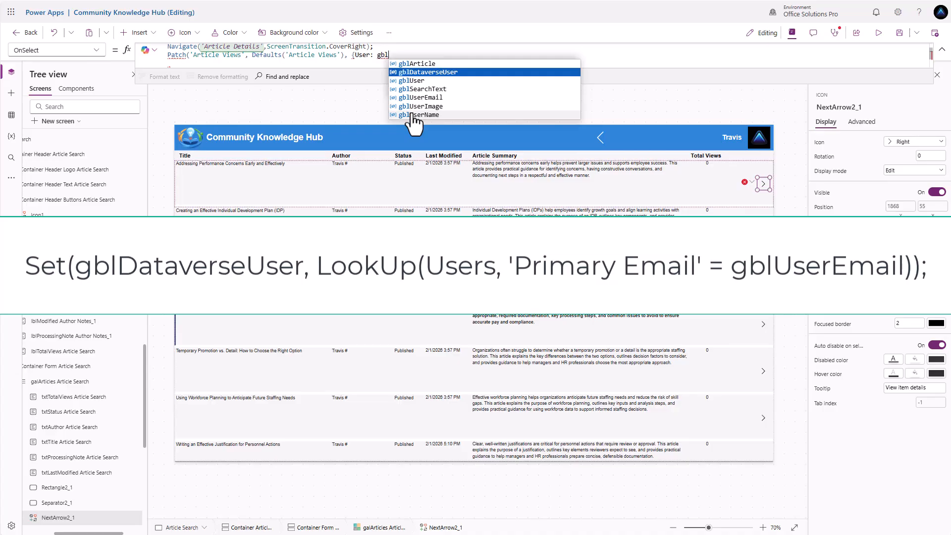
key(Tab)
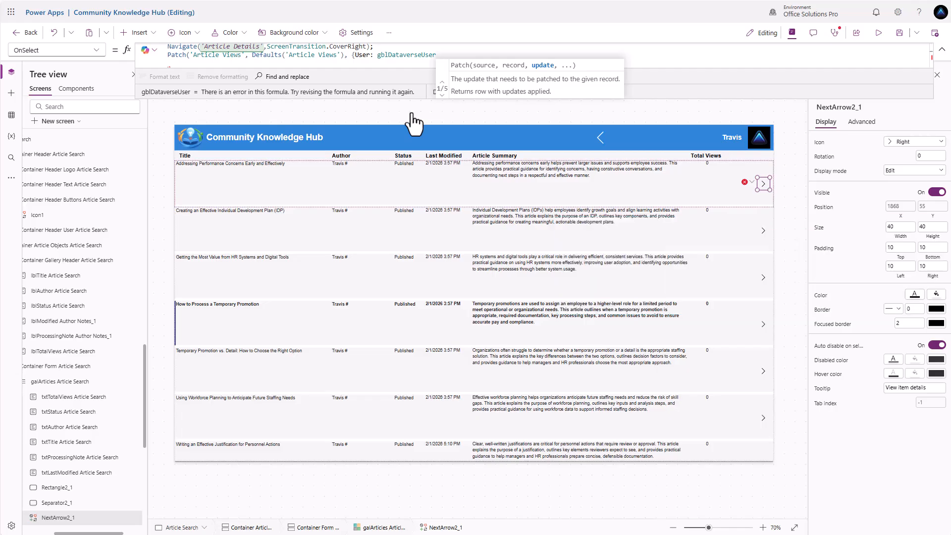
text(, Ar)
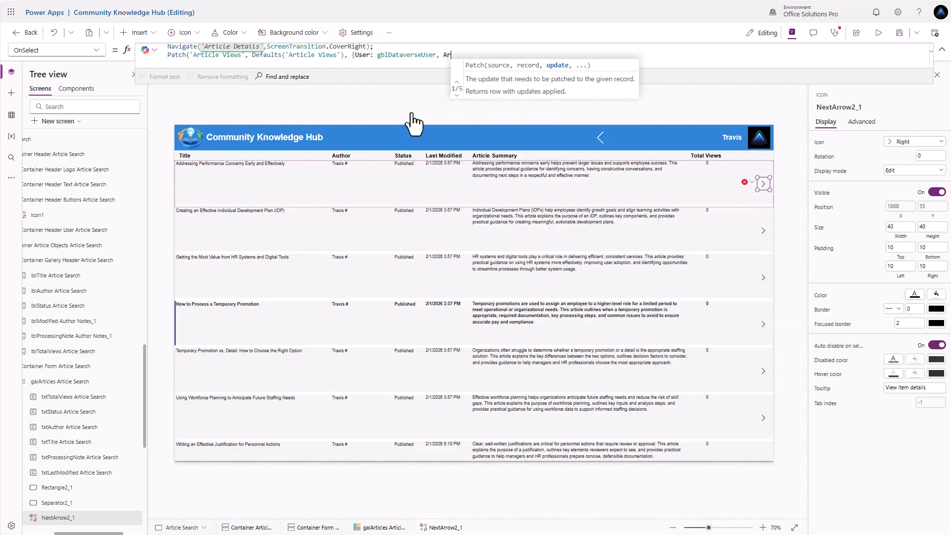
text(ticle: )
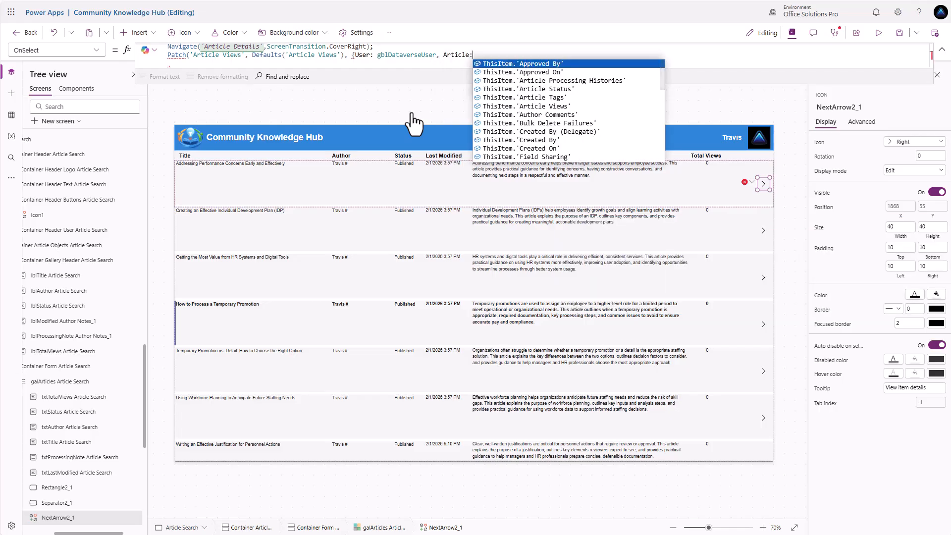
text(ThisItem)
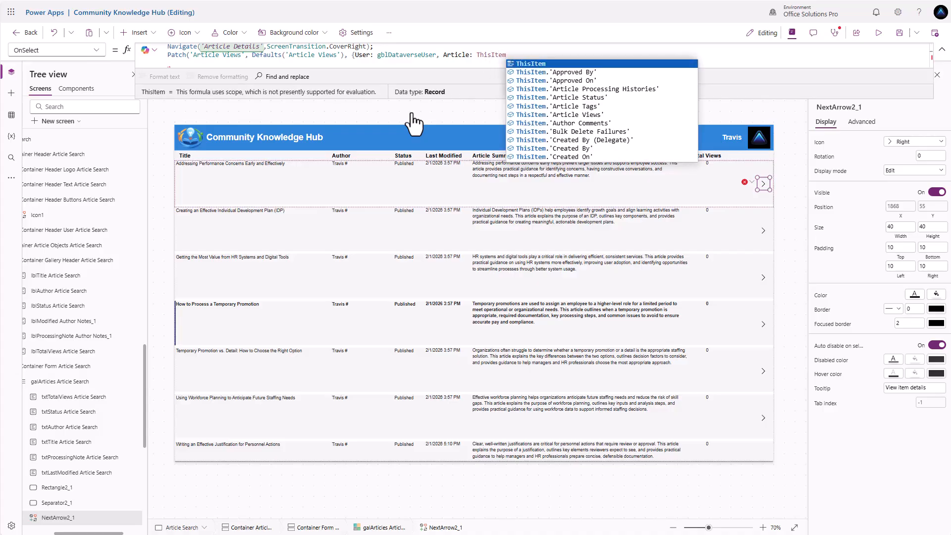
text(}))
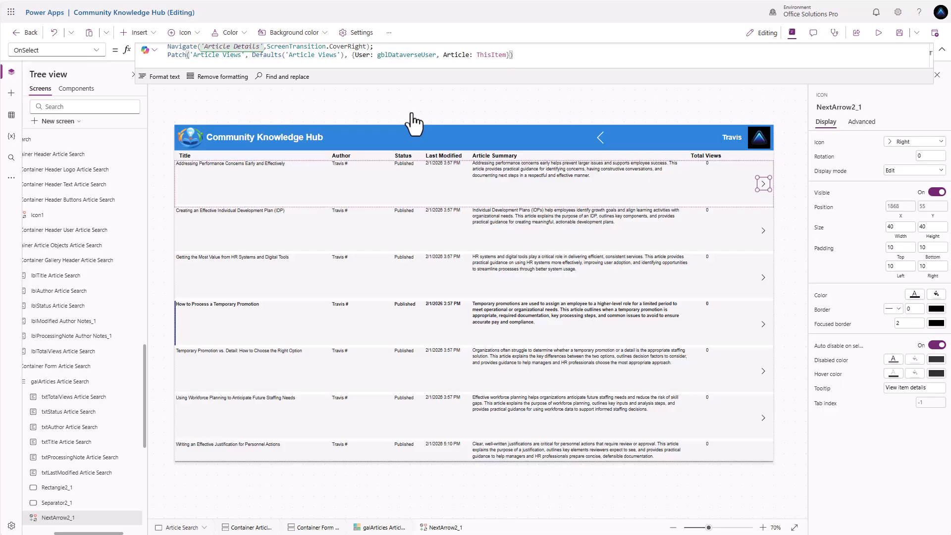
text(;)
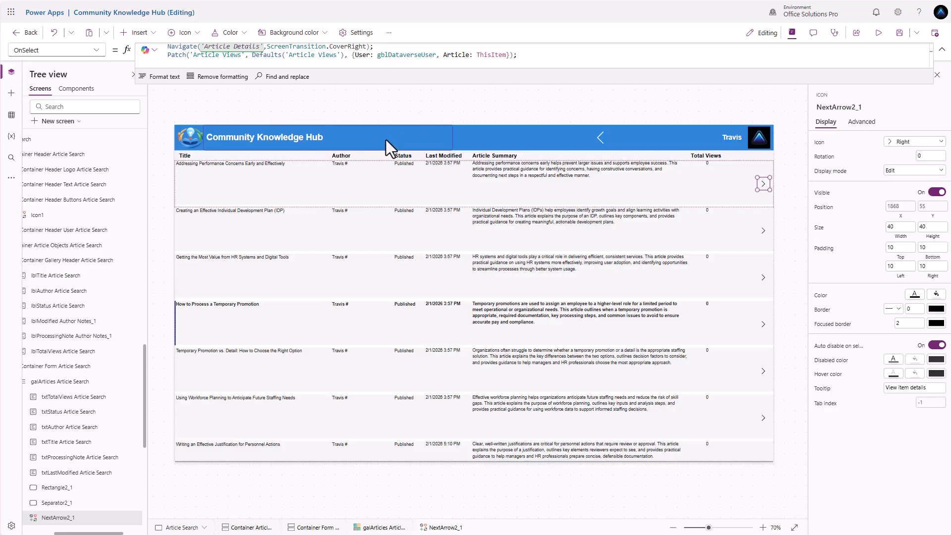
Step: Test view tracking by opening the article "Addressing Performance Concerns Early and Effectively" from its arrow and returning to Article Search
key(alt)
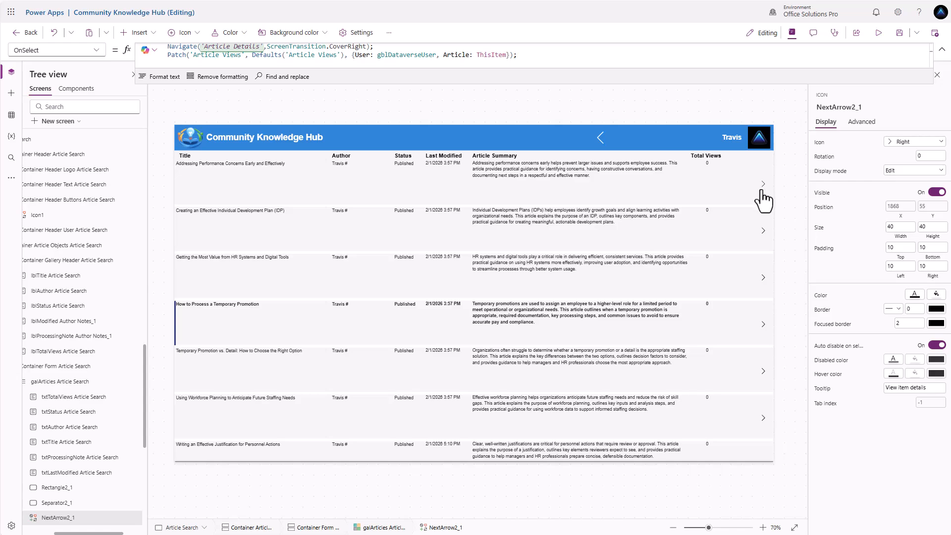
alt+click(760, 187)
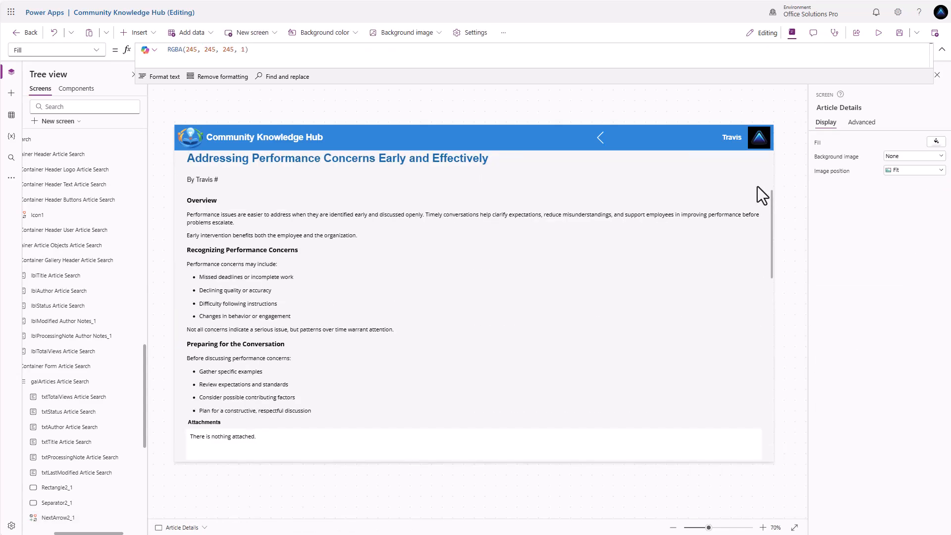
alt+click(601, 139)
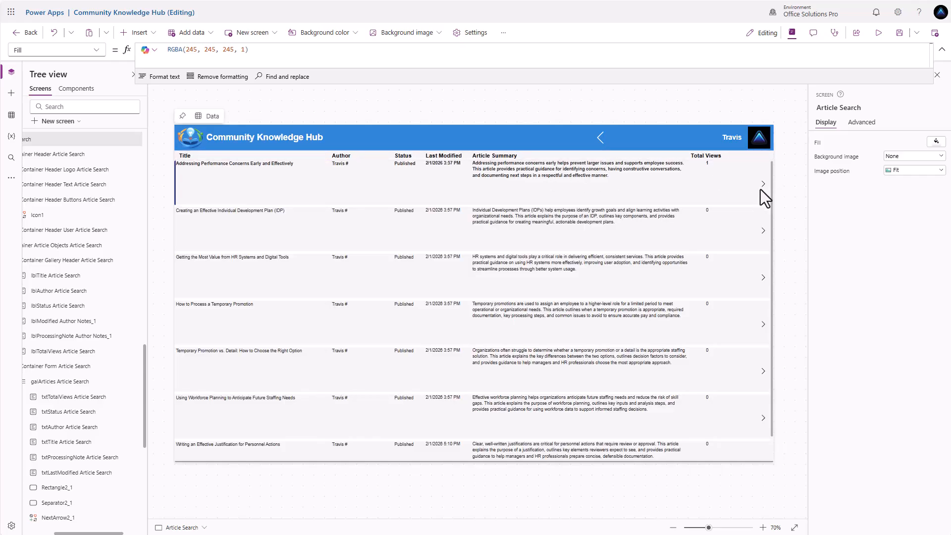
Step: Open the article "How to Process a Temporary Promotion", duplicate the header's back icon and change the copy to Thumbs up
click(763, 327)
alt+click(757, 326)
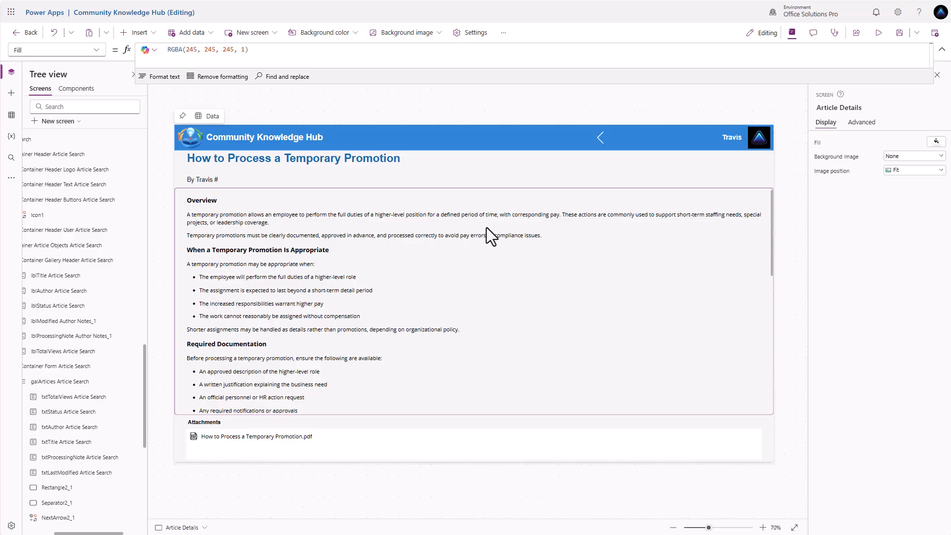
click(600, 138)
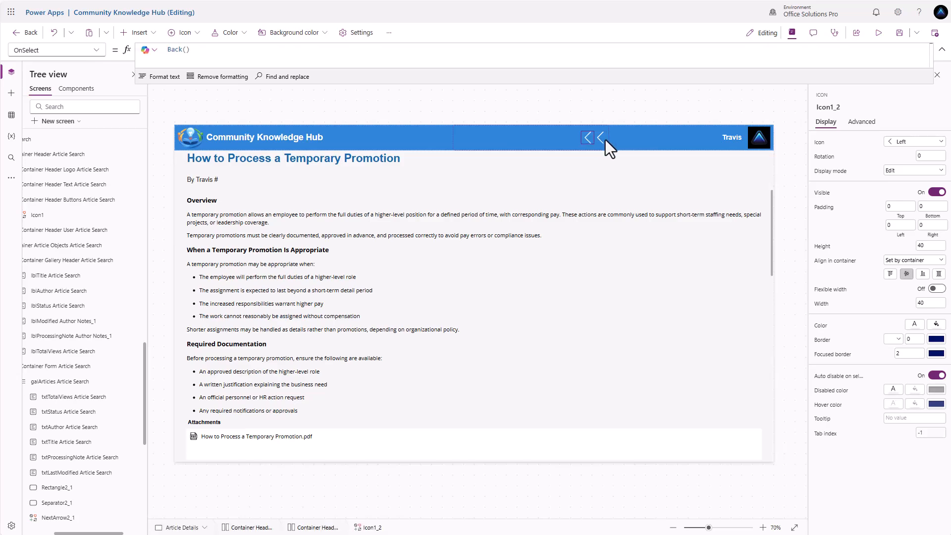
click(937, 143)
text(t)
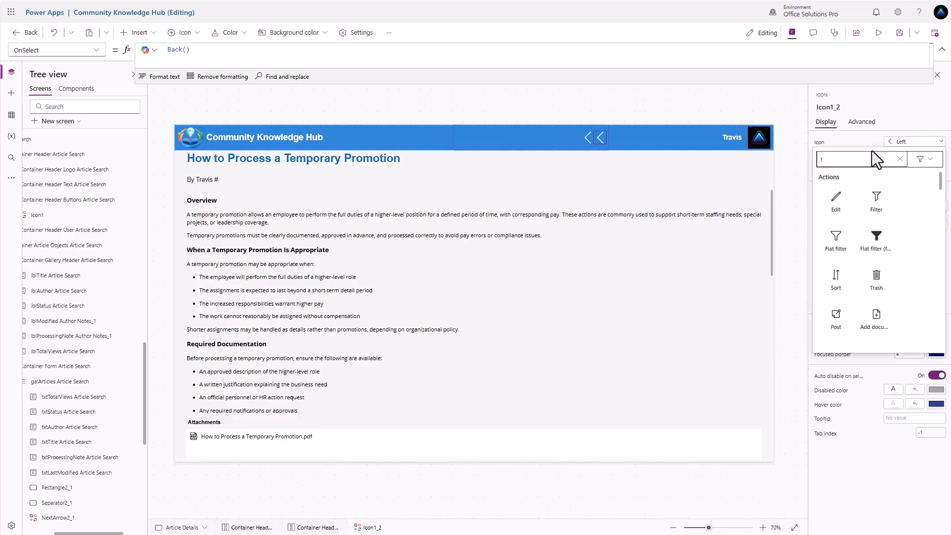
text(h)
click(873, 205)
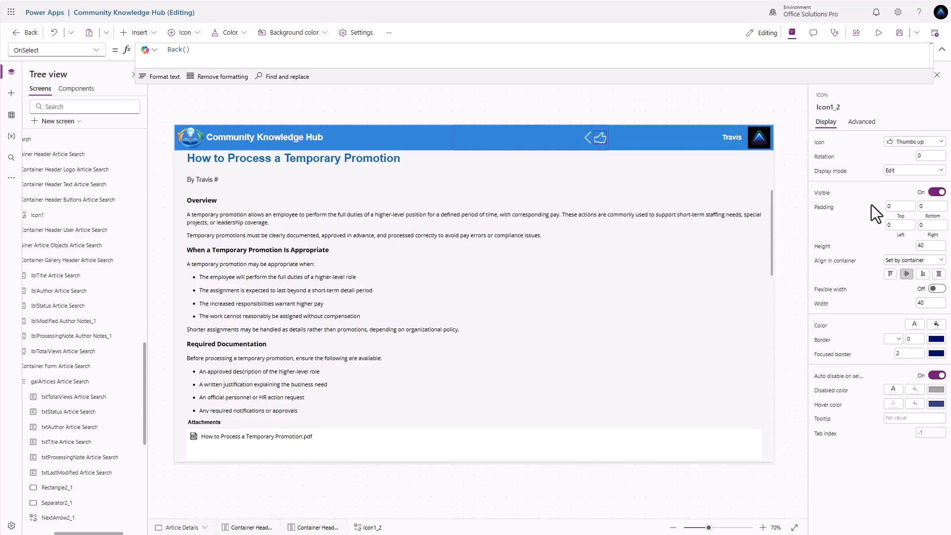
Step: Set the gap of the header buttons container on Article Details to 20
click(555, 144)
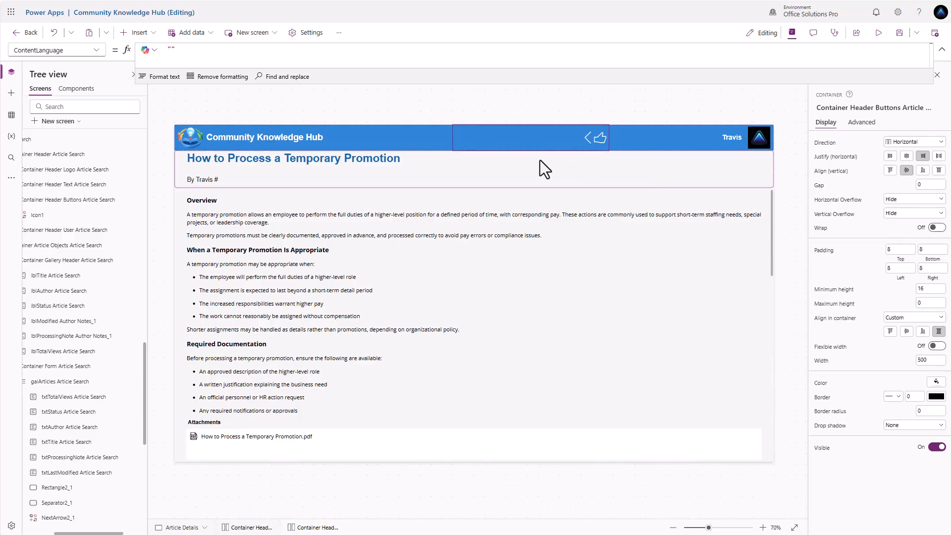
click(921, 184)
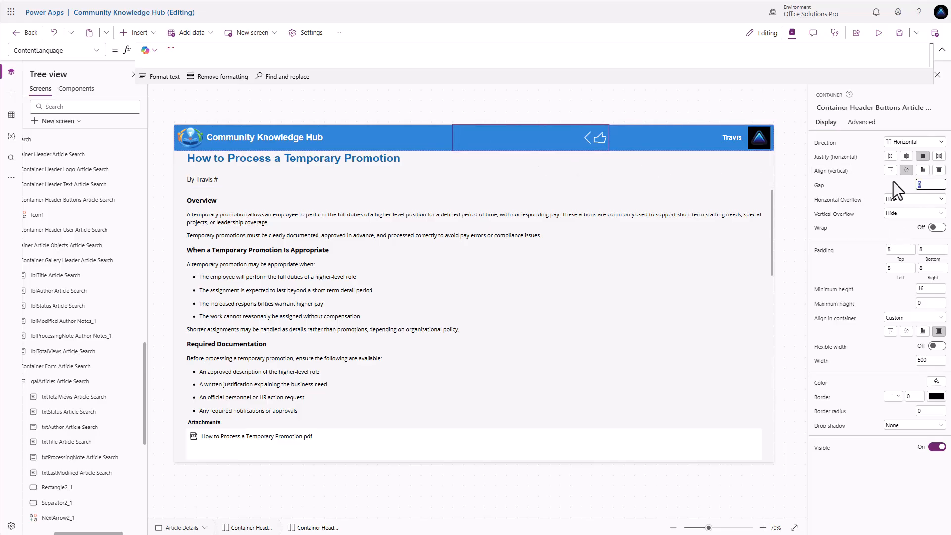
text(10)
key(Return)
click(929, 184)
text(20)
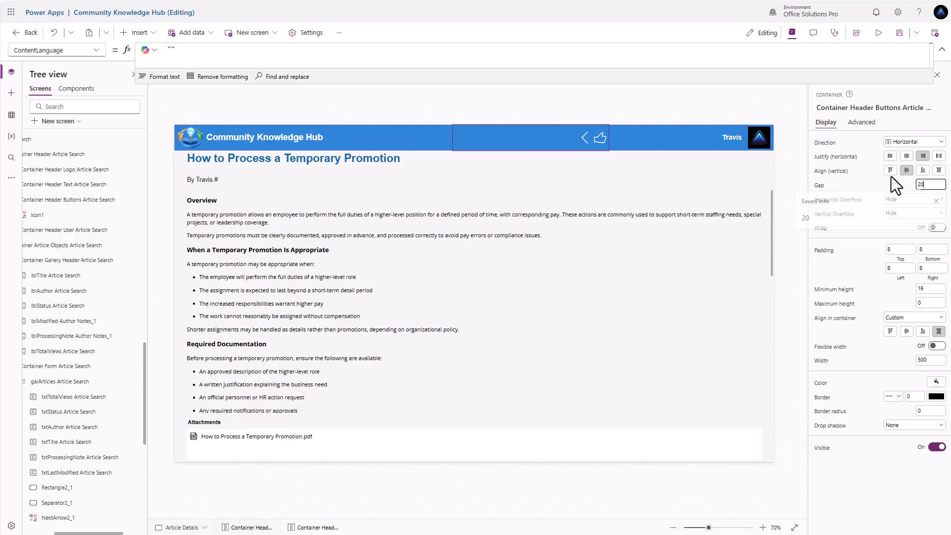
key(Return)
Step: Replace the thumbs-up icon's OnSelect formula with a Patch on 'Liked Articles' that takes Defaults('Liked Articles') as its record
click(600, 139)
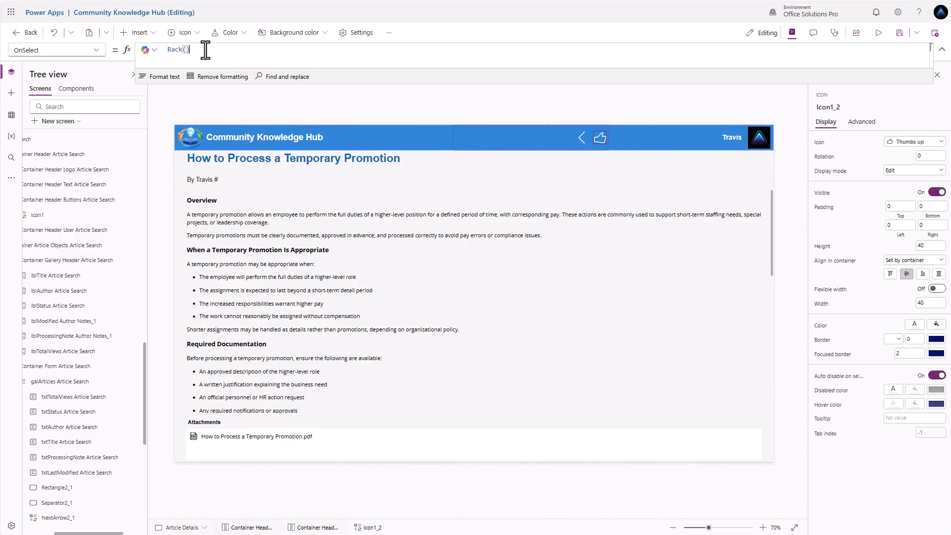
drag(208, 50, 129, 47)
text(Patch()
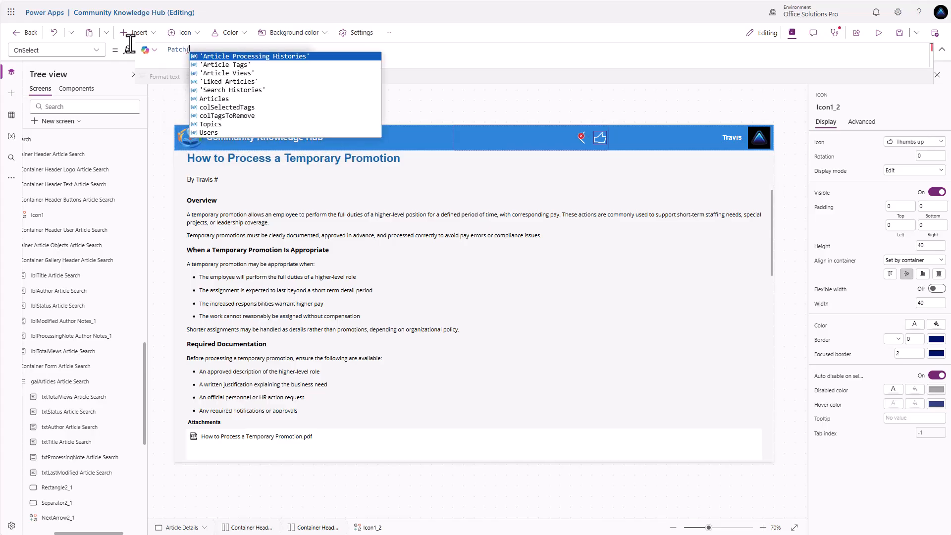
click(258, 81)
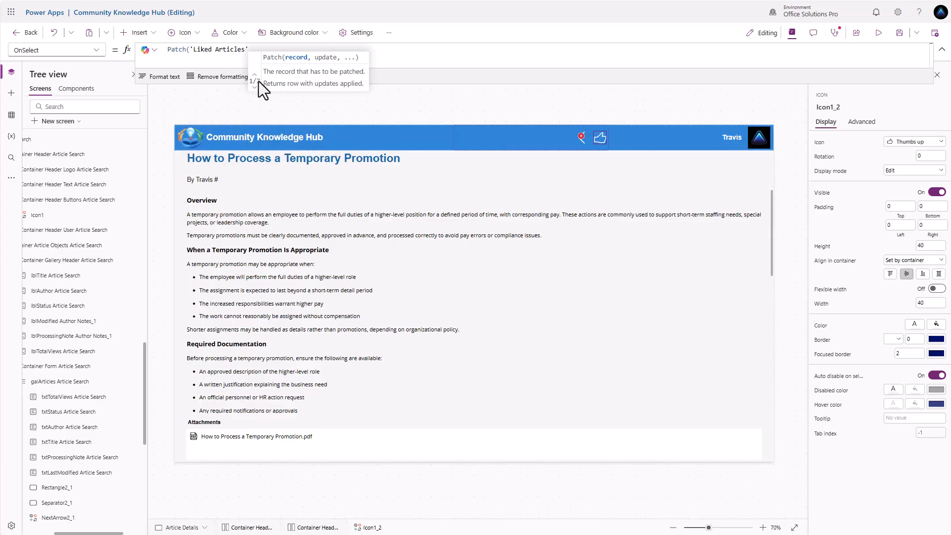
text(, Defa)
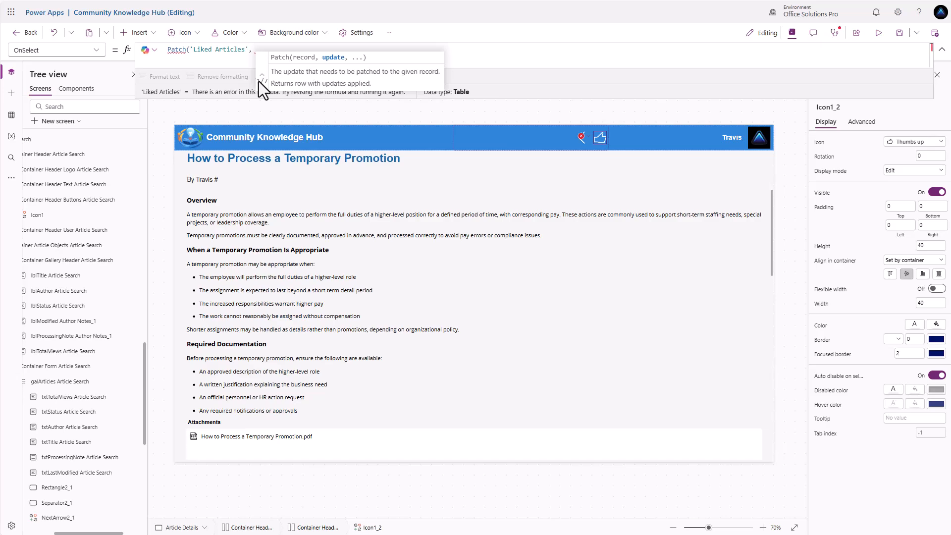
text(ults()
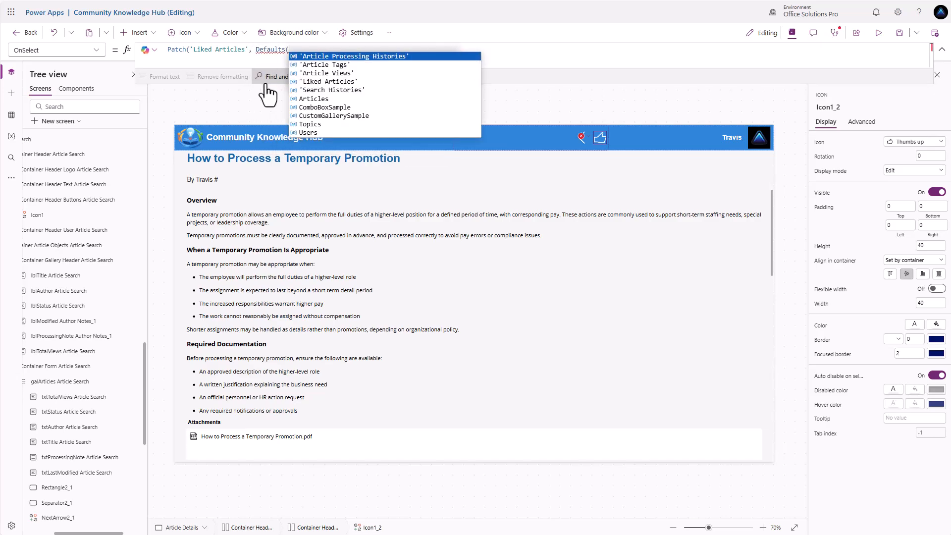
click(308, 81)
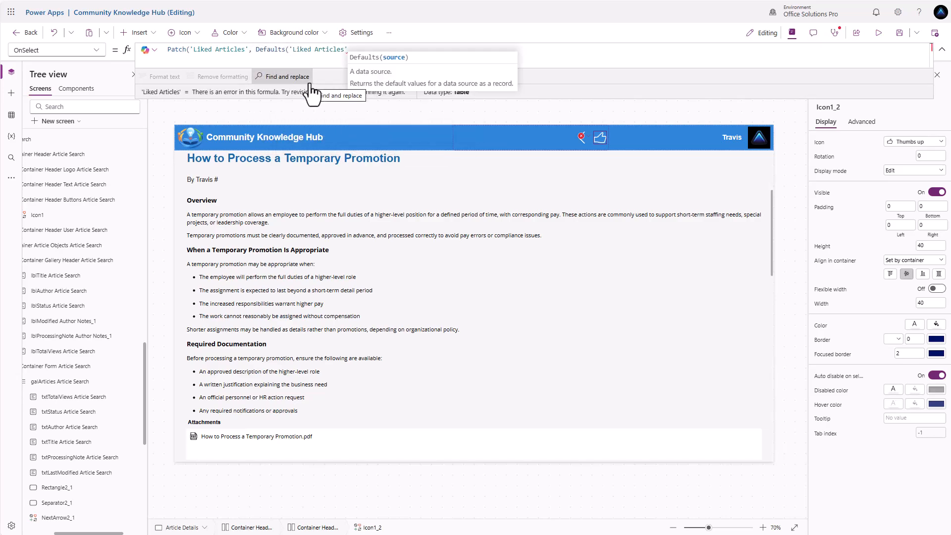
Step: Complete the Patch call with {User: gblDataverseUser, Article: gblArticle} and test the thumbs-up icon on the open article
text(), {)
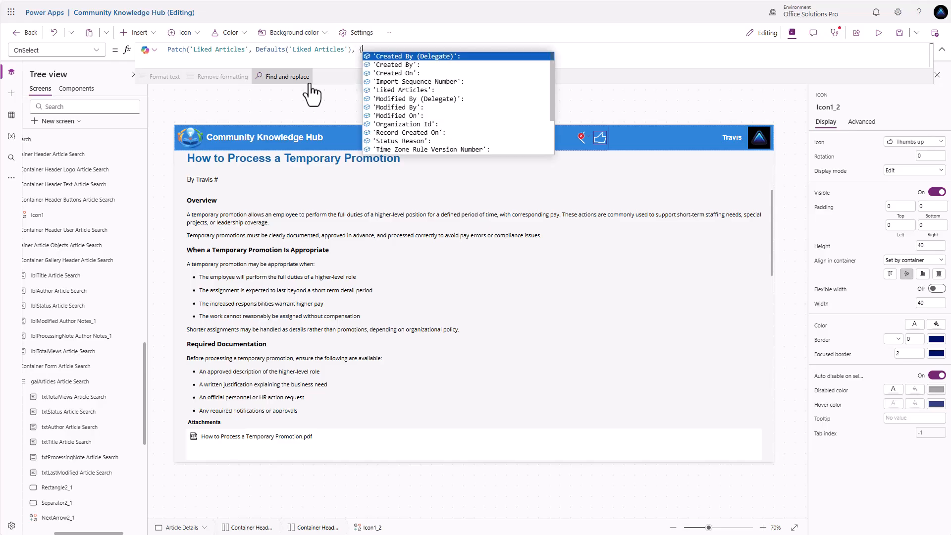
text(User)
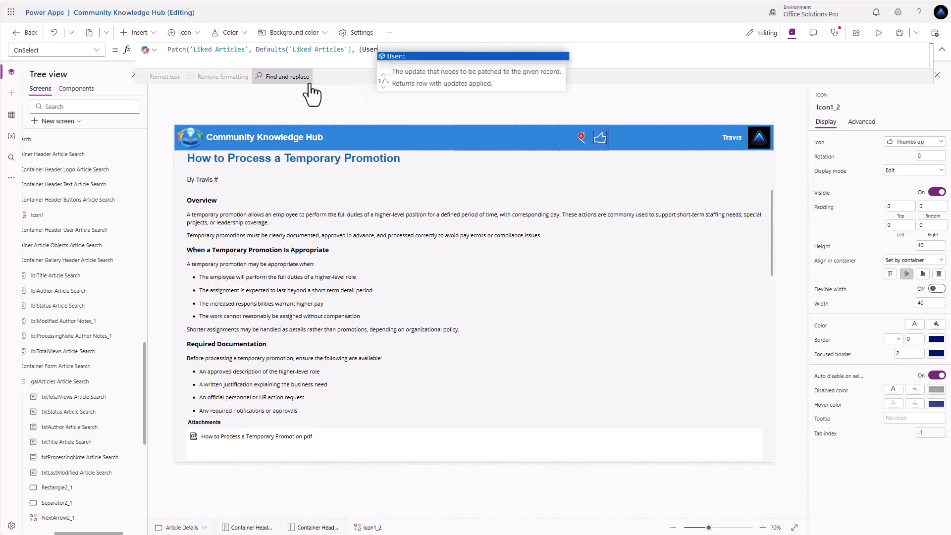
text(: gbl)
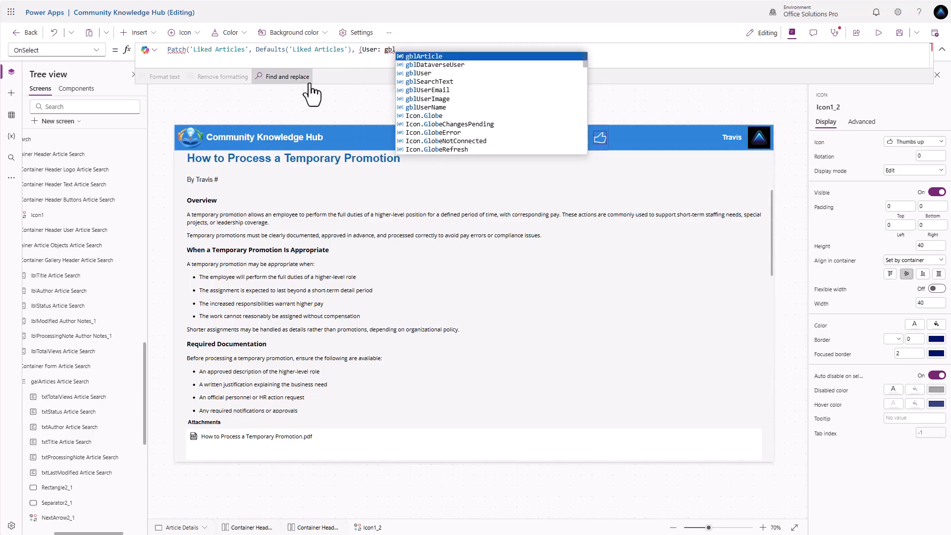
key(Down)
key(Tab)
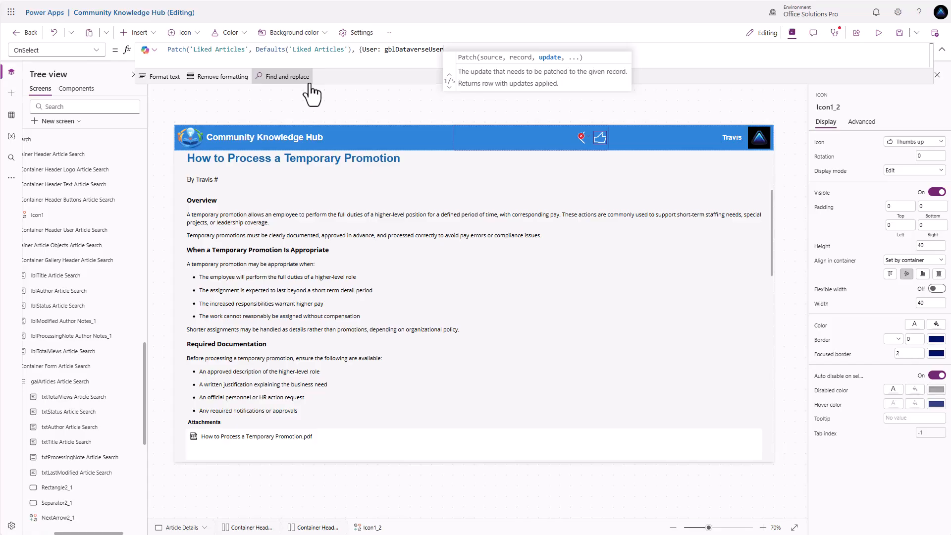
text(, )
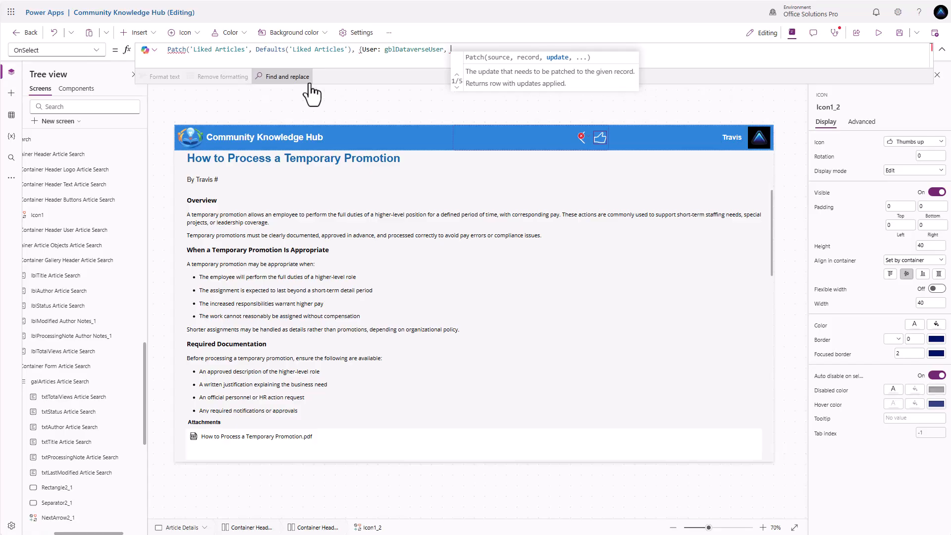
text(Article:)
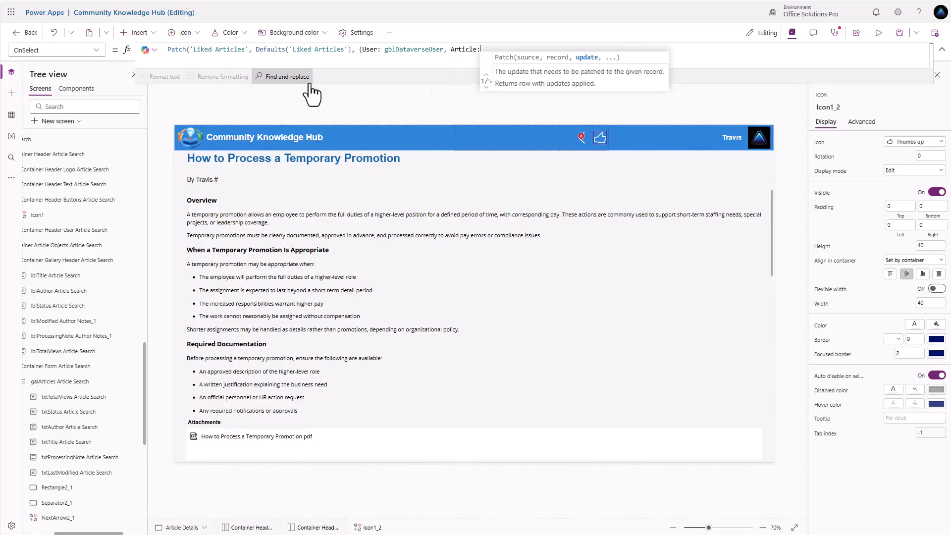
text( gblArticle)
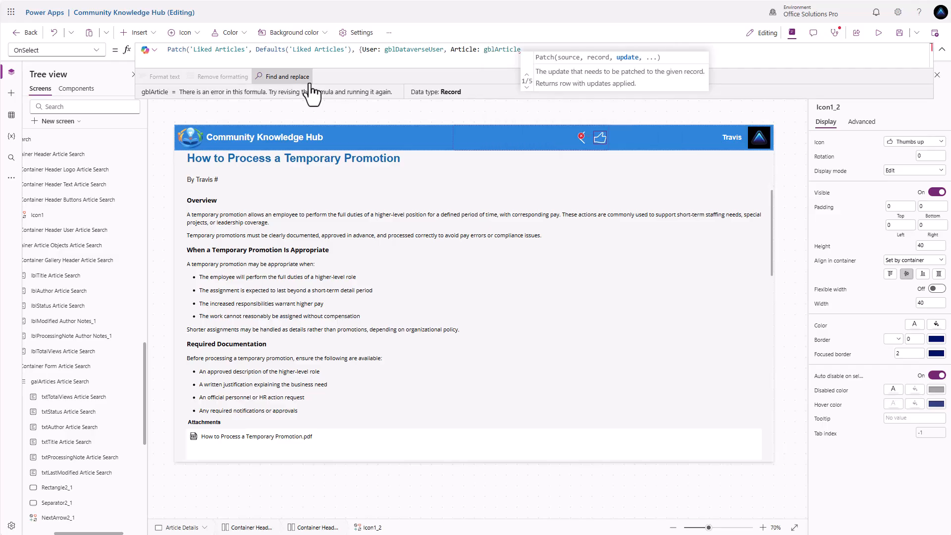
text(}))
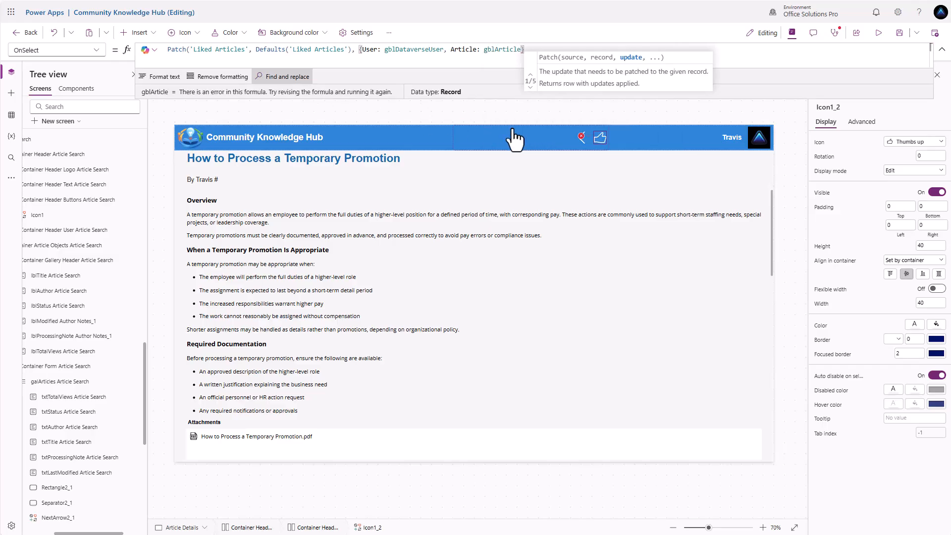
alt+click(600, 141)
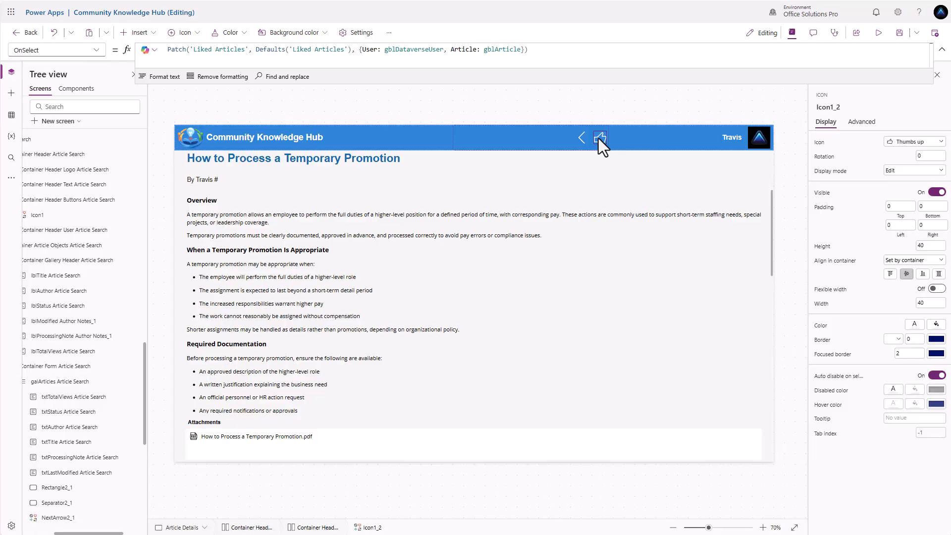
Step: In the thumbs-up icon's Icon property, comment out Icon.ThumbsUp and start a LookUp on 'Liked Articles' on the line above
click(819, 149)
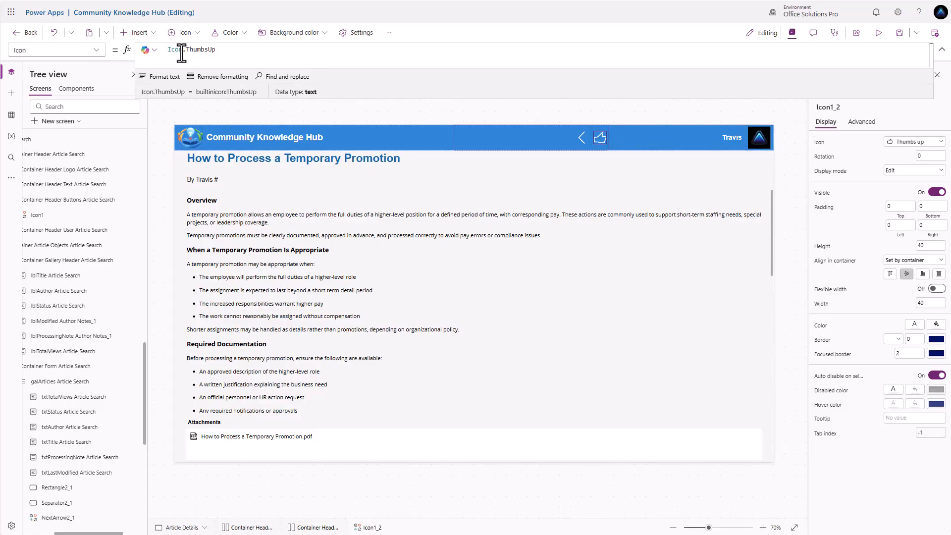
click(168, 50)
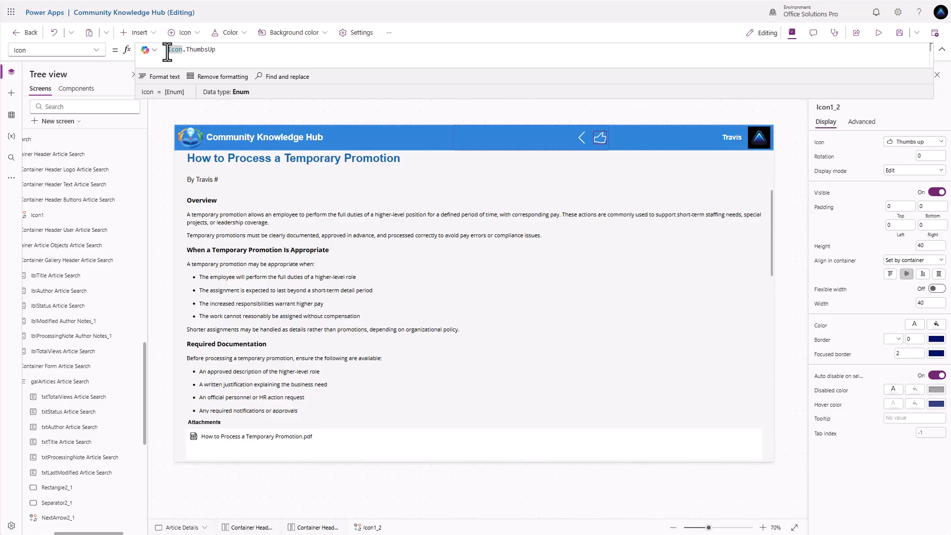
text(//)
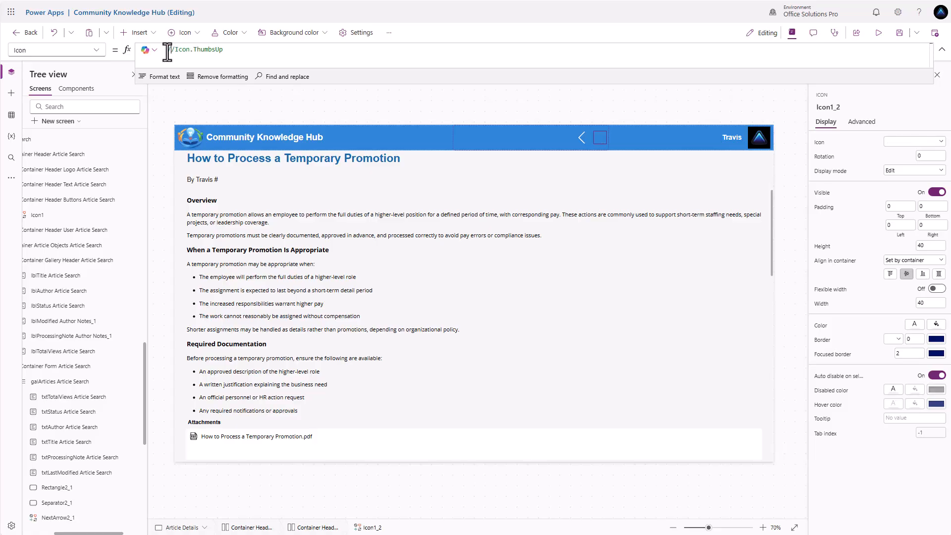
key(Return)
text(LookUp(Lik)
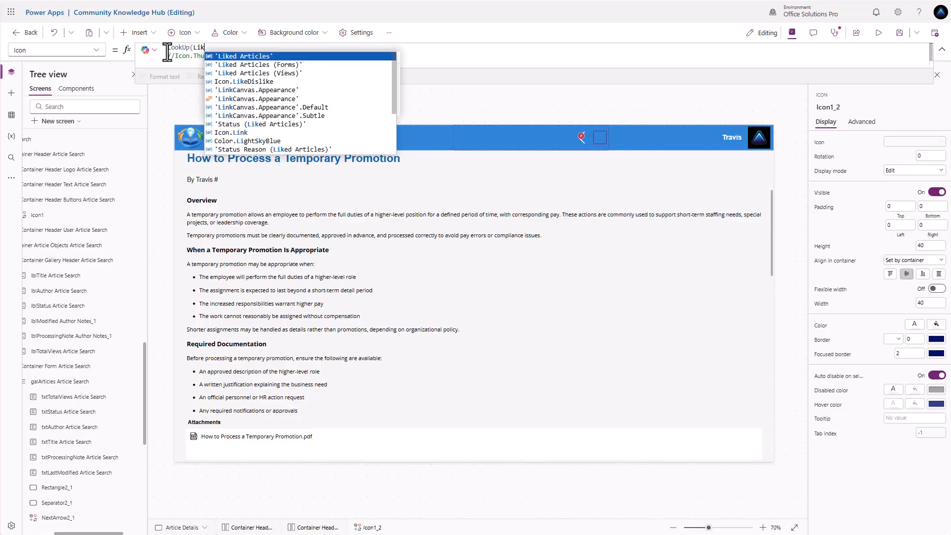
key(Tab)
text(, )
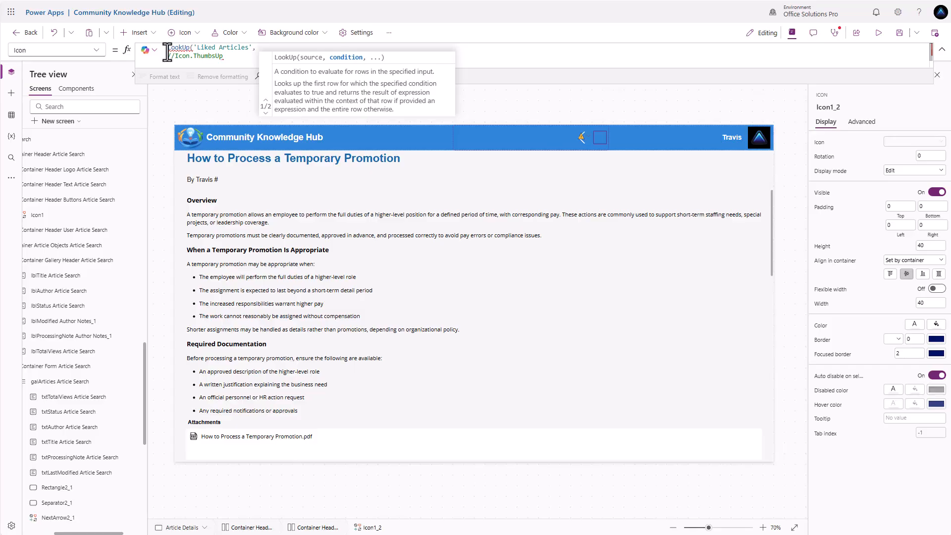
Step: Complete the LookUp call with the condition User.'Primary Email' = gblUserEmail
text(User.)
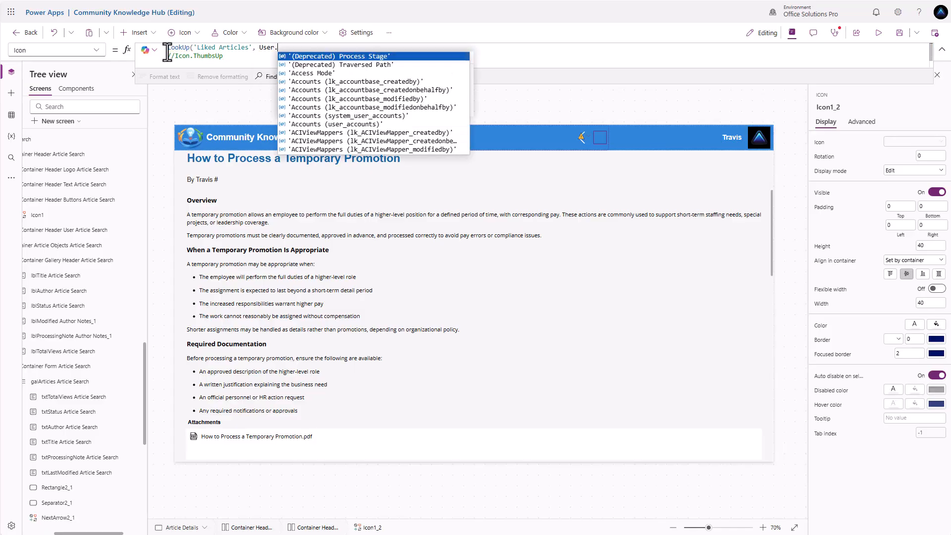
text('Pri)
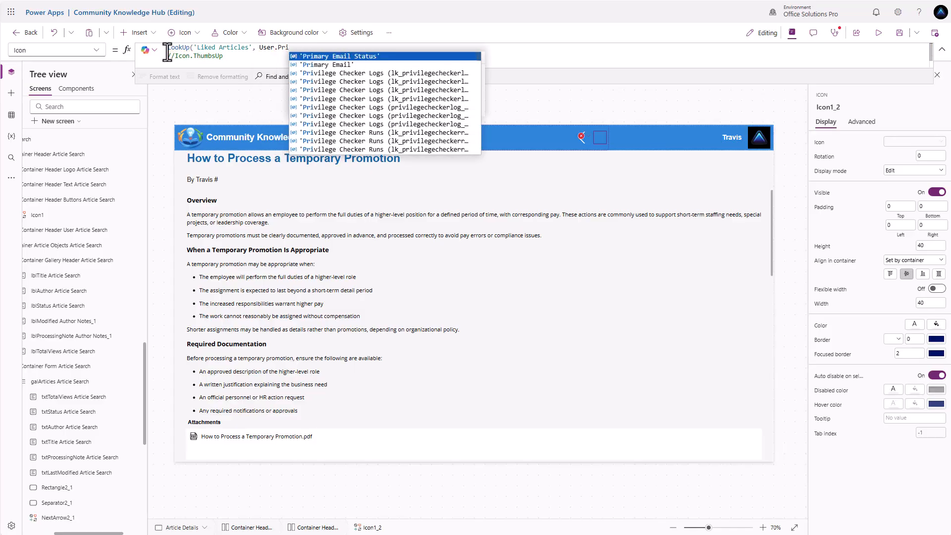
key(Tab)
text(=)
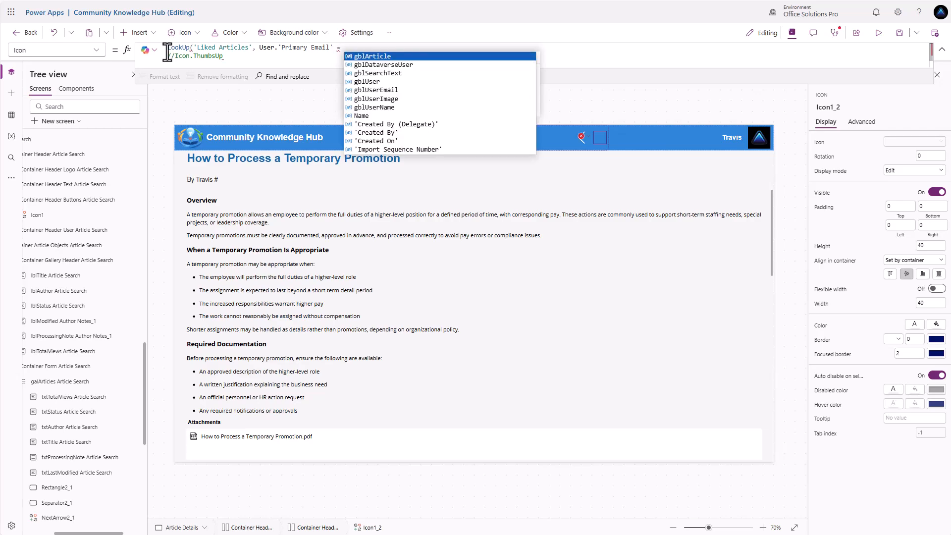
text( gbl)
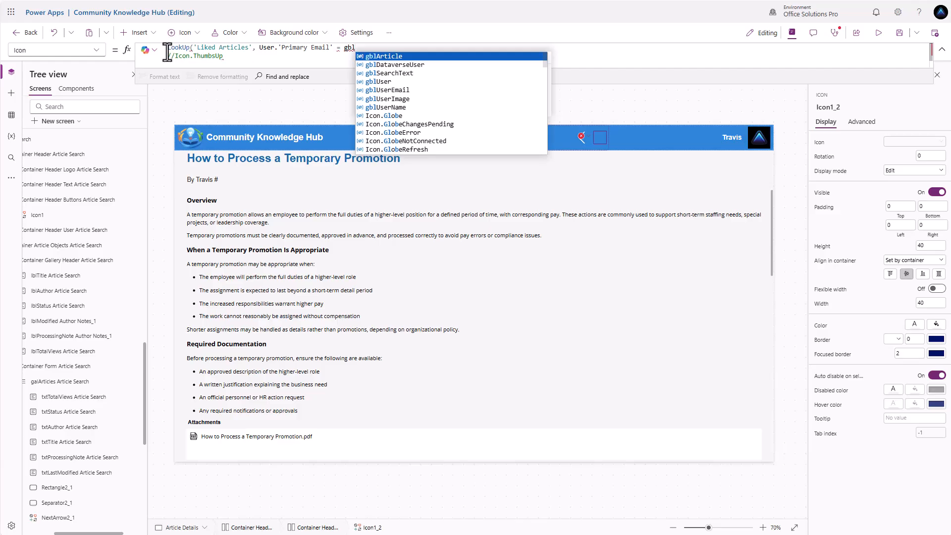
click(387, 90)
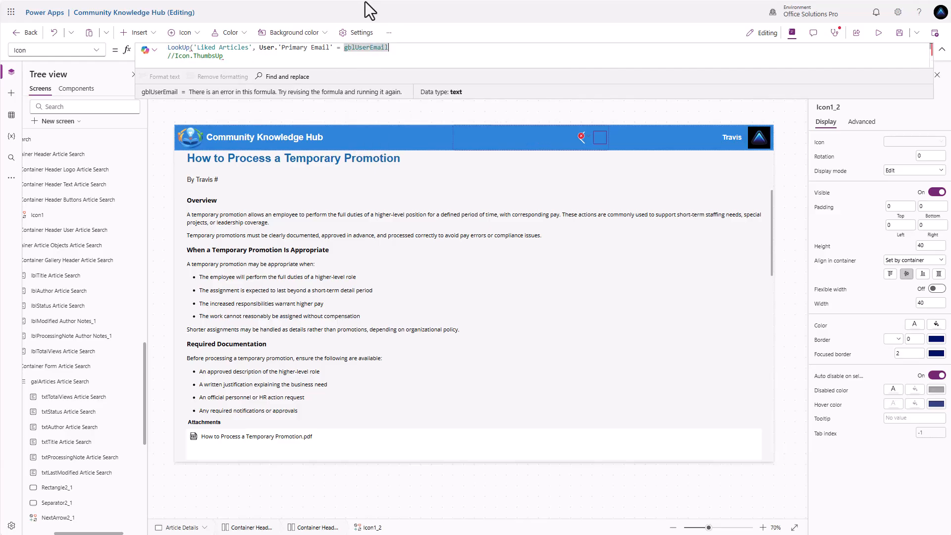
text())
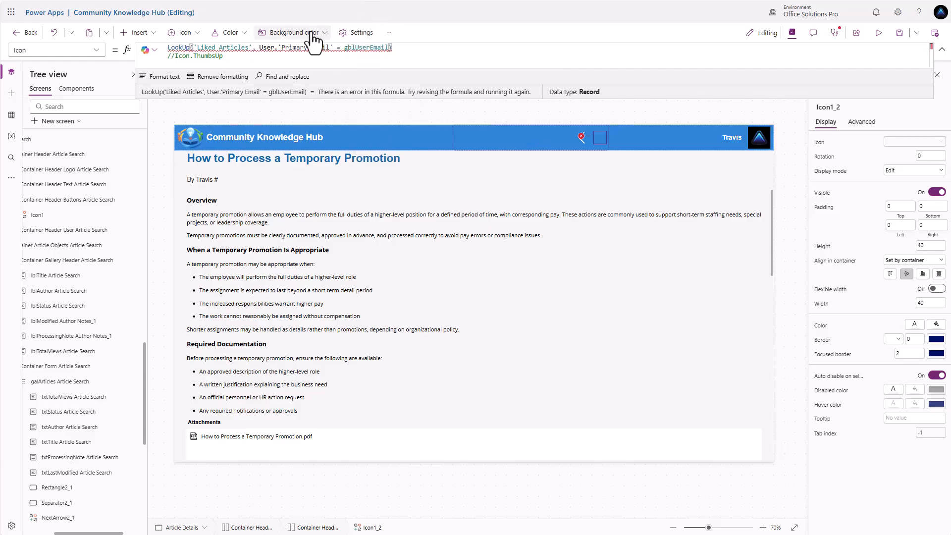
Step: Wrap the 'Liked Articles' LookUp in the thumbs-up icon's Icon formula in an IsBlank call
double_click(169, 48)
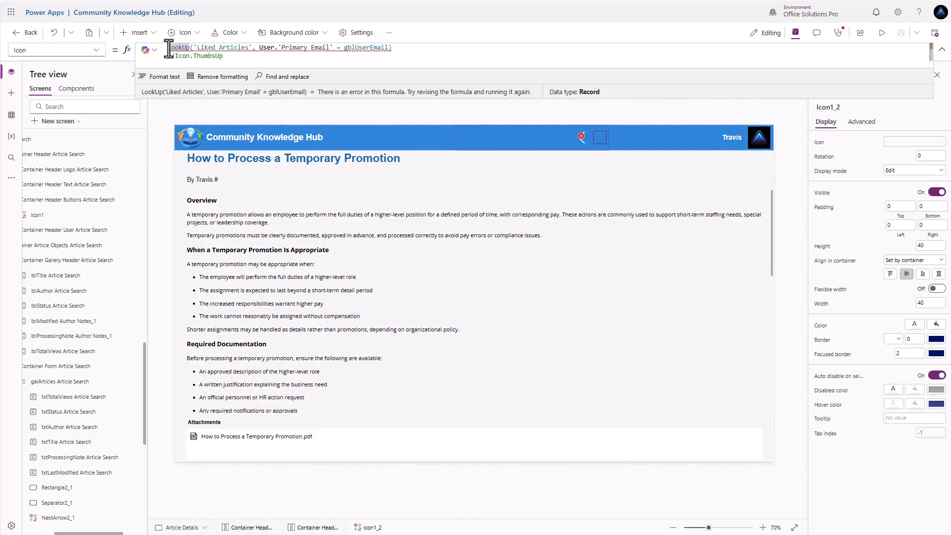
click(170, 48)
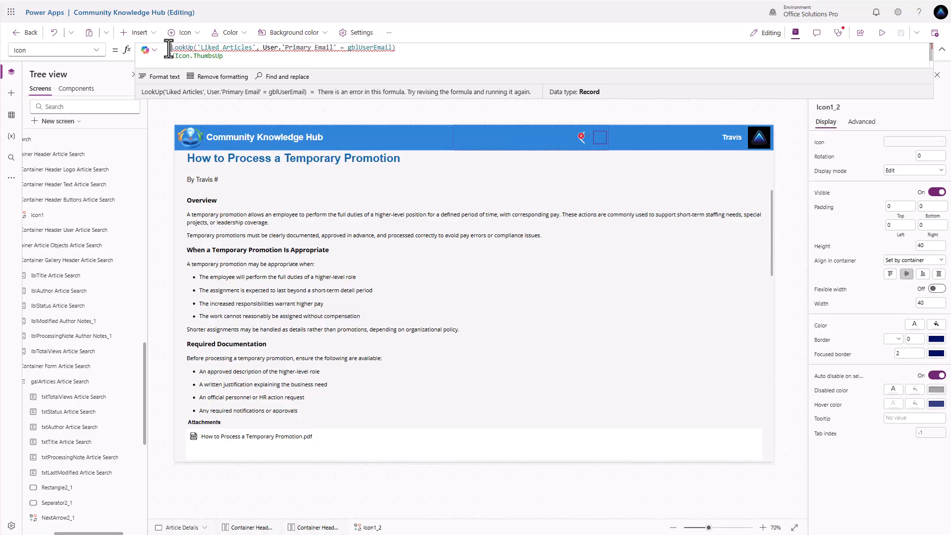
text(IsBlank()
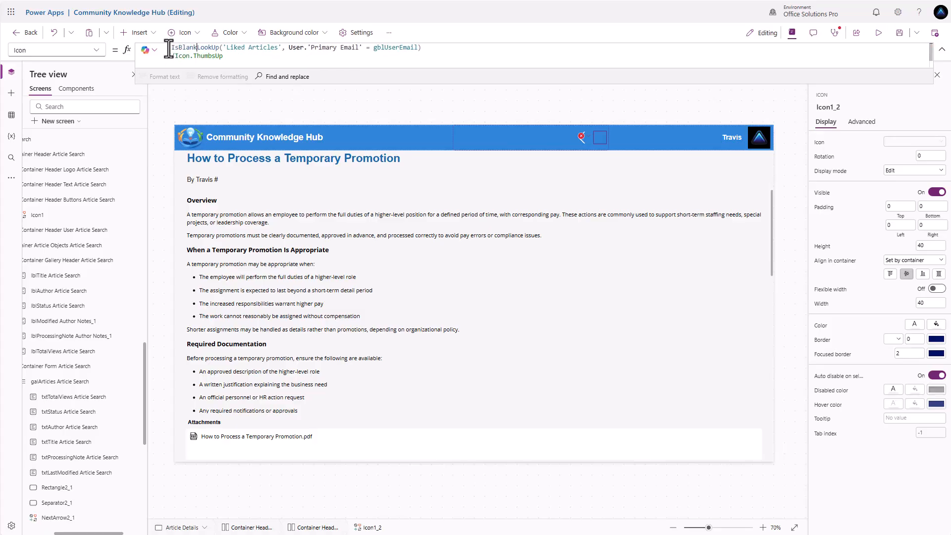
click(432, 50)
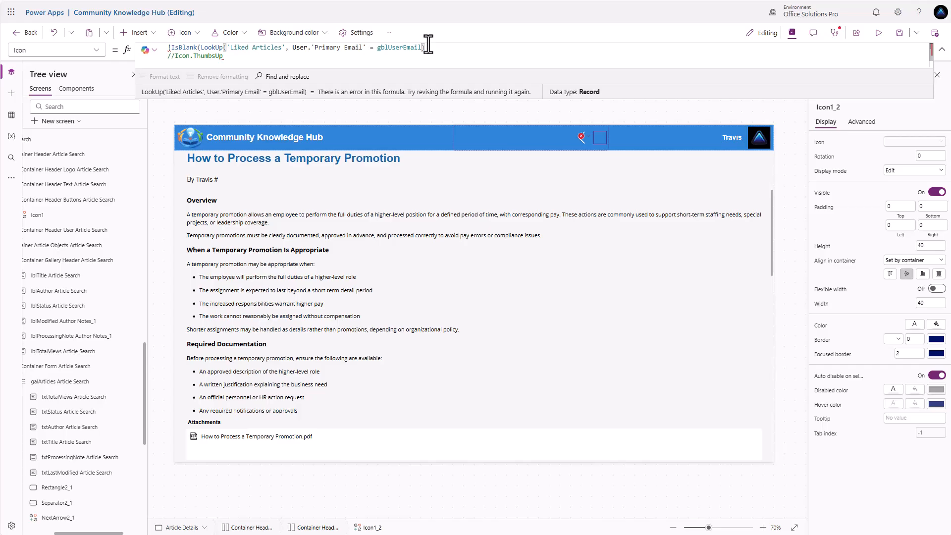
text())
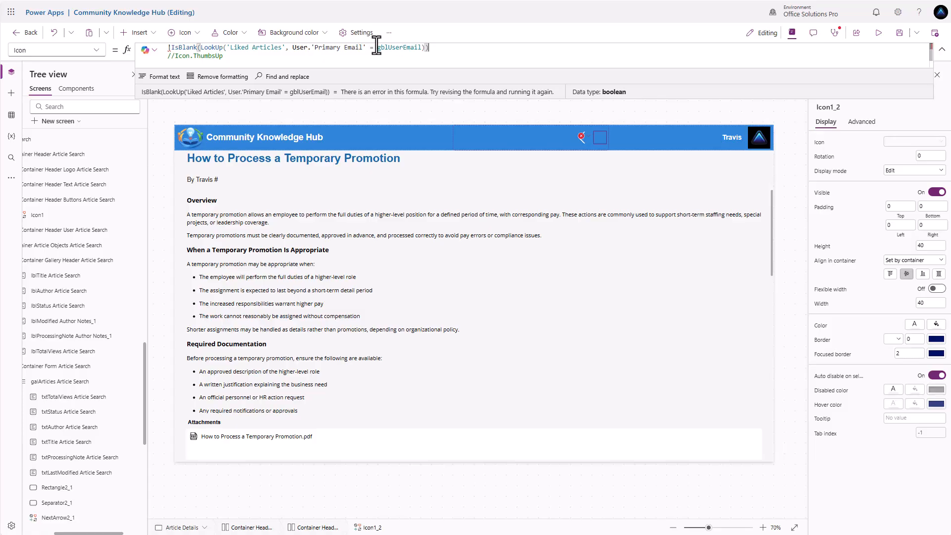
Step: Negate the IsBlank test and place it in an If call with Icon.ThumbsUpFilled as the true result
click(168, 50)
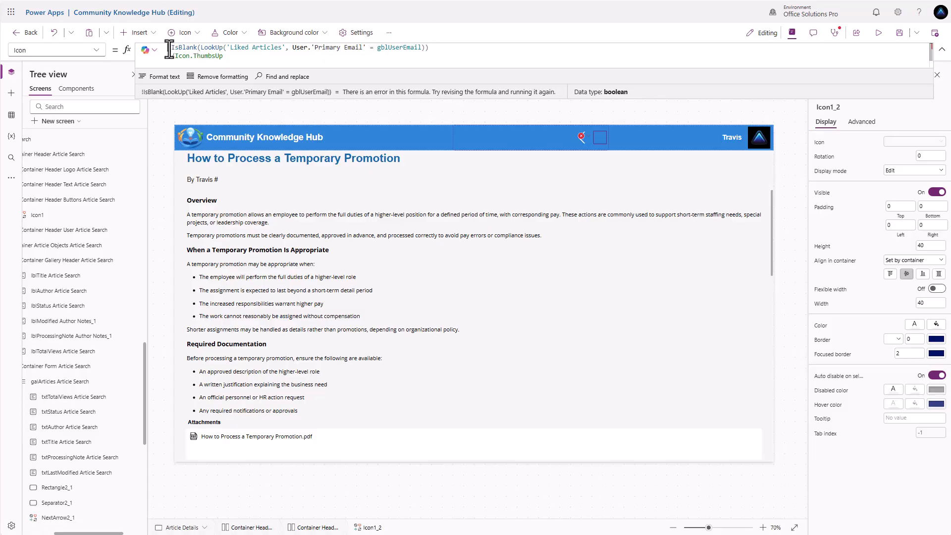
text(If()
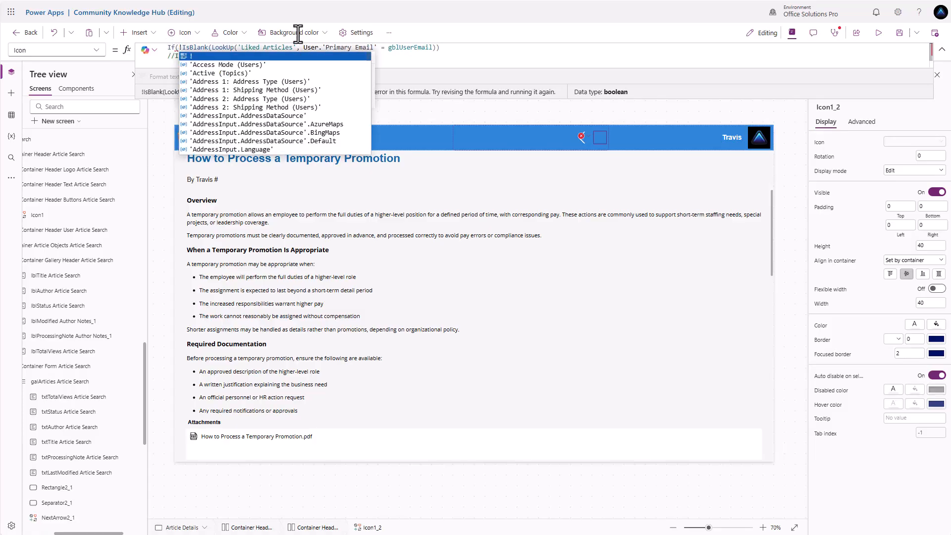
key(End)
text(, Icon.)
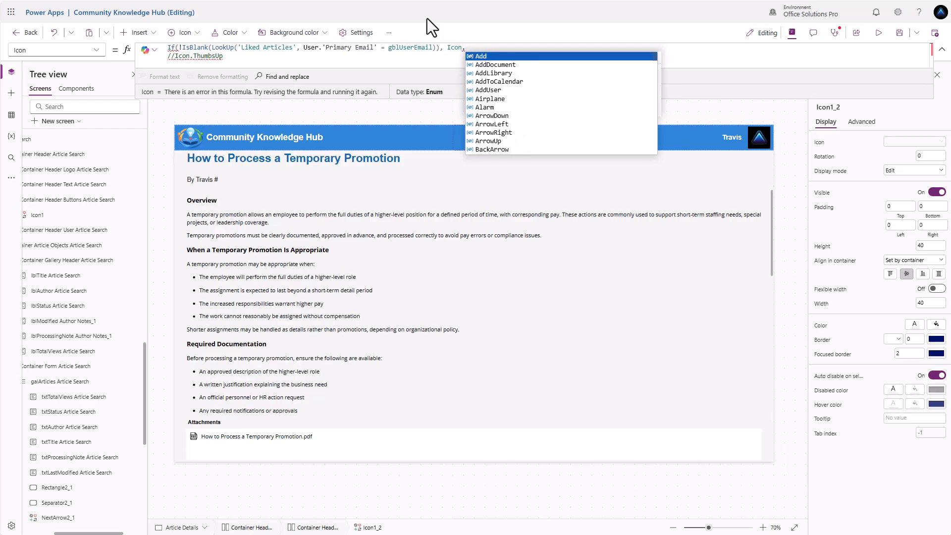
text(Thu)
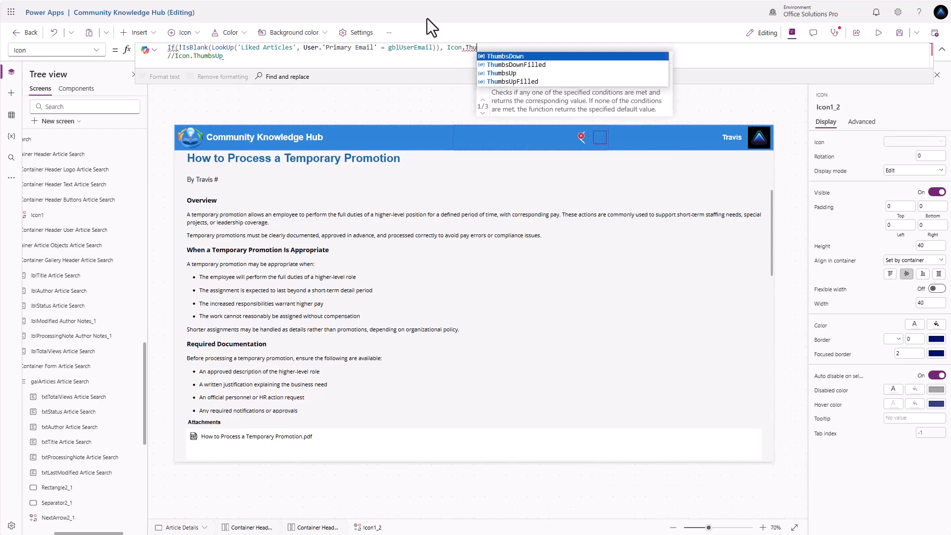
key(Down)
key(Down)
key(Down)
key(Tab)
text(, )
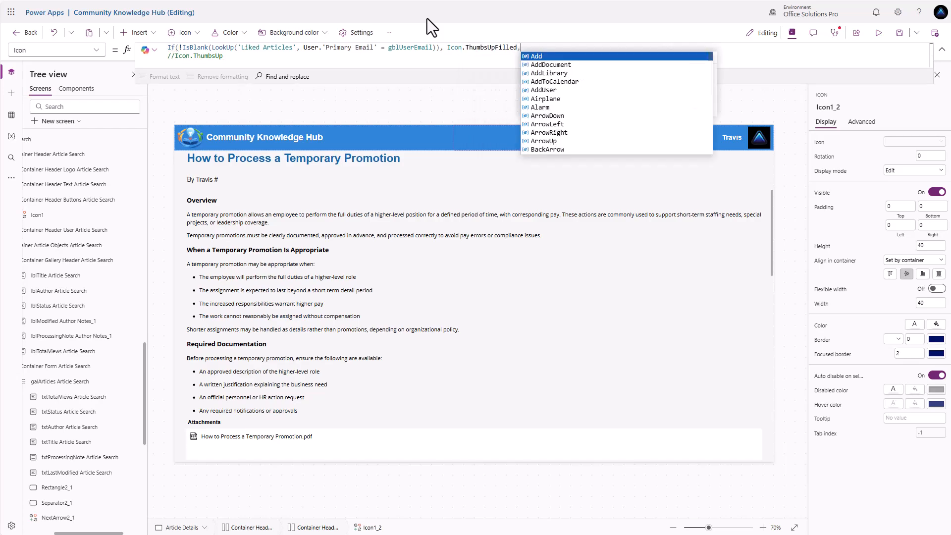
Step: Complete the Icon property's If call with Icon.ThumbsUp as the false result
text(Icon.Thu)
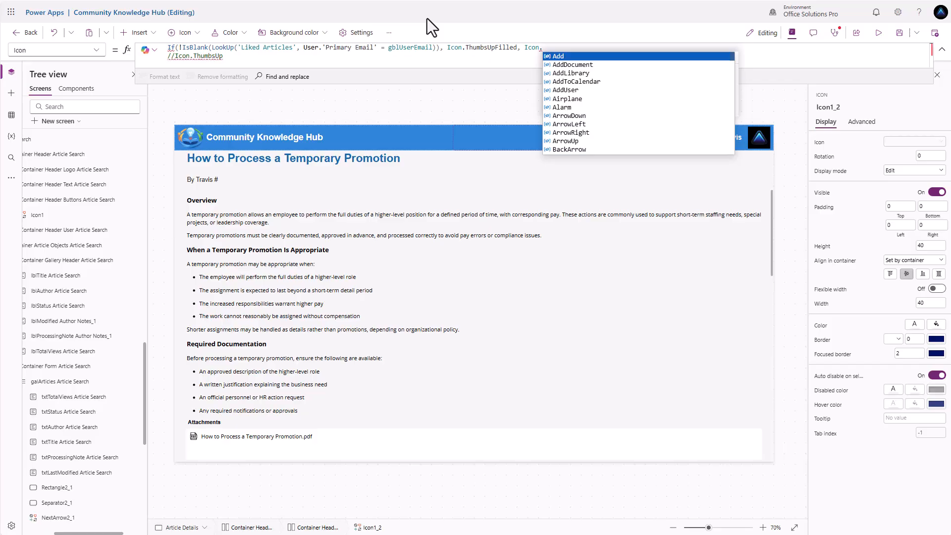
key(Down)
key(Down)
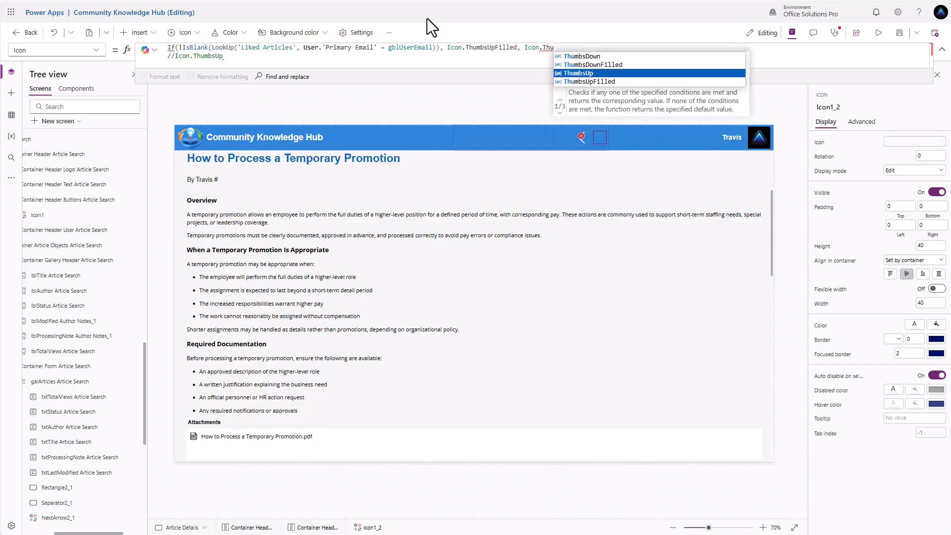
key(Tab)
text())
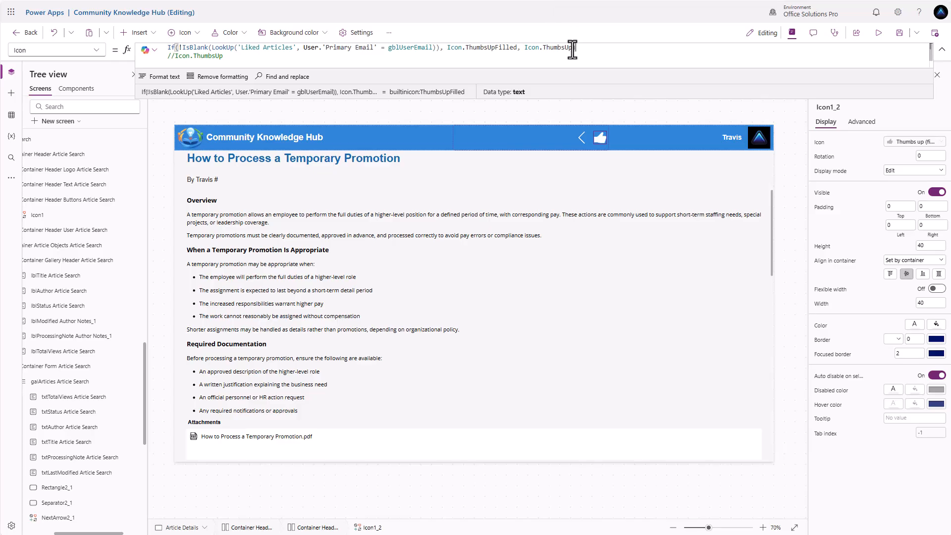
Step: Copy the If formula into the thumbs-up icon's Tooltip property, replacing its results with "Already Liked" and "Click to Like"
drag(574, 47, 157, 49)
key(ctrl+c)
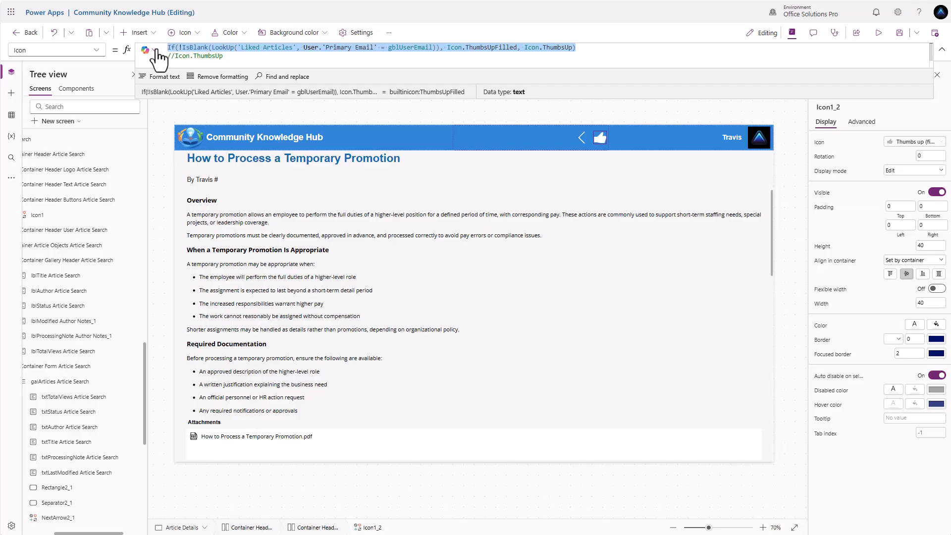
click(862, 122)
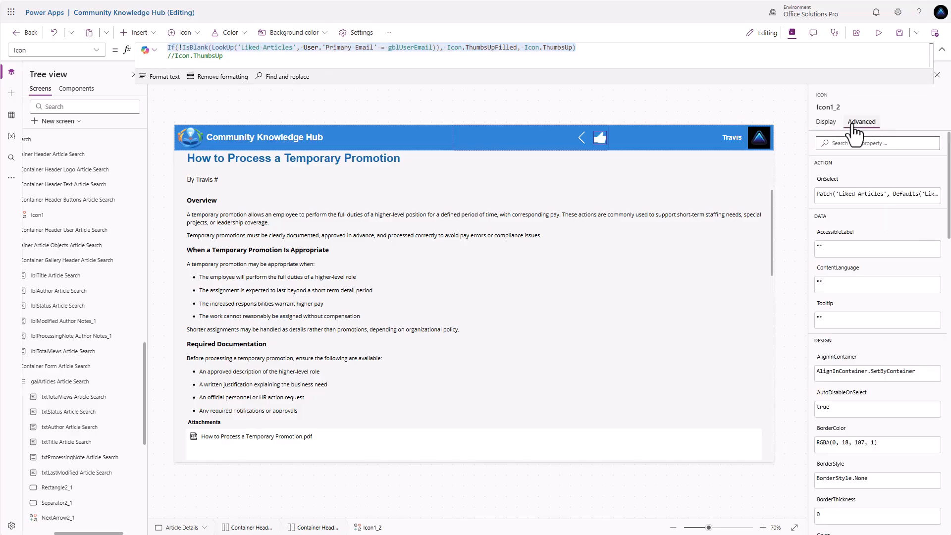
click(828, 317)
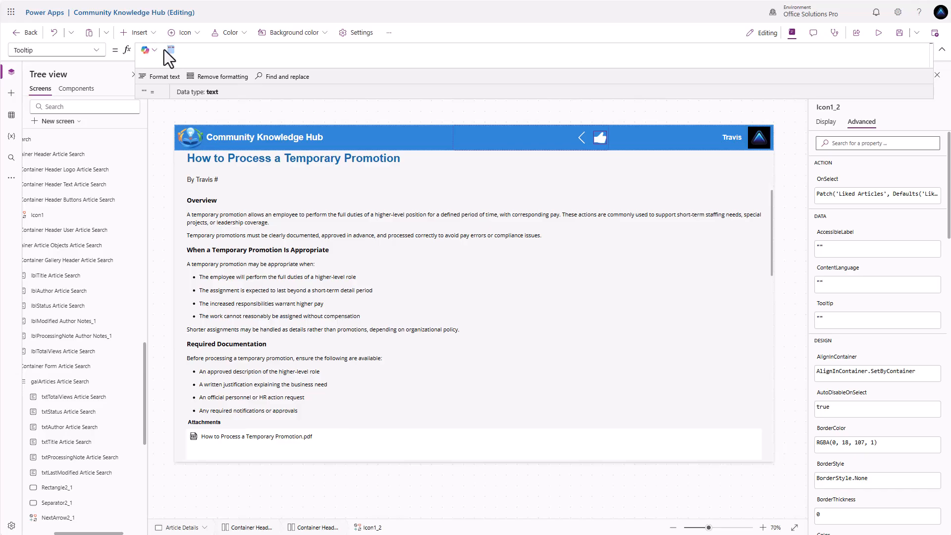
key(ctrl+v)
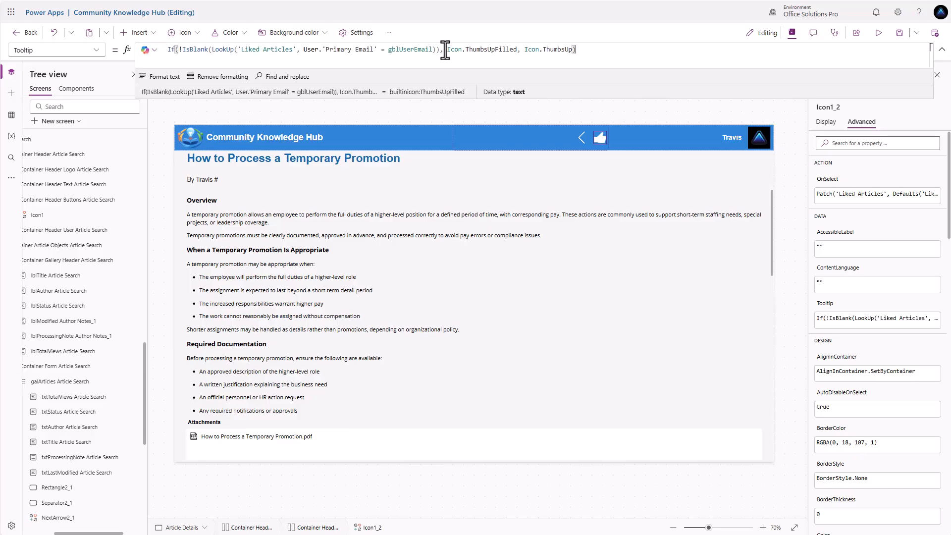
drag(447, 50, 518, 50)
text("Already LIk)
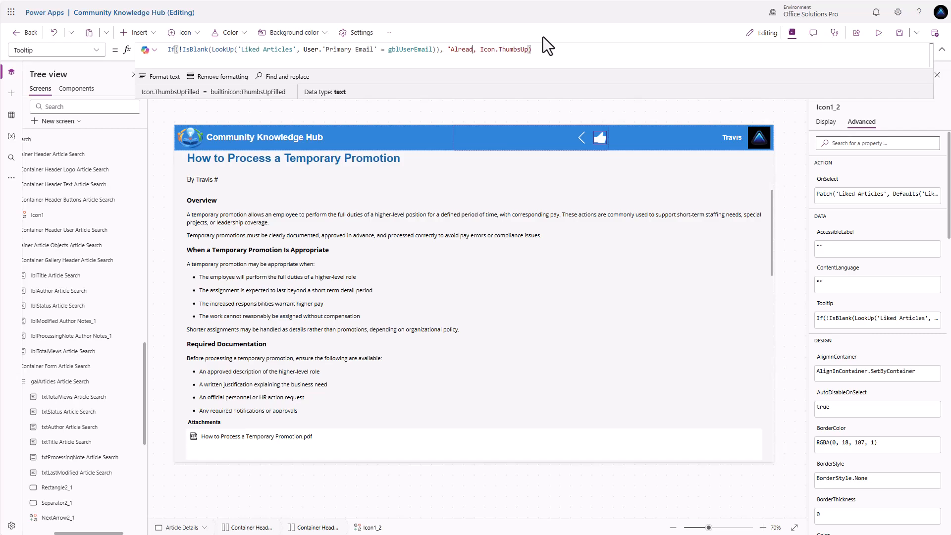
text("Click to L)
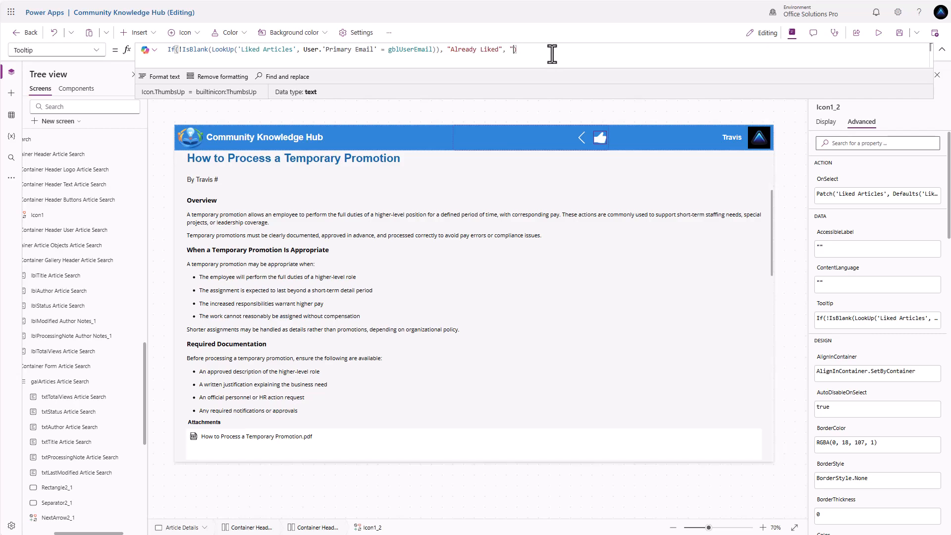
text(ike")
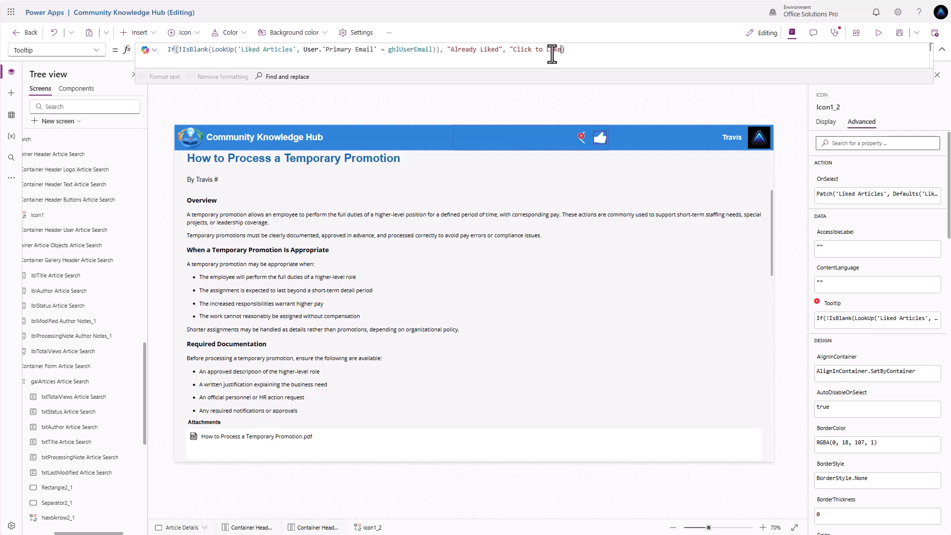
Step: Set the thumbs-up icon's AccessibleLabel property to Self.Tooltip
click(838, 246)
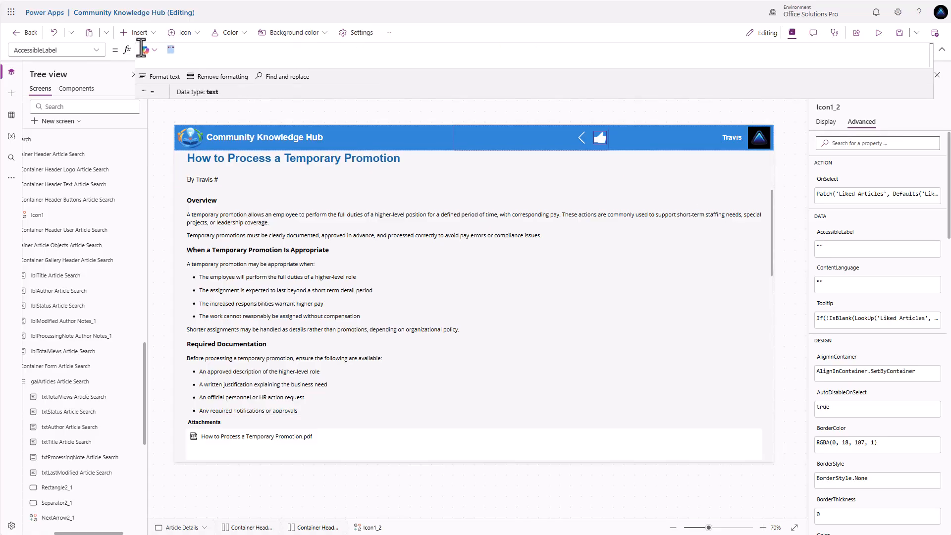
text(Self.Tool)
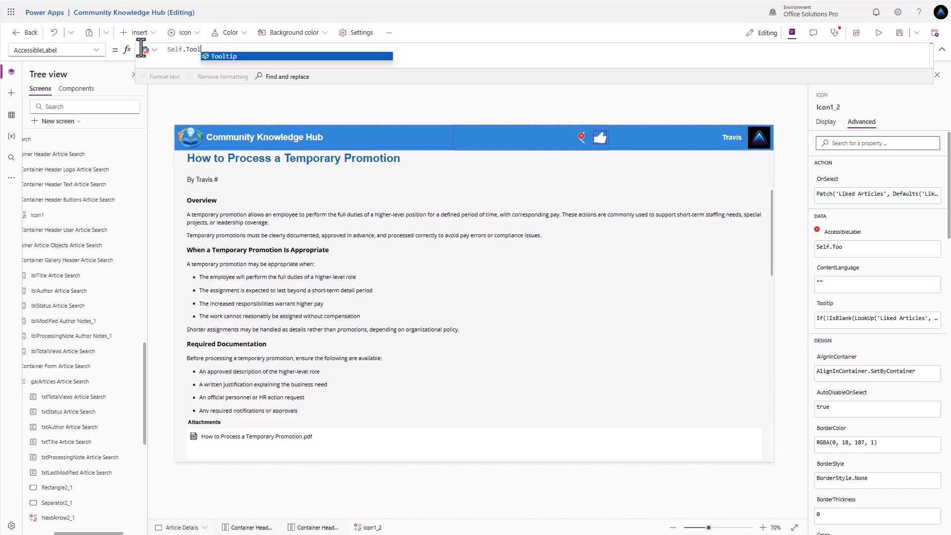
key(Tab)
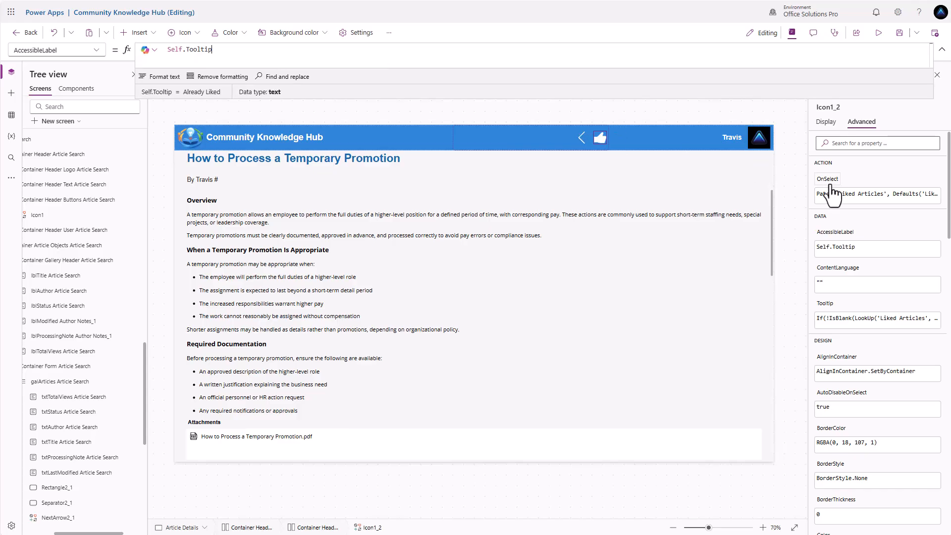
Step: Paste the copied If formula above the Patch in the thumbs-up icon's OnSelect, keeping only its !IsBlank(LookUp) condition
click(837, 193)
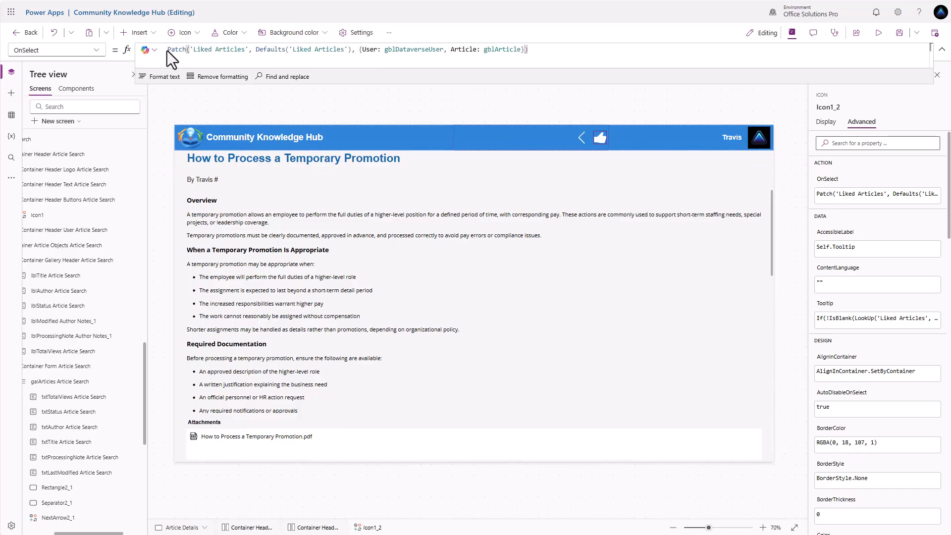
drag(167, 50, 177, 51)
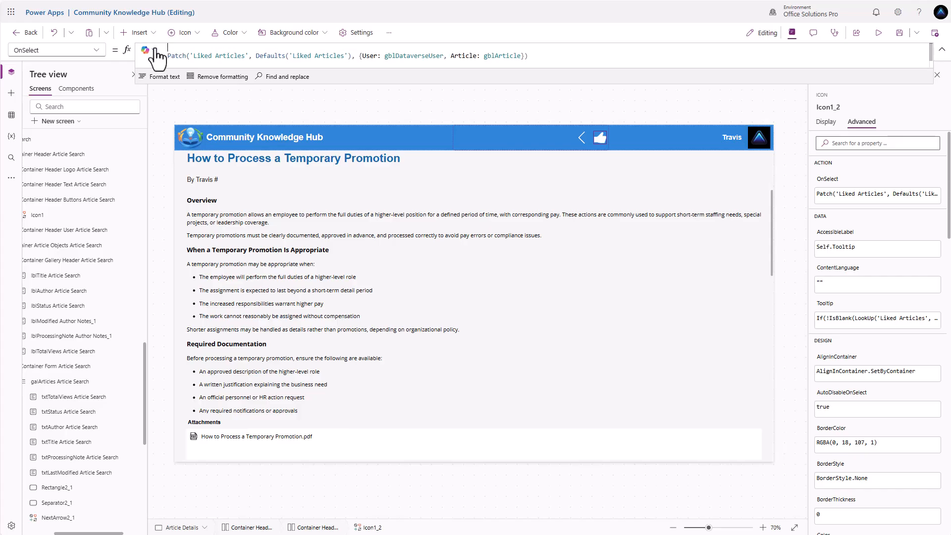
key(ctrl+v)
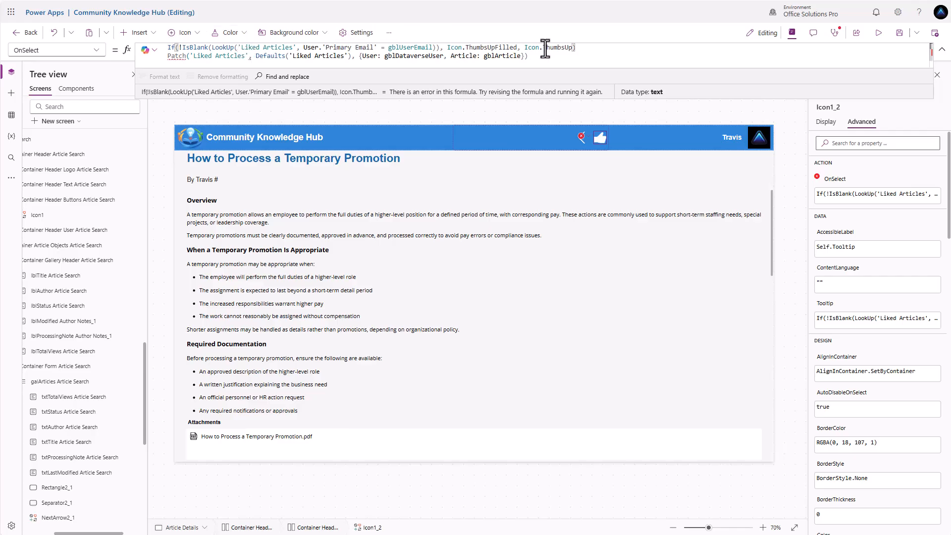
drag(576, 48, 435, 47)
text(),)
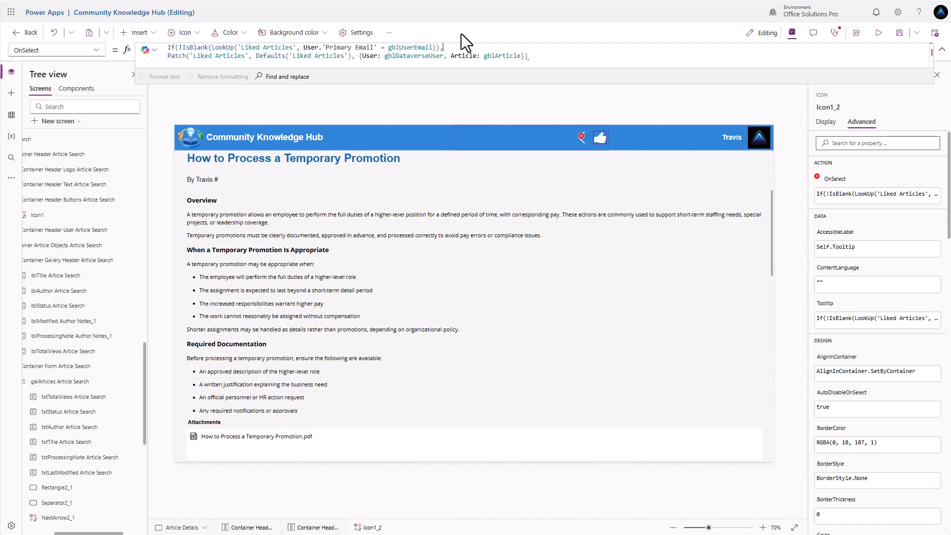
Step: Add a Notify call as the If's true result with "You've already liked this article." and NotificationType.Information
text(Notif)
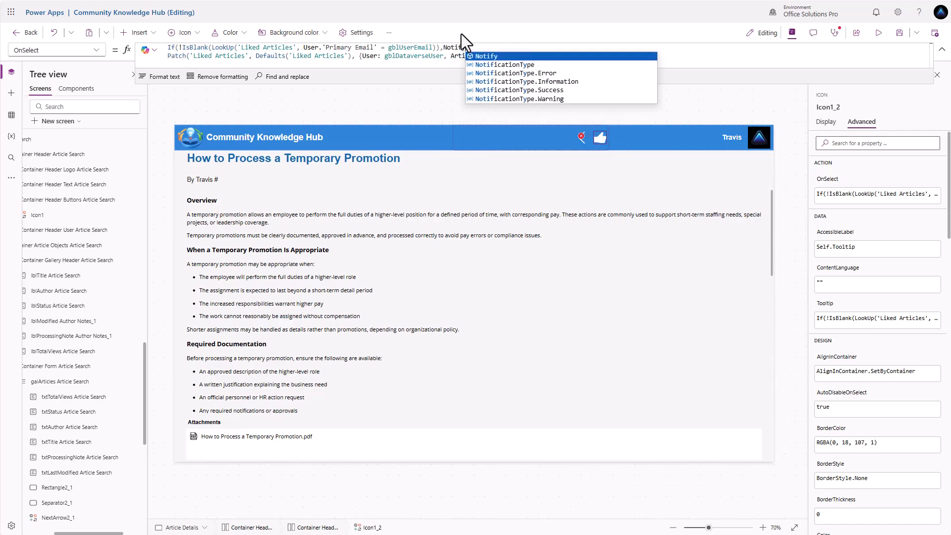
text(y("You've al)
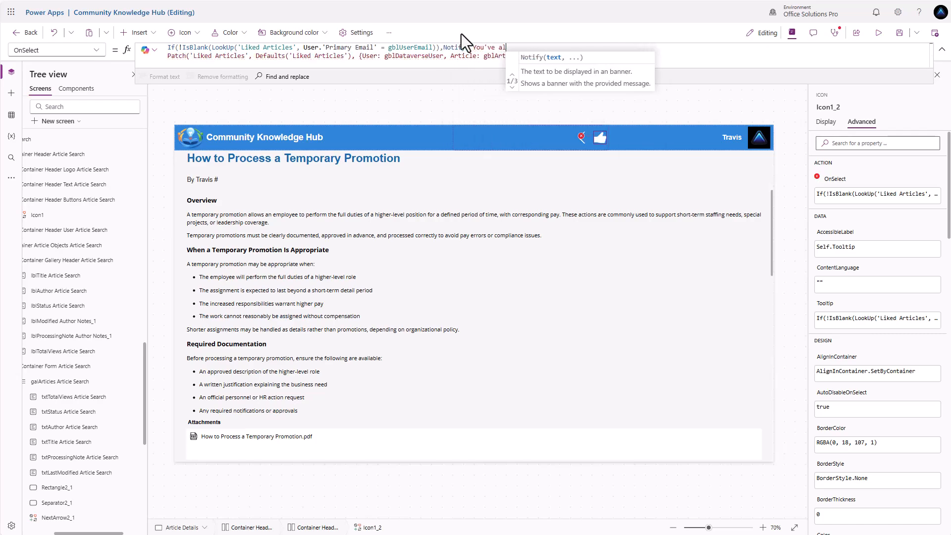
text(ready liked this art)
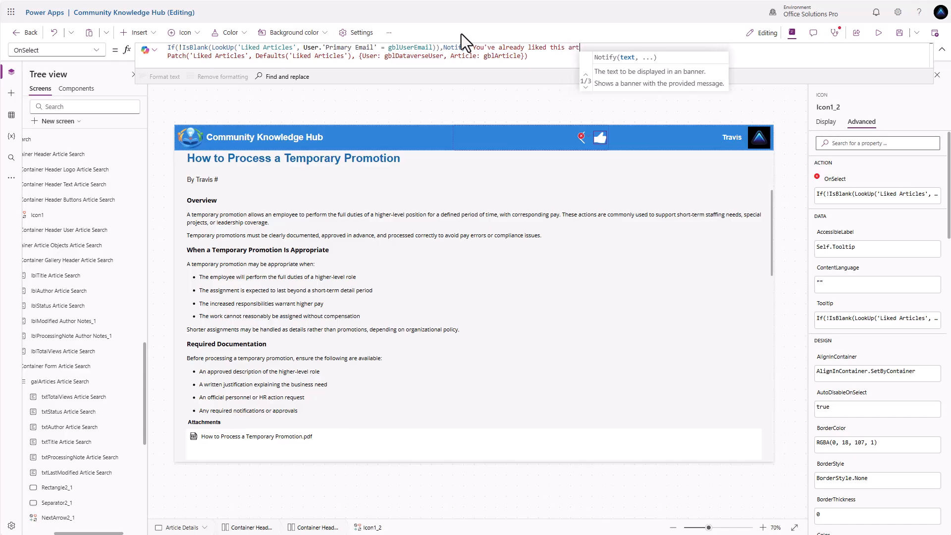
text(icle.", Notificati)
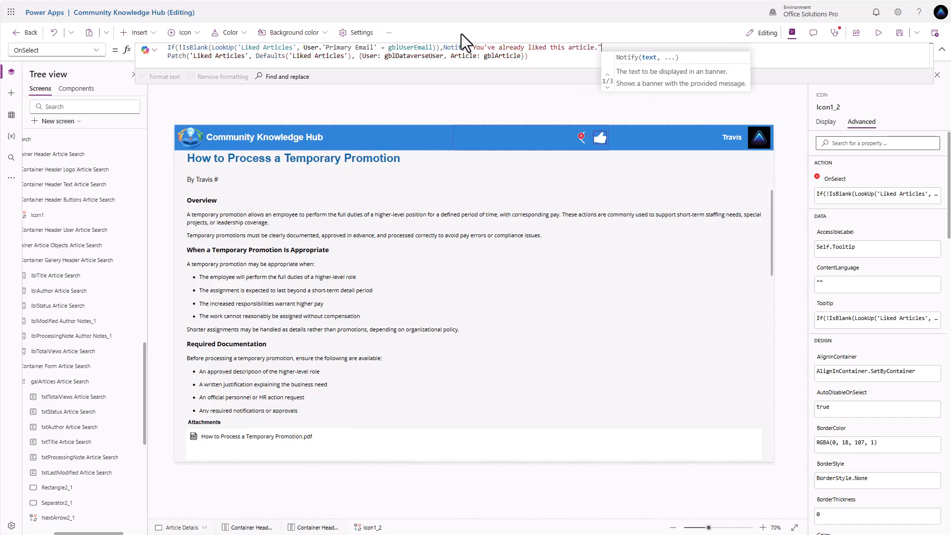
text(on)
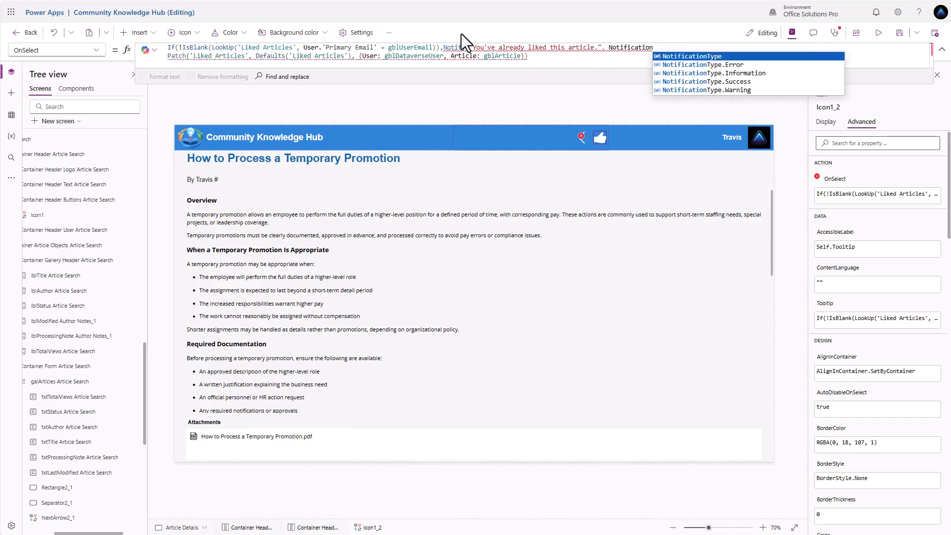
key(Down)
key(Down)
key(Tab)
text(, )
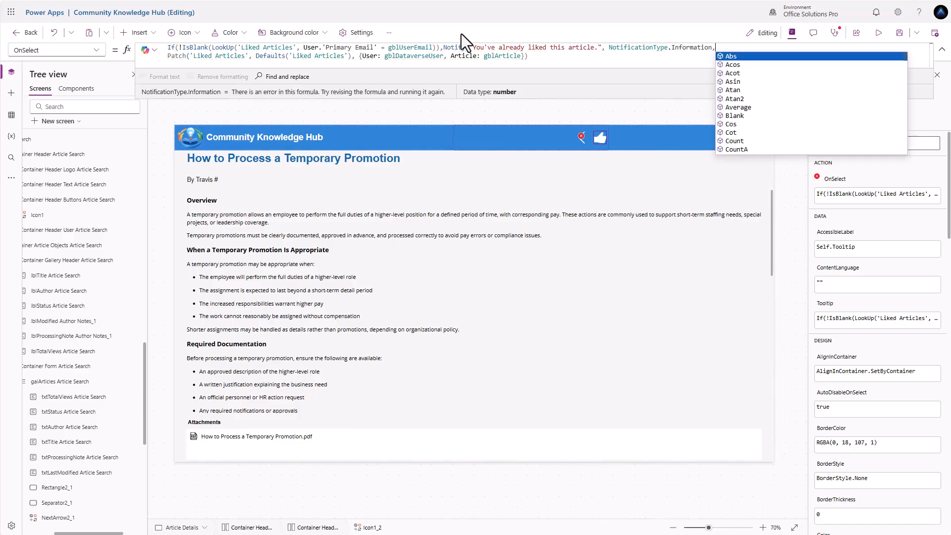
Step: Complete the like icon's OnSelect formula with a 2000 notification timeout and the Patch call as the If function's else branch
text(200)
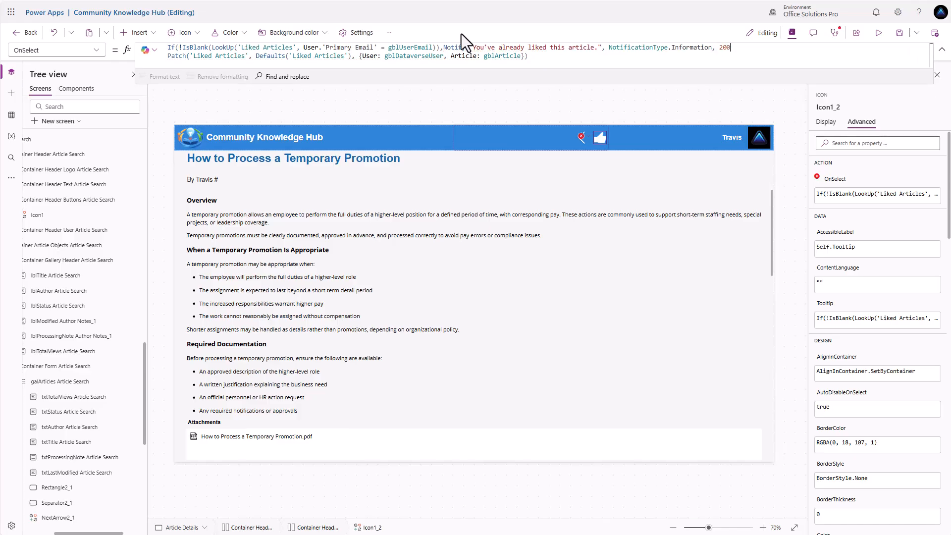
text(0),)
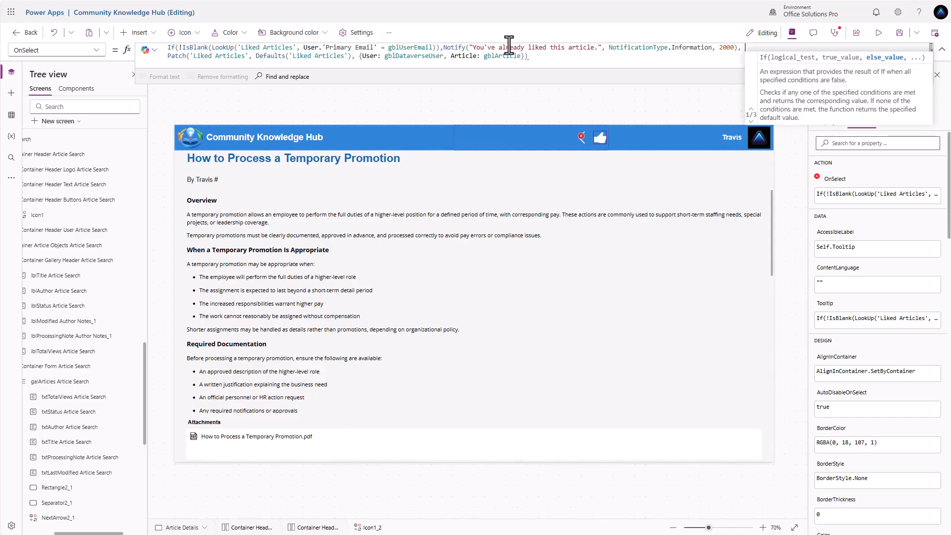
click(529, 56)
text())
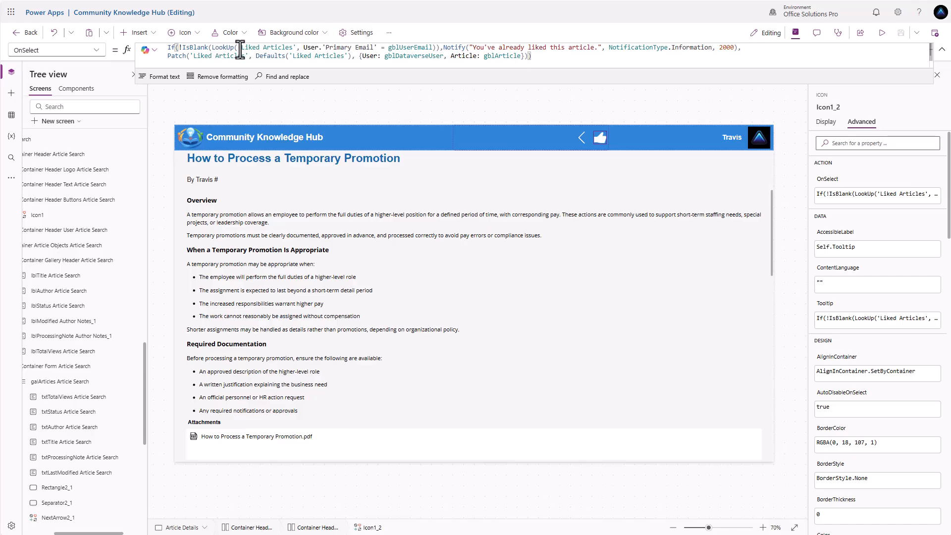
Step: Add the condition && Article.Article = gblArticle.Article to the LookUp in the like icon's OnSelect formula
double_click(430, 47)
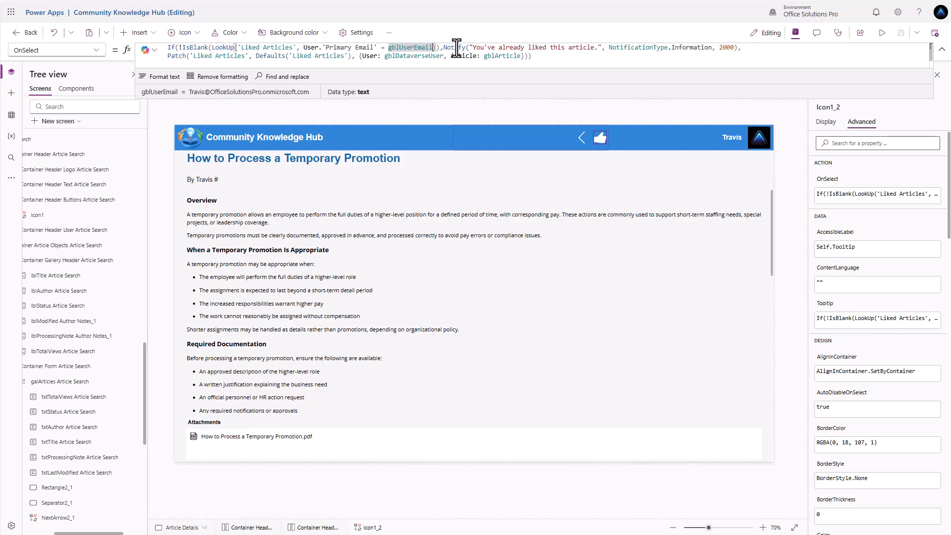
key(Right)
text(&& )
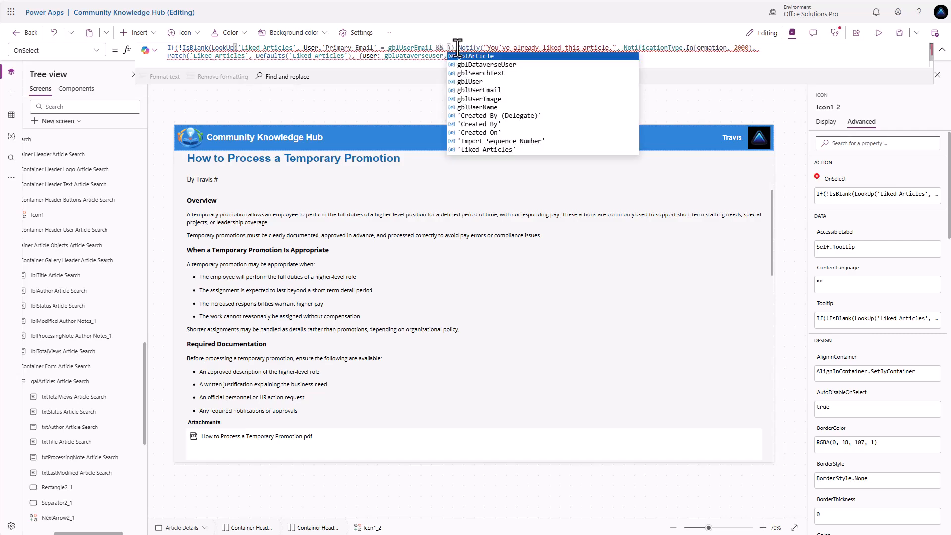
text(Article.A)
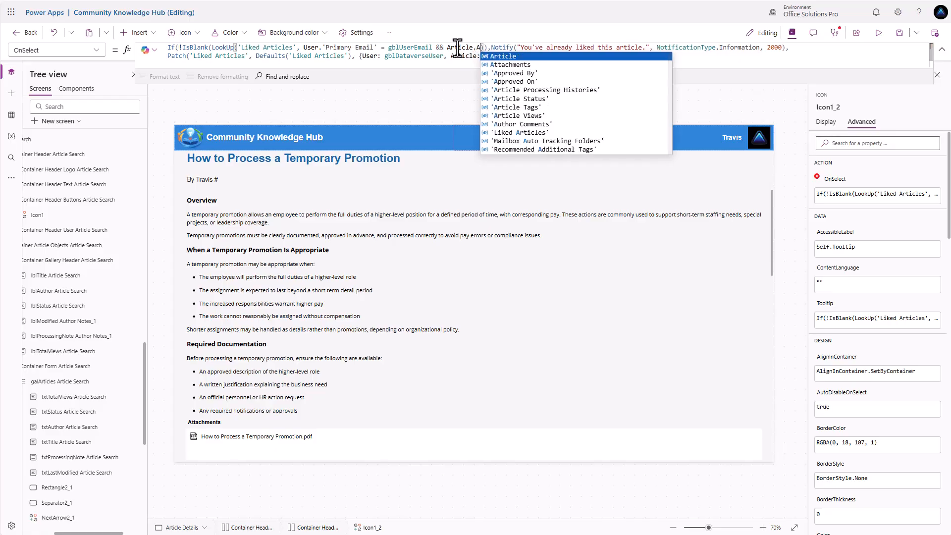
key(Tab)
text(= gbl)
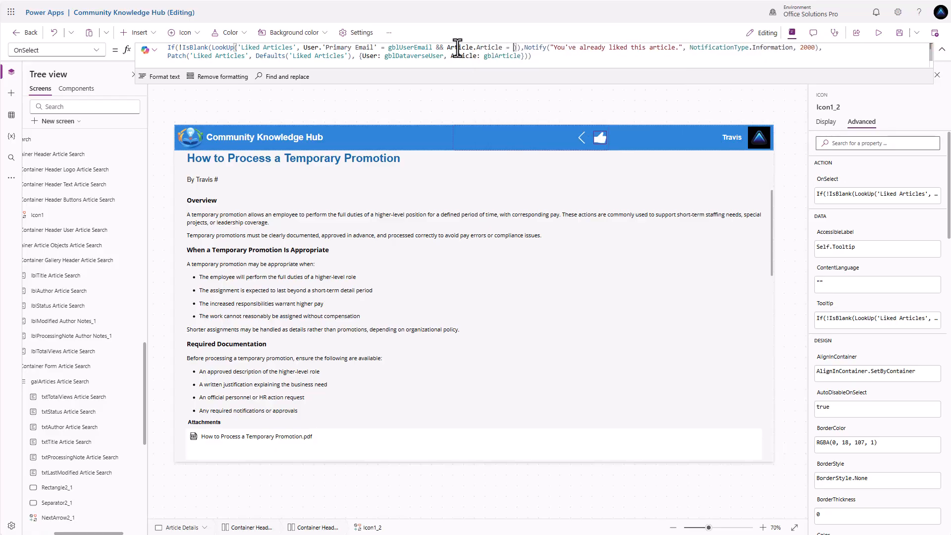
key(Tab)
text(.)
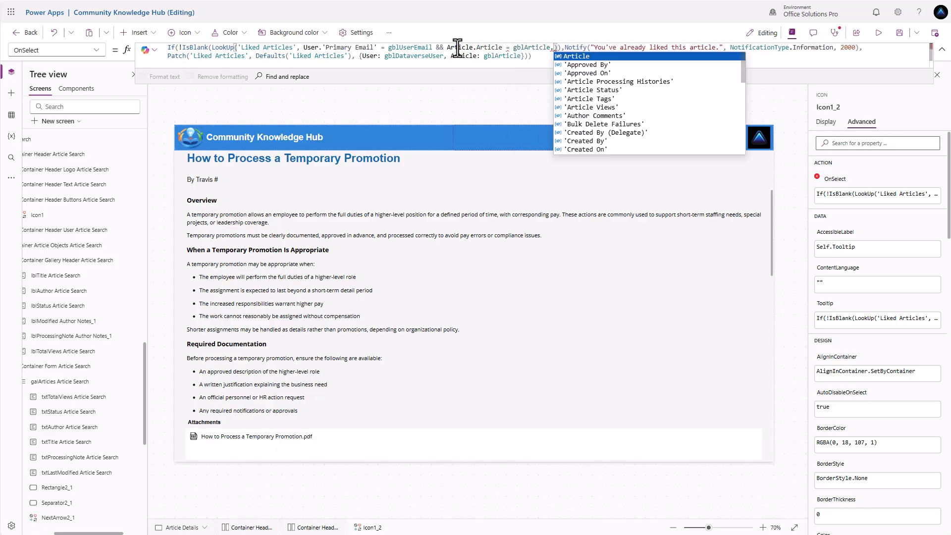
key(Tab)
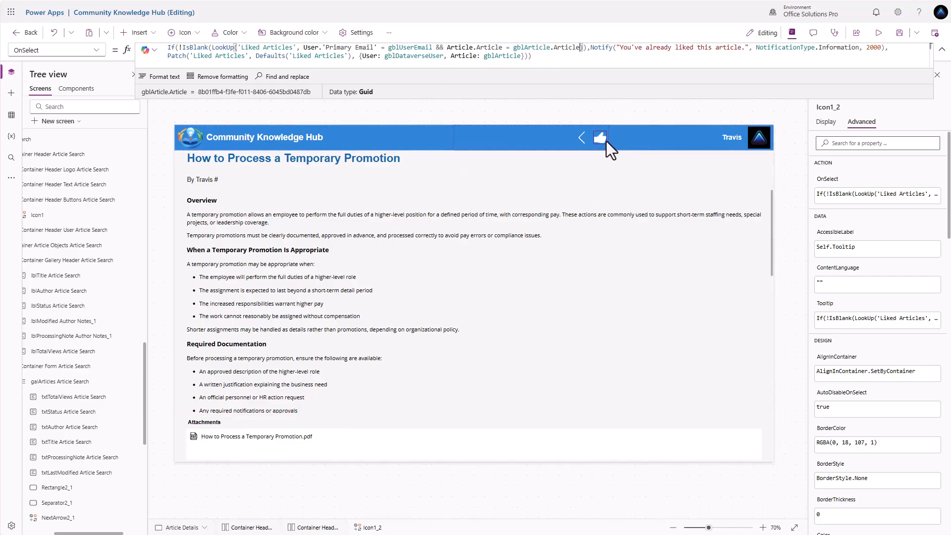
Step: Extend the LookUp in the like icon's Icon property with && Article.Article = gblArticle.Article
click(825, 123)
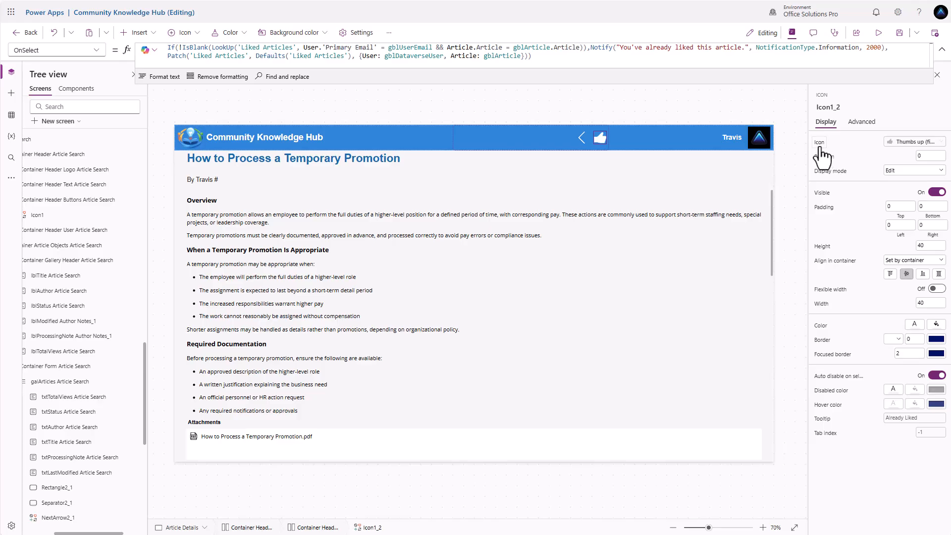
click(822, 143)
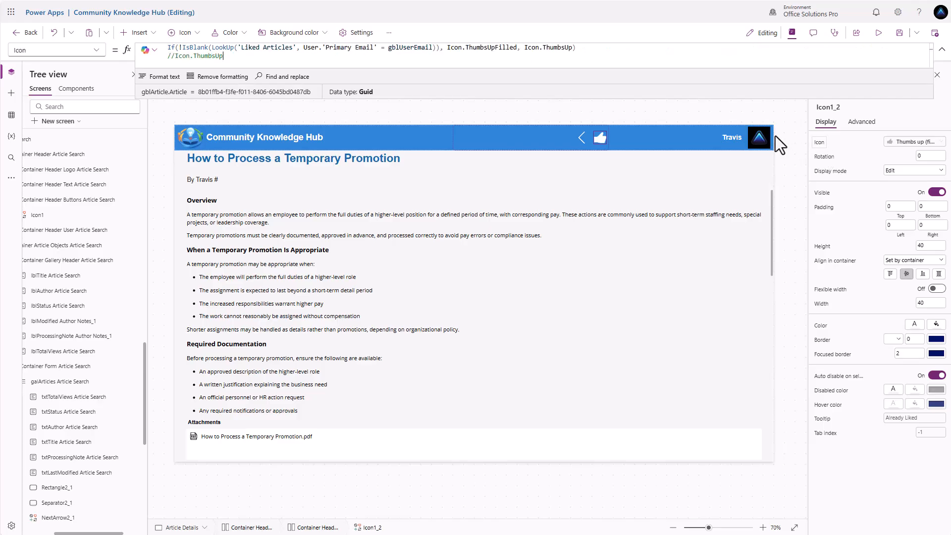
click(436, 47)
text(&& )
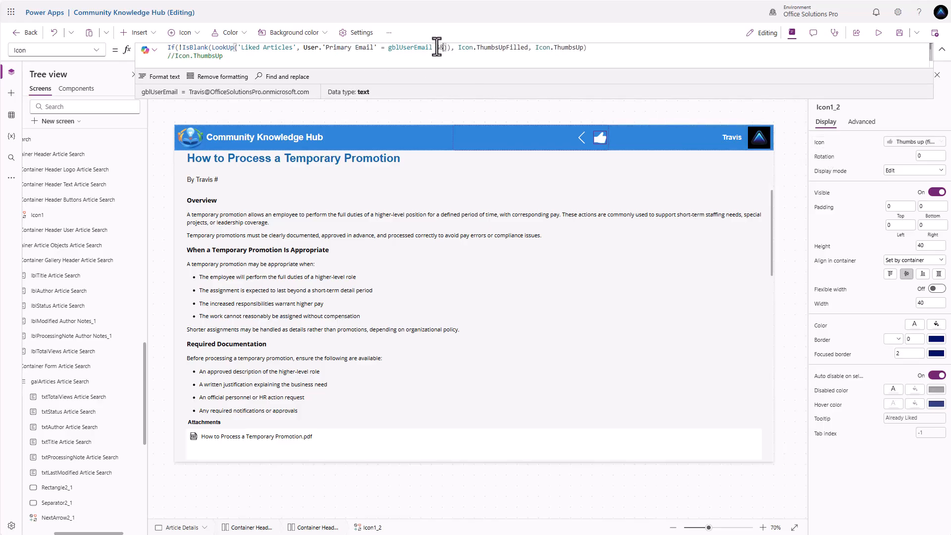
text(Article.A)
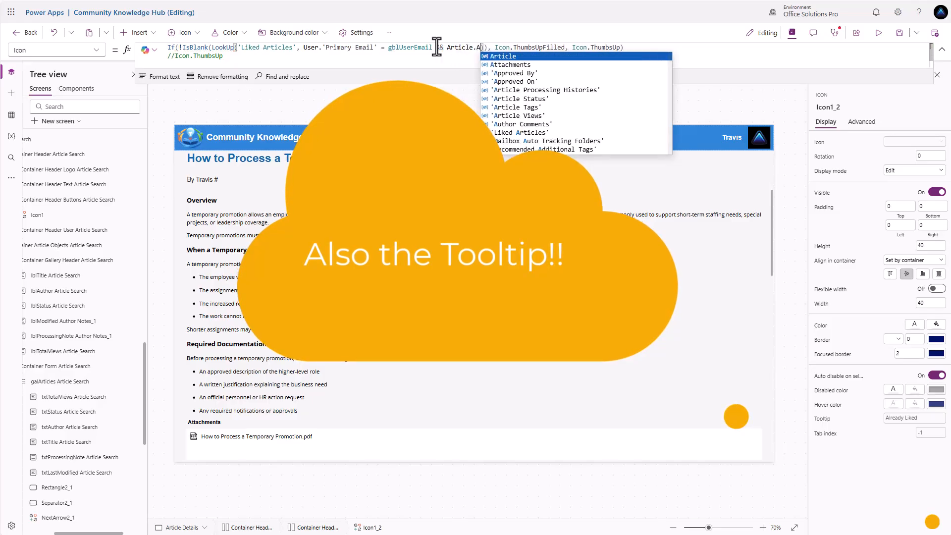
text(rticle = gbl)
key(Tab)
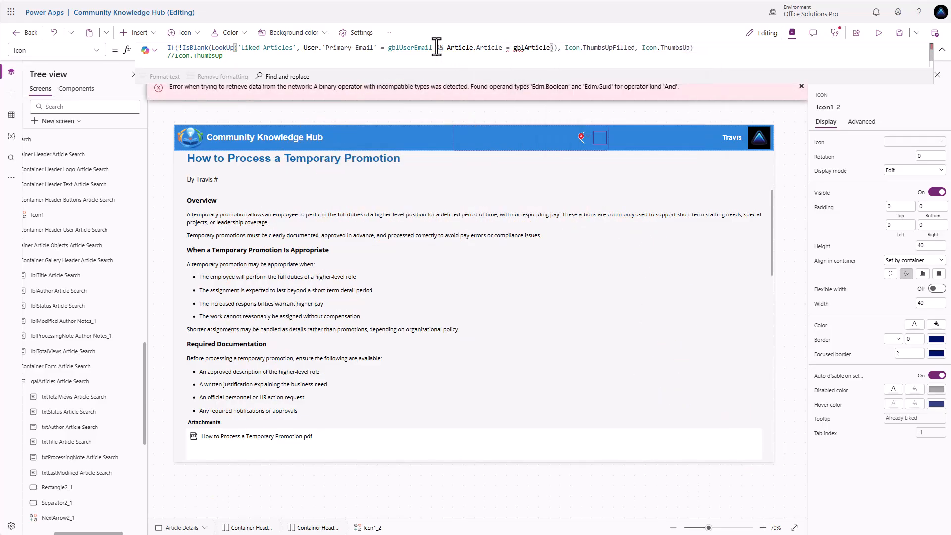
text(.Article)
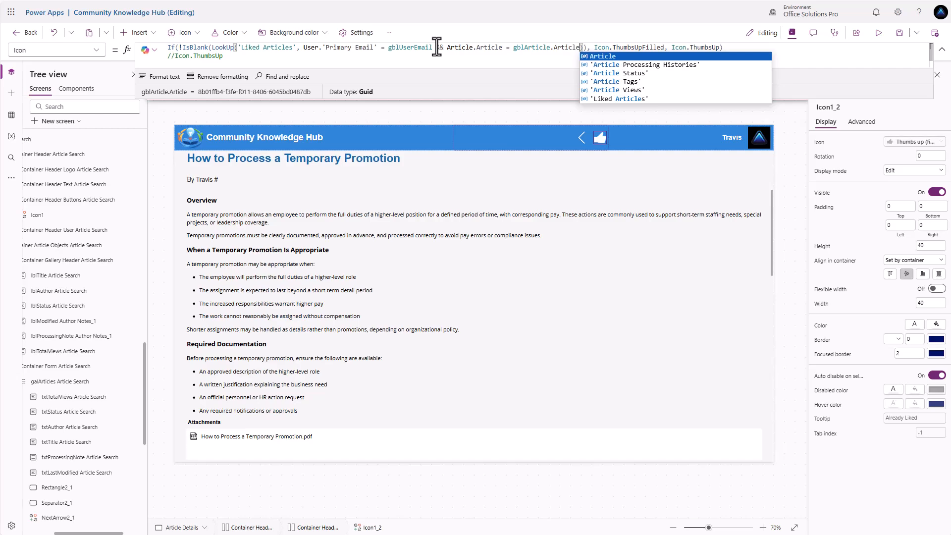
click(534, 105)
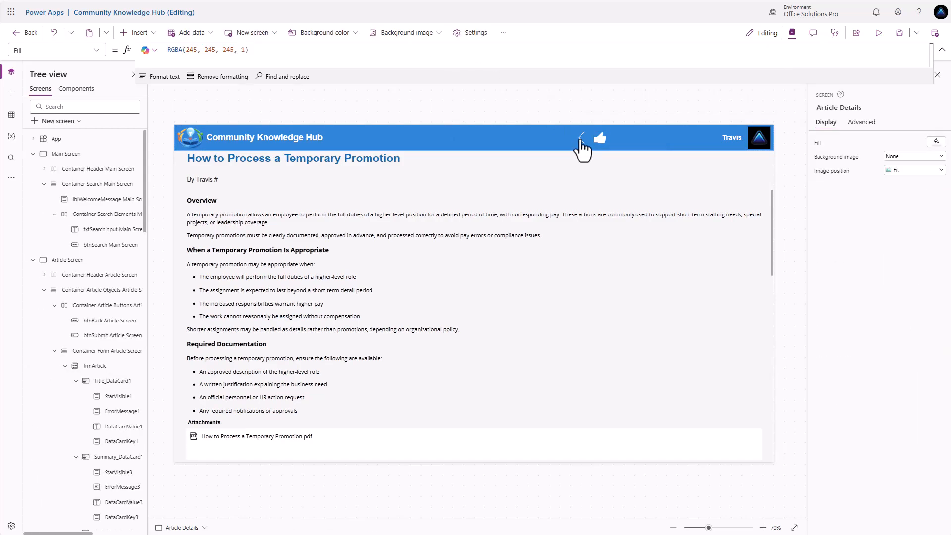
Step: Reopen the article How to Process a Temporary Promotion from the search list to check its like icon, and return to the list
alt+click(581, 141)
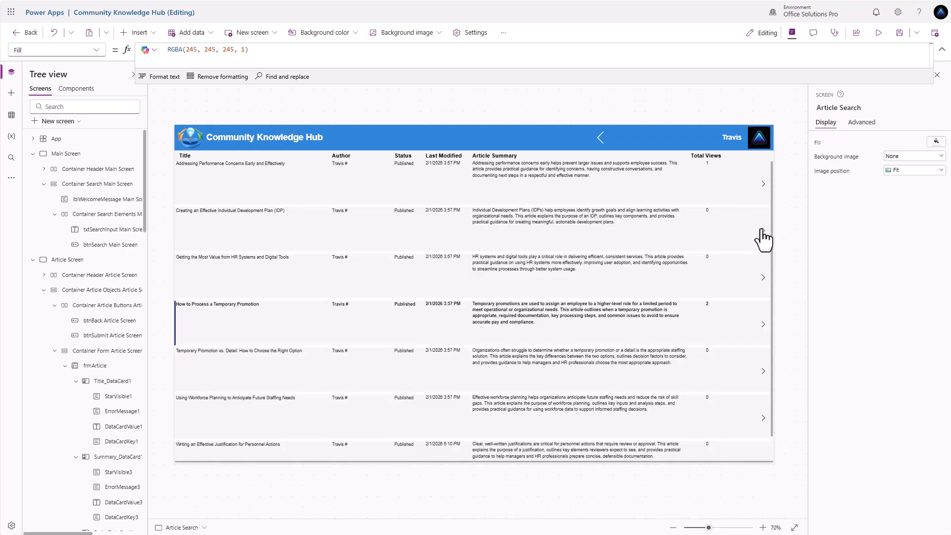
alt+click(760, 322)
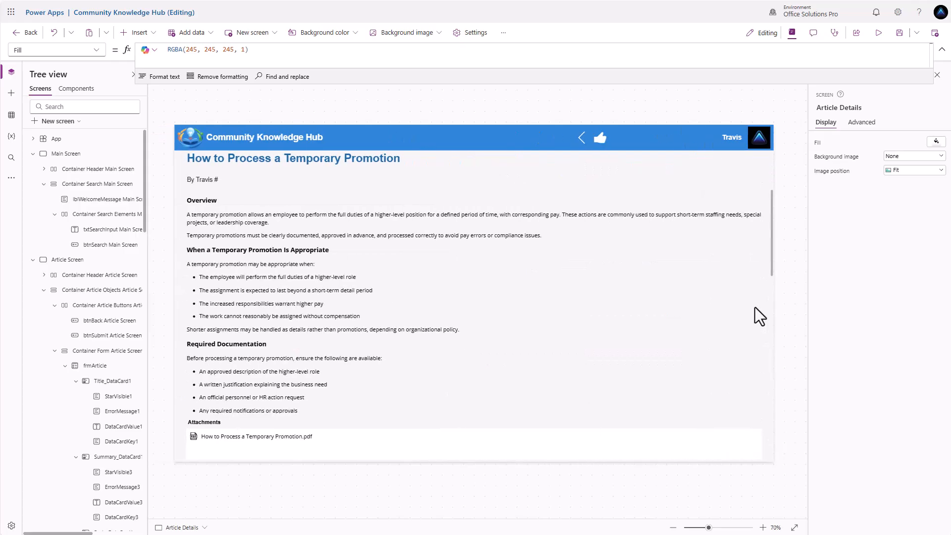
alt+click(582, 137)
Step: Open the article Addressing Performance Concerns Early and Effectively, like it, and return to the article list
alt+click(762, 184)
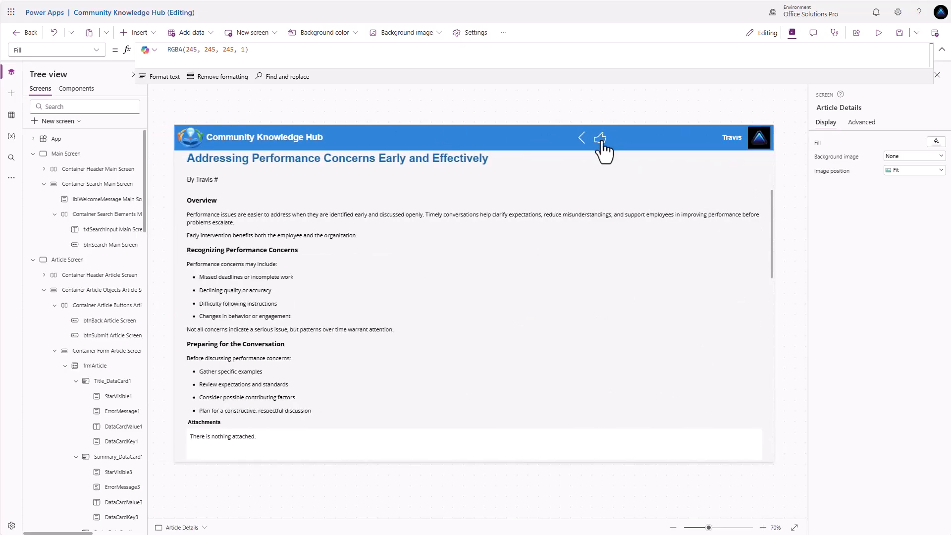
alt+click(601, 139)
alt+click(581, 138)
Step: Compare the like icons of the Individual Development Plan and Addressing Performance Concerns articles, and return to the article list
alt+click(763, 231)
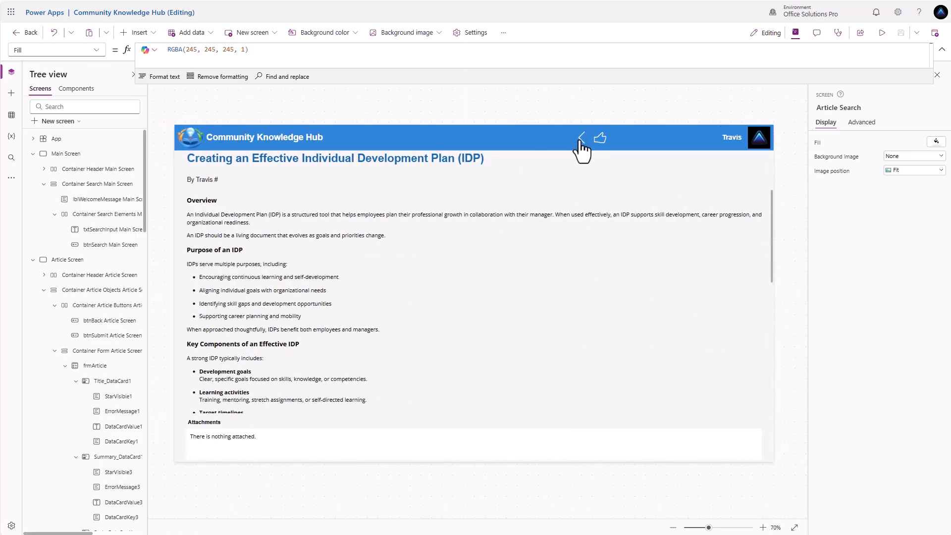
alt+click(582, 137)
alt+click(761, 191)
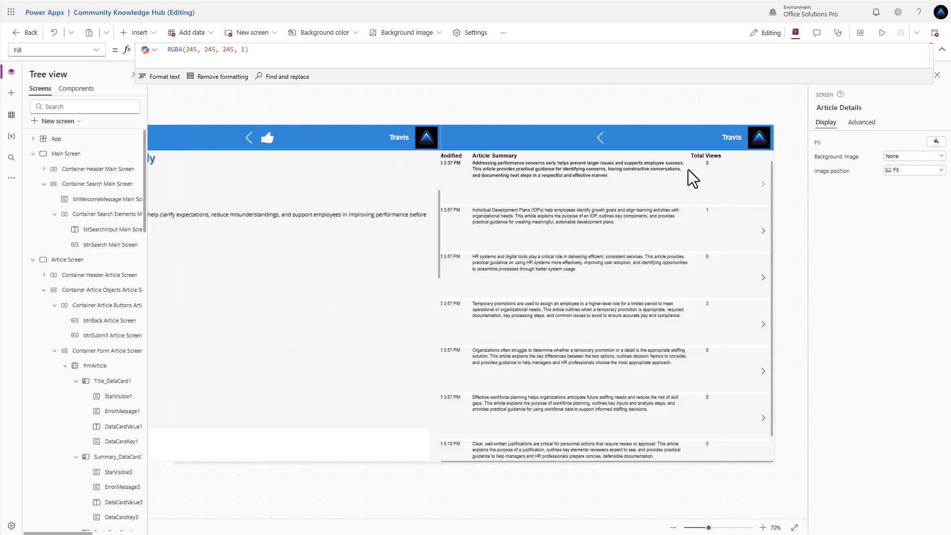
alt+click(581, 146)
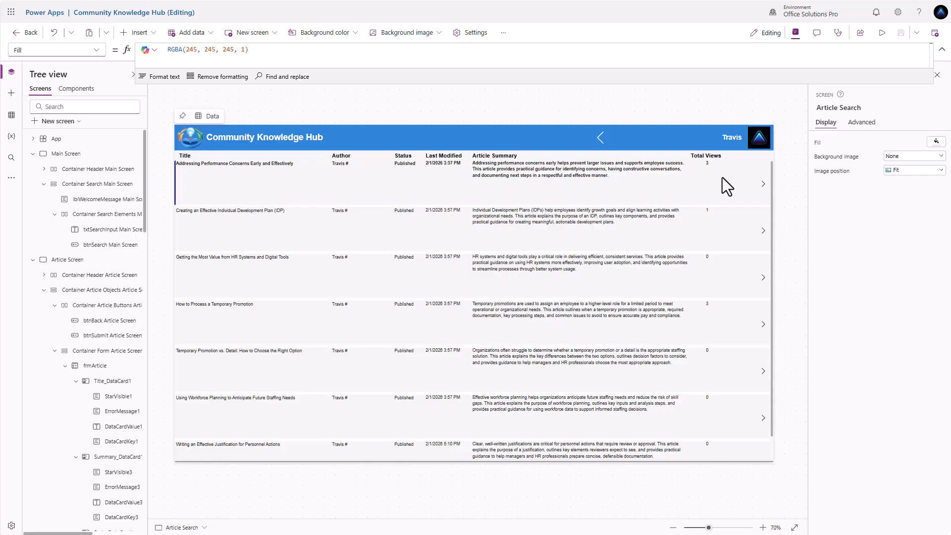
Step: Test liking the Addressing Performance Concerns article a second time, dismiss the notification, and return to the article list
alt+click(764, 187)
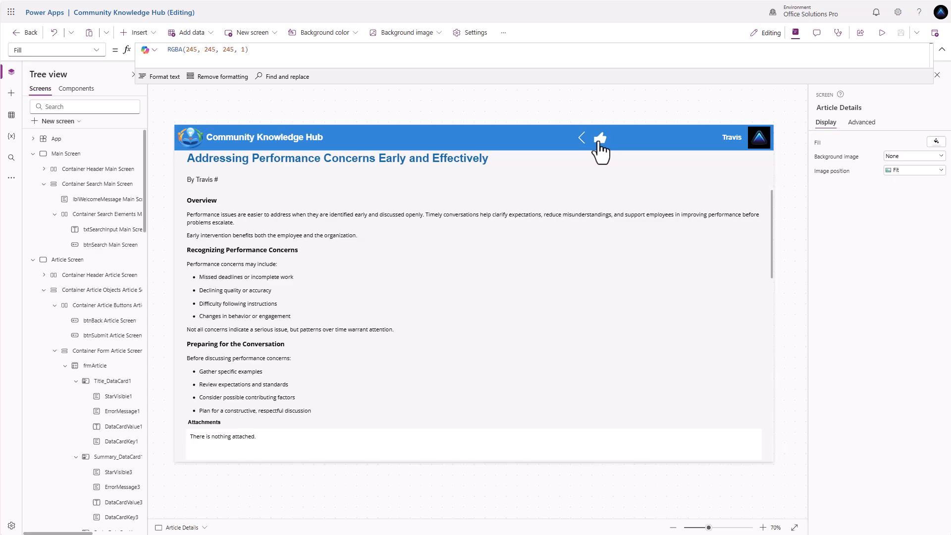
click(600, 143)
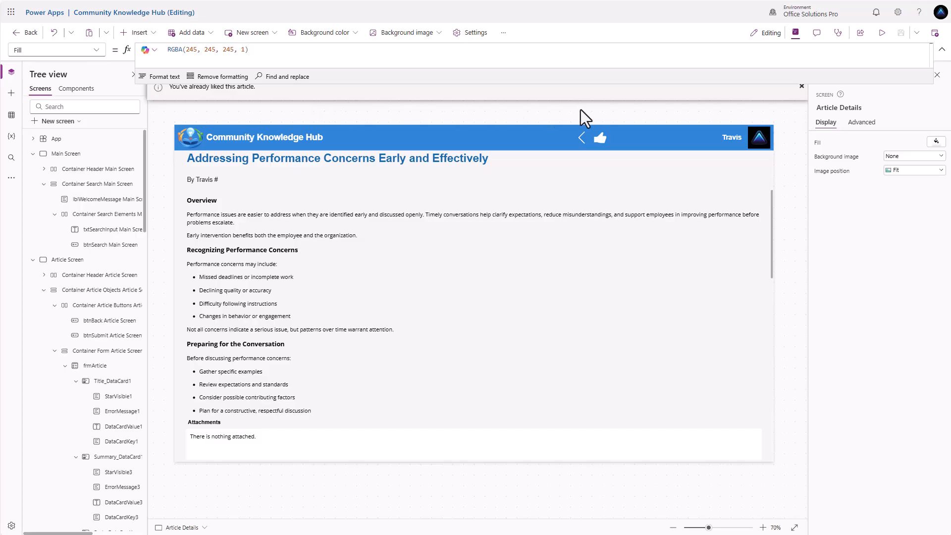
click(802, 87)
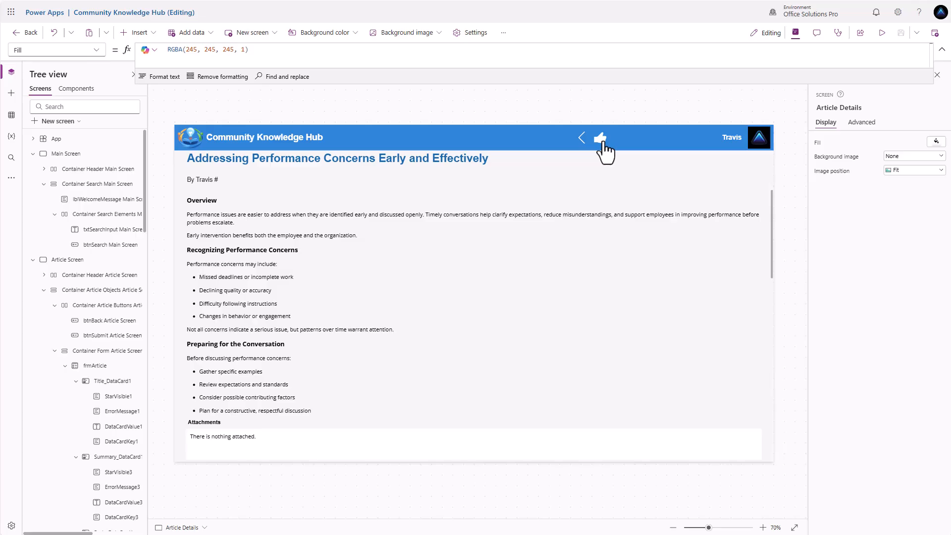
click(583, 141)
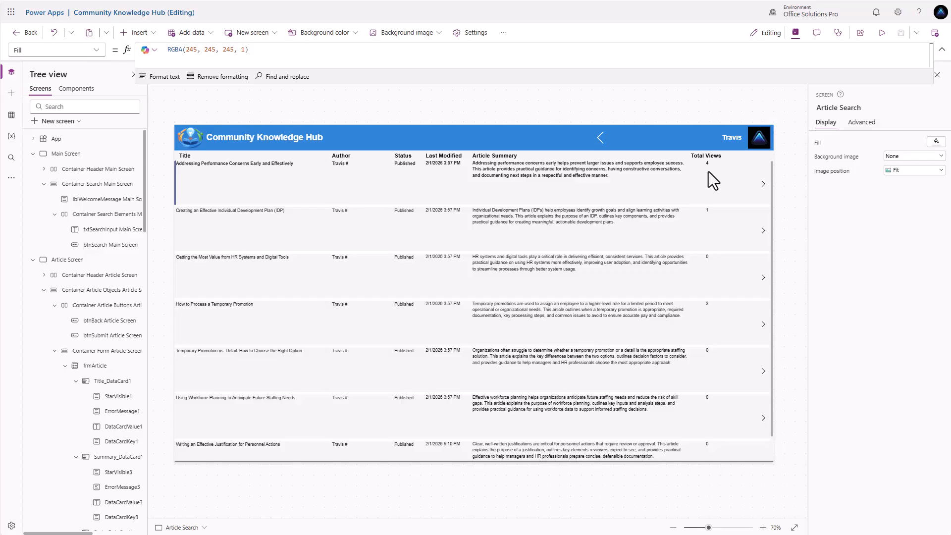
Step: Insert a vertical container on the Main Screen below the search area at X 184, Y 476, sized 774 by 377
click(66, 153)
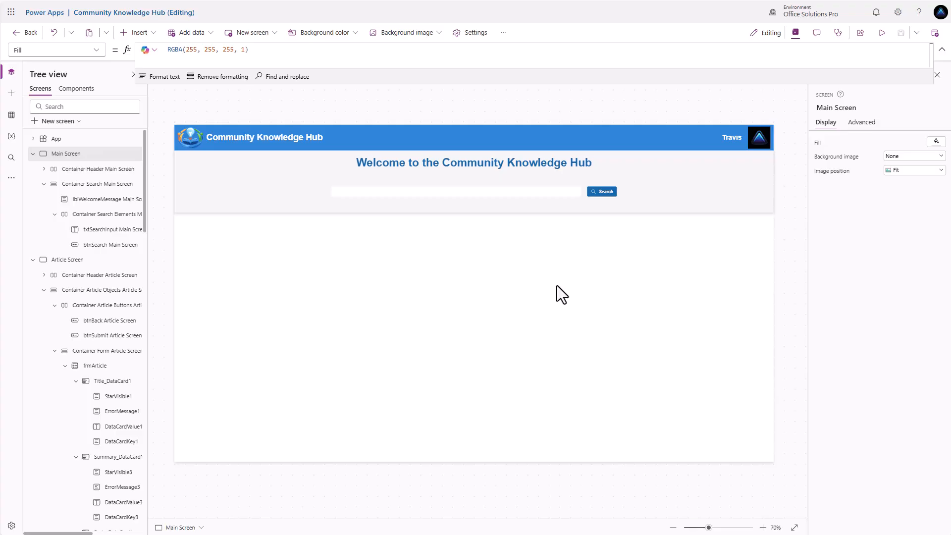
click(557, 285)
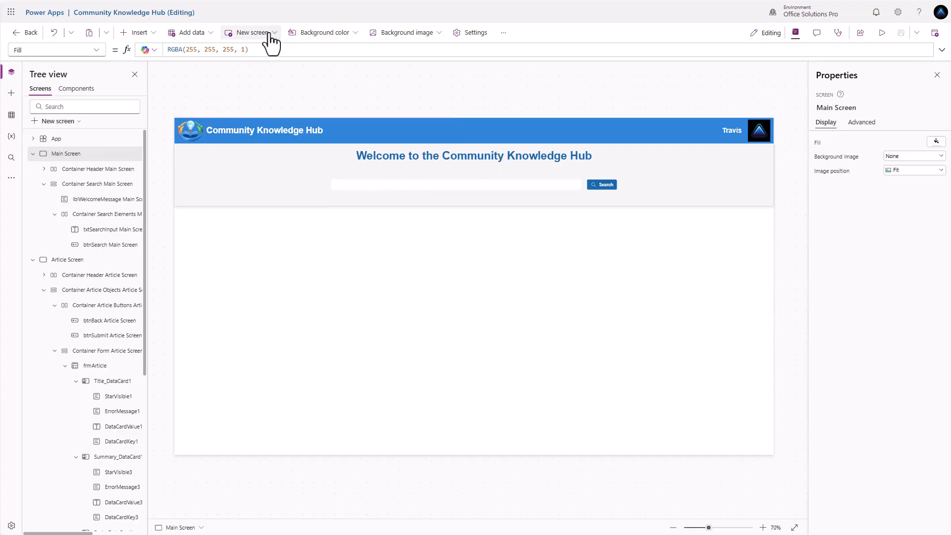
click(203, 33)
click(147, 35)
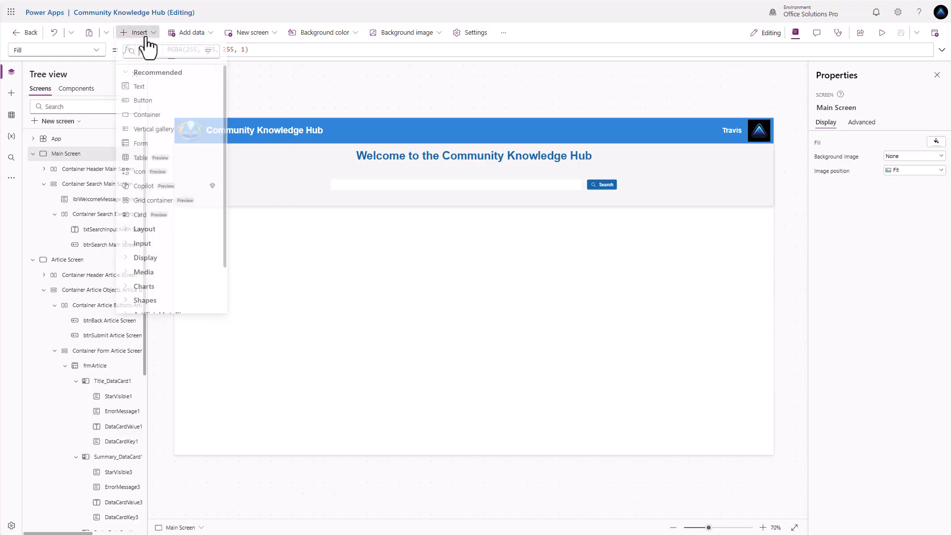
text(cont)
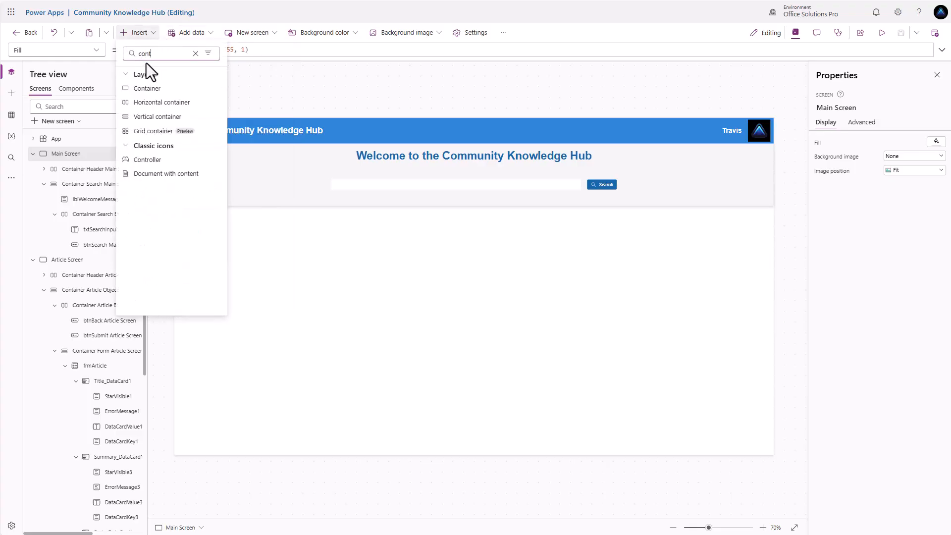
click(164, 118)
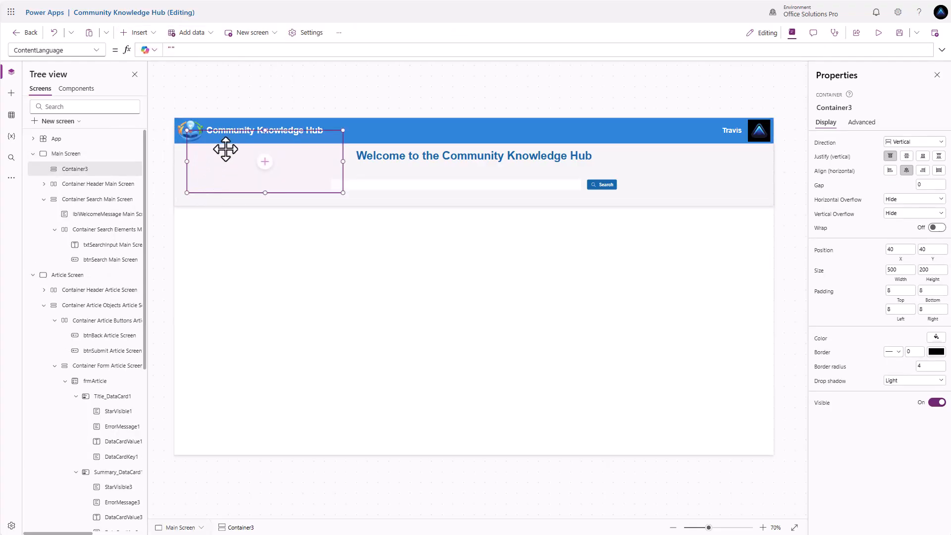
drag(225, 148, 283, 265)
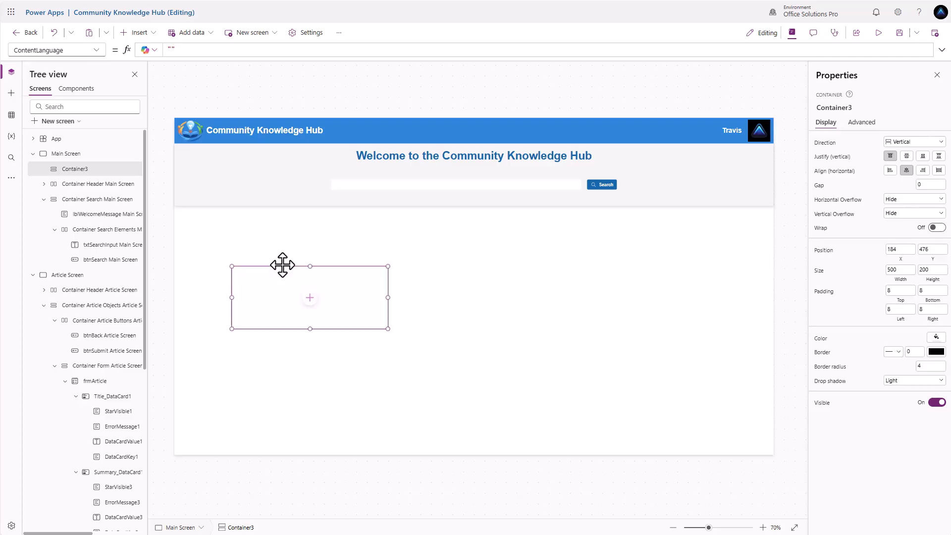
drag(388, 329, 473, 383)
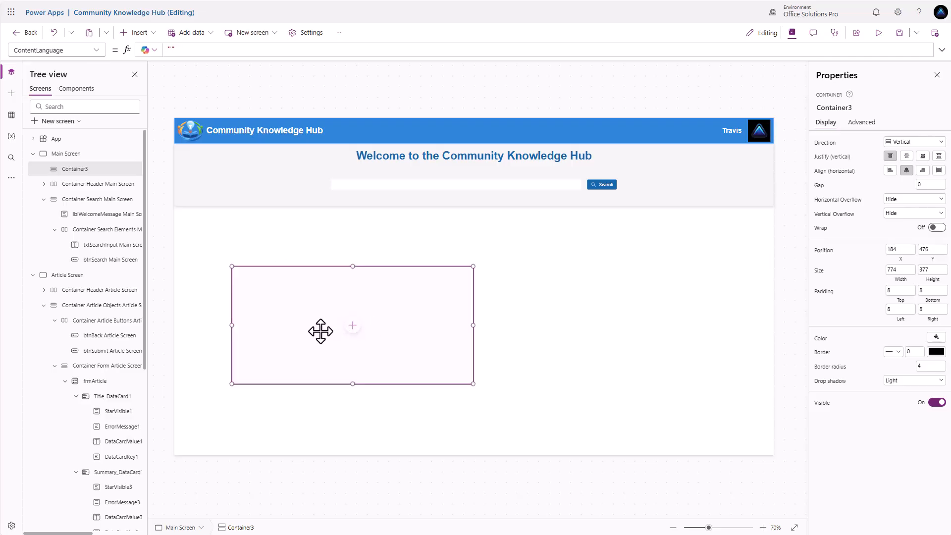
Step: Insert a vertical gallery into the new Main Screen container and connect it to the Articles table
click(352, 327)
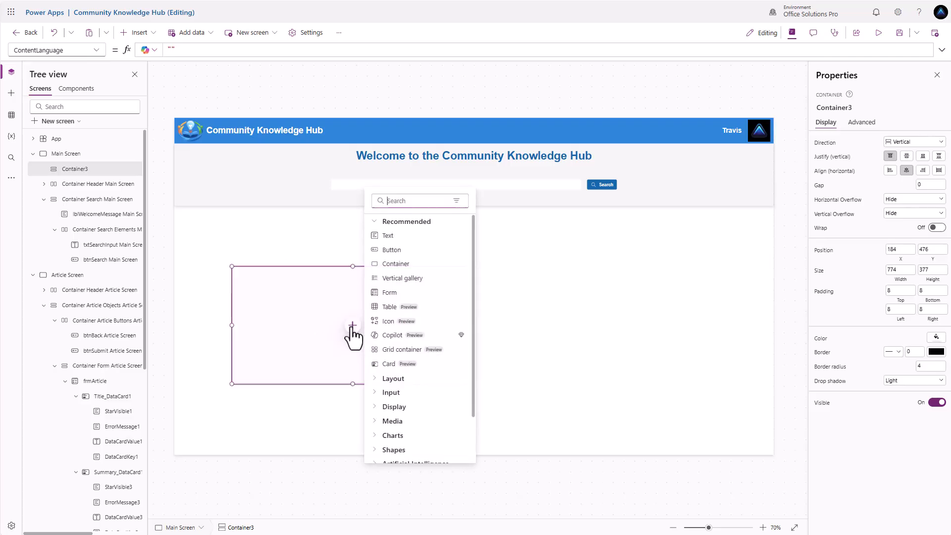
text(gall)
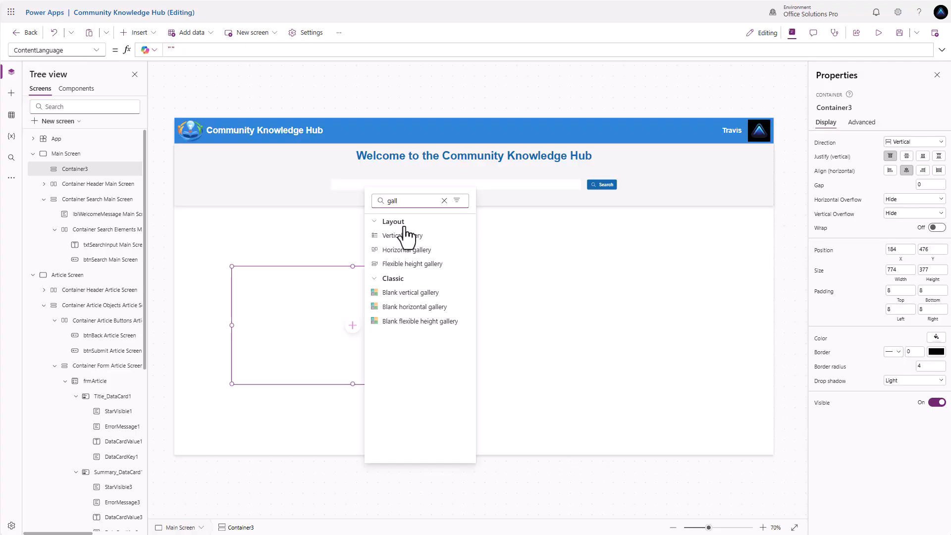
click(409, 236)
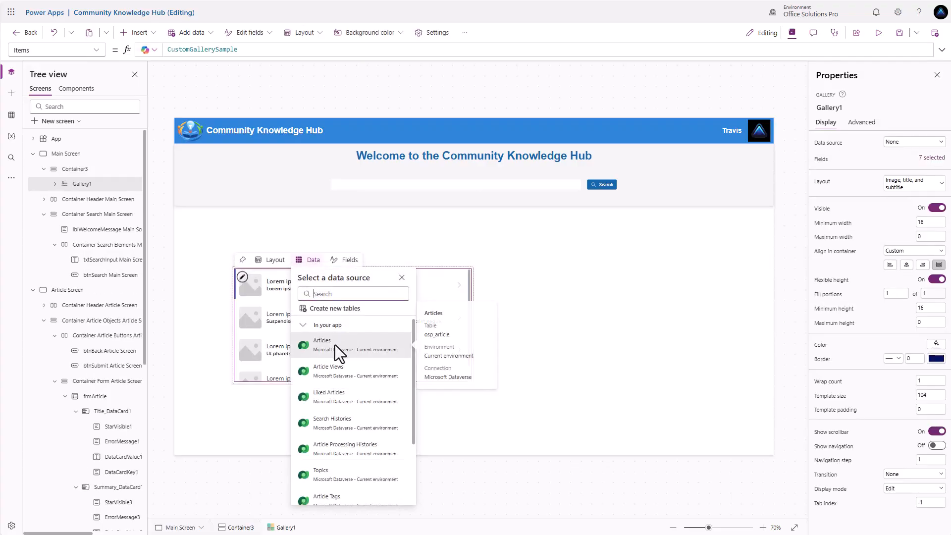
click(335, 345)
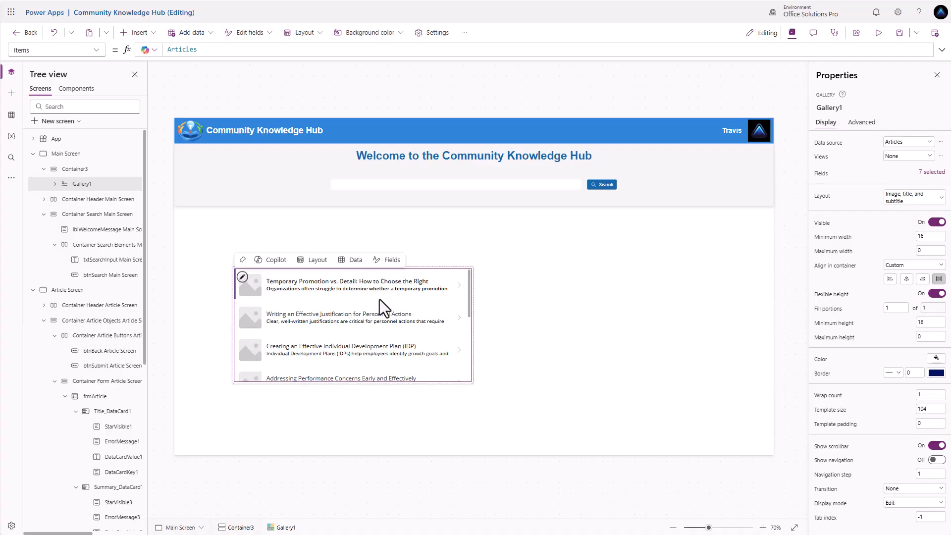
Step: Delete the gallery's image and add a text control showing ThisItem.Title at X 7, Y 0, sized 341 by 53
click(251, 286)
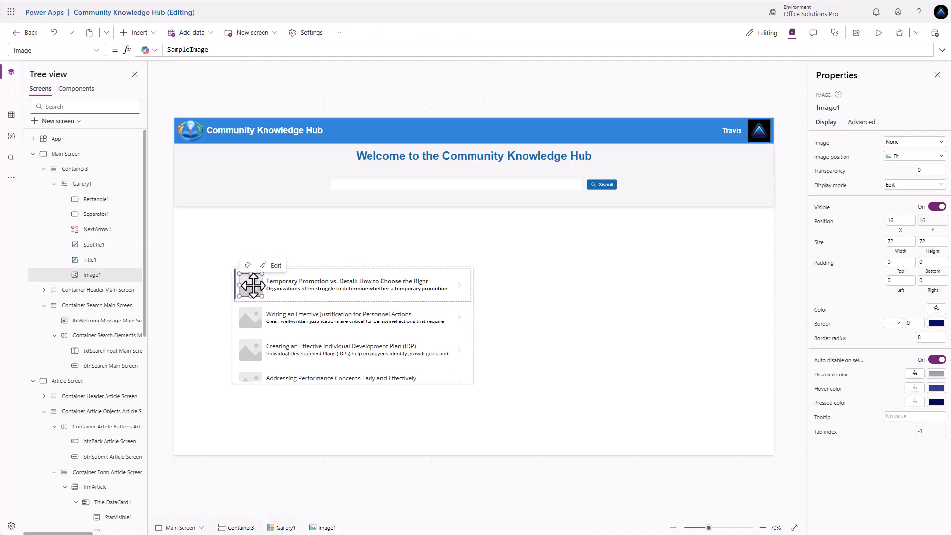
click(252, 286)
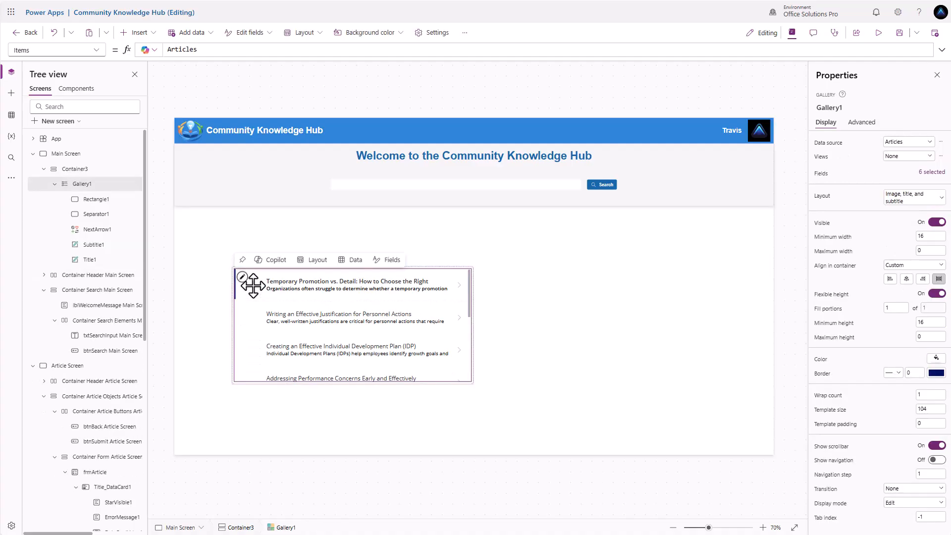
click(277, 282)
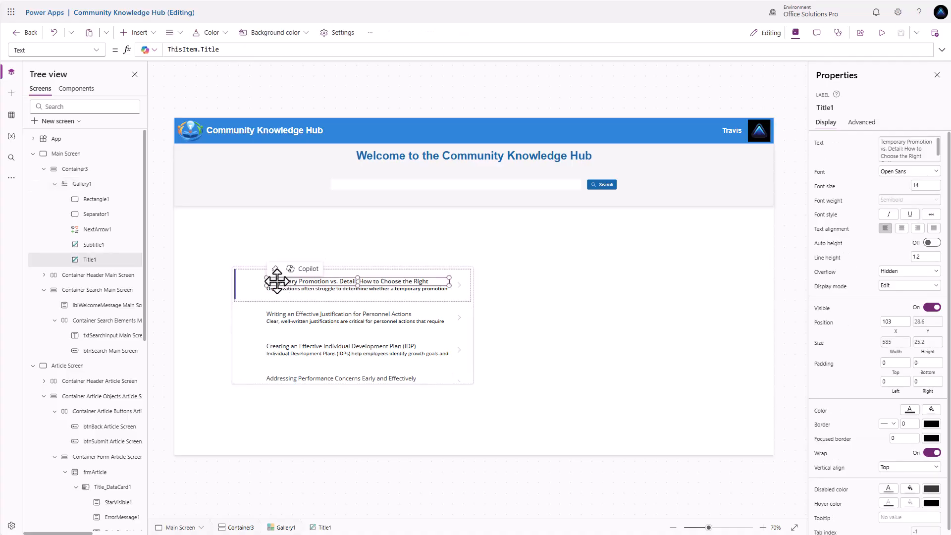
click(154, 33)
click(141, 89)
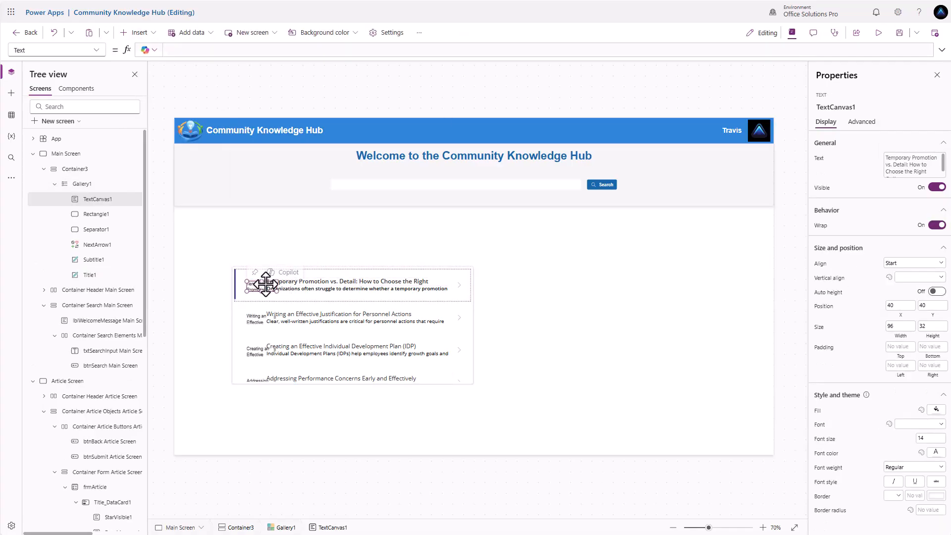
drag(266, 284, 343, 285)
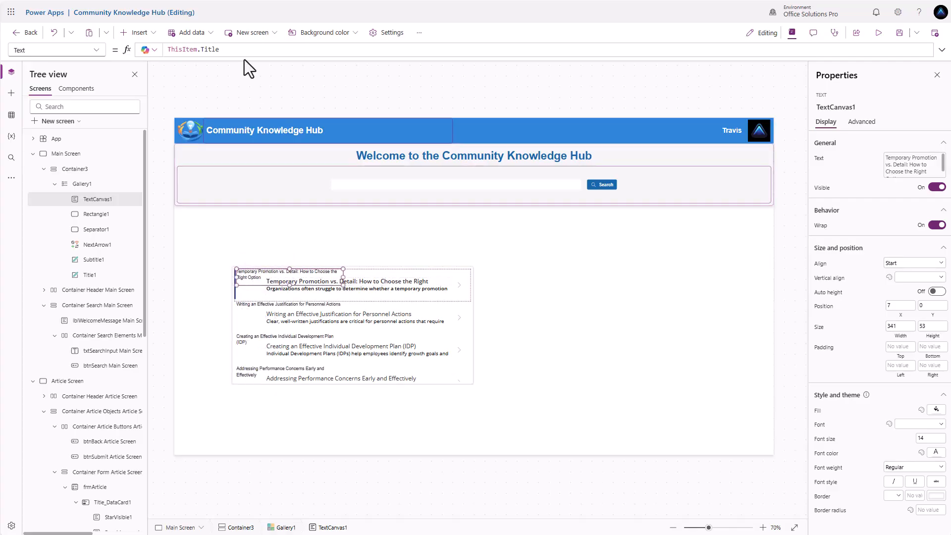
Step: Copy the font weight formula of the gallery's original title label into the new text control's Weight property
click(367, 284)
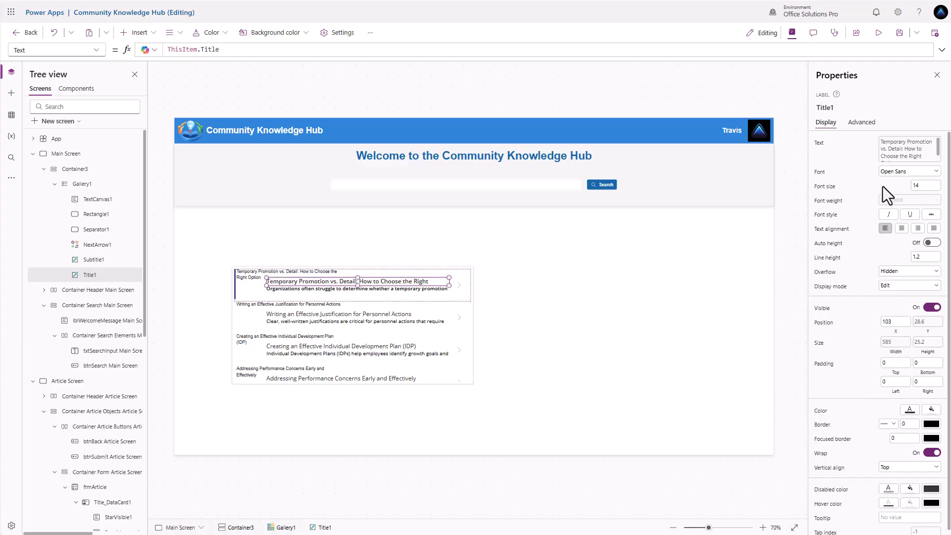
click(839, 203)
drag(405, 50, 144, 50)
key(ctrl+c)
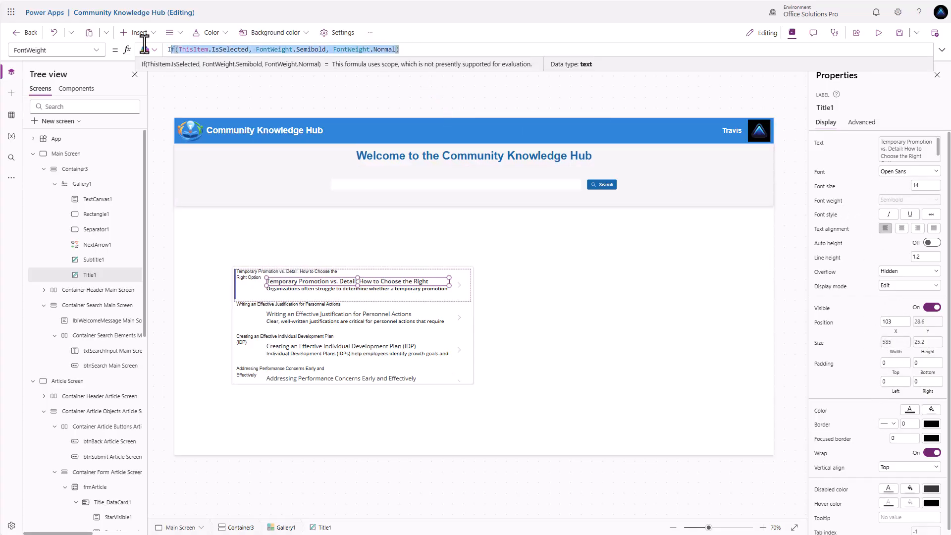
click(252, 275)
click(828, 467)
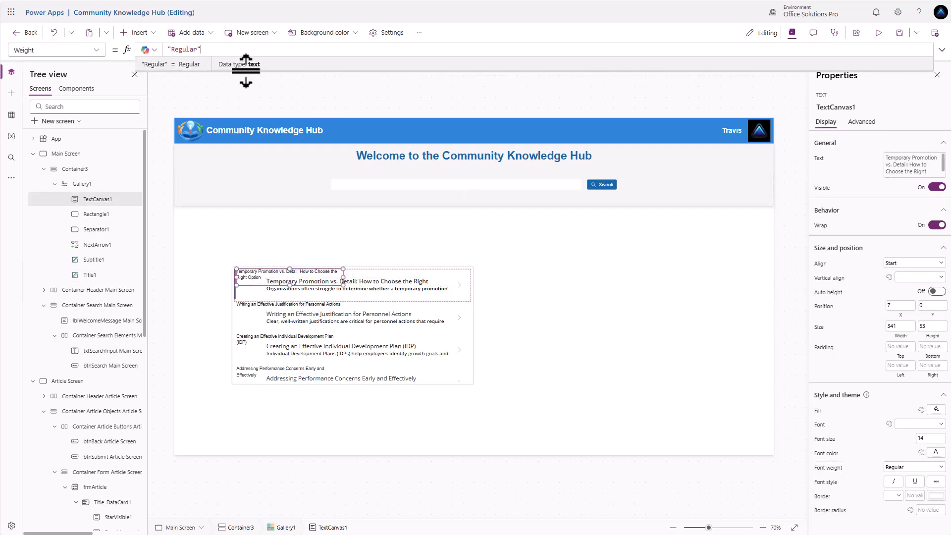
drag(222, 50, 127, 49)
key(ctrl+v)
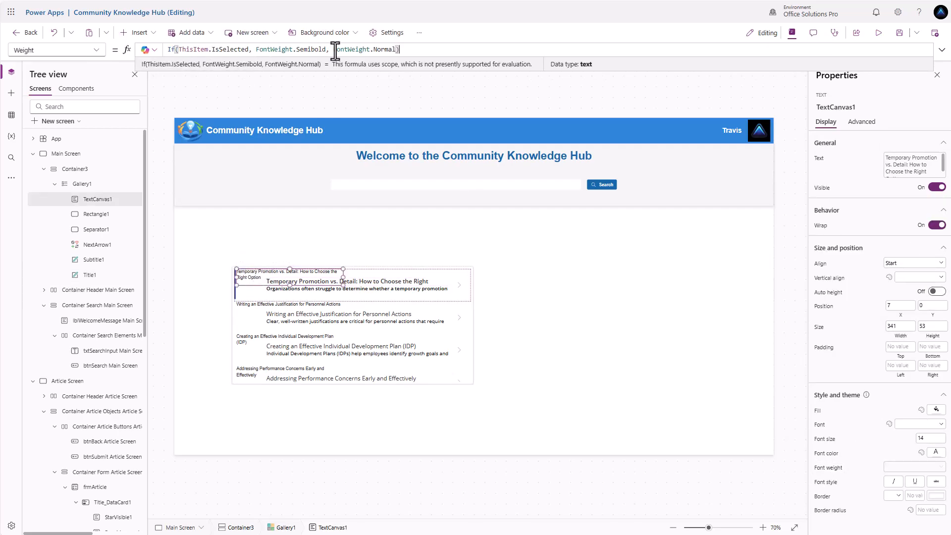
Step: Edit the new text control's Weight formula to If(ThisItem.IsSelected, "Bold", "Regular")
drag(331, 50, 375, 52)
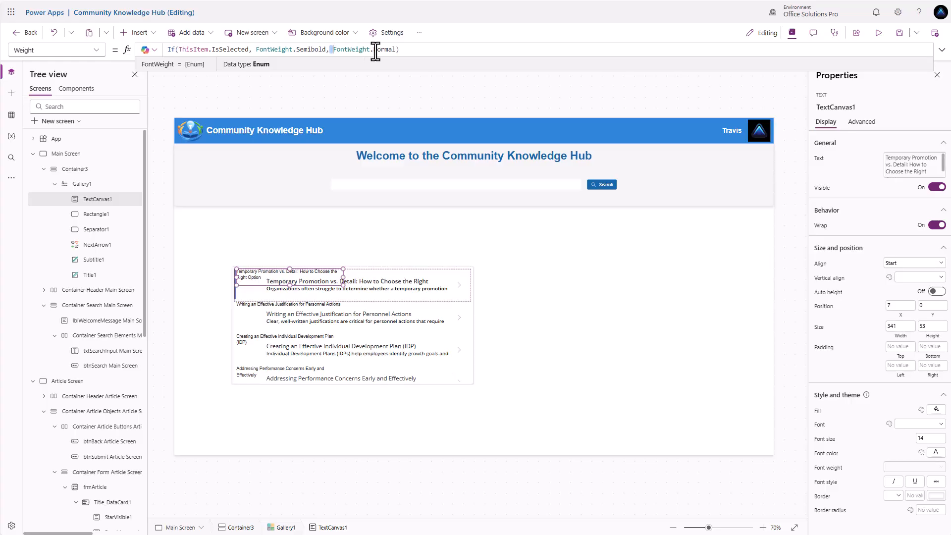
text("Regular")
text("Bold")
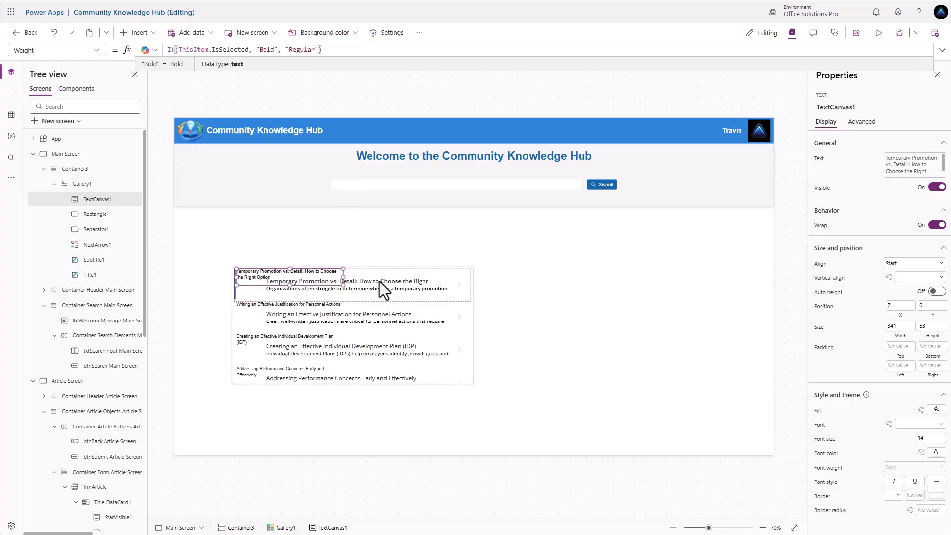
Step: Delete the gallery's original title and subtitle labels, and enlarge the new title text to 611 by 57
click(380, 281)
click(377, 288)
click(371, 280)
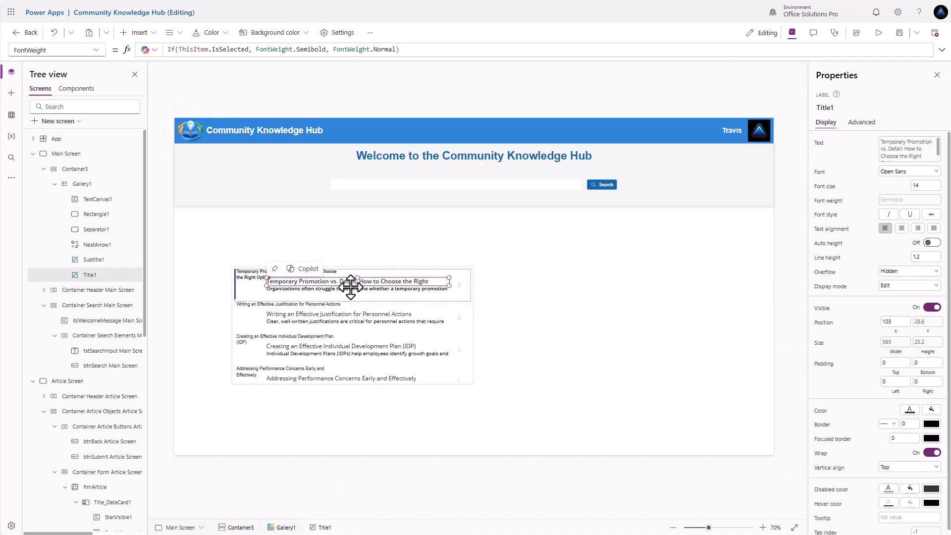
drag(343, 282, 427, 286)
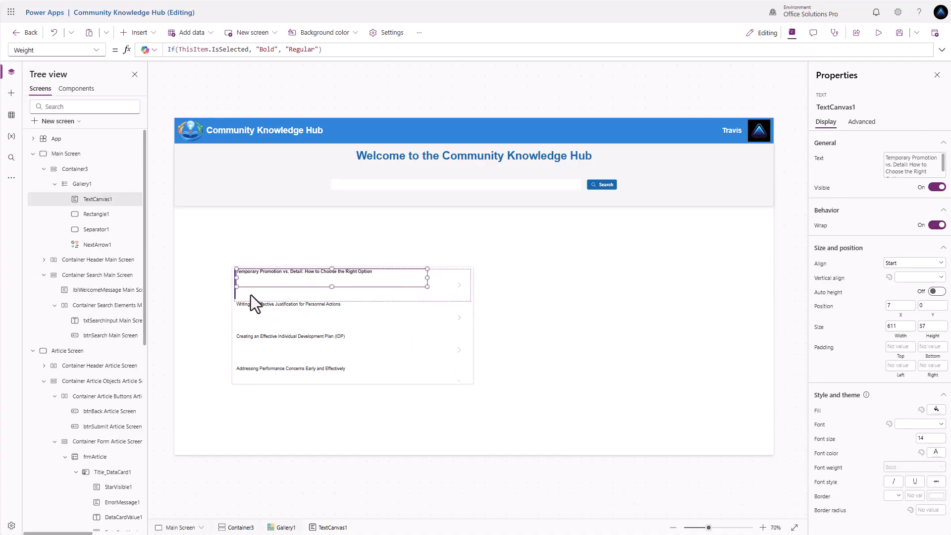
Step: Delete the selection rectangle and the separator line from the gallery template
click(236, 296)
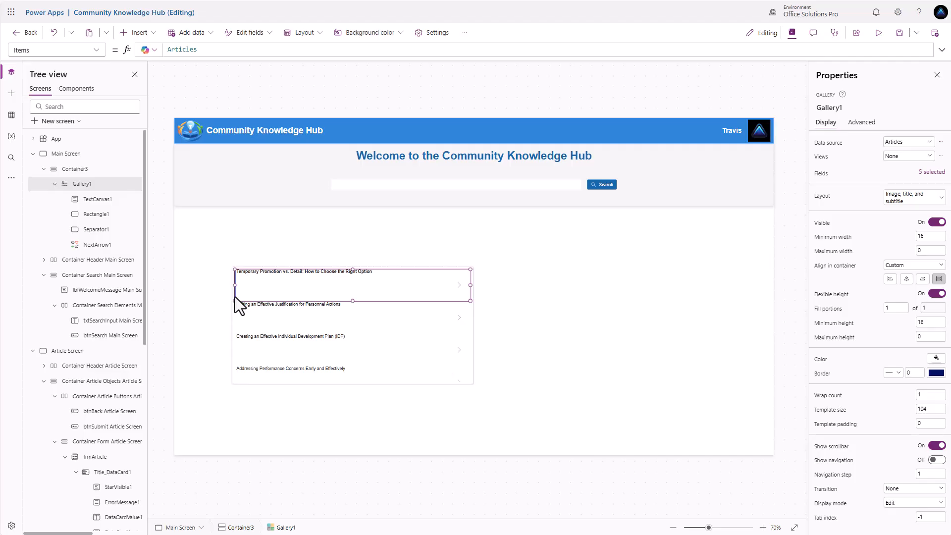
click(235, 296)
key(Delete)
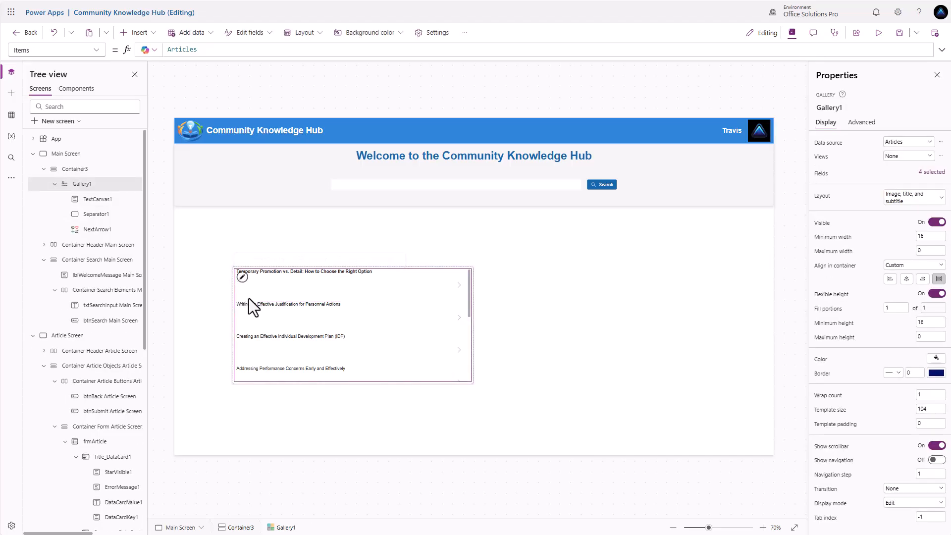
click(258, 301)
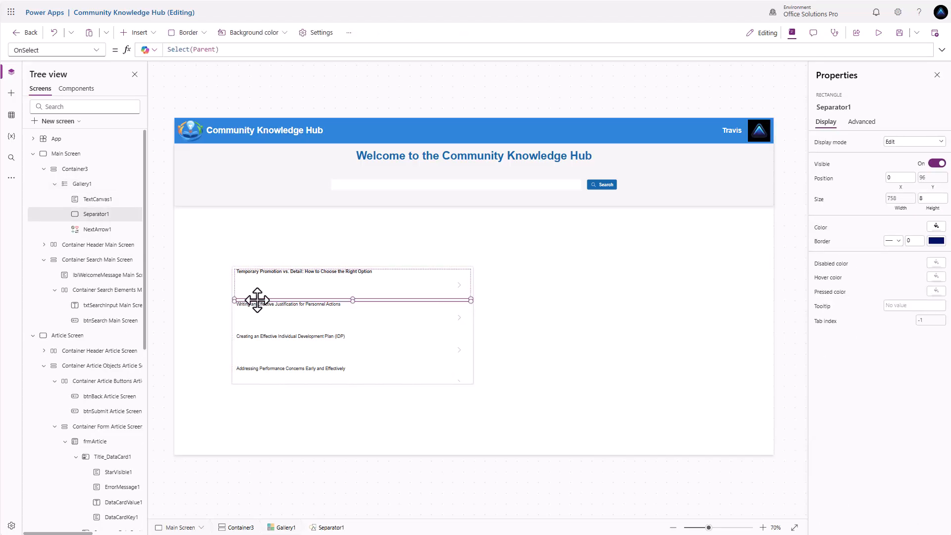
key(Delete)
Step: Duplicate the title text control inside the gallery, with the copy at X 110, Y 0
click(360, 268)
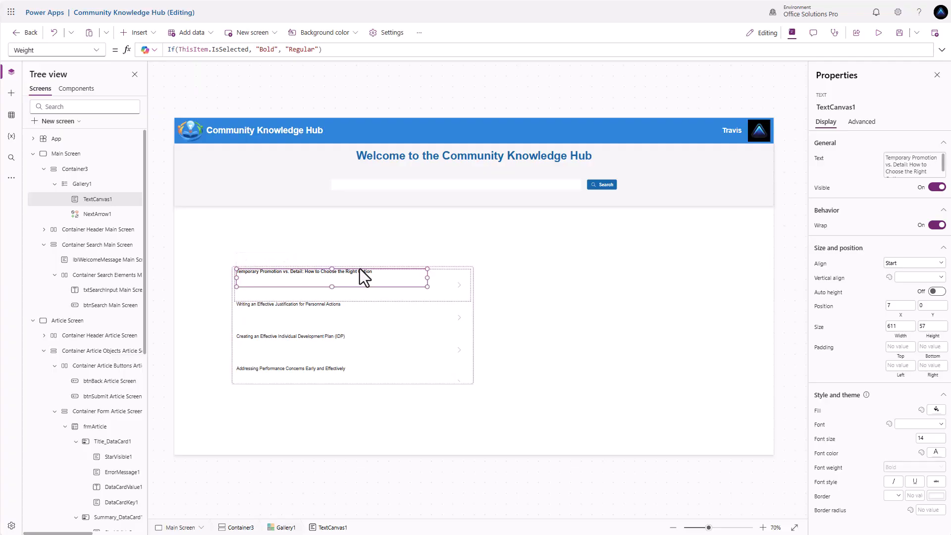
key(ctrl+c)
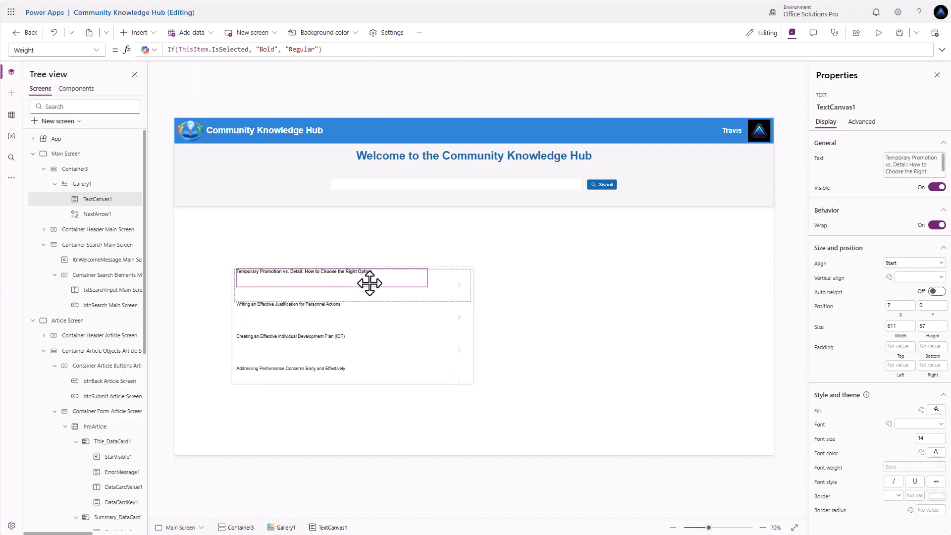
key(ctrl+v)
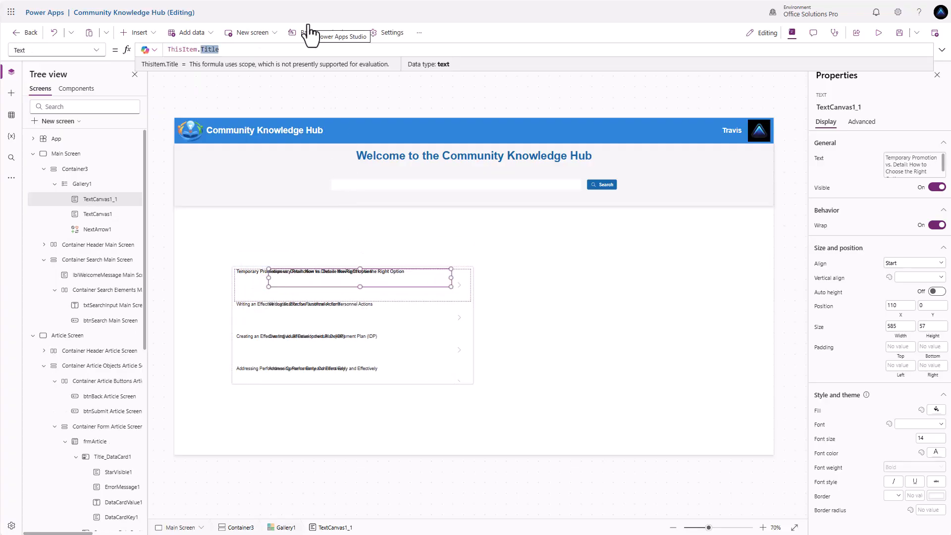
Step: Set the copied text's value to ThisItem.'Approved On' and shrink it to 39 by 57 at X 655, Y 0
key(BackSpace)
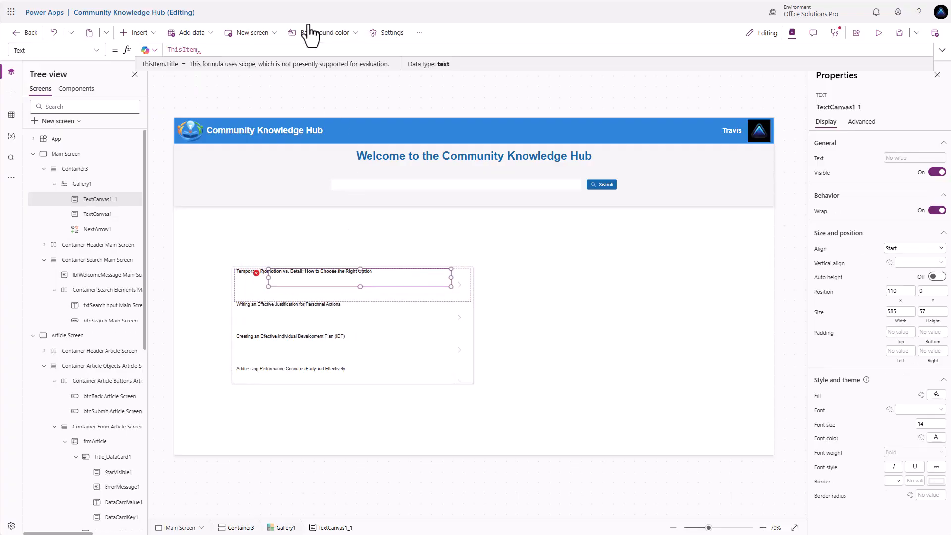
key(BackSpace)
text(.)
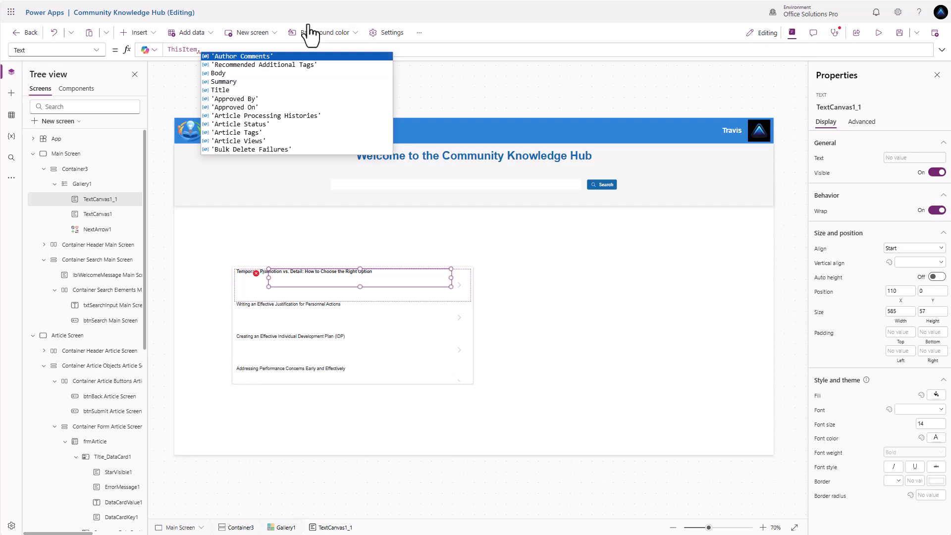
click(261, 107)
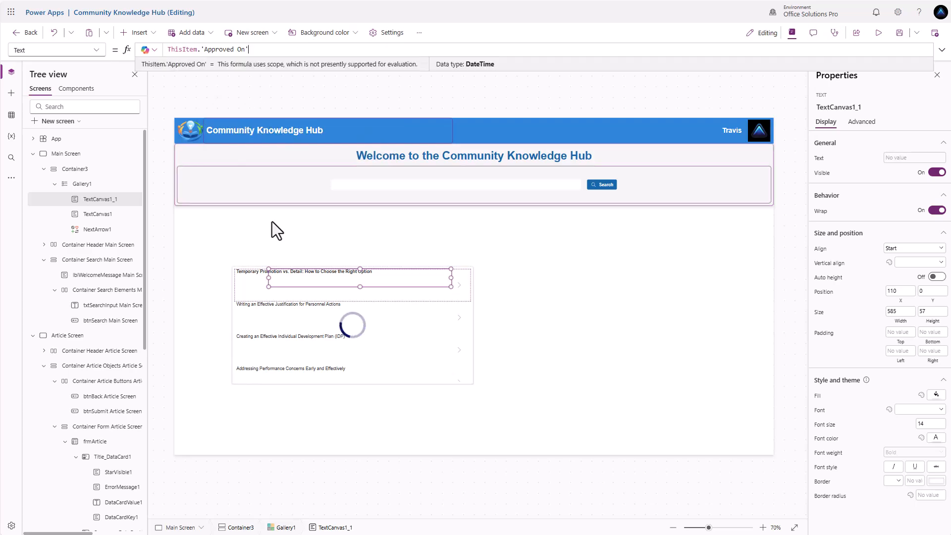
drag(268, 278, 440, 278)
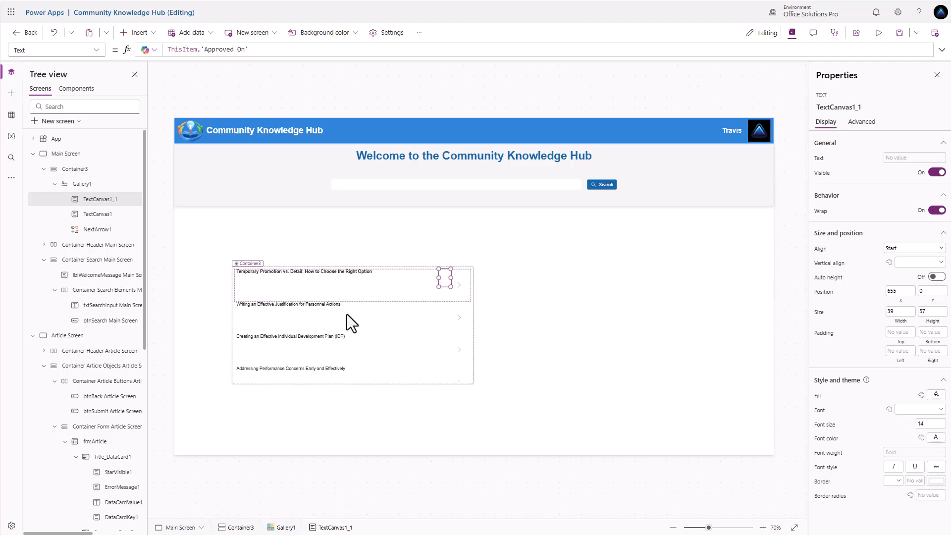
Step: Wrap the Articles source in the gallery's Items formula in a Filter function
click(347, 313)
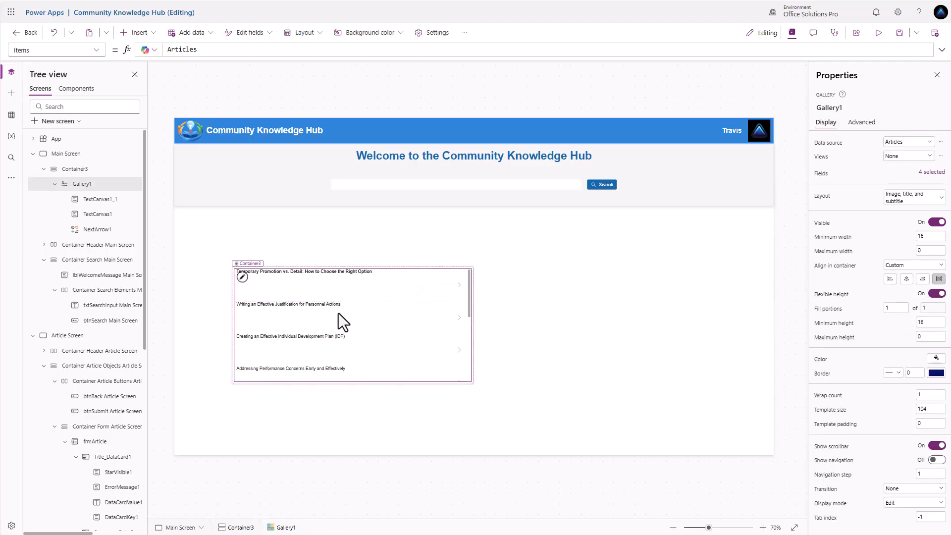
double_click(169, 49)
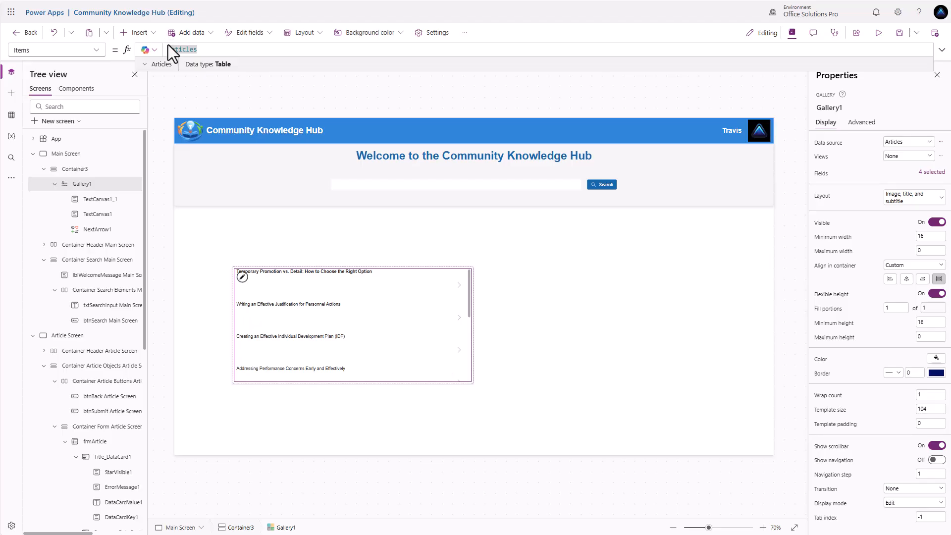
key(Home)
text(Filter()
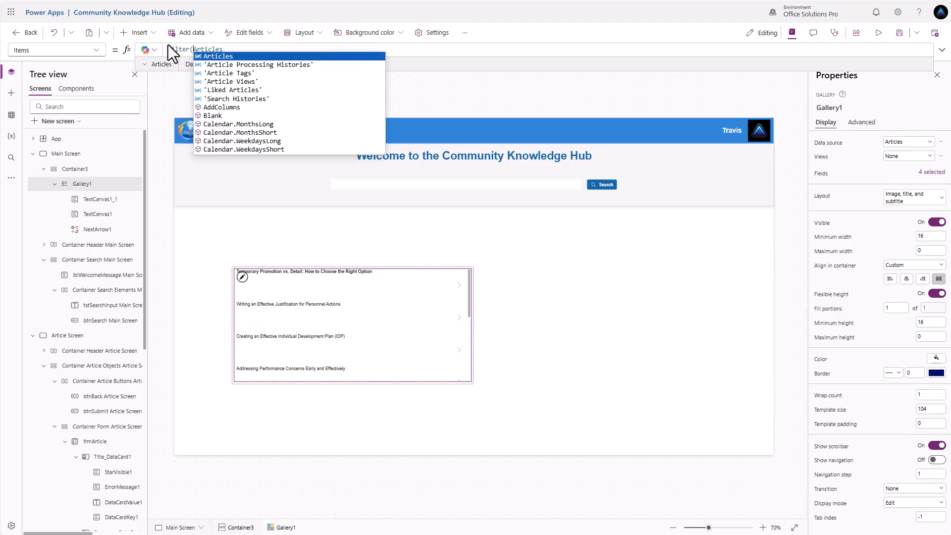
click(221, 44)
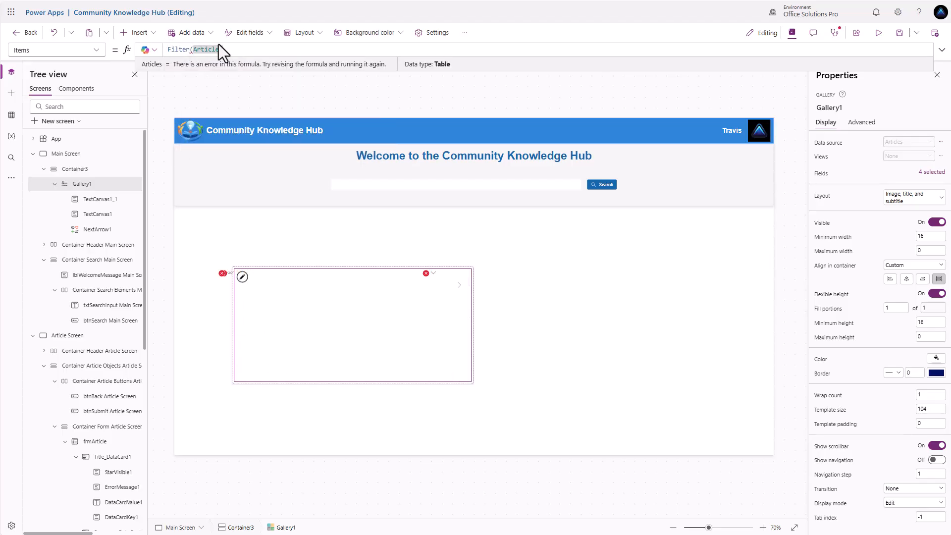
Step: Add the 'Article Status' field as the left side of the Filter condition on Articles
text(, A)
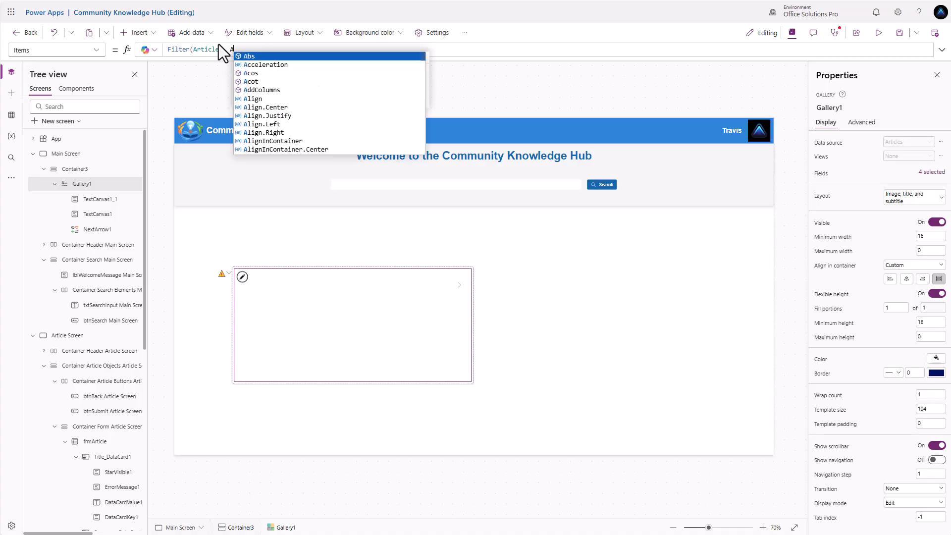
text(ritic)
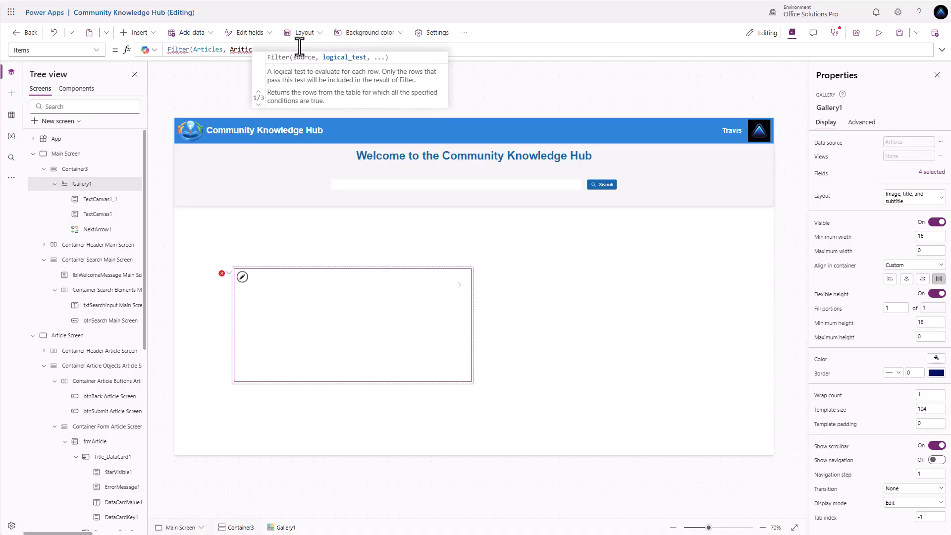
key(BackSpace)
key(BackSpace)
key(BackSpace)
key(BackSpace)
text(t)
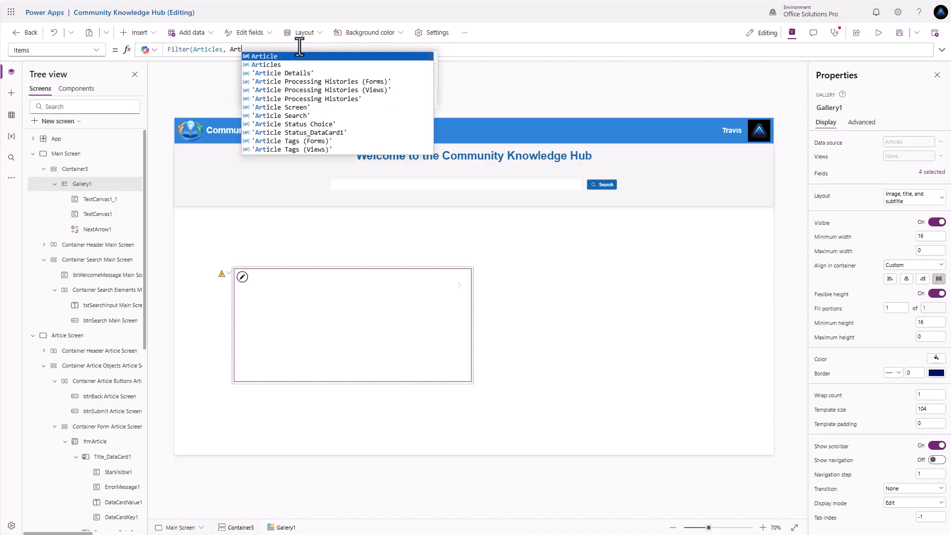
text(ric)
key(BackSpace)
key(BackSpace)
key(BackSpace)
key(BackSpace)
text(ti)
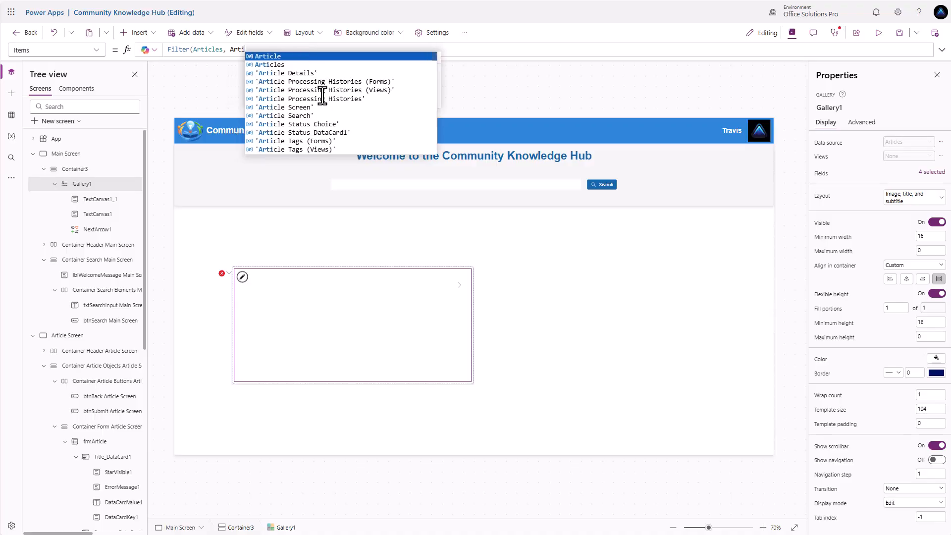
scroll(327, 124, down, 5)
click(322, 133)
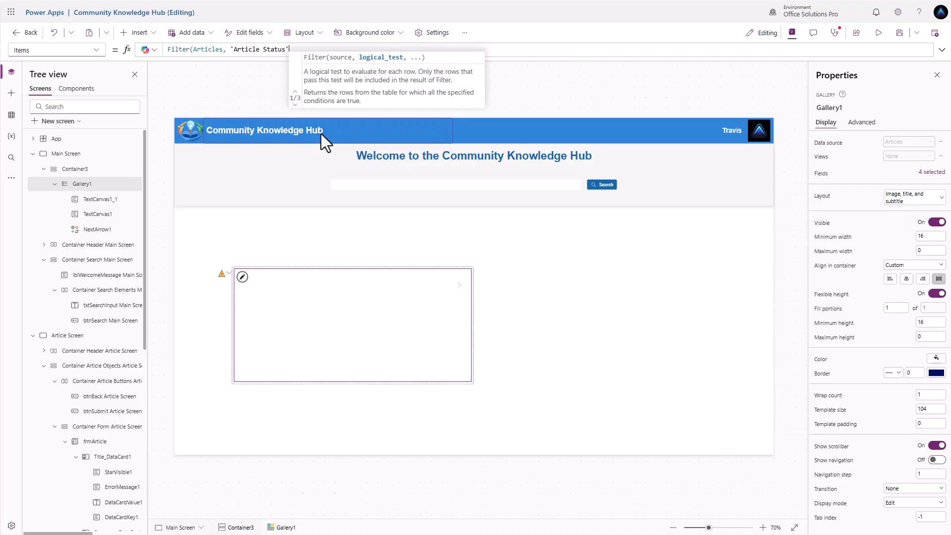
Step: Complete the Filter condition so 'Article Status' equals 'Article Status Choice'.Published, and close the function
text(= )
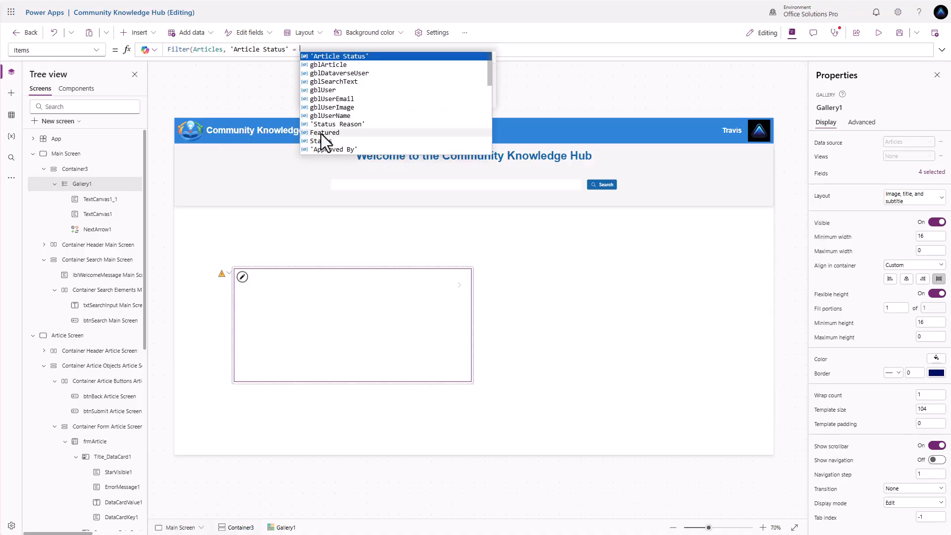
text(Article)
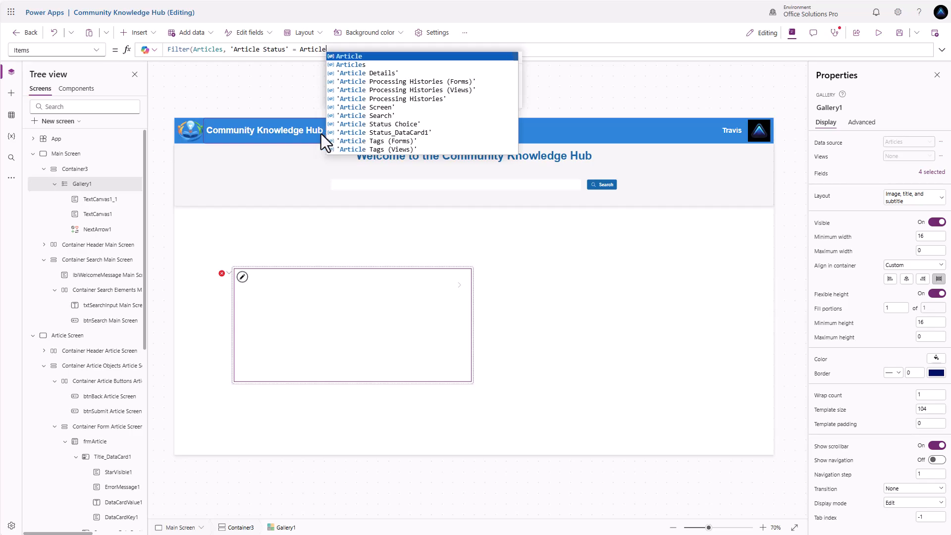
click(377, 124)
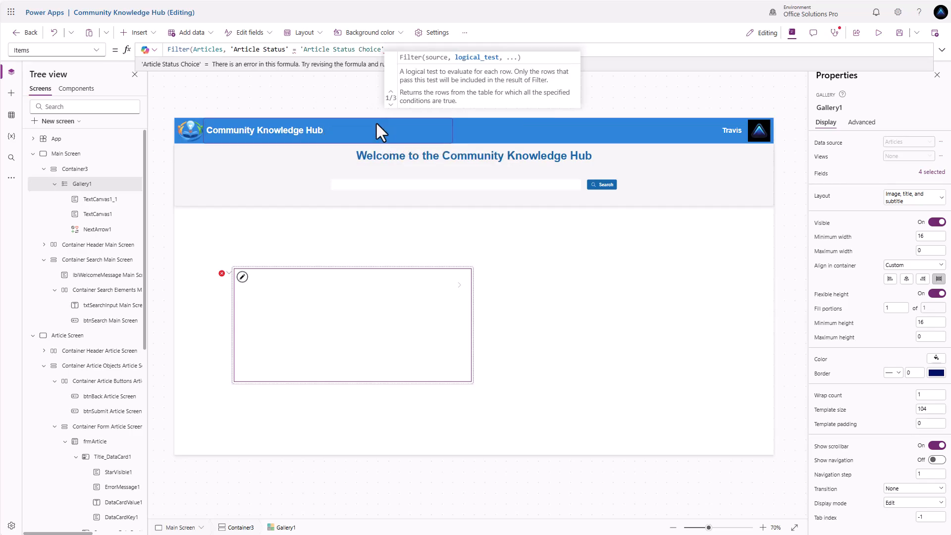
text(.Published)
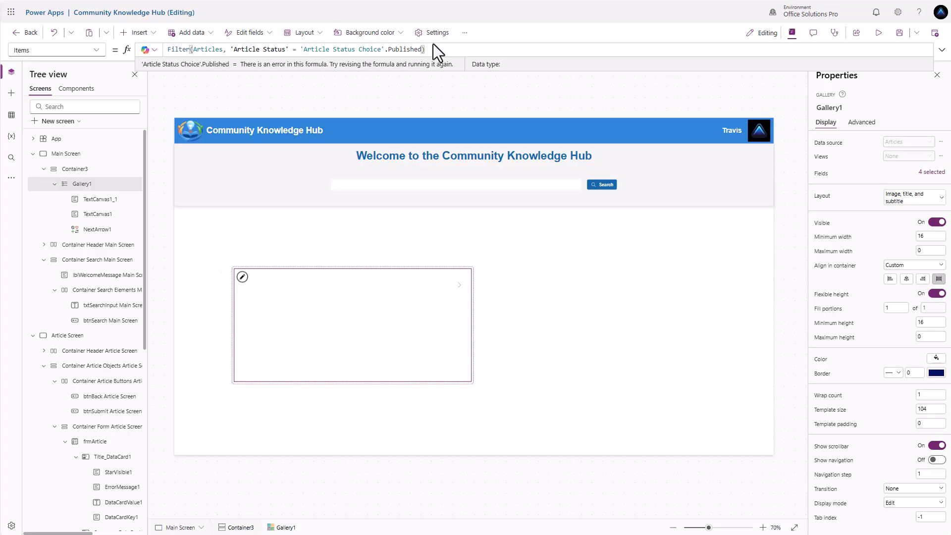
Step: Wrap the published-articles filter in AddColumns, alias it As A, and name the new column ViewCount
click(167, 50)
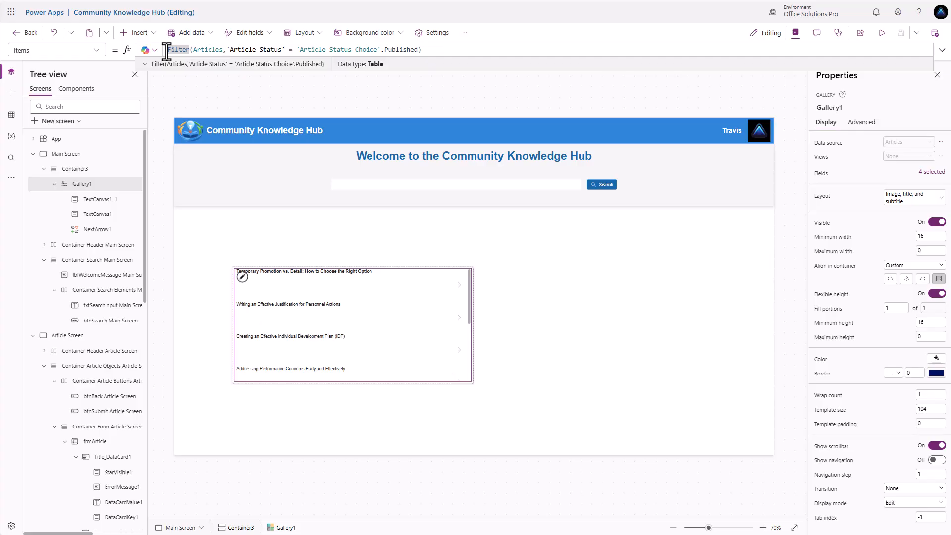
text(AddColumn)
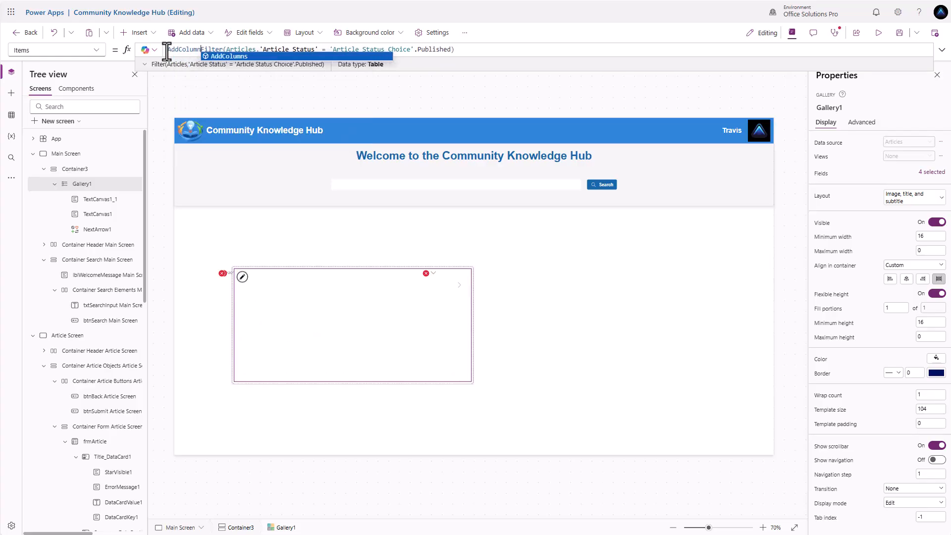
text(s()
text(As )
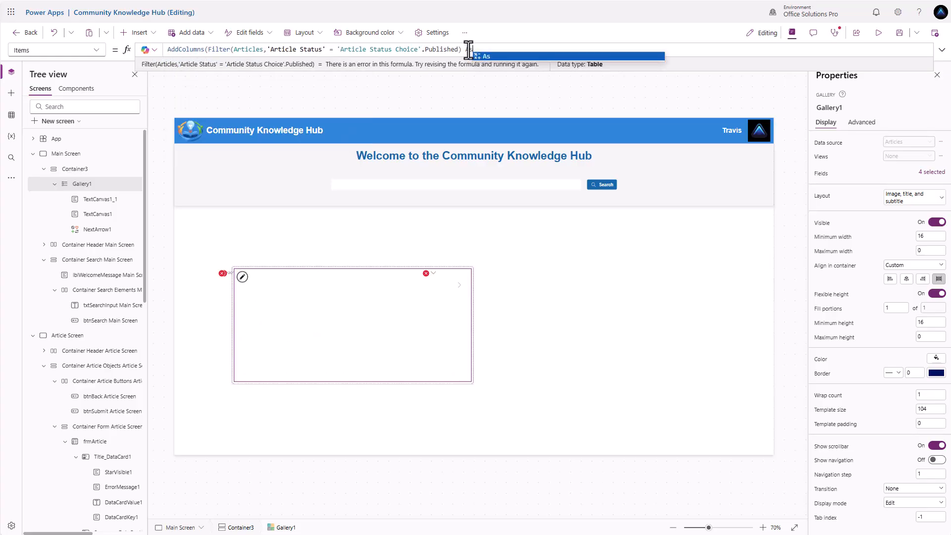
text(A,)
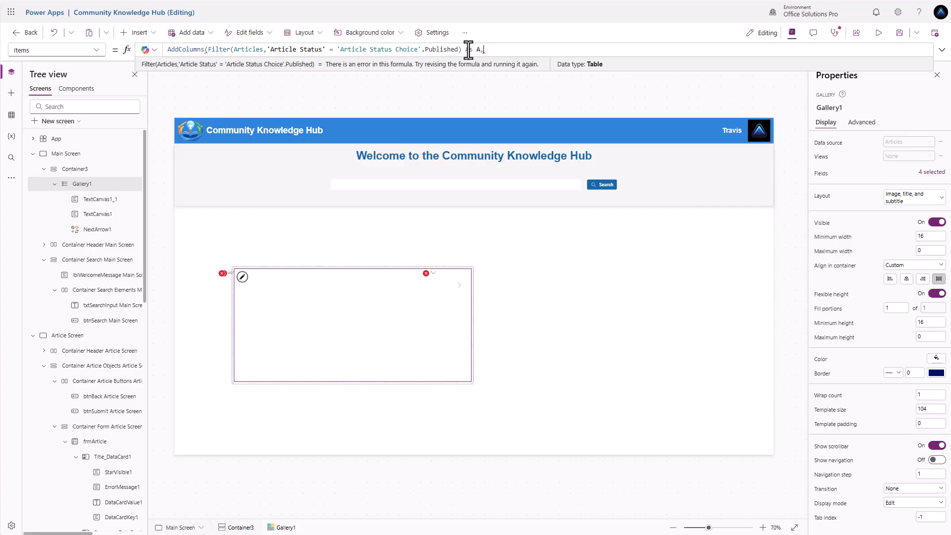
text( View)
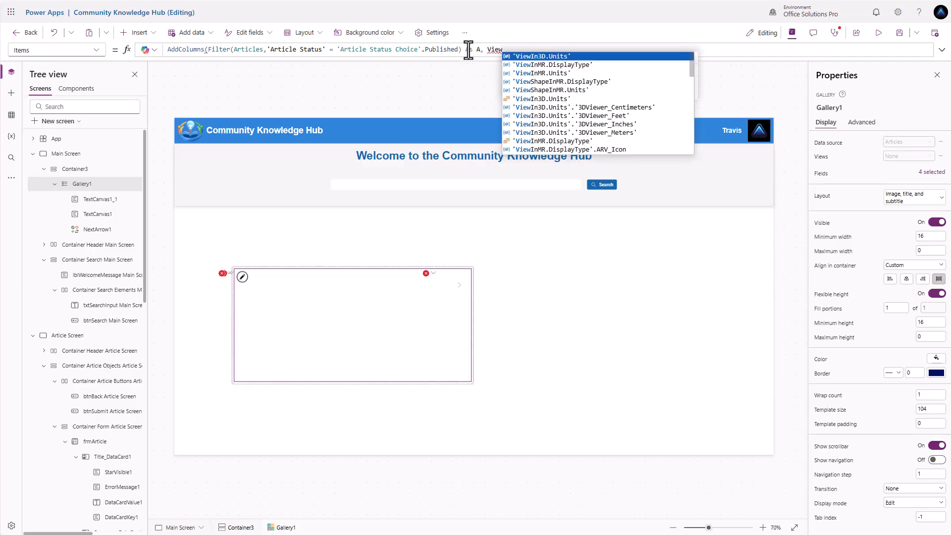
text(Count)
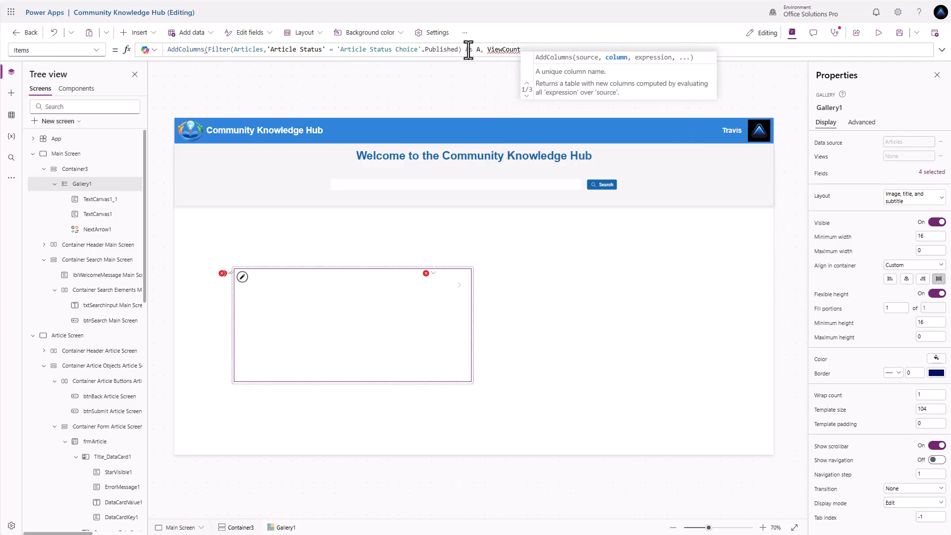
text(, )
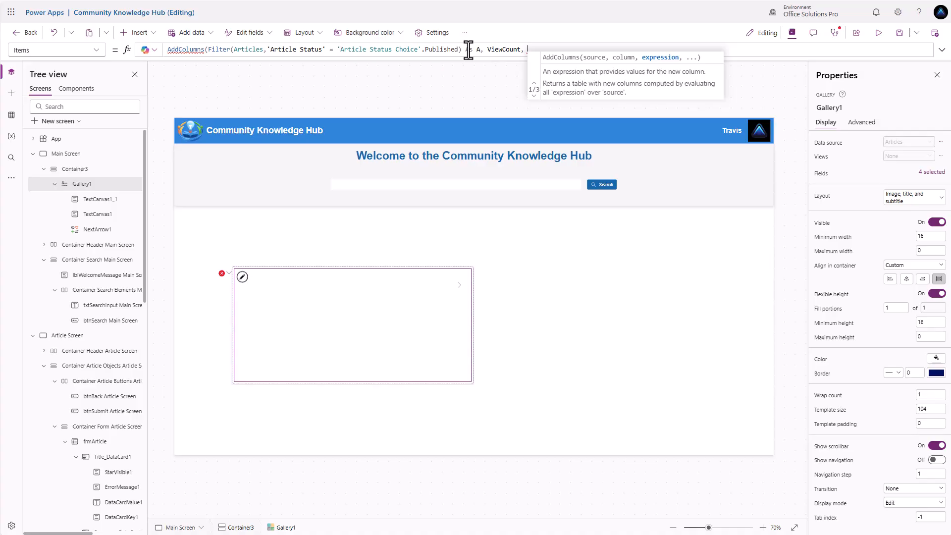
Step: Start the ViewCount expression as CountRows(Filter( with 'Article Views' as the source table
text(CountRows()
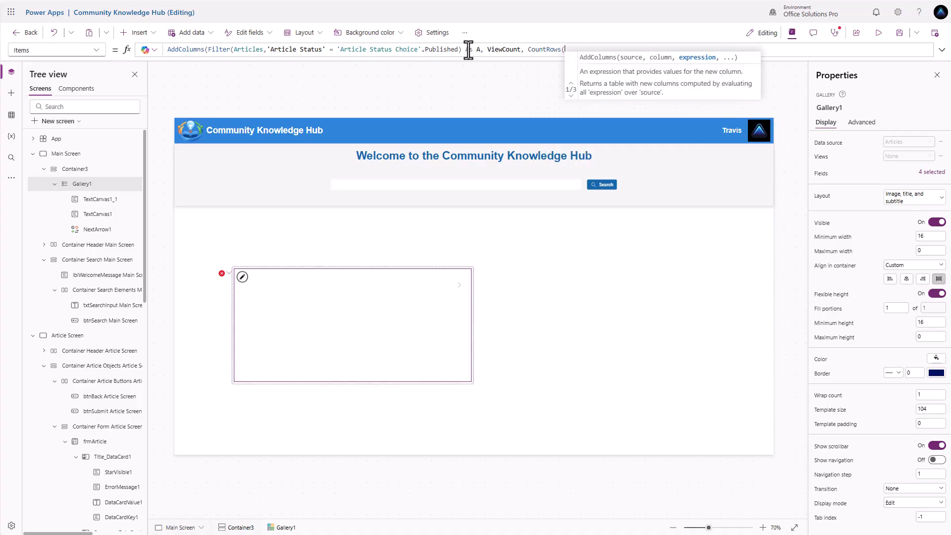
text(Filter)
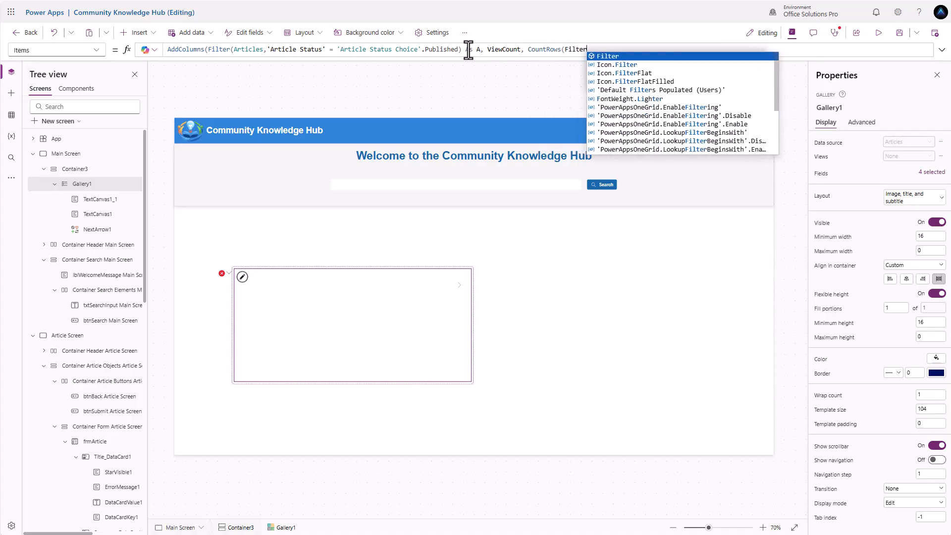
text(()
key(Down)
key(Down)
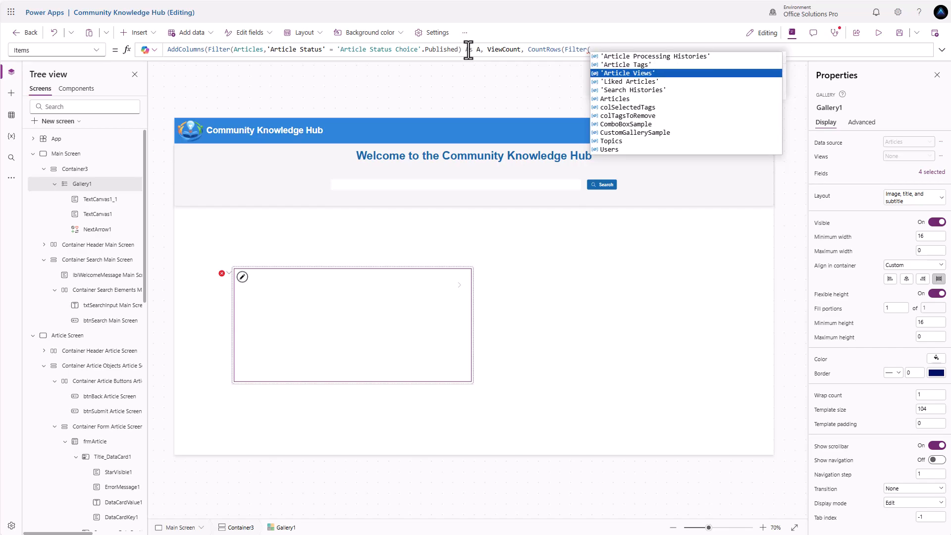
key(Tab)
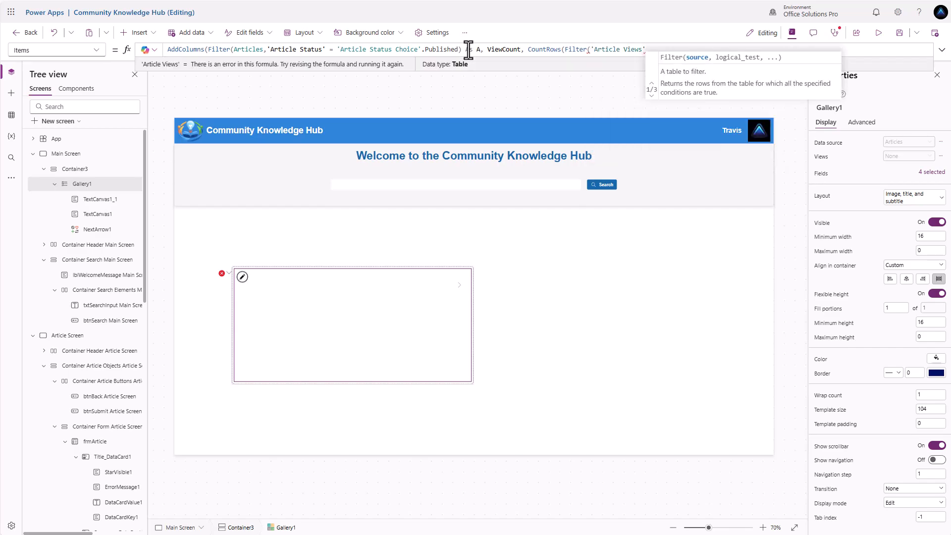
Step: Set the view filter condition to Article.Article = A.Article and close the Filter, CountRows and AddColumns functions
text(, Ar)
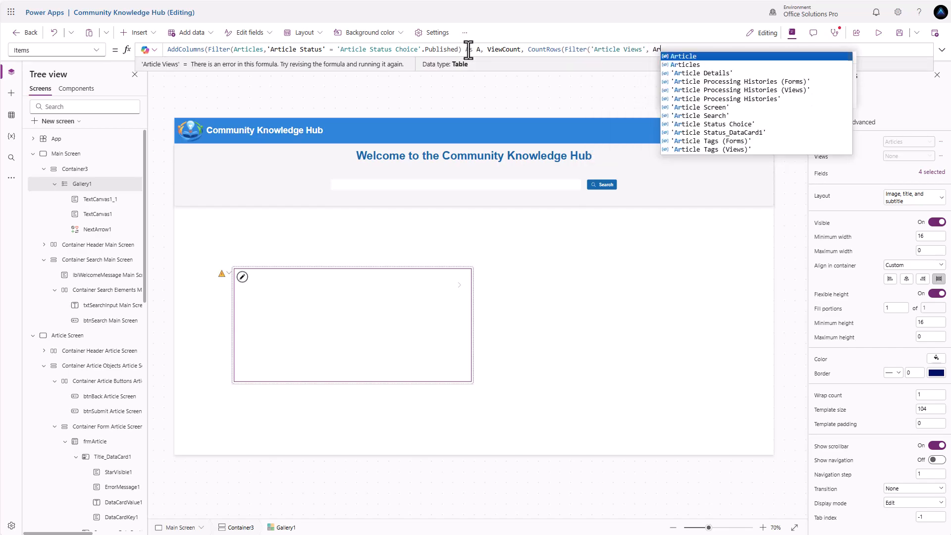
text(ticle.Articl)
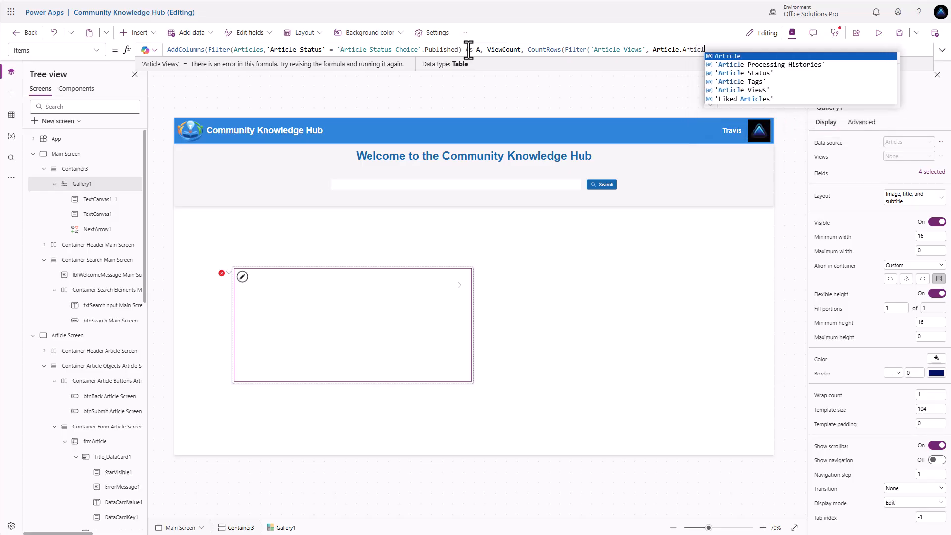
text(e =)
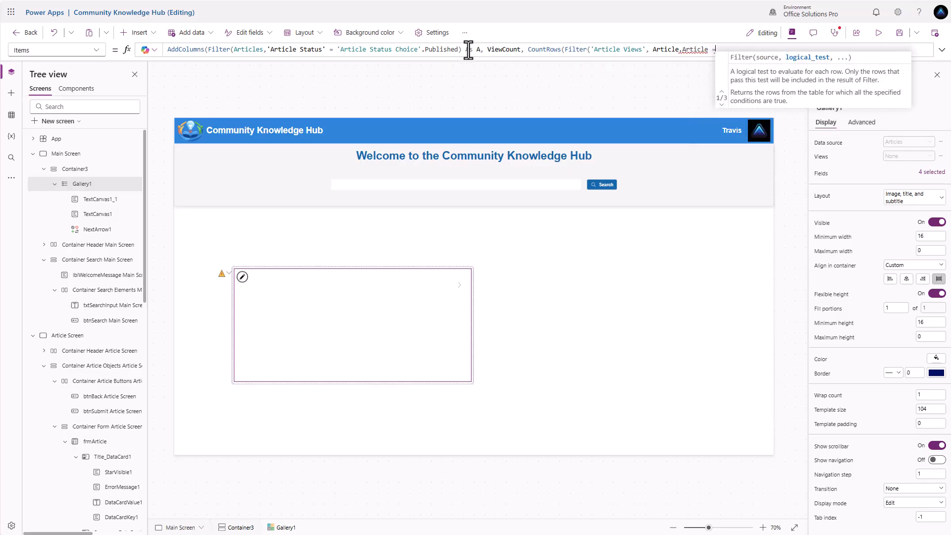
text( A.Article)
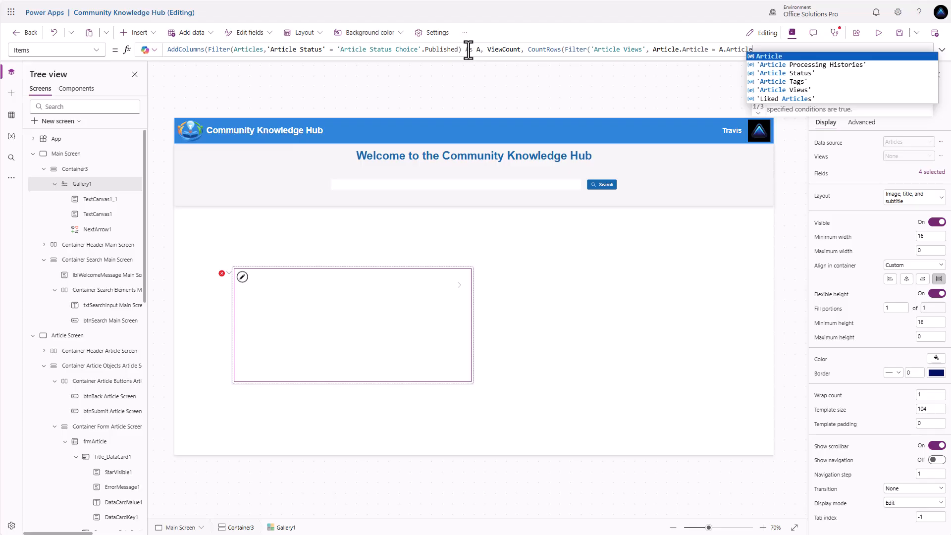
text())
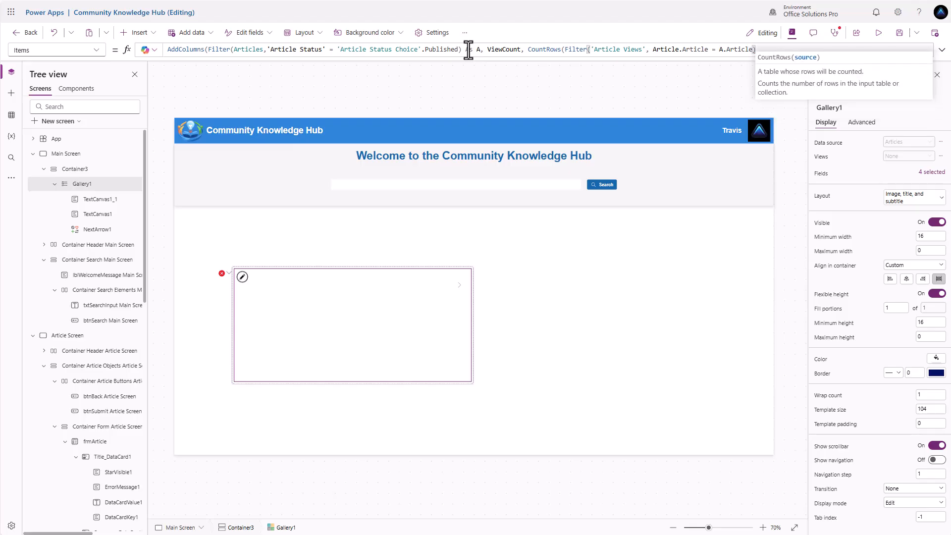
text())
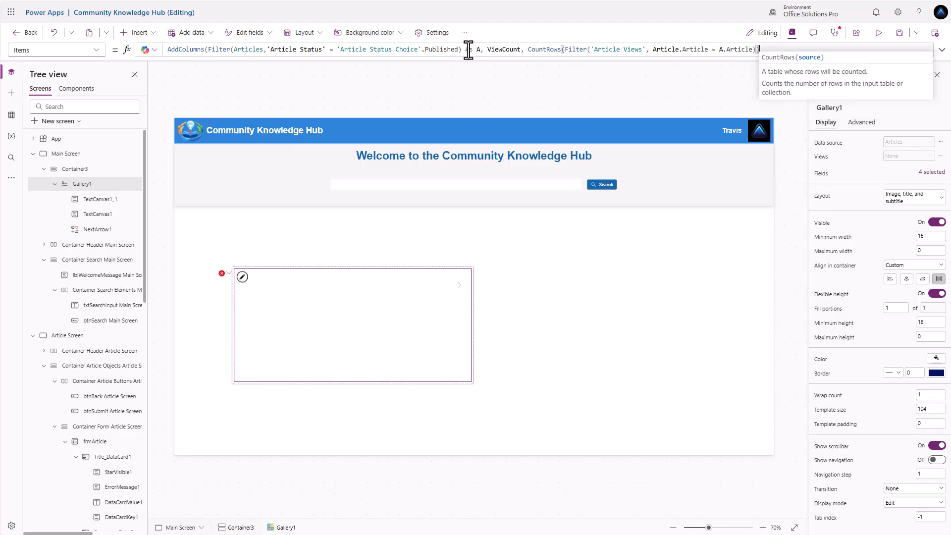
text())
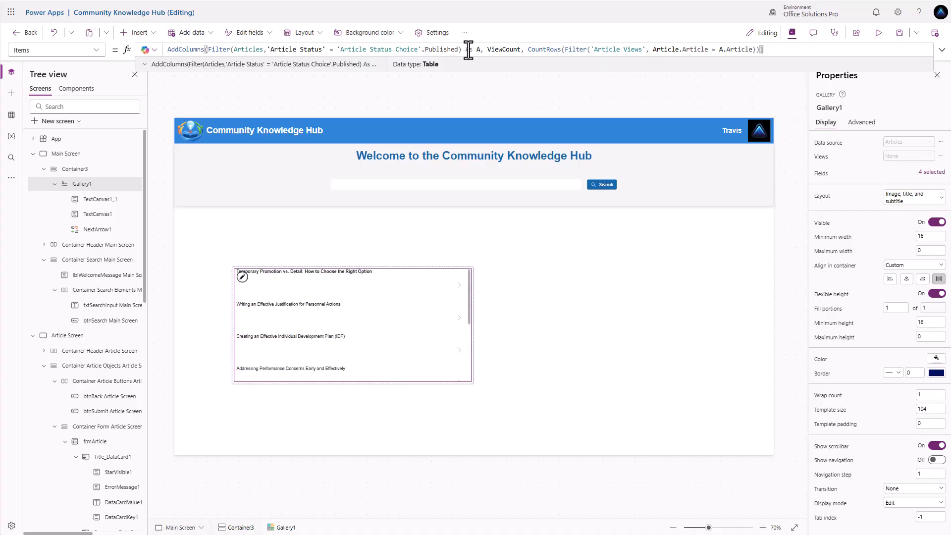
Step: Wrap the gallery's AddColumns formula in SortByColumns and set "ViewCount" as the sort column
double_click(169, 50)
text(SortBy)
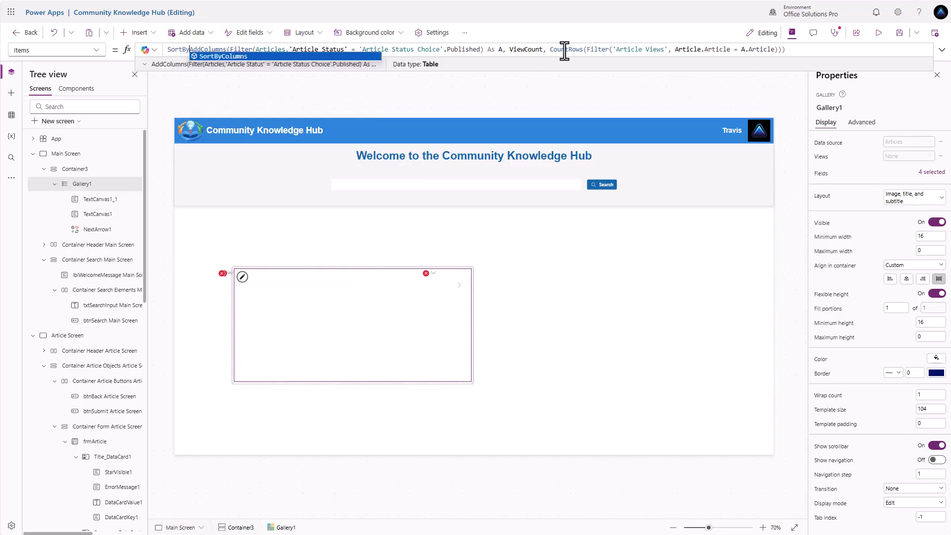
key(Tab)
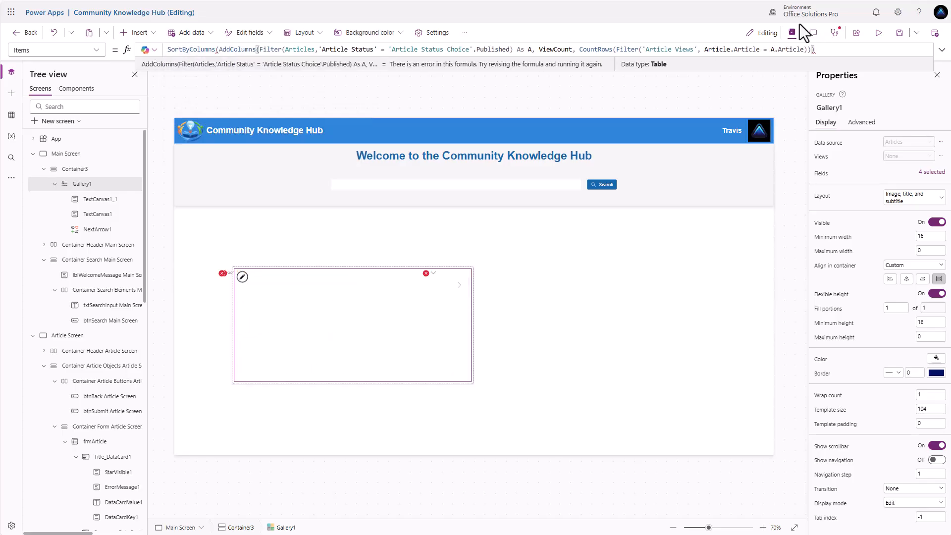
text(,)
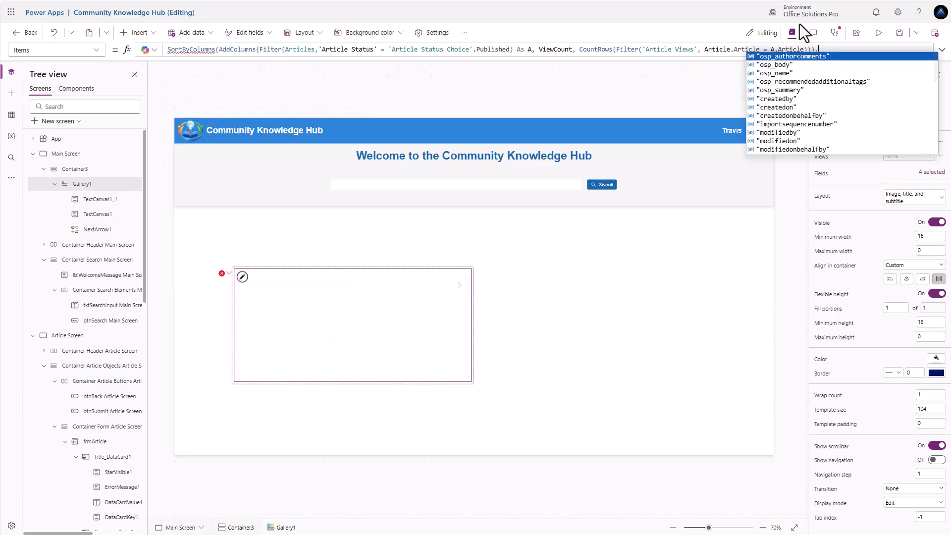
text( "ViewC)
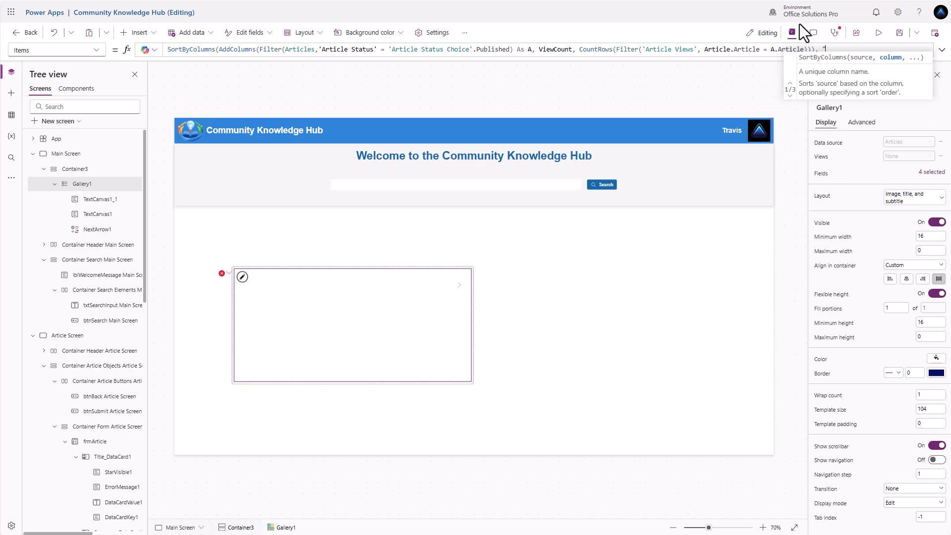
text(nt")
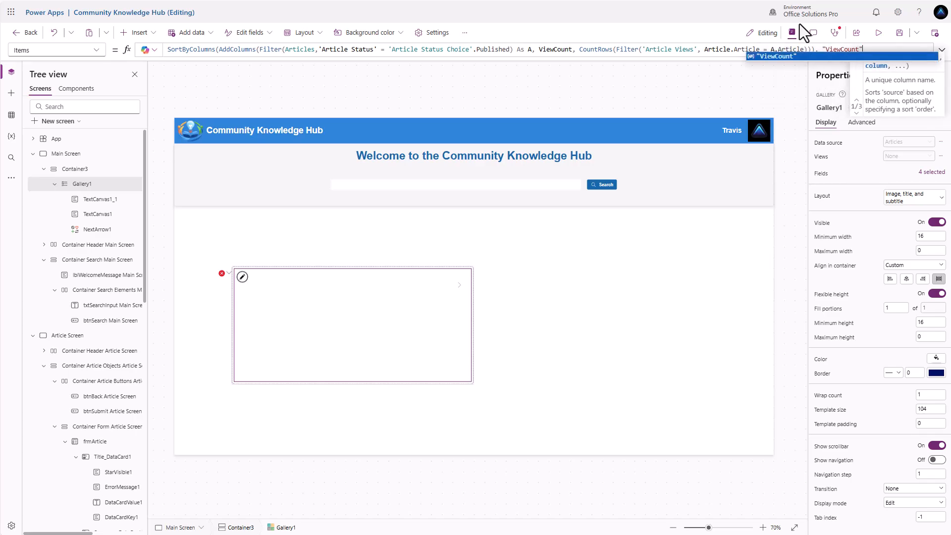
Step: Add SortOrder.Descending as the sort order and close the SortByColumns function
text(, Sor)
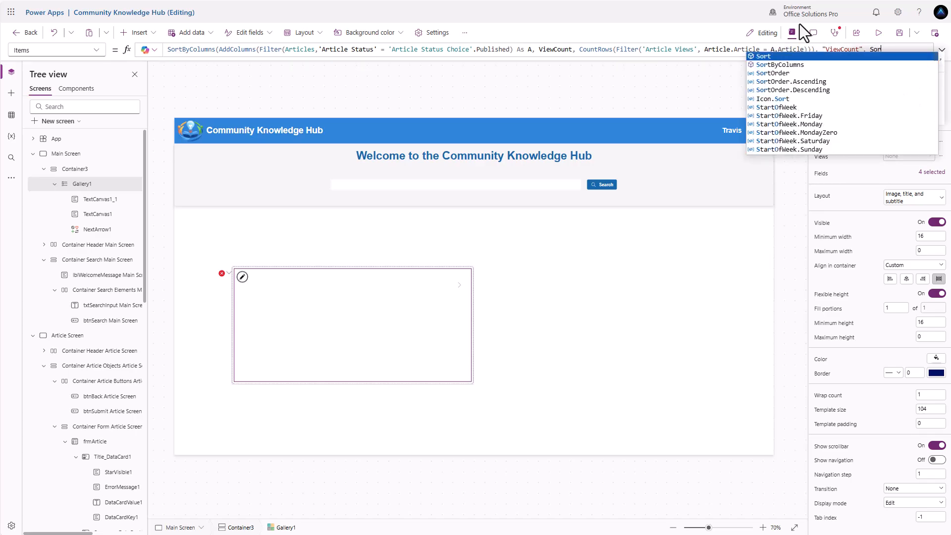
key(Down)
key(Down)
key(Down)
key(Down)
key(Tab)
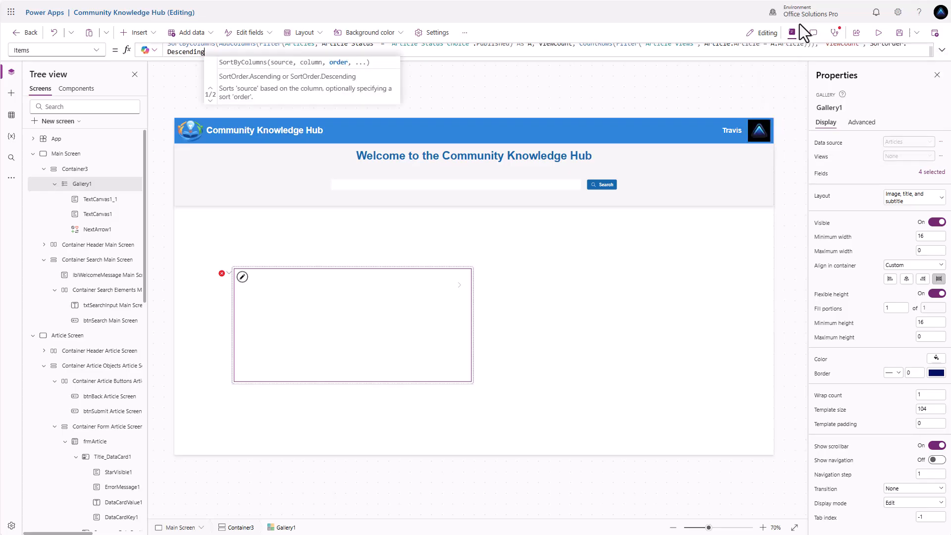
text())
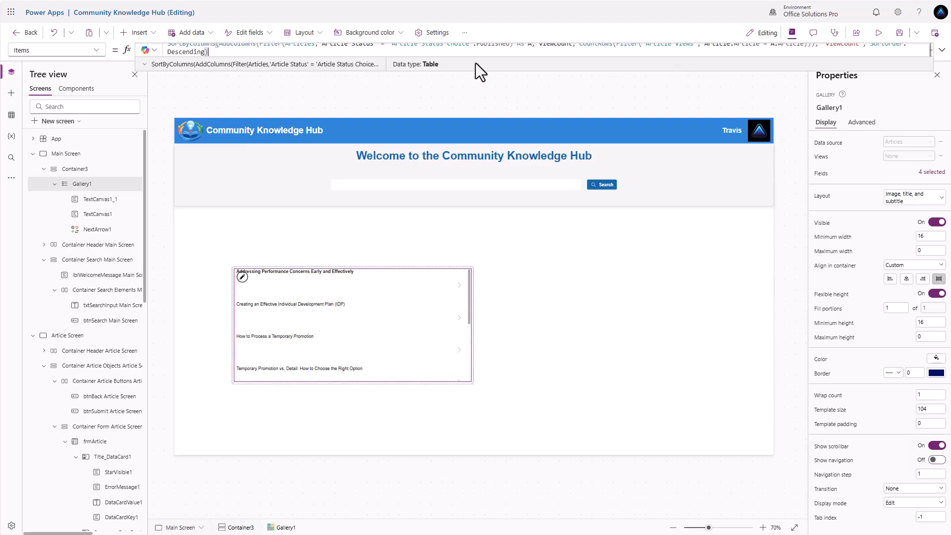
Step: Wrap the whole sorted formula in FirstN with a row count of 5 and close the function
drag(475, 70, 476, 100)
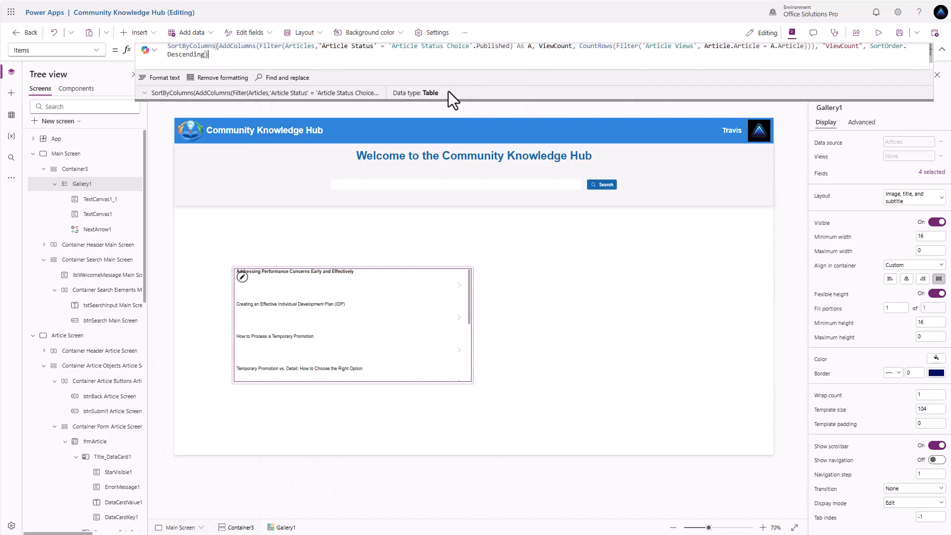
double_click(168, 49)
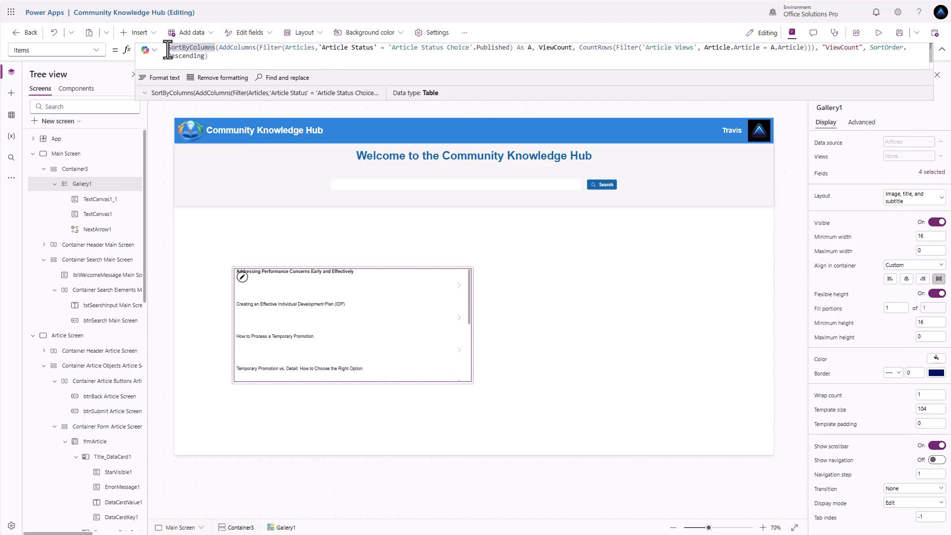
text(First)
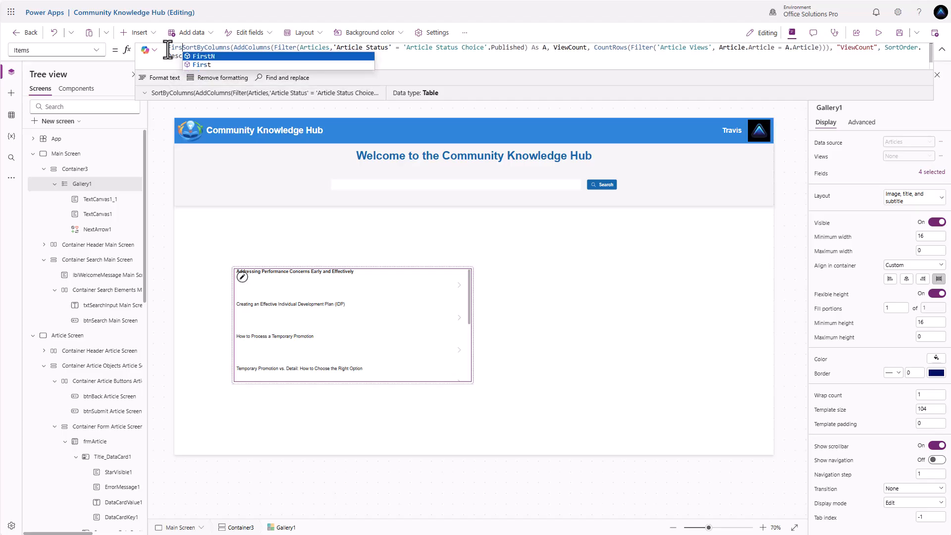
text(N()
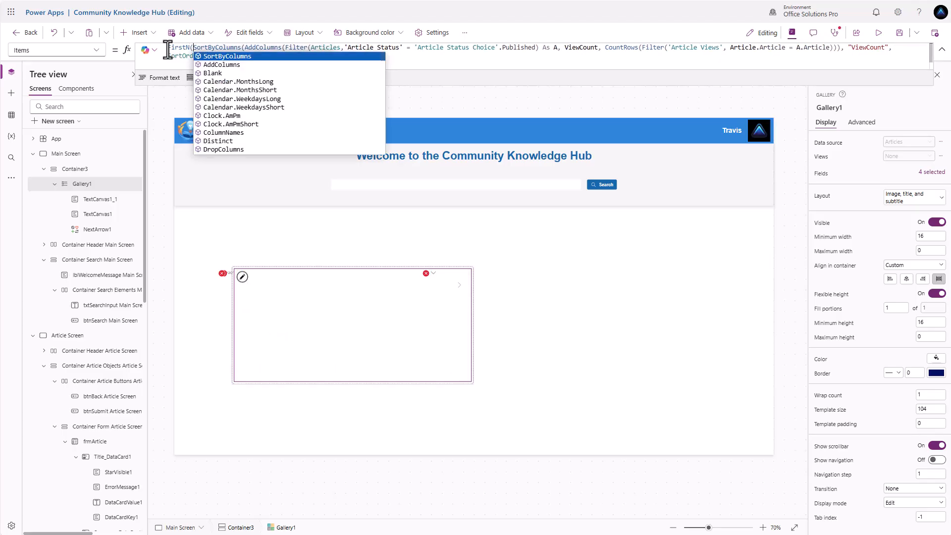
click(421, 57)
text(, )
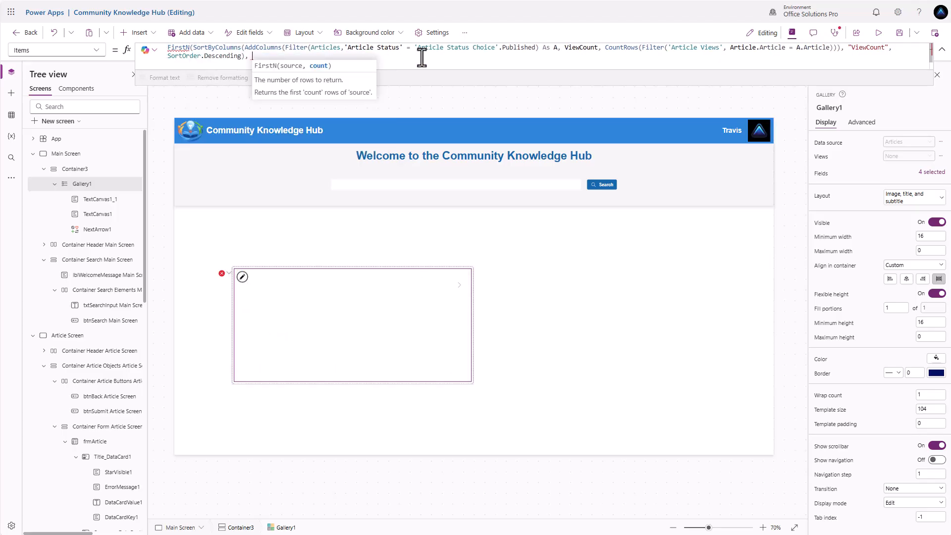
text(5)
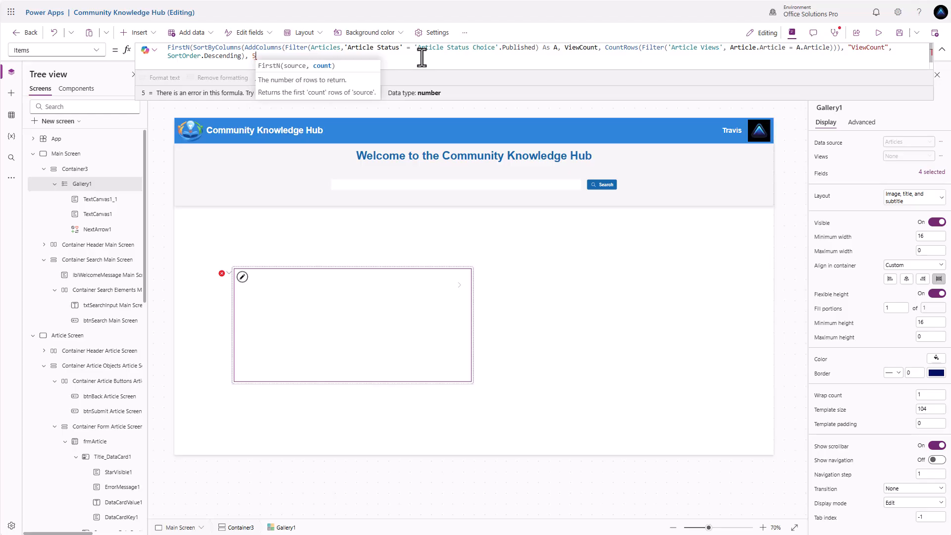
text())
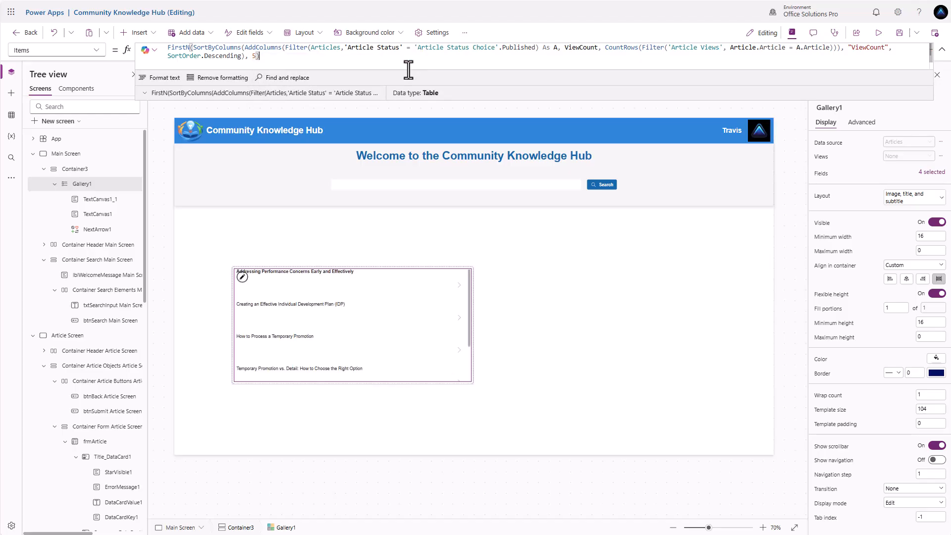
Step: Replace the 'Approved On' field with ViewCount in the gallery's second text label, so its Text is ThisItem.ViewCount
click(348, 275)
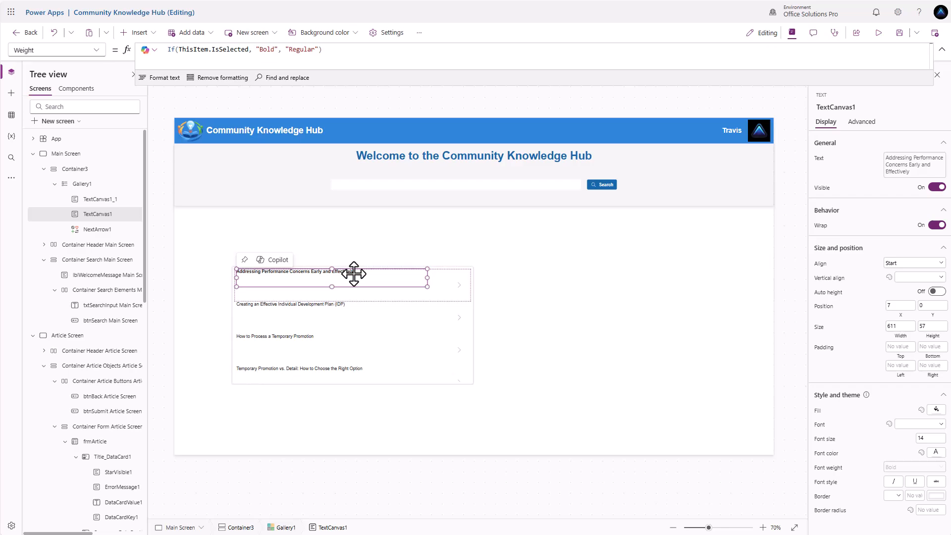
click(444, 277)
drag(255, 51, 201, 51)
key(BackSpace)
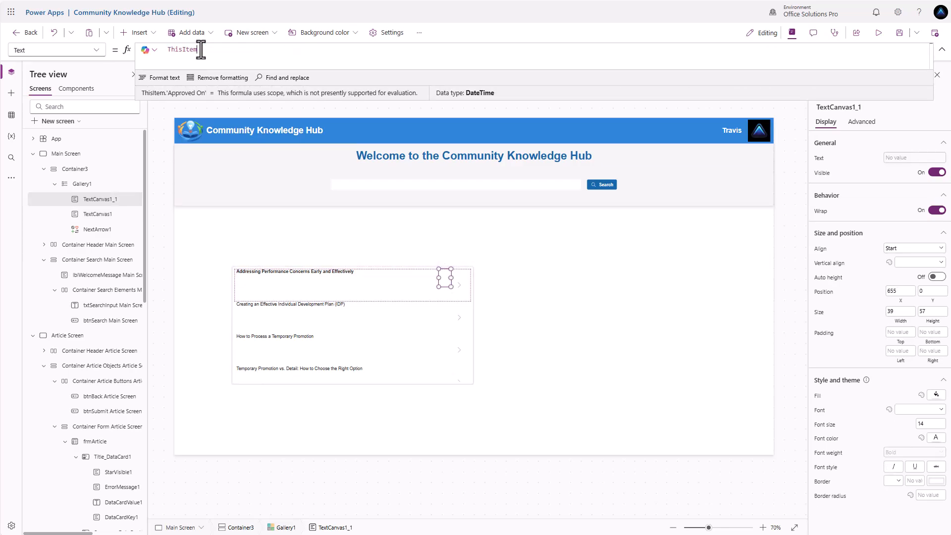
text(ViewCount)
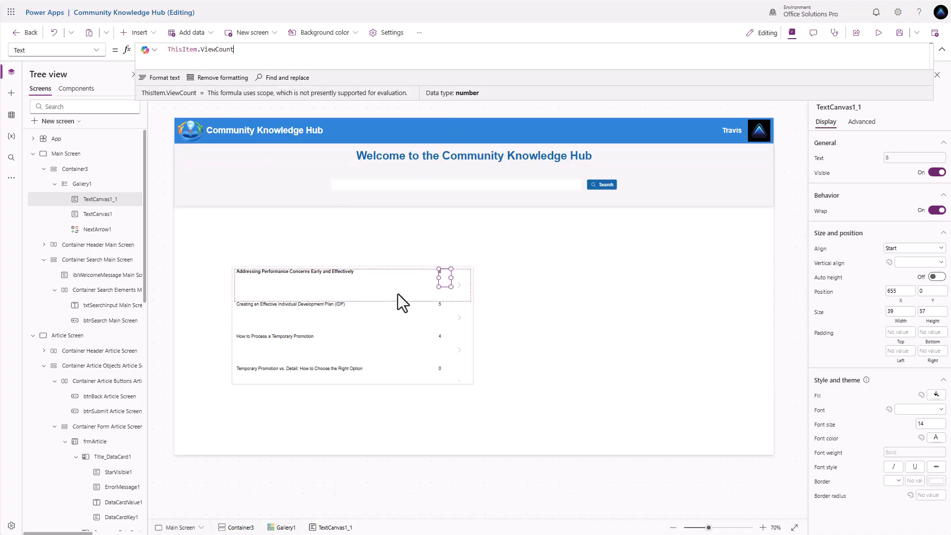
Step: Examine the gallery's article order and the view count shown for each article
scroll(381, 300, down, 2)
scroll(379, 305, up, 2)
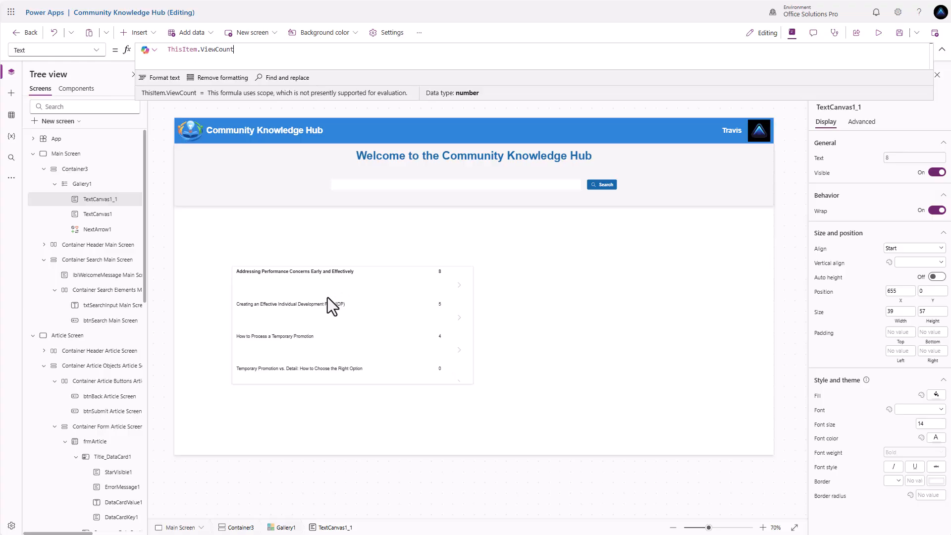
scroll(369, 371, down, 2)
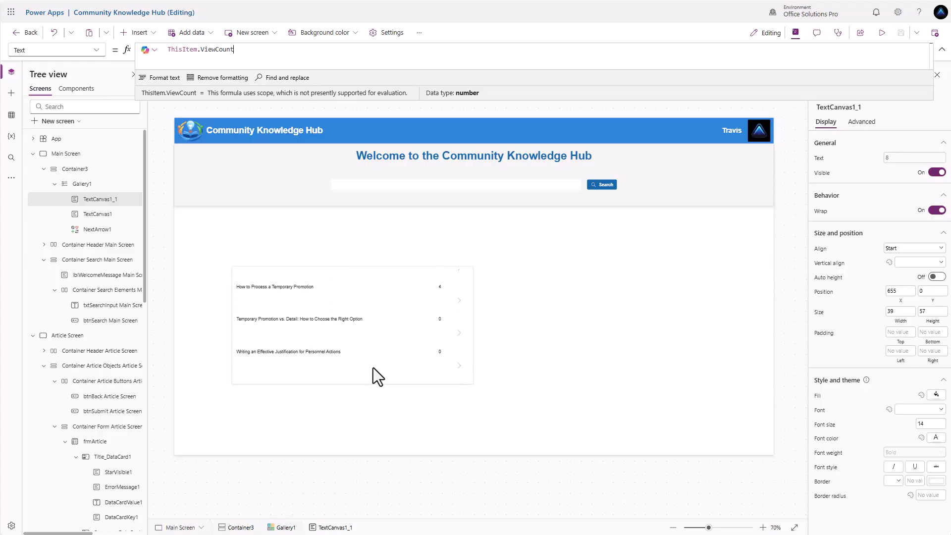
scroll(373, 368, up, 2)
scroll(391, 322, down, 2)
scroll(441, 326, up, 2)
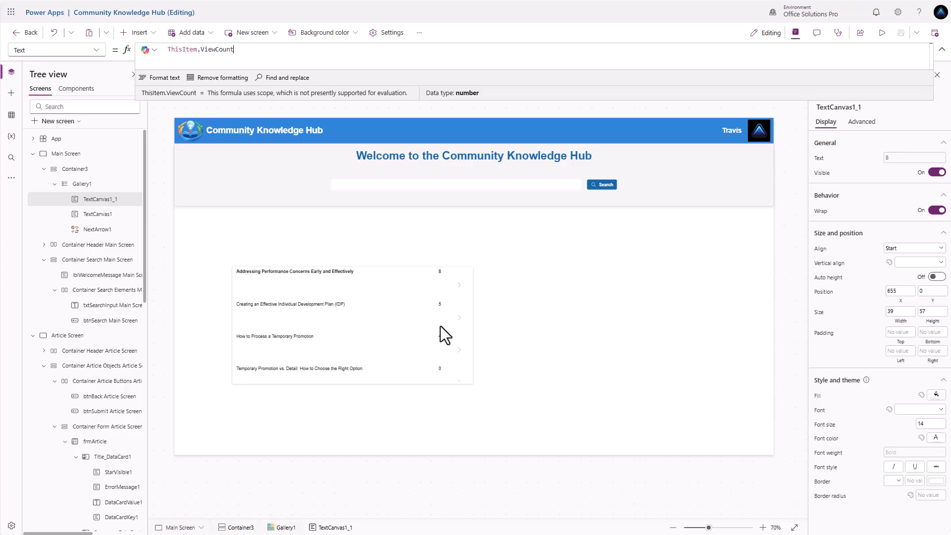
scroll(440, 328, down, 2)
scroll(440, 328, up, 2)
scroll(428, 320, down, 2)
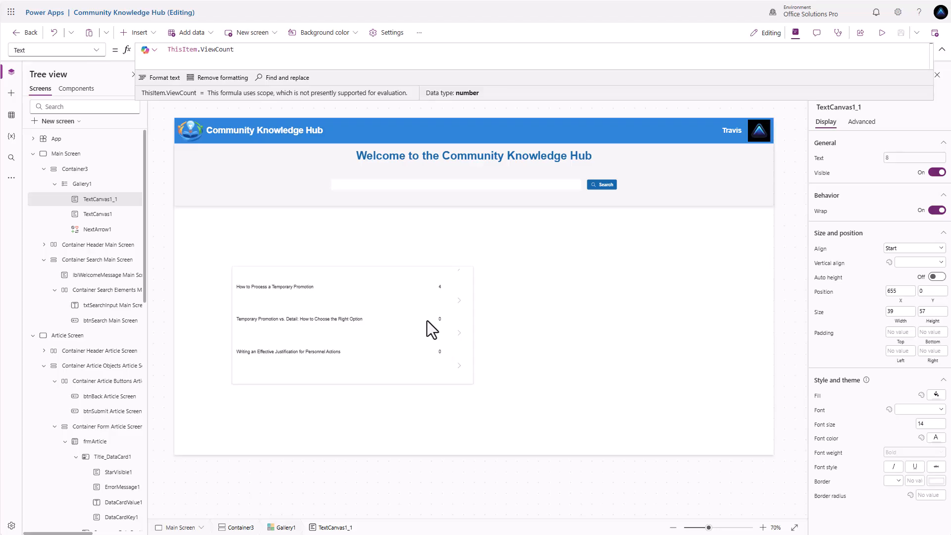
scroll(428, 319, up, 2)
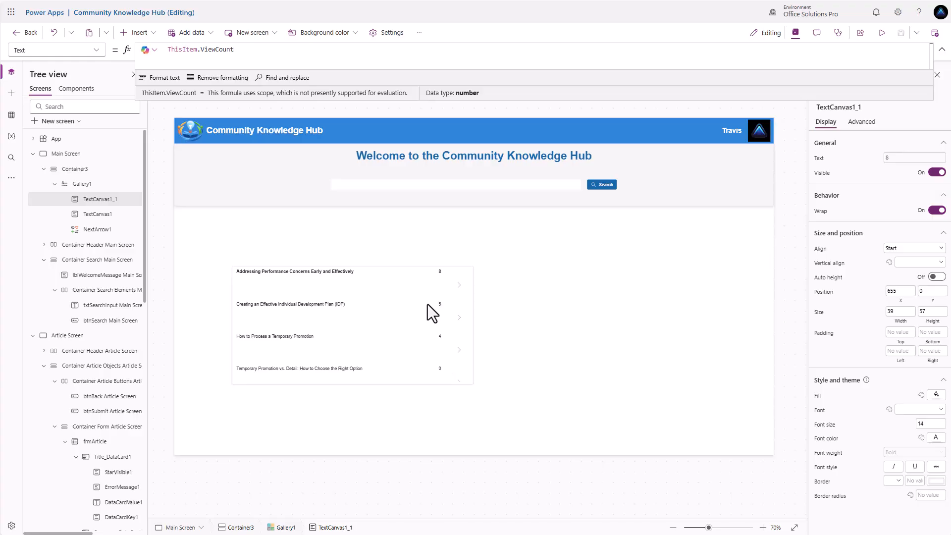
Step: Set the gallery's template size to 40
click(412, 323)
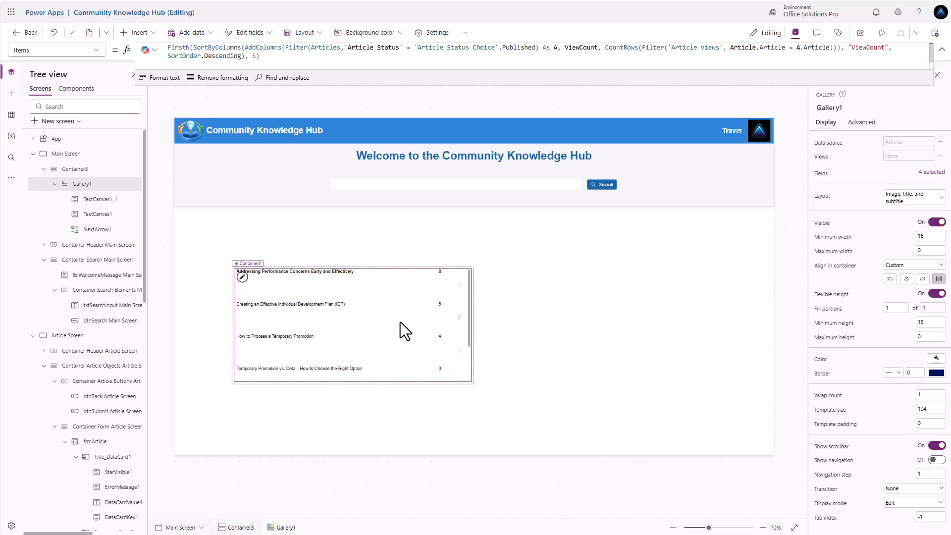
click(931, 409)
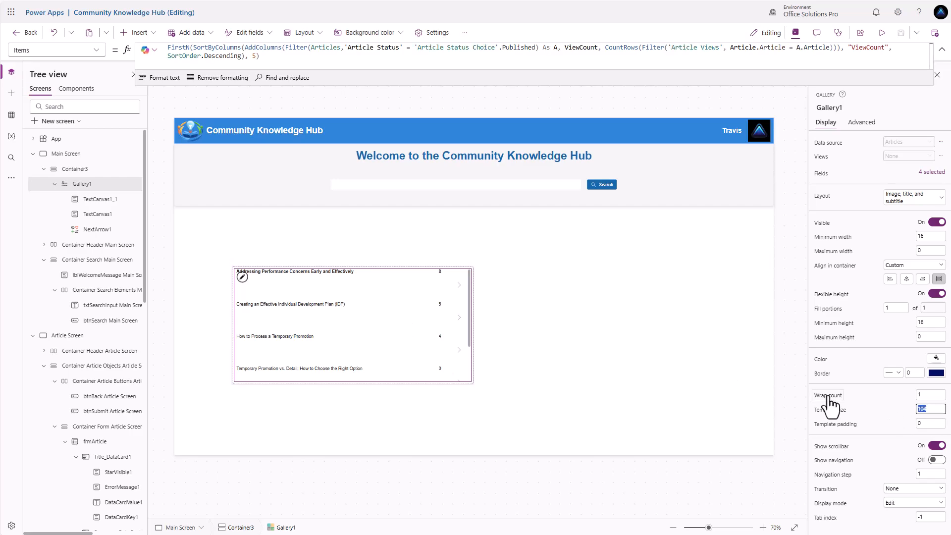
text(40)
click(871, 401)
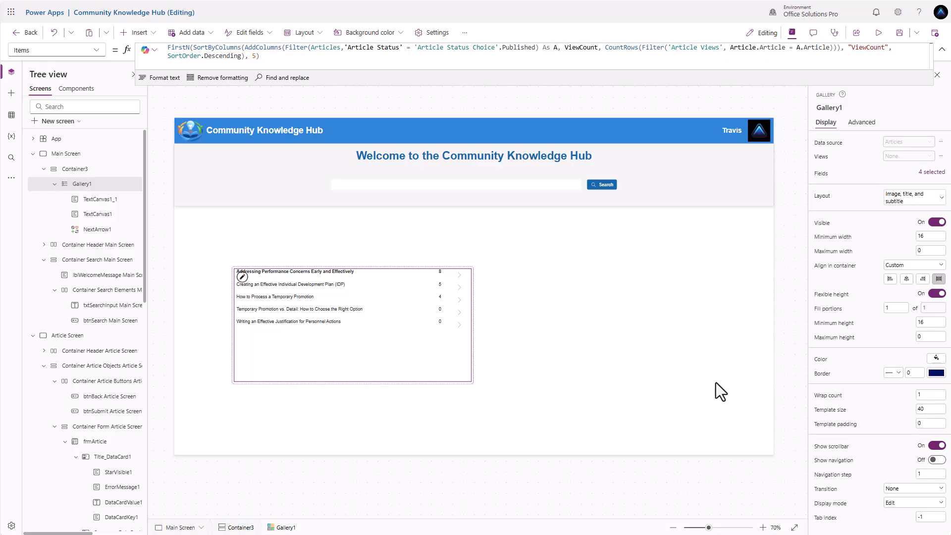
Step: Reduce the height of the gallery's title and view count labels to 40 to fit the row
mouse_move(360, 328)
click(340, 274)
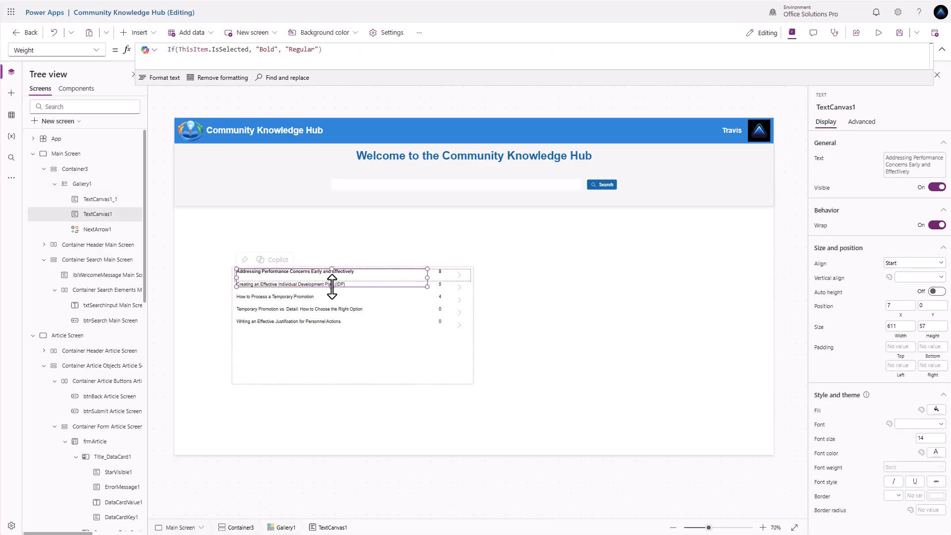
drag(332, 286, 332, 281)
click(445, 277)
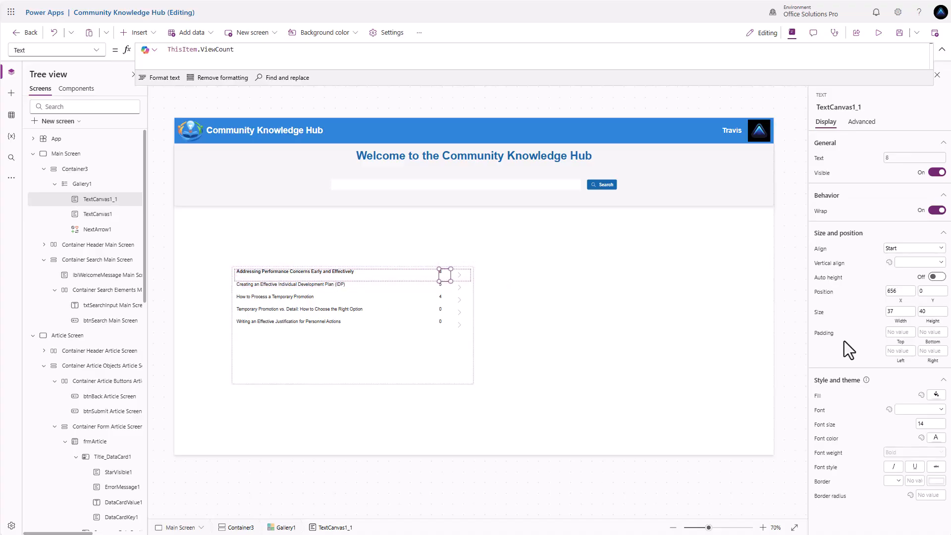
Step: Set the view count label's horizontal alignment to Center
click(909, 263)
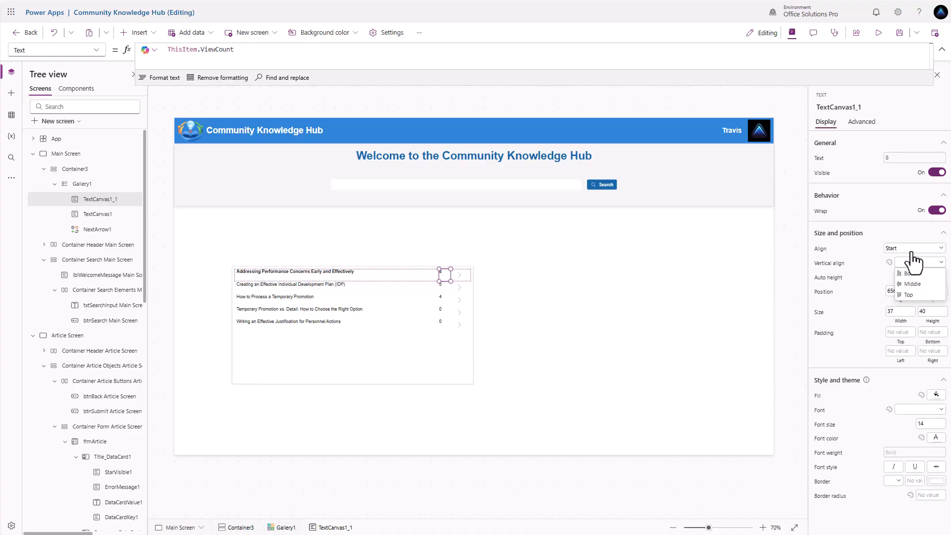
click(912, 249)
click(906, 279)
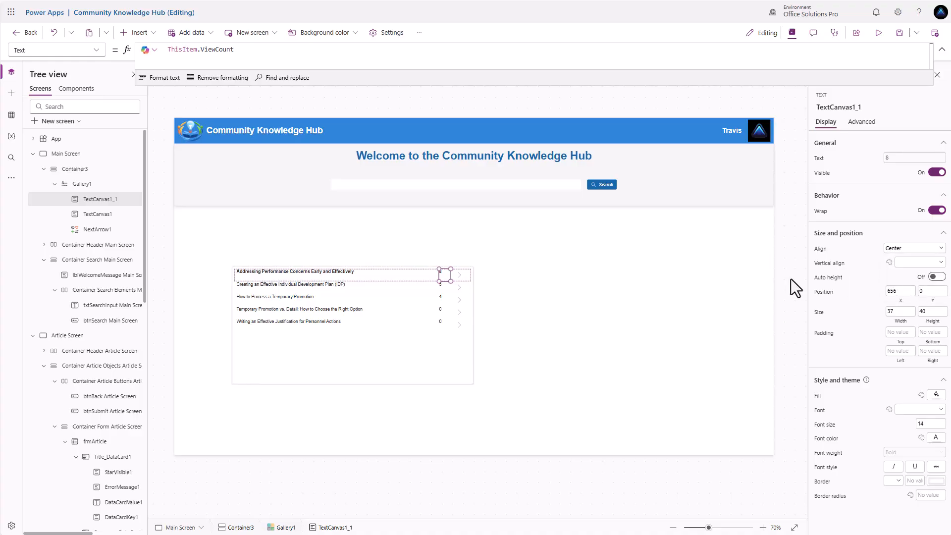
Step: Set the font size of both the title and view count labels to 16
click(336, 277)
shift+click(442, 276)
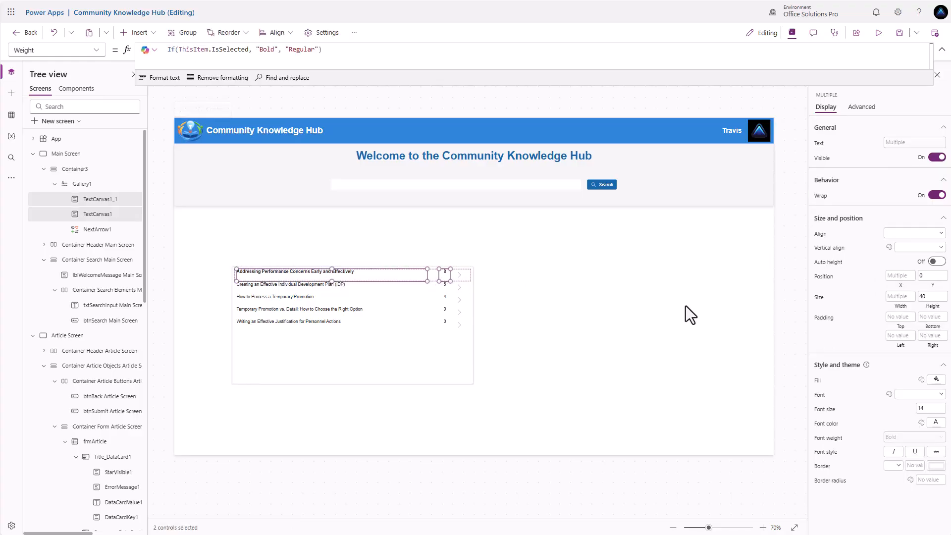
click(932, 409)
text(16)
key(Return)
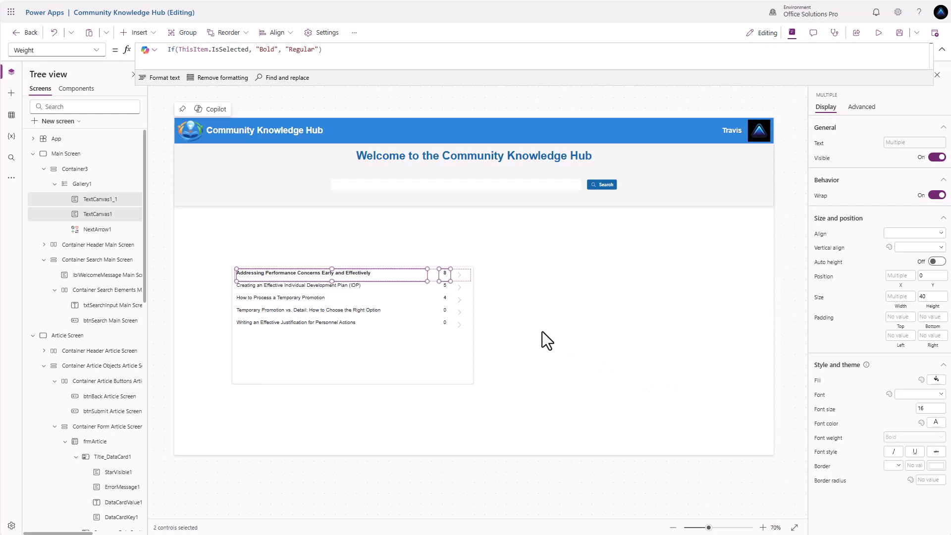
Step: Set both the width and height of the gallery's arrow icon to Parent.TemplateHeight
click(460, 277)
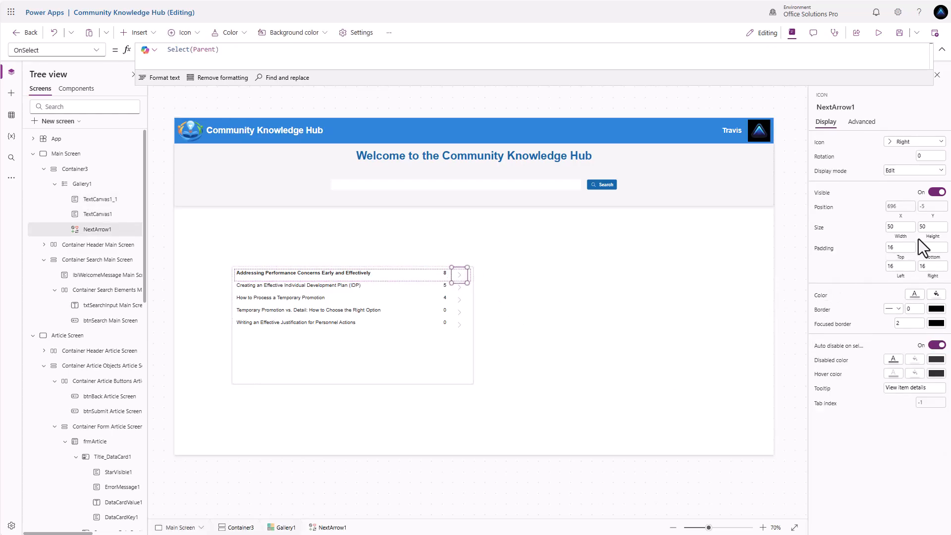
click(900, 227)
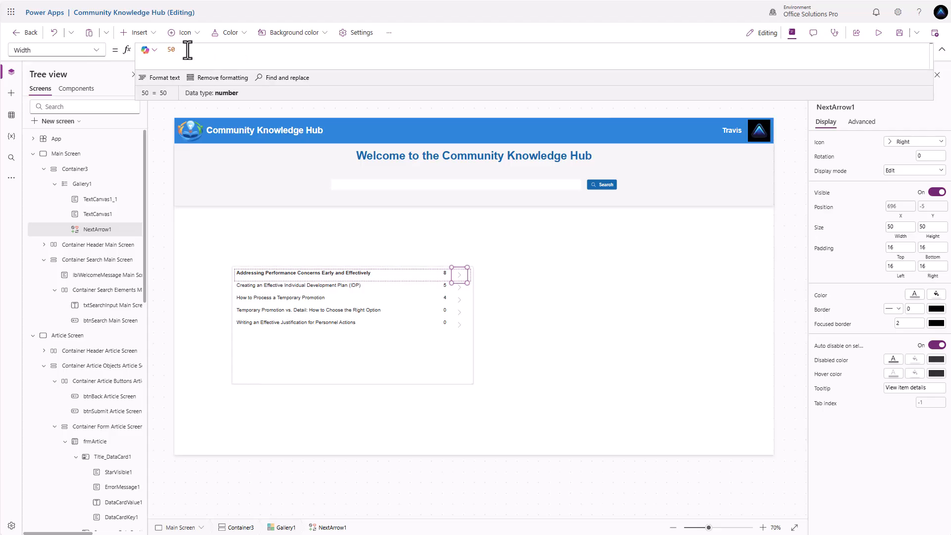
key(ctrl+a)
text(Parent.)
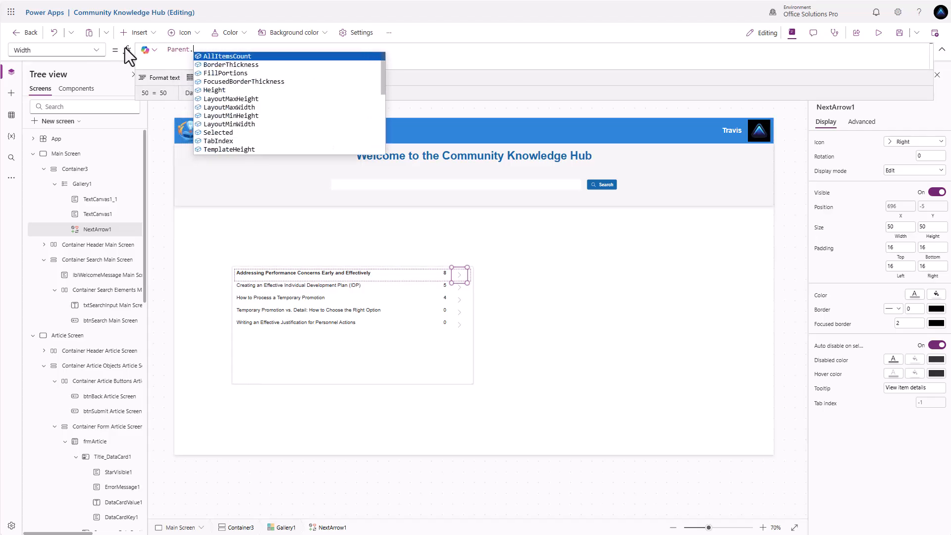
text(TemplateHeight)
key(Tab)
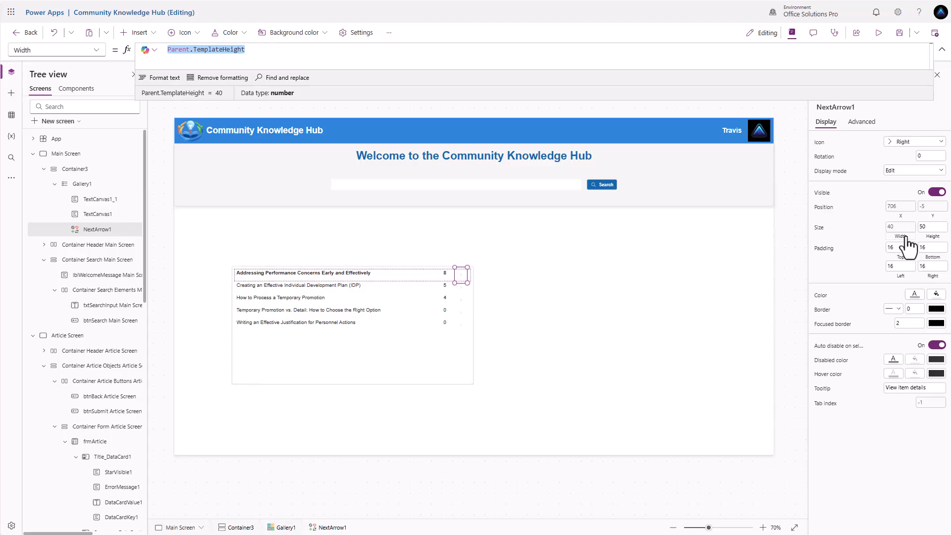
click(924, 228)
key(ctrl+a)
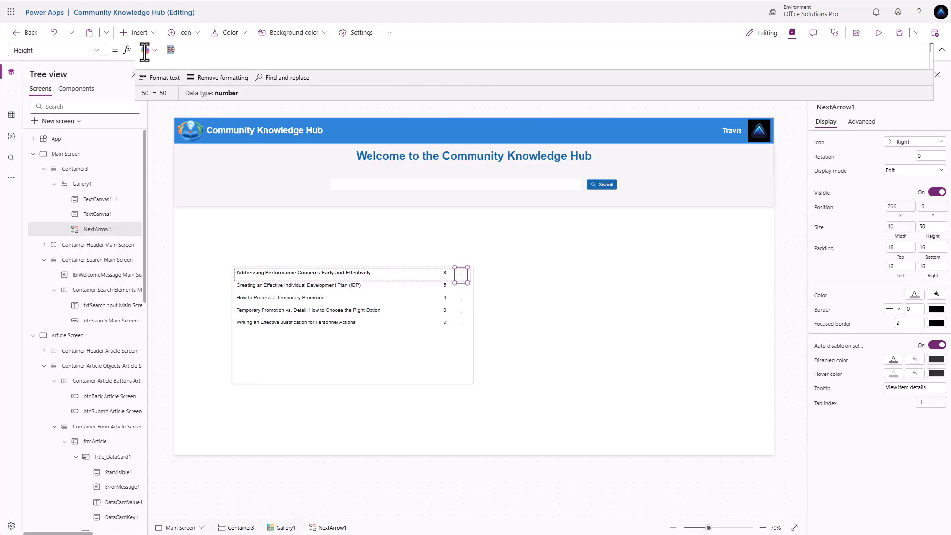
text(Parent.TemplateHeight)
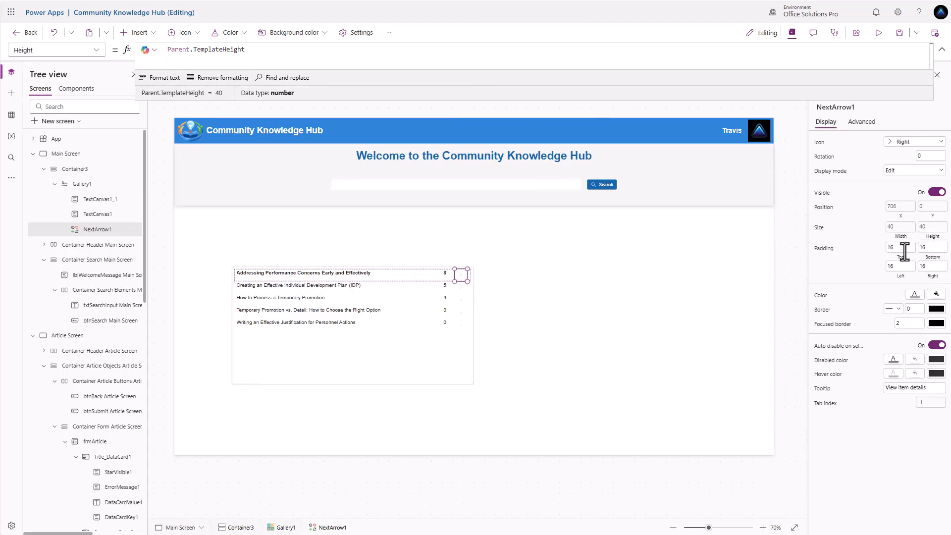
Step: Set the arrow icon's padding to 8 on all four sides and change its color to black
drag(905, 251, 850, 239)
text(8)
key(Tab)
text(8)
key(Tab)
text(8)
key(Tab)
text(8)
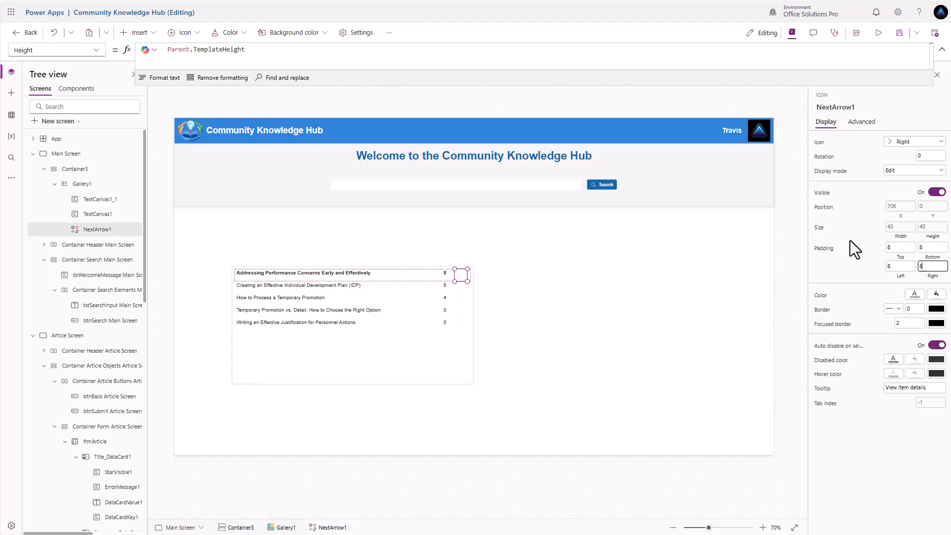
click(853, 245)
click(915, 295)
click(870, 354)
Step: Rename the gallery's view count label as "lblViewCount Main Screen"
click(392, 275)
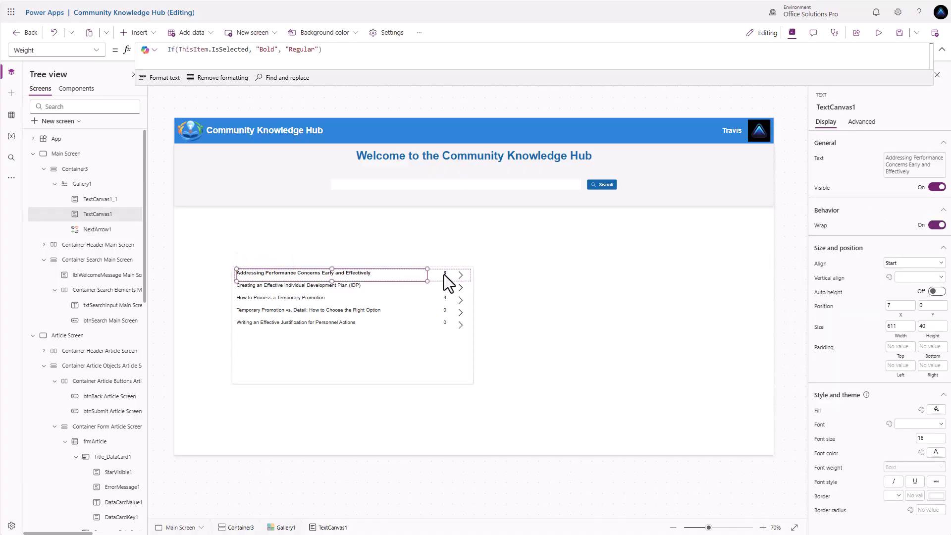
click(444, 274)
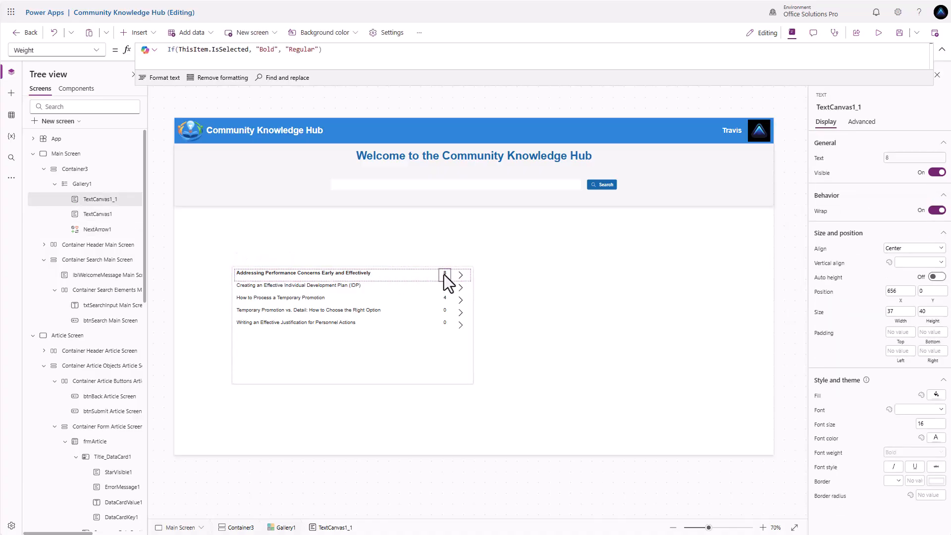
click(901, 304)
double_click(105, 200)
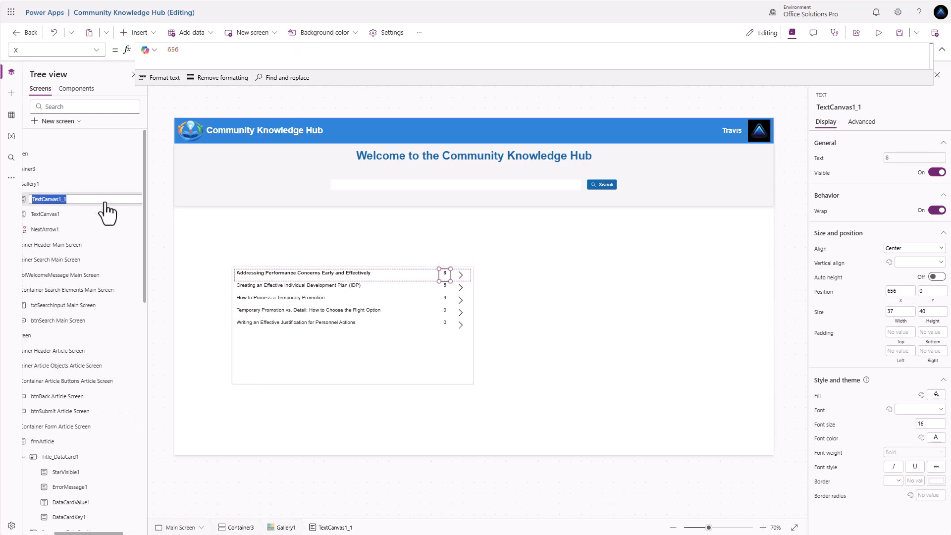
text(lbl)
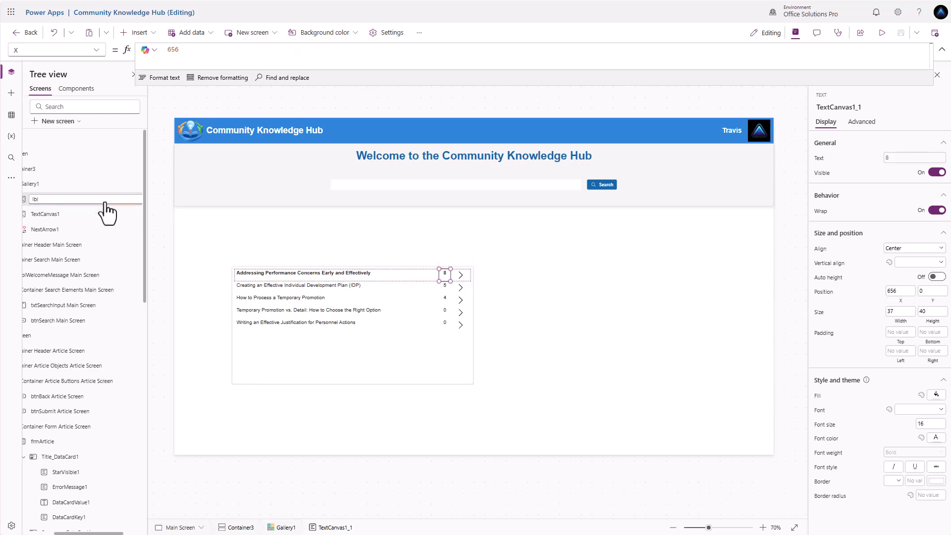
text(ViewCount Main Screen)
key(Return)
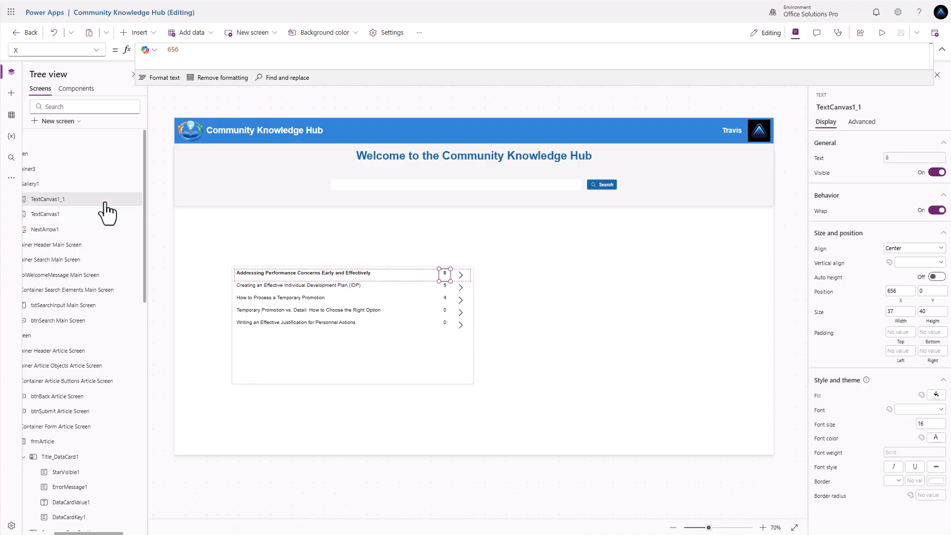
Step: Rename the gallery's title label as "lblArticleTitle Main Screen"
double_click(71, 214)
text(lbl)
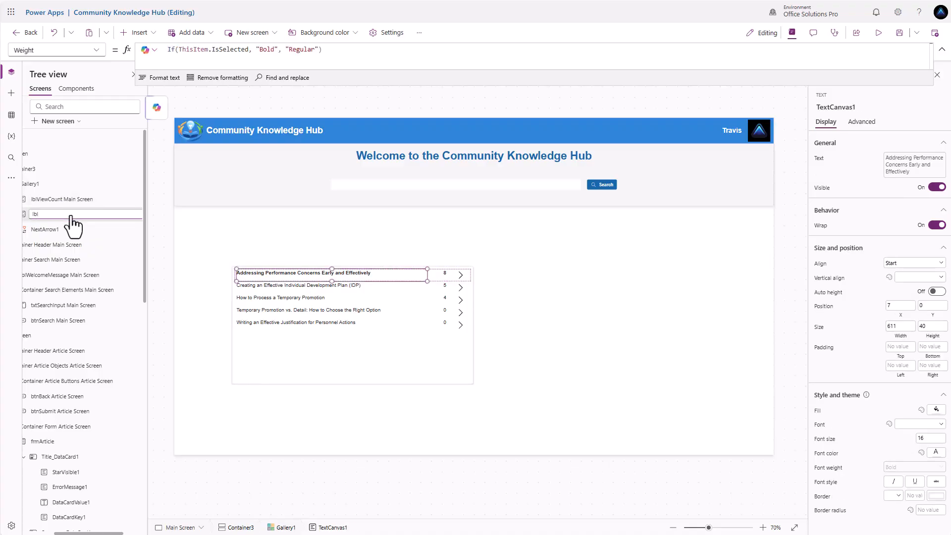
text(ArticleTitle Main Screen)
key(Return)
Step: Set the view count label's X position to 'lblArticleTitle Main Screen'.X + 'lblArticleTitle Main Screen'.Width
click(443, 275)
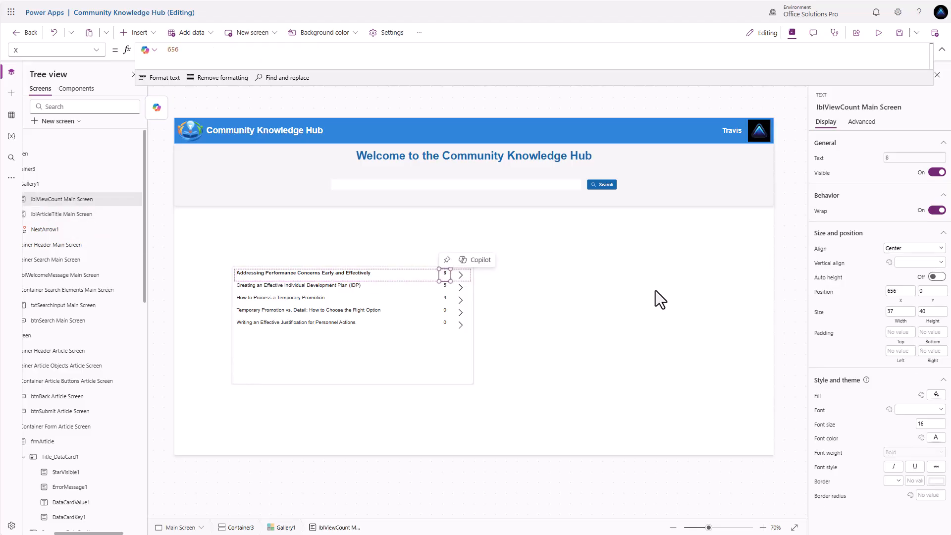
click(901, 302)
drag(187, 50, 132, 46)
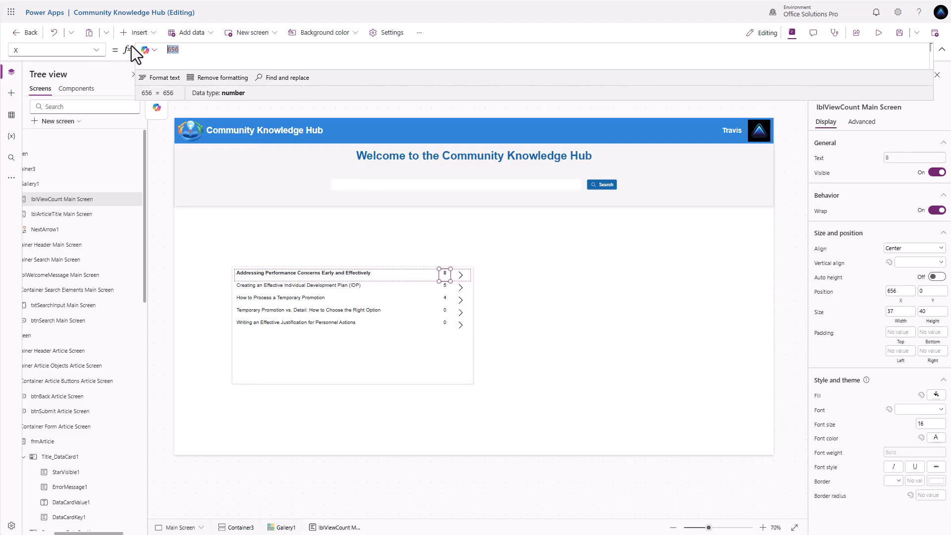
text(lbl)
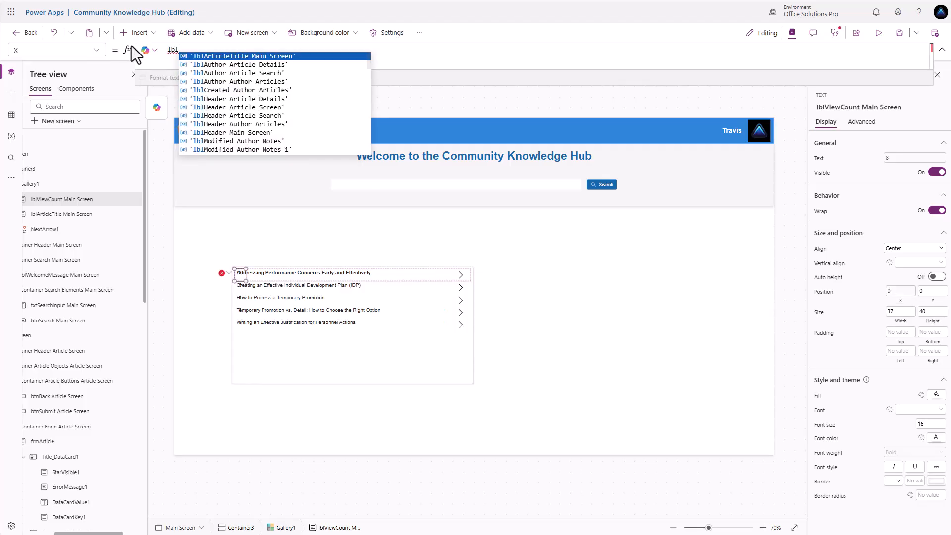
text(Articl)
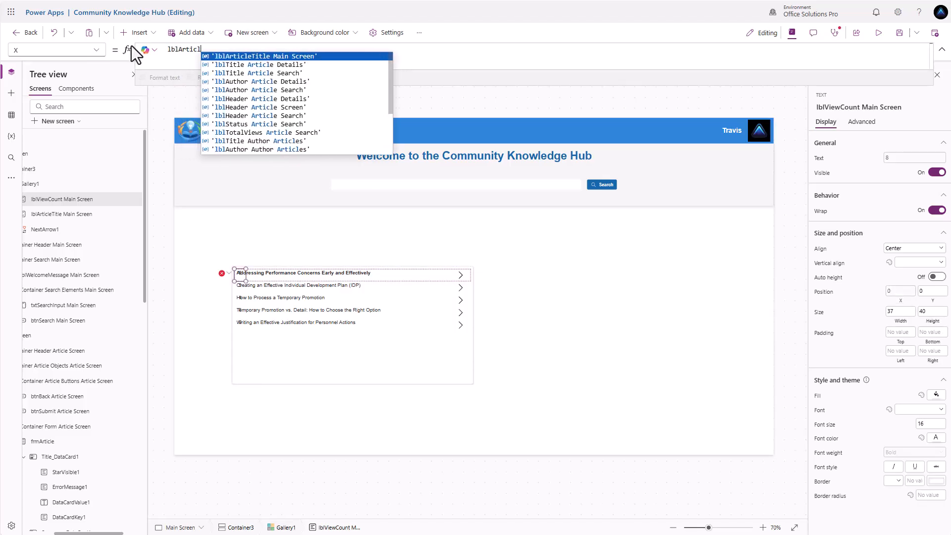
key(Tab)
text(.)
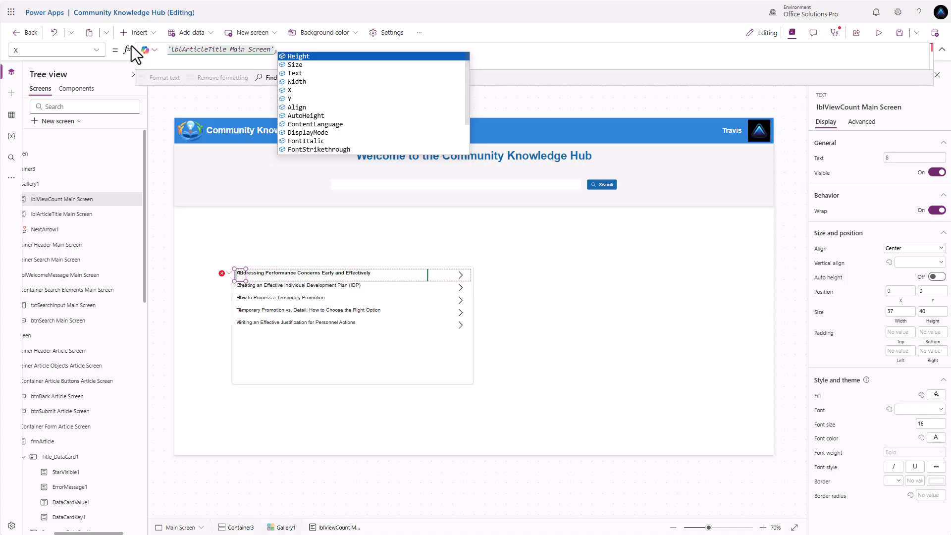
text(X )
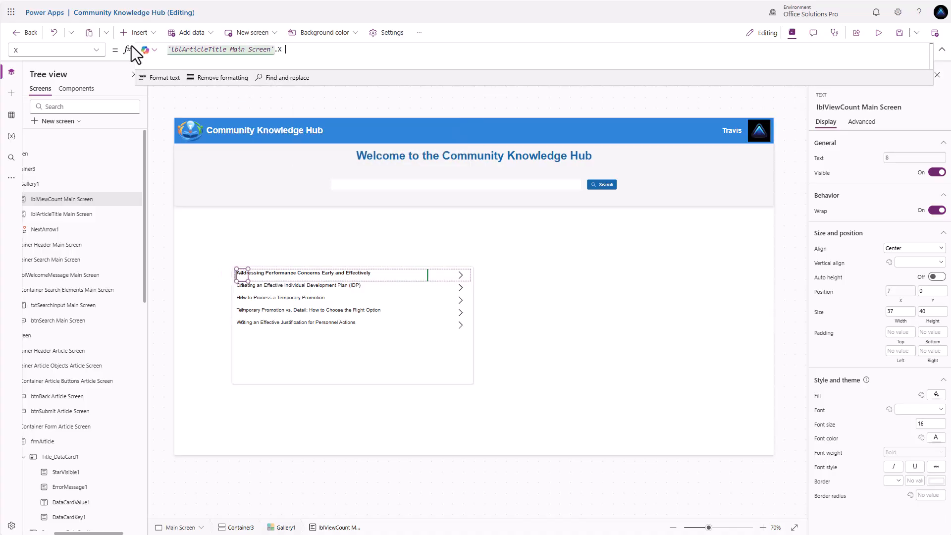
text(+ lblArt)
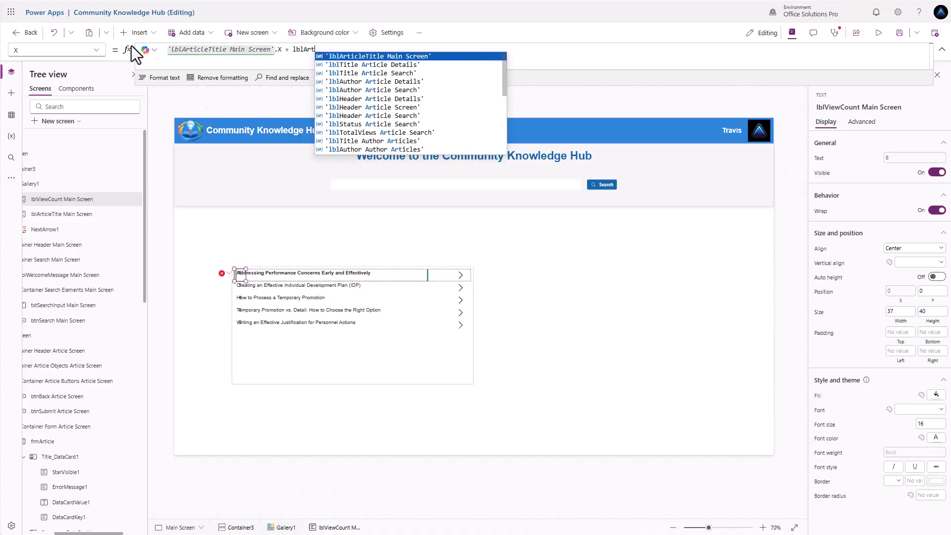
key(Tab)
text(.Width)
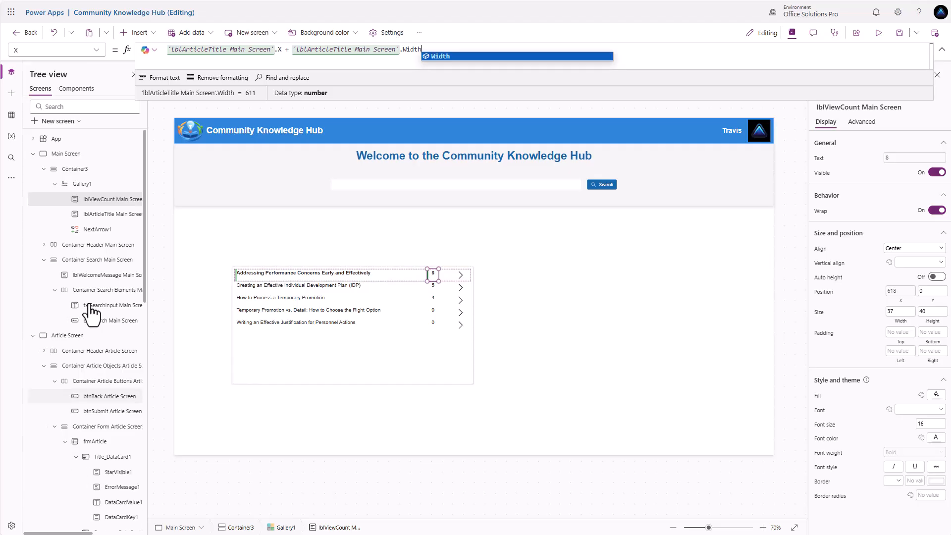
Step: Rename the gallery as "galMostViewedArticles Main Screen"
double_click(88, 183)
text(galMost)
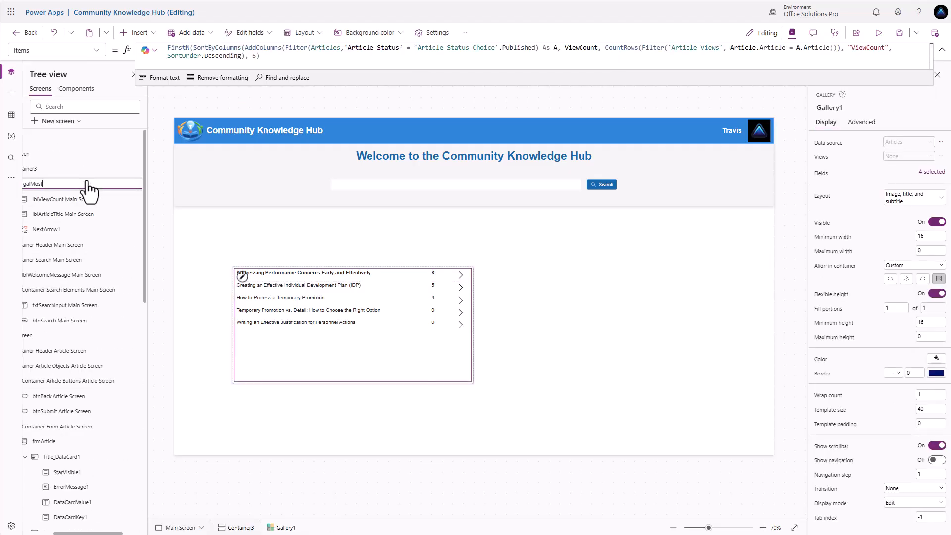
text(ViewedArticles Main Screen)
key(Return)
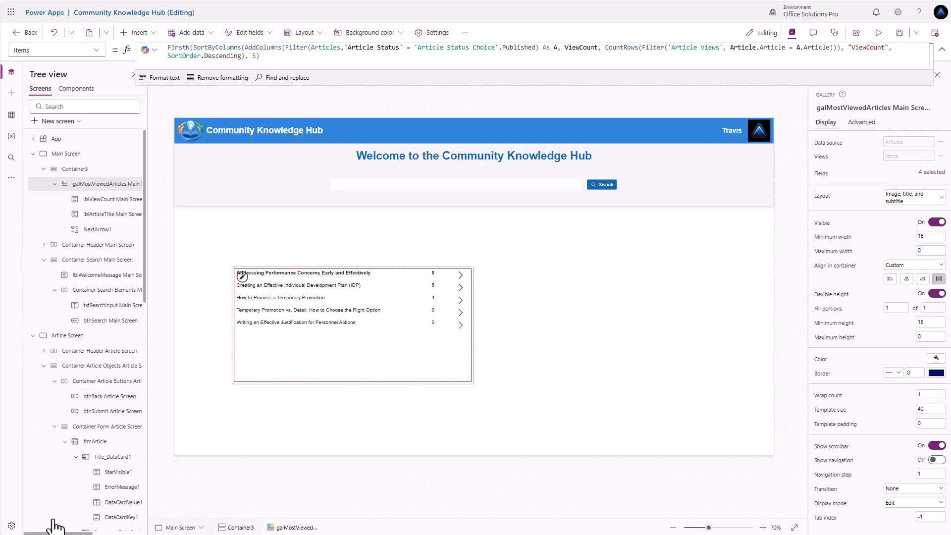
Step: Rename the container around the gallery as "Container Most Viewed Articles Main Screen"
double_click(86, 172)
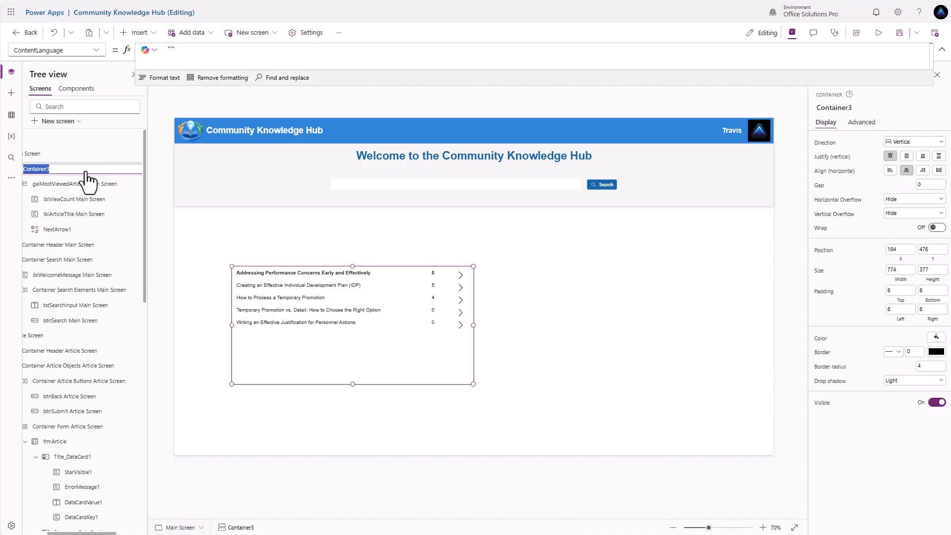
text(Container Most Viewed Articles Main Screen)
key(Return)
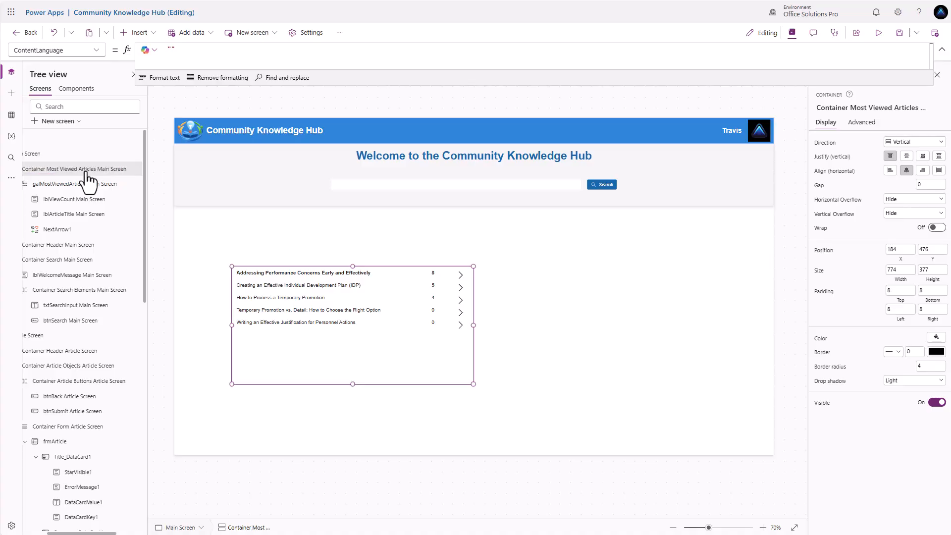
Step: Insert a text label into the most viewed articles container and reorder it above the gallery
click(144, 33)
click(148, 91)
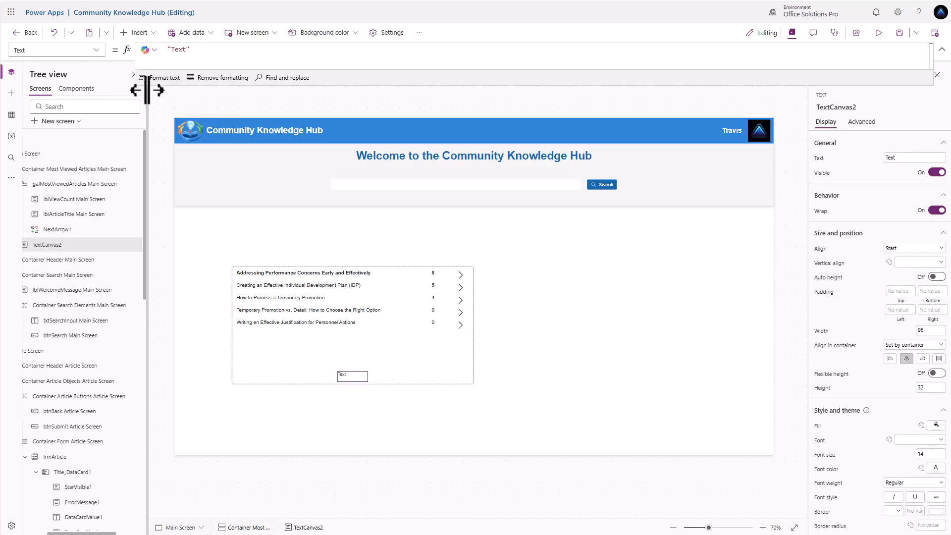
right_click(60, 248)
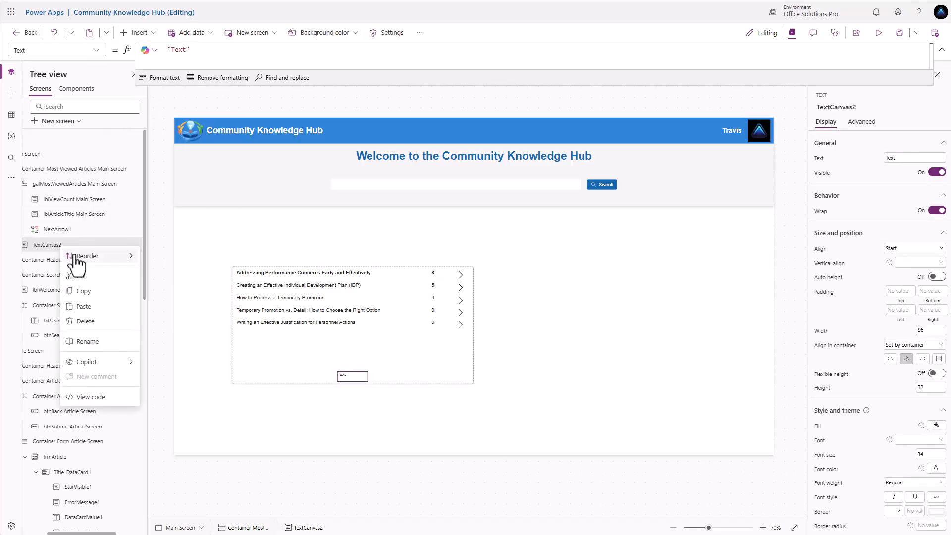
mouse_move(85, 253)
click(162, 272)
Step: Rename the new text label above the gallery as "lblMostViewedArticles Main Screen"
double_click(61, 183)
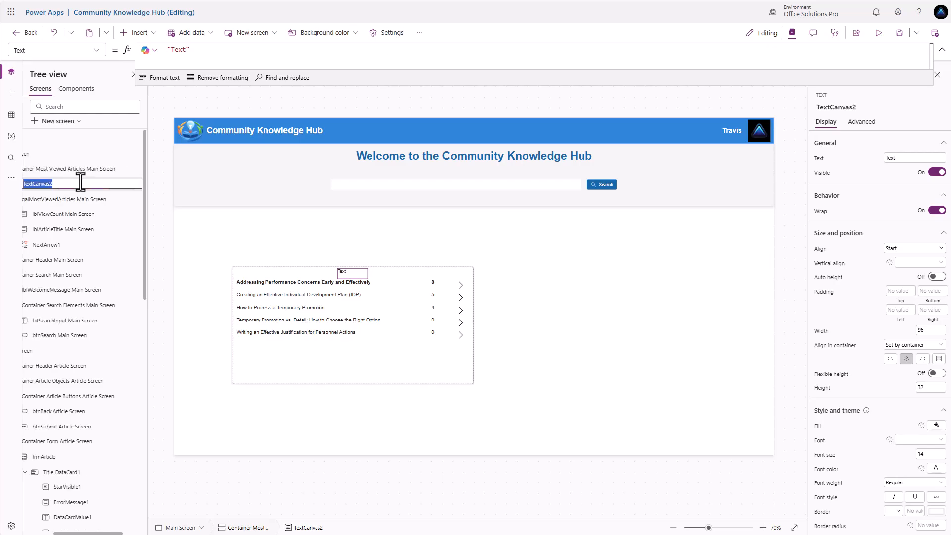
text(lblMostViewedArticles Main Screen)
key(Return)
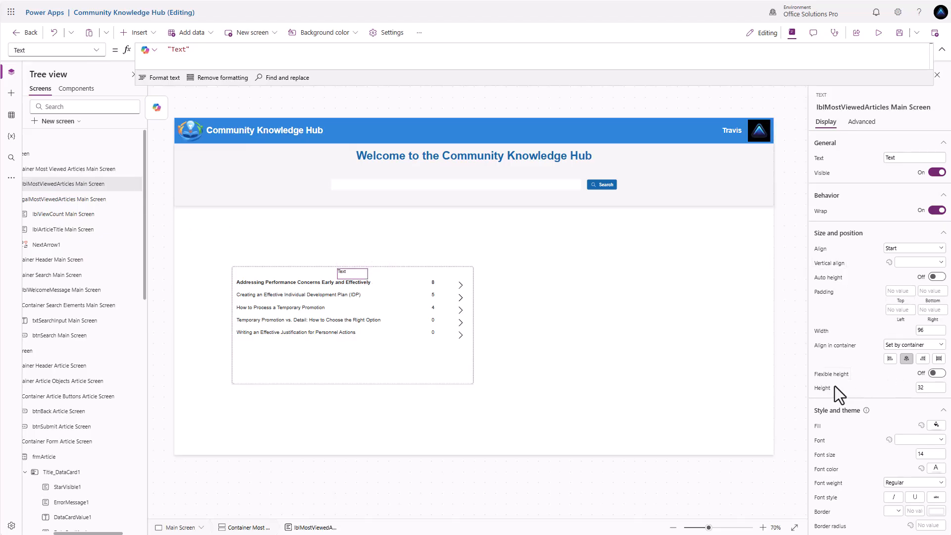
Step: Format the new heading label with width Parent.Width, font size 20 and Bold font weight
click(821, 331)
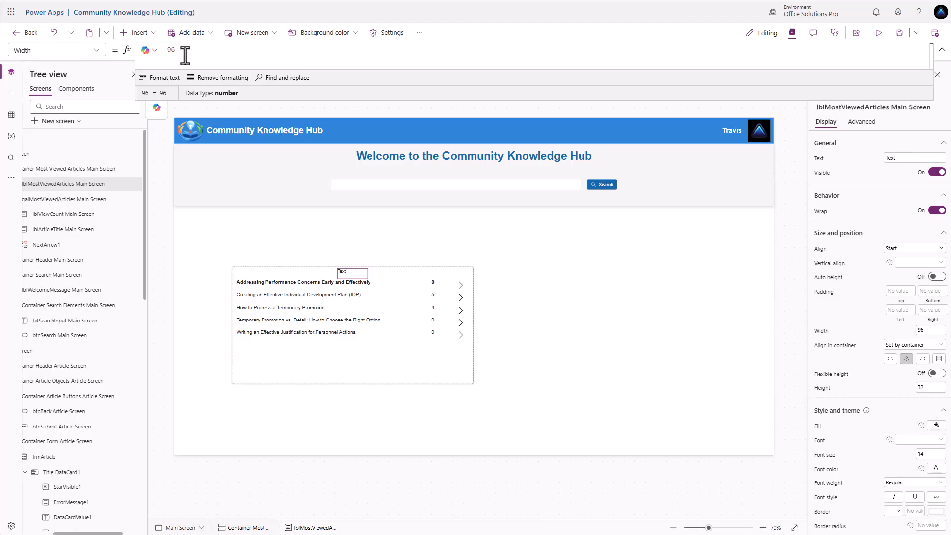
text(Parent.Width)
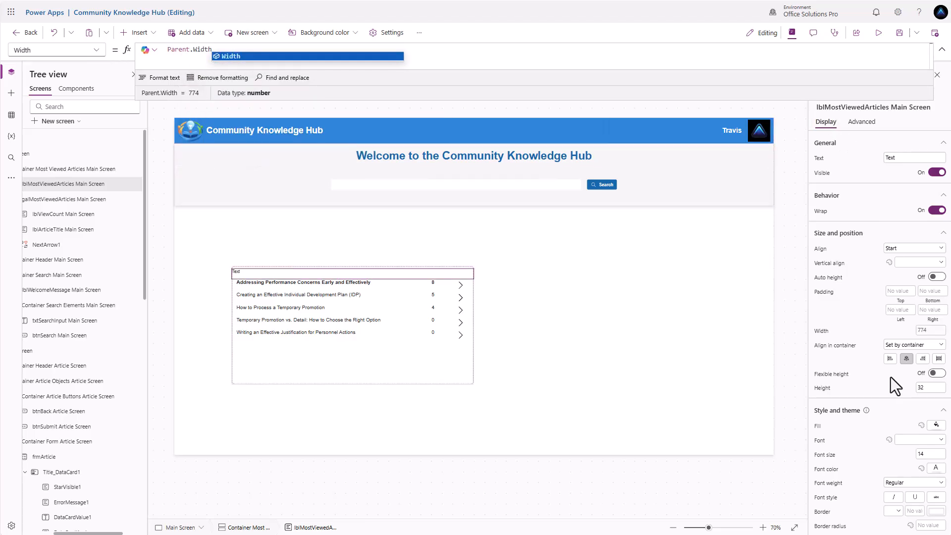
double_click(930, 454)
text(20)
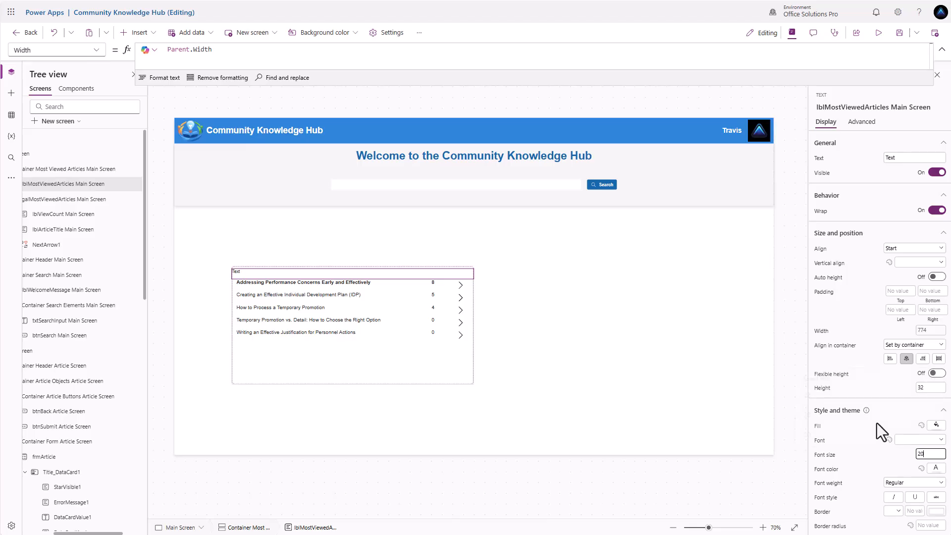
click(877, 422)
click(334, 277)
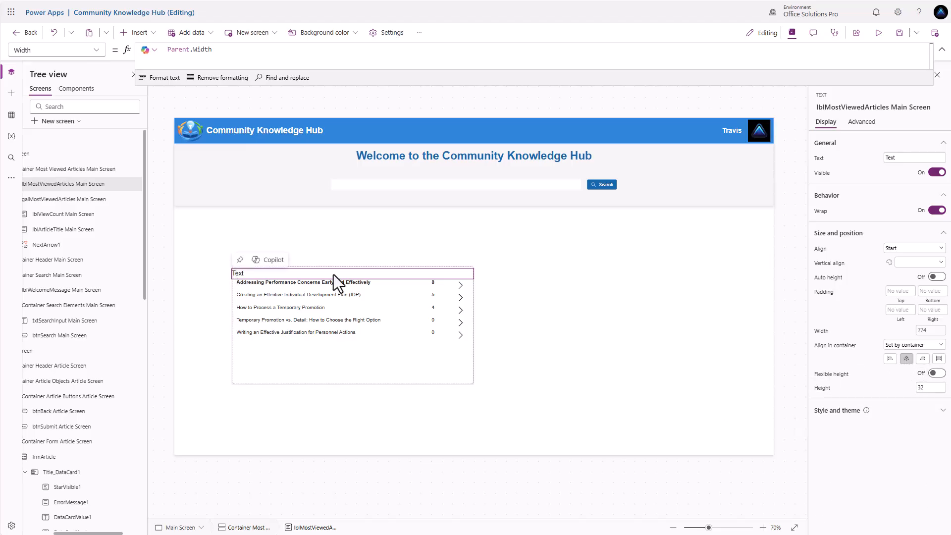
click(871, 414)
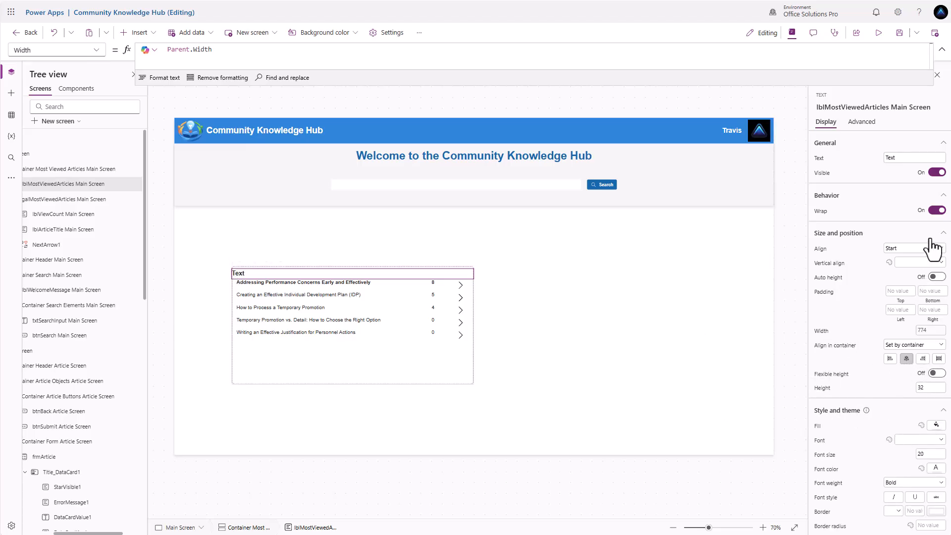
Step: Set the heading label's text to "Most Viewed Articles"
double_click(905, 158)
text(Most View)
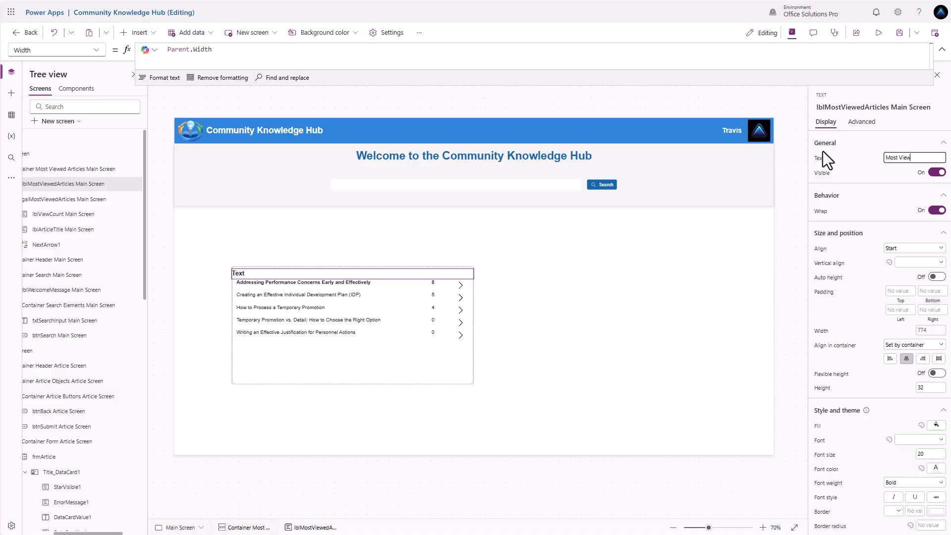
text(ed Articles)
click(867, 165)
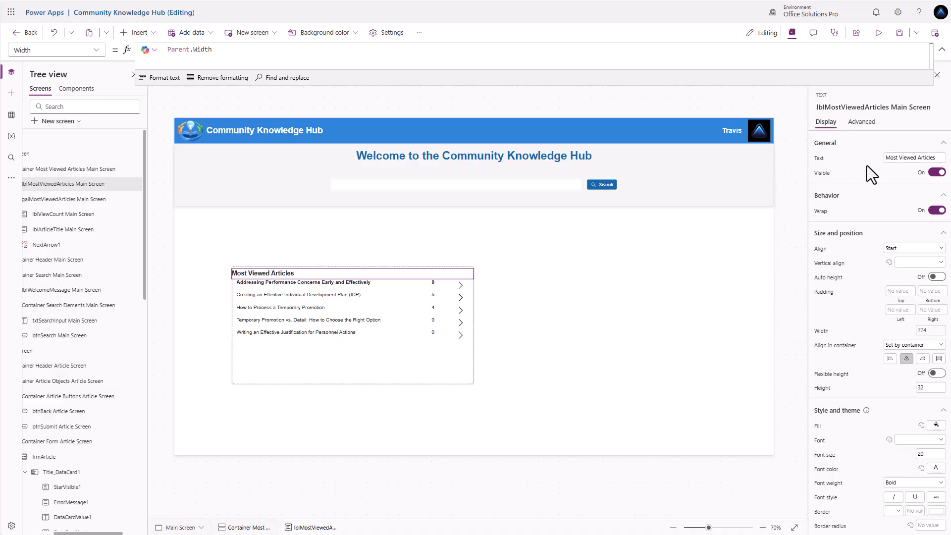
Step: Set the heading label's left padding to 10 and preview the Main Screen
click(902, 311)
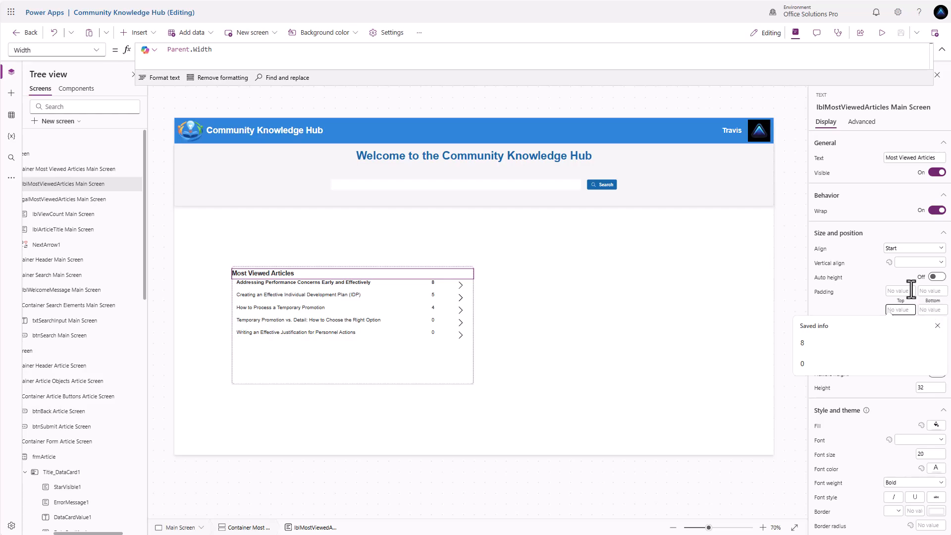
text(10)
click(870, 289)
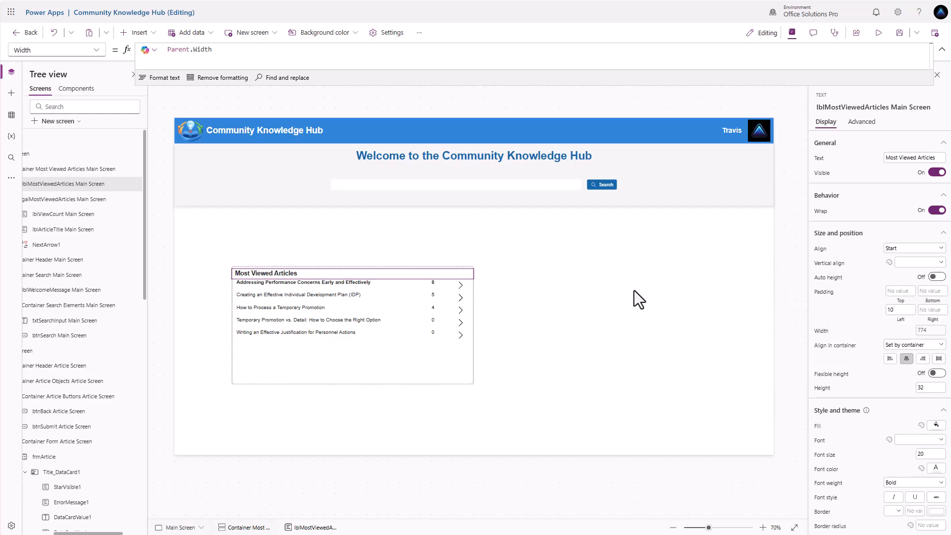
click(879, 33)
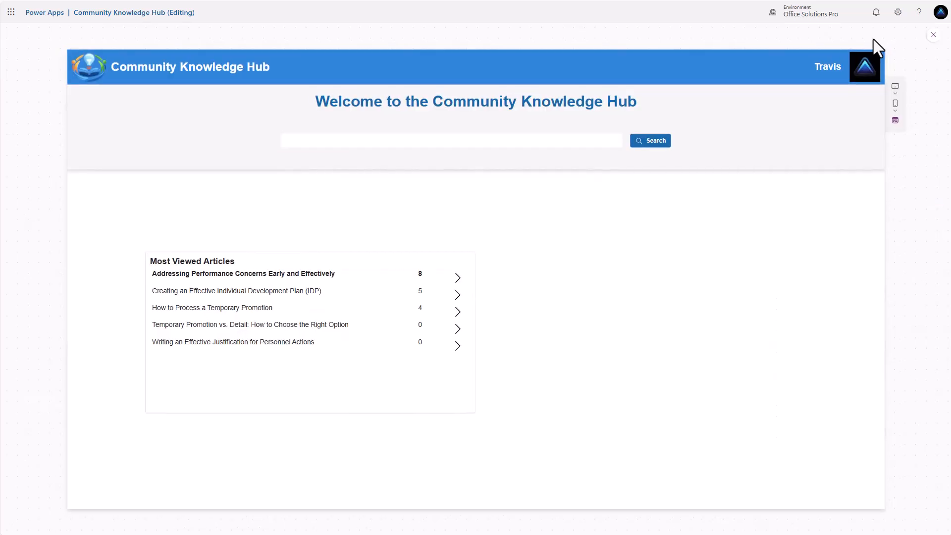
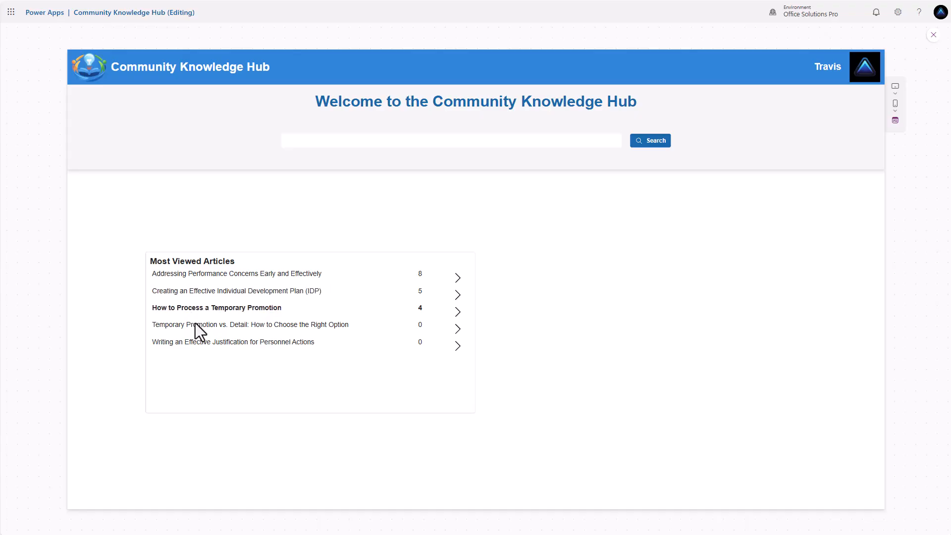
key(Escape)
Step: Replace the gallery arrow's OnSelect formula with Set(gblArticles, LookUp(Articles, Article = ThisItem.Article));
click(459, 287)
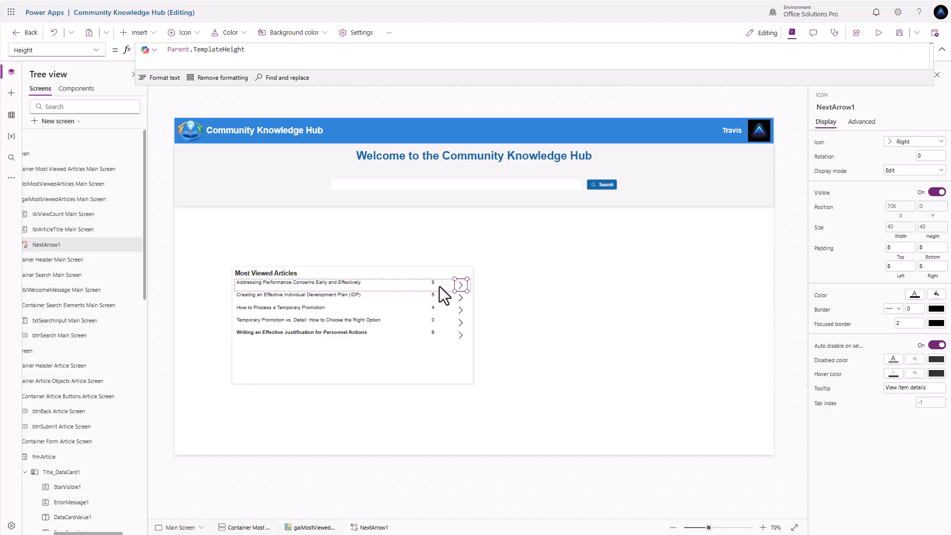
click(862, 123)
click(826, 182)
click(229, 50)
key(ctrl+a)
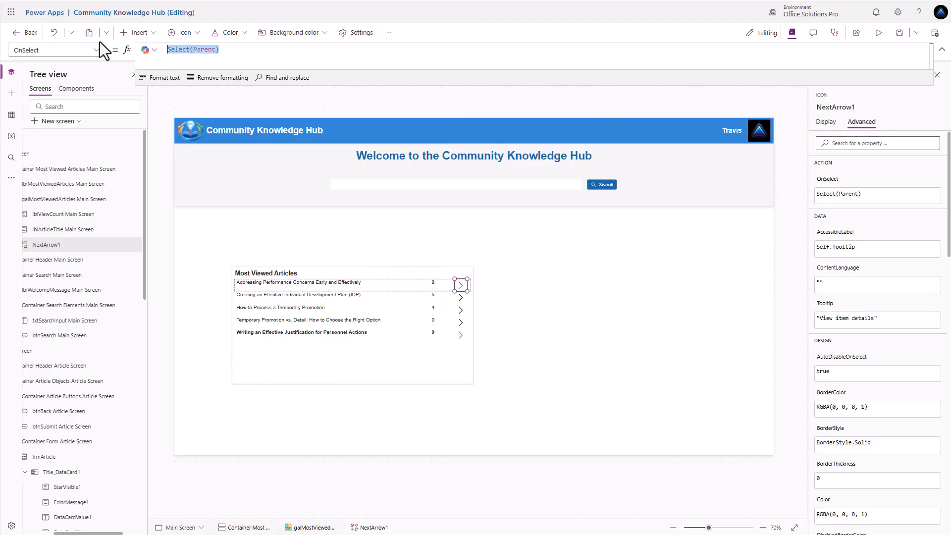
text(Set(gb)
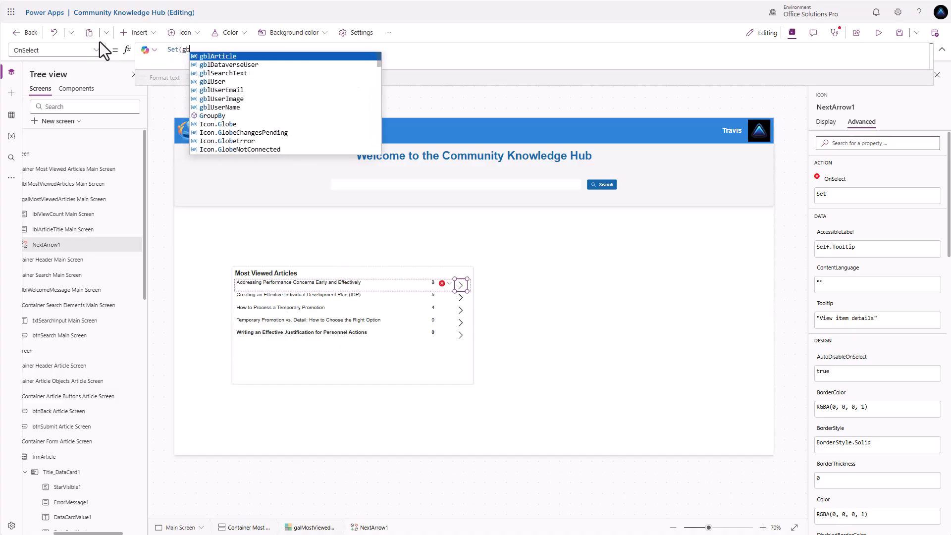
text(lArticles, )
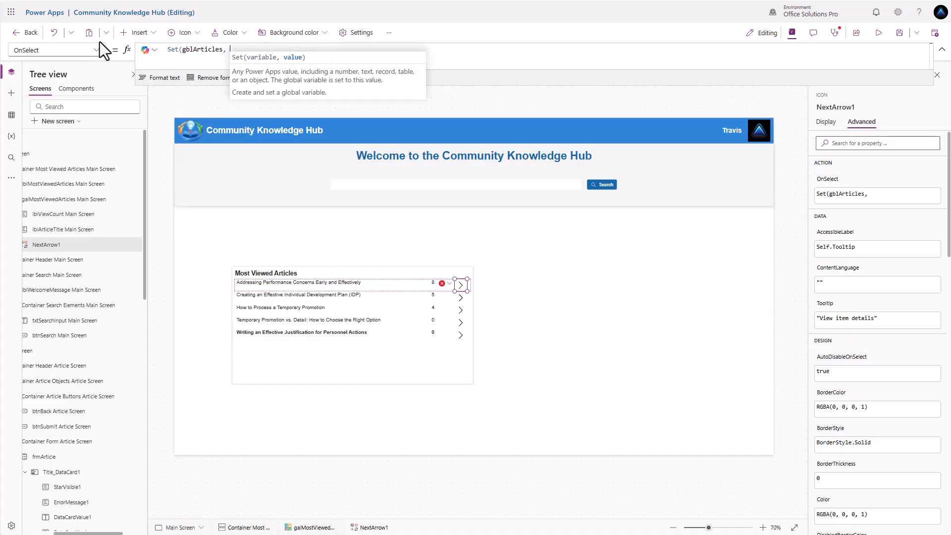
text(LookUp()
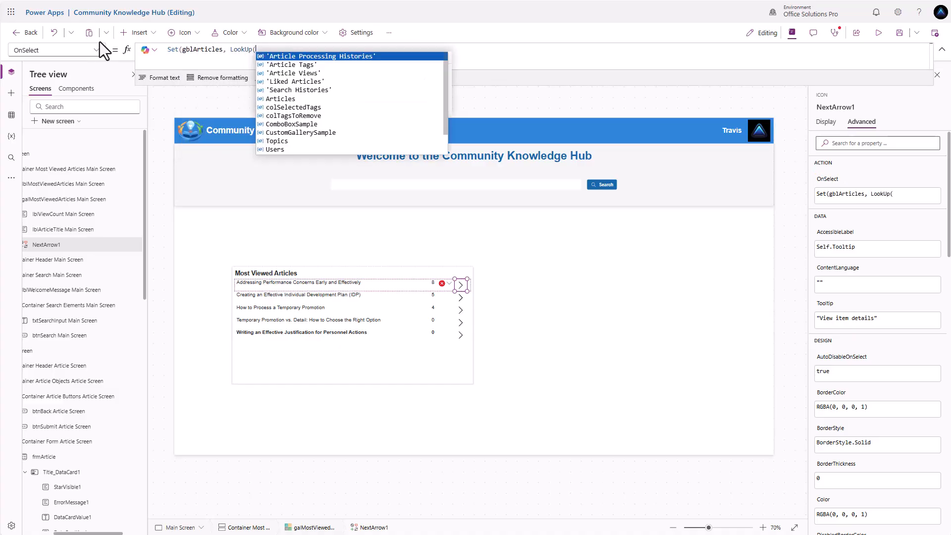
text(Arti)
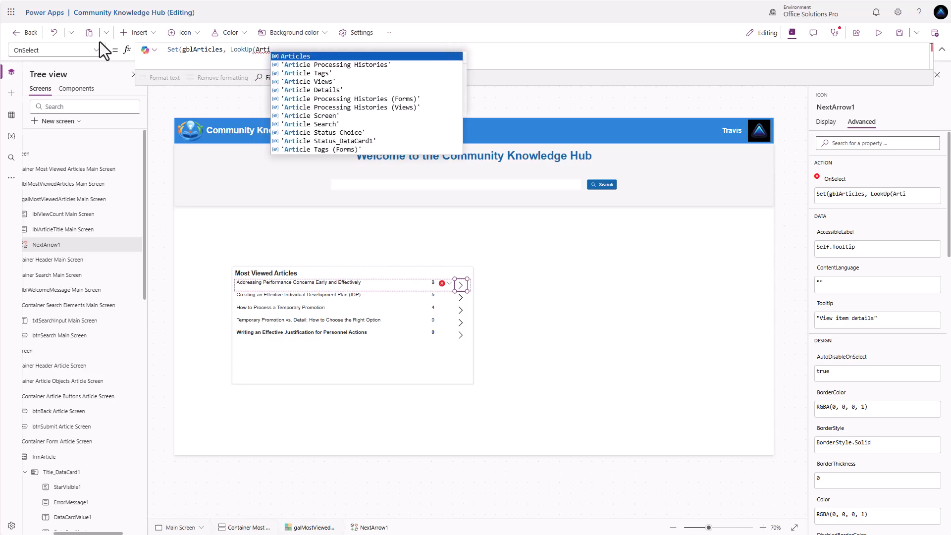
text(cles, Art)
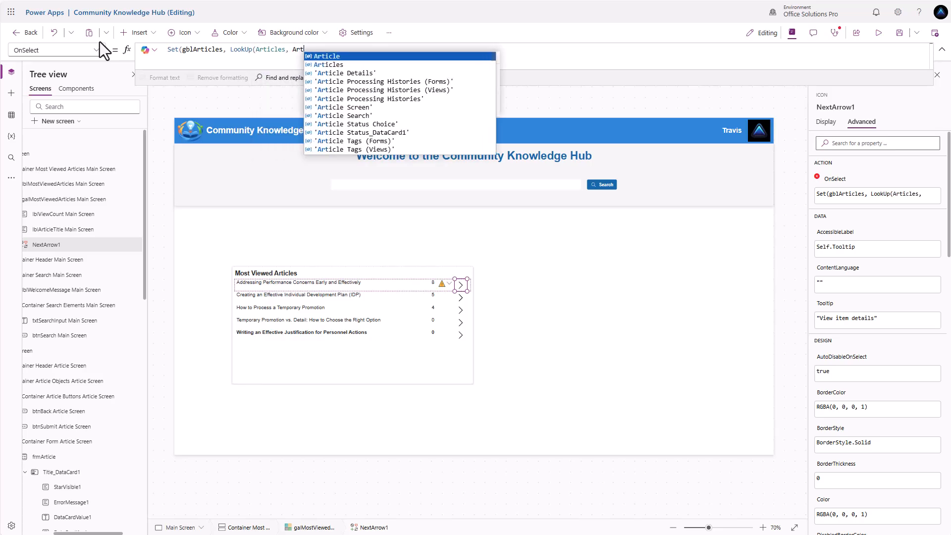
text(icle)
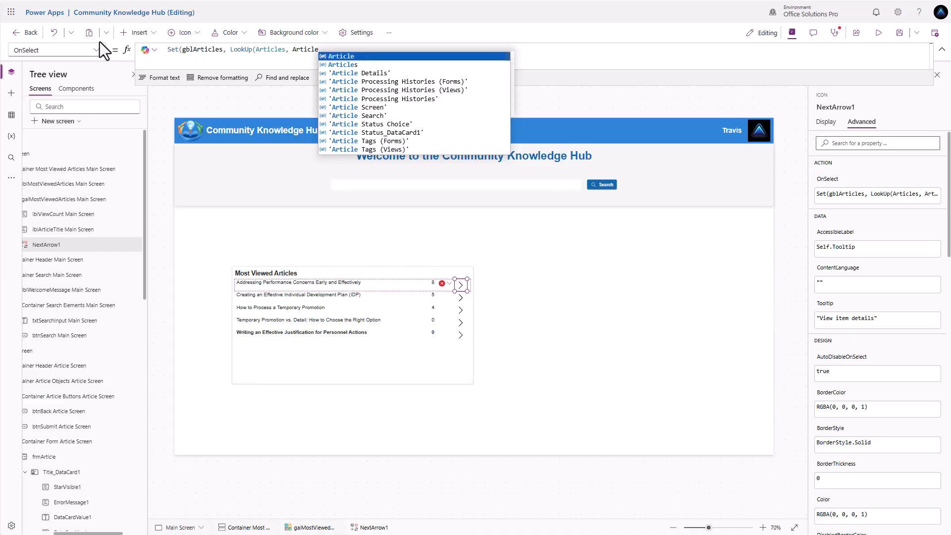
text( = )
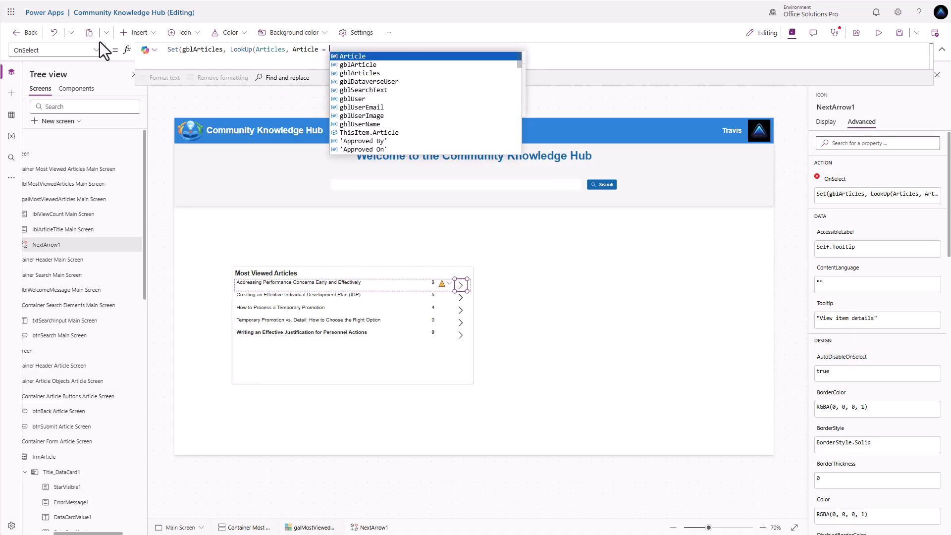
text(Thi)
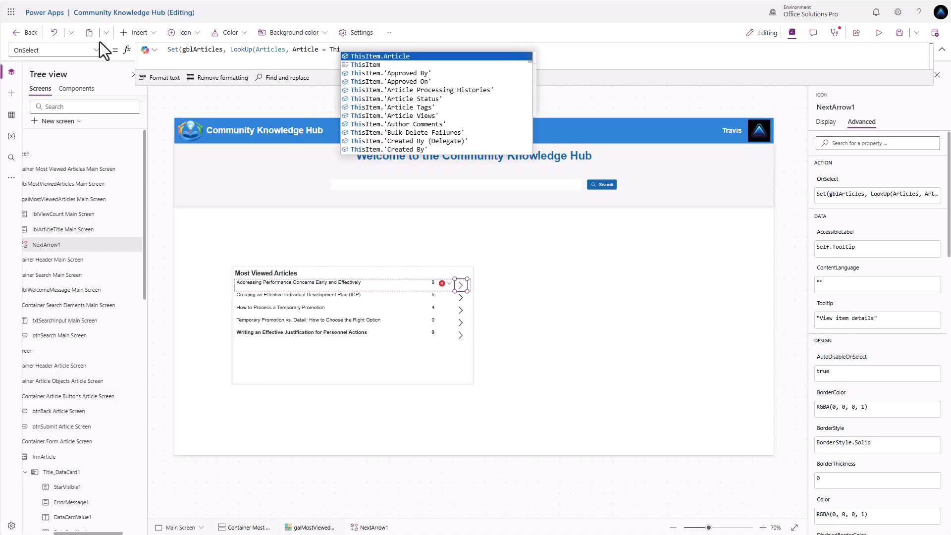
key(Tab)
text())
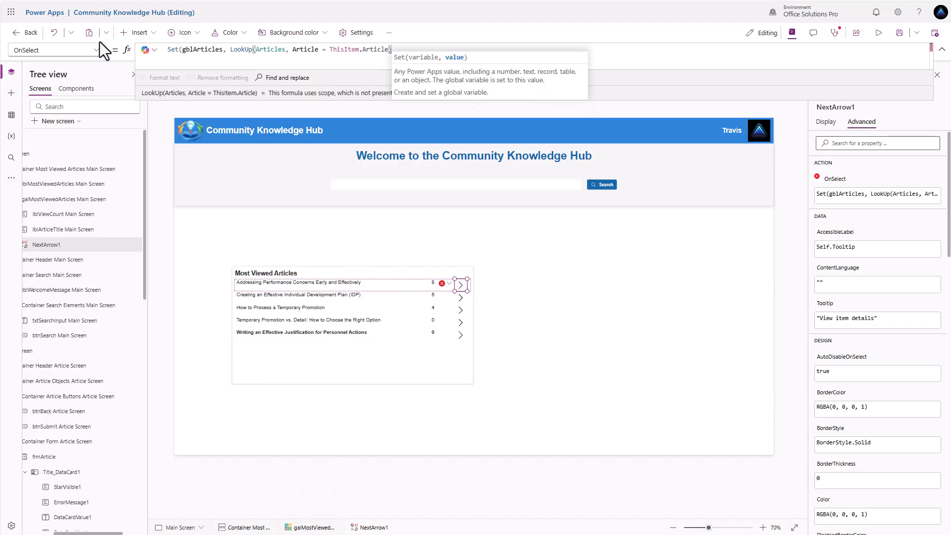
text())
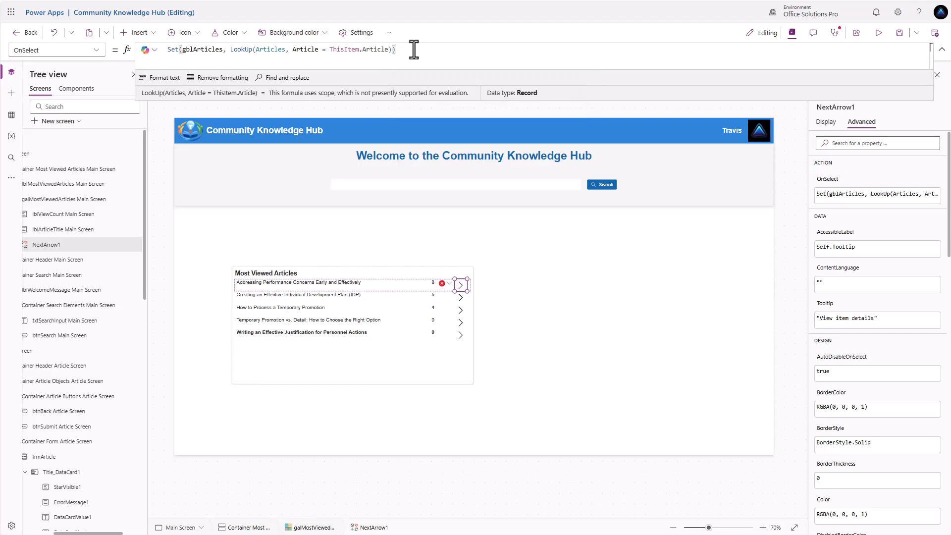
text(;)
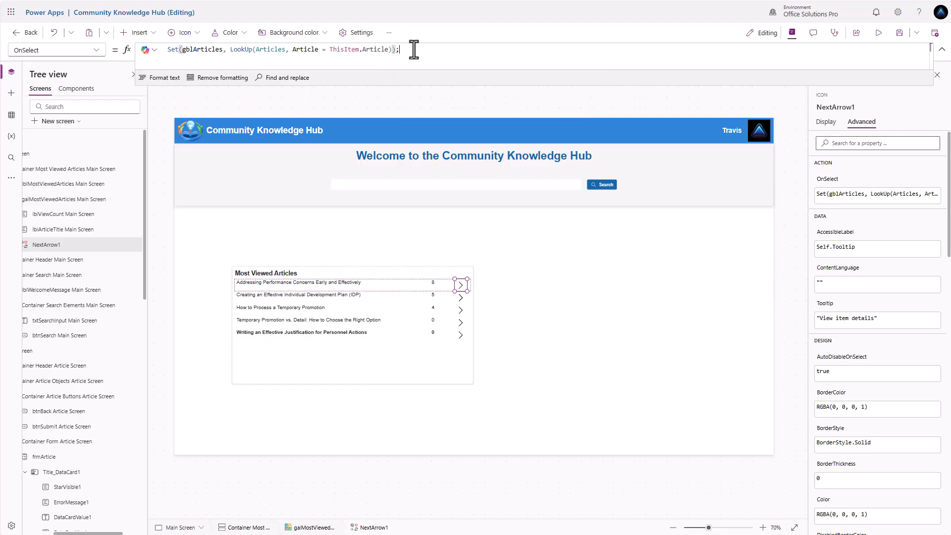
Step: Add Navigate('Article Details',ScreenTransition.CoverRight); as a second line of the arrow's OnSelect formula
key(shift+Return)
text(Navigate)
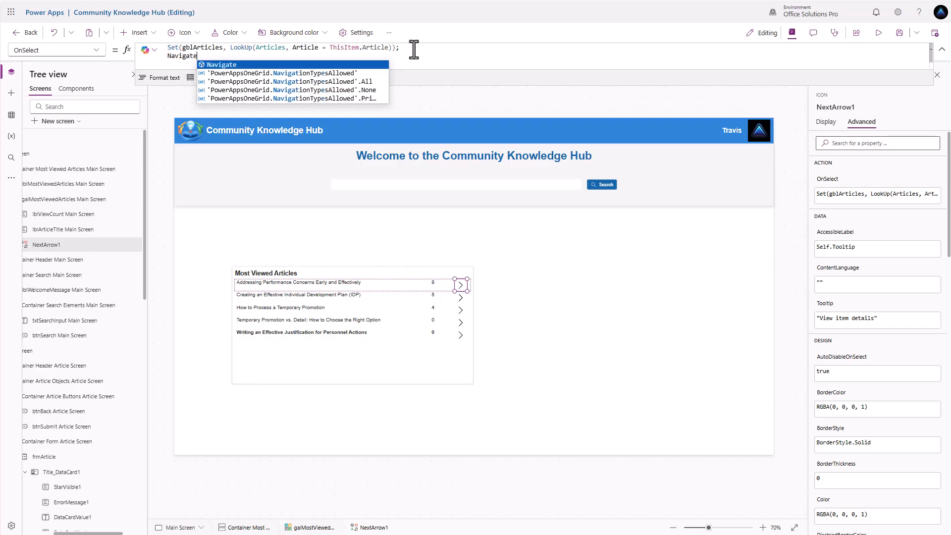
text(()
key(Tab)
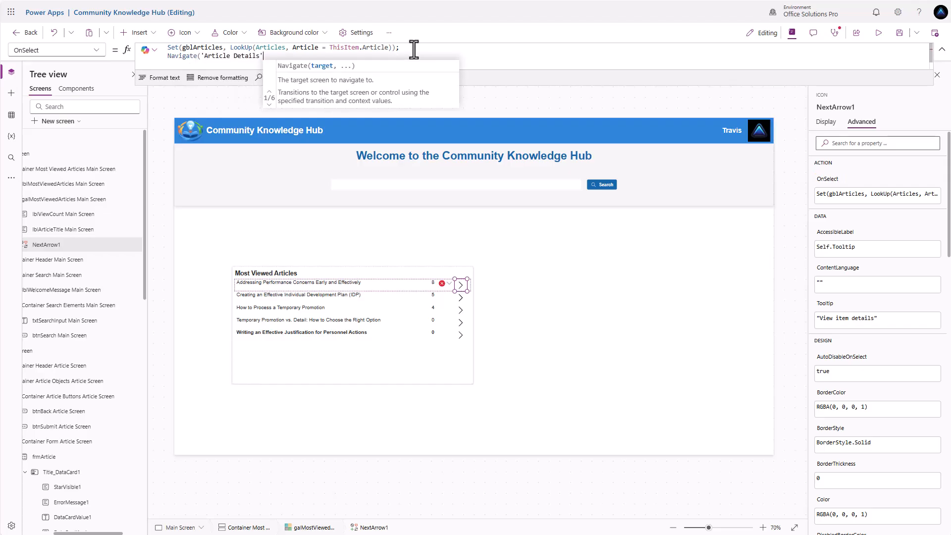
text(,)
key(Down)
key(Tab)
text();)
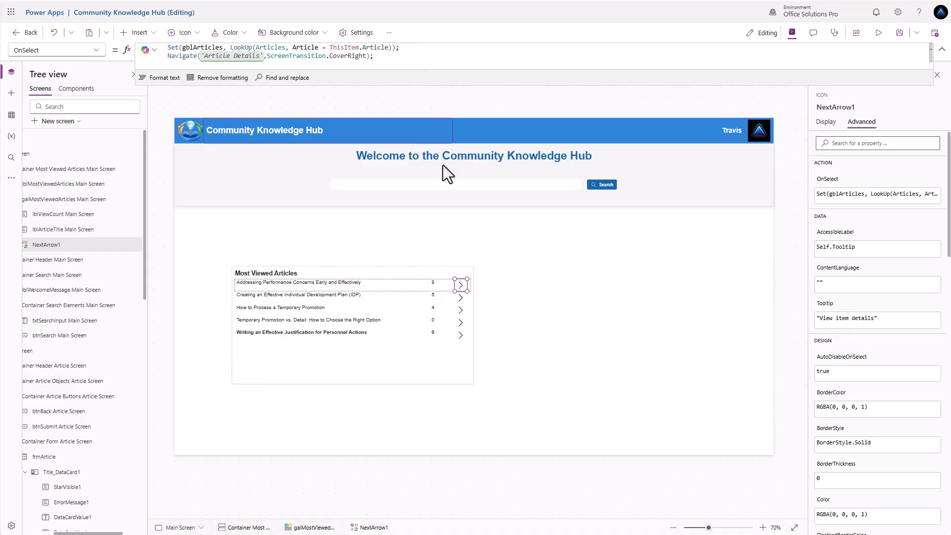
Step: Test the first article's arrow and move the most viewed articles container up and left, closer beneath the search area
alt+click(460, 286)
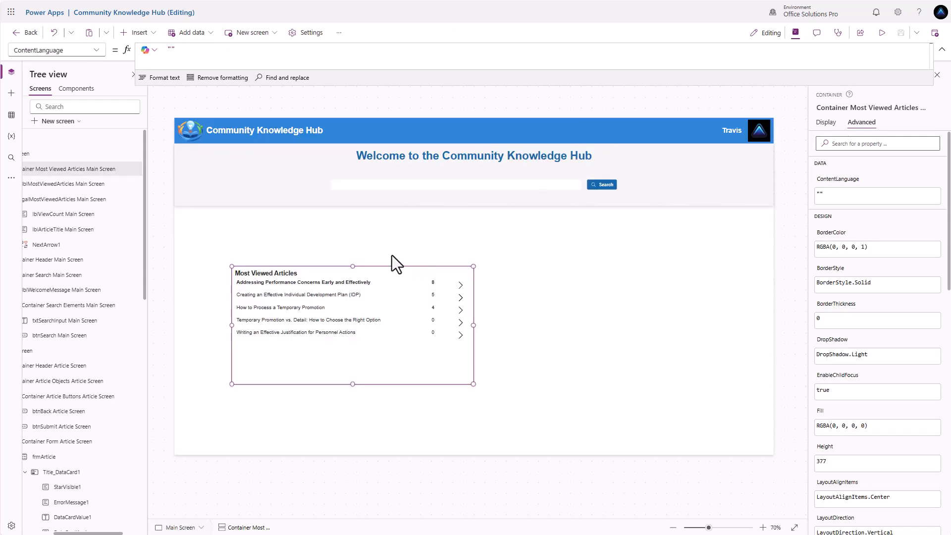
drag(335, 265, 313, 226)
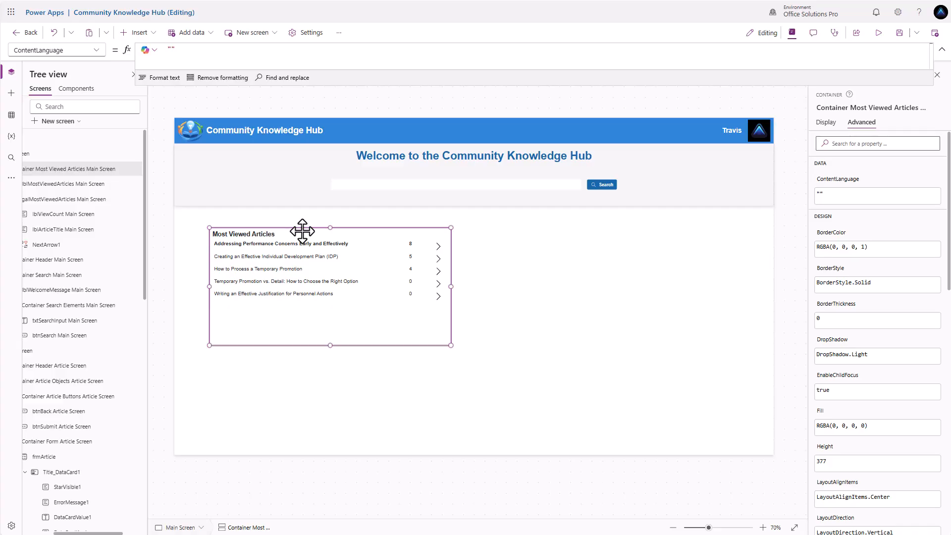
Step: Insert a rectangle into the gallery's row template and flatten it into a line about 699 wide along the row's upper edge
click(229, 247)
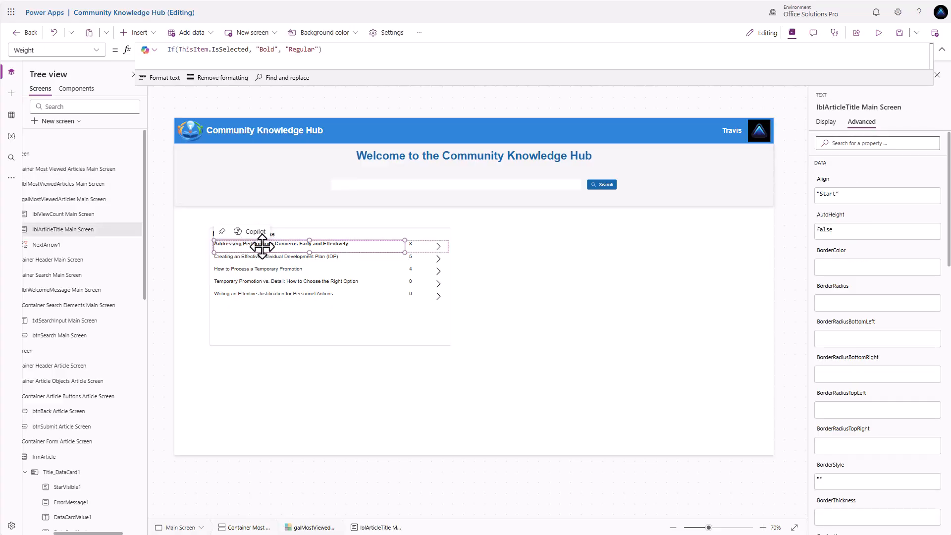
click(140, 33)
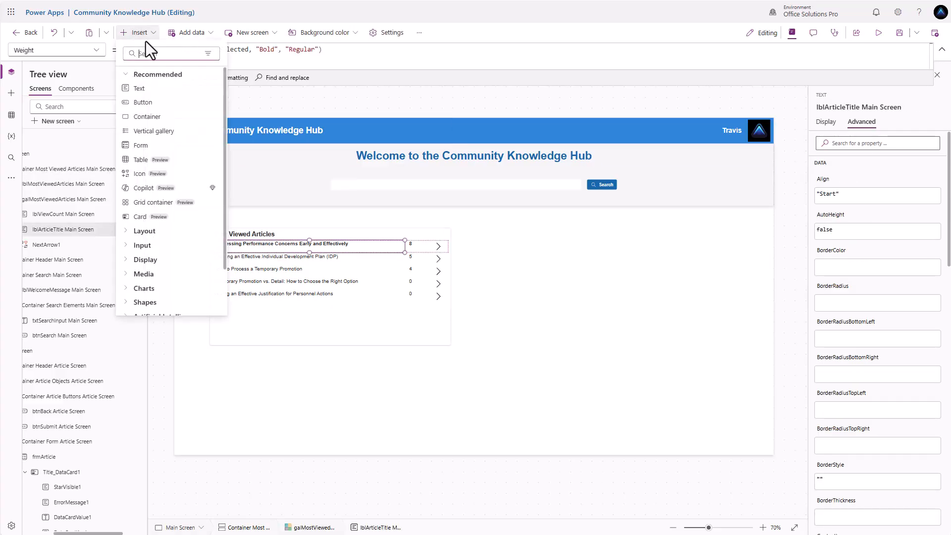
text(rec)
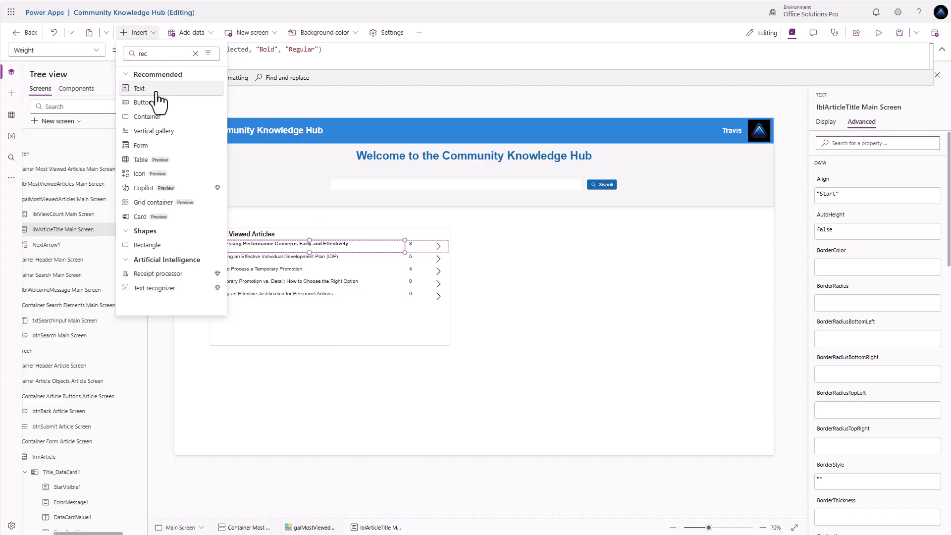
click(148, 245)
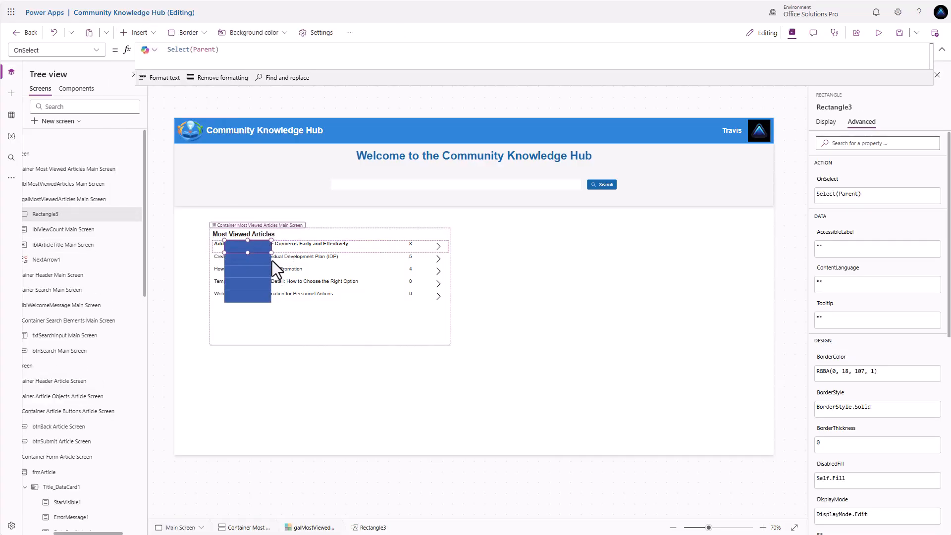
drag(258, 247, 387, 240)
drag(447, 241, 432, 240)
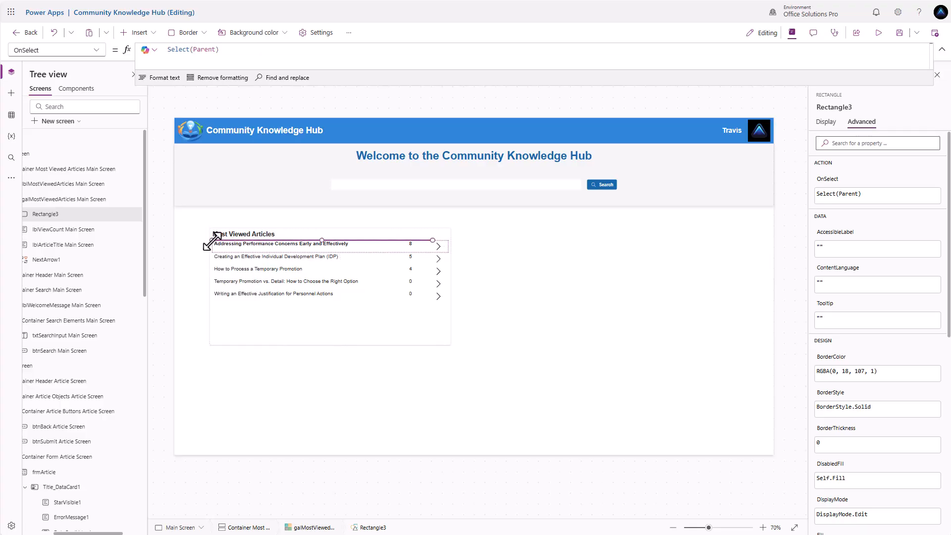
drag(214, 241, 217, 240)
Step: Set the height of the gallery's separator rectangle to 1
click(824, 123)
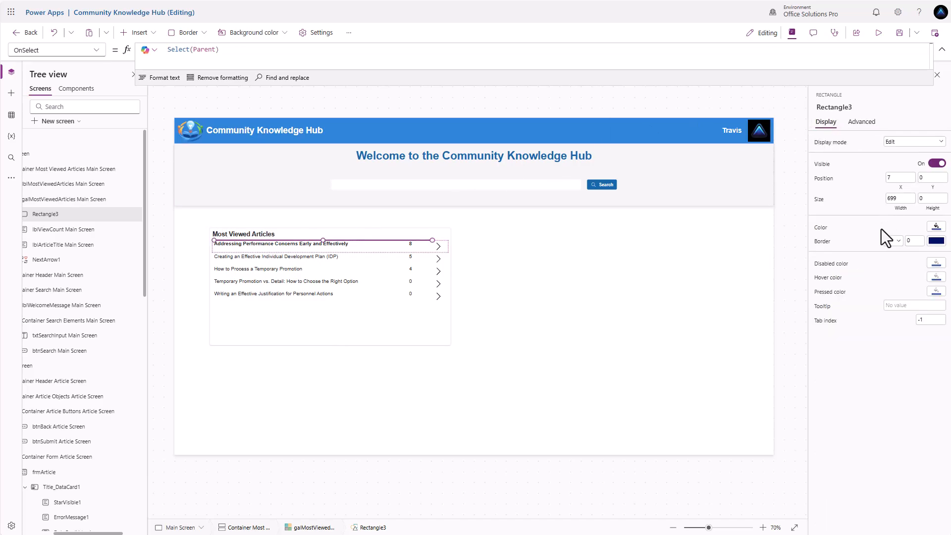
click(931, 199)
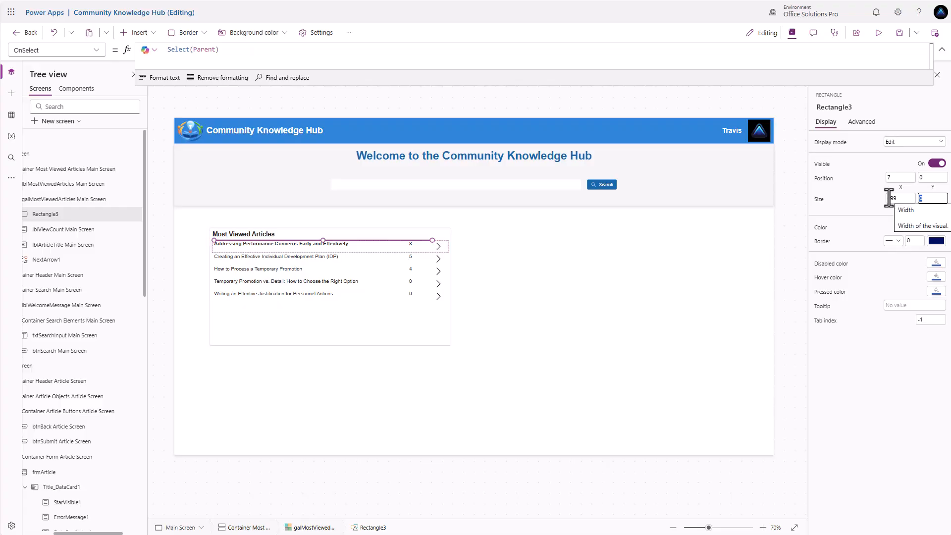
text(1)
key(Return)
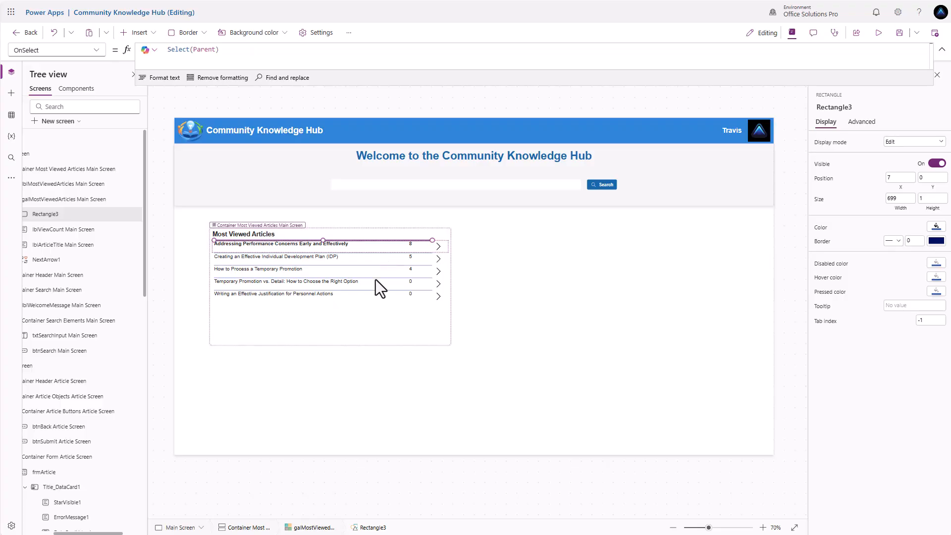
Step: Set the gallery separator line's Fill to App.Theme.Colors.Lighter80 and preview the Main Screen
click(937, 228)
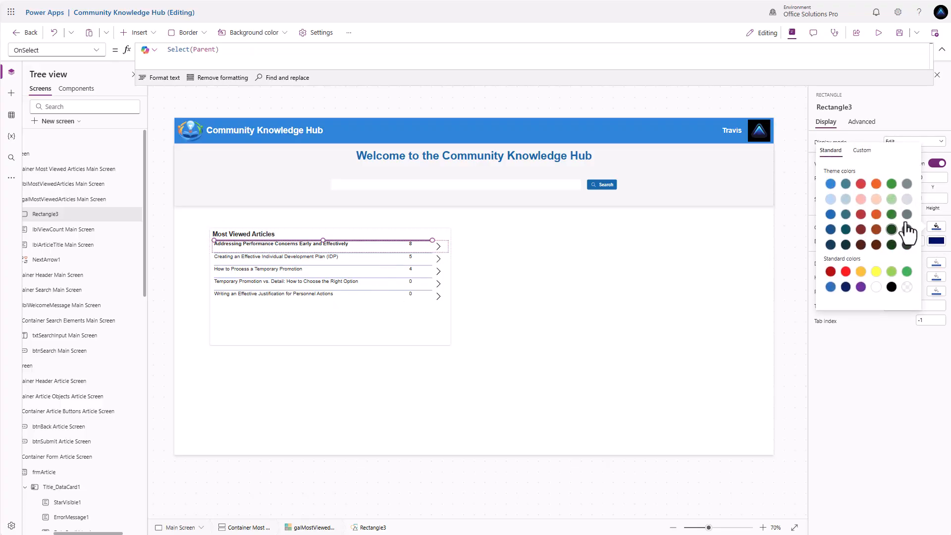
click(864, 132)
click(818, 230)
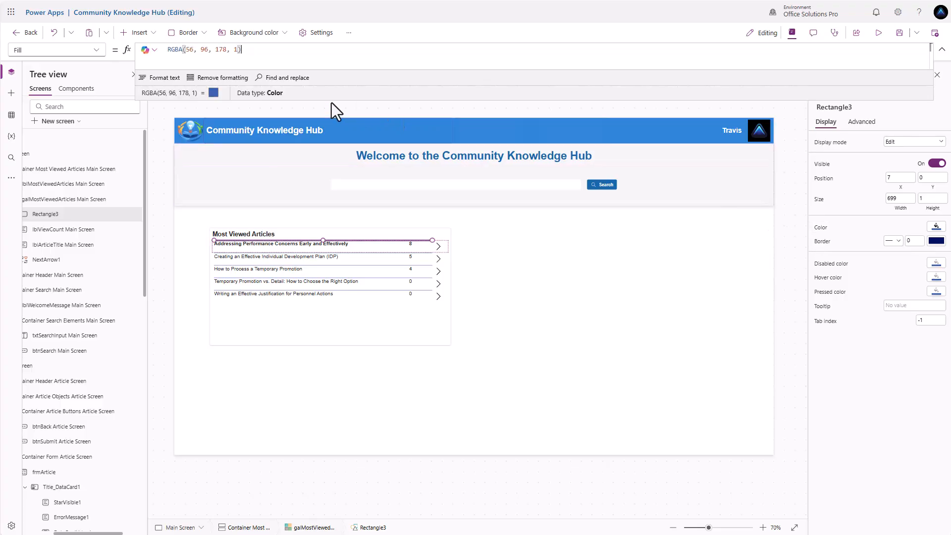
text(App.Theme.Colors.)
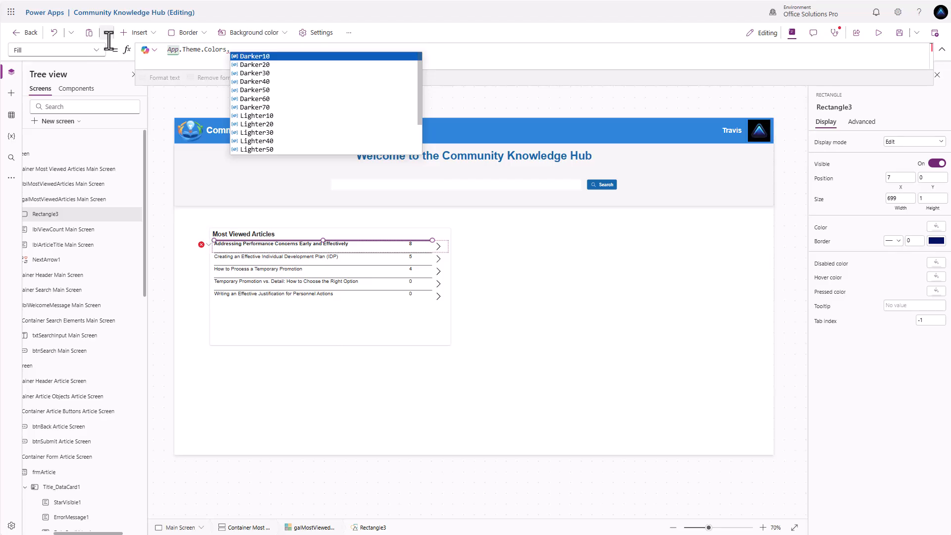
scroll(314, 128, down, 2)
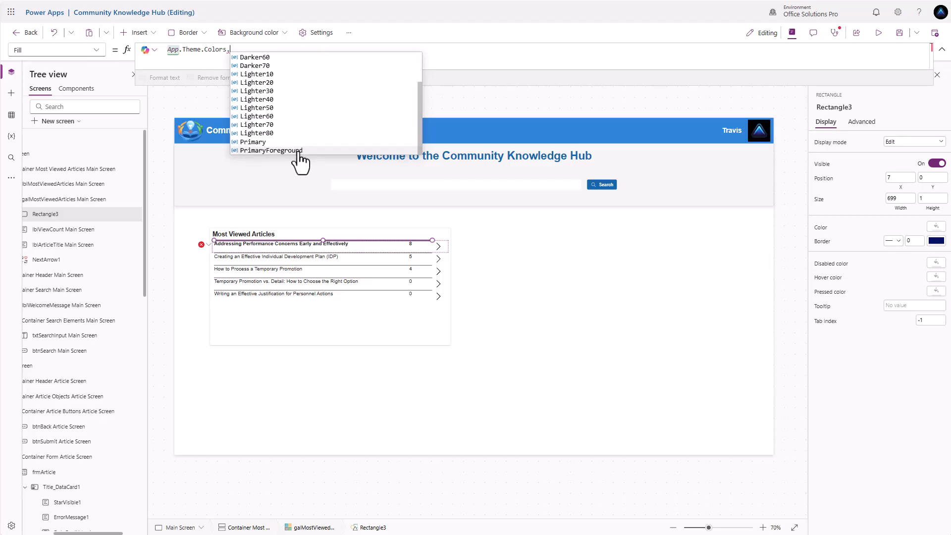
click(291, 134)
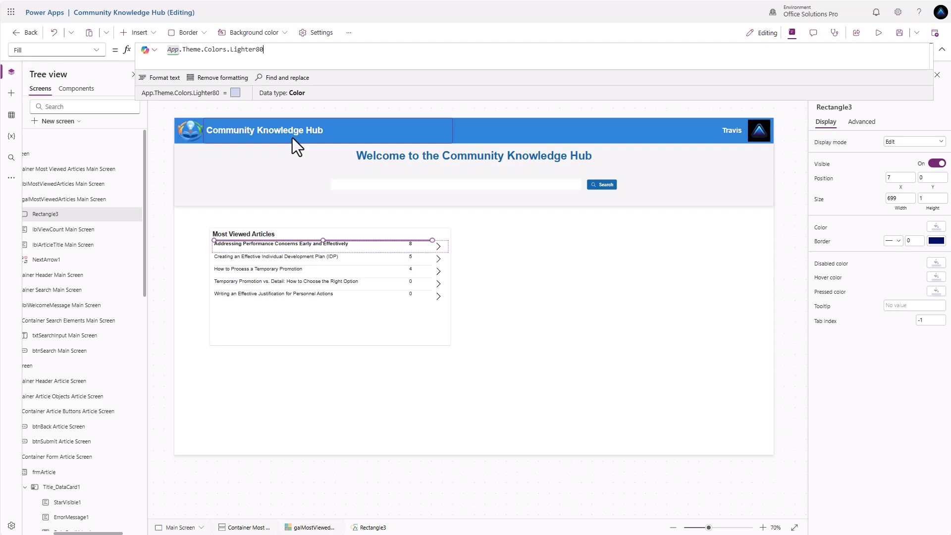
click(879, 33)
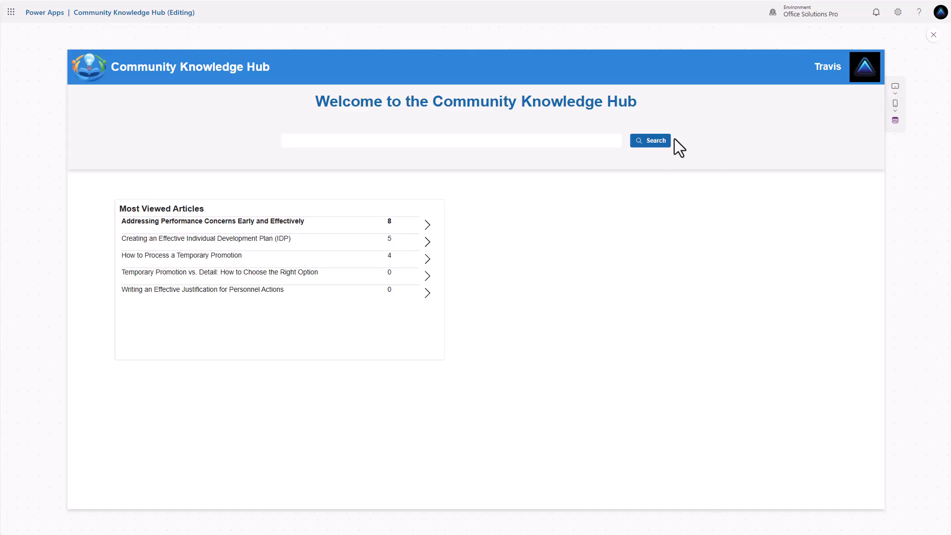
key(Escape)
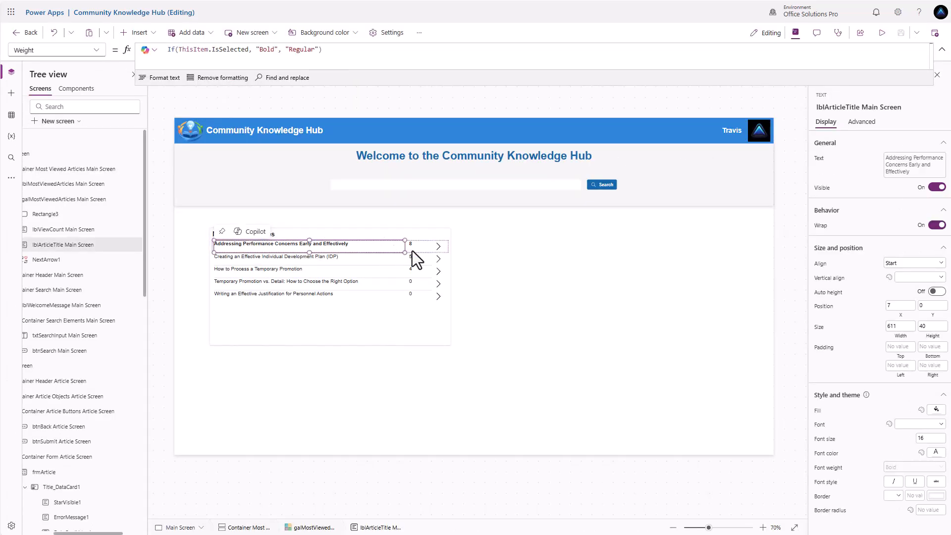
Step: Set the Weight formula of both the article title and view count labels to "Regular"
shift+click(411, 245)
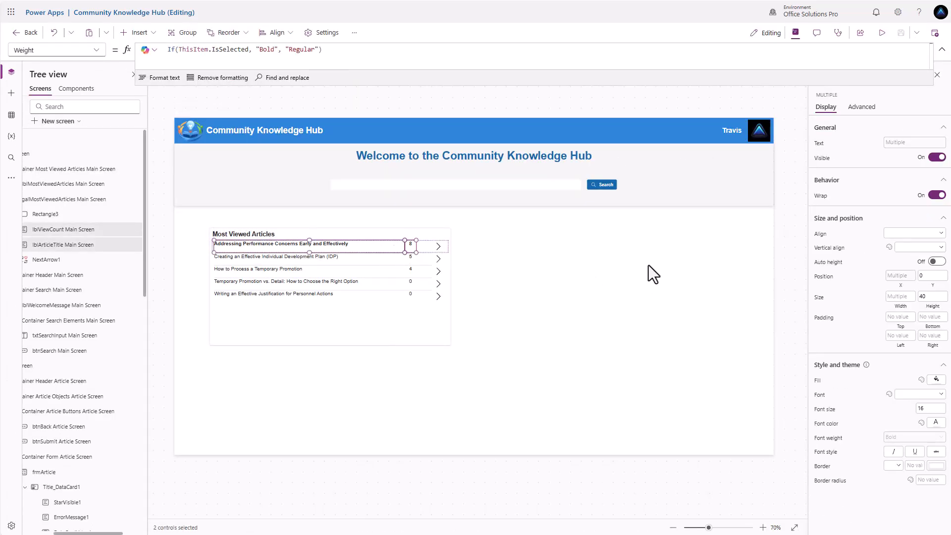
drag(323, 49, 143, 48)
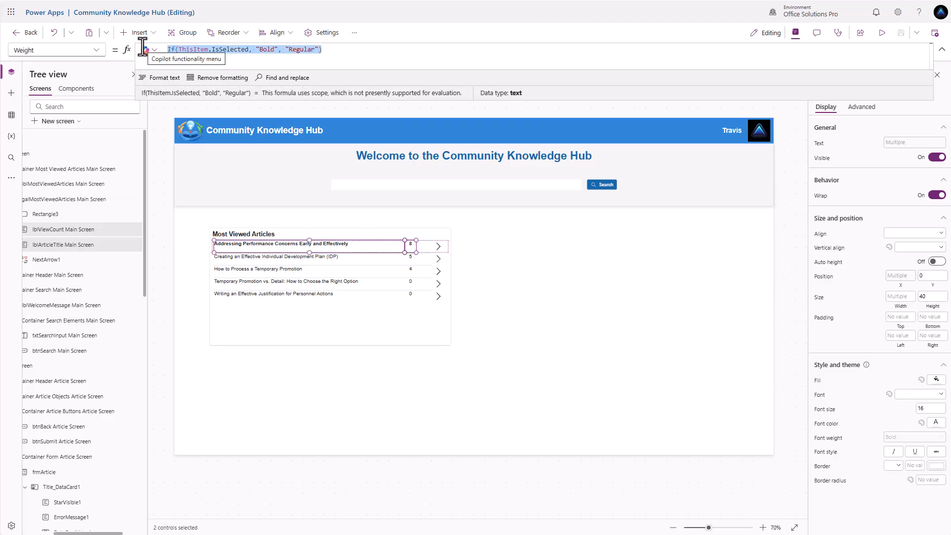
text("Regular")
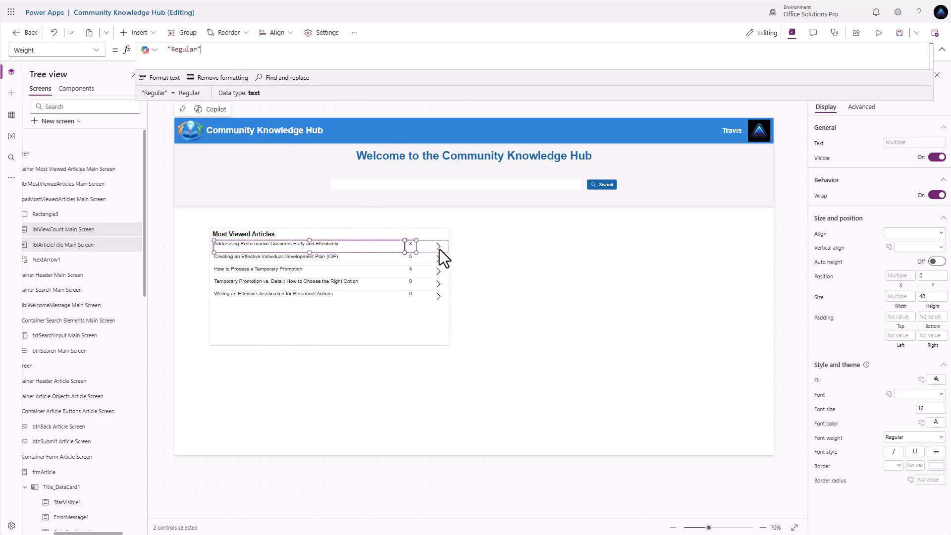
Step: Copy the next arrow's OnSelect formula and look through the article title label's advanced properties for an OnSelect property
click(439, 247)
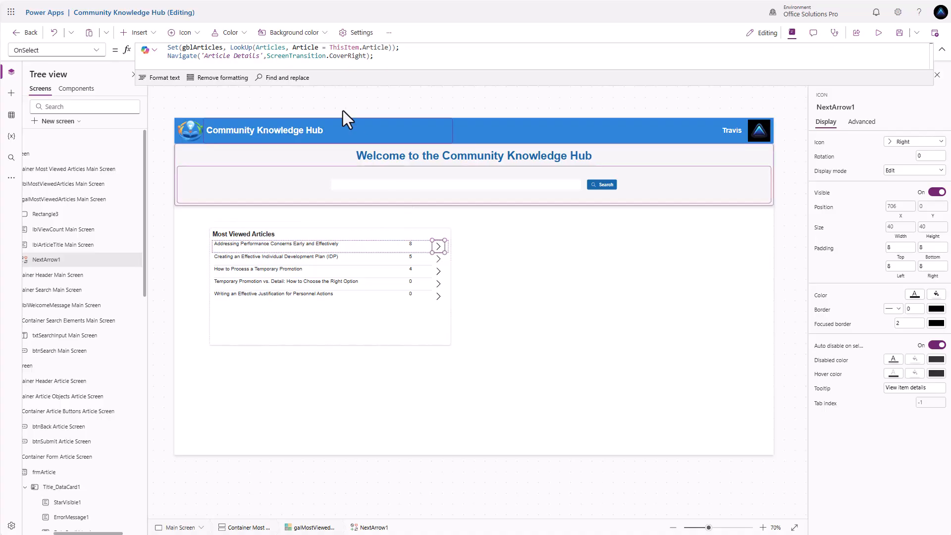
drag(374, 56, 127, 37)
key(ctrl+c)
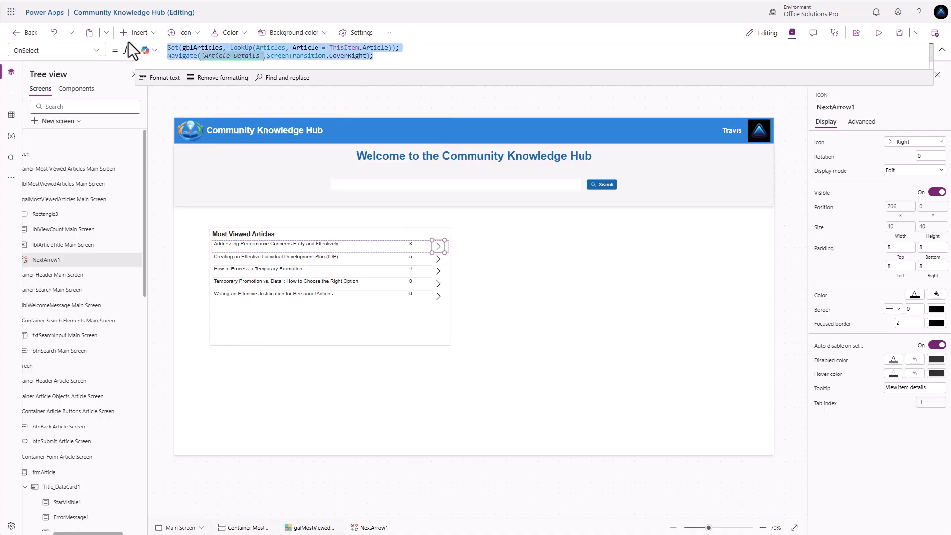
click(318, 244)
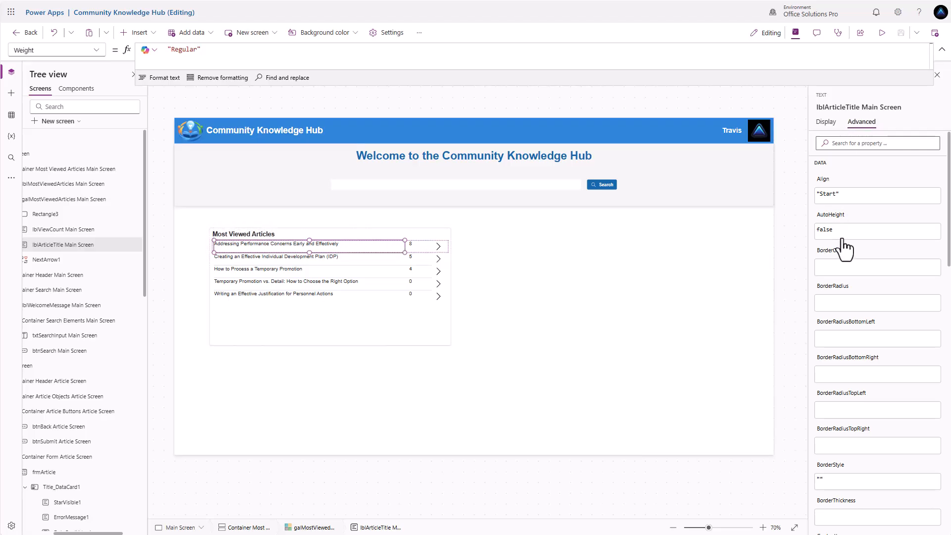
scroll(846, 247, down, 10)
scroll(843, 242, up, 6)
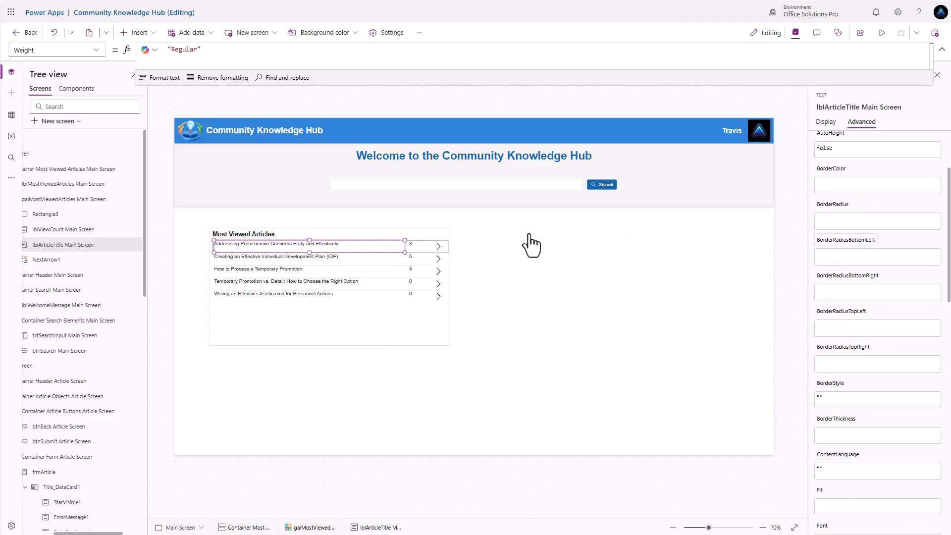
click(441, 248)
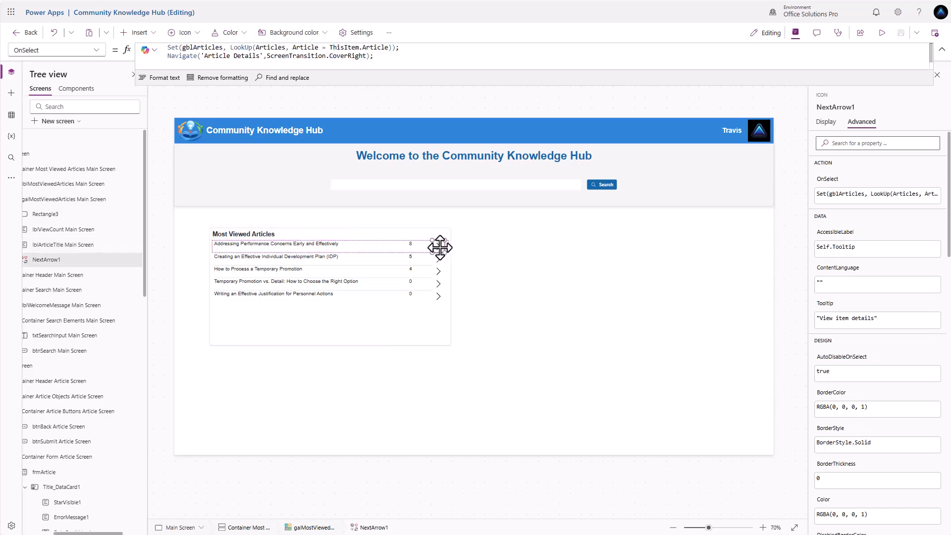
click(341, 246)
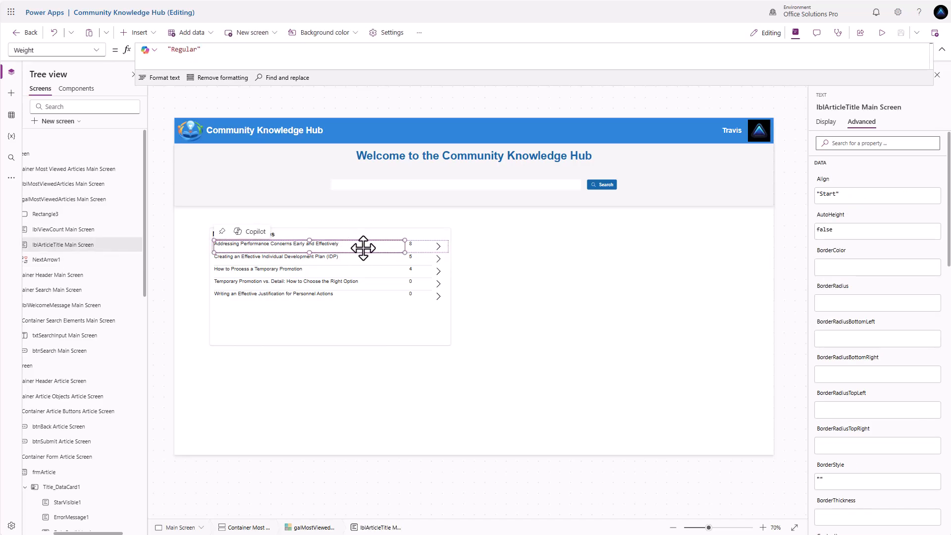
Step: Insert a button into the gallery row and stretch it over the article title label, about 618 wide and 40 high
click(150, 35)
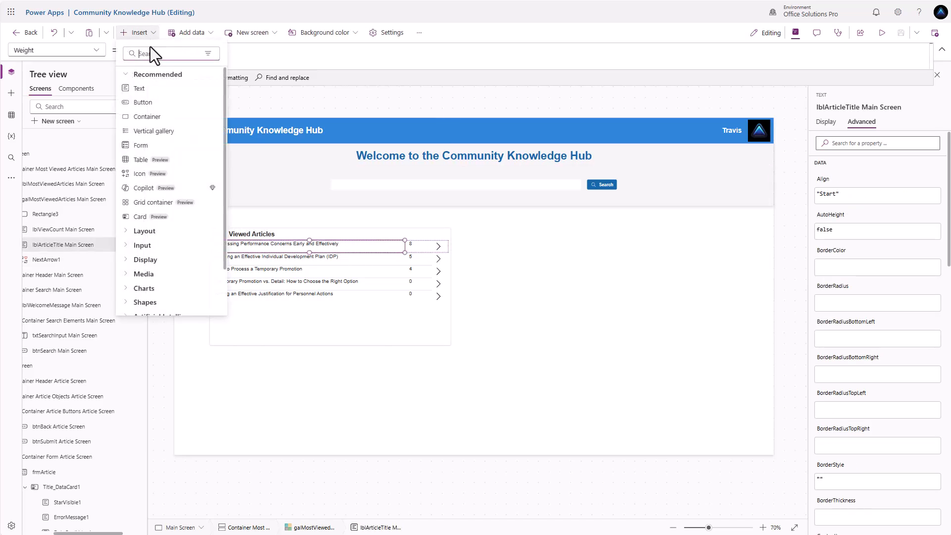
click(146, 104)
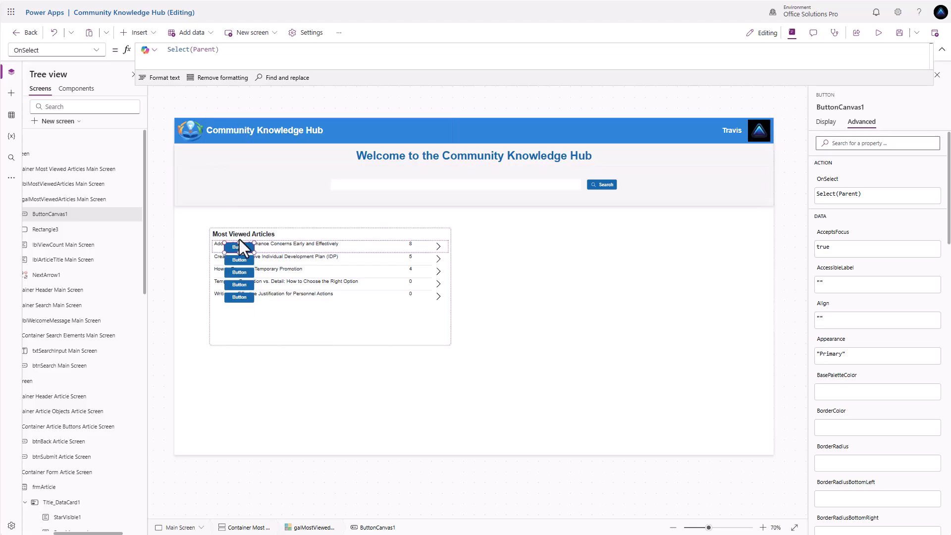
drag(237, 245, 404, 252)
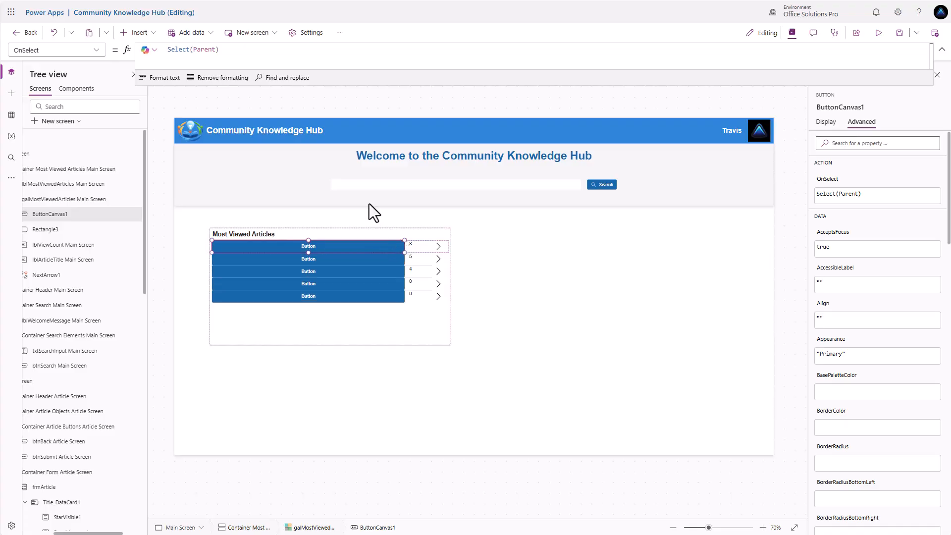
Step: Set the new gallery button's Text formula to ThisItem.Title
click(826, 122)
click(818, 162)
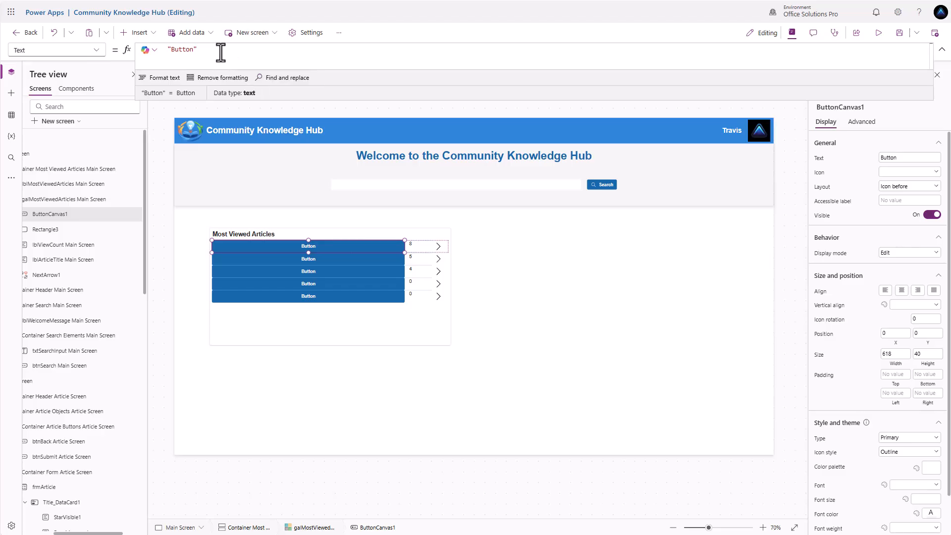
drag(218, 50, 98, 59)
text(ThisItem.T)
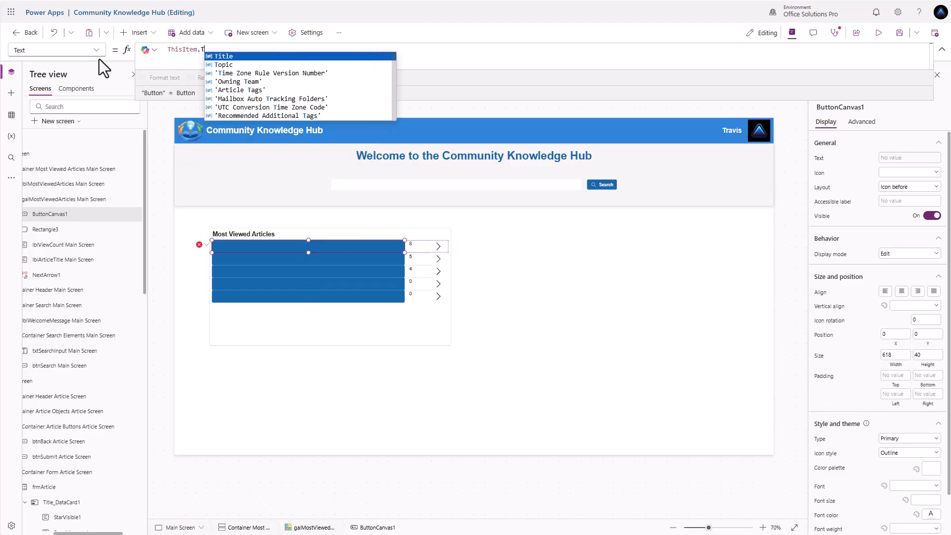
key(Tab)
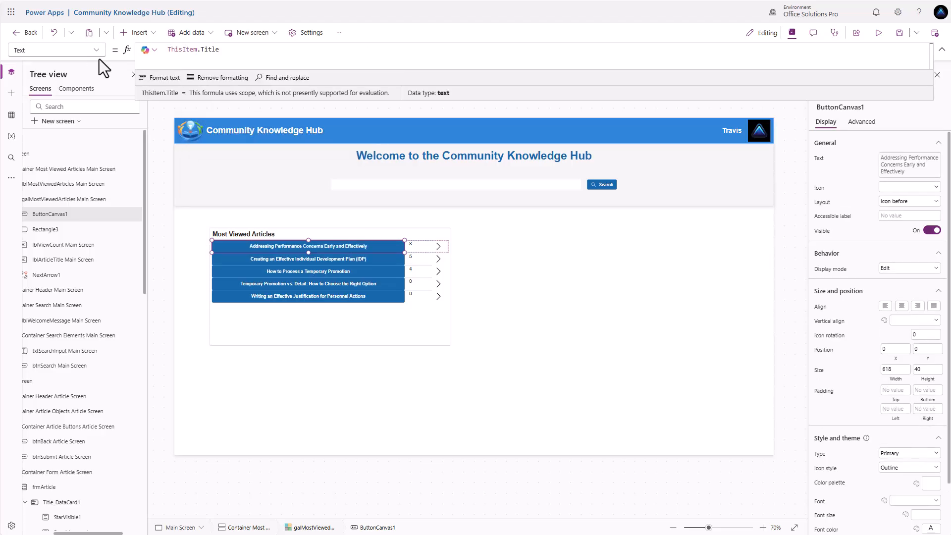
Step: Align the gallery button's text left and set its style type to Transparent
click(886, 306)
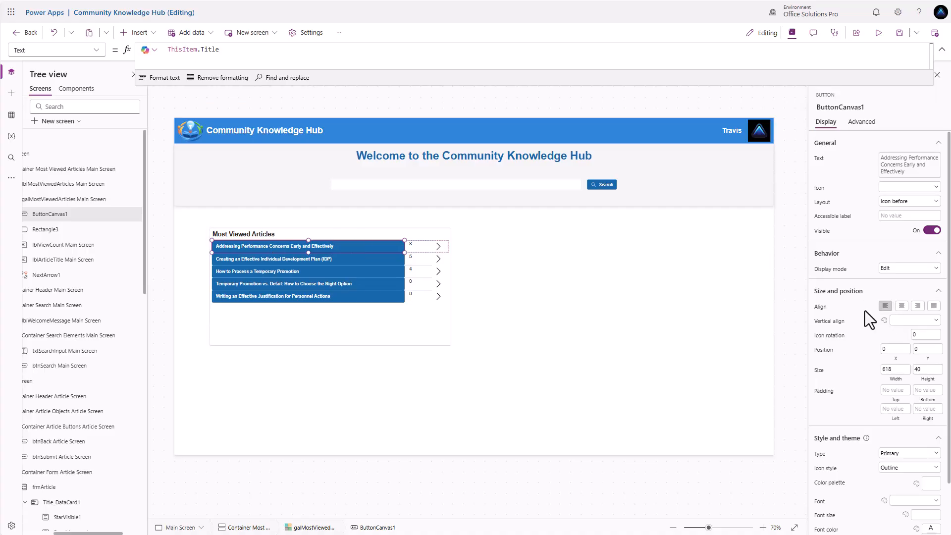
click(904, 453)
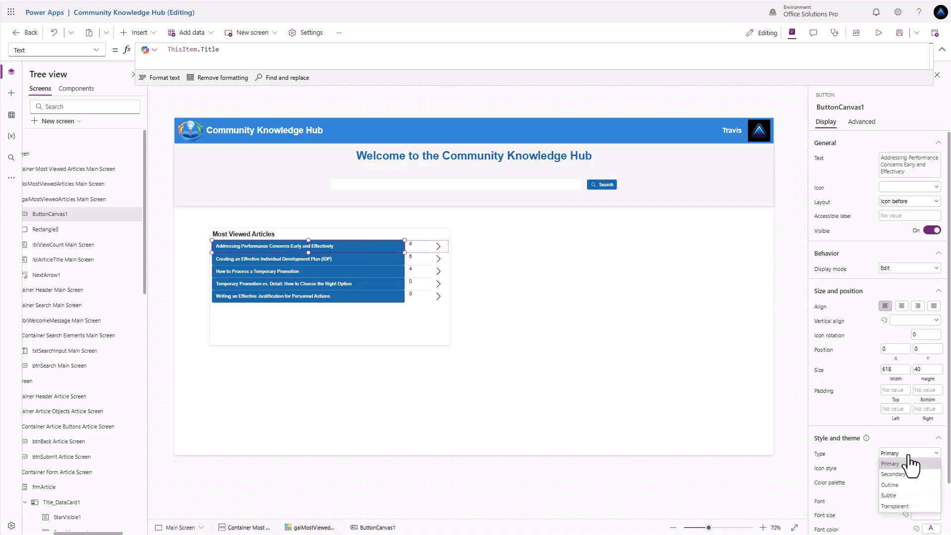
click(900, 506)
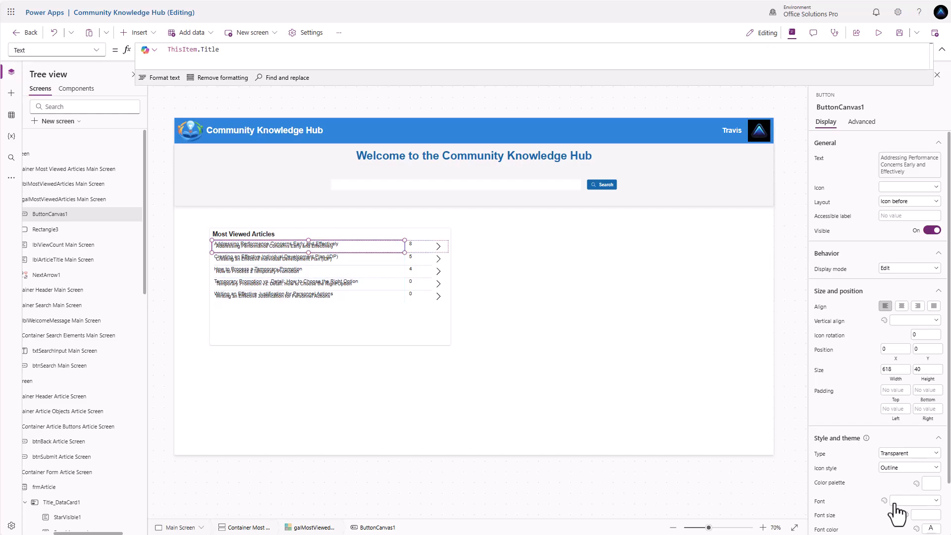
Step: Replace the gallery button's OnSelect formula with the Set(gblArticles, ...) and Navigate('Article Details',ScreenTransition.CoverRight) formula copied from the arrow
click(862, 123)
click(815, 190)
drag(229, 50, 125, 51)
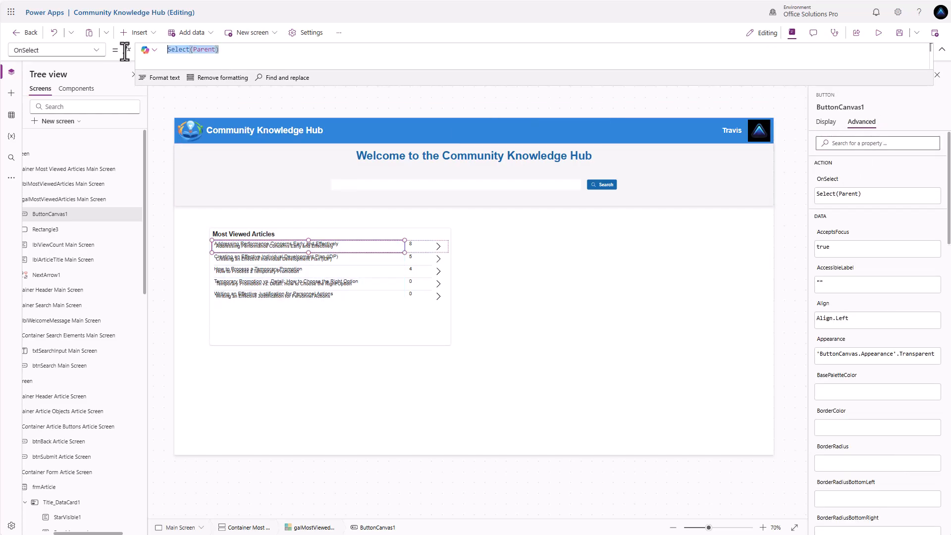
key(ctrl+v)
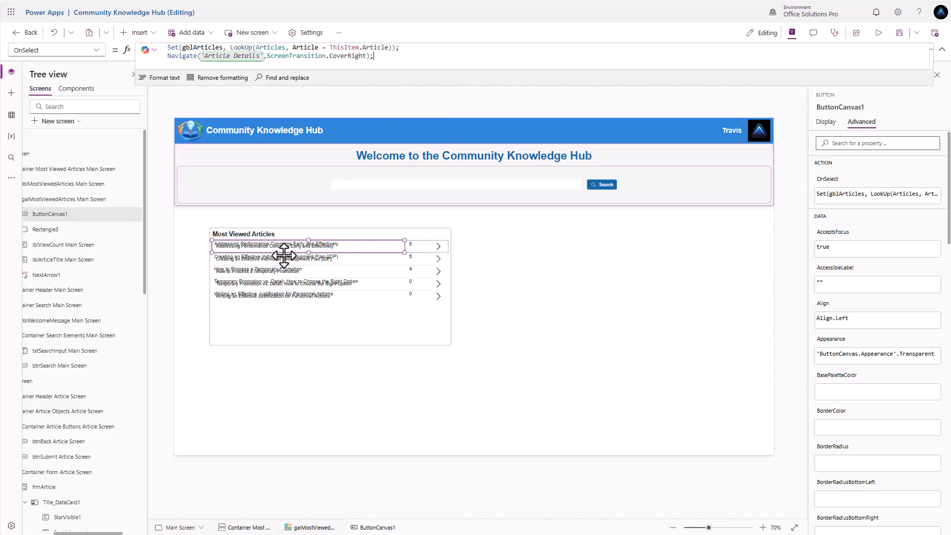
Step: Delete the lblArticleTitle Main Screen label and rename the gallery button as btnArticleTitle Main Screen
double_click(78, 259)
key(ctrl+c)
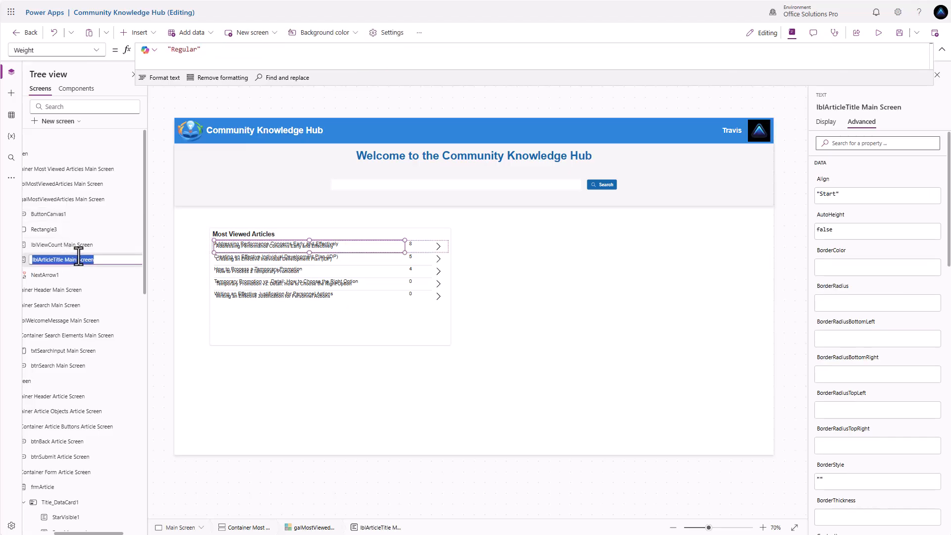
key(Delete)
double_click(52, 217)
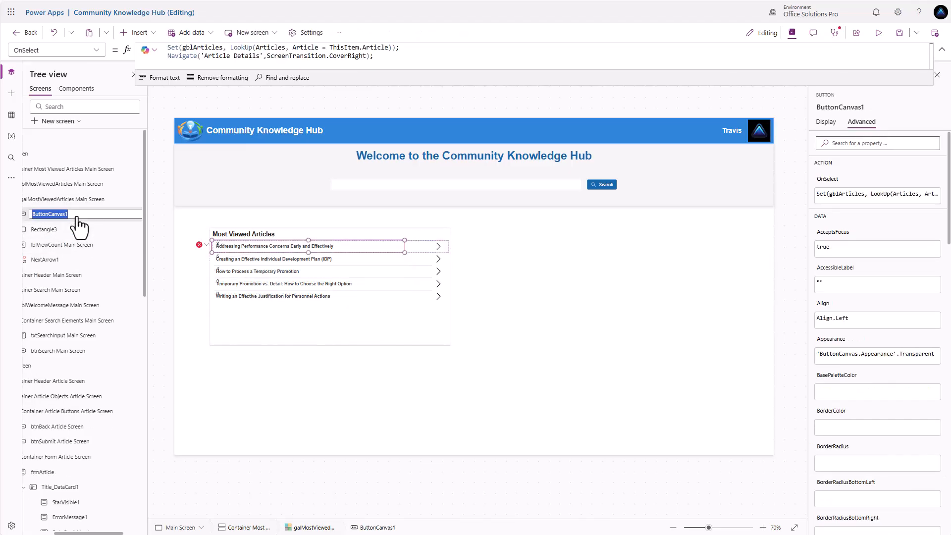
key(ctrl+v)
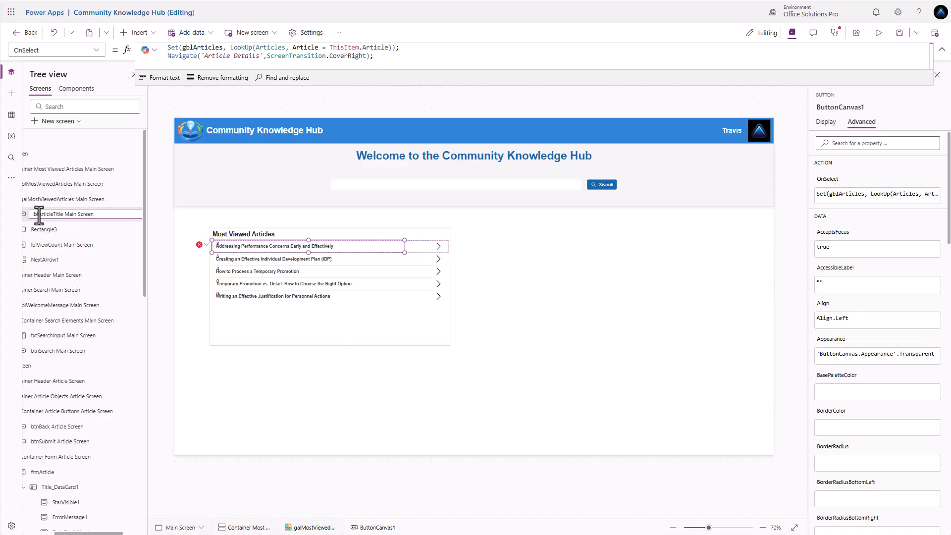
text(btn)
Step: Correct the view count label's X formula to 'btnArticleTitle Main Screen'.X + 'btnArticleTitle Main Screen'.Width
click(45, 229)
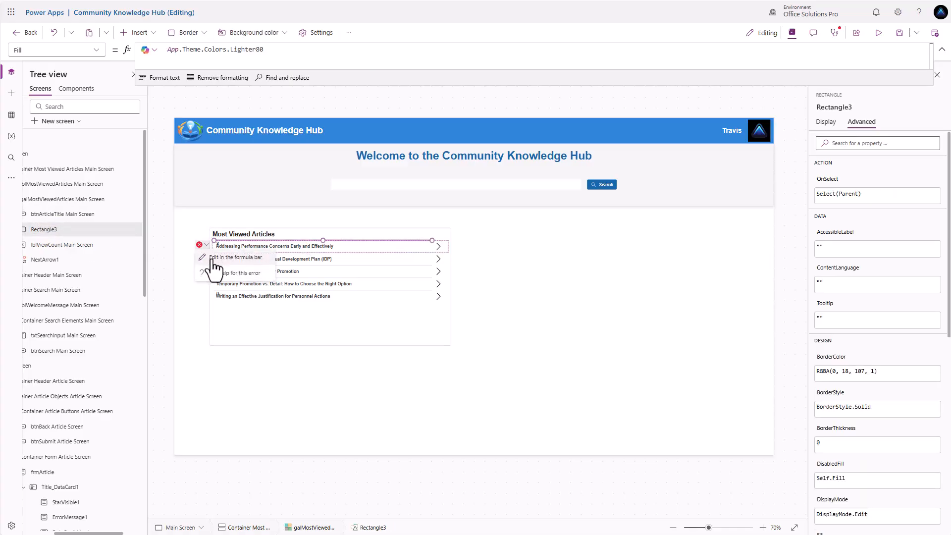
click(213, 248)
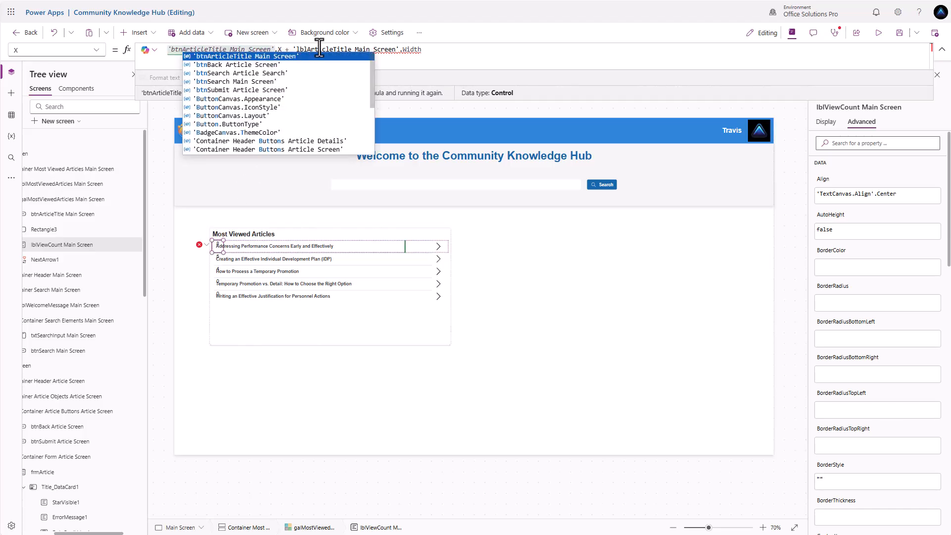
double_click(306, 50)
text(btn)
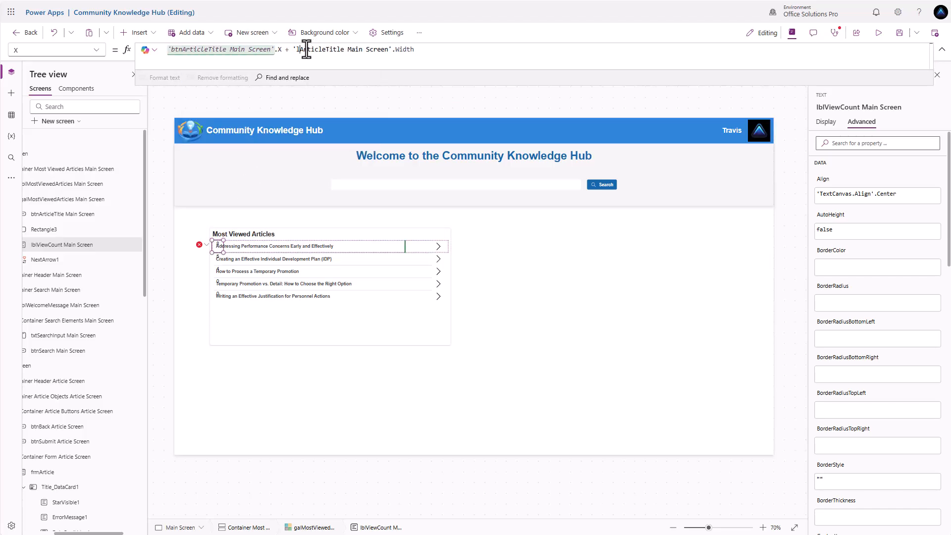
Step: Preview the app and test the first most viewed article's title button
click(319, 250)
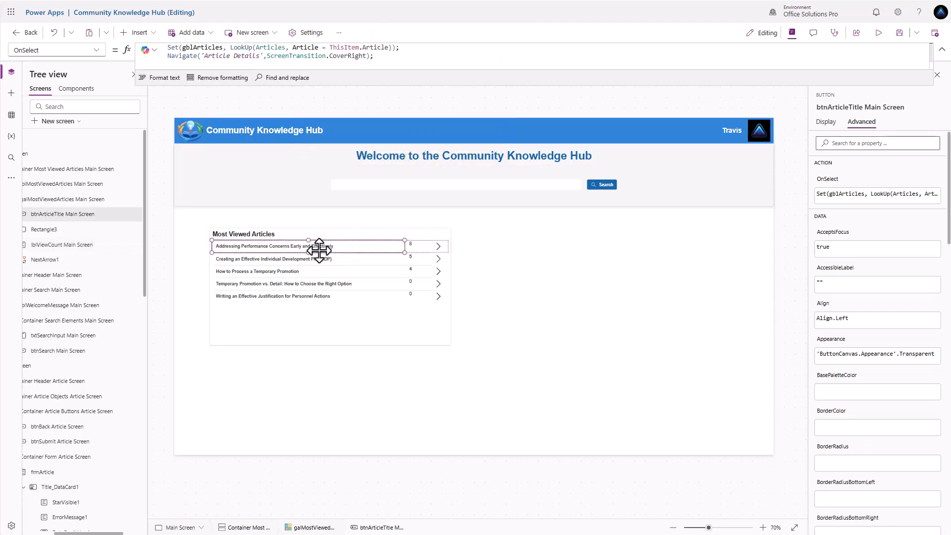
click(879, 33)
click(272, 229)
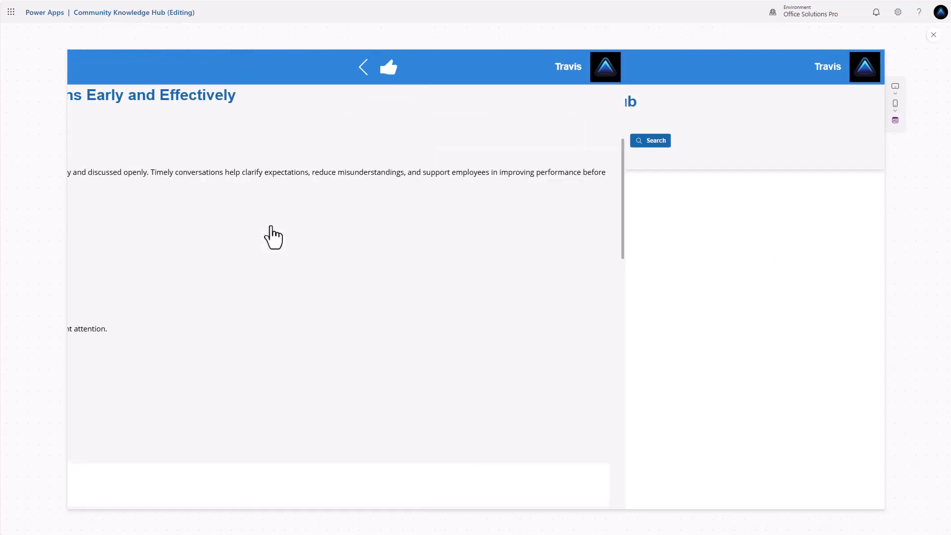
Step: Return to the Main Screen, remove the next arrow from the most viewed articles gallery, and preview the result
click(623, 70)
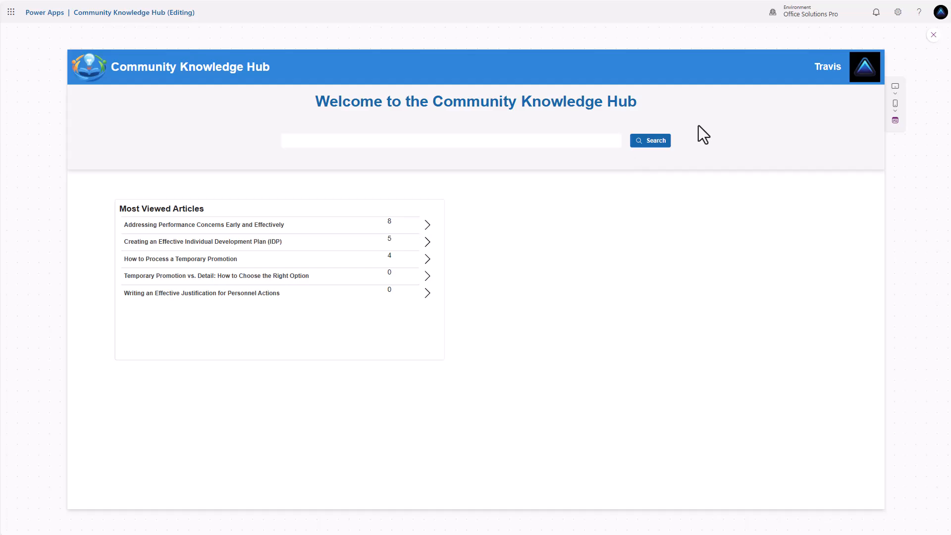
click(934, 35)
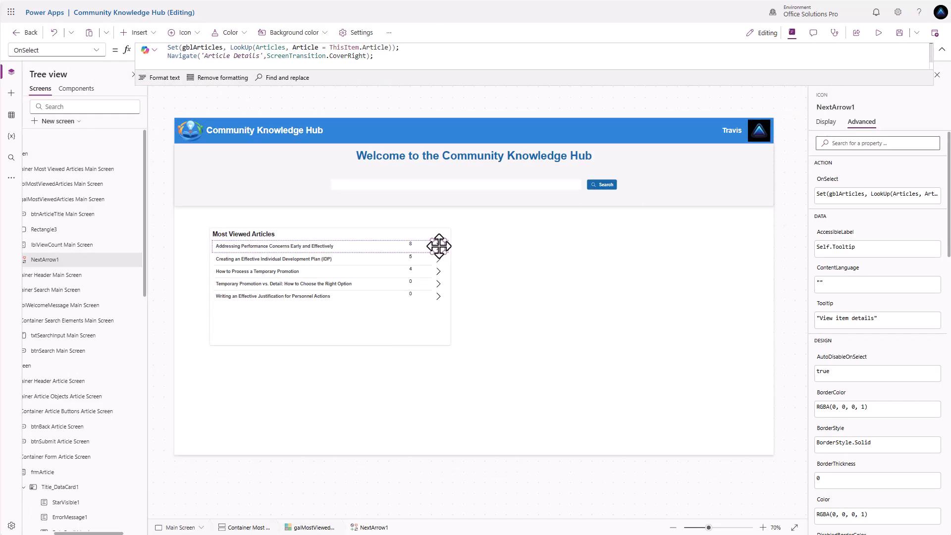
click(878, 32)
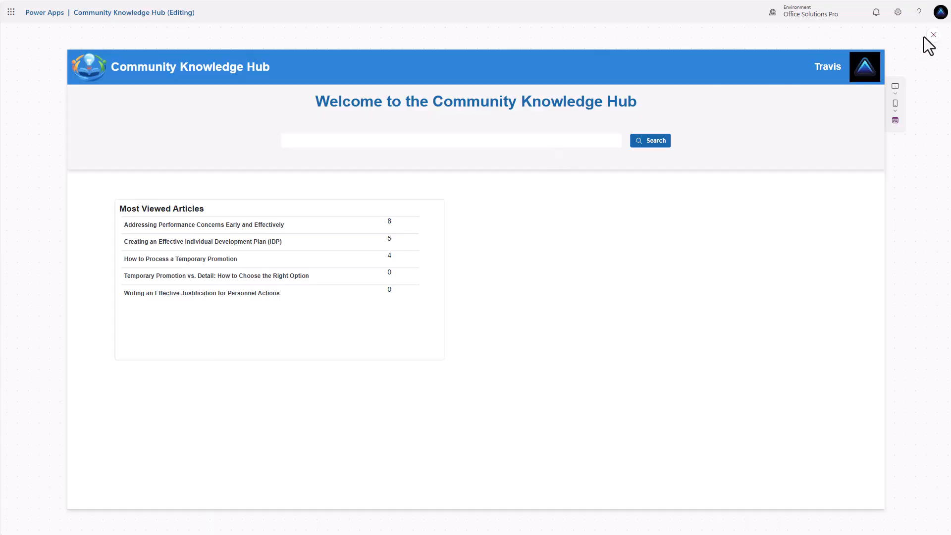
click(933, 34)
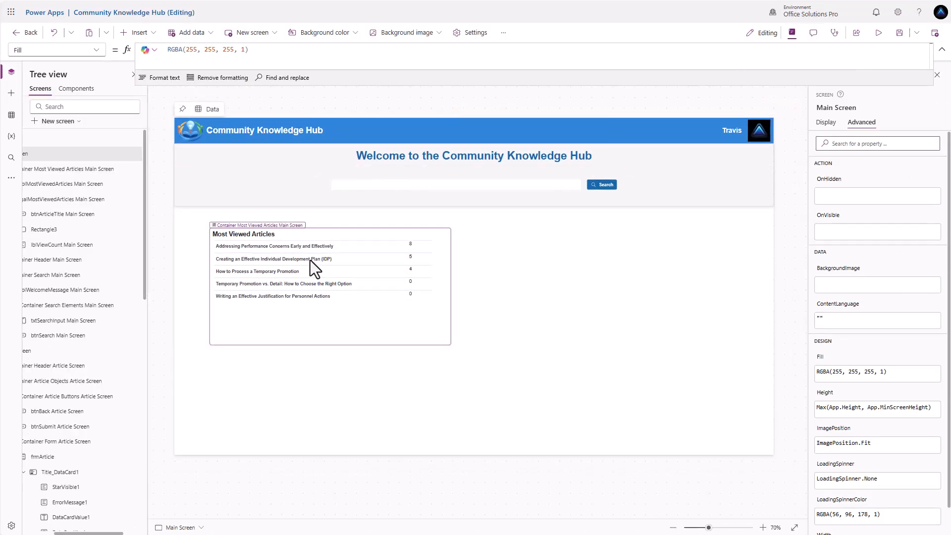
Step: Duplicate the Most Viewed Articles container on the Main Screen and place the copy to the right of the original, aligned with it
click(382, 329)
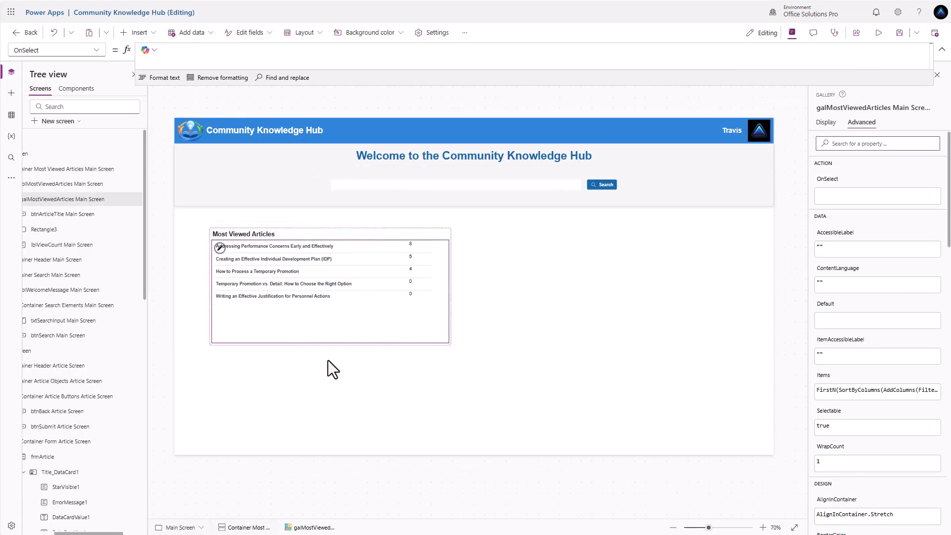
click(388, 228)
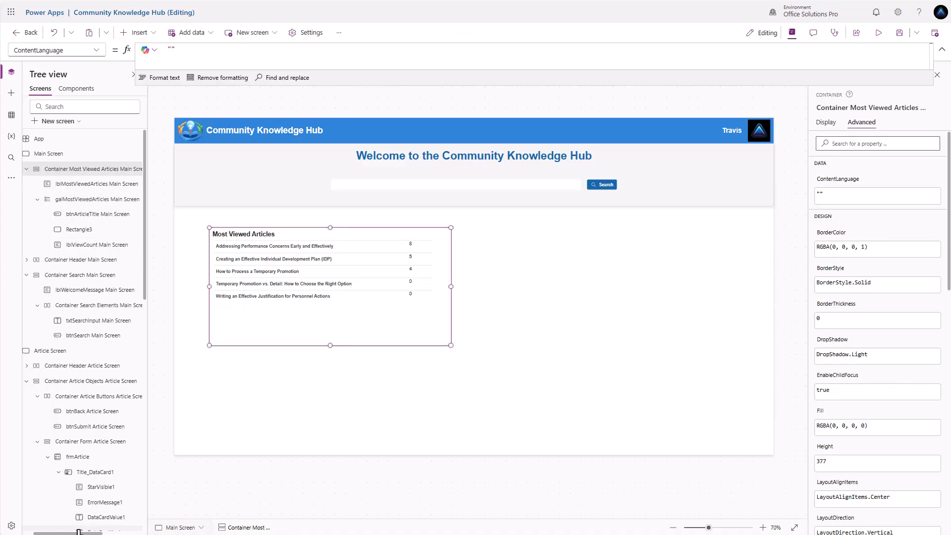
click(64, 155)
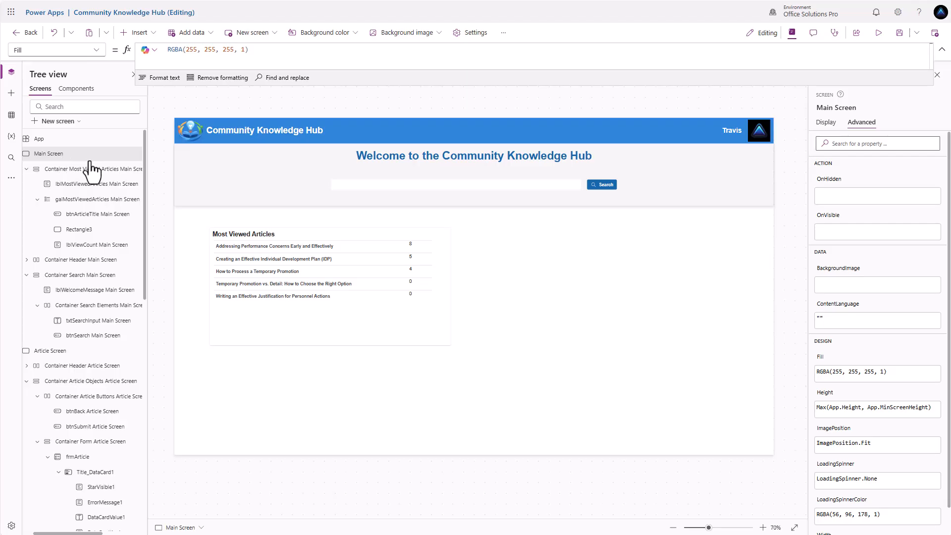
key(ctrl+v)
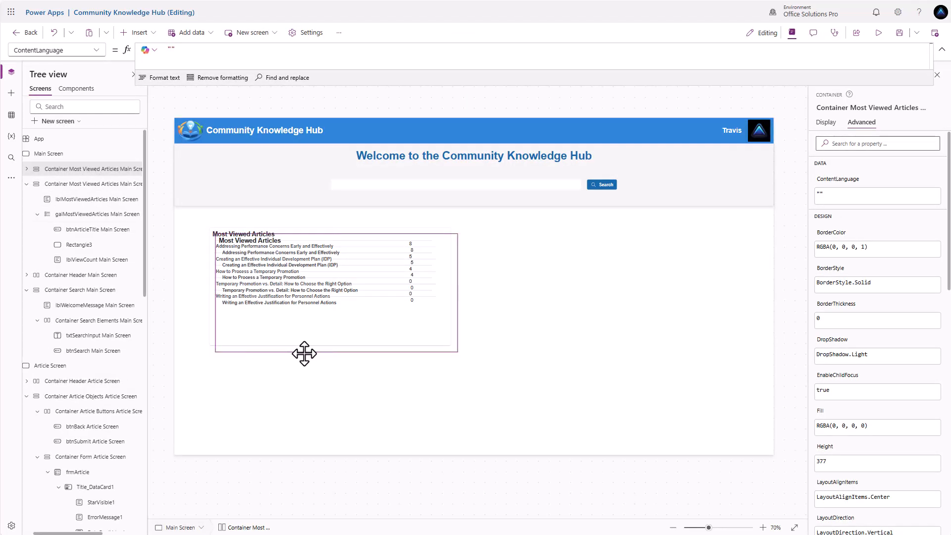
drag(304, 353, 566, 349)
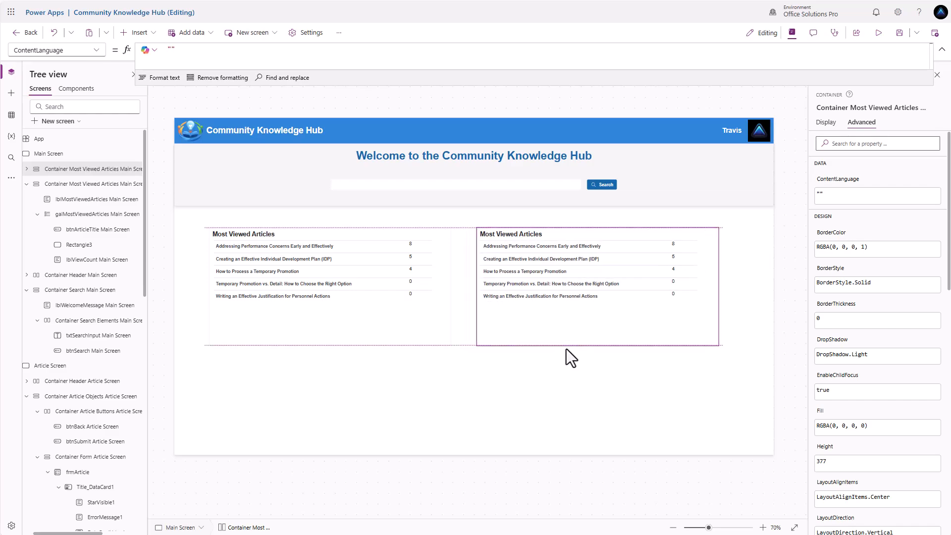
Step: Change the copied container's heading text to "Recently Updated"
click(522, 234)
drag(170, 50, 238, 49)
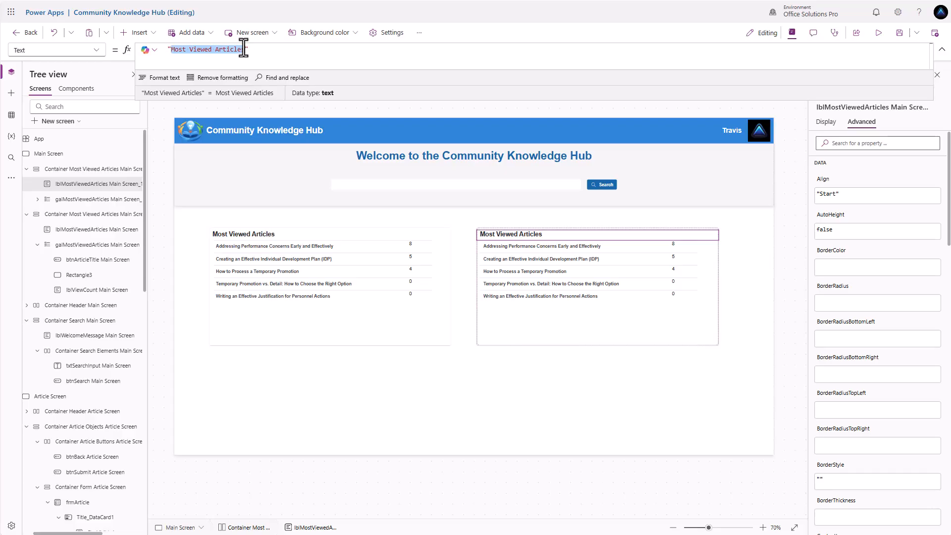
text(Rec)
text(us)
key(BackSpace)
key(BackSpace)
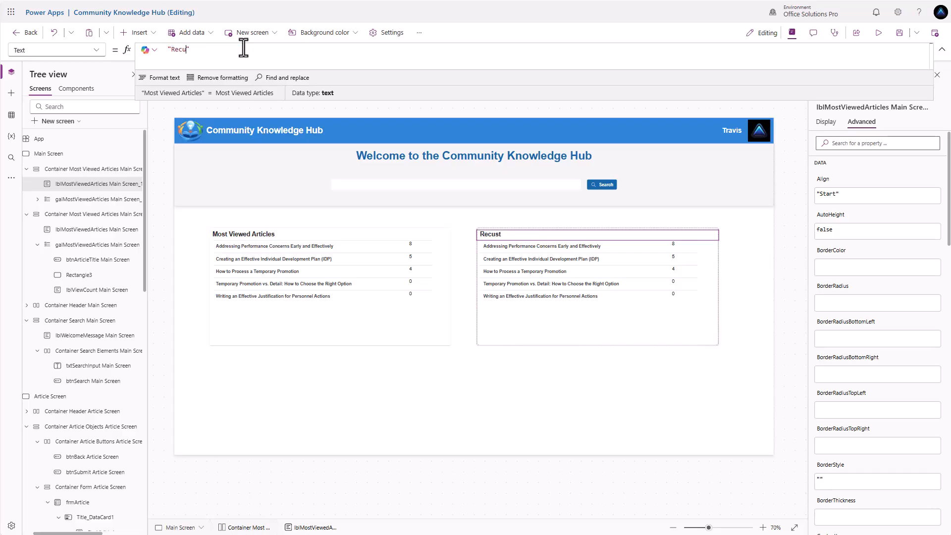
text(ently Updated)
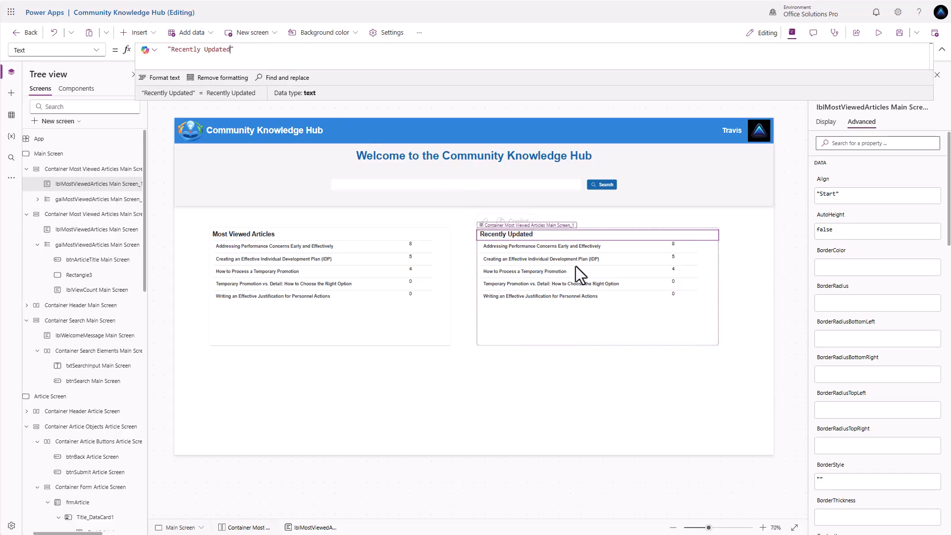
Step: Delete the view count label from the Recently Updated gallery
click(575, 267)
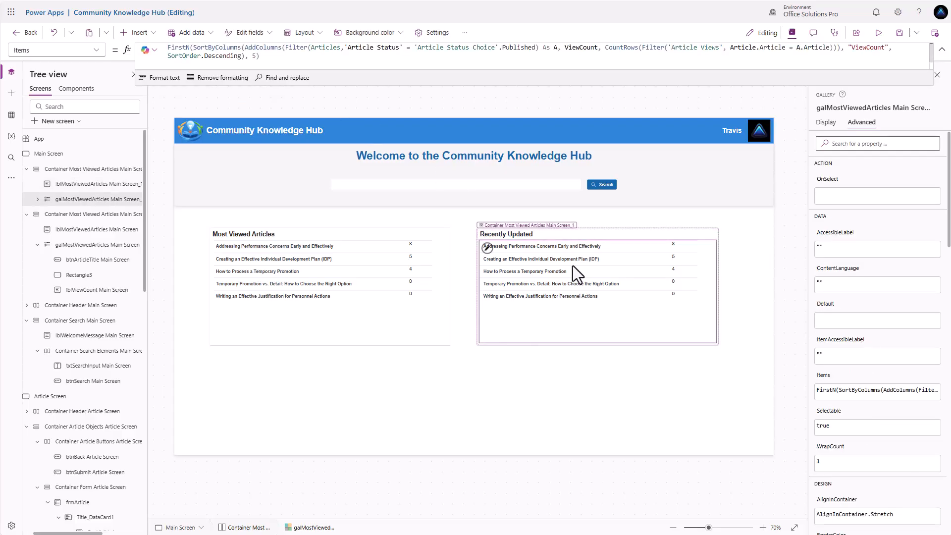
click(673, 245)
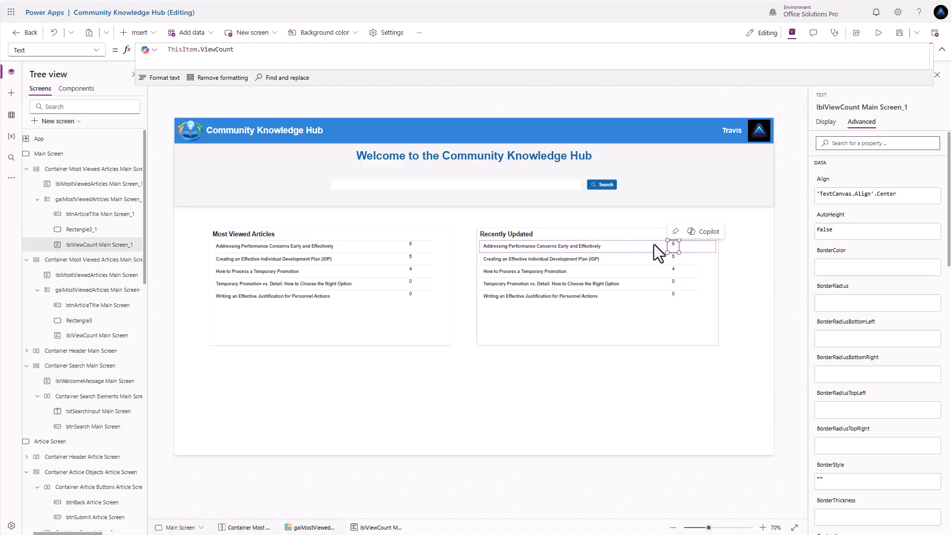
key(Delete)
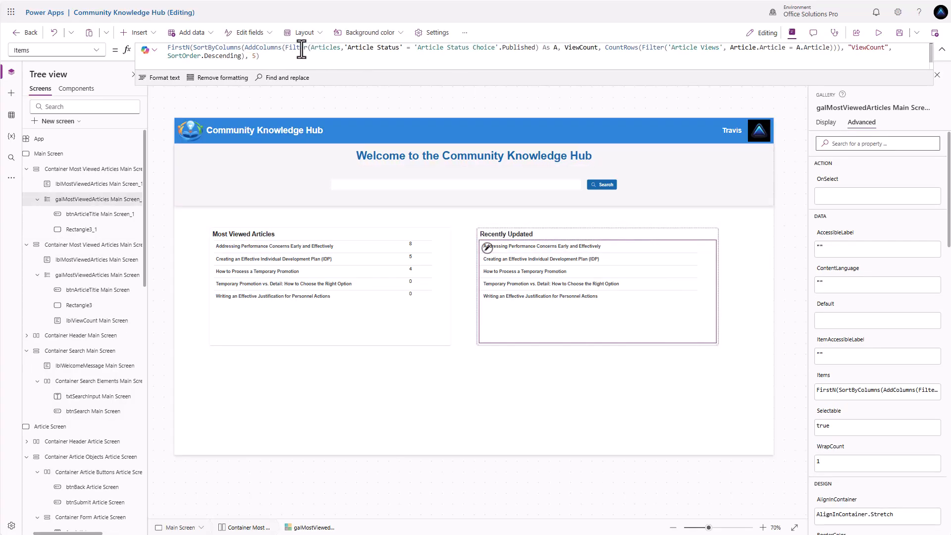
Step: Reduce the Recently Updated gallery's Items formula to Filter(Articles,'Article Status' = 'Article Status Choice'.Published)
drag(285, 48, 149, 49)
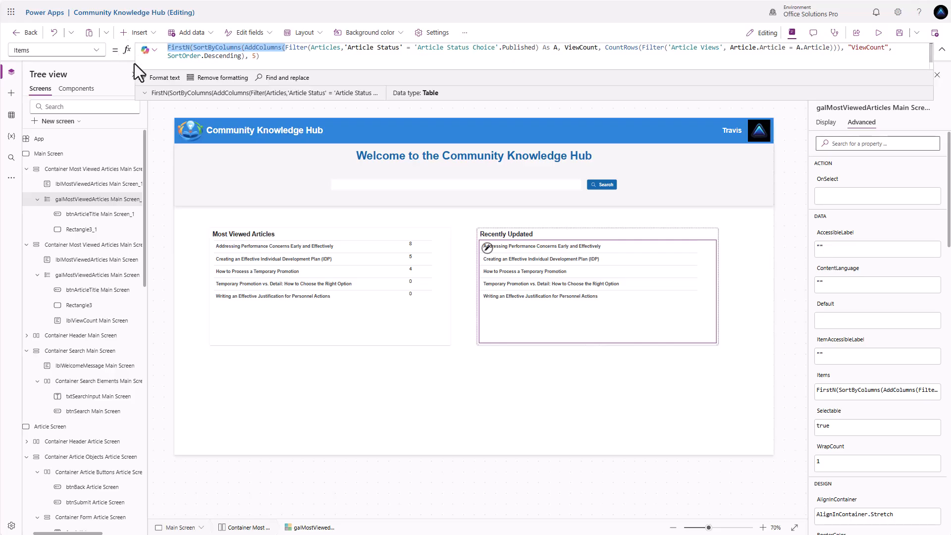
key(Delete)
drag(424, 50, 878, 49)
key(Delete)
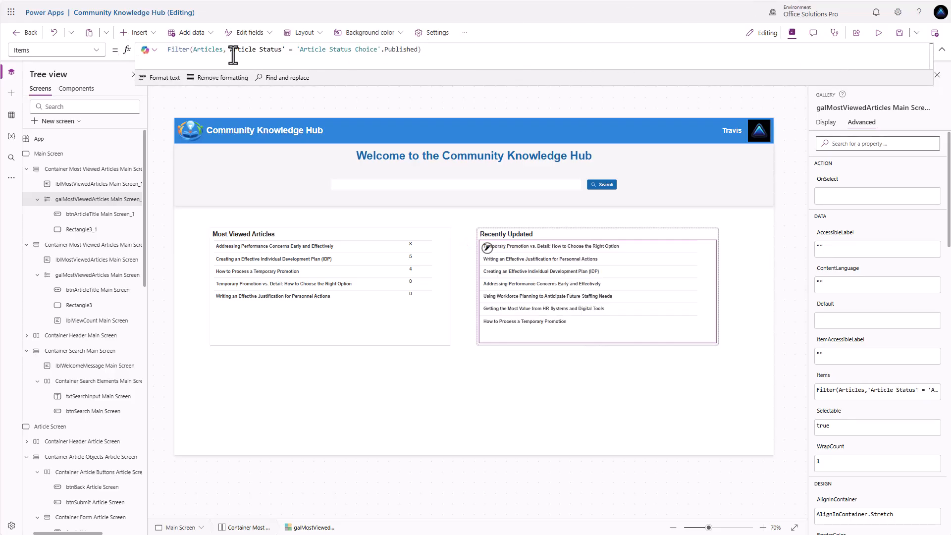
Step: Wrap the Recently Updated gallery's Items filter in SortByColumns, sorting by "modifiedon" with SortOrder.Descending
double_click(171, 49)
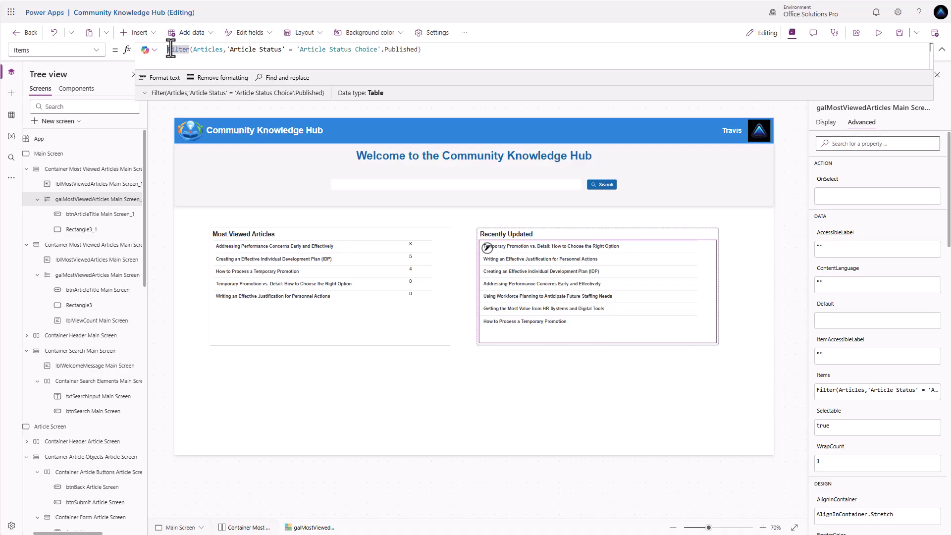
text(SortByColu)
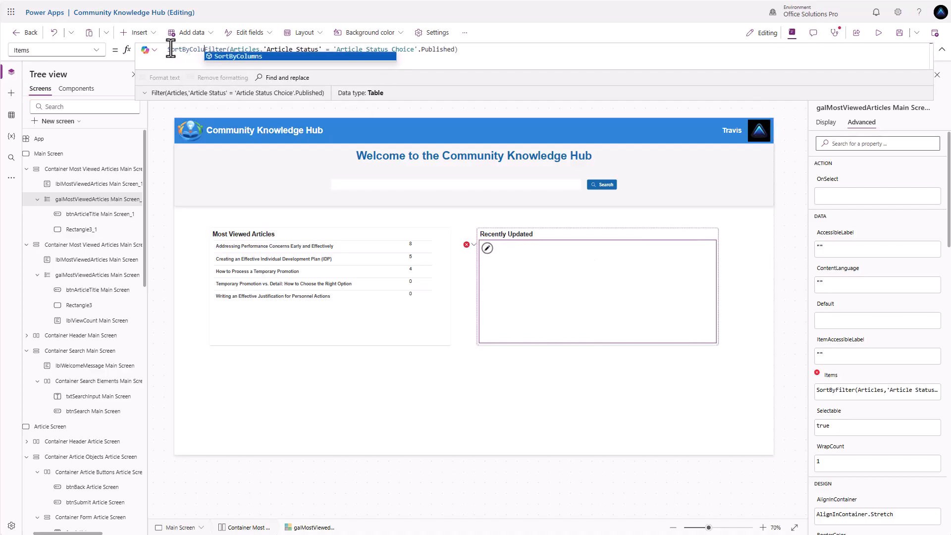
text(mns()
key(End)
text(, )
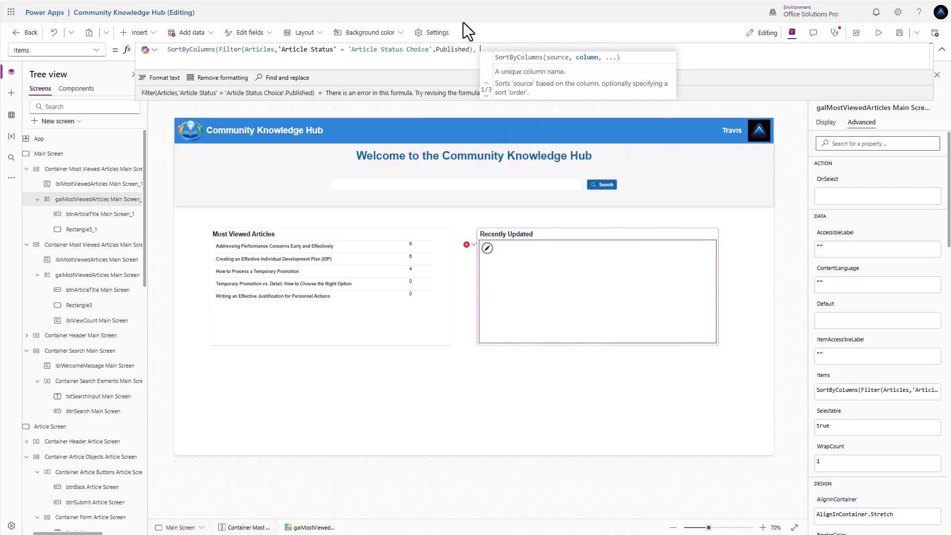
text(Mo)
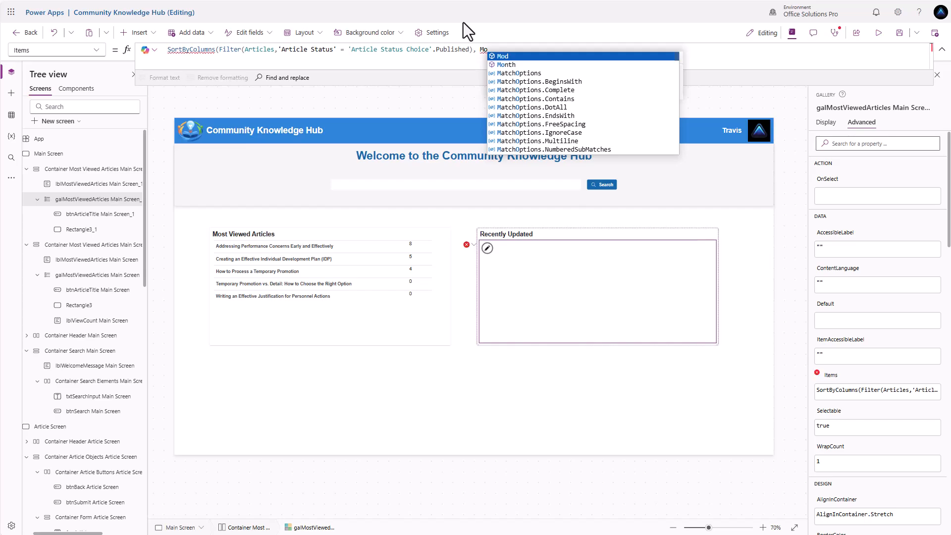
text(d)
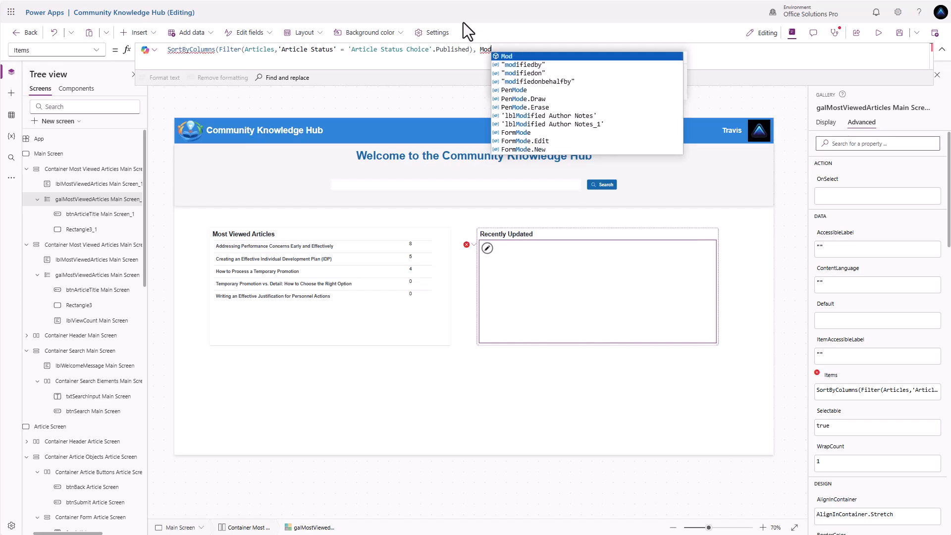
key(Down)
key(Down)
key(Tab)
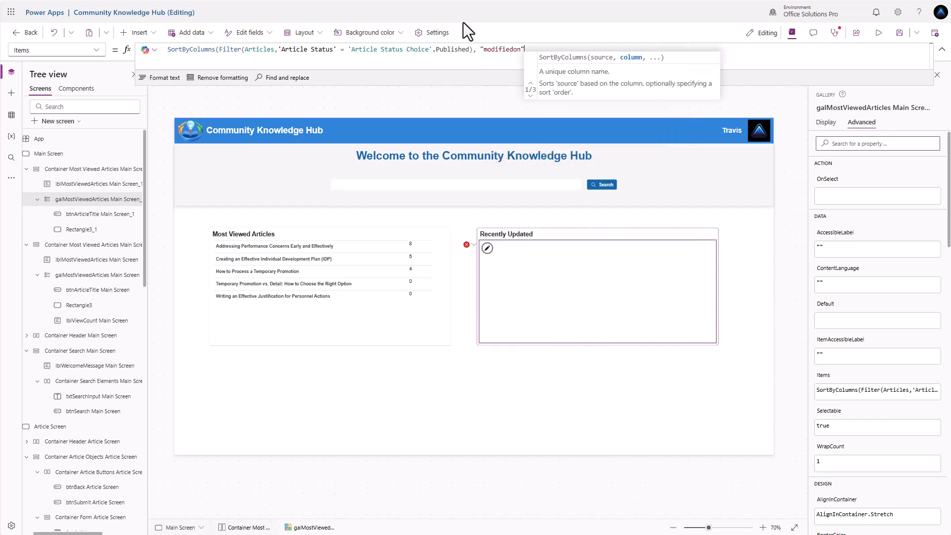
text(,)
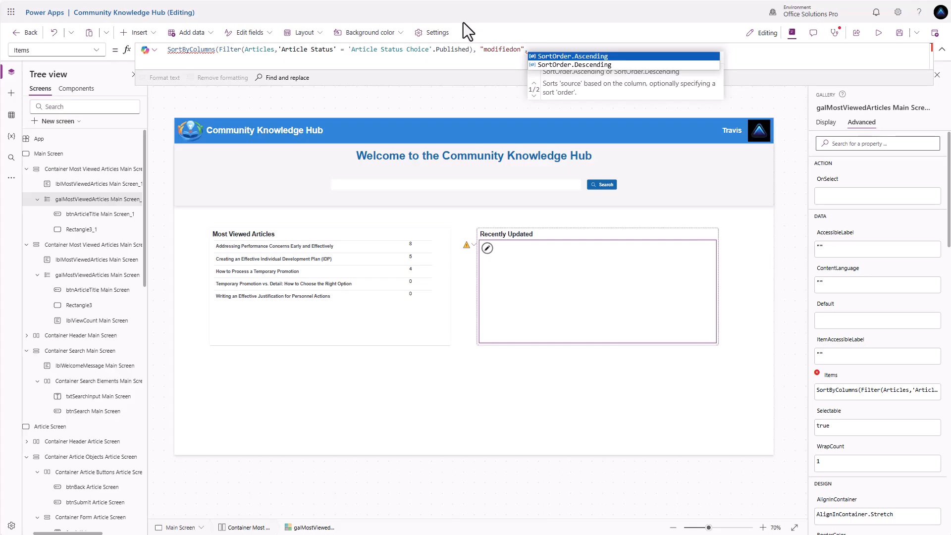
key(Down)
key(Tab)
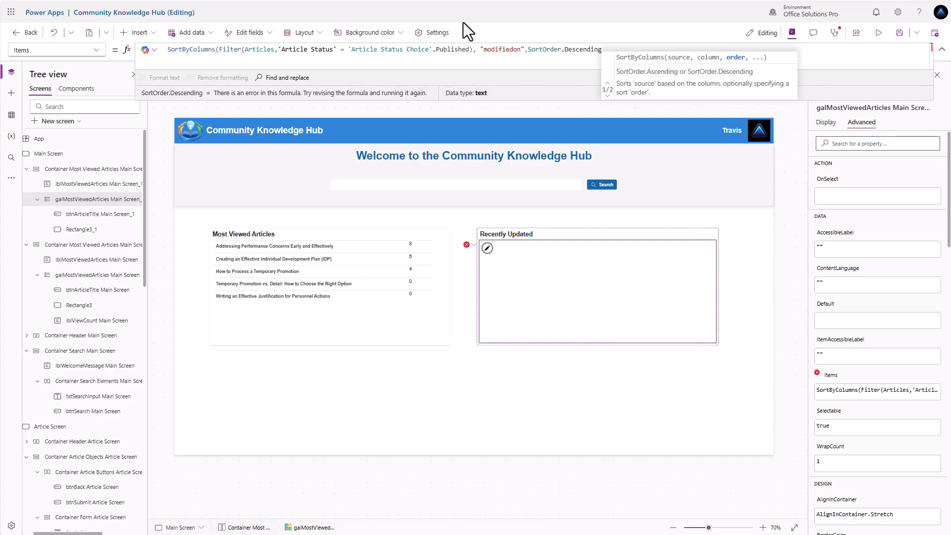
text())
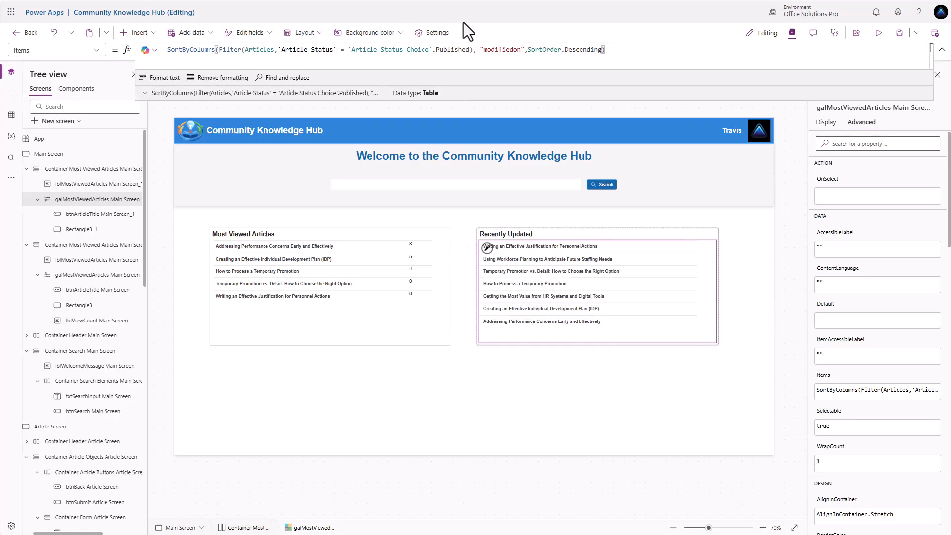
Step: Wrap the sorted Items formula in FirstN with a limit of 5 articles
double_click(170, 50)
text(FirstN()
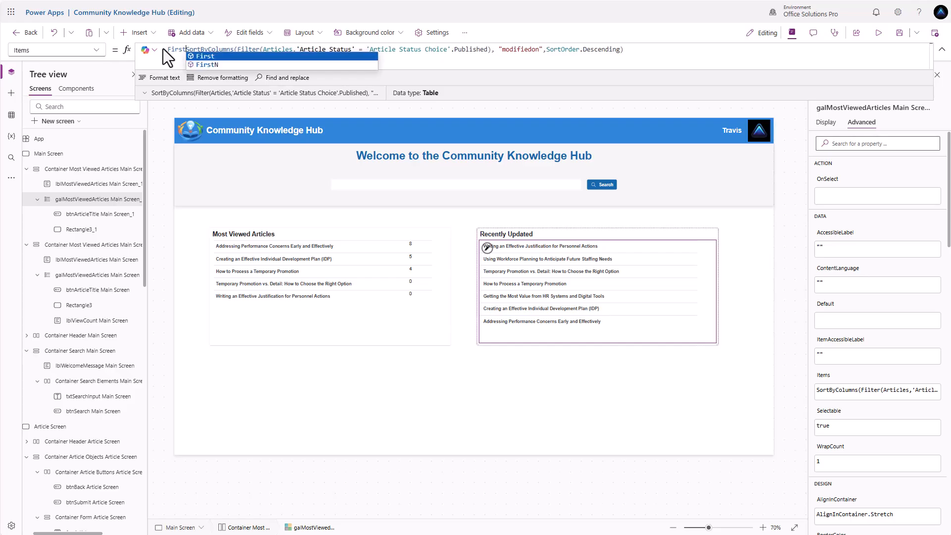
click(639, 50)
text(, )
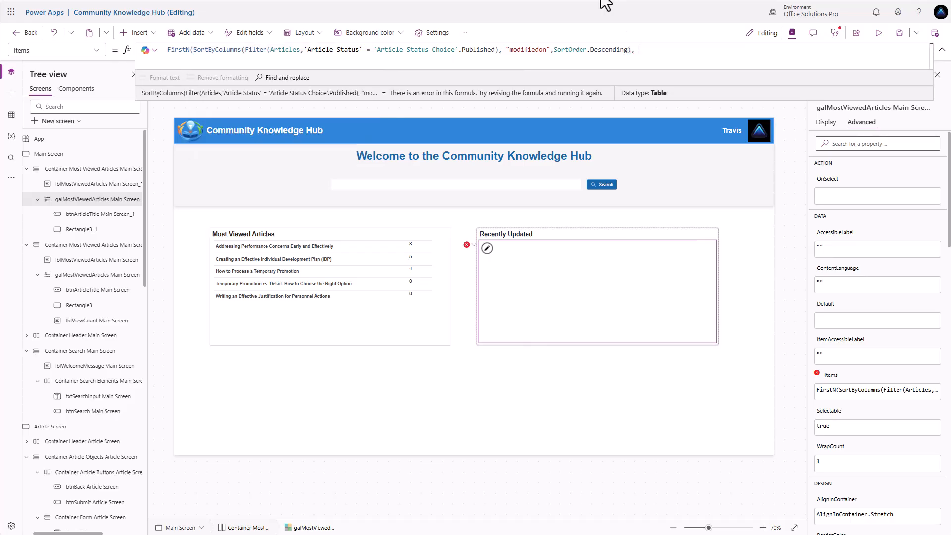
text(5))
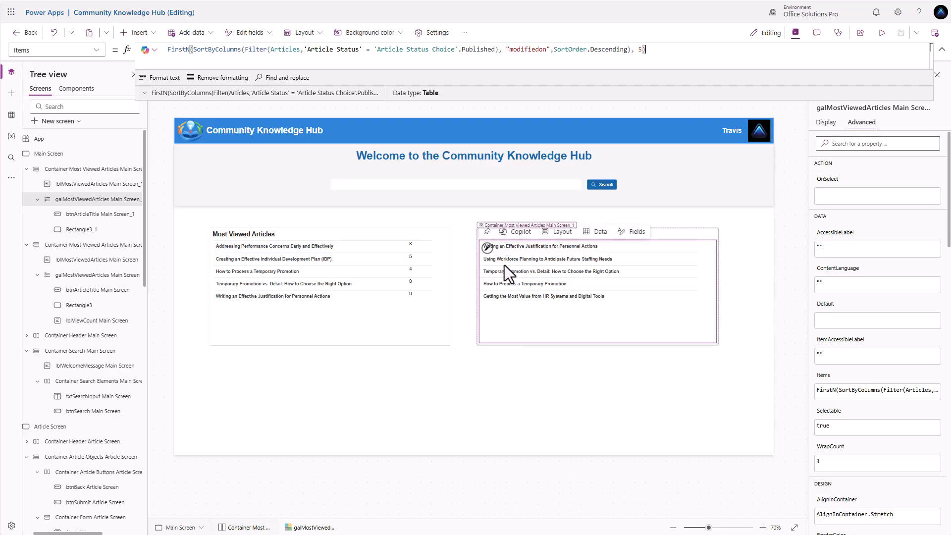
Step: Rename the copied controls as Container Recently Updated Main Screen, lblRecentlyUpdated Header, galRecently Updated Main Screen and btnArticleTitleRecent Main Screen
double_click(80, 169)
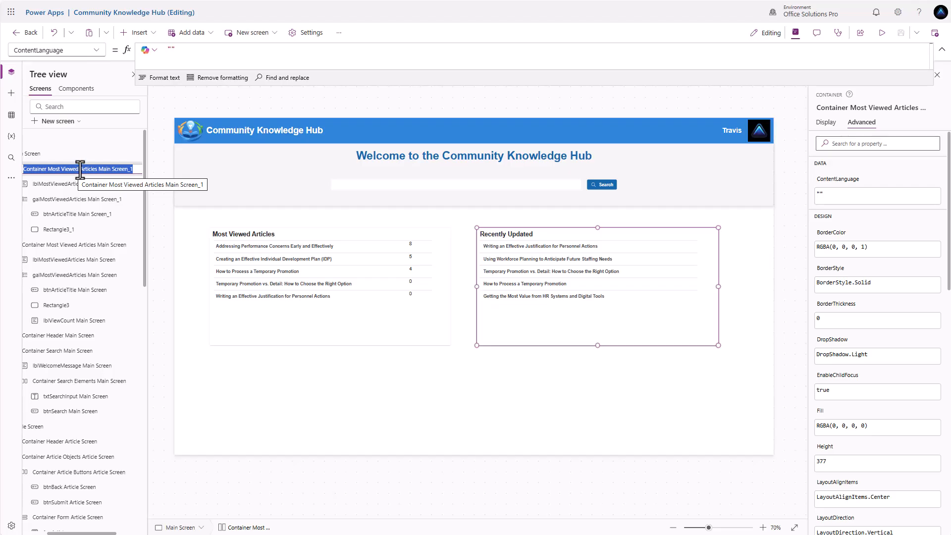
text(Conta)
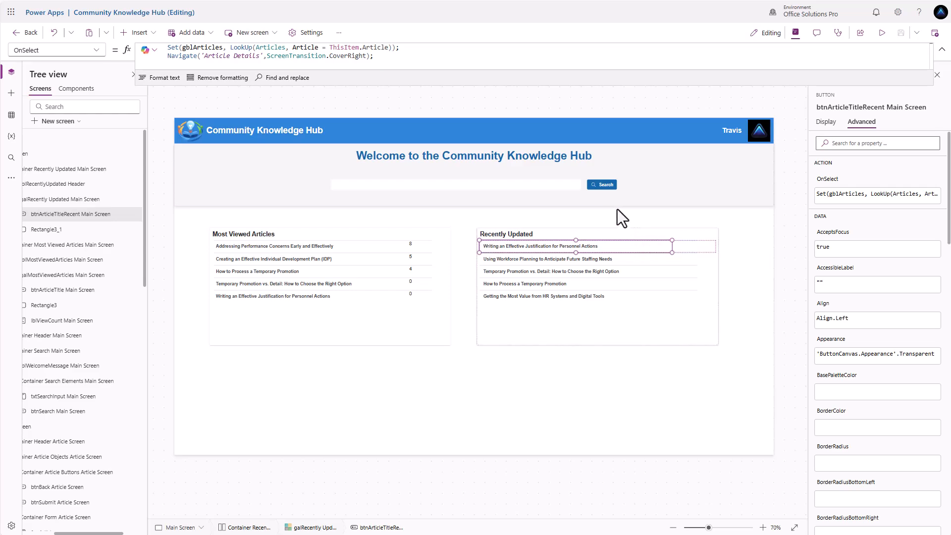
Step: Open the Article Search screen and copy the Patch('Article Views', ...) line from the gallery arrow's OnSelect formula
click(601, 185)
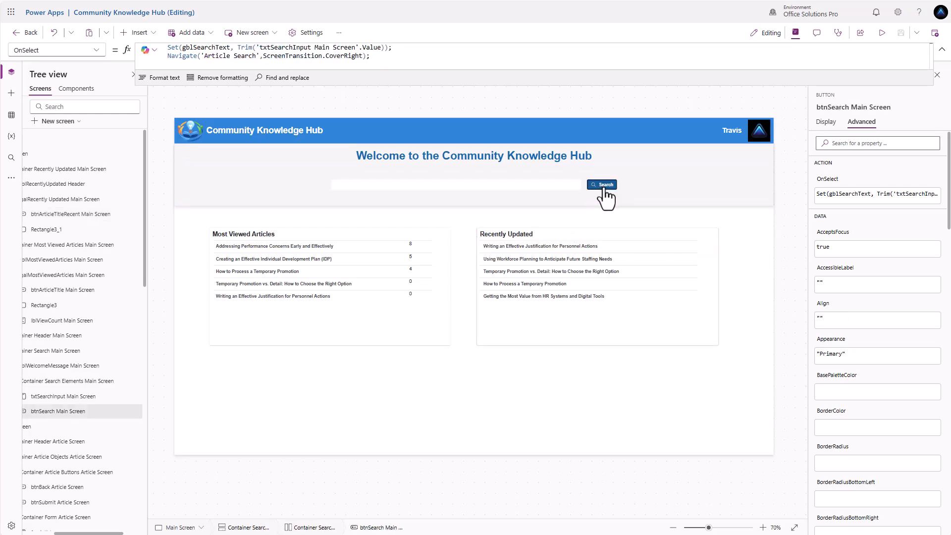
alt+click(601, 184)
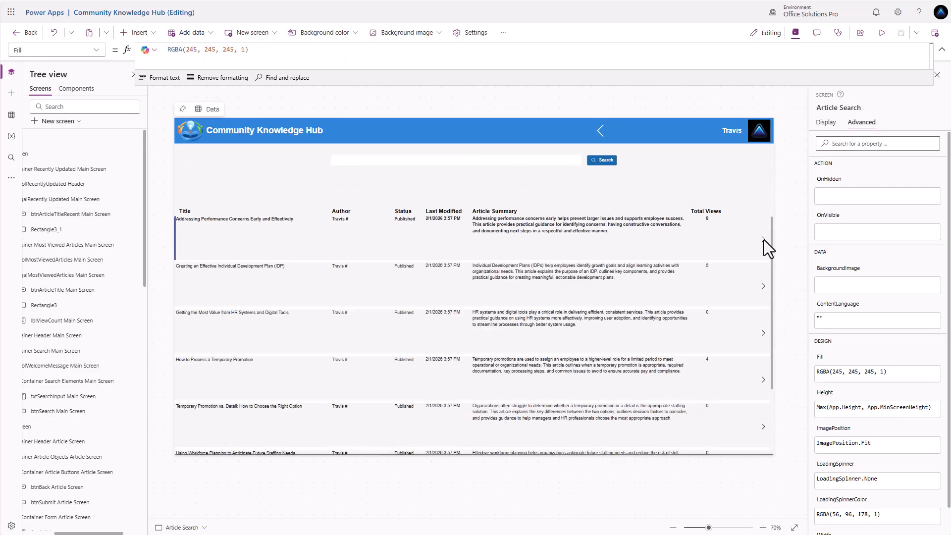
click(763, 239)
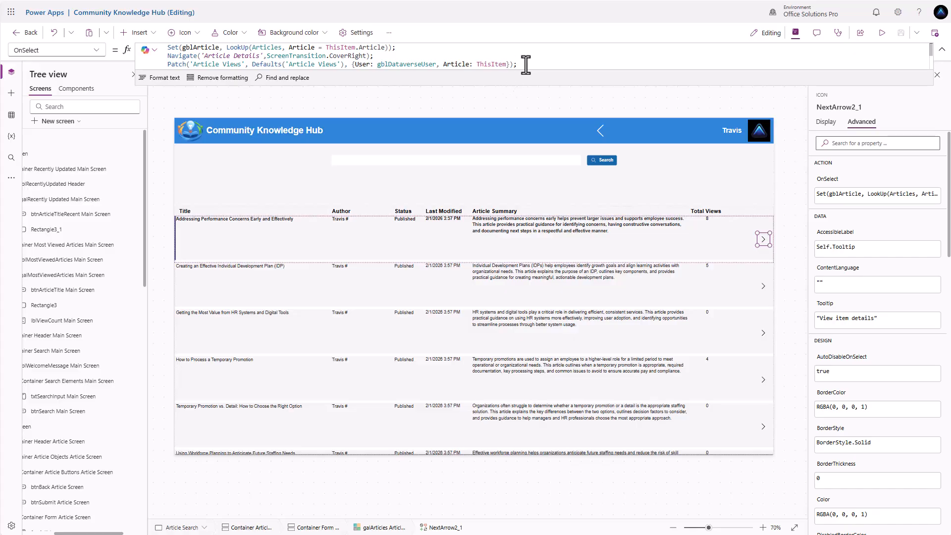
drag(520, 64, 132, 70)
key(ctrl+c)
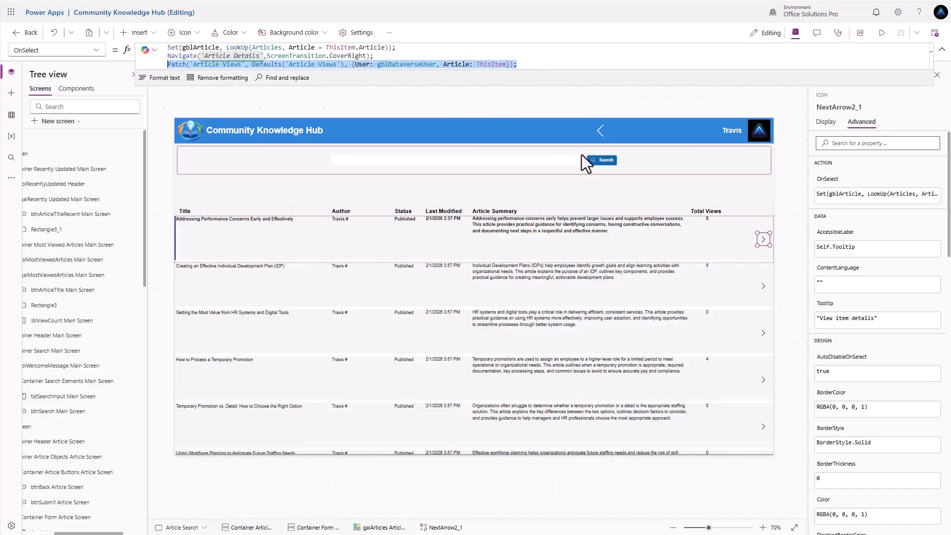
Step: Append the copied Patch('Article Views', ...) line to the OnSelect formulas of the Main Screen's Most Viewed and Recently Updated title buttons
alt+click(594, 140)
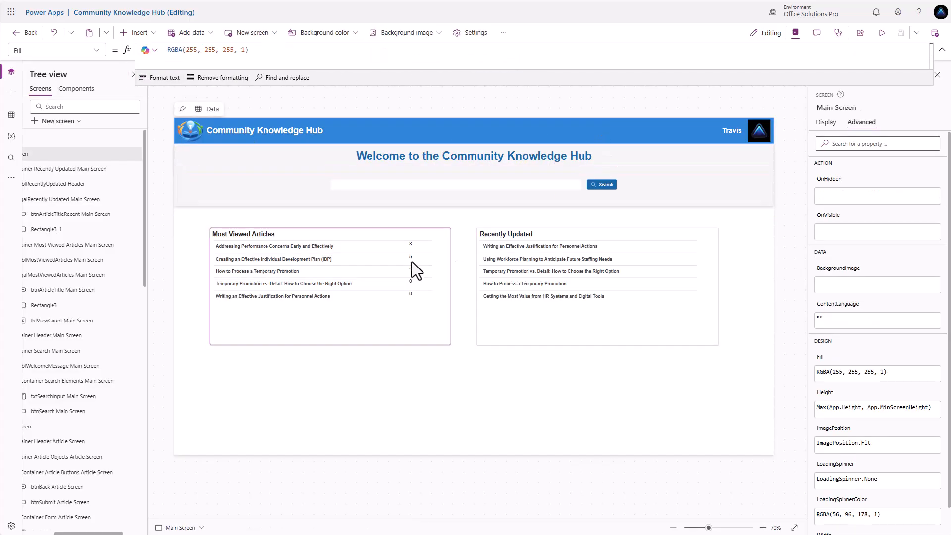
click(322, 246)
click(378, 55)
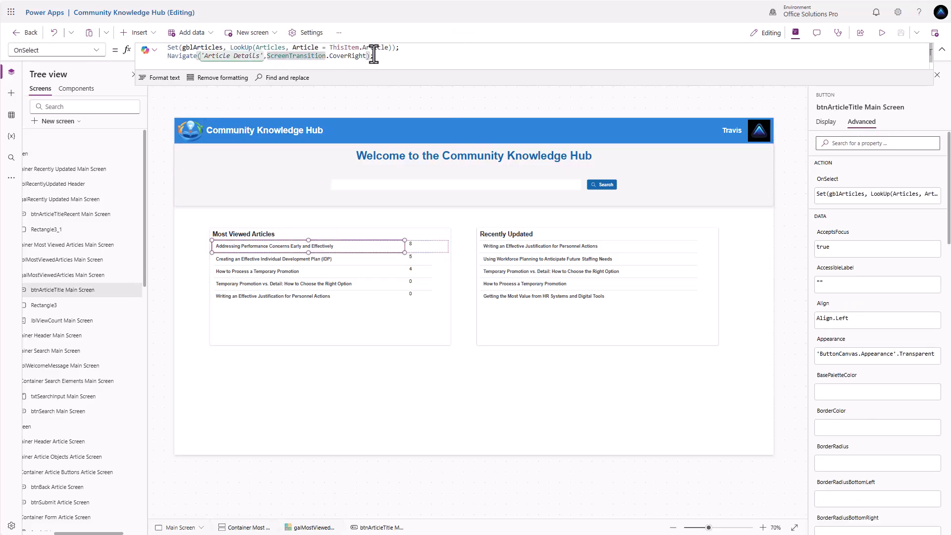
key(shift+Return)
key(ctrl+v)
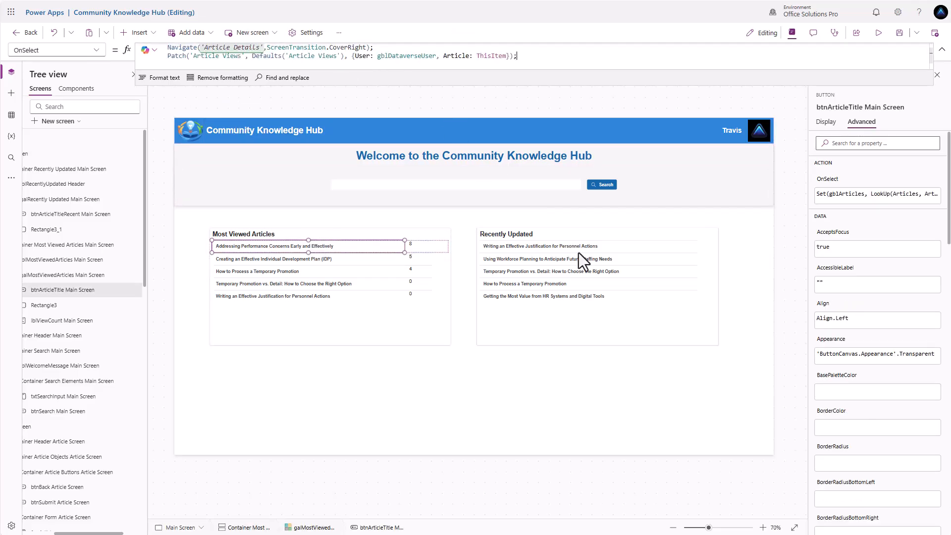
click(581, 248)
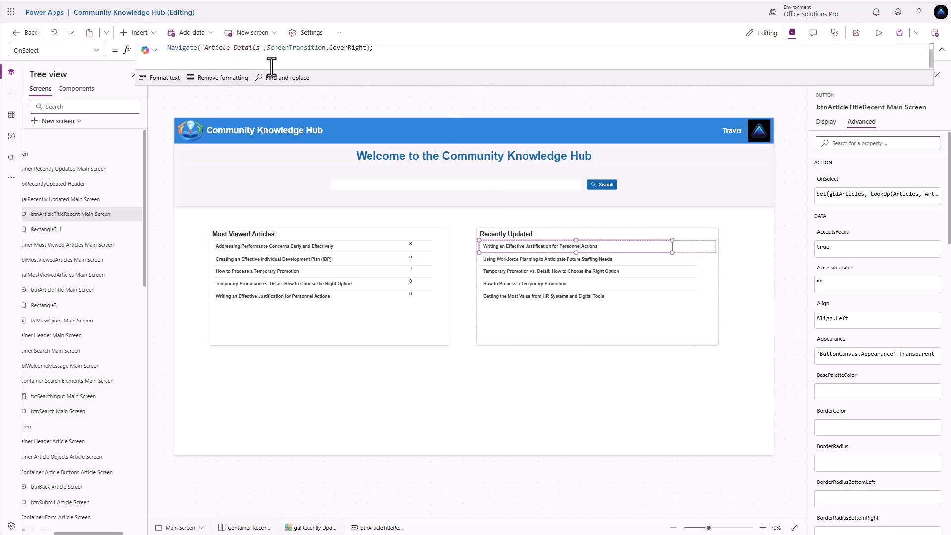
click(386, 212)
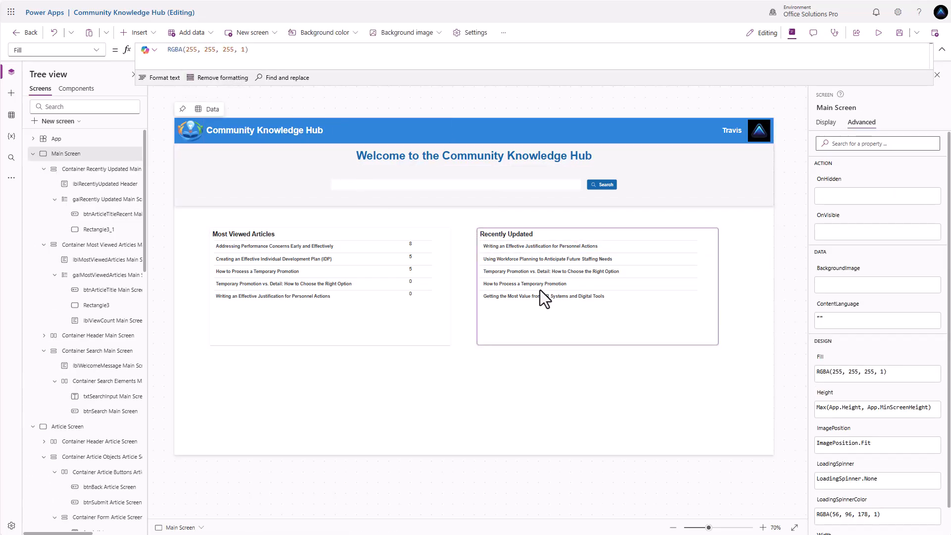
Step: Preview the app and test view recording by opening How to Process a Temporary Promotion and Temporary Promotion vs. Detail from the Main Screen galleries
click(878, 33)
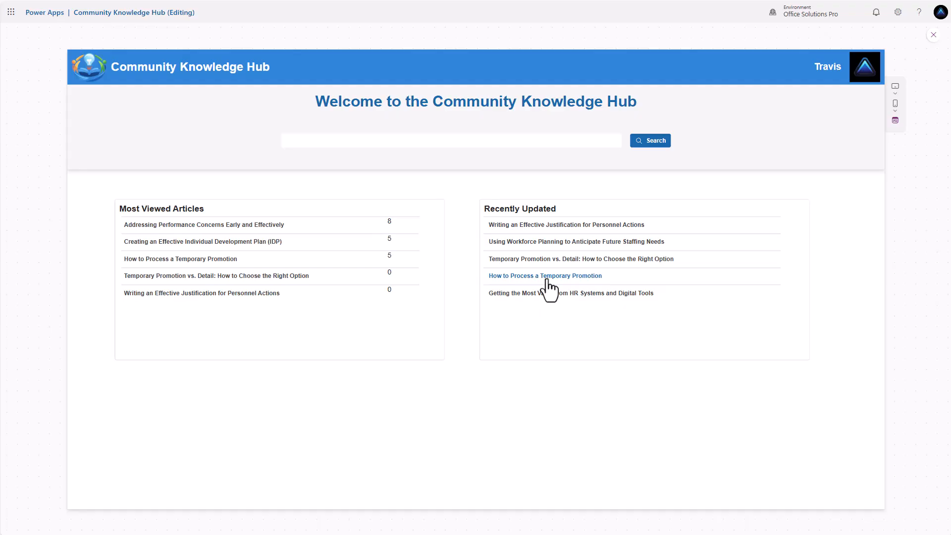
click(547, 278)
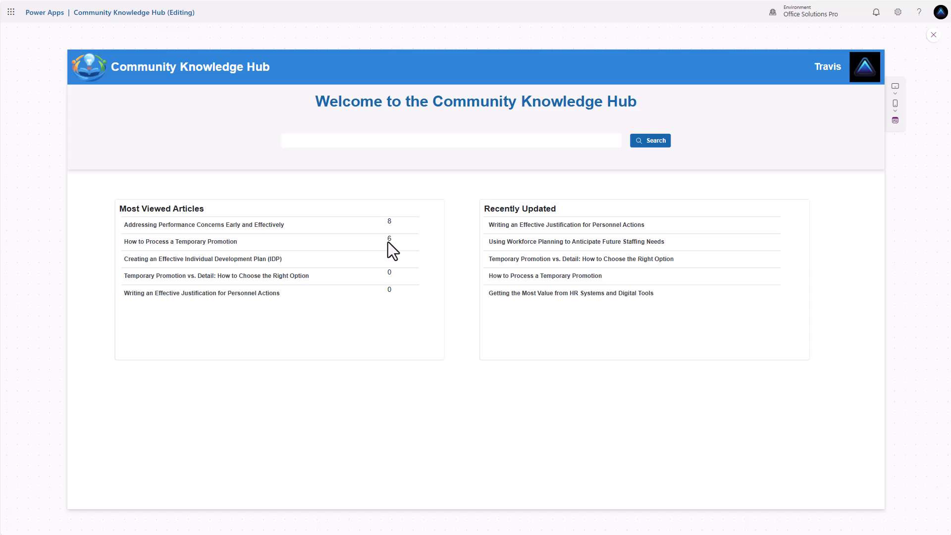
click(216, 288)
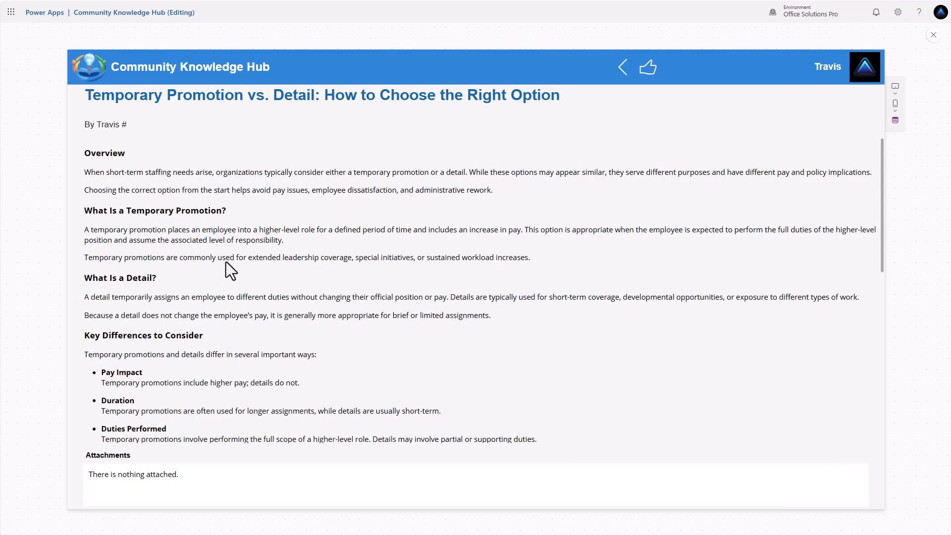
click(623, 67)
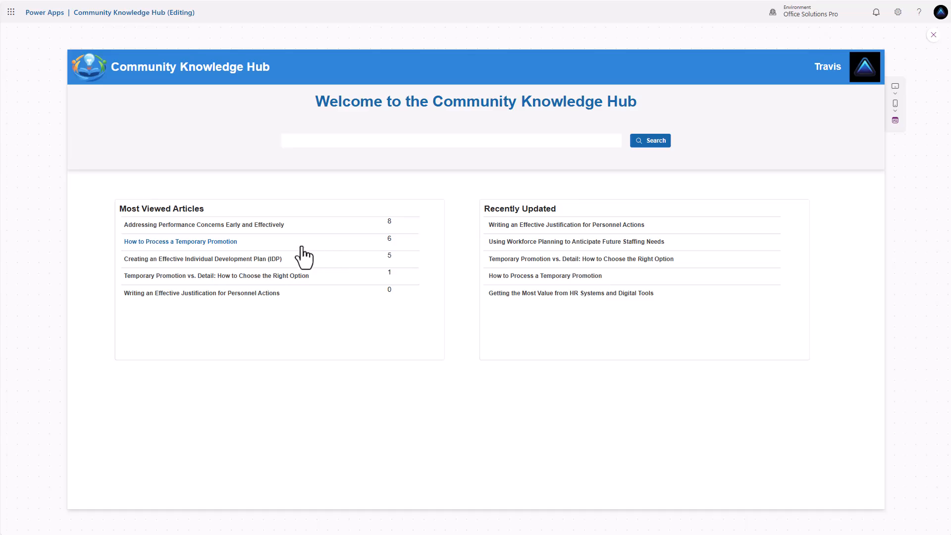
click(934, 35)
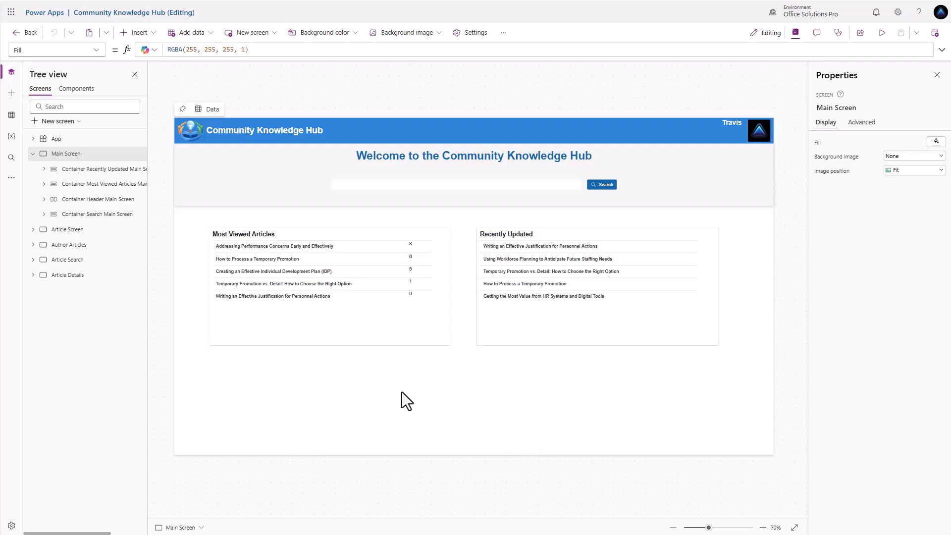
Step: Duplicate Container Search Main Screen on the Main Screen and set the copy's height to 100
click(191, 192)
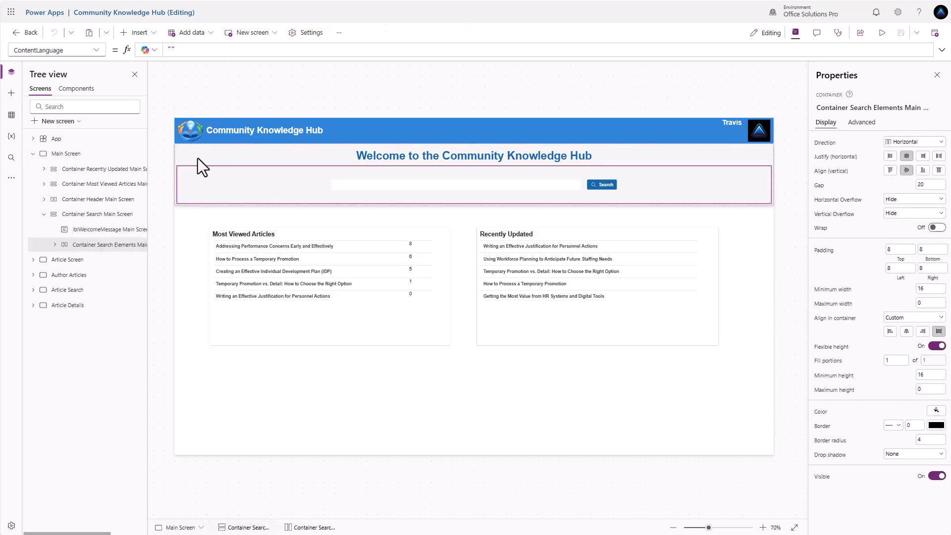
click(185, 156)
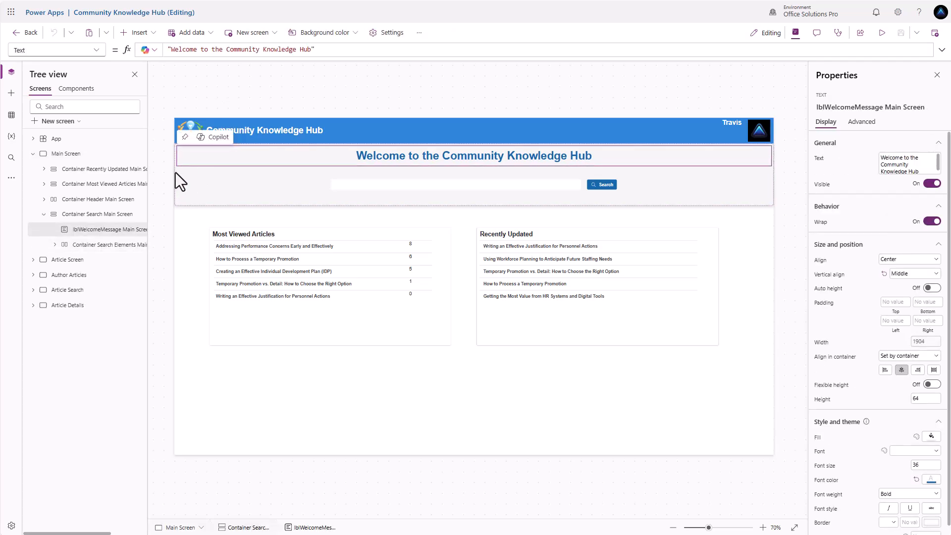
click(176, 172)
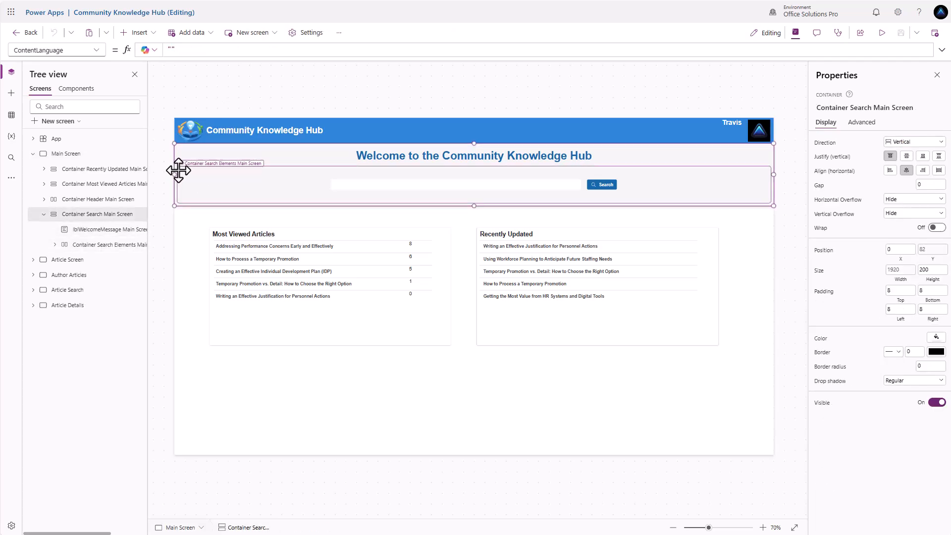
click(80, 154)
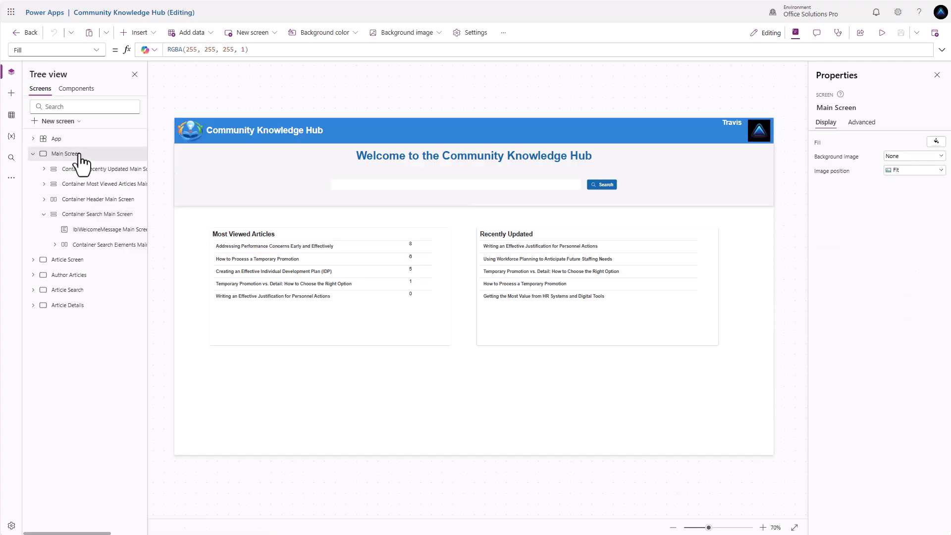
key(ctrl+v)
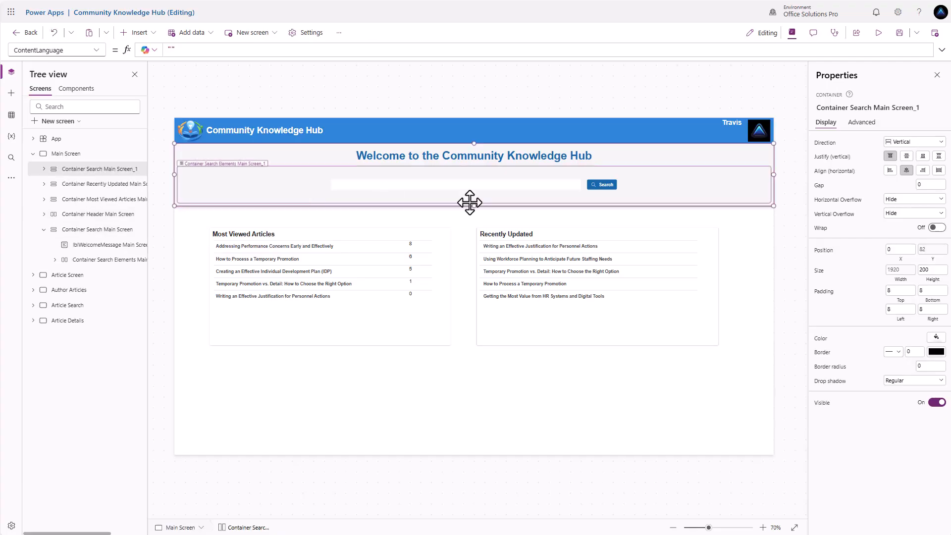
click(928, 270)
click(866, 263)
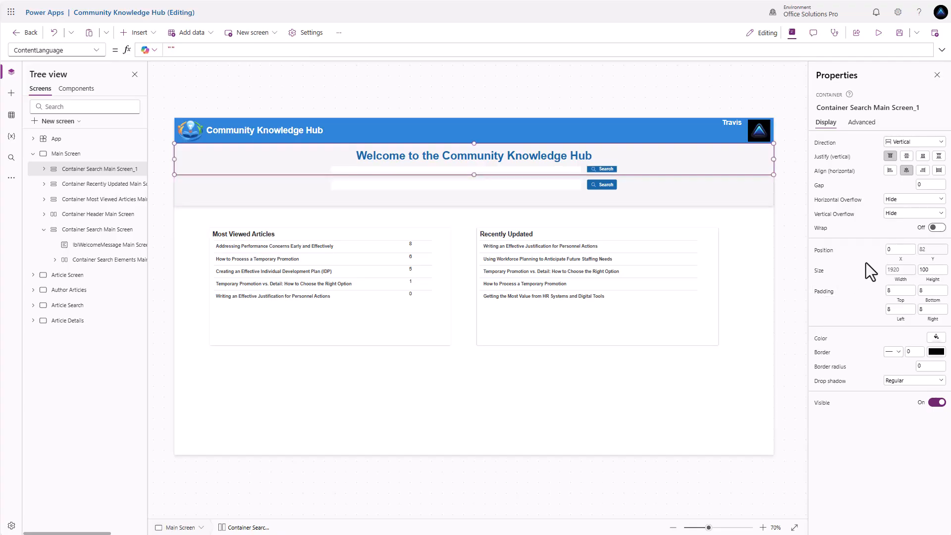
Step: Replace the duplicated container's Y formula with Parent.Height - Self.Height
click(924, 253)
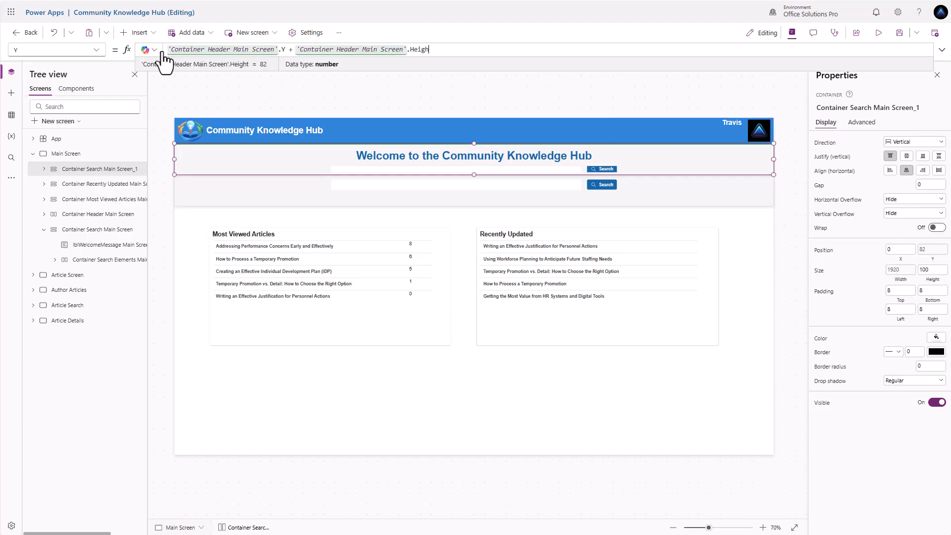
key(BackSpace)
key(BackSpace)
key(BackSpace)
key(BackSpace)
key(BackSpace)
key(BackSpace)
key(BackSpace)
key(BackSpace)
key(BackSpace)
key(BackSpace)
key(BackSpace)
key(BackSpace)
key(BackSpace)
key(BackSpace)
key(BackSpace)
key(BackSpace)
key(BackSpace)
key(BackSpace)
key(BackSpace)
key(BackSpace)
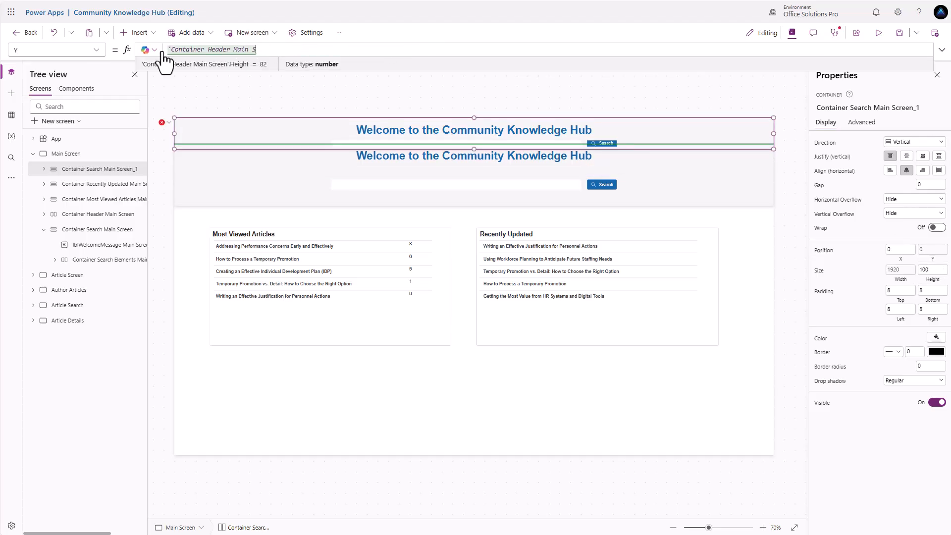
key(BackSpace)
key(BackSpace)
key(BackSpace)
key(BackSpace)
key(BackSpace)
key(BackSpace)
key(BackSpace)
key(BackSpace)
key(BackSpace)
text(P)
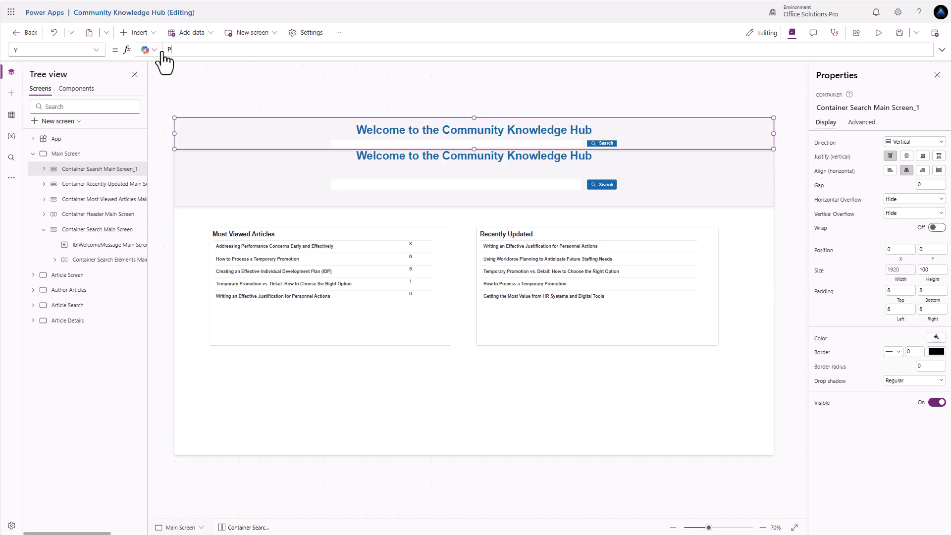
text(arent.Height)
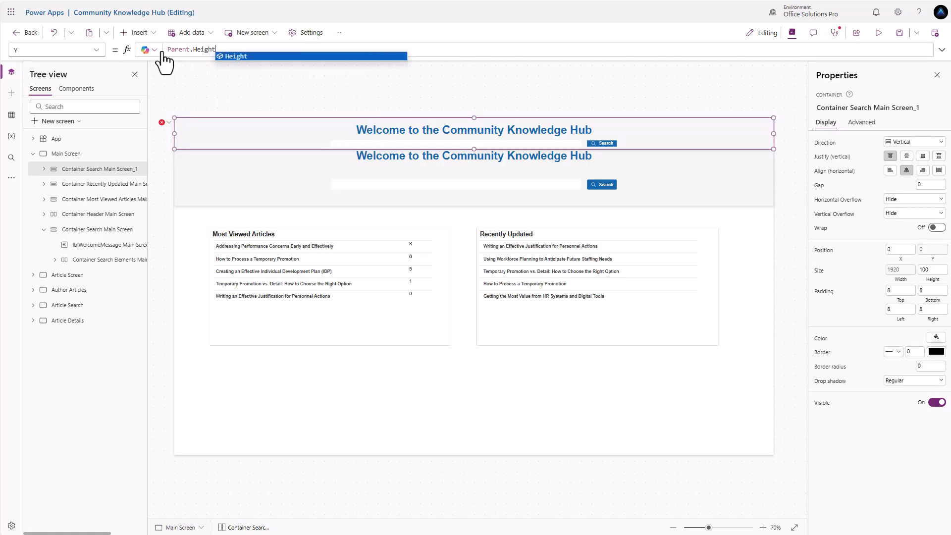
text( - )
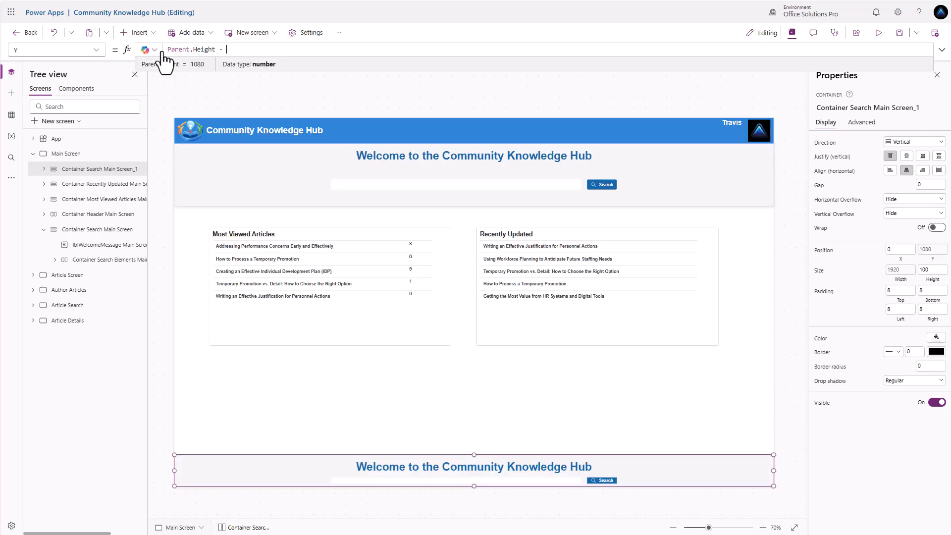
text(Self.Height)
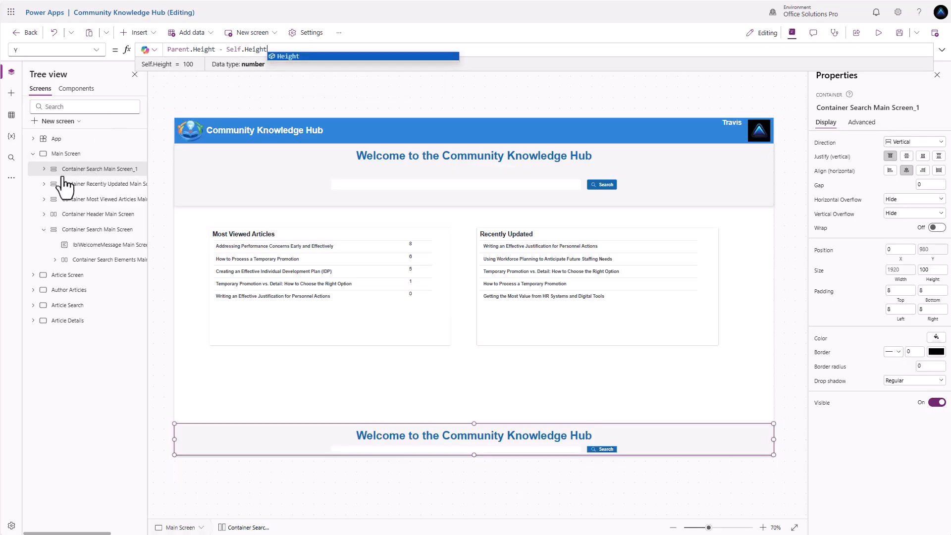
Step: Send the duplicated container to the back and rename it Container Controls Main Screen
right_click(79, 173)
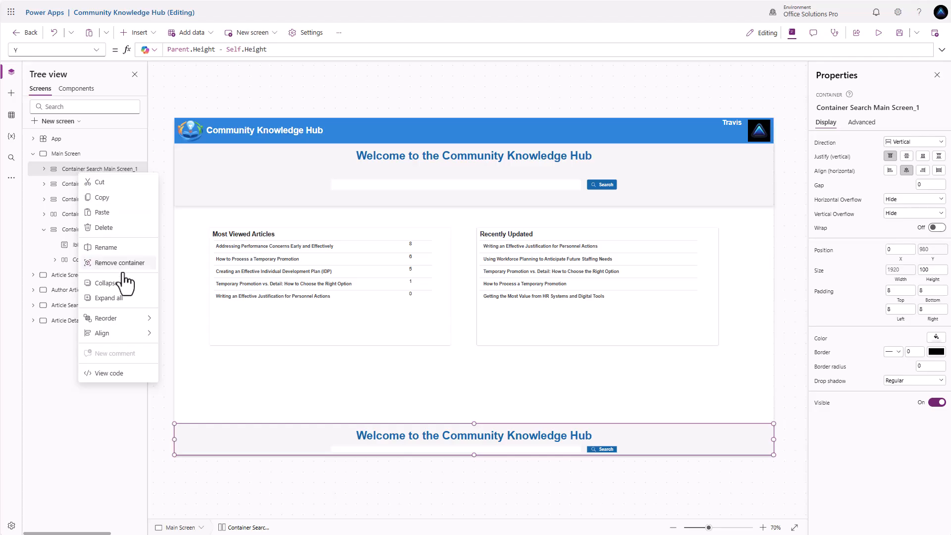
mouse_move(132, 320)
click(188, 366)
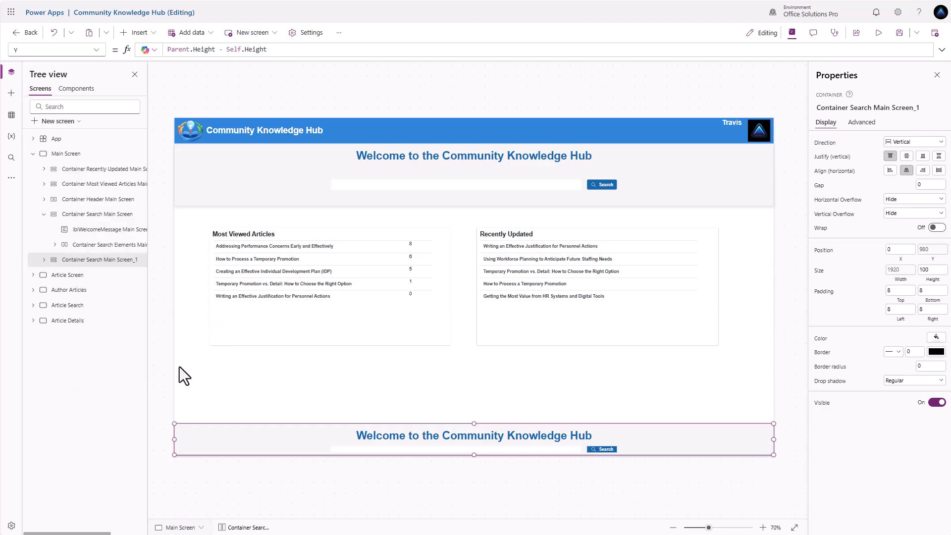
double_click(119, 261)
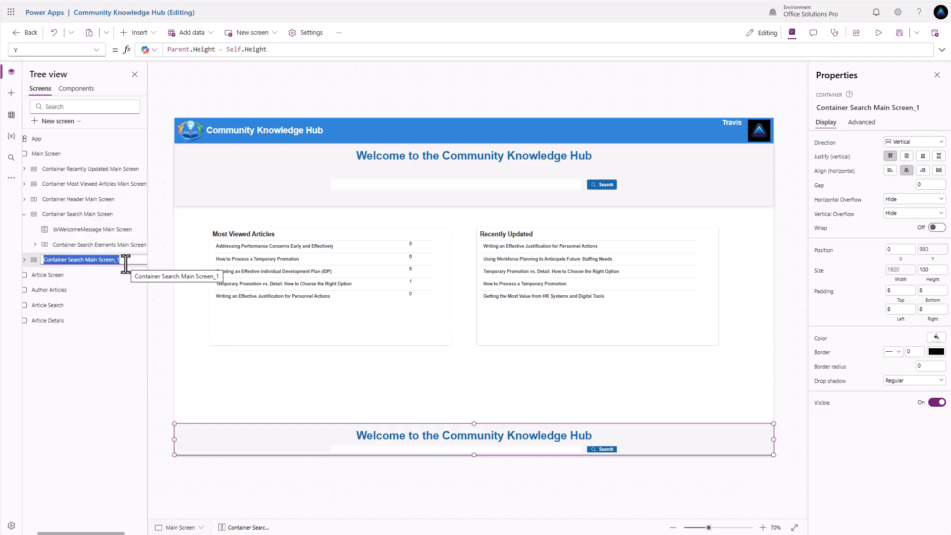
text(Container Controls)
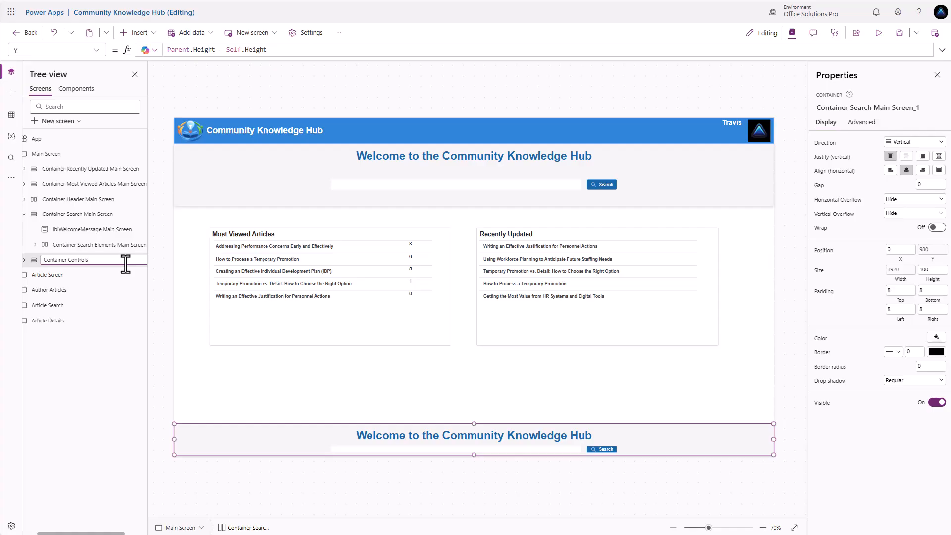
text(Main Screen)
key(Return)
Step: Delete the copied welcome message label and search elements container from Container Controls Main Screen
click(24, 260)
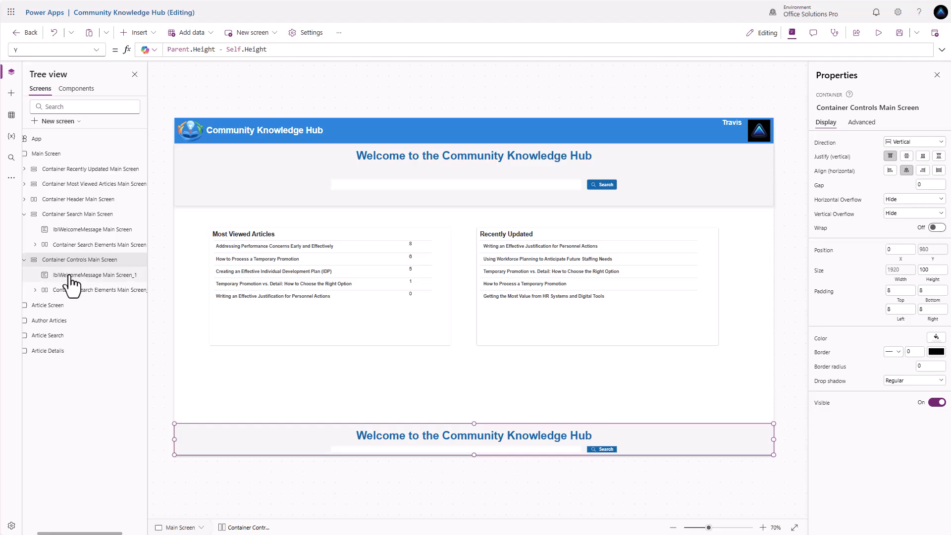
click(71, 276)
ctrl+click(72, 291)
right_click(73, 291)
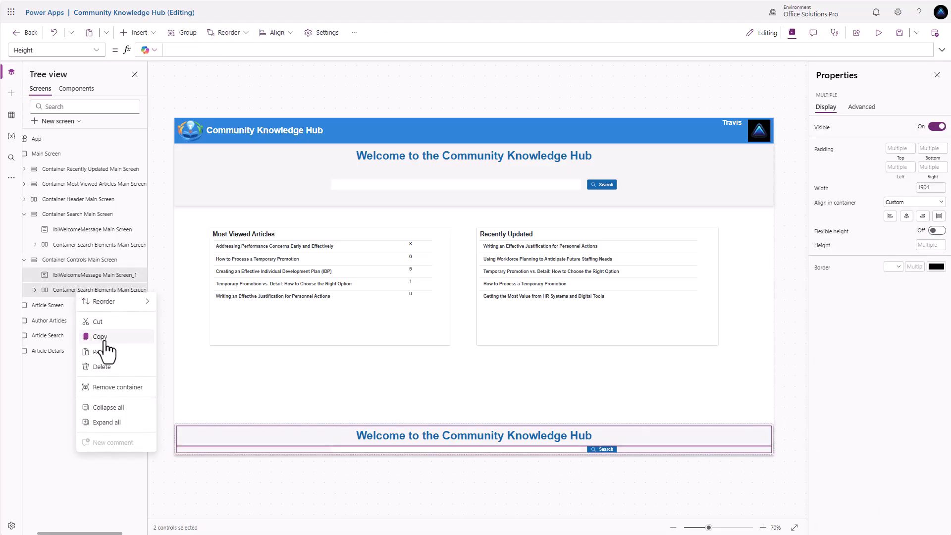
click(104, 367)
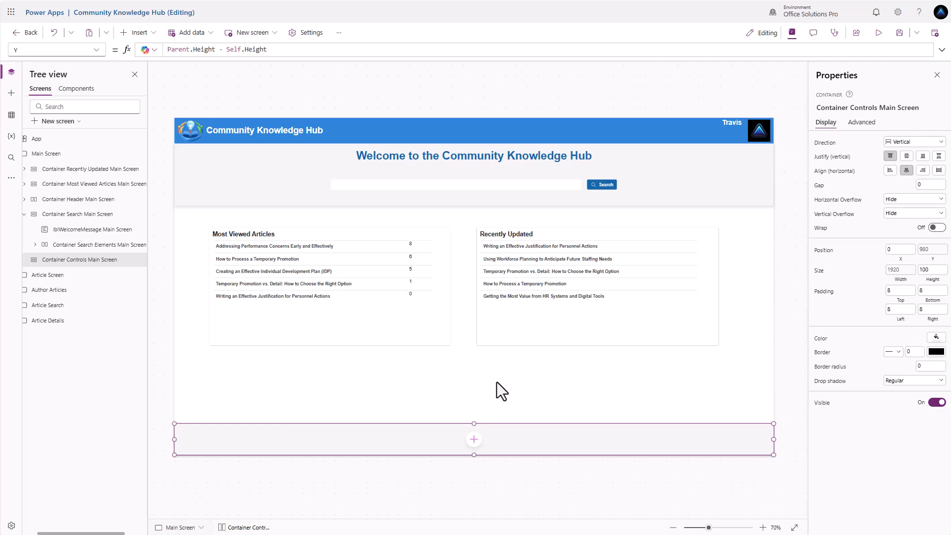
Step: Insert a button into Container Controls Main Screen and set the container's vertical justification to center
click(474, 440)
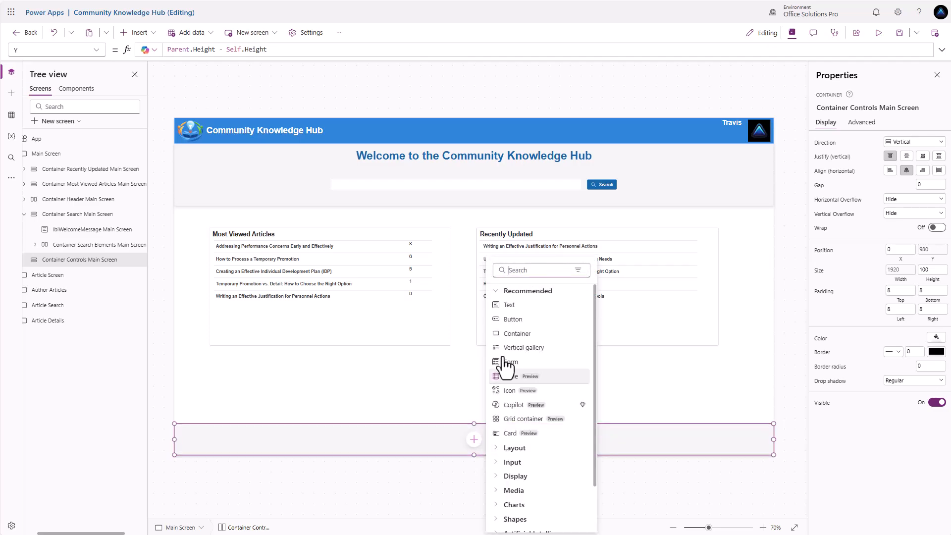
click(510, 323)
click(565, 435)
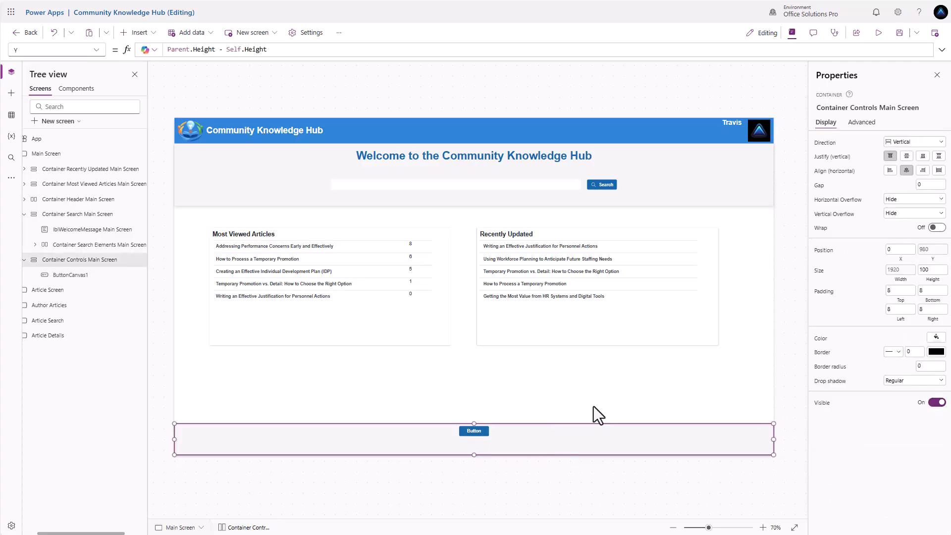
click(907, 157)
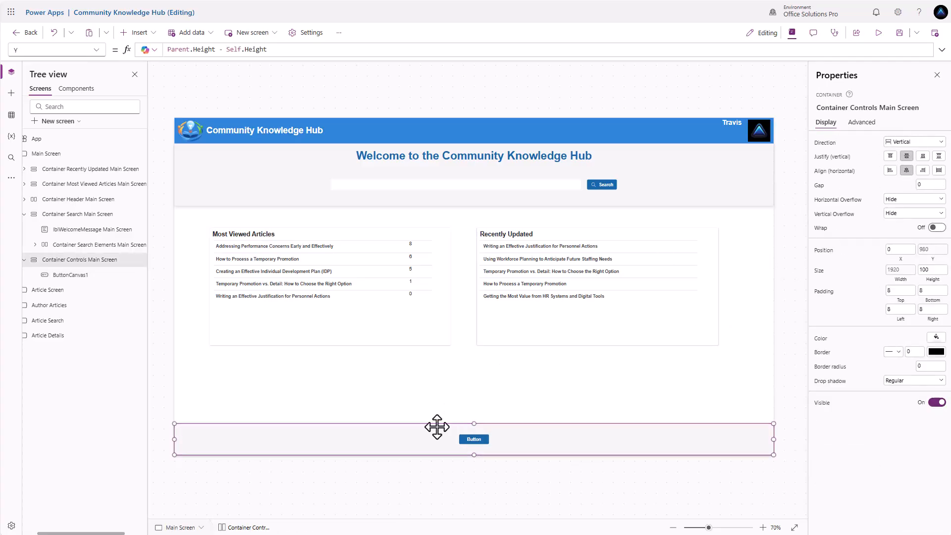
Step: Set the new button's text to Submit an Article and duplicate the button within Container Controls Main Screen
click(474, 440)
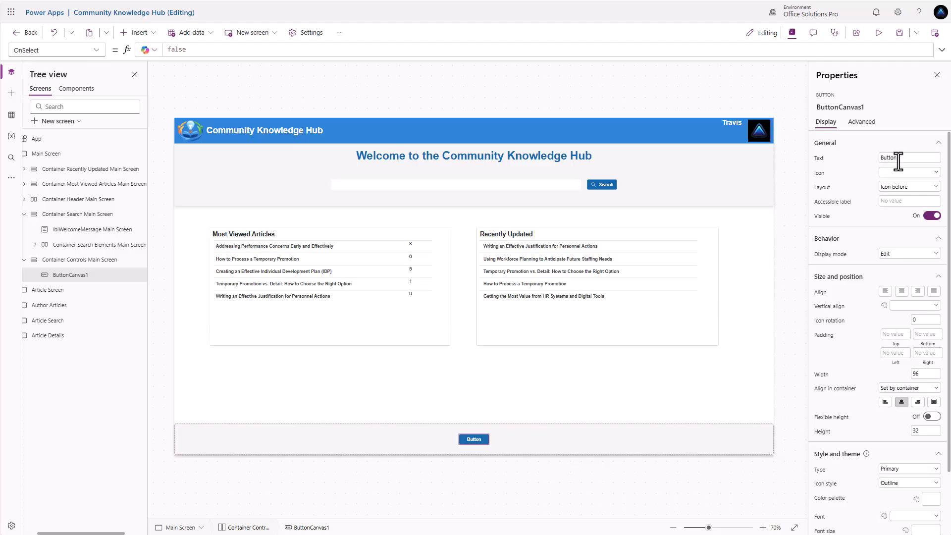
drag(895, 158, 820, 160)
text(Submit an Article)
click(483, 439)
key(ctrl+c)
key(ctrl+v)
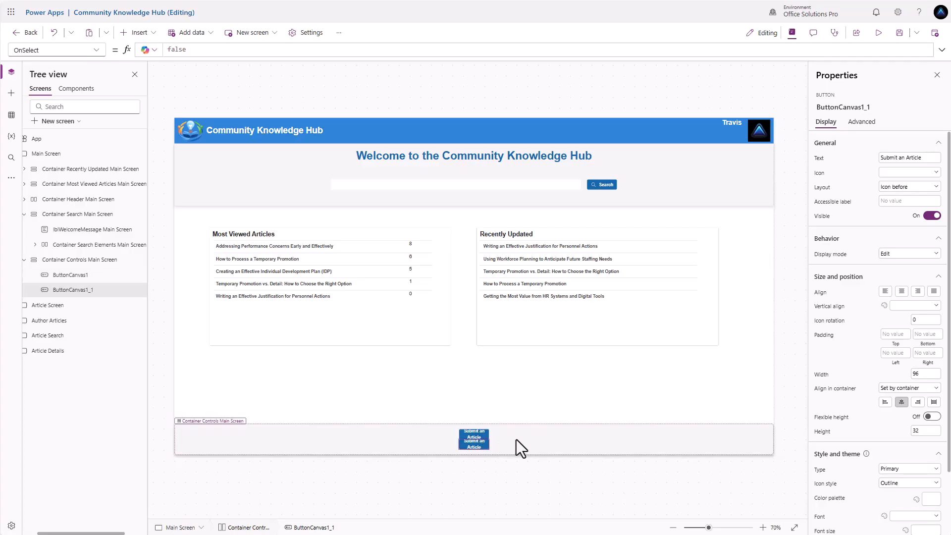
Step: Set Container Controls Main Screen's direction to Horizontal and its gap to 20
click(516, 439)
click(913, 144)
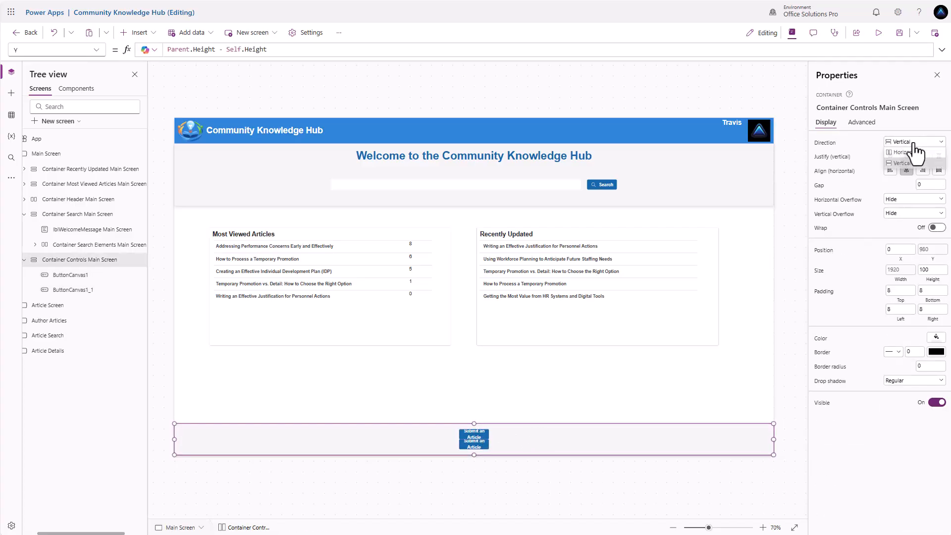
click(914, 153)
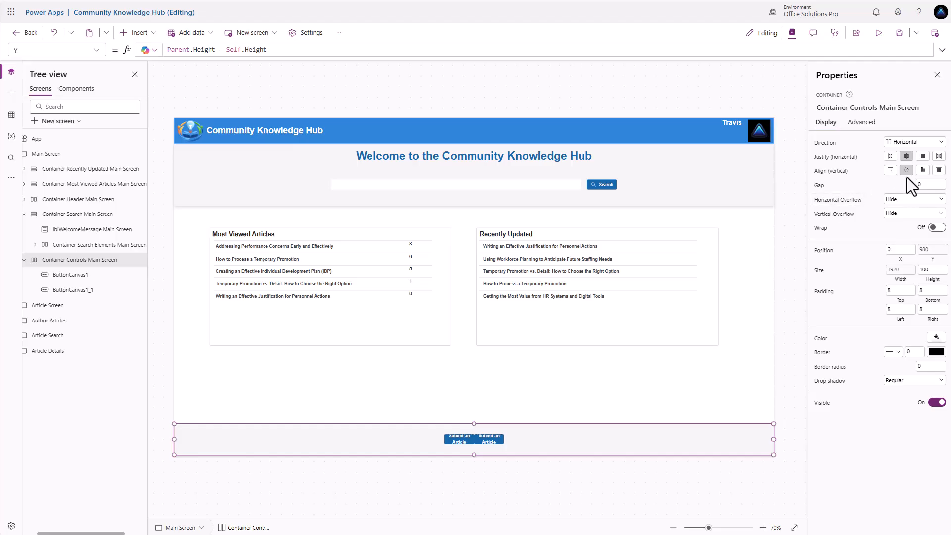
click(919, 184)
text(20)
key(Return)
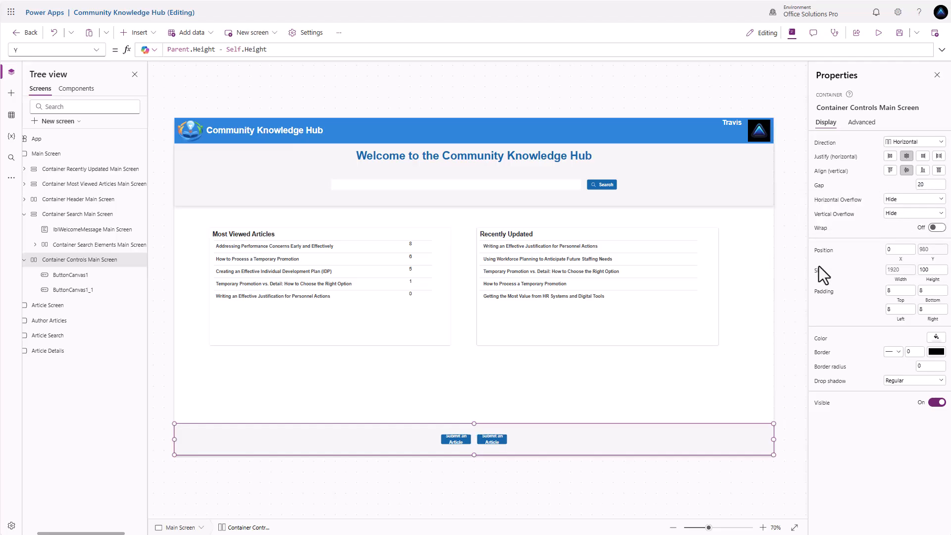
Step: Set the text of the second button in Container Controls Main Screen to Manage Submitted Articles
click(455, 440)
click(499, 441)
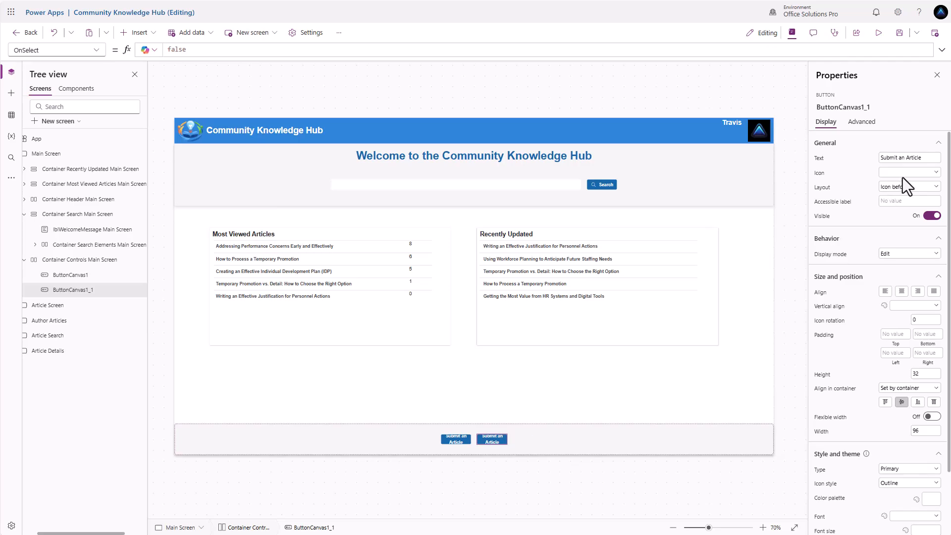
drag(934, 157, 829, 153)
text(Manage Submitted Articles)
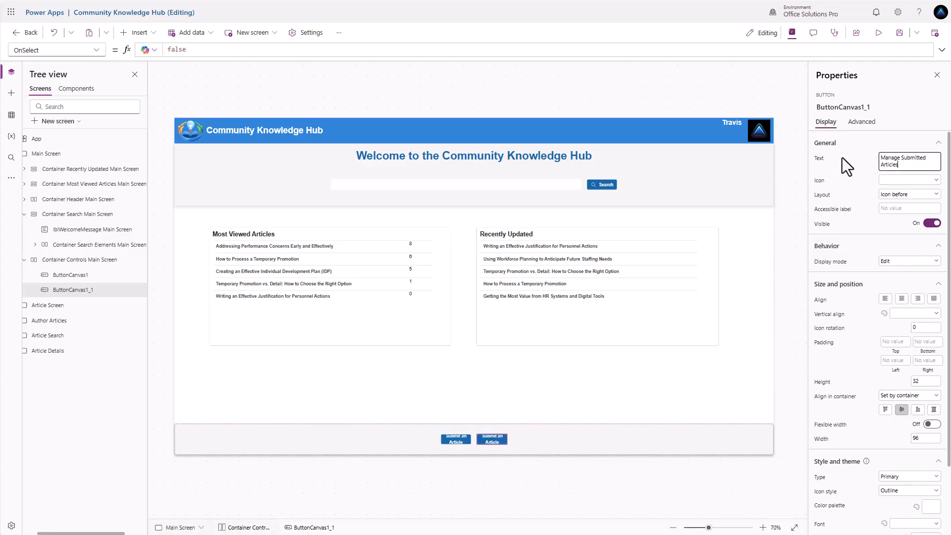
Step: Set the width of both footer buttons to 200 and their height to 64
shift+click(455, 441)
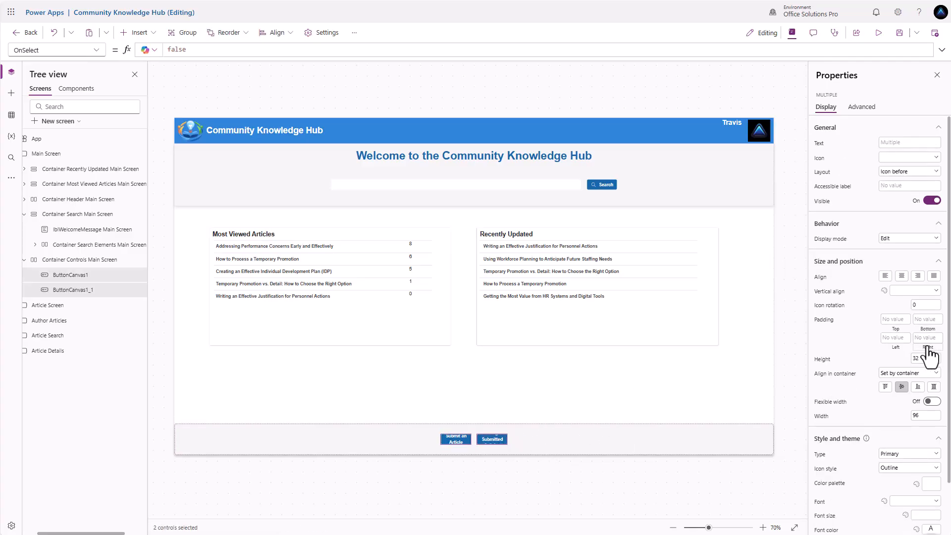
click(914, 416)
text(200)
key(Return)
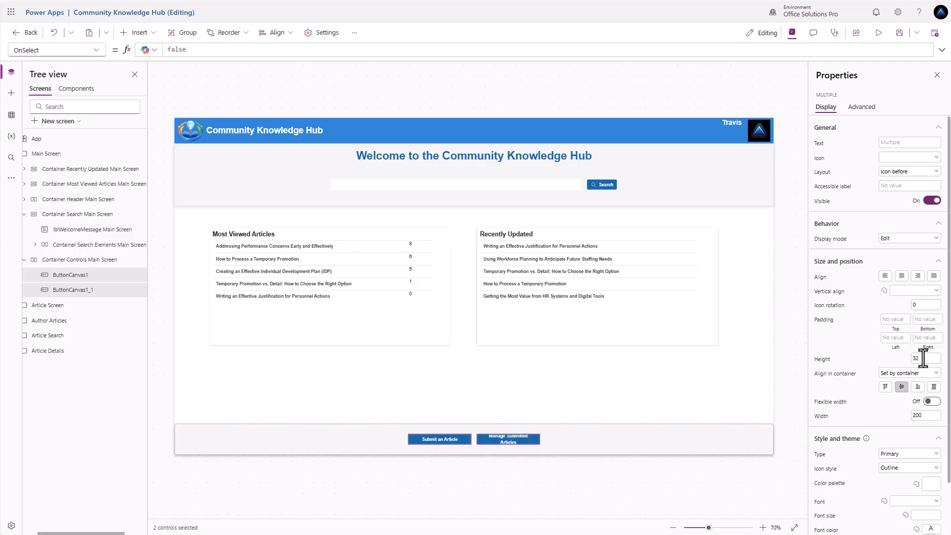
text(64)
key(Return)
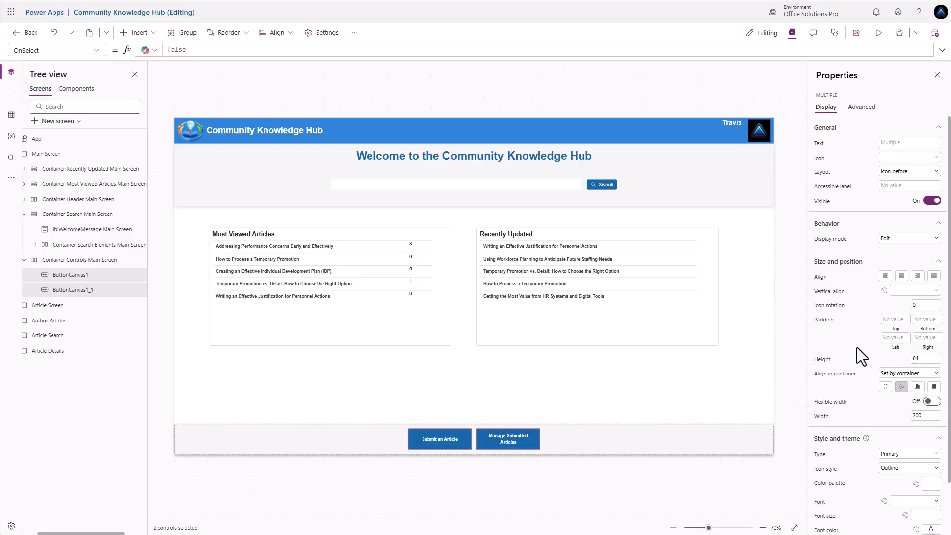
Step: Set the border radius of both footer buttons to 10
scroll(857, 347, down, 1)
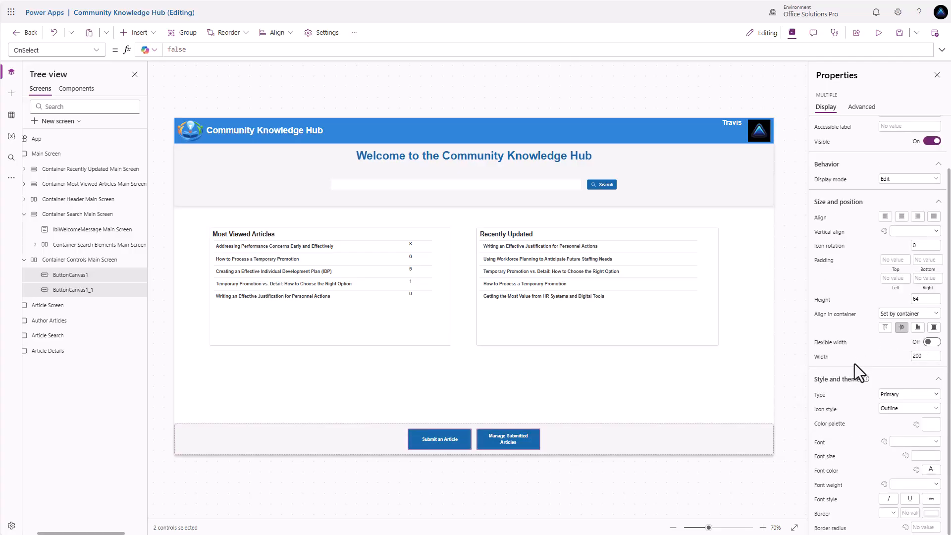
click(931, 528)
text(10)
click(494, 397)
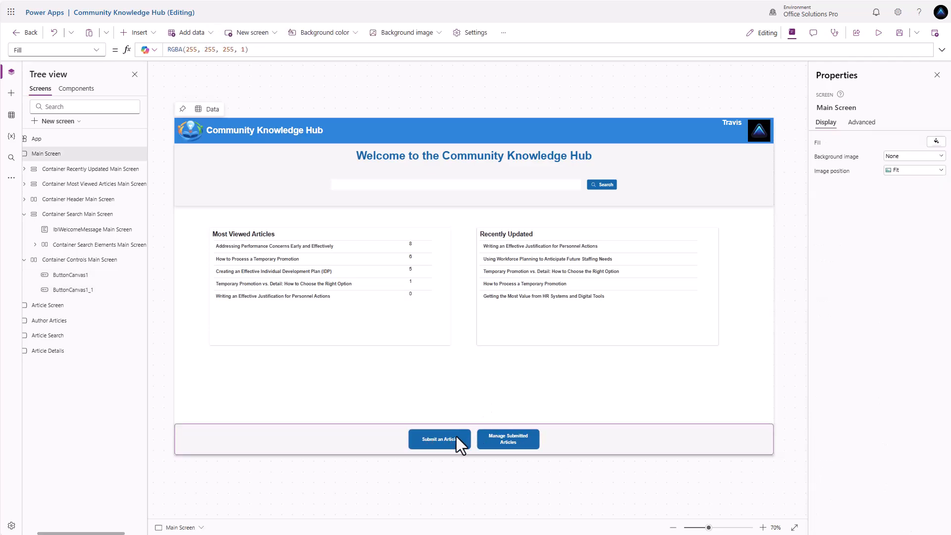
Step: Copy the OnSelect formula of the article gallery's next arrow on the Author Articles screen
click(454, 439)
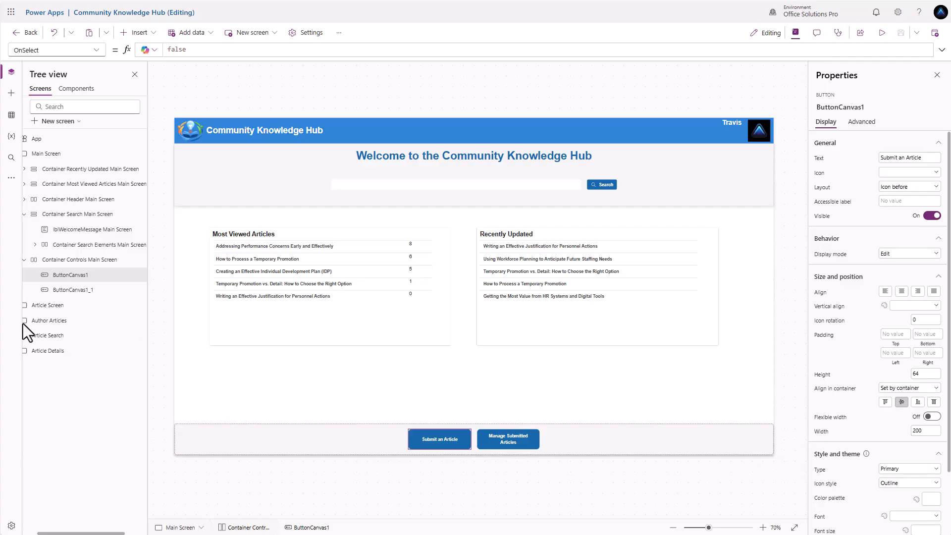
click(49, 323)
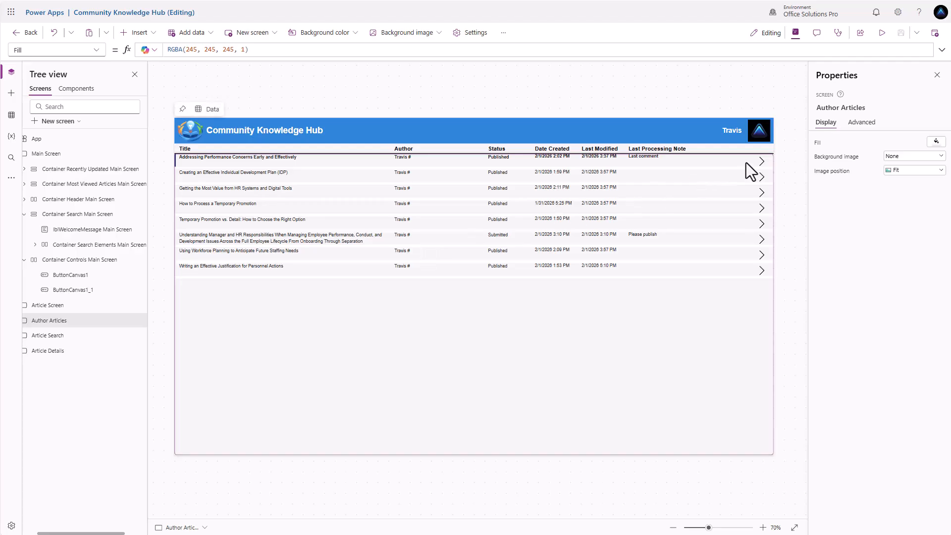
click(762, 162)
drag(385, 57, 388, 85)
click(388, 90)
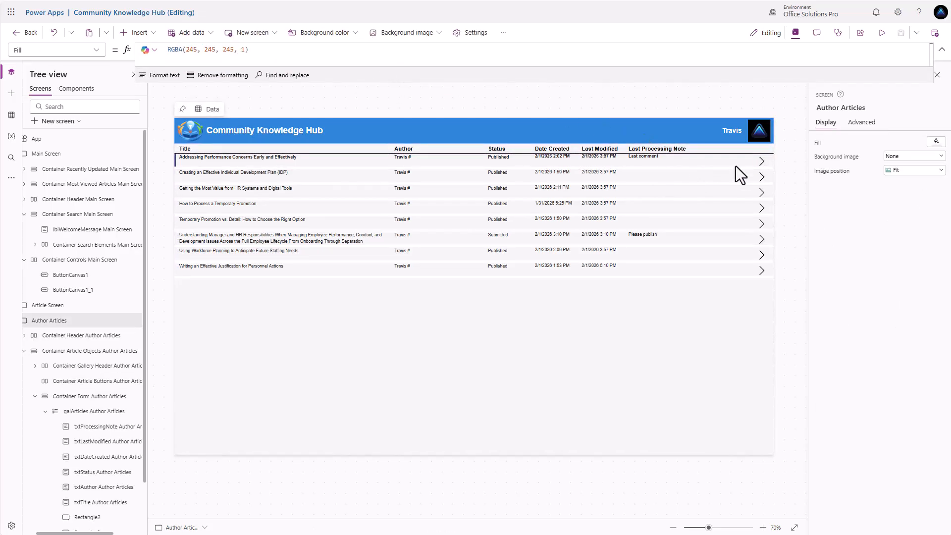
click(762, 162)
drag(388, 88, 96, 46)
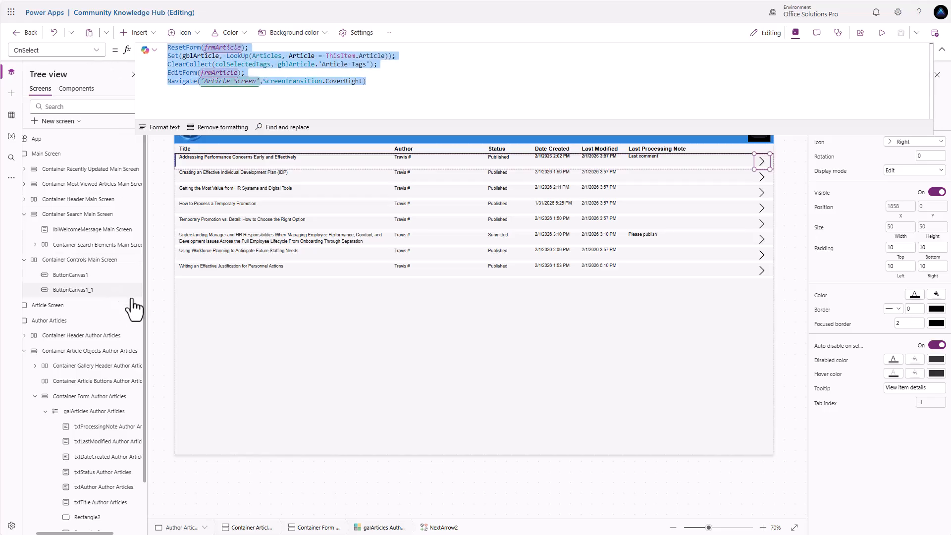
Step: Replace the OnSelect formula of the Main Screen's Submit an Article button with the copied next-arrow formula
scroll(118, 325, down, 2)
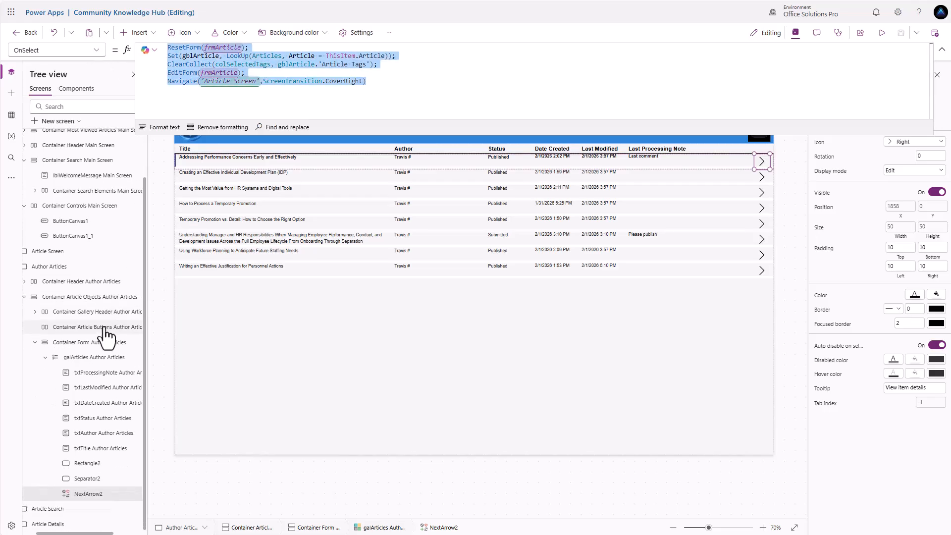
scroll(89, 297, up, 2)
click(56, 155)
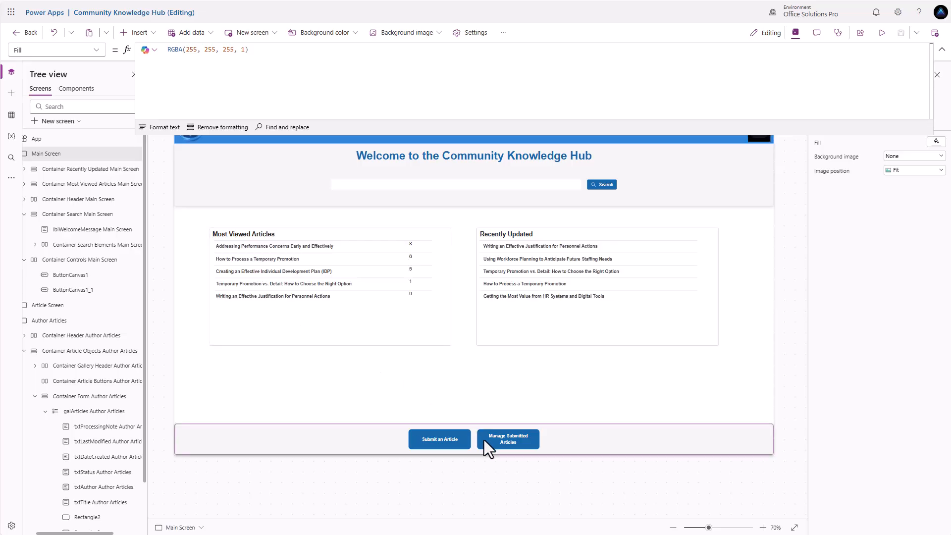
click(439, 439)
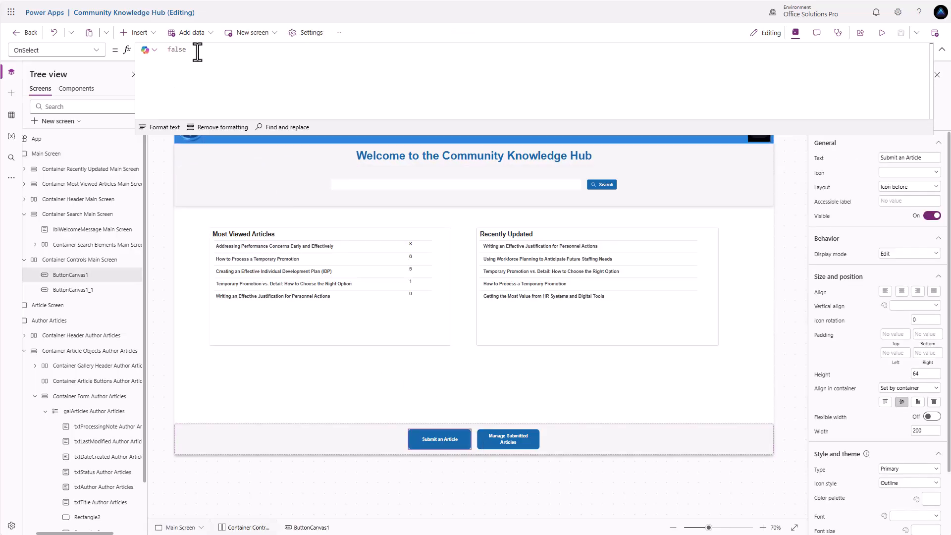
drag(195, 51, 134, 52)
key(ctrl+v)
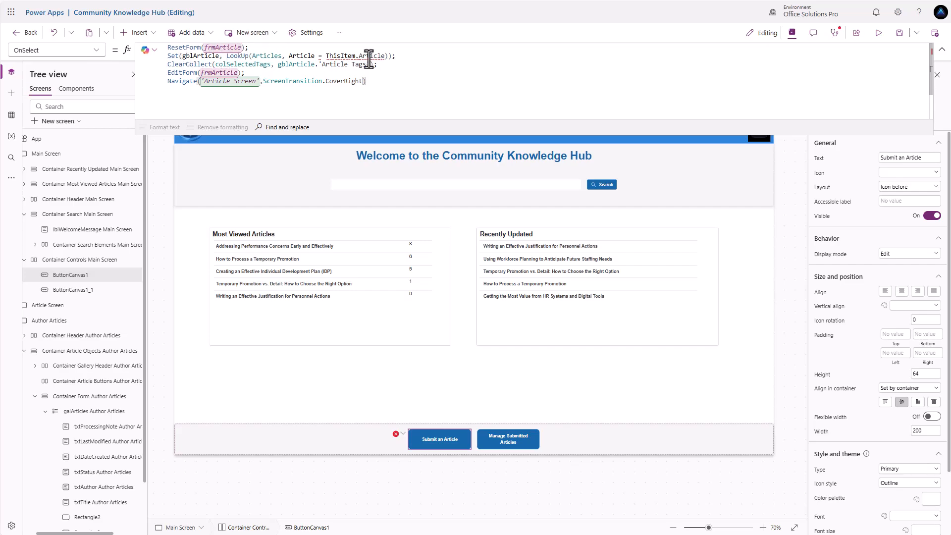
Step: Change the Submit an Article formula to set gblArticle to Blank() and call NewForm(frmArticle), and test the button and the Article Screen's Back button
drag(226, 57, 287, 58)
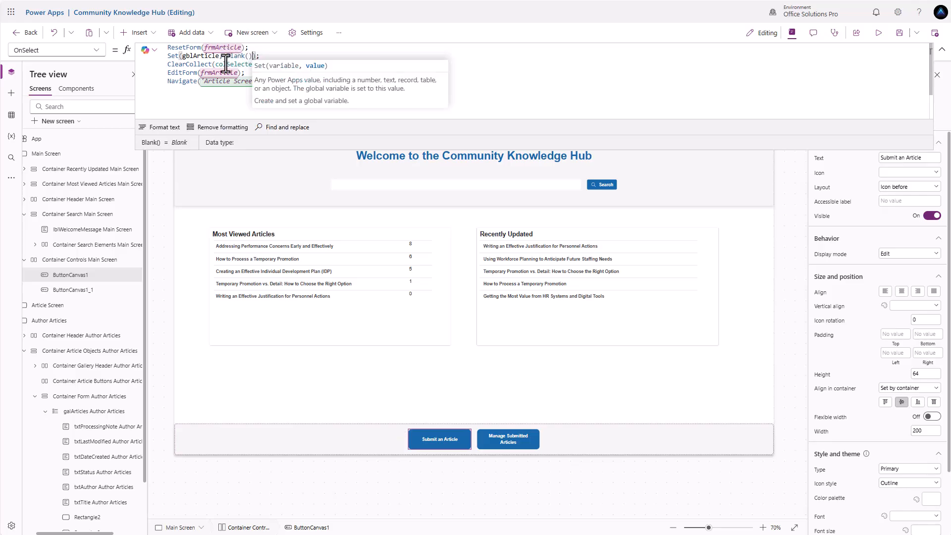
click(217, 66)
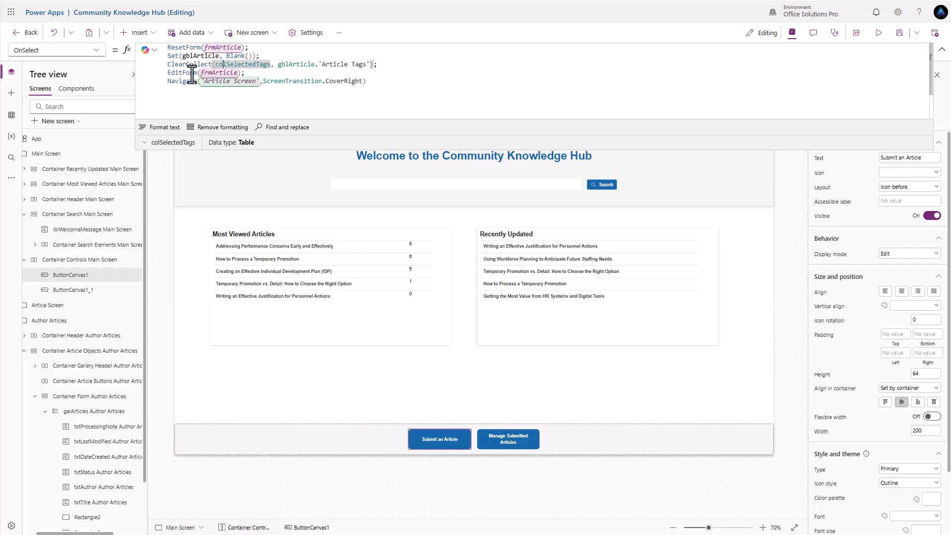
click(168, 74)
double_click(181, 73)
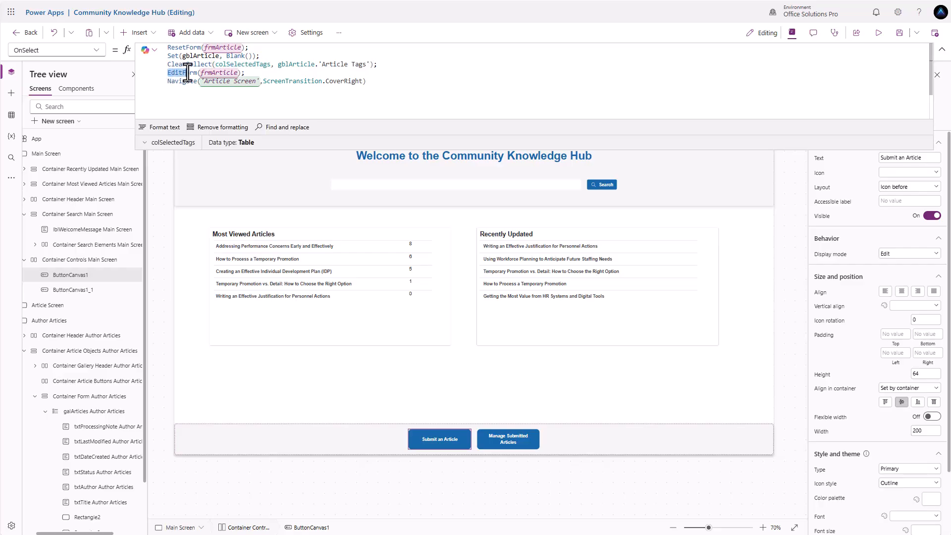
text(NewForm)
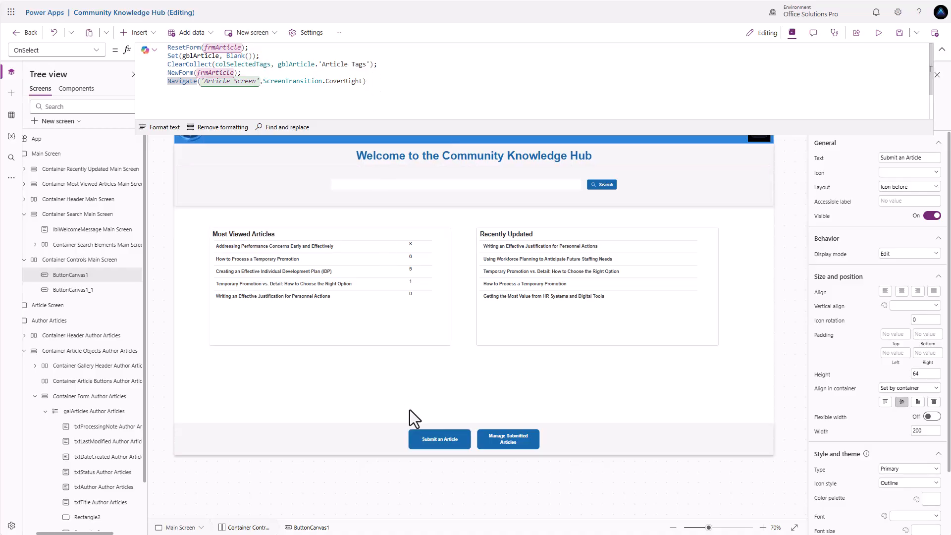
alt+click(441, 445)
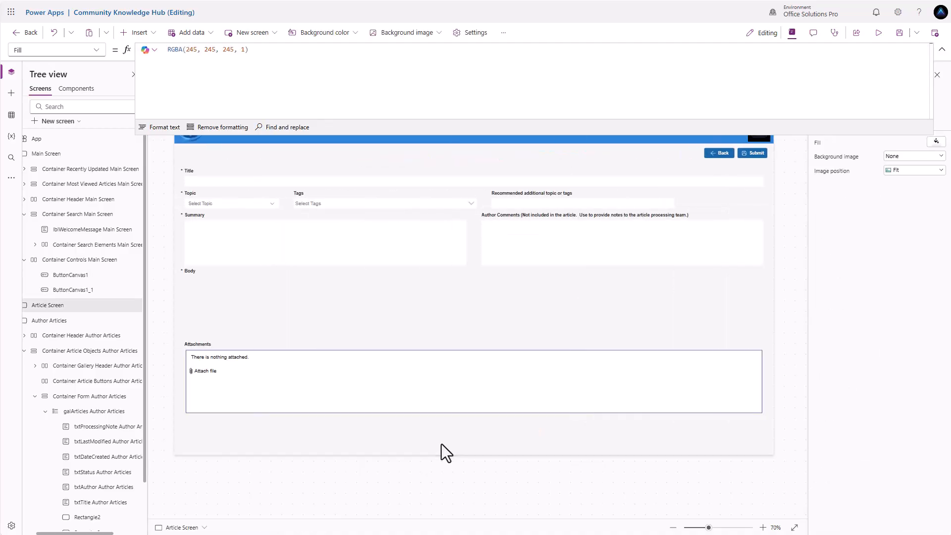
alt+click(724, 157)
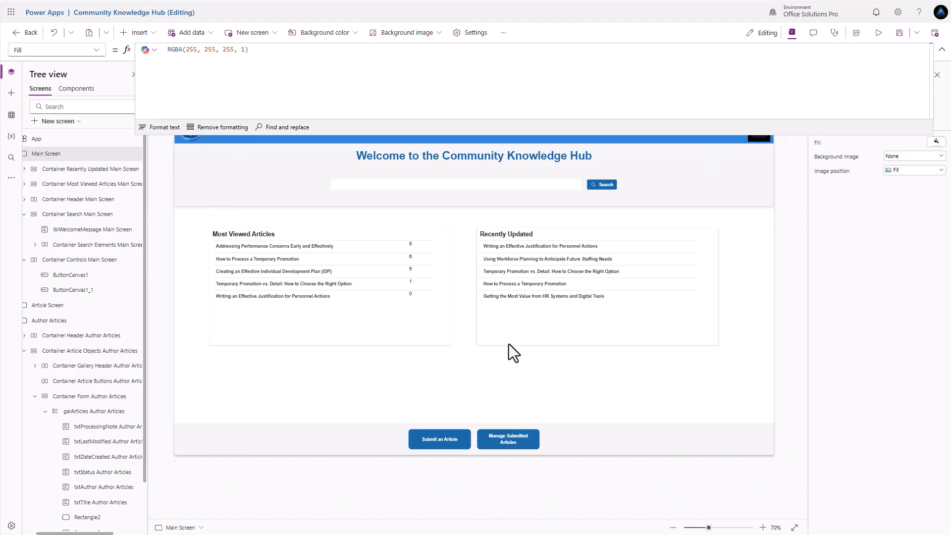
Step: Give the Submit an Article button a document icon
click(451, 441)
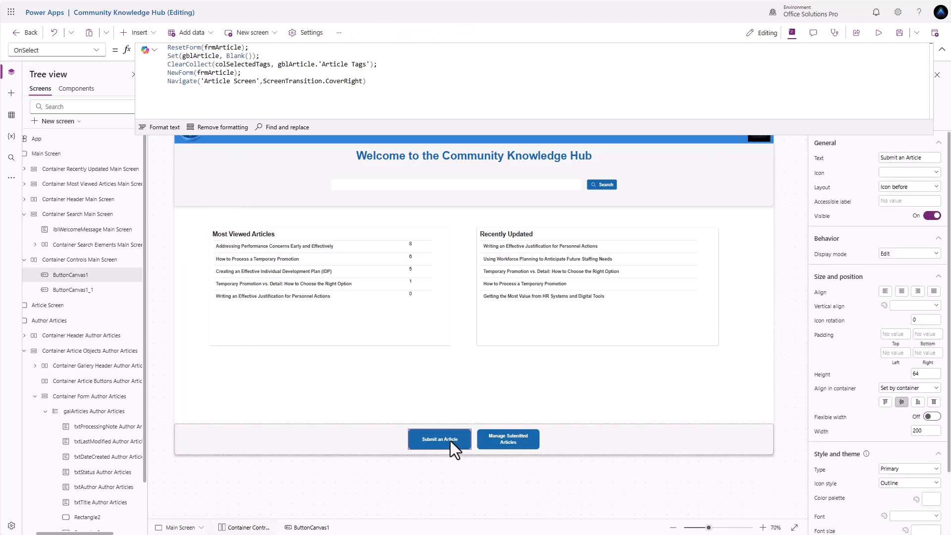
click(887, 175)
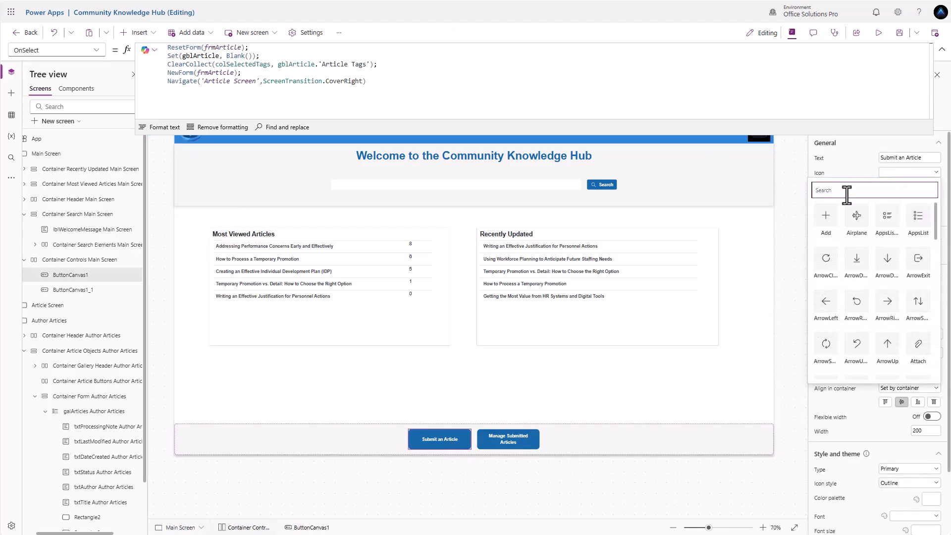
click(825, 216)
click(906, 173)
scroll(872, 270, down, 2)
scroll(870, 278, down, 5)
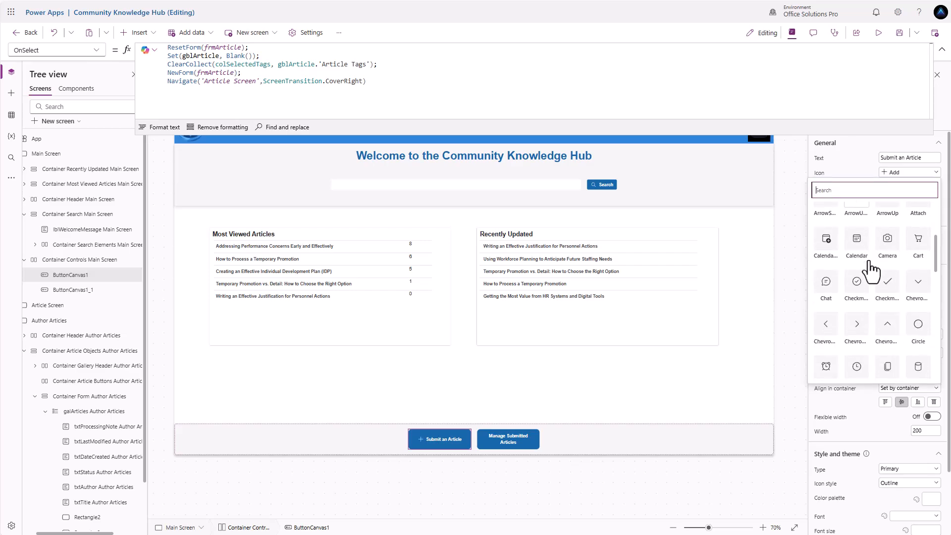
click(852, 291)
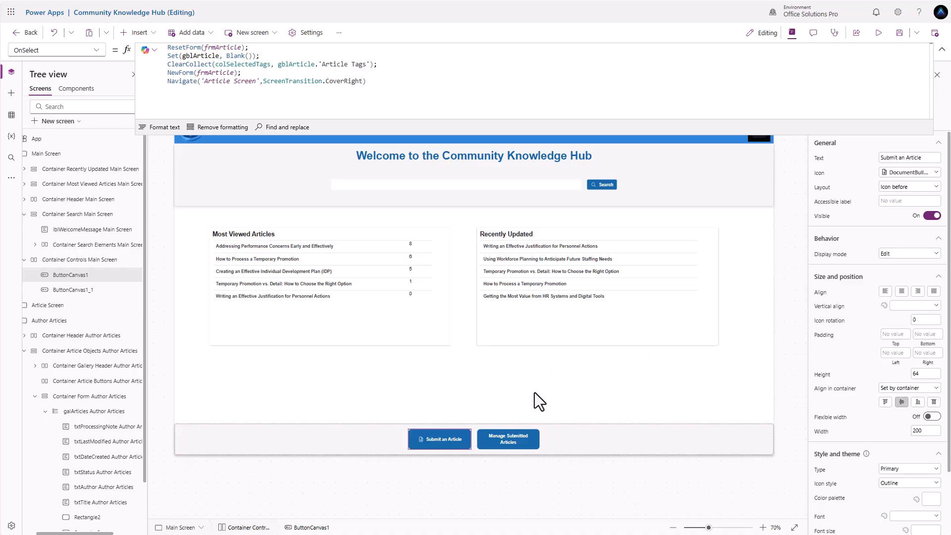
Step: Set the icon of the Manage Submitted Articles button to Settings
click(502, 443)
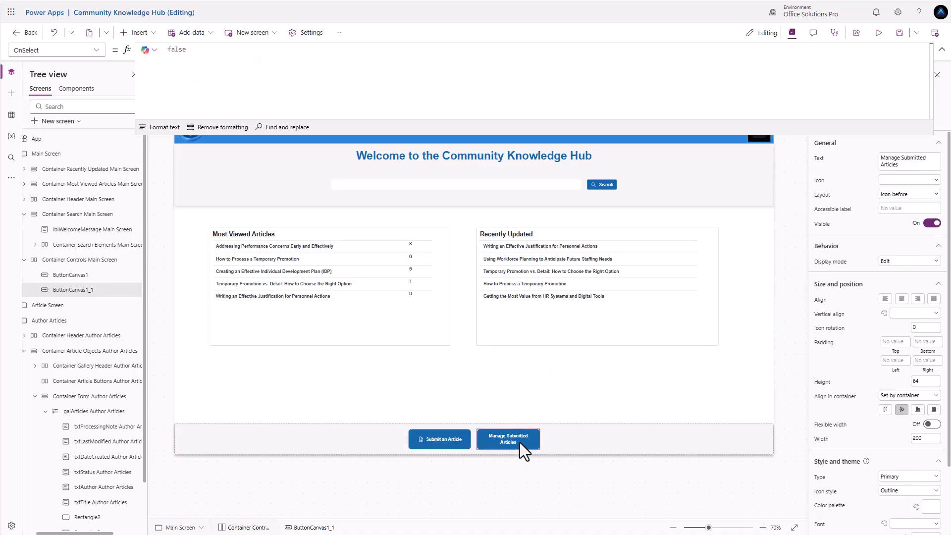
click(897, 181)
scroll(862, 273, down, 8)
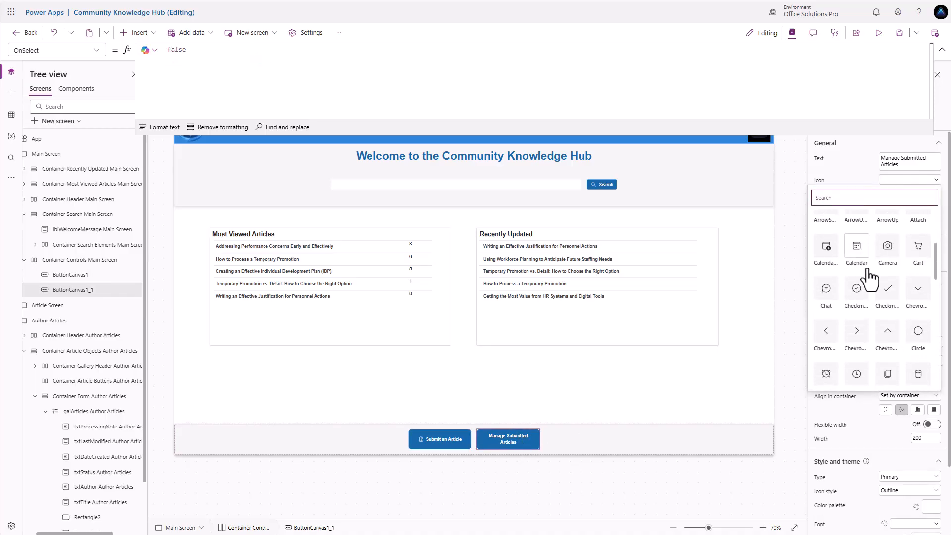
scroll(867, 283, down, 5)
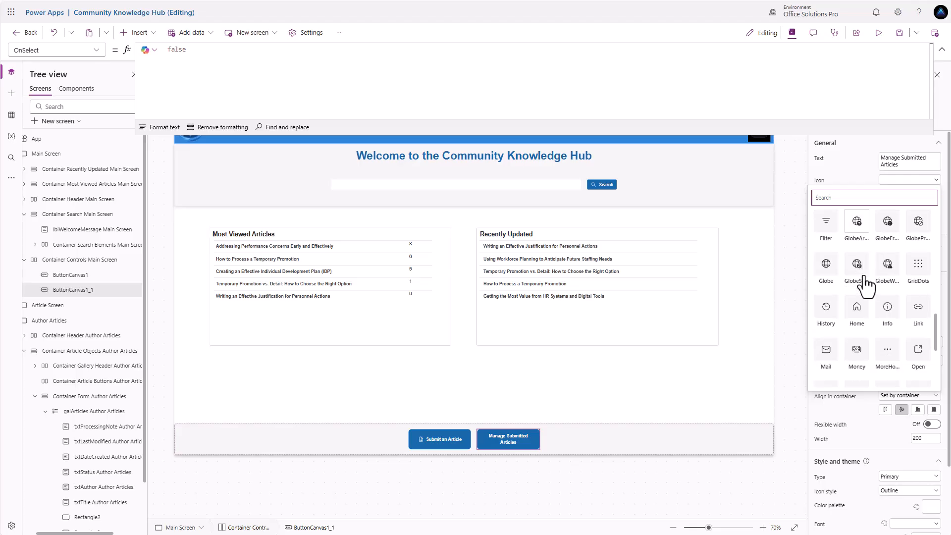
scroll(862, 282, down, 3)
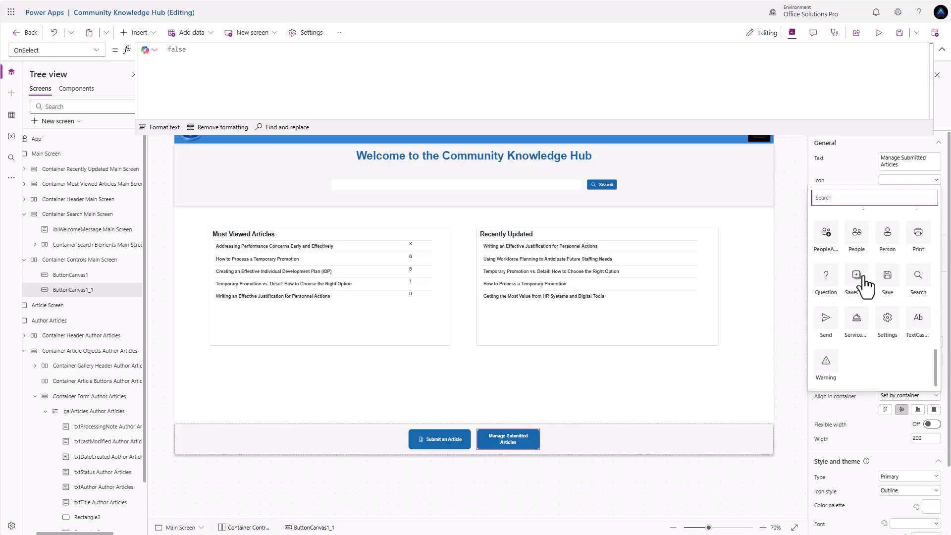
click(886, 321)
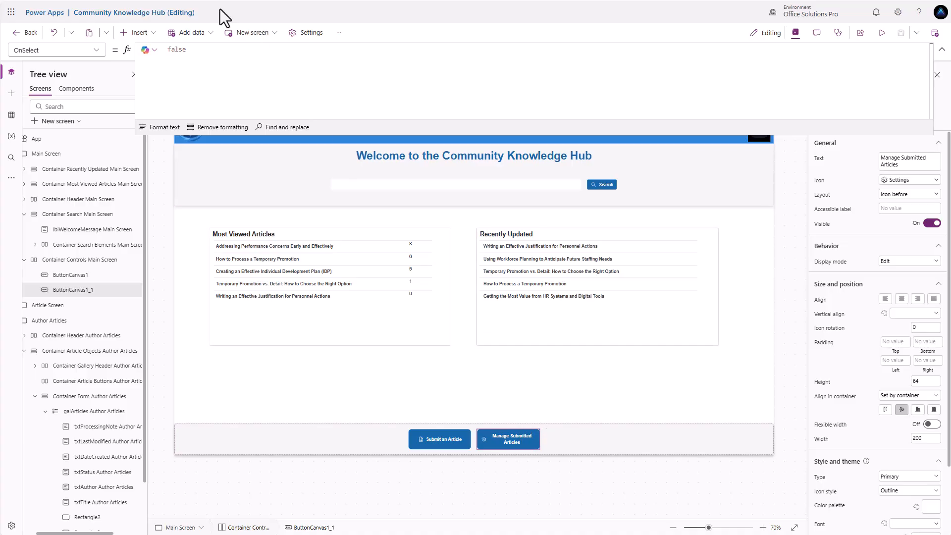
Step: Set the Manage Submitted Articles button's OnSelect formula to Navigate('Author Articles',ScreenTransition.CoverRight) and test the button
click(209, 50)
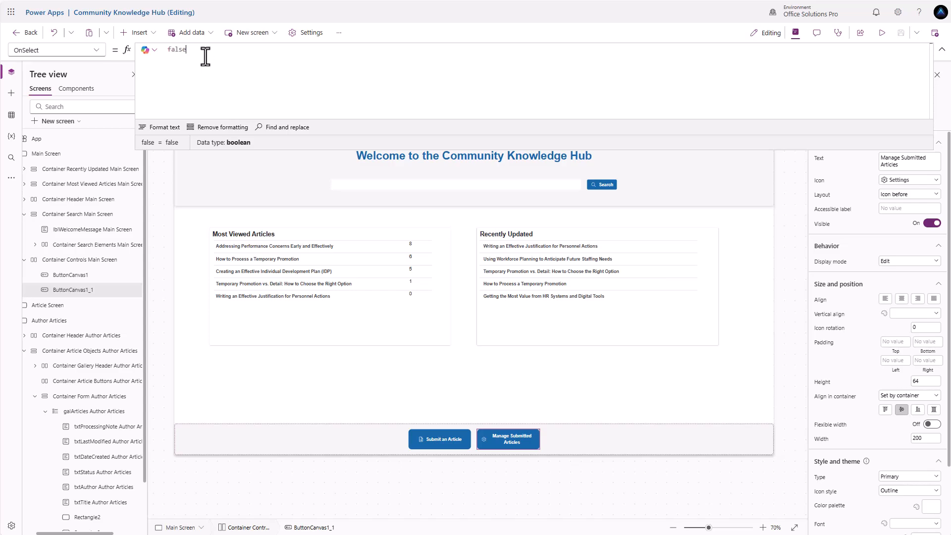
text(Navigate()
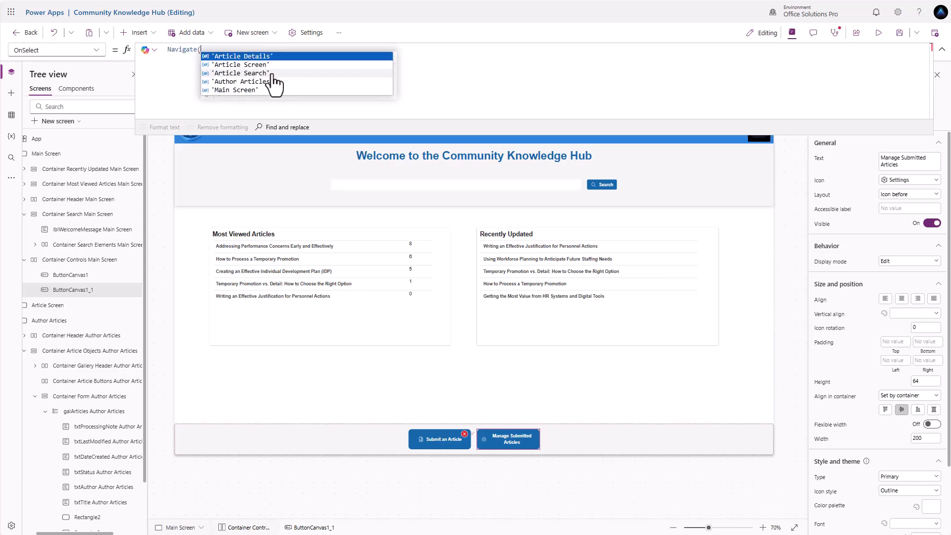
click(274, 82)
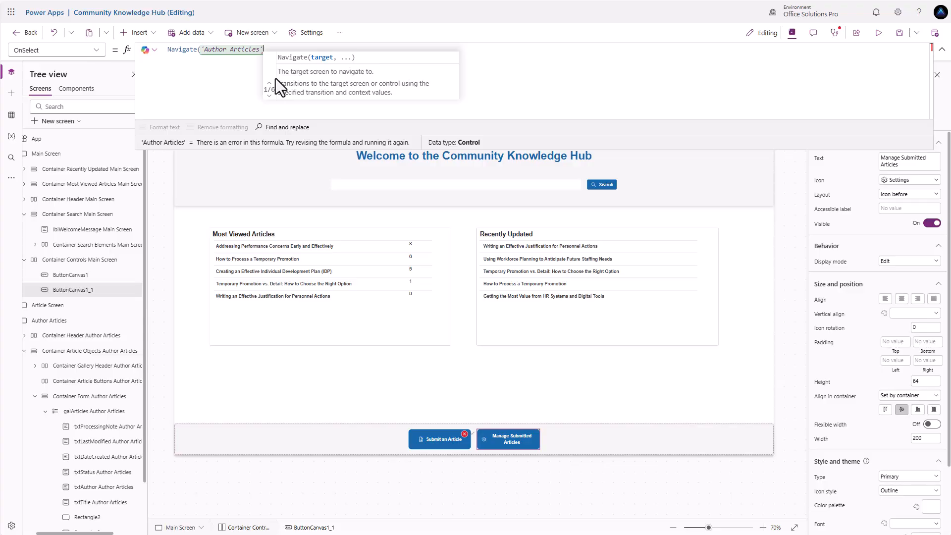
text(,)
key(Down)
key(Tab)
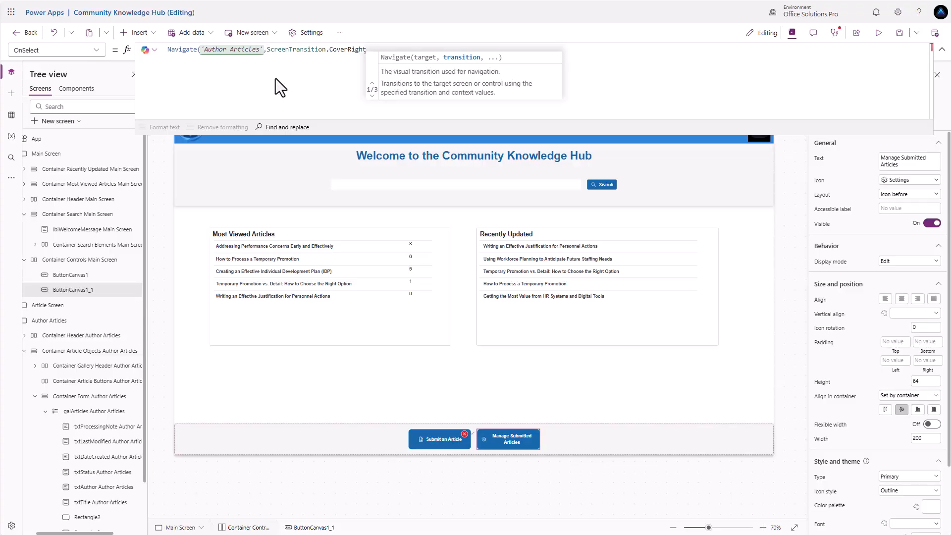
text())
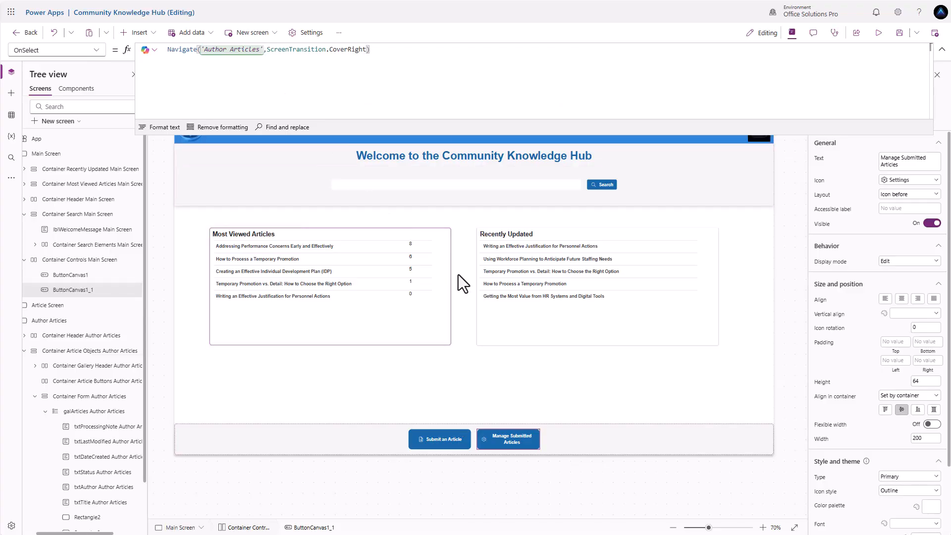
alt+click(508, 438)
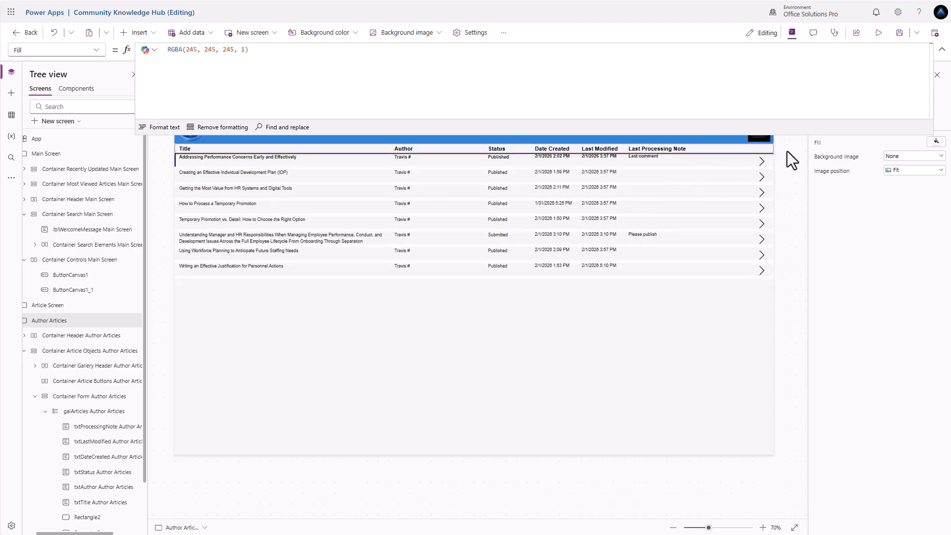
Step: Copy the Back icon from the Article Search header into the header buttons container of the Author Articles screen
drag(795, 134, 795, 103)
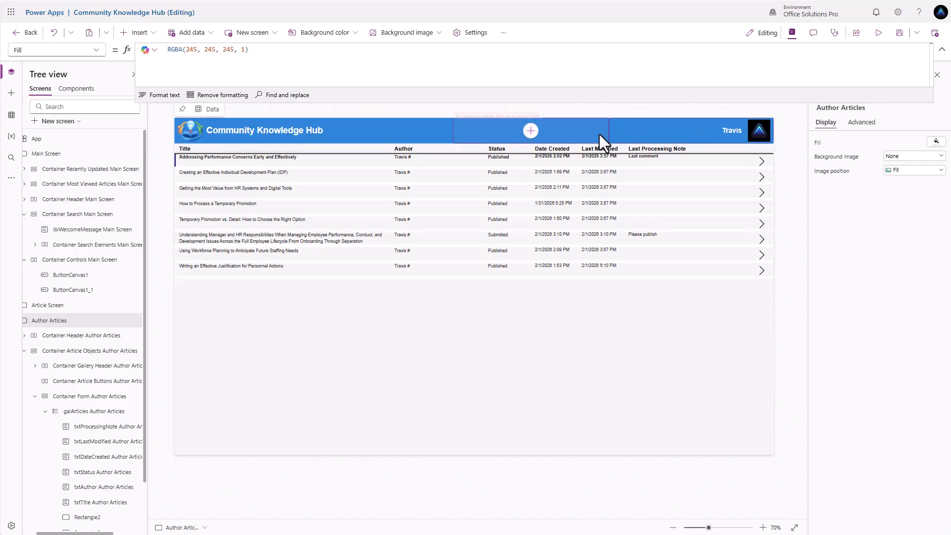
click(578, 132)
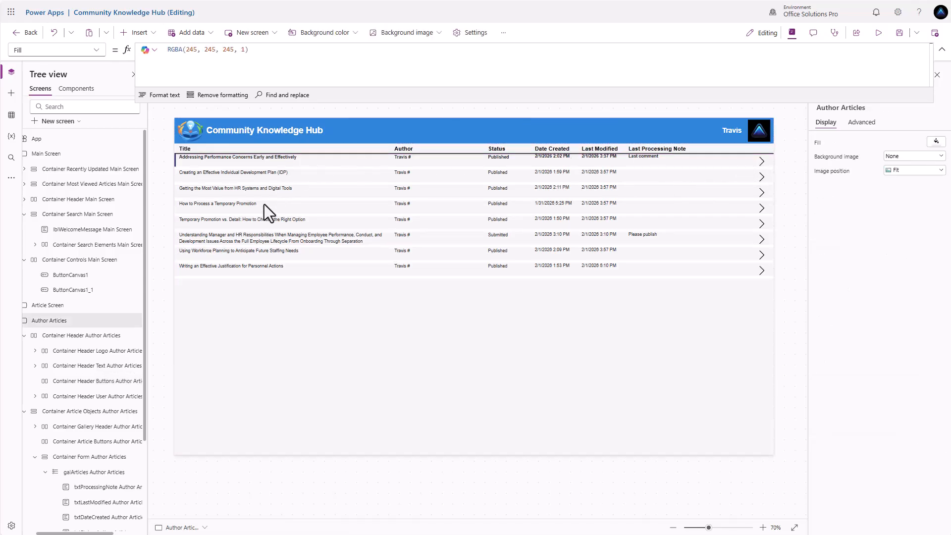
click(55, 153)
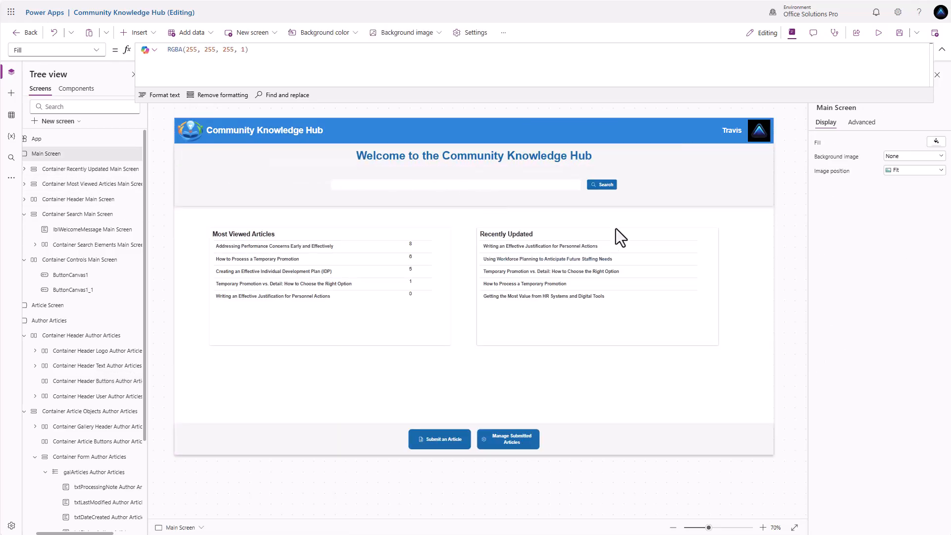
alt+click(605, 186)
click(600, 130)
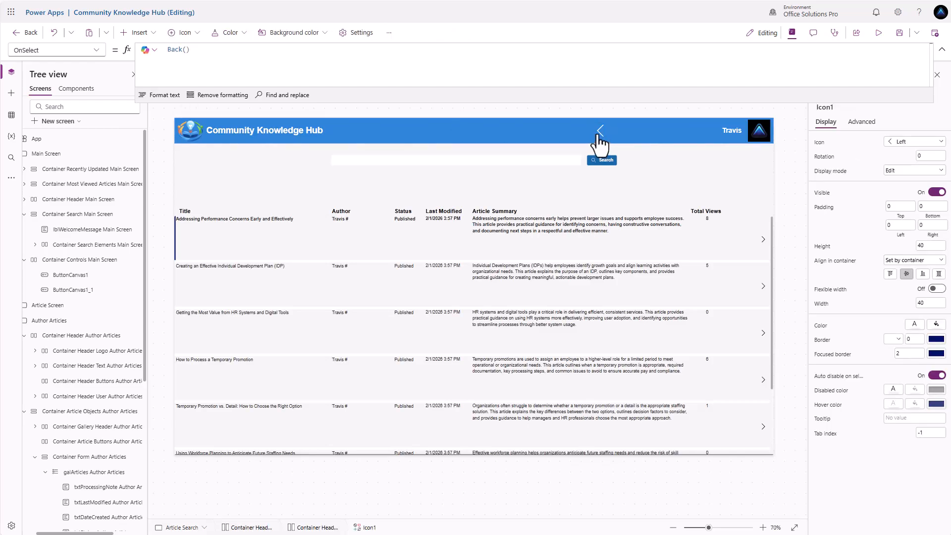
alt+click(600, 131)
alt+click(506, 438)
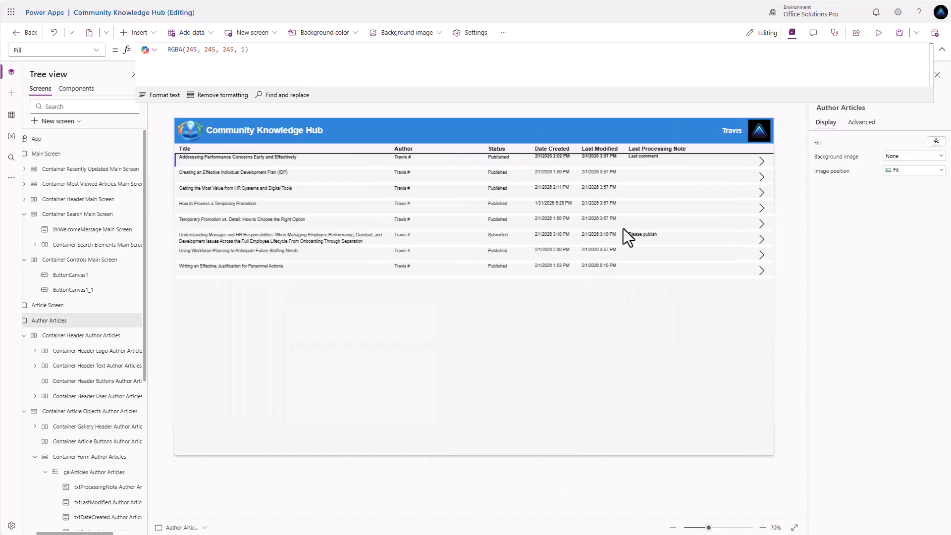
click(593, 132)
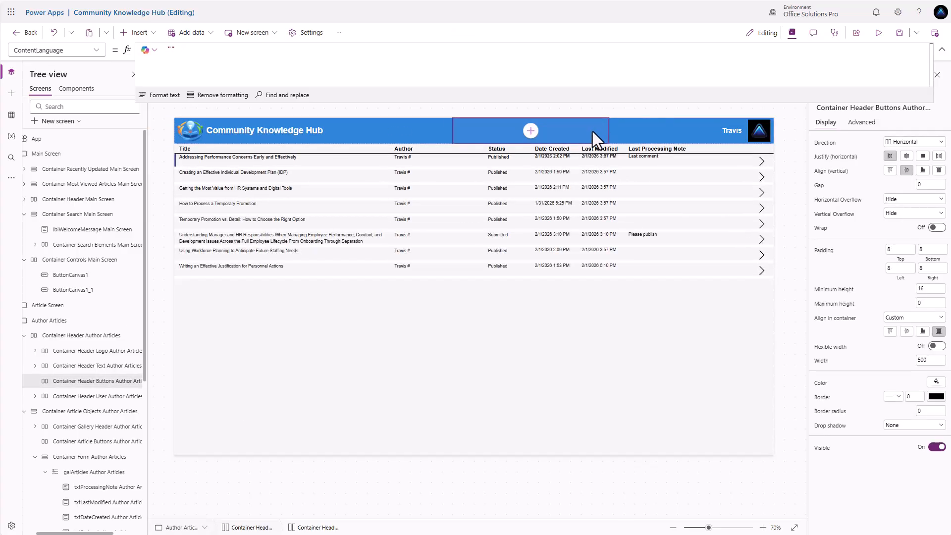
key(ctrl+v)
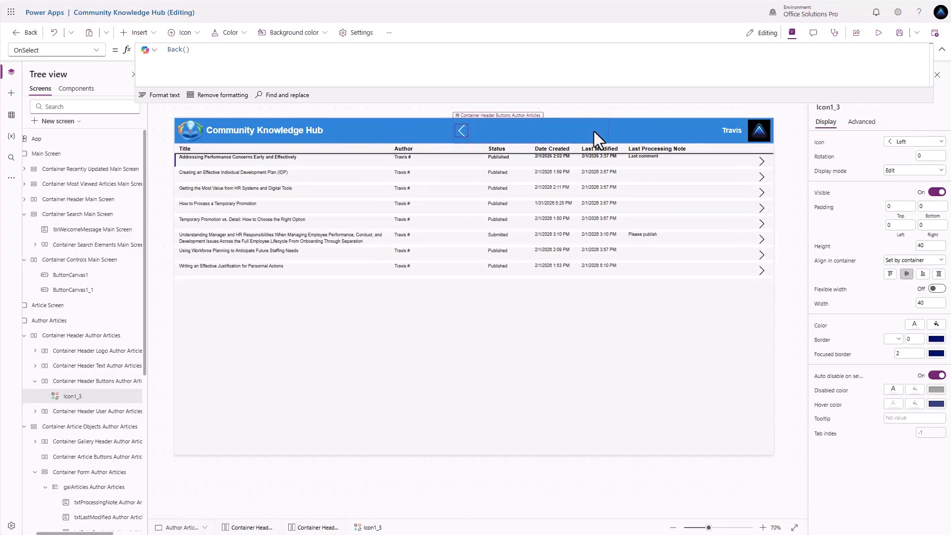
Step: Justify the Author Articles header buttons container horizontally to the end, and test the Back icon with the Manage Submitted Articles button
click(593, 131)
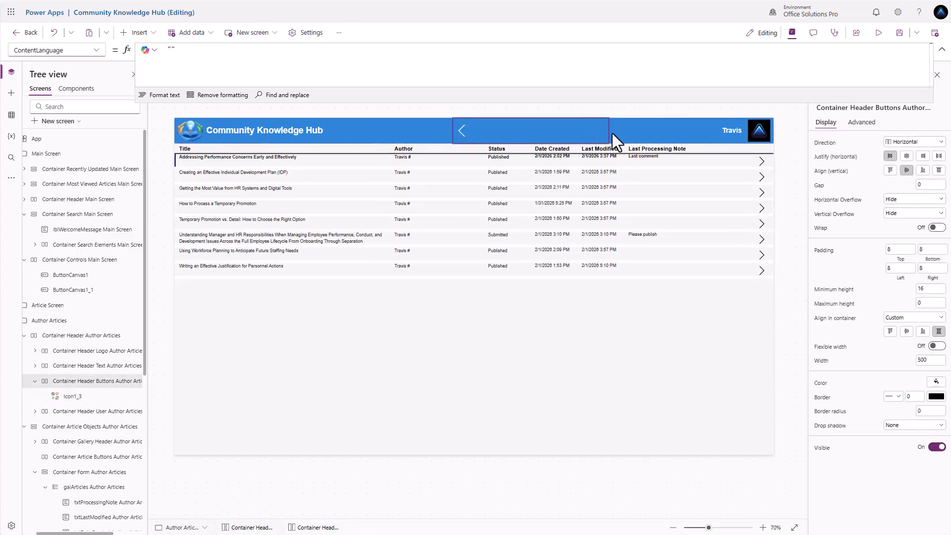
click(923, 157)
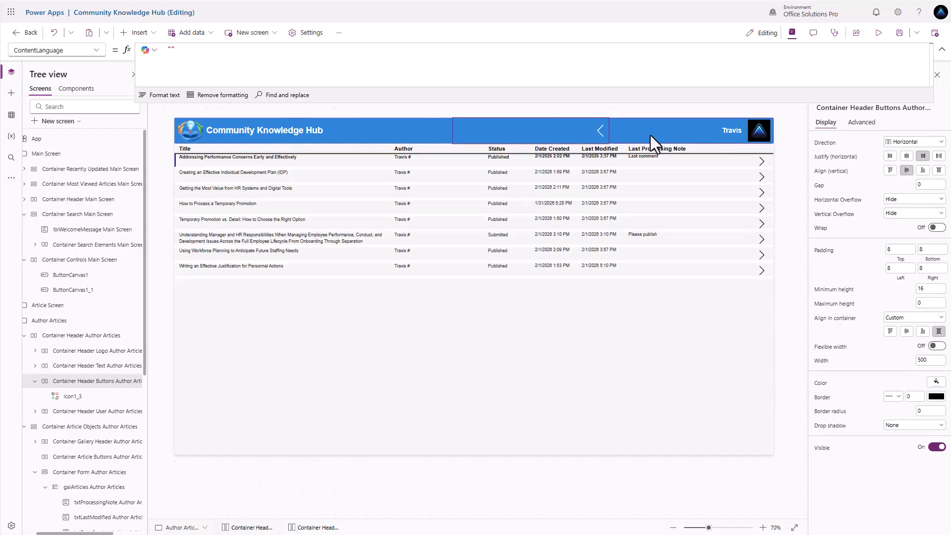
alt+click(601, 130)
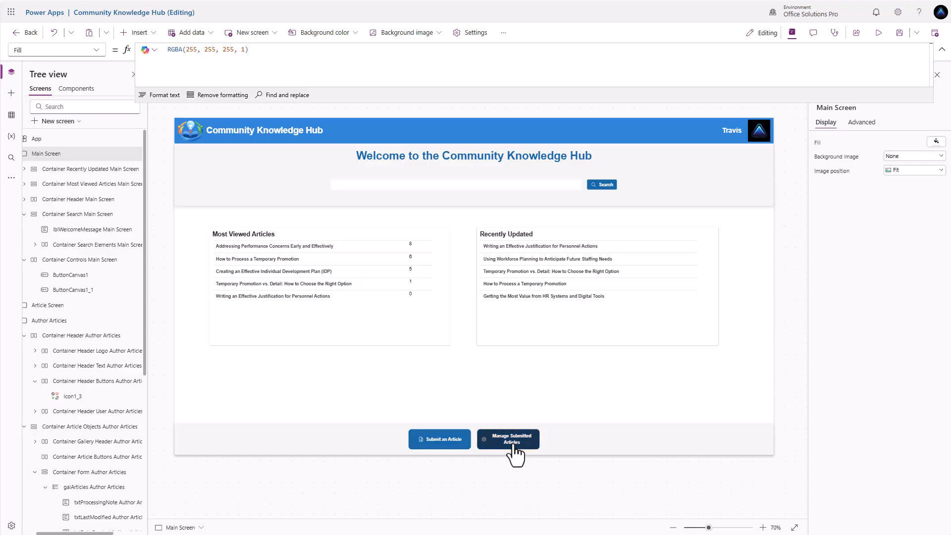
alt+click(512, 445)
alt+click(600, 131)
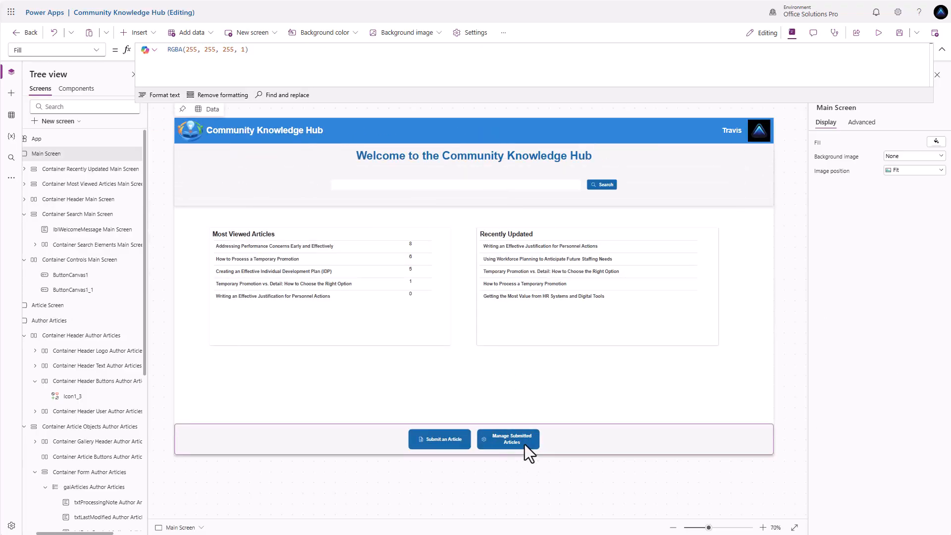
Step: Begin the Visible formula of the Manage Submitted Articles button with a Filter function on the Articles table
click(525, 445)
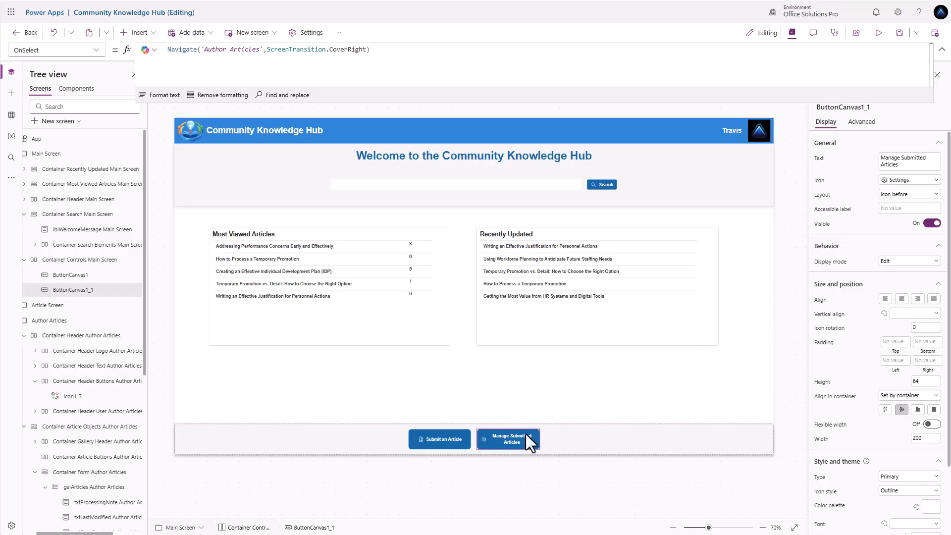
click(817, 226)
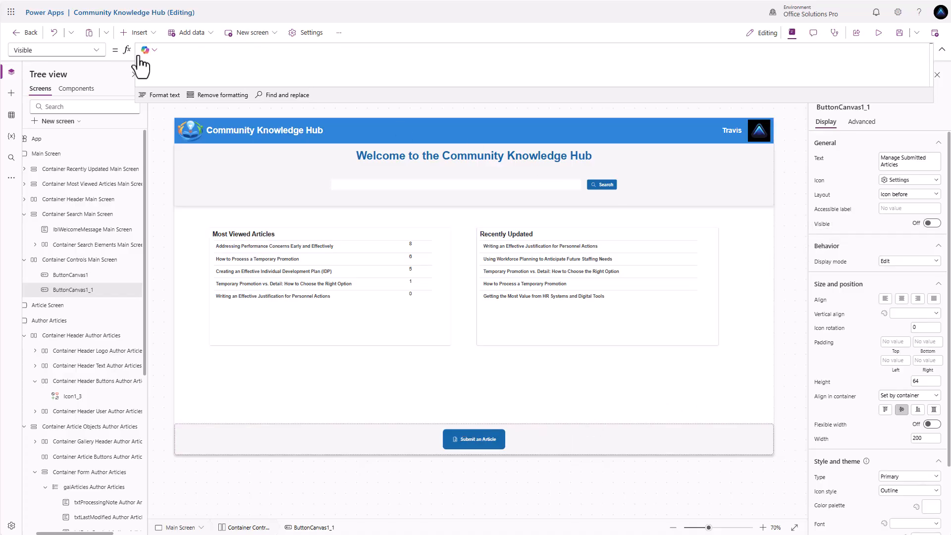
text(Filter()
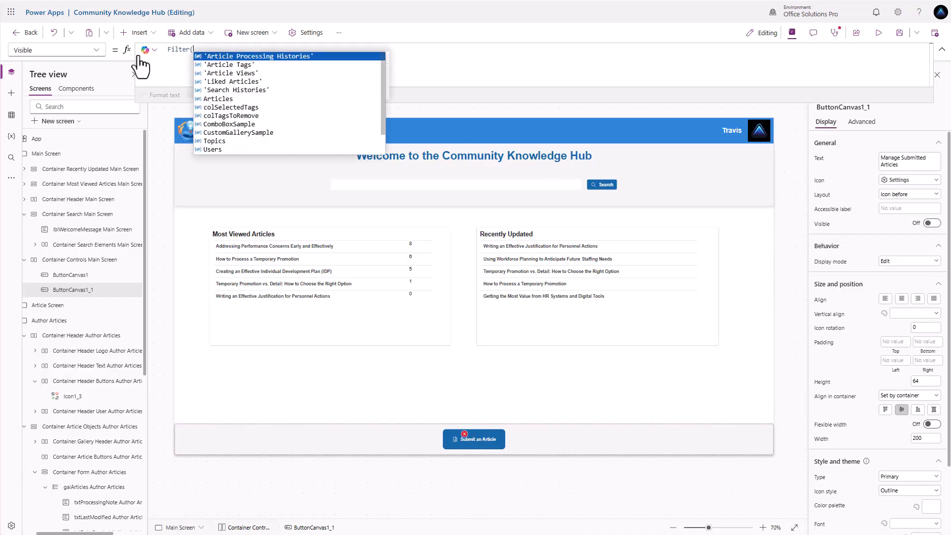
key(Down)
key(Down)
key(Down)
key(Down)
key(Down)
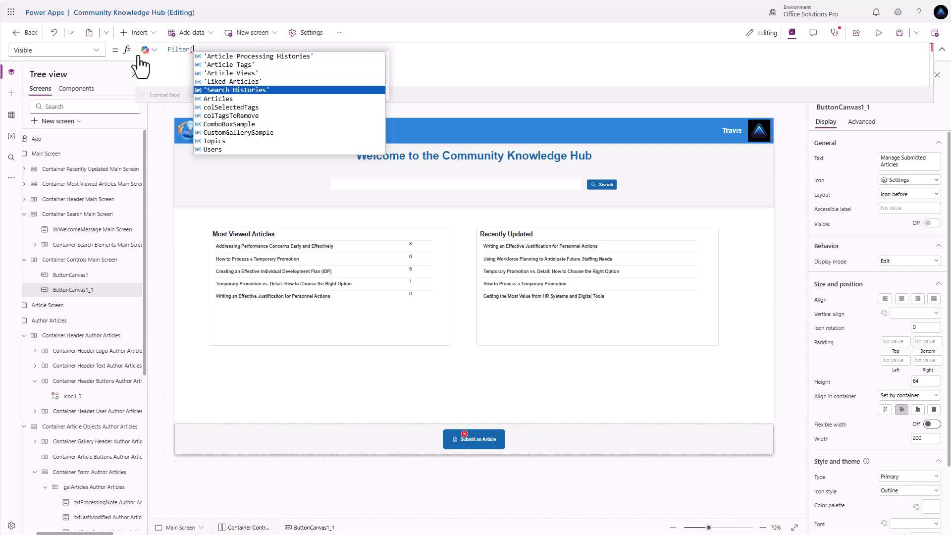
key(Tab)
text(, )
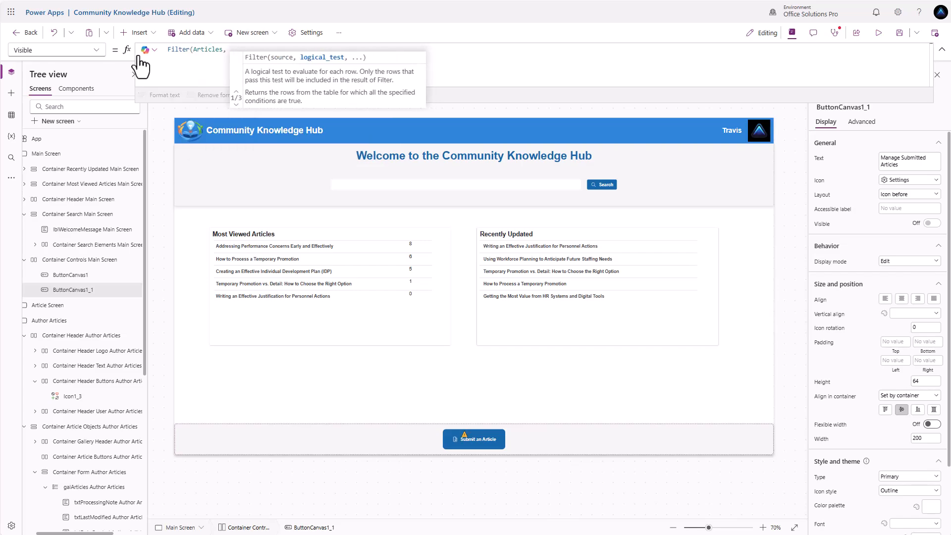
Step: Complete the Filter in the Visible formula with the condition 'Created By'.'Primary Email' = gblUserEmail
text(Created)
key(Down)
key(Down)
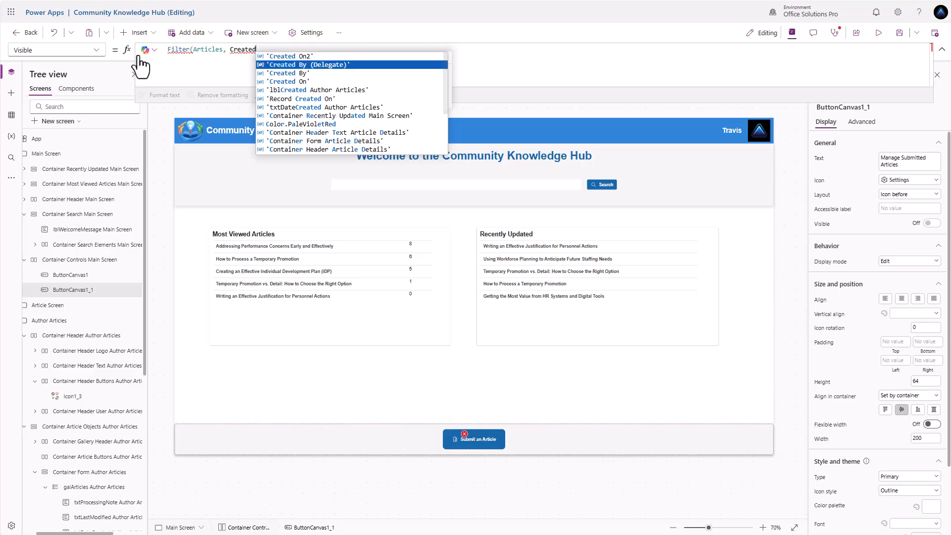
key(Tab)
text(.'Primar)
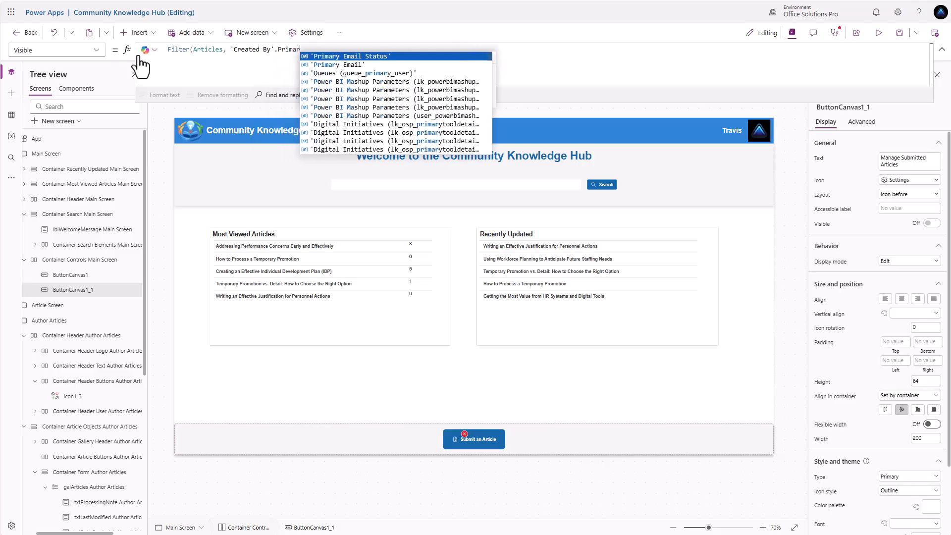
key(Down)
key(Tab)
text(=)
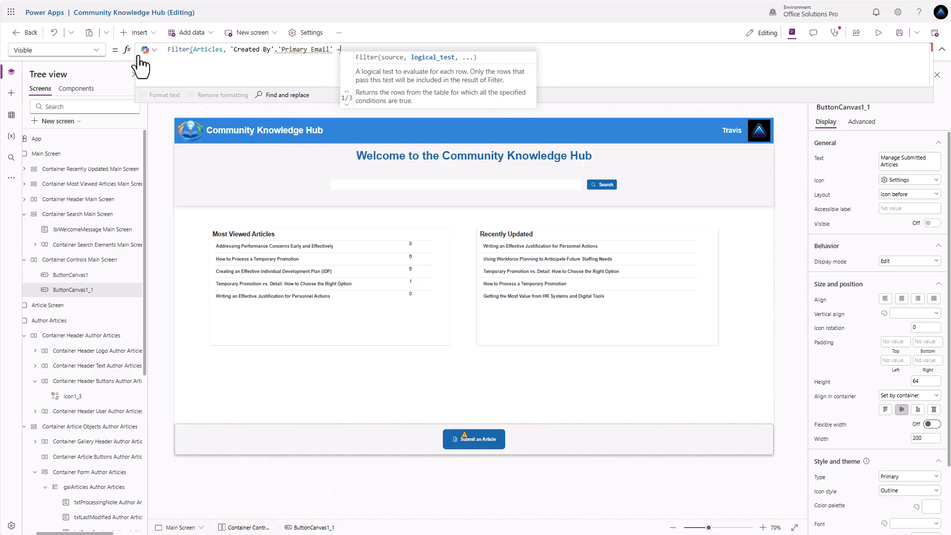
text( gbl)
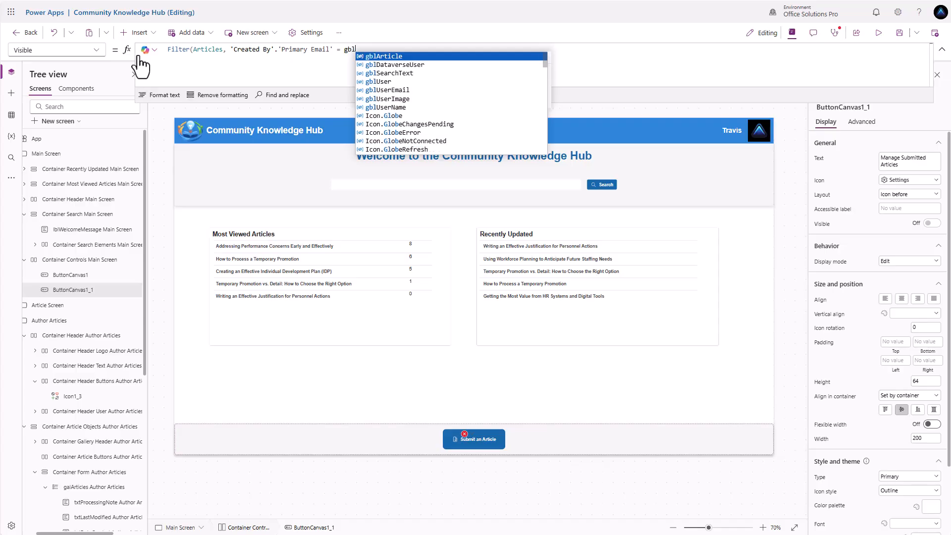
text(User)
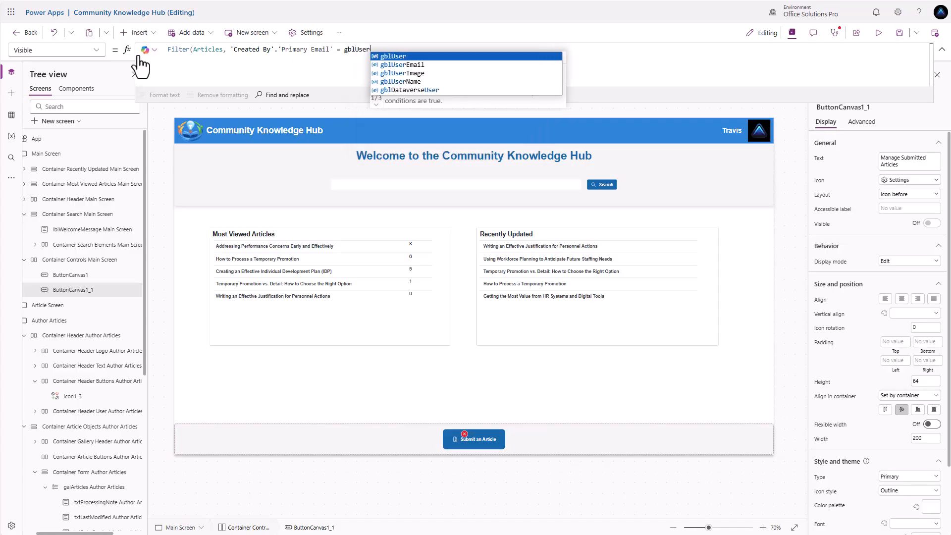
key(Down)
key(Tab)
text())
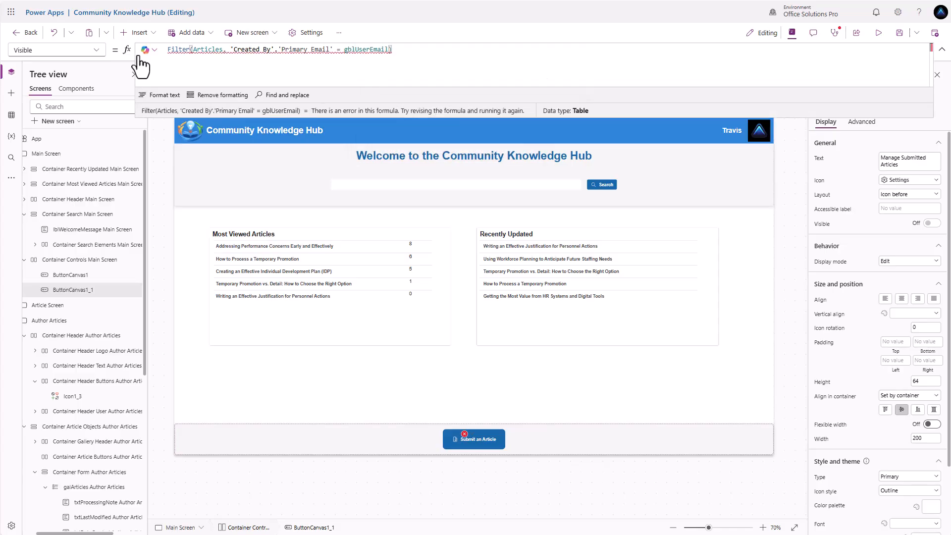
Step: Wrap the Visible formula's Filter in CountRows, return true when it is >0 and otherwise false using If, and preview the app
click(169, 50)
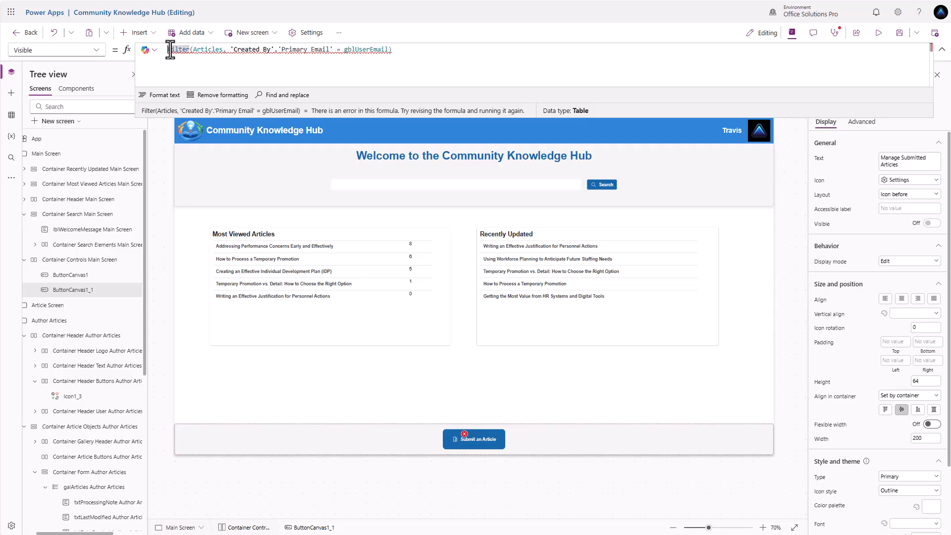
text(CountRows()
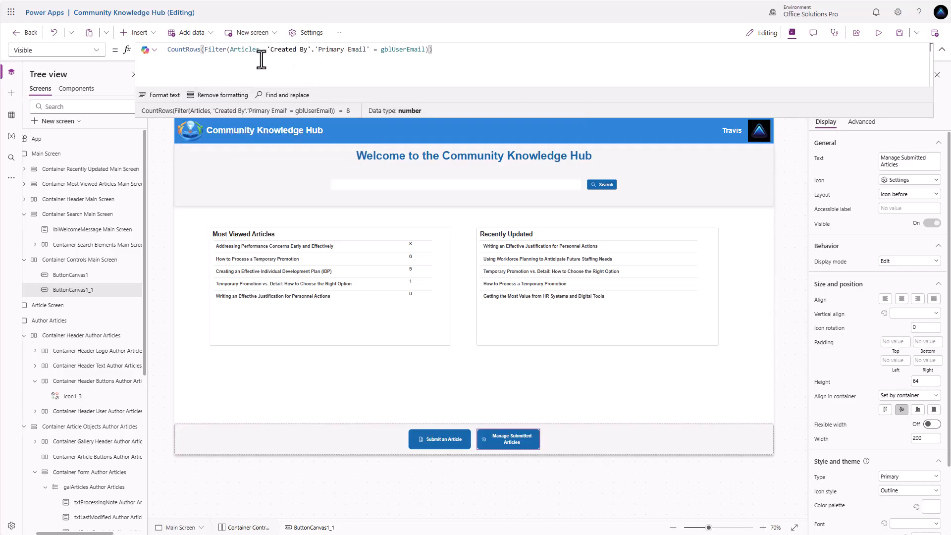
click(169, 52)
text(If()
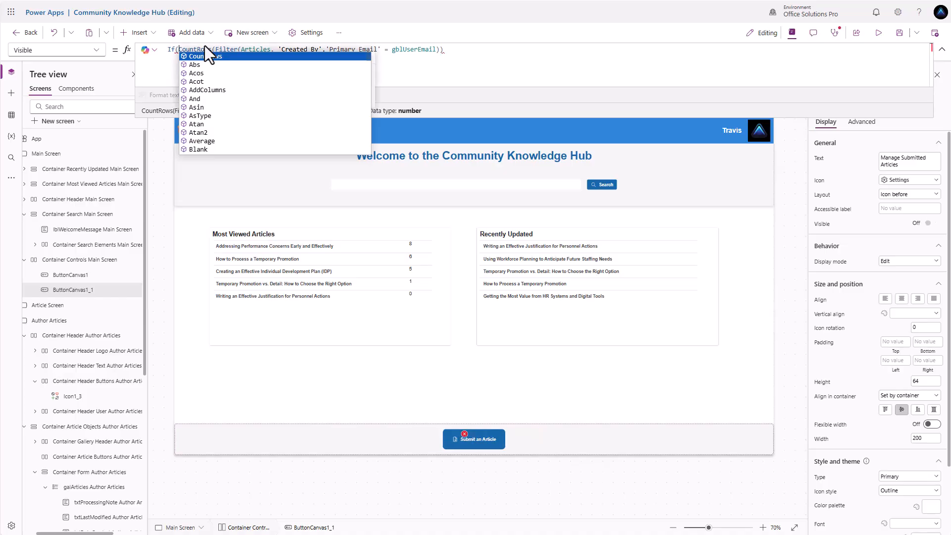
click(461, 48)
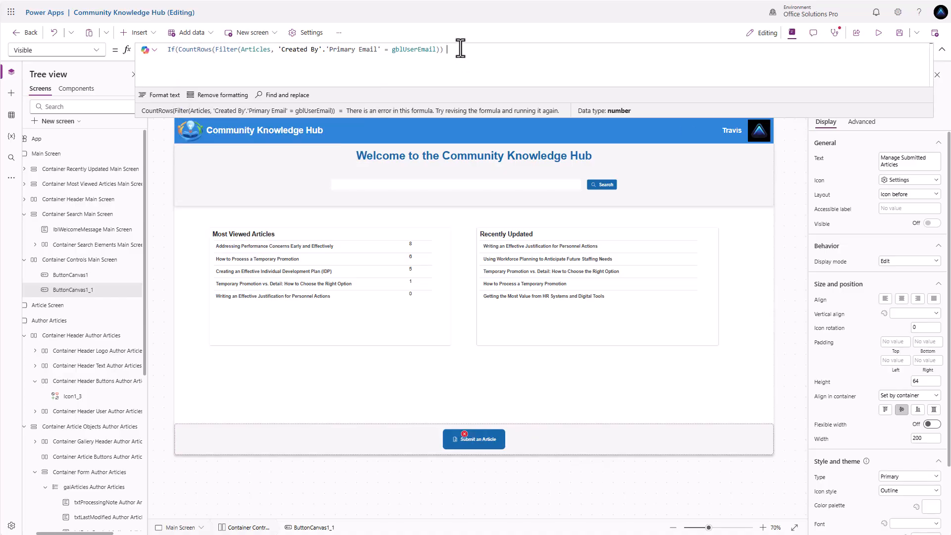
text(>0, )
text(true, )
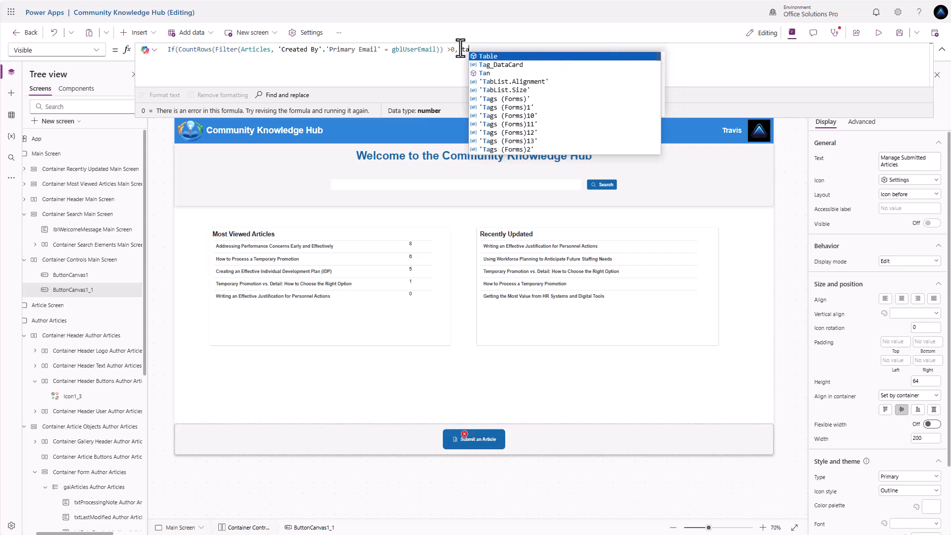
text(false))
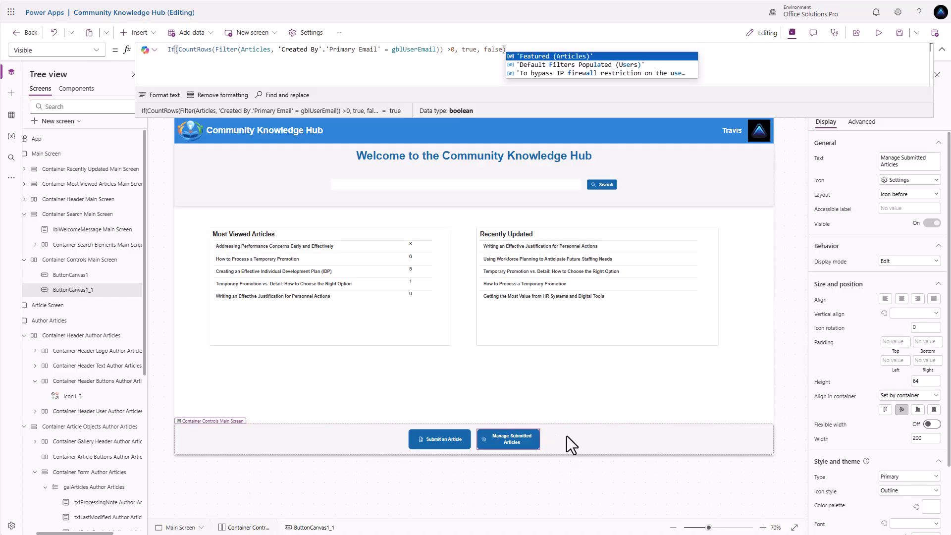
click(879, 33)
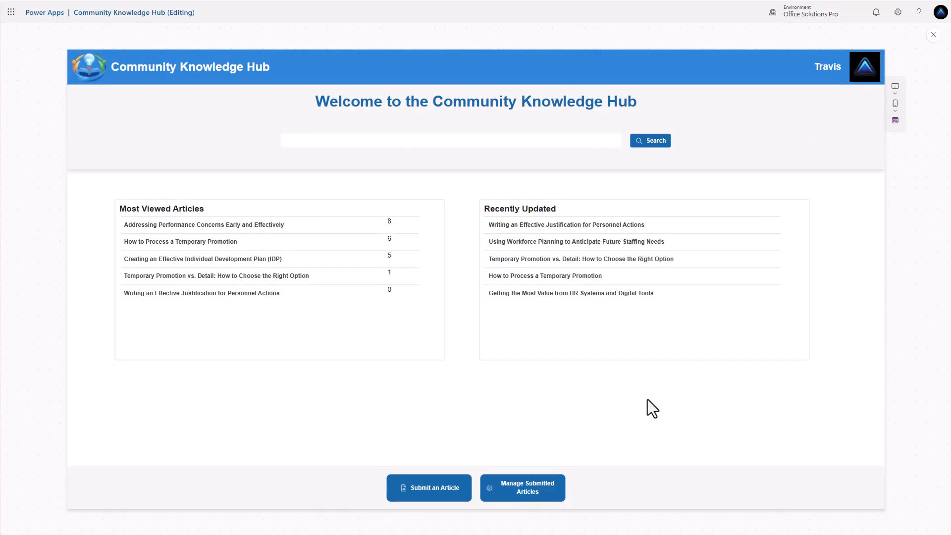
Step: Set the drop shadow of the Main Screen's footer controls container to Bold, and preview the app to check it
key(Escape)
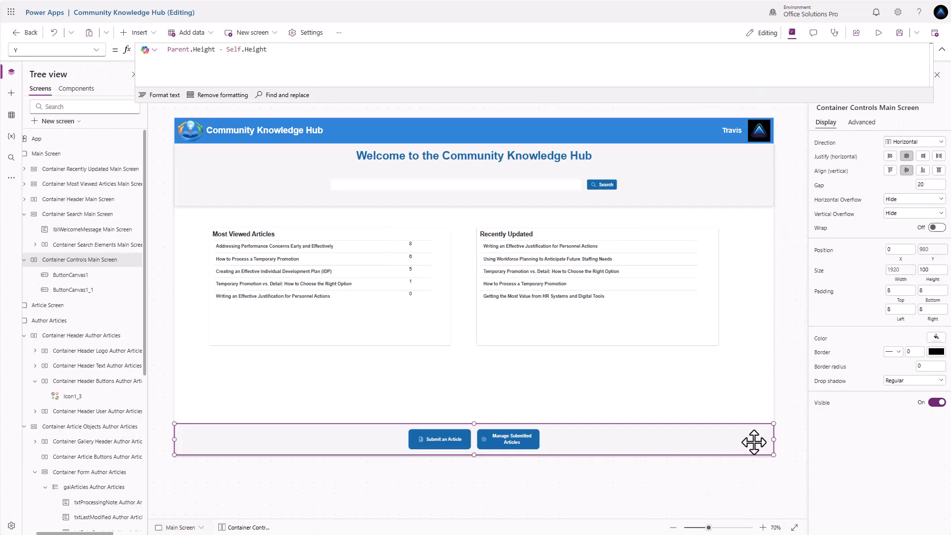
click(747, 370)
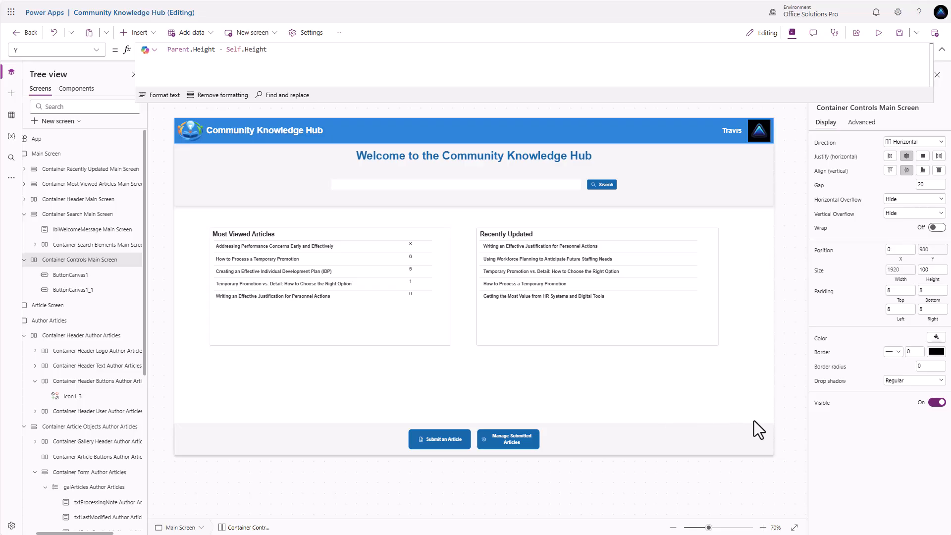
click(914, 382)
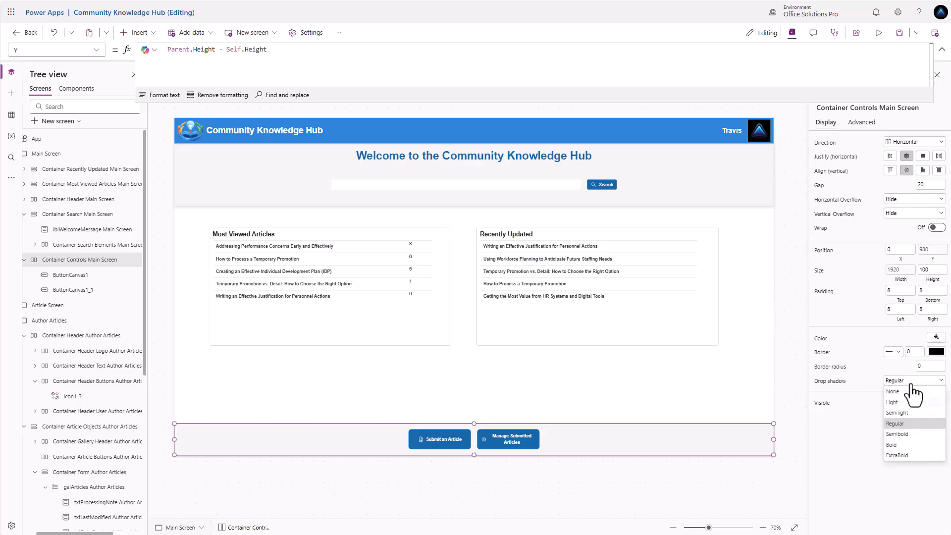
click(897, 445)
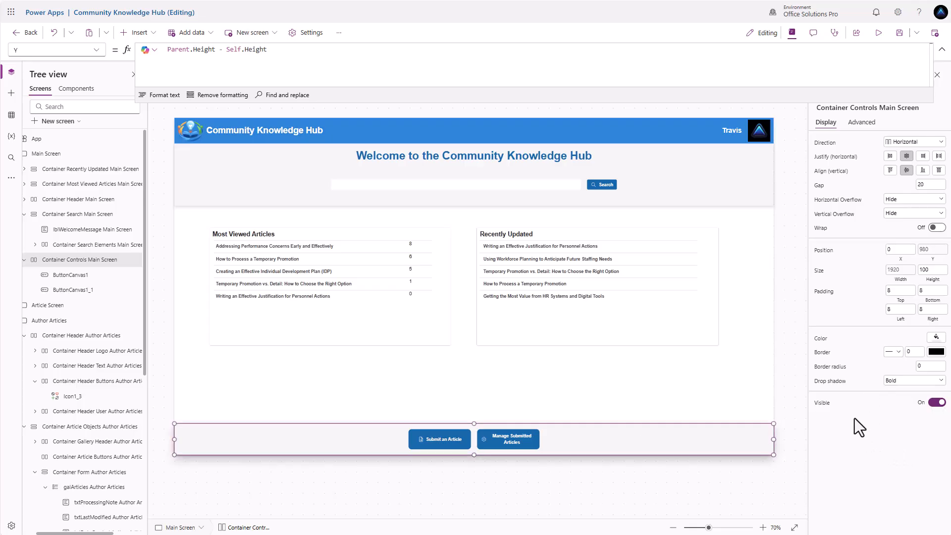
click(878, 33)
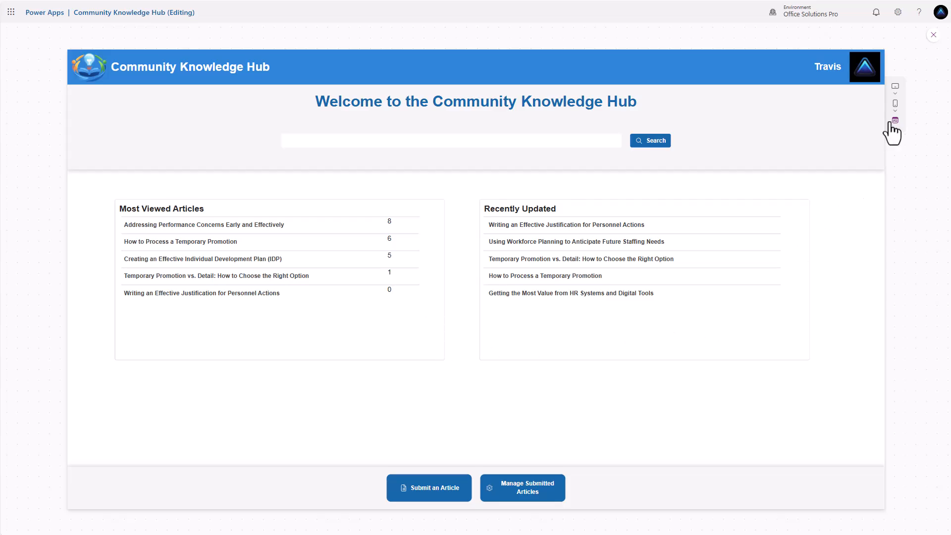
click(933, 34)
Step: Select the container that holds the Most Viewed Articles gallery on the Main Screen
click(433, 343)
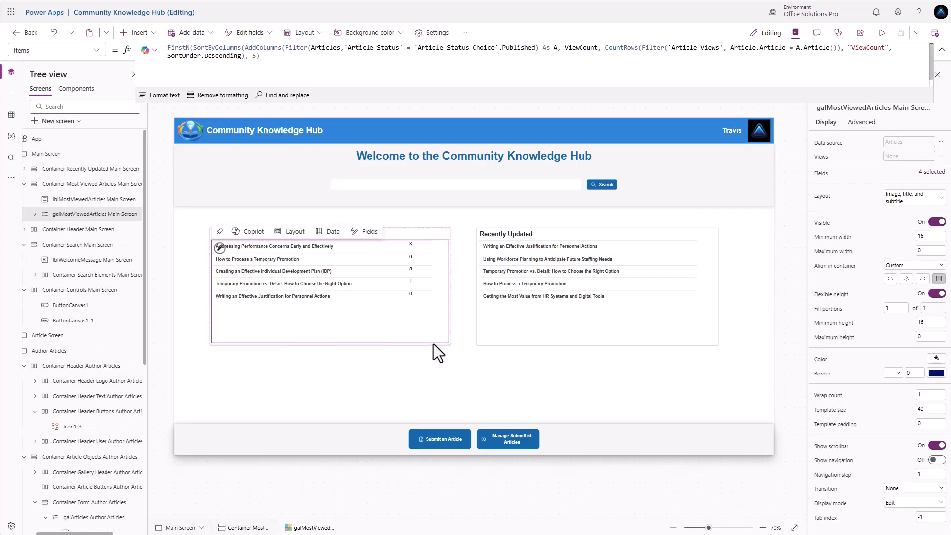
click(438, 346)
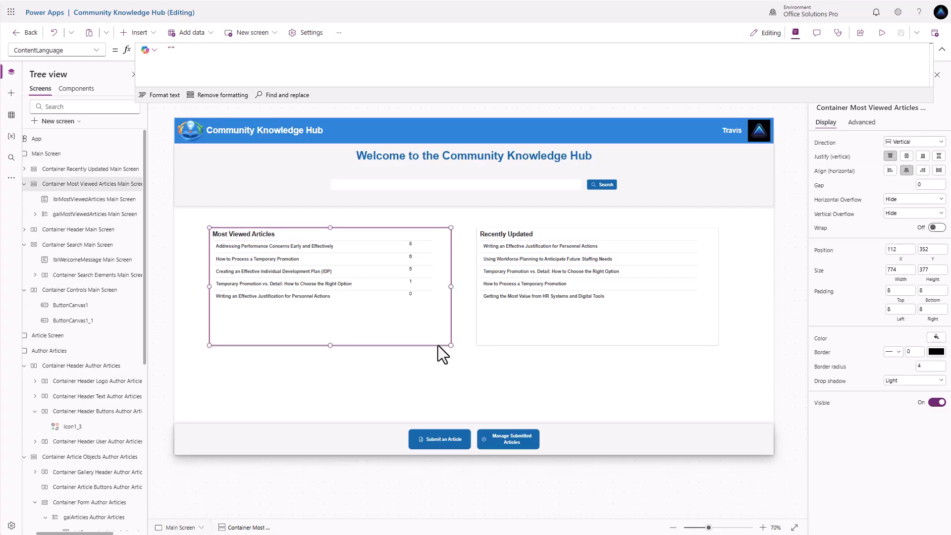
Step: Set both the Most Viewed Articles and Recently Updated containers to a height of 275 and a Y position of 325
ctrl+click(69, 169)
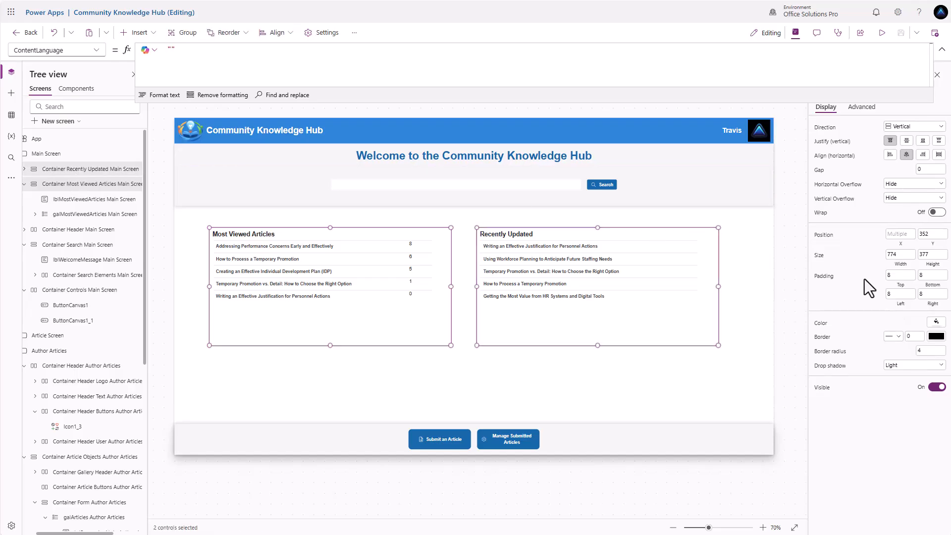
click(936, 255)
text(275)
key(Return)
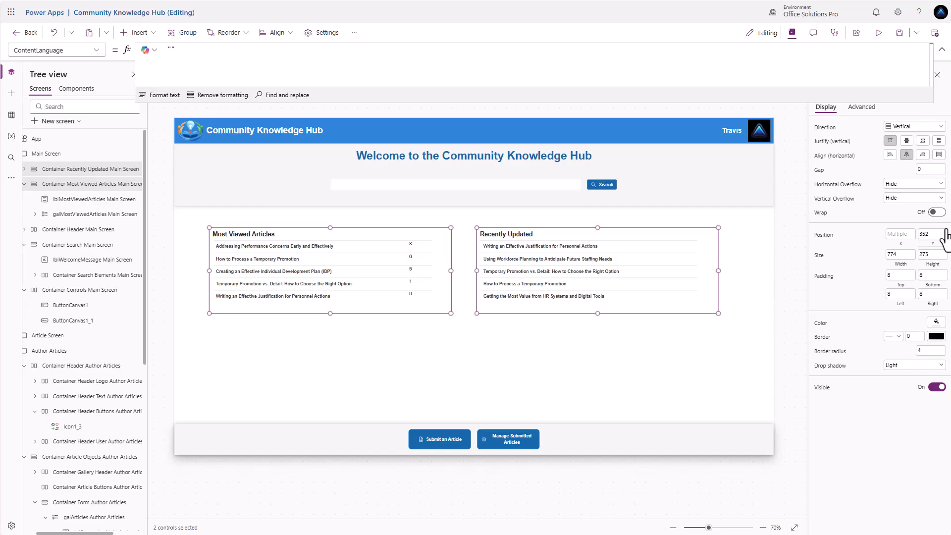
click(933, 234)
text(325)
key(Return)
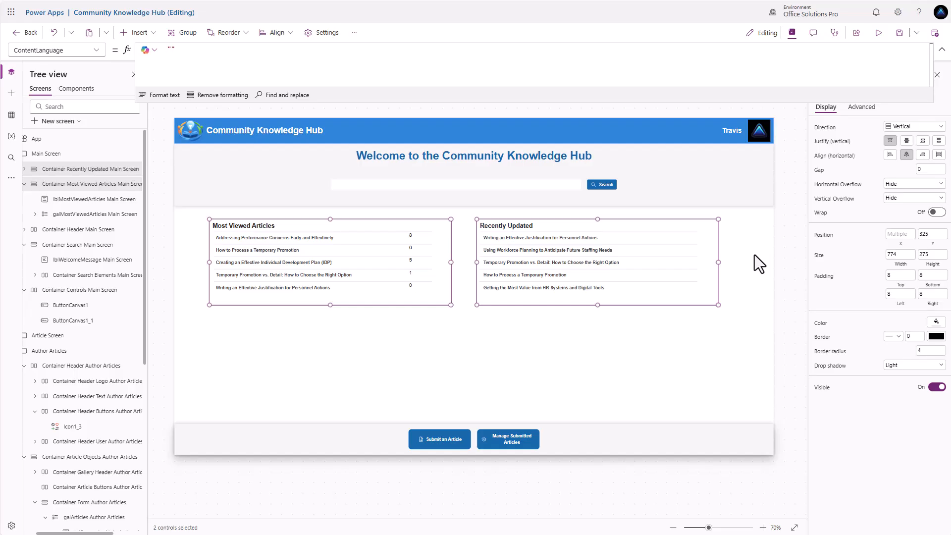
Step: Paste copies of the Most Viewed Articles and Recently Updated containers onto the Main Screen and set their Y position to 650
click(52, 155)
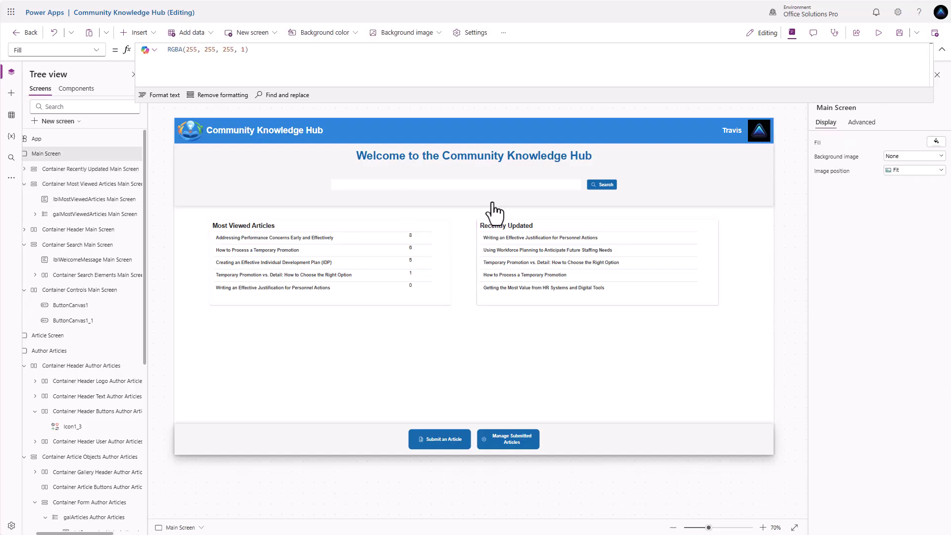
key(ctrl+v)
click(933, 234)
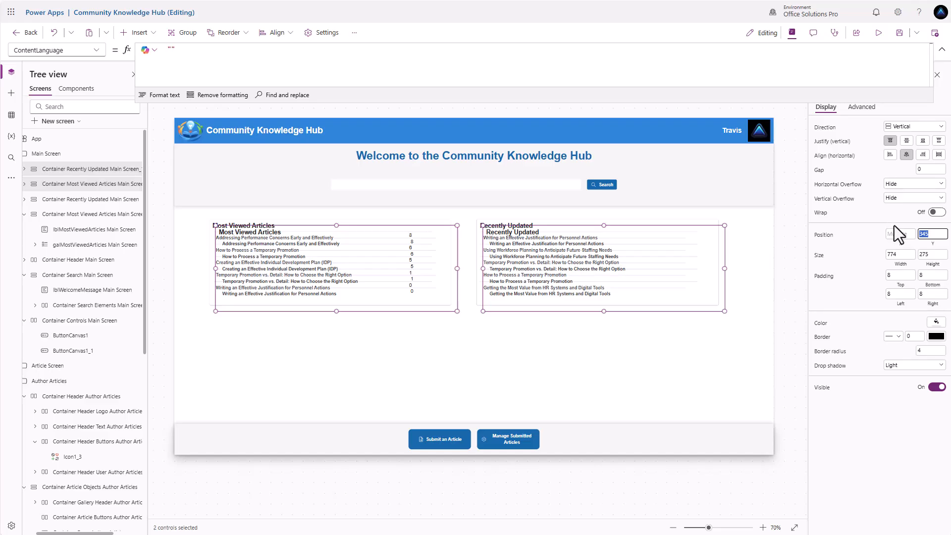
text(500)
click(851, 232)
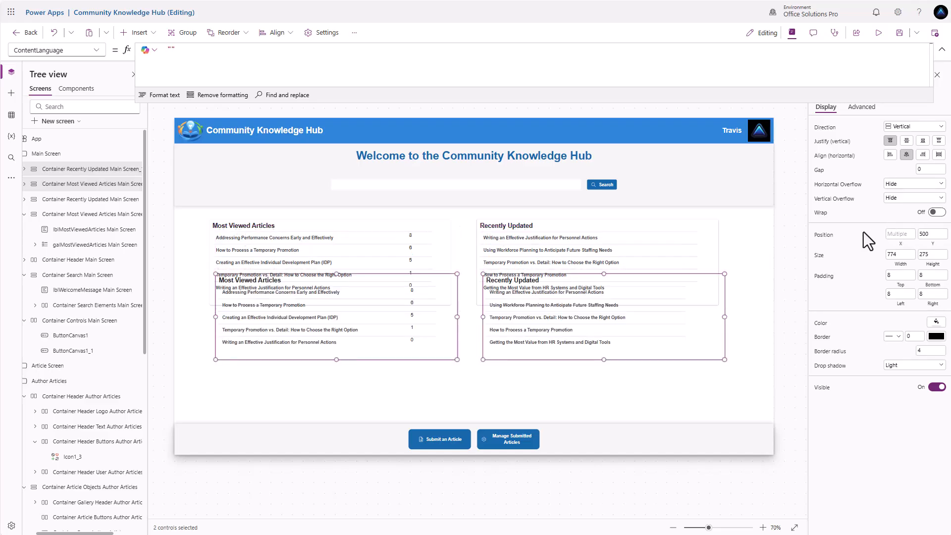
click(933, 233)
text(750)
click(869, 225)
click(932, 234)
text(65)
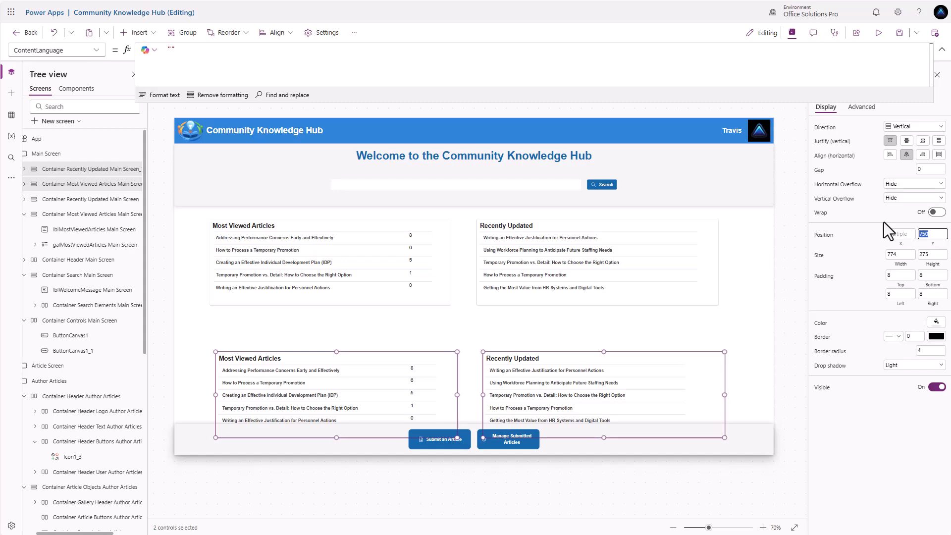
text(0)
click(863, 240)
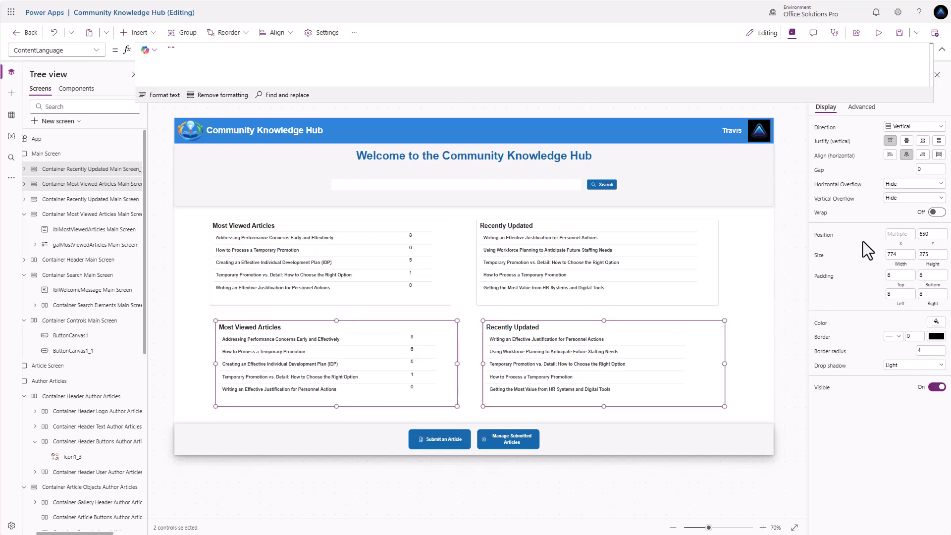
Step: Align the copied Most Viewed Articles container with the original above it by setting its X position to 112
click(468, 329)
click(445, 304)
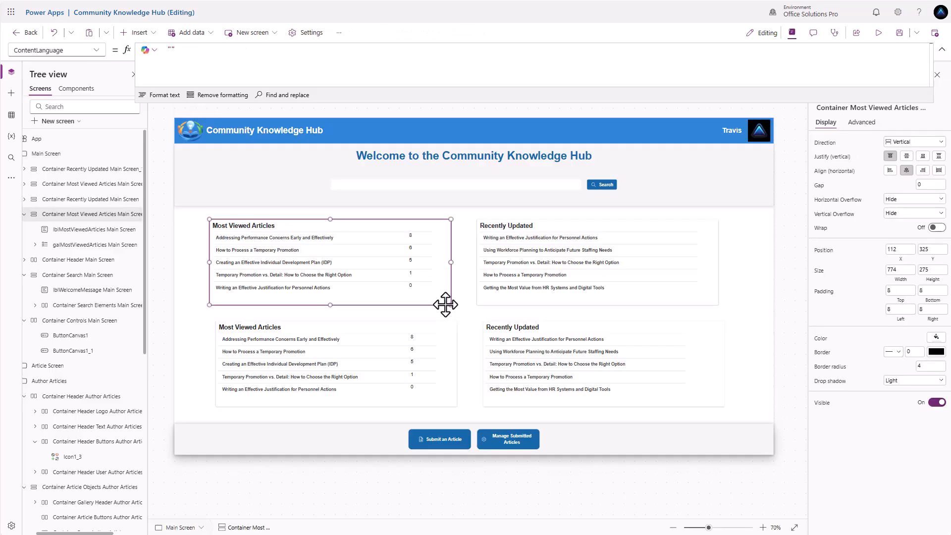
click(456, 369)
click(456, 370)
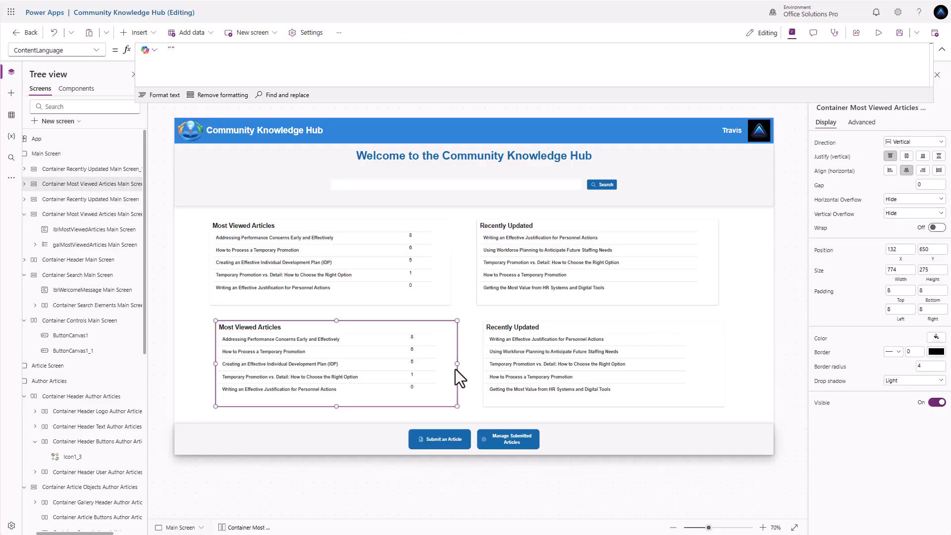
double_click(899, 249)
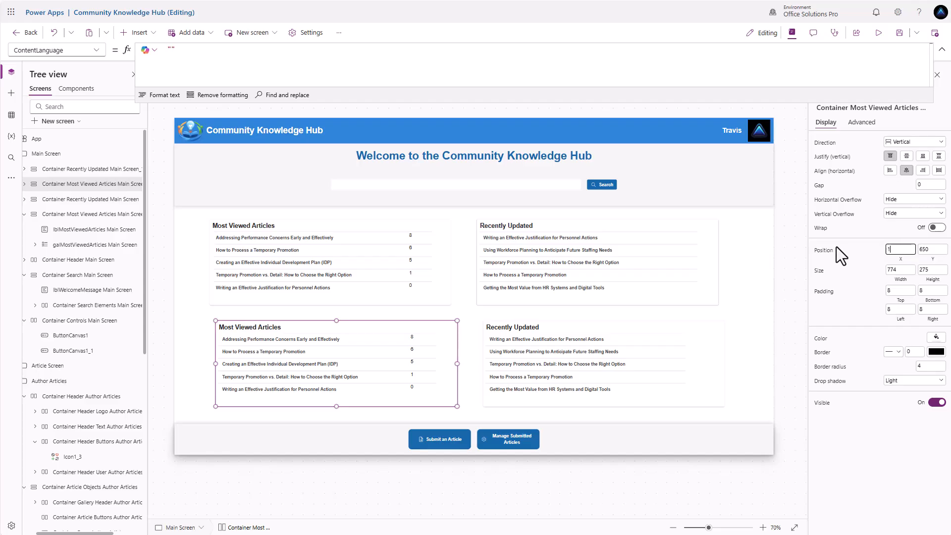
text(112)
key(Return)
Step: Align the copied Recently Updated container with the original above it by setting its X position to 969
click(715, 305)
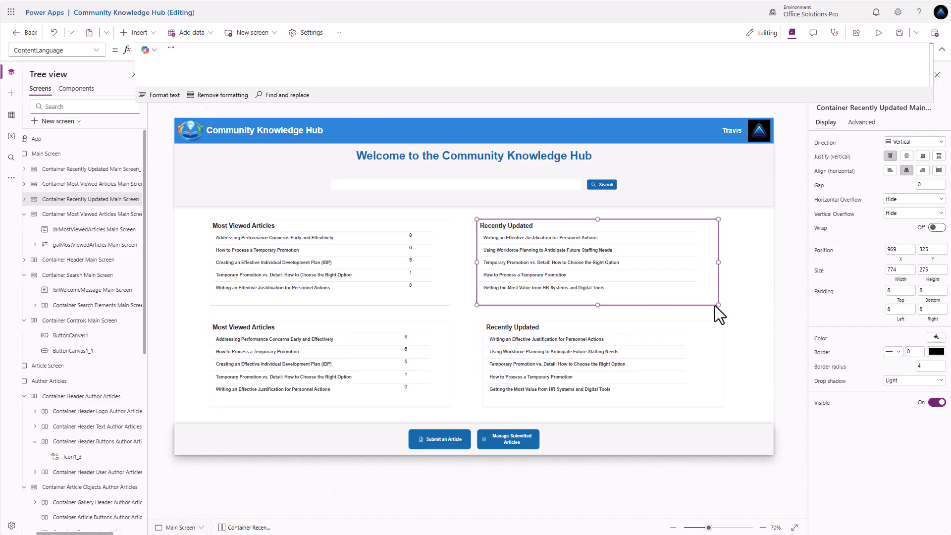
click(721, 373)
double_click(899, 249)
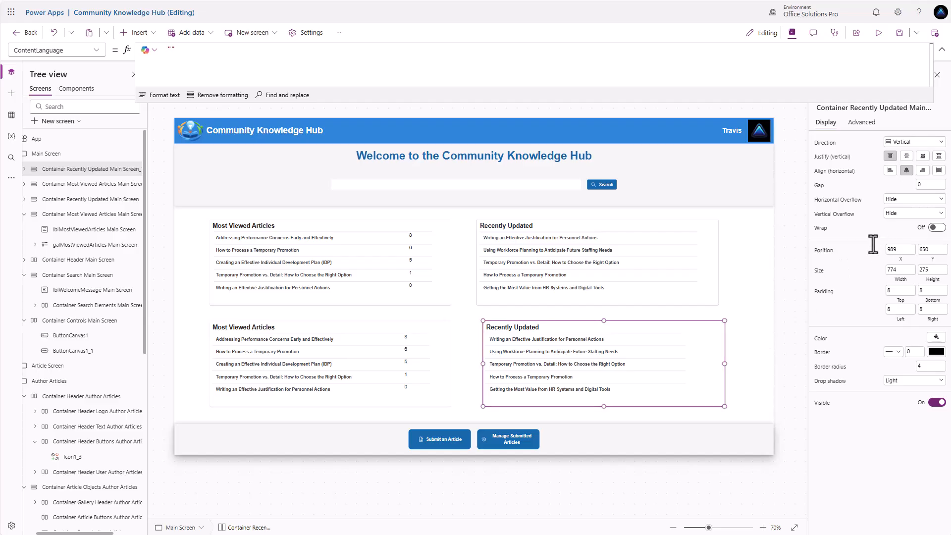
text(969)
key(Return)
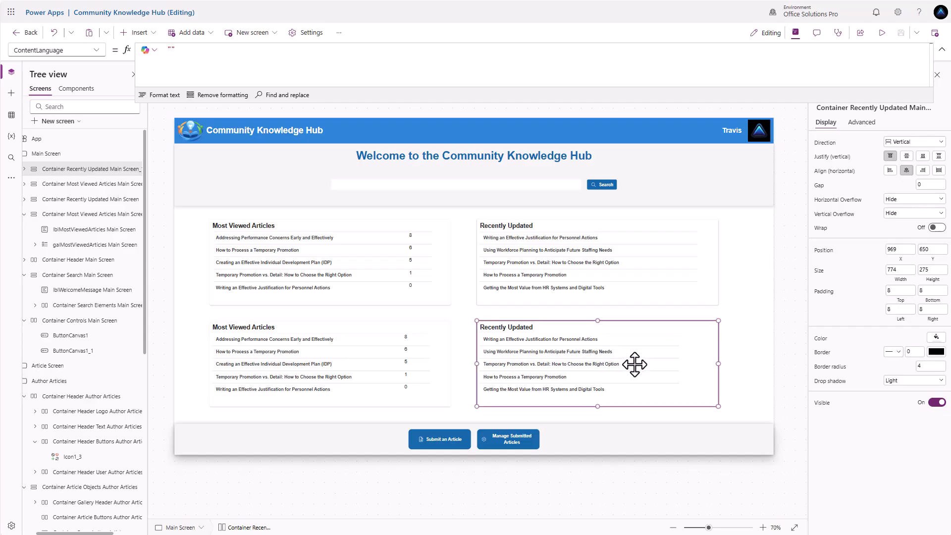
Step: Change the header text of the copied Recently Updated container to "New This Month"
click(520, 337)
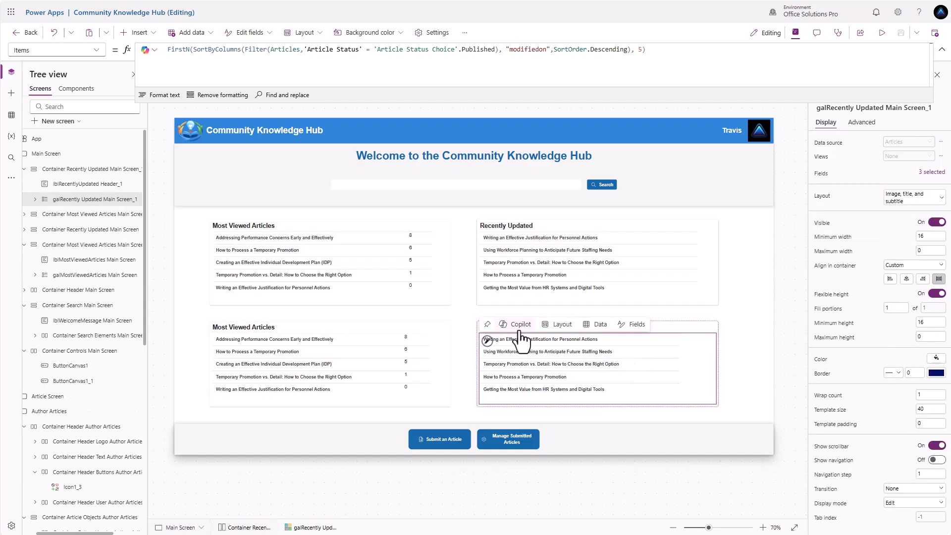
click(644, 331)
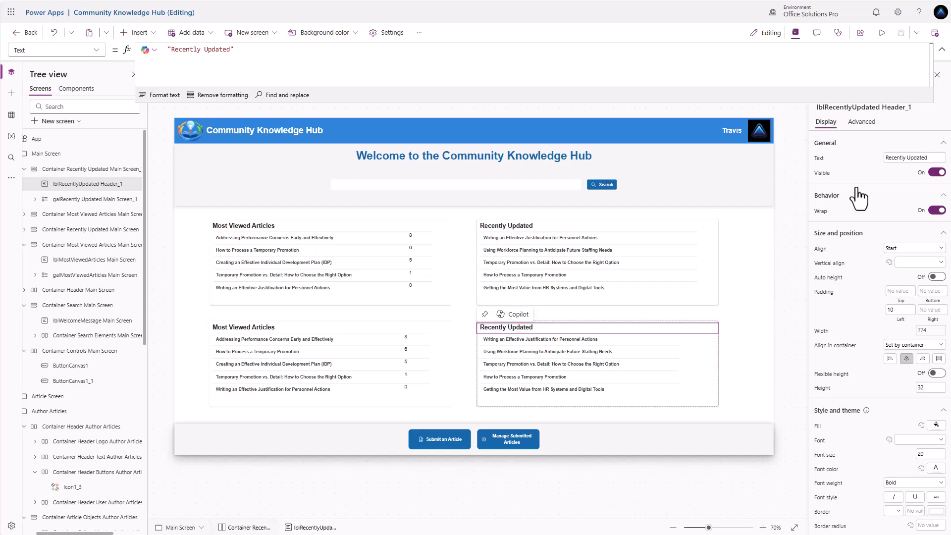
click(916, 157)
text(N)
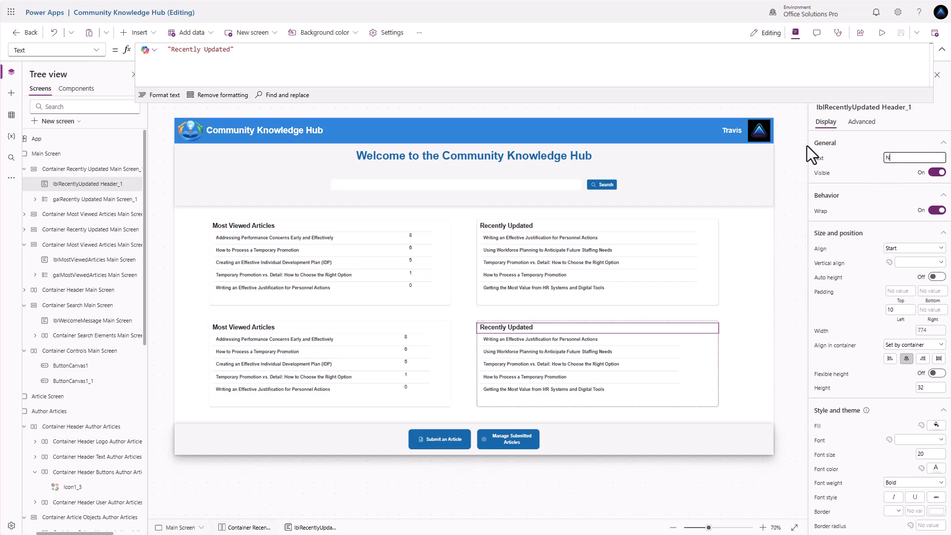
text(ew This Month)
click(584, 373)
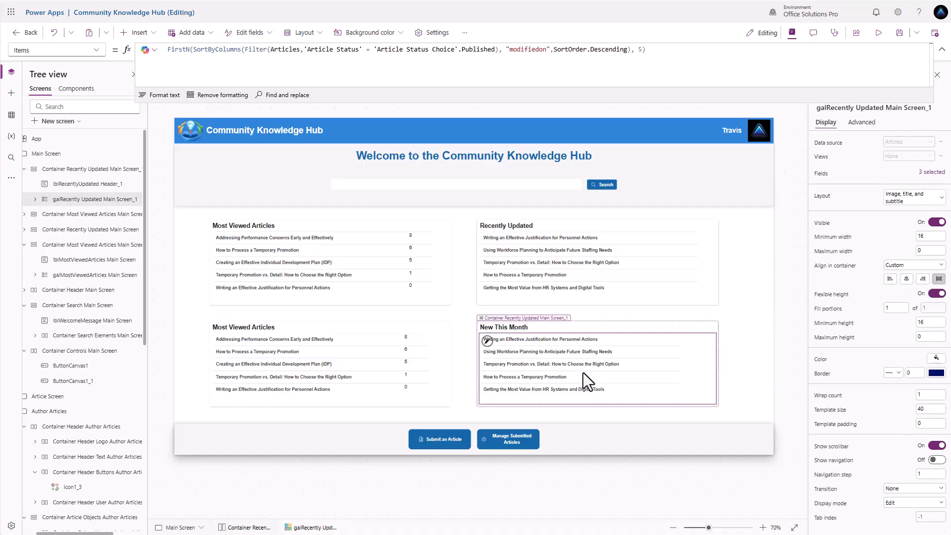
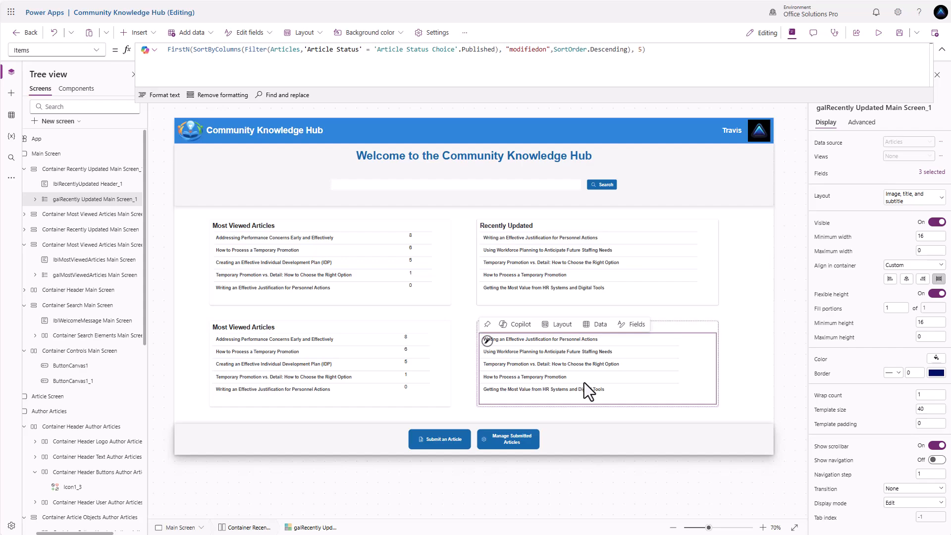
Step: Reword the "New This Month" header as "Newest This Month"
click(653, 329)
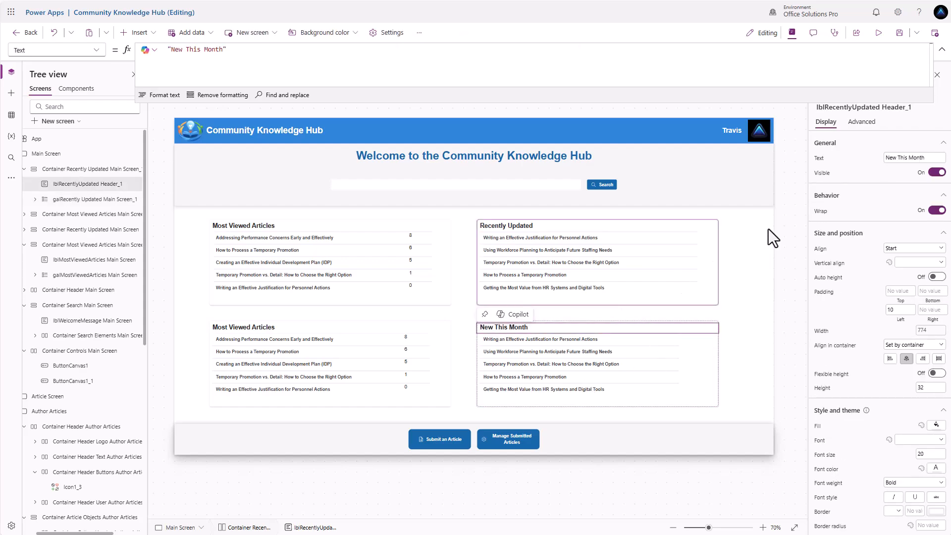
click(886, 159)
click(896, 157)
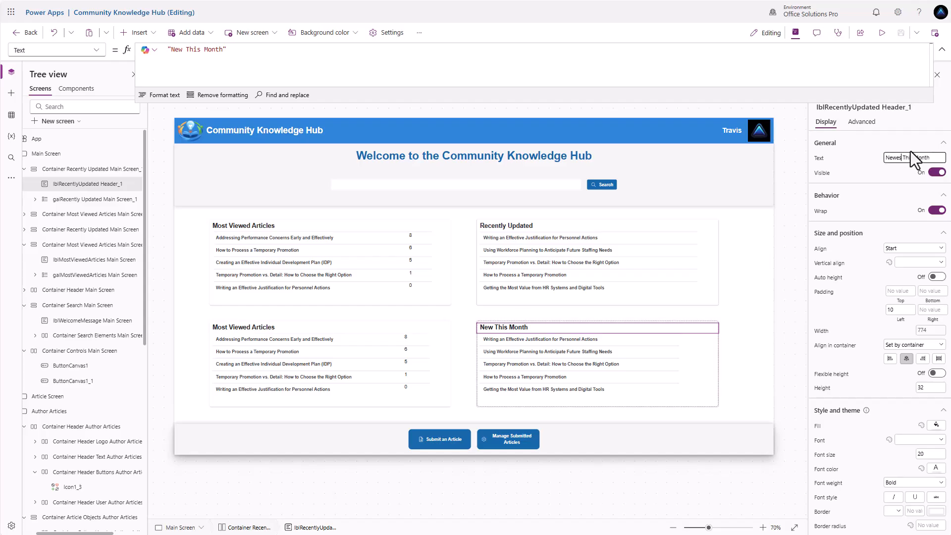
text(est)
Step: Extend the Filter in the Newest This Month gallery's Items formula after Published with && 'Created On' >=
click(587, 367)
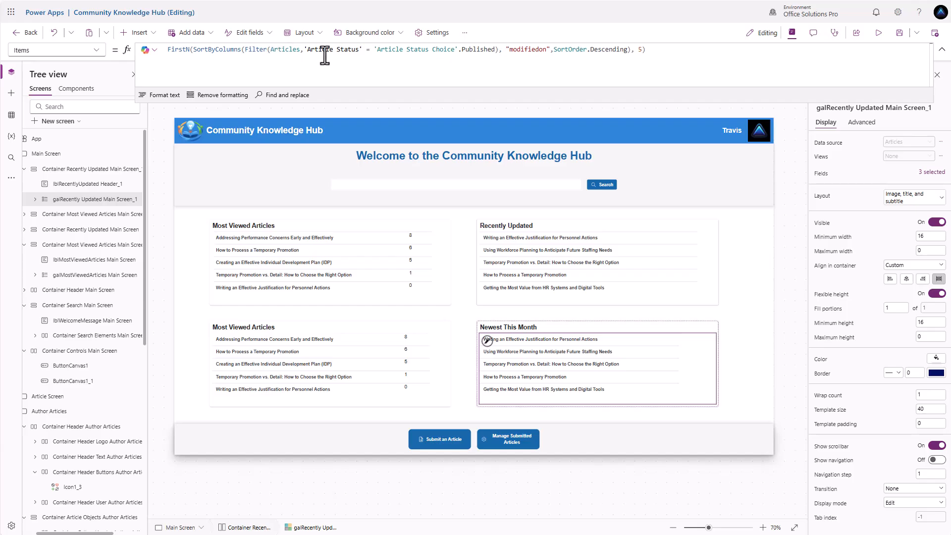
click(500, 49)
text(&& )
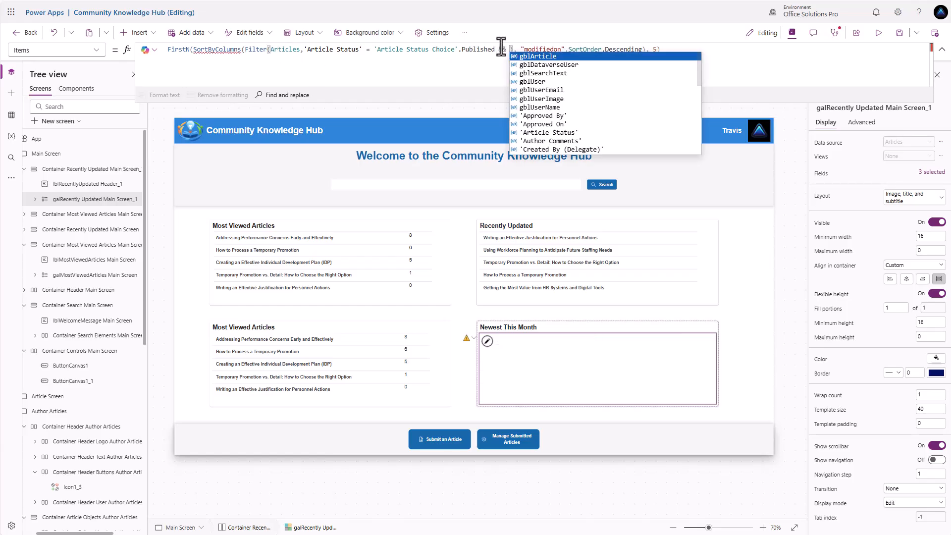
text(Created)
key(Down)
key(Down)
key(Down)
key(Return)
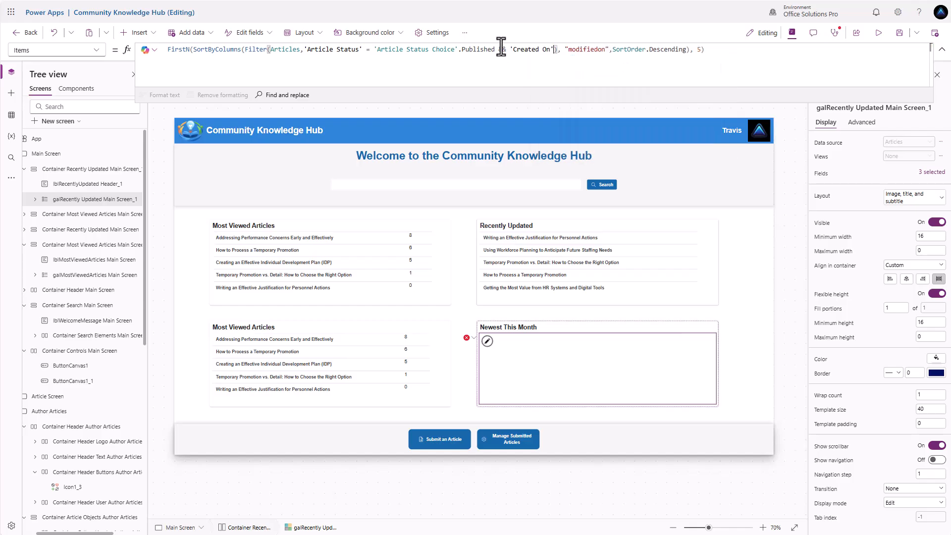
text(>)
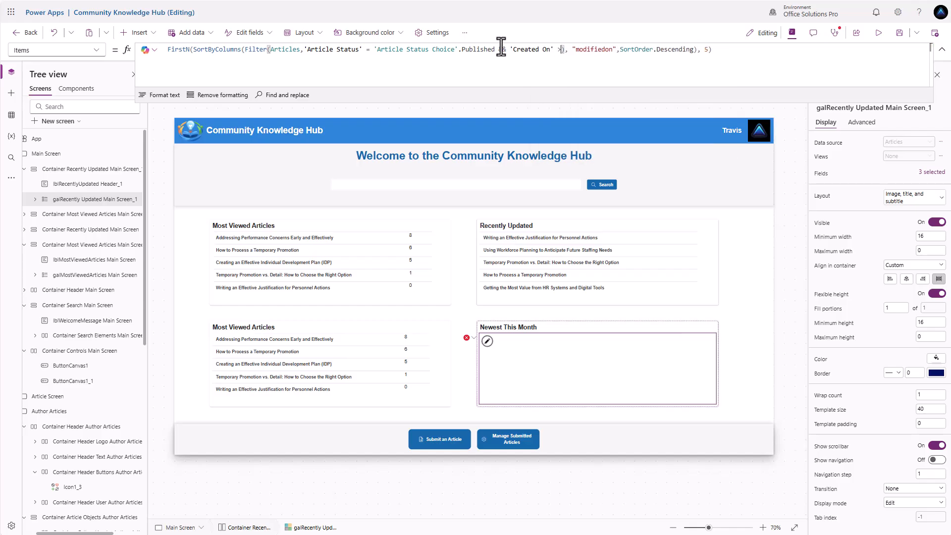
text(=)
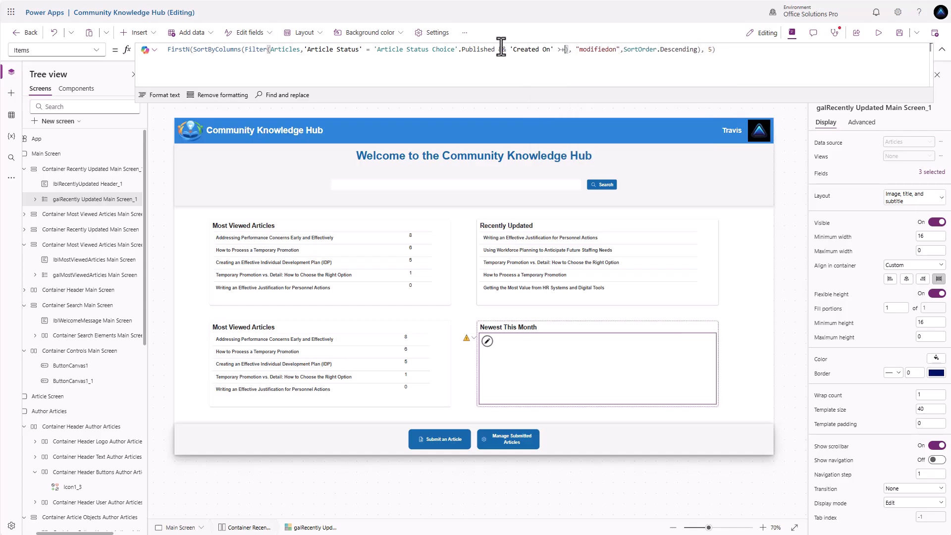
Step: Compare 'Created On' with the first day of the current month using Date(Year(Today()), Month (Today()), 1
text( Date()
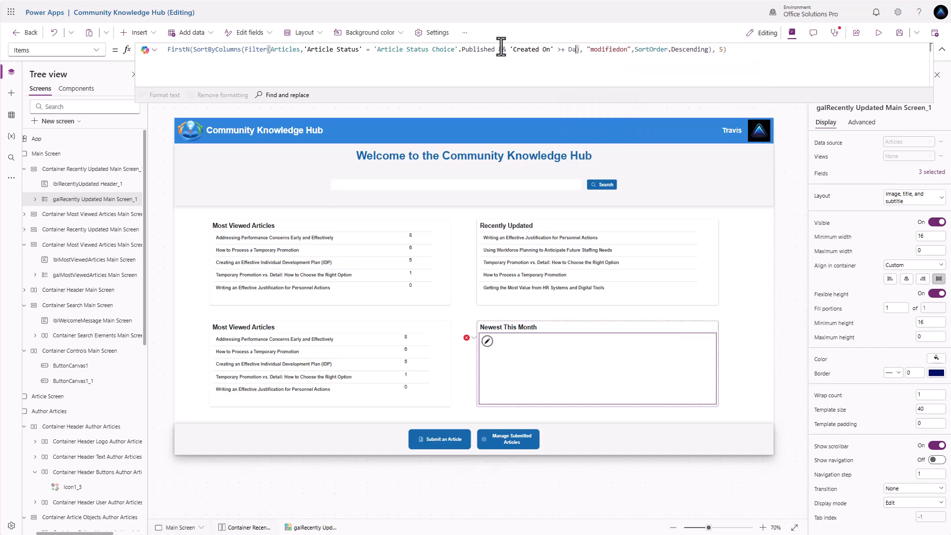
text(Year()
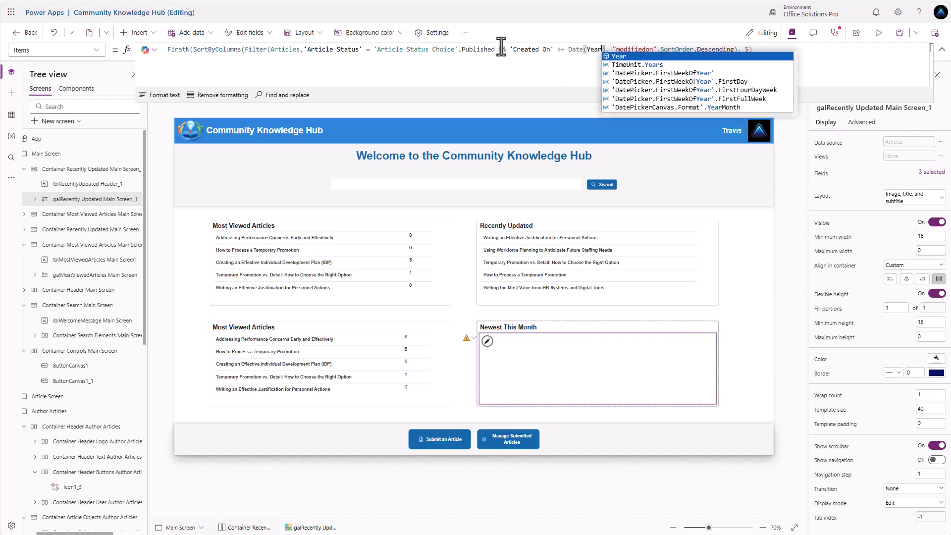
text(Today()), Month ()
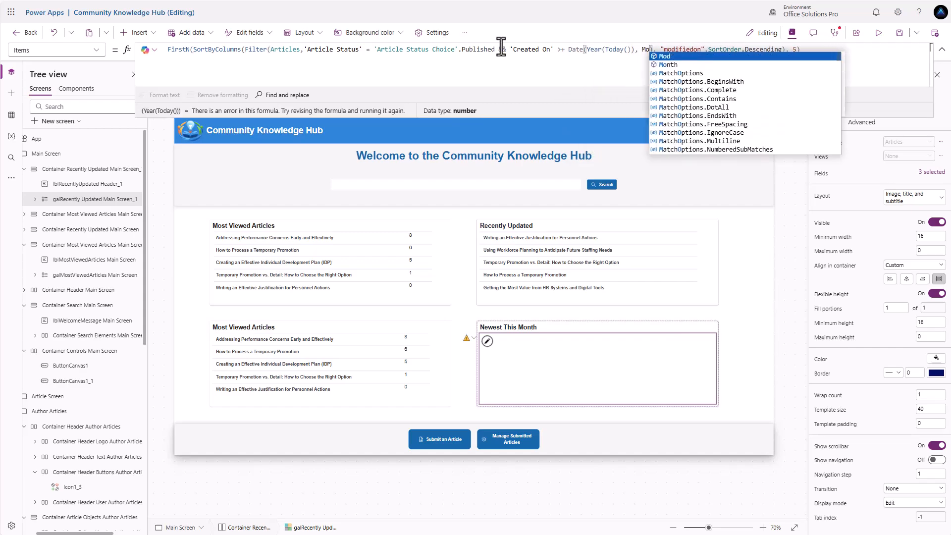
text(Today)
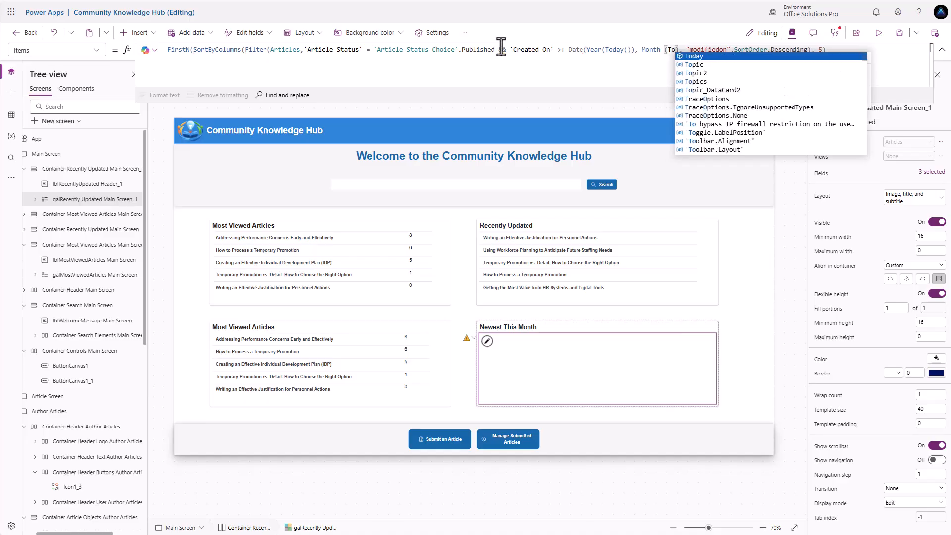
text(()))
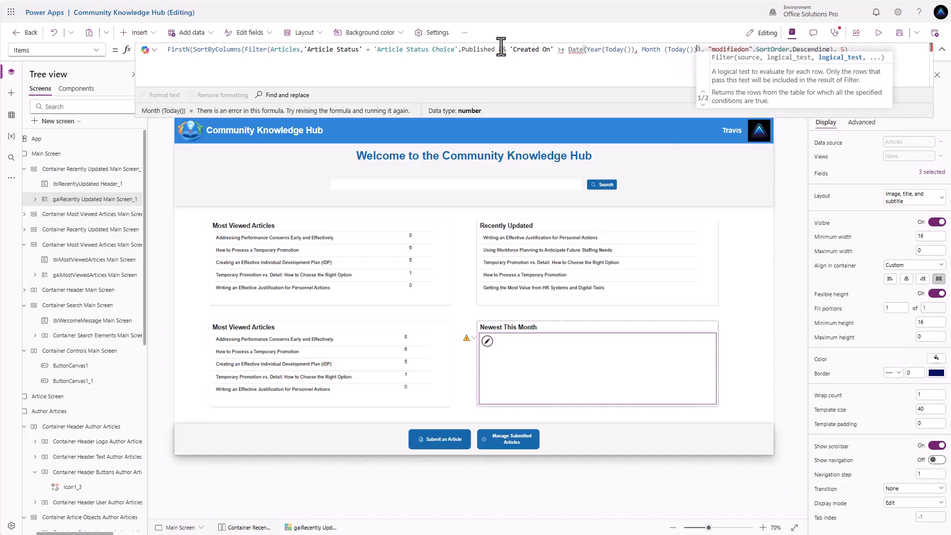
text(, 1)
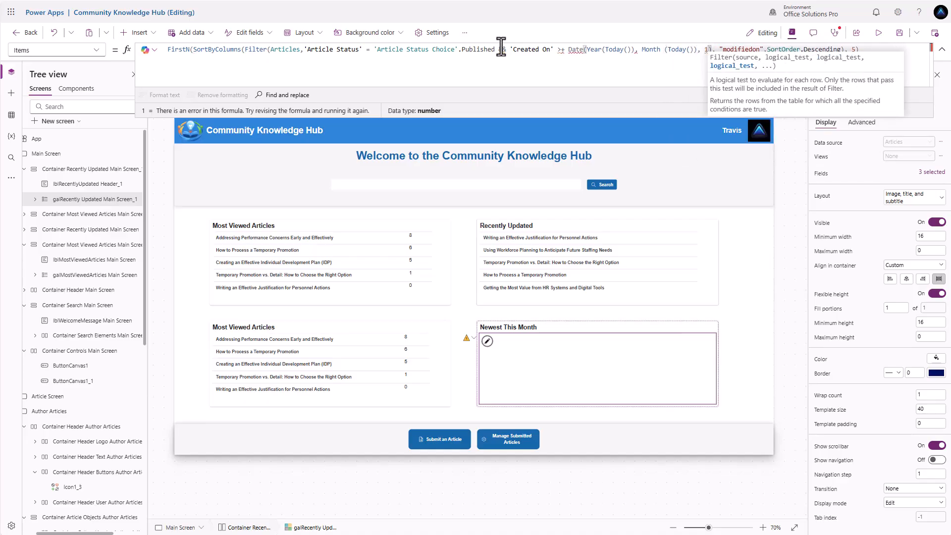
Step: Replace the "modifiedon" sort column in the gallery's Items formula with "createdon"
click(839, 49)
drag(719, 50, 766, 49)
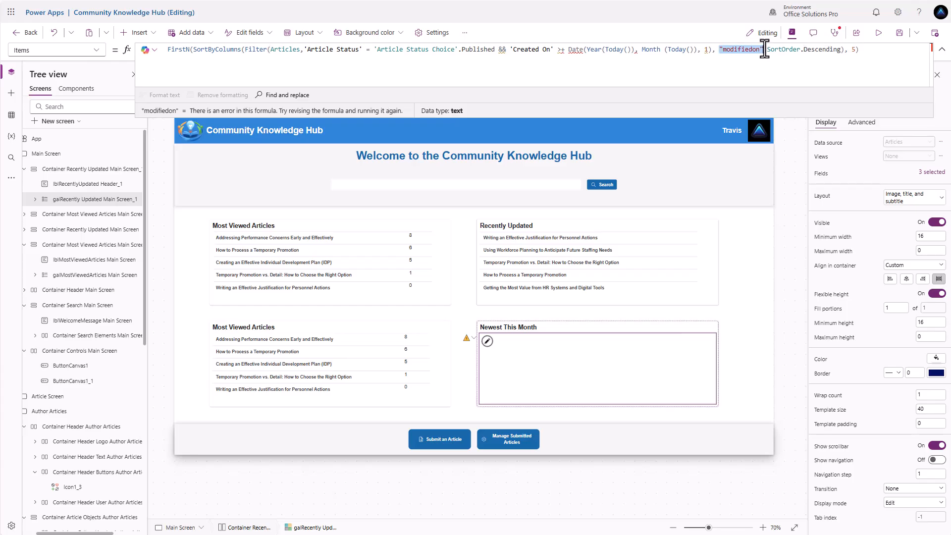
text(created)
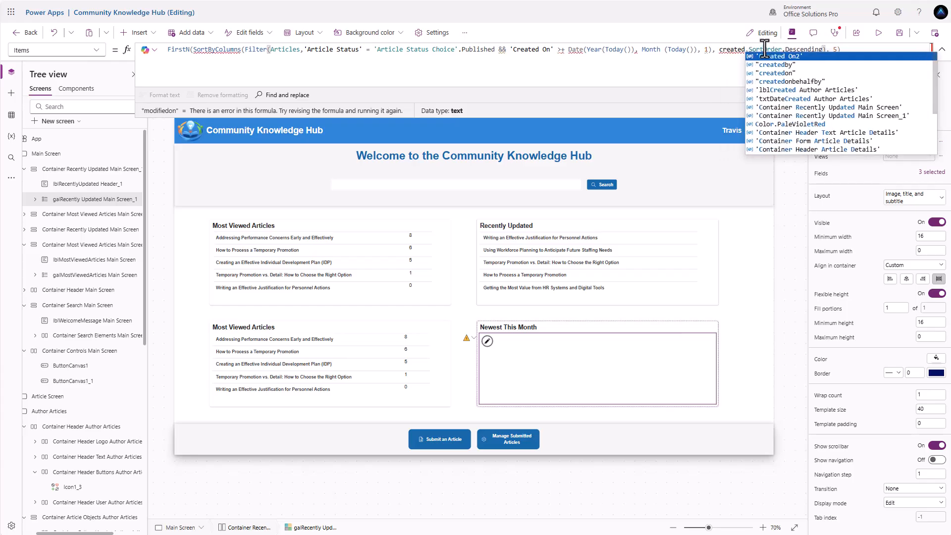
key(Tab)
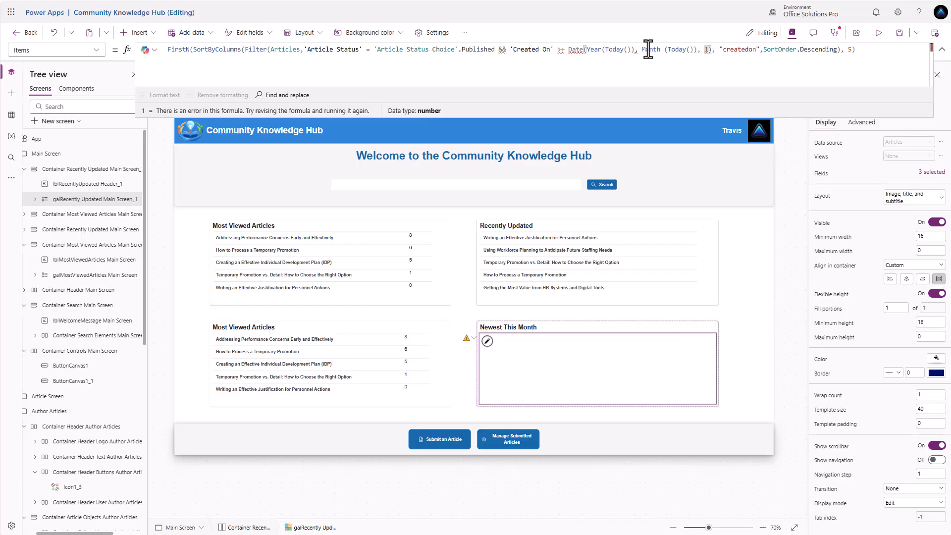
Step: Add the missing closing parenthesis after the Date function in the Newest This Month gallery's Items formula
mouse_move(504, 52)
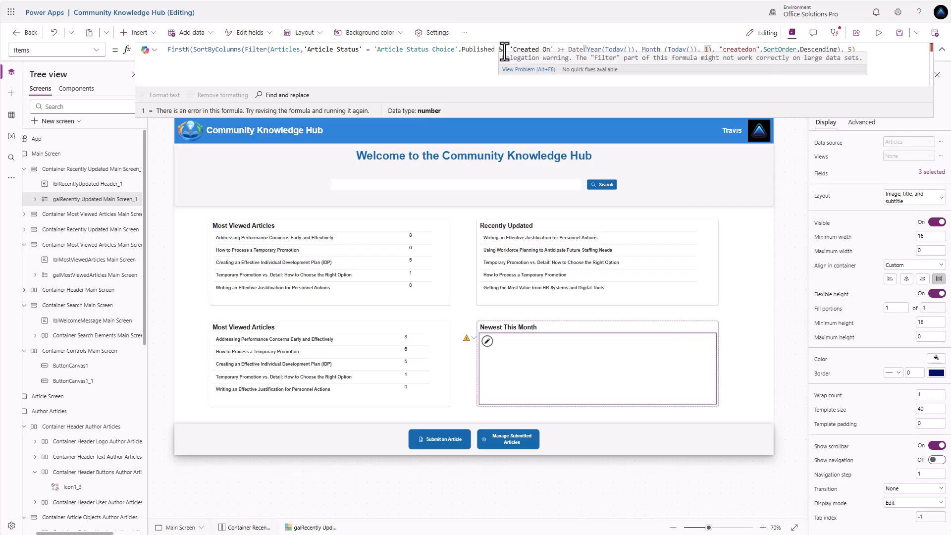
click(563, 52)
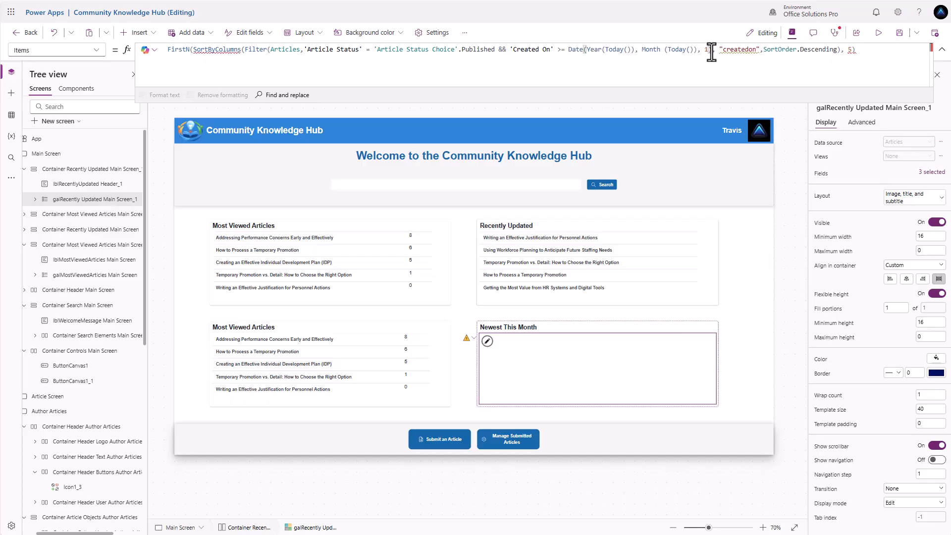
text())
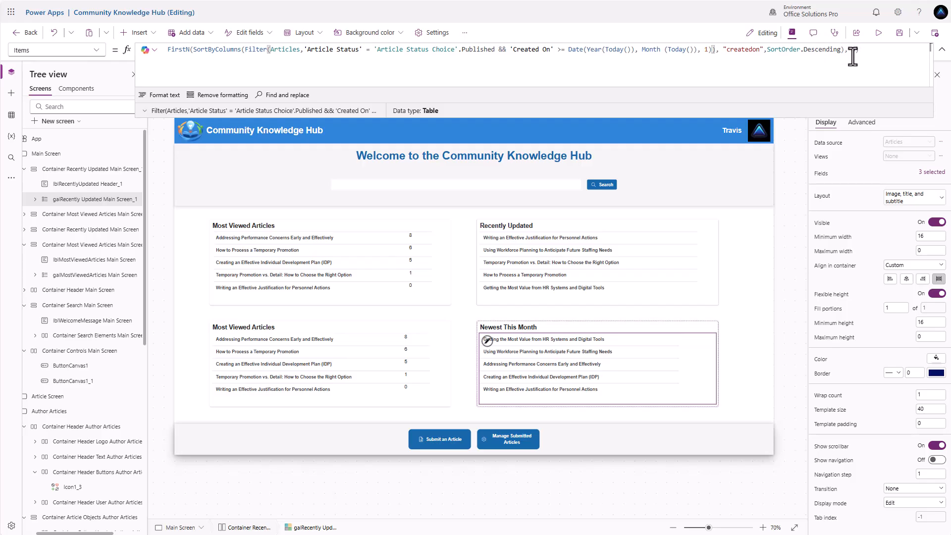
Step: Reword the header of the duplicated Most Viewed Articles container below the original as "Featured Articles"
click(239, 331)
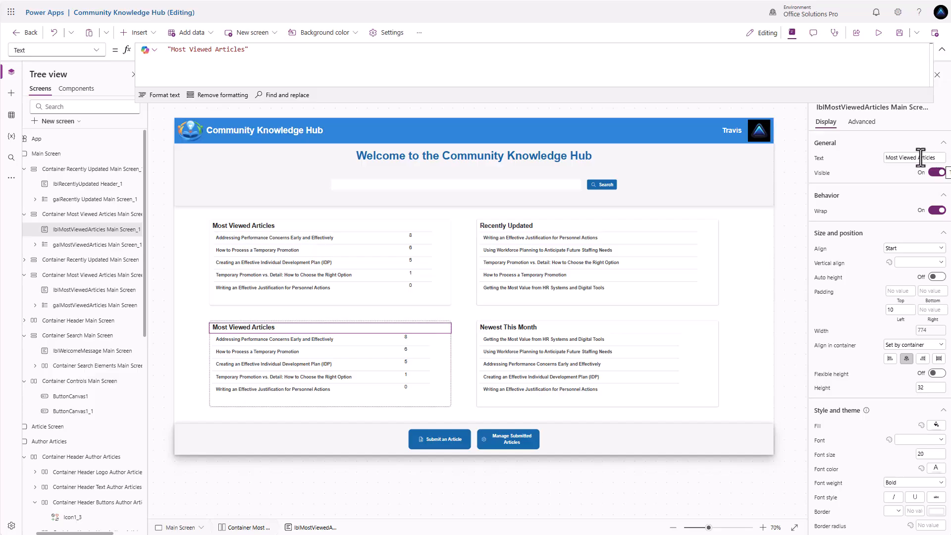
drag(917, 157, 865, 154)
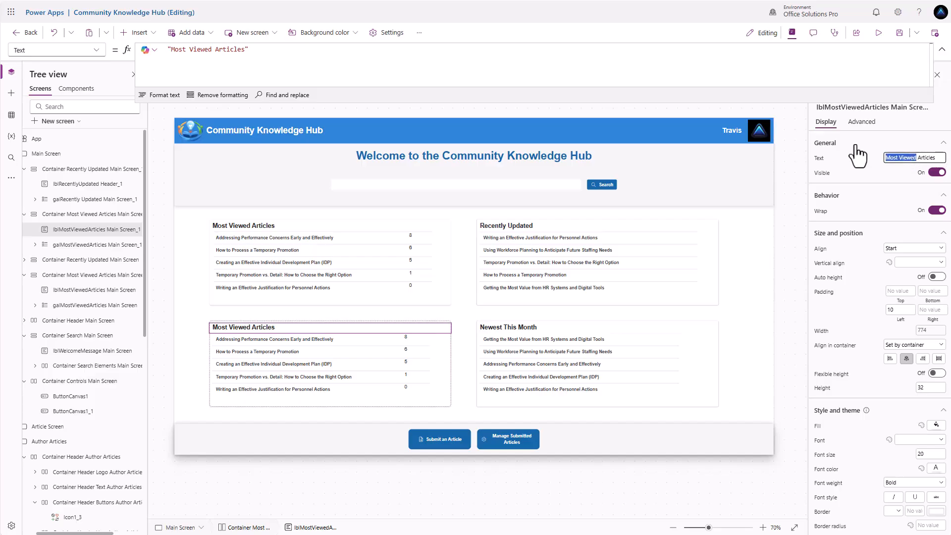
text(Featured)
click(594, 263)
Step: Replace the Featured Articles gallery's Items formula with the one from the Recently Updated gallery, sorted by "modifiedon" descending and limited to 5
click(341, 354)
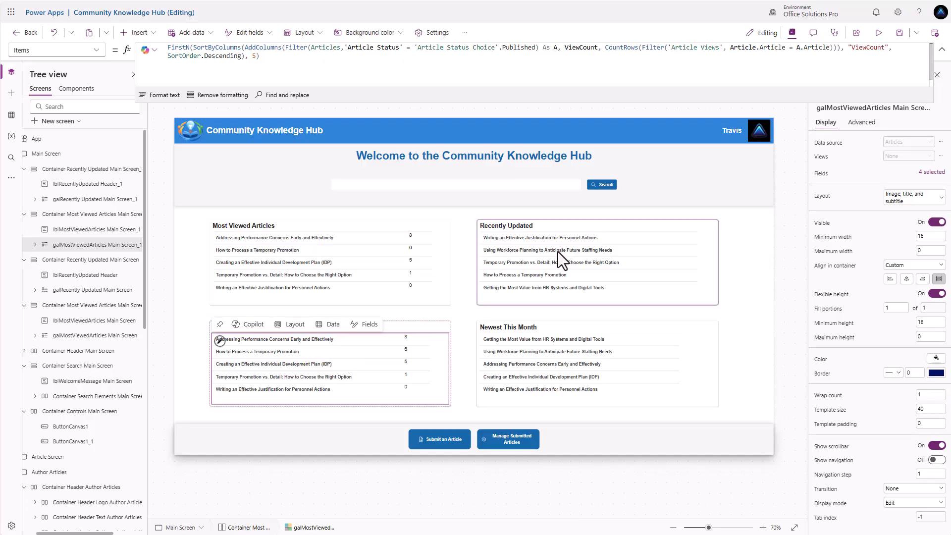
click(546, 260)
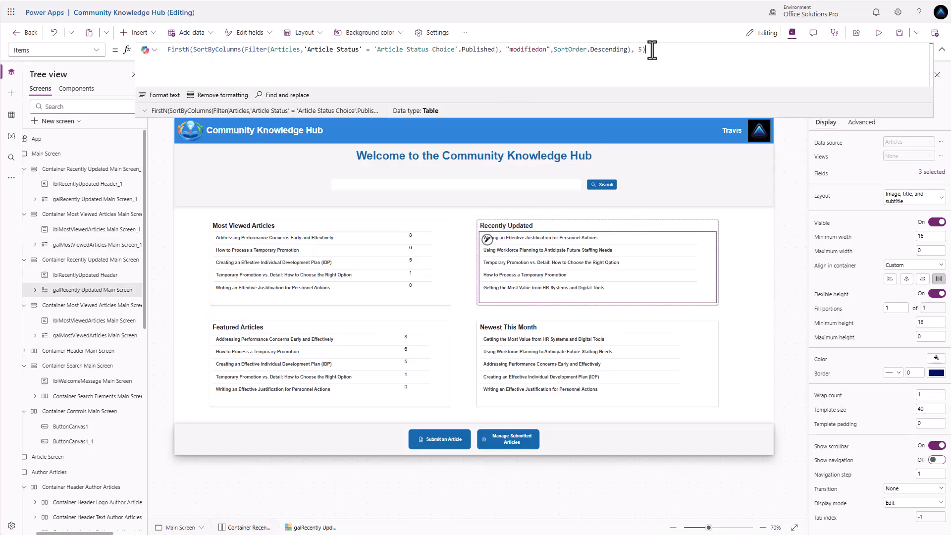
click(296, 365)
click(258, 50)
key(ctrl+a)
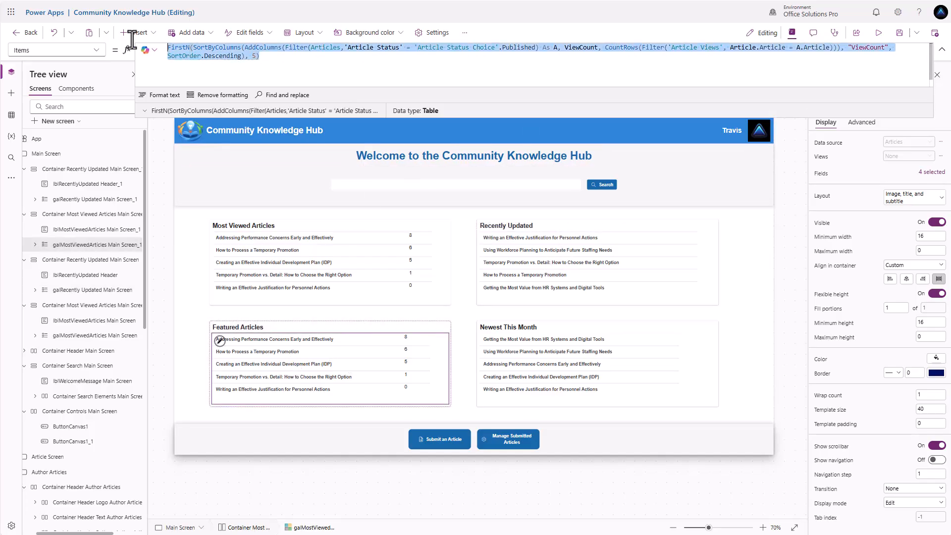
text(FirstN(SortByColumns(Filter(Articles,'Article Status' = 'Article Status Choice'.Published), "modifiedon",SortOrder.Descending), 5))
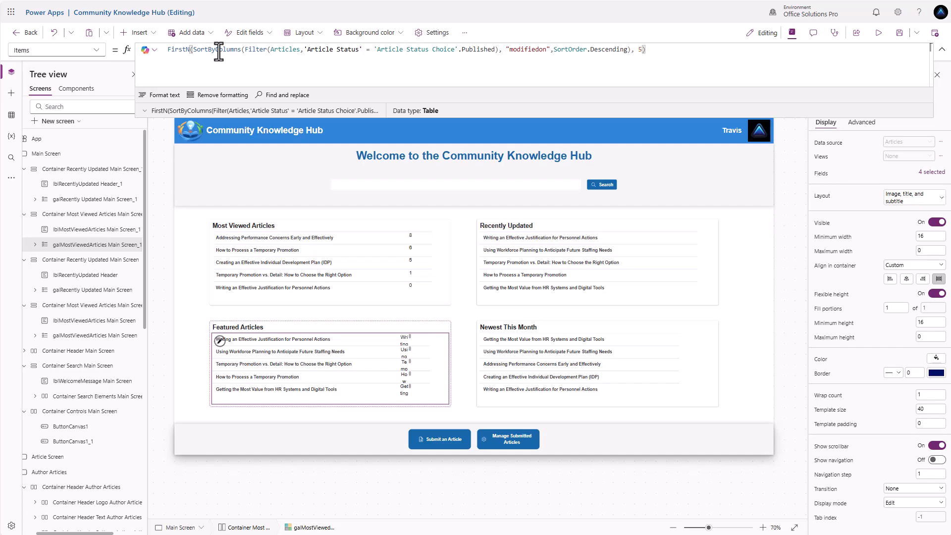
Step: Extend the Filter in the Featured Articles gallery's Items formula after Published with && Featured = true
click(495, 49)
text(&& Fea)
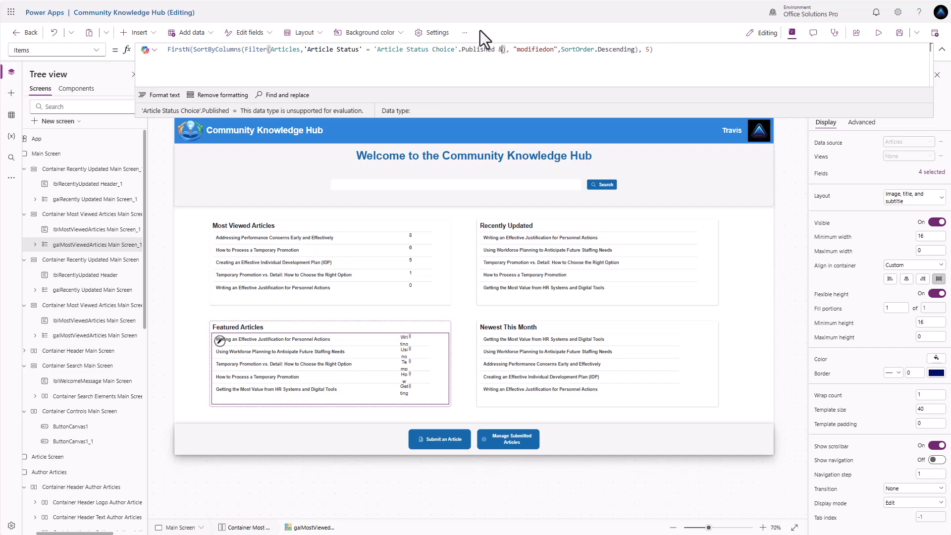
text(tured = )
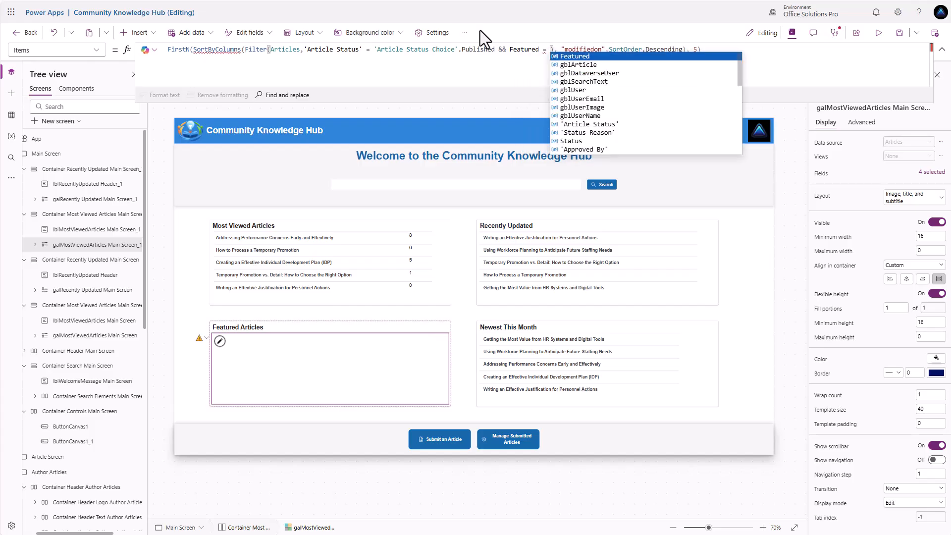
text(true)
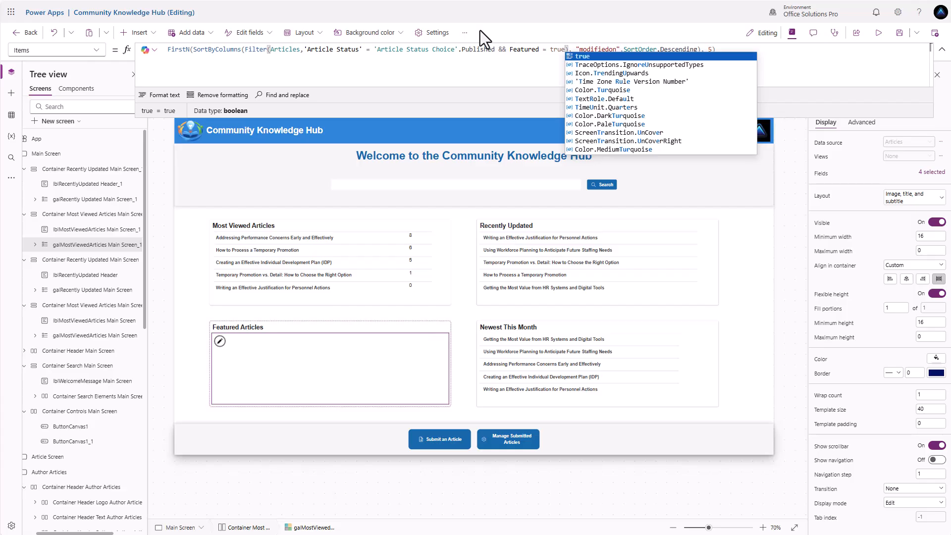
click(578, 51)
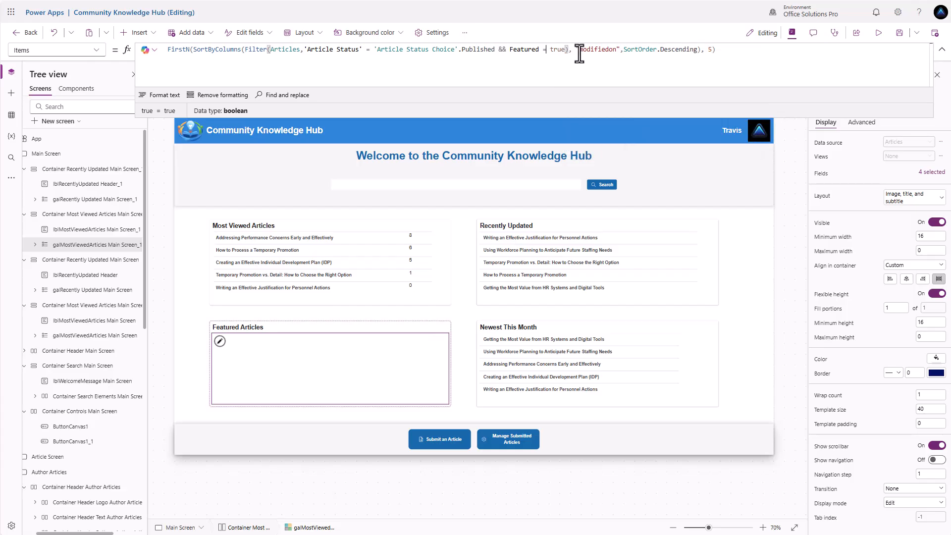
drag(580, 50, 615, 51)
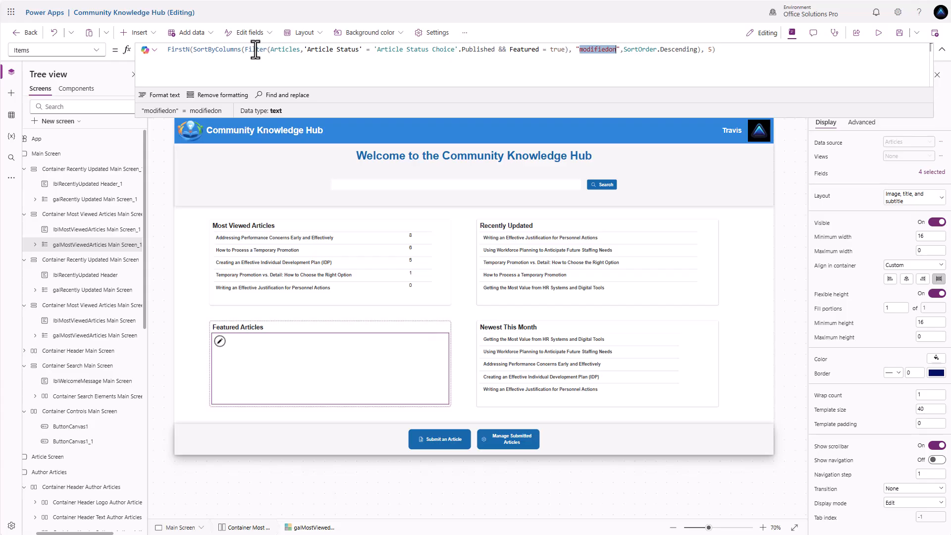
Step: Reword the "Featured Articles" header as "Top 5 Featured Articles"
click(263, 327)
click(176, 50)
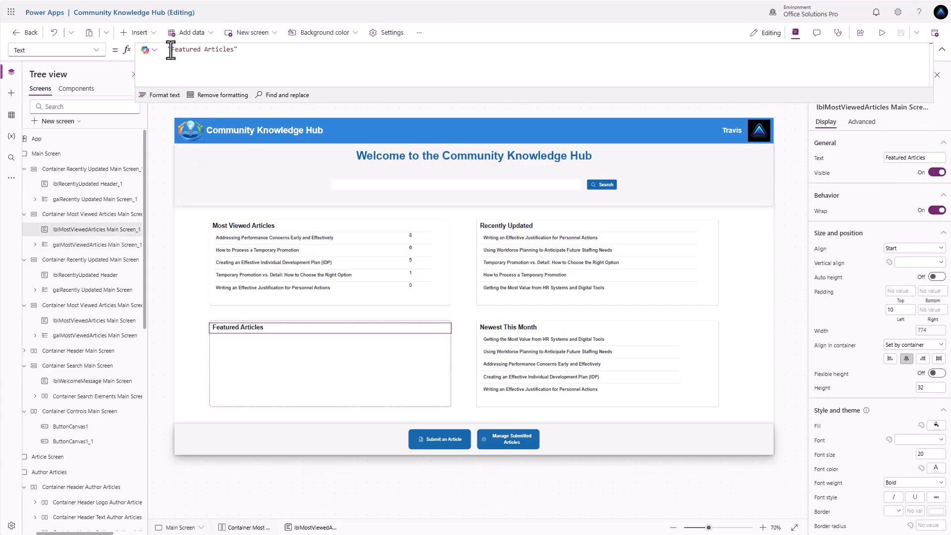
double_click(170, 50)
text(Top 5)
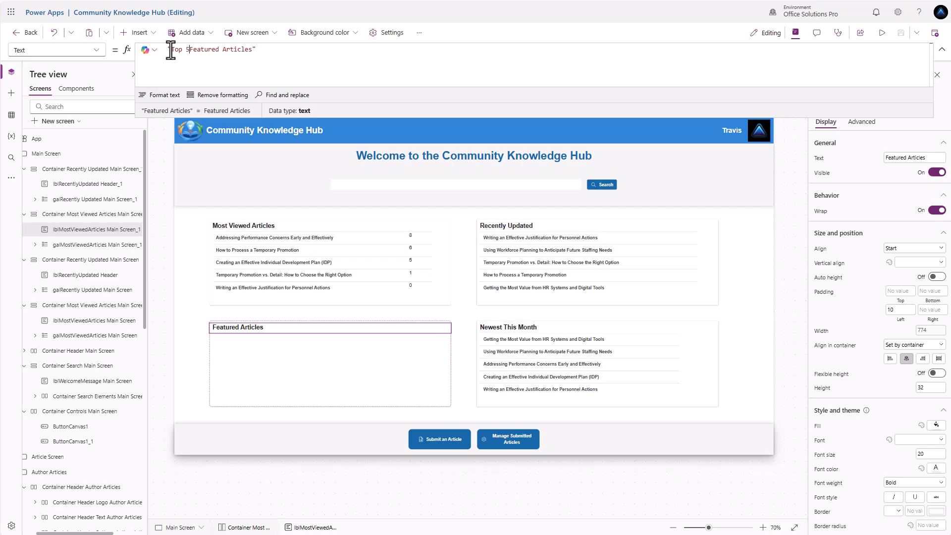
click(373, 356)
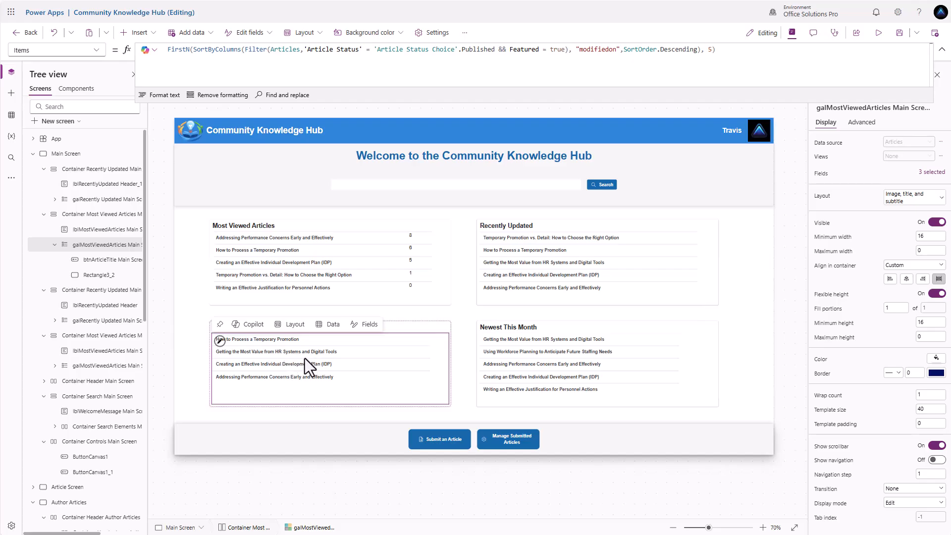
Step: Remove the 5 from the featured header so it reads "Top Featured Articles"
click(395, 328)
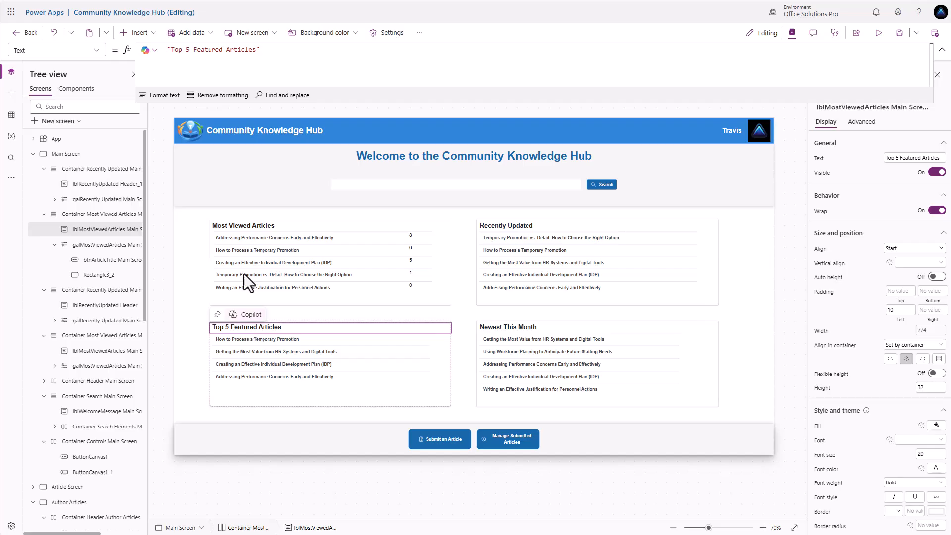
click(191, 50)
key(BackSpace)
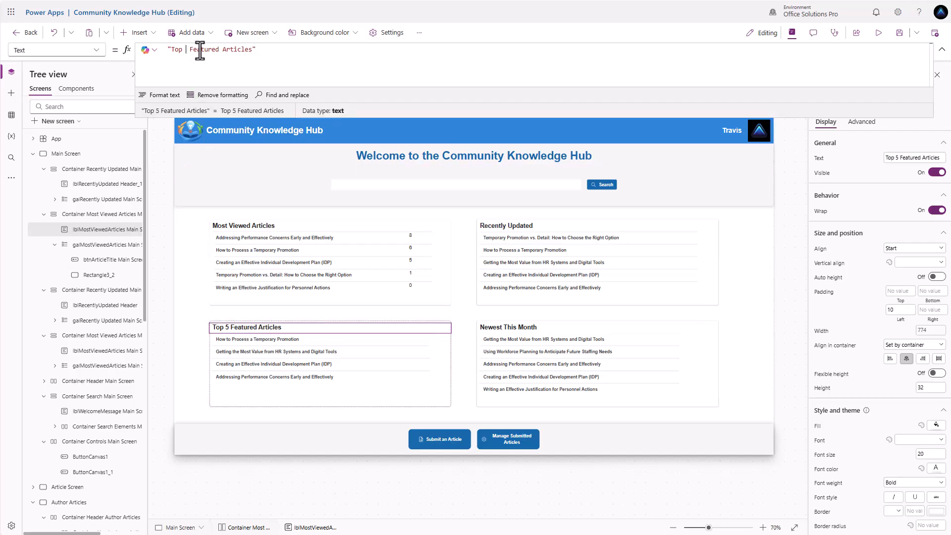
key(BackSpace)
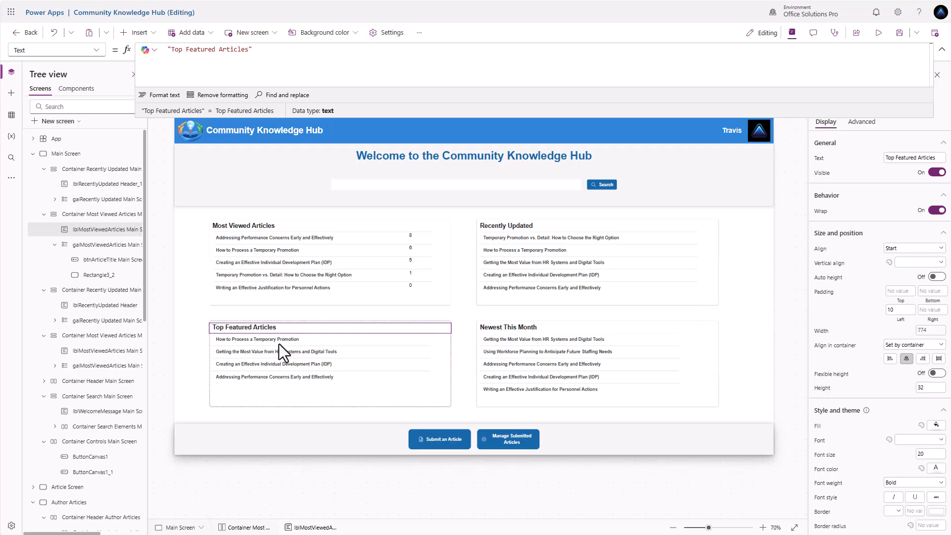
Step: Preview the main screen to check the four article containers, and return to editing
click(303, 362)
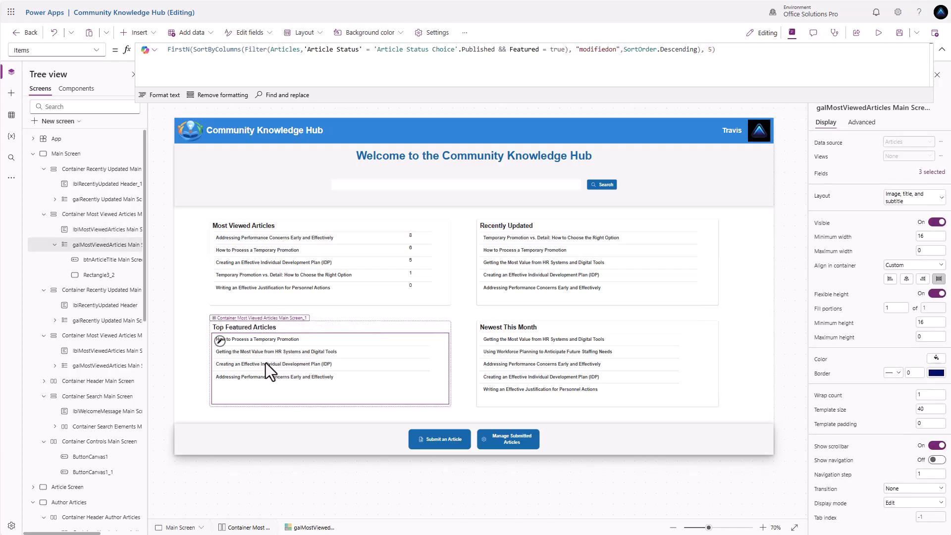
click(396, 327)
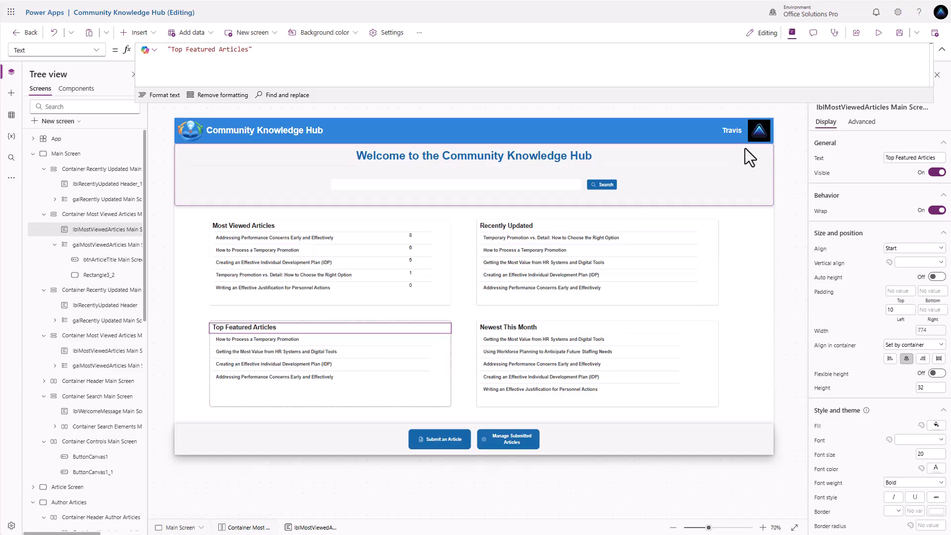
click(879, 33)
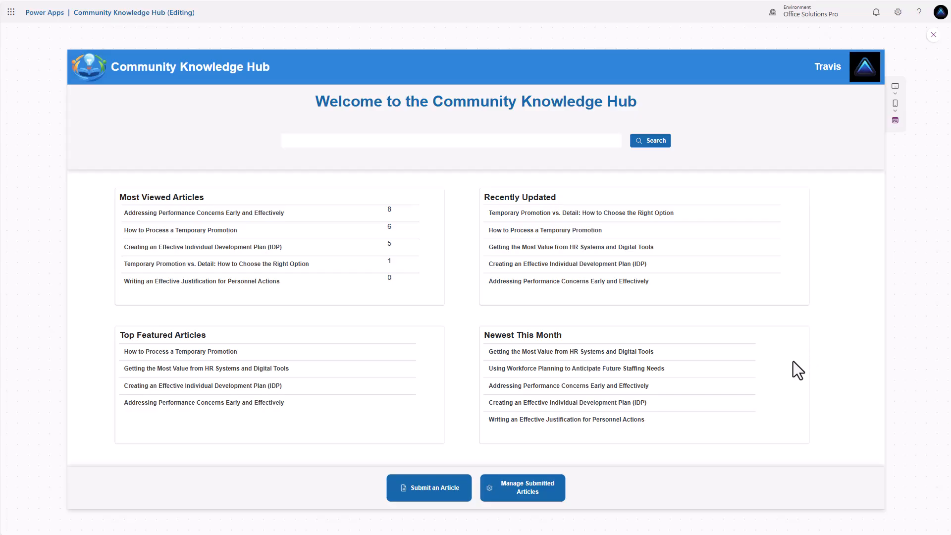
click(932, 36)
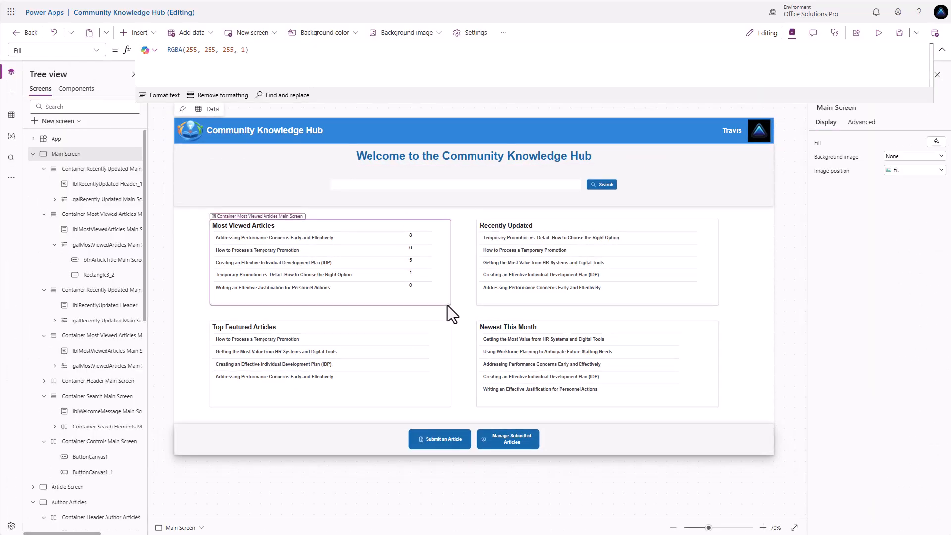
Step: Set the drop shadow of all four article containers to Regular and check it in the app preview
click(63, 170)
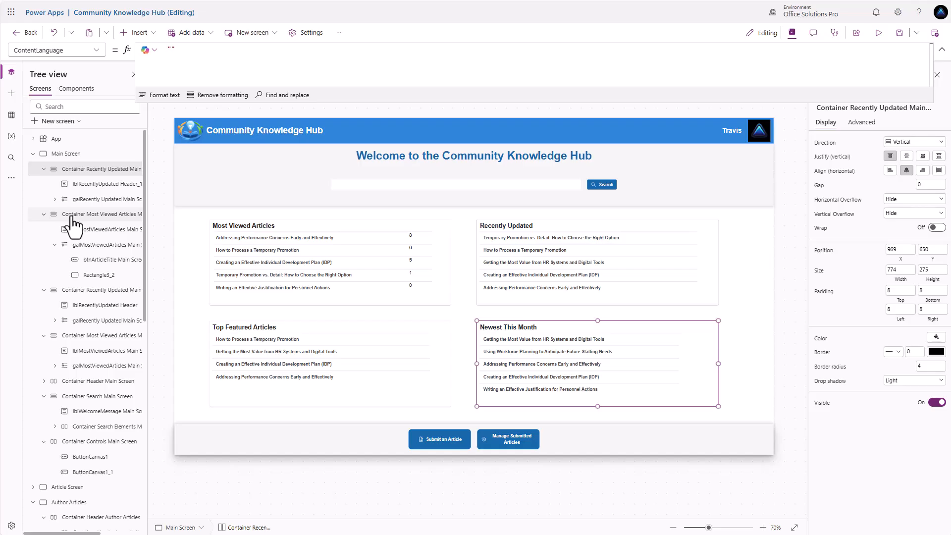
ctrl+click(65, 215)
ctrl+click(77, 291)
ctrl+click(74, 336)
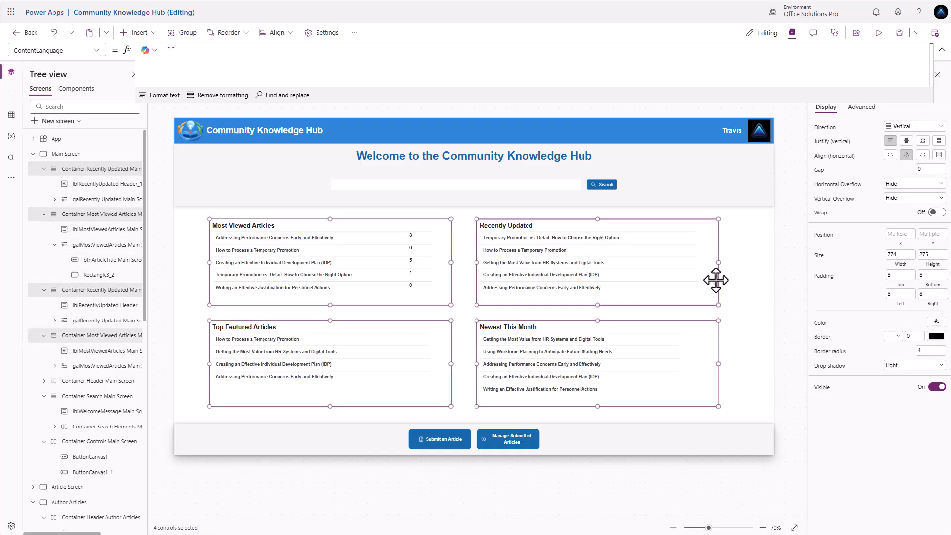
click(909, 367)
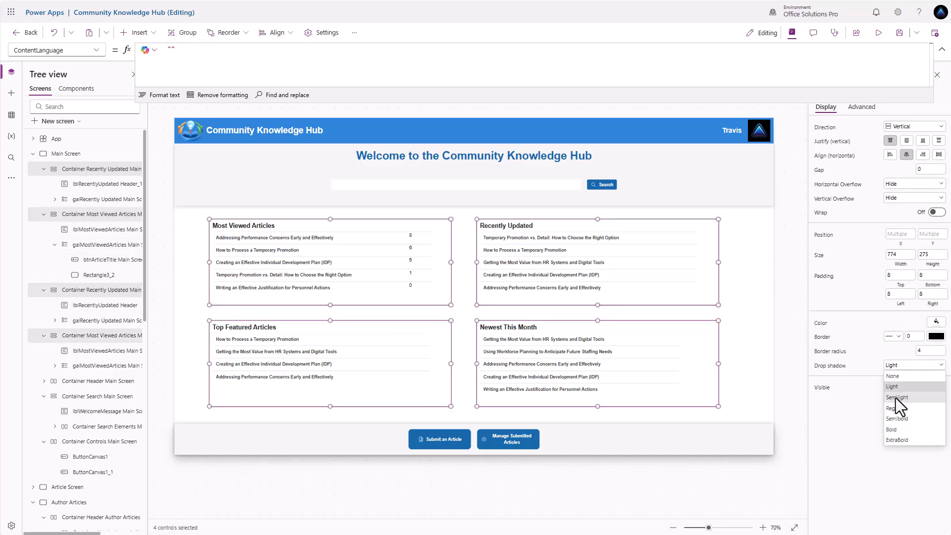
click(905, 408)
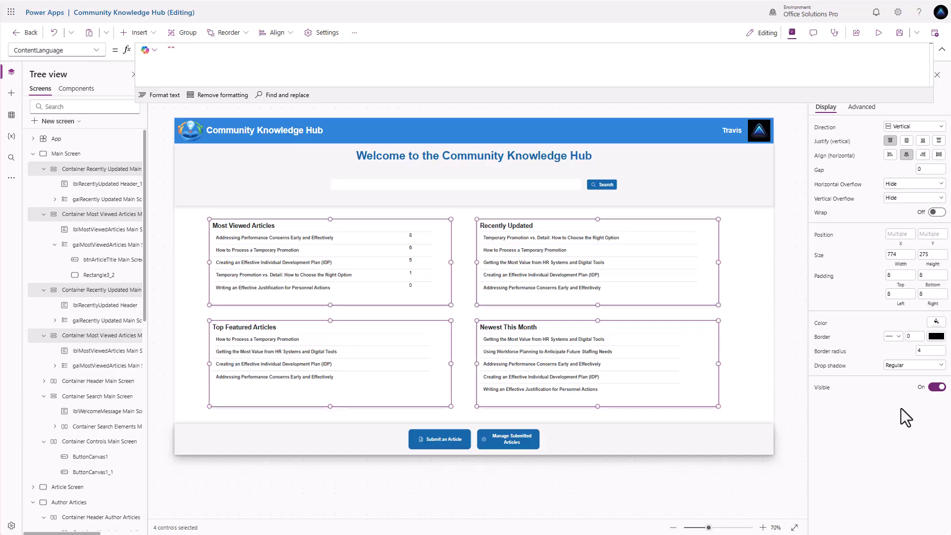
click(878, 33)
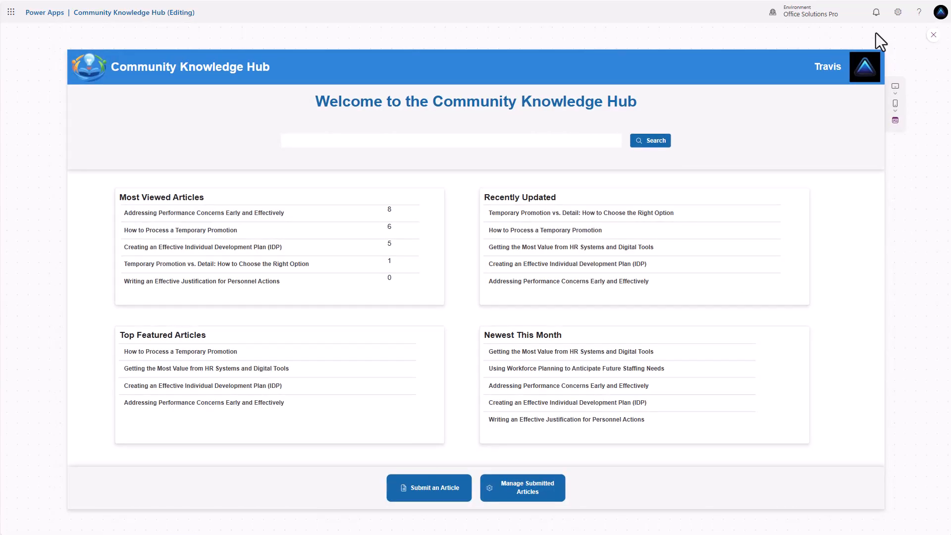
click(932, 36)
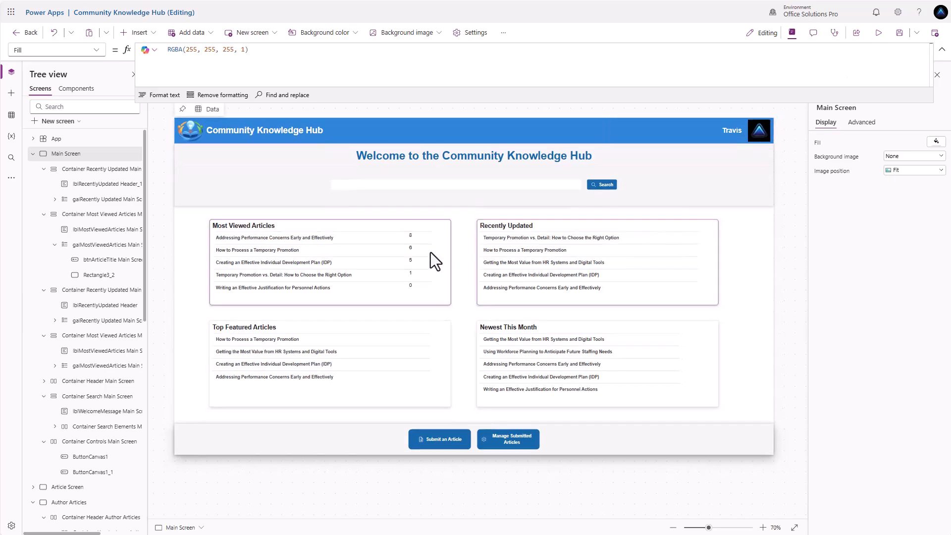
Step: Select only the four article containers together and set their drop shadow to ExtraBold
click(74, 169)
ctrl+click(79, 214)
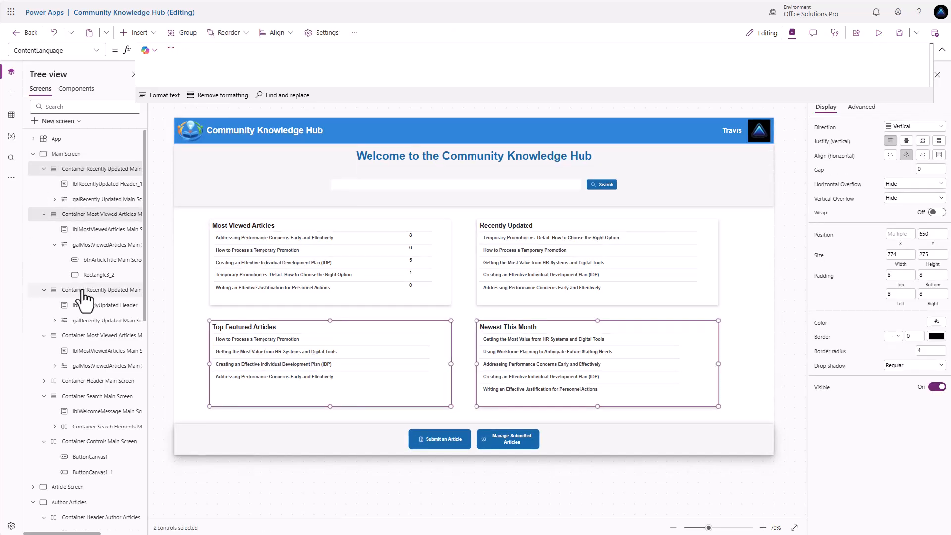
ctrl+click(85, 292)
ctrl+click(82, 335)
ctrl+click(84, 381)
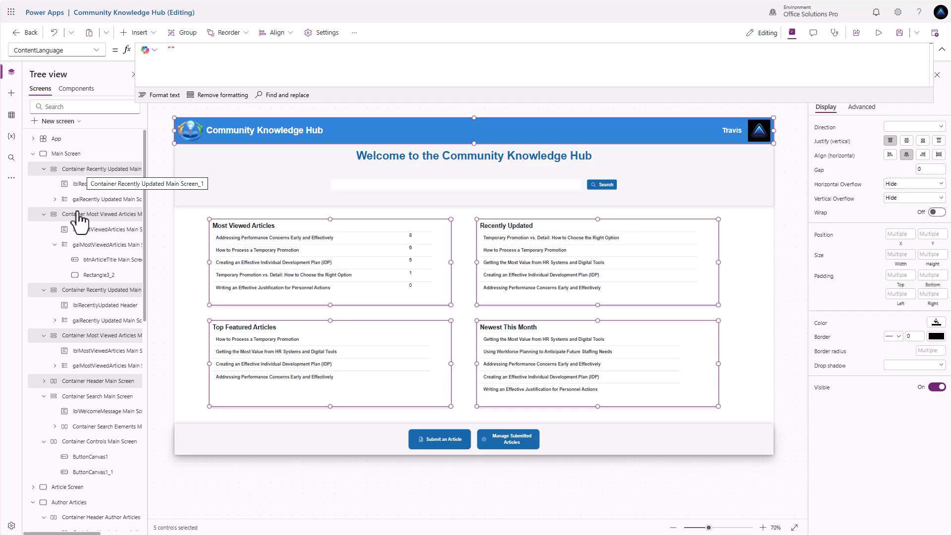
ctrl+click(92, 382)
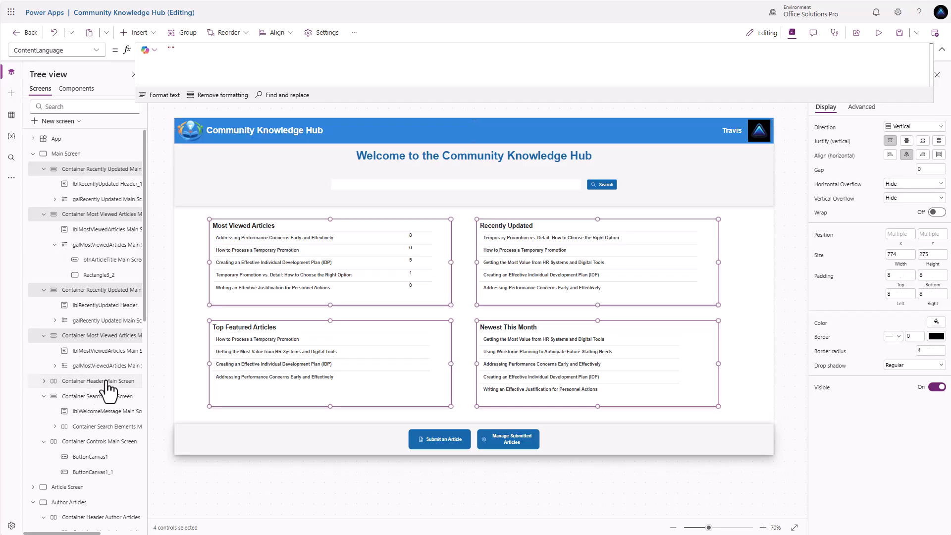
click(916, 367)
click(897, 440)
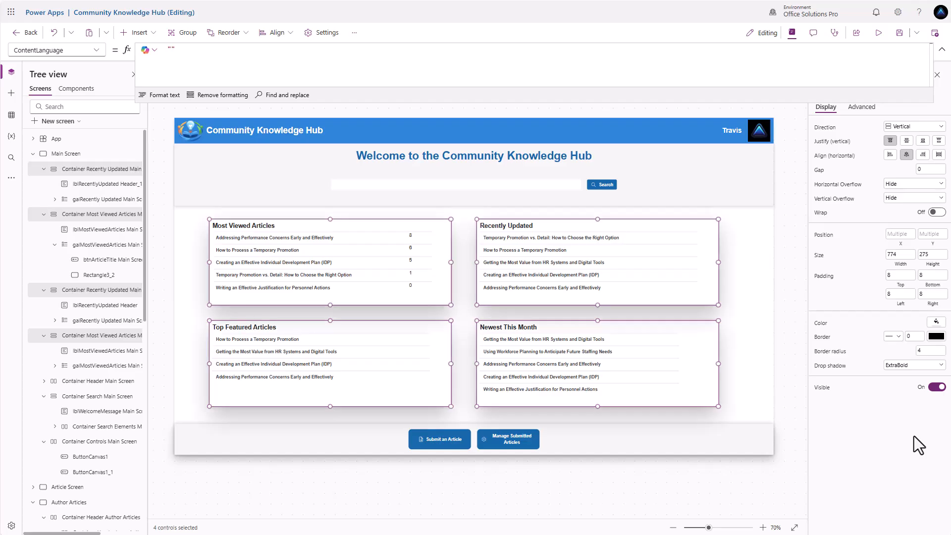
Step: Try the Bold drop shadow on the four selected article containers, and settle on Semibold
click(915, 367)
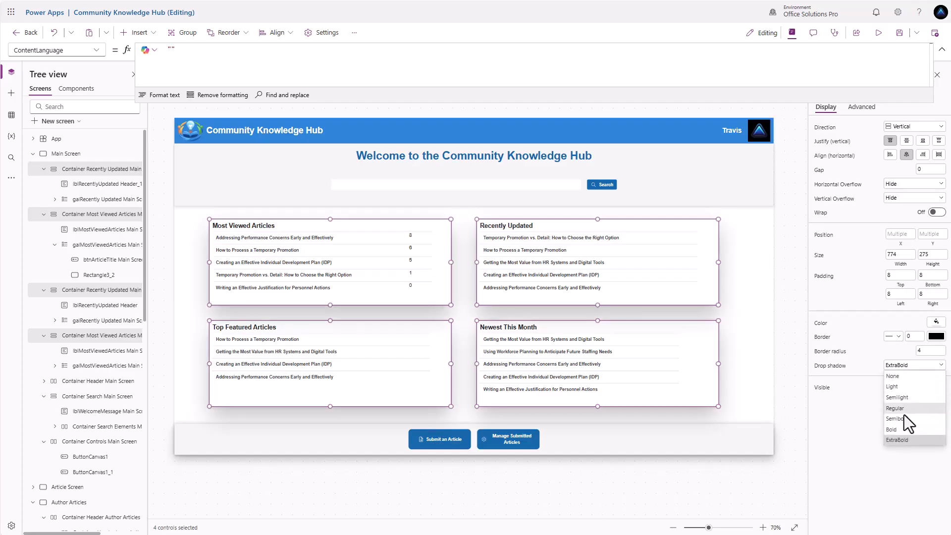
click(899, 430)
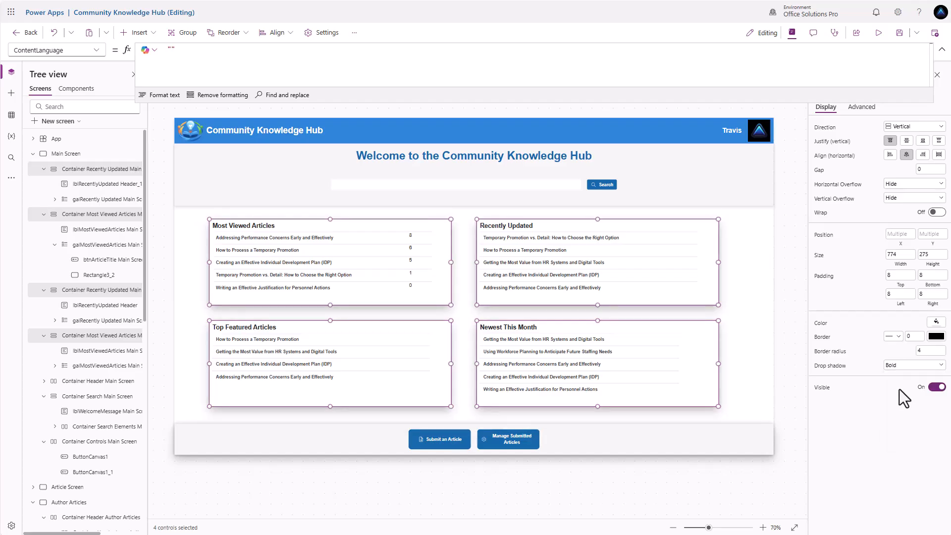
click(900, 366)
click(899, 416)
Step: Preview the main screen, open "Getting the Most Value from HR Systems and Digital Tools" from the featured articles, go back, and exit the preview
click(878, 34)
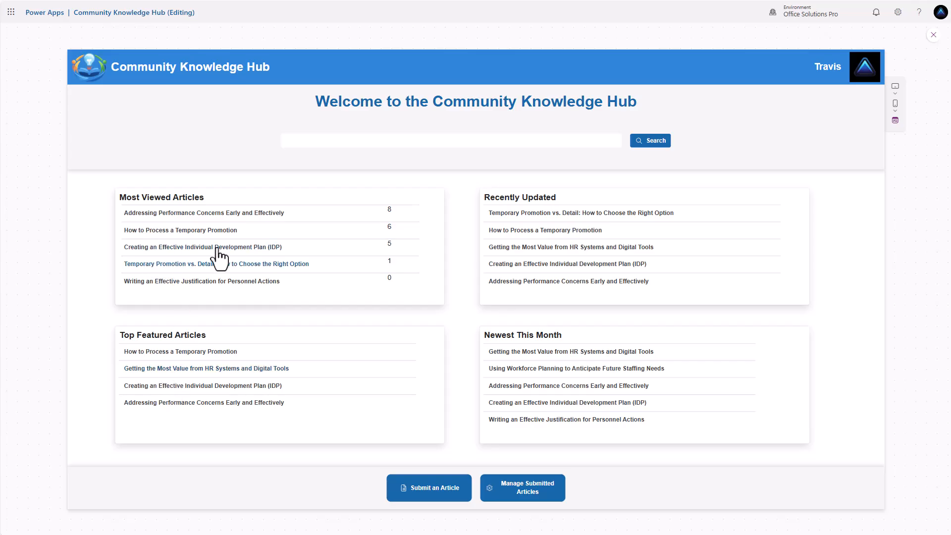
click(178, 369)
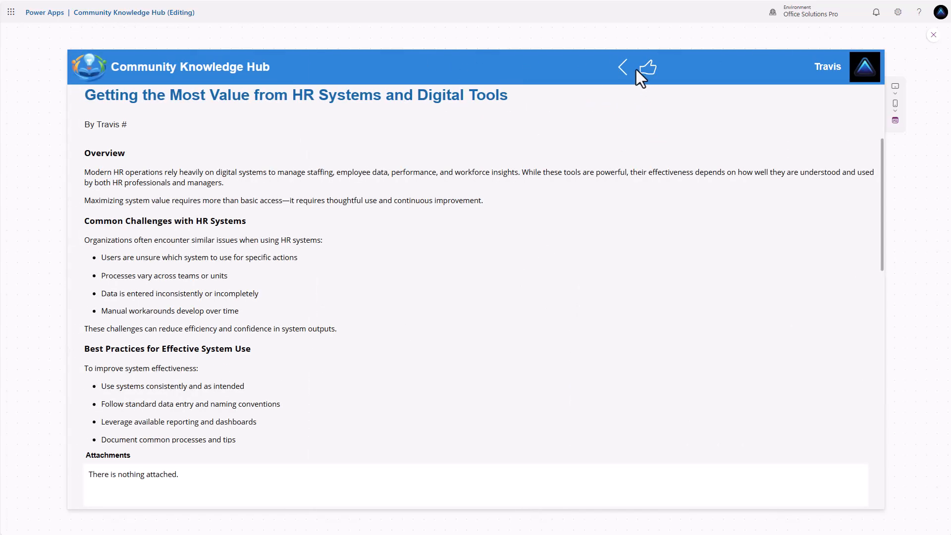
click(614, 67)
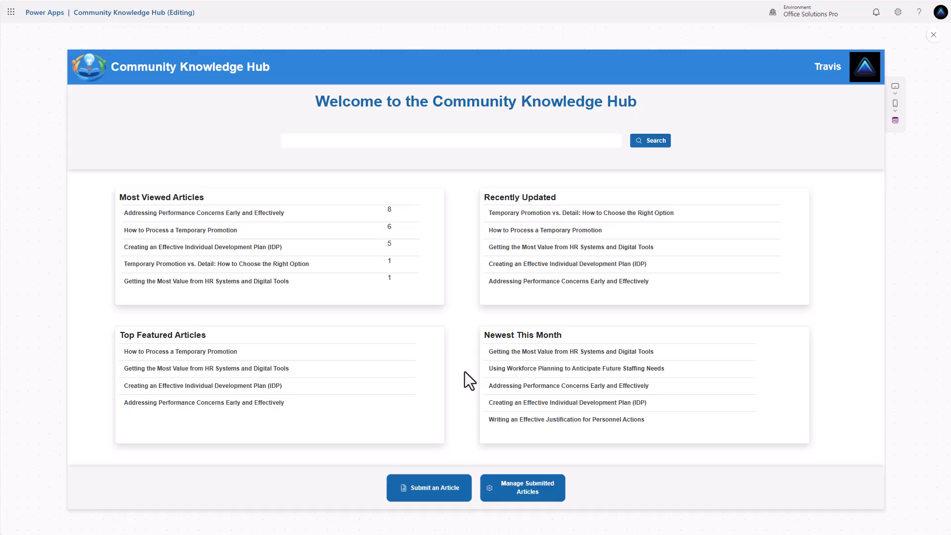
click(933, 35)
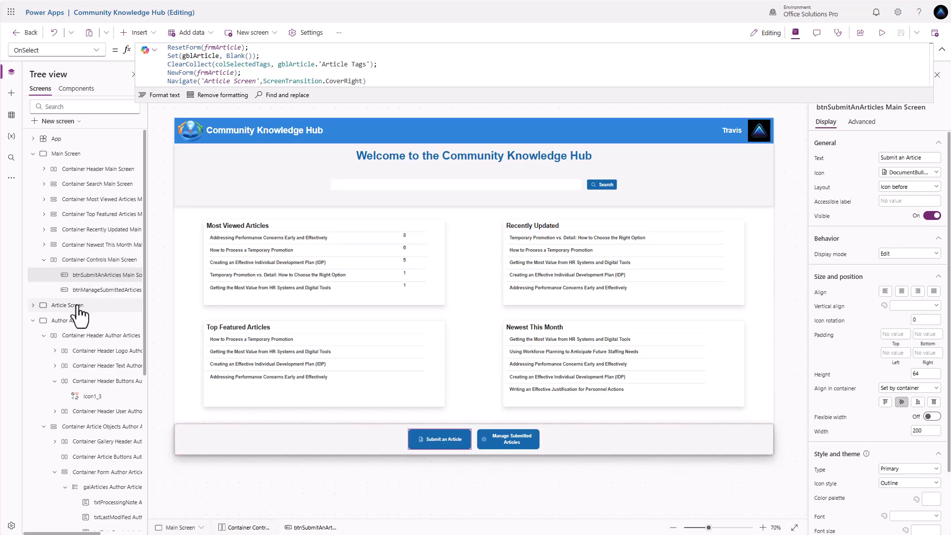
Step: Duplicate the Article Screen
click(99, 307)
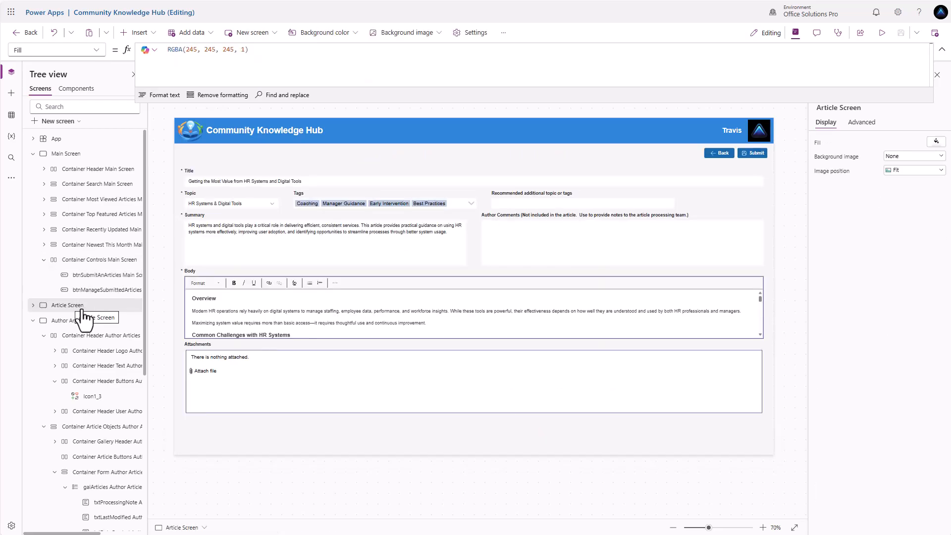
right_click(84, 316)
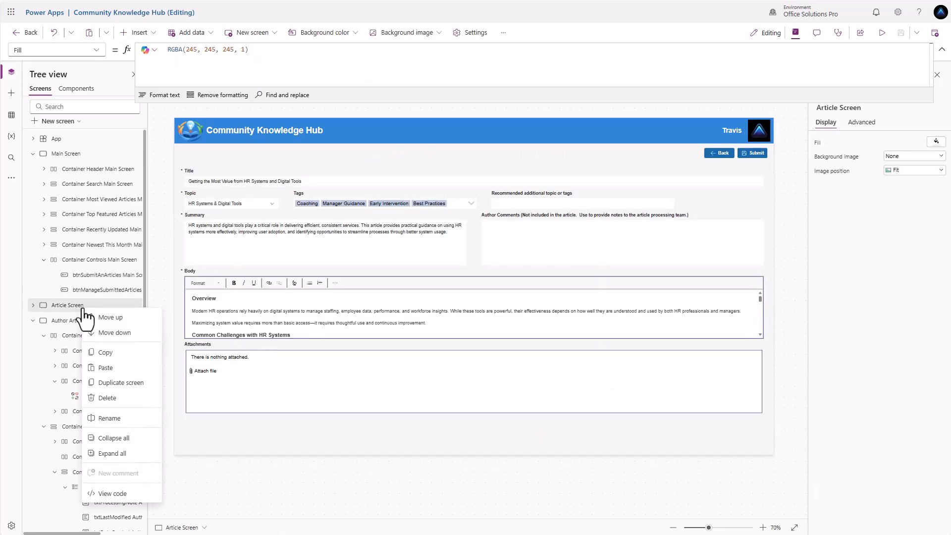
click(115, 385)
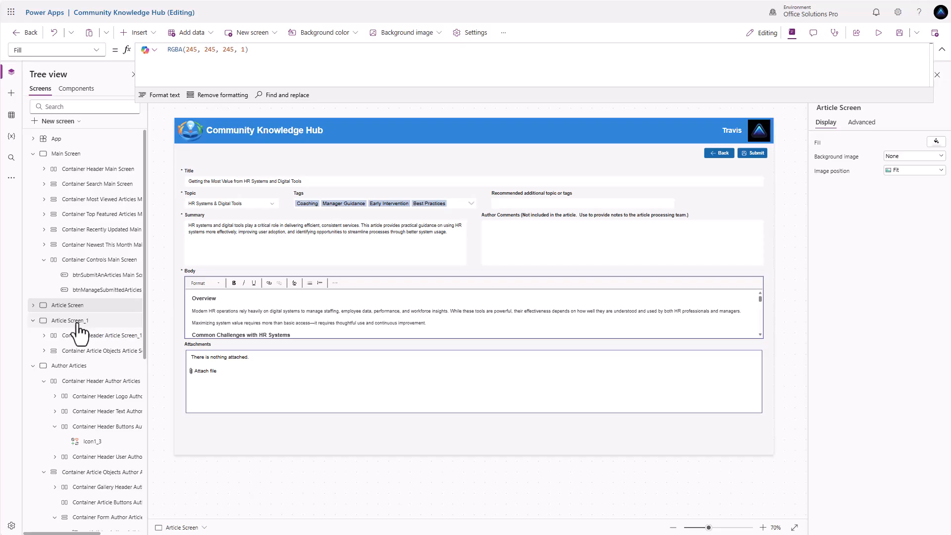
Step: Replace every occurrence of "Article Screen_1" with "Admin Screen" across the app, and return to the list of screens
double_click(78, 320)
key(ctrl+c)
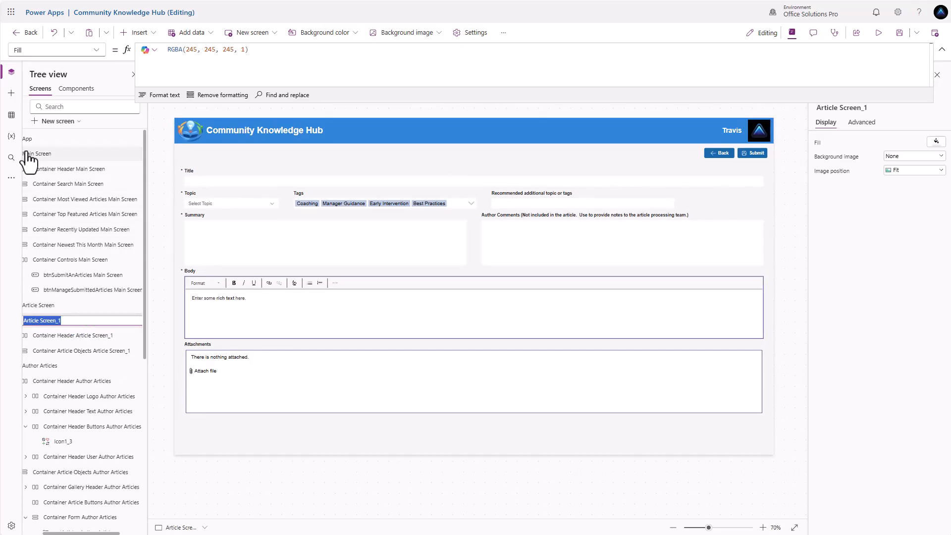
click(10, 157)
click(64, 91)
click(65, 106)
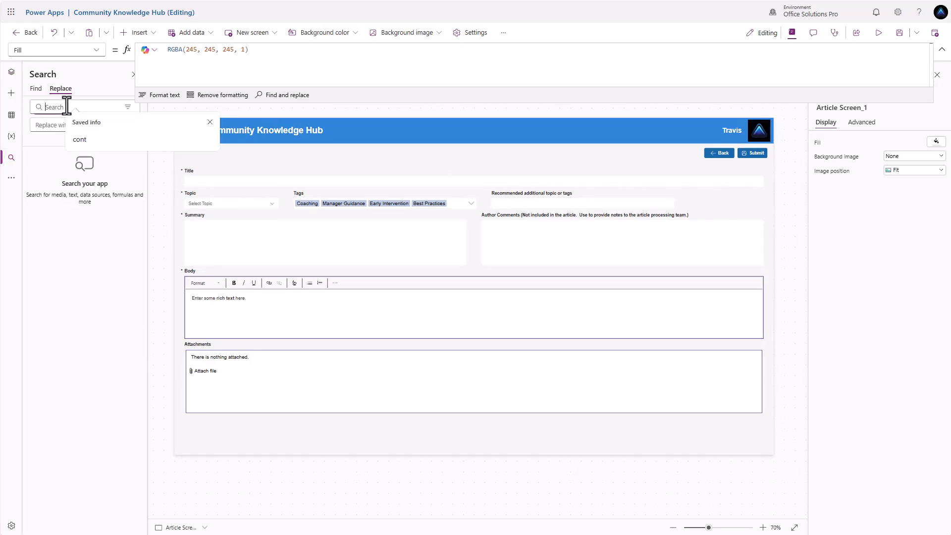
key(ctrl+v)
click(56, 125)
text(Adm)
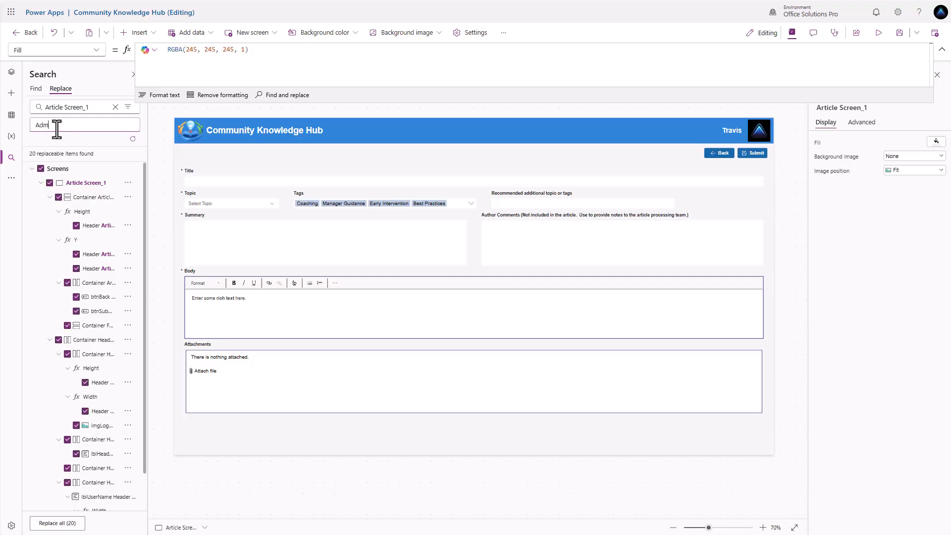
key(Return)
click(11, 72)
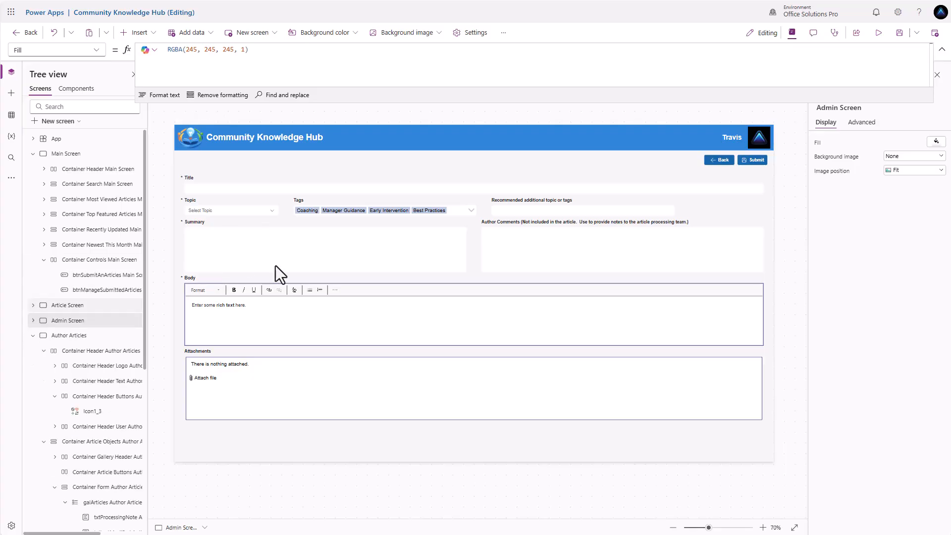
Step: Delete the frmArticle_1 form from the Admin Screen and check that the original Article Screen is intact
click(398, 182)
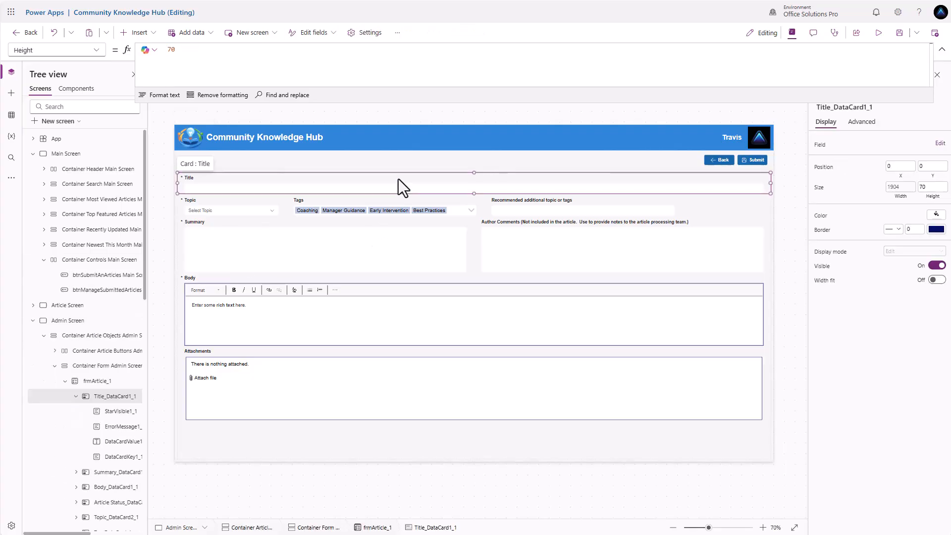
right_click(103, 382)
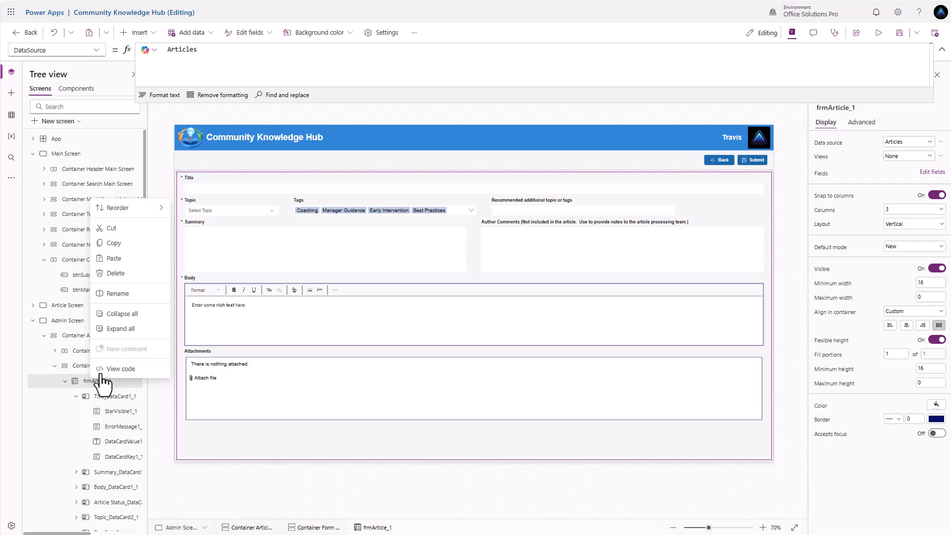
click(115, 273)
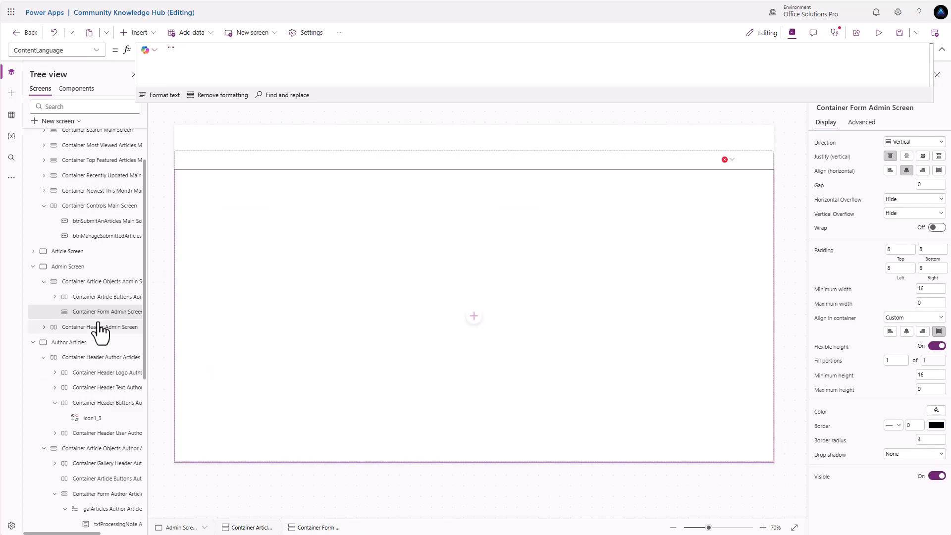
click(74, 251)
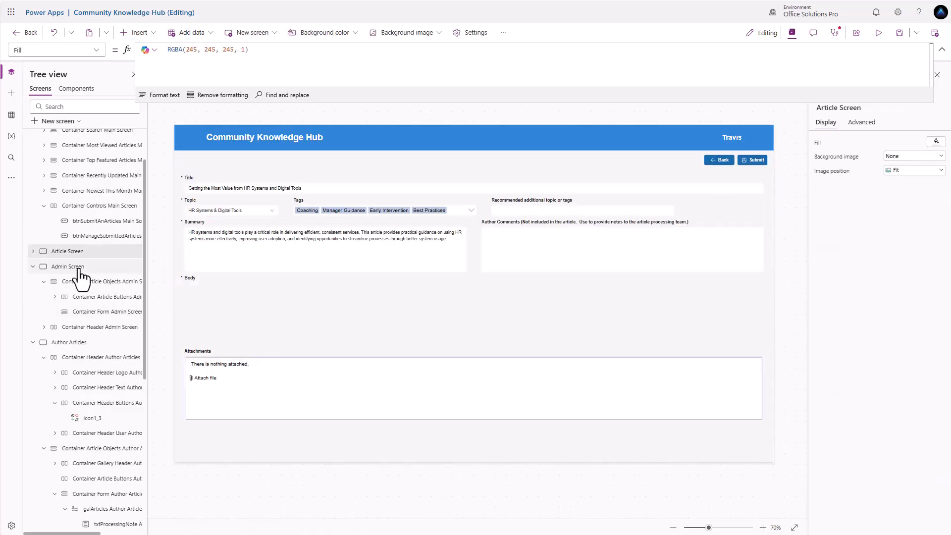
click(80, 270)
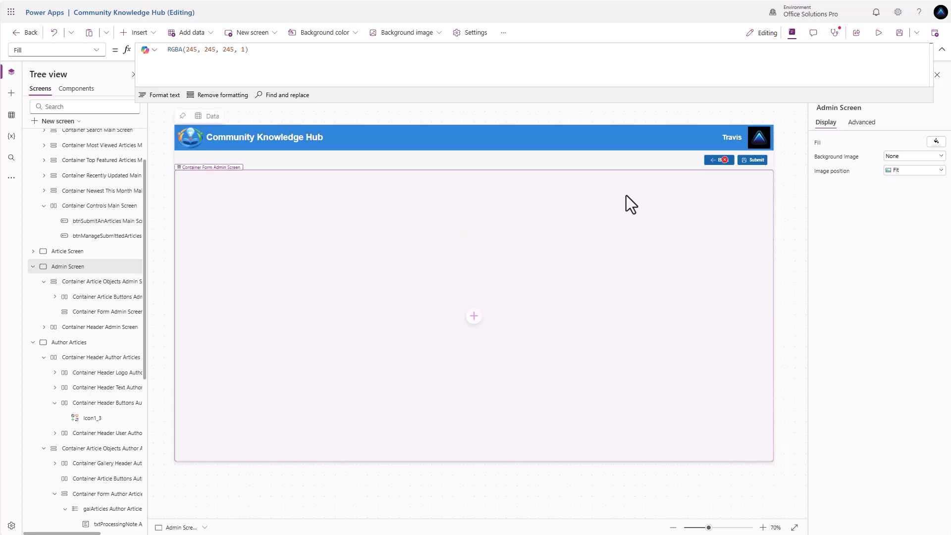
Step: Delete the Back and Submit buttons from the Admin Screen
click(725, 160)
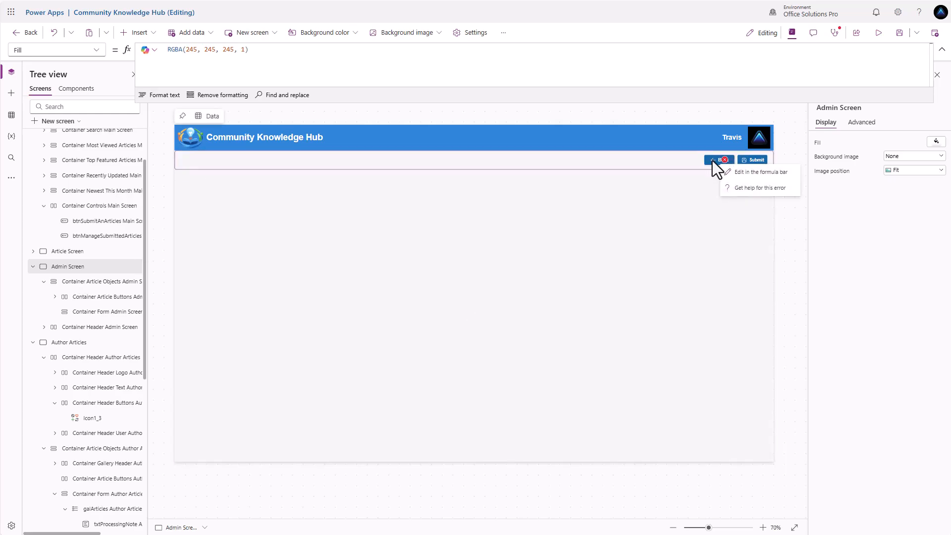
click(712, 160)
shift+click(748, 162)
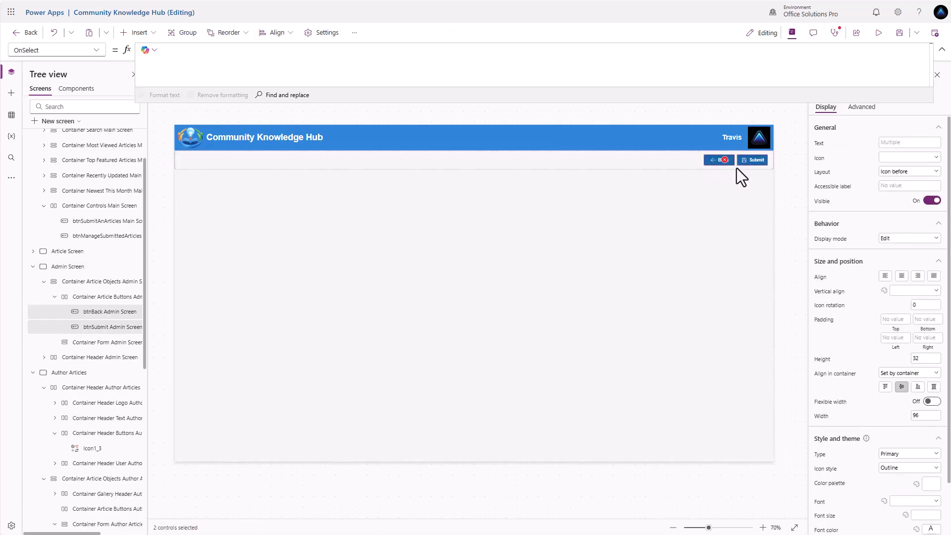
key(Delete)
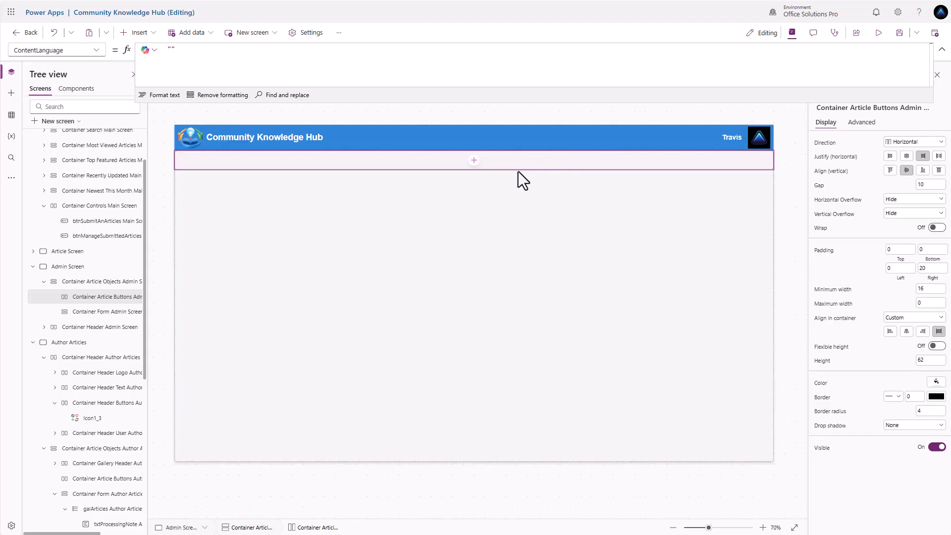
Step: Delete the empty article buttons container from the Admin Screen, keeping the form container below it
click(503, 199)
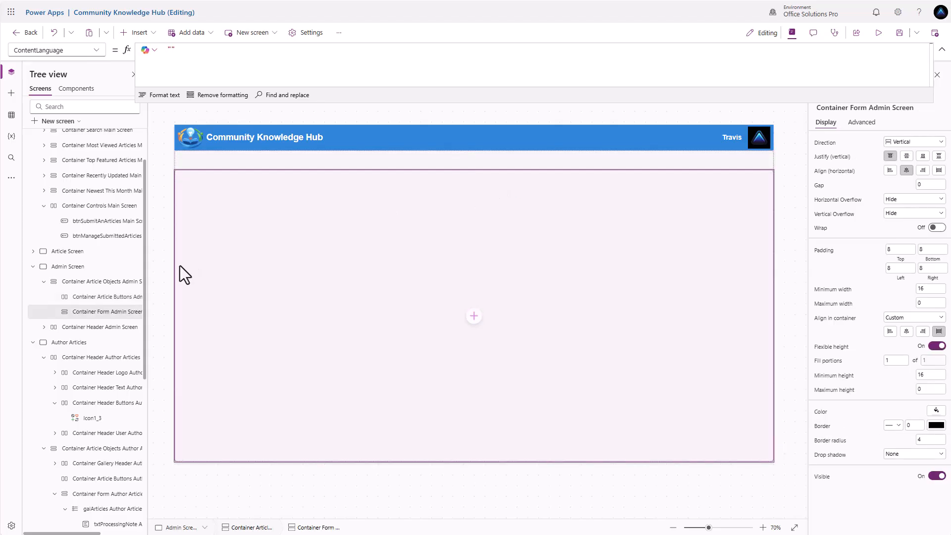
click(97, 296)
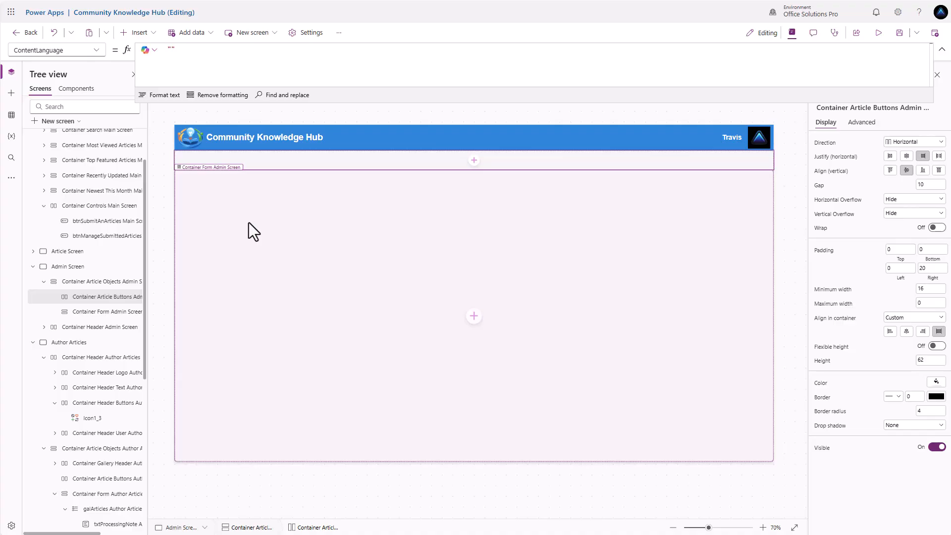
right_click(382, 164)
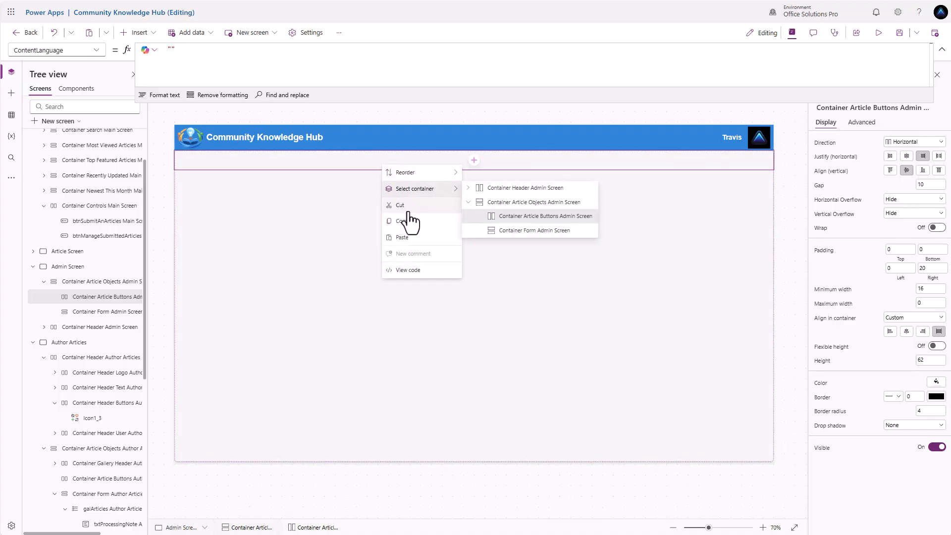
click(332, 162)
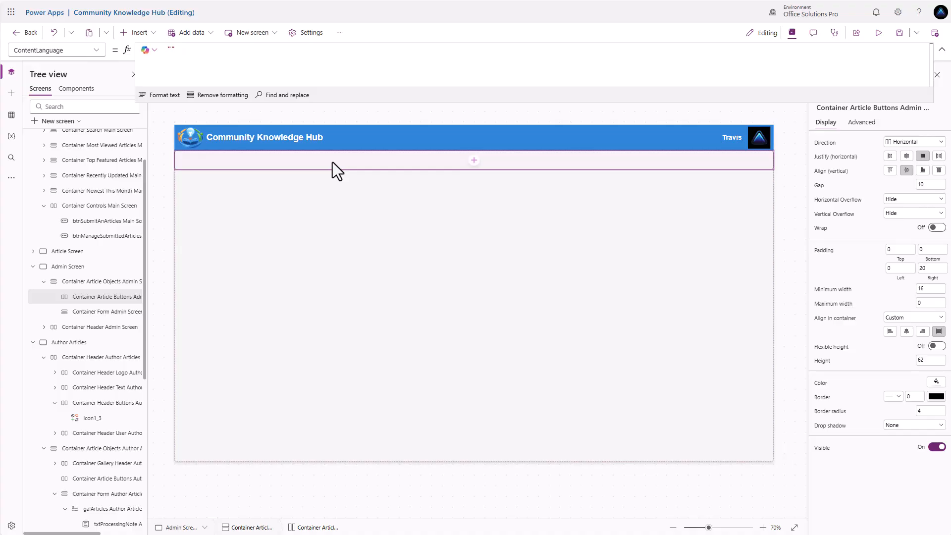
key(Delete)
click(445, 275)
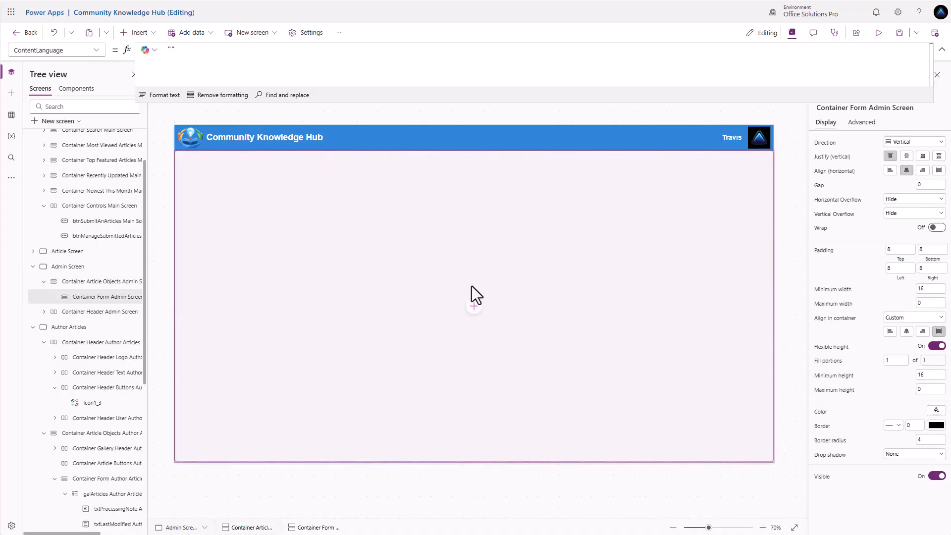
Step: Copy the Submit an Article button from the Main Screen into Container Form Admin Screen
scroll(118, 248, up, 1)
click(85, 155)
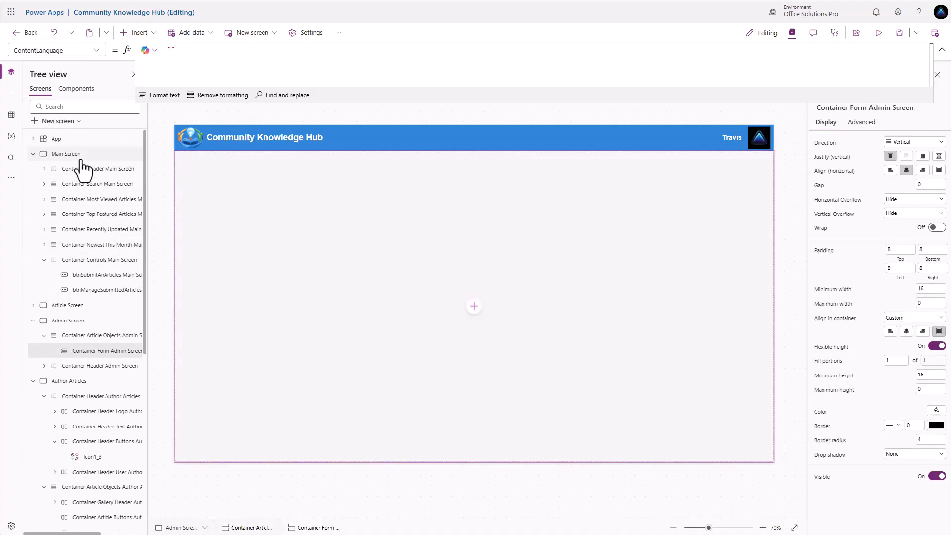
click(442, 450)
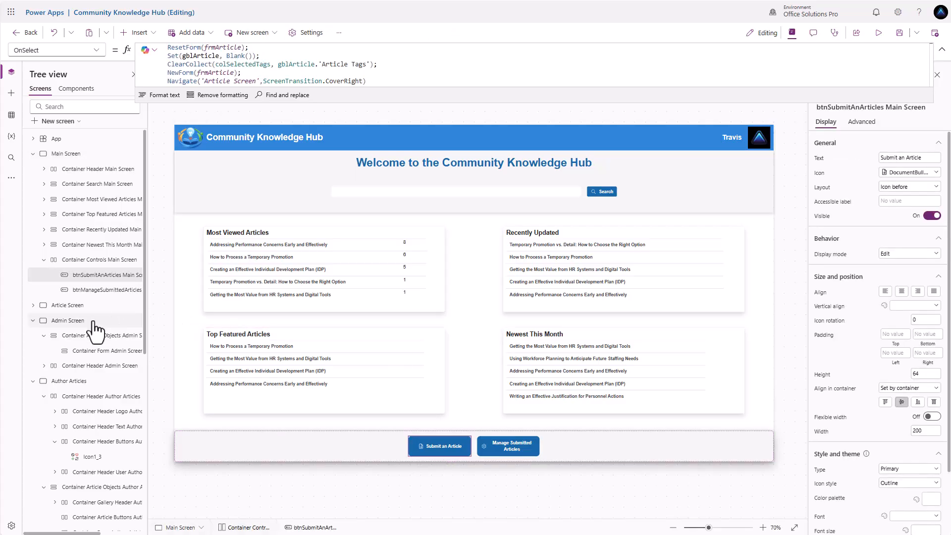
click(94, 351)
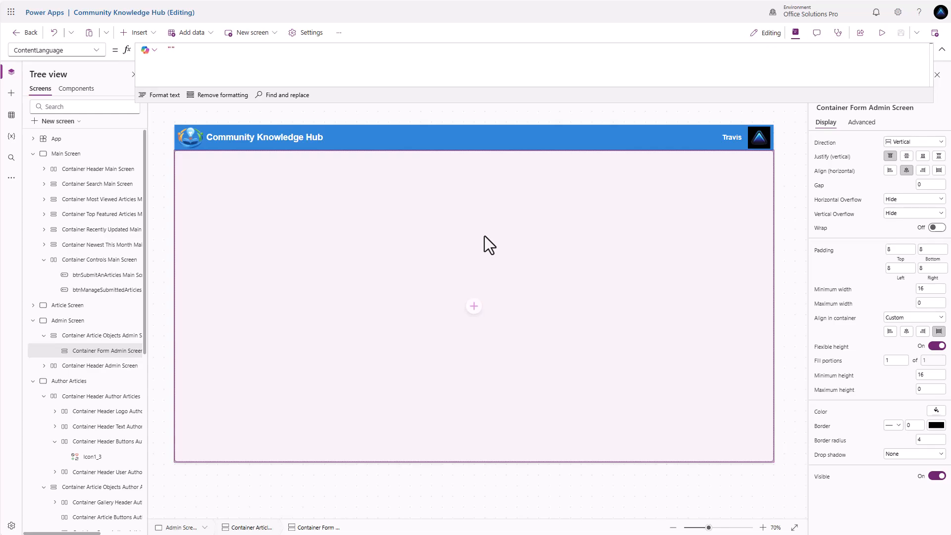
key(ctrl+v)
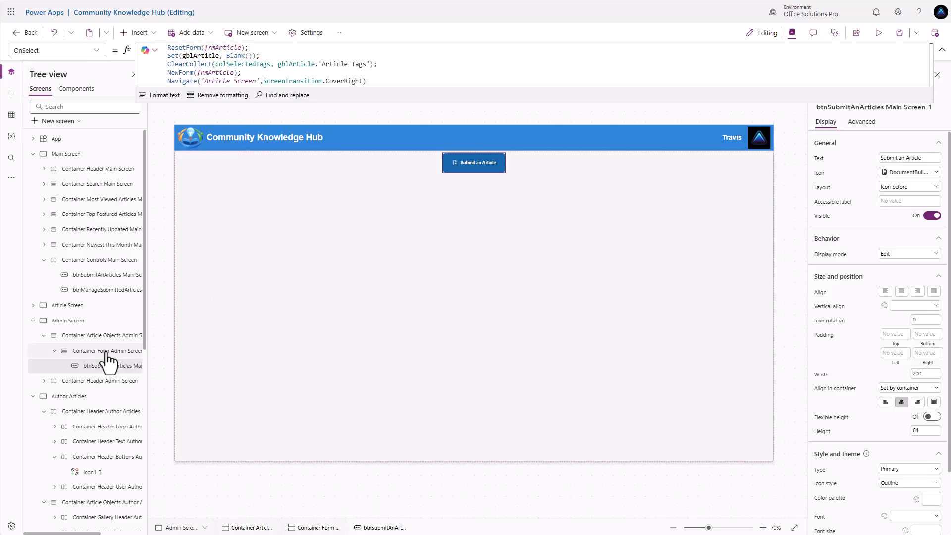
Step: Insert a horizontal container inside the Admin Screen's article objects container
click(106, 337)
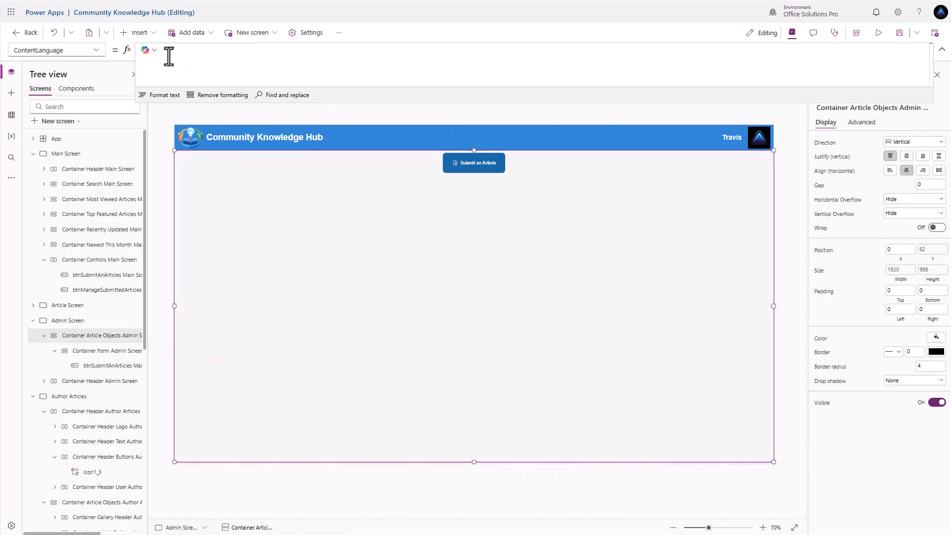
click(148, 35)
text(c)
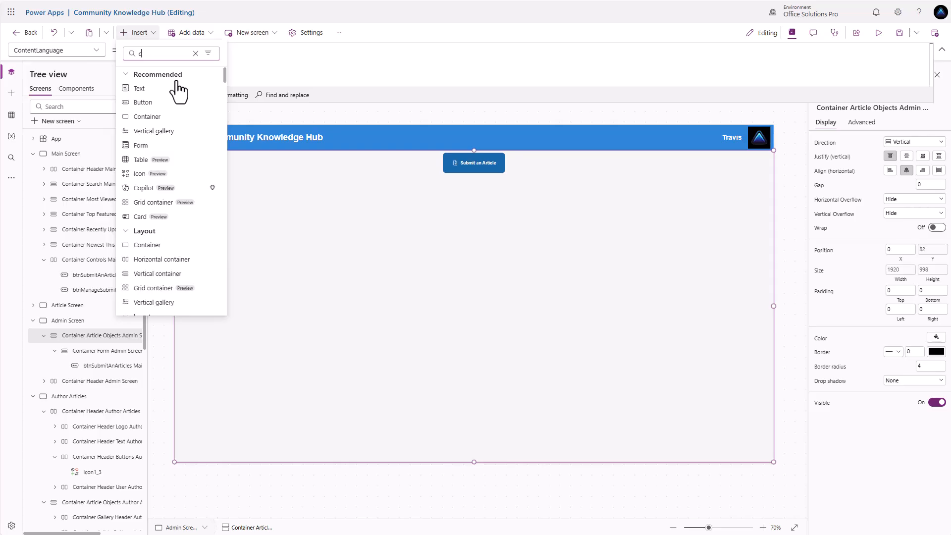
text(ont)
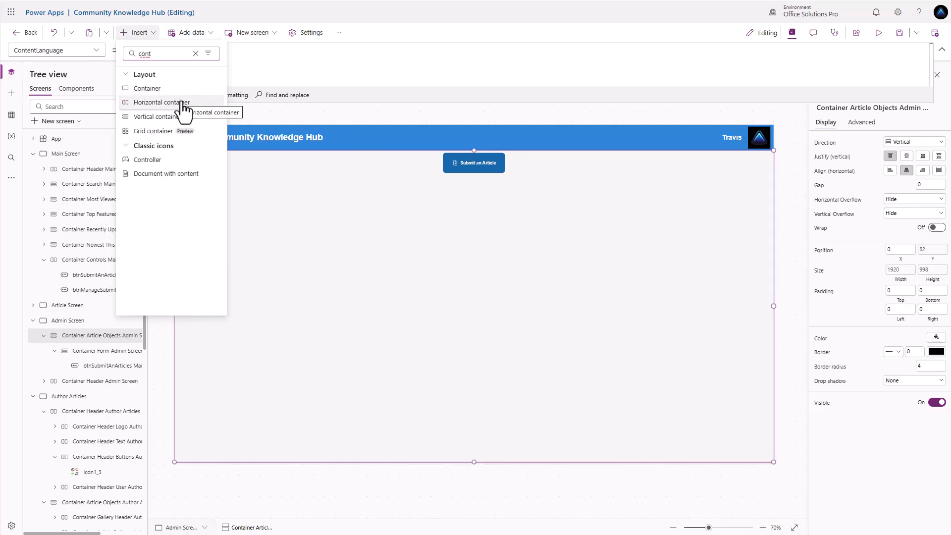
click(161, 102)
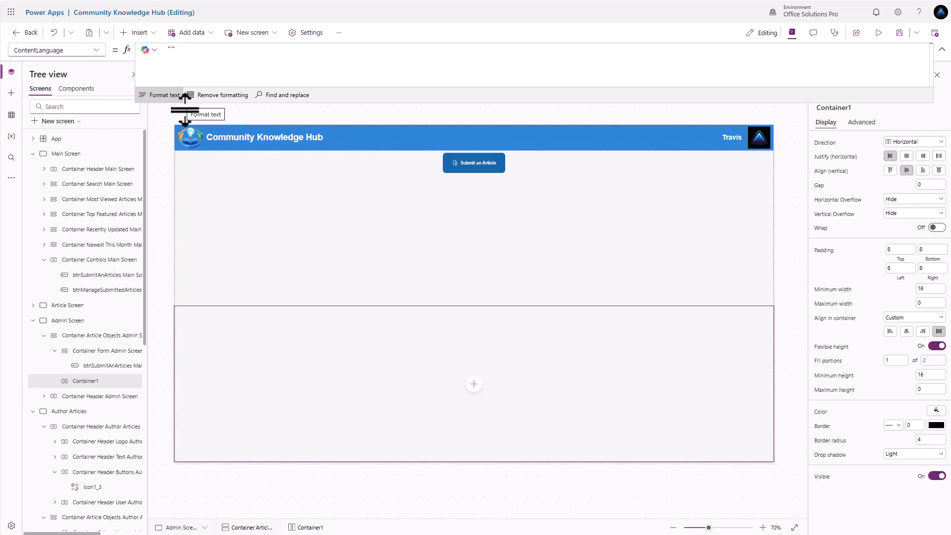
Step: Move the new horizontal container above Container Form Admin Screen and rename it Container Header Admin Menu Screen
drag(74, 381, 73, 349)
drag(73, 349, 72, 349)
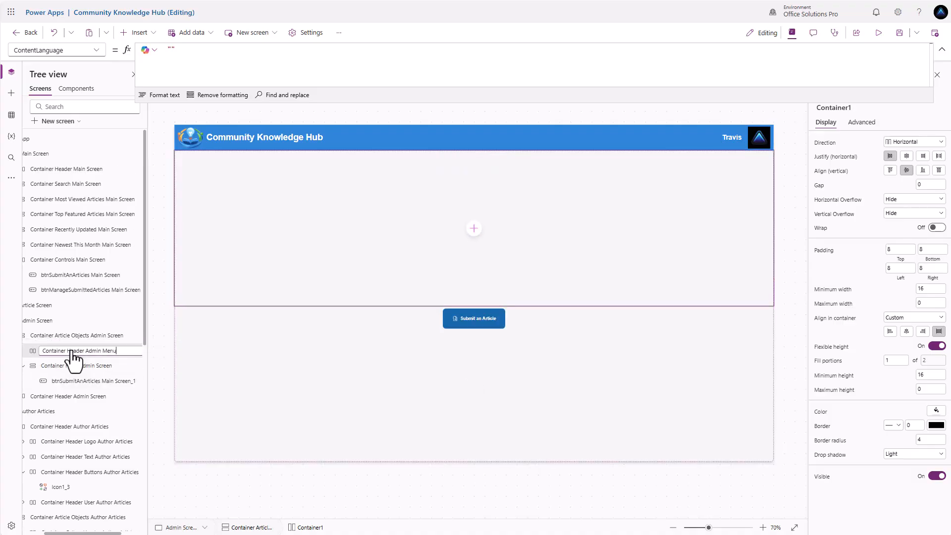
text(creen)
key(Return)
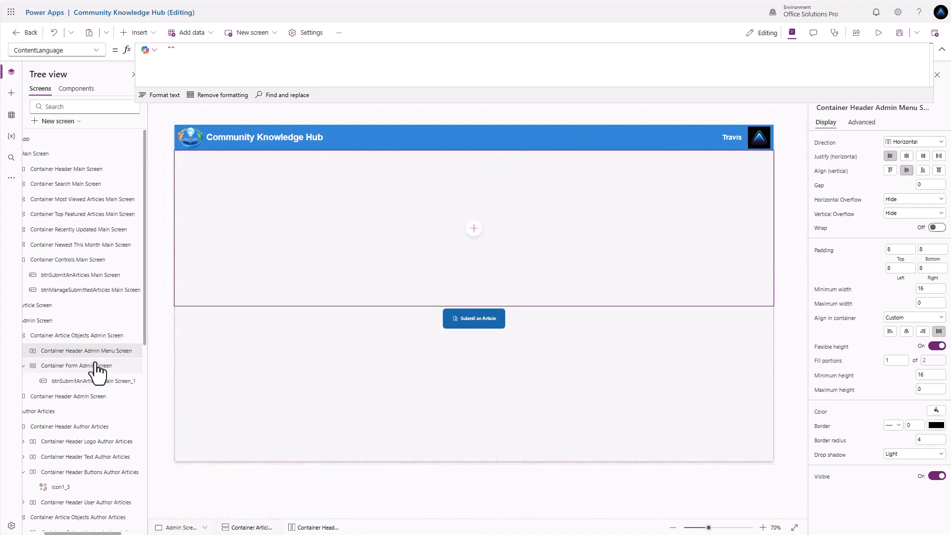
Step: Insert a text control in Container Header Admin Menu Screen with width 150 and the text "Admin Options"
click(473, 229)
click(510, 141)
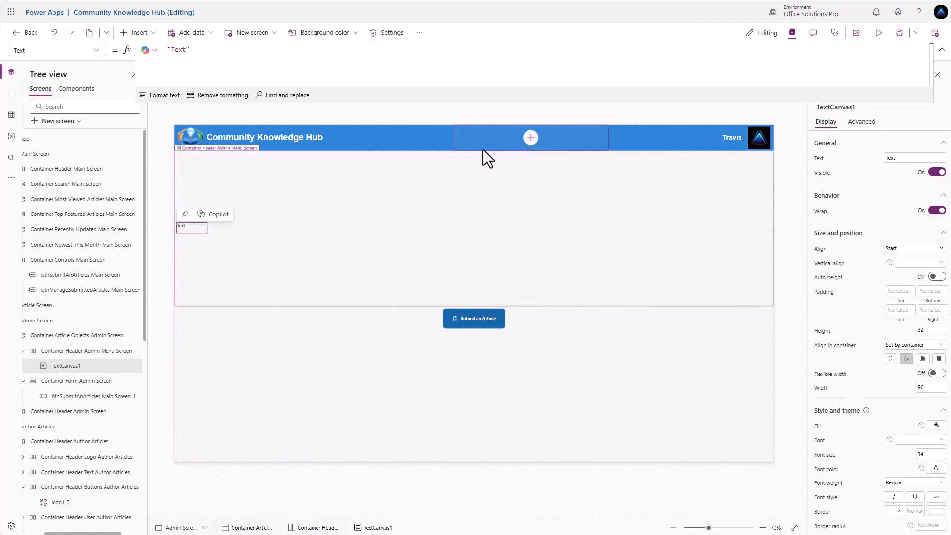
click(923, 388)
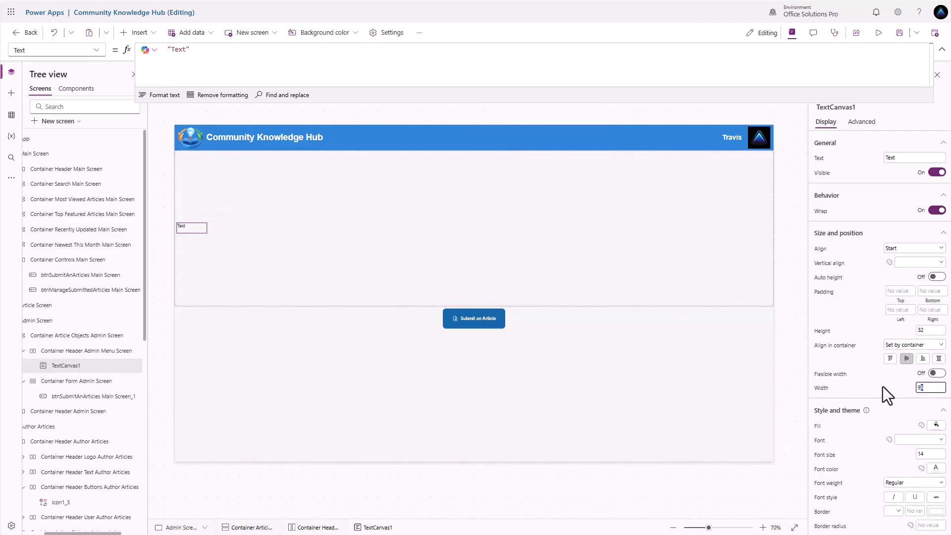
text(150)
click(862, 159)
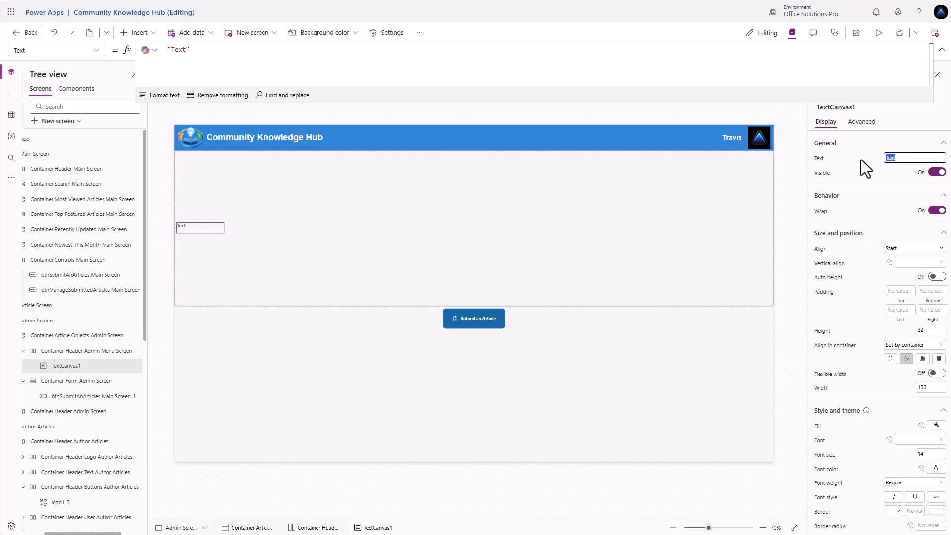
text(Admin Options)
key(Return)
Step: Style the Admin Options text with font size 20, width 175 and bold weight
click(927, 454)
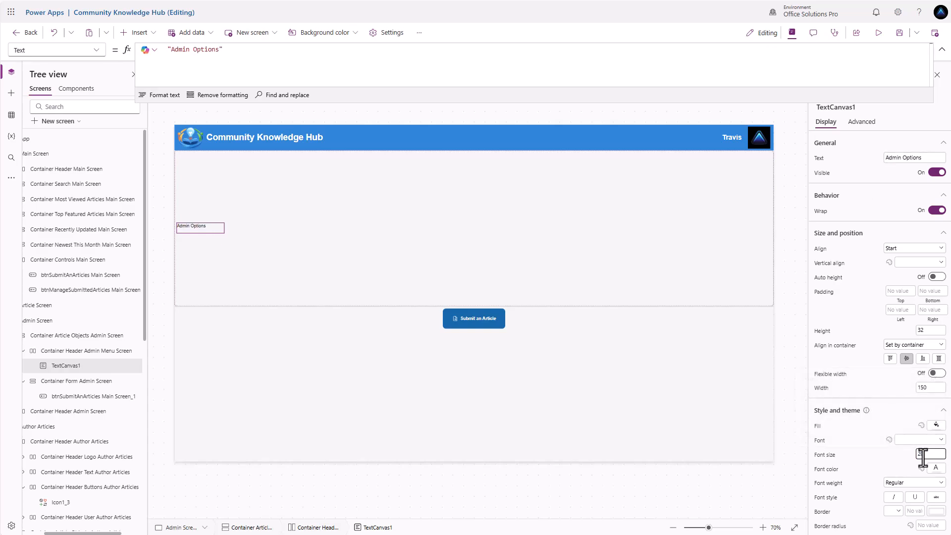
text(20)
key(Return)
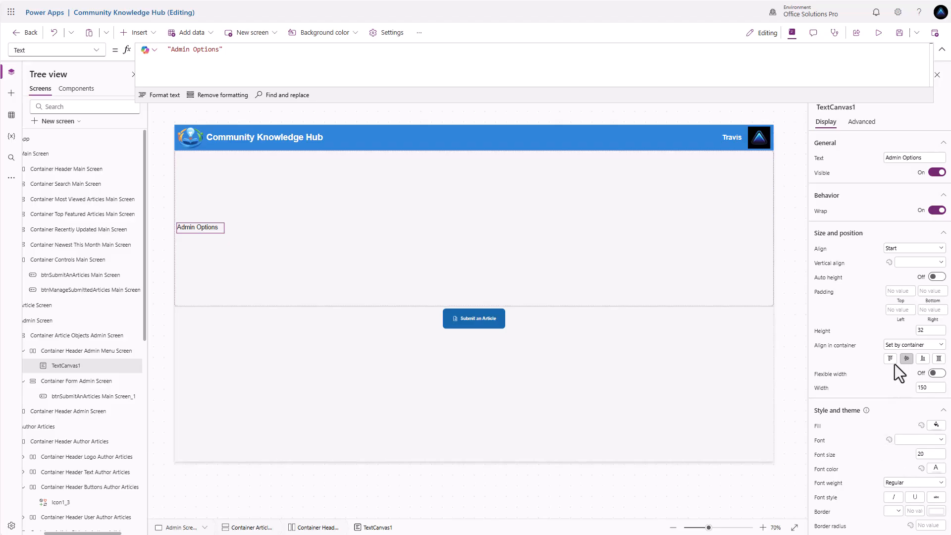
click(930, 387)
text(175)
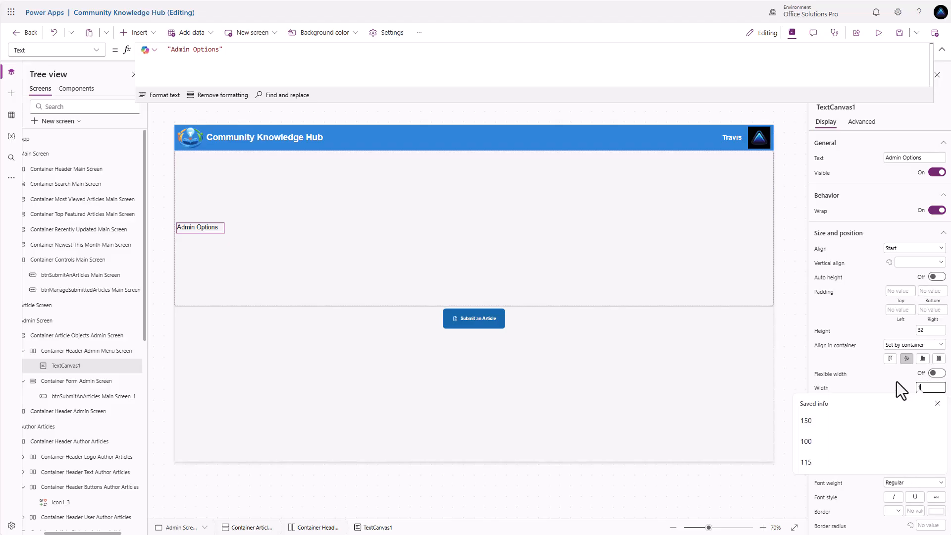
key(Return)
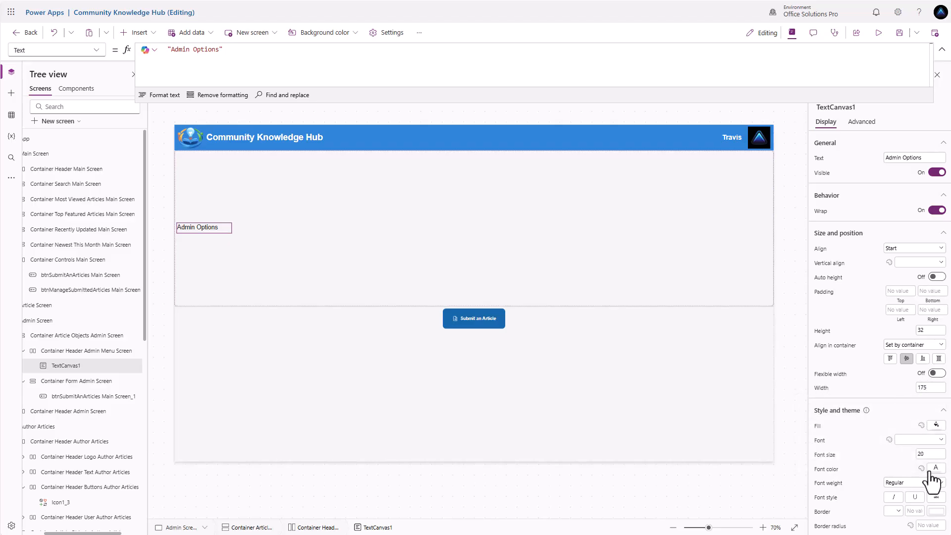
click(915, 483)
click(899, 525)
Step: Give Container Header Admin Menu Screen a fixed height of 42 and center its contents horizontally
click(707, 236)
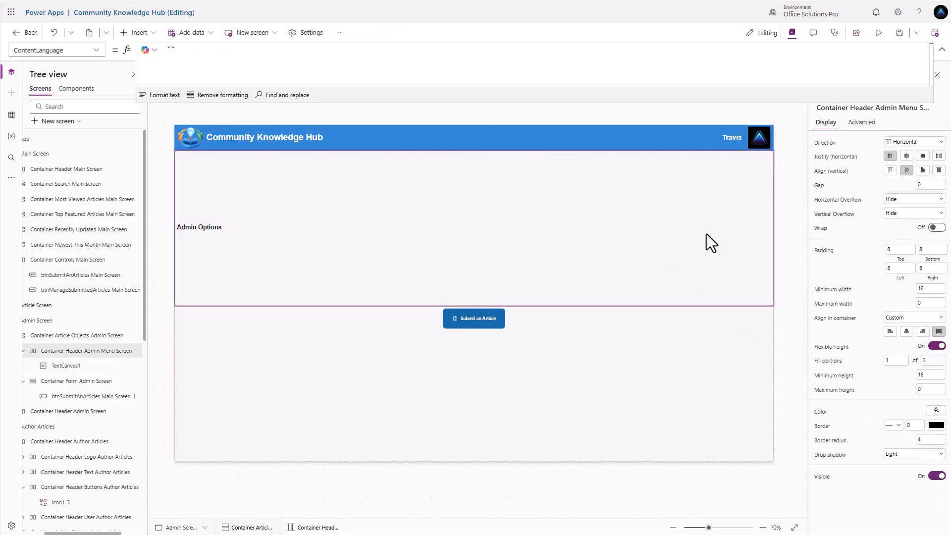
click(936, 346)
double_click(936, 359)
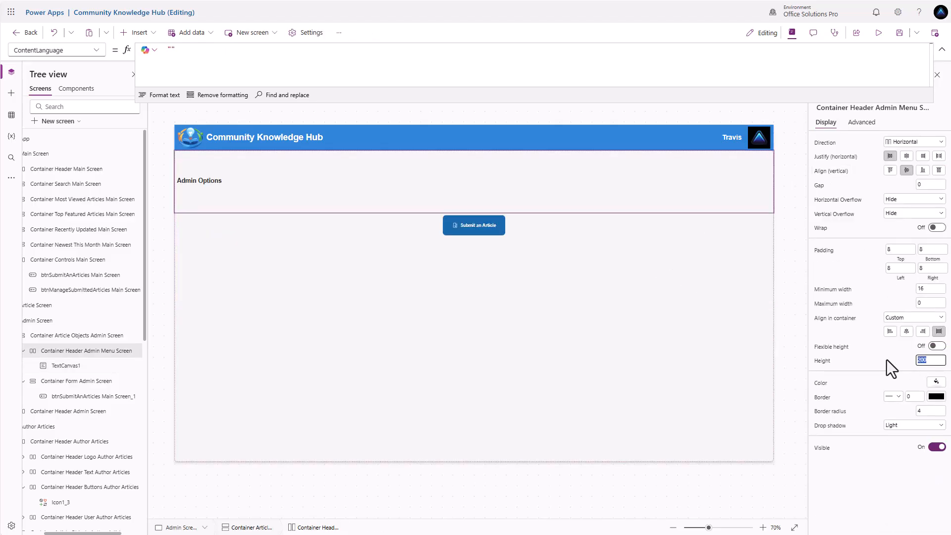
text(42)
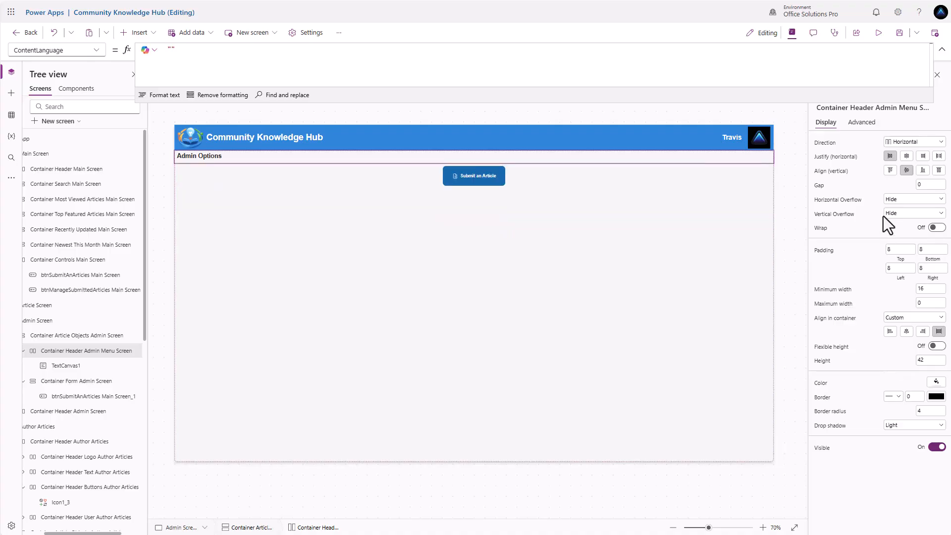
click(907, 156)
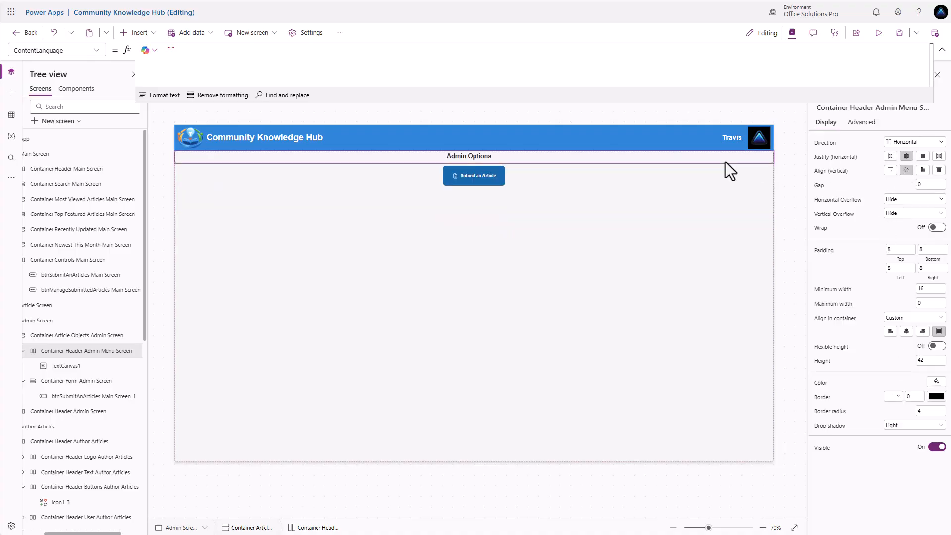
Step: Set the width of the Admin Options text to 150
click(480, 158)
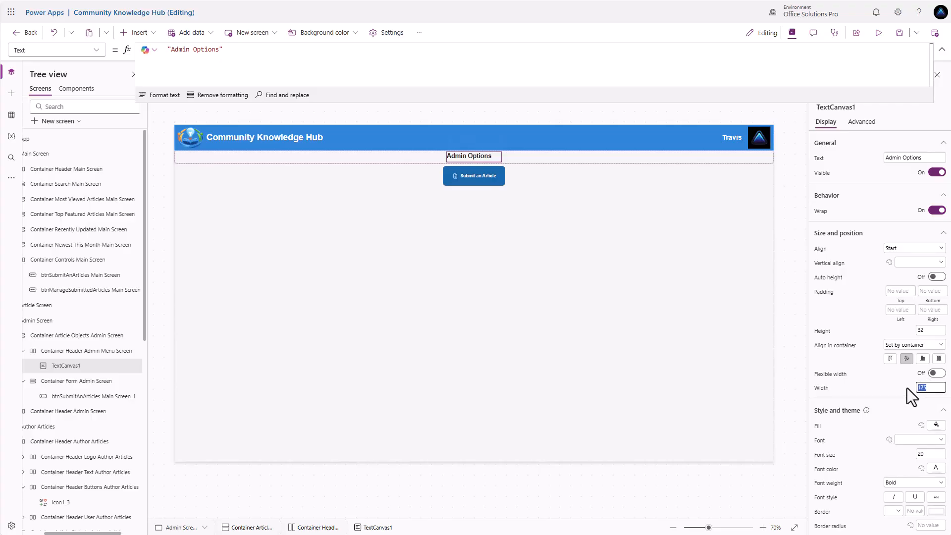
text(150)
key(Return)
Step: Change the text of the Admin Screen's Submit an Article button to "Article Review"
click(492, 182)
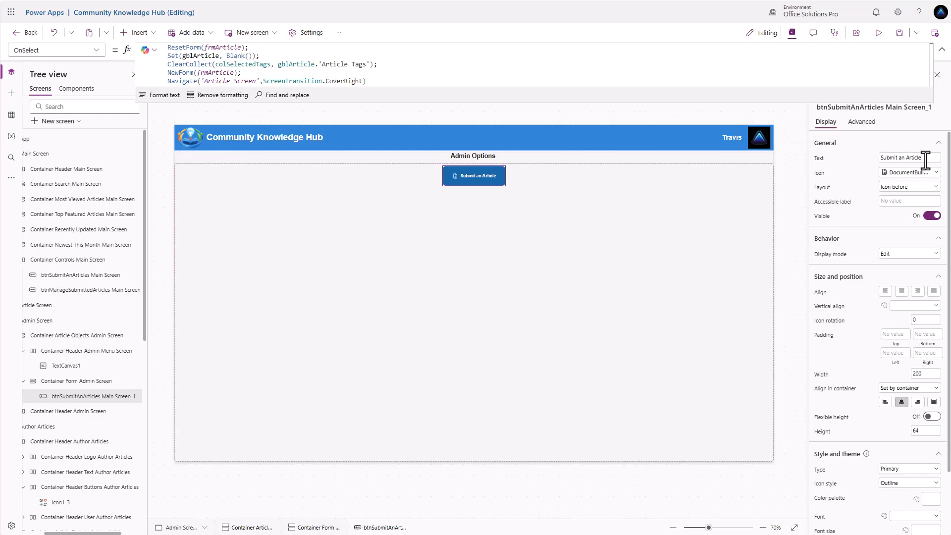
drag(926, 157, 872, 154)
text(Article Review)
key(Return)
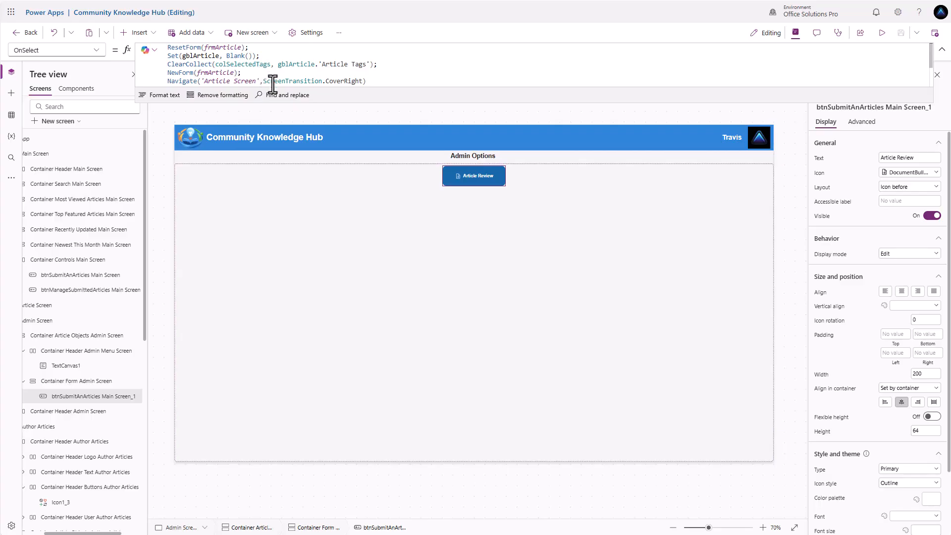
Step: Replace the Article Review button's OnSelect formula with a Navigate call to 'Author Articles' using a ScreenTransition.Cover transition
drag(377, 80, 146, 34)
text(Navigate()
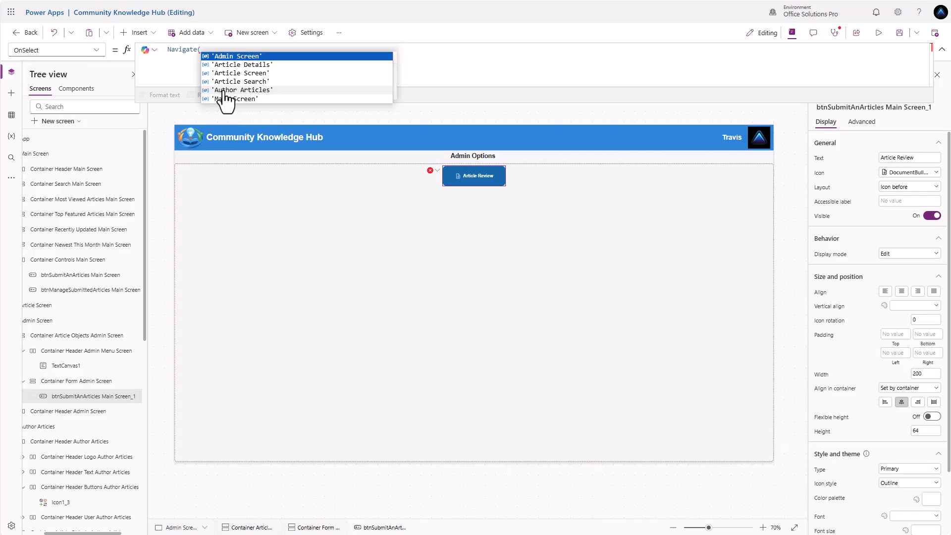
click(225, 90)
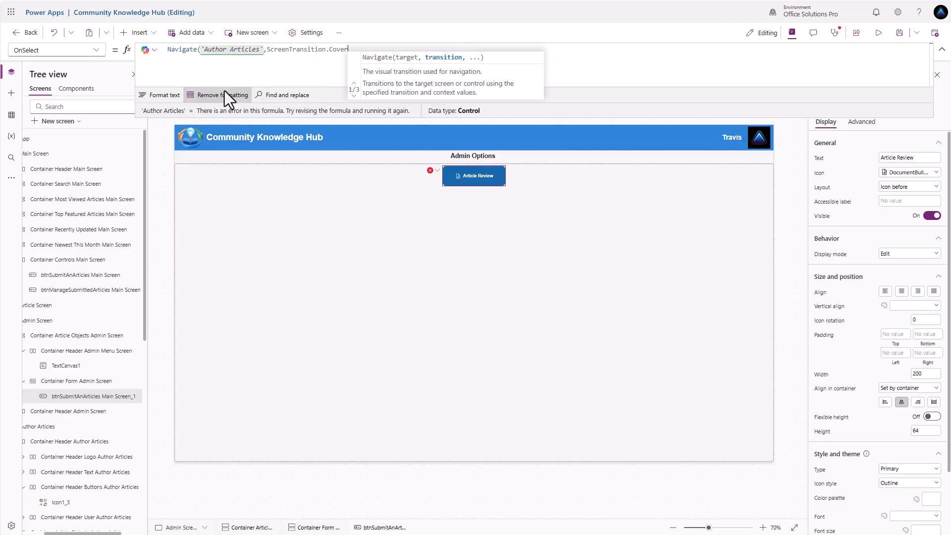
Step: Test the Article Review button and examine the Items formula of the Author Articles gallery
alt+click(473, 179)
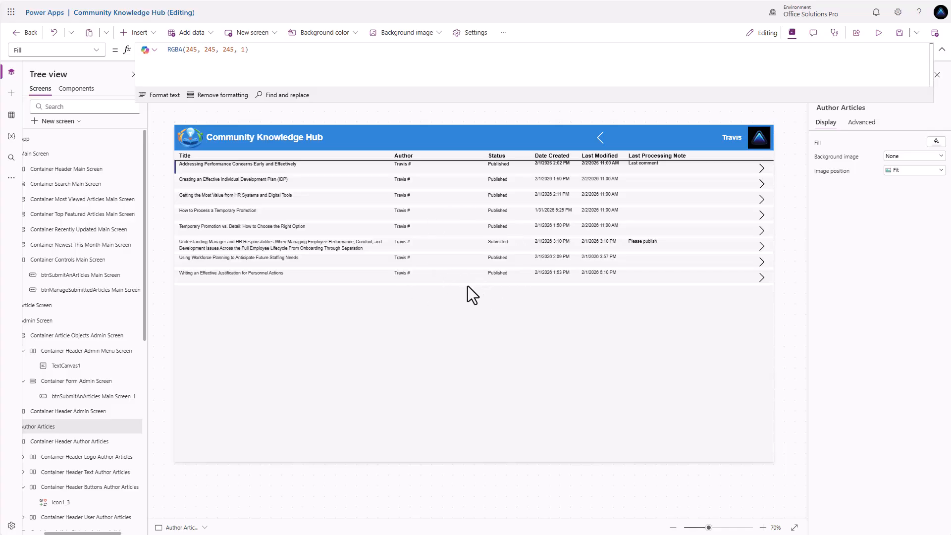
click(471, 299)
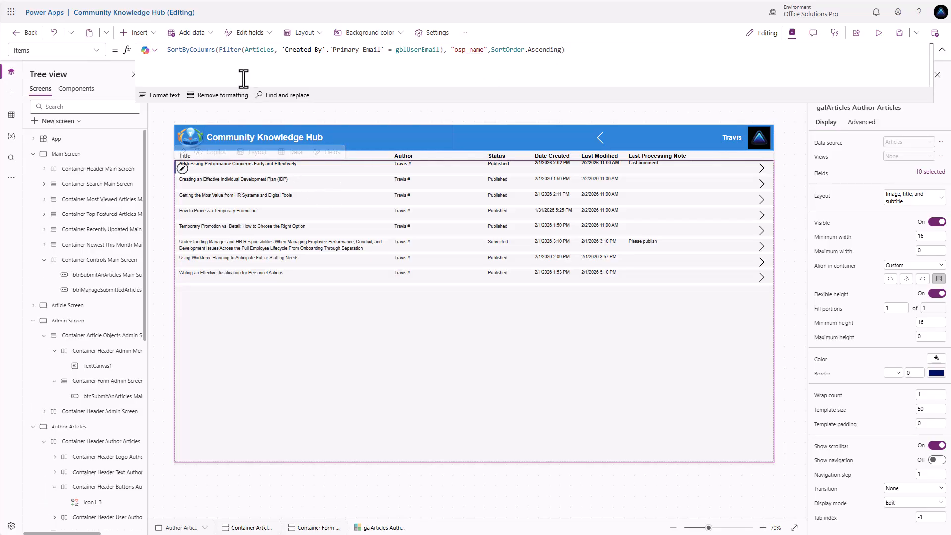
Step: In the App's OnStart formula, start a statement setting gblUserRole to First(Filter( below the gblDataverseUser line
click(60, 140)
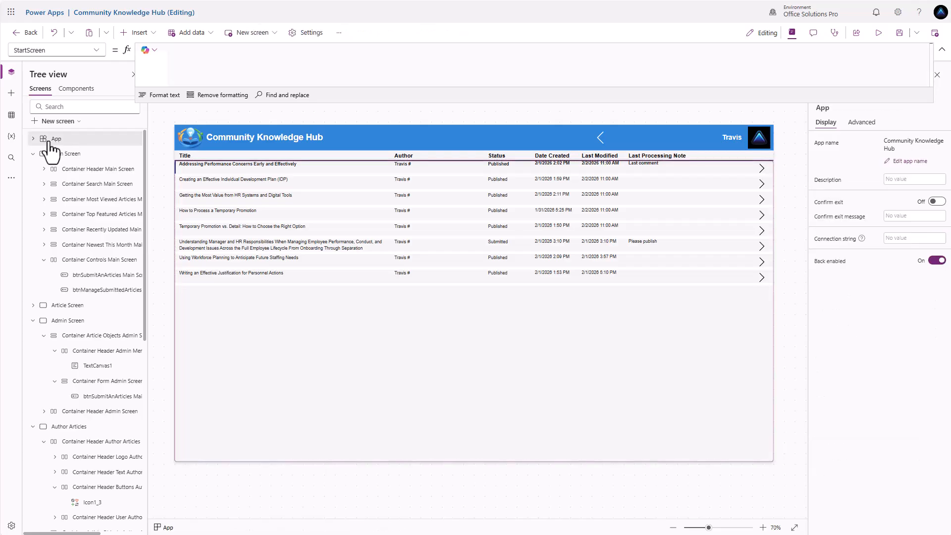
click(96, 51)
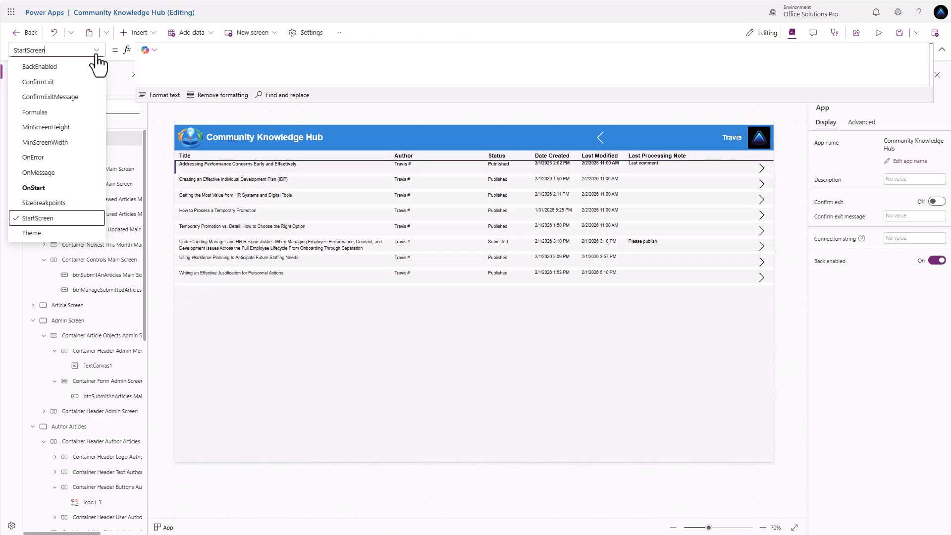
click(34, 187)
drag(301, 104, 319, 234)
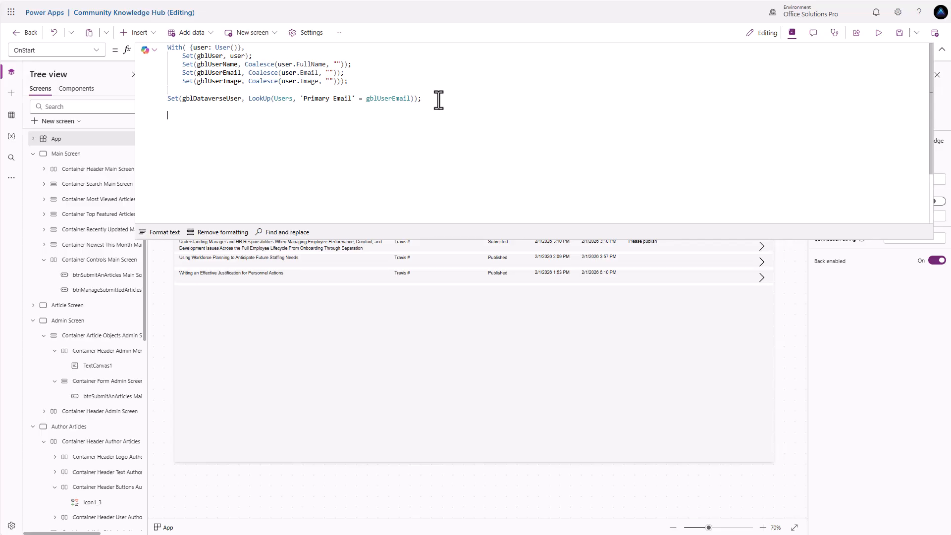
text(ete(gb)
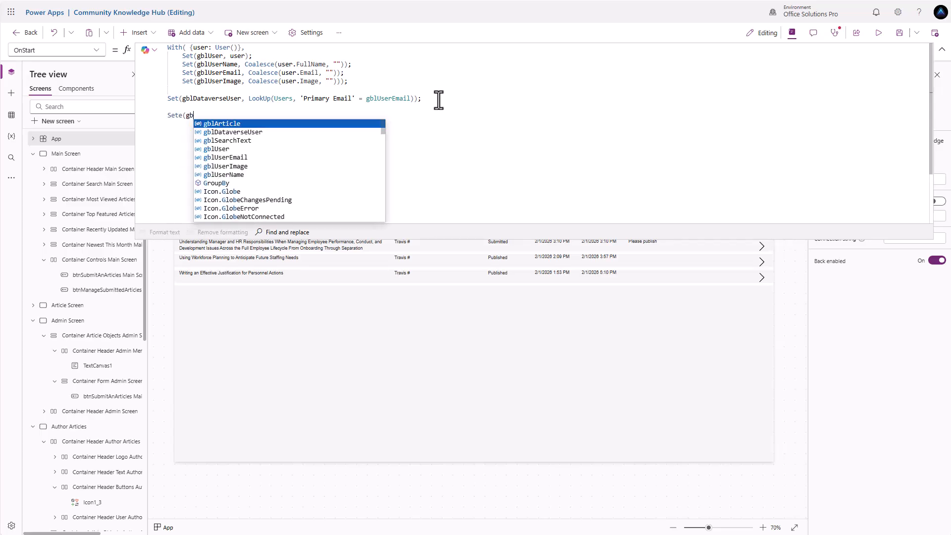
text(lUserRole)
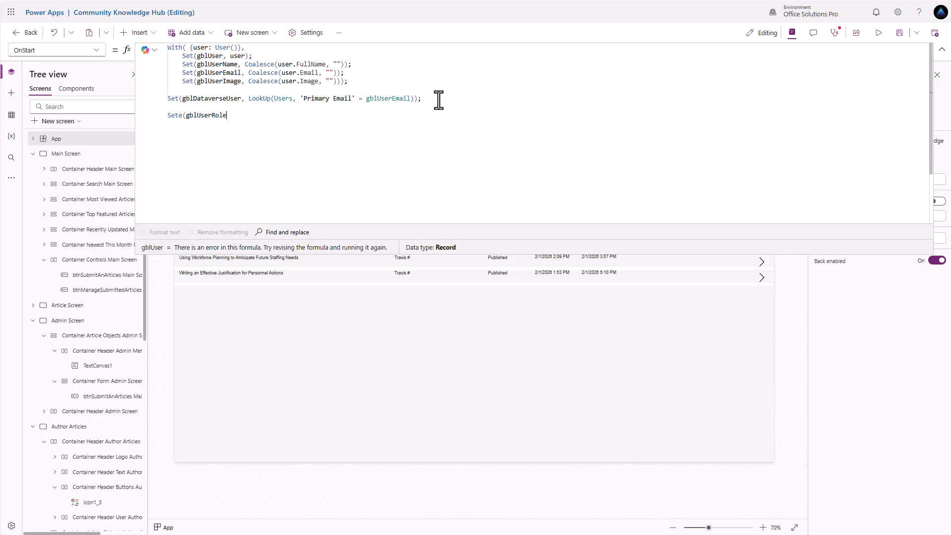
text(, First)
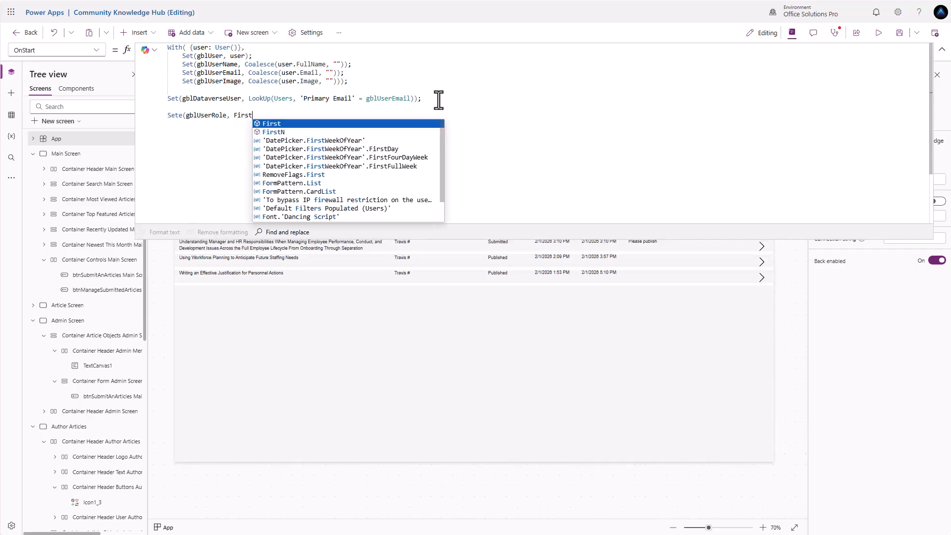
text((Filter()
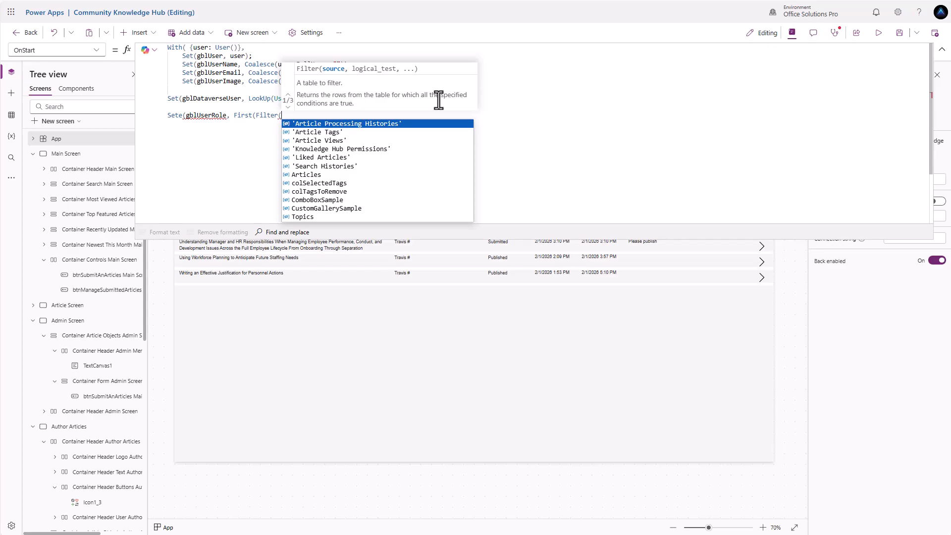
Step: Give the Filter in the gblUserRole statement 'Knowledge Hub Permissions' as its source table
text(A)
key(BackSpace)
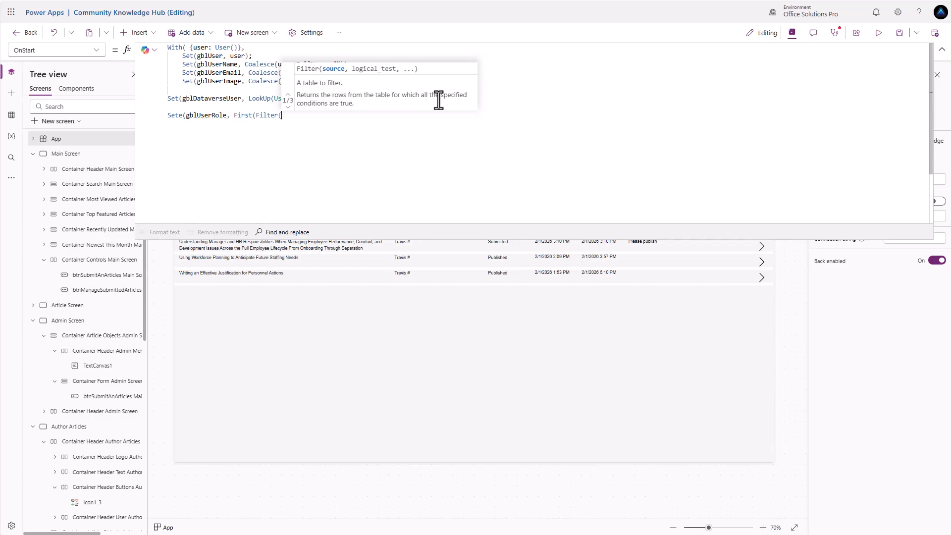
text('Knowledge Hub Permissions')
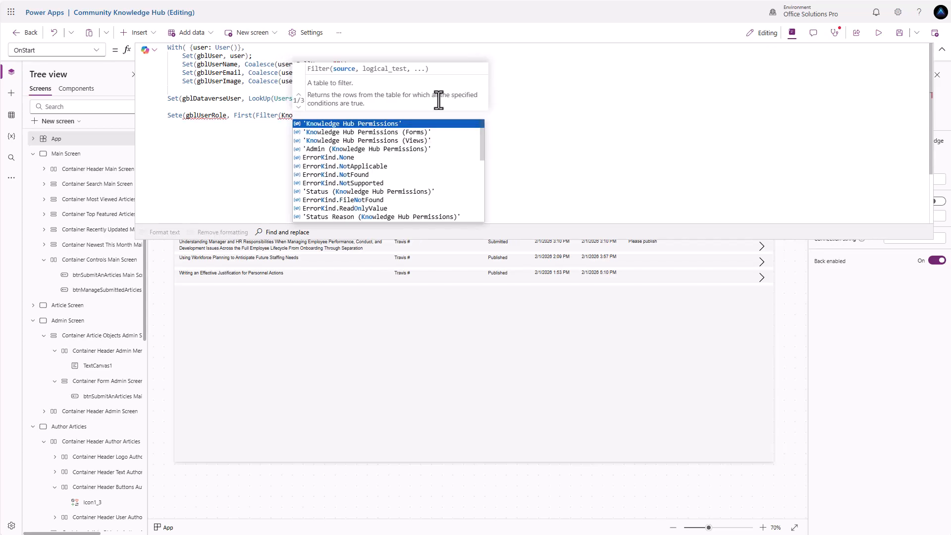
key(Tab)
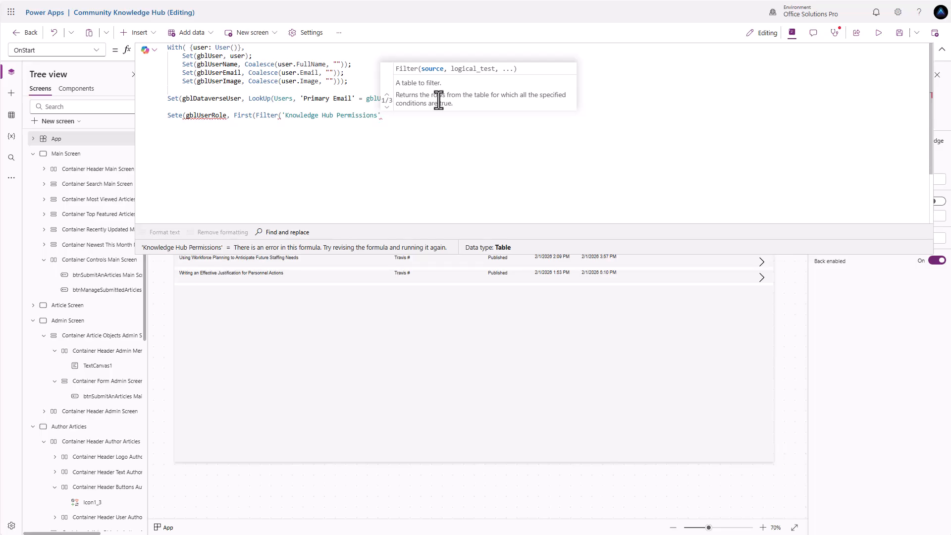
text(, )
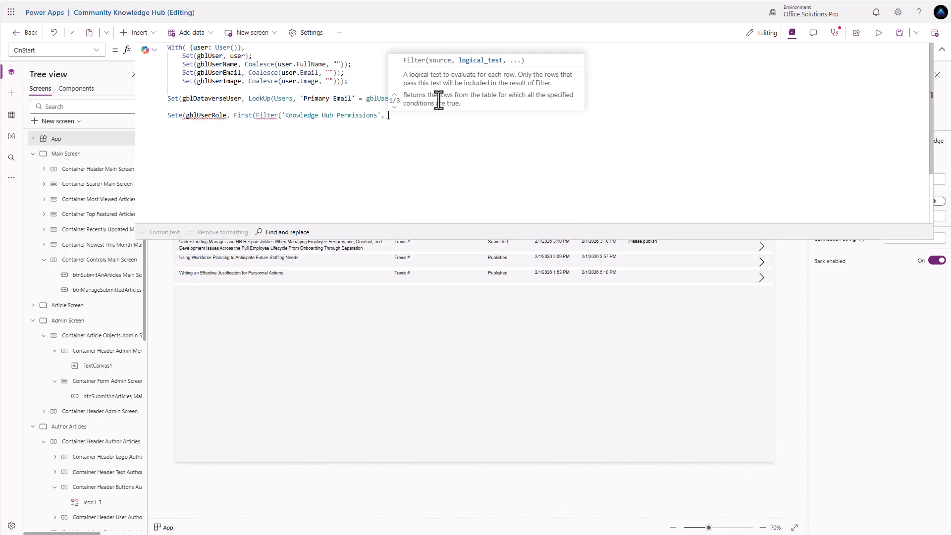
Step: Complete the Filter with the condition User.'Primary Email' = gblUserEmail, close its parentheses, and correct the misspelled Set function name
text(User.Primar)
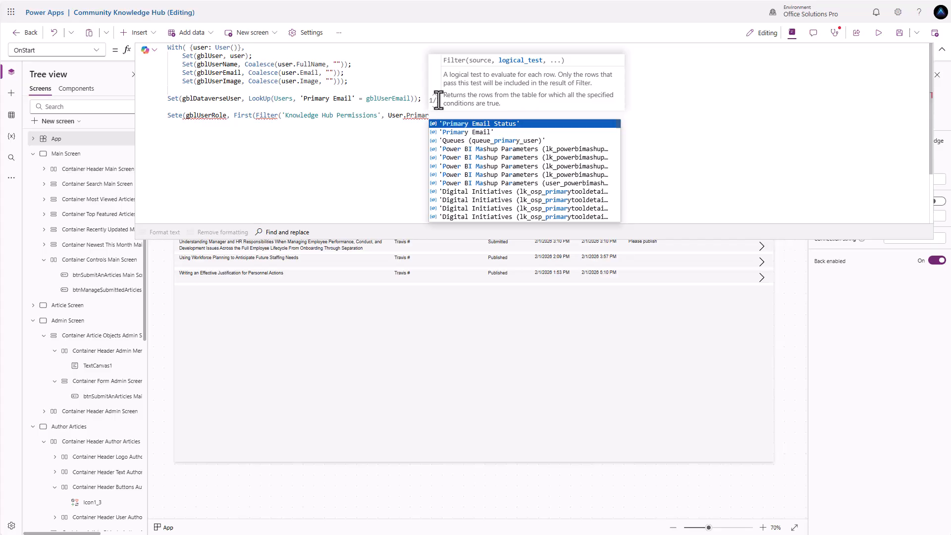
key(Down)
key(Tab)
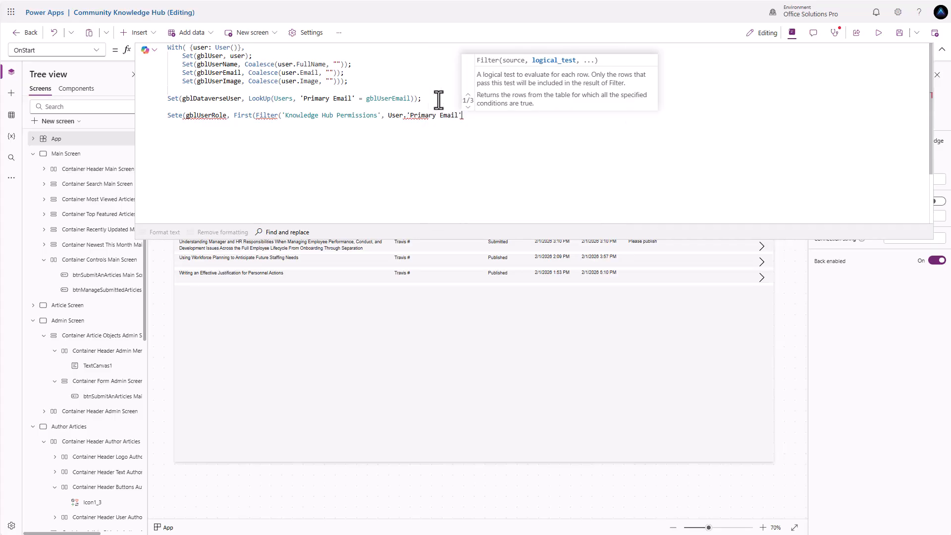
text(= )
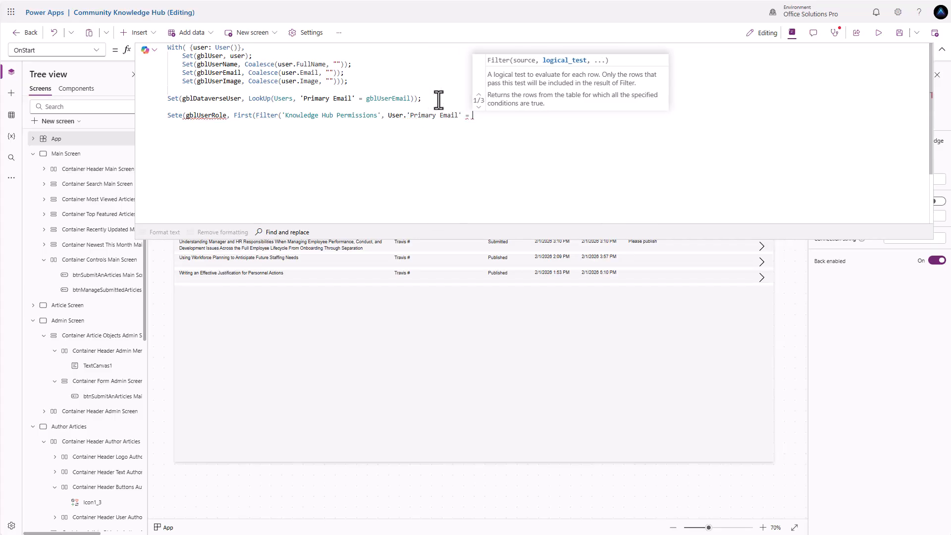
text(gblUserEmail)
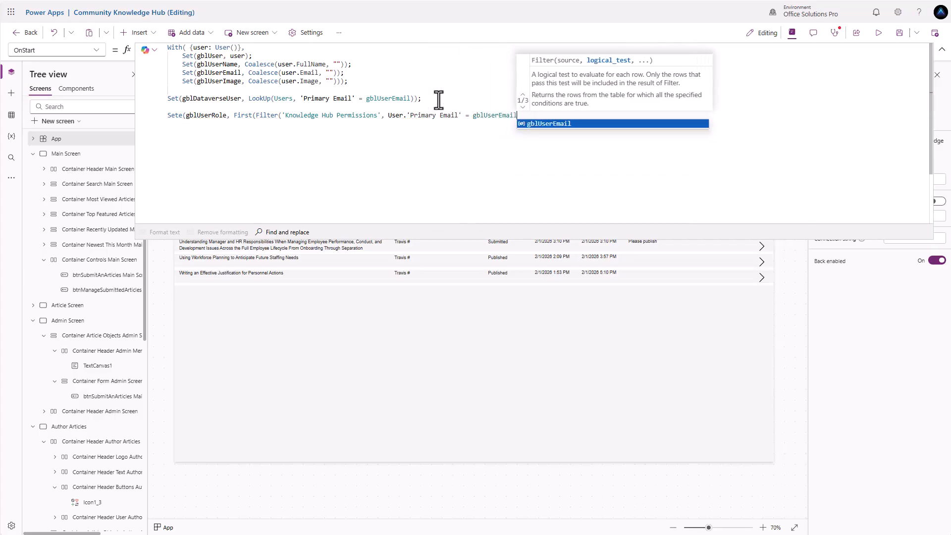
text())
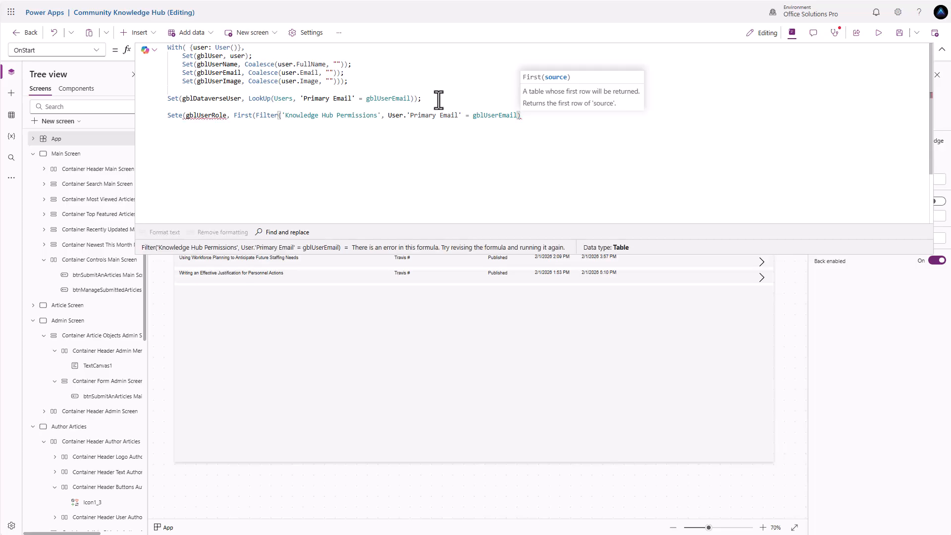
text())
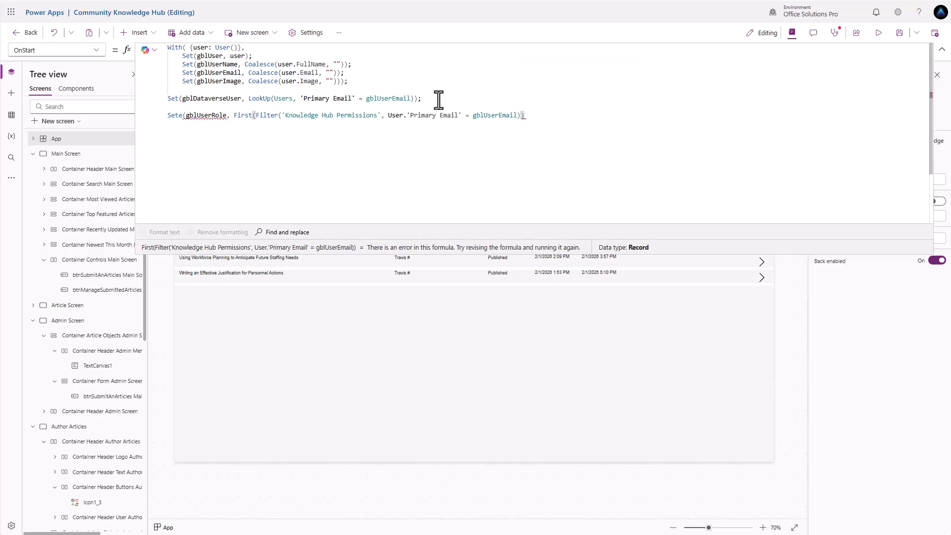
click(180, 115)
key(Delete)
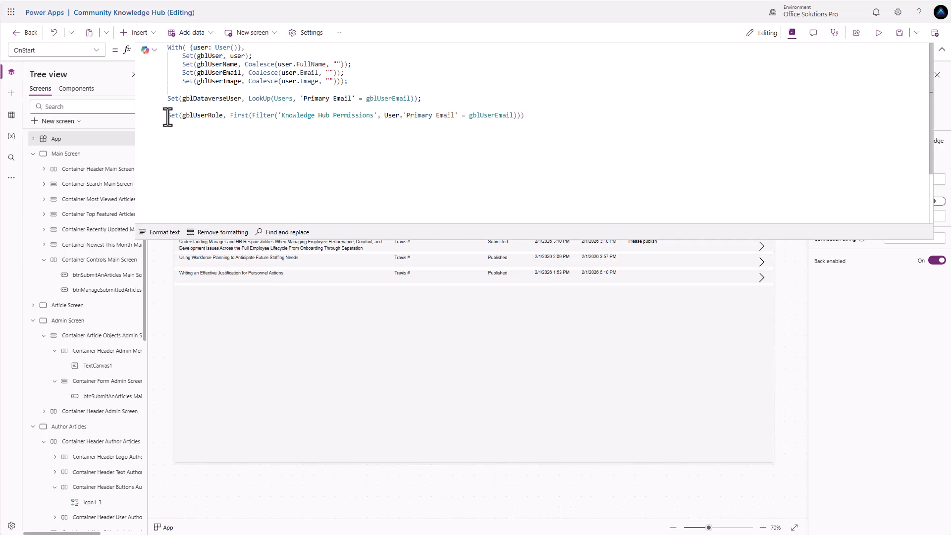
Step: Wrap the gblUserRole statement in IfError with Set(gblUserRole, Blank()) as the fallback
click(174, 115)
text(IfError()
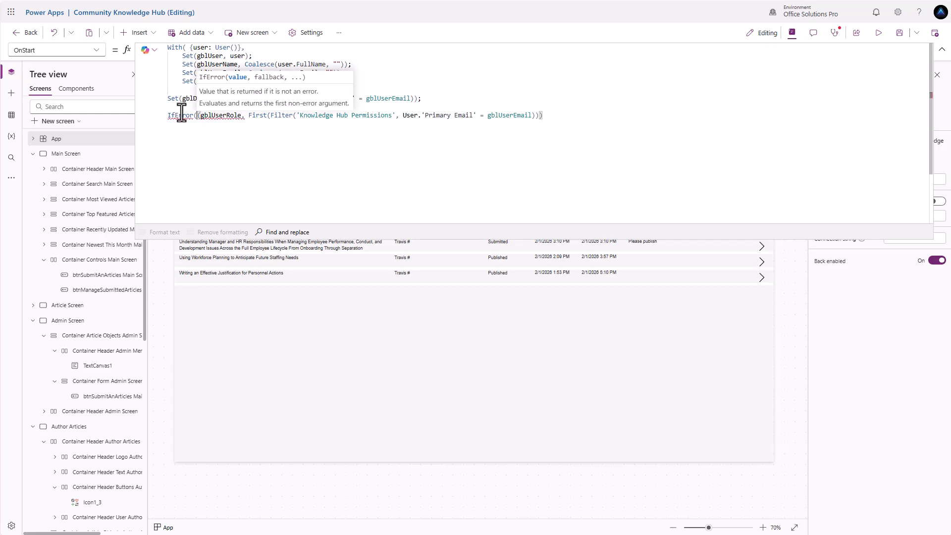
text(Set)
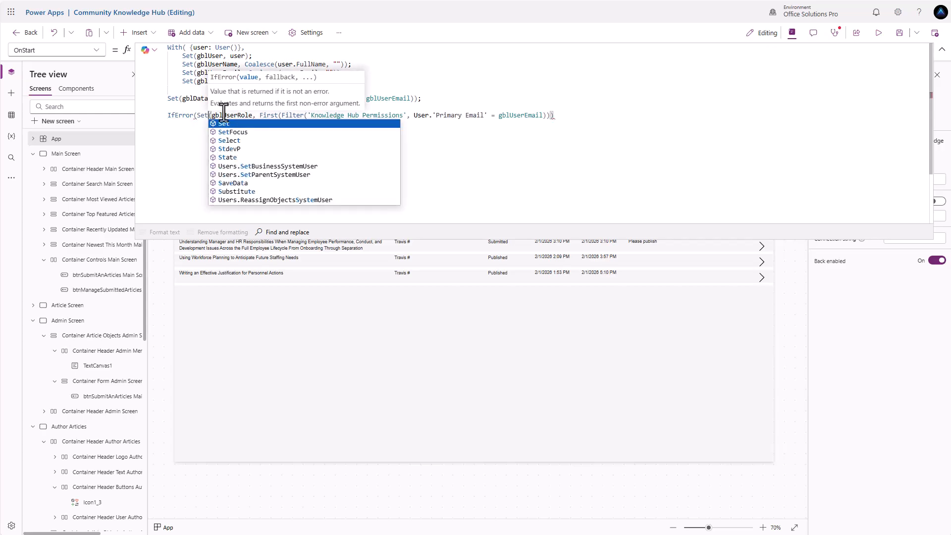
click(555, 116)
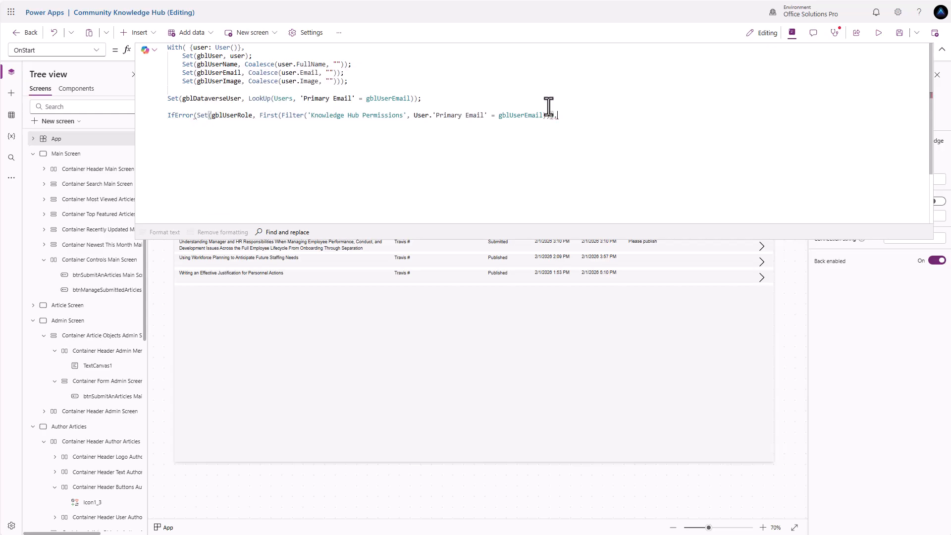
text(, Set(gblUserRole, Blank()))
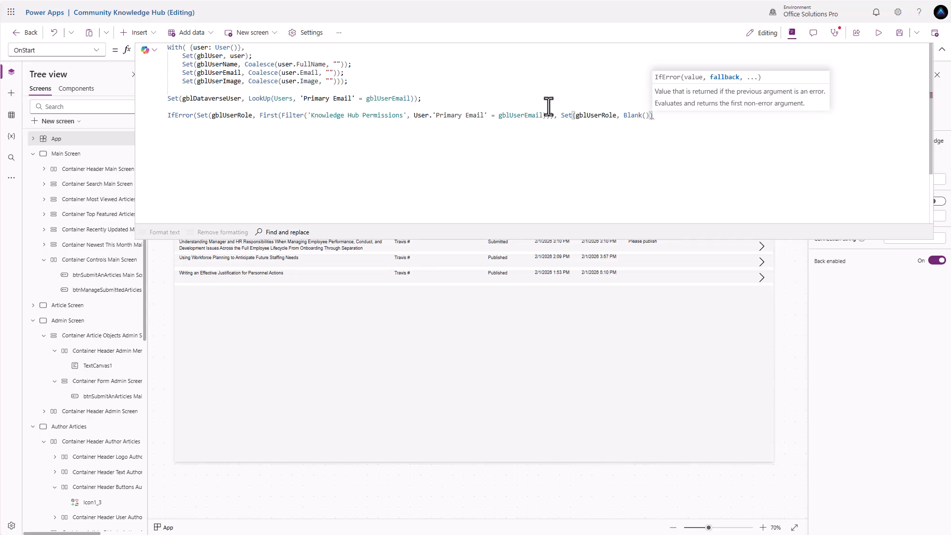
text())
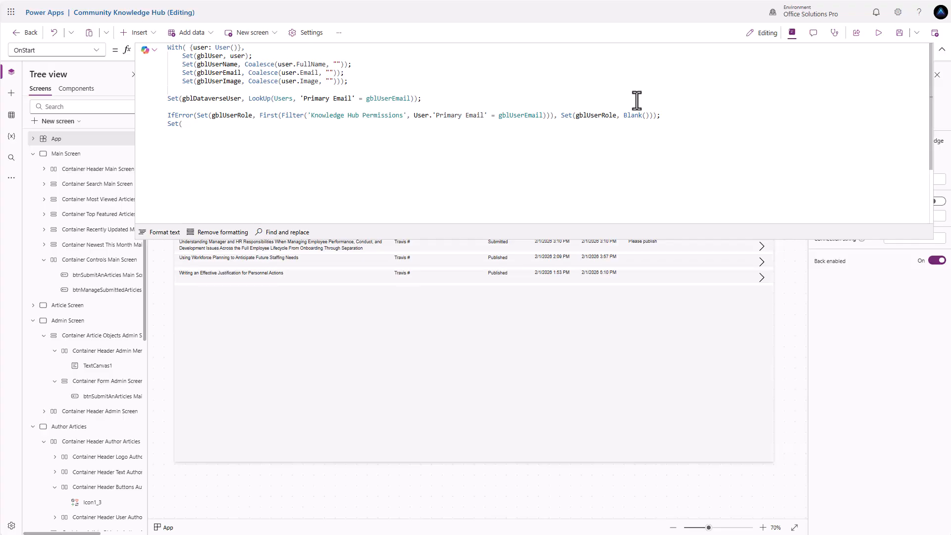
Step: Complete the next OnStart statement as Set(IsUserAdmin, Coalesce(gblUserRole.Admin = true, false));
text(IsUserAdmin)
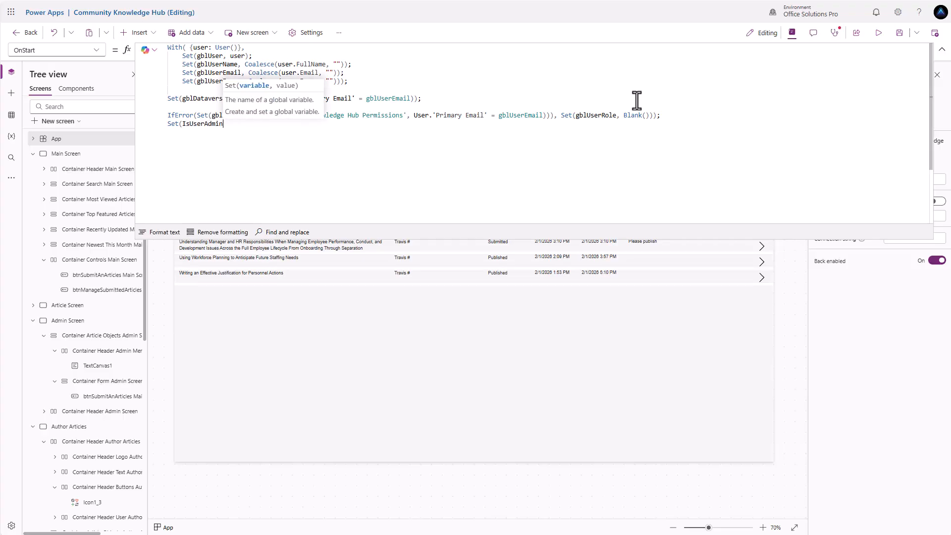
text(, Co)
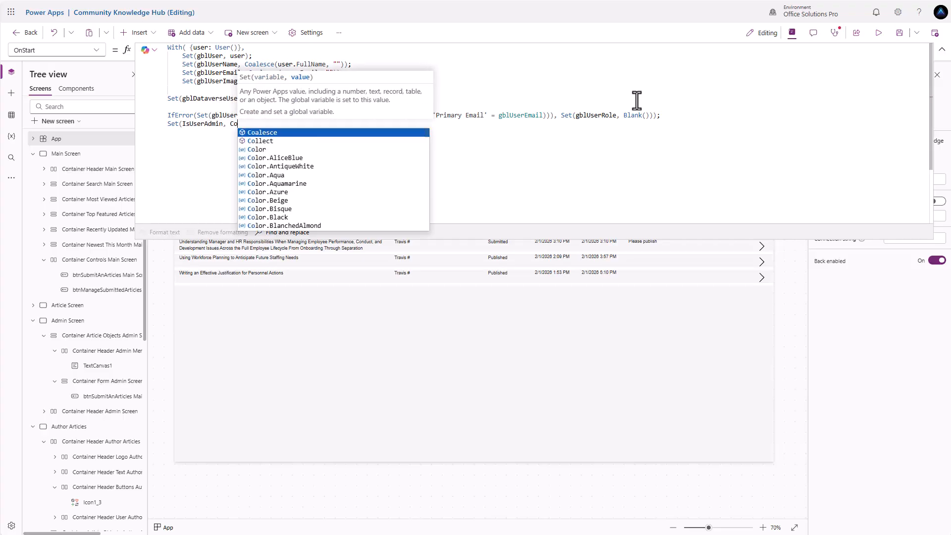
text(alesce()
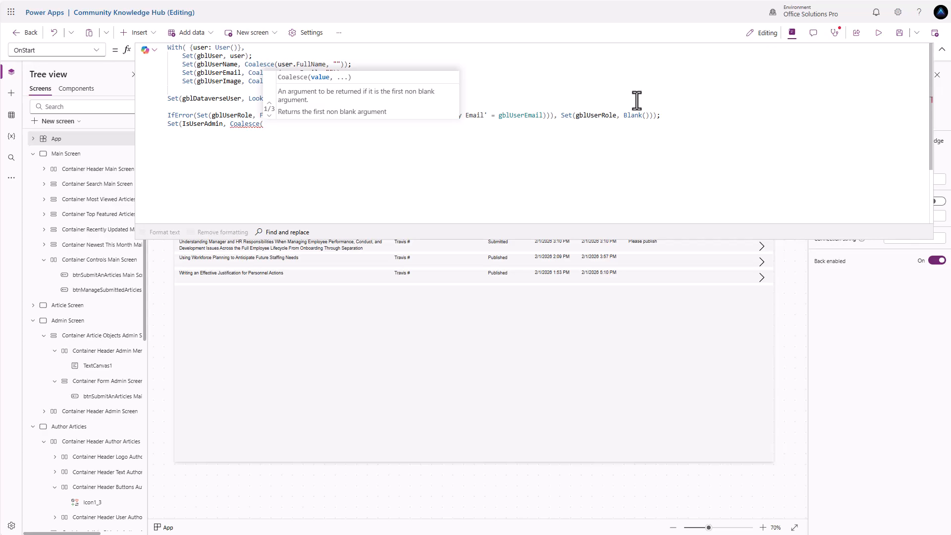
text(gblUserR)
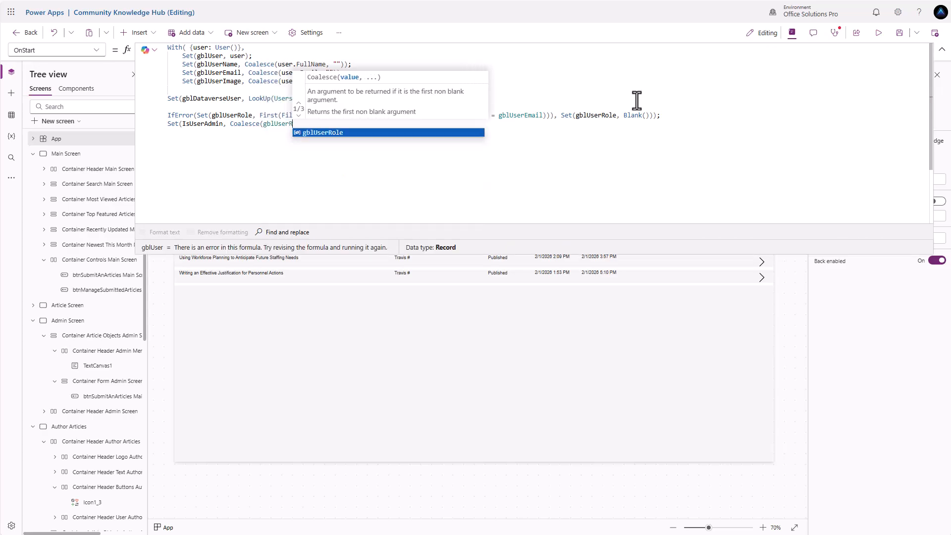
text(ole.Admin )
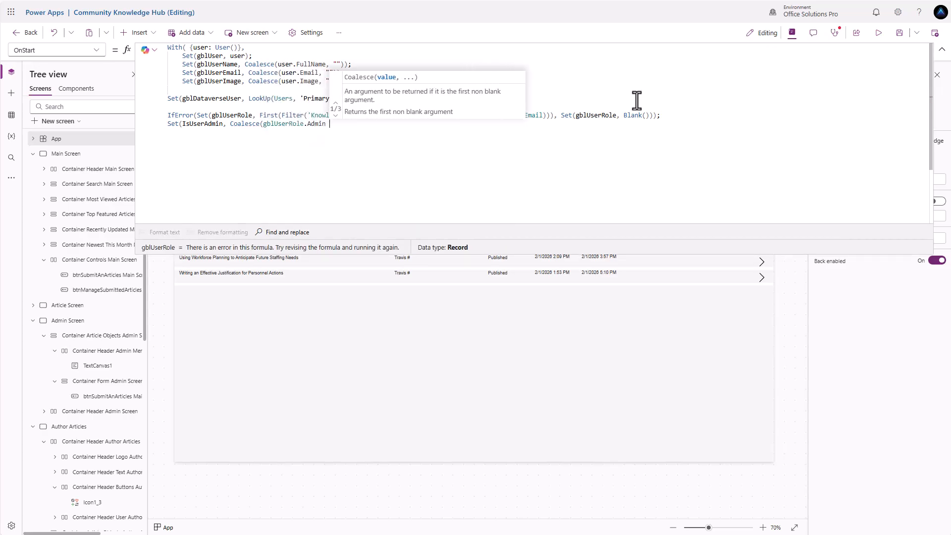
text(= ta)
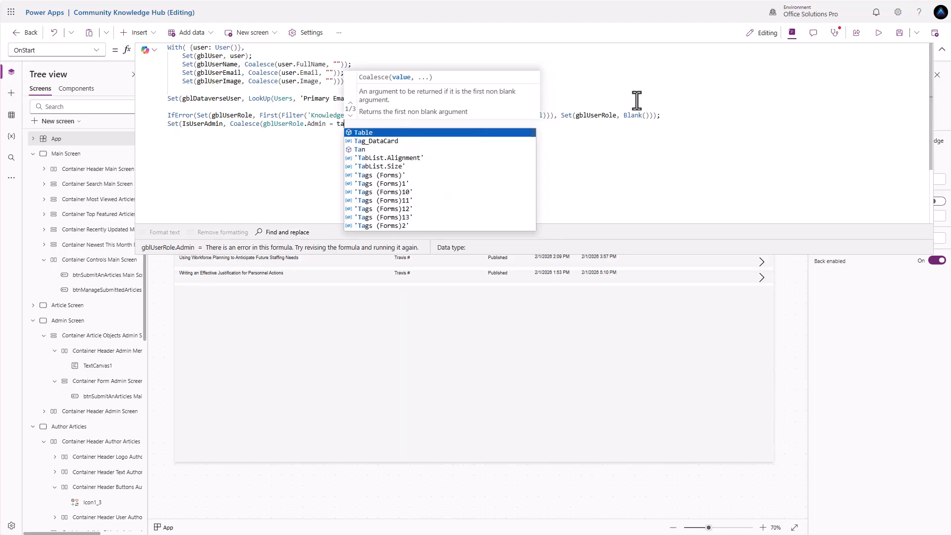
key(BackSpace)
text(rue, false)
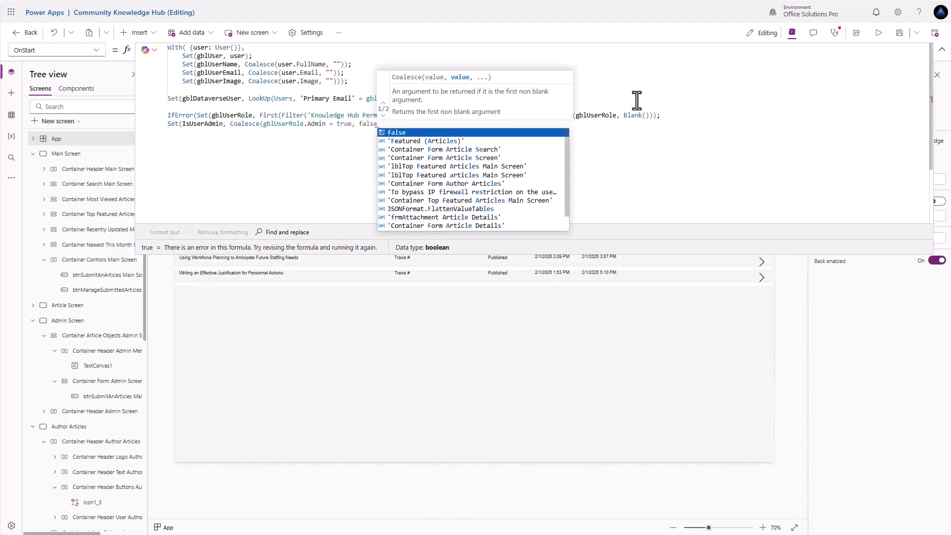
text())
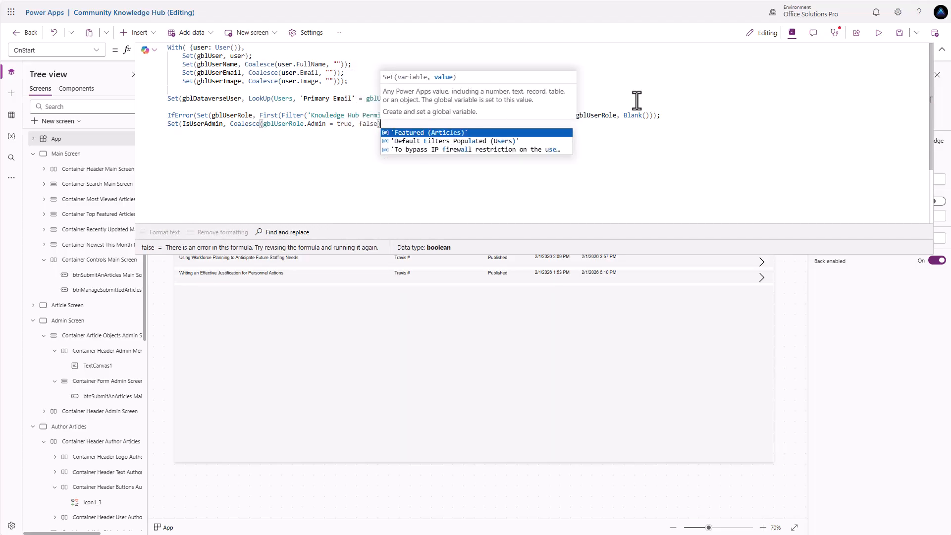
text();)
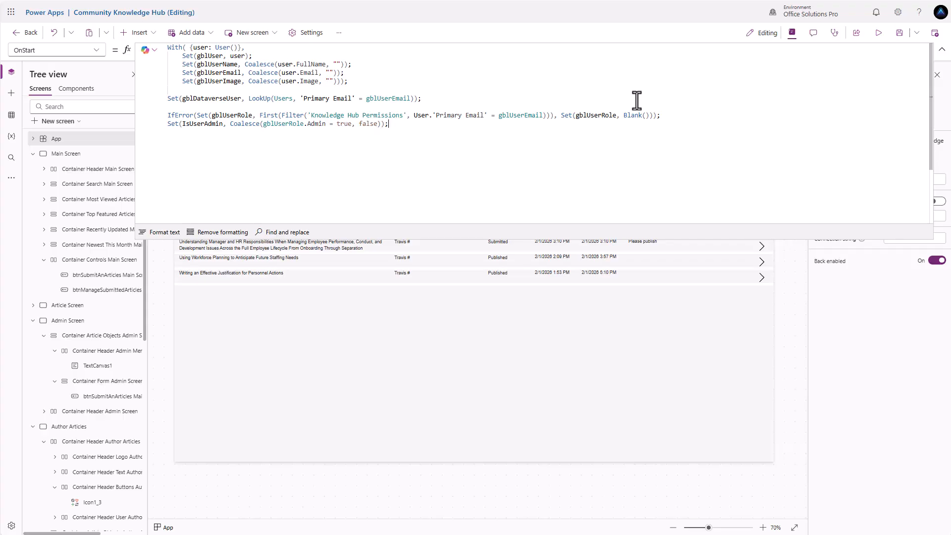
Step: Run the App's OnStart formula and shrink the formula editor to about five lines
right_click(72, 141)
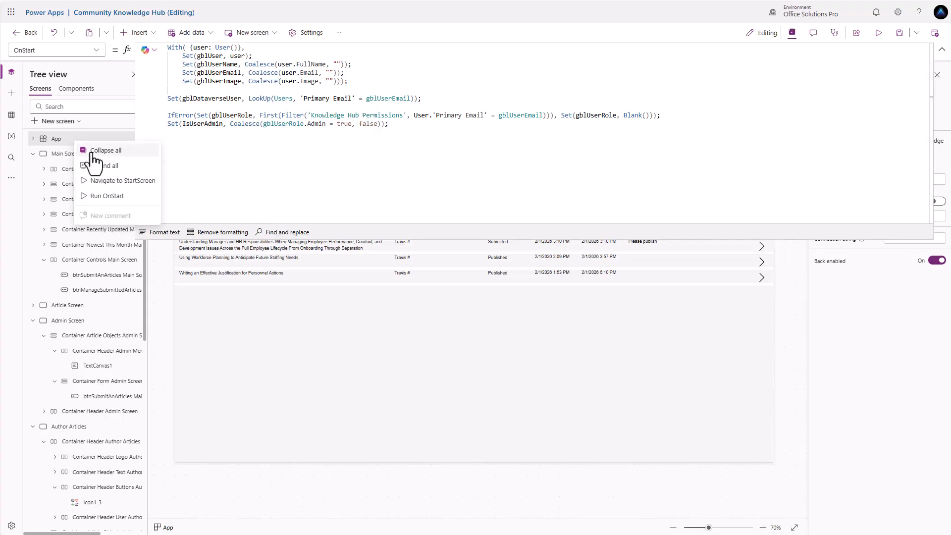
click(104, 196)
drag(347, 235, 350, 102)
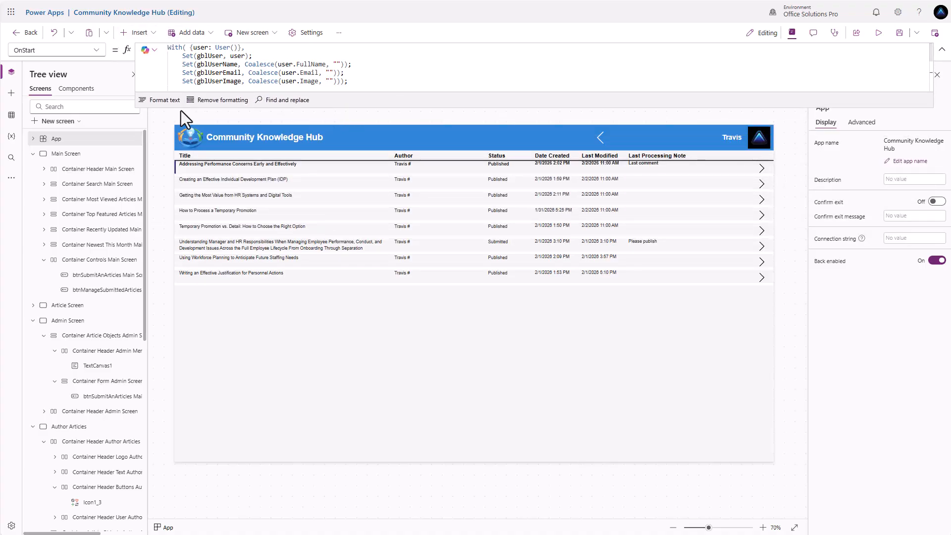
Step: Add a temporary text control to the Author Articles header at about X 535, Y 50, and set its Text to IsUserAdmin
click(181, 112)
click(142, 33)
click(144, 90)
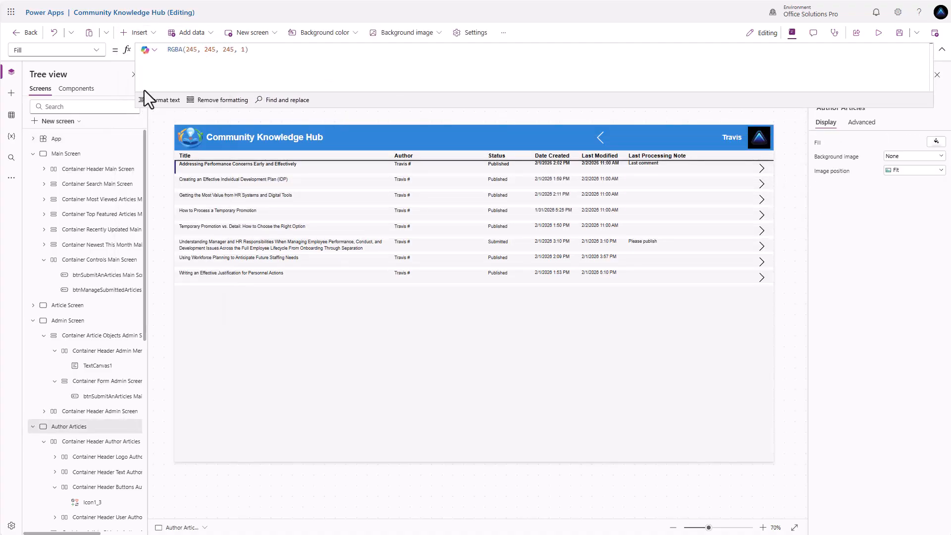
drag(205, 145, 360, 146)
drag(199, 49, 114, 44)
text(I)
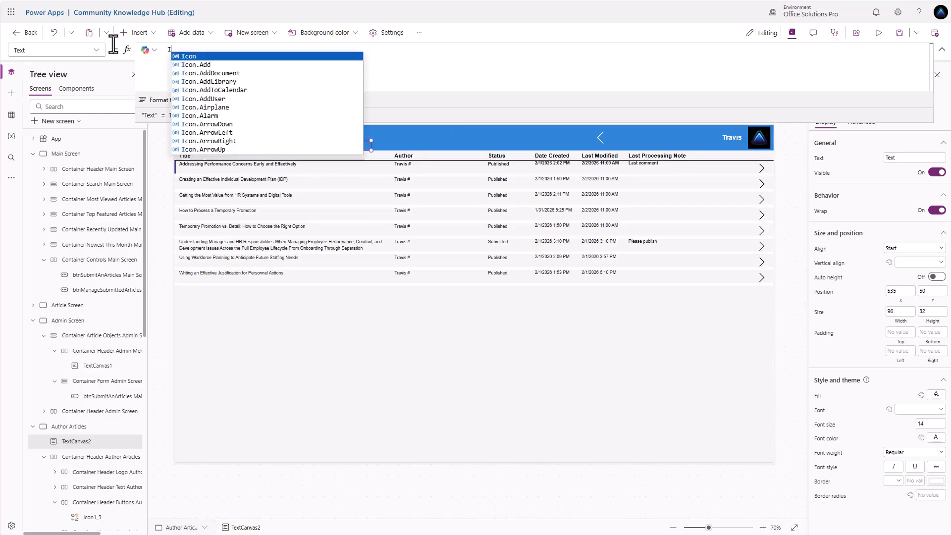
text(sUserAdmin)
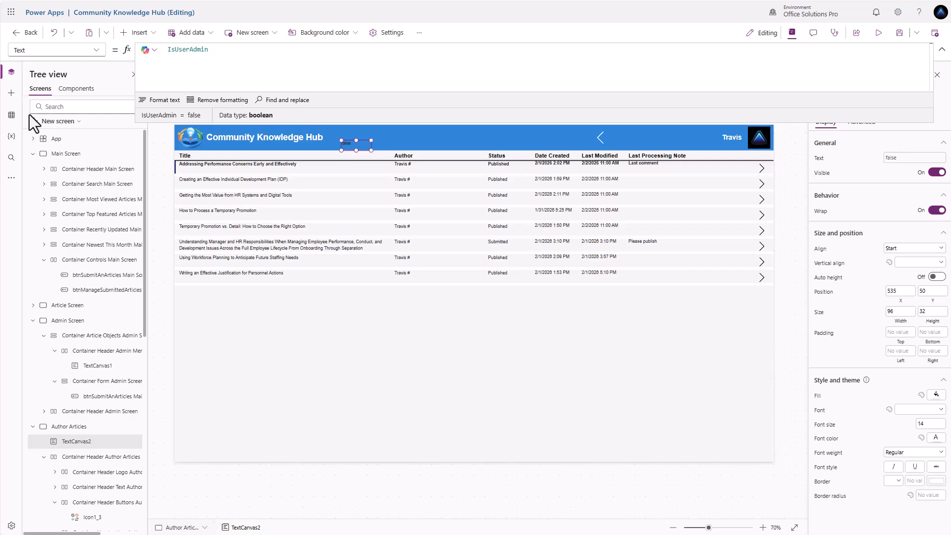
Step: Rerun the App's OnStart formula and check the IsUserAdmin value in the header's test text control
click(56, 139)
right_click(59, 139)
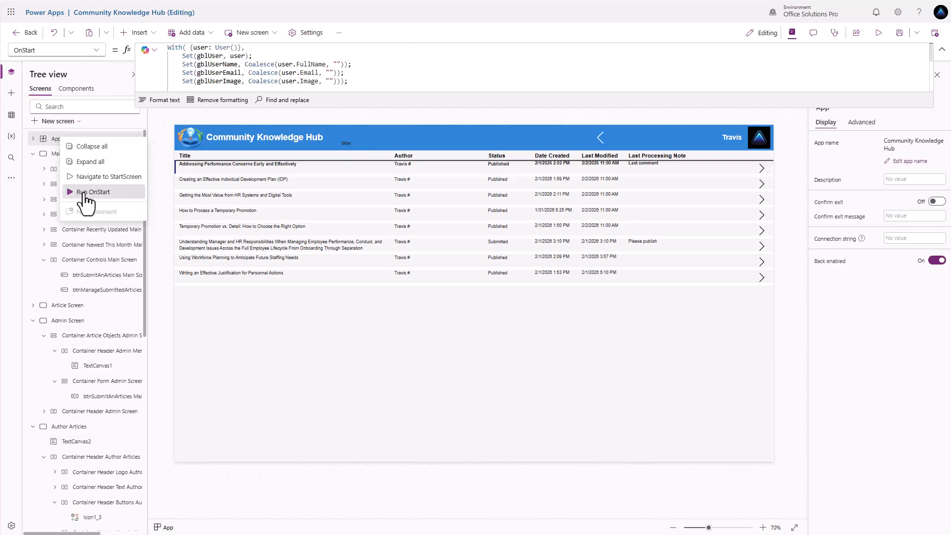
click(85, 193)
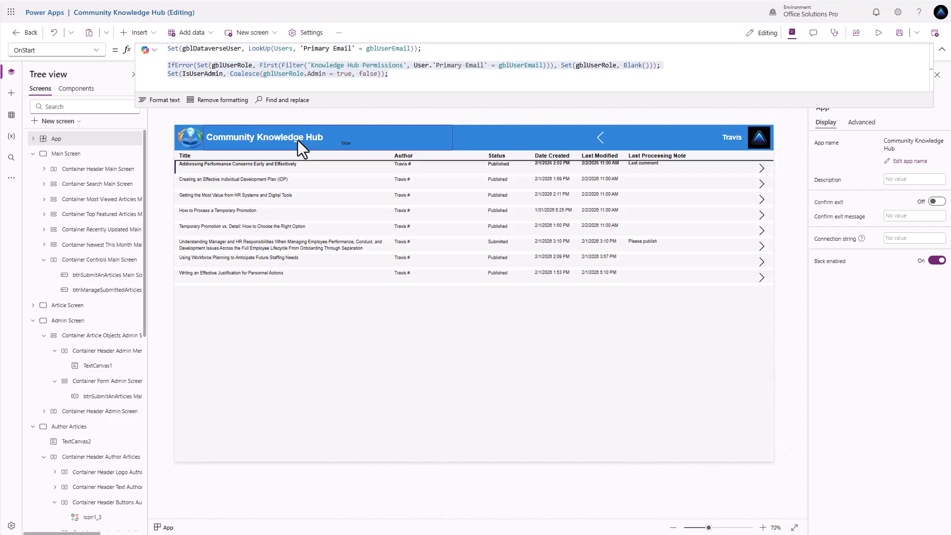
right_click(65, 143)
click(93, 199)
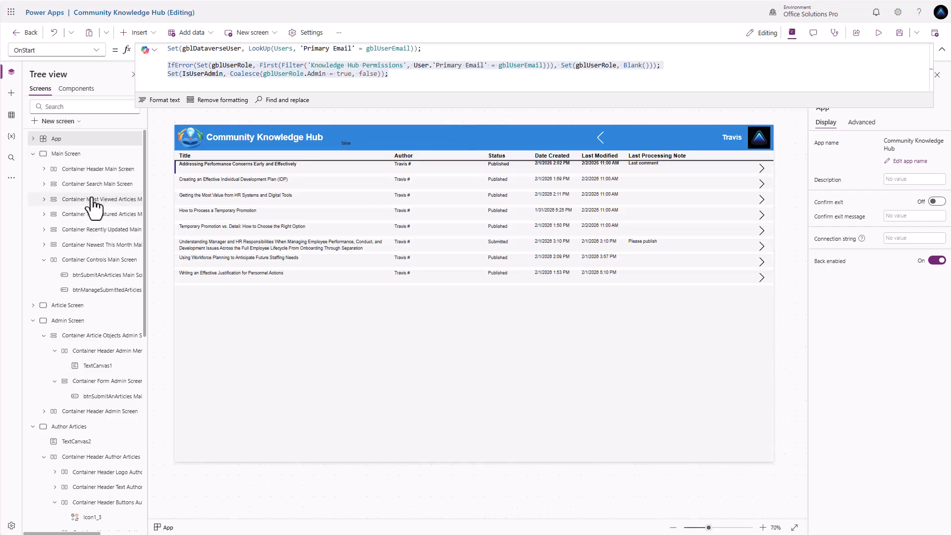
click(343, 144)
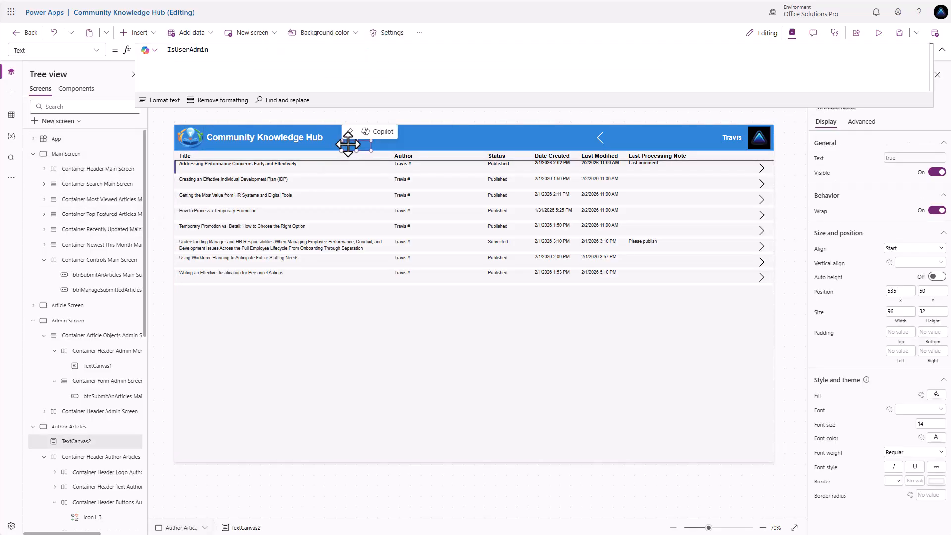
click(374, 121)
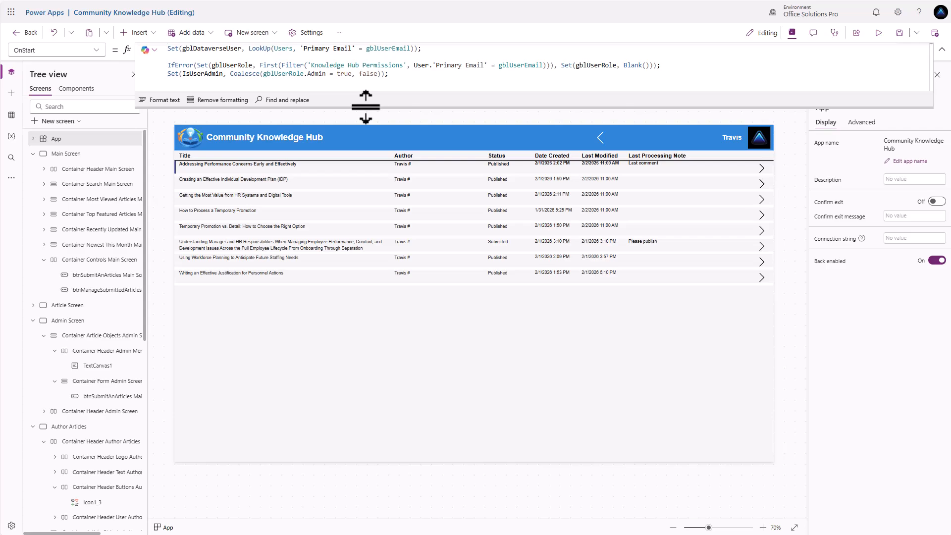
Step: Copy the back arrow icon from the Author Articles header into the Main Screen's header buttons container and justify the container's contents to the end
click(81, 153)
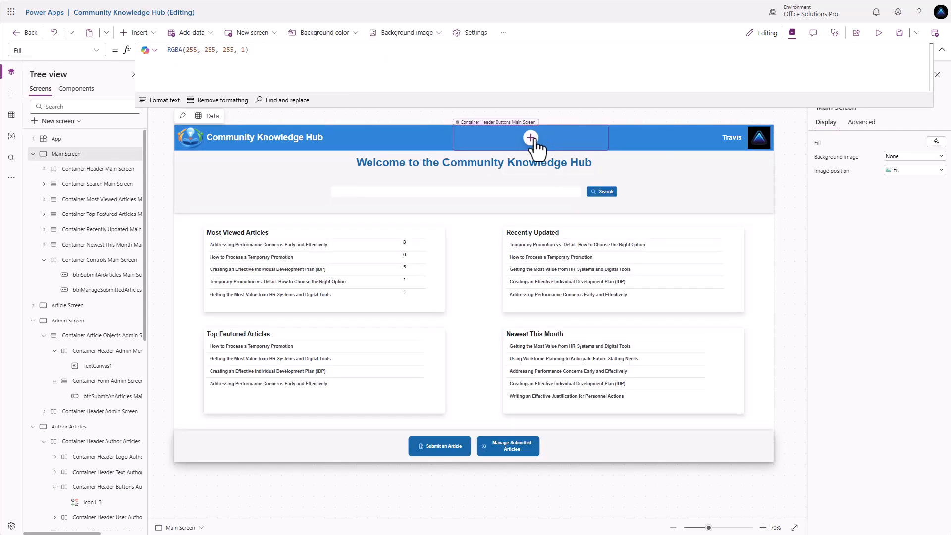
click(70, 307)
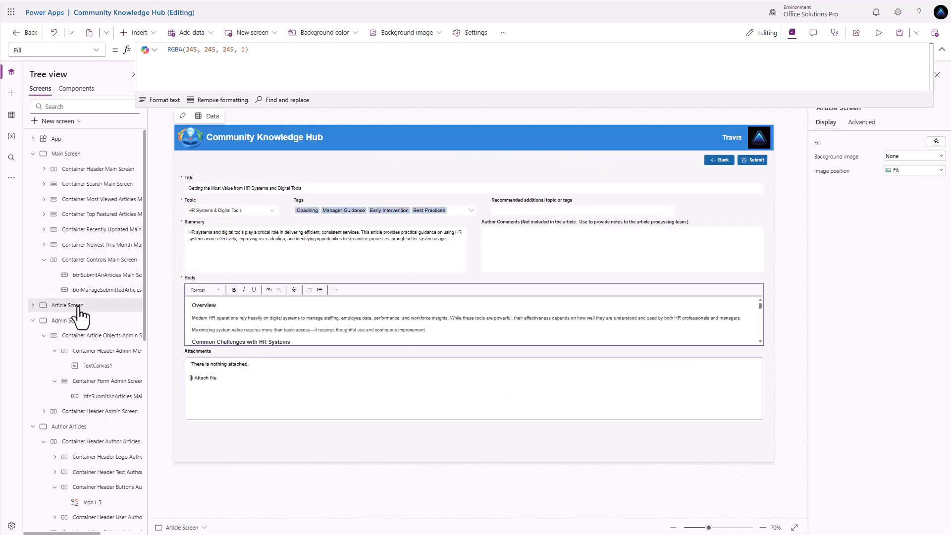
click(75, 323)
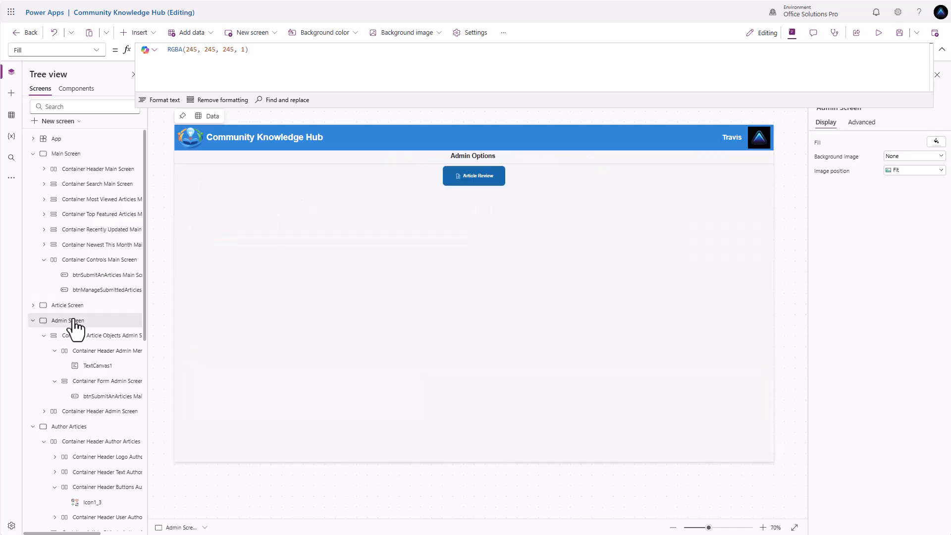
click(73, 428)
click(594, 139)
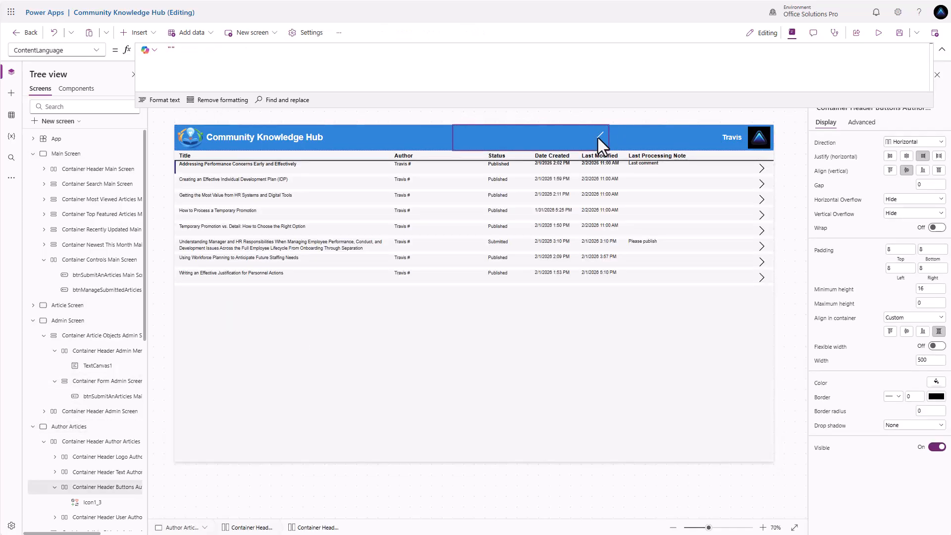
click(64, 154)
click(531, 139)
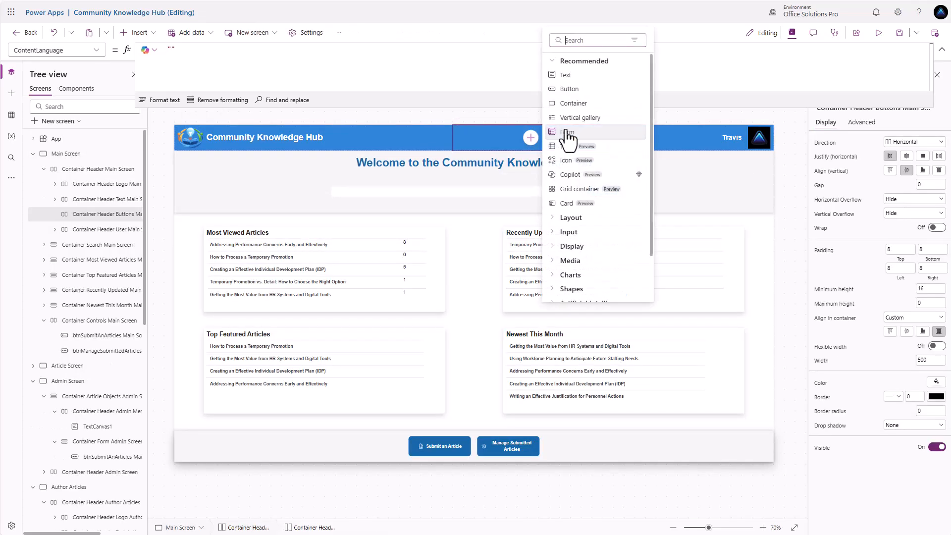
click(498, 142)
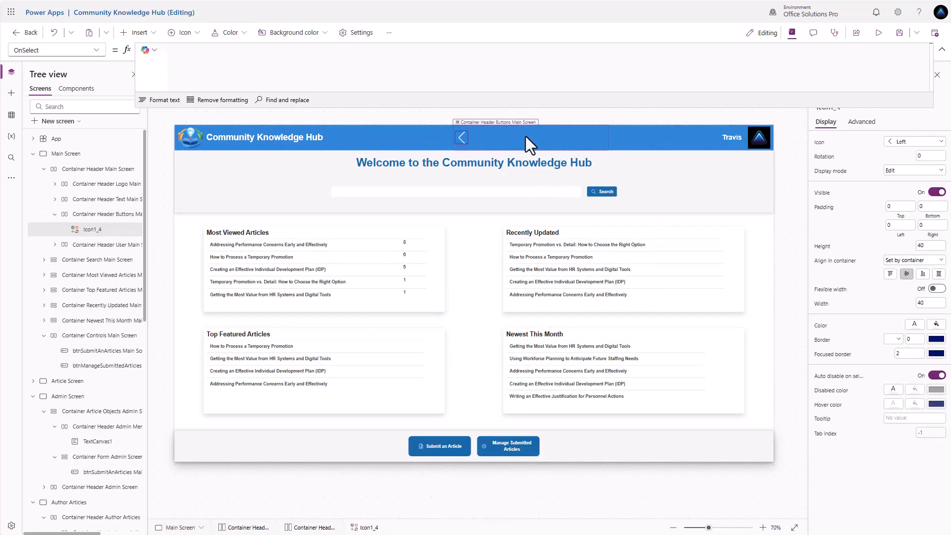
click(565, 136)
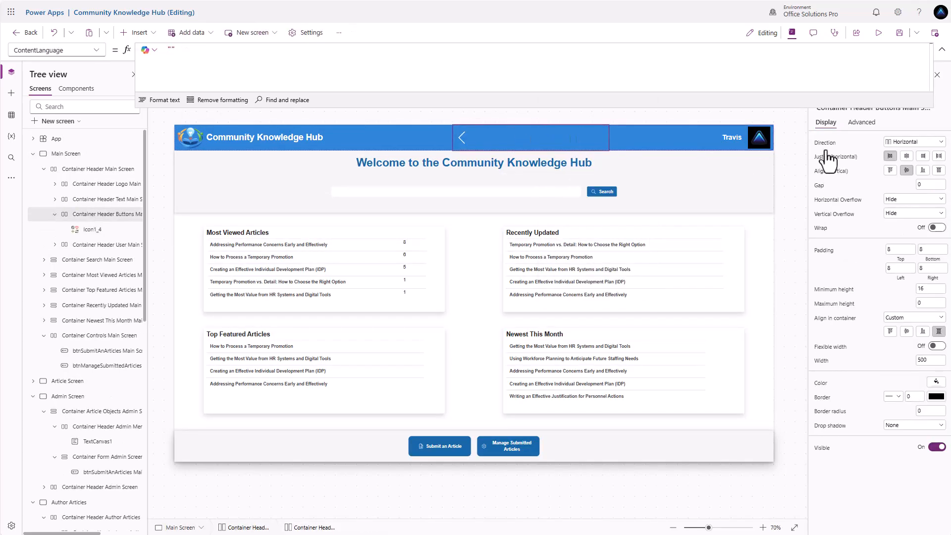
click(923, 156)
Step: Change the copied header icon on the Main Screen to the Settings icon, found by searching for set
click(603, 140)
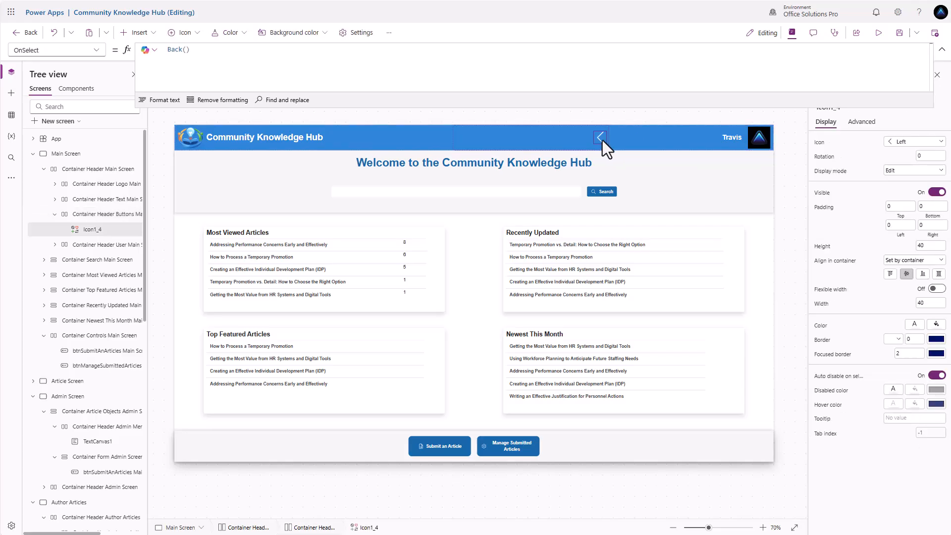
click(914, 142)
scroll(860, 252, down, 10)
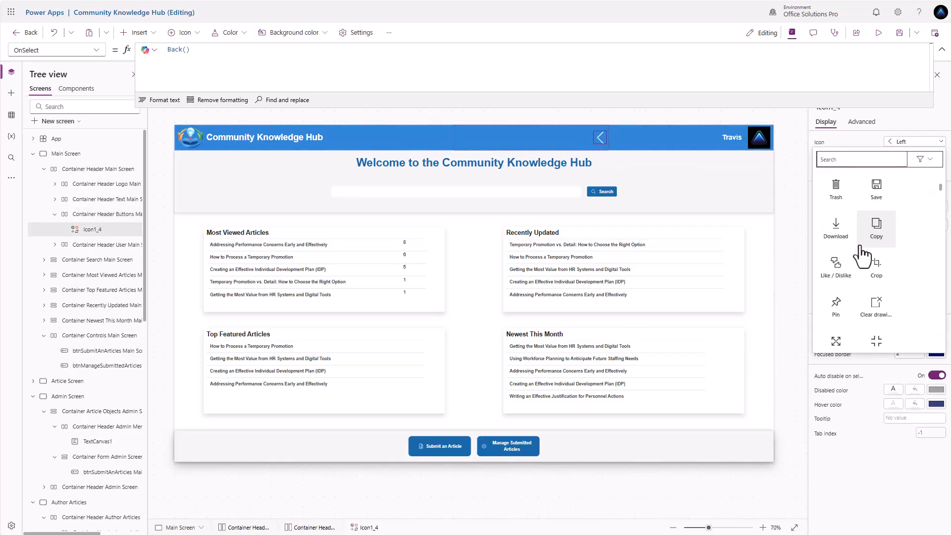
scroll(855, 251, down, 10)
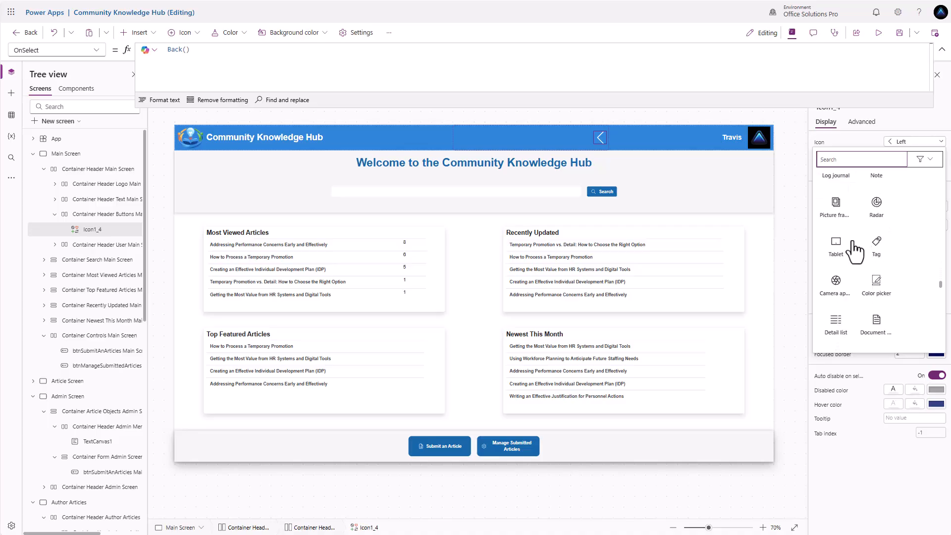
scroll(855, 237, down, 5)
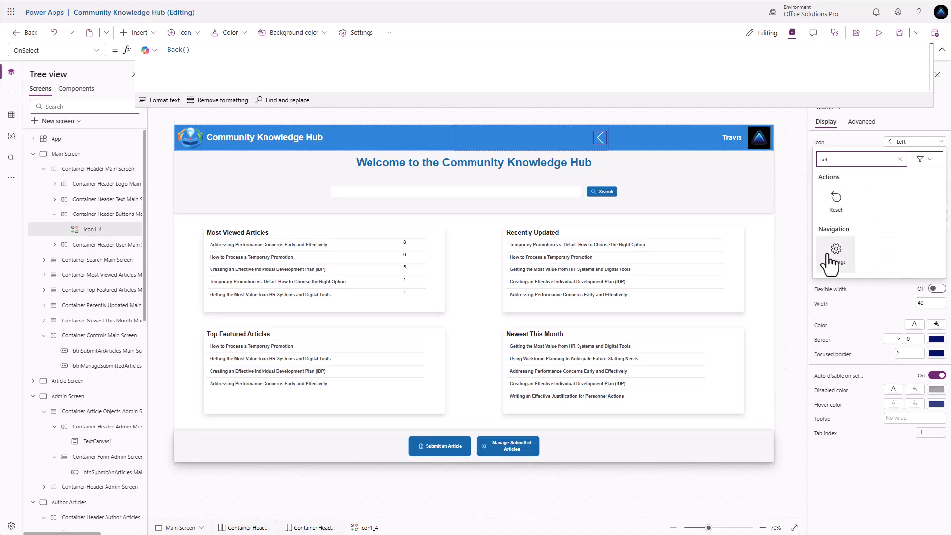
click(824, 252)
Step: Set the Visible property of the Main Screen's settings icon to IsUserAdmin
click(860, 123)
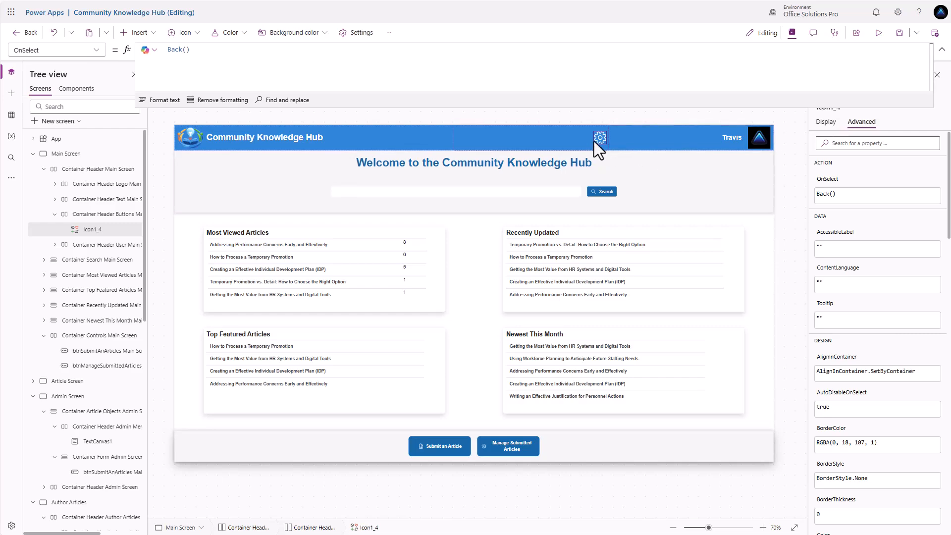
click(824, 123)
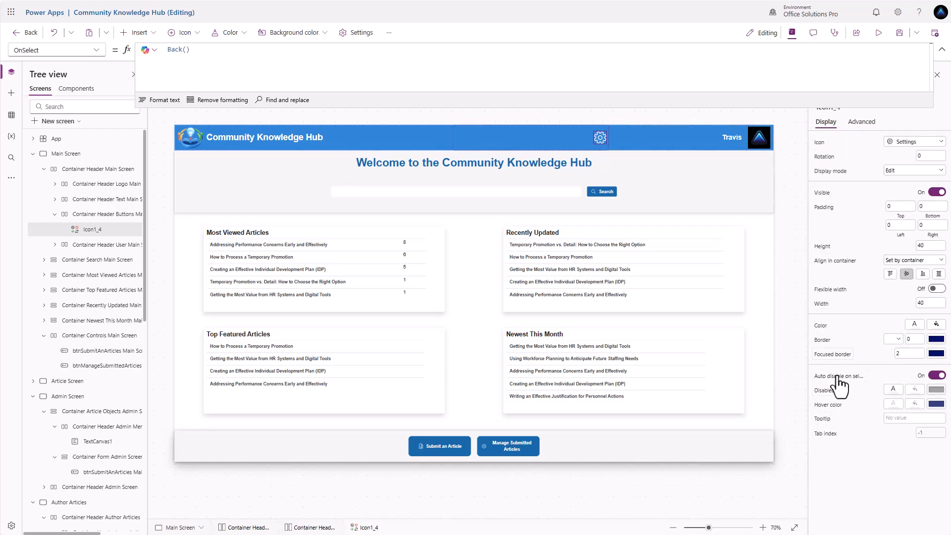
click(823, 194)
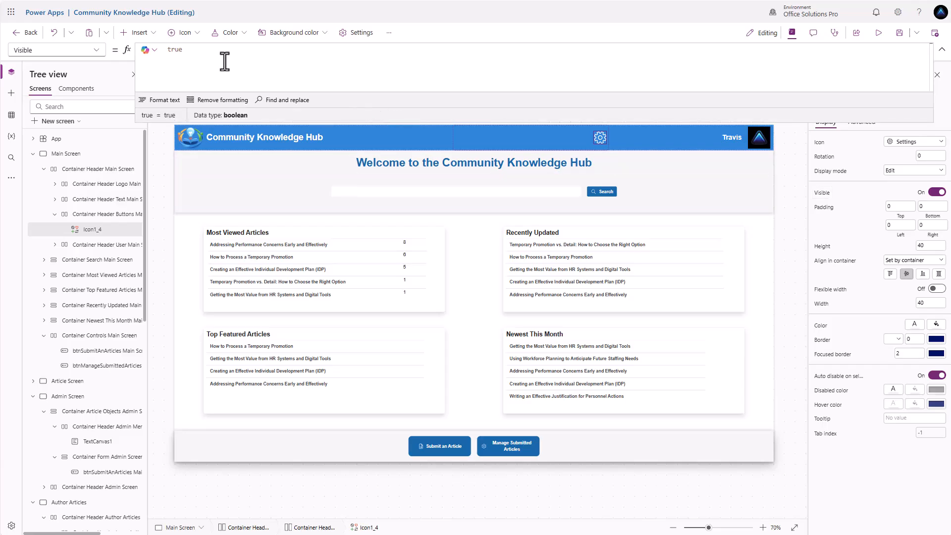
text(IsUserAdmin)
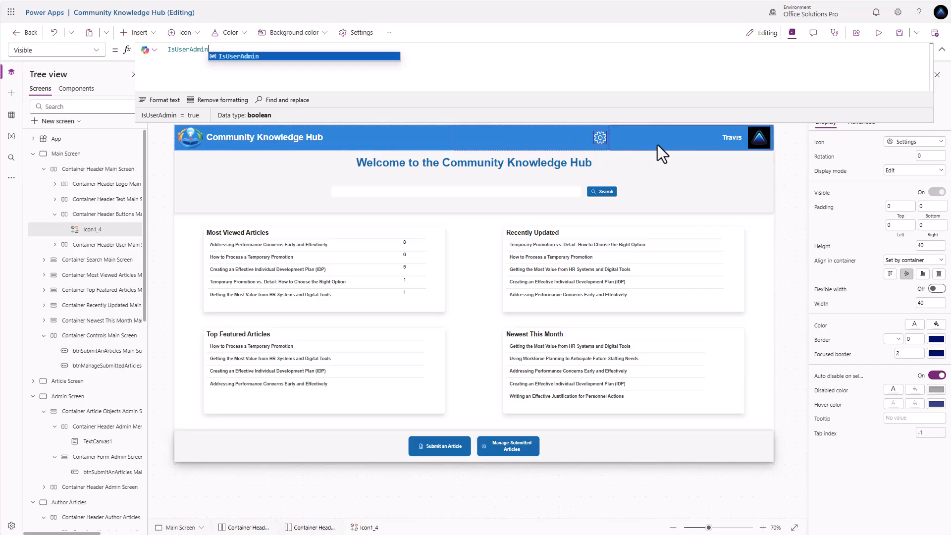
Step: Set the settings icon's OnSelect to Navigate('Admin Screen',ScreenTransition.CoverRight); and test it to open the Admin Screen
click(861, 129)
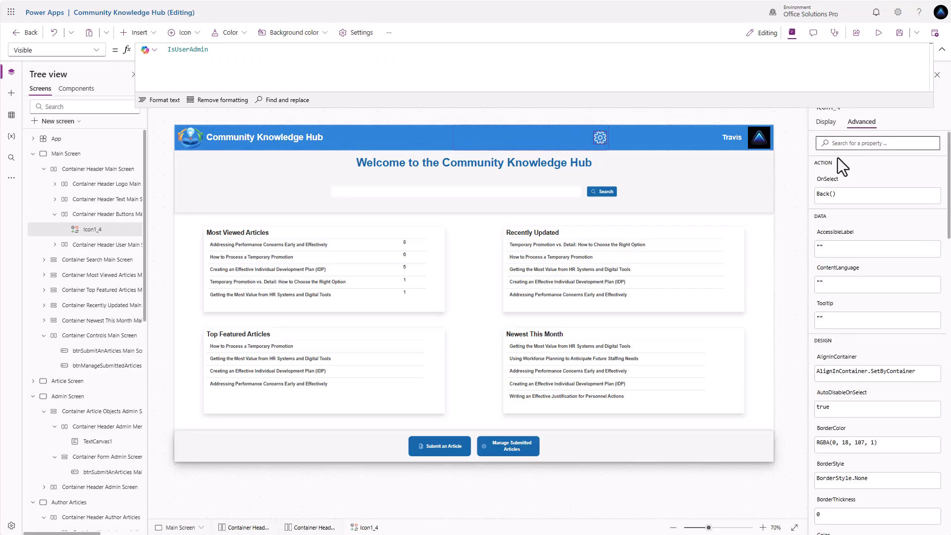
click(838, 194)
drag(205, 51, 94, 41)
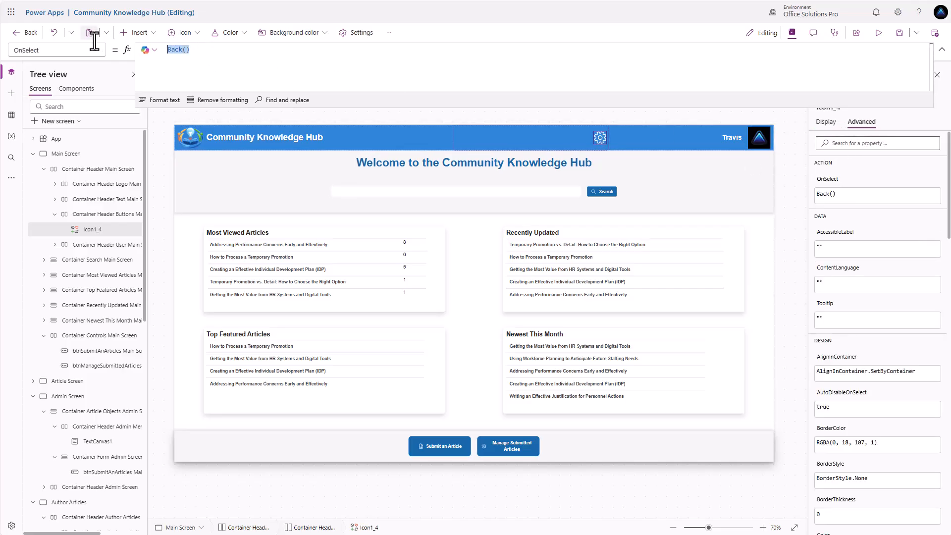
text(Nav)
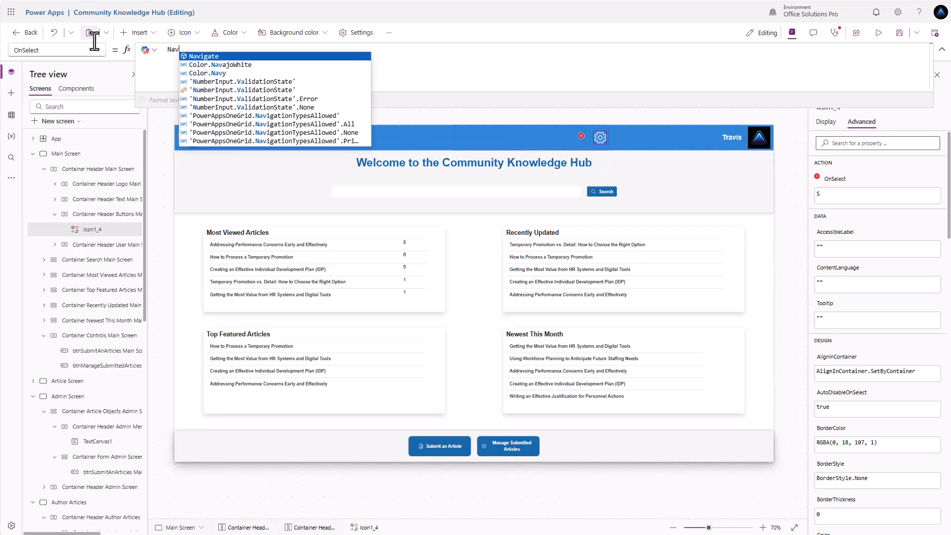
text(igate()
key(Tab)
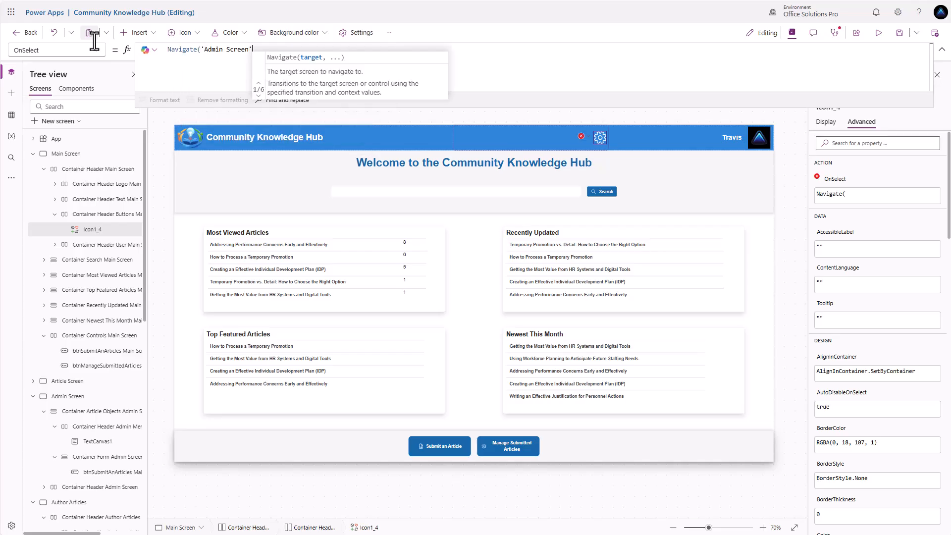
text(,)
key(Down)
key(Tab)
text();)
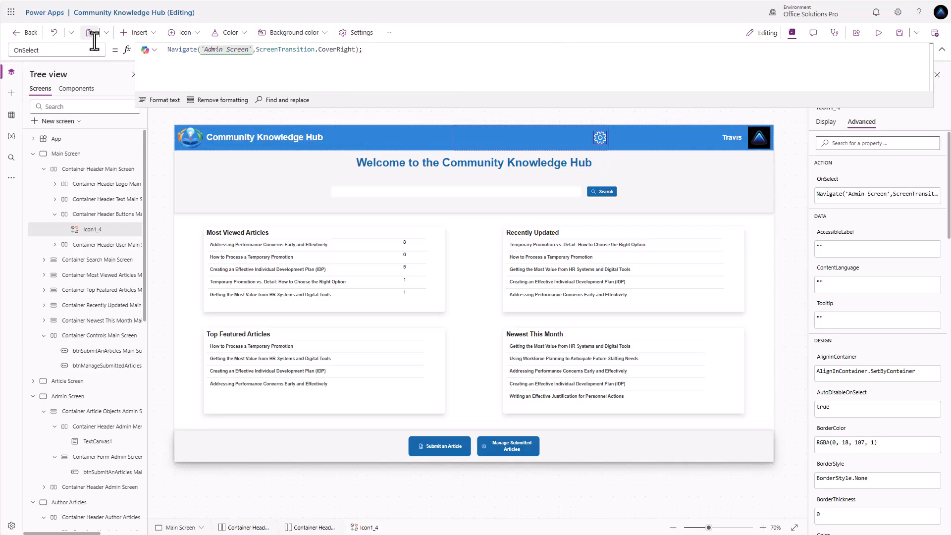
alt+click(600, 142)
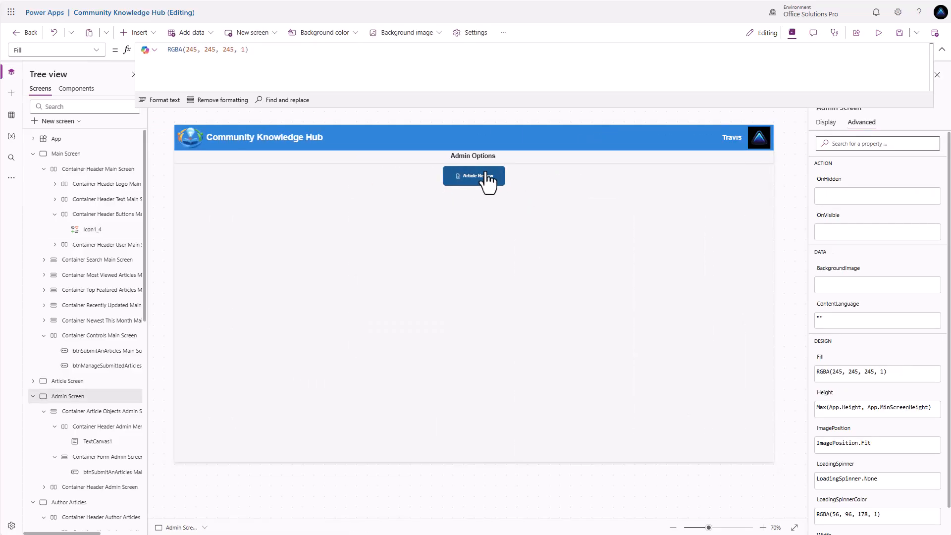
Step: Set the drop shadow of the Admin Options header container on the Admin Screen to None
click(636, 162)
click(905, 428)
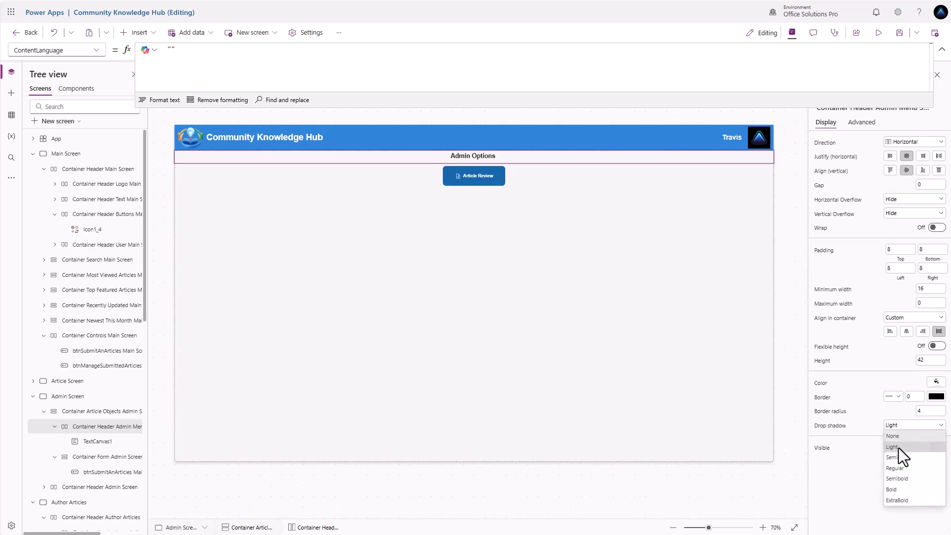
click(905, 442)
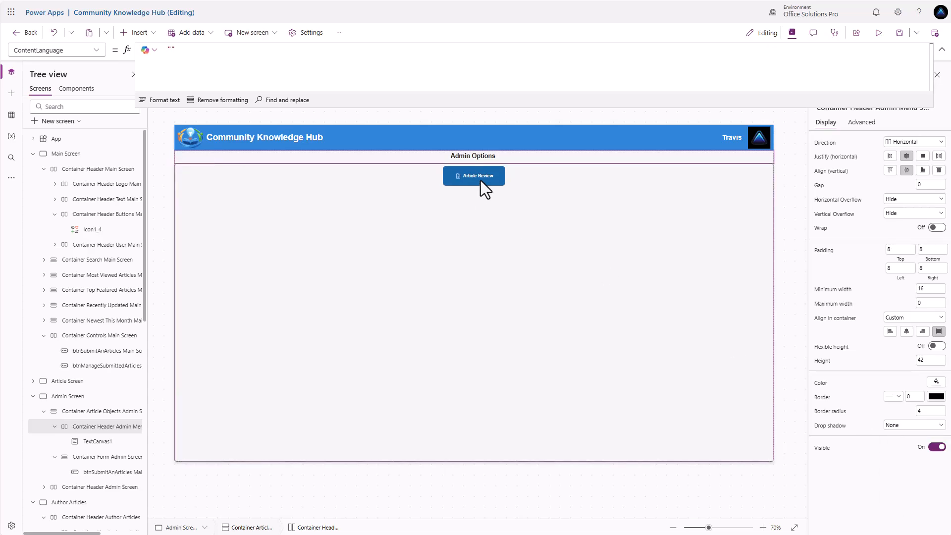
Step: Test the Article Review button to reach Author Articles, and begin the article gallery's Items formula with If(IsUserAdmin, before SortByColumns
click(480, 180)
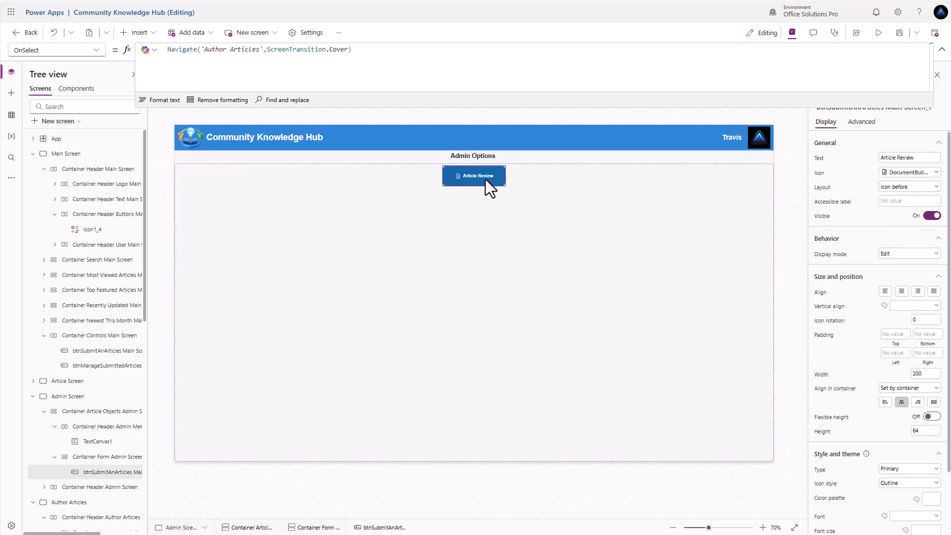
alt+click(487, 180)
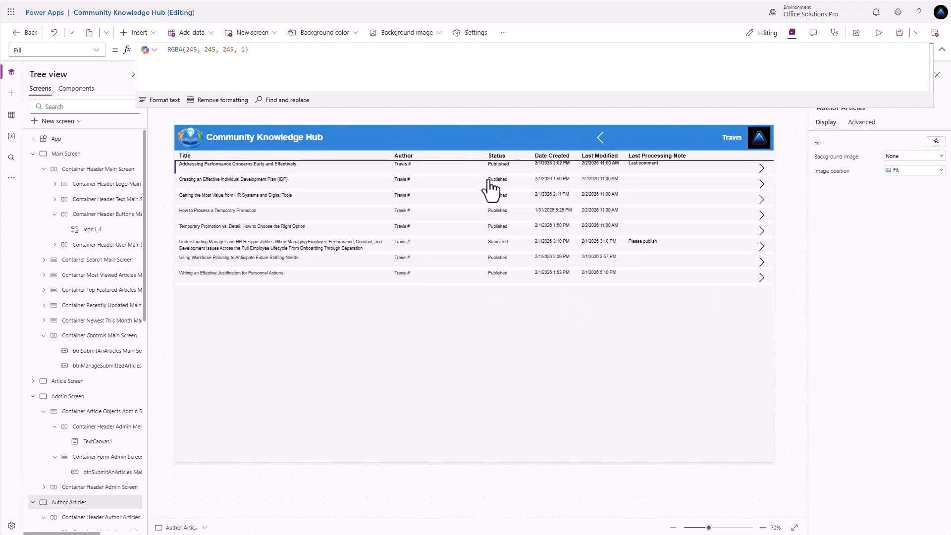
click(502, 317)
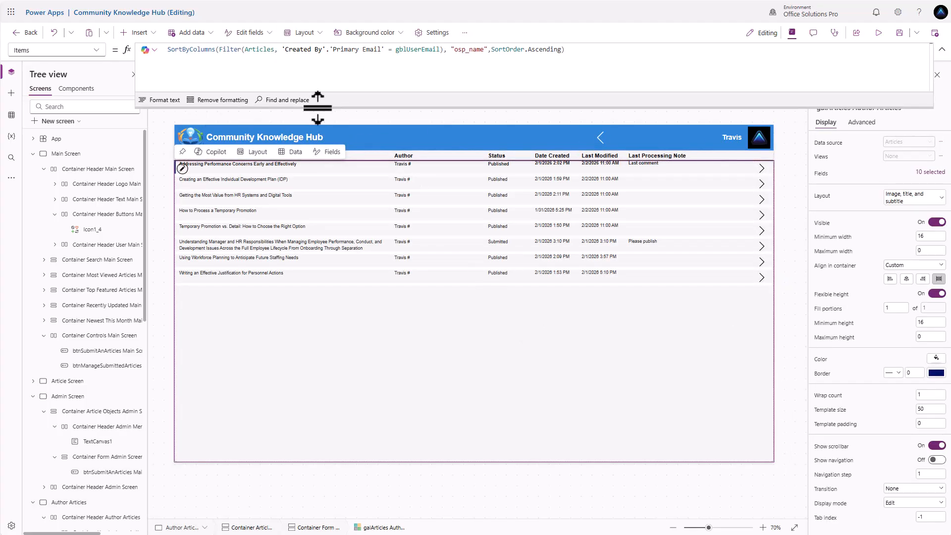
click(176, 52)
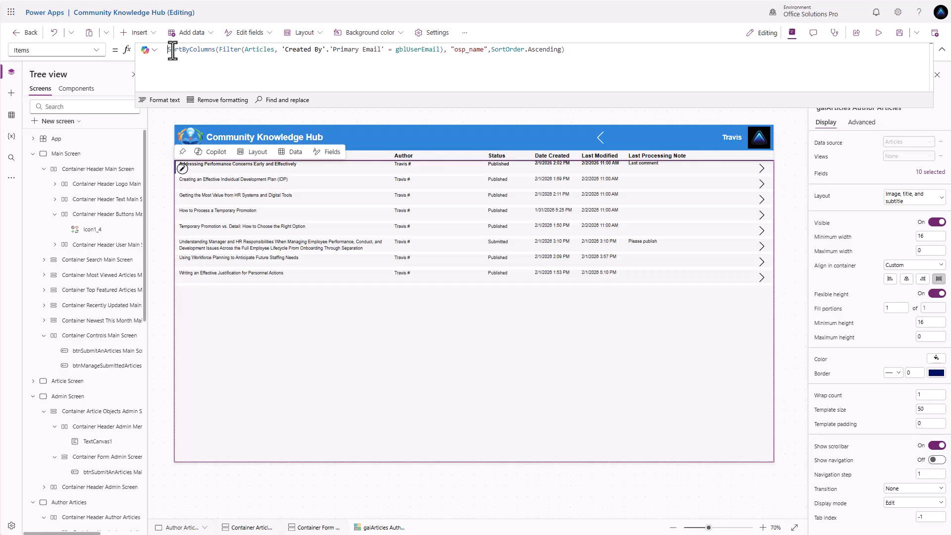
text(I)
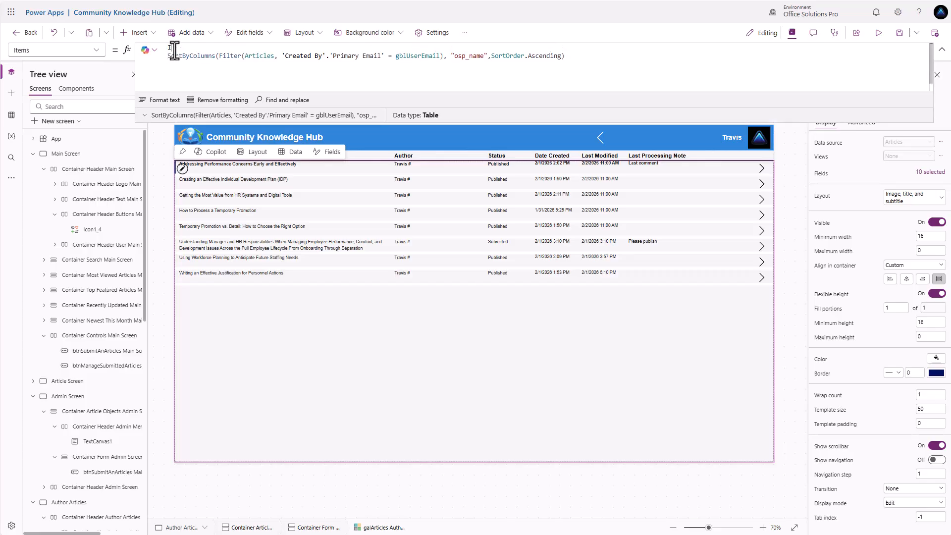
text(f(Isu)
text(erAdmin,)
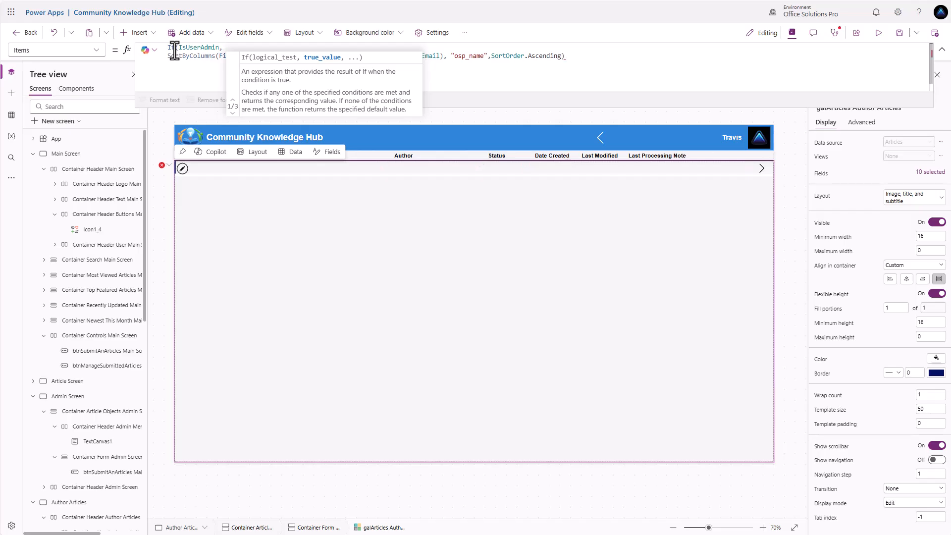
Step: Duplicate the SortByColumns expression as the If's true branch, separate the two copies with a comma, and close the If formula
drag(168, 55, 567, 58)
key(ctrl+c)
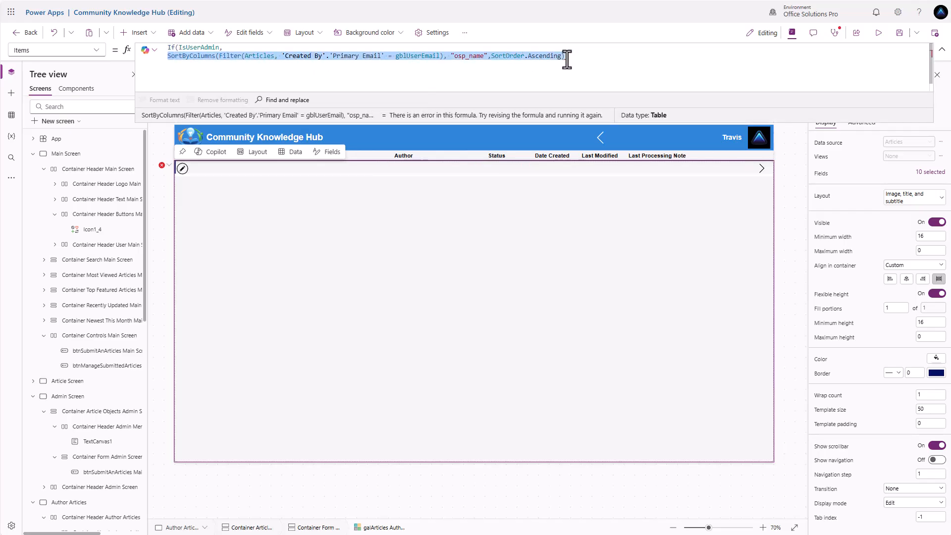
click(256, 49)
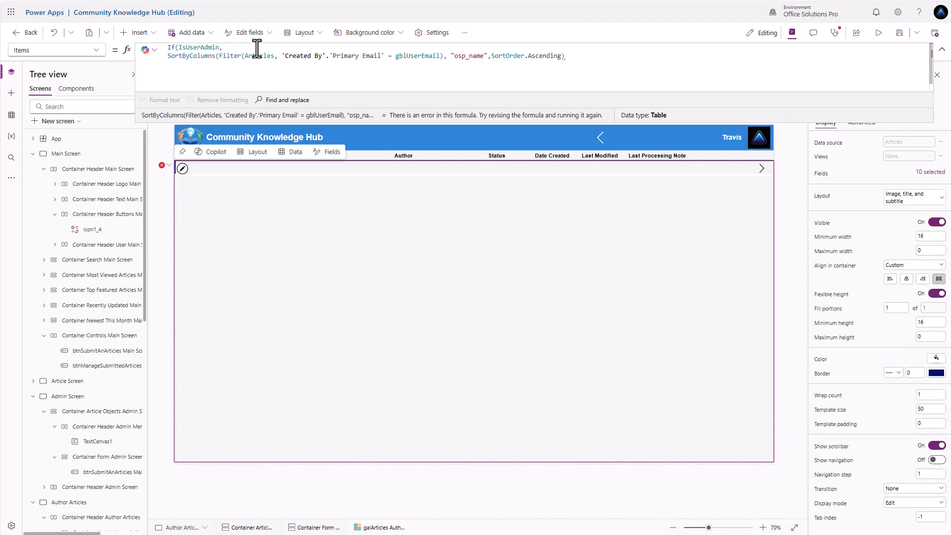
key(ctrl+v)
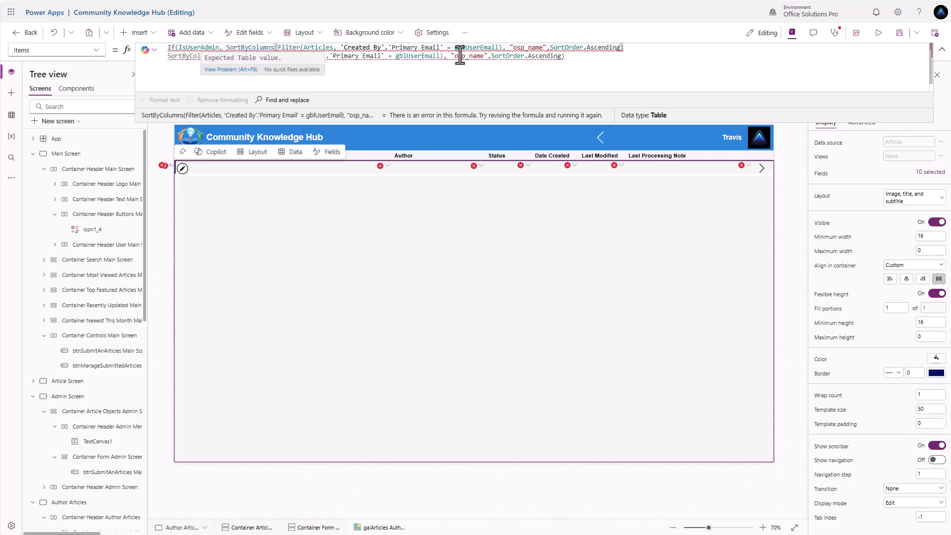
text(,)
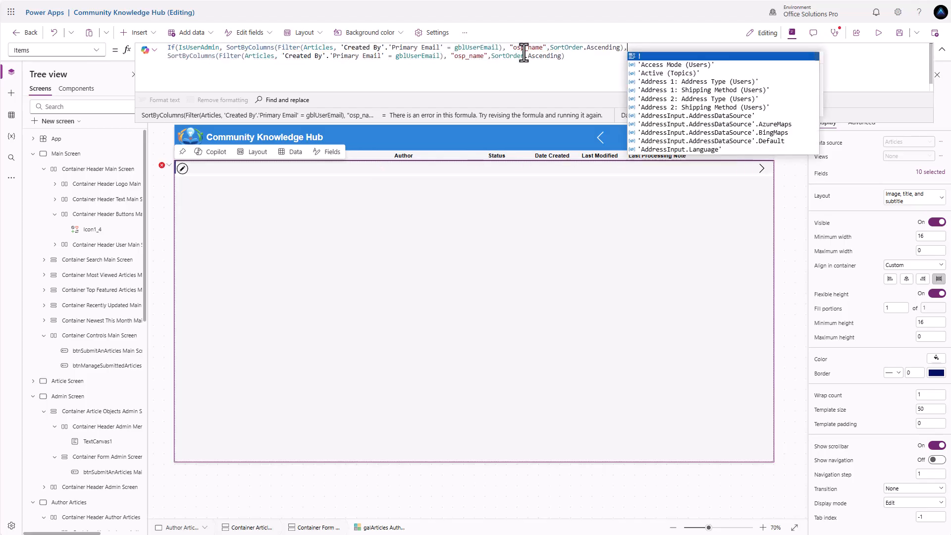
click(570, 58)
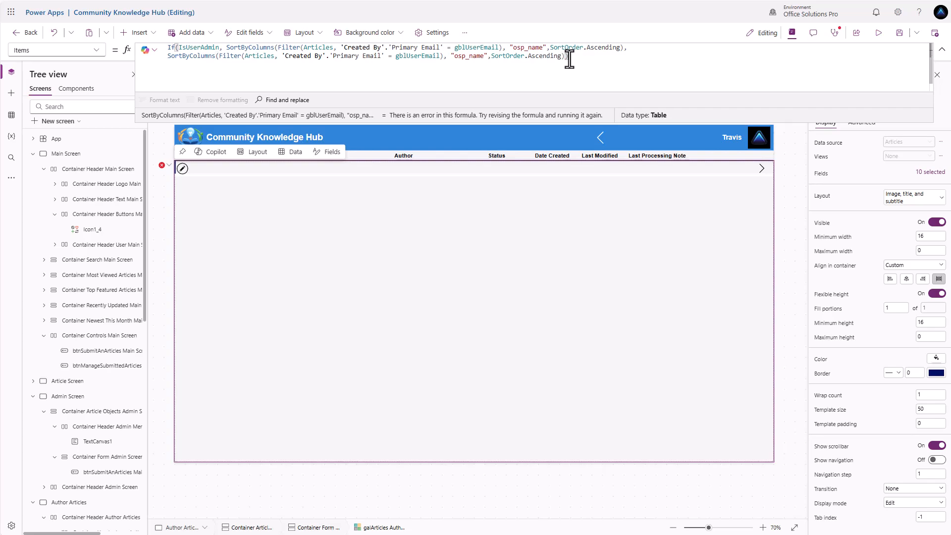
text())
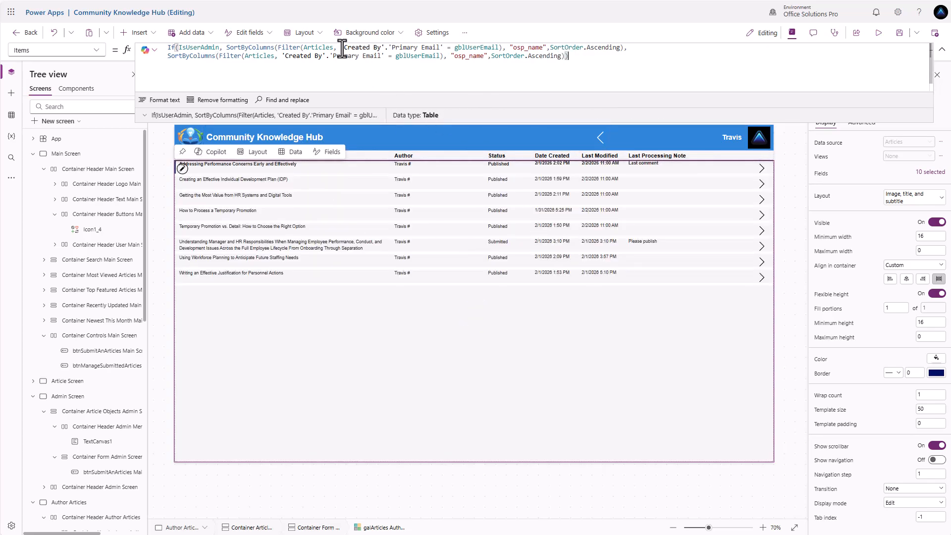
Step: Replace the admin branch's Created By filter condition with 'Article Status' = 'Article Status Choice'.Submitted
drag(342, 48, 496, 49)
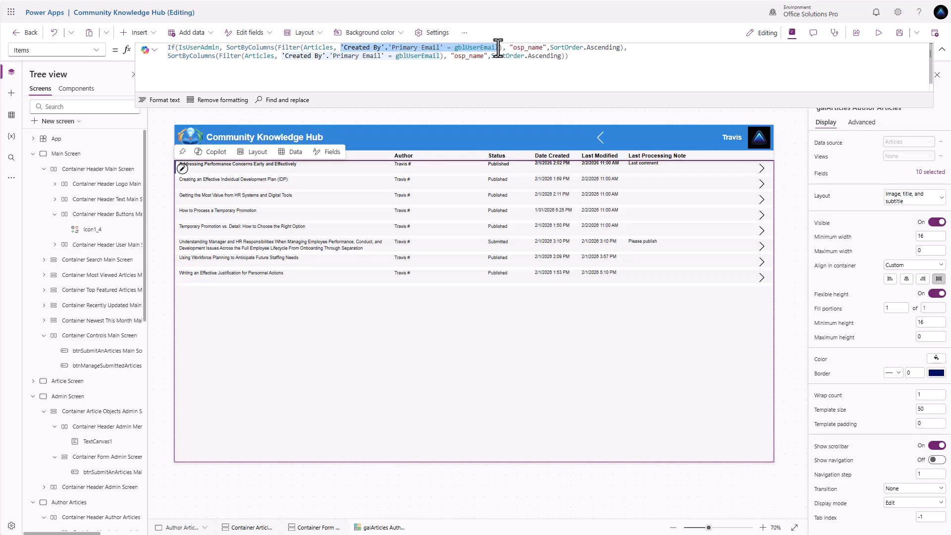
text(Aritcl)
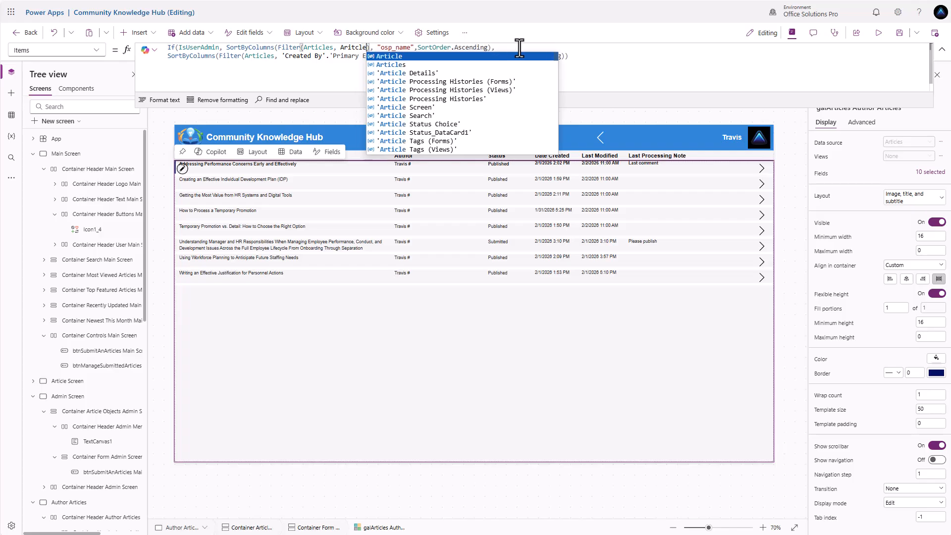
click(458, 133)
text(= Articl)
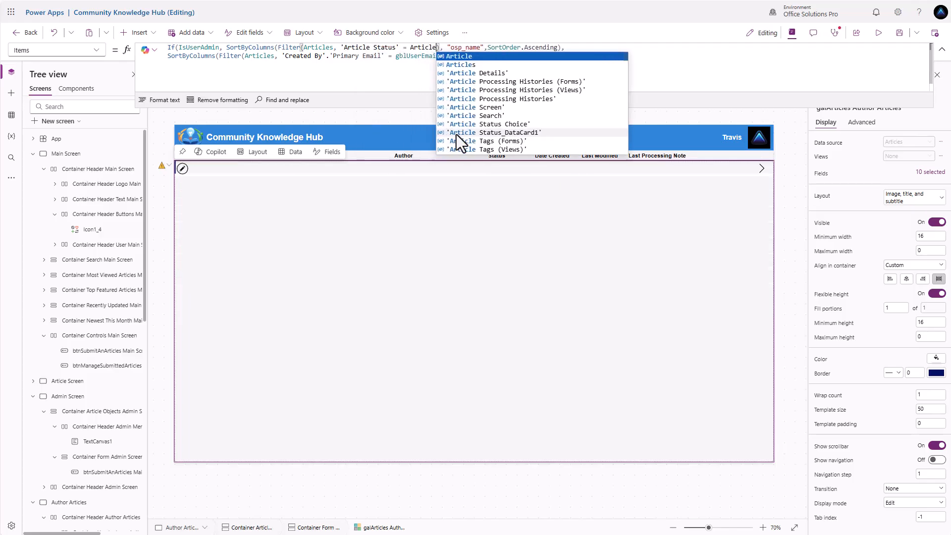
click(469, 124)
text(.)
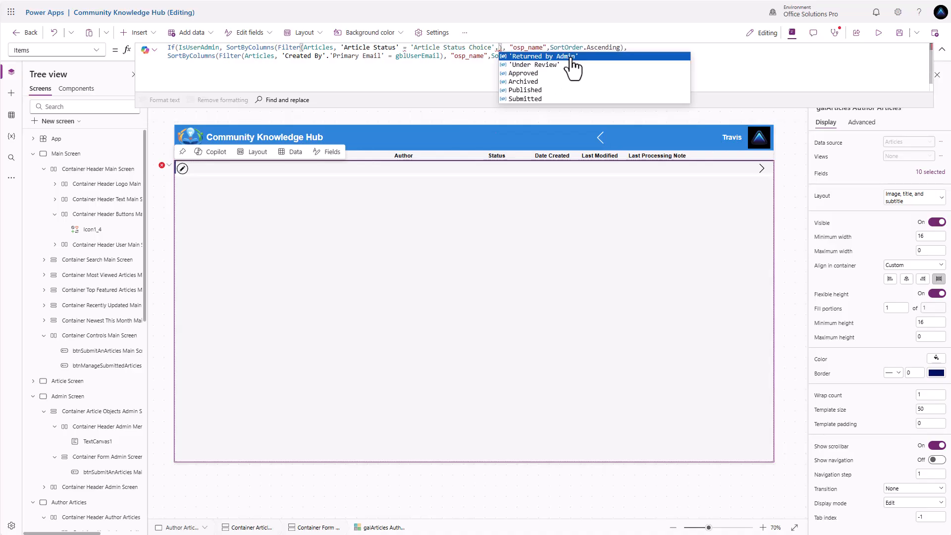
click(525, 99)
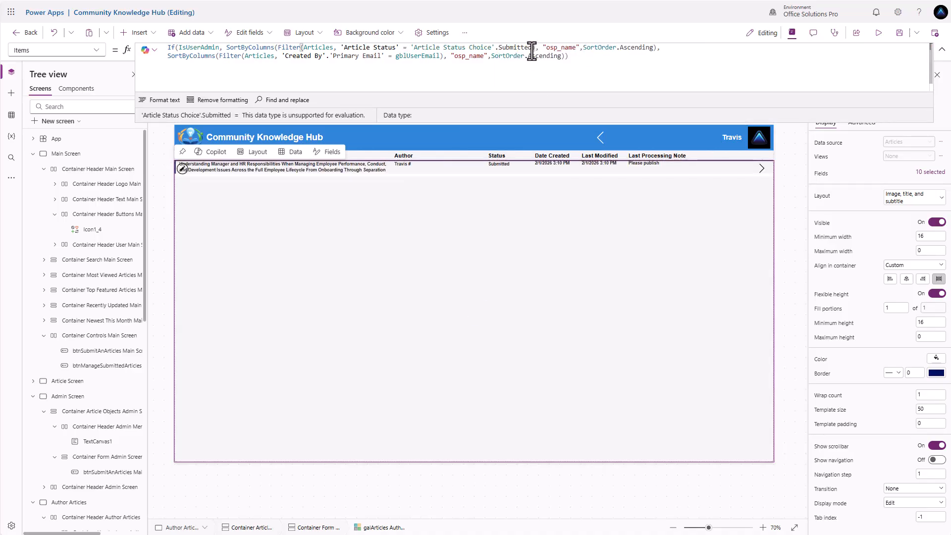
Step: Copy the Submitted status condition and add it with || as a second condition, using 'Article Status Choice'.'Under Review'
drag(531, 50, 340, 48)
key(ctrl+c)
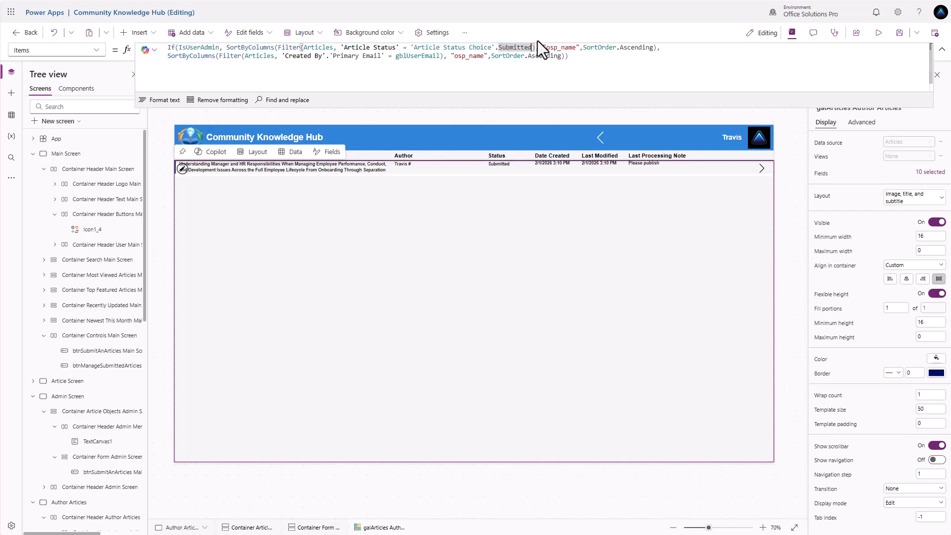
text(||)
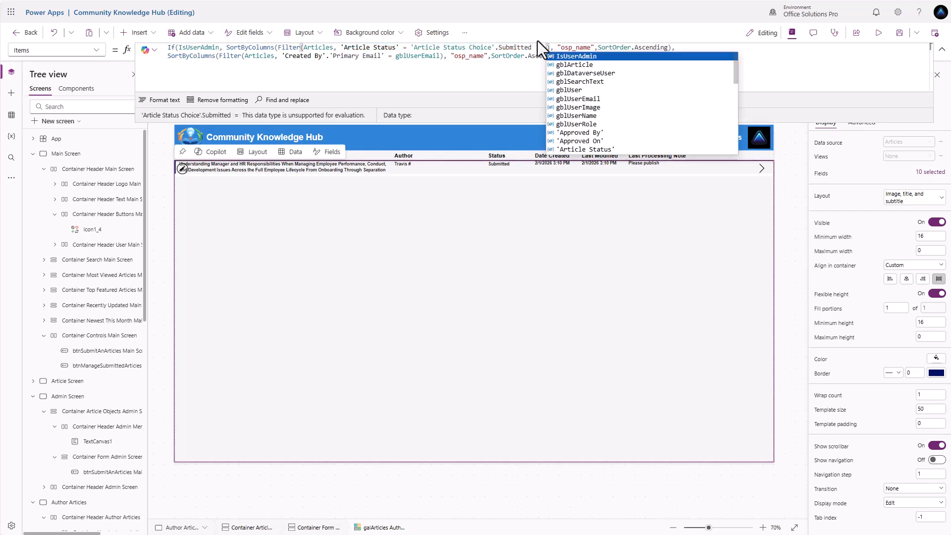
key(ctrl+v)
key(BackSpace)
key(BackSpace)
key(BackSpace)
key(BackSpace)
key(BackSpace)
key(BackSpace)
key(BackSpace)
key(BackSpace)
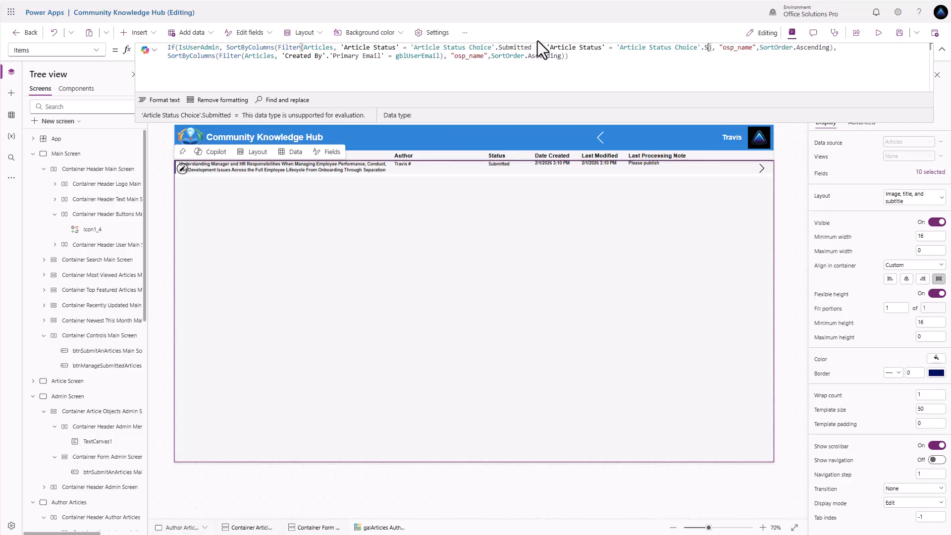
key(BackSpace)
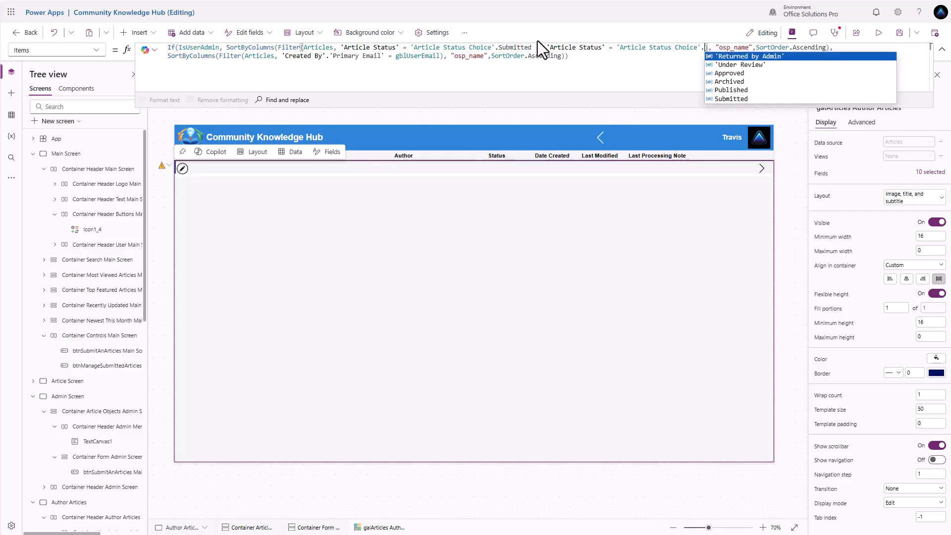
click(741, 66)
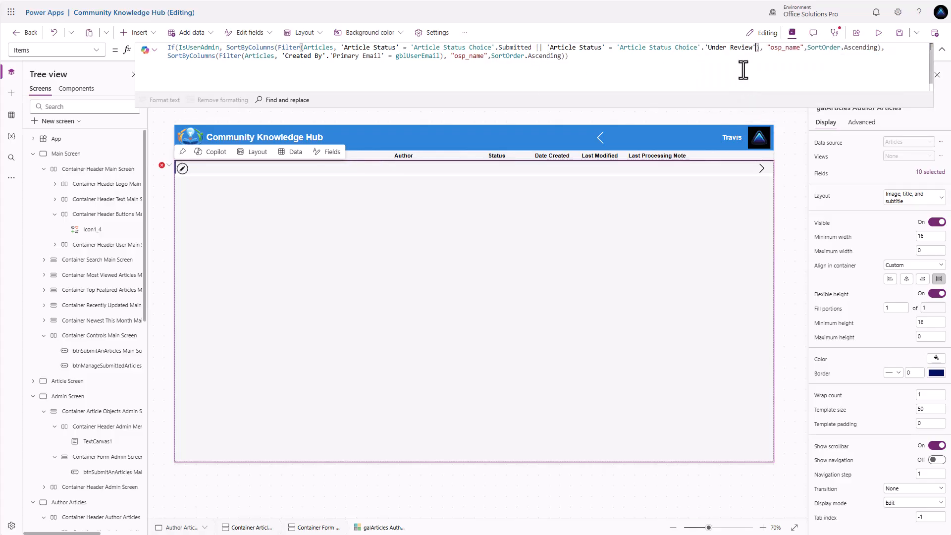
Step: Add a third || condition to the admin filter: 'Article Status' = 'Article Status Choice'.Archived
text(|)
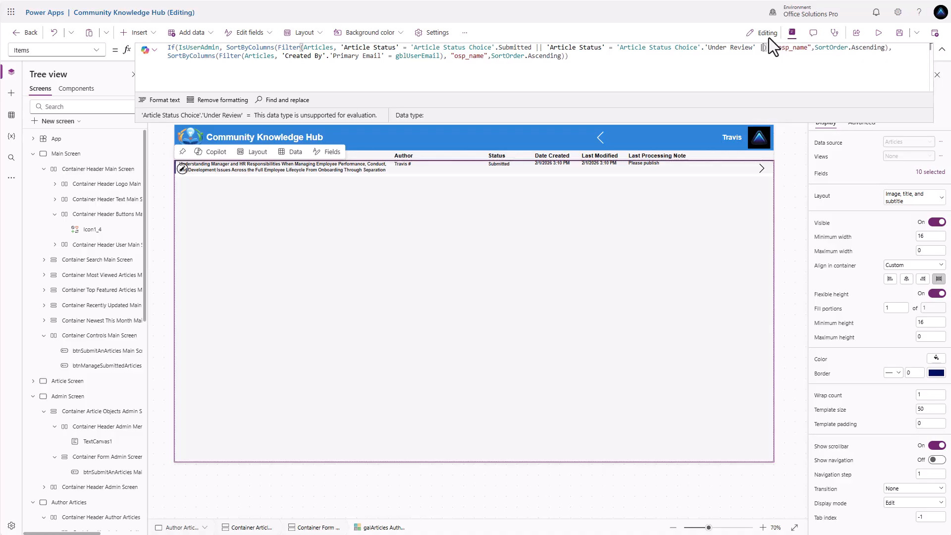
text(| 'Article Status' = 'Article Status Choice'.Submitted)
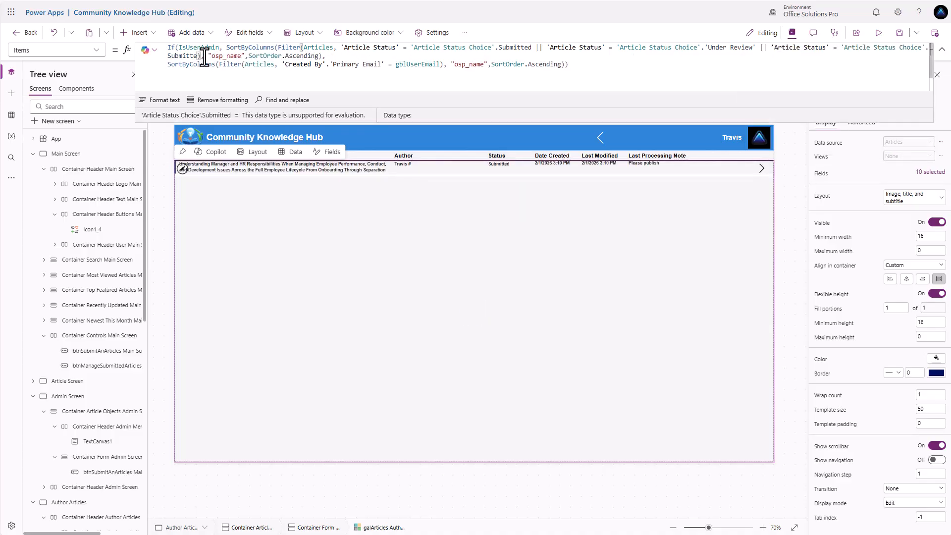
key(BackSpace)
key(BackSpace)
key(BackSpace)
key(BackSpace)
key(BackSpace)
key(BackSpace)
key(BackSpace)
key(BackSpace)
key(BackSpace)
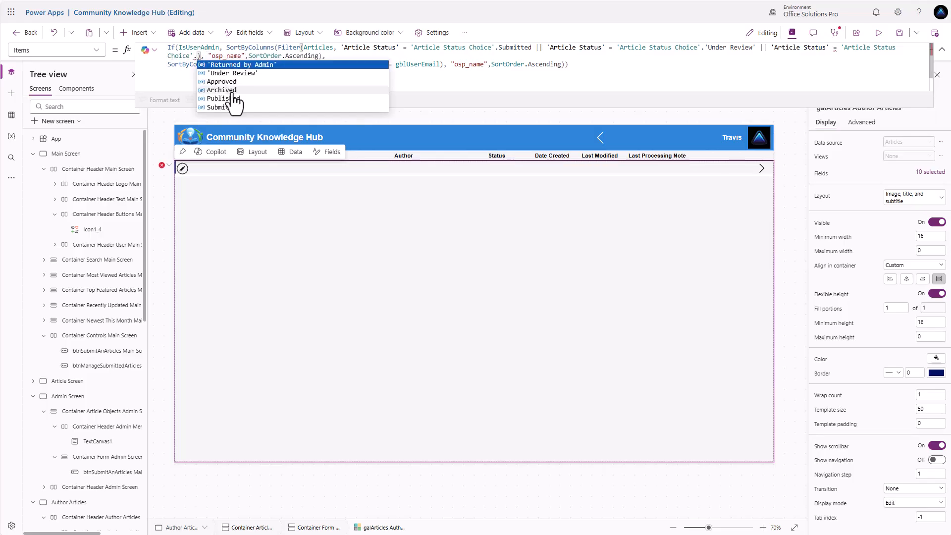
click(231, 91)
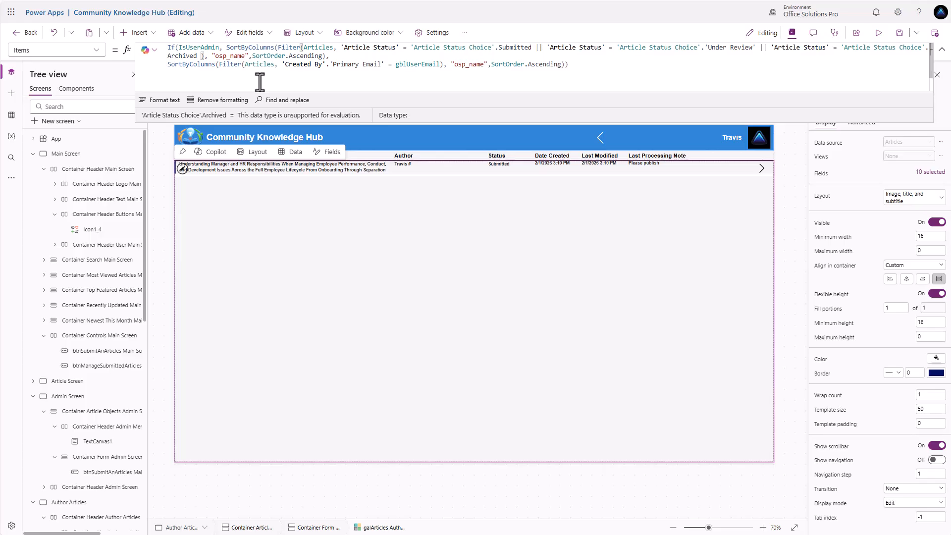
Step: Extend the admin filter with || 'Article Status' = 'Article Status Choice'.'Returned by Admin'
text(|| 'Article Status' = 'Article Status Choice'.Submitted)
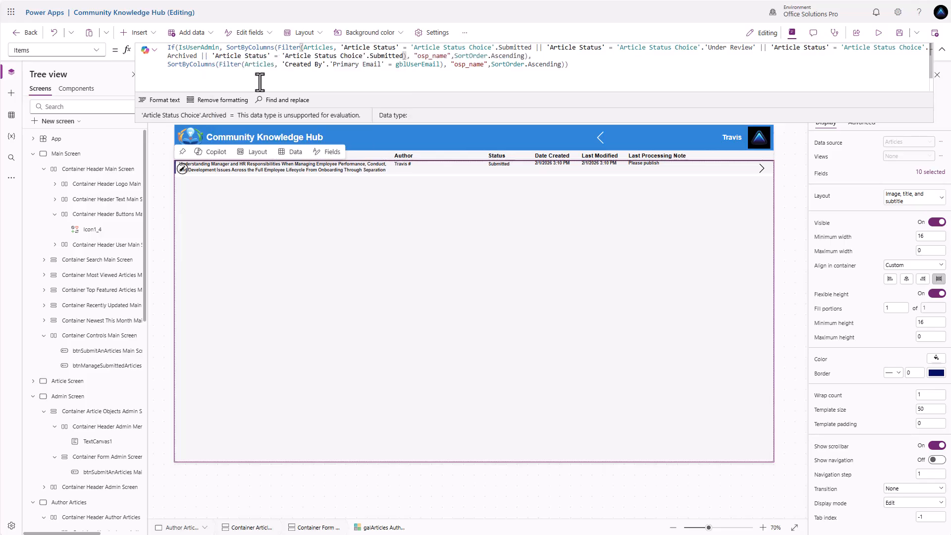
key(BackSpace)
key(BackSpace)
key(BackSpace)
key(BackSpace)
key(BackSpace)
key(BackSpace)
key(BackSpace)
key(BackSpace)
key(BackSpace)
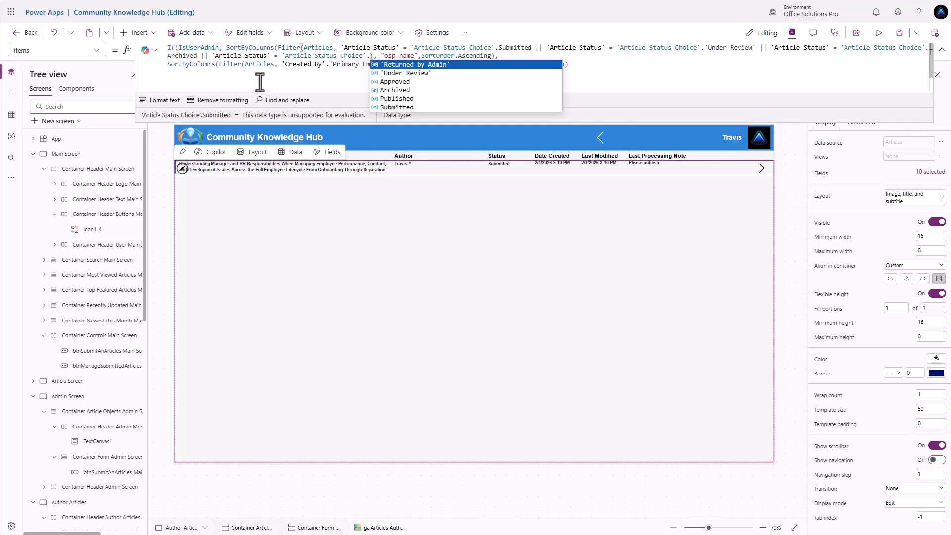
click(431, 67)
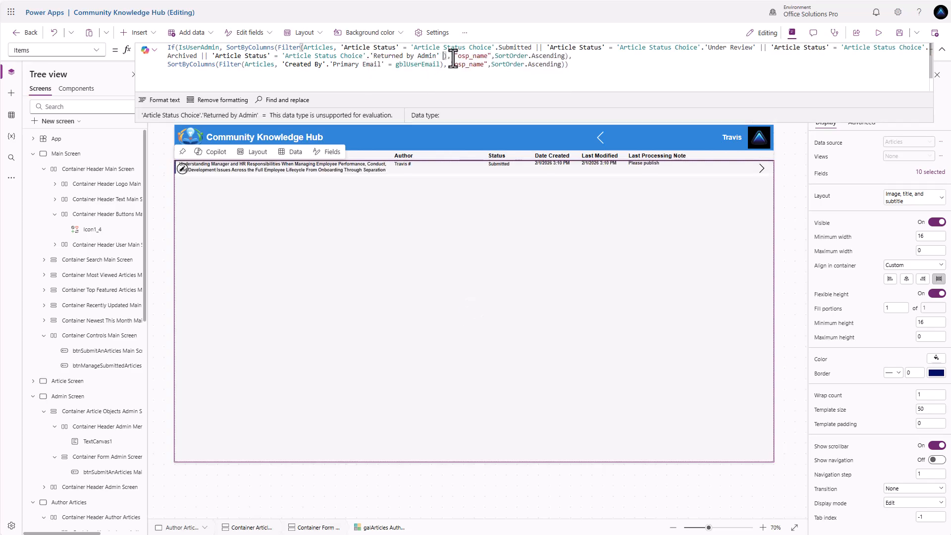
Step: Append || 'Article Status' = 'Article Status Choice'.Approved as the admin filter's last condition
text(||)
key(ctrl+v)
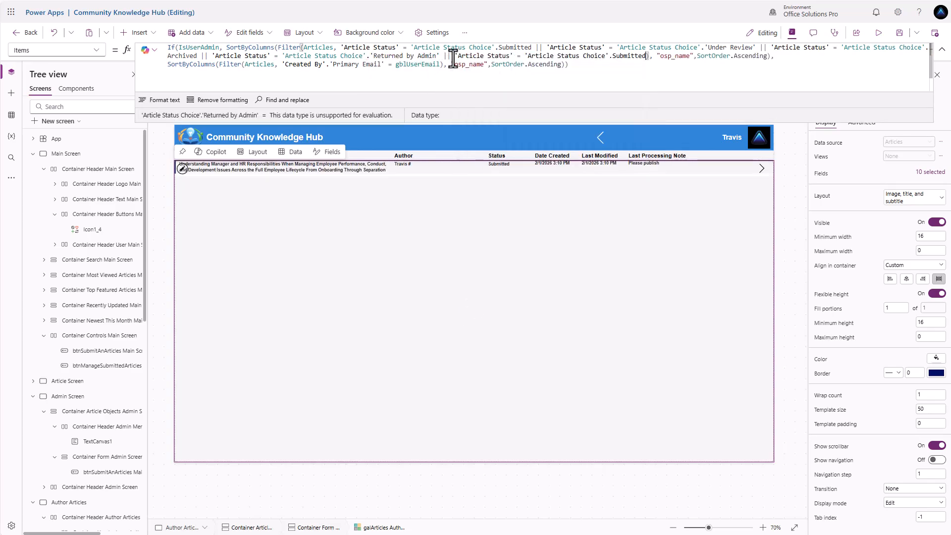
key(BackSpace)
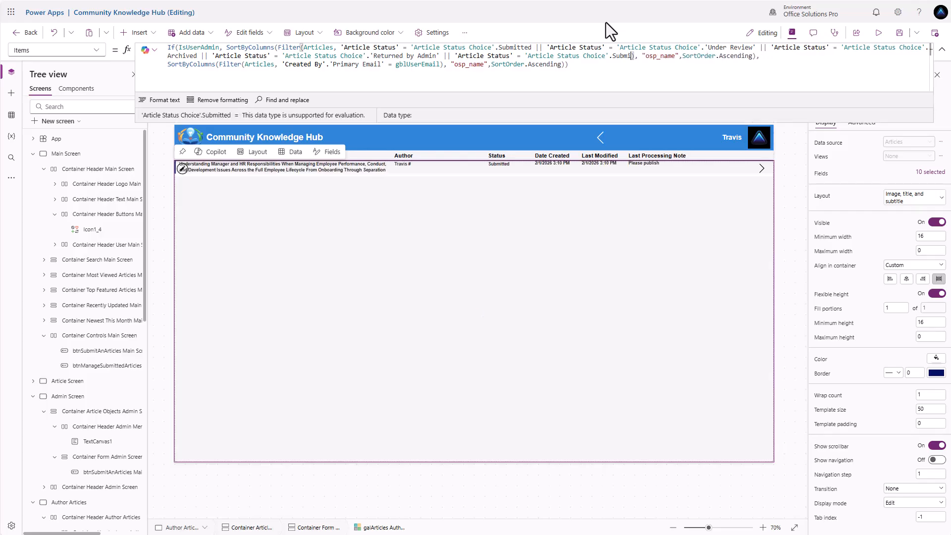
key(BackSpace)
key(BackSpace)
key(BackSpace)
key(BackSpace)
key(BackSpace)
key(BackSpace)
key(BackSpace)
key(BackSpace)
key(BackSpace)
text(.)
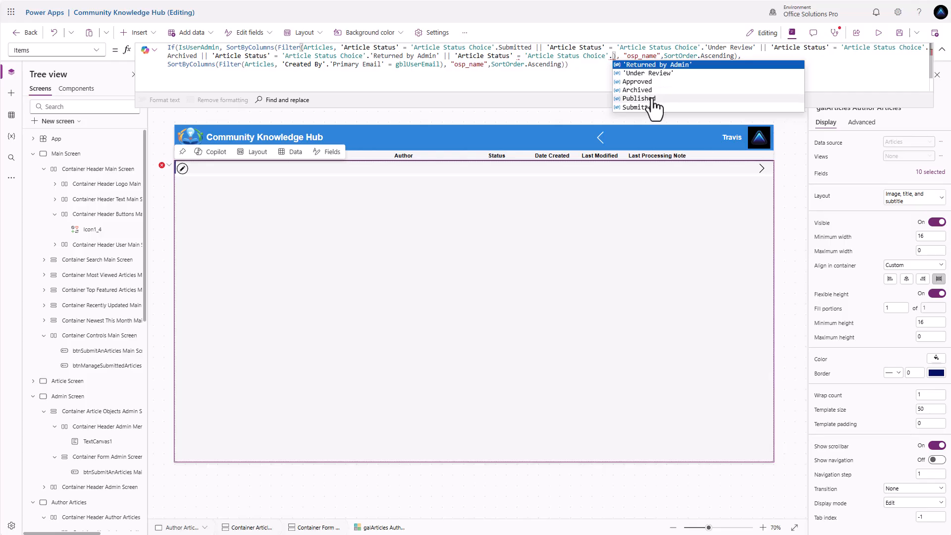
click(654, 82)
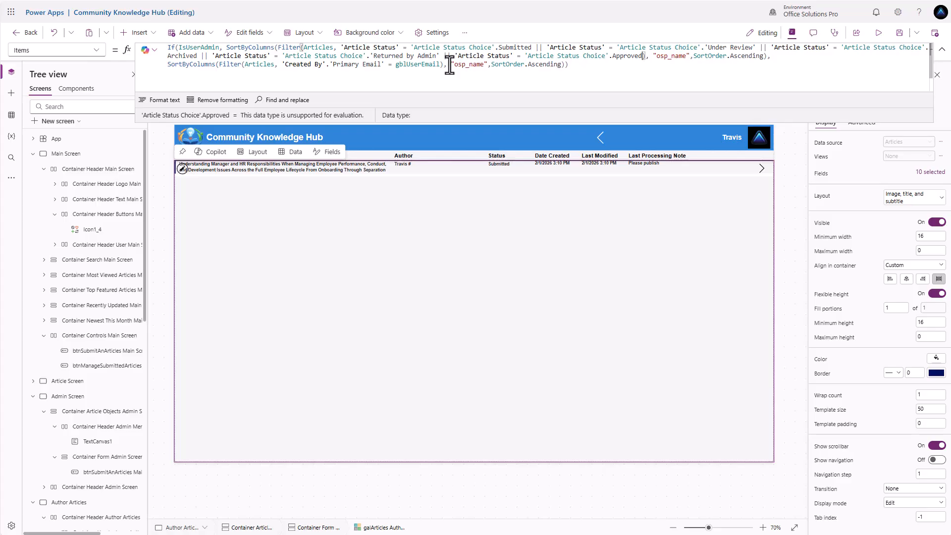
Step: Change the admin branch's sort column from "osp_name" to "modifiedon", keeping SortOrder.Ascending
drag(449, 64, 488, 65)
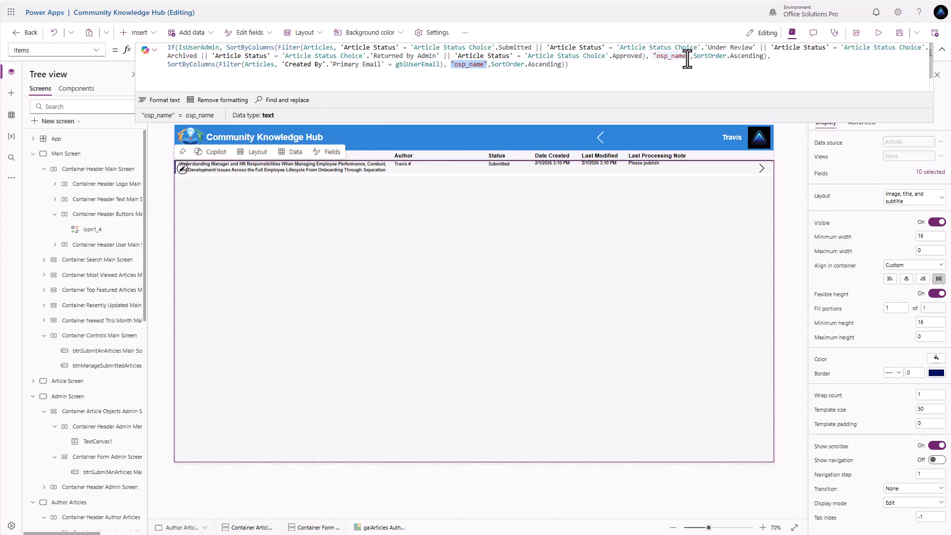
drag(653, 55, 697, 54)
text("modifiedon")
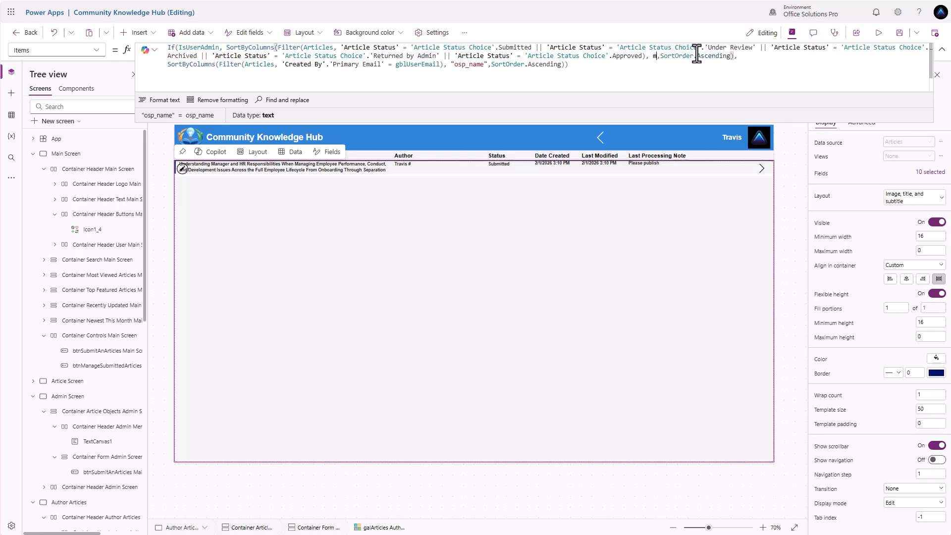
click(687, 72)
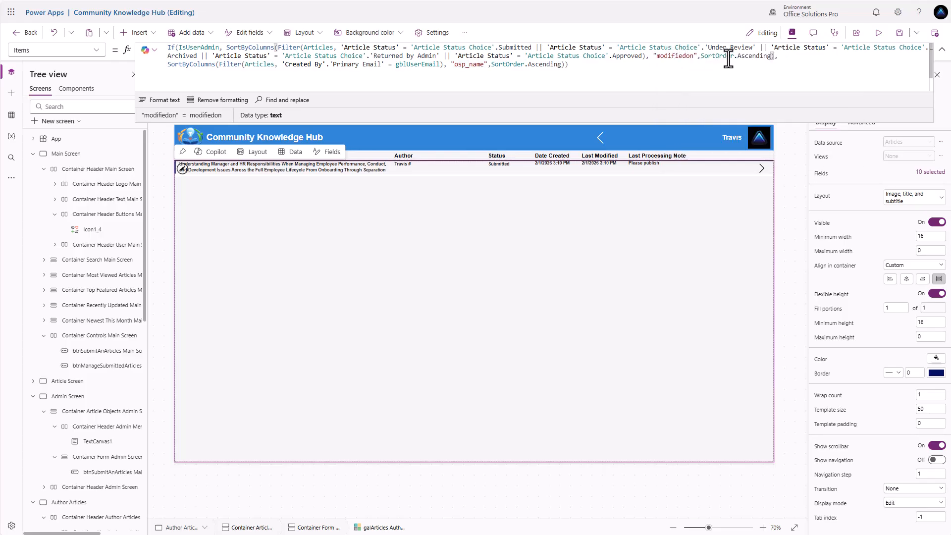
drag(736, 58, 768, 61)
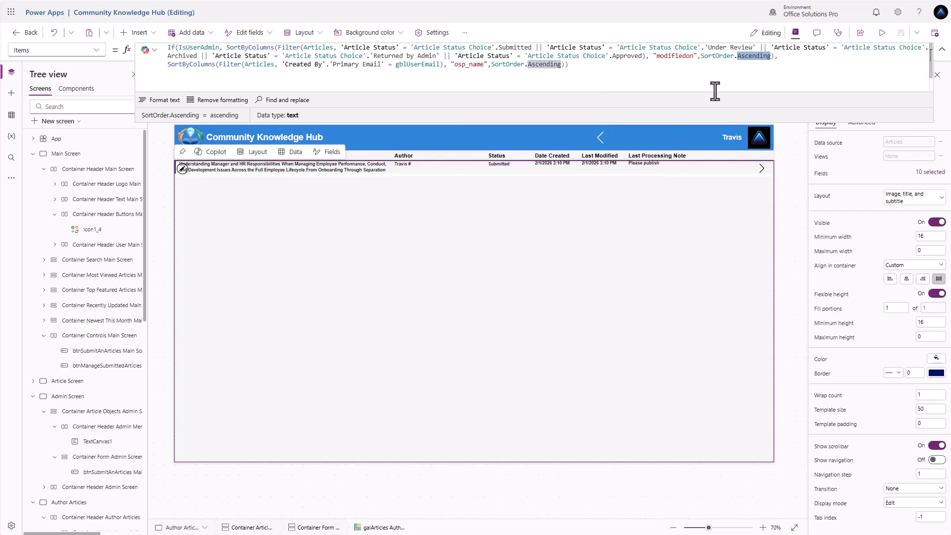
Step: Review the OnSelect formula of the gallery's arrow icon and test the arrow to open the submitted article on the Article Screen
click(766, 172)
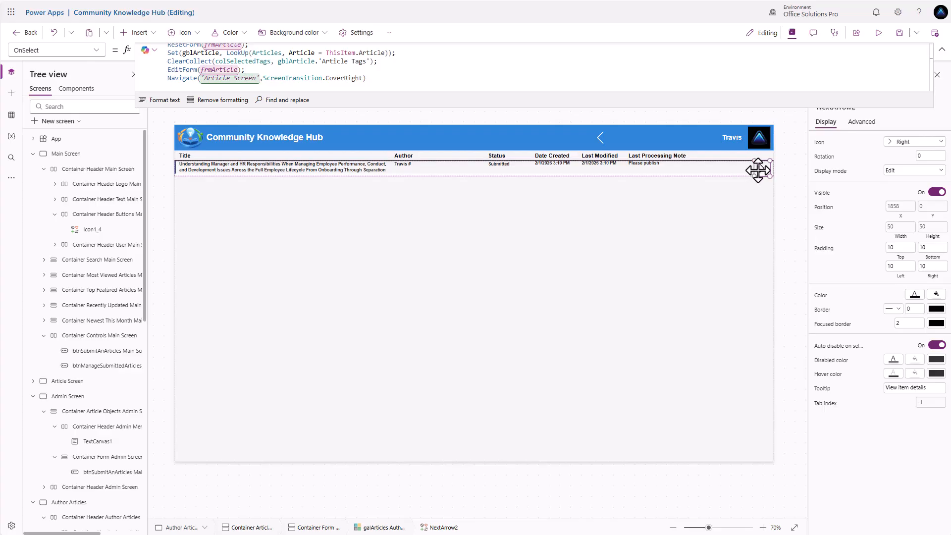
scroll(298, 67, up, 1)
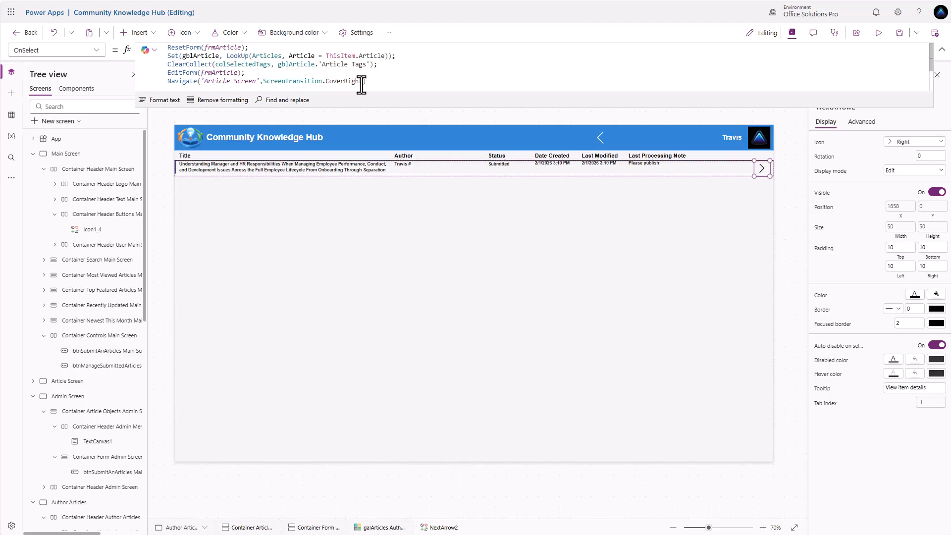
key(alt)
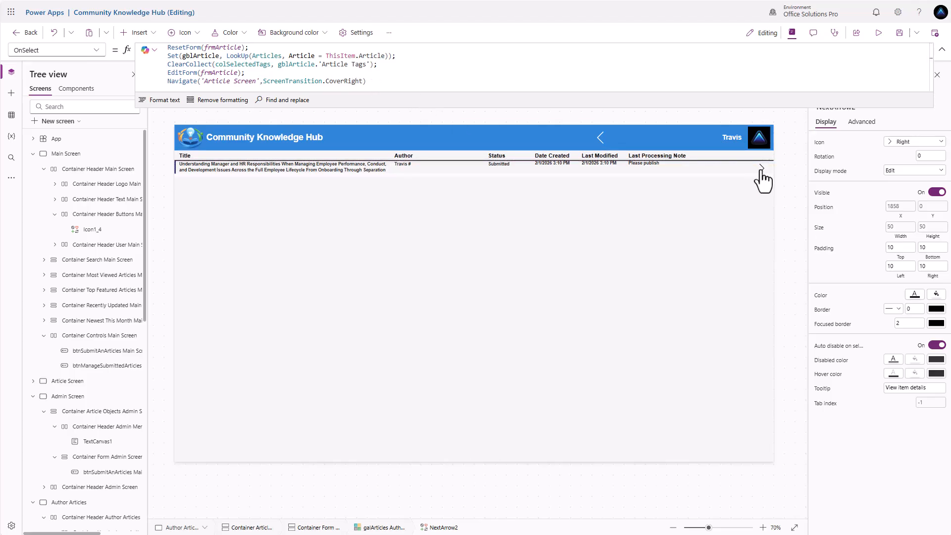
alt+click(761, 169)
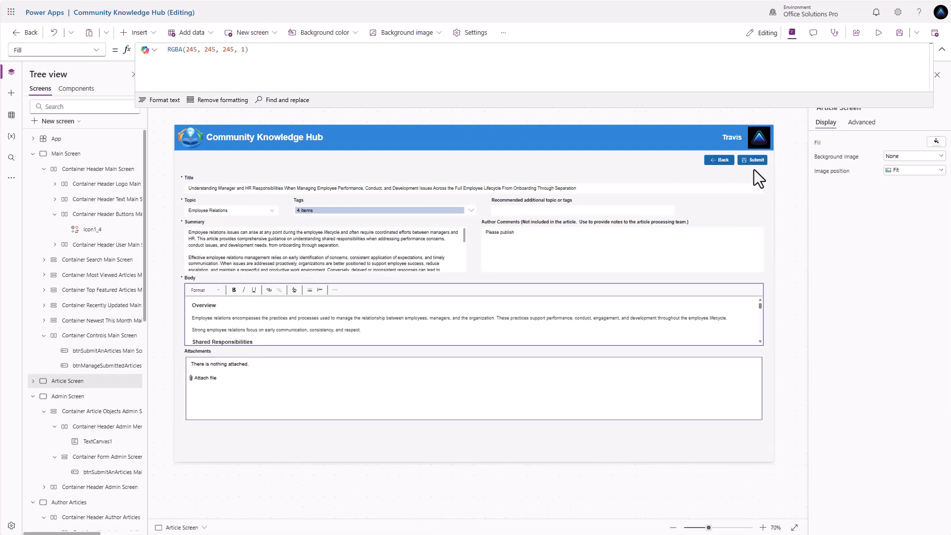
Step: Wrap the Text formula of the Author Comments card's label in If(IsUserAdmin, …), keeping the existing label text on its own line
click(513, 222)
click(513, 222)
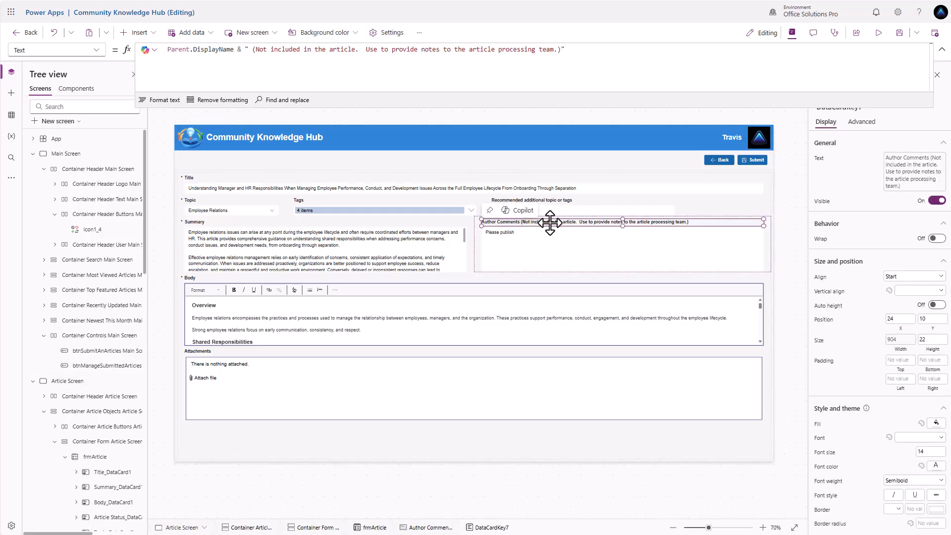
click(167, 50)
text(If(is)
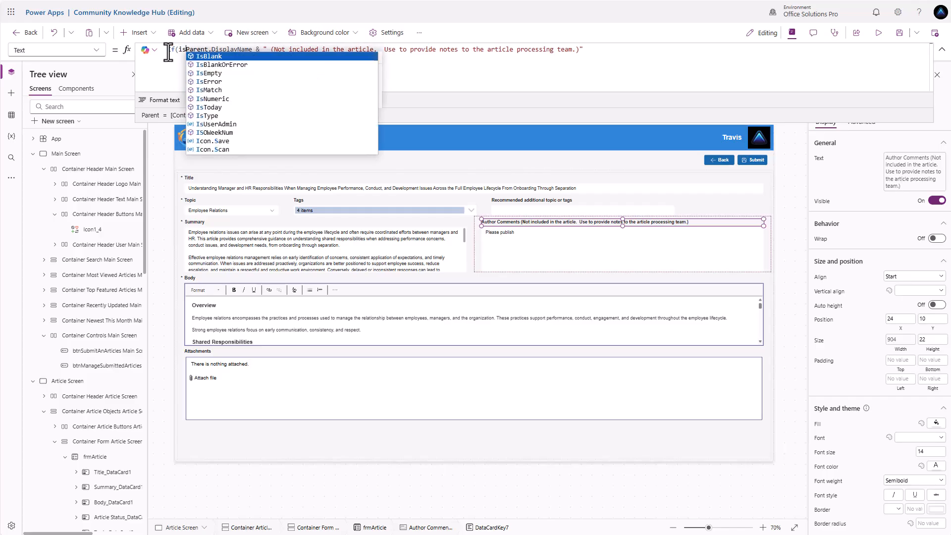
key(BackSpace)
key(BackSpace)
text(IsUserAdm)
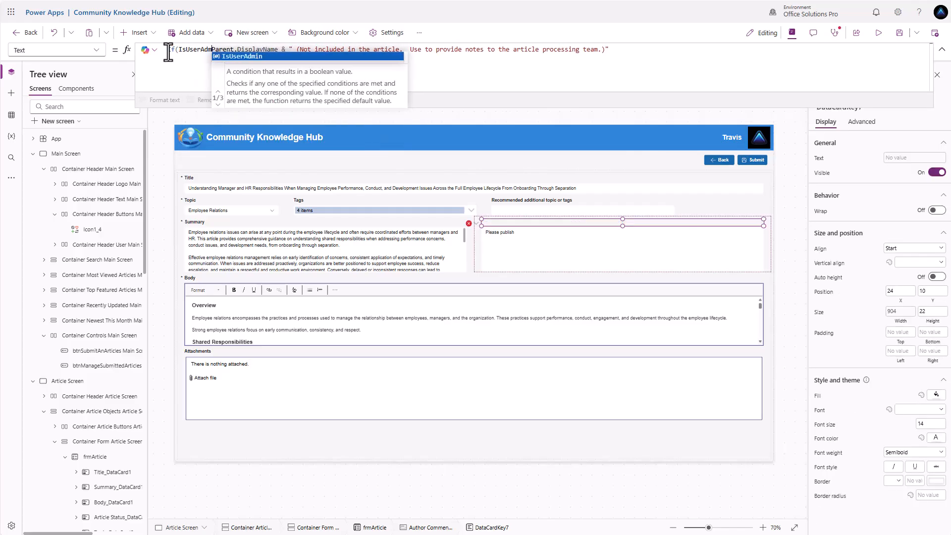
text(in,)
key(shift+Return)
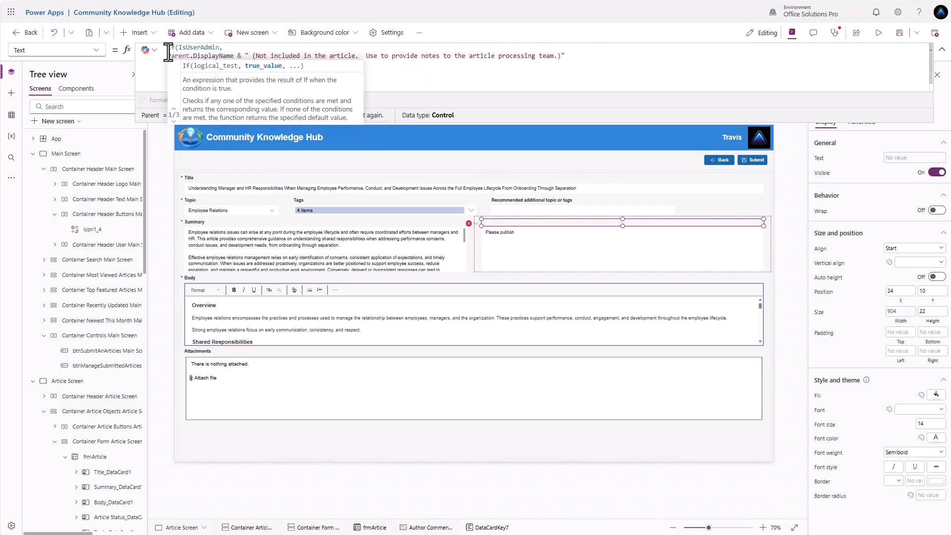
key(shift+Return)
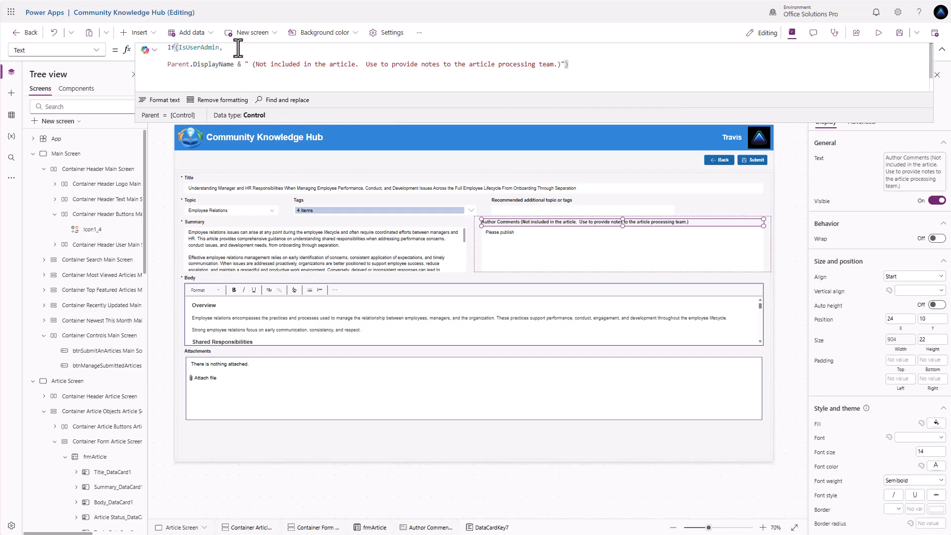
Step: Enter "Admin comments to author" as the label's result for admins, ahead of the existing Parent.DisplayName expression
text("Admin Comm)
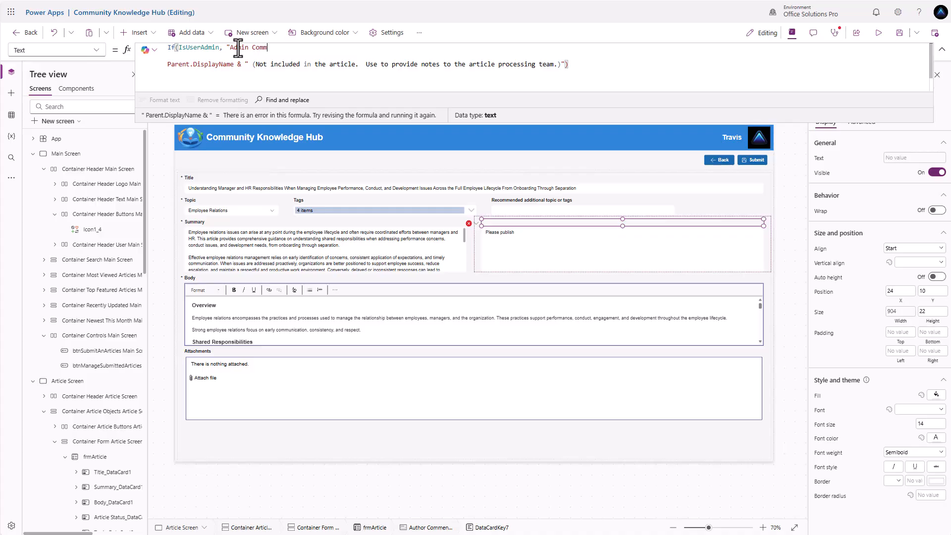
text(ents t)
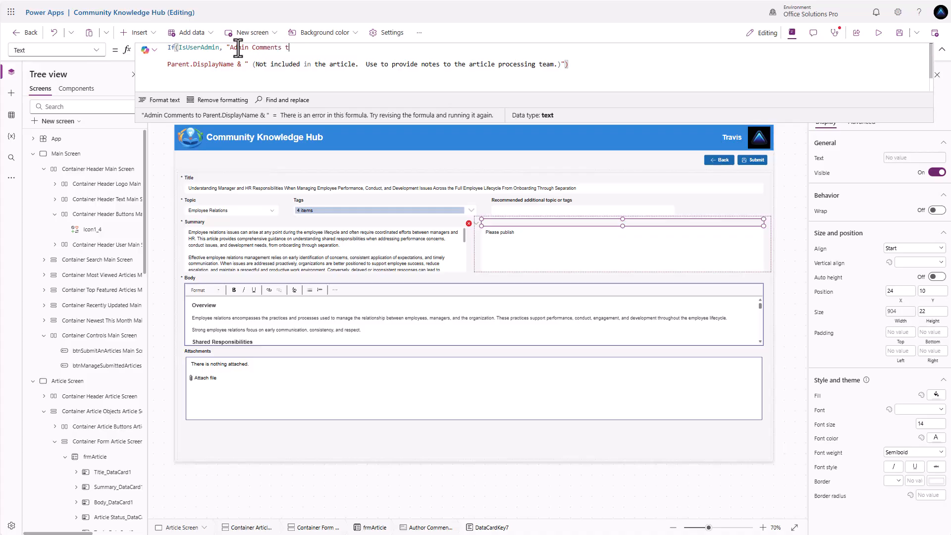
key(BackSpace)
key(BackSpace)
key(BackSpace)
text(s to)
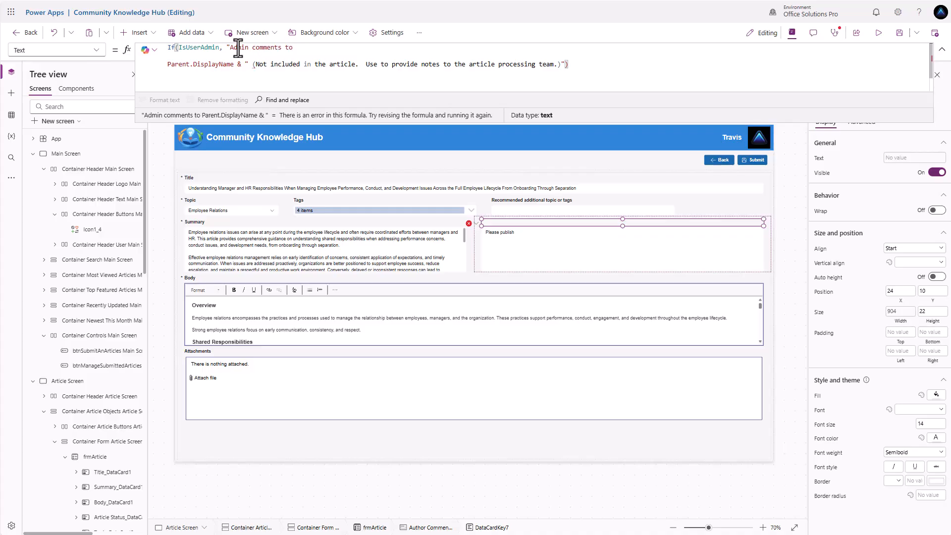
text( author.",)
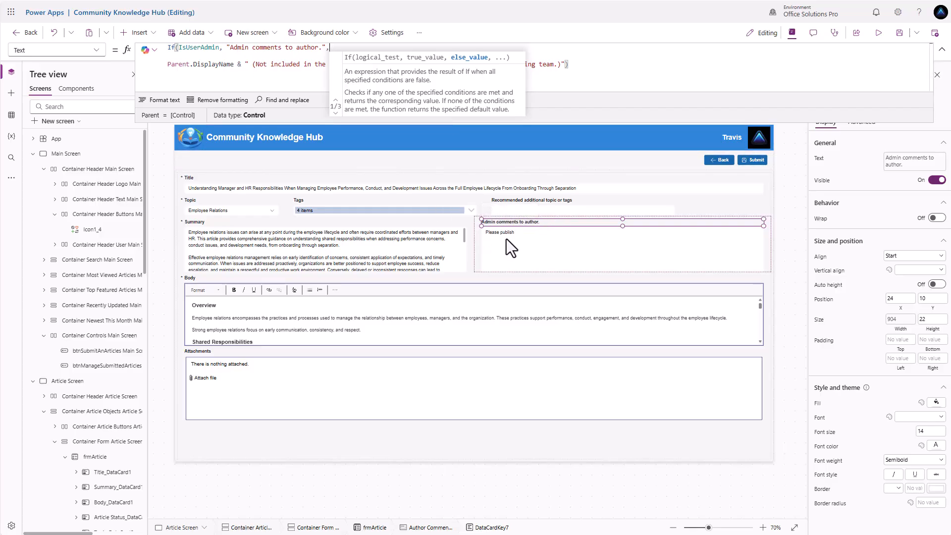
click(543, 224)
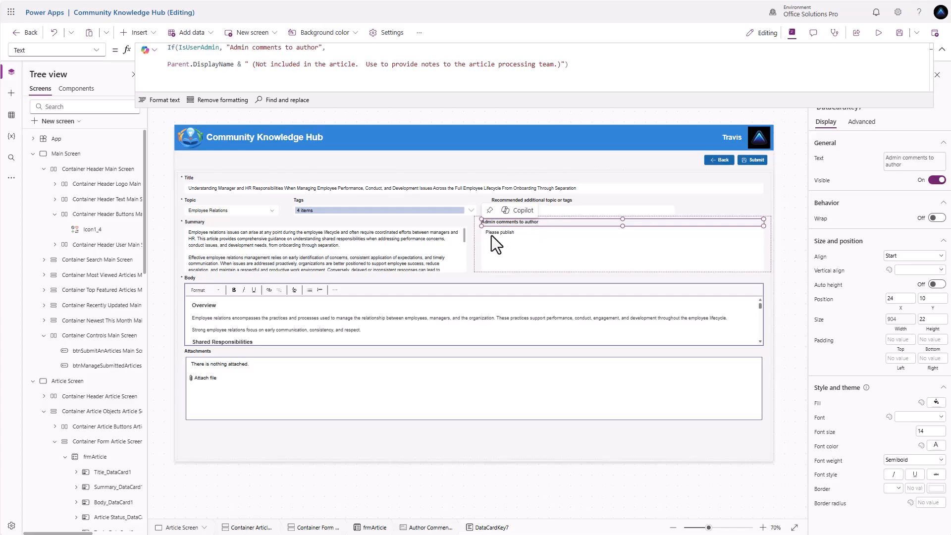
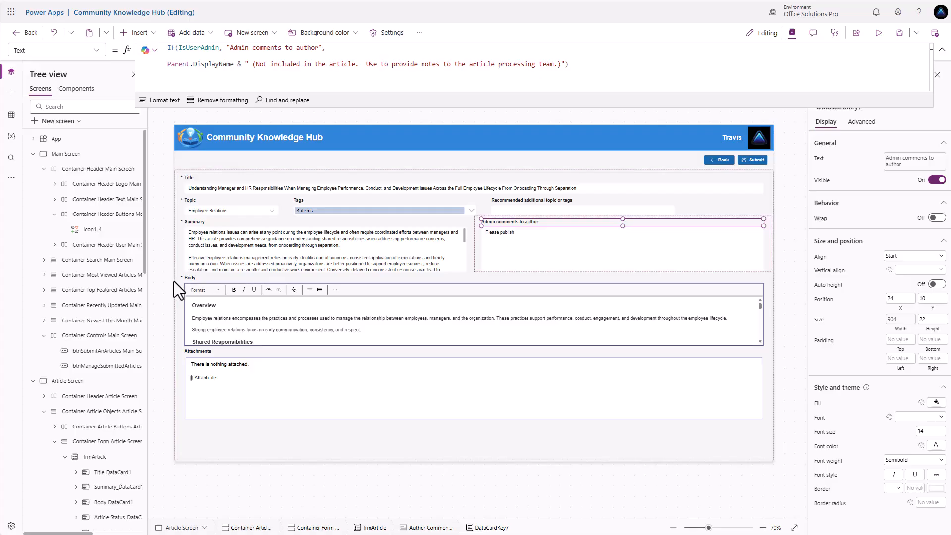
Step: Add the Approved By field to the frmArticle form on the Article Screen
scroll(128, 317, down, 2)
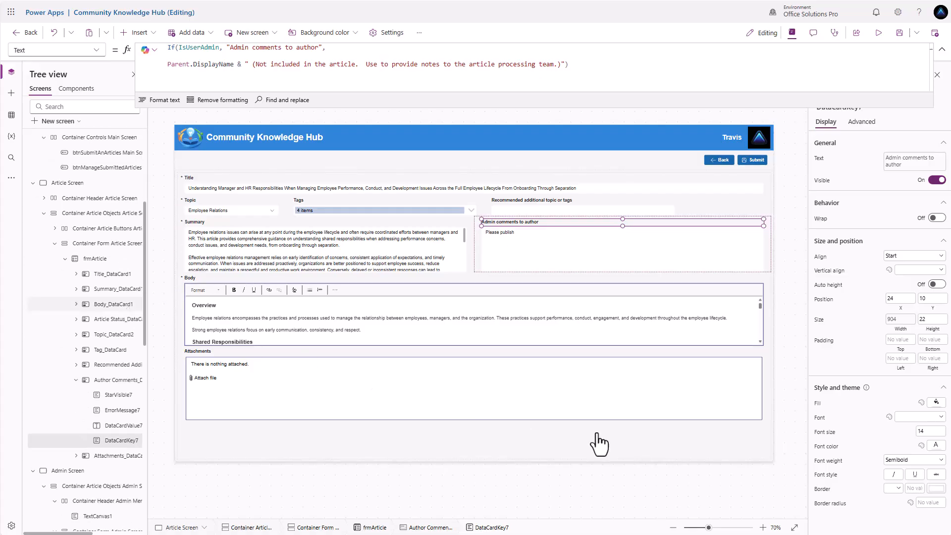
click(708, 437)
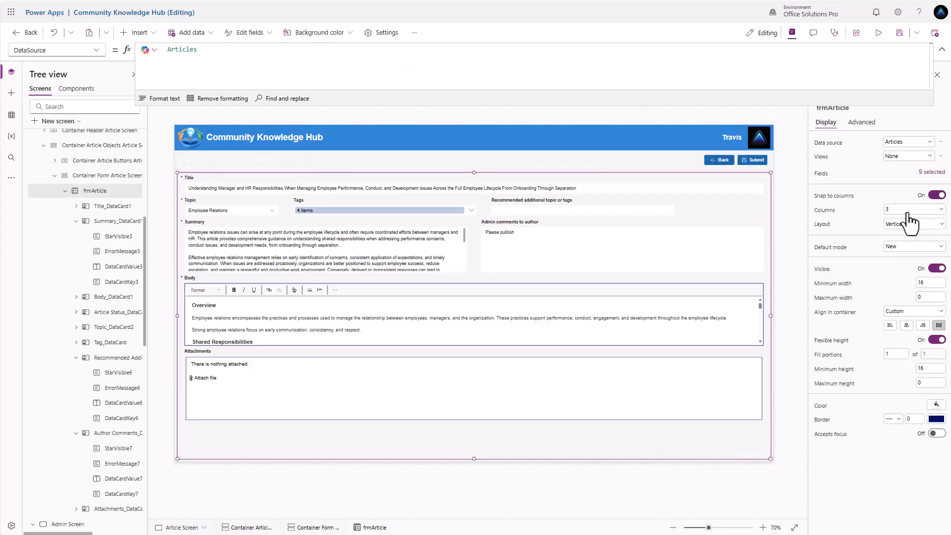
click(933, 171)
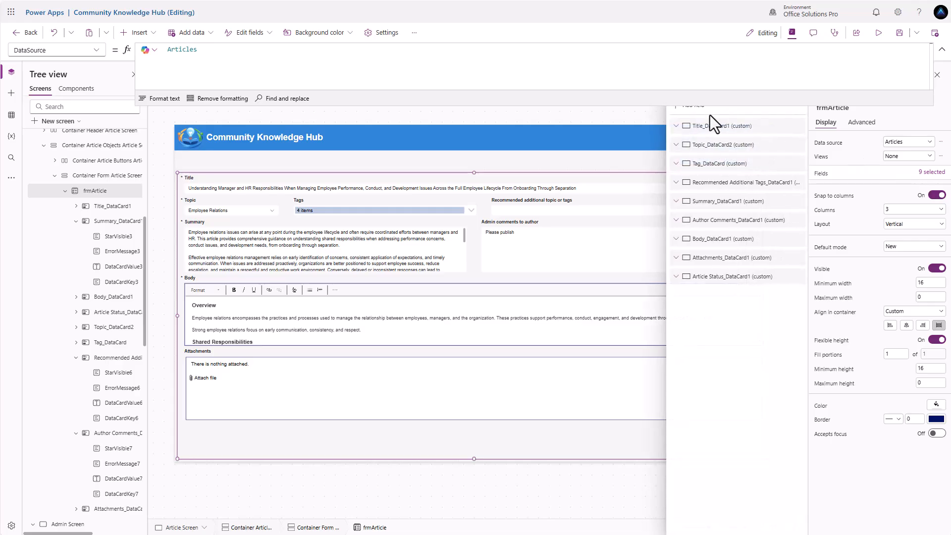
click(695, 110)
click(686, 179)
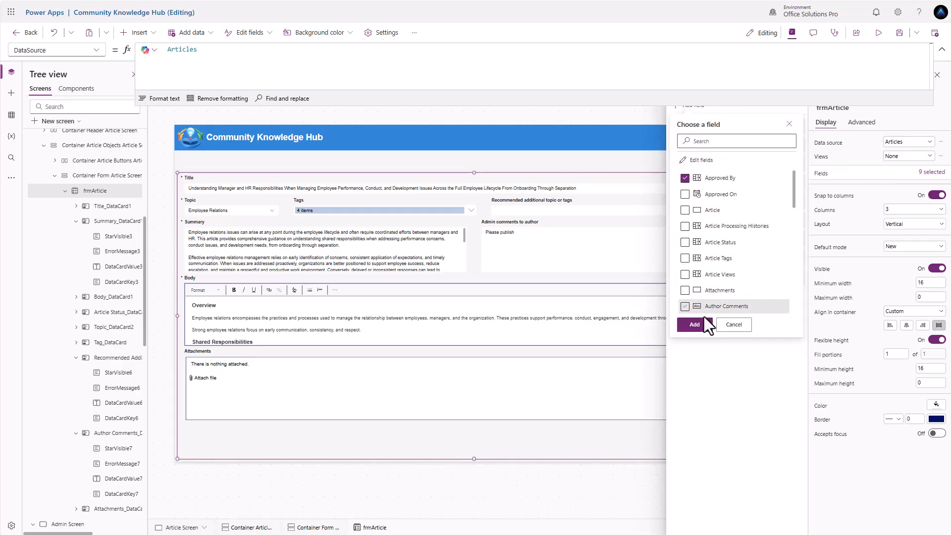
click(694, 325)
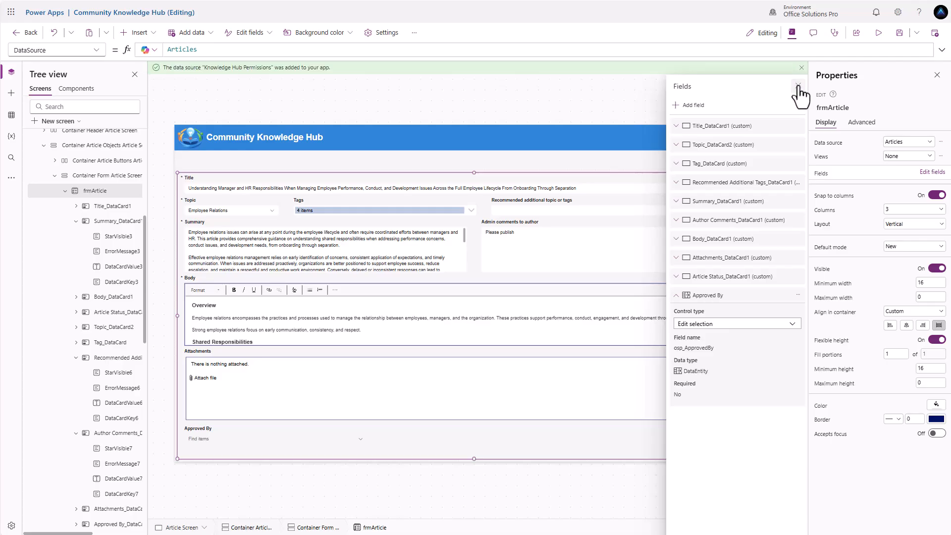
click(797, 75)
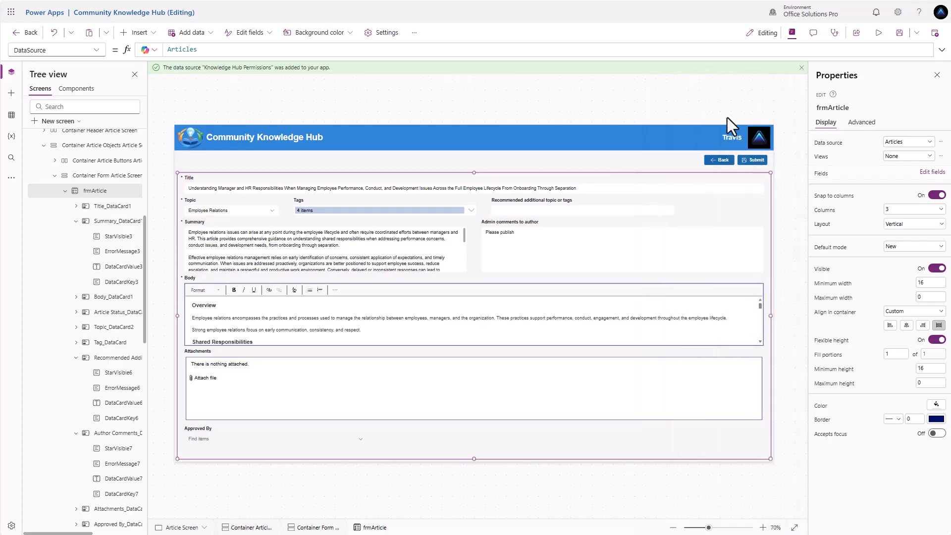
Step: Set the Visible property of the form's Article Status card to IsUserAdmin
click(203, 434)
scroll(109, 470, down, 1)
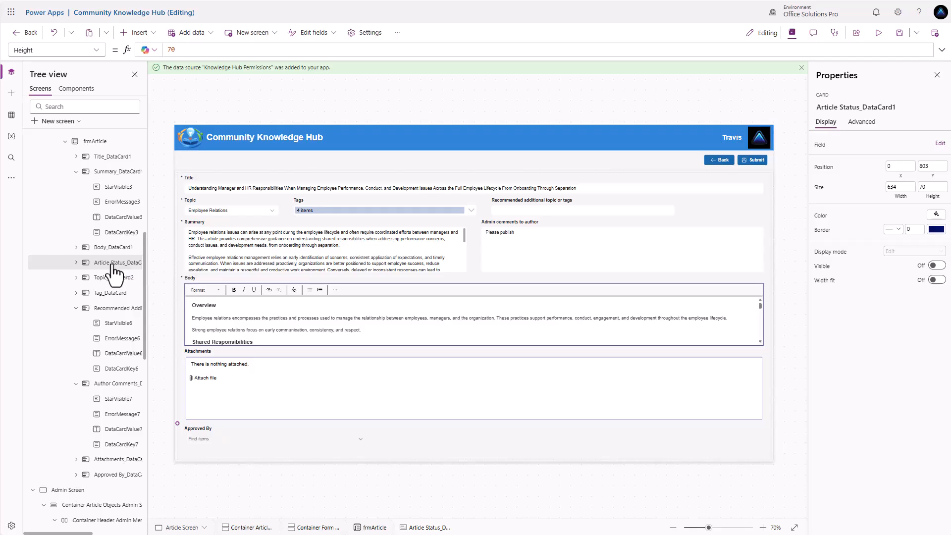
click(823, 268)
drag(201, 50, 117, 49)
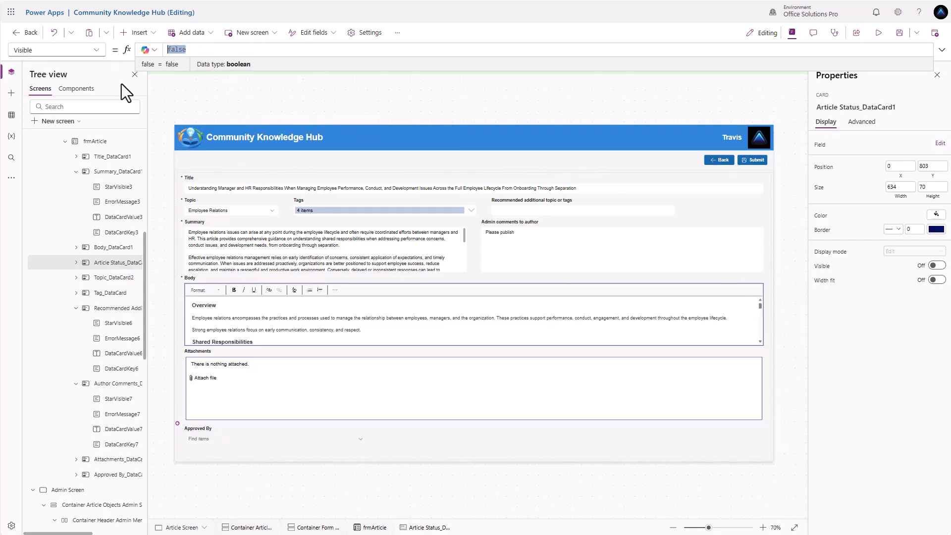
text(IsUserA)
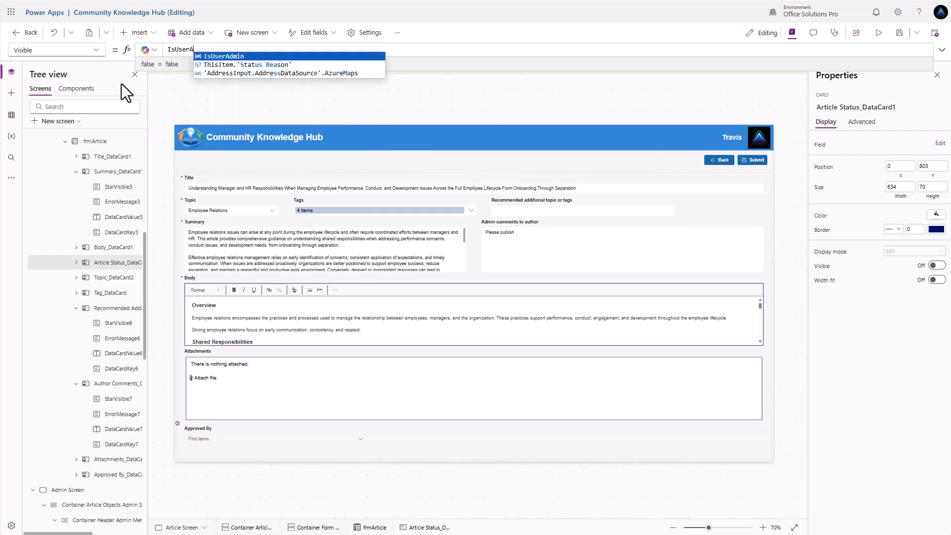
text(dmin)
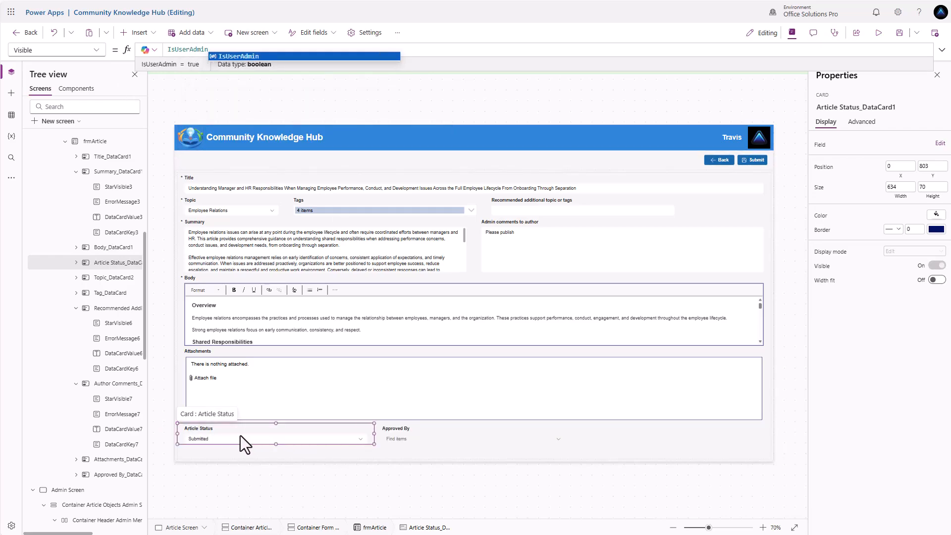
Step: Start the Article Status card's Update formula with If(IsUserAdmin, on a separate line before 'Article Status Choice'.Submitted
click(100, 50)
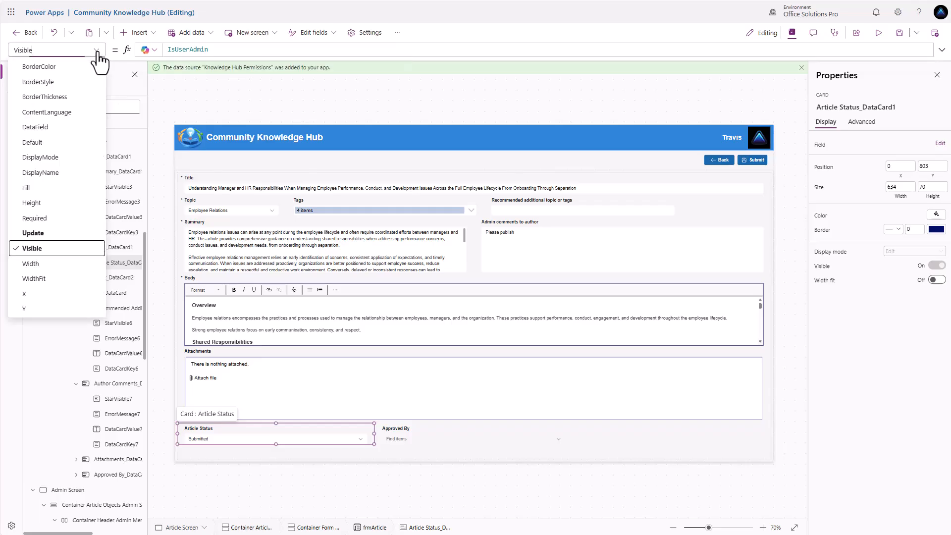
click(52, 233)
click(301, 55)
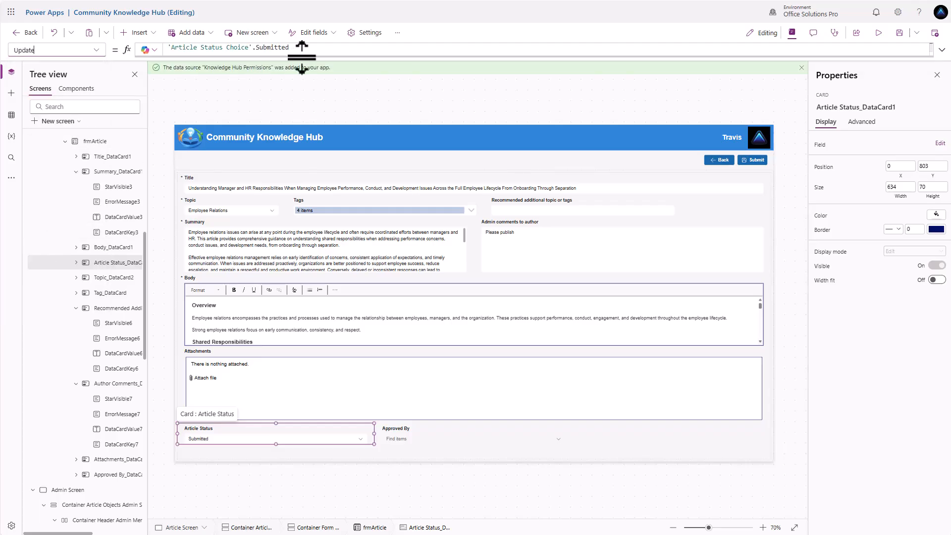
double_click(184, 47)
text(Is)
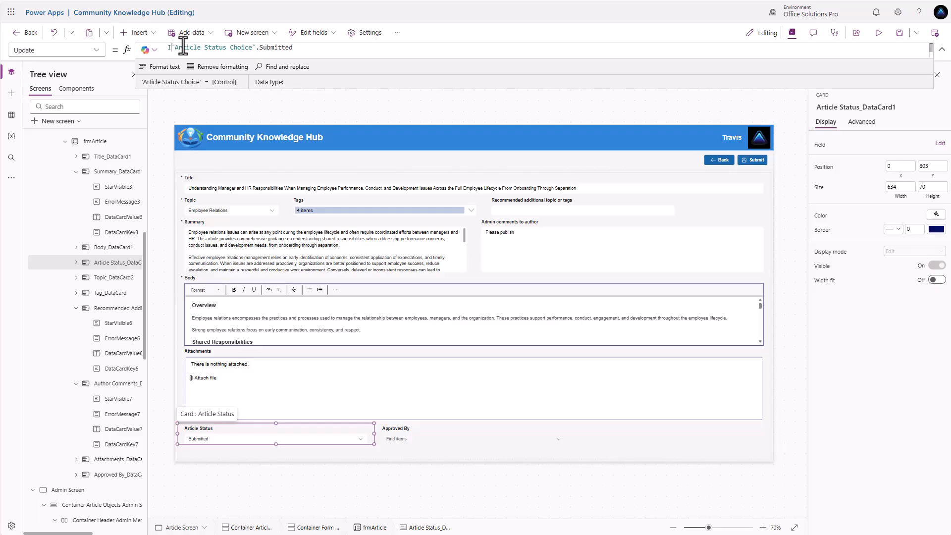
key(BackSpace)
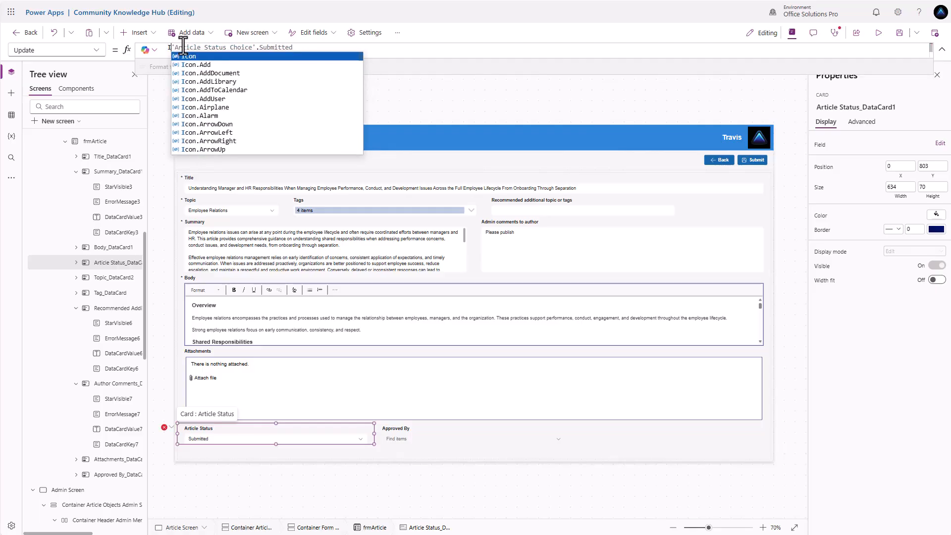
text(f(IsUse)
text(rAdmin,)
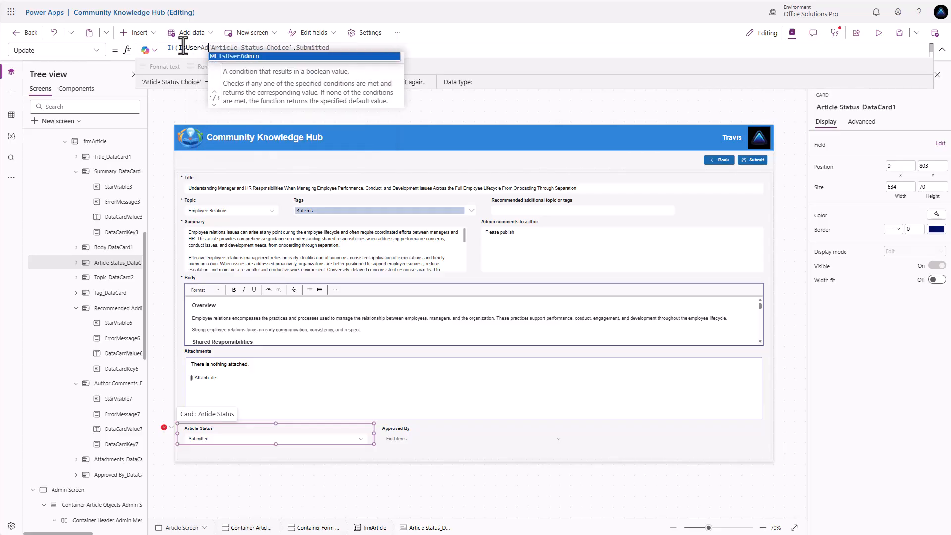
key(shift+Return)
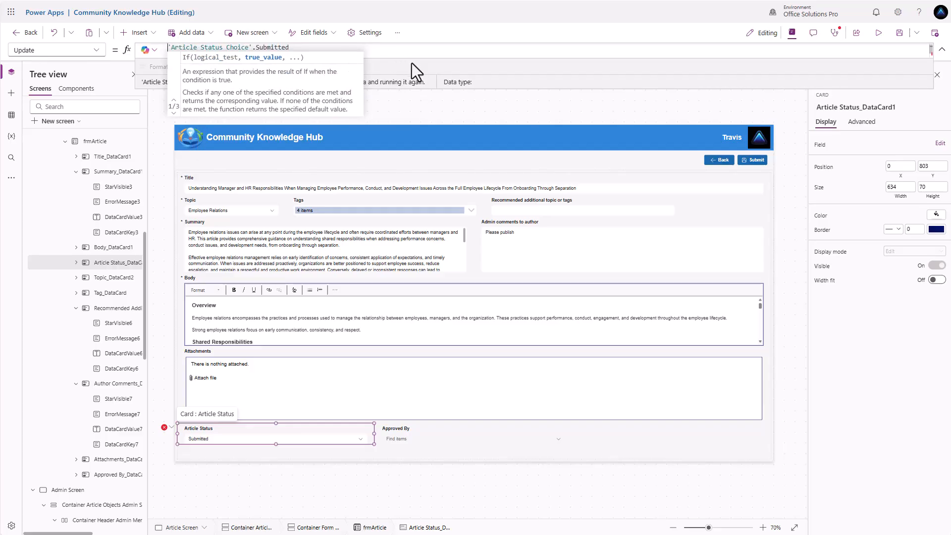
drag(426, 90, 426, 115)
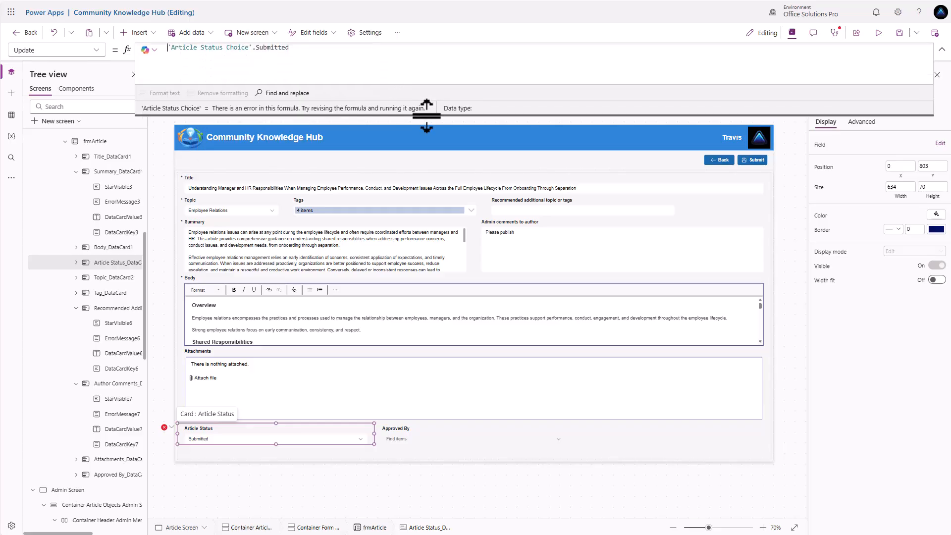
Step: Check the name of the Article Status card's value control and enter DataCardValue4.Selected, as the Update formula's admin result
click(280, 48)
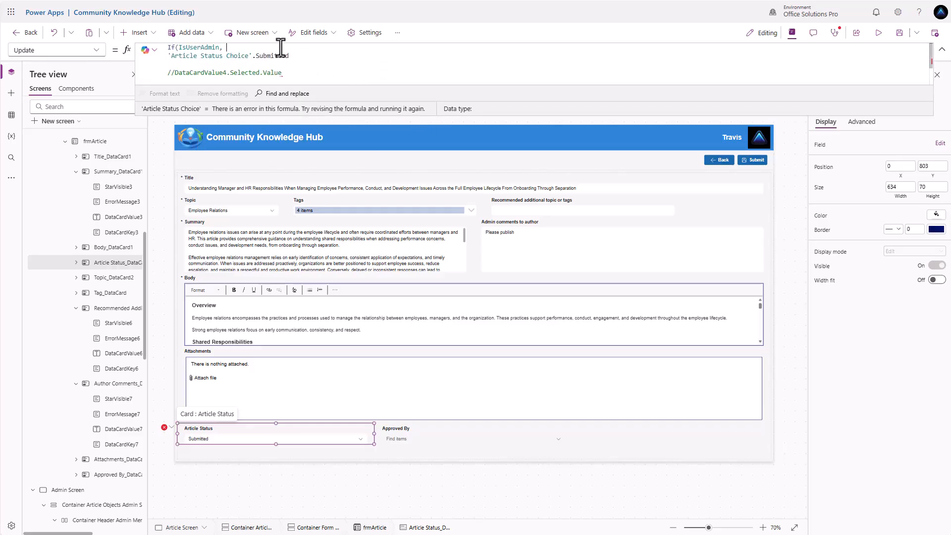
click(76, 263)
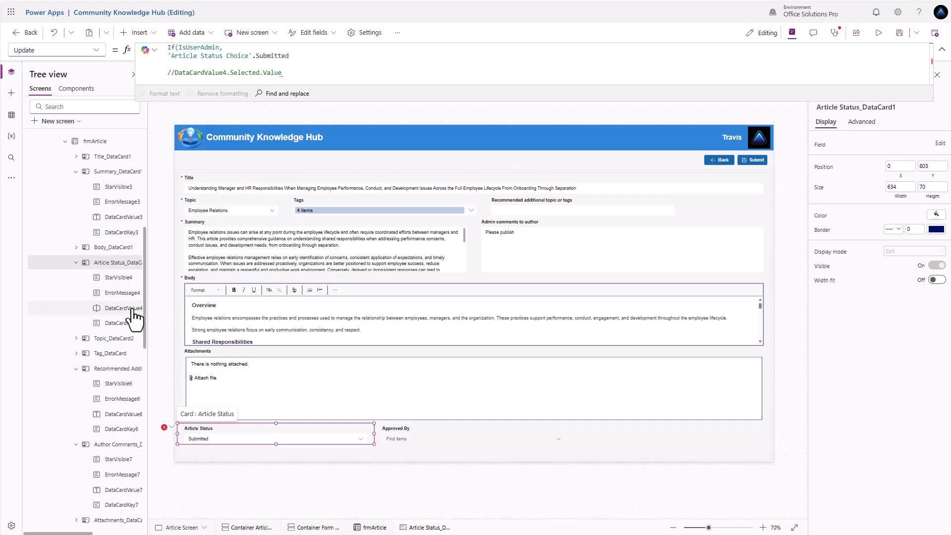
drag(82, 533, 90, 534)
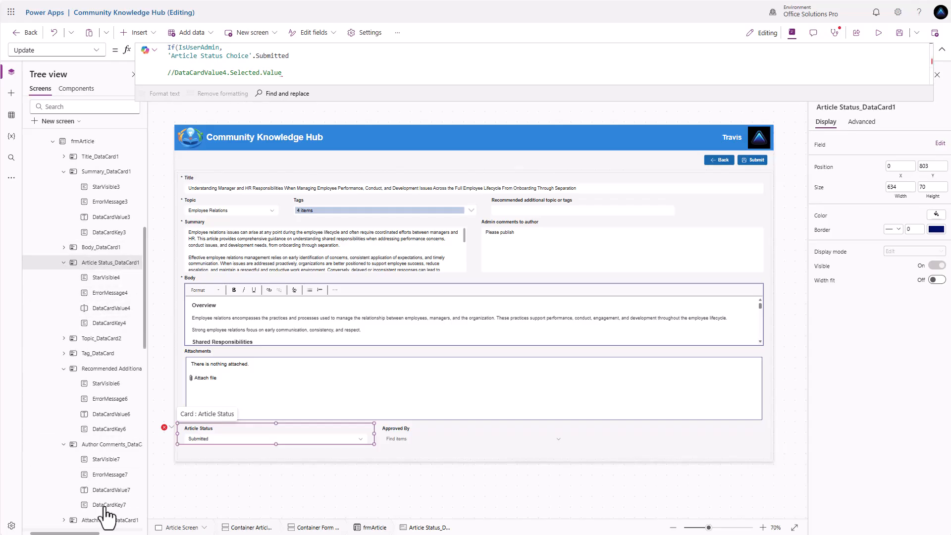
click(242, 48)
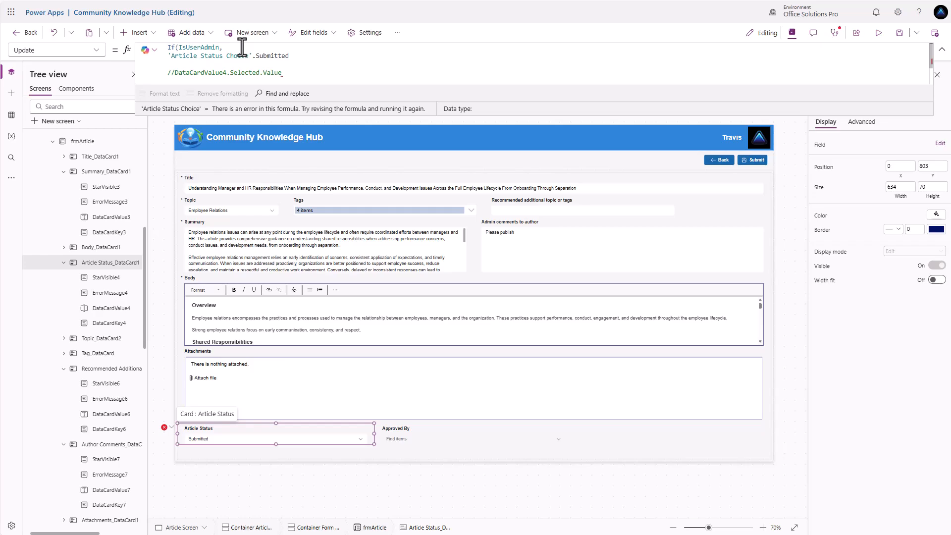
text(DataCardValue)
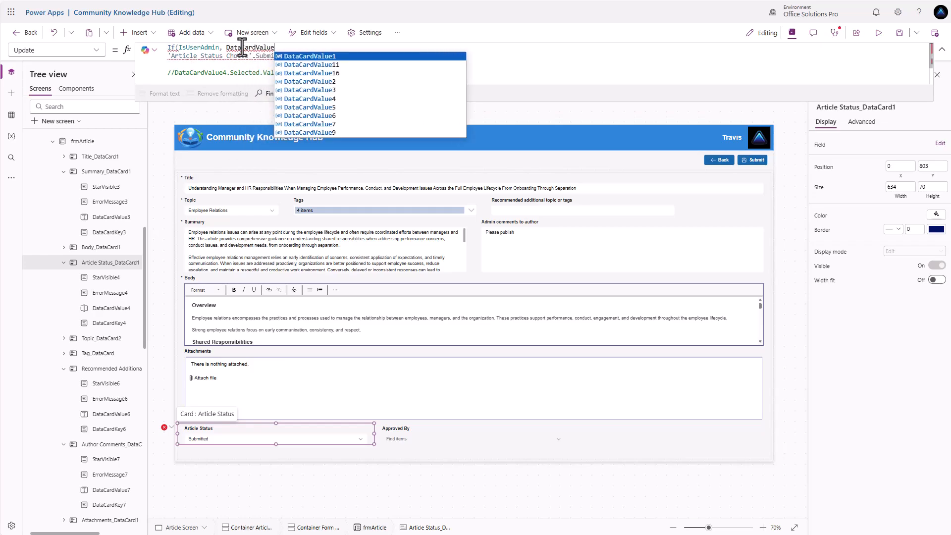
text(4.Selec)
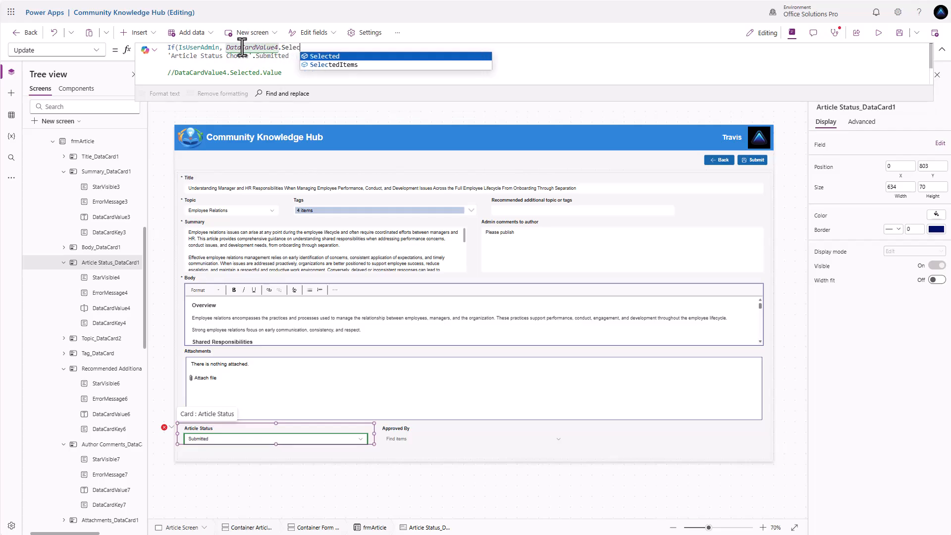
text(ted,)
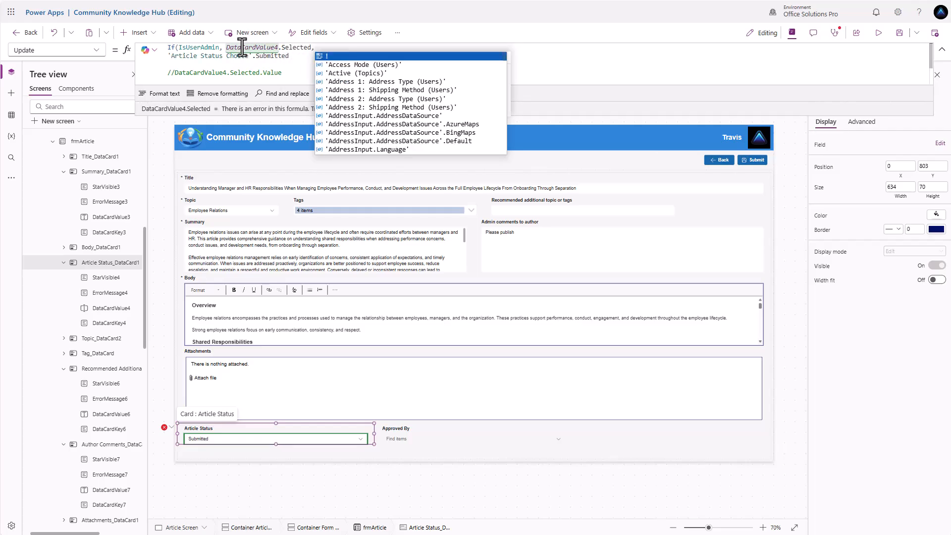
Step: Complete the Article Status card's Update formula as If(IsUserAdmin, DataCardValue4.Selected.Value, 'Article Status Choice'.Submitted)
click(302, 58)
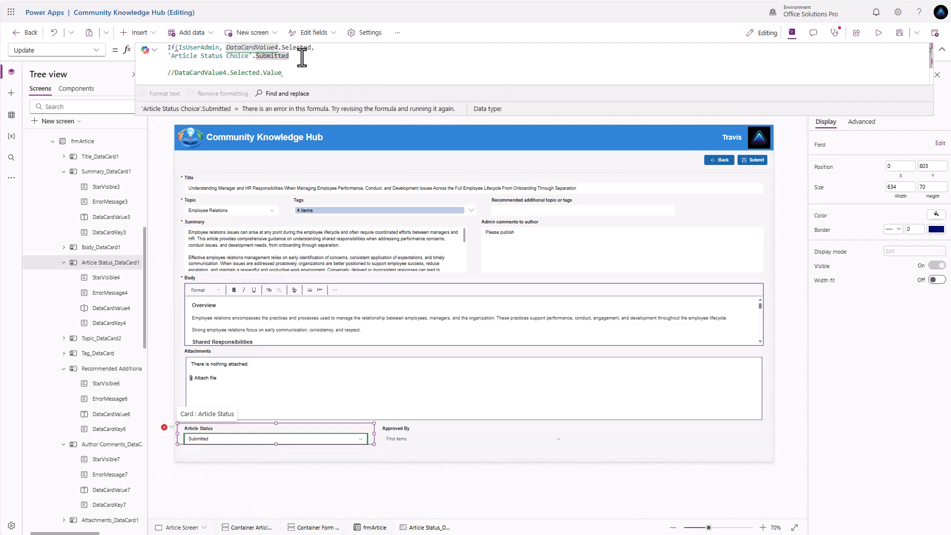
text())
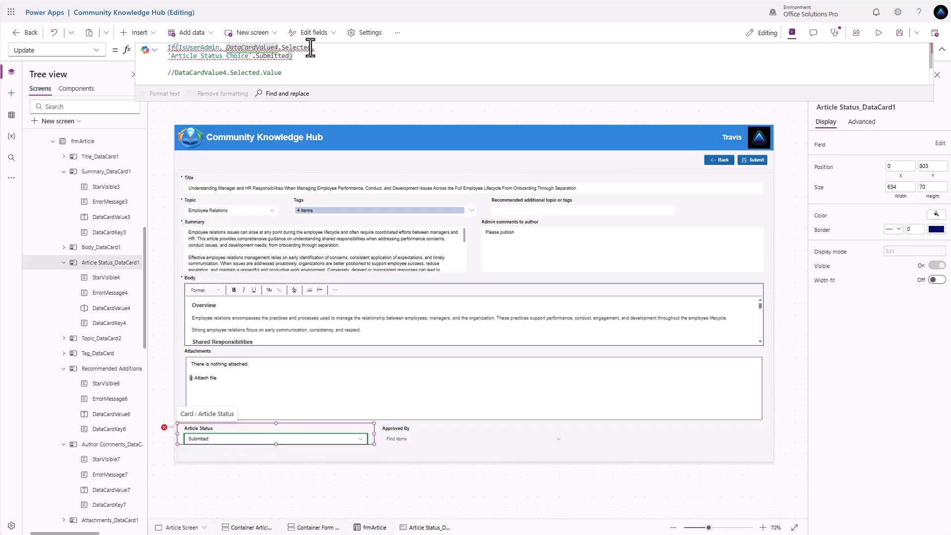
click(312, 47)
text(.Value,)
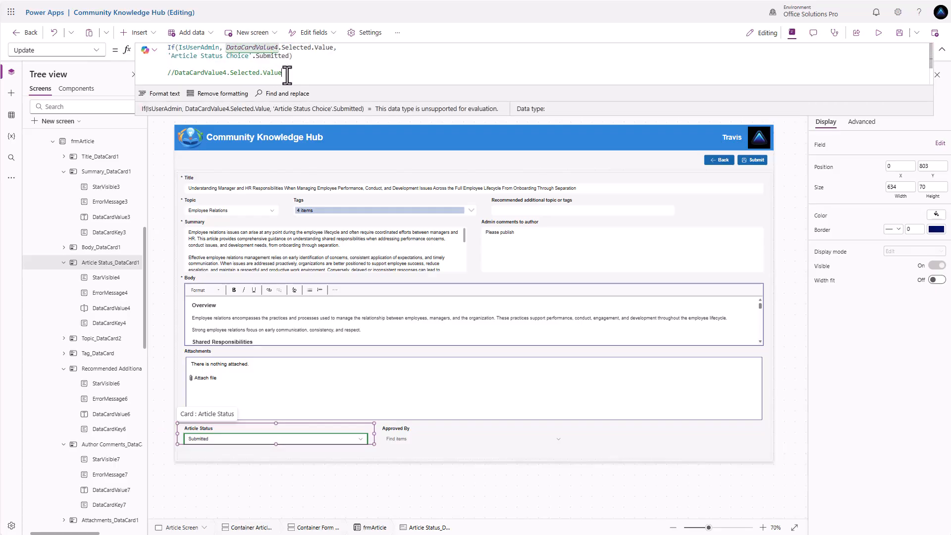
drag(283, 73, 156, 75)
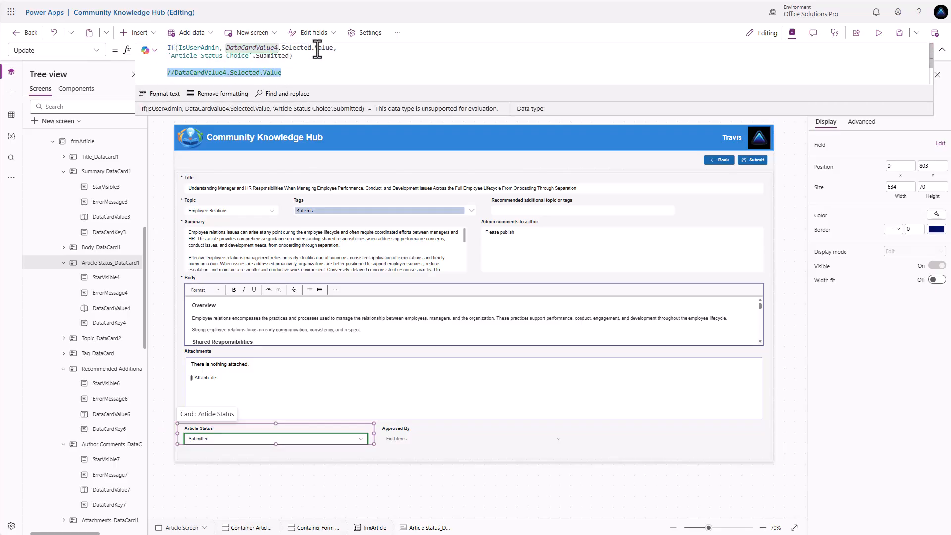
click(304, 61)
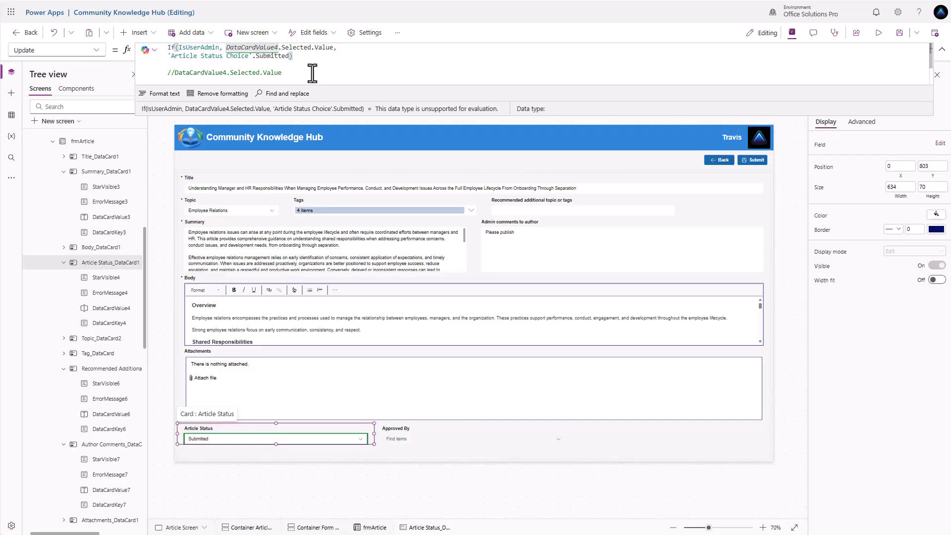
Step: Unlock the Approved By card and comment out its existing Update formula, leaving blank lines above it
click(406, 433)
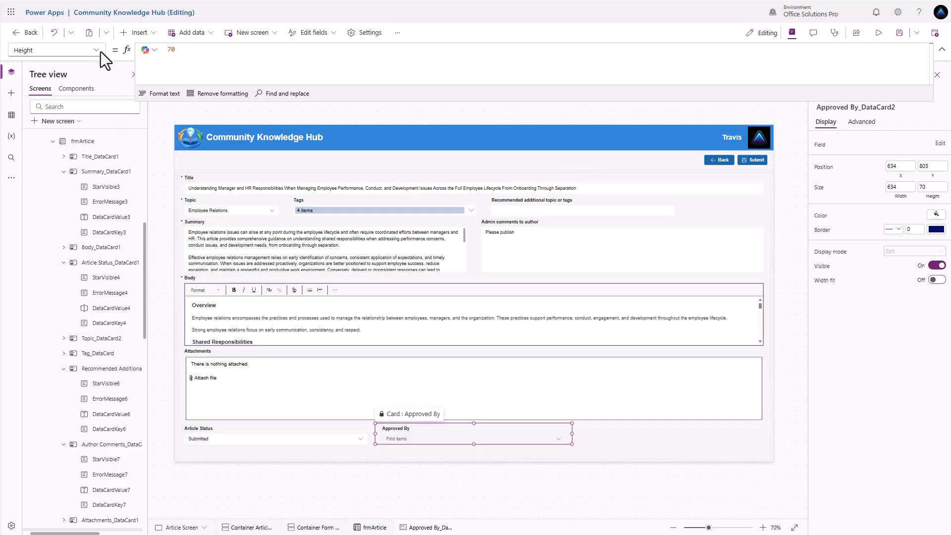
click(857, 130)
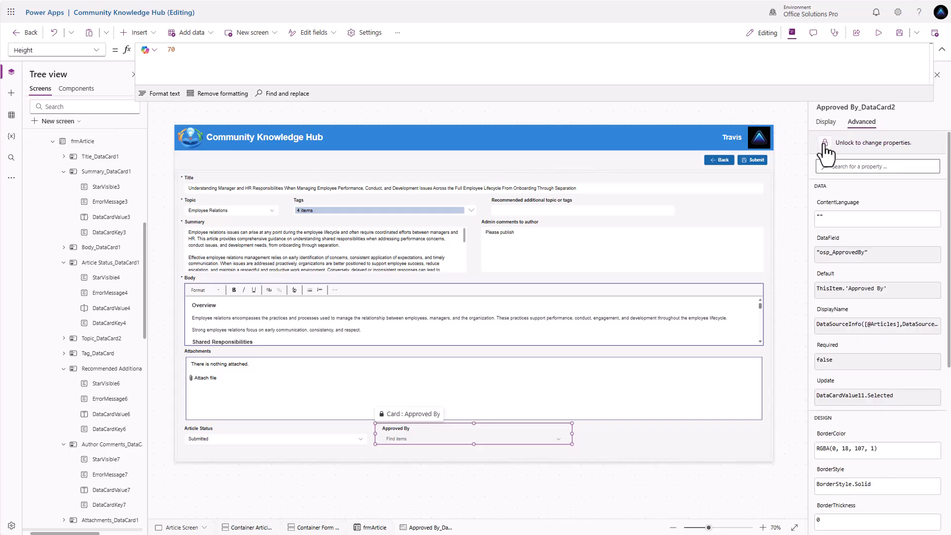
click(98, 51)
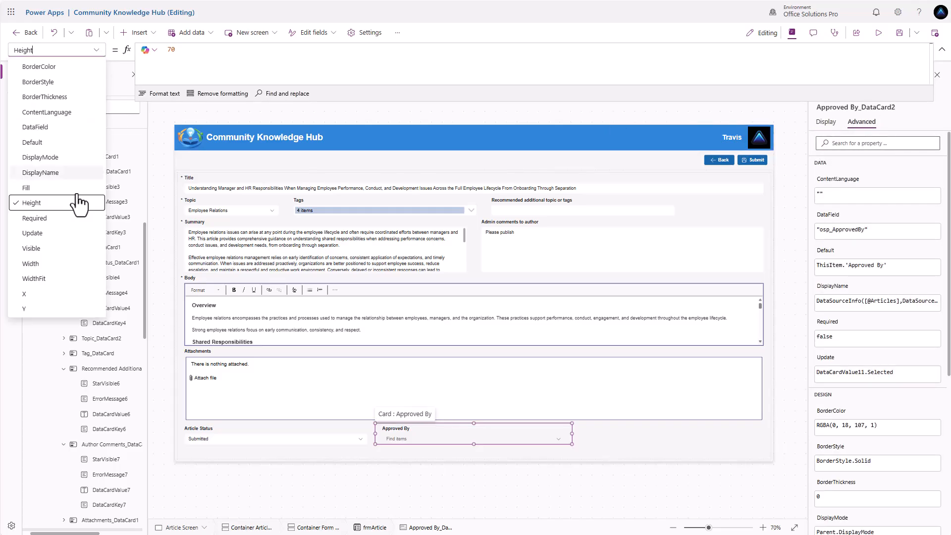
click(55, 230)
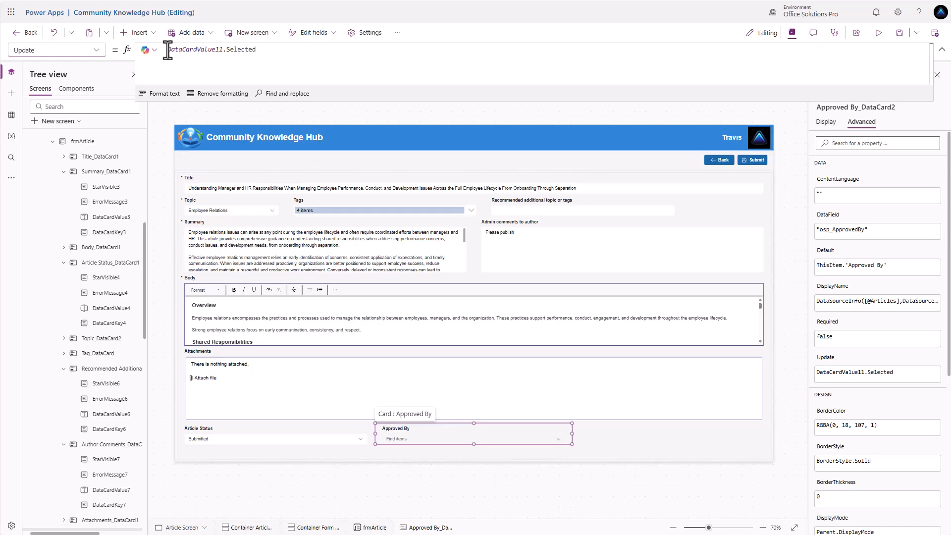
double_click(168, 50)
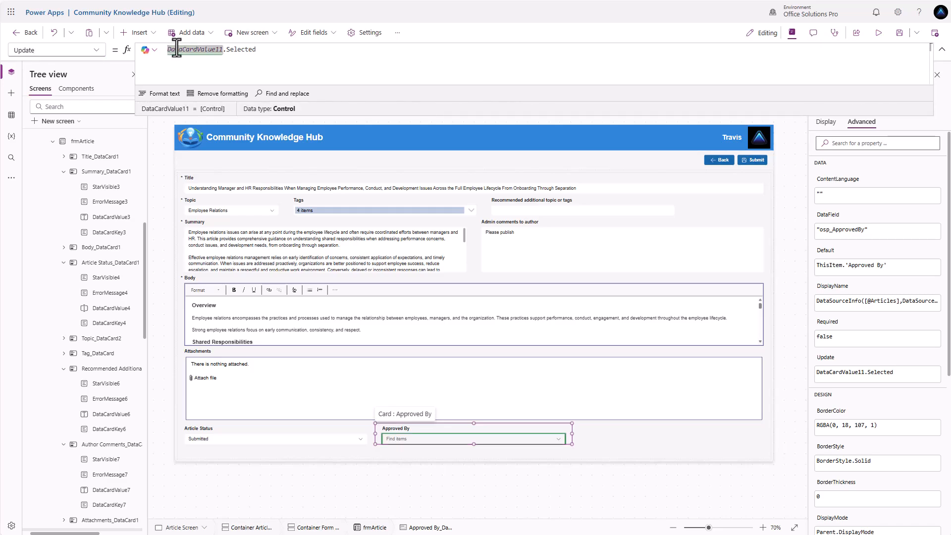
key(Return)
key(Return)
text(//)
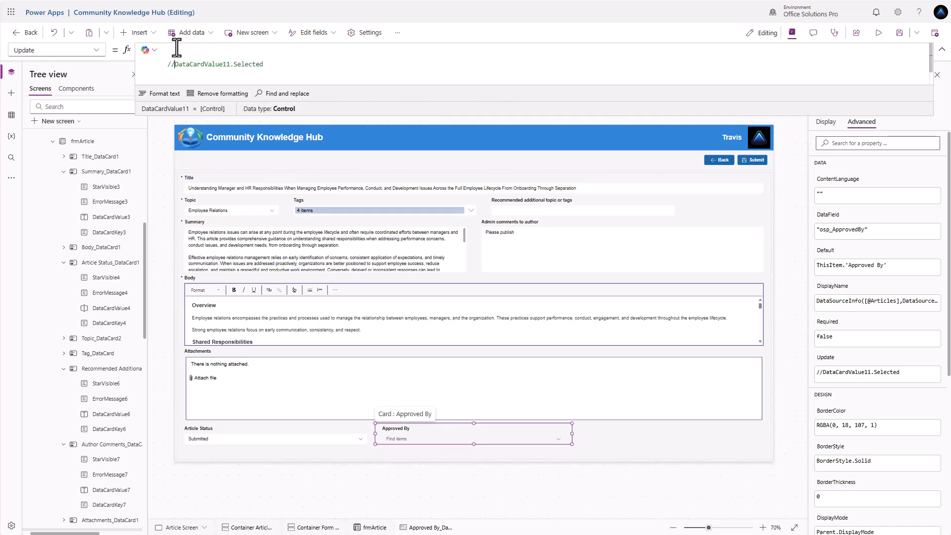
Step: Write the Approved By card's Update formula as If(IsUserAdmin, gblDataverseUser, DataCardValue11.Selected) above the commented line
text(If(IsU)
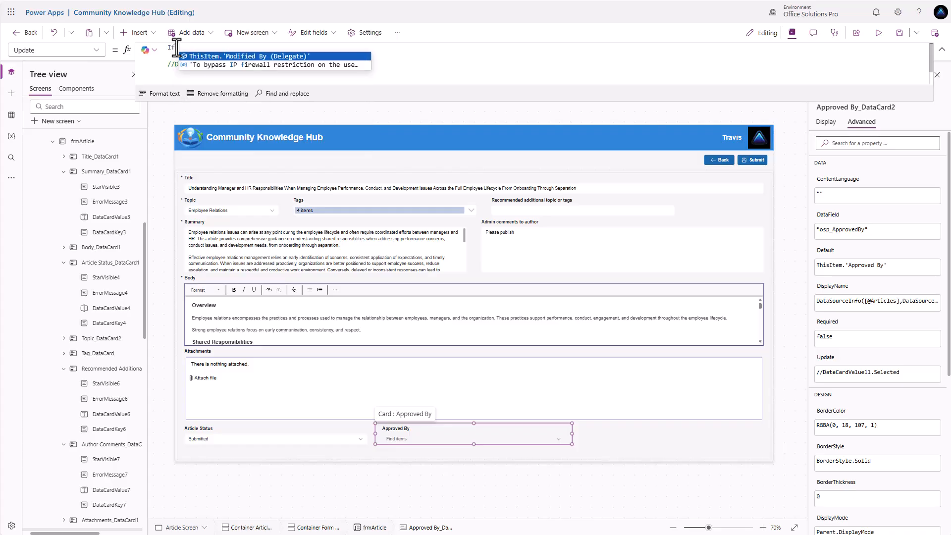
text(serAdmin, )
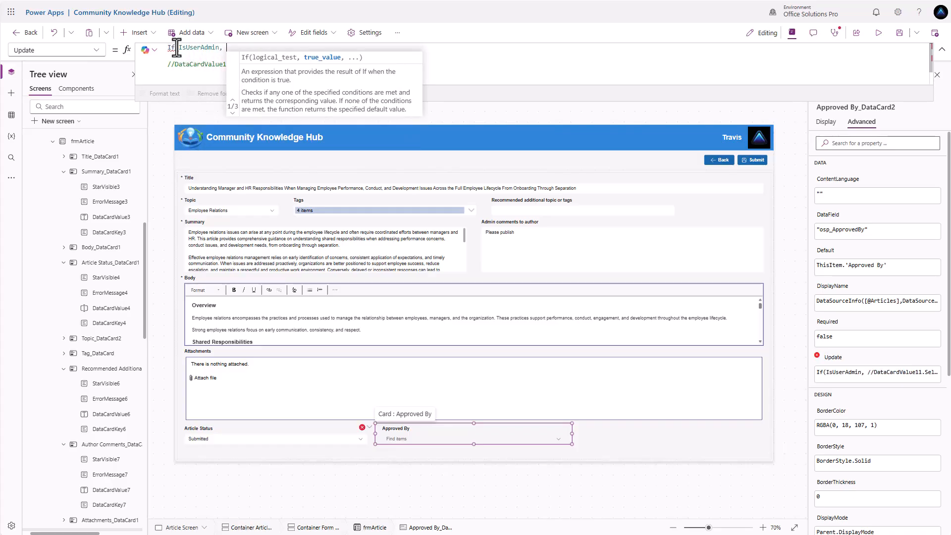
text(gbl)
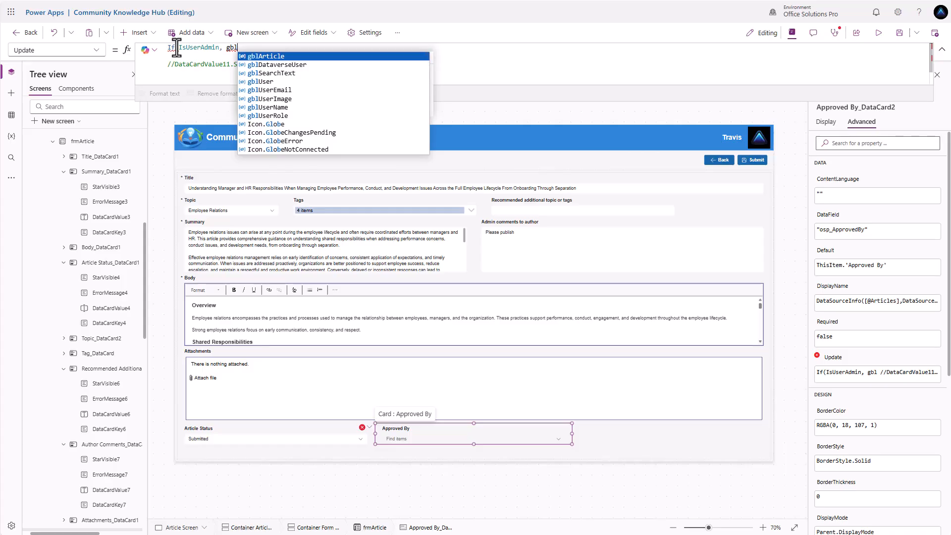
text(DataverseUser,)
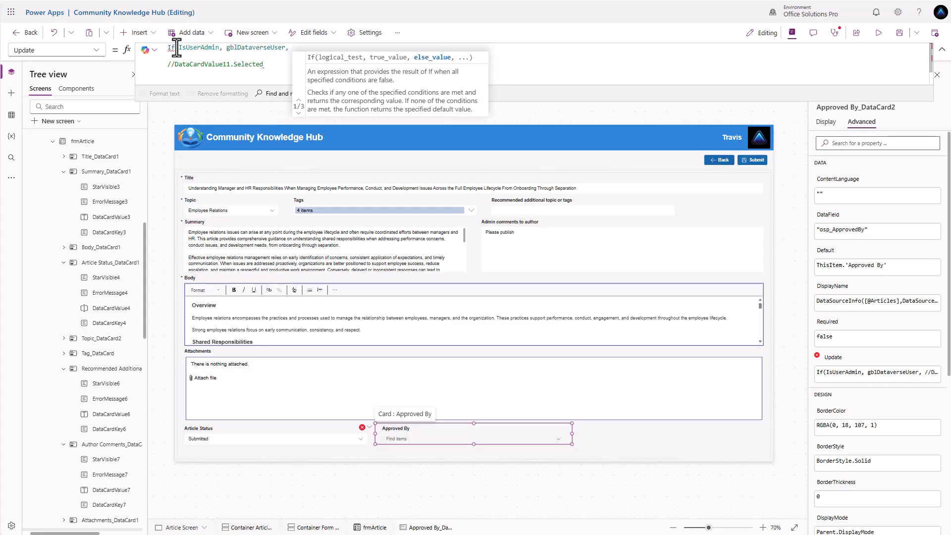
drag(266, 65, 173, 67)
key(ctrl+c)
click(292, 48)
key(ctrl+v)
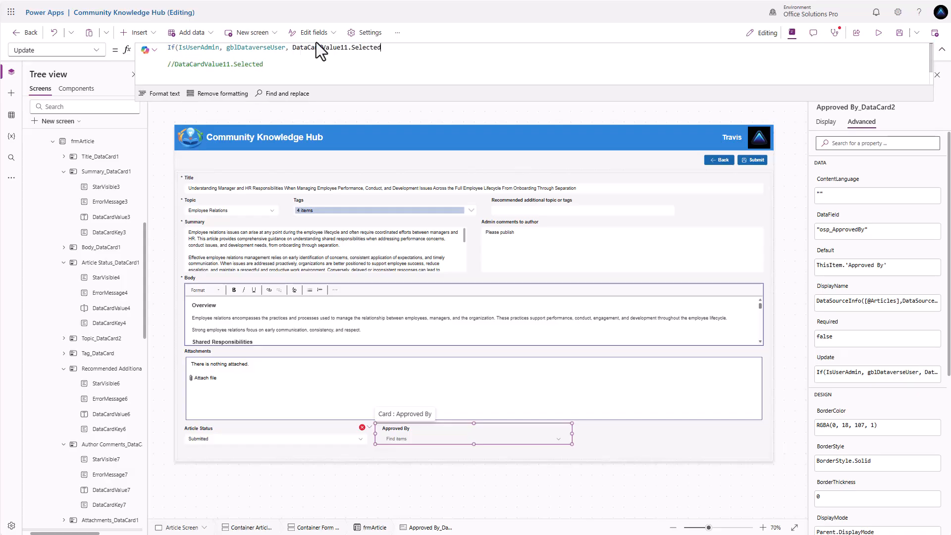
text())
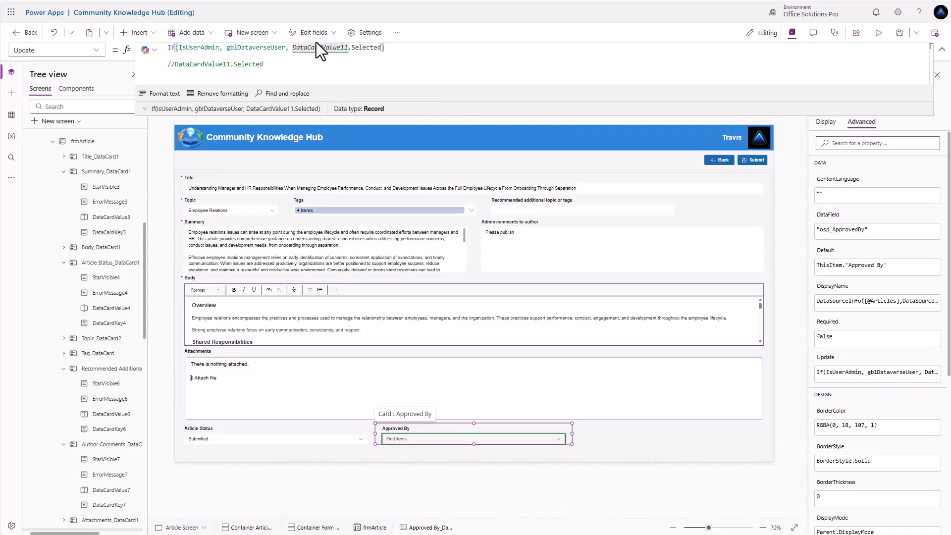
Step: Set the Visible property of the Approved By card to IsUserAdmin
click(379, 429)
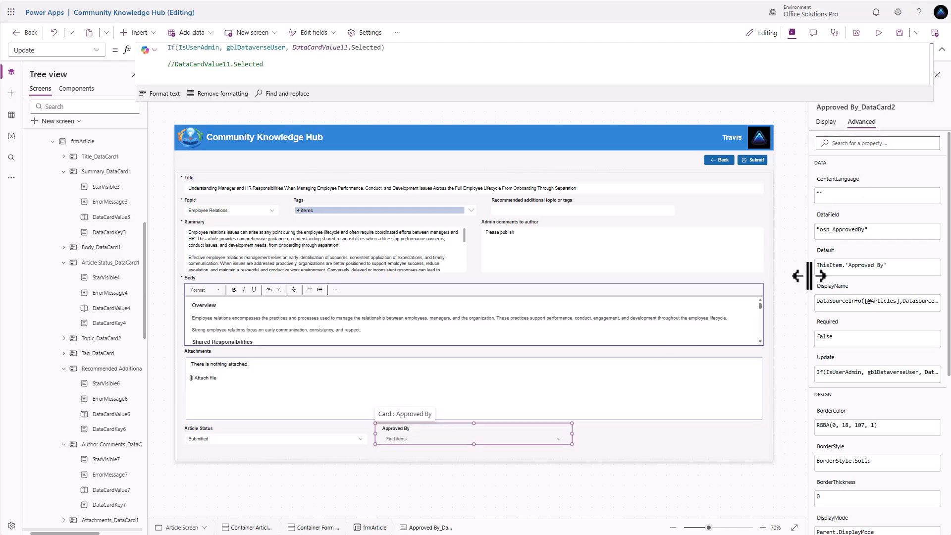
click(826, 122)
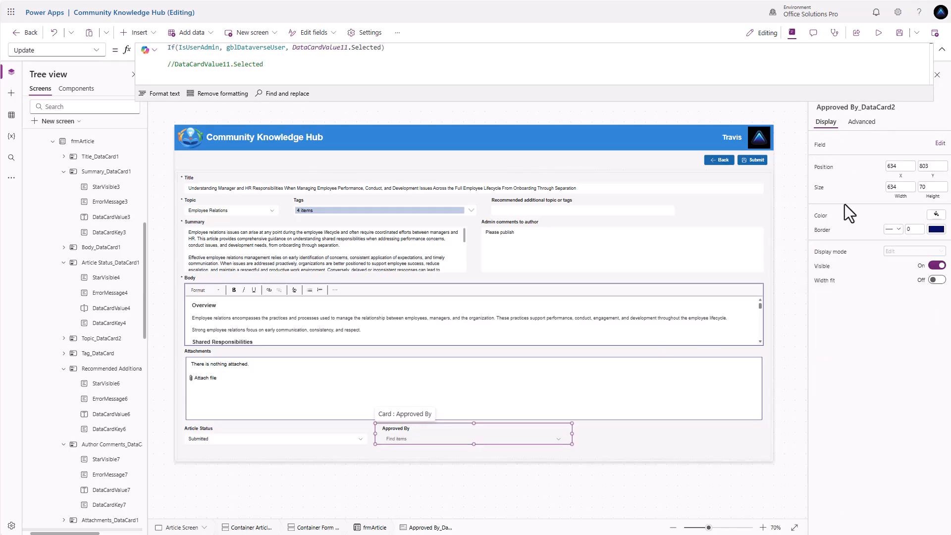
click(822, 266)
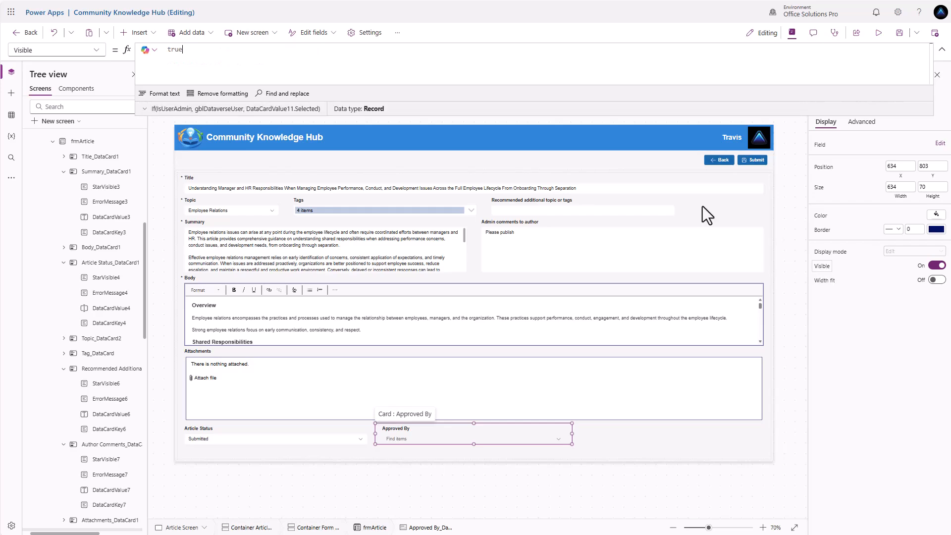
text(IsUserAdmin)
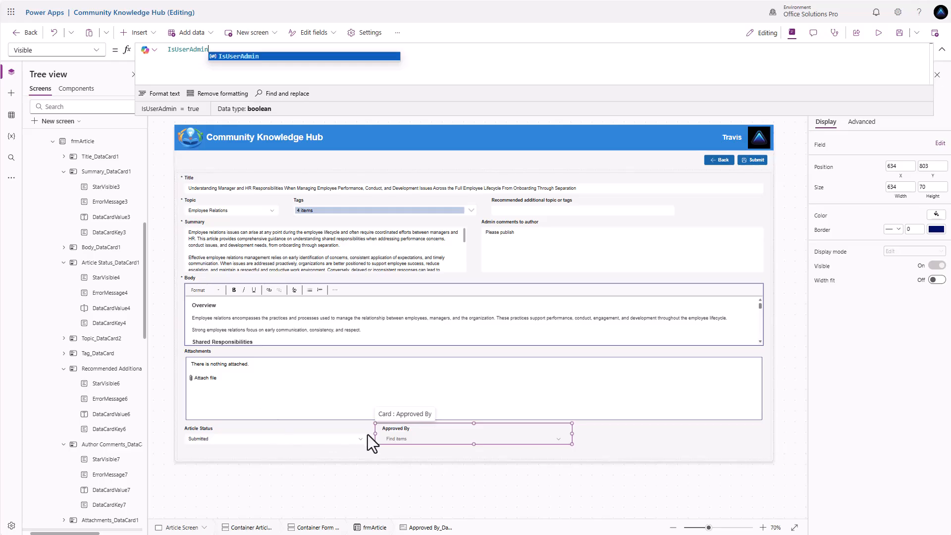
Step: Set the Required property of the Approved By card to IsUserAdmin
click(861, 122)
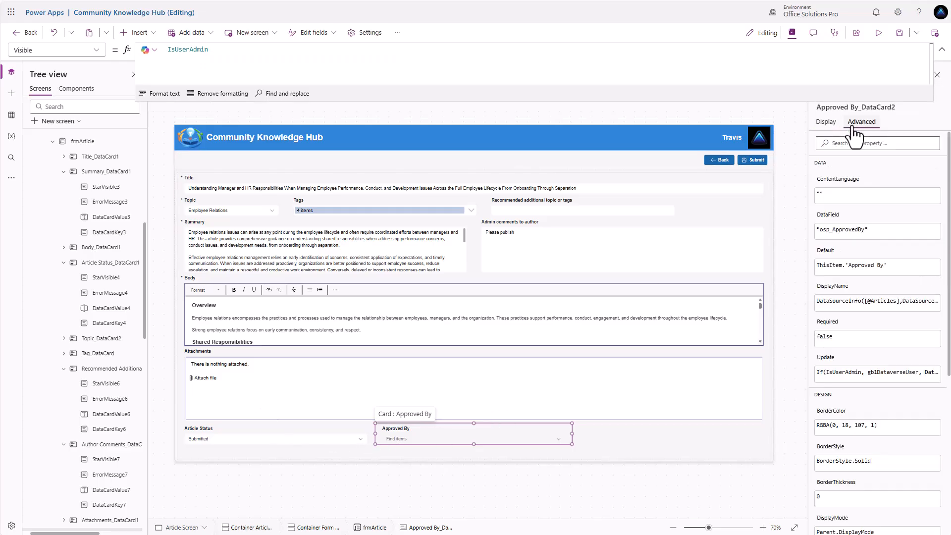
click(830, 338)
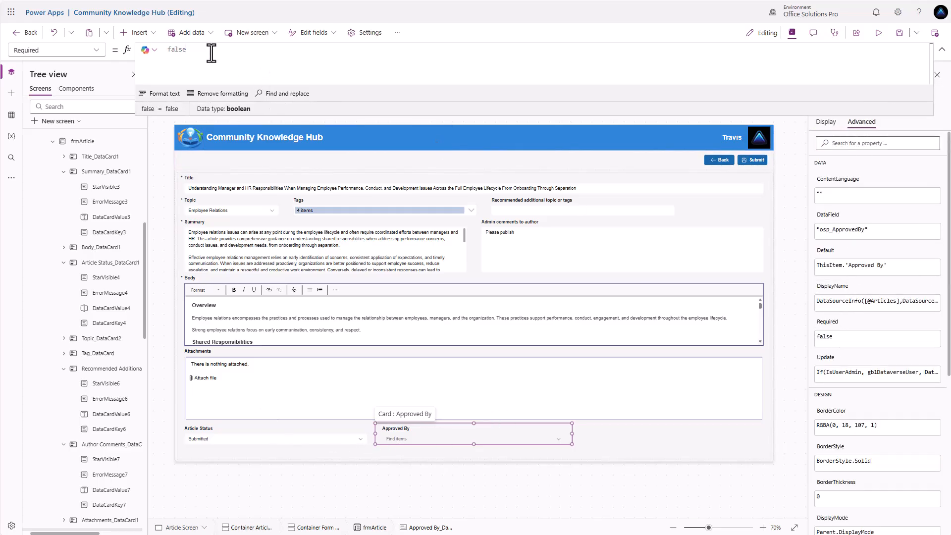
text(IsUserAdmin)
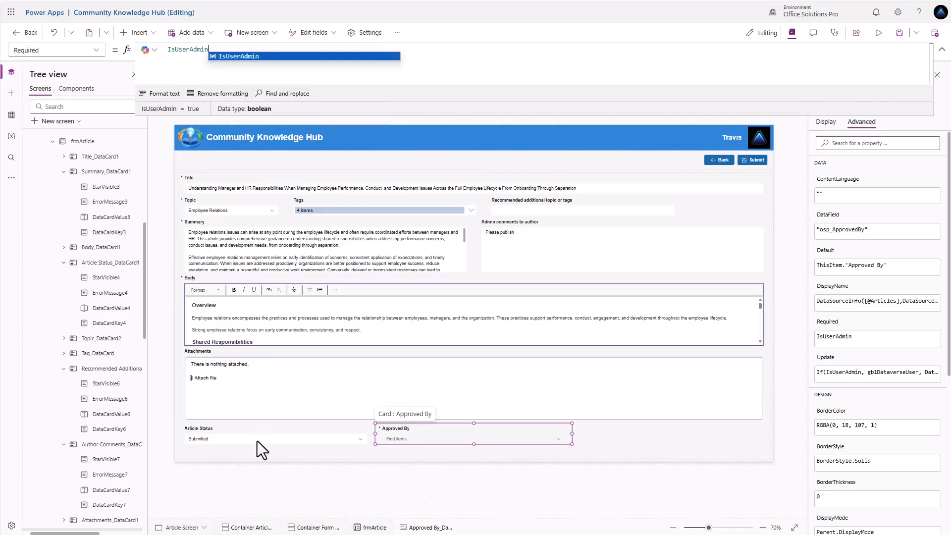
Step: Set the Required property of the Article Status card to IsUserAdmin
click(227, 433)
click(845, 338)
text(IsUserAdmin)
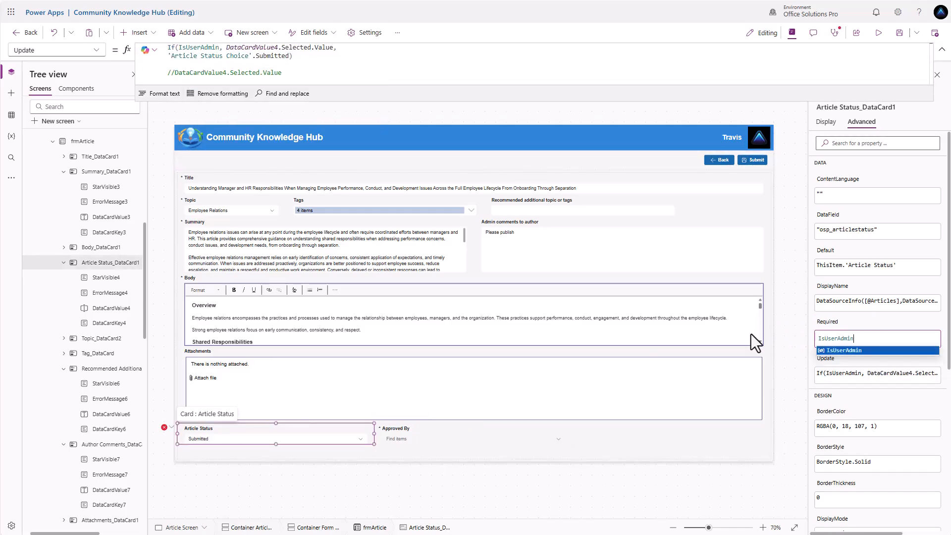
click(853, 323)
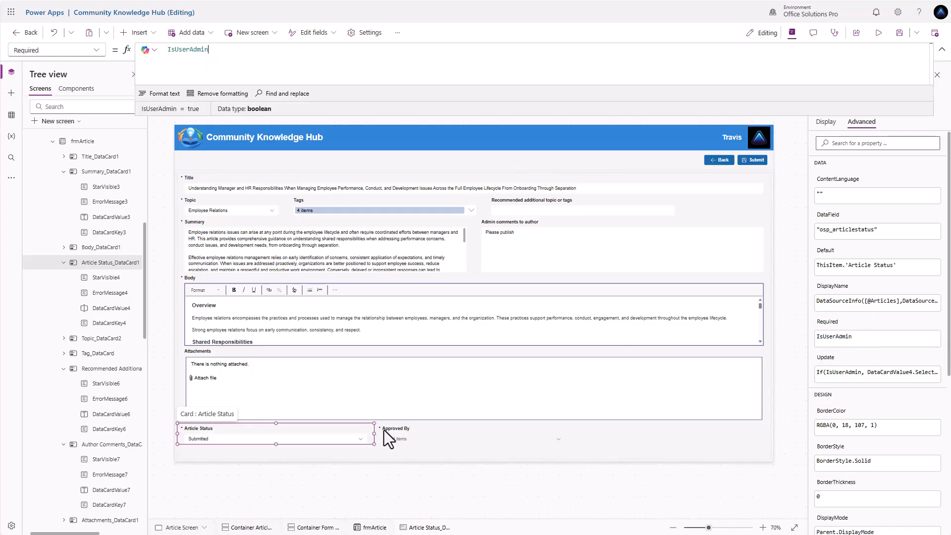
Step: Set the InputTextPlaceholder of the Approved By card's combo box to "Select Approver"
click(826, 122)
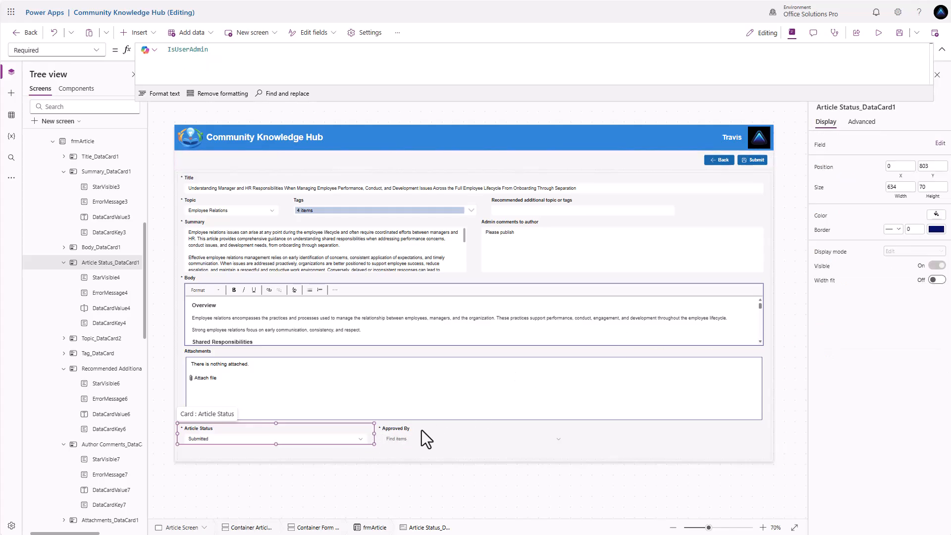
click(418, 431)
click(303, 436)
click(396, 439)
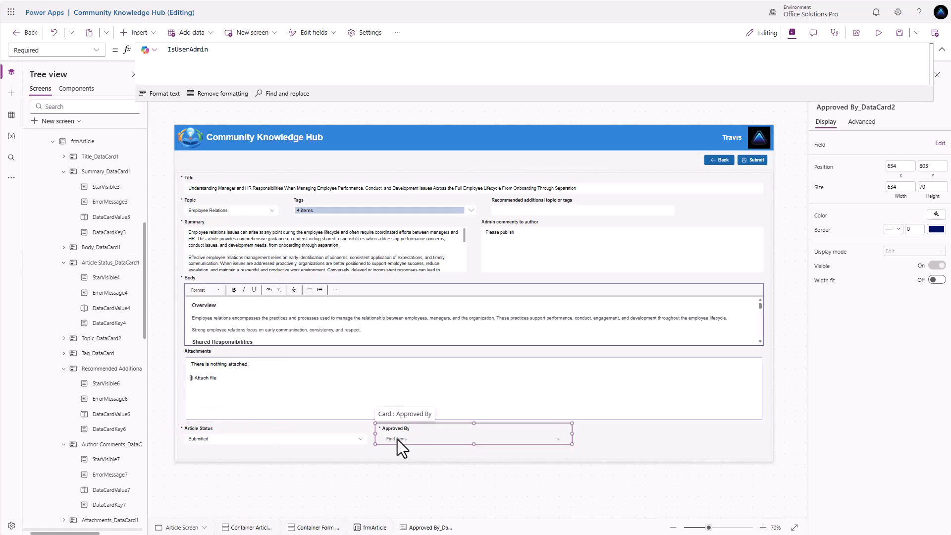
click(397, 439)
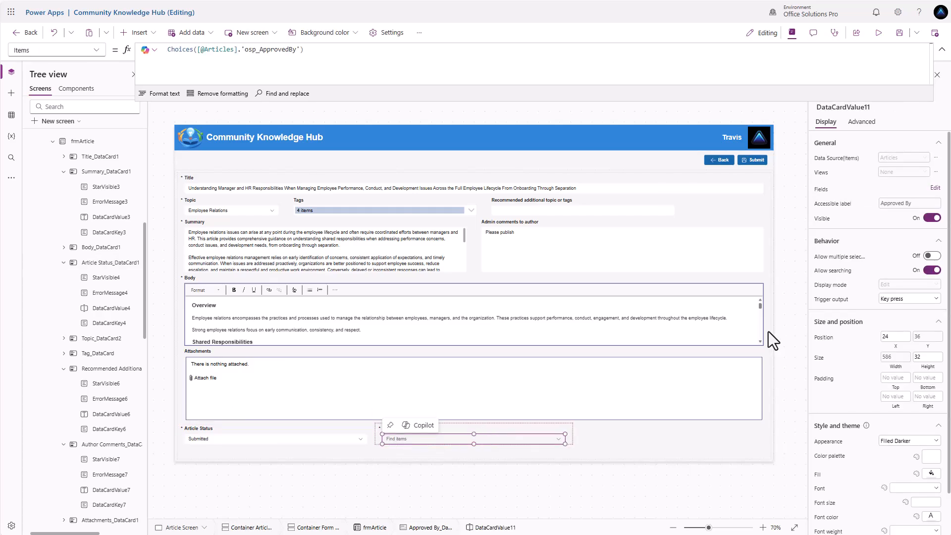
click(848, 124)
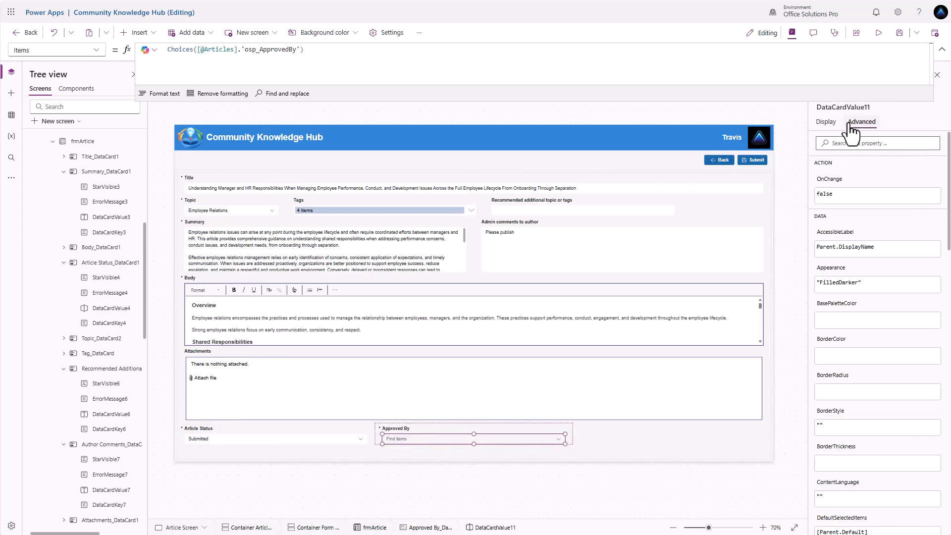
scroll(863, 317, down, 5)
scroll(845, 381, down, 3)
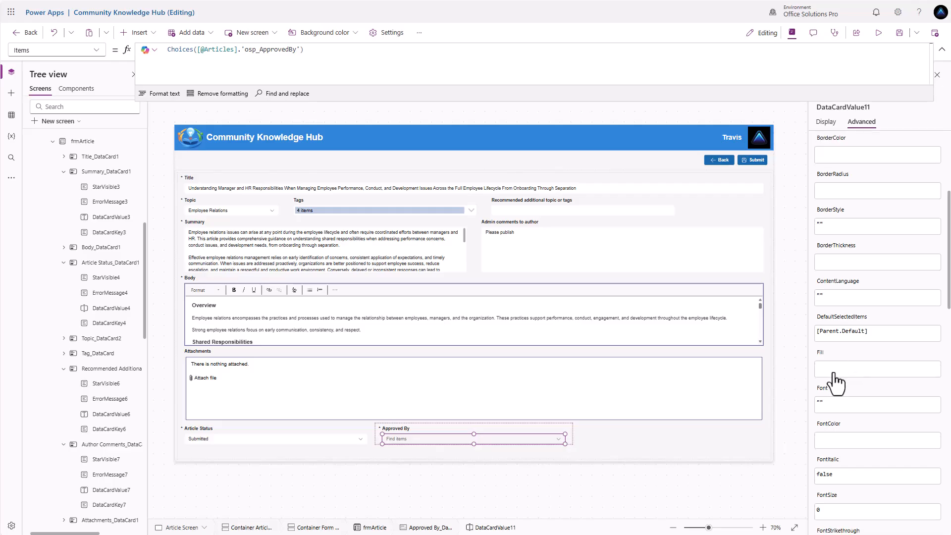
scroll(848, 451, down, 2)
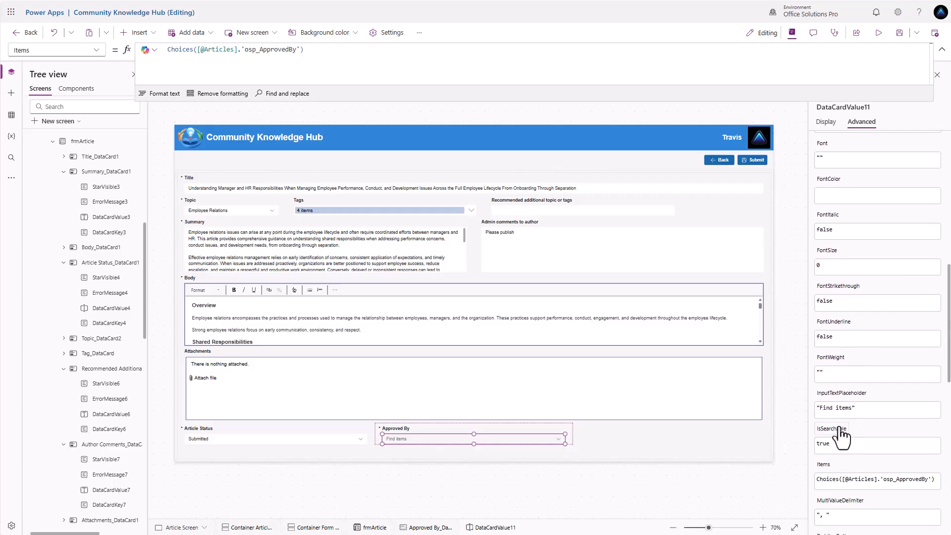
text(Select Approv)
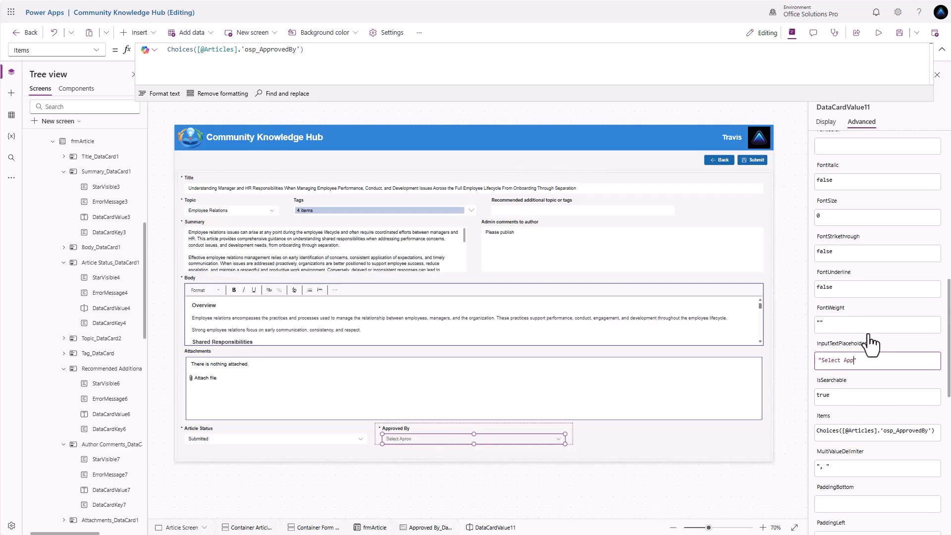
text(er)
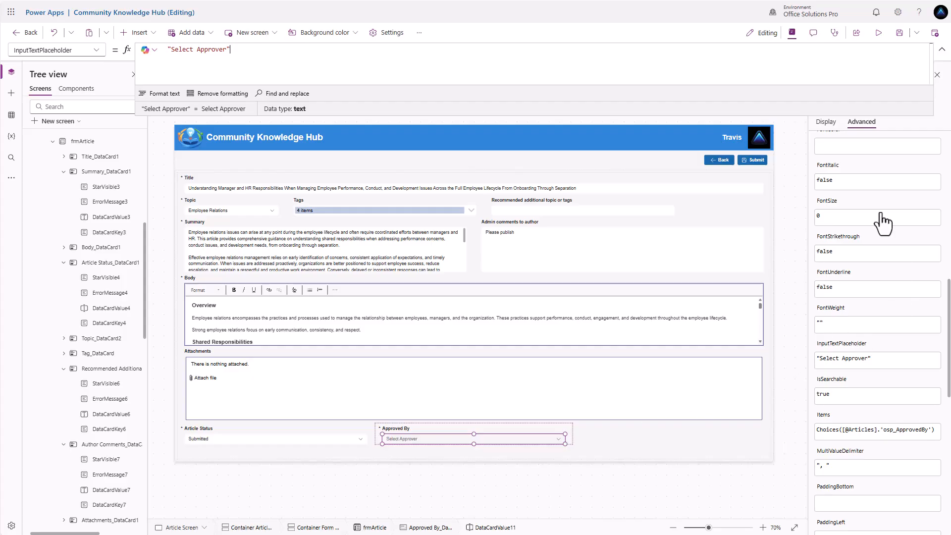
click(825, 123)
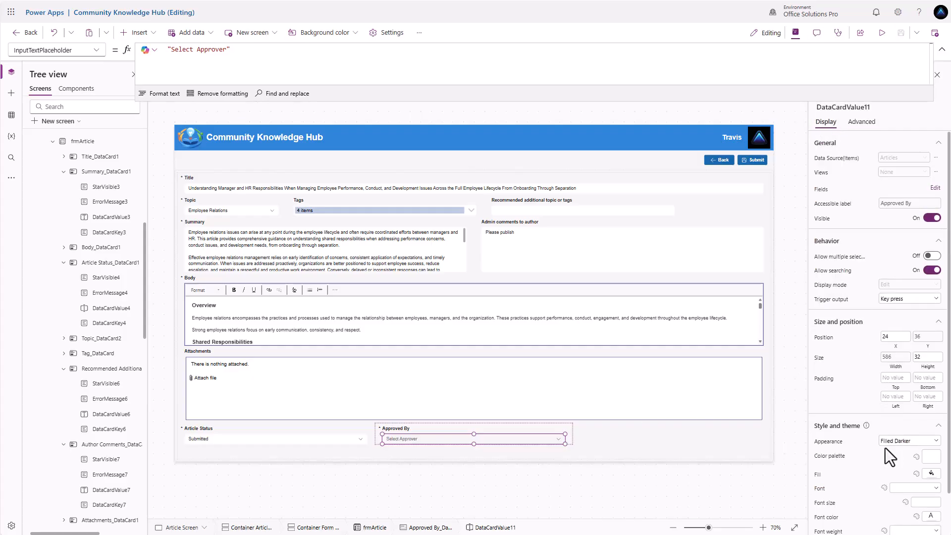
Step: Set the Required property of the Approved By card to false
click(931, 473)
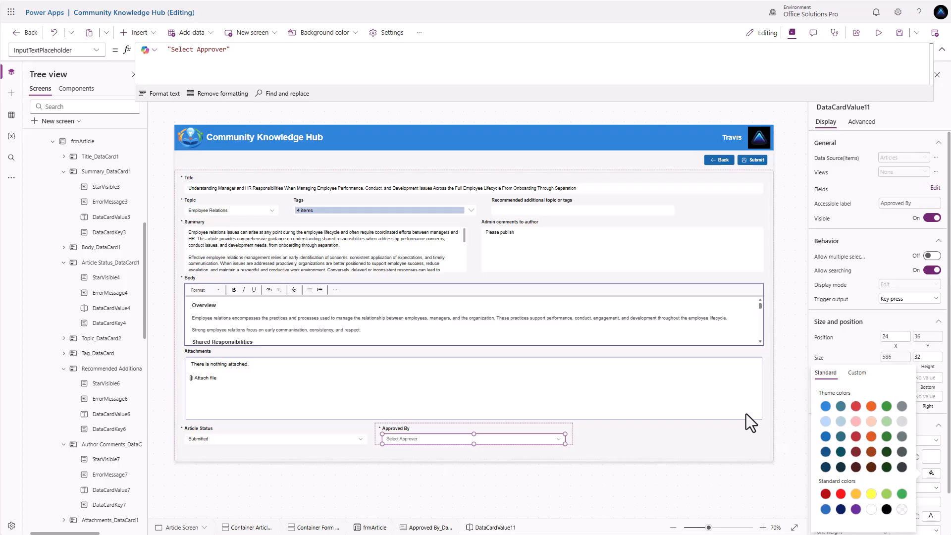
click(659, 390)
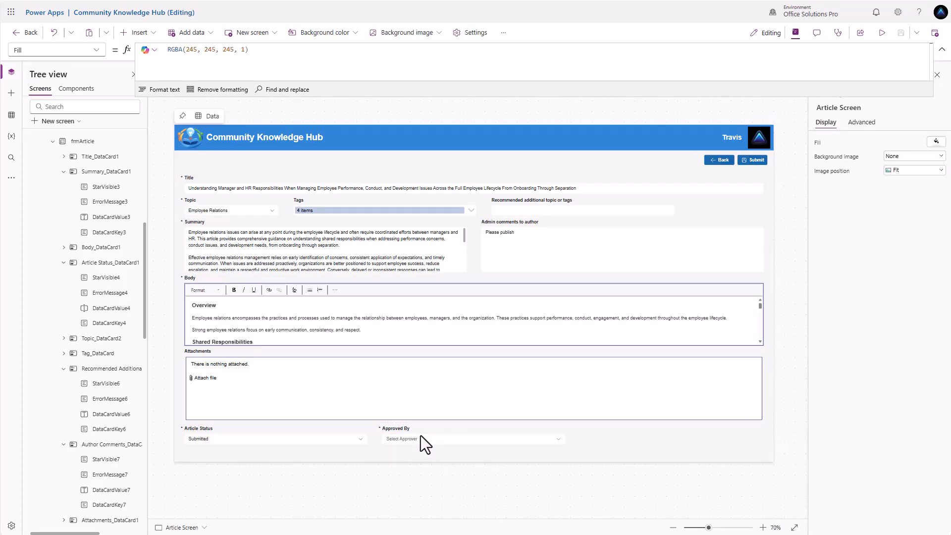
click(420, 433)
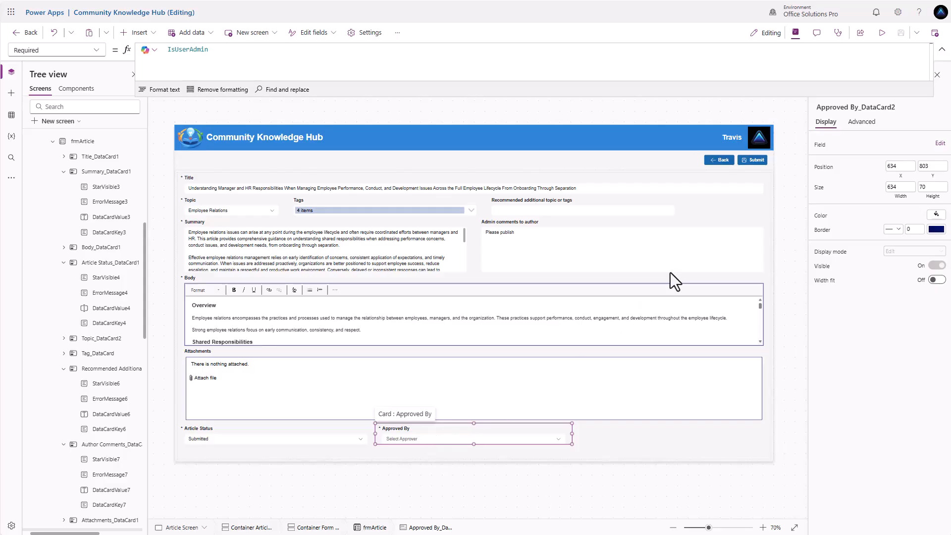
click(861, 124)
click(825, 123)
click(861, 123)
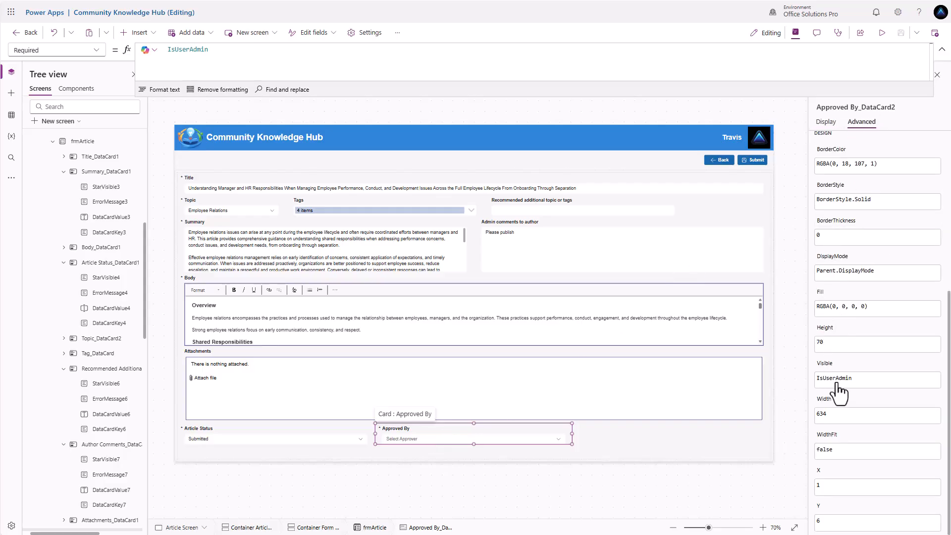
click(857, 378)
scroll(843, 332, up, 5)
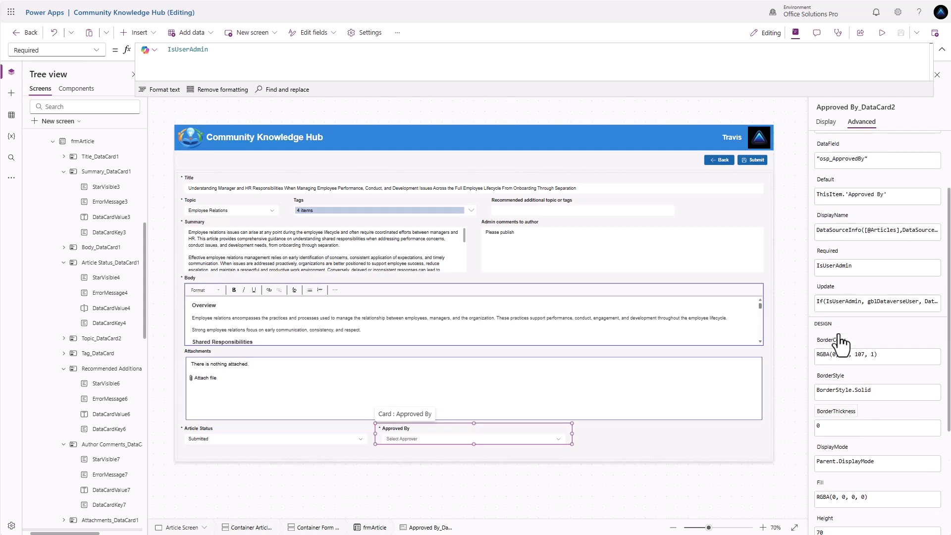
scroll(839, 340, up, 1)
click(842, 339)
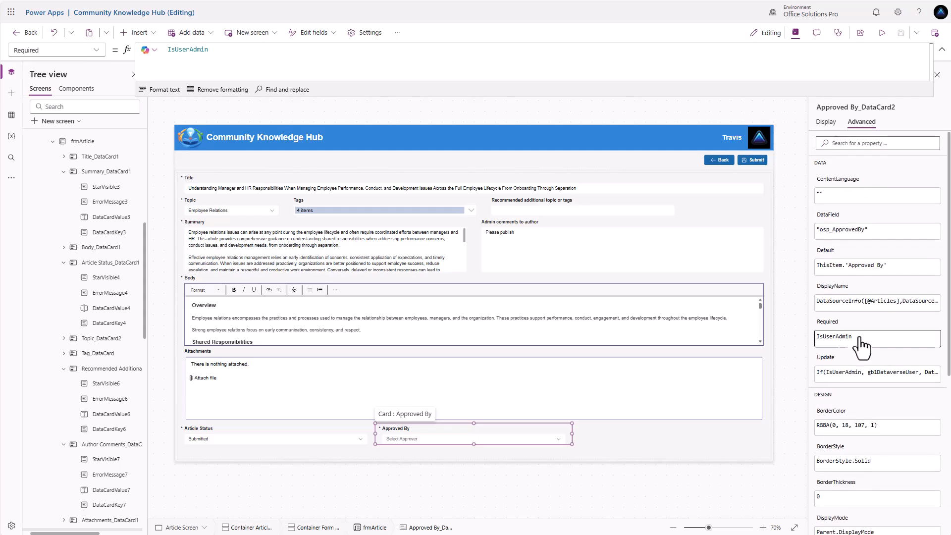
drag(842, 339, 802, 335)
text(false)
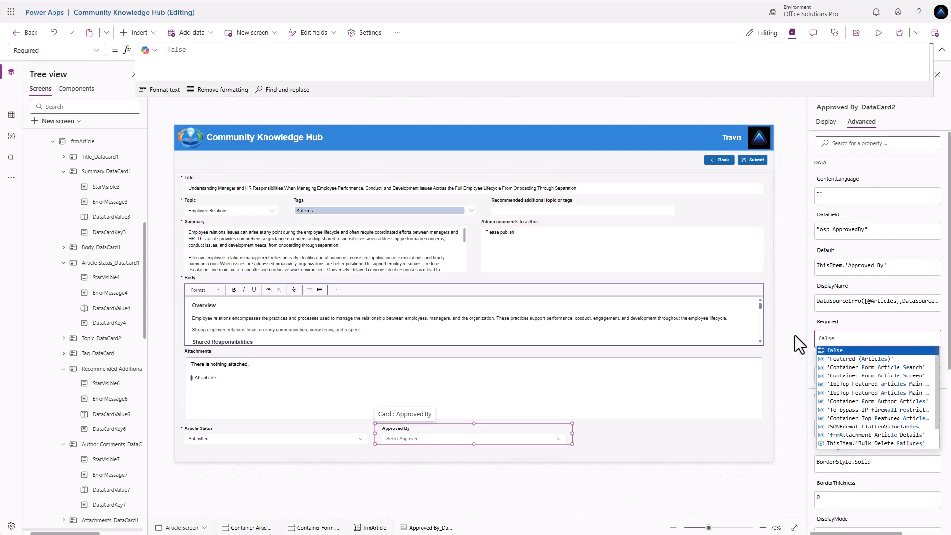
click(855, 318)
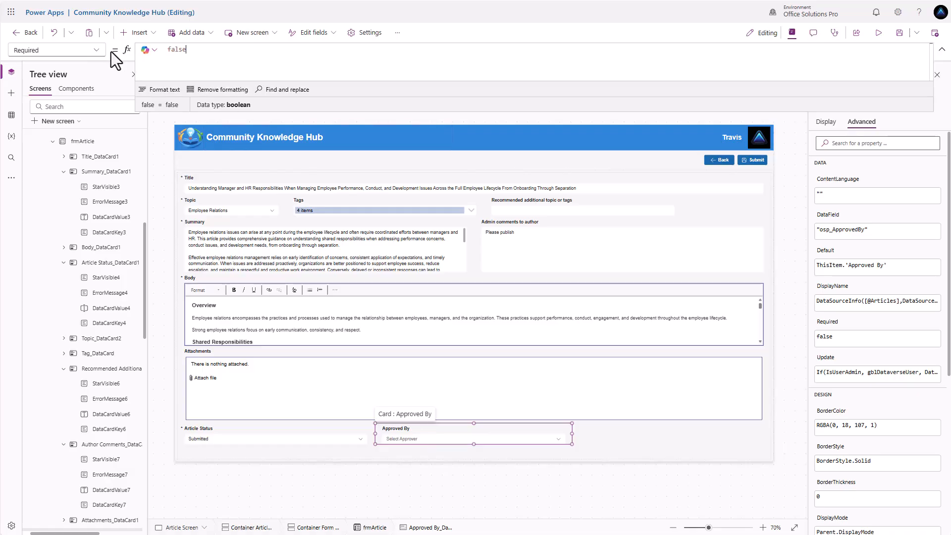
Step: Check the Approved By card's Update formula and set the card's Visible property to false
click(99, 56)
click(38, 232)
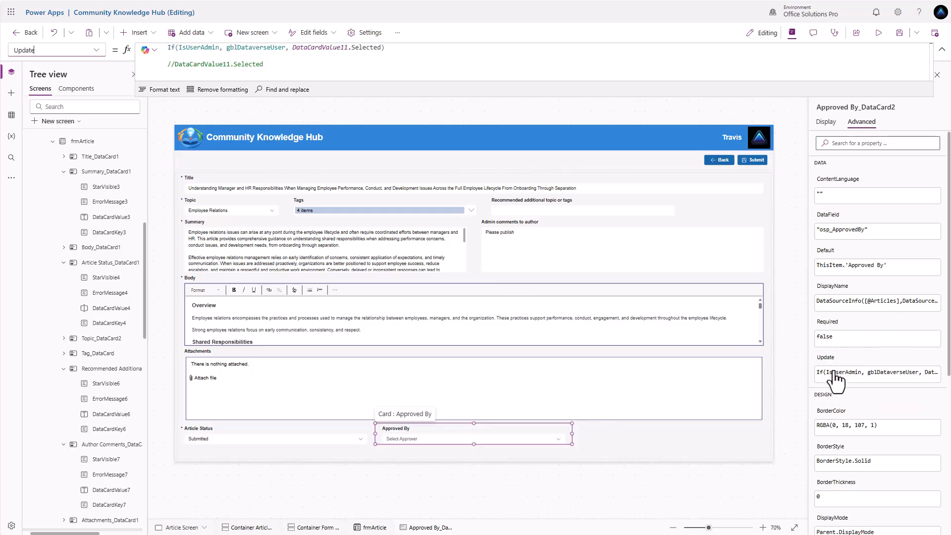
scroll(837, 374, down, 1)
scroll(836, 379, up, 1)
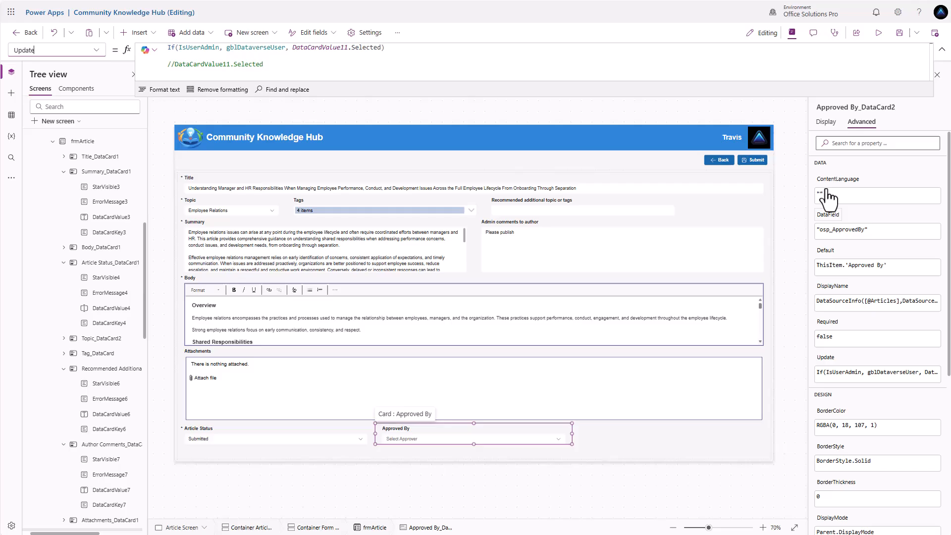
click(826, 122)
click(823, 270)
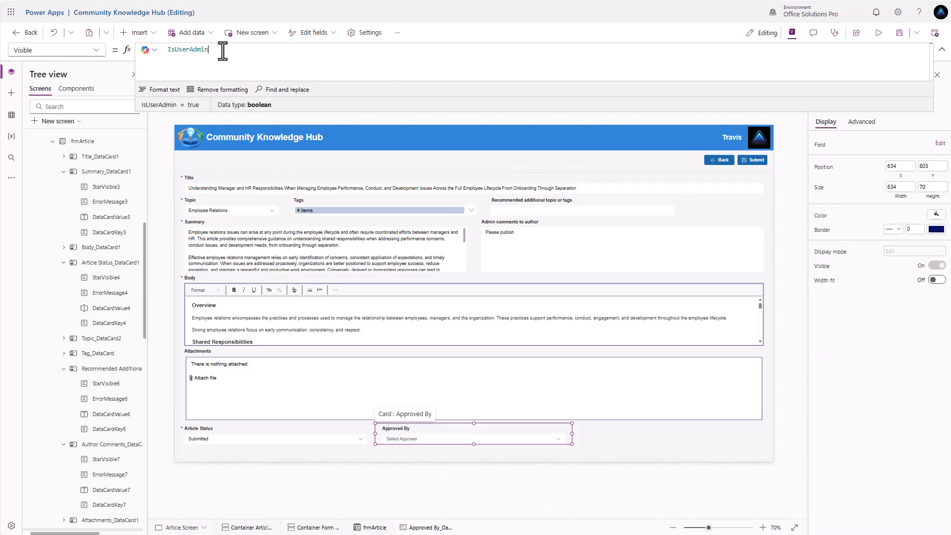
double_click(188, 49)
text(false)
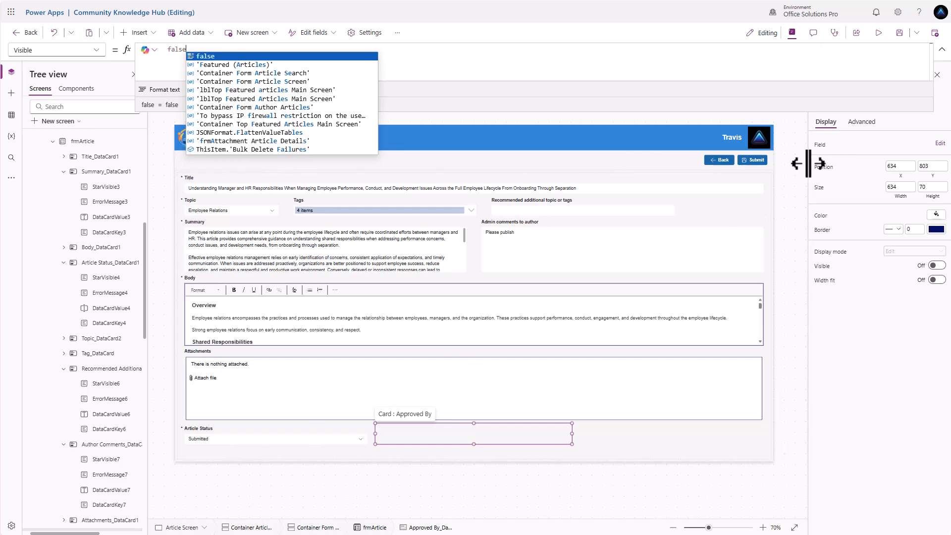
Step: Preview the app, submit the article with the status Under Review, and return to the article list
click(878, 33)
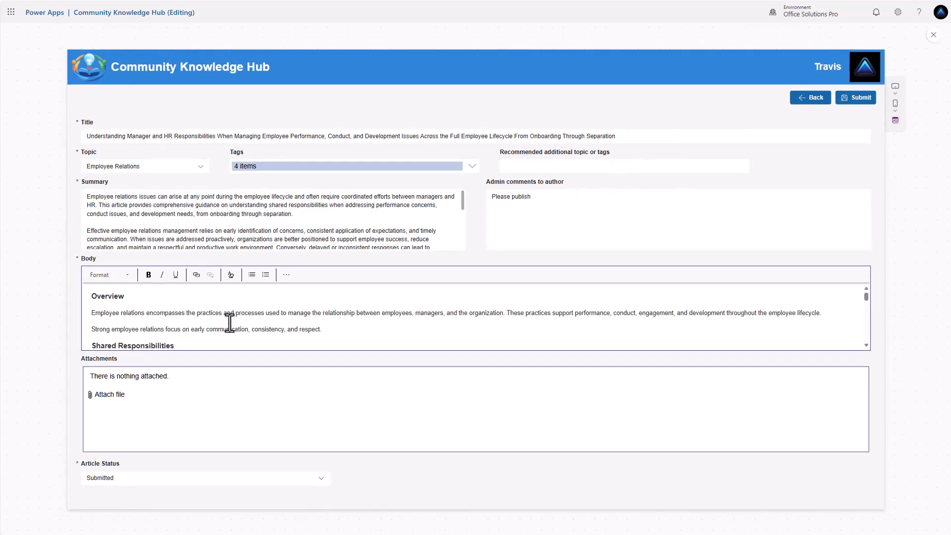
click(315, 480)
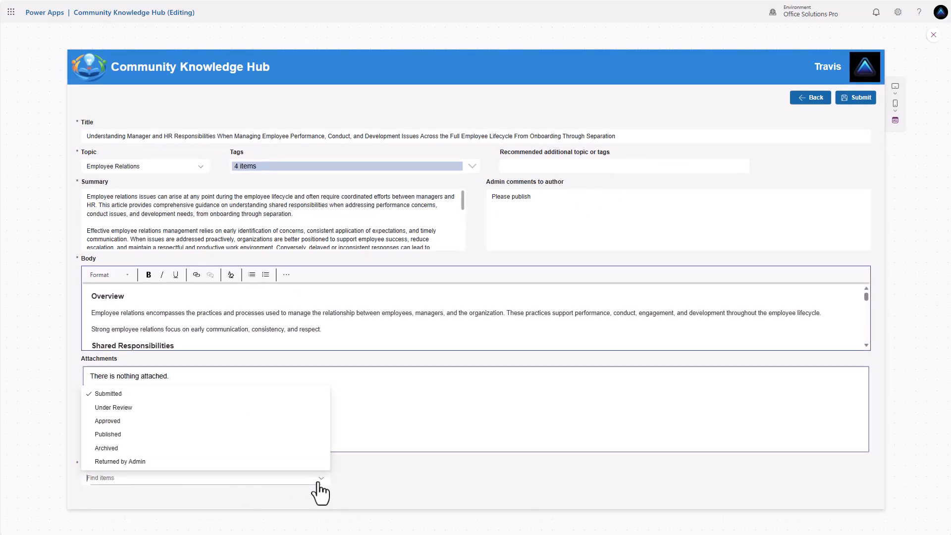
click(173, 408)
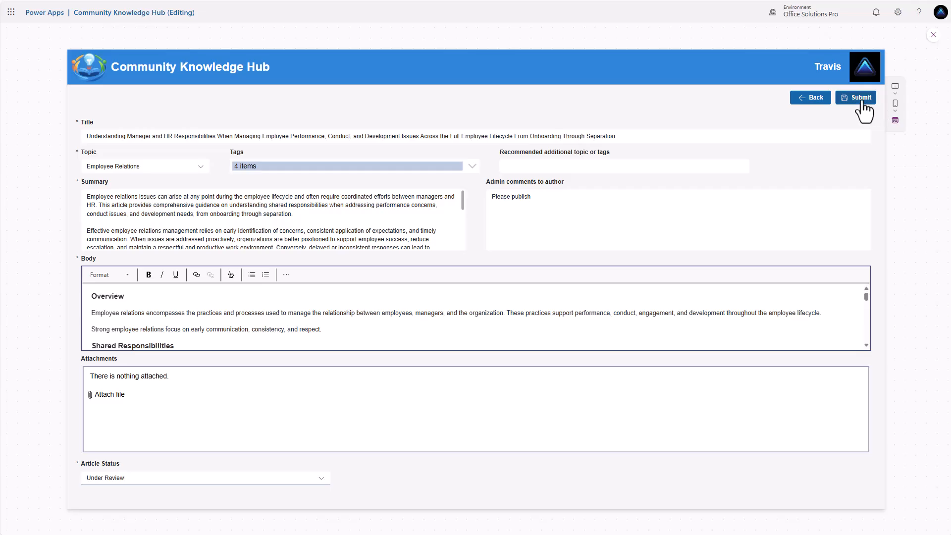
click(801, 108)
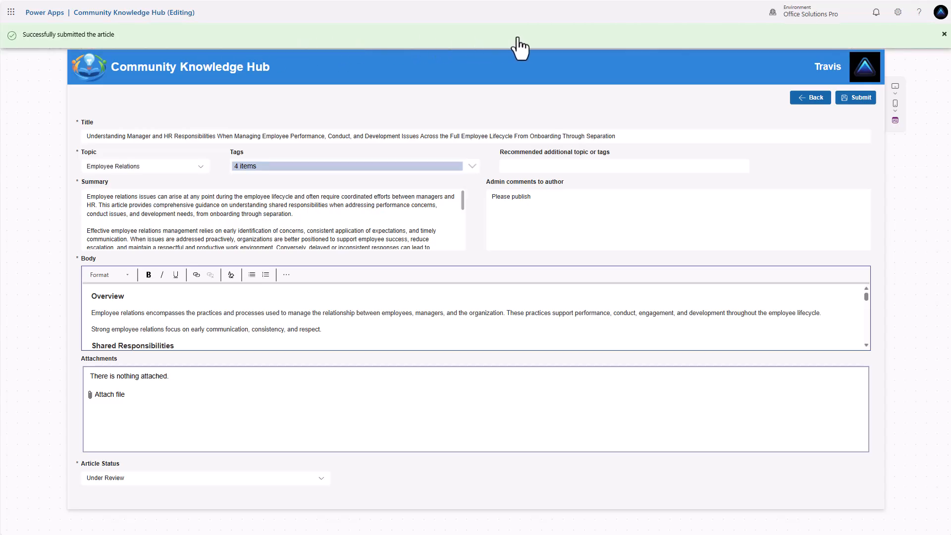
click(944, 34)
click(816, 99)
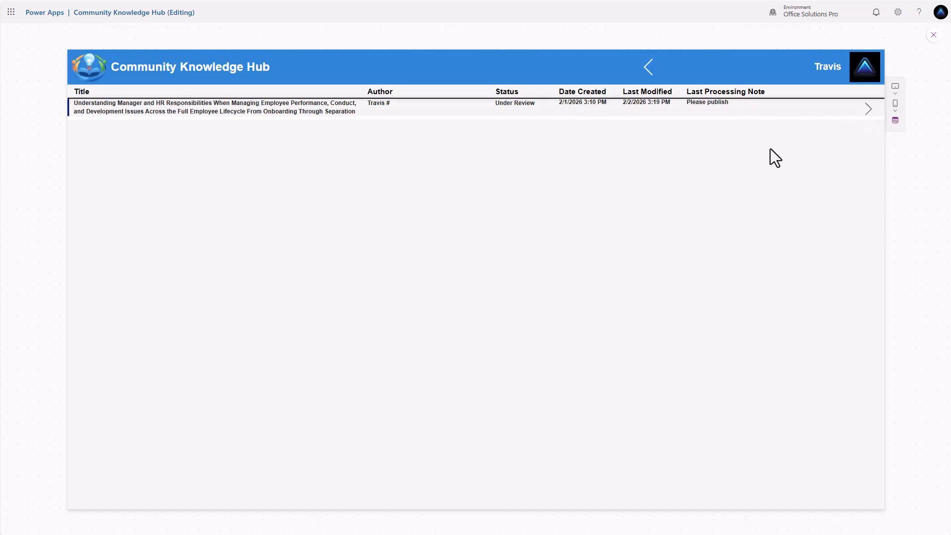
Step: Open the listed article and submit it with "Admin Comments" as the admin comment to the author and Approved as the status
drag(544, 198, 455, 194)
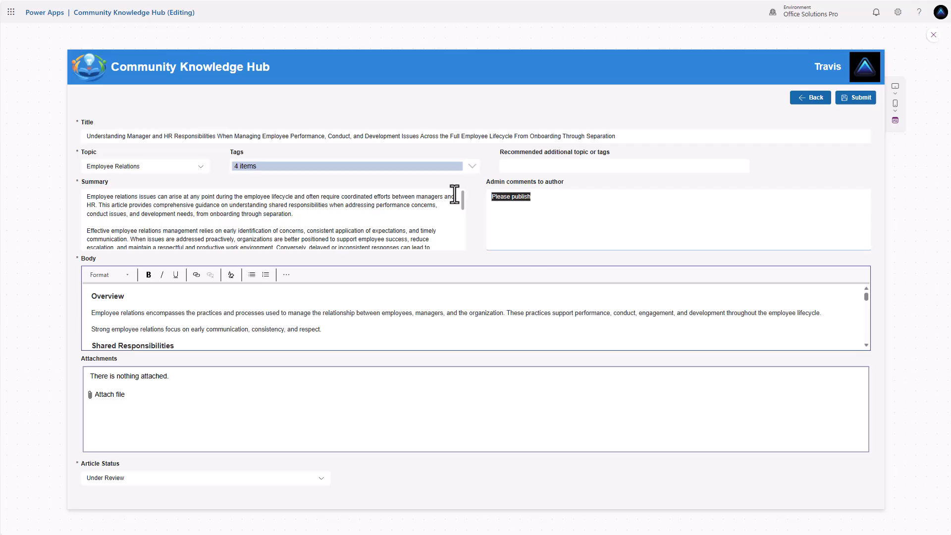
text(Admin Comments)
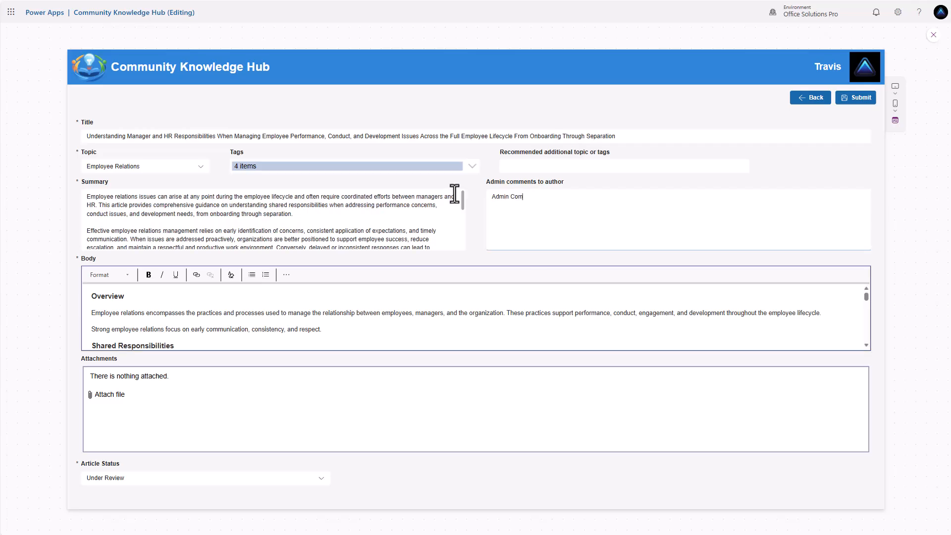
click(321, 478)
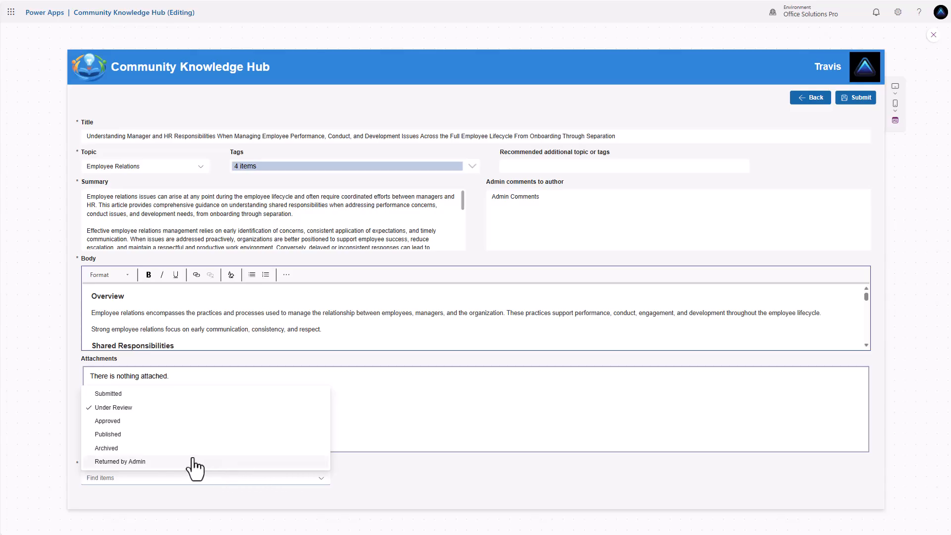
click(139, 421)
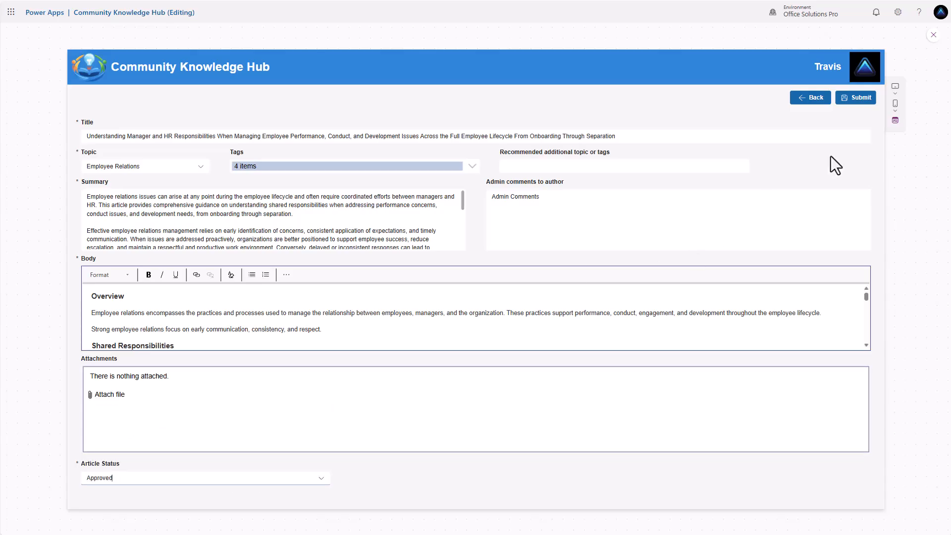
click(862, 103)
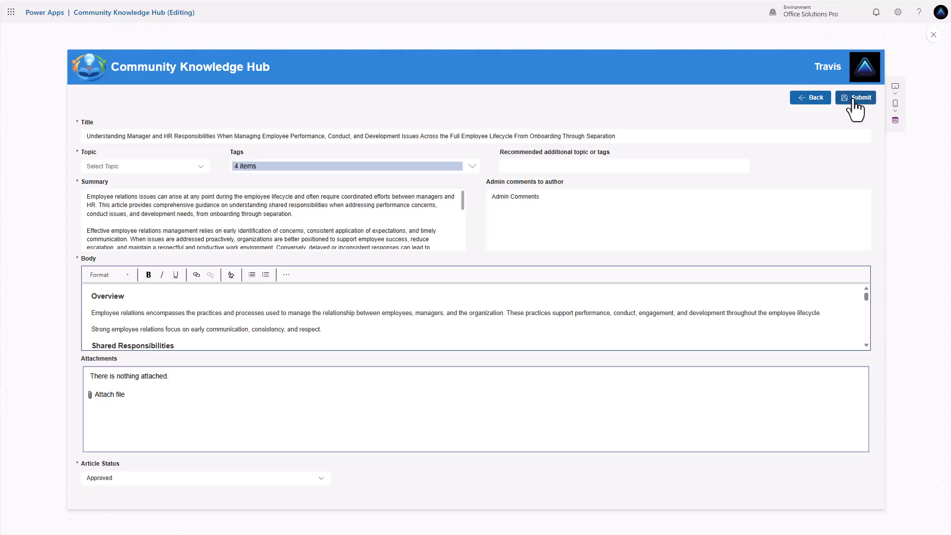
Step: Check the article's entry in the list, reopen the article and end the preview
click(812, 99)
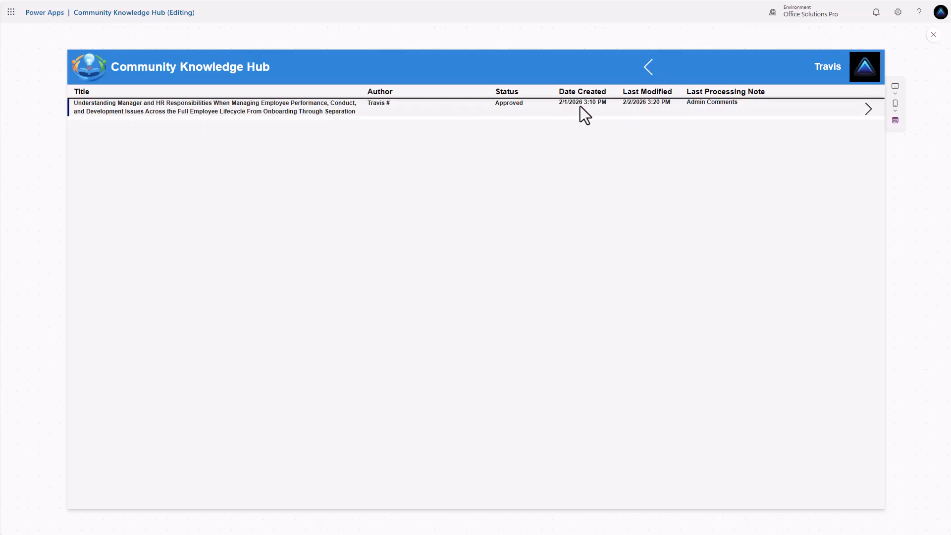
click(866, 110)
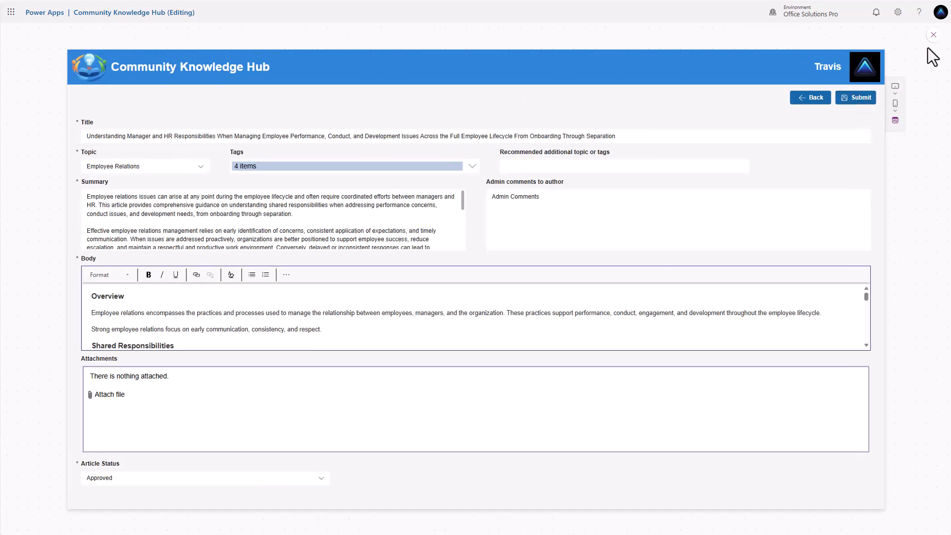
click(934, 35)
Step: Open the article form's OnSuccess formula in an enlarged editor and review the Article Status line of its processing history Patch
click(745, 160)
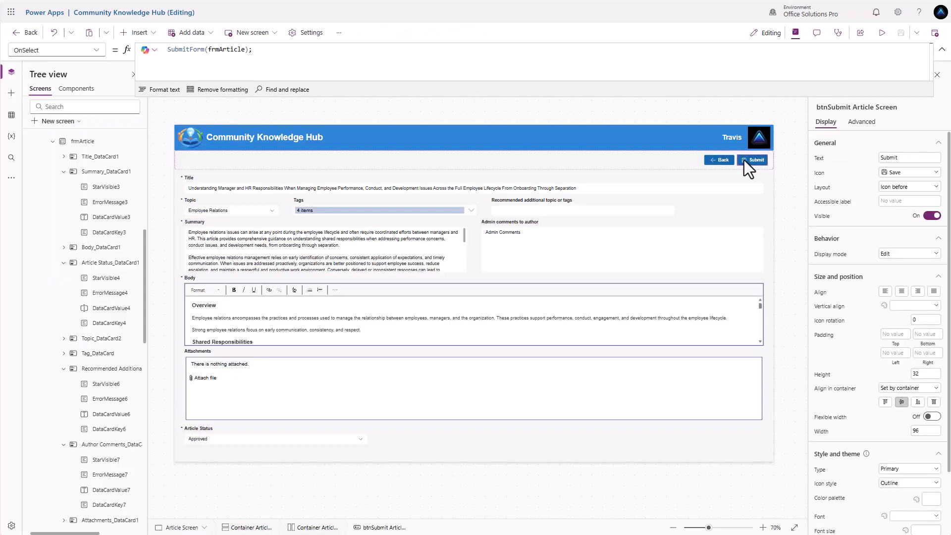
click(766, 208)
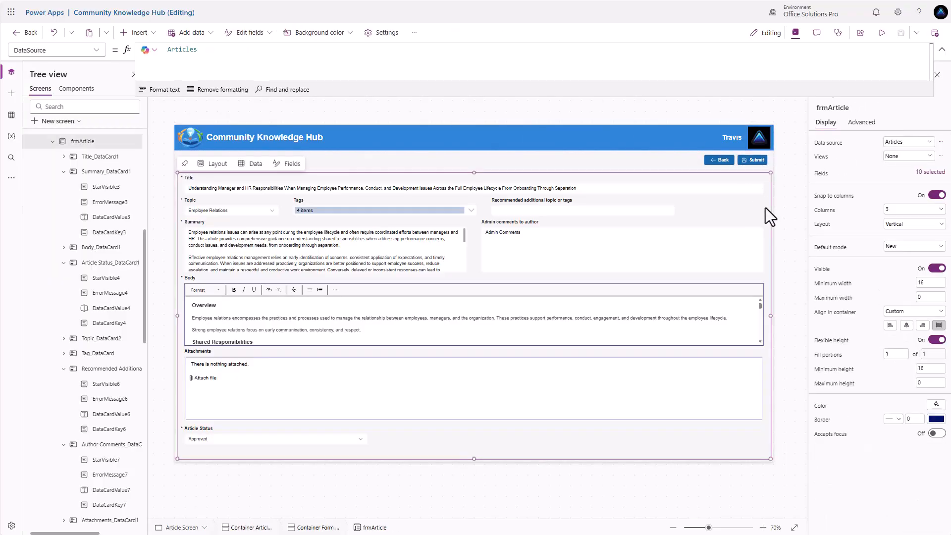
click(861, 124)
click(834, 264)
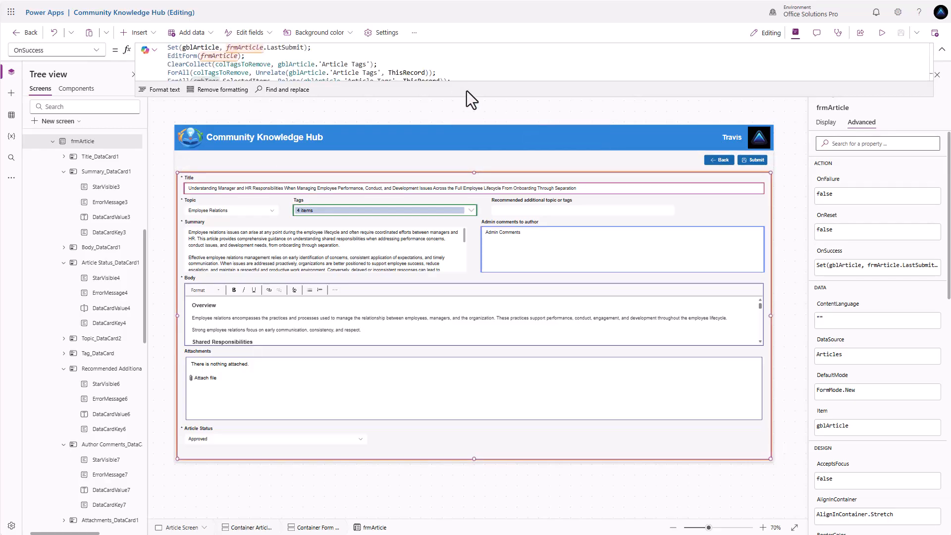
drag(462, 100, 438, 222)
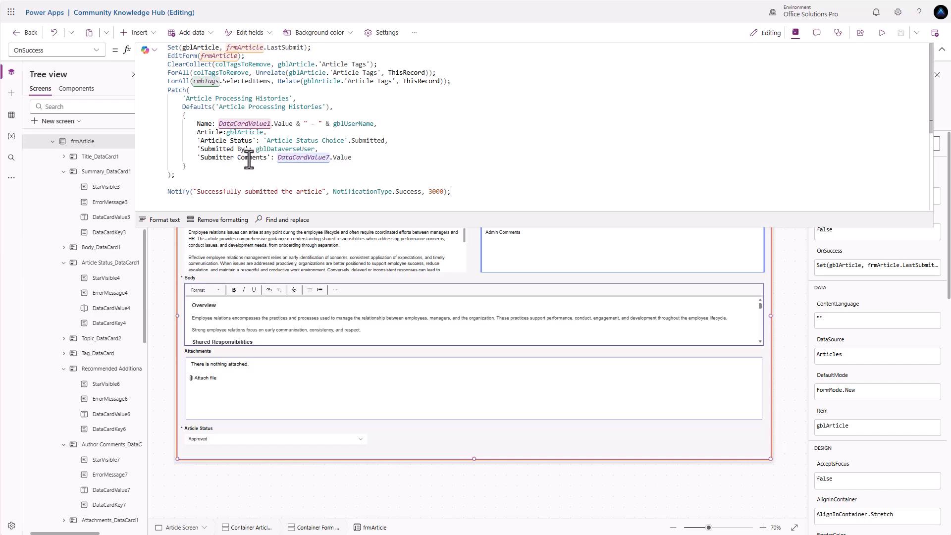
drag(224, 142, 301, 143)
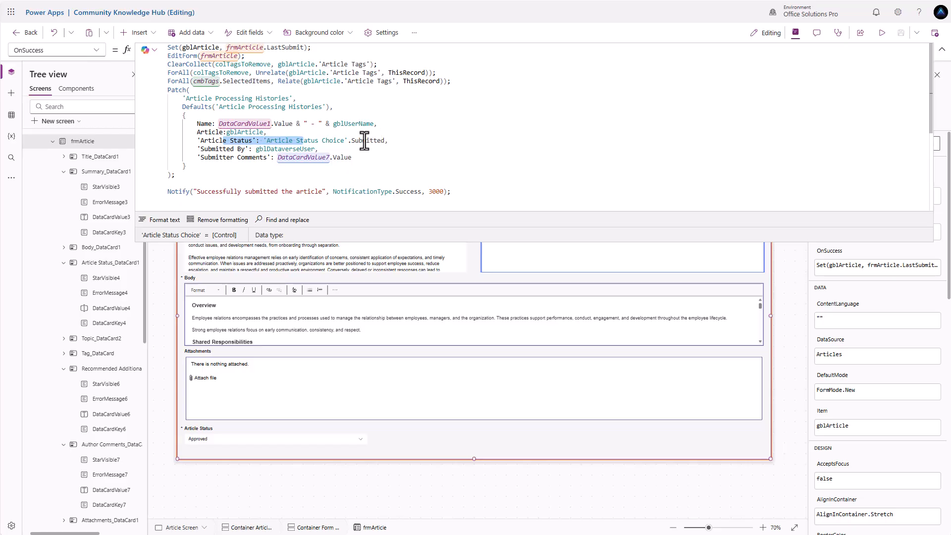
drag(382, 142, 347, 143)
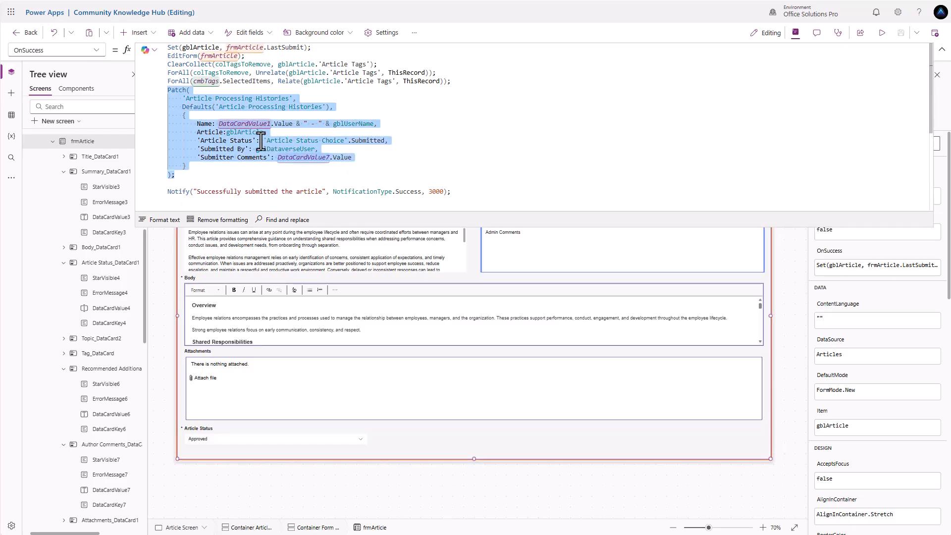
Step: Set the Patch's Article Status to If(IsUserAdmin, DataCardValue4.Selected.Value, 'Article Status Choice'.Submitted) and shrink the formula editor again
click(261, 140)
text(IF)
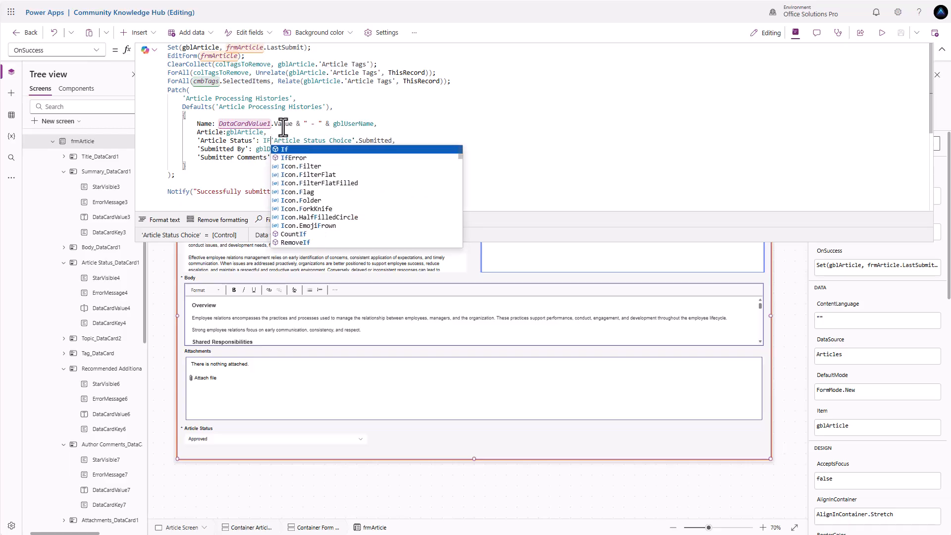
key(Tab)
text(IsUser)
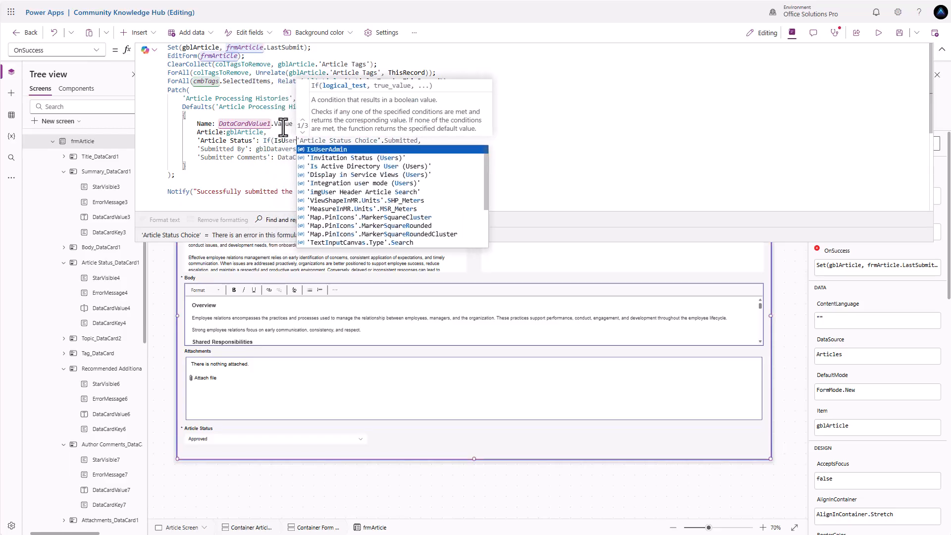
text(Admin, )
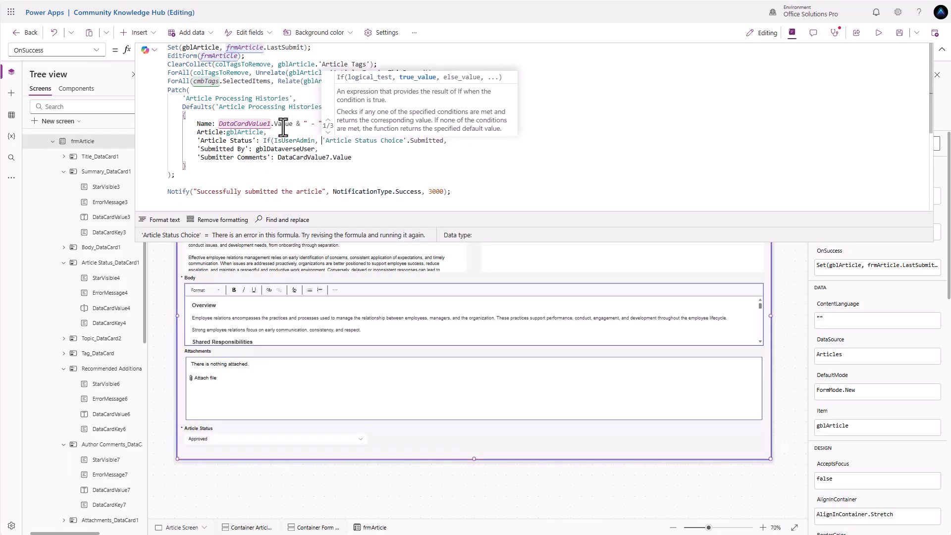
text(,)
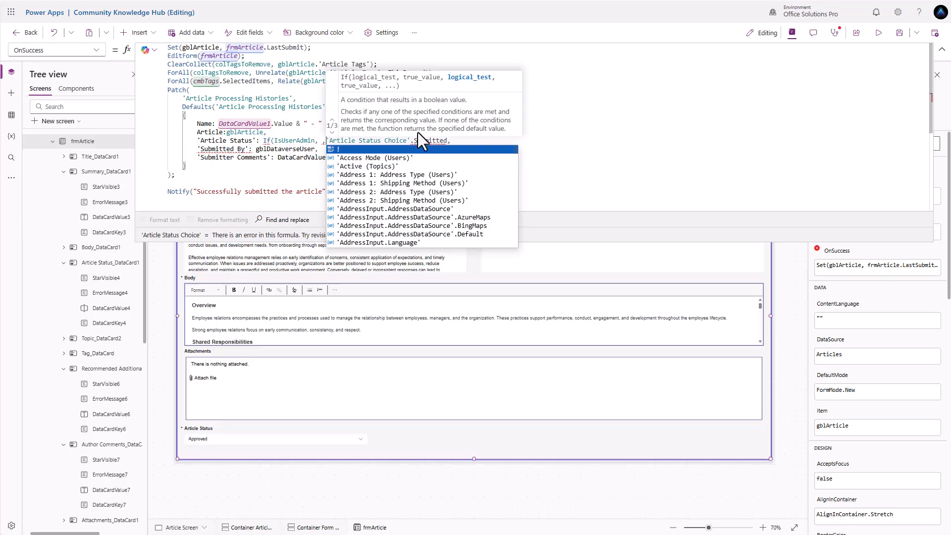
click(448, 140)
text())
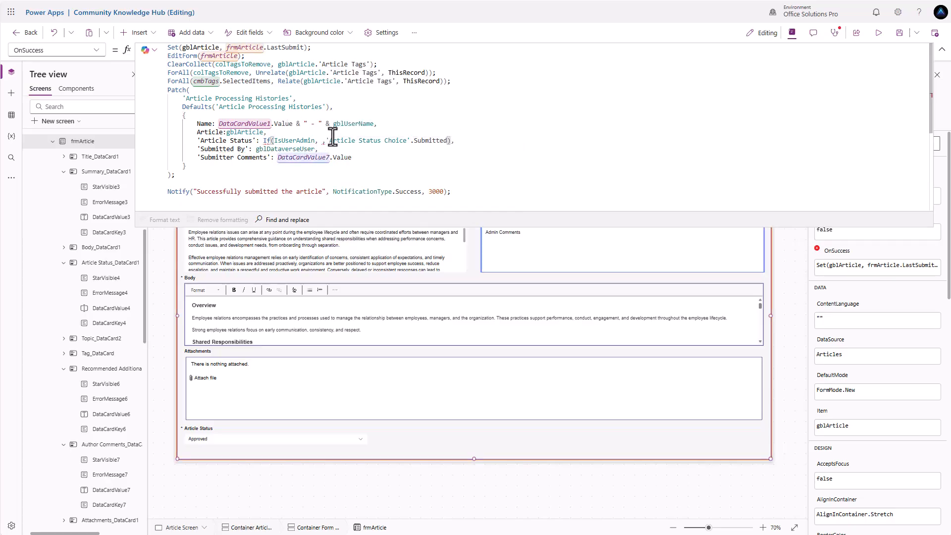
text(DataCard)
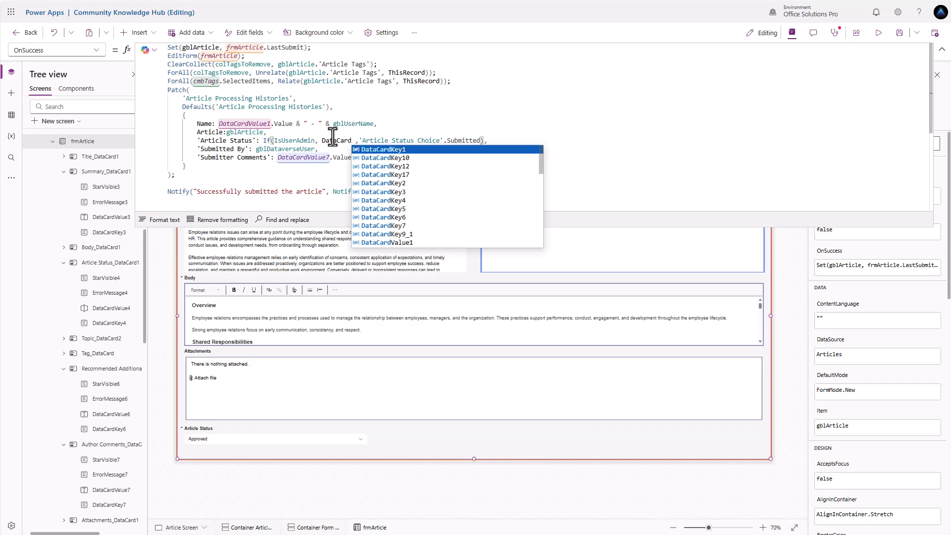
text(Value4.)
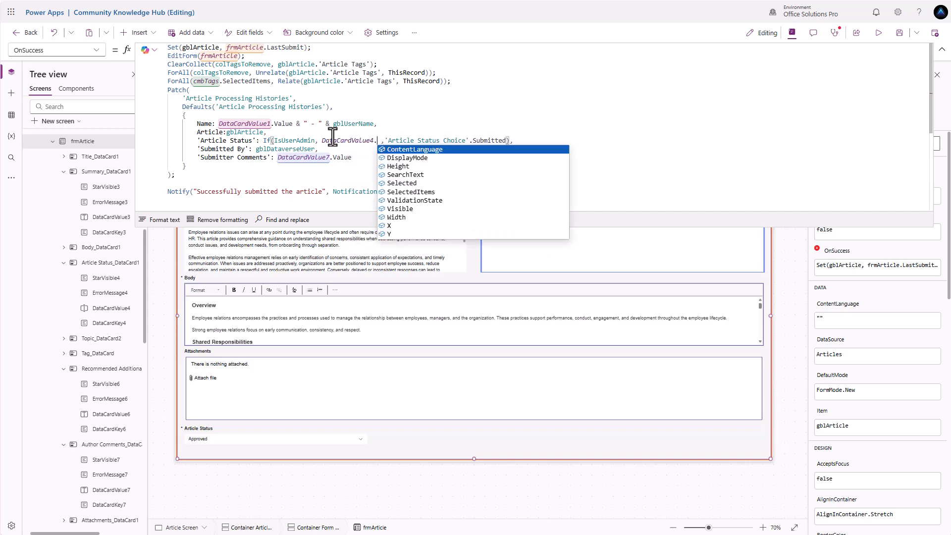
text(Selected.Val)
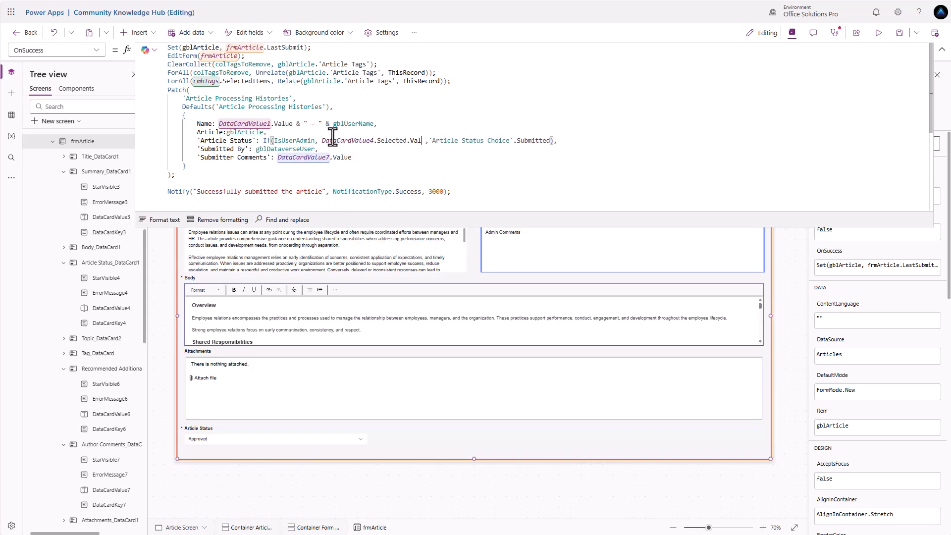
text(ue)
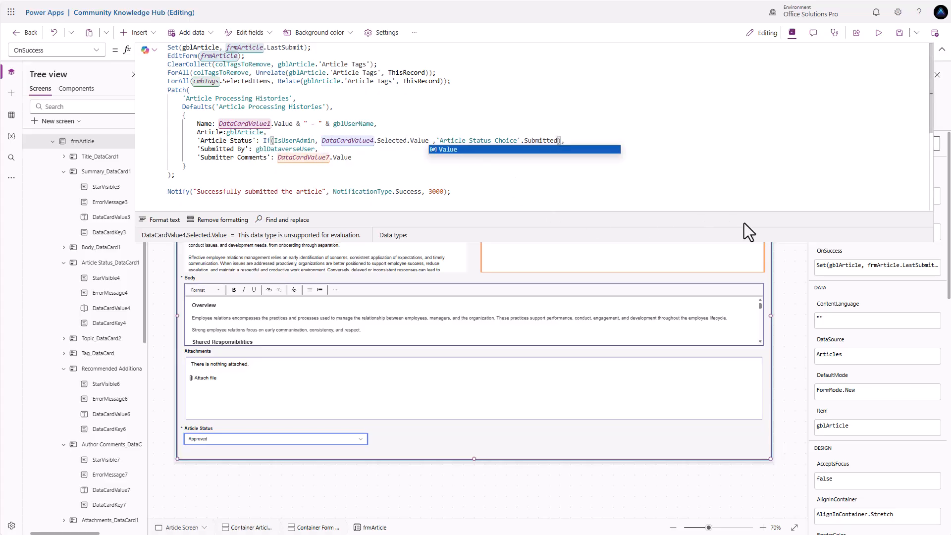
drag(780, 243, 780, 117)
Step: Preview the app, submit the article with the status Under Review, and end the preview
click(878, 33)
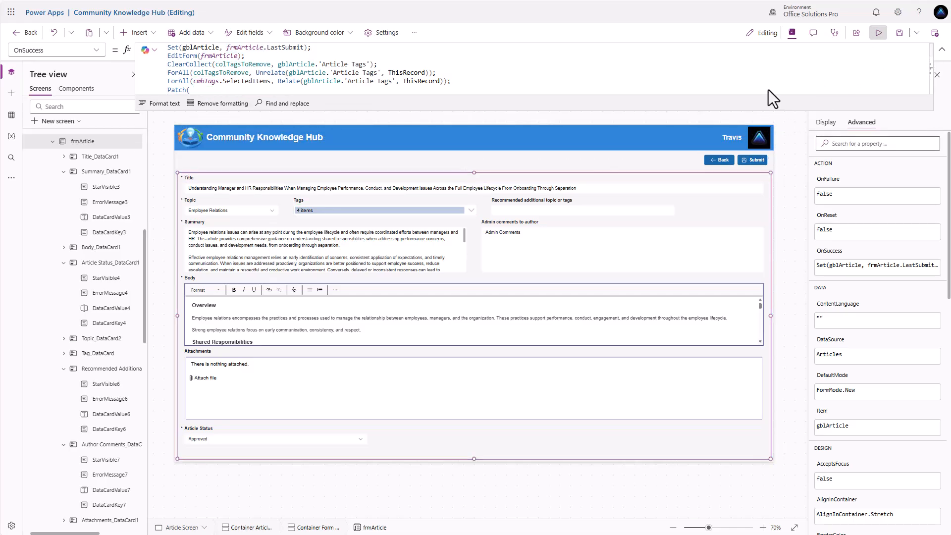
click(322, 479)
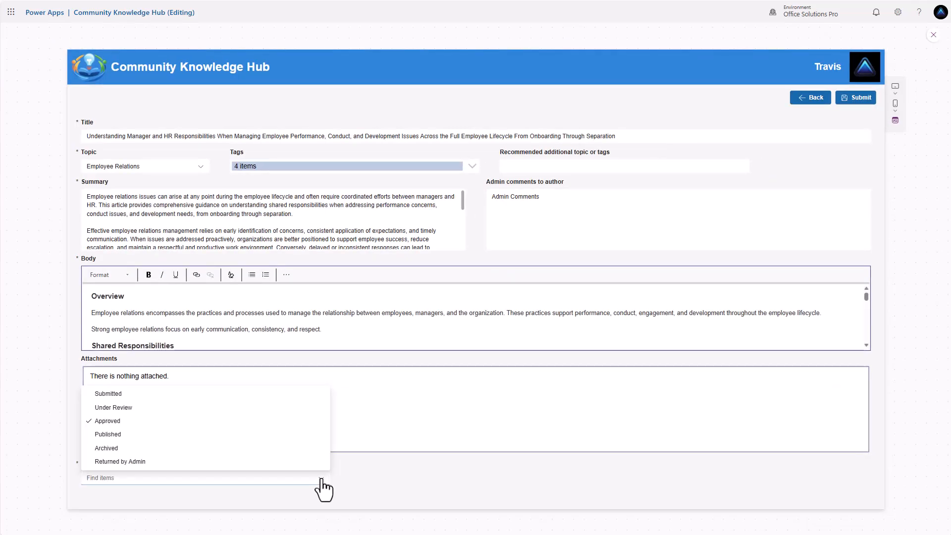
click(203, 393)
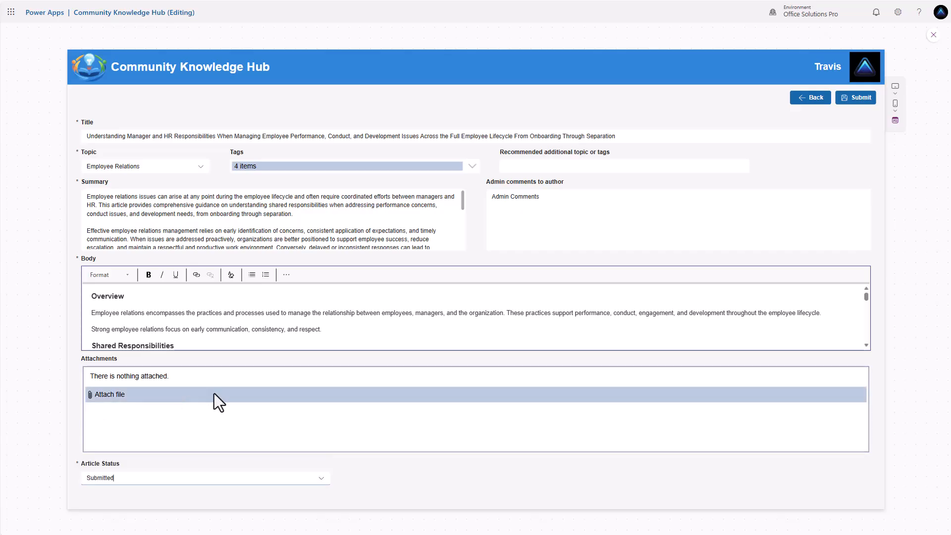
click(322, 479)
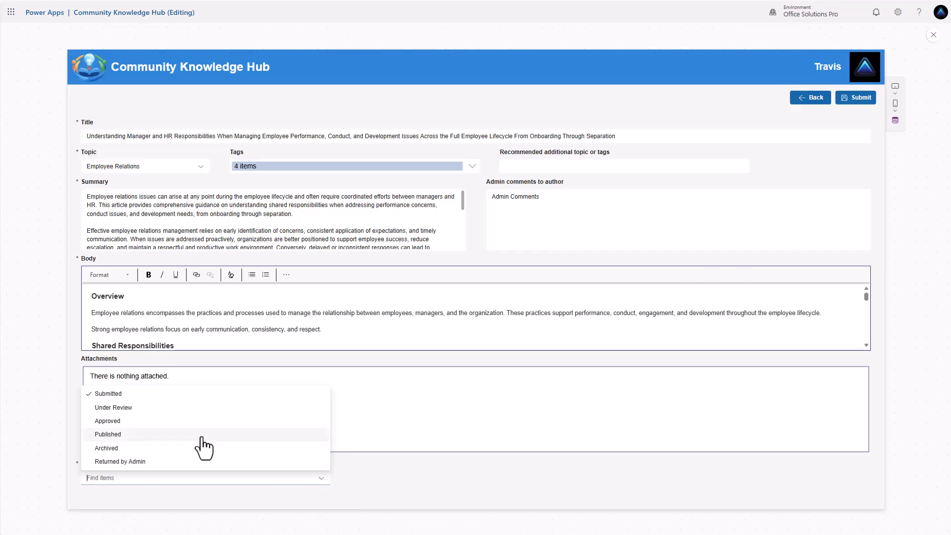
click(160, 407)
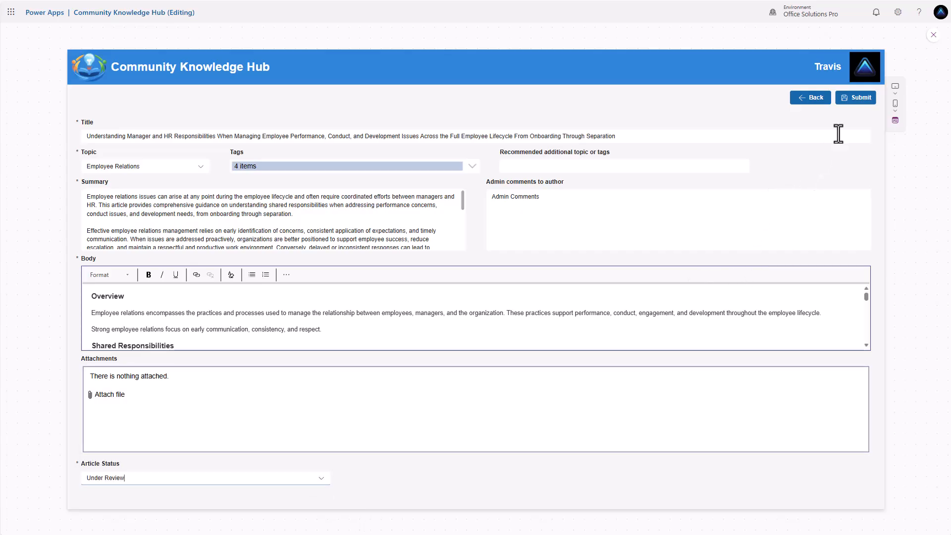
click(856, 99)
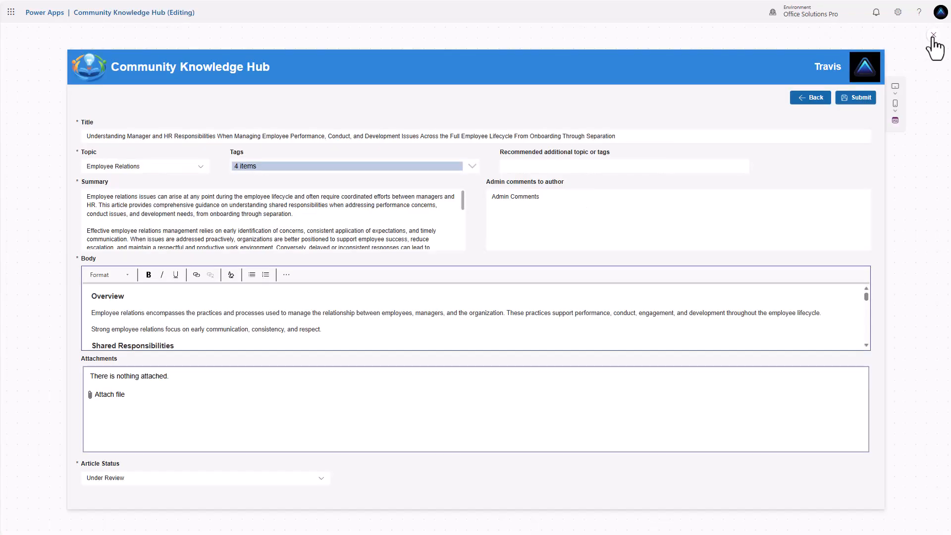
click(933, 36)
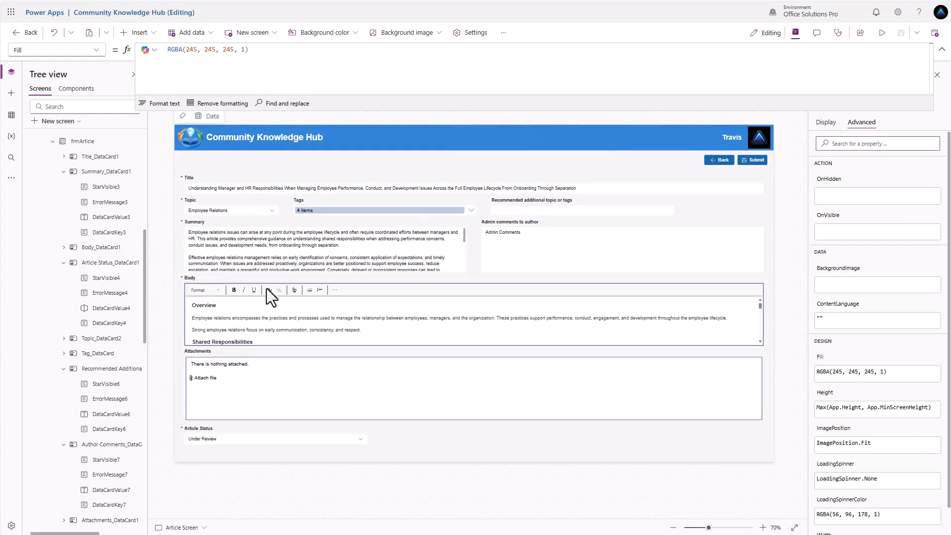
Step: Collapse the expanded screens in the app's object tree, including Article Screen, Admin Screen, Main Screen and Author Articles
scroll(52, 273, up, 3)
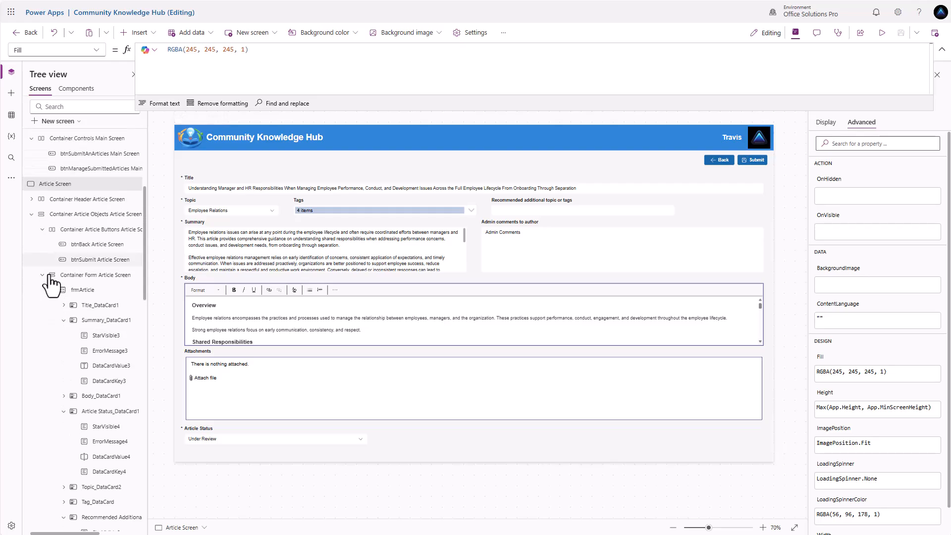
click(31, 214)
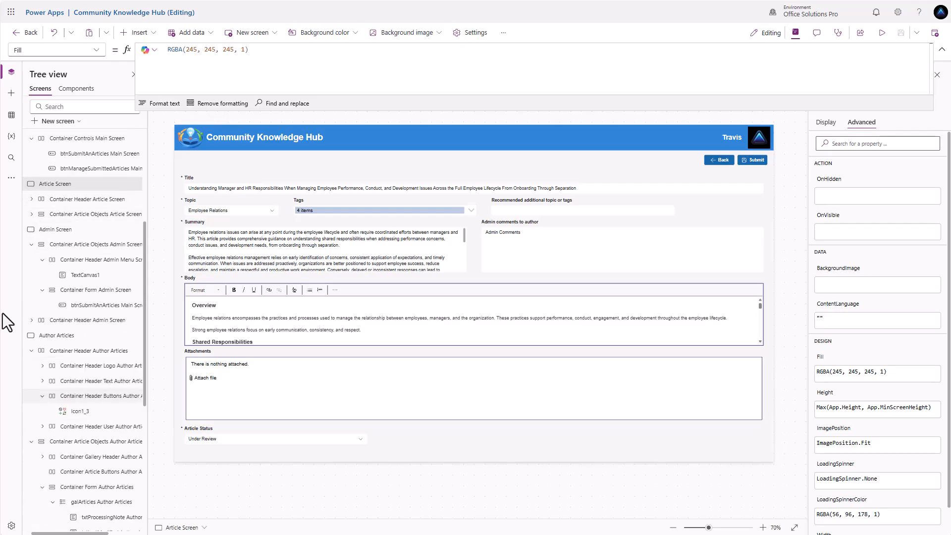
drag(46, 534, 36, 534)
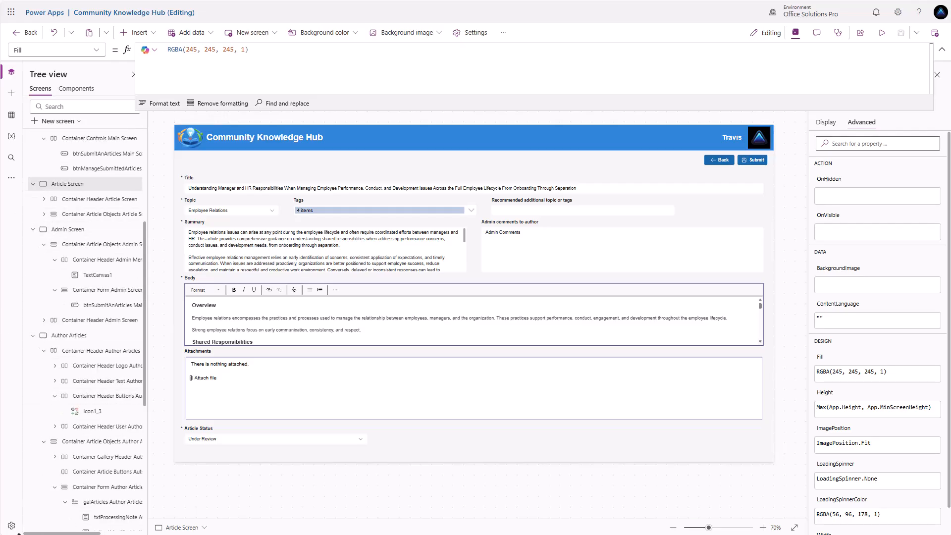
click(33, 229)
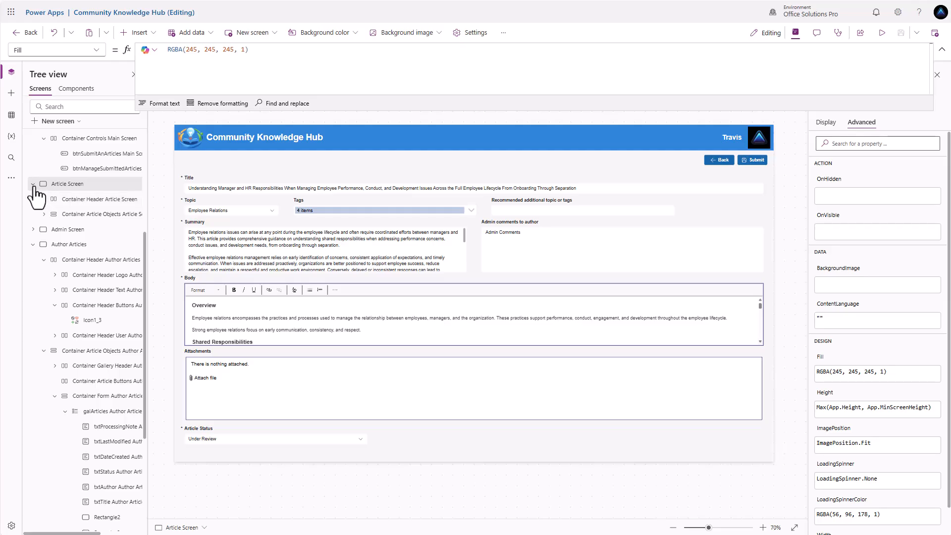
click(32, 183)
scroll(32, 169, up, 3)
scroll(34, 175, up, 3)
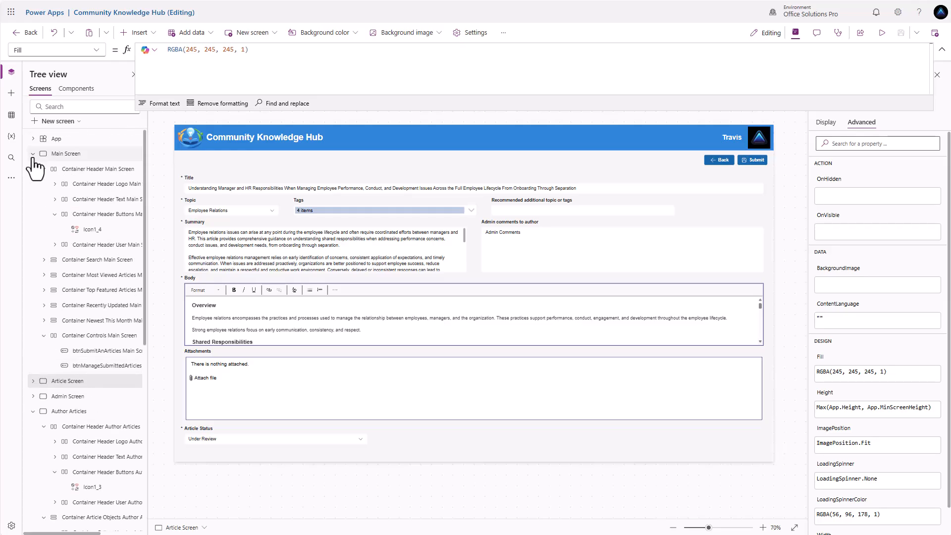
click(33, 154)
click(33, 199)
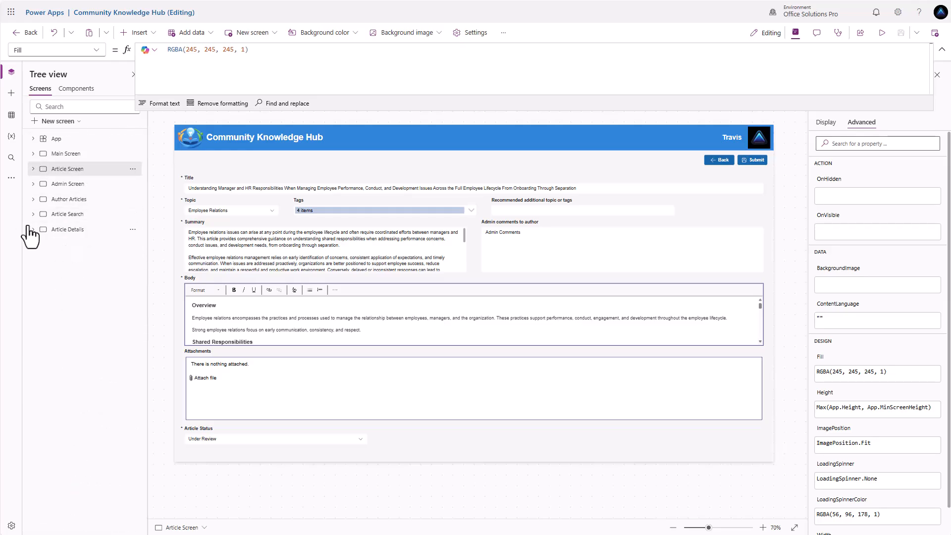
Step: Set the font size of the article title label on the Article Details screen to 32
click(72, 230)
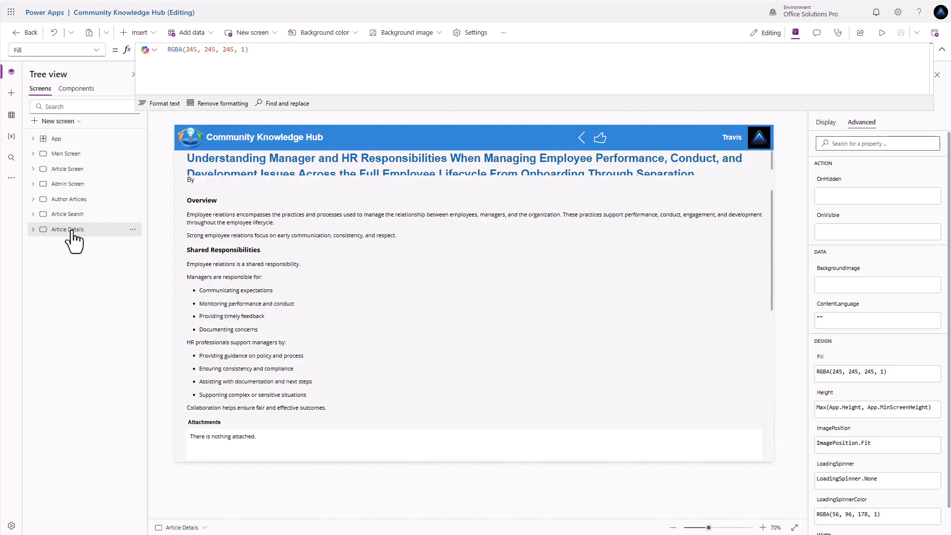
click(77, 216)
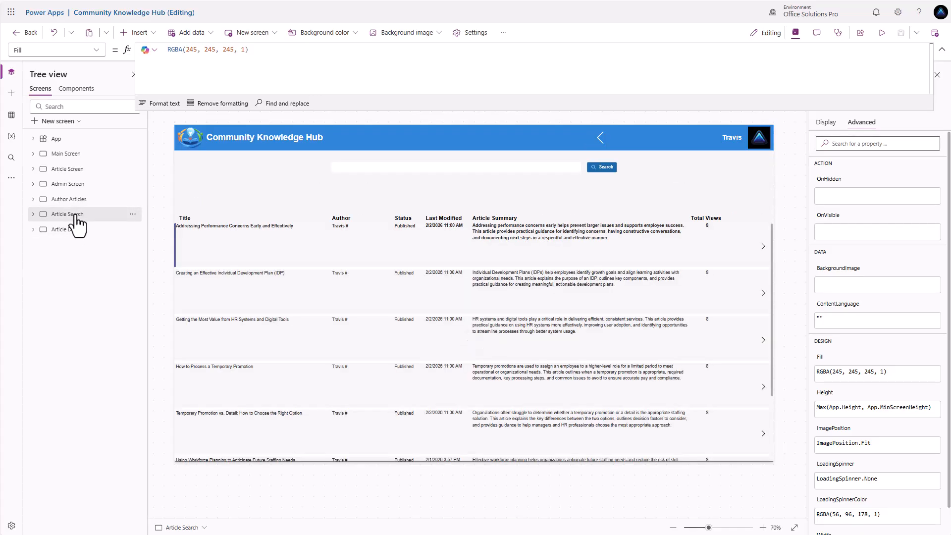
click(76, 229)
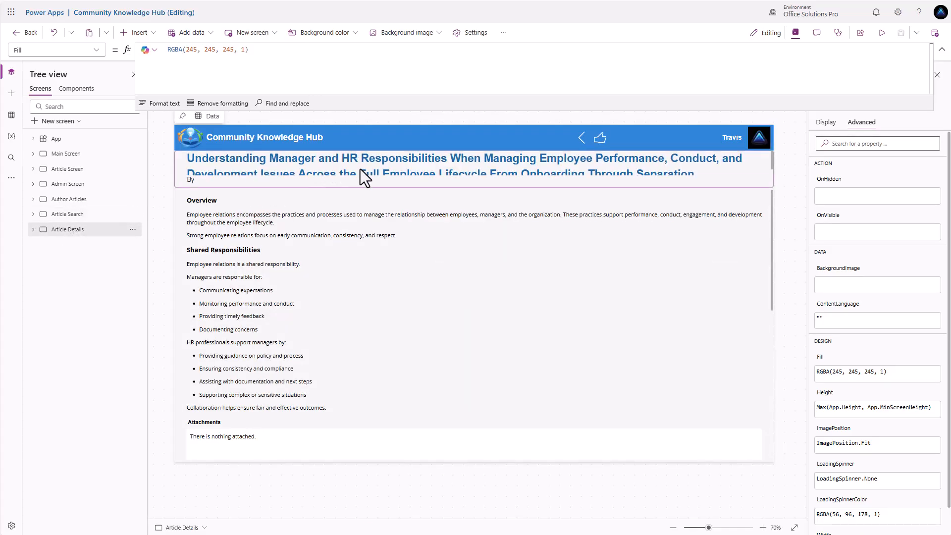
click(364, 177)
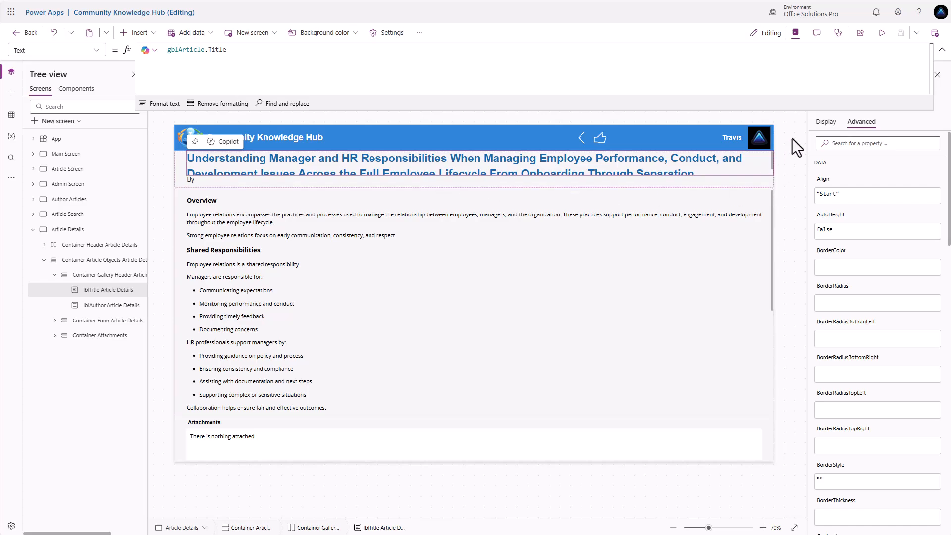
click(825, 122)
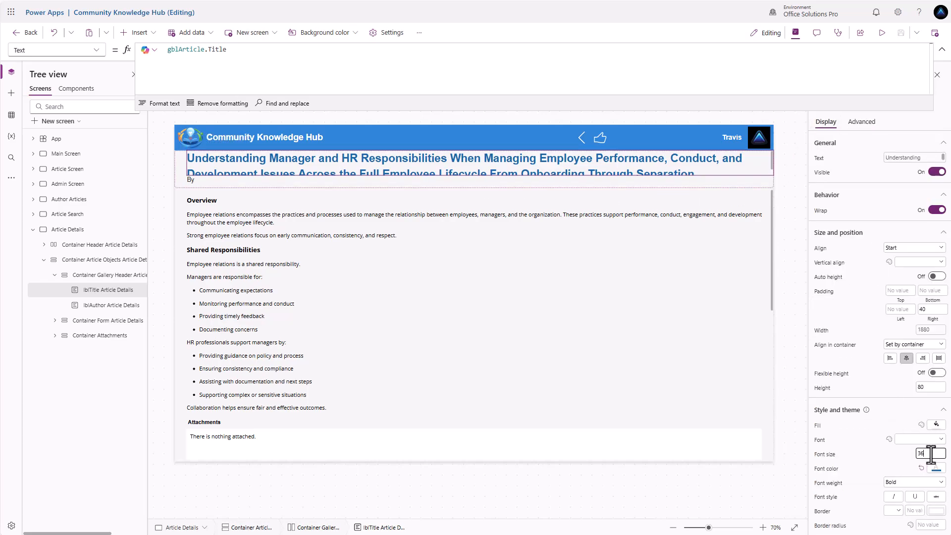
text(32)
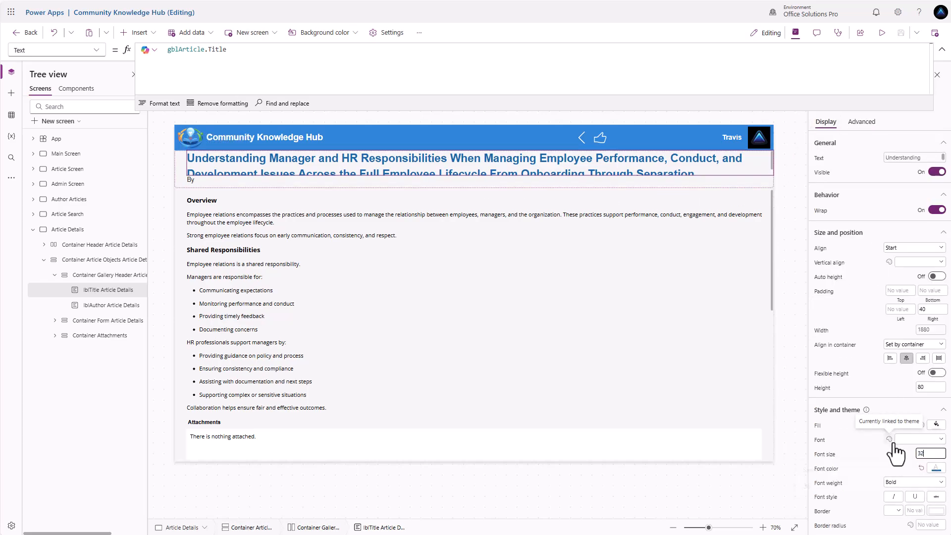
click(863, 453)
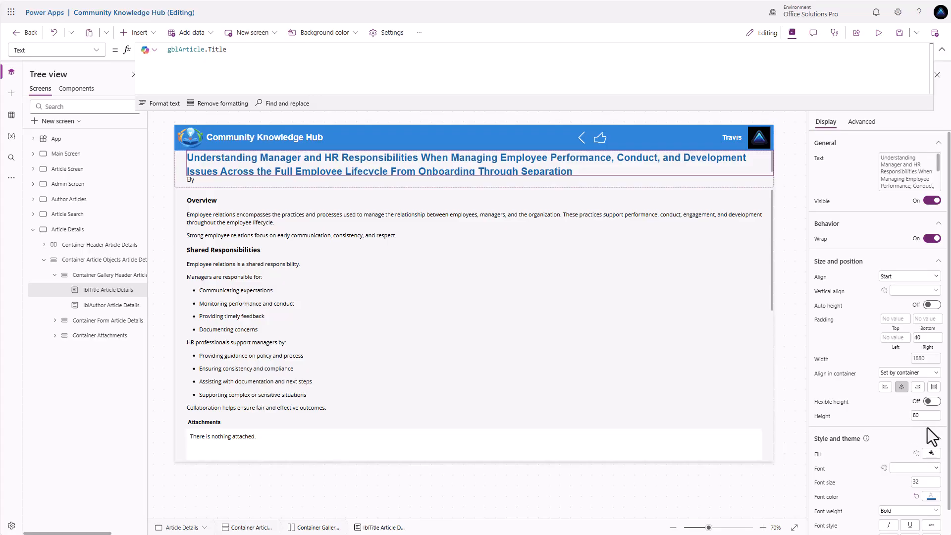
Step: Set the font size of the article title label on the Article Details screen to 28
click(920, 482)
text(28)
key(Return)
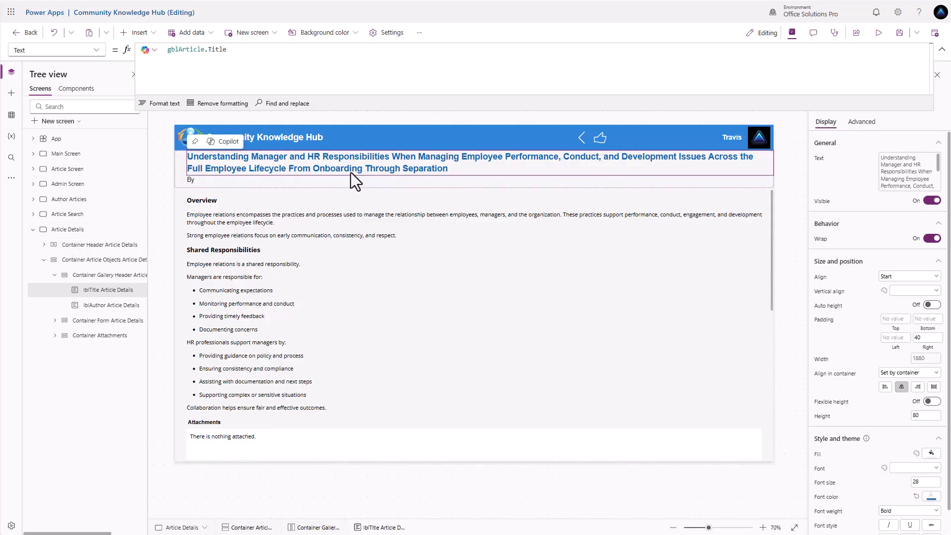
Step: Duplicate the Article Details screen
click(69, 231)
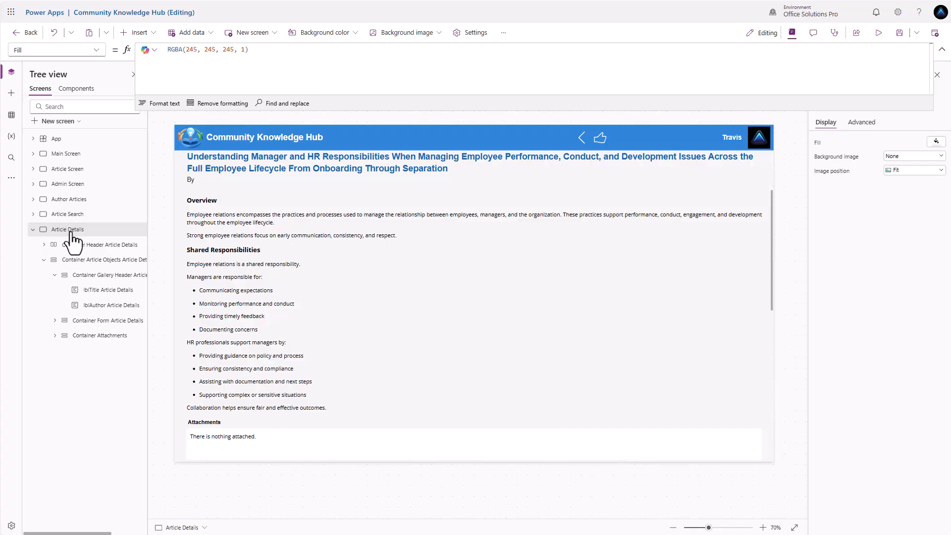
right_click(71, 231)
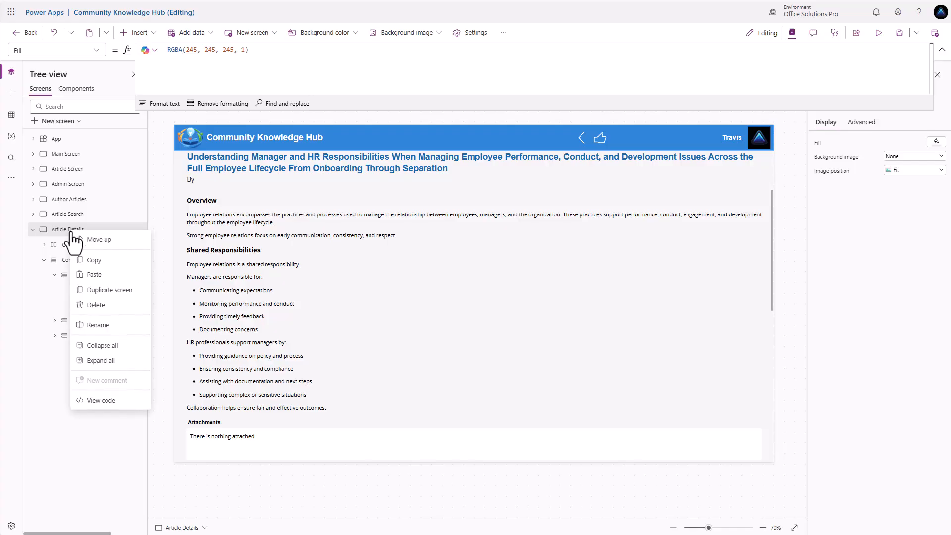
click(98, 292)
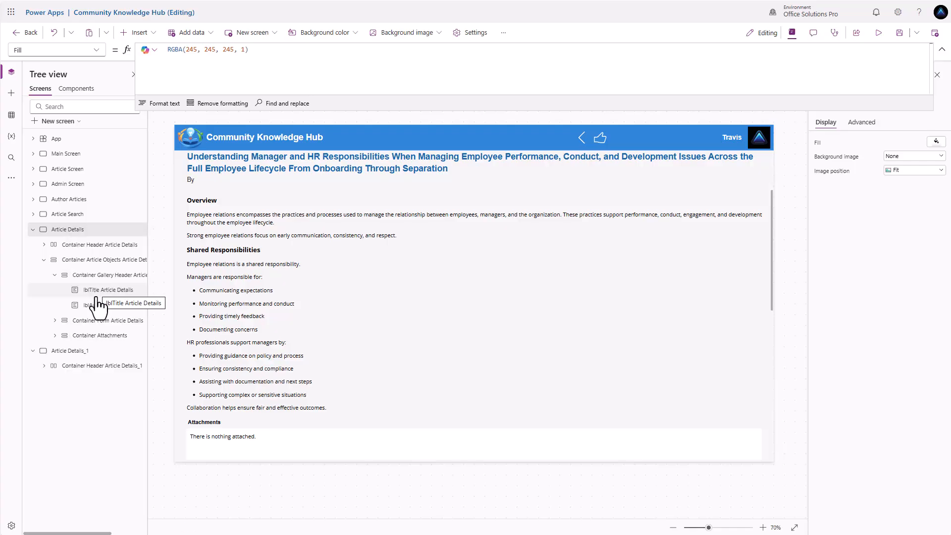
Step: Replace every occurrence of Article Details_1 in the app with Permissions Center and return to the app's object tree
double_click(81, 351)
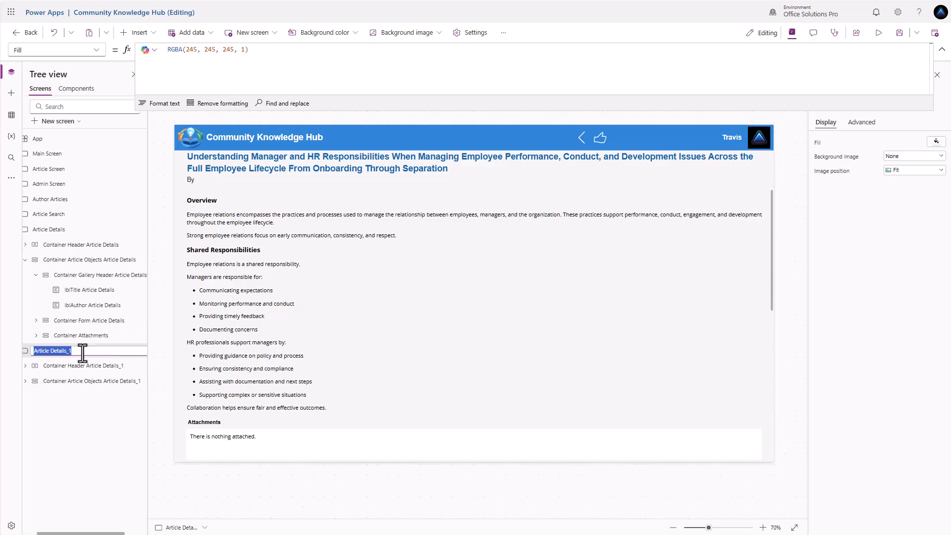
click(11, 155)
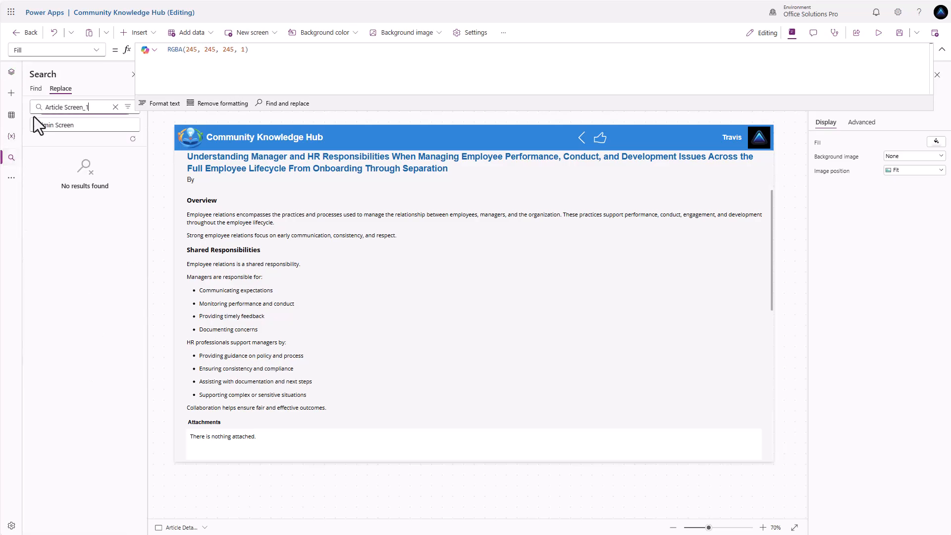
drag(98, 109, 34, 125)
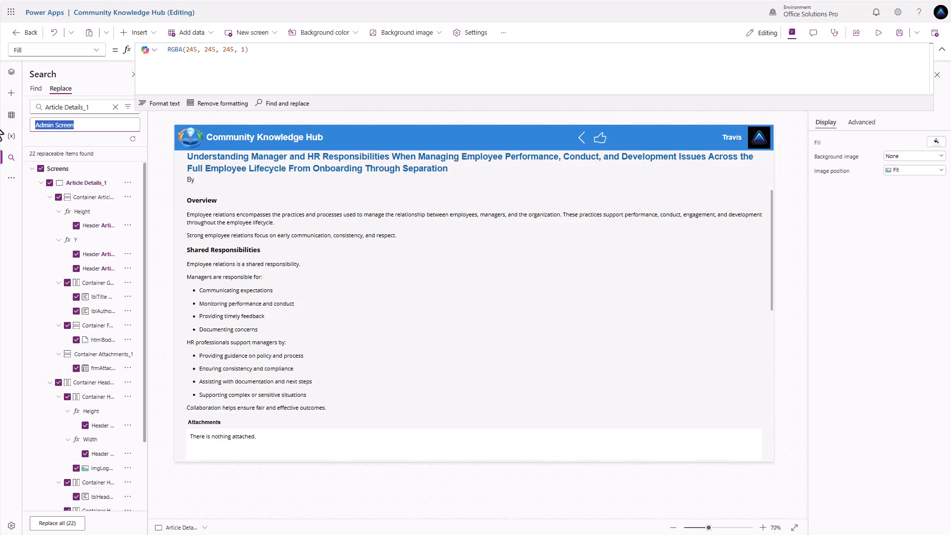
text(Permissions Center)
key(Return)
click(489, 305)
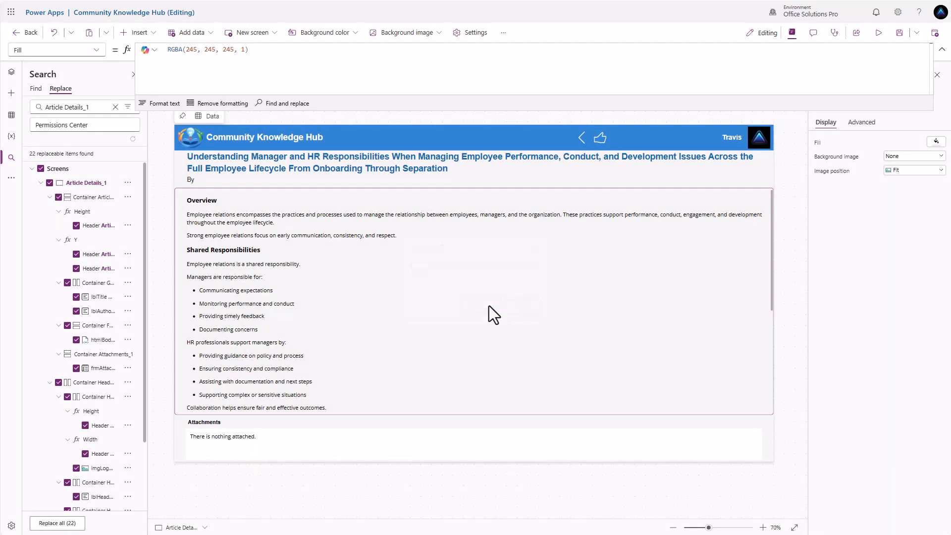
click(10, 73)
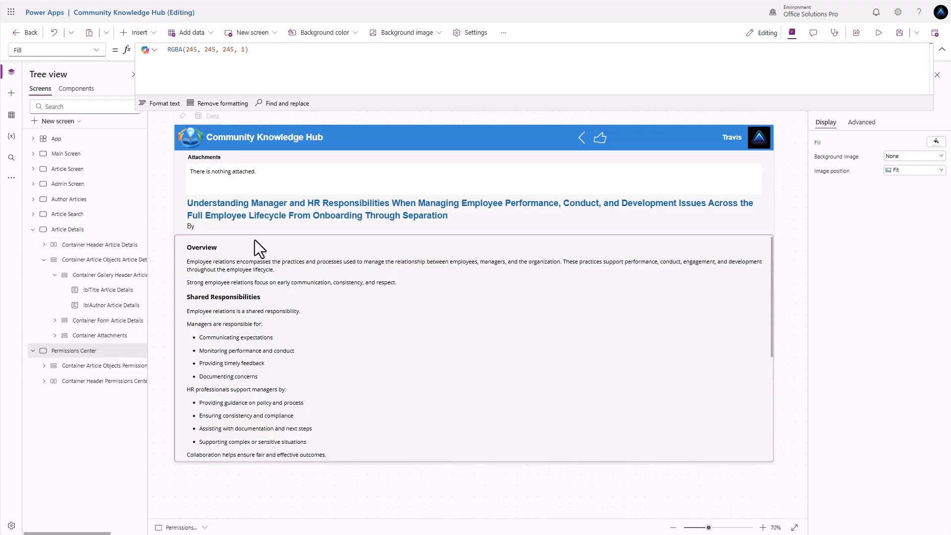
Step: Select the Attachments card in the attachment form on the Permissions Center screen
click(300, 175)
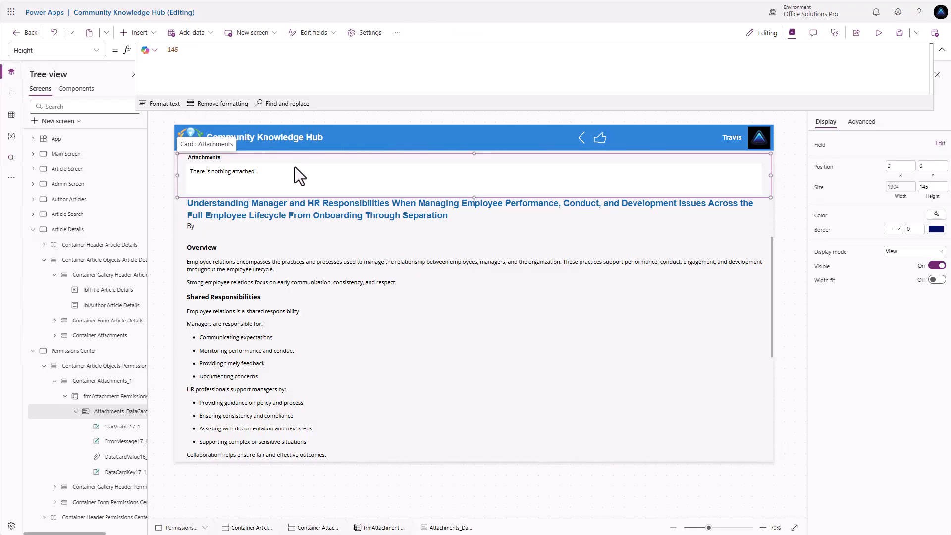
Step: Delete the attachment form from the attachments container on the Permissions Center screen
click(103, 382)
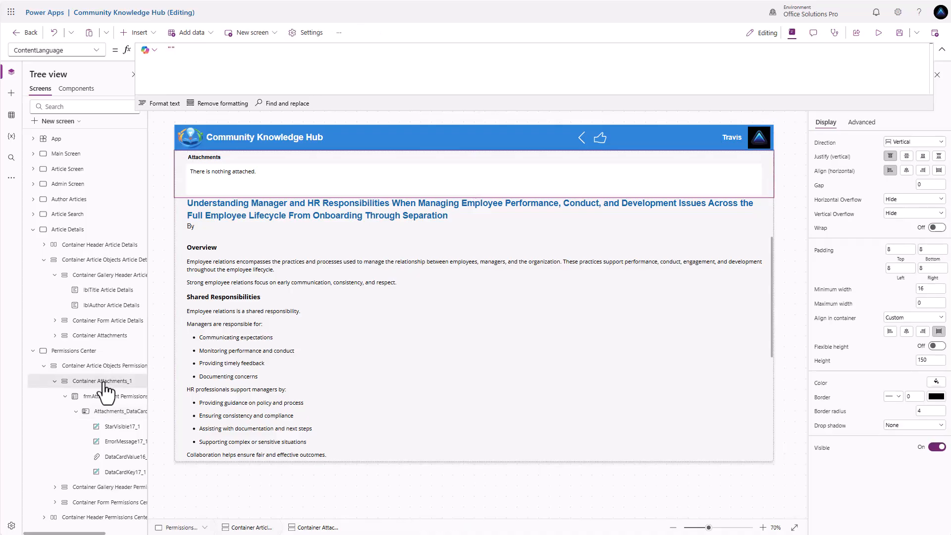
click(106, 397)
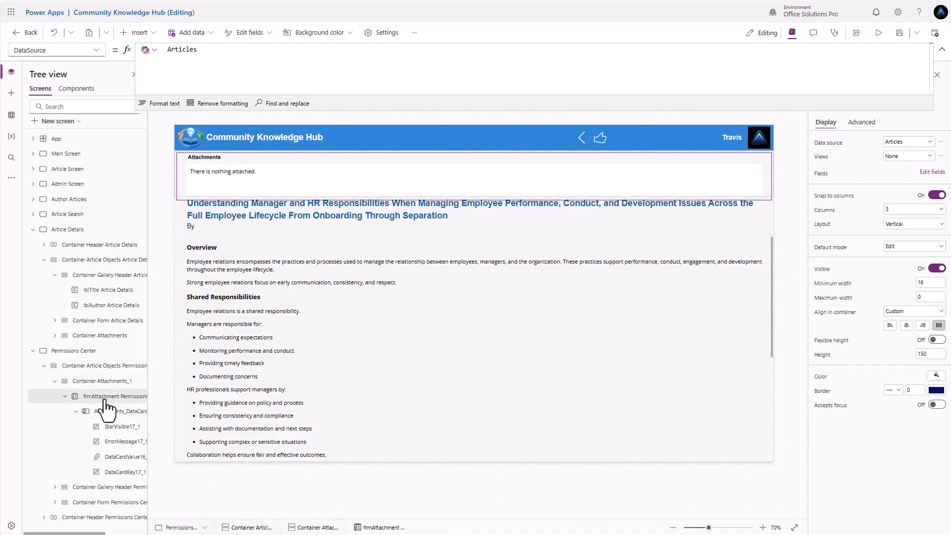
right_click(107, 397)
click(131, 294)
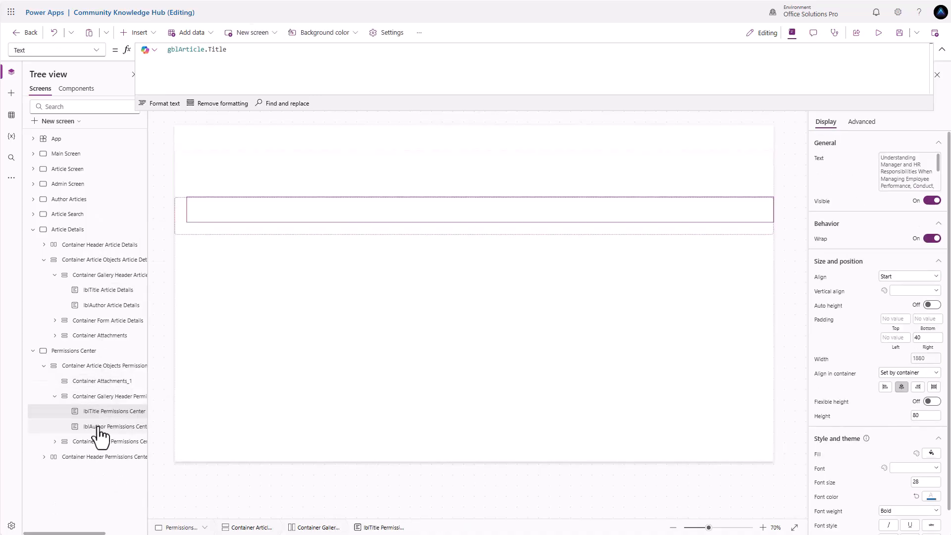
Step: Delete both the title and author labels from the Permissions Center gallery header container
click(99, 428)
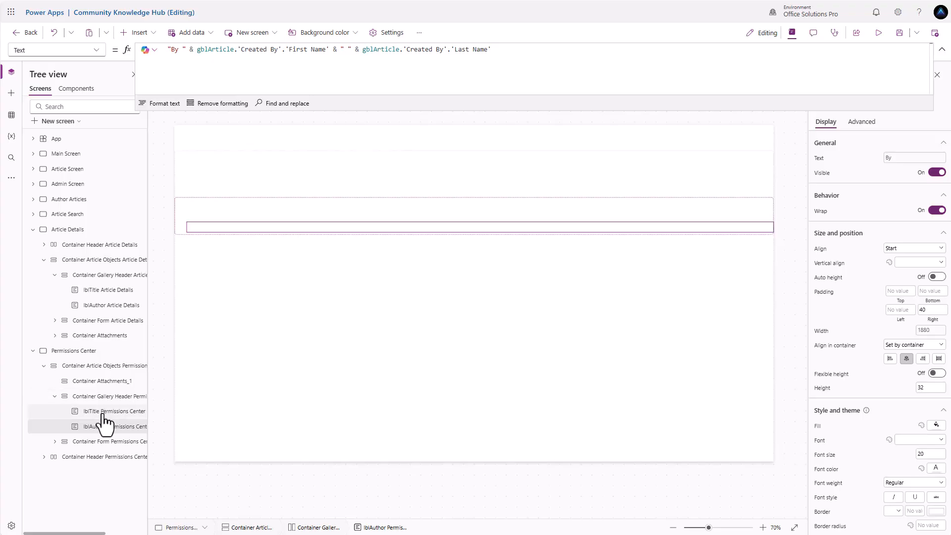
click(104, 412)
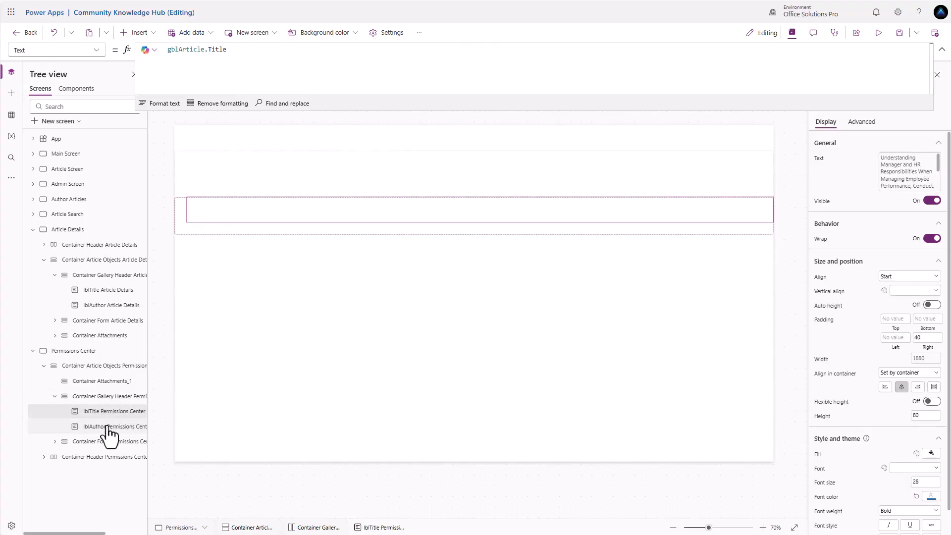
ctrl+click(108, 431)
right_click(107, 430)
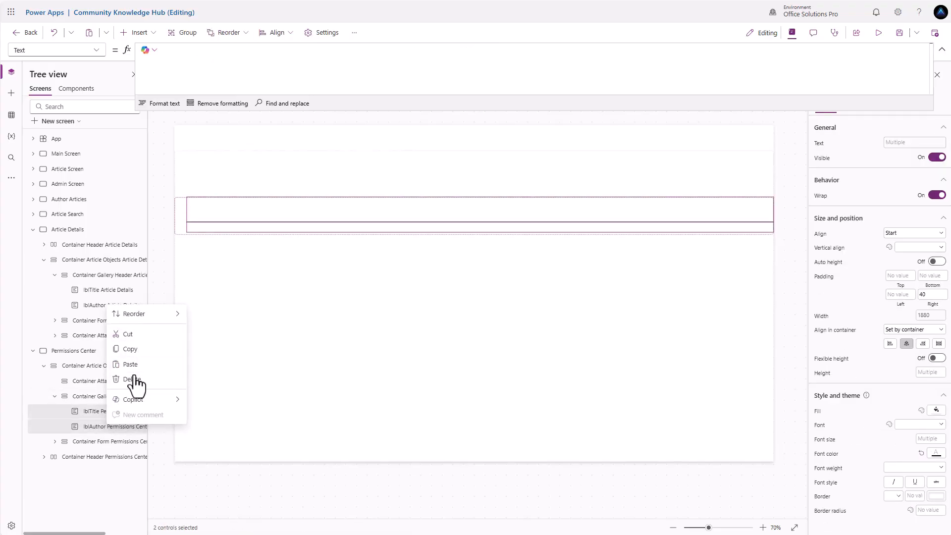
click(133, 379)
Step: Delete the htmlBody control from the Permissions Center form container
click(54, 411)
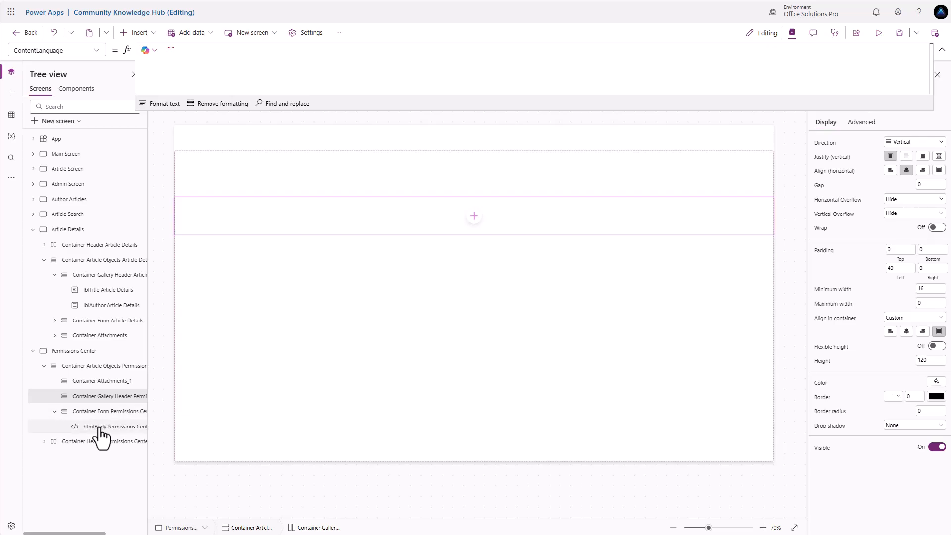
right_click(99, 428)
click(123, 355)
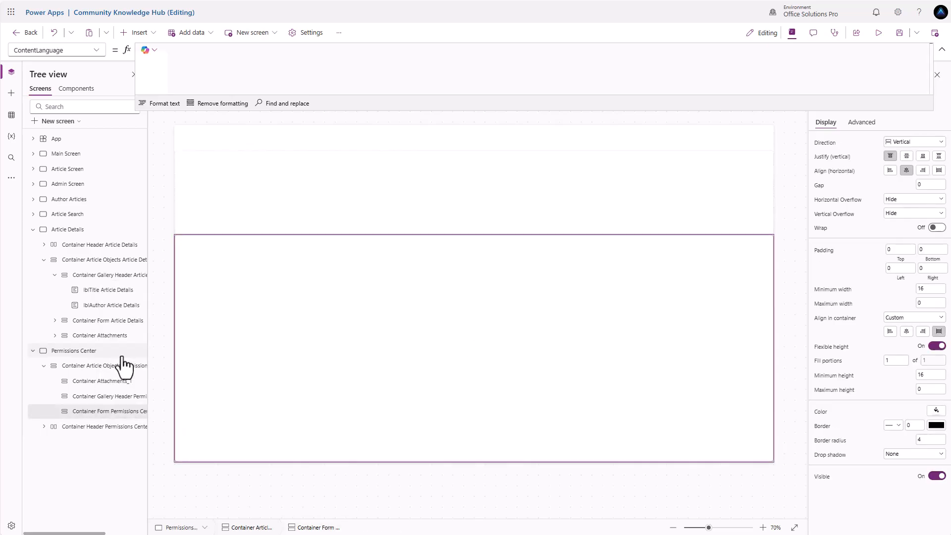
Step: Compare with the Article Search screen and delete the thumbs-up icon from the Permissions Center header
click(44, 427)
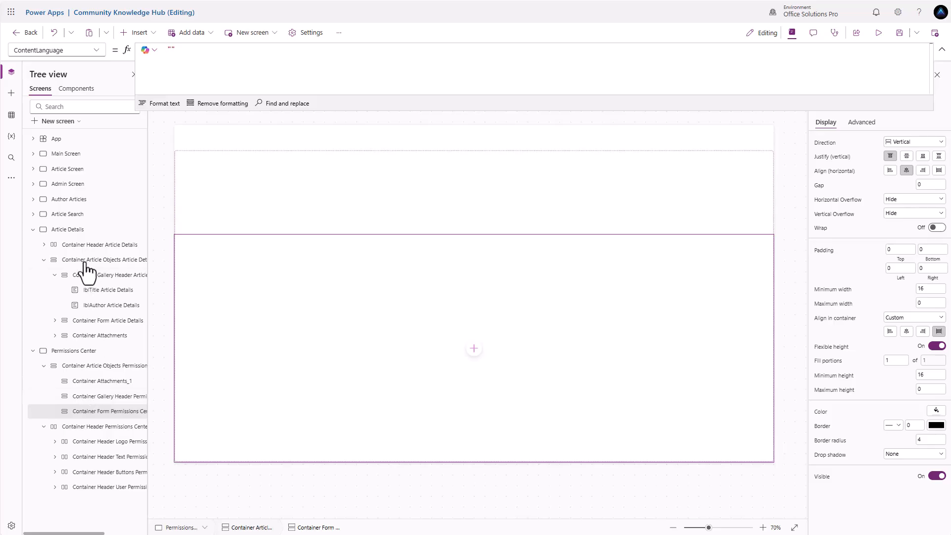
click(68, 214)
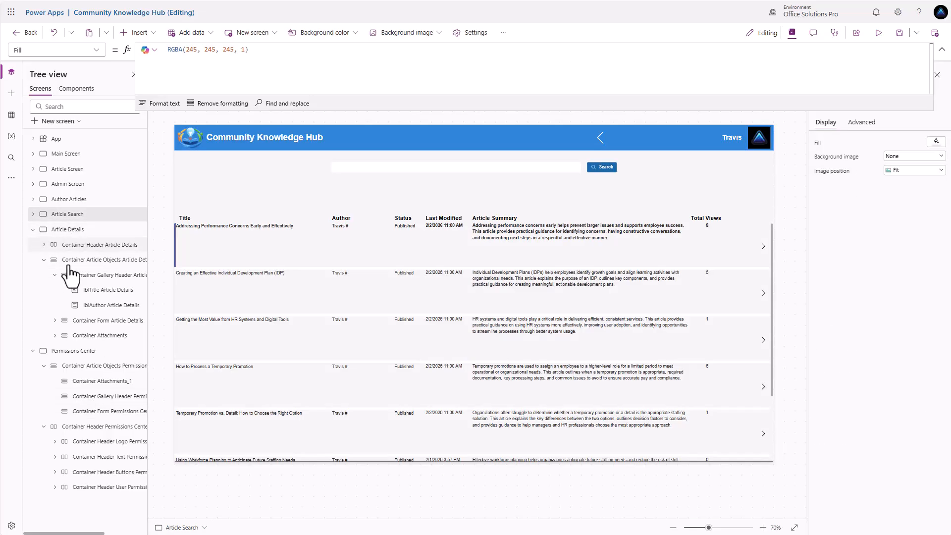
click(68, 352)
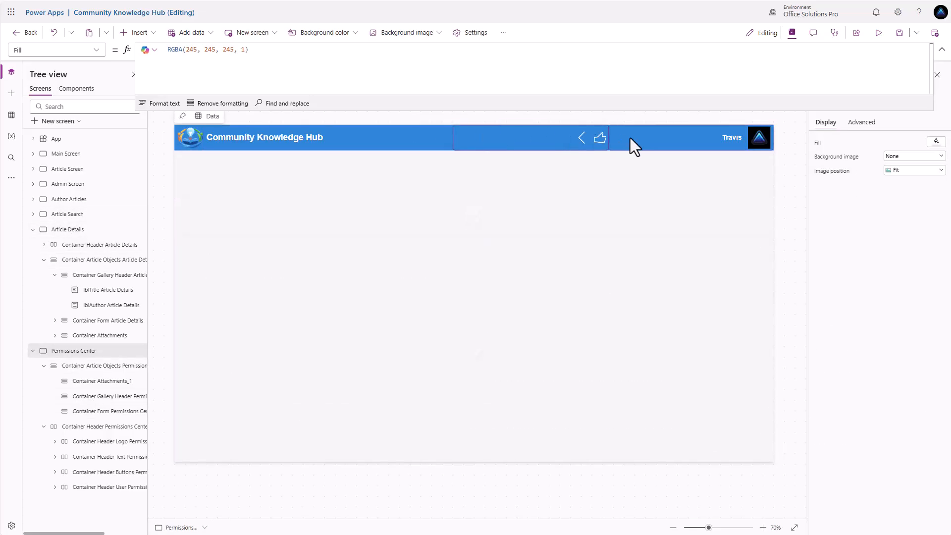
click(604, 139)
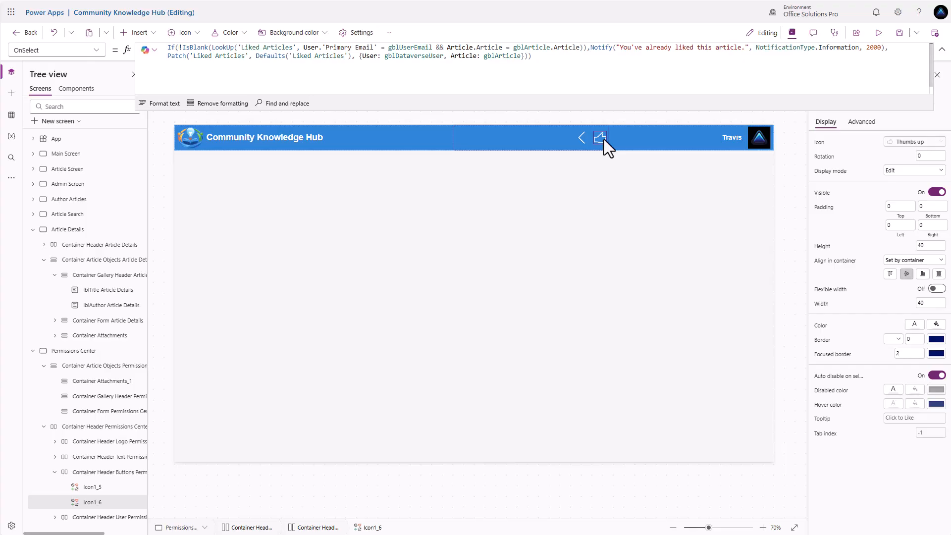
click(601, 138)
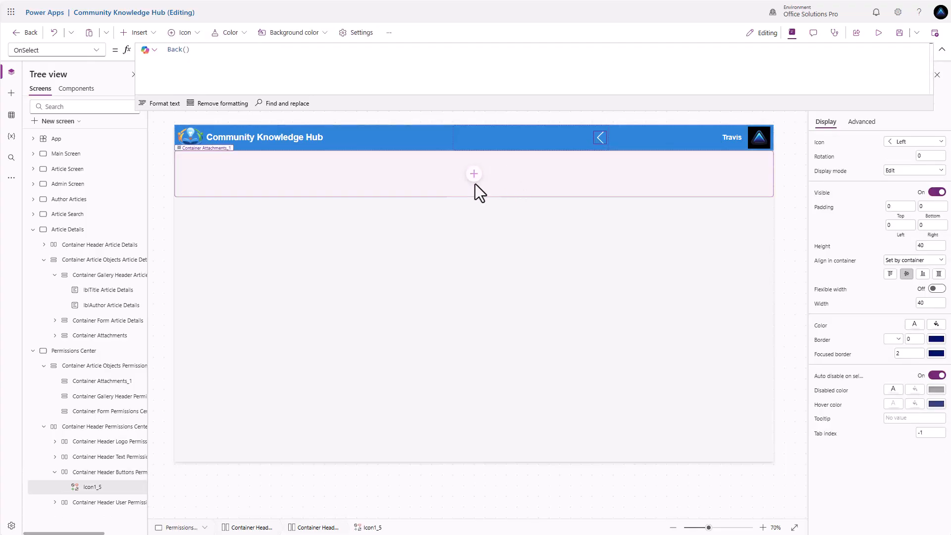
Step: Delete the empty gallery header and attachments containers from the Permissions Center screen
click(336, 263)
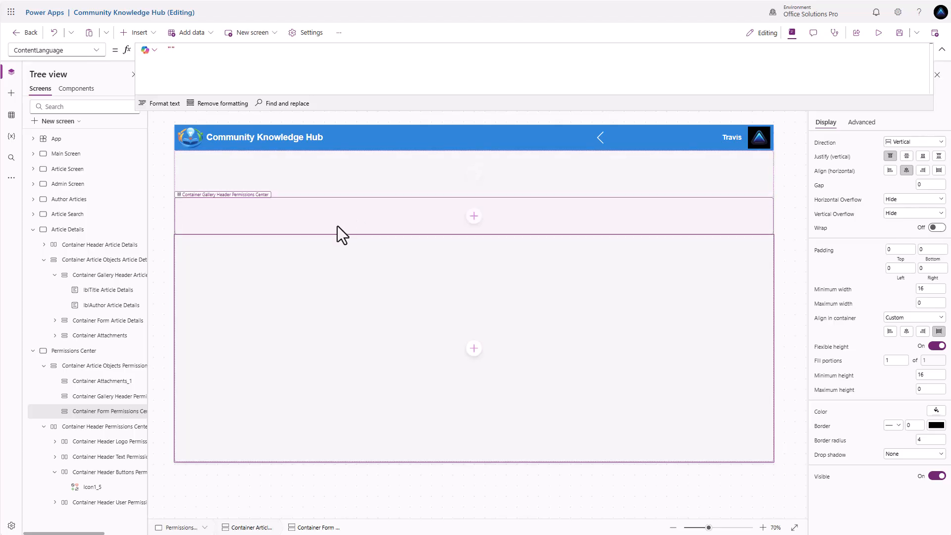
click(368, 216)
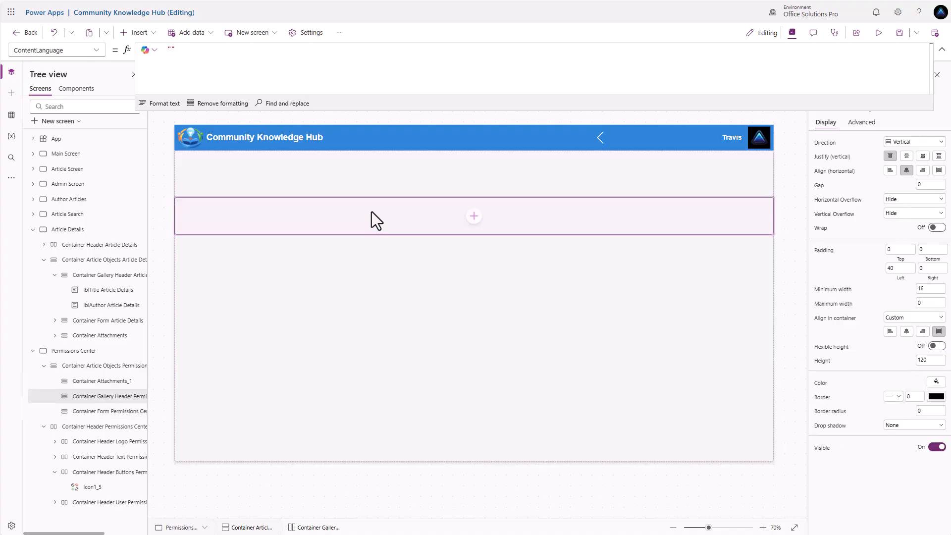
key(Delete)
click(361, 173)
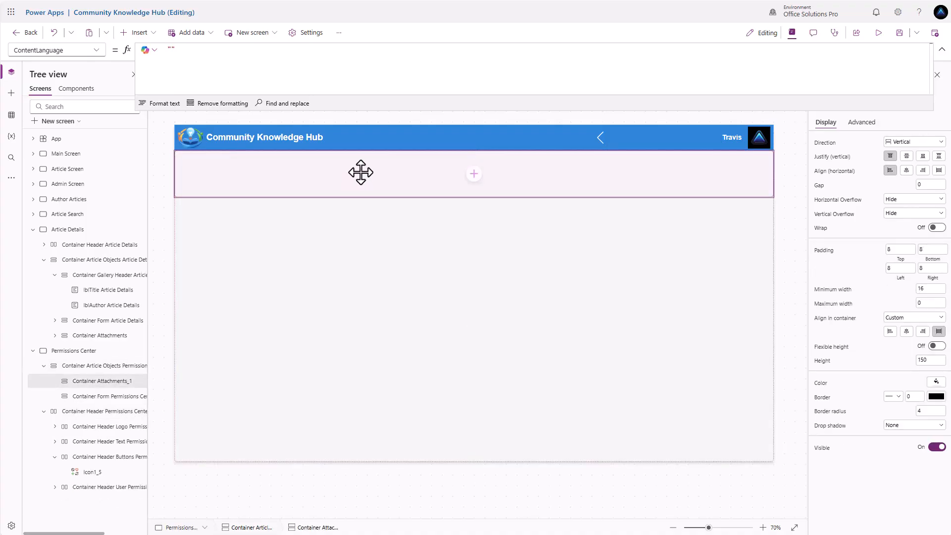
key(Delete)
Step: Set the direction of the Permissions Center form container to Horizontal
click(362, 197)
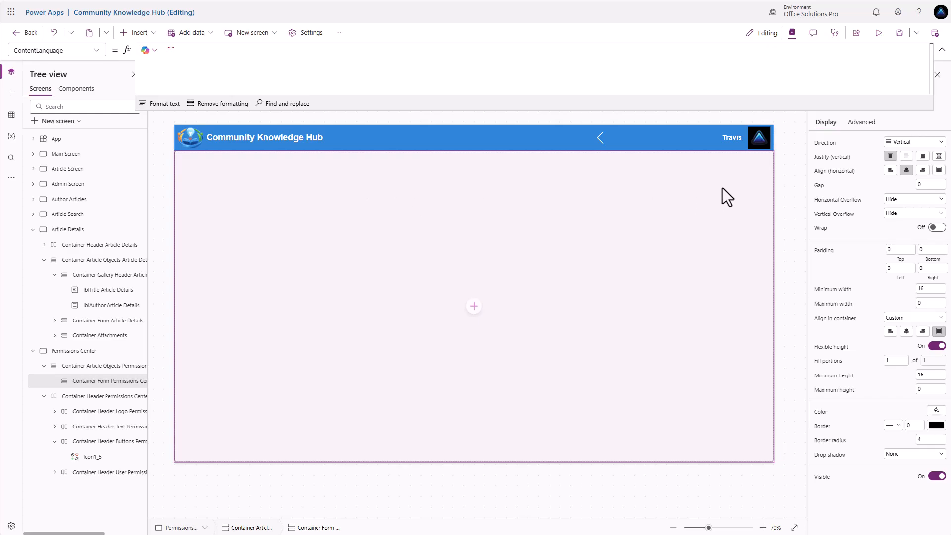
click(915, 144)
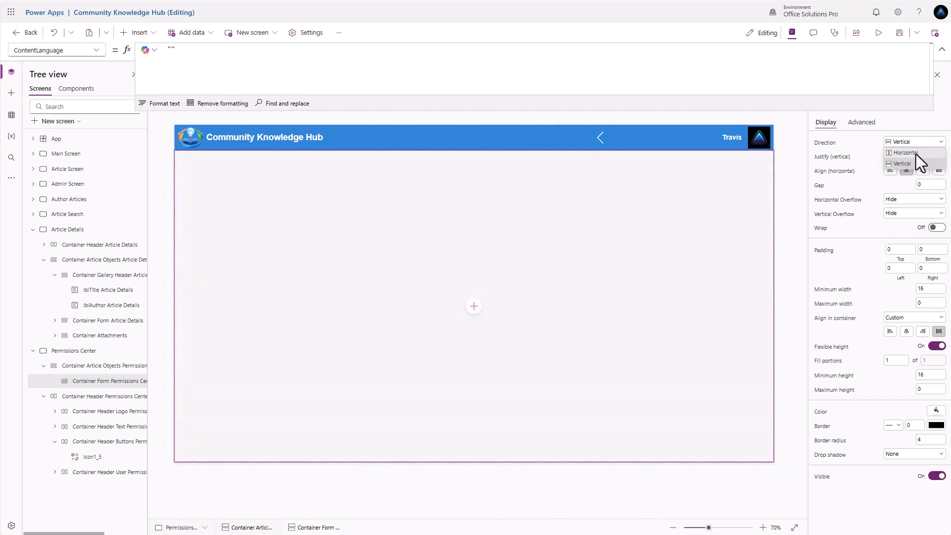
click(916, 153)
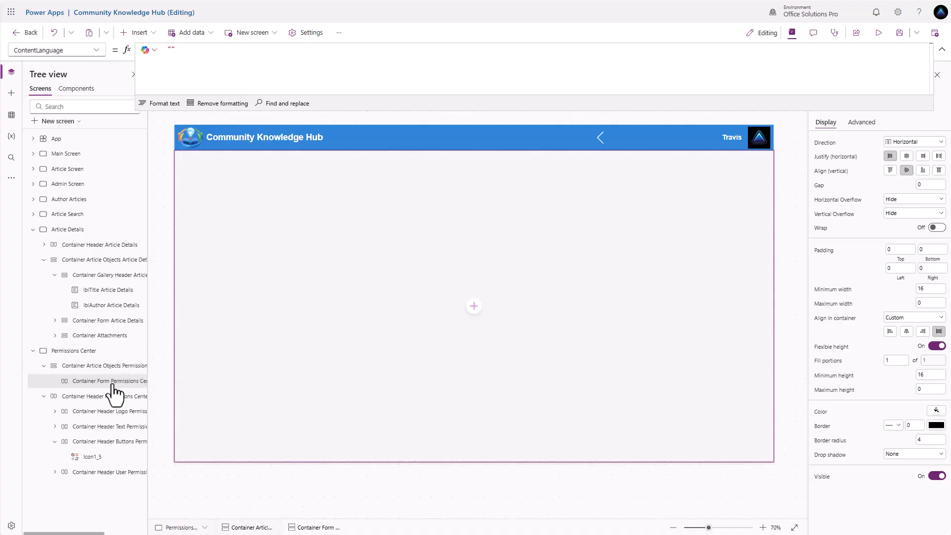
Step: Reorder the Permissions Center header container above the article objects container in the tree and collapse it
right_click(79, 396)
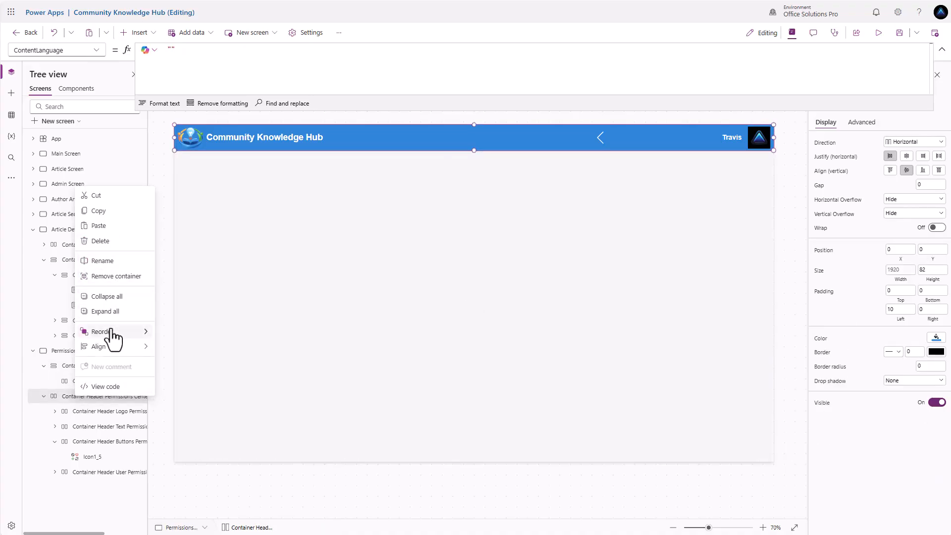
mouse_move(111, 331)
click(189, 332)
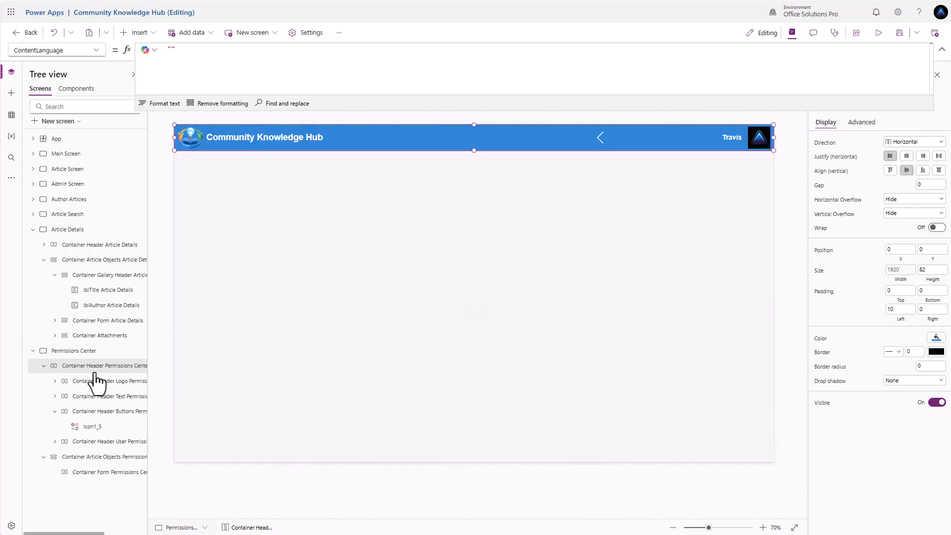
click(44, 365)
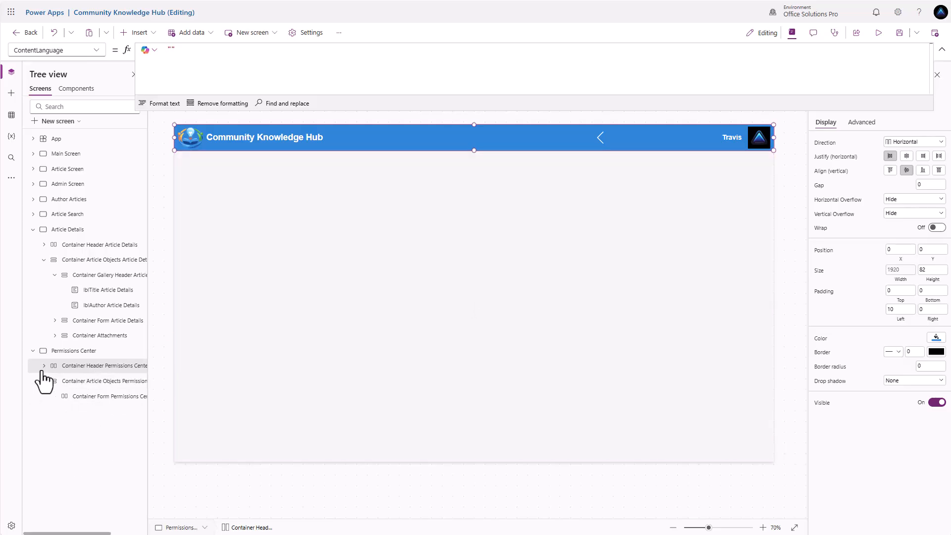
Step: Set the direction of the Permissions Center article objects container to Horizontal
click(99, 381)
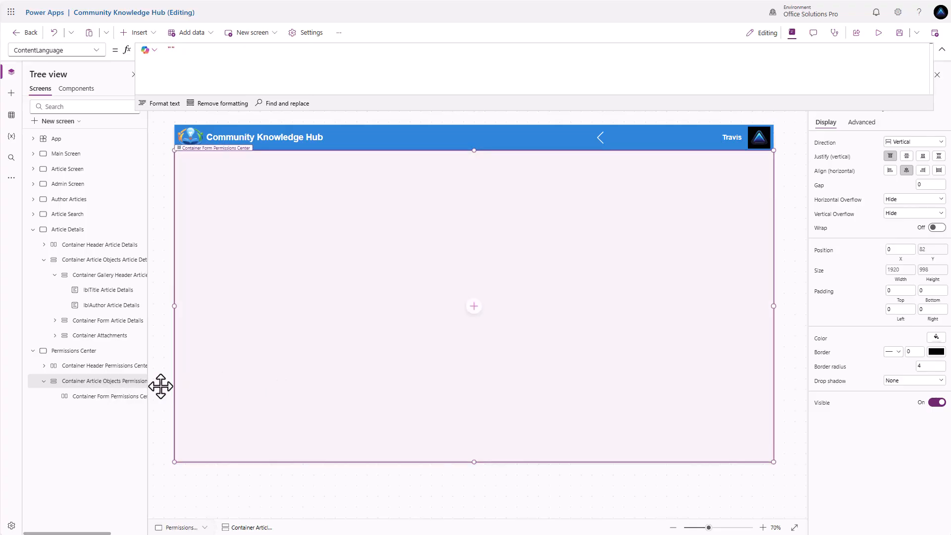
click(122, 399)
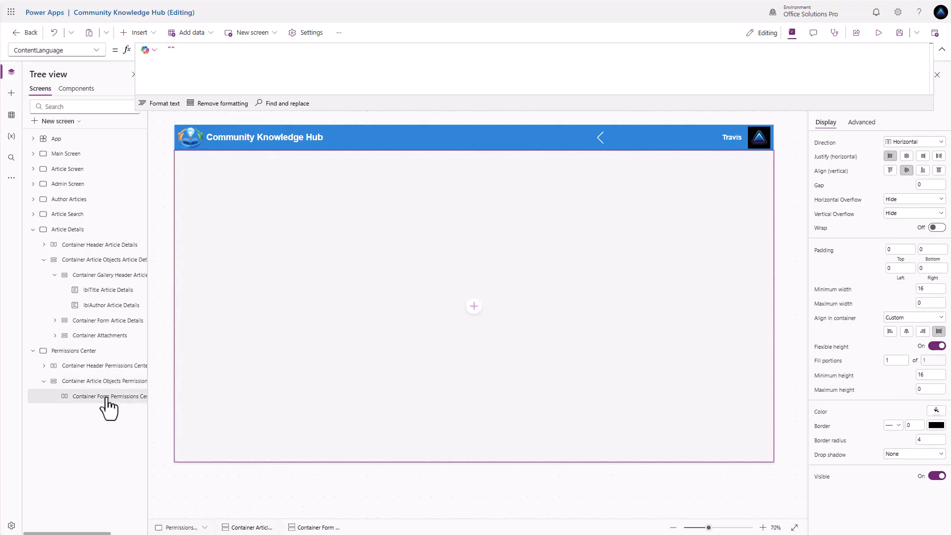
click(105, 383)
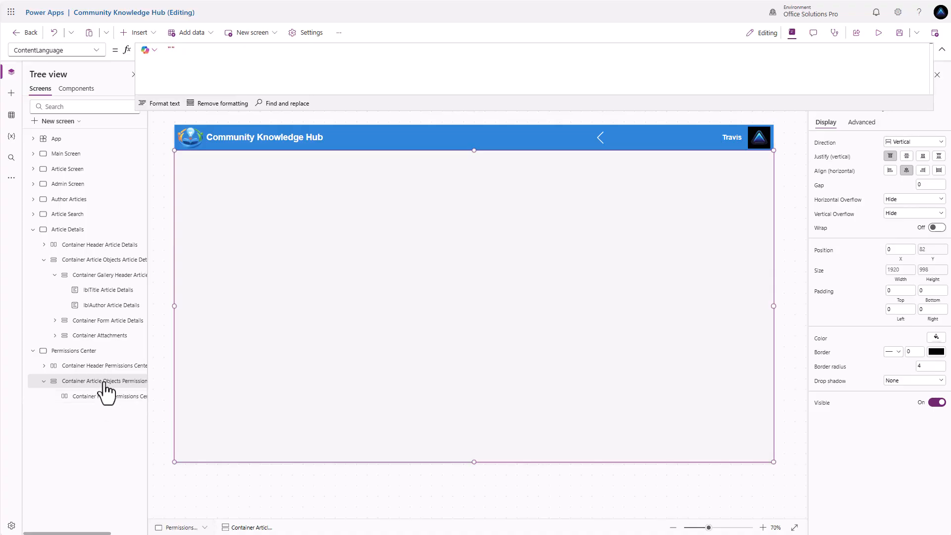
click(907, 144)
click(910, 167)
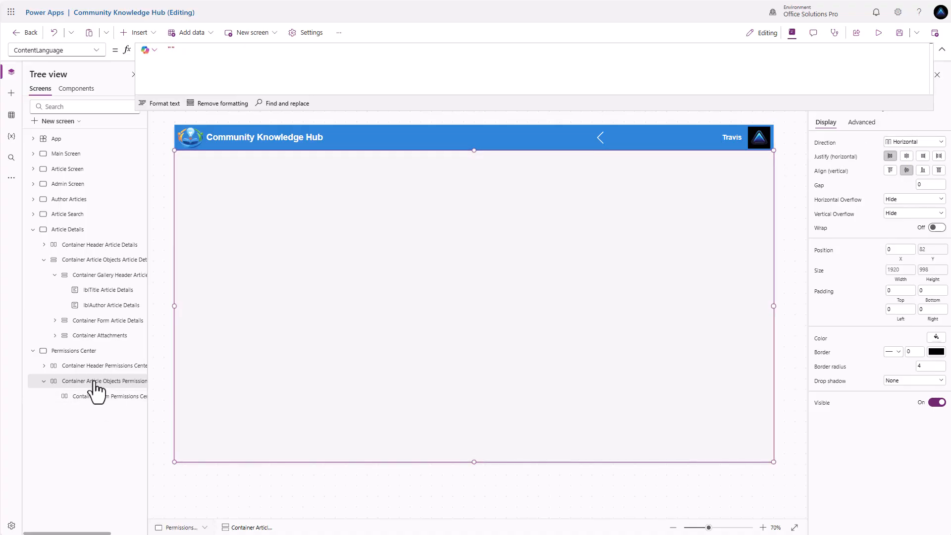
Step: Insert a vertical container into the Permissions Center article objects container, beside the form container
click(150, 36)
text(cont)
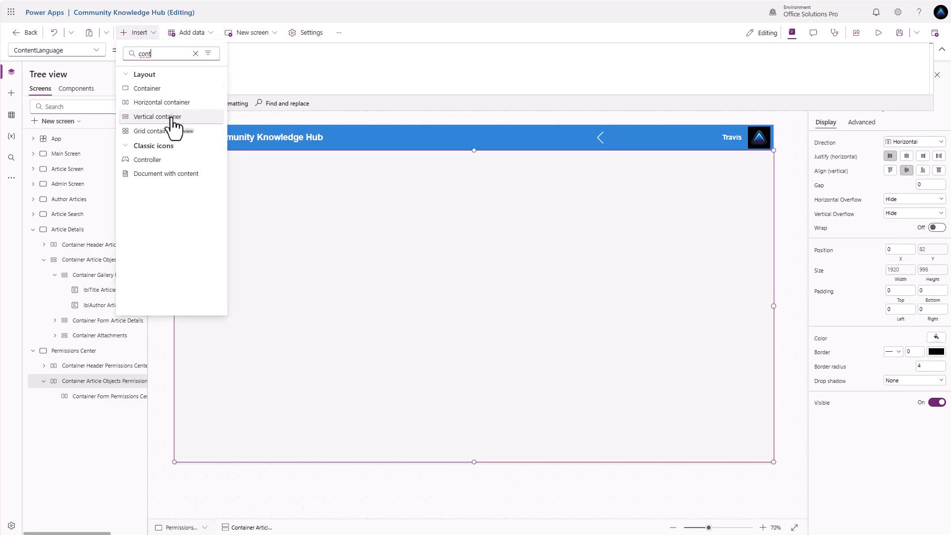
click(171, 118)
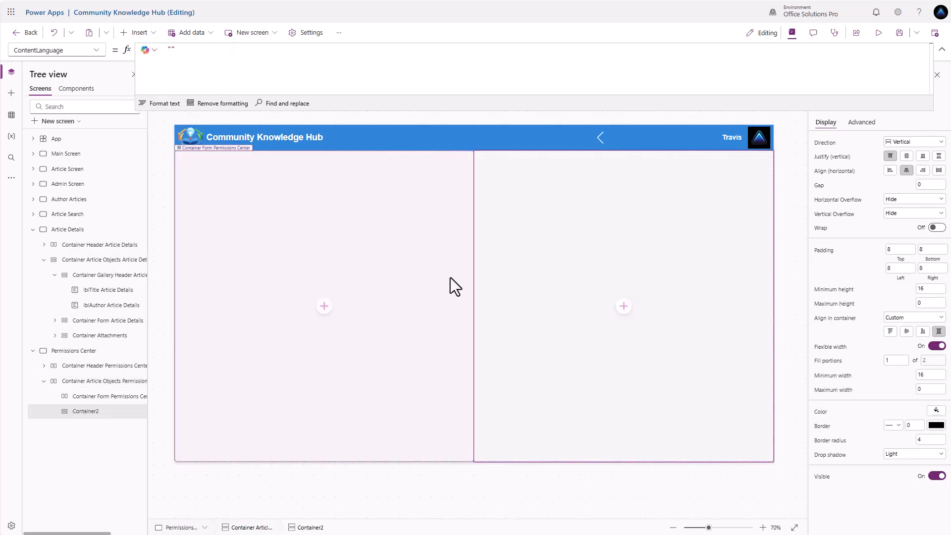
Step: Set the direction of the Permissions Center form container to Vertical
click(392, 294)
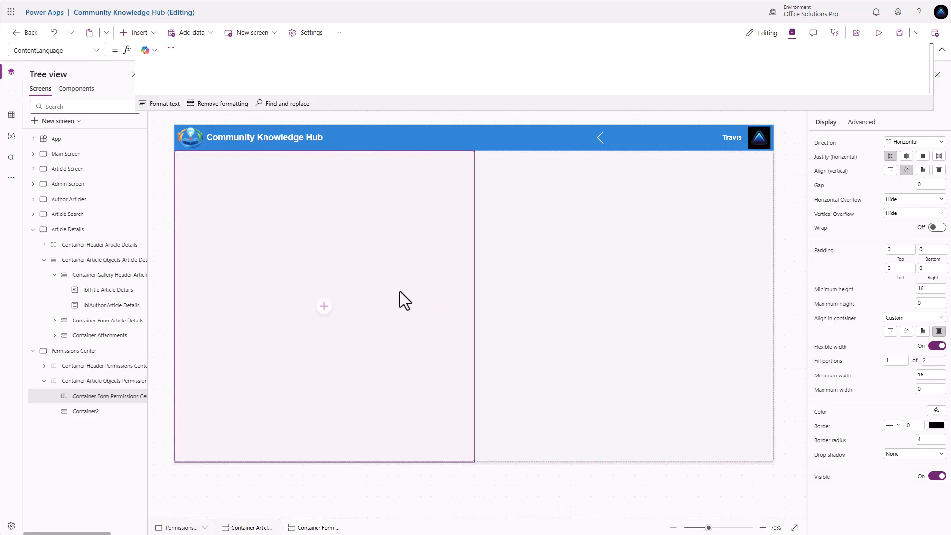
click(914, 142)
click(908, 163)
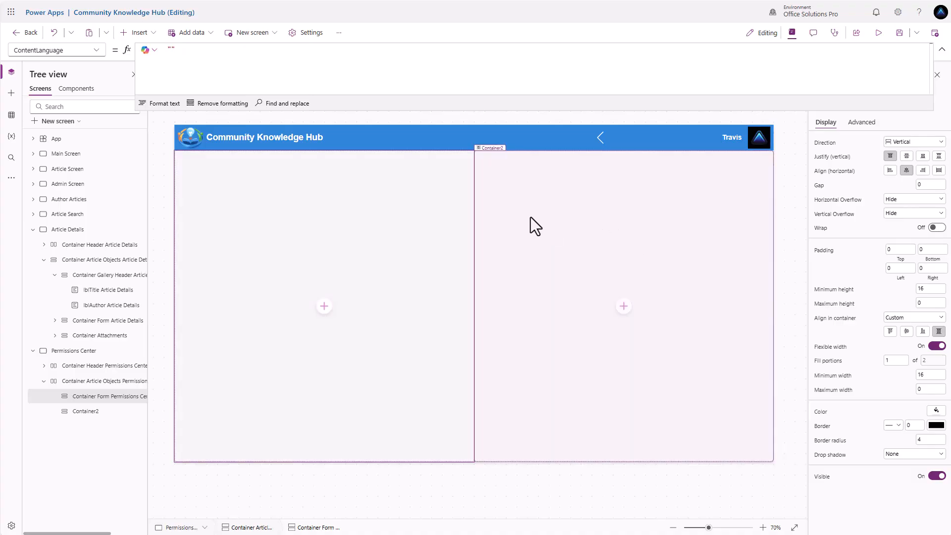
Step: Place the new vertical container ahead of the form container and rename it "Container User Permissions Gallery Side"
double_click(99, 401)
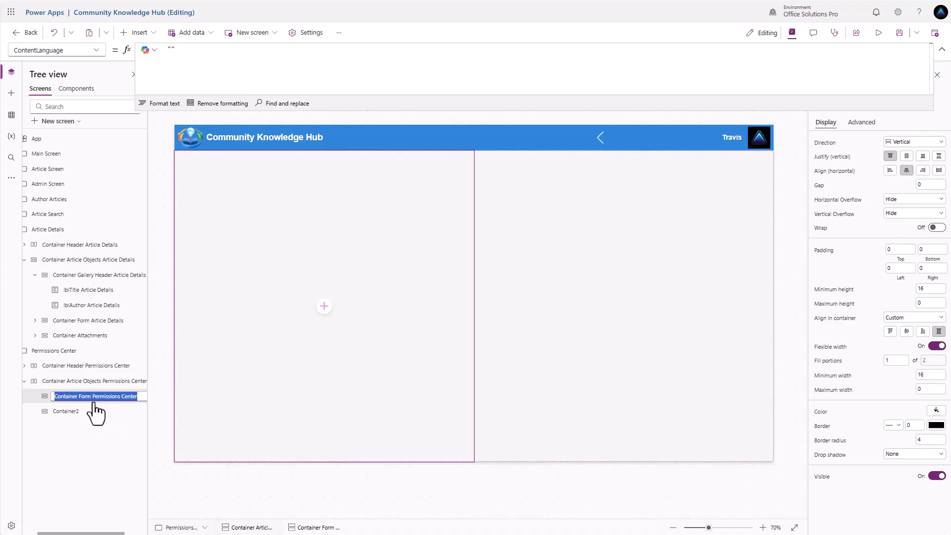
click(58, 410)
mouse_move(58, 411)
mouse_down()
mouse_move(59, 394)
mouse_move(75, 407)
mouse_up()
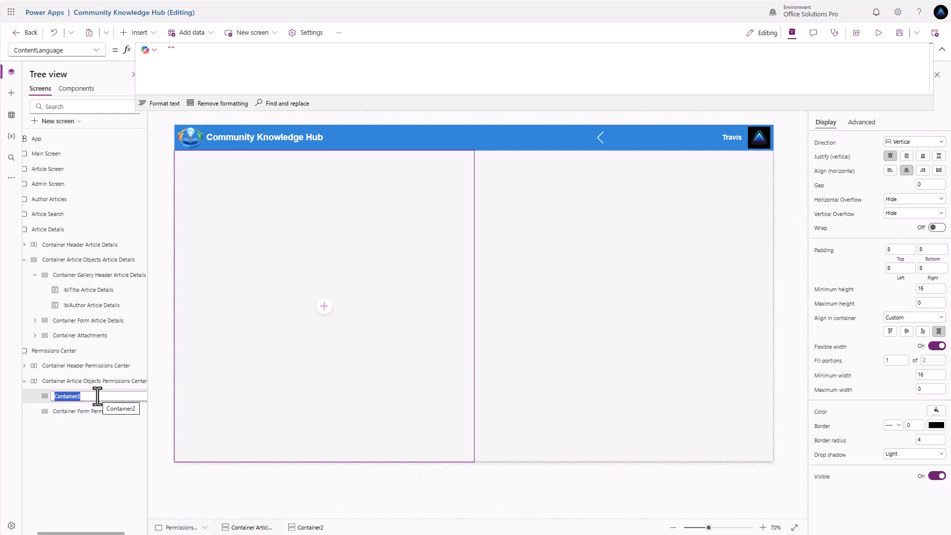
text(c)
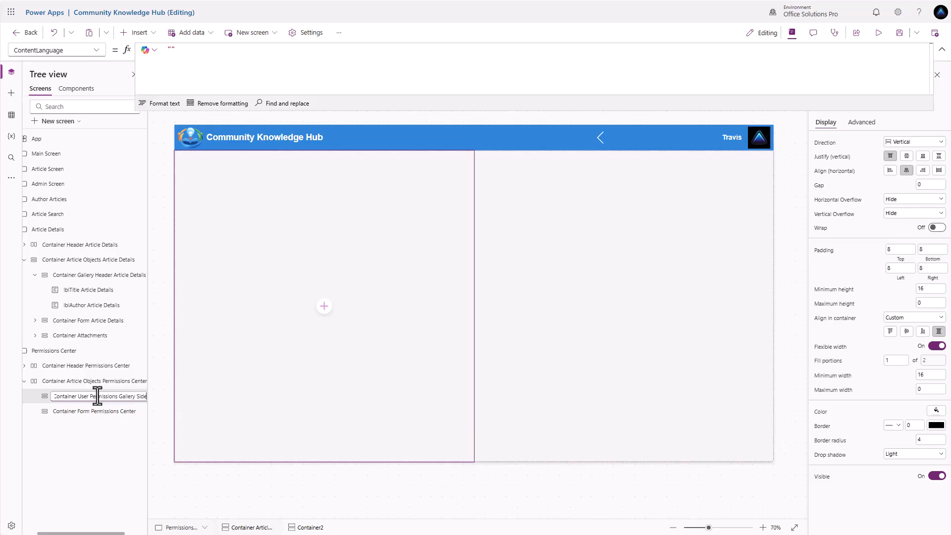
Step: Rename the Permissions Center form container as "Container Form Side Permissions Center"
double_click(106, 411)
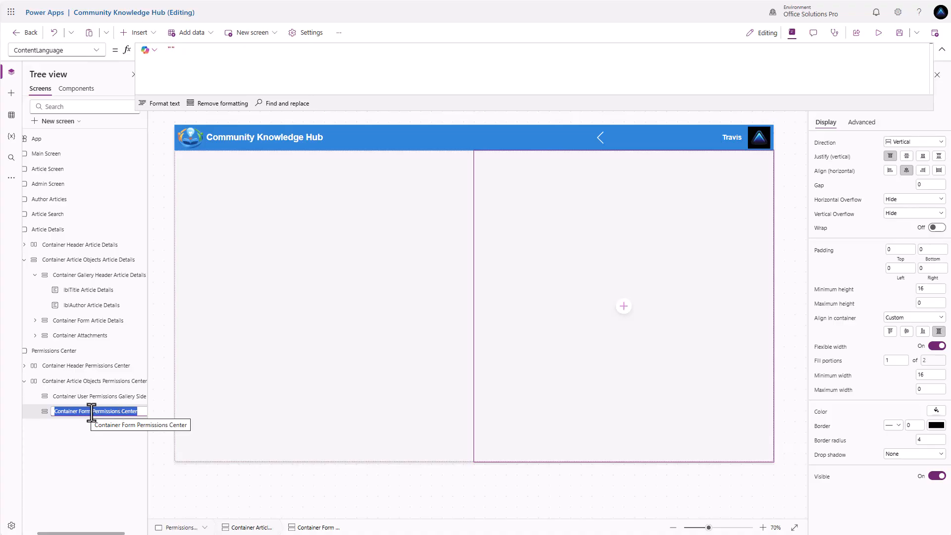
click(107, 411)
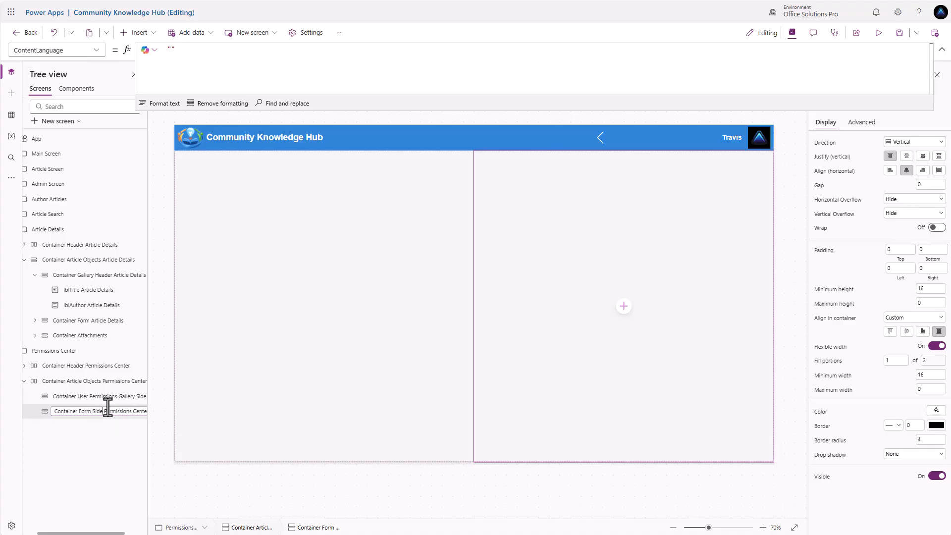
Step: Insert a horizontal container and a vertical container into Container User Permissions Gallery Side
key(Return)
click(112, 397)
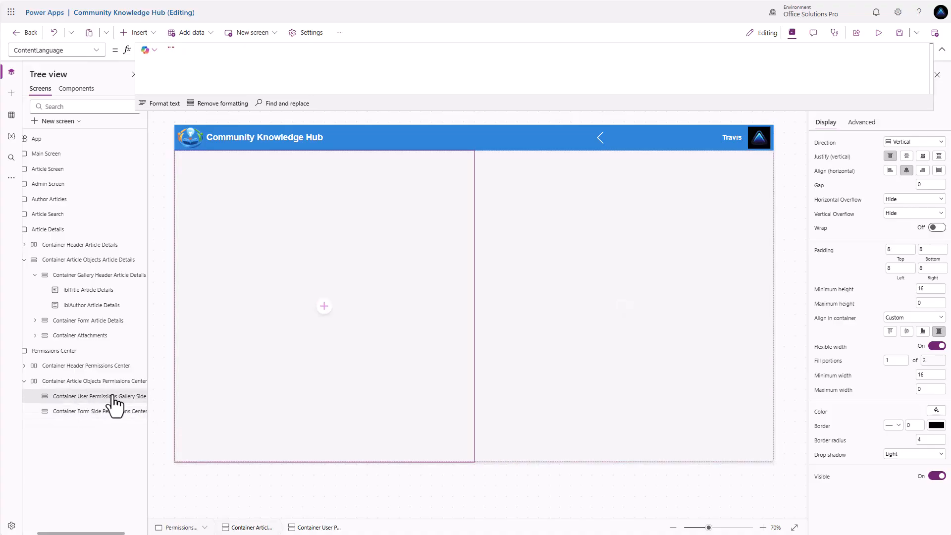
click(324, 306)
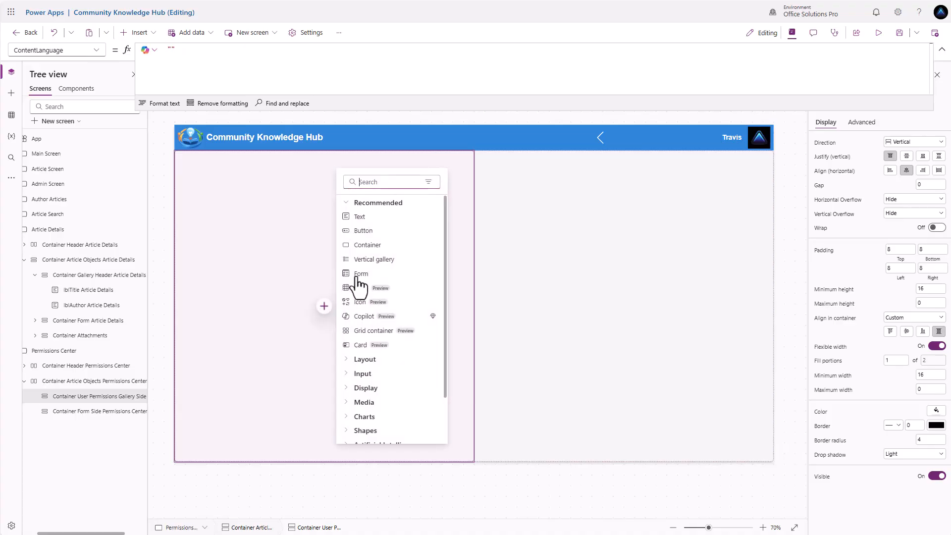
text(cont)
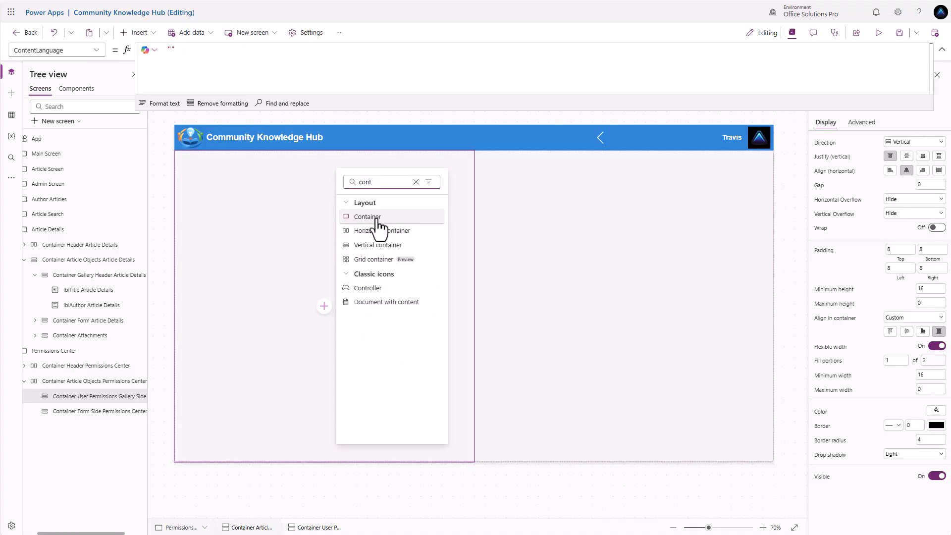
click(378, 232)
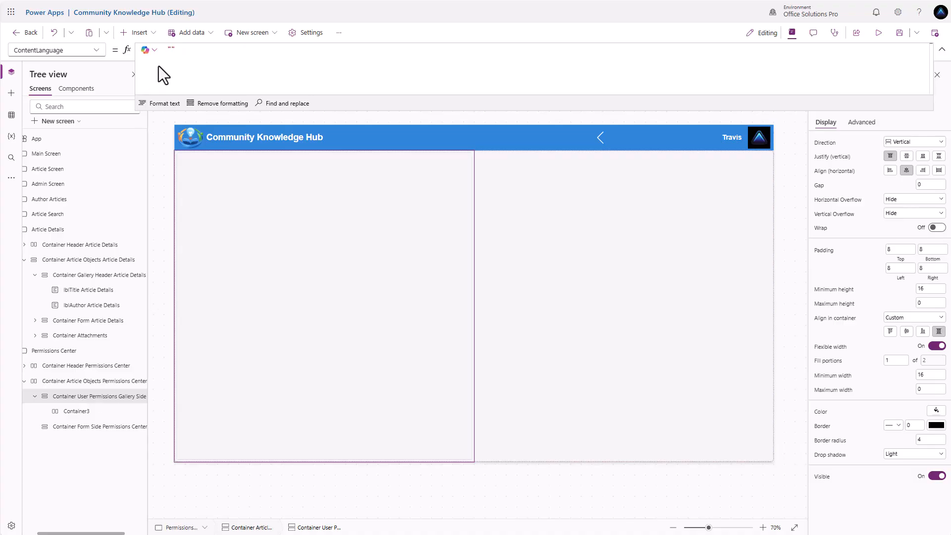
click(145, 36)
text(cont)
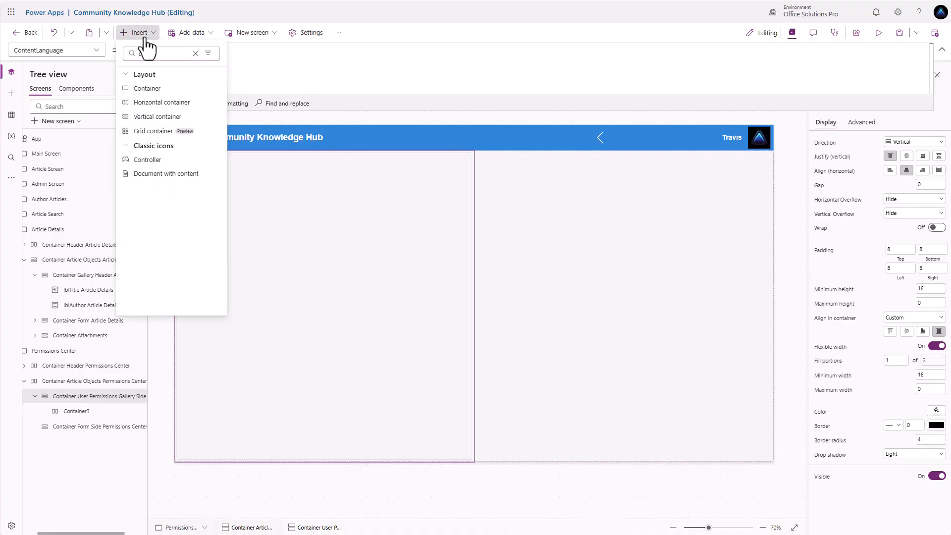
click(155, 117)
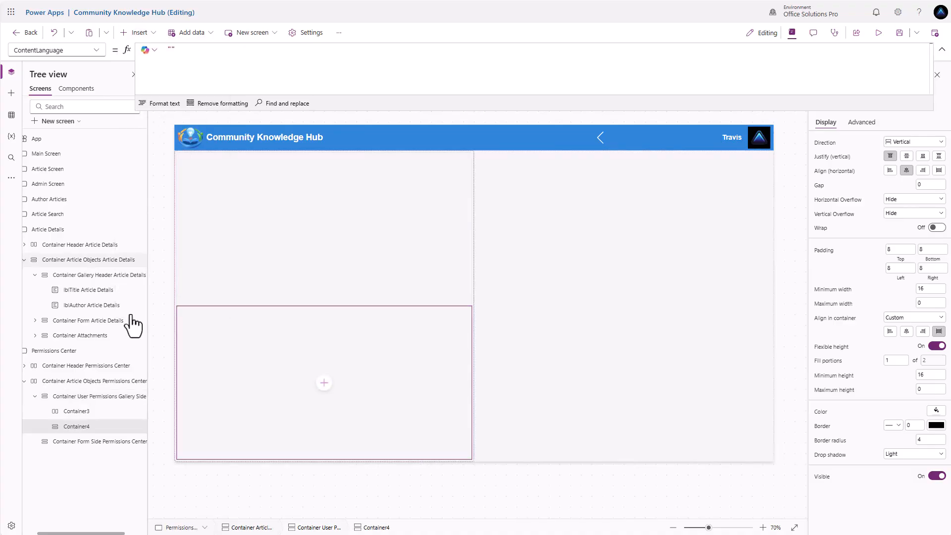
Step: Rename the new horizontal container "Container Gallery Header Permissions Center" and the vertical one "Container Gallery Permissions Center"
double_click(93, 413)
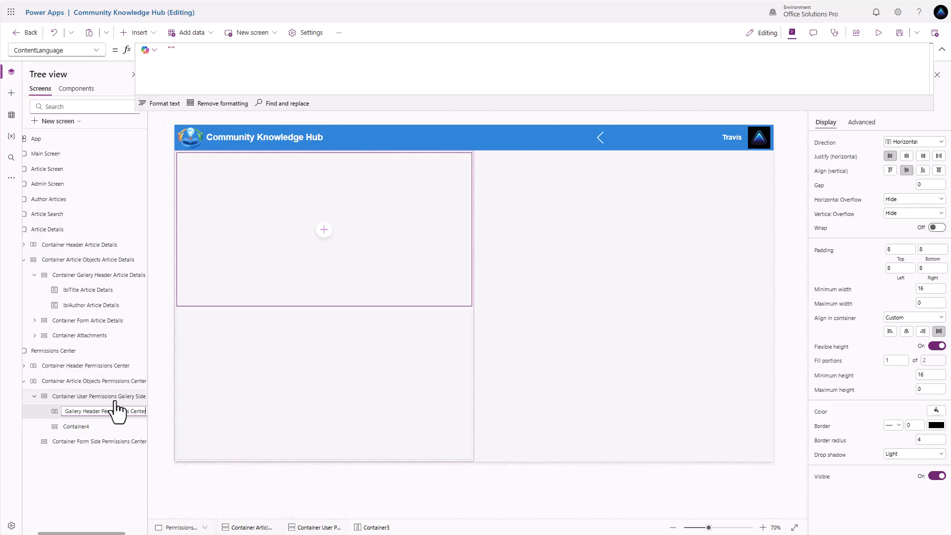
key(Return)
double_click(85, 427)
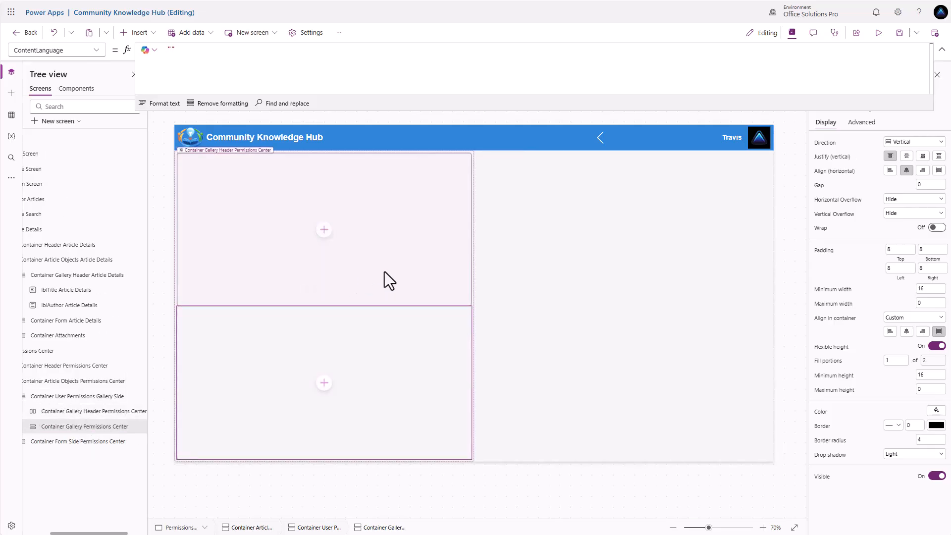
Step: Set the gallery header container's drop shadow to None, turn off its flexible height and set its height to 42
click(385, 272)
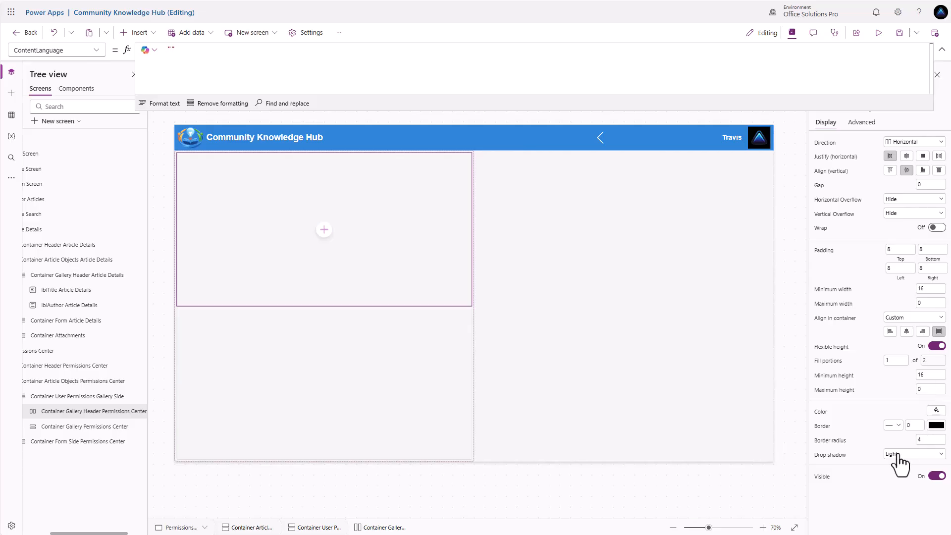
click(898, 455)
click(902, 382)
click(939, 349)
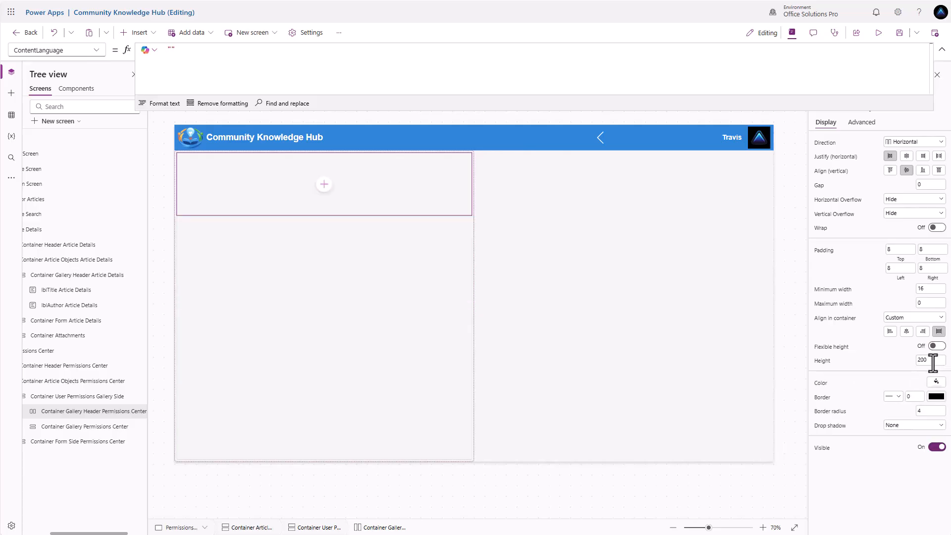
drag(934, 362, 910, 362)
text(42)
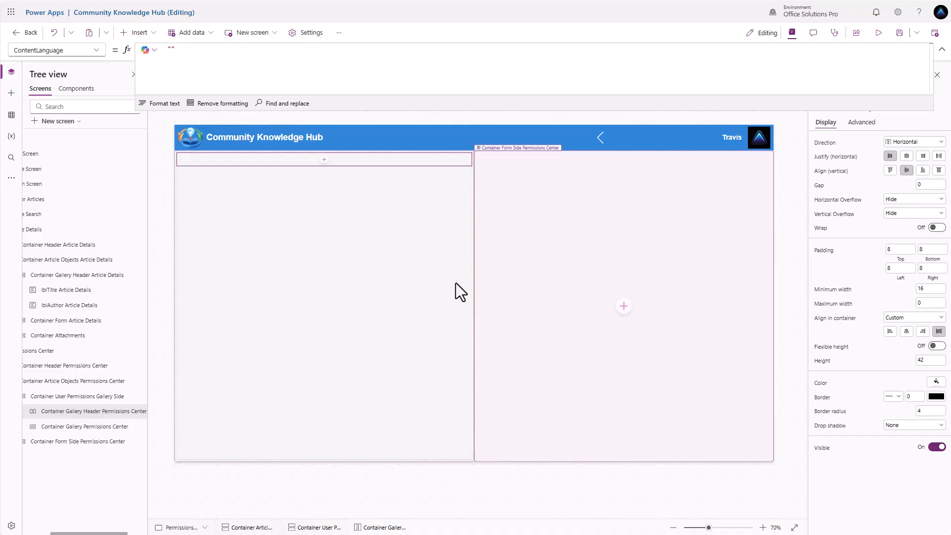
Step: Set the drop shadow of Container Gallery Permissions Center to None
click(343, 280)
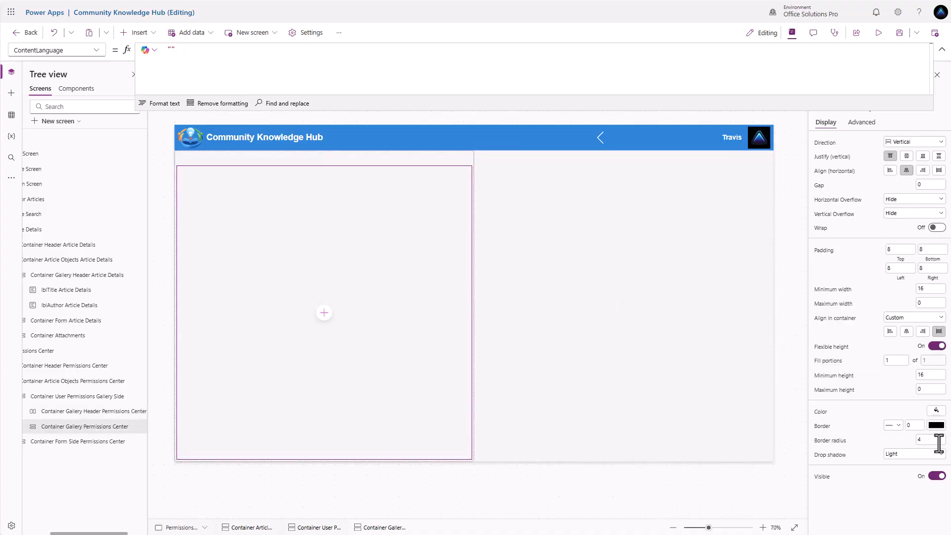
click(906, 454)
click(896, 380)
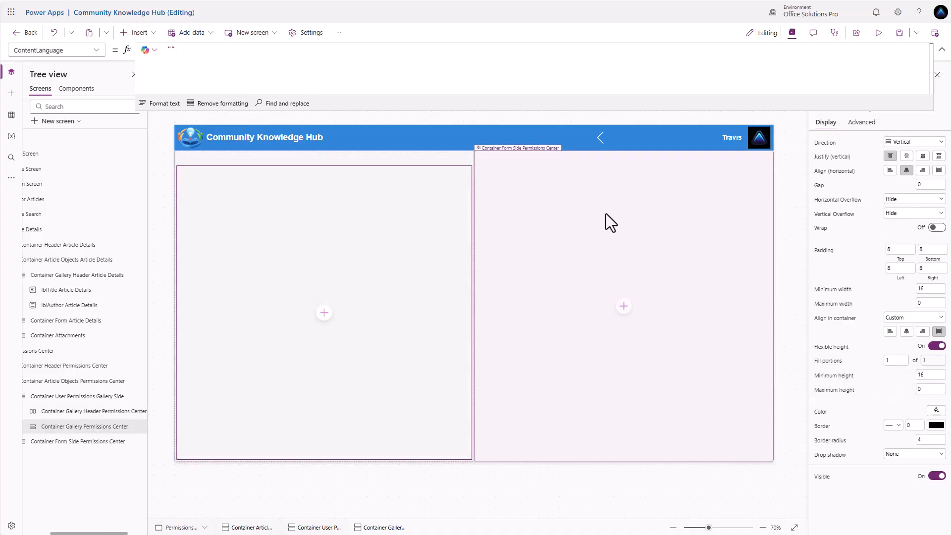
Step: Insert a horizontal container and a vertical container into Container Form Side Permissions Center
click(555, 186)
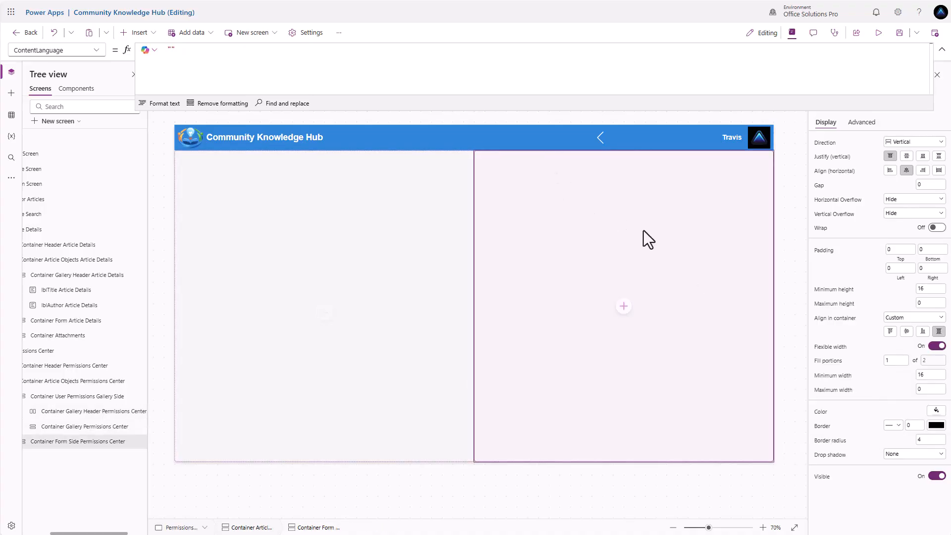
click(623, 307)
text(cont)
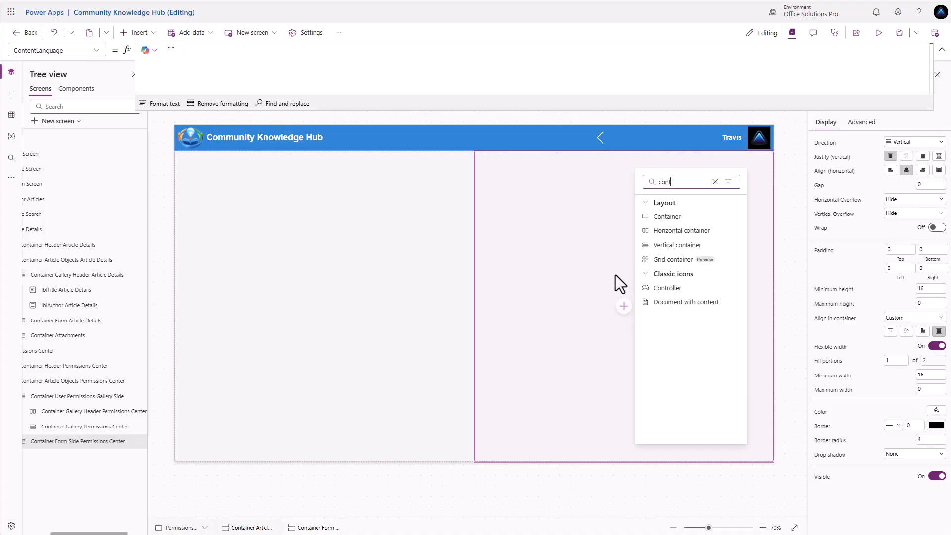
click(690, 231)
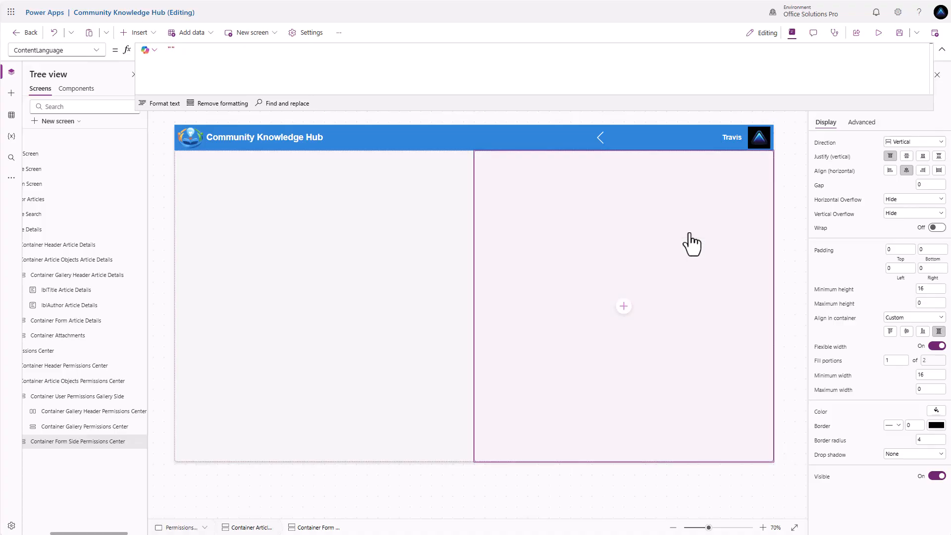
click(56, 444)
click(137, 33)
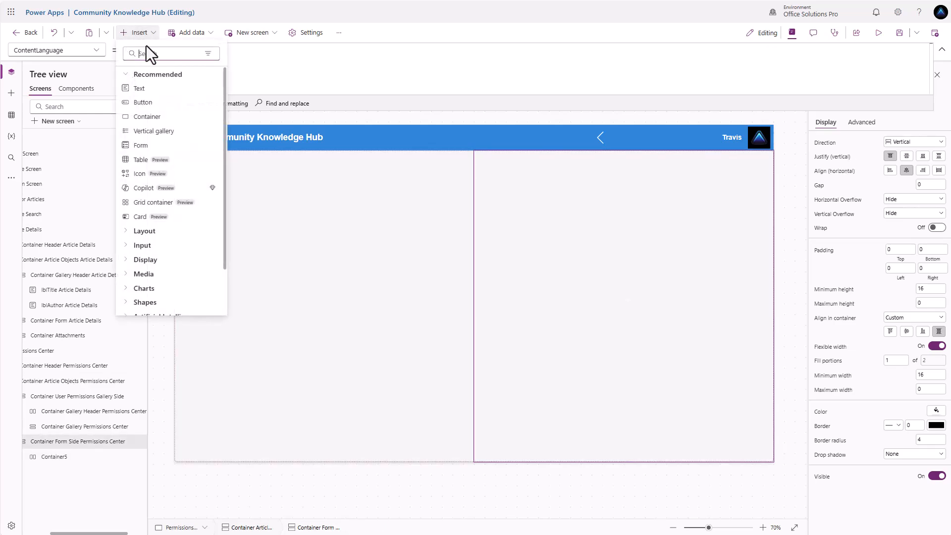
text(cont)
click(172, 118)
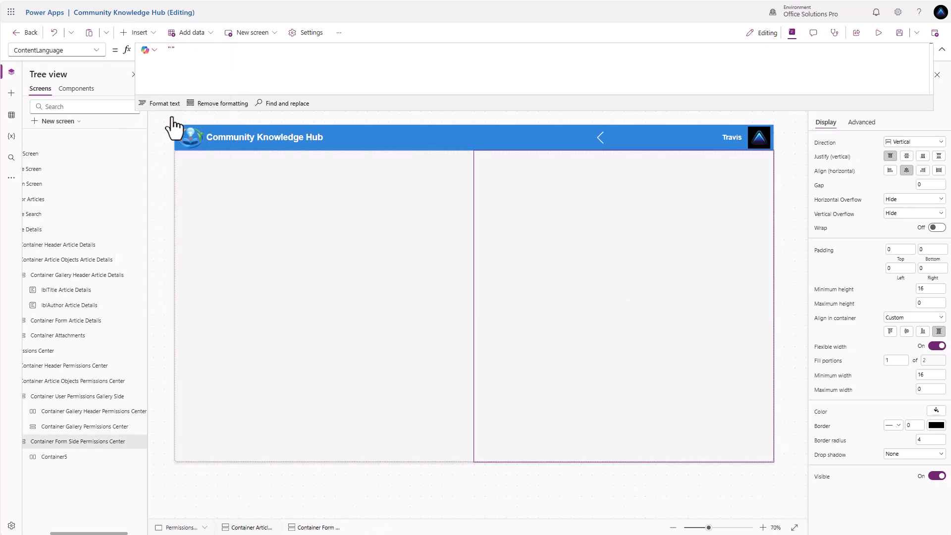
Step: Rename the form side's horizontal container "Container Form Buttons Permission Center" and its vertical container "Container Form Permissions Center"
double_click(64, 458)
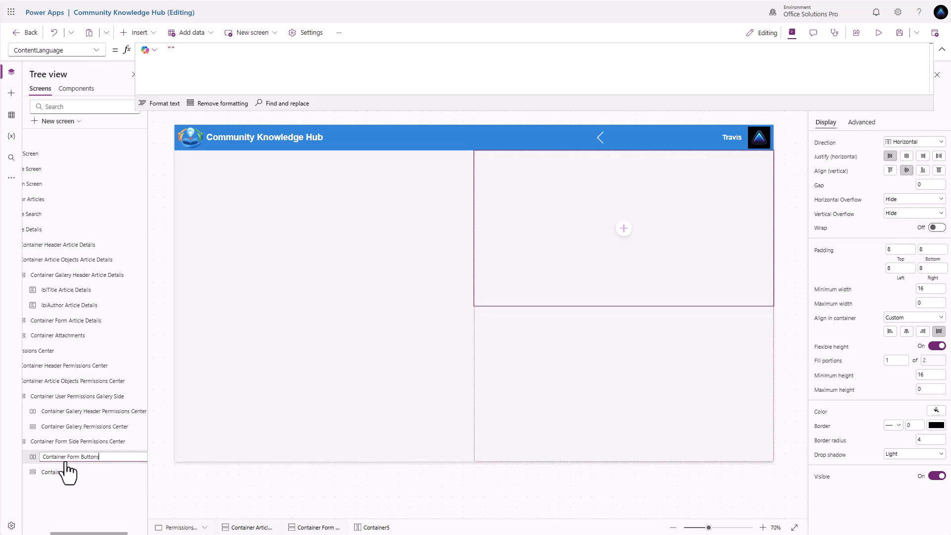
text(Container Form Buttons Permission Center)
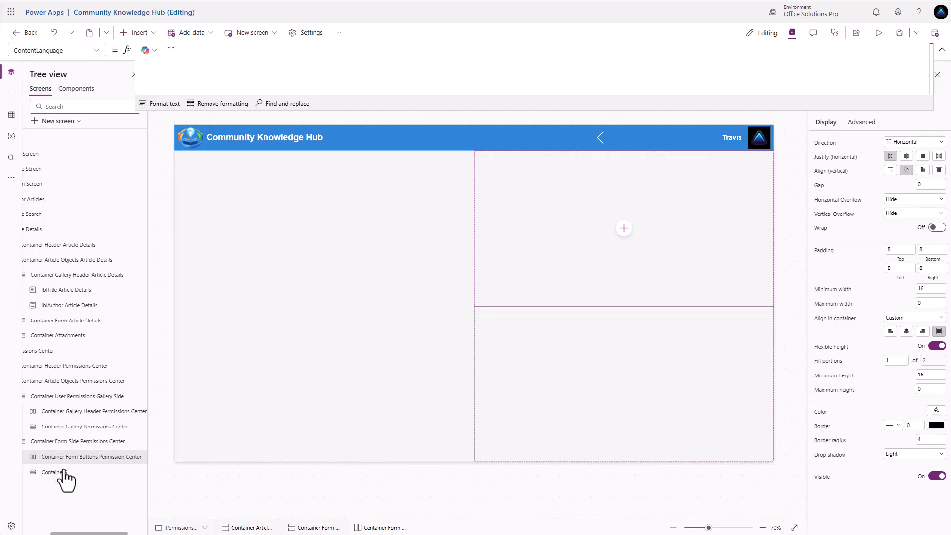
double_click(65, 474)
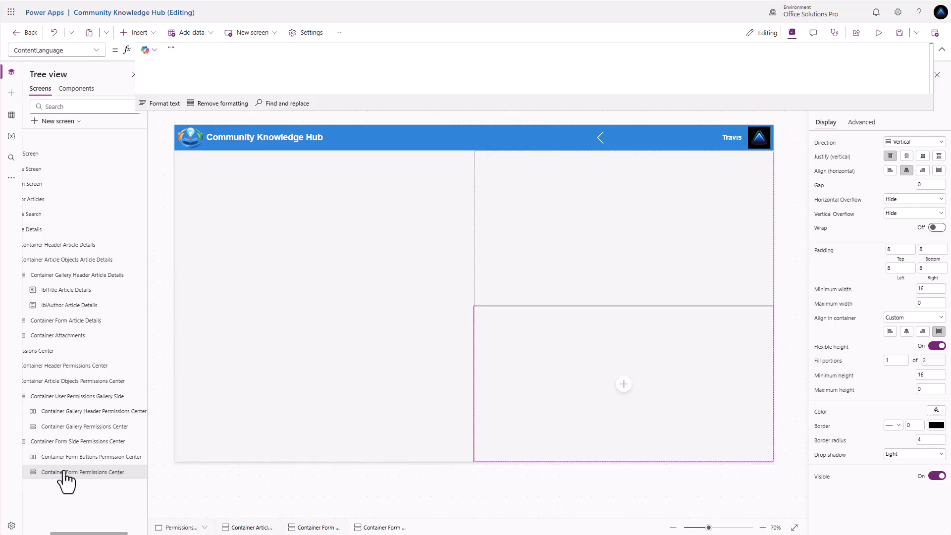
Step: Set the form buttons container's drop shadow to None, turn off its flexible height and set its height to 42
click(593, 286)
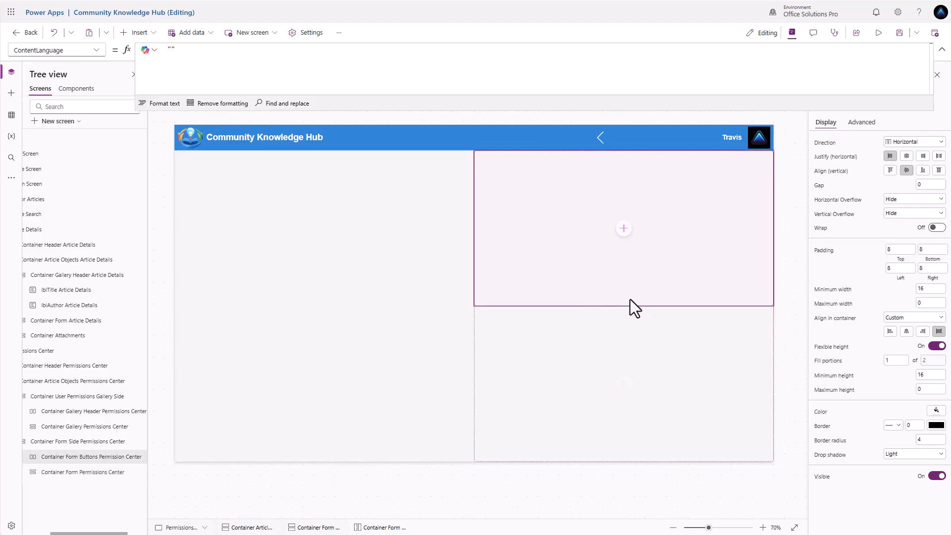
click(899, 452)
click(898, 382)
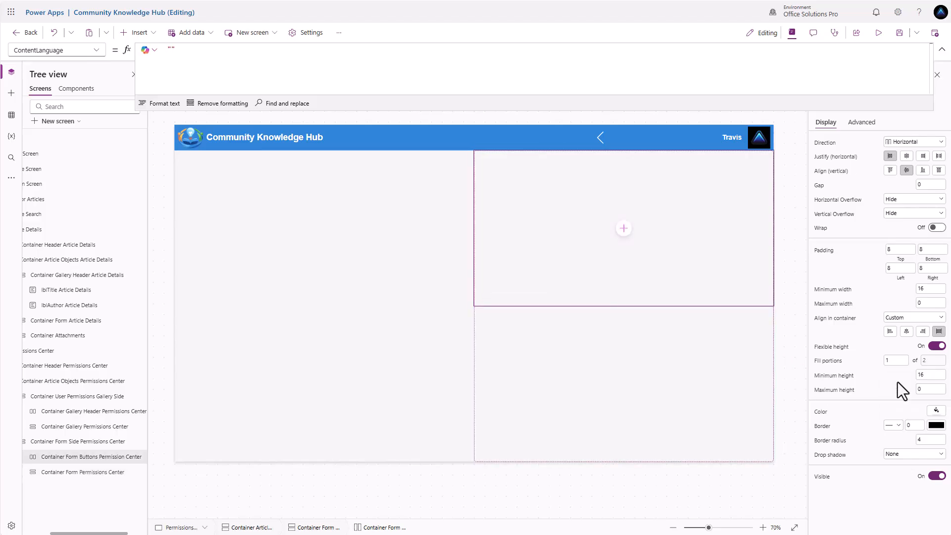
click(936, 346)
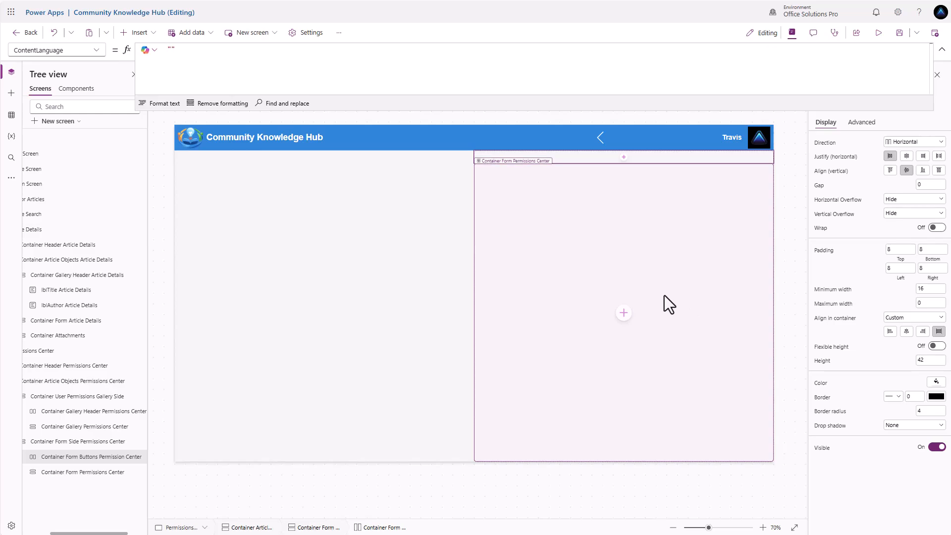
Step: Set the drop shadow of Container Form Permissions Center to None
click(758, 338)
click(899, 454)
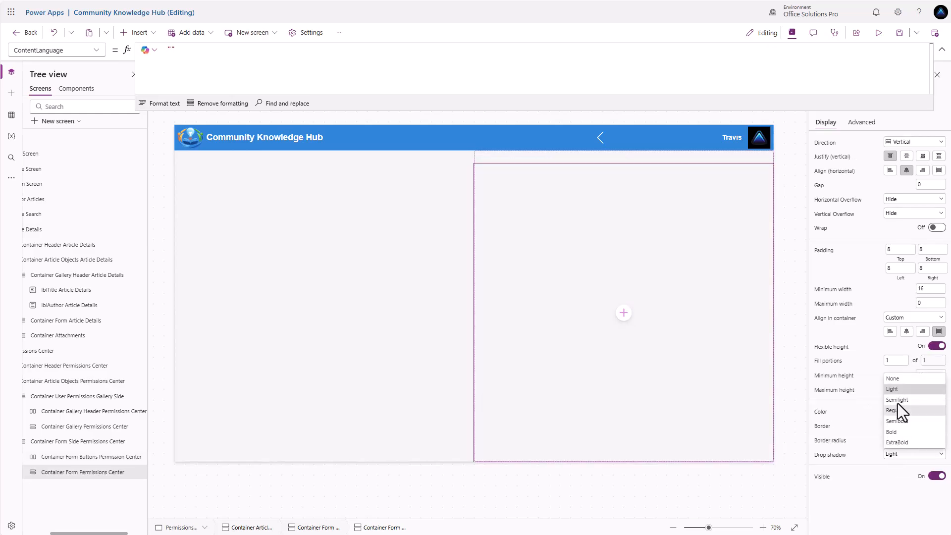
click(900, 380)
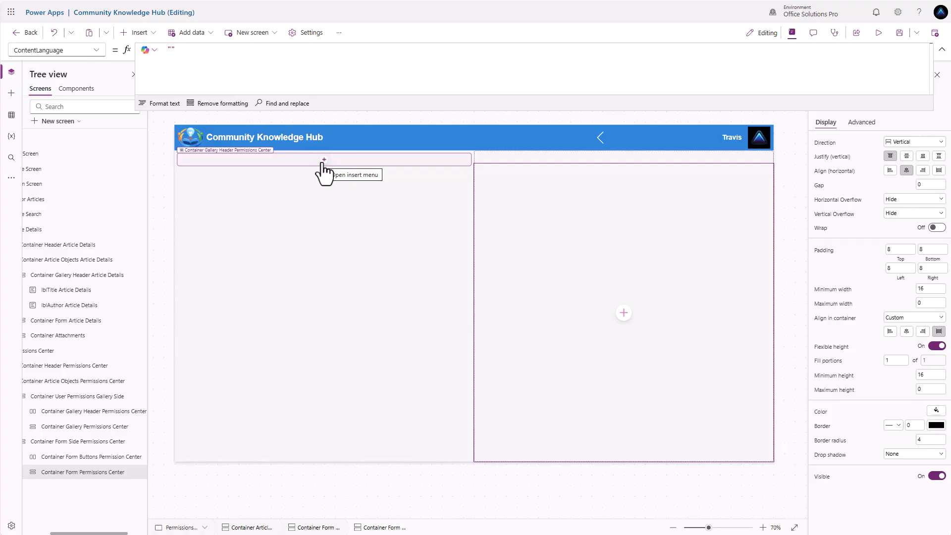
Step: Insert a text label into the Permissions Center gallery header container, with width 200 and the text "User Name"
click(323, 163)
click(354, 75)
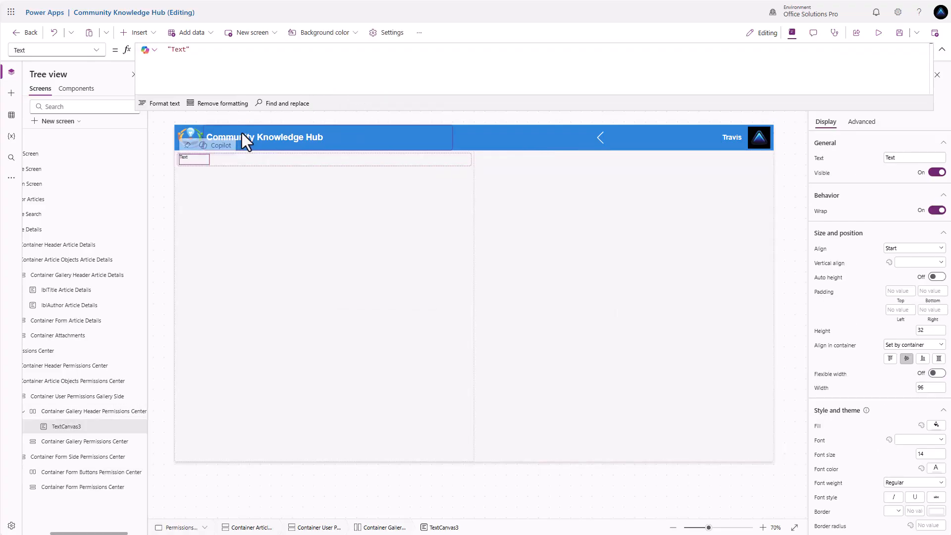
click(940, 388)
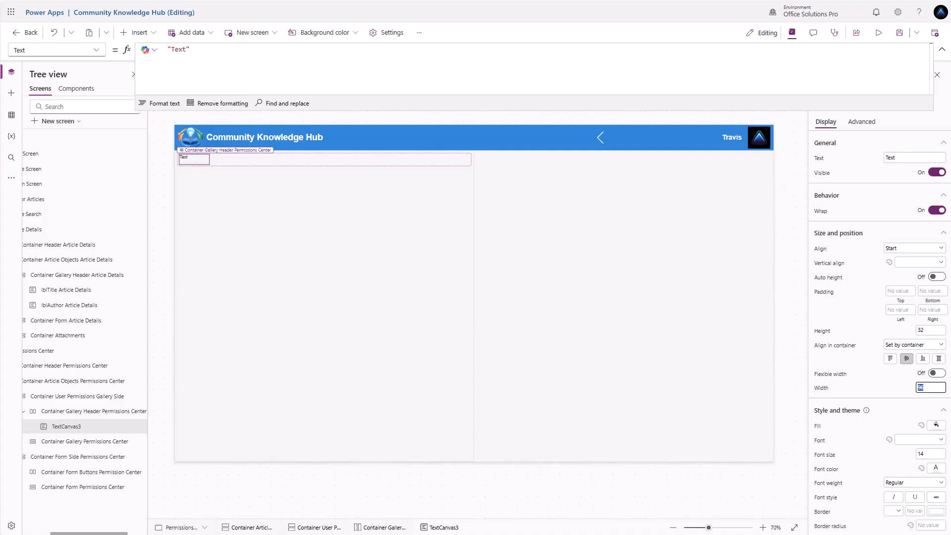
text(200)
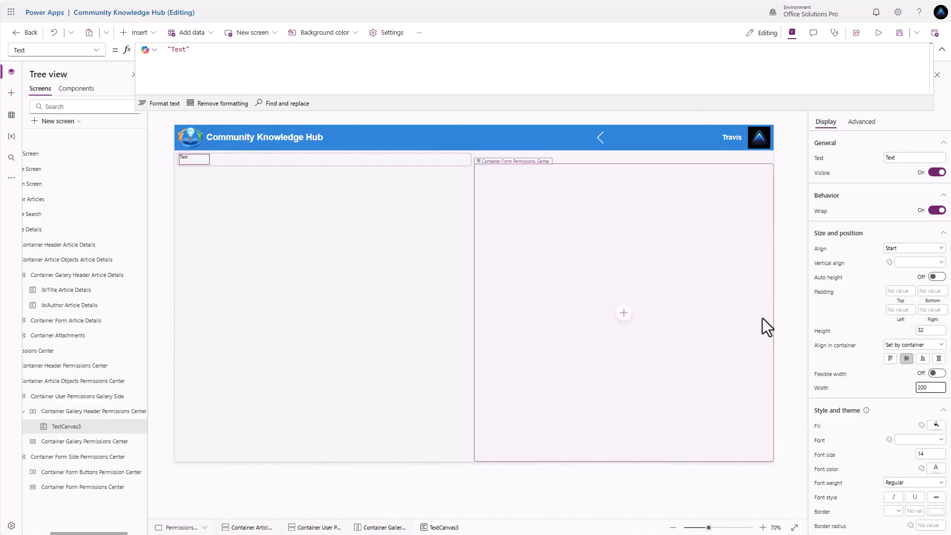
key(Return)
click(898, 158)
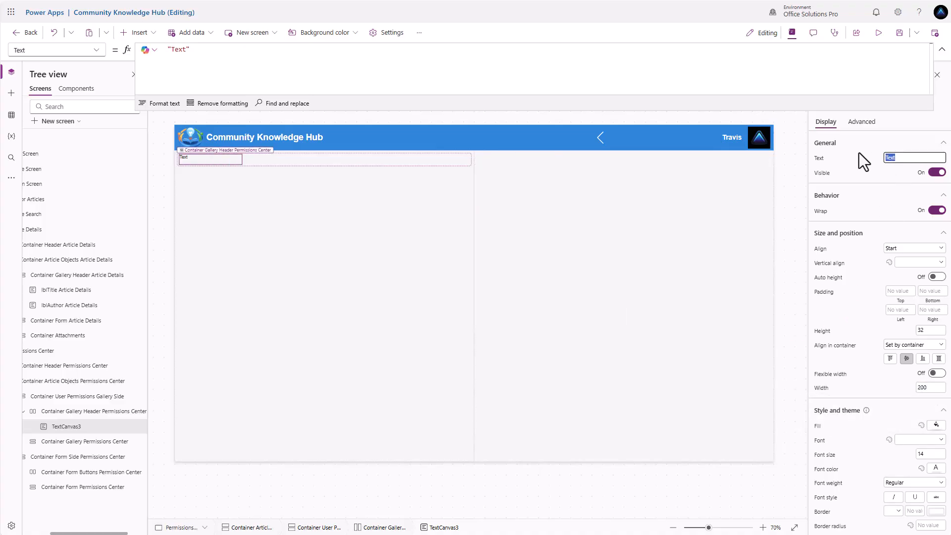
text(User Name)
key(Return)
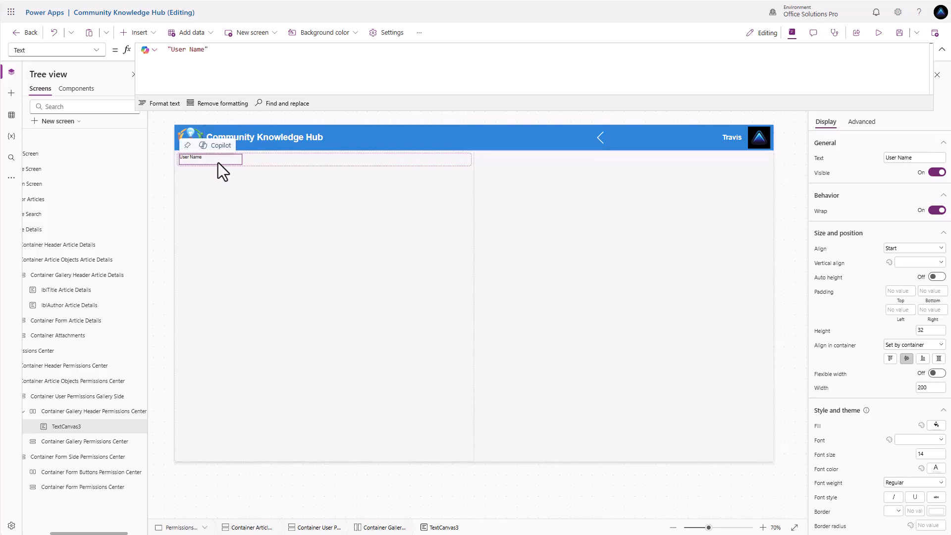
Step: Duplicate the User Name label in the gallery header, changing the copy's text to "Admin" and its width to 100
key(ctrl+c)
key(ctrl+v)
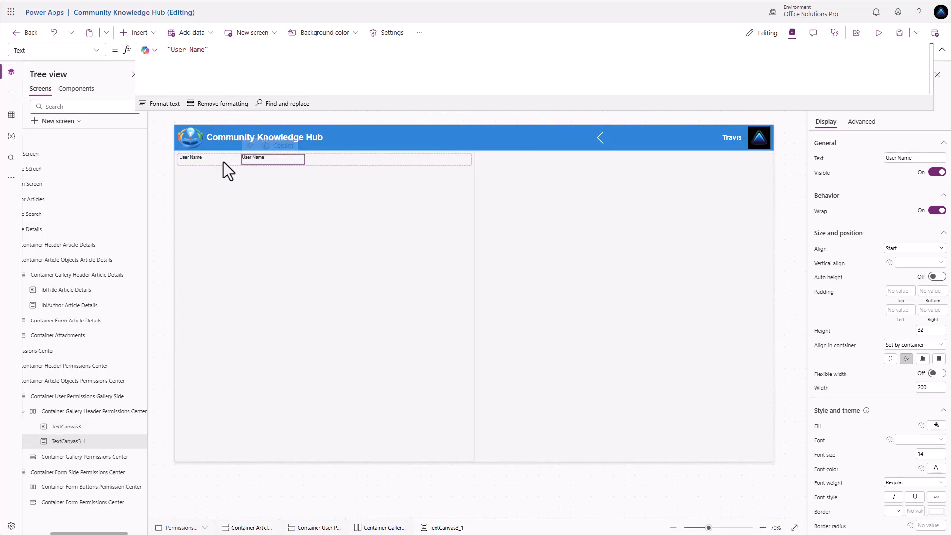
click(924, 159)
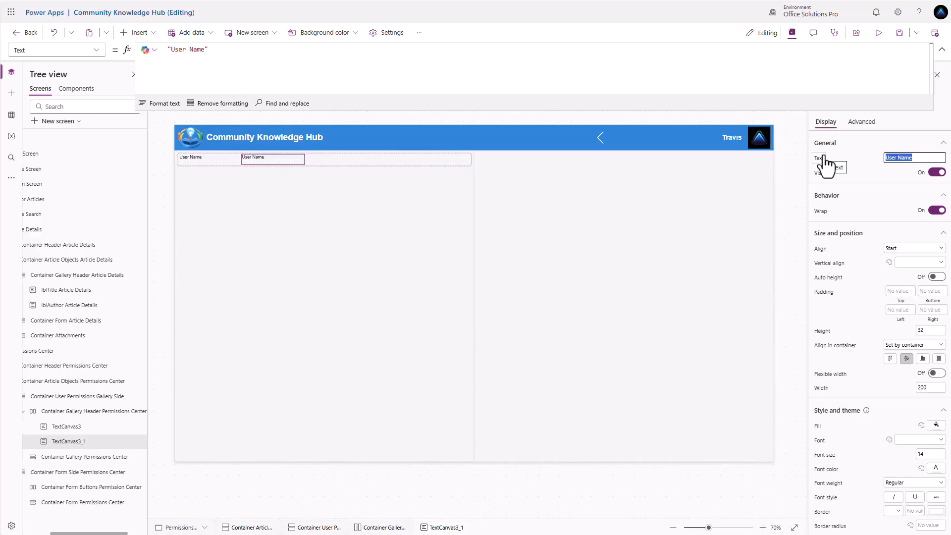
text(Admin)
click(923, 388)
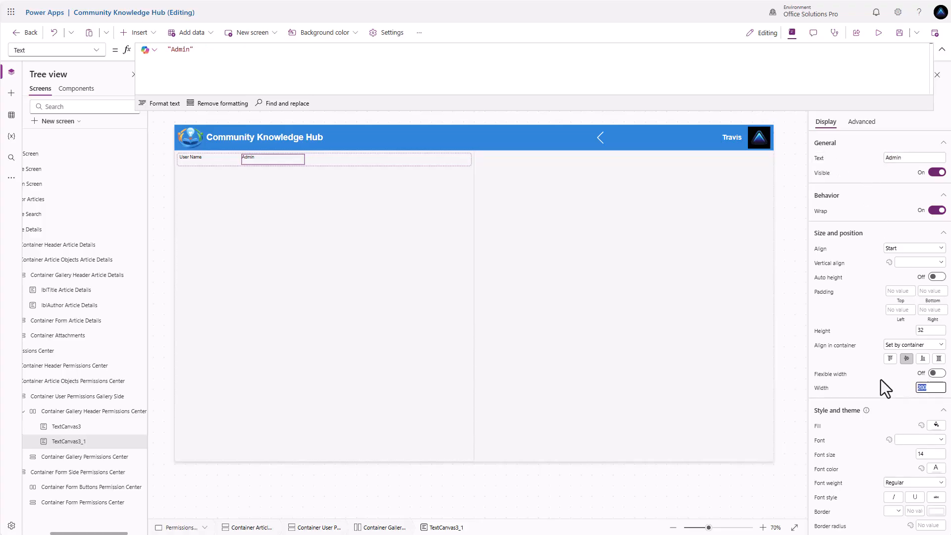
text(100)
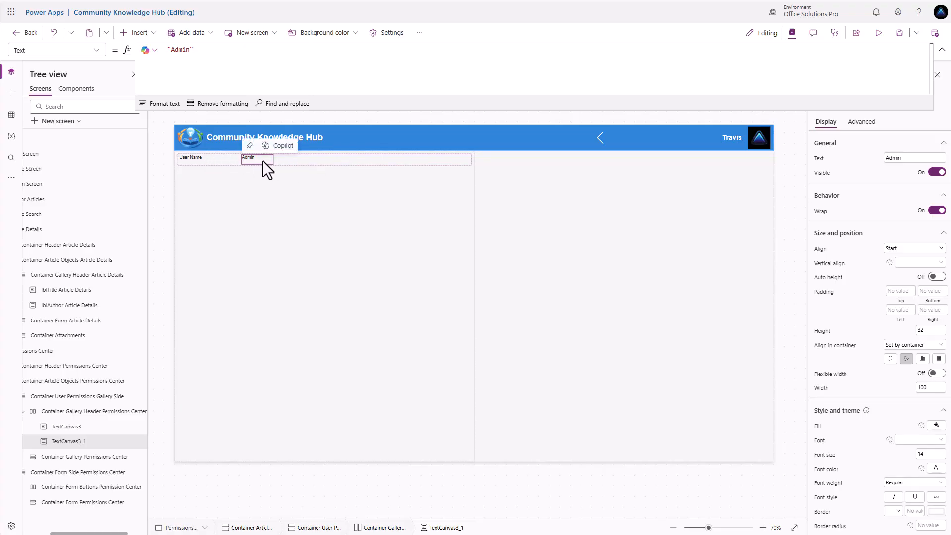
Step: Set the User Name and Admin header labels to Bold, font size 16 and Middle vertical alignment
shift+click(221, 159)
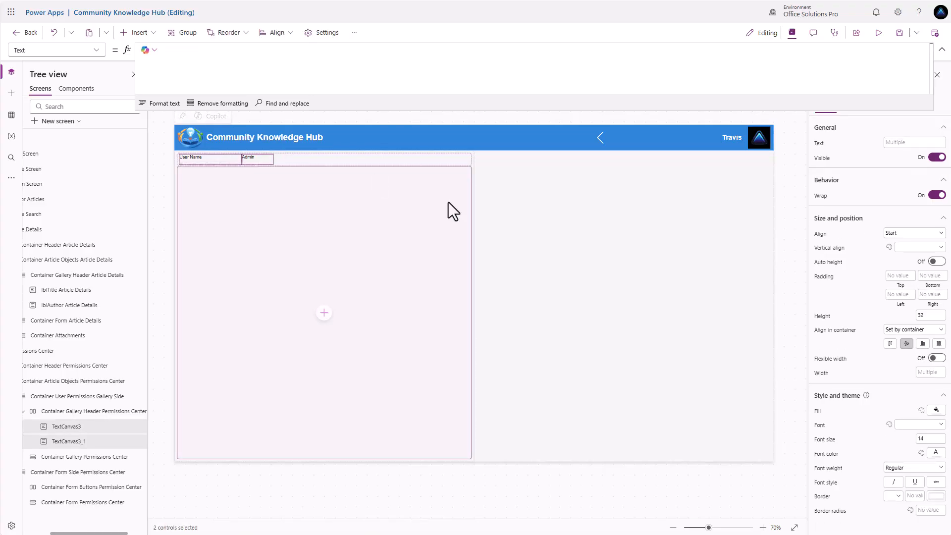
click(926, 471)
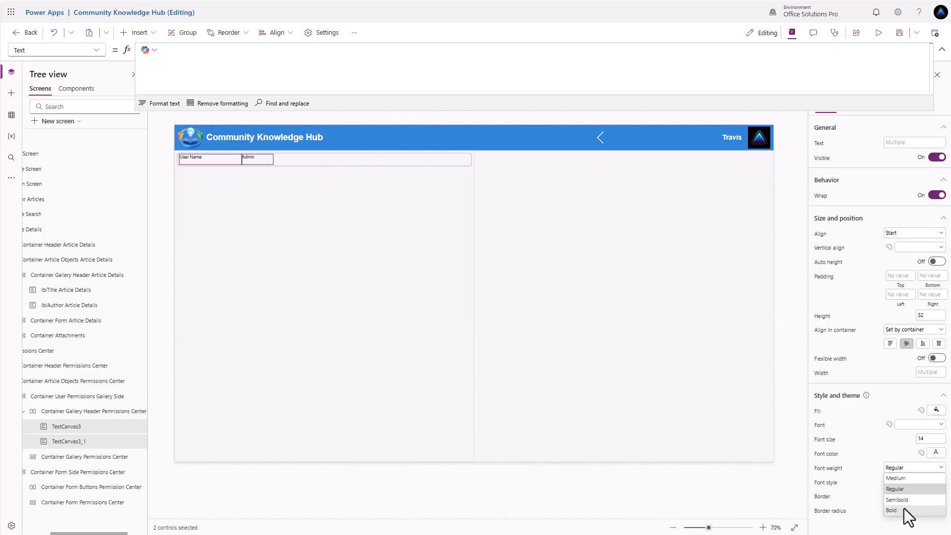
click(905, 509)
click(930, 439)
text(16)
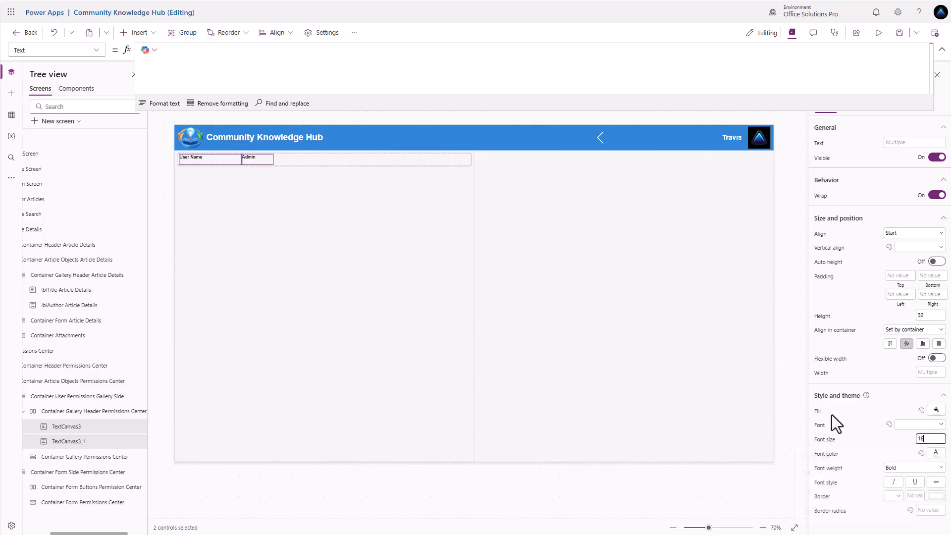
click(848, 417)
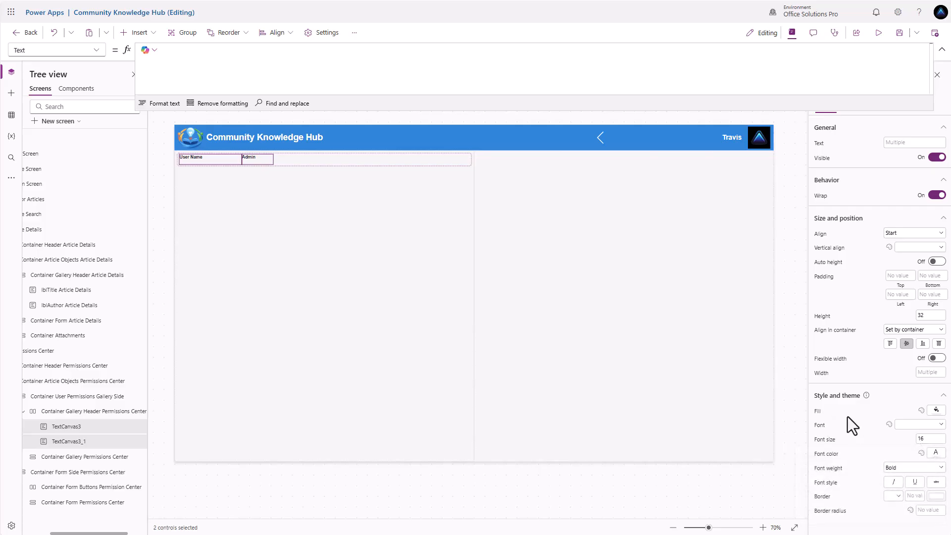
click(929, 249)
Step: Insert a vertical gallery connected to Knowledge Hub Permissions into Container Gallery Permissions Center and delete its placeholder image
click(287, 297)
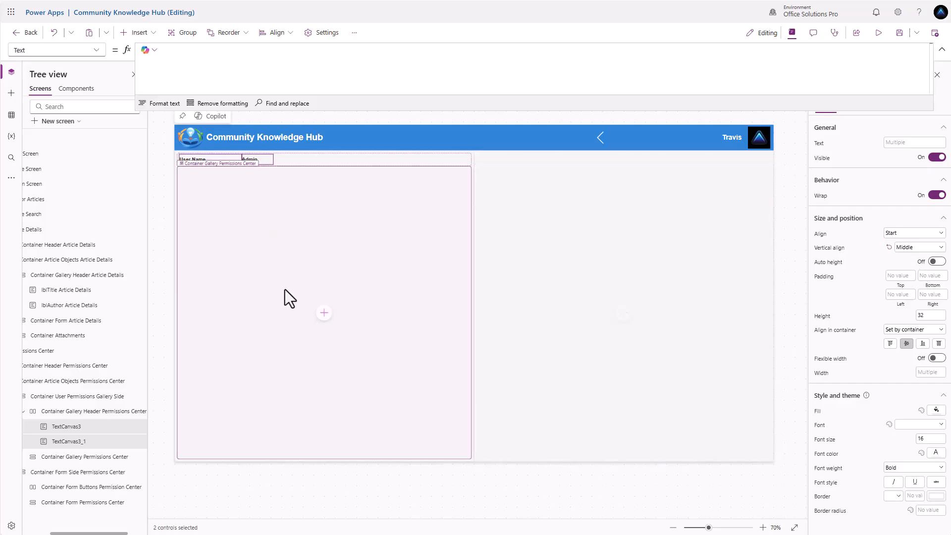
click(326, 315)
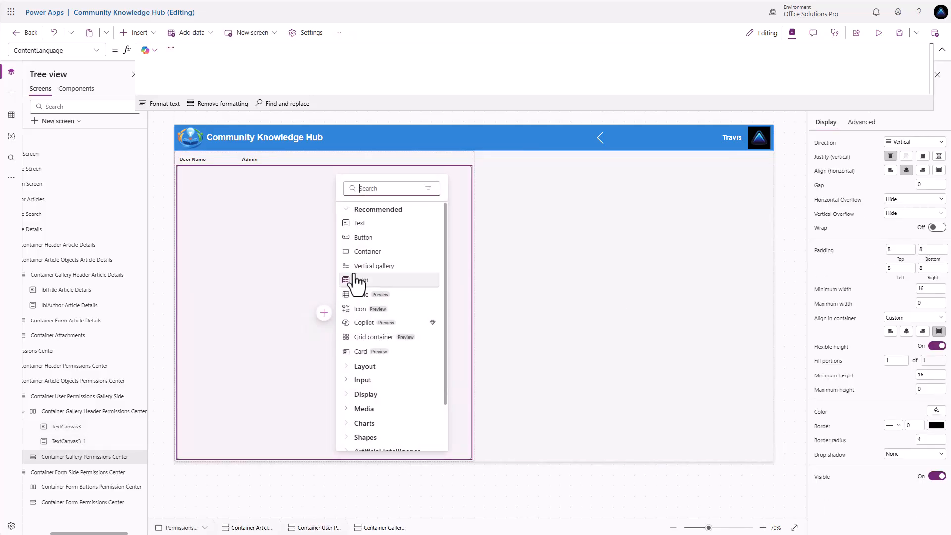
click(371, 266)
scroll(322, 282, down, 3)
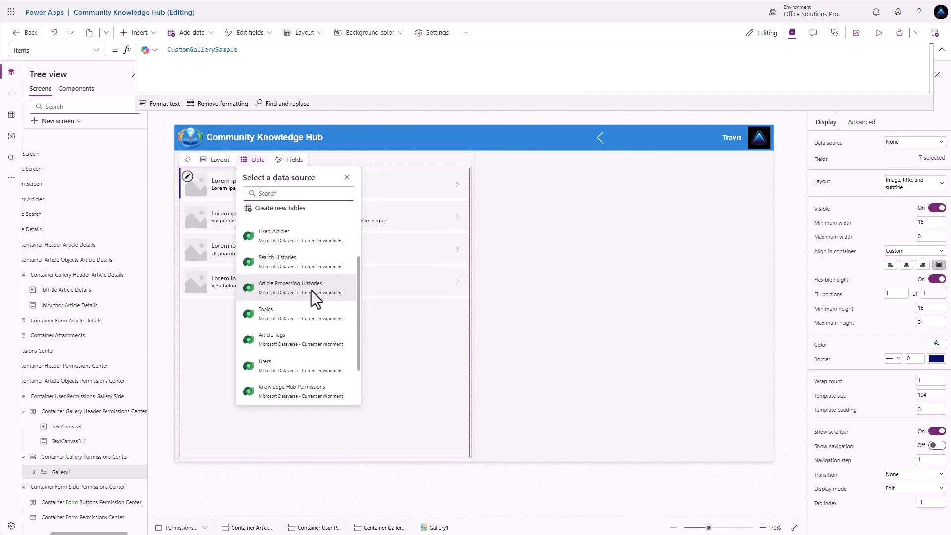
click(284, 336)
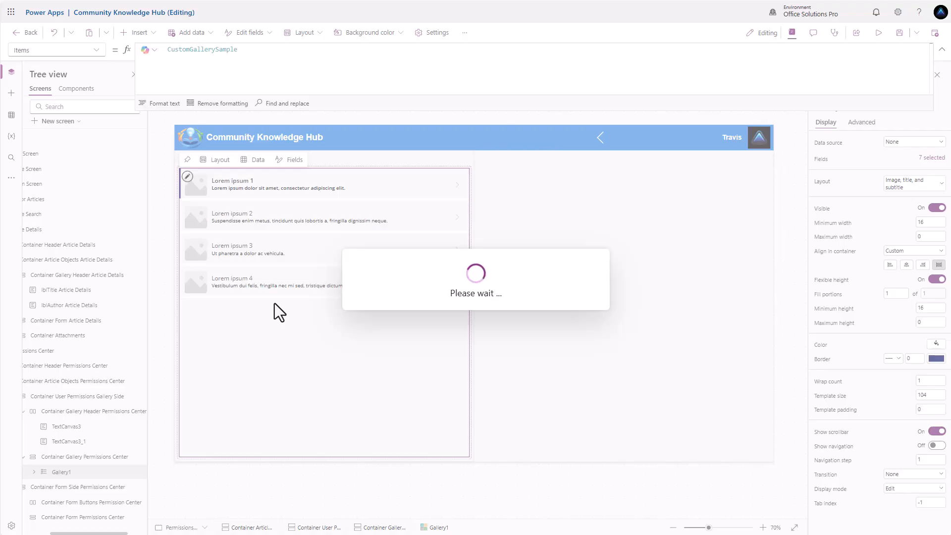
click(197, 182)
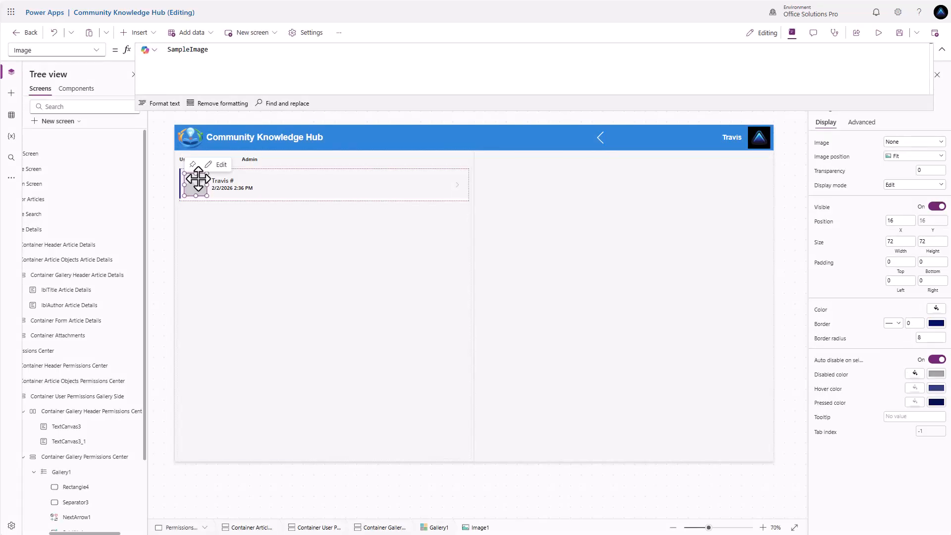
click(198, 180)
click(135, 33)
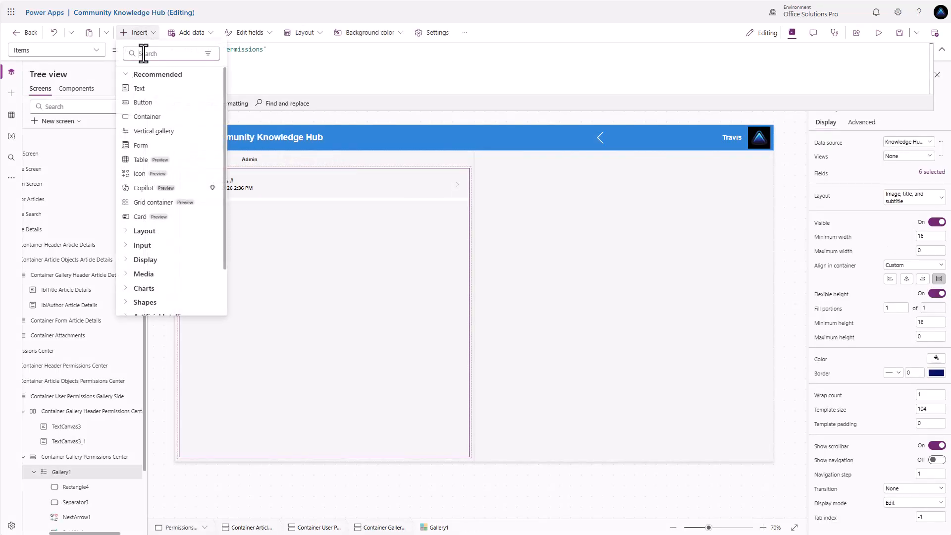
click(139, 89)
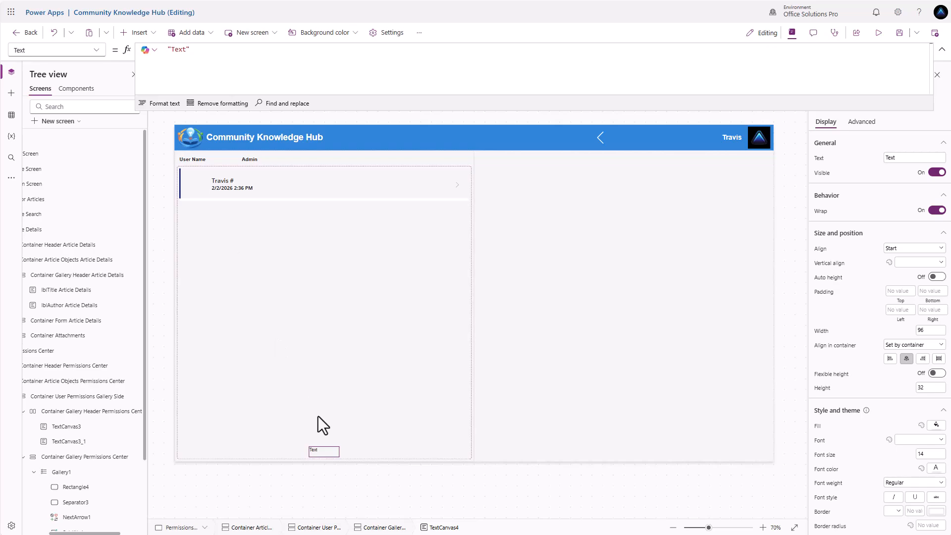
key(ctrl+z)
Step: Insert a text label into the gallery's item template and place it at the item's upper left, under the User Name header
click(218, 180)
click(134, 34)
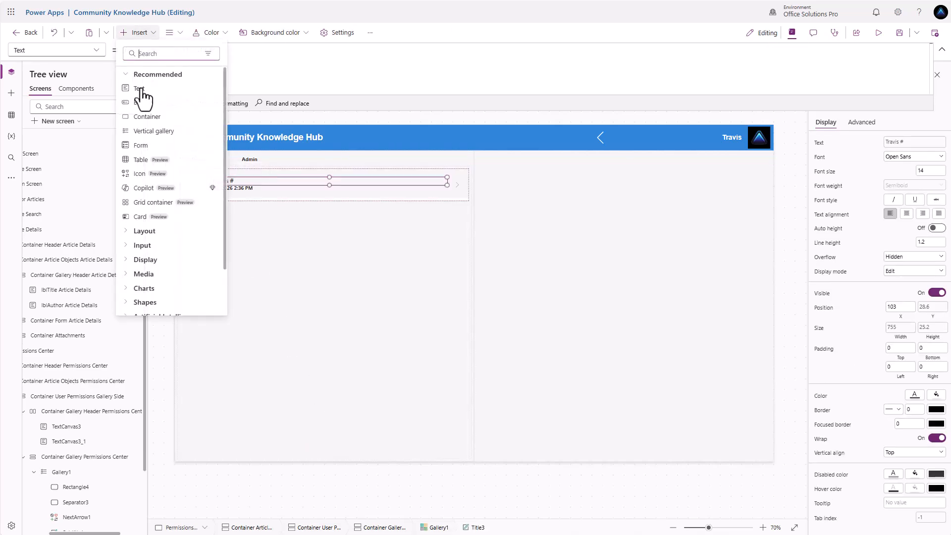
click(140, 90)
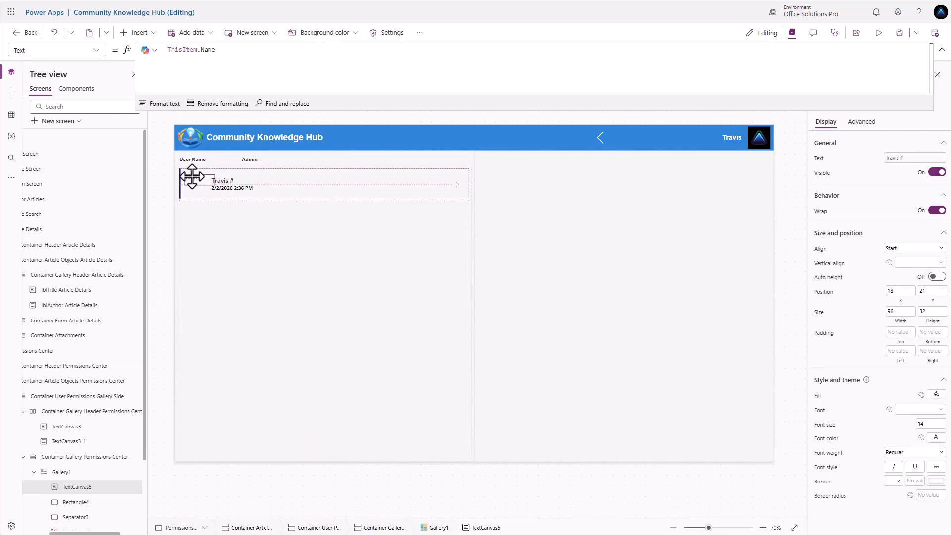
Step: Set the left padding of the gallery header container to 10 and of Container Gallery Permissions Center to 0
click(307, 162)
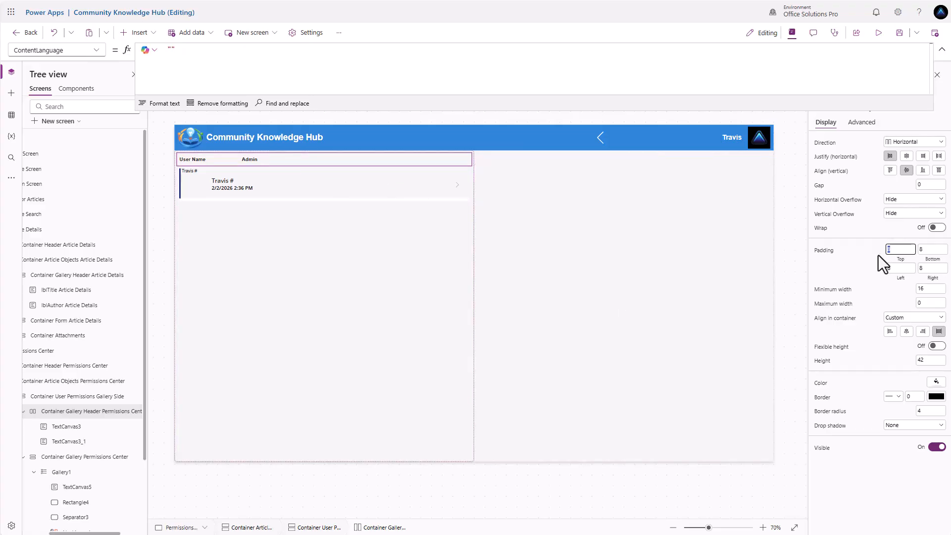
click(889, 268)
text(10)
click(317, 273)
click(72, 457)
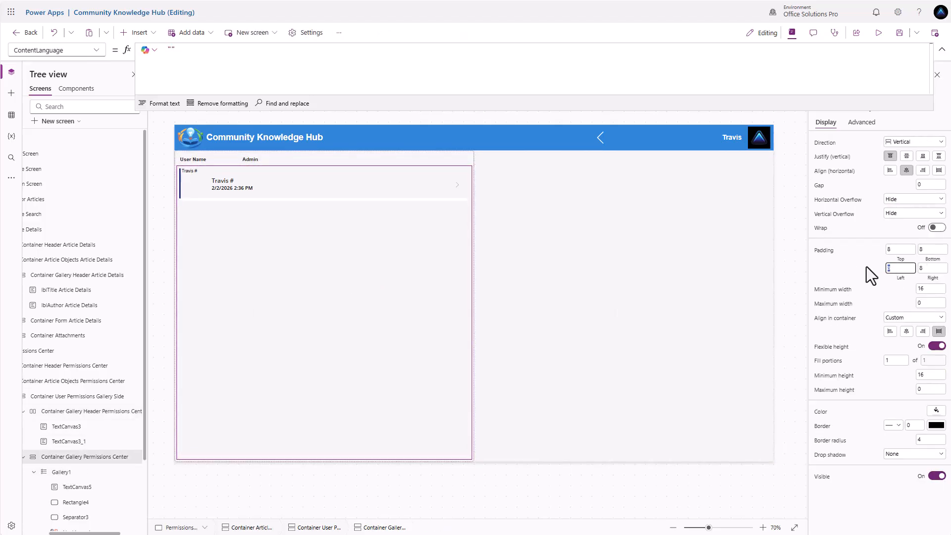
key(Return)
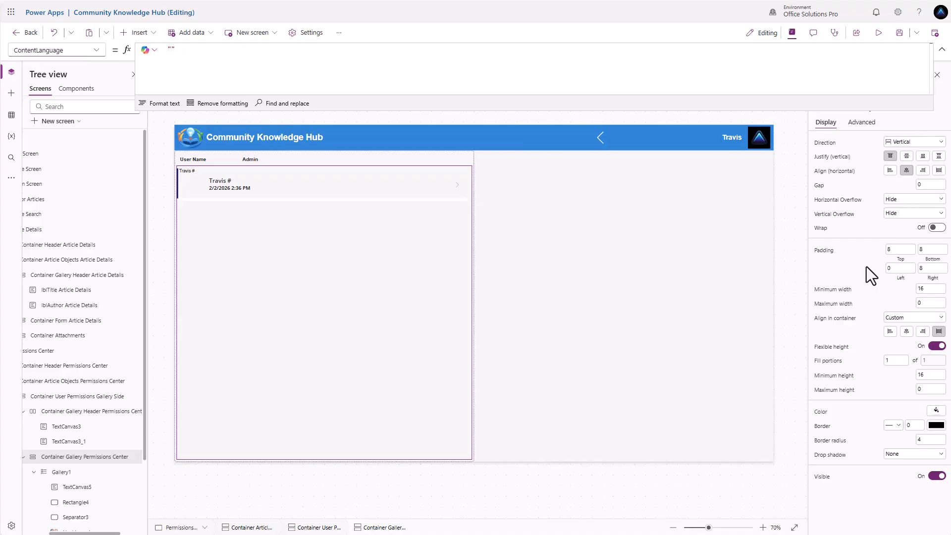
Step: Set the X position of the new text label in the gallery item to 10
click(187, 171)
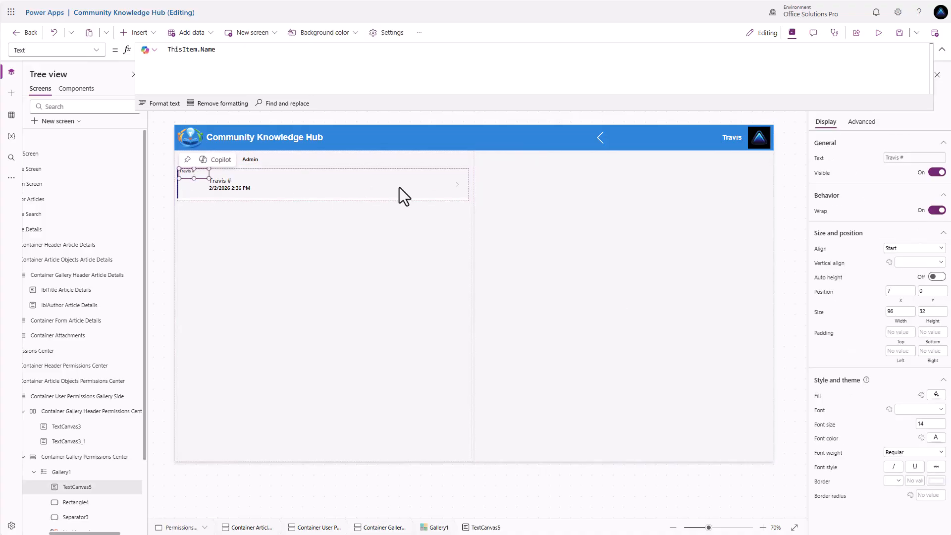
text(1053)
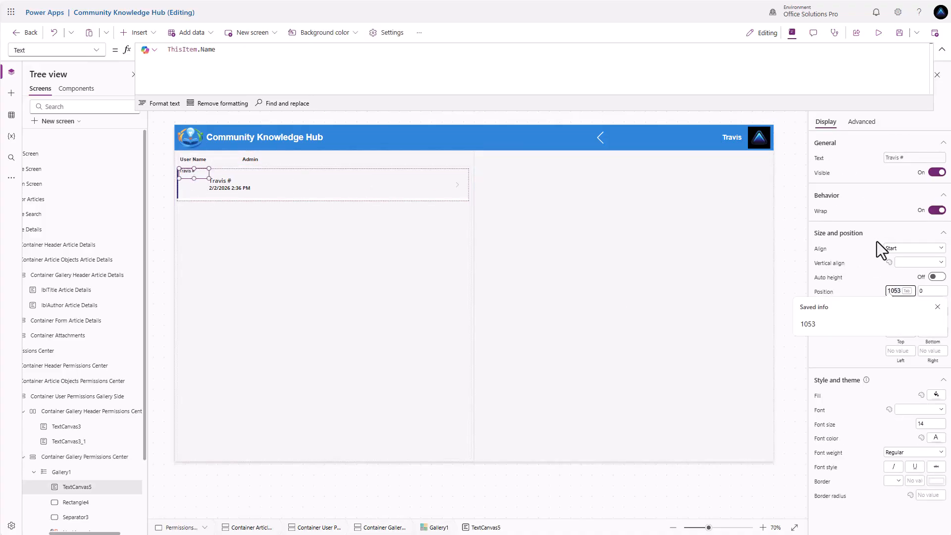
key(Return)
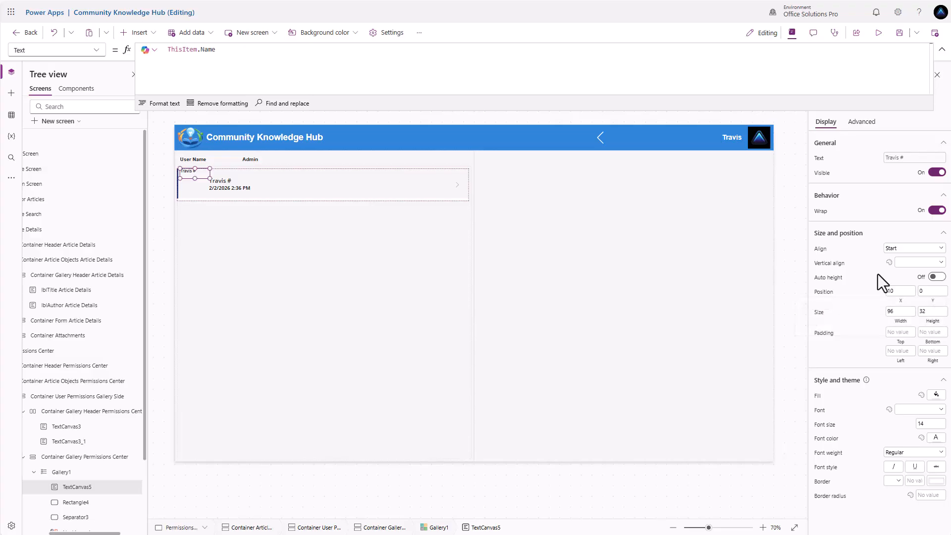
Step: Reuse the default title's font weight formula on the new gallery label, changed to If(ThisItem.IsSelected, "Bold", "Regular")
click(222, 184)
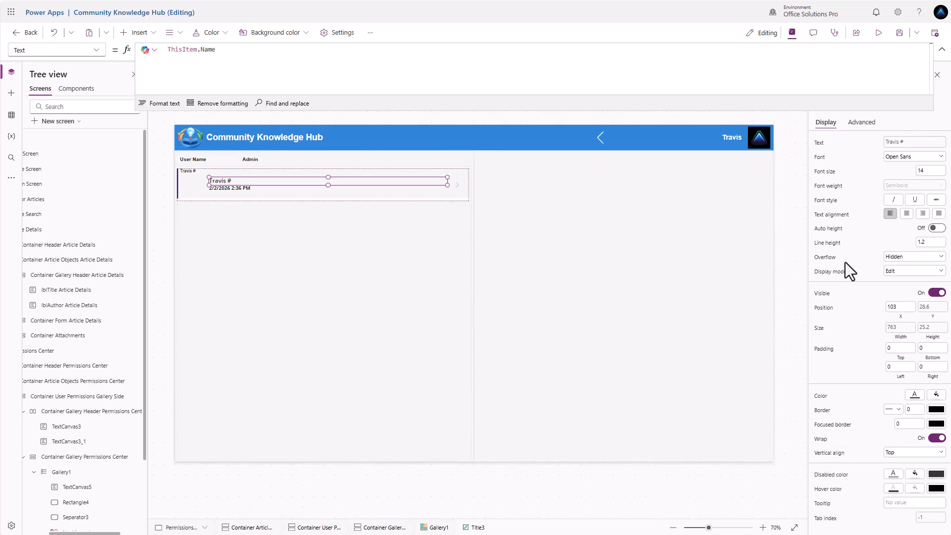
click(828, 186)
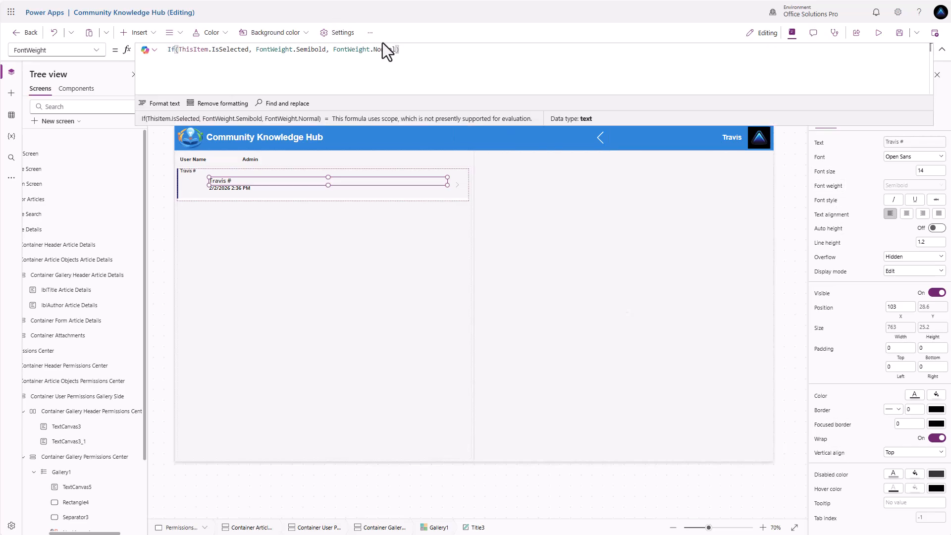
click(189, 173)
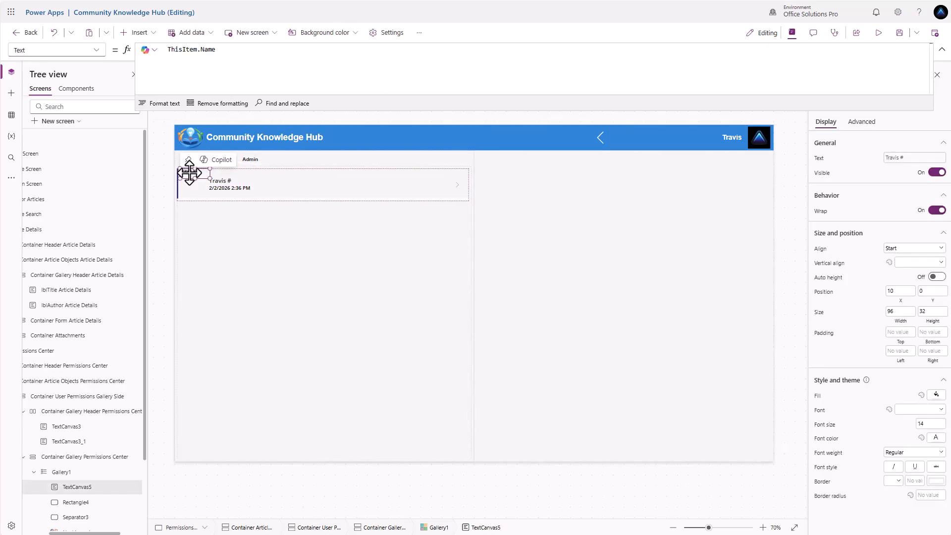
click(830, 453)
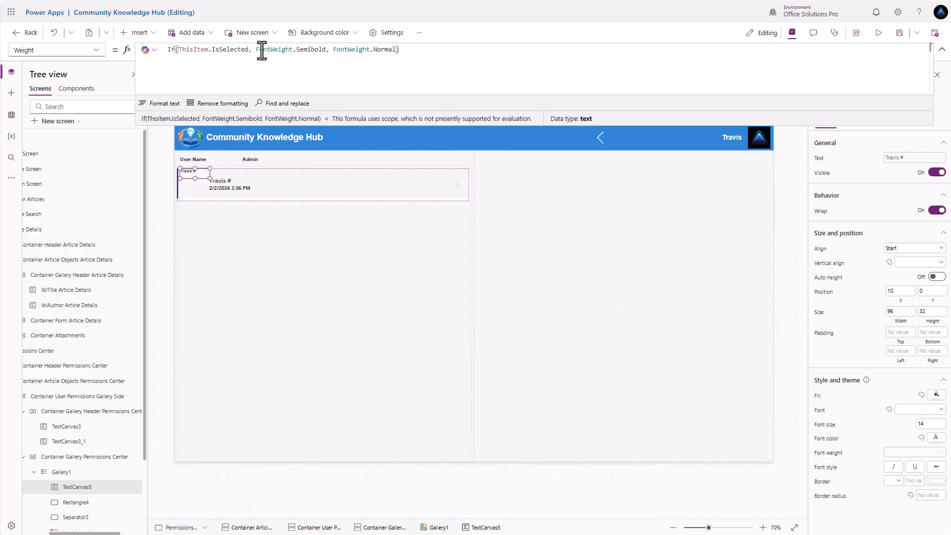
drag(257, 52, 352, 51)
text("Bold", "Regular")
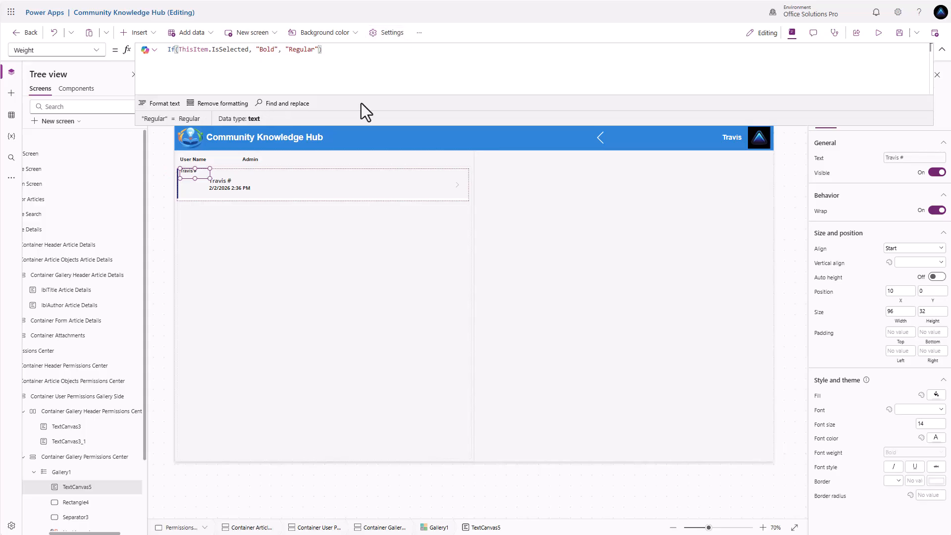
Step: Delete the gallery item's default title and subtitle labels and insert a modern toggle beneath the Admin header
click(225, 181)
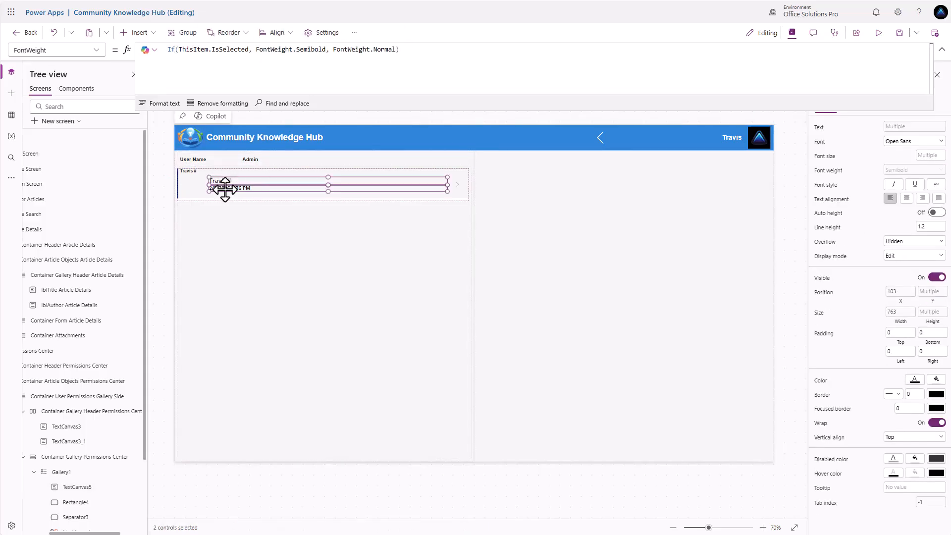
click(225, 189)
click(197, 175)
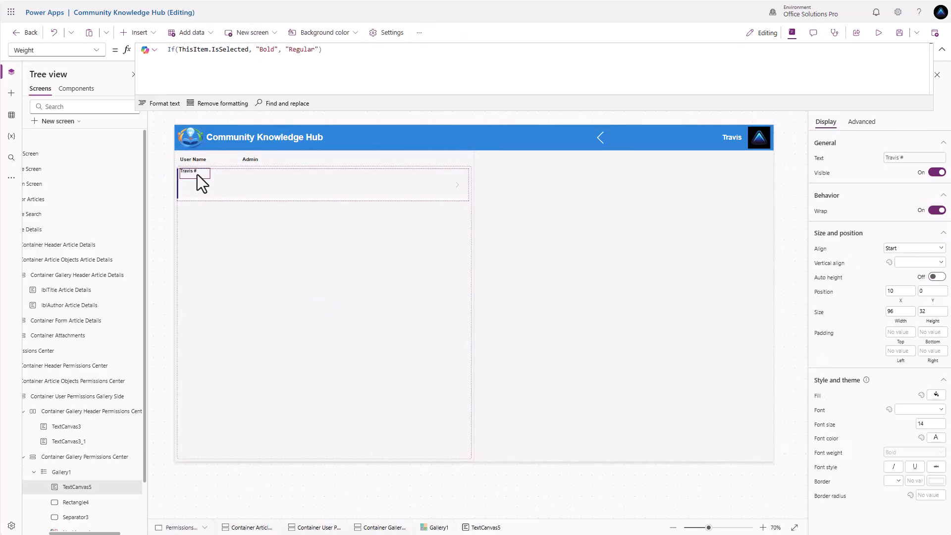
click(148, 36)
text(tog)
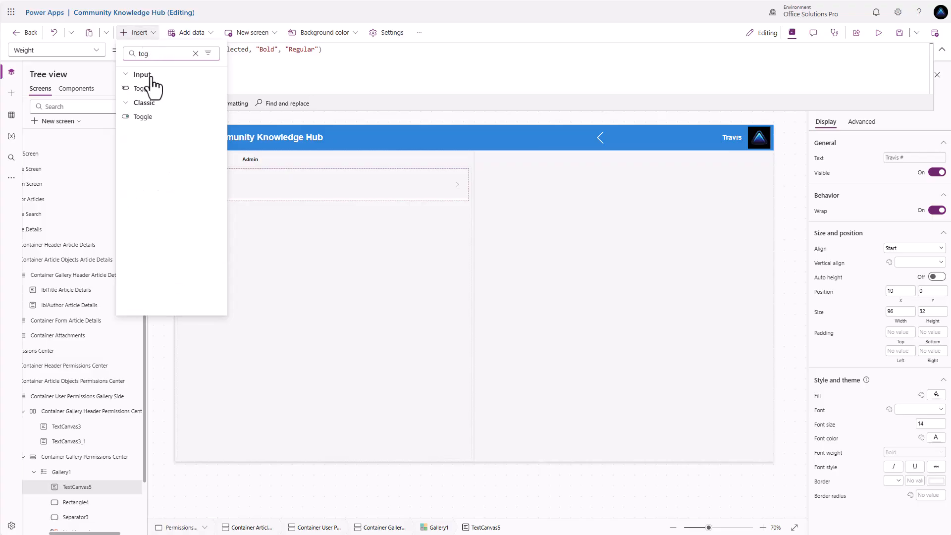
click(148, 89)
drag(260, 172, 261, 172)
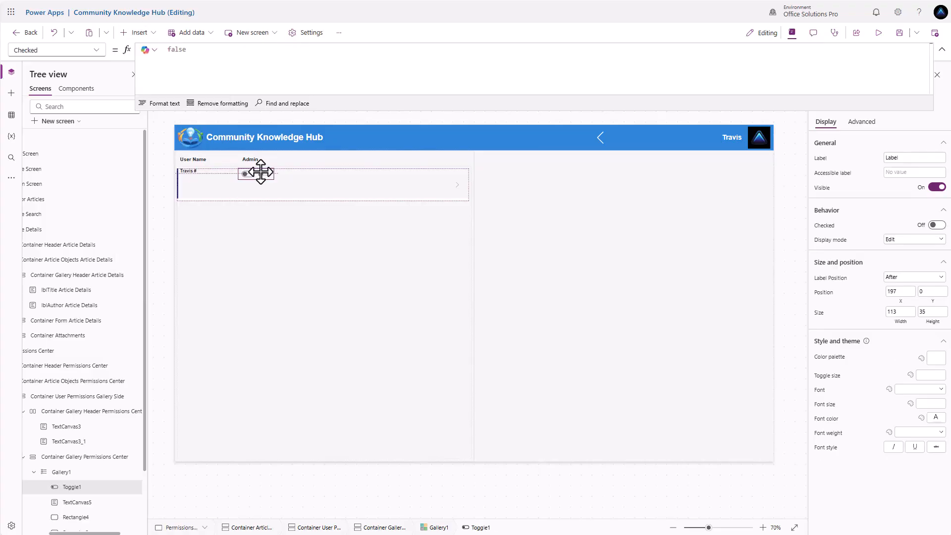
click(900, 291)
drag(195, 49, 144, 49)
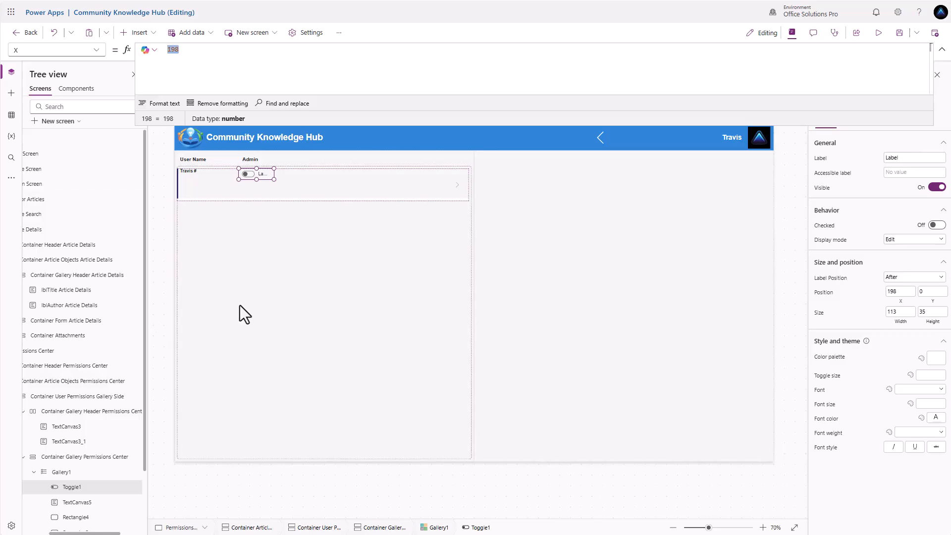
Step: Rename the two header labels as lblUserName Permissions Center Header and lblAdmin Permissions Center Header
click(89, 429)
double_click(91, 430)
text(lblUserName)
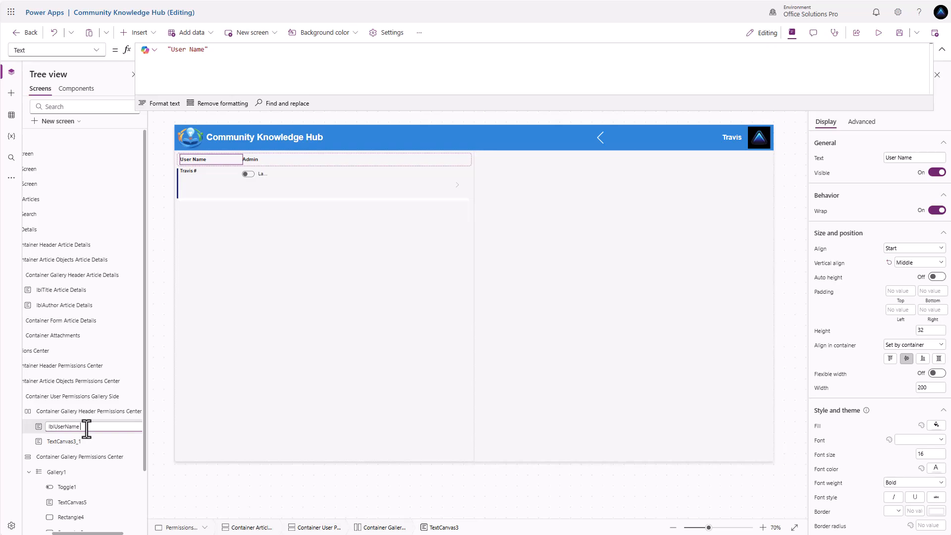
text( Permissions Center Header)
key(Return)
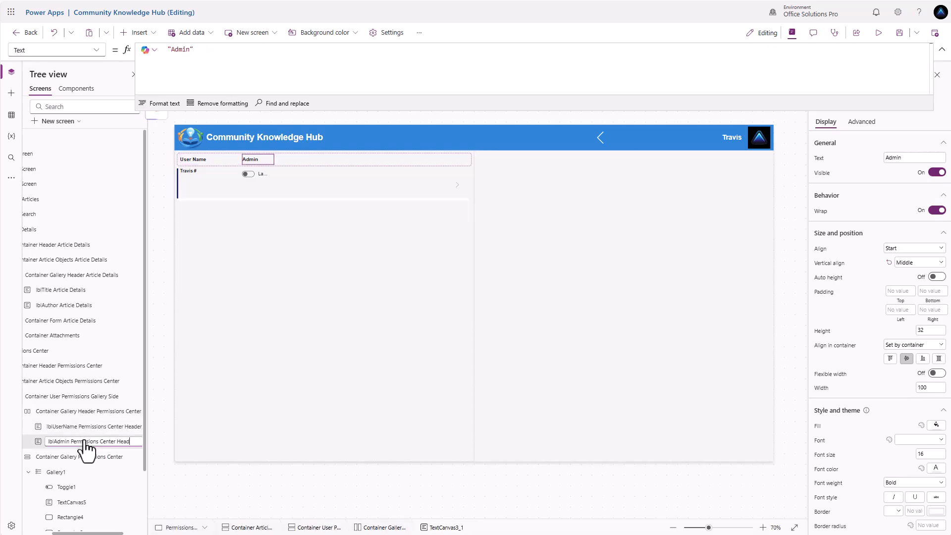
text(er)
key(Return)
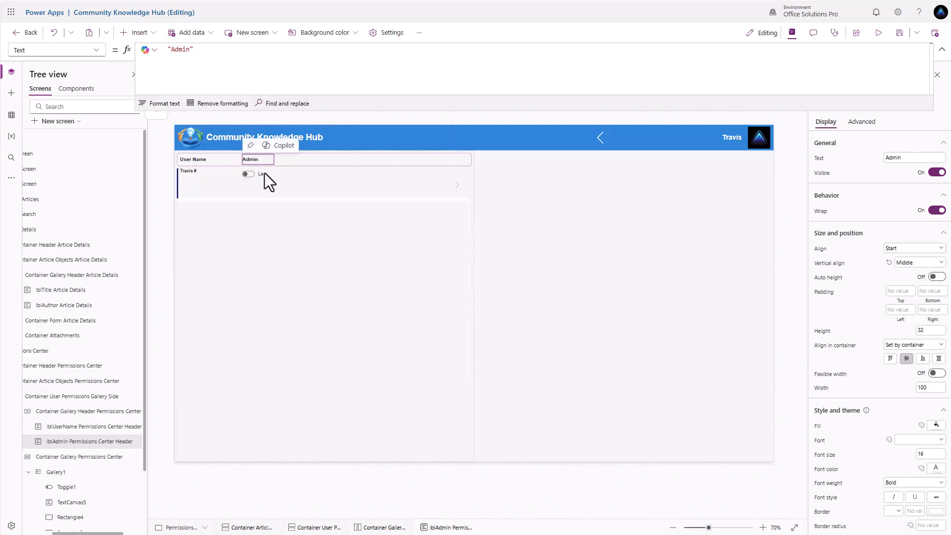
Step: Set the gallery toggle's X property to 'lblAdmin Permissions Center Header'.X
click(265, 174)
click(894, 295)
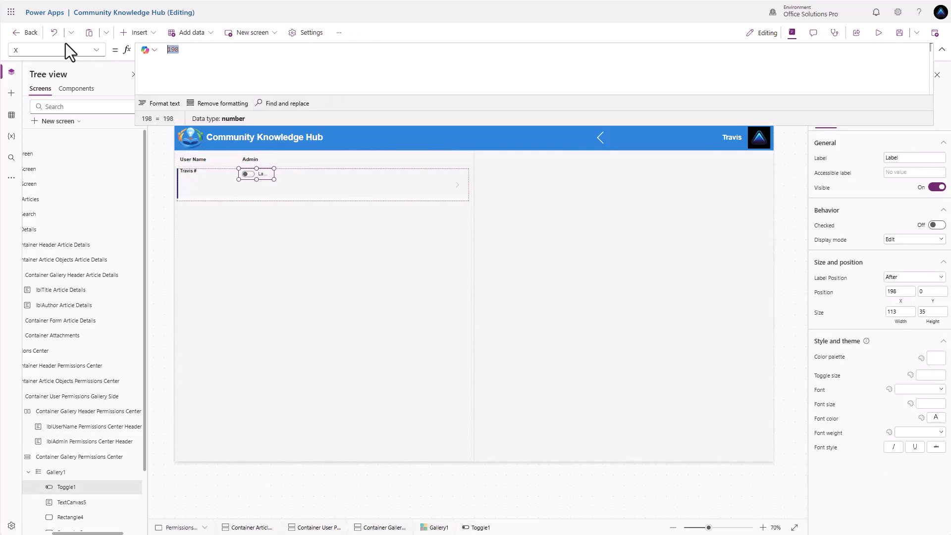
text(lblAdmin)
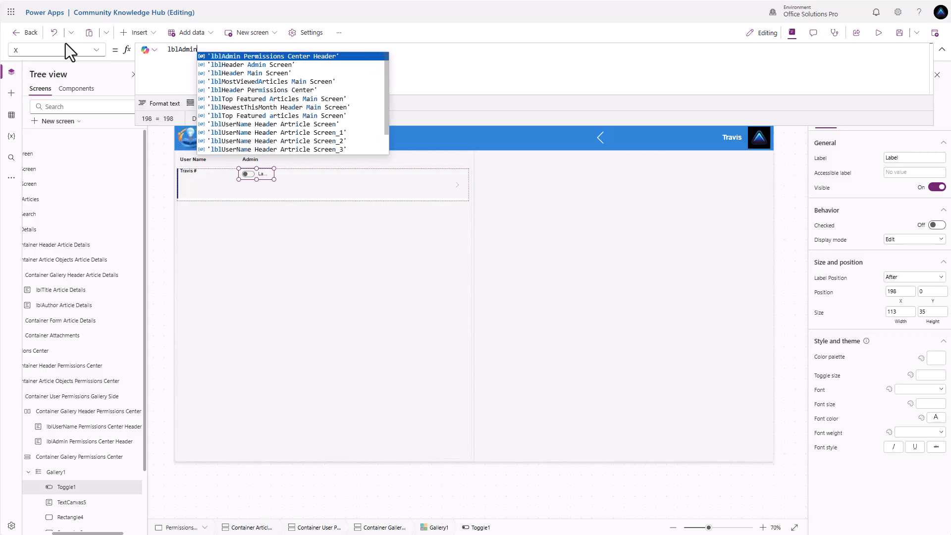
key(Tab)
text(.X)
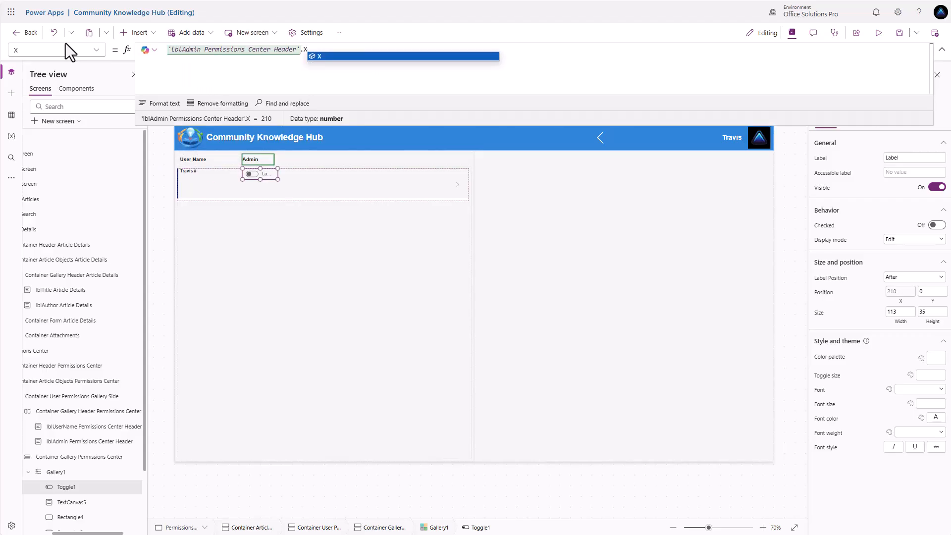
Step: Set the Width property of the gallery's user name label to 'lblUserName Permissions Center Header'.Width
click(200, 173)
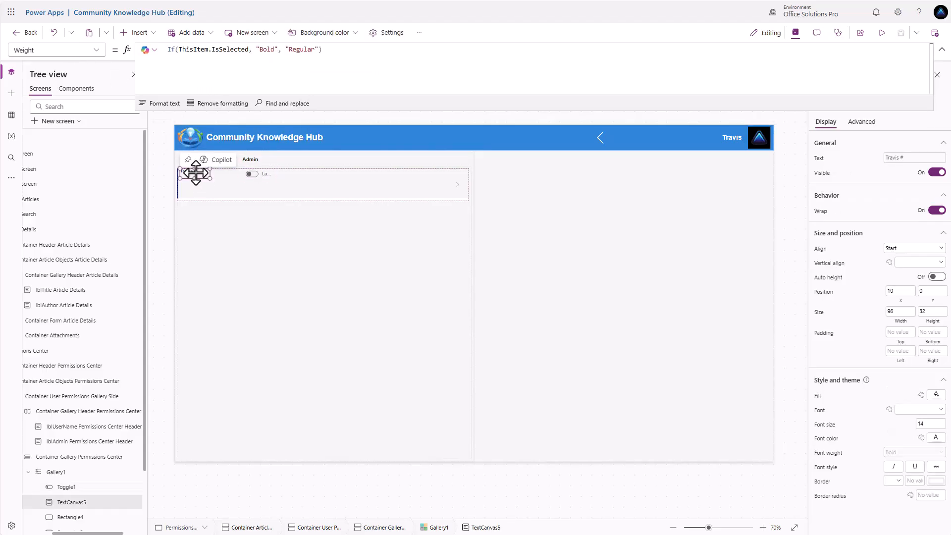
click(902, 301)
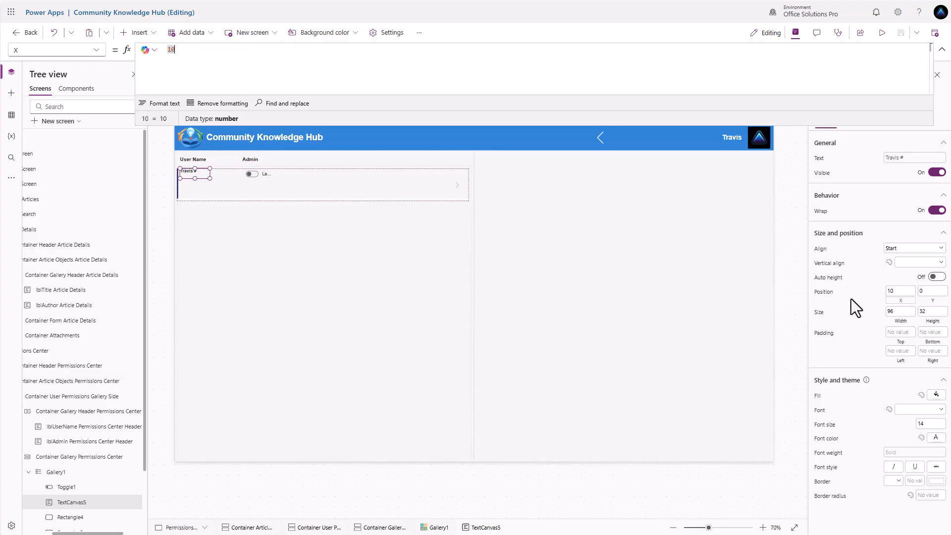
click(901, 321)
text(Lbl)
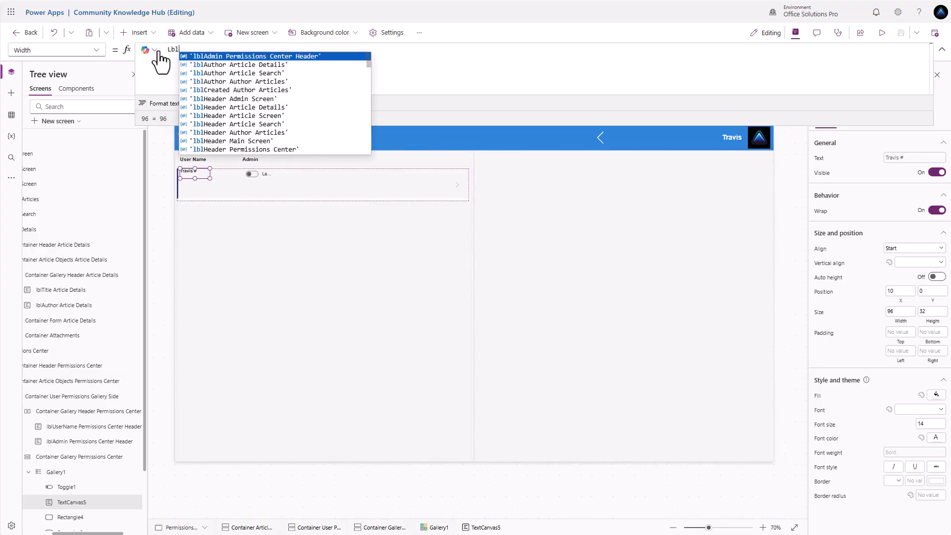
text(U)
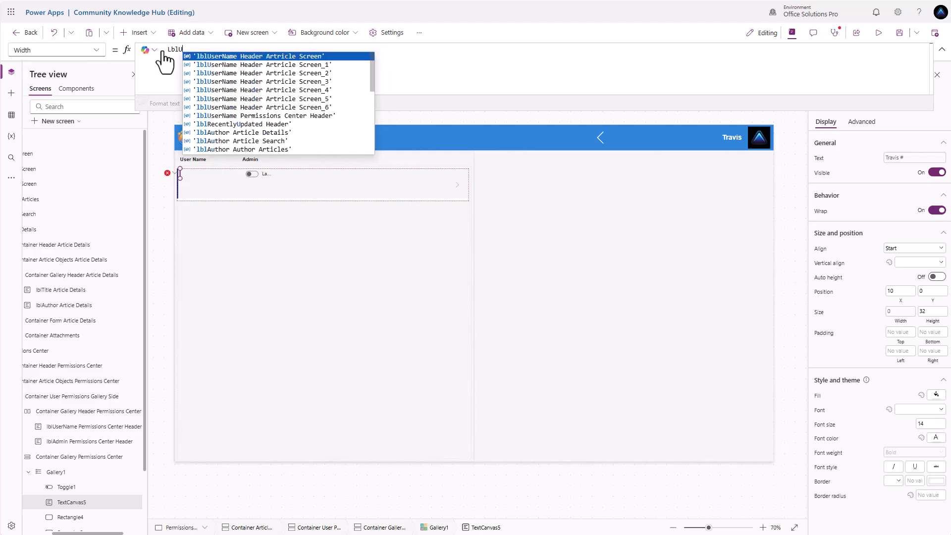
text(serName)
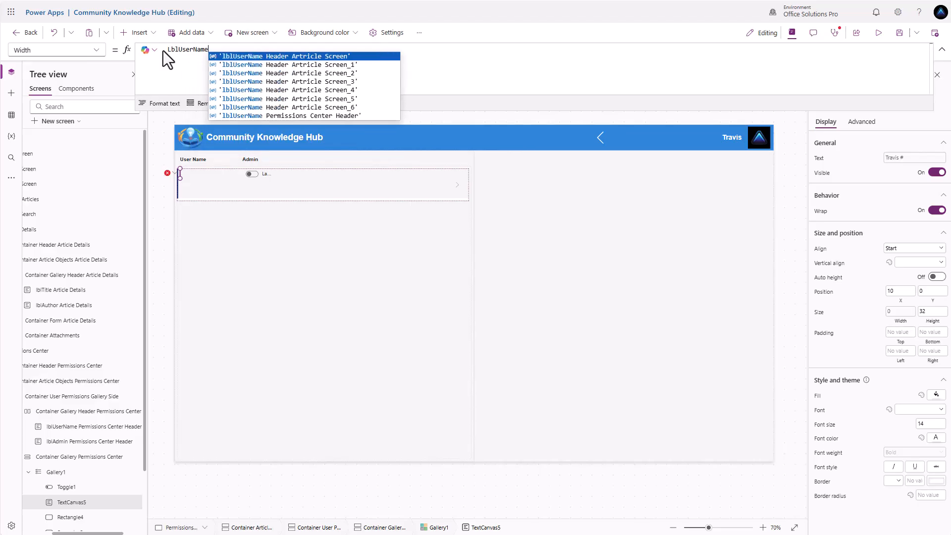
click(294, 115)
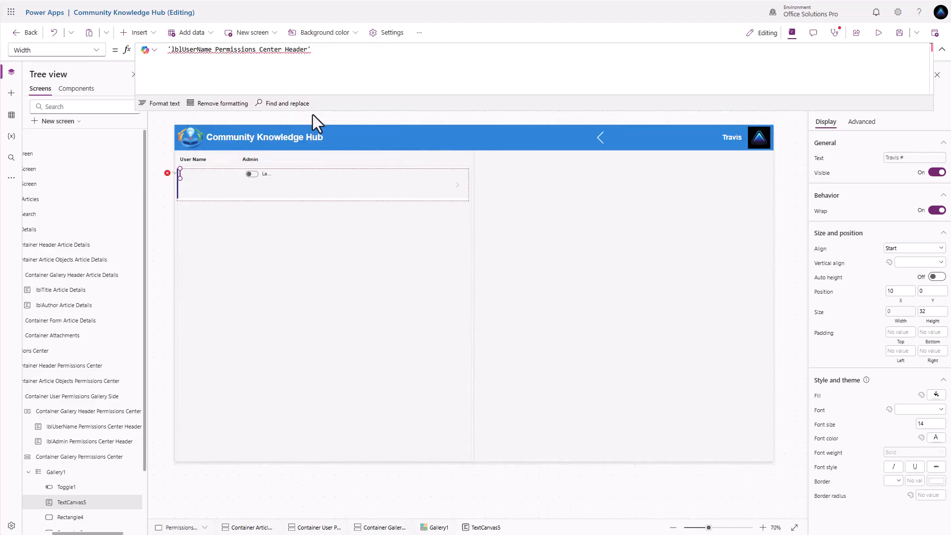
text(.Width)
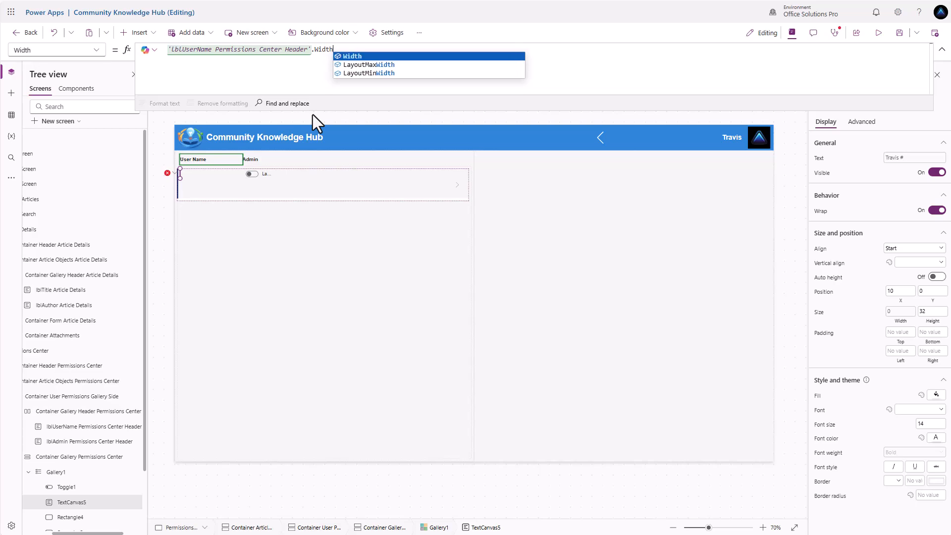
Step: Set the gallery toggle's Width property to 'lblAdmin Permissions Center Header'.Width and shrink the formula bar
click(258, 174)
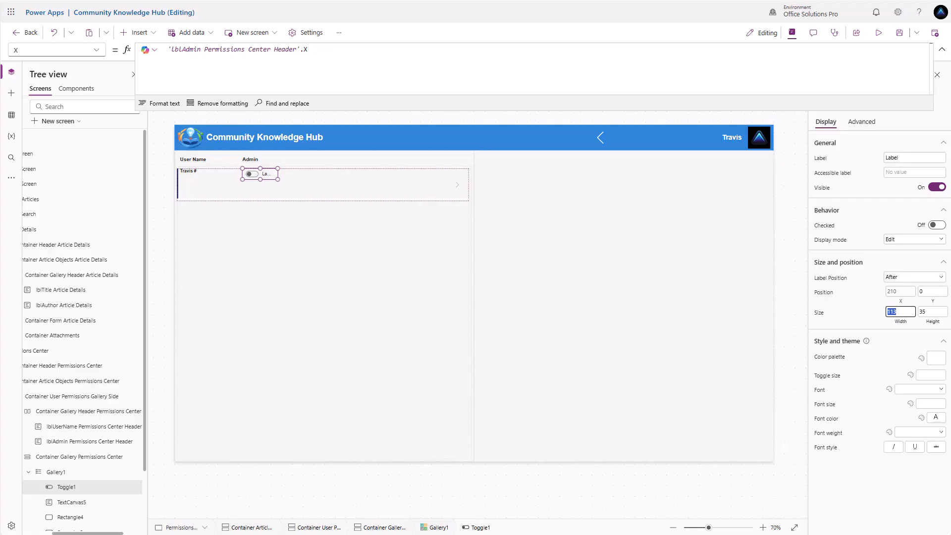
click(897, 322)
text('lblAdmin Permissions Center Header'.Width)
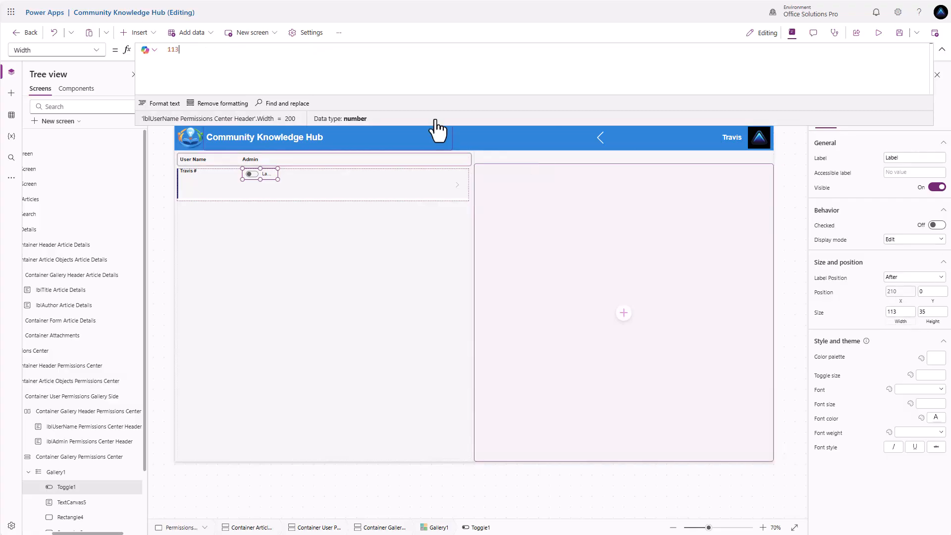
drag(793, 125, 793, 98)
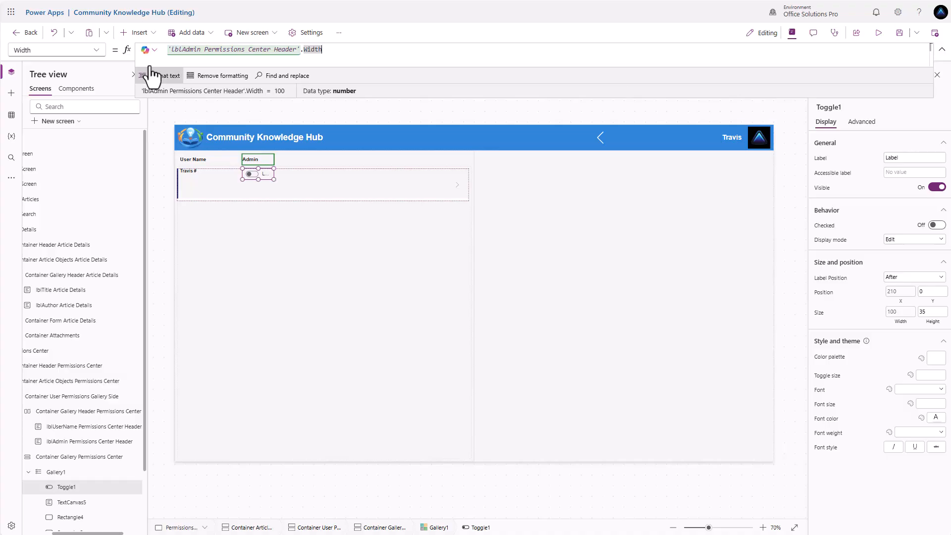
Step: Set the gallery toggle's Checked property to ThisItem.Admin
click(95, 50)
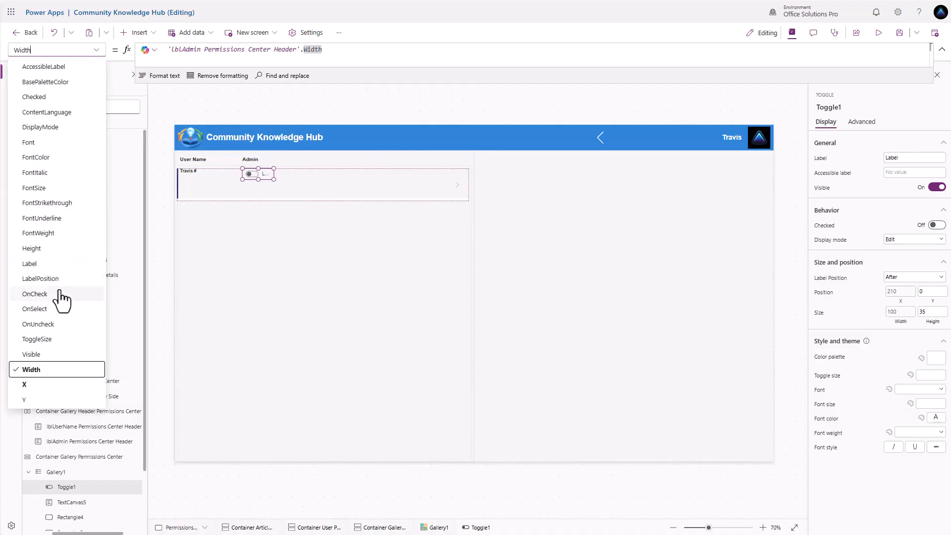
click(64, 97)
drag(206, 50, 131, 47)
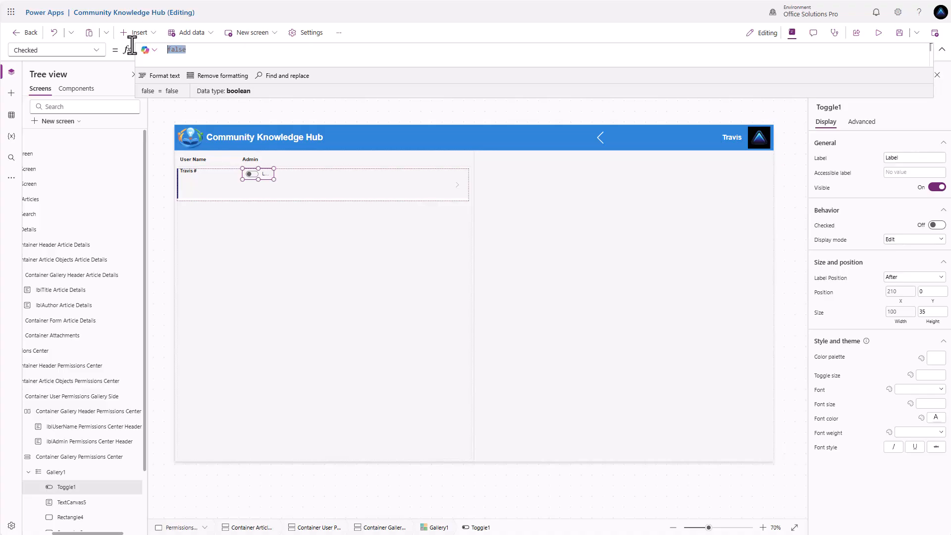
text(ThisItem.A)
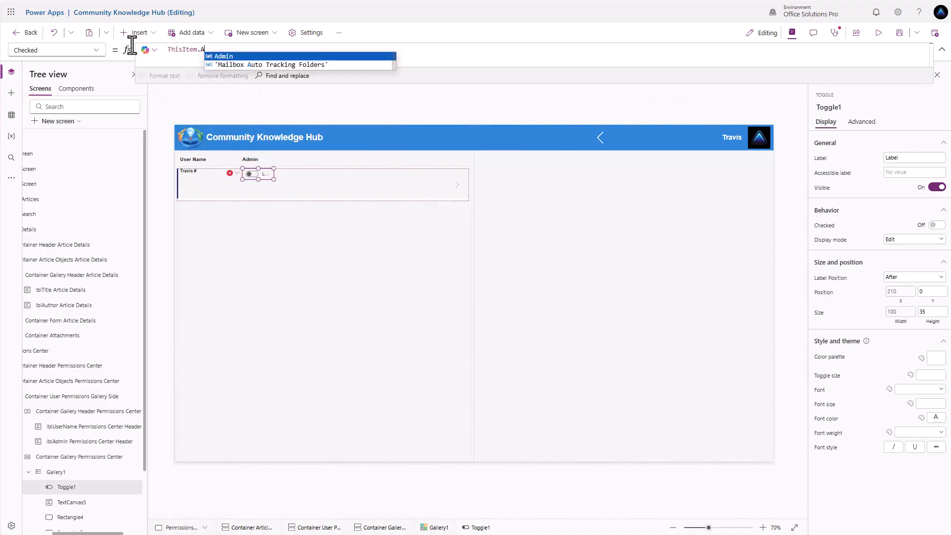
key(Tab)
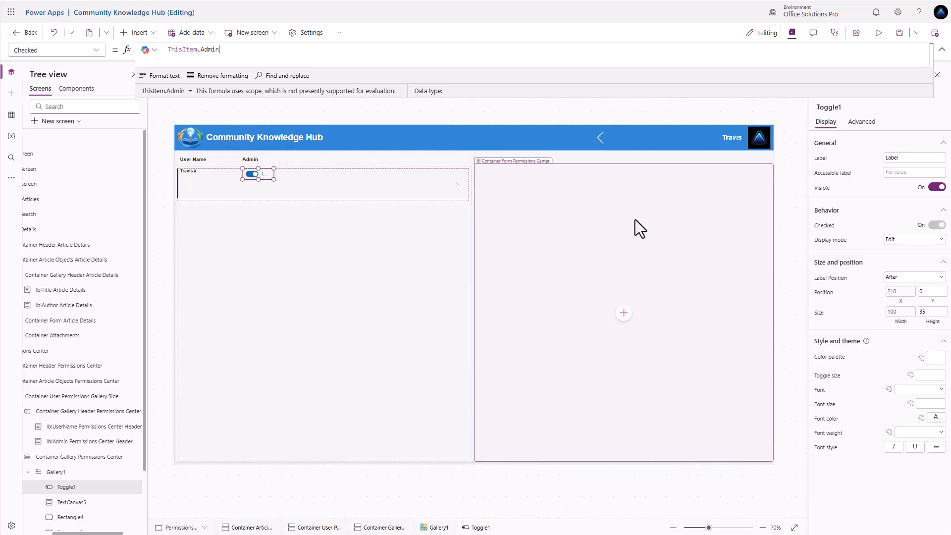
Step: Set the width of the Admin header label to 150
click(249, 160)
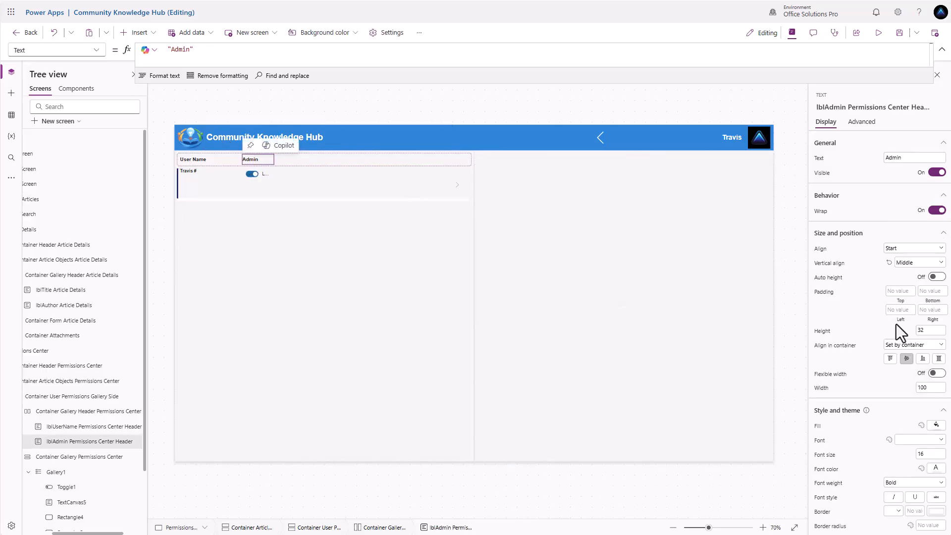
click(920, 388)
text(150)
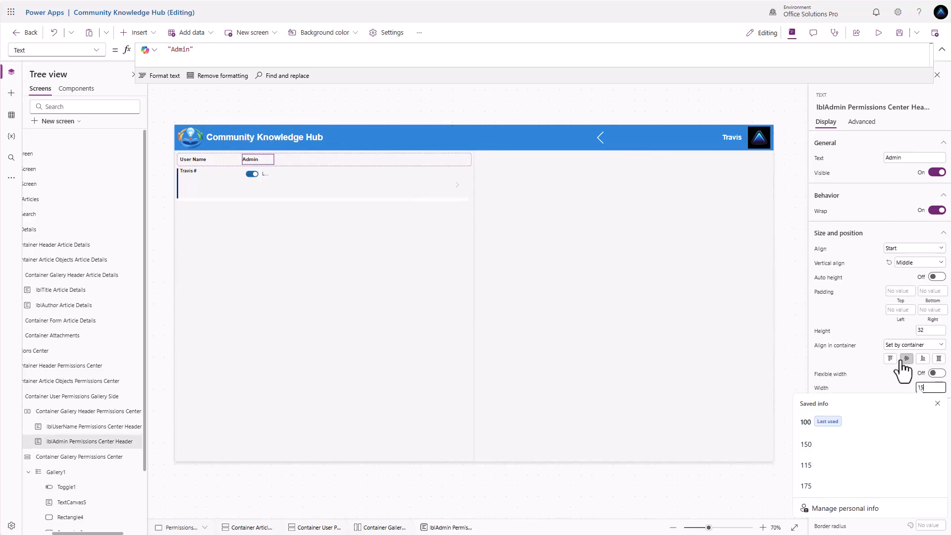
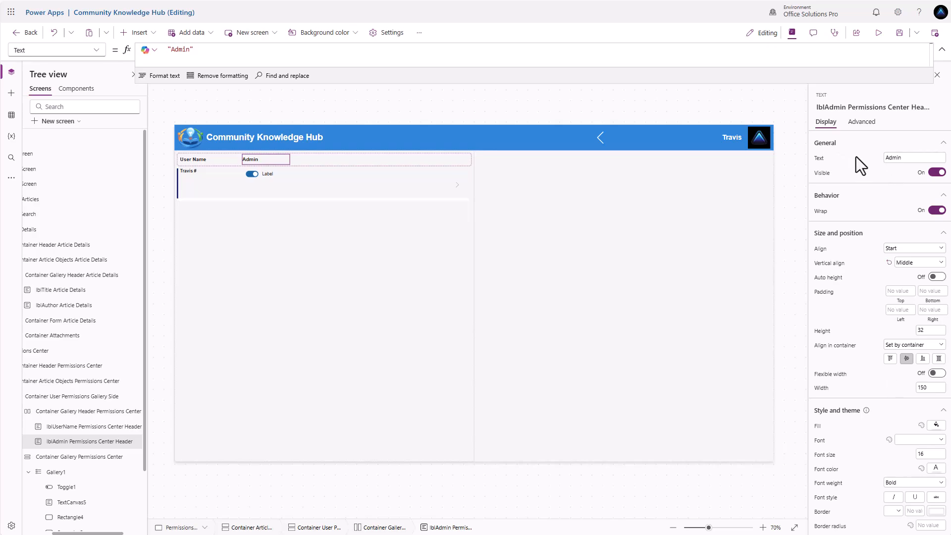
Step: Set the gallery toggle's Label property to If(ThisItem.Admin, "Yes", "No")
click(866, 123)
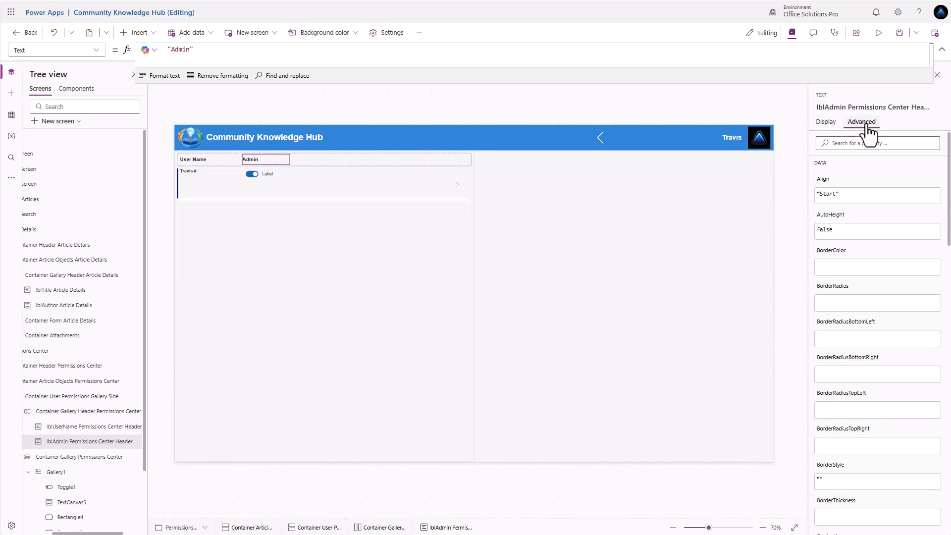
click(261, 172)
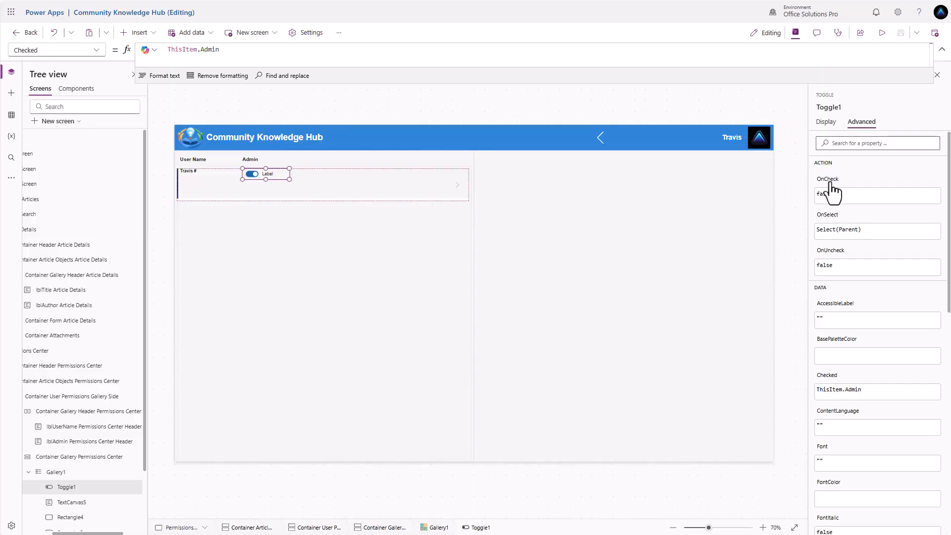
click(826, 122)
click(820, 159)
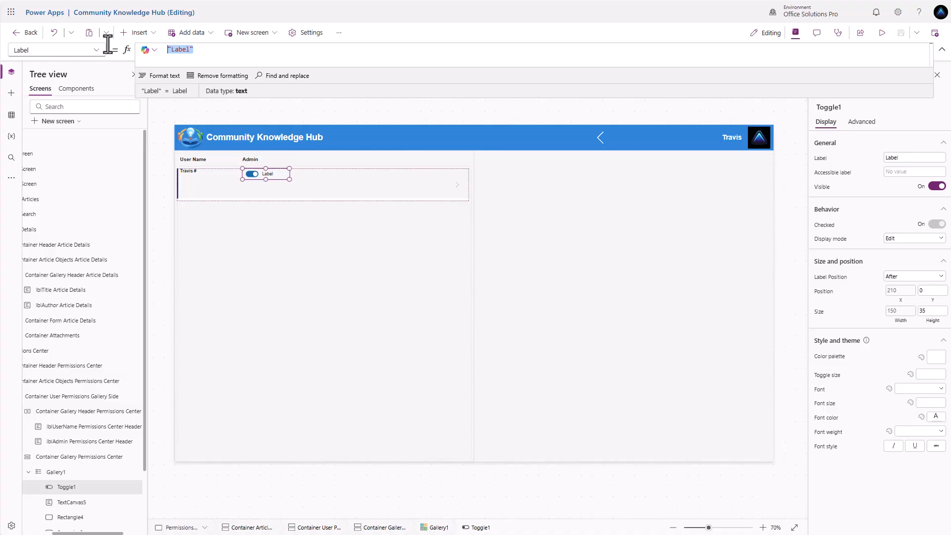
text(If()
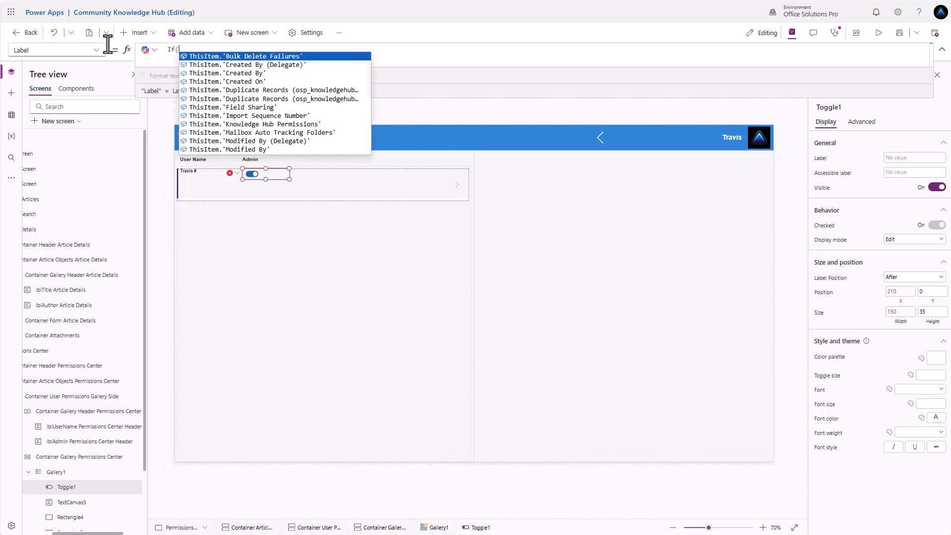
text(ThisItem.Adm)
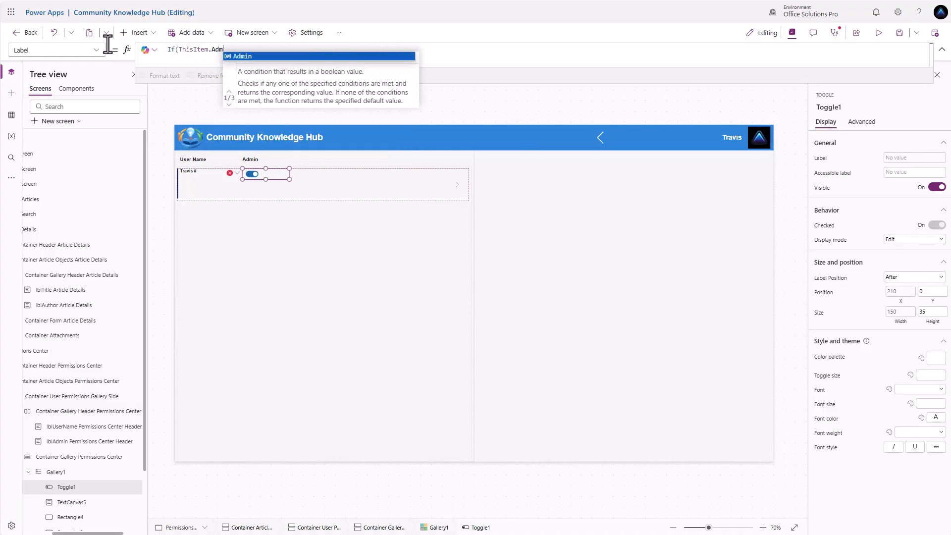
text(in,)
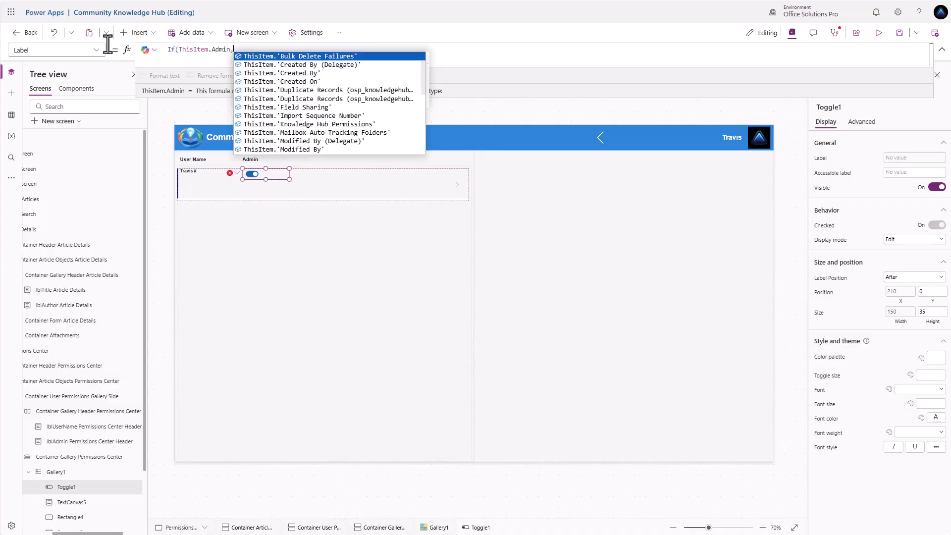
text( true,)
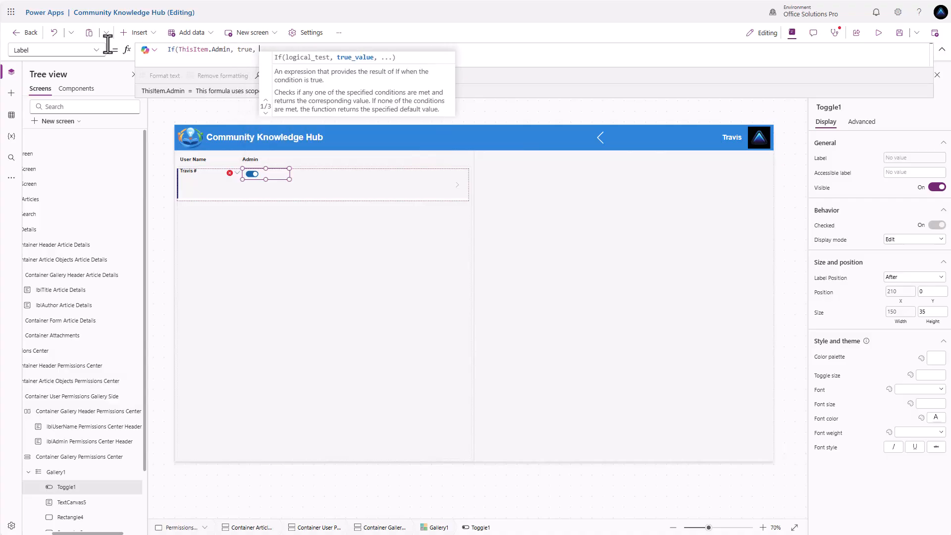
key(BackSpace)
key(BackSpace)
key(BackSpace)
key(BackSpace)
key(BackSpace)
key(BackSpace)
text(")
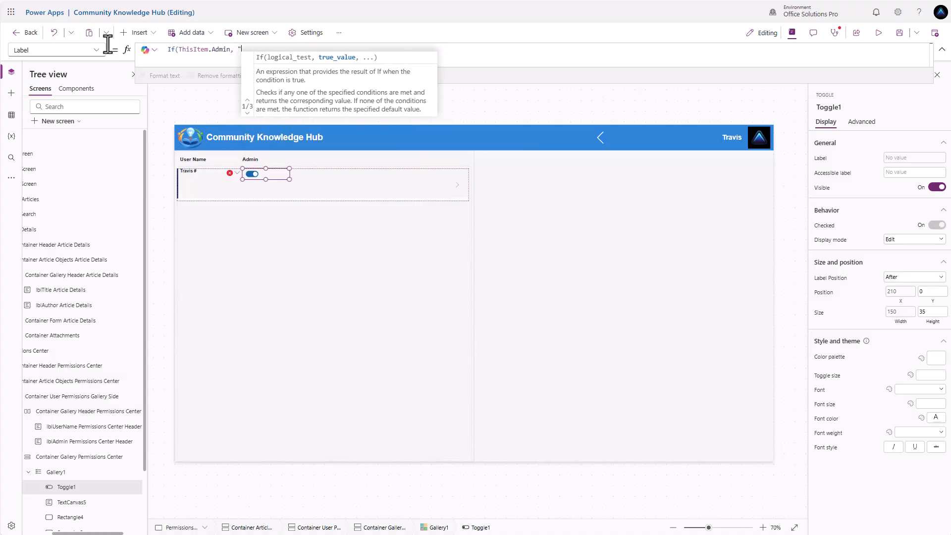
text(Yes)
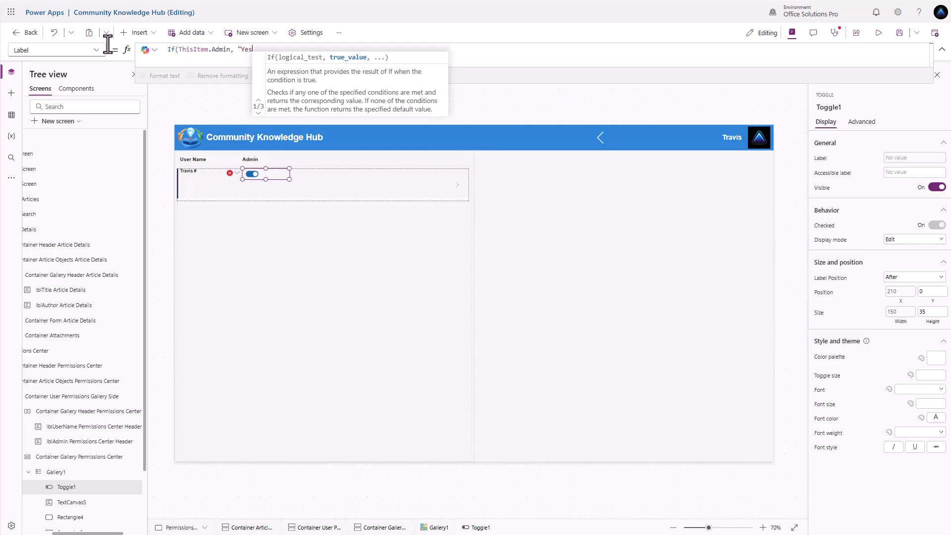
text(", "N)
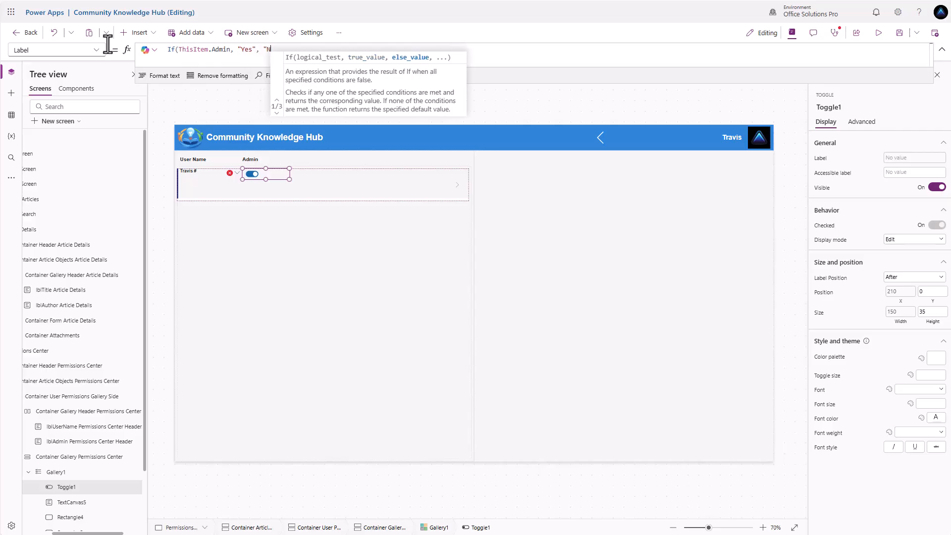
text(o"))
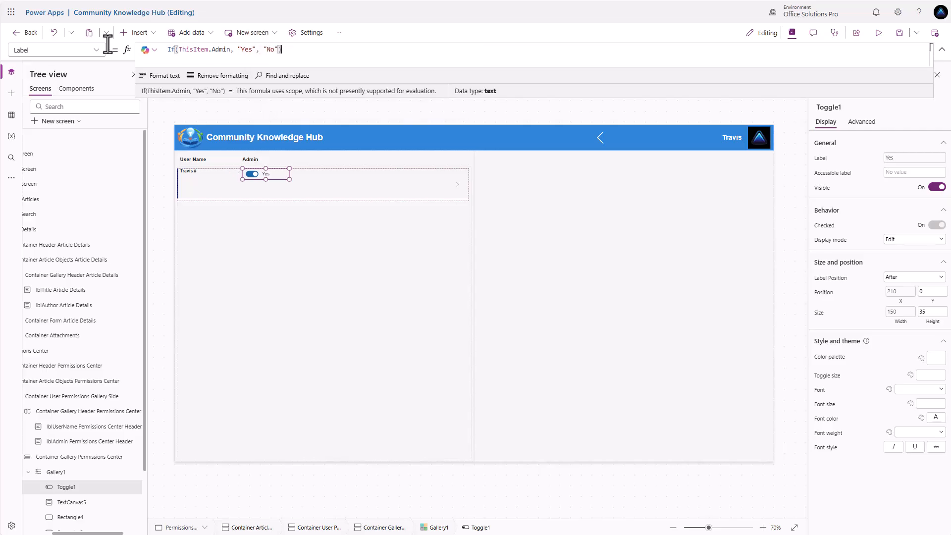
Step: Resize the gallery's next arrow icon to 40 by 40 with padding 8 on all sides, and color it black
click(455, 185)
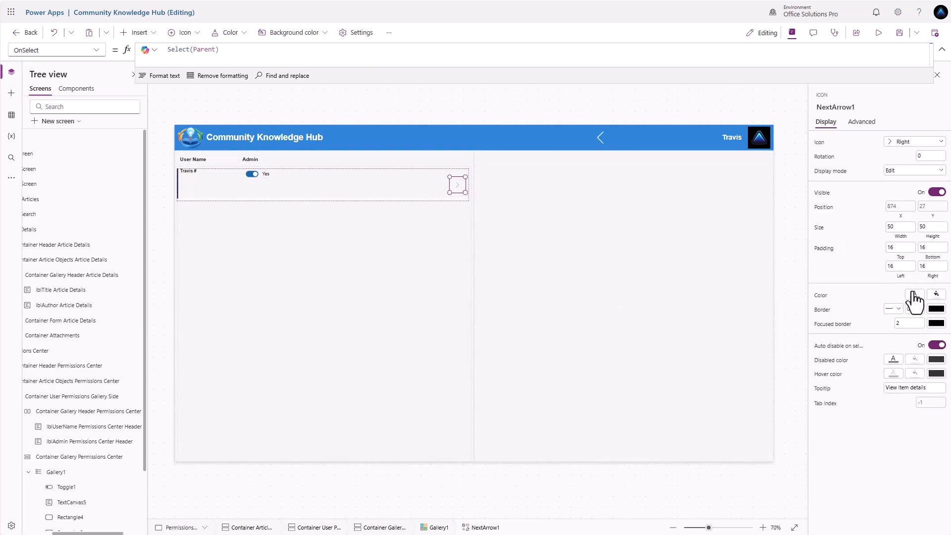
click(899, 227)
text(40)
key(Tab)
text(40)
click(906, 245)
text(8)
key(Tab)
text(8)
key(Tab)
text(8)
key(Tab)
text(8)
click(858, 236)
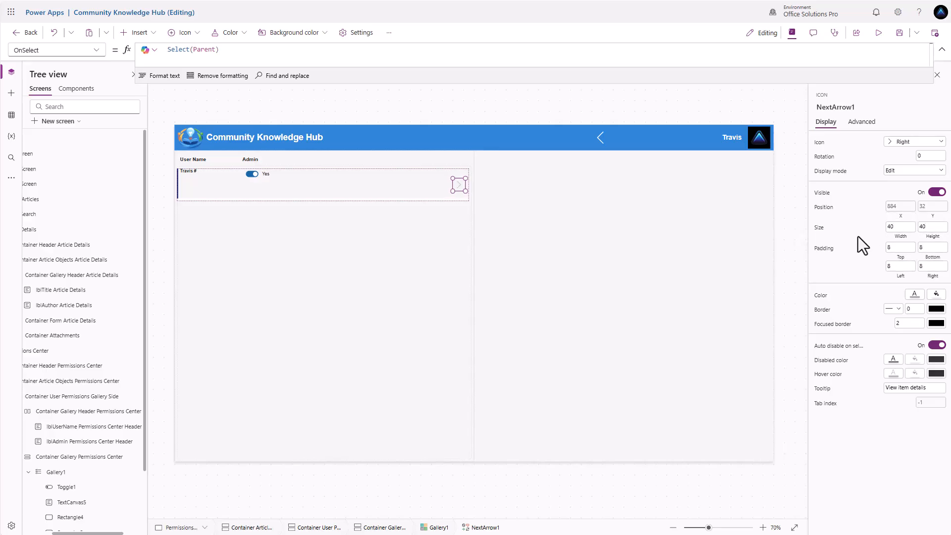
click(915, 296)
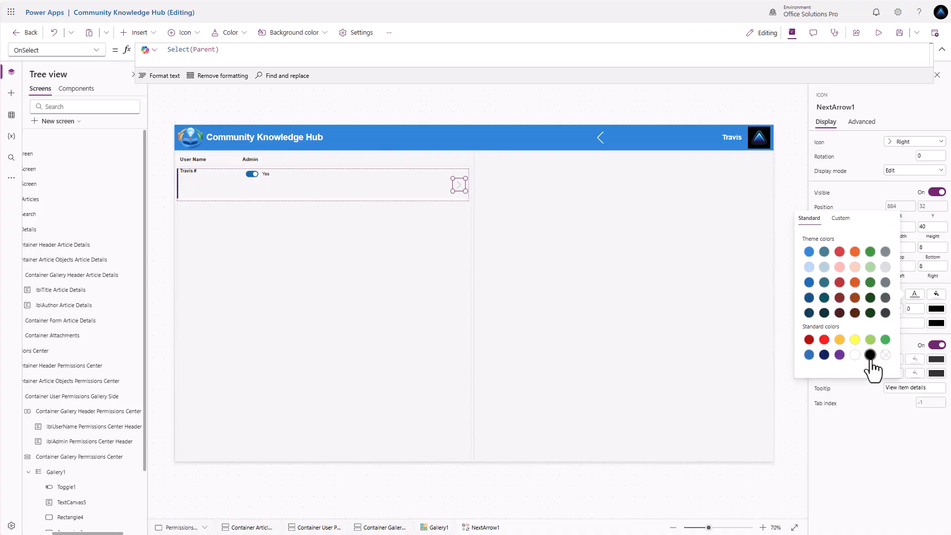
click(358, 239)
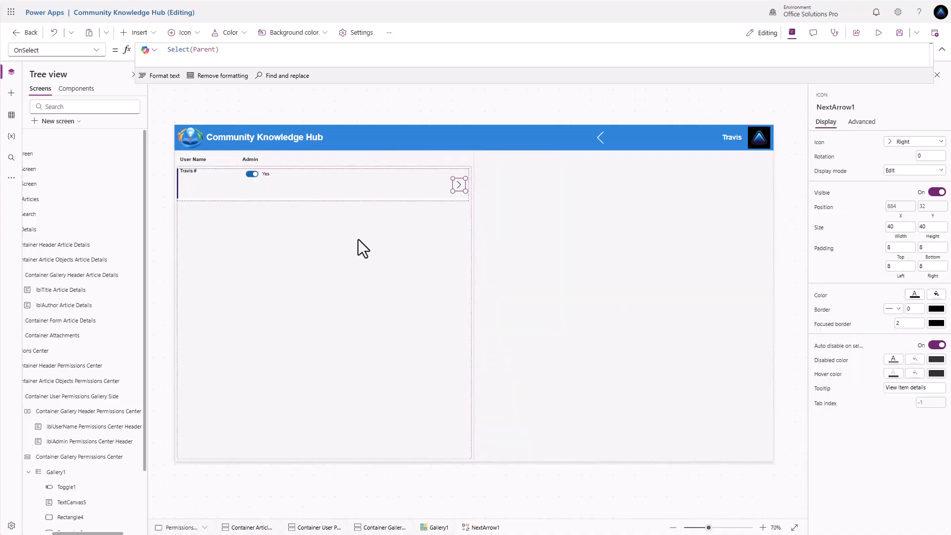
Step: Set the template size of the permissions gallery to 40
click(370, 258)
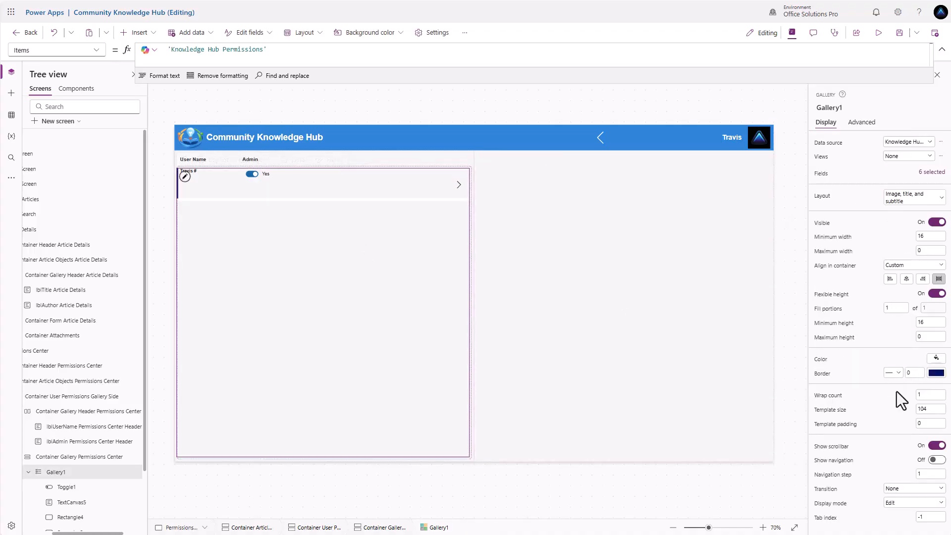
double_click(926, 409)
text(40)
Step: Set the vertical alignment of the gallery's user name label to Middle
click(202, 173)
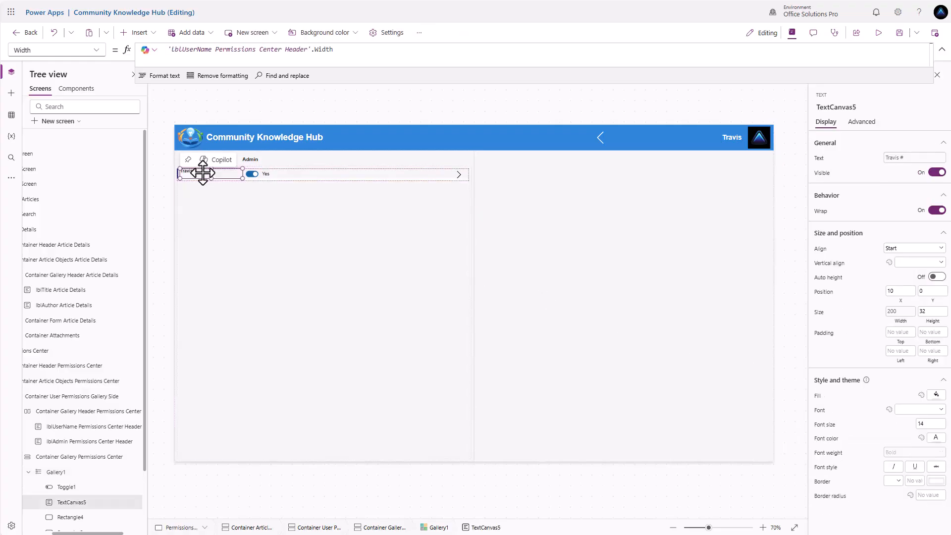
click(909, 286)
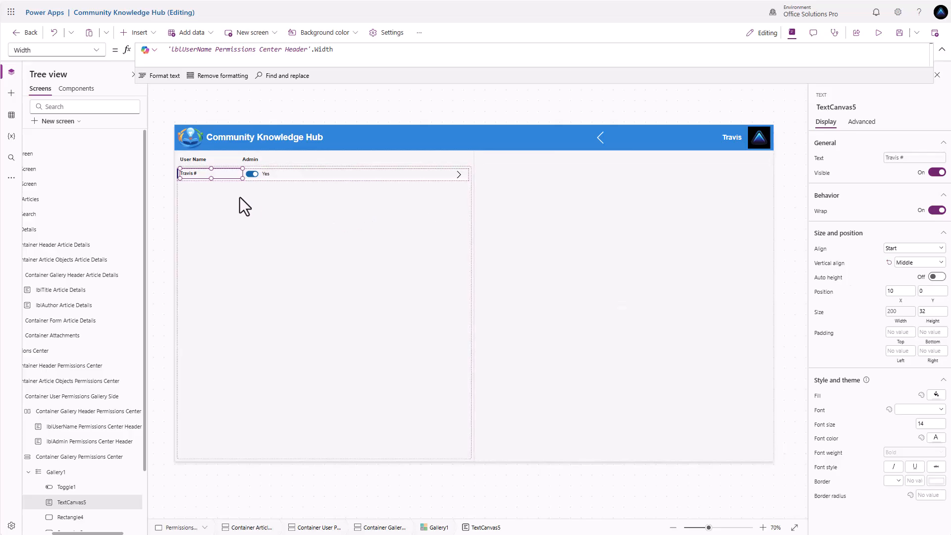
Step: Replace the gallery next arrow's OnSelect formula with UpdateContext({locUserSelectedPermissions: ThisItem});
click(459, 174)
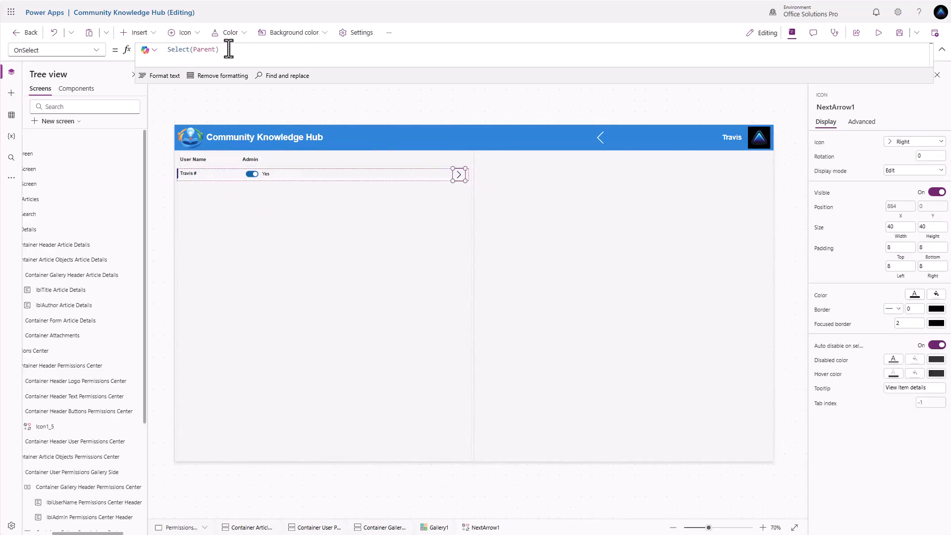
drag(228, 49, 95, 43)
text(UpdateContext({)
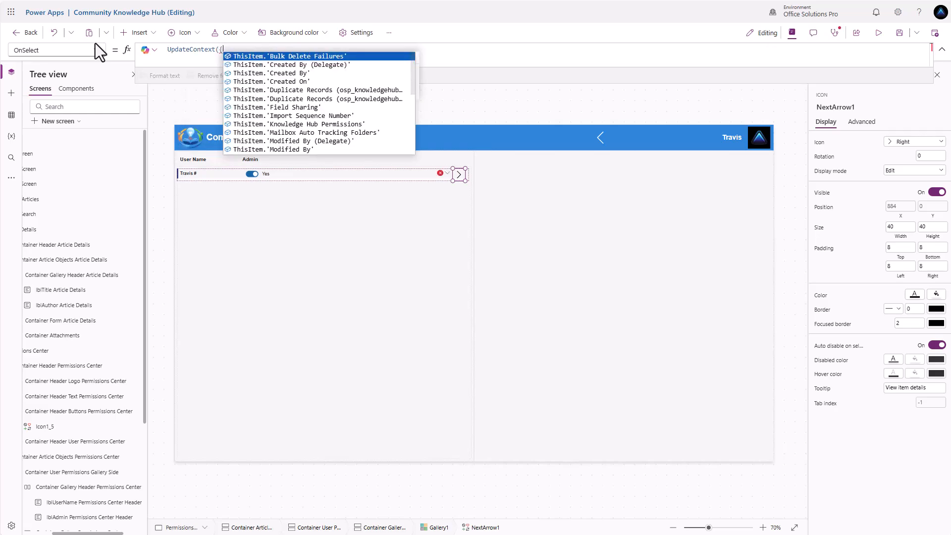
text(loc)
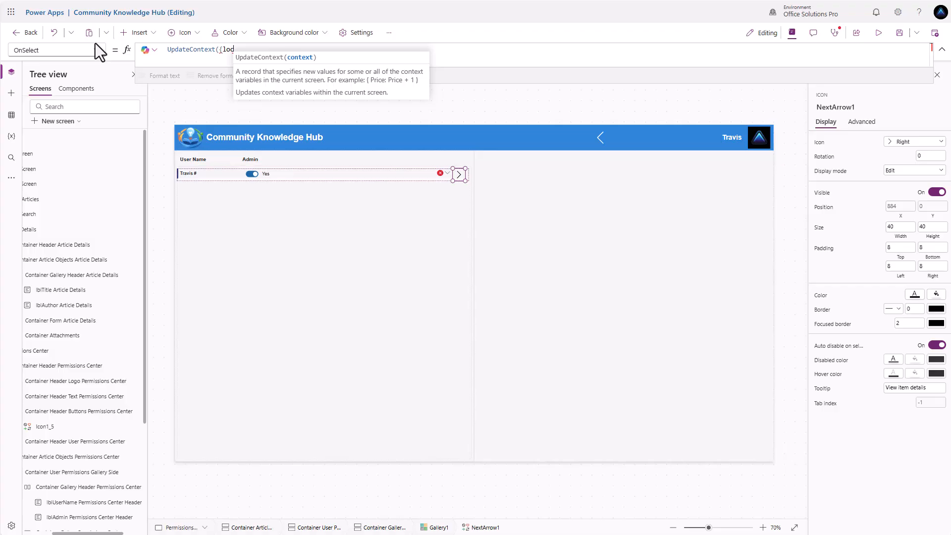
text(UserSelectedP)
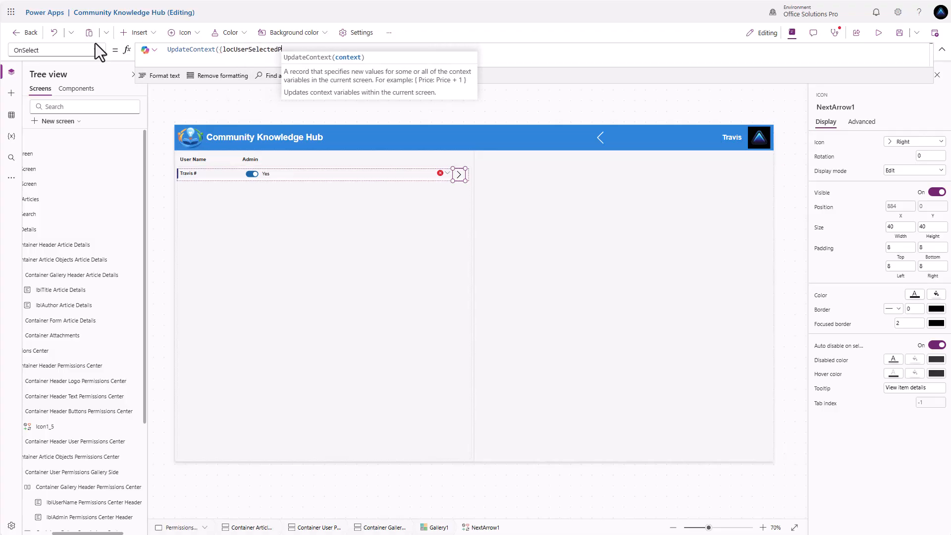
text(ermissions)
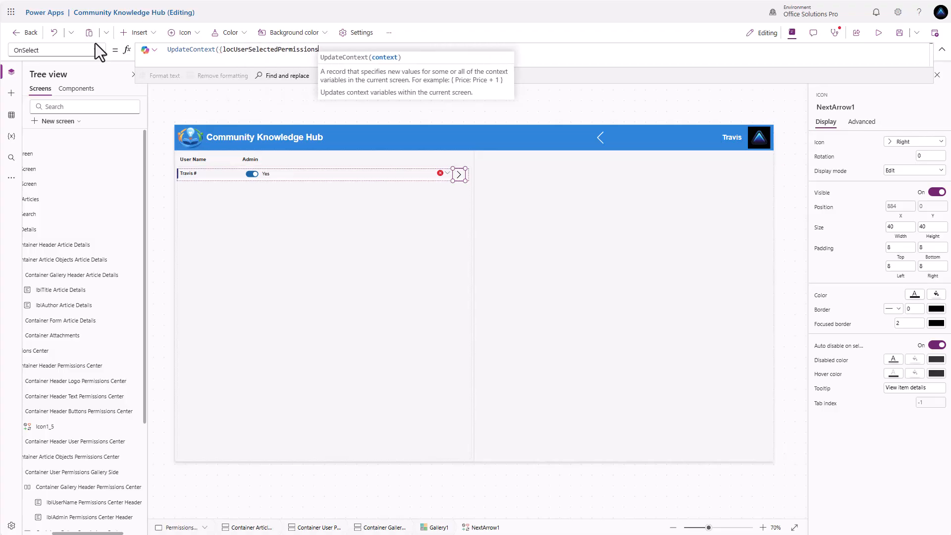
text(: ThisItem)
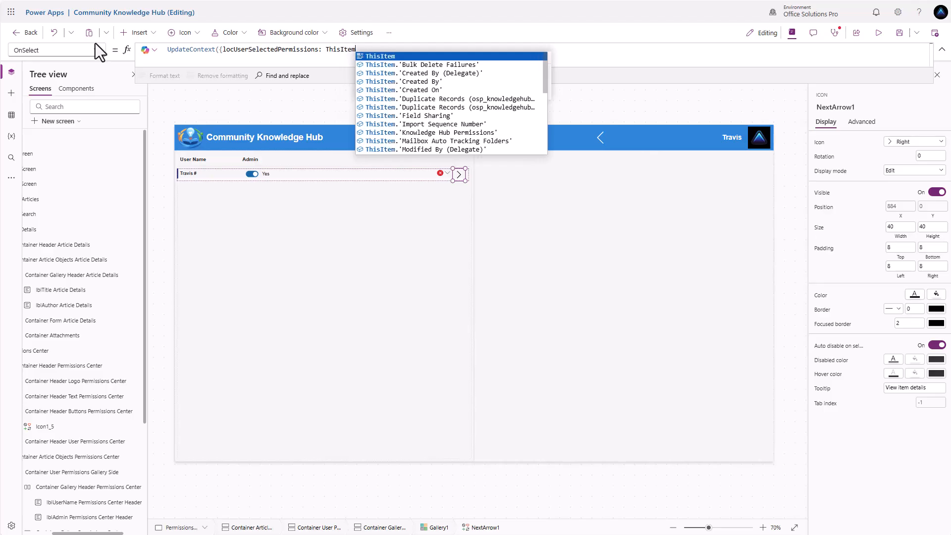
text(});)
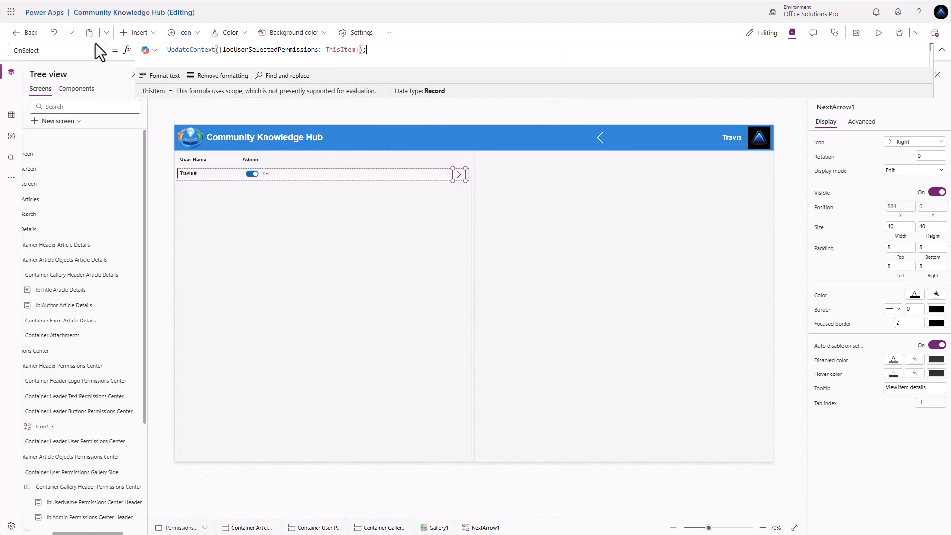
Step: Add EditForm(); and UpdateContext({locFormVisible: true}); as new lines in the next arrow's OnSelect formula
key(shift+Return)
text(Edit)
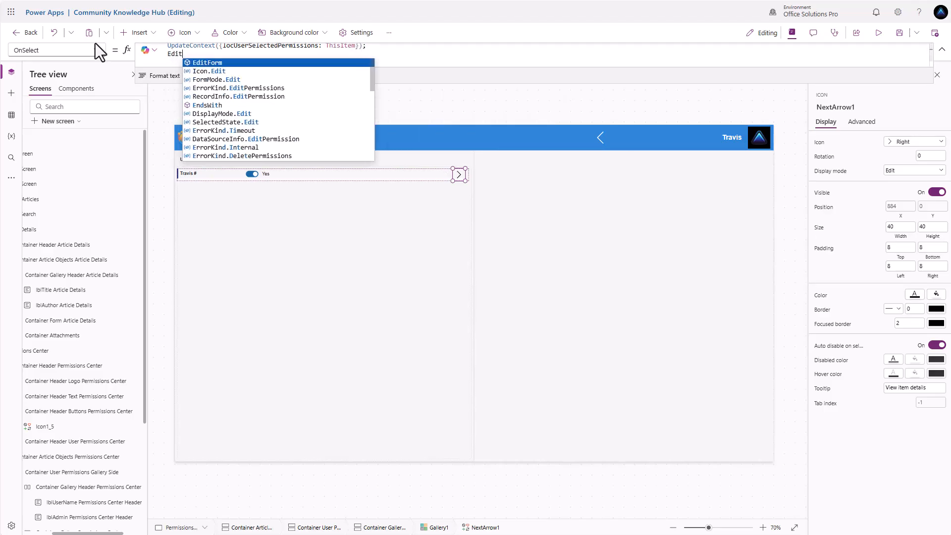
text(Form)
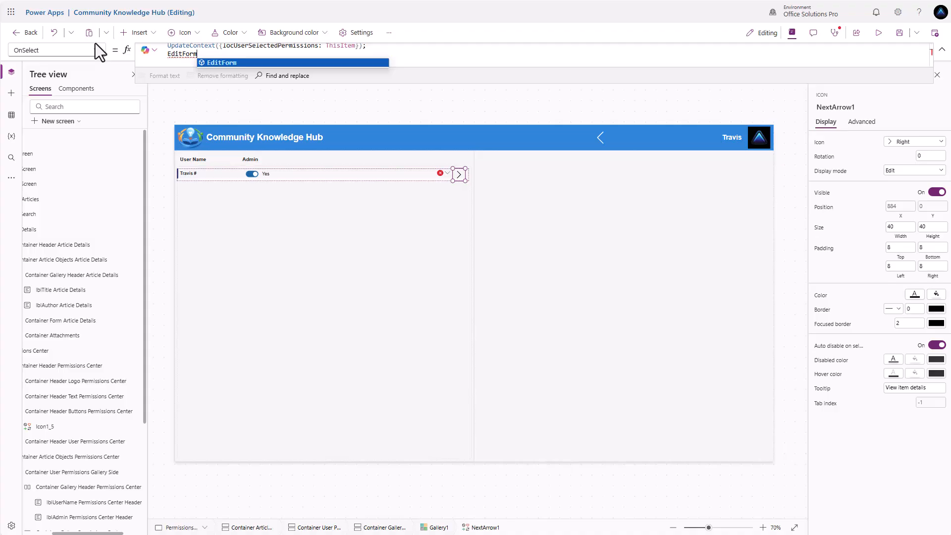
text(();)
key(shift+Return)
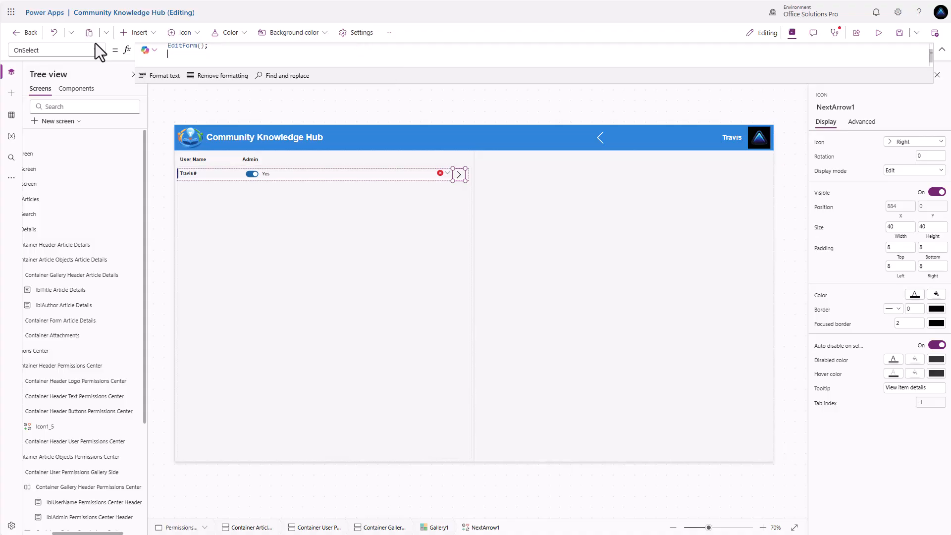
text(Update)
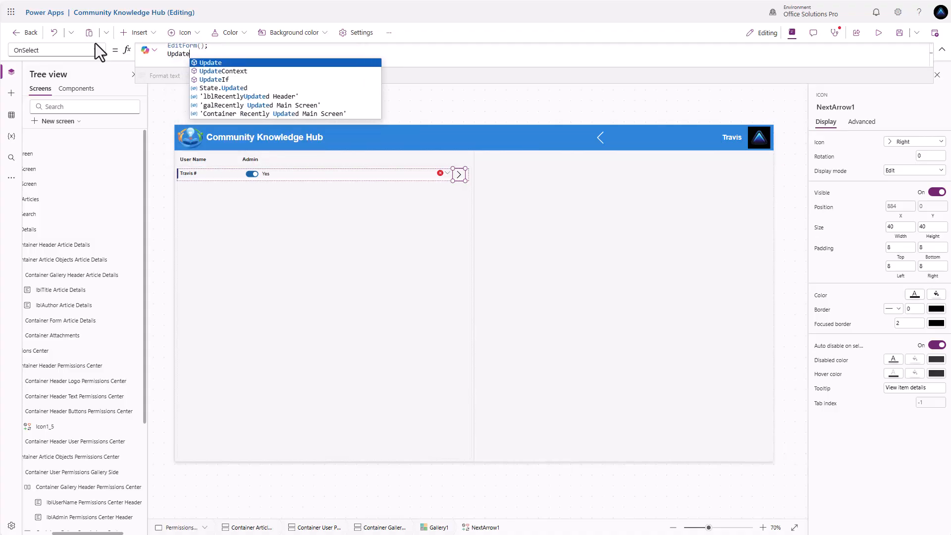
text(Context()
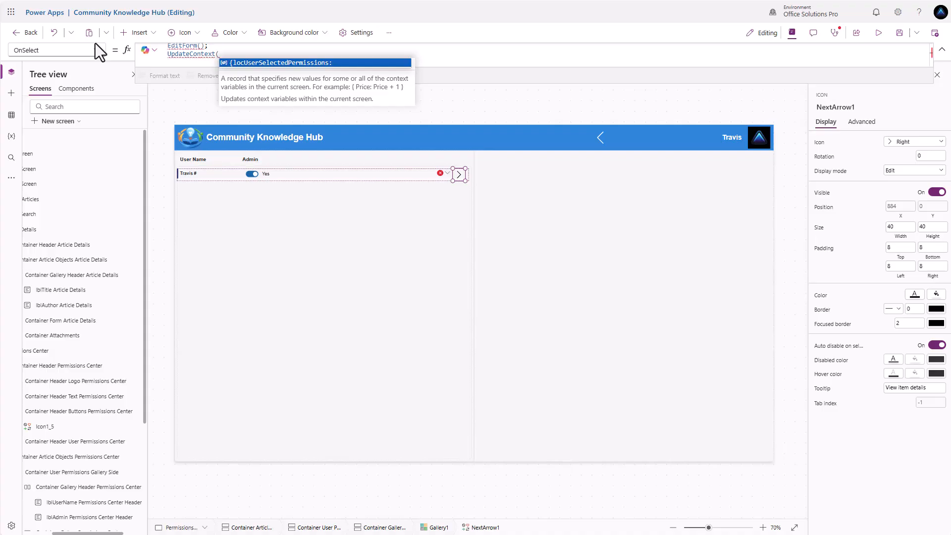
text({locFormVisible)
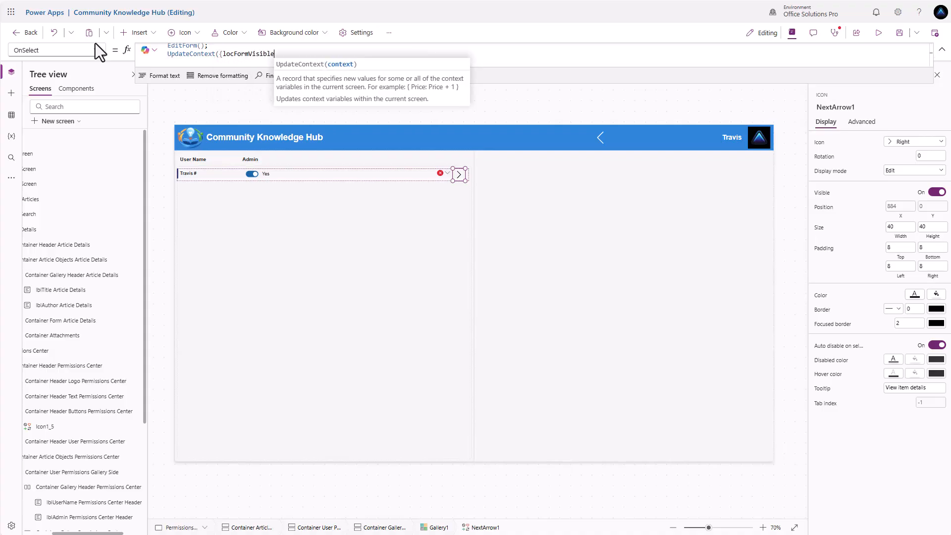
text(: true)
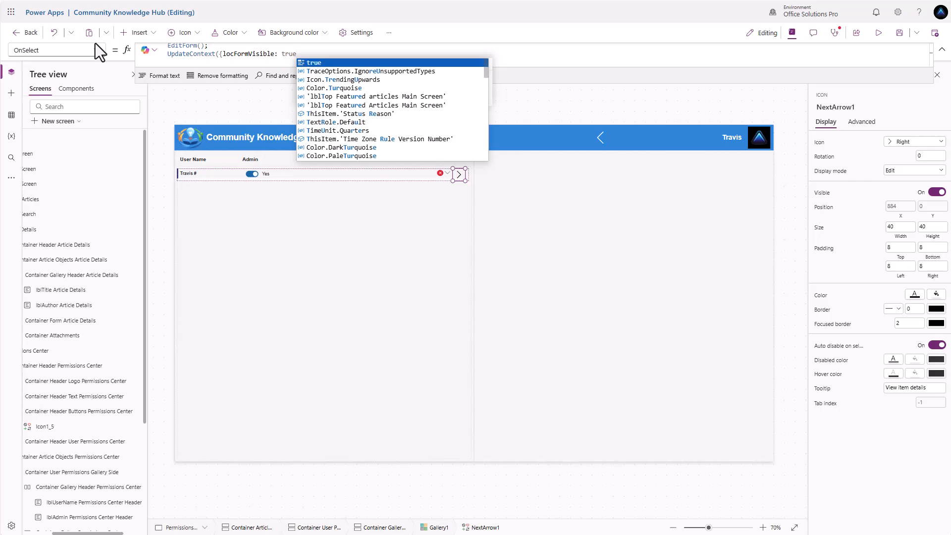
text(});)
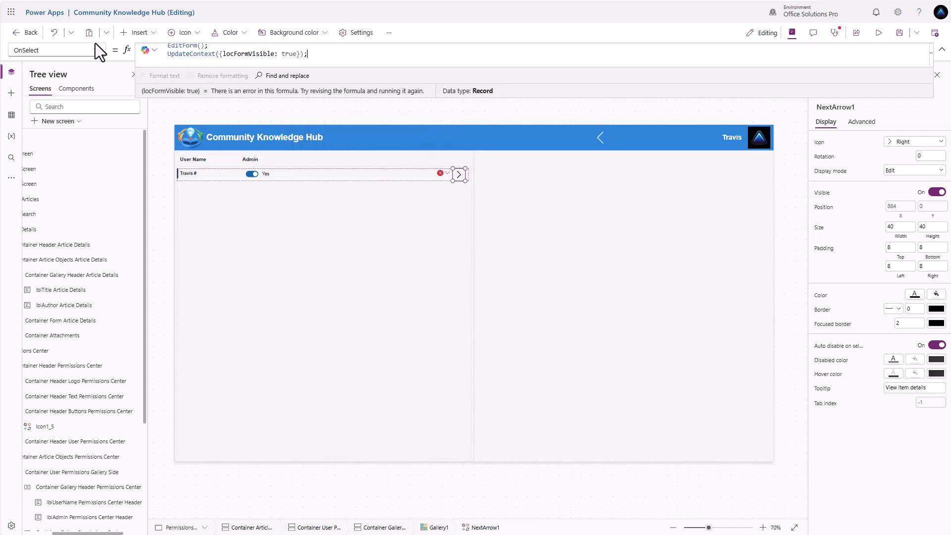
scroll(222, 59, up, 1)
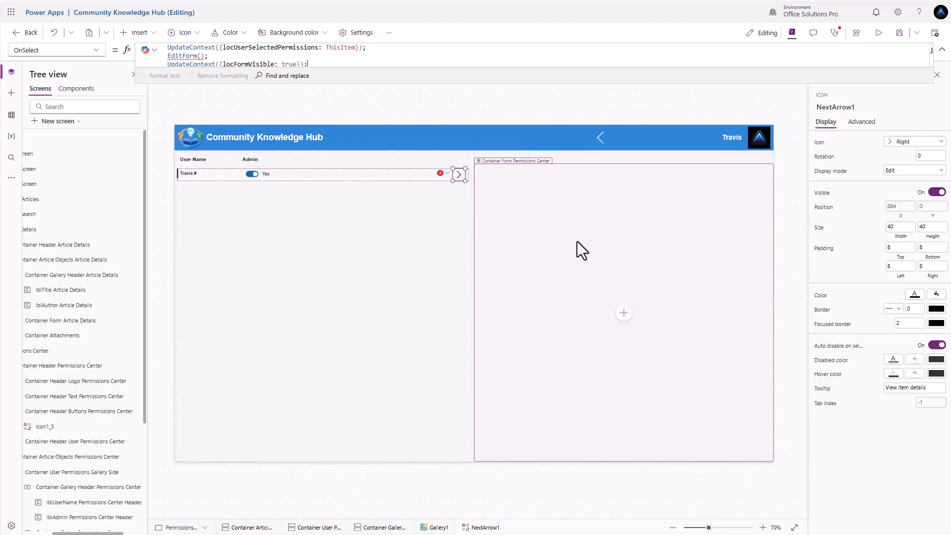
Step: Insert a form into Container Form Permissions Center and connect it to the Knowledge Hub Permissions table
click(622, 317)
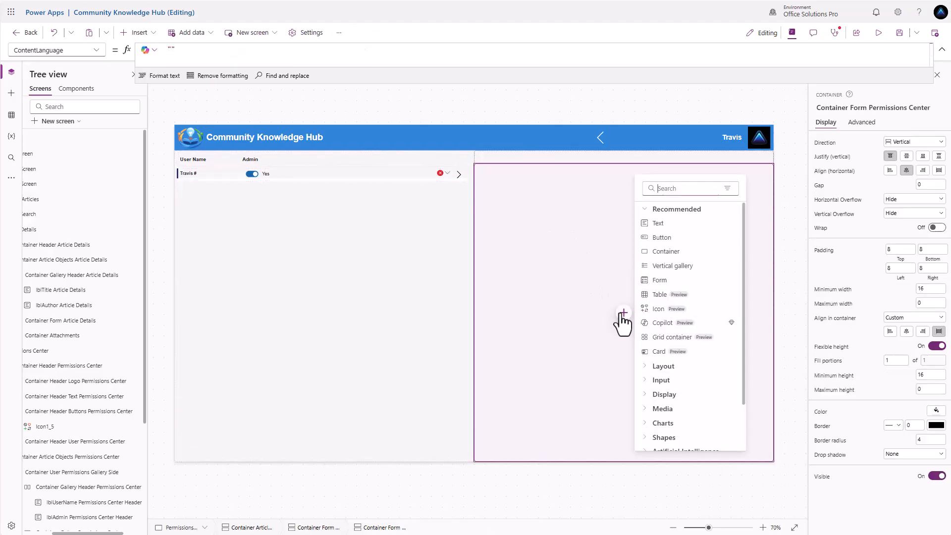
click(669, 279)
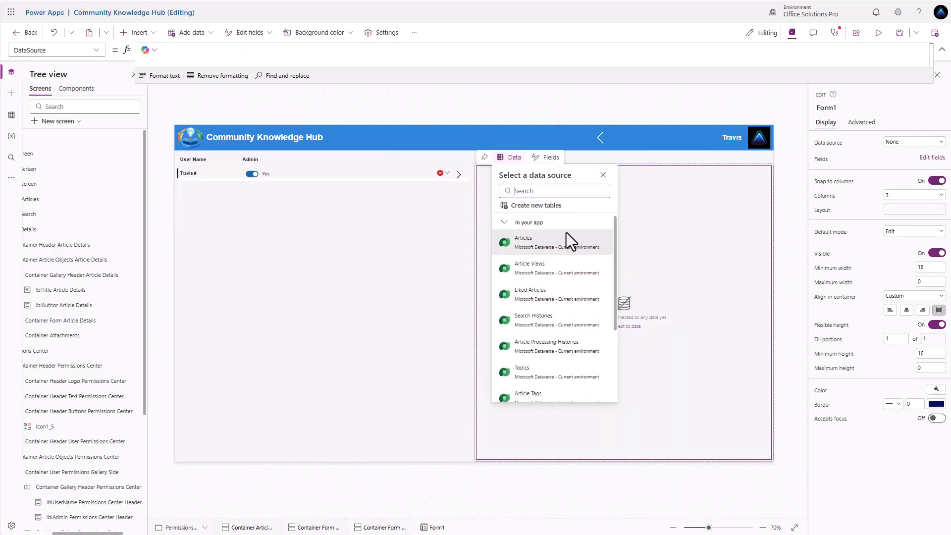
scroll(552, 307, down, 3)
click(548, 322)
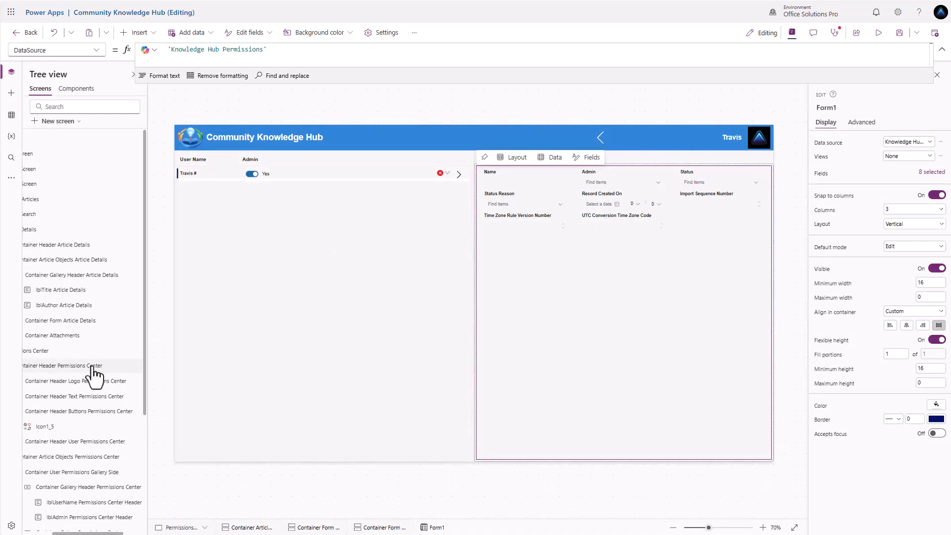
Step: Rename the new form as frmUserPermissions Permission Center
scroll(90, 366, down, 5)
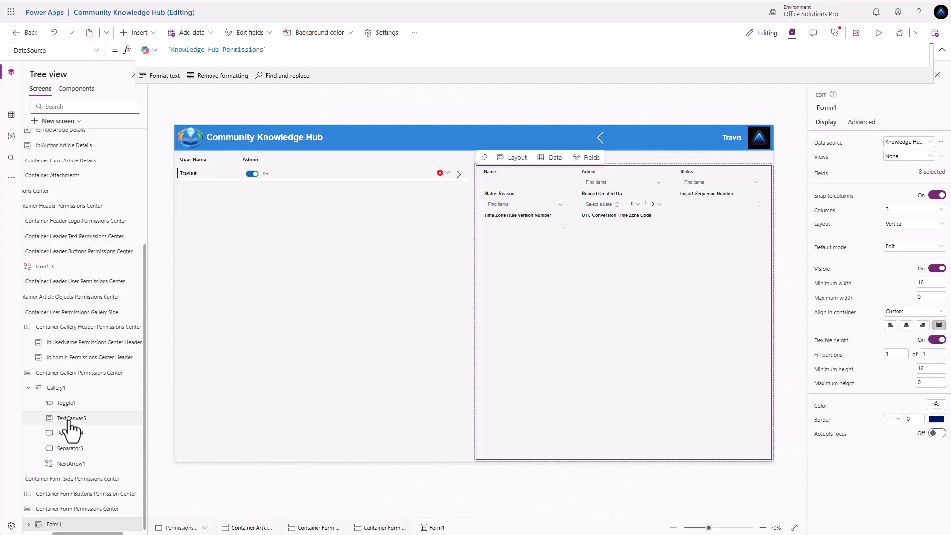
double_click(73, 524)
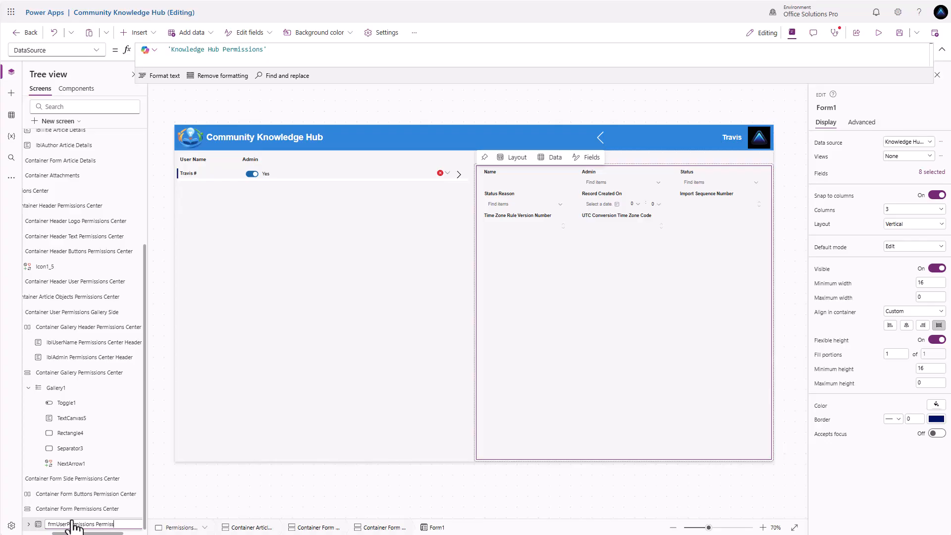
text(frmUserPermissions Permission Center)
key(Return)
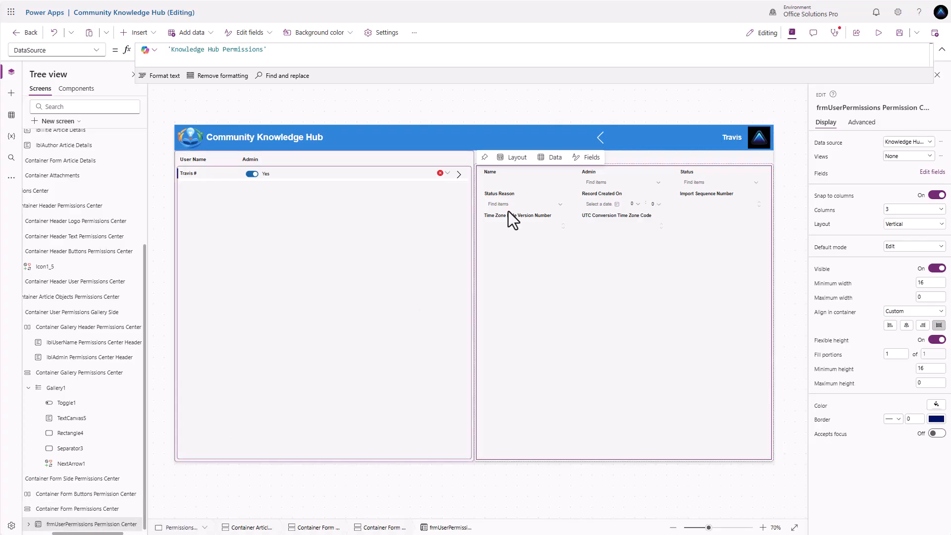
Step: Pass 'frmUserPermissions Permission Center' to EditForm in the gallery next arrow's OnSelect formula
click(441, 173)
click(454, 186)
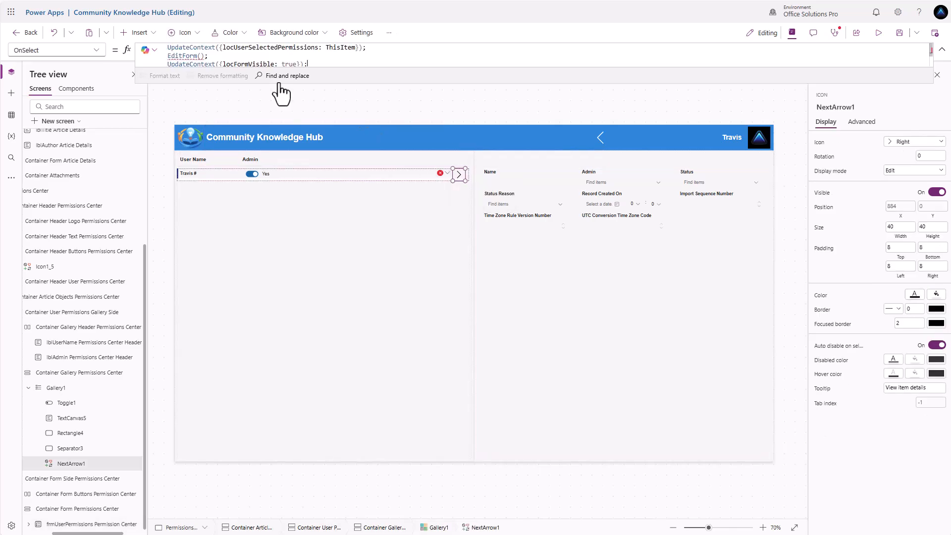
click(201, 57)
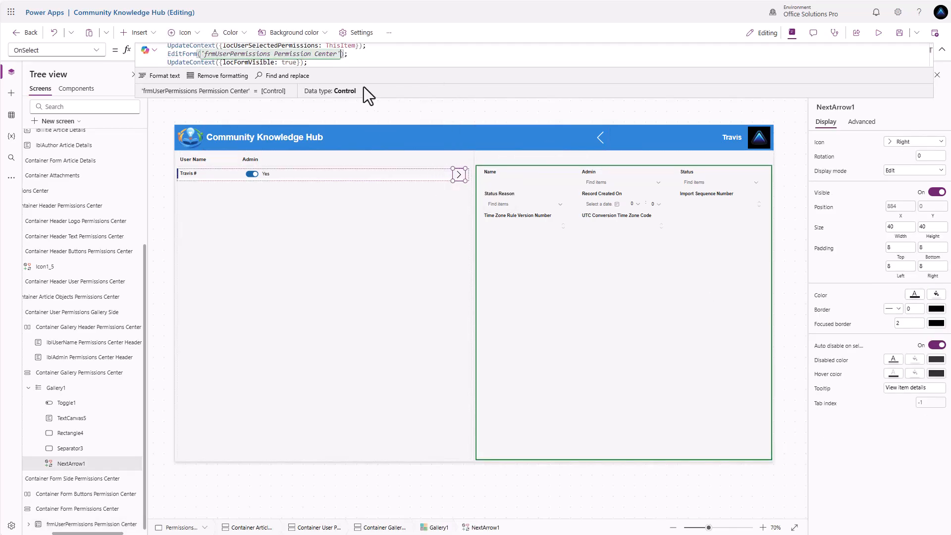
Step: Copy the locUserSelectedPermissions variable name from the next arrow's formula and set it as the permissions form's Item property
drag(223, 47, 319, 49)
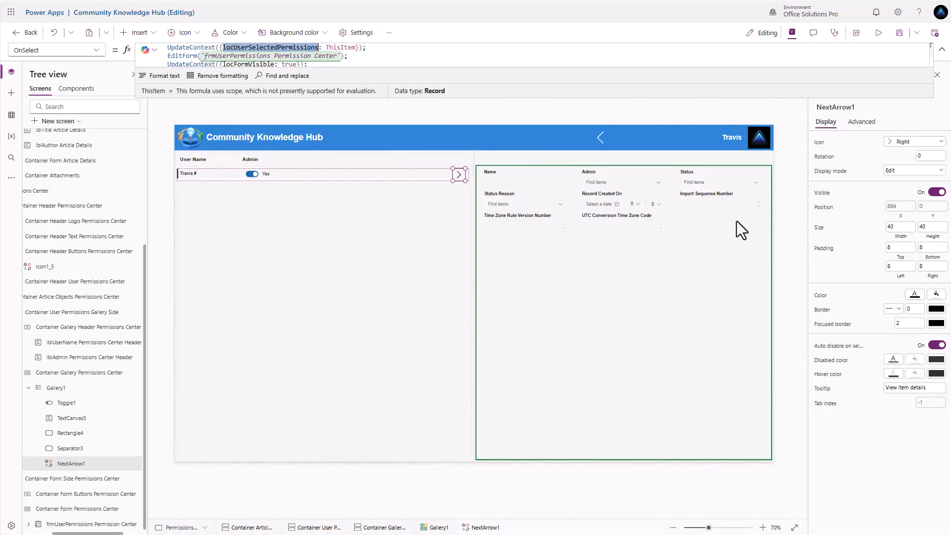
click(698, 287)
click(861, 124)
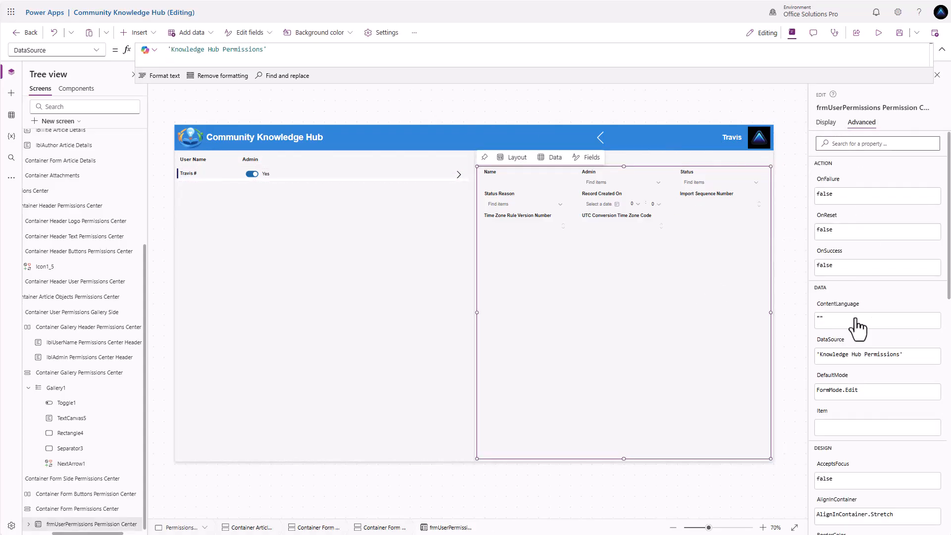
click(825, 427)
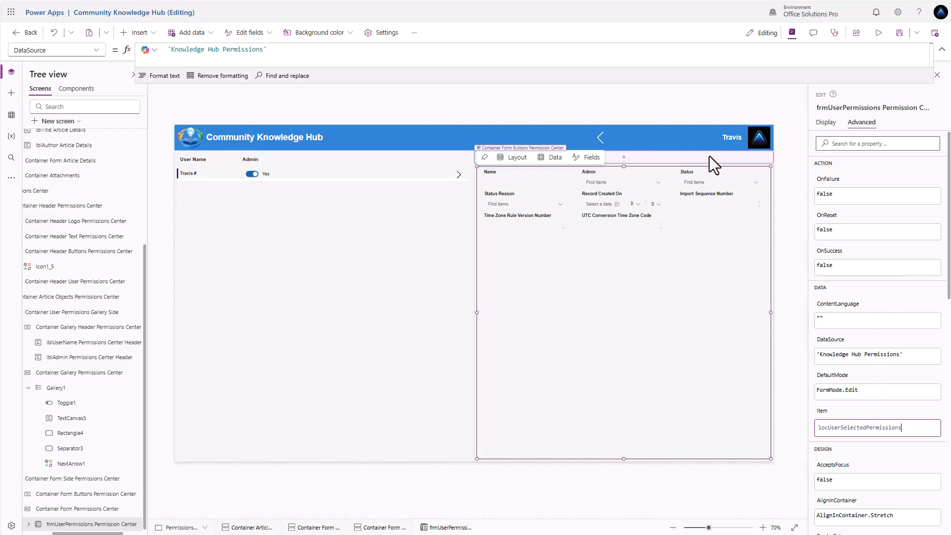
Step: Set the BorderStyle property of the gallery's next arrow icon to BorderStyle.None
click(697, 158)
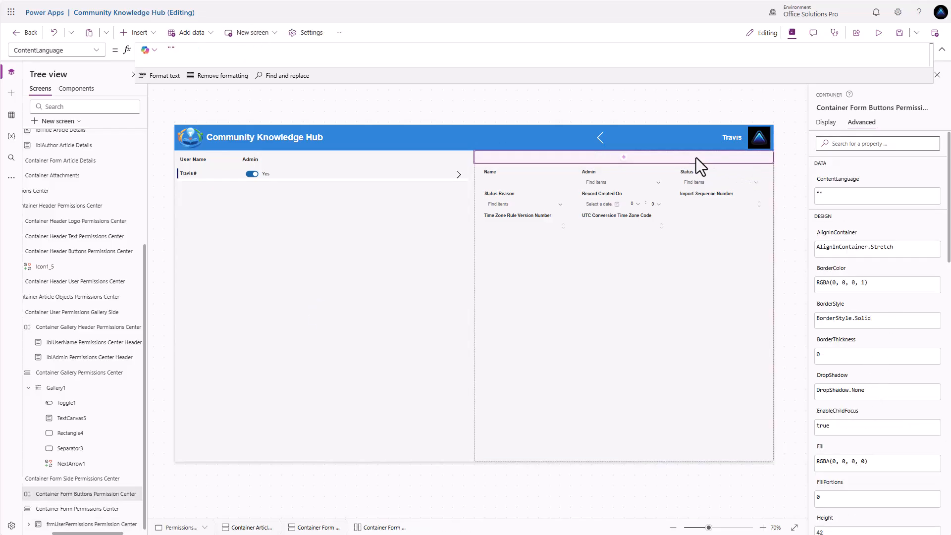
click(458, 175)
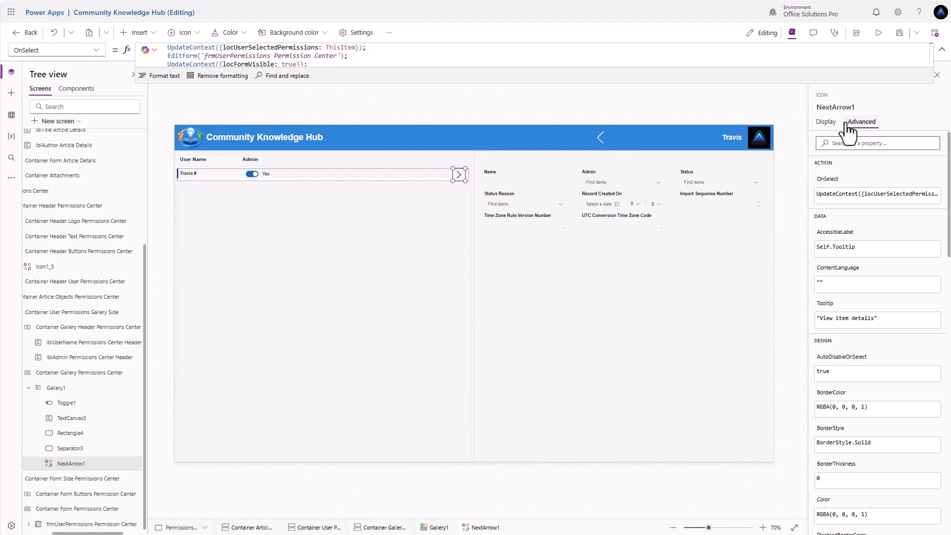
click(877, 446)
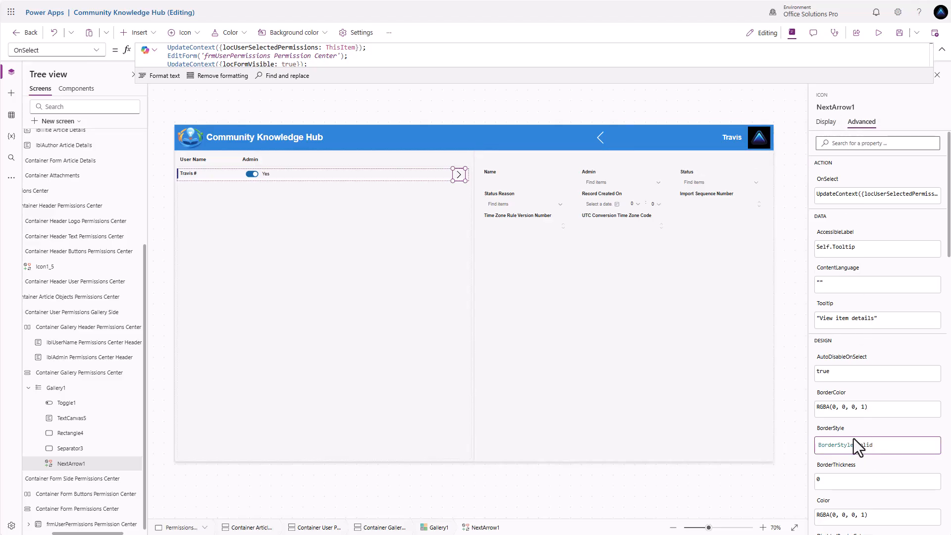
text(None)
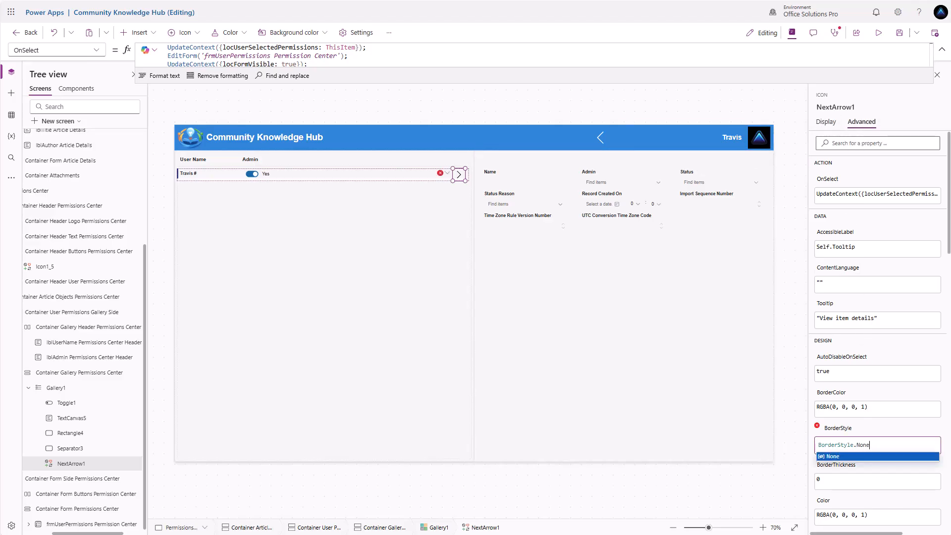
click(455, 174)
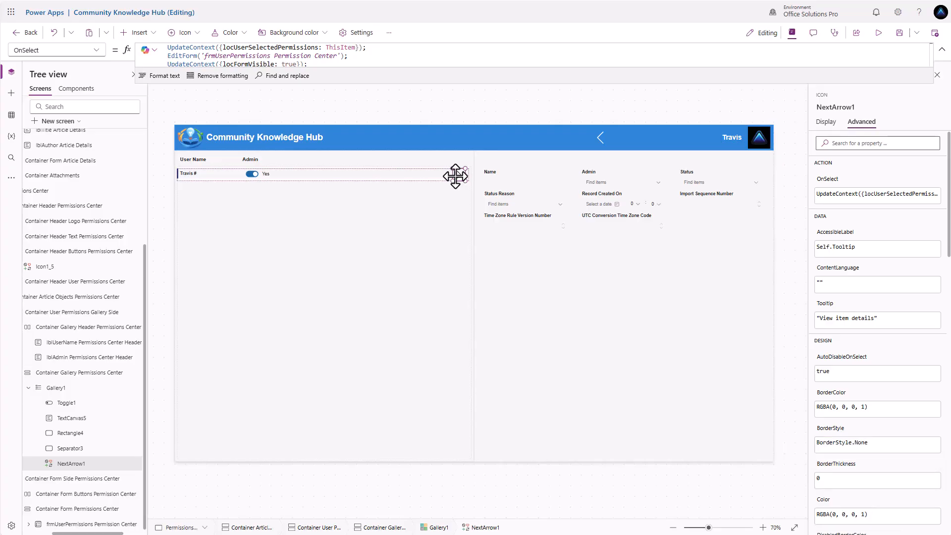
Step: Insert a button into the Container Form Buttons Permission Center container above the form
click(699, 160)
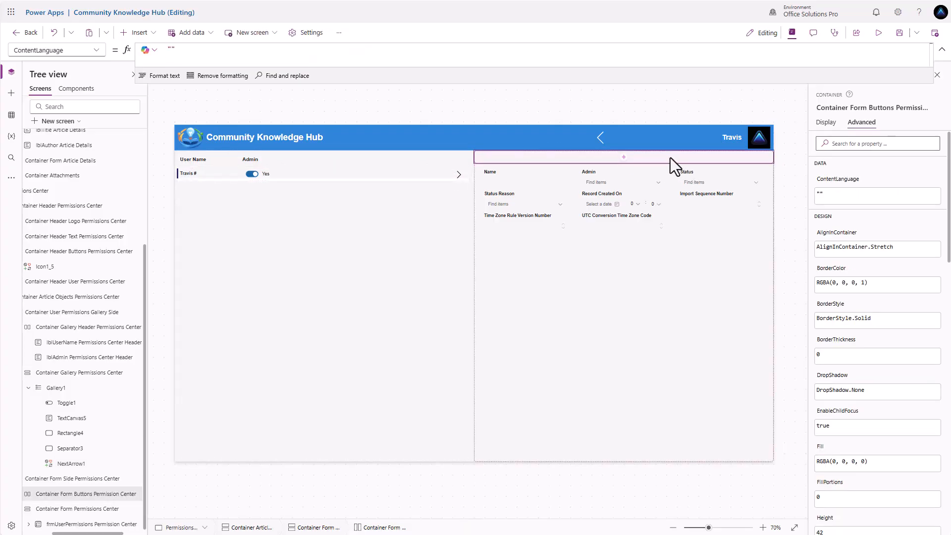
click(624, 157)
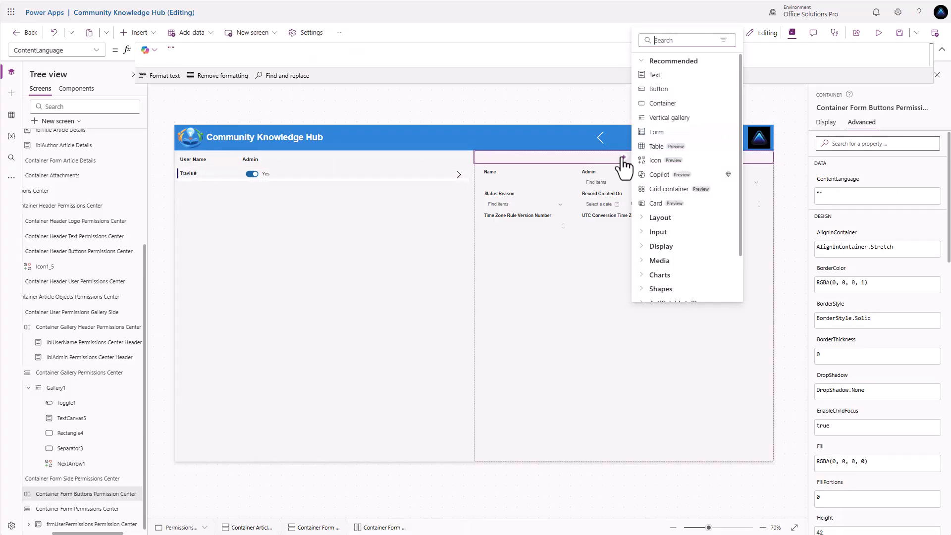
click(650, 92)
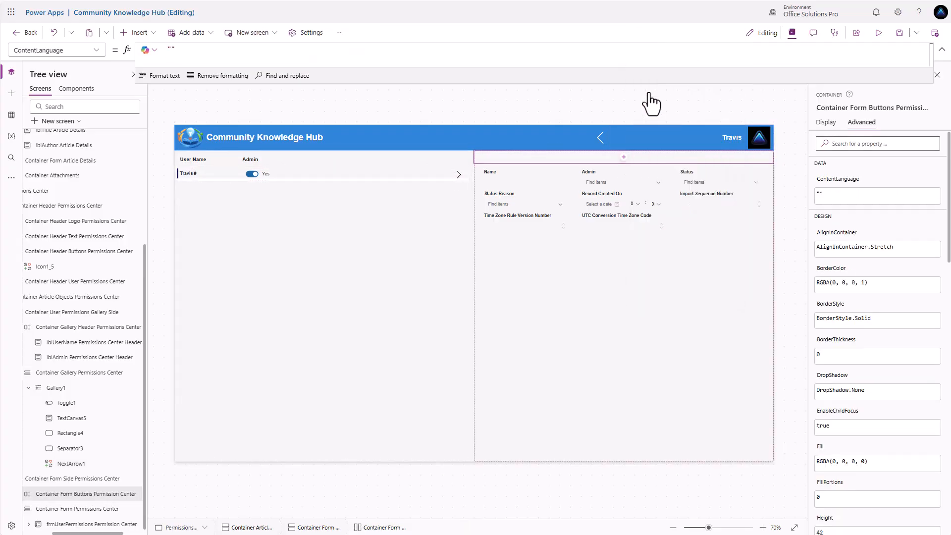
Step: Justify the form button container's contents horizontally to the end and set its gap to 20
click(555, 158)
click(826, 122)
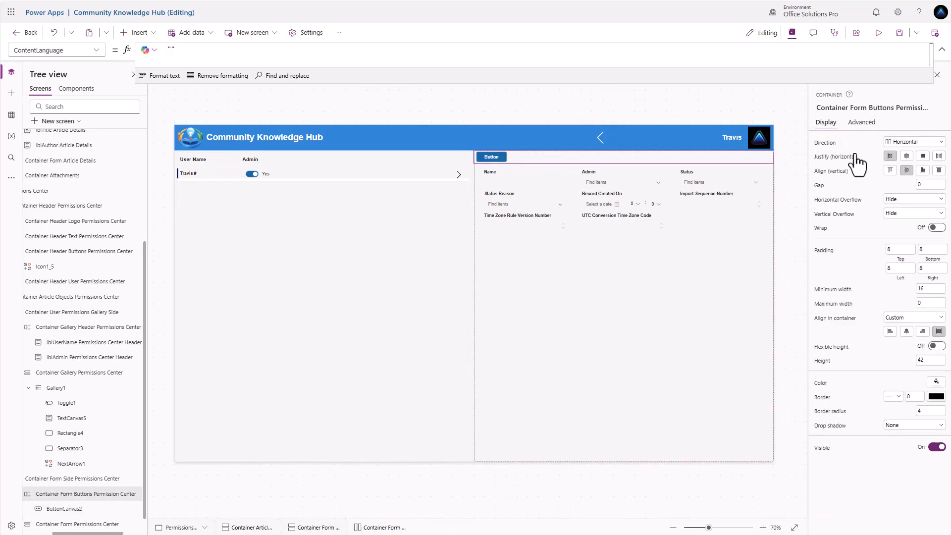
click(923, 157)
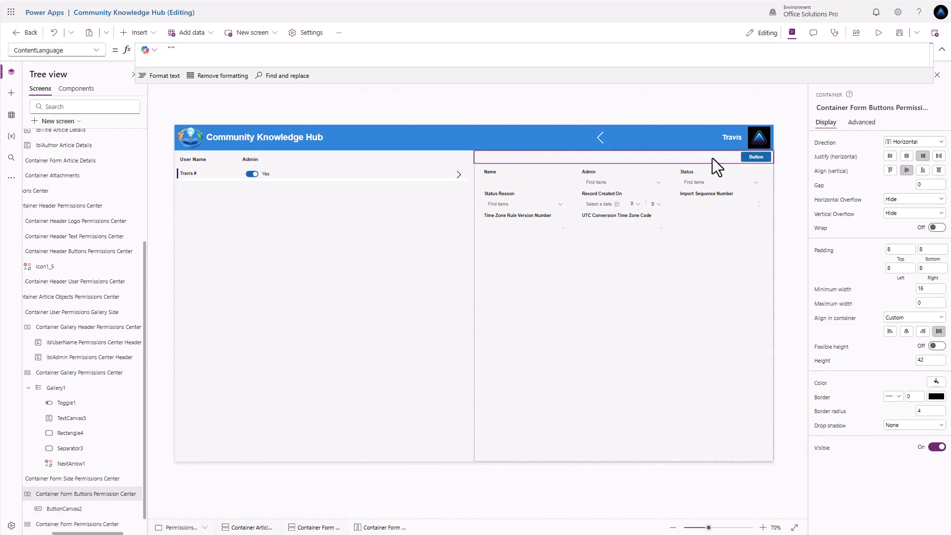
text(20)
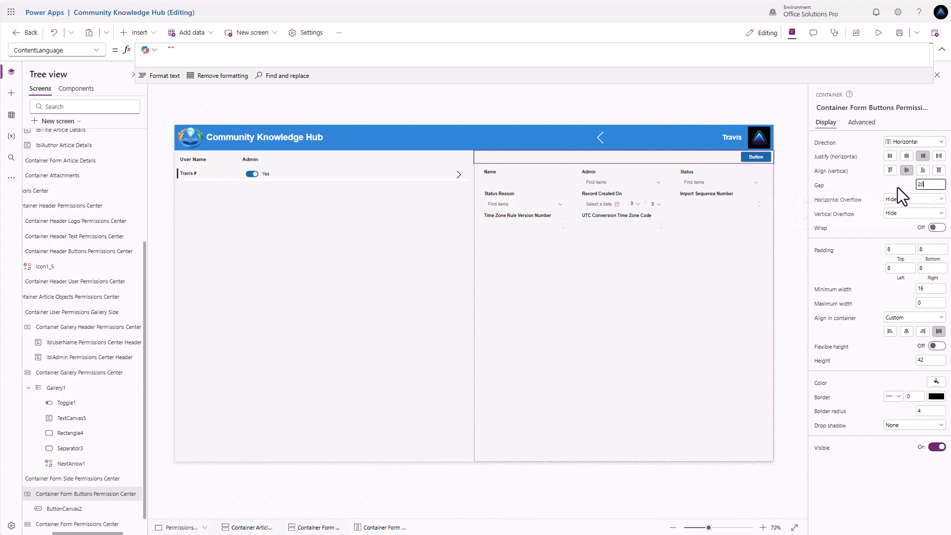
key(Return)
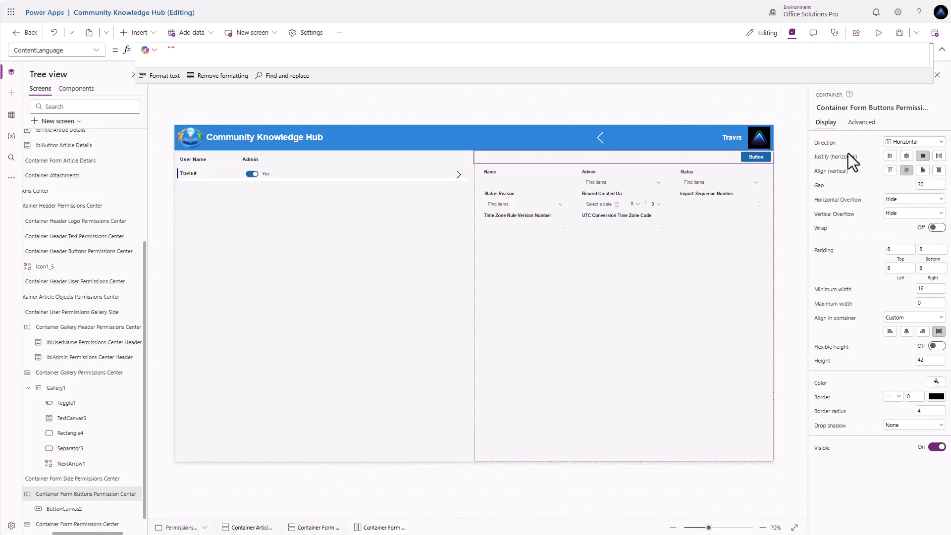
Step: Set the new button's text to Save and give it the Save icon
click(767, 159)
double_click(905, 157)
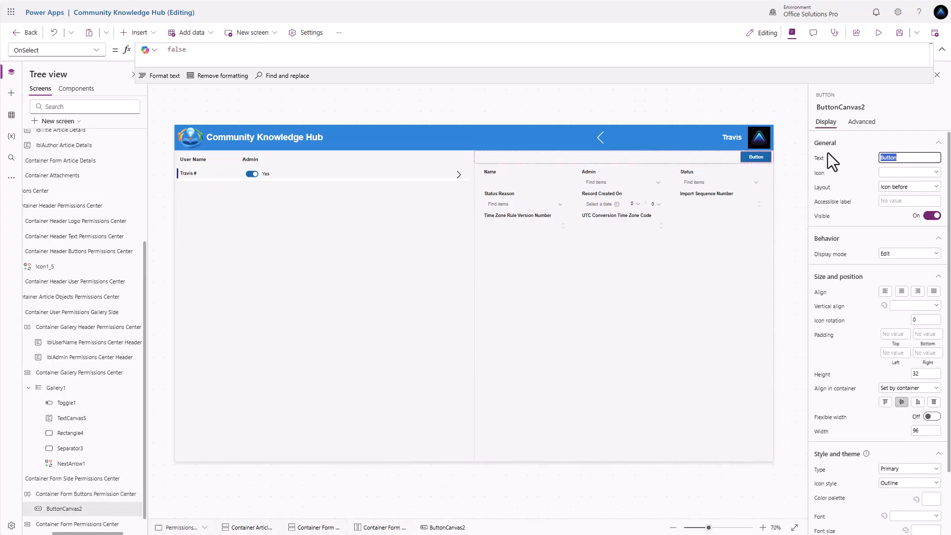
text(Save)
click(900, 173)
text(sav)
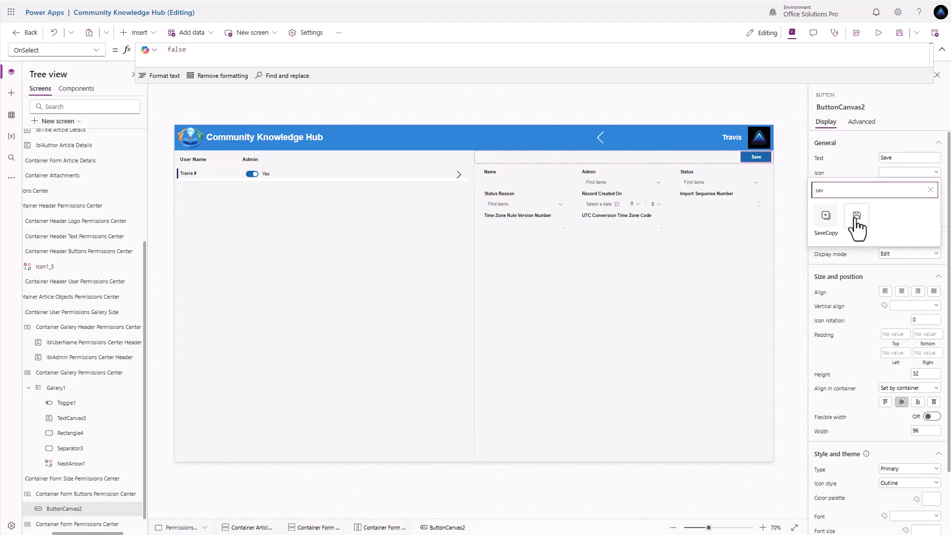
click(857, 218)
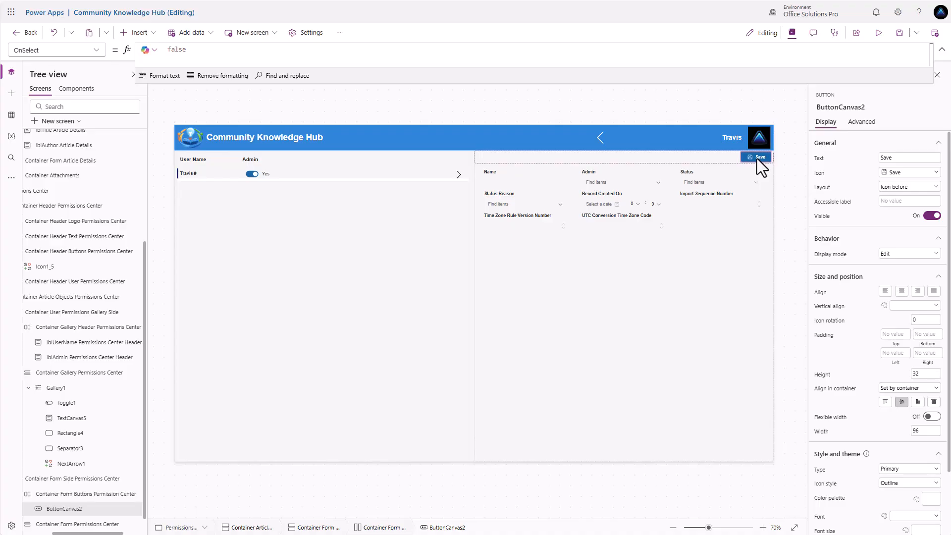
Step: Duplicate the Save button and turn the first of the two into a Cancel button with the Dismiss icon
key(ctrl+v)
click(730, 159)
click(880, 157)
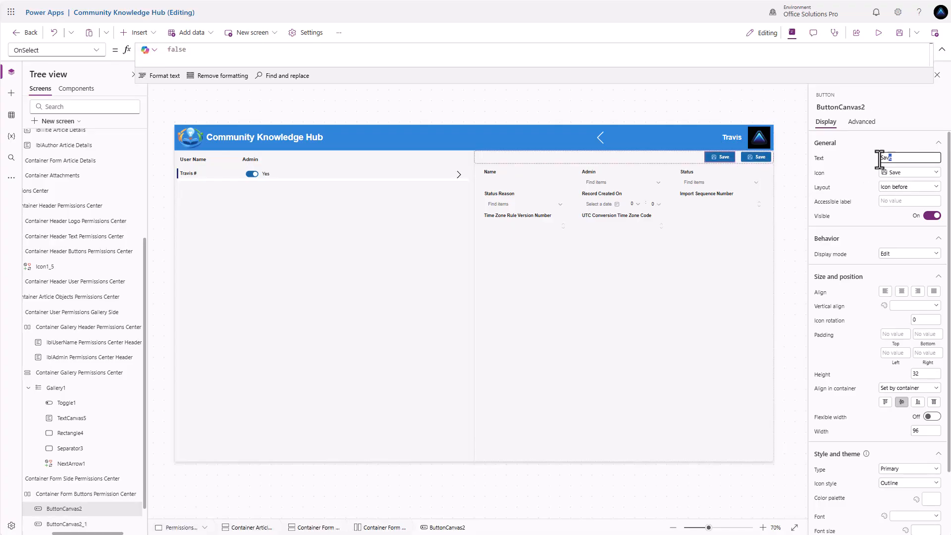
text(Cancel)
click(891, 173)
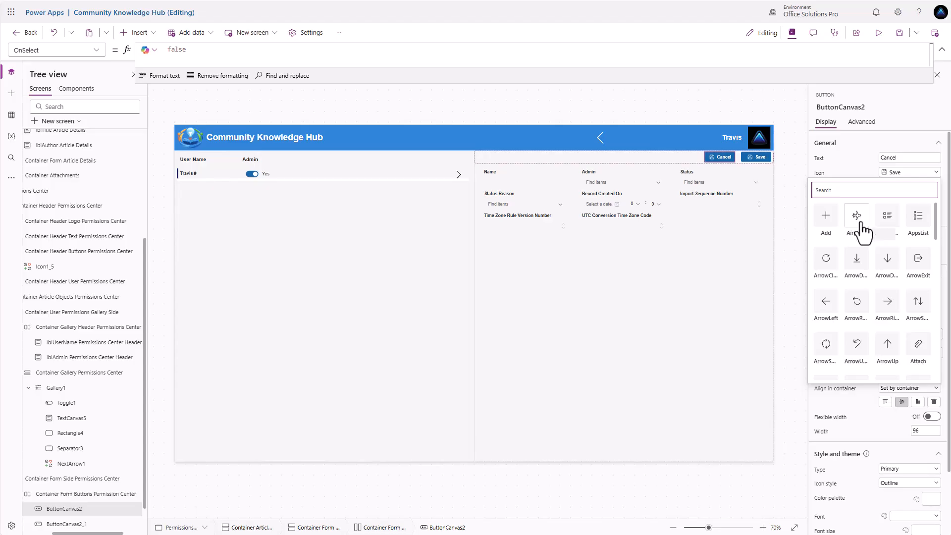
scroll(887, 258, down, 1)
scroll(887, 258, down, 5)
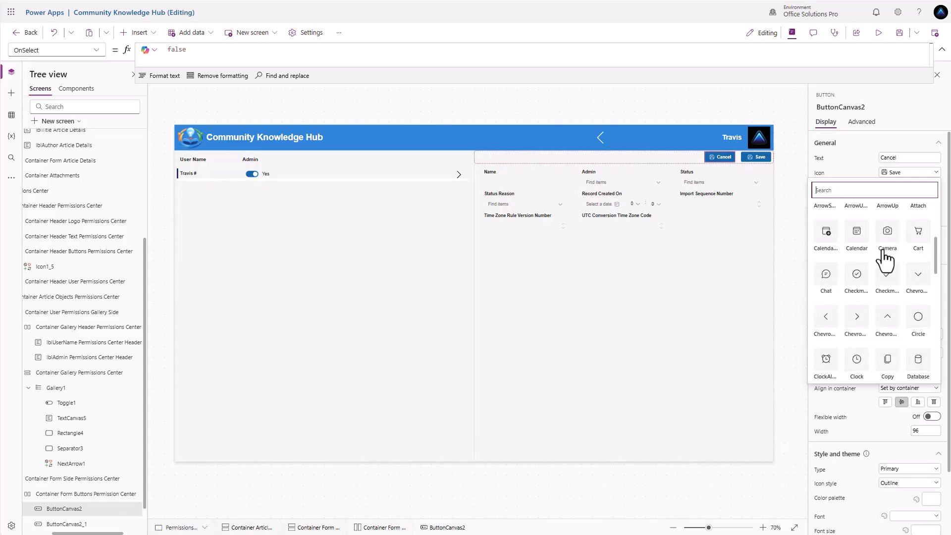
click(887, 312)
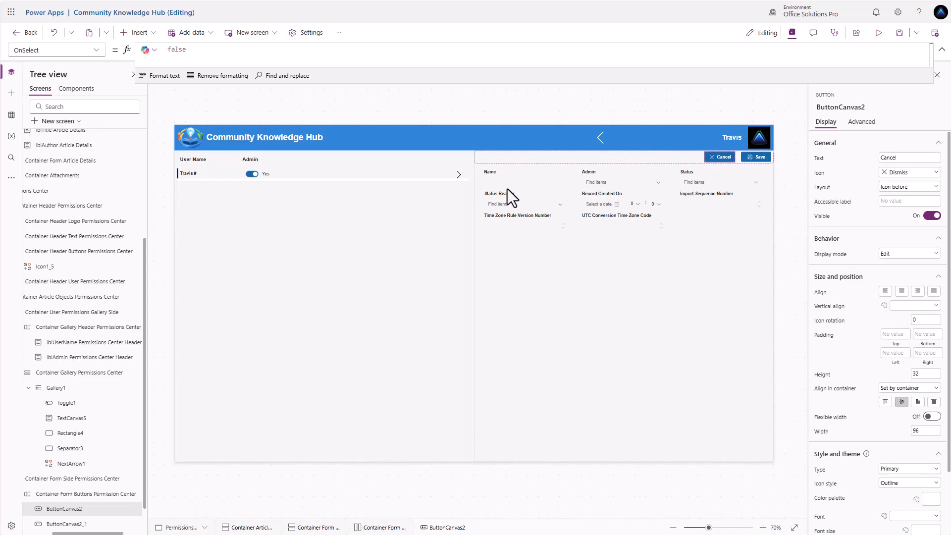
Step: Delete the Status, Status Reason and Record Created On cards from the permissions form
click(524, 176)
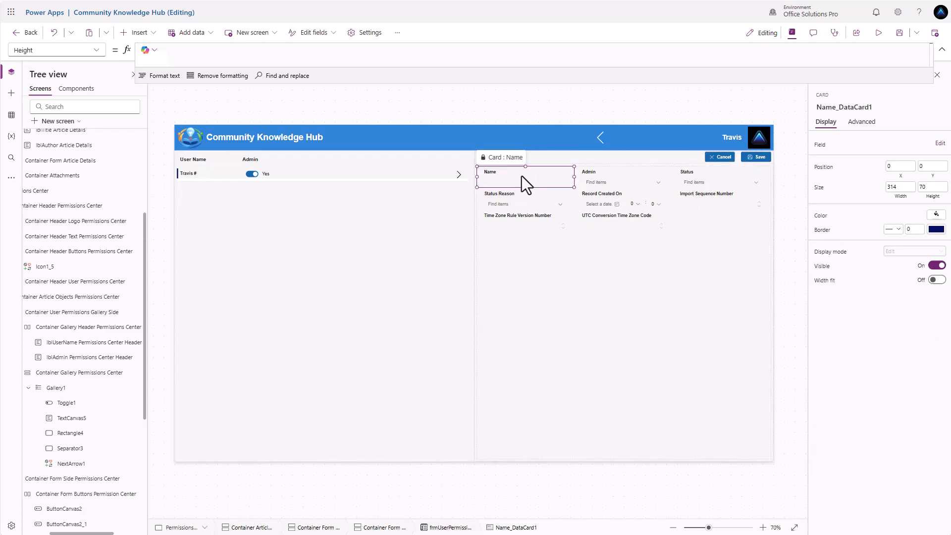
click(600, 177)
click(700, 179)
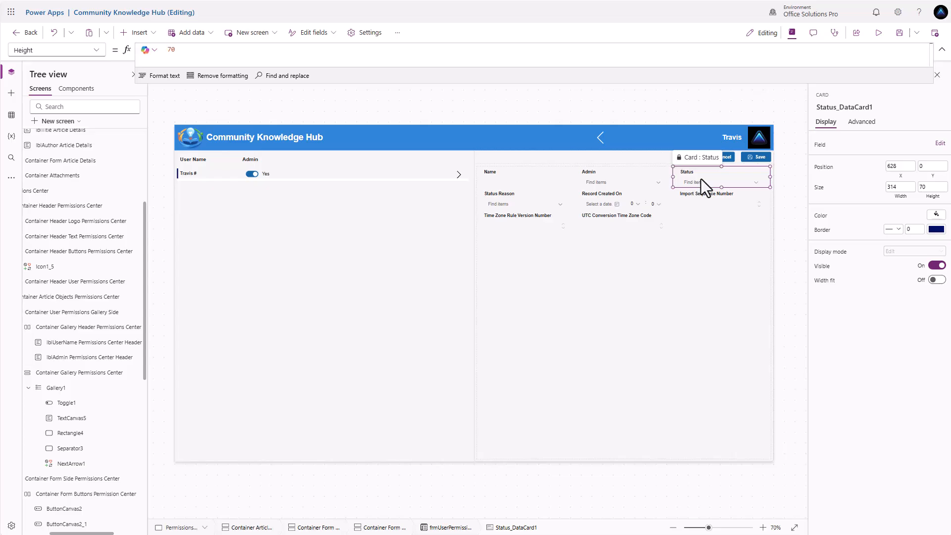
key(Delete)
click(700, 179)
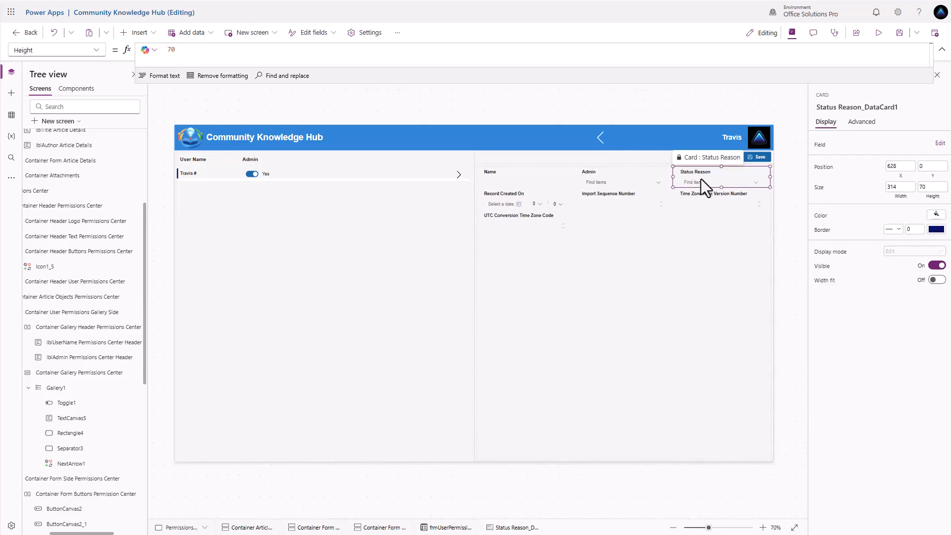
key(Delete)
click(696, 177)
key(Delete)
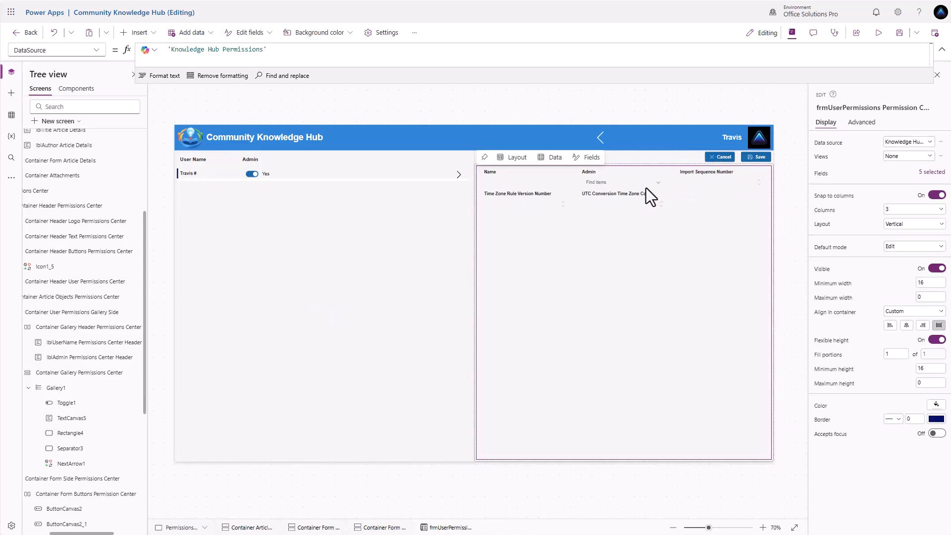
Step: Delete the Import Sequence Number, Time Zone Rule Version Number and UTC Conversion Time Zone Code cards from the form
click(697, 175)
key(Delete)
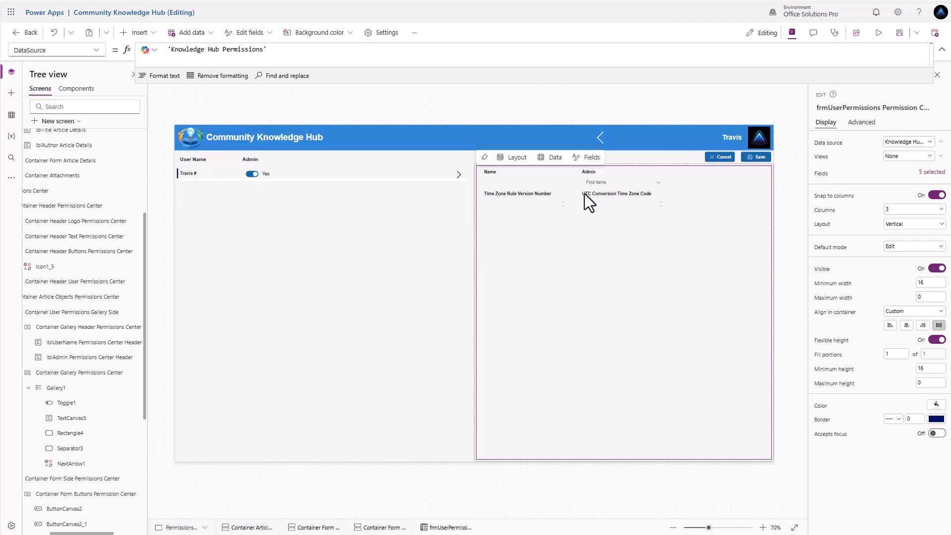
click(555, 195)
key(Delete)
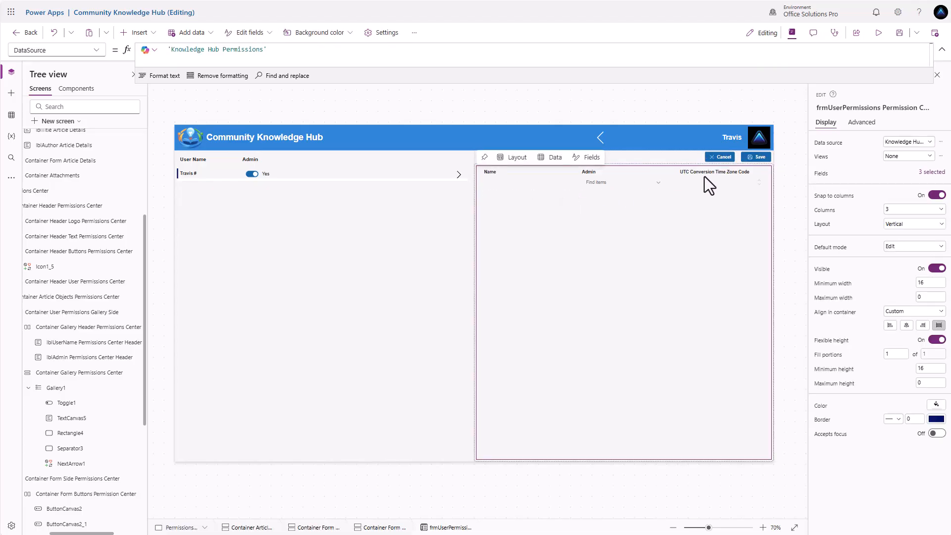
click(705, 176)
key(Delete)
Step: Add the User field to the permissions form and order the fields as User, Admin, Name
click(877, 171)
click(692, 105)
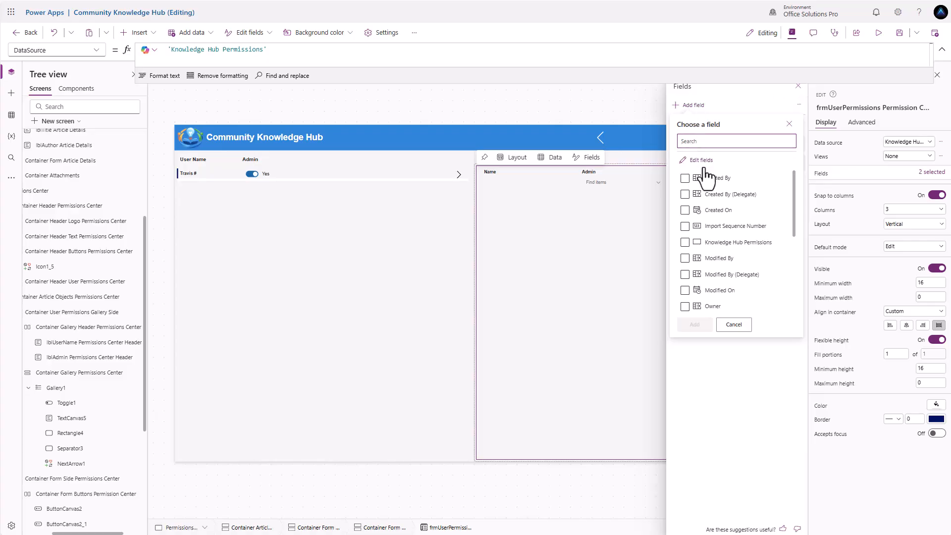
scroll(708, 198, down, 5)
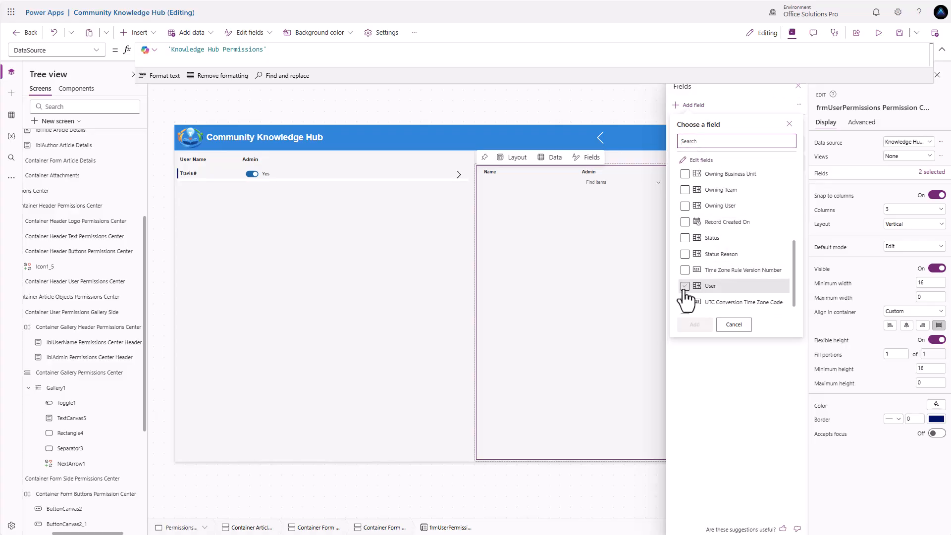
click(685, 287)
click(695, 324)
drag(698, 147, 699, 292)
drag(708, 165, 712, 144)
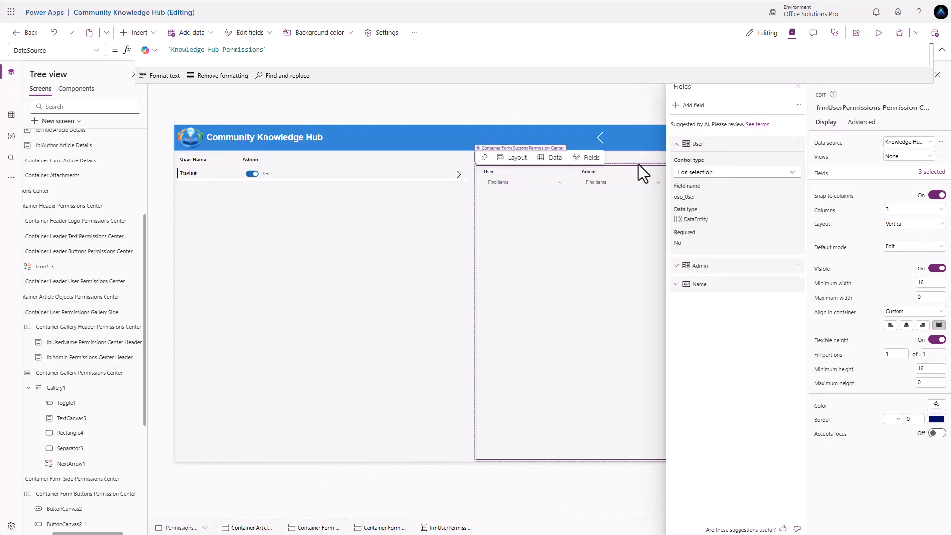
click(797, 86)
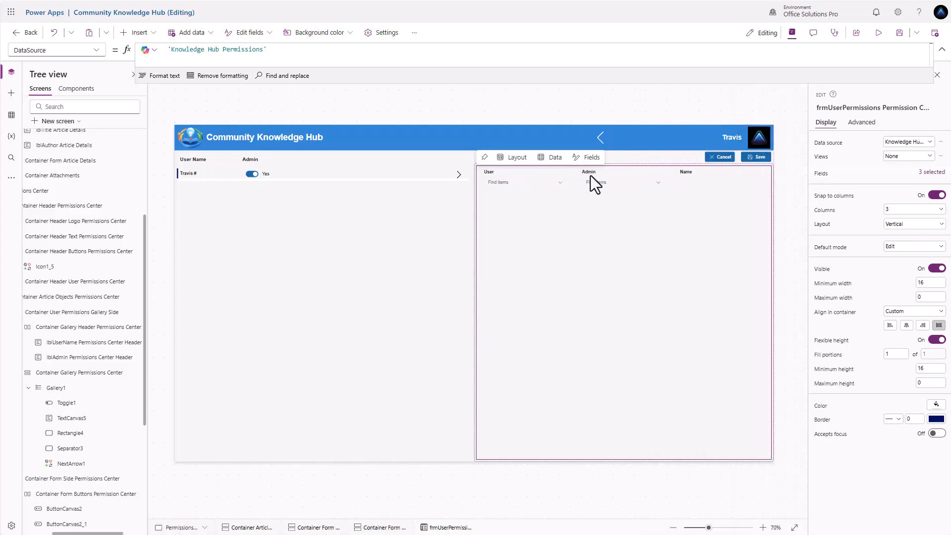
Step: Unlock the Name, Admin and User data cards of the permissions form together so their properties can be changed
click(599, 185)
click(599, 185)
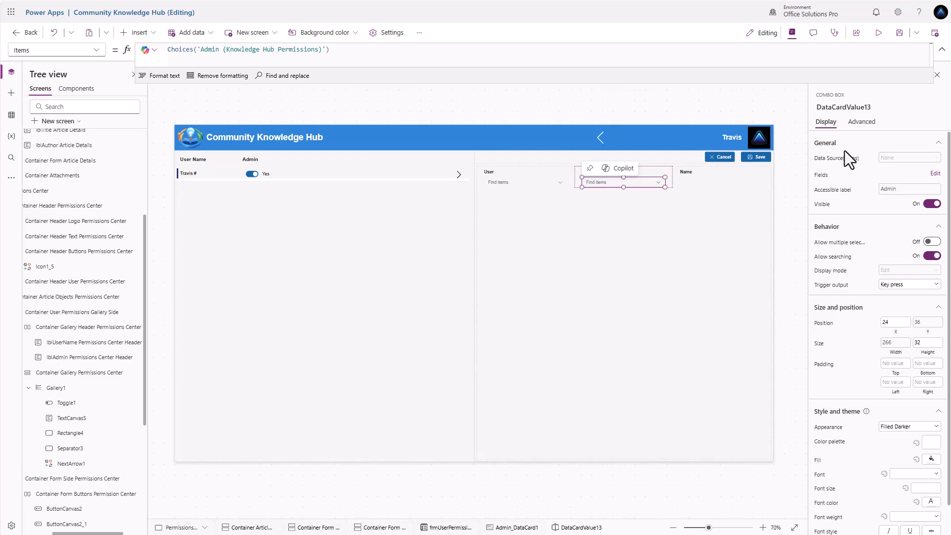
click(854, 123)
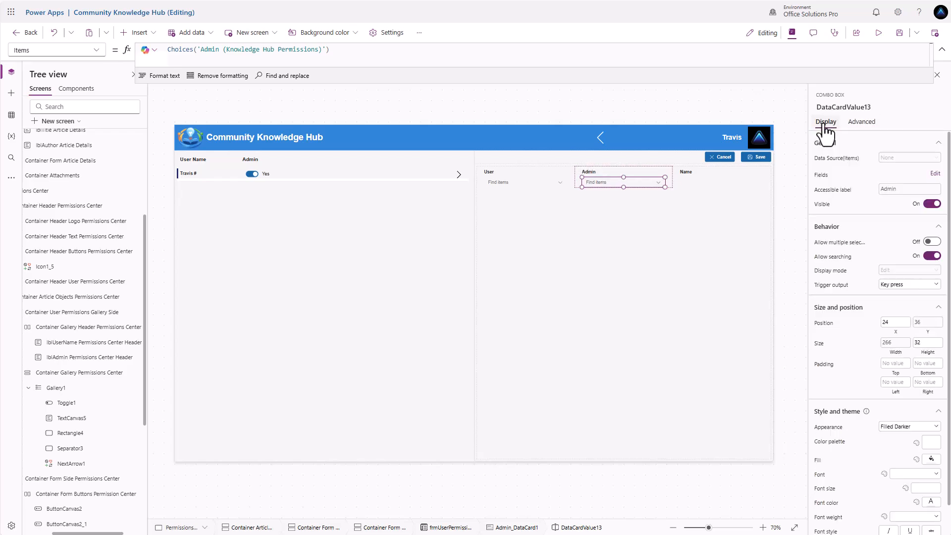
click(860, 124)
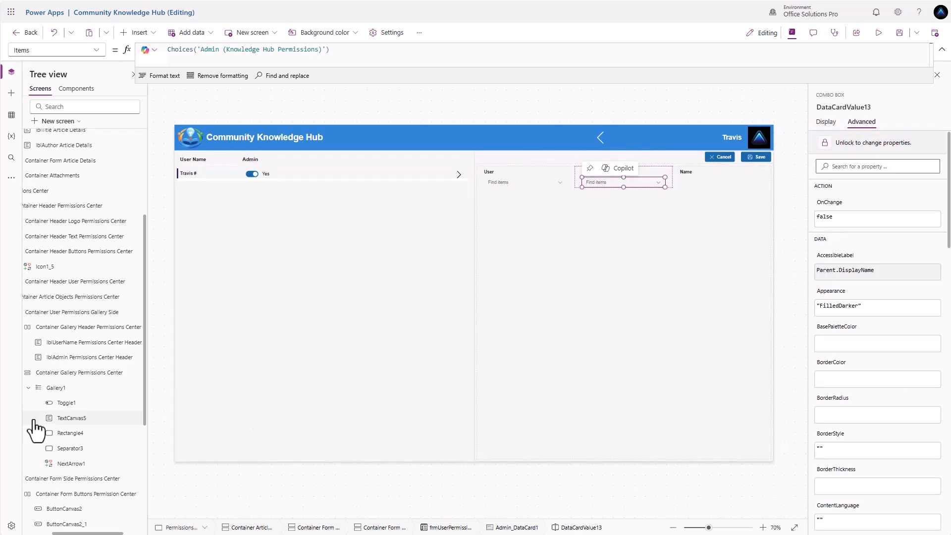
scroll(49, 442, down, 4)
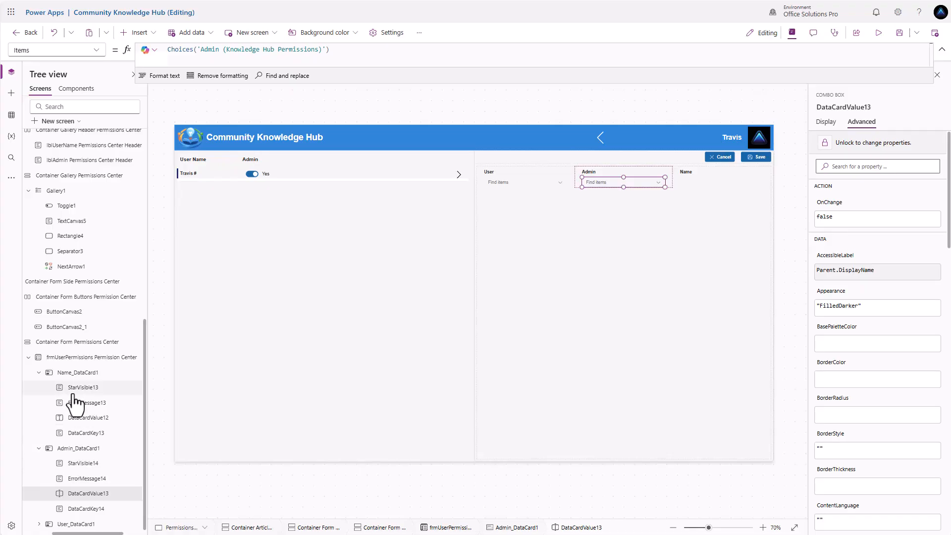
click(74, 372)
click(75, 448)
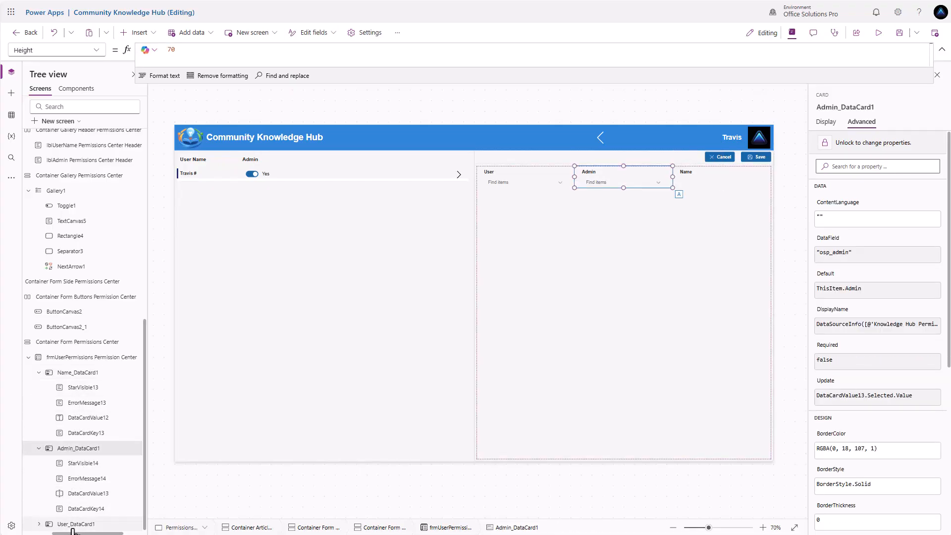
ctrl+click(76, 524)
ctrl+click(90, 377)
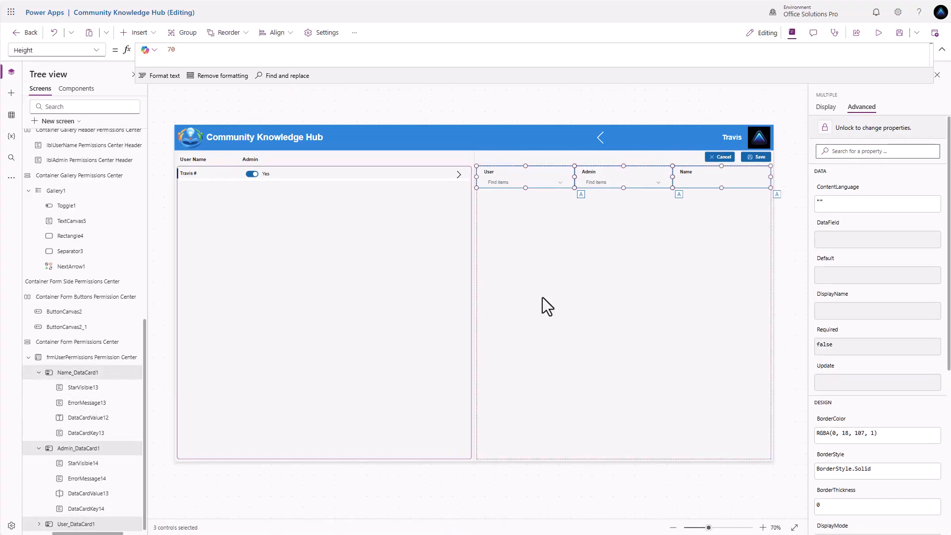
click(833, 130)
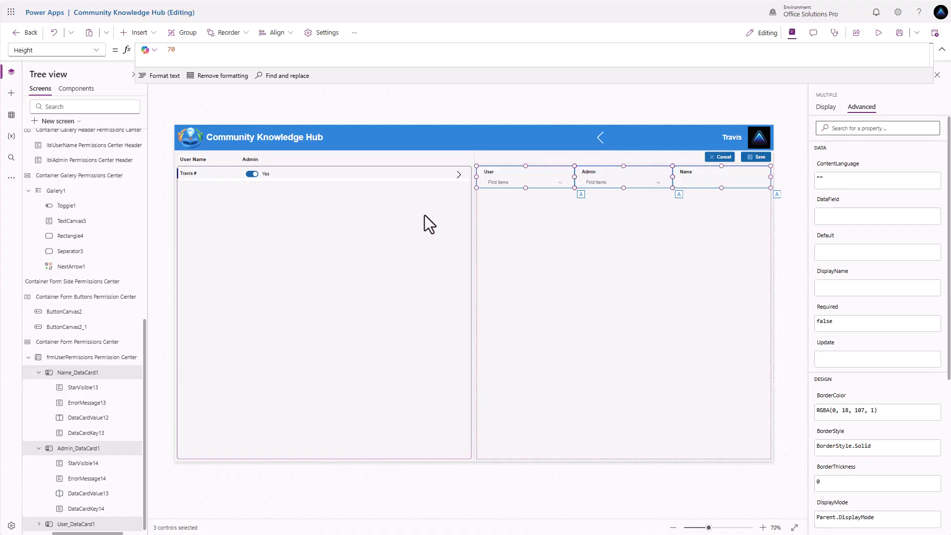
Step: Set the User combo box's InputTextPlaceholder to "Select User" and open its fill color choices
click(540, 184)
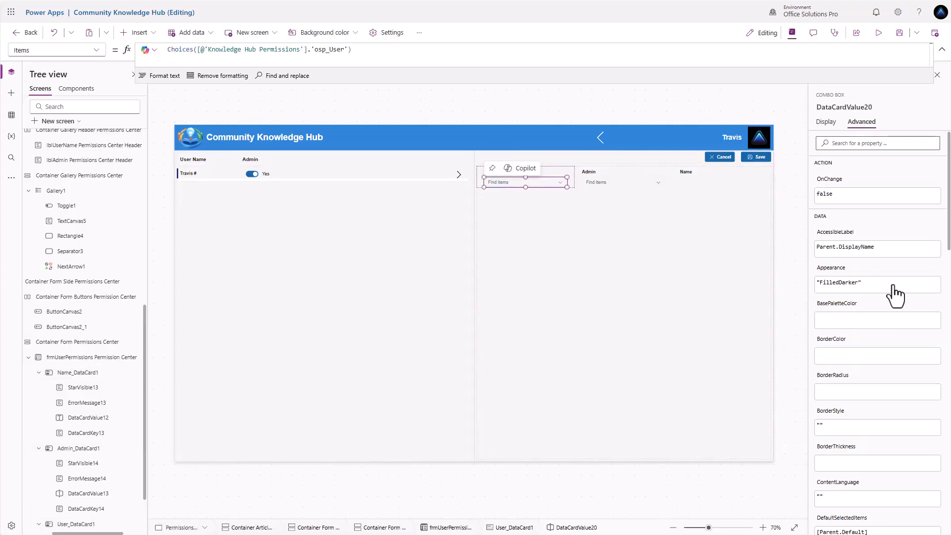
scroll(888, 299, down, 6)
scroll(861, 352, down, 4)
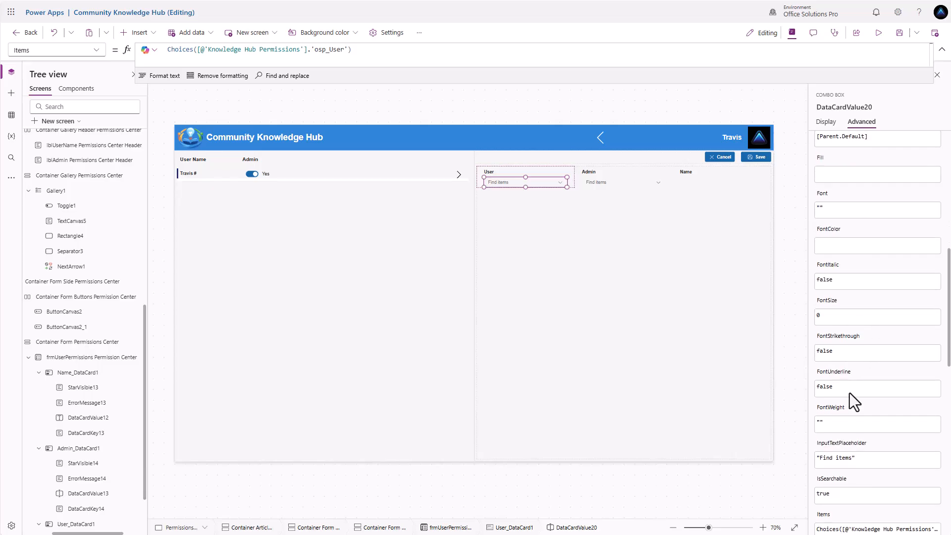
click(821, 361)
drag(822, 361, 848, 360)
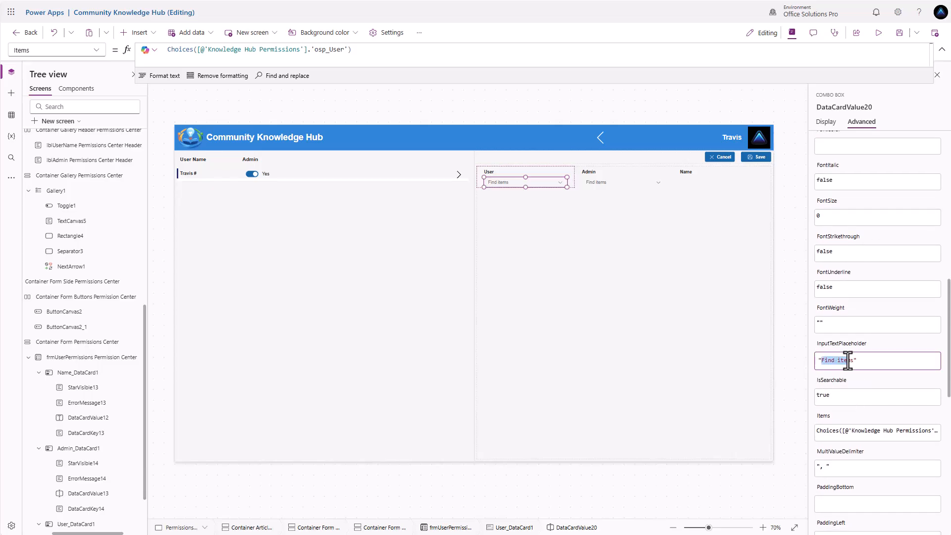
text(Sele)
double_click(851, 360)
text(User)
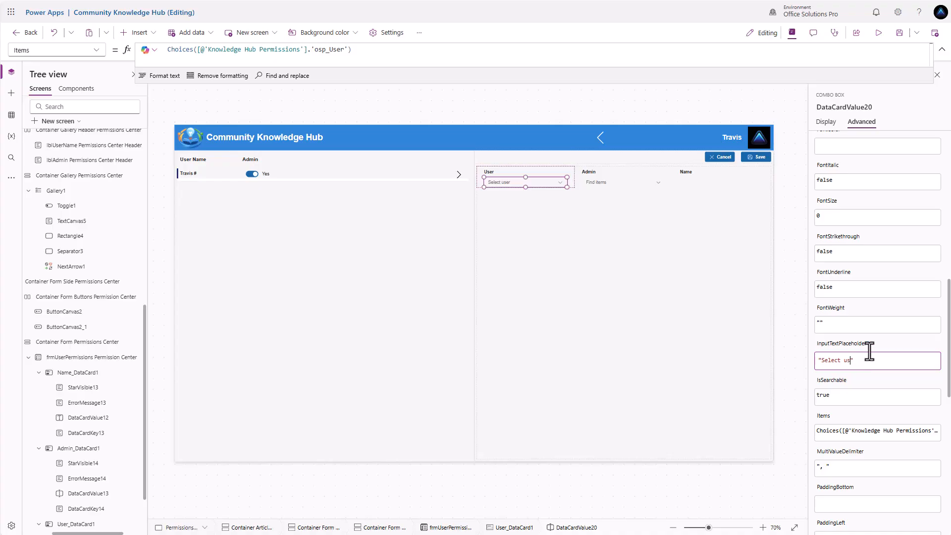
key(Return)
click(831, 121)
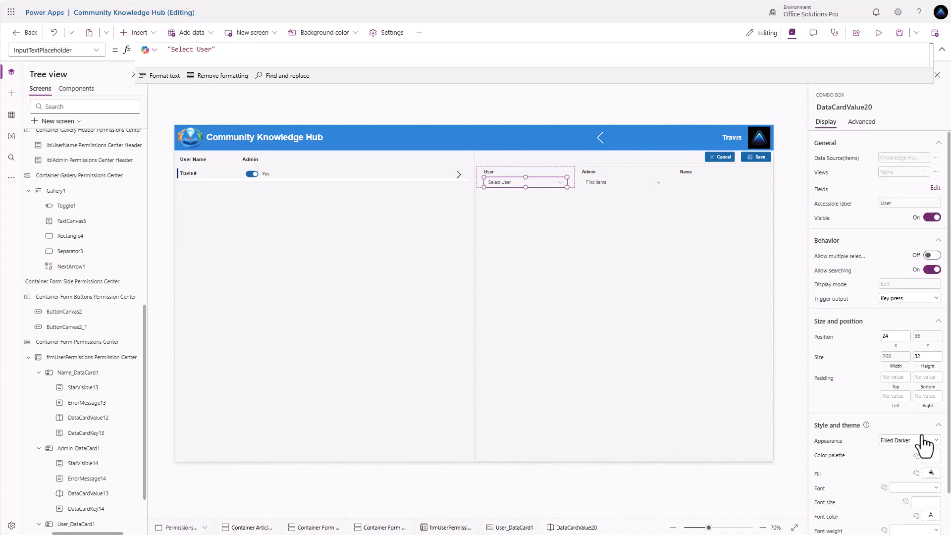
click(931, 474)
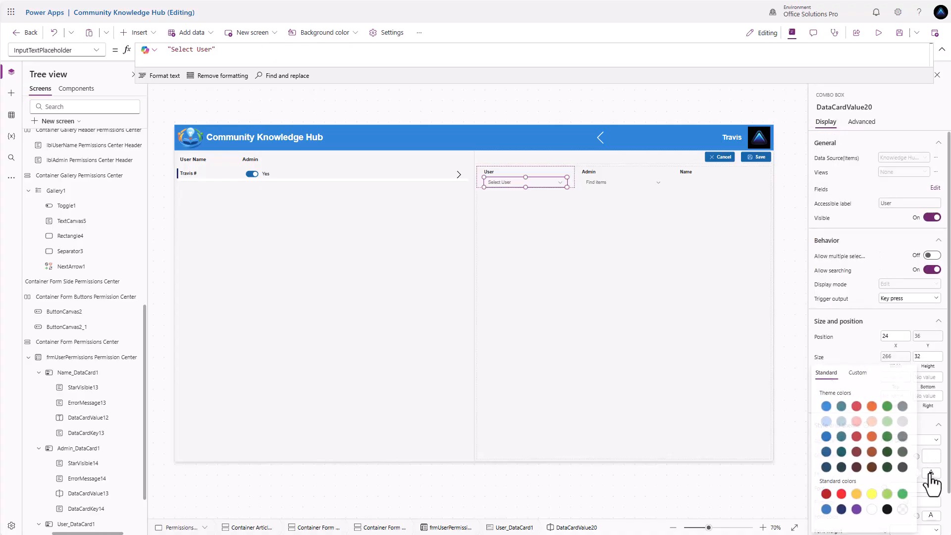
Step: Set the Admin combo box's InputTextPlaceholder to "Select Yes or No" and its fill color to white
click(609, 190)
click(605, 183)
click(862, 123)
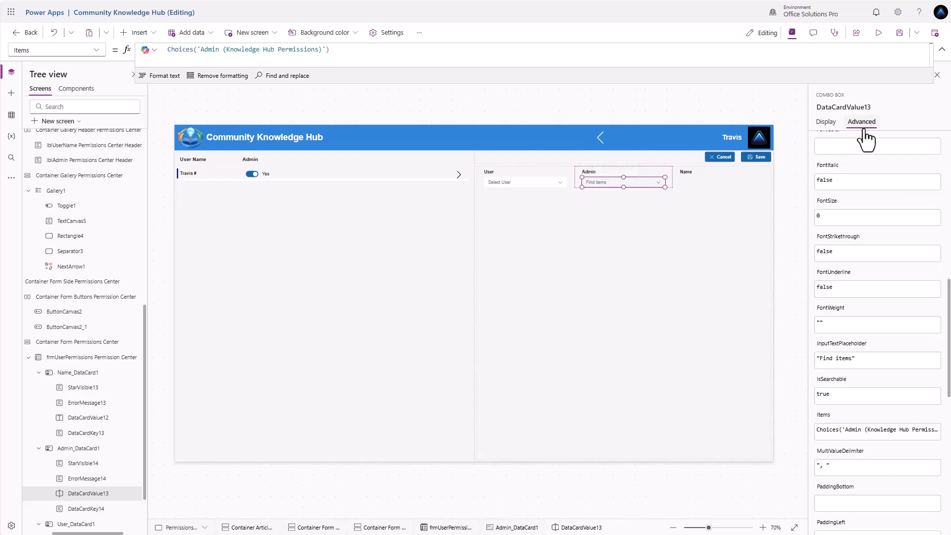
triple_click(848, 360)
text("Select Yes or No)
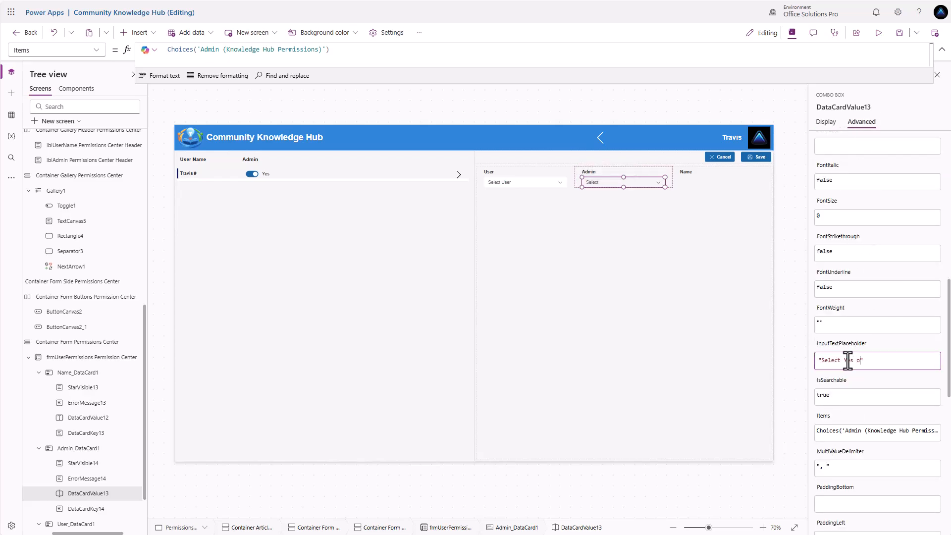
click(826, 122)
click(925, 463)
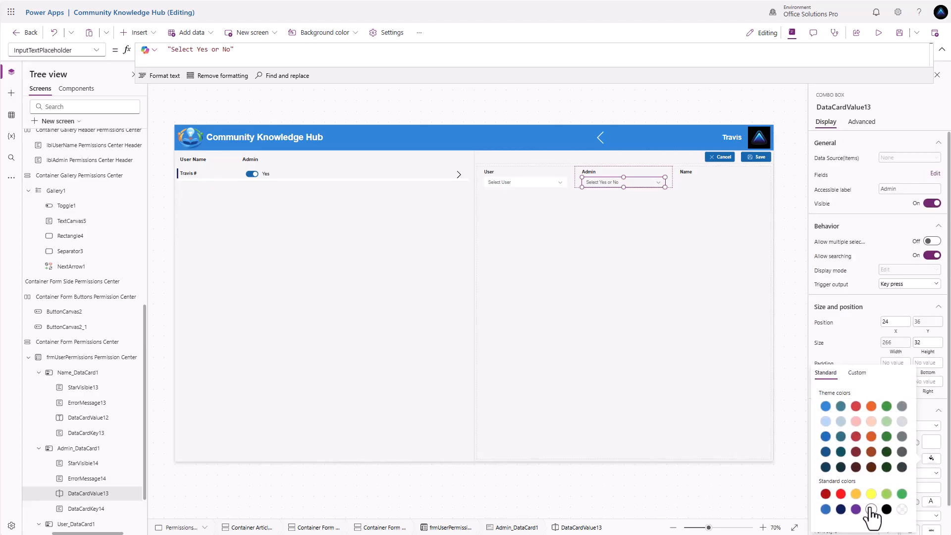
Step: Set the fill color of the Name text input in the permissions form to white
click(694, 186)
click(695, 186)
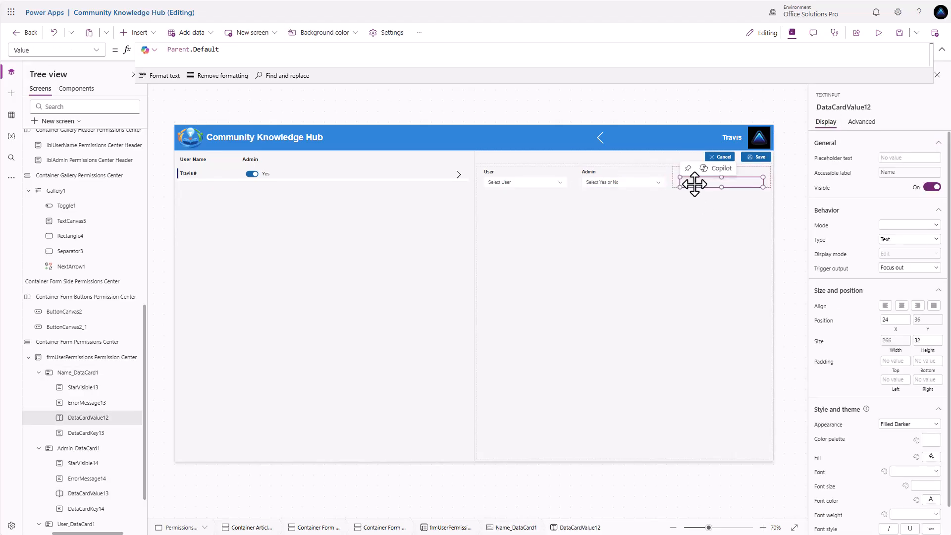
click(931, 457)
click(871, 511)
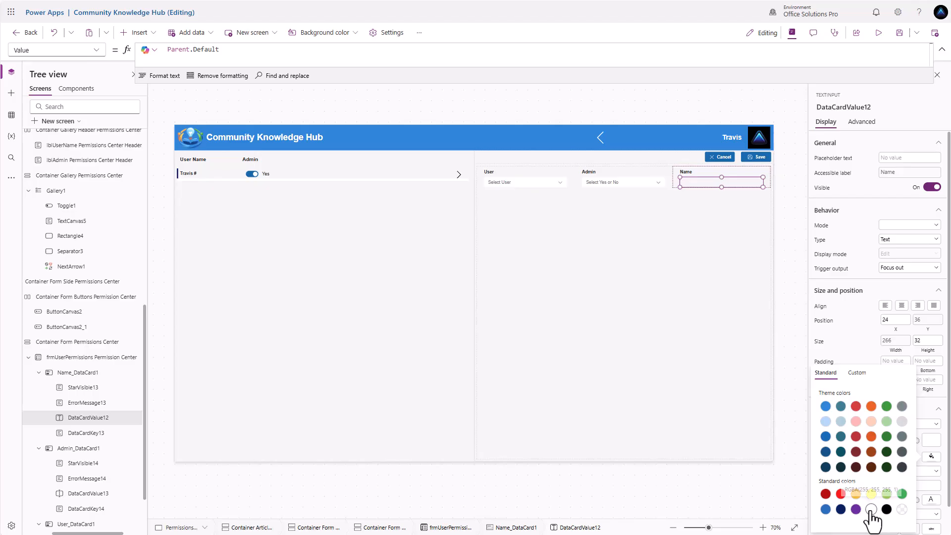
Step: Comment out the DataCardValue12.Value formula in the Name card's Update property and add an empty line above it
click(678, 172)
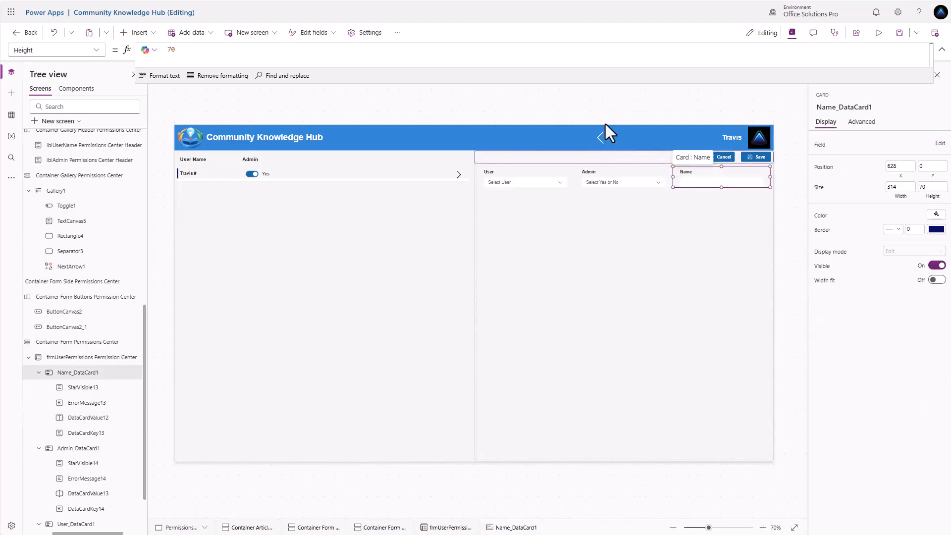
click(94, 55)
click(54, 249)
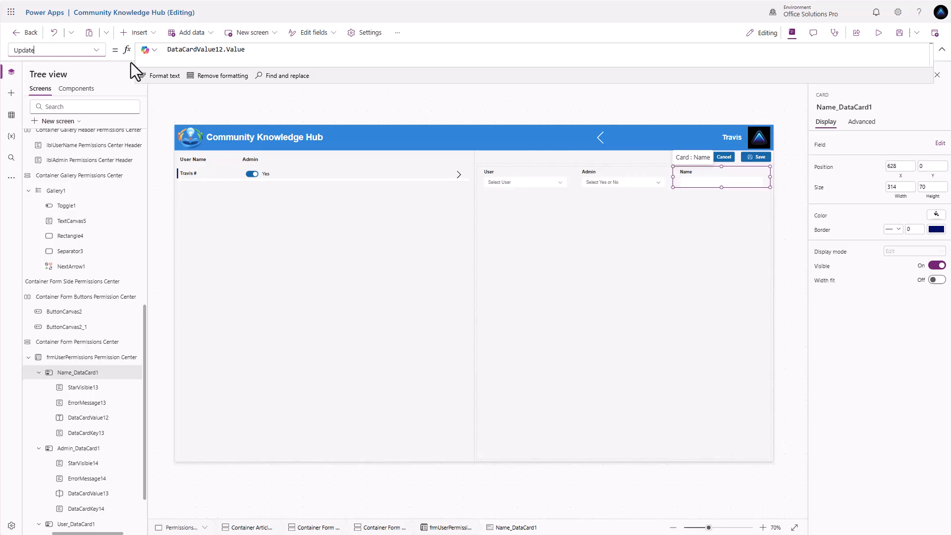
click(169, 49)
key(Return)
text(//DataCardValue12.Value)
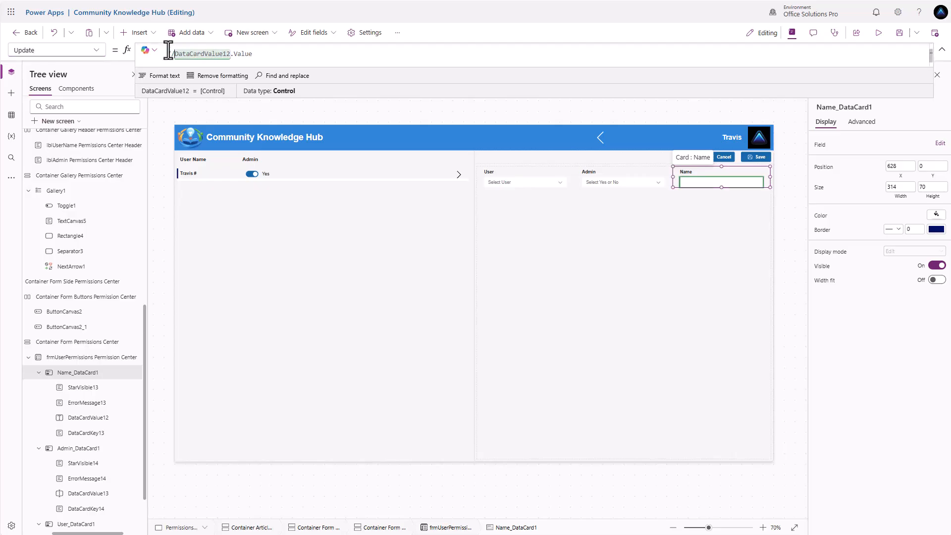
key(Up)
key(Return)
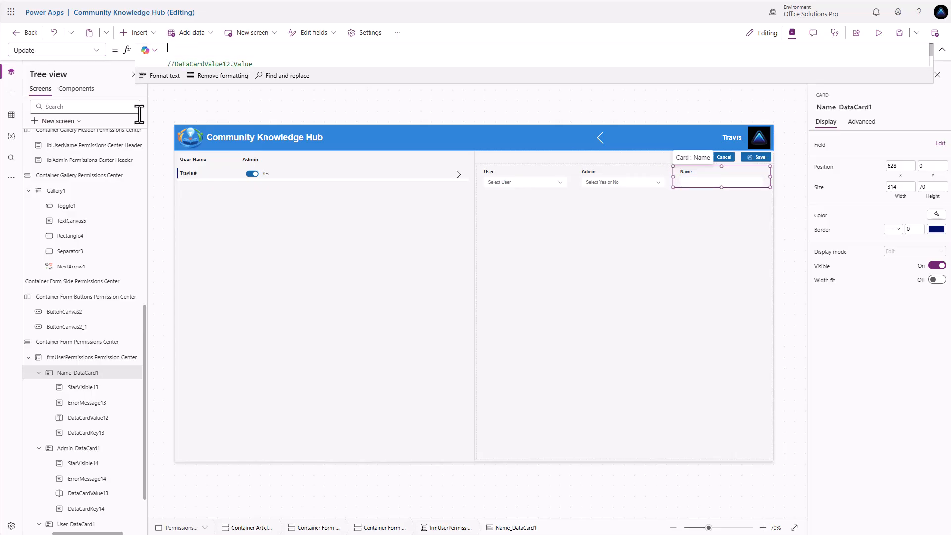
Step: Set the Name card's Update property to DataCardValue20.Selected.'Full Name' above the commented-out formula
scroll(95, 223, down, 2)
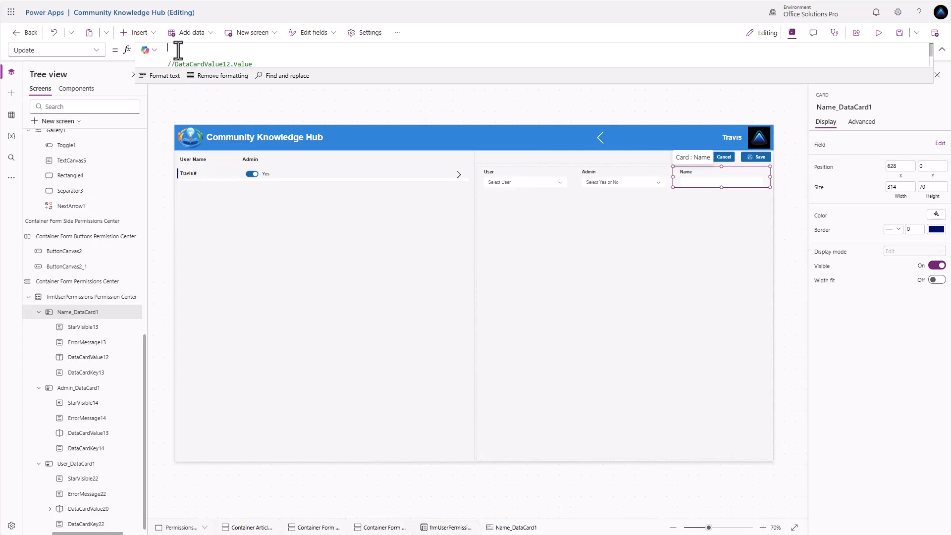
text(DataCar)
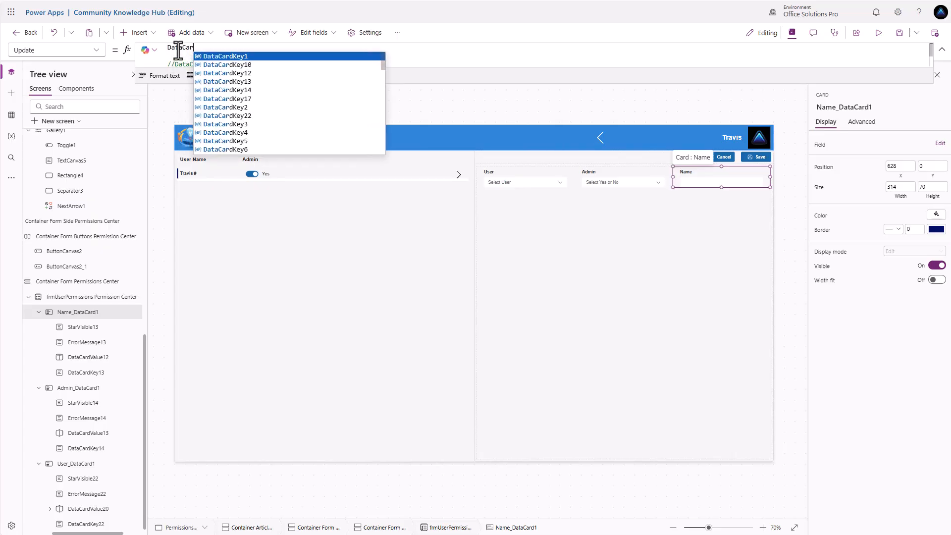
text(dVAlue)
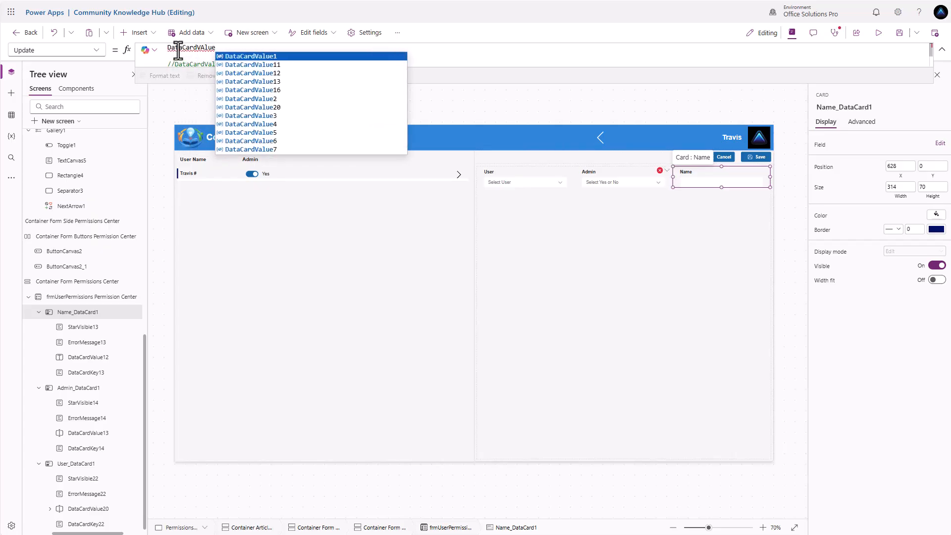
text(20.Selecte)
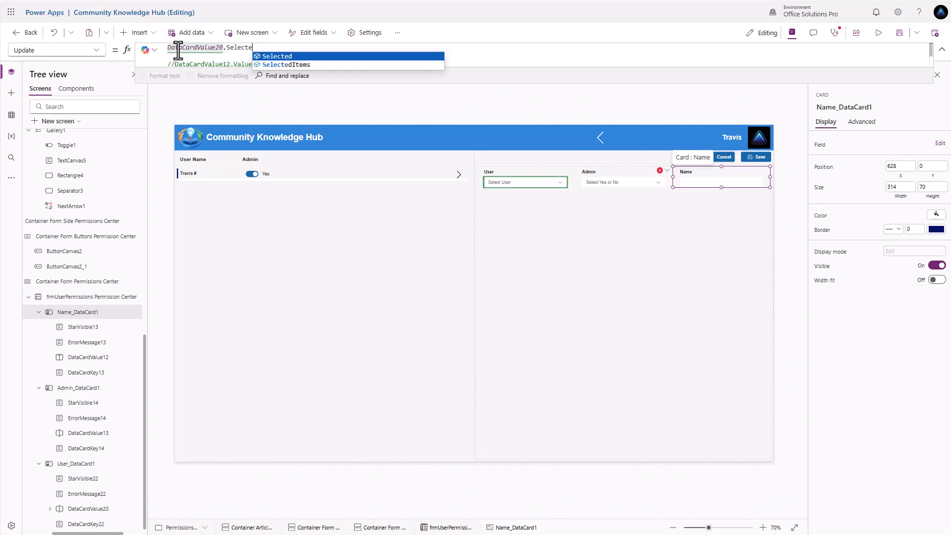
text(d.'Full Name')
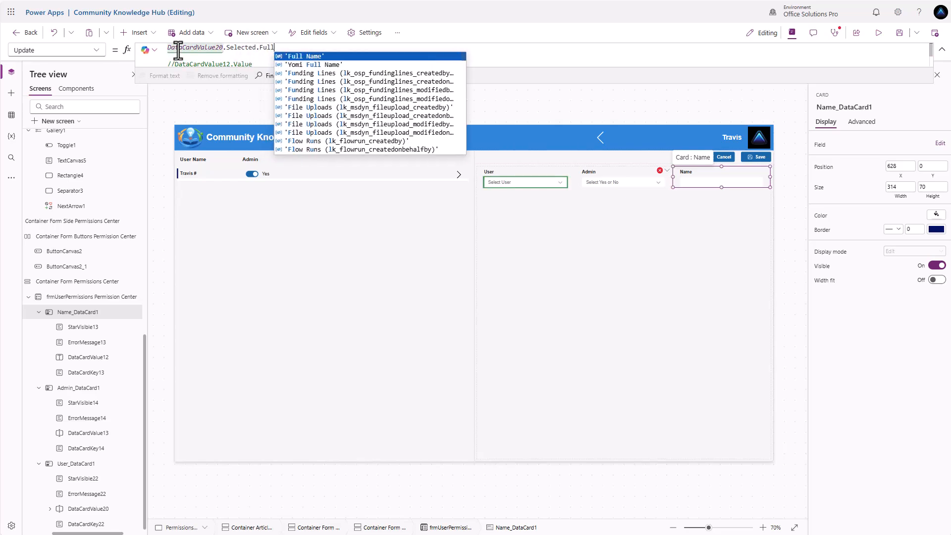
key(Tab)
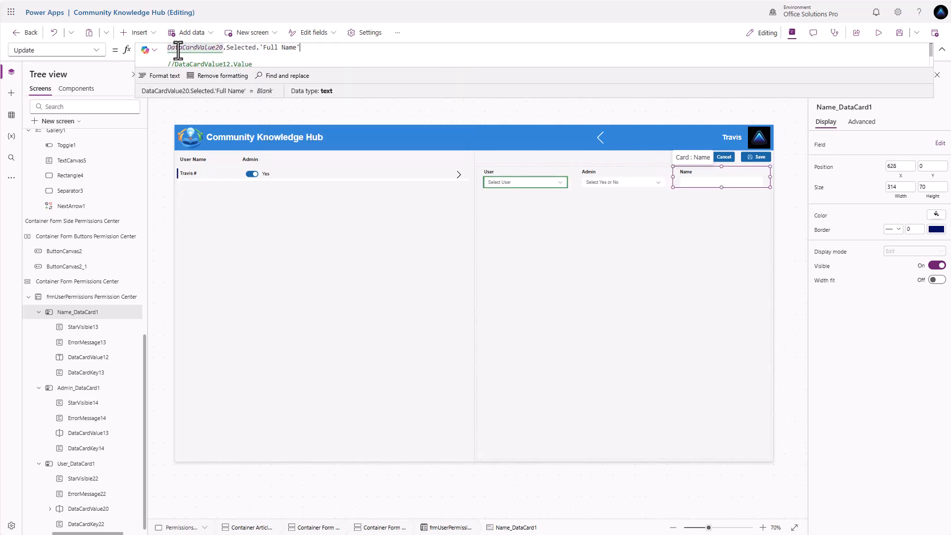
Step: Make the Admin data card a required field by setting its Required property to true
click(616, 176)
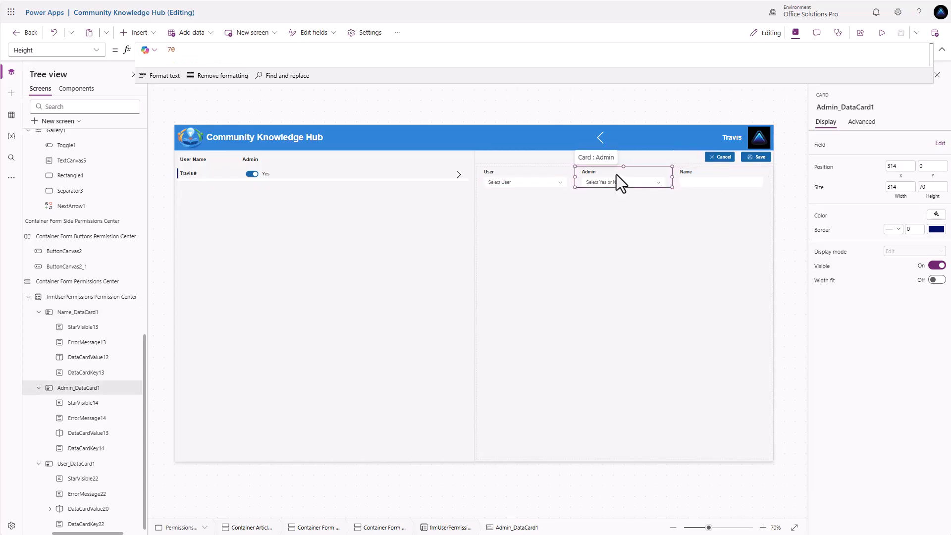
click(862, 122)
click(823, 338)
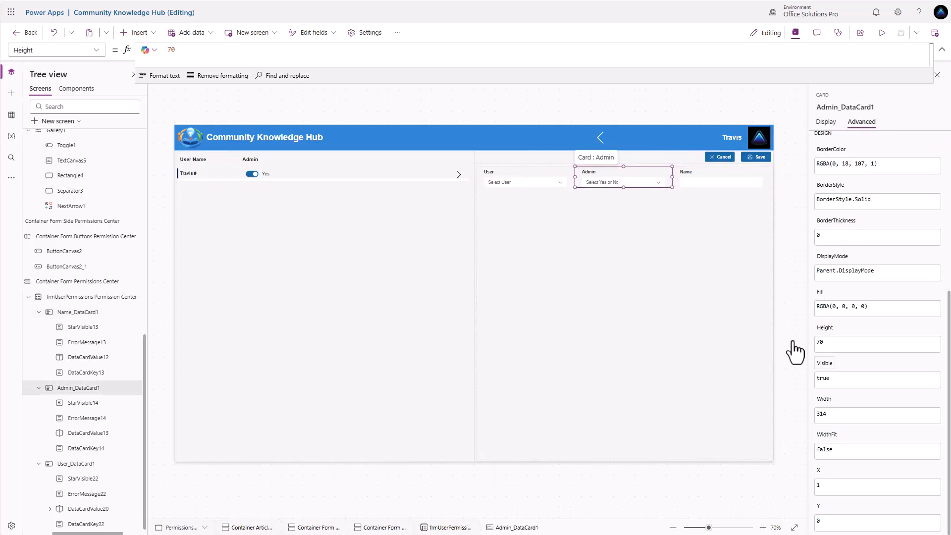
Step: Set the User data card's Required property to true
click(530, 178)
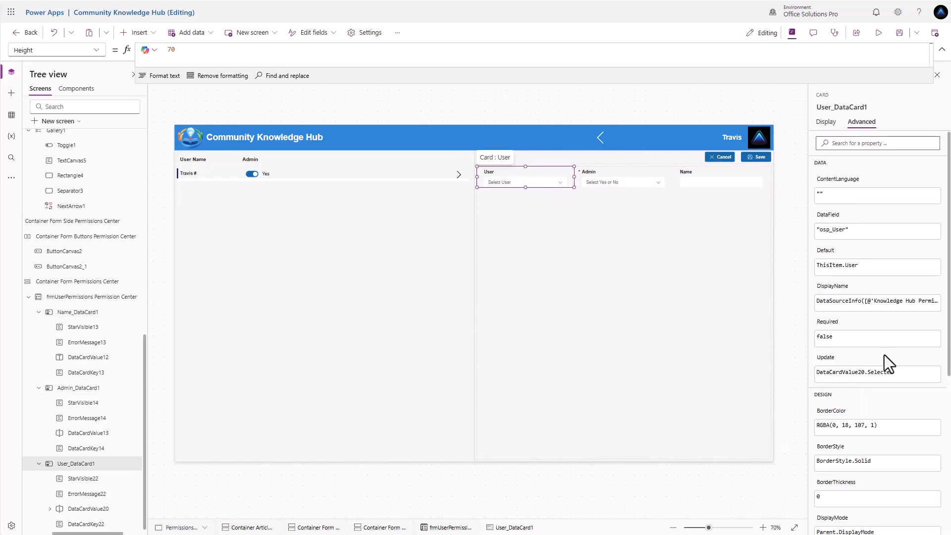
double_click(825, 338)
text(tarue)
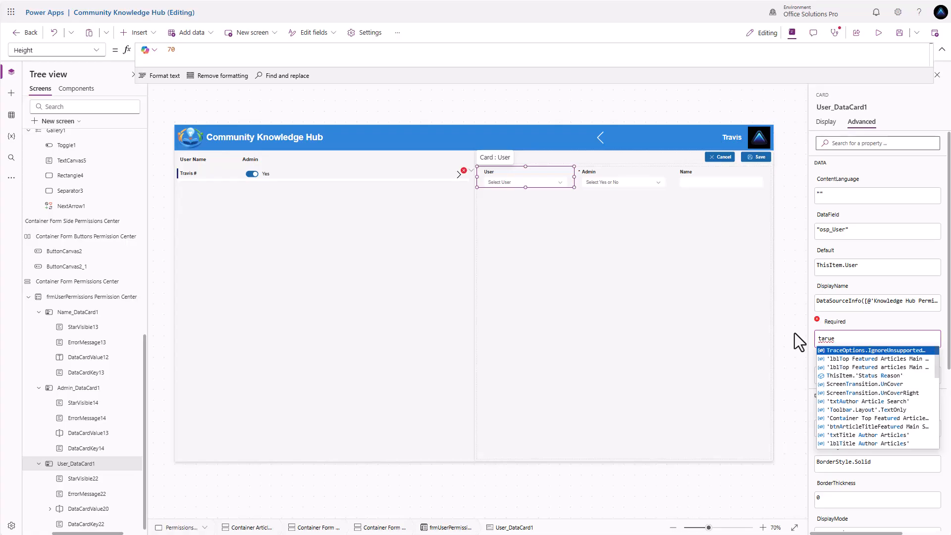
key(BackSpace)
key(BackSpace)
key(BackSpace)
key(BackSpace)
text(rue)
click(852, 326)
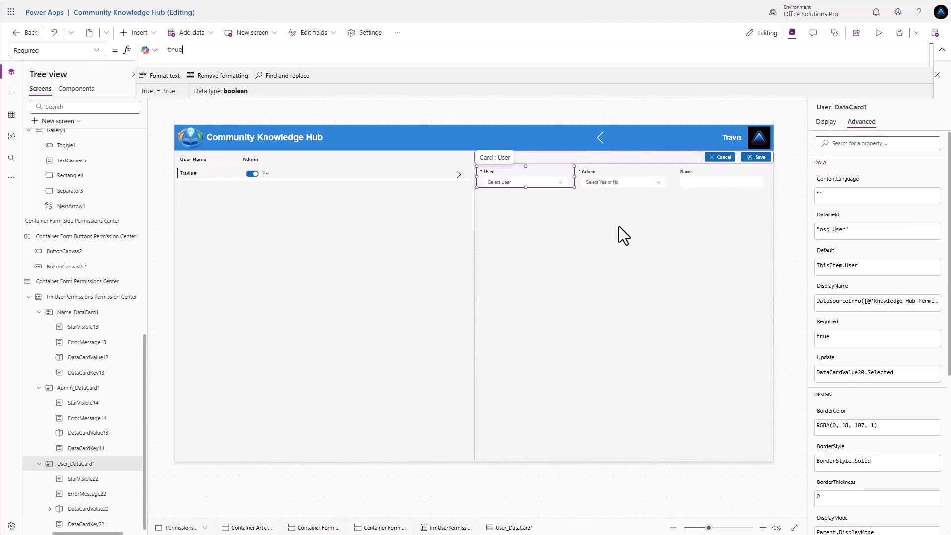
Step: Turn off flexible width for the Container Form Side Permissions Center container
click(567, 265)
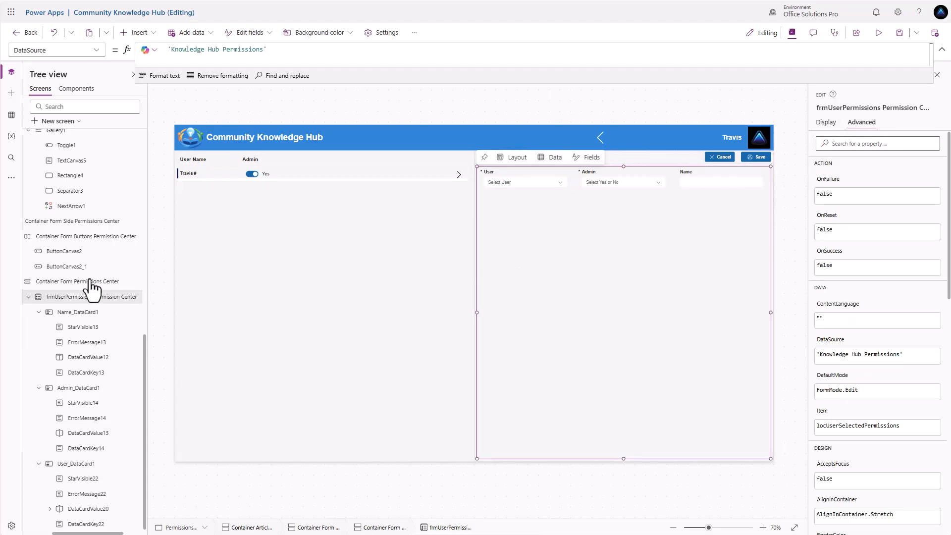
click(120, 222)
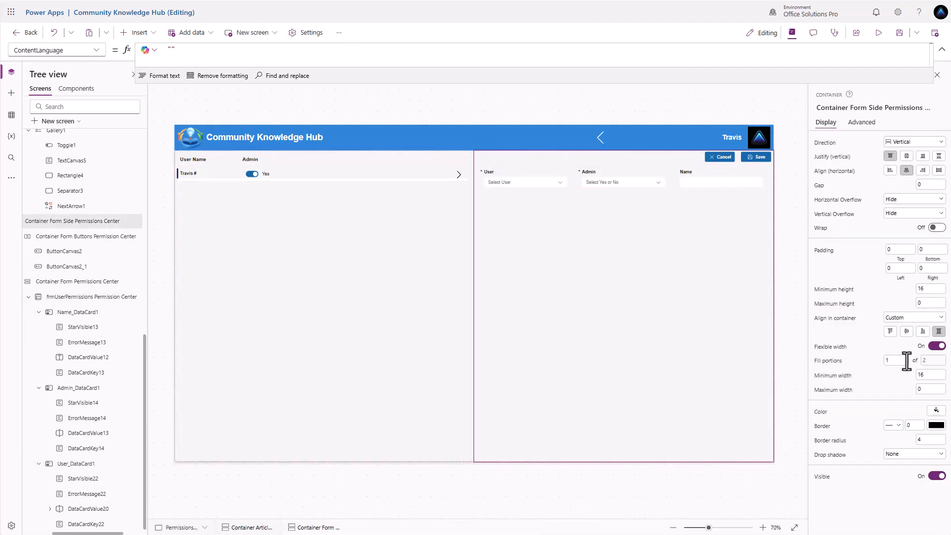
click(938, 347)
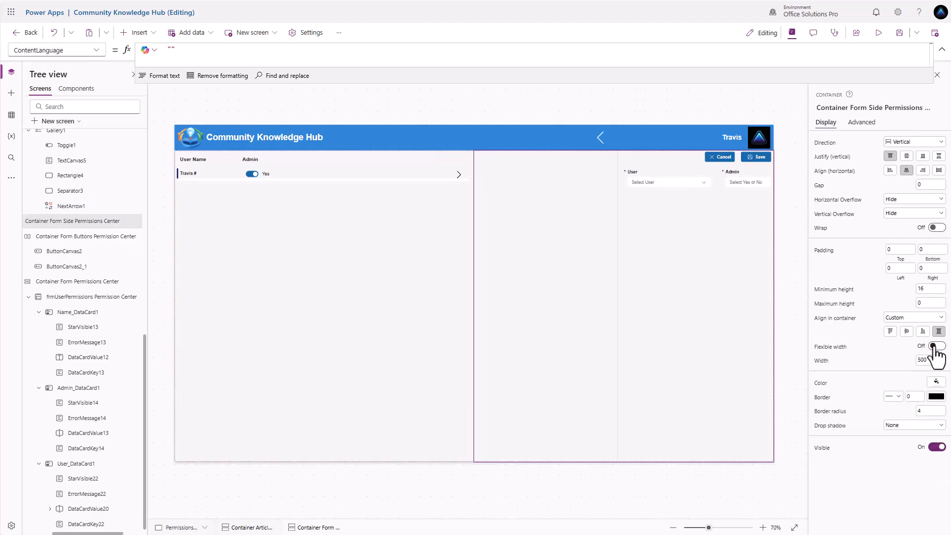
Step: Set the Width of the User, Admin and Name data cards together to Parent.Width
click(668, 177)
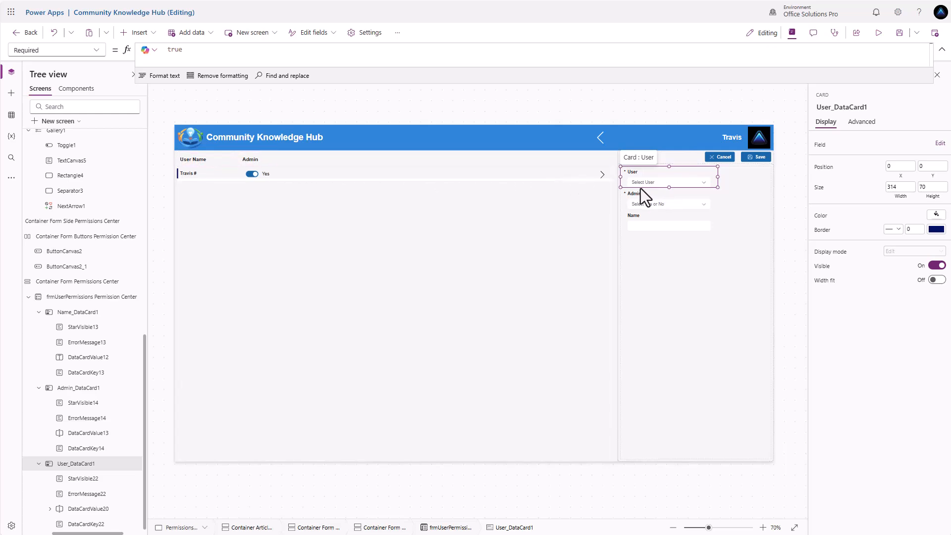
click(901, 197)
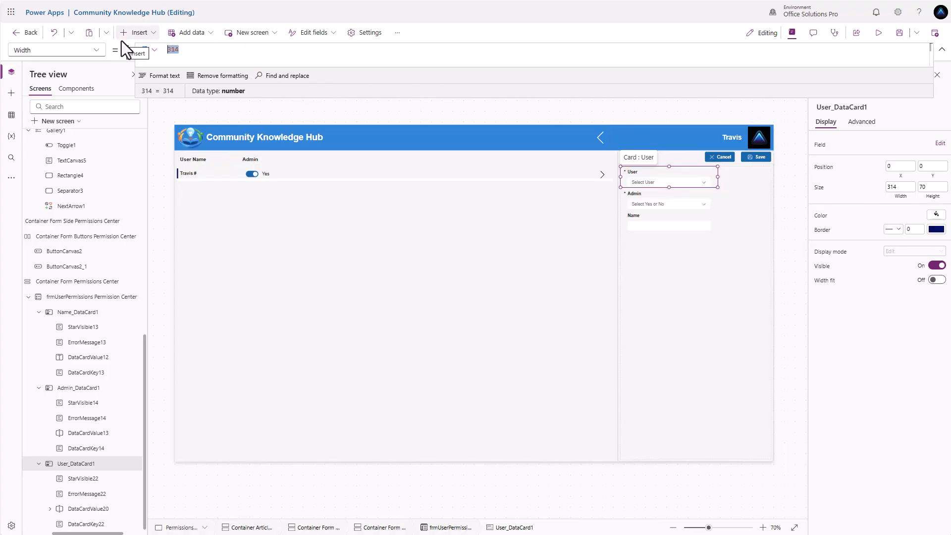
click(81, 317)
ctrl+click(77, 390)
ctrl+click(72, 315)
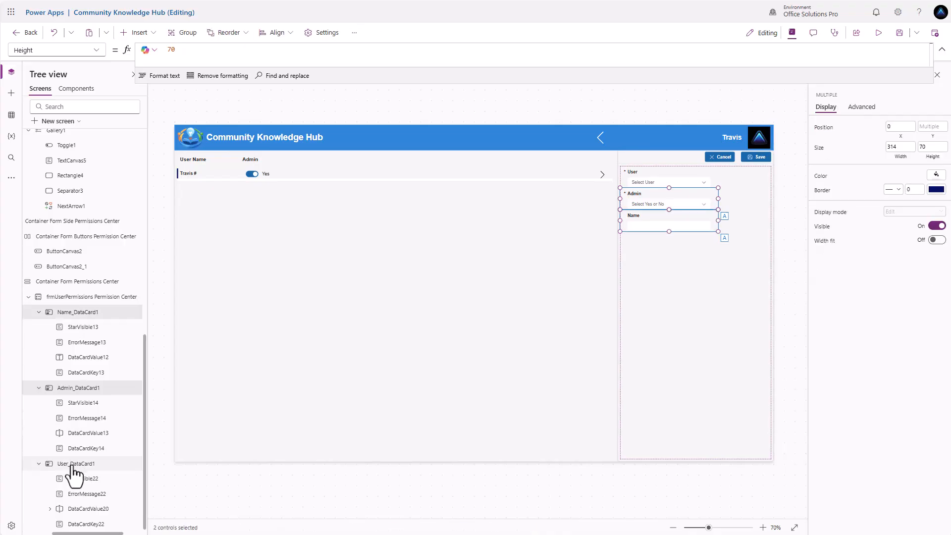
ctrl+click(73, 467)
click(427, 72)
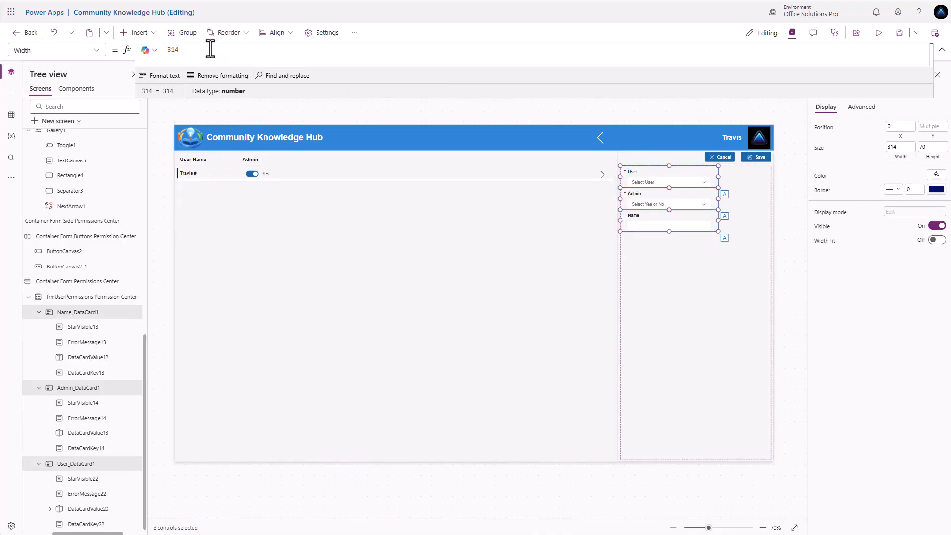
key(ctrl+a)
text(Parent.)
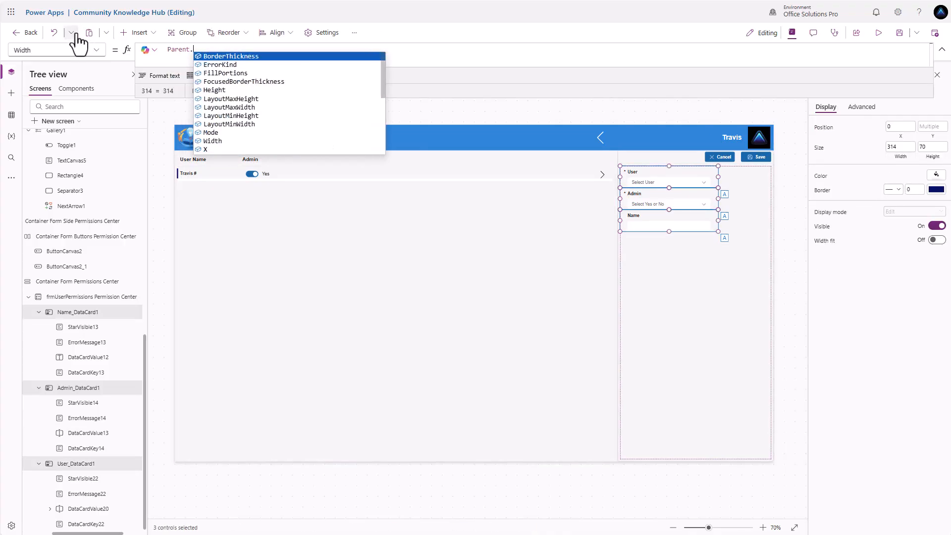
text(Width)
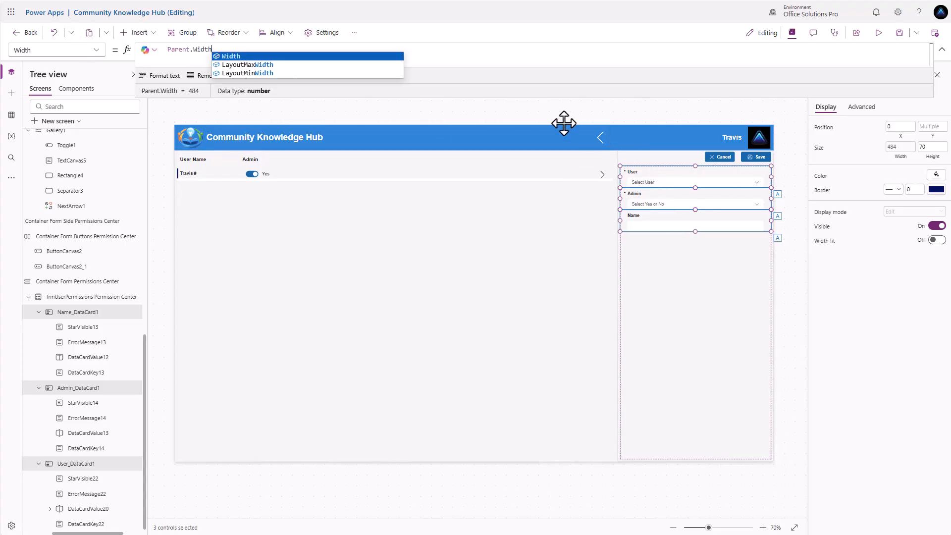
Step: Duplicate the next arrow icon inside the user permissions gallery
click(601, 174)
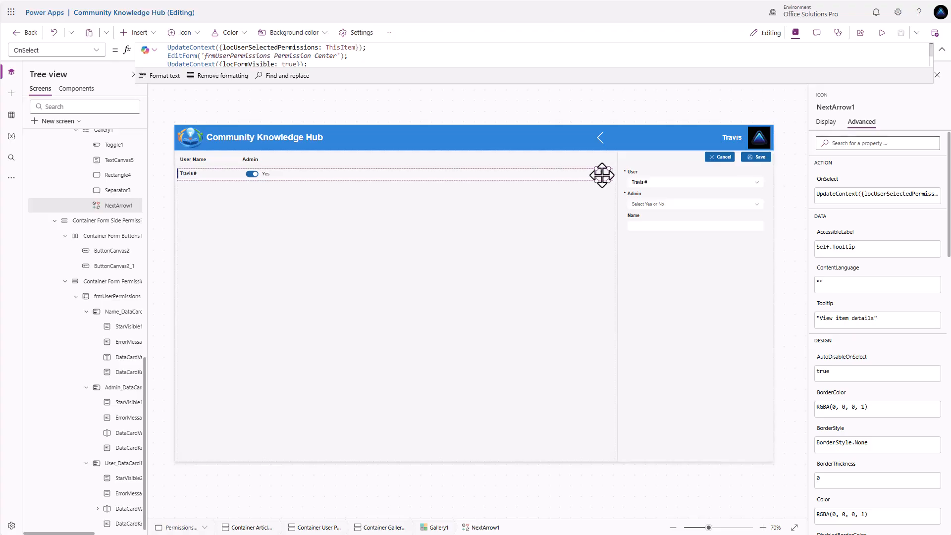
key(ctrl+c)
key(ctrl+v)
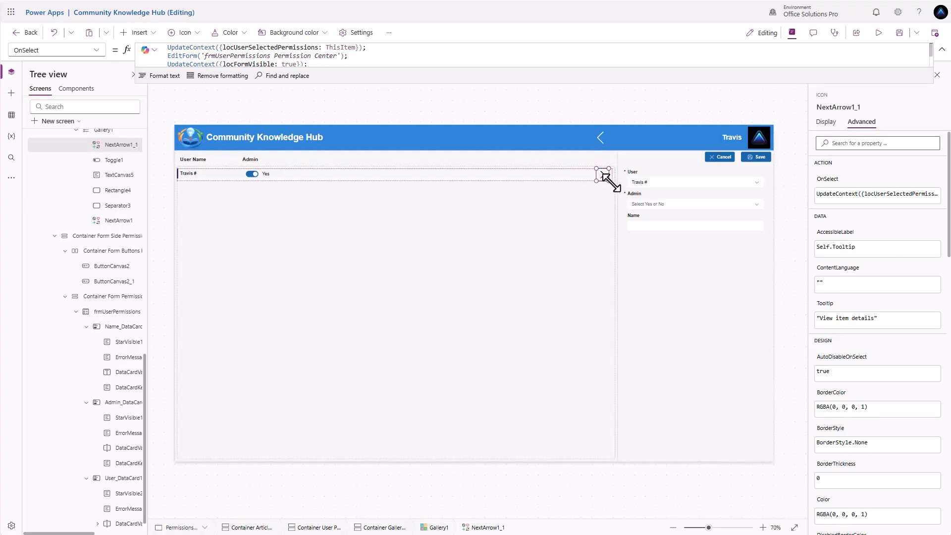
Step: Set the duplicated arrow icon's X position to Parent.TemplateWidth - Self.Width *2 - 24
click(826, 122)
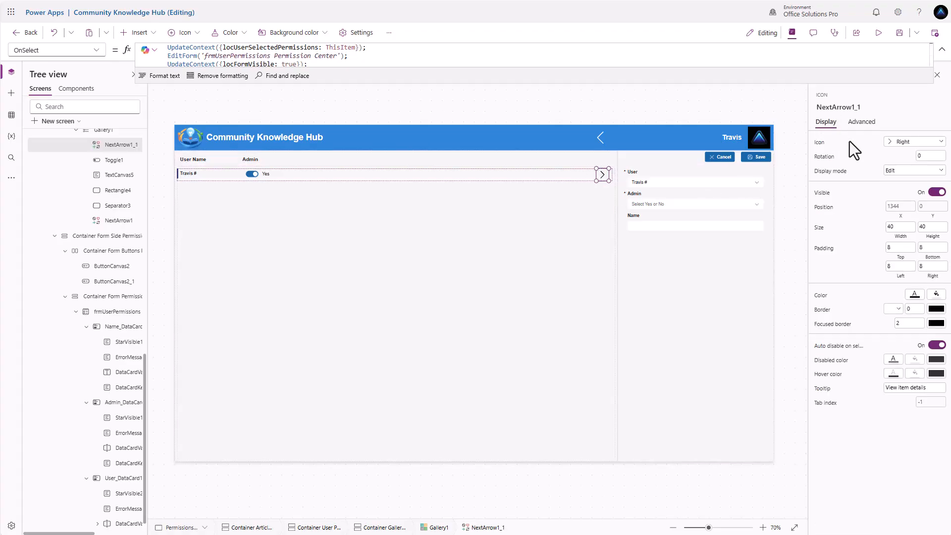
click(901, 206)
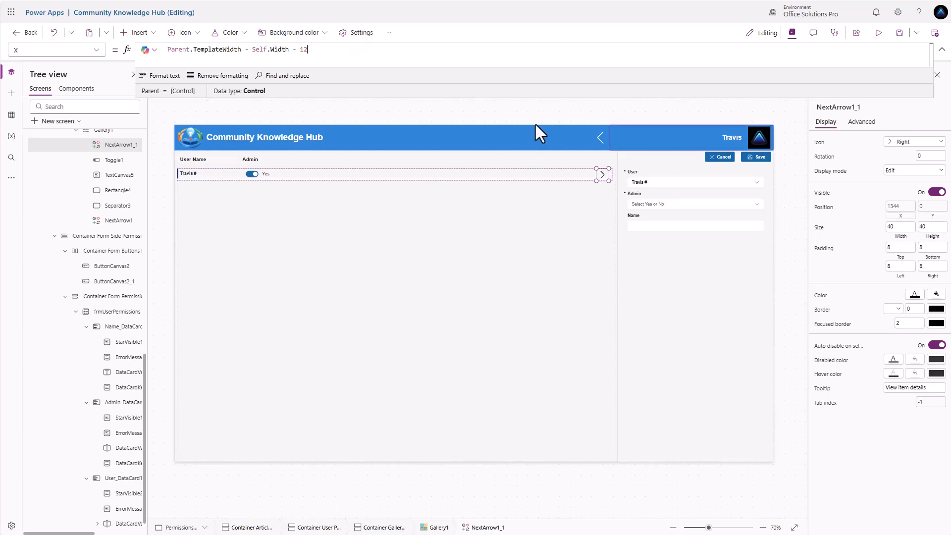
click(292, 52)
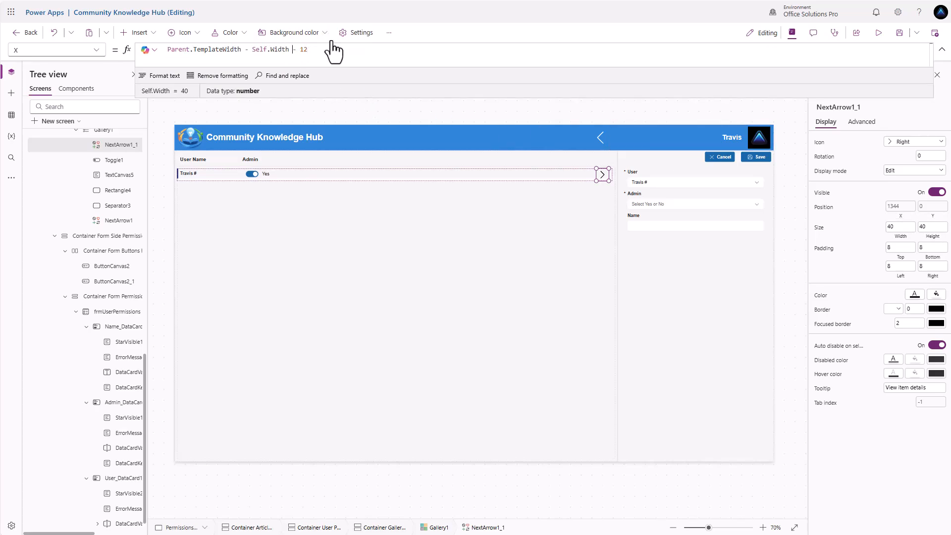
text(f2)
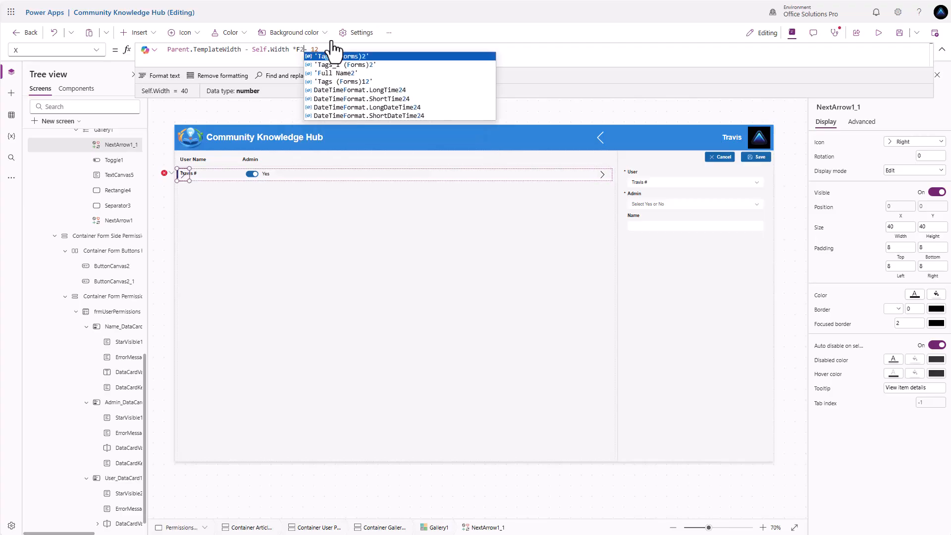
key(BackSpace)
key(BackSpace)
text(2)
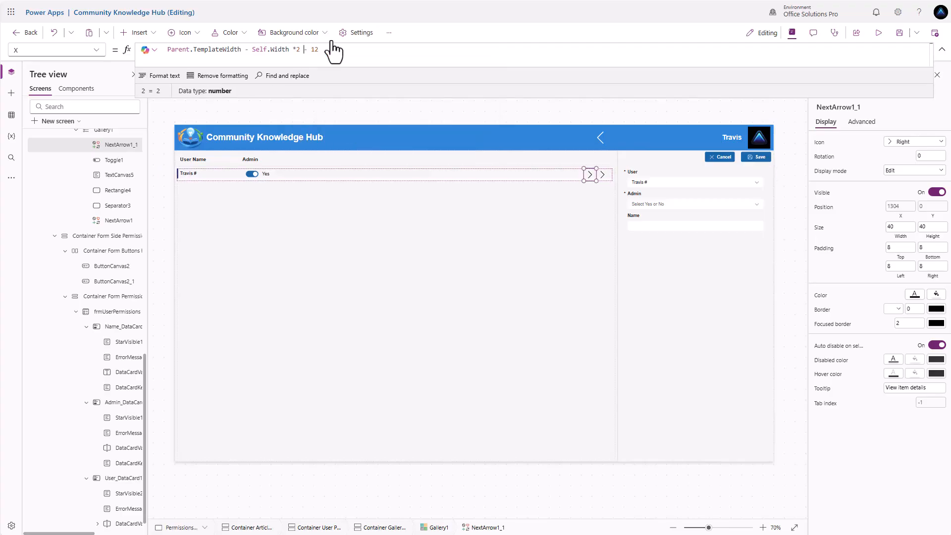
drag(329, 52, 308, 52)
text(24)
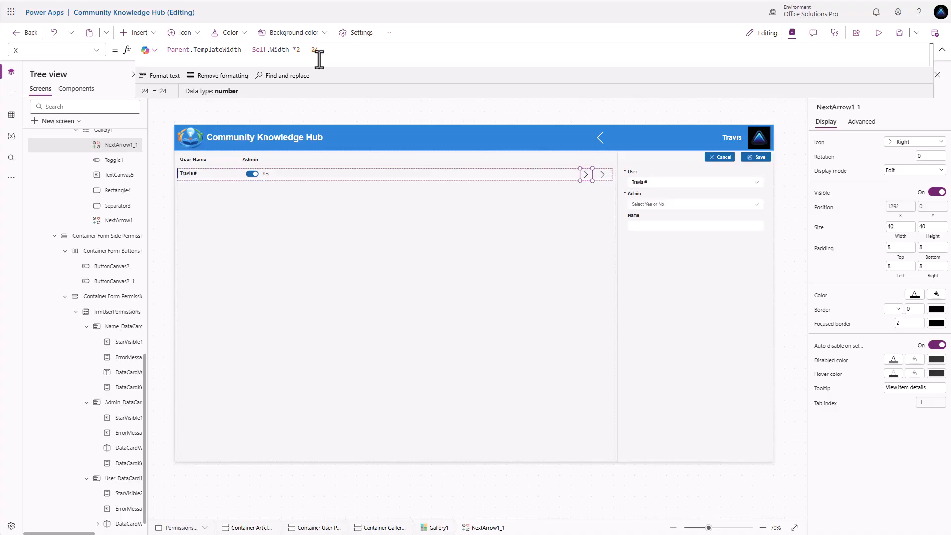
Step: Change the duplicated arrow in the gallery row to the Trash icon
click(902, 143)
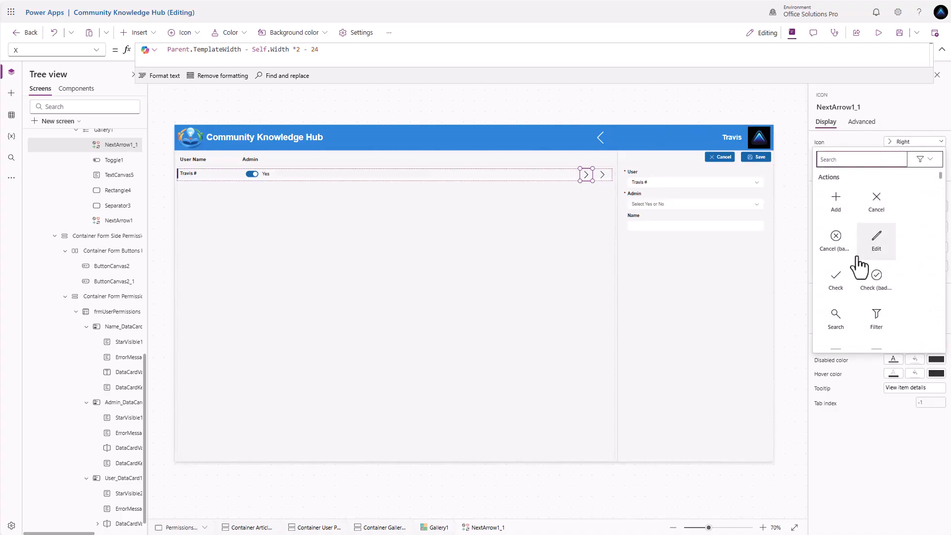
scroll(856, 259, down, 5)
click(836, 187)
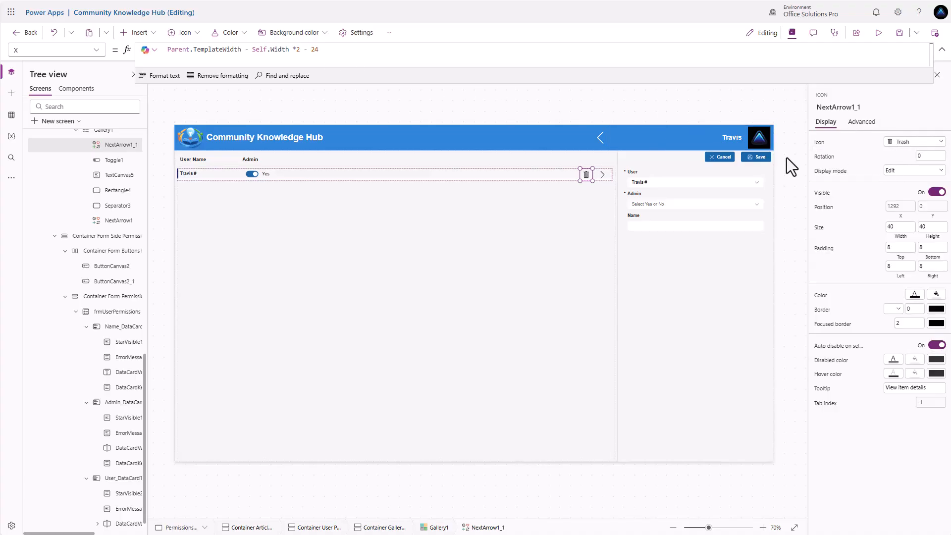
Step: Replace the trash icon's OnSelect formula with Remove('Knowledge Hub Permissions',ThisItem);
click(862, 122)
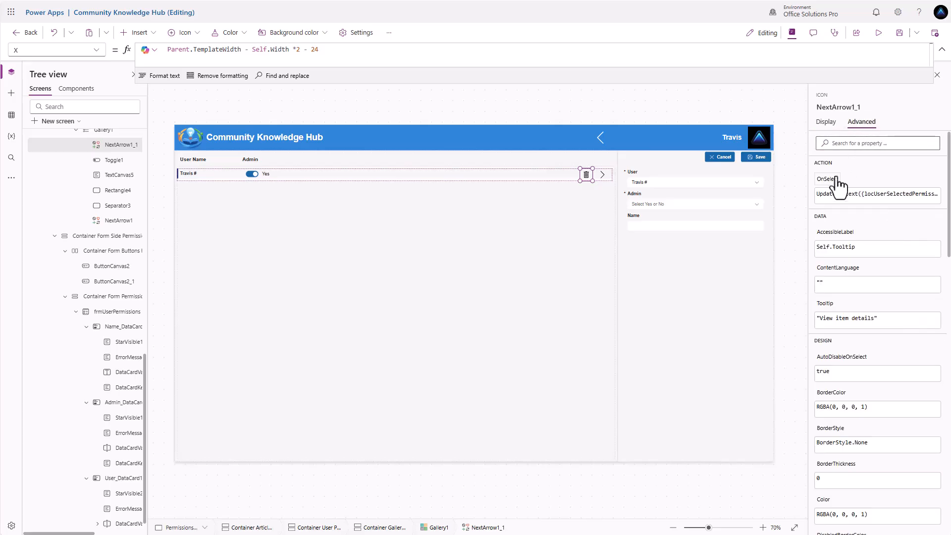
click(837, 193)
key(ctrl+a)
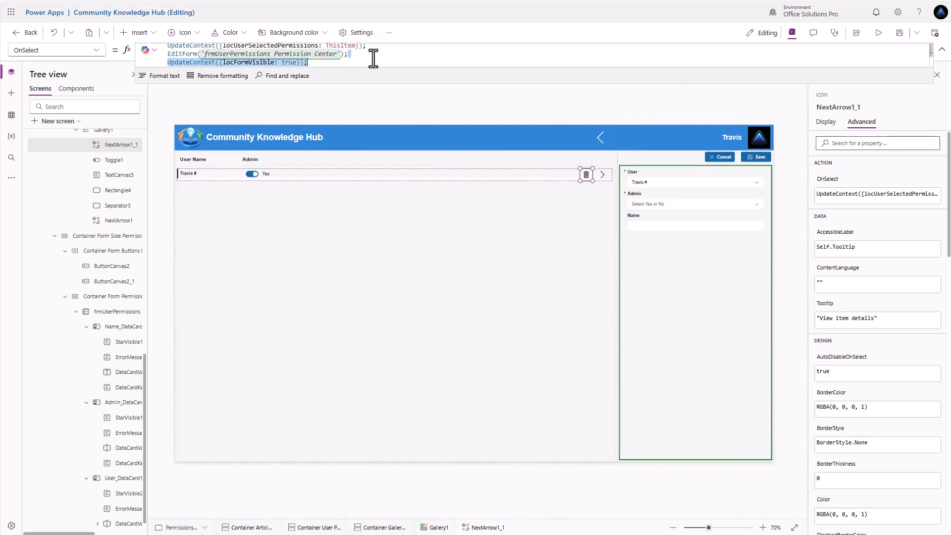
text(Remove()
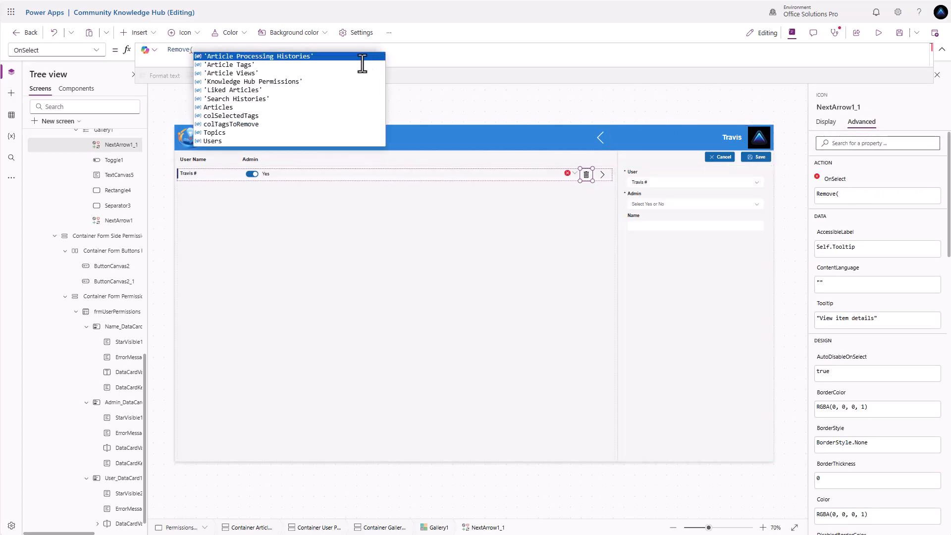
click(319, 82)
text(,)
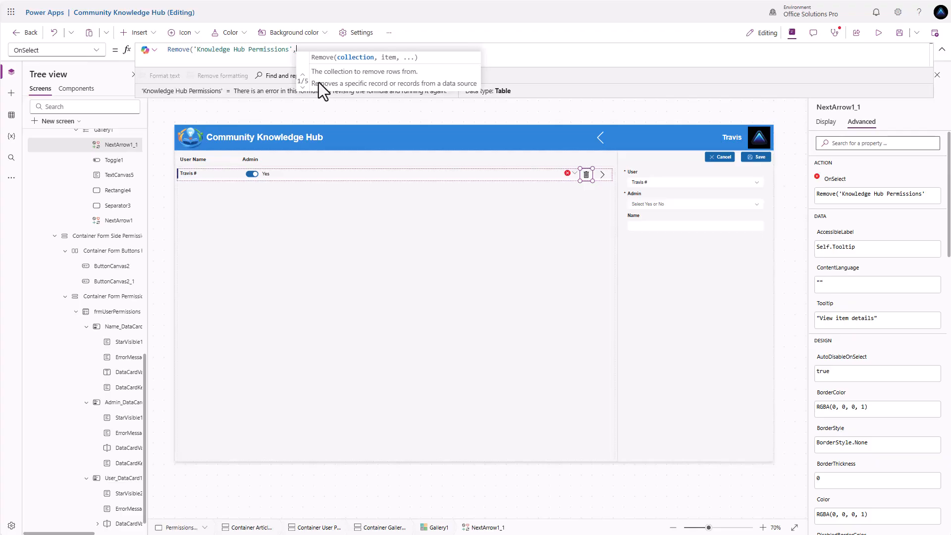
text(ThisItem);)
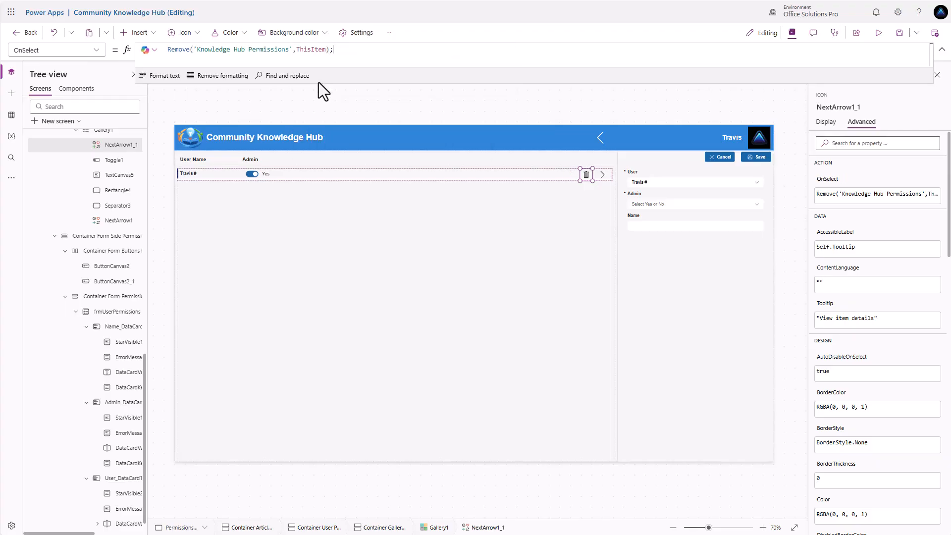
Step: Copy the gallery row's next arrow icon into the empty header container beside the Admin heading
click(601, 177)
click(466, 161)
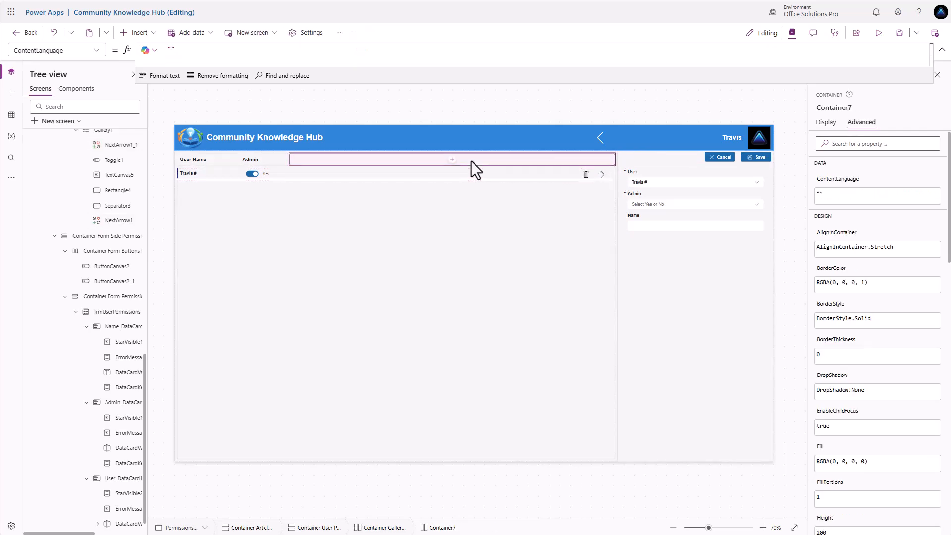
key(ctrl+v)
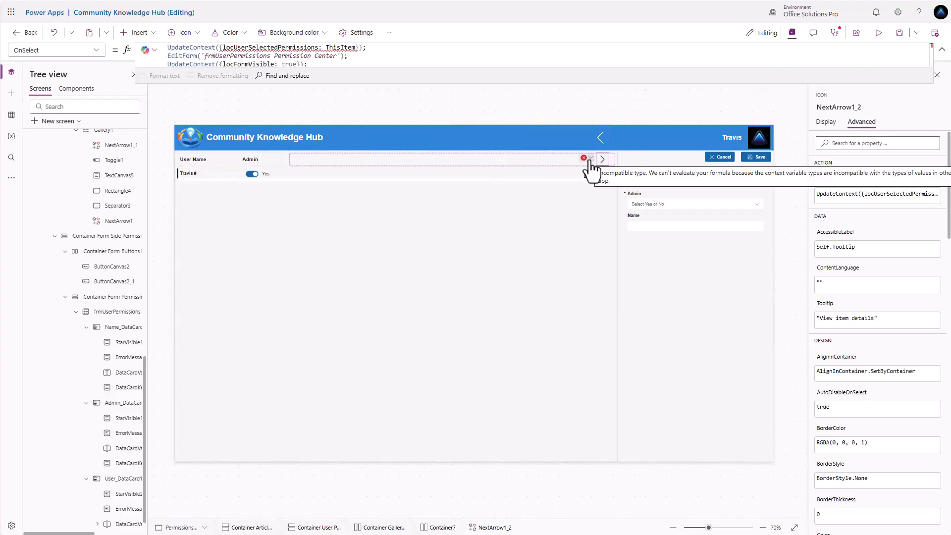
Step: In the header icon's OnSelect formula, set locUserSelectedPermissions to Blank() and replace EditForm with NewForm for 'frmUserPermissions Permission Center'
drag(168, 47, 355, 52)
click(326, 48)
text(Blank()
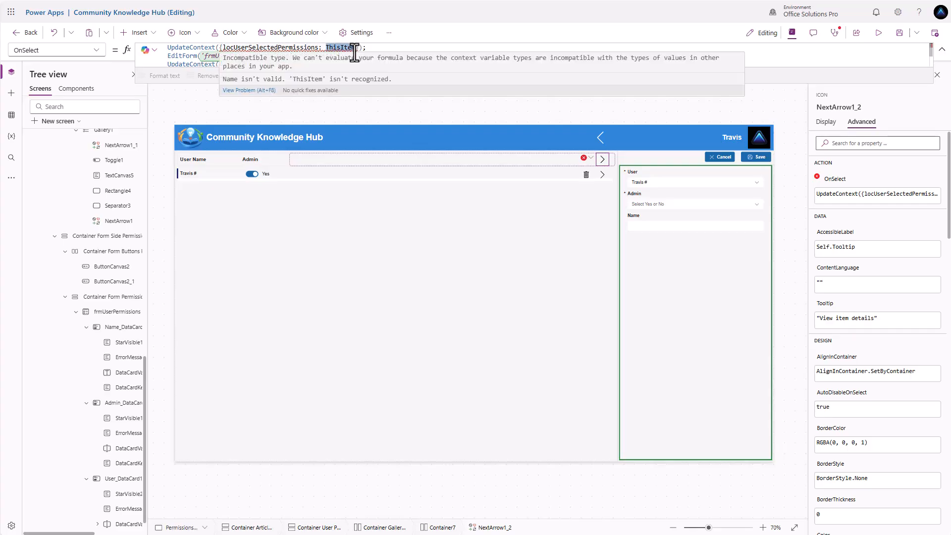
text())
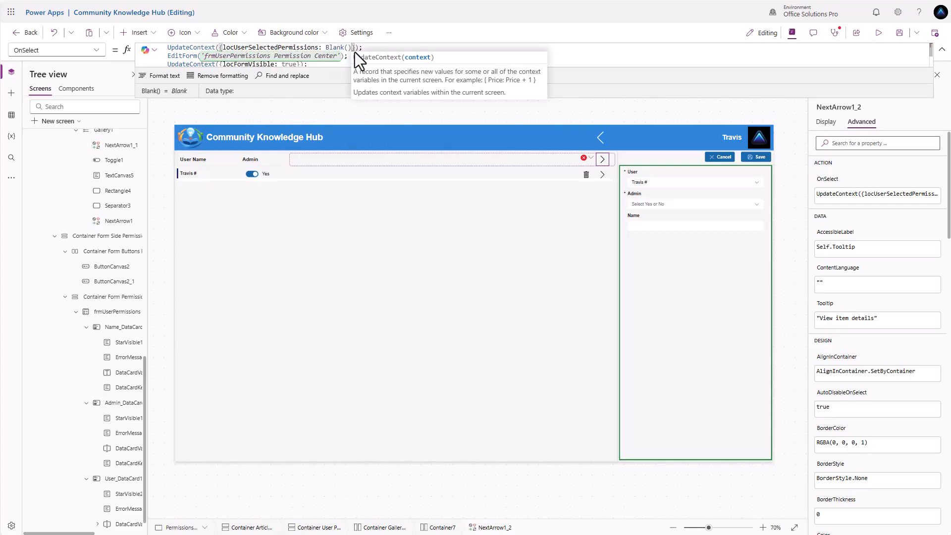
click(337, 57)
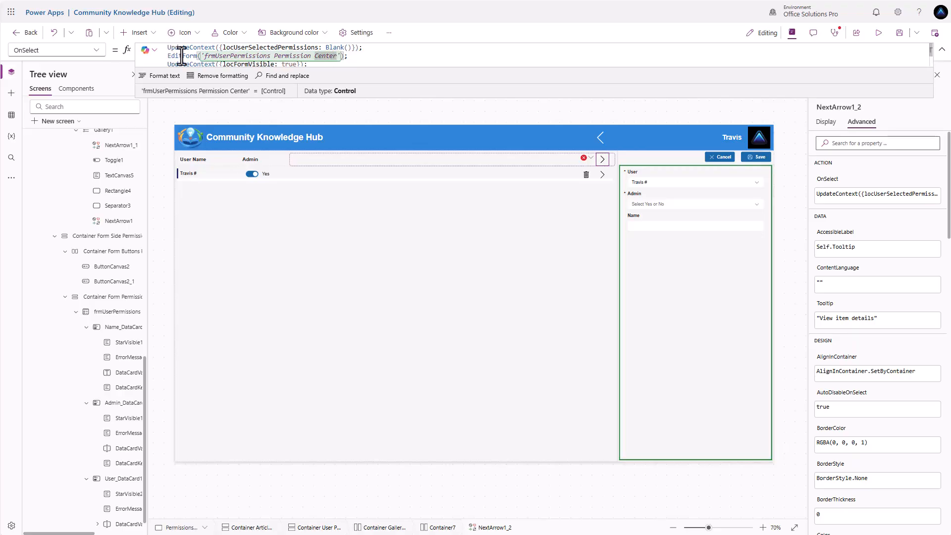
drag(183, 56, 167, 56)
text(New)
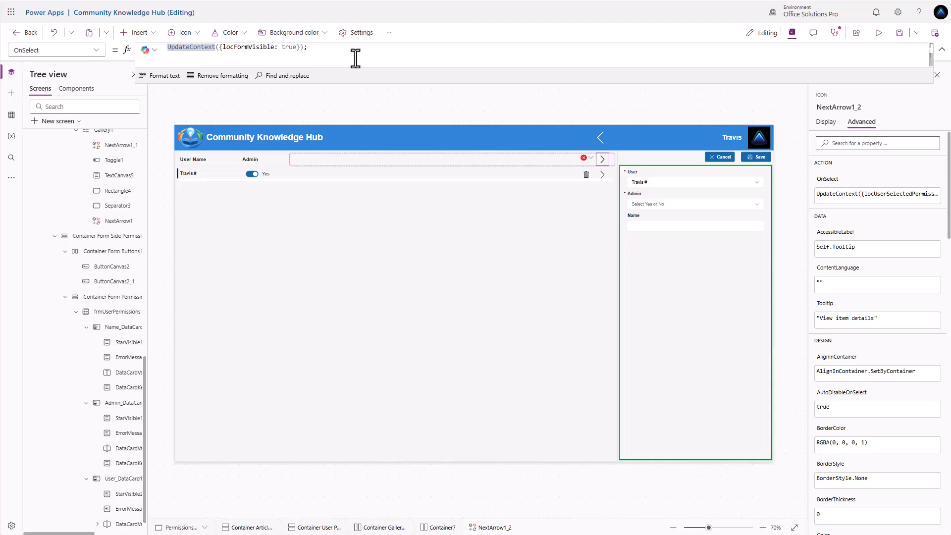
Step: Clear the X and Y formulas of the copied header icon
click(591, 159)
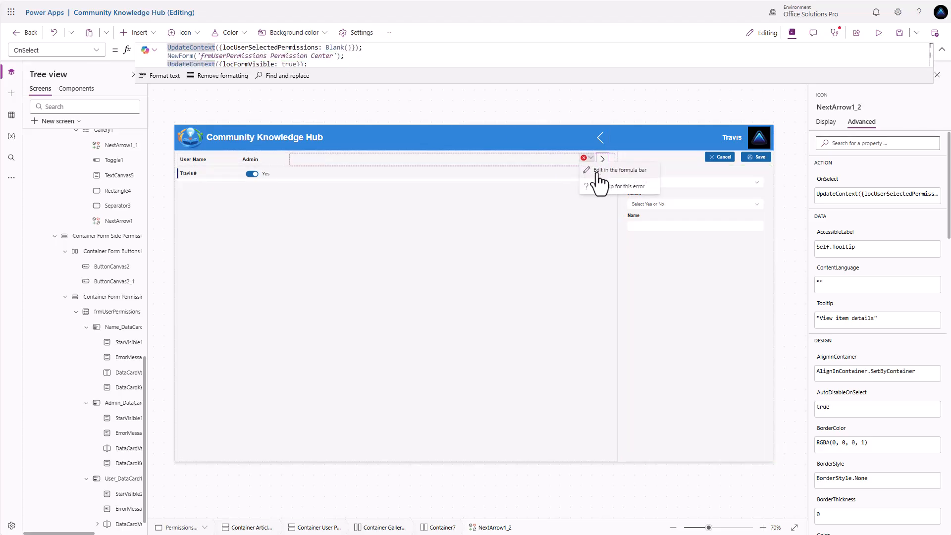
click(596, 171)
key(ctrl+a)
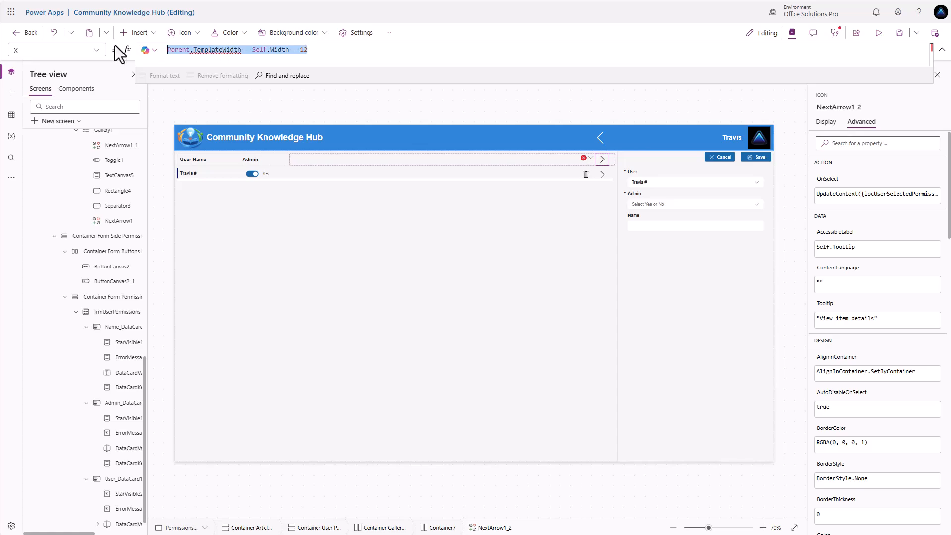
key(BackSpace)
click(591, 158)
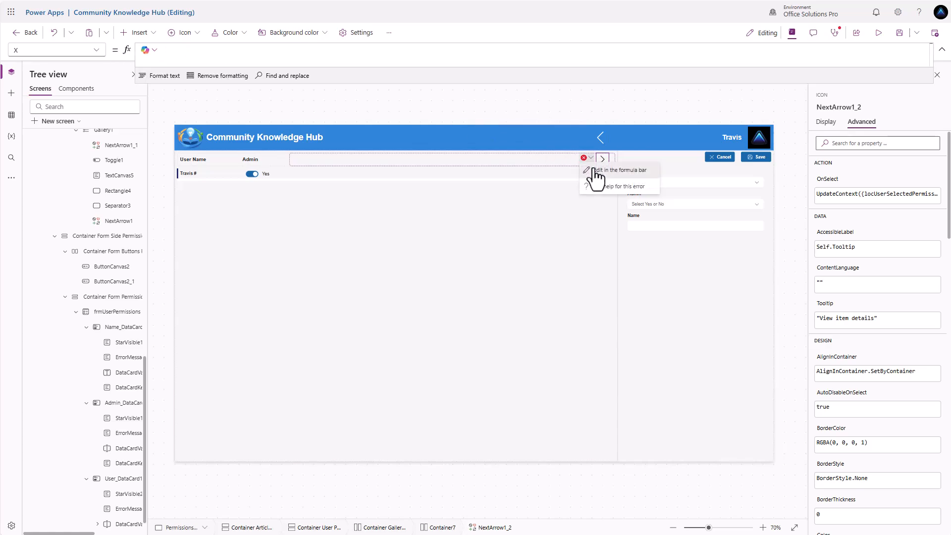
click(595, 169)
drag(352, 53, 108, 44)
key(BackSpace)
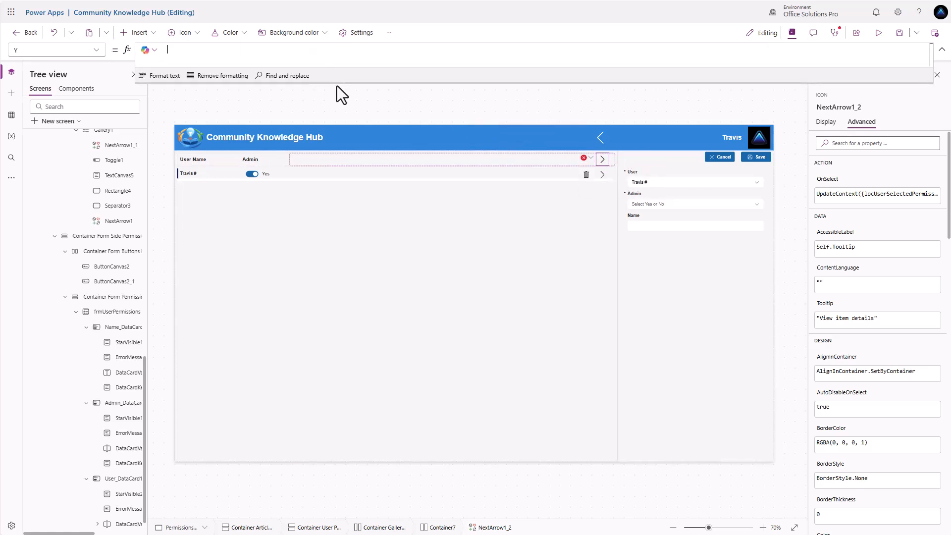
Step: Change the header container's arrow to the Add icon
click(826, 122)
click(899, 143)
click(831, 201)
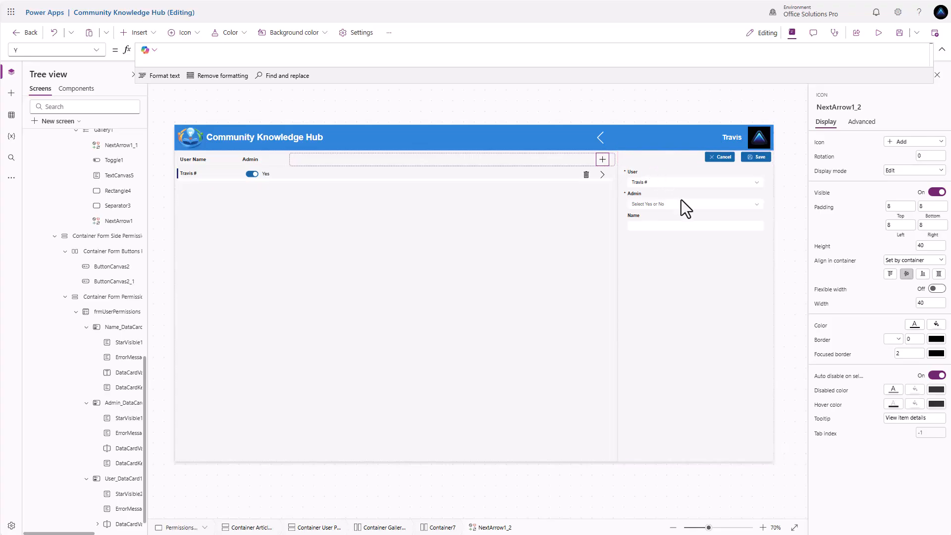
Step: Set the Save button's OnSelect to SubmitForm('frmUserPermissions Permission Center')
click(757, 159)
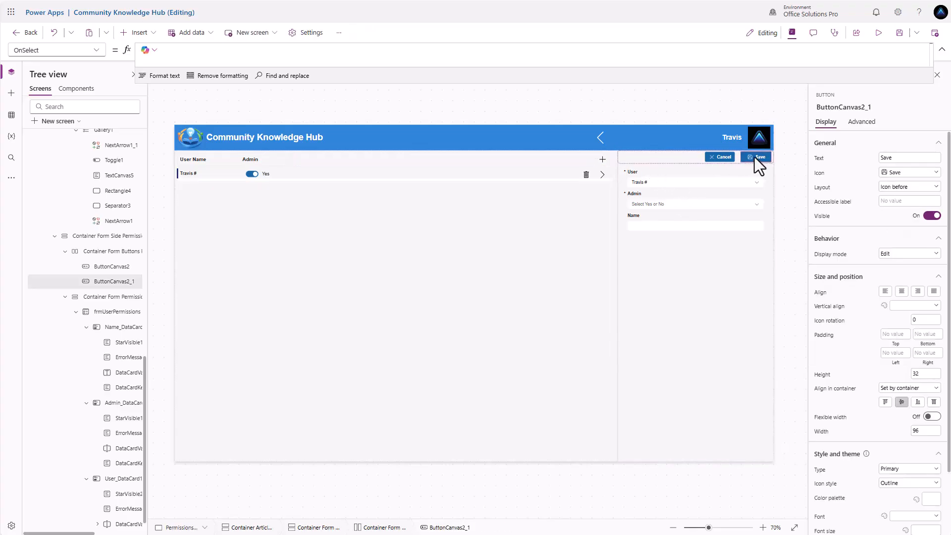
click(210, 53)
text(SubmitForm(frm)
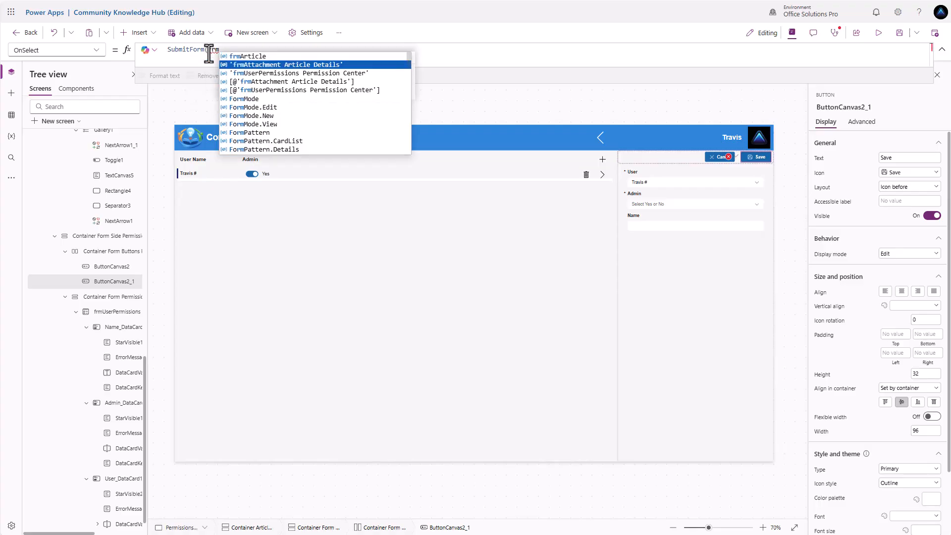
key(Down)
key(Tab)
text())
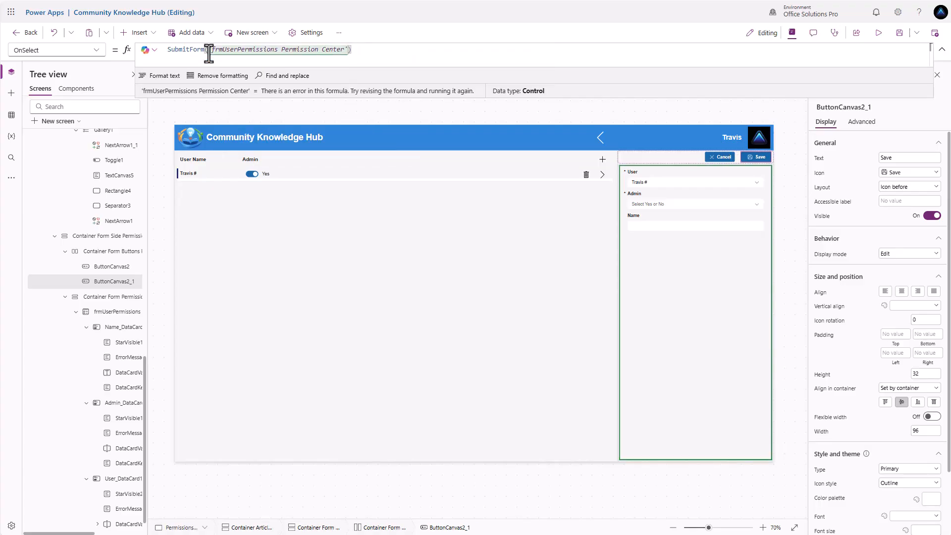
Step: Set the Cancel button's OnSelect to ResetForm('frmUserPermissions Permission Center');
click(723, 158)
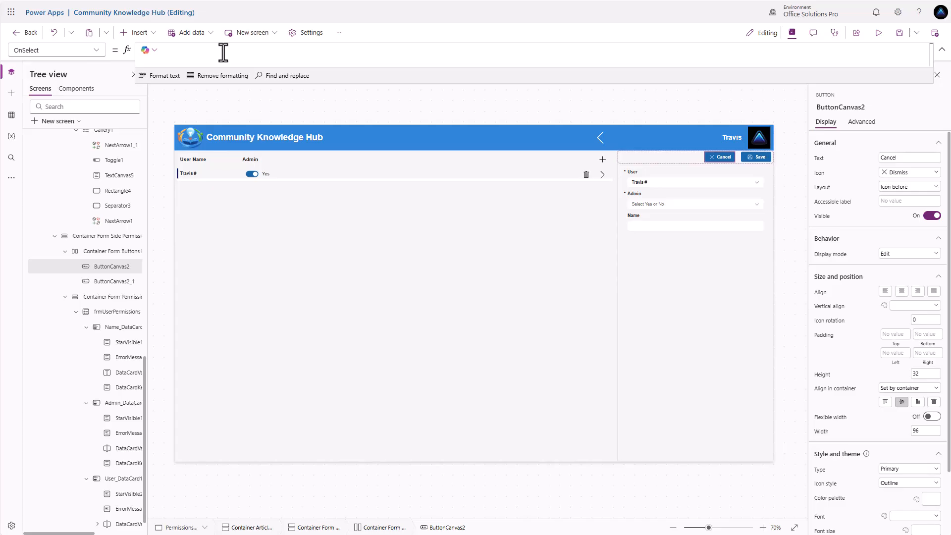
text(ResetForm()
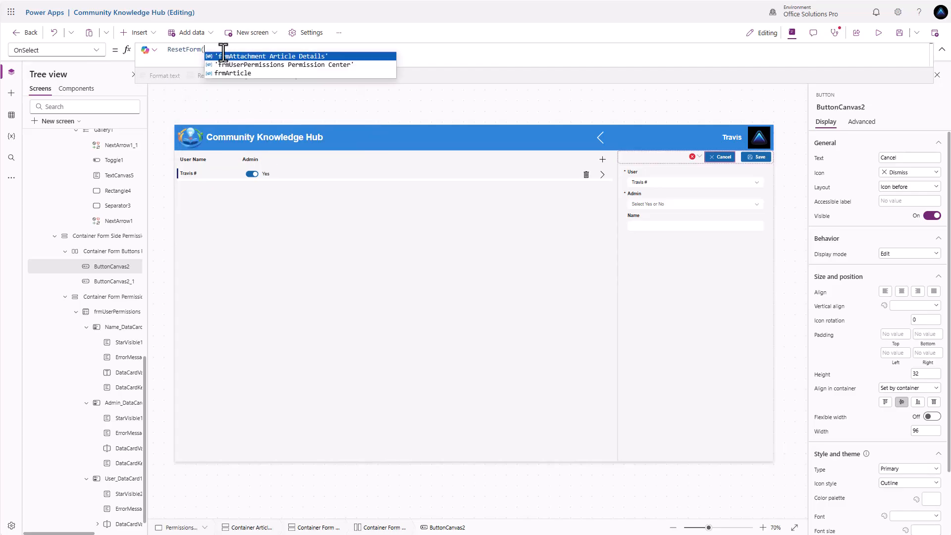
text('frmUserPermissions Permission Center')
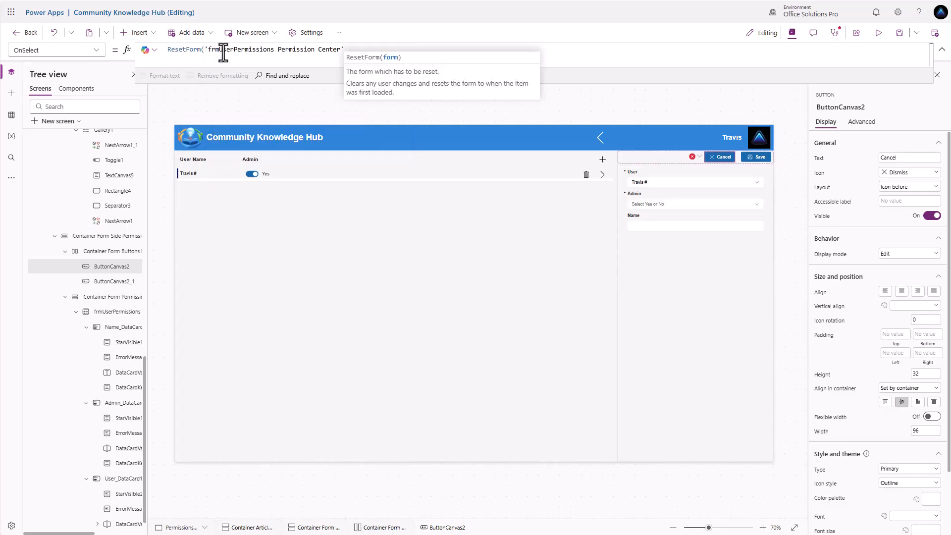
text();)
key(shift+Return)
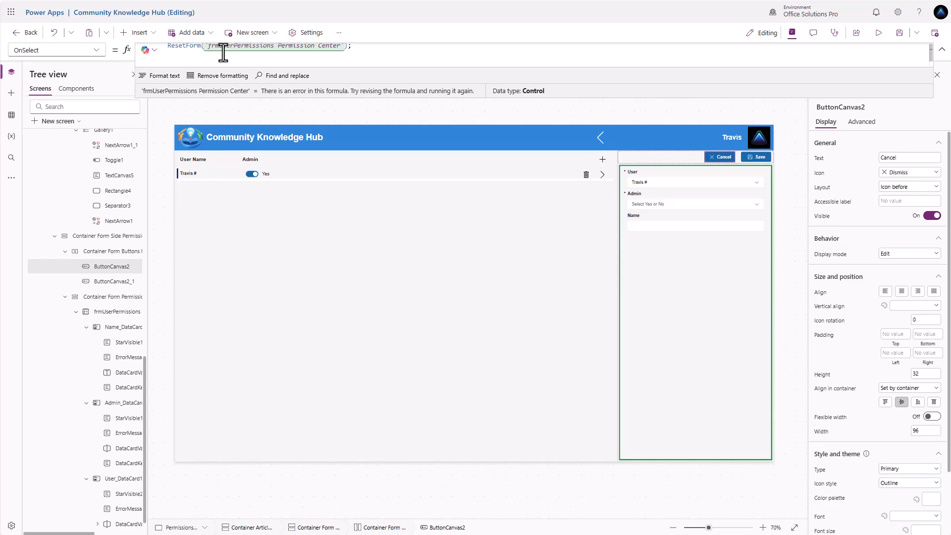
Step: Add UpdateContext({locFormVisible: false}); as a second line in the Cancel button's OnSelect formula
text(UpdateContext()
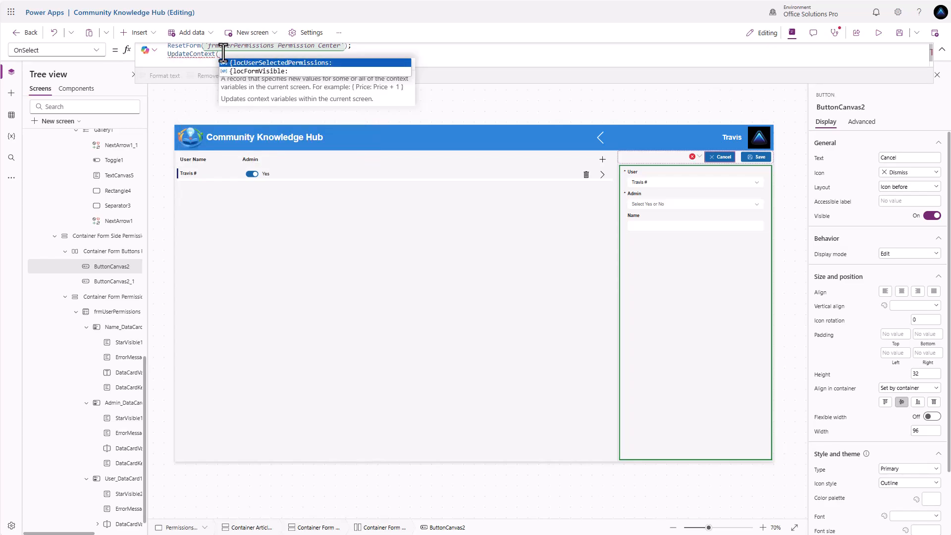
text({lo)
key(Down)
key(Tab)
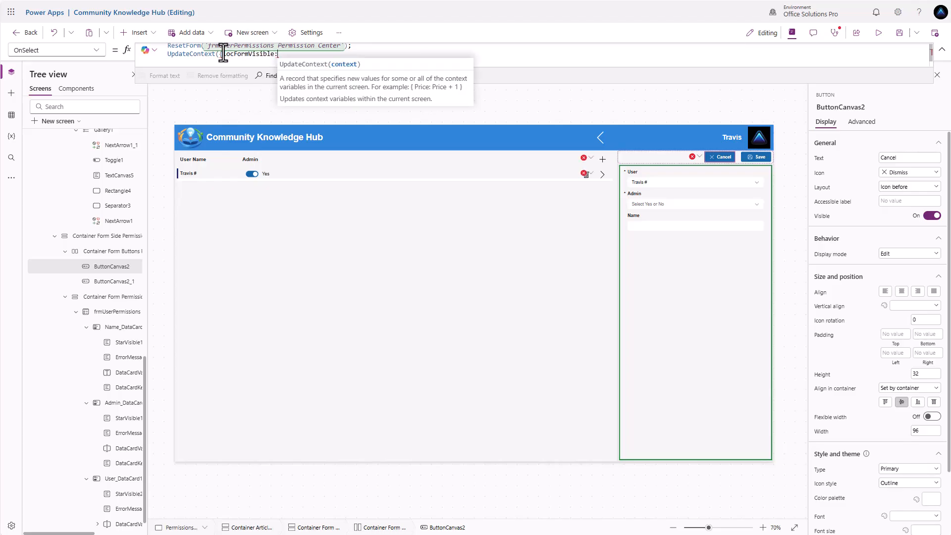
text(false)
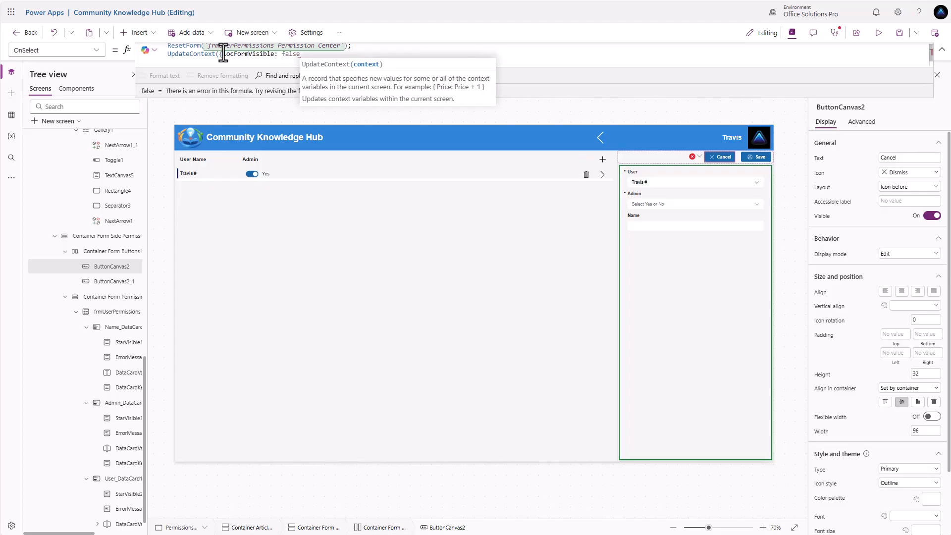
text(});)
key(Return)
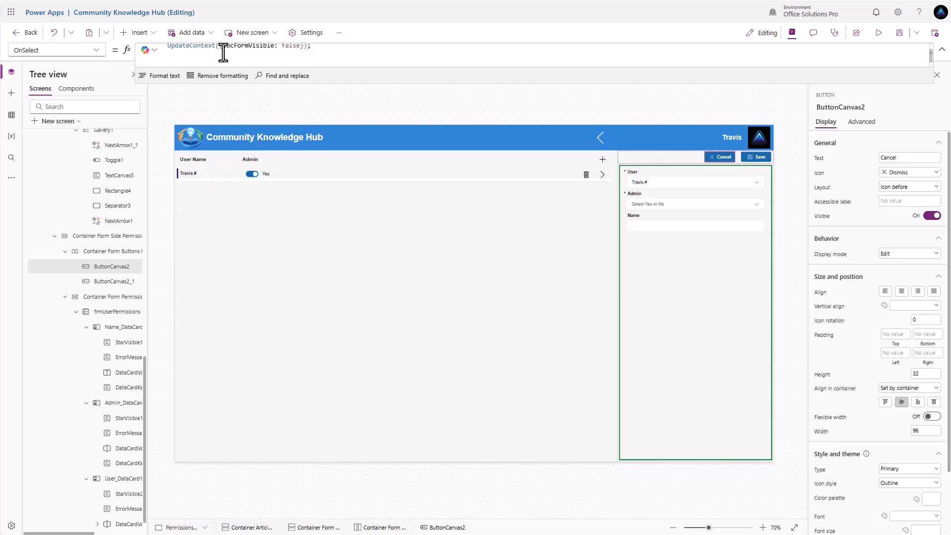
Step: Add UpdateContext({locUserSelectedPermissions: Blank()}); as a third line in the Cancel button's OnSelect formula
text(UpdateConte)
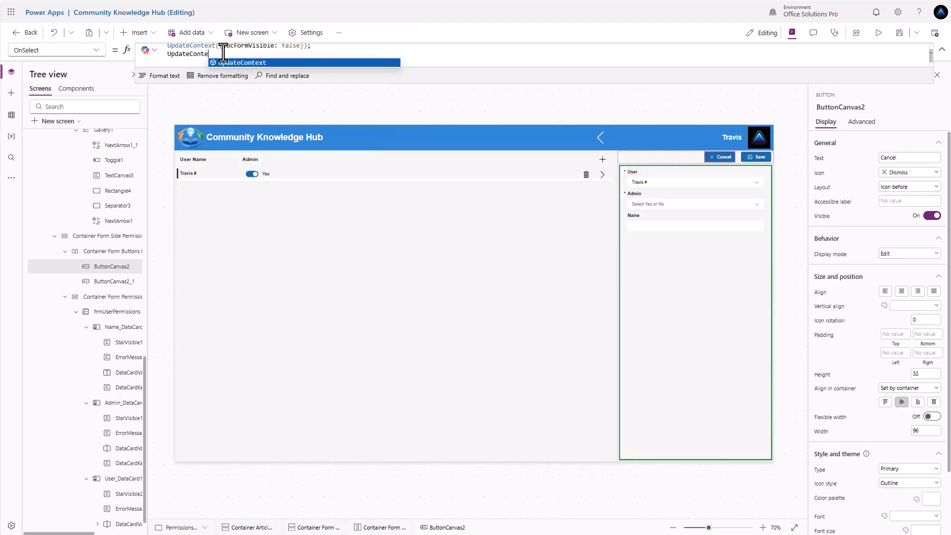
text(xt({)
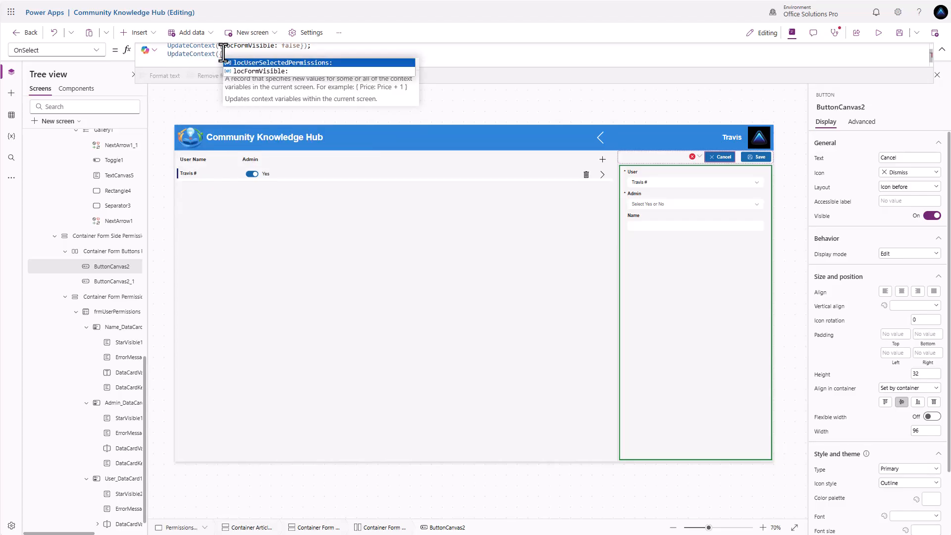
text(locUserSelectedPermissions: Bla)
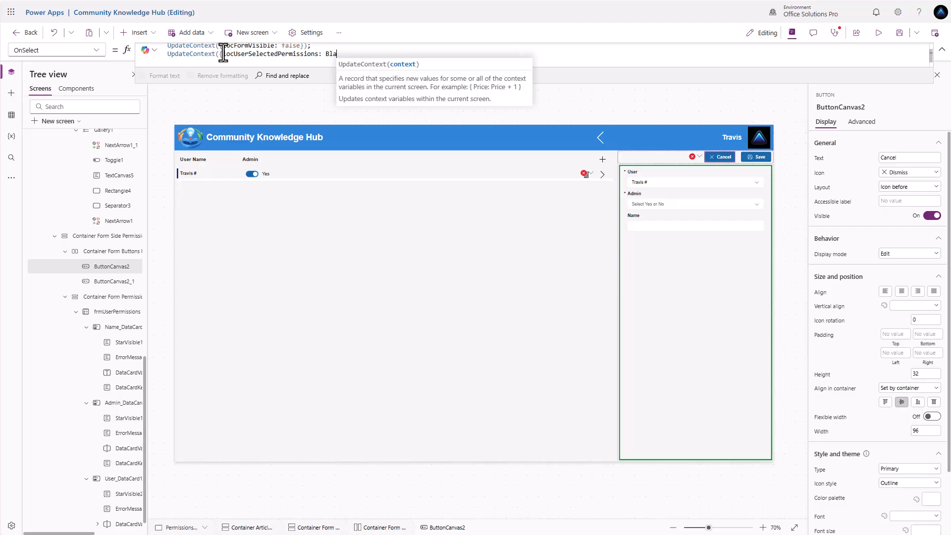
text(nk()
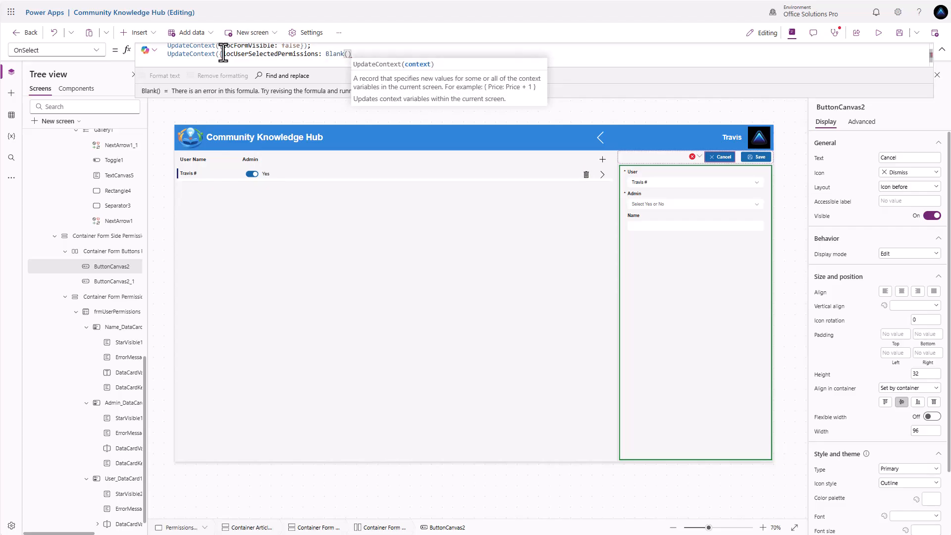
text()});)
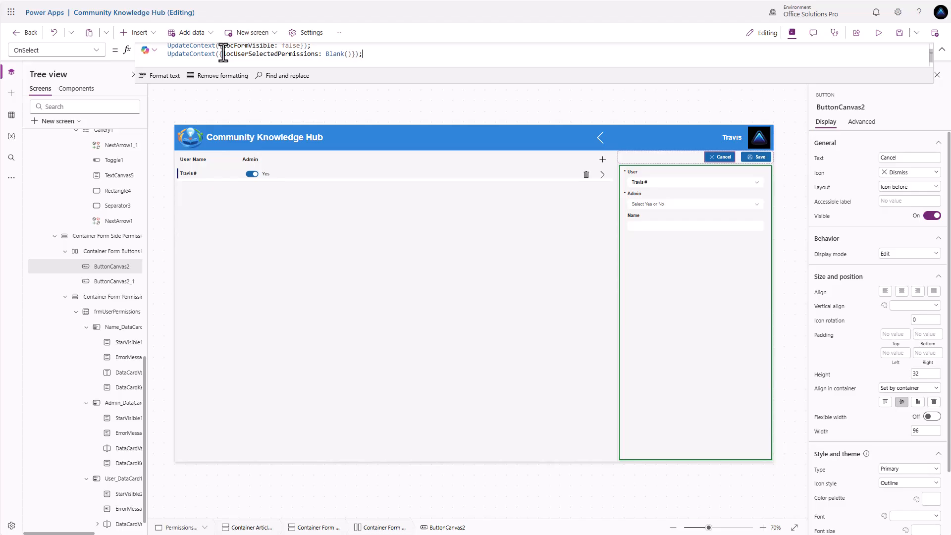
scroll(238, 52, up, 1)
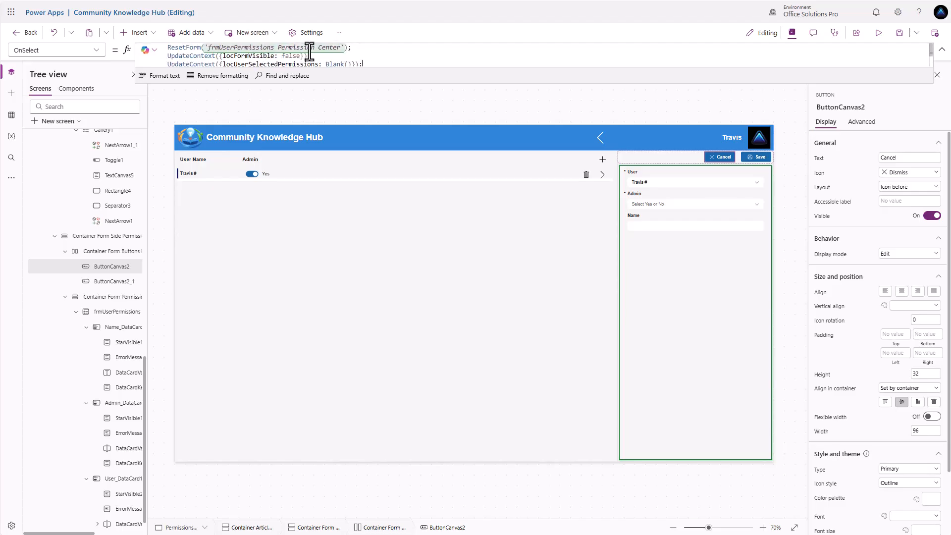
Step: Rename the Save button as btnSave Permissions Center
double_click(125, 266)
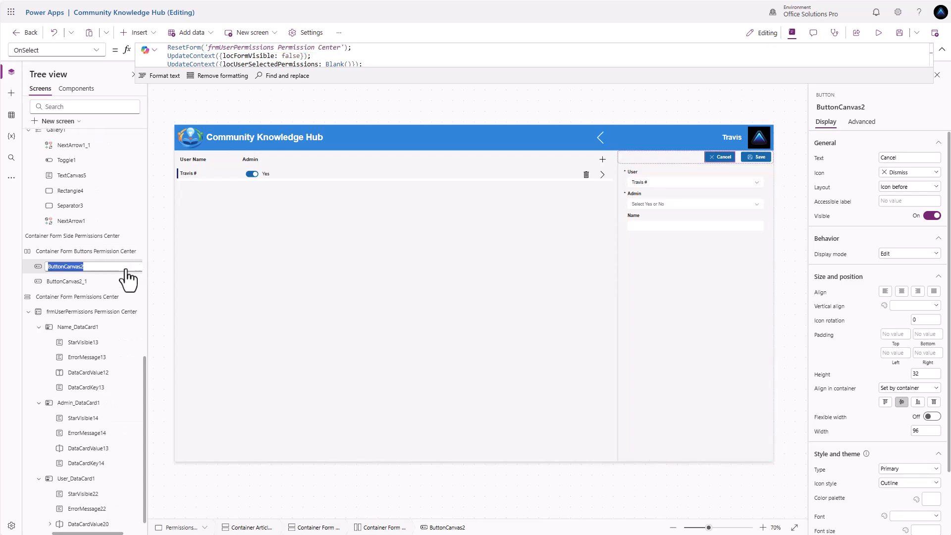
click(76, 282)
double_click(87, 281)
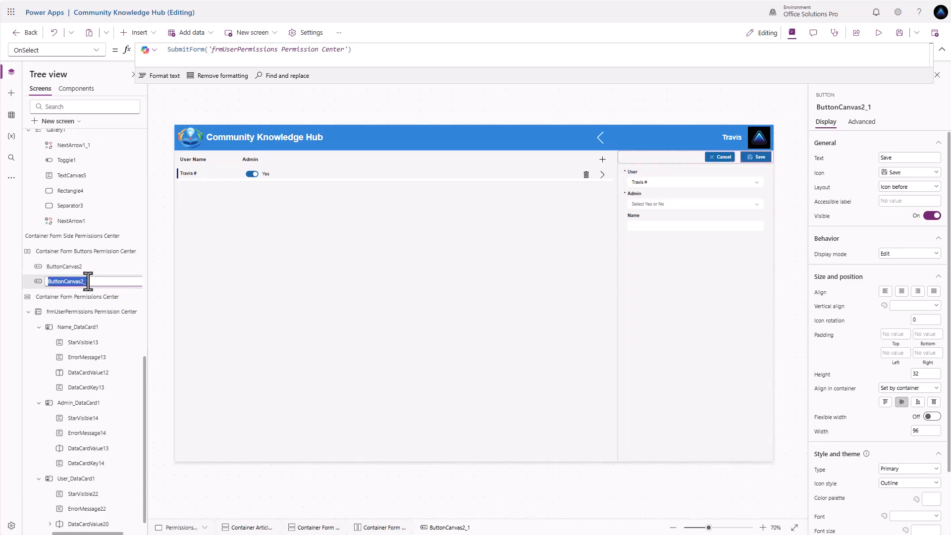
text(btnSave Permissions Center)
key(Return)
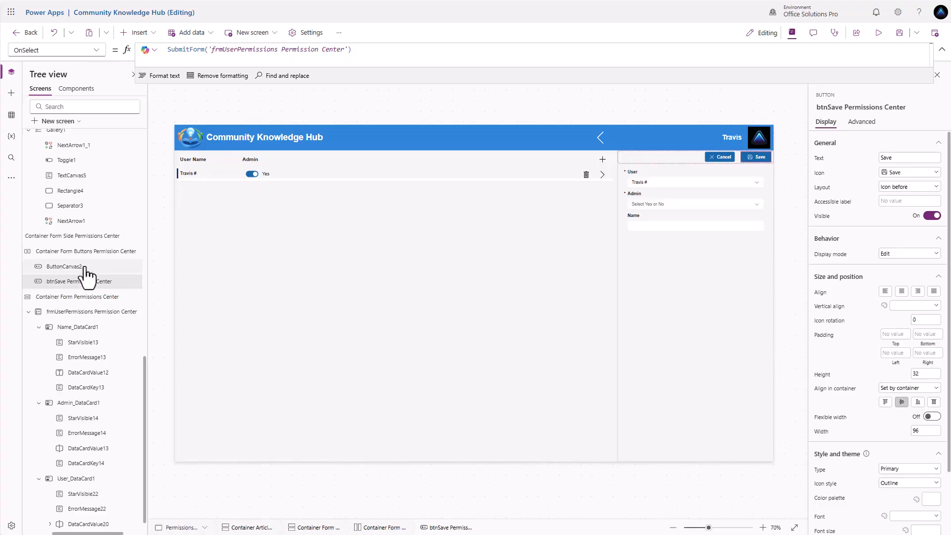
Step: Rename the Cancel button as btnCancel Permissions Center
click(83, 267)
double_click(84, 268)
text(btnCancel Permissions Center)
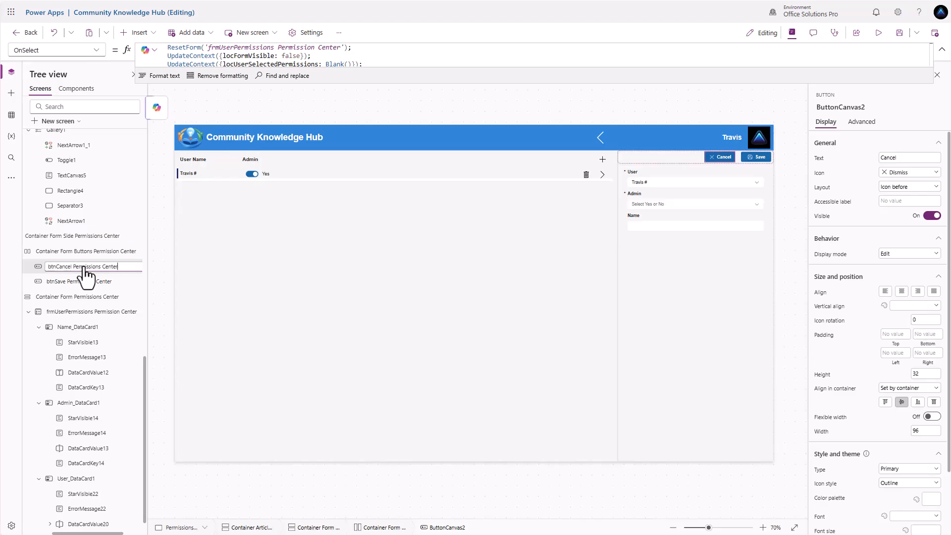
key(Return)
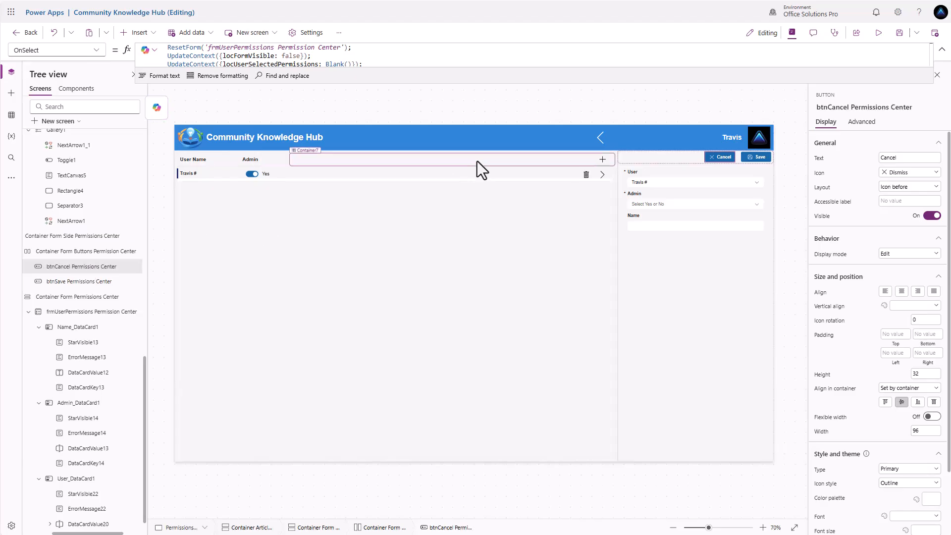
Step: Set the user permissions form's OnSuccess to UpdateContext({locUserSelectedPermissions: Self.LastSubmit}); and start a new formula line
click(675, 162)
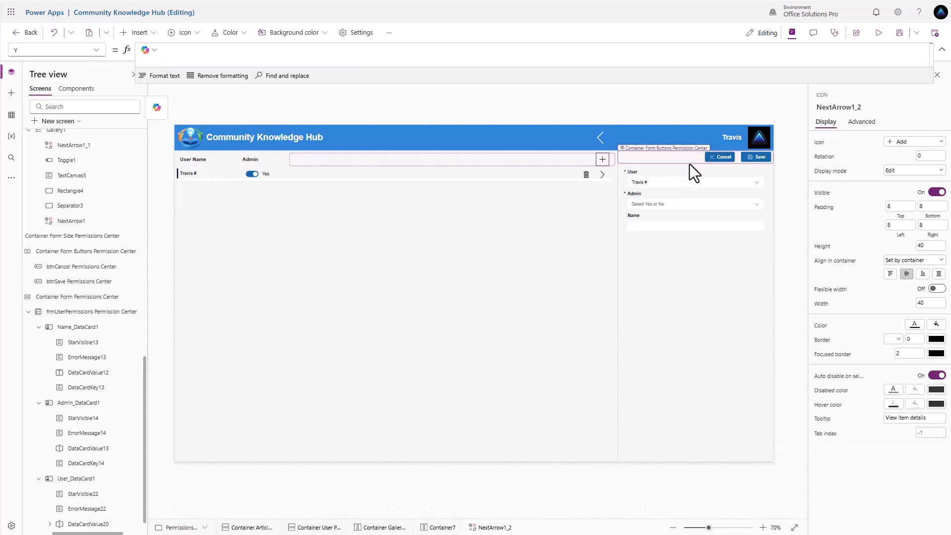
click(701, 297)
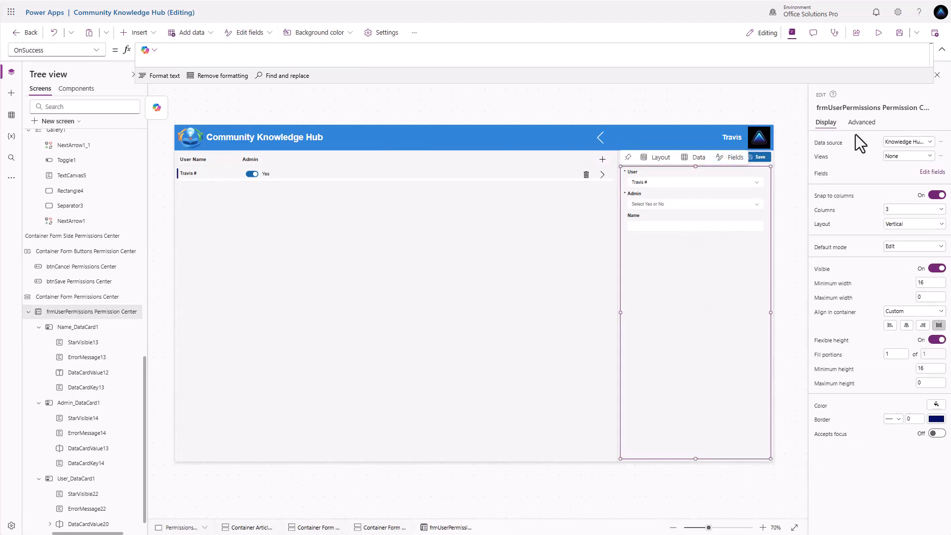
click(861, 123)
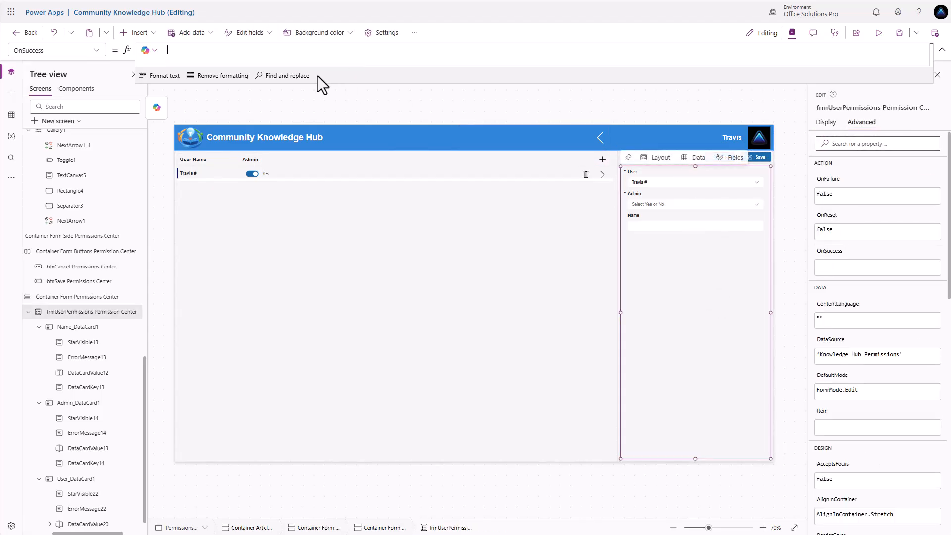
click(251, 50)
text(UpdateContex)
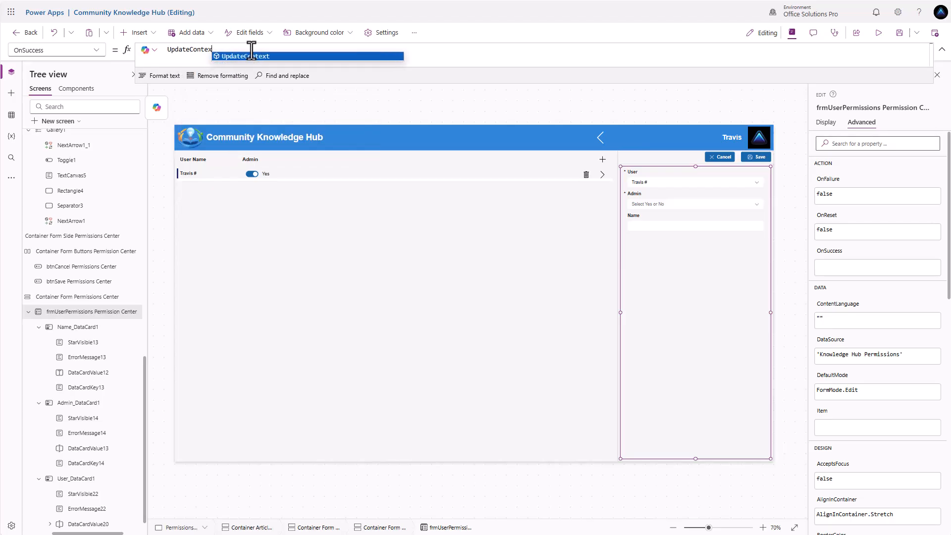
text(t{)
key(BackSpace)
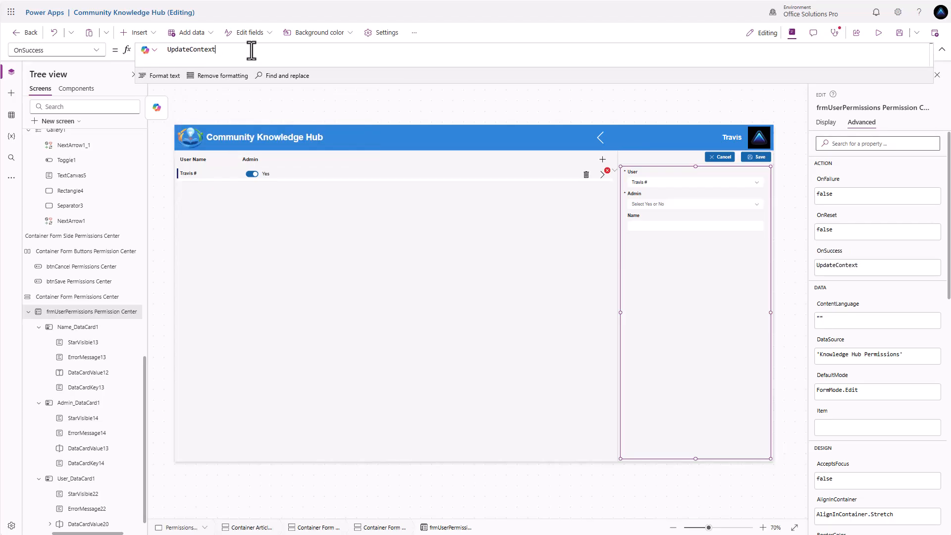
text(({locUserSelectedPermissions: )
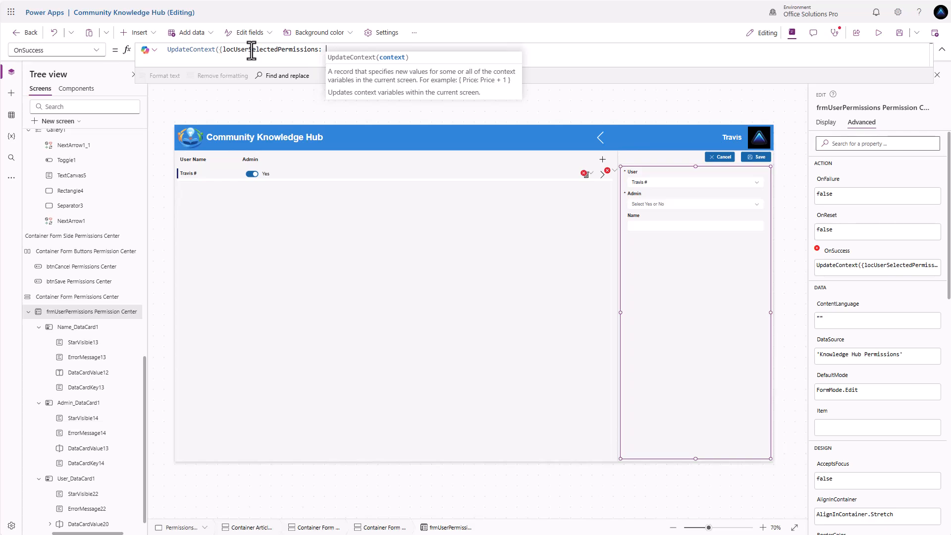
text(Self.)
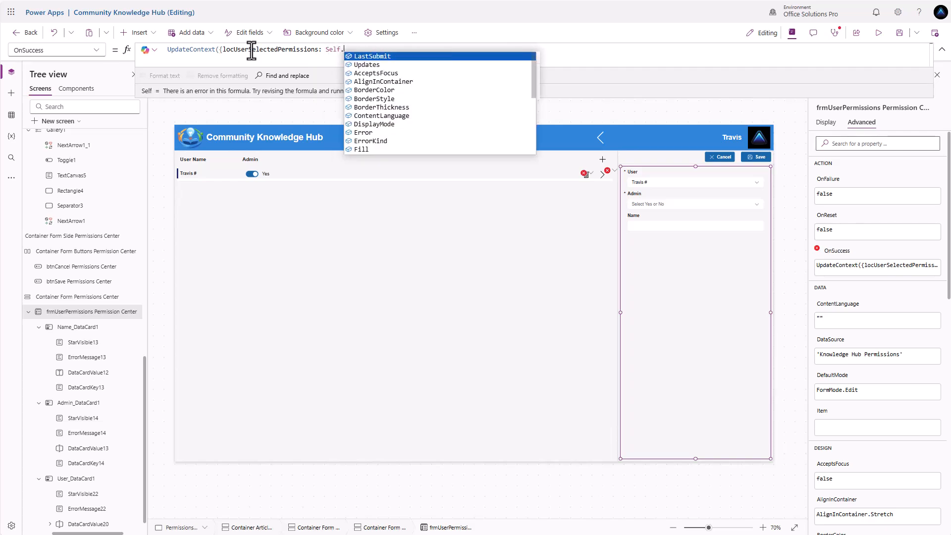
key(Tab)
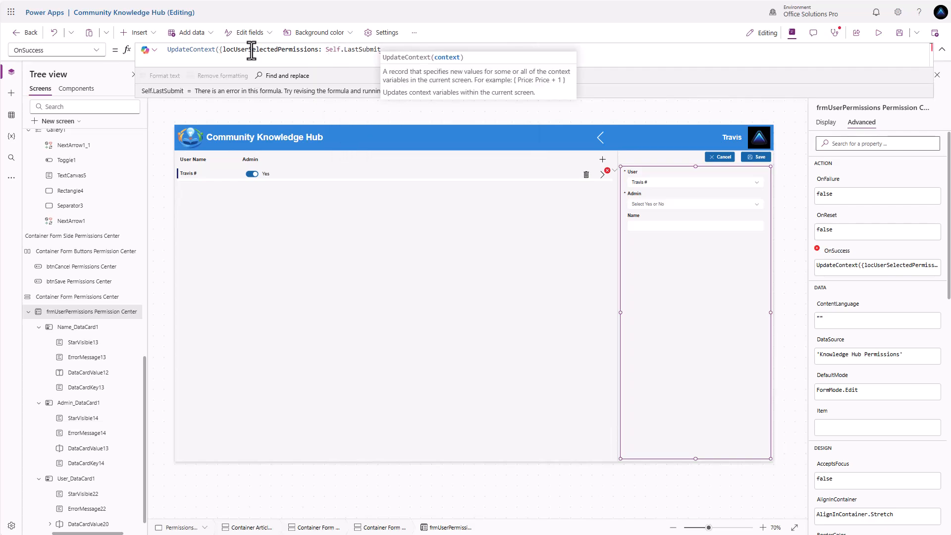
text(});)
key(shift+Return)
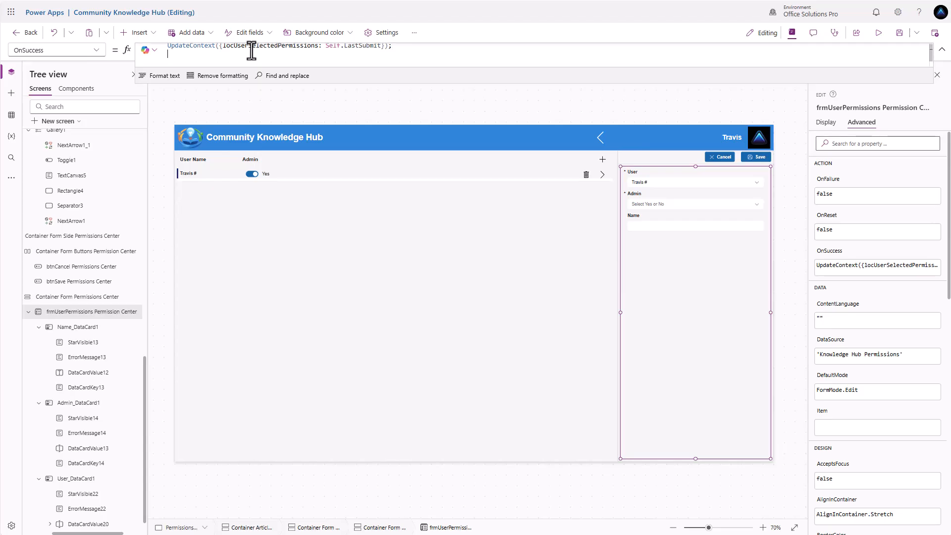
Step: Add EditForm('frmUserPermissions Permission Center'); as the second line of the form's OnSuccess formula
text(EditFor)
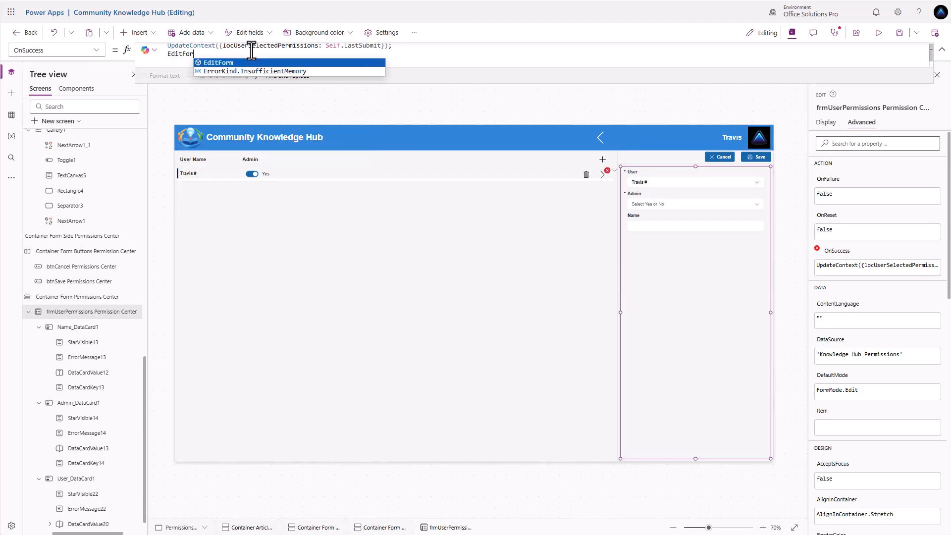
text(m('frmUserPermissions Permission Center');)
key(shift+Return)
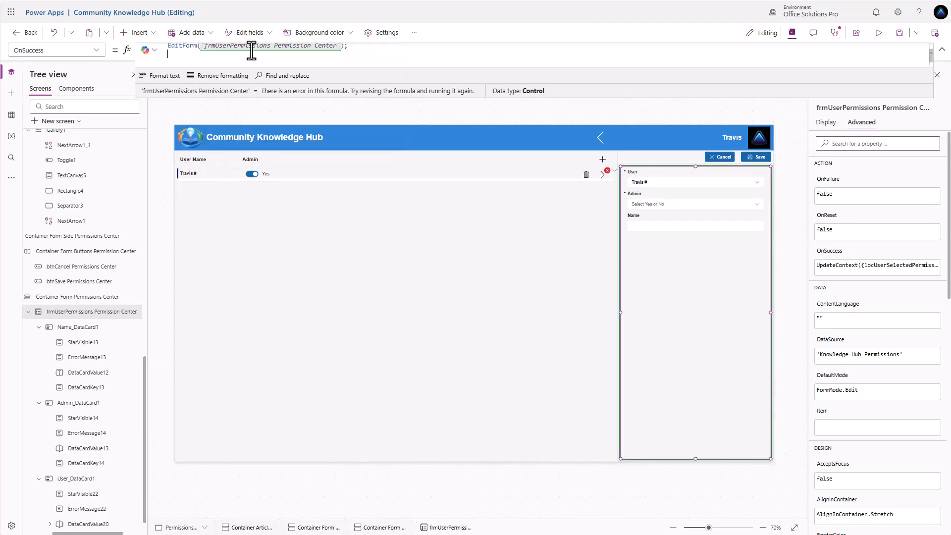
Step: Add Notify("Successfully Saved!", NotificationType.Success, 3000); as the third line of the form's OnSuccess formula
text(Notify)
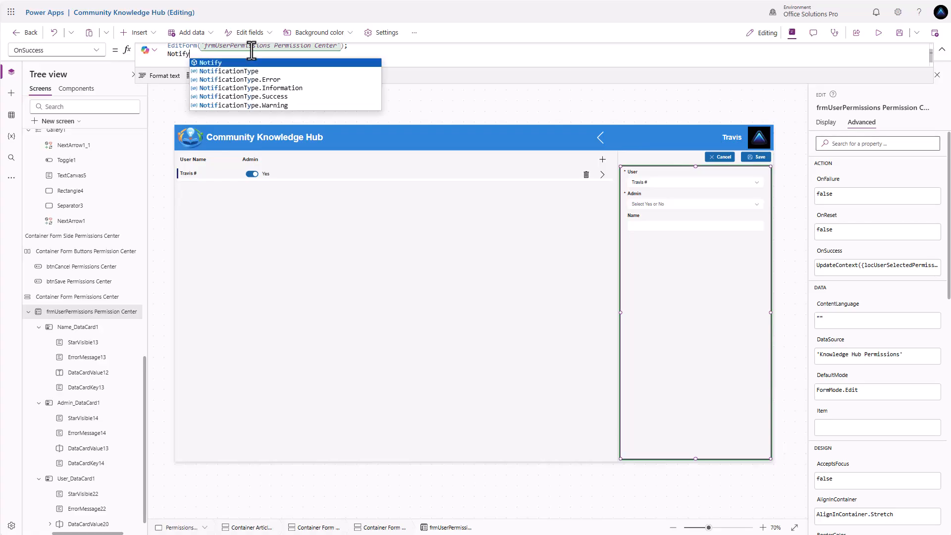
text(("Successfully Saved!", Noti)
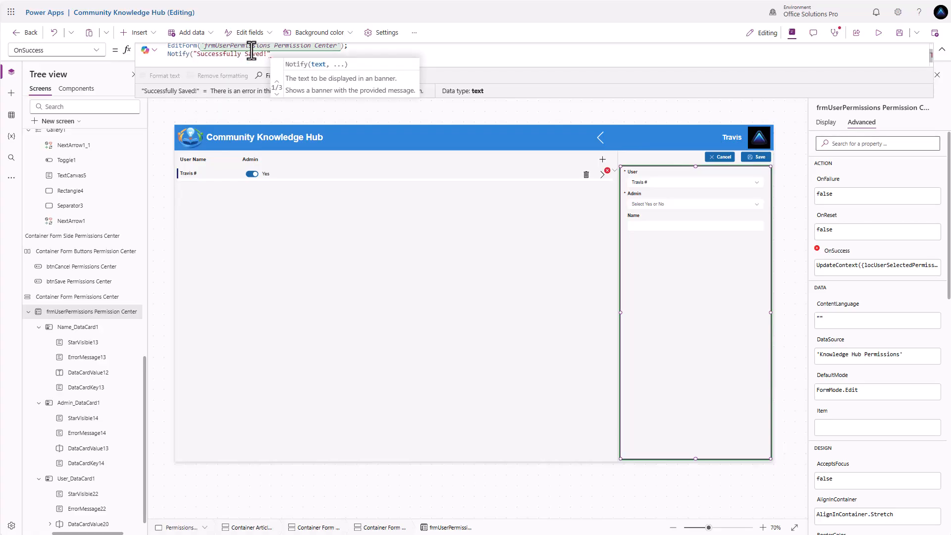
key(Down)
key(Down)
key(Down)
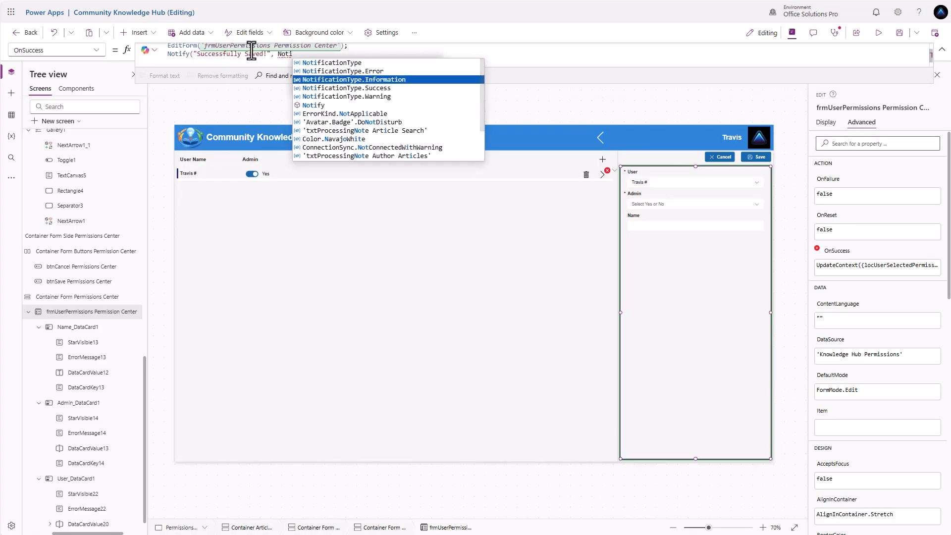
key(Tab)
text(, 3000);)
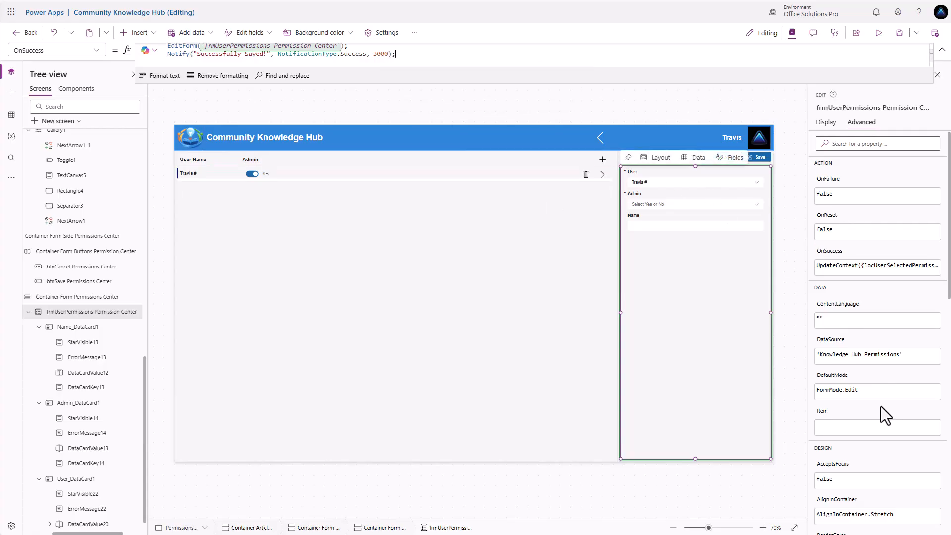
Step: Set the form's Item property to locUserSelectedPermissions and briefly preview the app
click(846, 430)
text(loc)
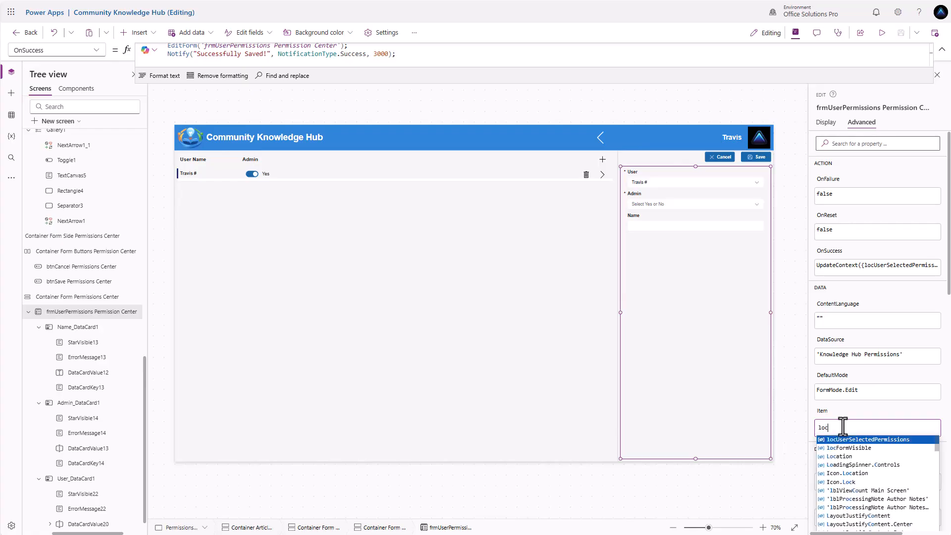
key(Tab)
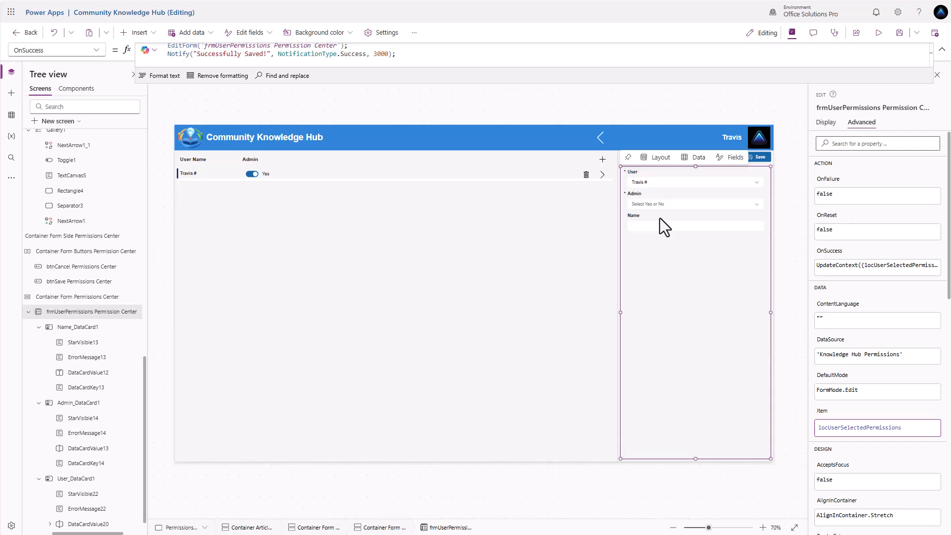
click(878, 33)
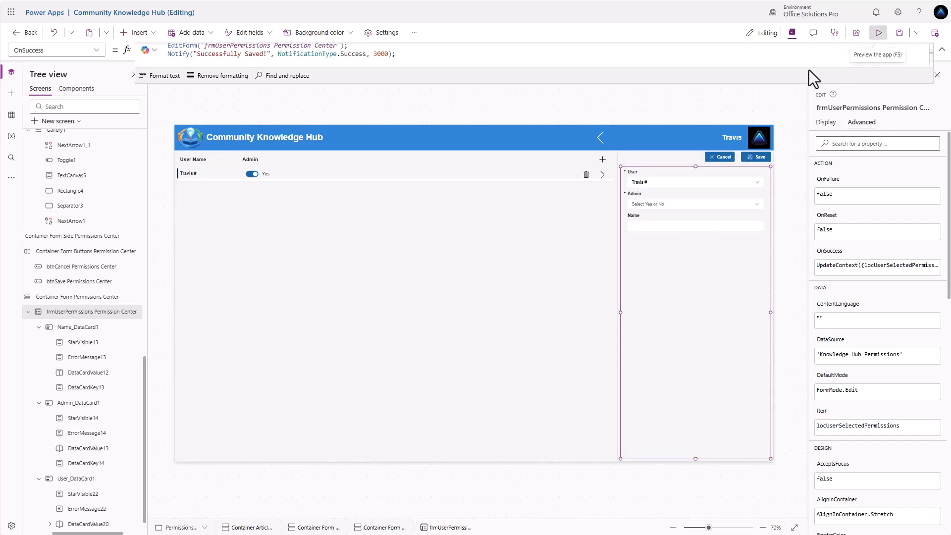
click(934, 37)
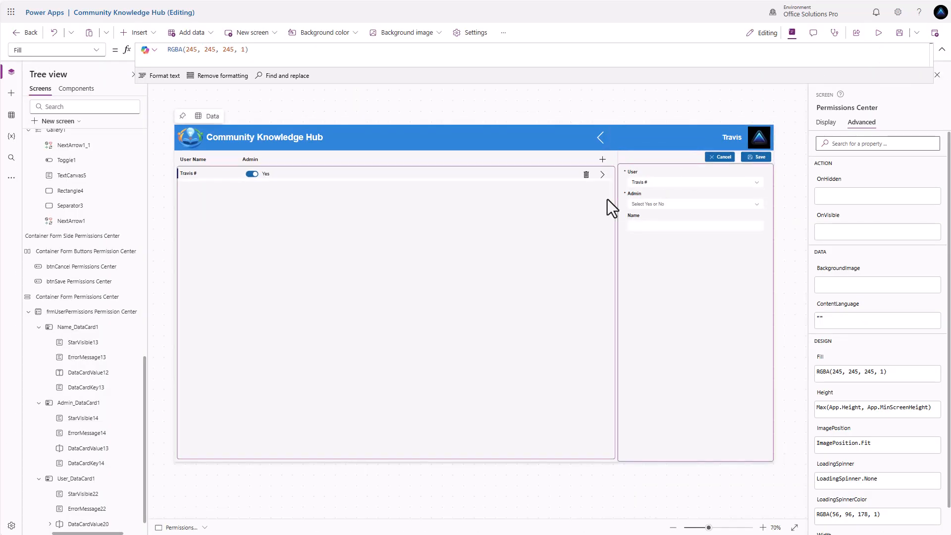
Step: Replace the User combo box's Items with the prepared If/Filter formula searching Users by 'Full Name' and 'Primary Email', with the Choices formula commented out
click(643, 180)
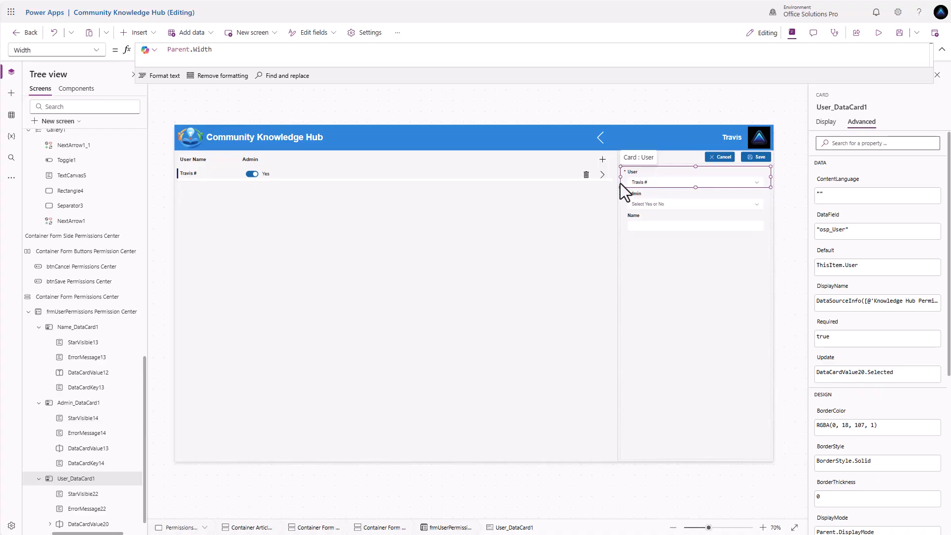
click(644, 183)
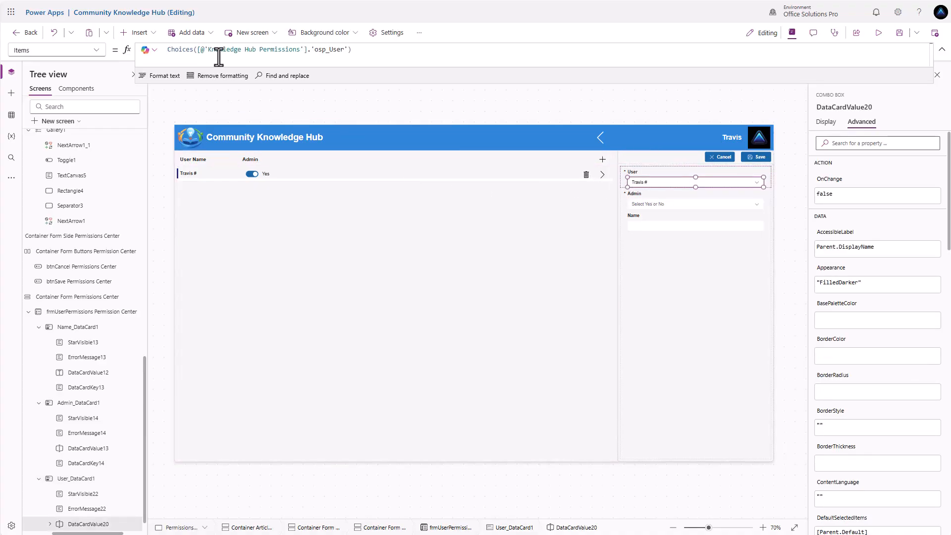
key(ctrl+a)
key(ctrl+v)
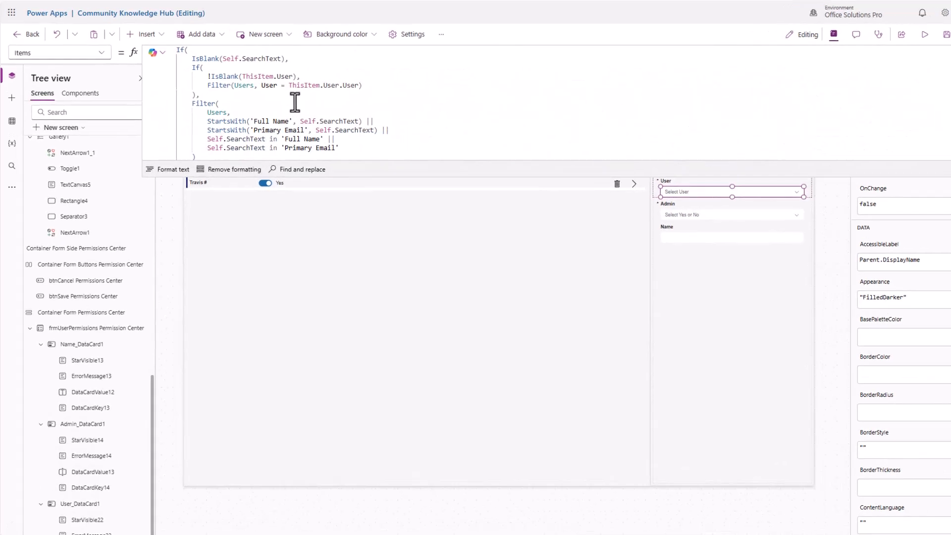
scroll(296, 103, down, 1)
scroll(297, 106, up, 1)
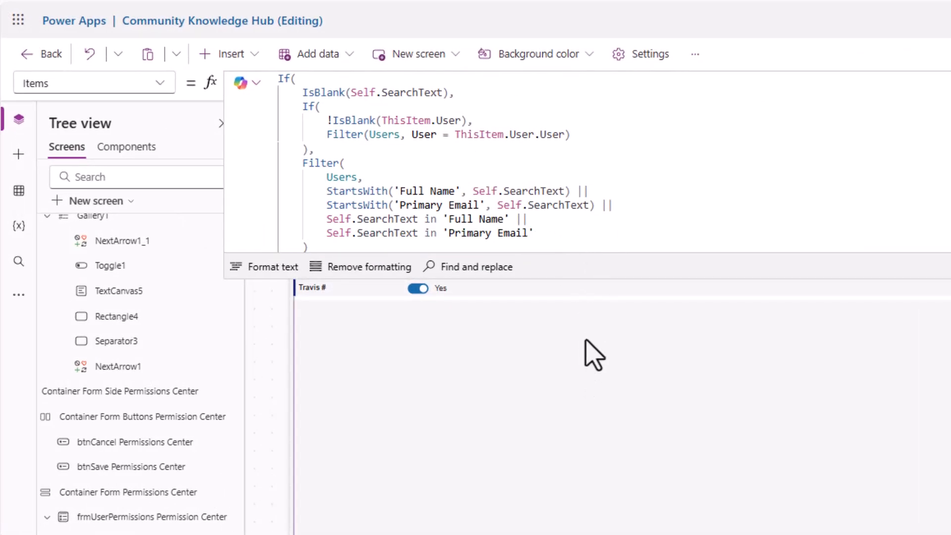
drag(601, 280, 599, 350)
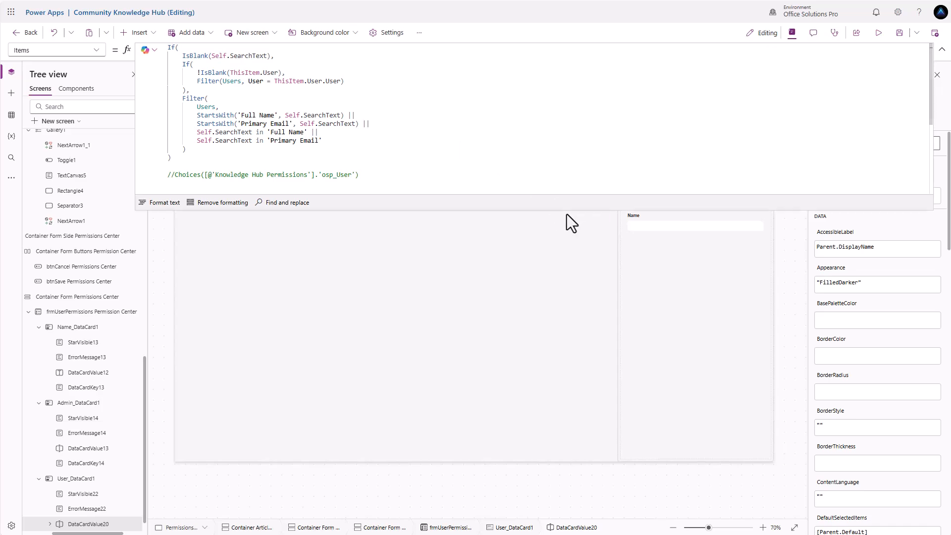
Step: Preview the app and save a new permissions record with a user chosen from the User list and Admin set to No
drag(566, 210, 558, 67)
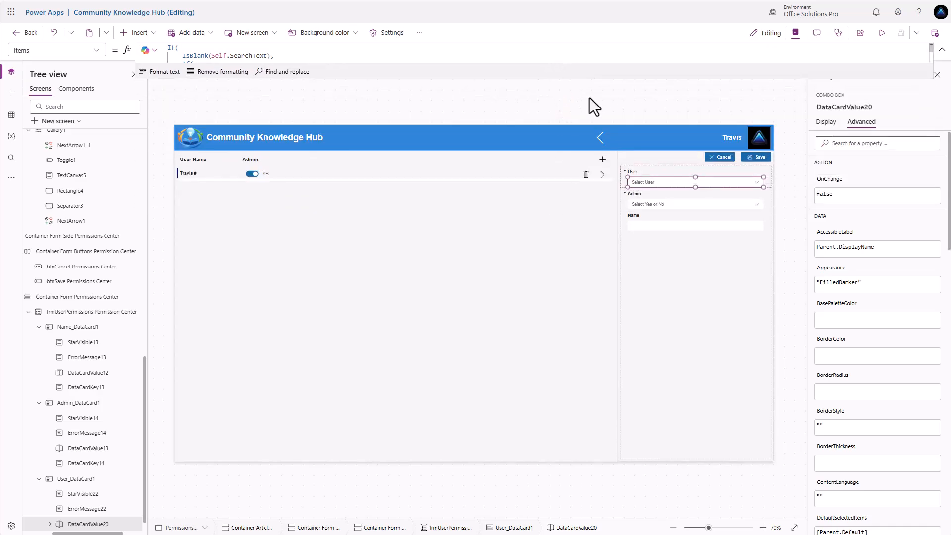
click(882, 33)
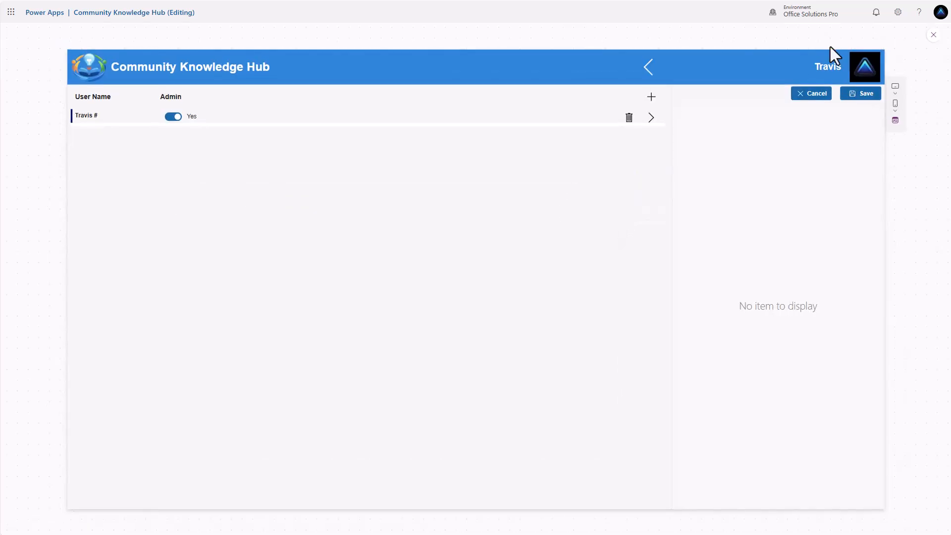
click(651, 98)
click(742, 129)
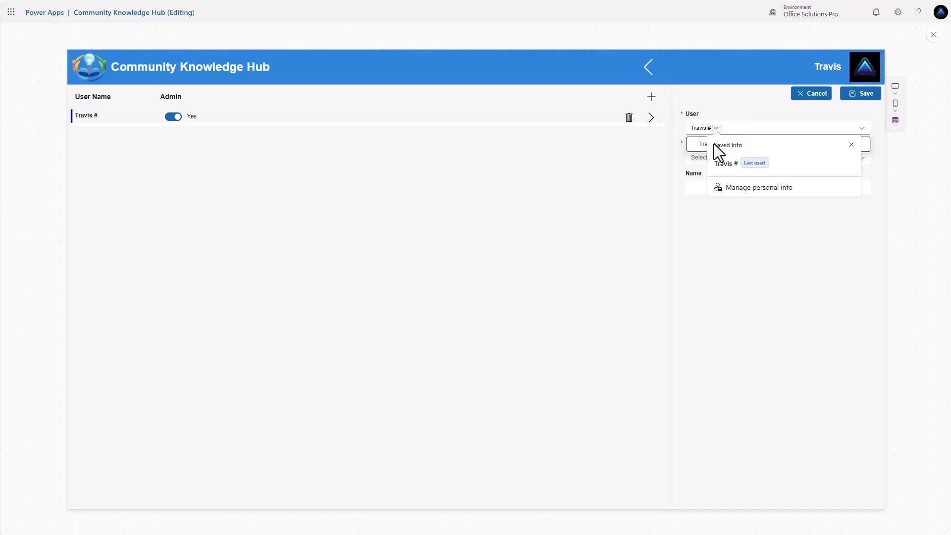
key(Tab)
click(852, 145)
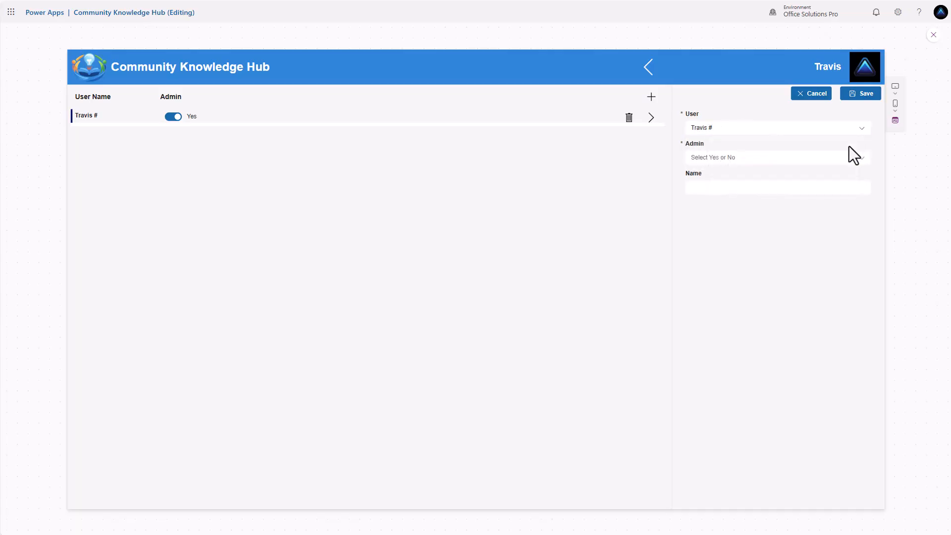
click(800, 158)
click(718, 191)
click(864, 100)
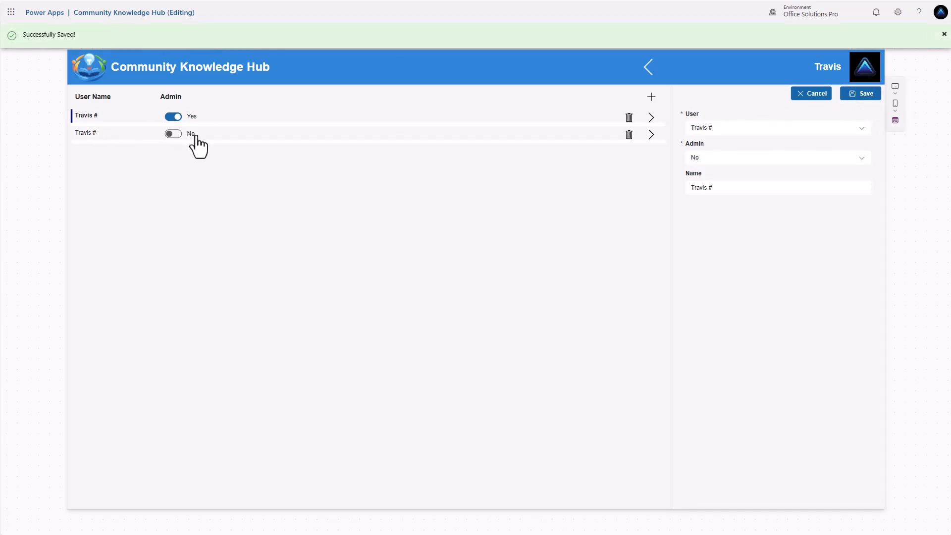
Step: Test opening the new record, cancelling the form and starting a blank record, and close the preview
click(651, 139)
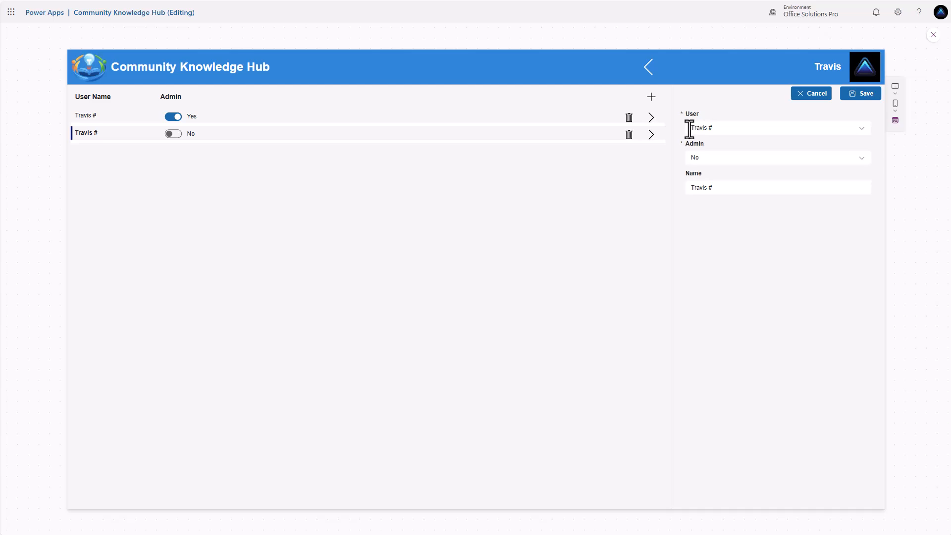
click(813, 98)
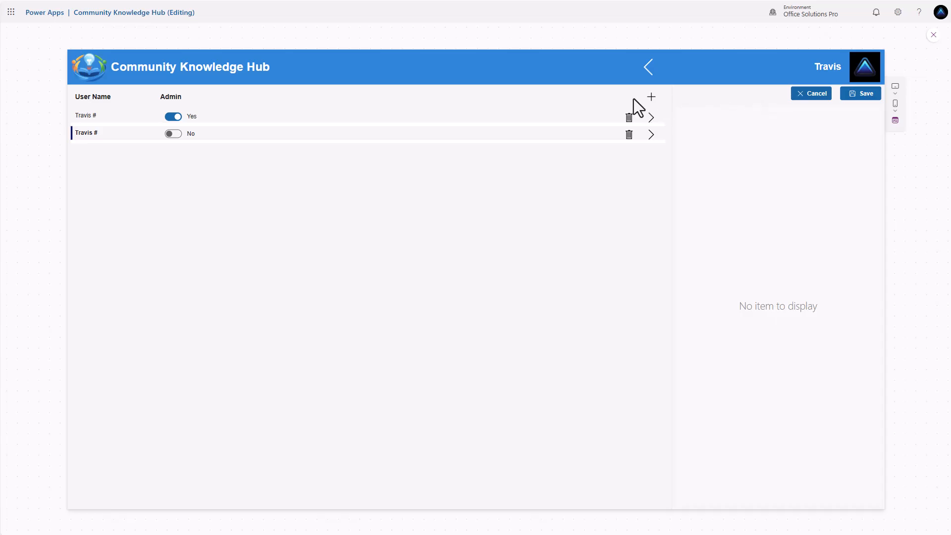
click(652, 98)
click(933, 35)
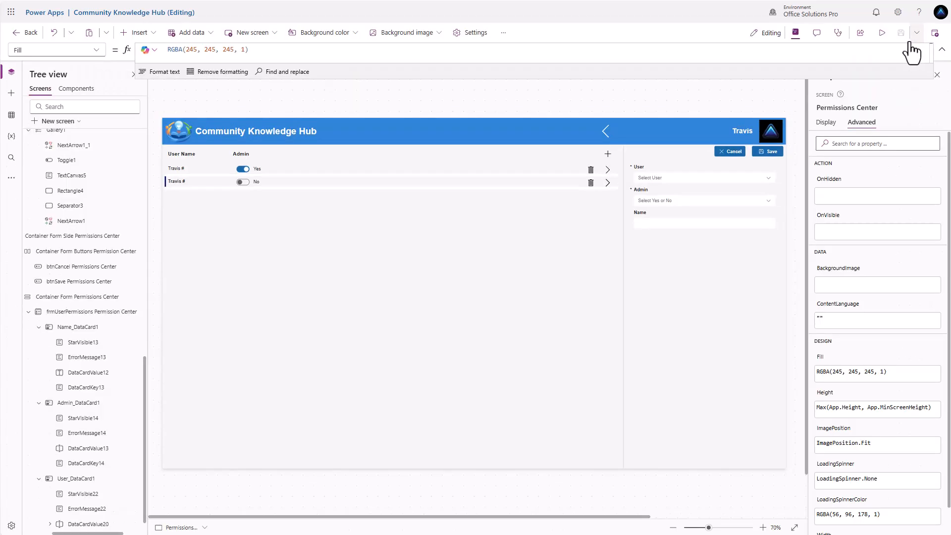
Step: Set the Visible property of Container Form Side Permissions Center to locFormVisible and test it with Cancel and the add icon
click(650, 161)
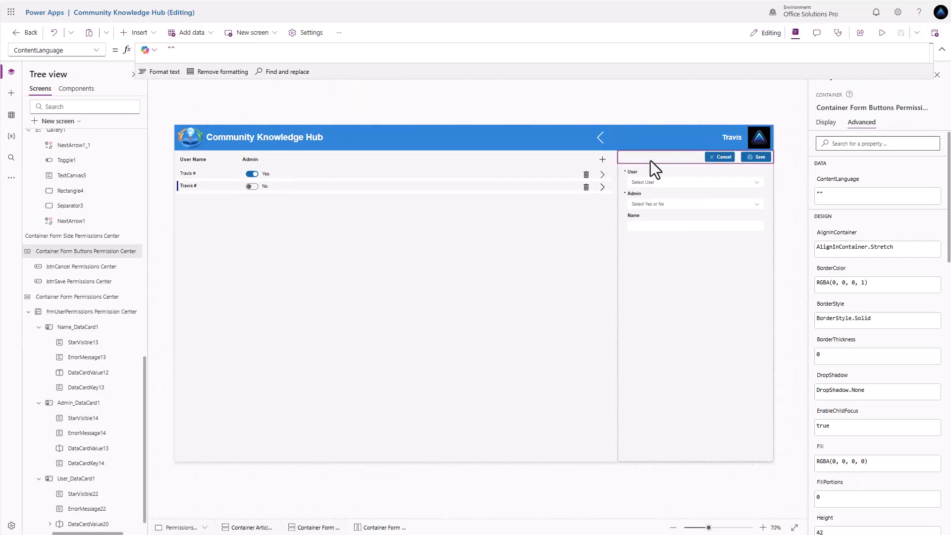
click(46, 237)
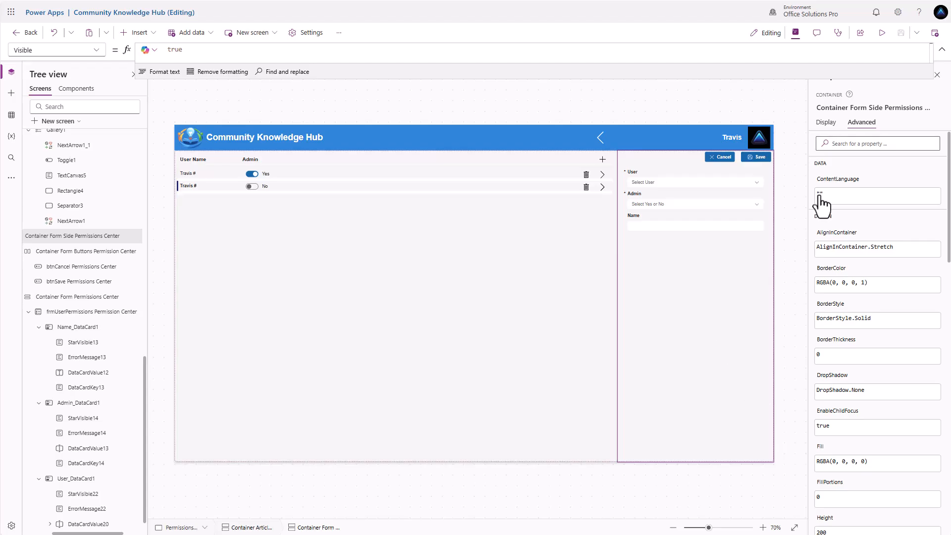
click(826, 122)
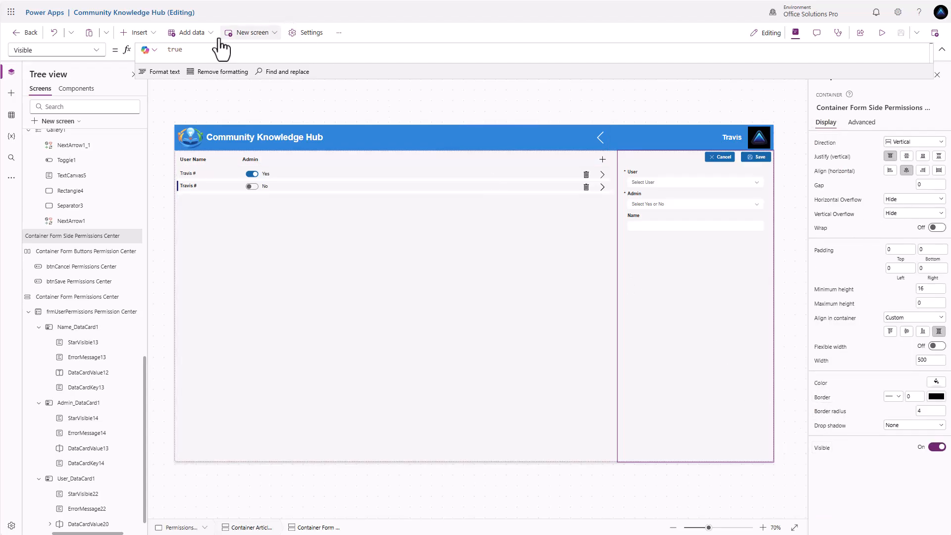
double_click(176, 50)
text(loc)
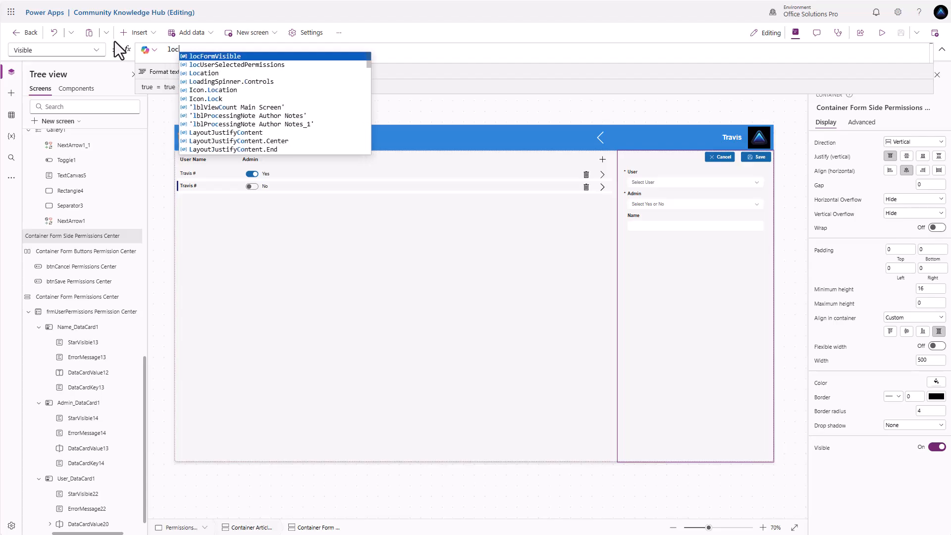
key(Tab)
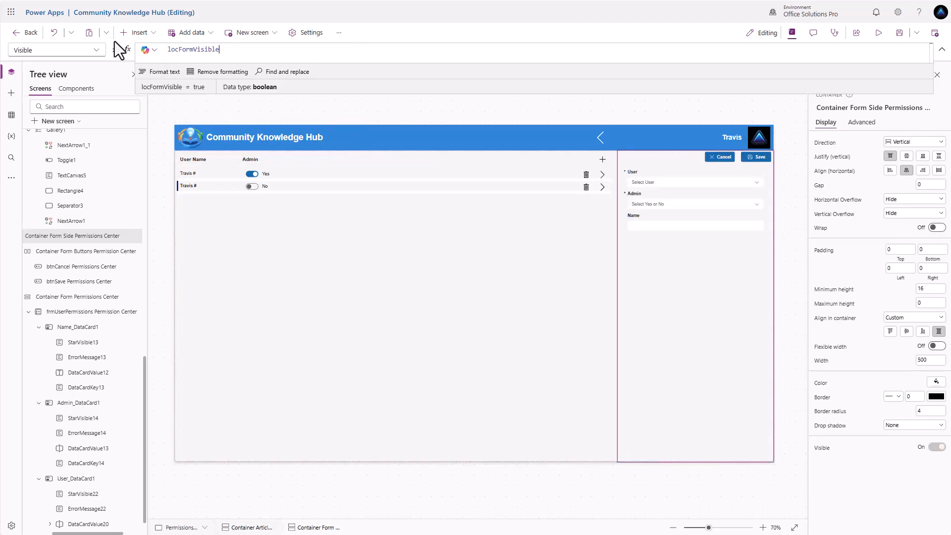
alt+click(720, 157)
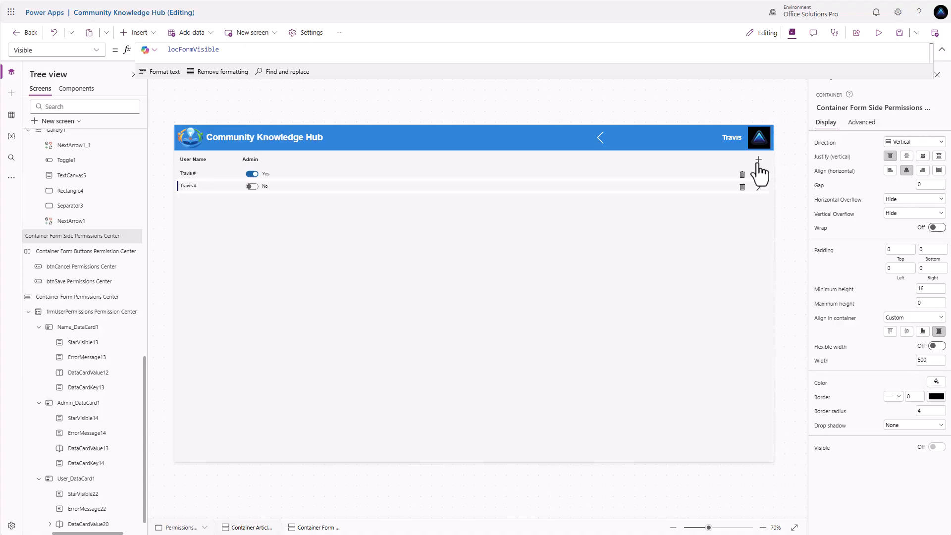
alt+click(758, 160)
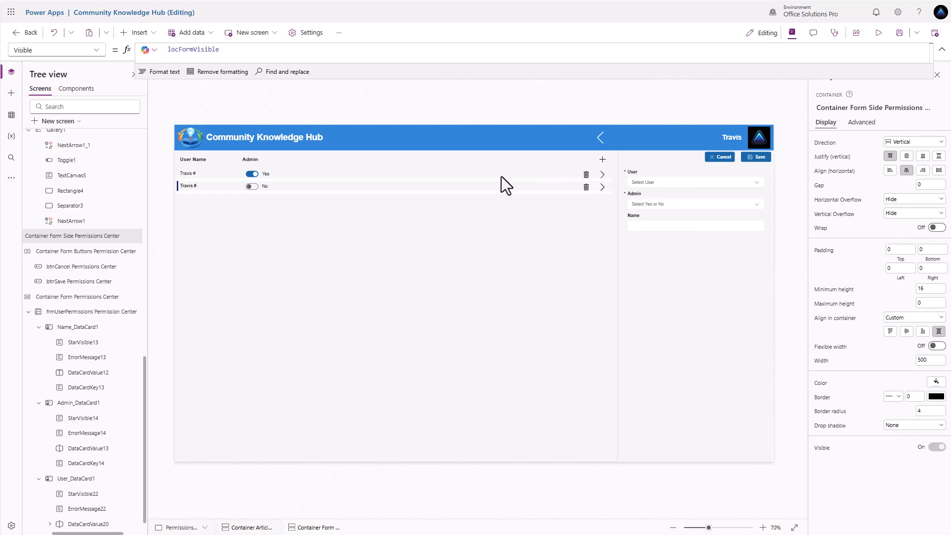
Step: Duplicate the Article Review button on the Admin Screen
scroll(67, 268, up, 7)
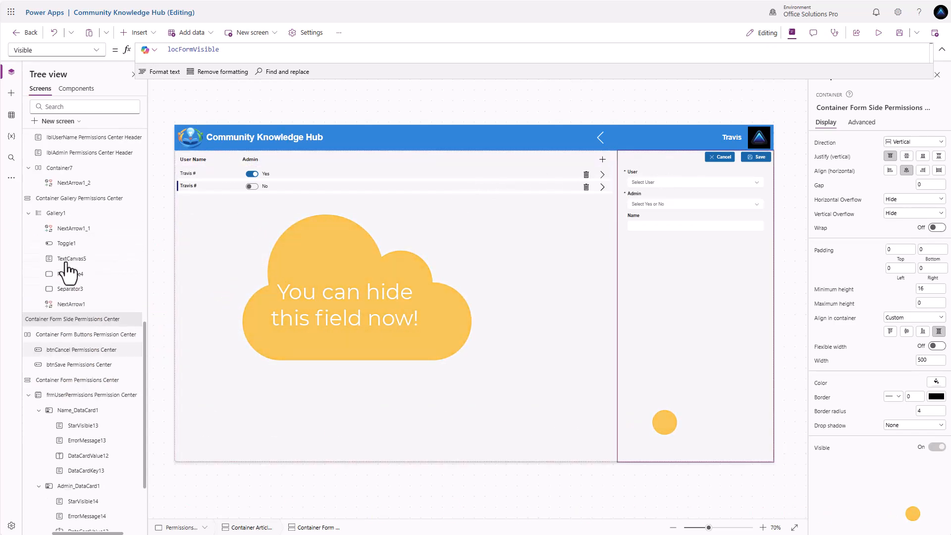
click(49, 532)
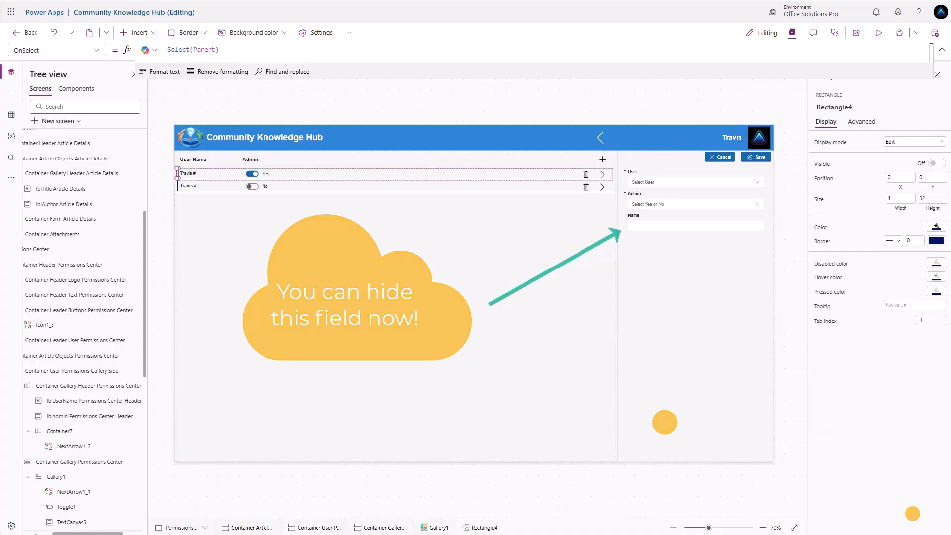
drag(88, 534, 59, 533)
scroll(59, 332, up, 2)
scroll(60, 339, up, 2)
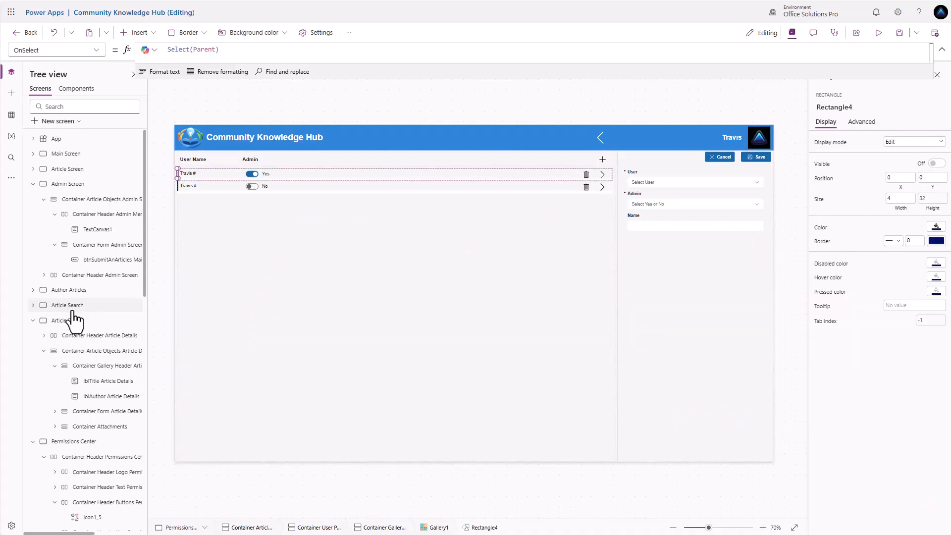
click(62, 184)
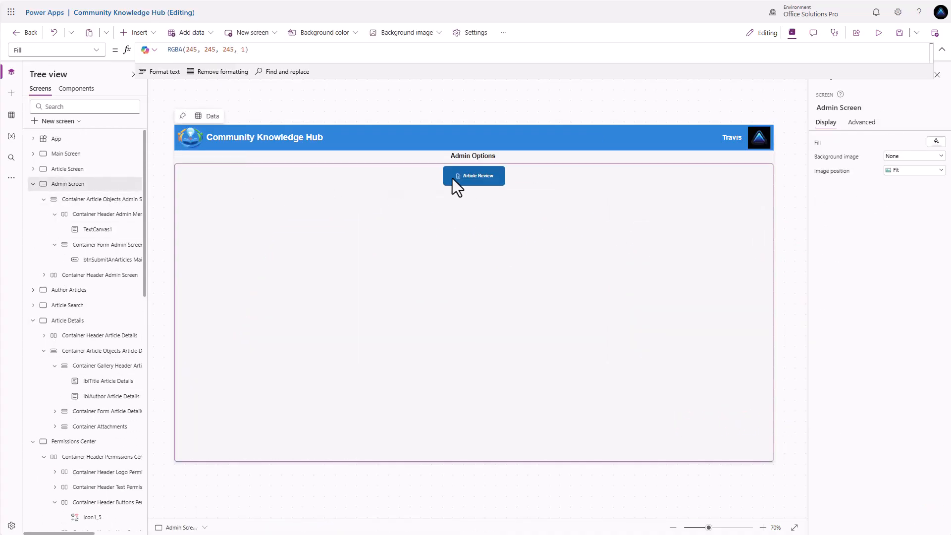
click(468, 180)
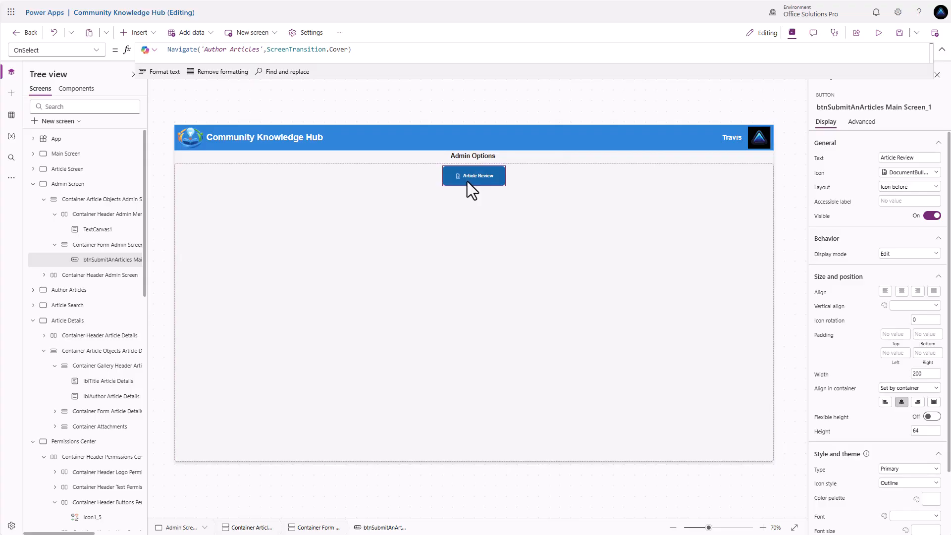
key(ctrl+v)
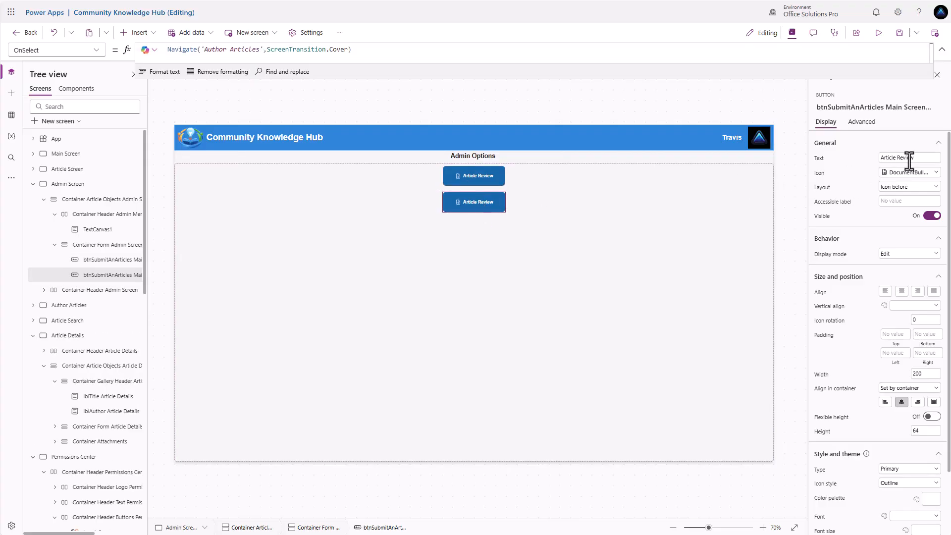
Step: Set the duplicated button's text to Permissions Center and its icon to PeopleAdd
drag(909, 157, 852, 156)
text(Permissions Center)
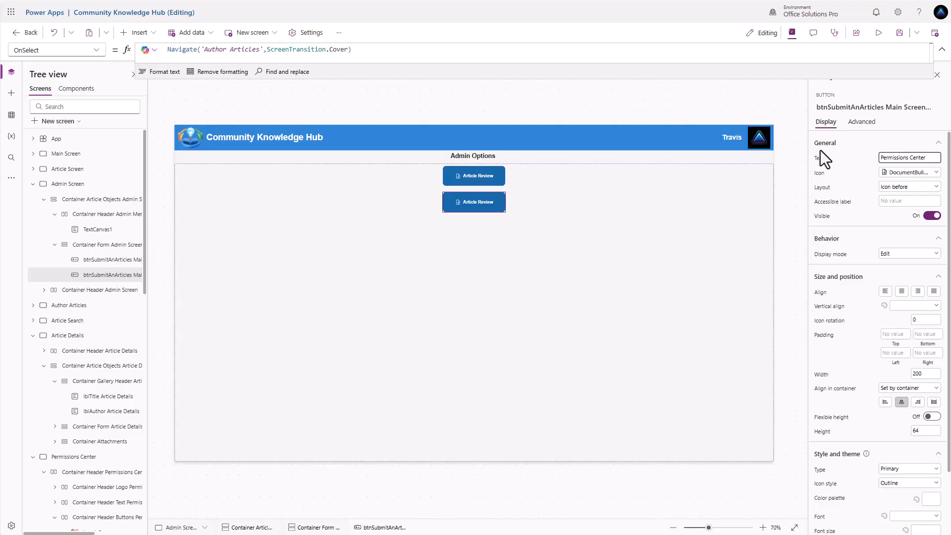
click(885, 173)
scroll(849, 258, down, 5)
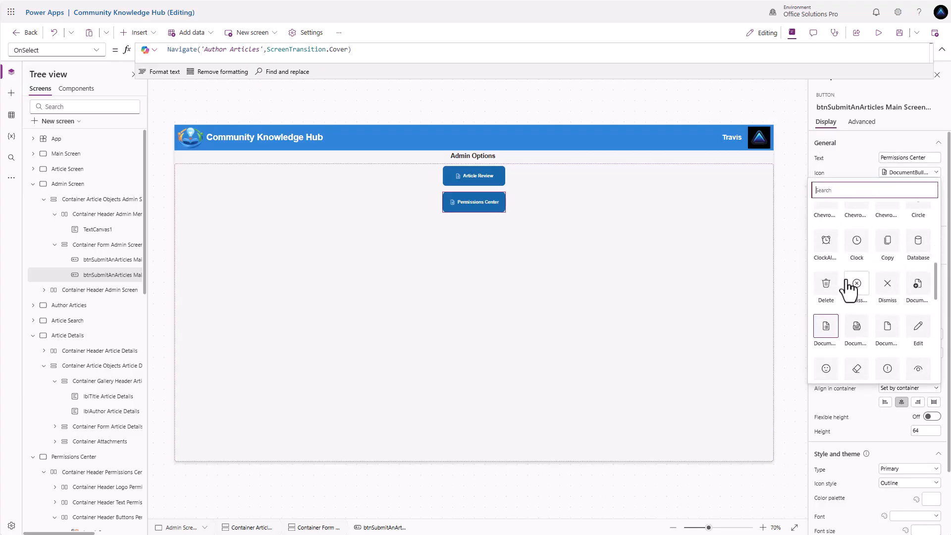
scroll(846, 286, down, 3)
click(822, 318)
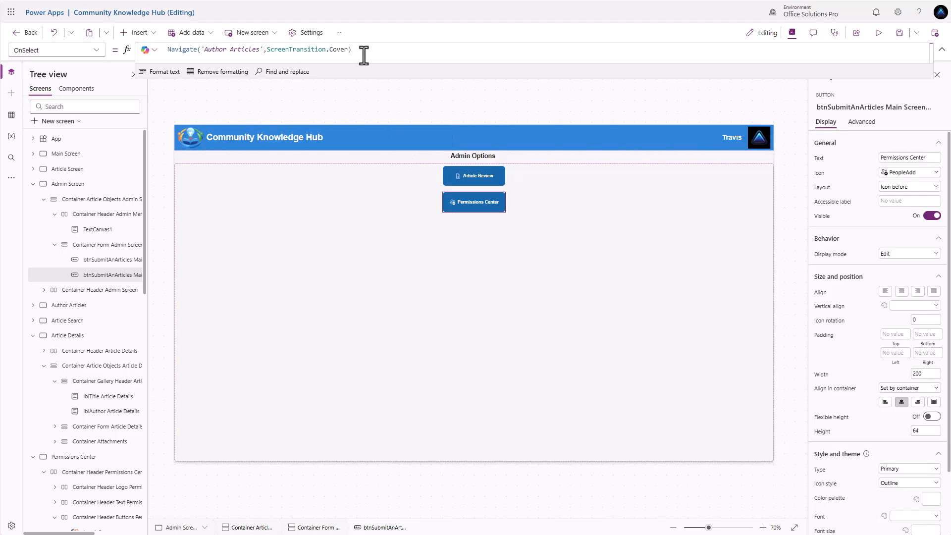
Step: Set the Permissions Center button's OnSelect to Navigate('Permissions Center',ScreenTransition.Cover) and test the navigation
drag(367, 50, 166, 50)
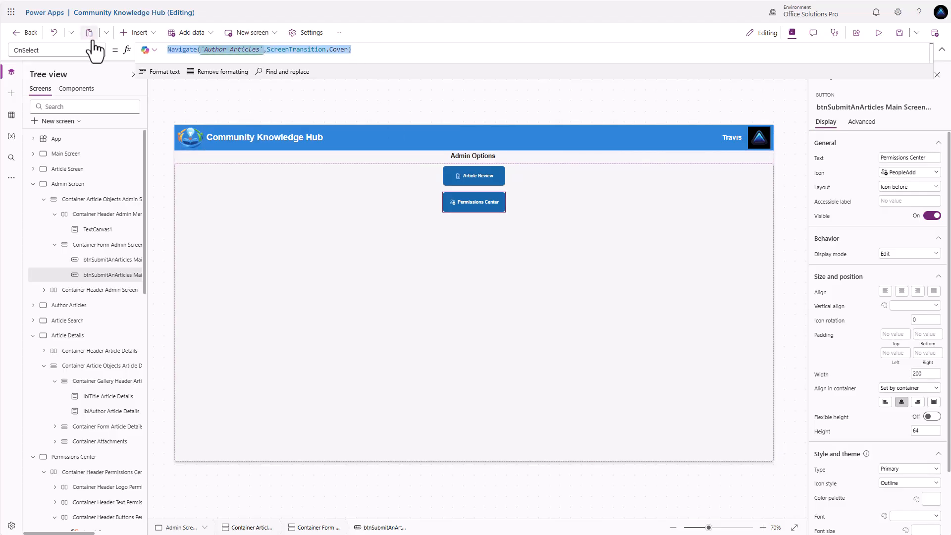
text(Navigate()
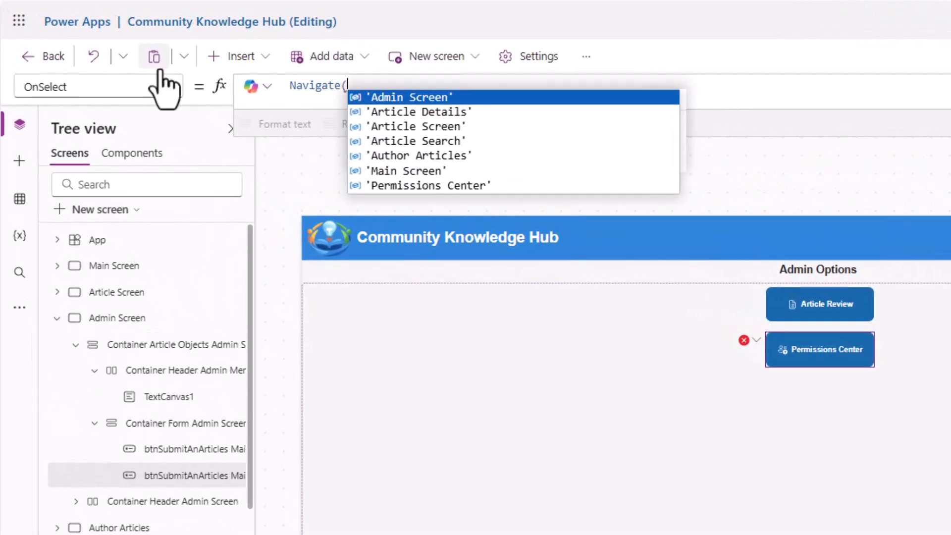
key(Down)
key(Down)
key(Down)
key(Down)
key(Down)
key(Down)
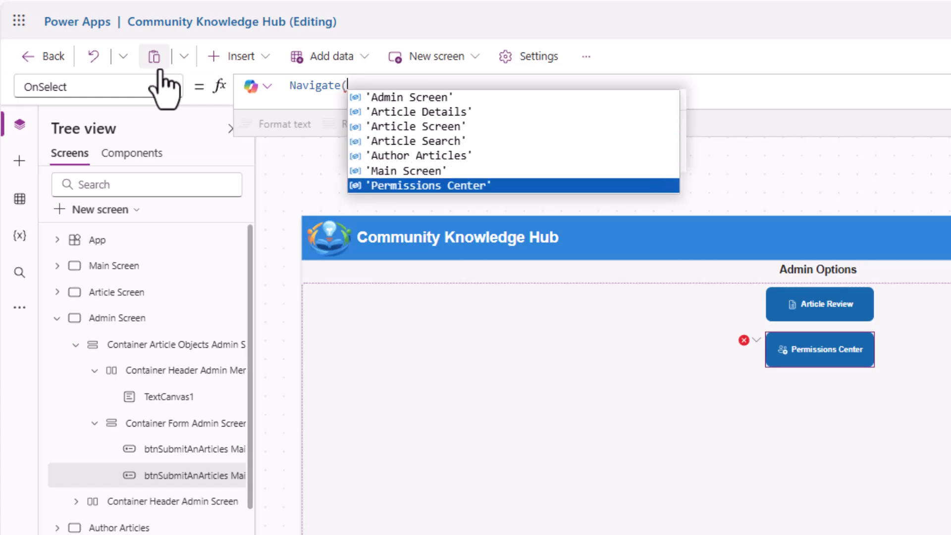
key(Tab)
text(,)
key(Tab)
text())
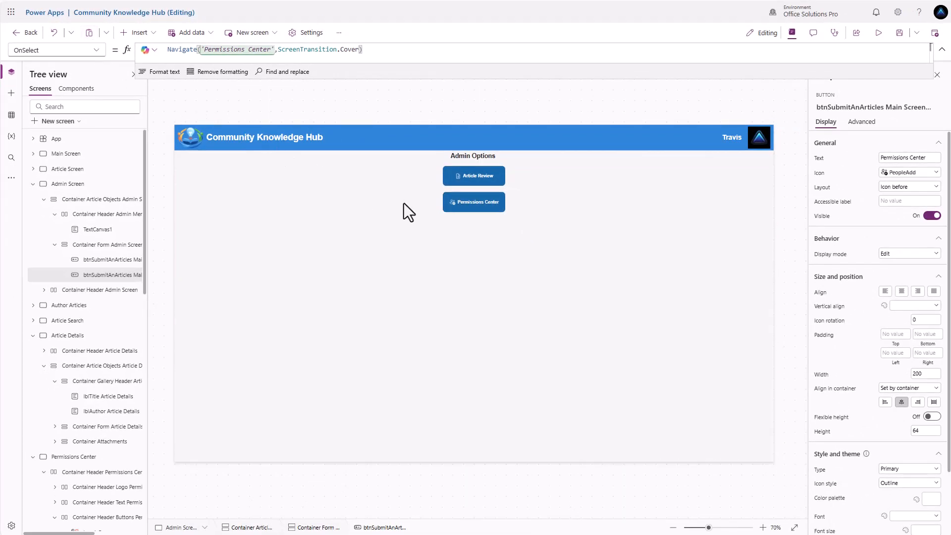
alt+click(466, 205)
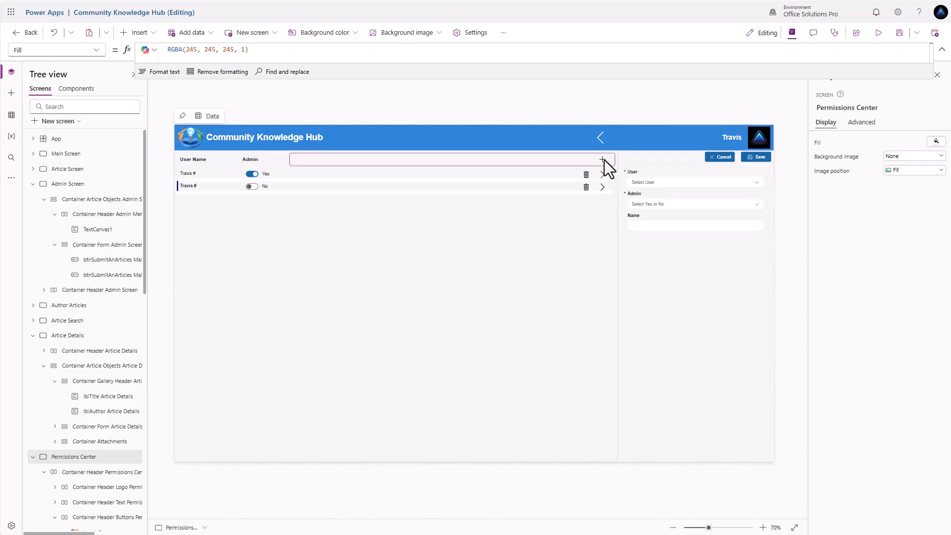
Step: Copy the UpdateContext({locFormVisible: true}); line from the add icon's OnSelect formula
click(603, 160)
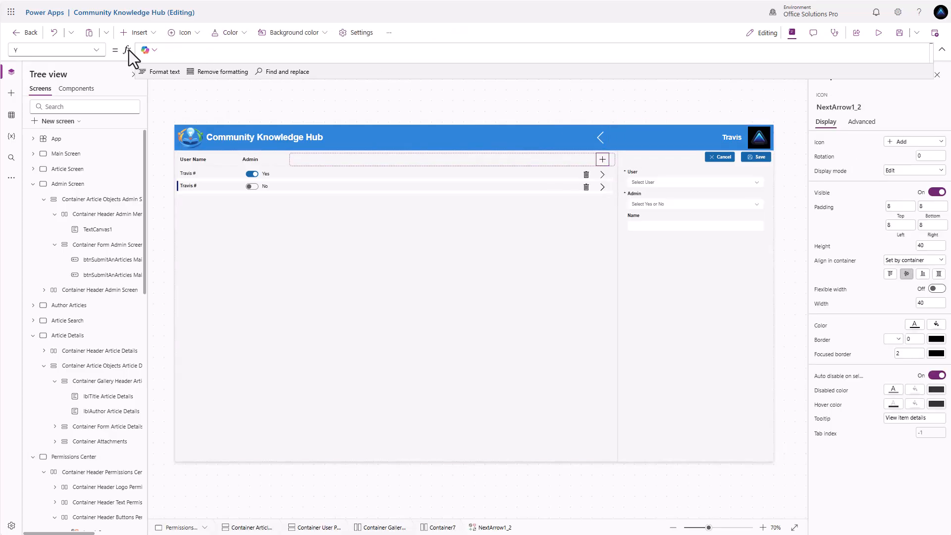
click(97, 50)
click(57, 250)
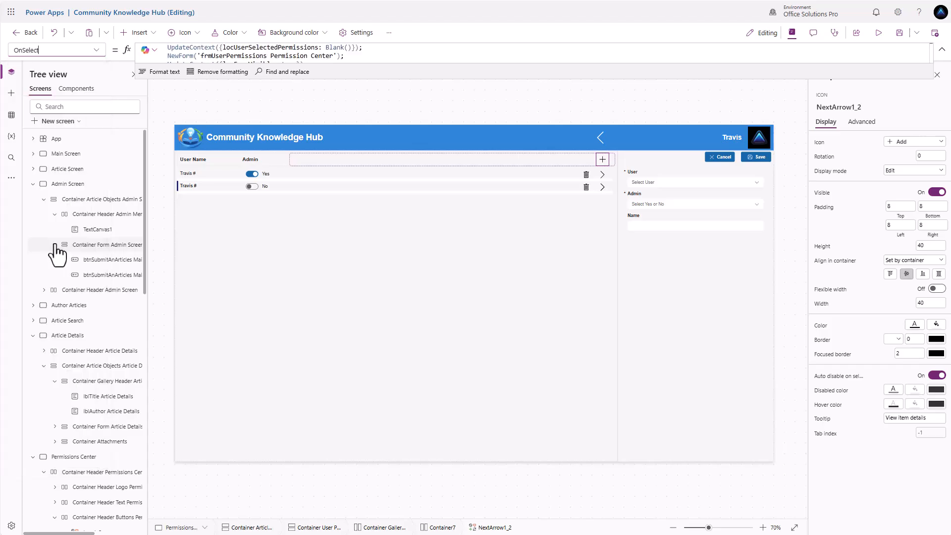
click(357, 52)
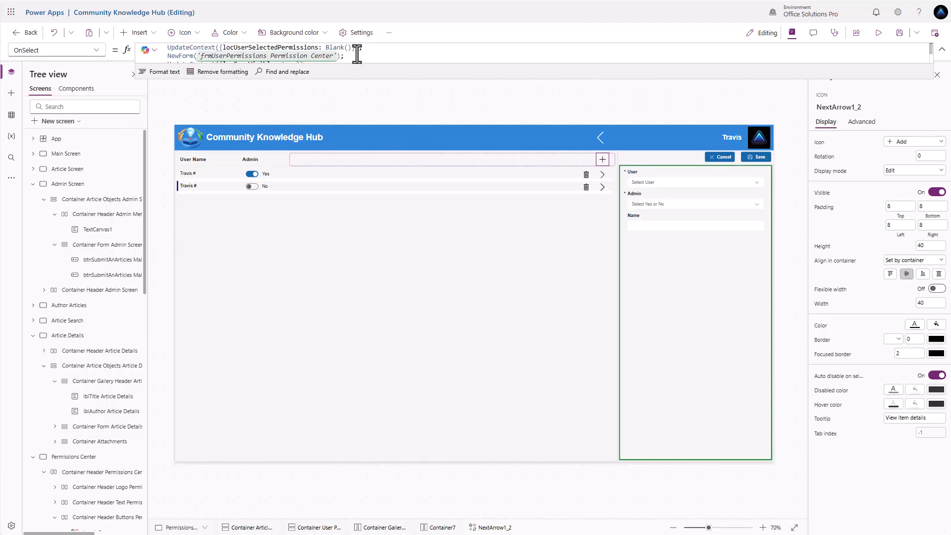
scroll(357, 52, down, 1)
drag(308, 50, 151, 49)
key(ctrl+c)
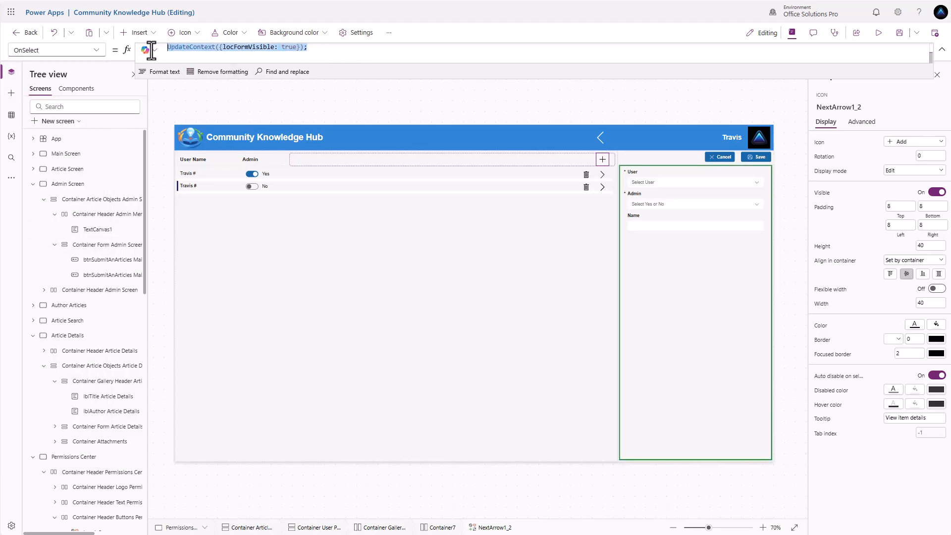
Step: Set the Permissions Center screen's OnVisible property to UpdateContext({locFormVisible: false});
click(212, 94)
click(97, 49)
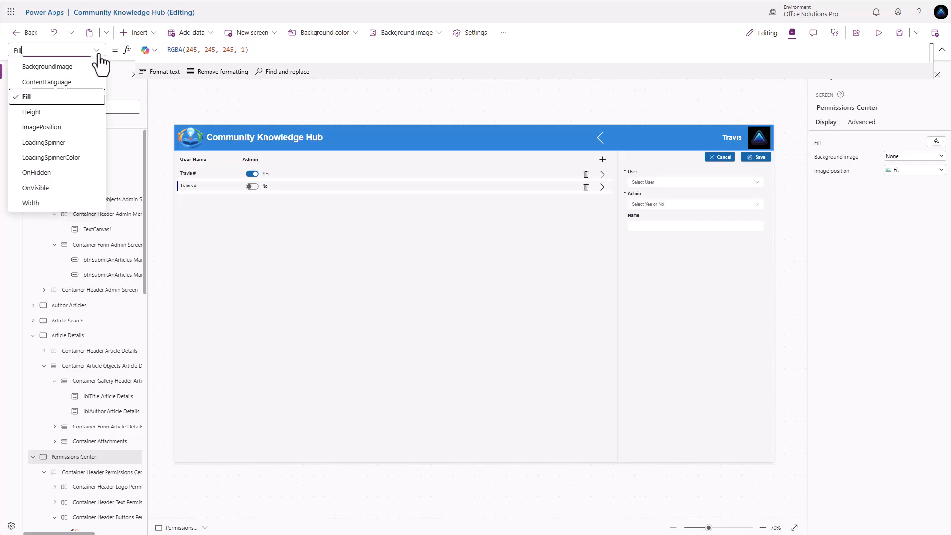
click(64, 184)
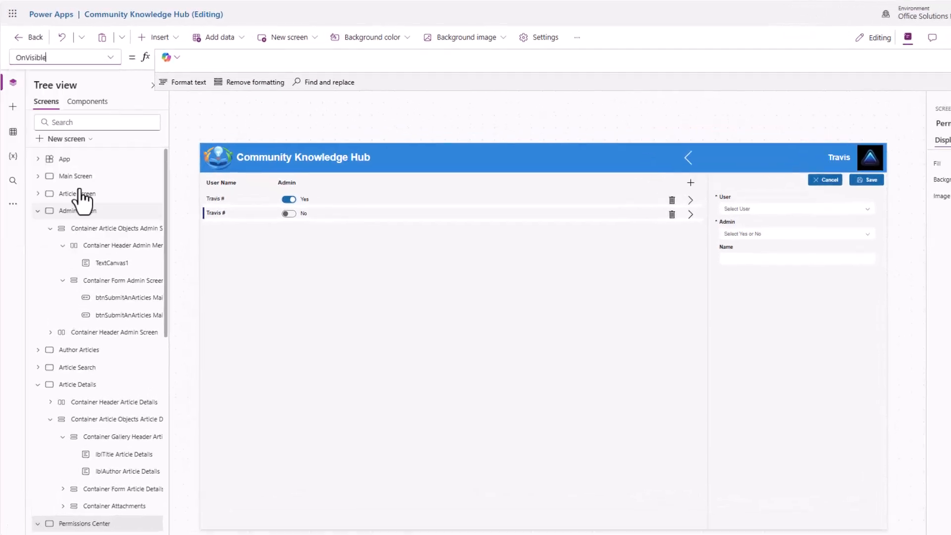
click(216, 57)
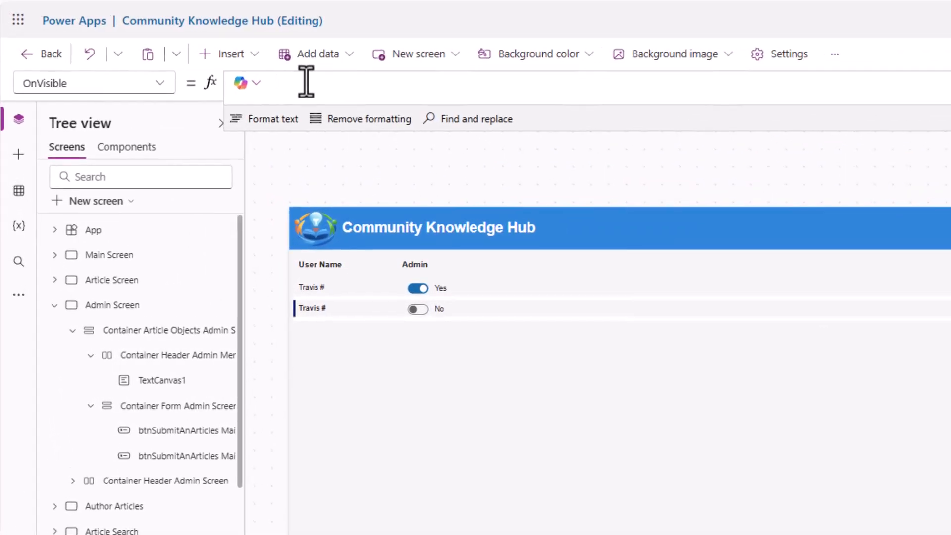
key(ctrl+v)
double_click(469, 82)
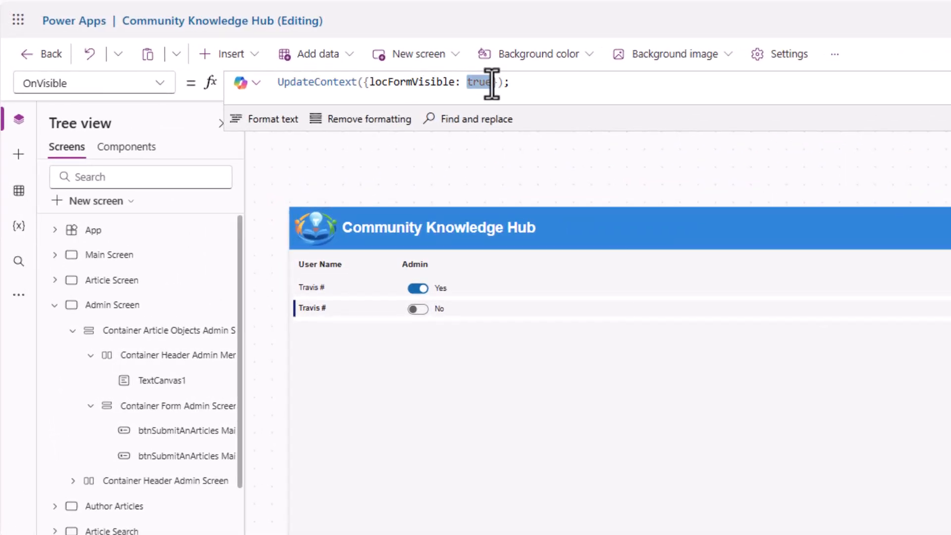
text(false)
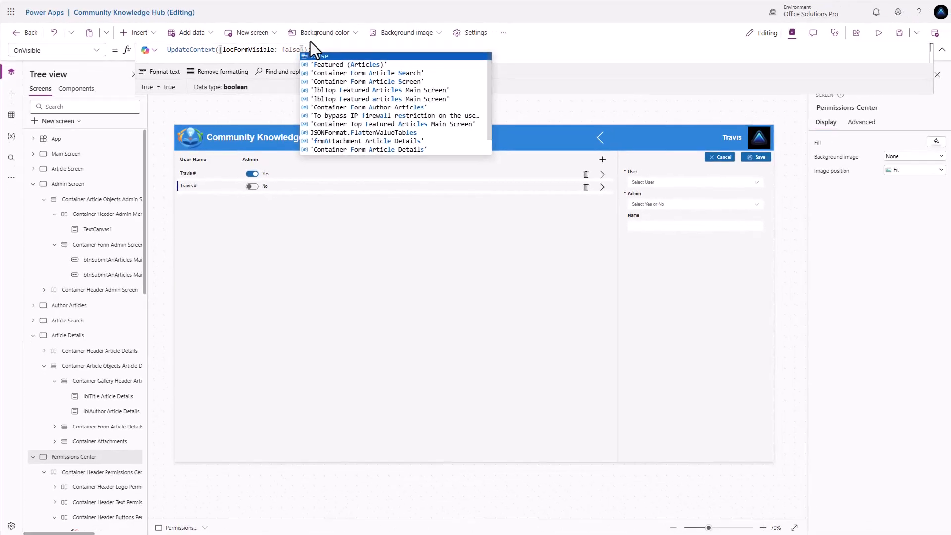
Step: Test the form's initial visibility by going back to the Admin Screen, reopening the Permissions Center, and returning
alt+click(601, 137)
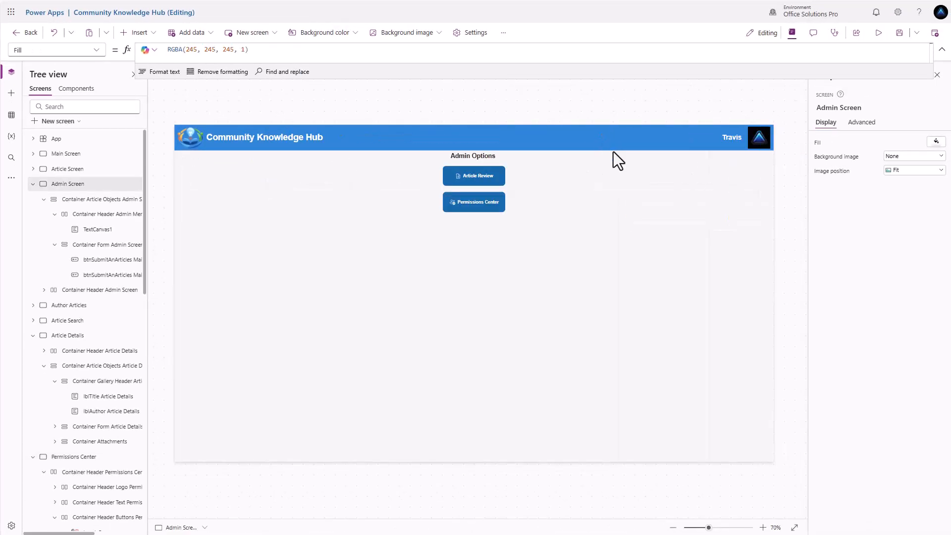
alt+click(463, 207)
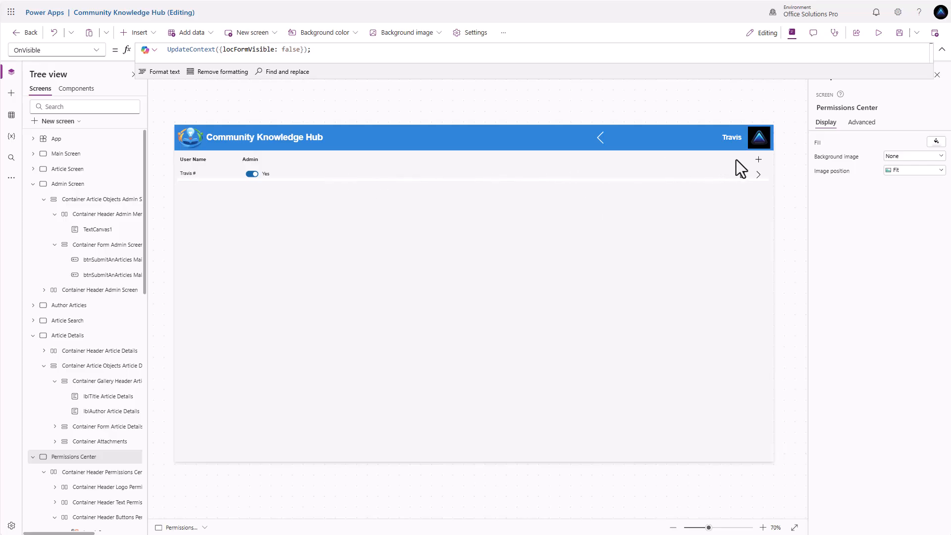
alt+click(598, 144)
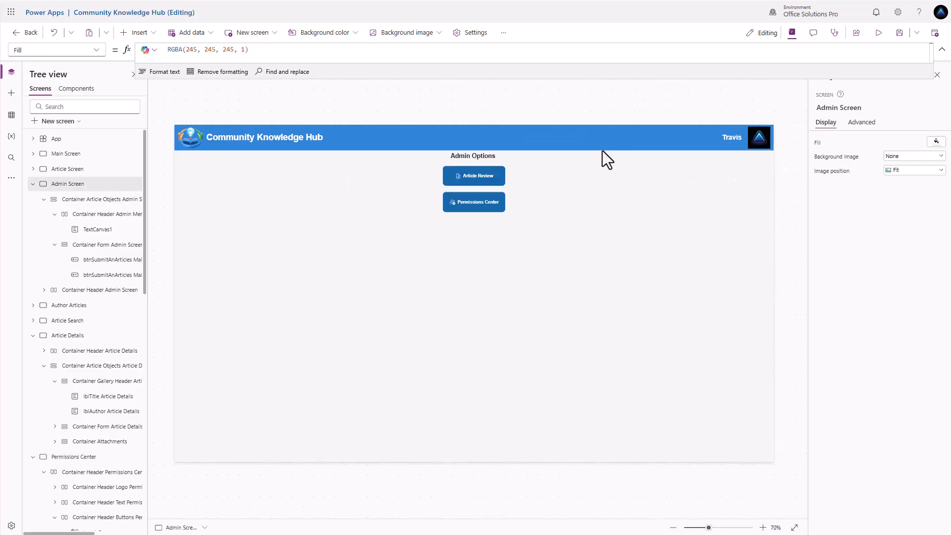
Step: Move the Permissions Center button above the Article Review button on the Admin Screen
click(483, 206)
click(474, 204)
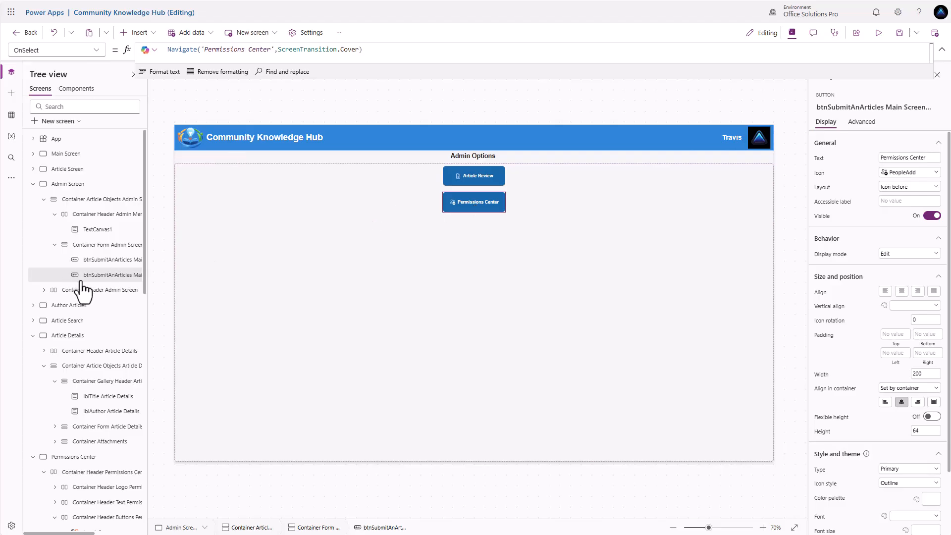
mouse_move(91, 274)
mouse_down()
mouse_move(89, 250)
mouse_move(96, 261)
mouse_up()
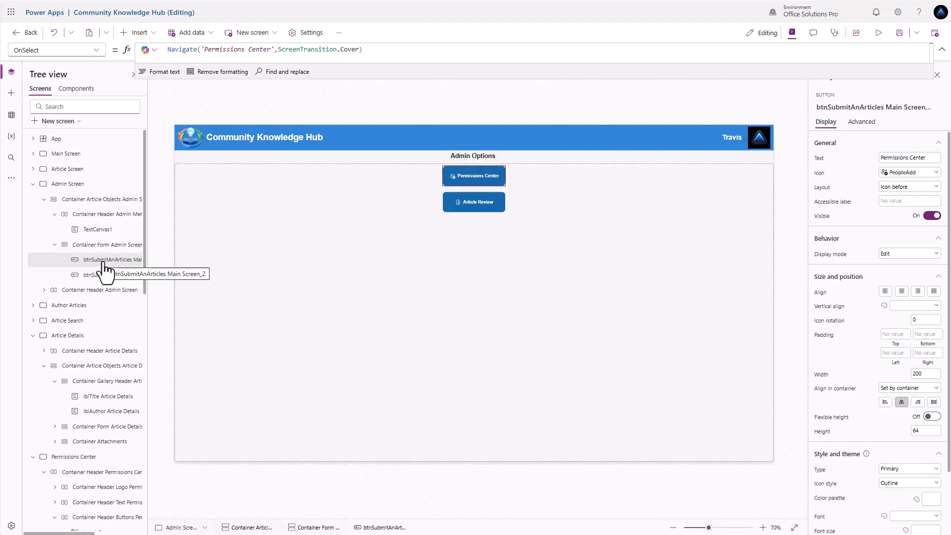
Step: Rename the Permissions Center button to btnUserPermissions Admin Screen and the Article Review button to btnArticleReview Admin Screen
double_click(101, 262)
text(btnU)
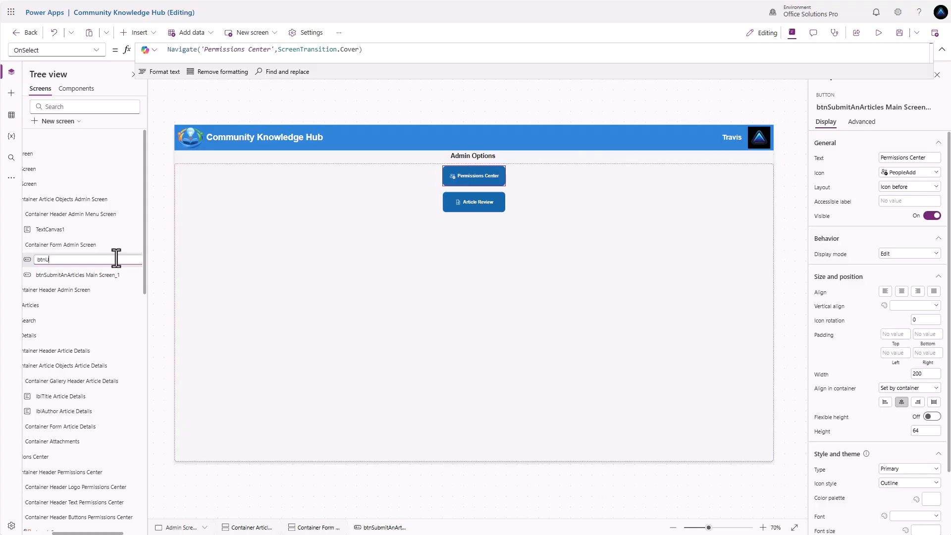
text(serPermissions Admin Screen)
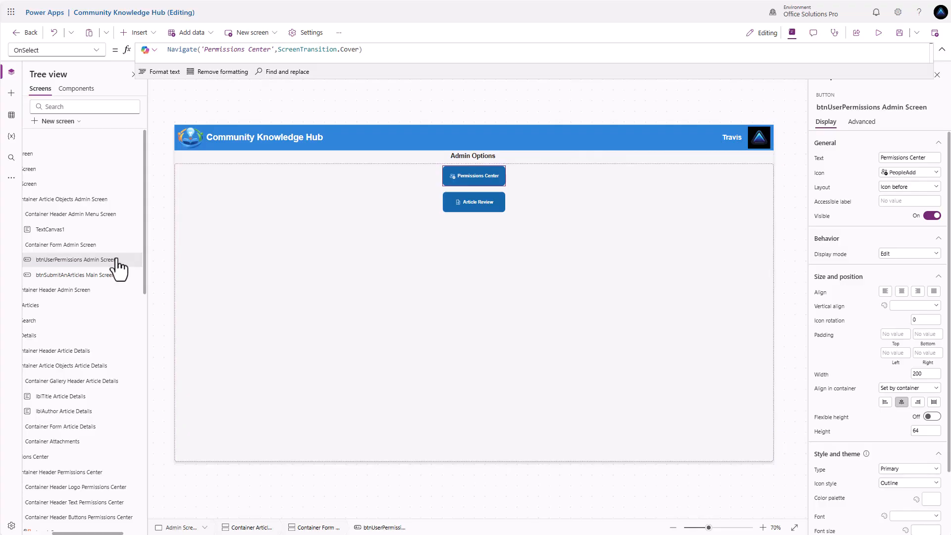
double_click(111, 276)
text(btnArticleReview Admin Screen)
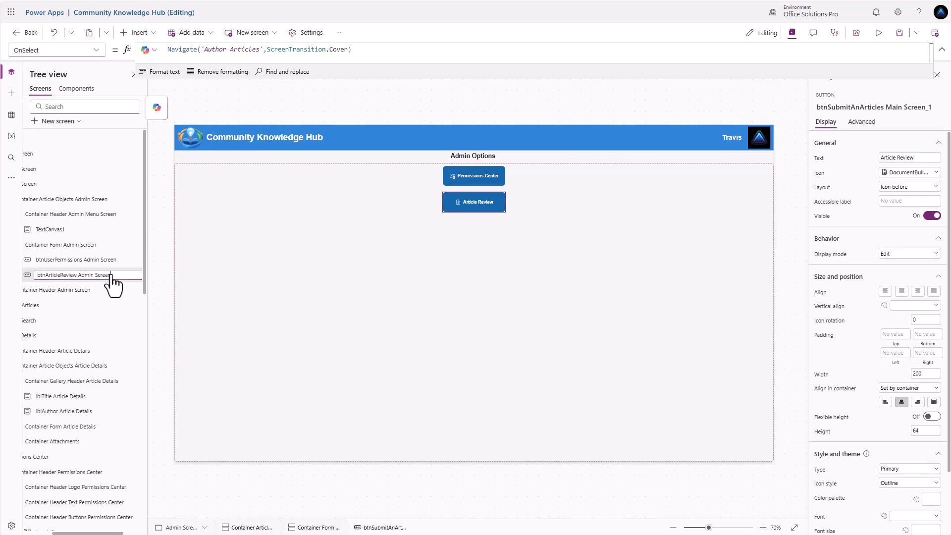
key(Return)
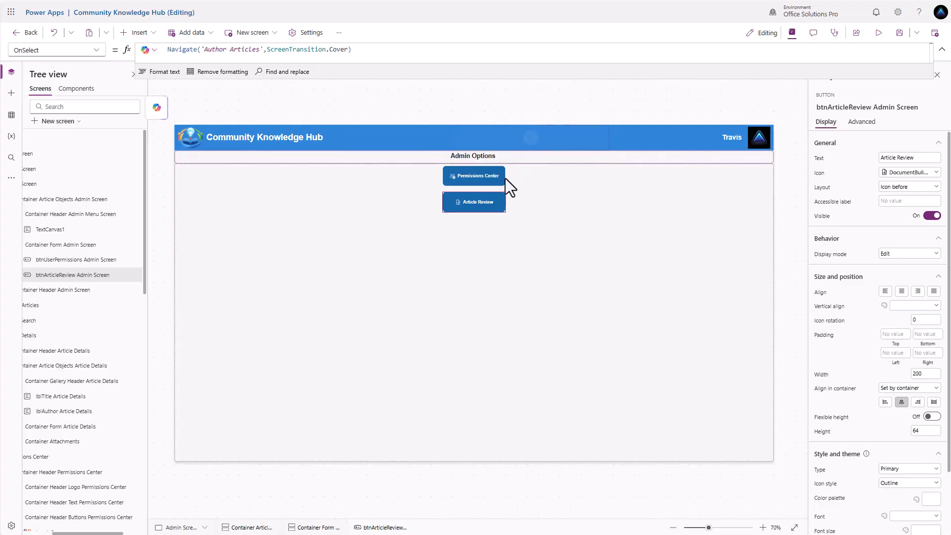
Step: Copy the back icon from the Author Articles header into the Admin Screen's header buttons container and justify the container's content to the end
alt+click(496, 203)
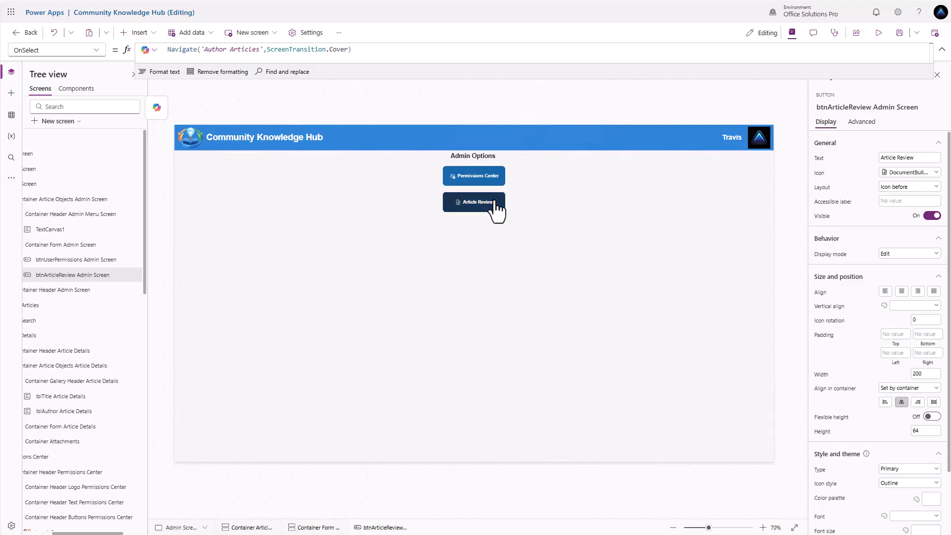
click(599, 139)
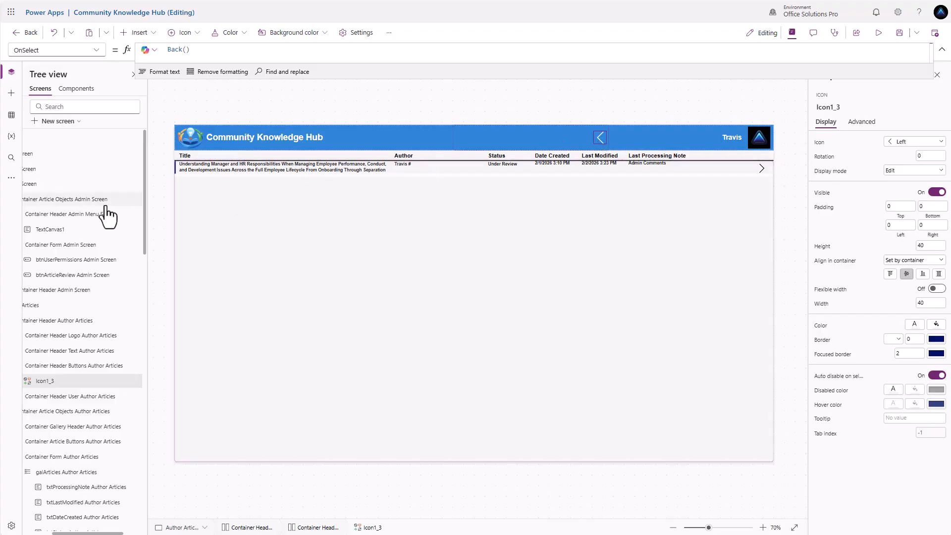
click(32, 183)
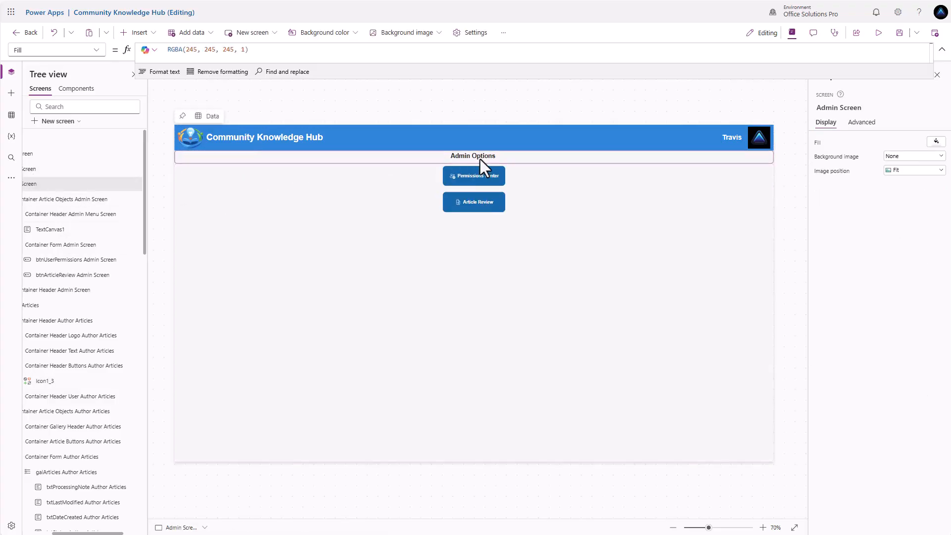
click(575, 140)
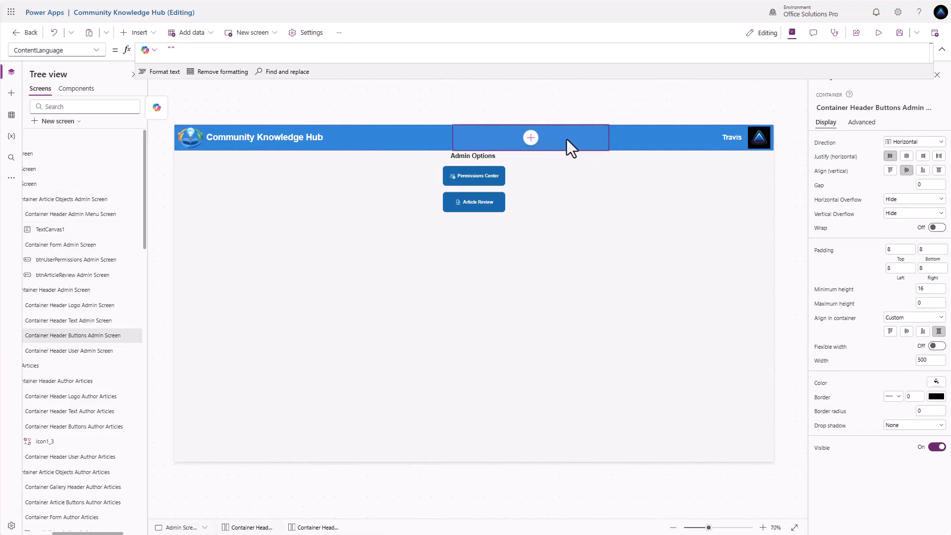
key(ctrl+v)
click(564, 139)
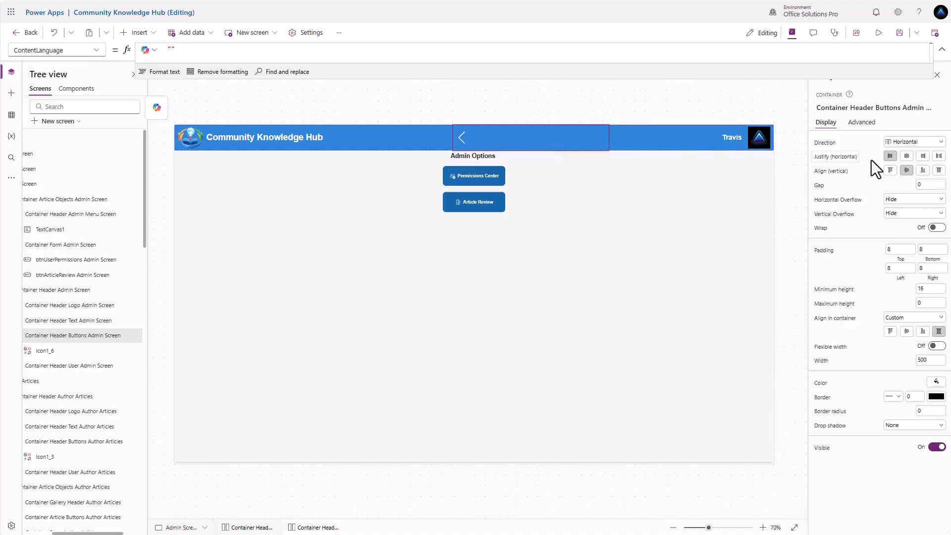
click(923, 156)
Step: Preview the app from the Main Screen and test navigating to the Admin Screen, Permissions Center and Article Review and back
click(69, 154)
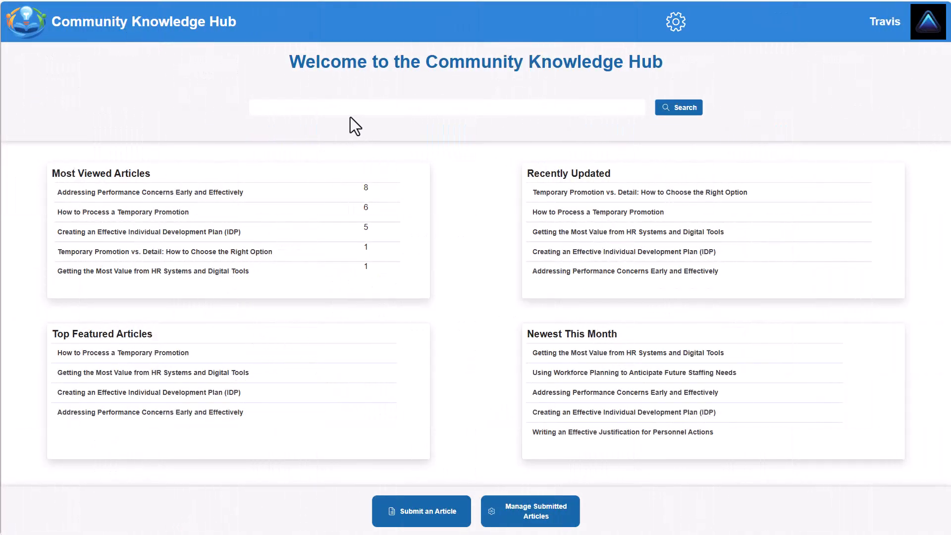
click(676, 24)
click(511, 89)
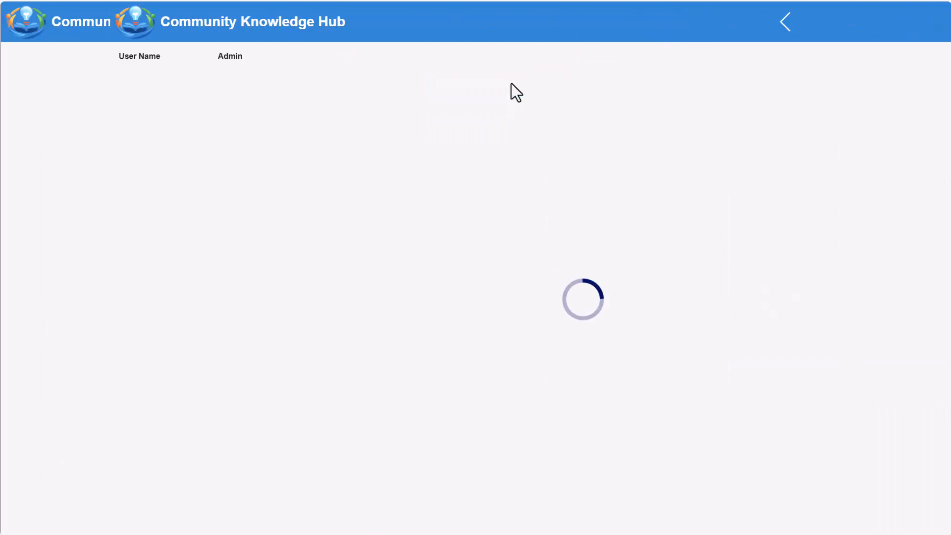
click(677, 29)
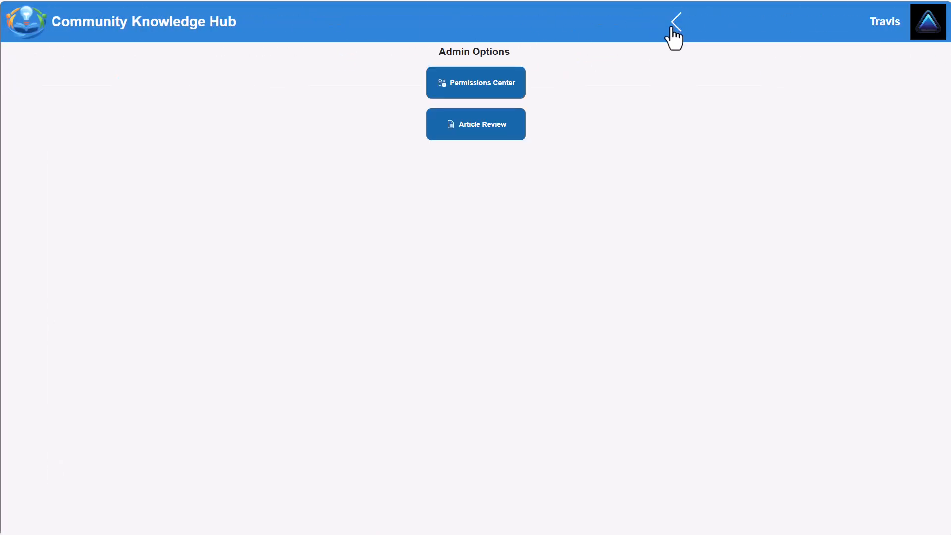
click(510, 130)
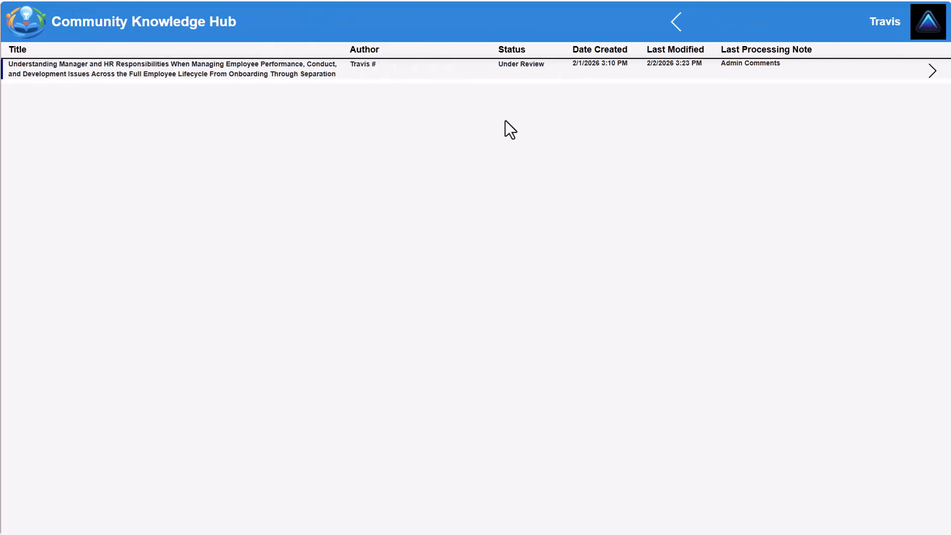
click(675, 22)
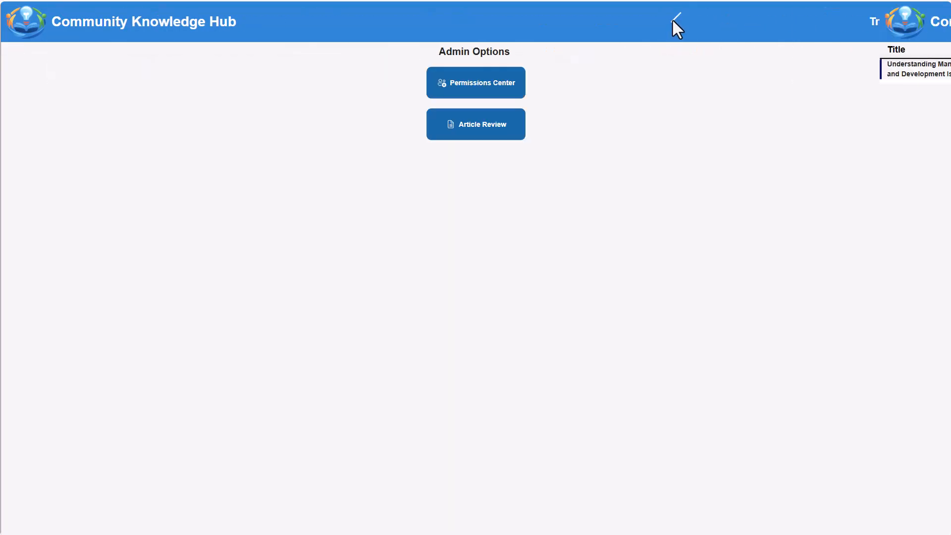
click(673, 30)
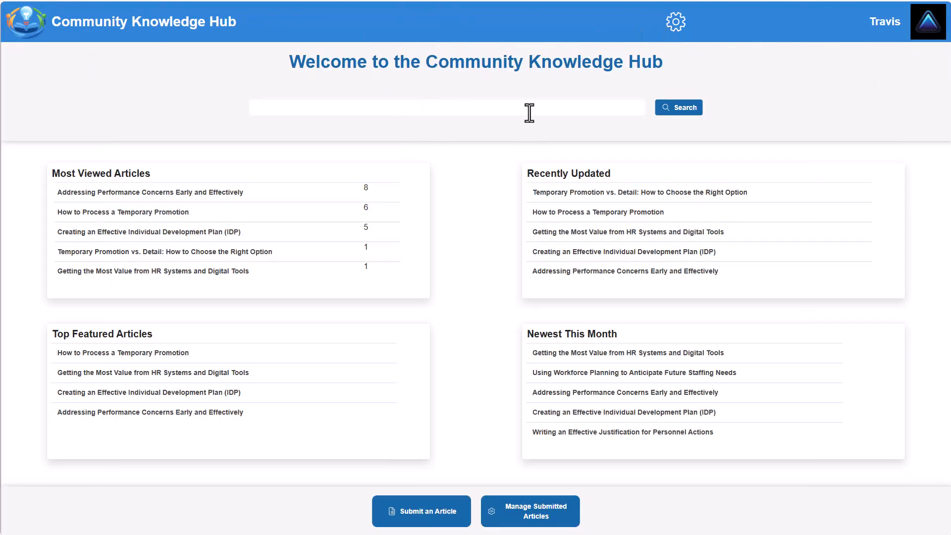